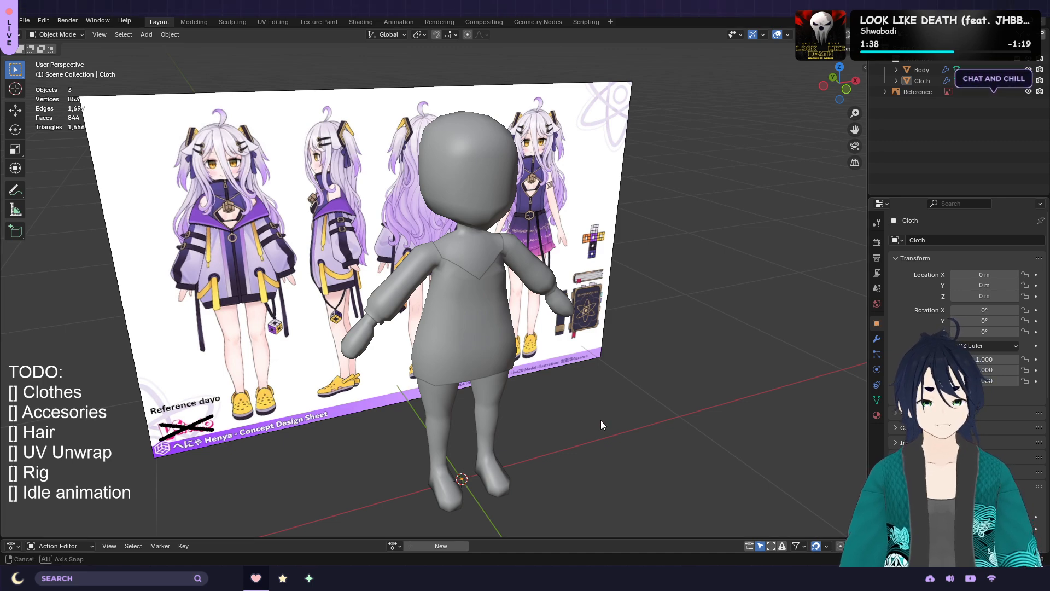
Examine the Body and Cloth objects from several angles against the character reference sheet
middle_click_drag(601, 421, 549, 425)
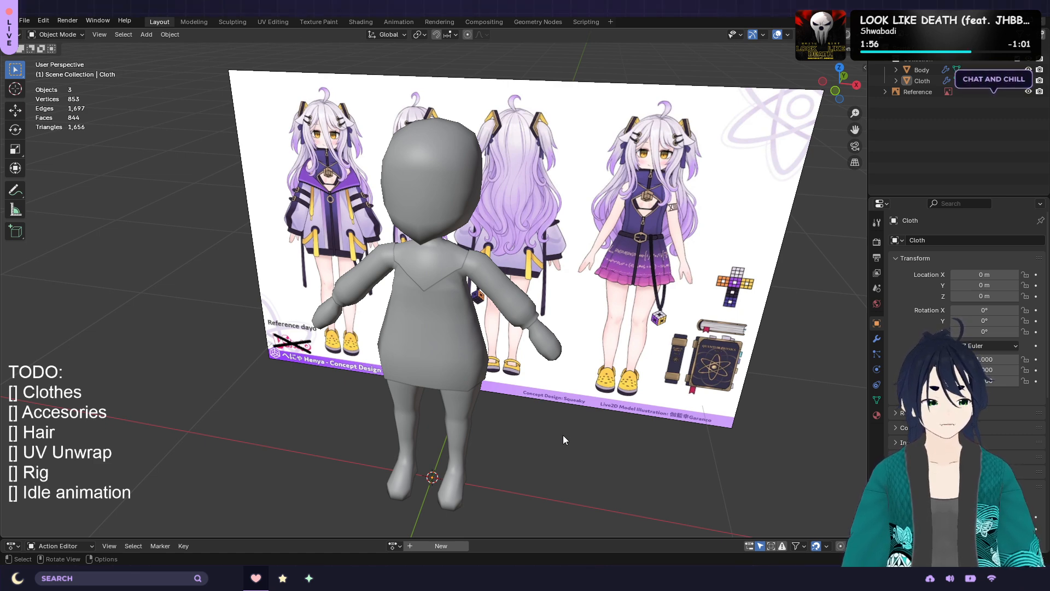
middle_click_drag(553, 435, 600, 426)
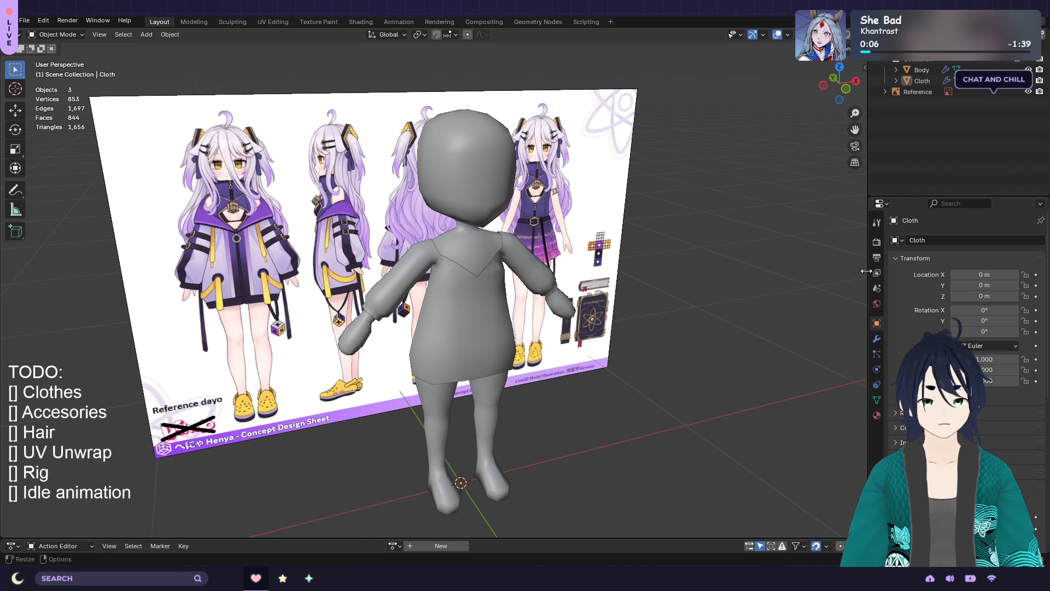
left_click(464, 159)
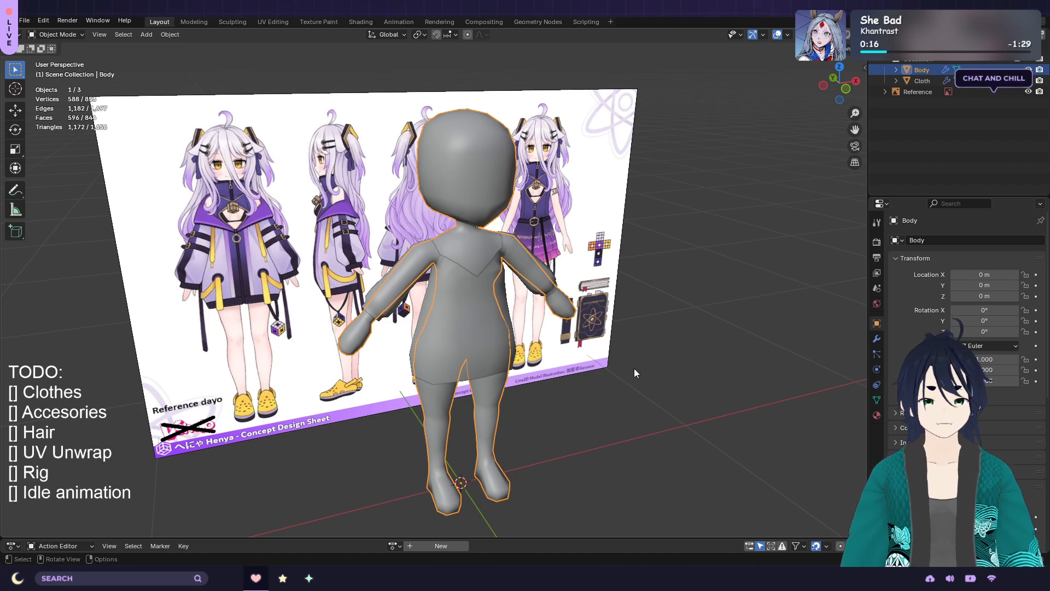
middle_click_drag(635, 368, 596, 380)
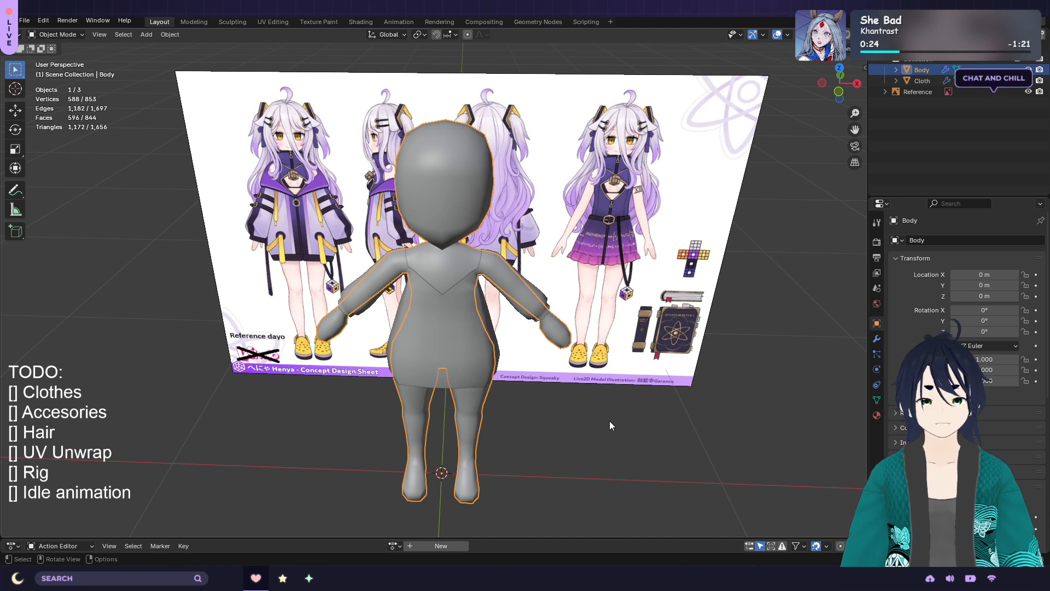
mouse_move(580, 409)
middle_mouse_down()
mouse_move(590, 399)
mouse_move(578, 396)
middle_mouse_up()
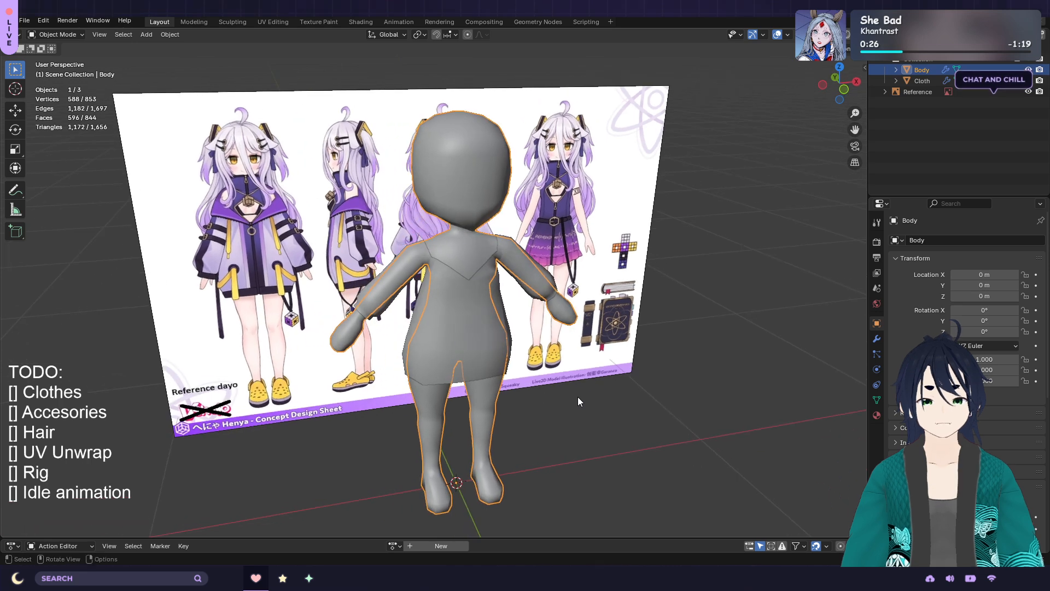
left_click(459, 338)
scroll(576, 358, "up", 3)
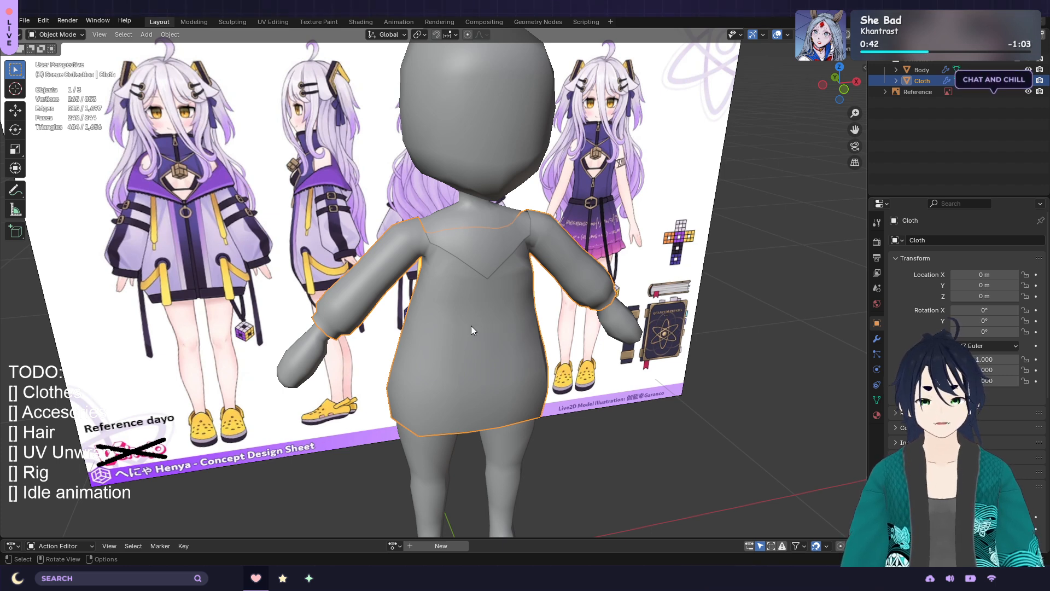
Open the Body mesh in Edit Mode and add an edge loop around the base of the neck
left_click(611, 316)
key("Tab")
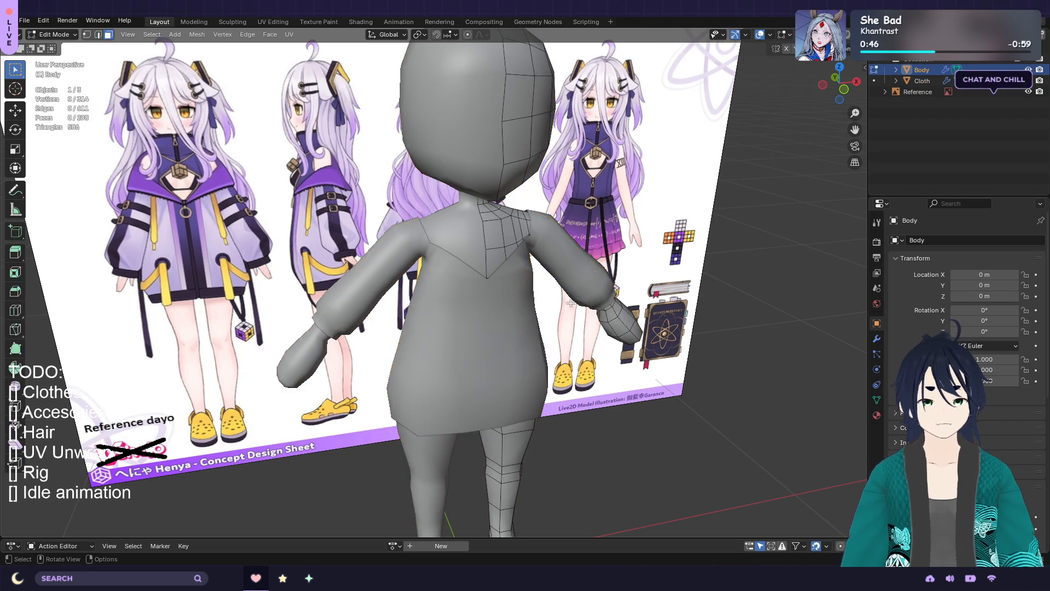
middle_click_drag(571, 304, 532, 305)
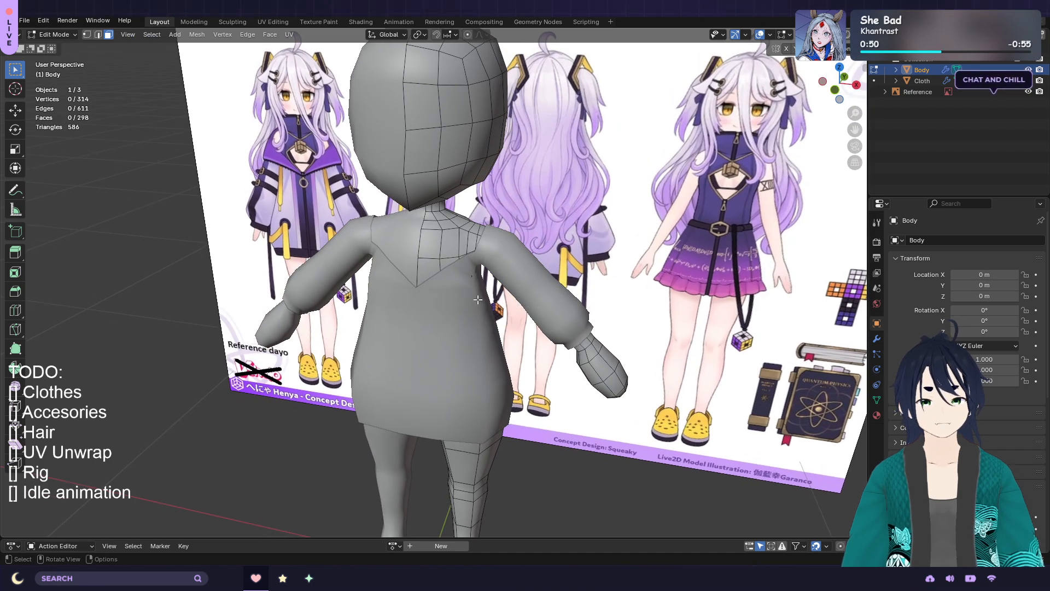
left_click(432, 225)
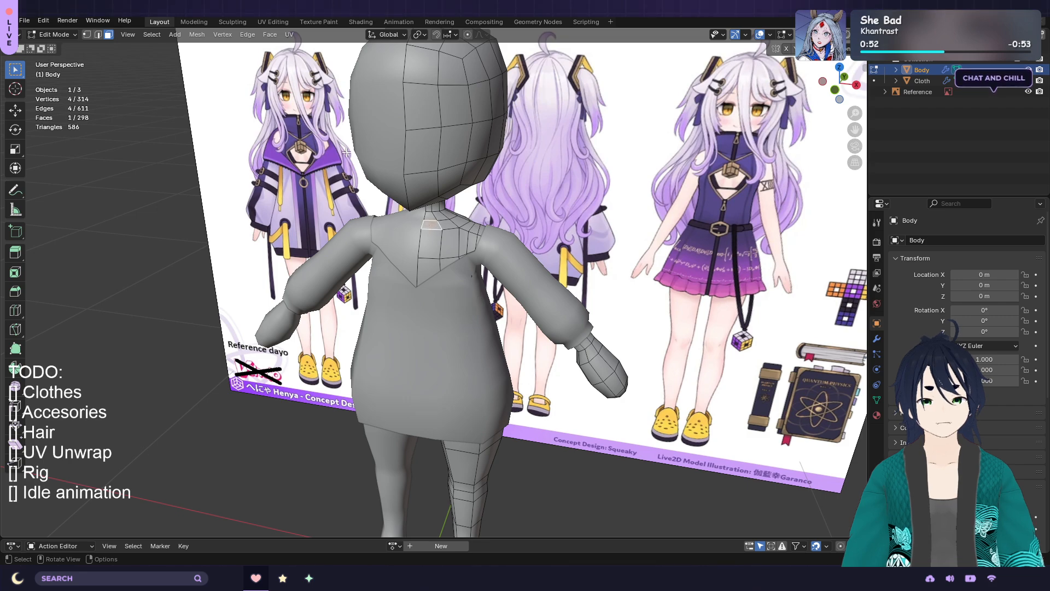
scroll(285, 137, "up", 1)
middle_click_drag(266, 69, 364, 121, "shift")
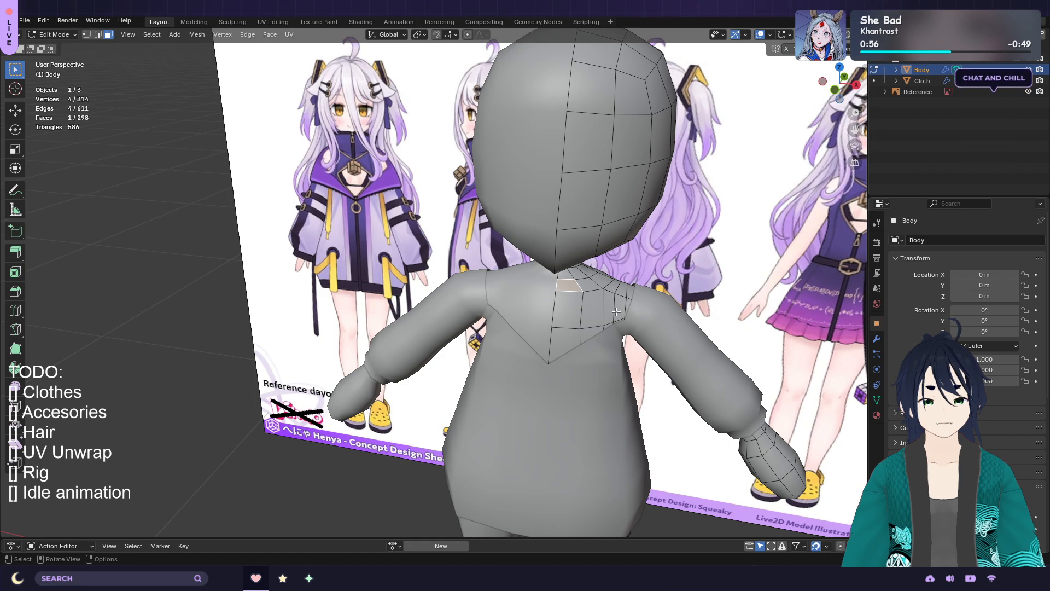
middle_click_drag(594, 284, 536, 296)
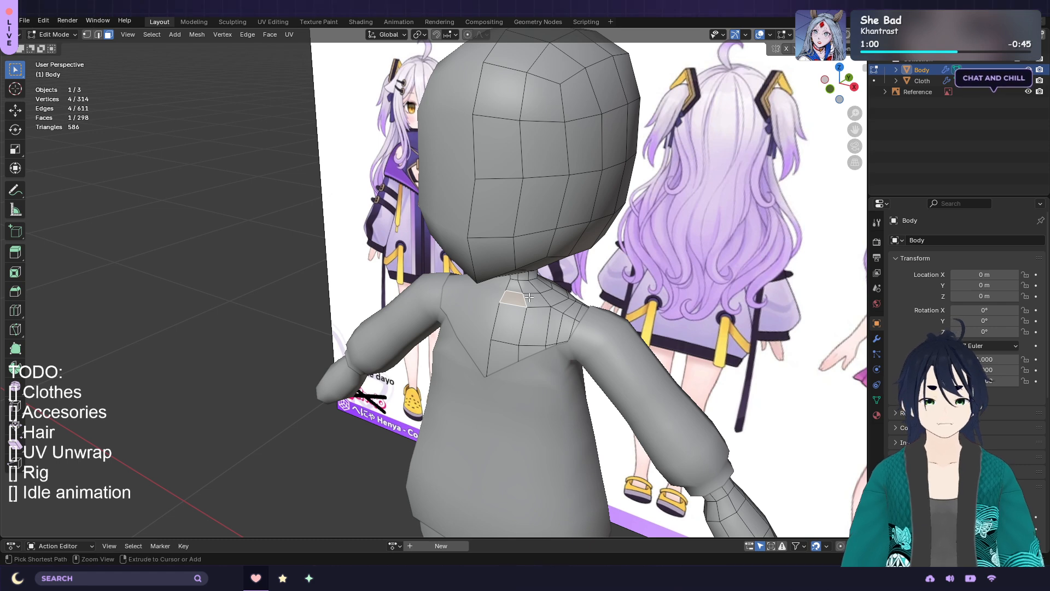
key("ctrl+r")
left_click(522, 297)
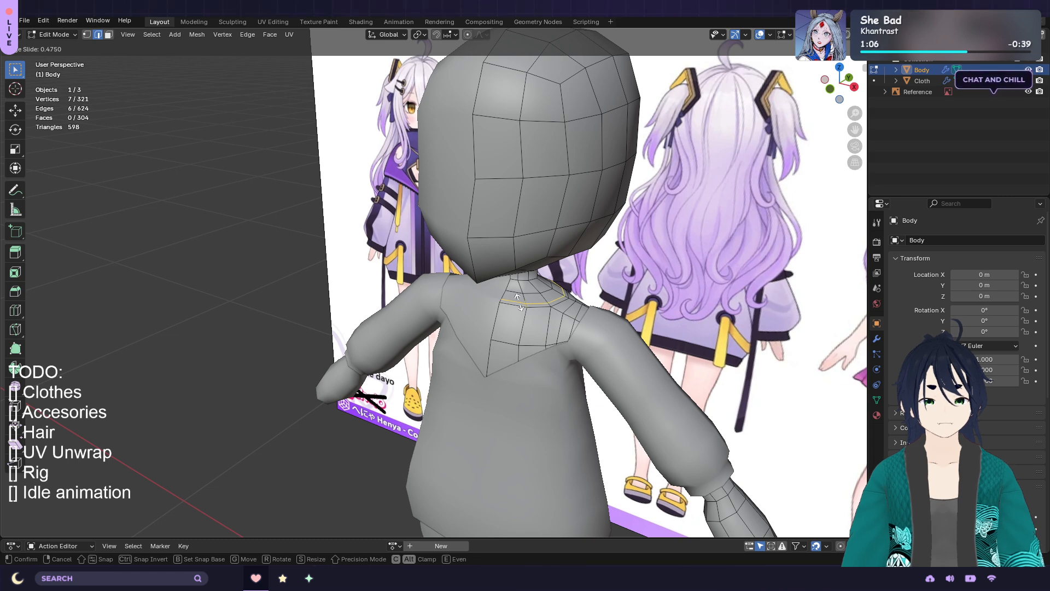
left_click(520, 302)
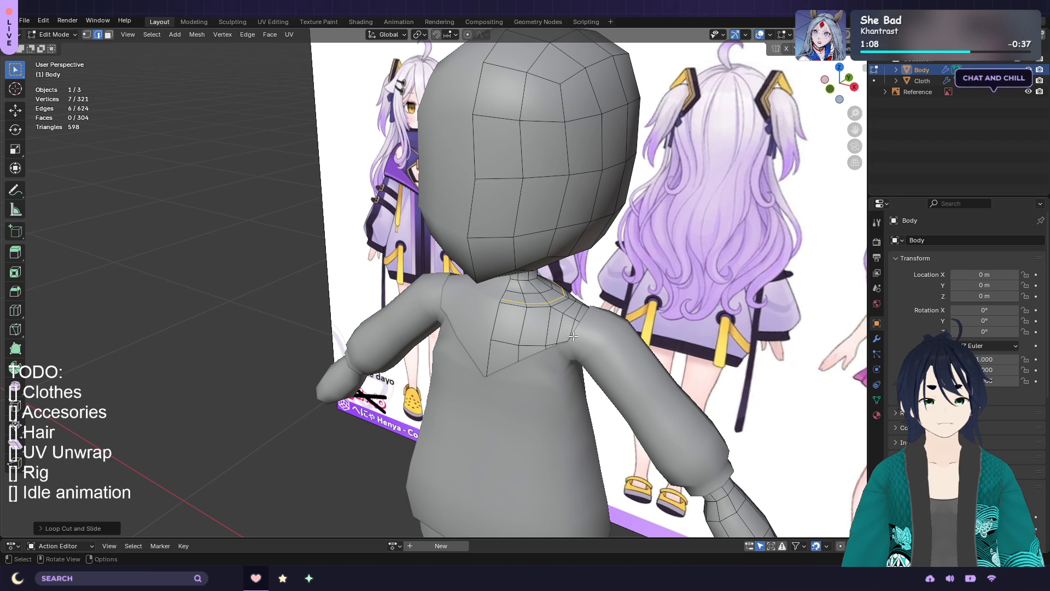
Select the narrow ring of faces around the neck base and extrude it upward about 0.037 m along Z to form a collar
middle_click_drag(596, 325, 480, 337)
scroll(481, 336, "up", 4)
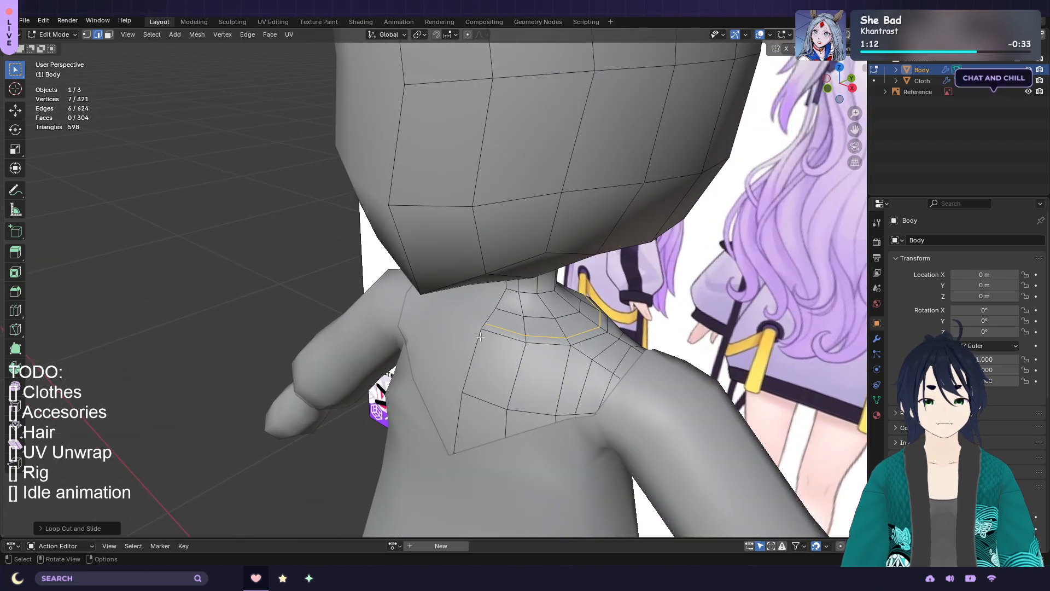
left_click(108, 35)
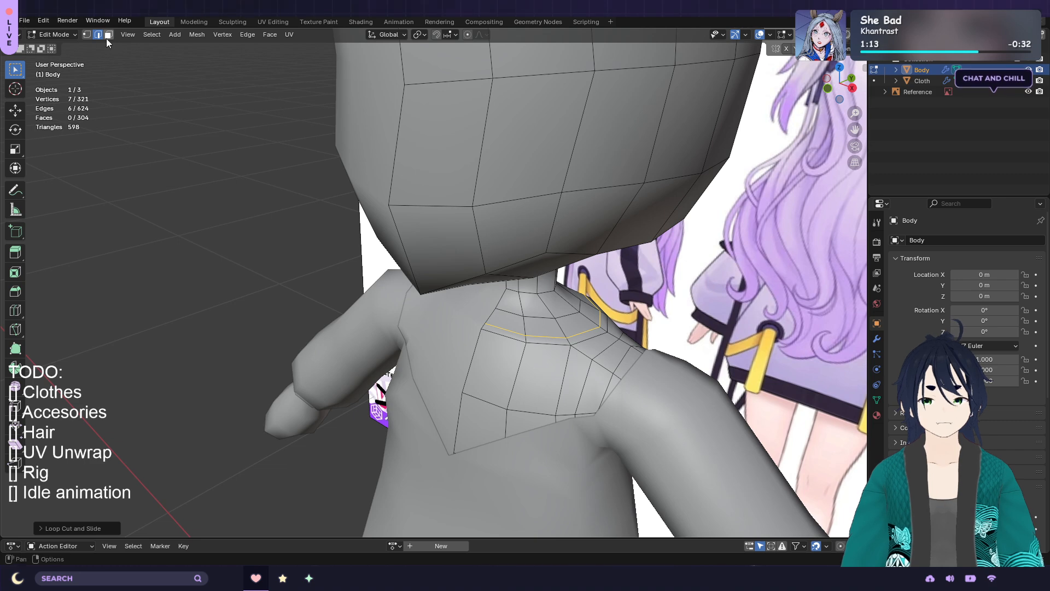
left_click(515, 337, "alt")
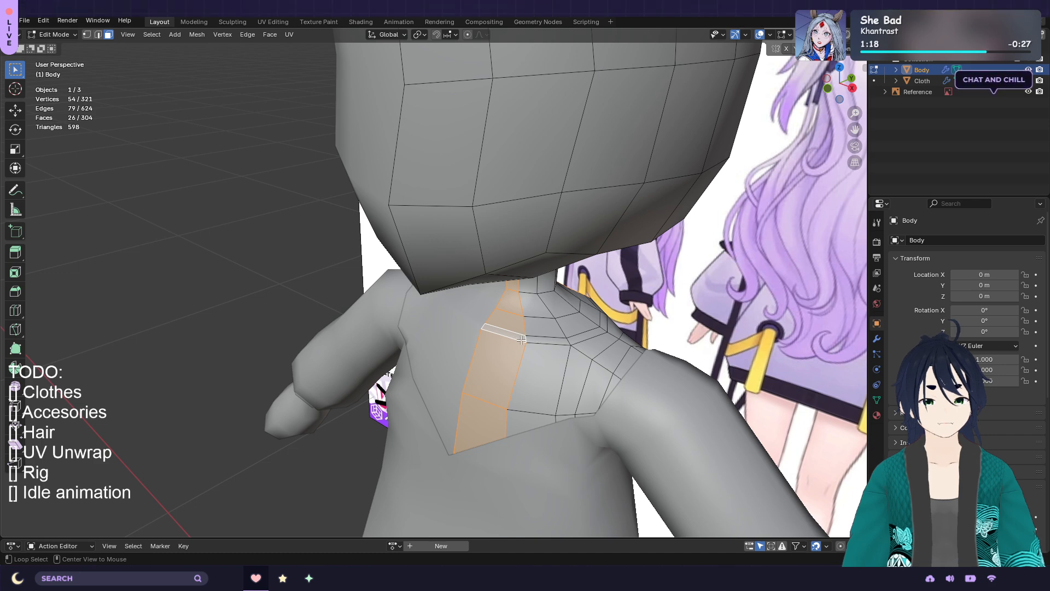
left_click(529, 341, "alt")
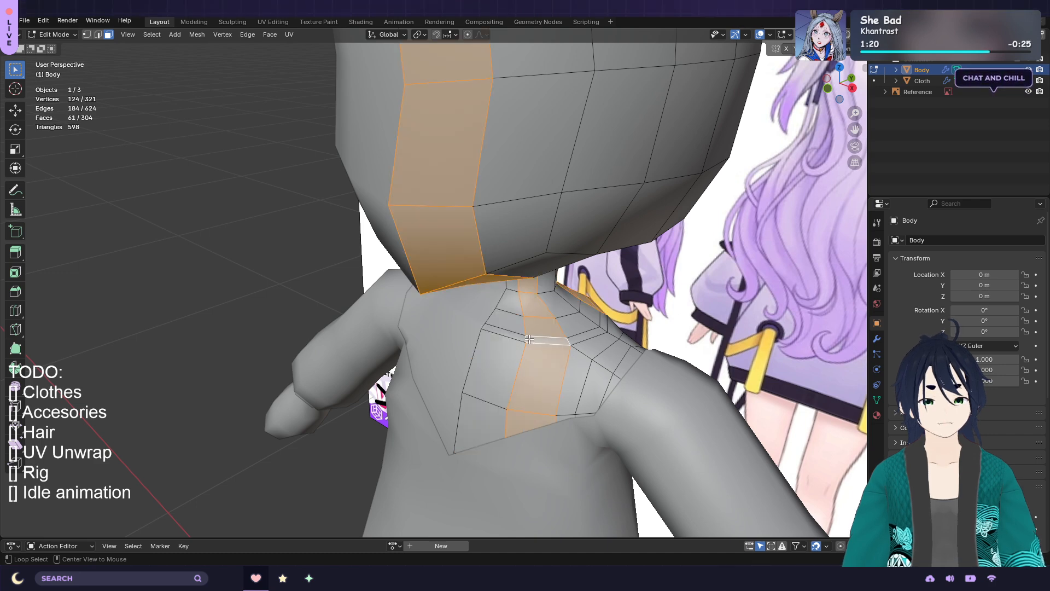
left_click(561, 341, "alt")
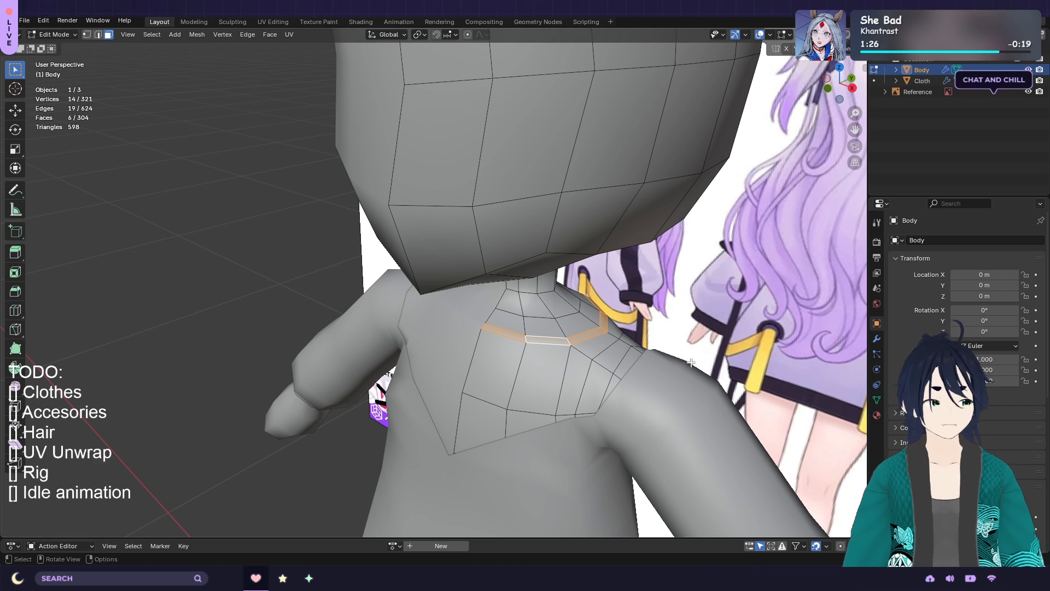
middle_click_drag(681, 364, 690, 345)
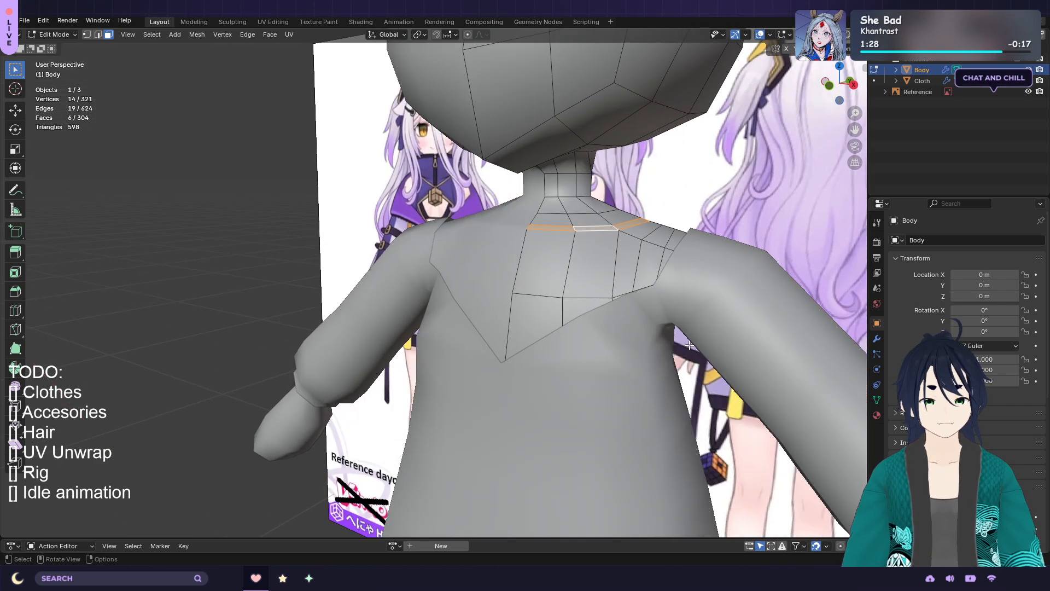
key("e")
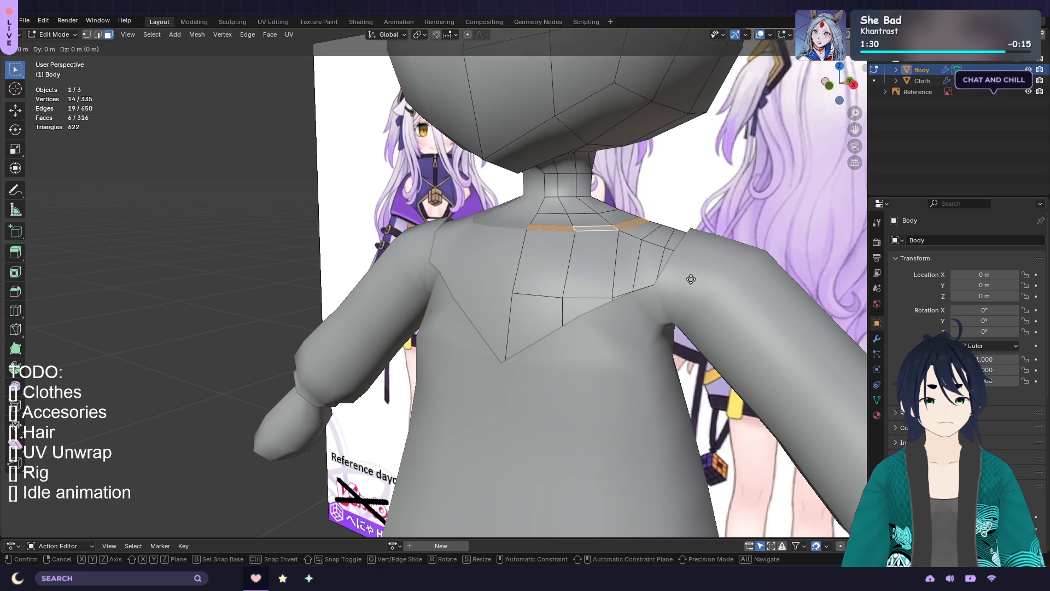
key("z")
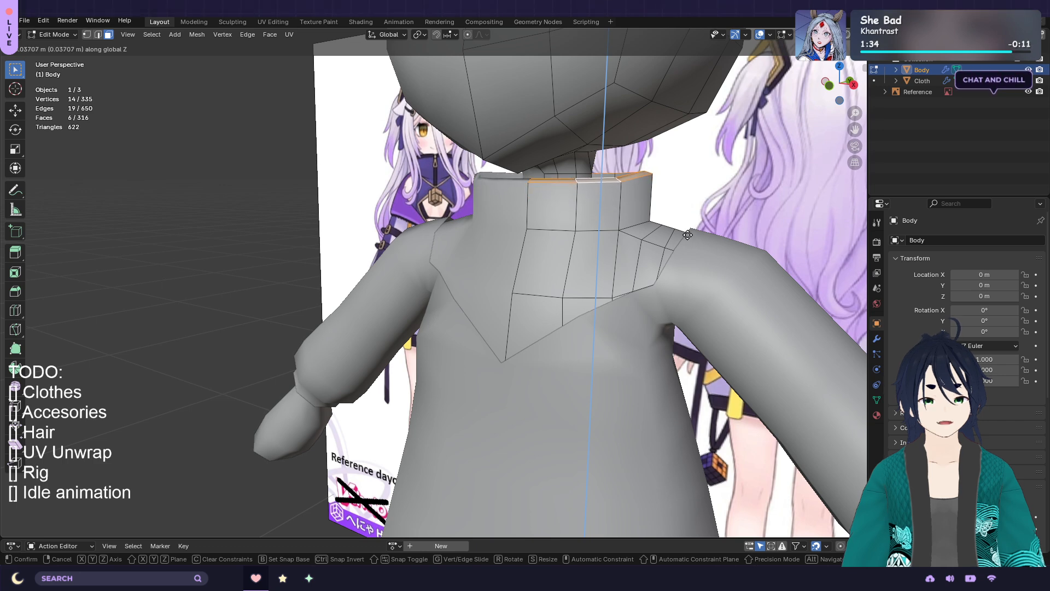
left_click(688, 235)
Flatten the collar's top ring by scaling it to 0 along Z
middle_click_drag(656, 246, 711, 252)
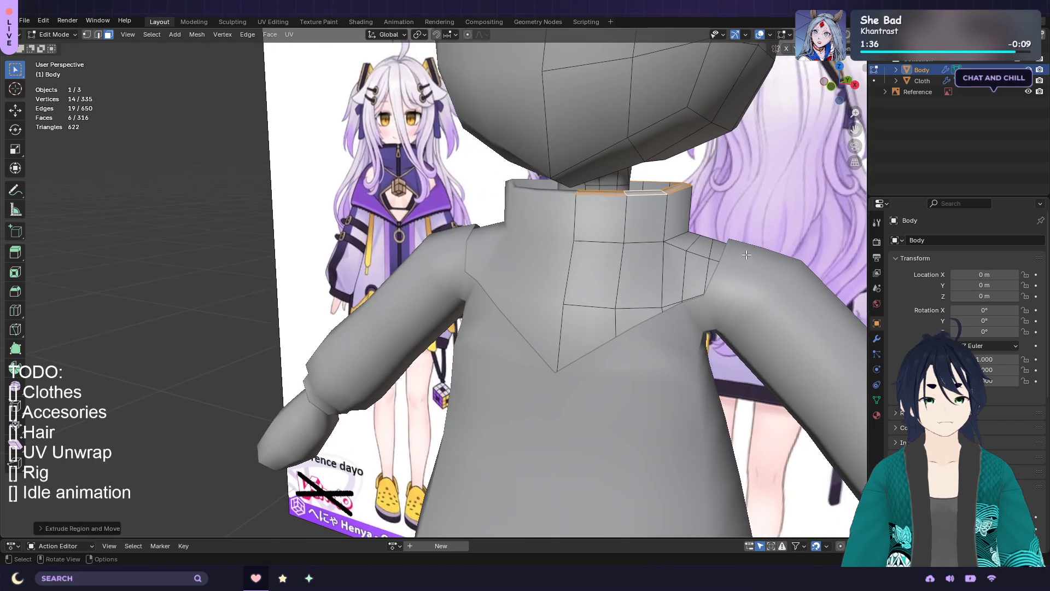
key("s")
type("z")
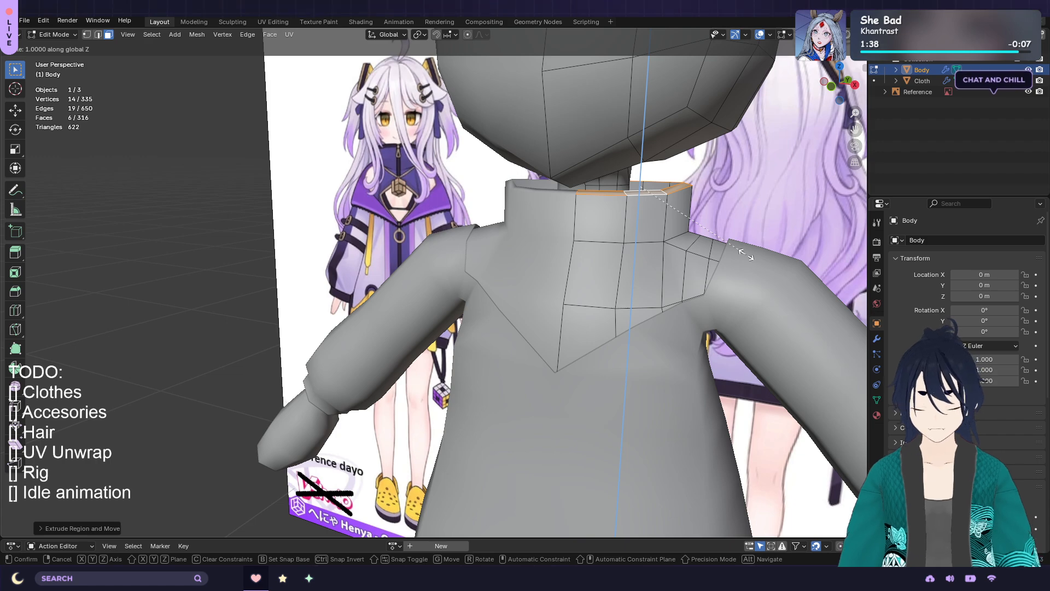
type("0")
key("Return")
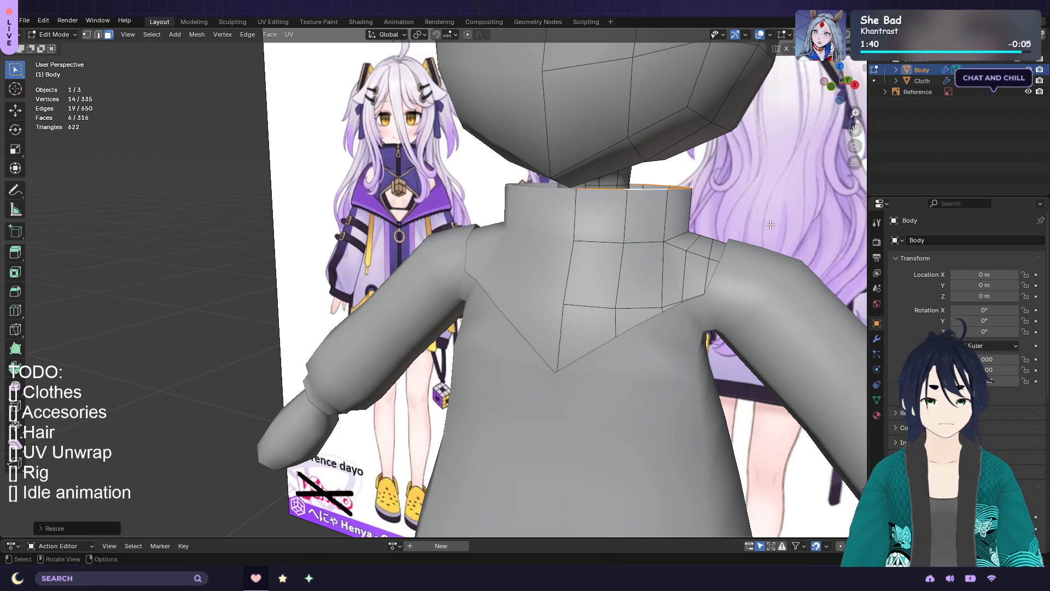
Add an edge loop around the collar close below its top rim, with a slide of about -0.53
middle_click_drag(771, 224, 795, 228)
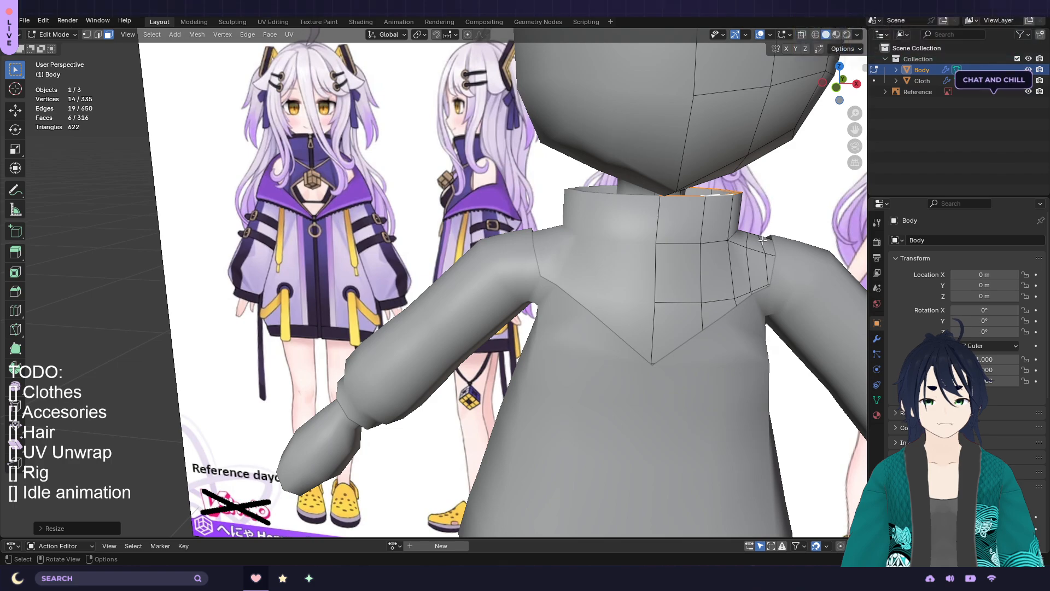
middle_click_drag(772, 232, 693, 252)
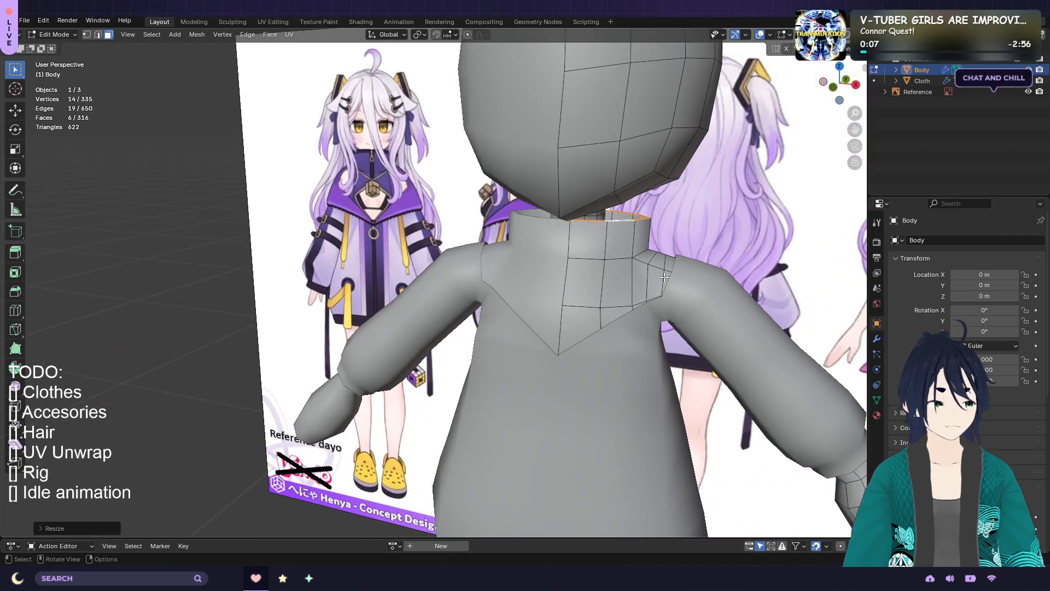
scroll(657, 288, "down", 3)
middle_click_drag(657, 288, 654, 298)
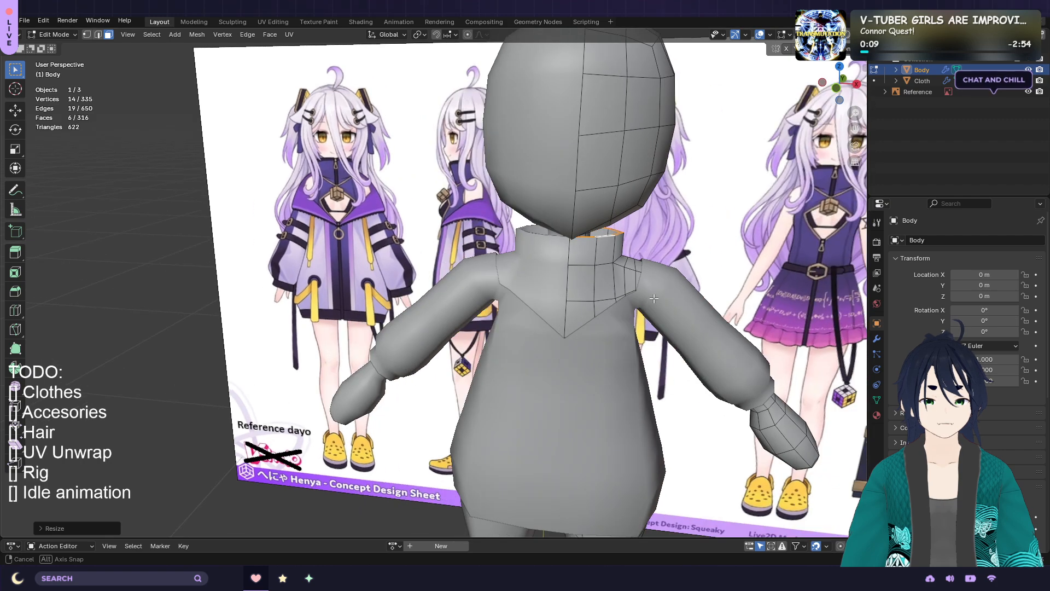
scroll(654, 298, "up", 5)
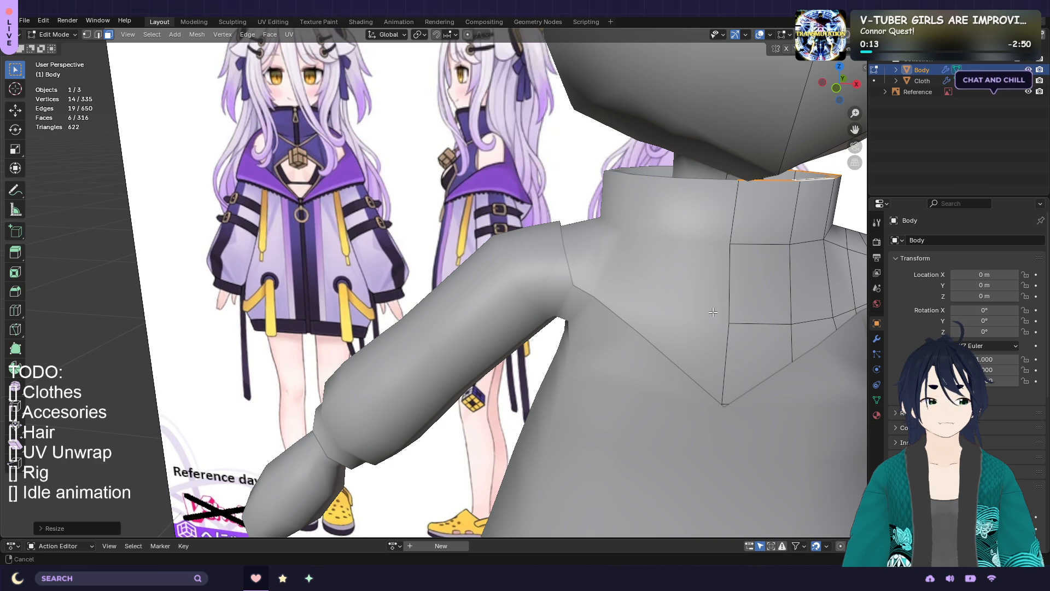
middle_click_drag(713, 312, 664, 302)
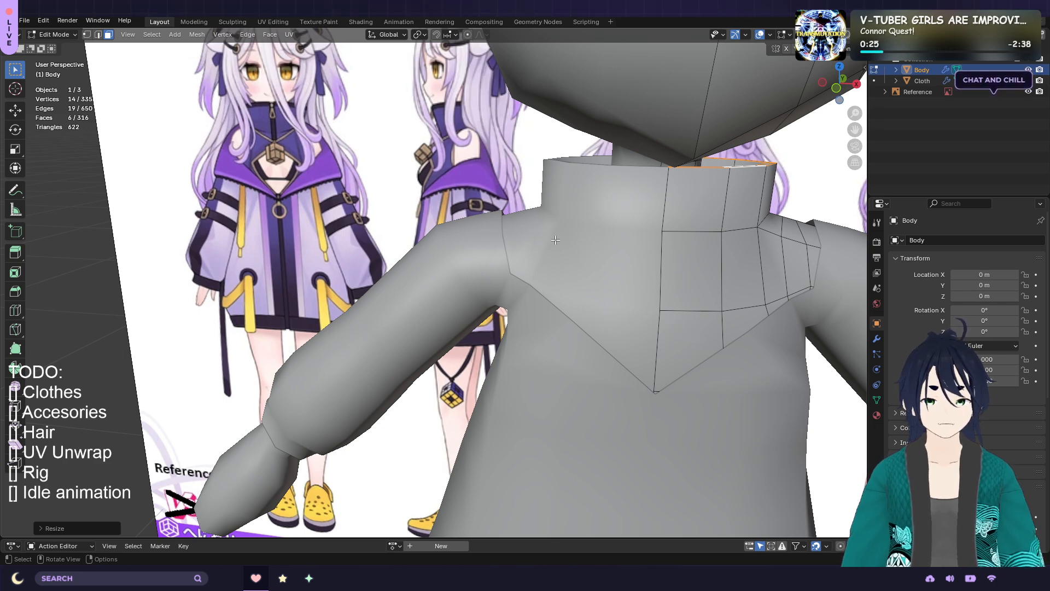
key("ctrl+r")
left_click(688, 194)
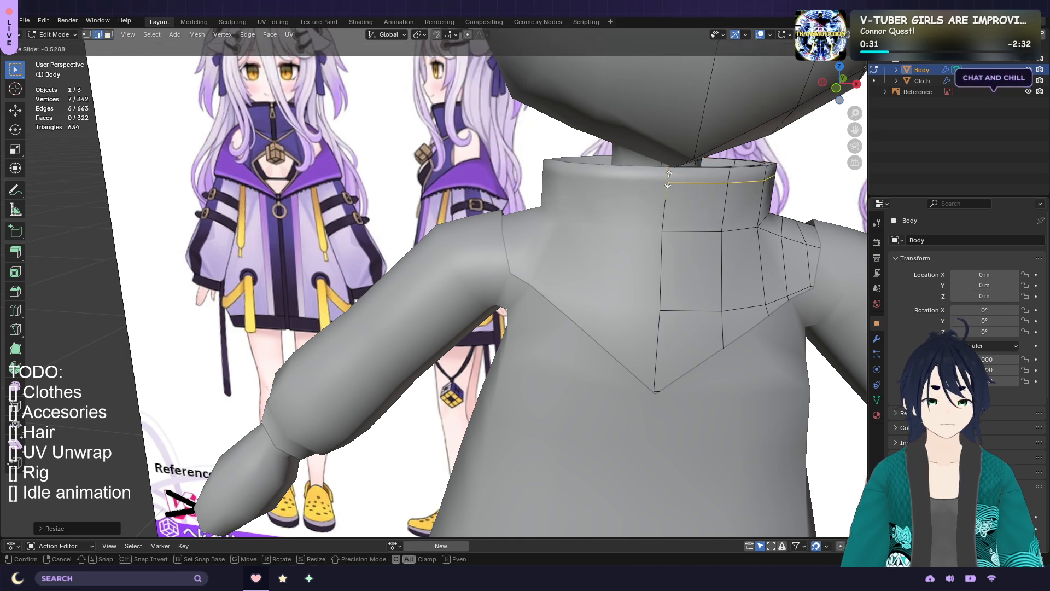
left_click(669, 179)
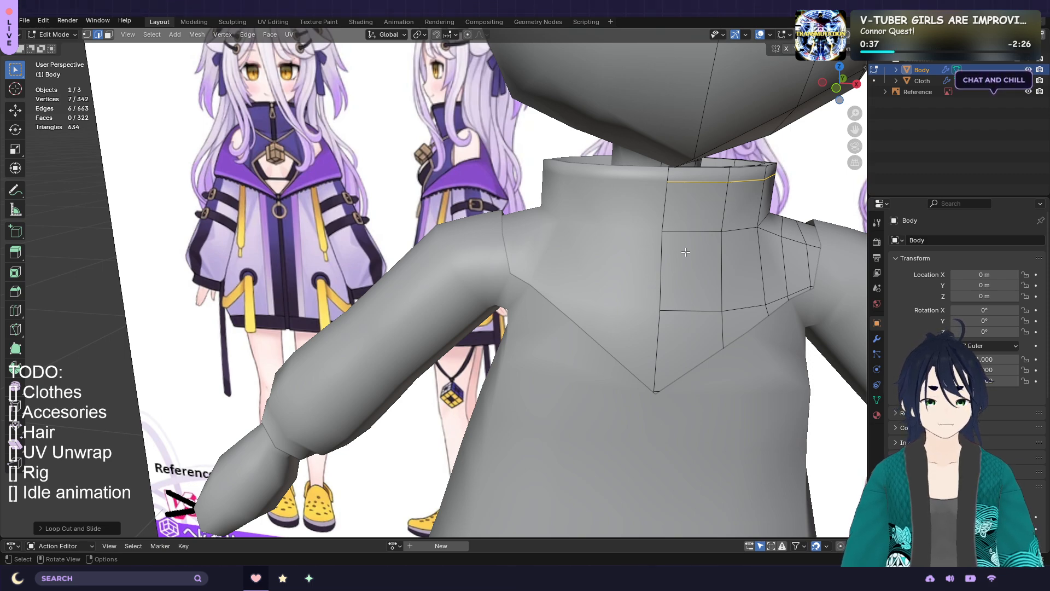
Hide the Cloth object in the viewport while keeping the Body mesh in Edit Mode
scroll(700, 215, "down", 3)
left_click(1029, 81)
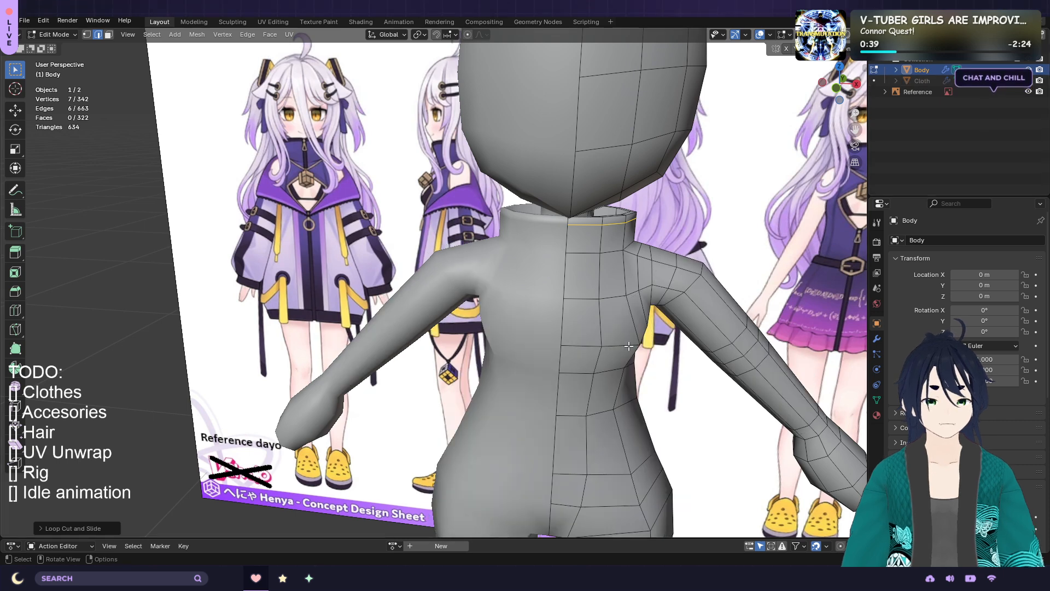
key("ctrl+r")
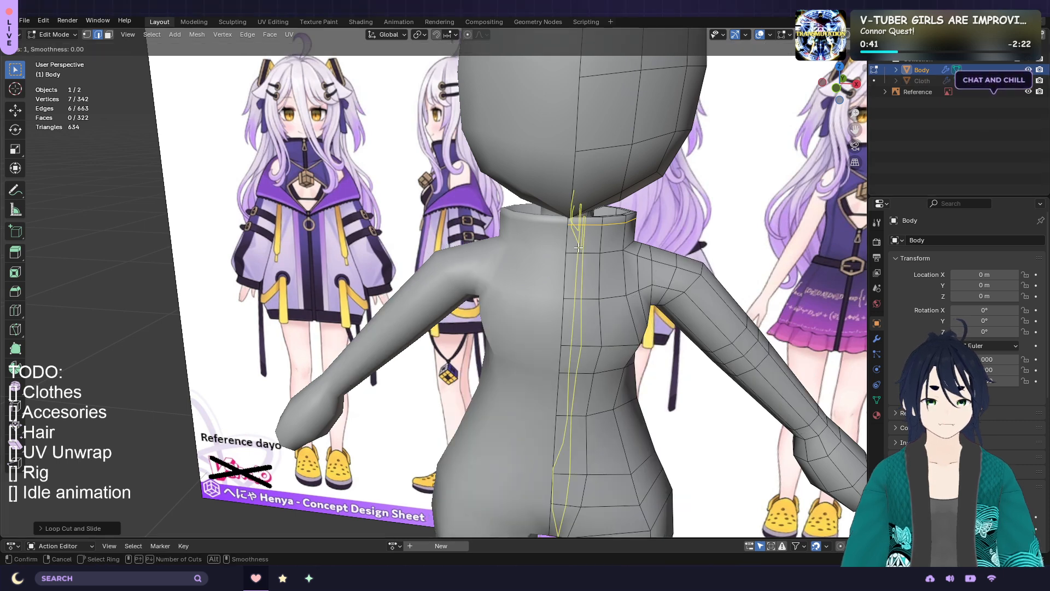
right_click(577, 288)
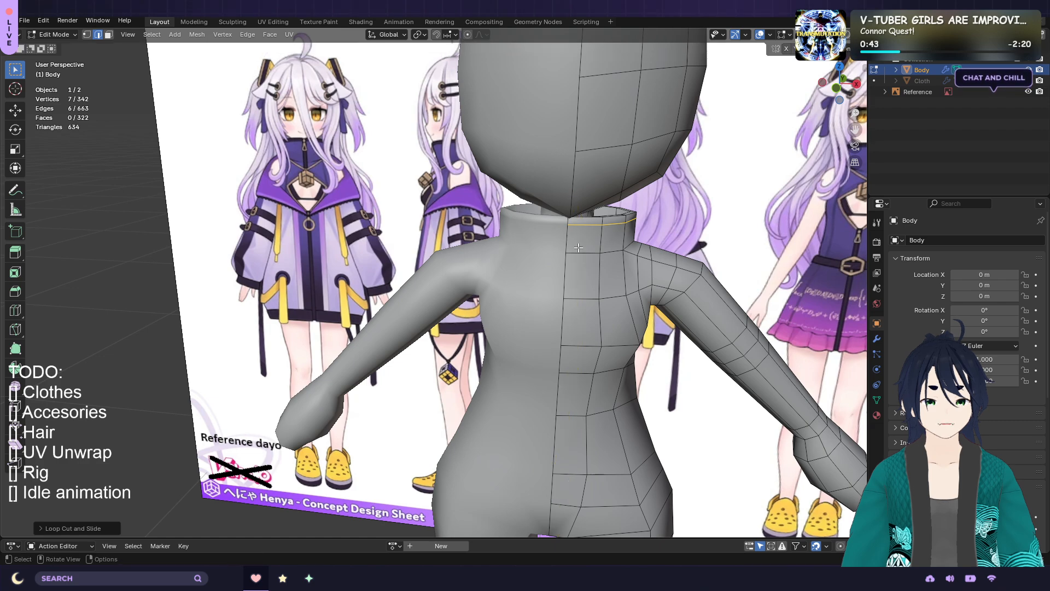
scroll(577, 288, "up", 2)
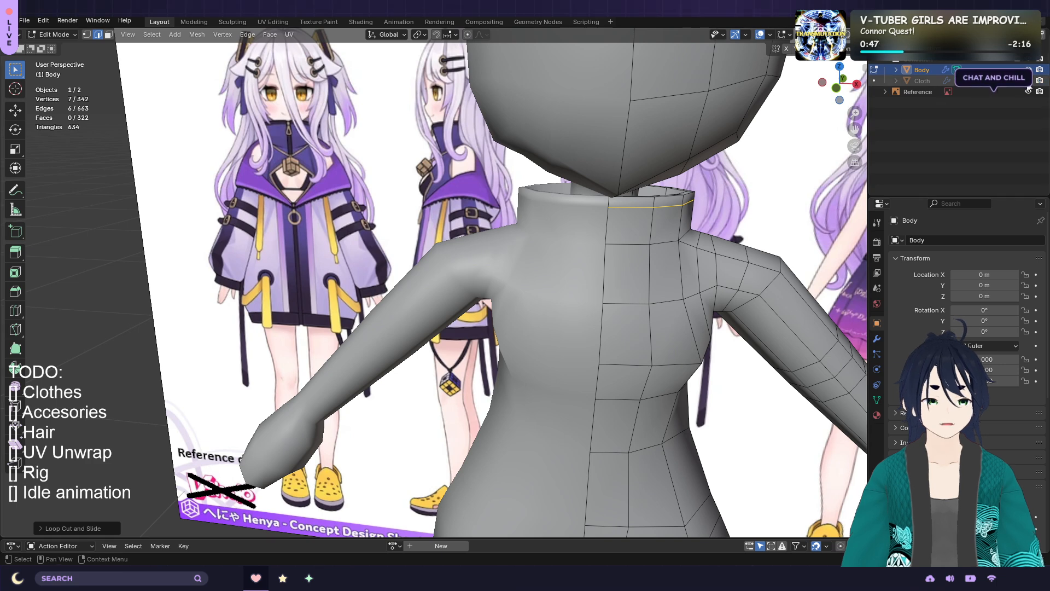
Show the Cloth object again and knife-cut the chest opening's outline on Body, from the center line out to the neighbouring vertex and back to the V point
left_click(1029, 83)
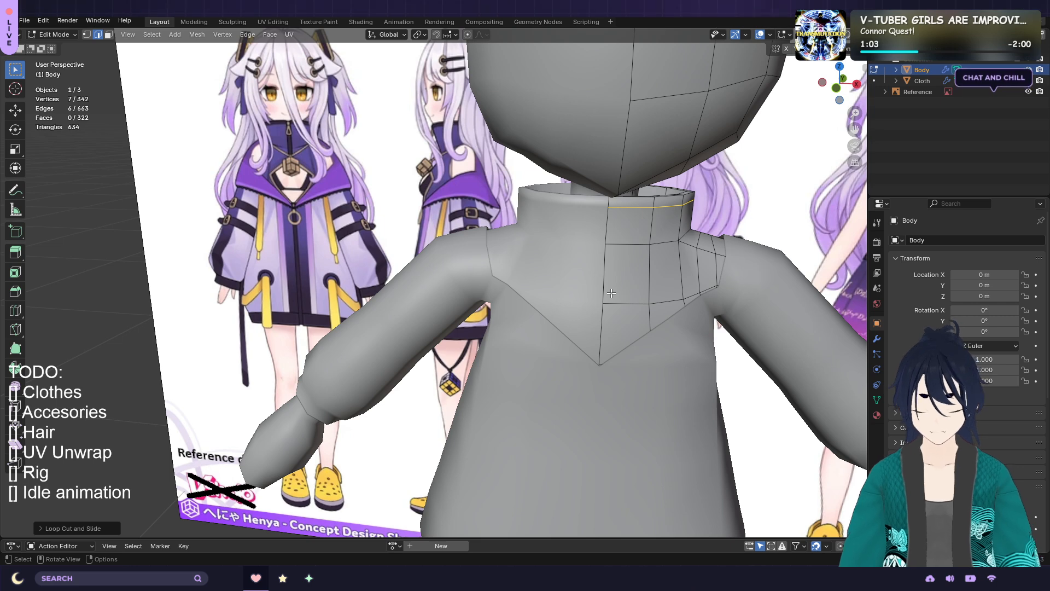
key("k")
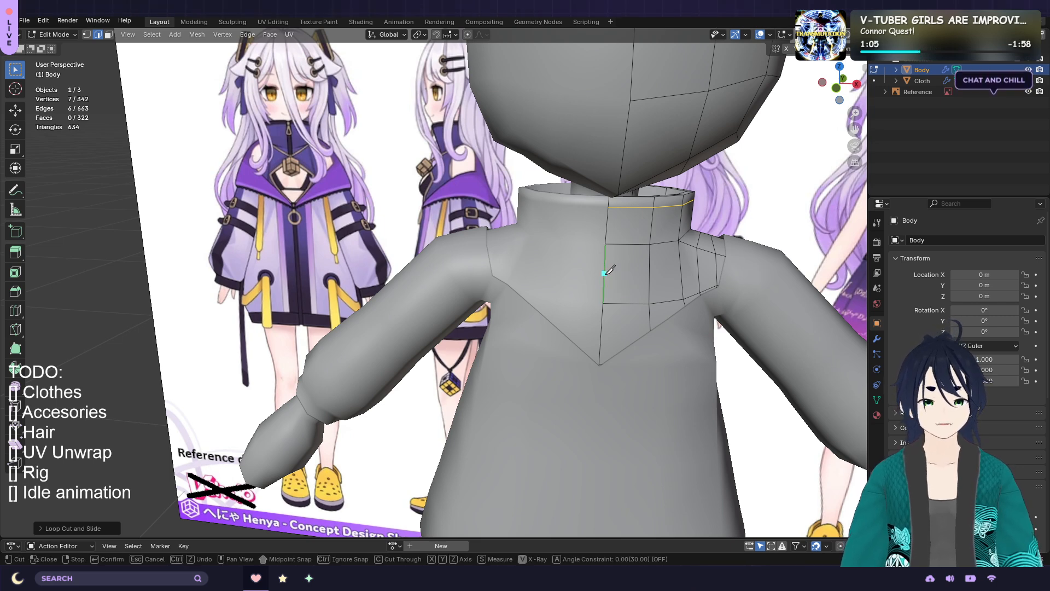
left_click(648, 303)
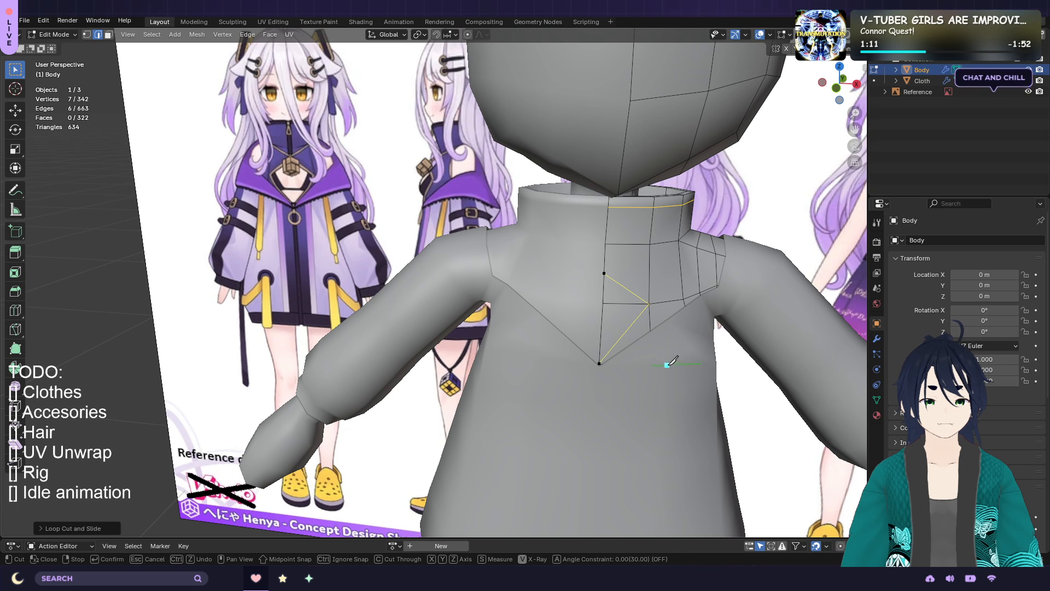
key("Return")
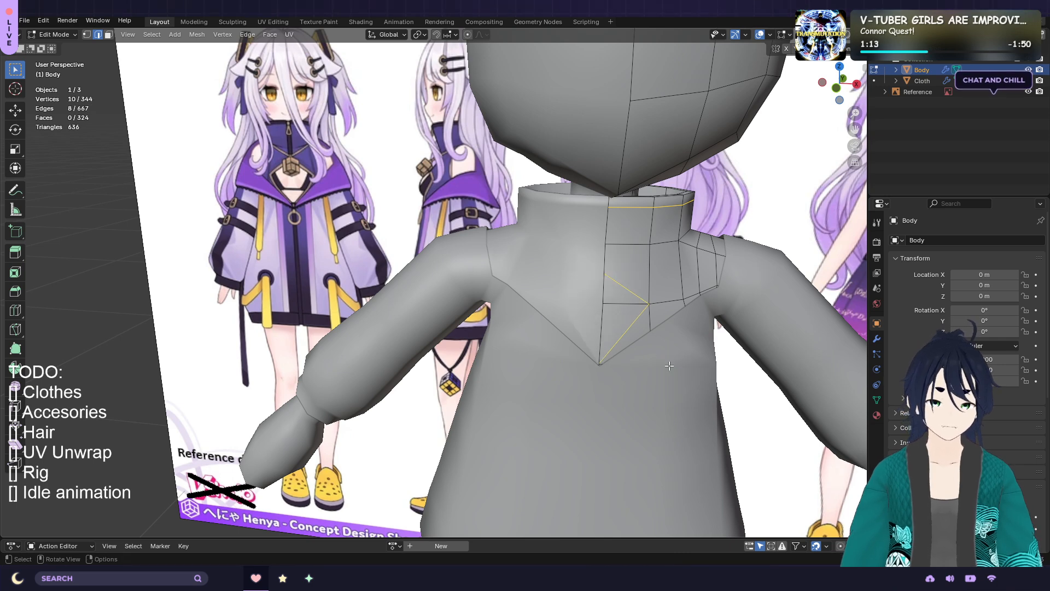
Examine the new chest cut on the Body mesh from several angles, with the Cloth object hidden and shown again
scroll(643, 318, "up", 3)
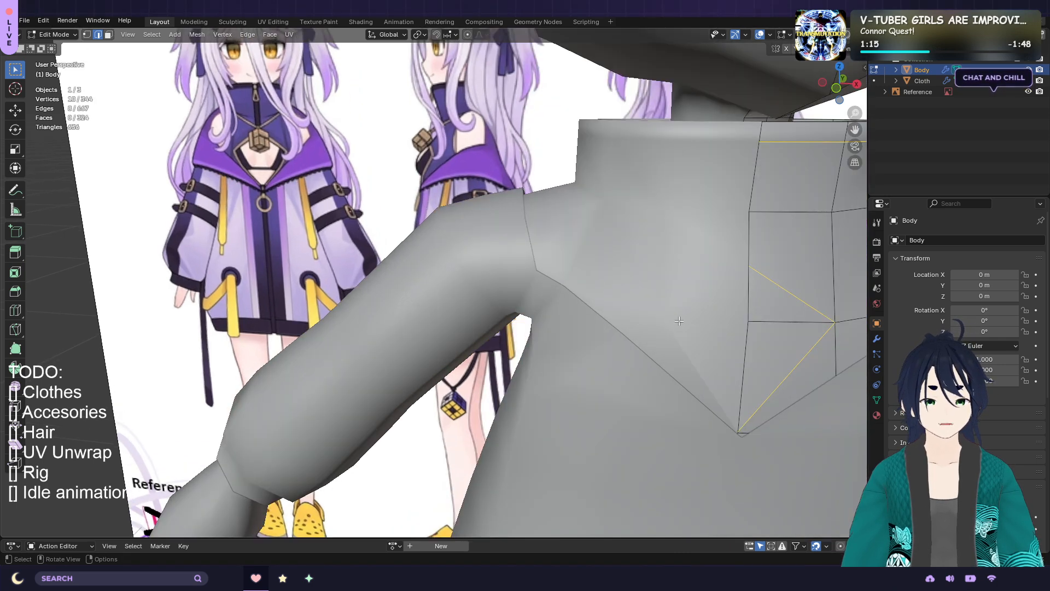
middle_click_drag(692, 318, 618, 325)
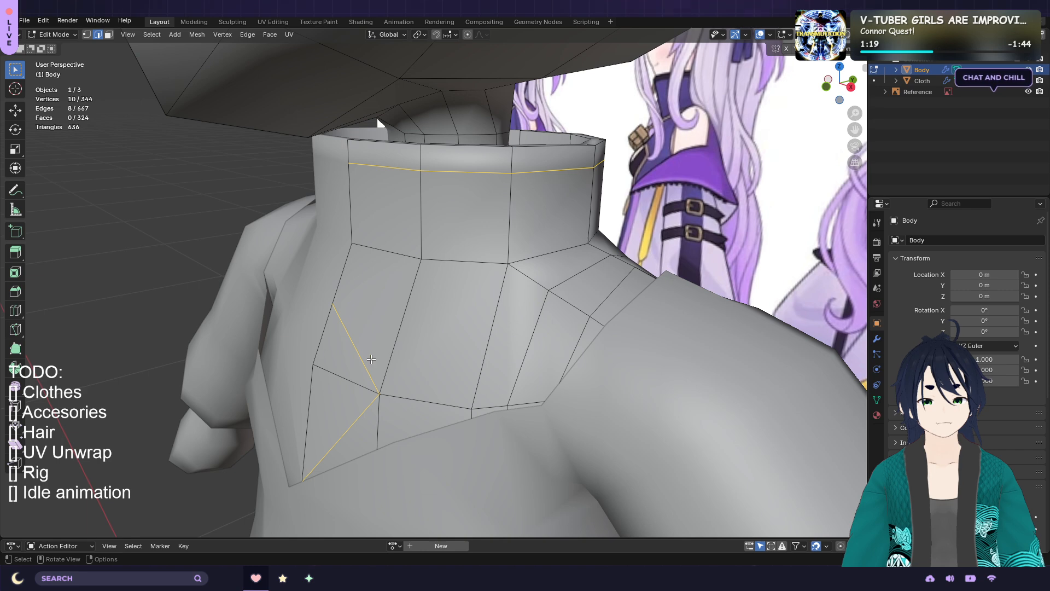
middle_click_drag(328, 358, 606, 355)
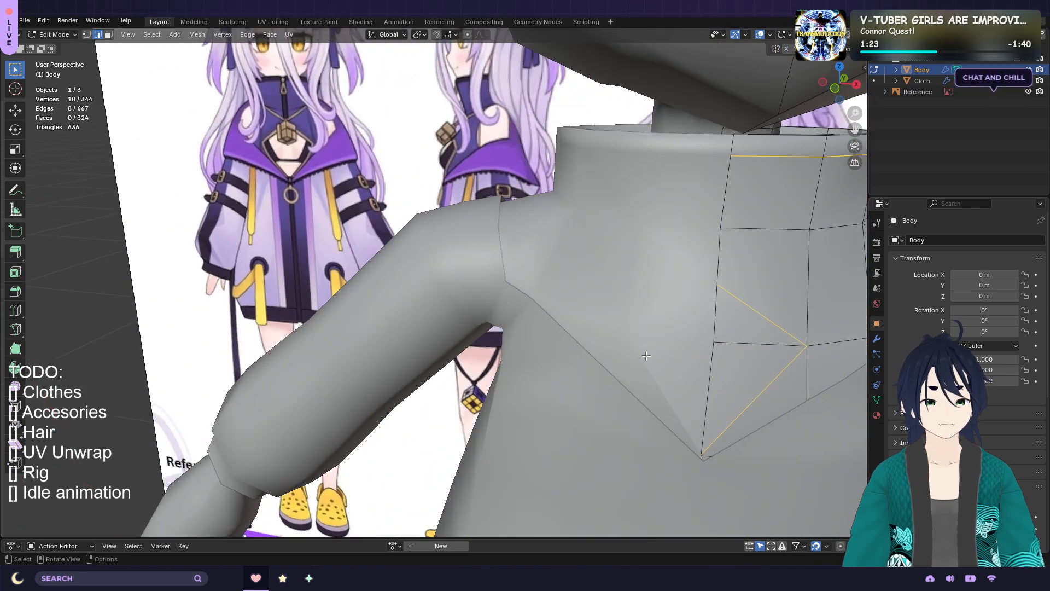
scroll(647, 355, "down", 2)
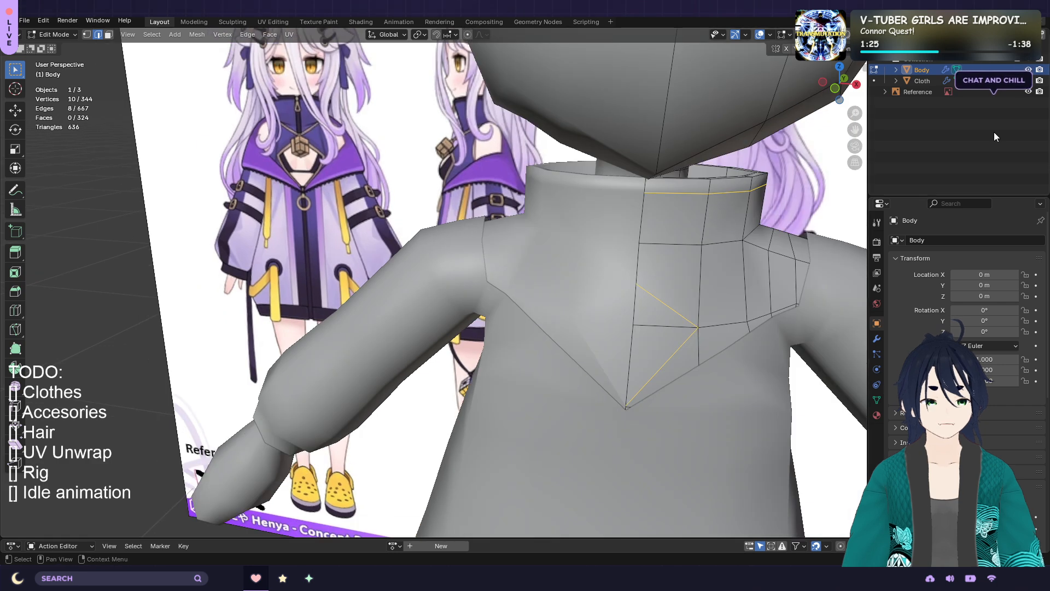
left_click(1029, 81)
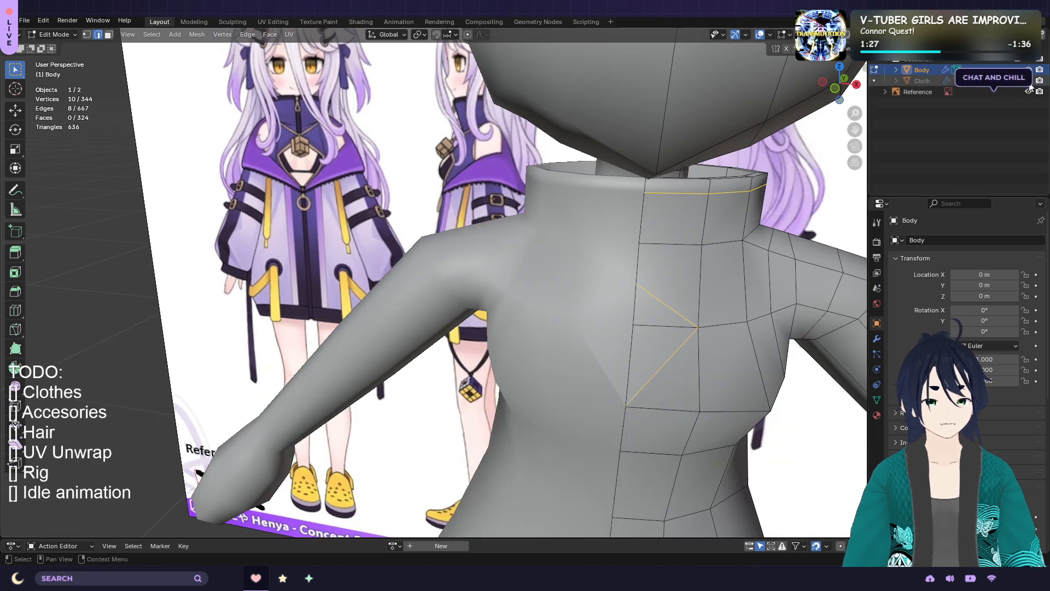
middle_click_drag(650, 362, 702, 368)
scroll(750, 352, "up", 3)
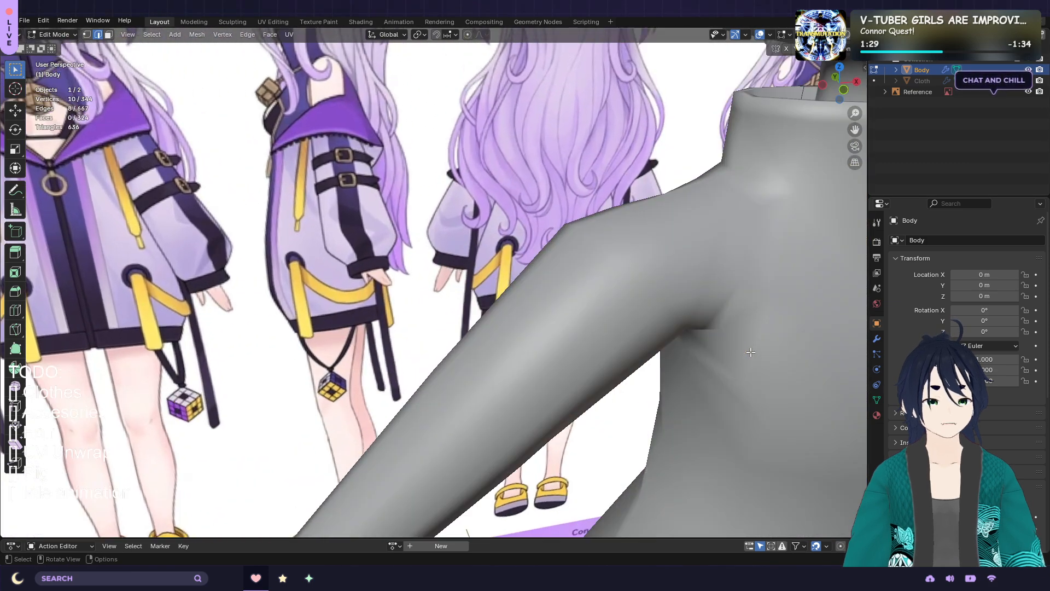
middle_click_drag(783, 343, 583, 371)
scroll(627, 363, "down", 5)
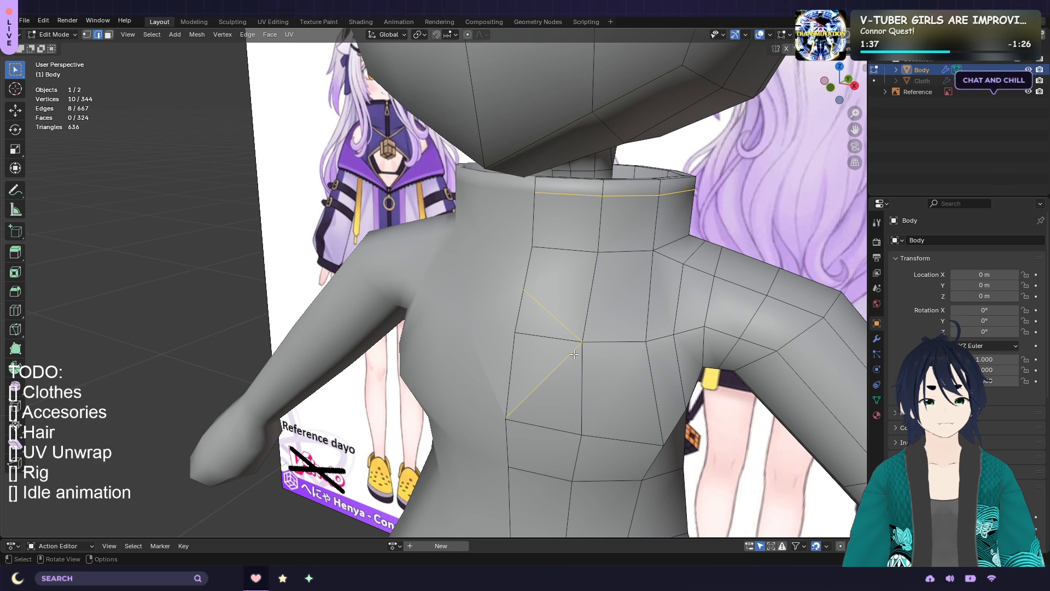
left_click(1028, 81)
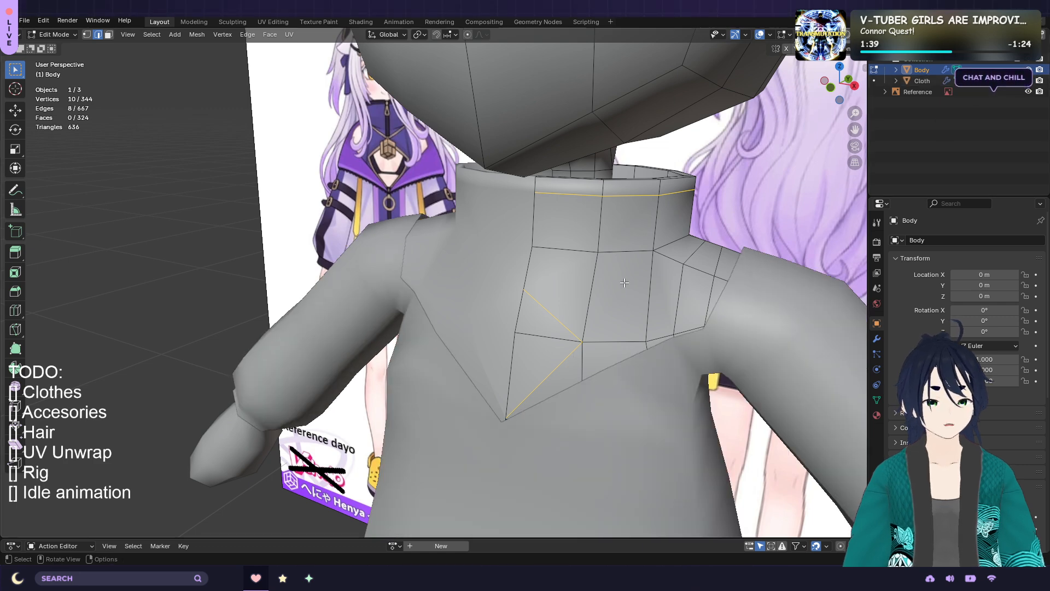
middle_click_drag(625, 283, 707, 302)
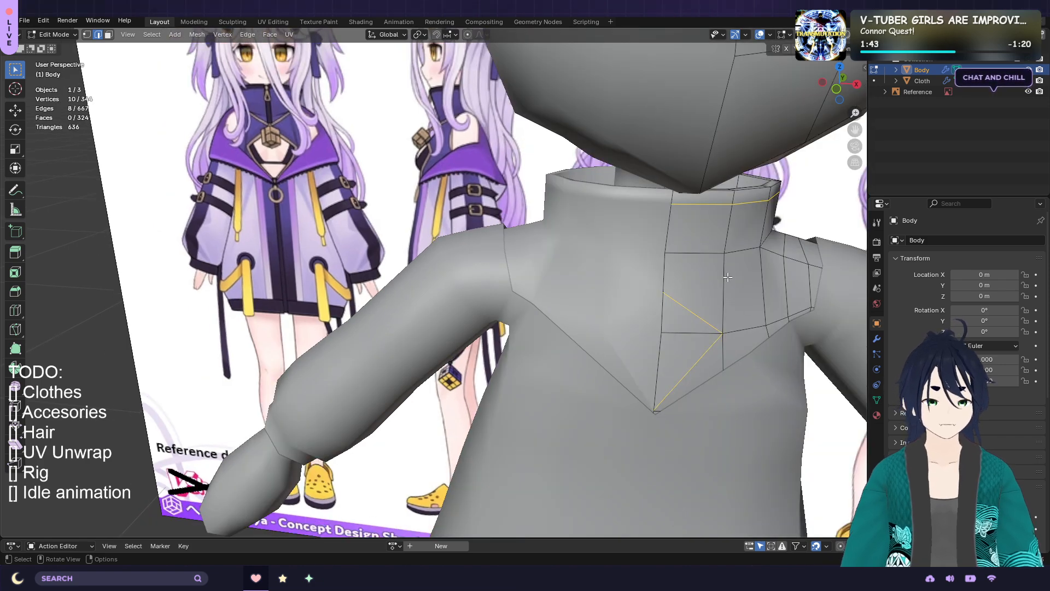
key("k")
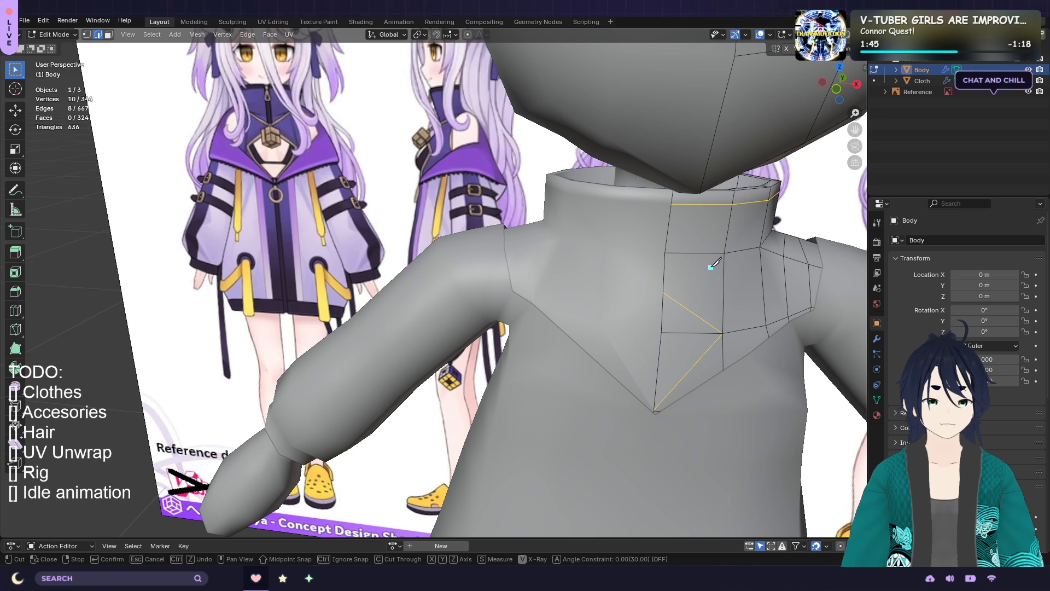
middle_click_drag(710, 267, 704, 235)
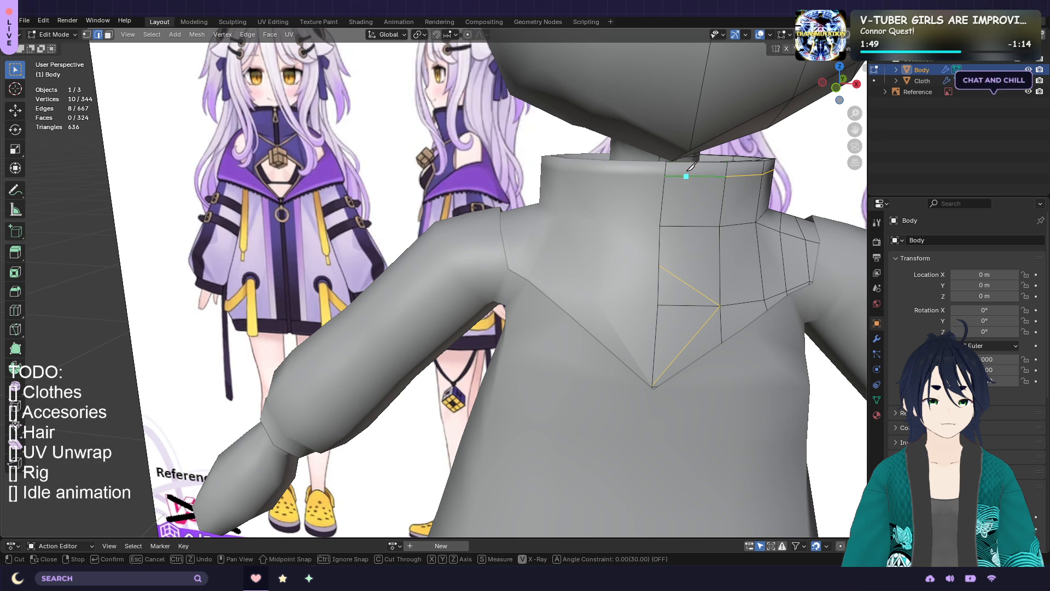
key("Escape")
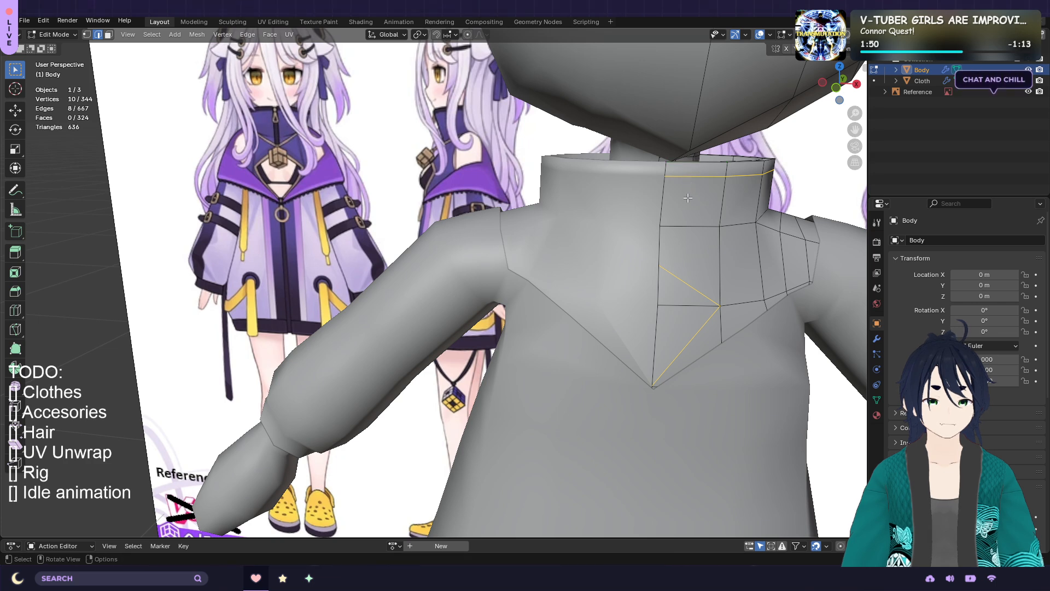
key("ctrl+r")
left_click(664, 181)
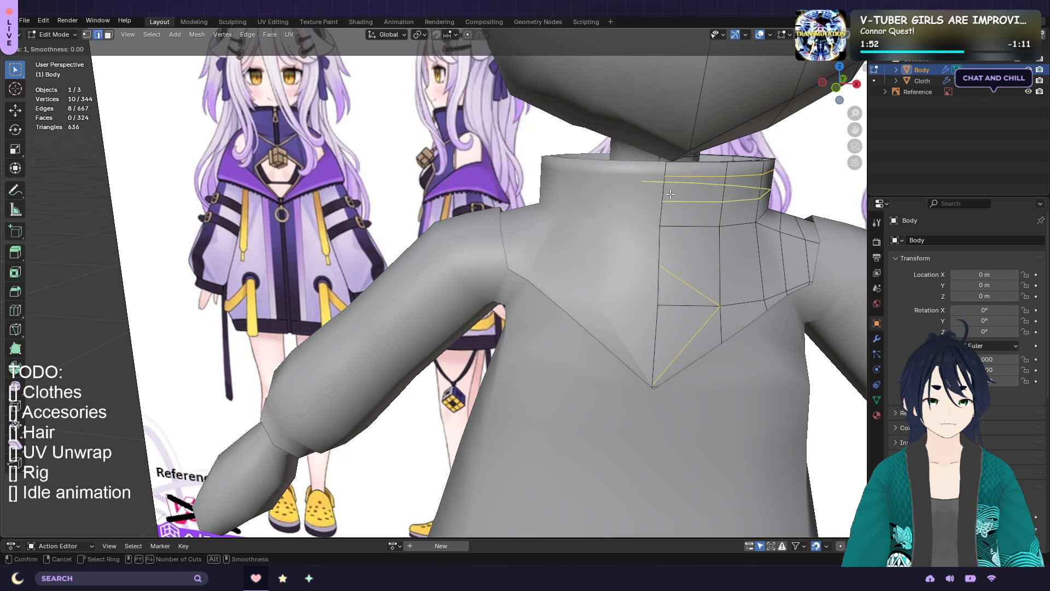
left_click(687, 220)
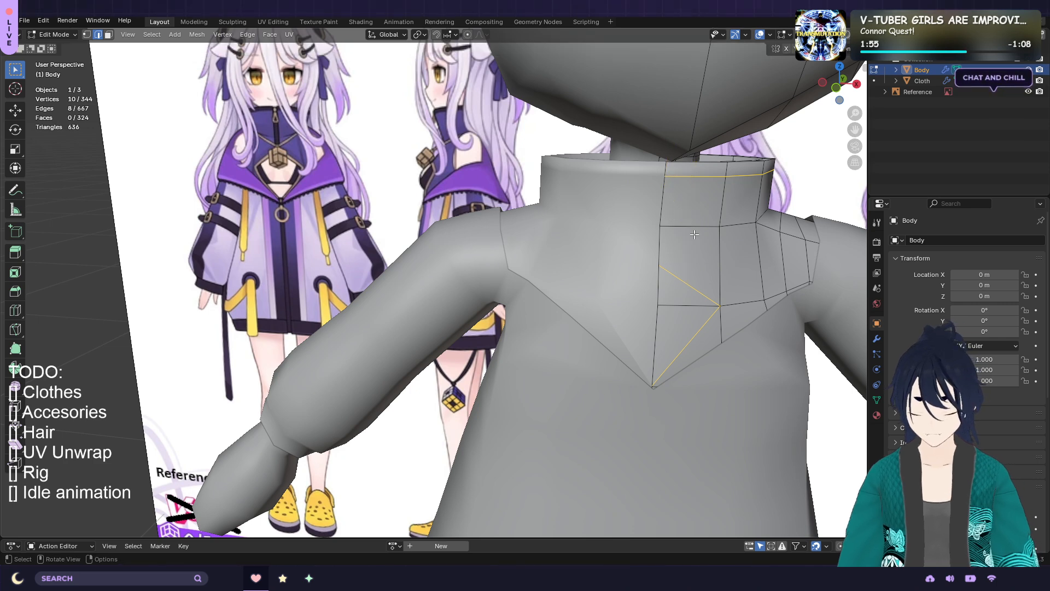
key("k")
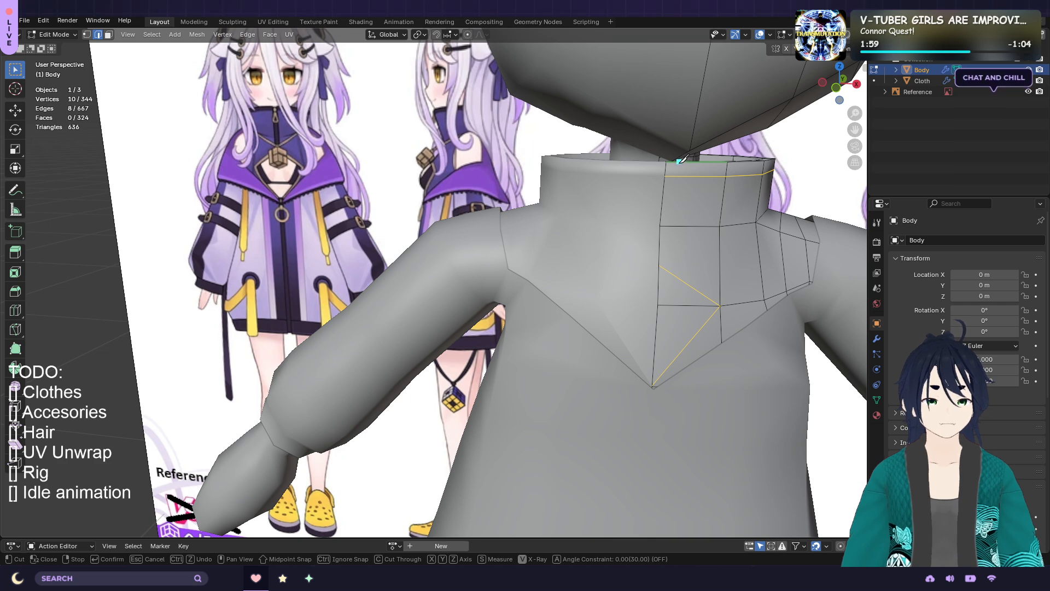
key("z")
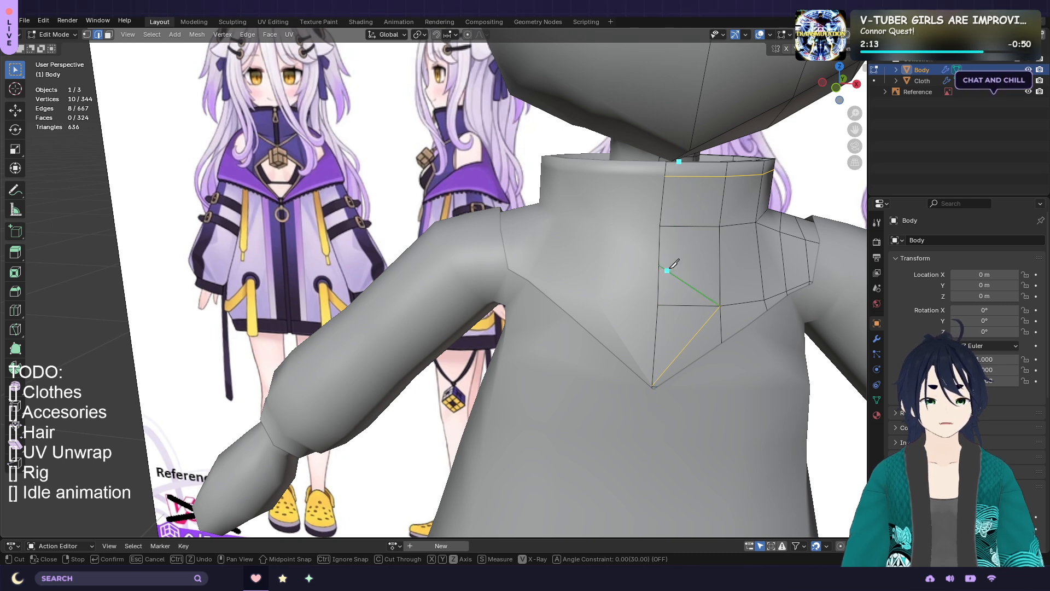
left_click(685, 160)
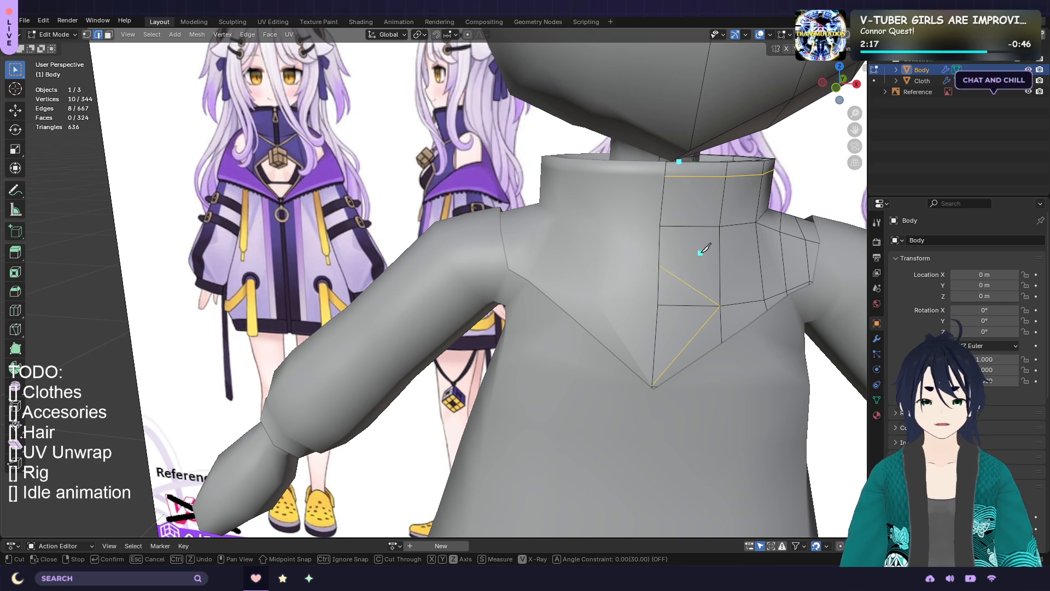
key("Escape")
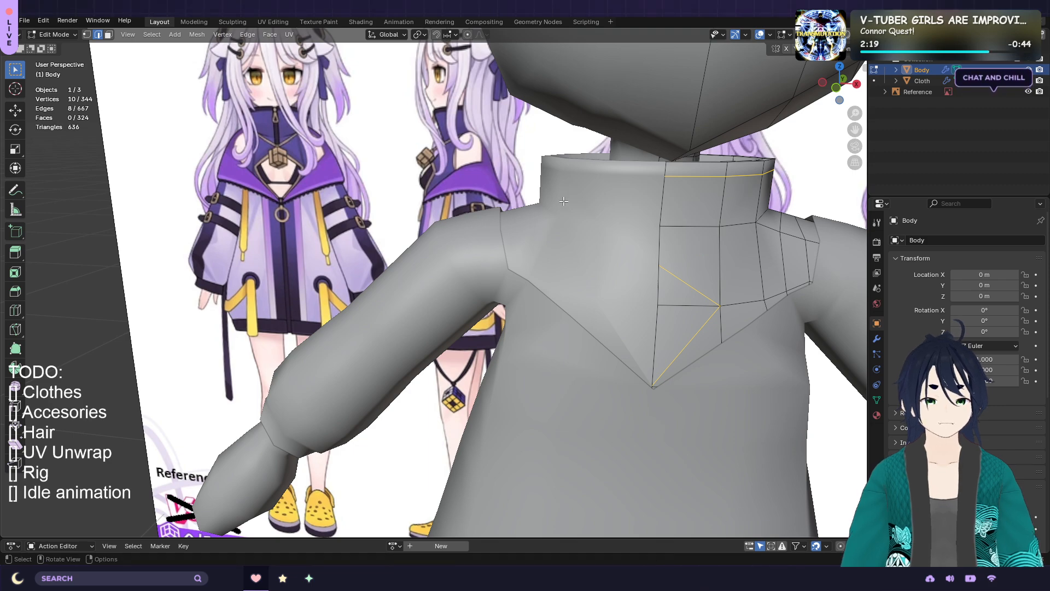
From the front view, knife-cut a vertical line constrained to Z beside the center line, from the collar's top rim down to the diagonal chest cut
key("KP_1")
scroll(701, 186, "up", 3)
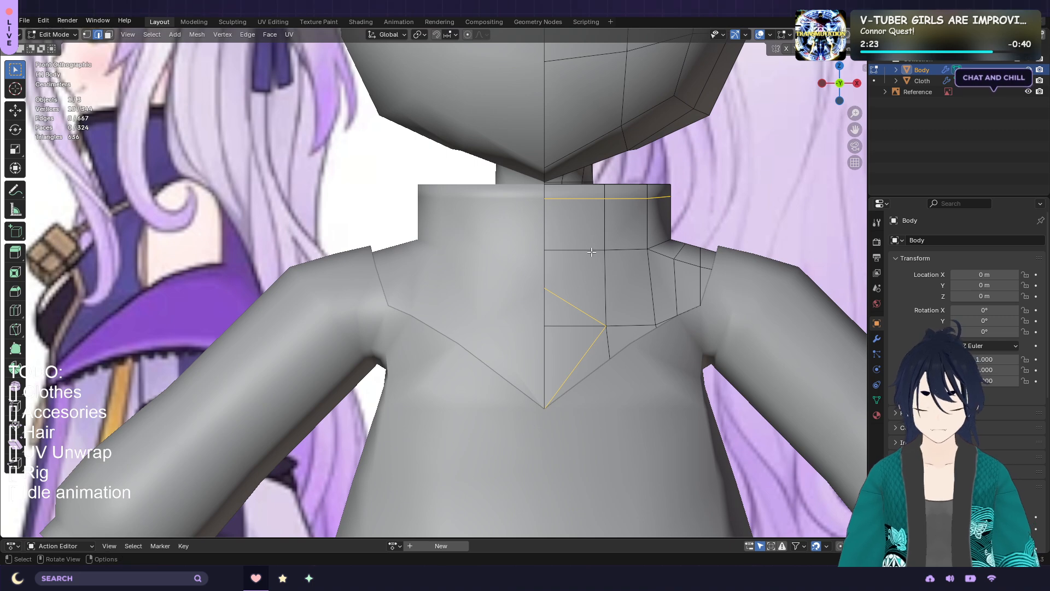
key("k")
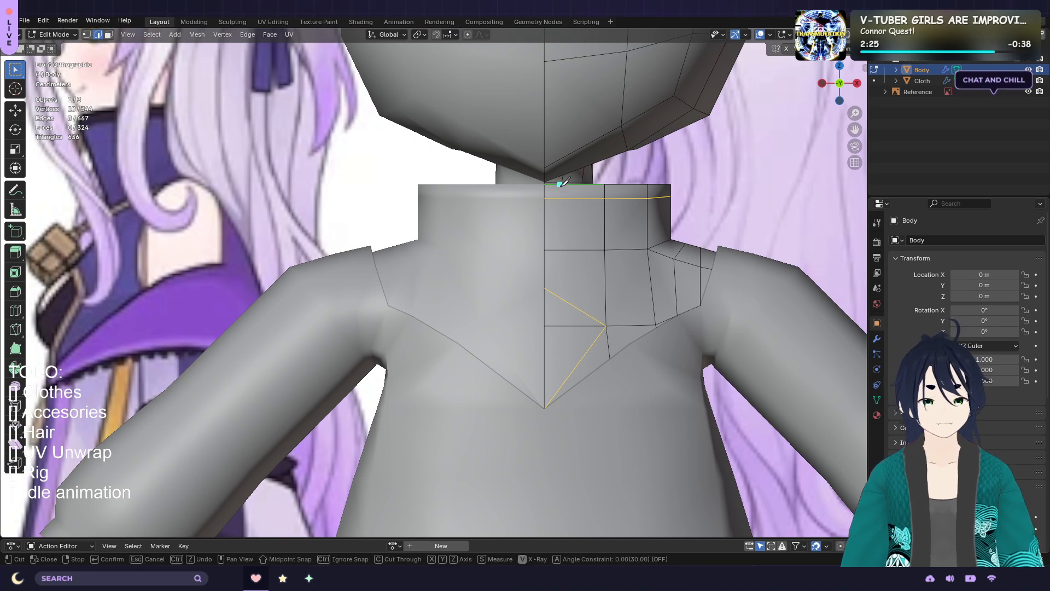
left_click(560, 184)
key("z")
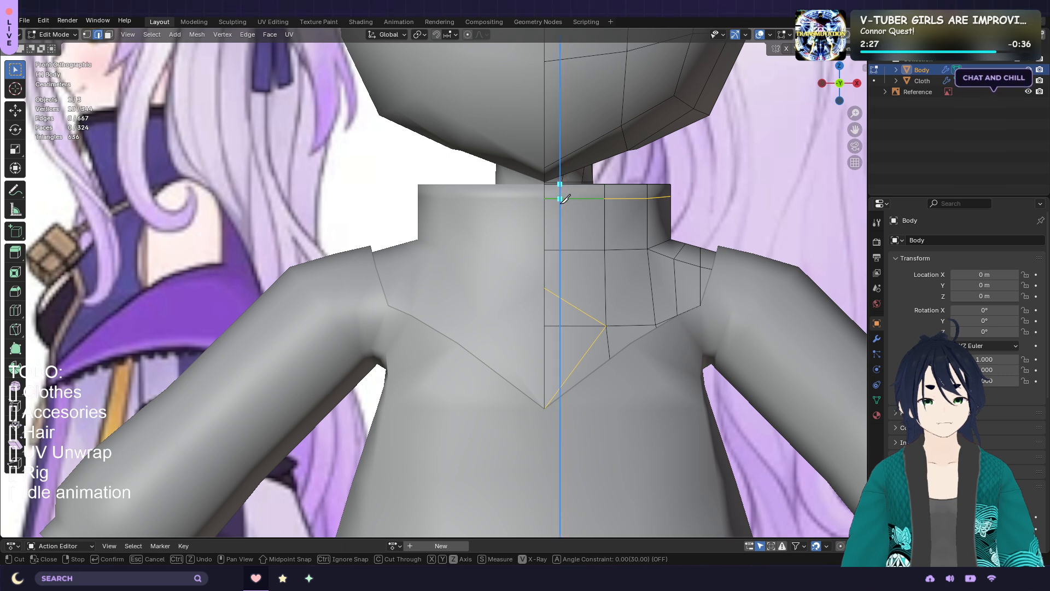
left_click(560, 199)
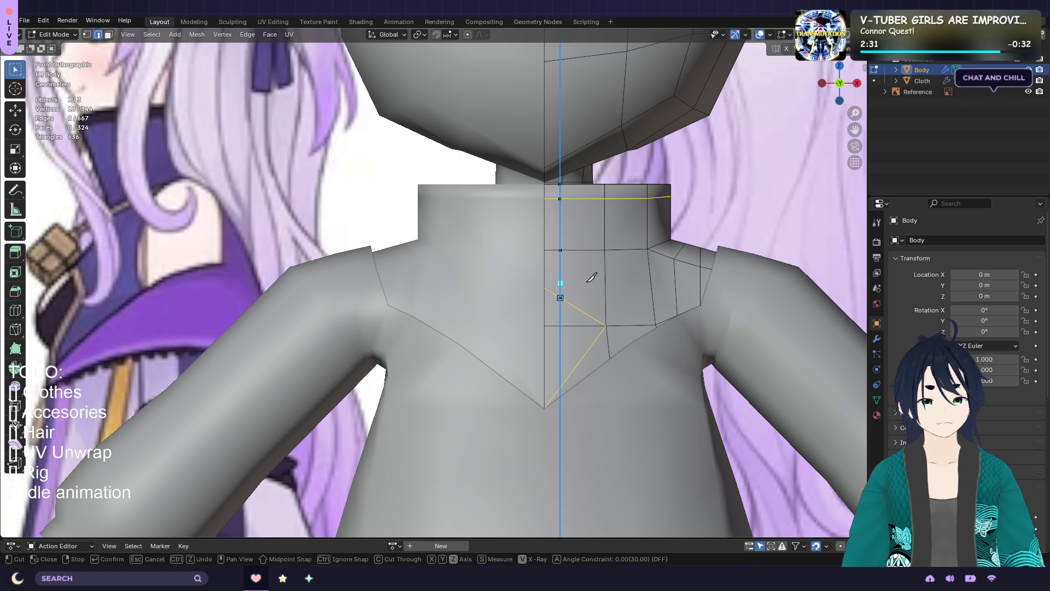
key("Return")
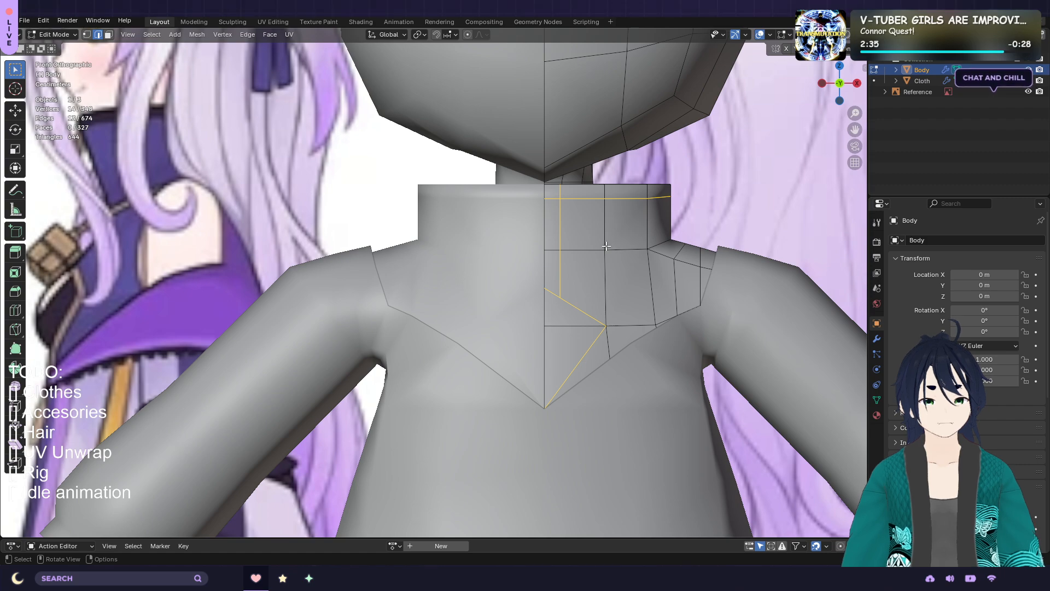
Examine the collar and the whole figure down to the legs and feet against the outfit on the reference sheet
middle_click_drag(607, 246, 525, 300)
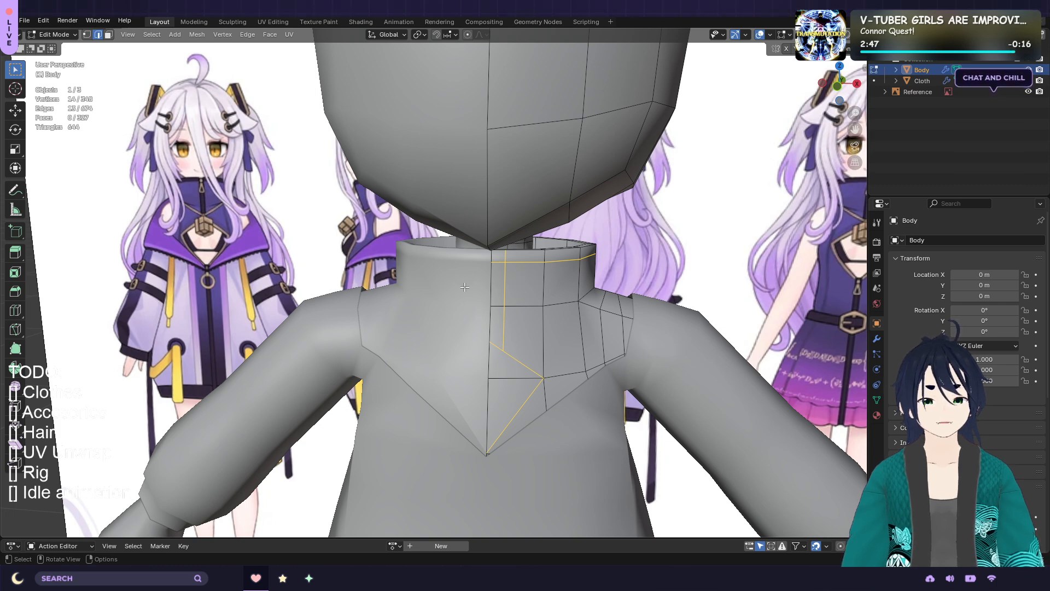
scroll(465, 286, "down", 2)
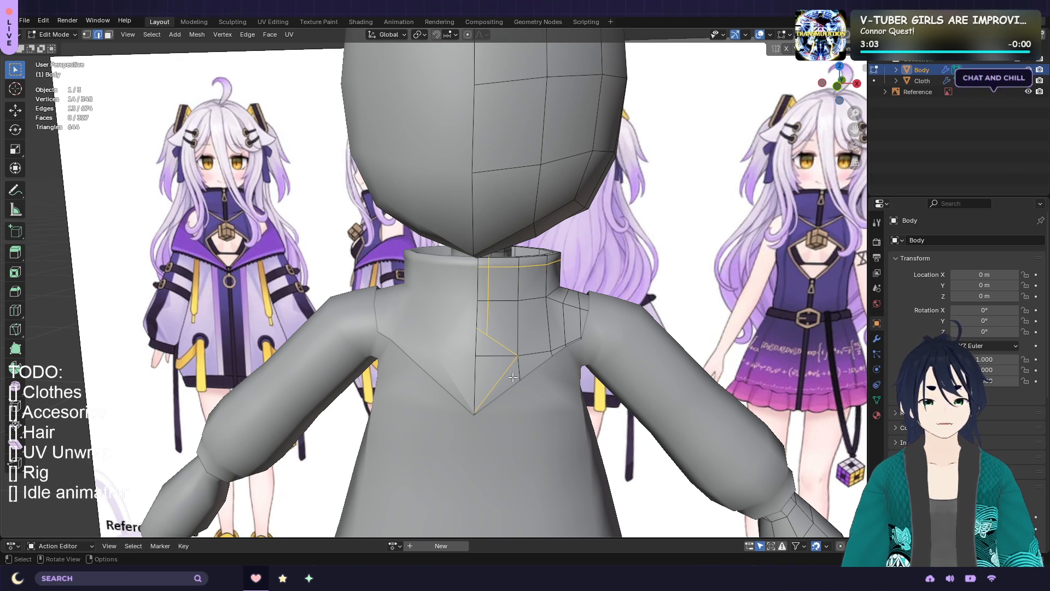
scroll(502, 360, "down", 5)
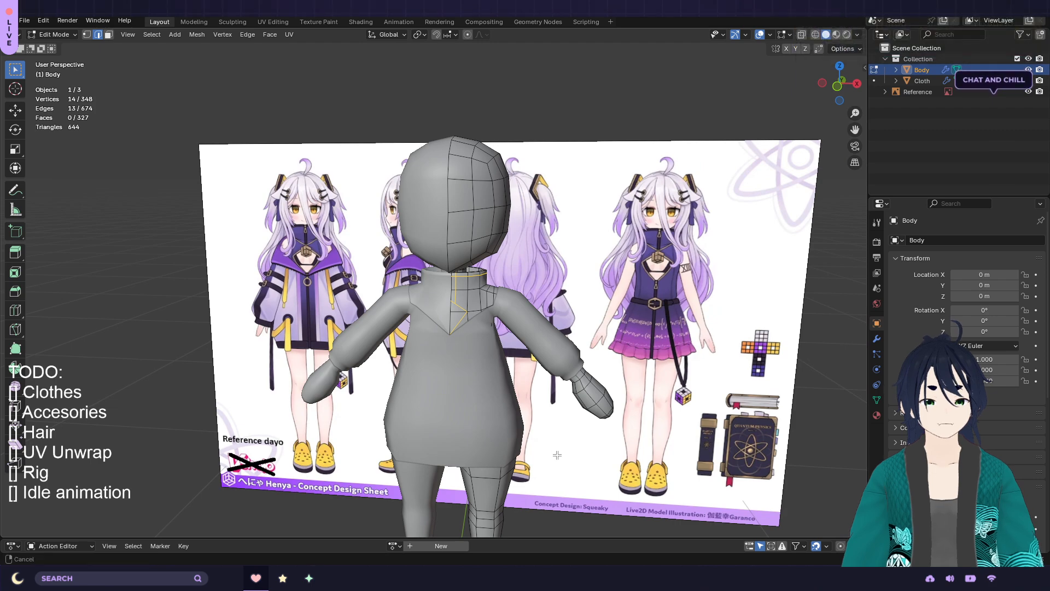
middle_click_drag(555, 453, 531, 324, "shift")
middle_click_drag(521, 462, 510, 408, "shift")
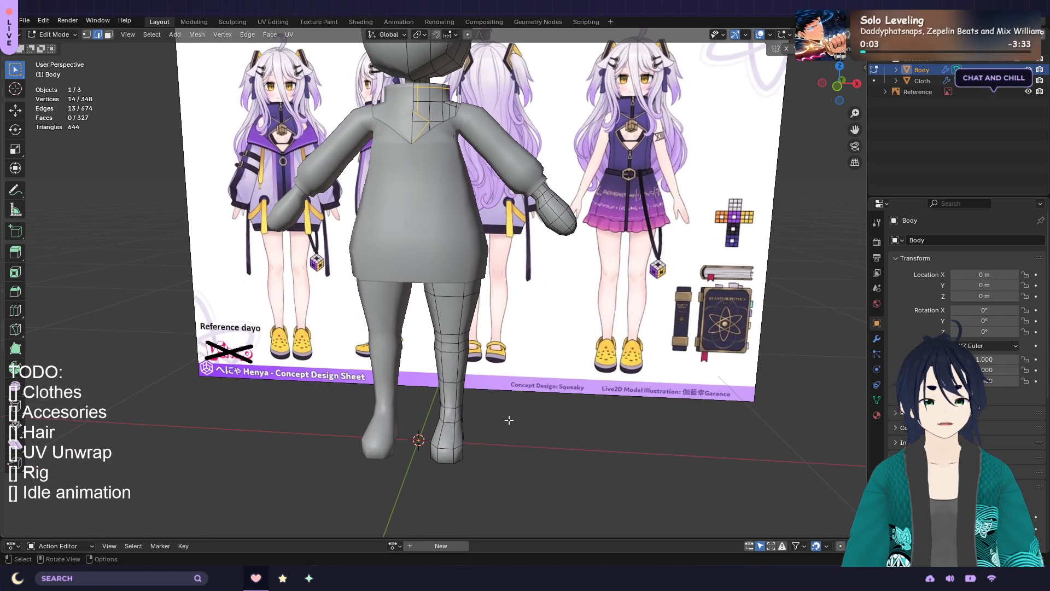
scroll(525, 437, "up", 4)
middle_click_drag(549, 458, 455, 436, "shift")
scroll(454, 432, "down", 1)
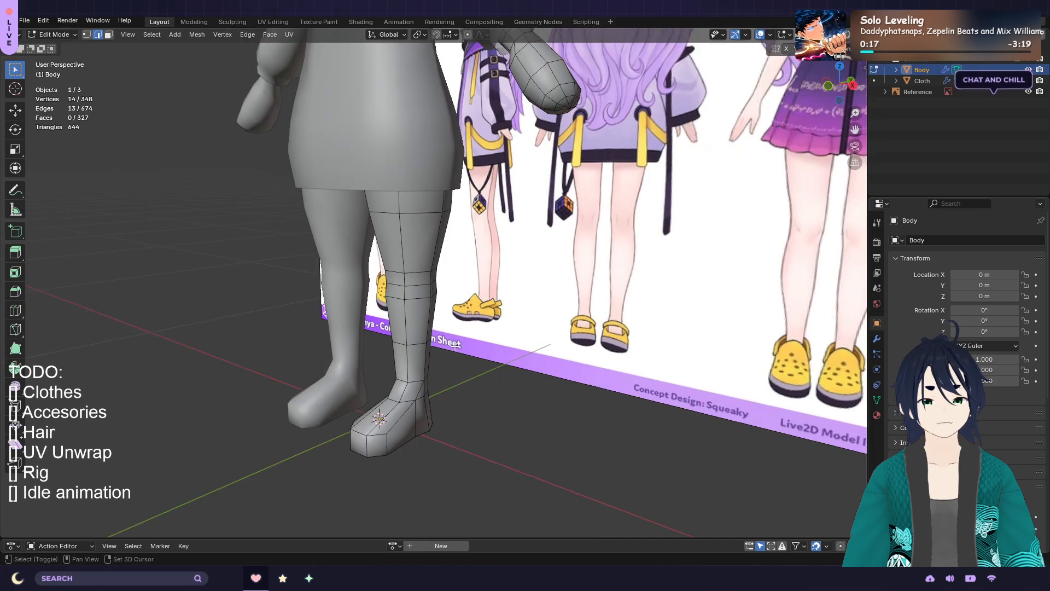
middle_click_drag(457, 334, 483, 458, "shift")
mouse_move(413, 181)
middle_mouse_down("shift")
mouse_move(404, 219)
mouse_move(437, 318)
mouse_move(502, 313)
middle_mouse_up("shift")
Leave Edit Mode on the Body object and open the Cloth object's mesh for editing
key("Tab")
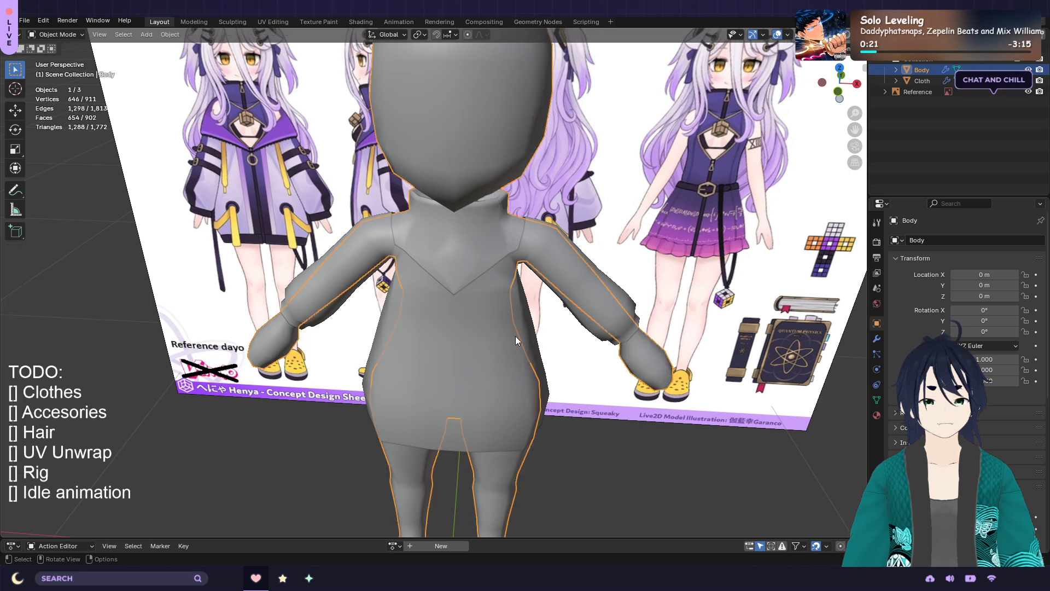
left_click(477, 350)
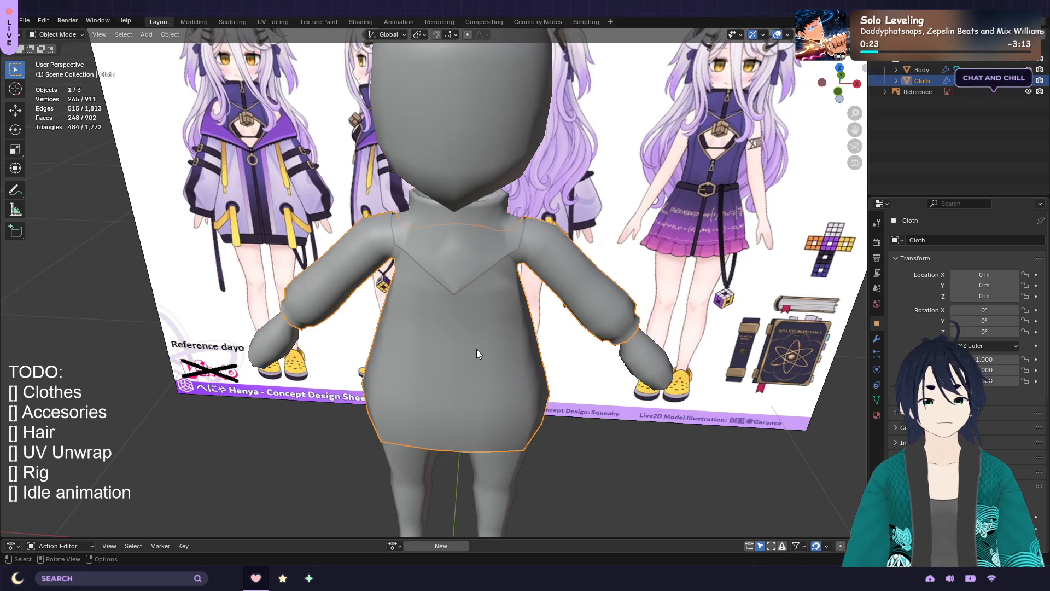
key("Tab")
scroll(652, 386, "up", 3)
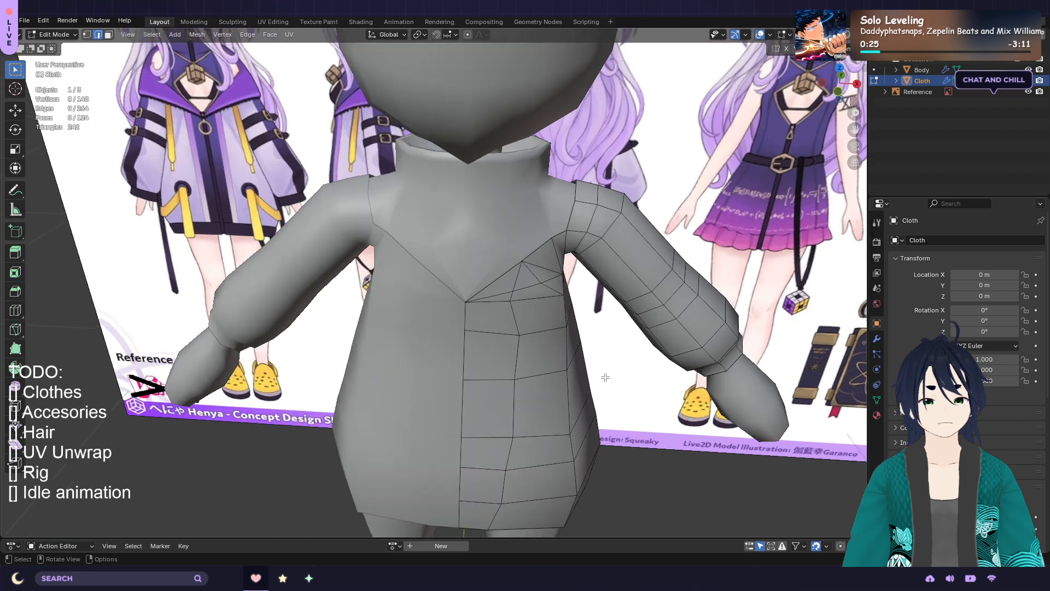
Add a horizontal loop cut just above the Cloth's hem in front view and flatten it by scaling to 0 along Z
middle_click_drag(673, 410, 593, 332, "shift")
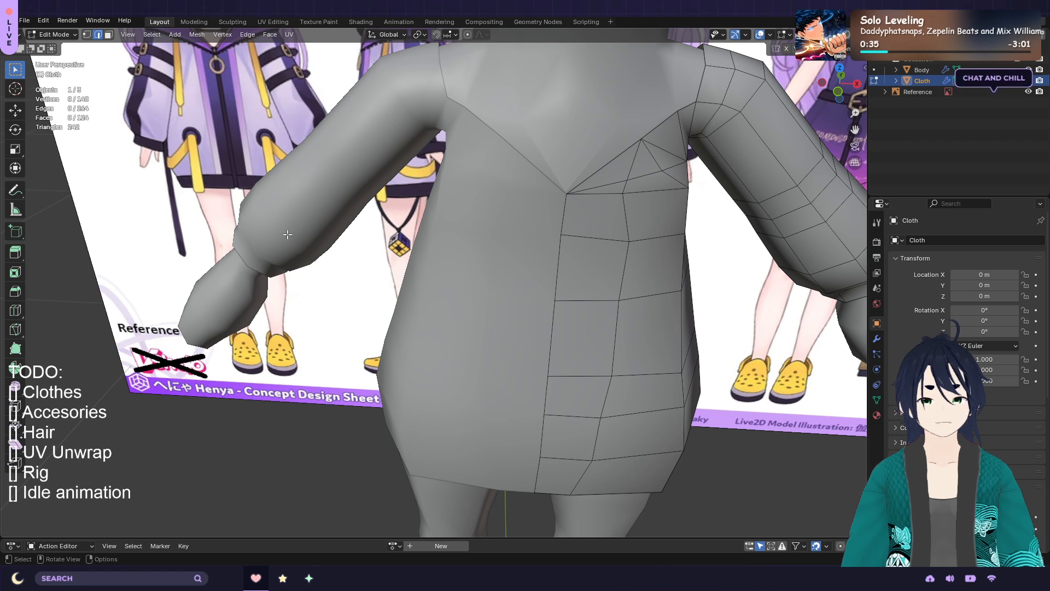
key("KP_1")
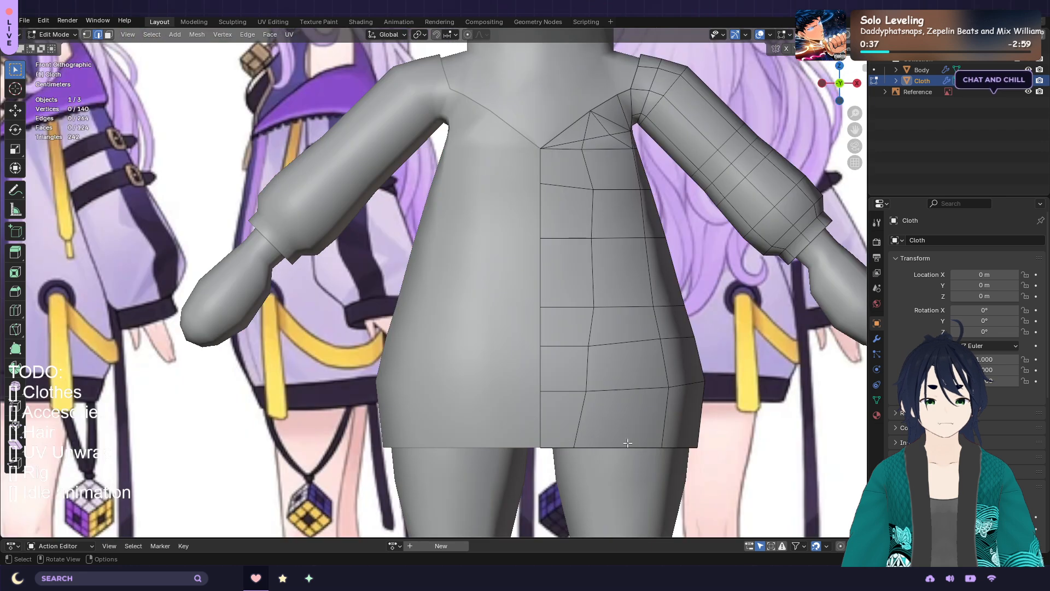
key("ctrl+r")
left_click(580, 427)
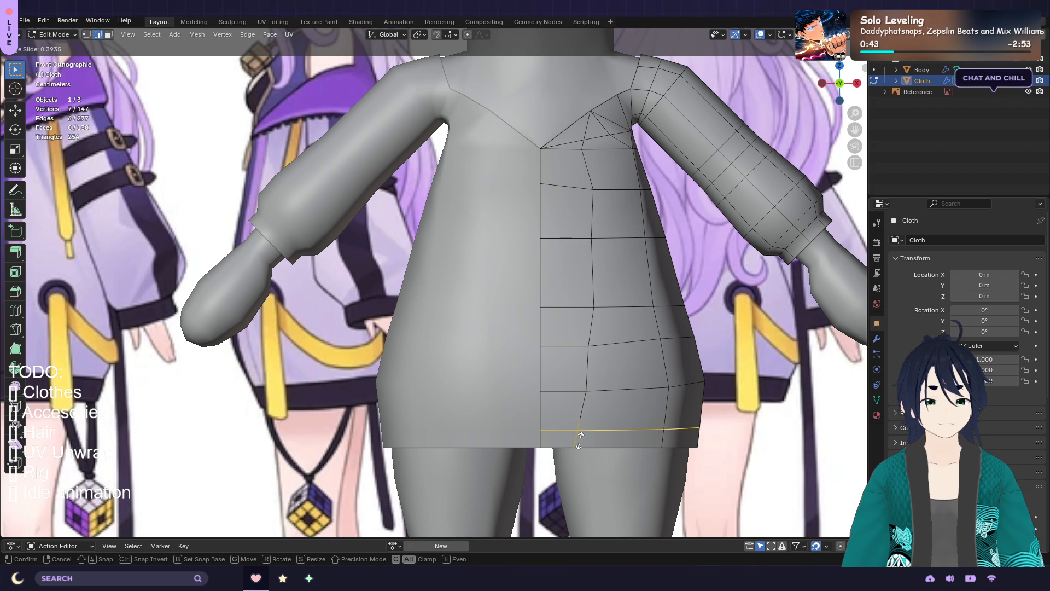
left_click(580, 438)
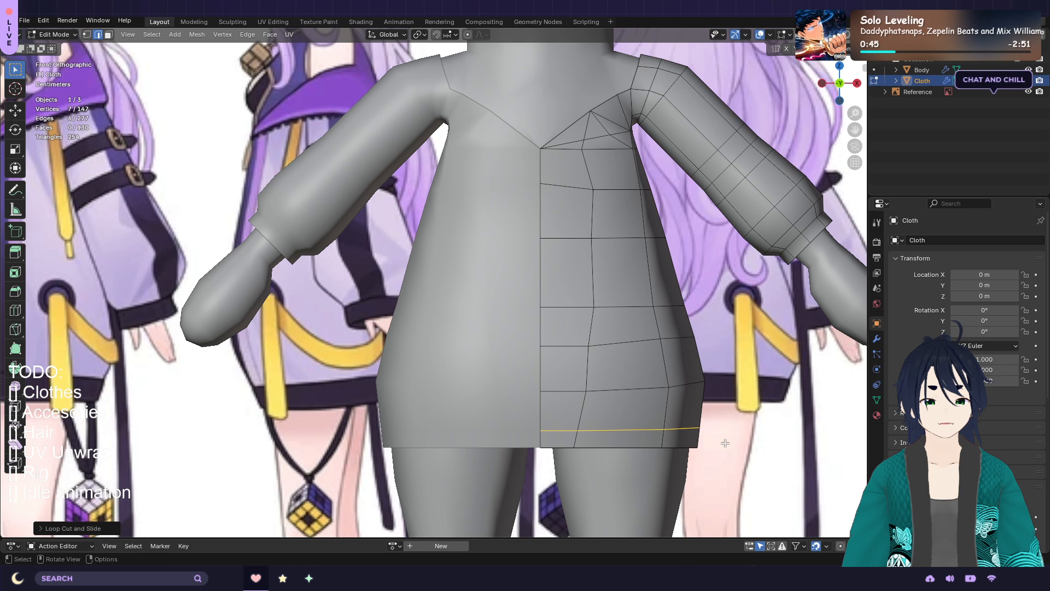
type("sz")
type("0")
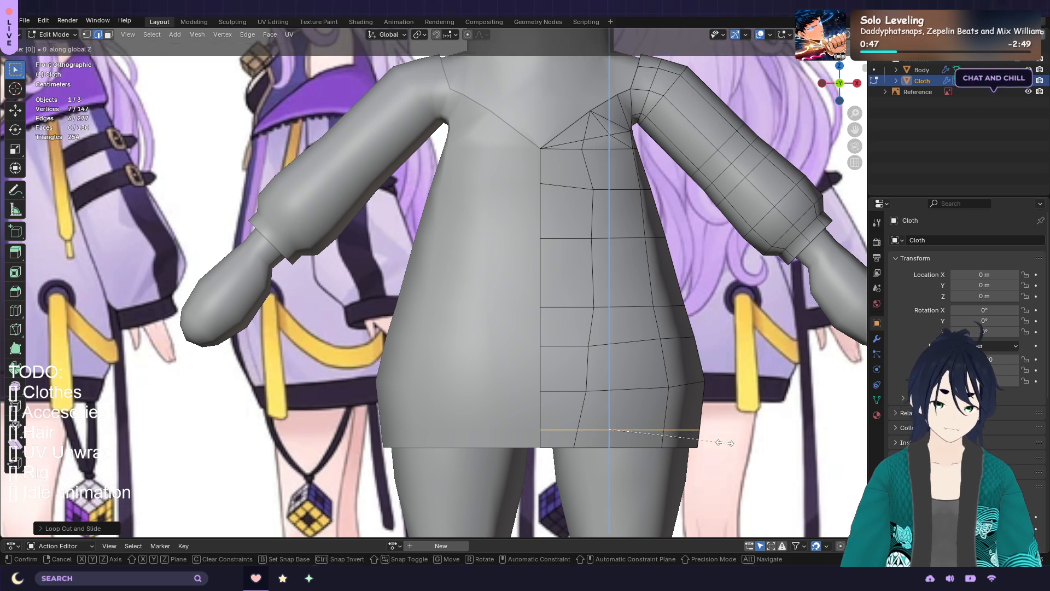
key("Return")
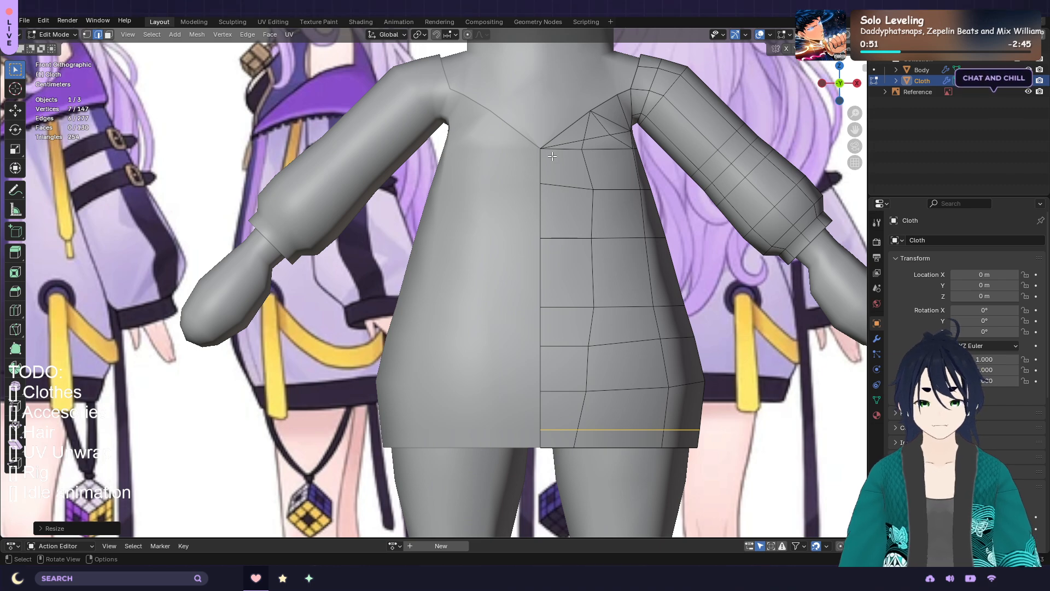
Knife-cut a vertical line constrained to Z beside the Cloth's center line, from the diagonal neckline edge down to the hem loop
middle_click_drag(364, 242, 492, 246, "shift")
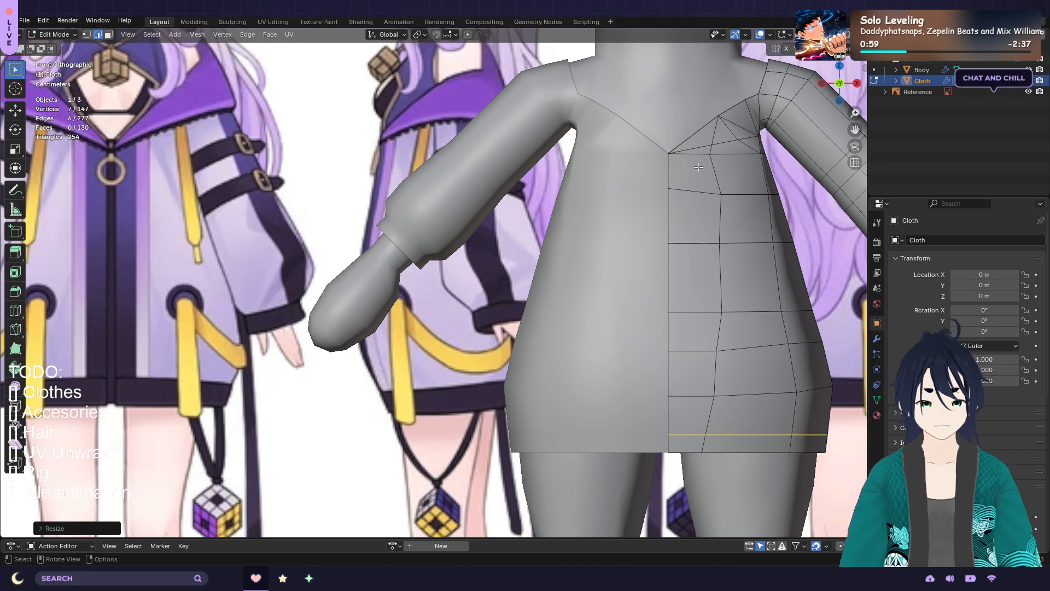
key("k")
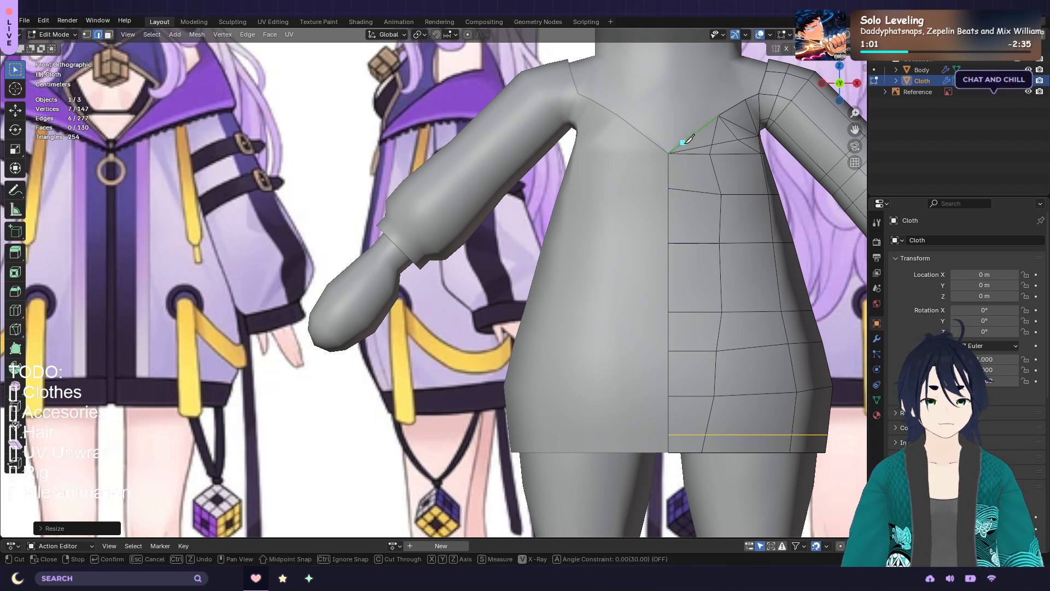
left_click(684, 144)
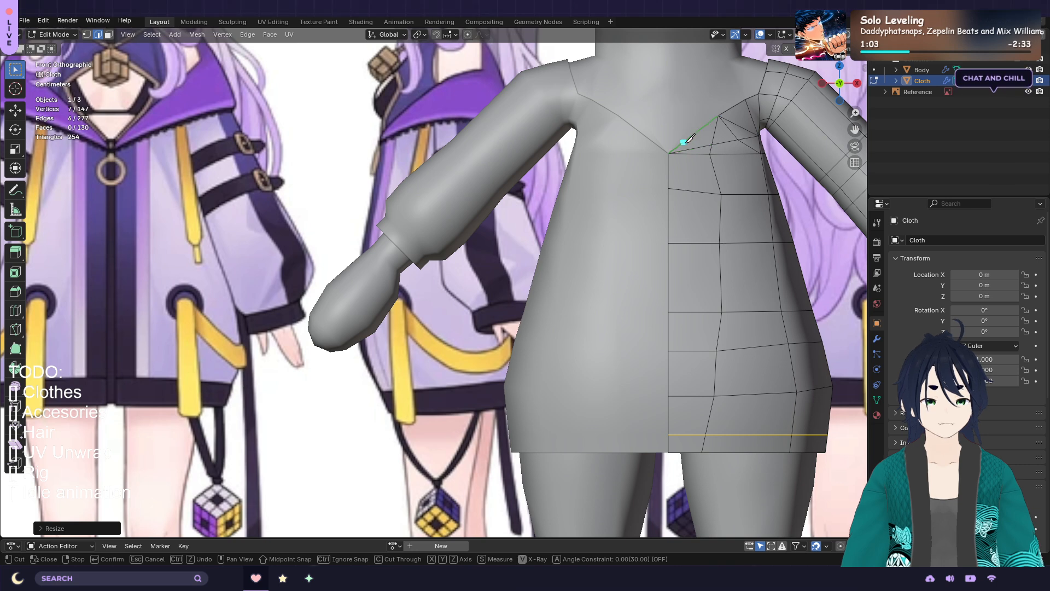
key("z")
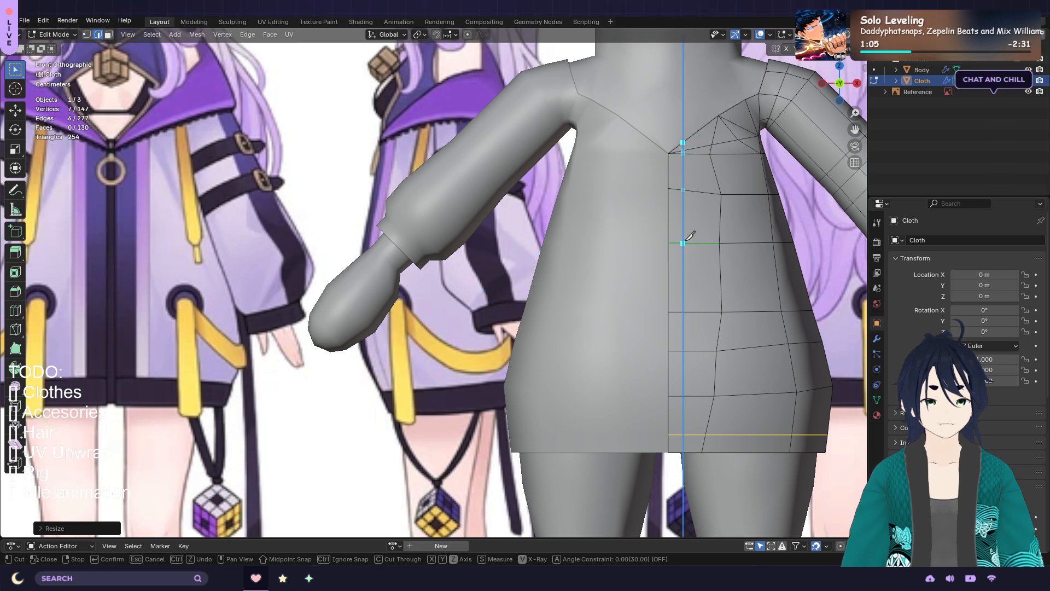
left_click(686, 432)
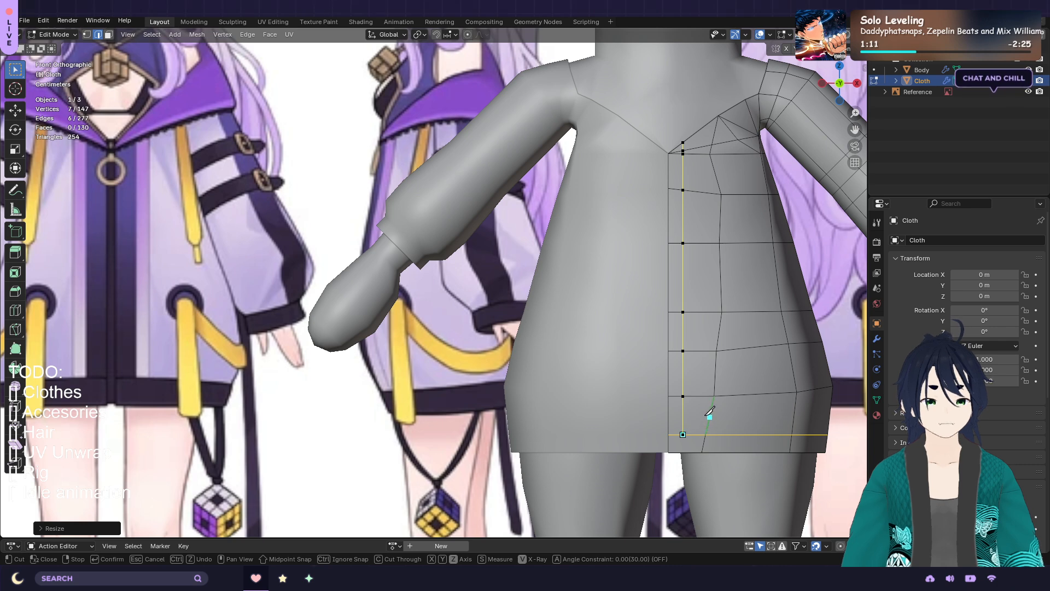
key("Return")
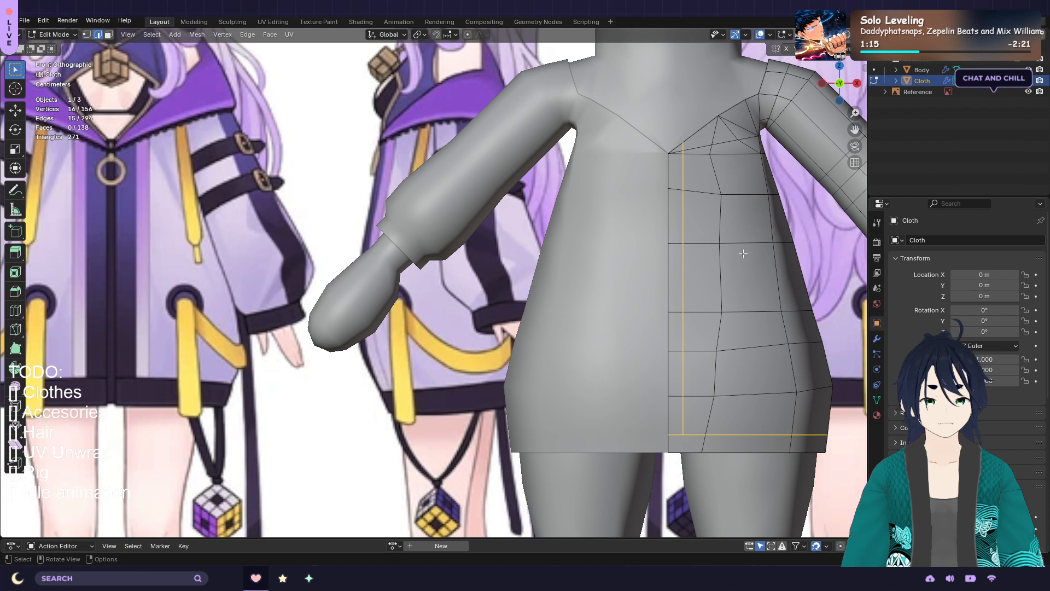
Examine the Cloth's front, shoulder and sleeve from several angles against the jacket on the reference sheet
middle_click_drag(750, 286, 739, 323, "shift")
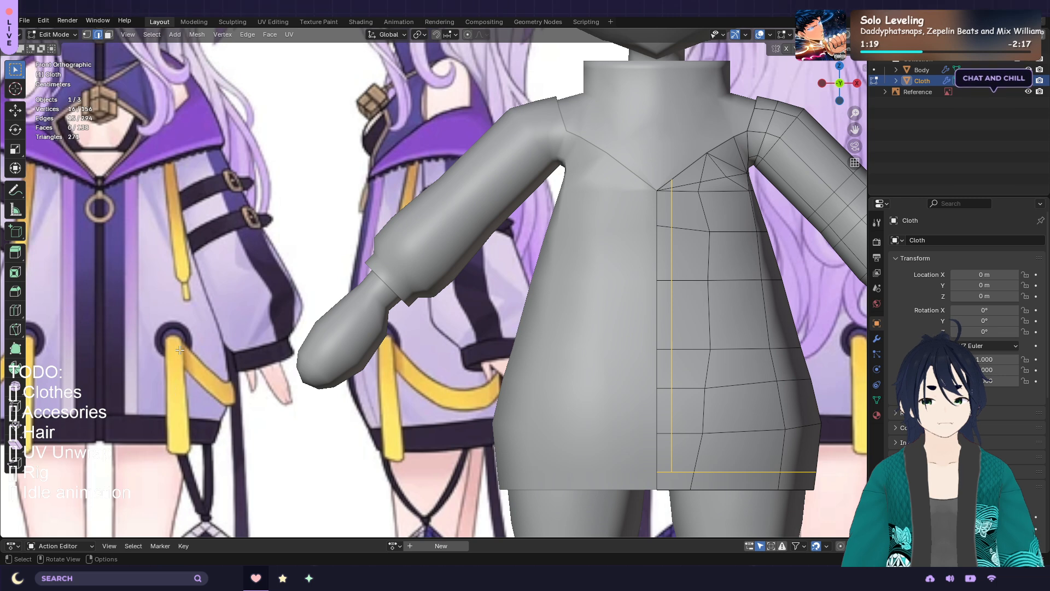
scroll(255, 401, "up", 3)
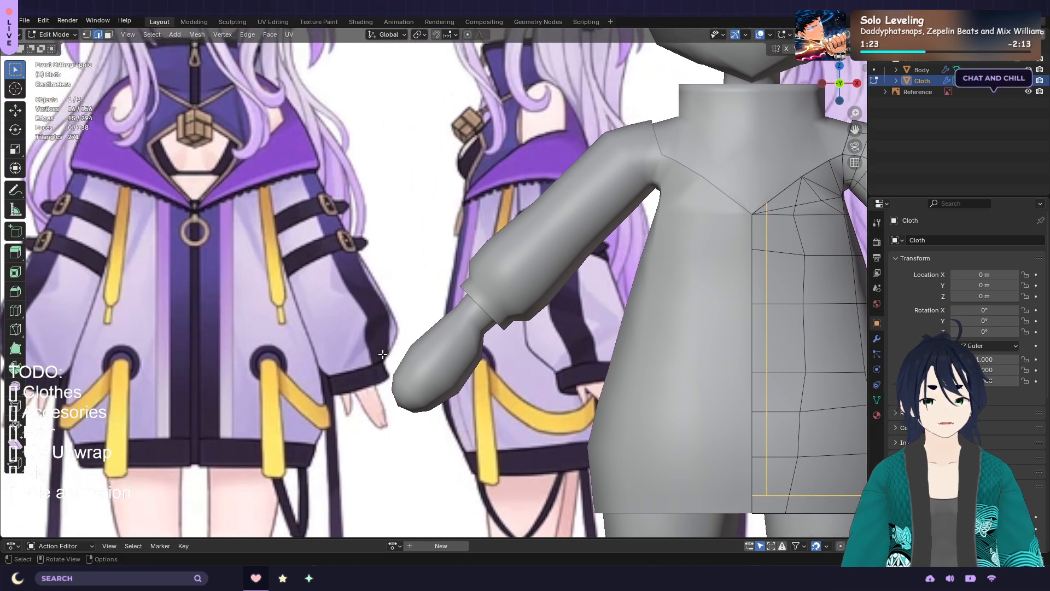
middle_click_drag(383, 354, 549, 361)
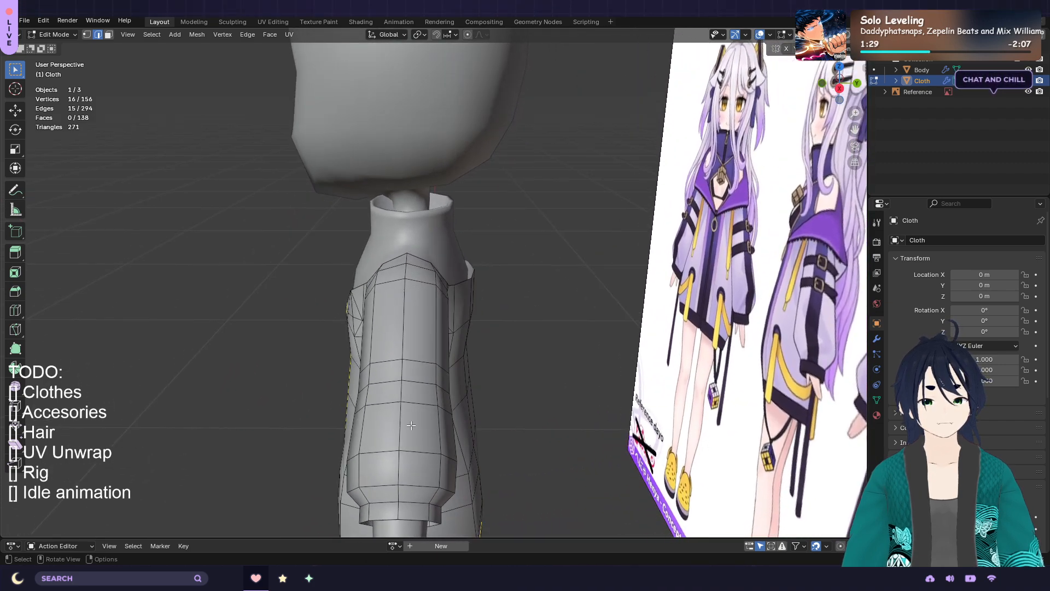
middle_click_drag(411, 425, 651, 339)
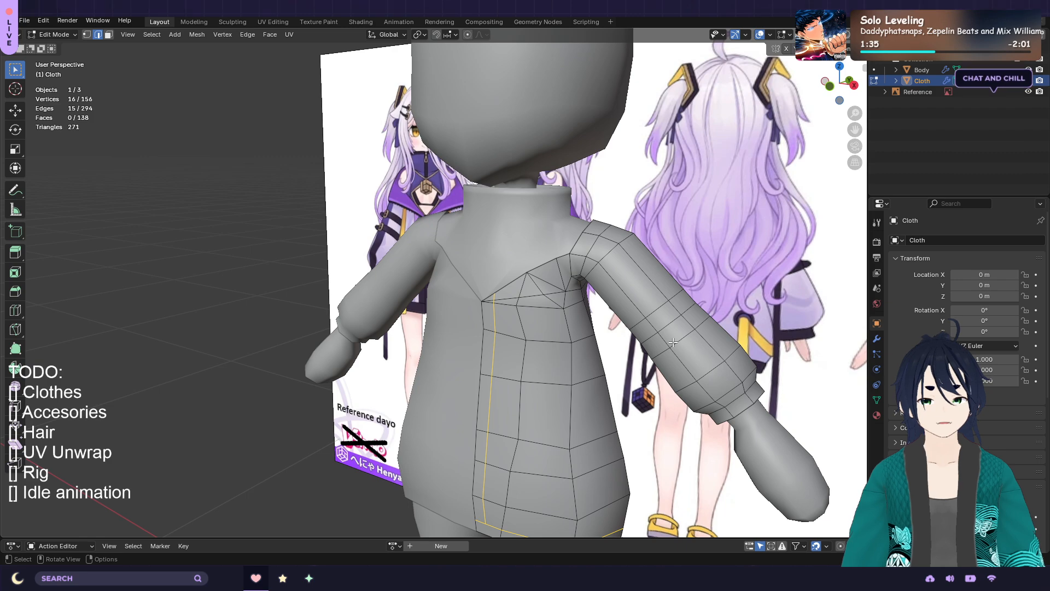
middle_click_drag(693, 341, 627, 349)
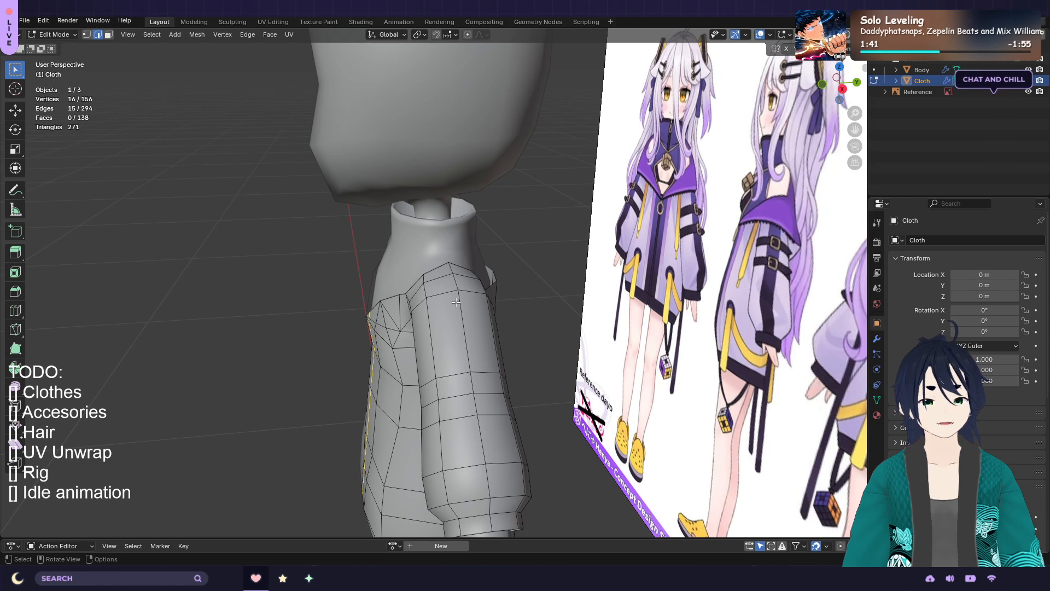
middle_click_drag(452, 323, 573, 309)
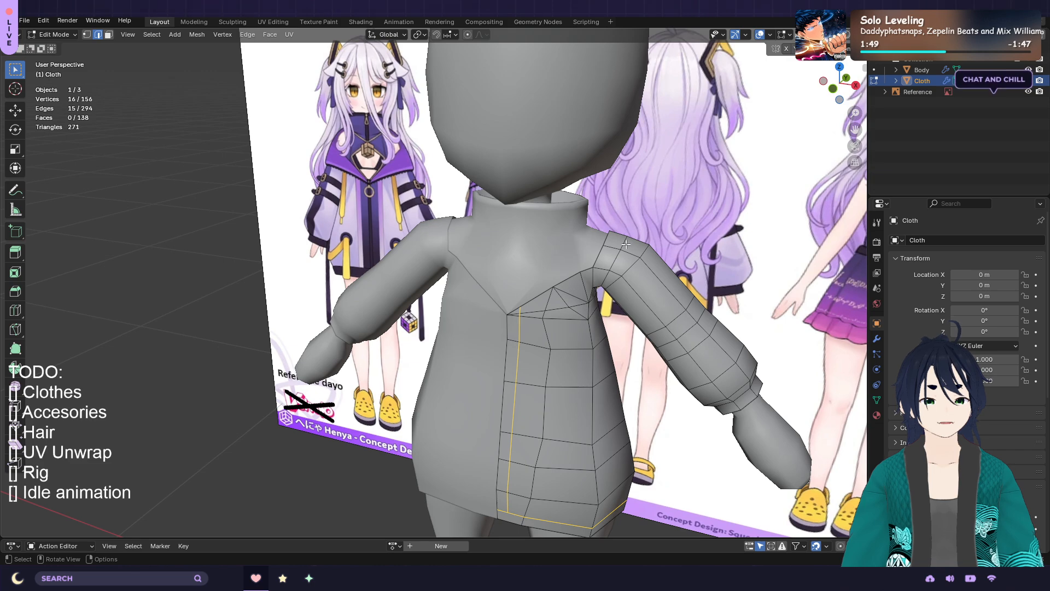
middle_click_drag(625, 244, 489, 331)
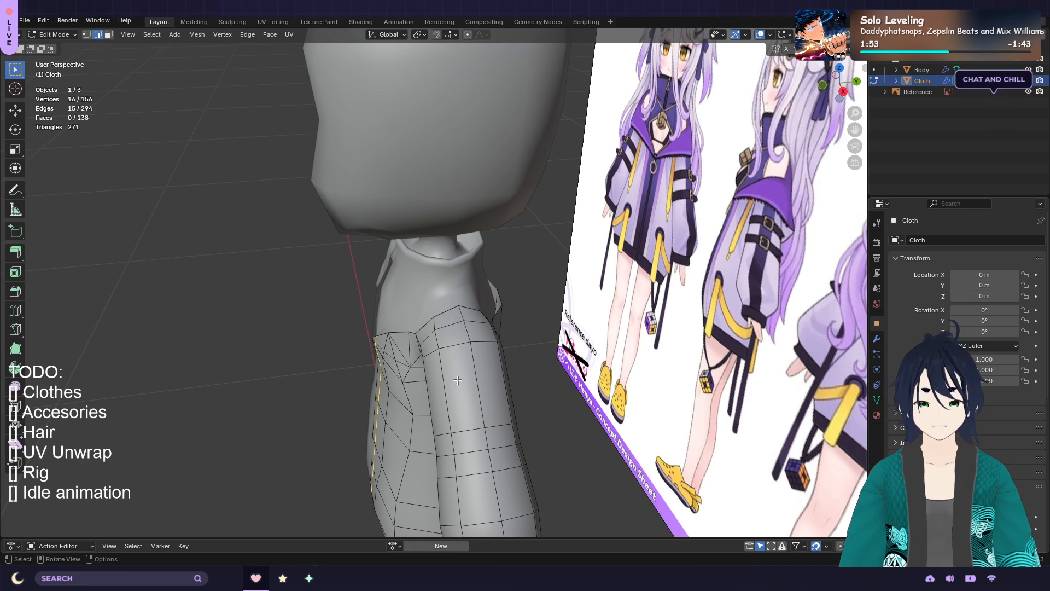
Try adding two lengthwise loop cuts along the sleeve, one on each side of its upper center edge
key("ctrl+r")
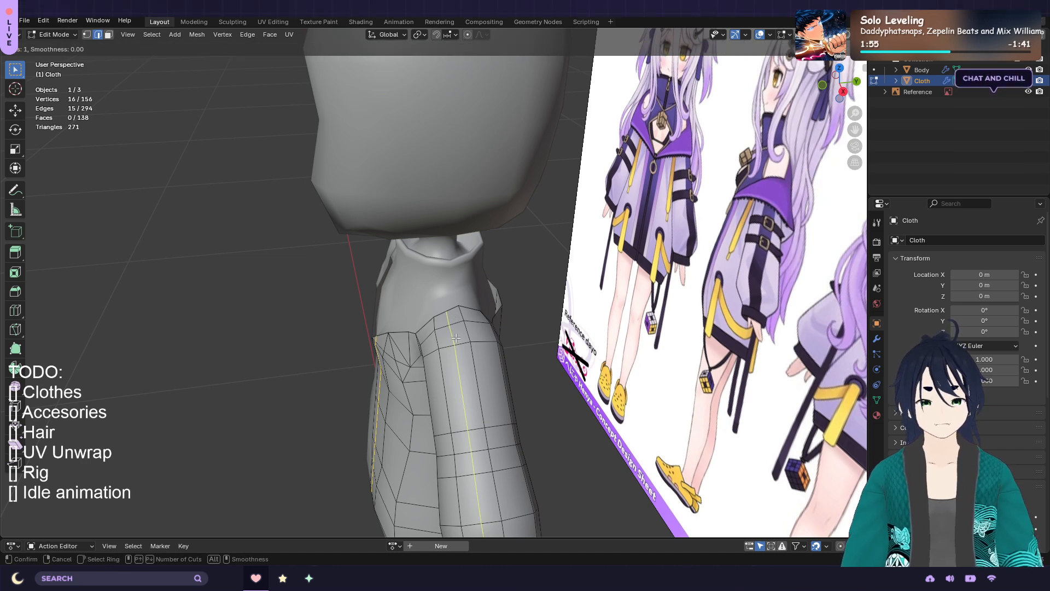
left_click(456, 338)
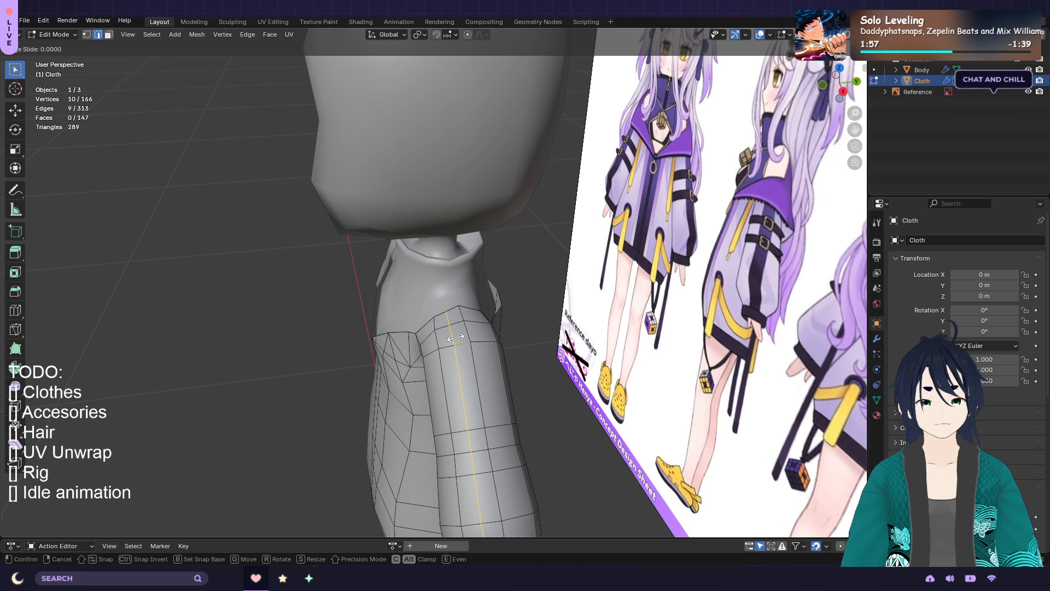
left_click(455, 338)
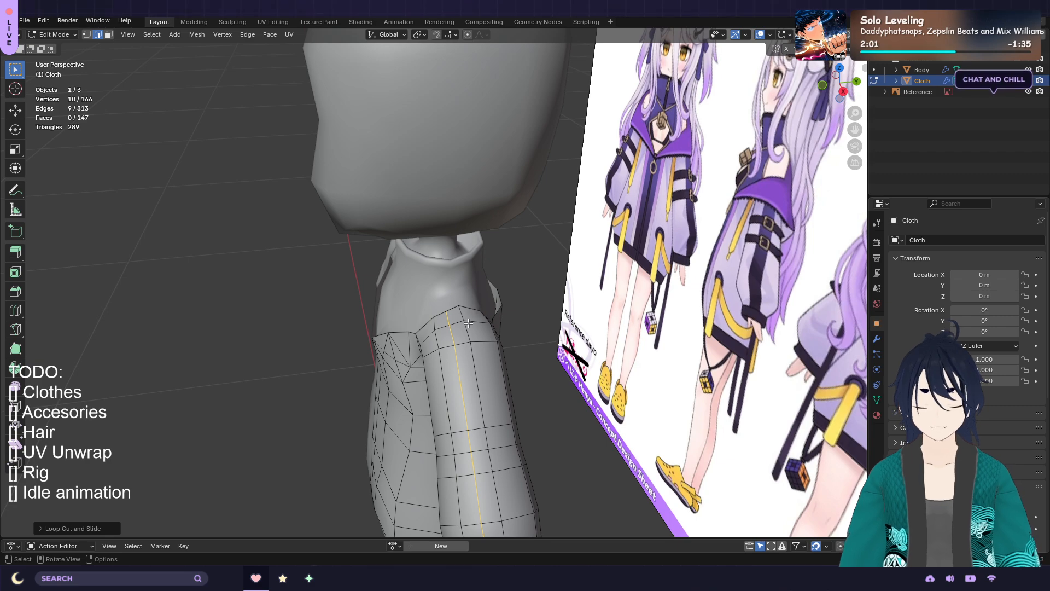
key("ctrl+r")
left_click(468, 323)
left_click(468, 323)
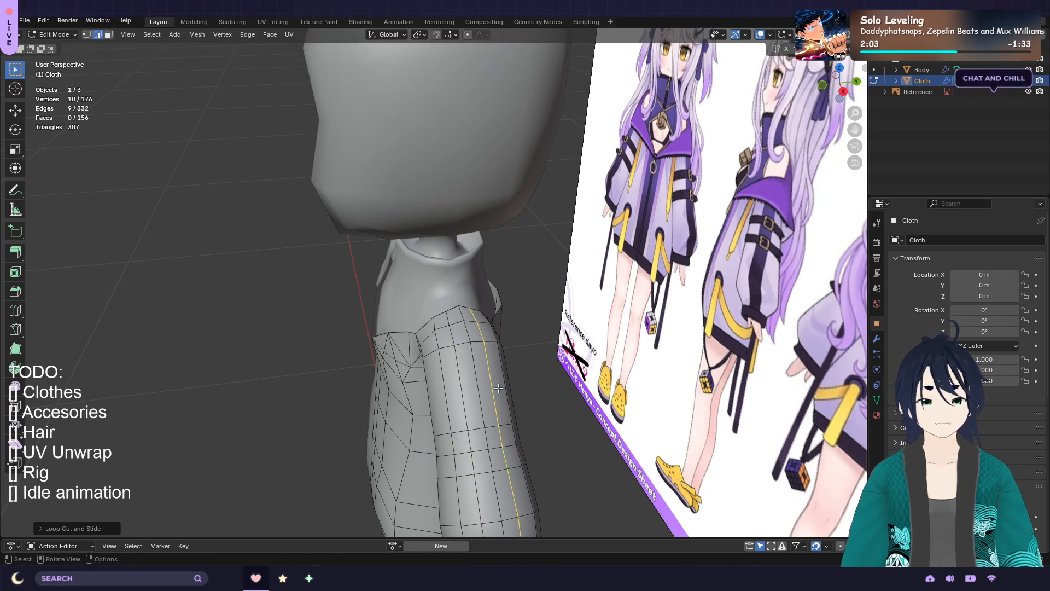
Try scaling both lengthwise sleeve loops closer together along Y, to about 0.74
middle_click_drag(510, 433, 497, 403)
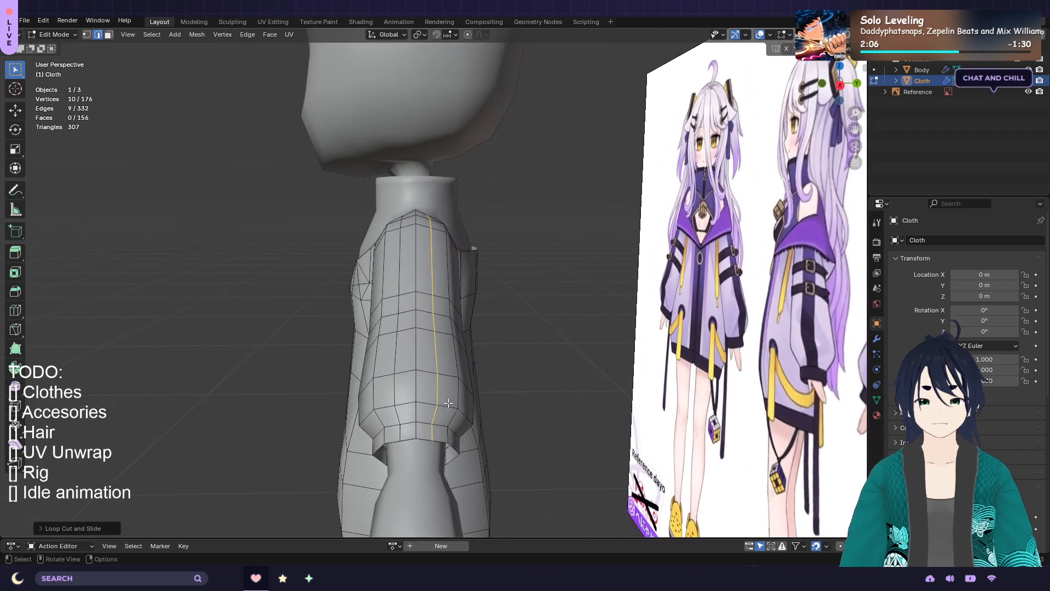
left_click(400, 278, "alt+shift")
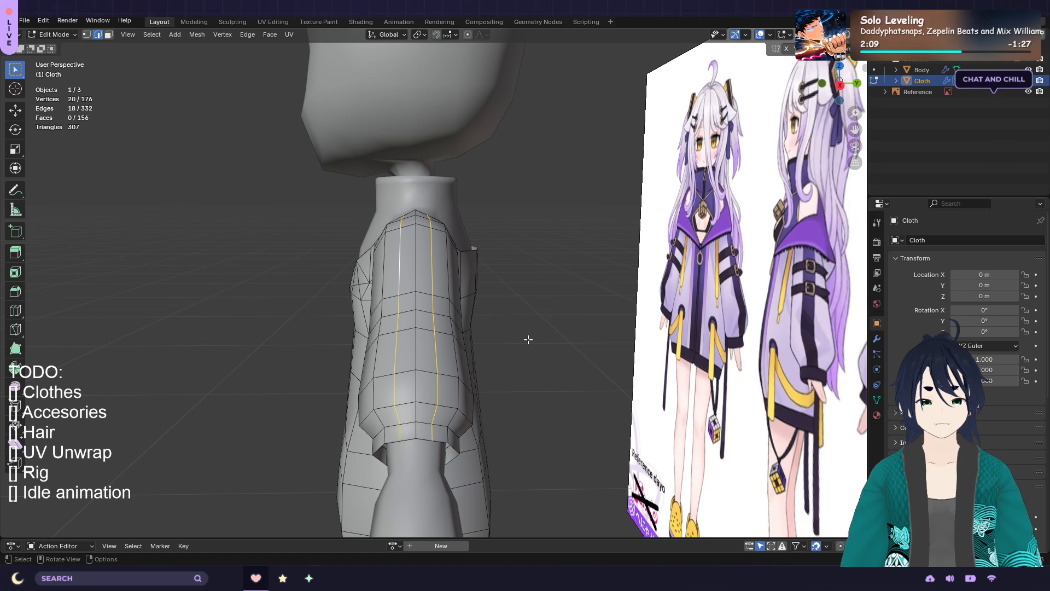
key("s")
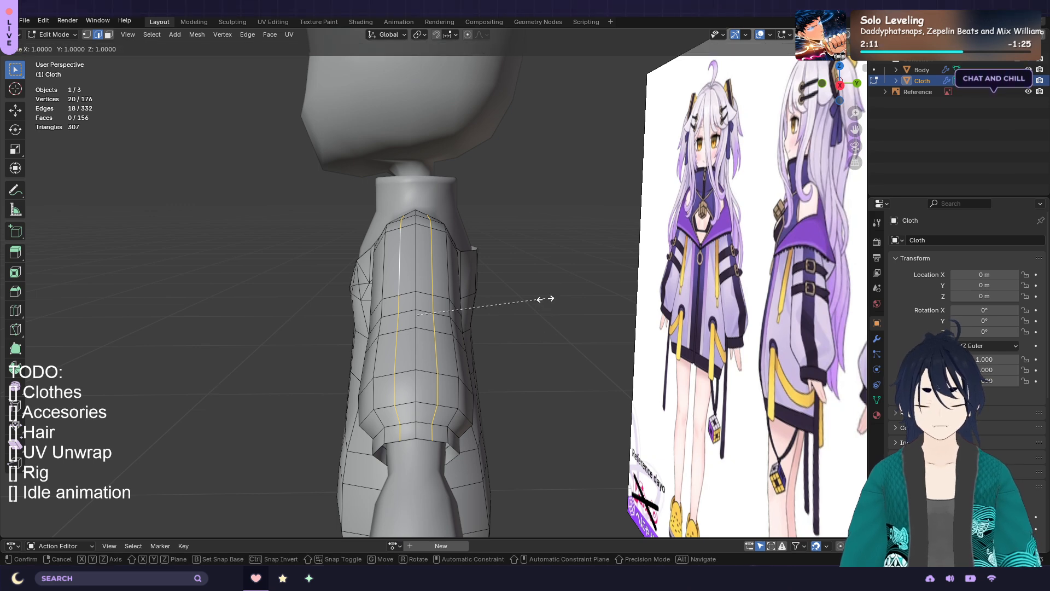
key("y")
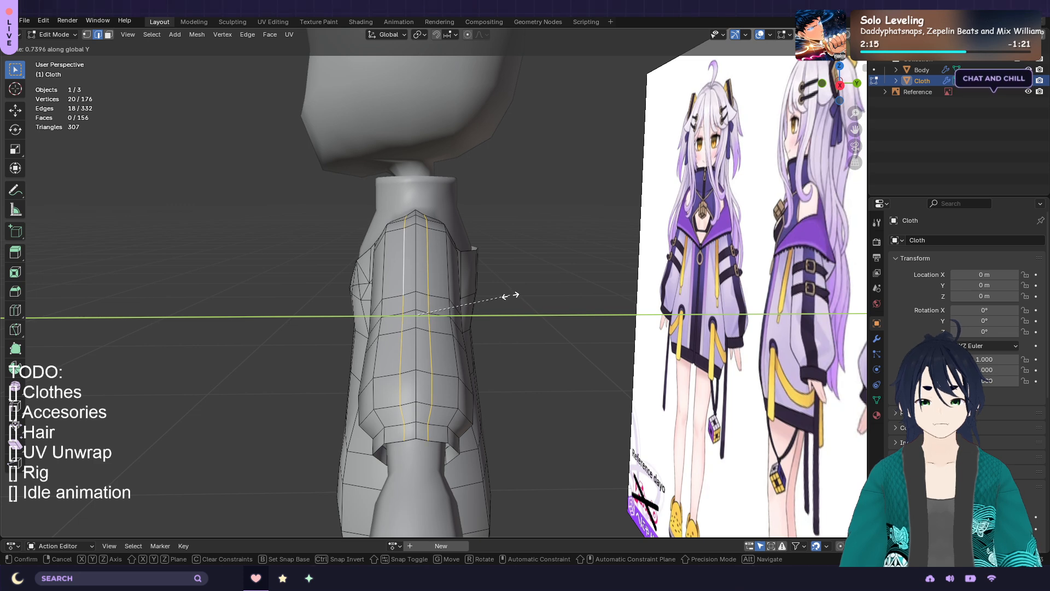
left_click(511, 295)
mouse_move(507, 265)
middle_mouse_down()
mouse_move(538, 276)
mouse_move(522, 279)
middle_mouse_up()
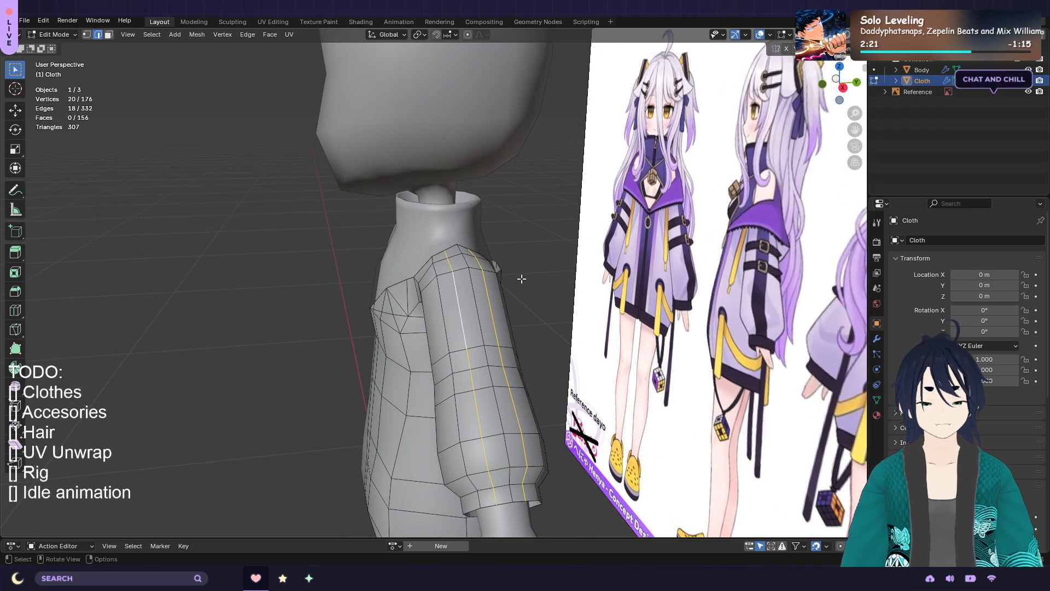
Undo the scaling and both lengthwise loop cuts on the sleeve
key("ctrl+z")
key("ctrl+z")
key("ctrl+z")
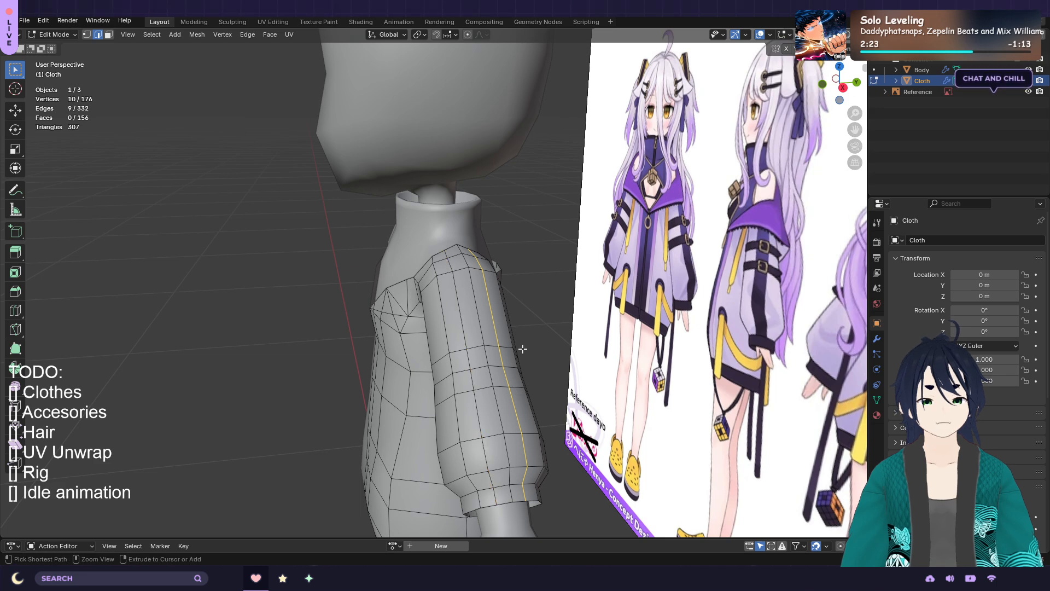
Add a lengthwise loop cut on the front side of the sleeve's center edge with an edge slide of 0.2
middle_click_drag(485, 314, 419, 281)
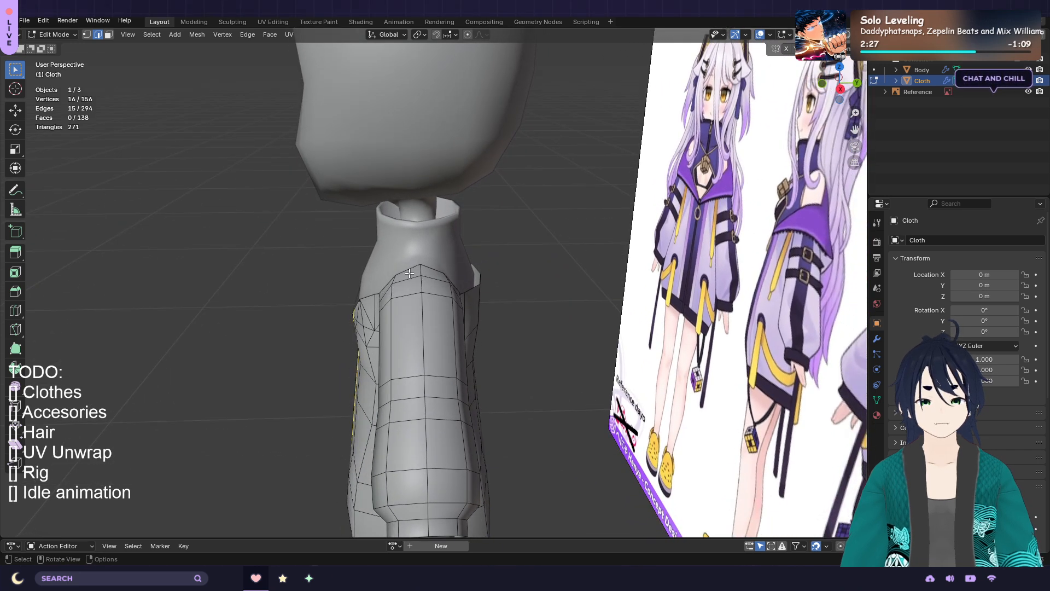
key("ctrl+r")
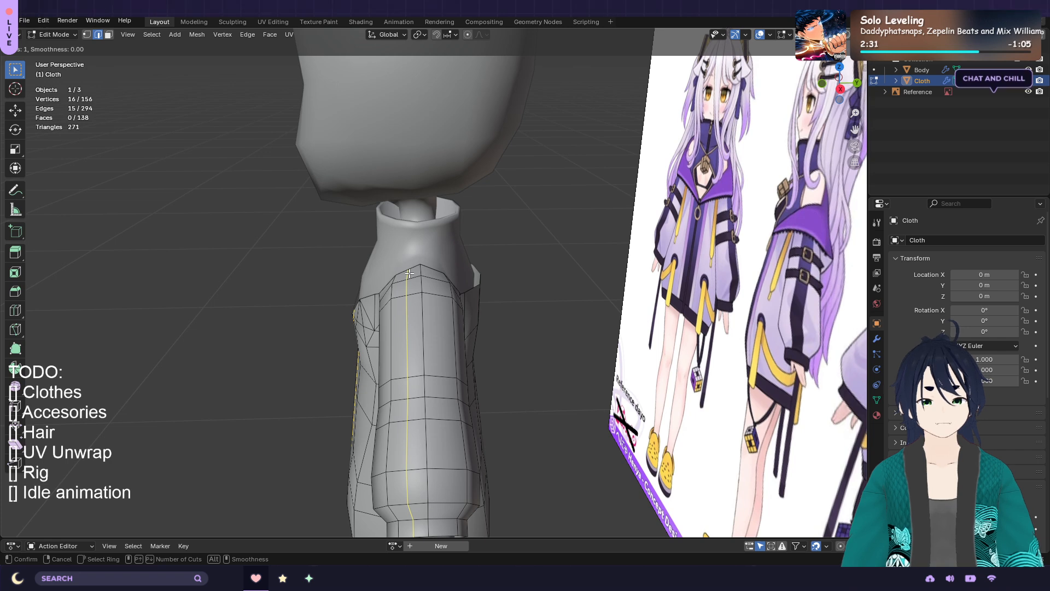
left_click(409, 274)
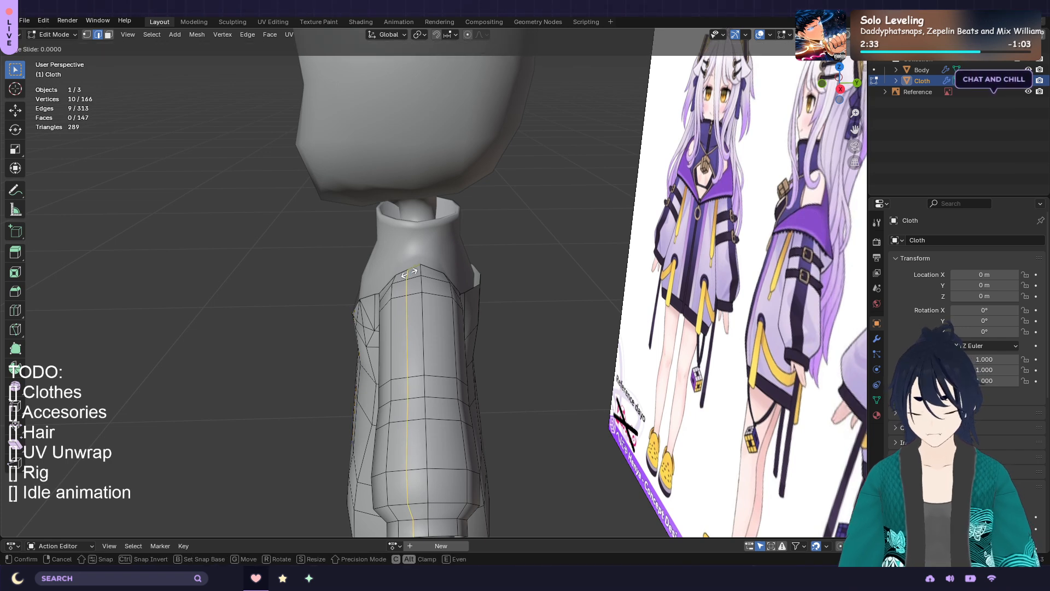
type("0.1")
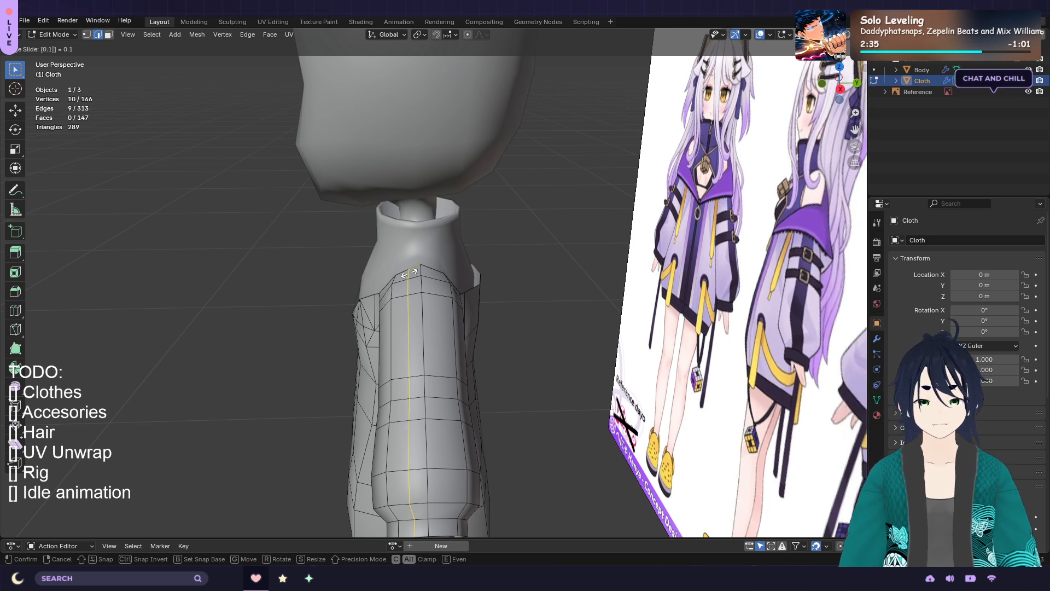
key("BackSpace")
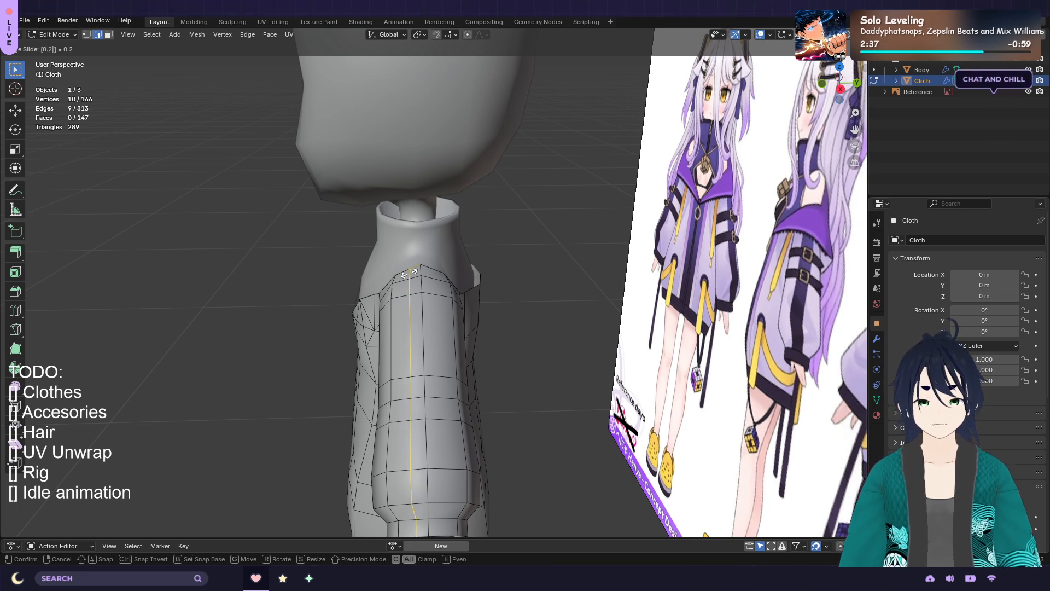
key("Return")
Add a lengthwise loop cut on the back side of the sleeve's center edge with an edge slide of -0.2
key("ctrl+r")
left_click(433, 291)
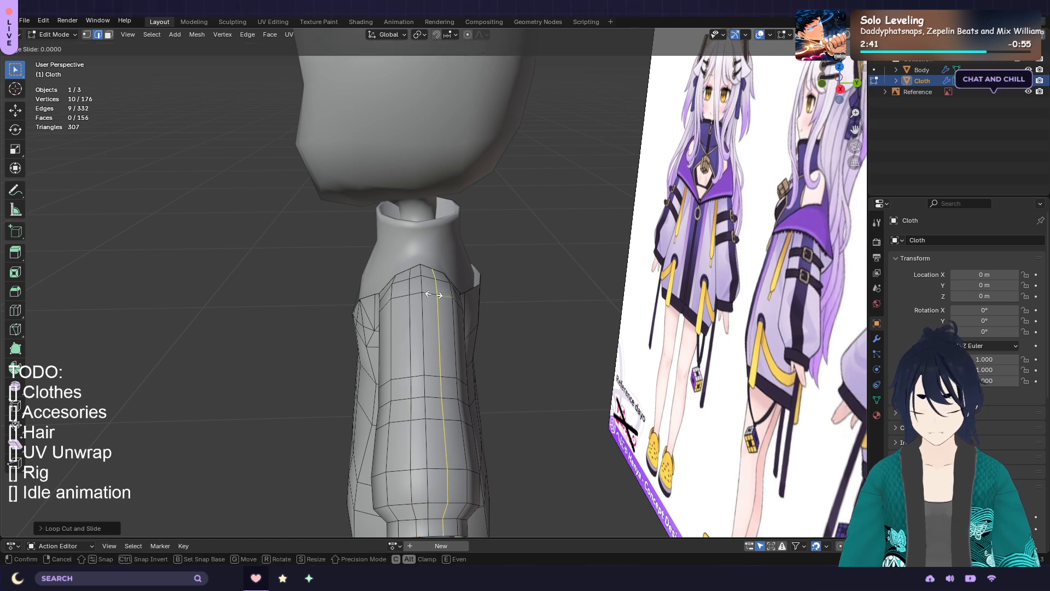
key("0")
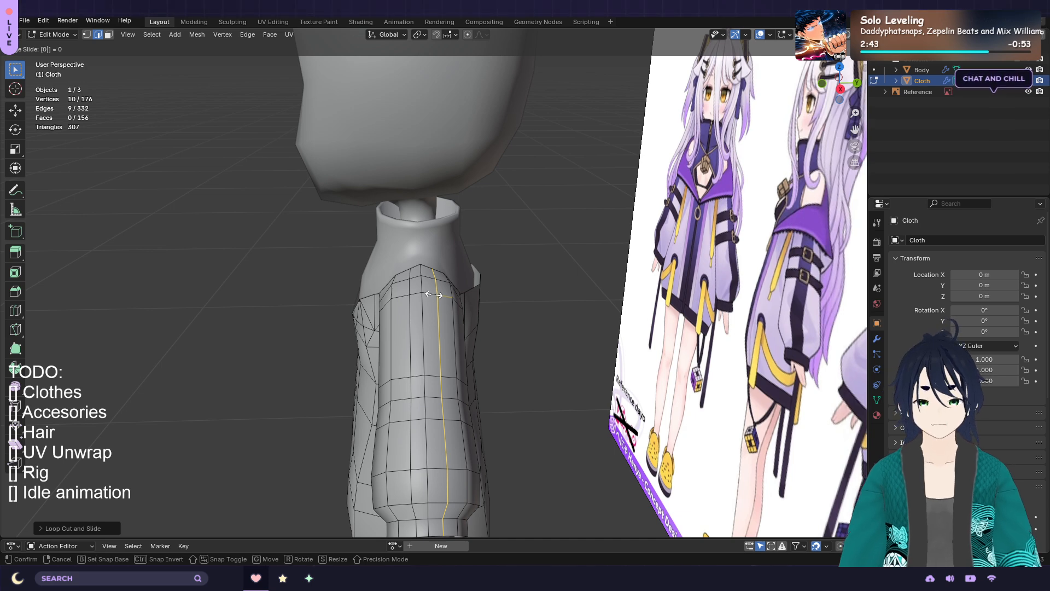
key("BackSpace")
key("minus")
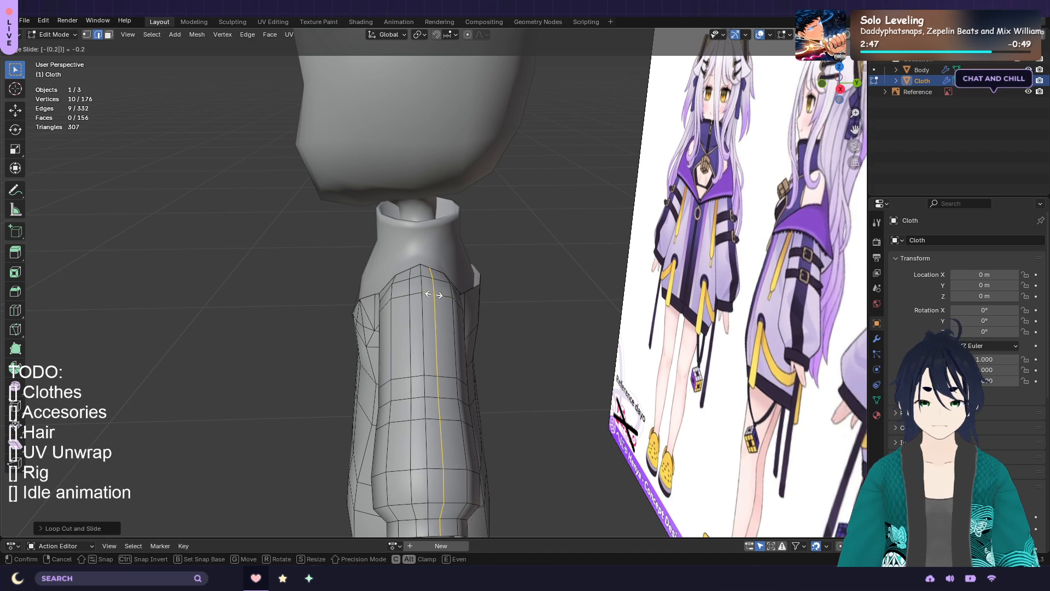
left_click(441, 294)
Lower the single topmost vertex of the sleeve's shoulder opening by about 0.002 m along the global Z axis
scroll(443, 294, "up", 4)
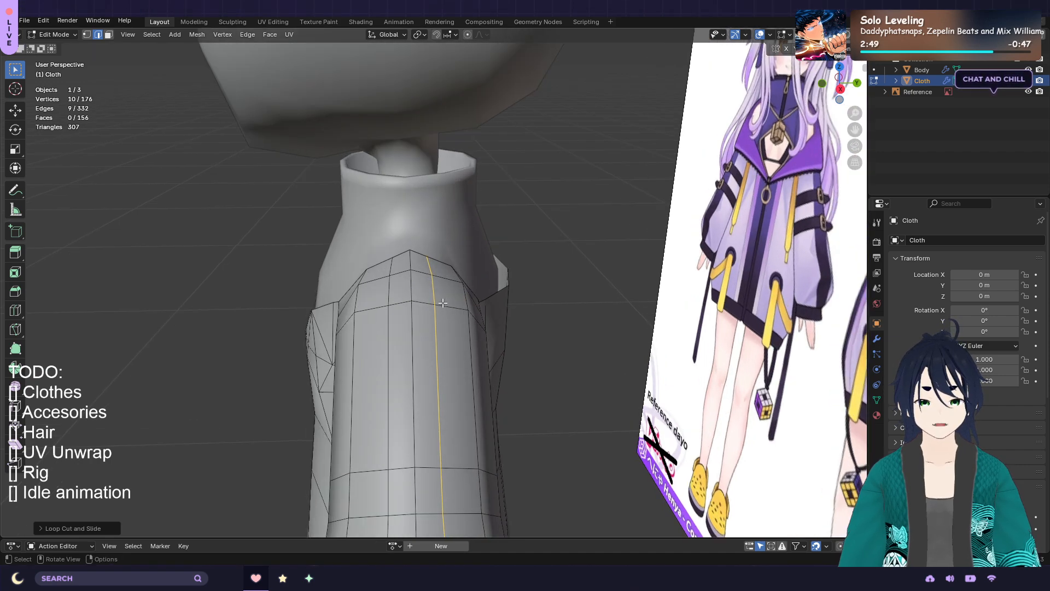
middle_click_drag(442, 293, 509, 295)
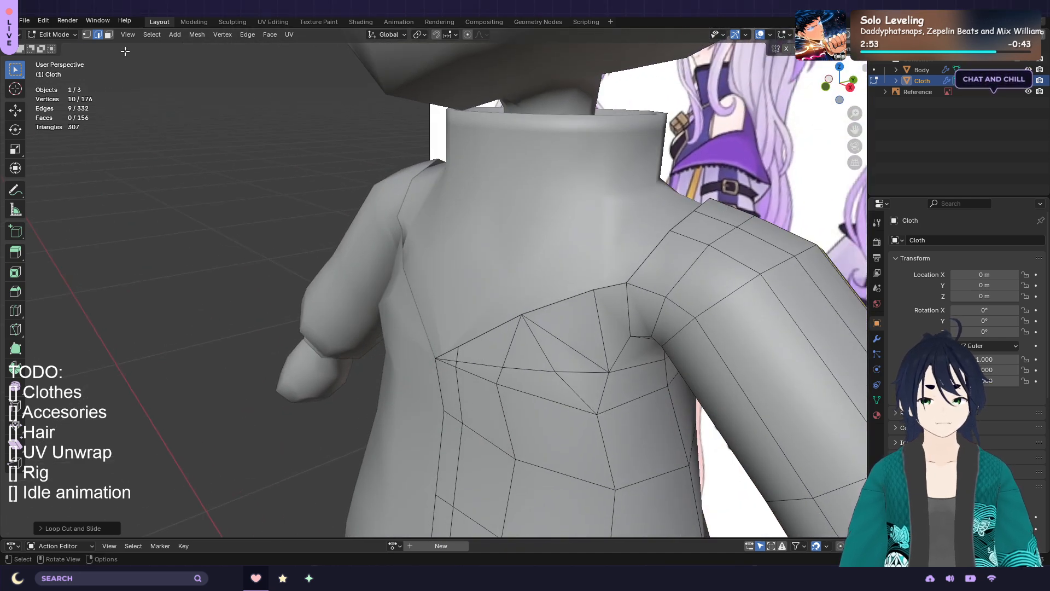
key("1")
left_click(709, 197)
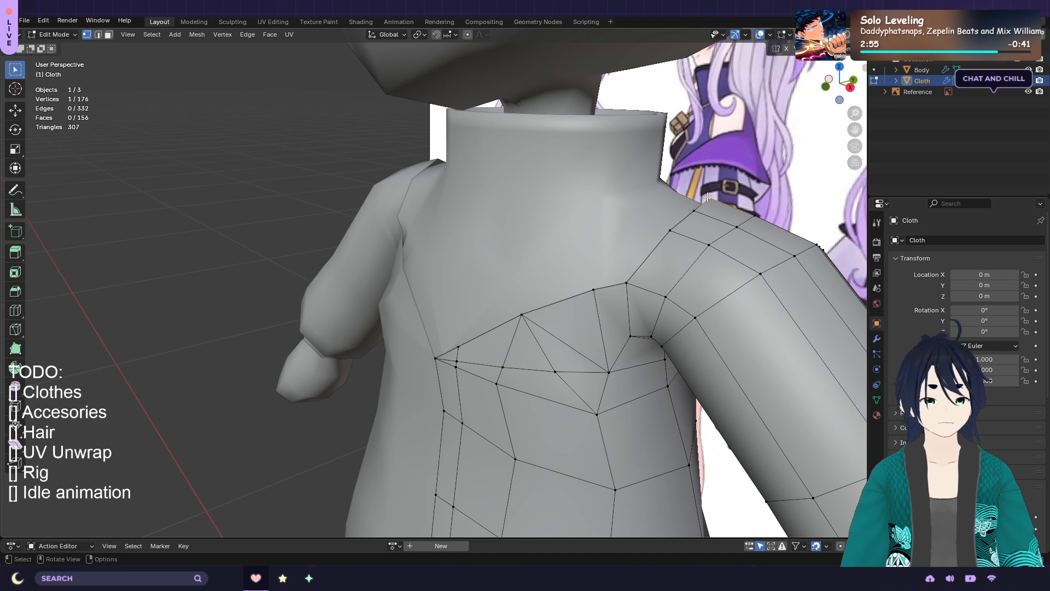
middle_click_drag(713, 258, 720, 257)
key("h")
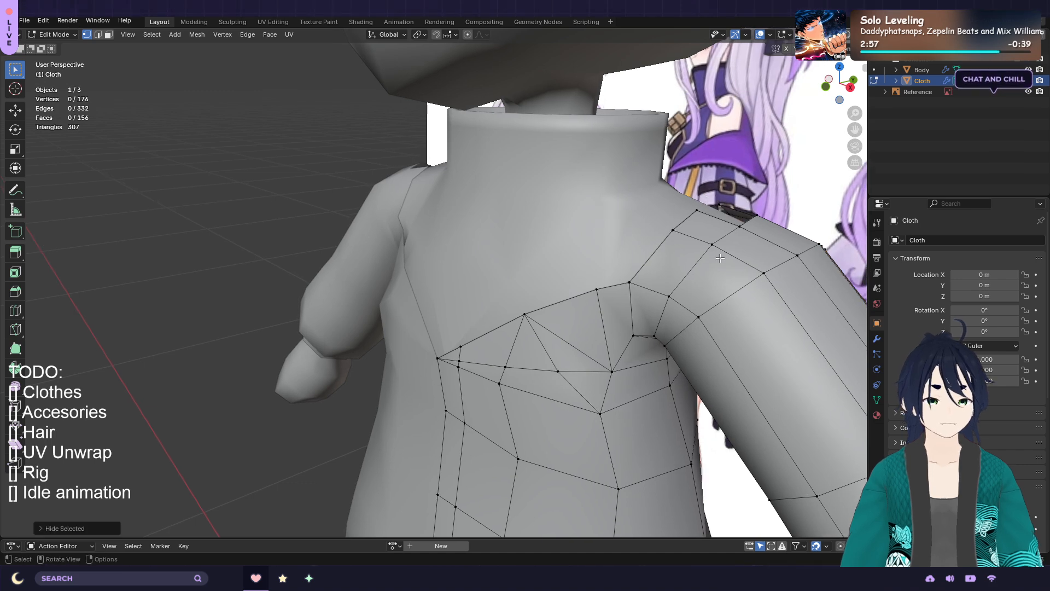
key("ctrl+z")
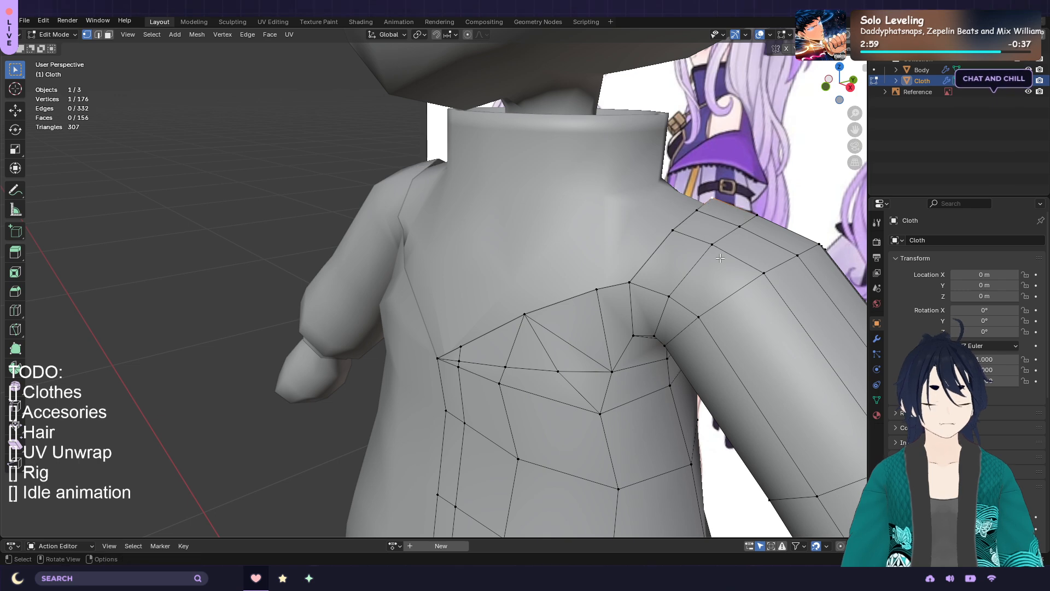
key("g")
key("z")
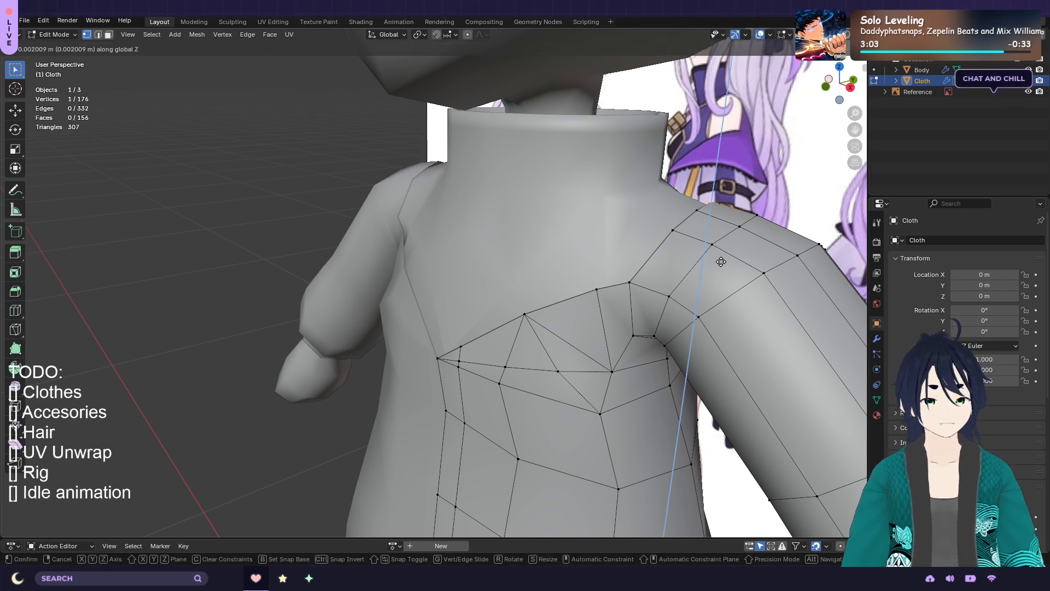
left_click(721, 261)
Switch to edge selection and examine the sleeve from several sides against the arm bands on the reference sheet
middle_click_drag(733, 248, 658, 261)
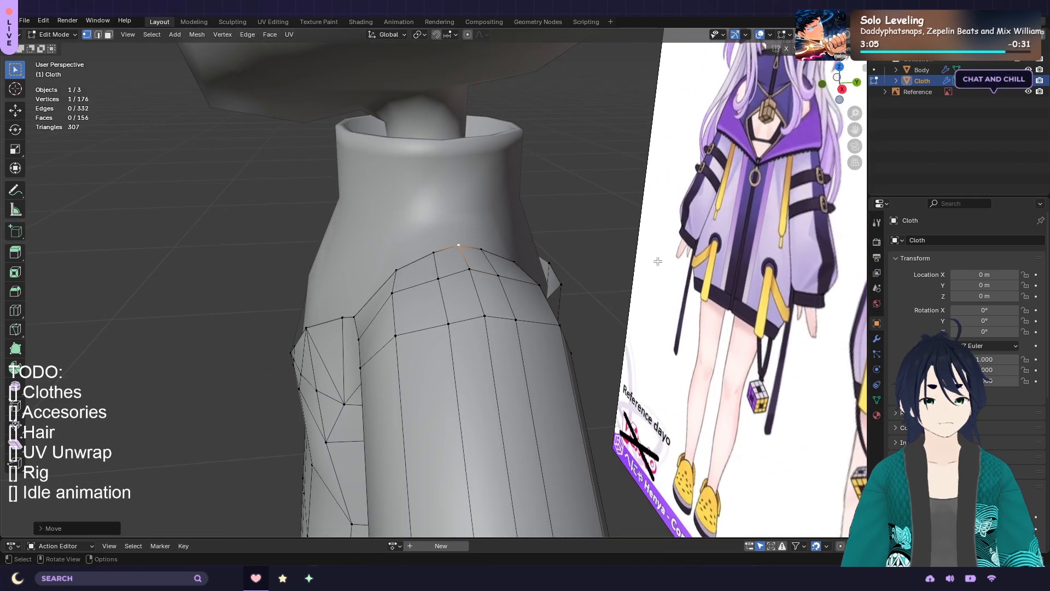
middle_click_drag(514, 304, 567, 305)
scroll(566, 305, "down", 6)
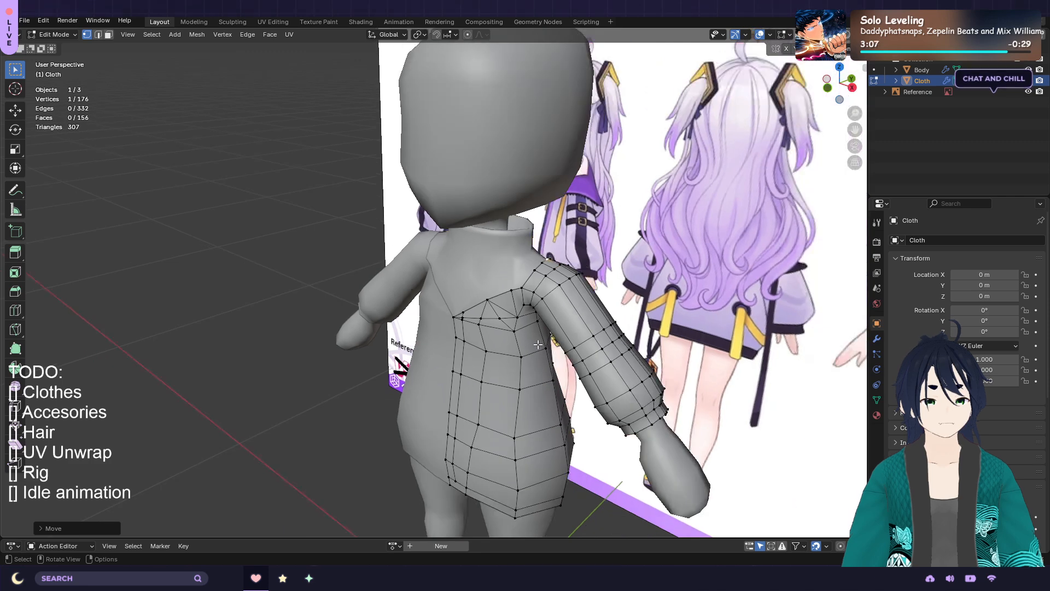
left_click(98, 35)
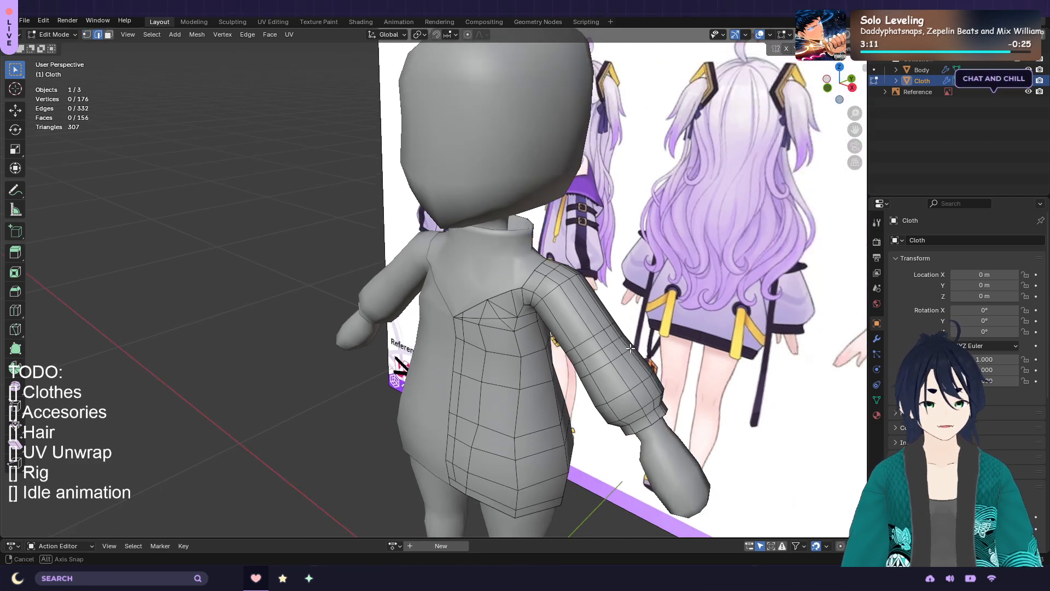
middle_click_drag(634, 350, 440, 362)
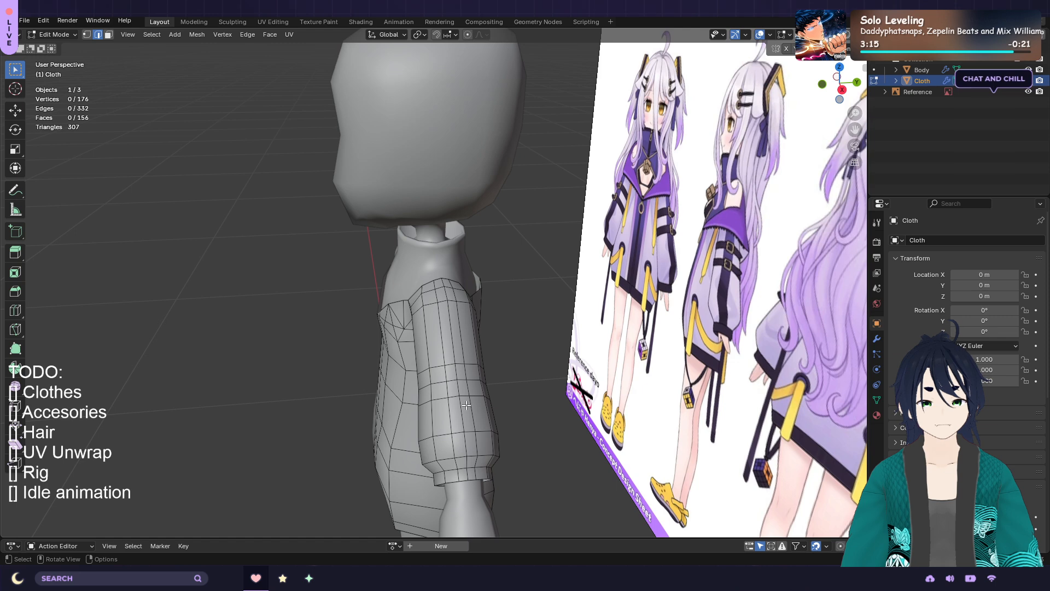
scroll(476, 380, "up", 2)
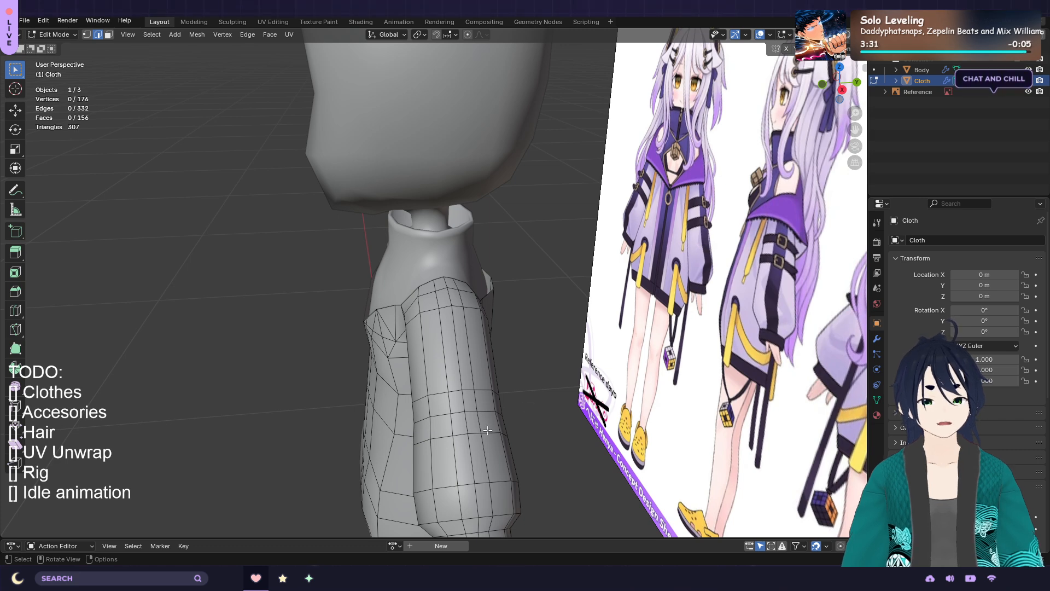
middle_click_drag(488, 431, 661, 386)
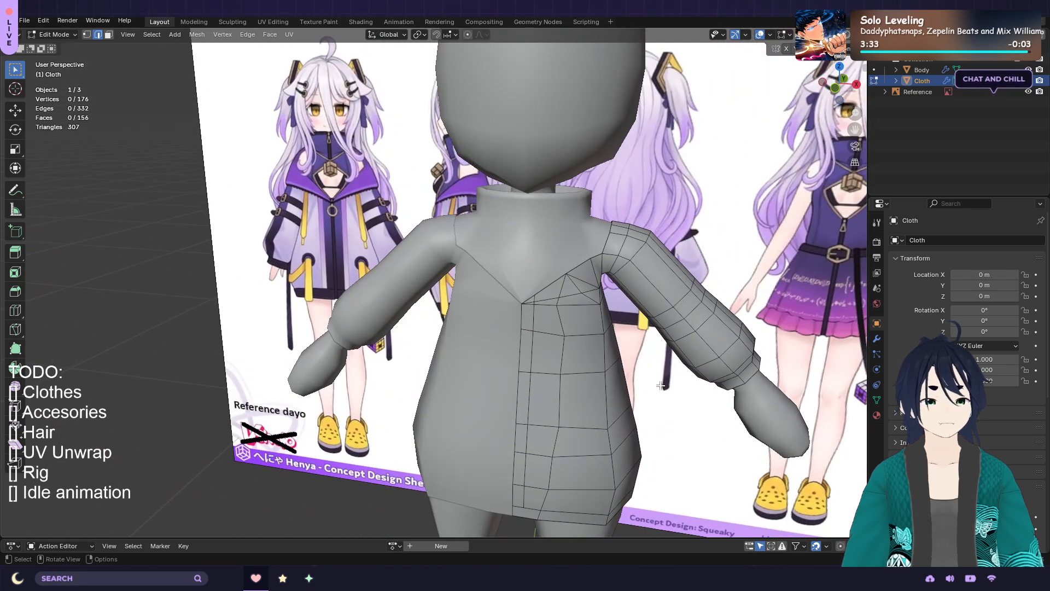
middle_click_drag(708, 360, 633, 296, "shift")
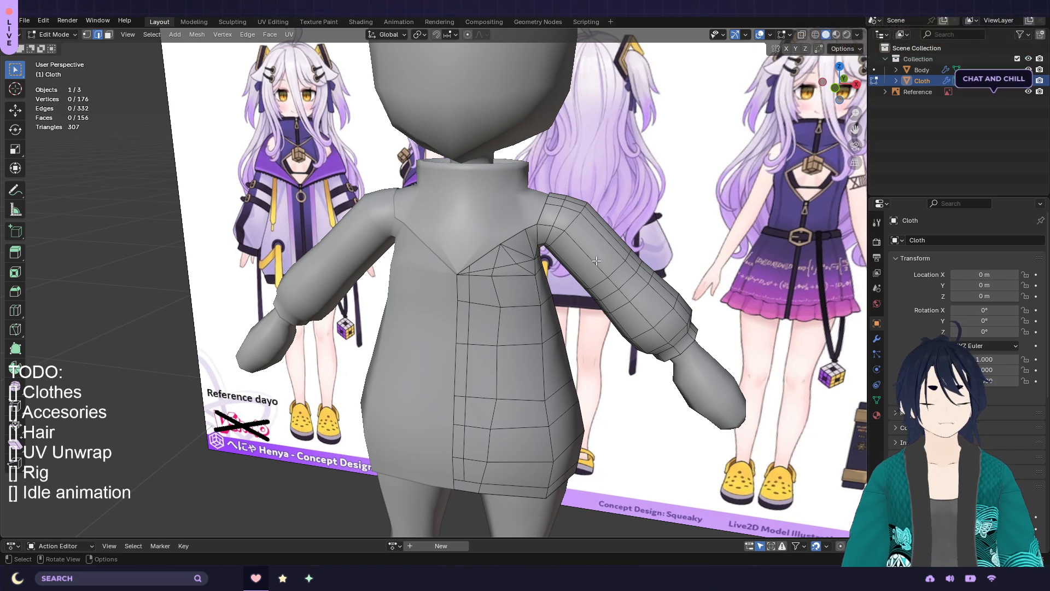
scroll(596, 260, "up", 3)
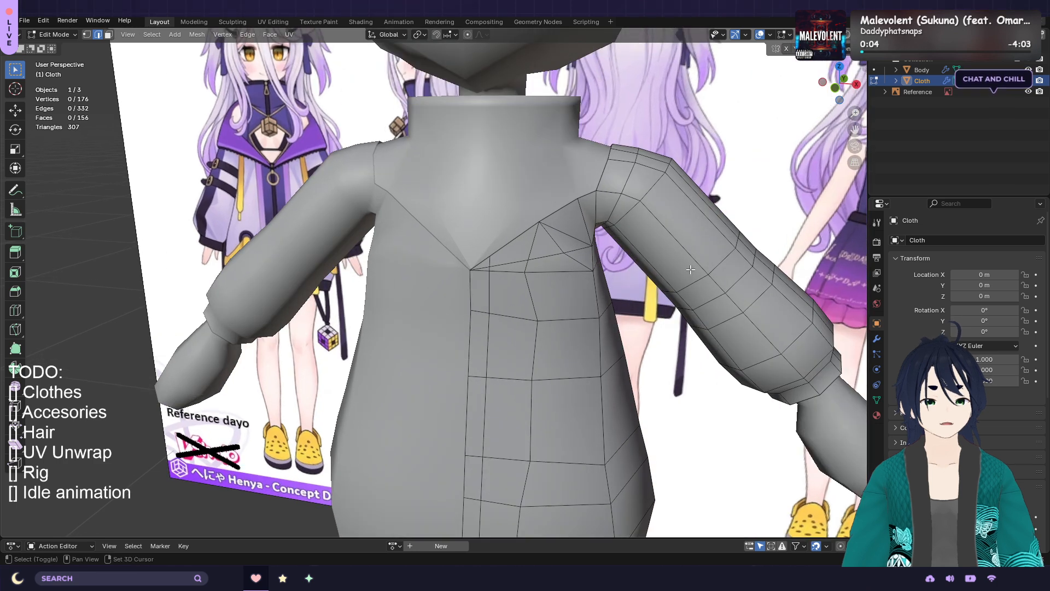
middle_click_drag(691, 270, 662, 270, "shift")
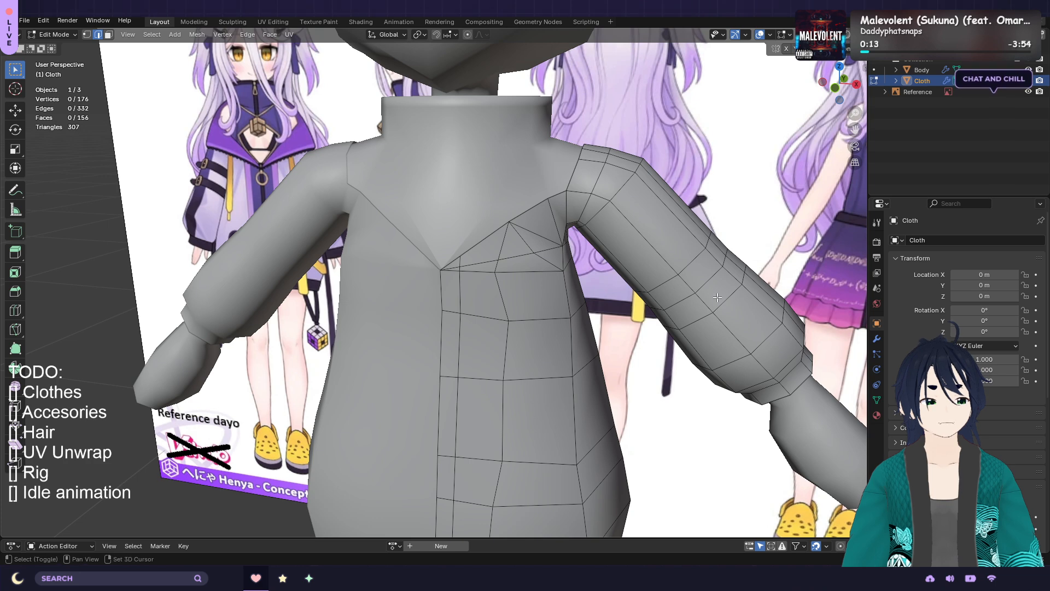
middle_click_drag(674, 272, 616, 222, "shift")
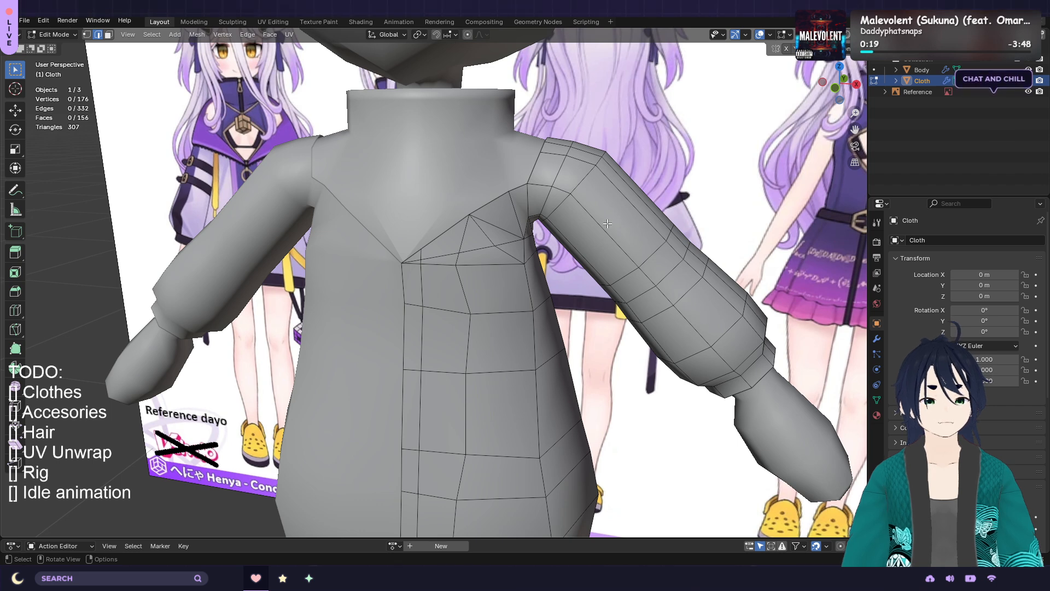
Try adding two evenly spaced crosswise loop cuts around the sleeve's upper arm
key("ctrl+r")
scroll(607, 224, "up", 1)
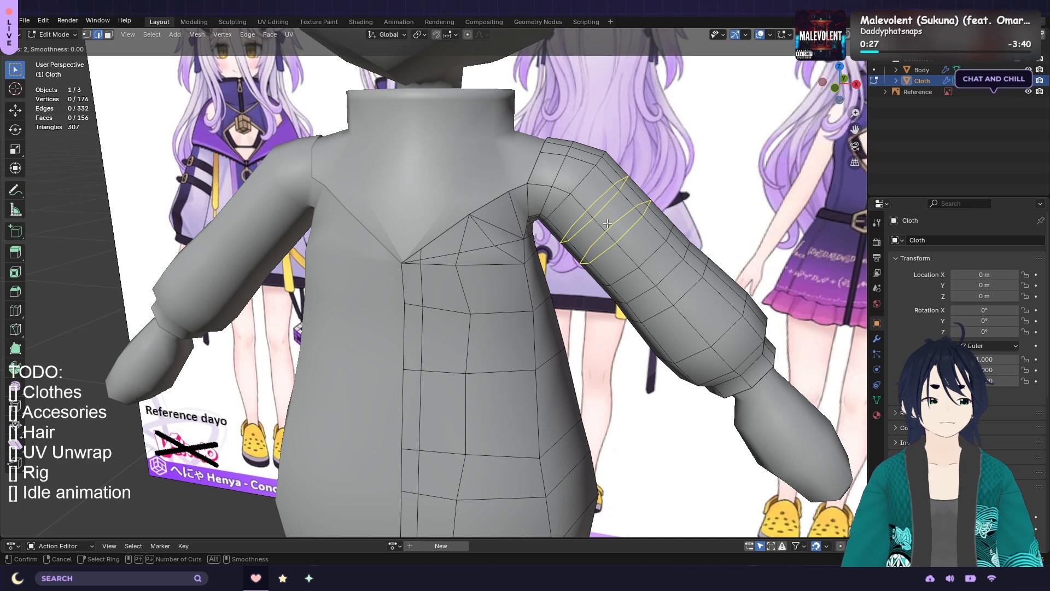
left_click(608, 224)
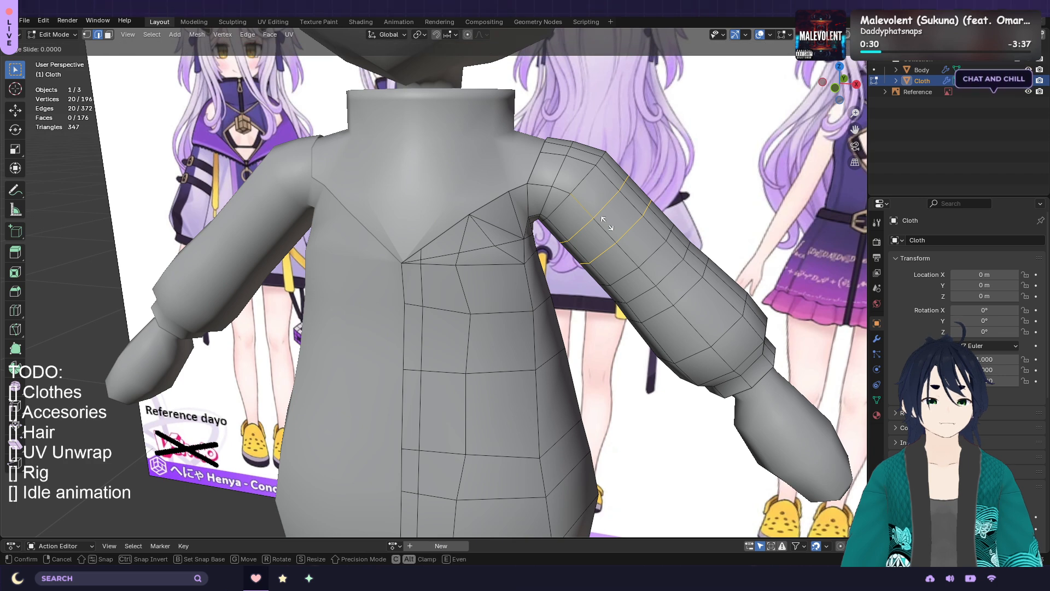
left_click(612, 230)
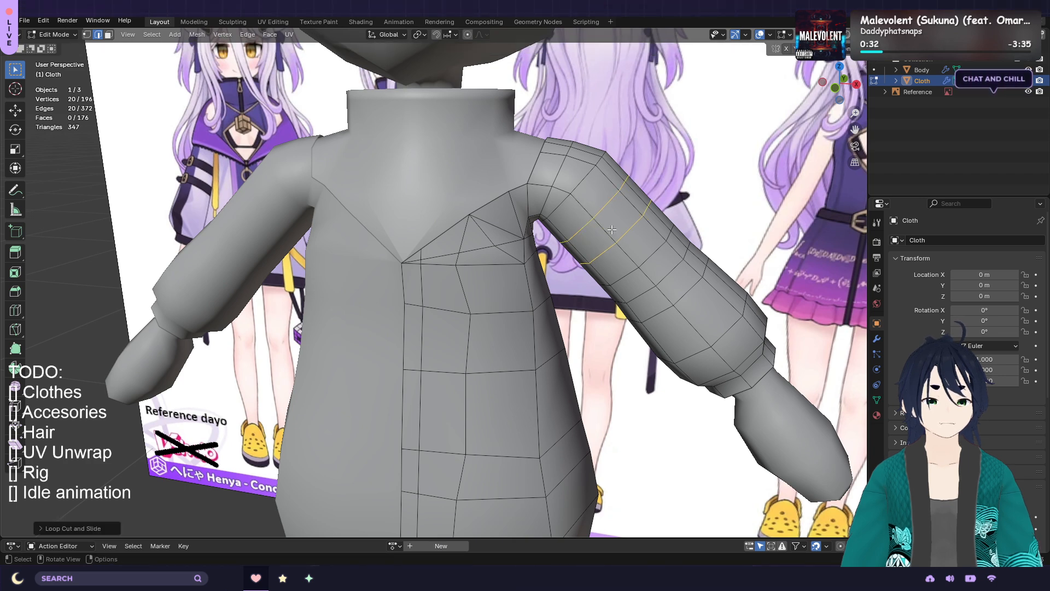
key("ctrl+z")
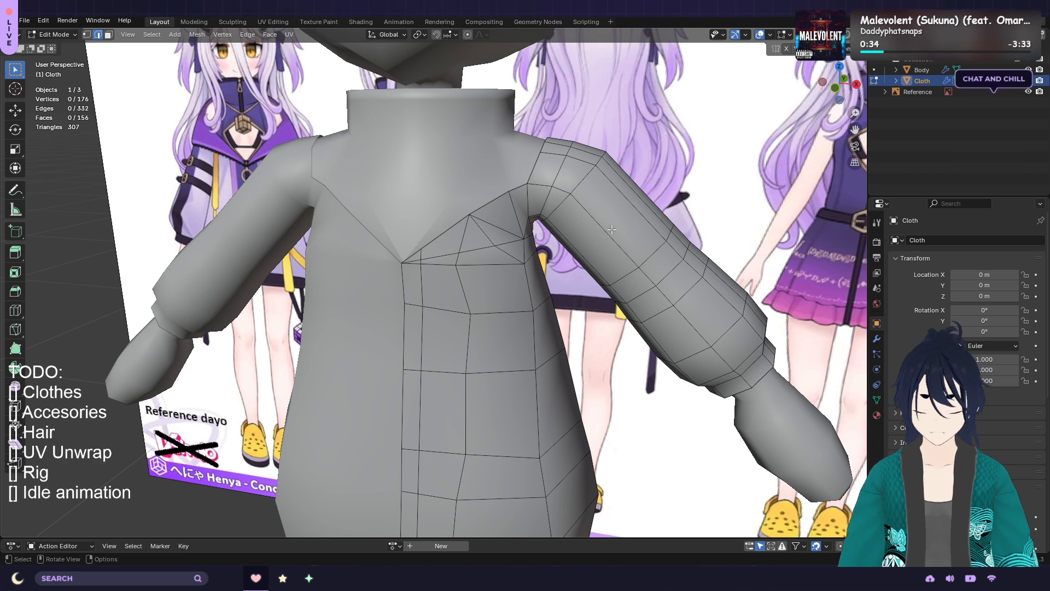
Add two crosswise loop cuts around the upper arm, one slid about 0.45 toward the elbow and one about midway to the next loop
key("ctrl+r")
left_click(612, 230)
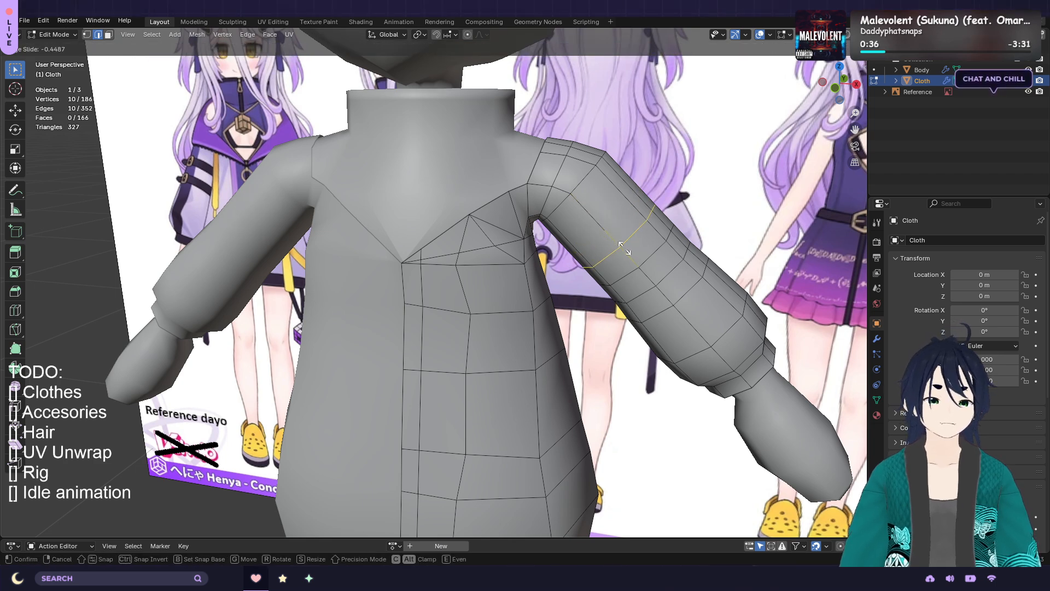
left_click(625, 249)
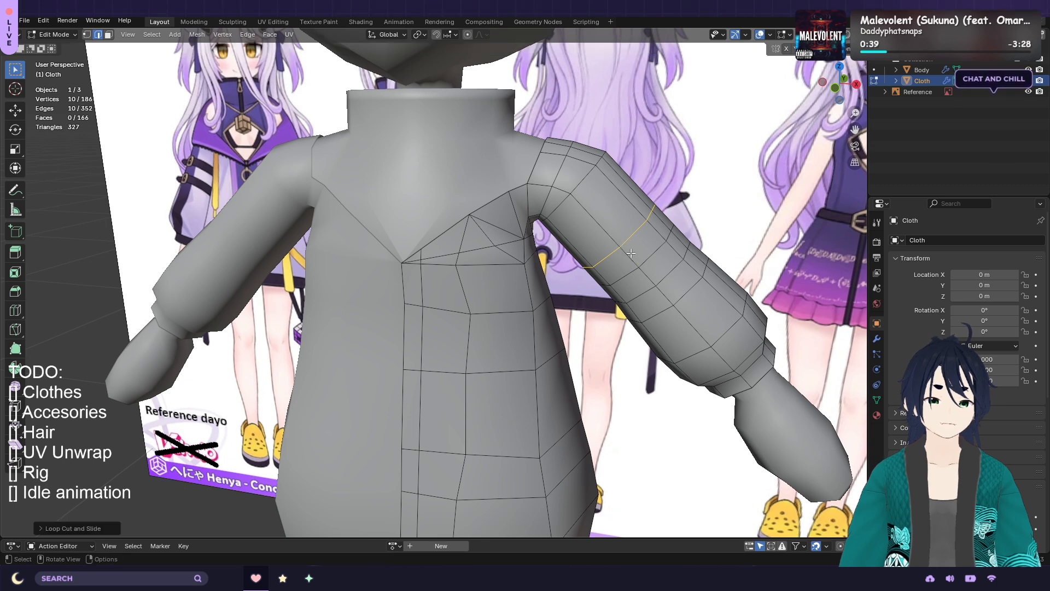
key("ctrl+r")
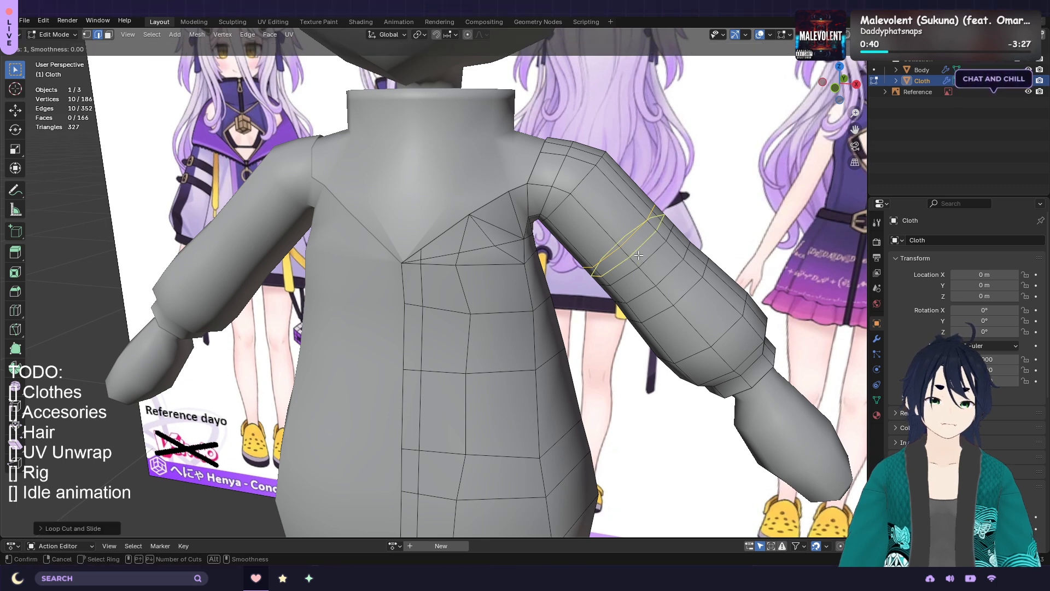
left_click(638, 256)
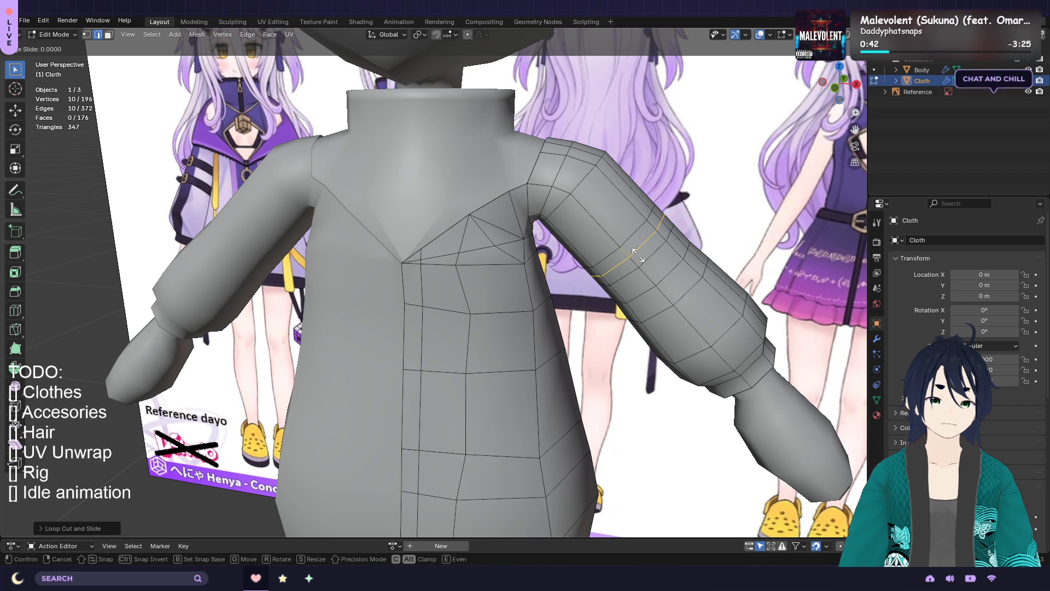
left_click(640, 257)
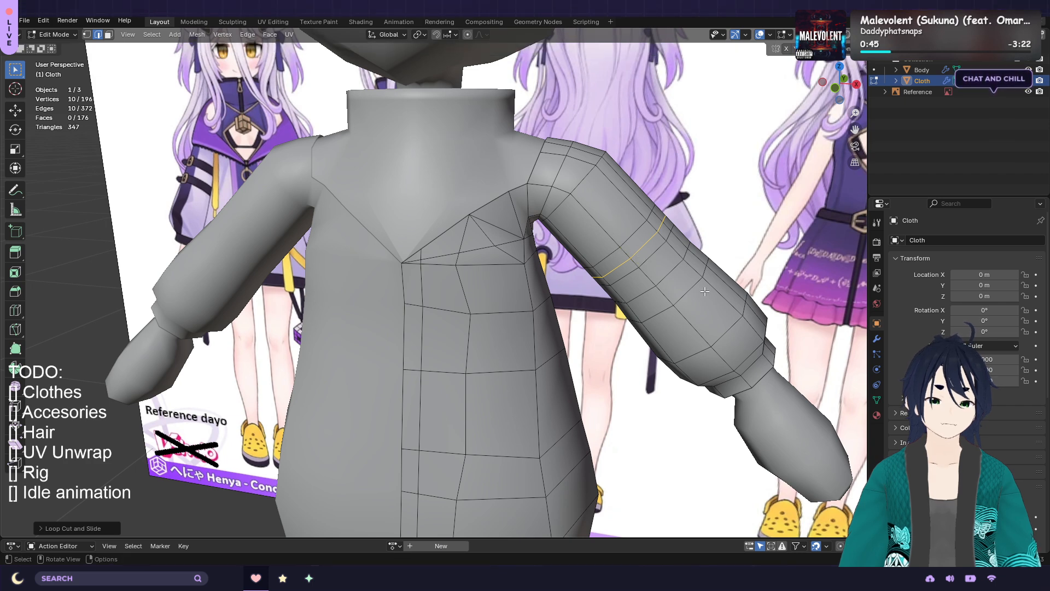
In front view, add one centered crosswise loop cut around the wide lower section of the sleeve
key("KP_1")
scroll(703, 261, "up", 1)
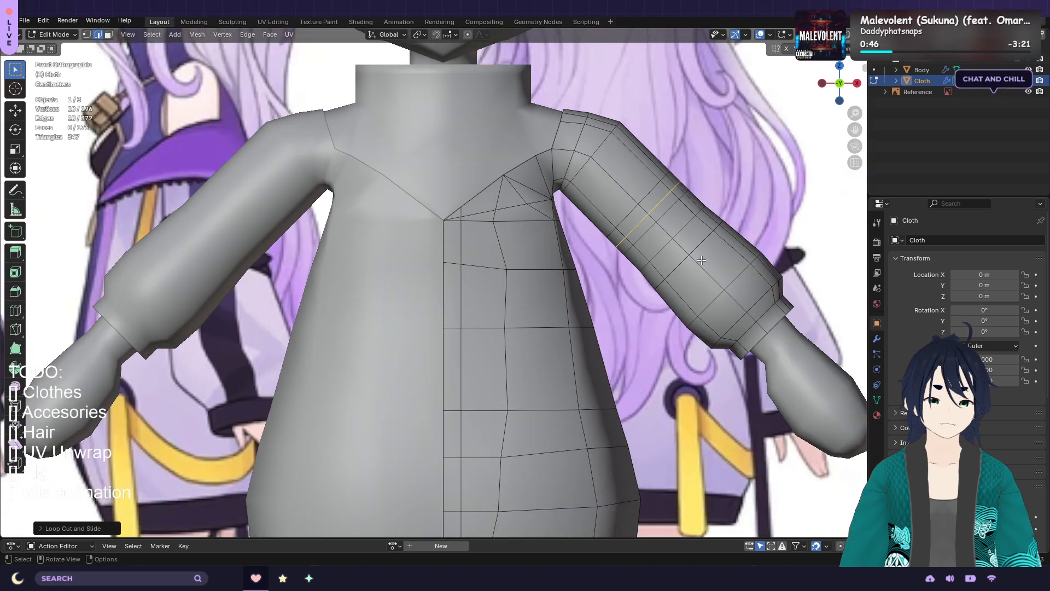
middle_click_drag(711, 235, 622, 273, "shift")
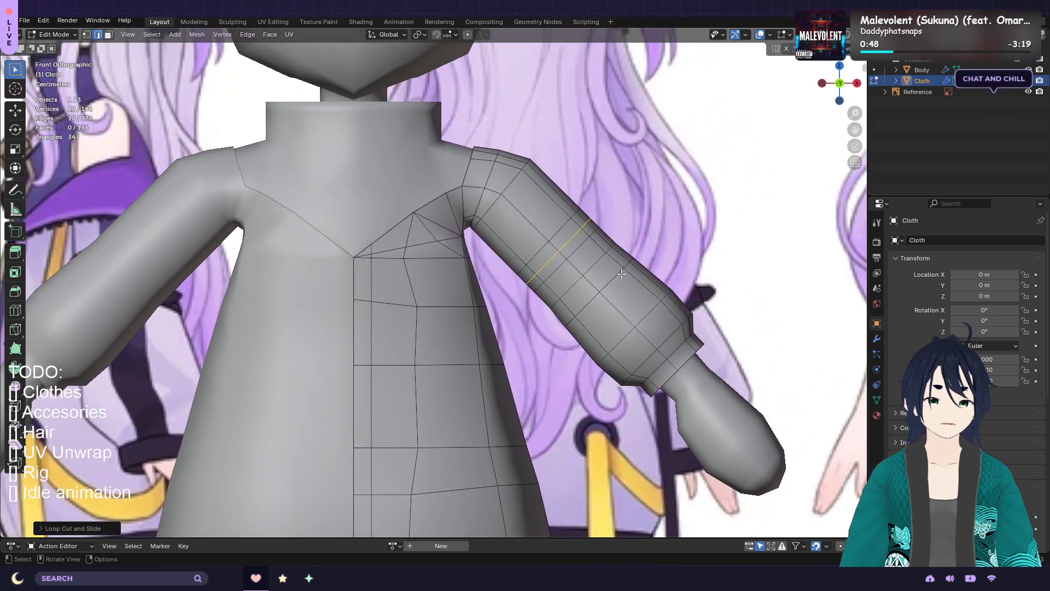
key("ctrl+r")
left_click(623, 303)
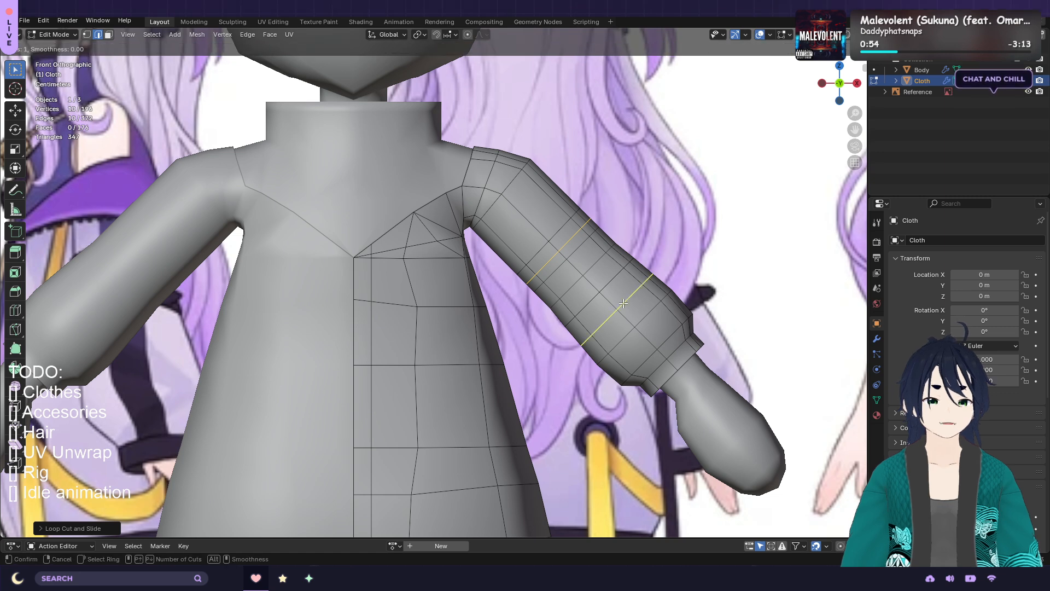
right_click(623, 304)
key("s")
right_click(623, 303)
Add another crosswise loop cut just above the lower sleeve's new loop with an edge slide of about 0.06
key("ctrl+r")
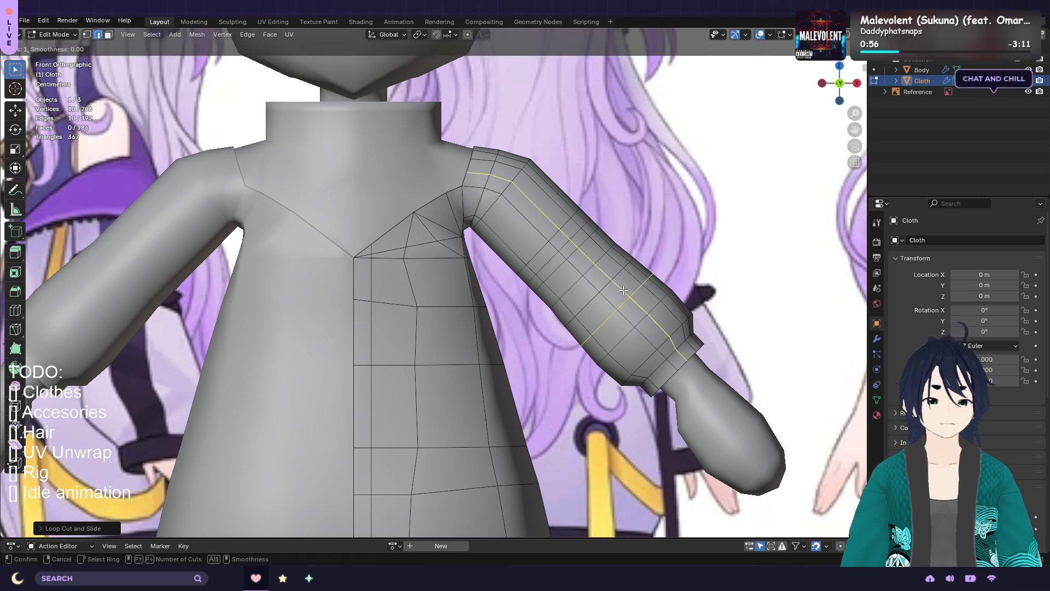
left_click(637, 279)
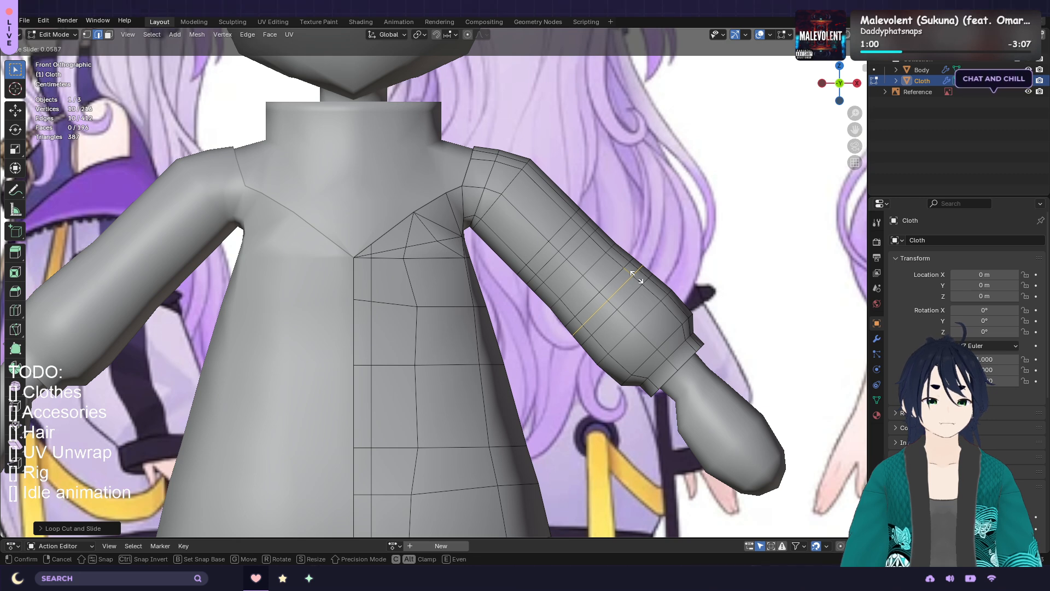
left_click(634, 278)
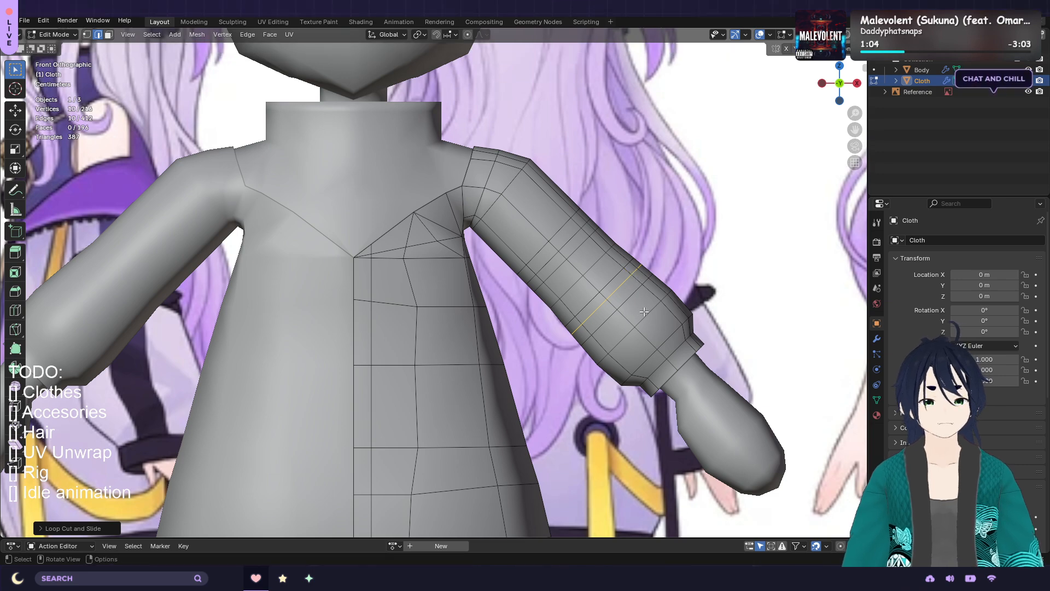
Examine the crosswise edge loops around the elbow of the Cloth sleeve
middle_click_drag(638, 312, 540, 366)
left_click(602, 278)
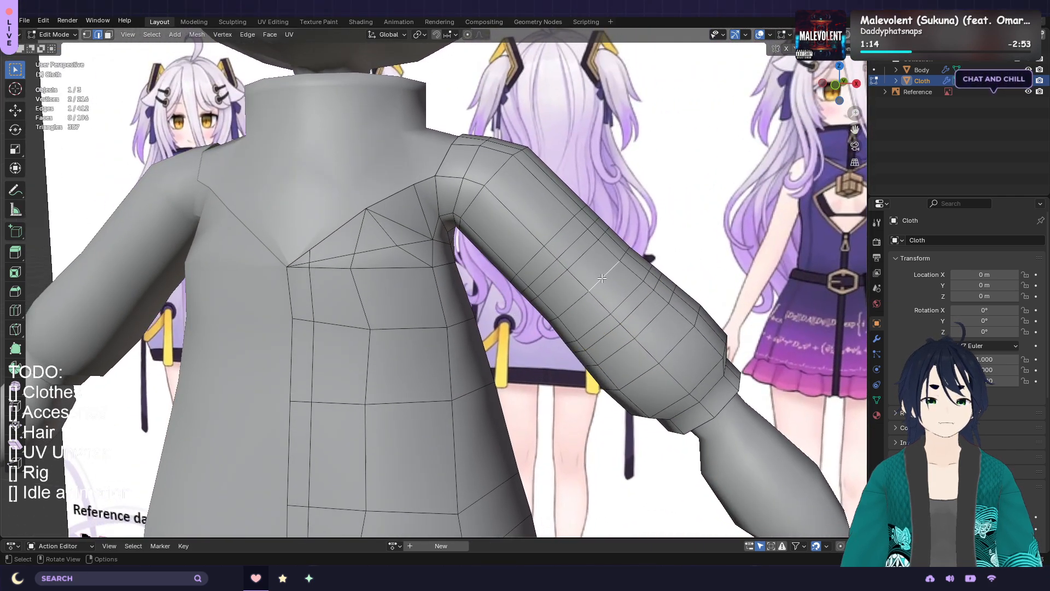
left_click(581, 297)
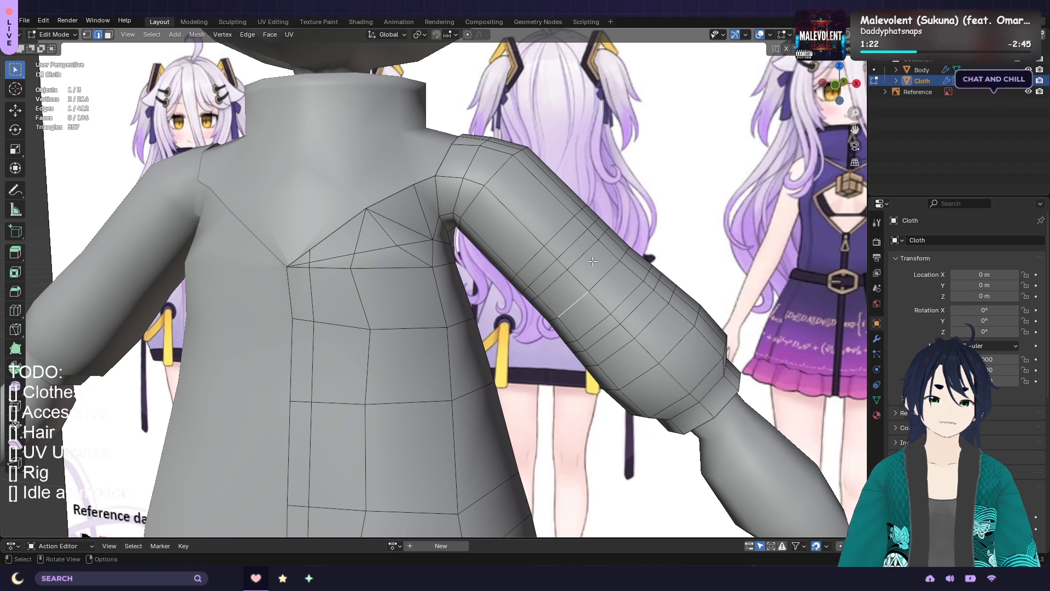
left_click(599, 283)
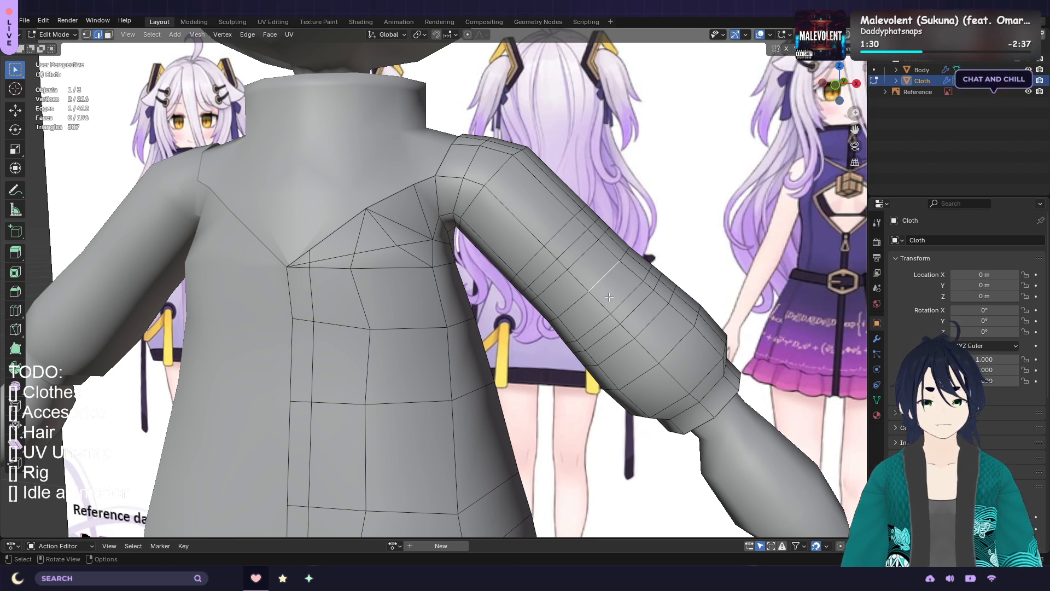
scroll(609, 296, "down", 2)
scroll(561, 328, "down", 1)
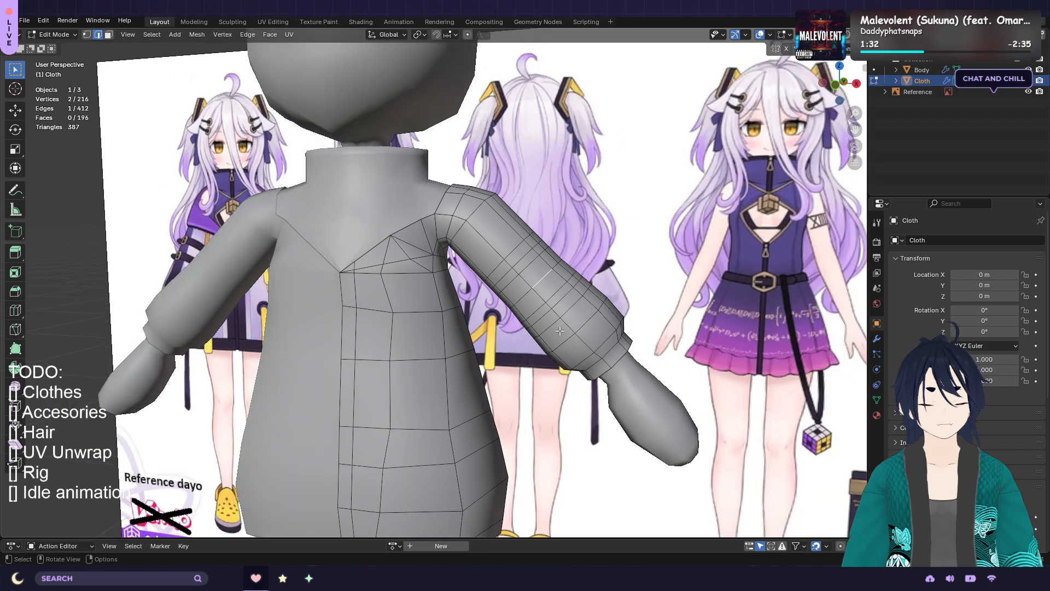
scroll(561, 330, "down", 2)
scroll(546, 327, "up", 3)
scroll(569, 306, "down", 2)
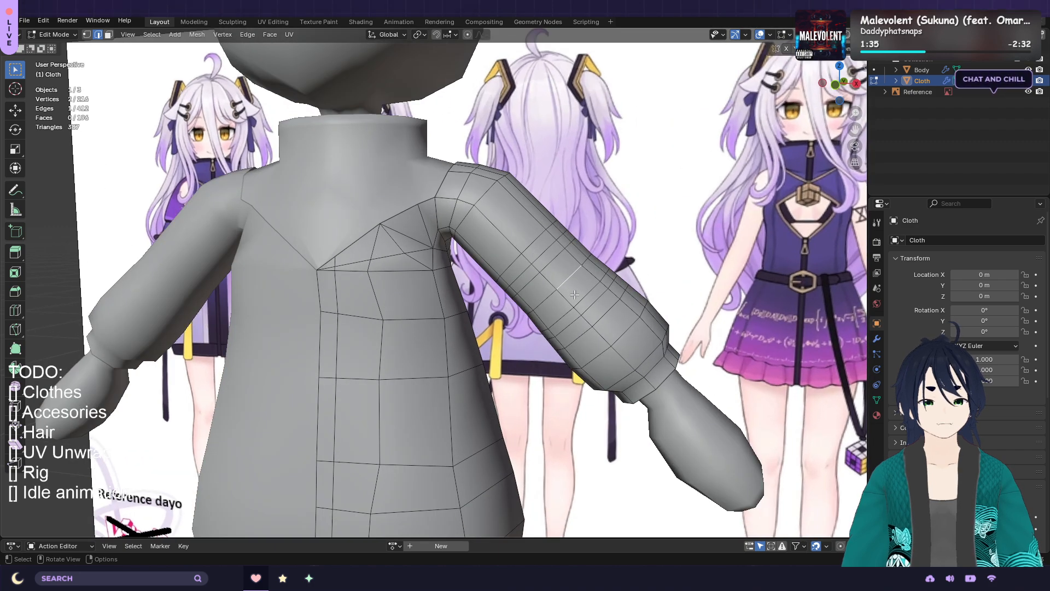
scroll(562, 316, "up", 2)
scroll(587, 332, "down", 2)
scroll(580, 317, "up", 2)
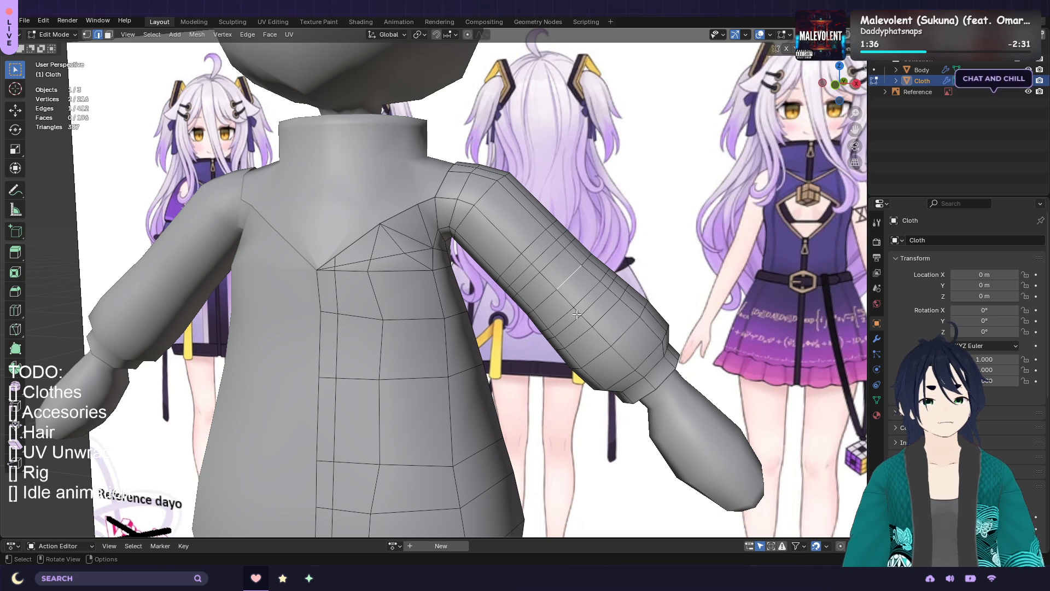
Save the current file and open the recent file zentreya_v5.blend
key("ctrl+s")
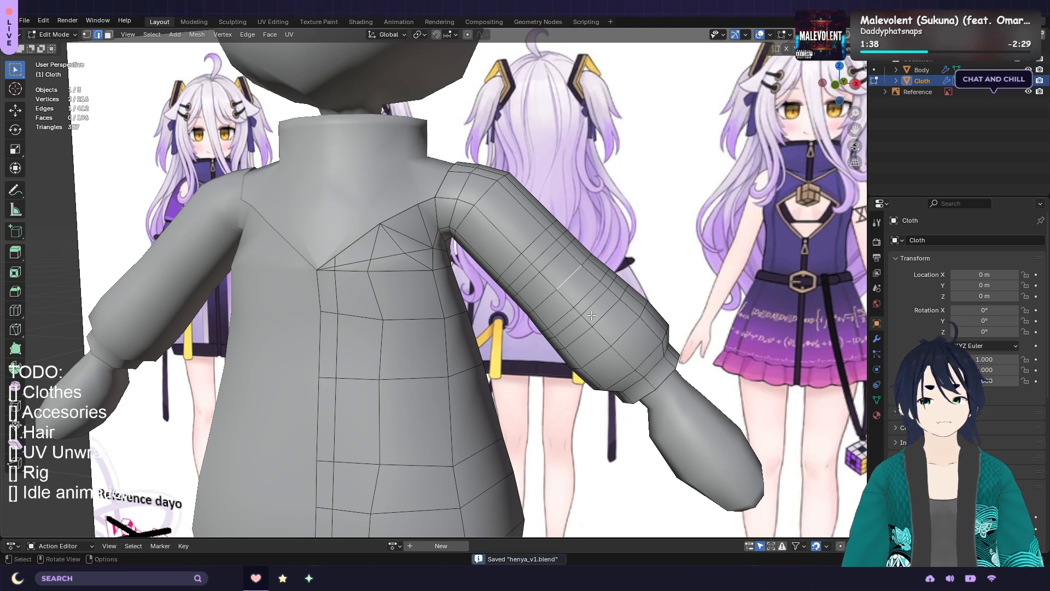
left_click(22, 20)
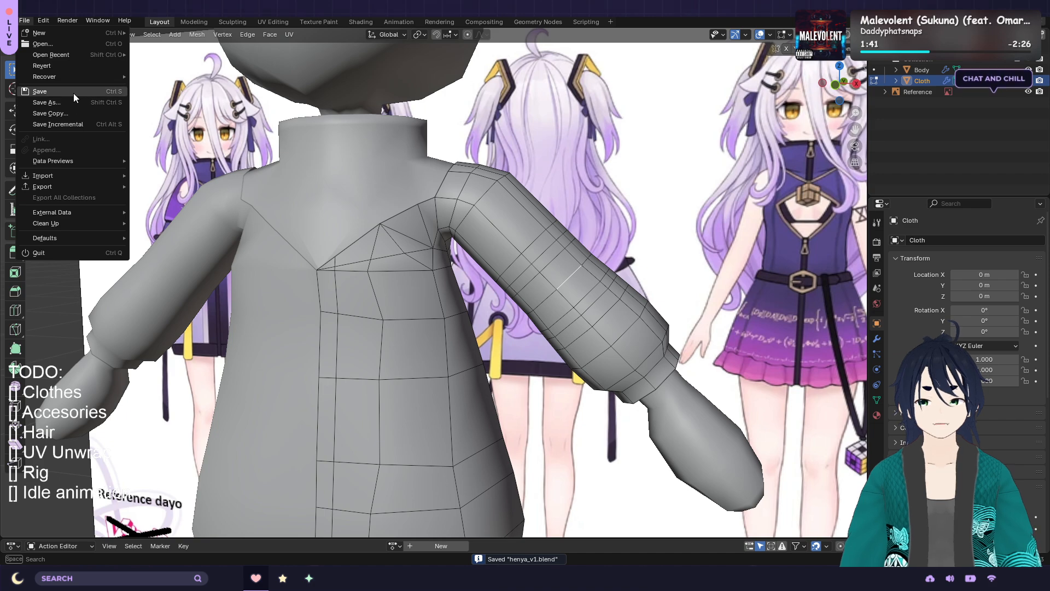
mouse_move(73, 54)
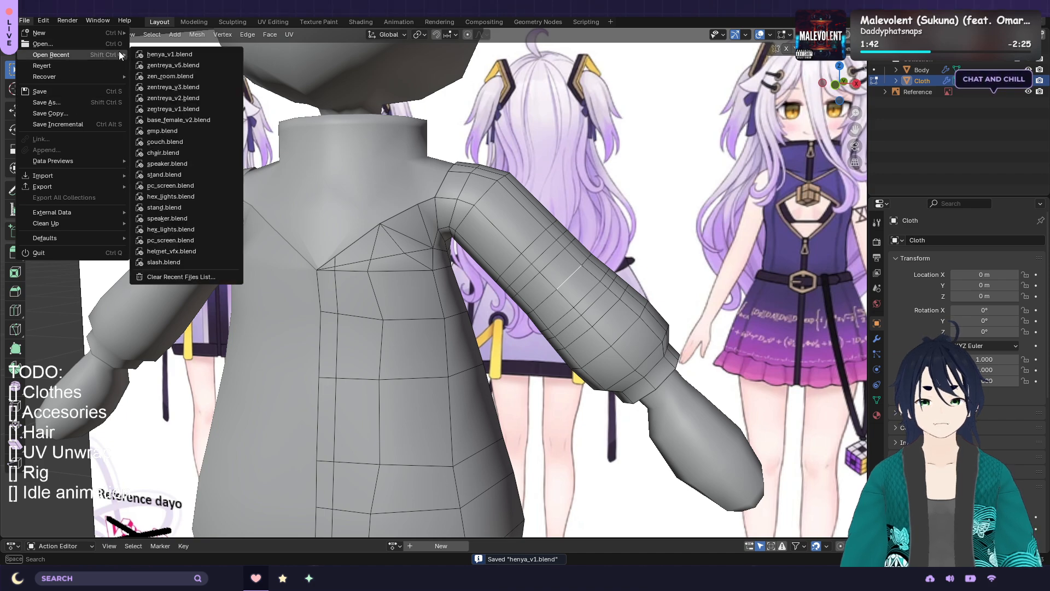
left_click(171, 65)
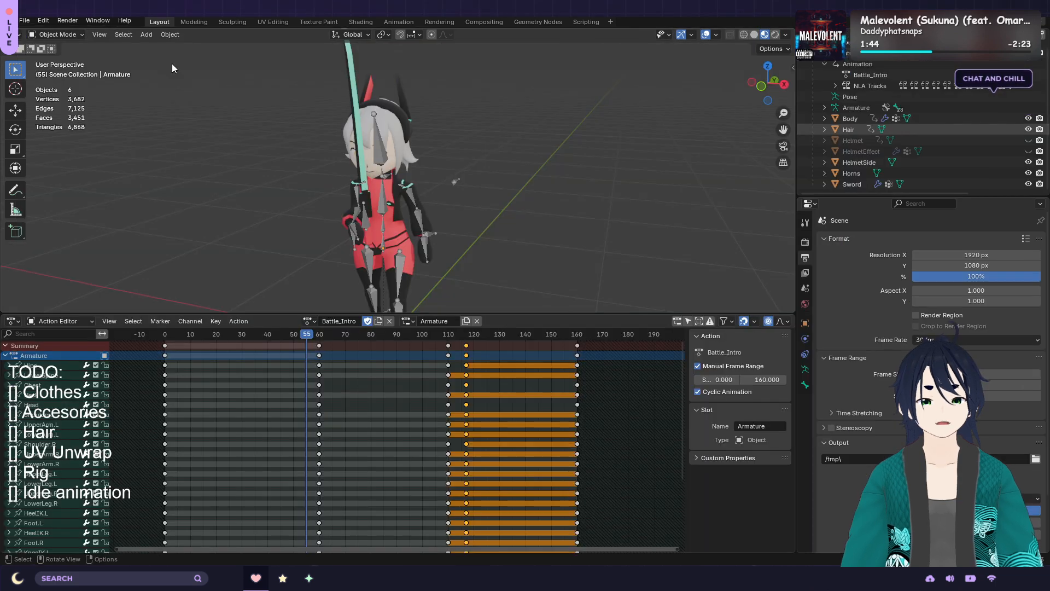
Switch the armature's active action to CombatIdle_L
middle_click_drag(538, 201, 692, 235, "shift")
scroll(639, 208, "up", 3)
left_click(309, 321)
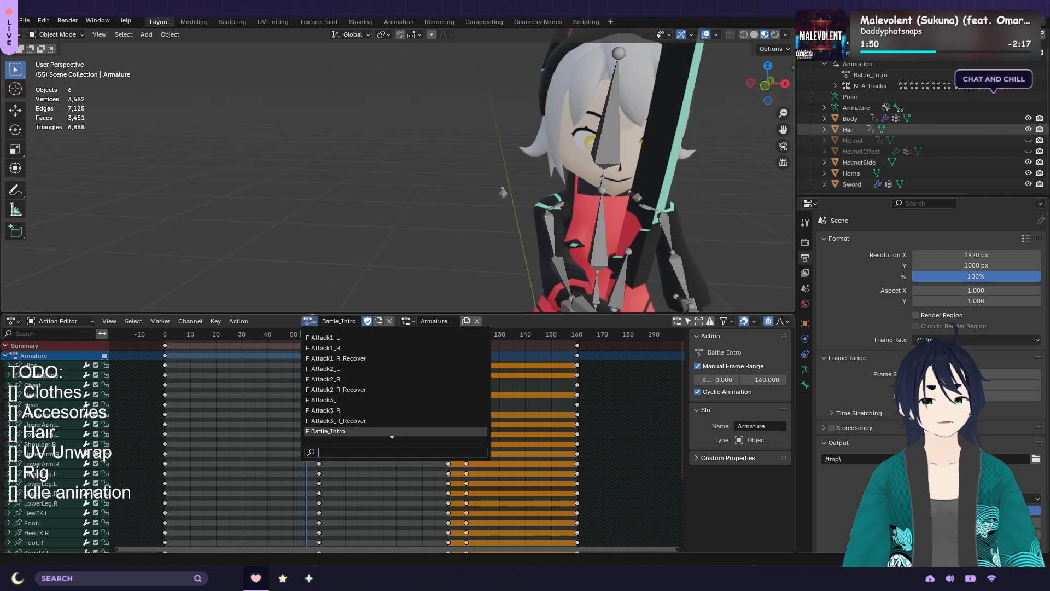
scroll(358, 369, "down", 10)
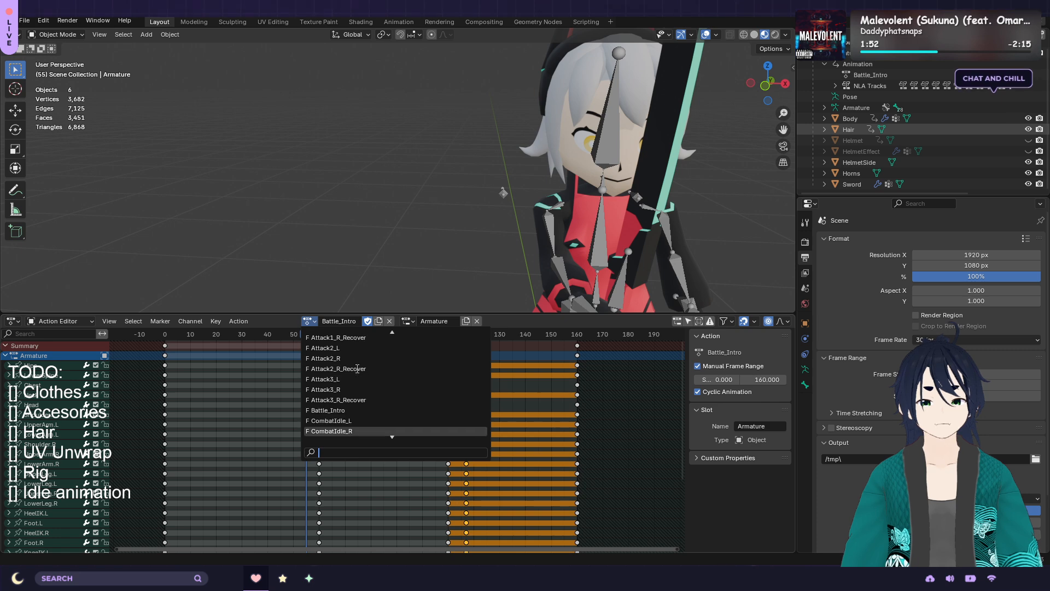
left_click(354, 379)
scroll(469, 234, "down", 4)
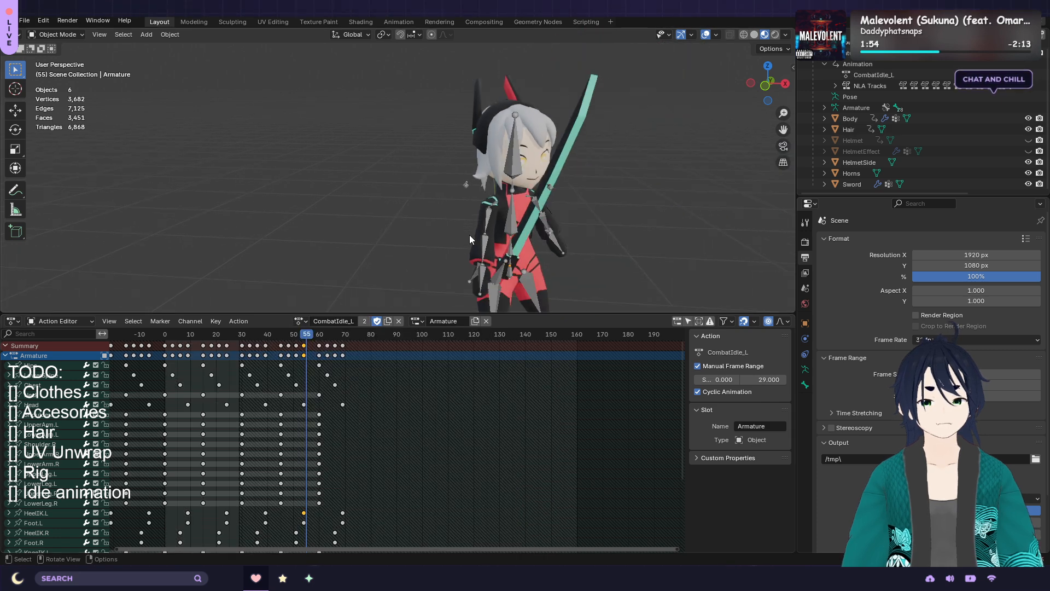
Examine the posed sword-wielding character from the front, side and back
middle_click_drag(631, 176, 579, 184)
scroll(579, 184, "up", 1)
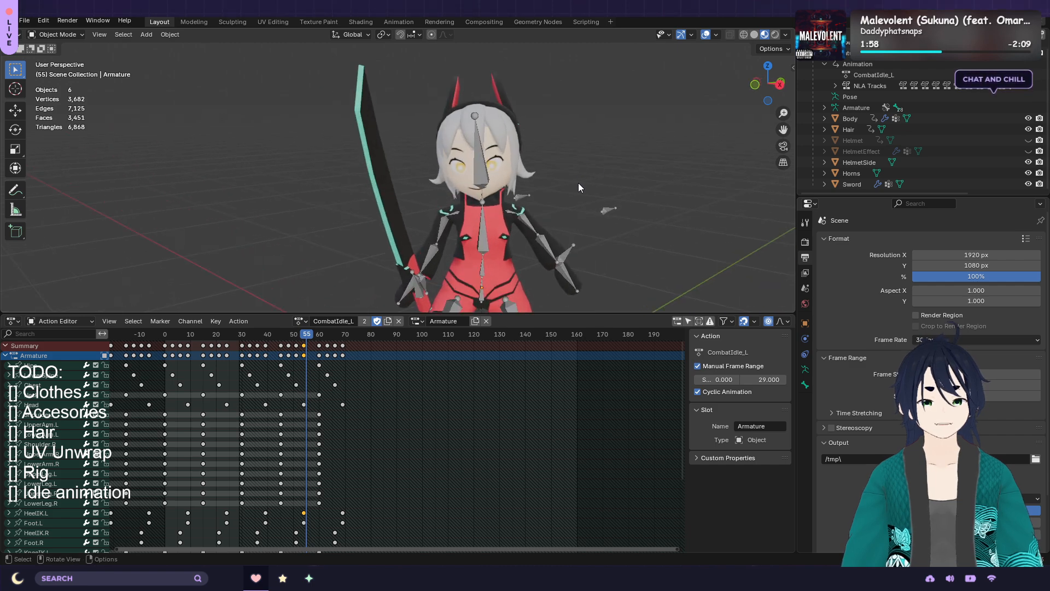
scroll(605, 174, "down", 3)
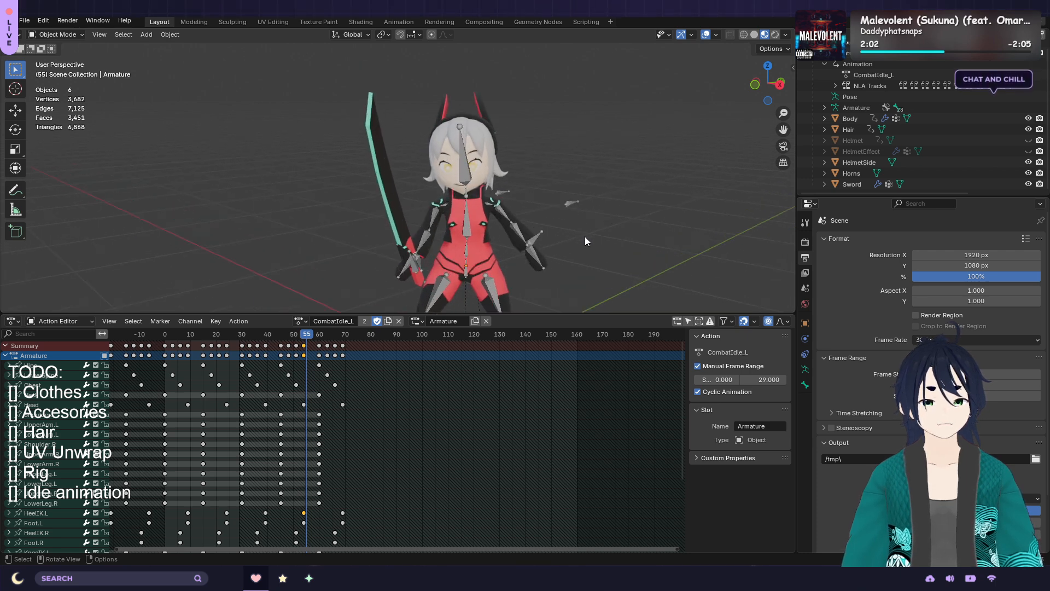
middle_click_drag(585, 236, 687, 230)
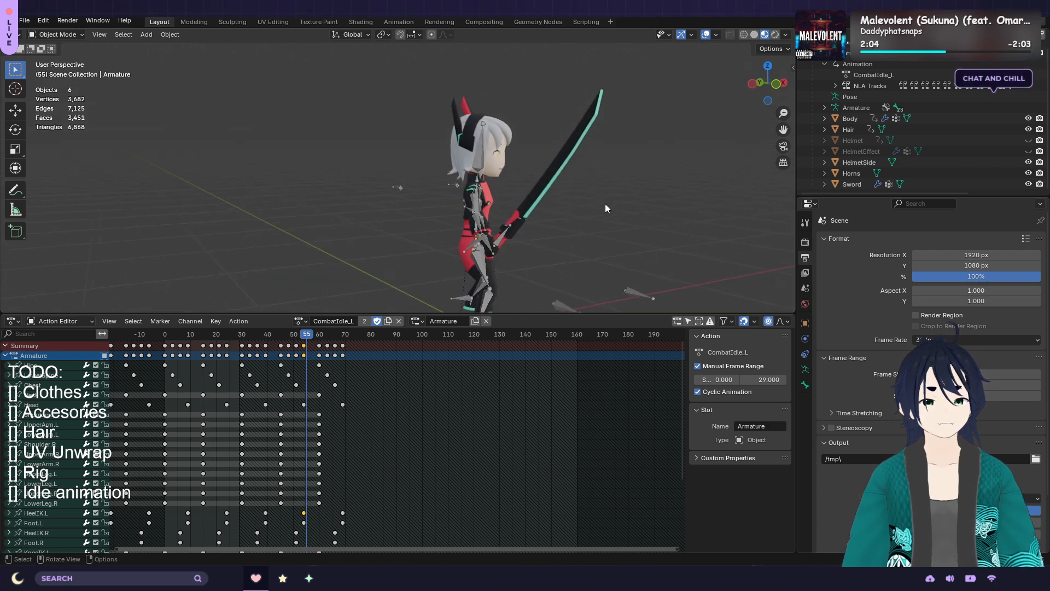
scroll(613, 201, "up", 2)
middle_click_drag(581, 193, 681, 189)
middle_click_drag(516, 194, 582, 219)
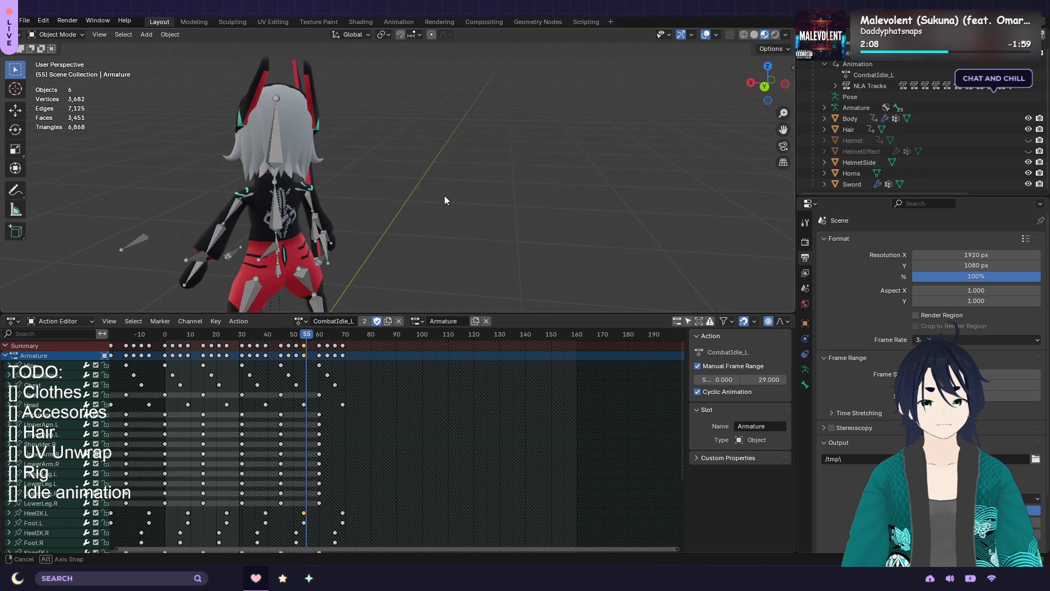
middle_click_drag(446, 197, 595, 192)
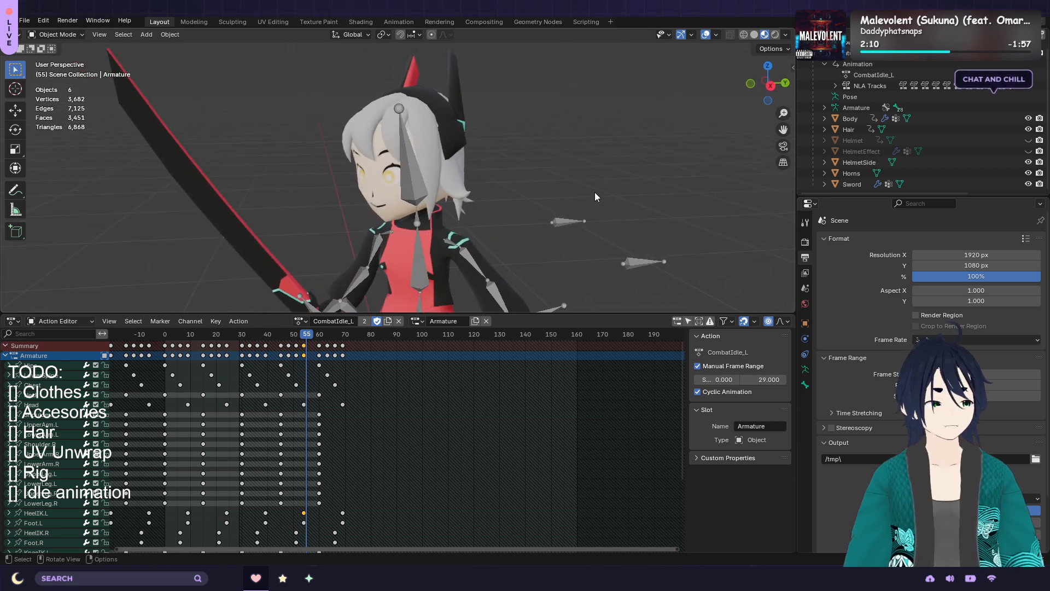
middle_click_drag(520, 181, 547, 116)
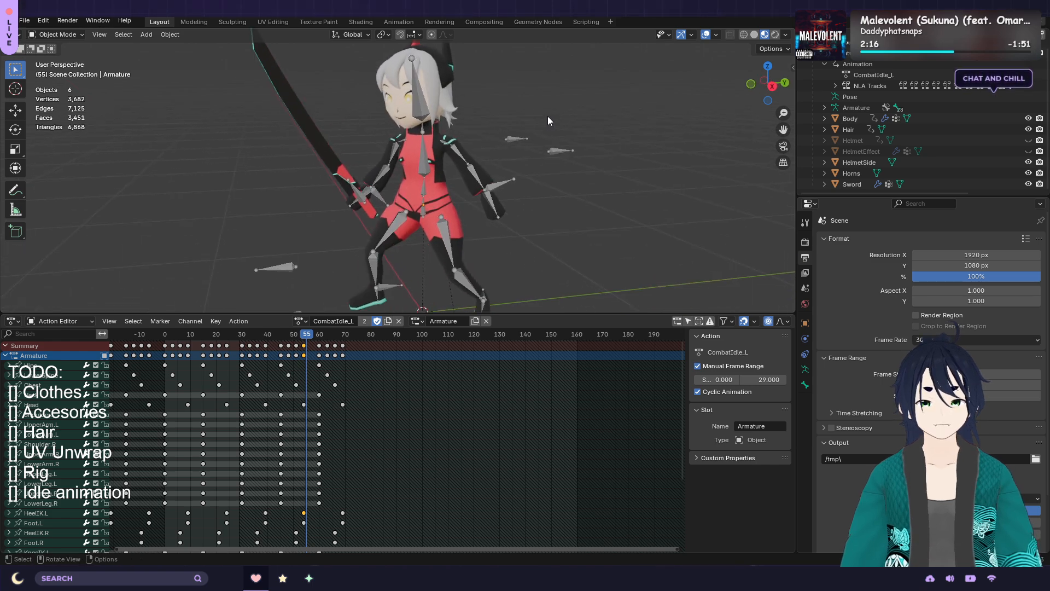
Show the character in solid shading and hide the Armature
left_click(755, 33)
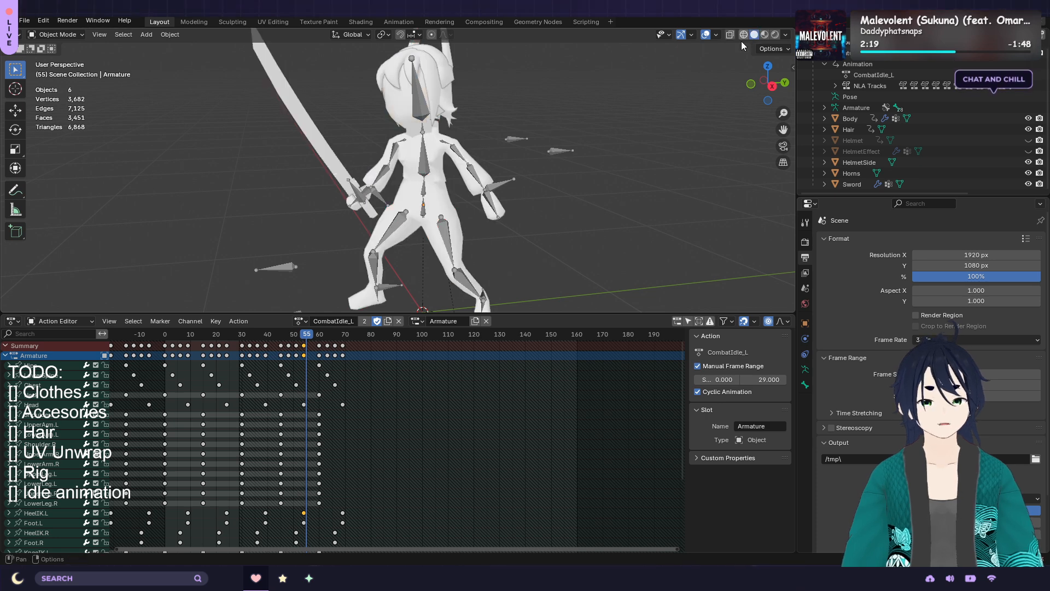
scroll(524, 149, "up", 2)
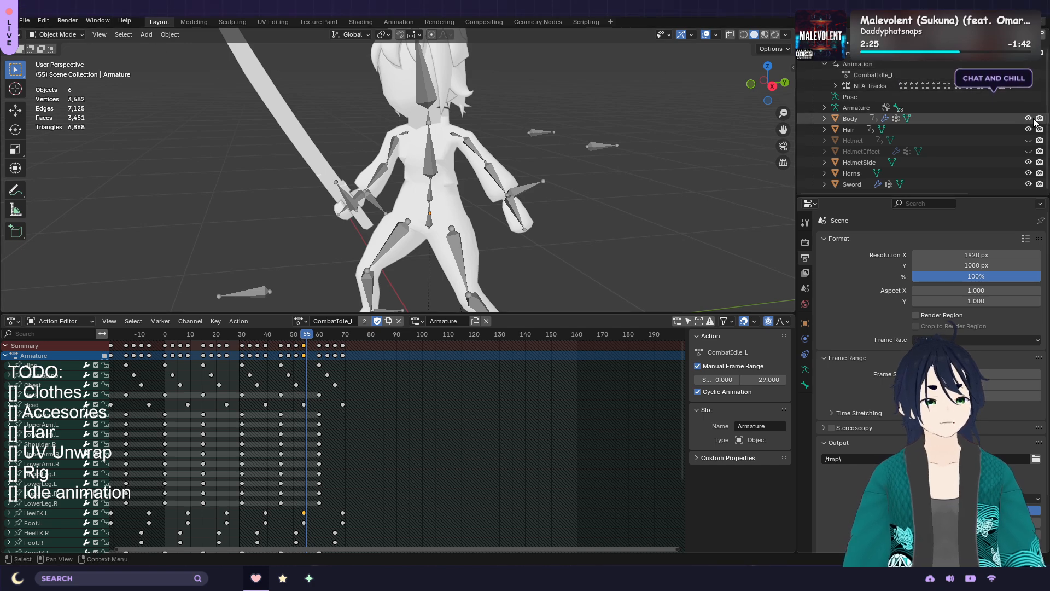
left_click(1029, 108)
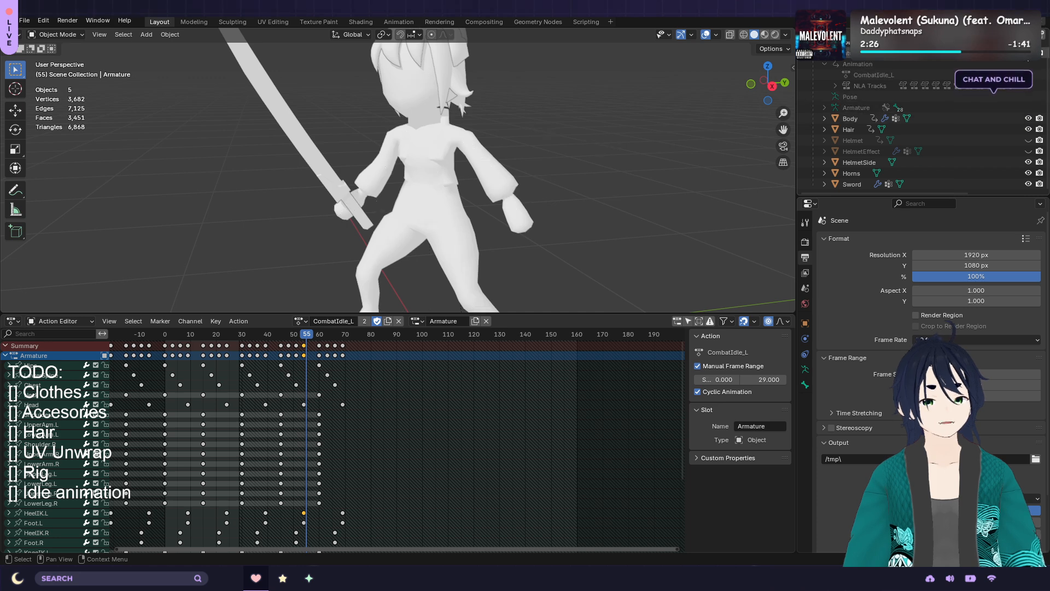
Enlarge the 3D viewport by collapsing the Action Editor area down to its header
left_click_drag(576, 314, 576, 524)
left_click_drag(576, 529, 576, 536)
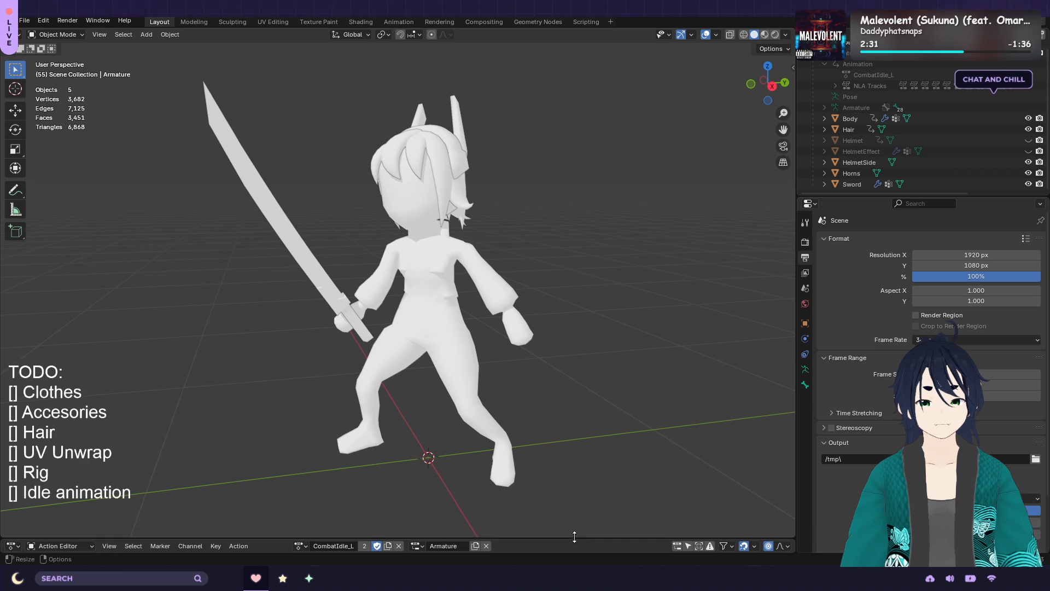
middle_click_drag(577, 261, 600, 249)
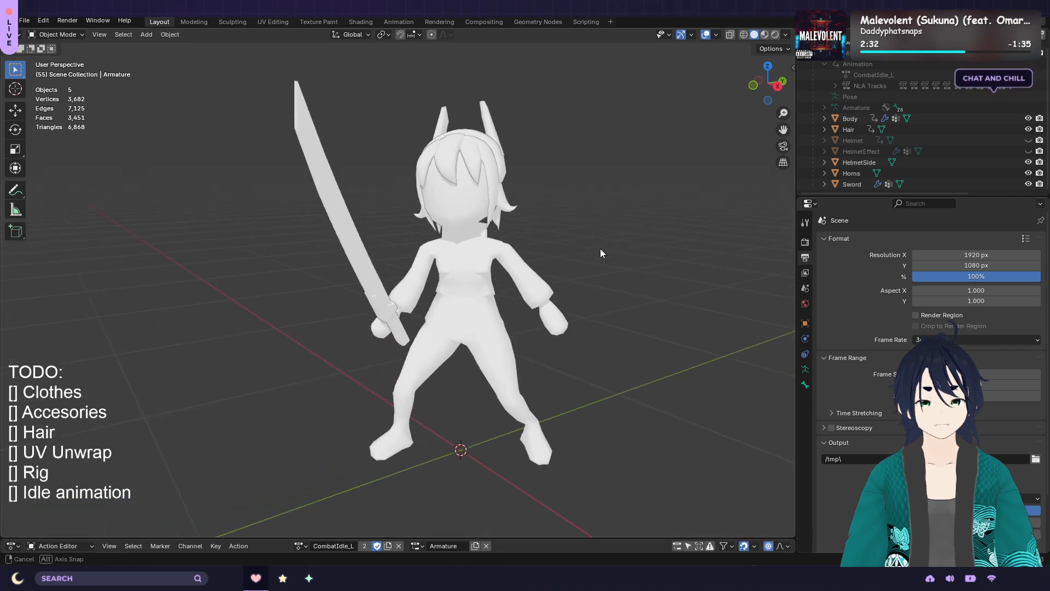
Select the Body mesh and enter Edit Mode on it
left_click(461, 284)
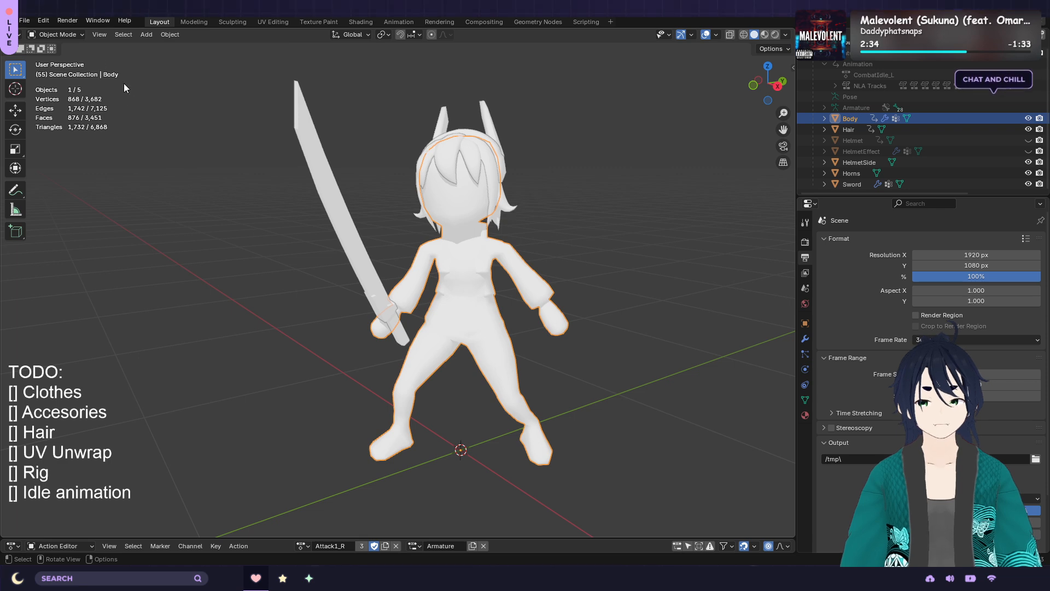
left_click(58, 34)
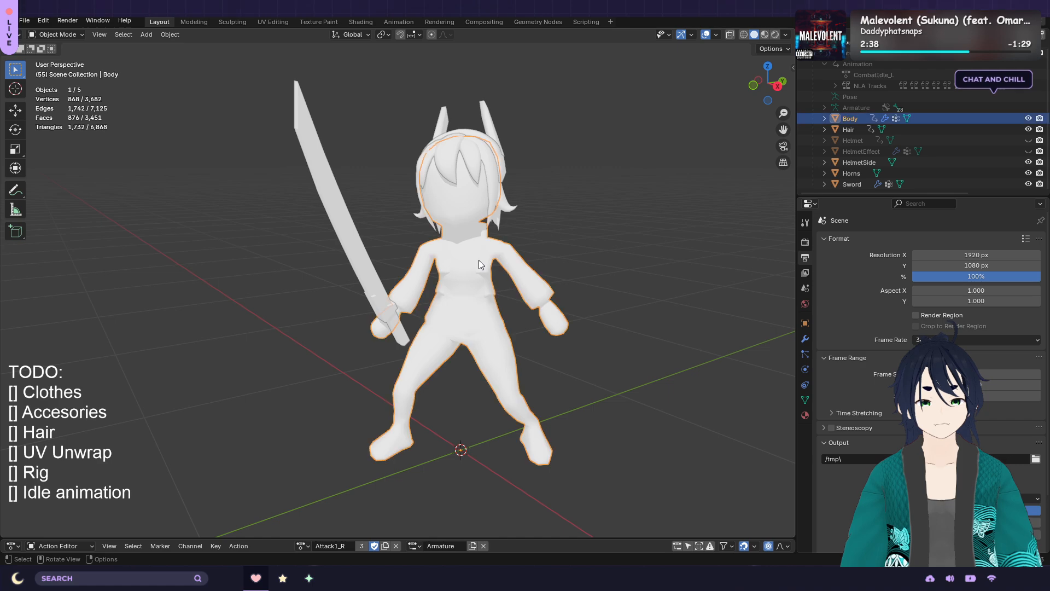
key("Tab")
scroll(479, 260, "up", 3)
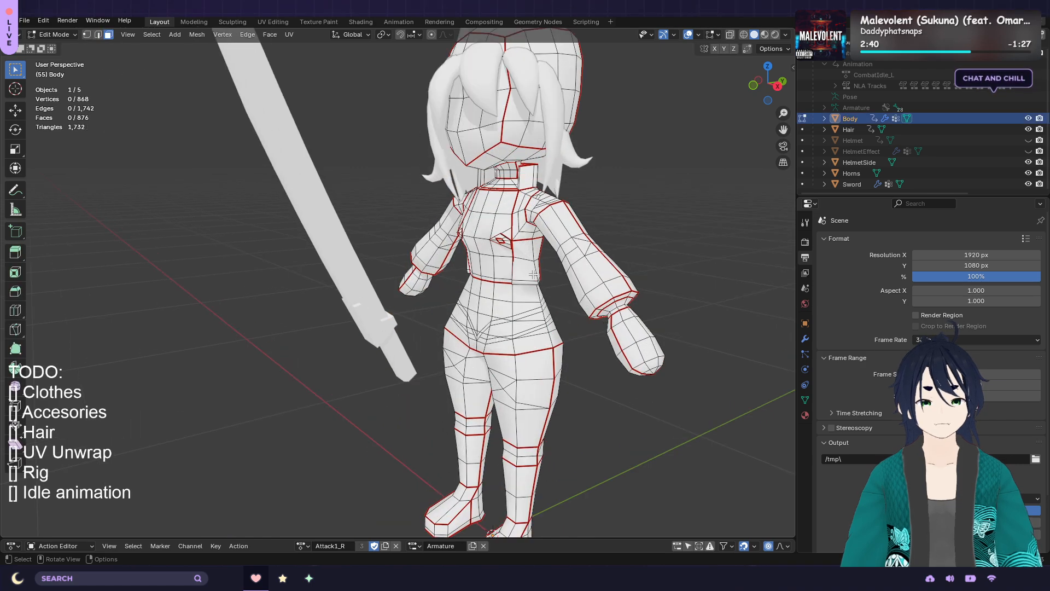
Examine the Body mesh's edge flow around the elbow, hips and knees
scroll(533, 284, "up", 2)
mouse_move(634, 263)
middle_mouse_down()
mouse_move(603, 266)
mouse_move(657, 253)
mouse_move(736, 193)
mouse_move(618, 263)
middle_mouse_up()
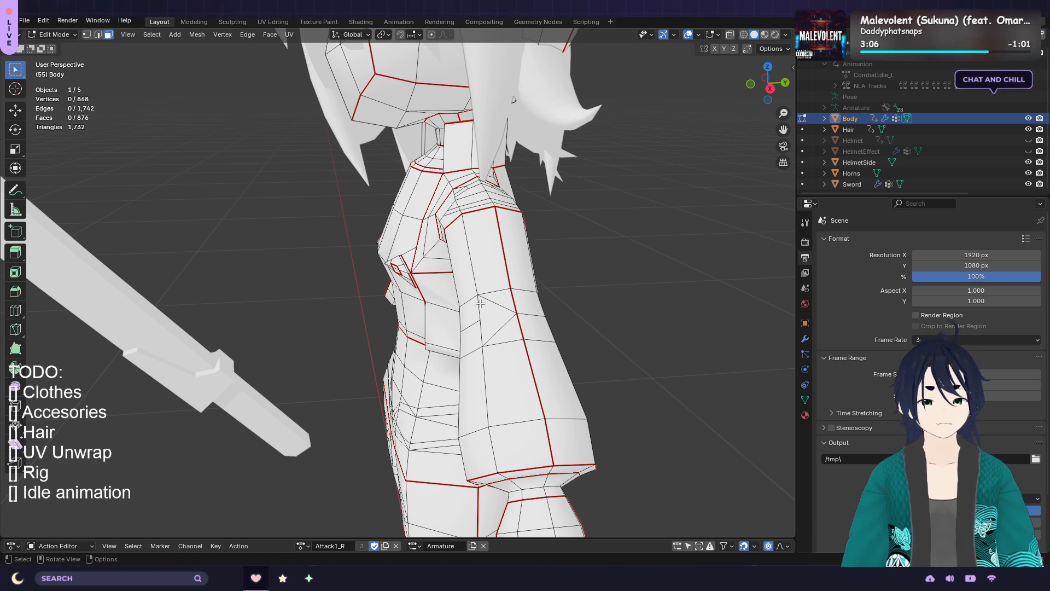
middle_click_drag(600, 296, 615, 295)
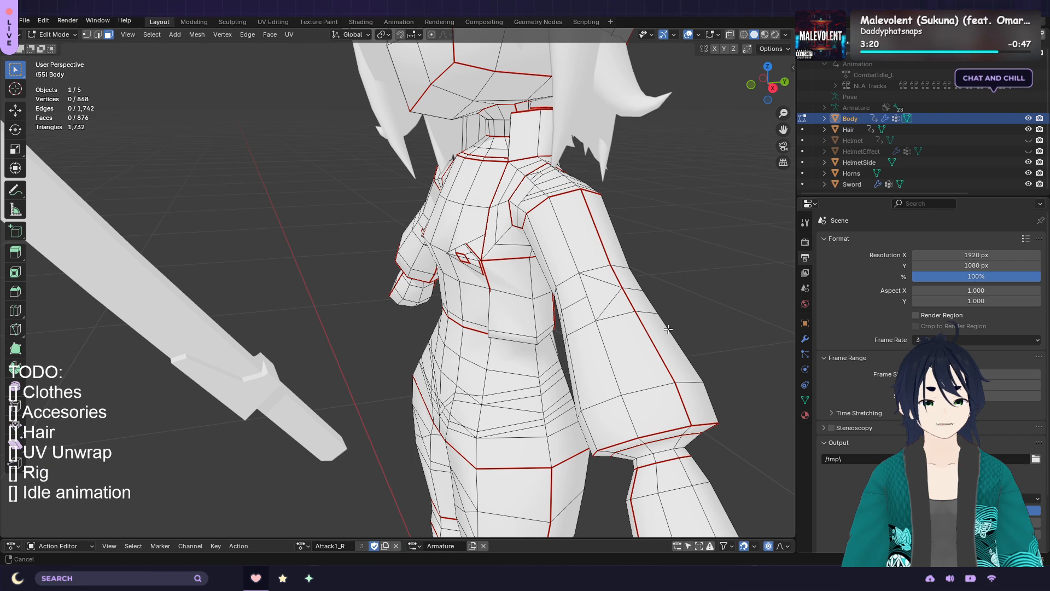
middle_click_drag(645, 334, 652, 195, "shift")
scroll(577, 377, "up", 1)
middle_click_drag(577, 377, 206, 352)
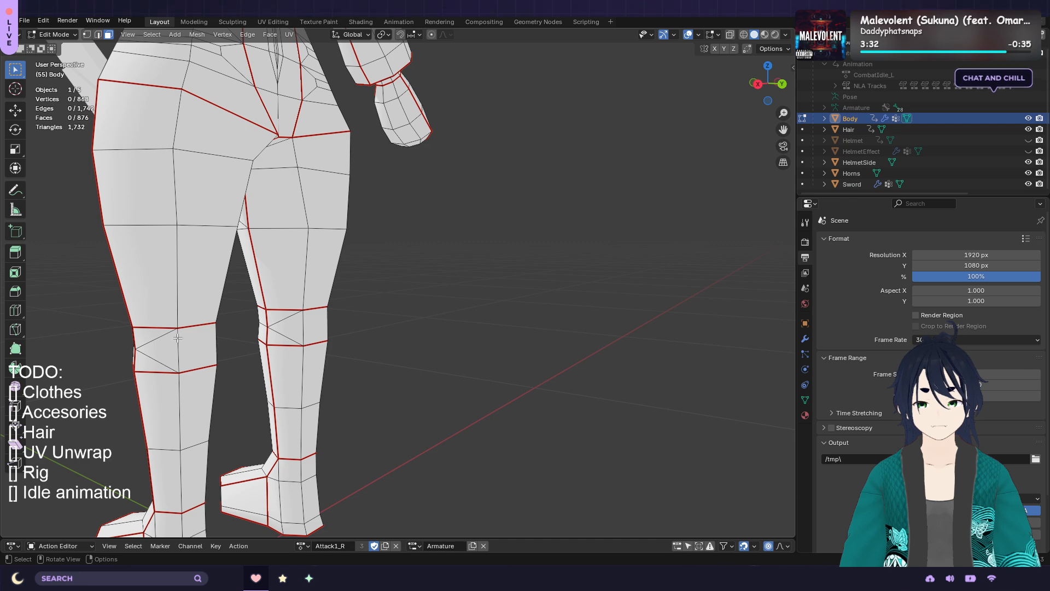
middle_click_drag(421, 361, 444, 361)
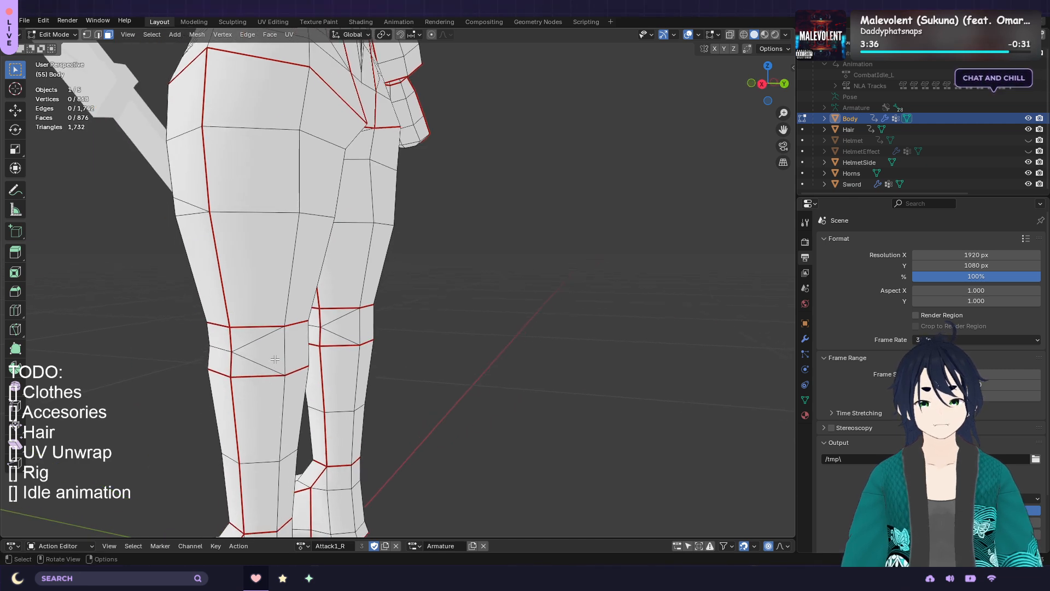
scroll(425, 341, "down", 5)
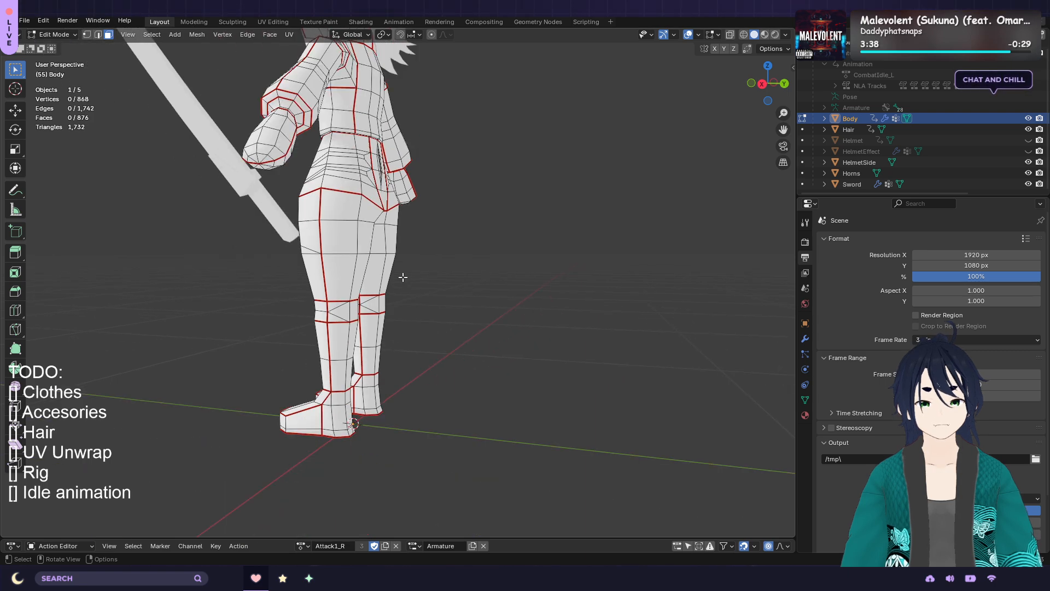
middle_click_drag(403, 279, 469, 296)
scroll(506, 231, "up", 2)
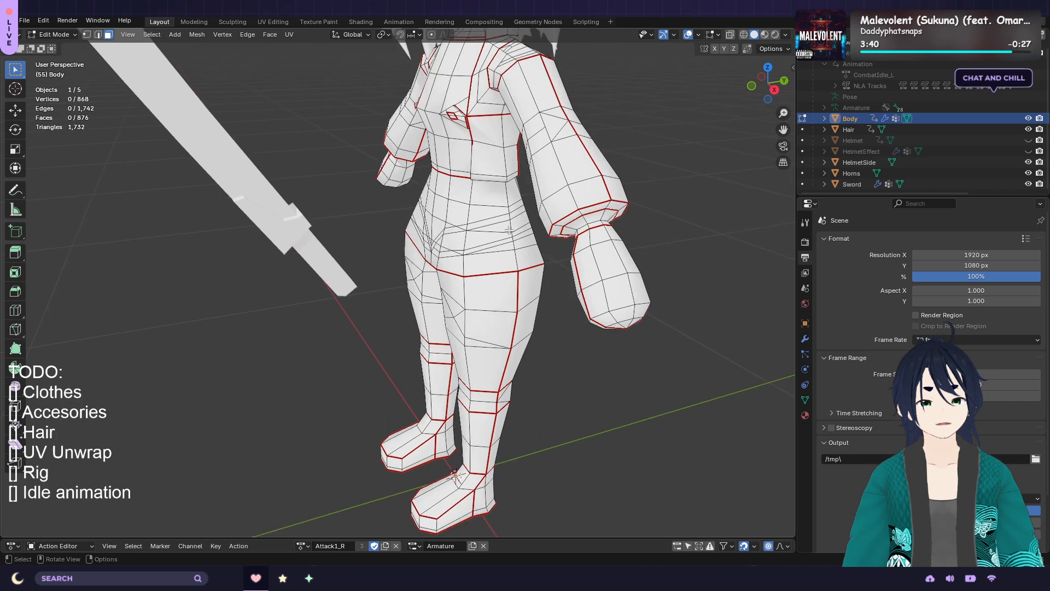
middle_click_drag(573, 179, 596, 179)
scroll(596, 179, "up", 2)
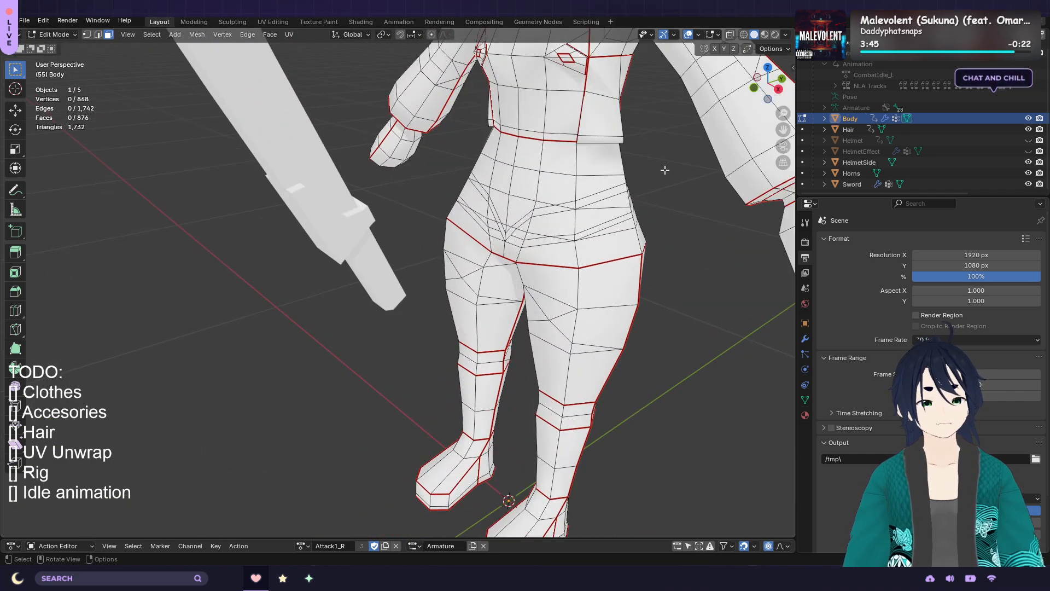
scroll(679, 217, "down", 2)
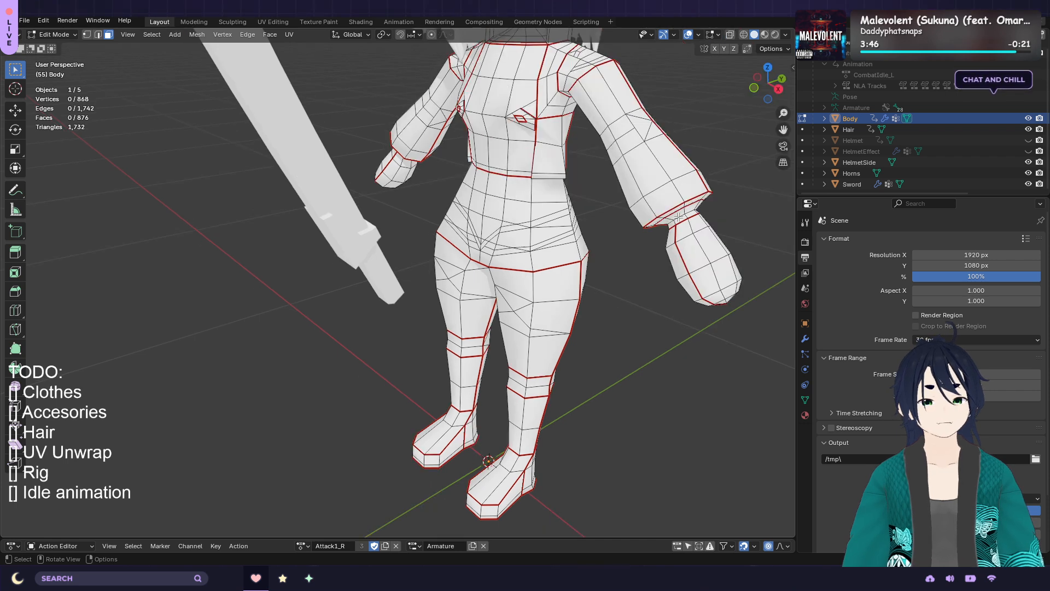
Reopen the recent file henya_v1.blend, discarding the changes to zentreya_v5.blend
left_click(24, 21)
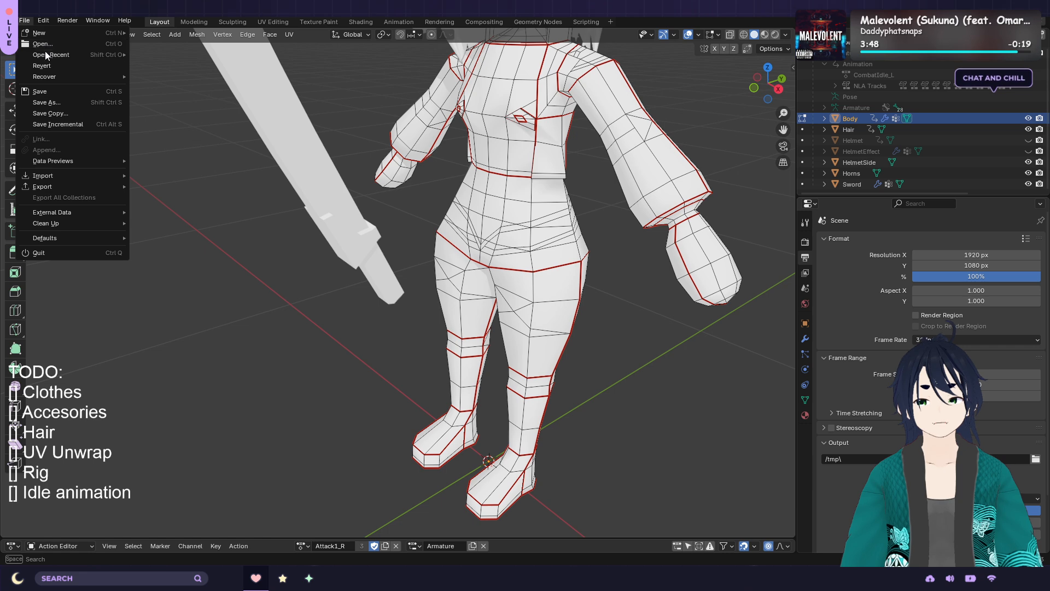
mouse_move(50, 52)
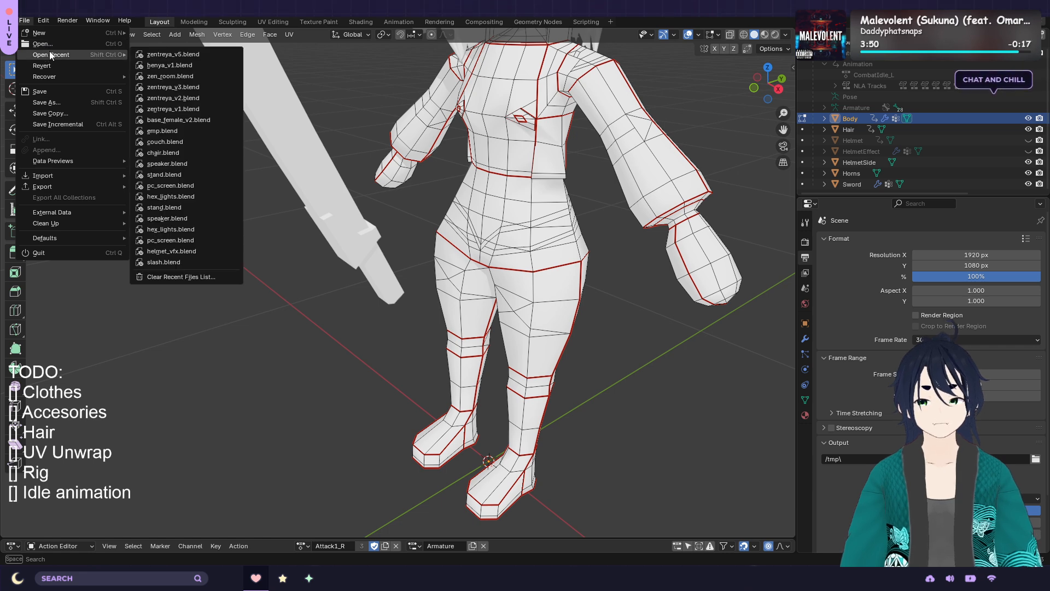
left_click(189, 64)
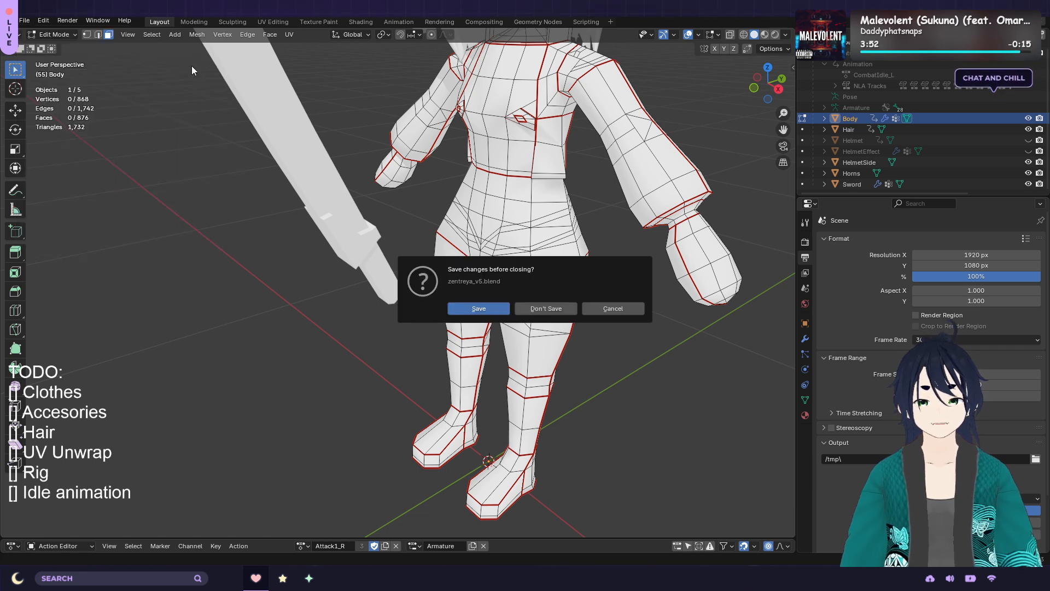
left_click(523, 311)
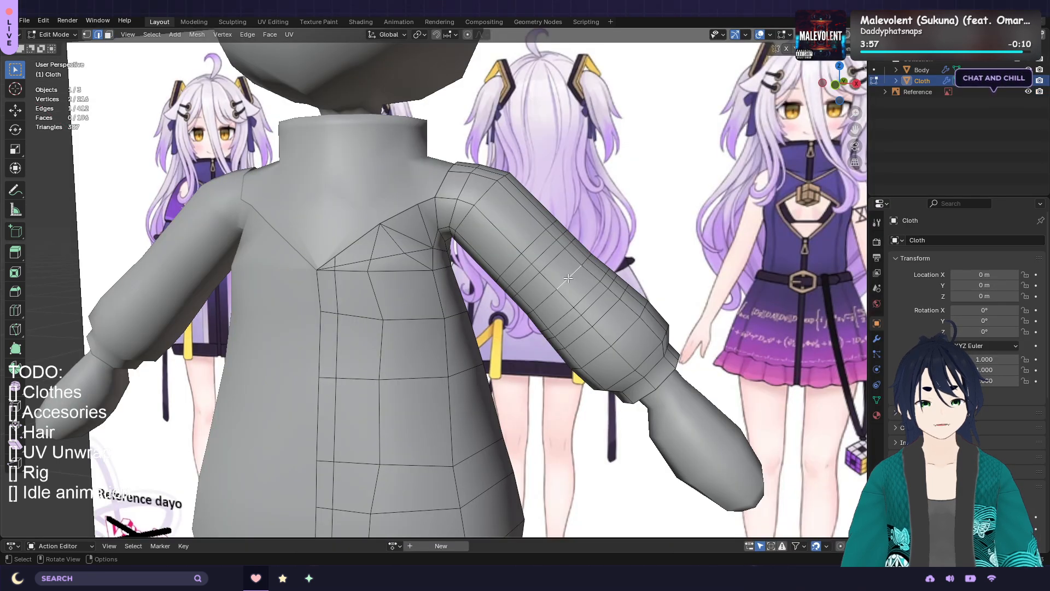
Dissolve two edges of the sleeve's middle elbow loop on the Cloth mesh, one near the outer side and one near the underside
middle_click_drag(569, 278, 497, 295)
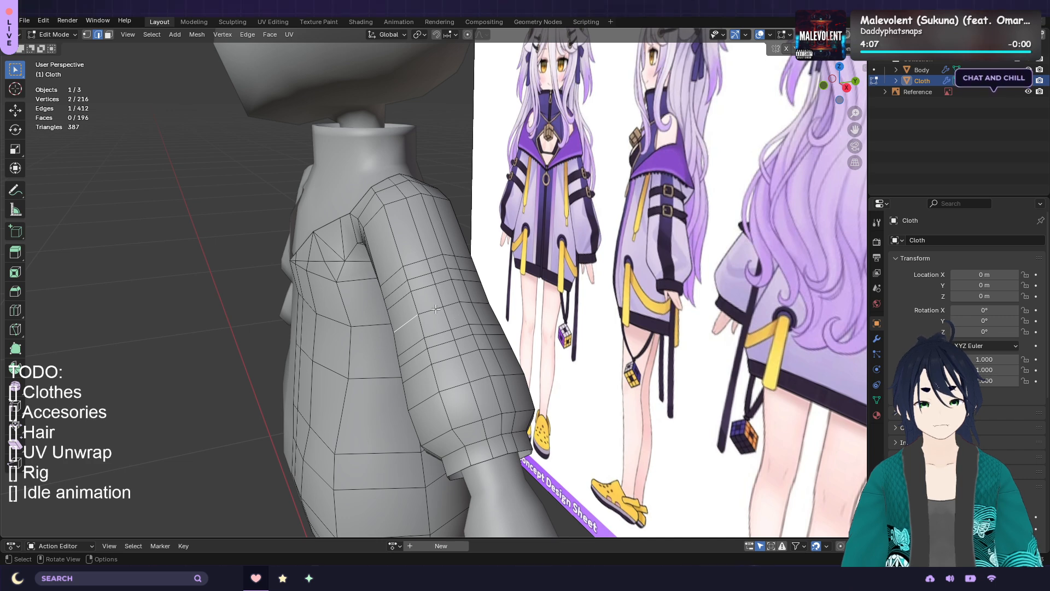
middle_click_drag(458, 318, 551, 294)
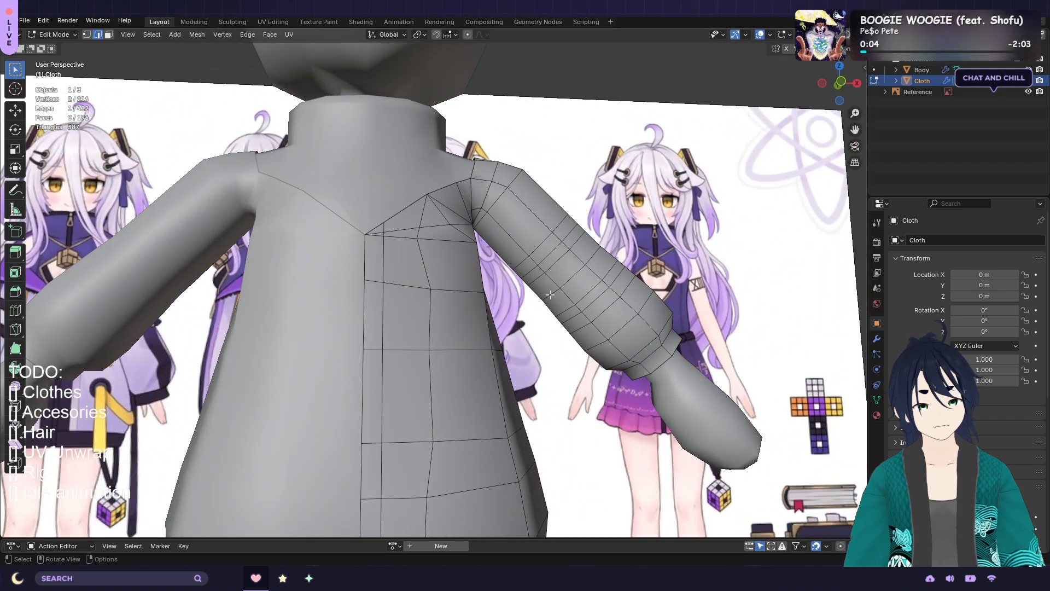
left_click(551, 294, "shift")
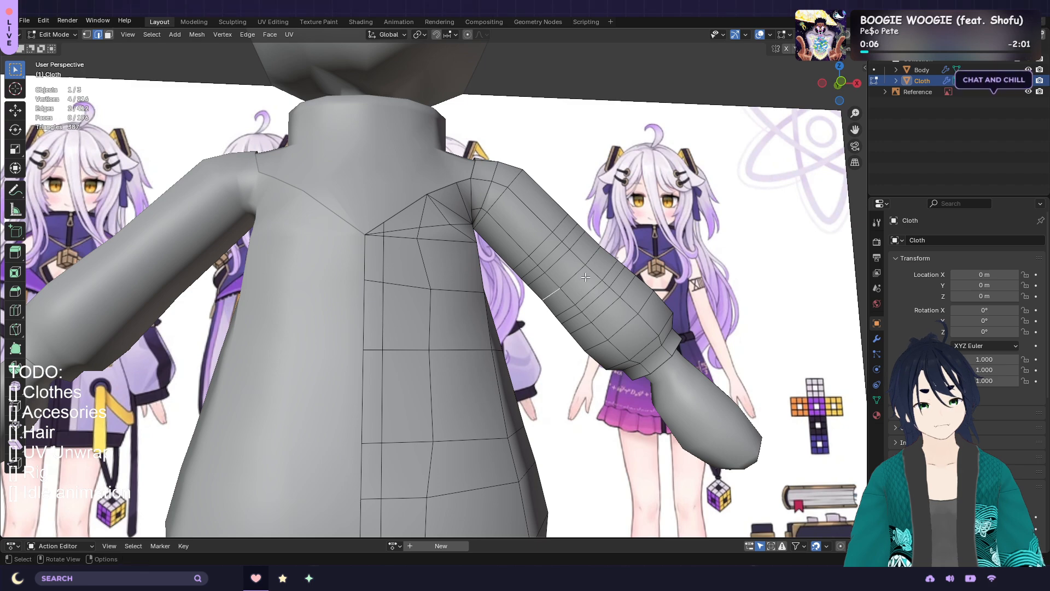
middle_click_drag(550, 294, 528, 302)
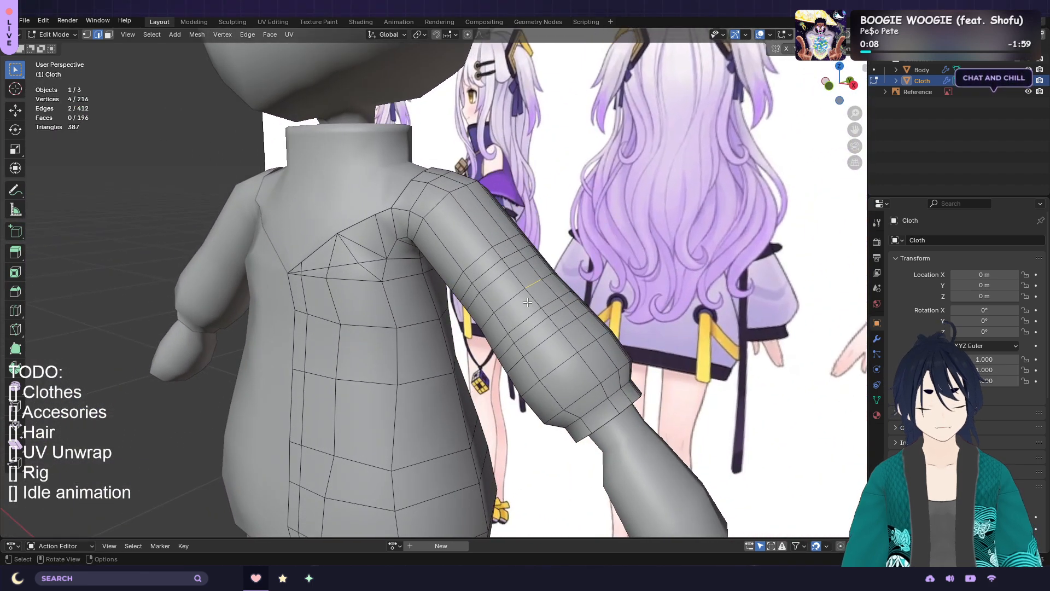
key("x")
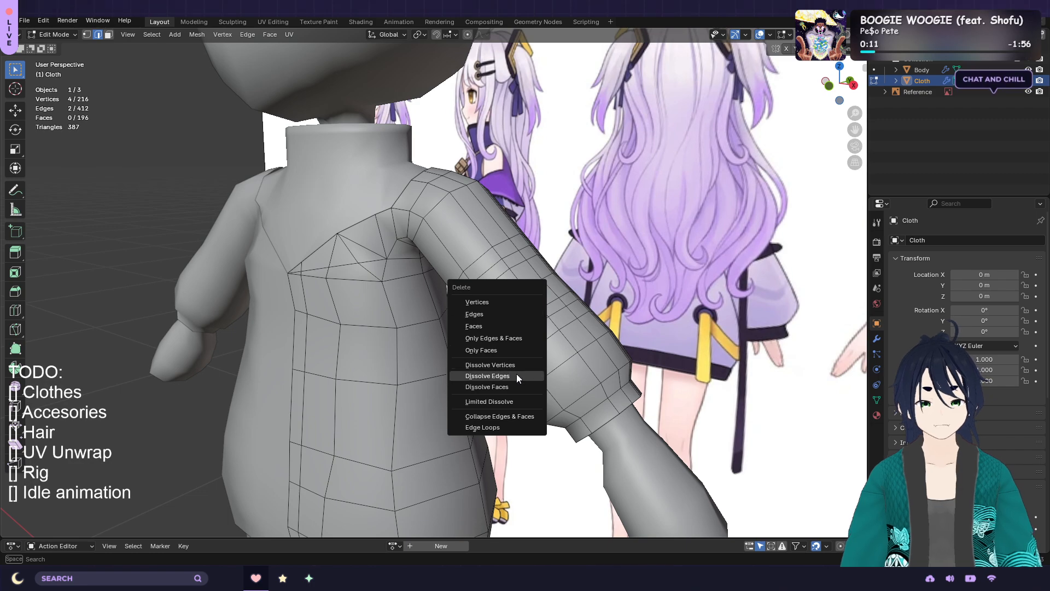
left_click(517, 376)
scroll(538, 311, "up", 1)
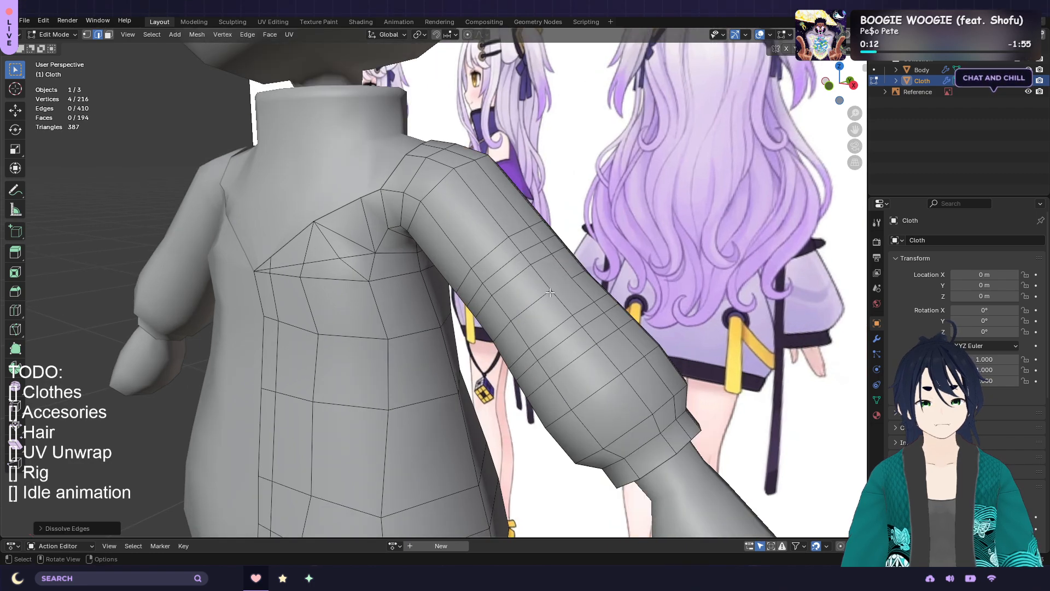
Knife a V-shaped cut on the sleeve's outer elbow side, joining the middle loop's end vertex to the loops above and below
middle_click_drag(550, 293, 505, 306)
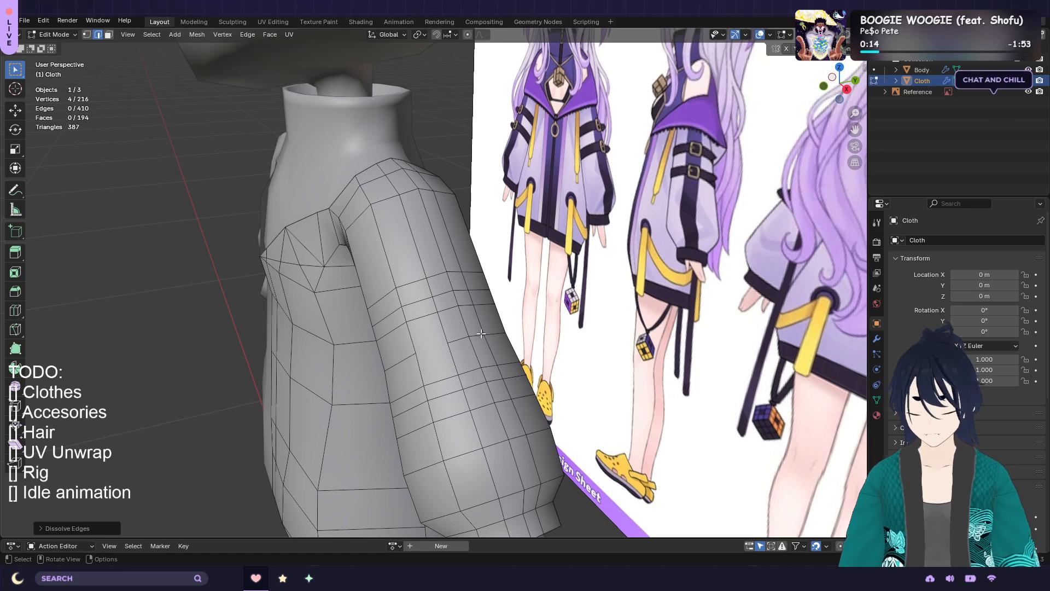
key("k")
left_click(448, 342)
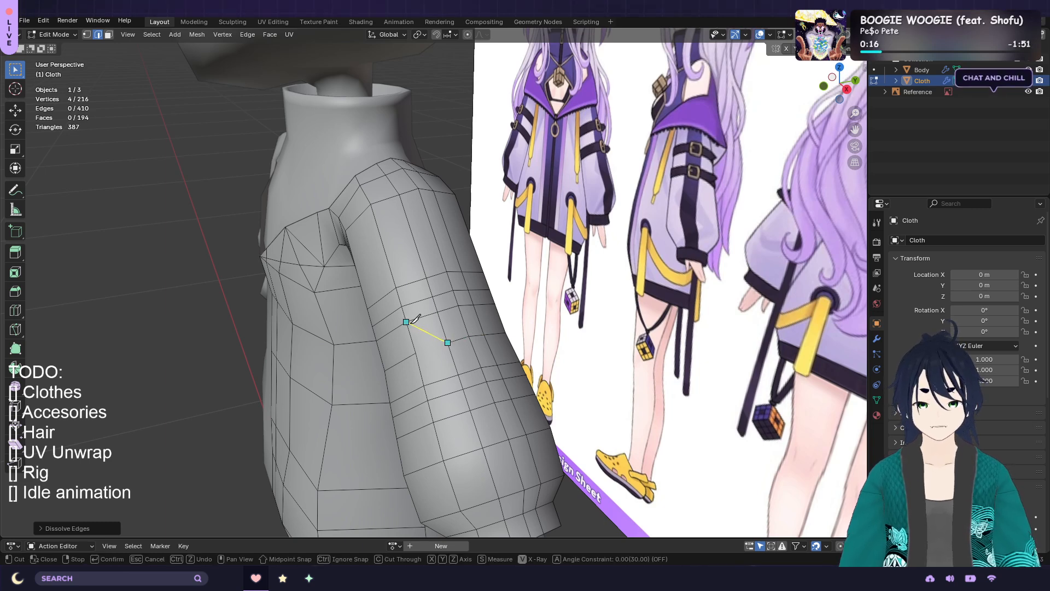
left_click(445, 349)
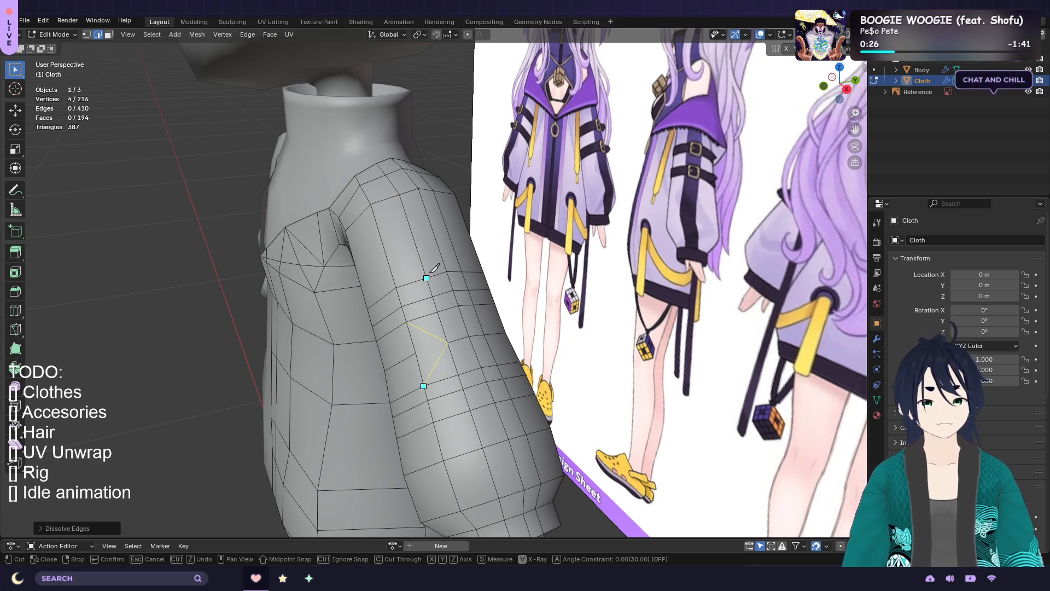
key("Return")
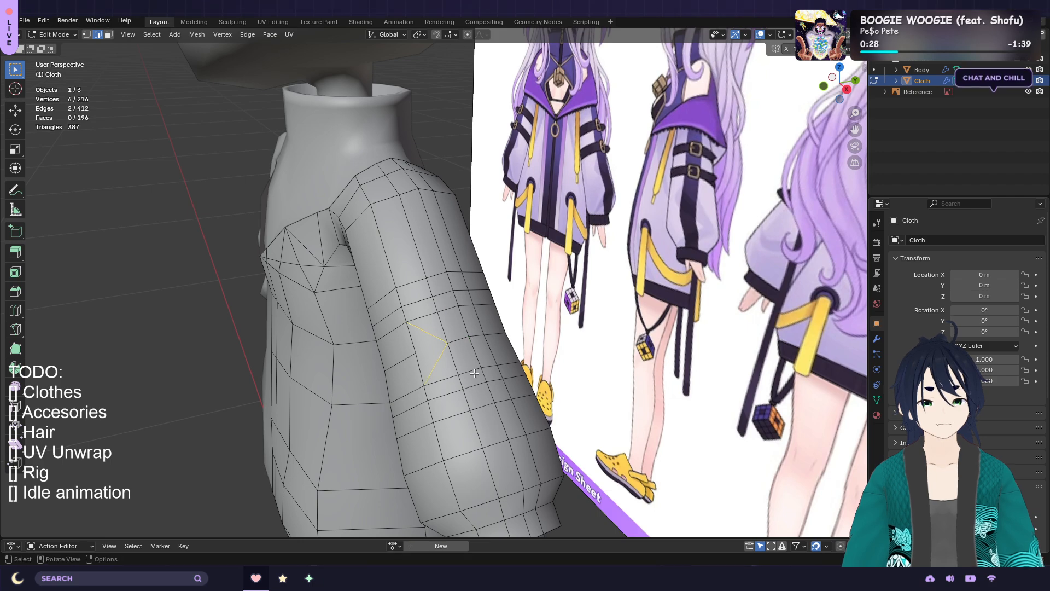
Knife a matching V-shaped cut on the underside of the sleeve's elbow, from the middle vertex to both neighbouring loops
middle_click_drag(484, 358, 598, 308)
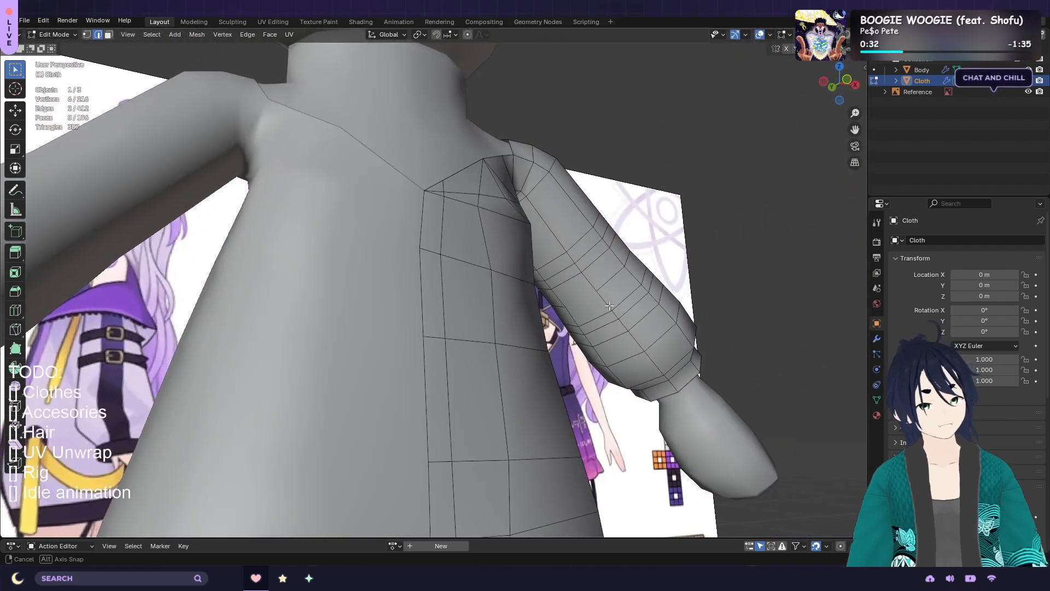
key("k")
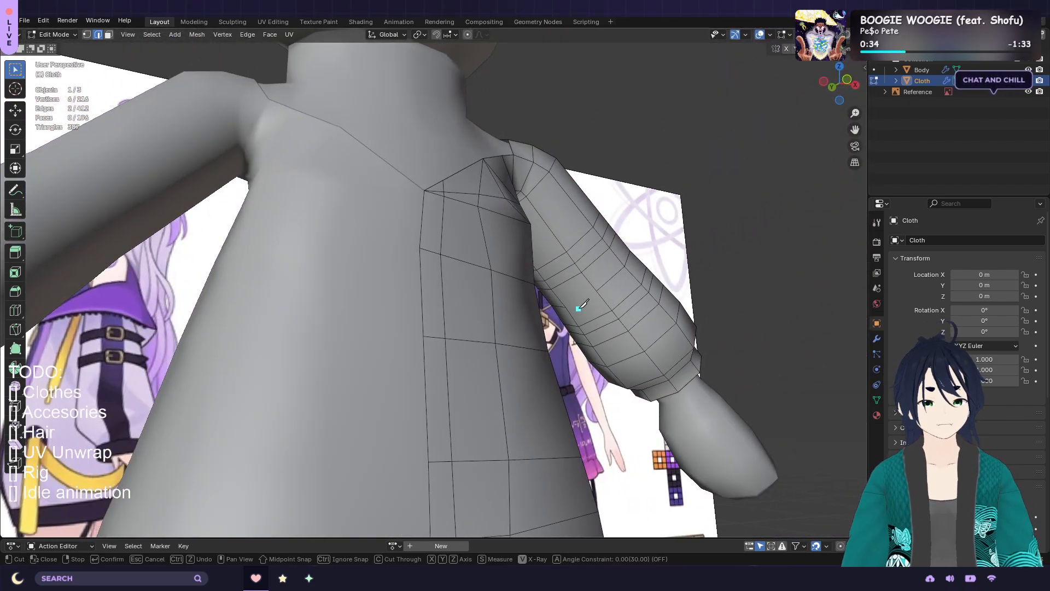
left_click(566, 307)
left_click(582, 271)
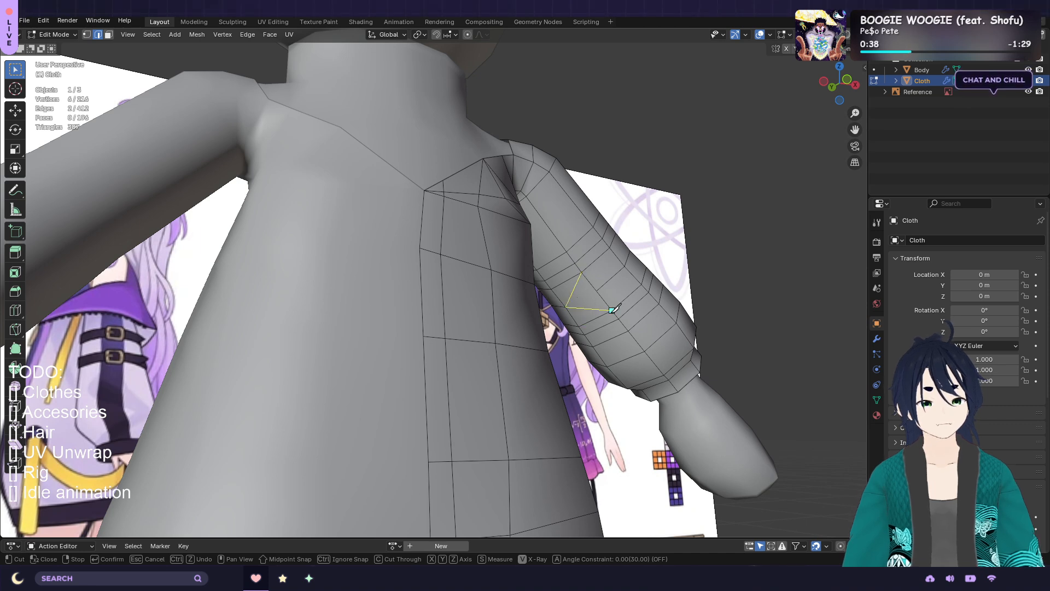
left_click(612, 310)
key("Return")
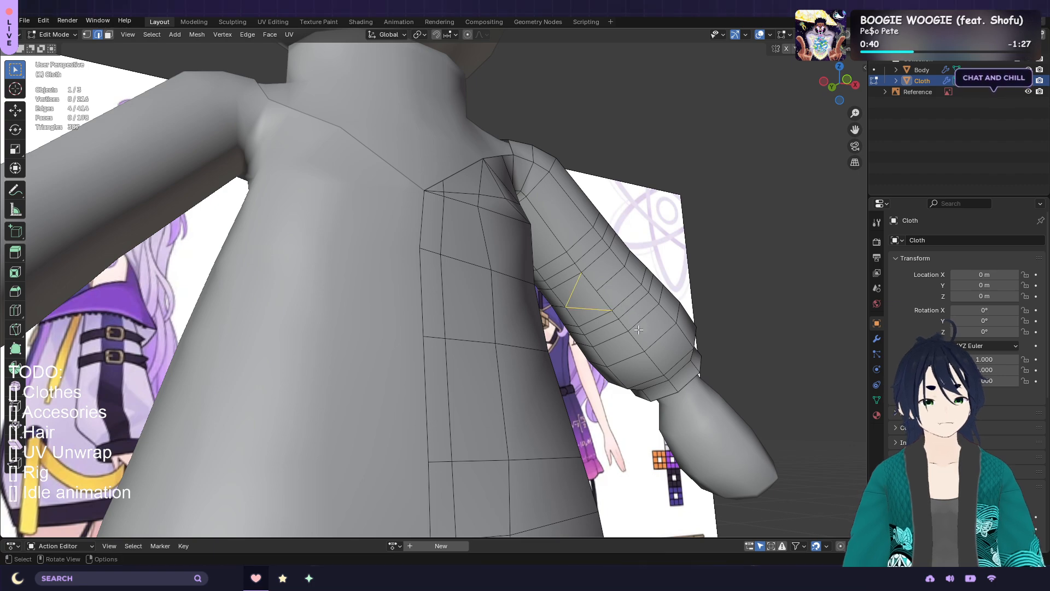
Leave the Cloth mesh, hide it, and enter Edit Mode on the Body mesh
middle_click_drag(619, 312, 598, 335)
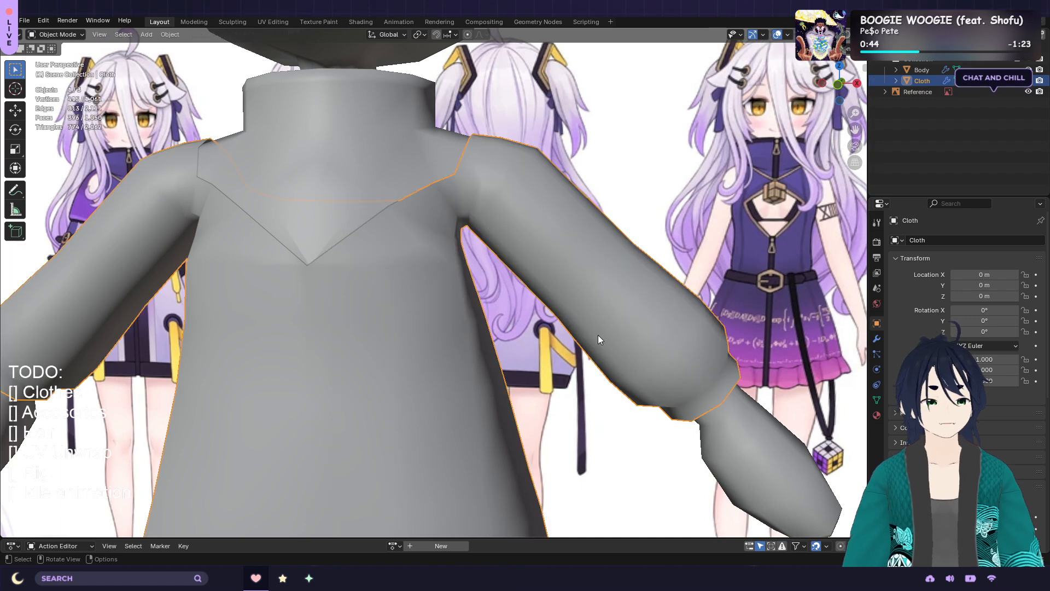
key("Tab")
left_click(1029, 81)
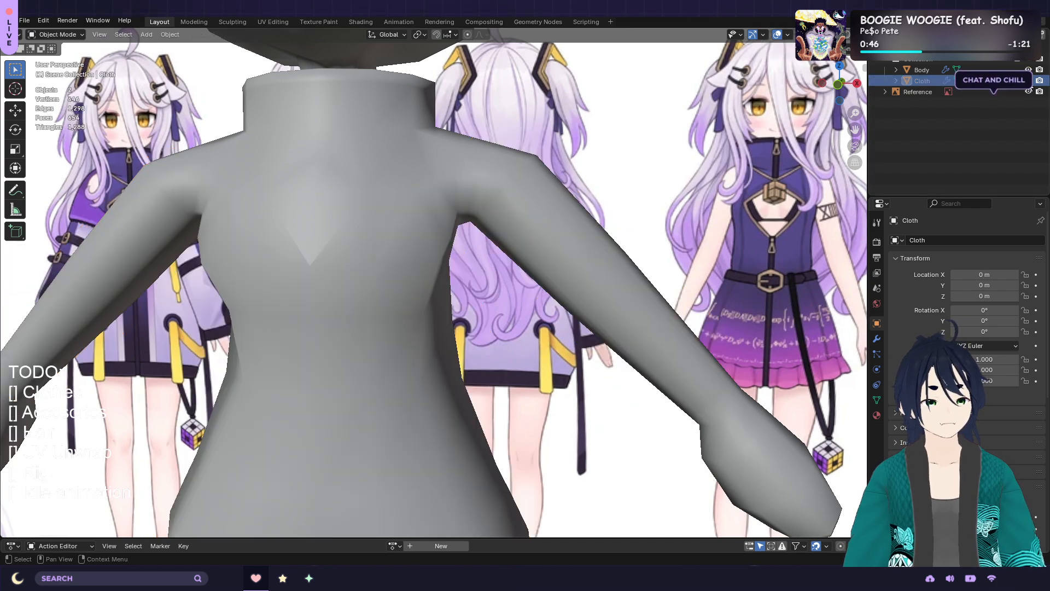
left_click(561, 257)
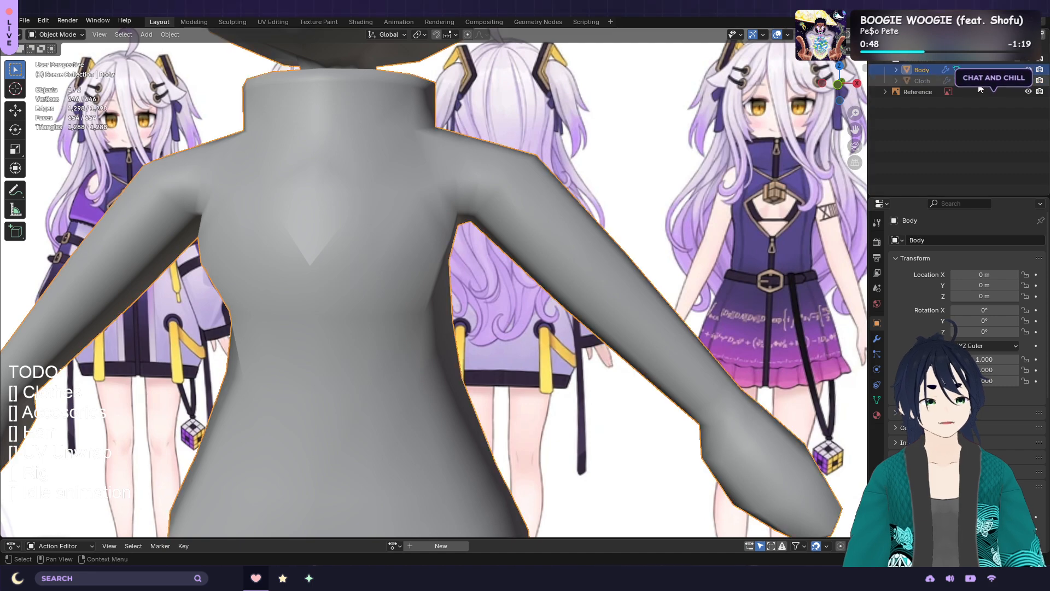
key("Tab")
Dissolve two edges of the middle elbow loop on the Body's arm
middle_click_drag(561, 257, 612, 324)
left_click(431, 339)
left_click(590, 297, "shift")
key("x")
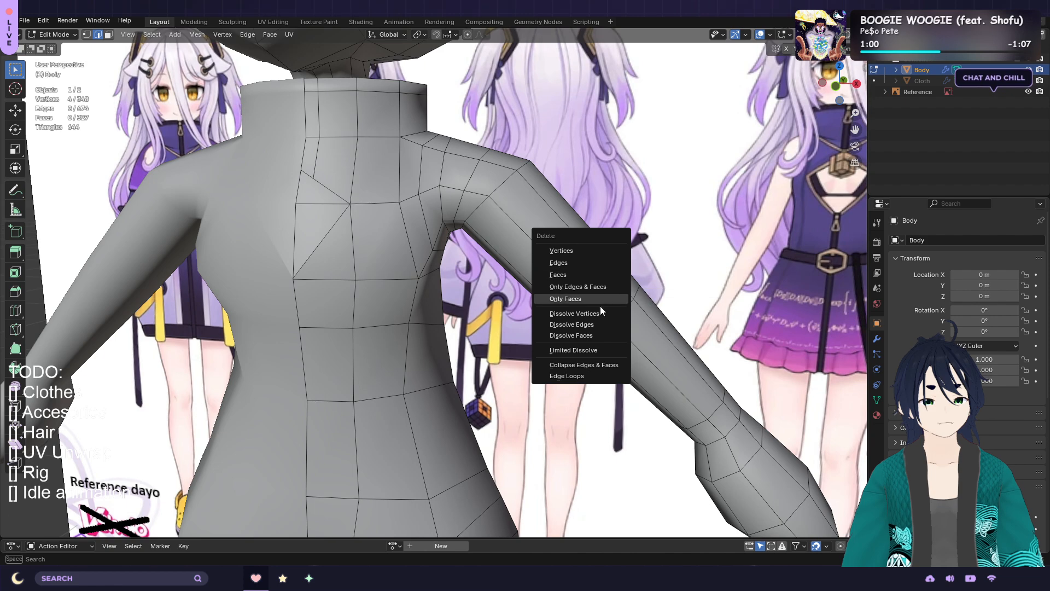
left_click(605, 324)
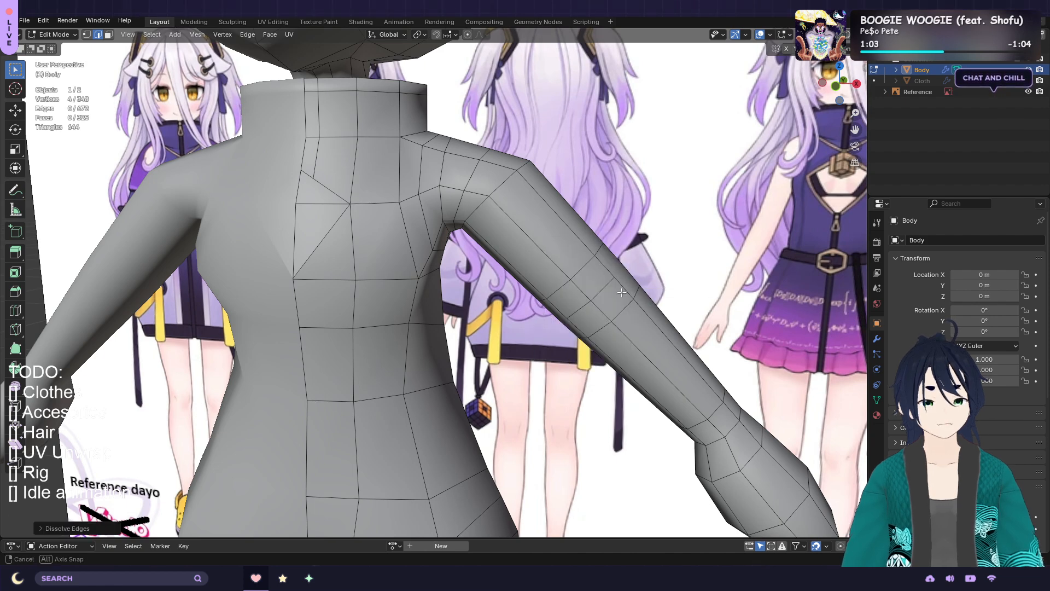
Knife V-shaped cuts on the outer side and underside of the Body's elbow, joining the middle vertices to the neighbouring loops
middle_click_drag(622, 293, 569, 307)
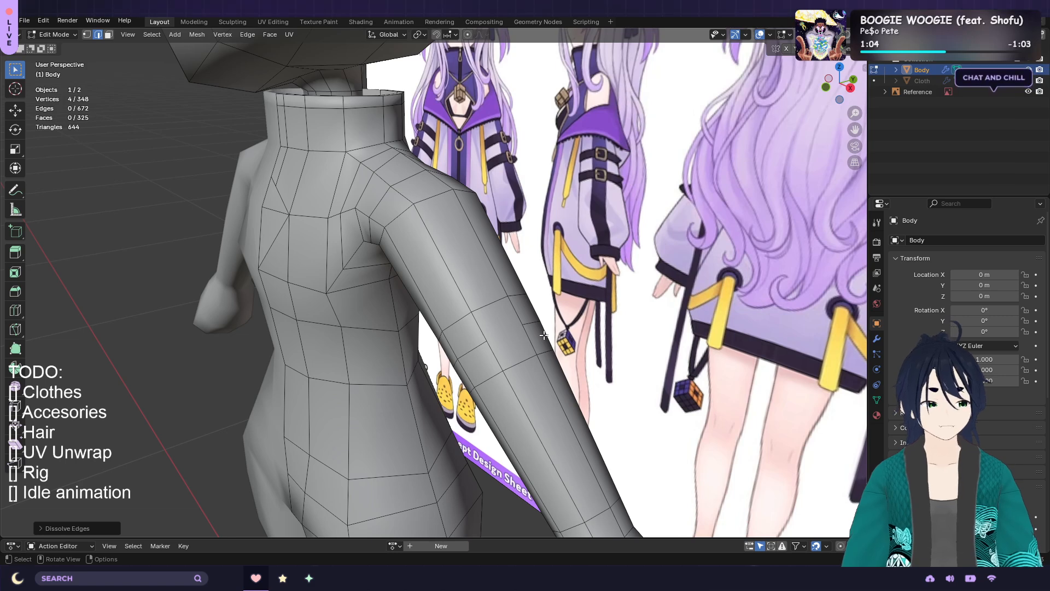
key("k")
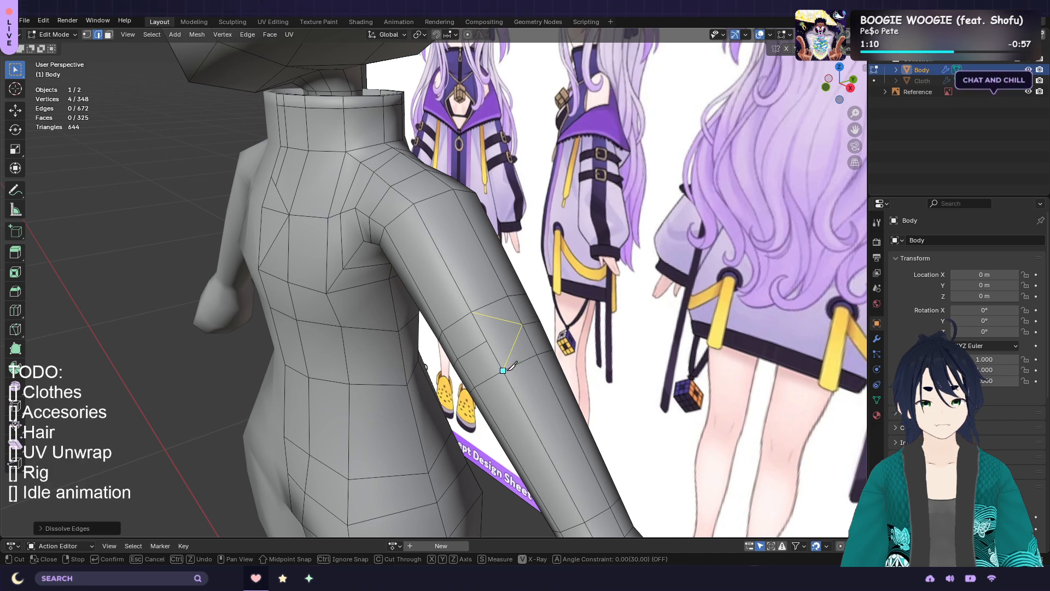
key("Return")
middle_click_drag(530, 384, 633, 339)
key("k")
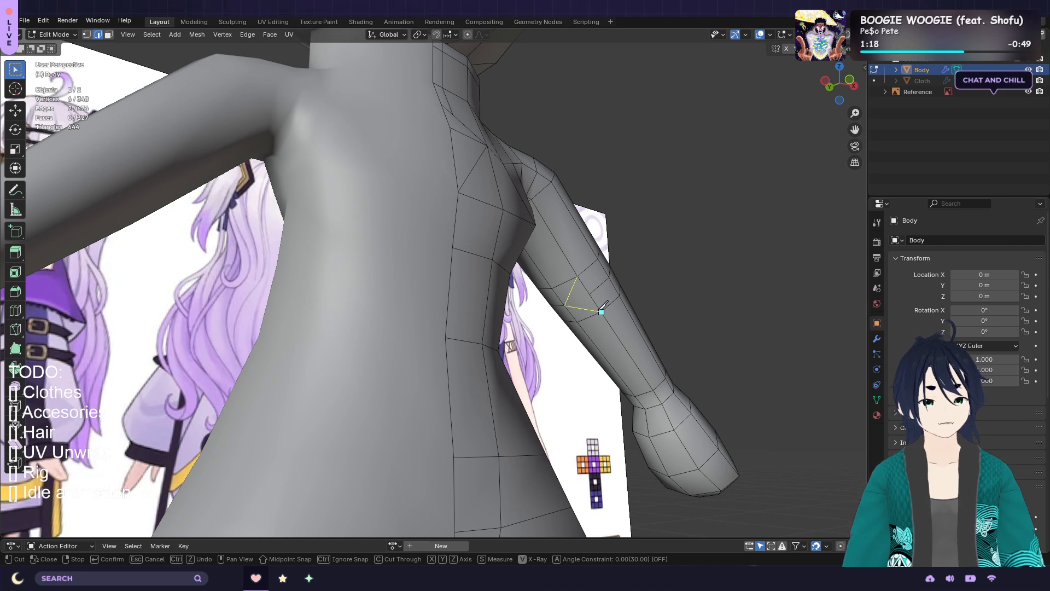
left_click(601, 312)
key("Return")
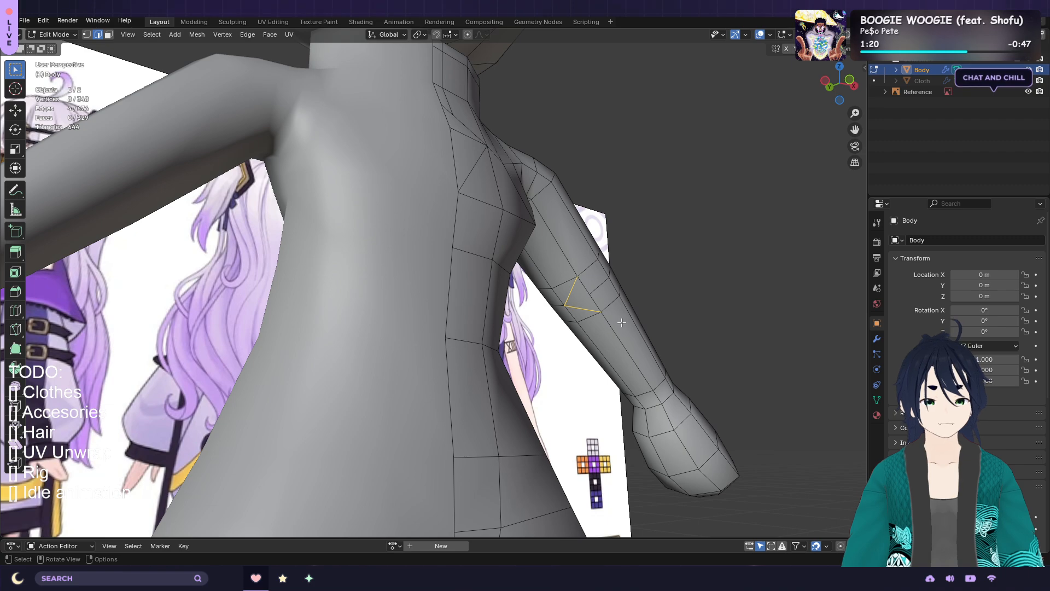
Dissolve the three middle-loop edges across the back of the Body's knee
middle_click_drag(622, 323, 545, 354)
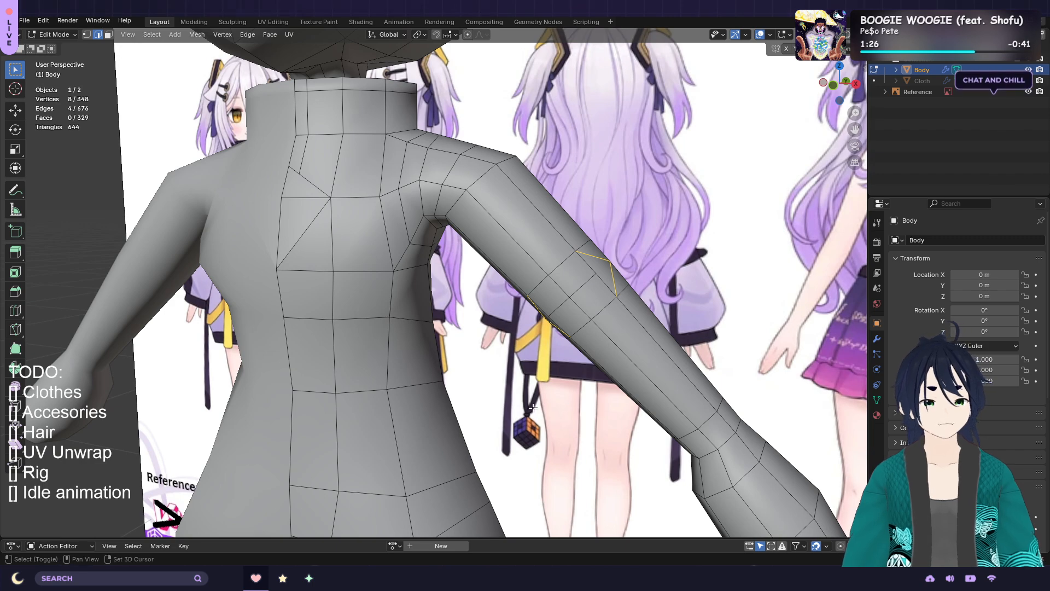
middle_click_drag(534, 408, 265, 345, "shift")
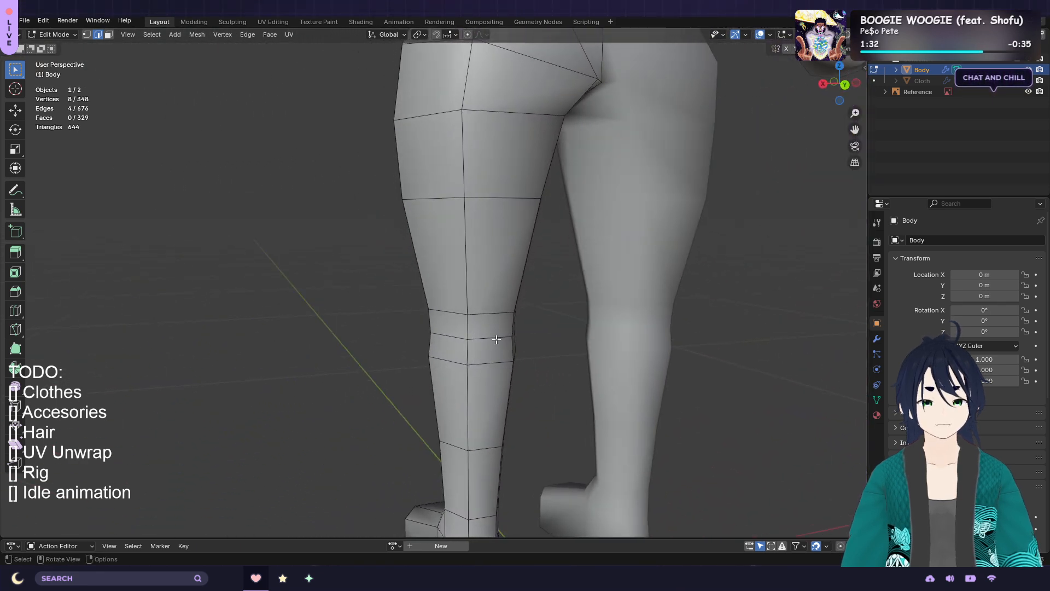
middle_click_drag(481, 350, 482, 302)
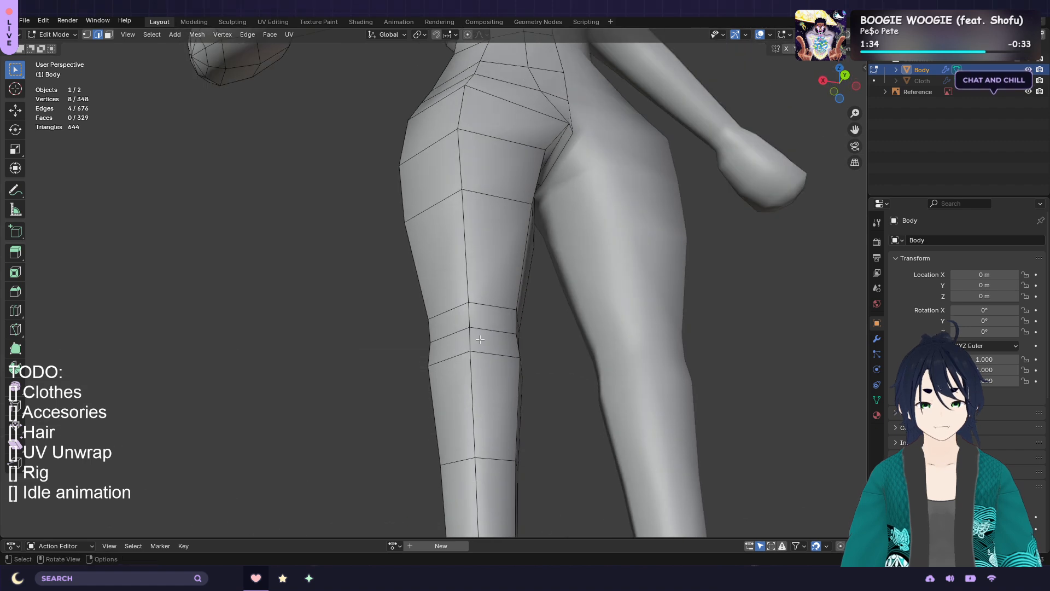
mouse_move(526, 329)
middle_mouse_down()
mouse_move(531, 392)
mouse_move(539, 333)
middle_mouse_up()
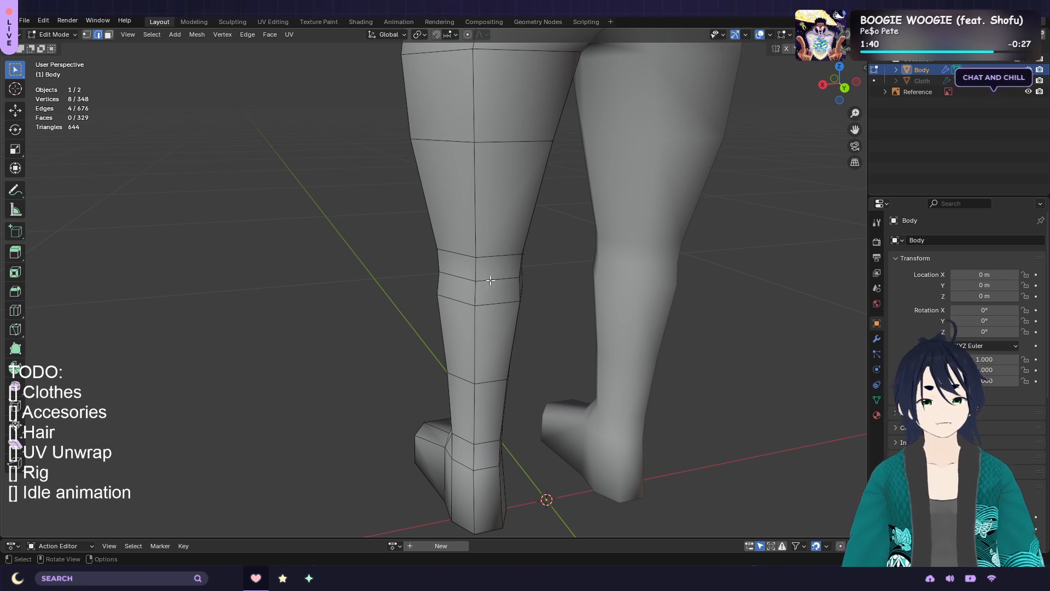
left_click(461, 279, "shift")
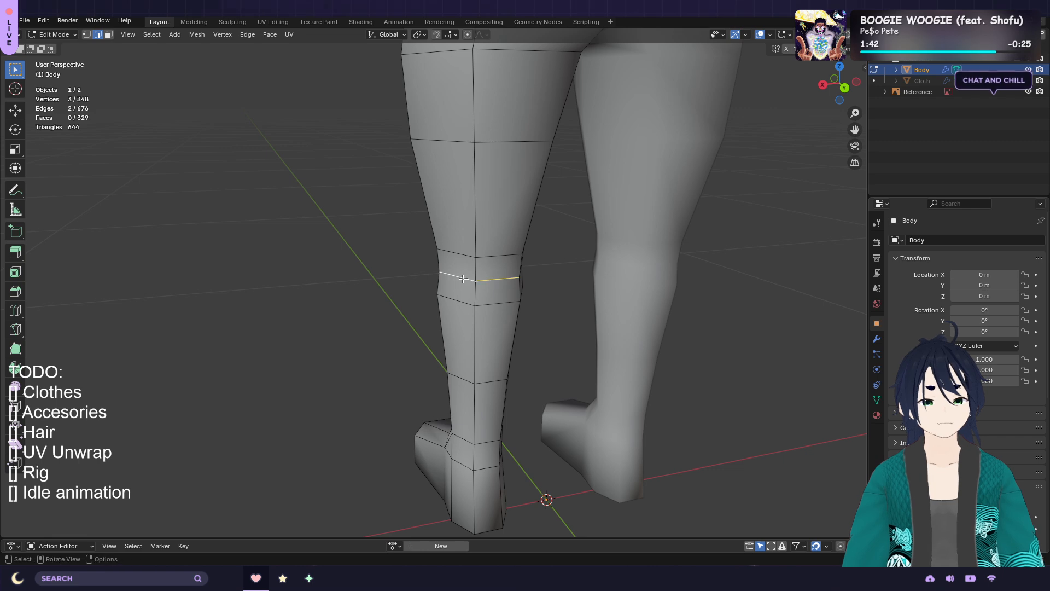
middle_click_drag(461, 279, 534, 287)
left_click(534, 288, "shift")
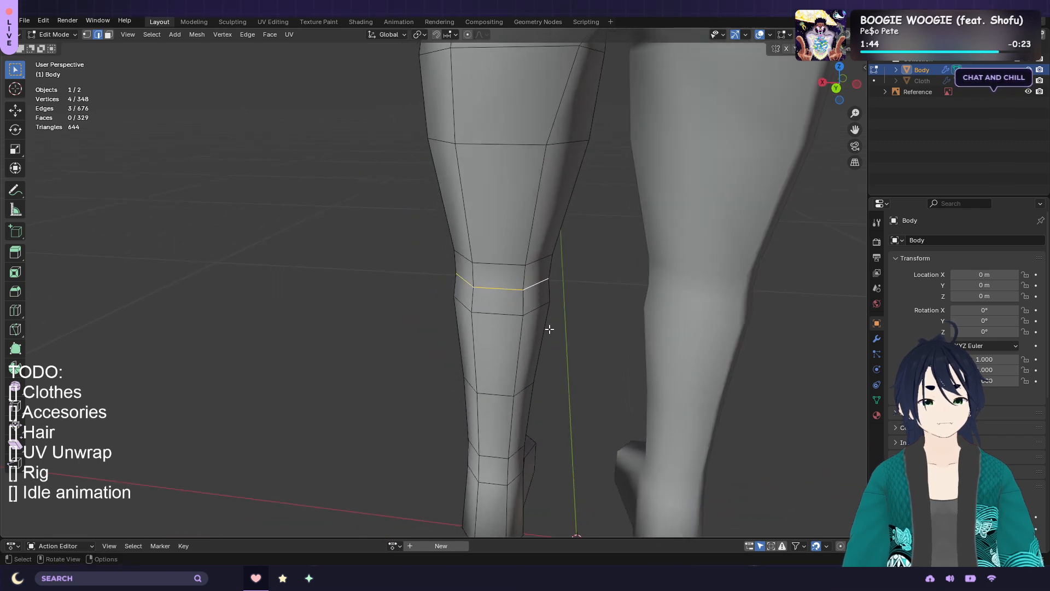
middle_click_drag(549, 328, 602, 329)
key("x")
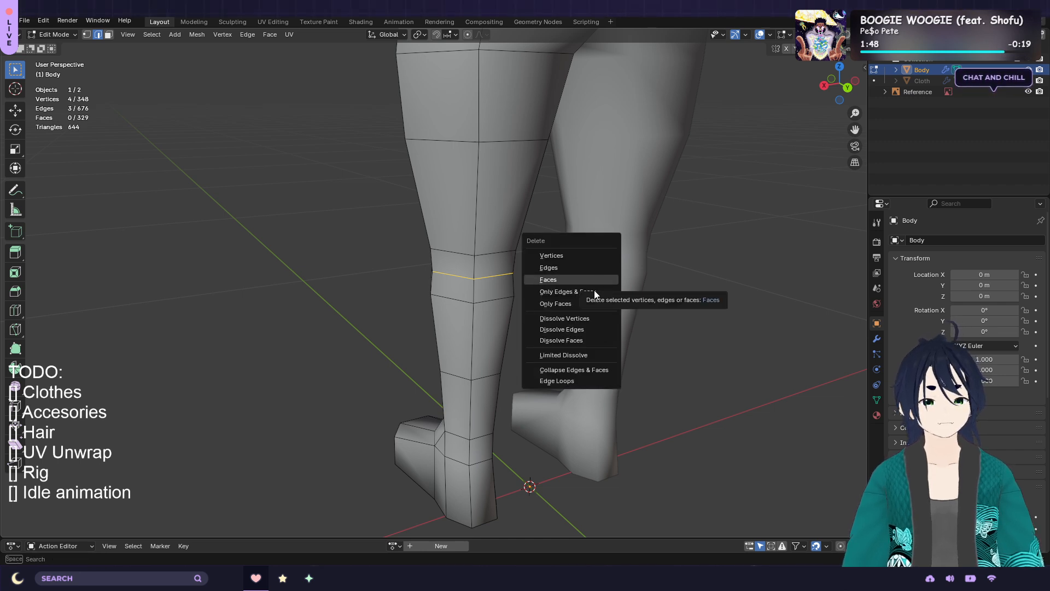
left_click(594, 328)
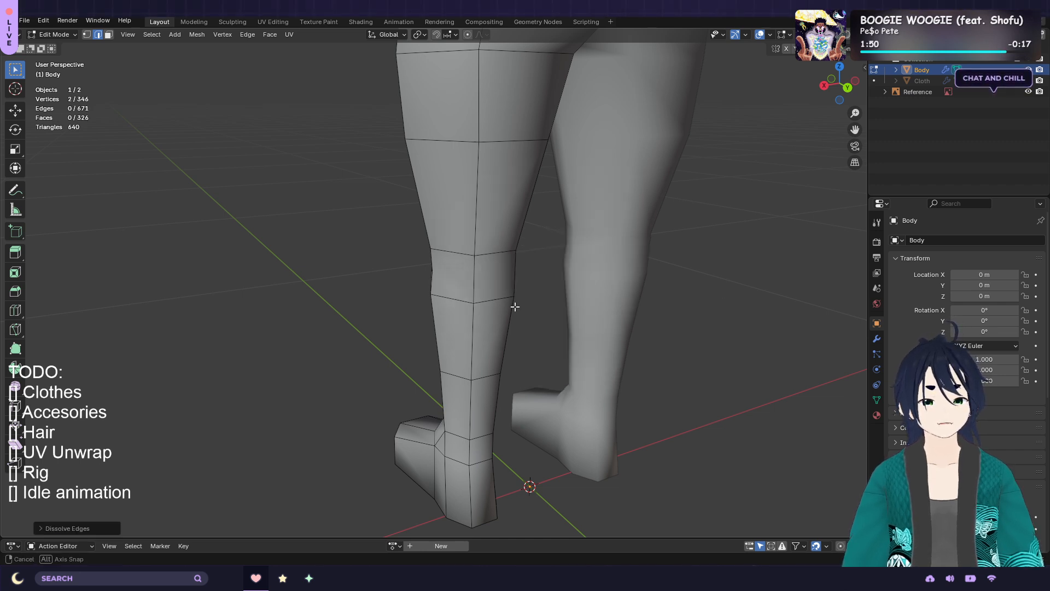
Knife V-shaped cuts on both sides of the Body's knee, joining each remaining middle vertex to the loops above and below
middle_click_drag(515, 307, 514, 306)
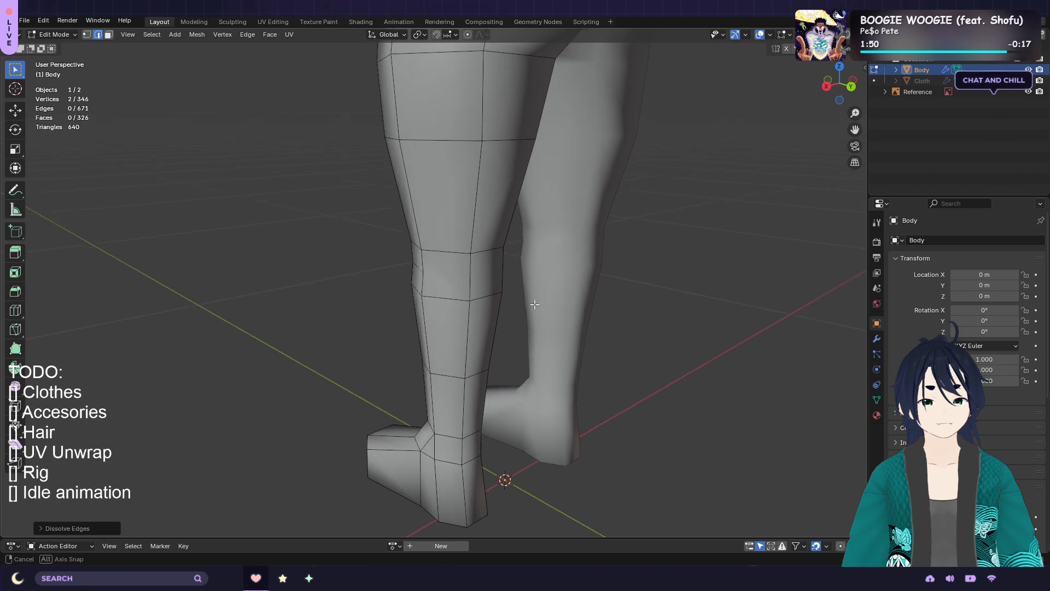
key("k")
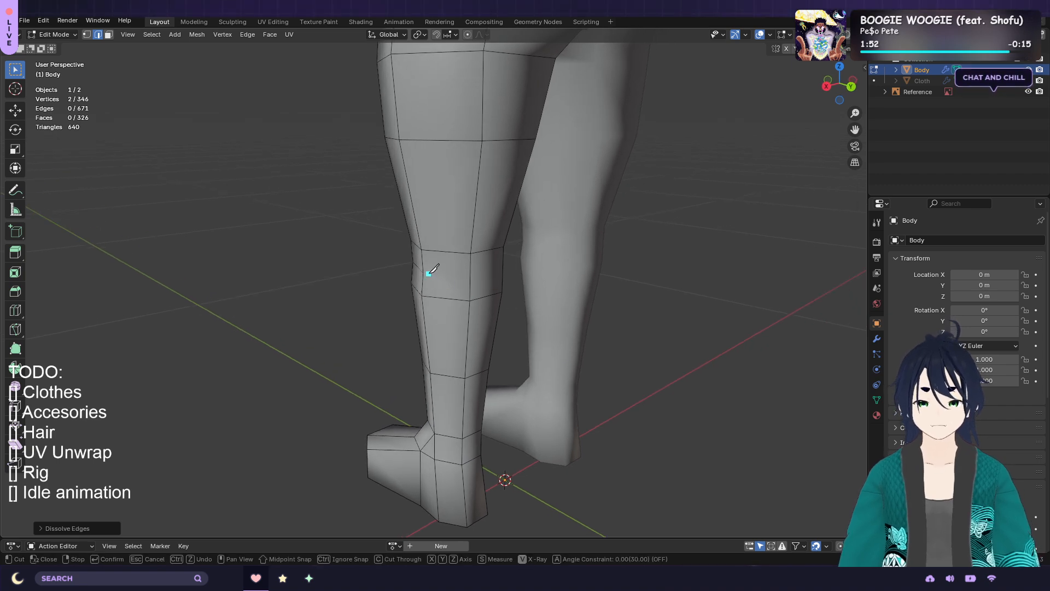
left_click(471, 253)
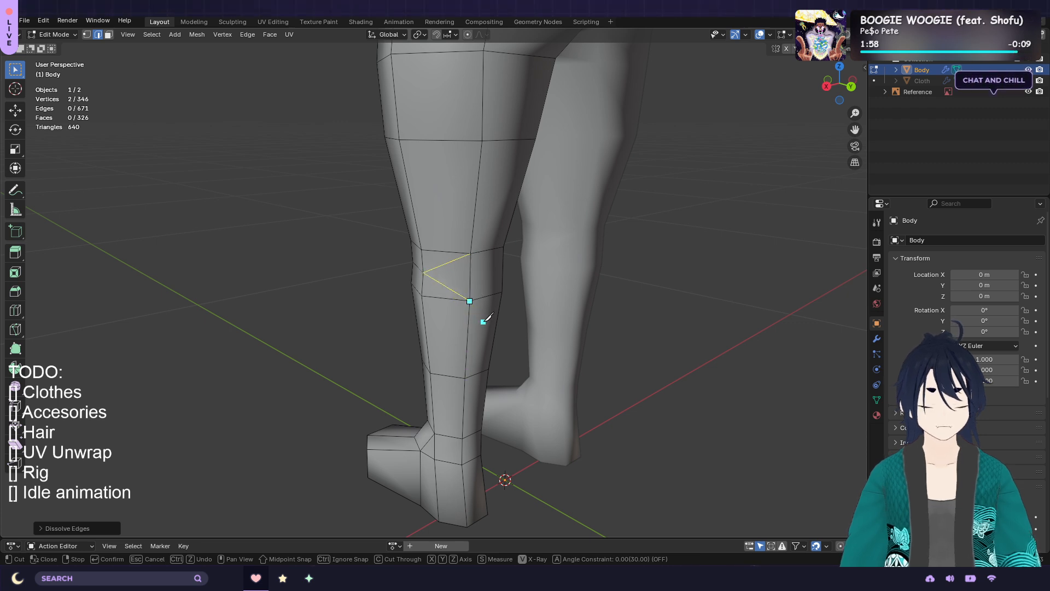
key("Return")
middle_click_drag(491, 321, 392, 315)
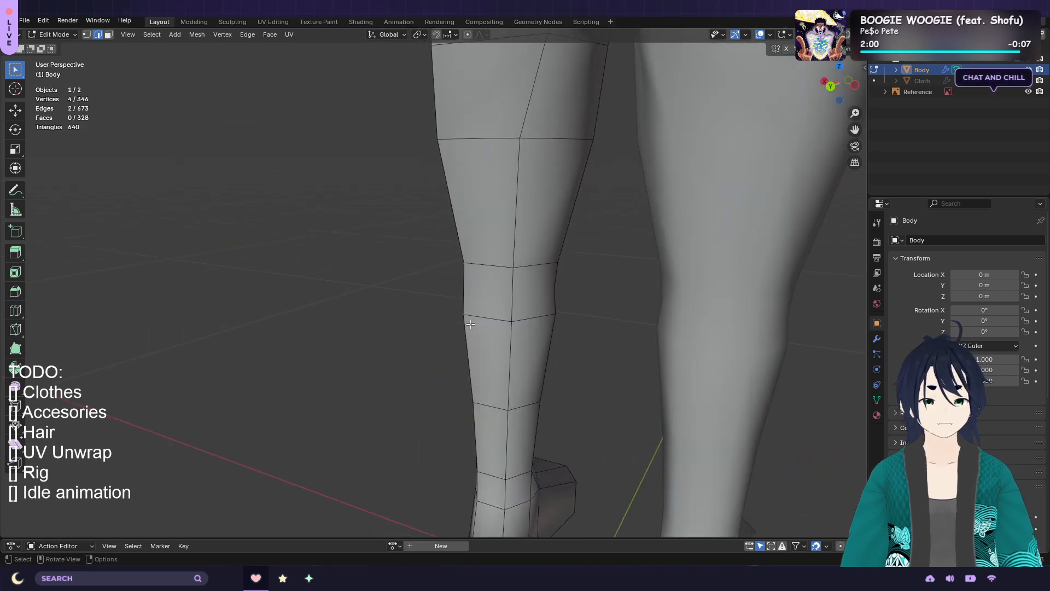
middle_click_drag(471, 324, 552, 324)
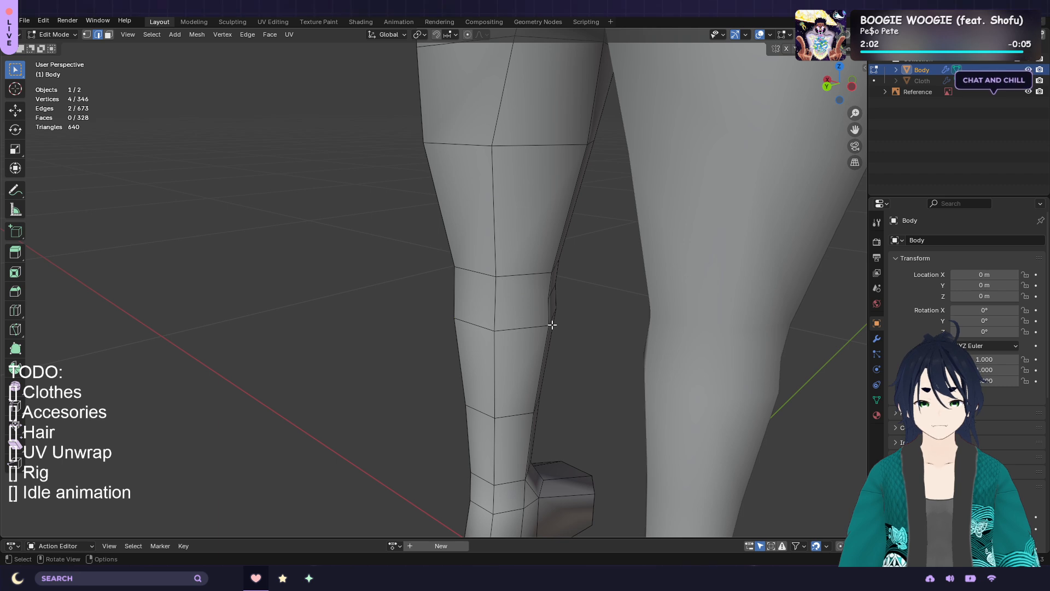
key("k")
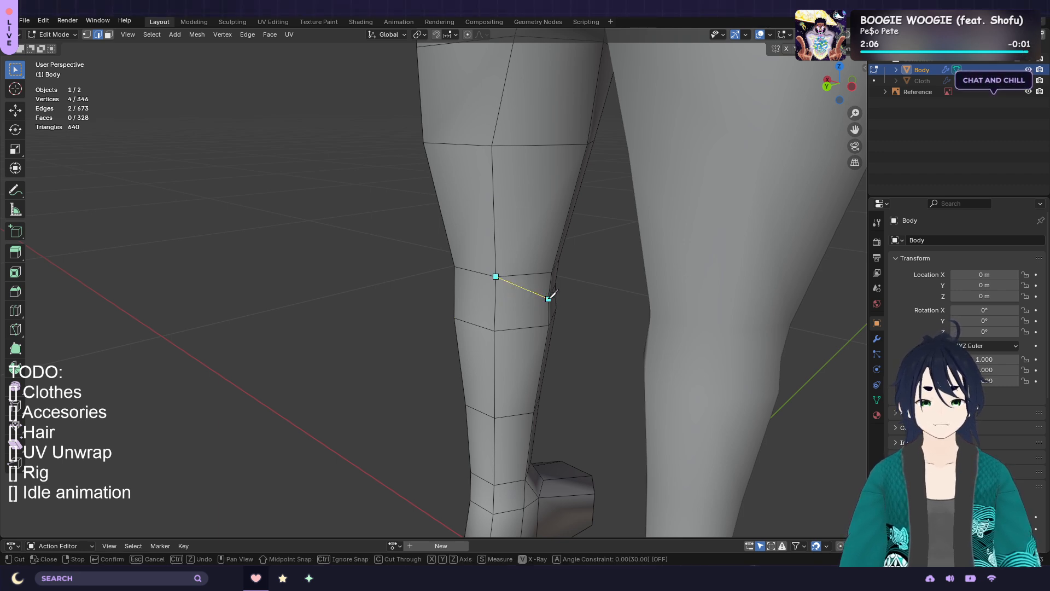
left_click(548, 299)
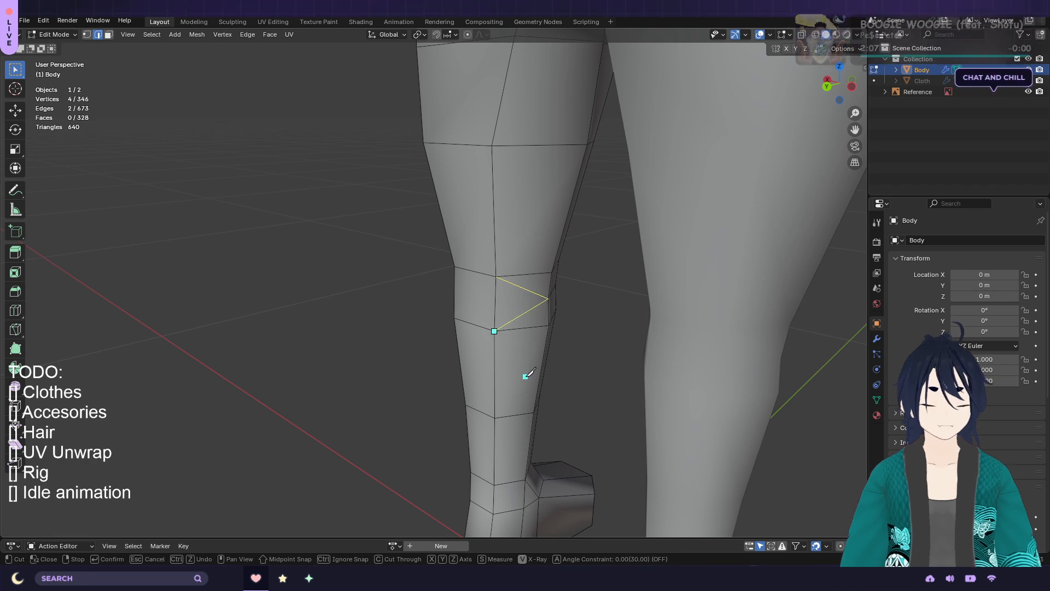
key("Return")
Bring back the hidden Cloth mesh and switch editing from the Body to the Cloth
middle_click_drag(521, 368, 794, 372)
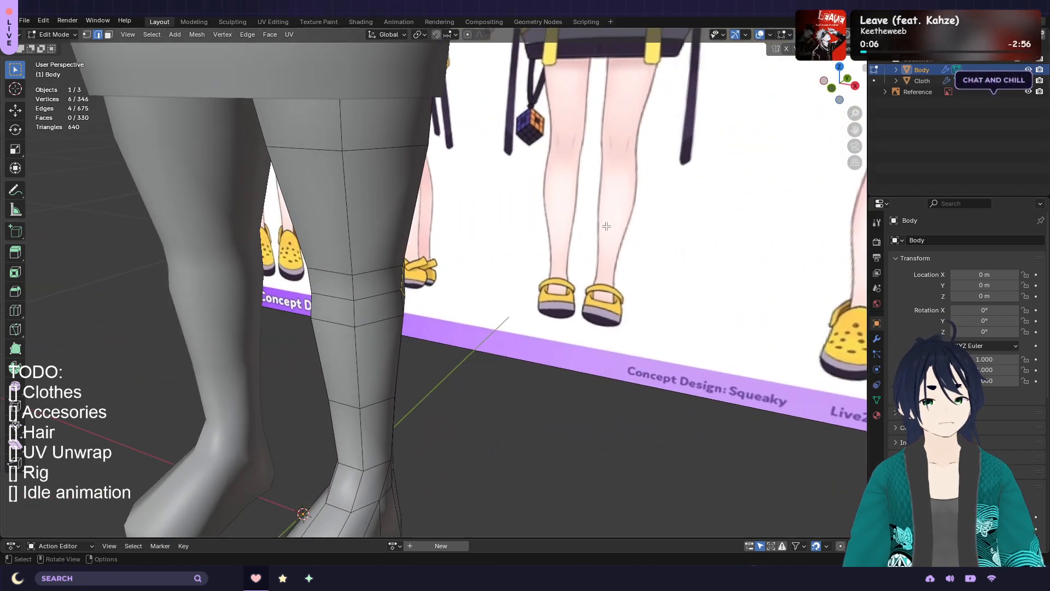
scroll(469, 214, "down", 5)
middle_click_drag(470, 213, 498, 221)
scroll(500, 222, "up", 3)
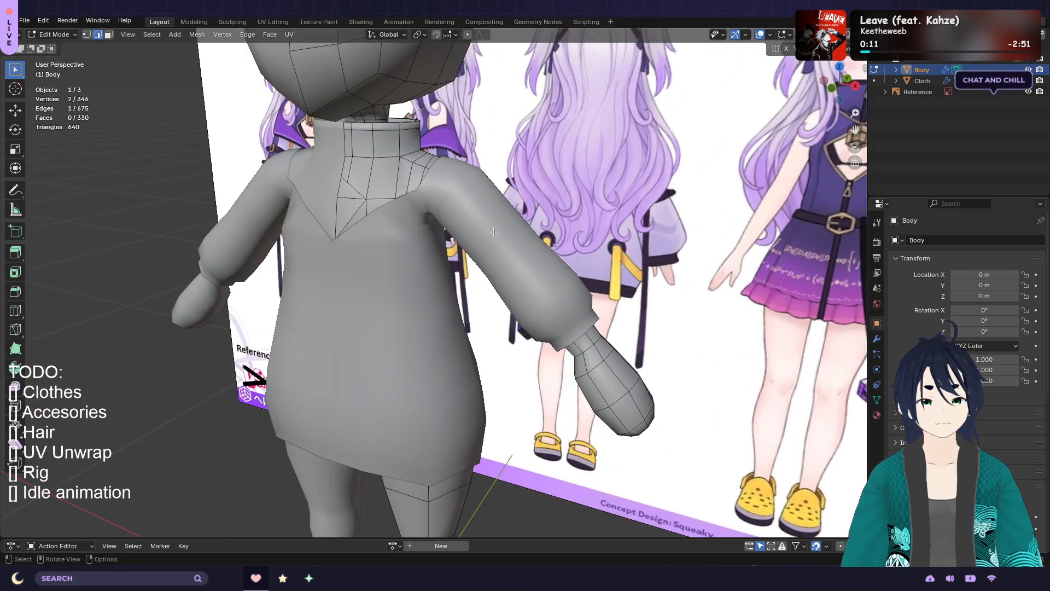
key("alt+q")
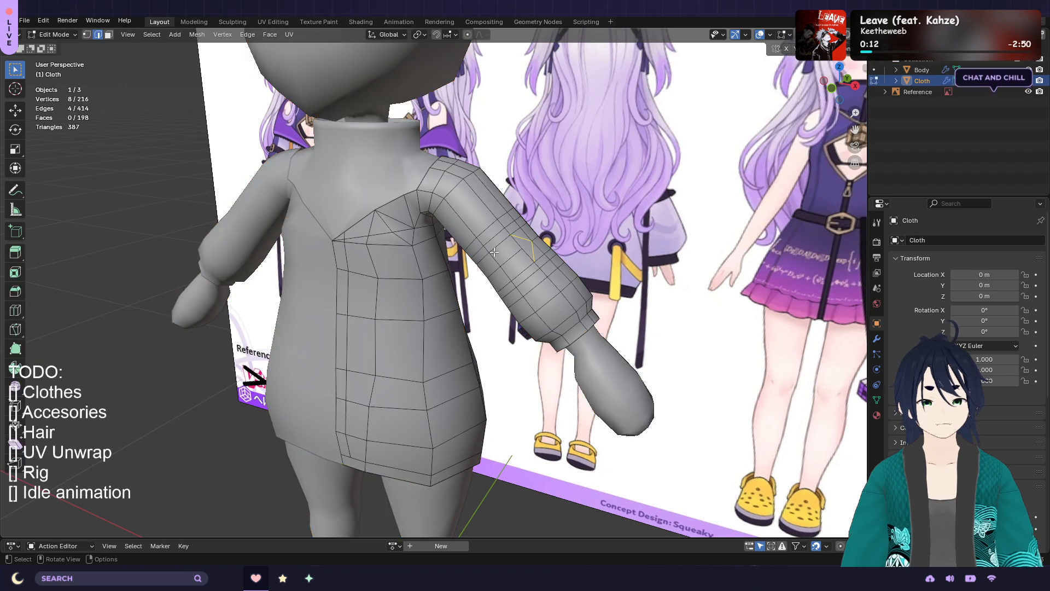
Select two neighbouring faces on the outer side of the Cloth's sleeve just above the elbow, using face selection
middle_click_drag(493, 252, 427, 260)
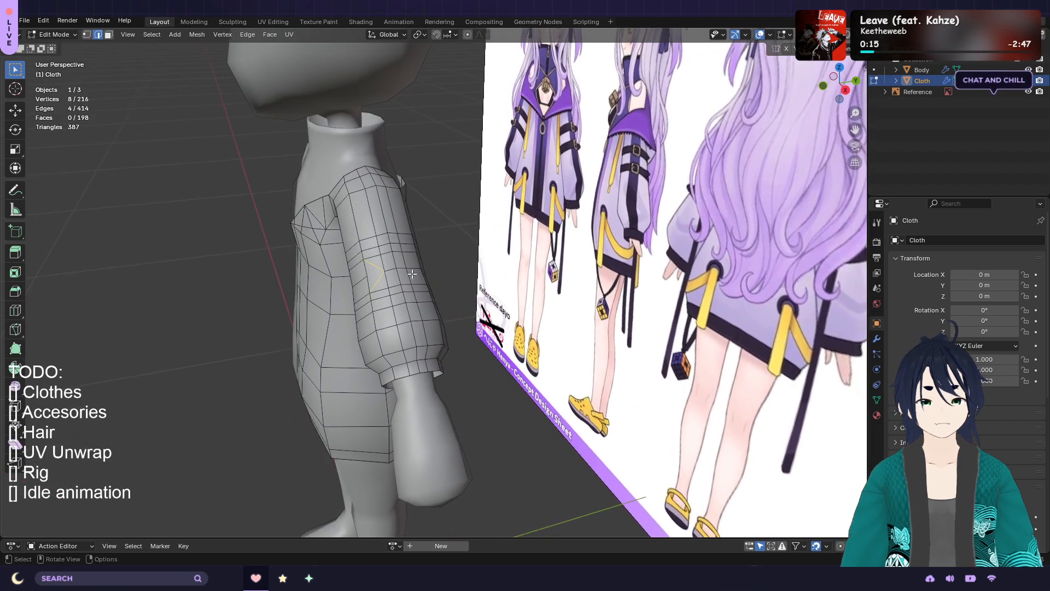
scroll(402, 267, "up", 4)
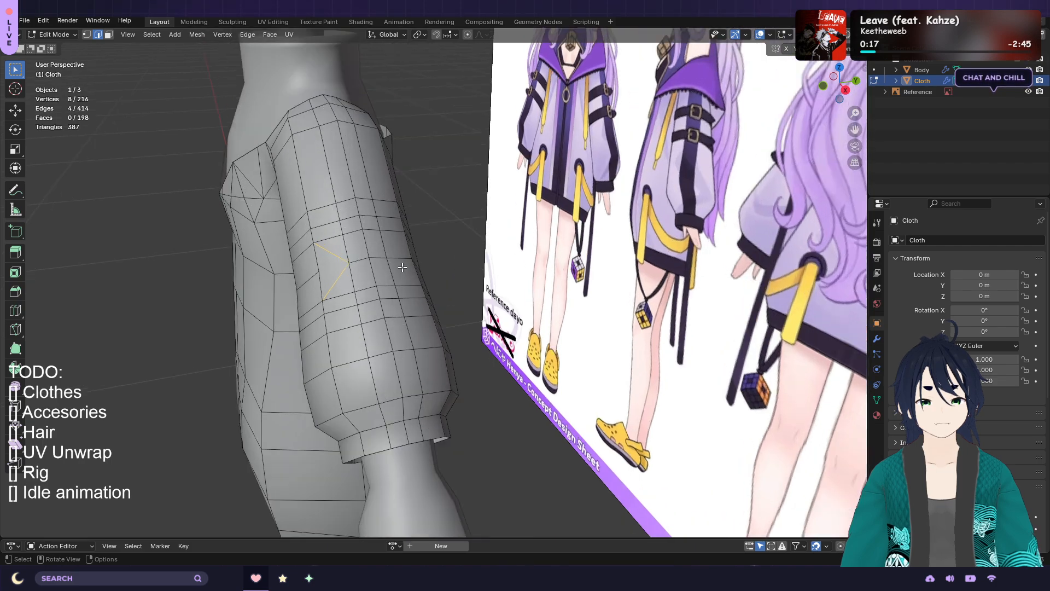
middle_click_drag(347, 240, 407, 246)
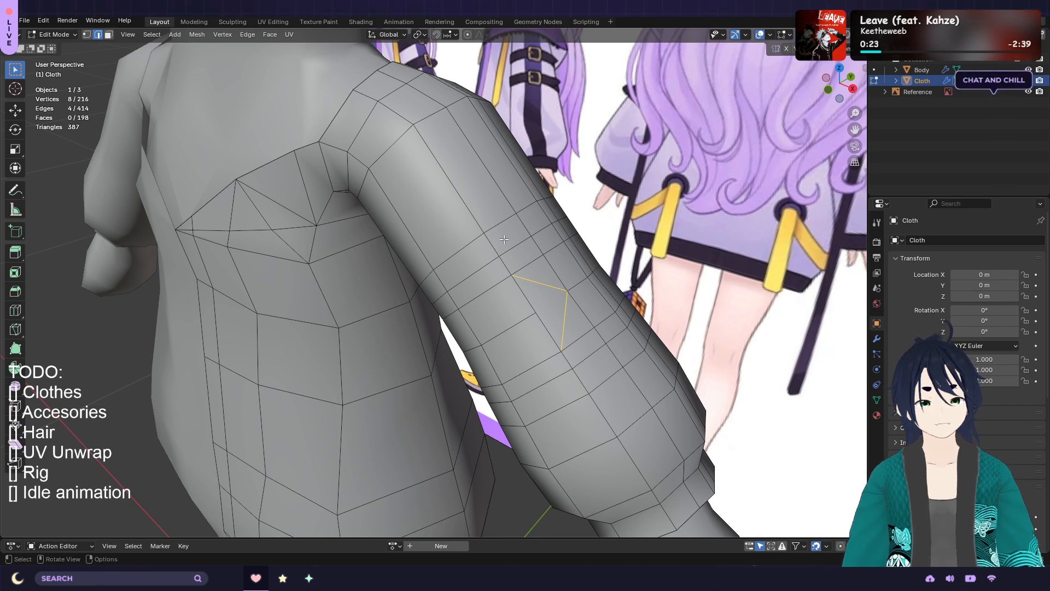
middle_click_drag(504, 239, 477, 242)
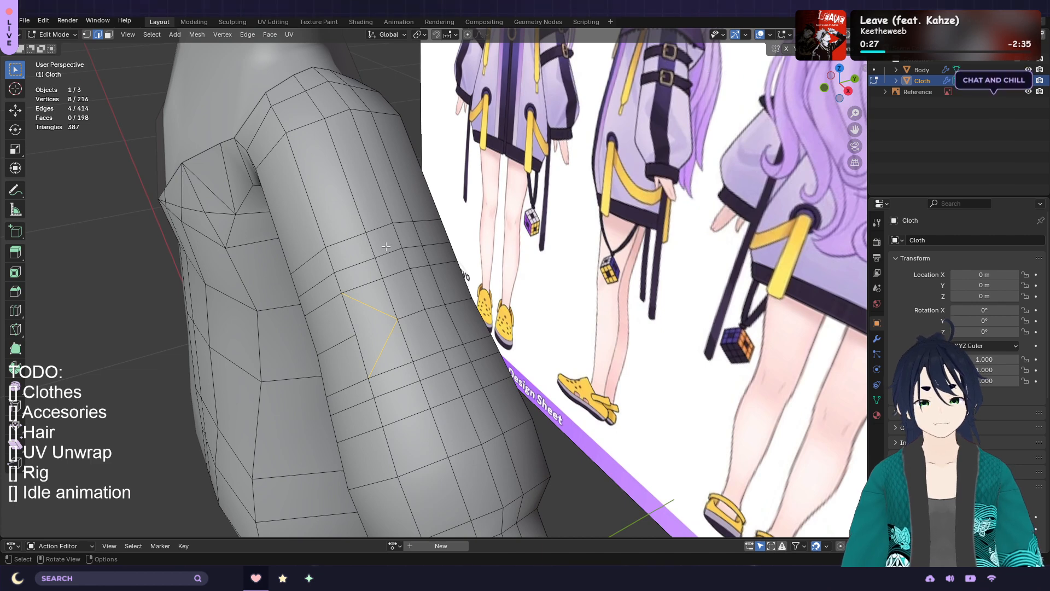
middle_click_drag(375, 272, 434, 268)
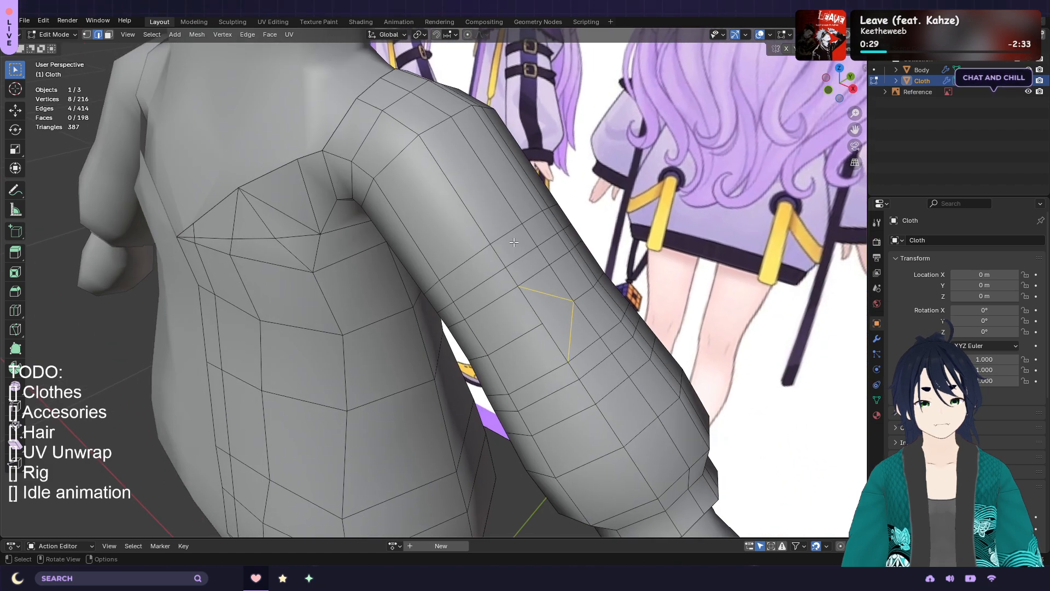
middle_click_drag(522, 240, 485, 248)
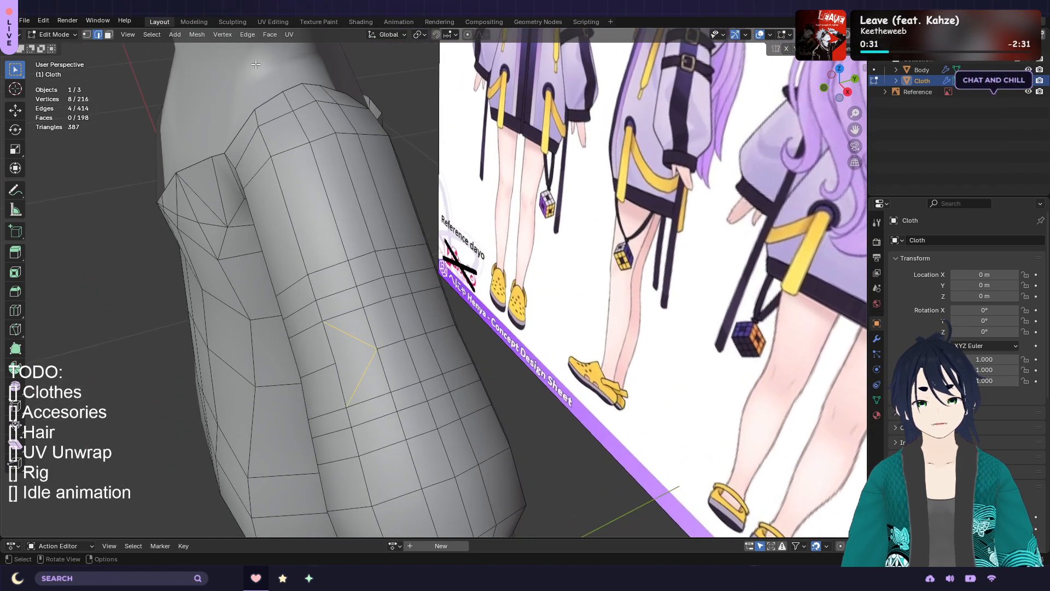
left_click(109, 35)
left_click(359, 266)
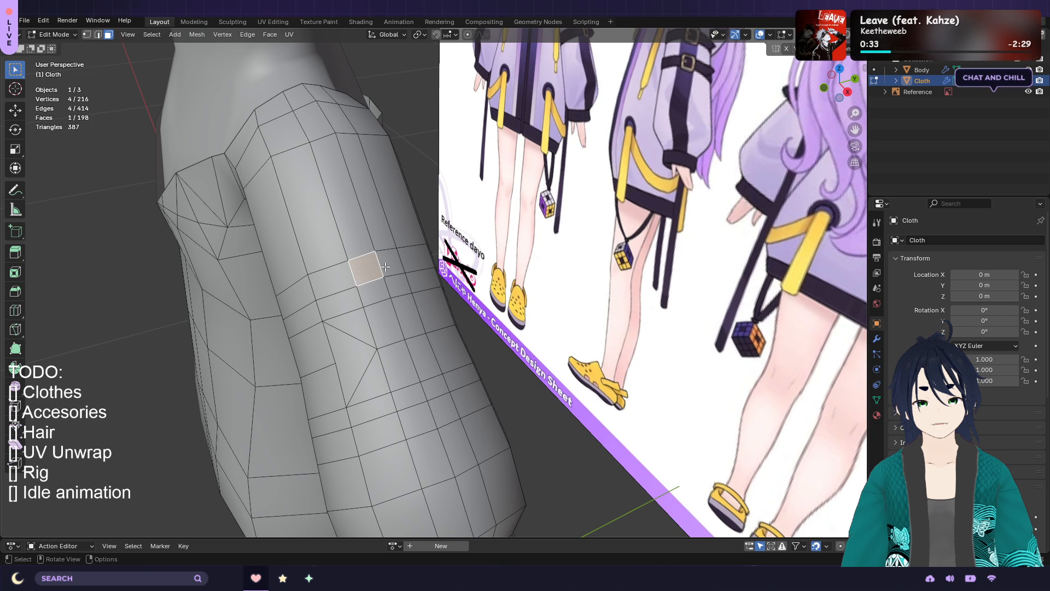
left_click(391, 263, "shift")
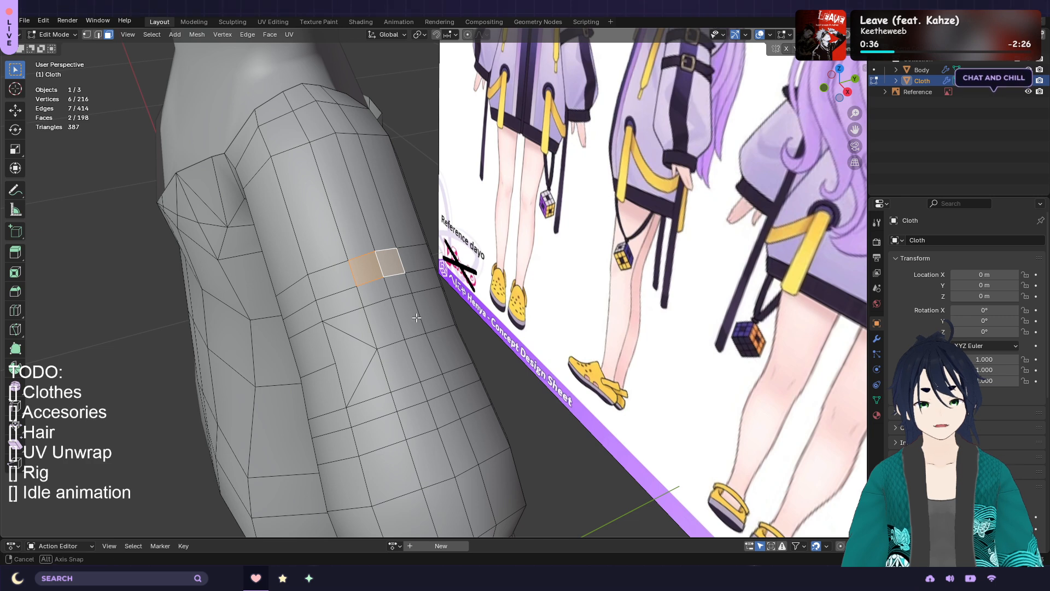
Try insetting the two selected sleeve faces by about 0.004 m and scaling the inset along Y and X
middle_click_drag(417, 317, 365, 317)
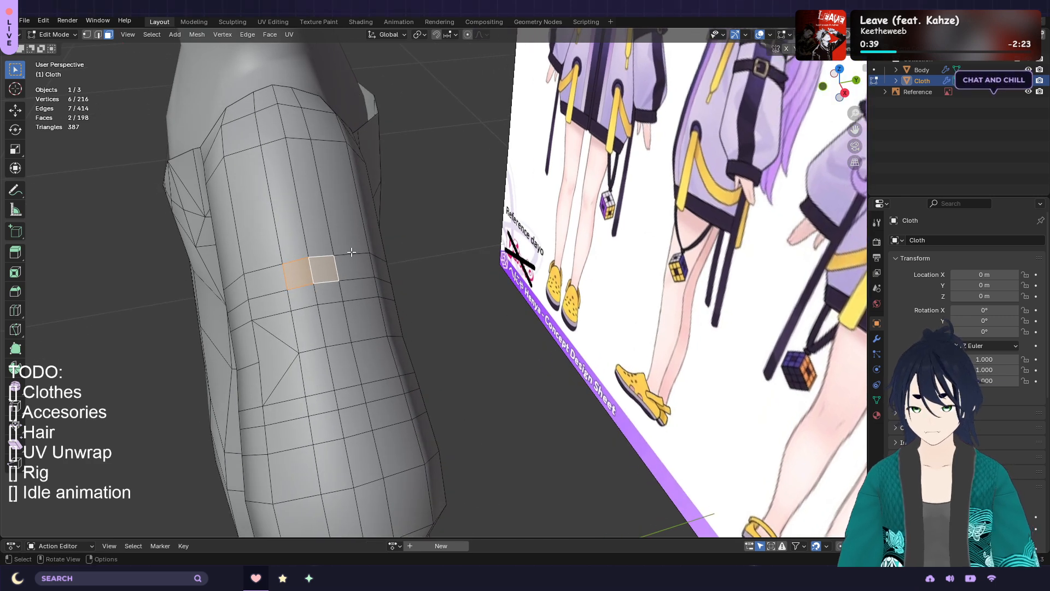
key("i")
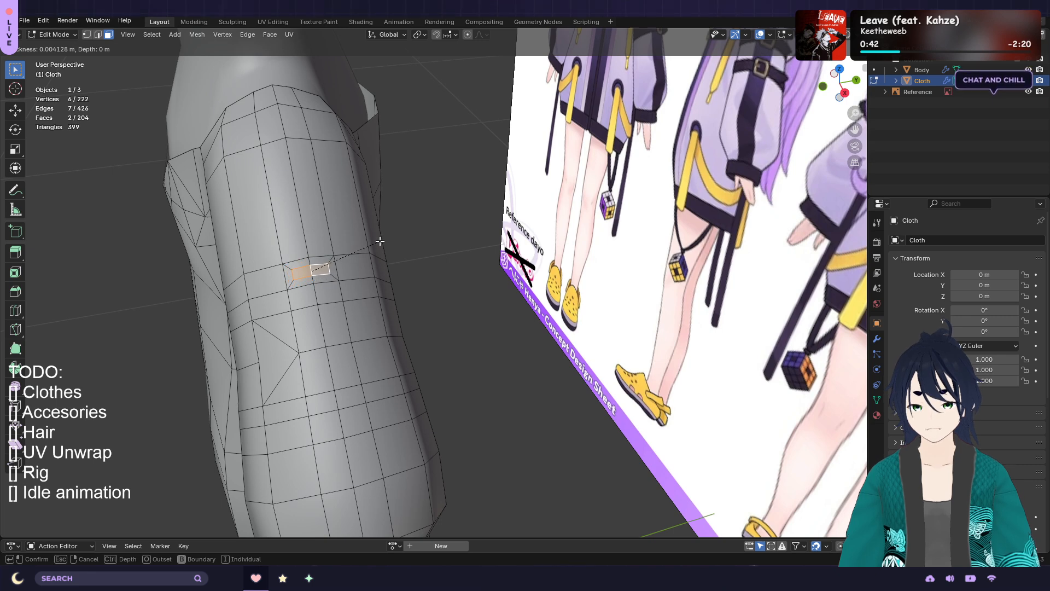
left_click(380, 240)
key("s")
key("y")
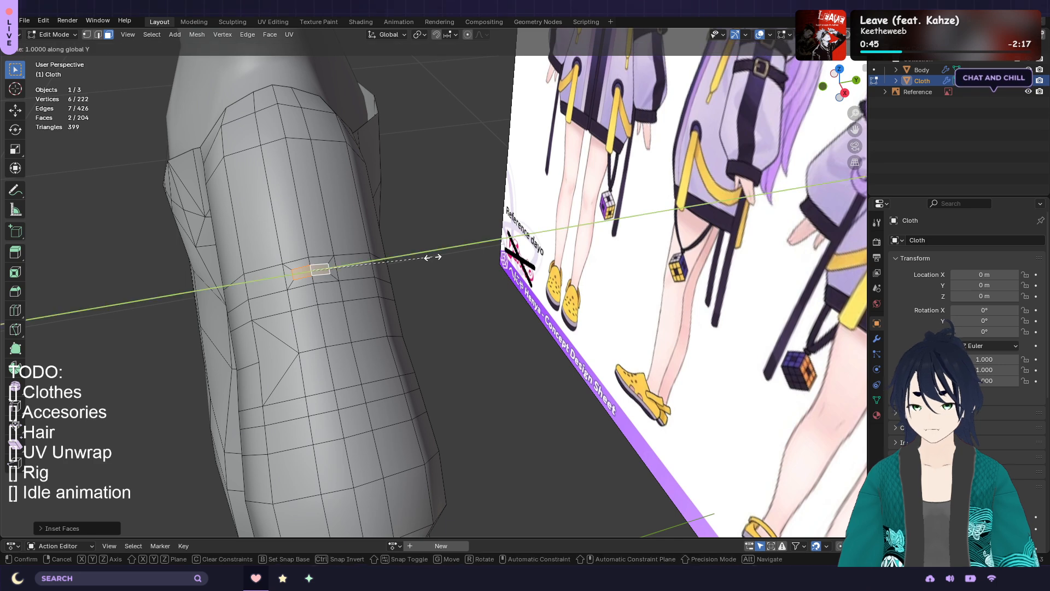
left_click(397, 259)
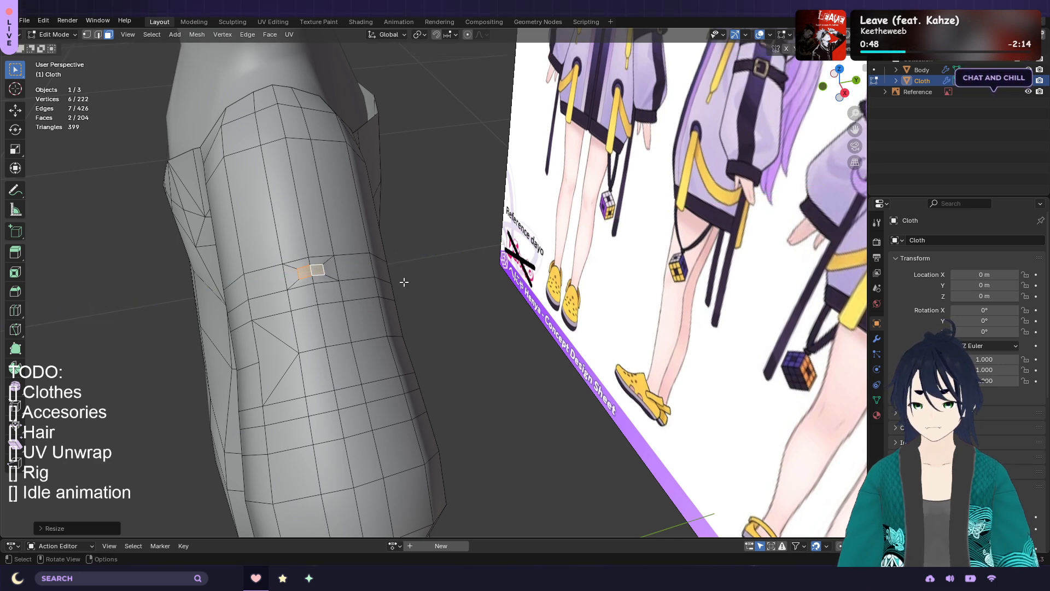
key("s")
key("x")
left_click(404, 289)
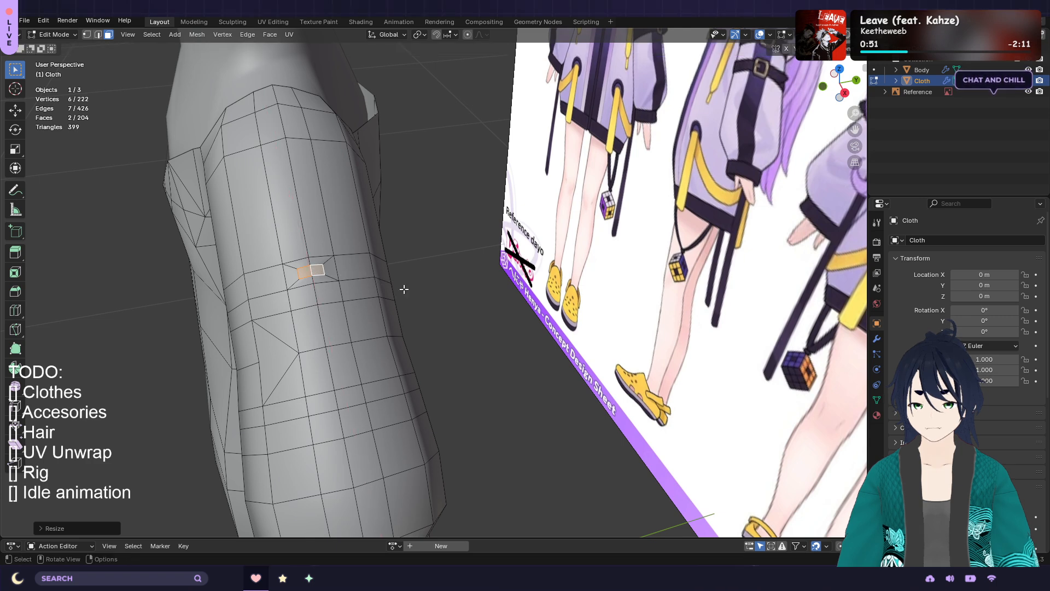
mouse_move(411, 273)
middle_mouse_down()
mouse_move(476, 259)
mouse_move(412, 269)
middle_mouse_up()
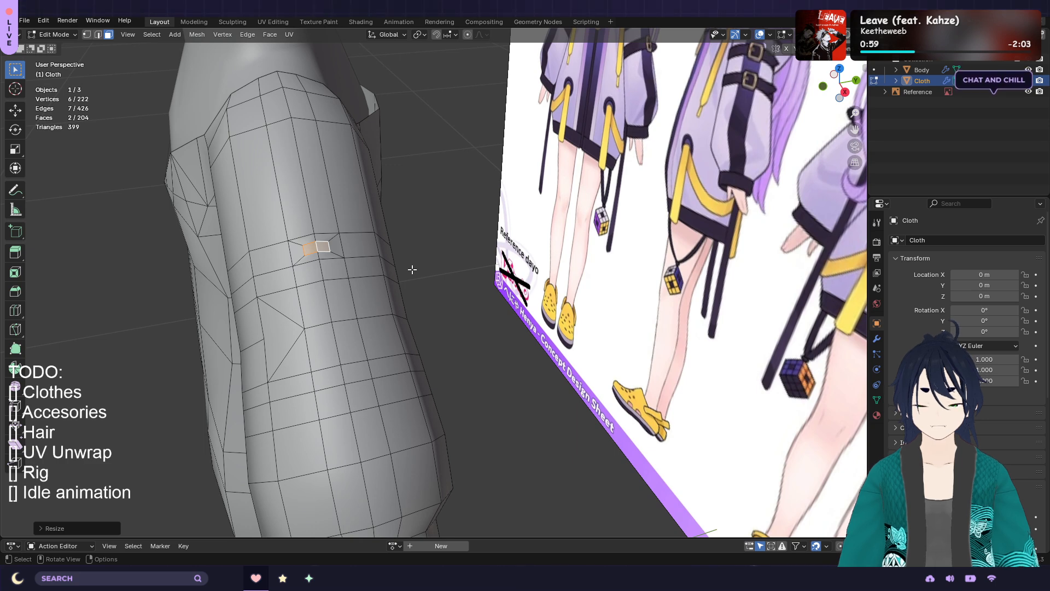
key("ctrl+z")
key("ctrl+z")
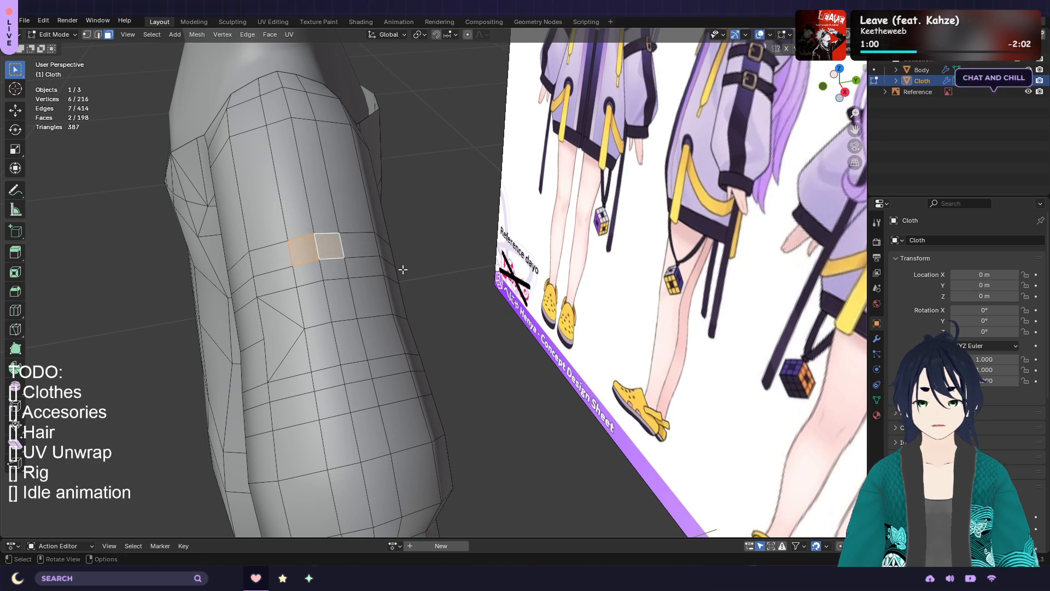
Inset the two selected faces above the sleeve's elbow by about 0.002 m
middle_click_drag(410, 265, 444, 257)
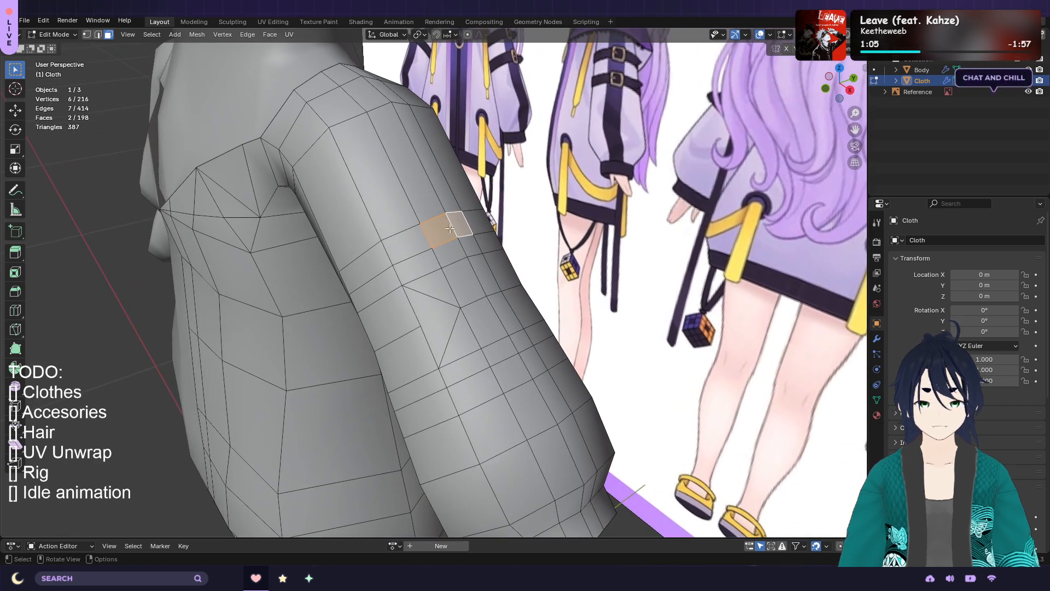
middle_click_drag(444, 231, 456, 233)
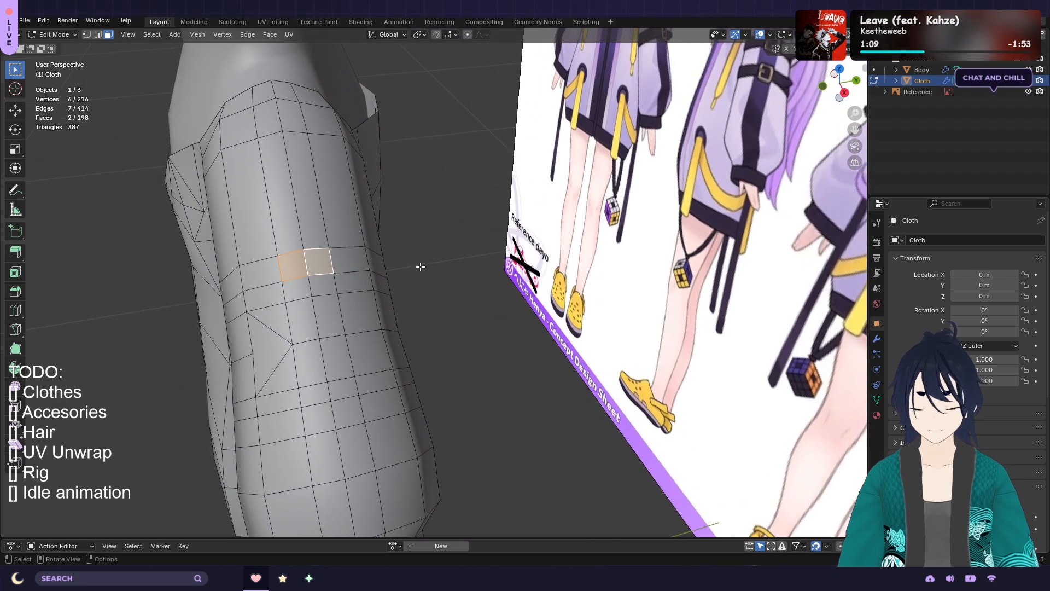
key("i")
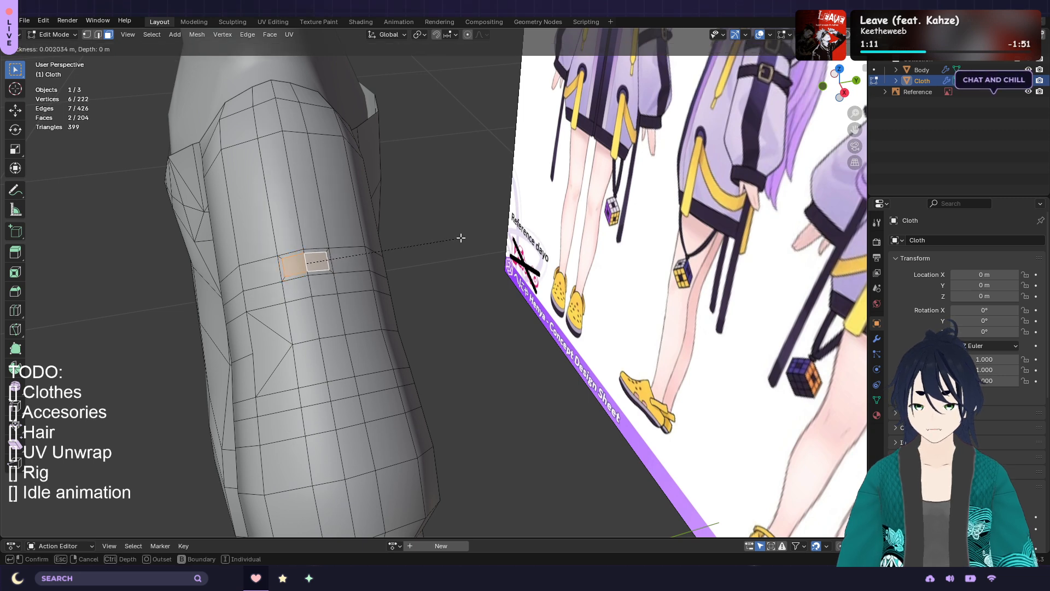
left_click(459, 239)
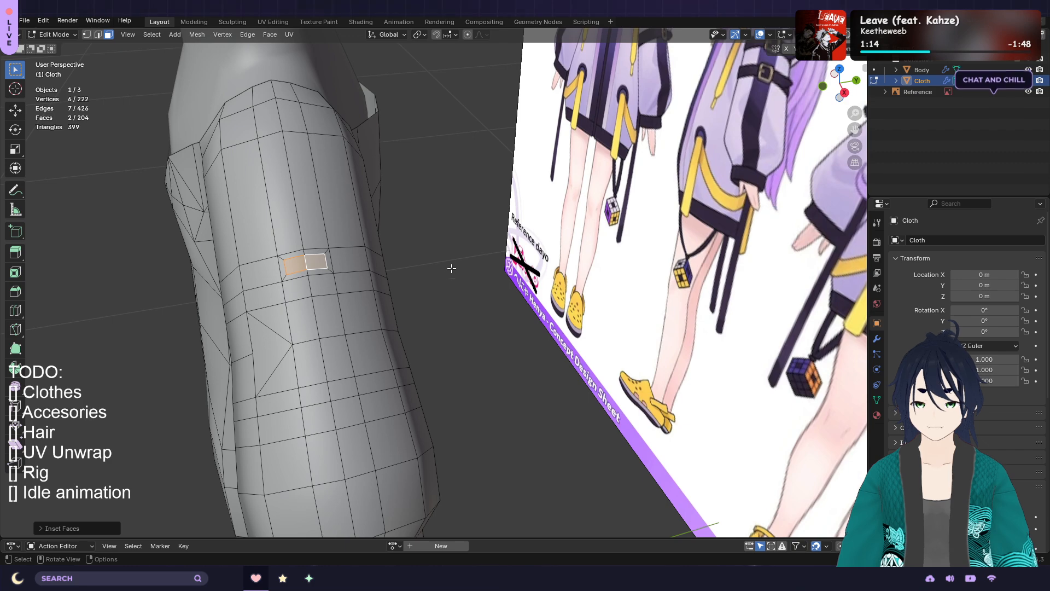
middle_click_drag(443, 272, 470, 265)
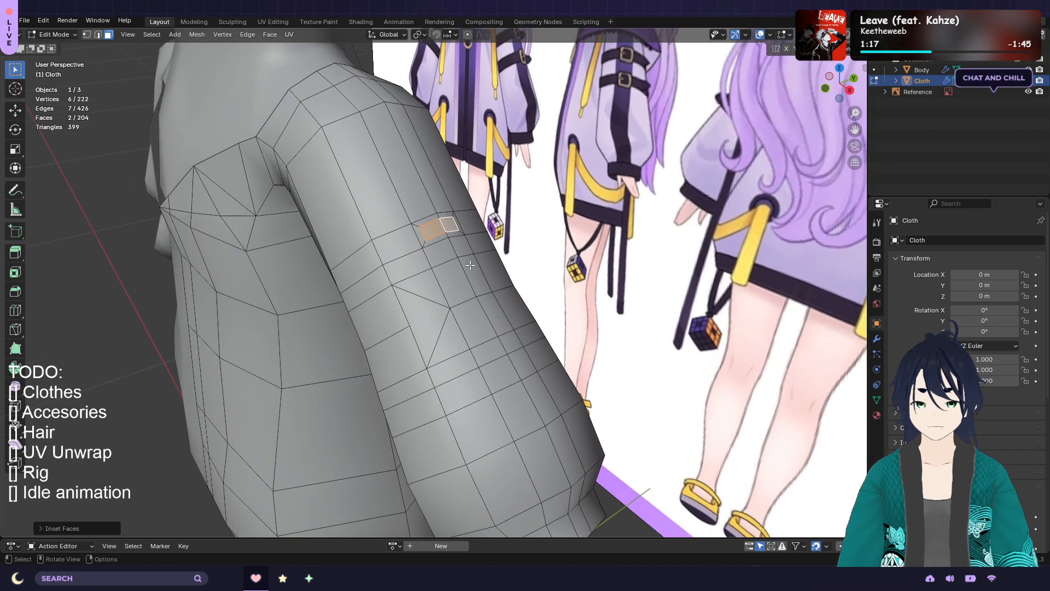
Inset the two matching faces on the outer sleeve below the elbow by about 0.003 m and save the file
middle_click_drag(488, 312, 456, 296)
left_click(383, 313)
left_click(402, 305, "shift")
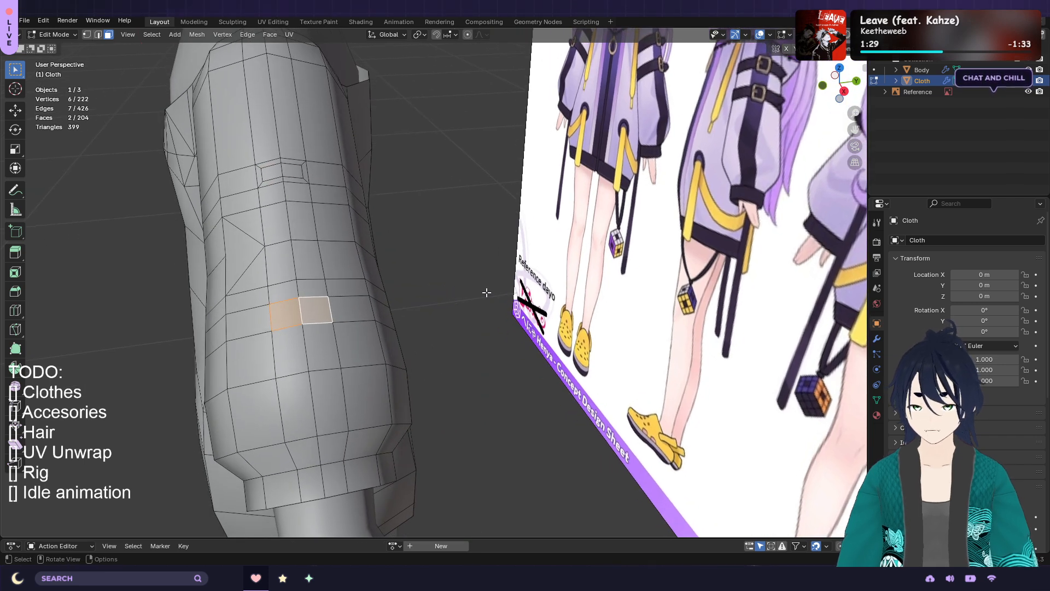
key("i")
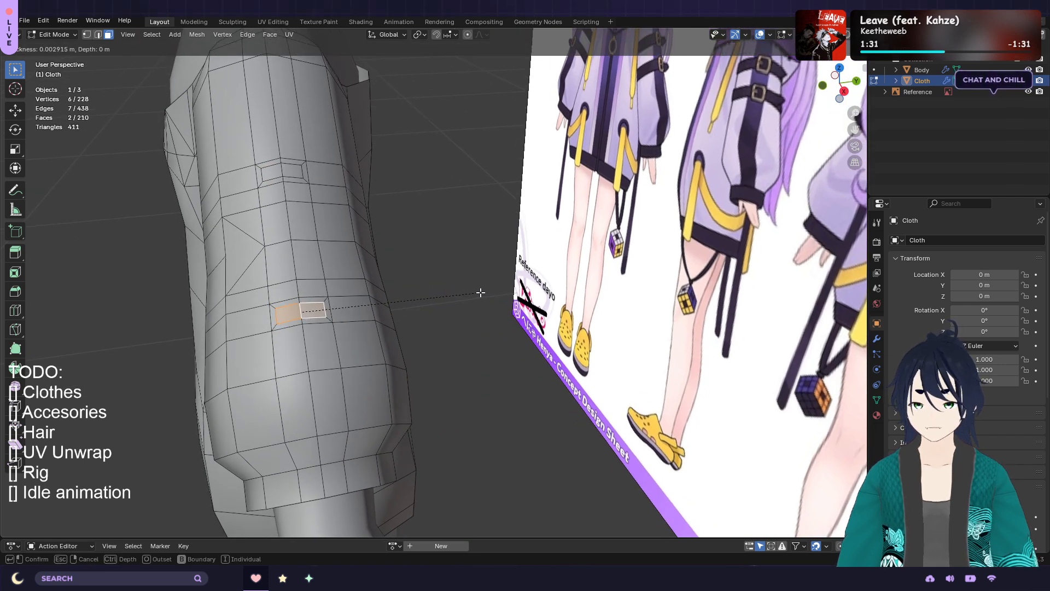
left_click(481, 292)
middle_click_drag(469, 304, 540, 302)
scroll(540, 301, "down", 3)
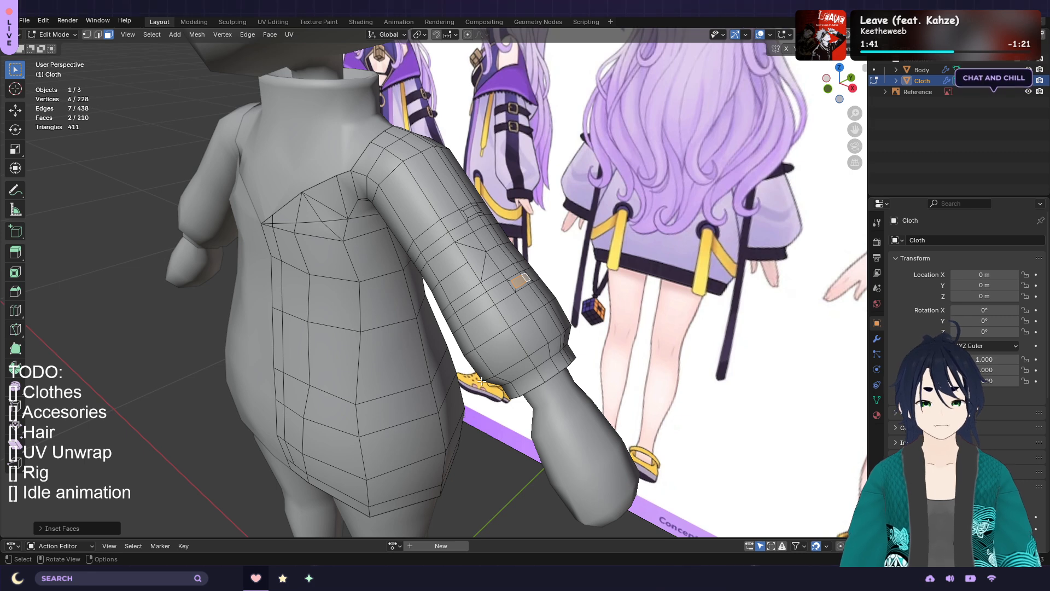
scroll(481, 381, "down", 1)
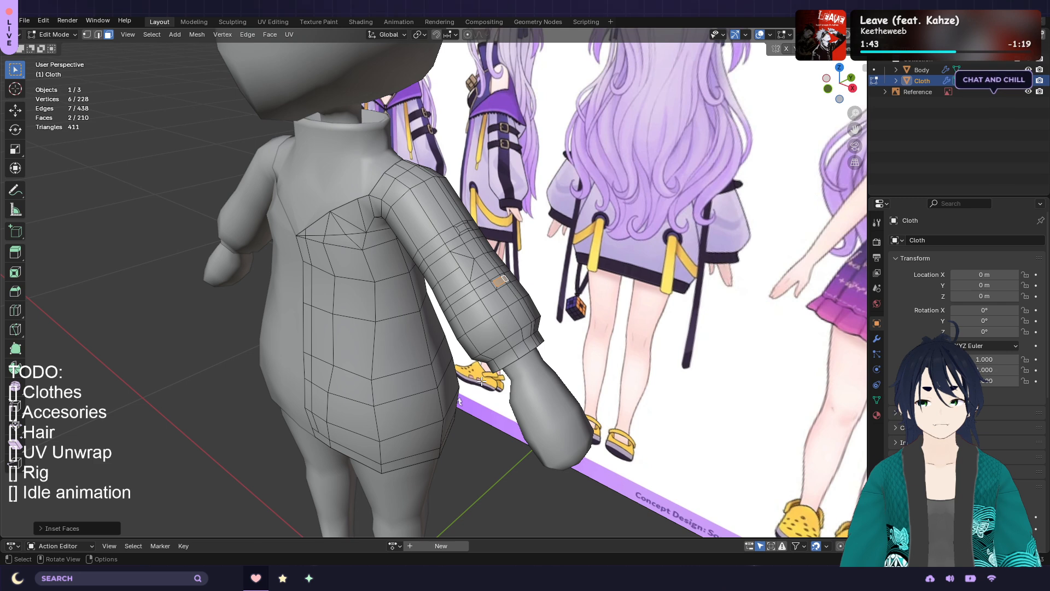
key("ctrl+s")
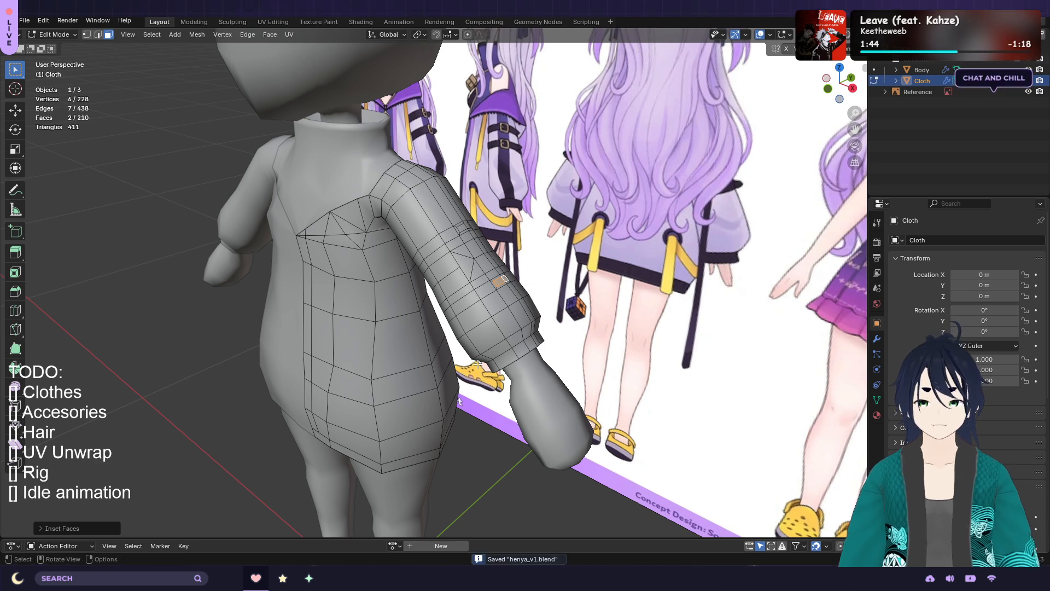
Finish editing the Cloth, select the Body object, and start editing its mesh at the collar
key("Tab")
middle_click_drag(461, 330, 589, 338)
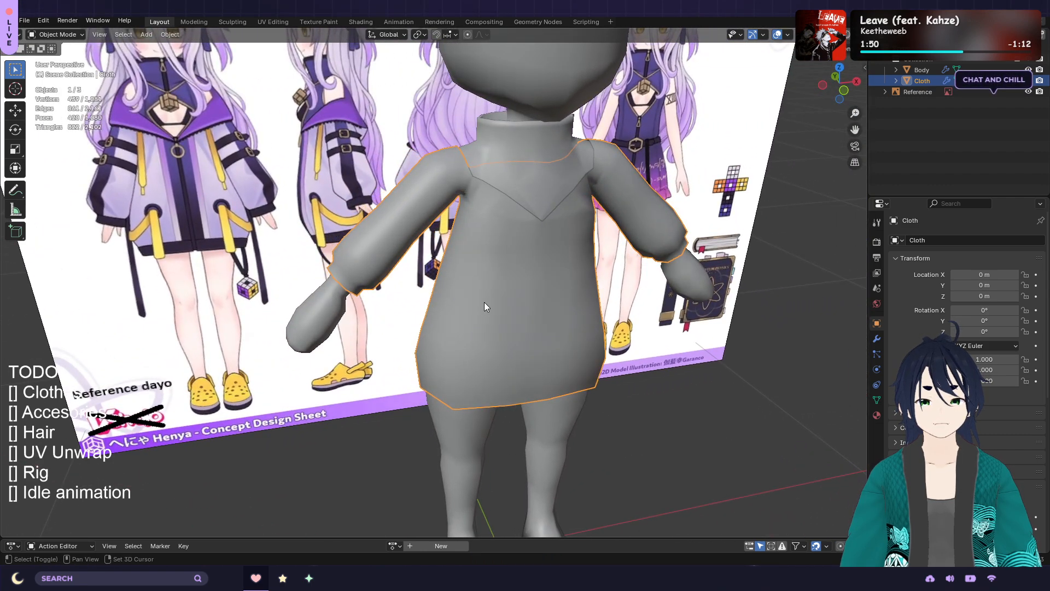
middle_click_drag(484, 302, 535, 373, "shift")
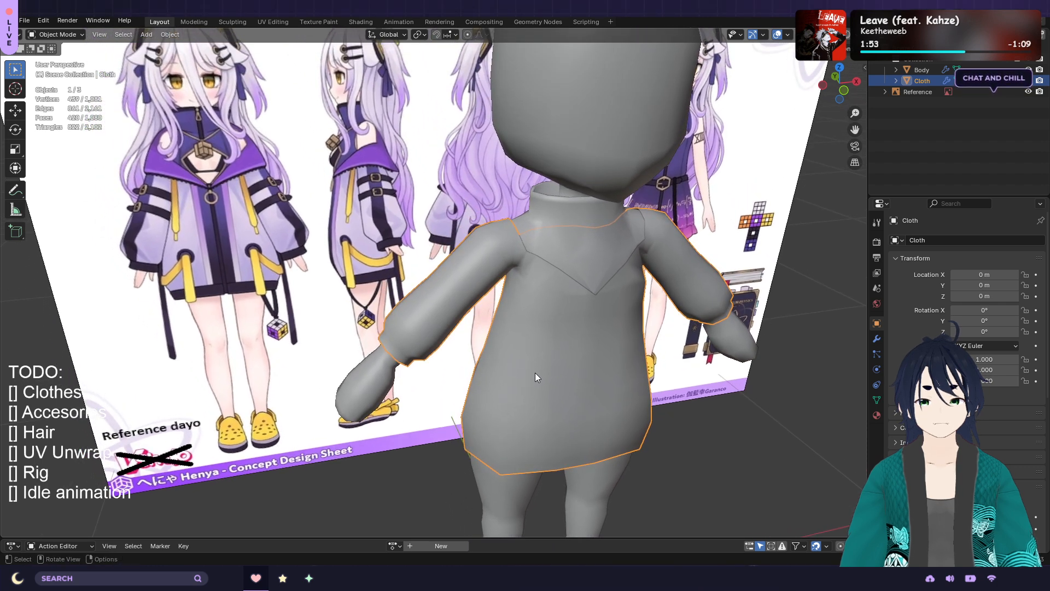
middle_click_drag(507, 303, 491, 367)
middle_click_drag(589, 346, 491, 346)
scroll(497, 300, "up", 4)
left_click(497, 301)
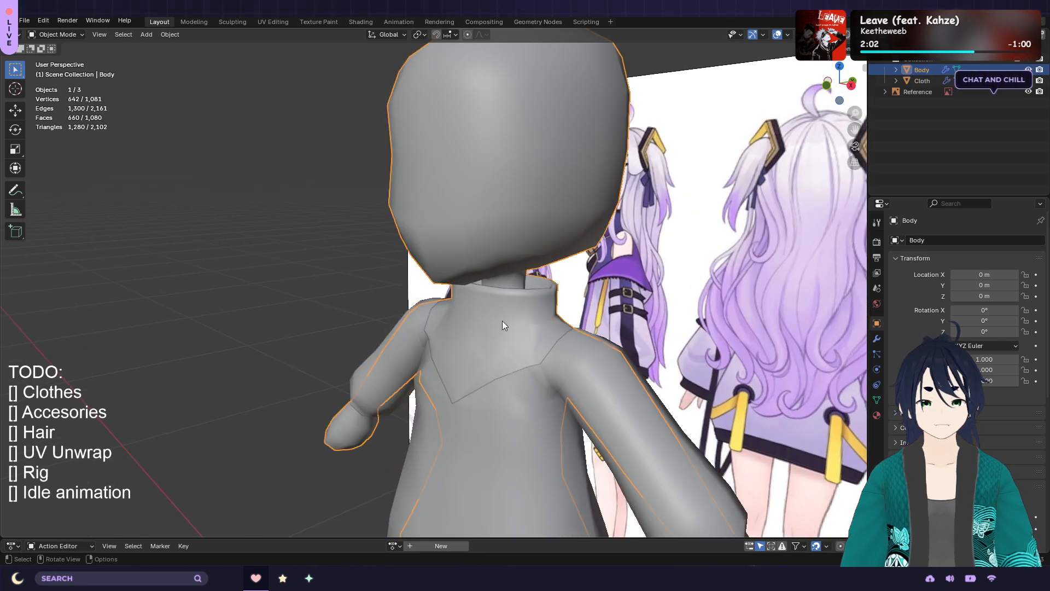
key("Tab")
scroll(543, 317, "up", 2)
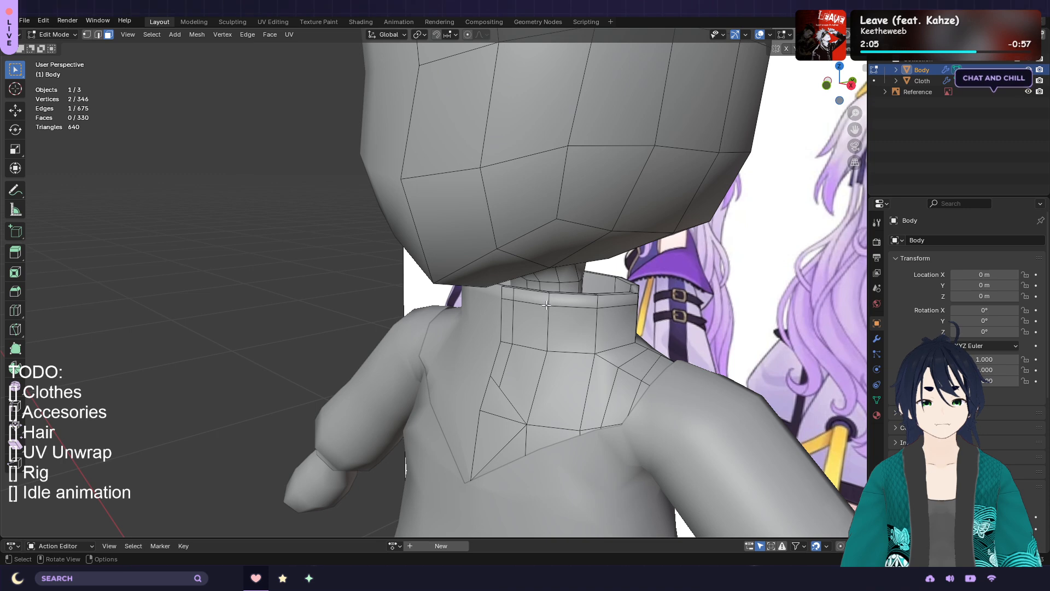
Select the ring of faces along the collar's top rim and scale it by about 1.12 along Y
middle_click_drag(543, 303, 521, 307)
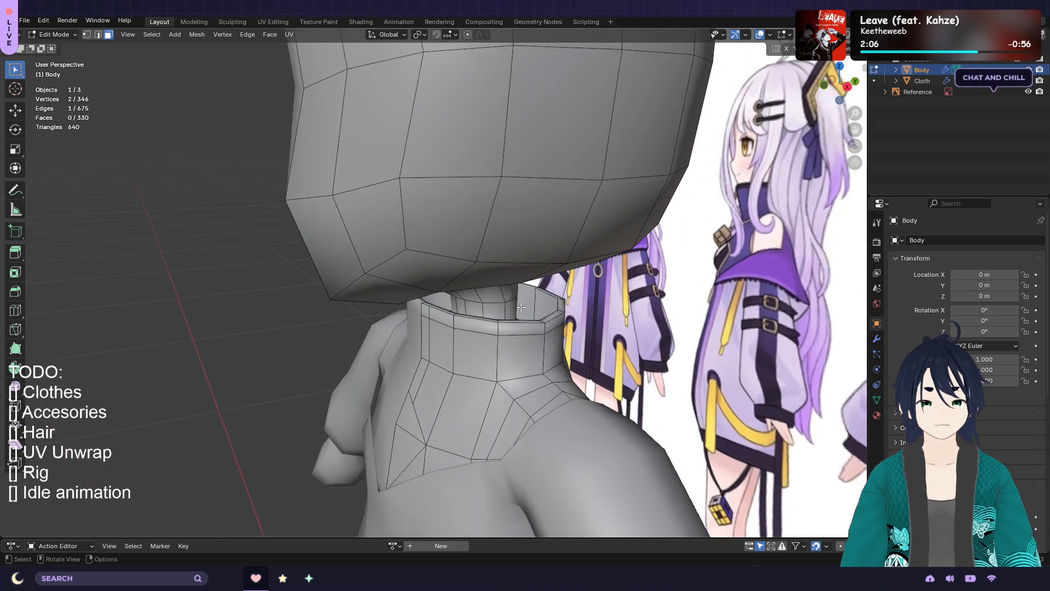
left_click(450, 322, "alt")
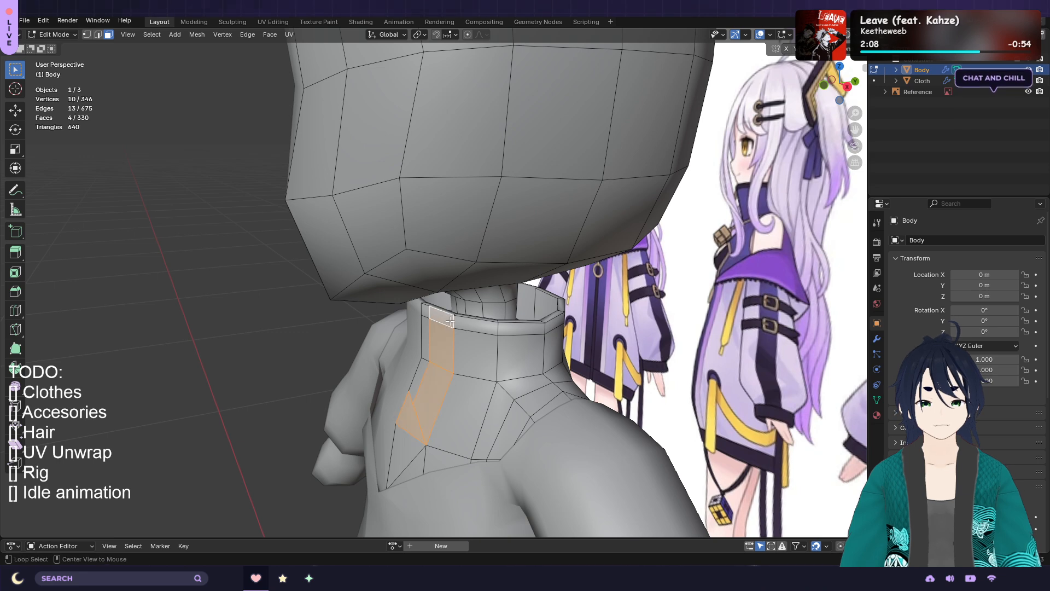
left_click(451, 321, "alt")
middle_click_drag(558, 341, 528, 341)
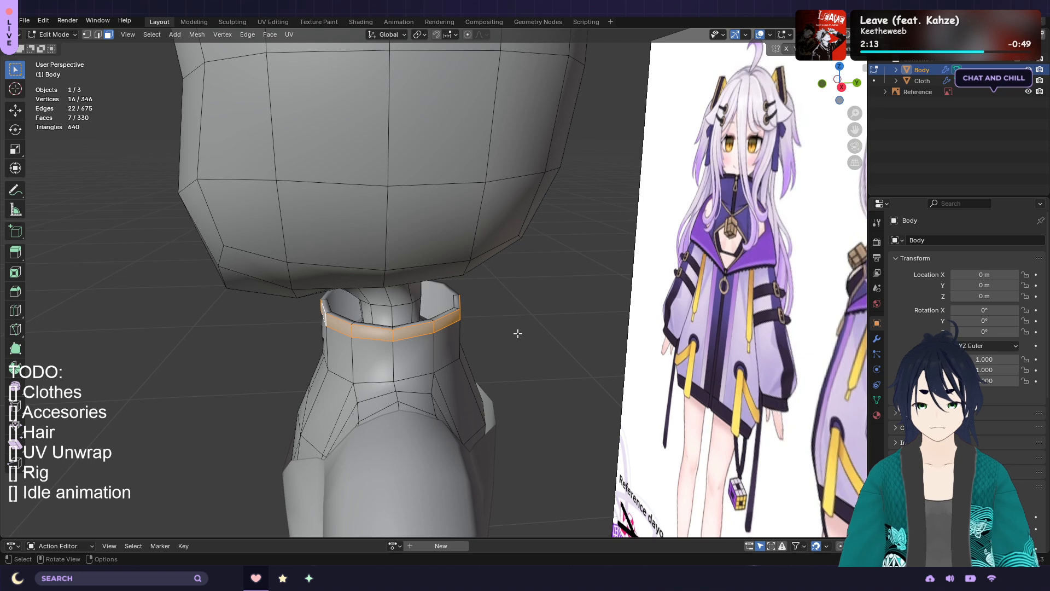
key("s")
key("y")
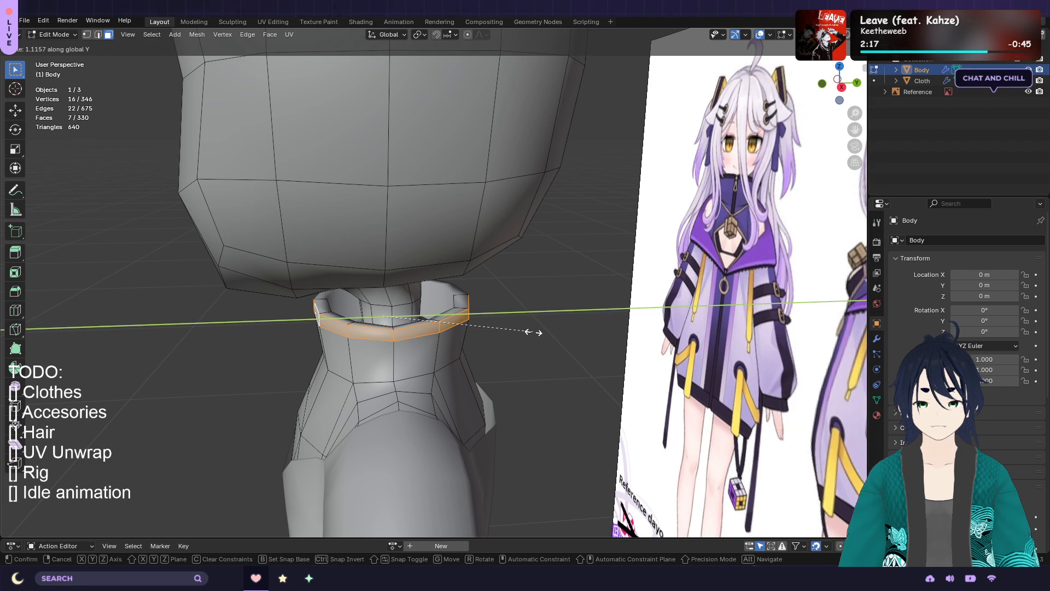
left_click(534, 333)
mouse_move(500, 335)
middle_mouse_down()
mouse_move(579, 329)
mouse_move(498, 329)
middle_mouse_up()
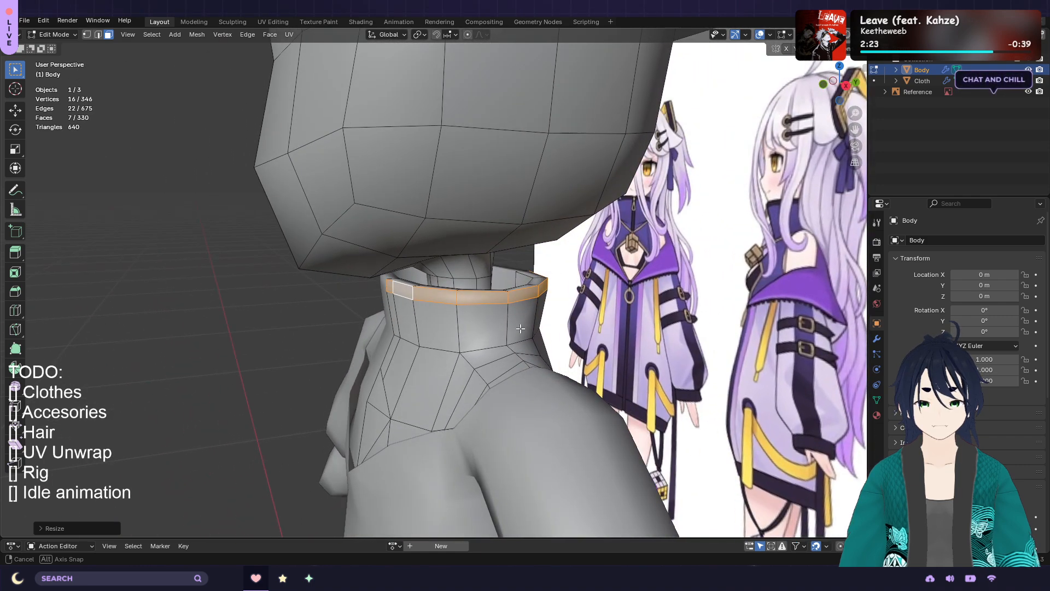
Using edge selection, select the edge loop just below the collar's rim and scale it in slightly along Y
left_click(98, 35)
left_click(456, 312, "alt")
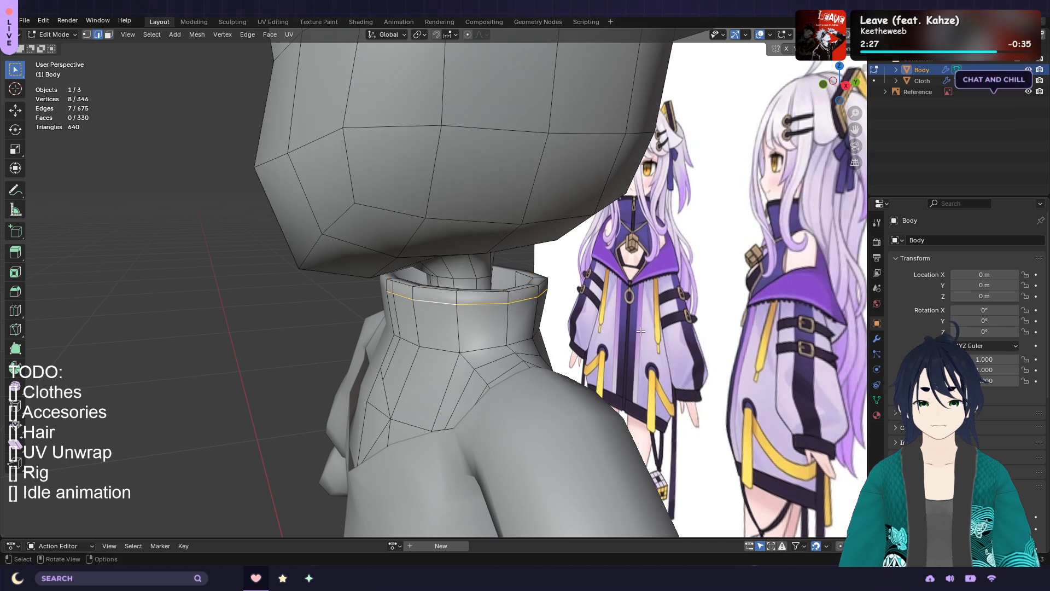
middle_click_drag(644, 325, 617, 328)
key("s")
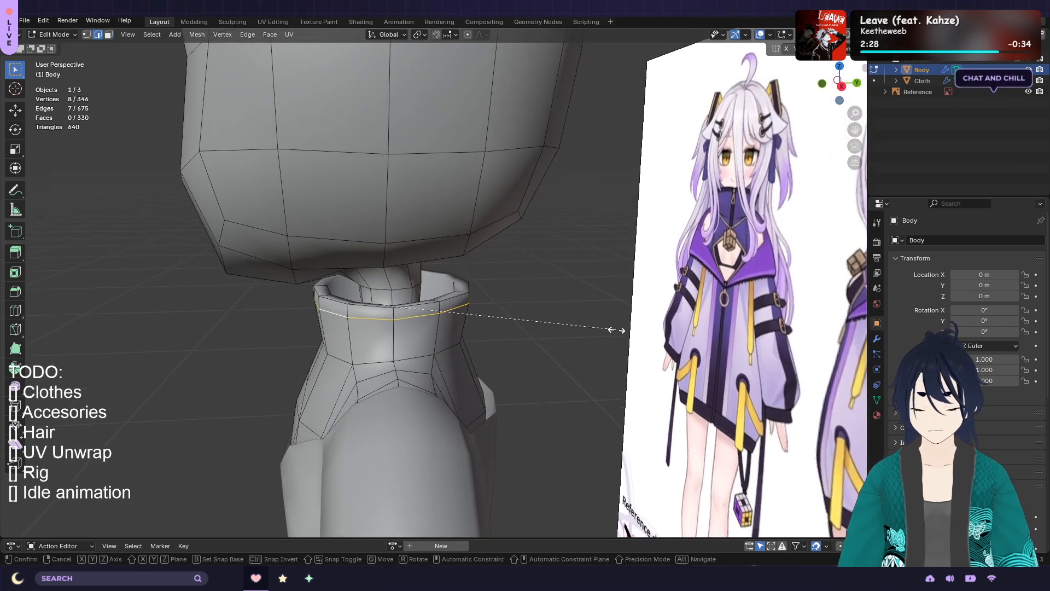
key("y")
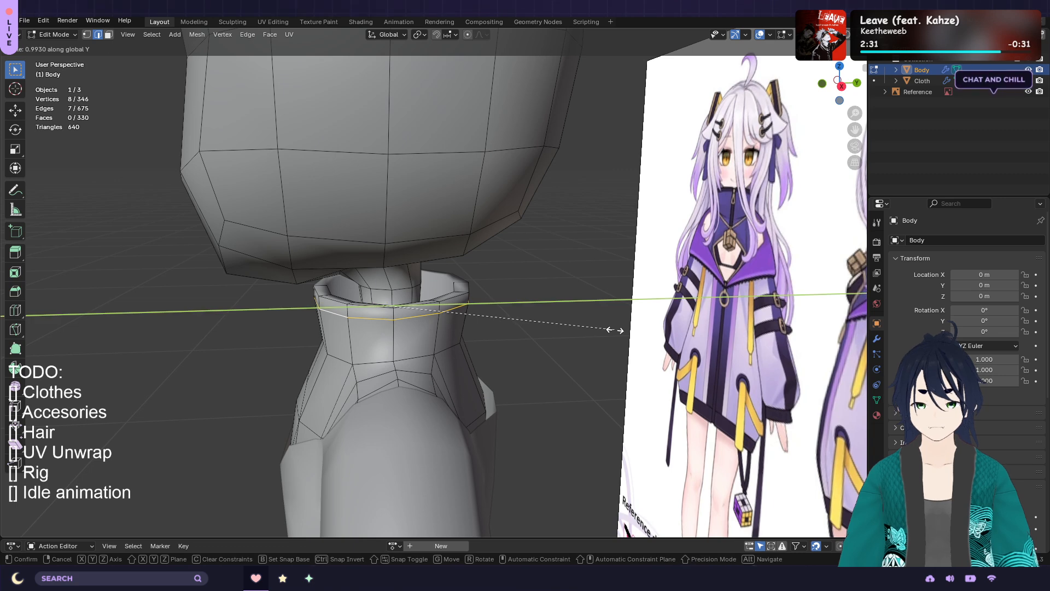
left_click(604, 331)
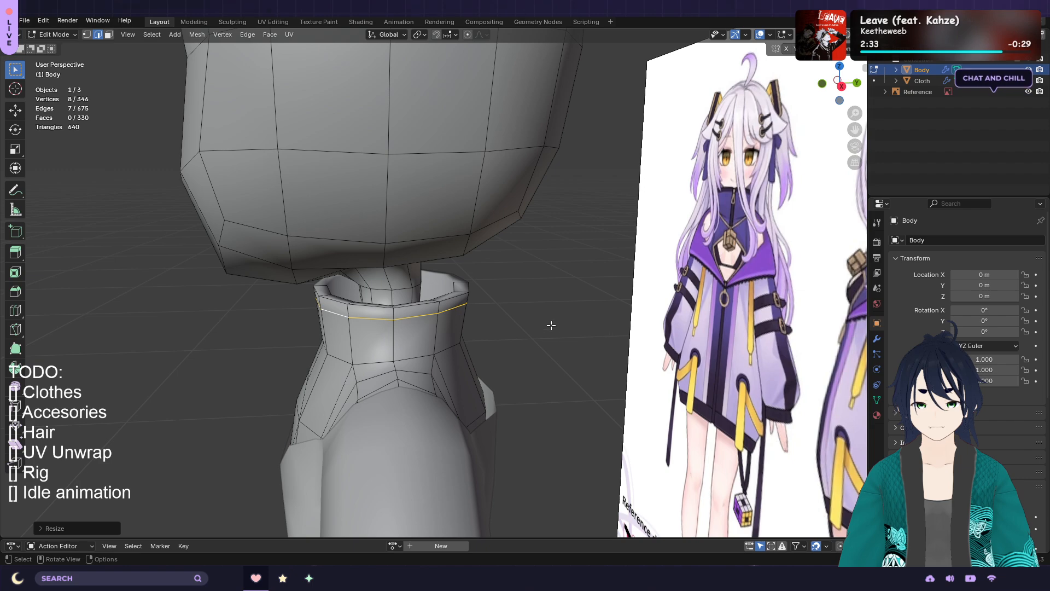
Leave mesh editing, deselect the Body, and save the file
middle_click_drag(551, 324, 609, 348)
scroll(609, 348, "down", 4)
key("Tab")
scroll(609, 348, "down", 4)
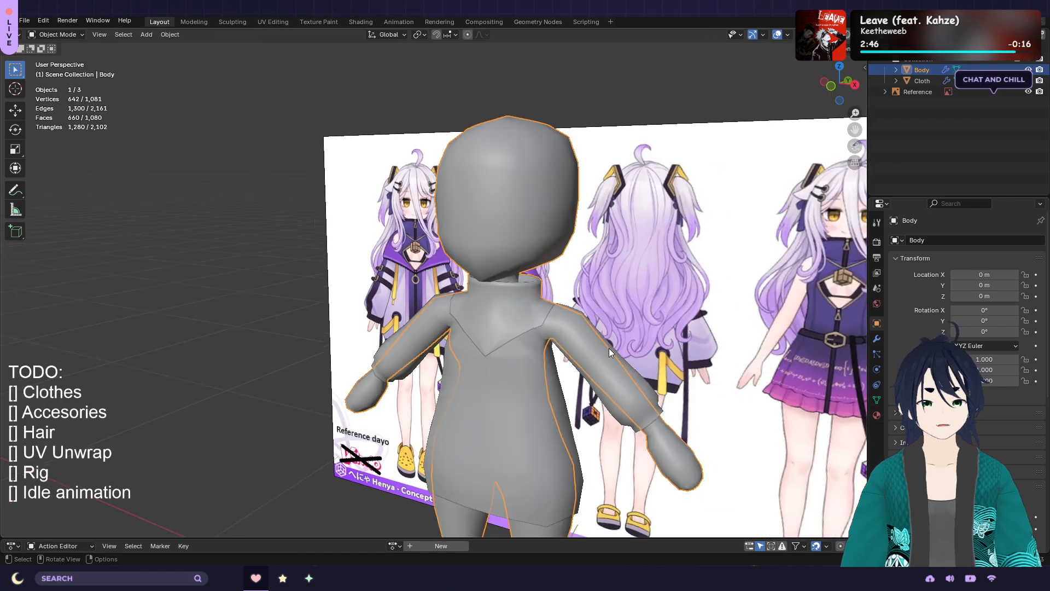
left_click(260, 370)
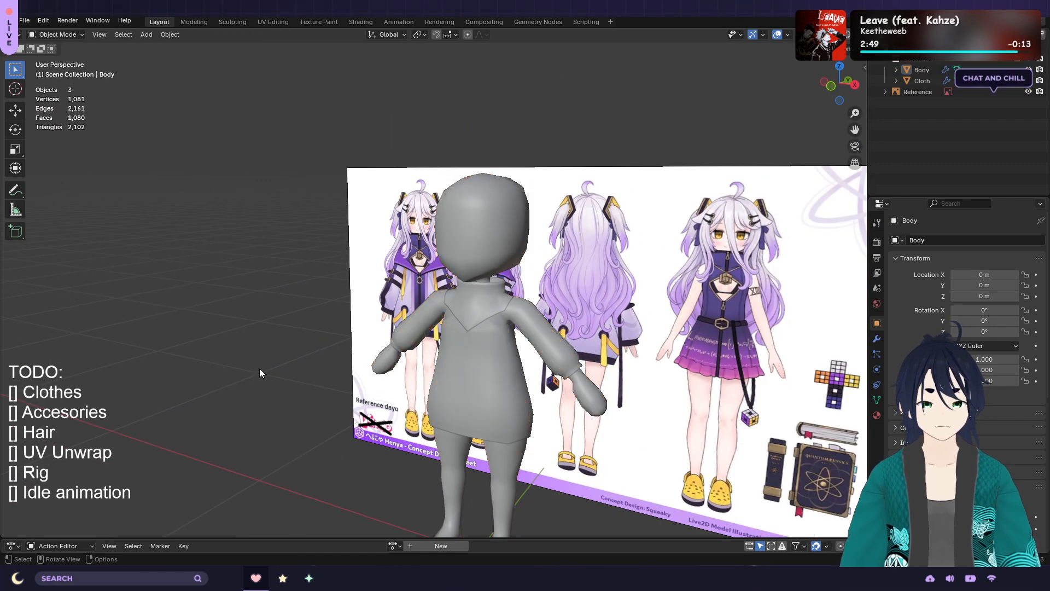
scroll(262, 383, "up", 2)
key("ctrl+s")
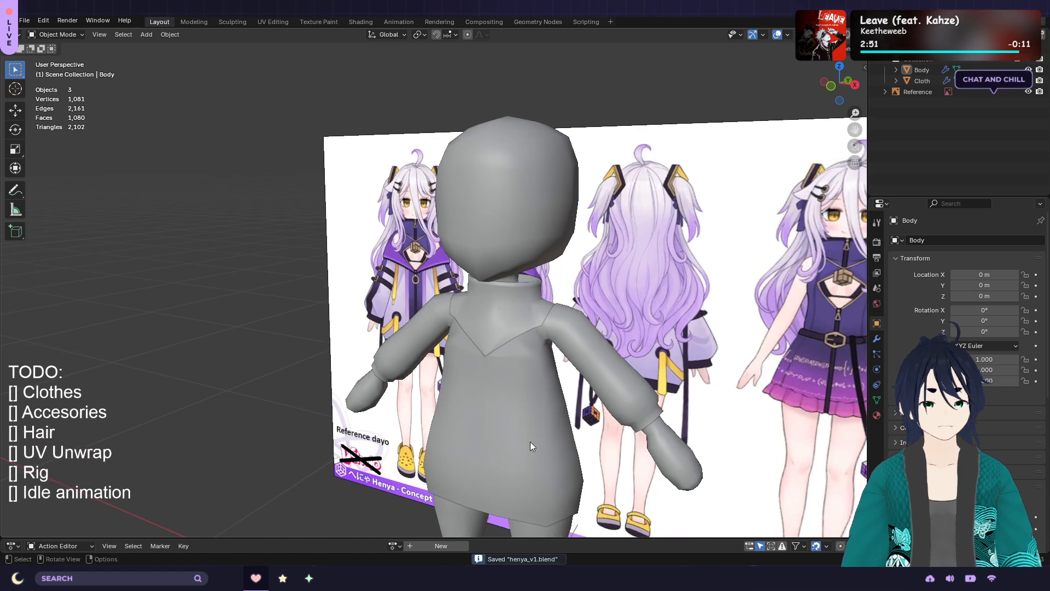
mouse_move(530, 442)
middle_mouse_down()
mouse_move(521, 442)
mouse_move(537, 442)
middle_mouse_up()
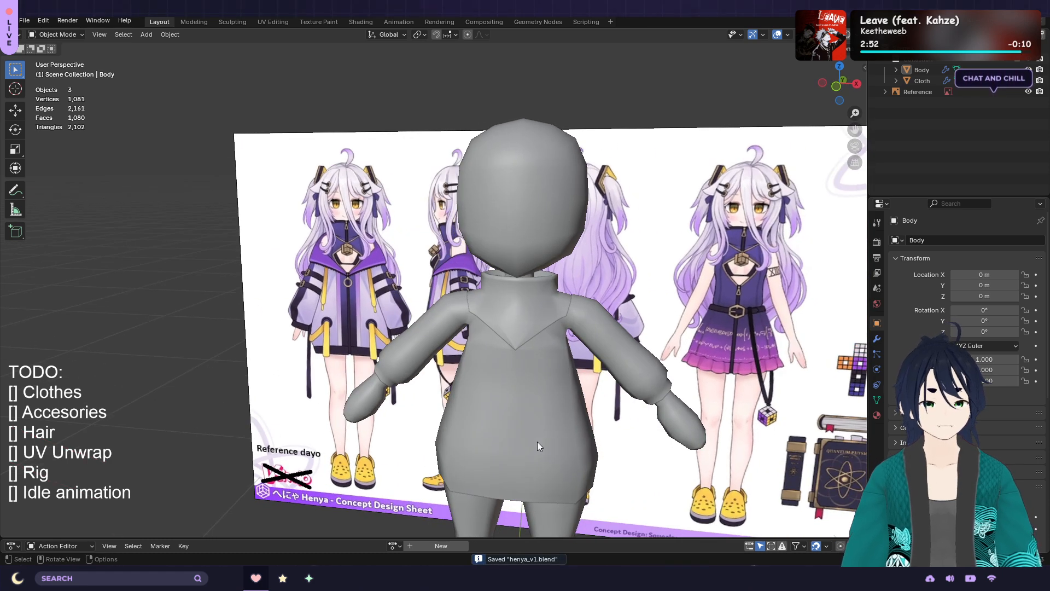
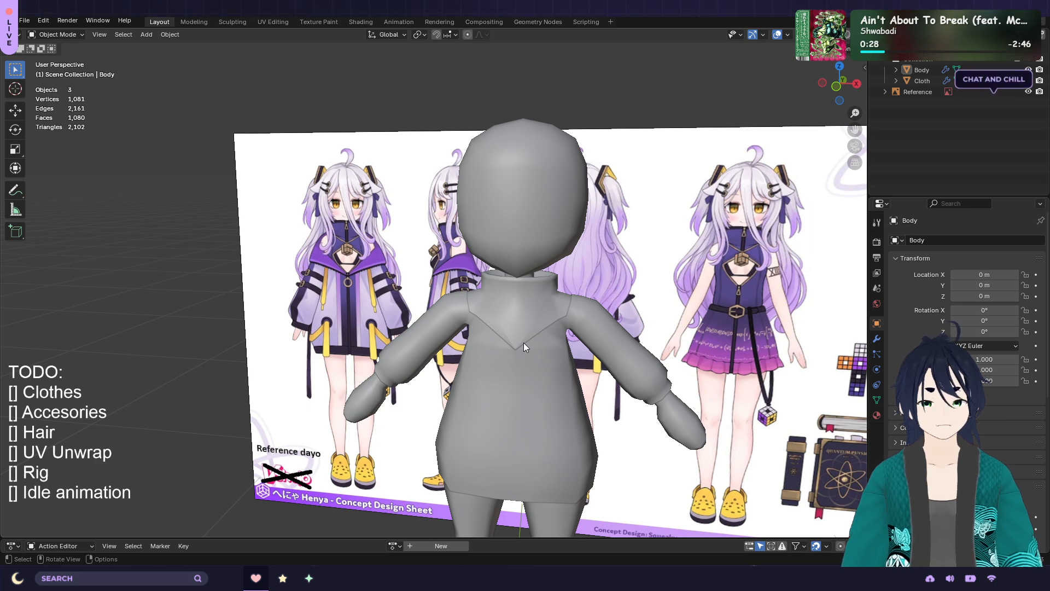
Switch to File Explorer and open the henya folder under Documentos, Game Dev, Blender, Nexus
left_click(26, 22)
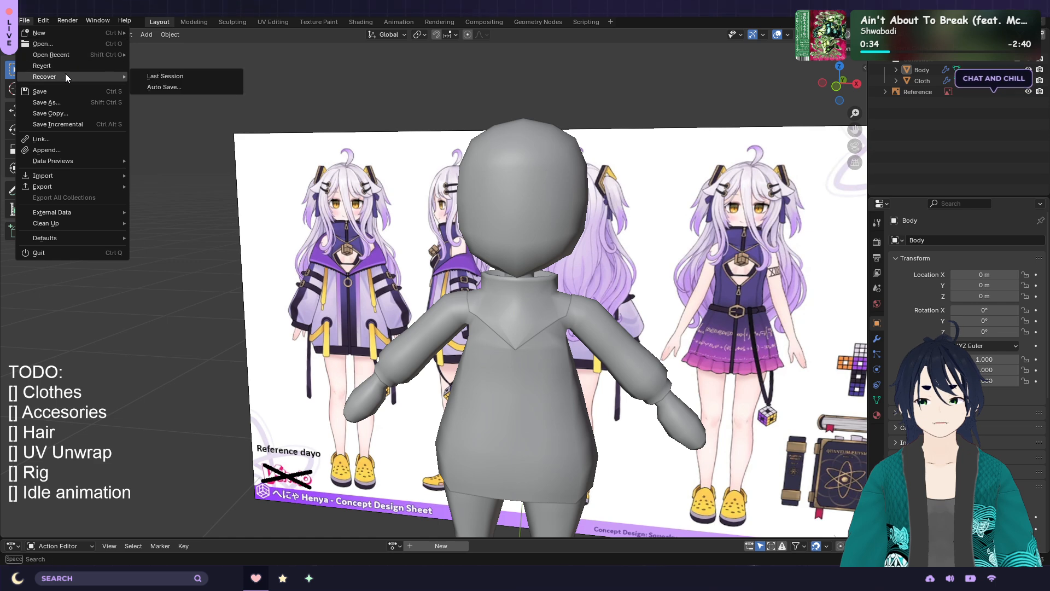
mouse_move(63, 33)
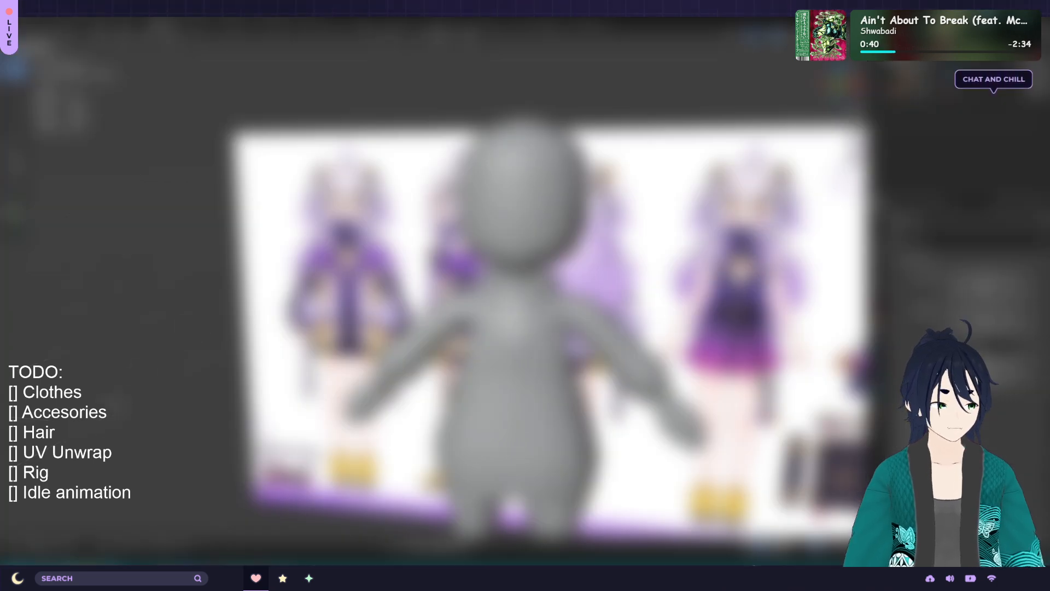
key("super+e")
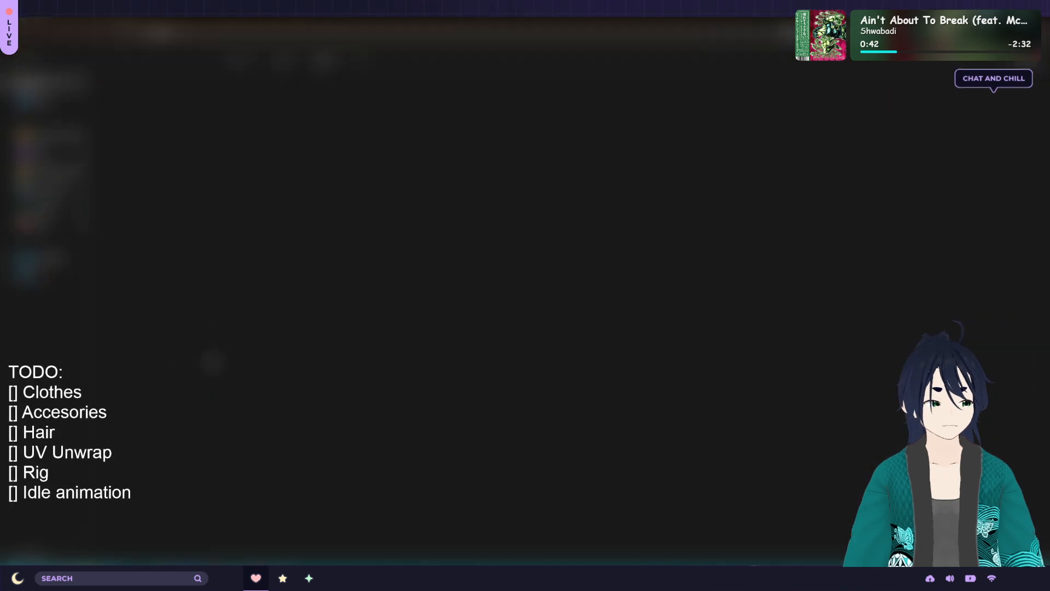
left_click(44, 186)
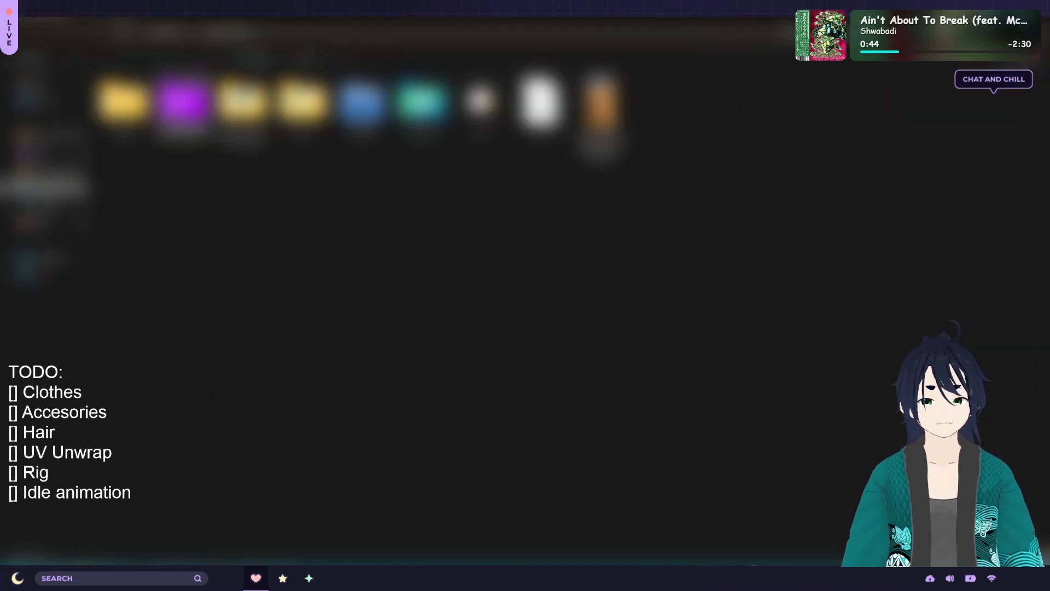
double_click(183, 104)
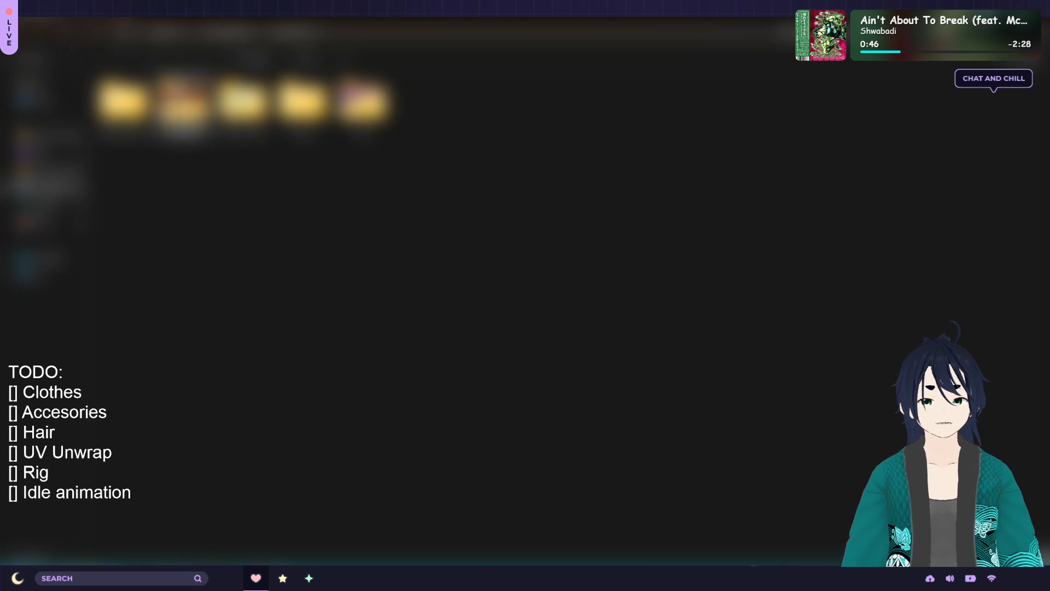
left_click(184, 104)
double_click(184, 107)
double_click(145, 96)
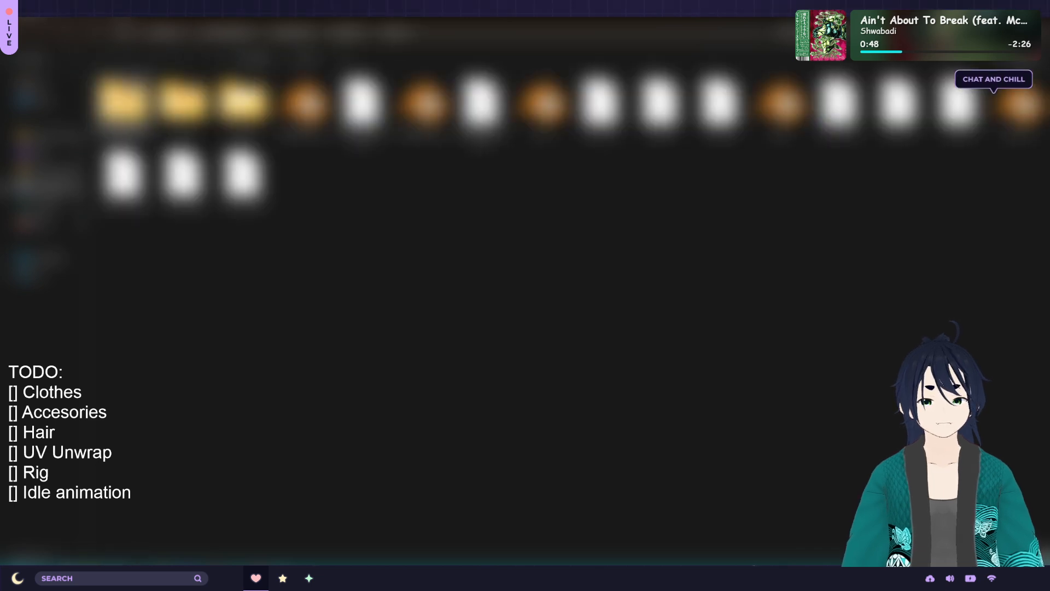
double_click(132, 104)
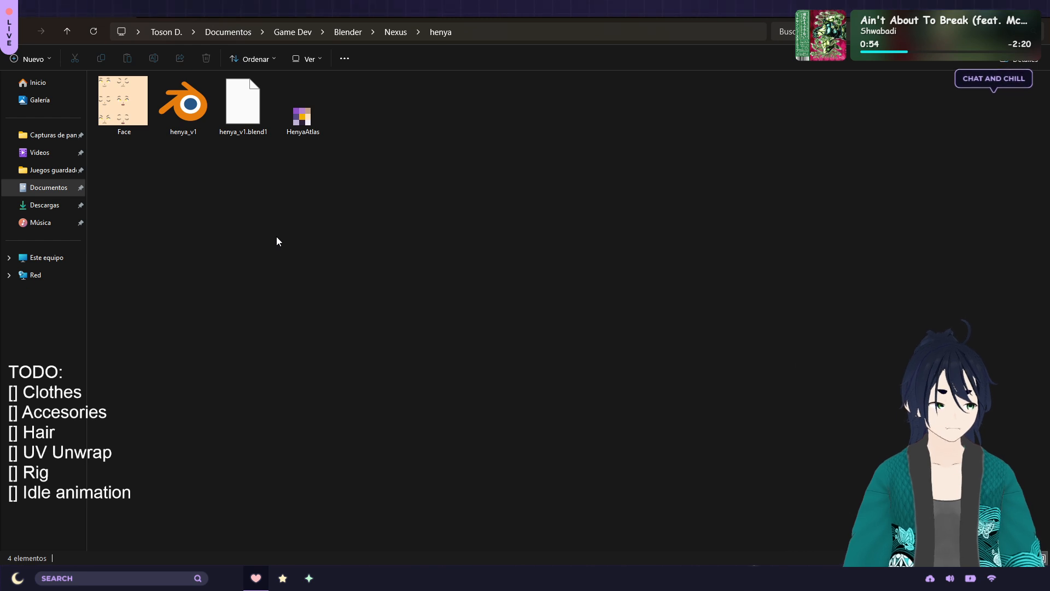
Duplicate the henya_v1 Blender file in the same folder and name the copy henya_v2
left_click(175, 116)
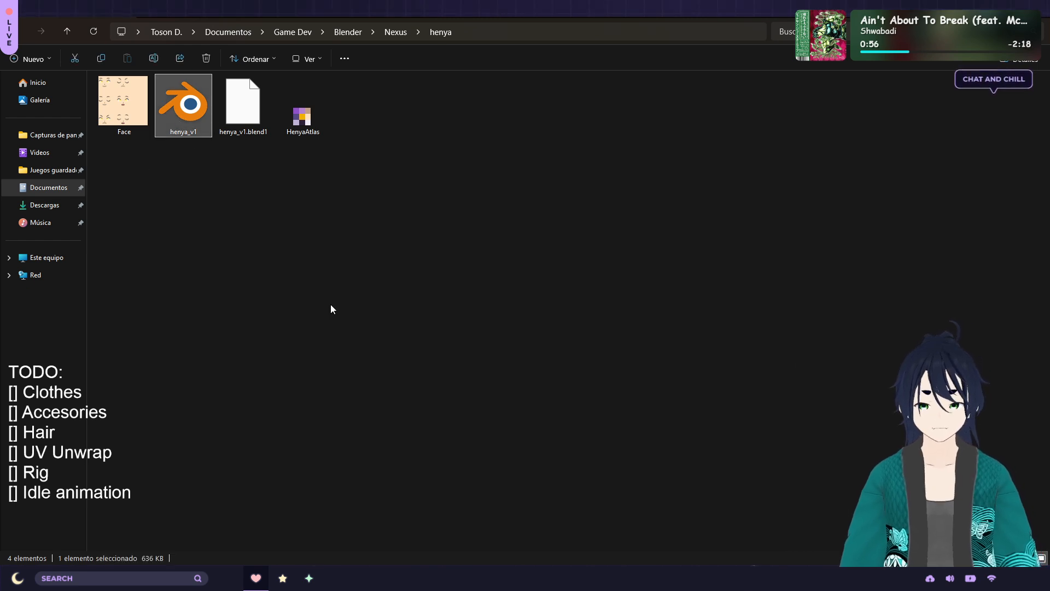
key("ctrl+c")
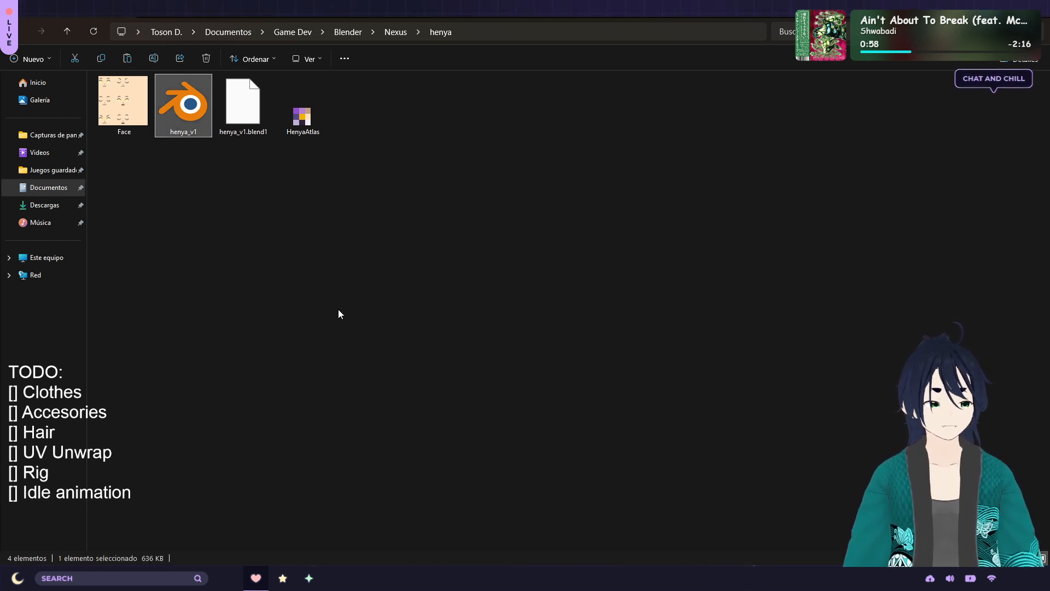
key("ctrl+v")
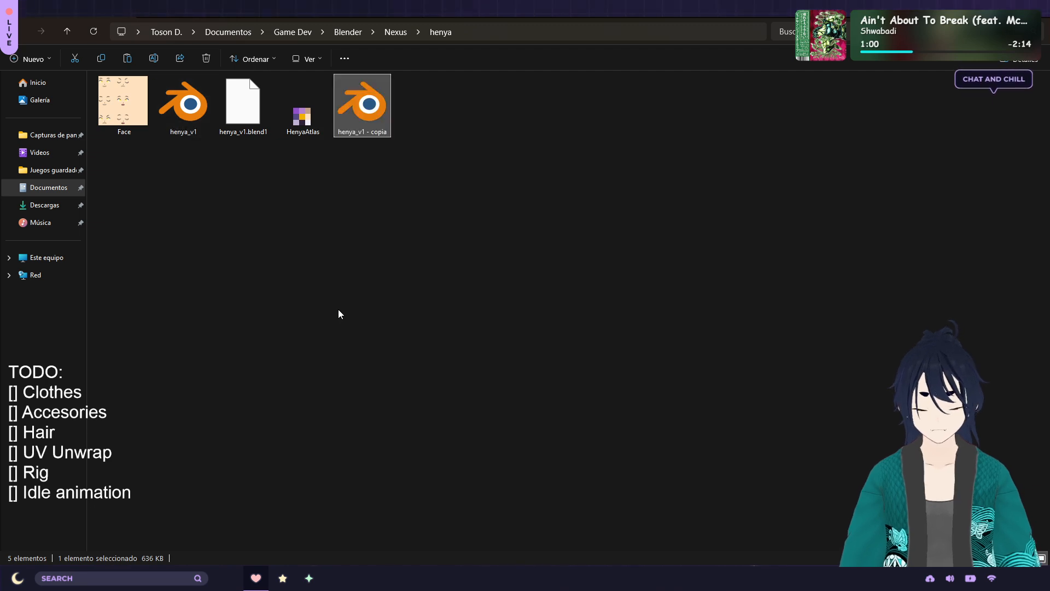
key("F2")
key("BackSpace")
key("BackSpace")
key("BackSpace")
key("BackSpace")
key("BackSpace")
key("BackSpace")
key("BackSpace")
key("BackSpace")
key("BackSpace")
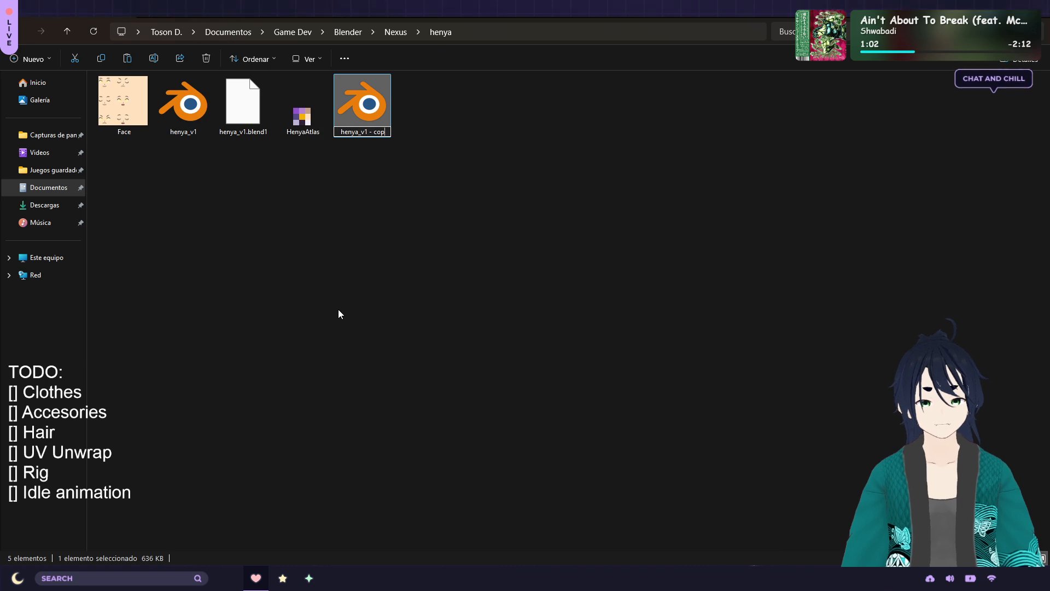
type("2")
key("Return")
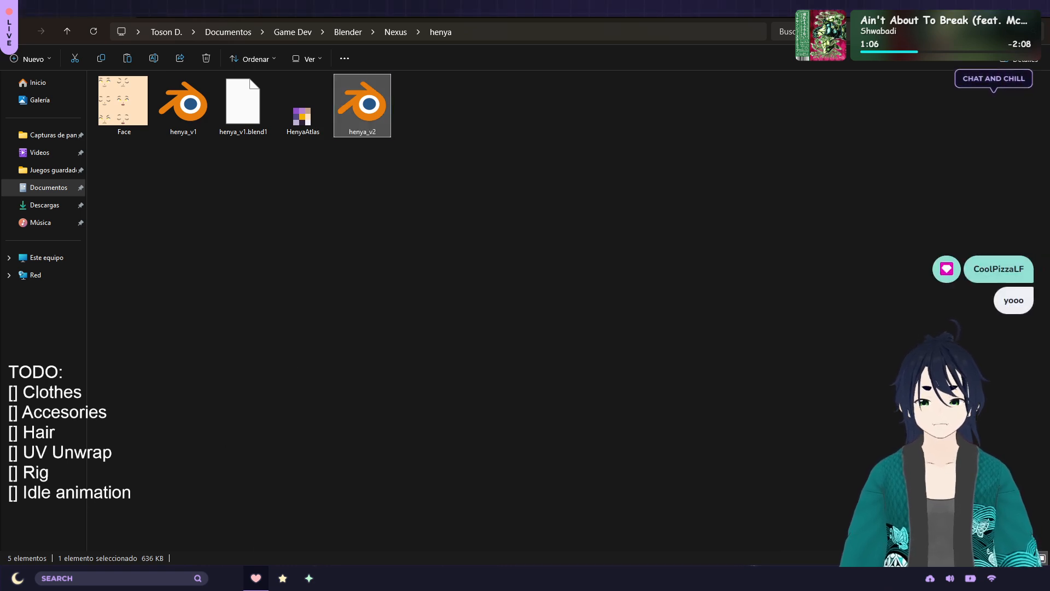
Switch to Blender to save henya_v1 once more, and open the henya_v2 file from File Explorer
key("alt+Tab")
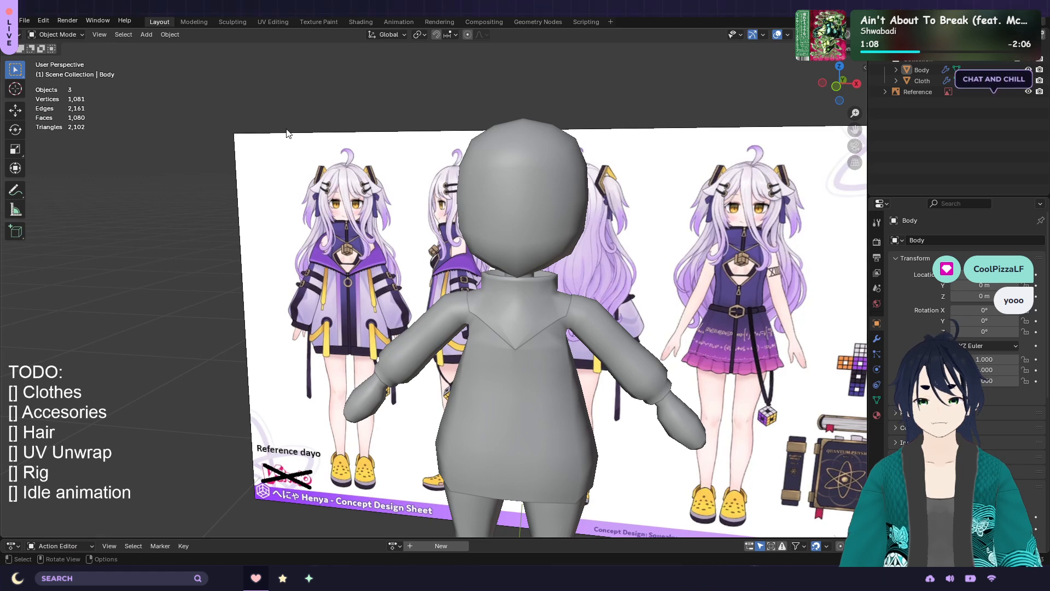
key("ctrl+s")
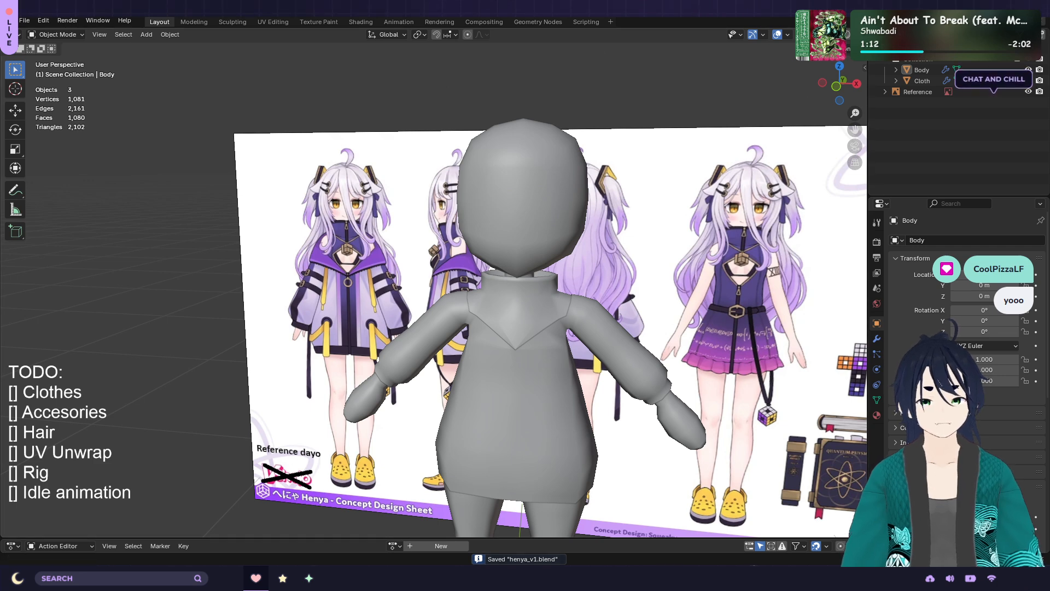
key("alt+Tab")
double_click(318, 112)
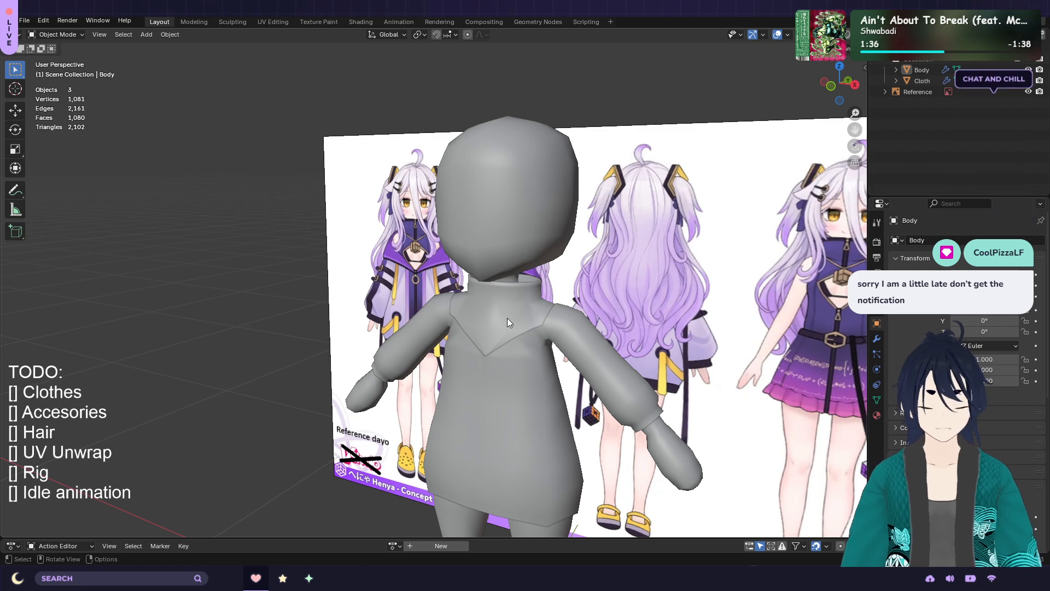
middle_click_drag(509, 320, 619, 345)
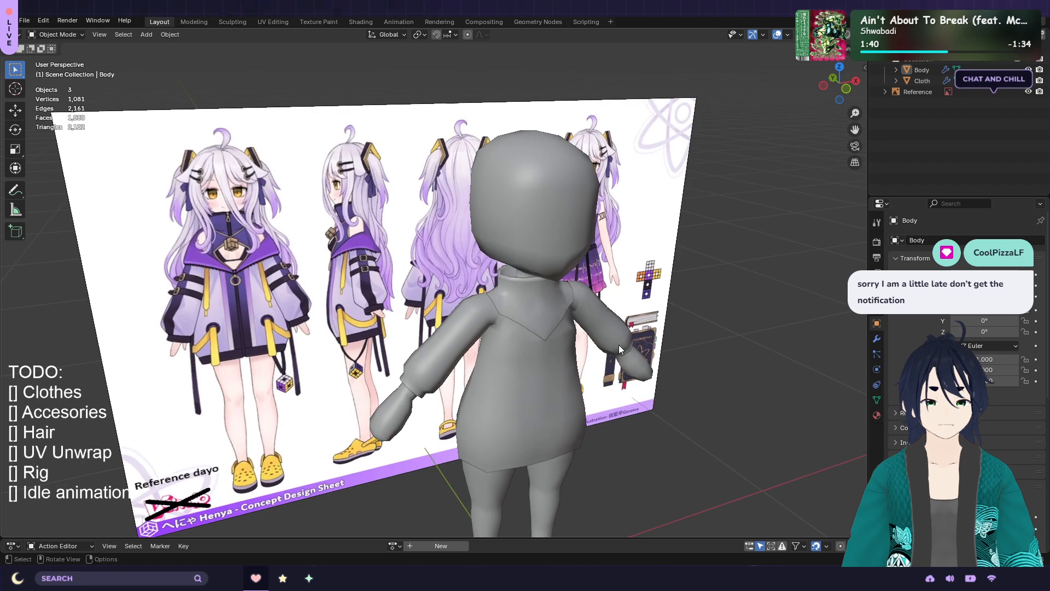
scroll(625, 343, "up", 4)
scroll(678, 330, "down", 2)
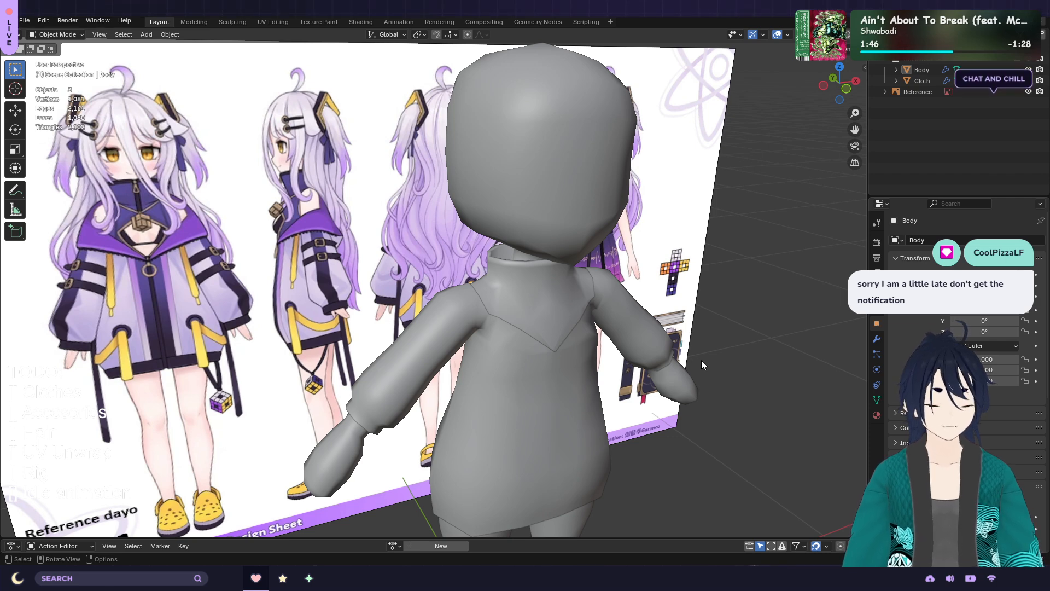
Examine the Cloth and Body meshes beside the reference sheet, checking the Body's topology in mesh editing
scroll(702, 360, "down", 2)
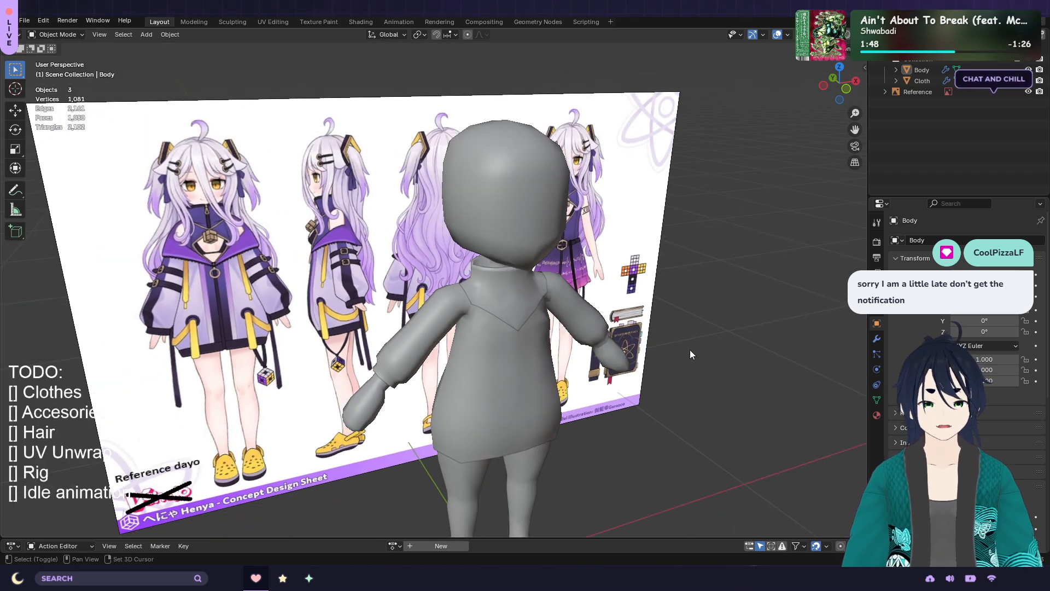
middle_click_drag(690, 349, 685, 303, "shift")
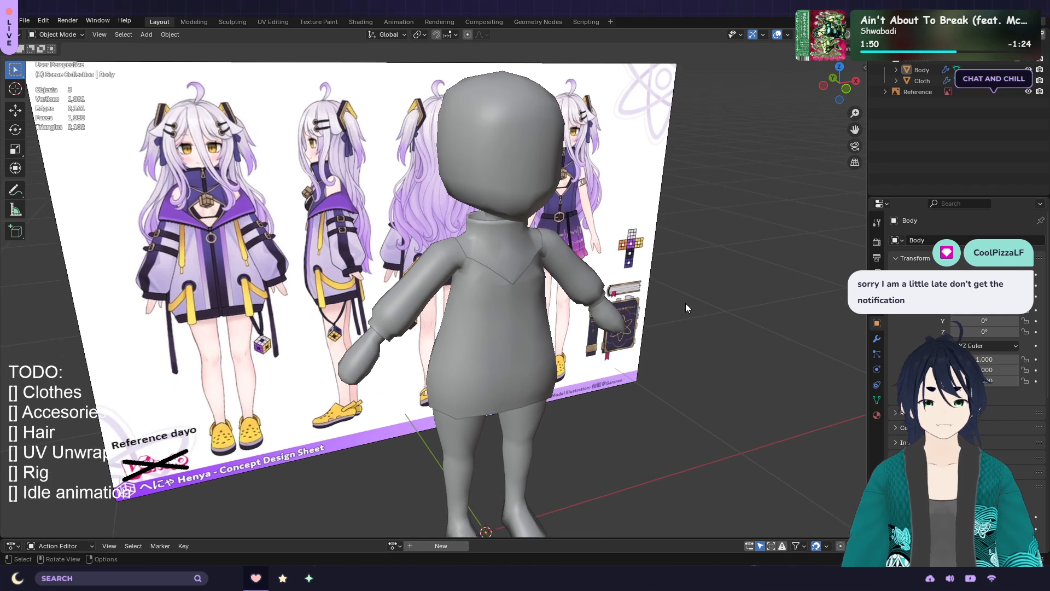
left_click(519, 327)
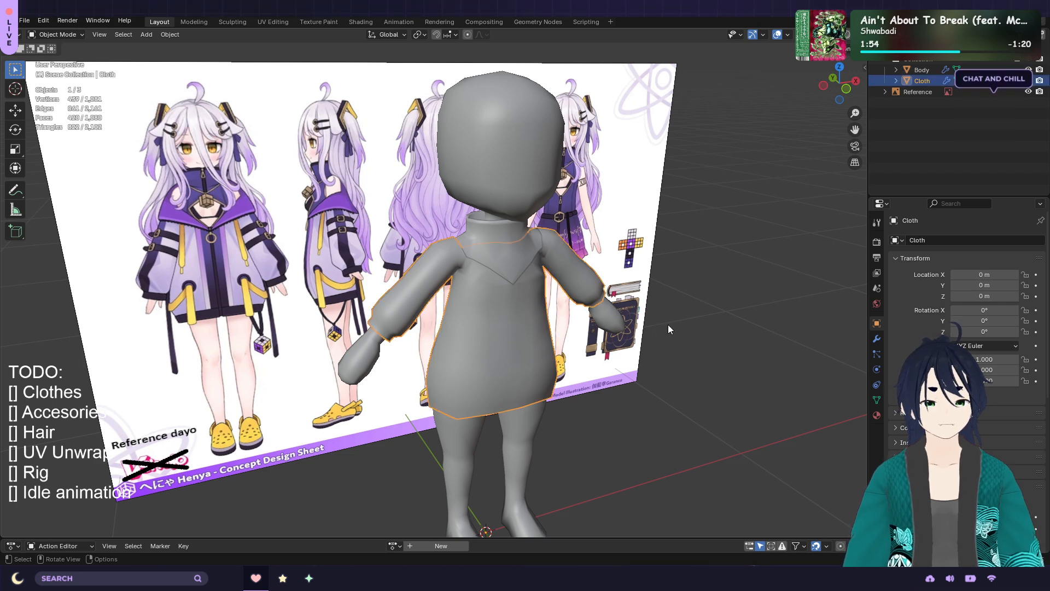
middle_click_drag(674, 321, 592, 304)
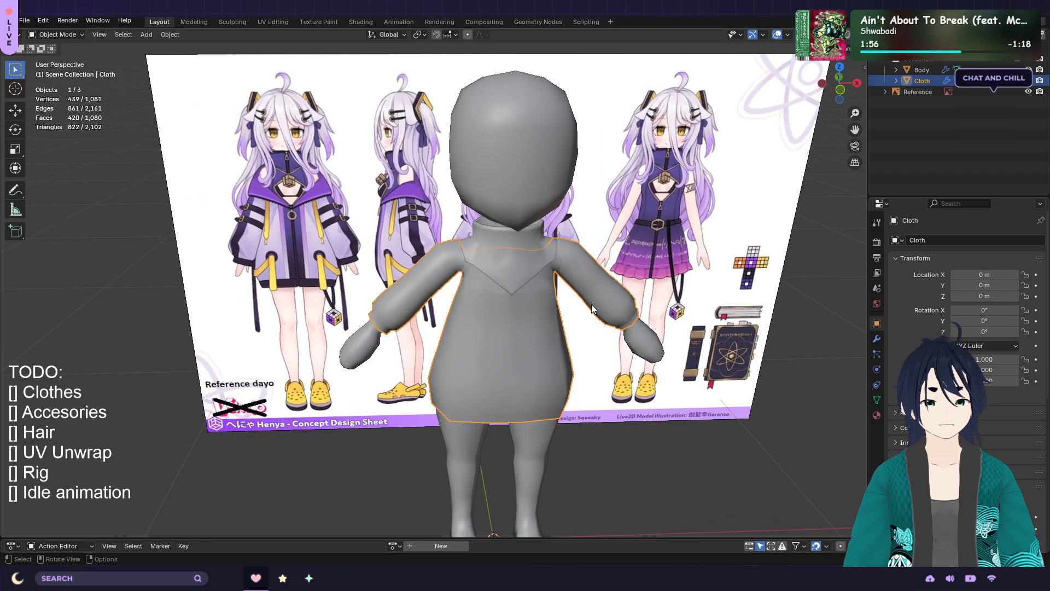
left_click(528, 162)
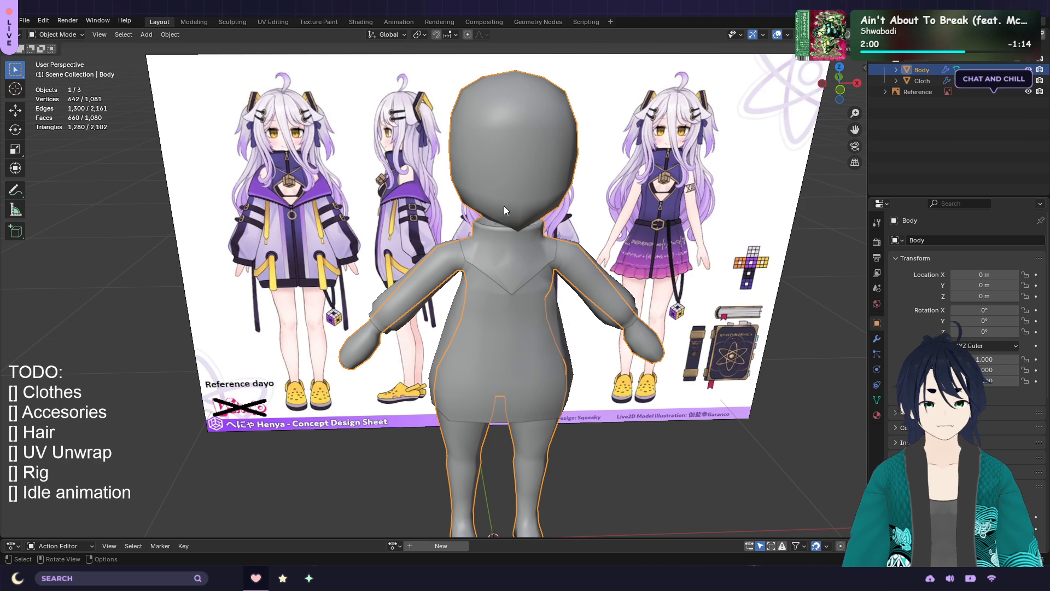
key("Tab")
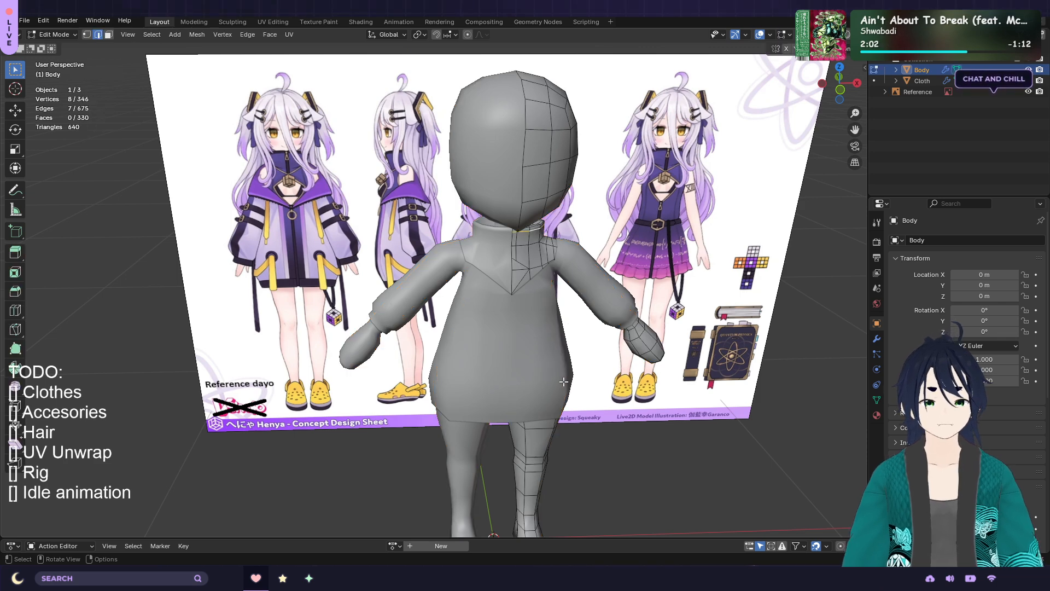
key("Tab")
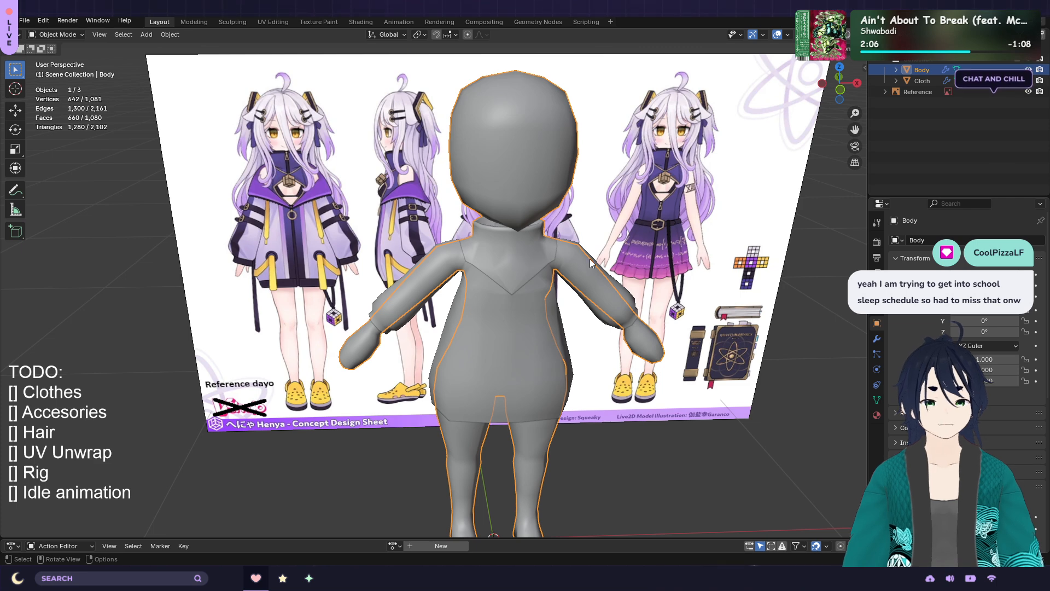
key("Tab")
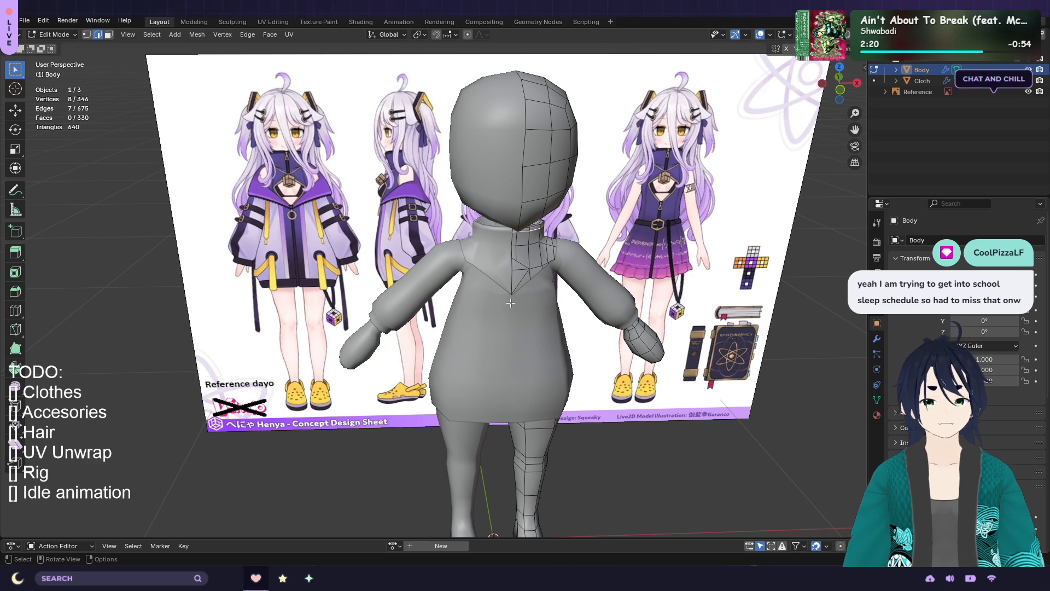
key("Tab")
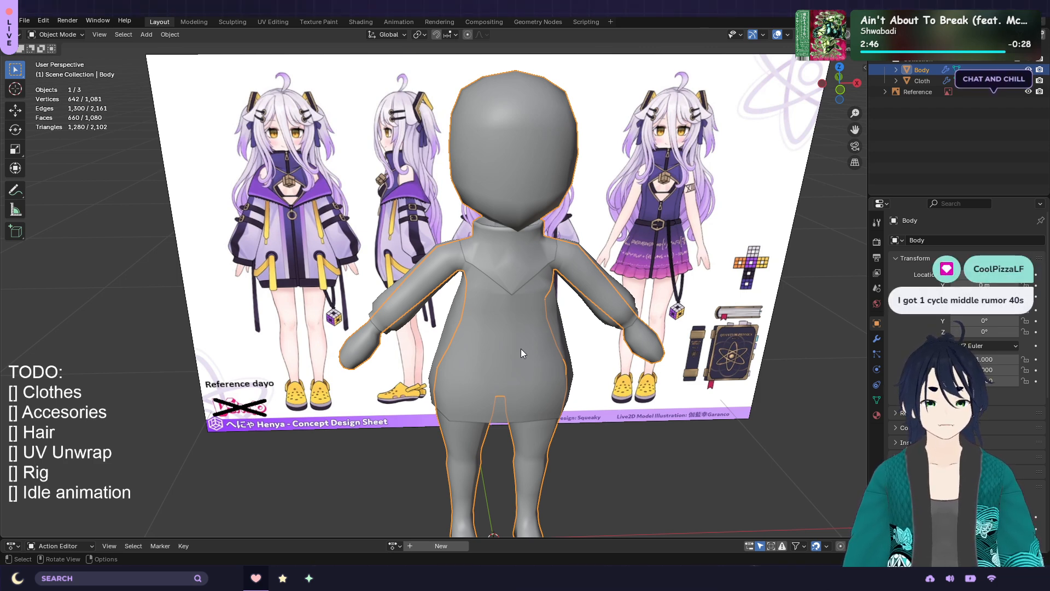
Save the file, apply the Mirror modifier on the Cloth object, and check its full mesh
key("ctrl+s")
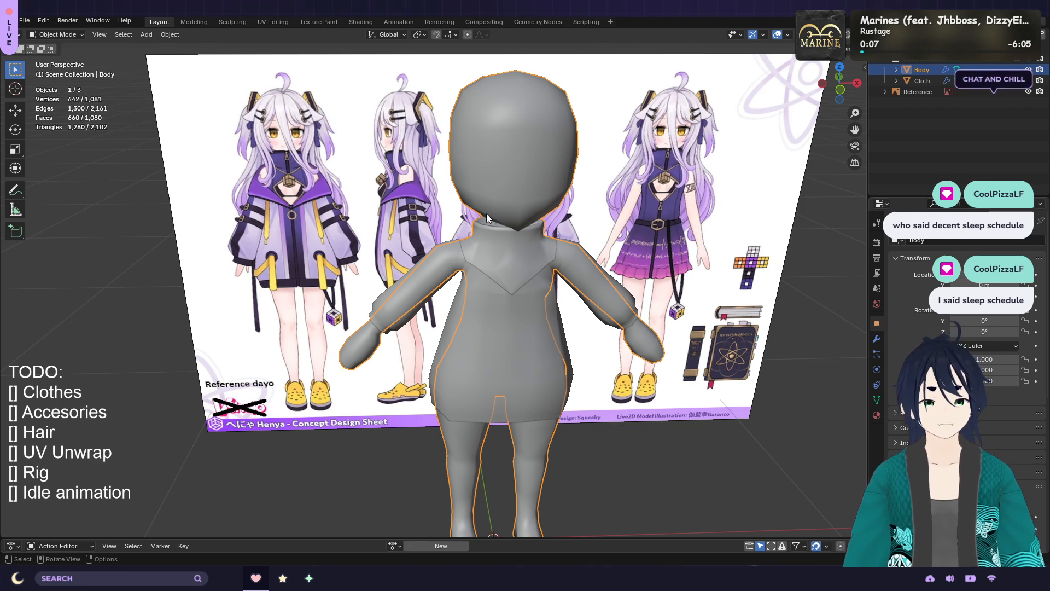
left_click(505, 335)
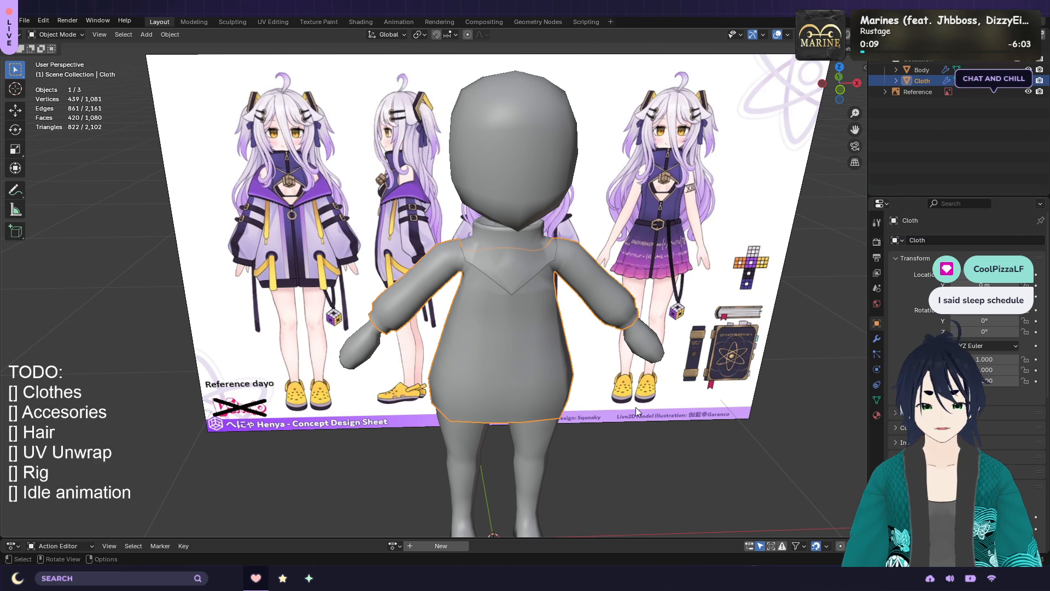
key("Tab")
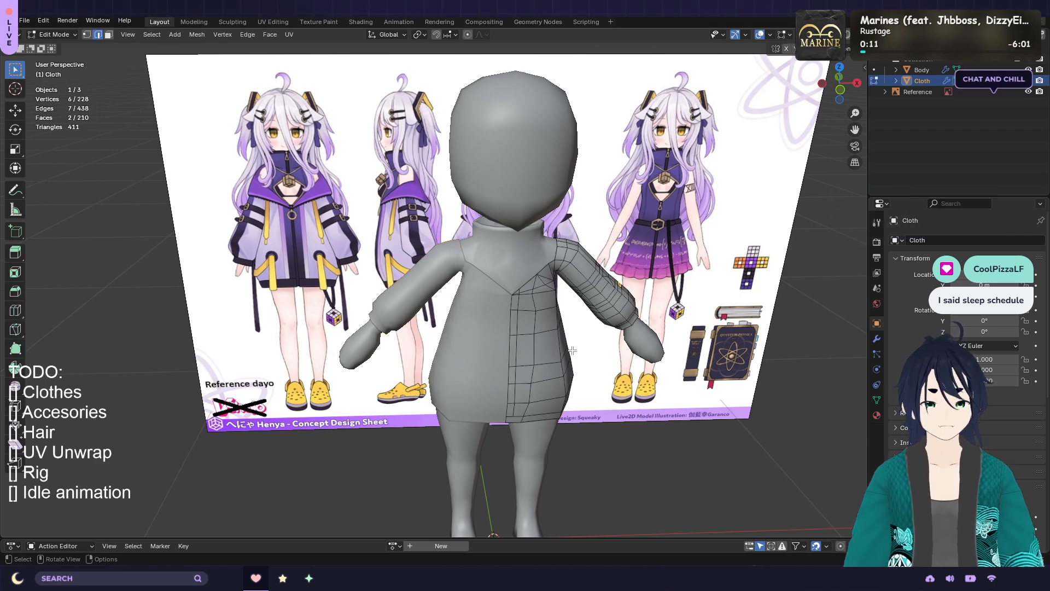
key("Tab")
key("Tab")
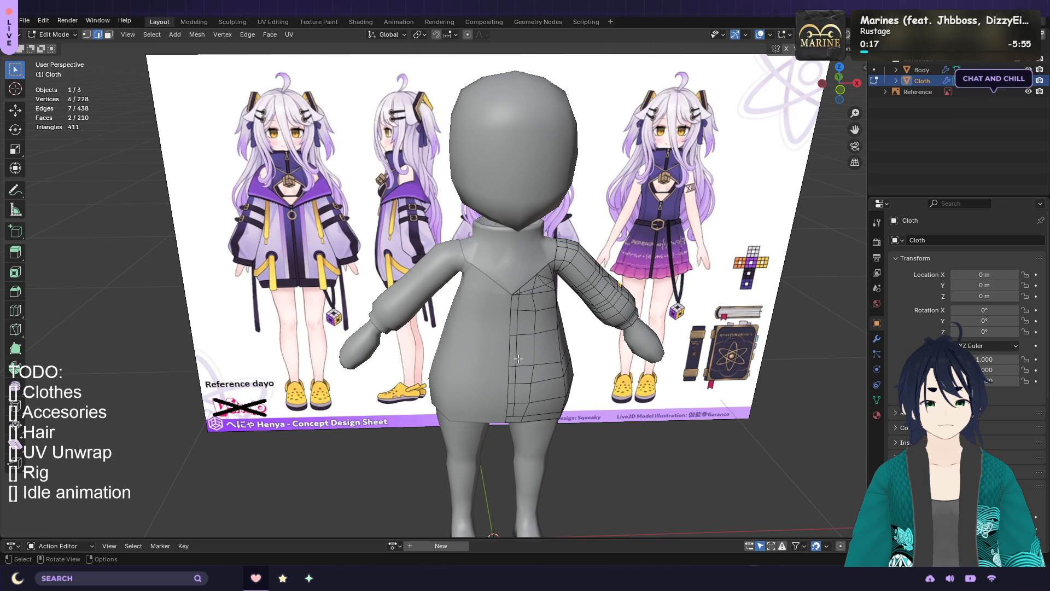
key("Tab")
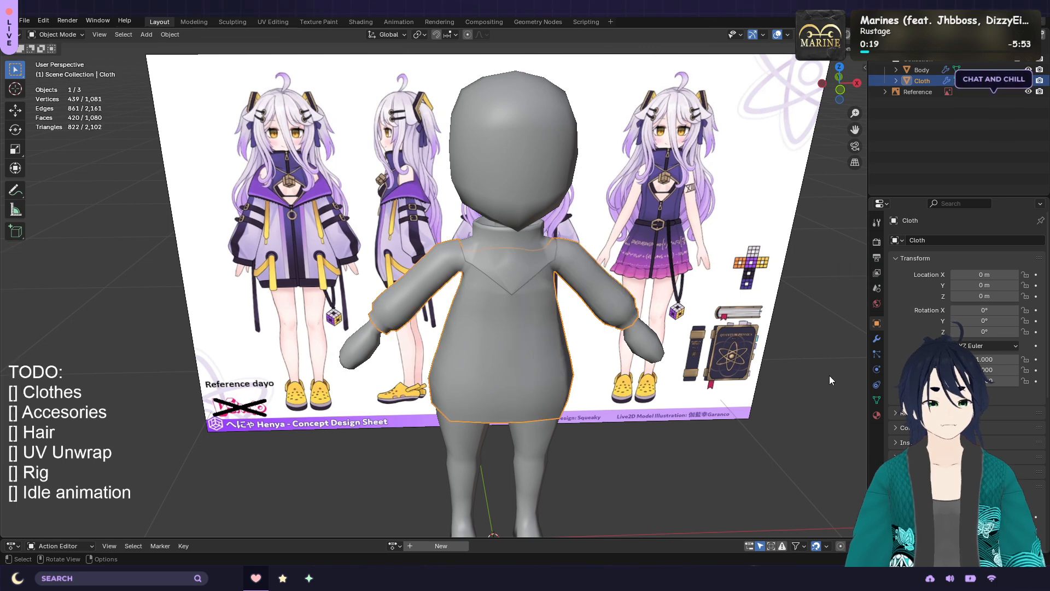
left_click(878, 338)
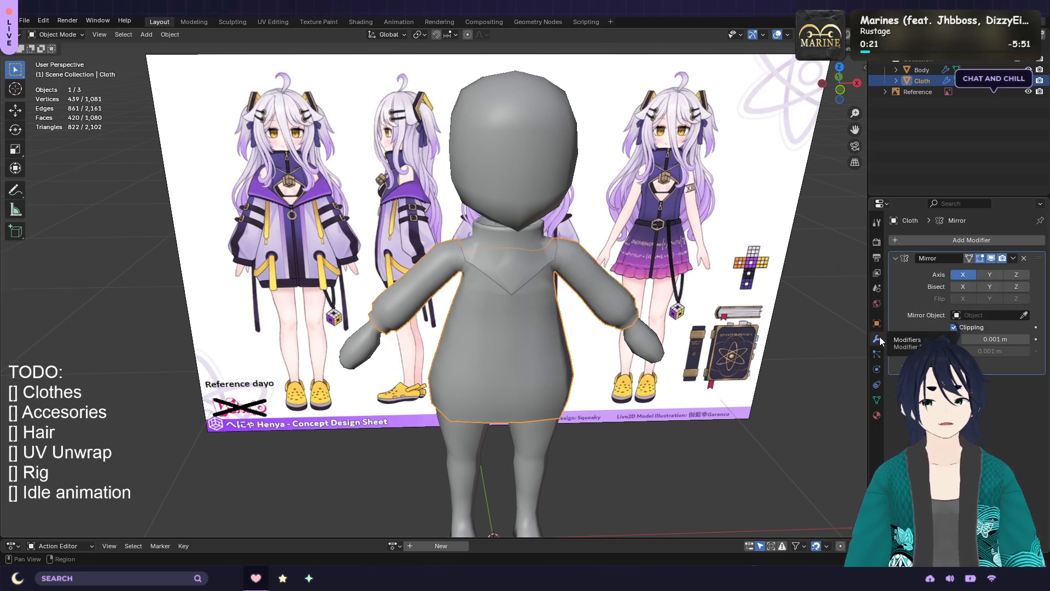
left_click(1013, 258)
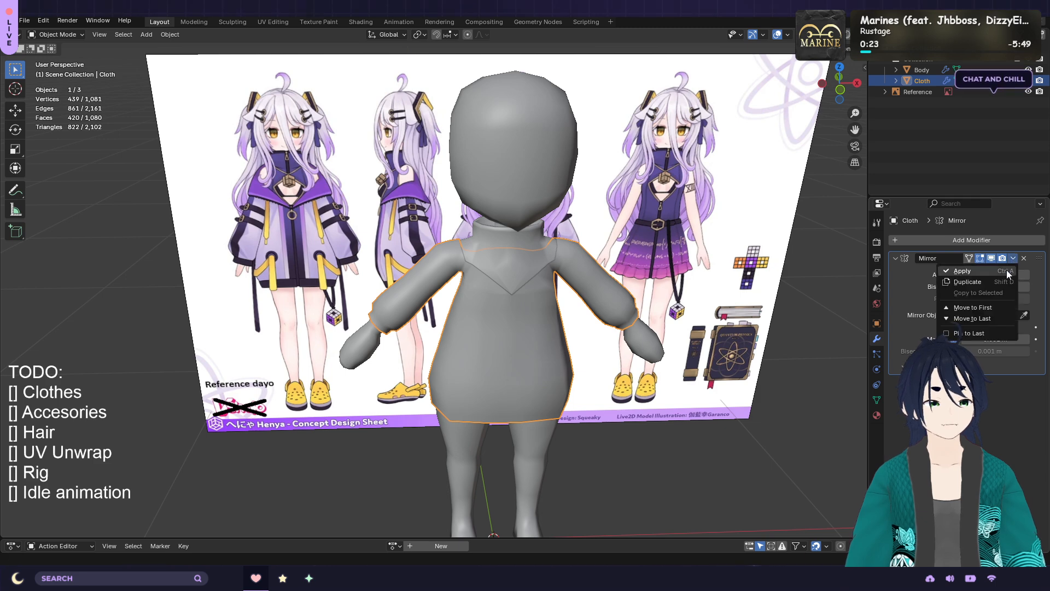
left_click(1007, 271)
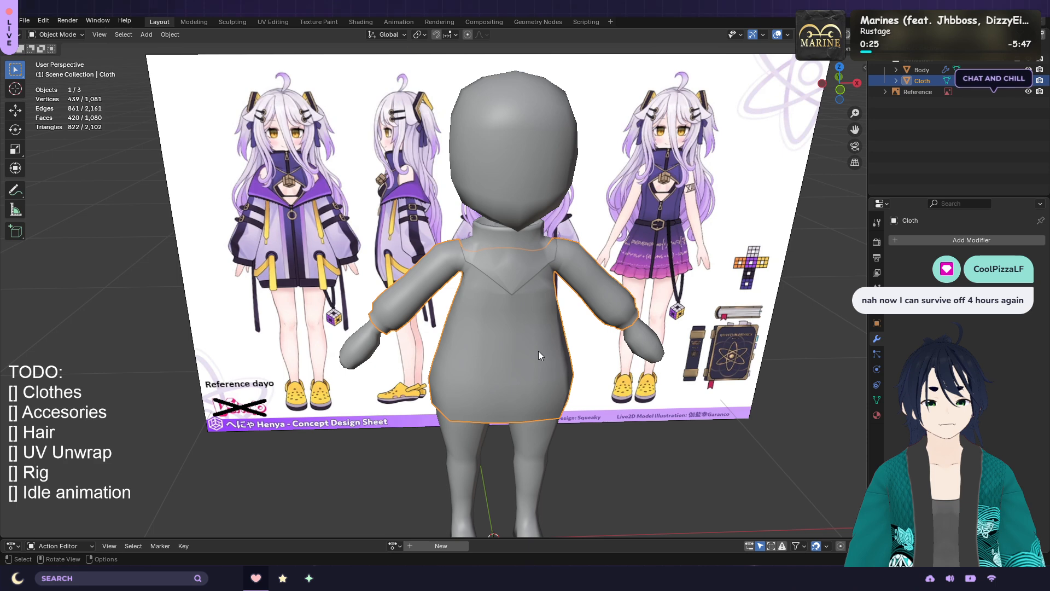
key("Tab")
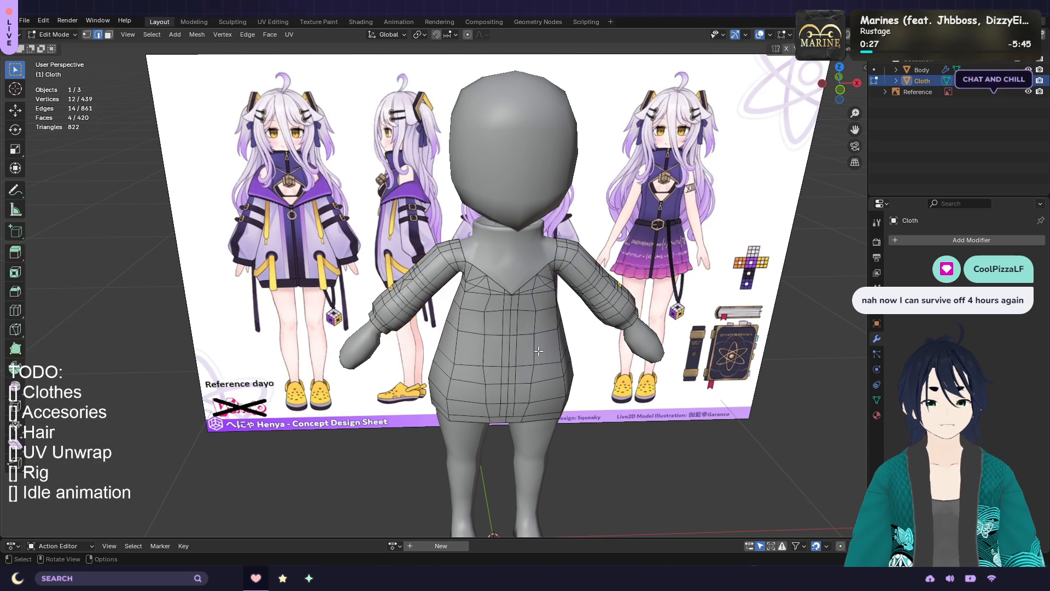
key("Tab")
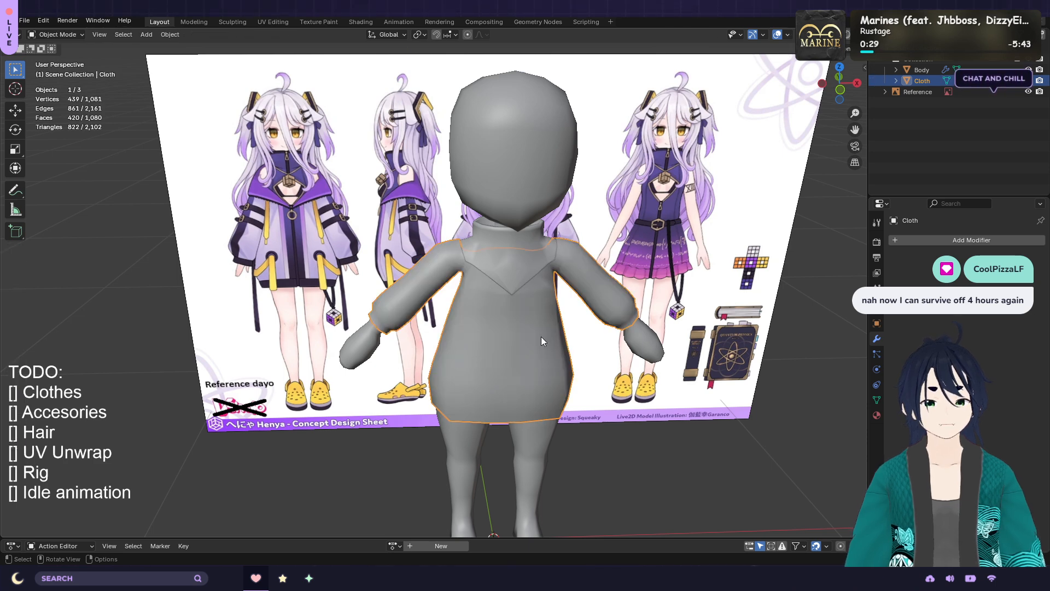
Apply the Mirror modifier on the Body object, check its full mesh, and save the file
left_click(542, 174)
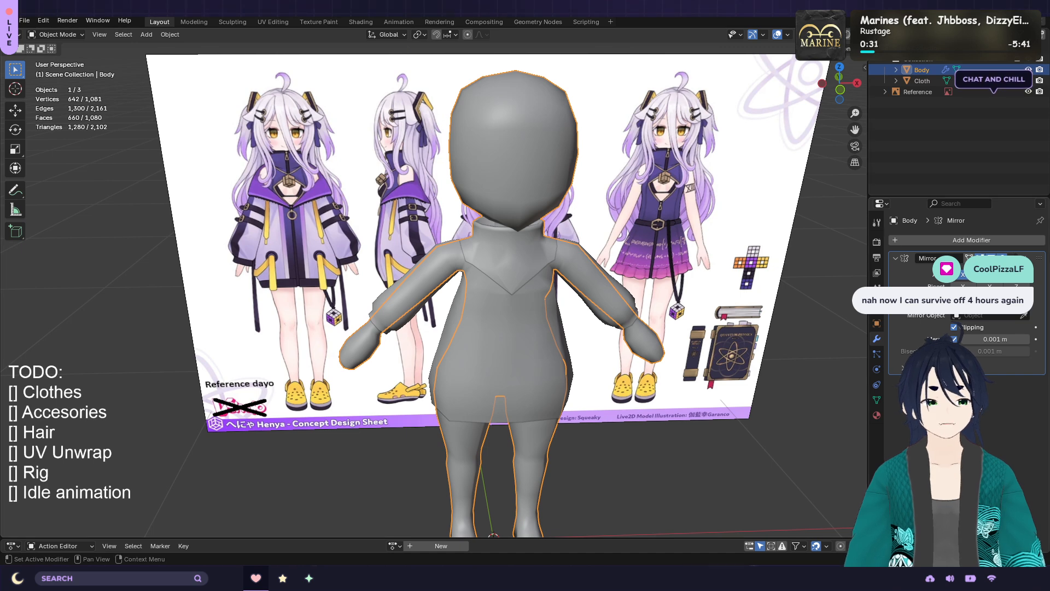
left_click(1022, 257)
left_click(976, 271)
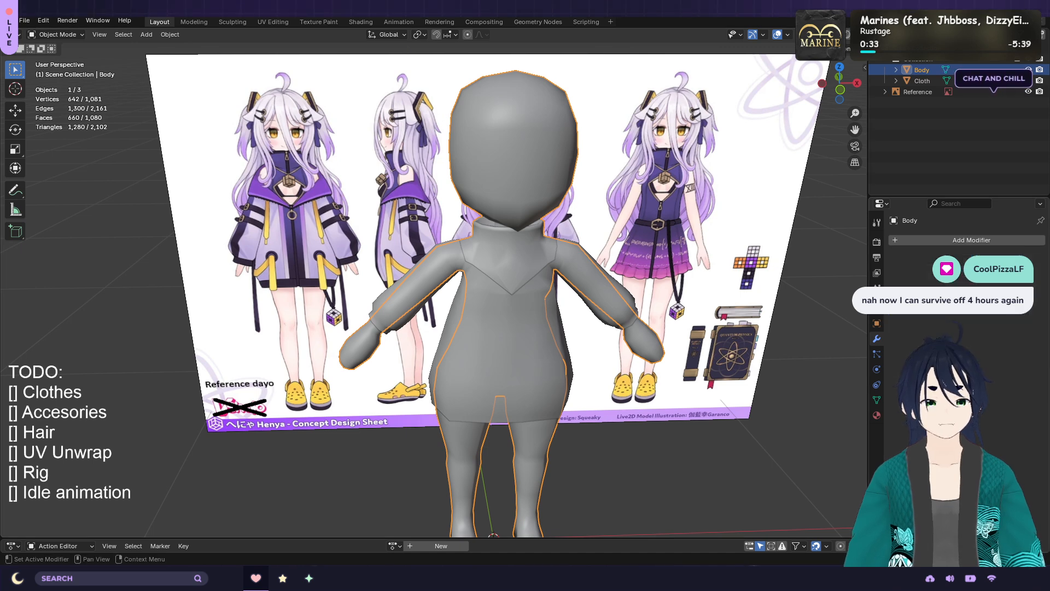
key("Tab")
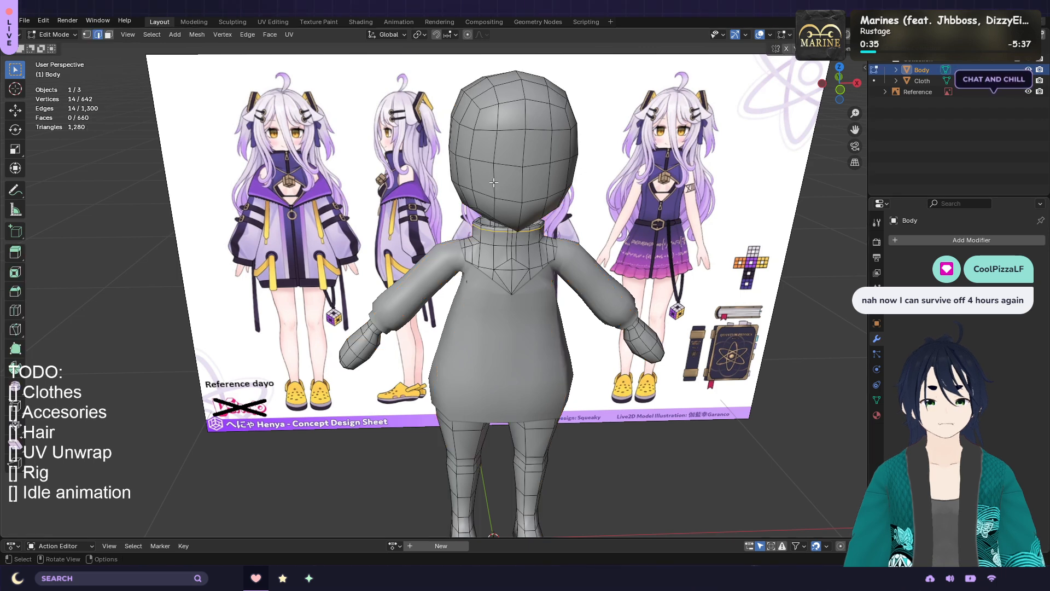
key("Tab")
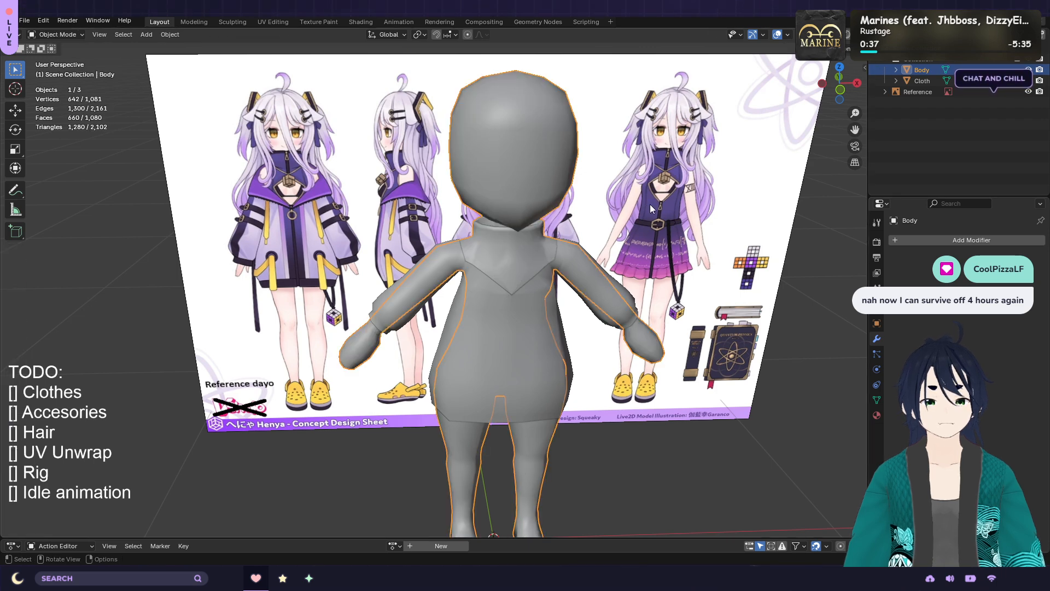
key("Tab")
key("Tab")
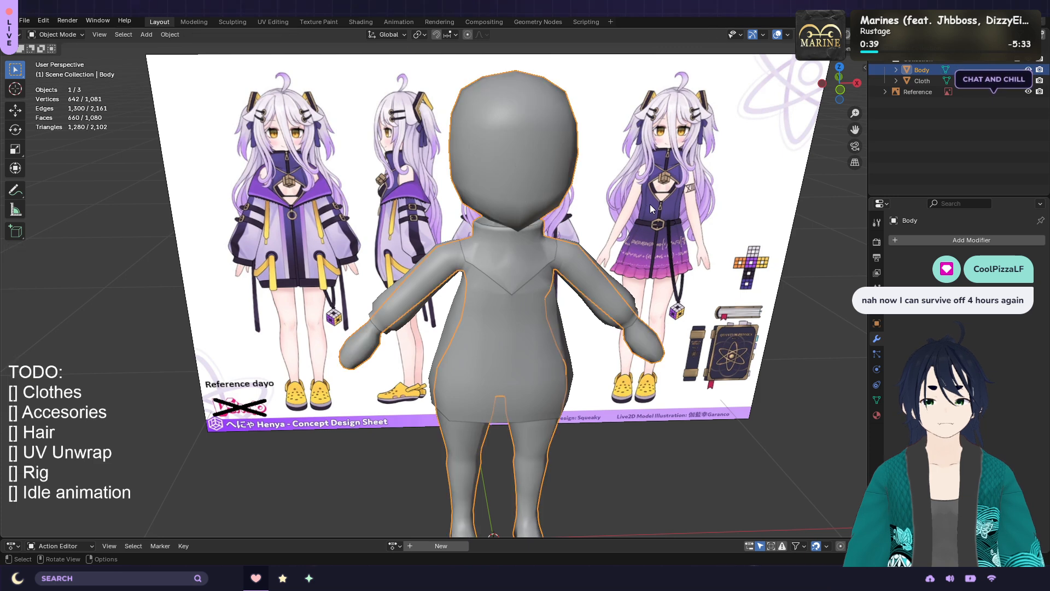
key("ctrl+s")
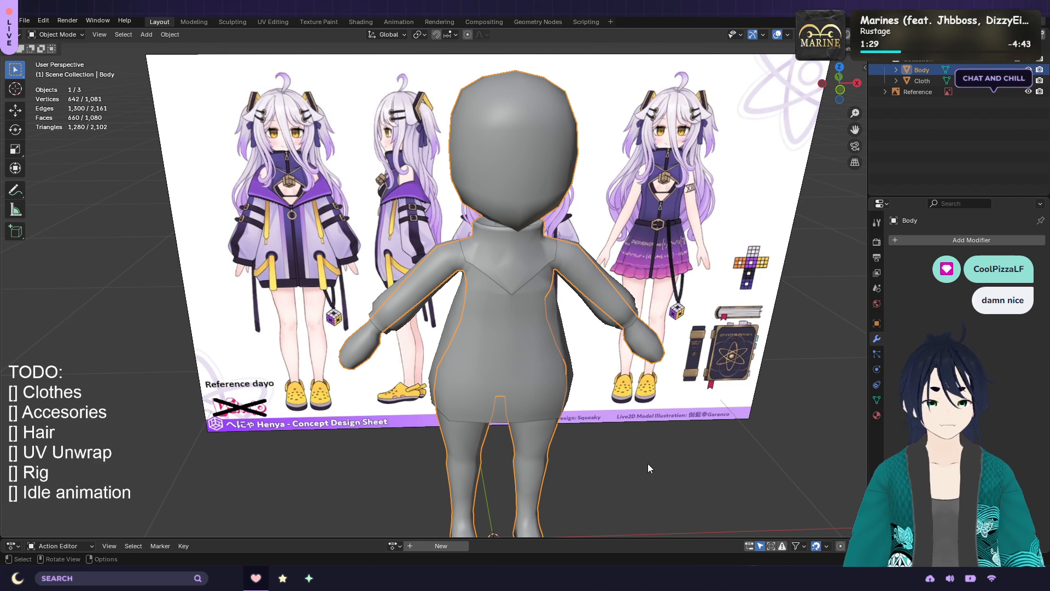
Hide the Cloth object and open the Body mesh for editing
left_click(618, 438)
left_click(517, 209)
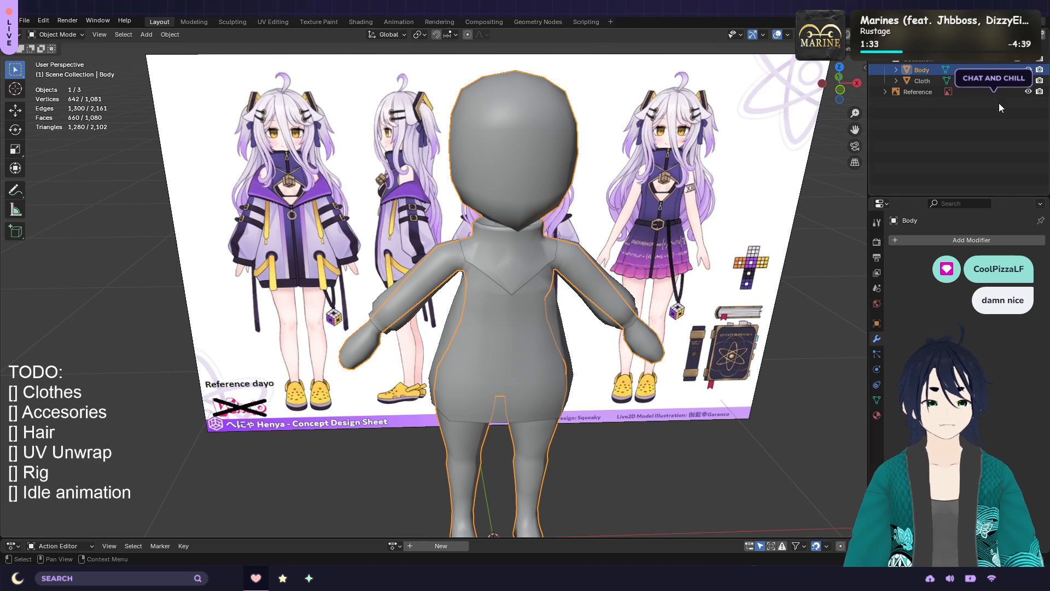
left_click(1029, 80)
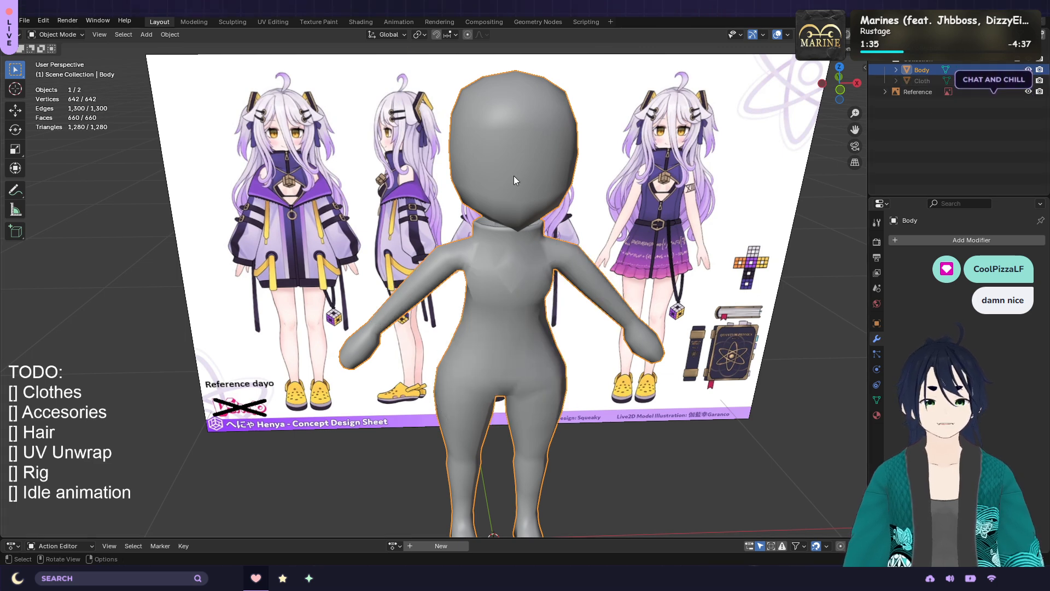
key("Tab")
scroll(557, 260, "up", 2)
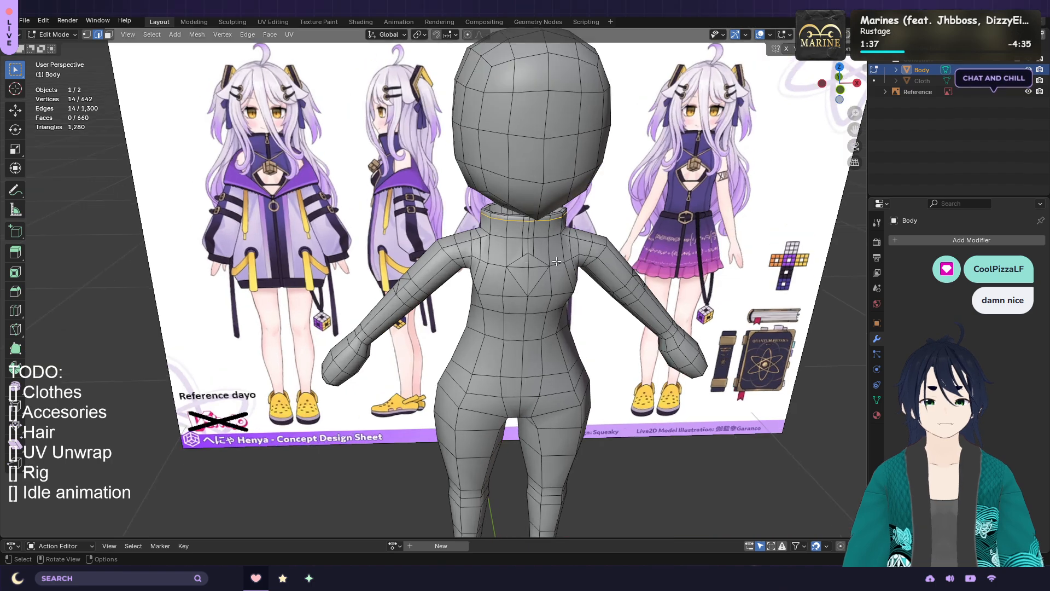
Select the Body's face-outline edges across the forehead and down the character's left side to the jaw
middle_click_drag(568, 178, 476, 136)
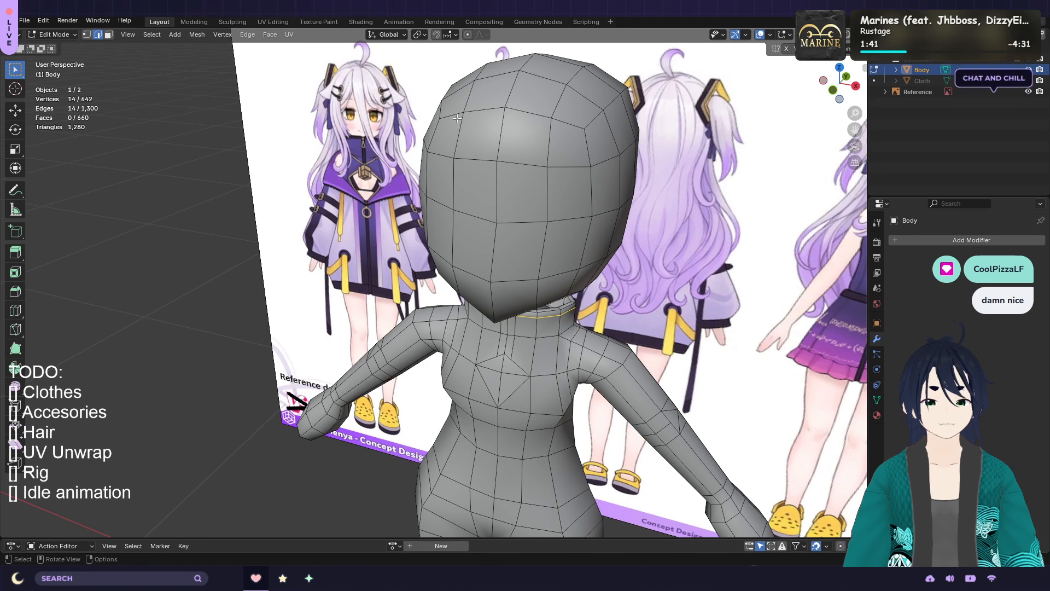
left_click(457, 119)
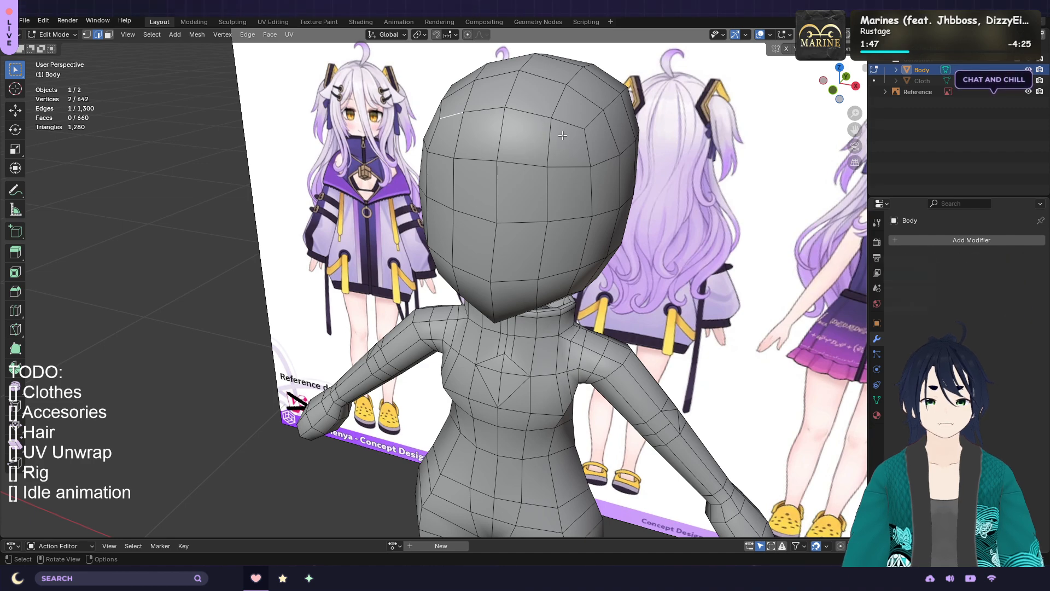
middle_click_drag(549, 154, 410, 143)
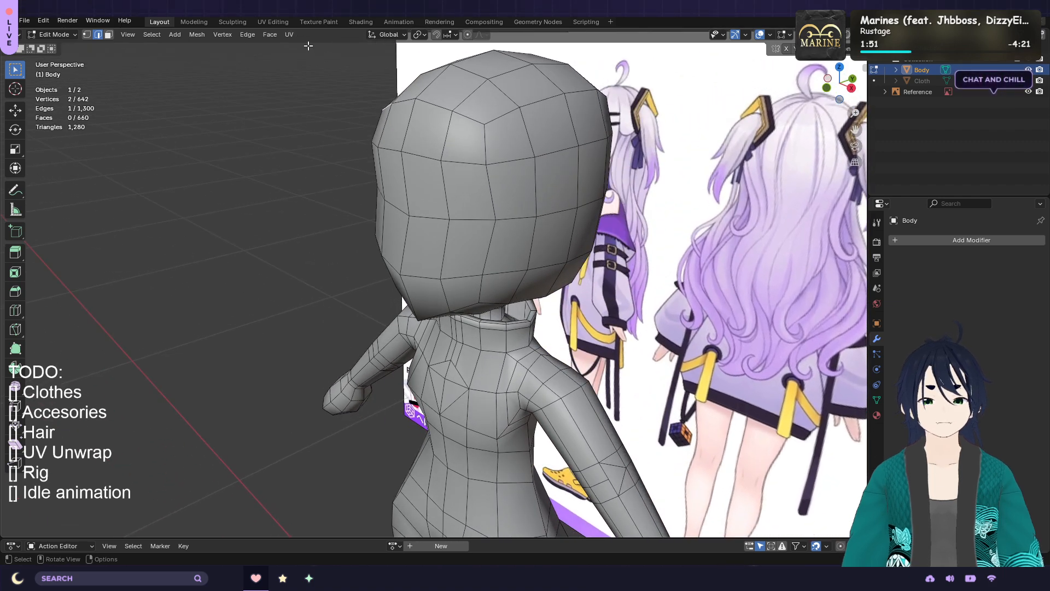
middle_click_drag(328, 137, 491, 138)
left_click(485, 117, "shift")
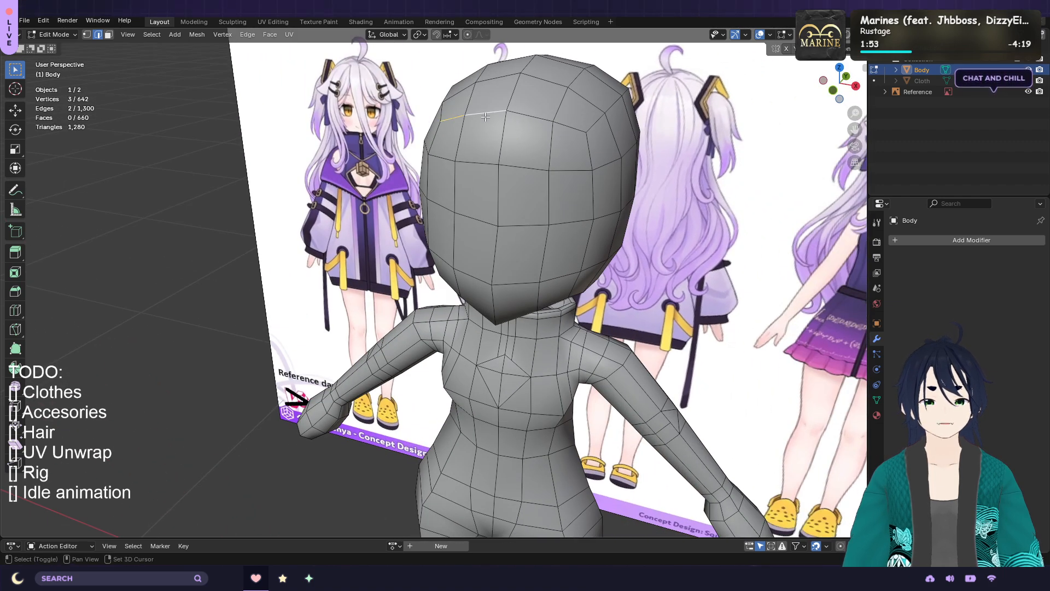
left_click(519, 115, "shift")
left_click(586, 131, "shift")
left_click(594, 170, "shift")
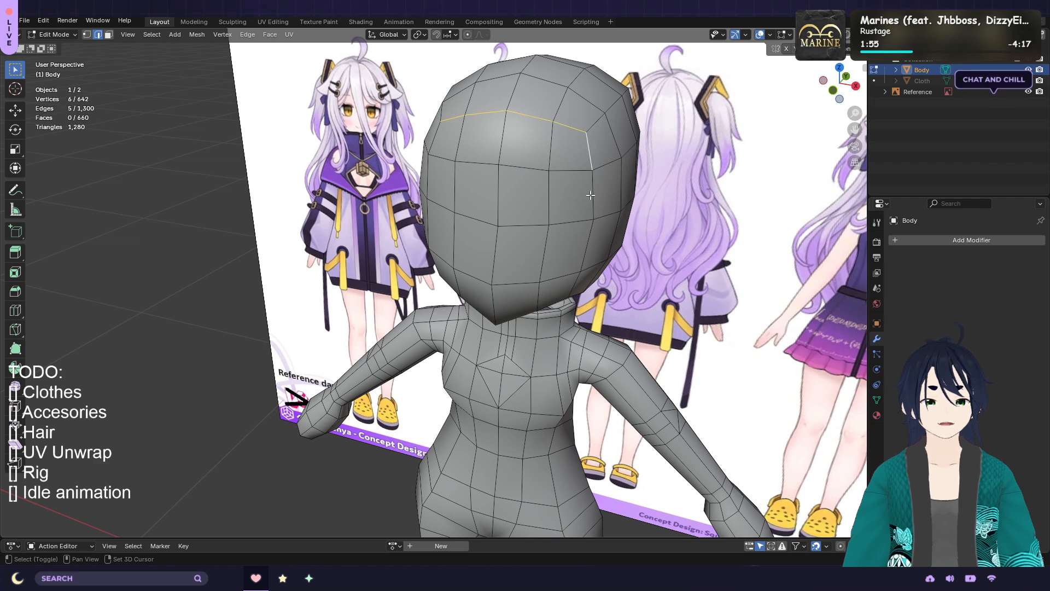
left_click(593, 219, "shift")
left_click(579, 274, "shift")
left_click(570, 296, "shift")
Extend the face-outline edge selection down the character's right side of the head to the jaw and chin
middle_click_drag(571, 295, 494, 121)
left_click(491, 132, "shift")
left_click(485, 178, "shift")
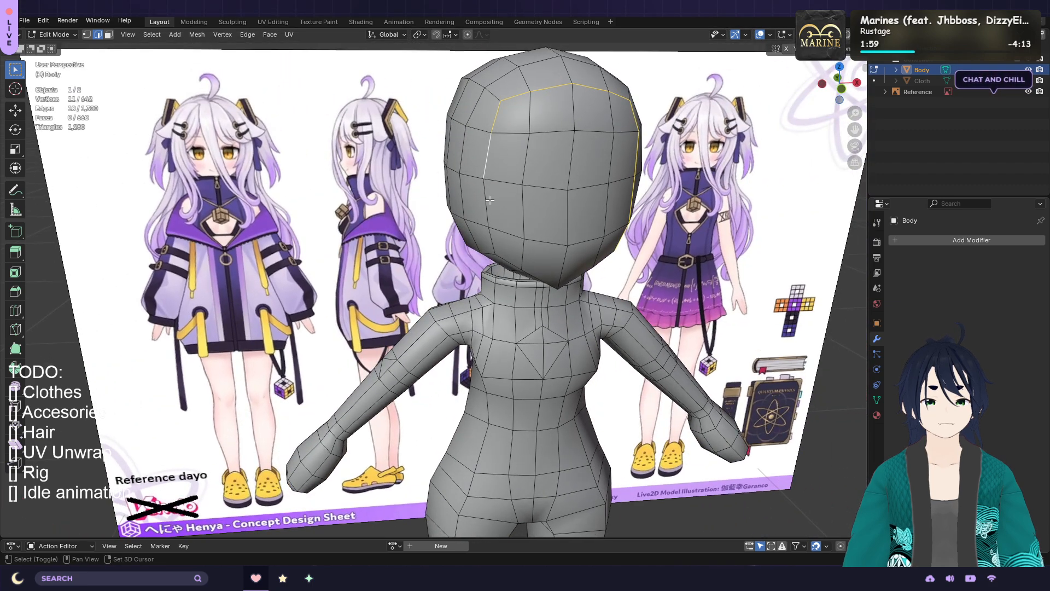
left_click(486, 225, "shift")
left_click(496, 255, "shift")
left_click(508, 264, "shift")
left_click(532, 276, "shift")
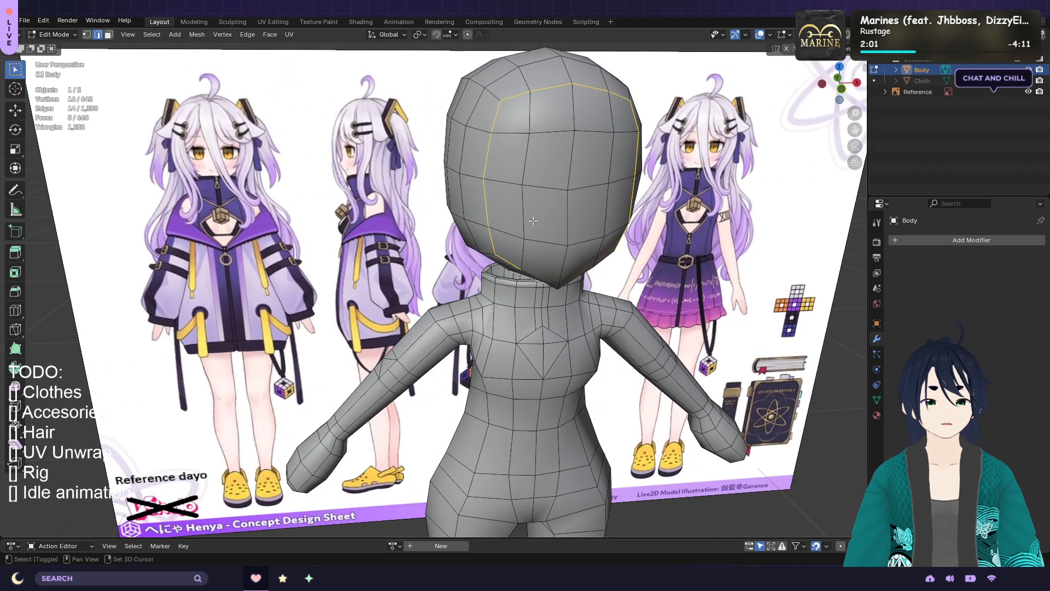
Complete the face-outline selection at the chin and mark the whole outline as a UV seam
middle_click_drag(533, 197, 542, 166)
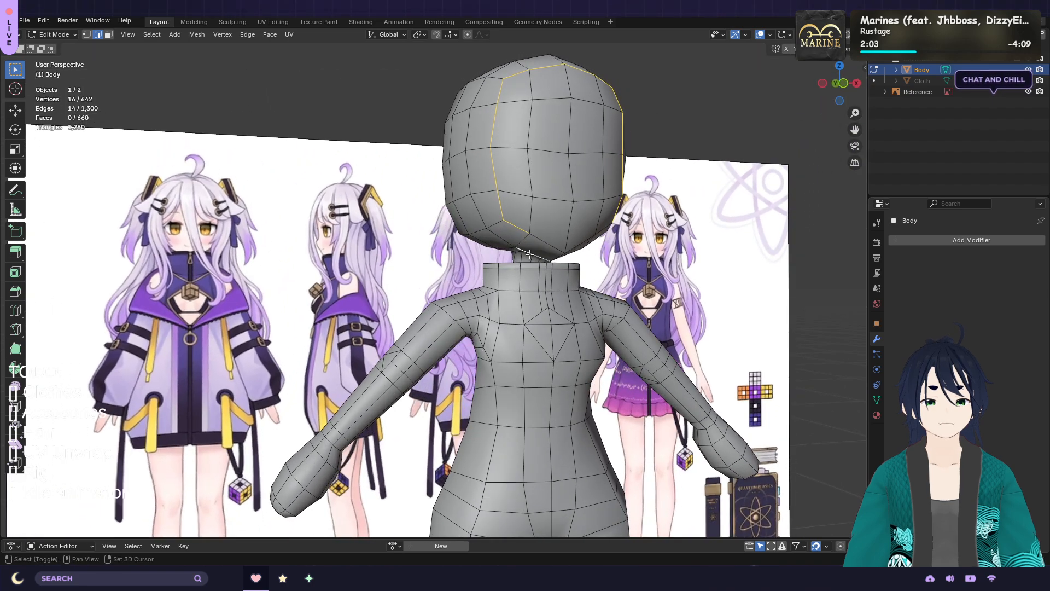
left_click(529, 254, "shift")
left_click(547, 245, "shift")
middle_click_drag(548, 245, 520, 145)
left_click(534, 230, "shift")
left_click(535, 227, "shift")
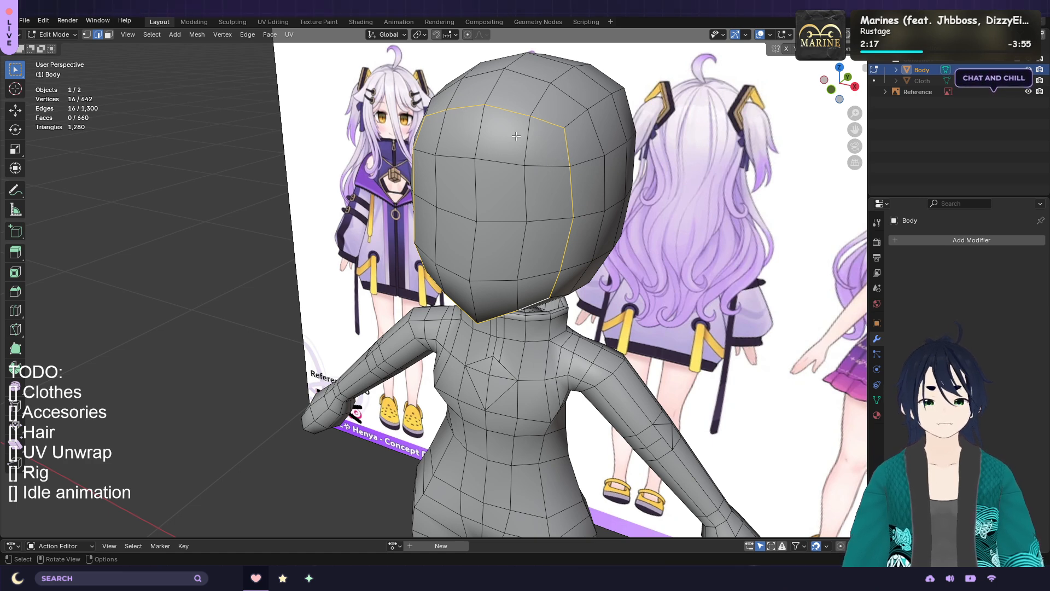
left_click(291, 35)
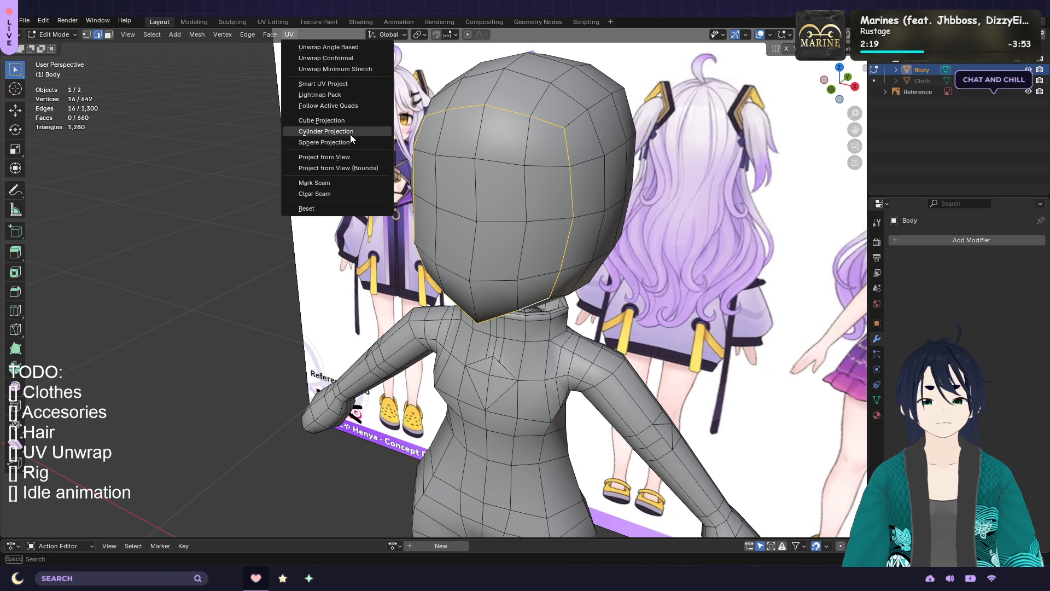
left_click(344, 183)
Select the edge path around the back of the upper head, joining both forehead corners of the face outline, and mark it as a seam
left_click(526, 143)
middle_click_drag(527, 144, 379, 143)
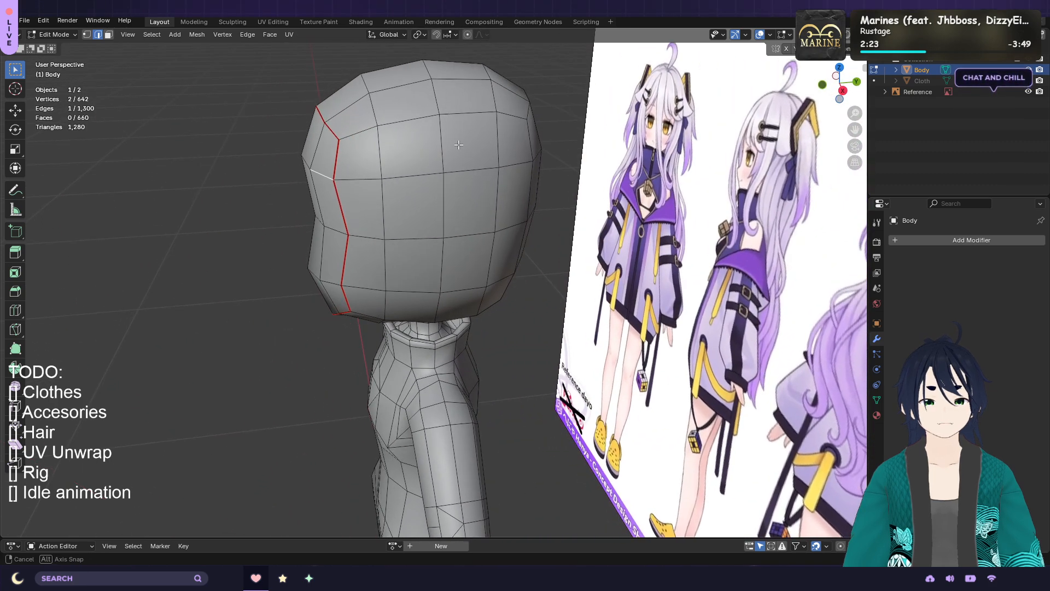
left_click(510, 117, "ctrl")
middle_click_drag(510, 117, 371, 155)
left_click(394, 209, "ctrl")
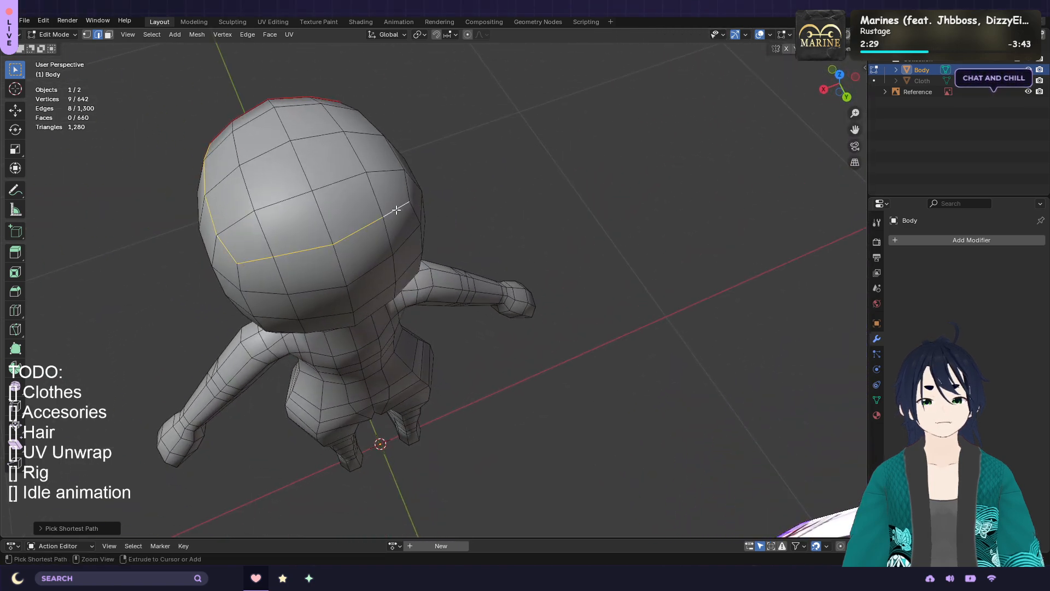
middle_click_drag(394, 209, 414, 116)
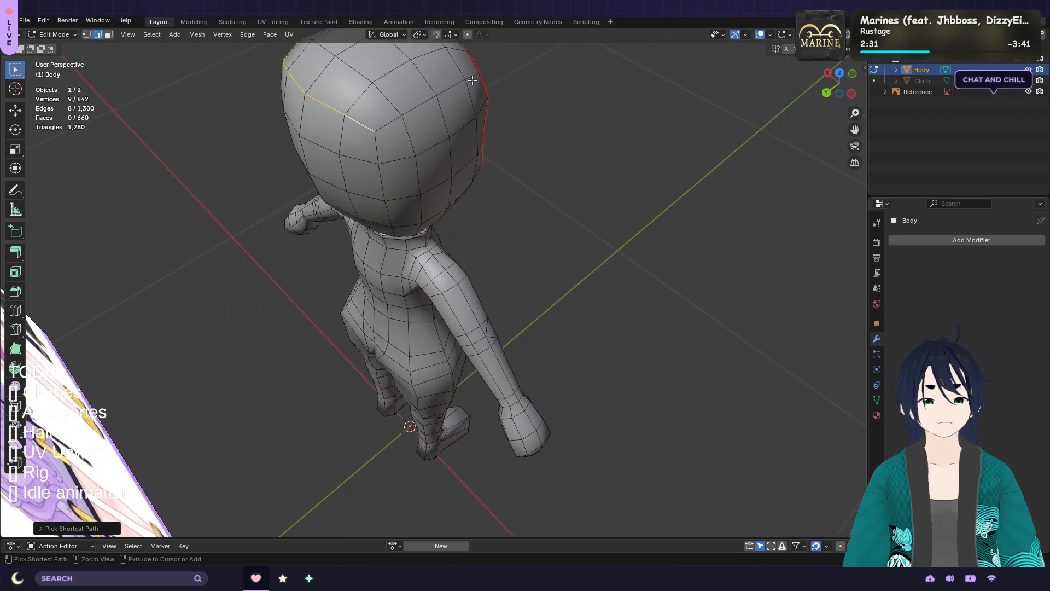
left_click(469, 82, "ctrl")
left_click(289, 34)
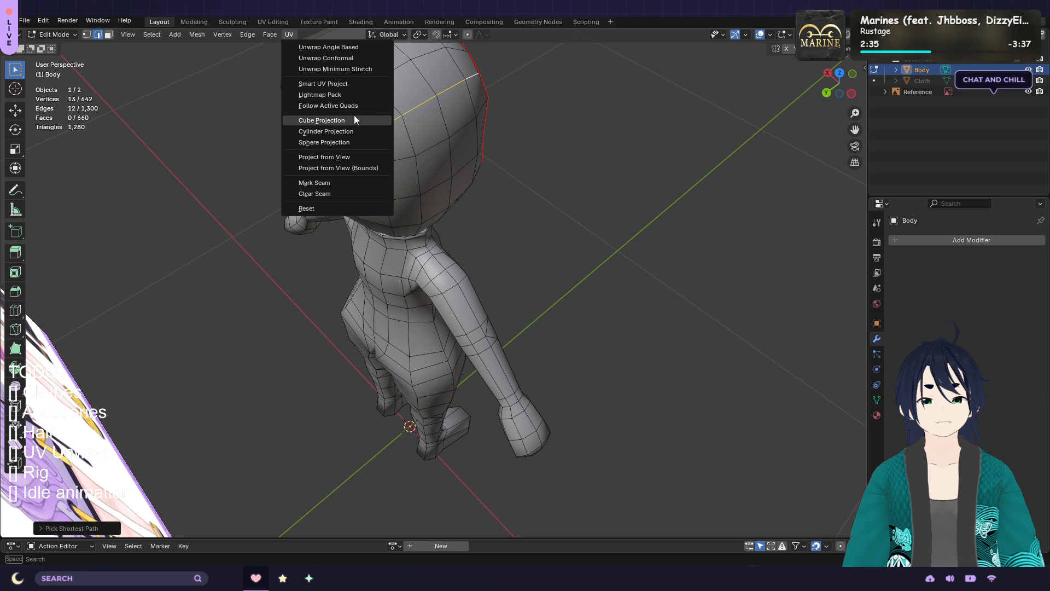
left_click(345, 183)
Select the vertical edges down both sides of the head and the path joining them across the lower back, and mark them as a seam
middle_click_drag(524, 137, 562, 143)
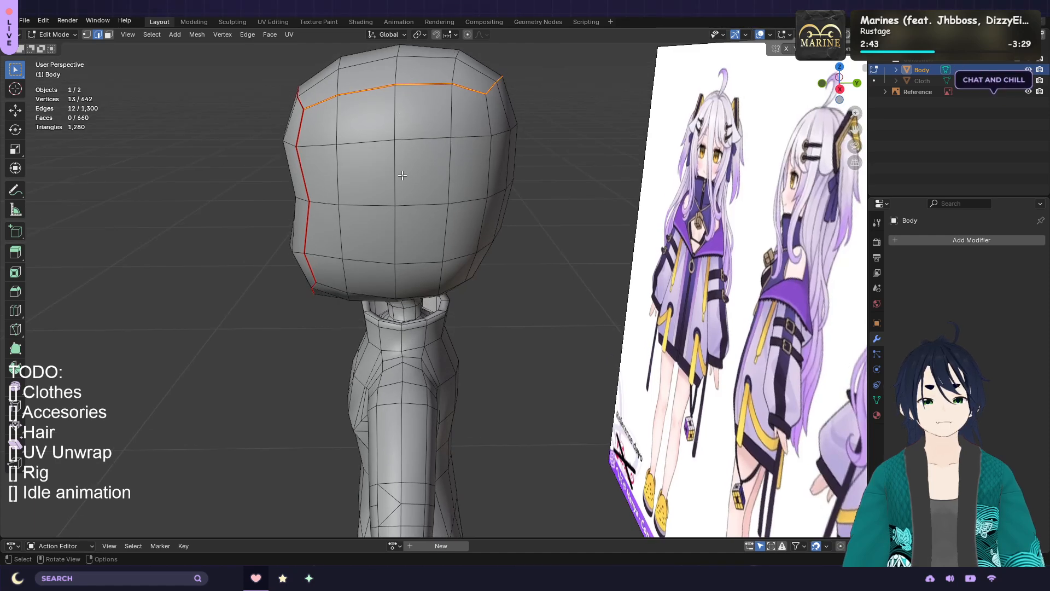
middle_click_drag(403, 175, 443, 103)
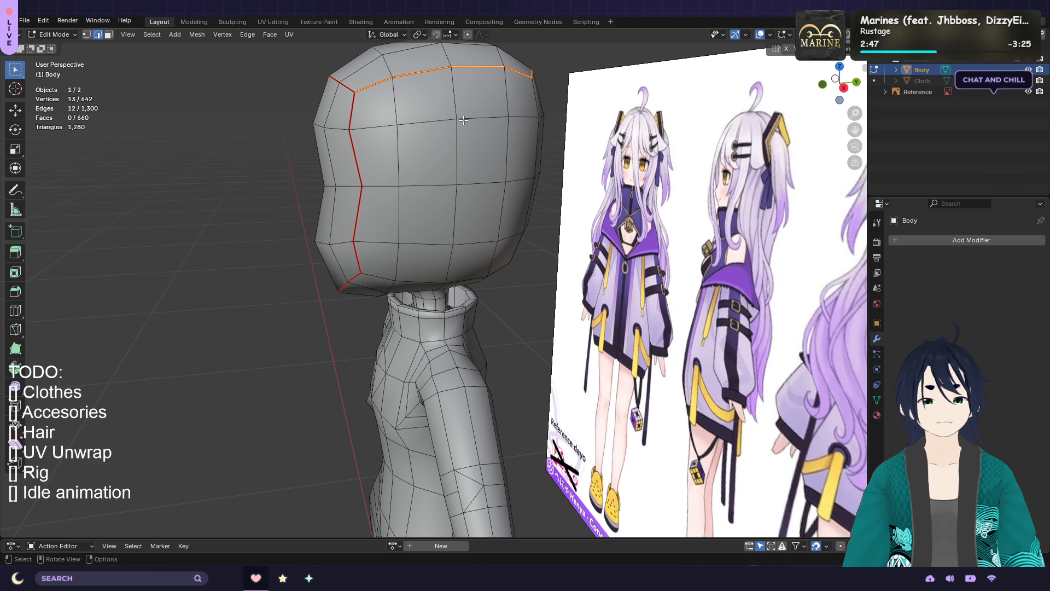
left_click(451, 99)
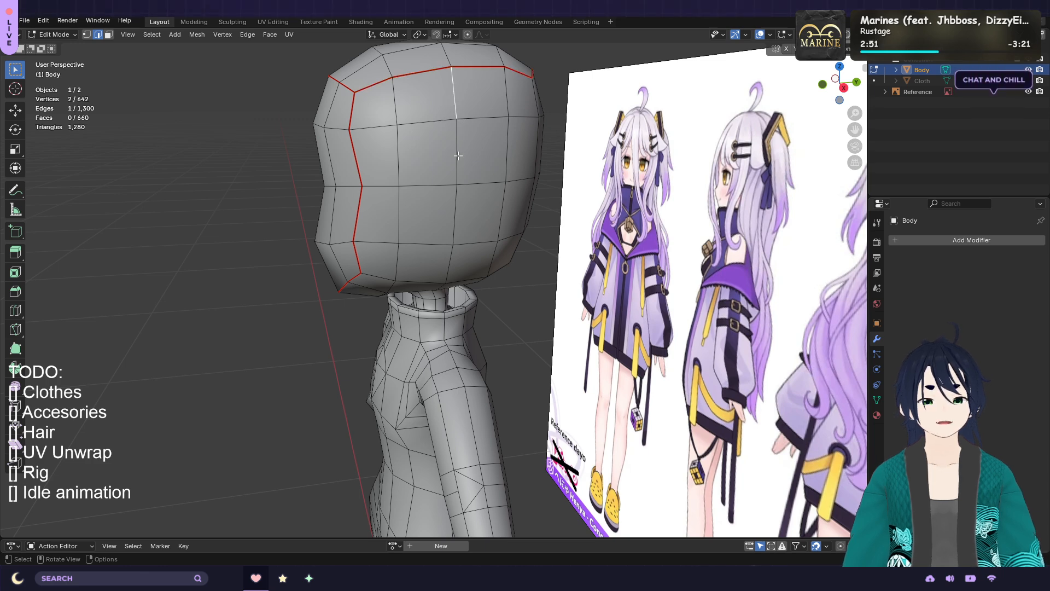
left_click(447, 226, "ctrl")
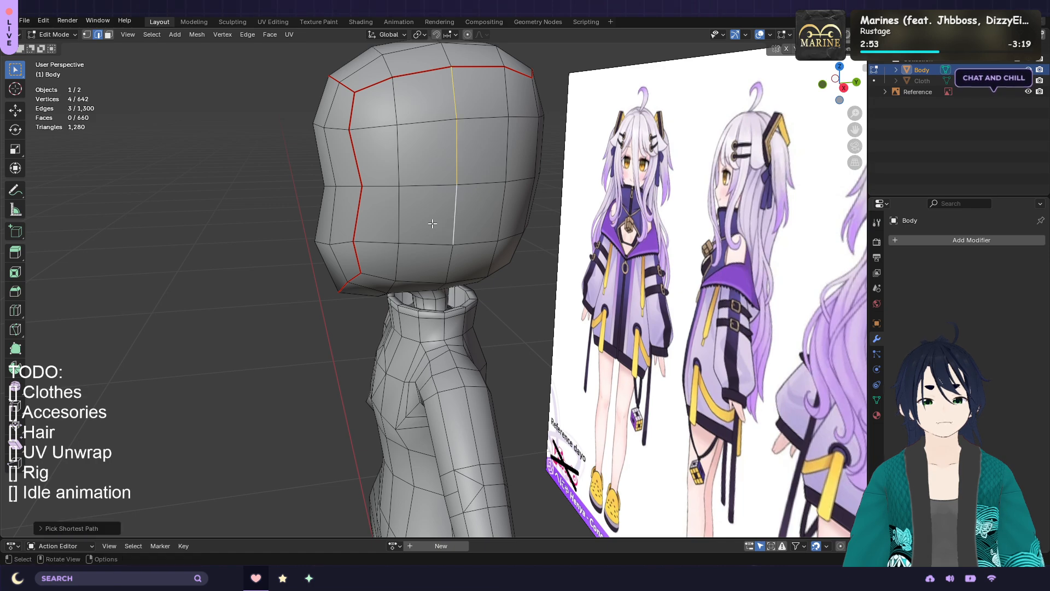
middle_click_drag(430, 188, 258, 164)
left_click(375, 178, "ctrl")
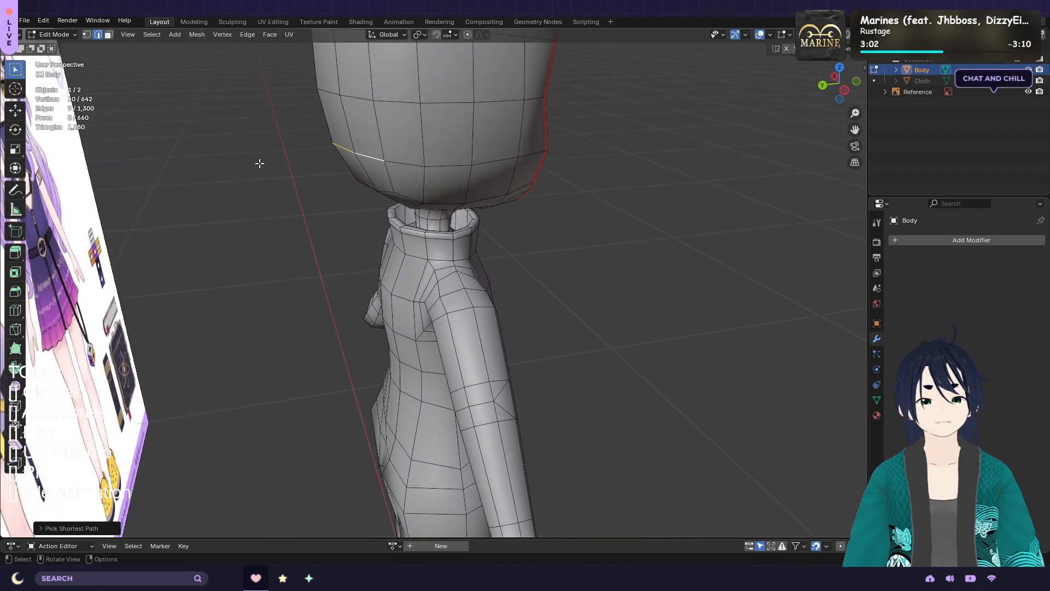
left_click(444, 165, "ctrl")
middle_click_drag(442, 166, 427, 164)
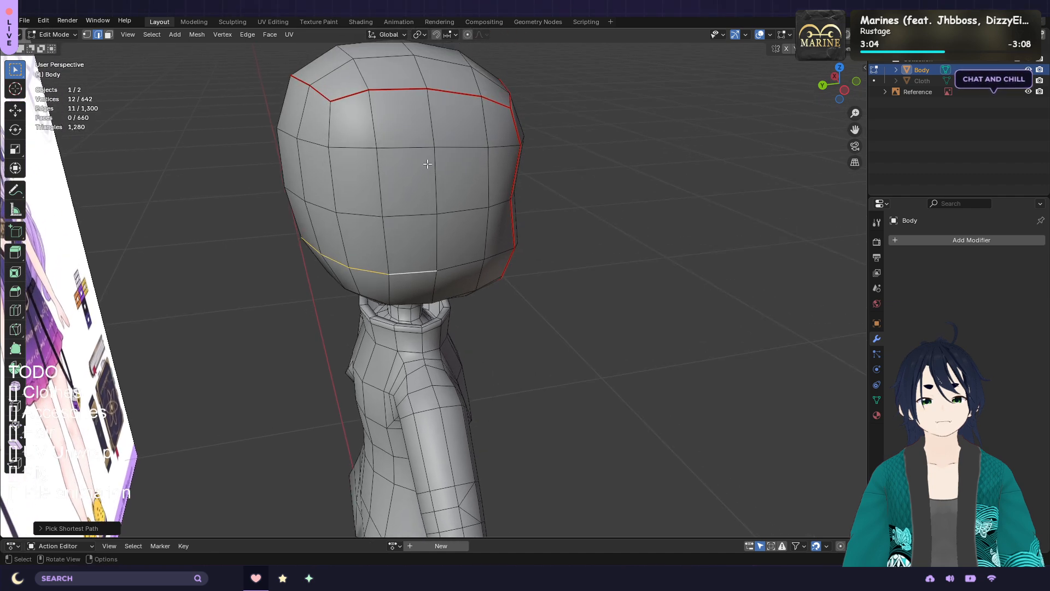
left_click(434, 121, "ctrl")
left_click(290, 36)
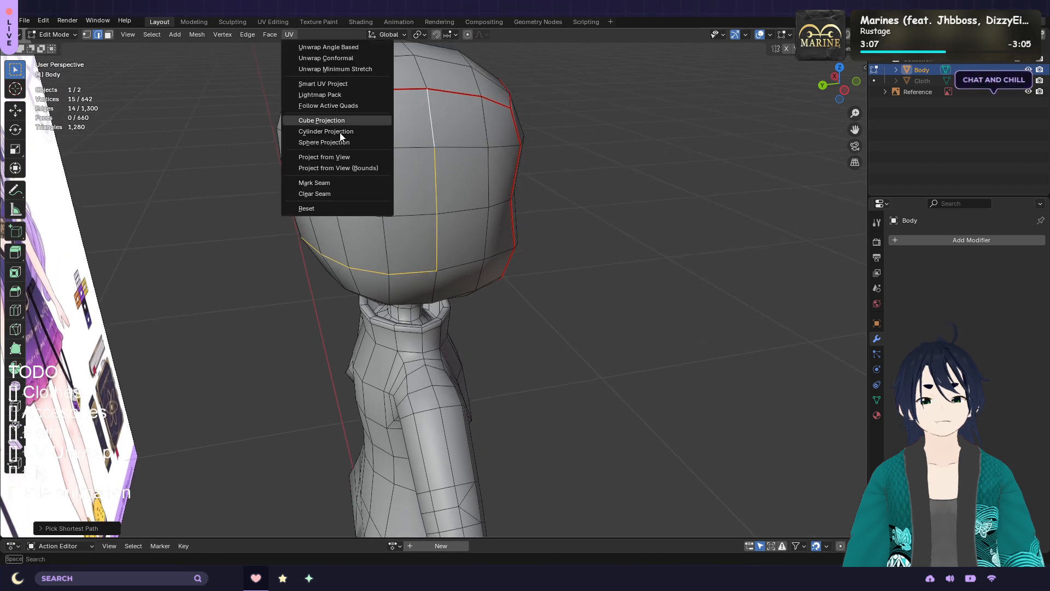
left_click(340, 178)
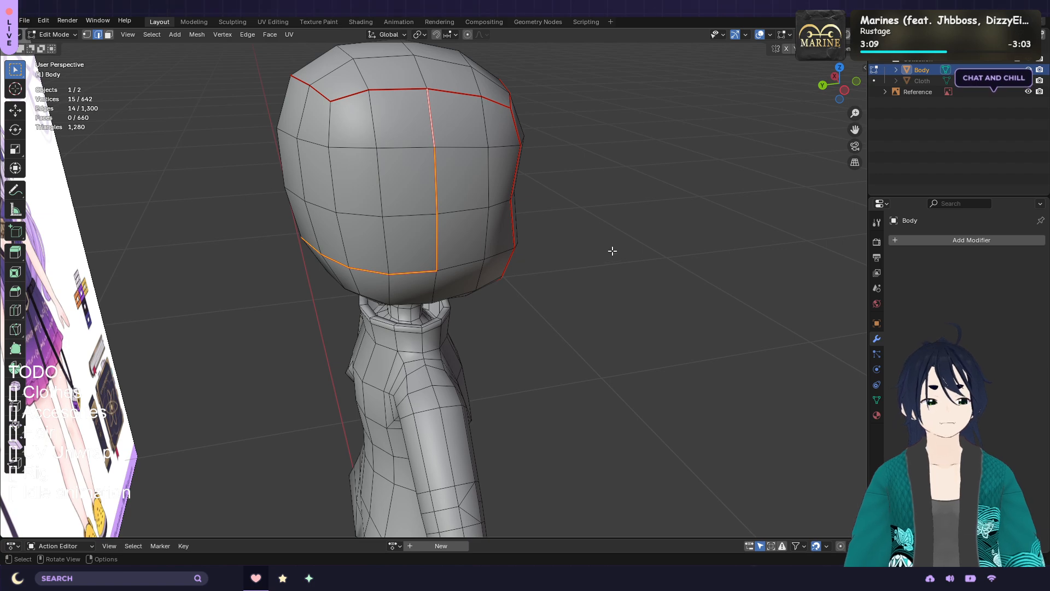
Select the edges dropping from the lower back-of-head seam and running around the underside near the neck, and mark them as a seam
scroll(594, 246, "up", 2)
middle_click_drag(607, 257, 597, 227)
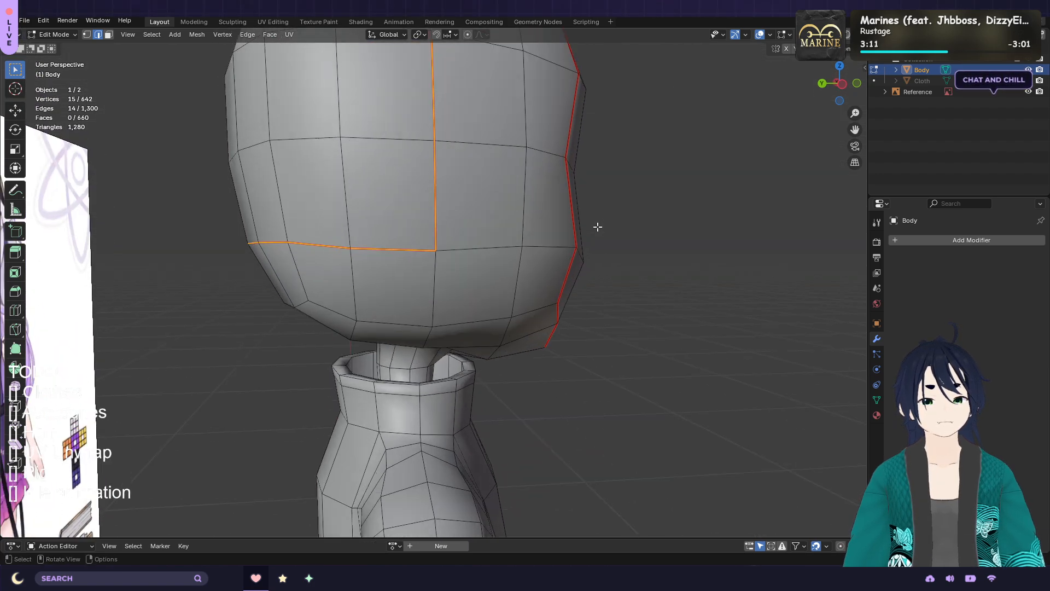
middle_click_drag(607, 308, 624, 211, "shift")
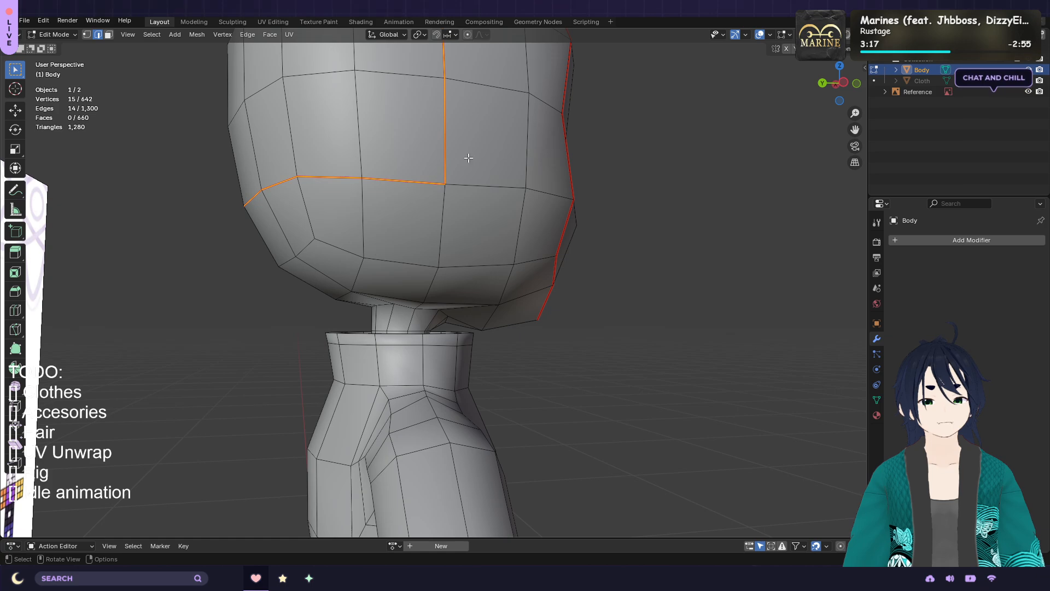
mouse_move(332, 234)
middle_mouse_down()
mouse_move(450, 241)
mouse_move(438, 223)
mouse_move(478, 218)
mouse_move(411, 253)
mouse_move(354, 230)
mouse_move(317, 239)
mouse_move(323, 223)
middle_mouse_up()
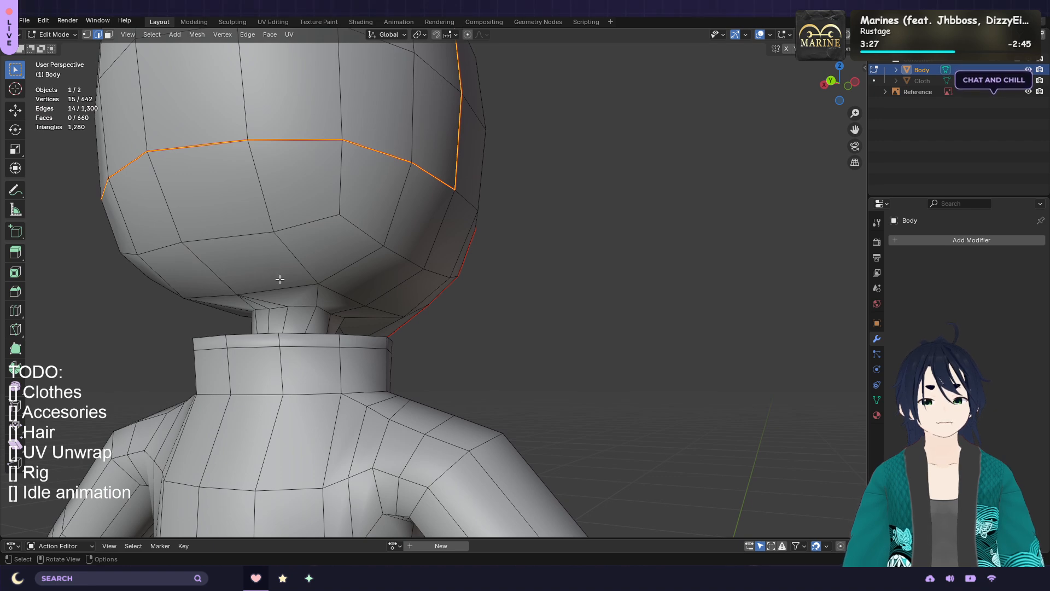
middle_click_drag(391, 230, 428, 210)
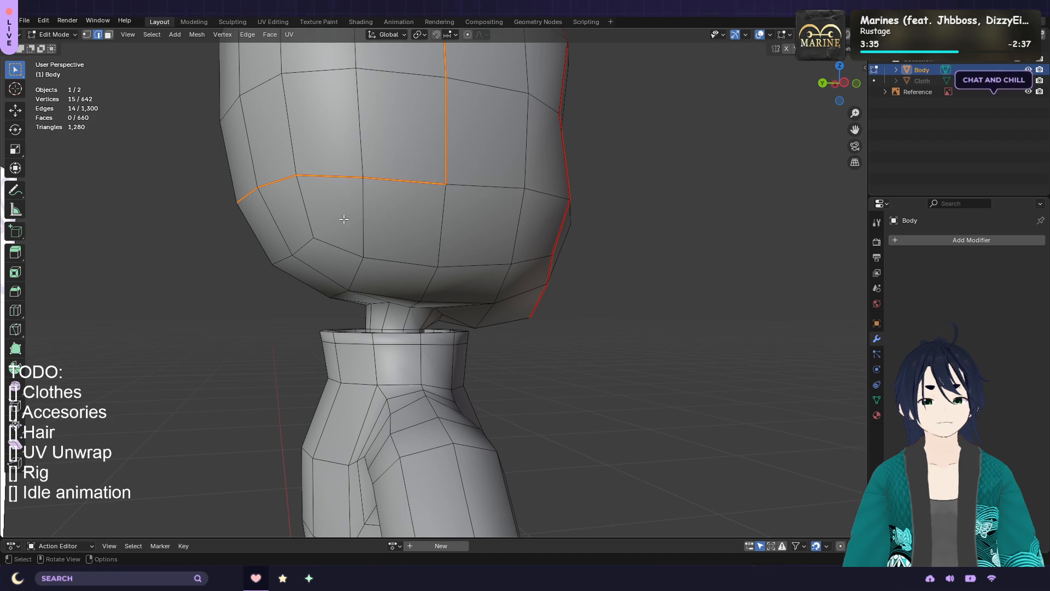
left_click(308, 217)
middle_click_drag(378, 215, 478, 209)
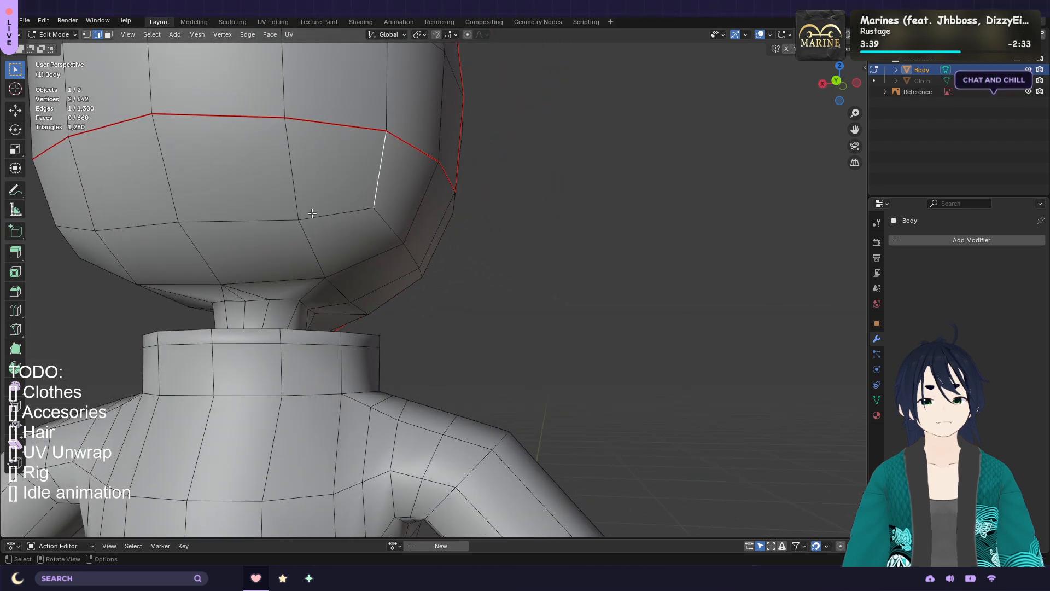
middle_click_drag(309, 211, 309, 234)
left_click(391, 225, "shift")
left_click(220, 266, "ctrl")
left_click(308, 232, "shift")
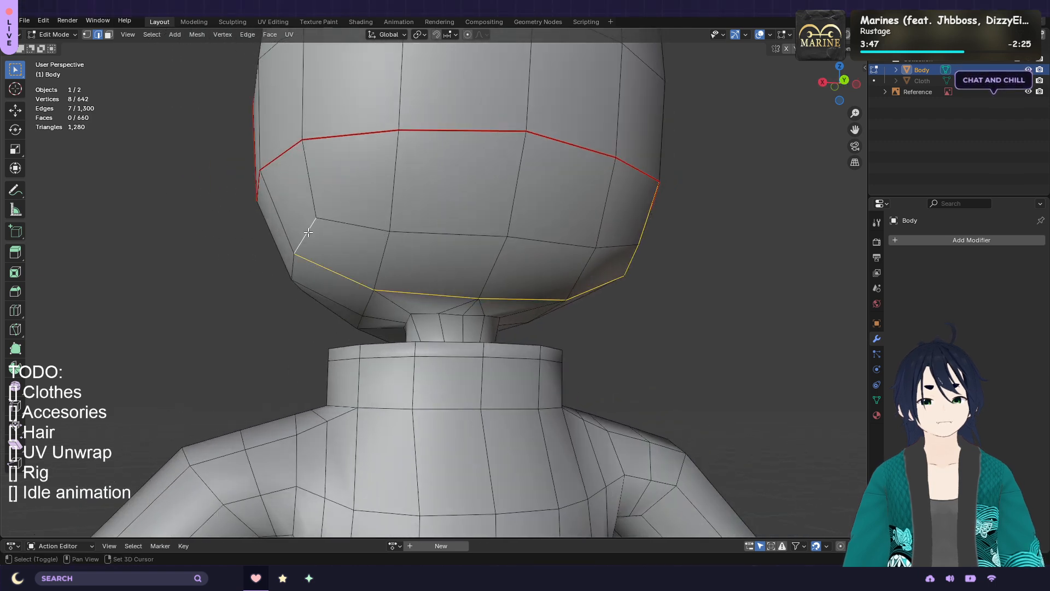
left_click(309, 191, "shift")
middle_click_drag(393, 195, 399, 219)
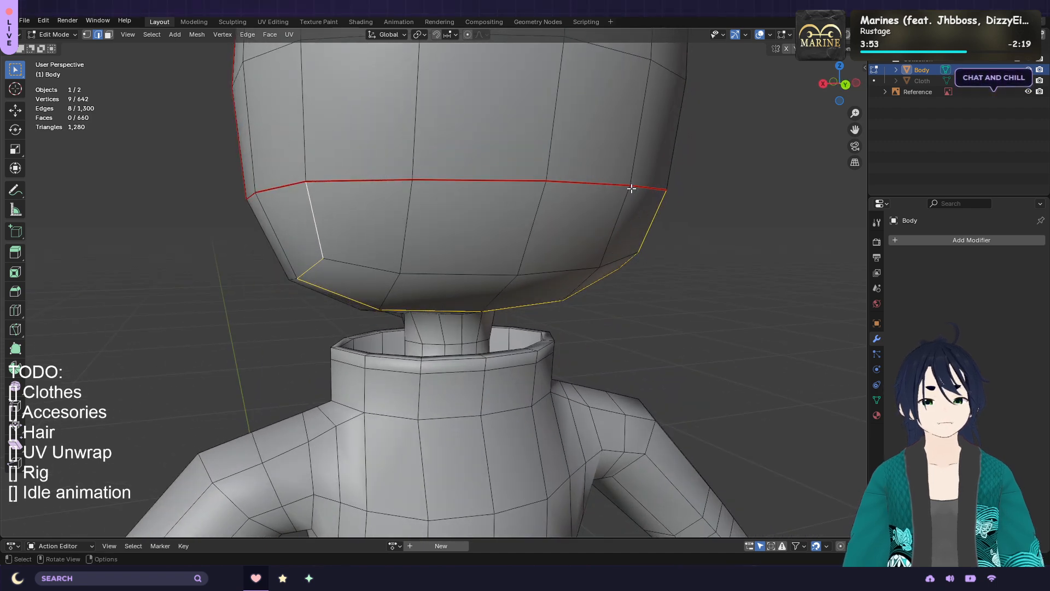
left_click(289, 35)
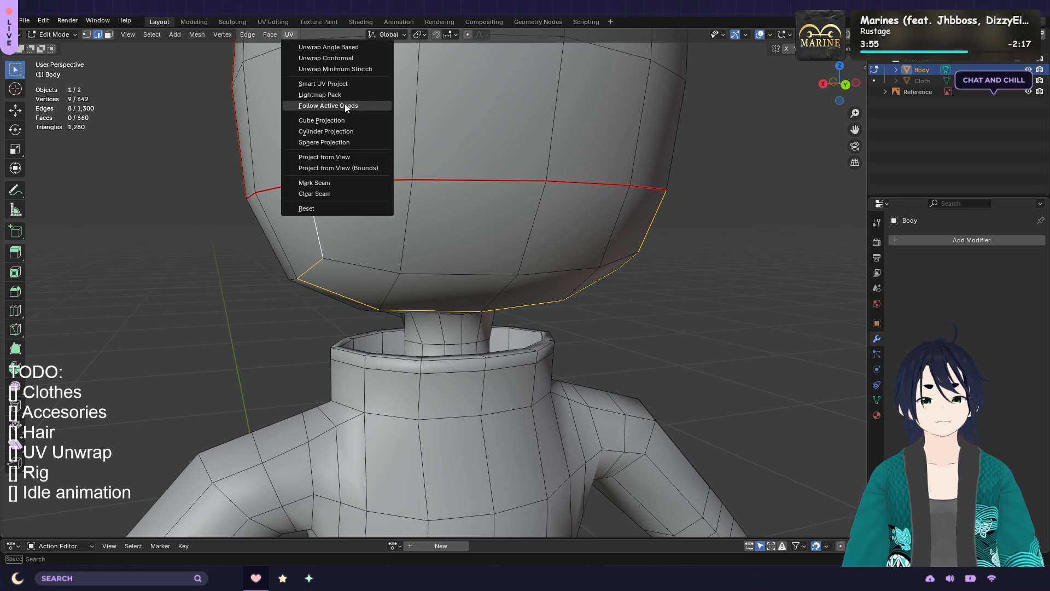
left_click(361, 182)
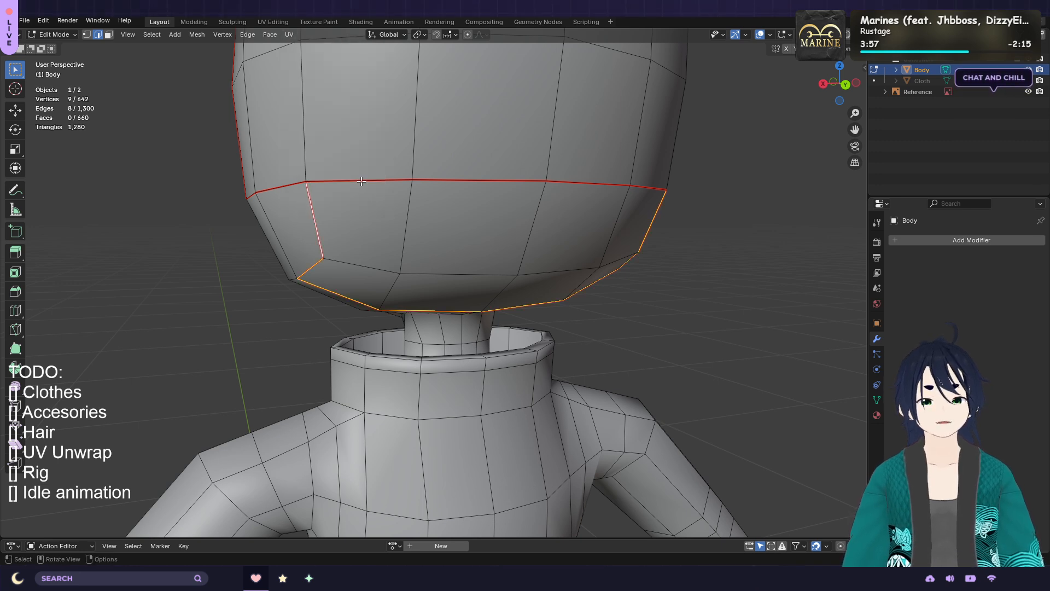
Select the edge loop where the neck meets the head and mark it as a seam
left_click(689, 248)
middle_click_drag(702, 219, 585, 201)
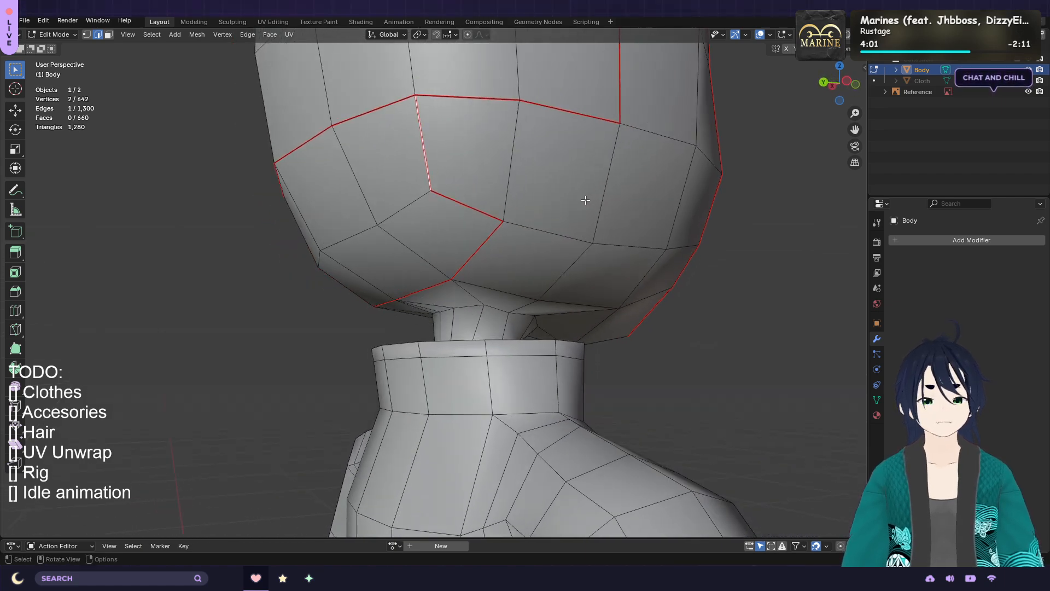
left_click(495, 311, "alt")
middle_click_drag(544, 228, 291, 220)
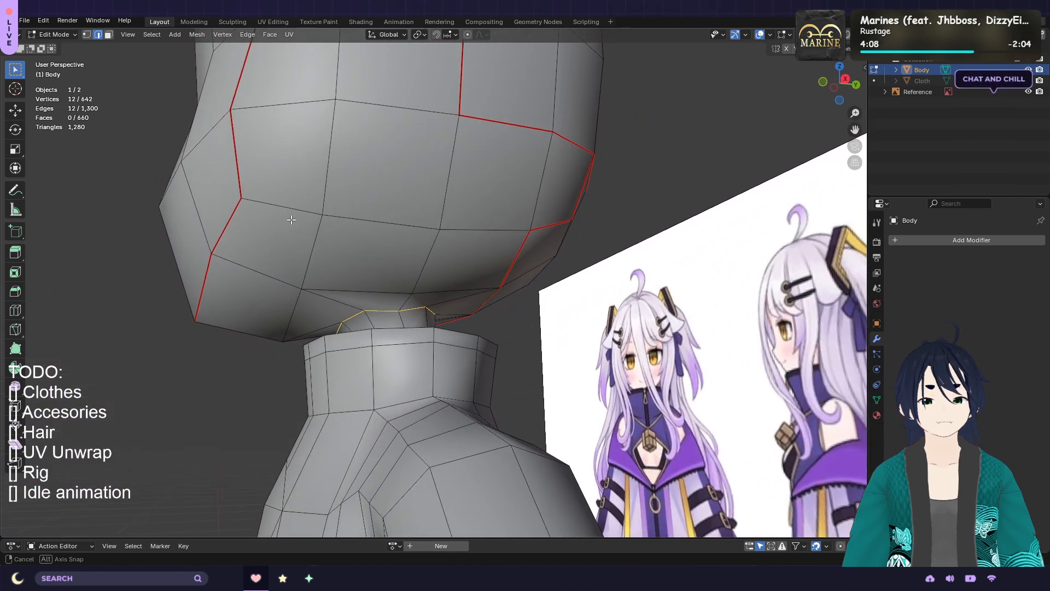
left_click(294, 36)
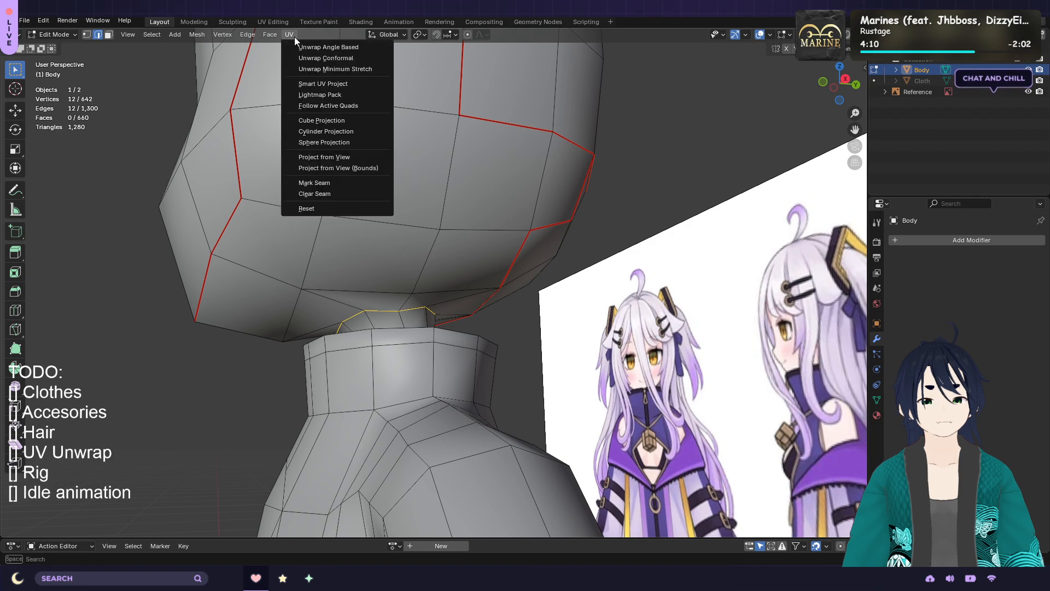
left_click(346, 183)
Select the outer edge loop just below the collar's rim and mark it as a seam
middle_click_drag(419, 217, 390, 343)
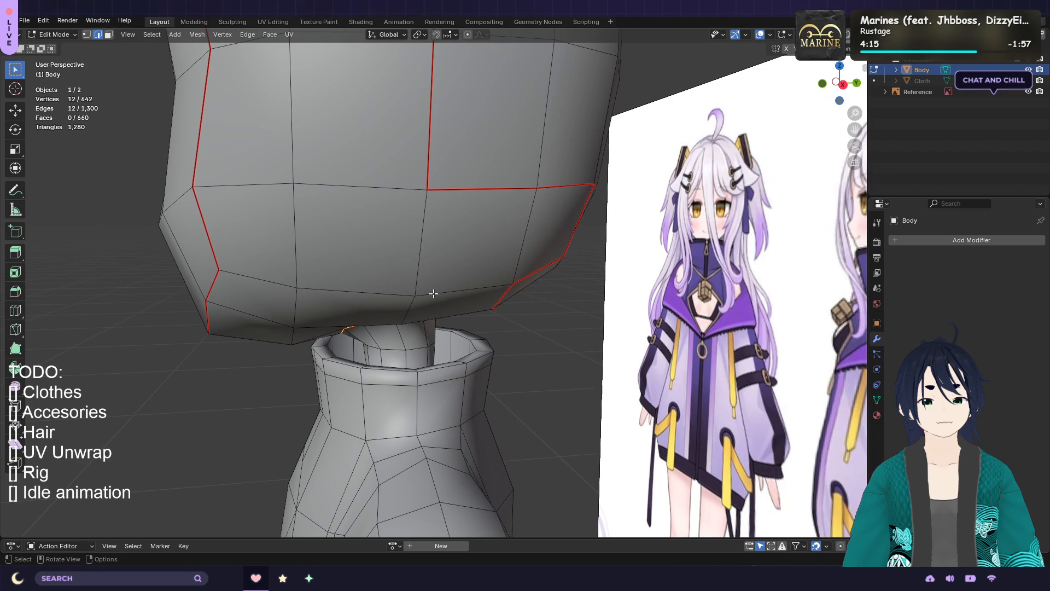
middle_click_drag(445, 245, 504, 273)
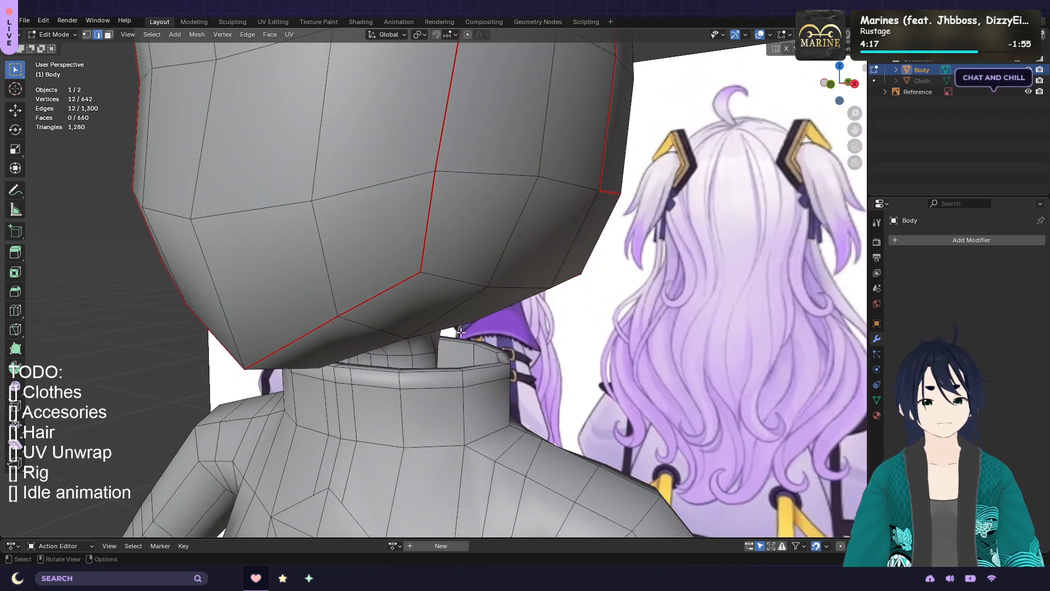
left_click(433, 389, "alt")
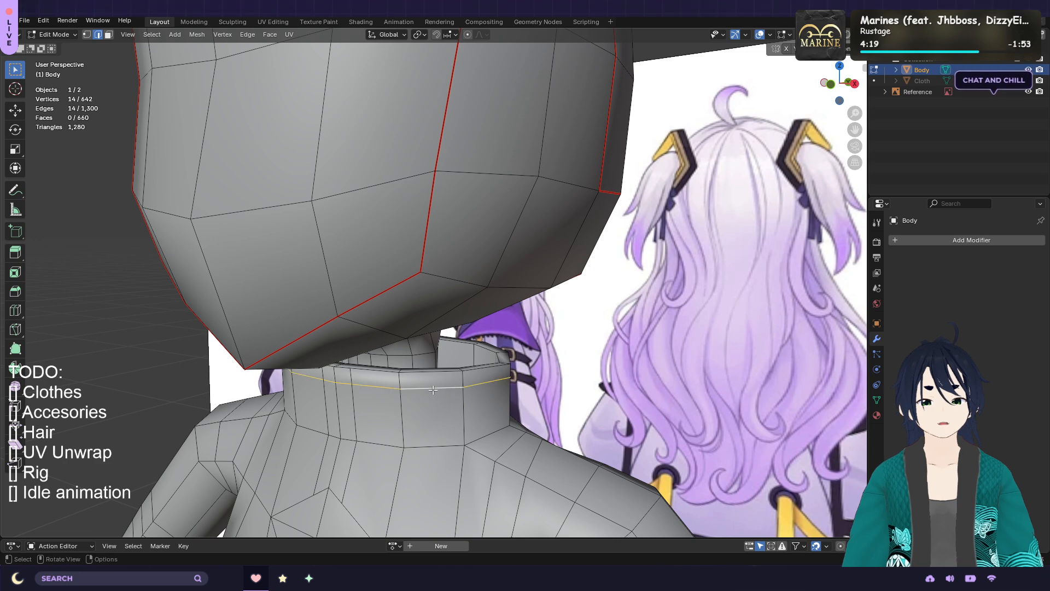
left_click(289, 34)
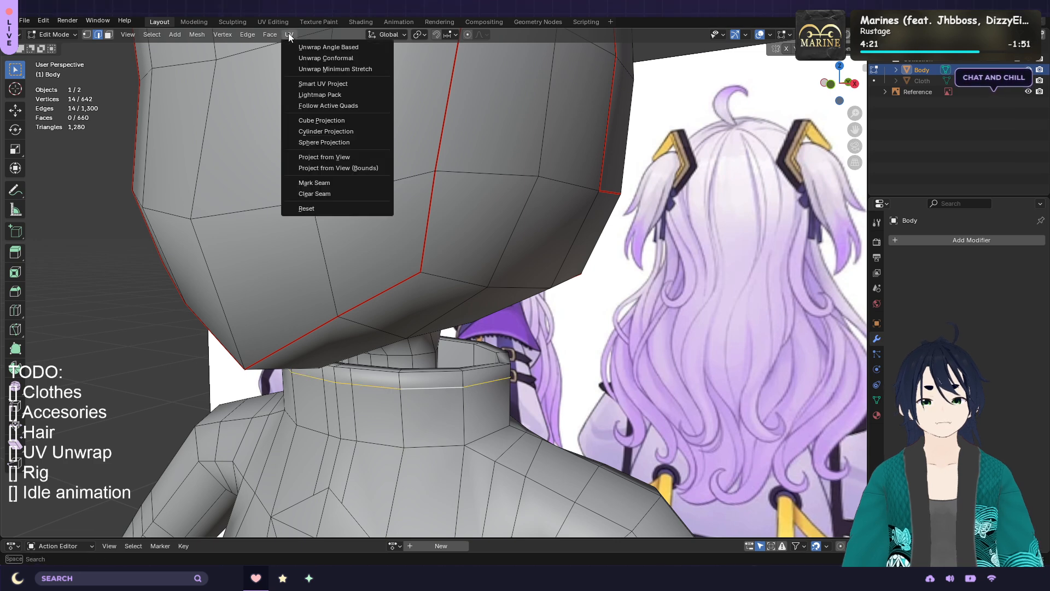
left_click(346, 184)
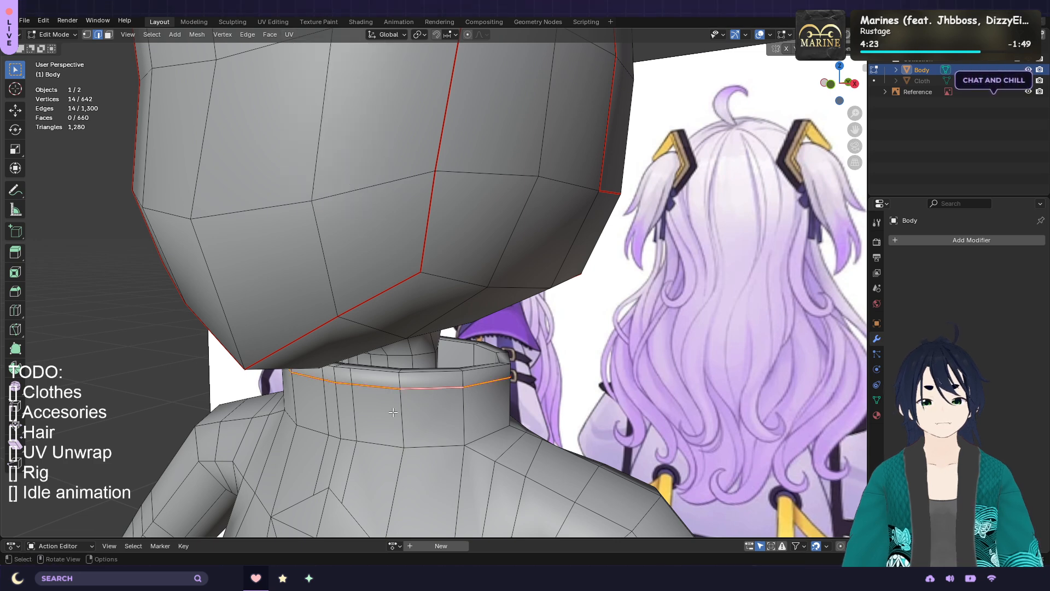
Select the two vertical edge paths flanking the front centre line from the collar's rim down to the upper chest, and mark them as seams
middle_click_drag(393, 412, 585, 367)
left_click(550, 333)
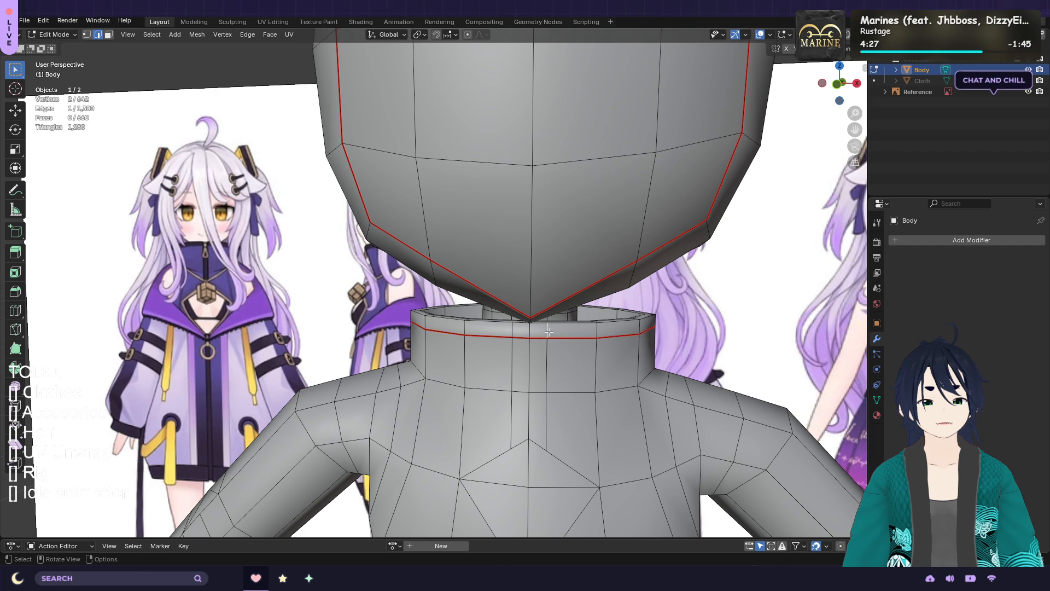
left_click(547, 437, "ctrl")
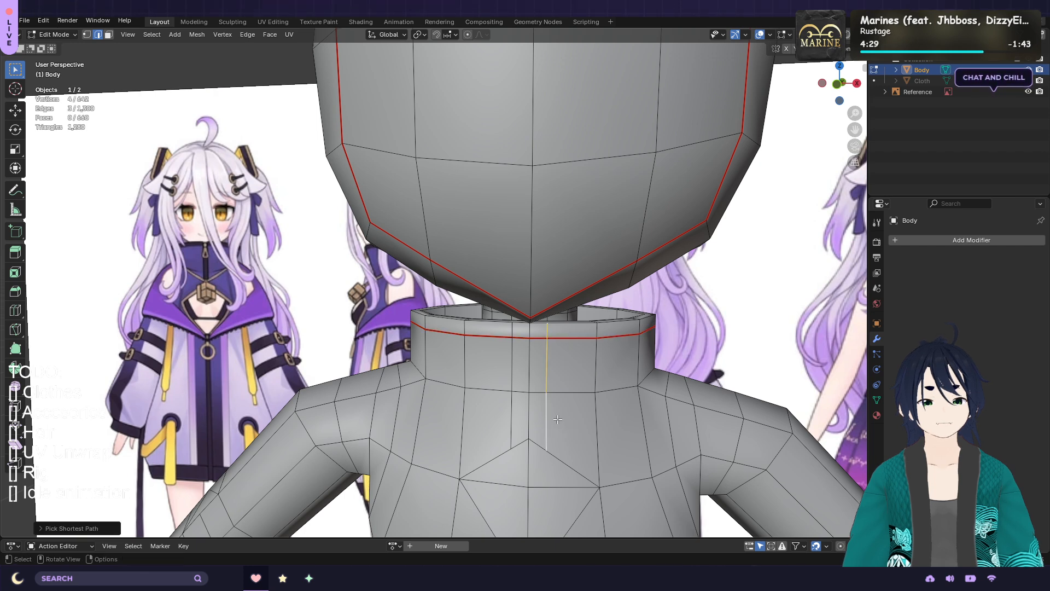
left_click(513, 333, "shift")
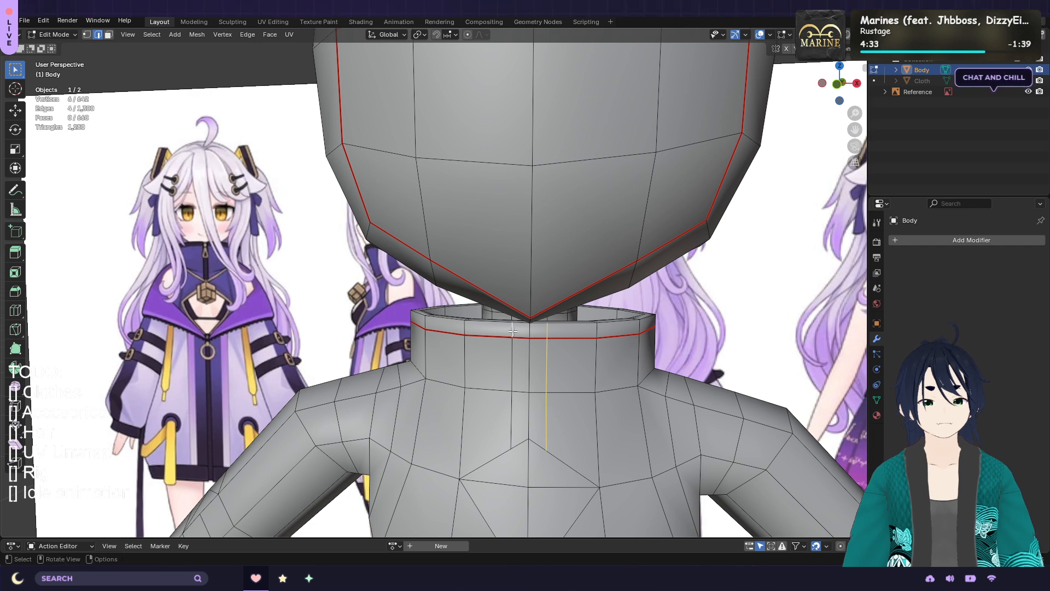
left_click(511, 429, "ctrl")
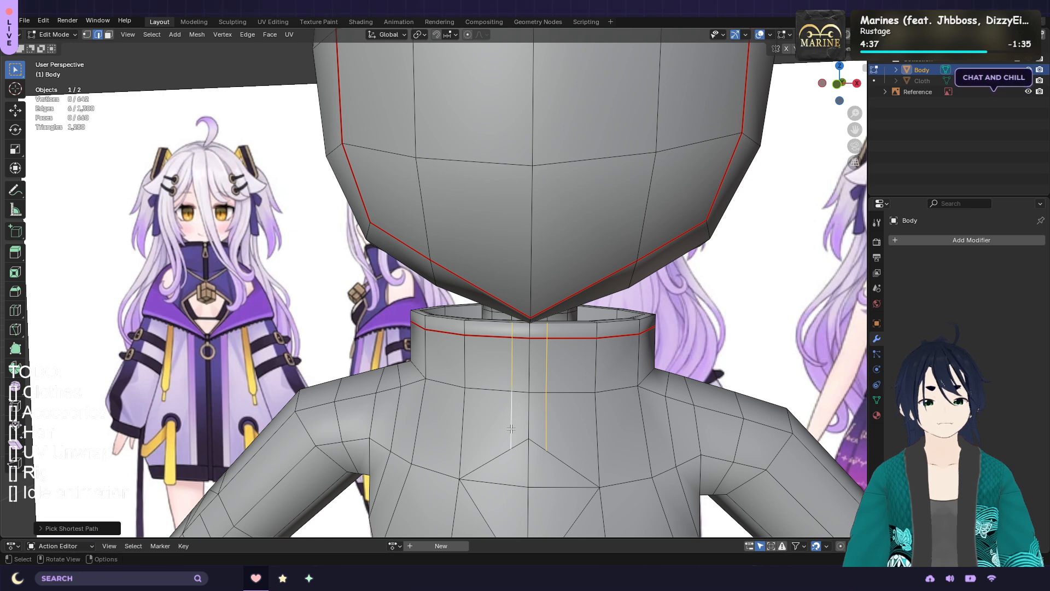
key("ctrl+e")
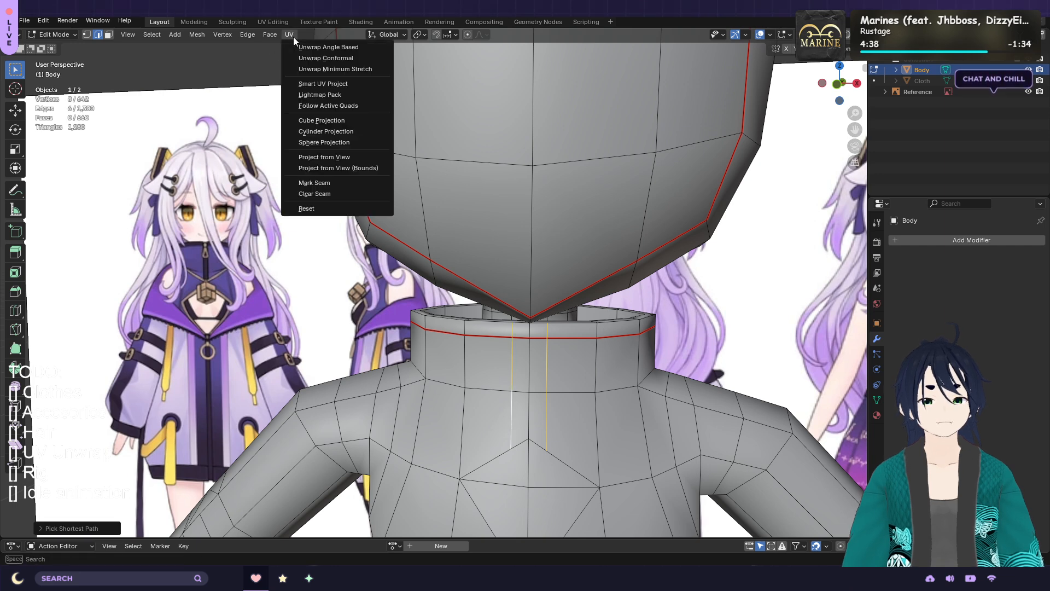
left_click(352, 186)
Select the two short vertical edges at the collar's front, between its rim and the seam loop just below it
middle_click_drag(463, 300, 500, 333)
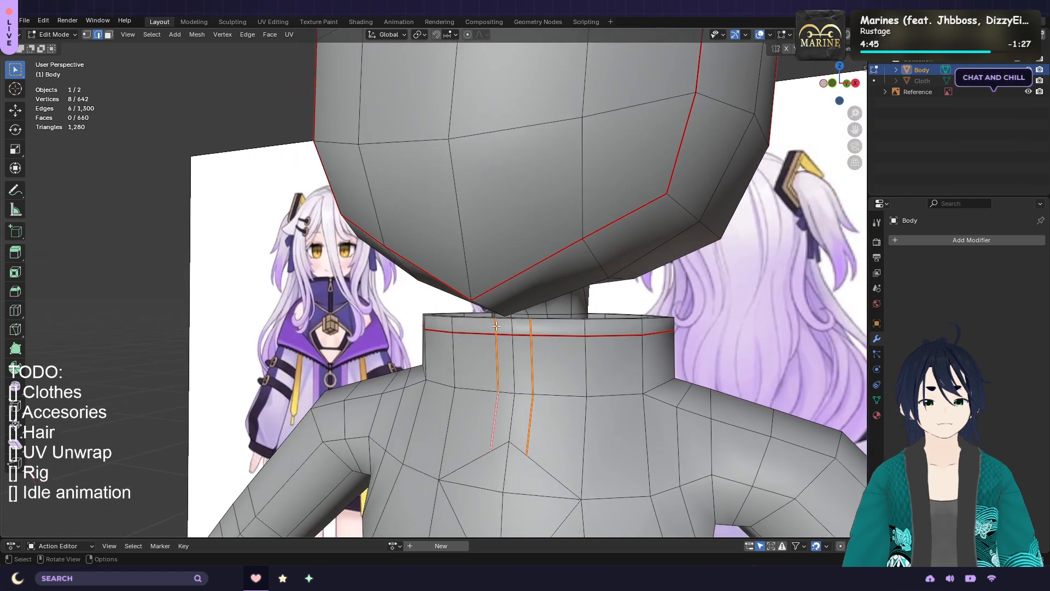
left_click(496, 326)
left_click(530, 326, "shift")
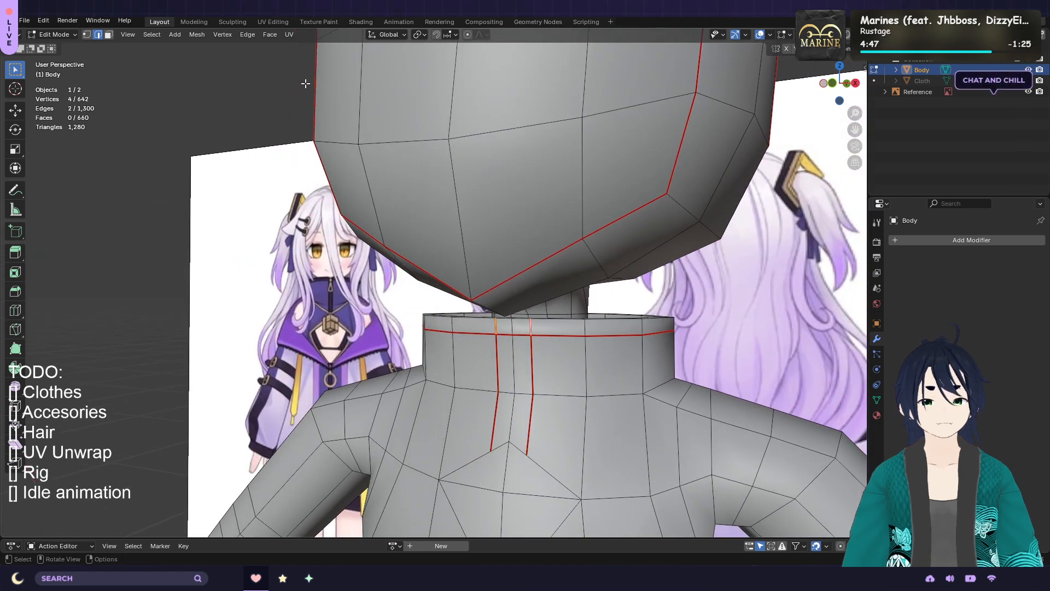
Clear the seam from the two short vertical edges above the seam line around the collar
left_click(290, 35)
left_click(343, 182)
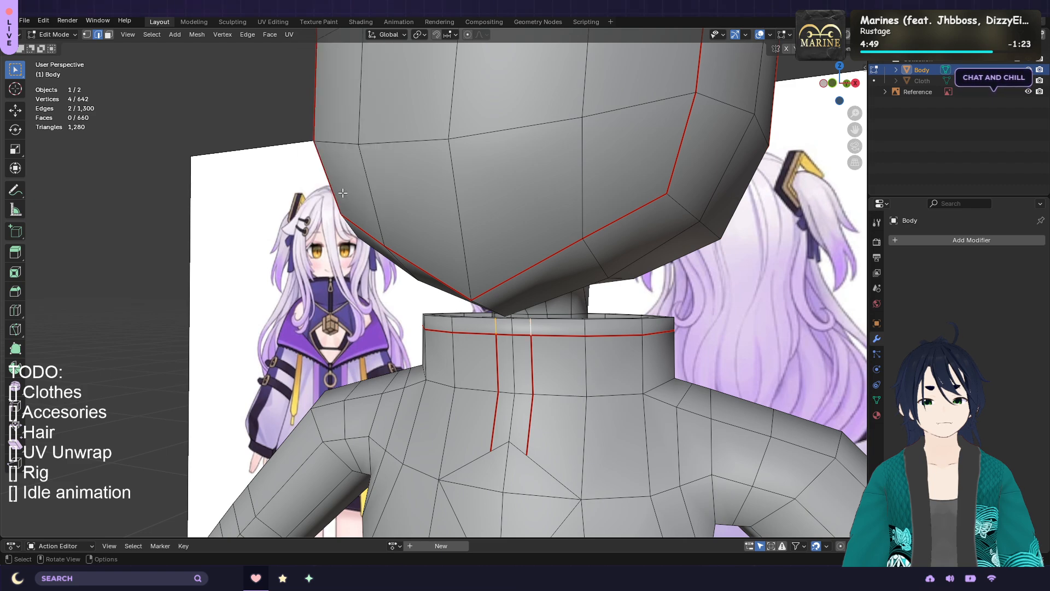
Select the six edges outlining the diamond on the front of the chest and mark them as seams
left_click(546, 364)
mouse_move(568, 355)
middle_mouse_down()
mouse_move(526, 353)
mouse_move(582, 348)
middle_mouse_up()
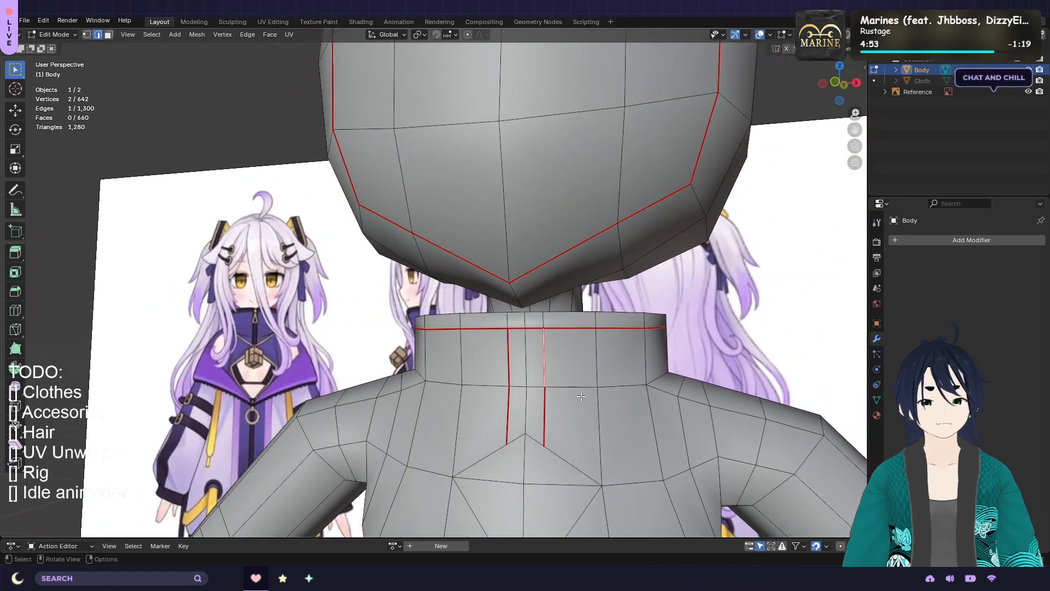
middle_click_drag(585, 409, 600, 337, "shift")
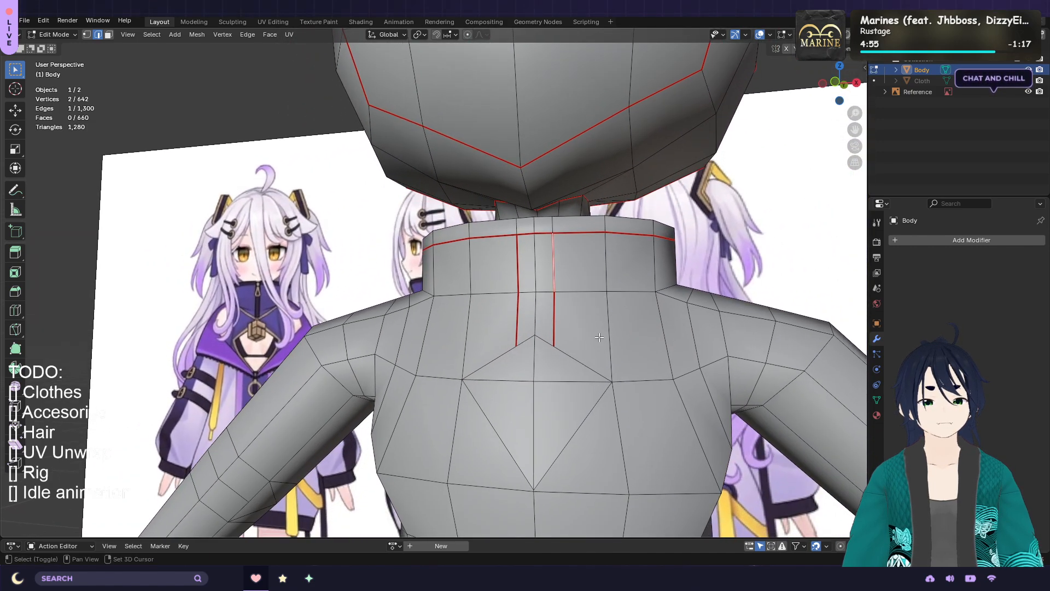
left_click(527, 342)
left_click(606, 406, "shift")
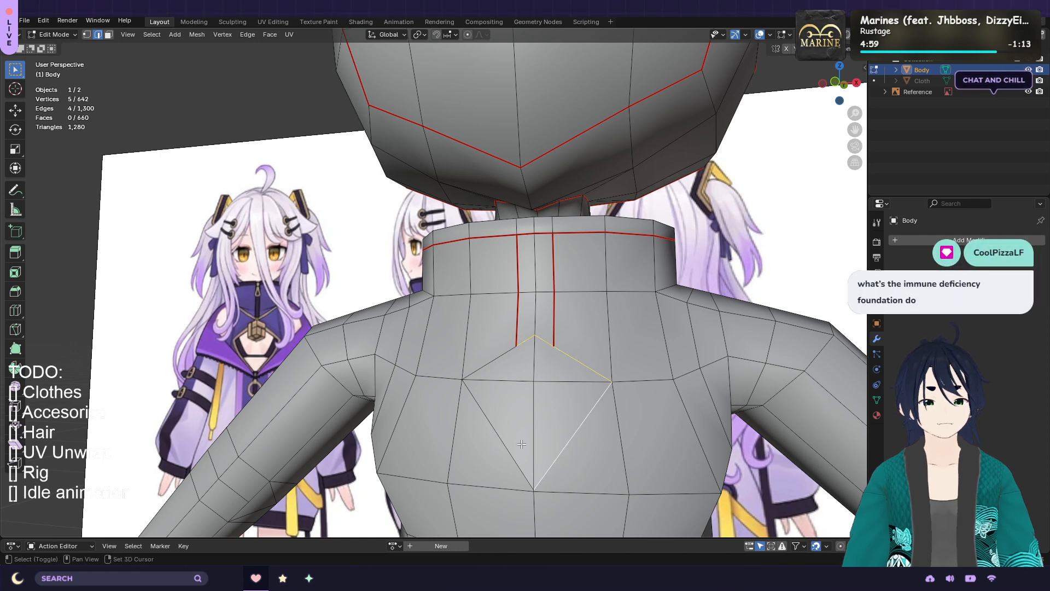
left_click(492, 443, "shift")
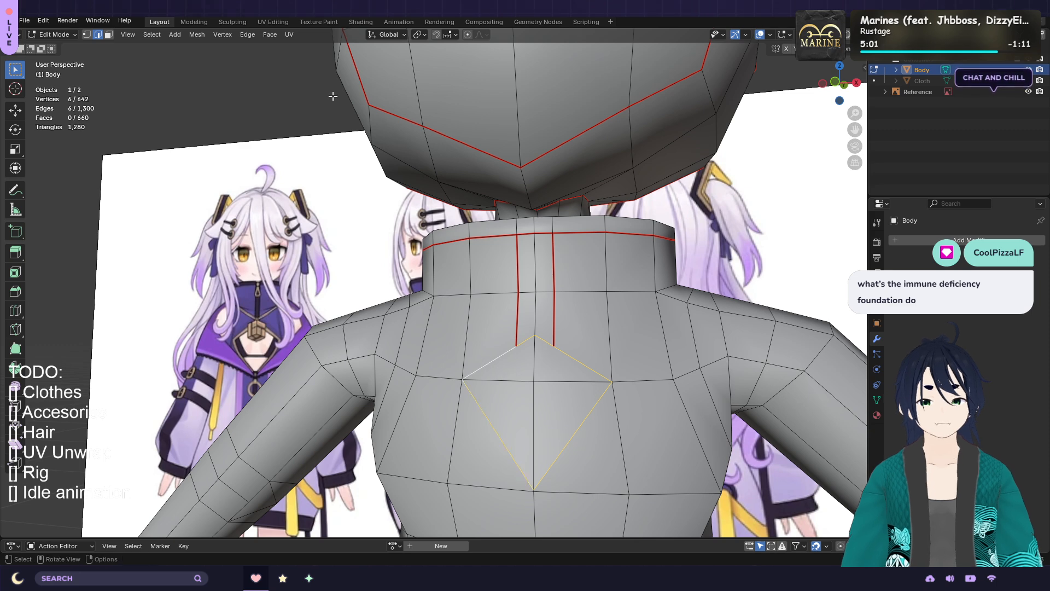
left_click(290, 34)
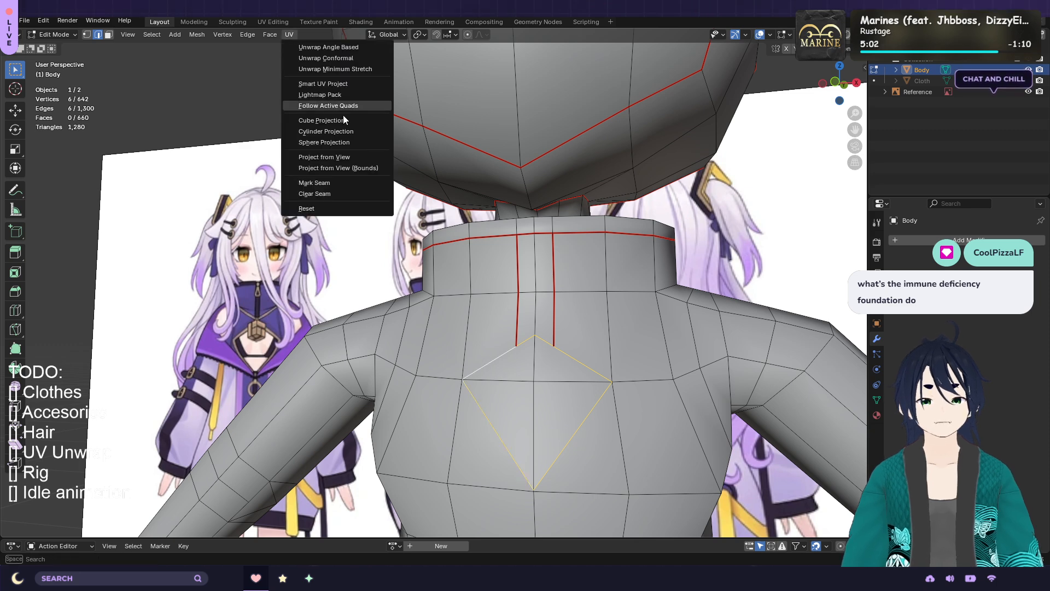
left_click(346, 183)
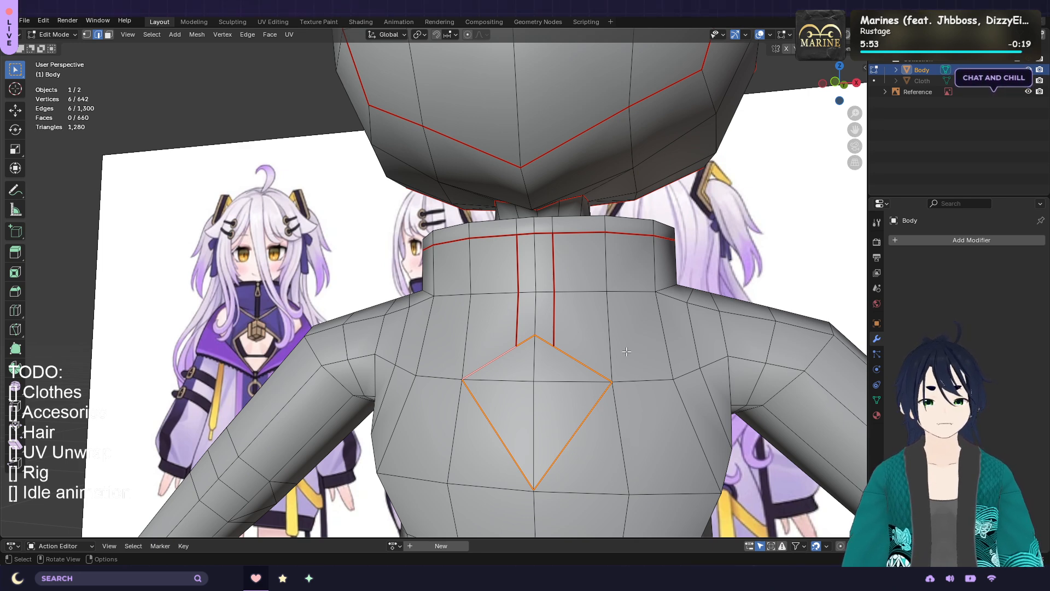
middle_click_drag(627, 352, 590, 363)
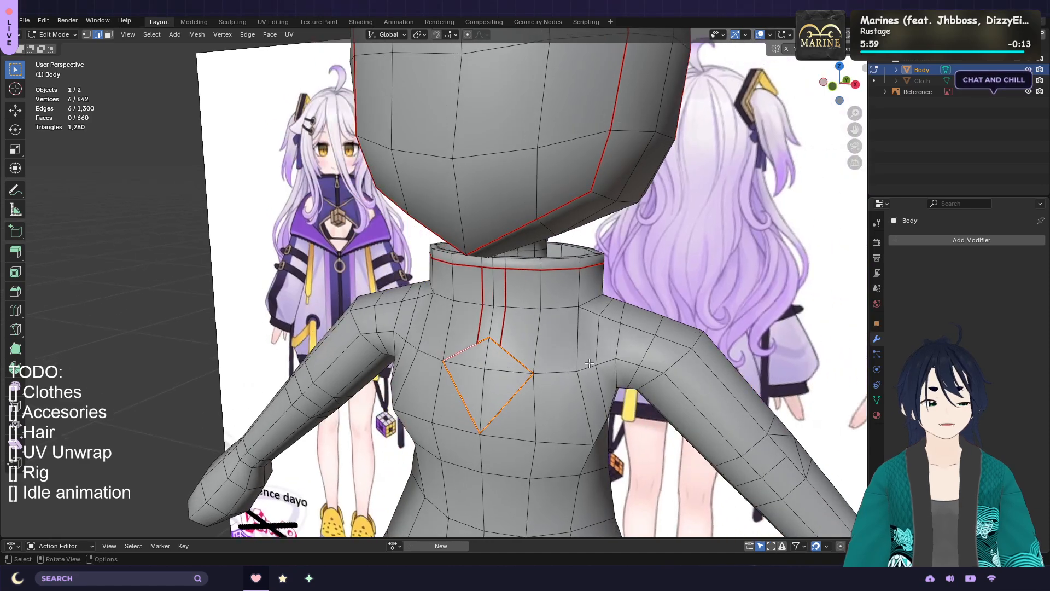
middle_click_drag(545, 335, 589, 336)
scroll(574, 338, "up", 2)
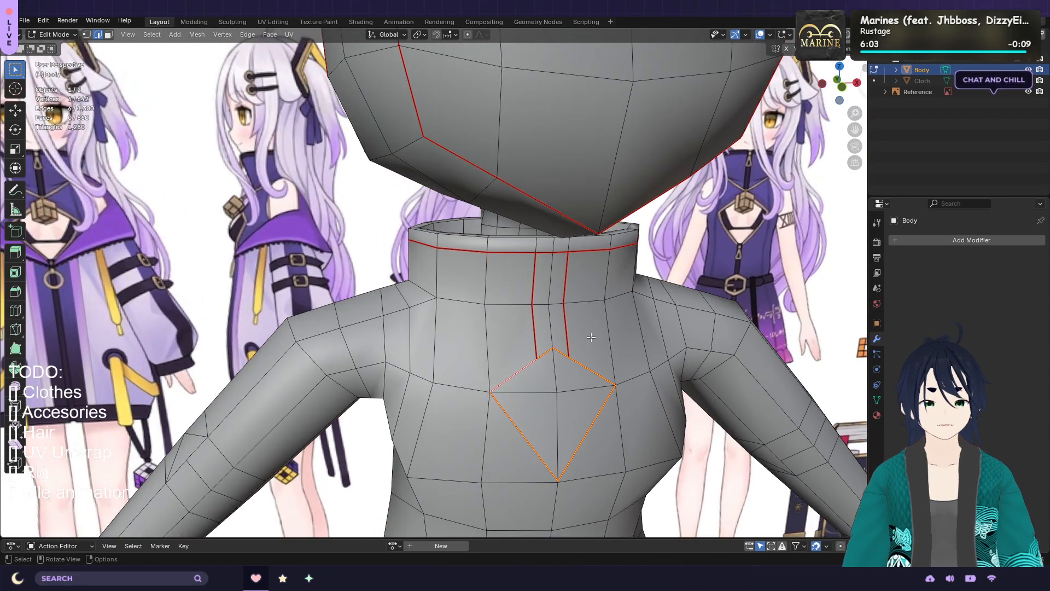
middle_click_drag(605, 352, 520, 349)
scroll(520, 349, "down", 2)
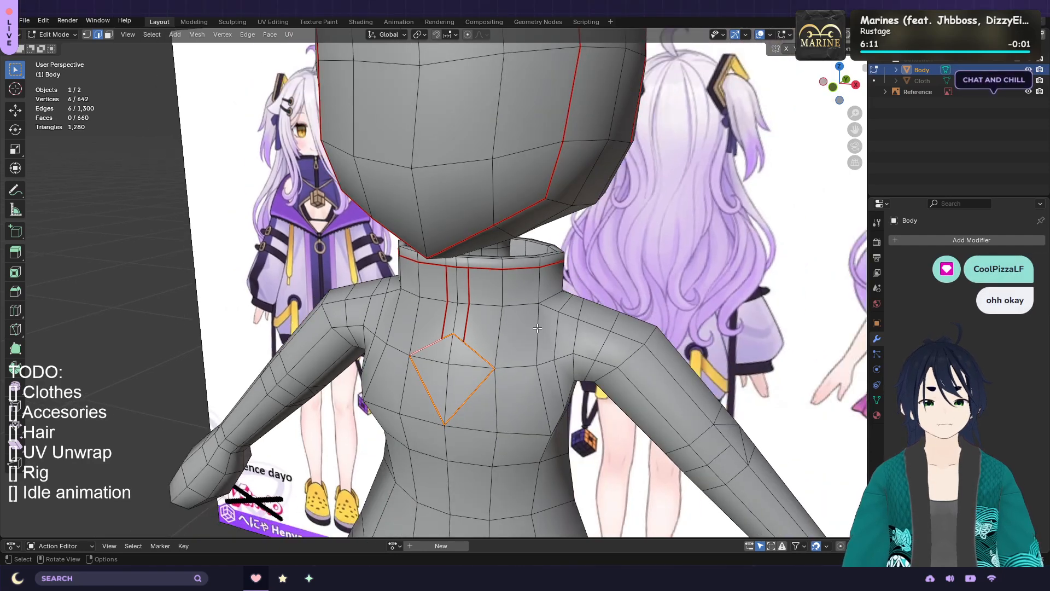
middle_click_drag(527, 325, 233, 262)
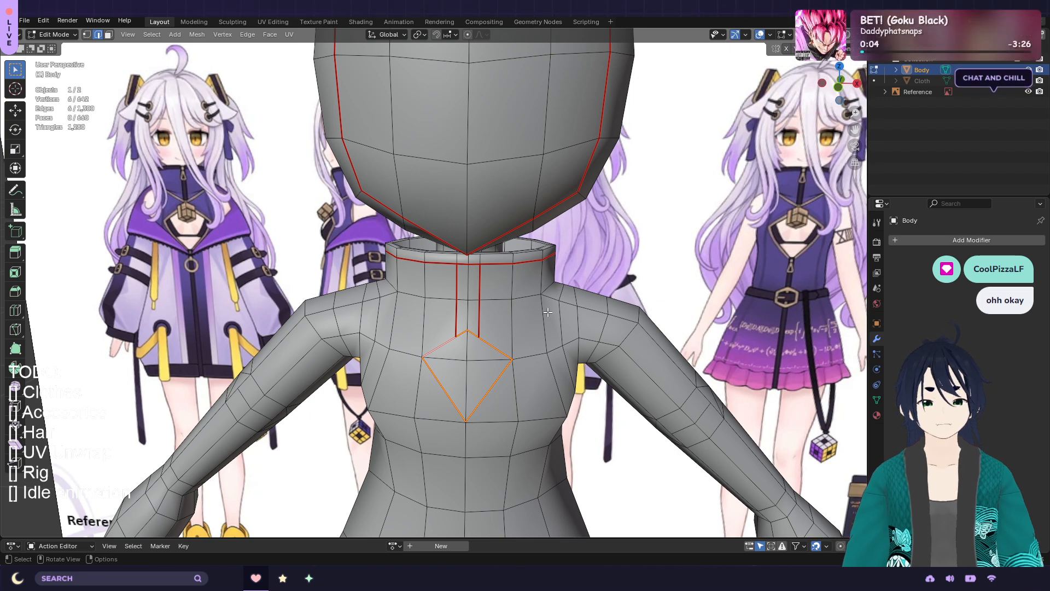
Mark a seam around the base of the character's left arm, from the collar base down front and back and under the armpit
middle_click_drag(547, 314, 477, 323)
left_click(477, 323)
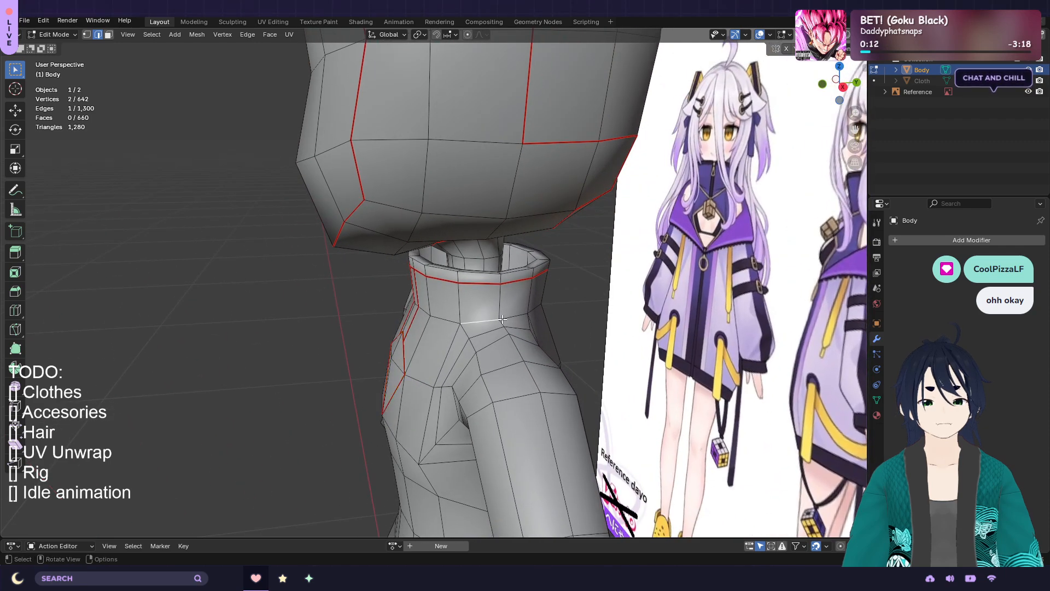
left_click(455, 336, "alt")
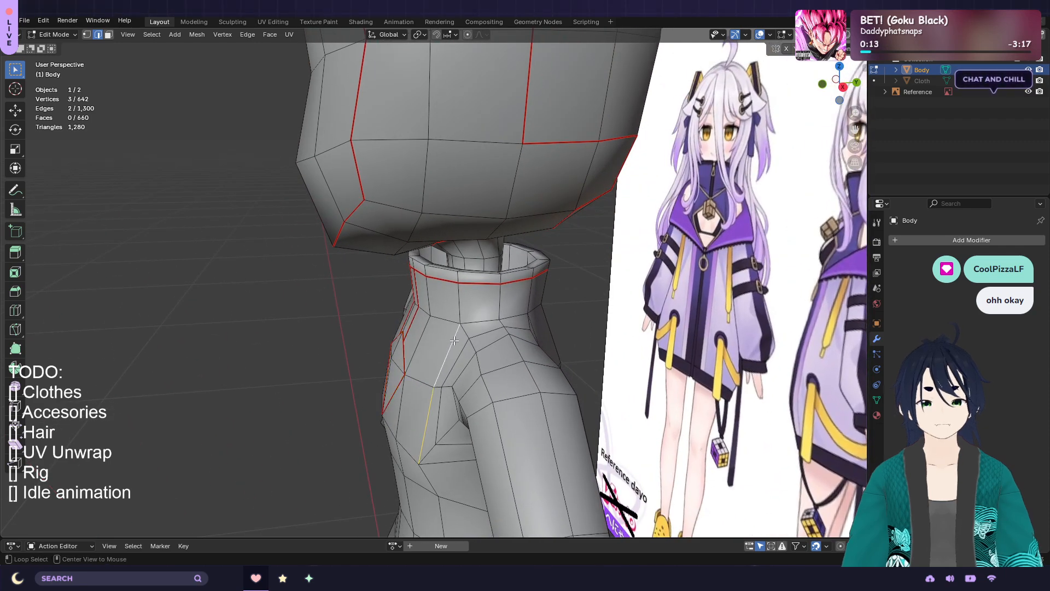
left_click(481, 324, "shift")
left_click(510, 317, "shift")
left_click(455, 463, "shift")
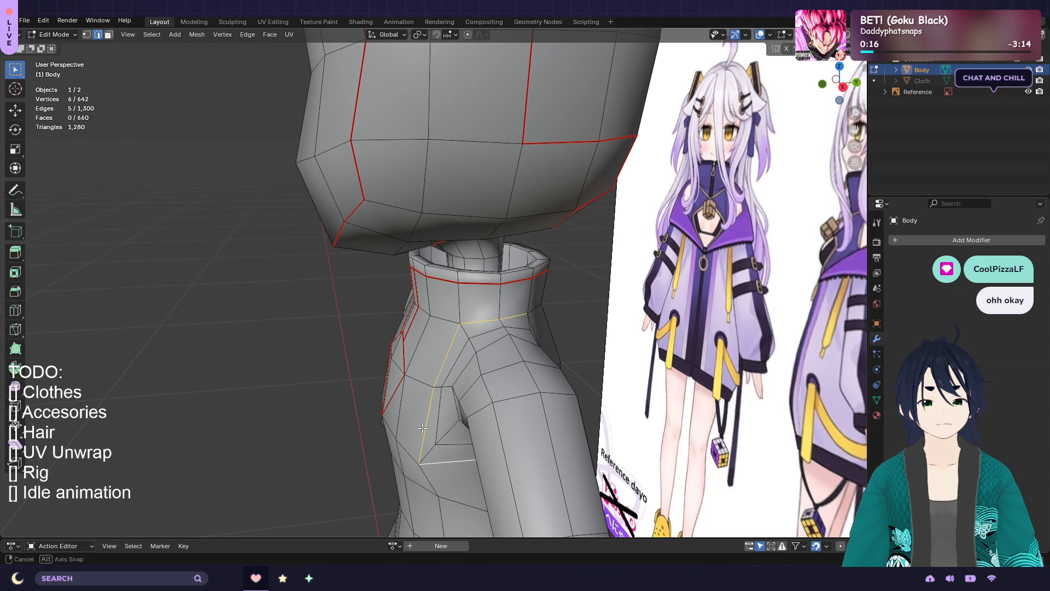
middle_click_drag(455, 462, 382, 445)
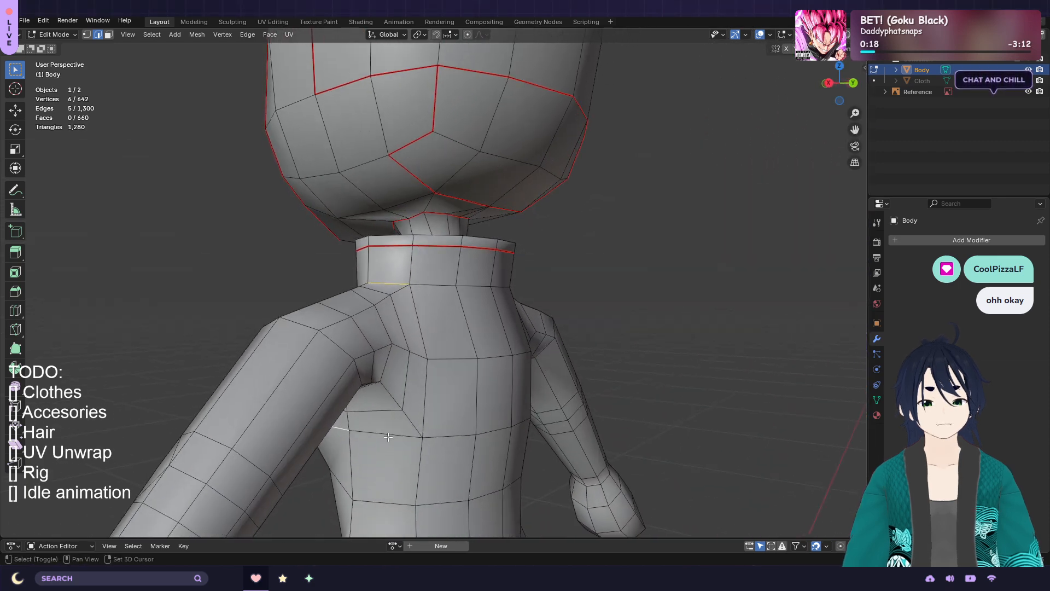
left_click(422, 406, "shift")
left_click(419, 327, "shift")
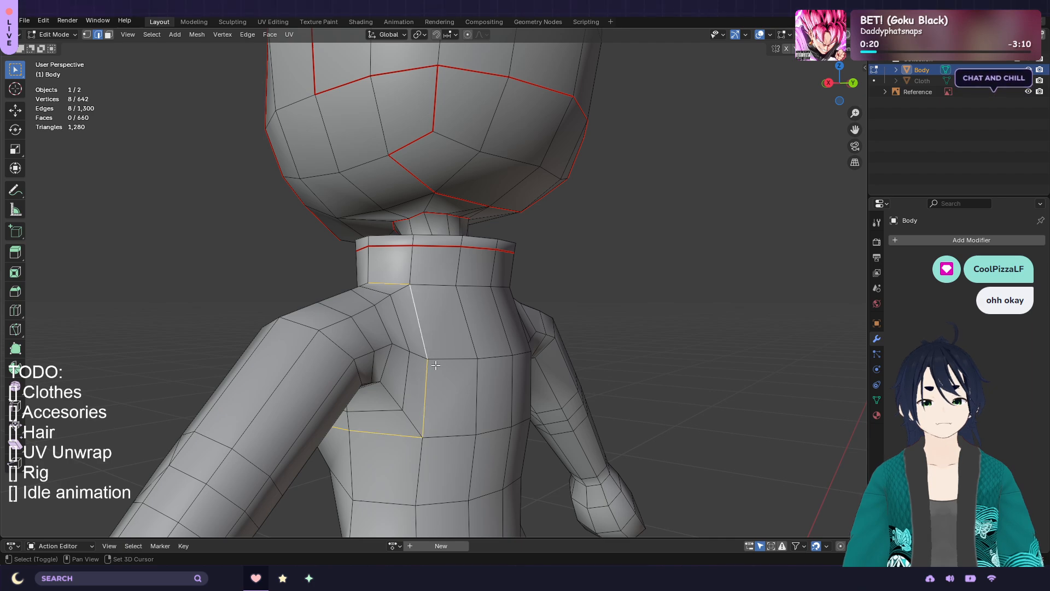
middle_click_drag(418, 327, 613, 386)
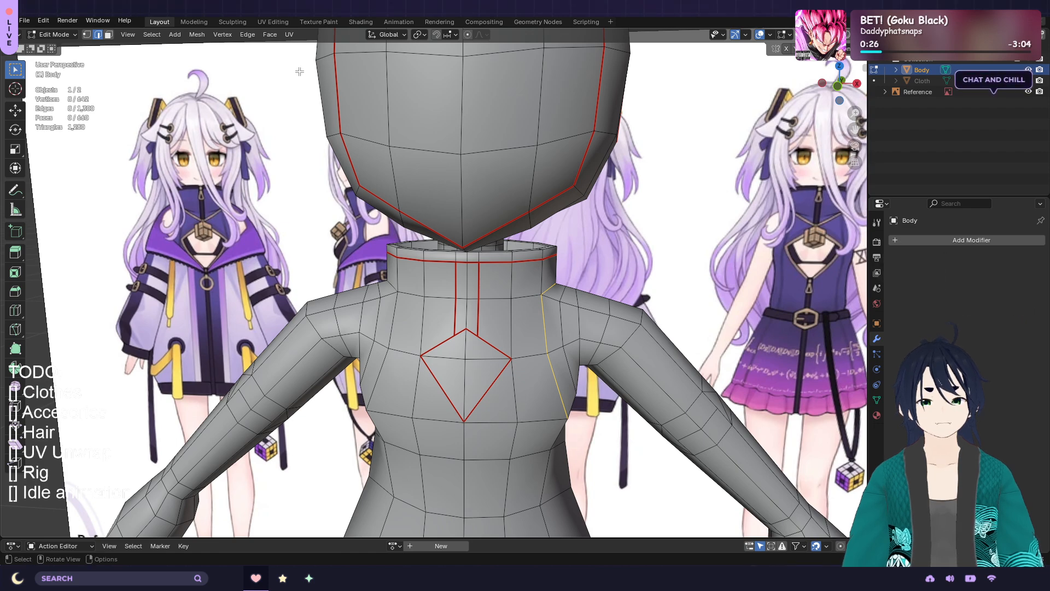
left_click(290, 42)
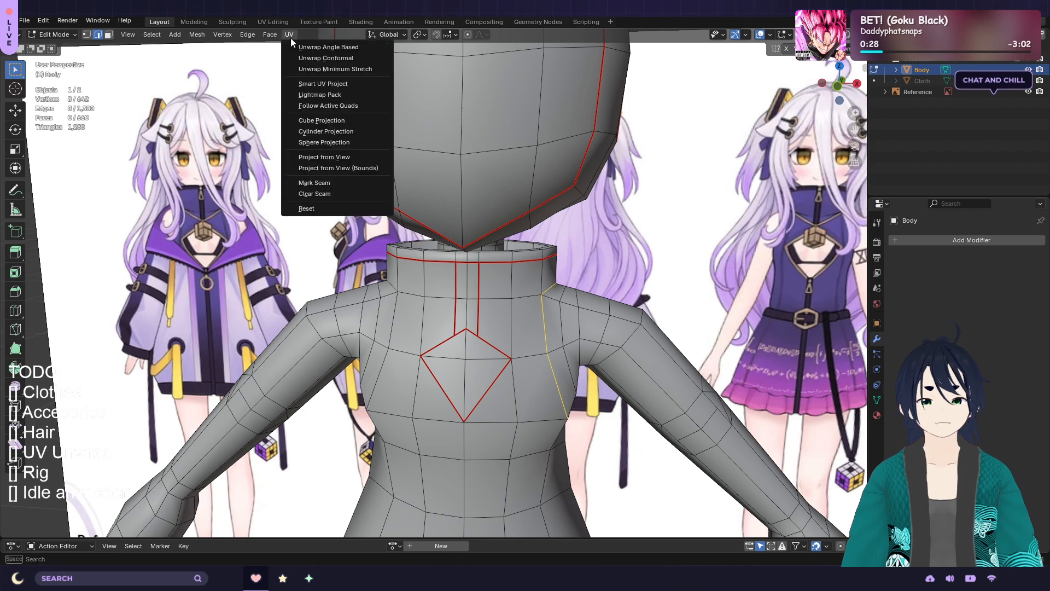
left_click(349, 178)
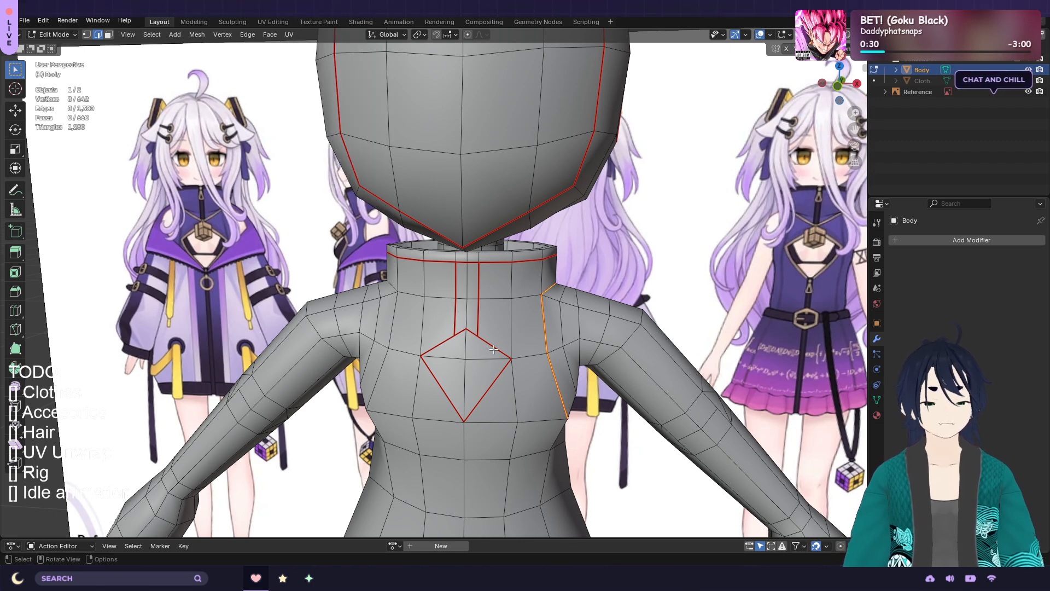
Mark a matching seam around the base of the character's right arm, along the collar base, chest, back and armpit edges
middle_click_drag(448, 324, 498, 325)
left_click(390, 320)
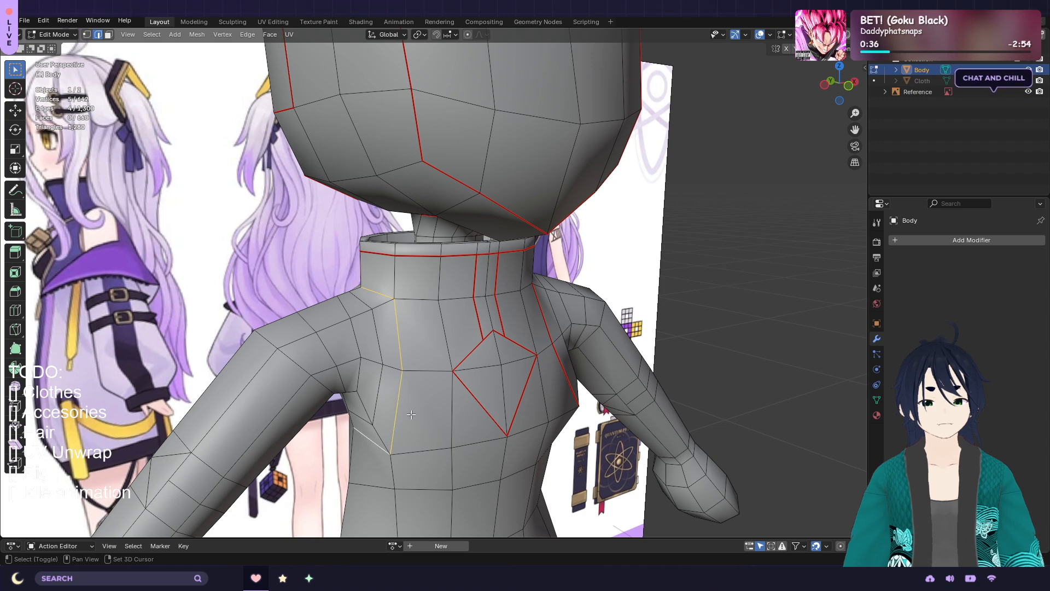
middle_click_drag(411, 414, 495, 391)
left_click(382, 434, "shift")
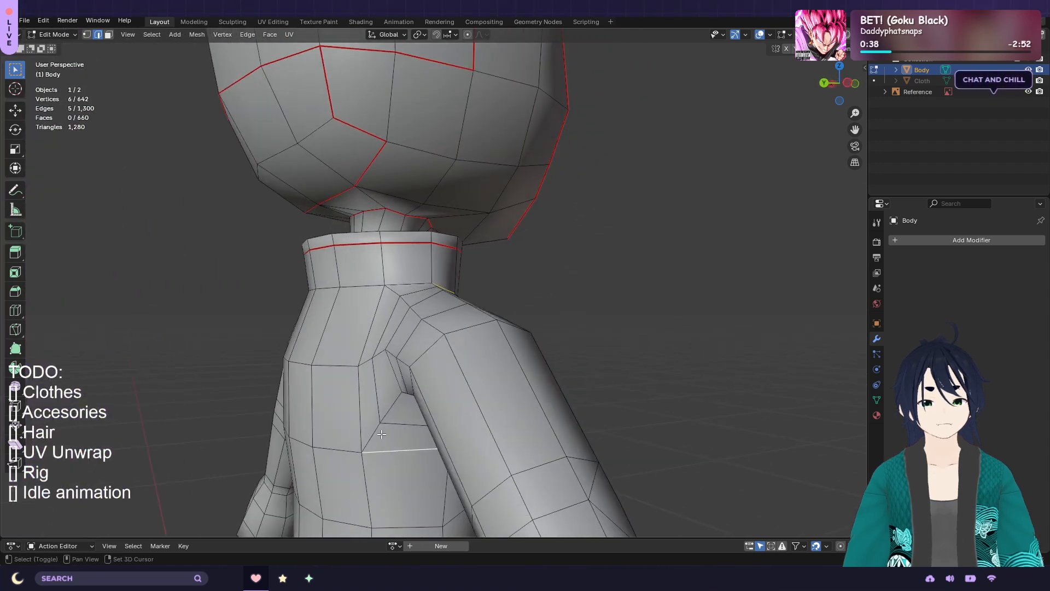
left_click(358, 409, "shift")
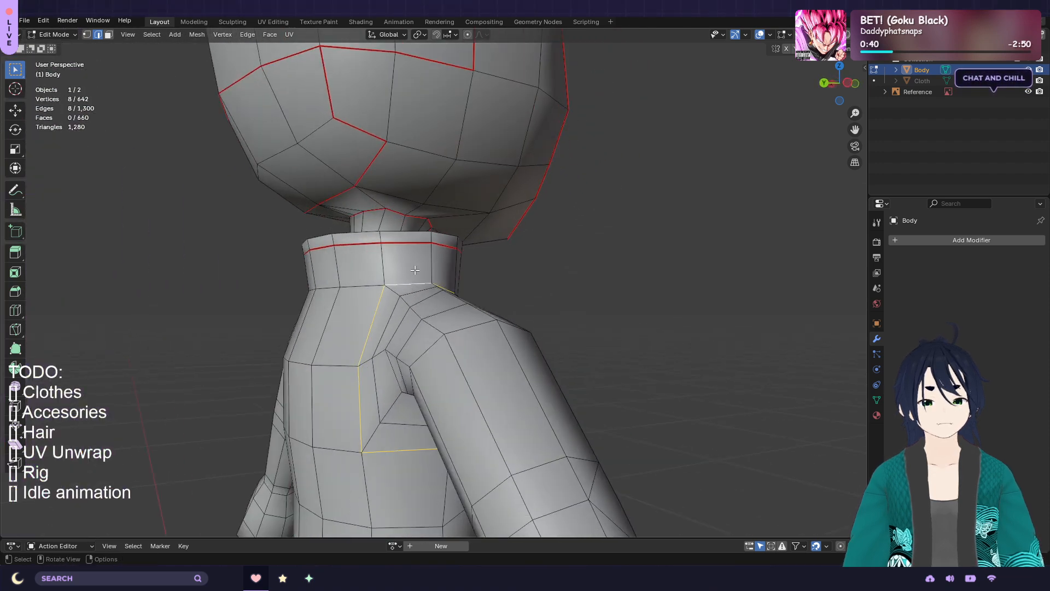
middle_click_drag(414, 270, 351, 263)
left_click(287, 34)
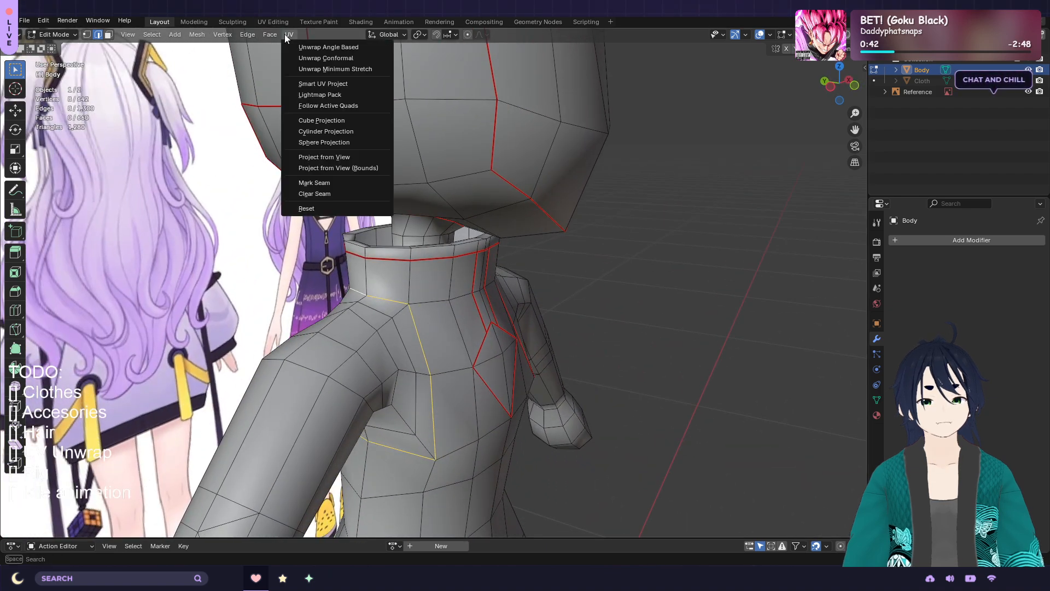
left_click(321, 182)
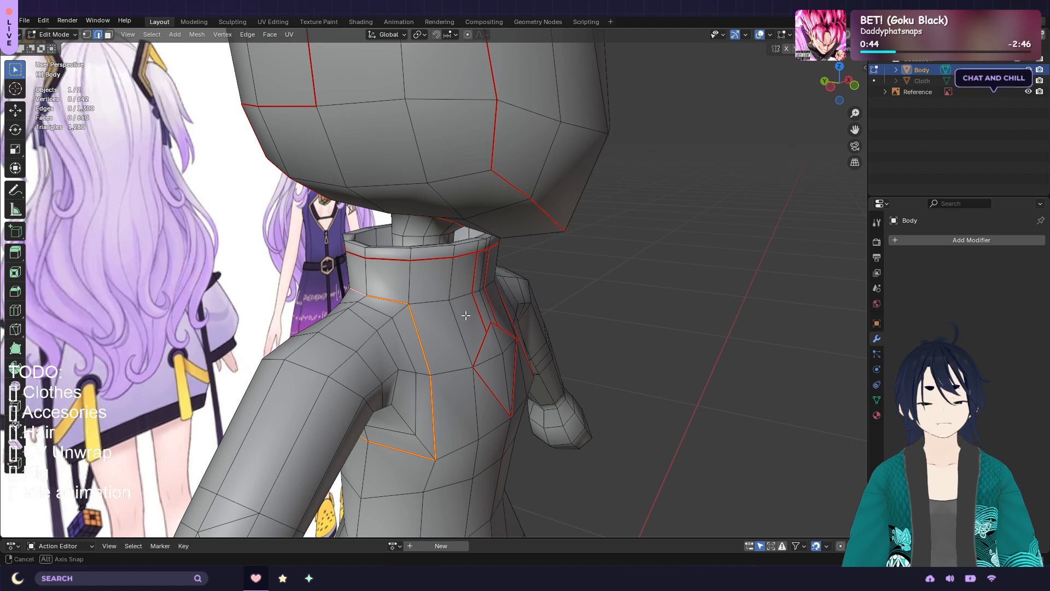
Mark the horizontal edge row across the front of the chest as a seam, joining both armhole seams at the diamond's lower tip
middle_click_drag(465, 316, 570, 385)
scroll(569, 384, "down", 2)
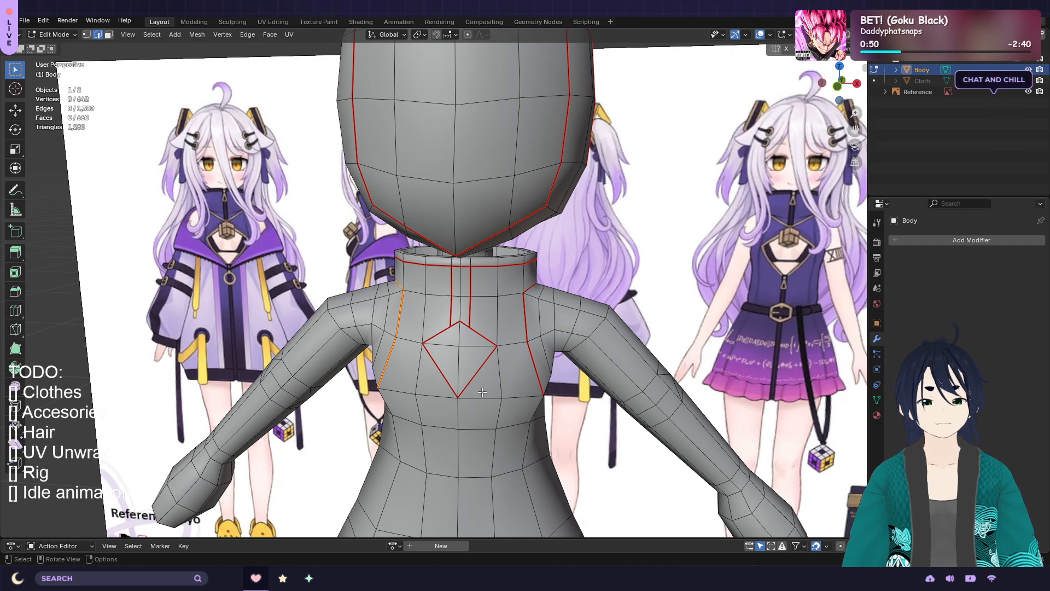
middle_click_drag(420, 399, 434, 379)
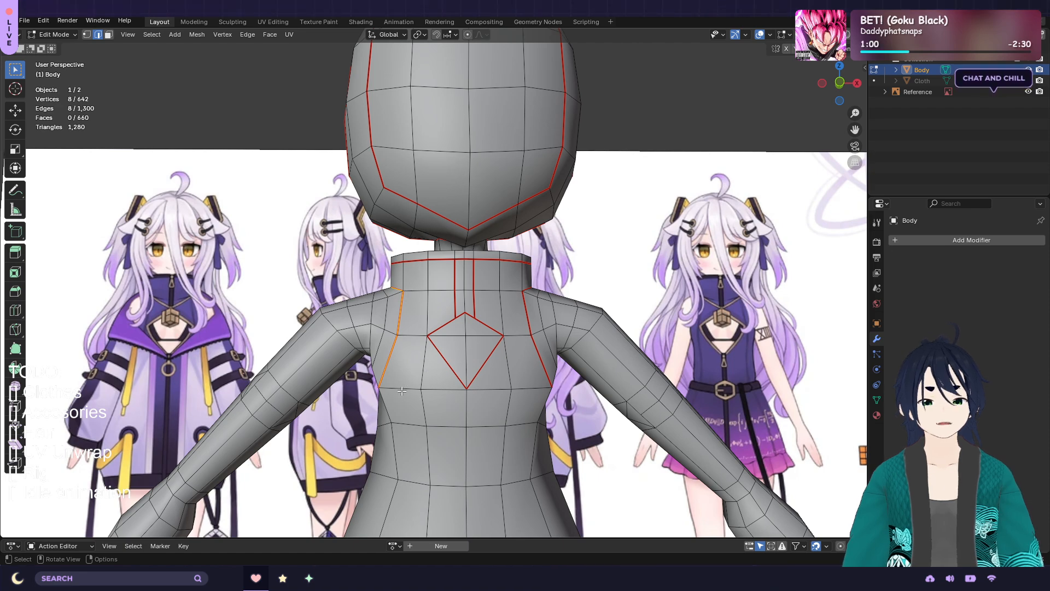
left_click(448, 389, "shift")
left_click(523, 388, "shift")
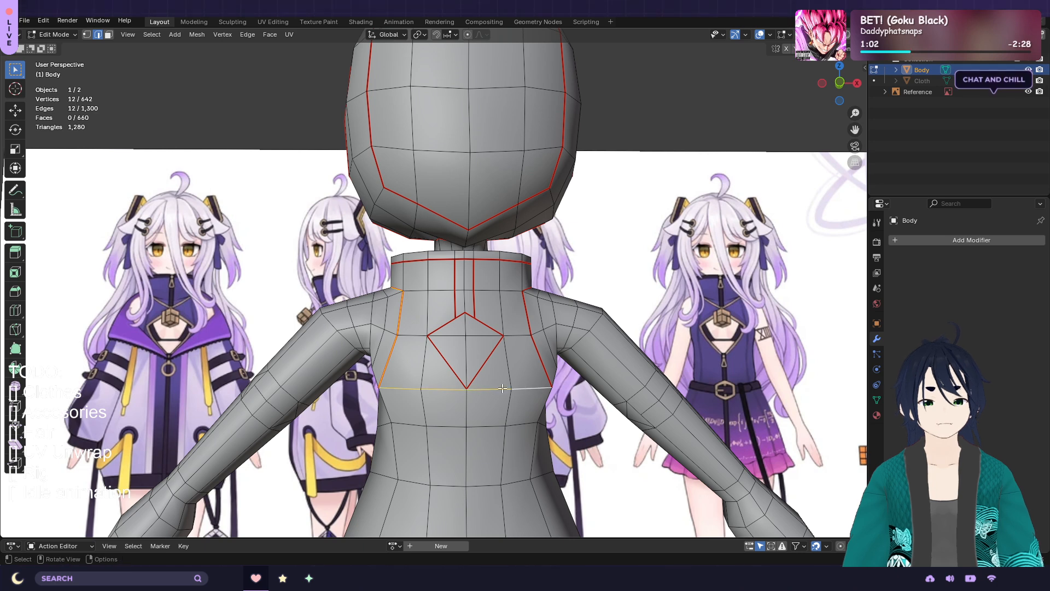
left_click(289, 35)
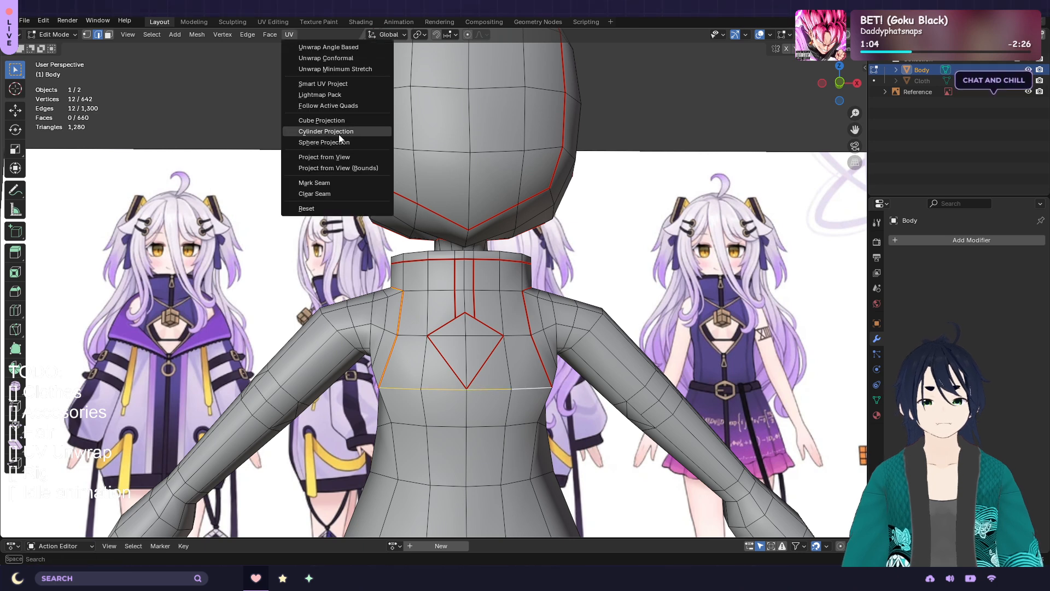
left_click(338, 184)
Select the edge loop around the hips just above the legs and mark it as a seam
middle_click_drag(402, 486, 402, 384, "shift")
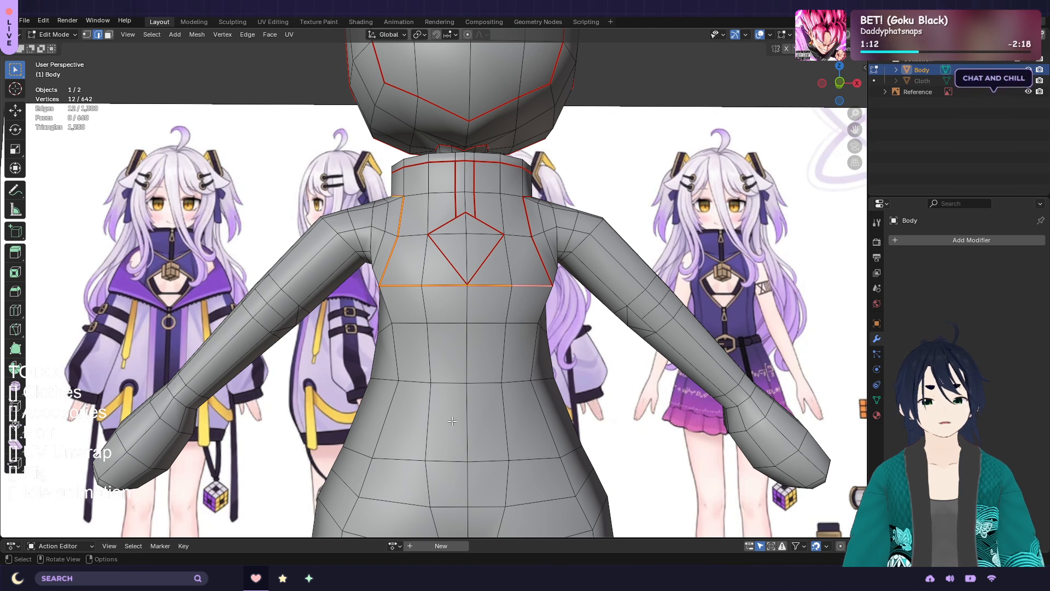
scroll(452, 421, "down", 1)
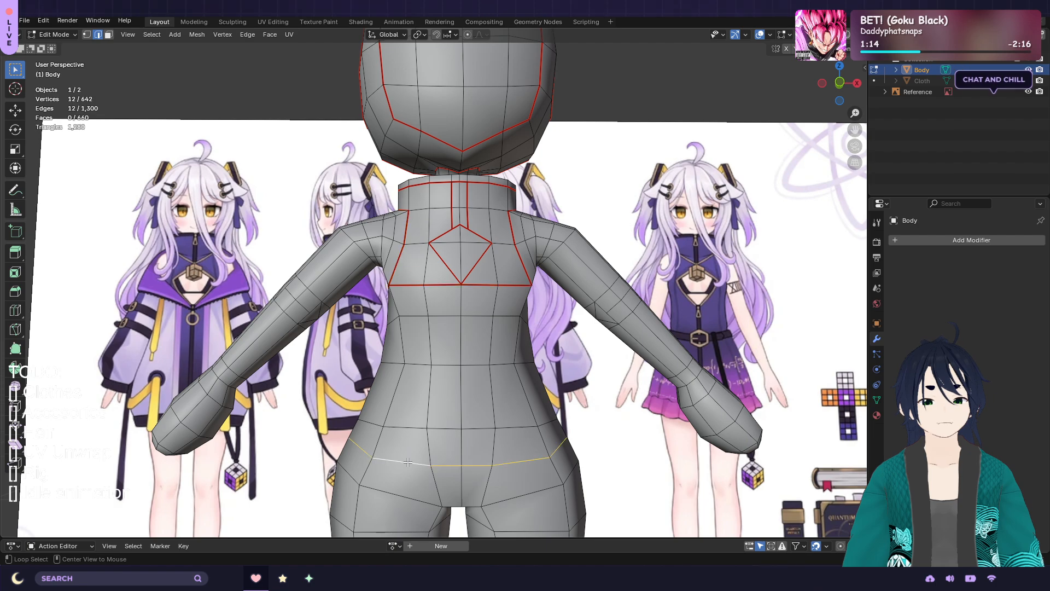
middle_click_drag(433, 387, 293, 37)
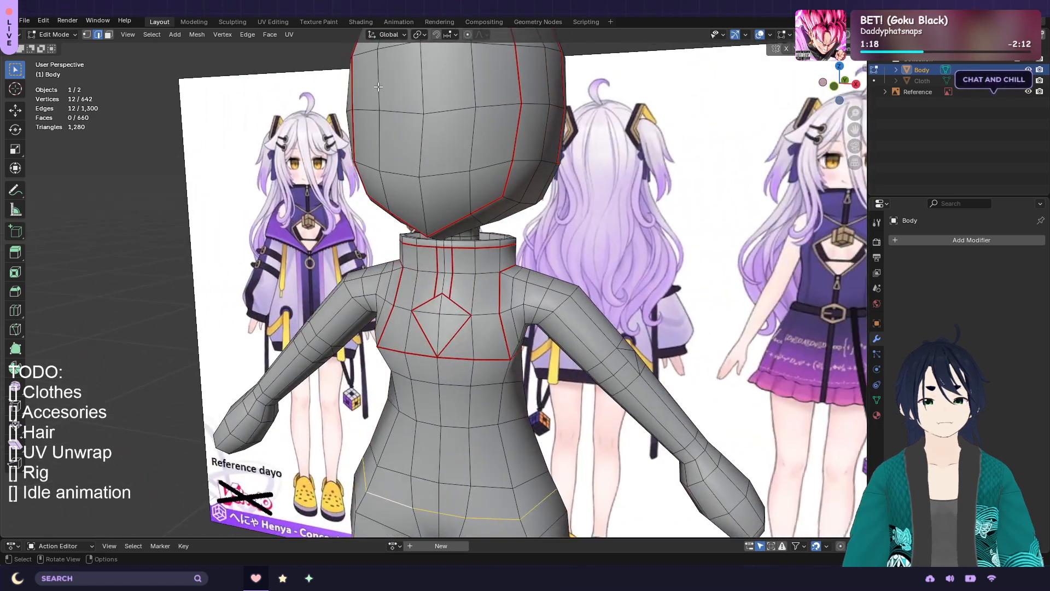
left_click(293, 37)
left_click(347, 187)
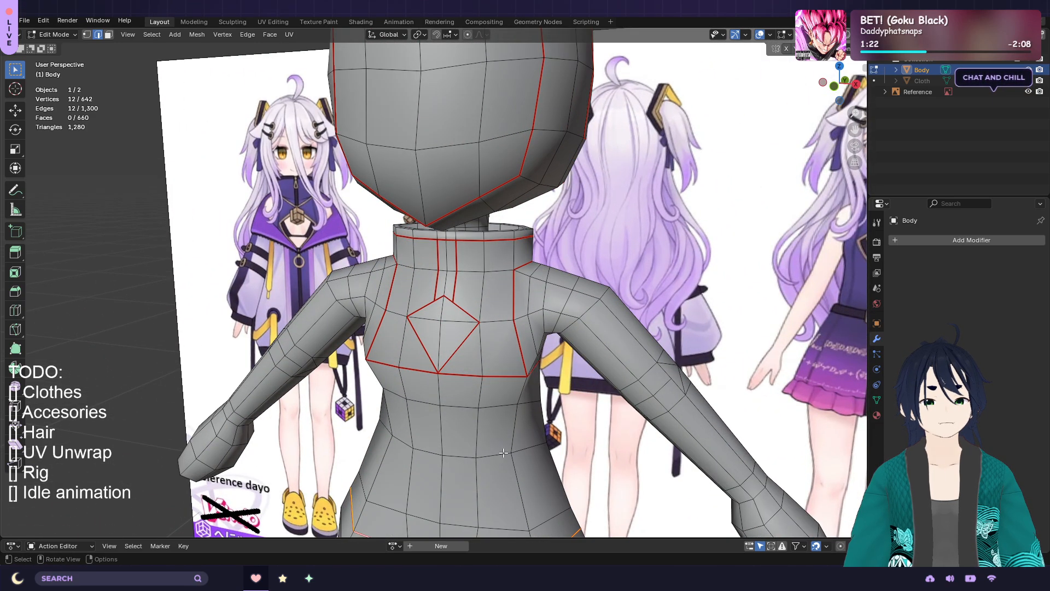
Mark the horizontal edge row across the upper back as a seam, joining the lower ends of both armhole seams
middle_click_drag(503, 453, 309, 447)
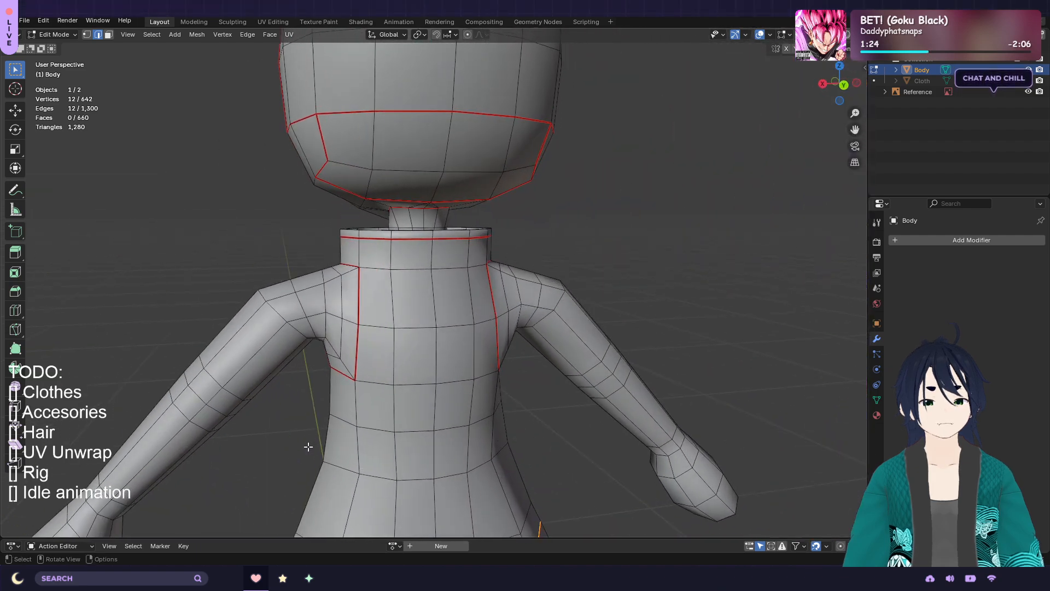
left_click(368, 382, "shift")
left_click(418, 385, "shift")
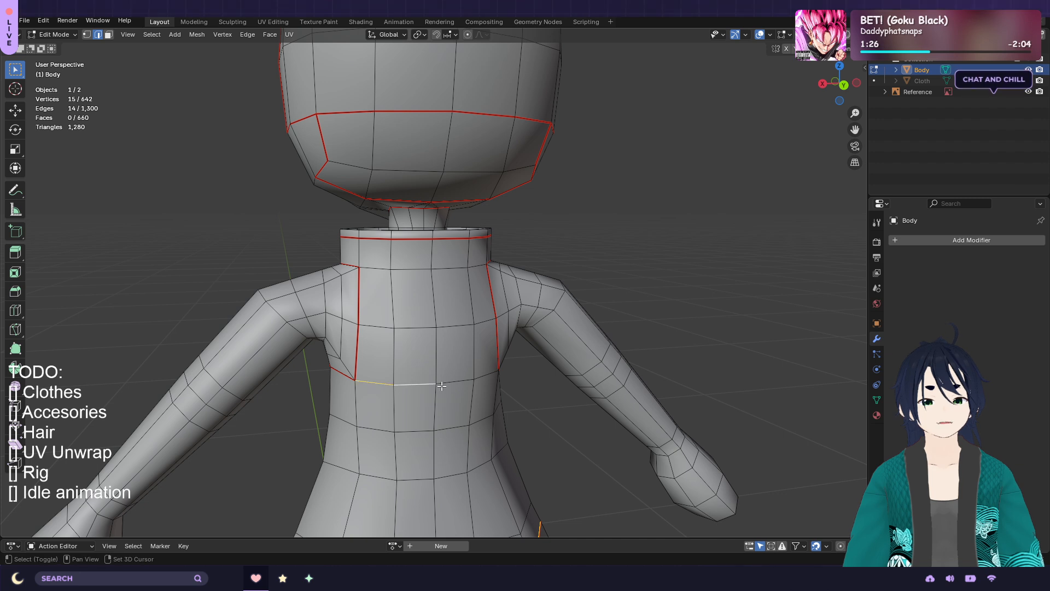
left_click(459, 381, "shift")
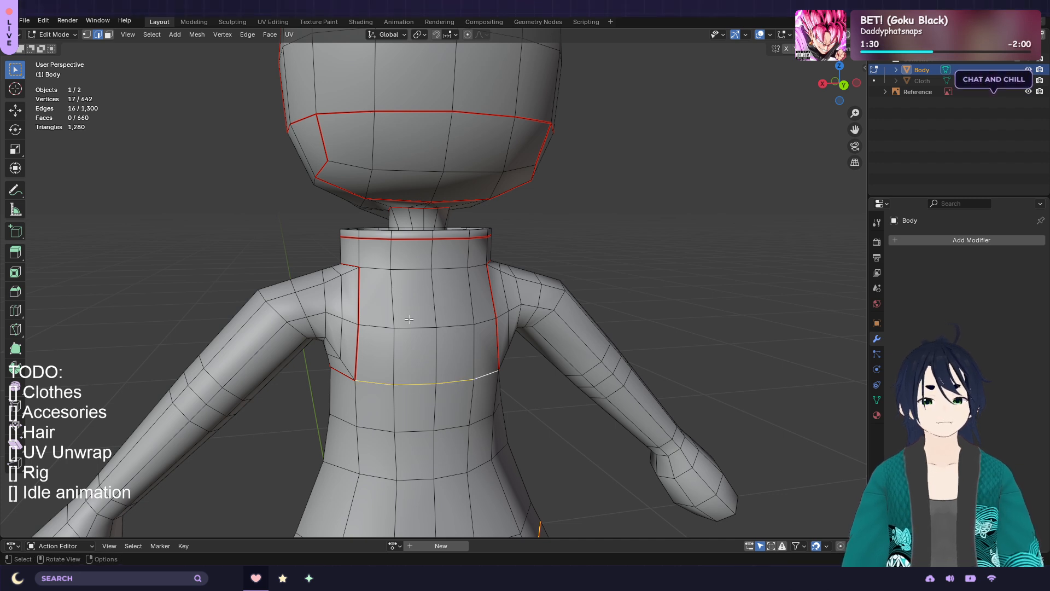
left_click(289, 34)
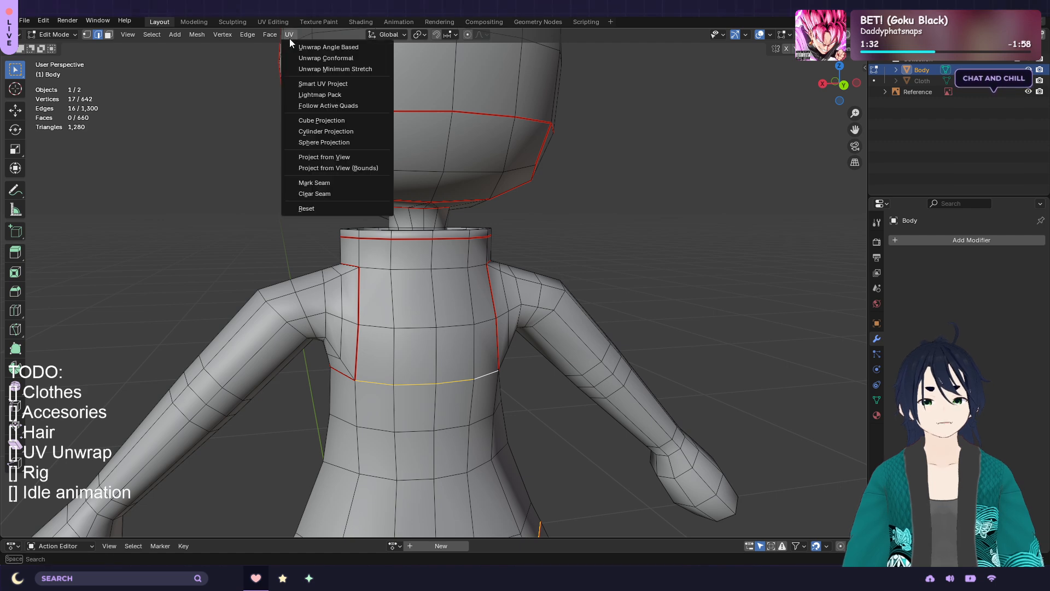
left_click(309, 183)
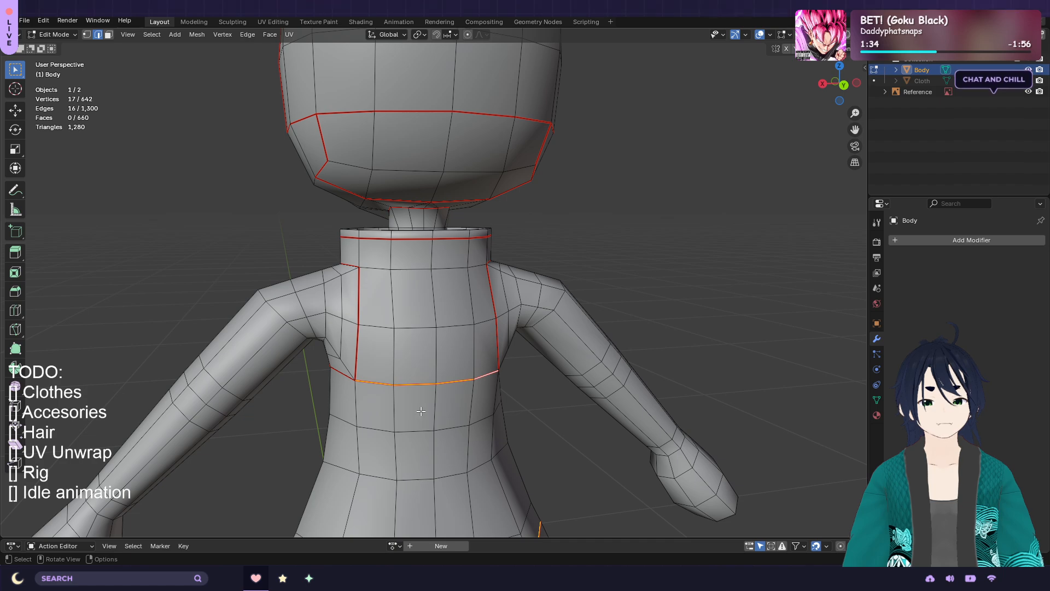
Mark the vertical centre edge line down the back as a seam, from the upper-back seam to the hip seam
middle_click_drag(442, 428, 380, 355, "shift")
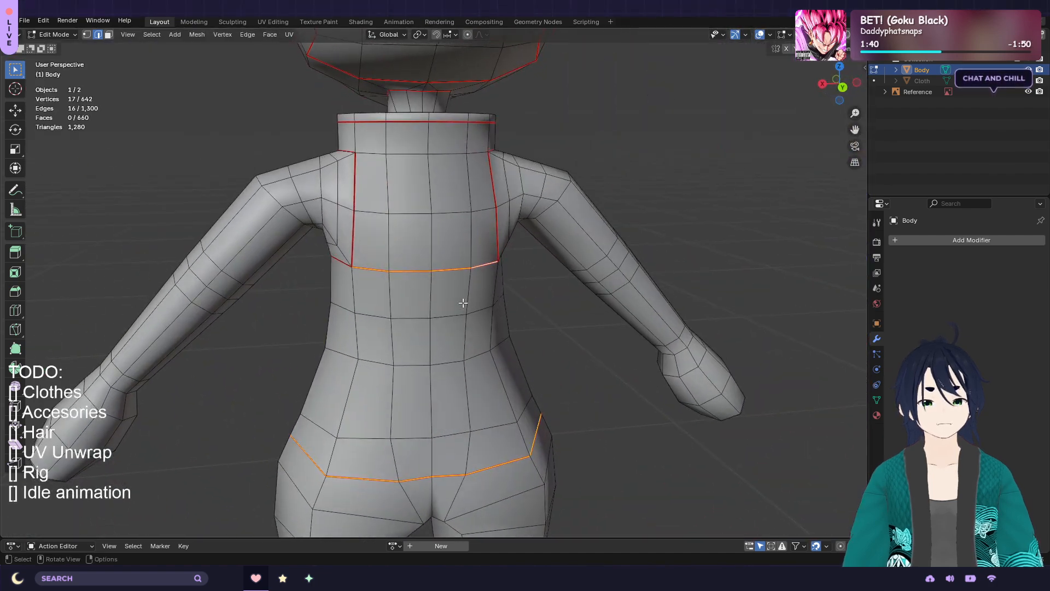
left_click(431, 298)
left_click(433, 456, "shift")
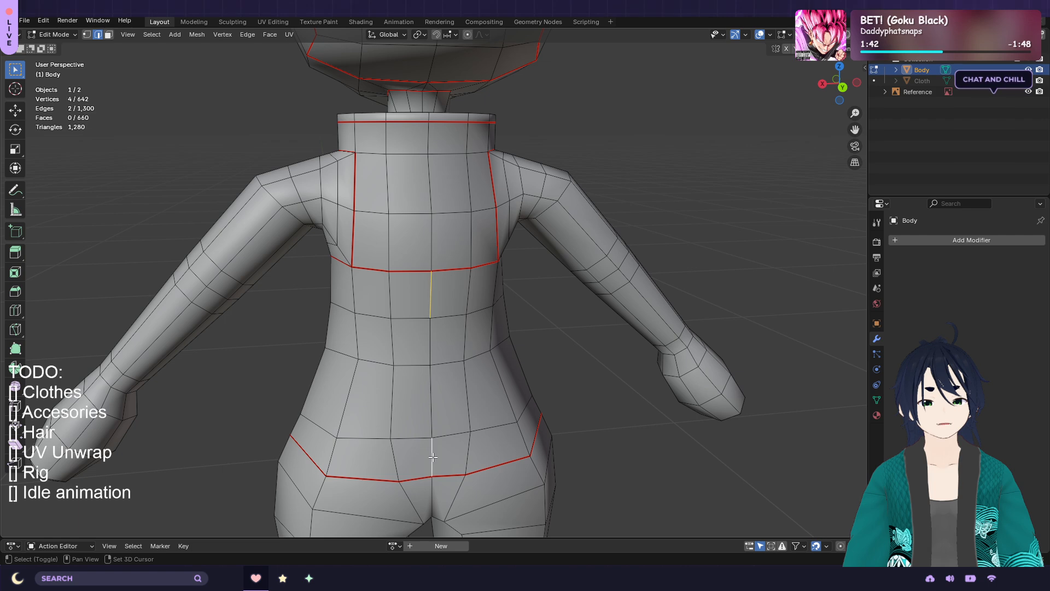
middle_click_drag(423, 345, 509, 367)
left_click(289, 34)
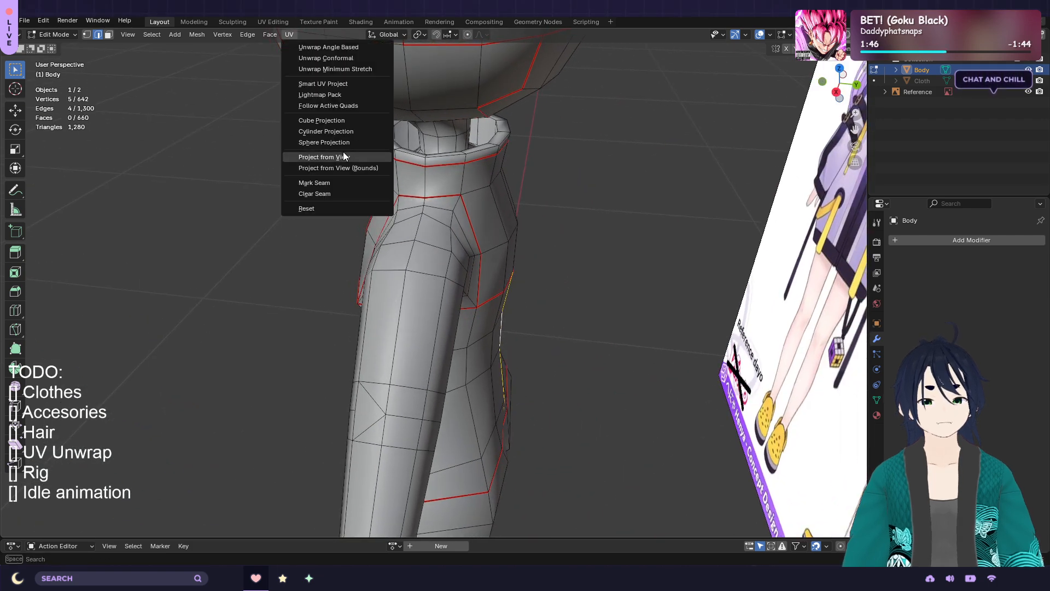
left_click(340, 185)
Compare the legs with the Cloth hem and mark the edge loops around both upper thighs, just below the crotch, as seams
mouse_move(494, 335)
middle_mouse_down()
mouse_move(473, 335)
mouse_move(625, 314)
mouse_move(476, 335)
middle_mouse_up()
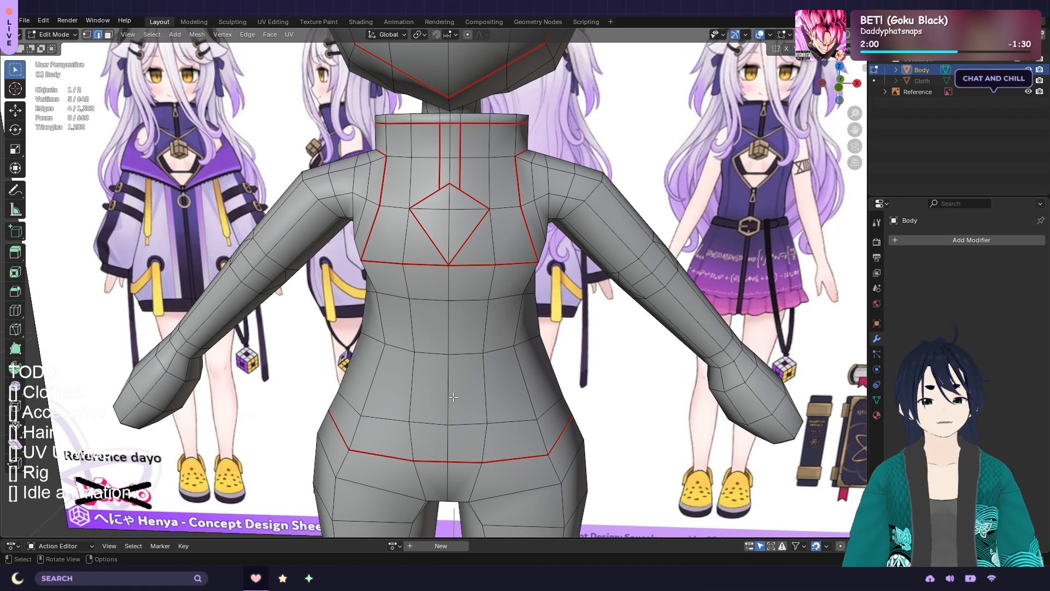
middle_click_drag(453, 397, 477, 299, "shift")
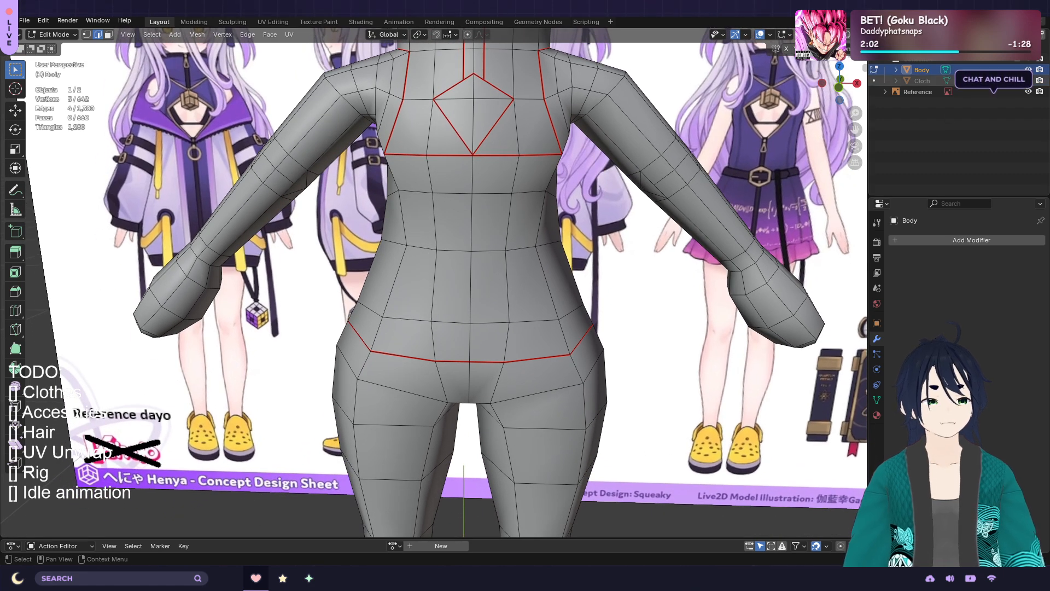
left_click(1028, 81)
middle_click_drag(523, 386, 530, 273, "shift")
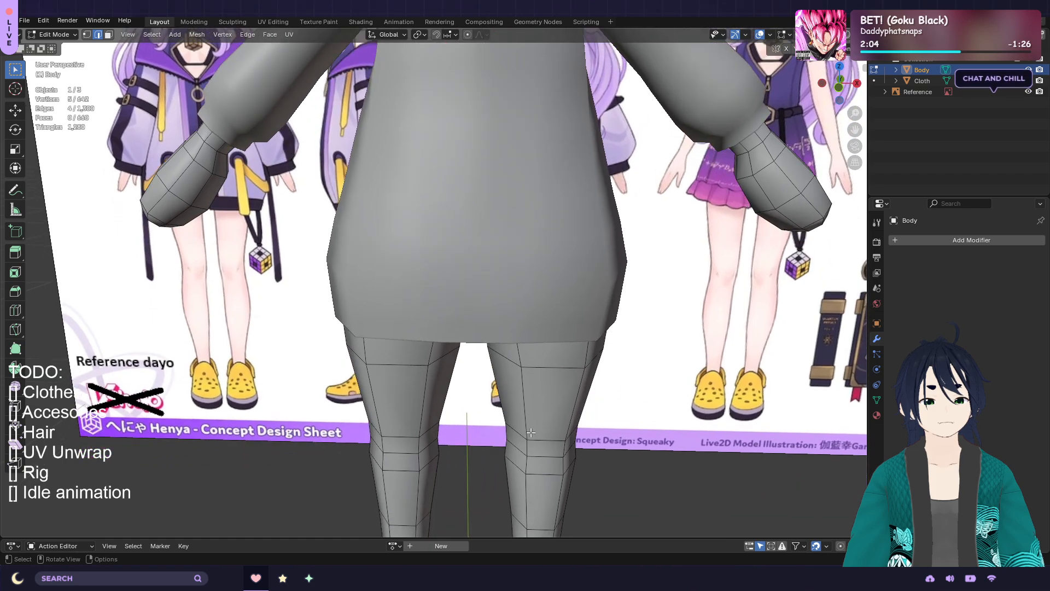
mouse_move(531, 432)
middle_mouse_down()
mouse_move(540, 355)
mouse_move(533, 383)
mouse_move(543, 429)
middle_mouse_up()
scroll(543, 429, "up", 1)
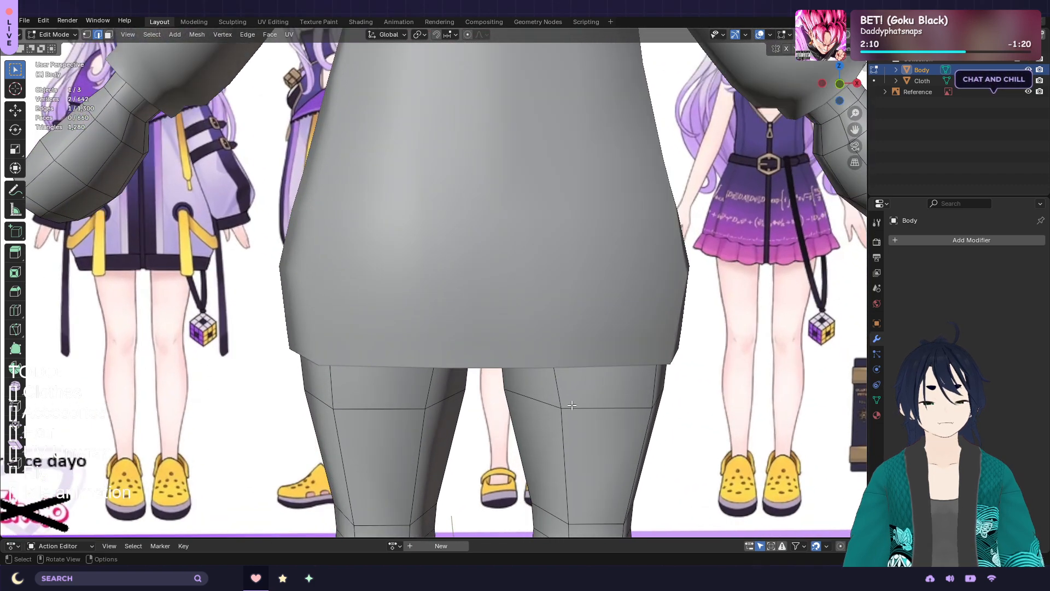
left_click(1029, 81)
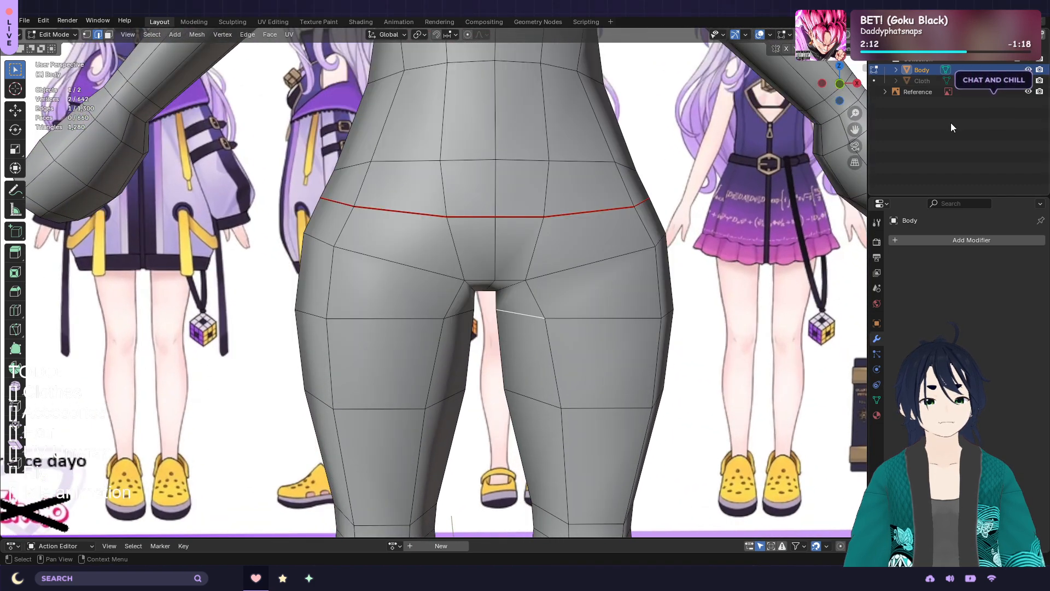
left_click(601, 319, "alt")
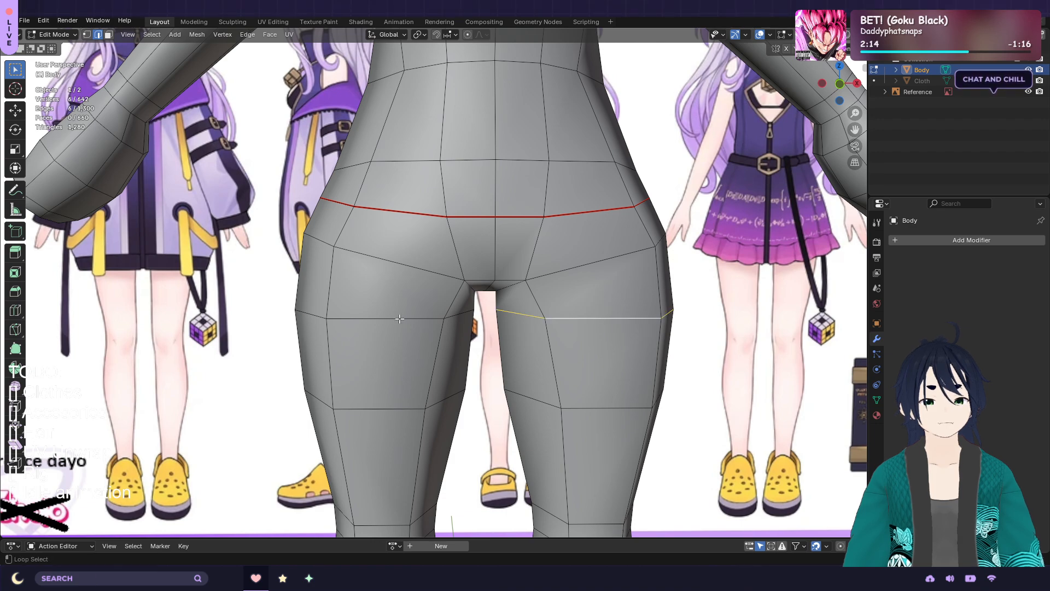
left_click(290, 34)
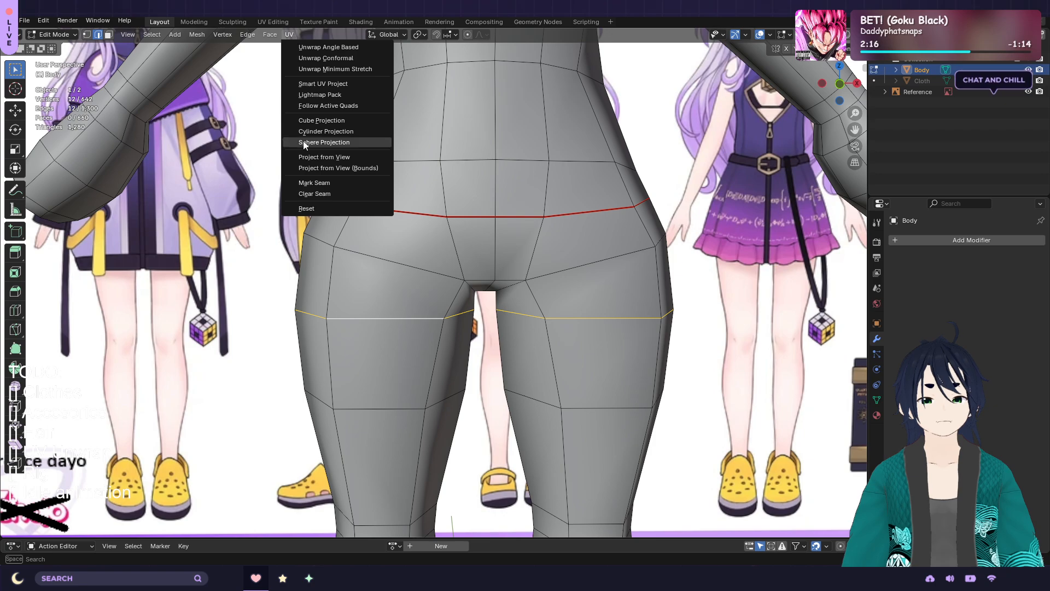
left_click(323, 182)
middle_click_drag(600, 358, 577, 361)
scroll(530, 357, "down", 4)
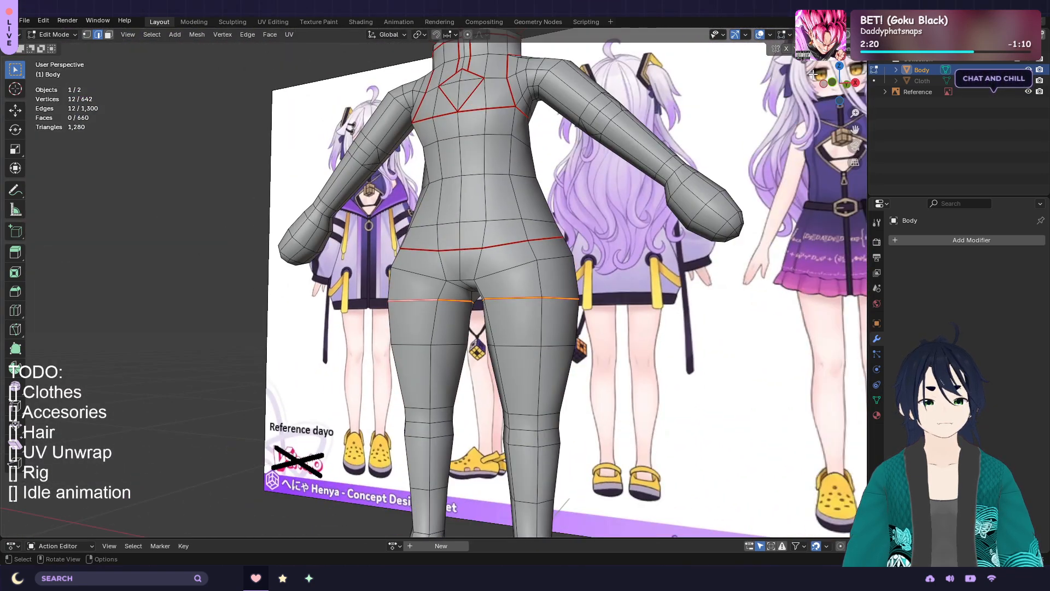
Show the Cloth object again and select the ring of edges around the character's right ankle, just above the foot
left_click(1028, 81)
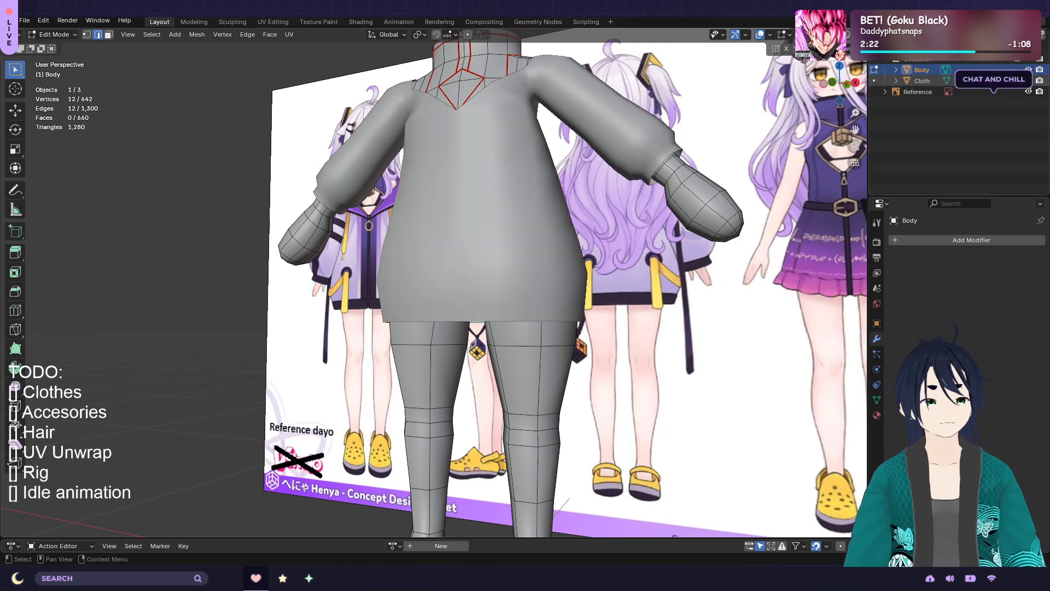
scroll(581, 276, "up", 2)
scroll(581, 276, "down", 2)
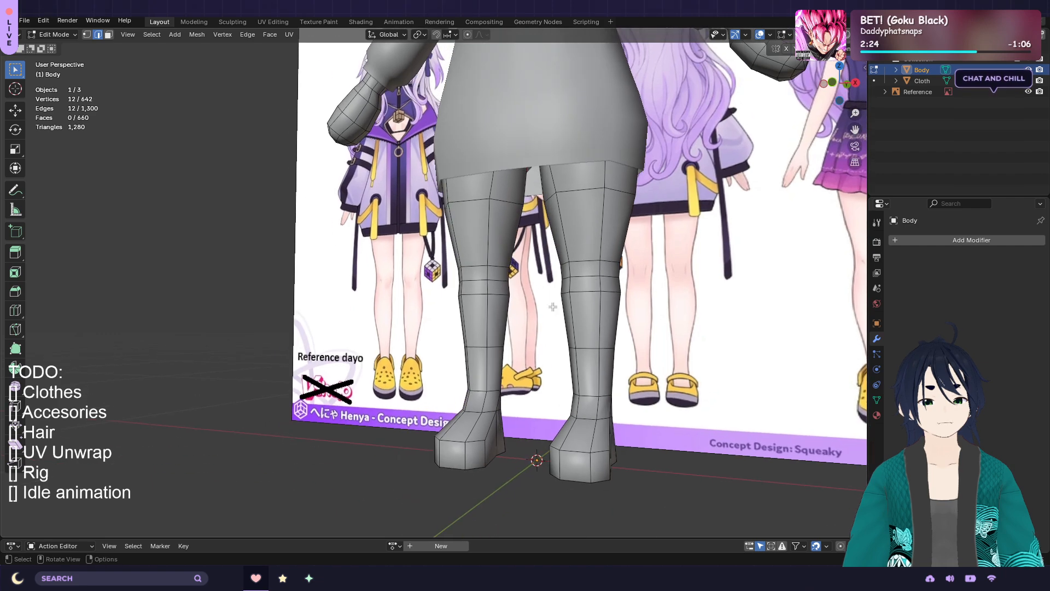
middle_click_drag(581, 277, 451, 377)
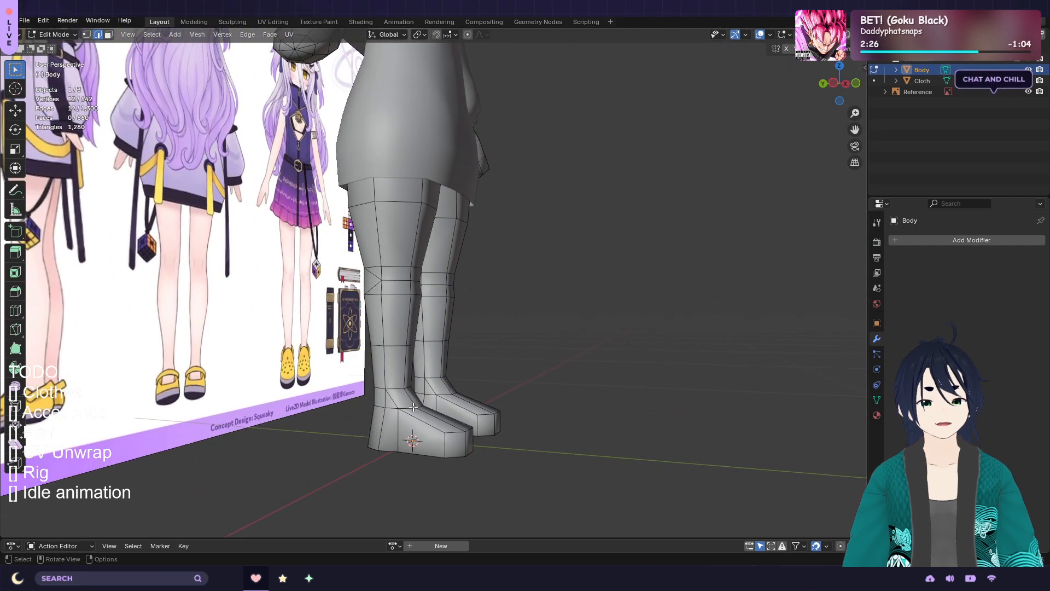
left_click(413, 407, "alt")
left_click(391, 408, "shift")
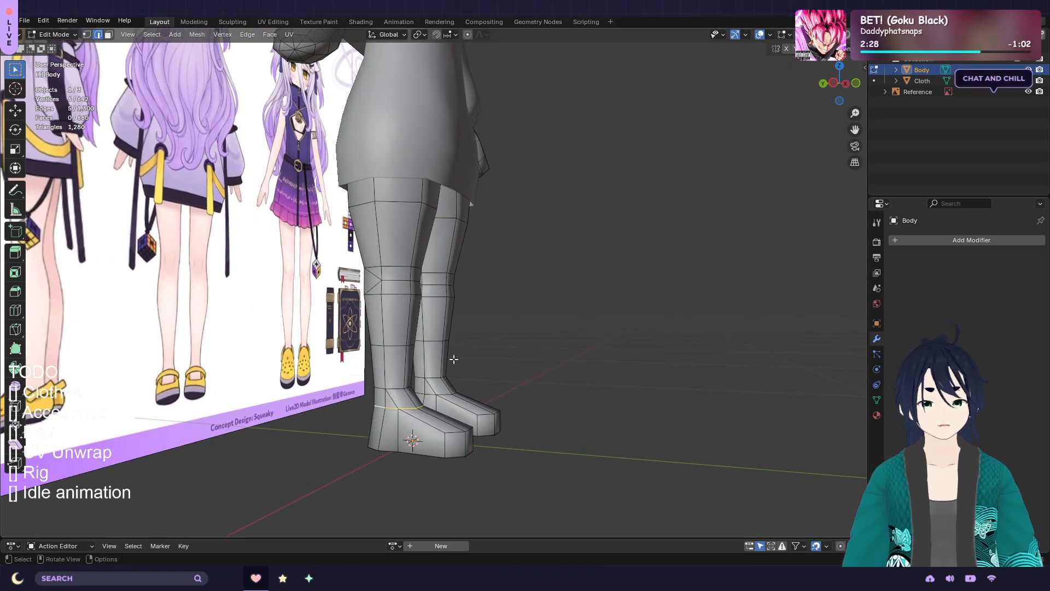
middle_click_drag(453, 360, 345, 404)
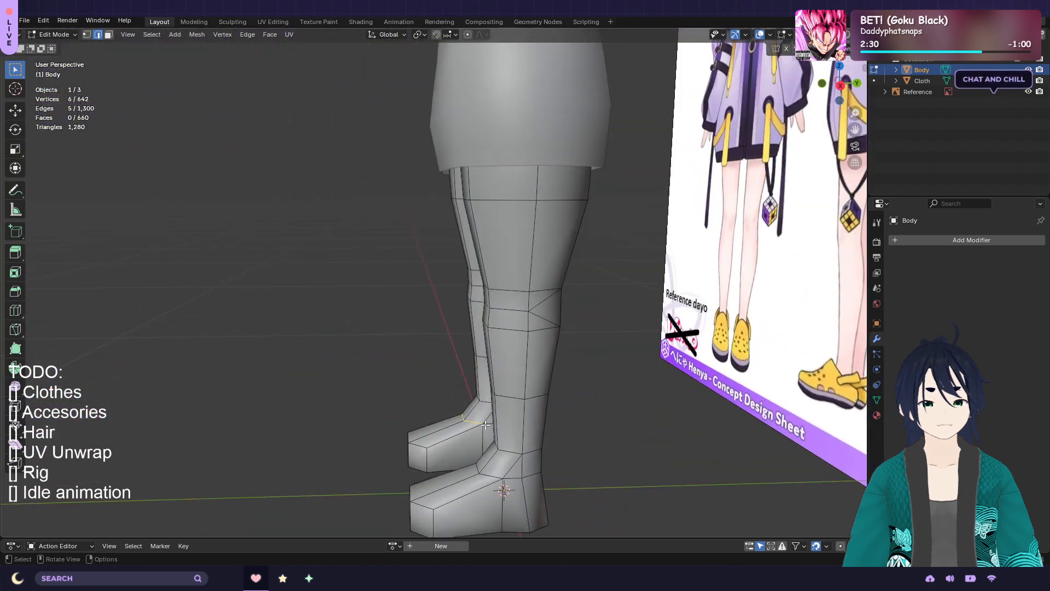
middle_click_drag(486, 424, 456, 397)
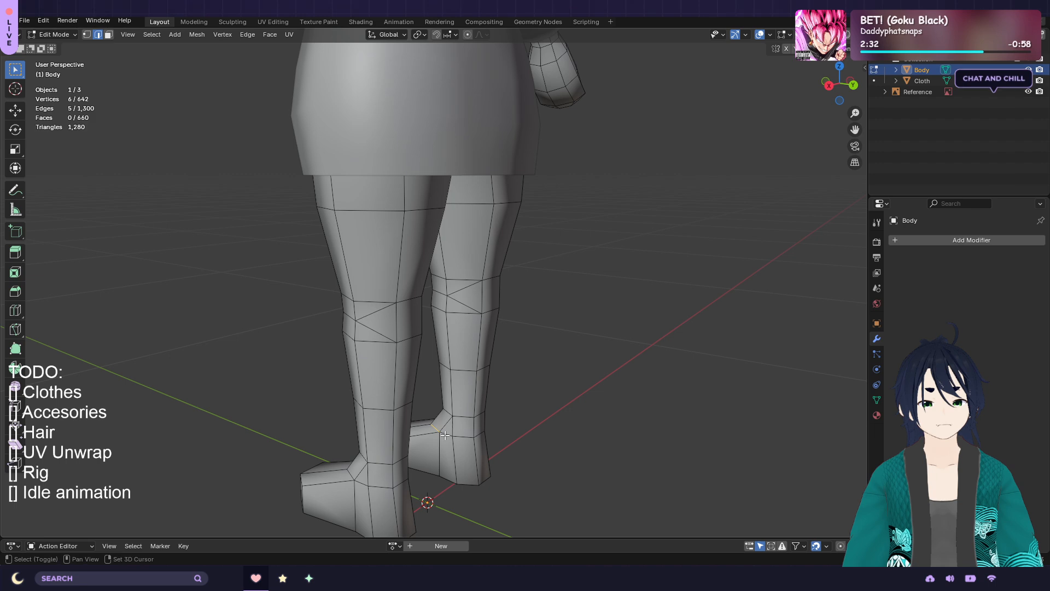
middle_click_drag(542, 410, 411, 410)
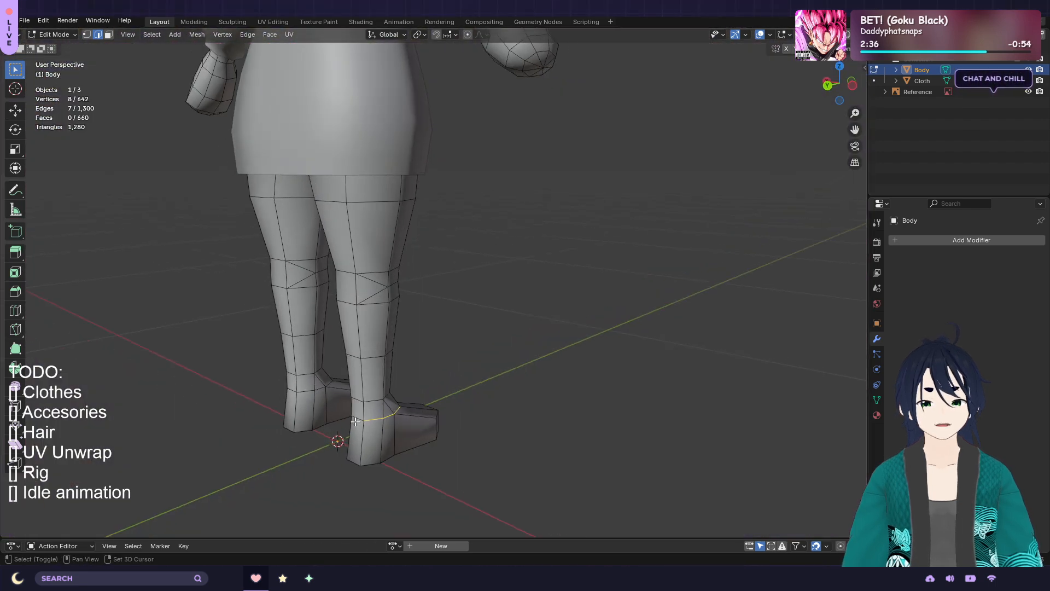
middle_click_drag(353, 432, 563, 458)
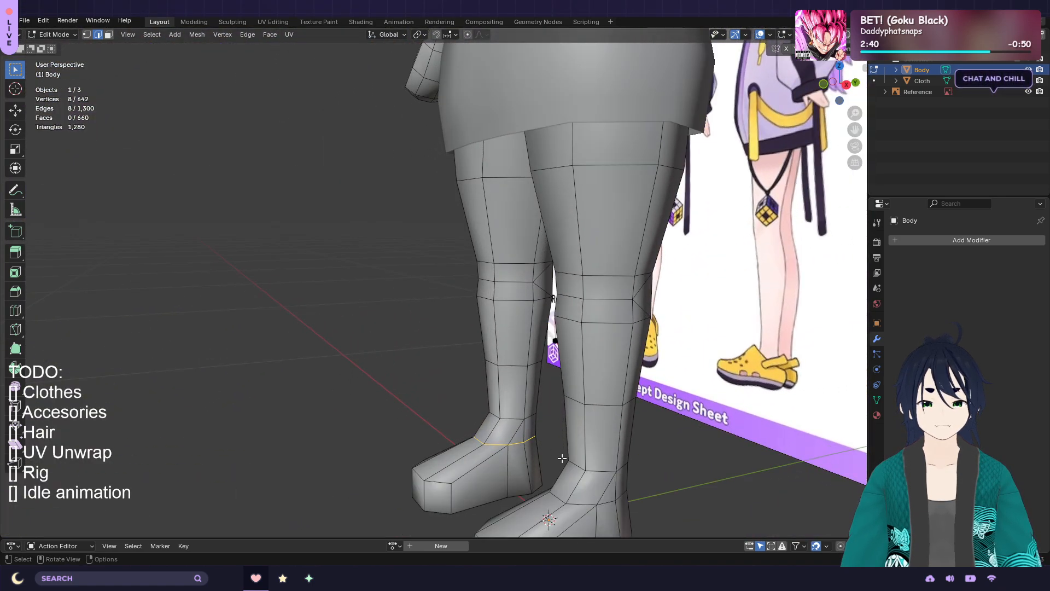
Add the matching ring of edges around the left ankle, mark both ankle rings as seams, and clear the selection
left_click(565, 499, "shift")
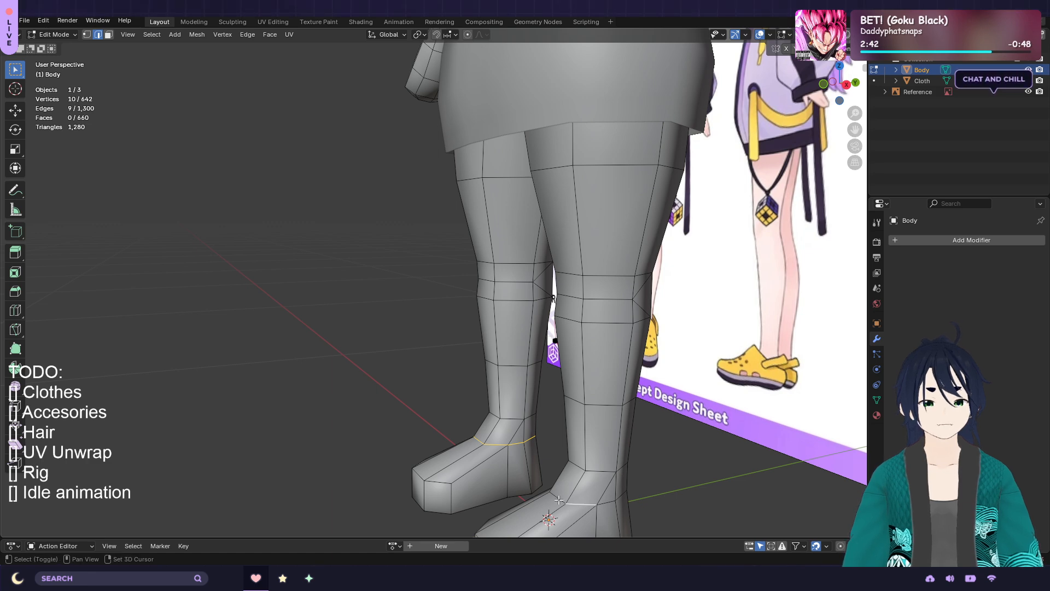
left_click(597, 505, "shift")
middle_click_drag(597, 504, 545, 407)
left_click(397, 441, "shift")
left_click(289, 437, "shift")
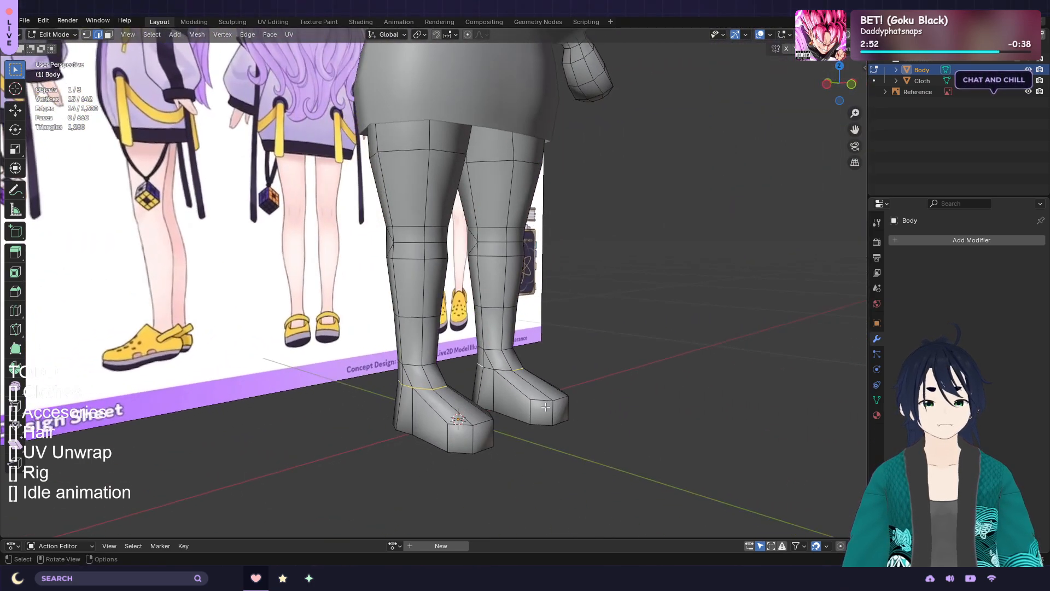
left_click(502, 371, "shift")
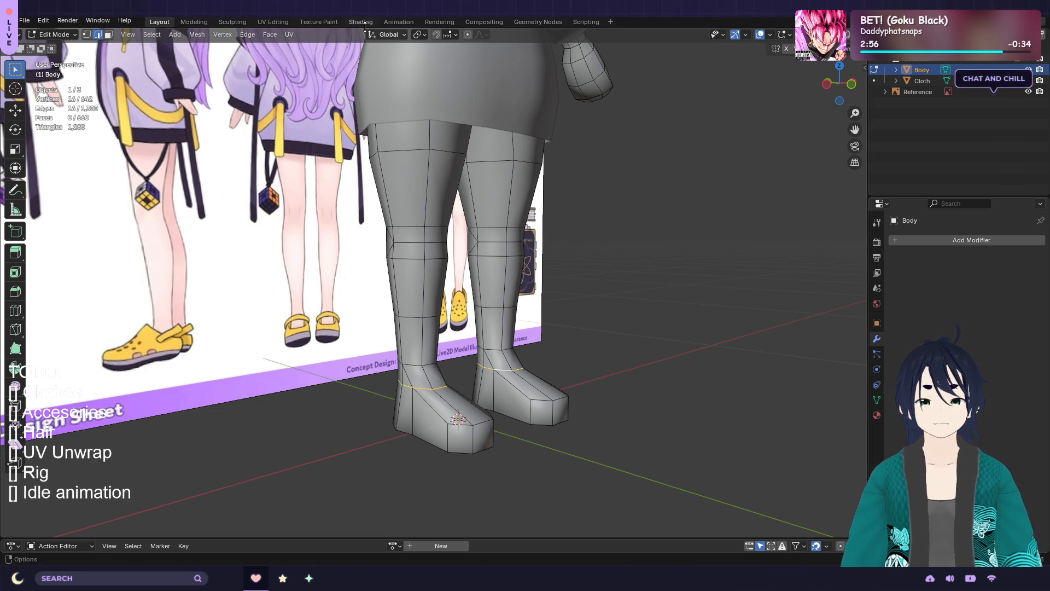
left_click(290, 34)
left_click(336, 183)
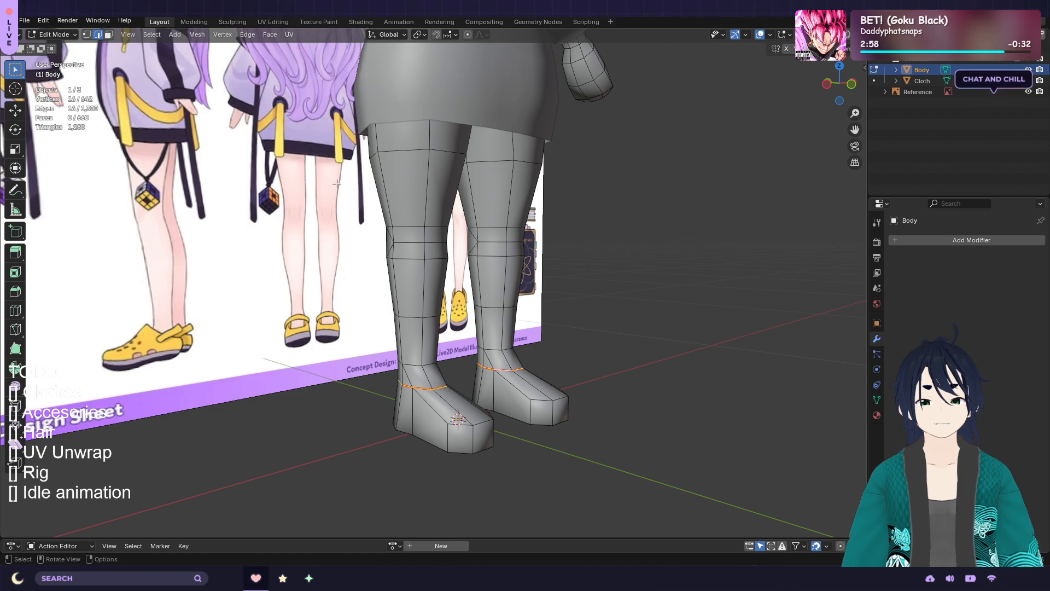
left_click(647, 387)
middle_click_drag(657, 359, 620, 381)
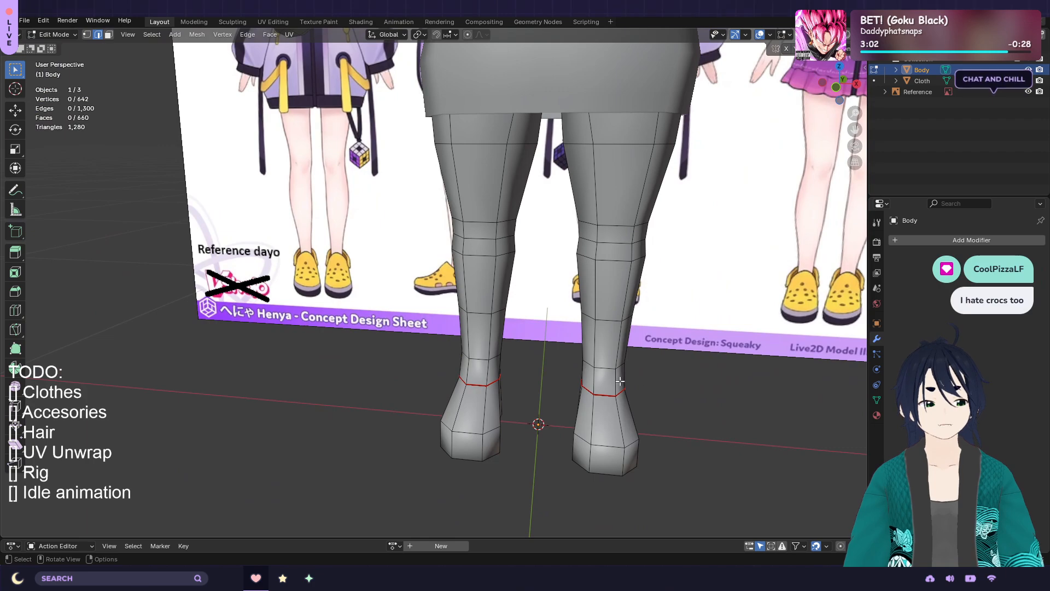
Hide the Cloth object and review the marked seams over the whole body
scroll(686, 327, "down", 5)
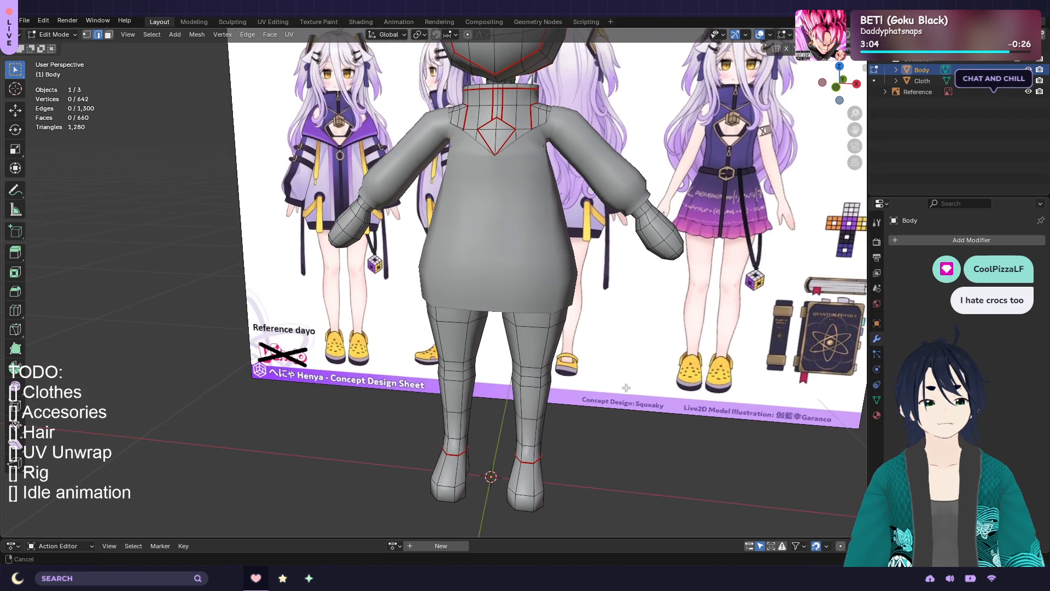
middle_click_drag(628, 277, 651, 354, "shift")
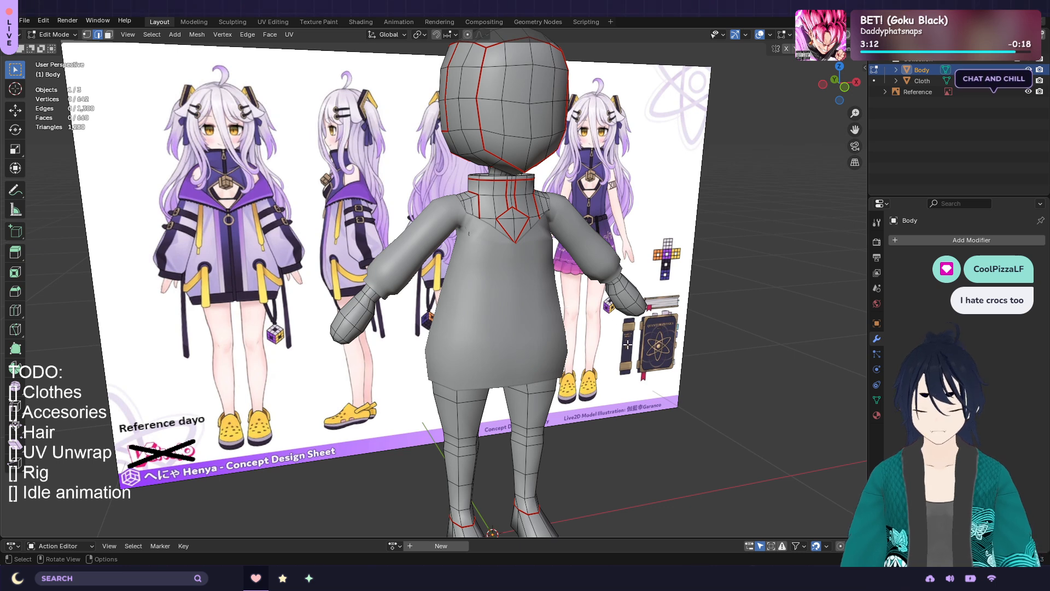
left_click(1028, 81)
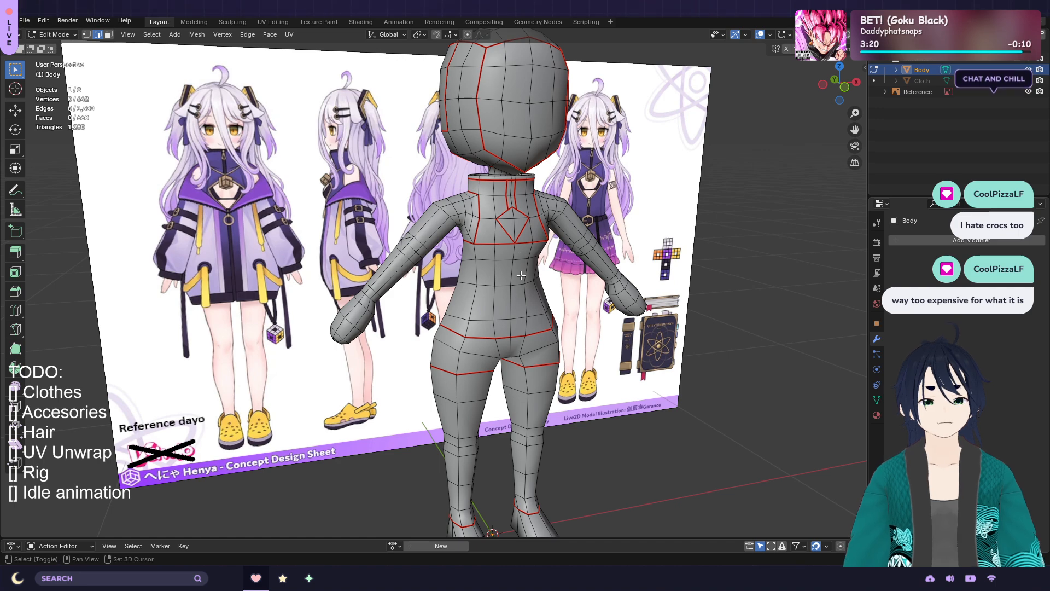
middle_click_drag(522, 275, 521, 345)
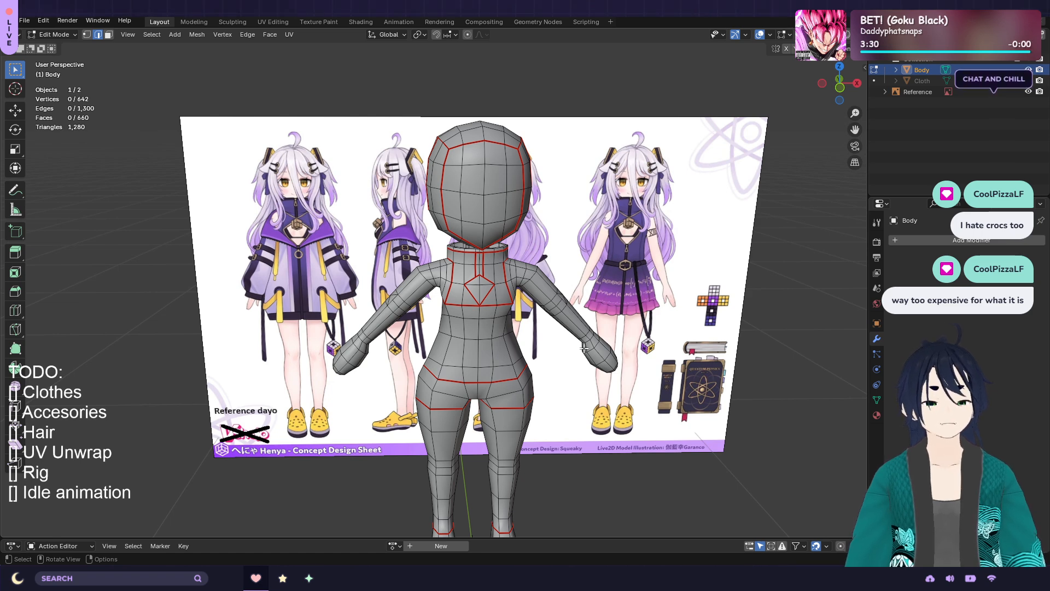
scroll(583, 358, "up", 1)
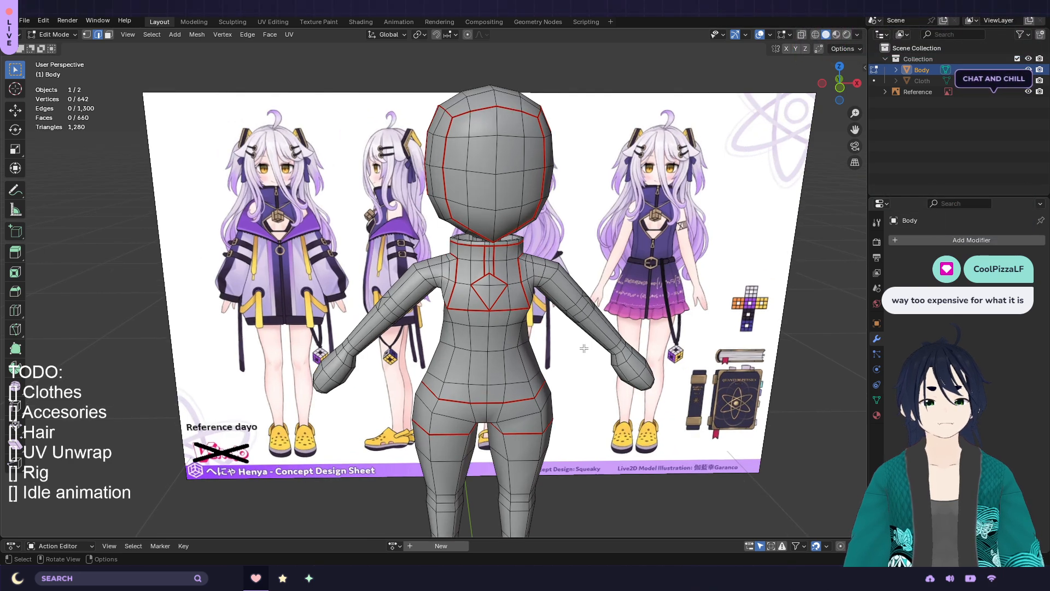
middle_click_drag(583, 362, 599, 304)
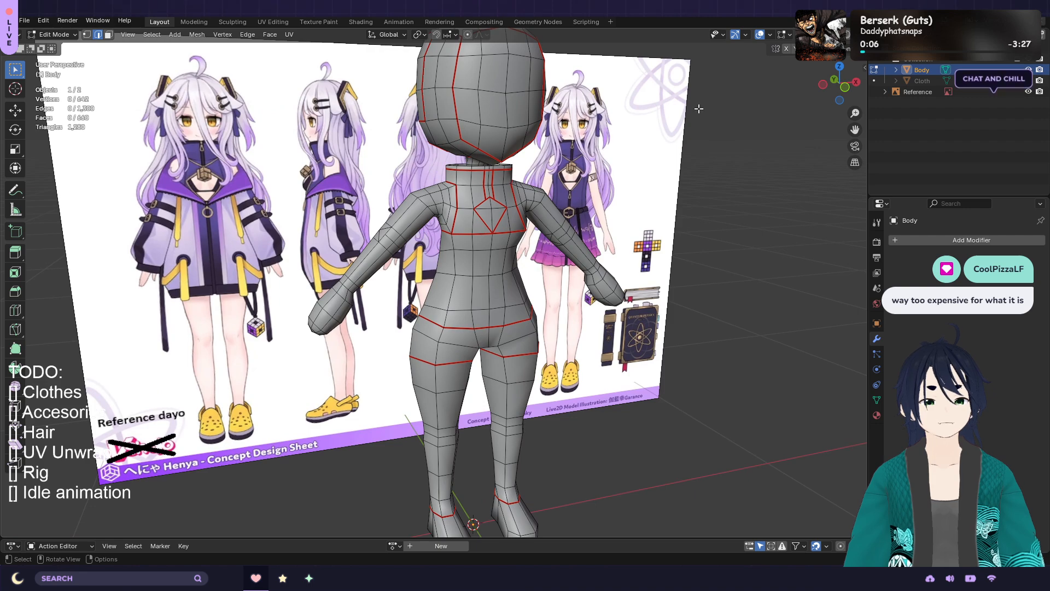
Leave the Body mesh, unhide the Cloth object and open it for mesh editing
key("Tab")
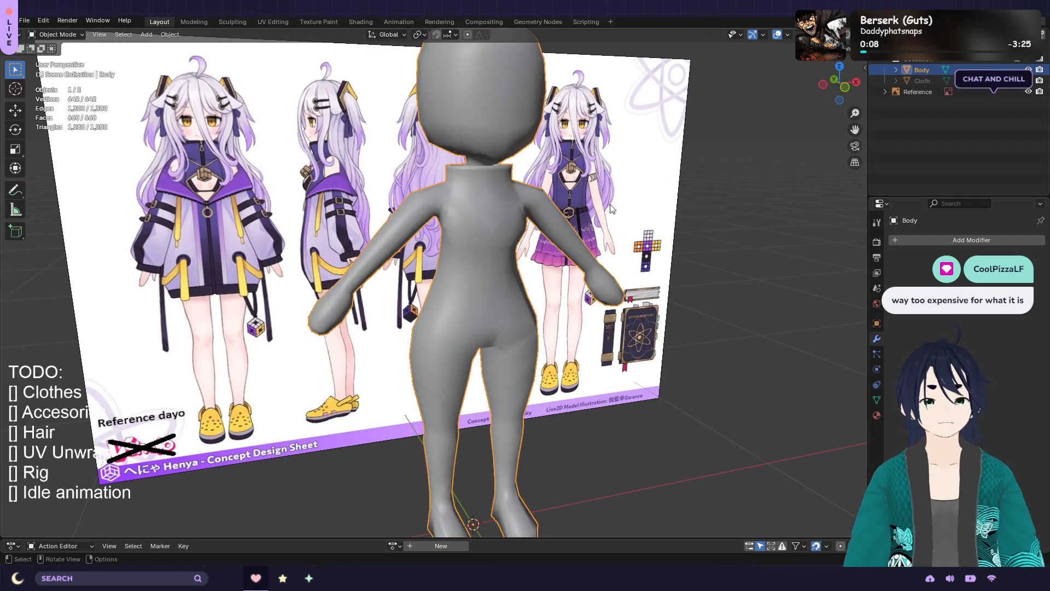
key("alt+h")
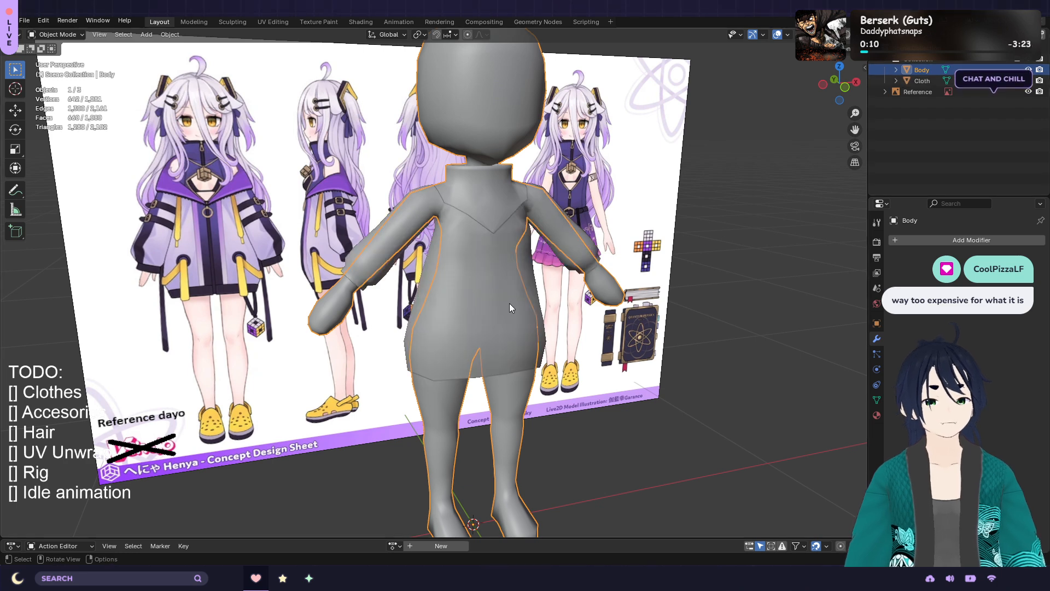
left_click(483, 299)
key("Tab")
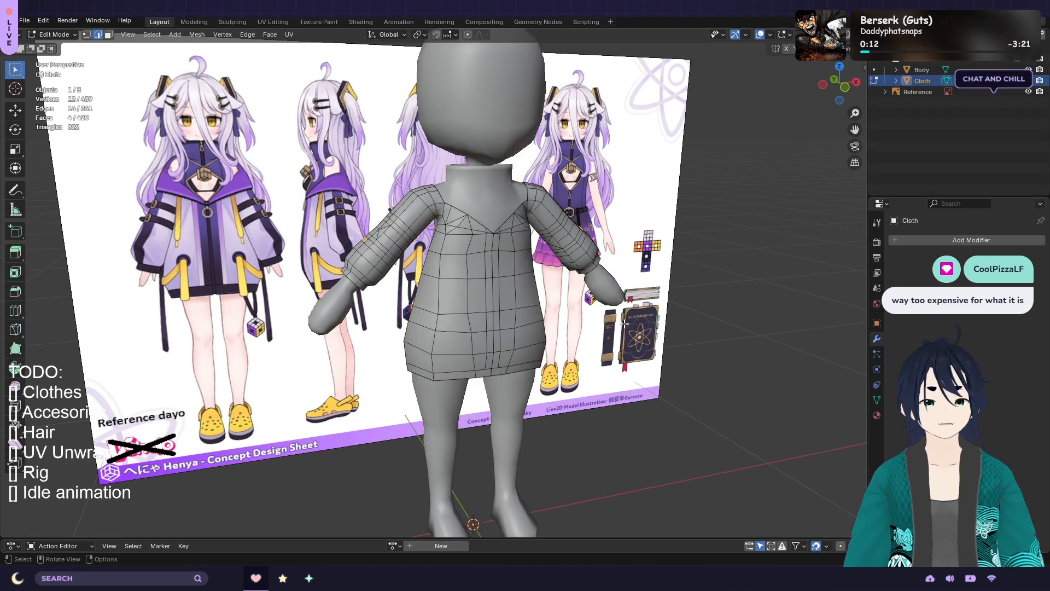
Mark the two vertical edge loops on either side of the Cloth's front centre line as seams
scroll(569, 326, "up", 2)
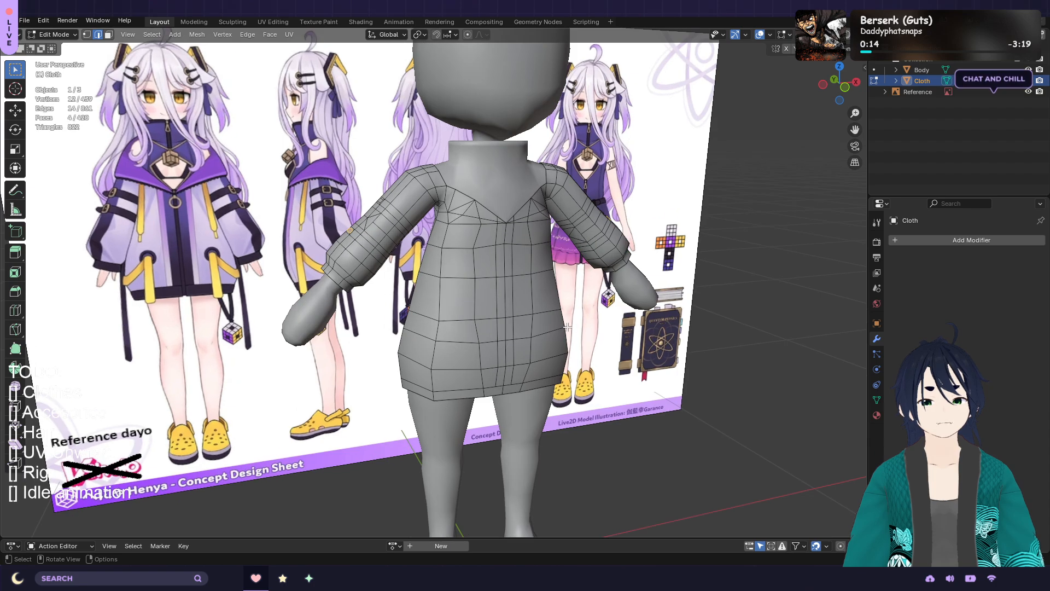
scroll(546, 290, "up", 1)
middle_click_drag(546, 291, 516, 292)
left_click(522, 246, "alt")
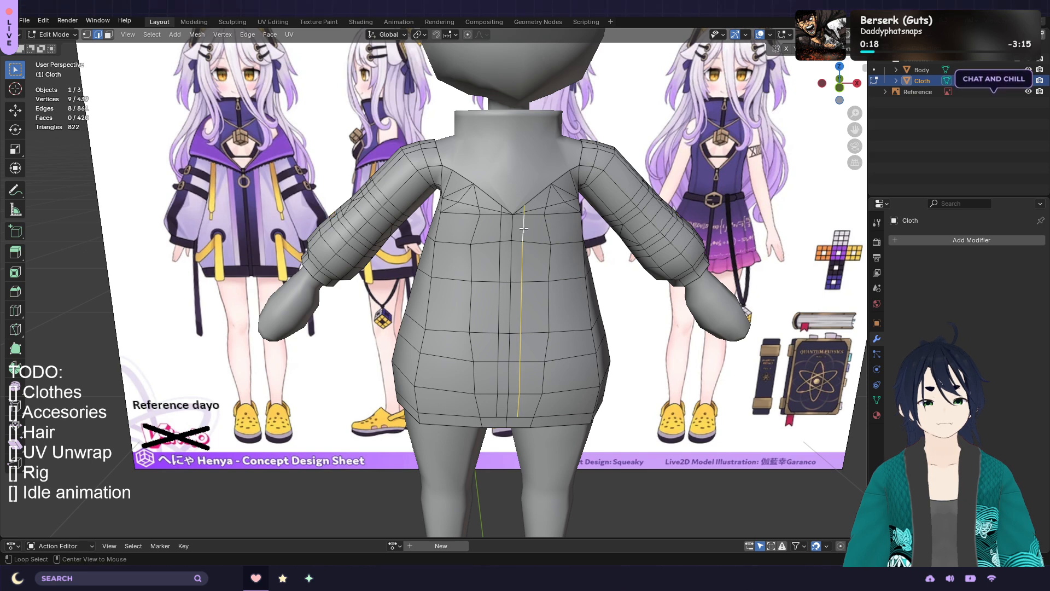
left_click(502, 231, "alt+shift")
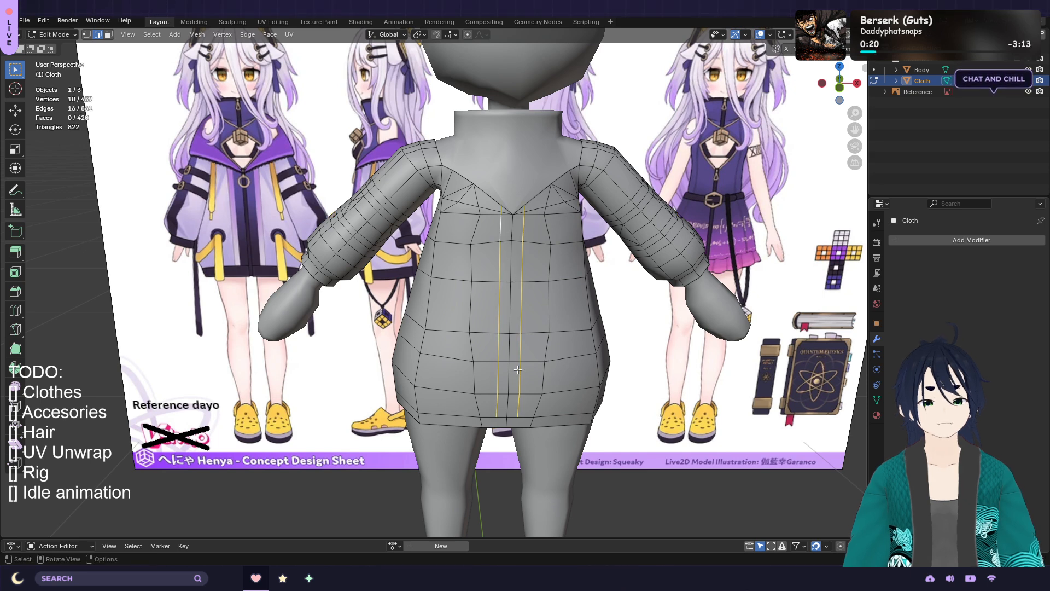
left_click(289, 34)
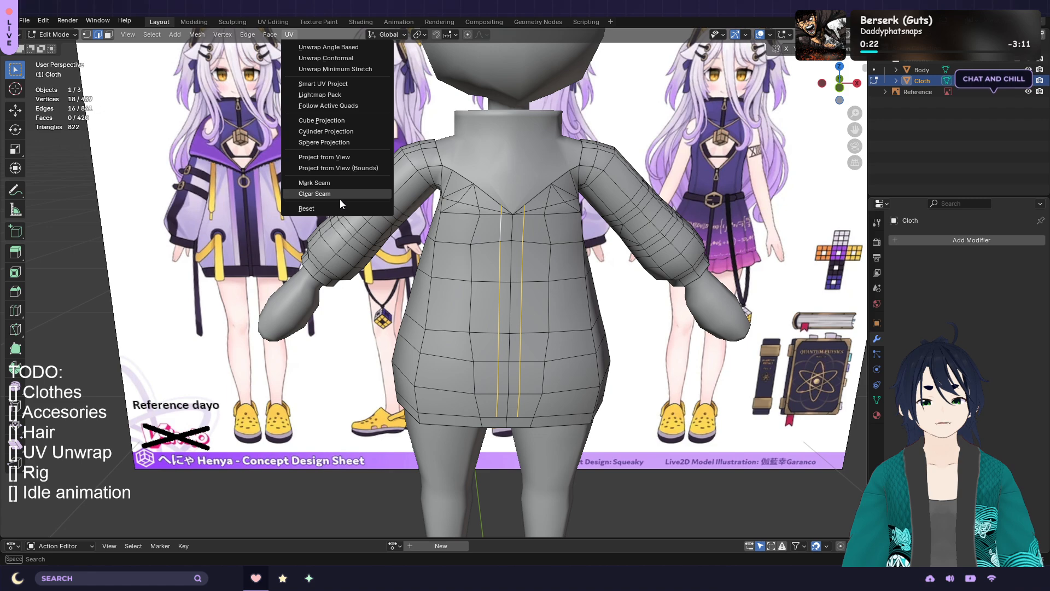
left_click(345, 182)
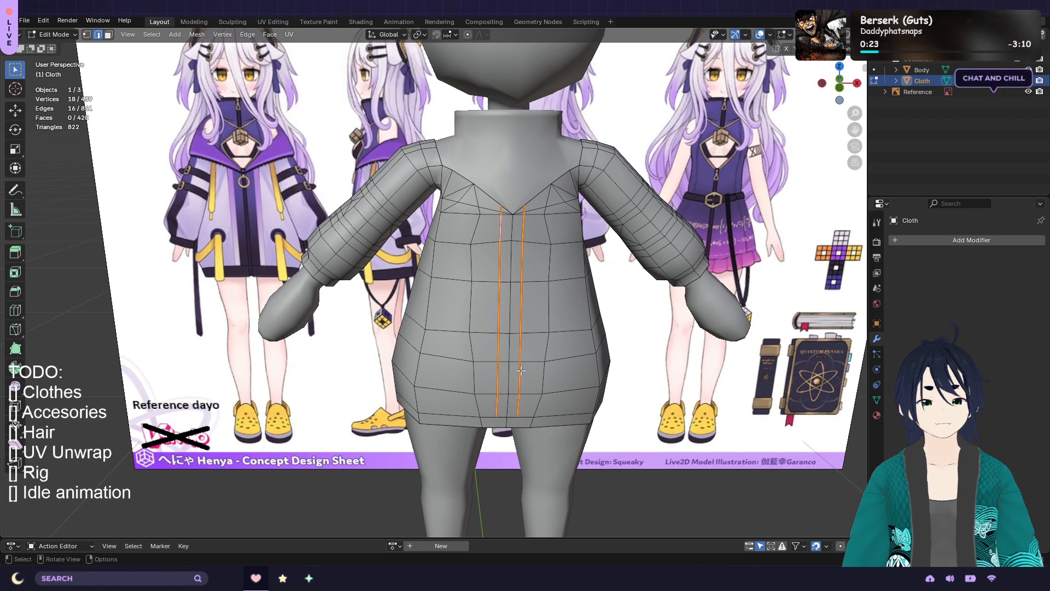
Mark the horizontal edge loop around the Cloth just above its bottom hem as a seam
left_click(490, 417, "alt")
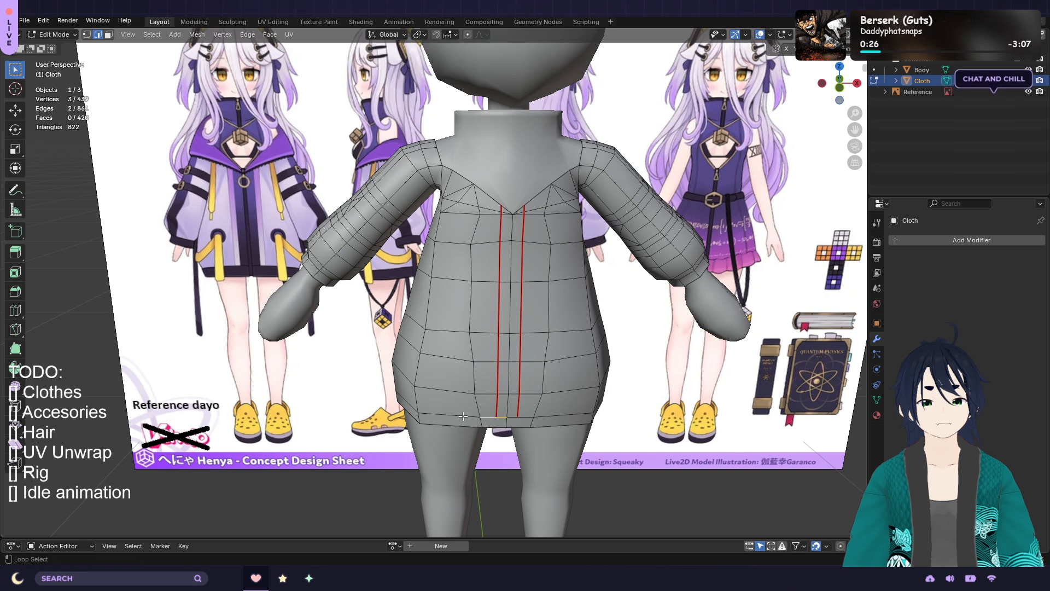
left_click(463, 416, "alt+shift")
left_click(516, 417, "shift")
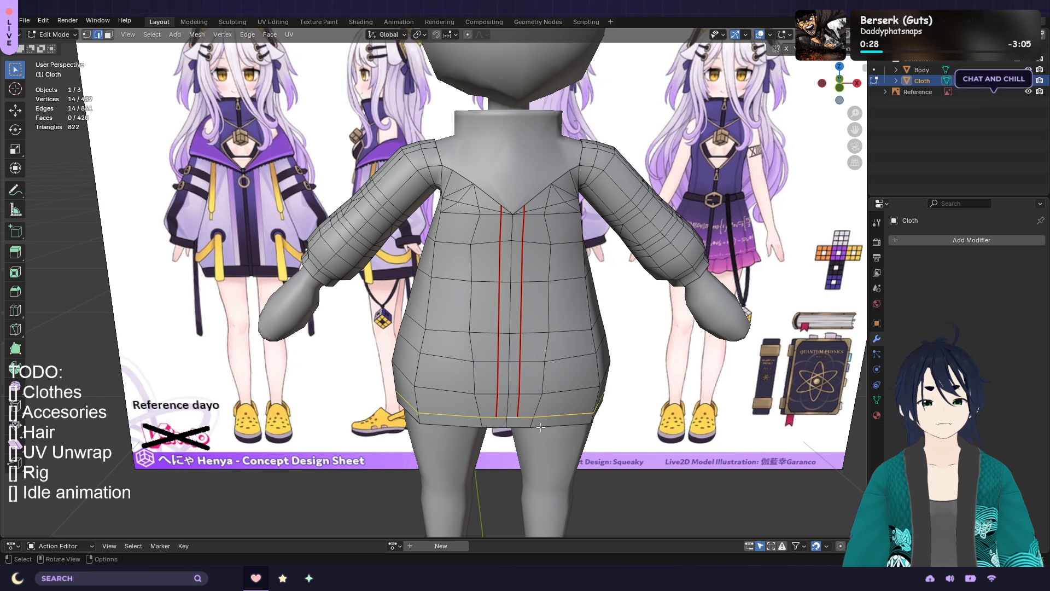
left_click(288, 34)
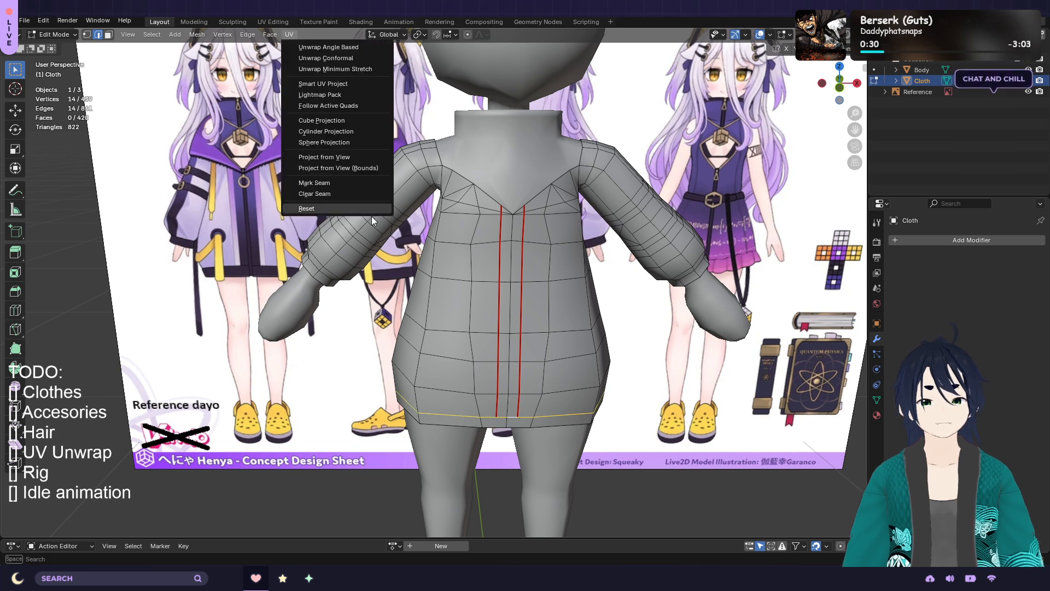
left_click(367, 183)
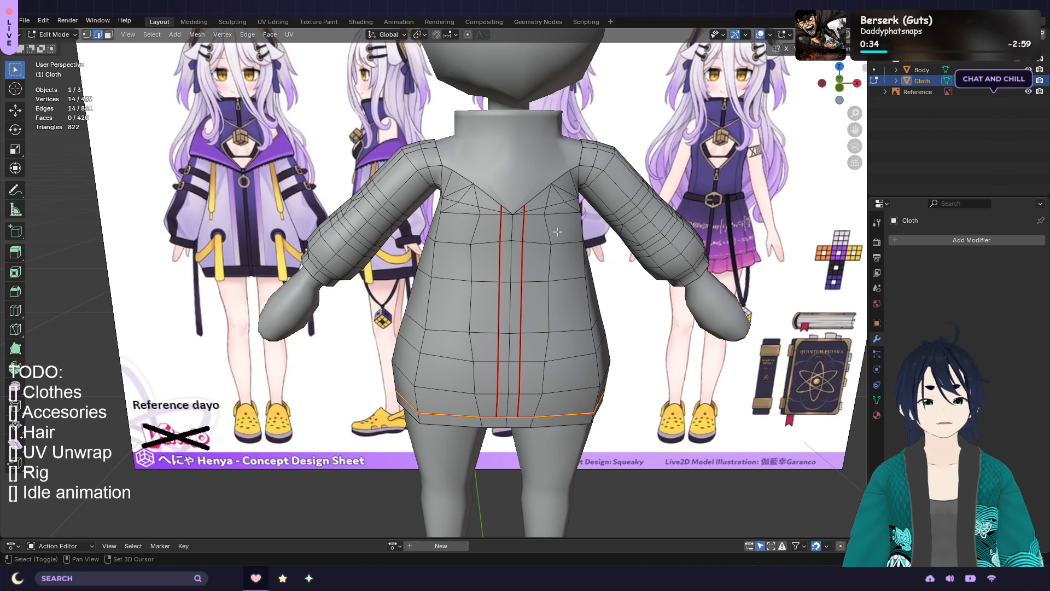
Clear the seam from the short topmost edge of both vertical front seams, just beneath the neckline
middle_click_drag(558, 232, 521, 239)
scroll(509, 230, "up", 3)
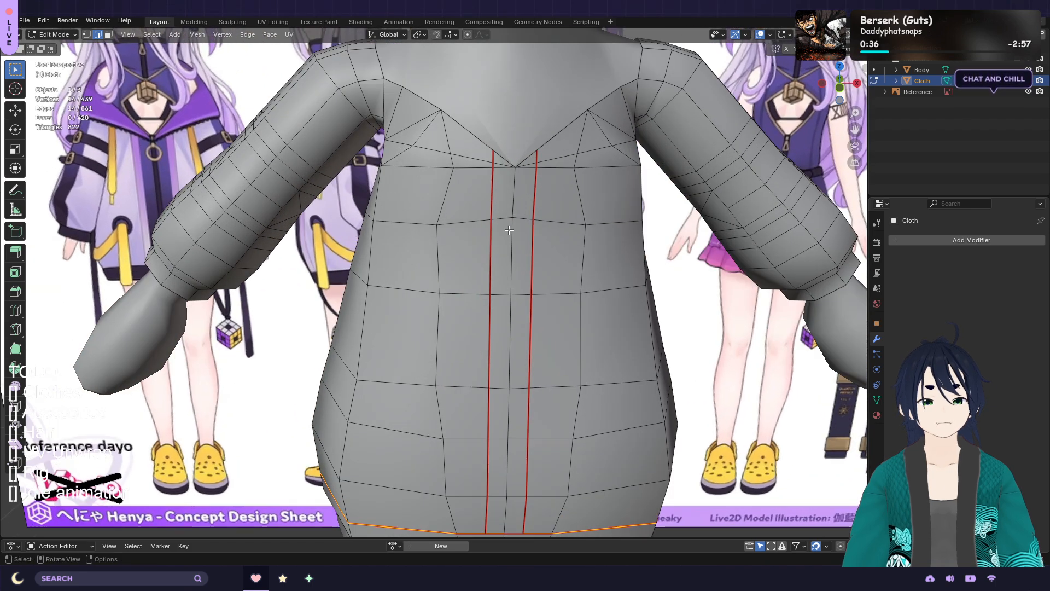
middle_click_drag(563, 204, 425, 274, "shift")
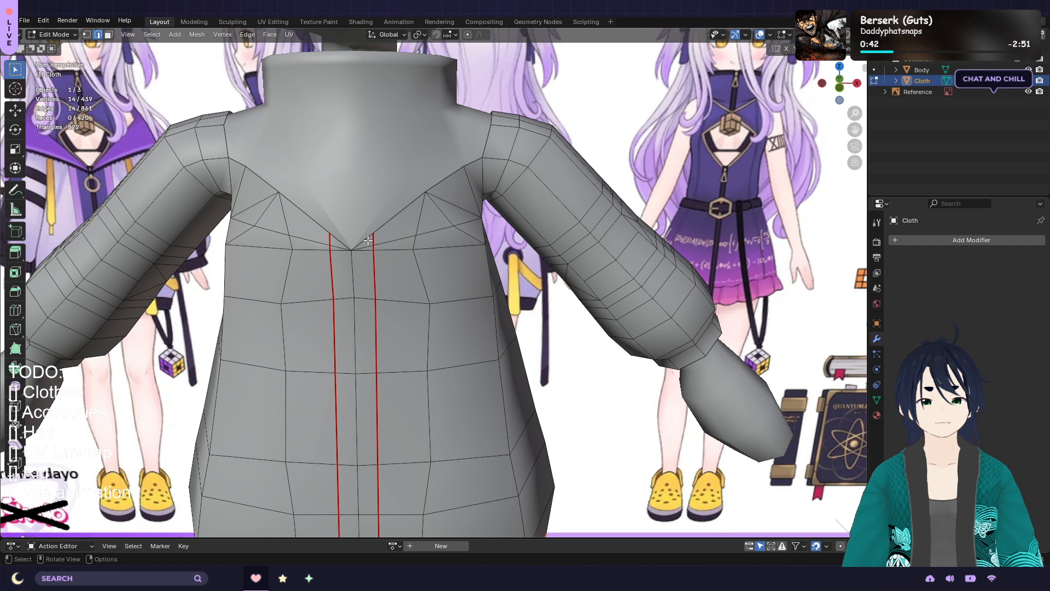
left_click(333, 238)
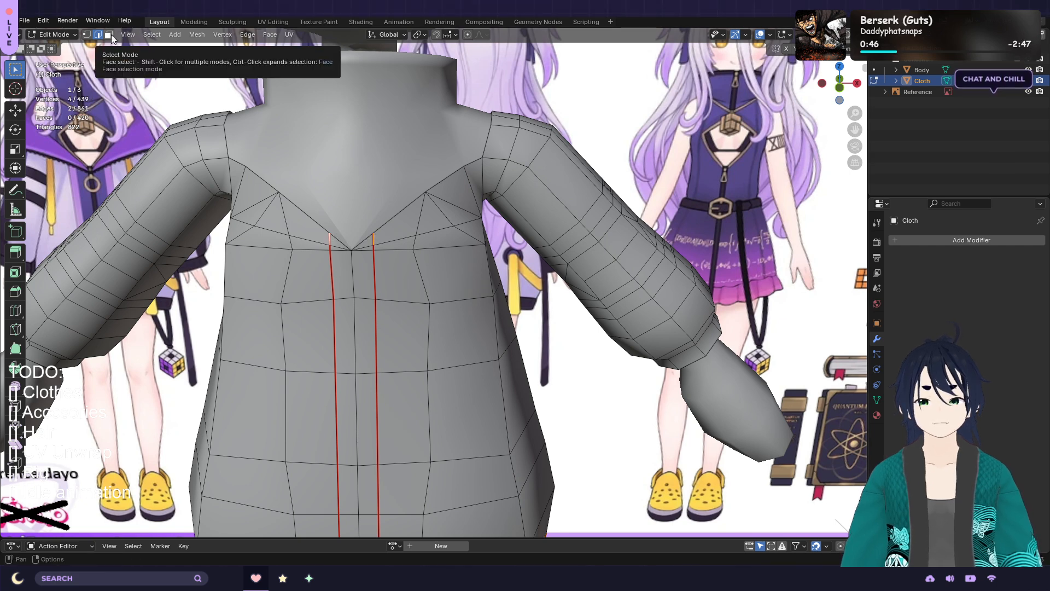
left_click(291, 35)
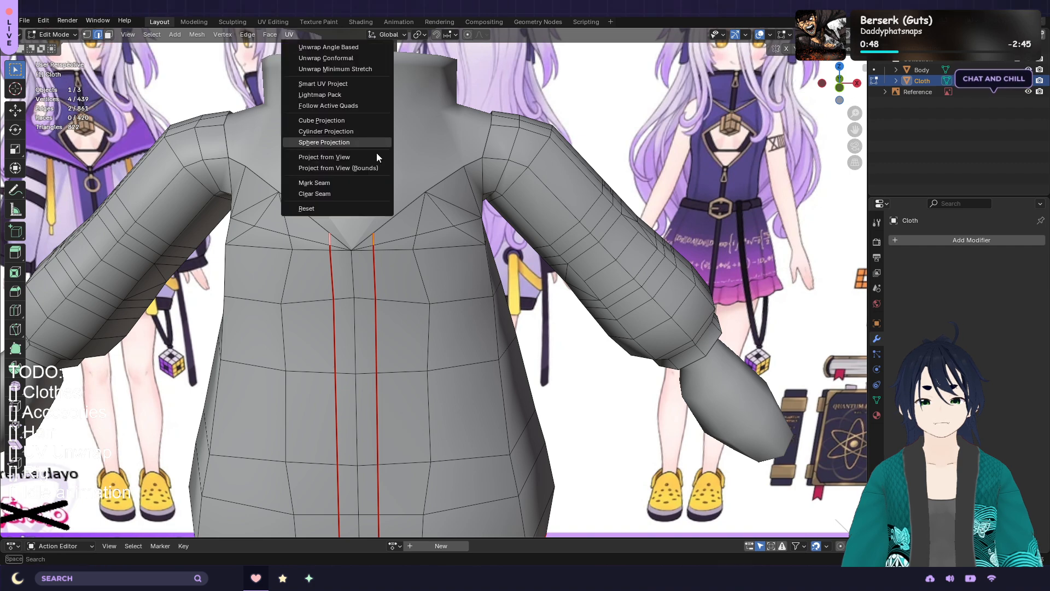
left_click(350, 193)
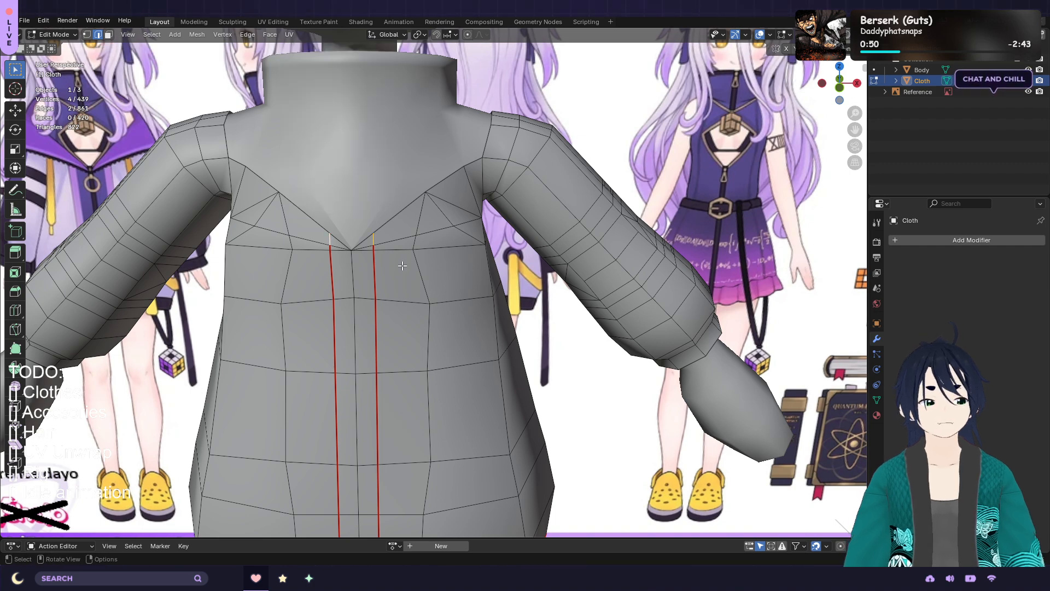
Mark the row of edges across the Cloth's chest, from one armpit through the neckline's point to the other, as a seam
left_click(364, 248)
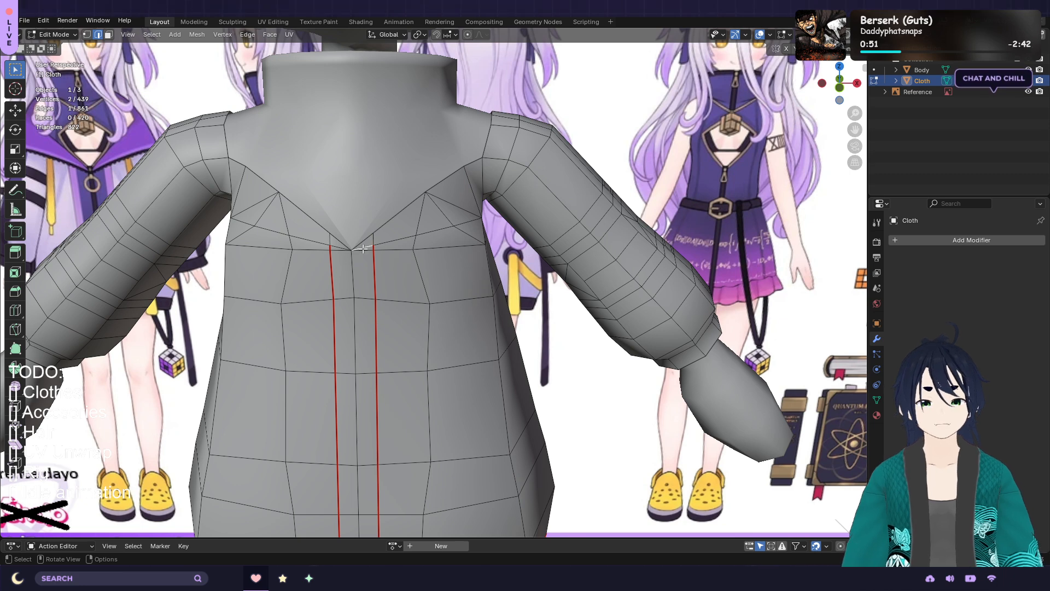
left_click(392, 243, "shift")
left_click(432, 231, "shift")
left_click(468, 221, "shift")
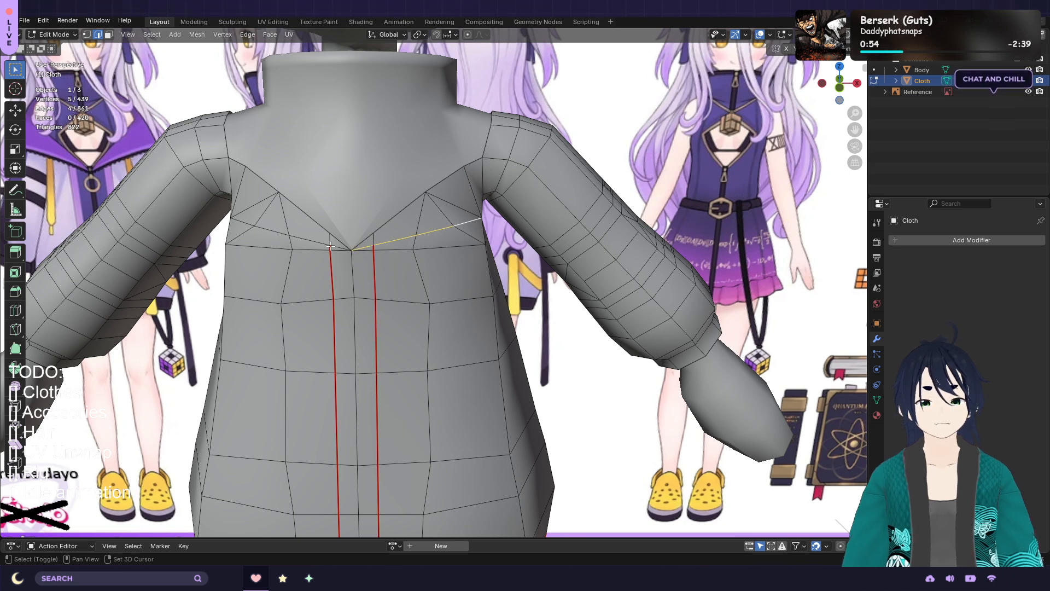
left_click(311, 243, "shift")
left_click(249, 226, "shift")
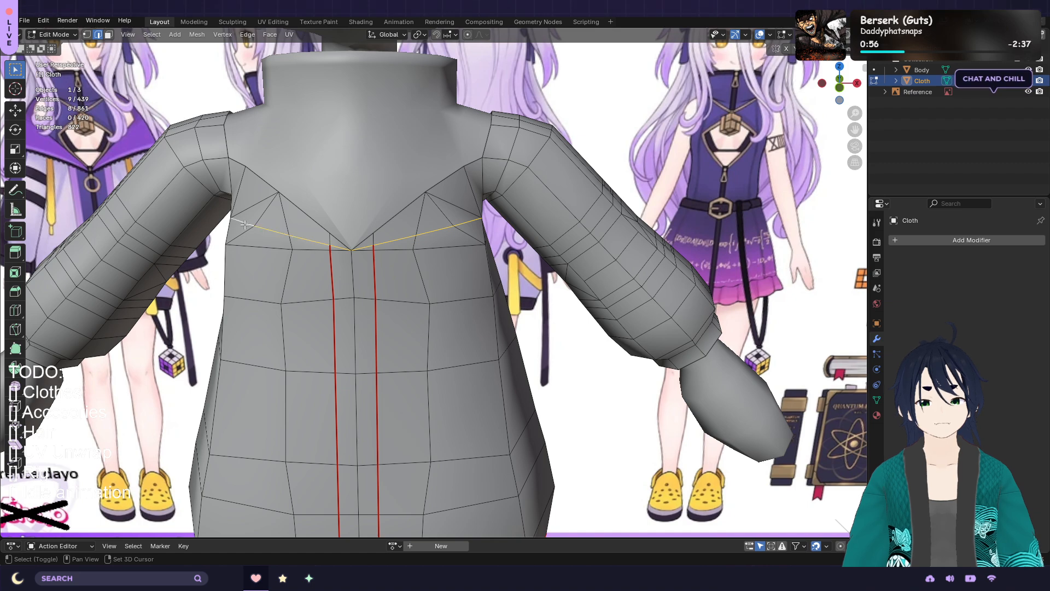
left_click(290, 35)
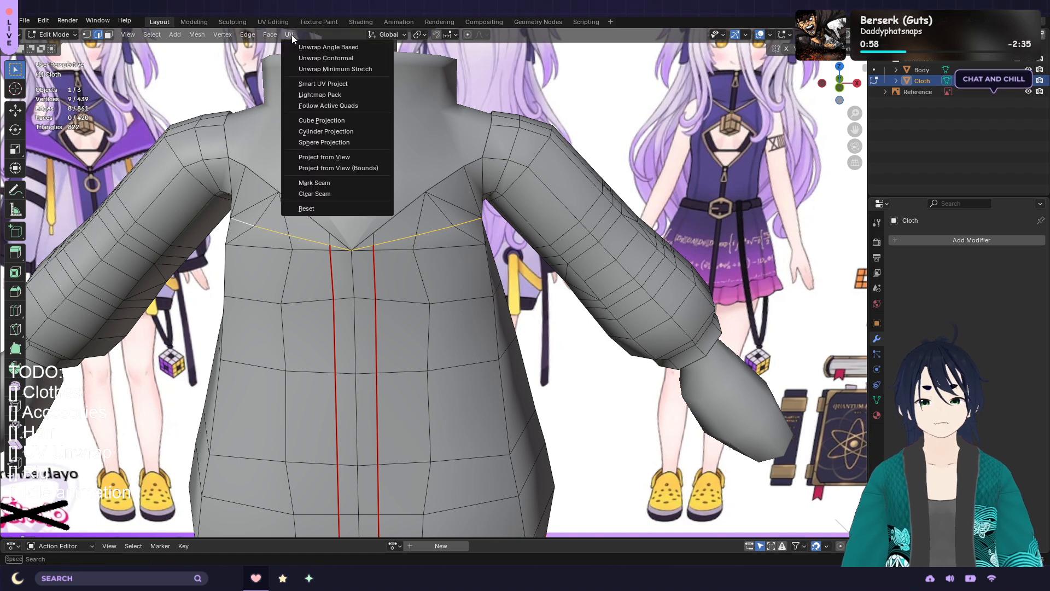
left_click(347, 183)
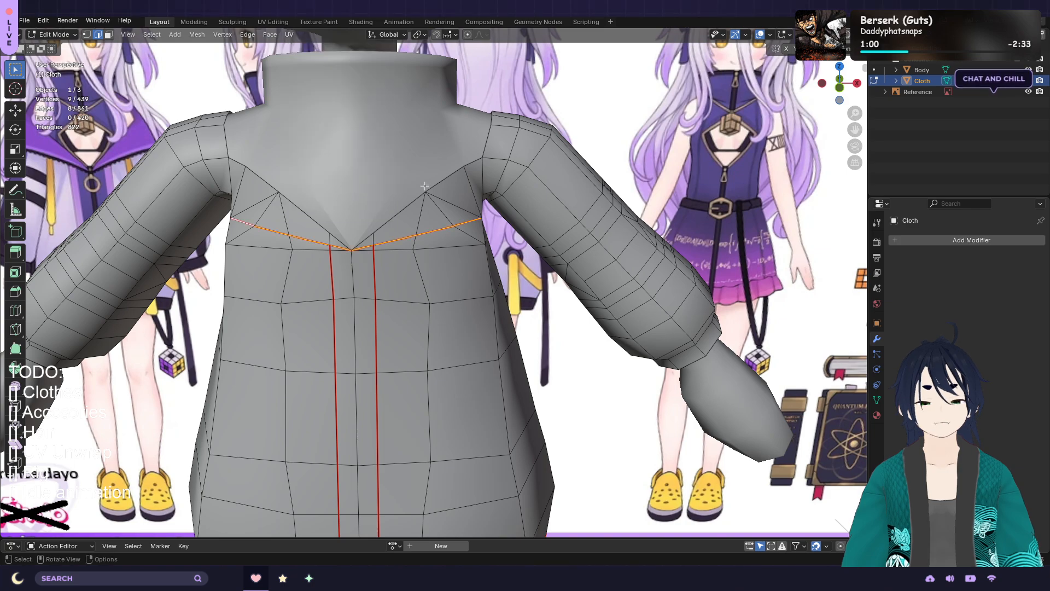
Mark the edge loop around the top of the character's right sleeve, near the shoulder, as a seam
middle_click_drag(425, 186, 150, 153)
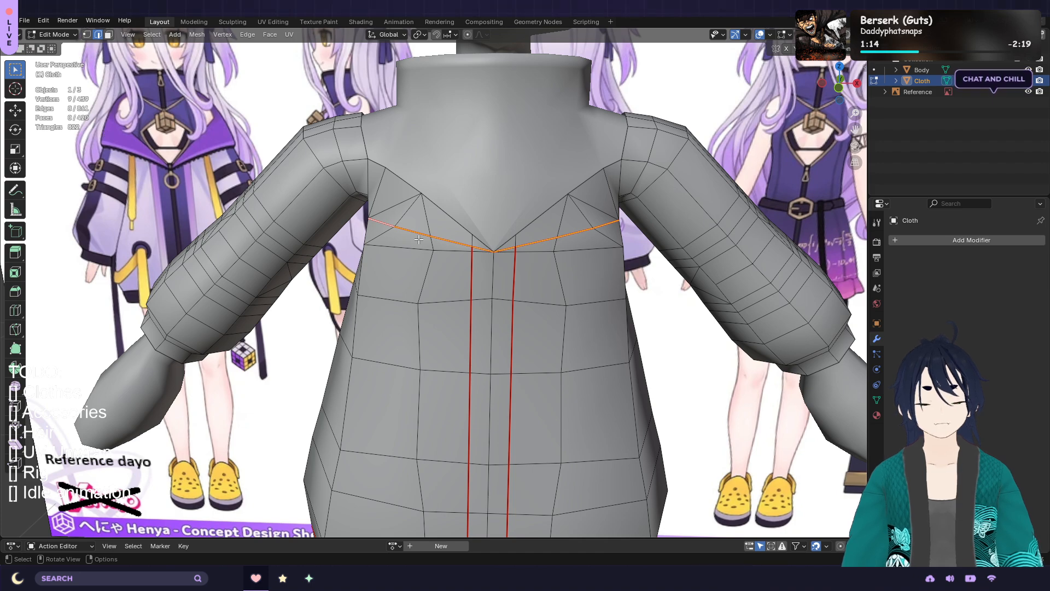
middle_click_drag(419, 239, 401, 226)
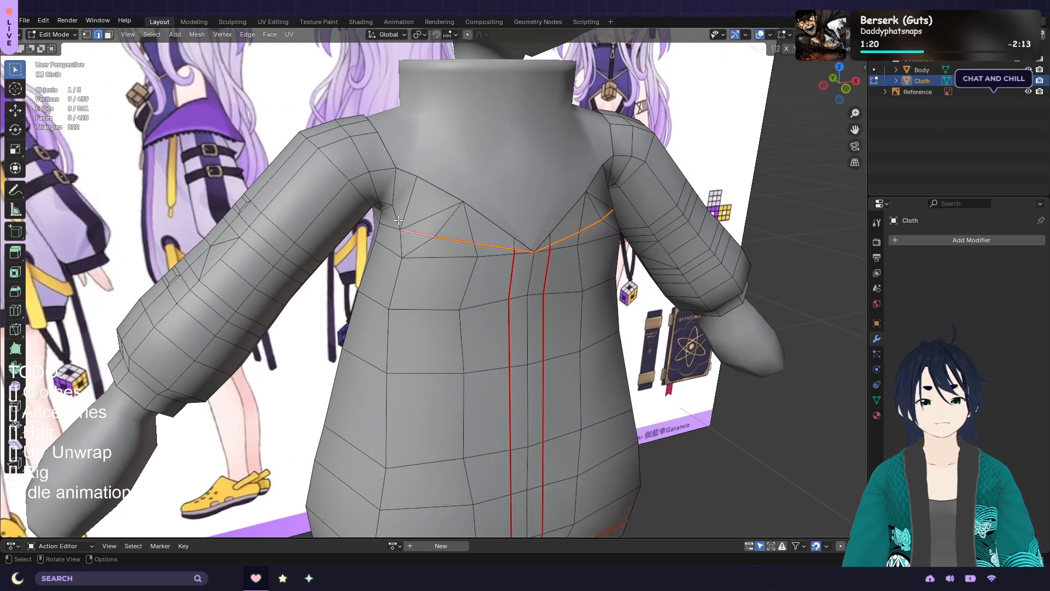
scroll(391, 223, "up", 2)
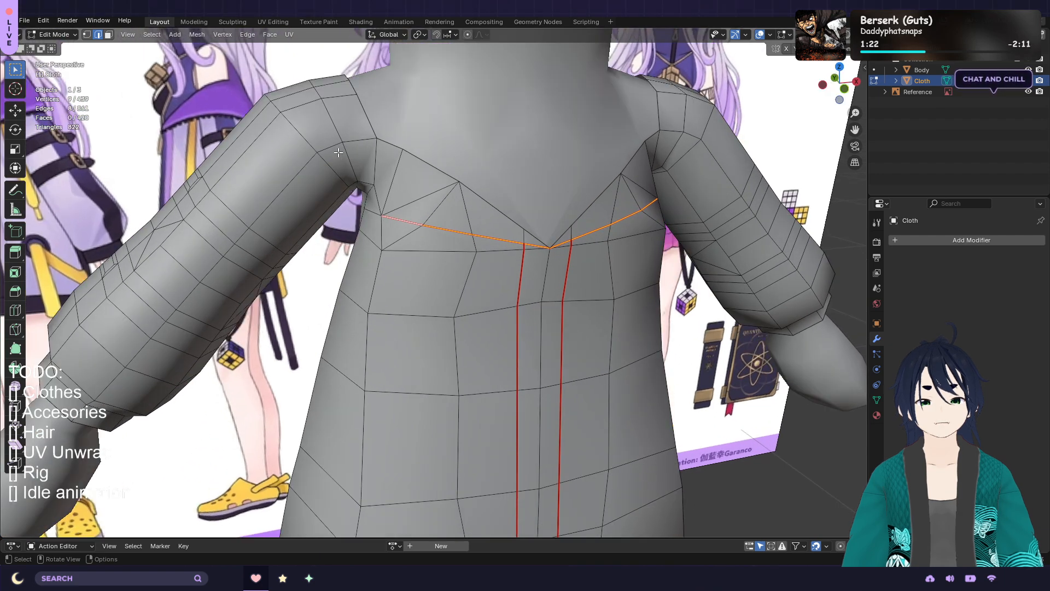
middle_click_drag(323, 154, 343, 199, "shift")
key("KP_1")
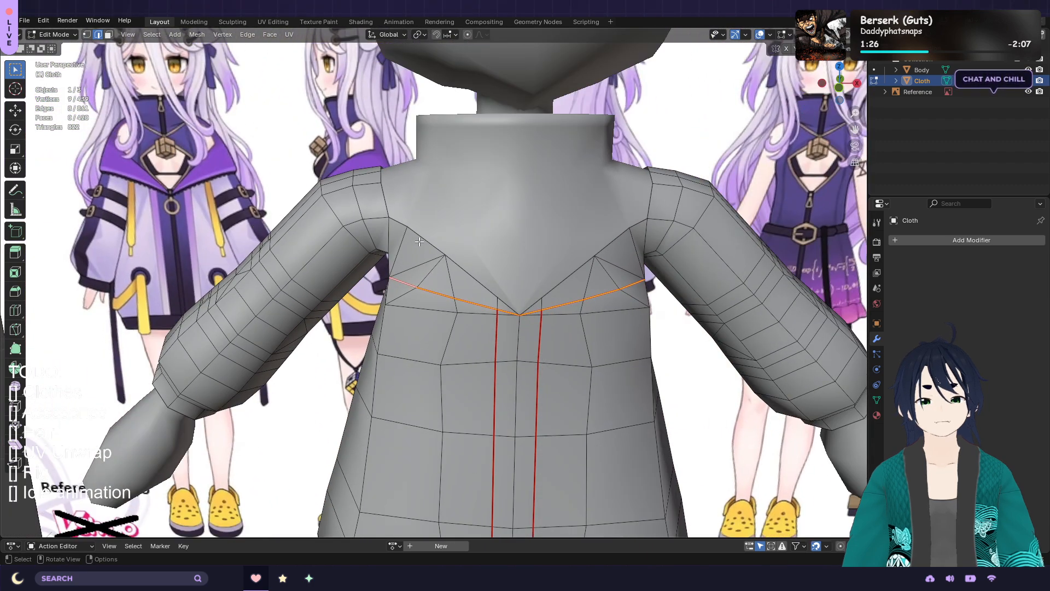
scroll(419, 242, "up", 1)
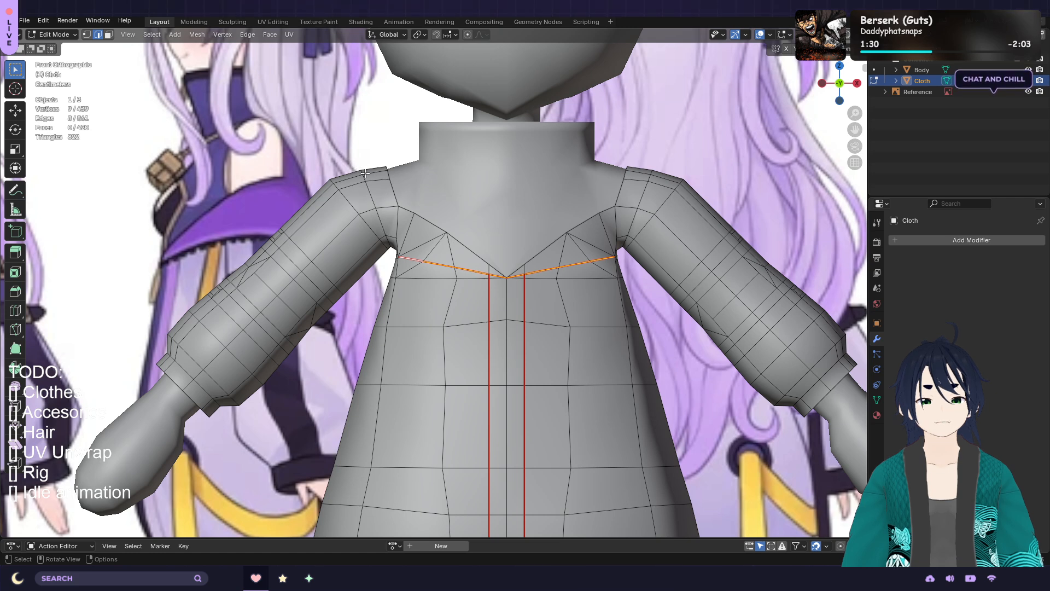
left_click(367, 190, "alt")
middle_click_drag(389, 202, 413, 228)
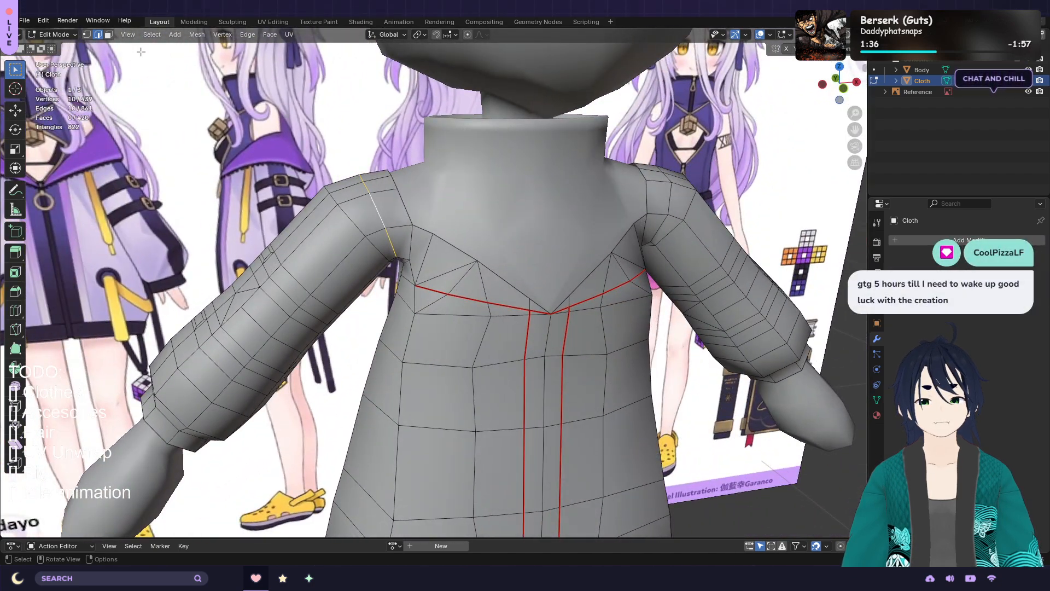
key("u")
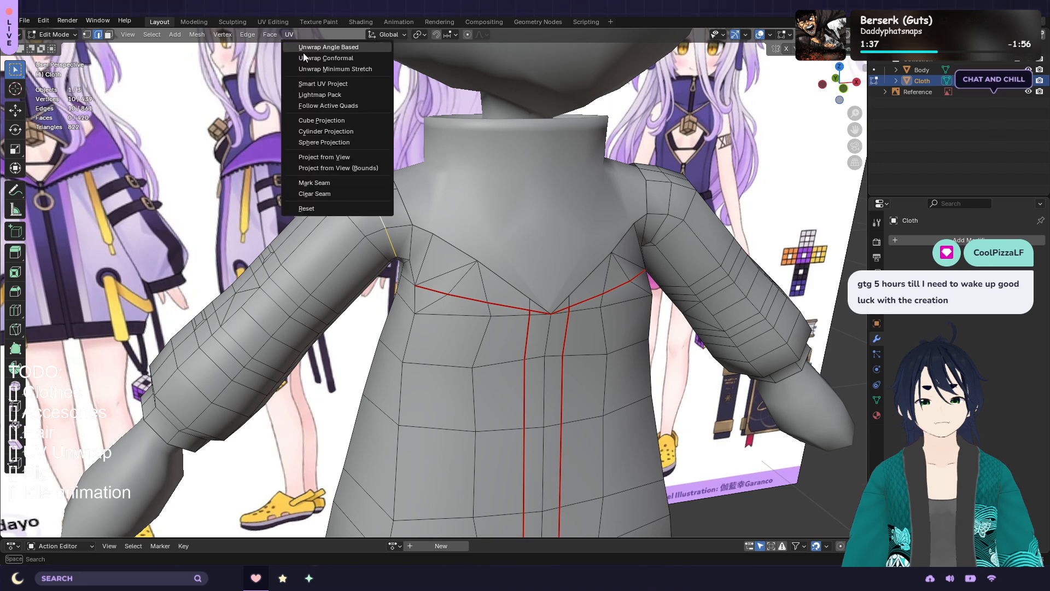
left_click(333, 184)
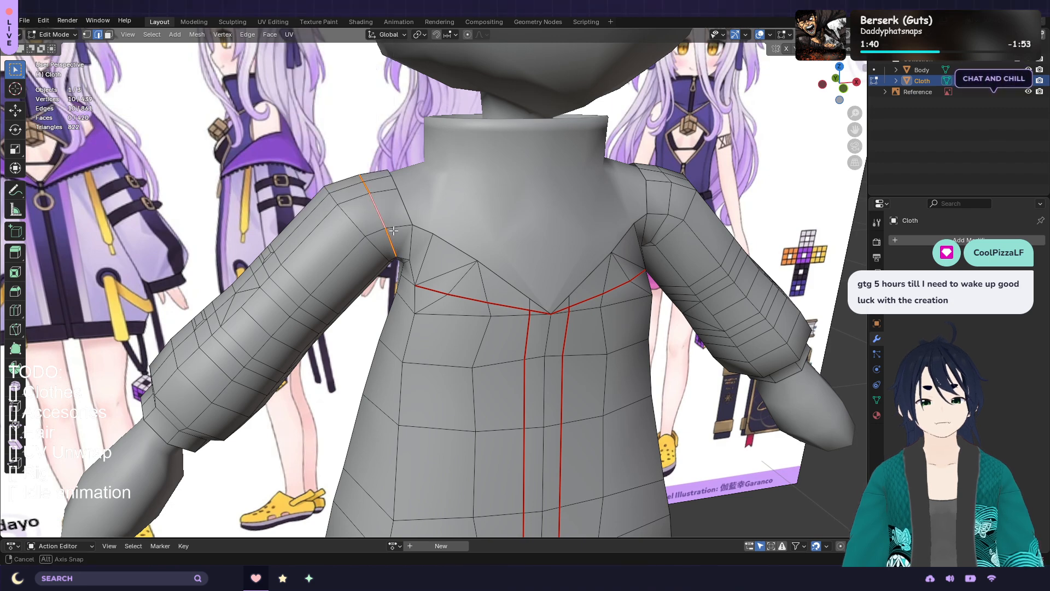
Add the edges linking the right sleeve loop to the end of the chest seam and mark them as seams
middle_click_drag(394, 234, 422, 207)
left_click(450, 235, "ctrl")
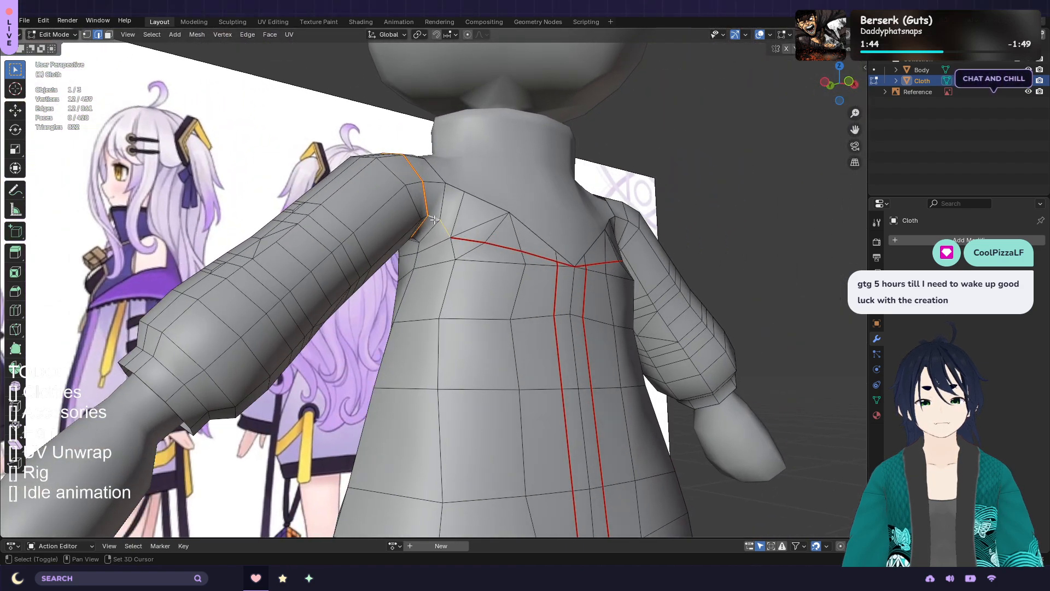
middle_click_drag(481, 223, 460, 249)
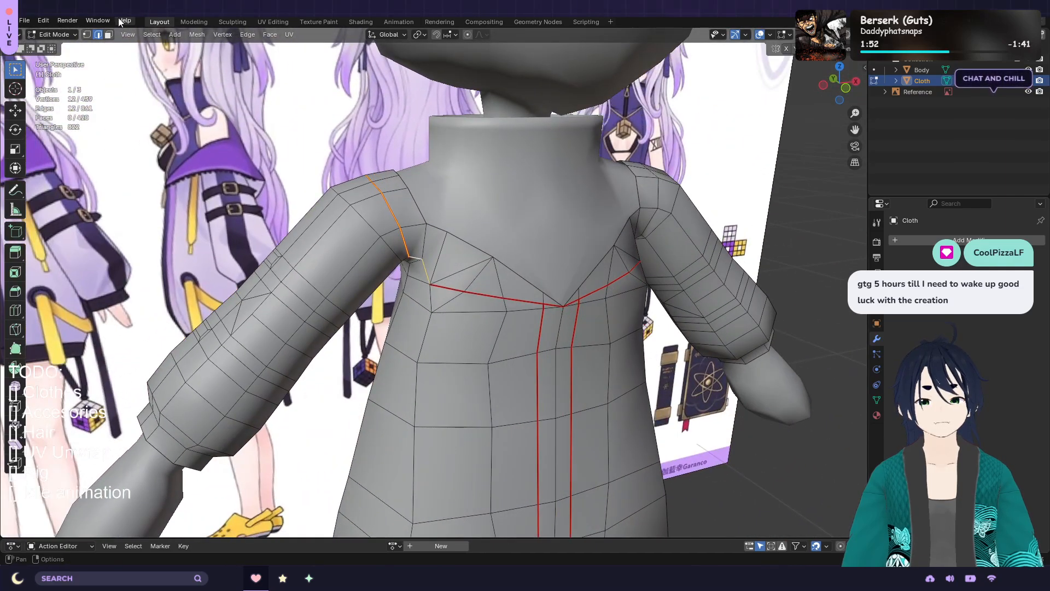
left_click(289, 34)
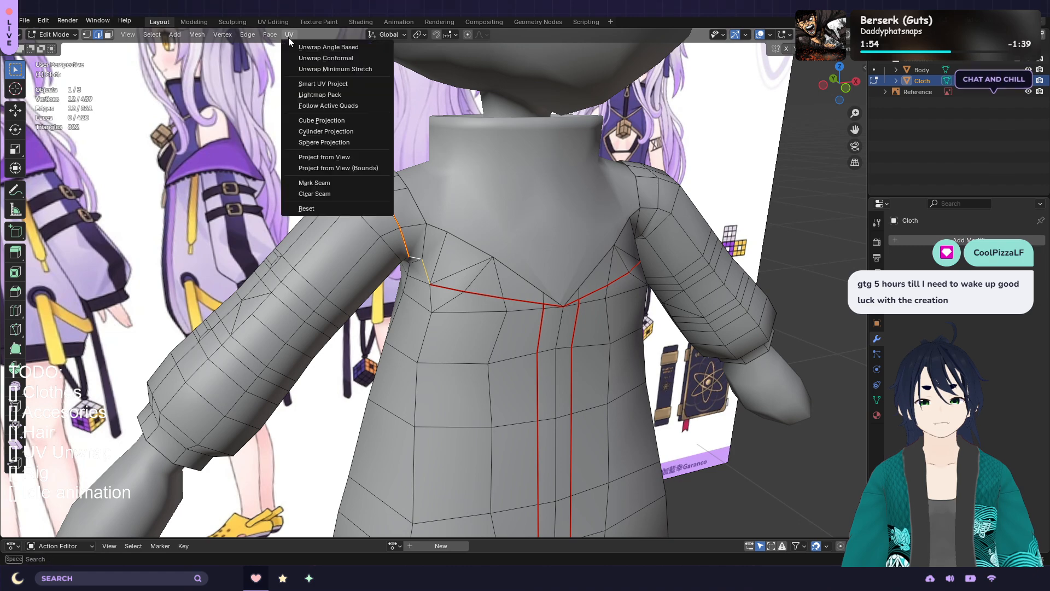
left_click(323, 182)
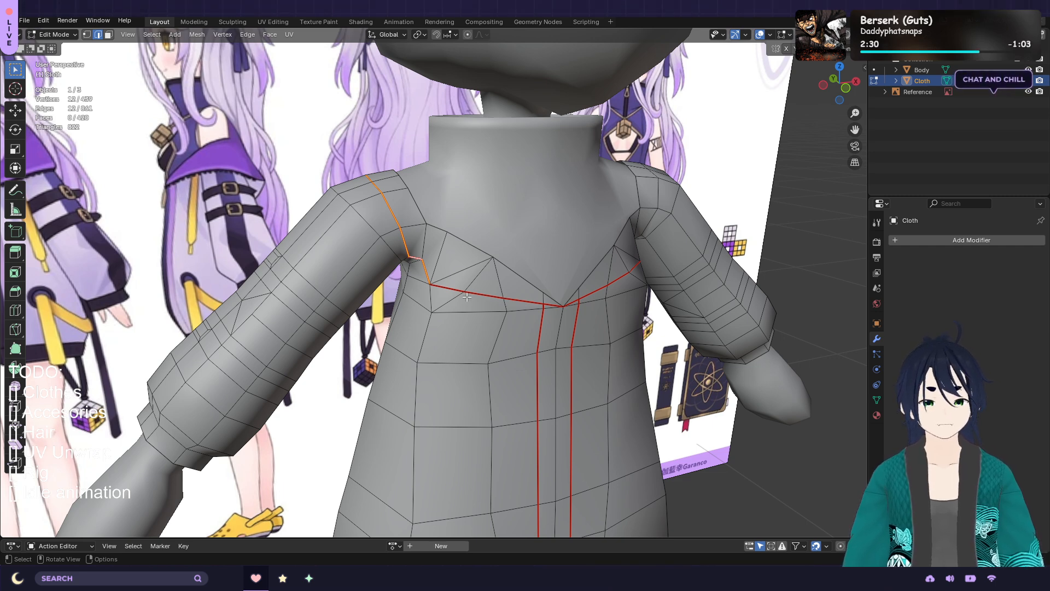
middle_click_drag(471, 292, 578, 256)
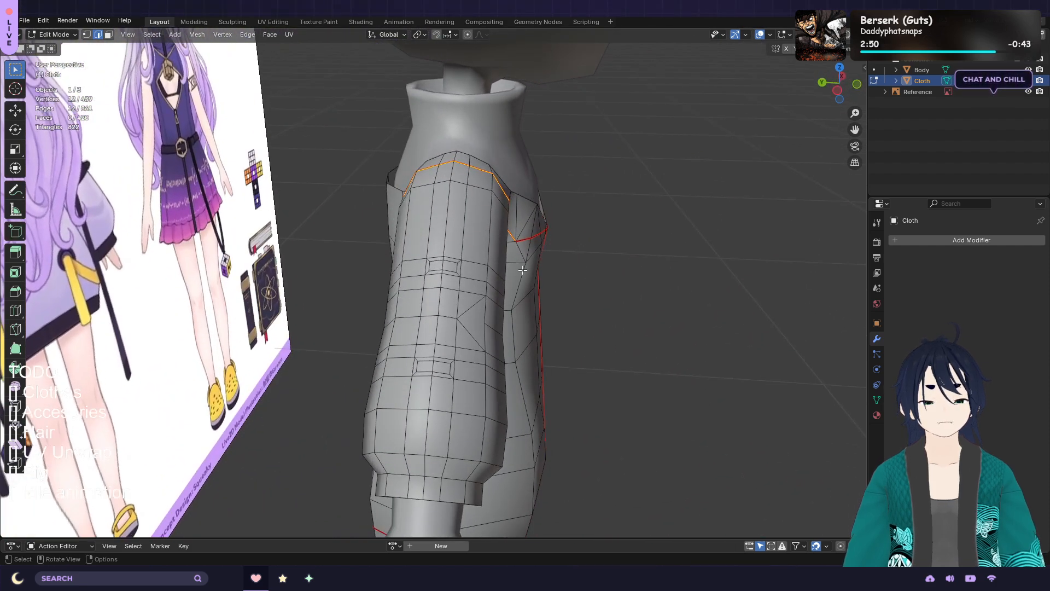
Mark the row of edges across the Cloth's upper back and up to the right sleeve loop at the armpit as a seam
middle_click_drag(512, 276, 677, 234)
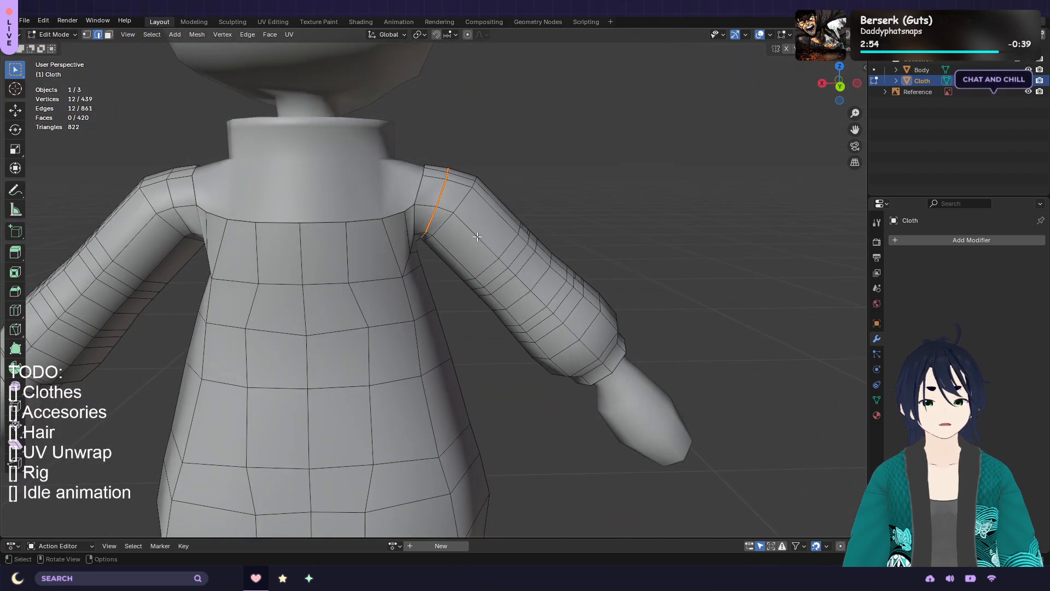
scroll(425, 253, "down", 2)
scroll(420, 252, "up", 2)
middle_click_drag(420, 253, 258, 245)
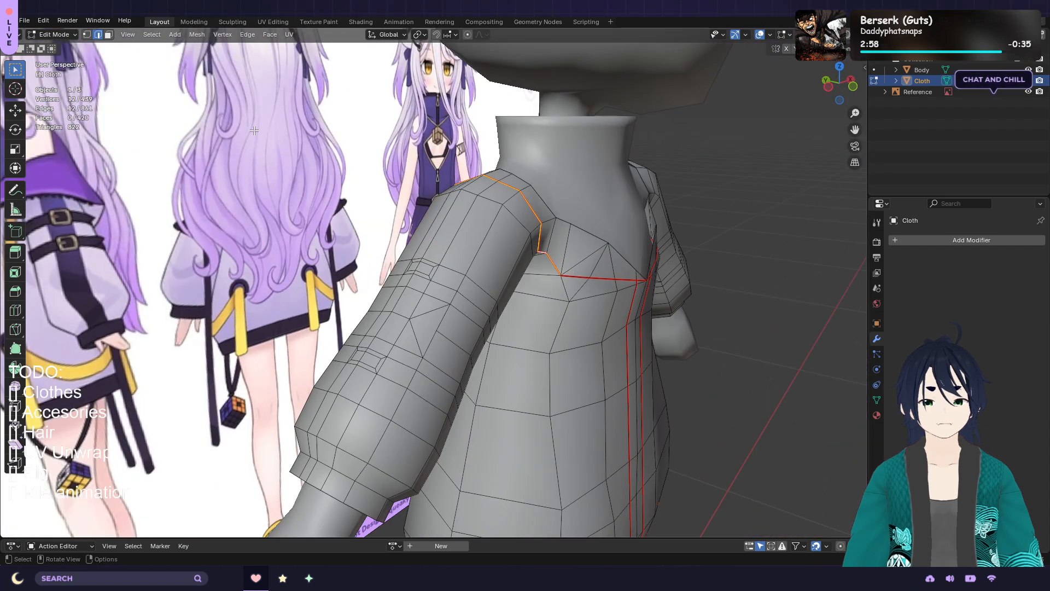
scroll(208, 225, "down", 4)
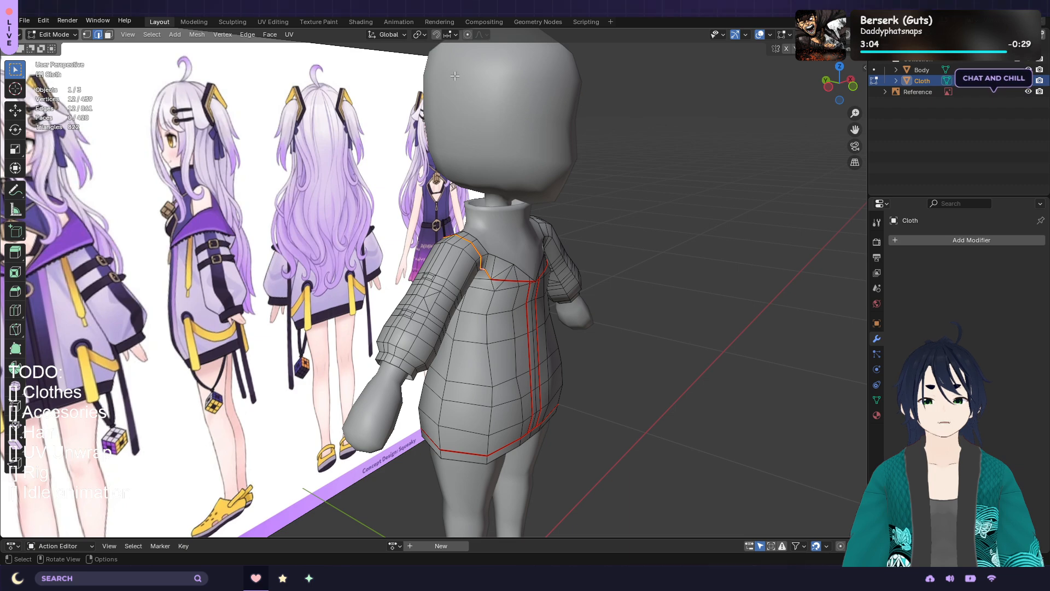
middle_click_drag(468, 234, 578, 214)
scroll(465, 243, "up", 4)
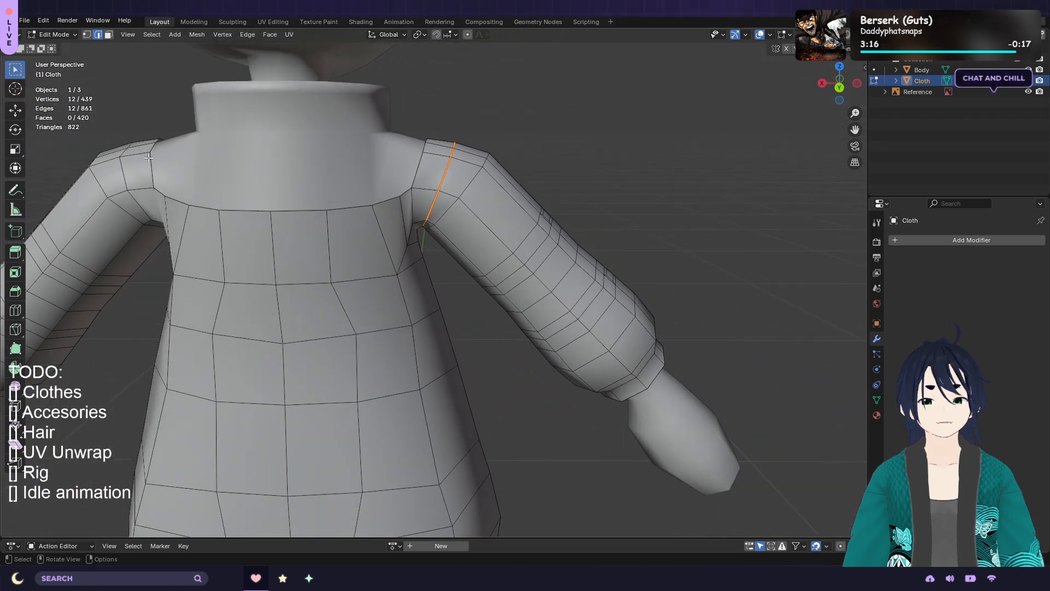
left_click(208, 280, "shift")
left_click(257, 283, "shift")
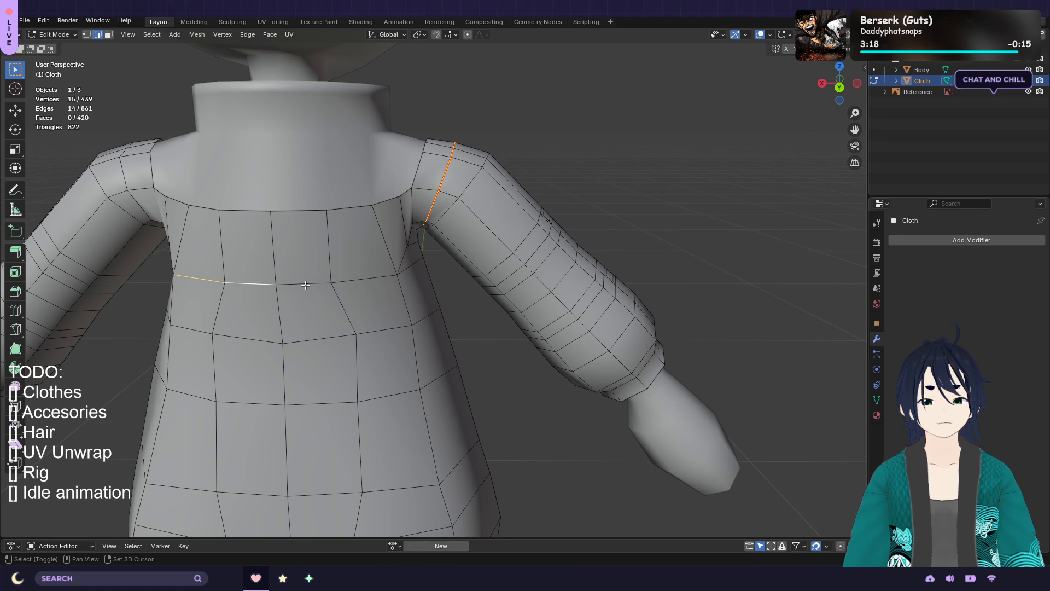
left_click(307, 284, "shift")
left_click(361, 280, "shift")
left_click(401, 266, "shift")
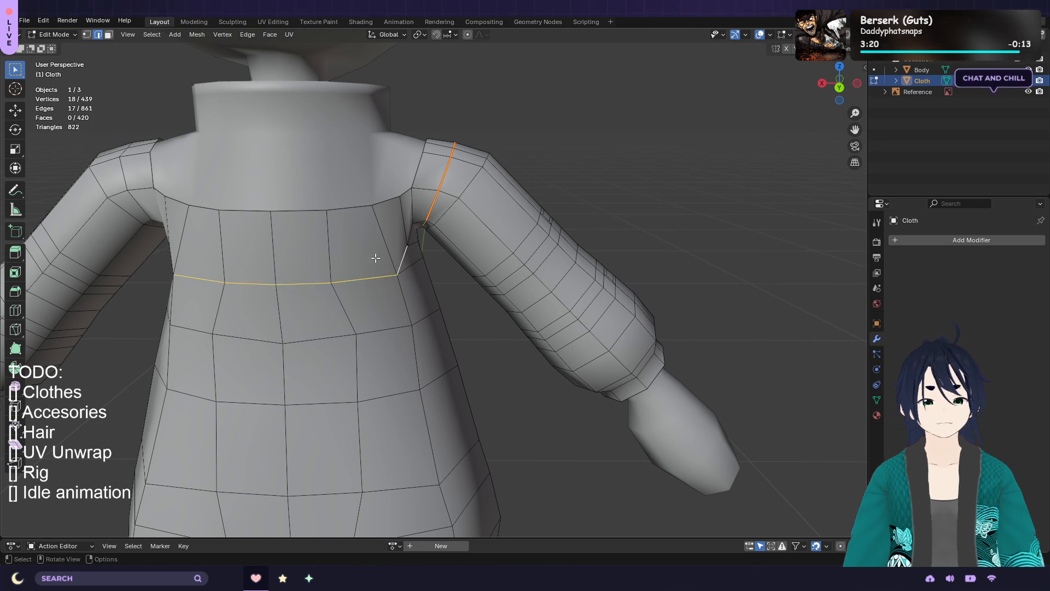
middle_click_drag(375, 253, 309, 252)
left_click(445, 239, "shift")
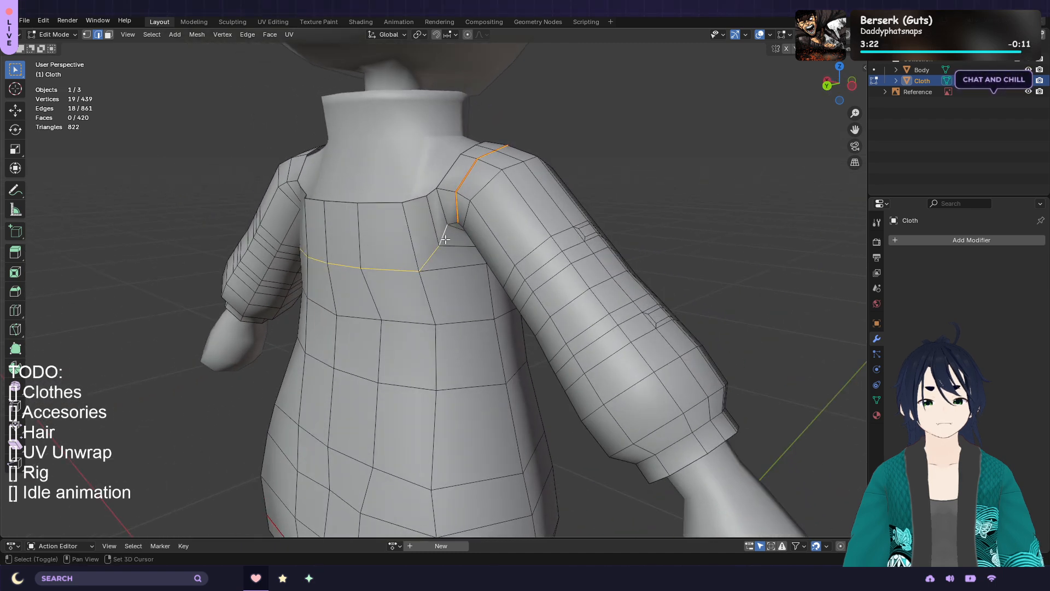
left_click(452, 224, "shift")
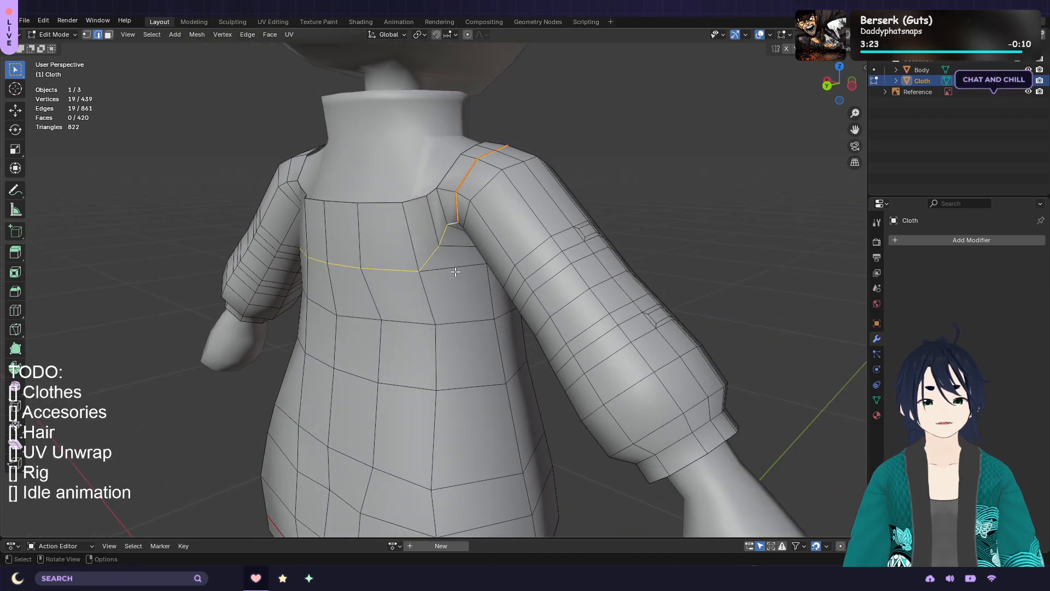
left_click(290, 34)
left_click(335, 183)
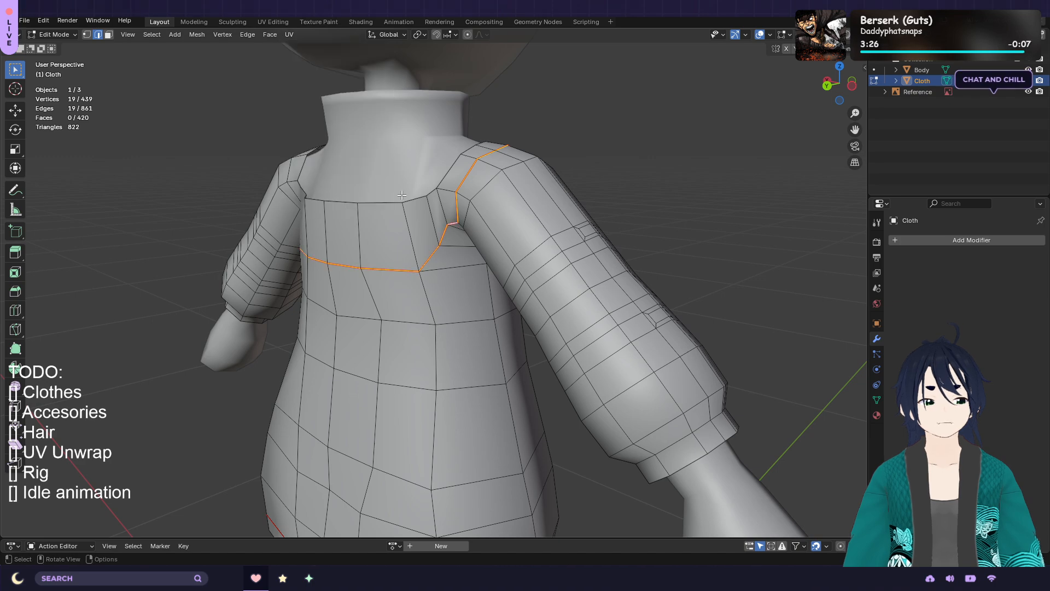
Mark the edge loop around the top of the left sleeve and the edges linking it to the back seam as seams
middle_click_drag(421, 199, 526, 196)
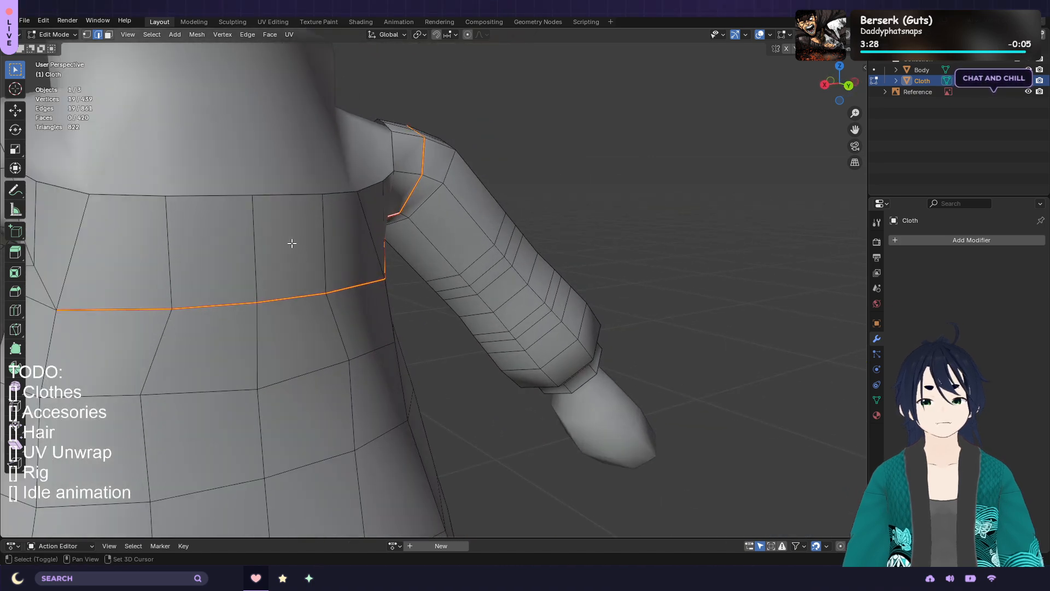
middle_click_drag(293, 245, 538, 230, "shift")
left_click(308, 278, "shift")
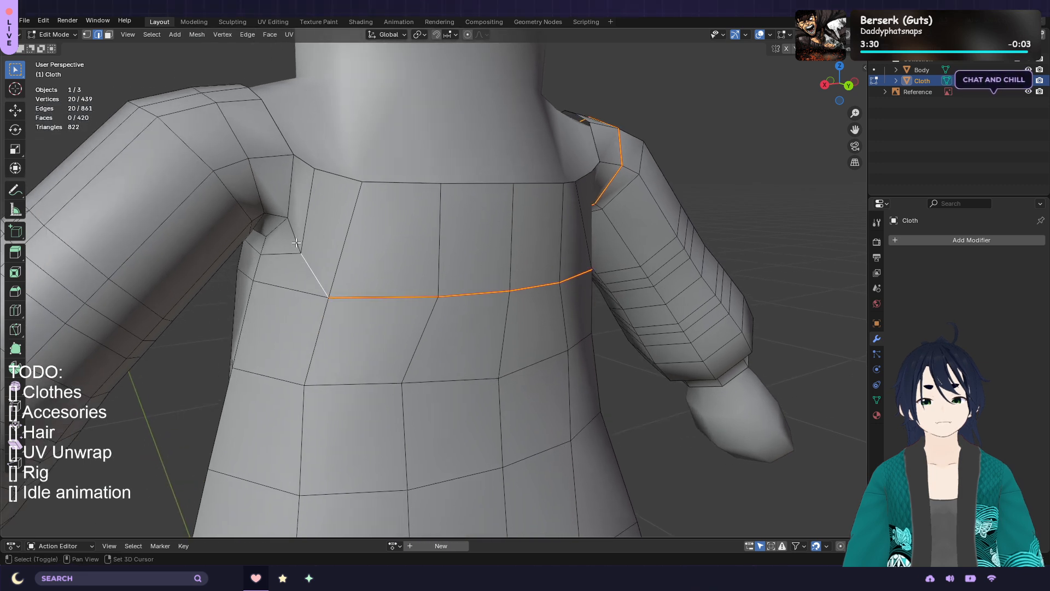
left_click(277, 216, "shift")
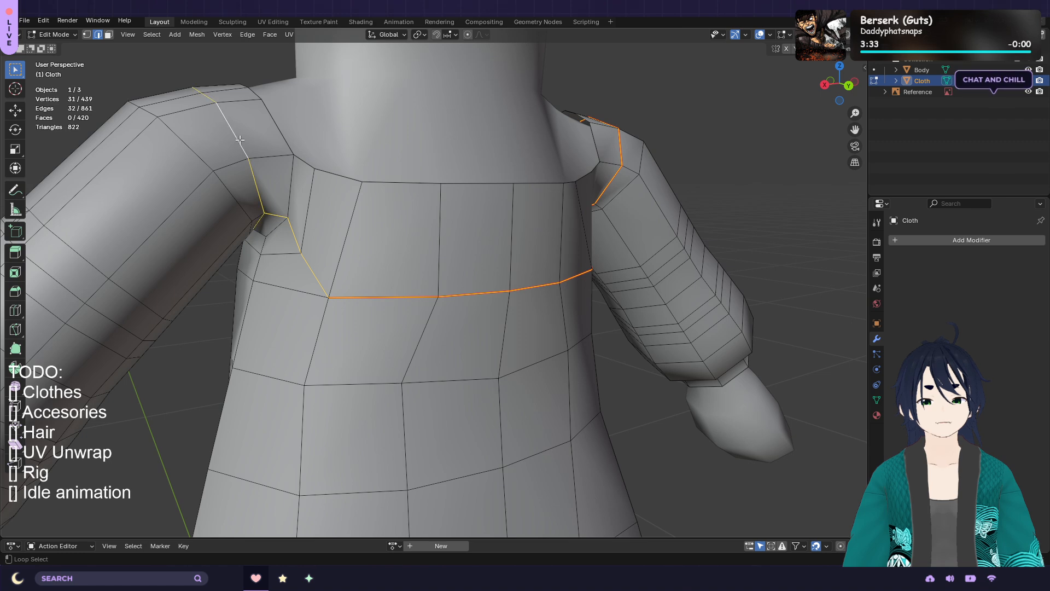
left_click(283, 35)
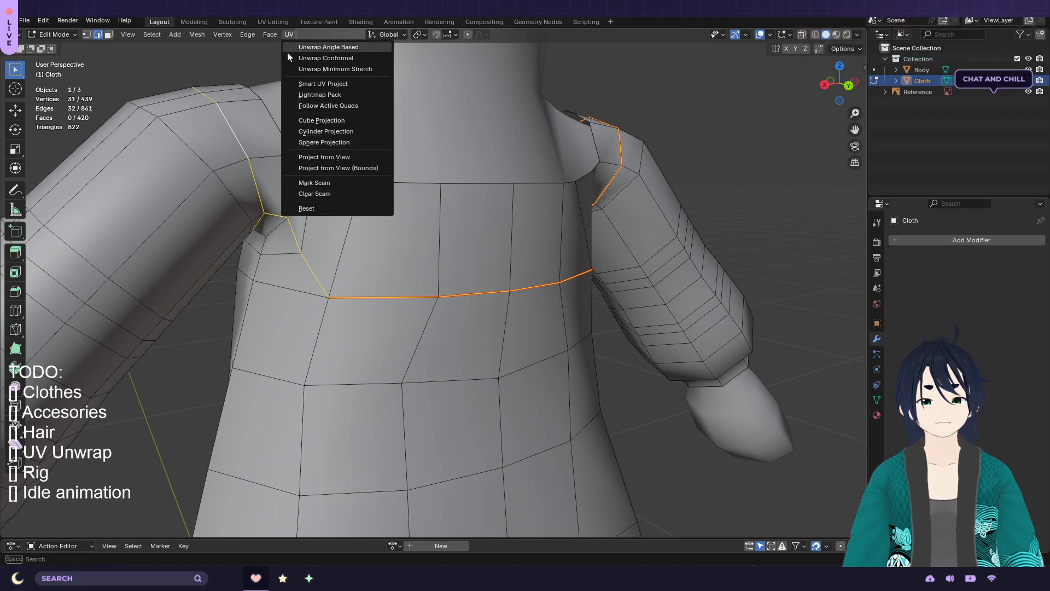
left_click(313, 181)
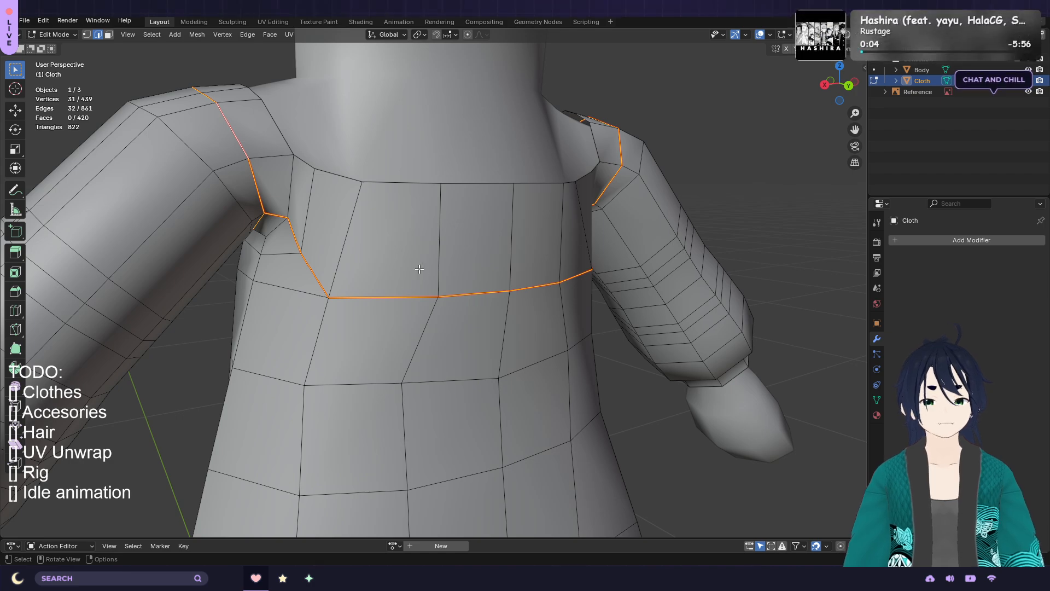
Mark the edges joining the left sleeve loop to the end of the chest seam as a seam and save the file
scroll(419, 269, "down", 3)
middle_click_drag(420, 269, 564, 243)
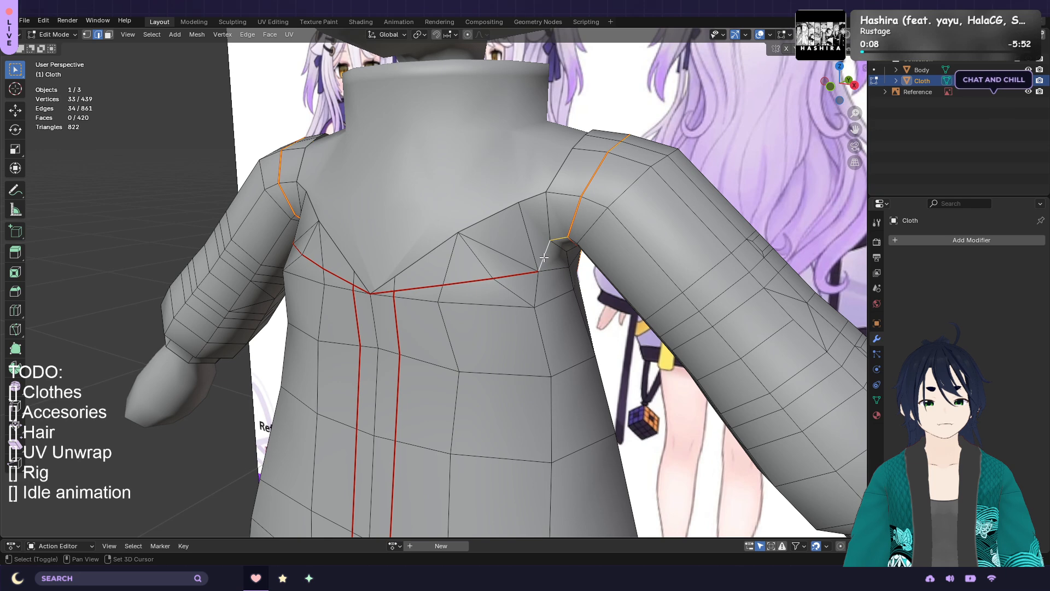
left_click(288, 34)
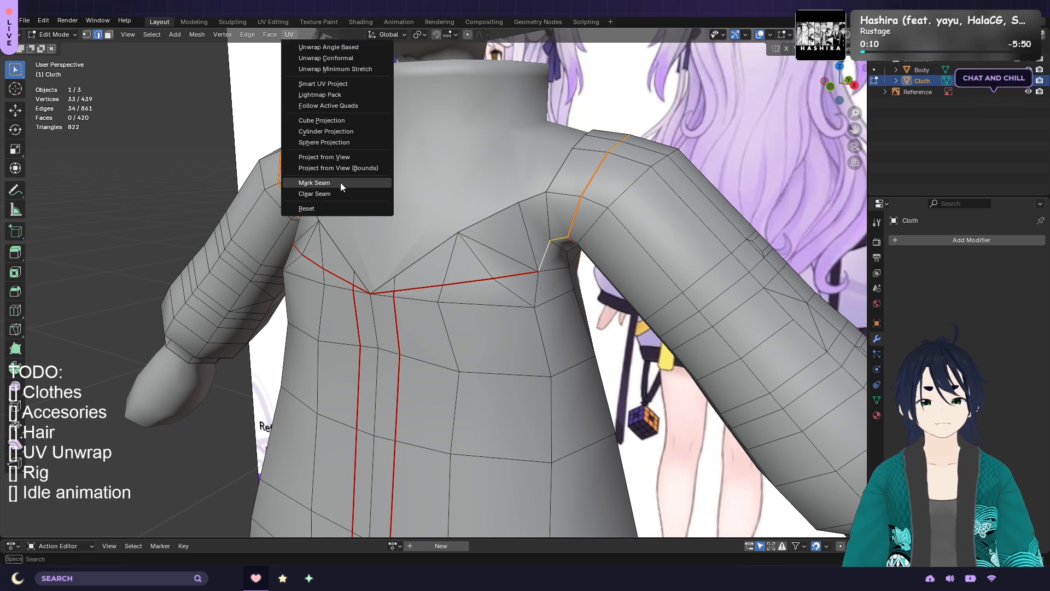
left_click(341, 182)
middle_click_drag(472, 346, 484, 309)
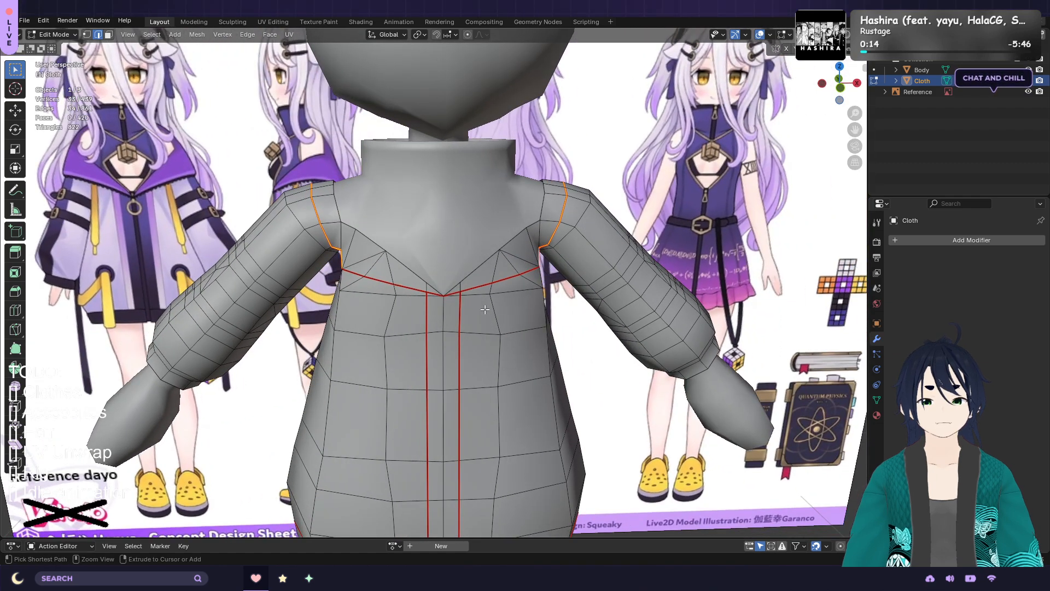
key("ctrl+s")
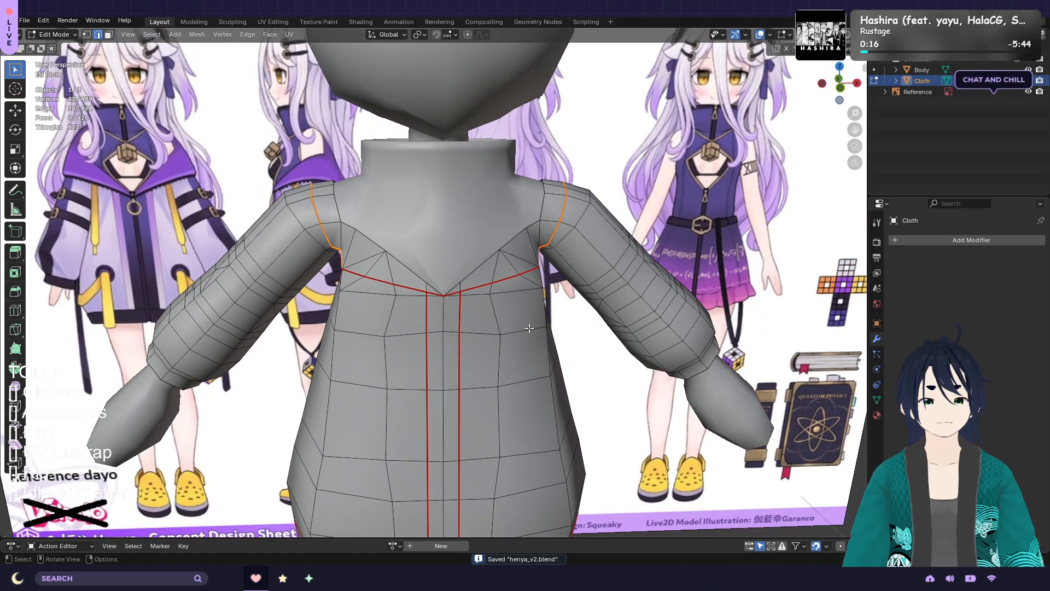
Mark the vertical center edge of the upper back, between the neckline and the horizontal back seam, as a seam
middle_click_drag(483, 327, 664, 300)
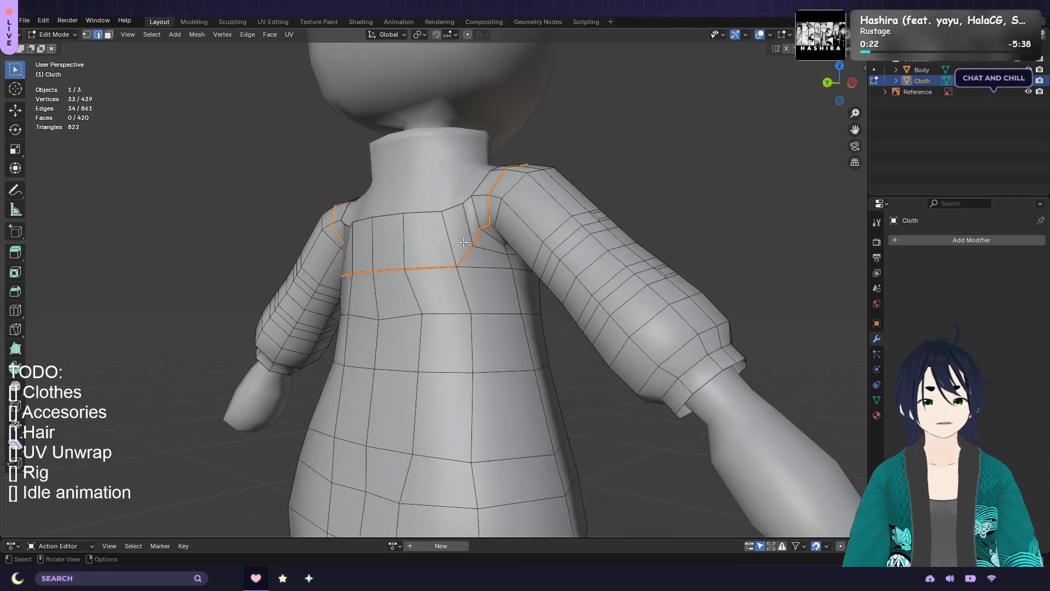
middle_click_drag(464, 242, 519, 268)
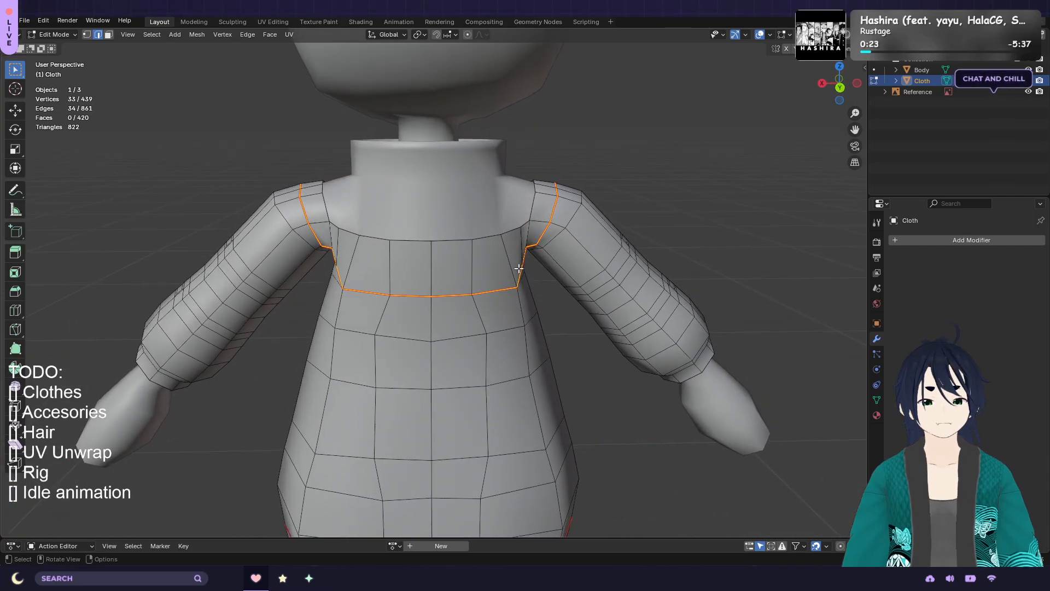
left_click(432, 271)
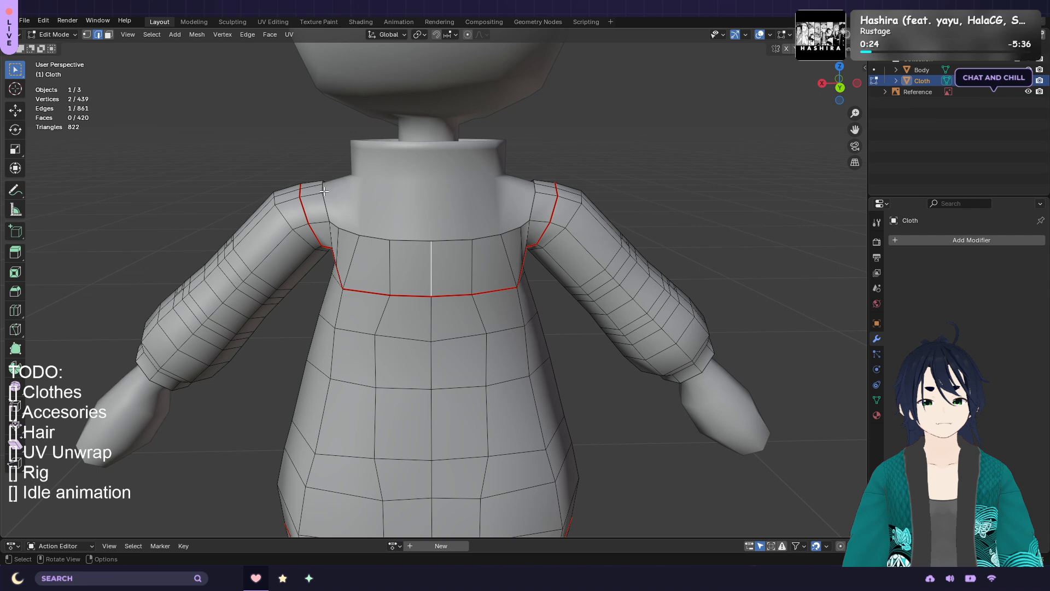
left_click(289, 36)
left_click(323, 184)
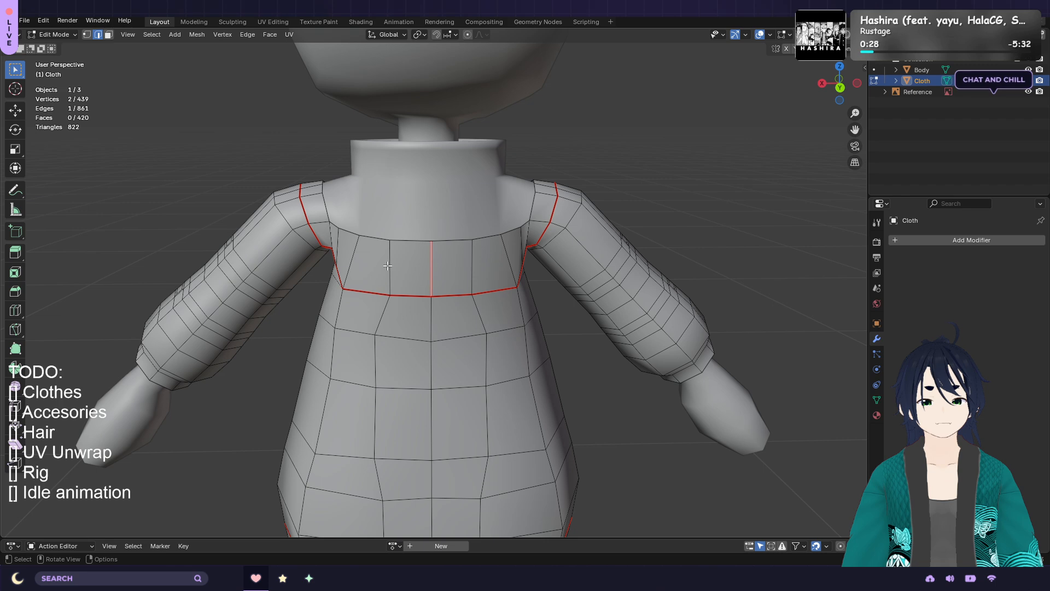
Mark the short edge on top of both shoulders, from the sleeve loop to the Cloth's neck opening, as a seam
middle_click_drag(388, 266, 416, 270)
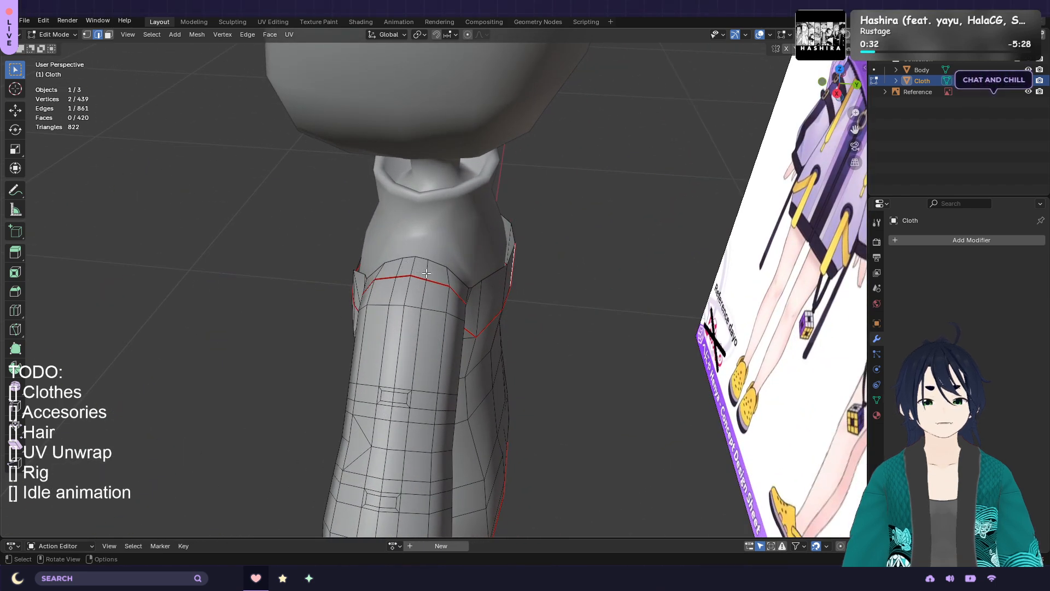
left_click(427, 271, "shift")
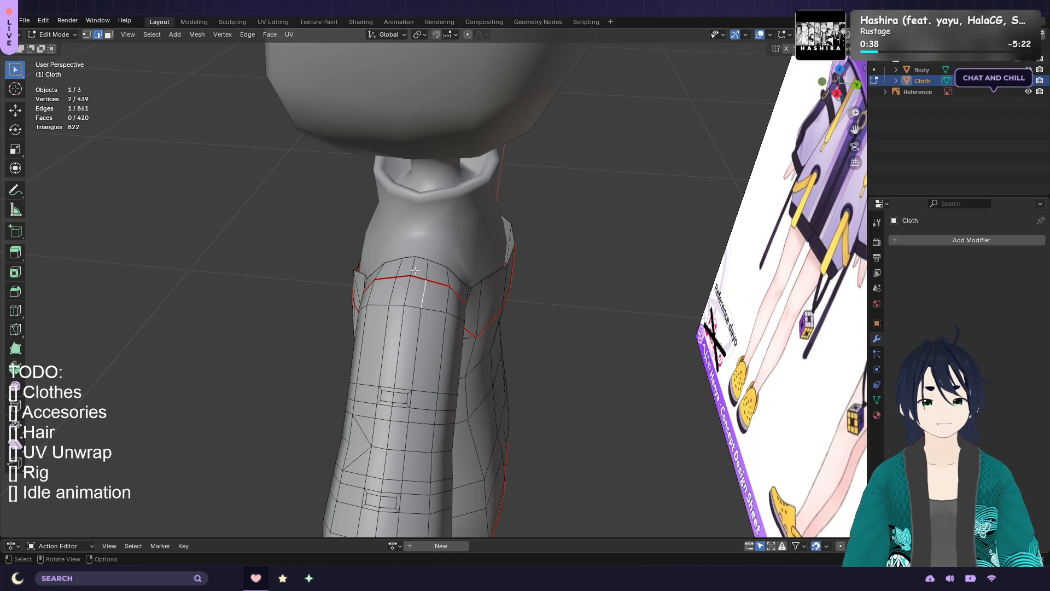
middle_click_drag(458, 231, 474, 265)
left_click(486, 265, "shift")
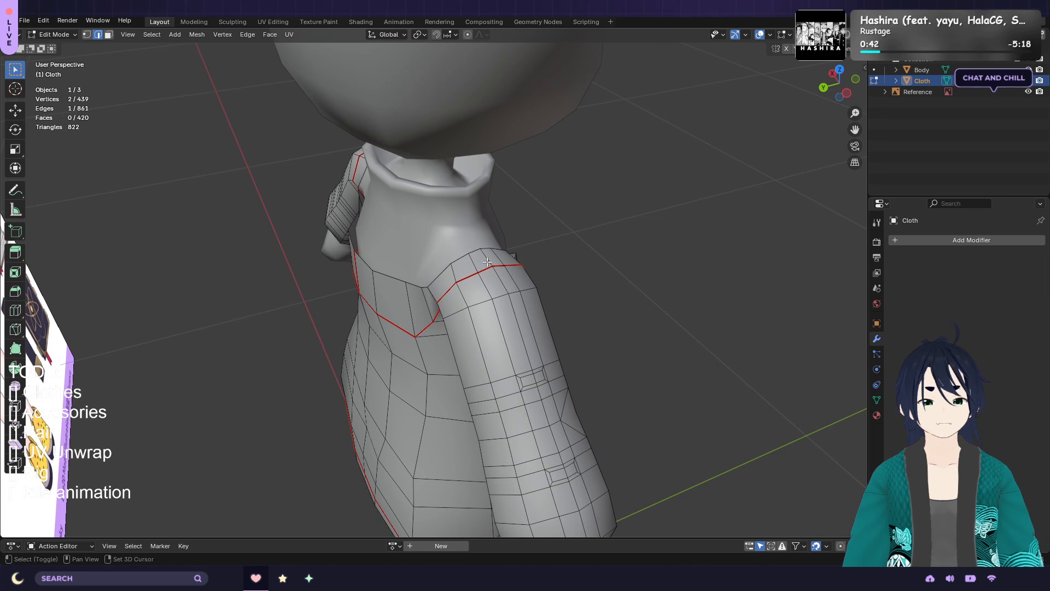
left_click(289, 34)
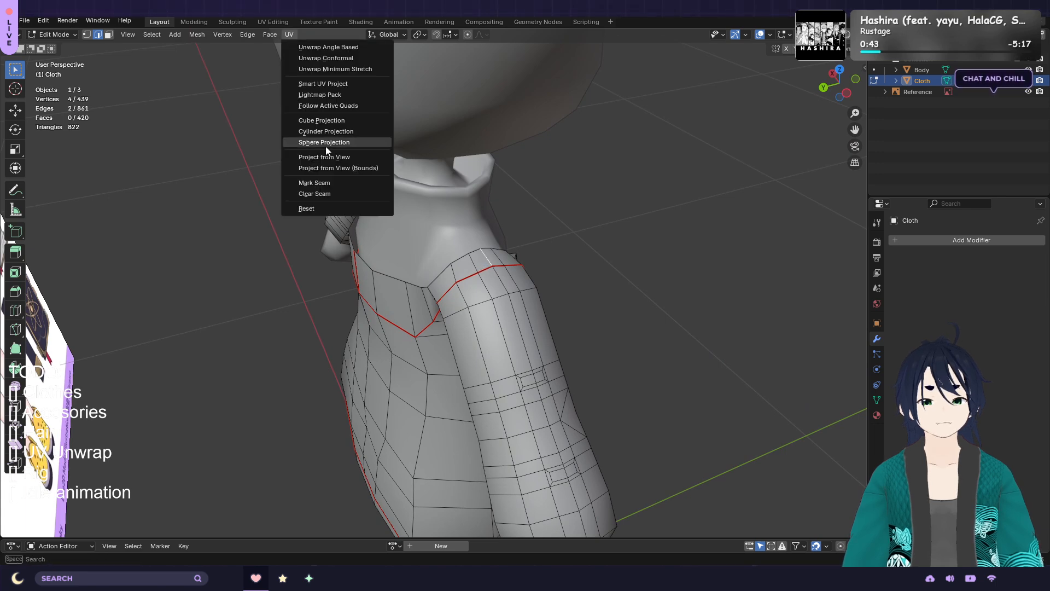
left_click(315, 183)
Mark the lengthwise edge path down the left sleeve, along the front side of the rectangular insets from shoulder loop to cuff, as a seam
middle_click_drag(460, 285, 360, 279)
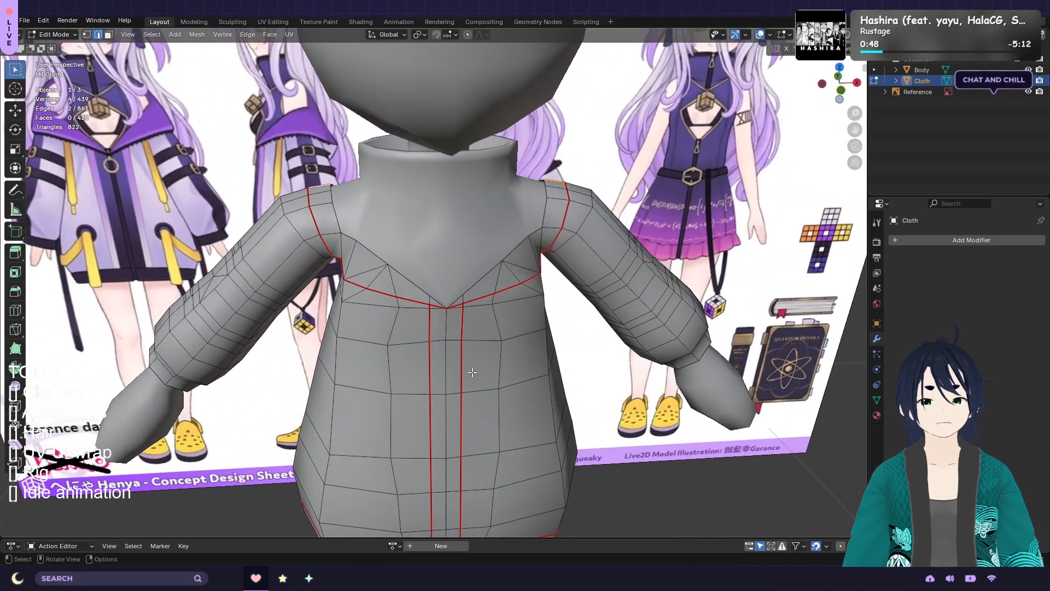
middle_click_drag(522, 395, 423, 344, "shift")
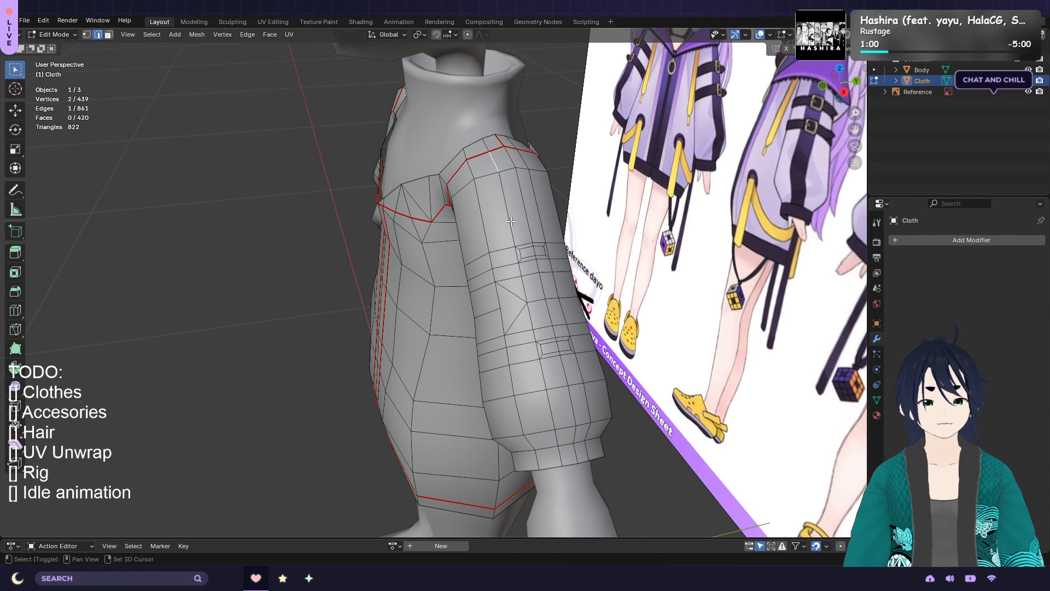
left_click(560, 451, "ctrl")
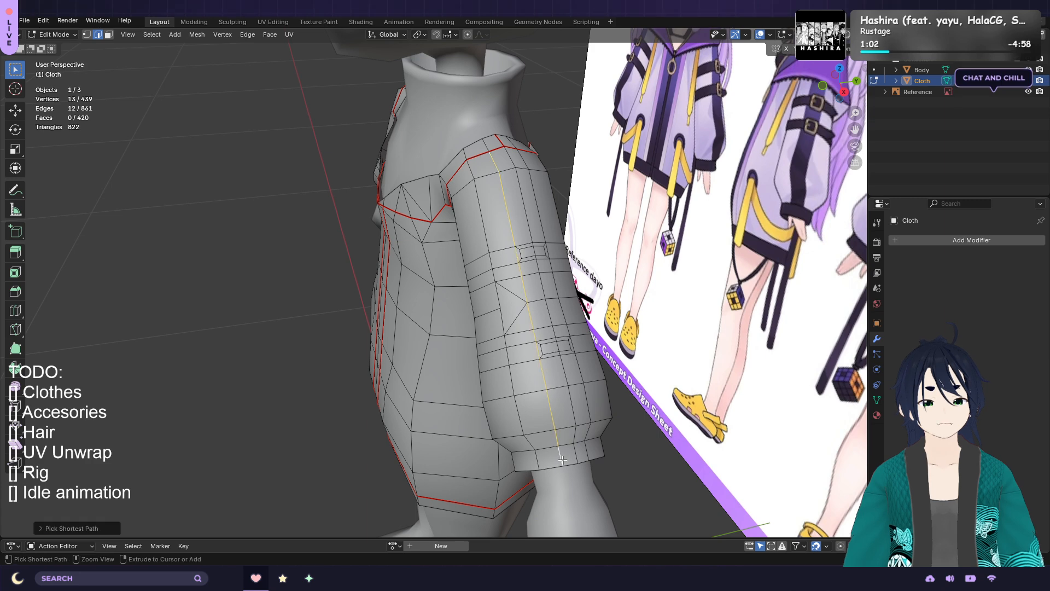
right_click(308, 45)
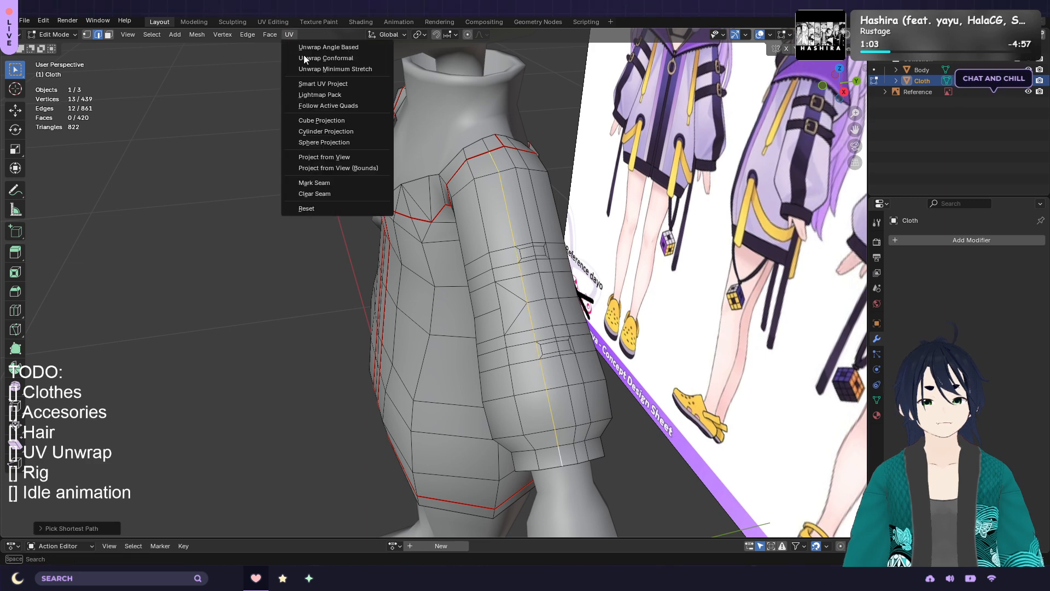
left_click(351, 186)
Mark a second lengthwise edge path down the left sleeve, behind the rectangular insets from shoulder loop to cuff, as a seam
left_click(523, 166)
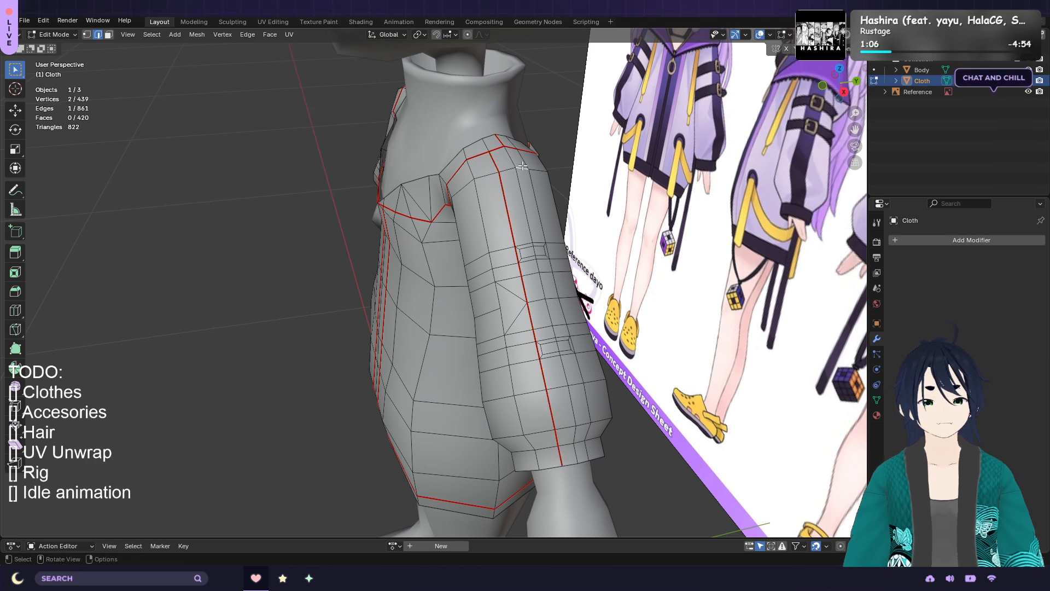
left_click(587, 452, "ctrl")
left_click(289, 35)
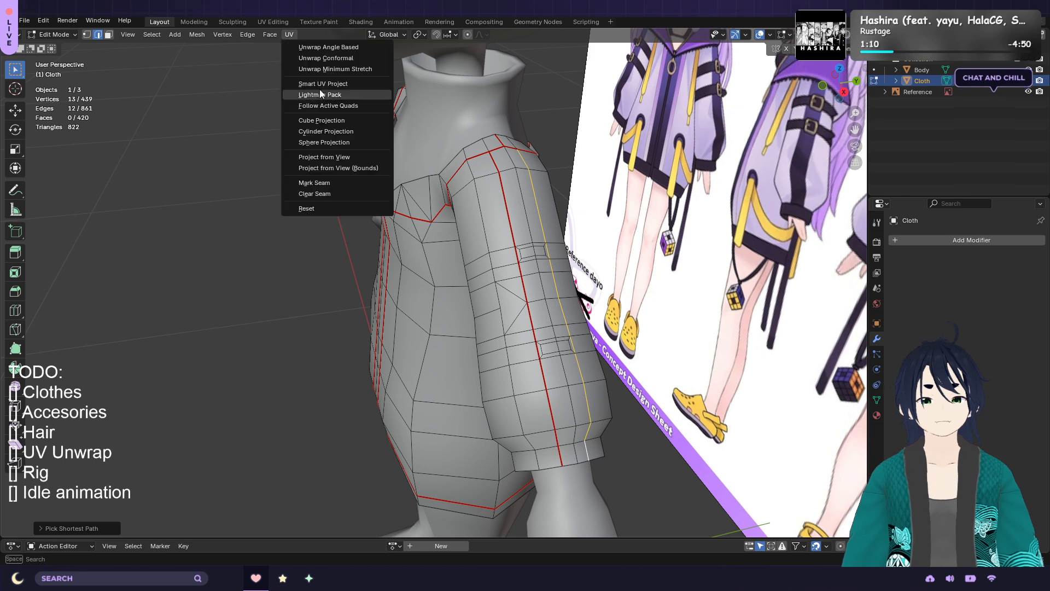
left_click(337, 183)
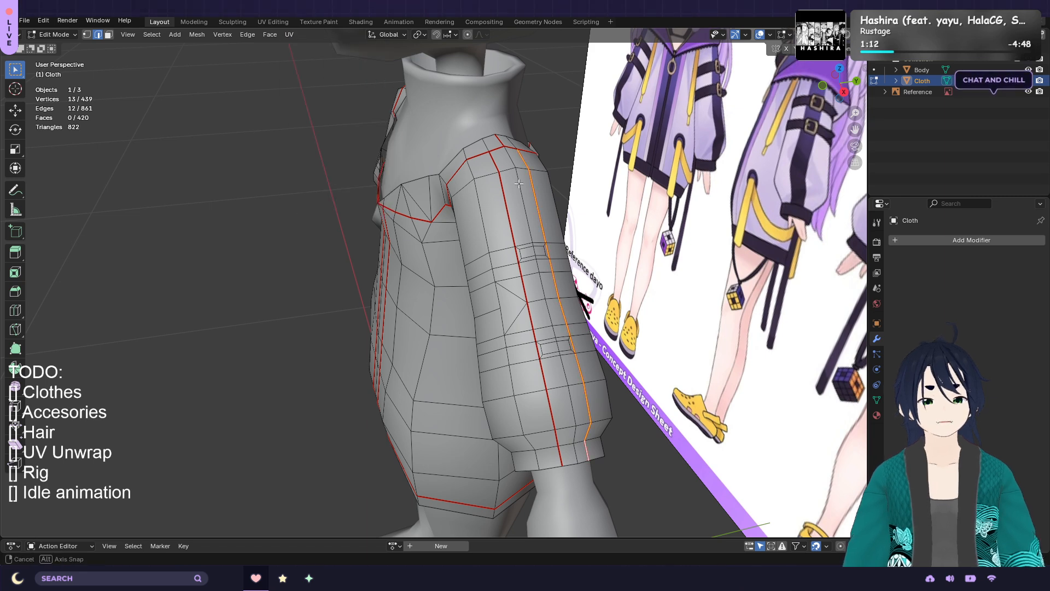
Mark the inner rectangle of the upper inset on the left sleeve as a seam
middle_click_drag(519, 184, 487, 204)
key("alt+a")
left_click(487, 259)
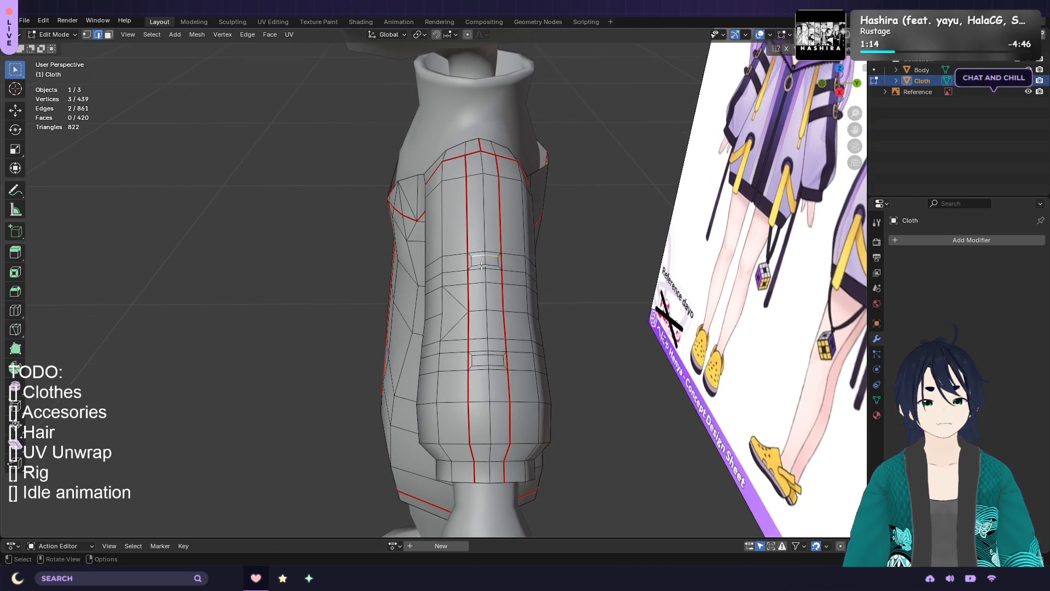
left_click(477, 259, "shift")
scroll(485, 264, "up", 5)
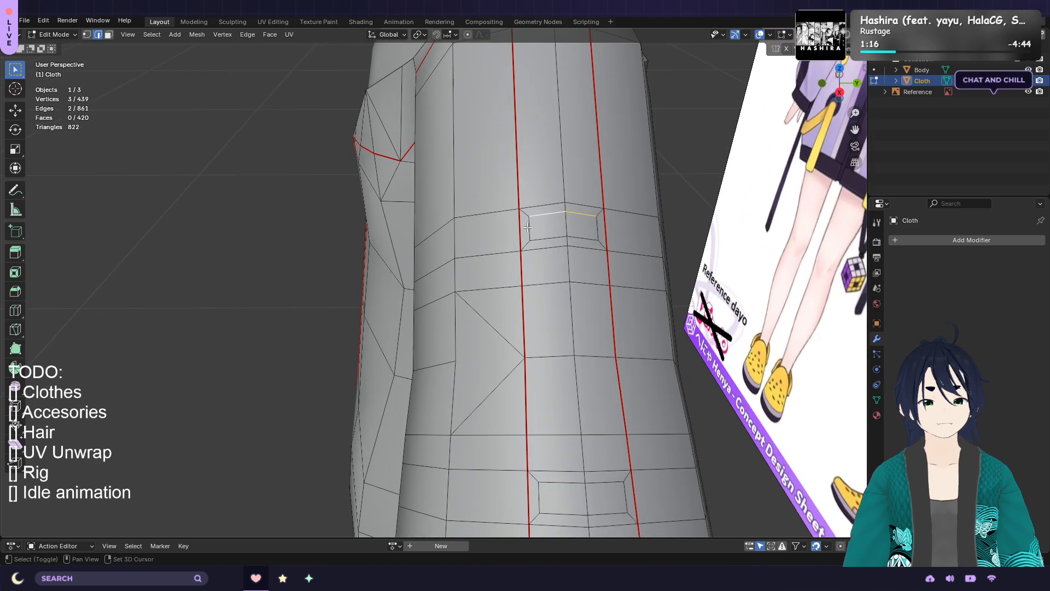
left_click(549, 239, "shift")
left_click(584, 238, "shift")
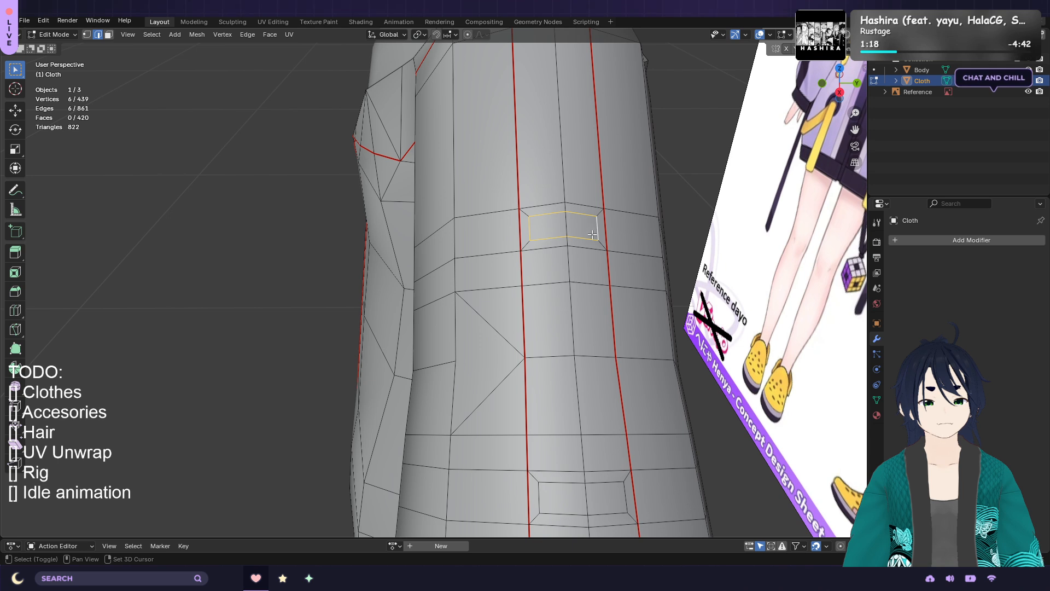
left_click(293, 34)
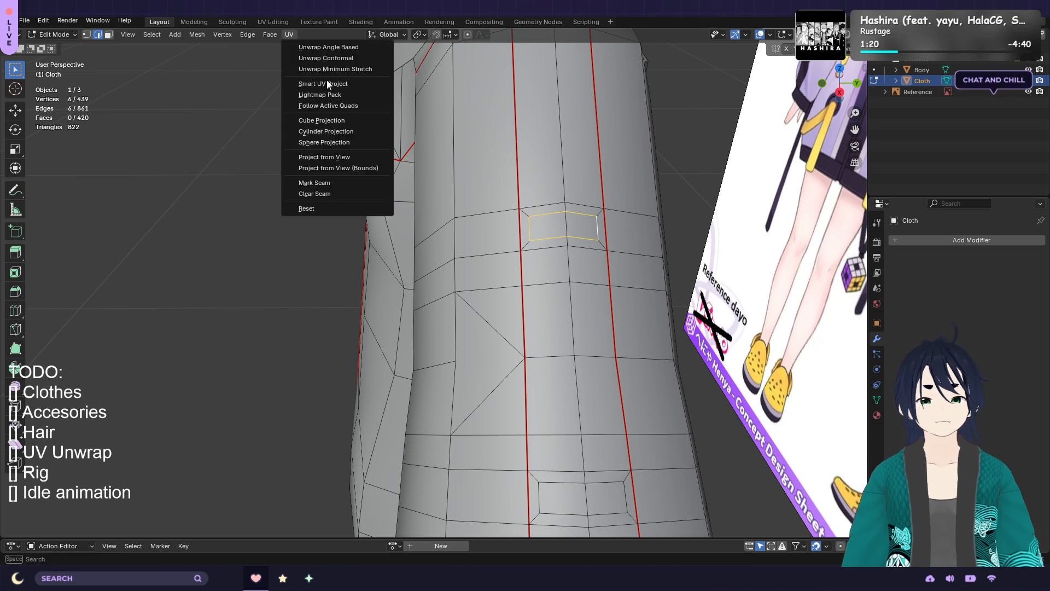
left_click(363, 182)
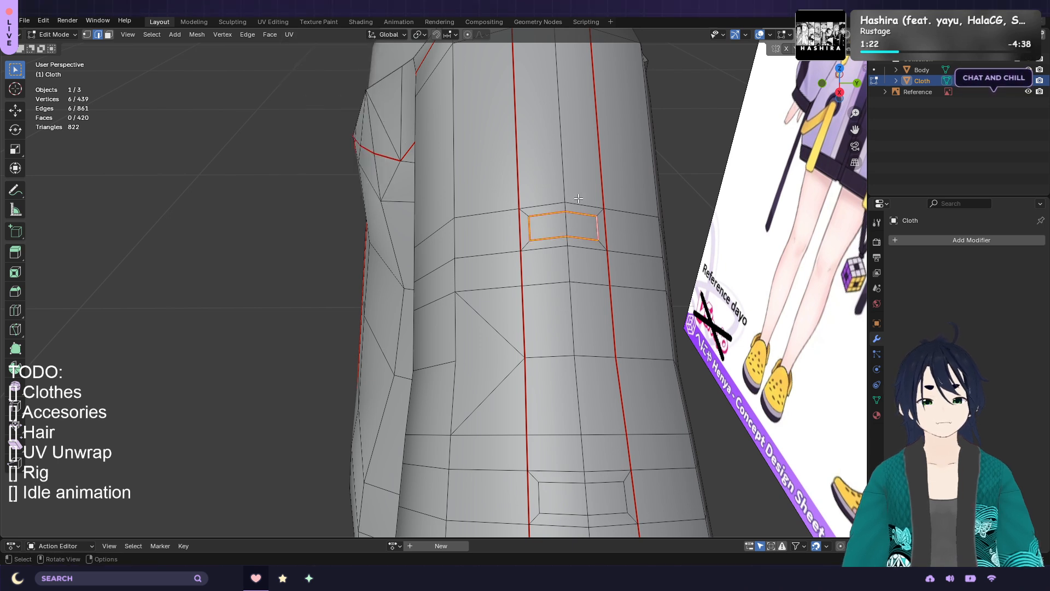
Mark the crosswise edges directly above and below the left sleeve's upper inset, between the two lengthwise seams, as a seam
left_click(537, 206)
left_click(584, 206, "shift")
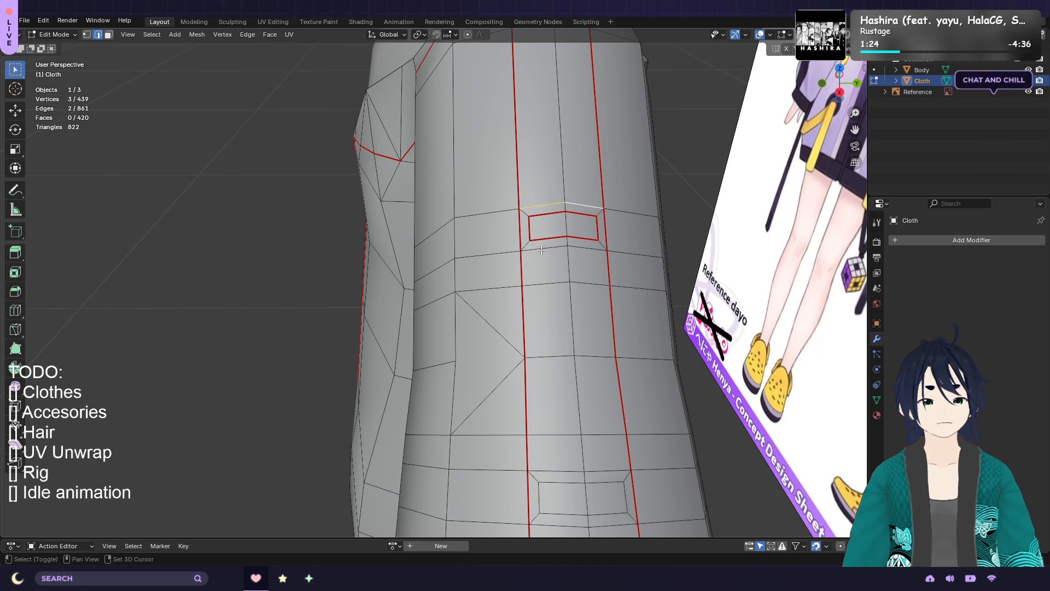
left_click(581, 250, "shift")
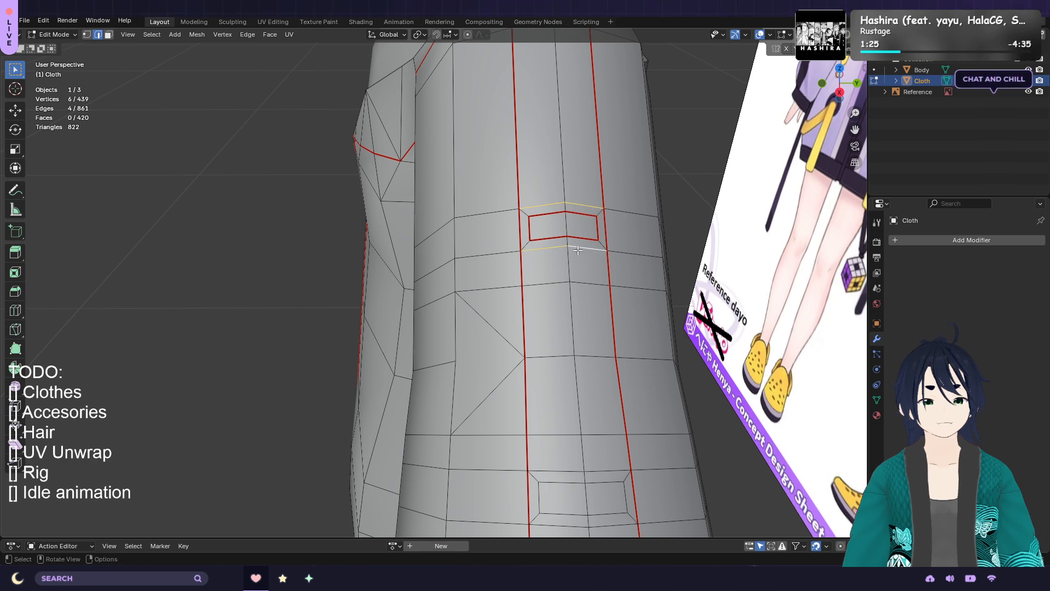
left_click(290, 35)
left_click(345, 180)
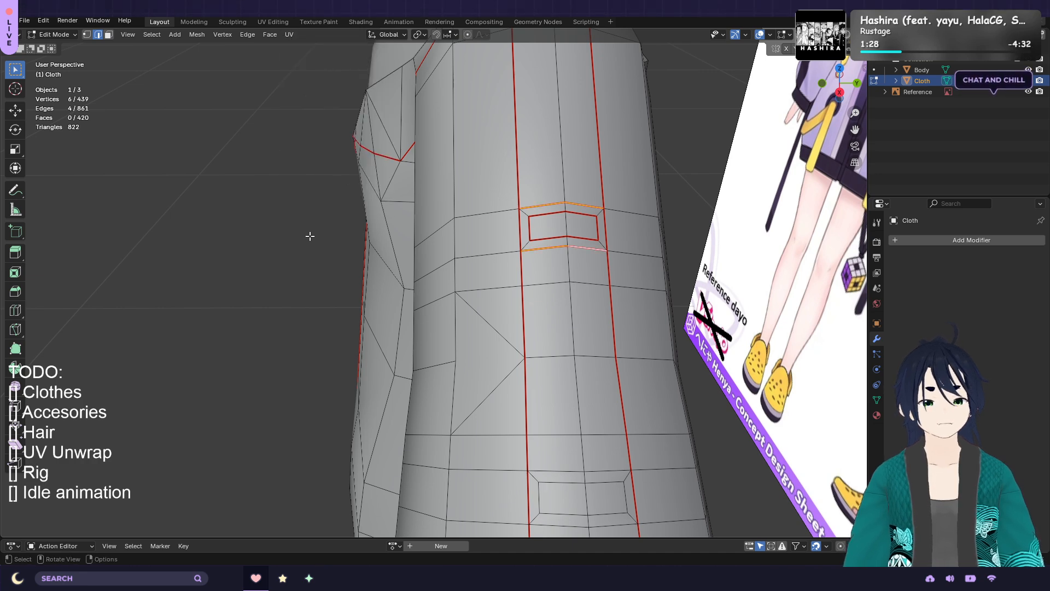
Mark the inner rectangle of the lower inset on the left sleeve as a seam
middle_click_drag(284, 221, 260, 136, "shift")
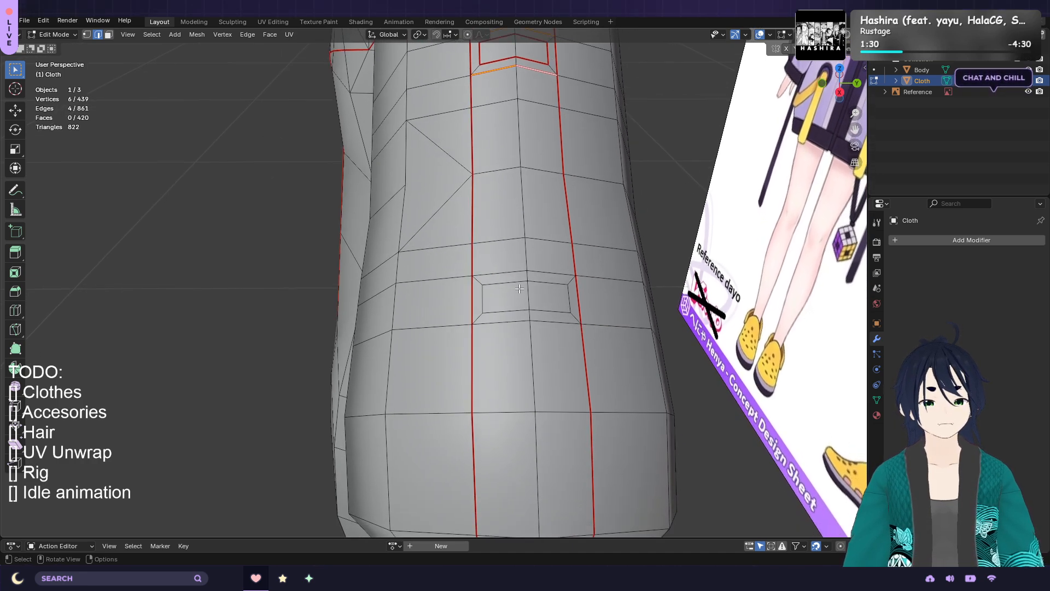
left_click(546, 283, "shift")
left_click(569, 301, "shift")
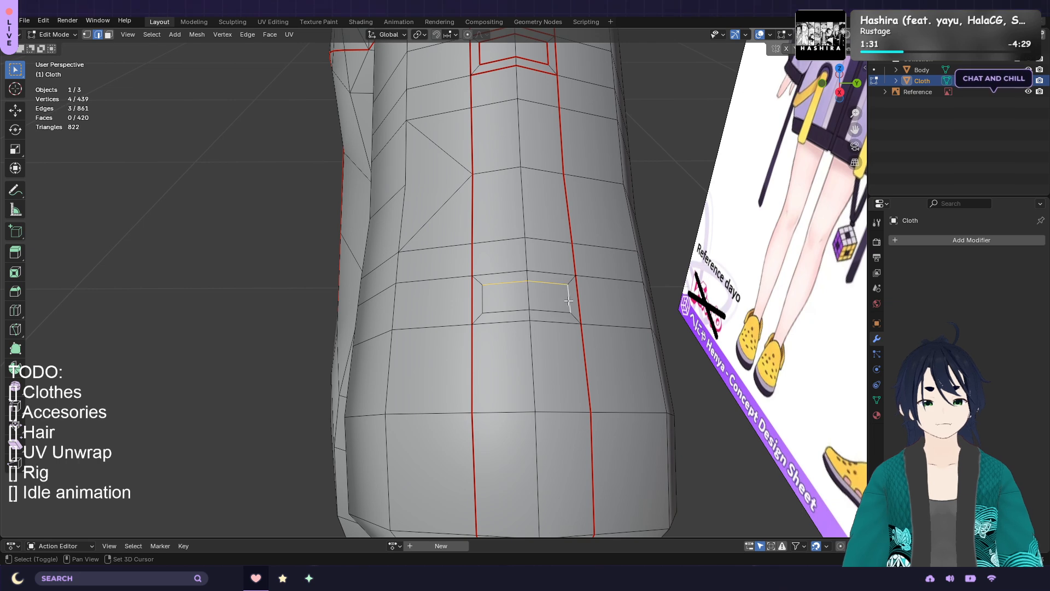
left_click(516, 311, "shift")
left_click(482, 298, "shift")
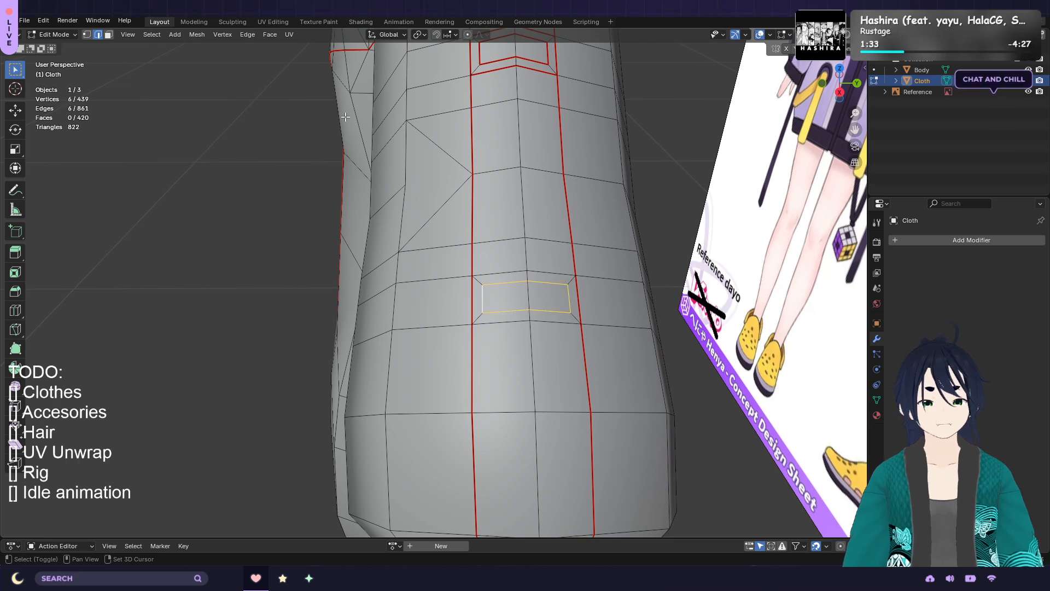
left_click(291, 36)
left_click(327, 183)
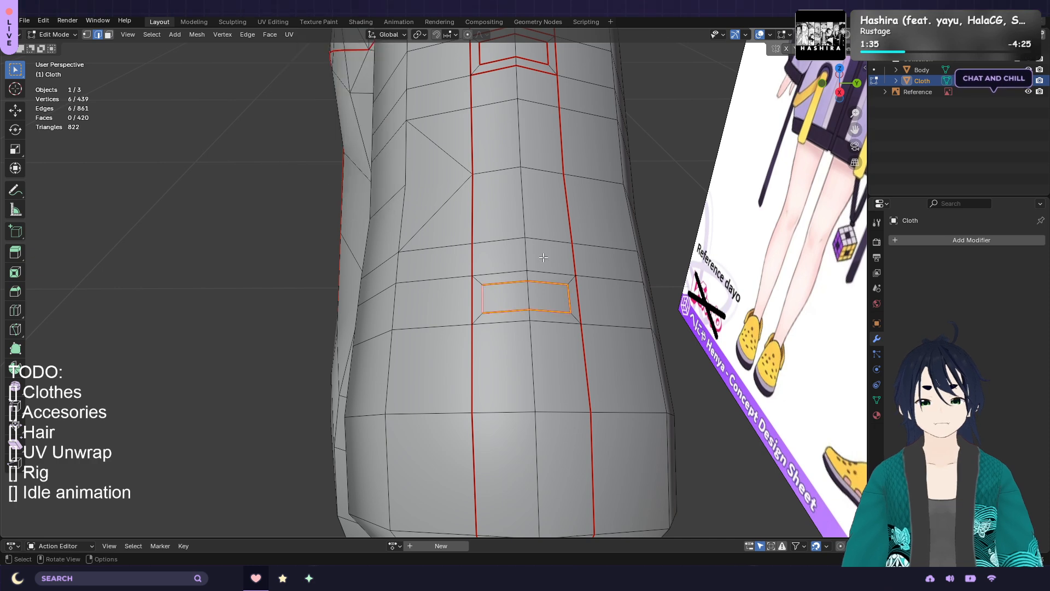
Mark the crosswise edges directly above and below the left sleeve's lower inset, between the two lengthwise seams, as a seam
left_click(509, 272)
left_click(552, 272, "shift")
left_click(519, 322, "shift")
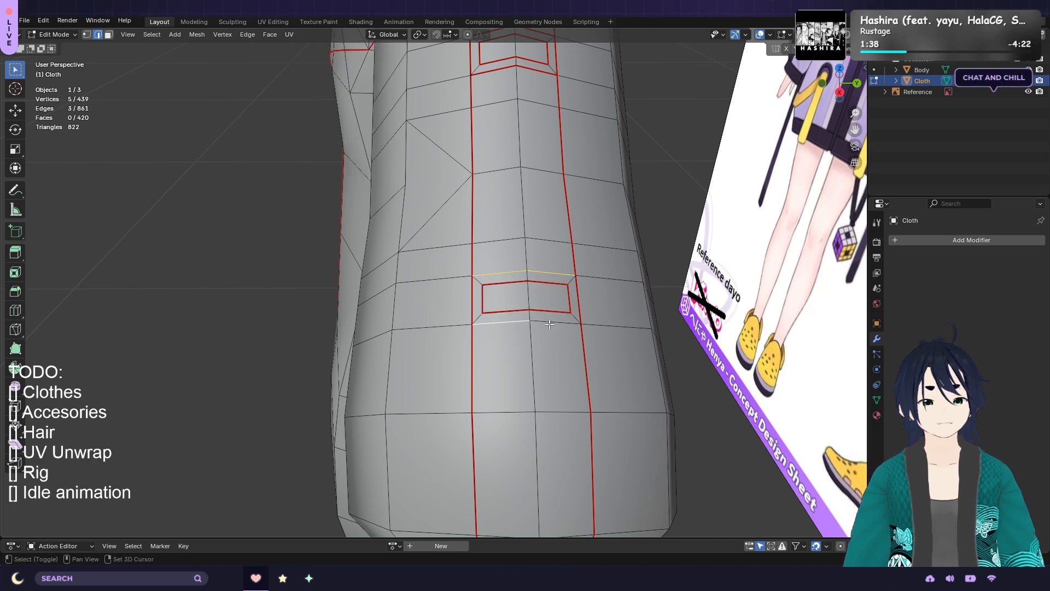
left_click(549, 323, "shift")
left_click(294, 38)
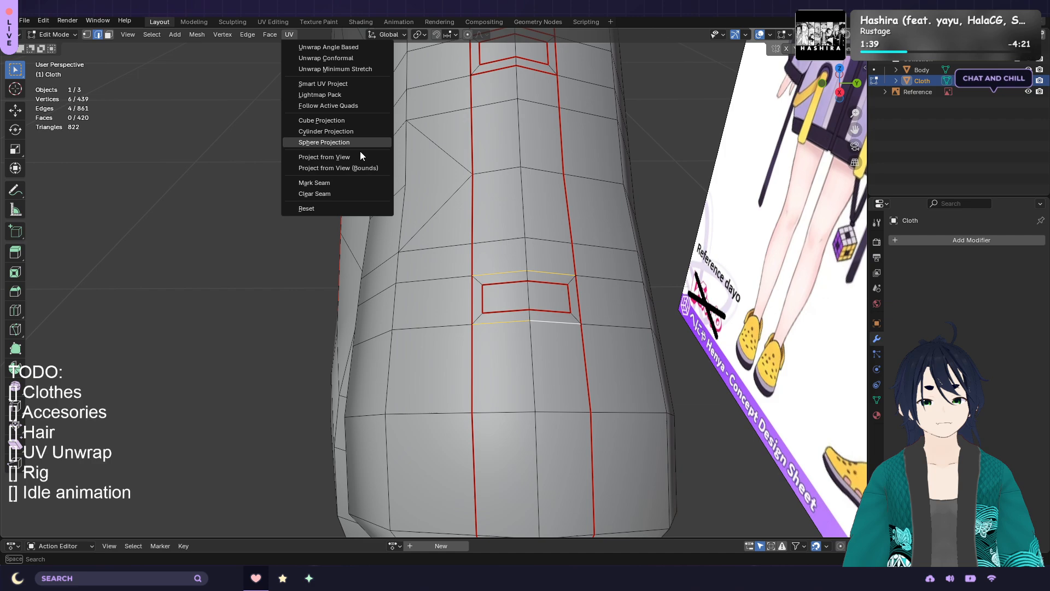
left_click(351, 186)
Mark the left cuff's upper edge loop as a seam, leaving out the two edges between the lengthwise sleeve seams
middle_click_drag(618, 380, 674, 301)
left_click(671, 298, "alt")
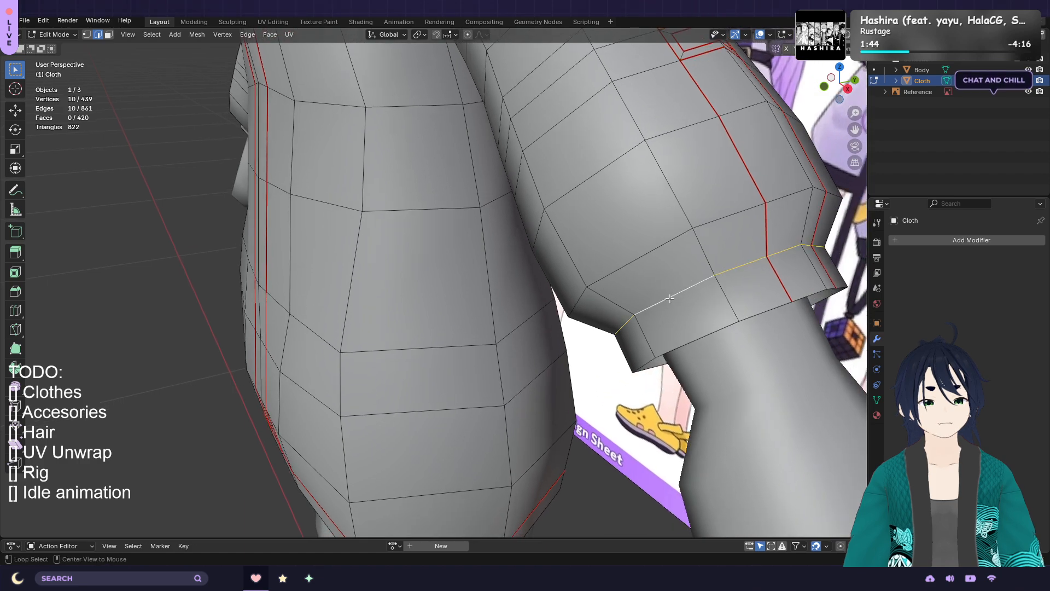
scroll(676, 296, "down", 4)
middle_click_drag(578, 237, 545, 323)
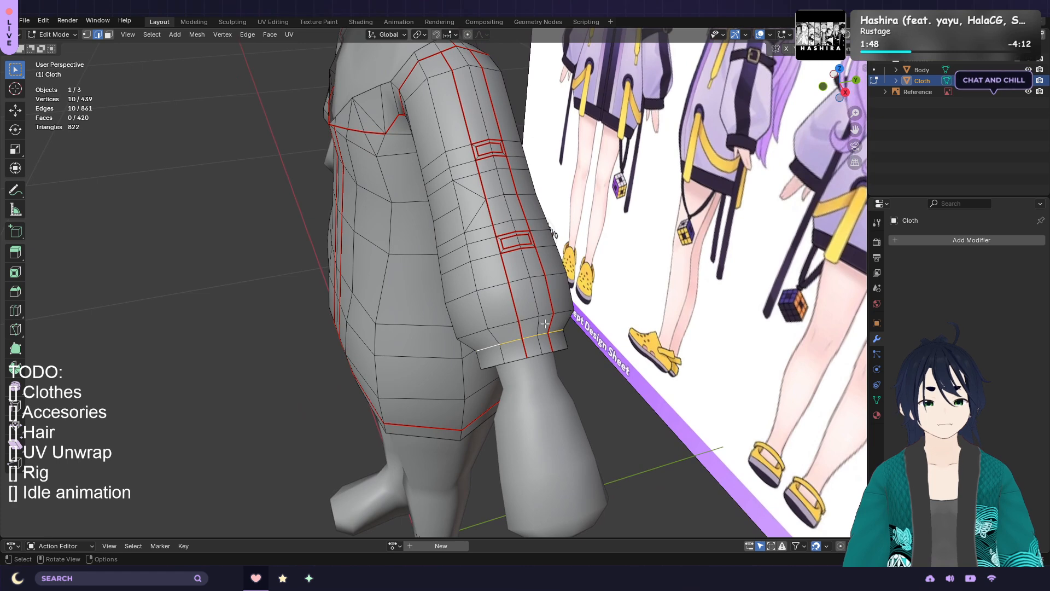
left_click(530, 336, "shift")
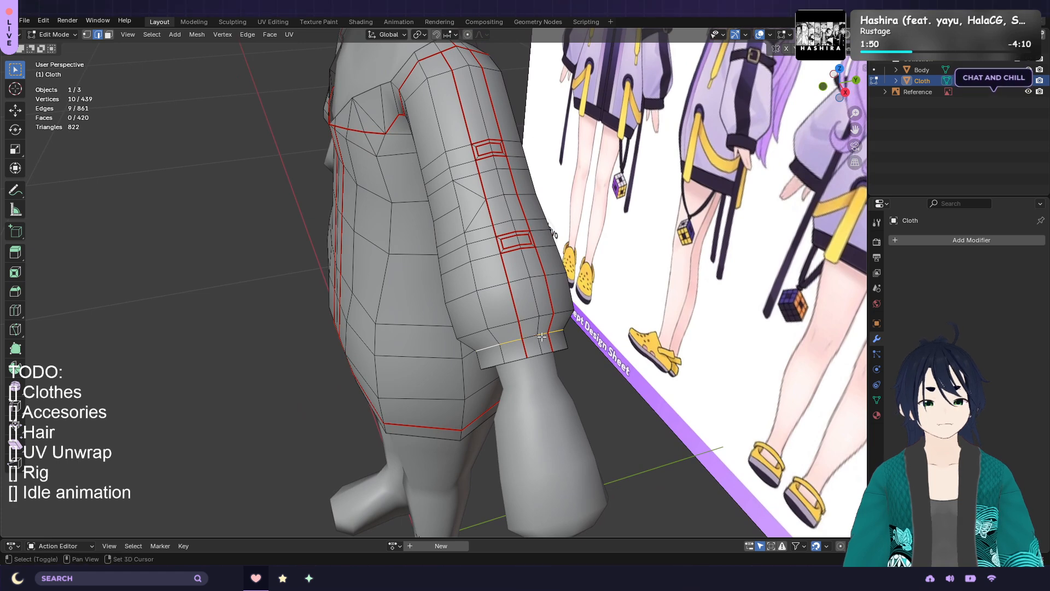
left_click(289, 34)
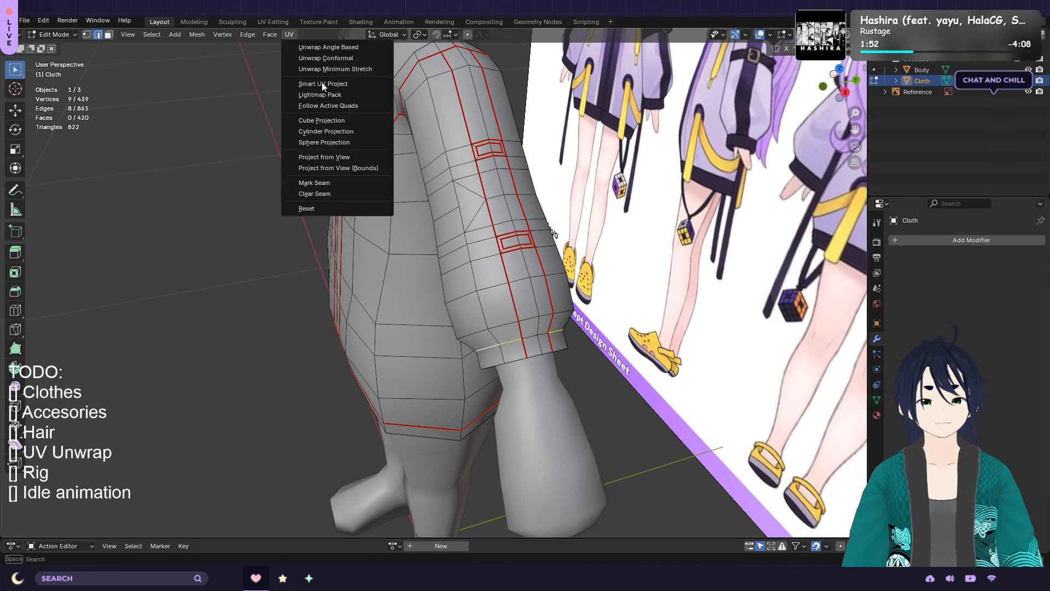
left_click(342, 184)
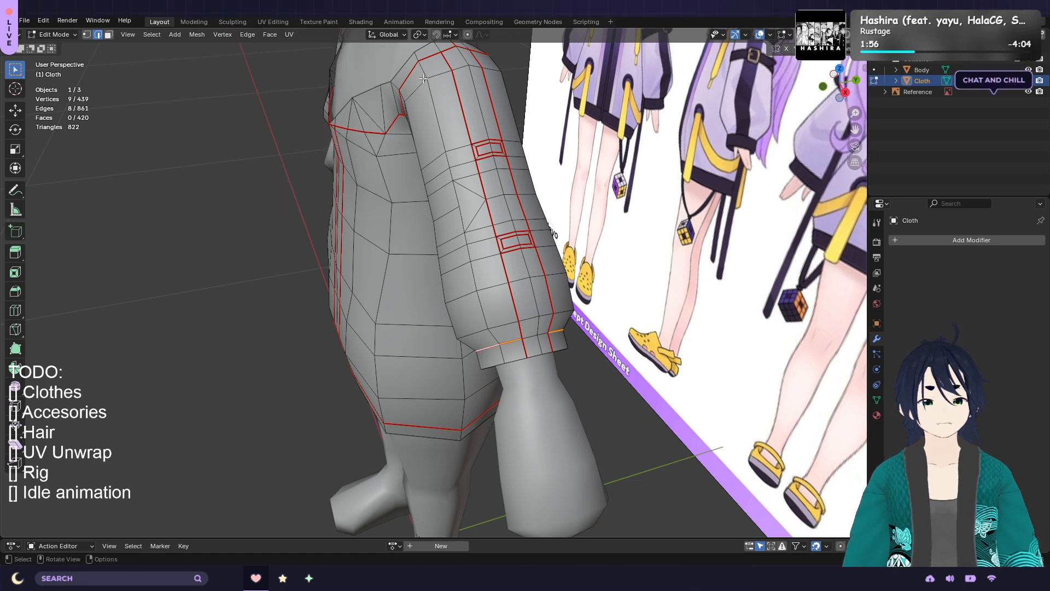
Clear the seam from the two lengthwise edges that cross the left cuff
left_click(526, 348)
left_click(551, 347, "shift")
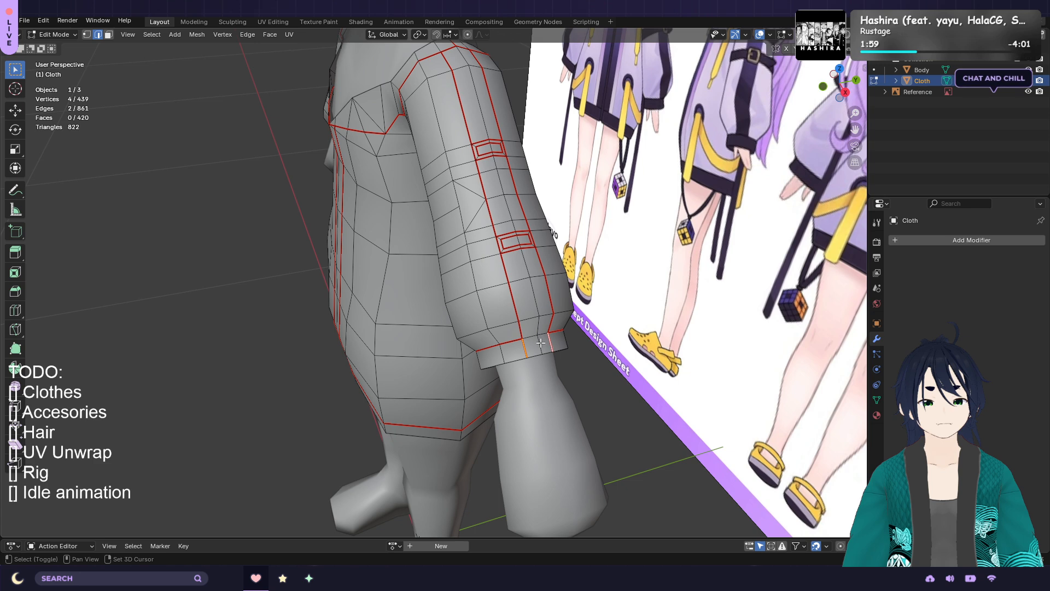
left_click(289, 34)
left_click(327, 195)
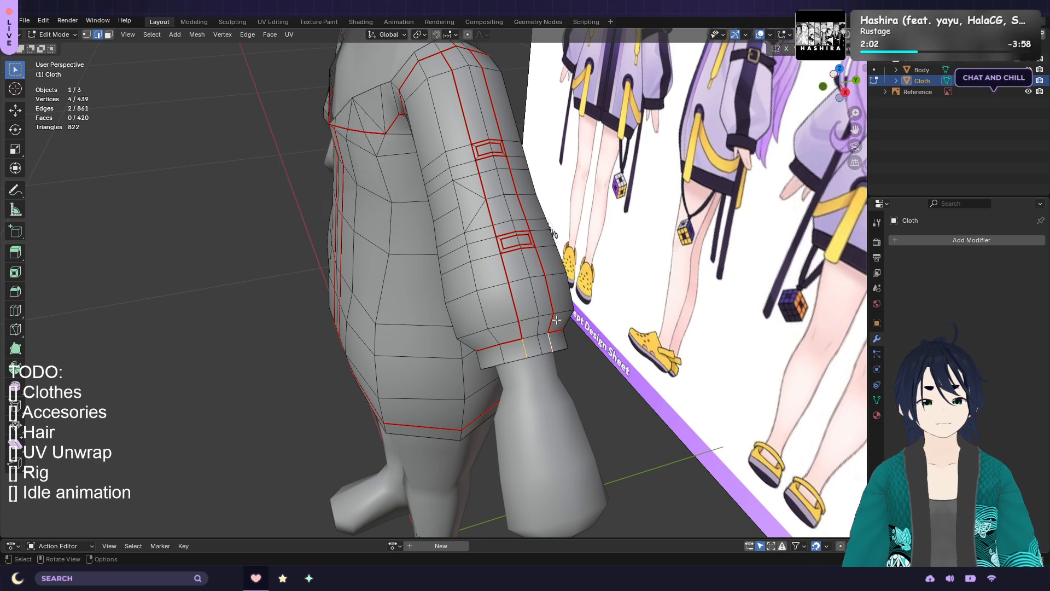
Mark the two remaining edges of the left cuff's upper loop and the lengthwise cuff edge between them as a seam
left_click(528, 336, "shift")
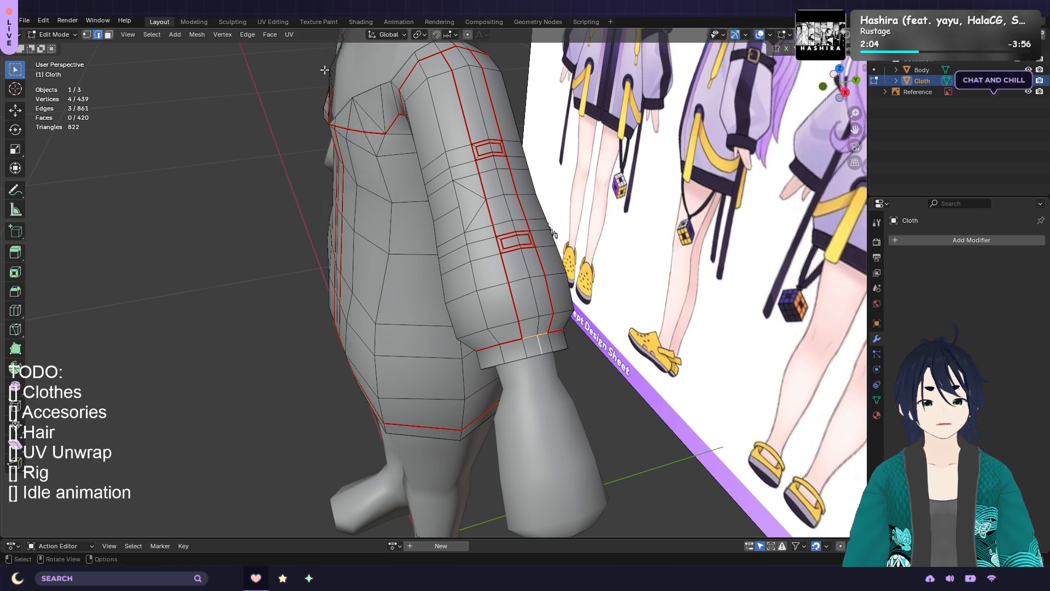
left_click(289, 35)
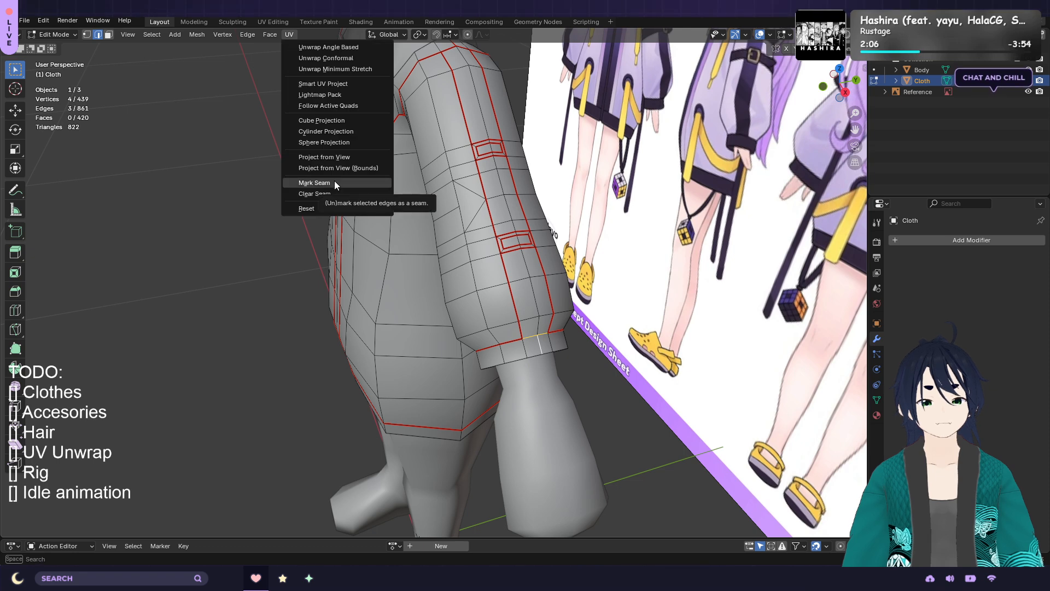
left_click(334, 183)
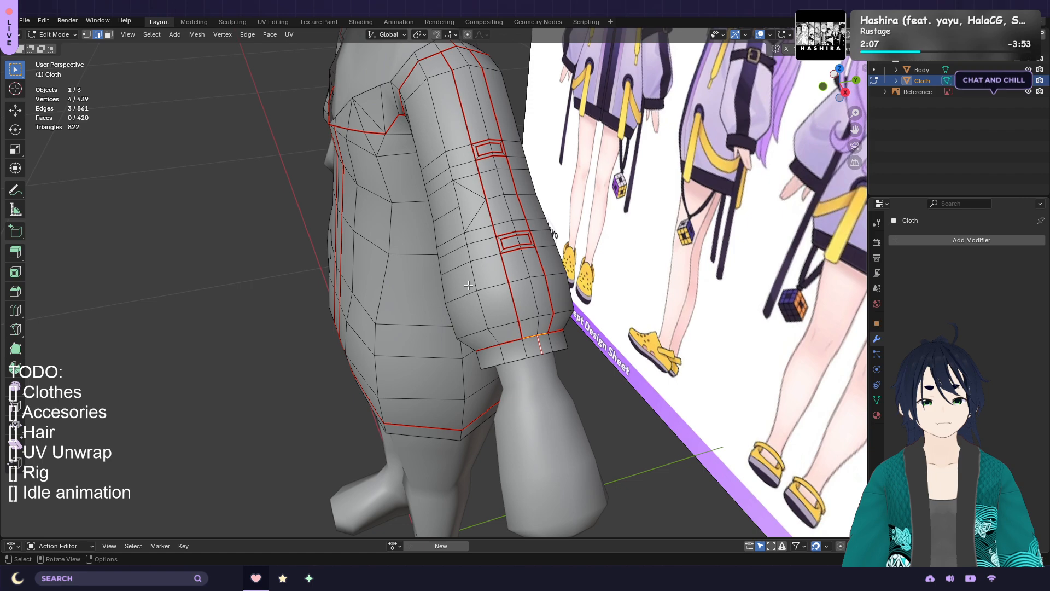
left_click(534, 358)
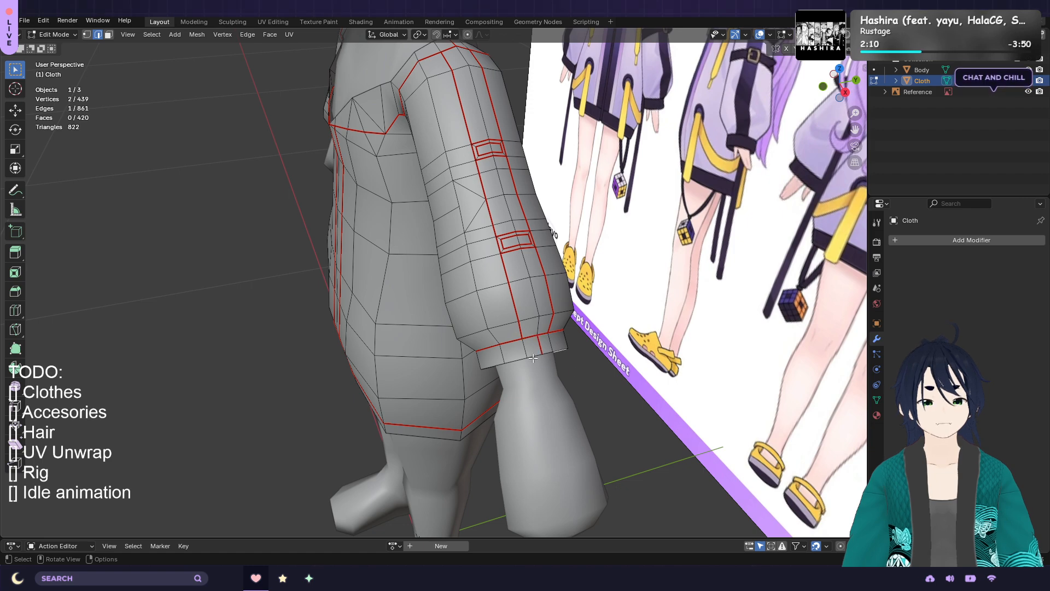
middle_click_drag(542, 349, 558, 265)
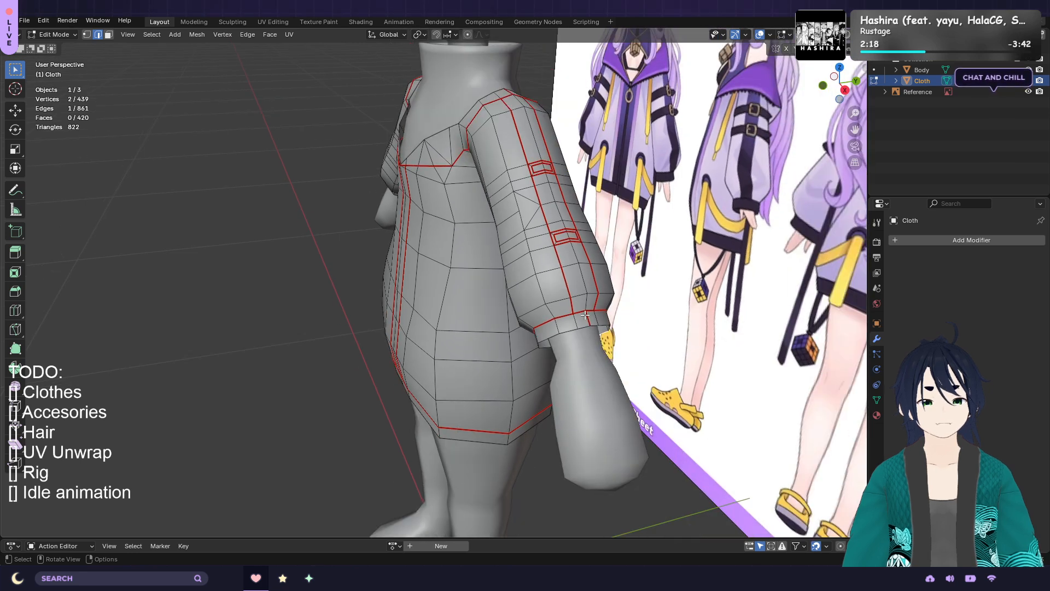
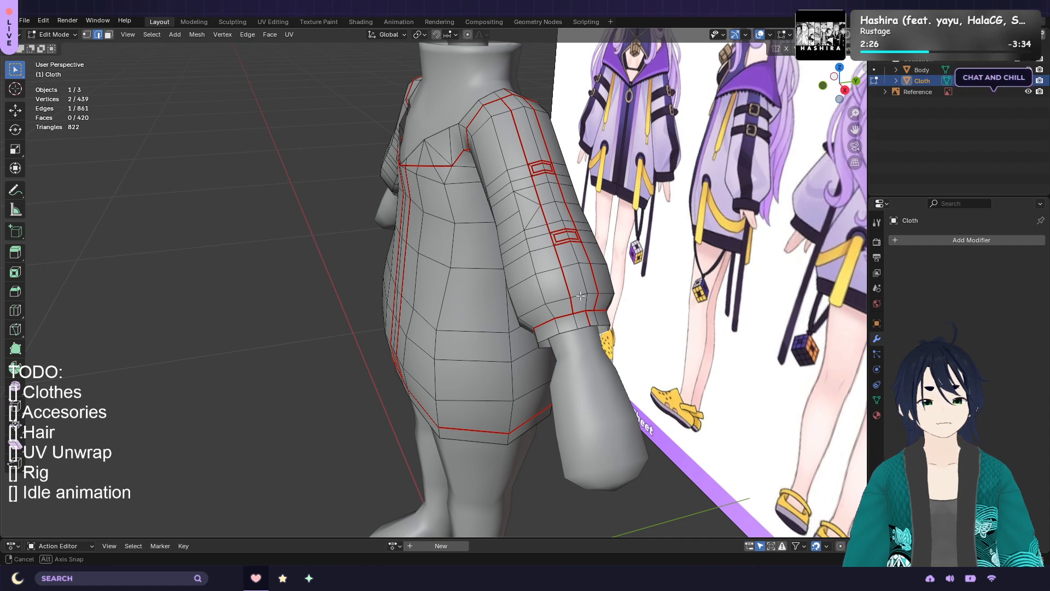
Mark the lengthwise edge path down the right sleeve, behind the rectangular insets from the shoulder loop to the cuff's upper edge, as a seam
middle_click_drag(499, 305, 619, 289)
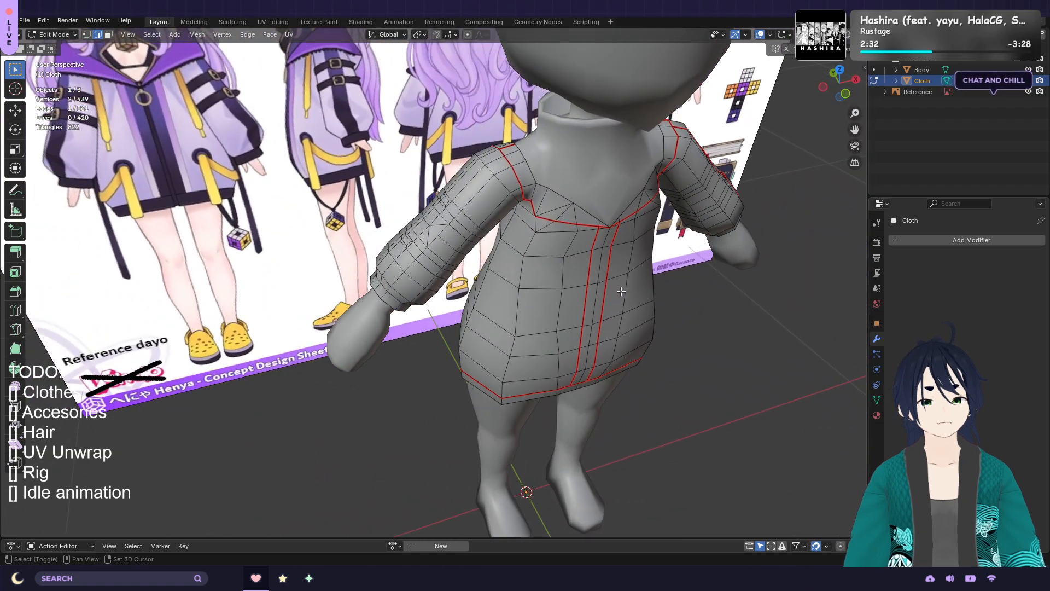
scroll(537, 262, "up", 2)
middle_click_drag(540, 253, 635, 287, "shift")
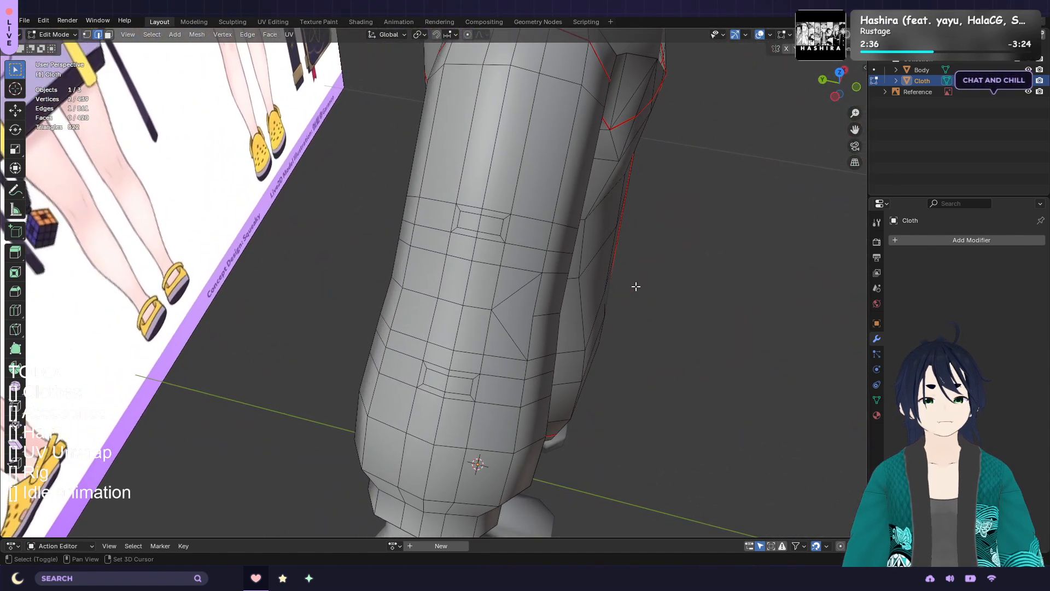
middle_click_drag(523, 181, 540, 218, "shift")
left_click(502, 85)
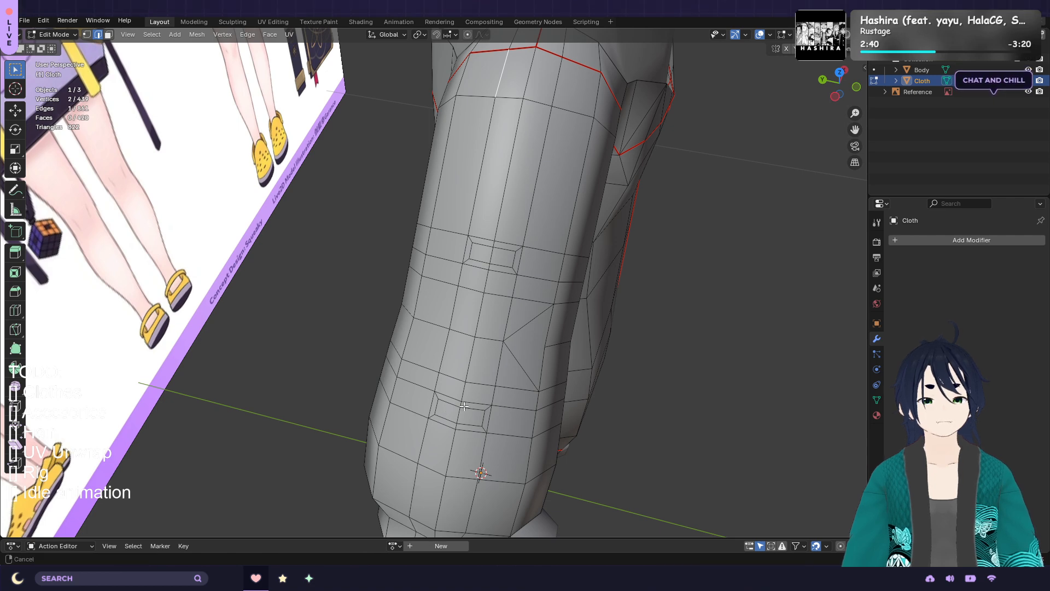
middle_click_drag(464, 405, 523, 303, "shift")
left_click(463, 433, "ctrl")
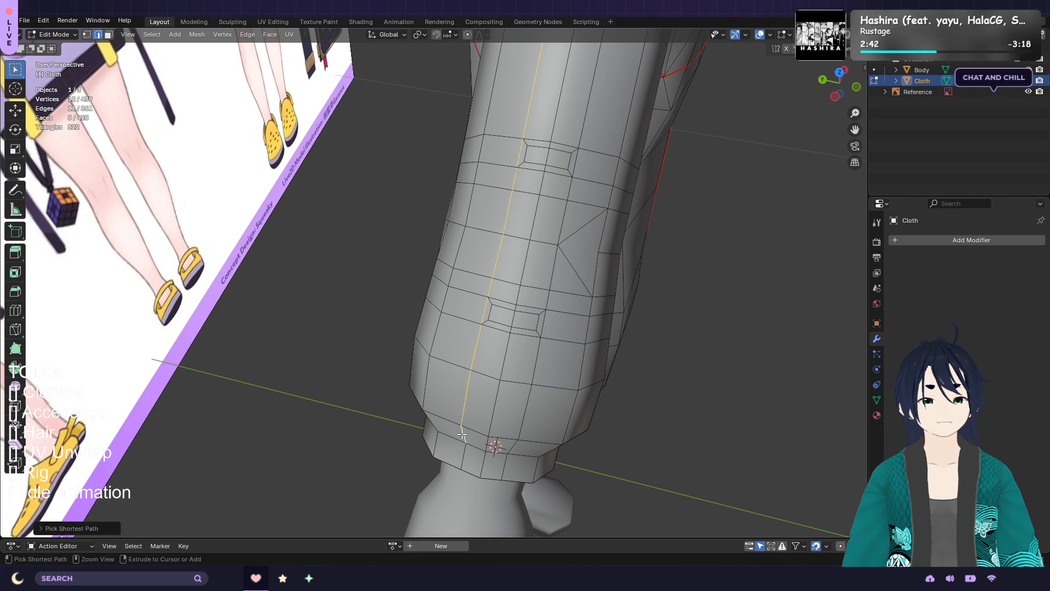
left_click(290, 34)
left_click(340, 183)
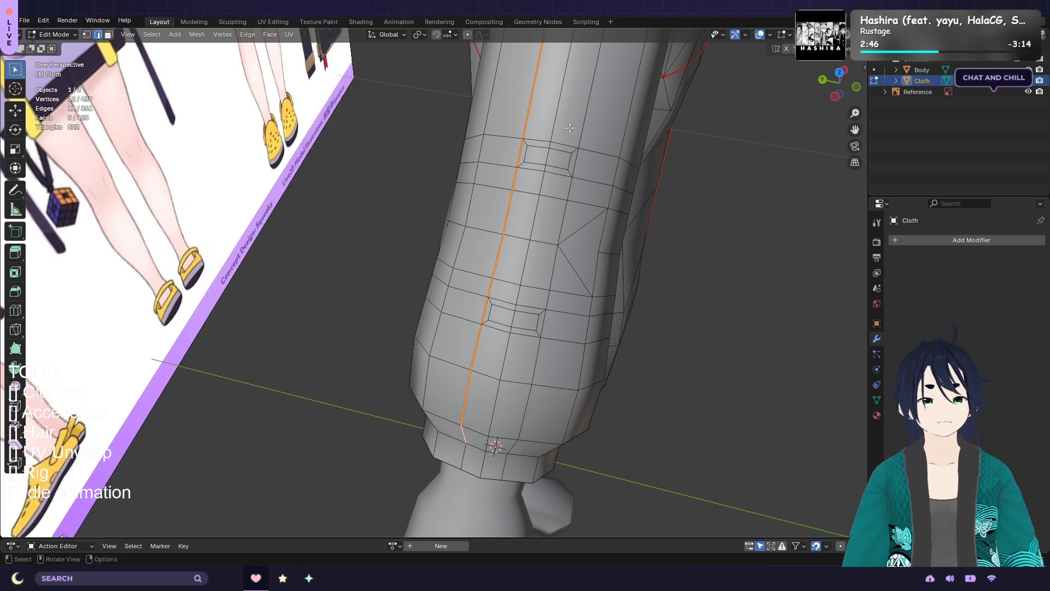
Mark a second lengthwise edge path down the right sleeve, along the front side of the insets to the cuff's upper edge, as a seam
middle_click_drag(580, 39, 550, 99, "shift")
left_click(550, 100)
middle_click_drag(481, 391, 501, 263, "shift")
left_click(552, 48, "ctrl")
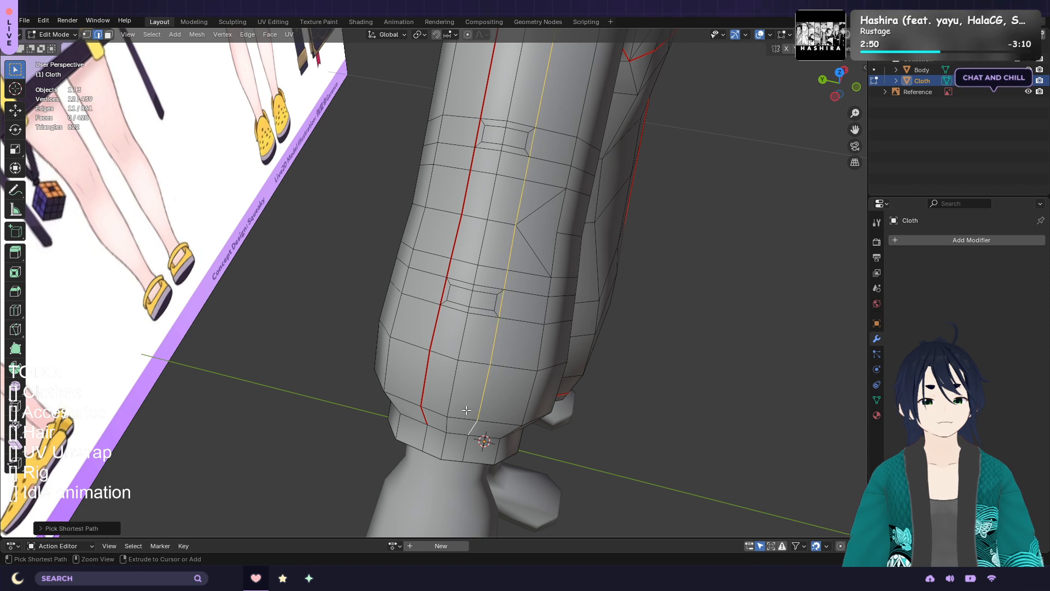
left_click(292, 37)
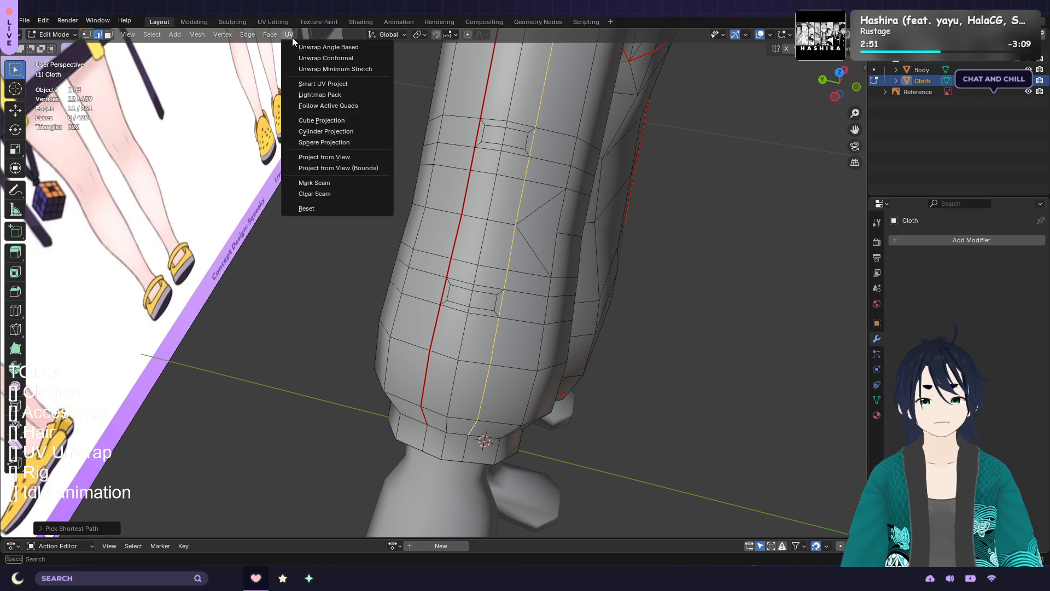
left_click(346, 180)
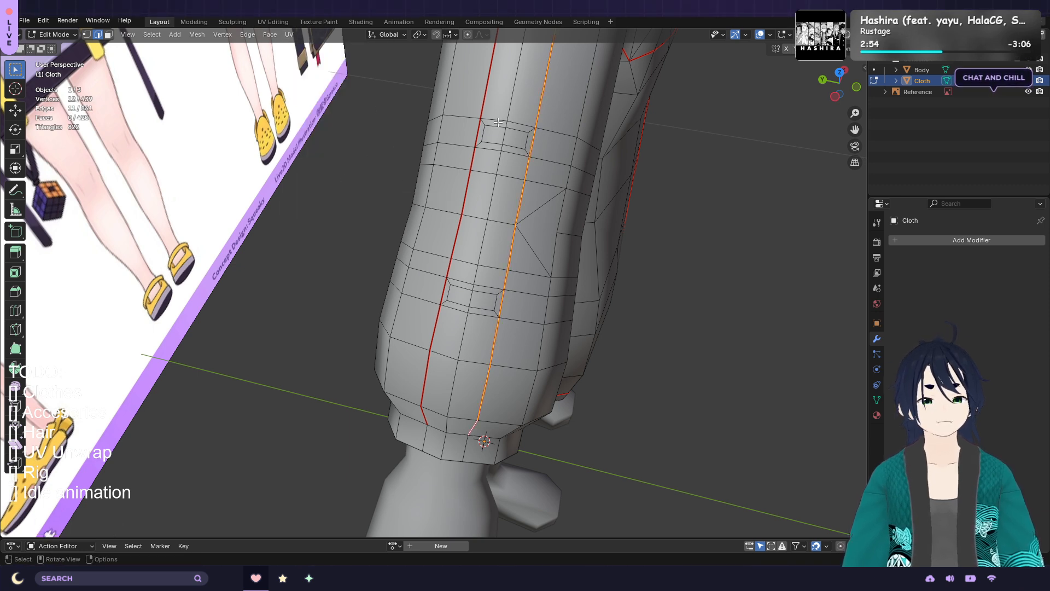
Mark the inner and outer outlines of the right sleeve's upper rectangular inset as a seam
left_click(518, 126)
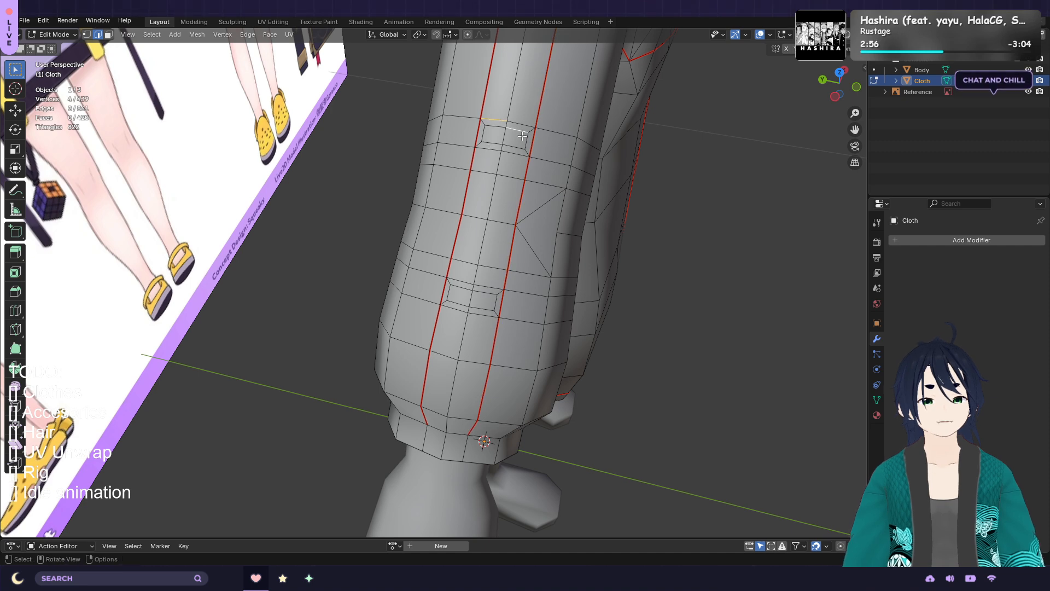
left_click(525, 126, "shift")
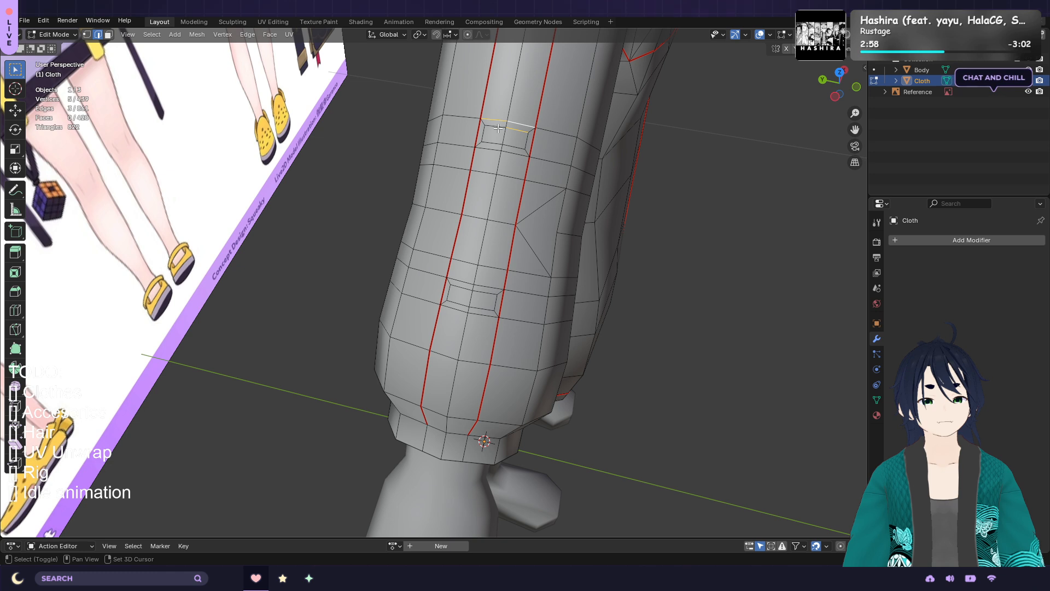
left_click(500, 148, "shift")
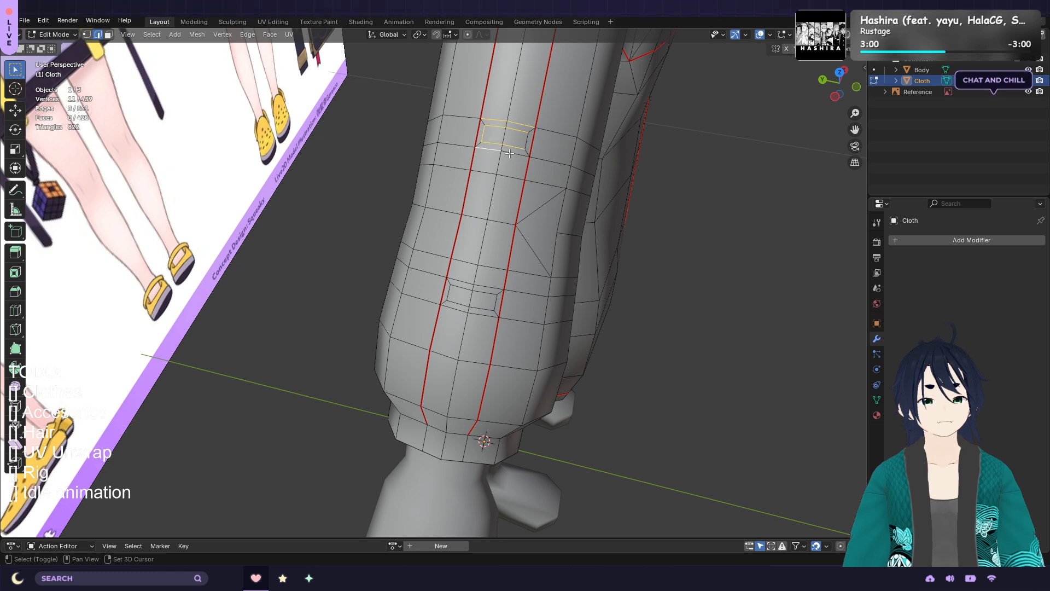
left_click(509, 154, "shift")
left_click(287, 34)
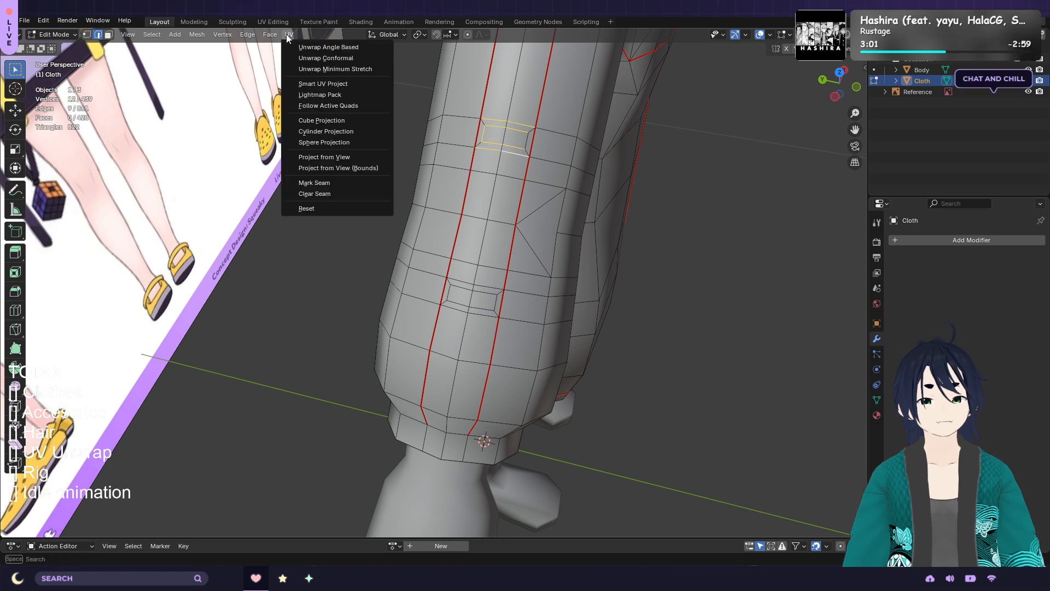
left_click(326, 183)
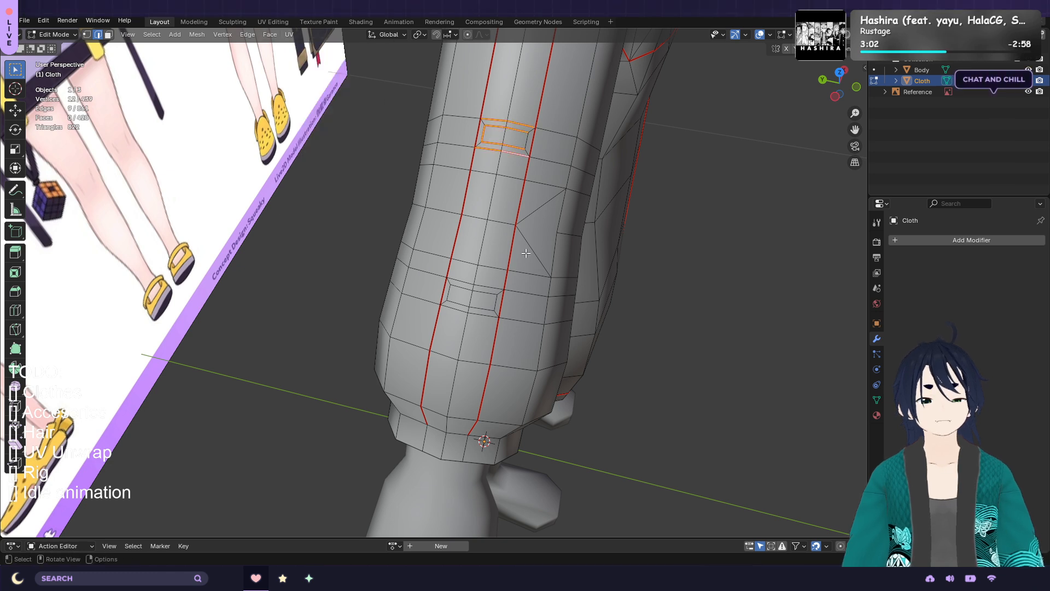
left_click(528, 138, "shift")
left_click(288, 34)
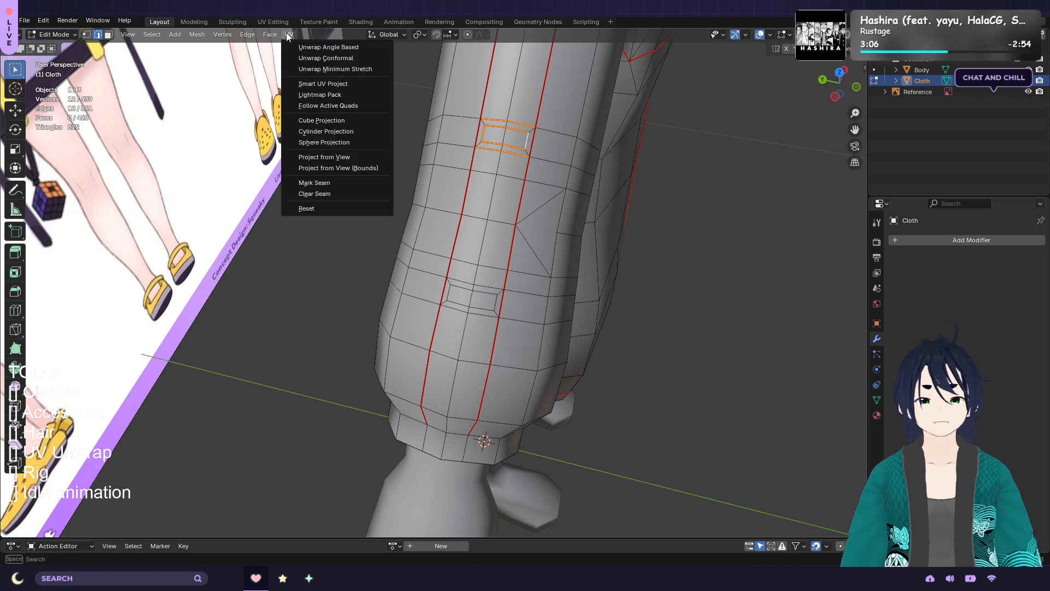
left_click(327, 182)
Mark the inner and outer outlines of the right sleeve's lower rectangular inset as a seam
left_click(517, 192)
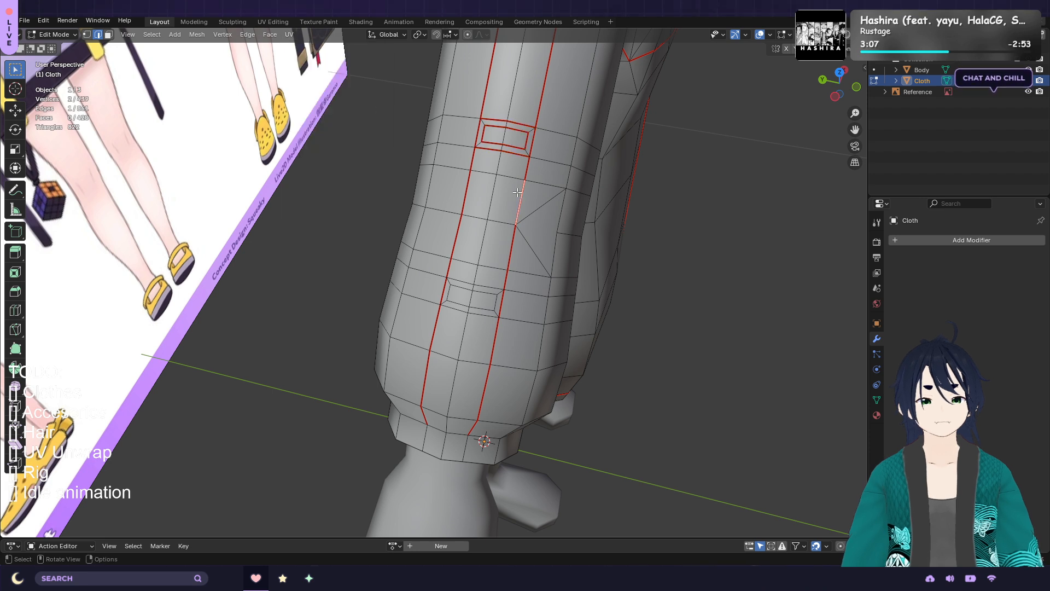
left_click(462, 283, "shift")
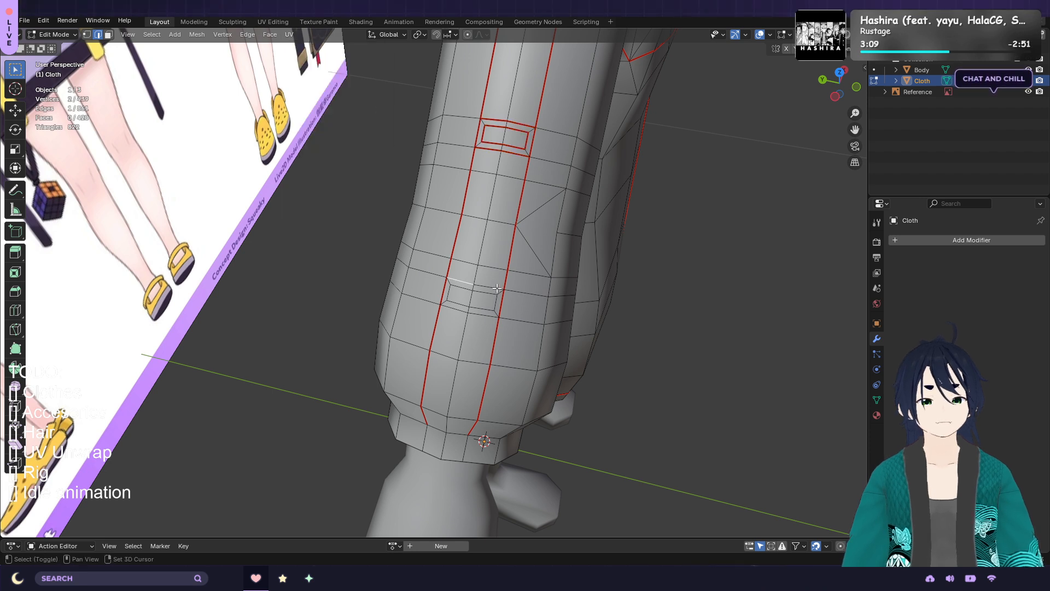
left_click(480, 315, "shift")
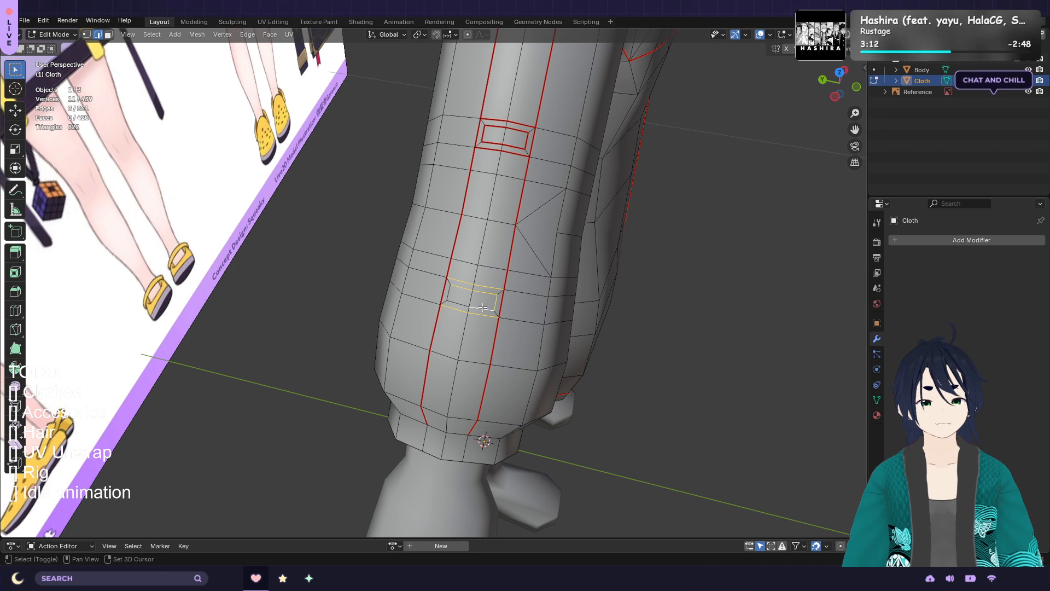
left_click(290, 35)
left_click(340, 184)
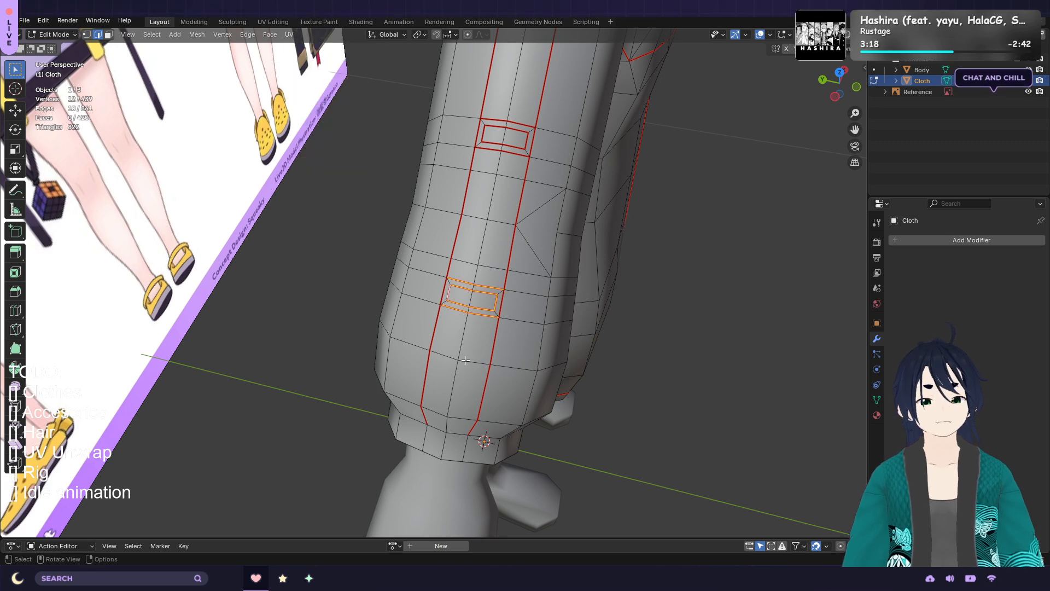
Mark the upper edge loop of the right cuff and one lengthwise cuff edge below it as a seam
middle_click_drag(465, 360, 514, 325)
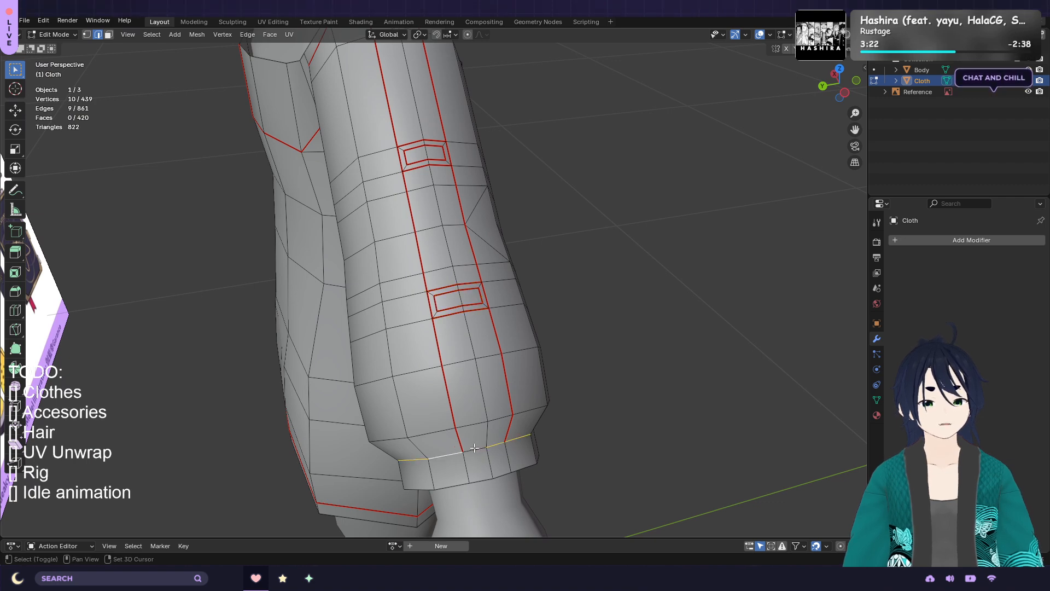
left_click(289, 34)
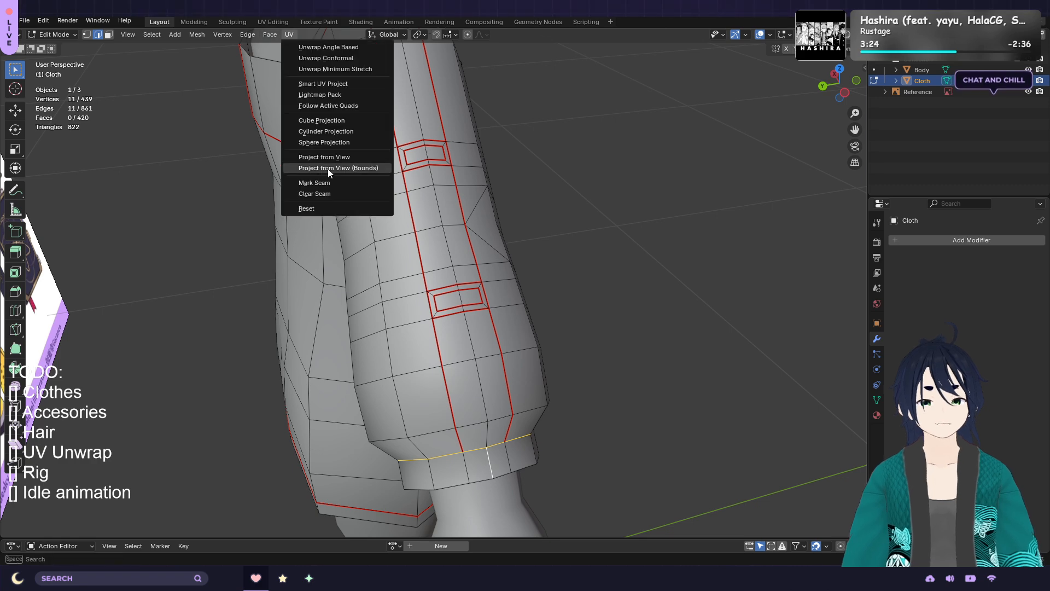
left_click(331, 185)
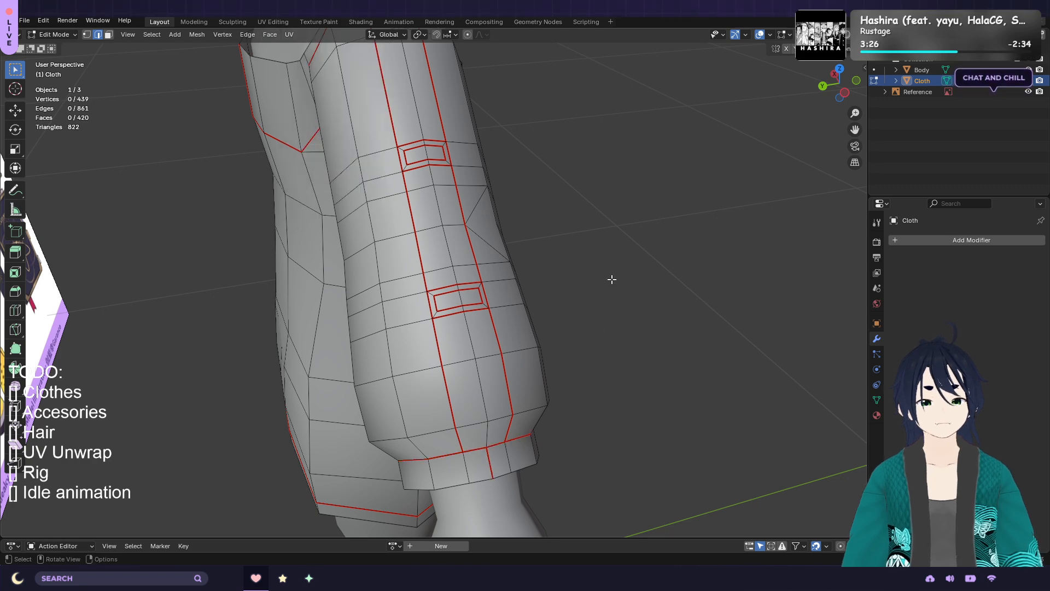
Mark the central lengthwise edge path on the Cloth's back, from the upper-back seam to the bottom hem edge, as a seam
middle_click_drag(612, 279, 583, 289)
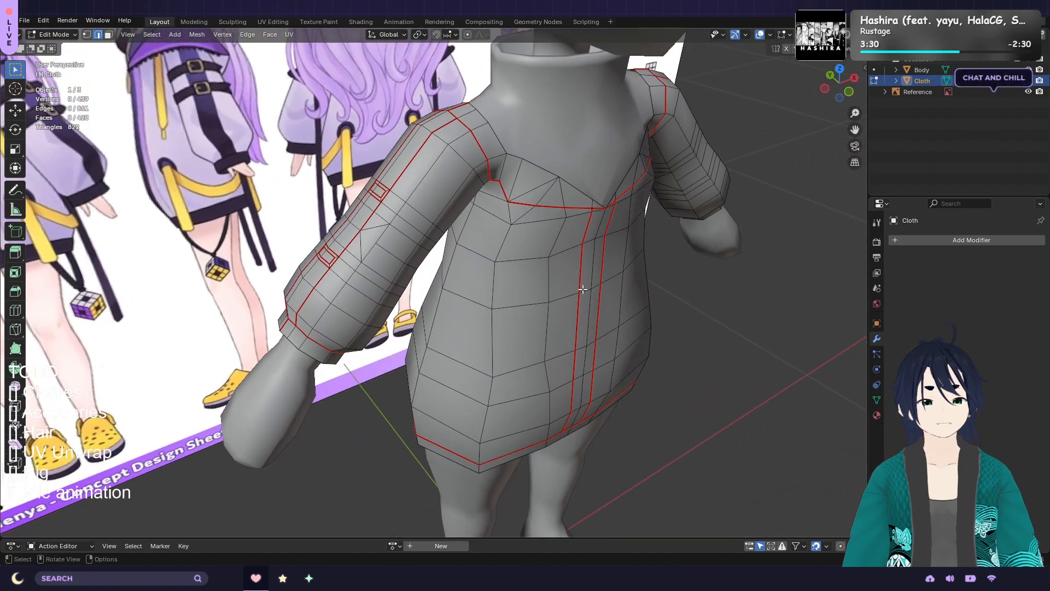
scroll(538, 284, "down", 3)
middle_click_drag(659, 290, 384, 299)
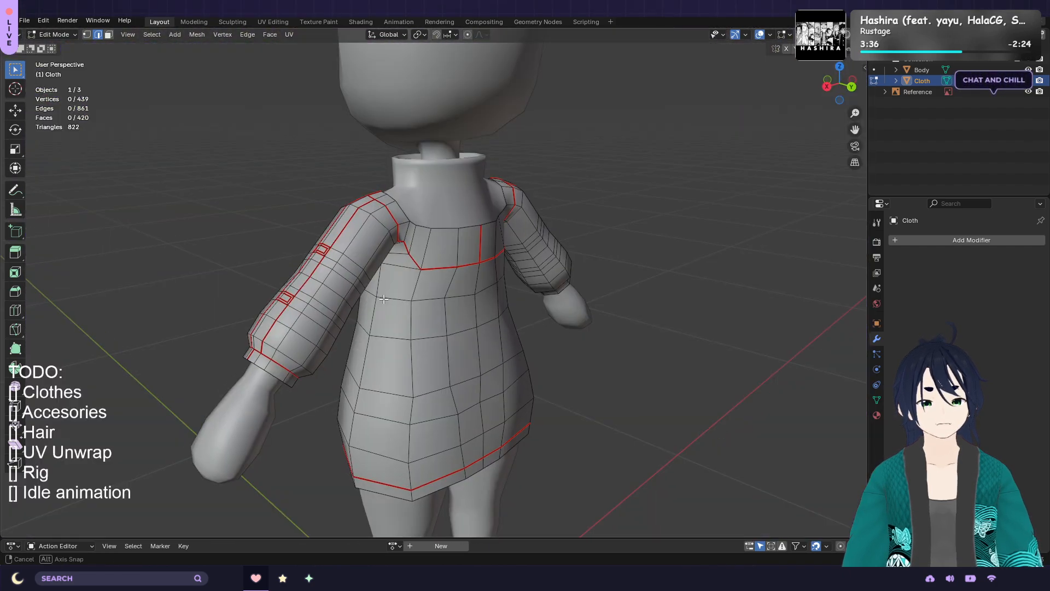
scroll(468, 316, "up", 2)
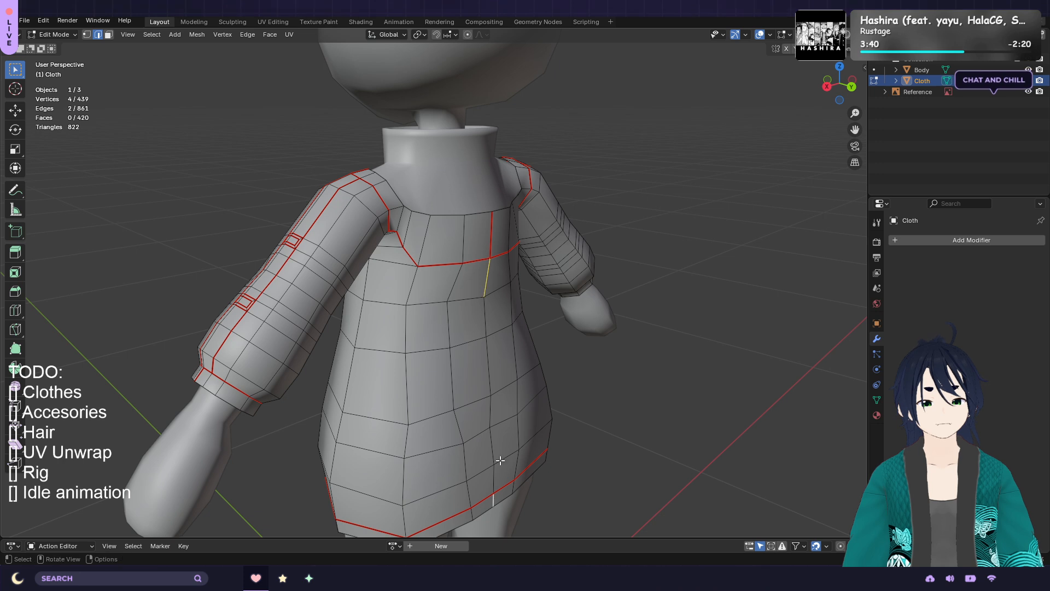
left_click(482, 292)
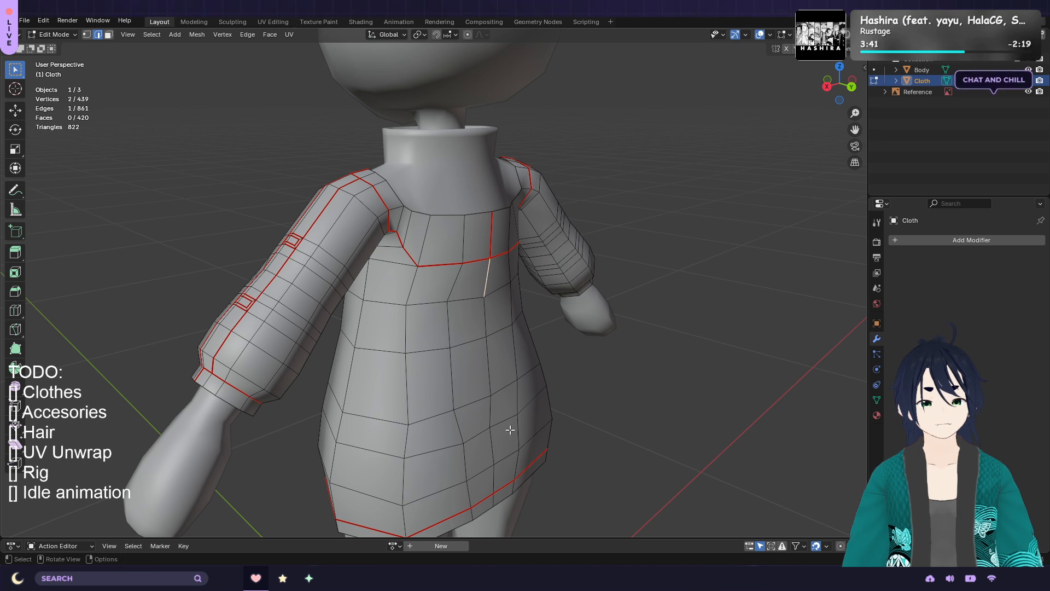
left_click(494, 502, "ctrl")
left_click(290, 34)
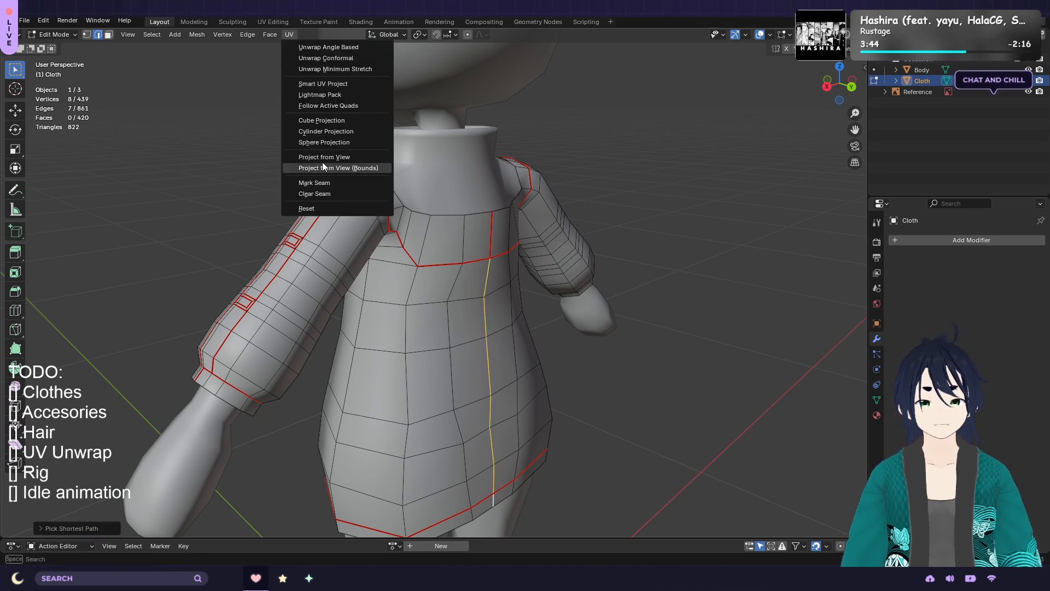
left_click(328, 183)
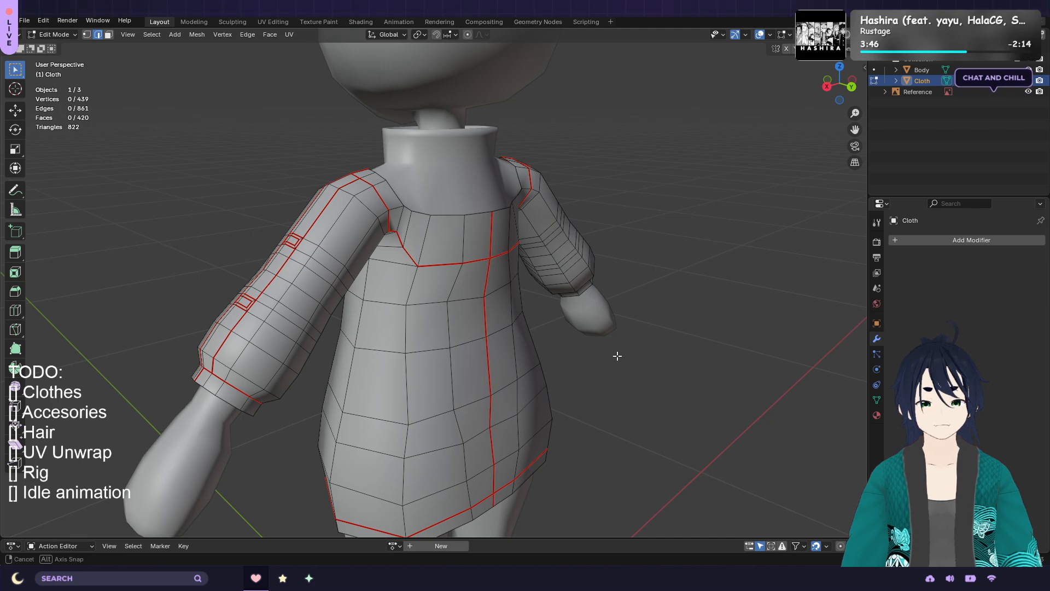
Check the Cloth's seams from the front and back, and save the file
middle_click_drag(616, 356, 788, 366)
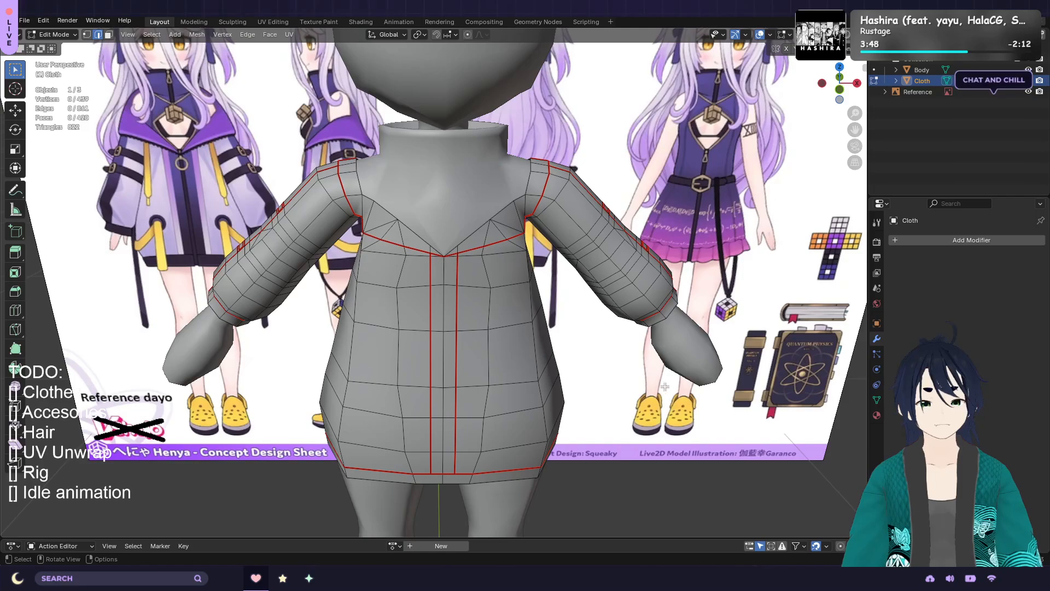
middle_click_drag(631, 394, 695, 360)
middle_click_drag(614, 338, 676, 347)
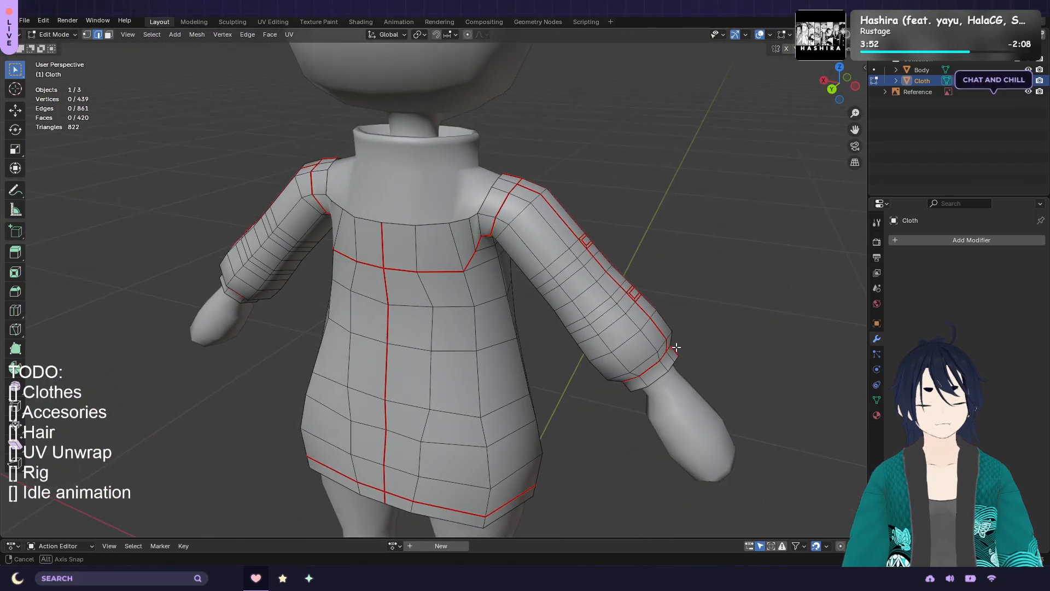
middle_click_drag(667, 263, 542, 333)
key("ctrl+s")
Switch from editing the Cloth mesh to editing the Body mesh, and hide the Cloth object
key("Tab")
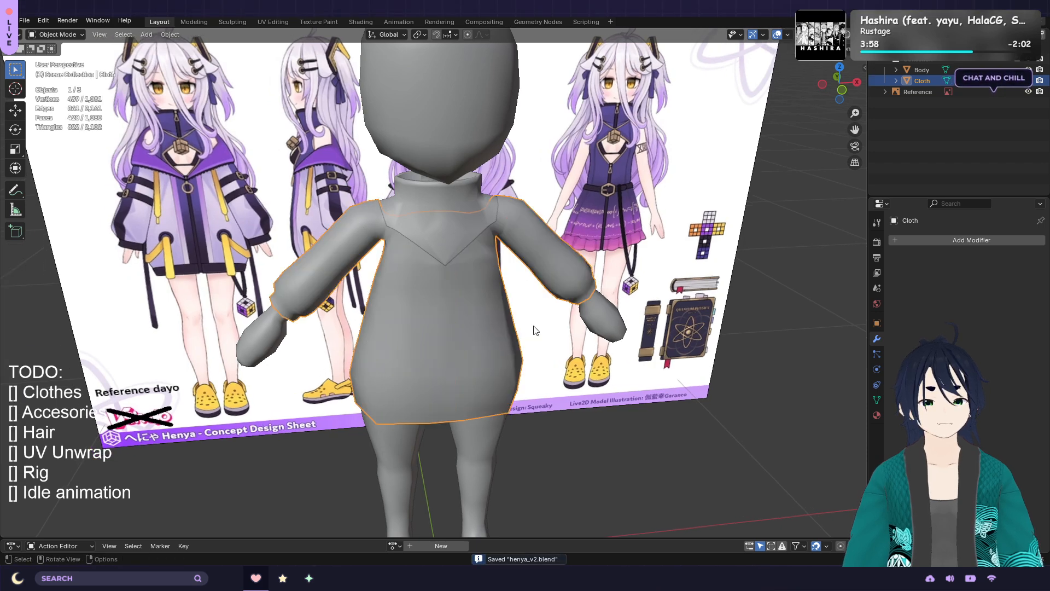
left_click(425, 73)
key("Tab")
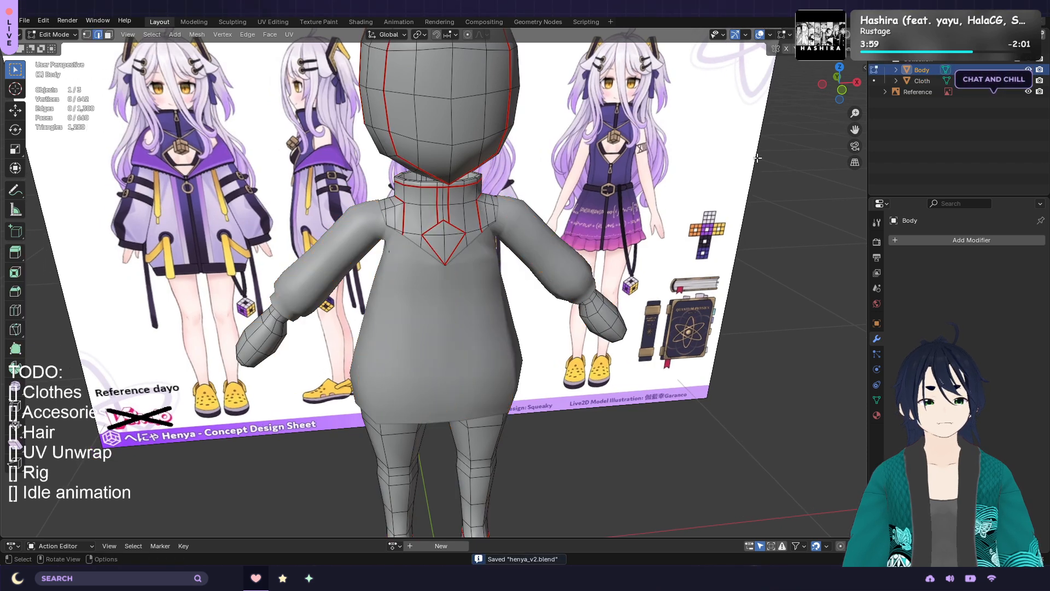
left_click(1028, 81)
Mark the central edge path on the Body's upper back, from the collar seam to the horizontal chest seam, as a seam
middle_click_drag(516, 361, 368, 353)
scroll(544, 294, "up", 1)
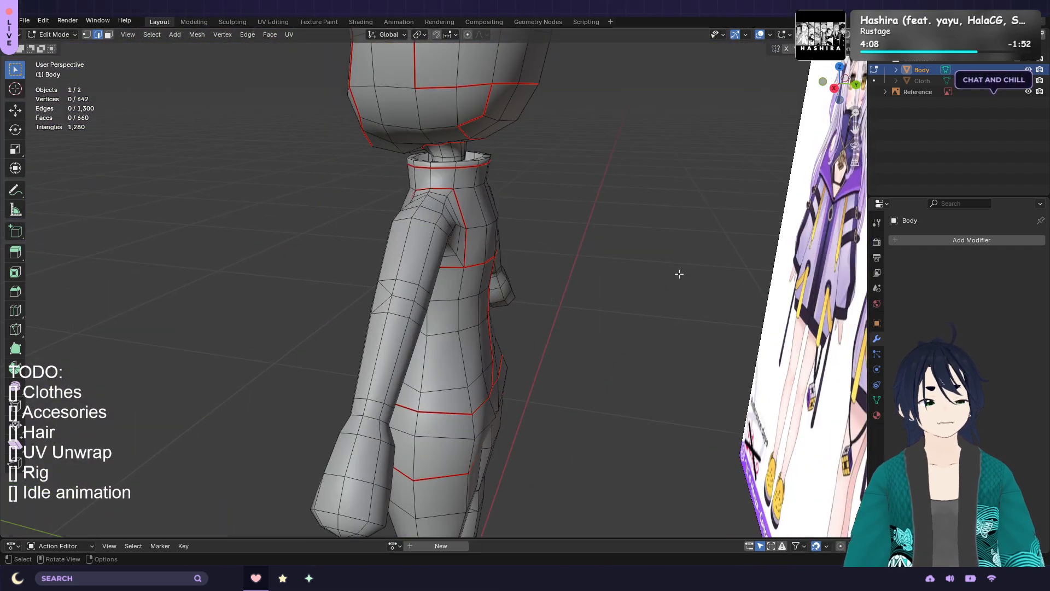
middle_click_drag(679, 273, 634, 277)
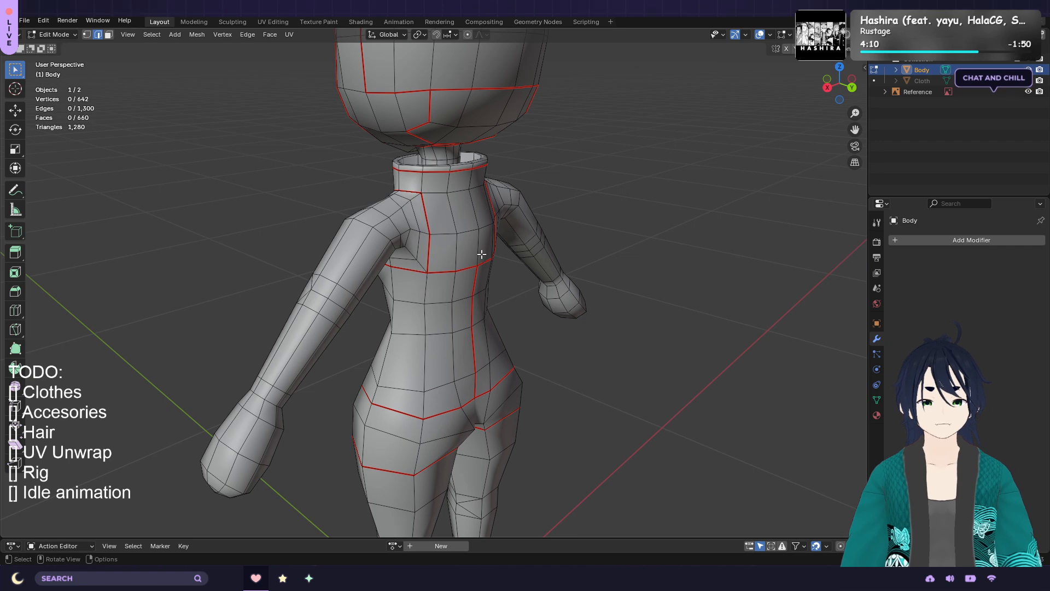
left_click(469, 184, "shift")
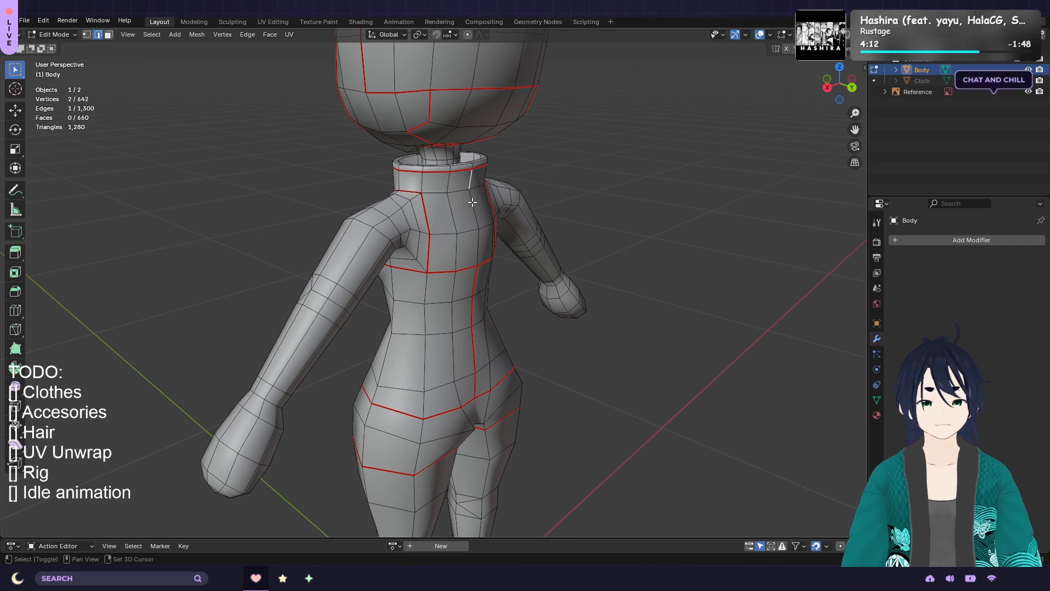
left_click(481, 247, "shift")
left_click(286, 34)
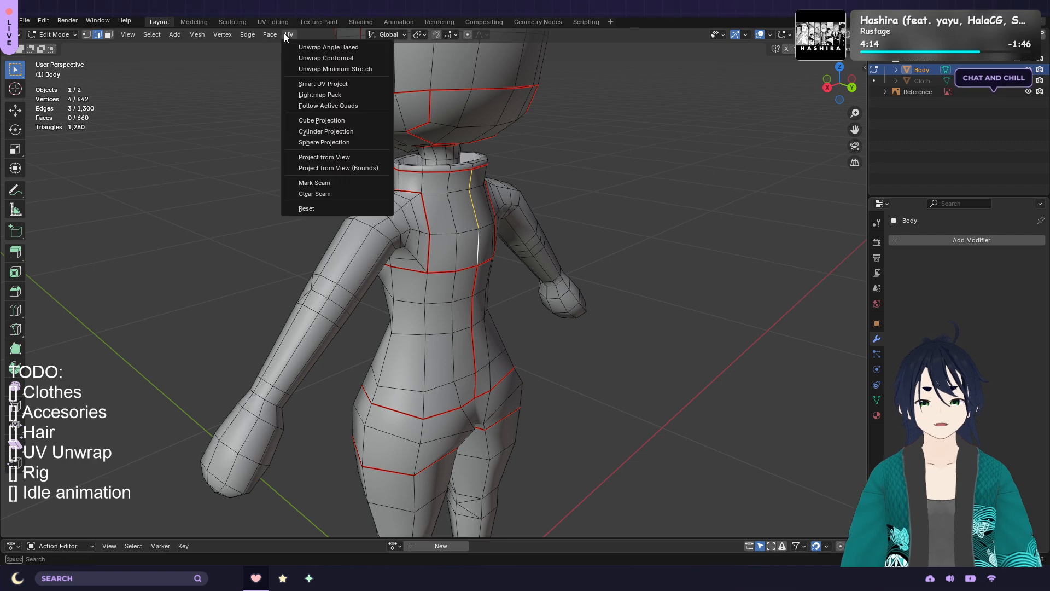
left_click(319, 182)
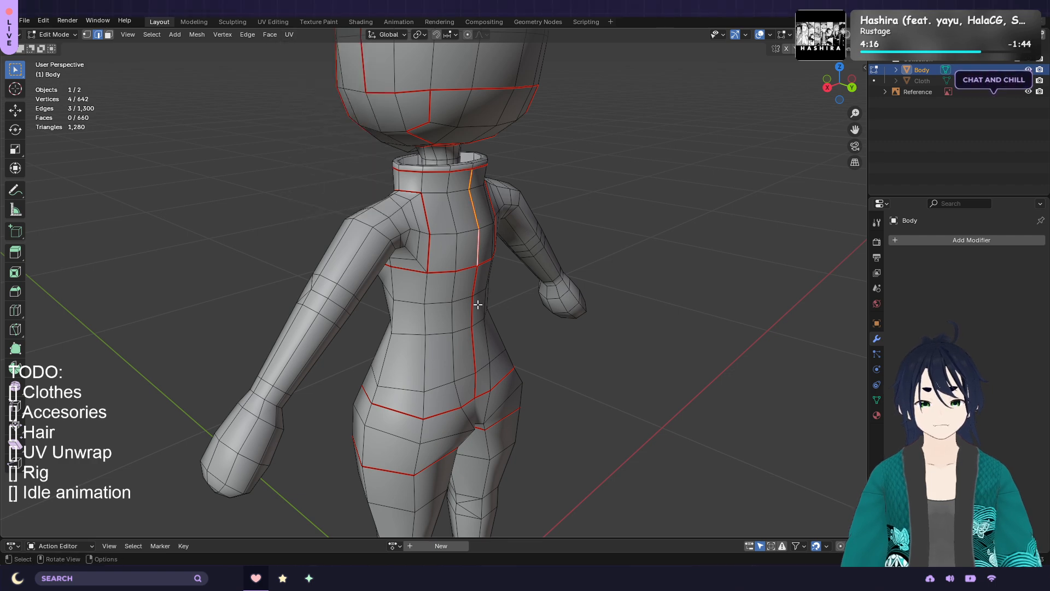
Mark the inner lengthwise edge path on the back of the Body's left leg, from the thigh seam to the ankle seam, as a seam
middle_click_drag(446, 326, 602, 282)
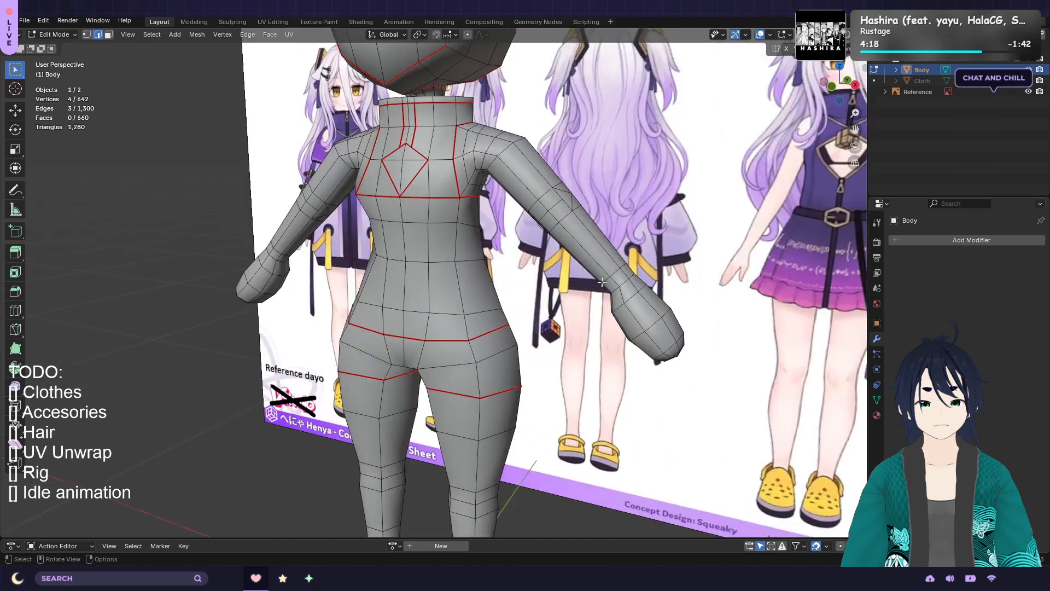
middle_click_drag(549, 407, 328, 342, "shift")
scroll(511, 333, "up", 1)
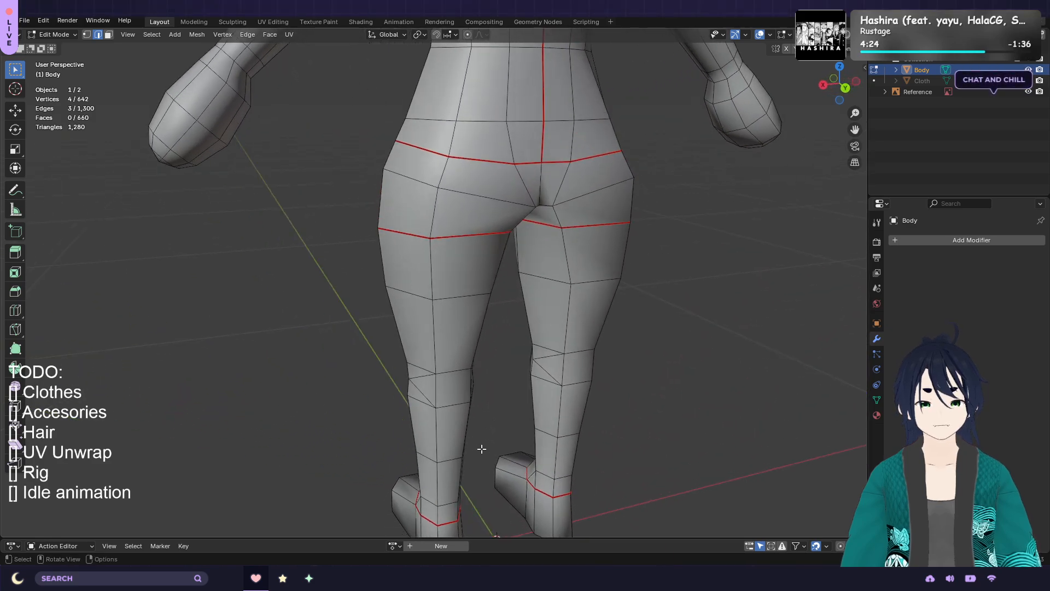
middle_click_drag(456, 285, 684, 280)
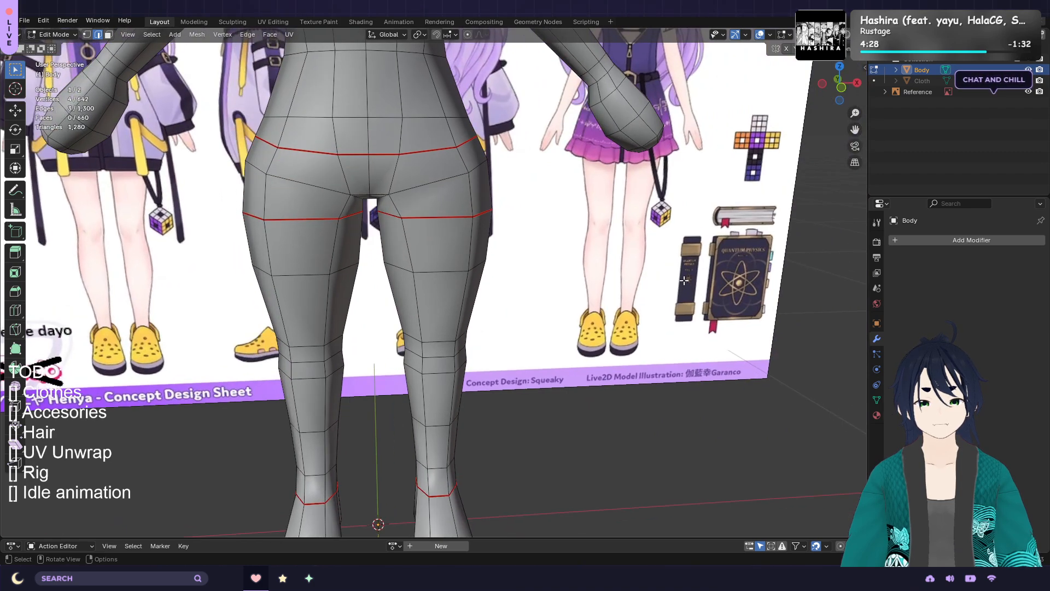
scroll(665, 299, "up", 1)
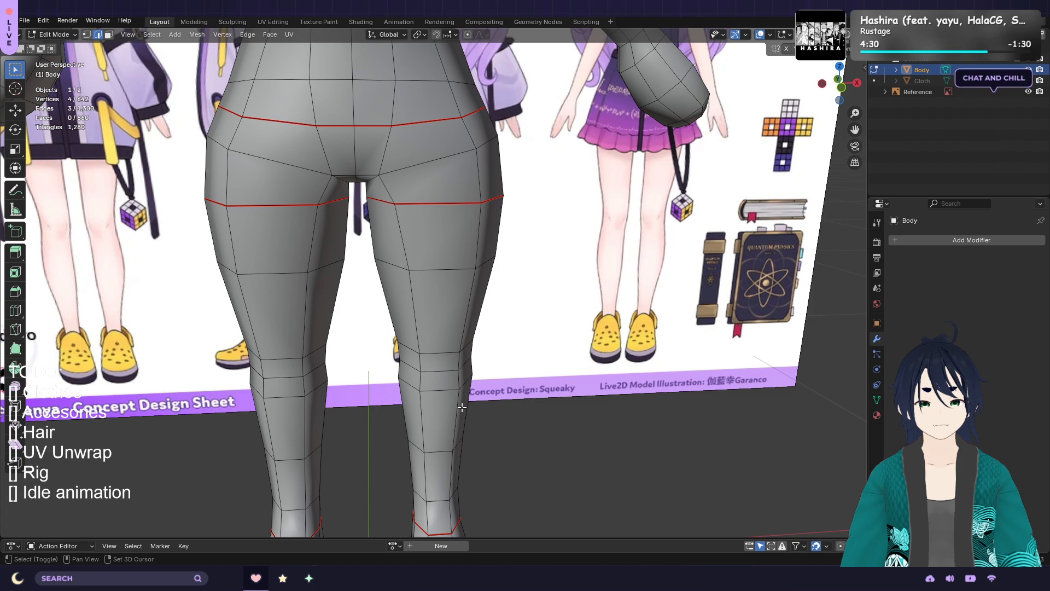
middle_click_drag(463, 407, 425, 286, "shift")
middle_click_drag(424, 384, 378, 381)
middle_click_drag(463, 208, 223, 215)
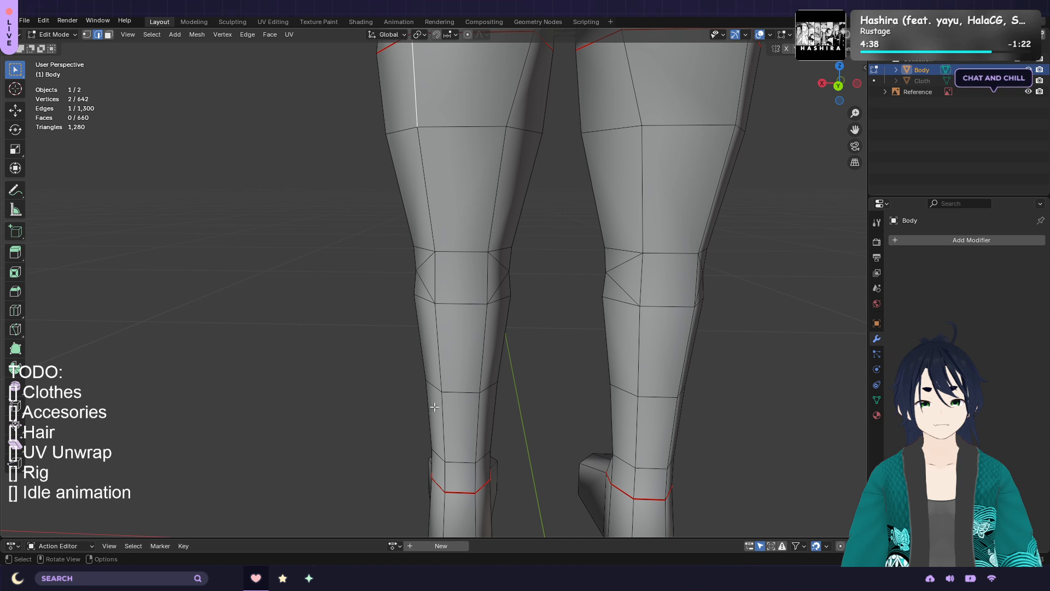
left_click(445, 476, "ctrl")
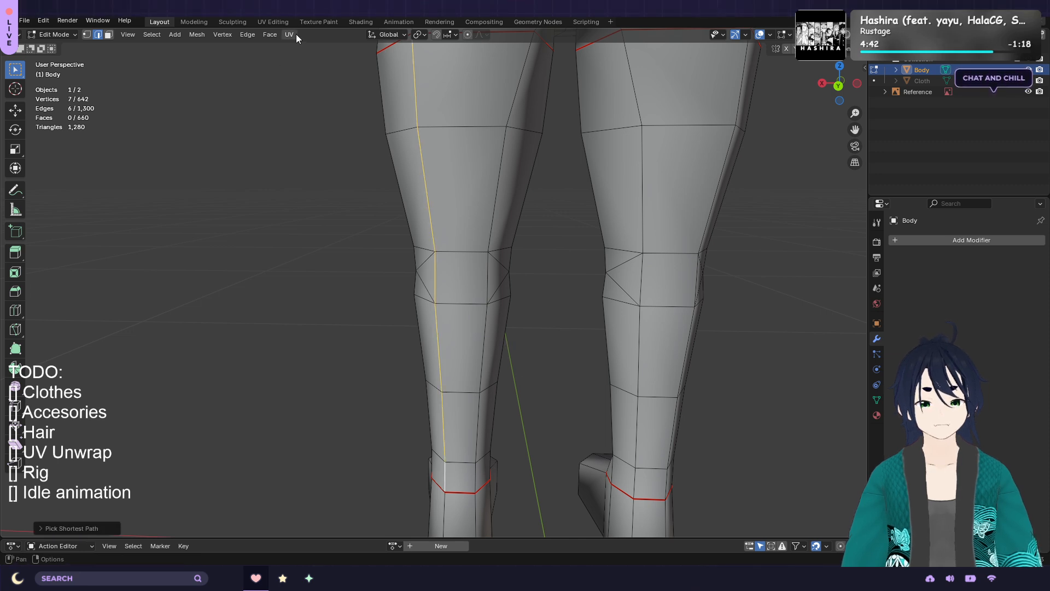
left_click(512, 78)
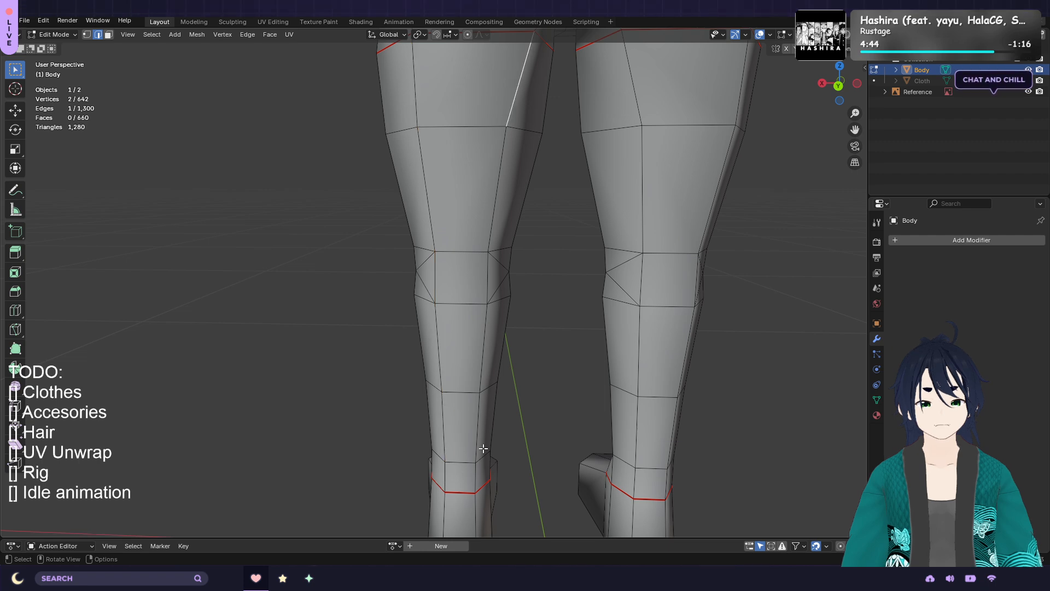
left_click(477, 469, "ctrl")
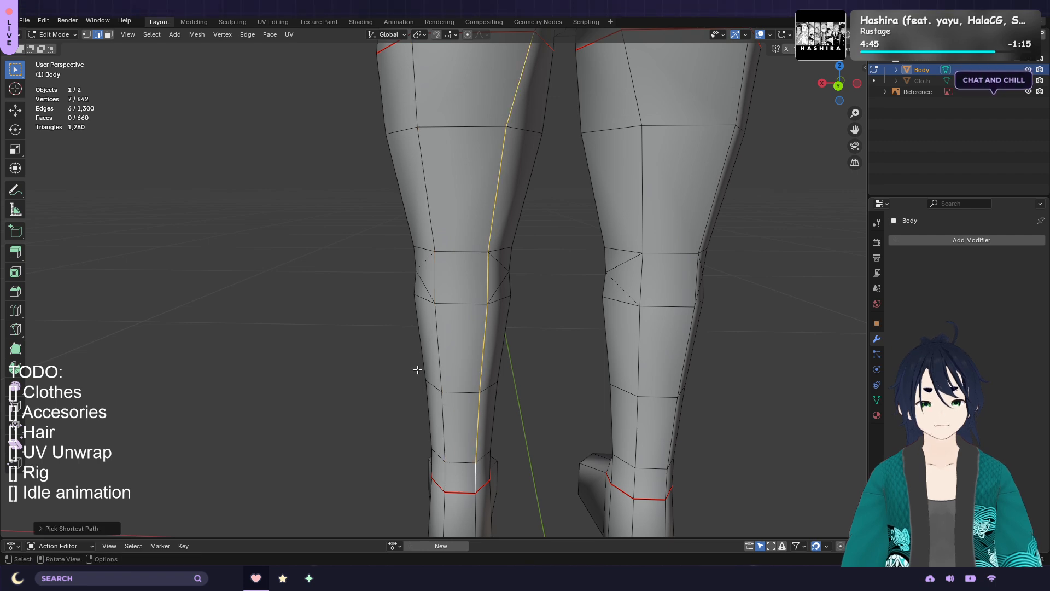
left_click(293, 36)
left_click(340, 182)
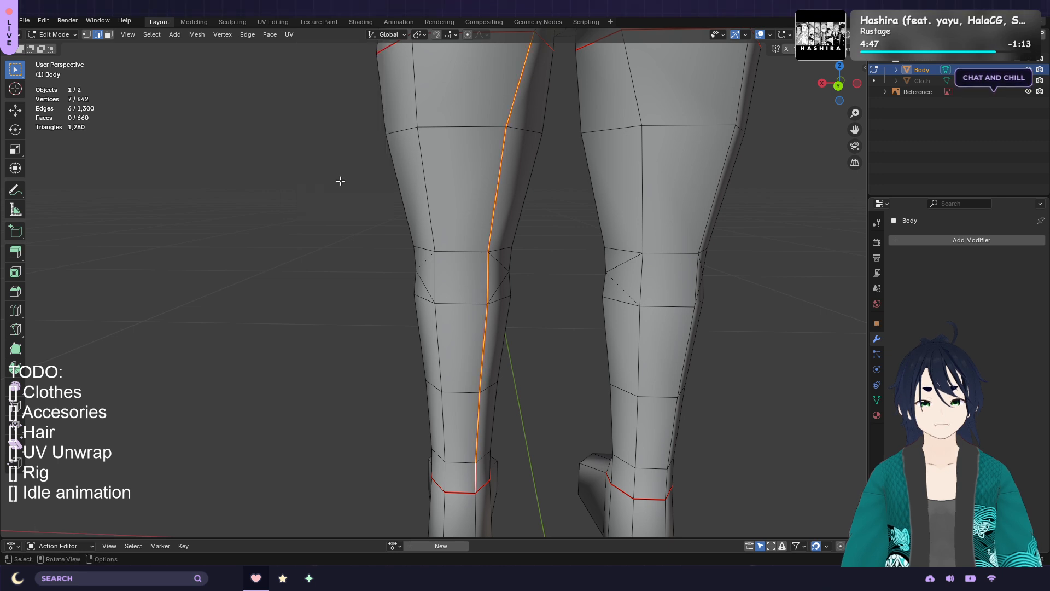
Mark the matching inner edge path on the back of the Body's right leg, from thigh seam to ankle seam, as a seam
left_click(634, 95)
left_click(634, 467, "ctrl")
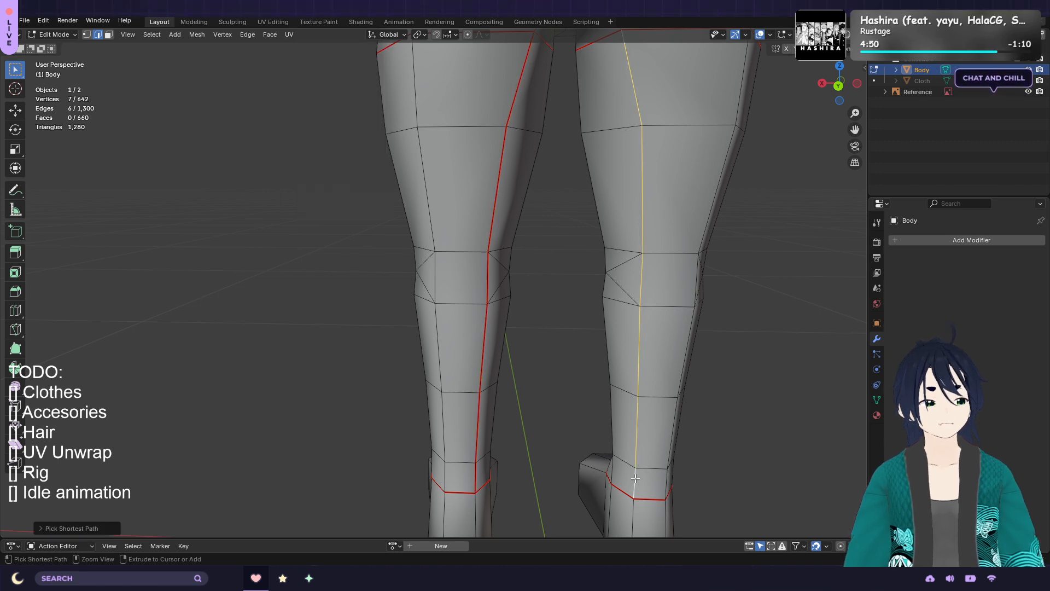
left_click(293, 35)
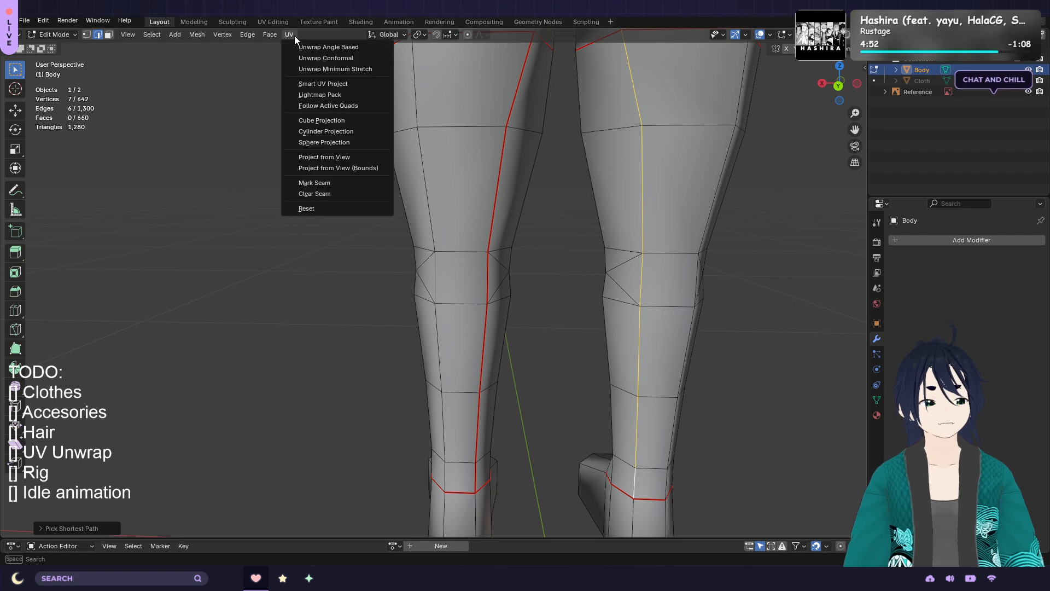
left_click(330, 186)
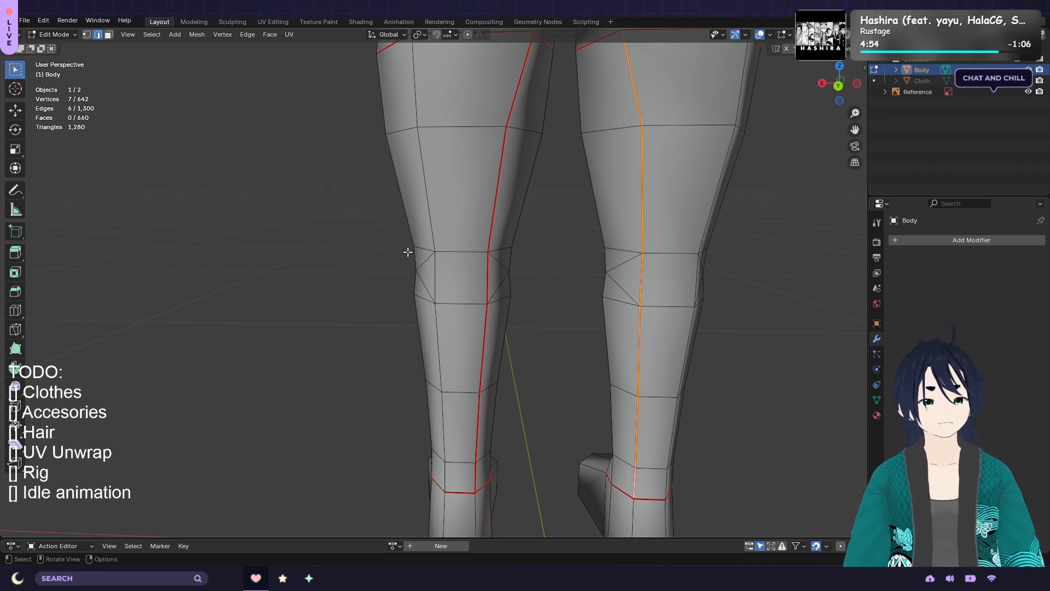
Mark the central edge path running between the legs, from the front hip seam to the back hip seam, as a seam
scroll(589, 273, "down", 1)
scroll(562, 278, "up", 1)
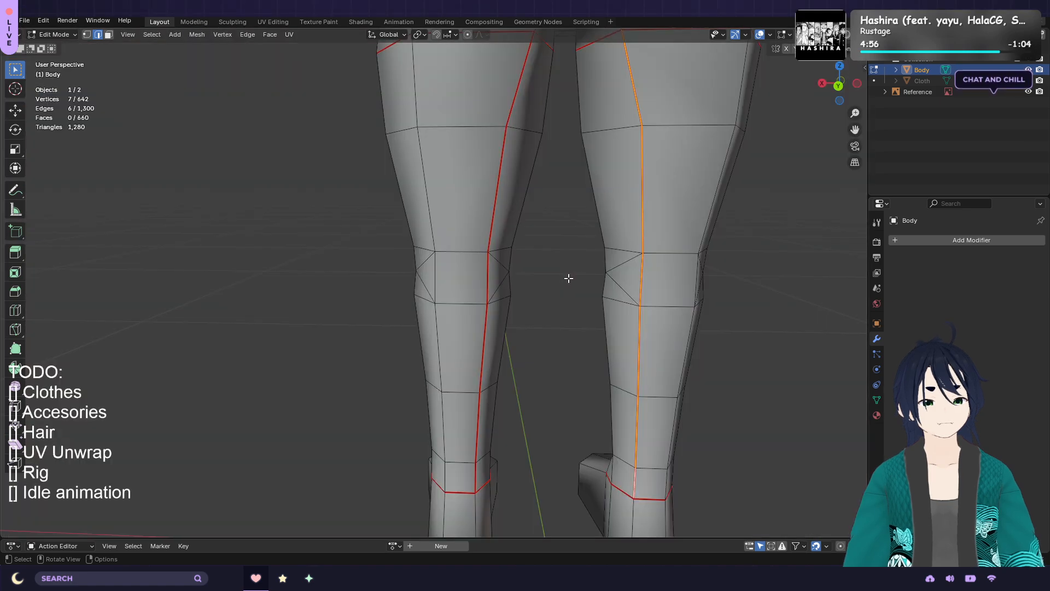
middle_click_drag(569, 278, 738, 301)
middle_click_drag(556, 206, 710, 337, "shift")
middle_click_drag(638, 223, 726, 209)
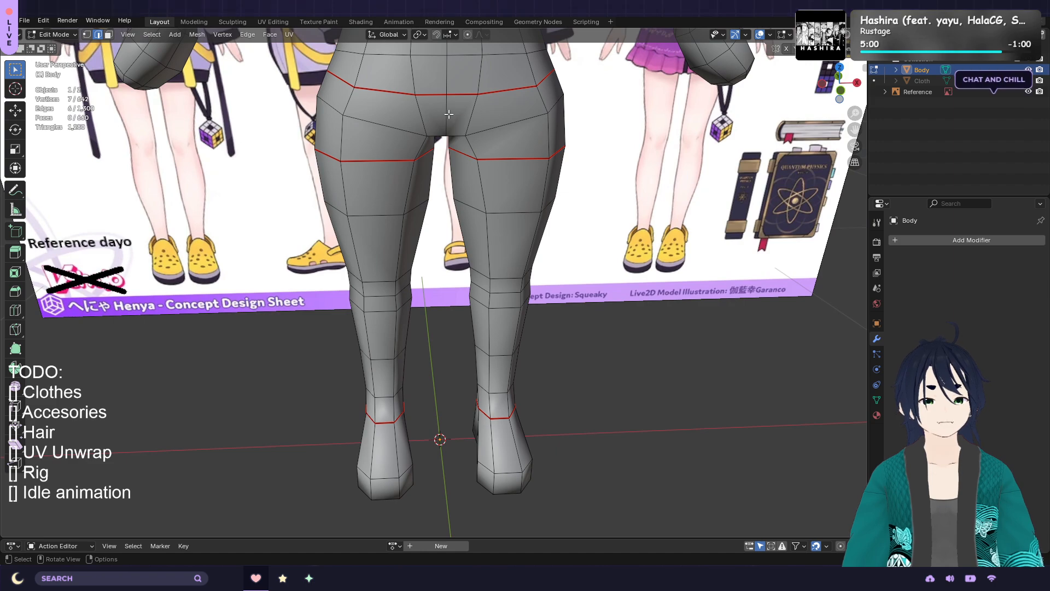
middle_click_drag(581, 159, 481, 169)
middle_click_drag(598, 193, 493, 180)
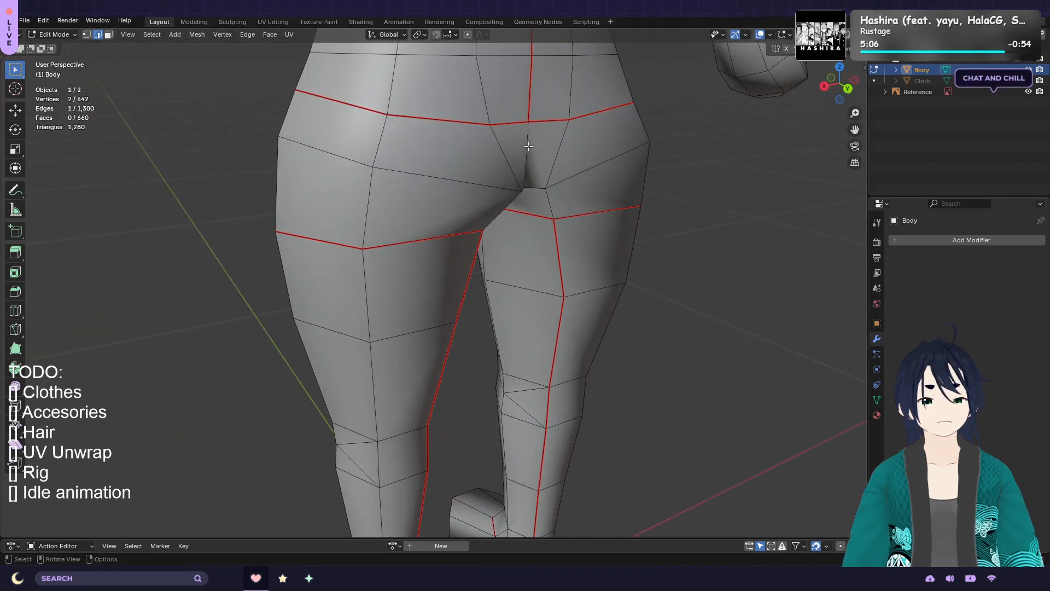
middle_click_drag(529, 147, 468, 167)
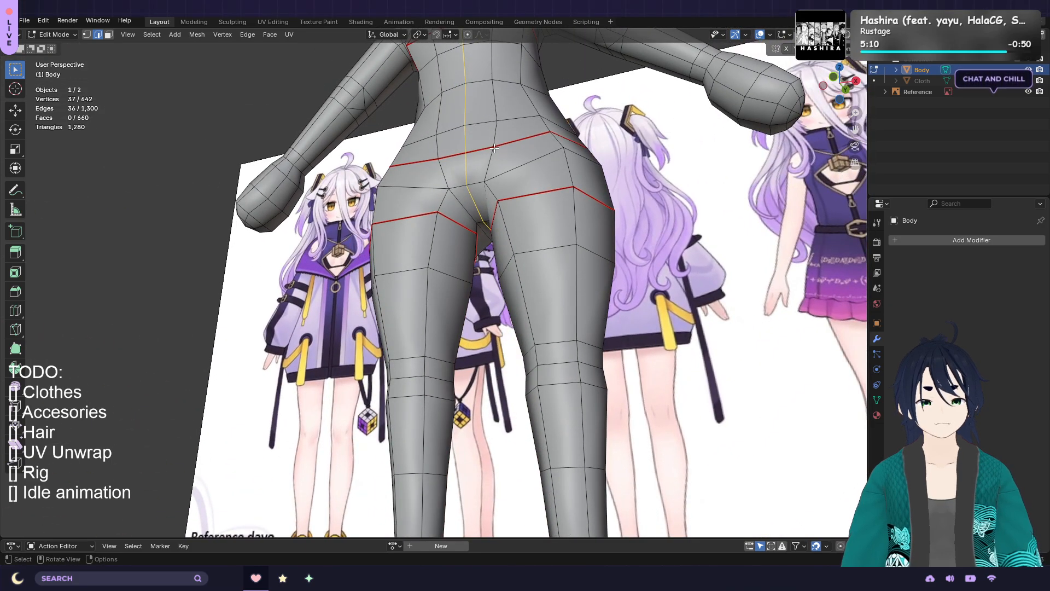
left_click(487, 228, "shift")
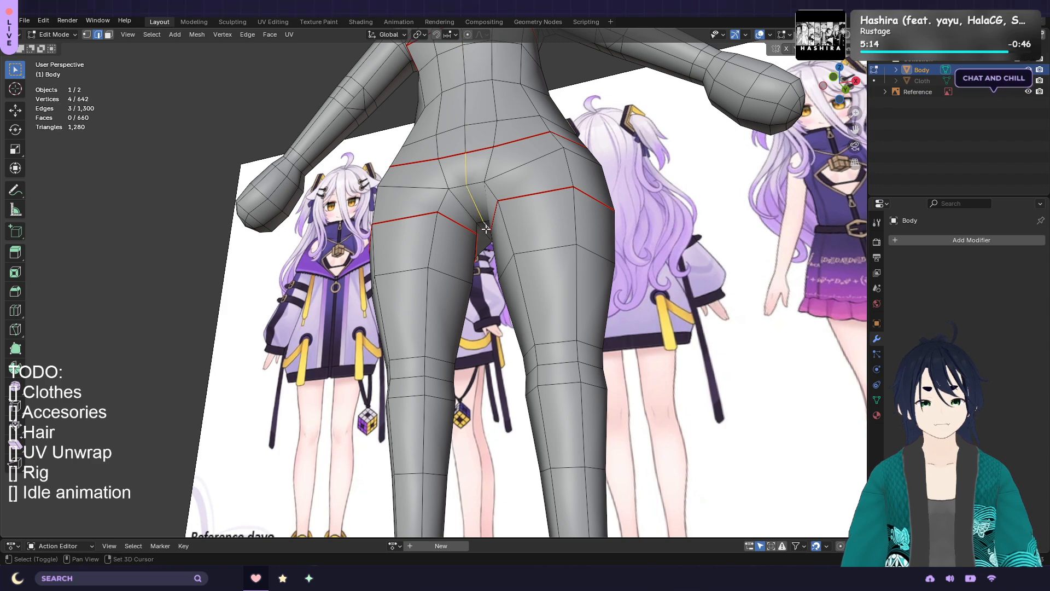
middle_click_drag(565, 211, 355, 256)
left_click(495, 196, "shift")
middle_click_drag(495, 195, 651, 216)
left_click(288, 34)
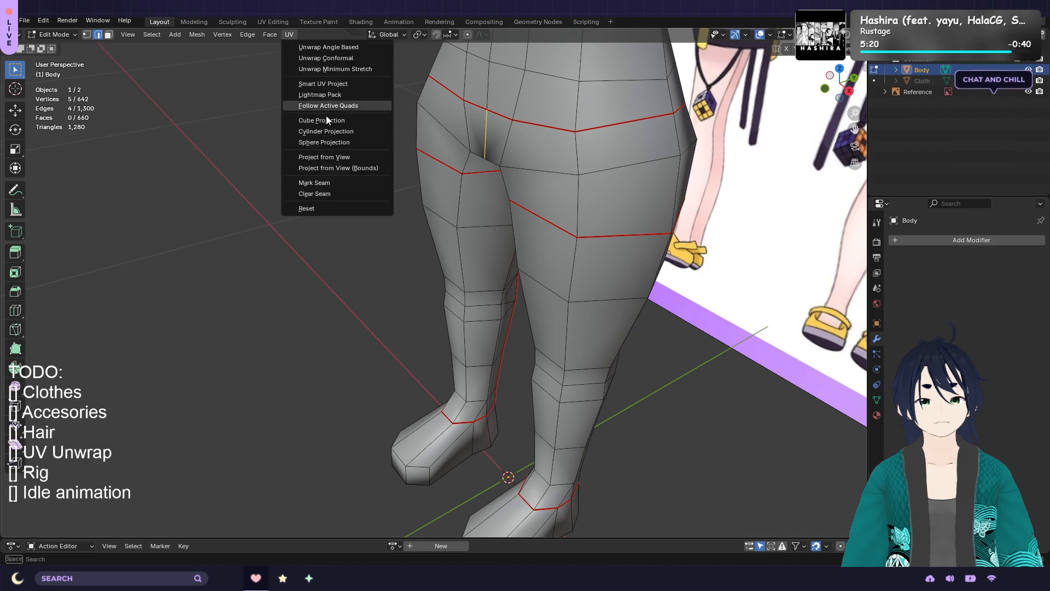
left_click(327, 181)
Check the Body's seams from the front and back, and hide the Reference object
scroll(582, 202, "down", 3)
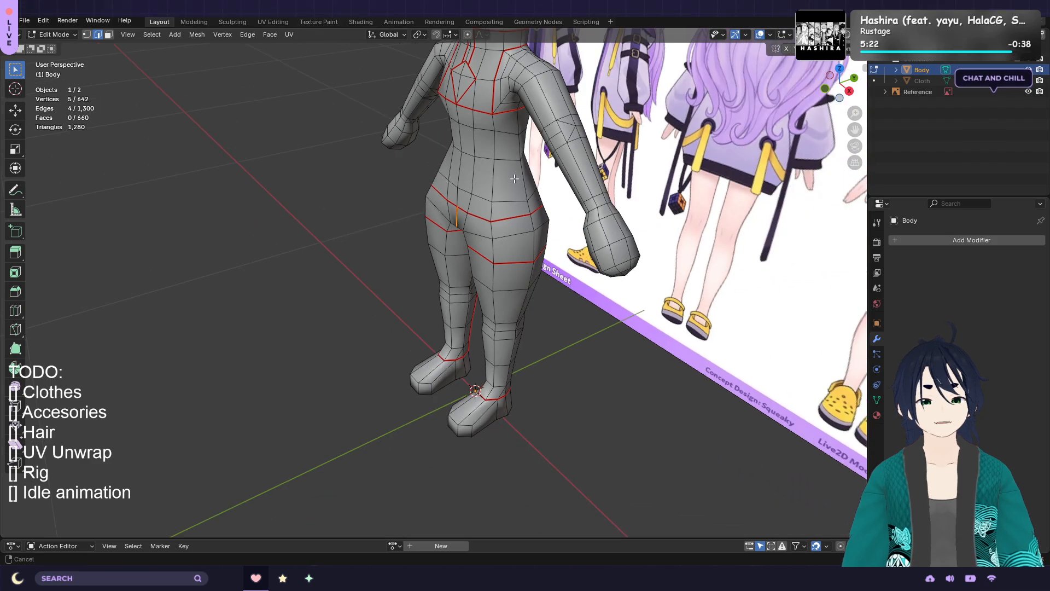
middle_click_drag(581, 201, 646, 208)
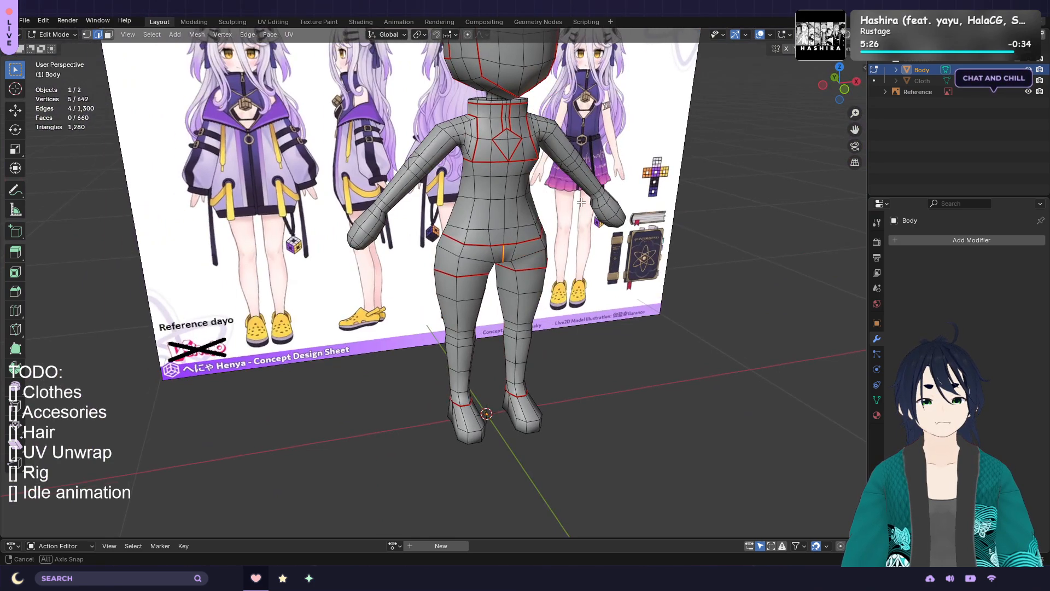
scroll(602, 205, "up", 2)
scroll(564, 203, "up", 1)
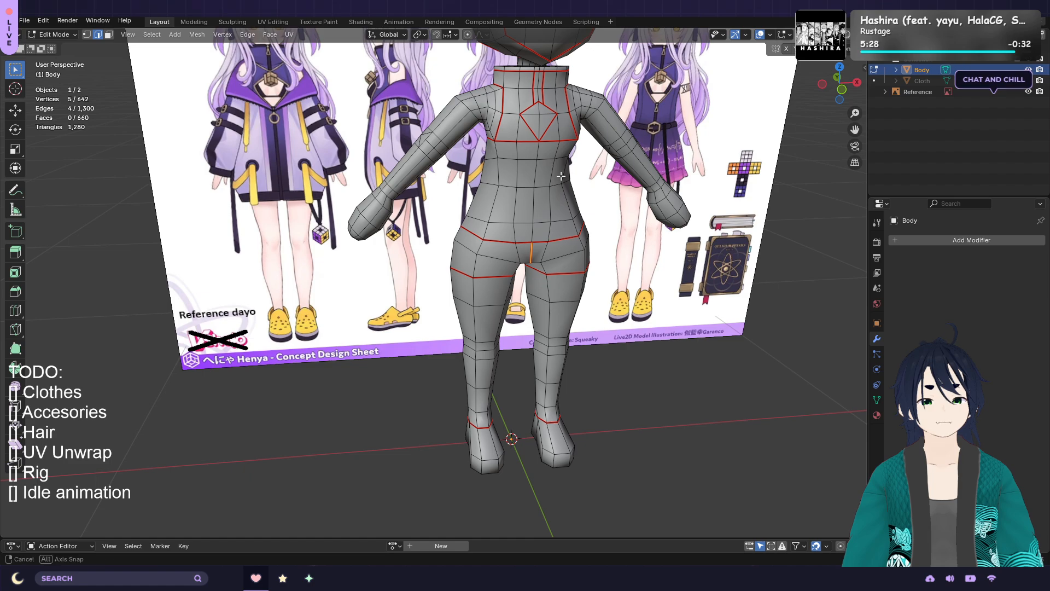
middle_click_drag(714, 219, 628, 239)
scroll(492, 208, "down", 2)
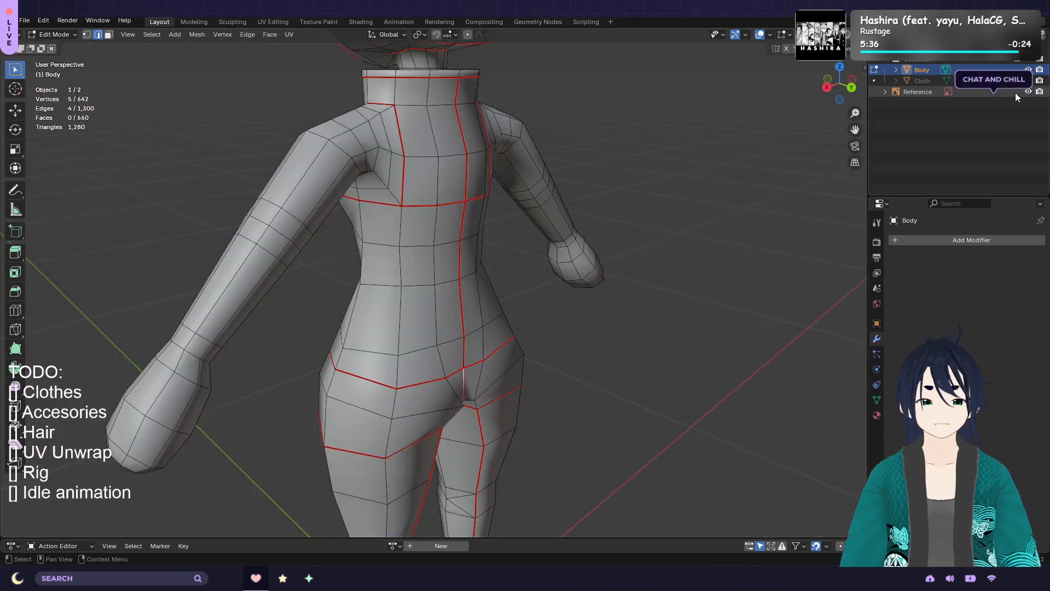
left_click(1029, 91)
Mark the rear lengthwise edge path on both arms, from the upper-back side seams to the hand tips, as seams, leaving out the back edges
scroll(445, 225, "down", 2)
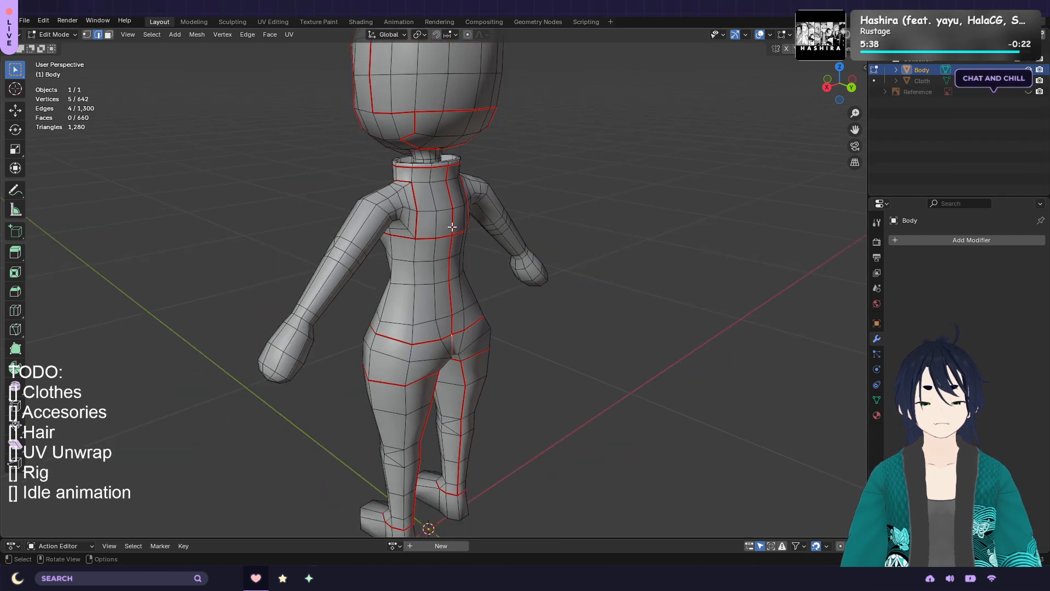
scroll(445, 225, "up", 2)
middle_click_drag(443, 212, 323, 172)
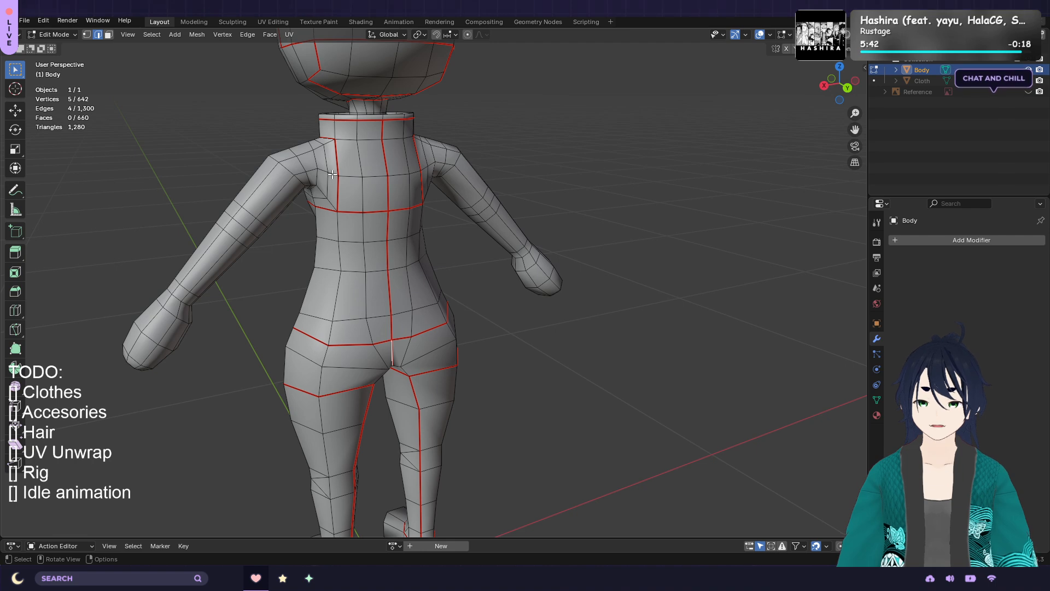
left_click(333, 174, "alt")
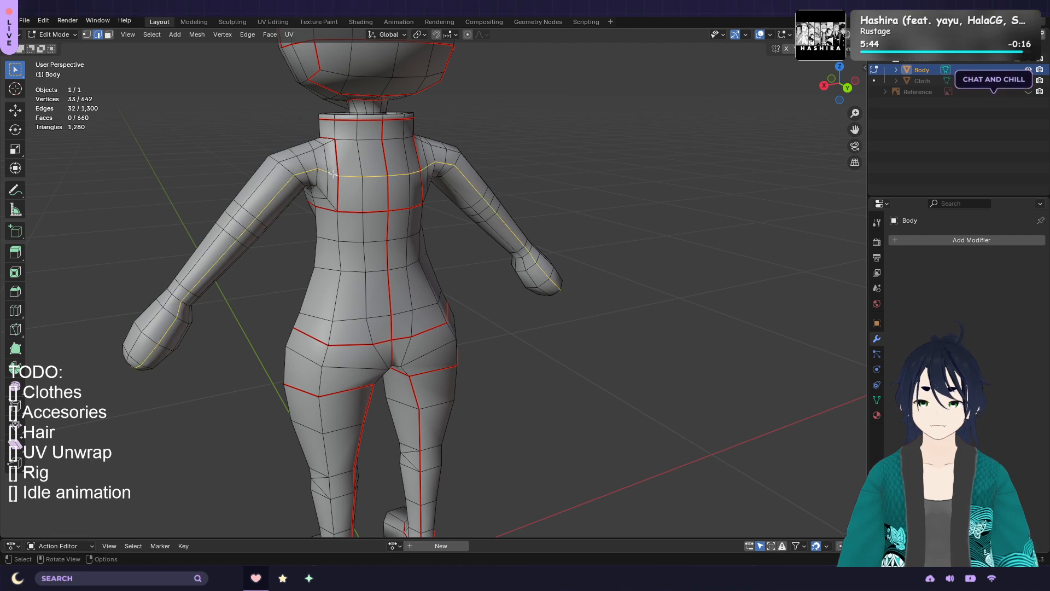
mouse_move(442, 193)
middle_mouse_down()
mouse_move(586, 205)
mouse_move(506, 176)
mouse_move(442, 194)
middle_mouse_up()
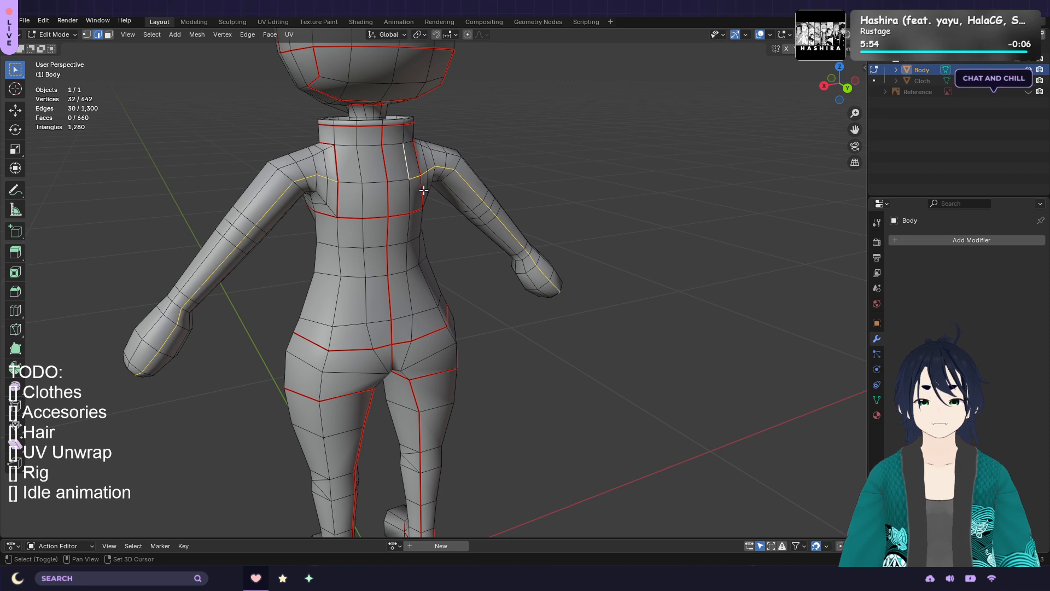
left_click(289, 34)
left_click(320, 184)
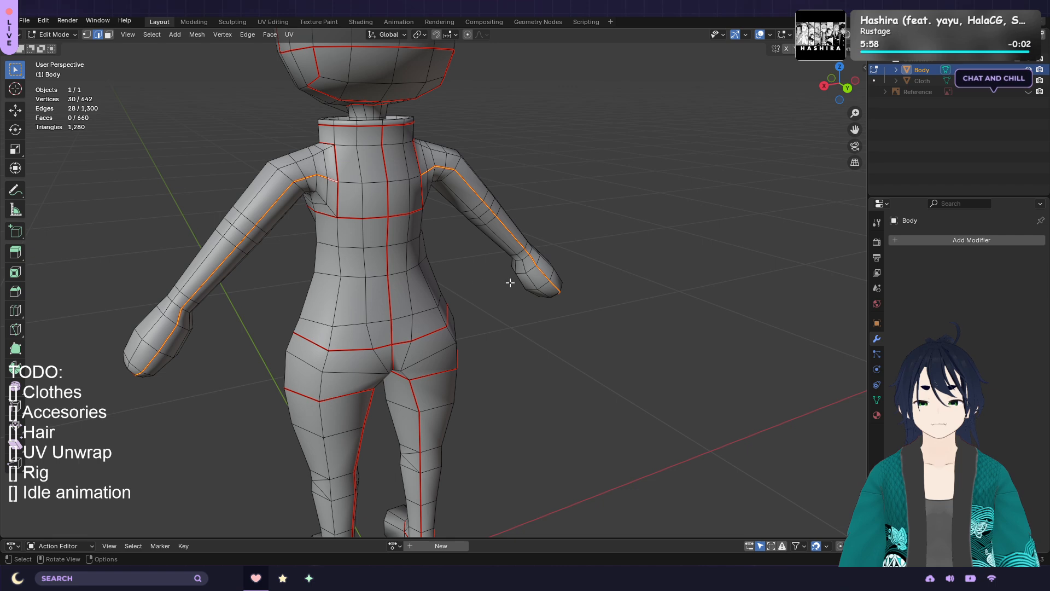
Check the whole Body's seams from the front and save the file
middle_click_drag(469, 280, 666, 285)
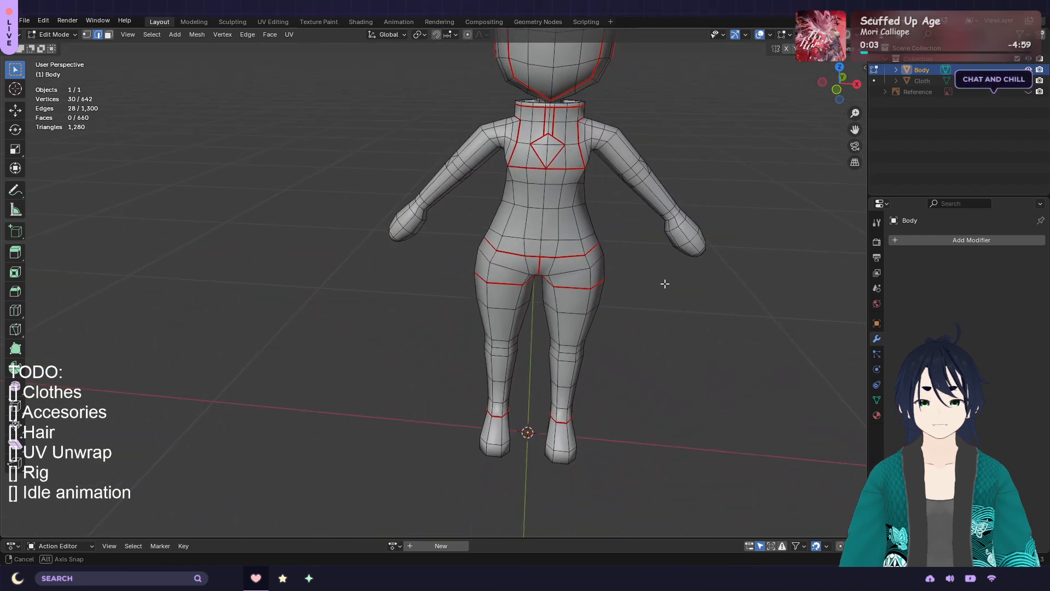
scroll(667, 283, "down", 3)
scroll(653, 281, "up", 2)
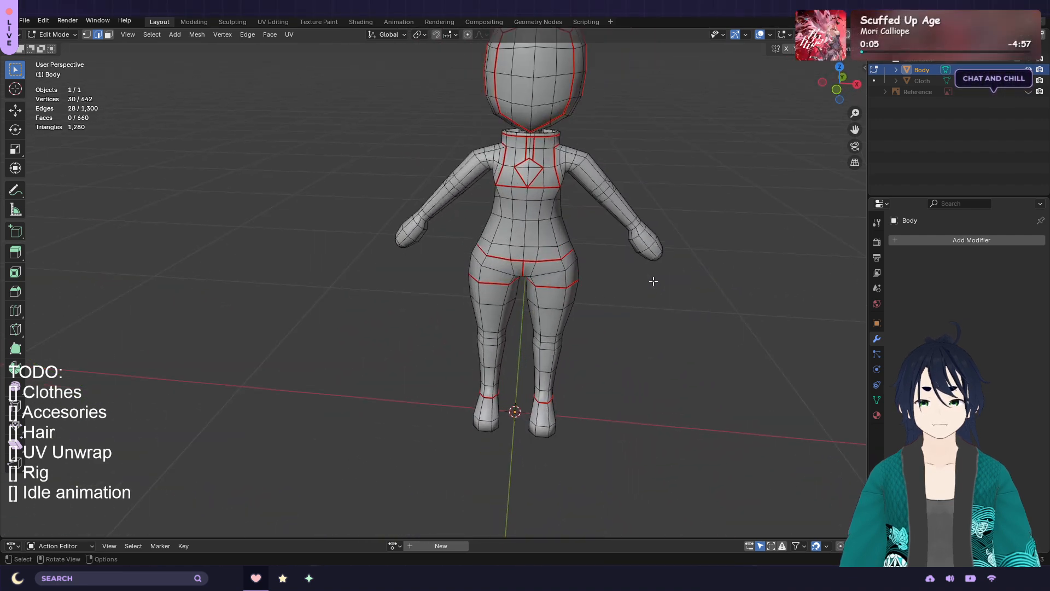
key("ctrl+s")
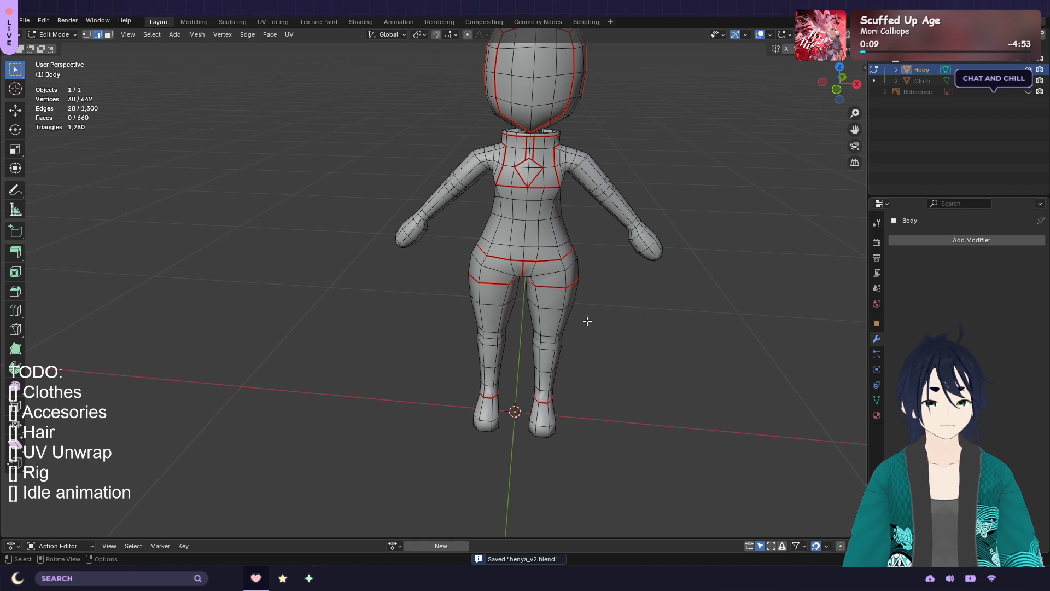
Unhide the Reference and Cloth objects, and switch to the UV Editing workspace with the Body mesh in Edit Mode
left_click(1029, 91)
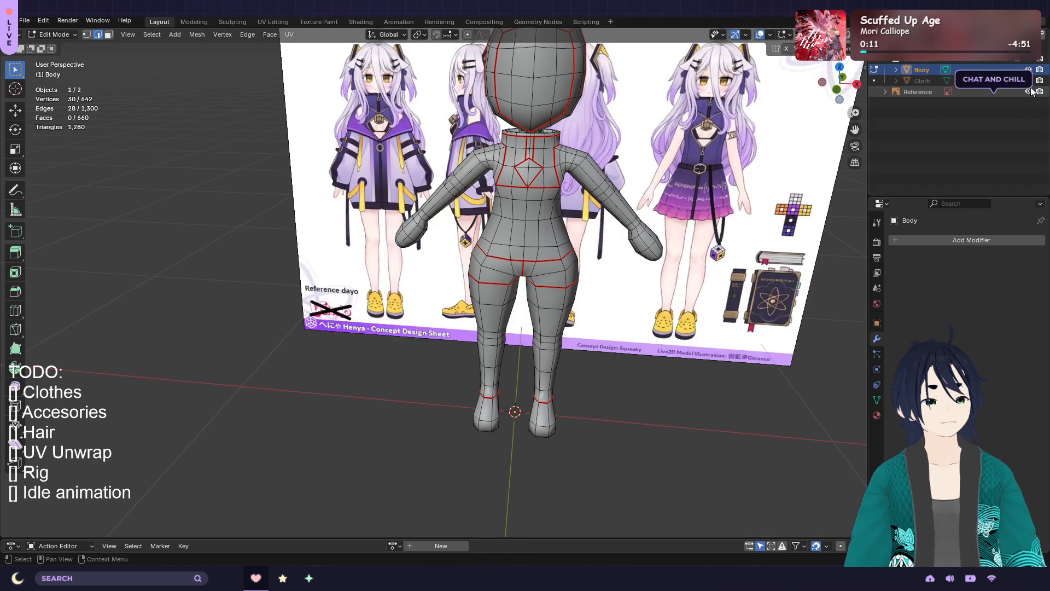
left_click(1029, 81)
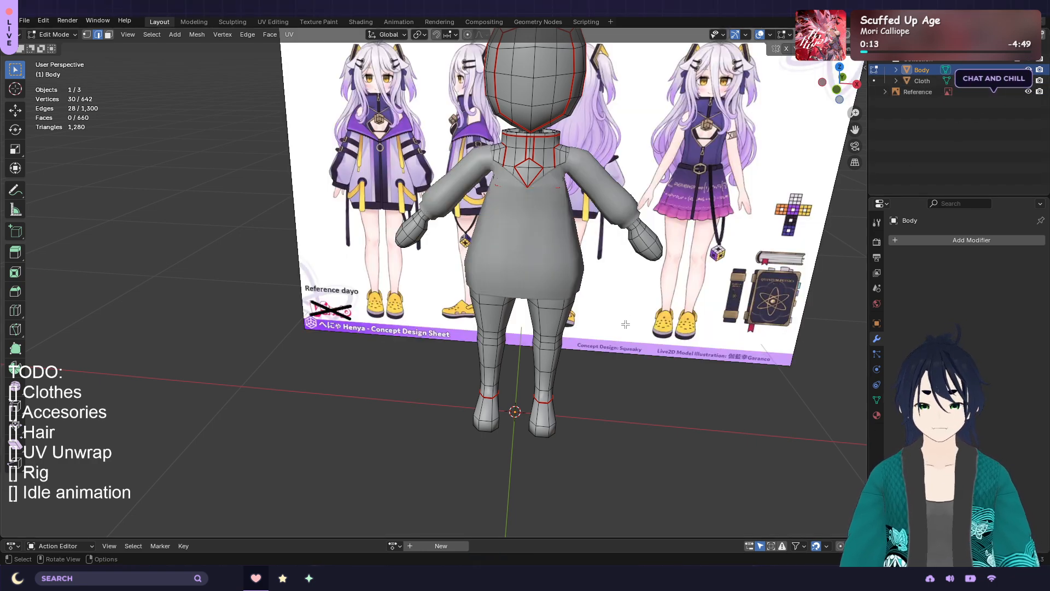
key("Tab")
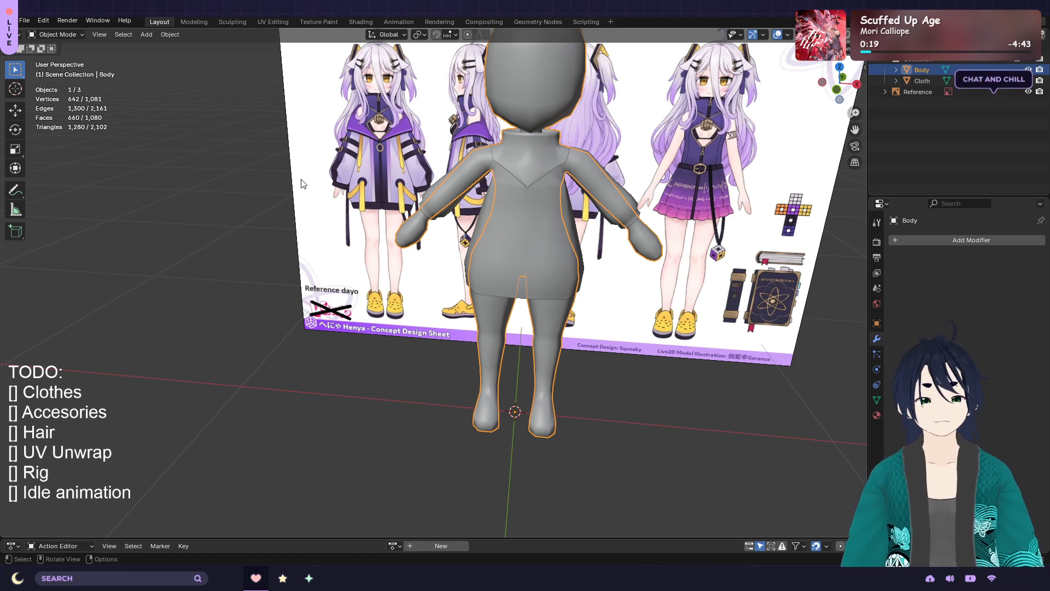
left_click(275, 20)
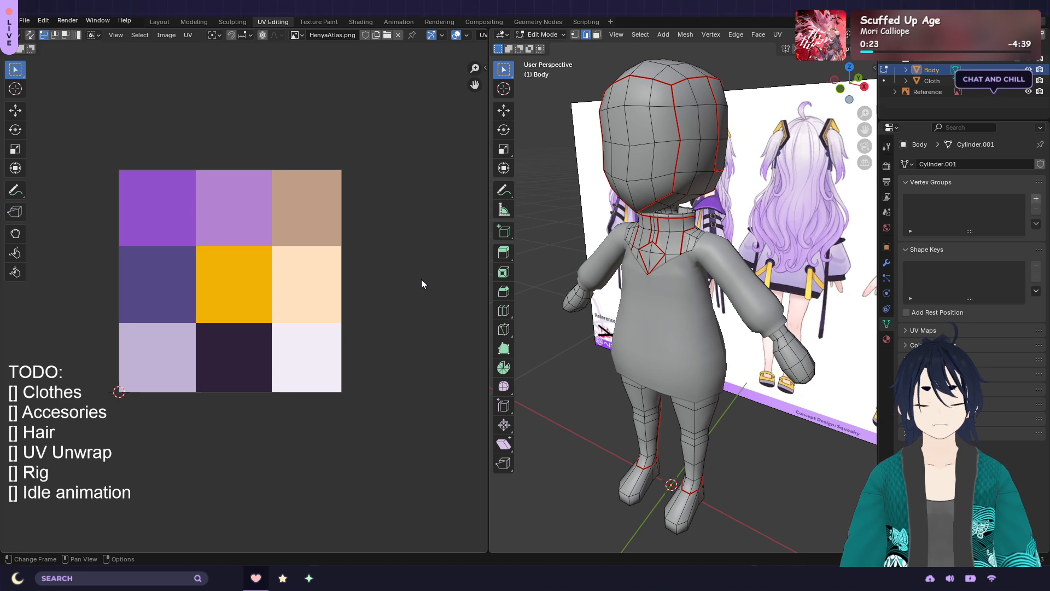
middle_click_drag(375, 272, 407, 272)
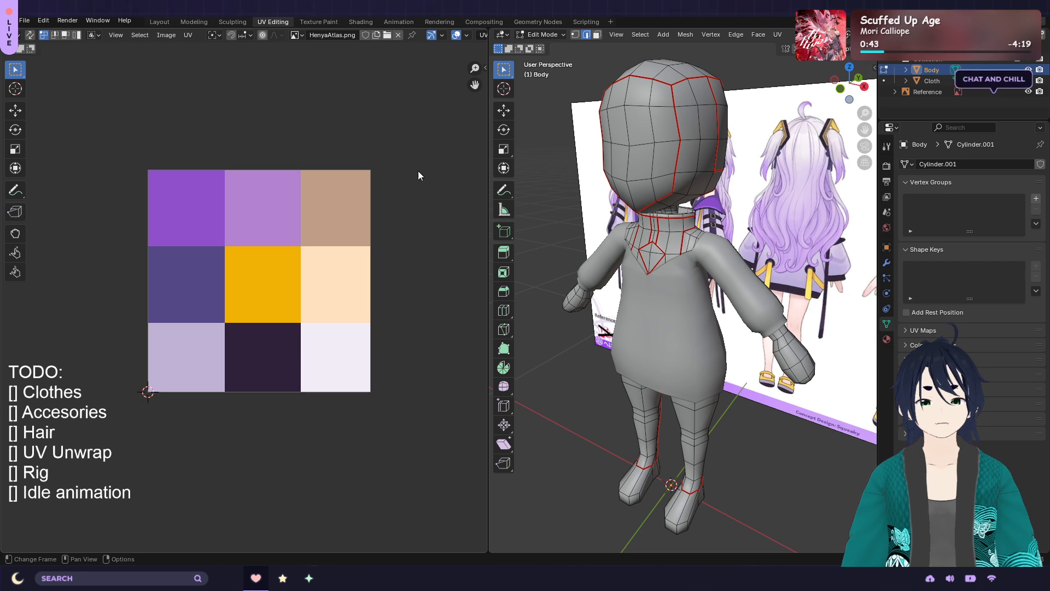
Select the whole Body mesh and unwrap it with Unwrap Conformal in the Layout workspace
key("a")
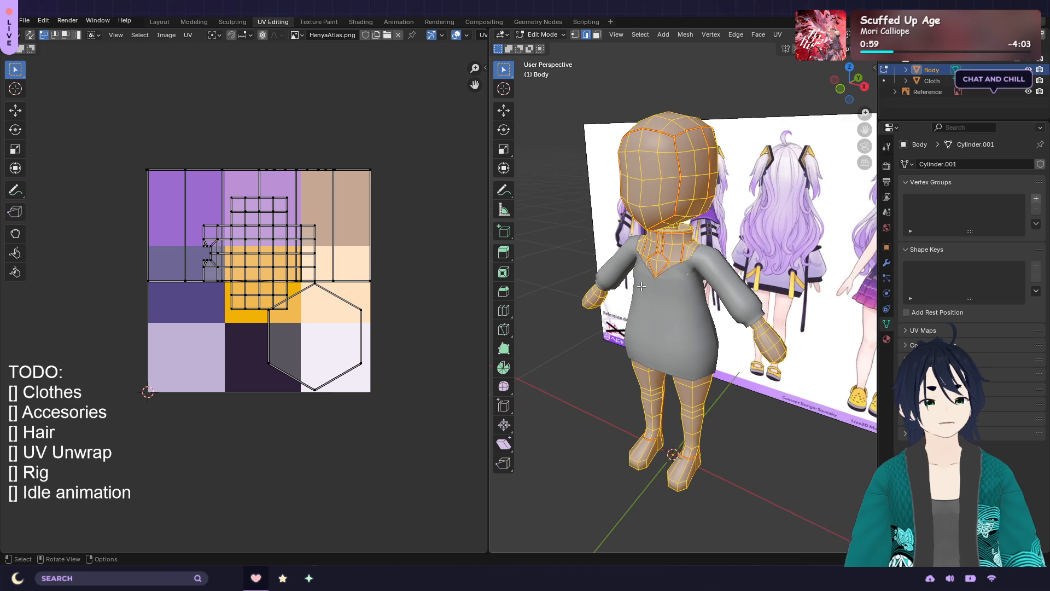
scroll(682, 263, "down", 2)
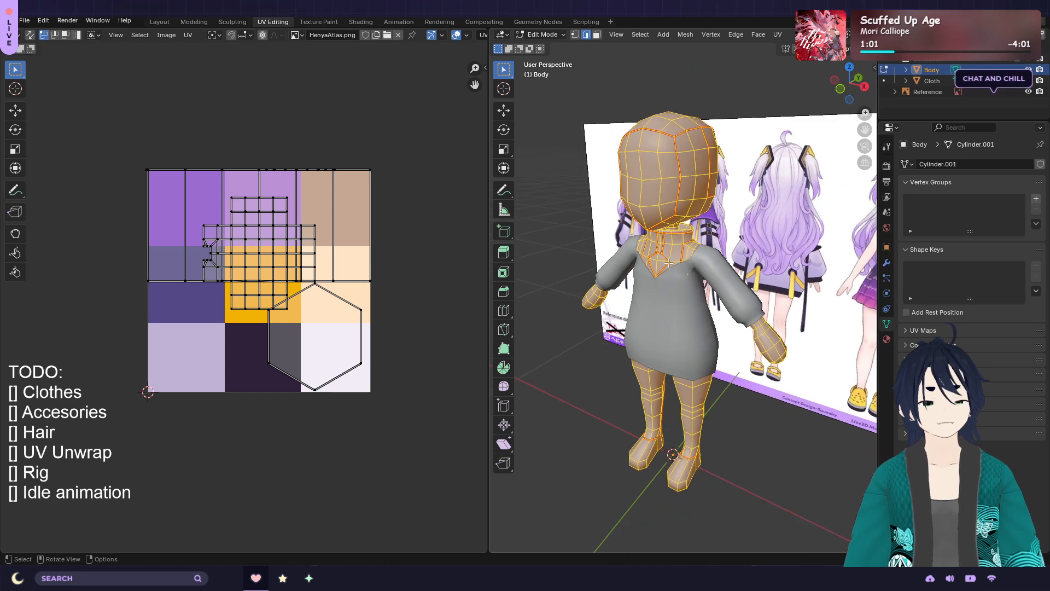
left_click(159, 22)
middle_click_drag(541, 176, 507, 277, "shift")
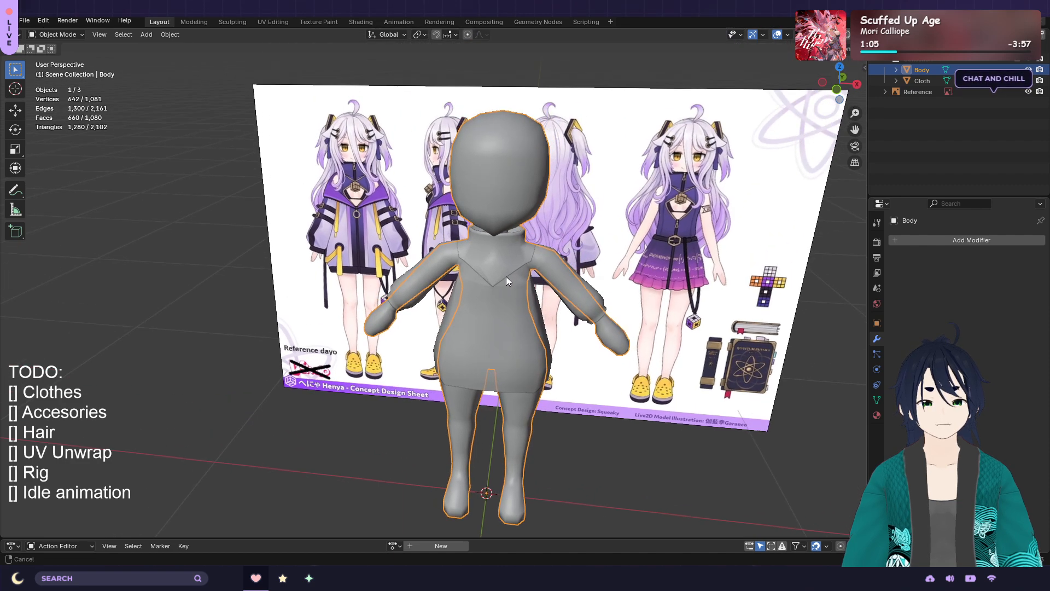
key("Tab")
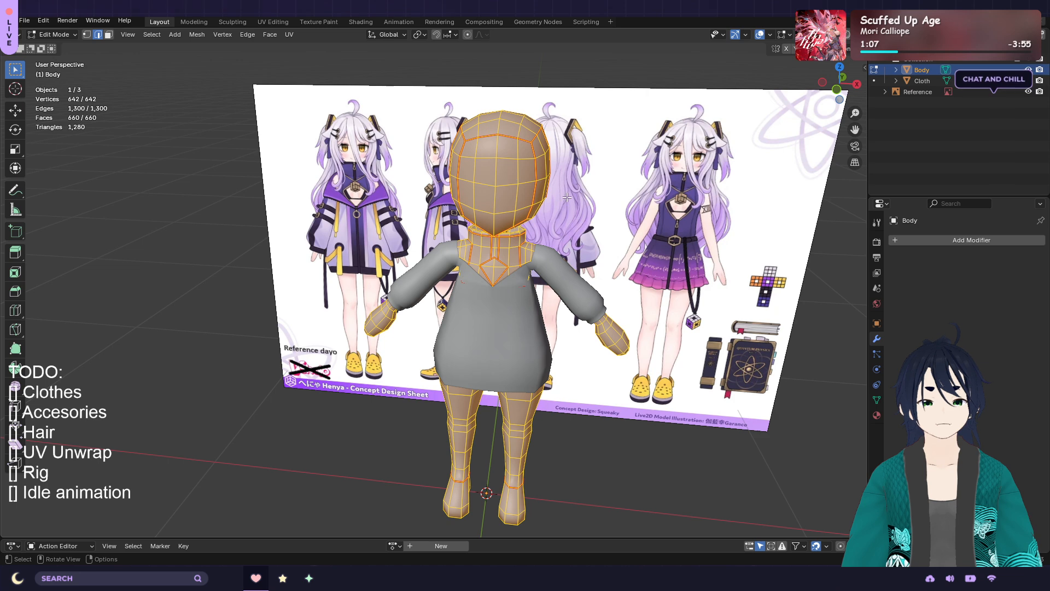
left_click(289, 35)
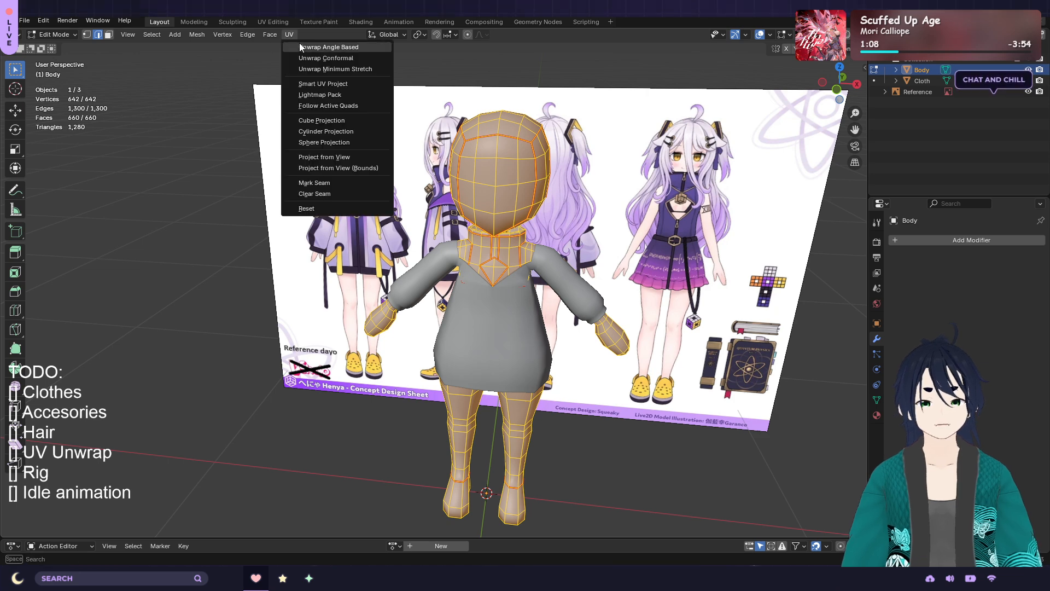
left_click(362, 57)
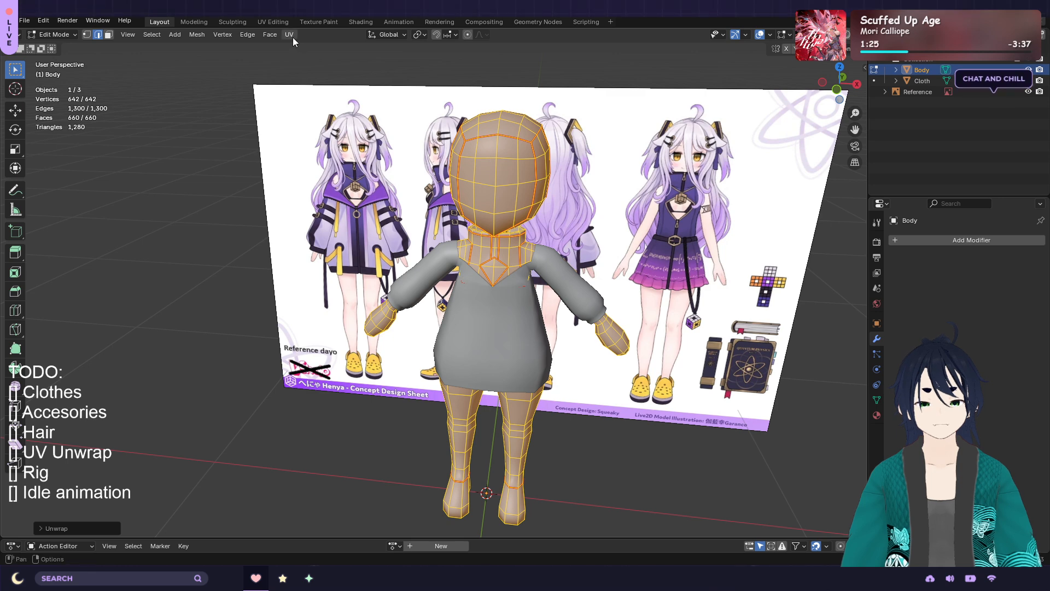
Return to the UV Editing workspace and select the leftmost UV island in the dark purple swatch, using island selection
left_click(260, 21)
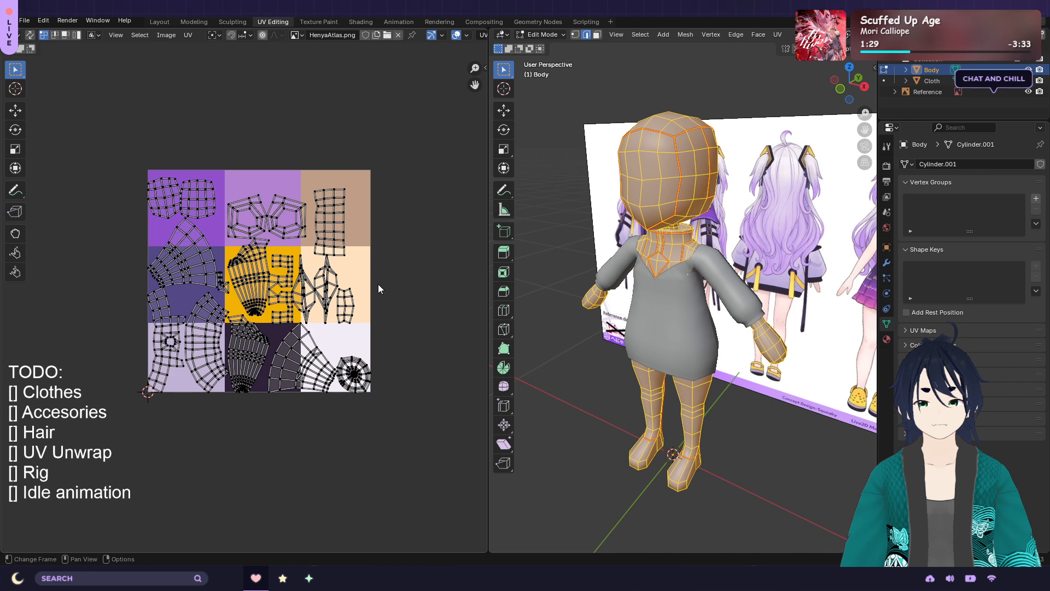
scroll(379, 284, "up", 2)
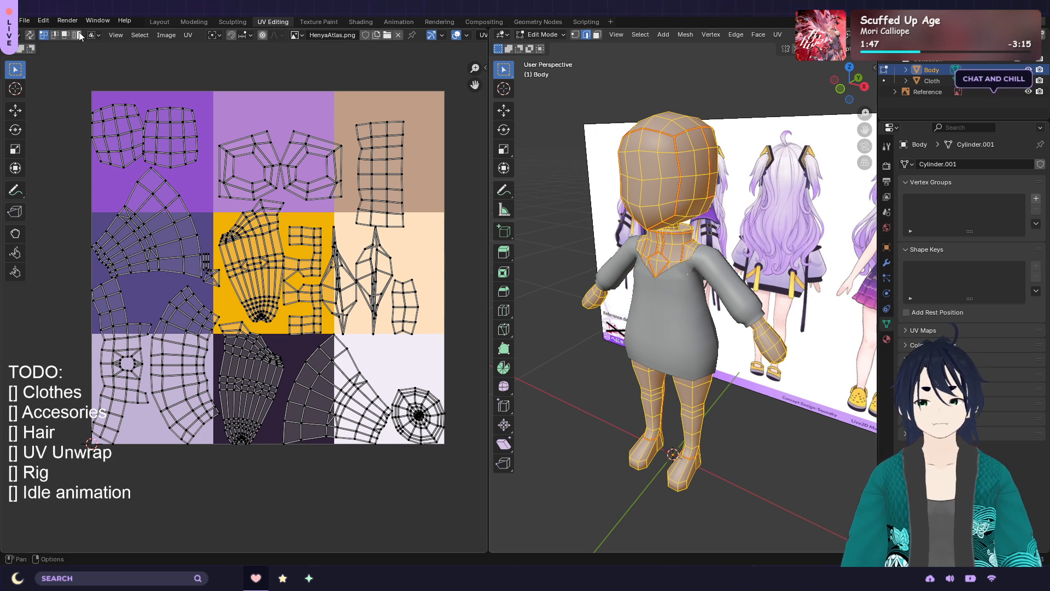
left_click(116, 129)
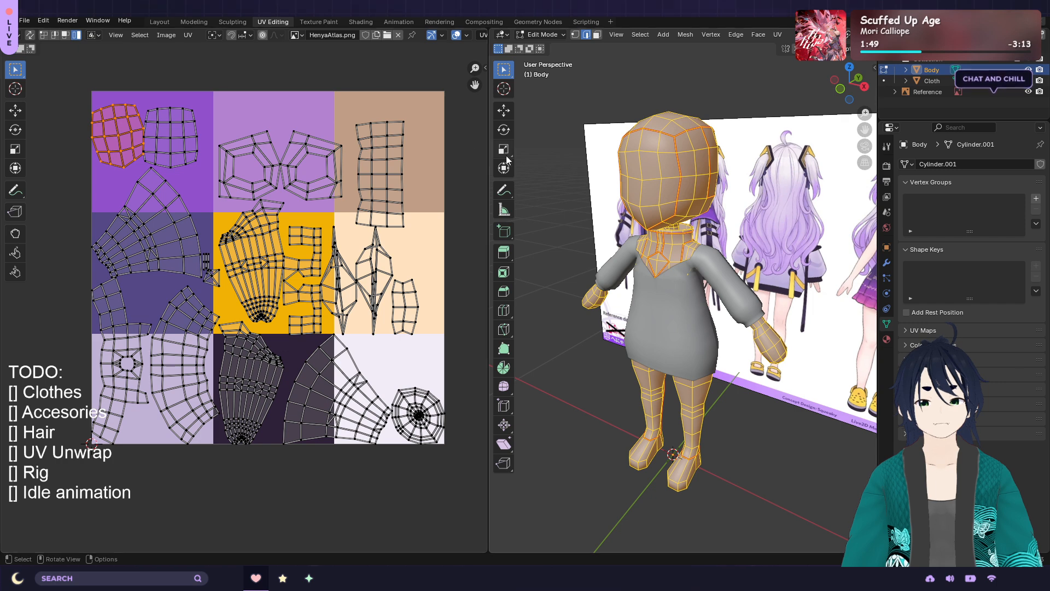
Check which part of the head the leftmost UV island covers using UV sync selection, and reselect the whole Body mesh
left_click(30, 35)
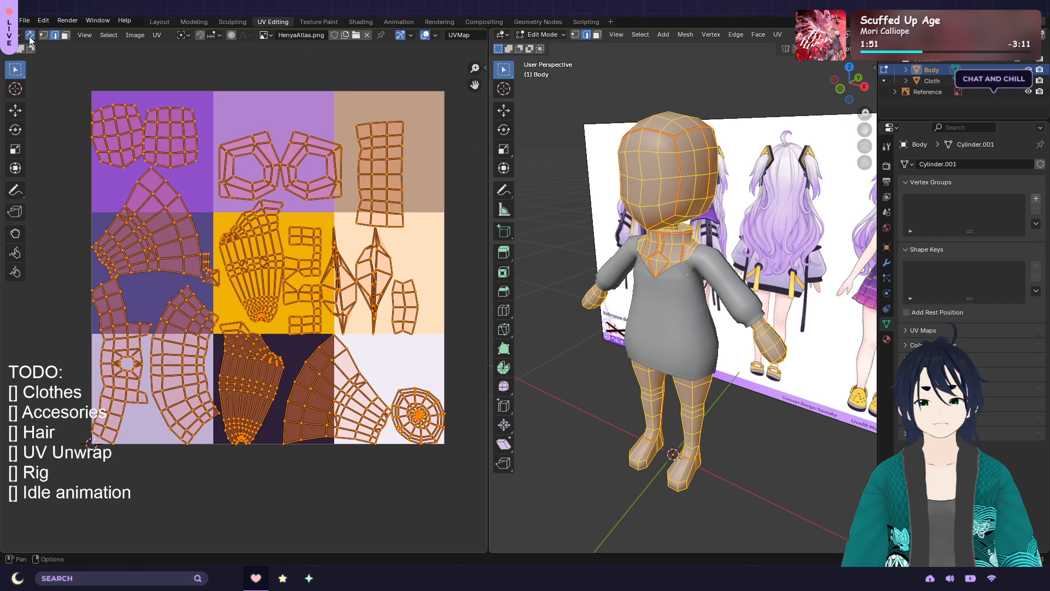
left_click(126, 123)
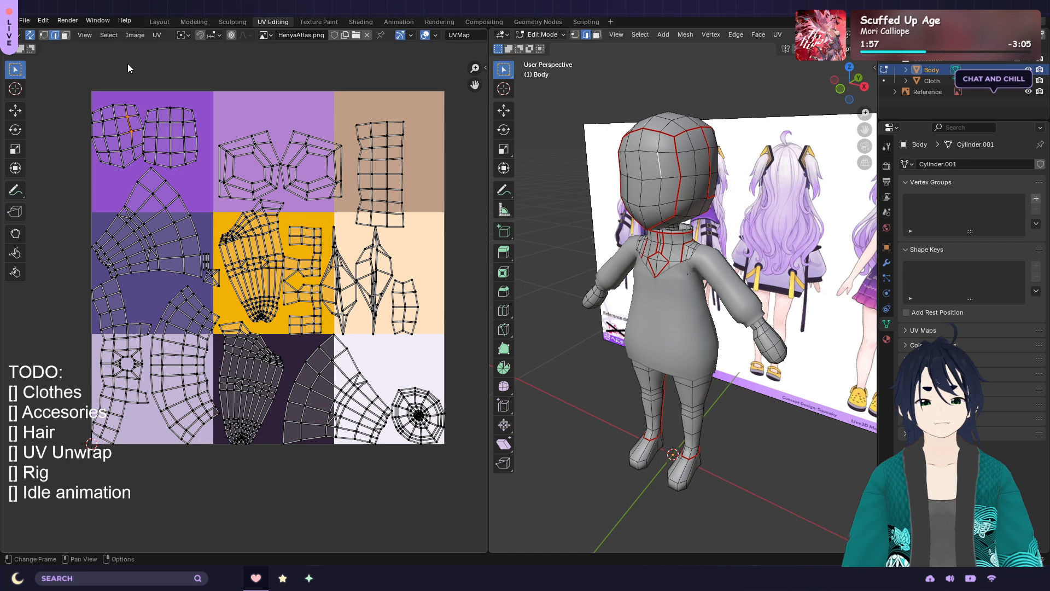
left_click(30, 34)
key("a")
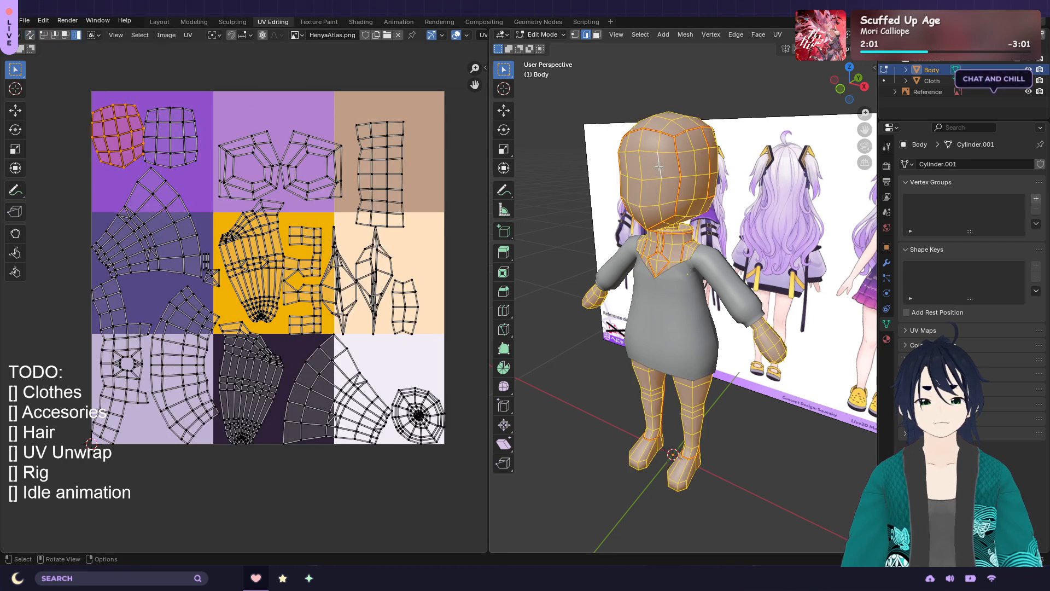
Move the second UV island in the dark purple swatch slightly away from the leftmost one
left_click(175, 127)
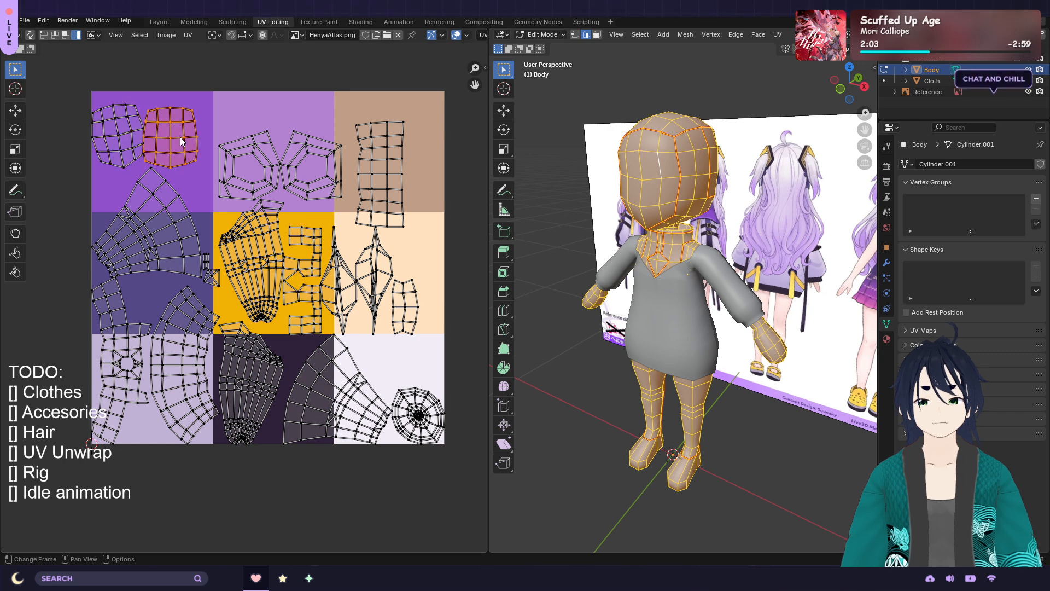
key("g")
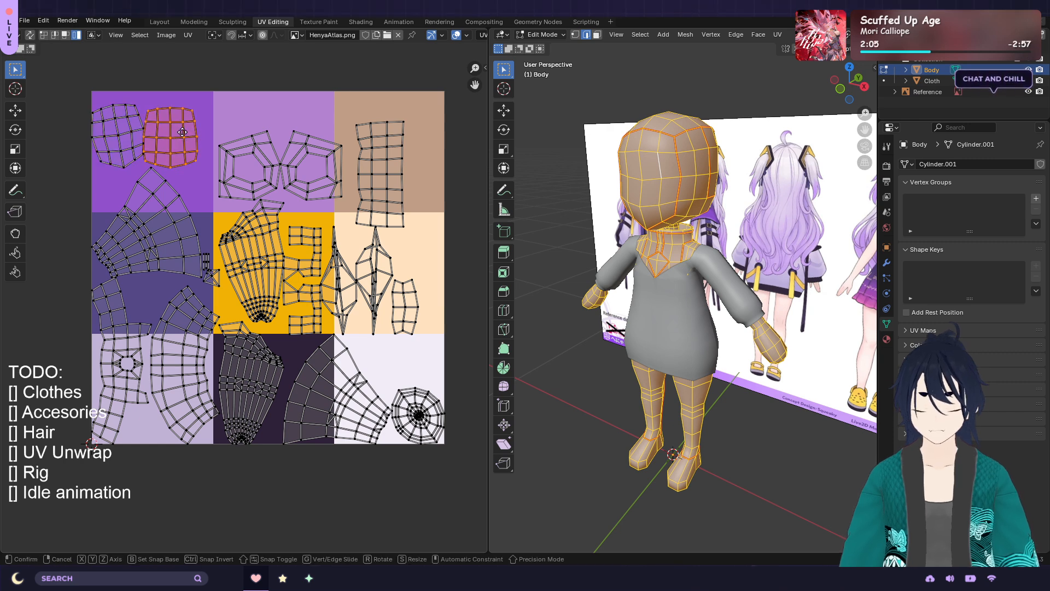
left_click(192, 130)
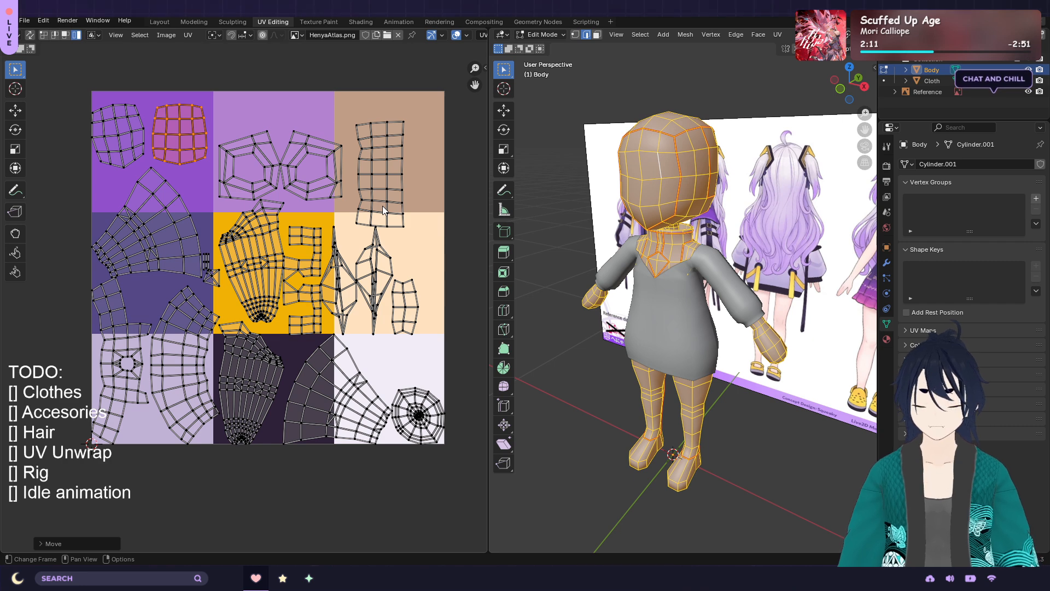
Examine which UV island the front of the head belongs to by selecting a face edge with UV sync selection on
left_click(130, 139)
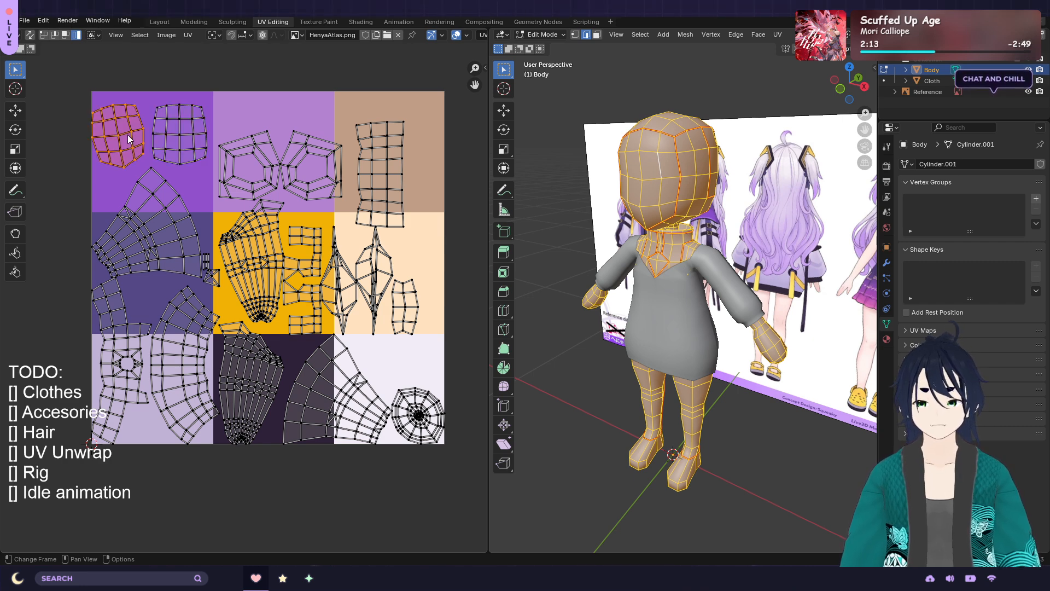
left_click(31, 36)
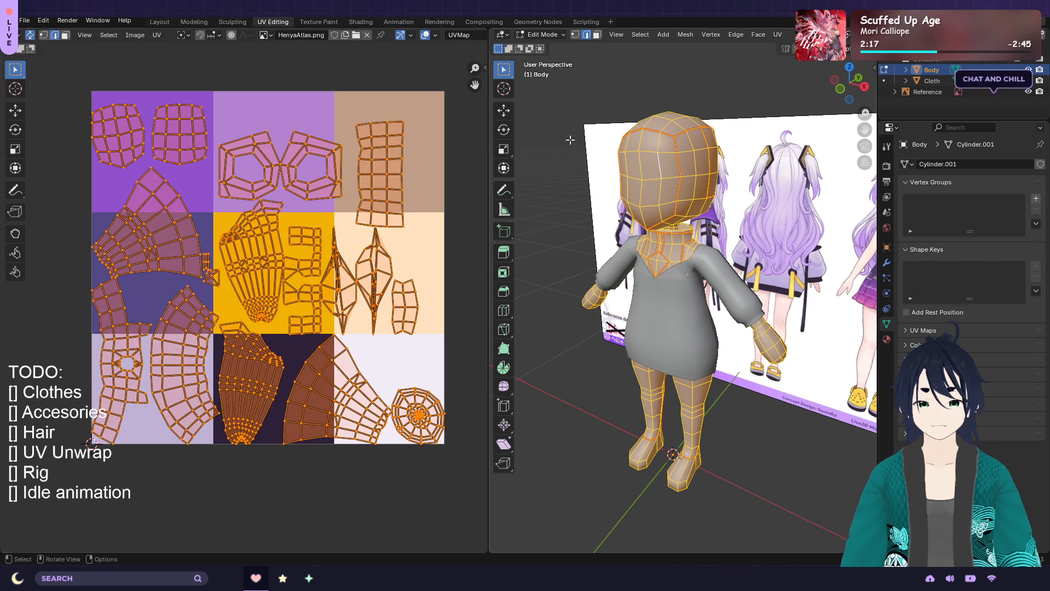
left_click(373, 75)
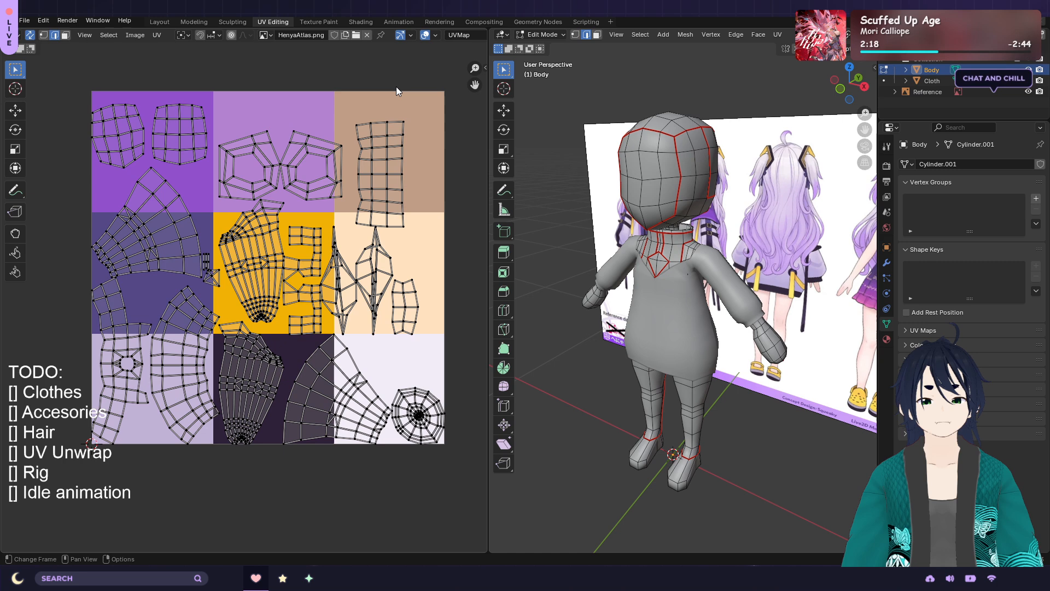
left_click(635, 154)
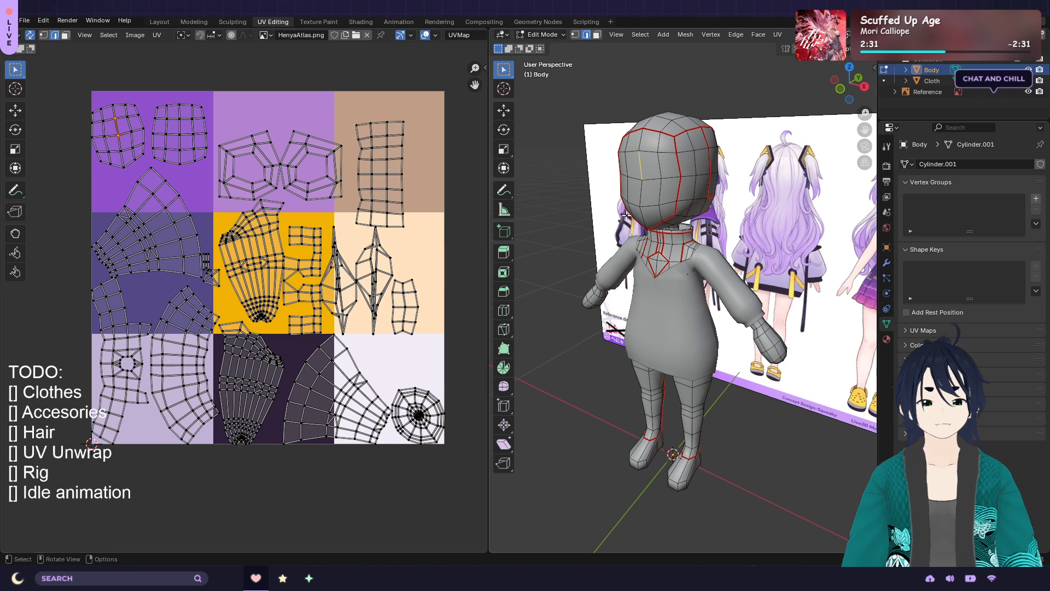
Hide the Cloth object, check the atlas colours on the Body in the Texture Paint workspace, and return to UV Editing
left_click(1029, 81)
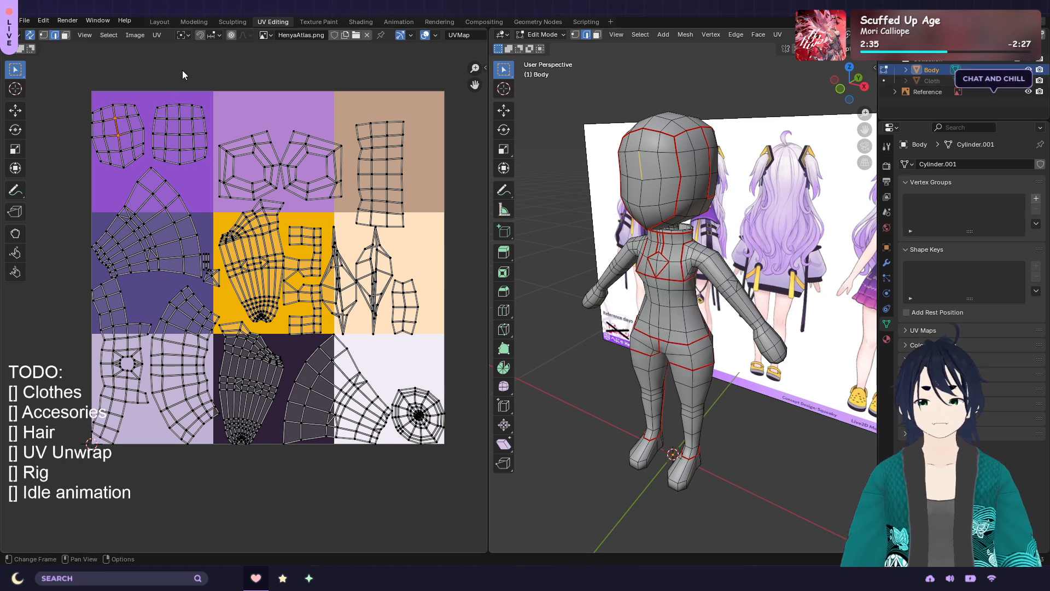
left_click(31, 35)
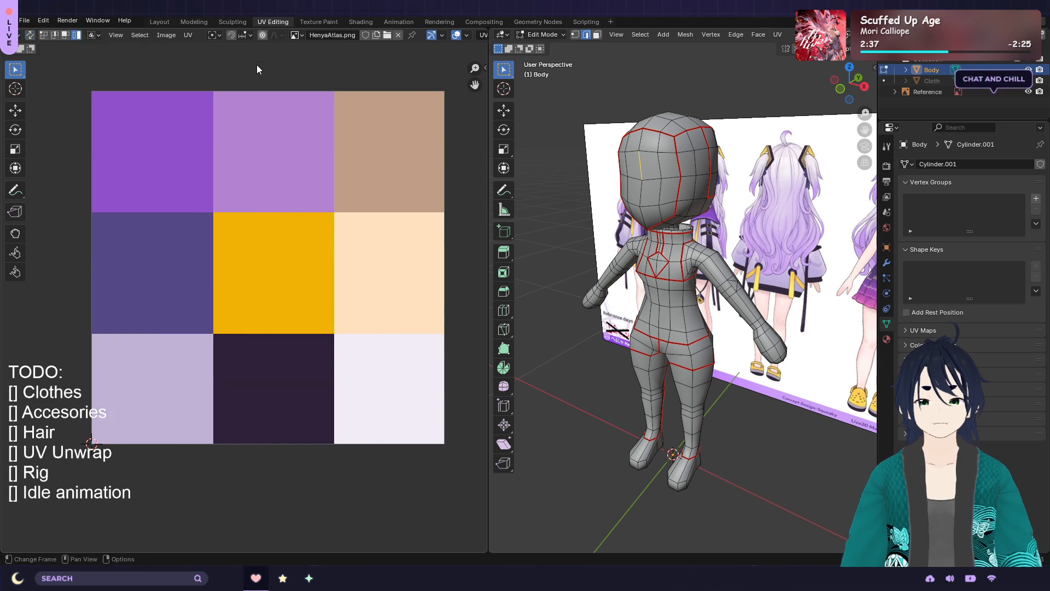
left_click(314, 21)
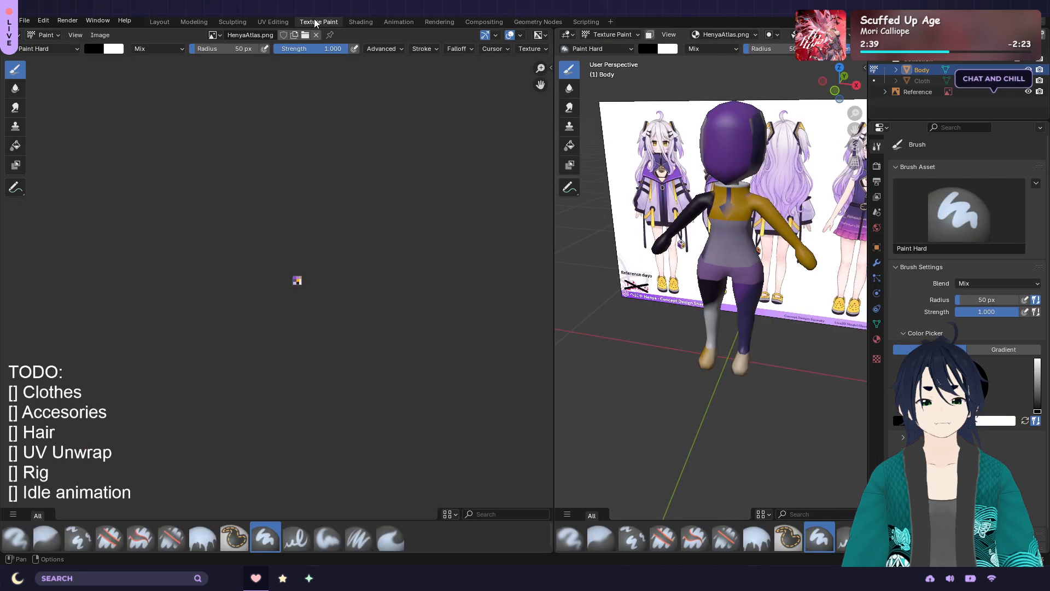
middle_click_drag(793, 264, 741, 267, "shift")
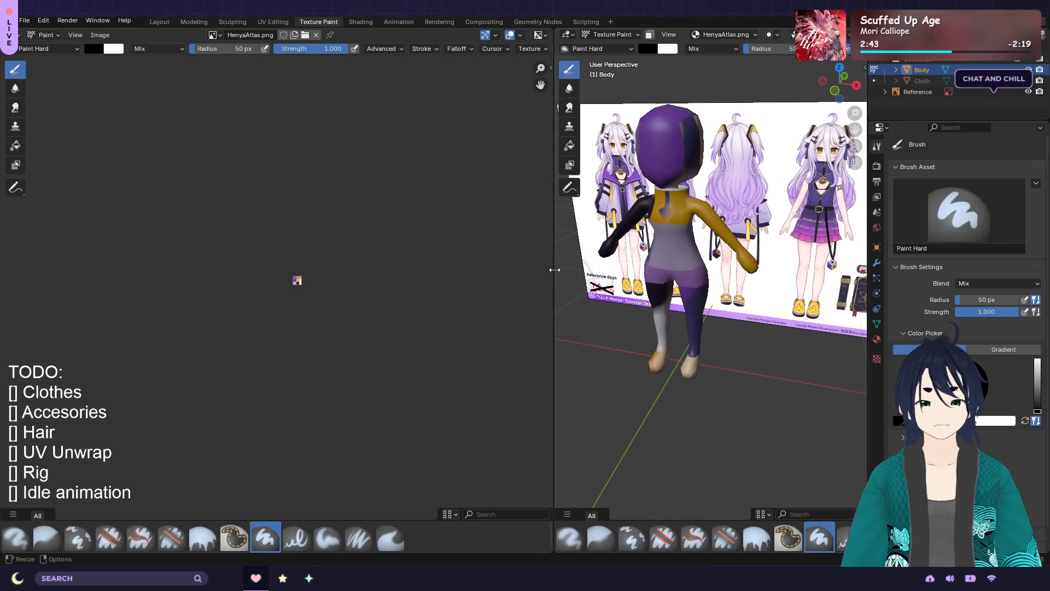
left_click_drag(553, 268, 454, 271)
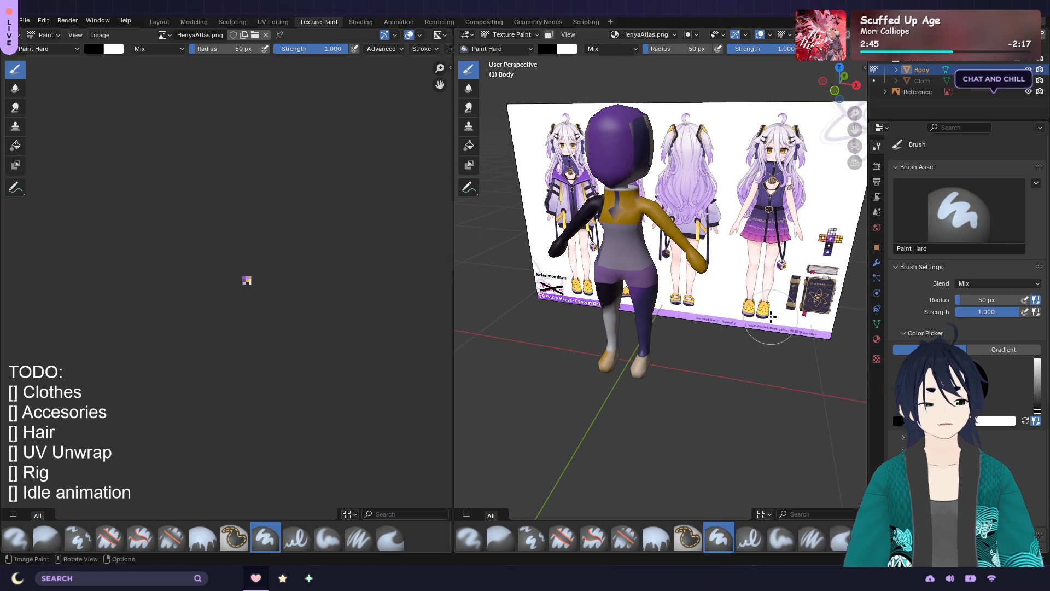
scroll(771, 316, "up", 2)
mouse_move(741, 281)
middle_mouse_down()
mouse_move(683, 312)
mouse_move(777, 283)
mouse_move(685, 286)
mouse_move(785, 290)
mouse_move(731, 294)
mouse_move(722, 277)
mouse_move(732, 355)
mouse_move(747, 340)
mouse_move(728, 329)
middle_mouse_up()
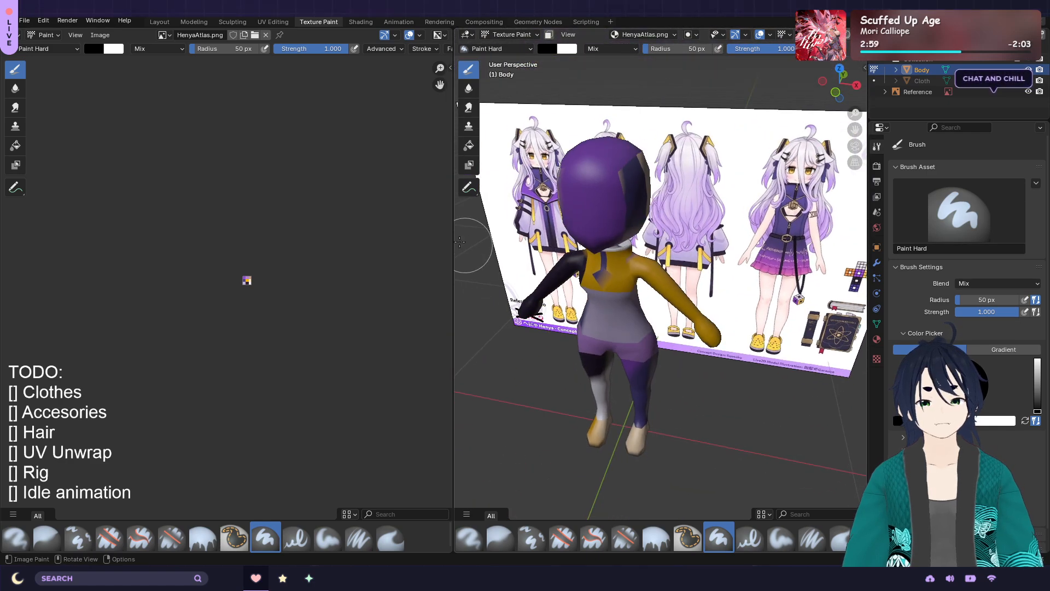
left_click(276, 23)
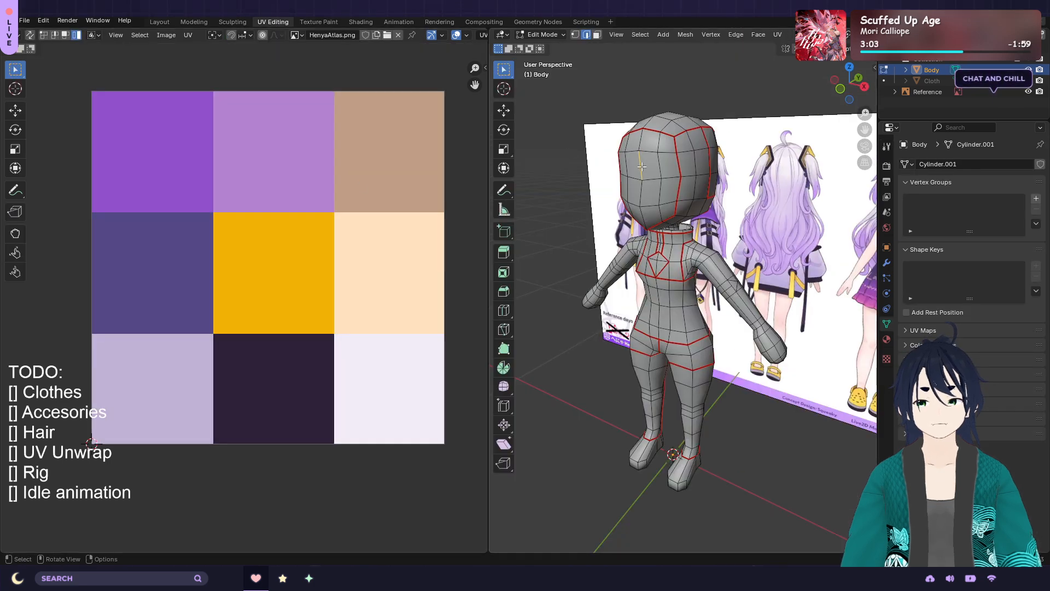
Examine which part of the head the second purple-swatch UV island covers by selecting an edge on the crown with UV sync selection
key("a")
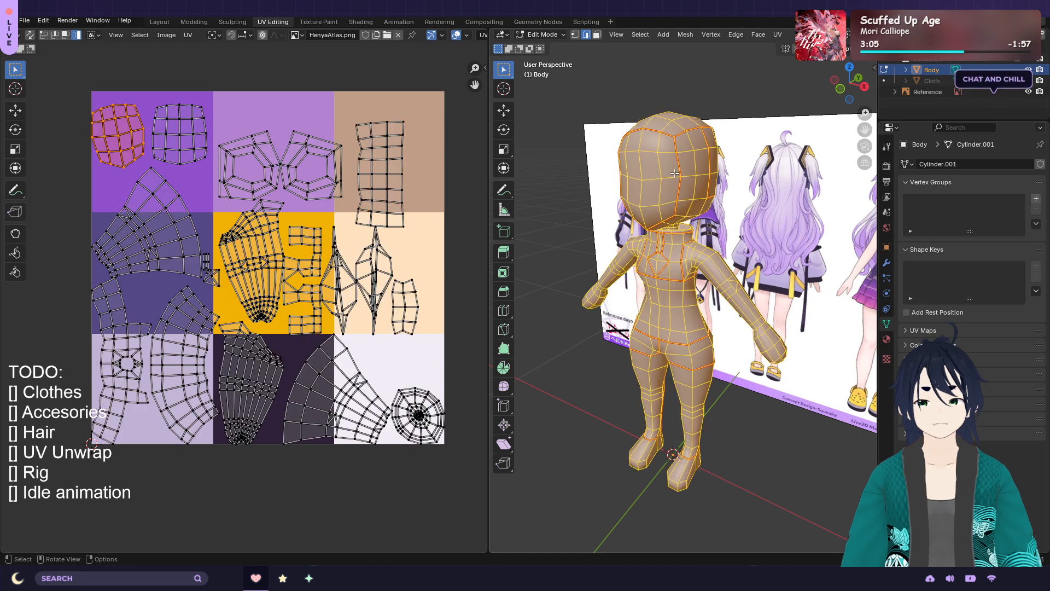
left_click(184, 129)
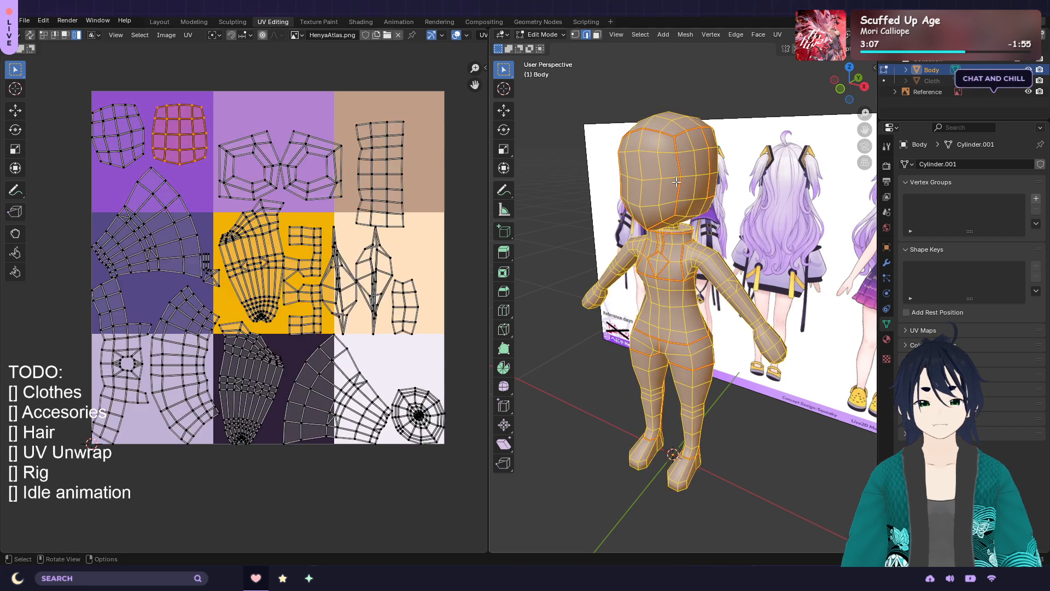
left_click(30, 34)
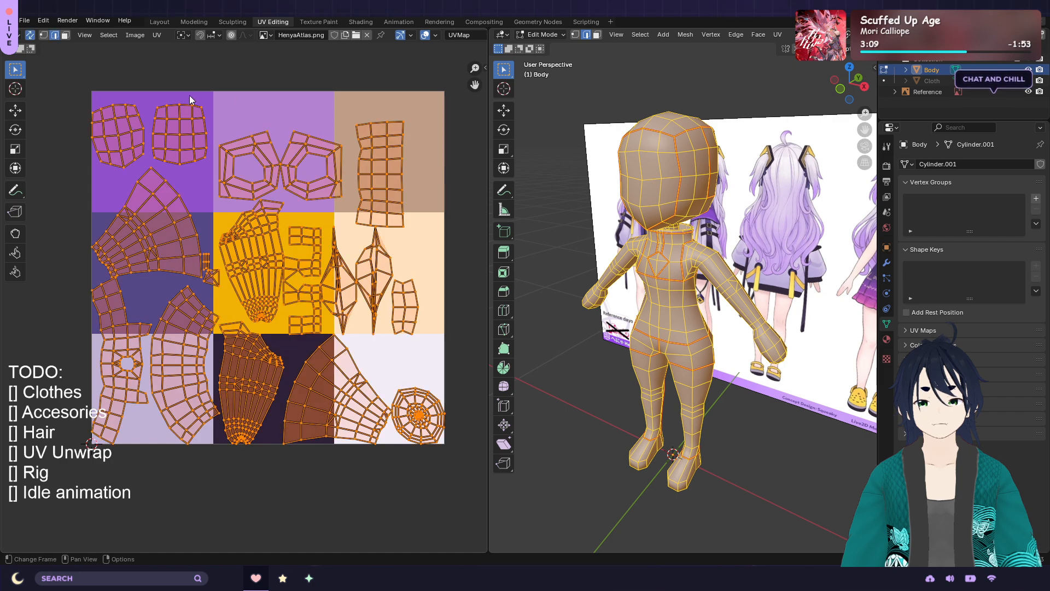
middle_click_drag(629, 154, 645, 189)
left_click(645, 183)
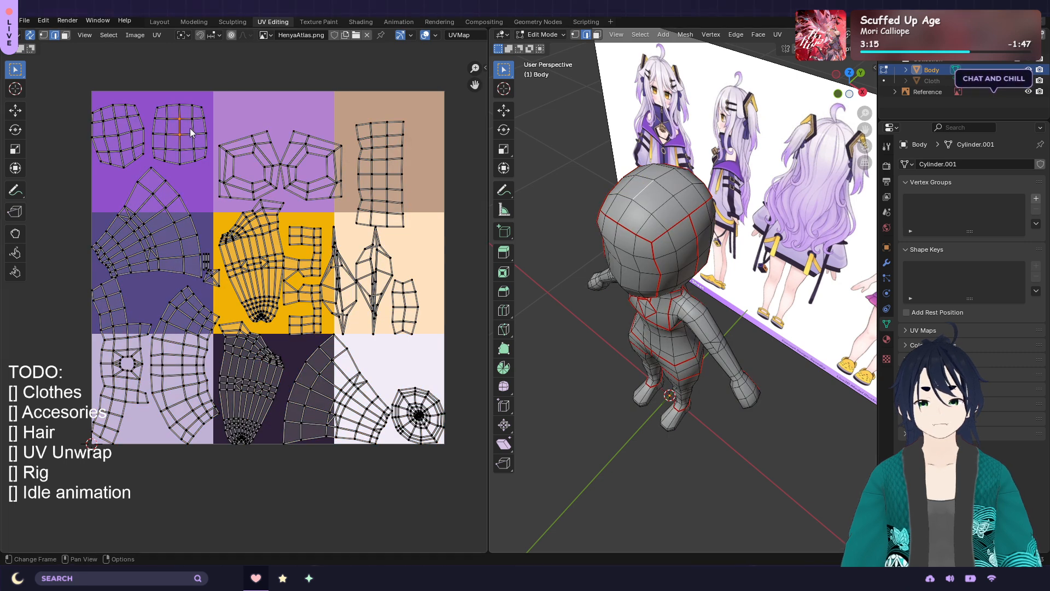
With UV sync selection off, shrink the crown's UV island and move it into the near-white swatch, above the round island
left_click(30, 35)
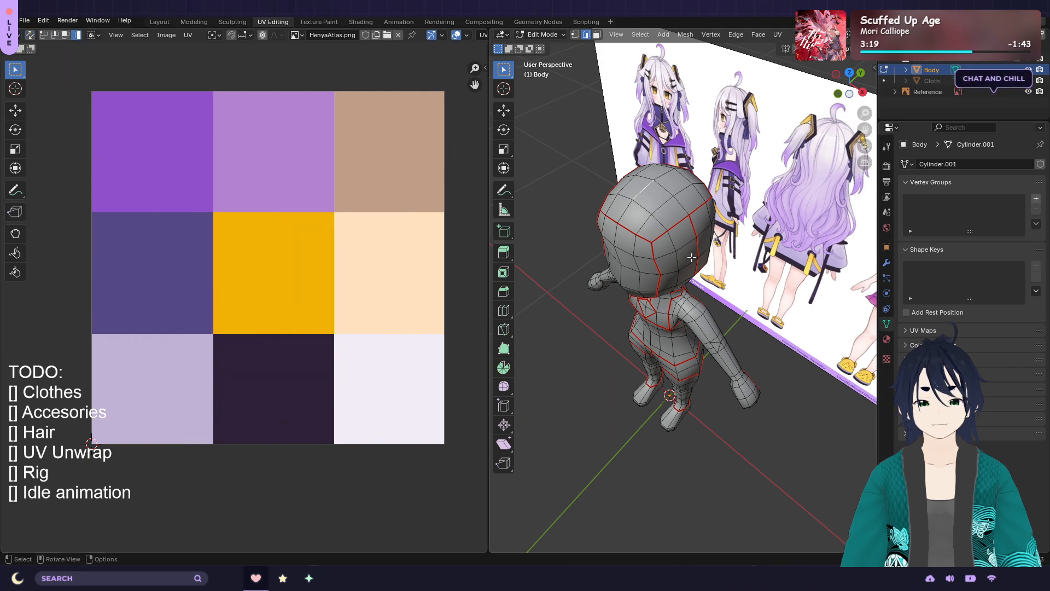
key("a")
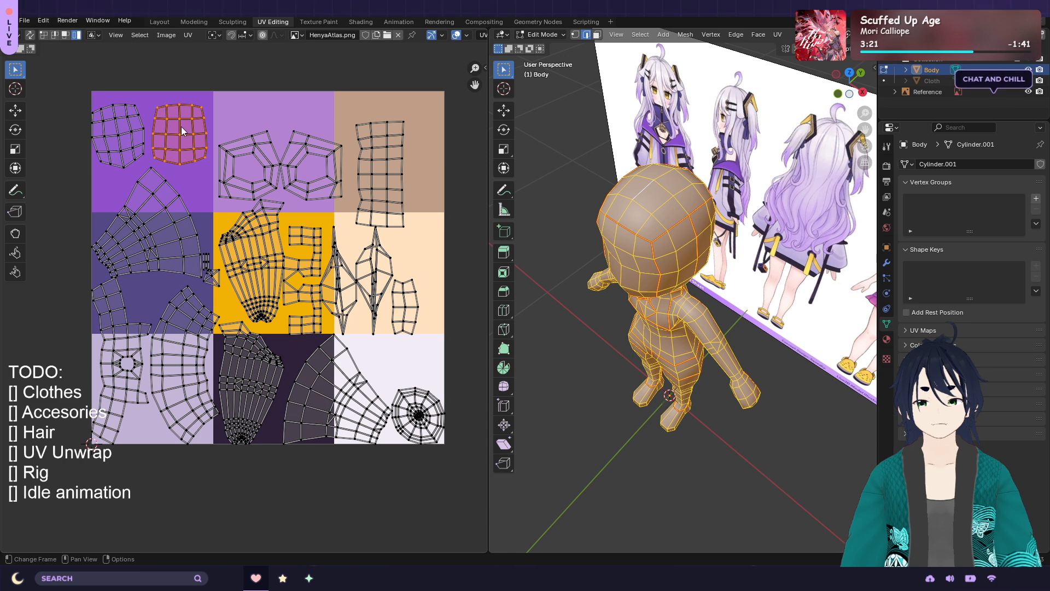
key("s")
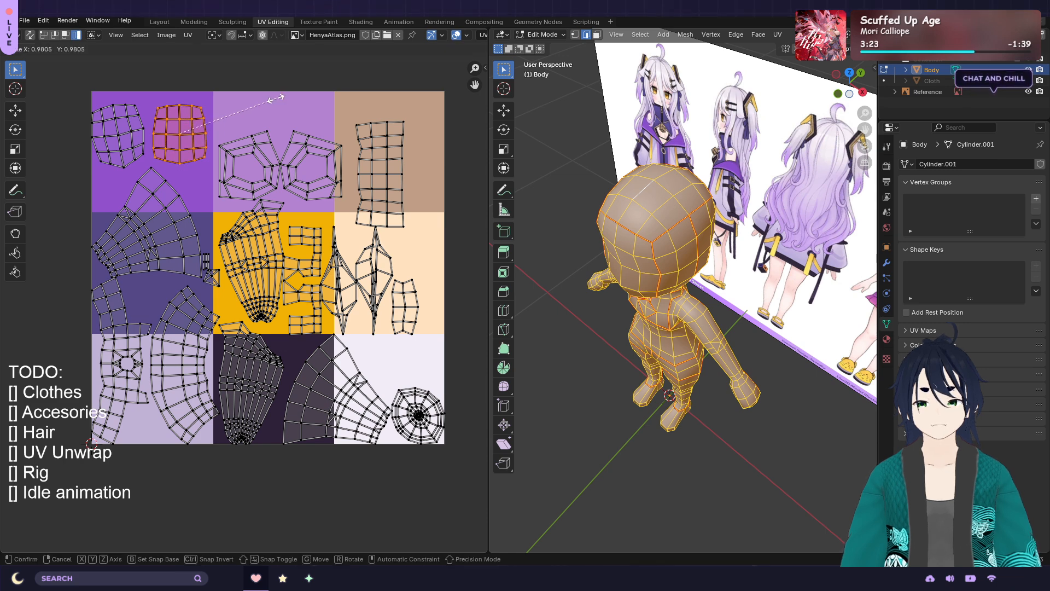
left_click(224, 110)
key("g")
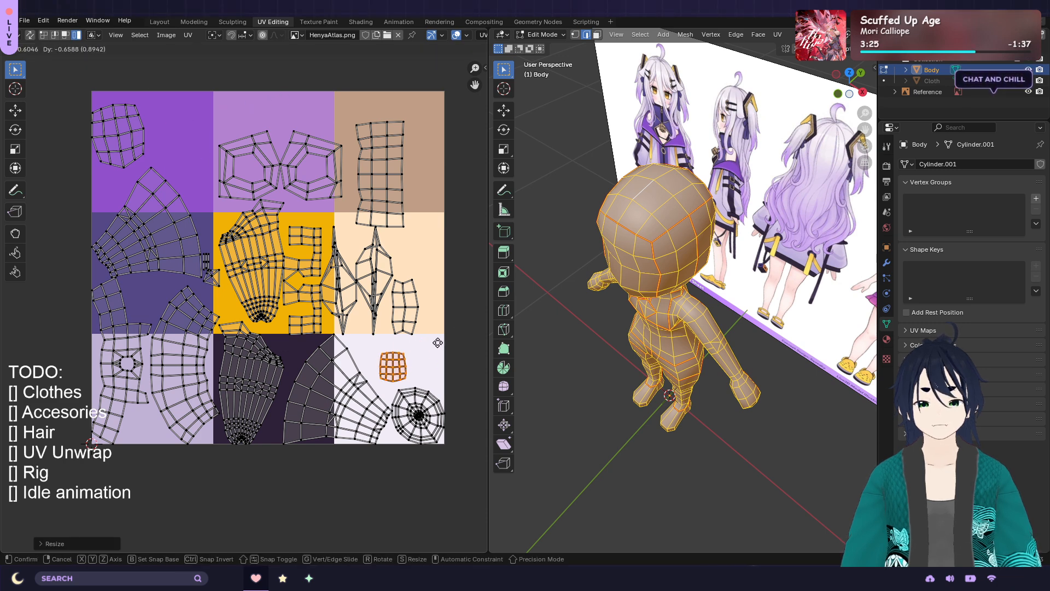
left_click(443, 342)
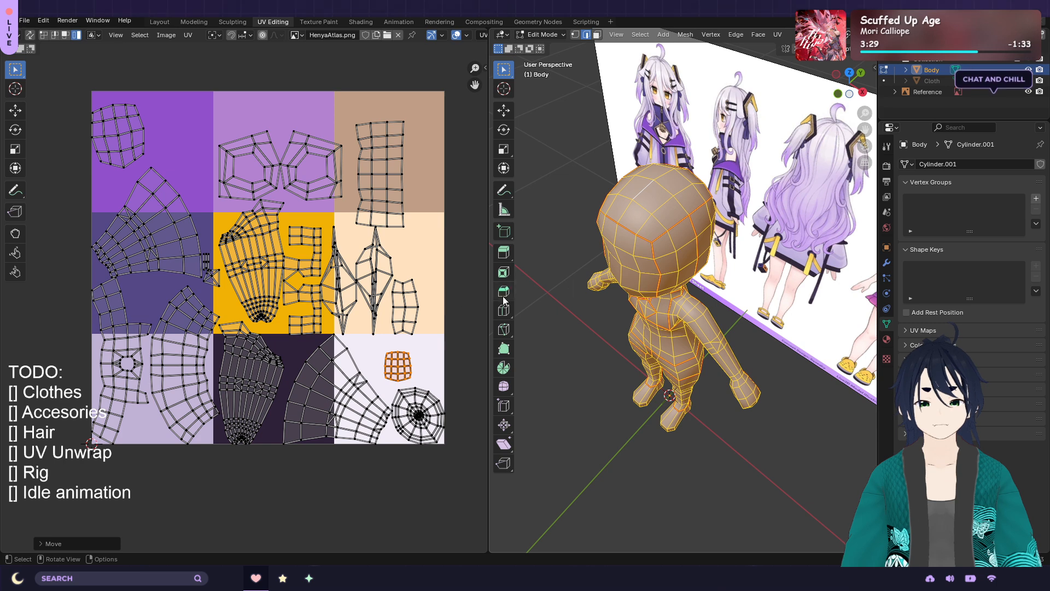
Switch the mesh to face selection and select three faces down the side of the head, just in front of the vertical seam
left_click(335, 409)
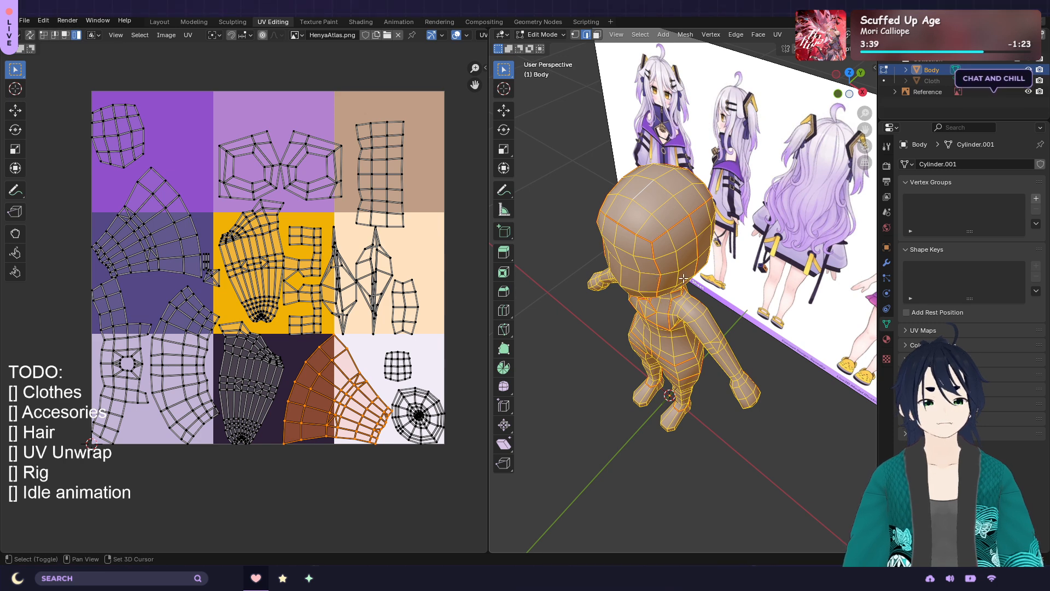
middle_click_drag(684, 279, 654, 130, "shift")
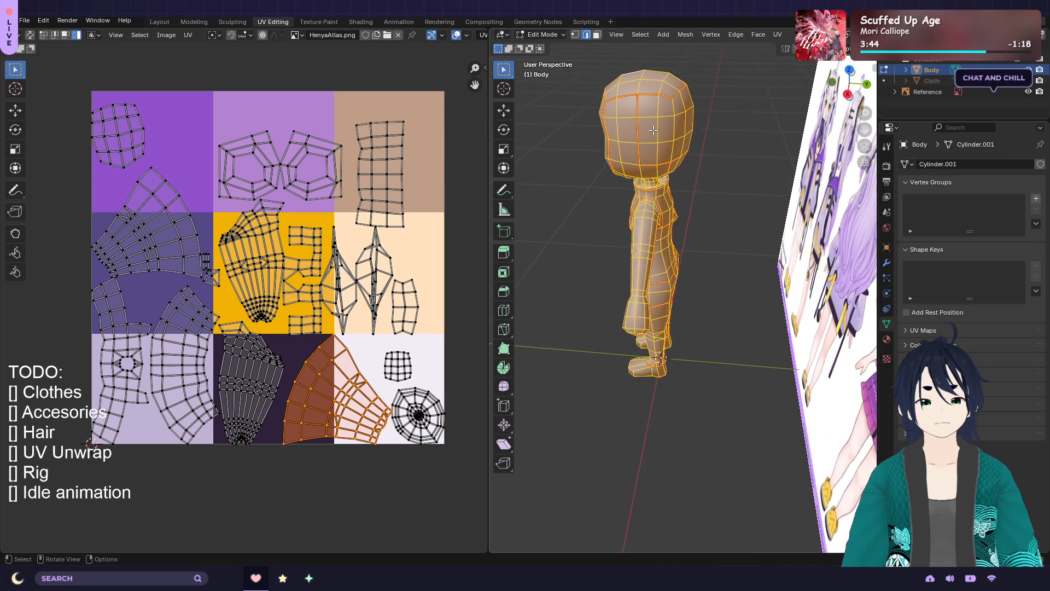
left_click(619, 153)
left_click(620, 152)
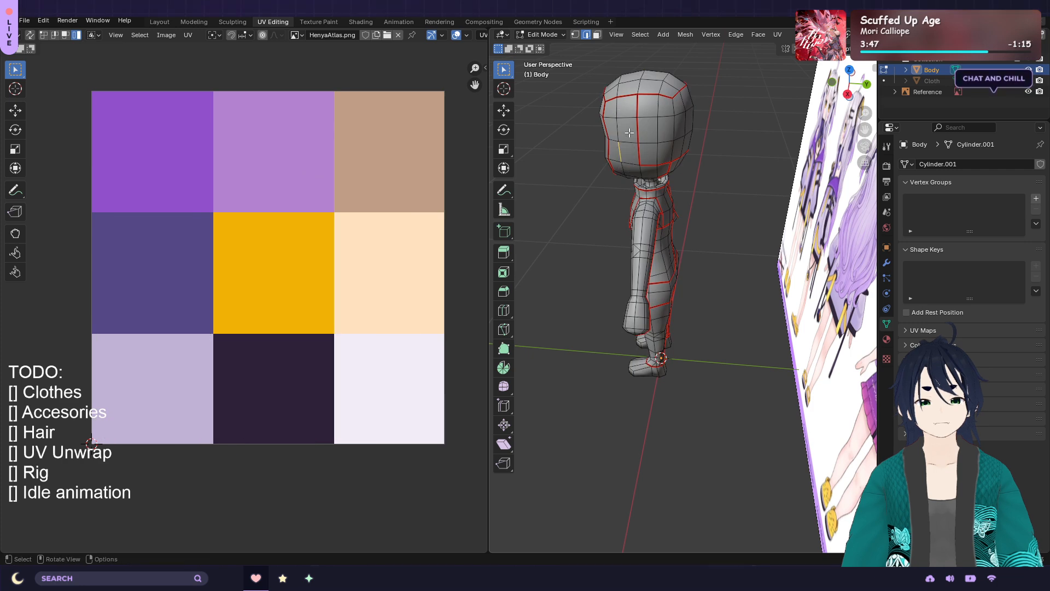
left_click(597, 34)
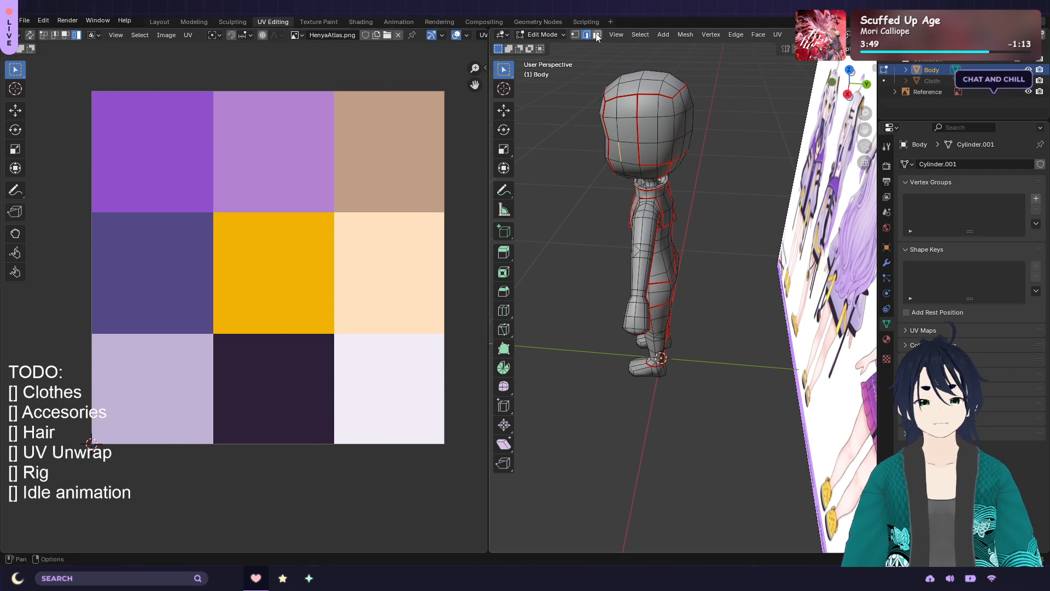
left_click(629, 109)
left_click(628, 130, "shift")
left_click(629, 152, "shift")
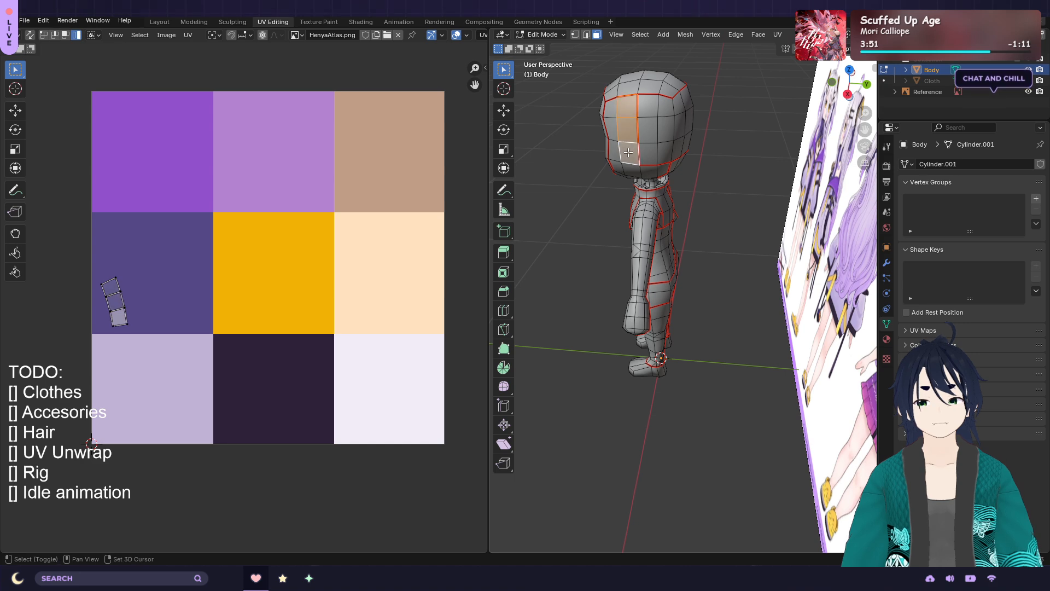
Select the whole UV island containing those side-of-head faces, shrink it and move it into the upper right of the peach swatch
left_click(114, 298)
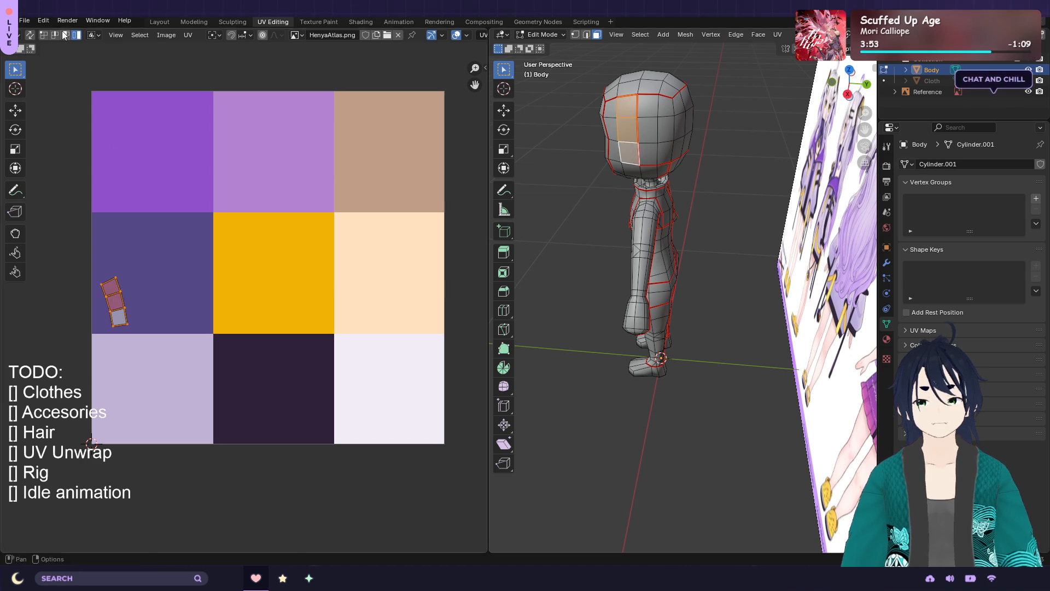
key("a")
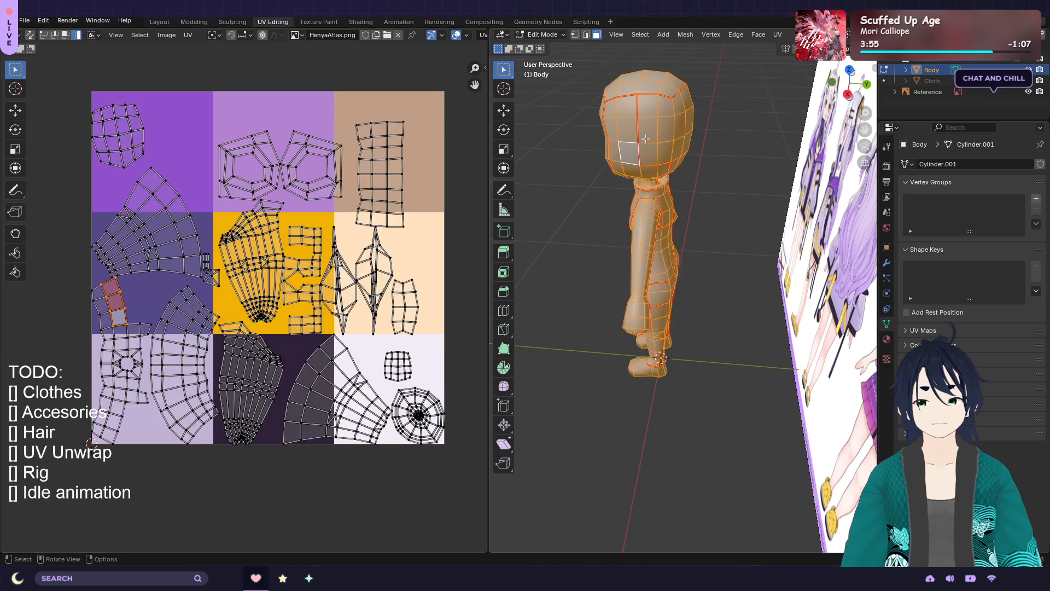
key("l")
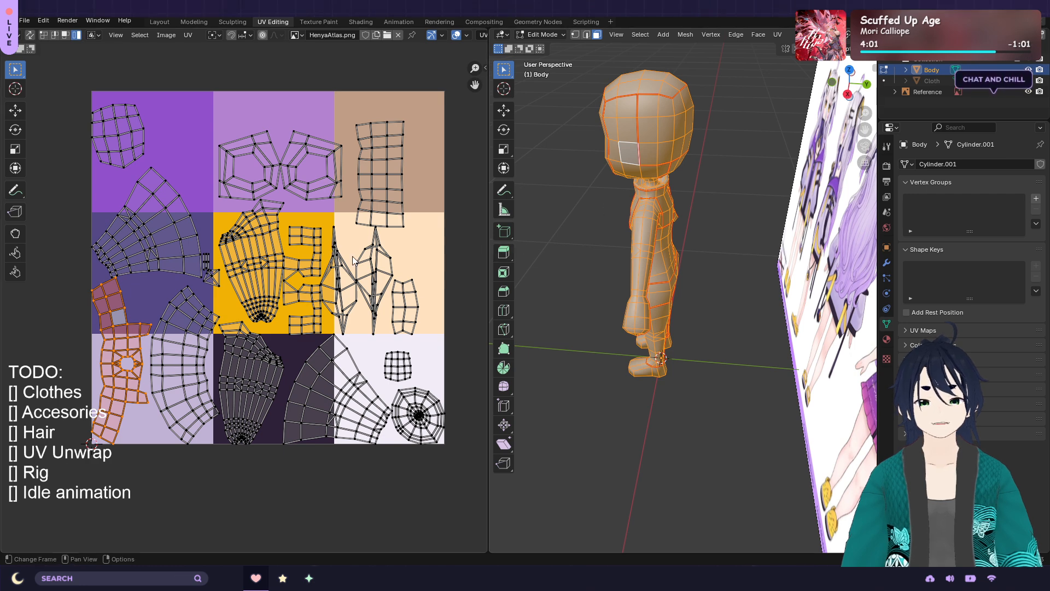
key("s")
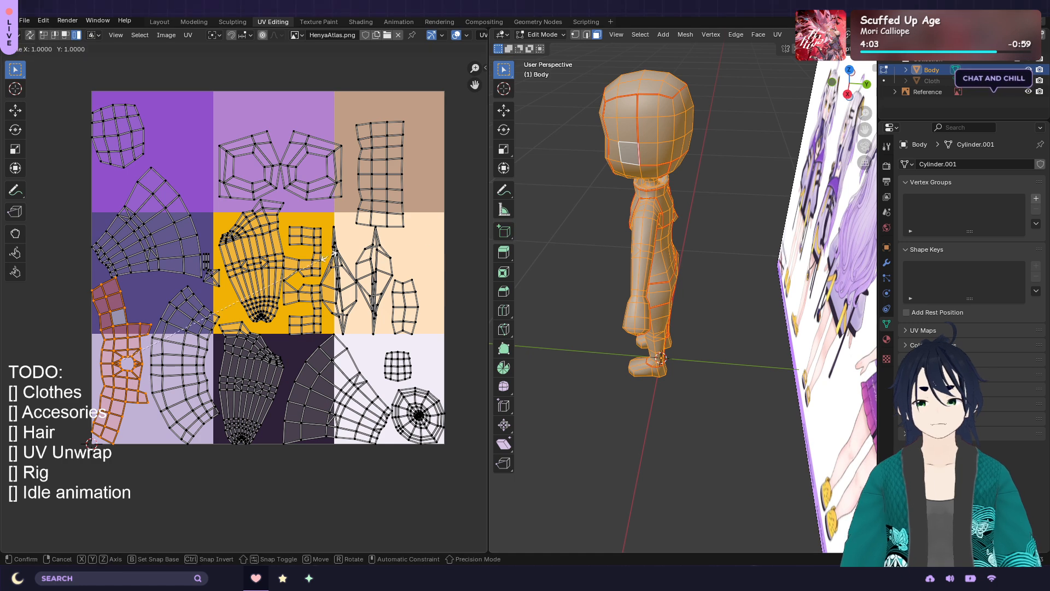
left_click(210, 344)
key("g")
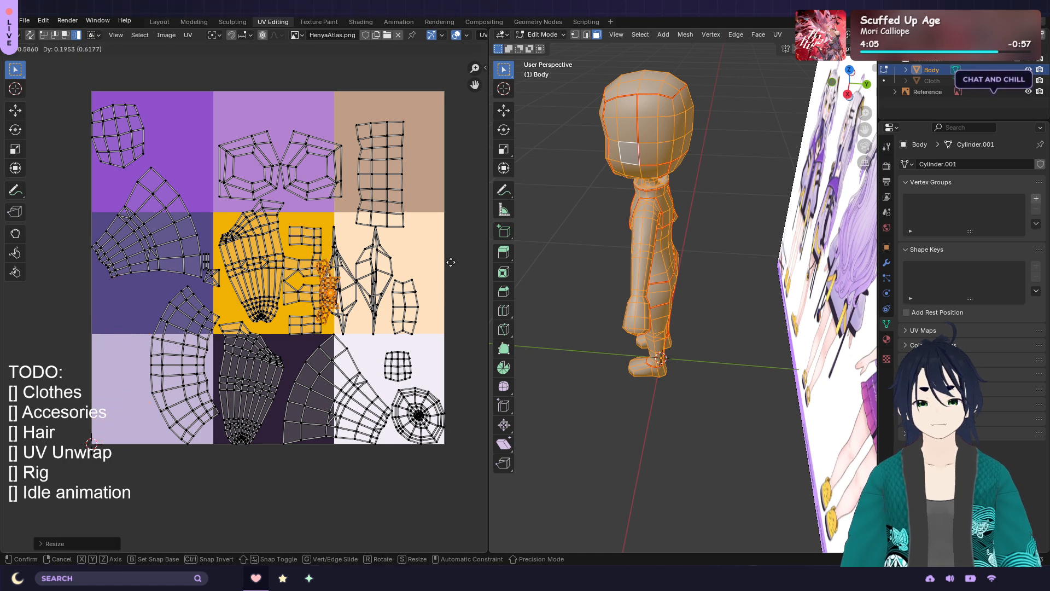
left_click(23, 246)
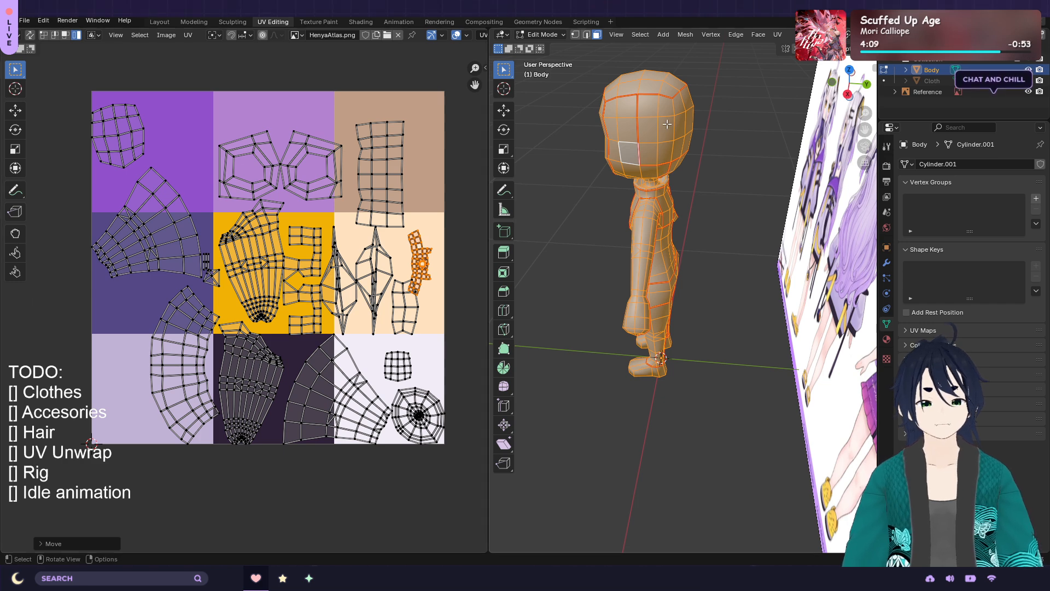
Find the back of the head's UV island from three selected faces, shrink it and move it into the near-white swatch beside the crown's island
middle_click_drag(653, 163, 665, 133)
left_click(650, 124)
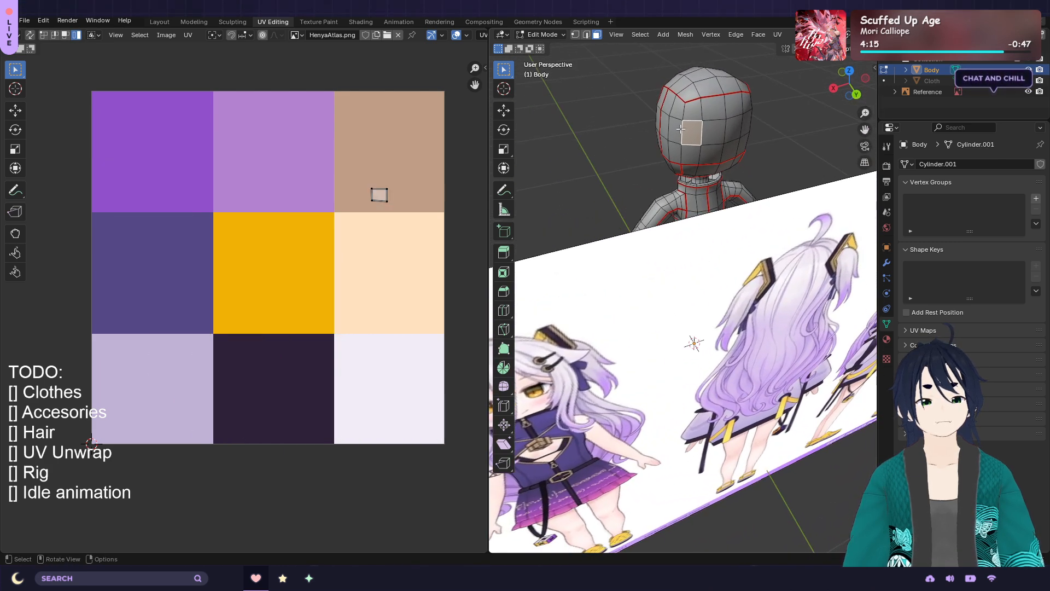
left_click(679, 130)
left_click(697, 133, "shift")
left_click(716, 133, "shift")
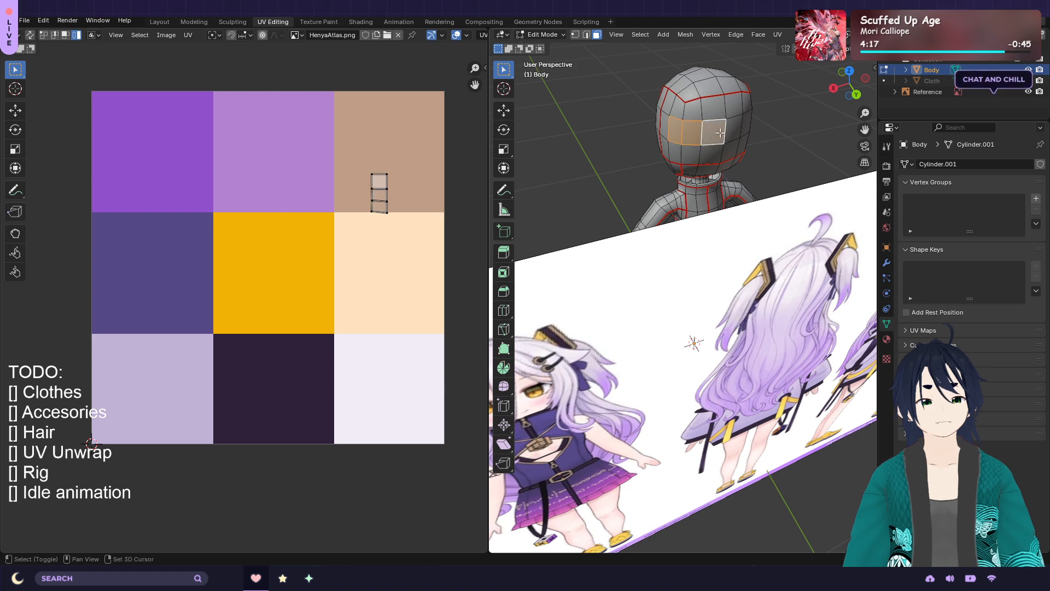
key("a")
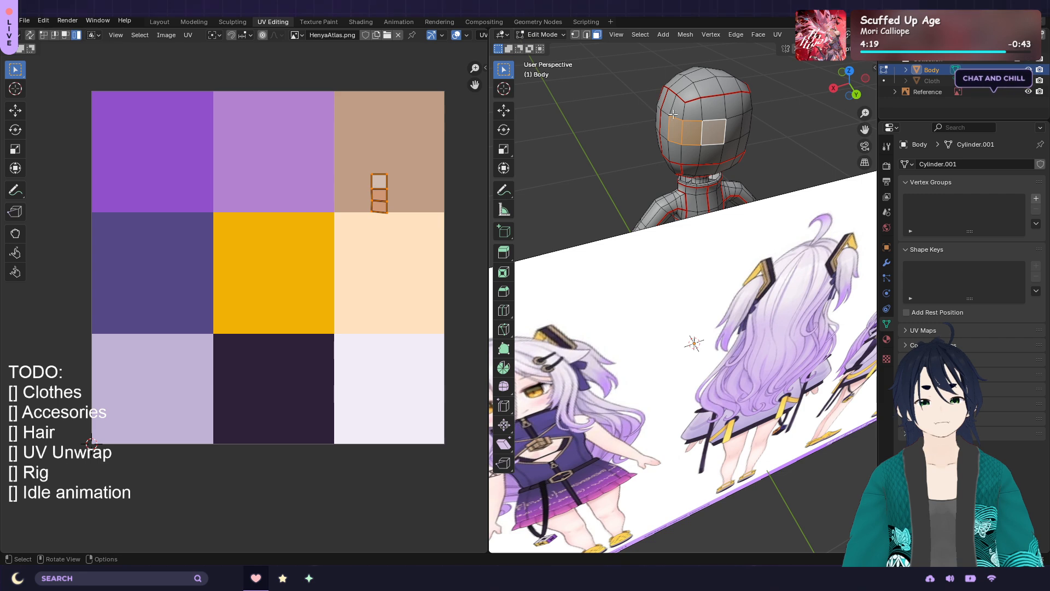
key("a")
left_click(388, 151)
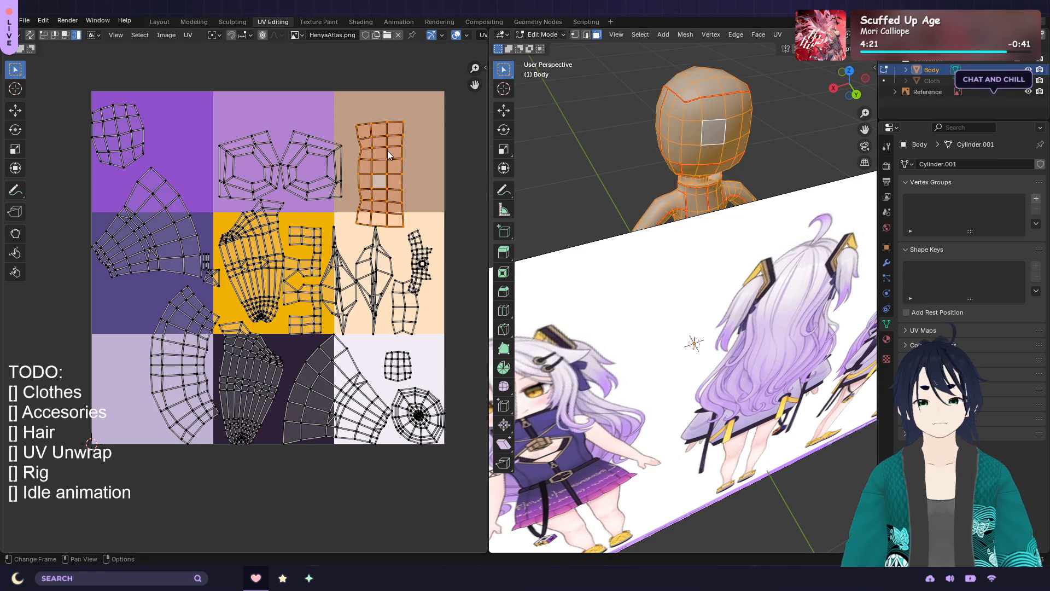
key("s")
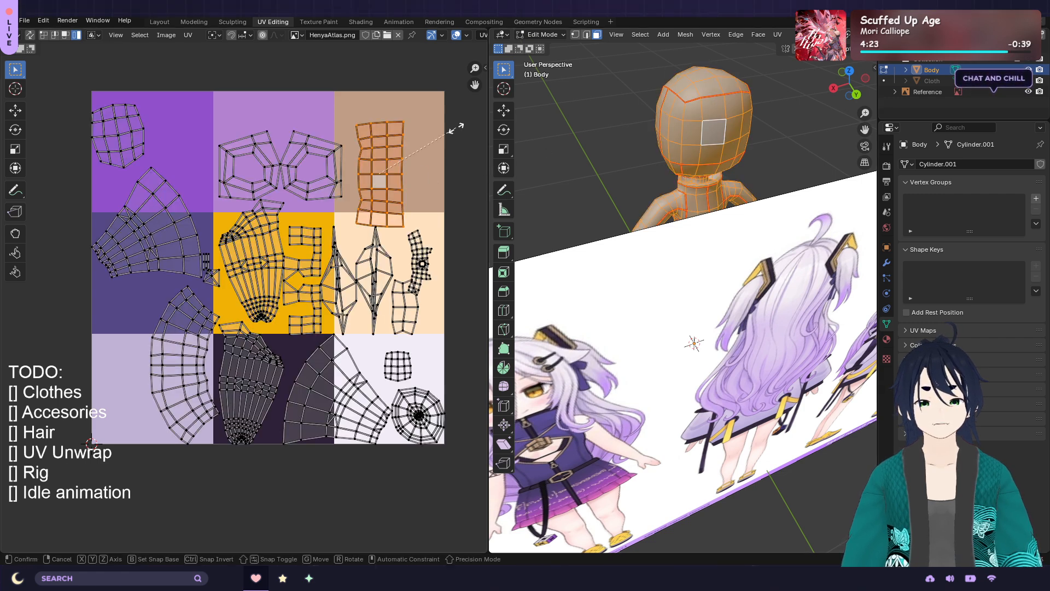
left_click(411, 160)
key("g")
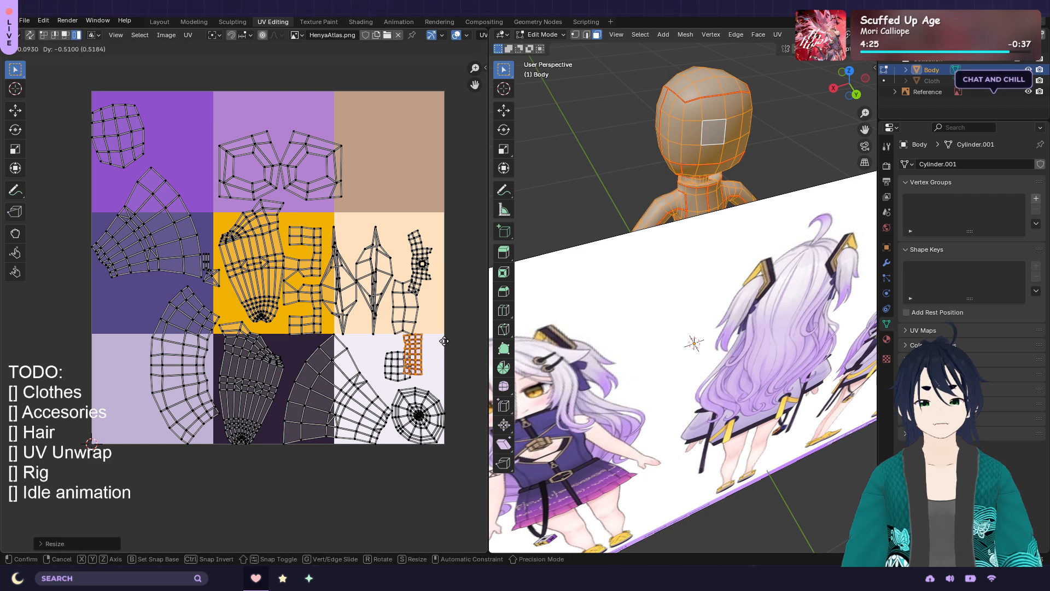
left_click(460, 350)
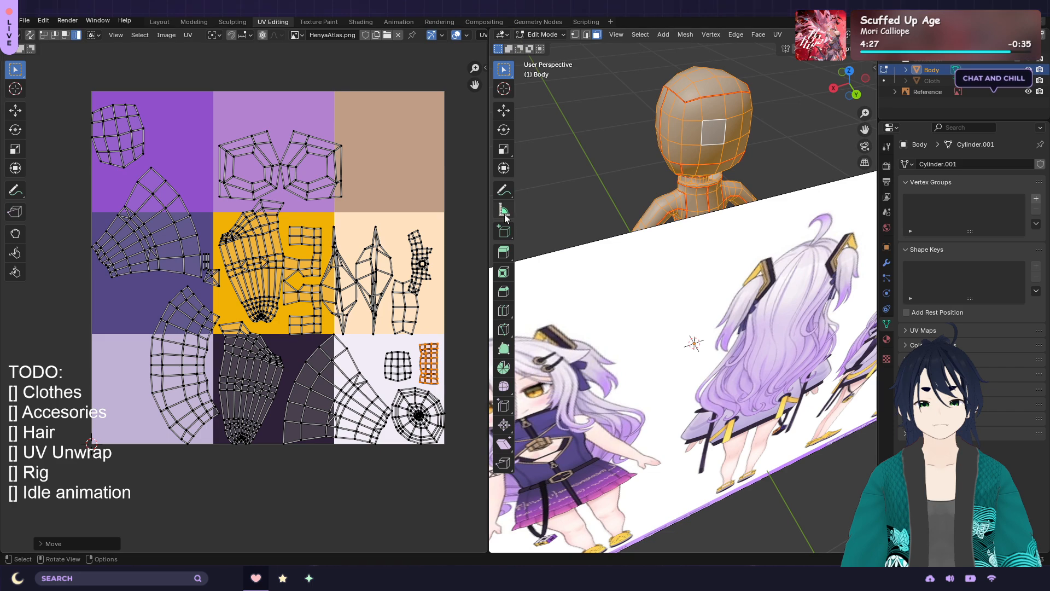
Find the arm's UV island from an upper-arm face, shrink it and move it from the yellow swatch into the upper part of the peach swatch
middle_click_drag(563, 189, 632, 185)
scroll(674, 215, "up", 2)
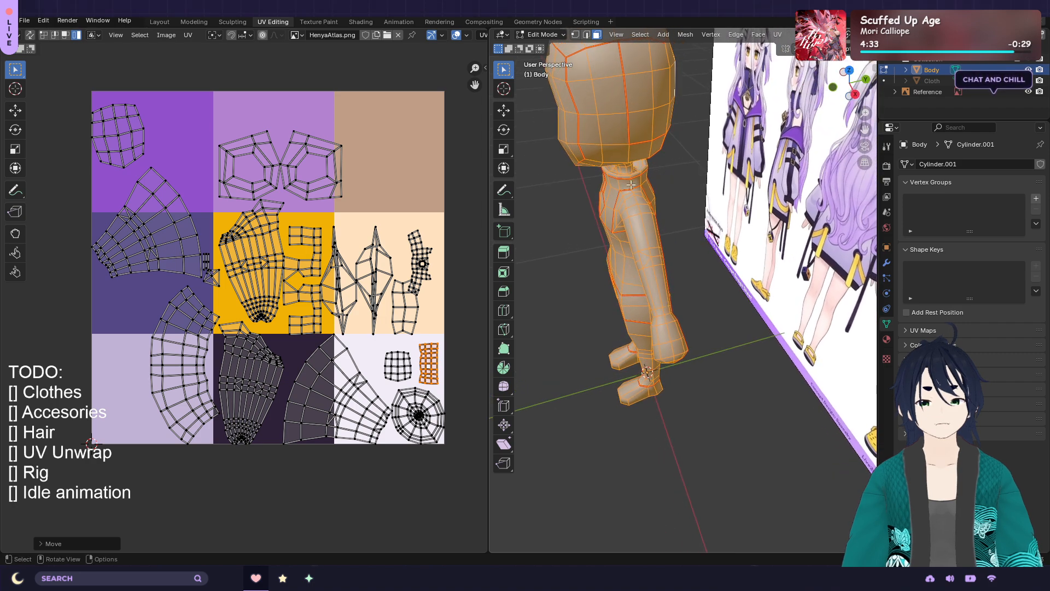
middle_click_drag(594, 217, 665, 212)
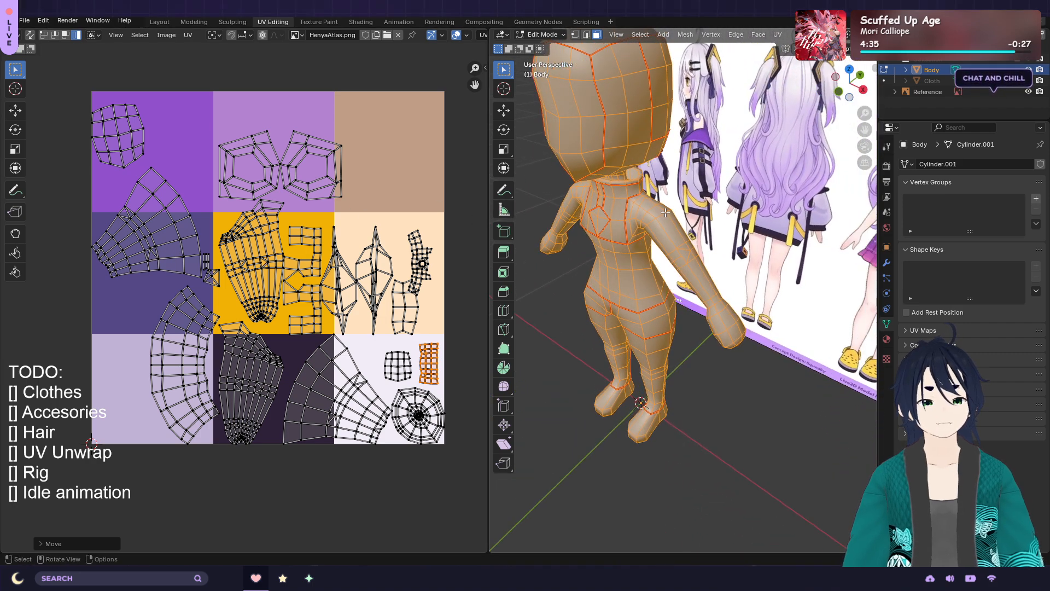
left_click(666, 234)
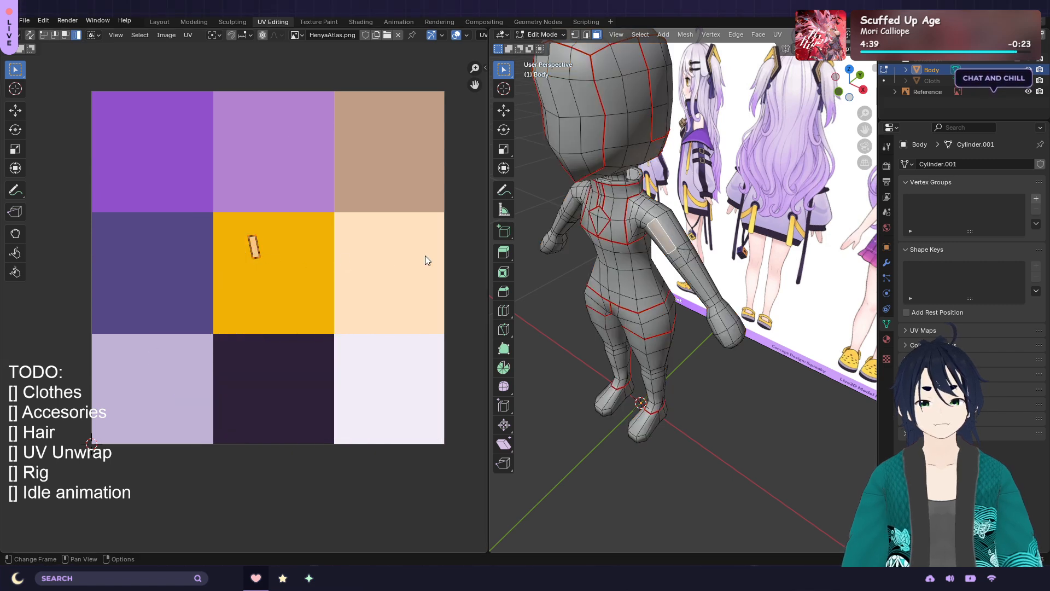
key("a")
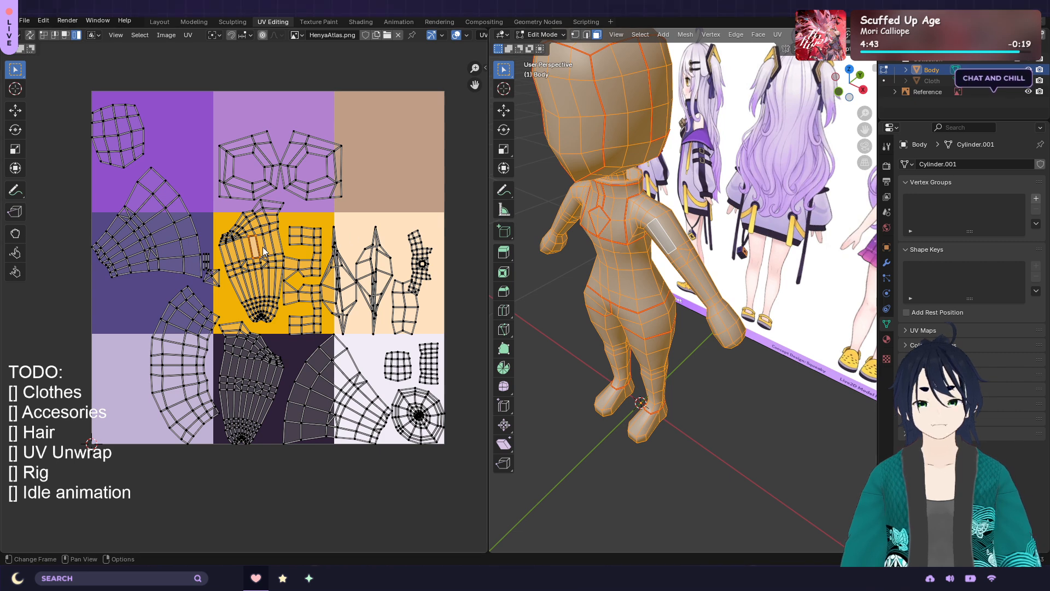
key("l")
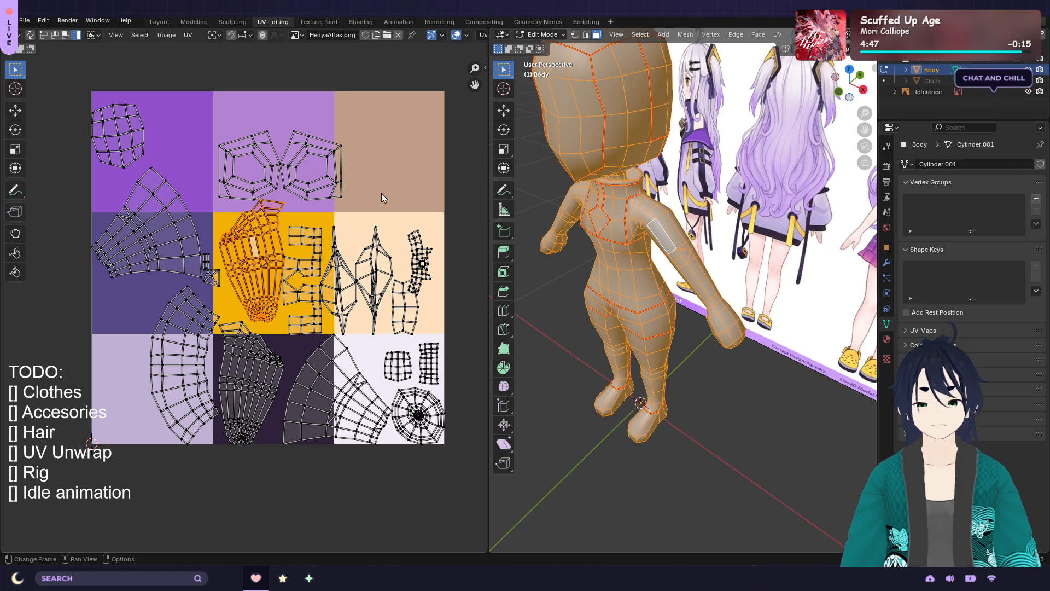
key("s")
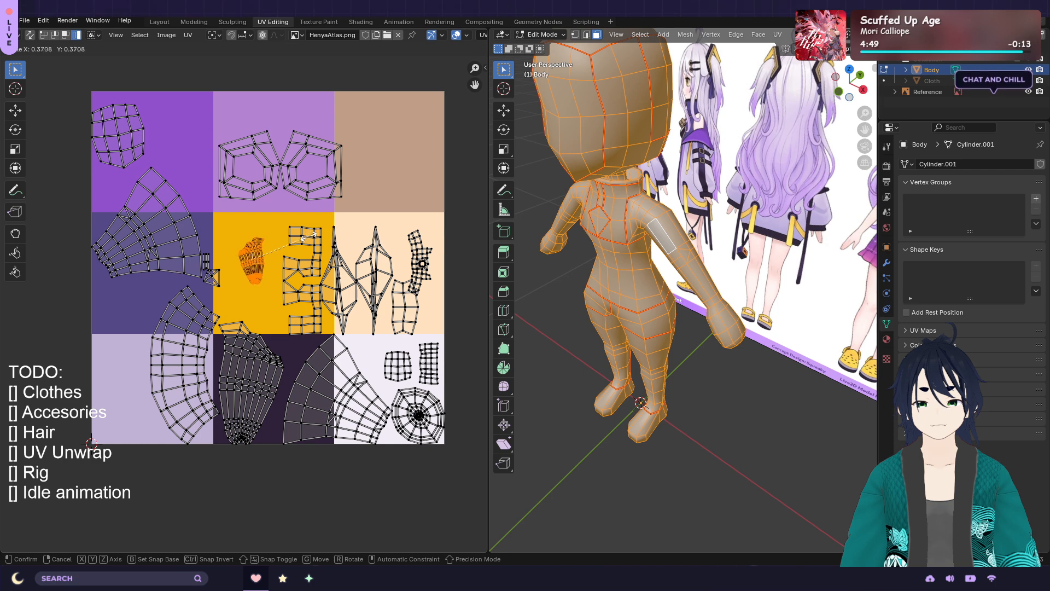
left_click(308, 243)
key("g")
left_click(445, 224)
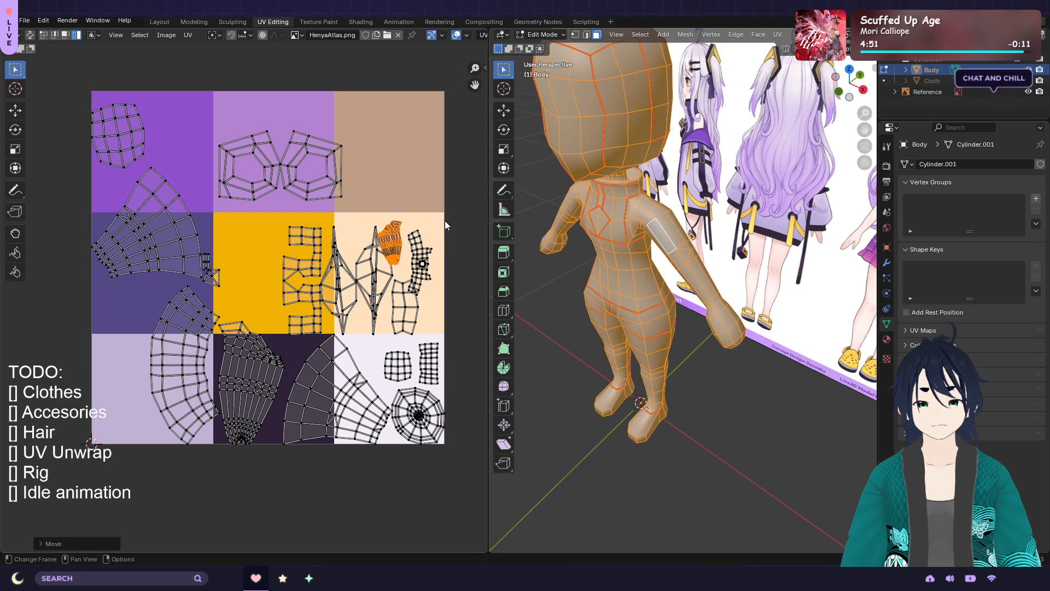
Shrink the matching arm island in the dark purple swatch and move it into the lower-right corner of the peach swatch
left_click(253, 390)
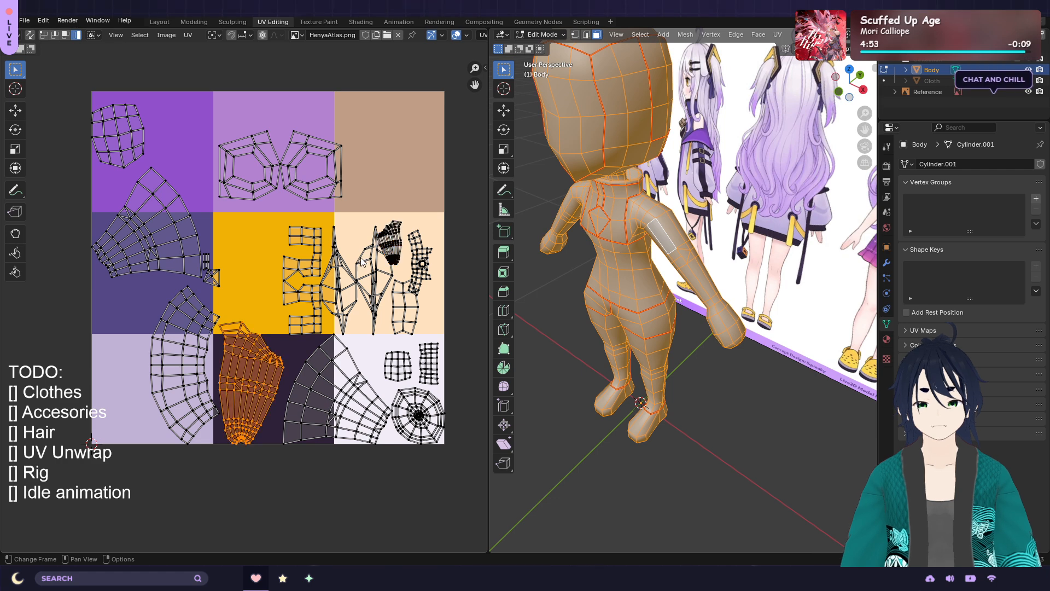
key("s")
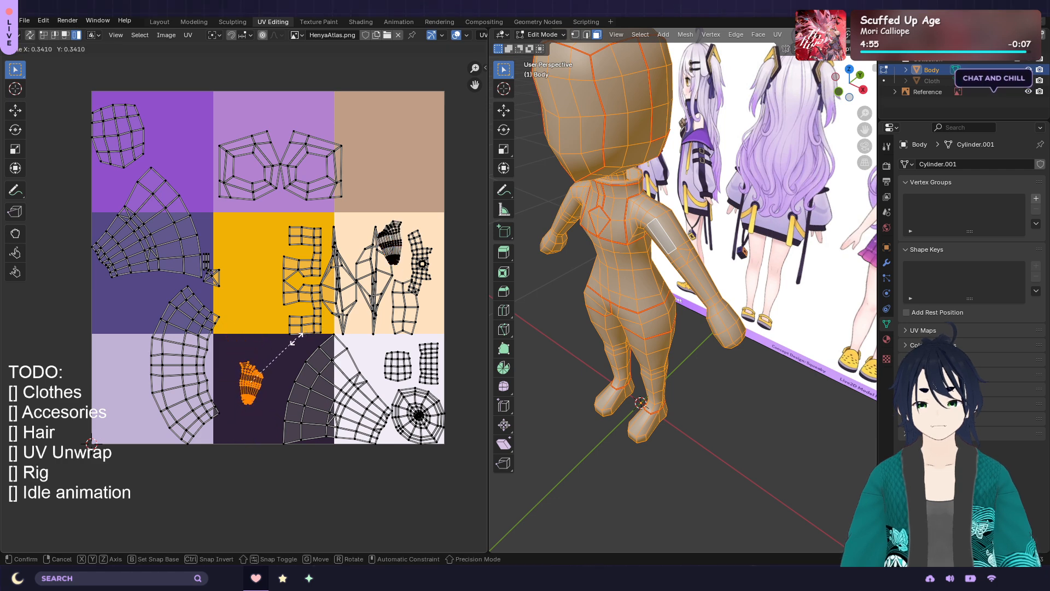
left_click(297, 343)
key("g")
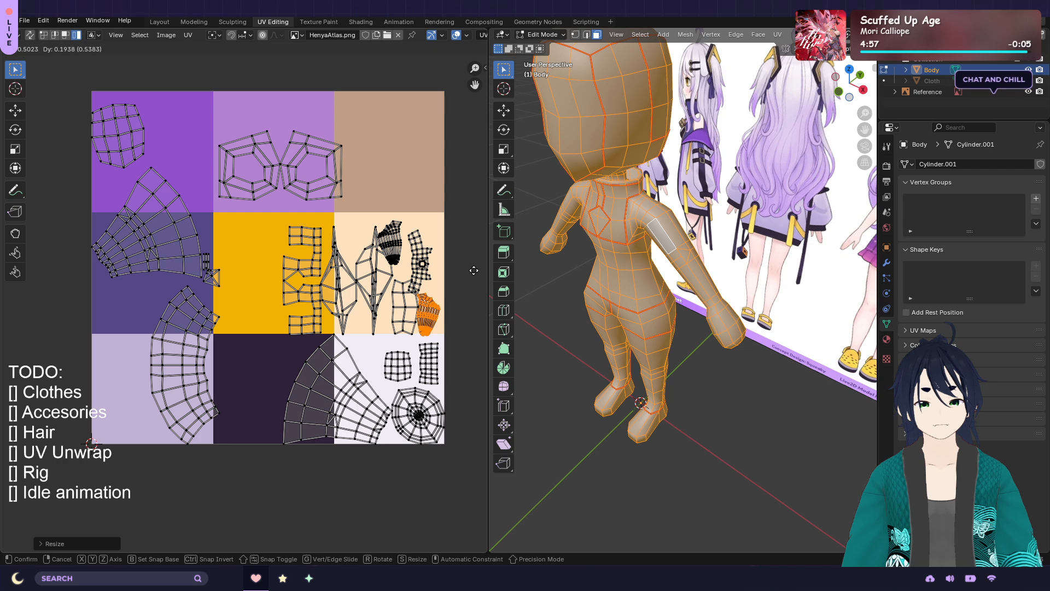
left_click(415, 289)
Move the left spindle-shaped UV island up into the tan-brown swatch
left_click(349, 290)
key("g")
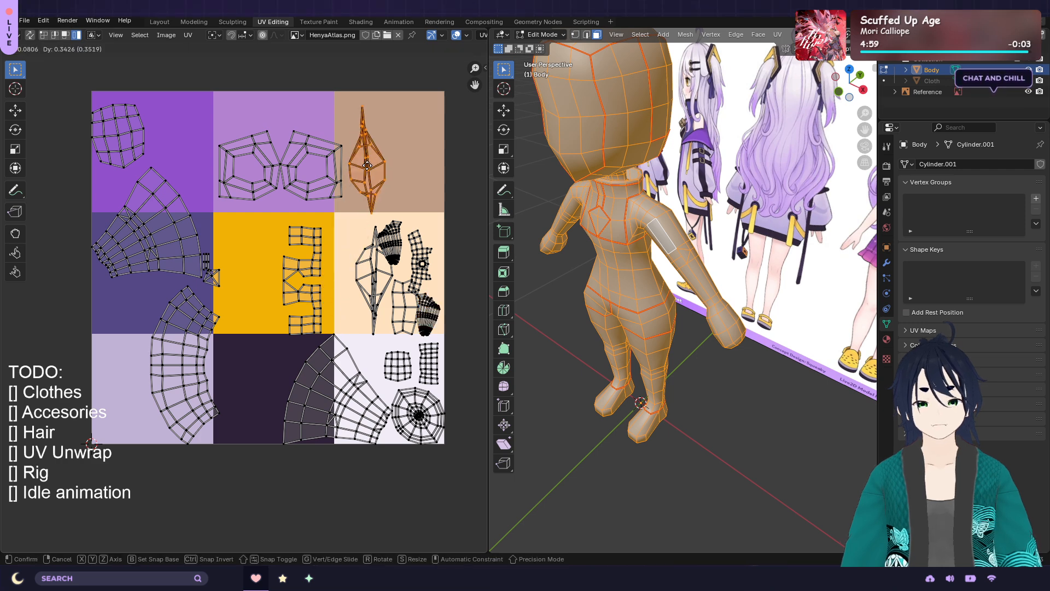
left_click(367, 202)
Shift the remaining spindle-shaped island and the small grid island left within the peach swatch, clear of the islands around them
left_click(370, 286)
key("g")
left_click(361, 293)
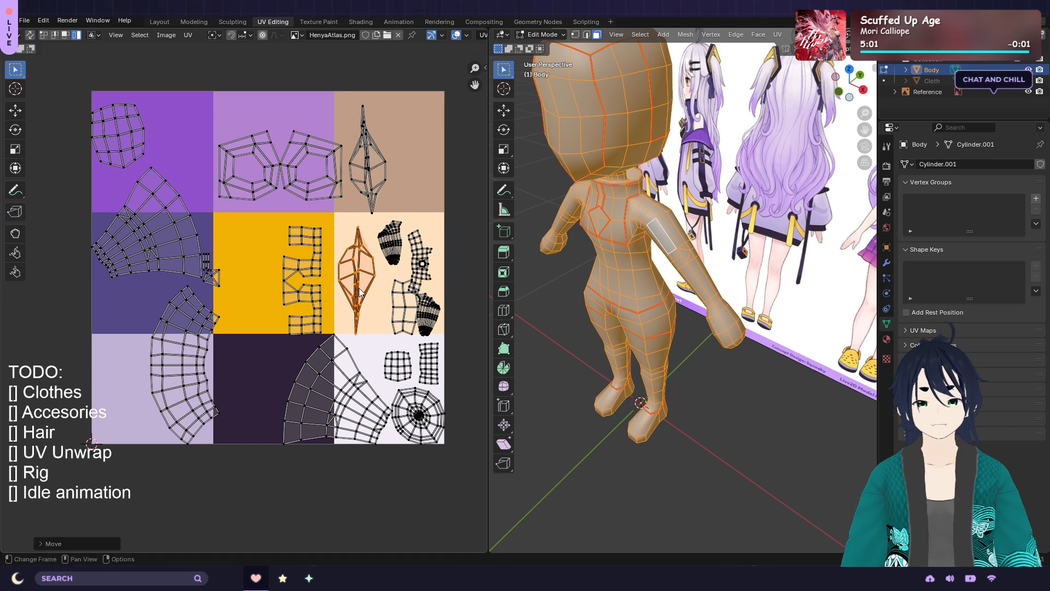
left_click(403, 304)
key("g")
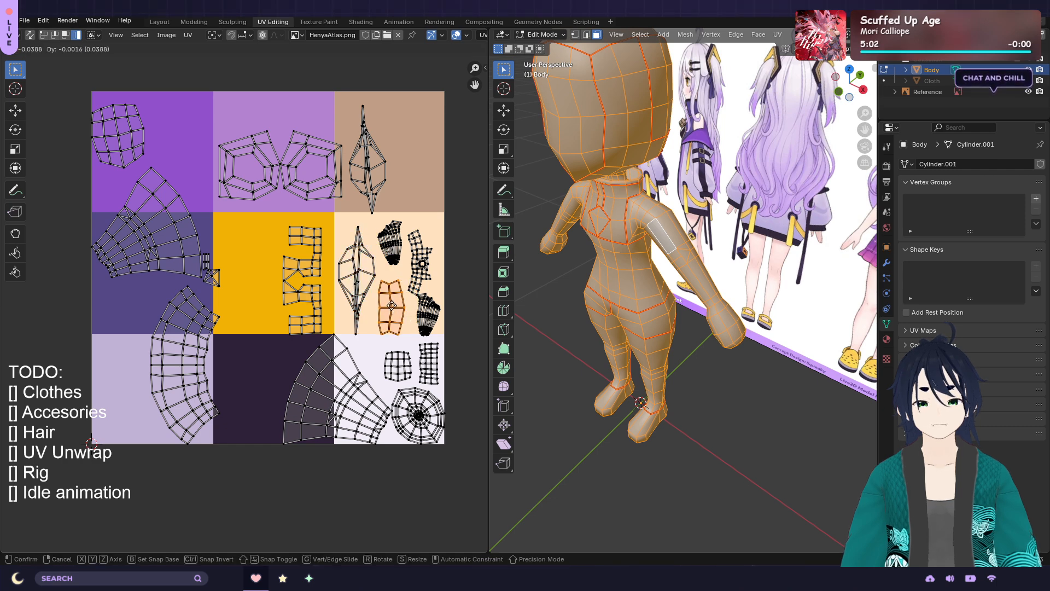
left_click(389, 305)
Find the UV island of the diamond on the chest and move it into the upper-left corner of the peach swatch
left_click(605, 224)
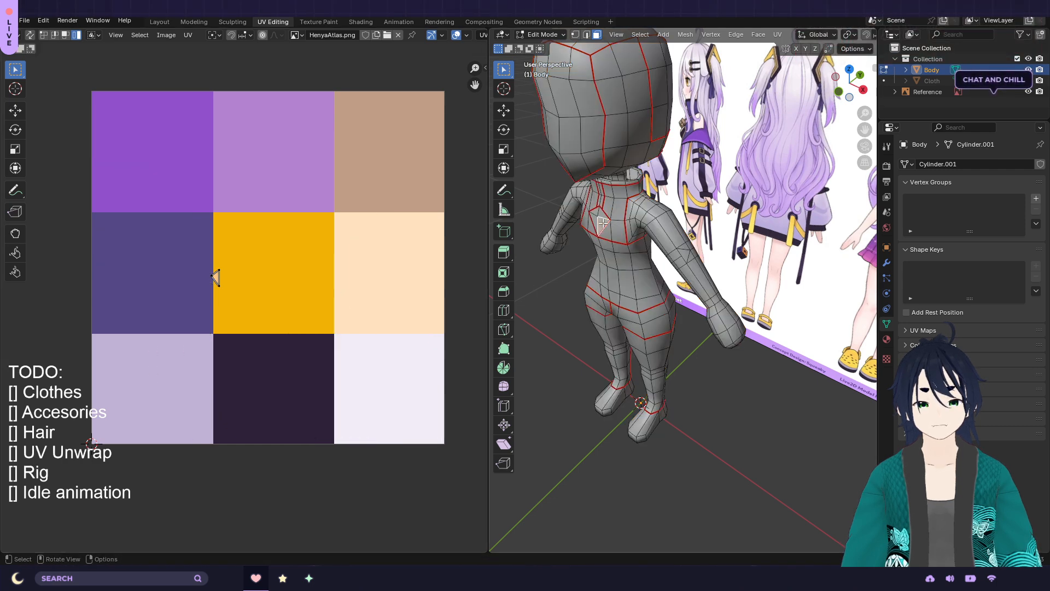
middle_click_drag(612, 232, 609, 234)
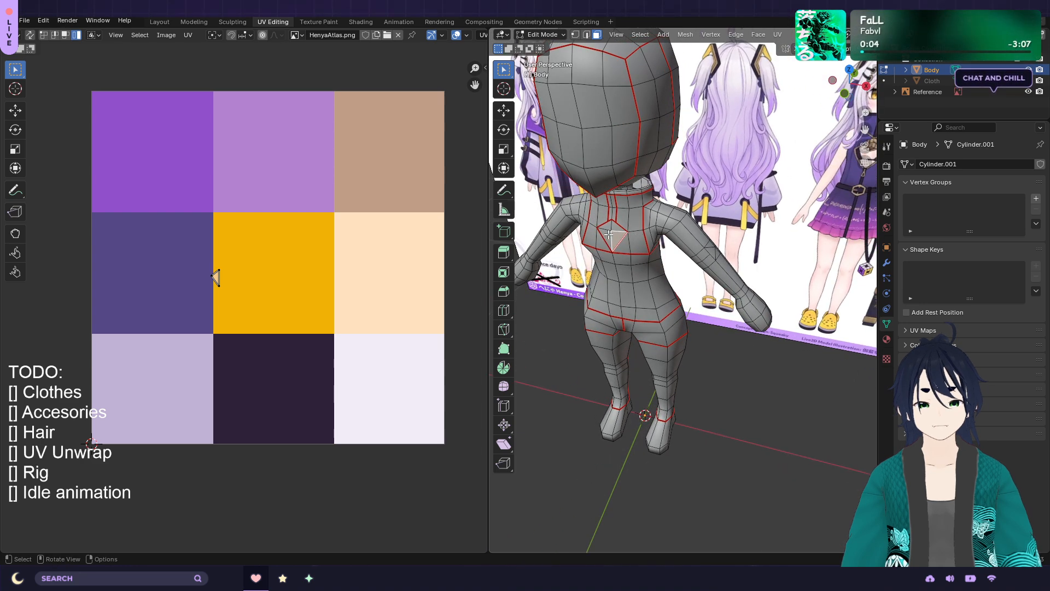
left_click(212, 278)
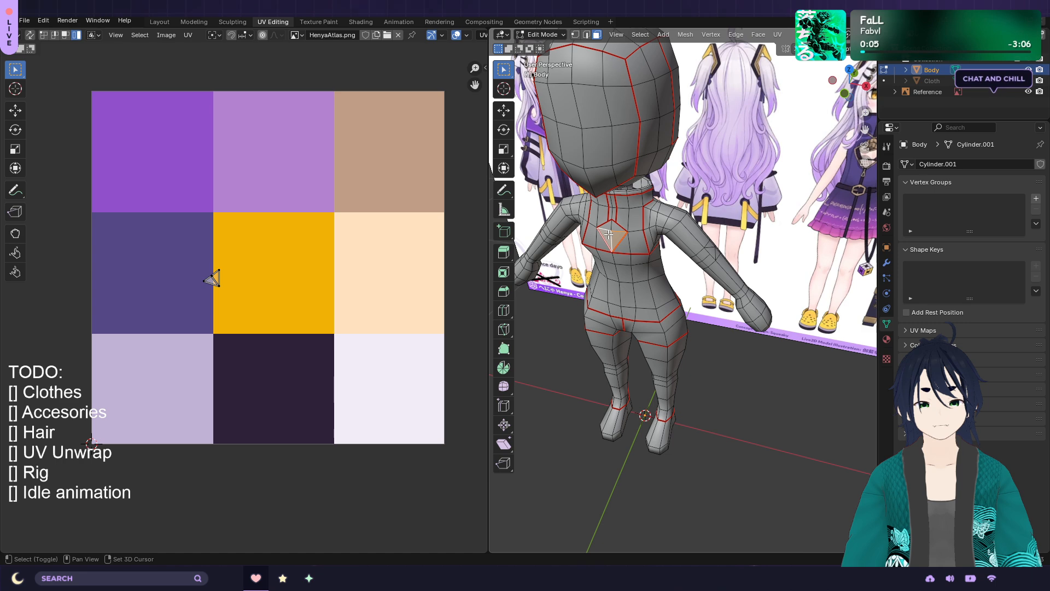
left_click(217, 279)
key("a")
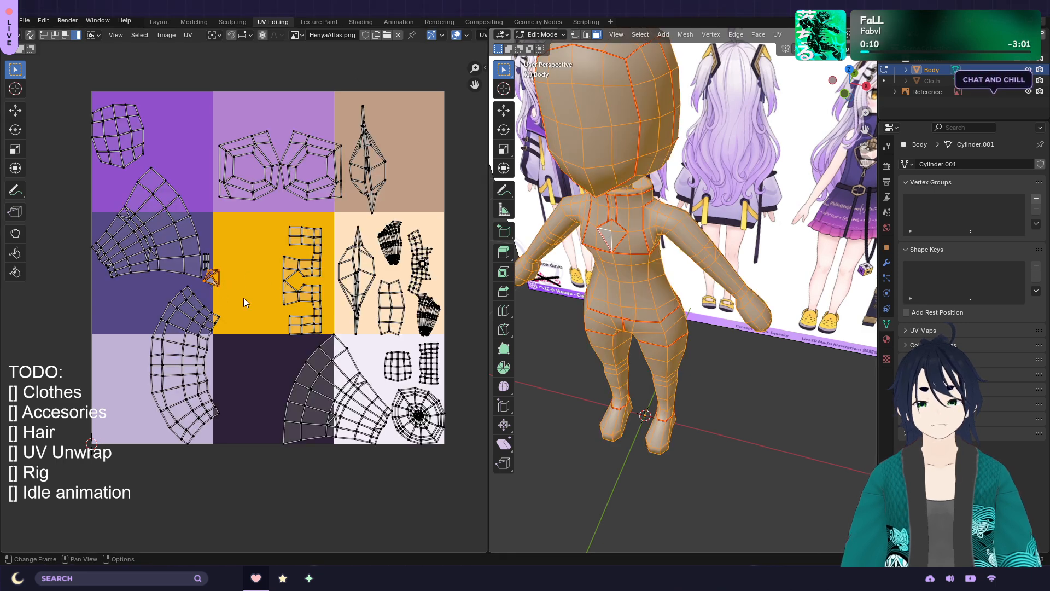
key("g")
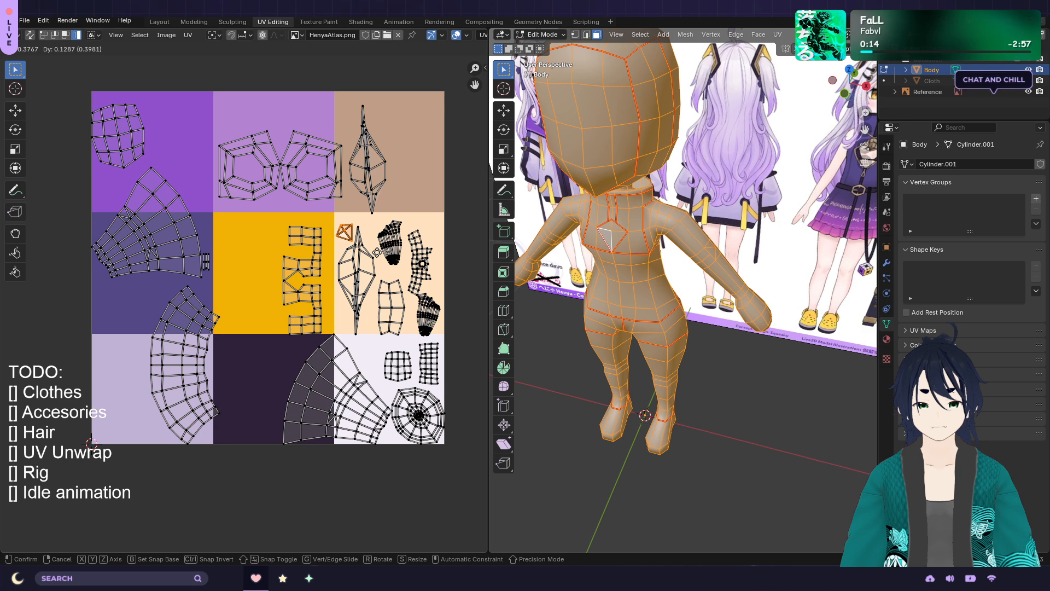
left_click(511, 283)
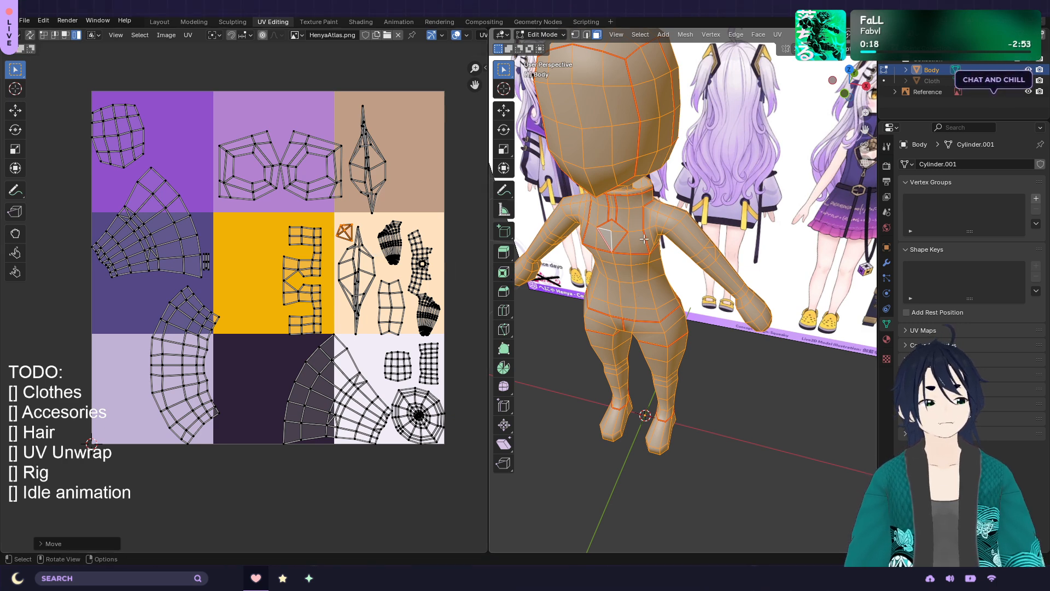
Find the UV island of the chest faces beside the diamond, shrink it and move it from the yellow swatch to the vivid purple swatch
scroll(653, 228, "up", 2)
middle_click_drag(632, 208, 673, 230, "shift")
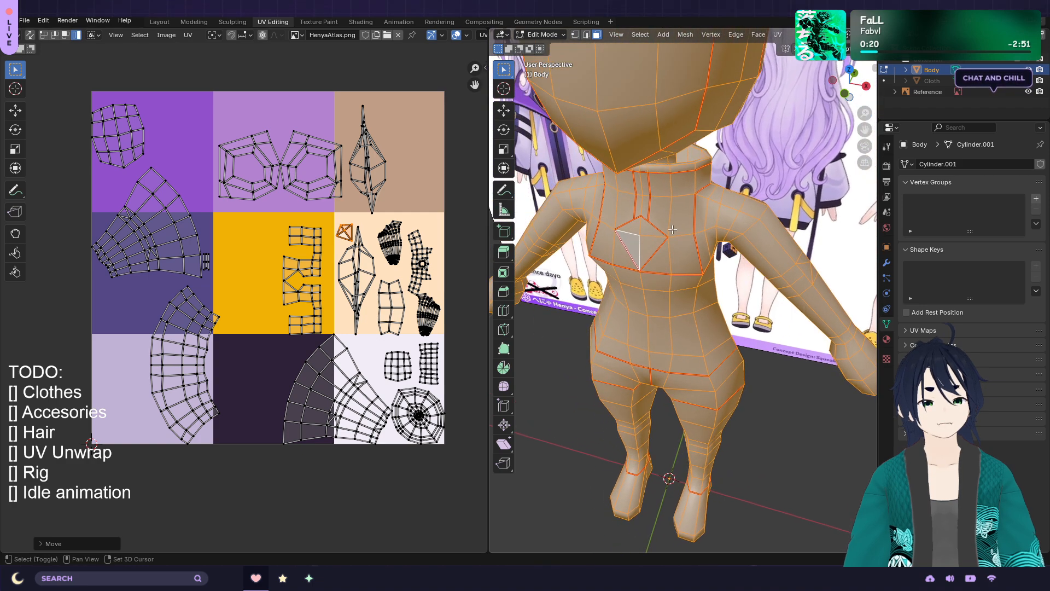
left_click(623, 208)
left_click(610, 208, "shift")
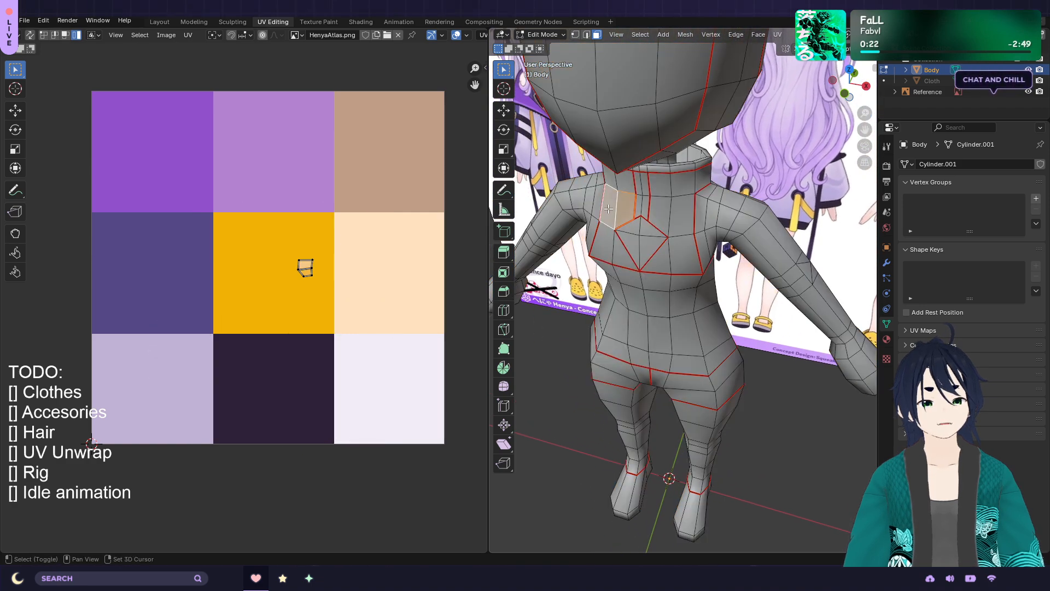
left_click(604, 240, "shift")
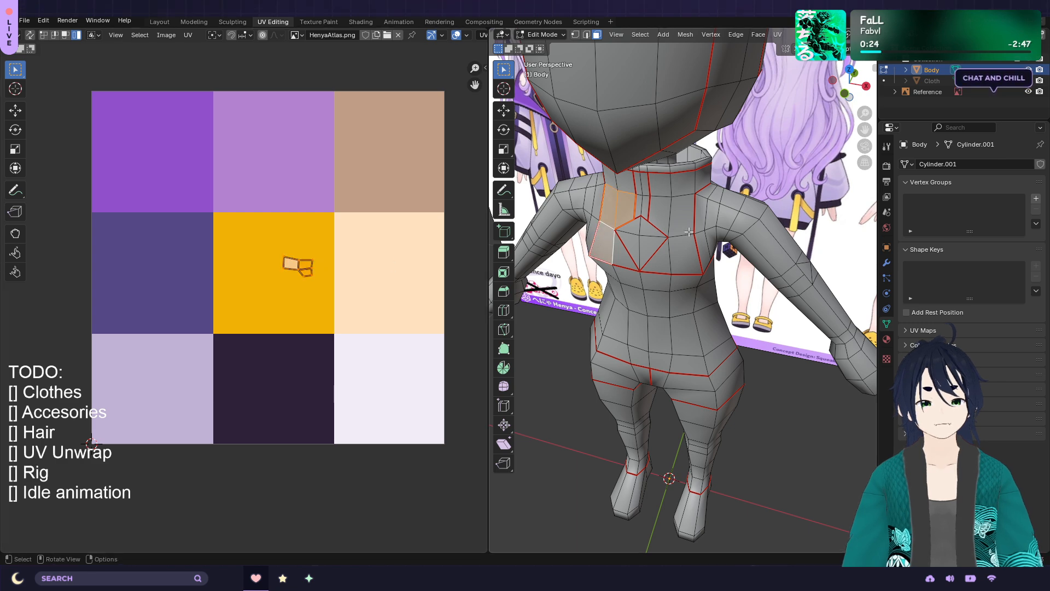
key("a")
key("l")
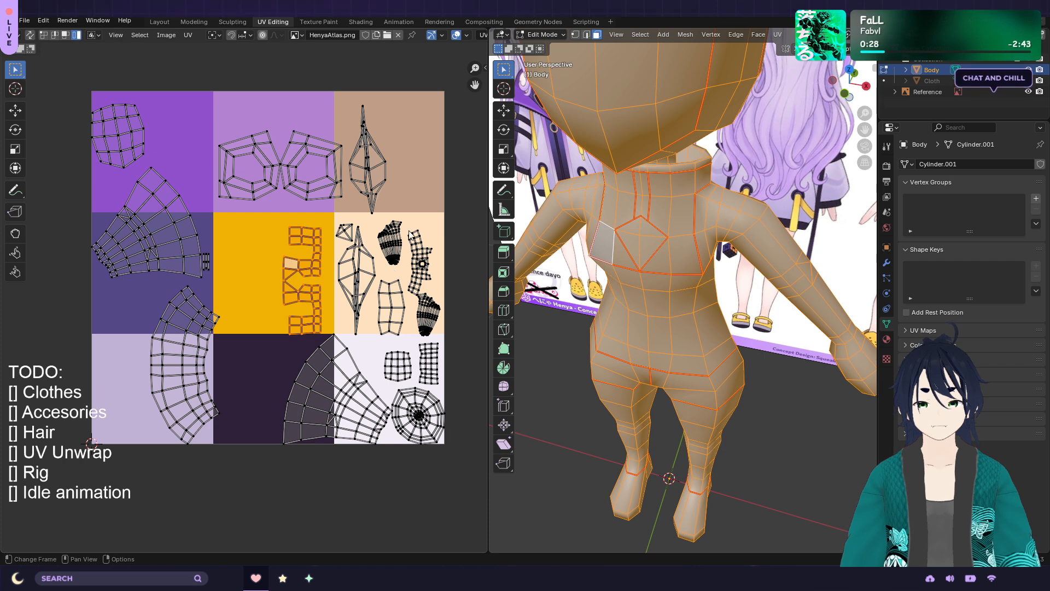
key("s")
left_click(319, 219)
key("g")
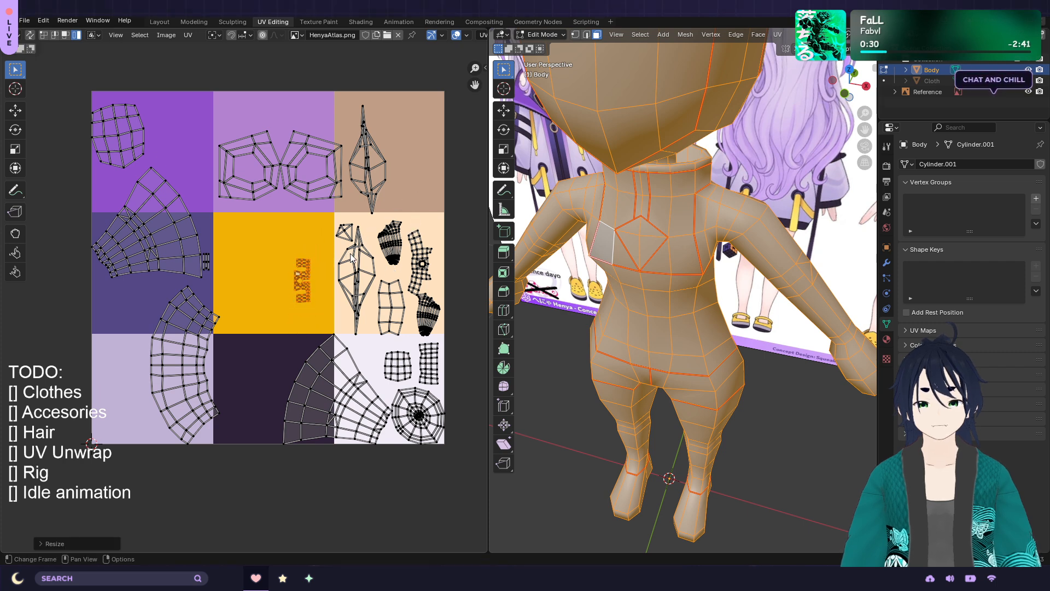
left_click(249, 141)
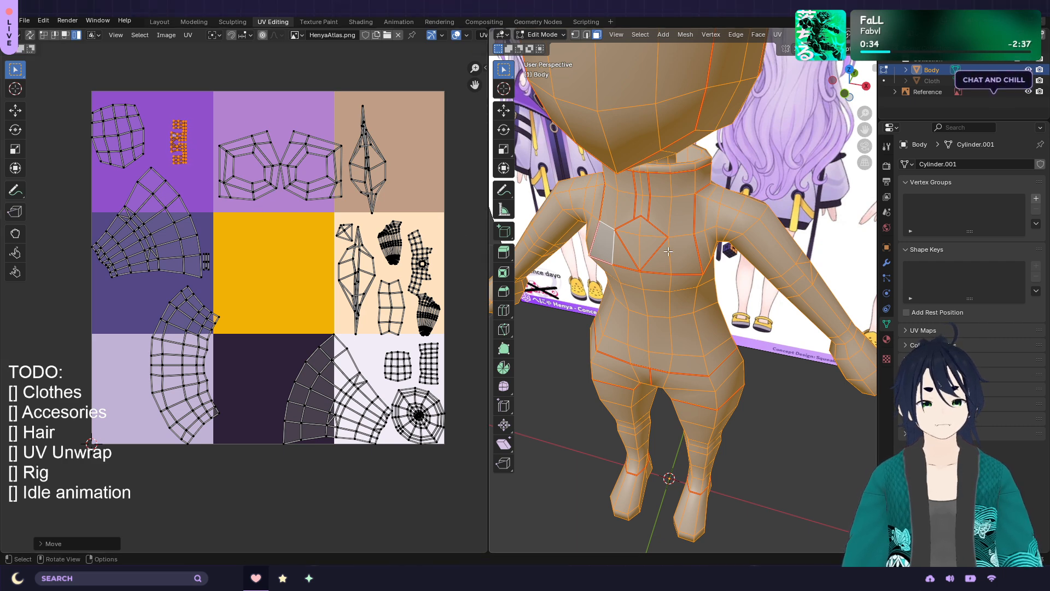
Find the torso's UV island from two waist faces, shrink it and move it into the lower-left part of the peach swatch
scroll(662, 300, "up", 2)
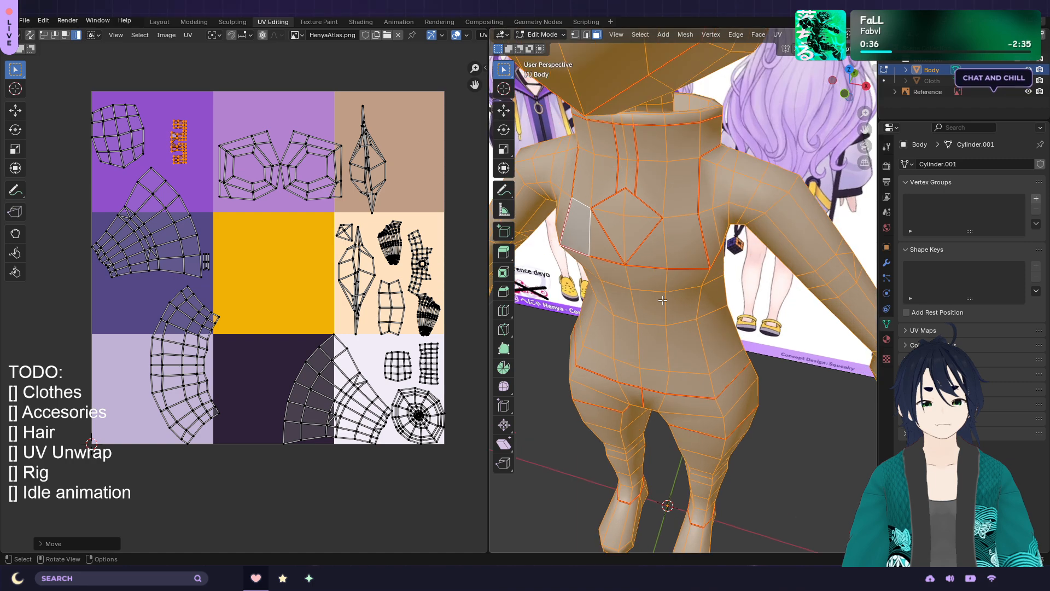
middle_click_drag(663, 301, 670, 309)
left_click(670, 309)
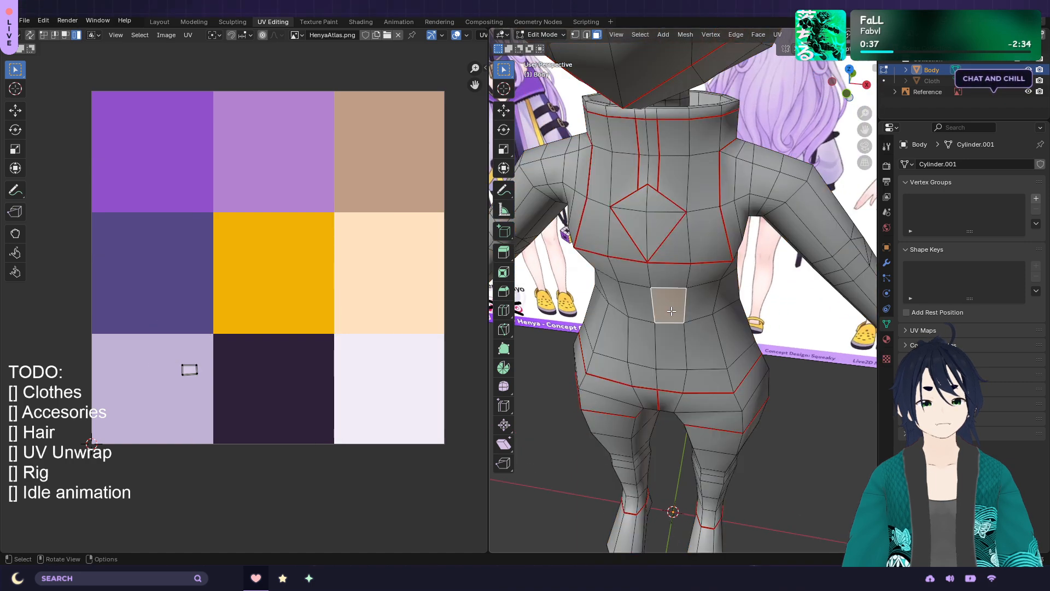
left_click(627, 311)
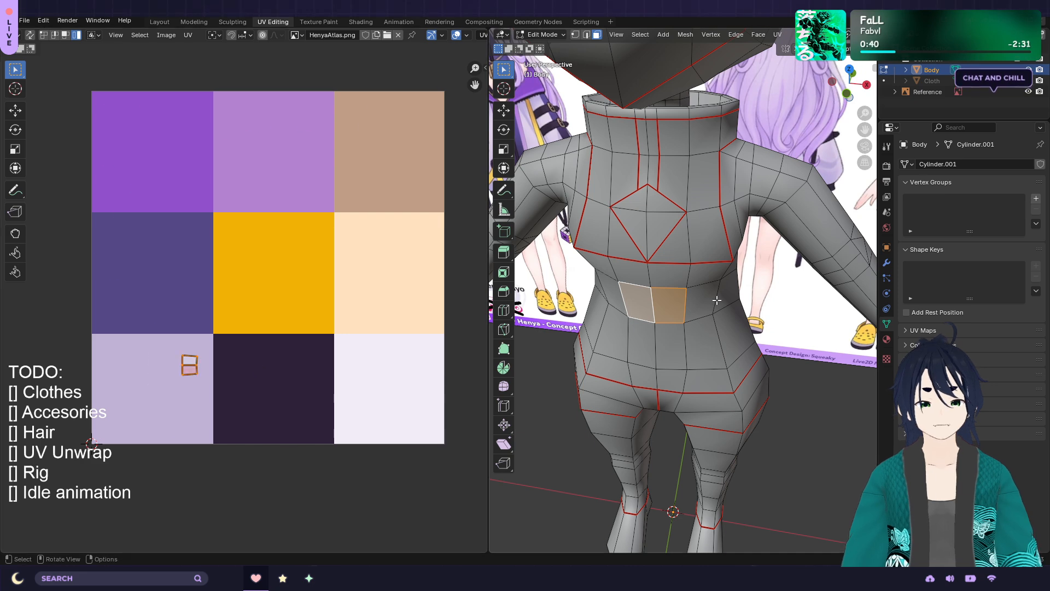
key("a")
key("l")
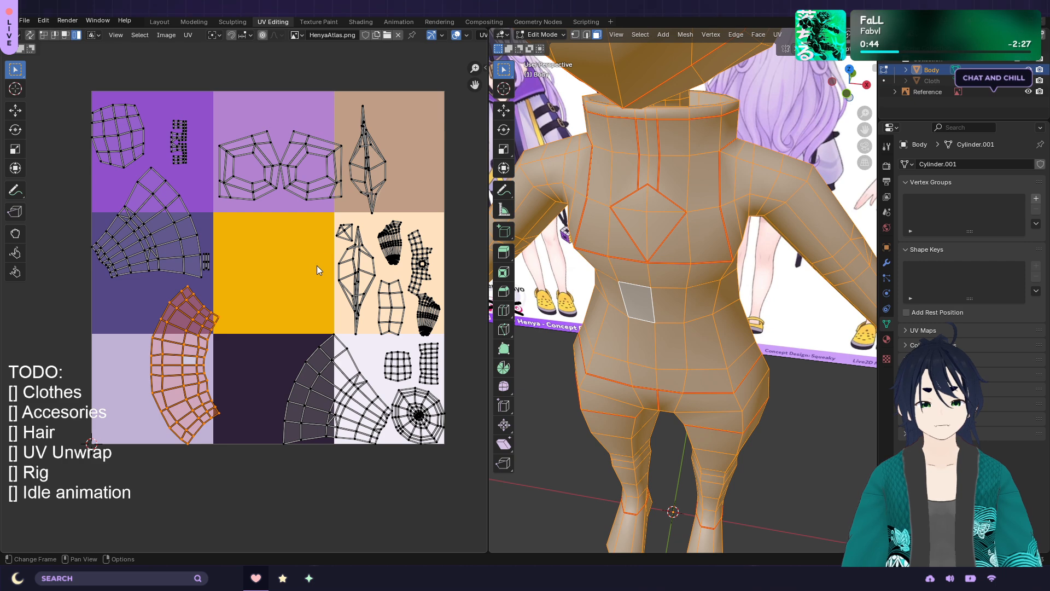
key("s")
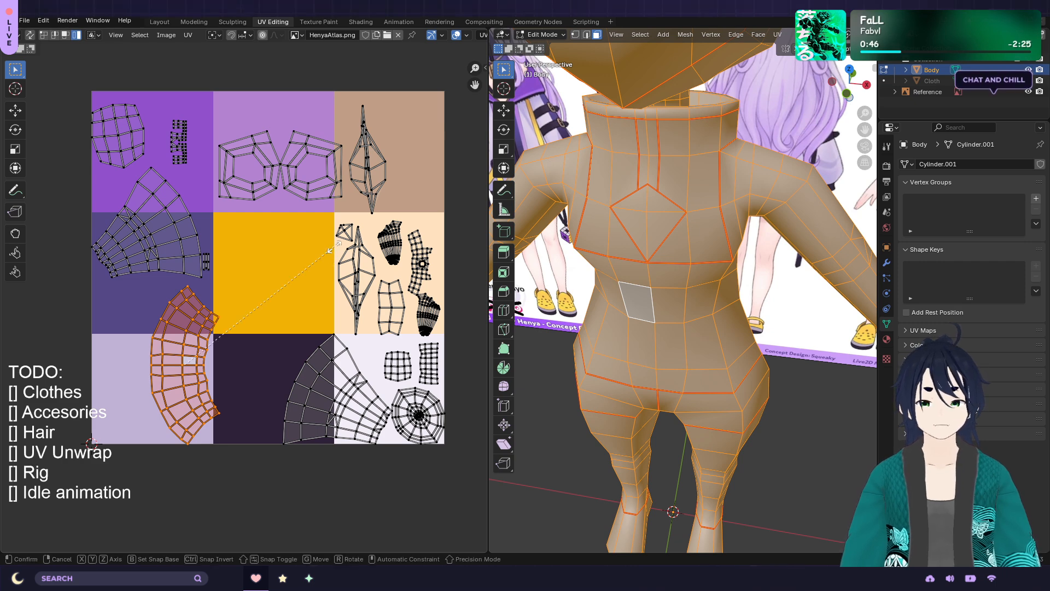
left_click(225, 327)
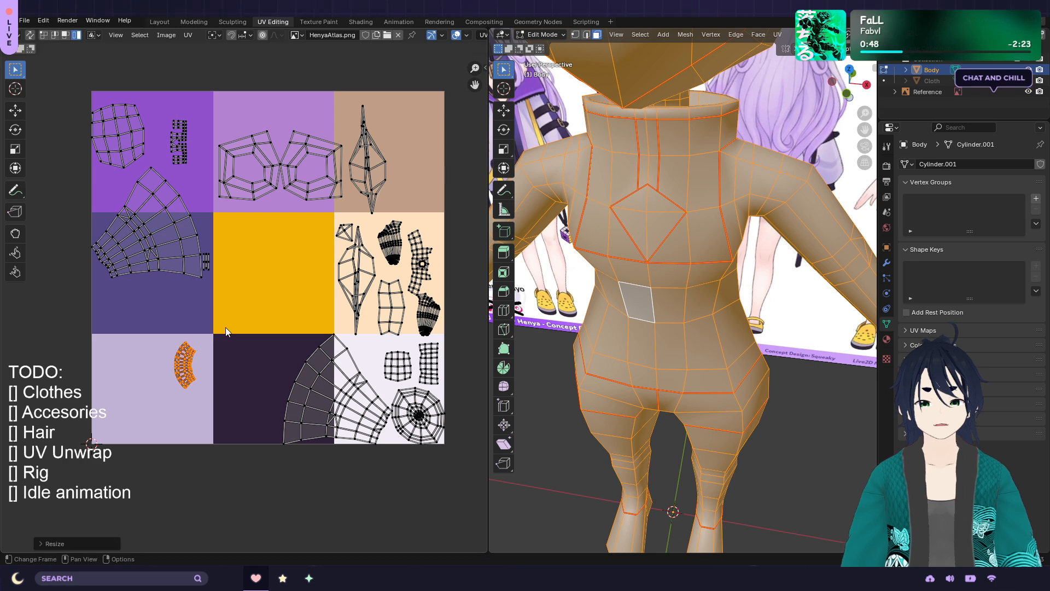
key("g")
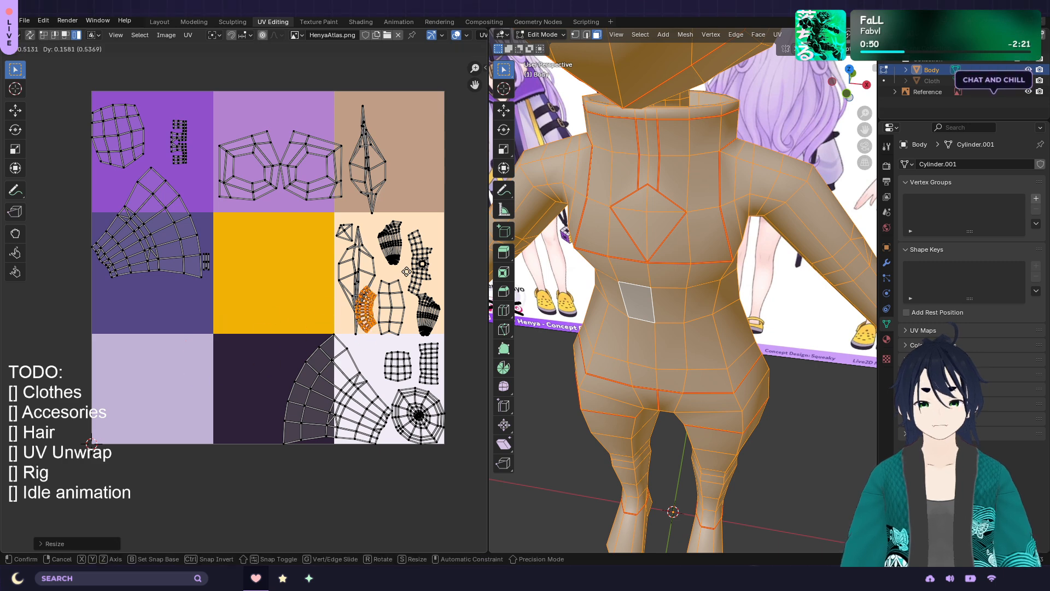
left_click(408, 275)
Move the spindle-shaped island from the peach swatch to the yellow one and the small grid island to the dark purple one
left_click(350, 275)
key("g")
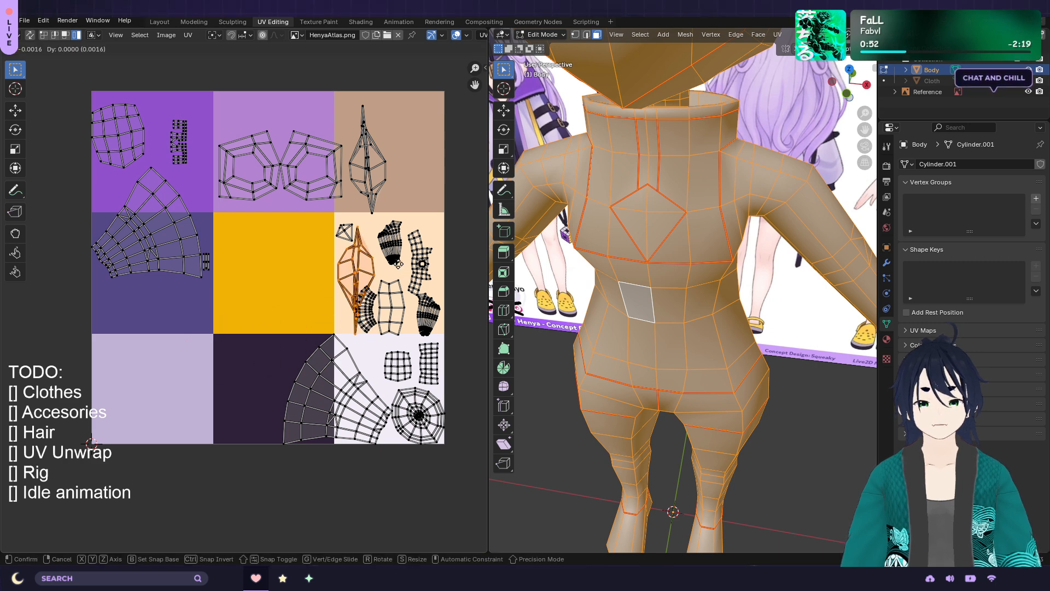
left_click(330, 282)
left_click(388, 314)
key("g")
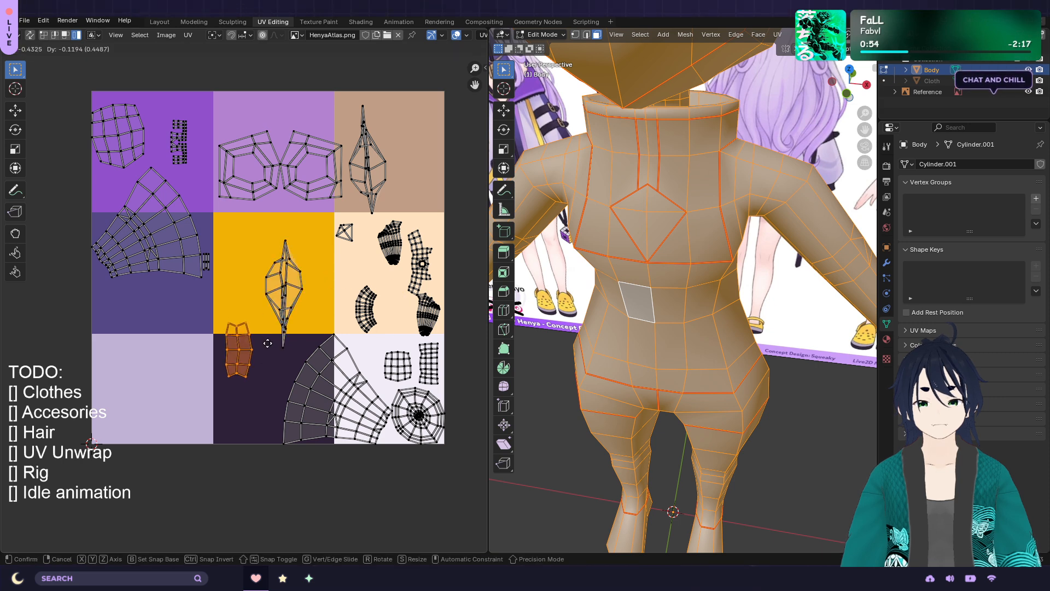
left_click(230, 366)
Nudge the small chest diamond island slightly down and right within the peach swatch
left_click(345, 236)
key("g")
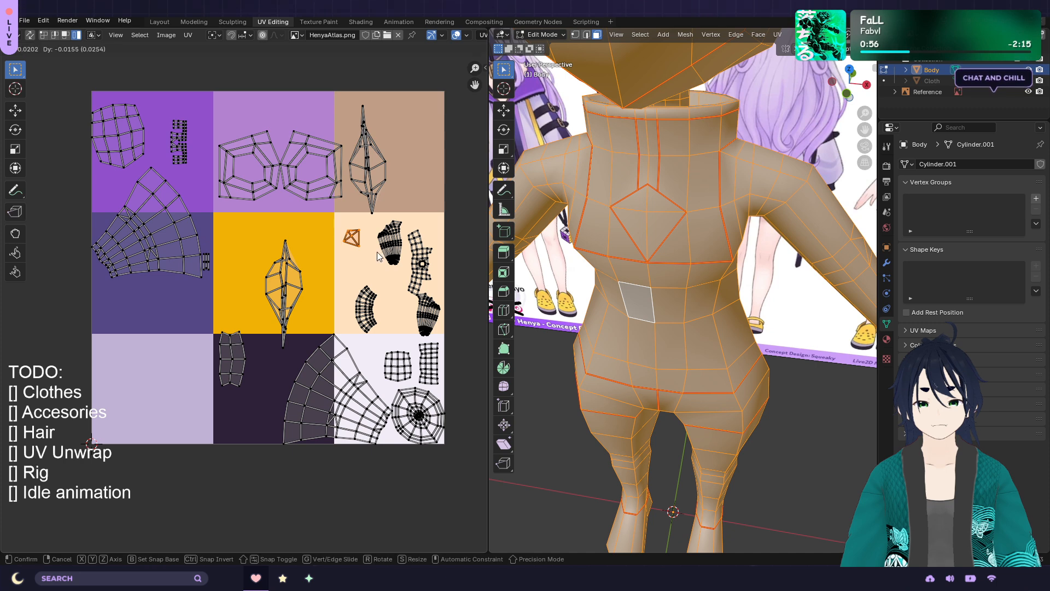
left_click(373, 253)
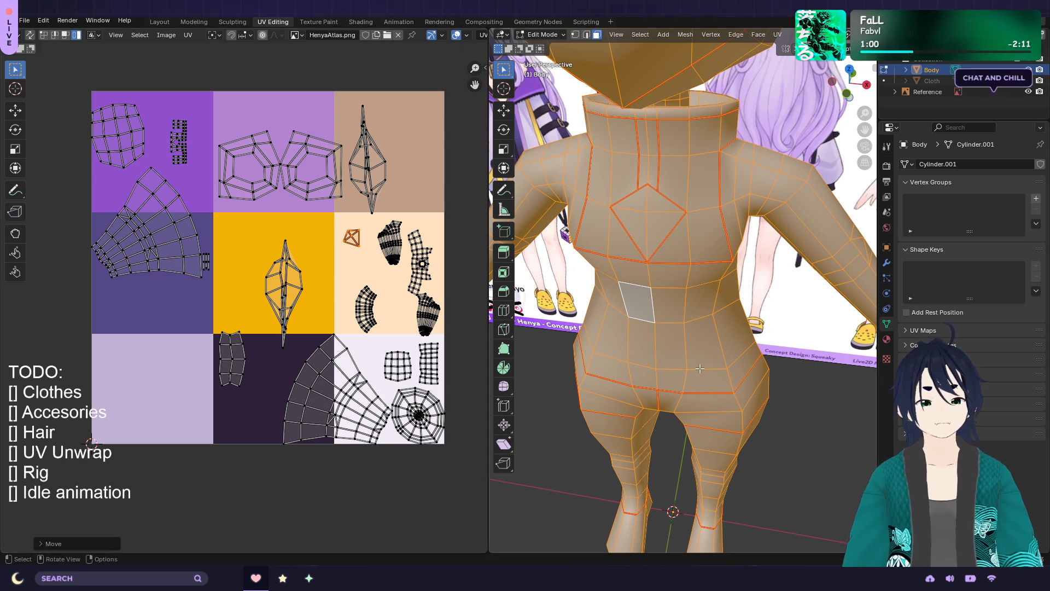
Find the leg's fan-shaped UV island from two thigh faces, shrink it and move it to the left edge of the peach swatch
middle_click_drag(695, 349, 744, 327)
left_click(694, 308)
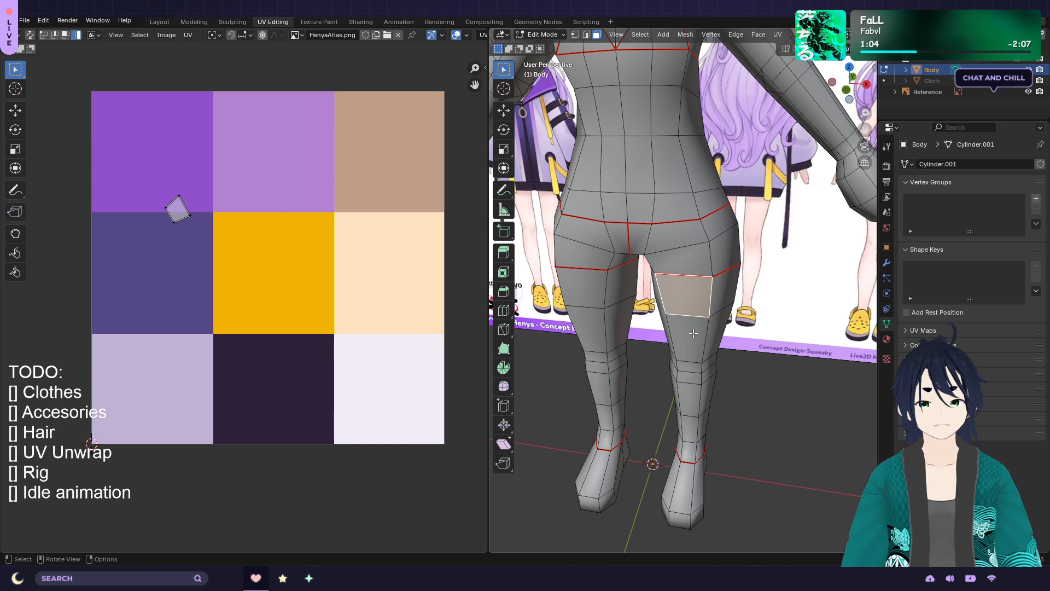
left_click(694, 343, "shift")
left_click(693, 355, "shift")
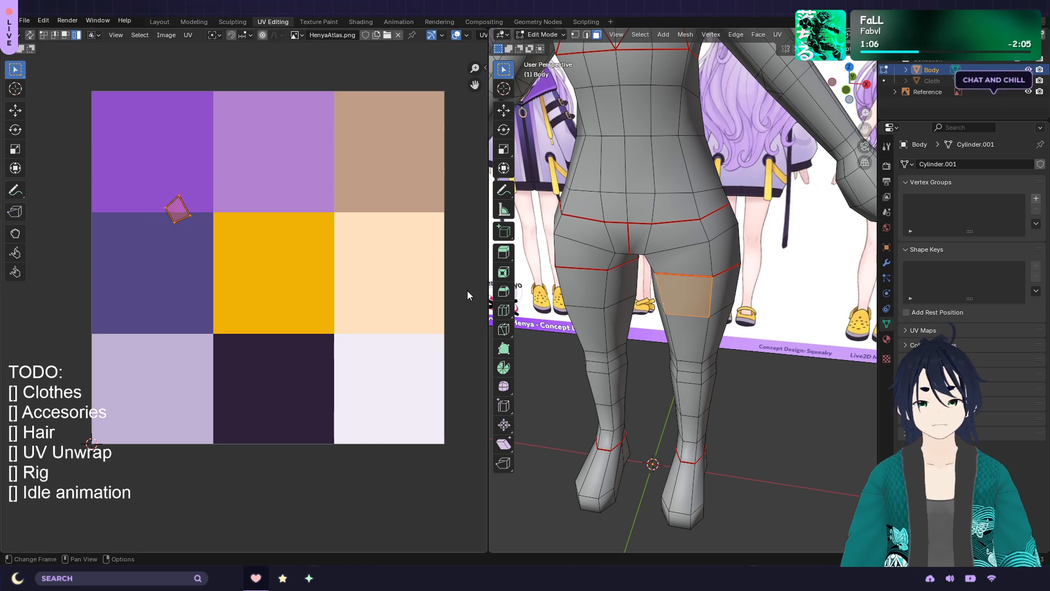
key("a")
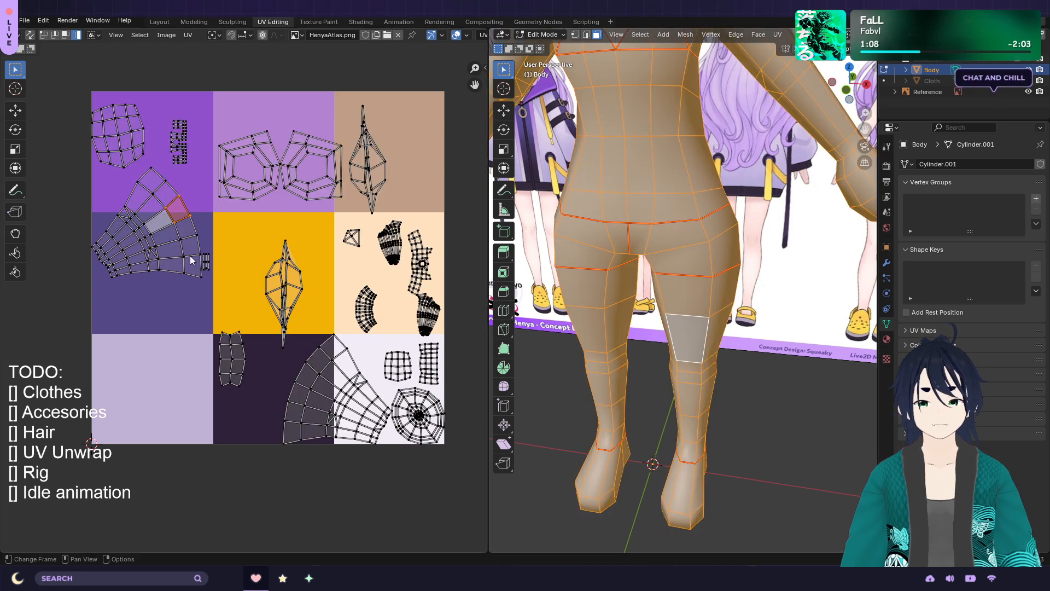
key("s")
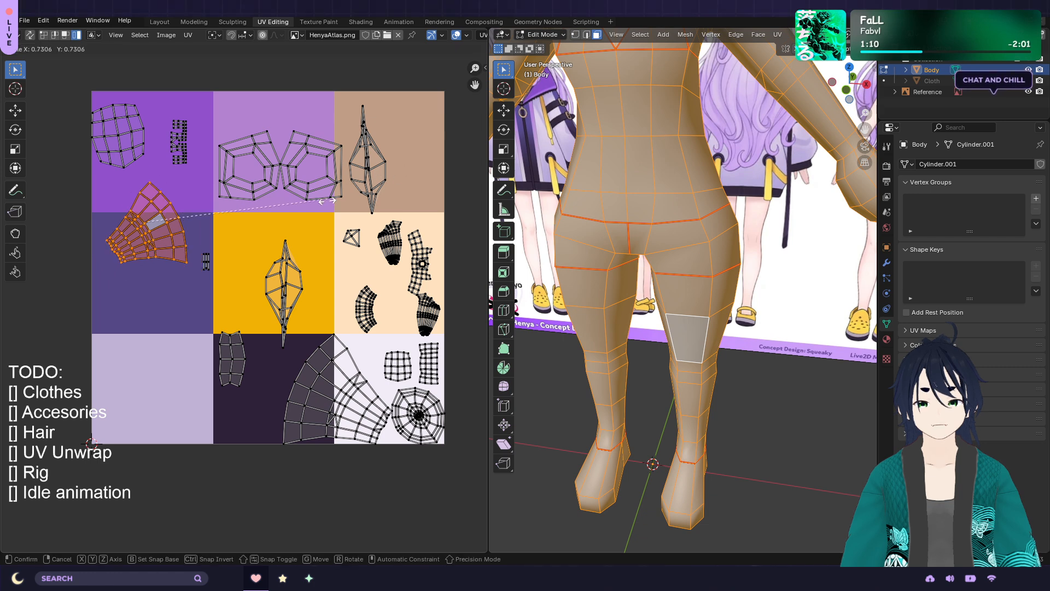
left_click(233, 230)
key("g")
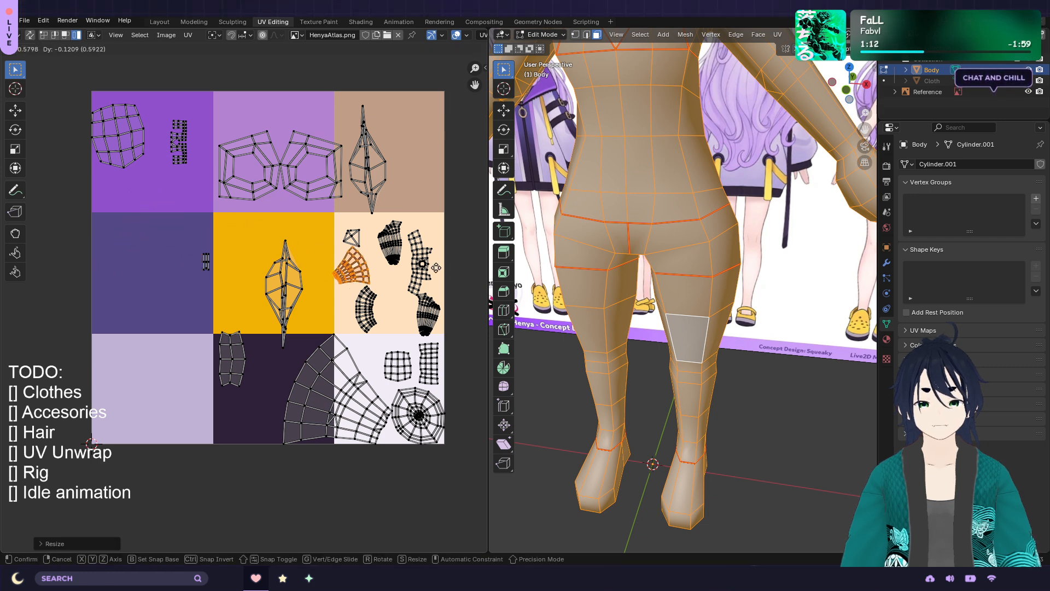
left_click(438, 268)
Shrink the matching fan-shaped island across the dark purple and near-white swatches and move it into the lower part of the peach swatch
left_click(334, 406)
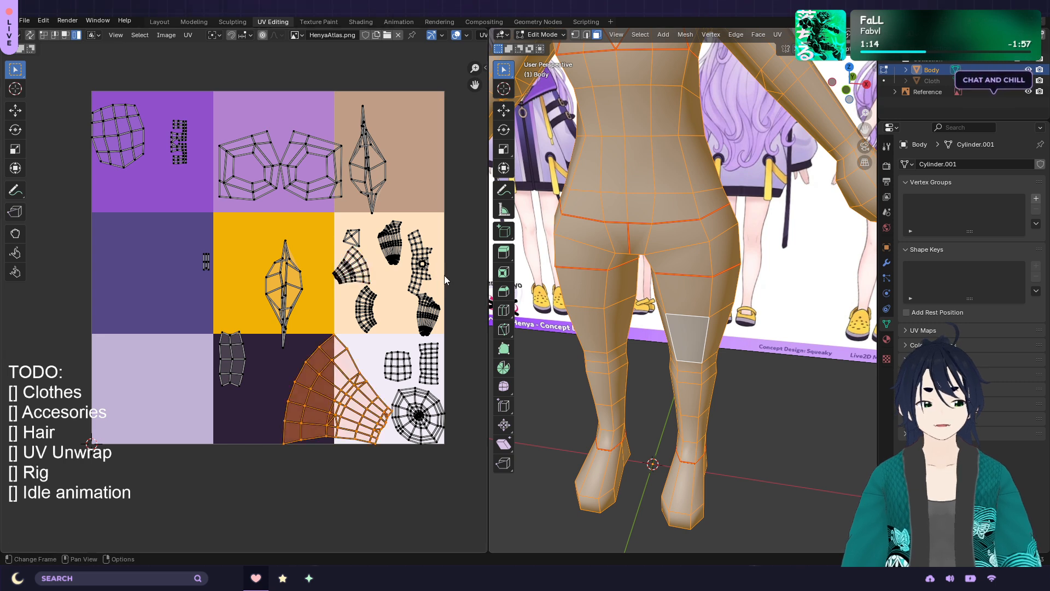
key("s")
left_click(365, 349)
key("g")
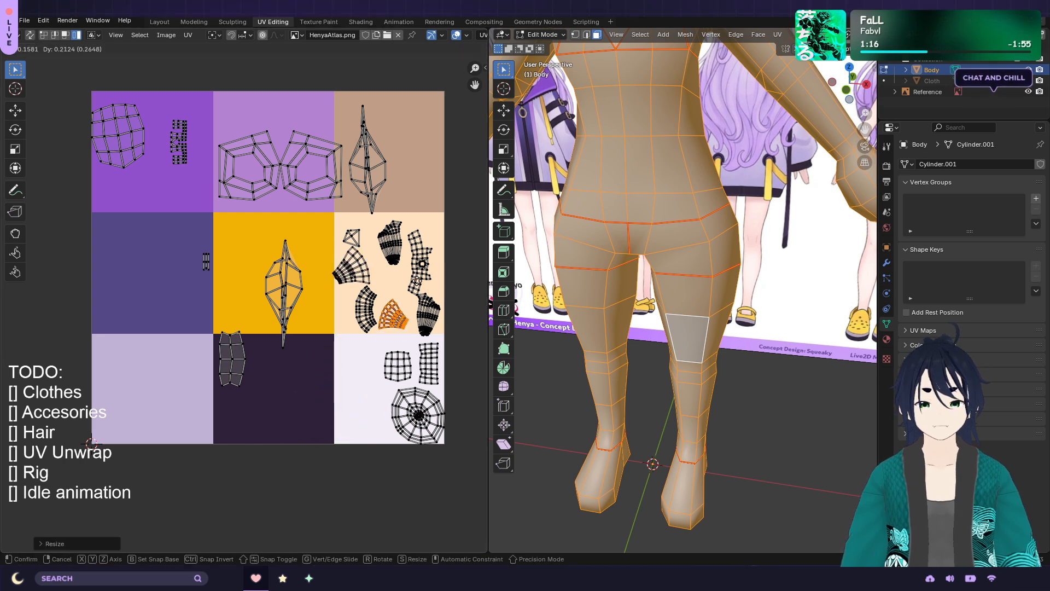
left_click(424, 297)
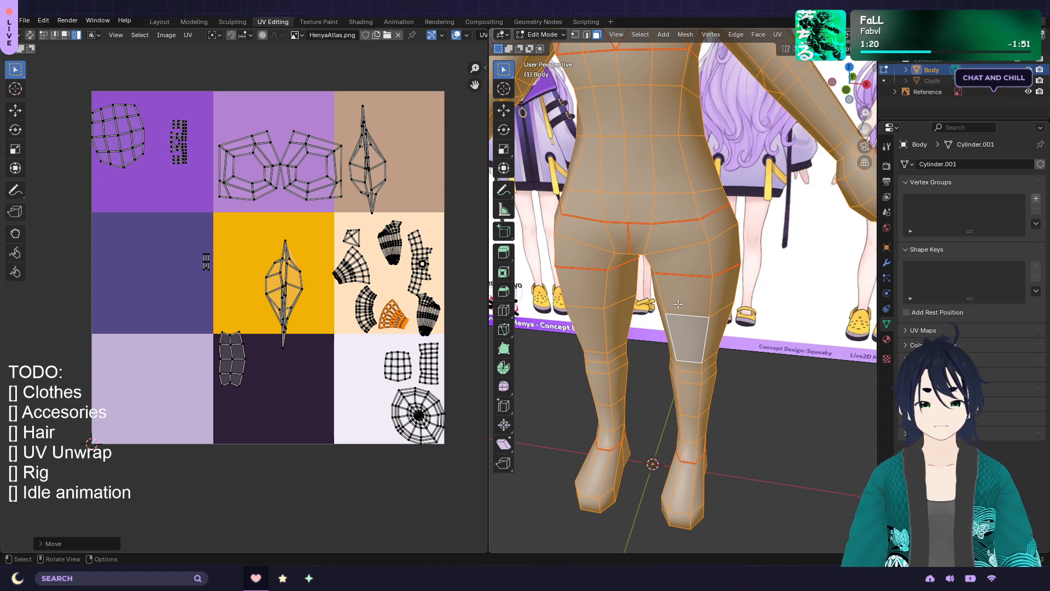
Find the hip's polygonal ring UV island from two upper-thigh faces, shrink it and move it from the light purple swatch to the darkest purple one
left_click(583, 242)
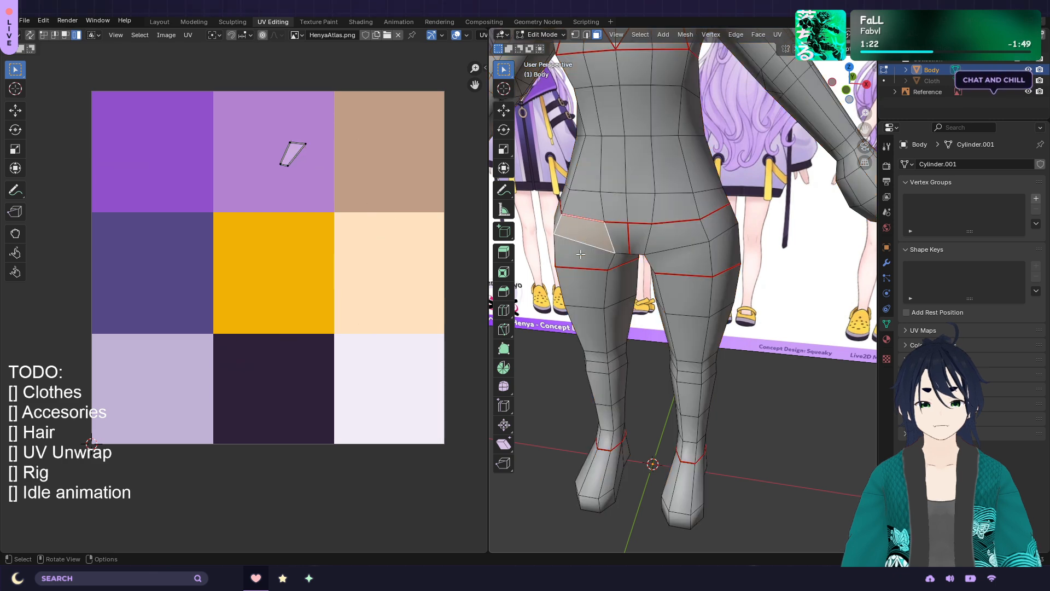
left_click(300, 157)
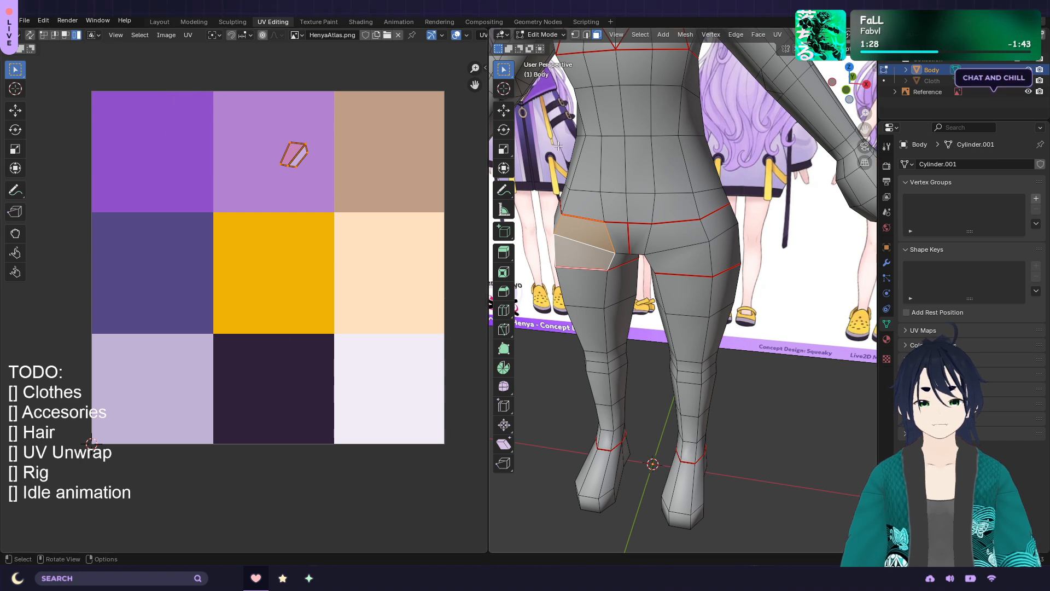
key("a")
key("l")
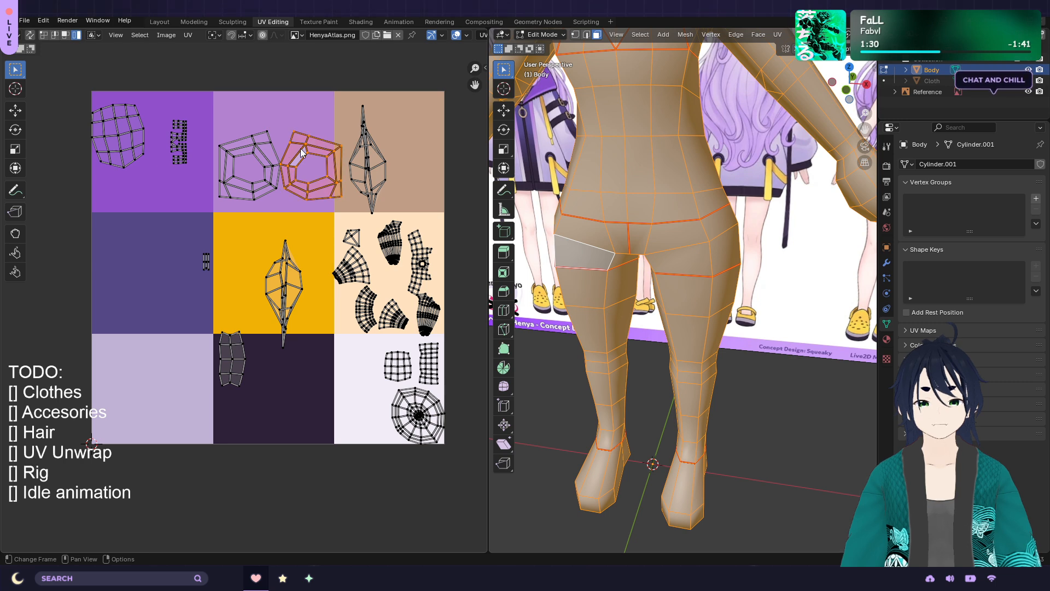
key("s")
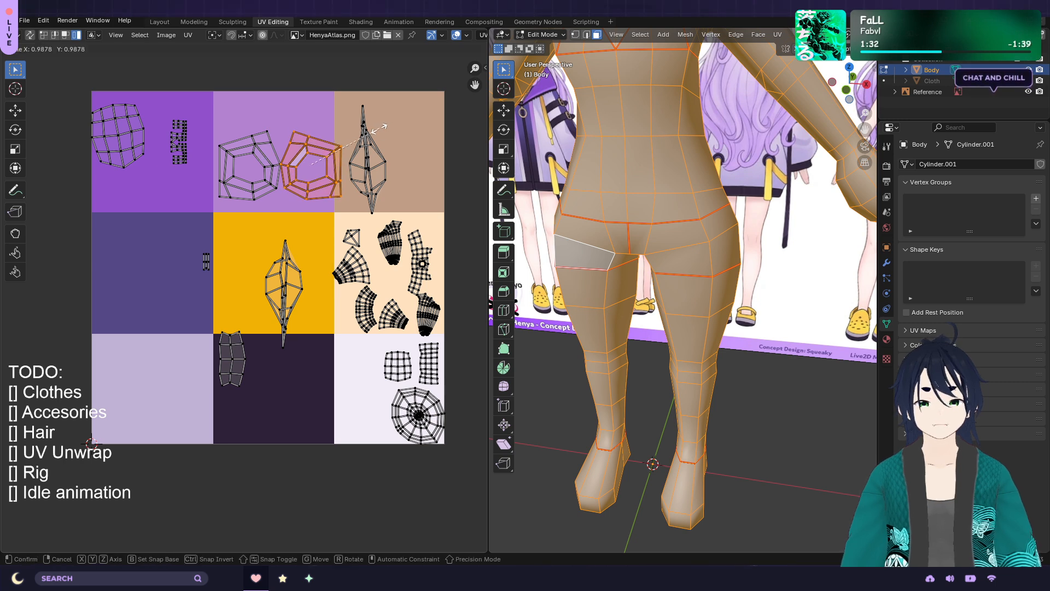
left_click(320, 145)
key("g")
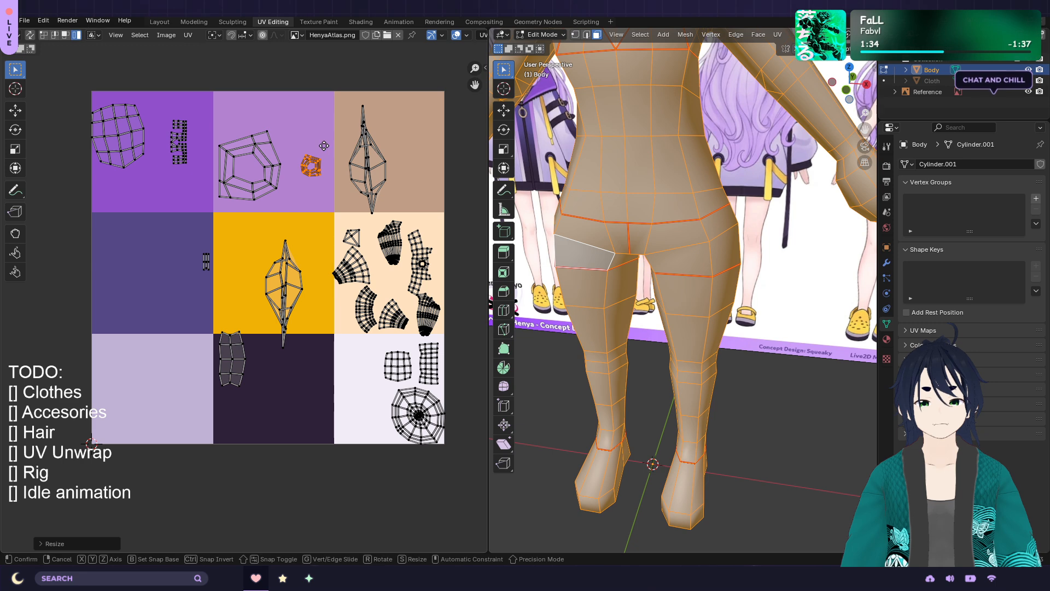
left_click(305, 359)
Shrink the remaining hip ring island on the light purple swatch and place it beside its counterpart on the darkest purple swatch
left_click(260, 161)
key("s")
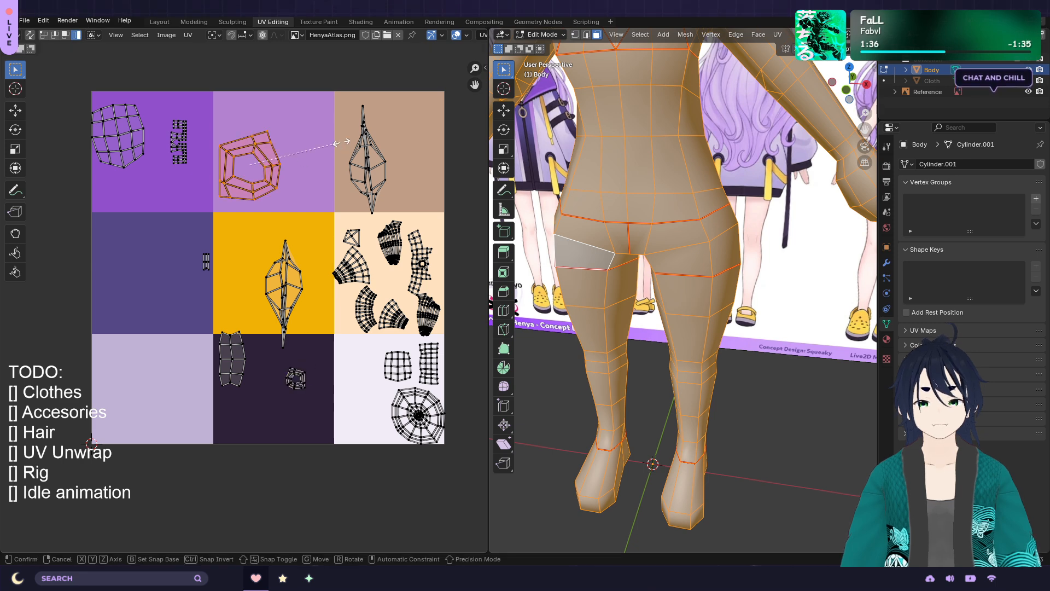
left_click(277, 161)
key("g")
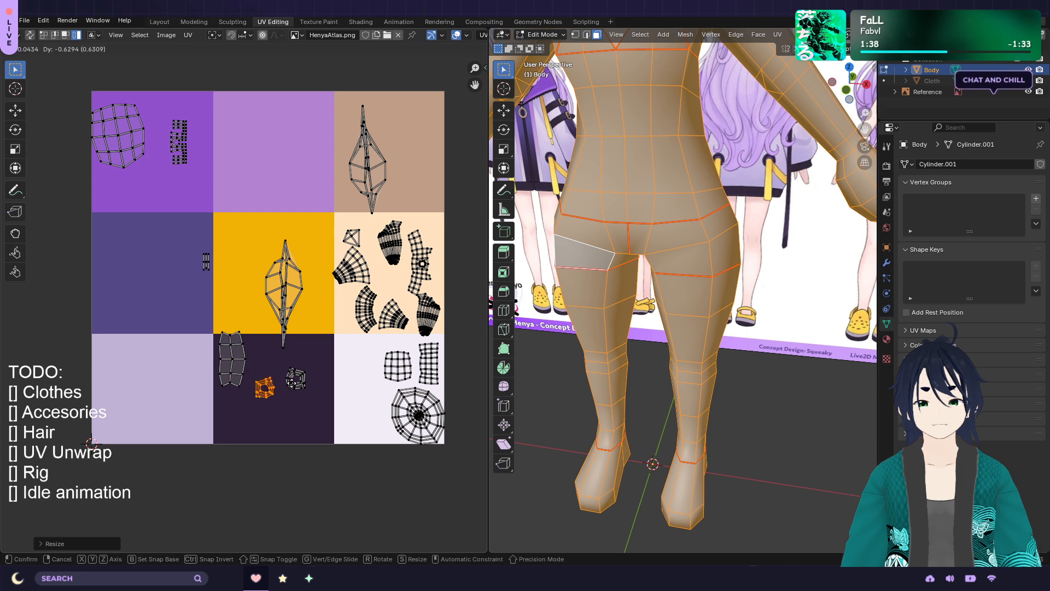
left_click(293, 388)
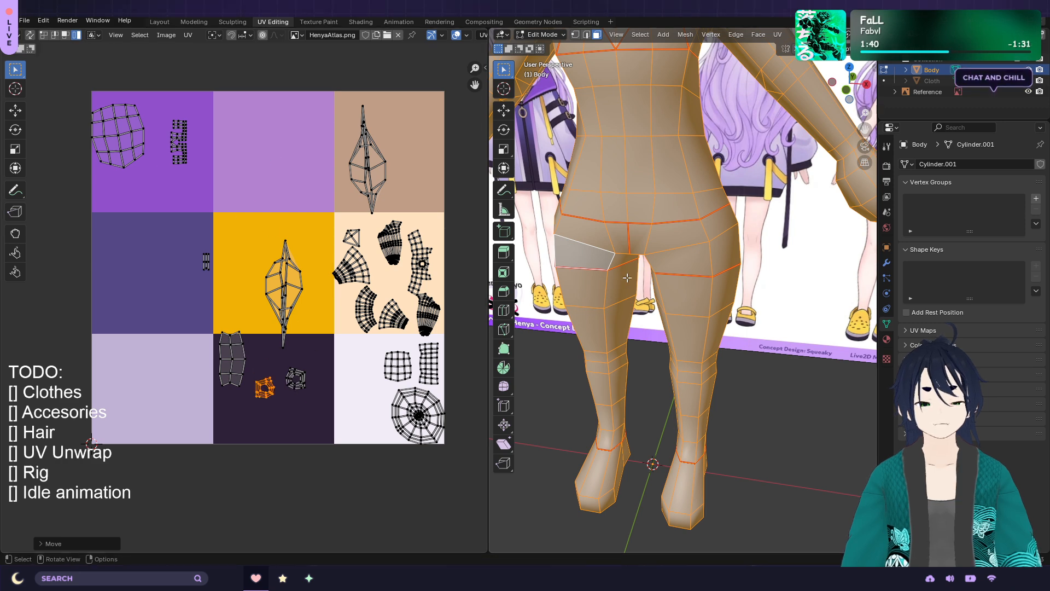
Find the collar's round web-shaped UV island from the neck faces, shrink it to about half size and move it to the darkest purple swatch
scroll(645, 237, "down", 2)
middle_click_drag(645, 237, 632, 205)
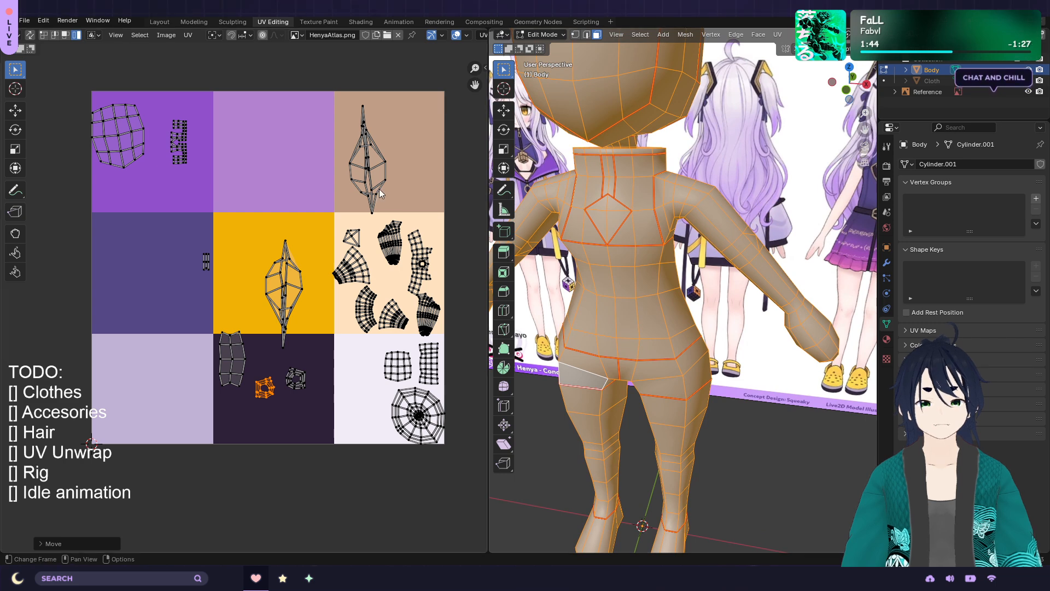
middle_click_drag(634, 196, 624, 208)
left_click(622, 200)
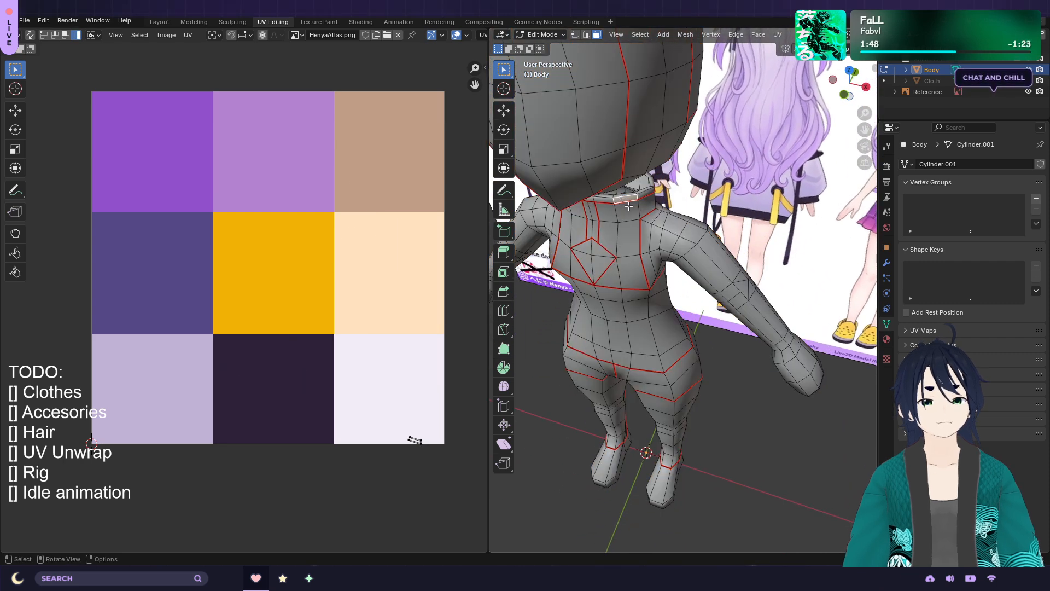
left_click(642, 196, "shift")
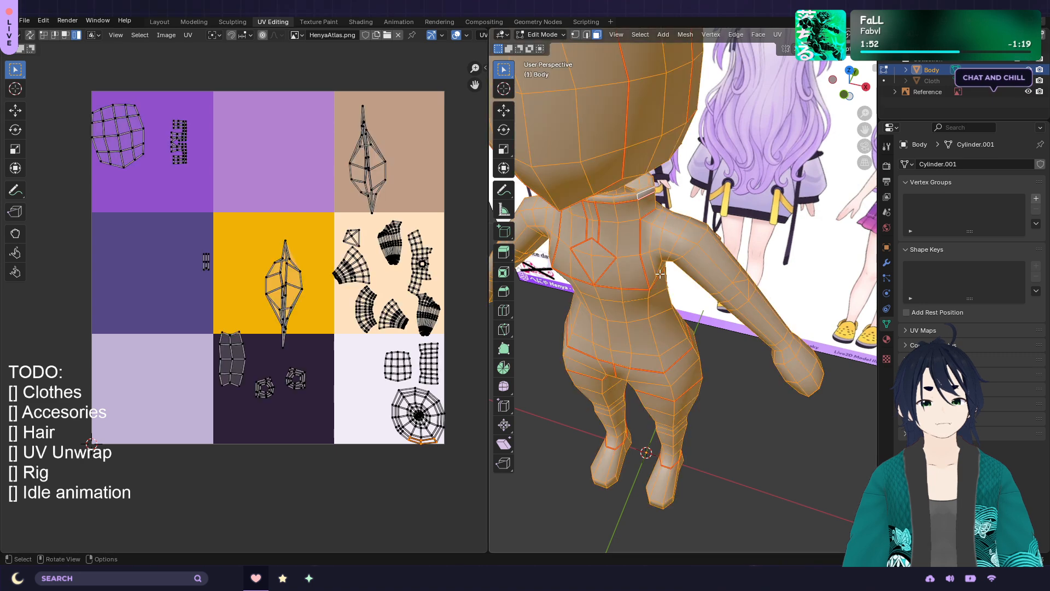
key("a")
left_click(421, 412)
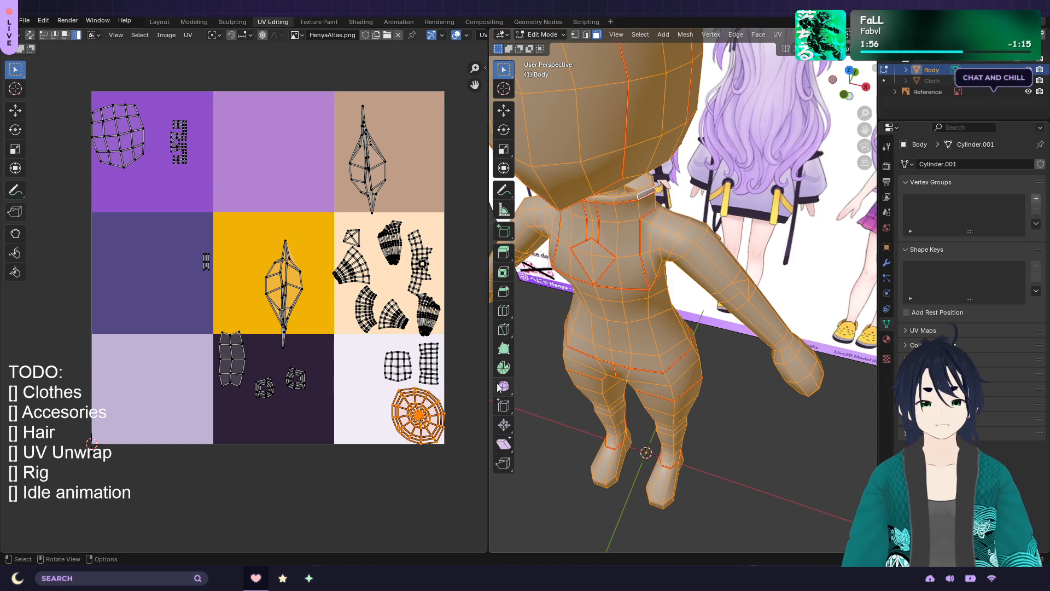
middle_click_drag(625, 258, 602, 231)
middle_click_drag(609, 182, 605, 193)
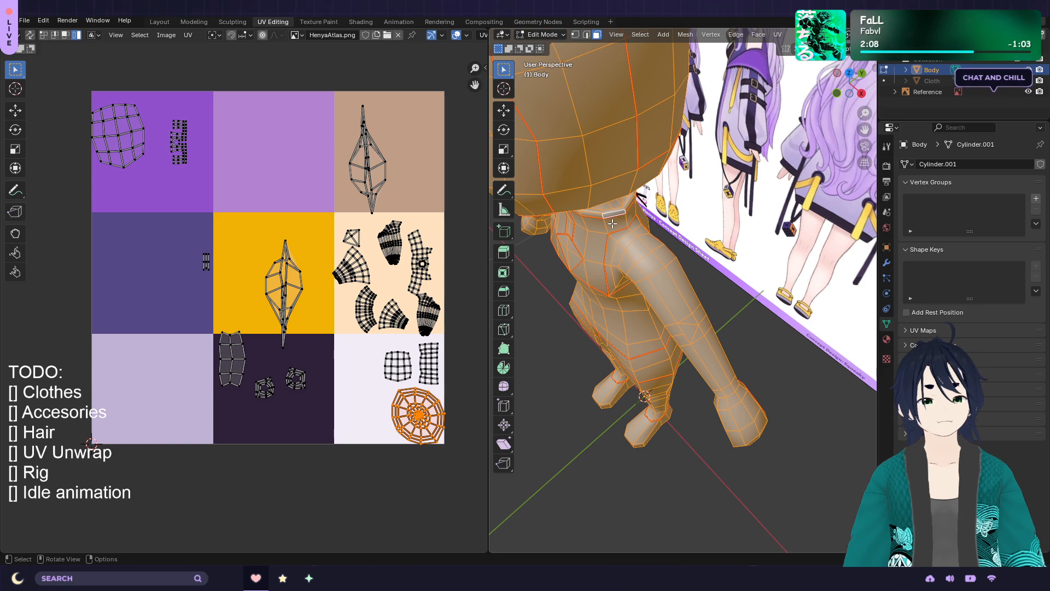
middle_click_drag(602, 247, 625, 213)
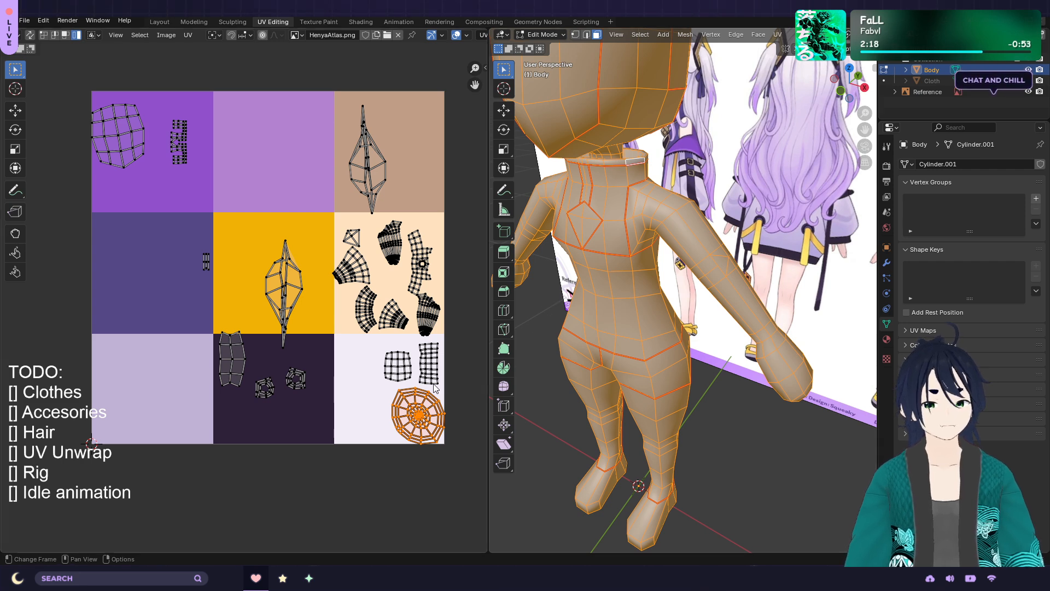
key("s")
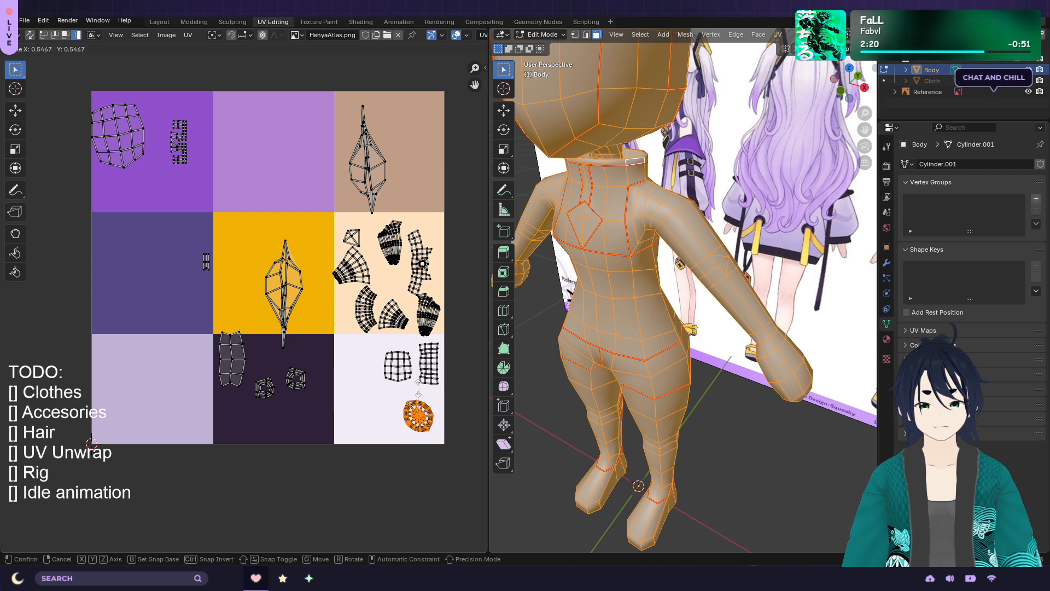
left_click(424, 395)
key("g")
left_click(298, 389)
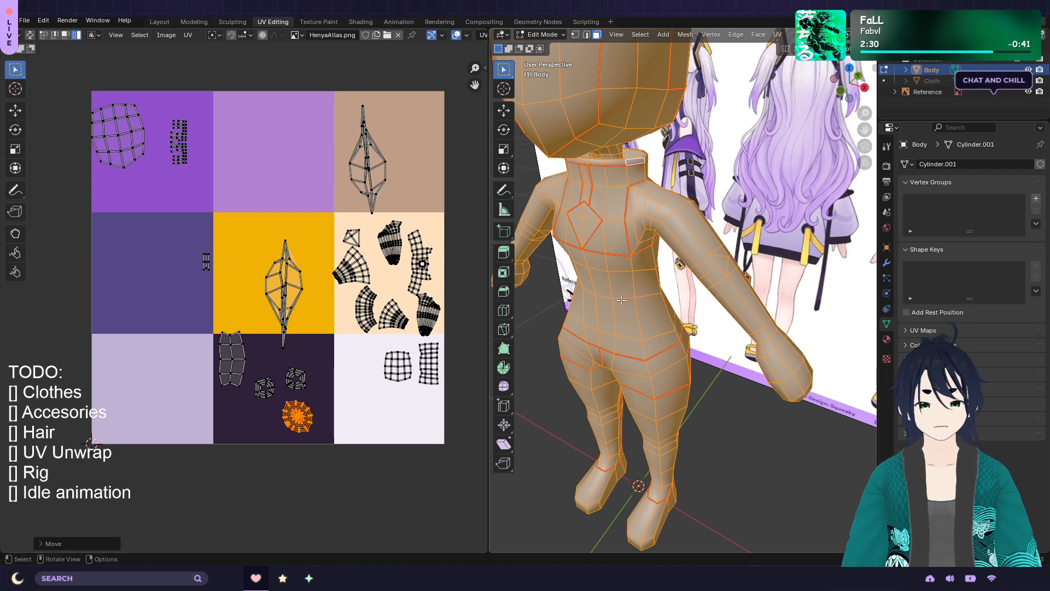
Find the small island of the narrow front neck strip above the chest diamond and move it to the lower part of the darkest purple swatch
middle_click_drag(620, 299, 593, 312)
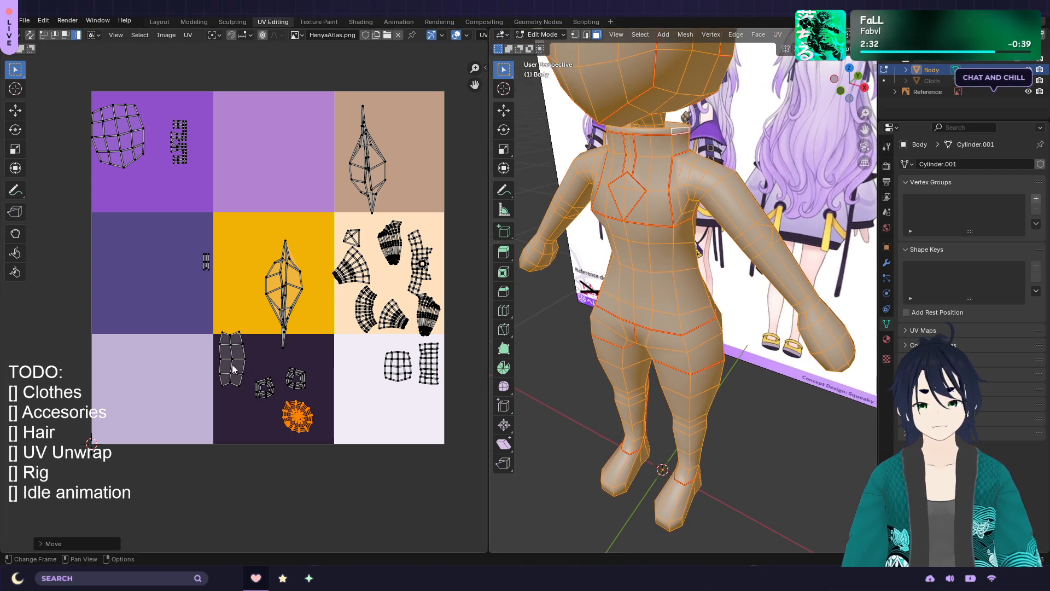
left_click(633, 147)
middle_click_drag(634, 147, 647, 149)
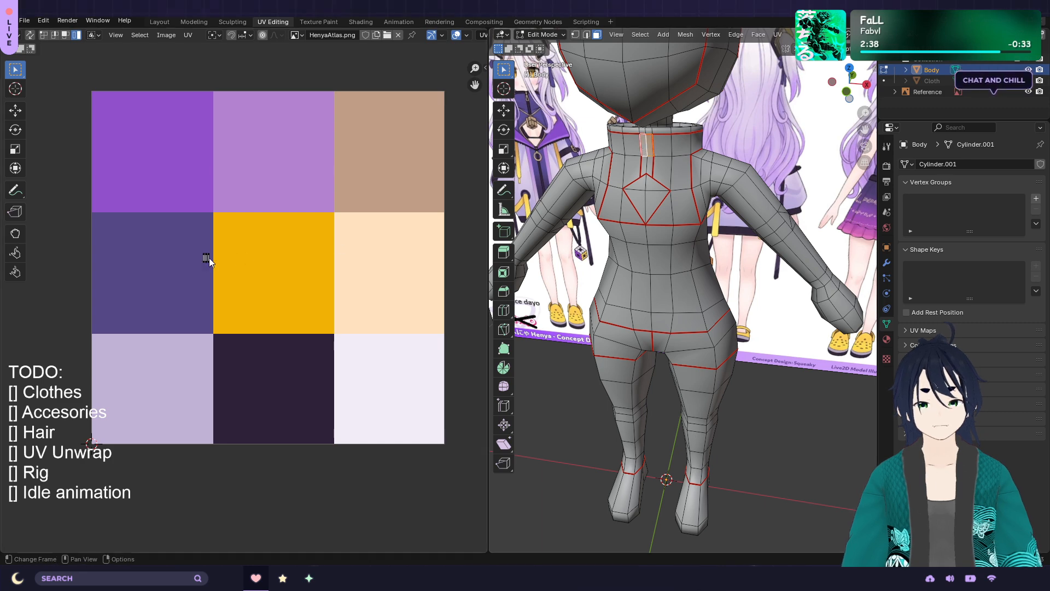
key("a")
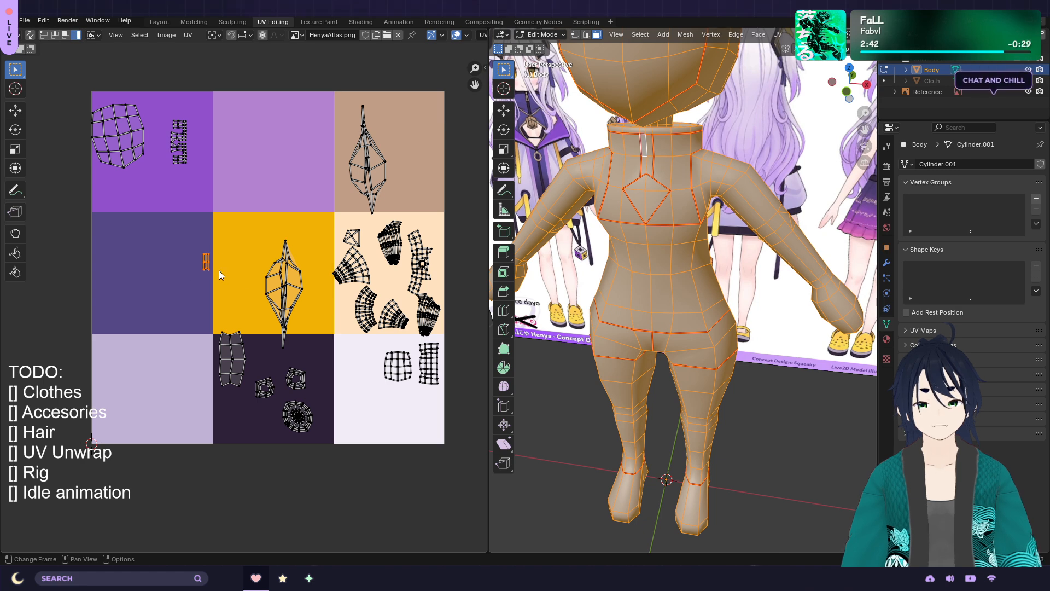
key("g")
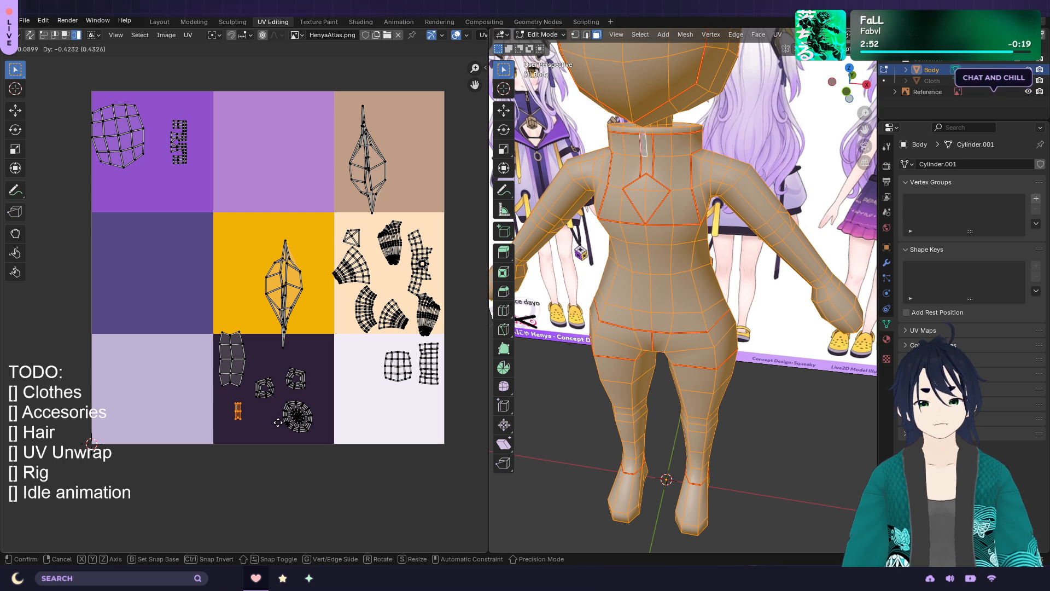
left_click(278, 424)
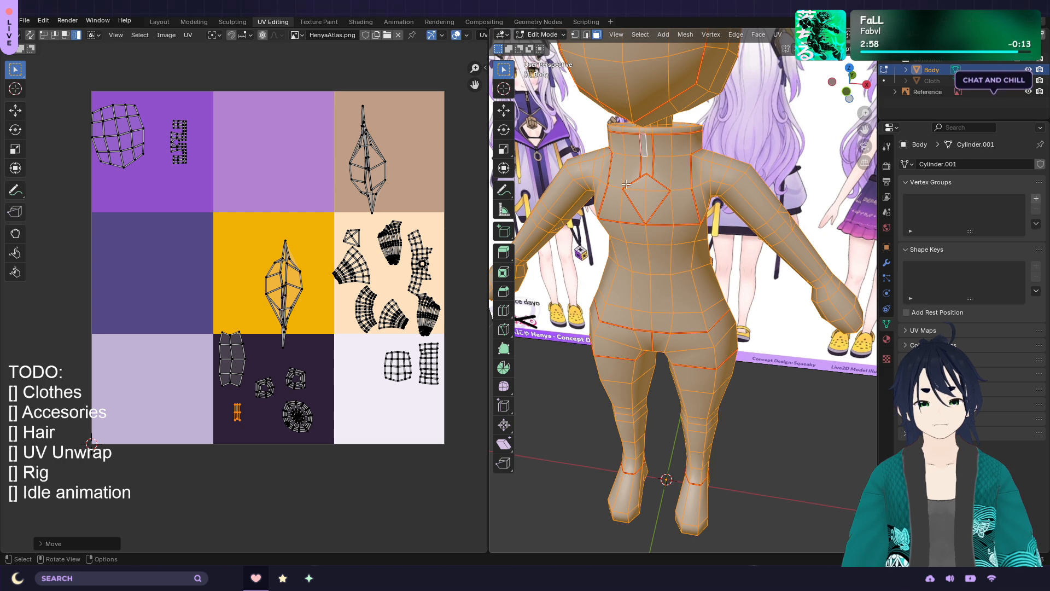
Move the narrow strip UV island from the bright purple swatch onto the dark blue swatch
left_click(177, 142)
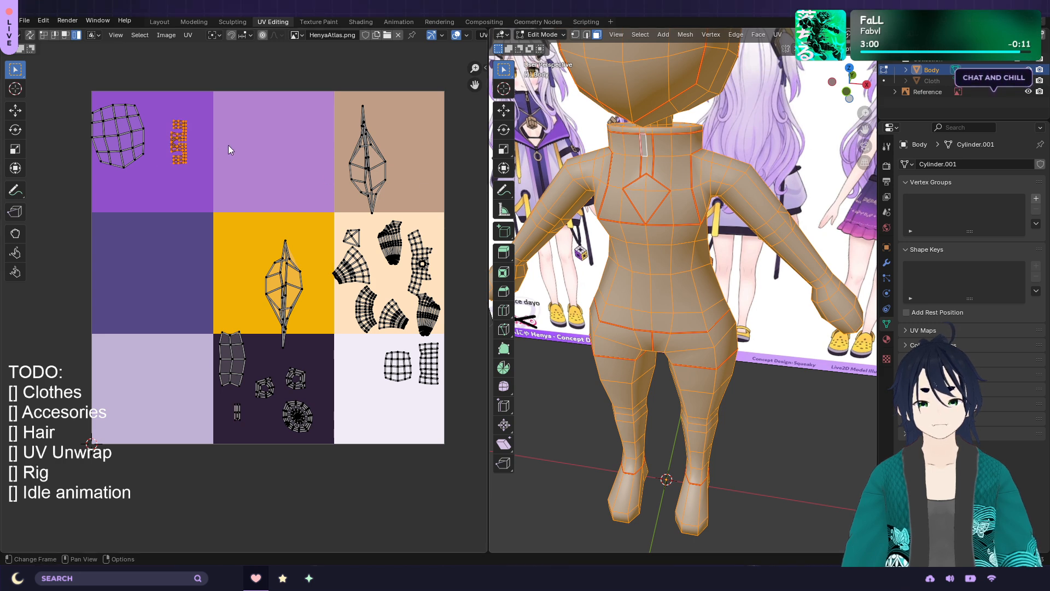
key("g")
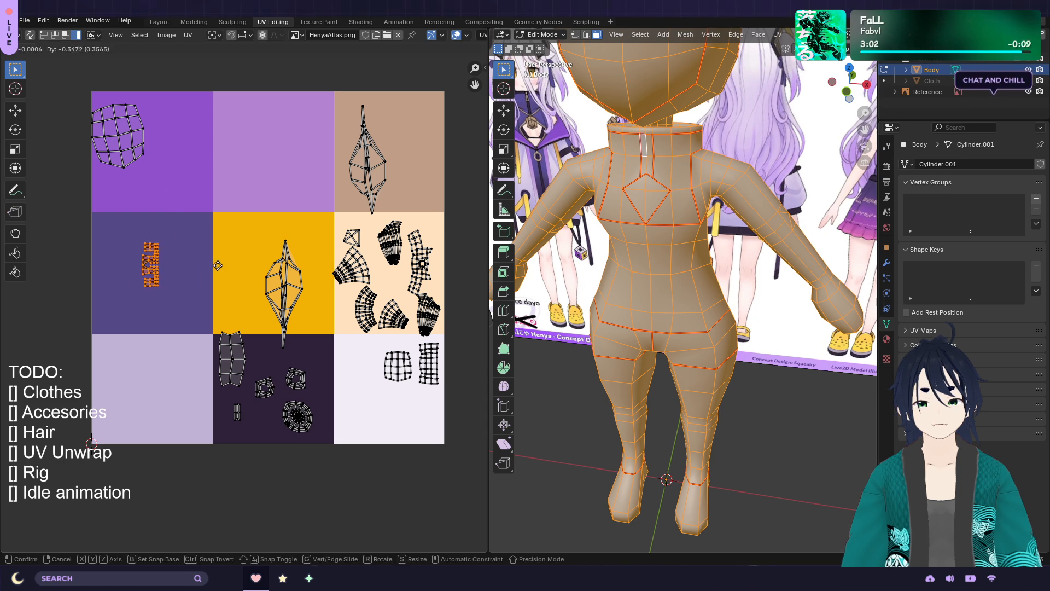
left_click(198, 264)
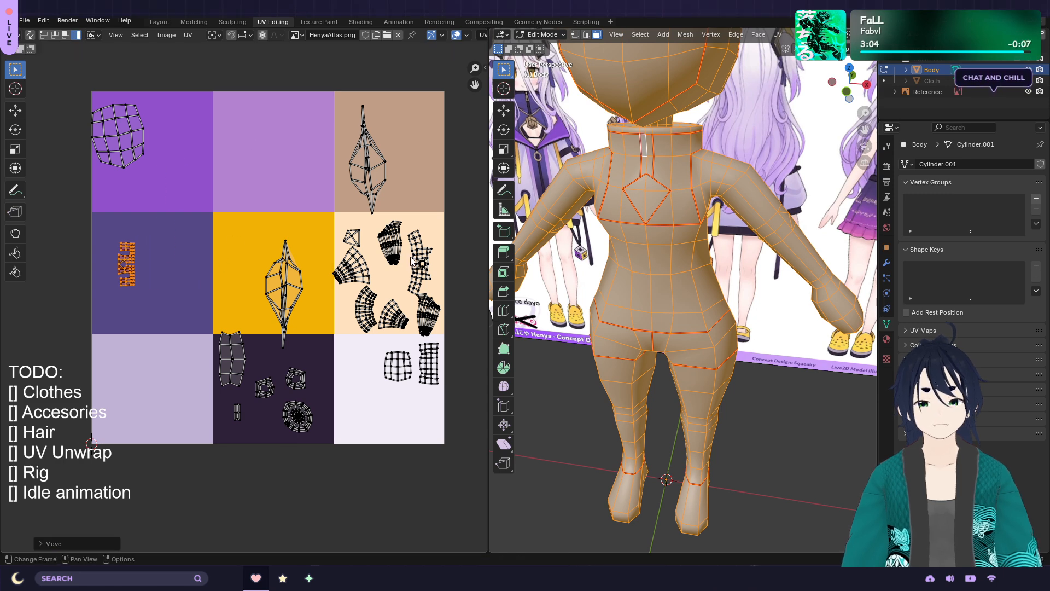
Check which UV islands the body's upper back, shoulder and foot faces belong to by selecting individual faces on the mesh
left_click(239, 358)
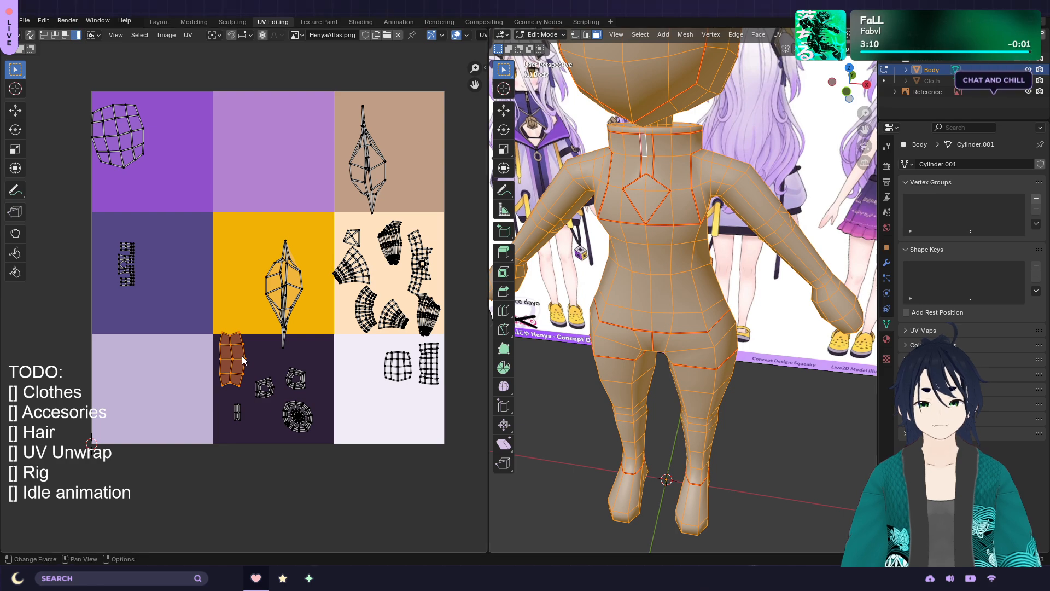
left_click(293, 283)
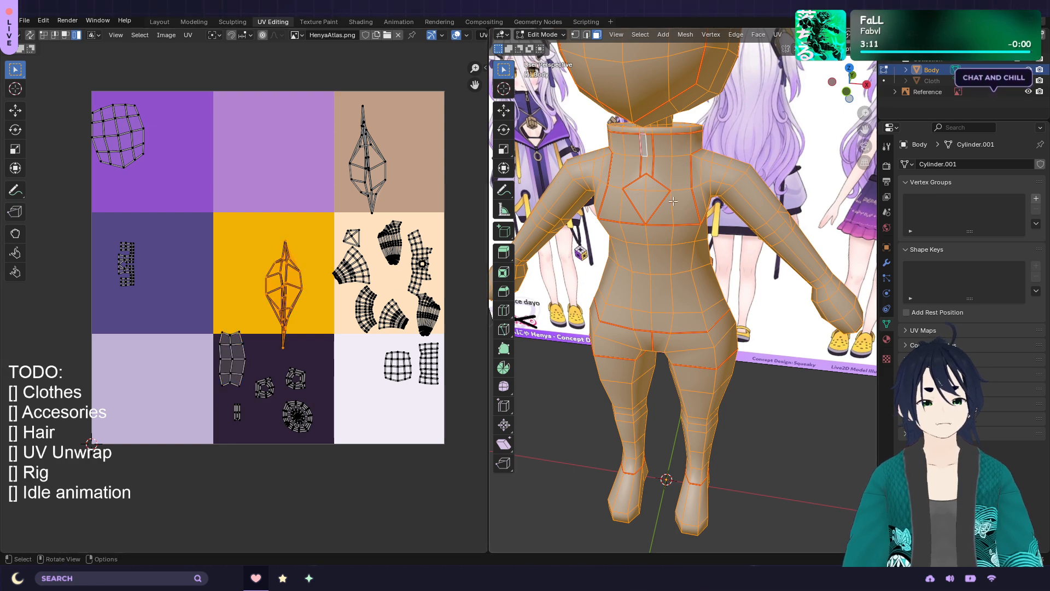
middle_click_drag(673, 201, 867, 201)
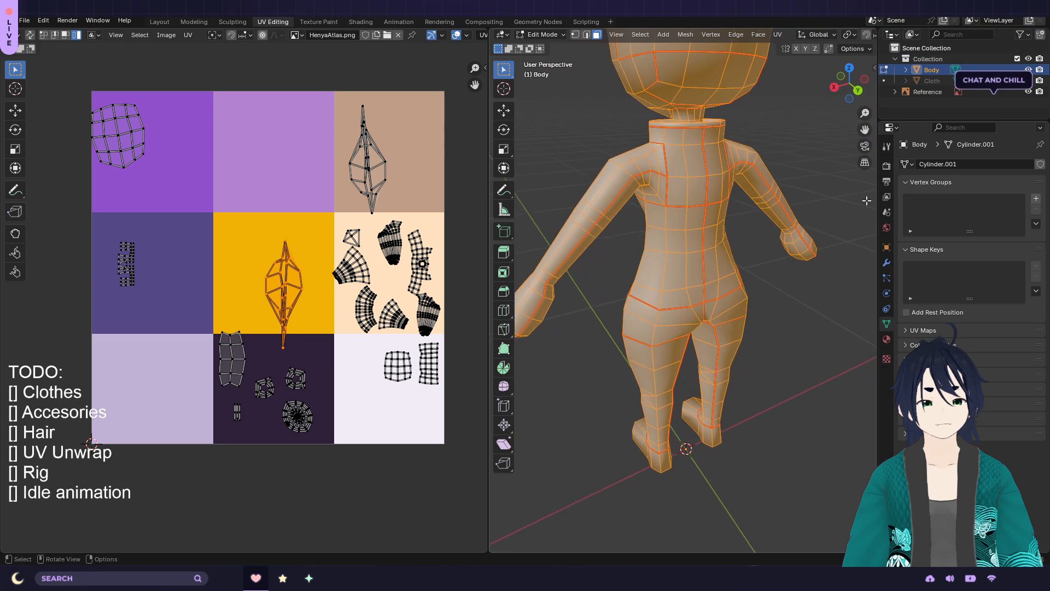
left_click(705, 164)
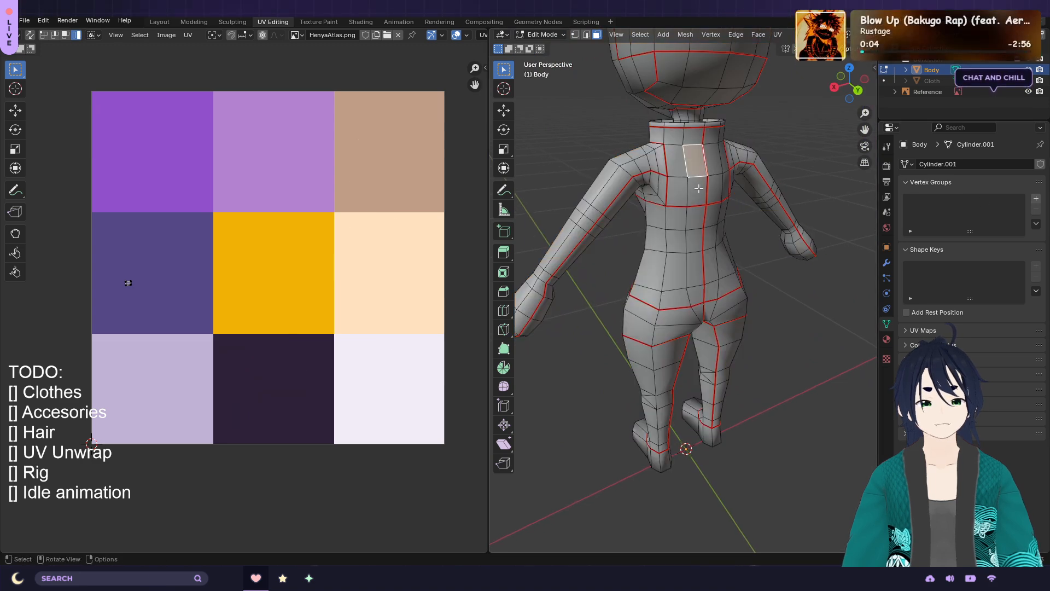
left_click(699, 188)
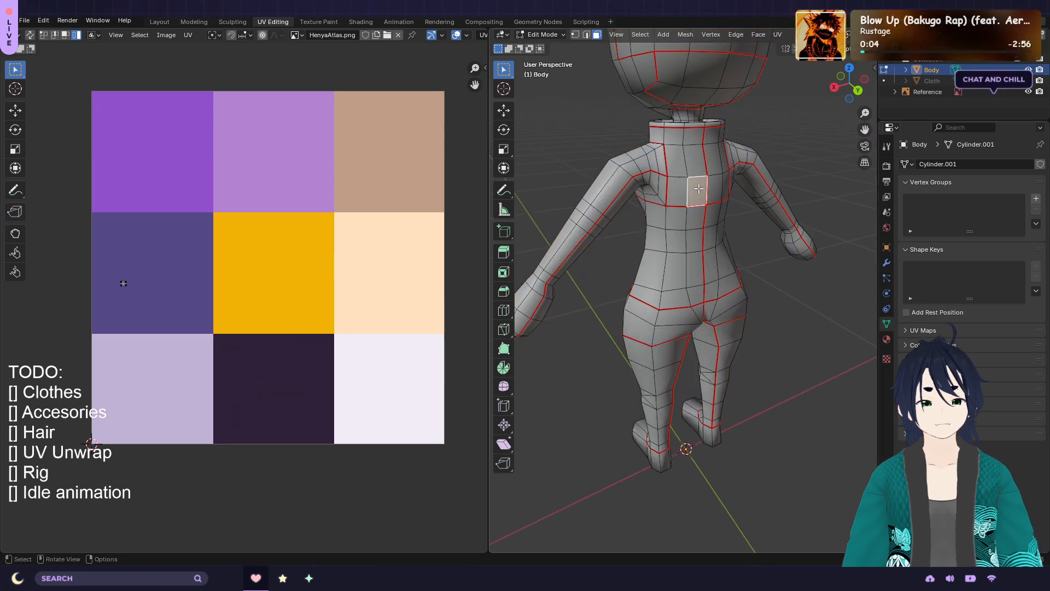
left_click(661, 164)
left_click(661, 188)
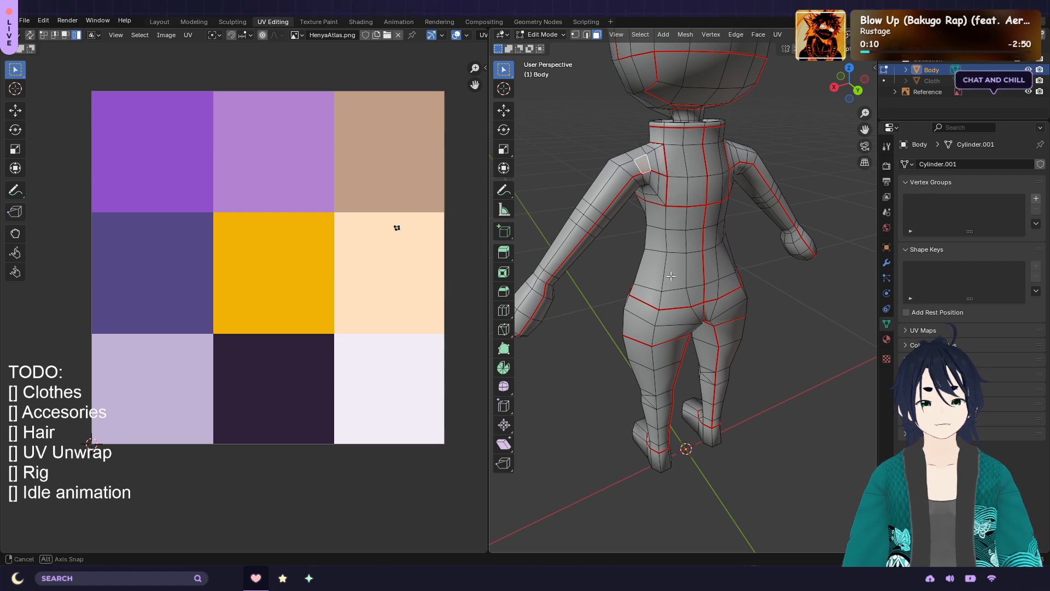
middle_click_drag(670, 276, 711, 262)
middle_click_drag(691, 345, 725, 257, "shift")
left_click(678, 379)
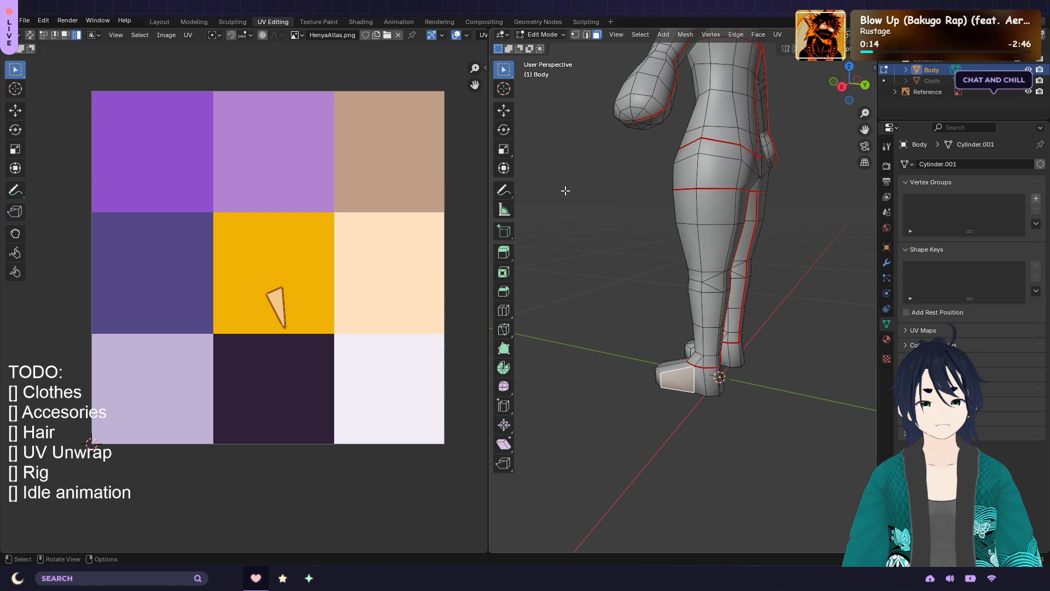
With all body faces selected, shrink the yellow swatch's foot UV island to about half size and place it near that swatch's upper-left corner
key("a")
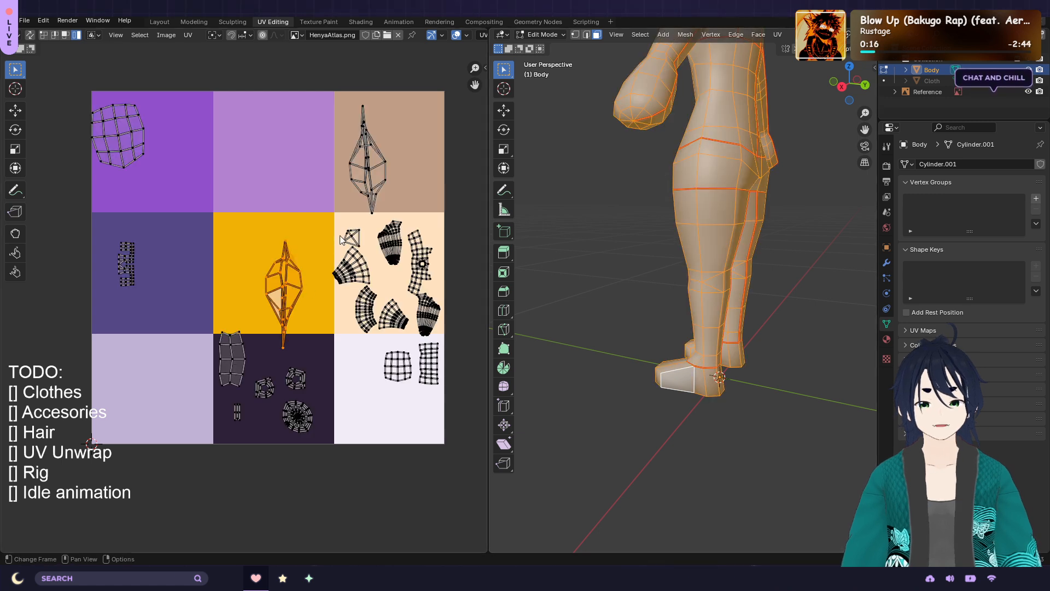
key("s")
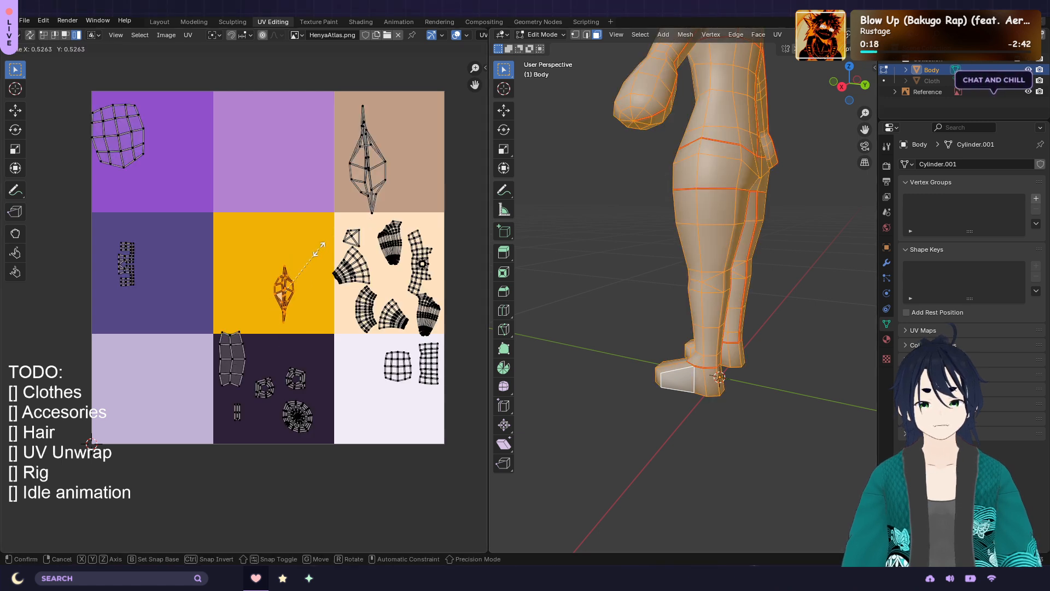
left_click(318, 252)
key("g")
left_click(265, 214)
Shrink the other leaf-shaped foot UV island on the tan swatch and place it beside the first one on the yellow swatch
left_click(361, 170)
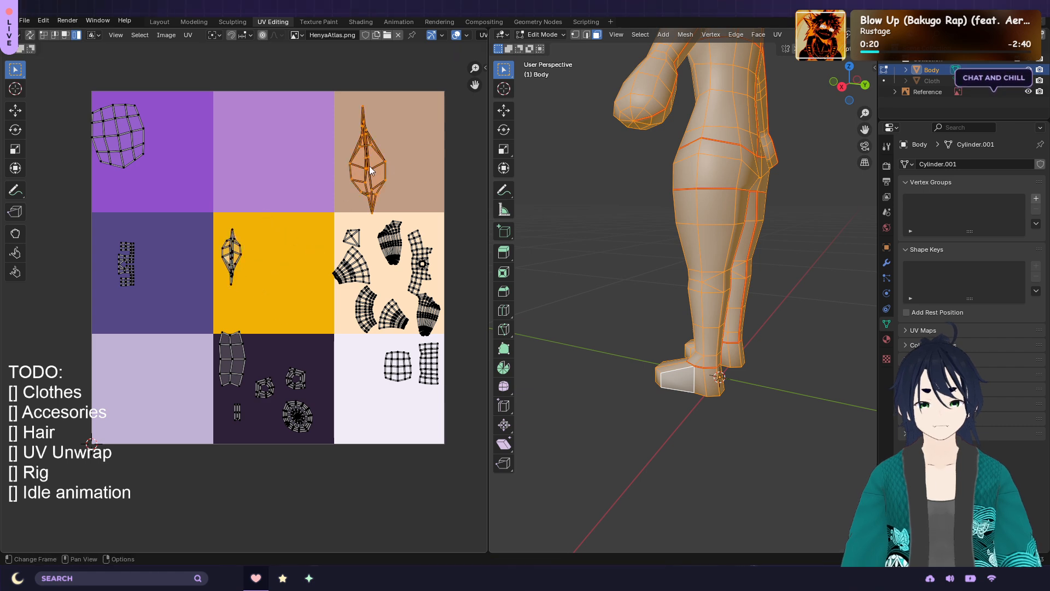
key("s")
left_click(437, 161)
key("g")
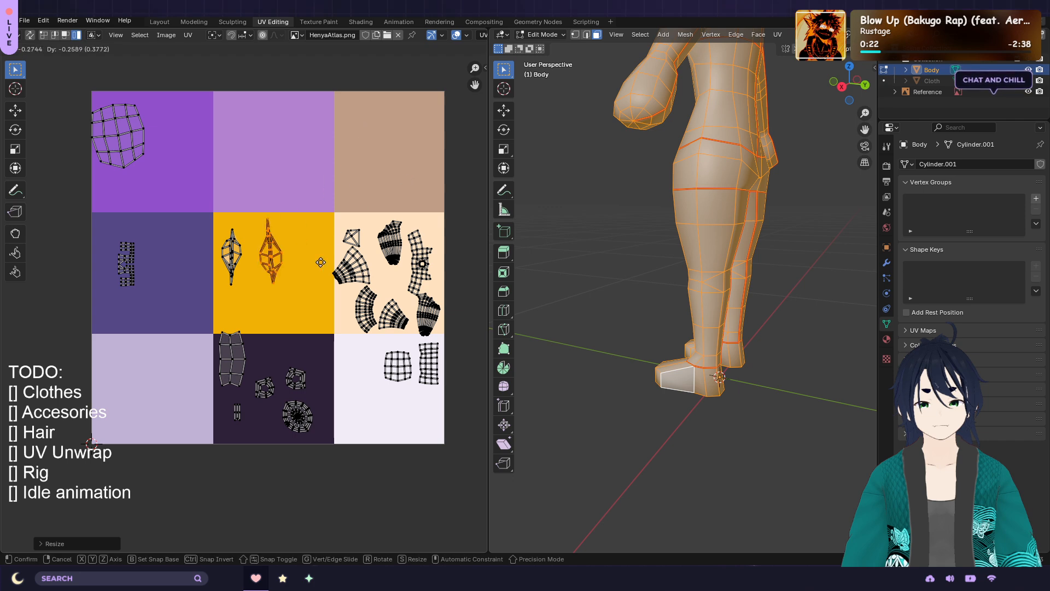
left_click(320, 266)
Move the tall two-column UV island from the dark purple swatch's upper edge onto the tan swatch
scroll(605, 210, "down", 1)
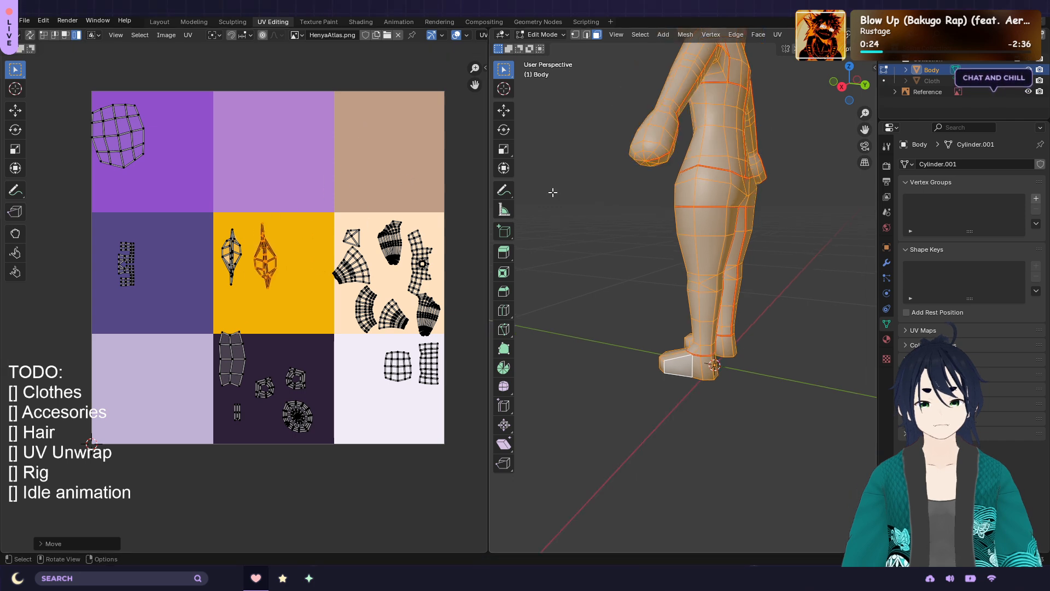
middle_click_drag(567, 187, 646, 209)
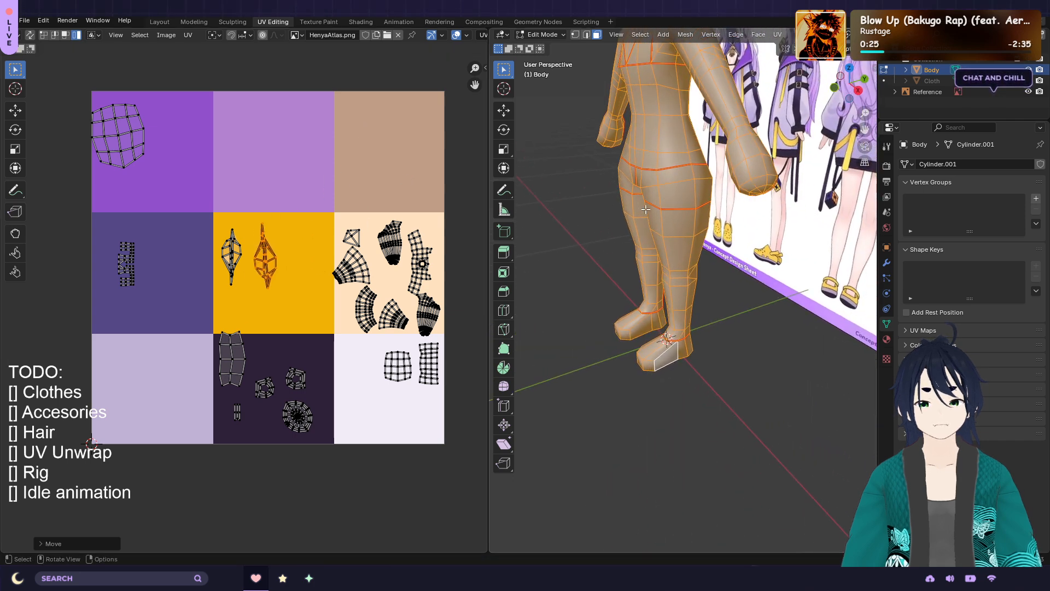
left_click(243, 347)
middle_click_drag(591, 230, 665, 266)
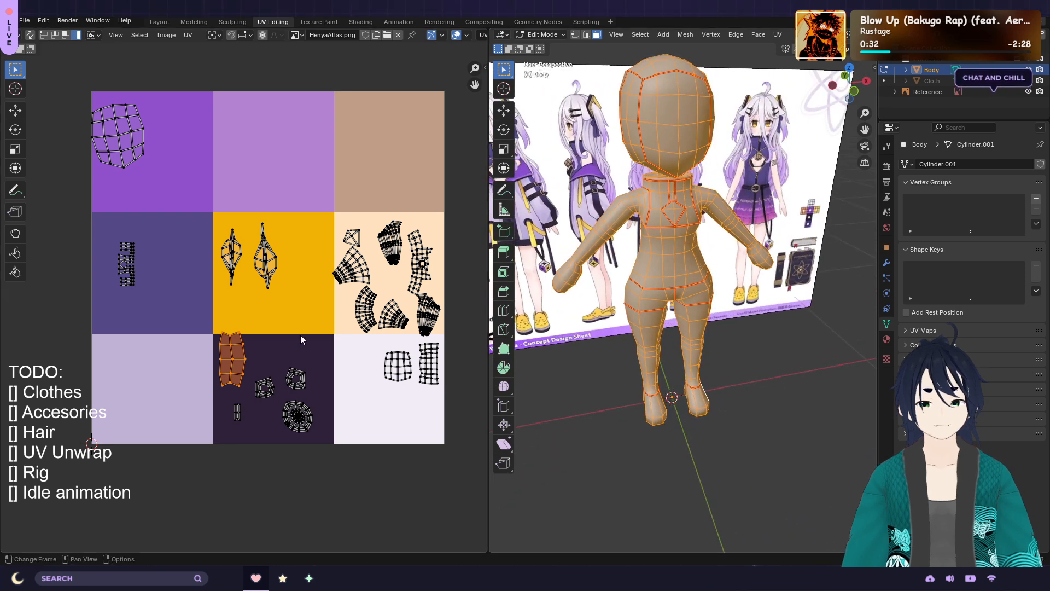
key("g")
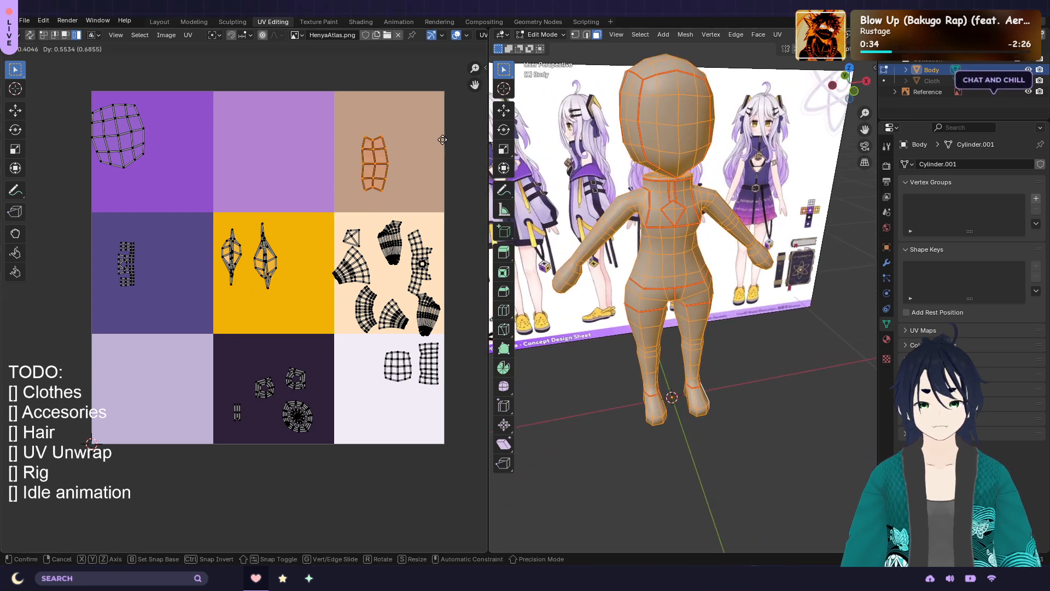
left_click(441, 142)
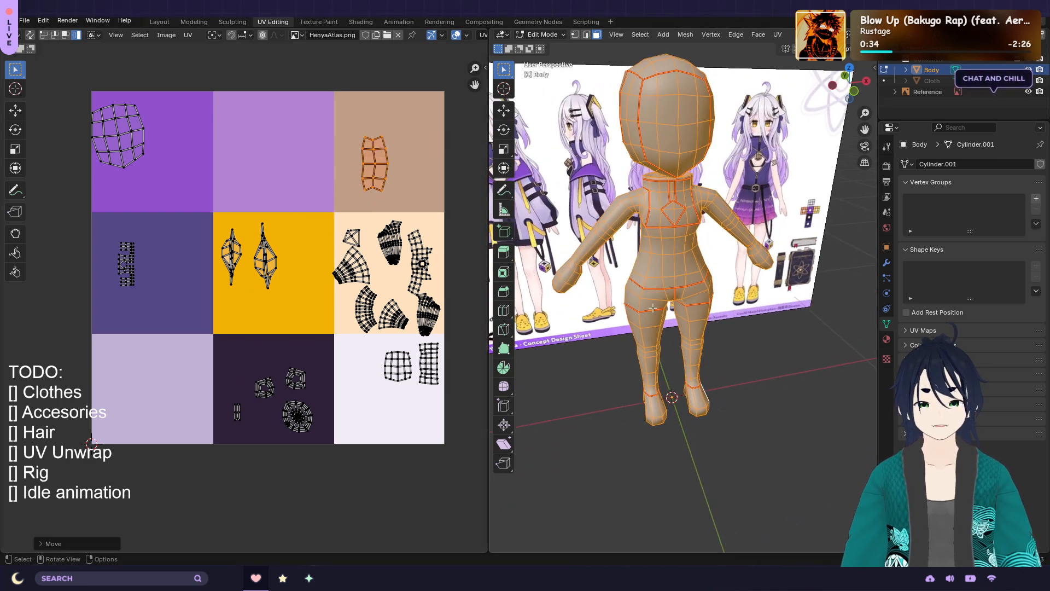
Inspect the atlas colours on the textured body from several angles in the Texture Paint workspace
left_click(330, 23)
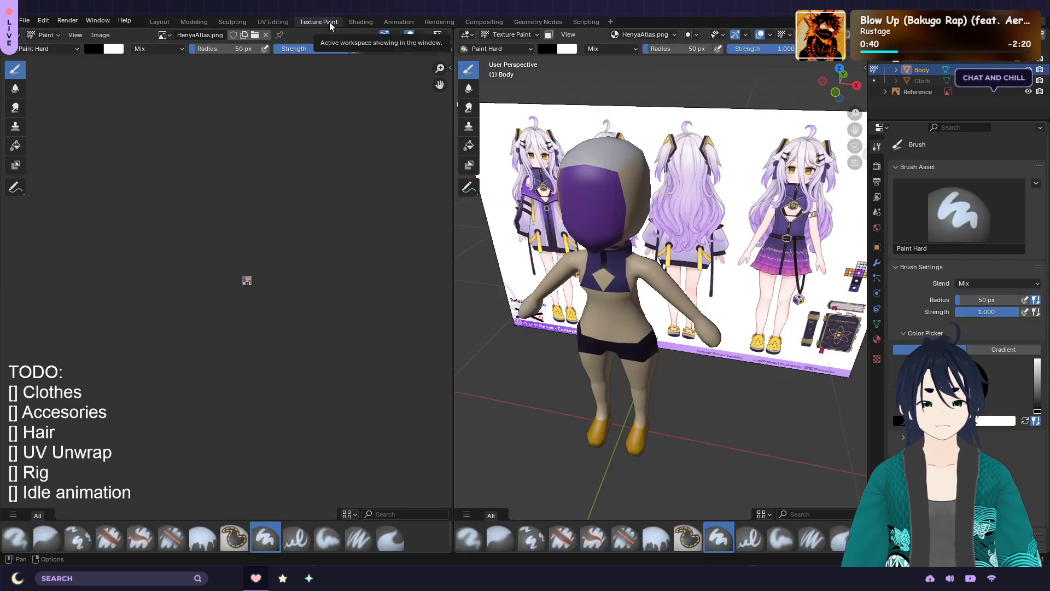
scroll(719, 333, "up", 5)
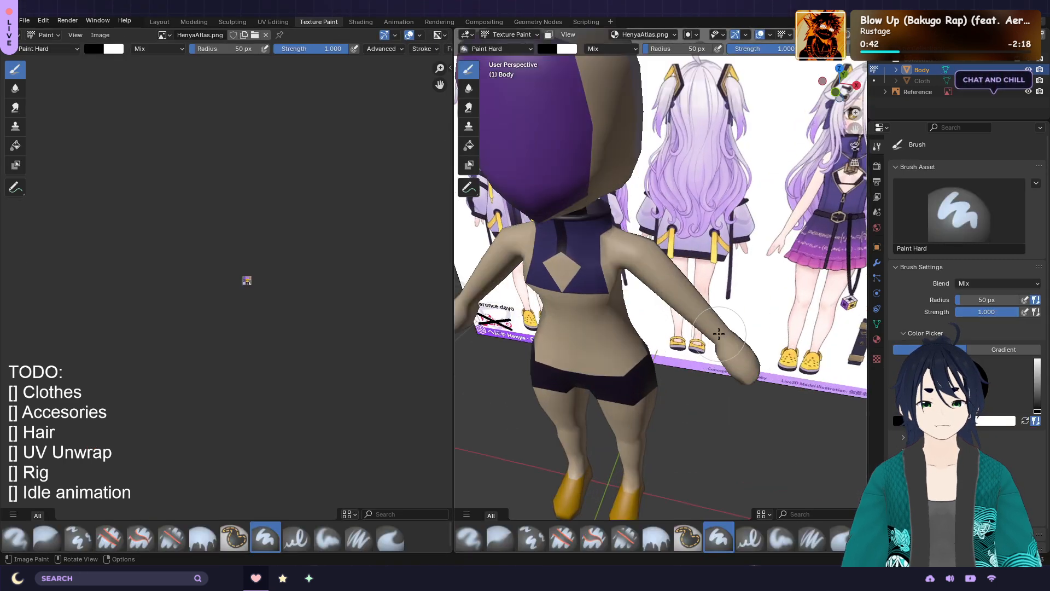
middle_click_drag(642, 356, 694, 293, "shift")
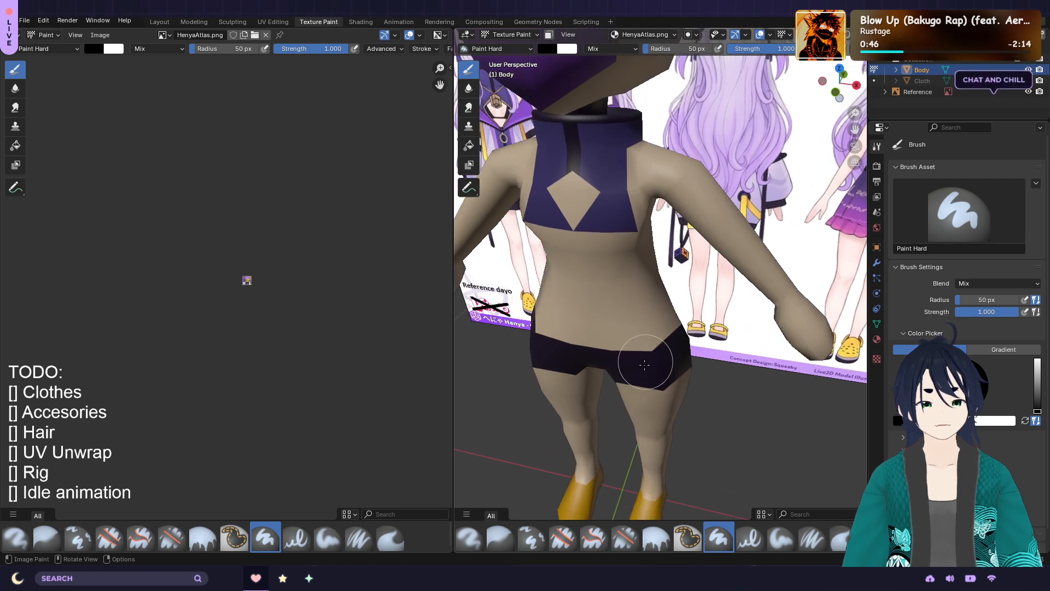
mouse_move(668, 347)
middle_mouse_down()
mouse_move(645, 336)
mouse_move(668, 317)
mouse_move(671, 297)
mouse_move(736, 282)
mouse_move(706, 231)
mouse_move(532, 197)
middle_mouse_up()
scroll(581, 193, "up", 4)
scroll(618, 174, "down", 6)
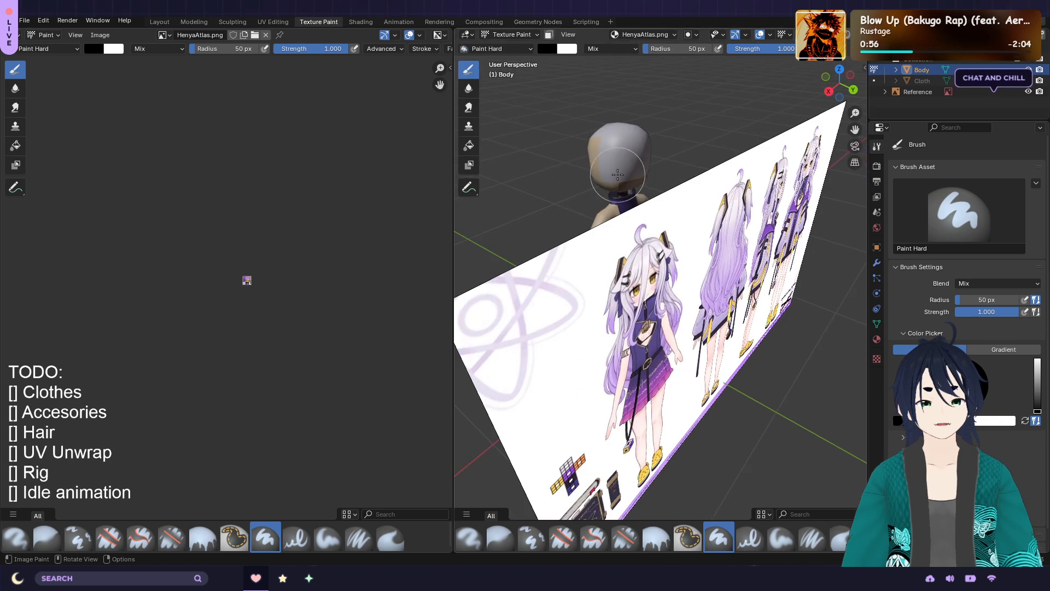
middle_click_drag(623, 182, 489, 218)
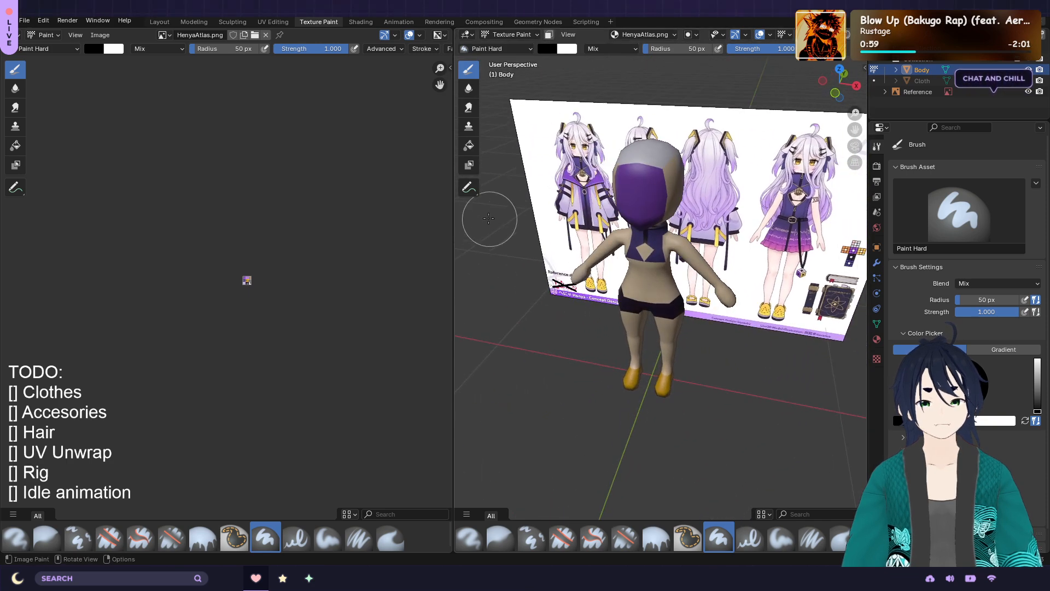
Back in the UV Editing workspace, scale the face's UV island to about 0.84 and move it onto the peach skin swatch
left_click(274, 22)
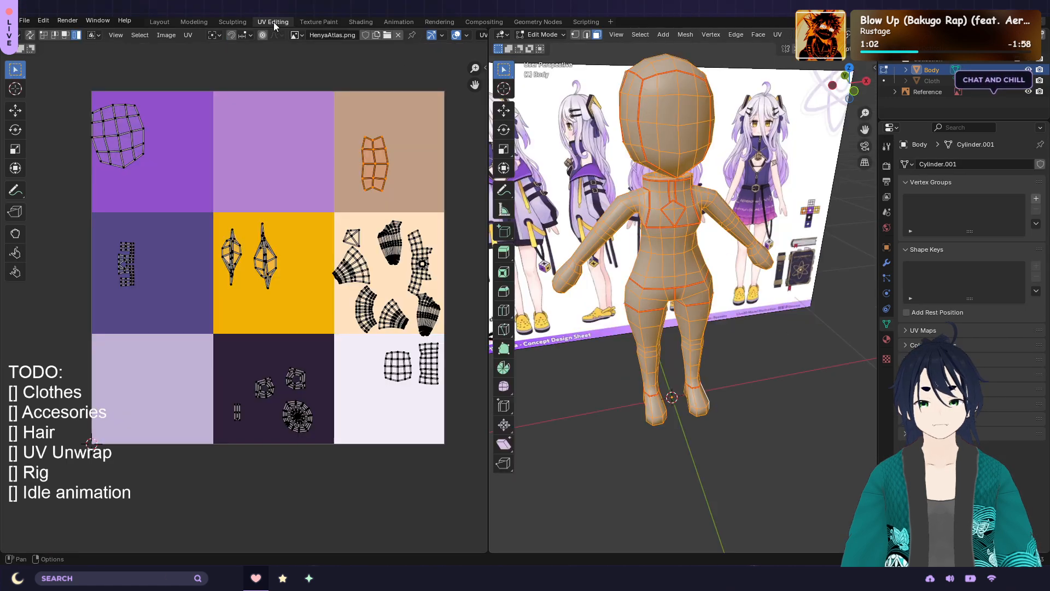
left_click(127, 156)
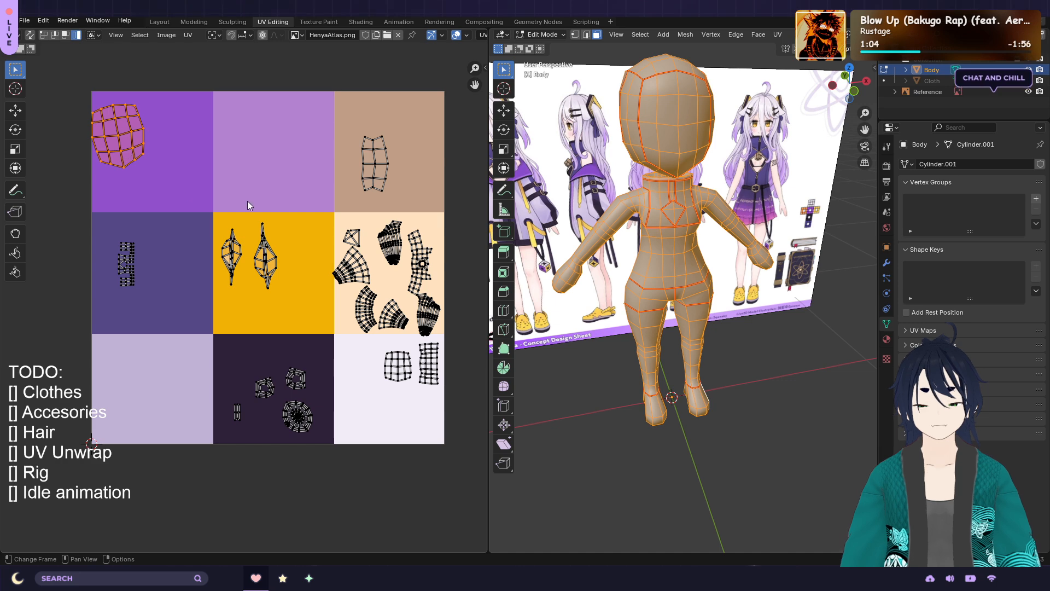
key("s")
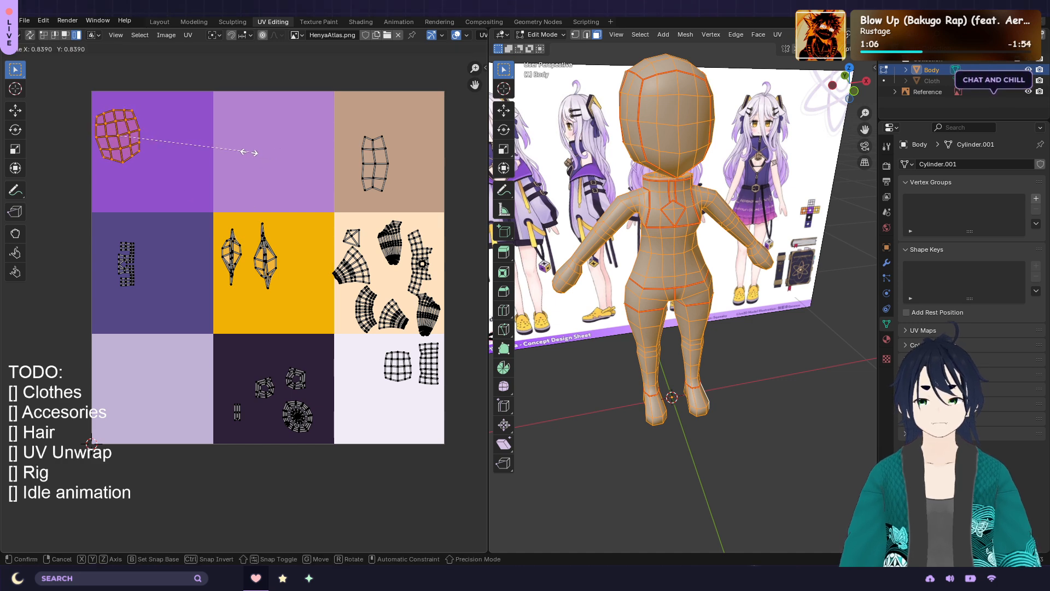
left_click(246, 153)
key("g")
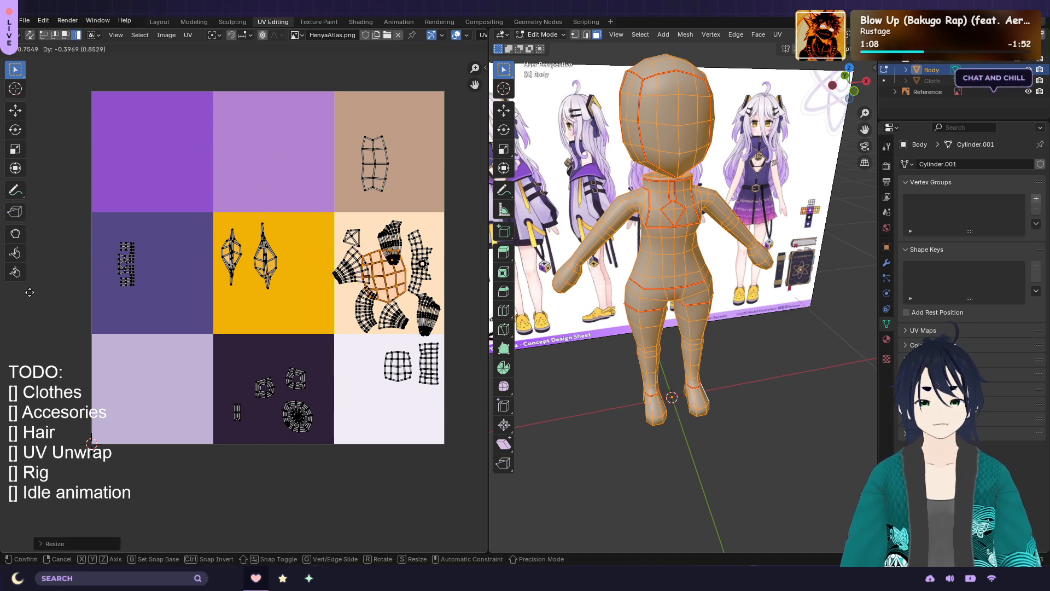
left_click(31, 296)
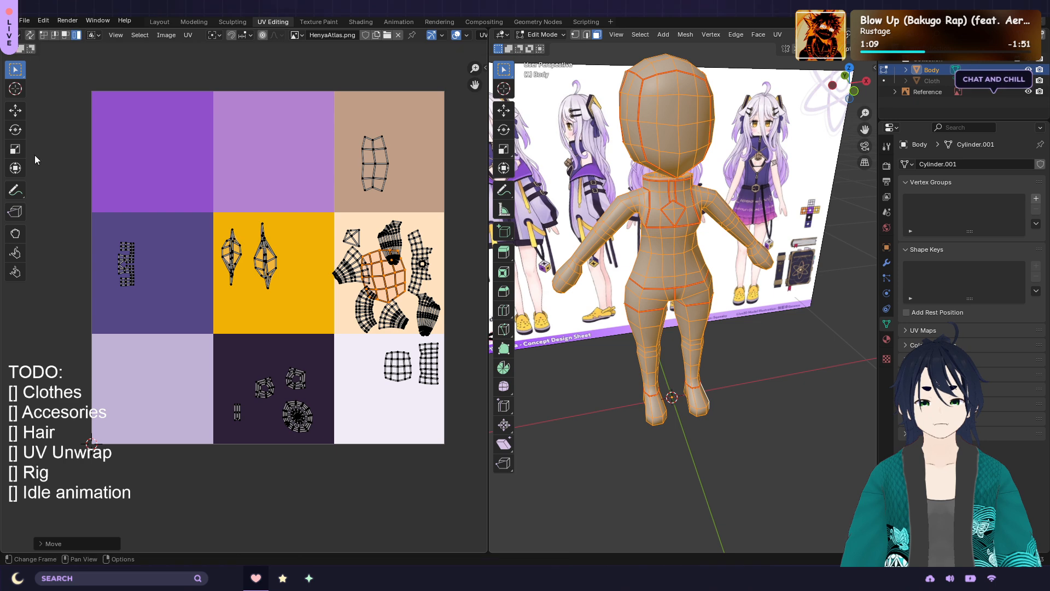
Move the two-column UV island from the tan swatch onto the near-white swatch and scale it down to fit there
left_click(373, 172)
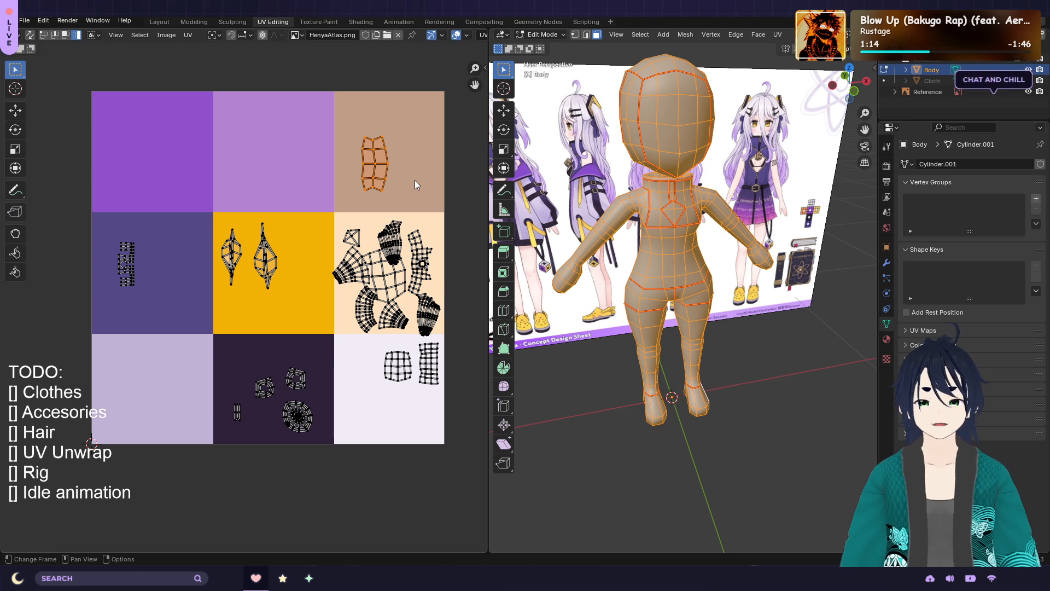
key("g")
left_click(400, 373)
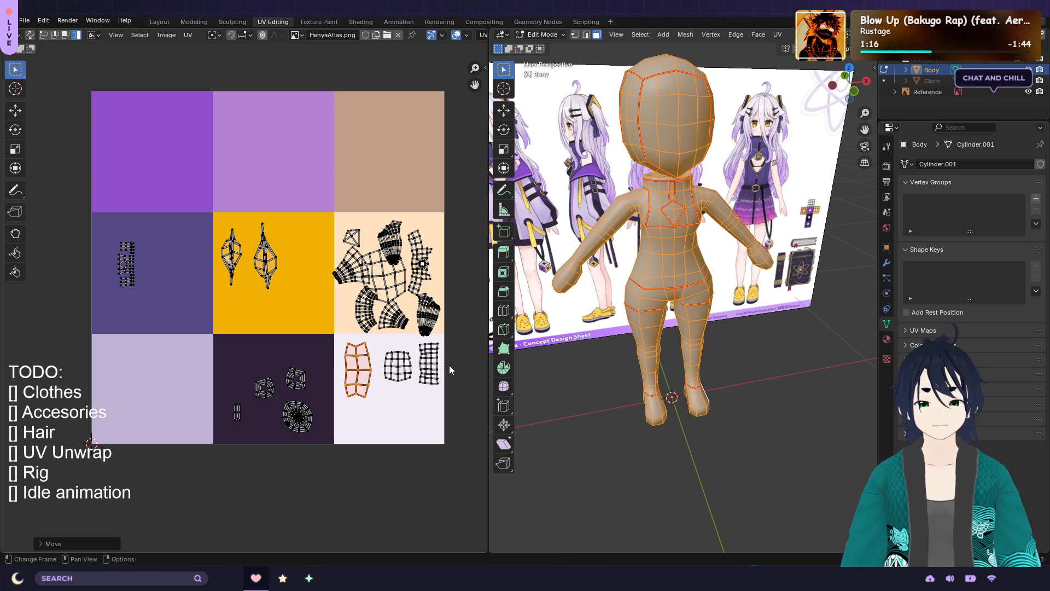
key("s")
left_click(435, 366)
Check the recoloured face and head on the textured body in the Texture Paint workspace
left_click(319, 22)
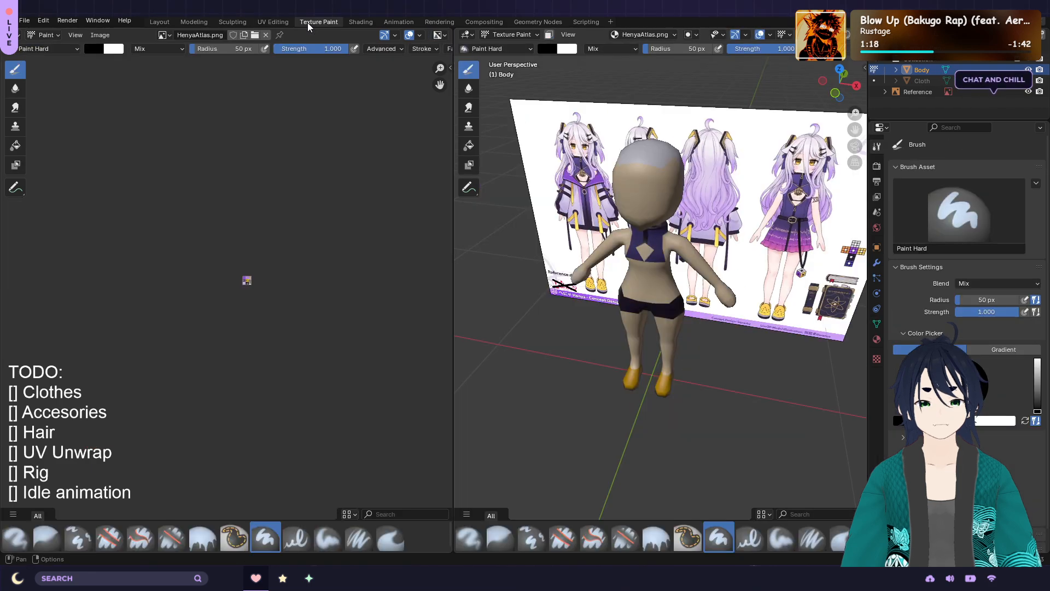
mouse_move(665, 247)
middle_mouse_down()
mouse_move(582, 243)
mouse_move(698, 247)
mouse_move(755, 234)
mouse_move(670, 223)
mouse_move(525, 334)
middle_mouse_up()
scroll(581, 242, "up", 4)
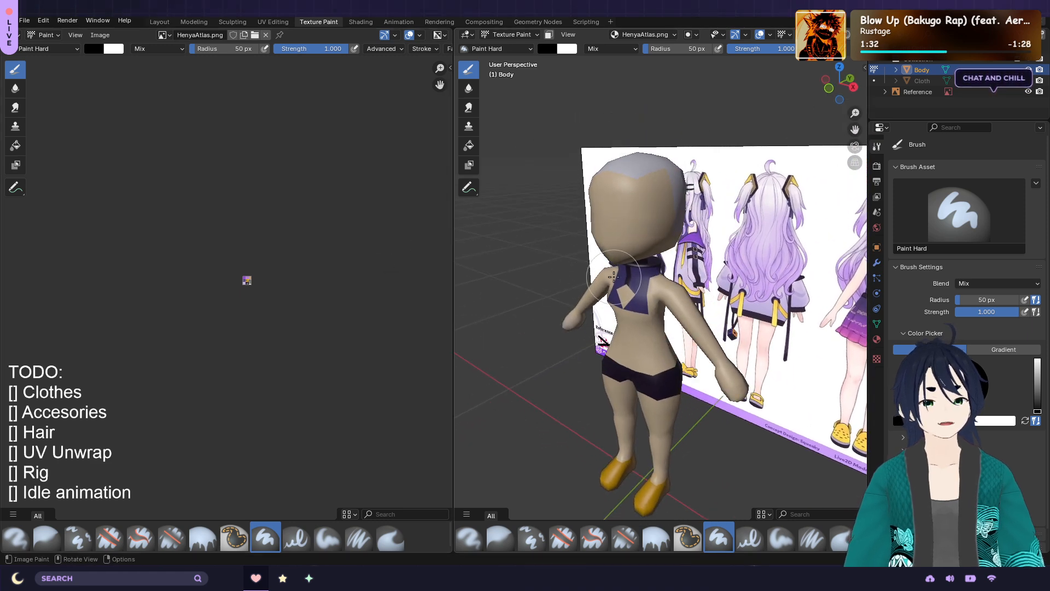
In the Layout workspace, show the body's material settings and turn the enlarged timeline area into a Shader Editor
left_click(159, 22)
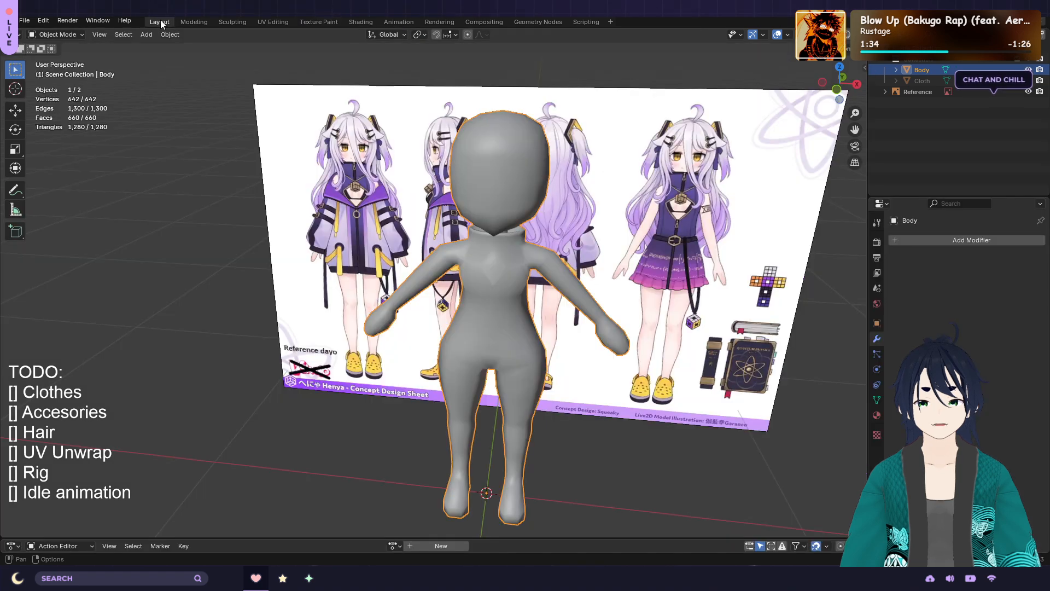
left_click(877, 419)
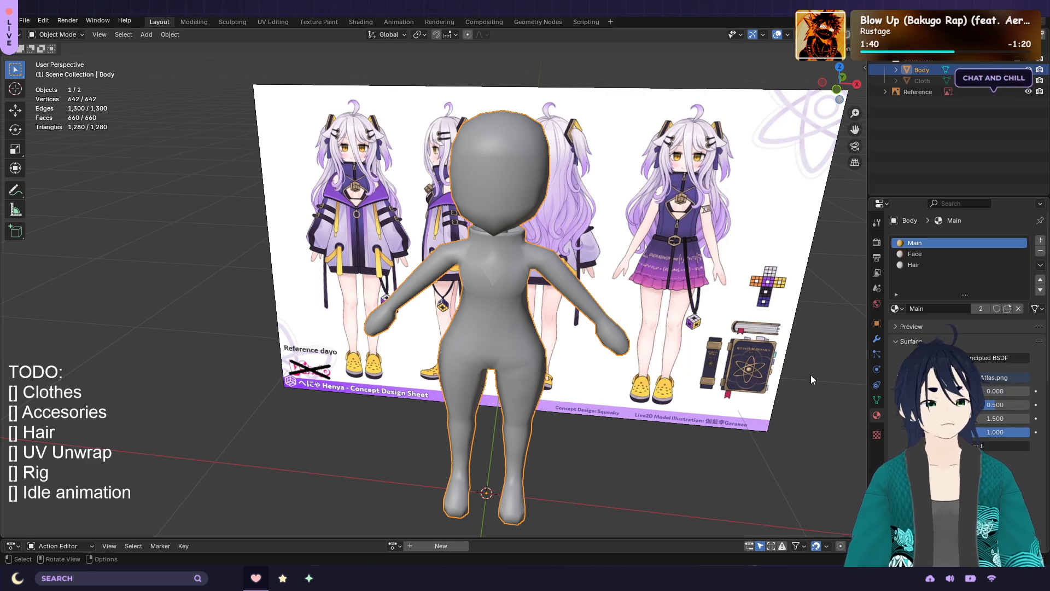
left_click_drag(641, 533, 640, 380)
left_click(14, 387)
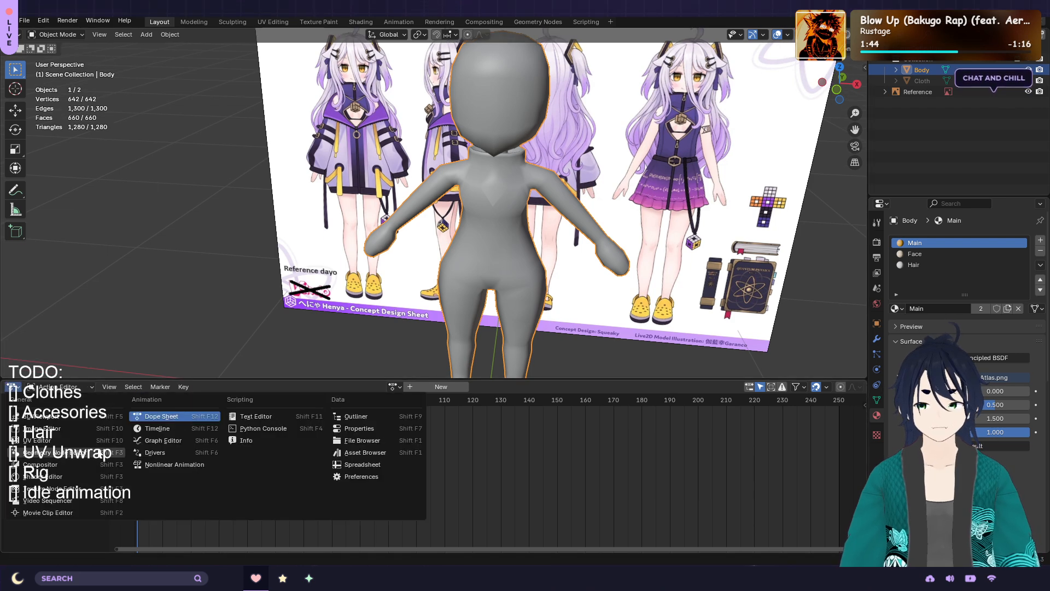
left_click(66, 477)
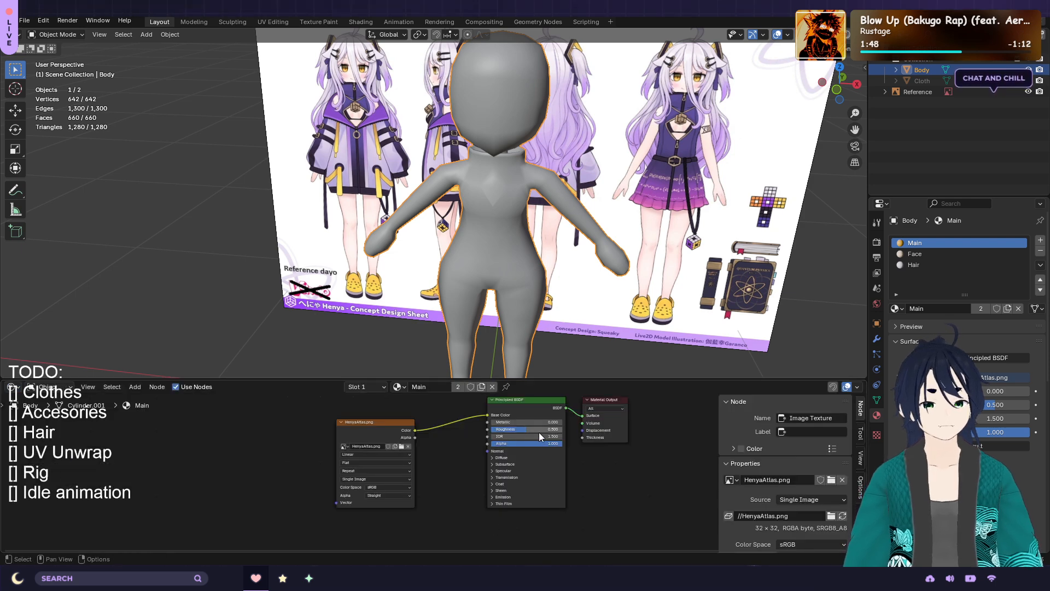
Set the Roughness of the Principled BSDF to 0 in the Main, Face and Hair materials
left_click_drag(524, 430, 481, 430)
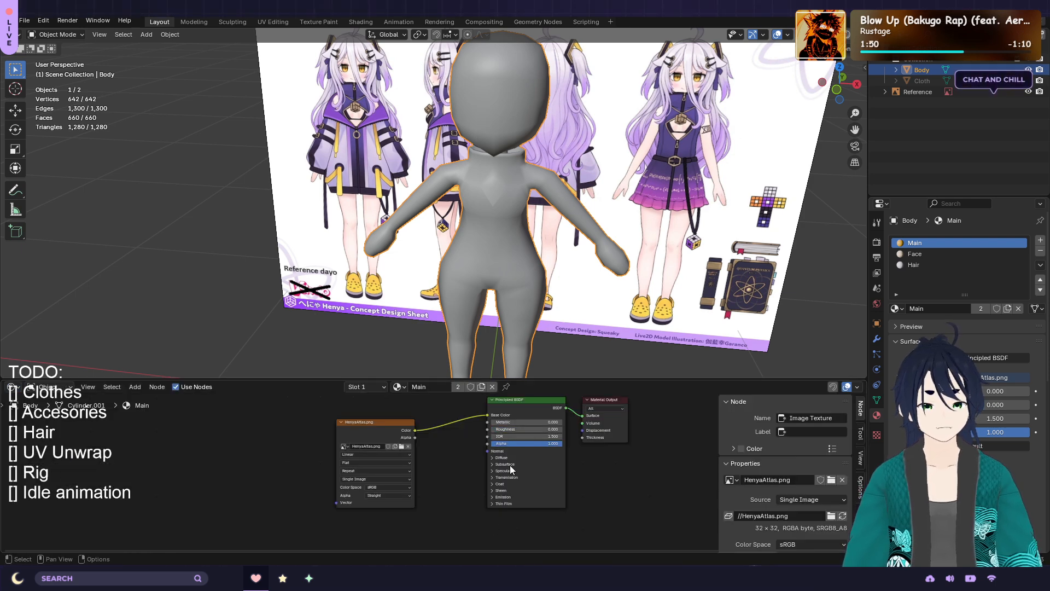
left_click(924, 257)
left_click_drag(526, 429, 490, 430)
left_click(937, 263)
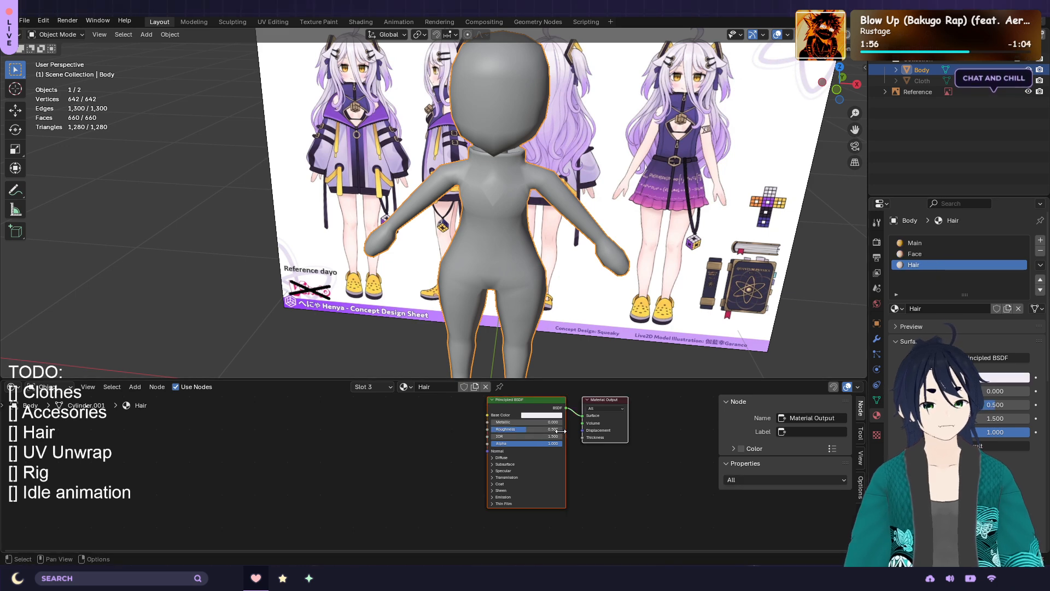
left_click_drag(524, 429, 490, 430)
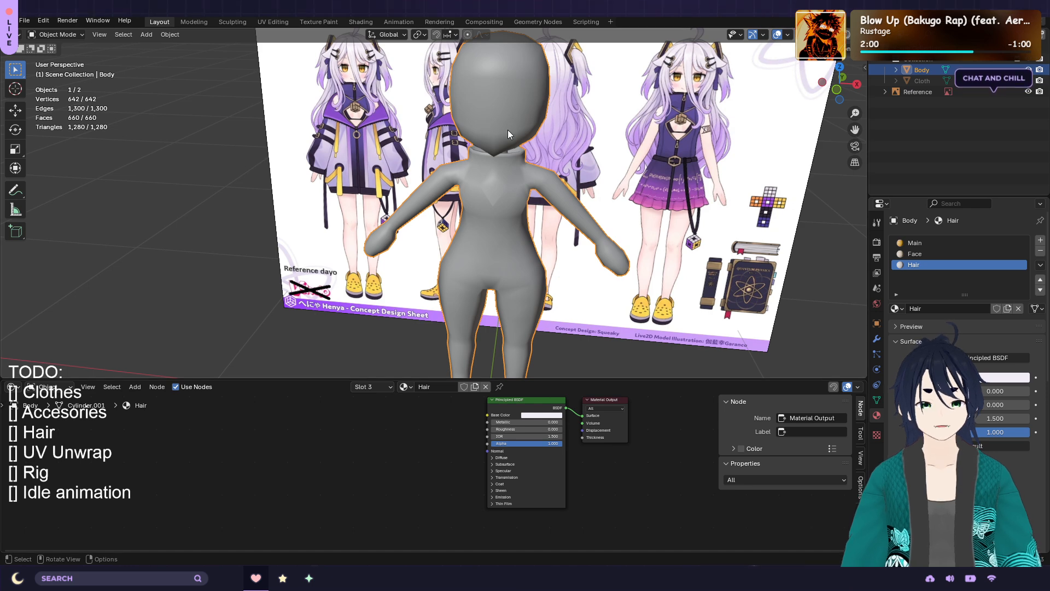
Select all 16 faces on the front of the body's head in Edit Mode and assign them the Face material
key("Tab")
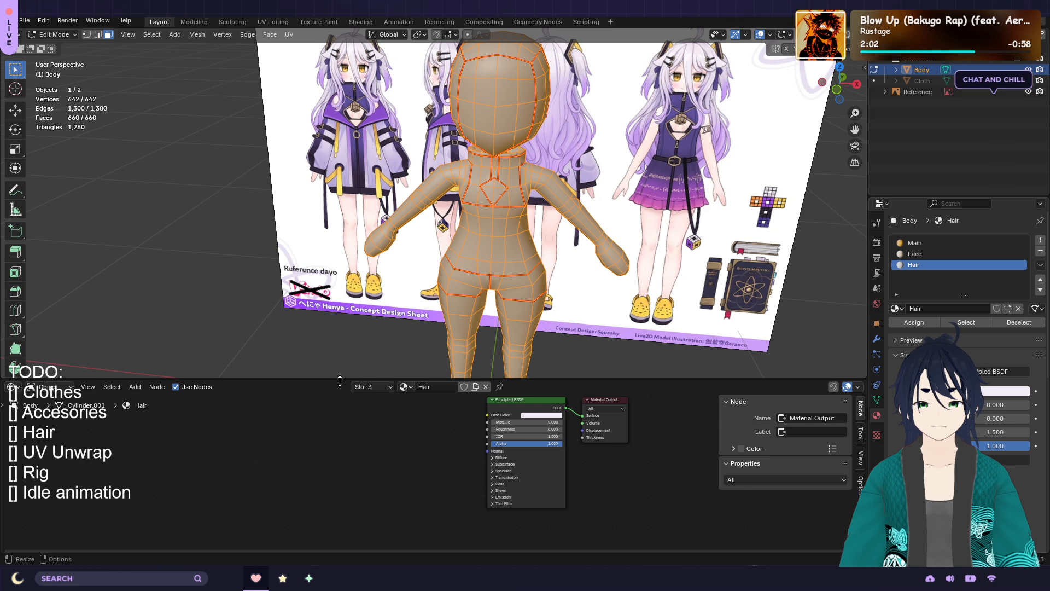
left_click_drag(340, 381, 339, 524)
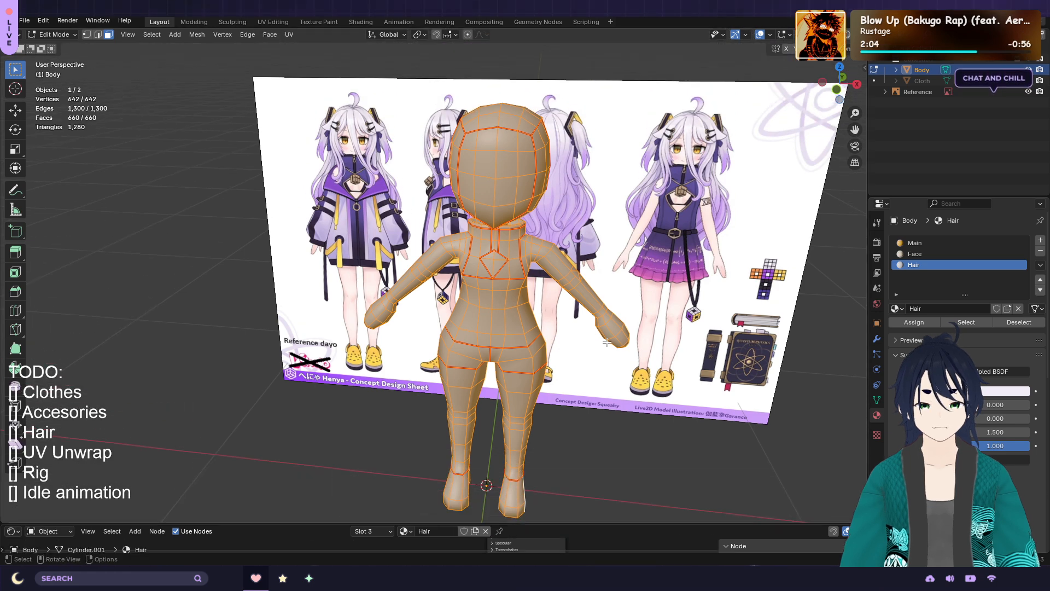
scroll(606, 343, "up", 2)
left_click(494, 81)
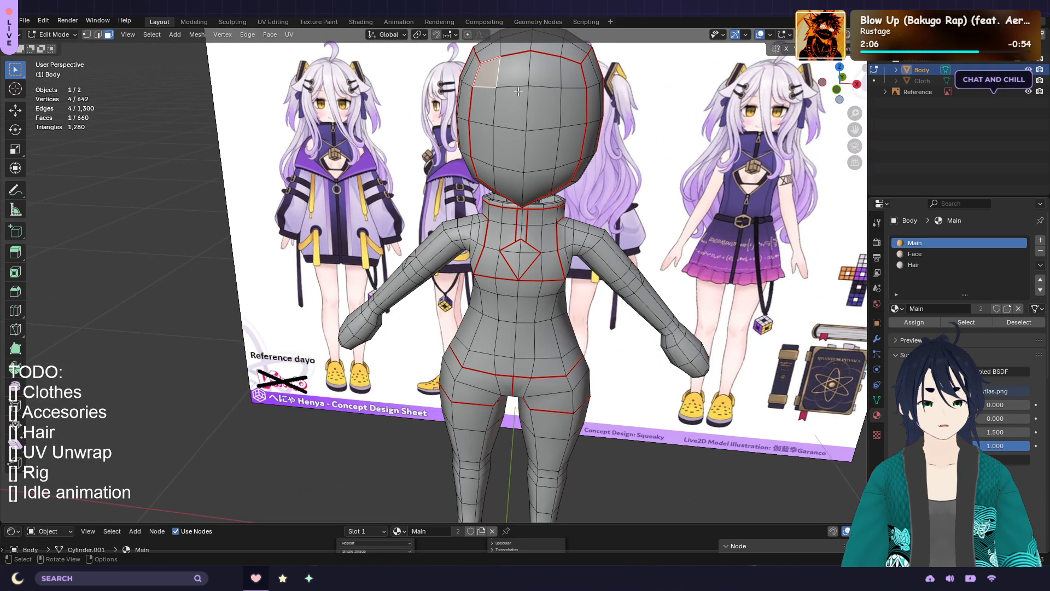
left_click(515, 80, "shift")
left_click(546, 70, "shift")
left_click(574, 70, "shift")
left_click(573, 108, "shift")
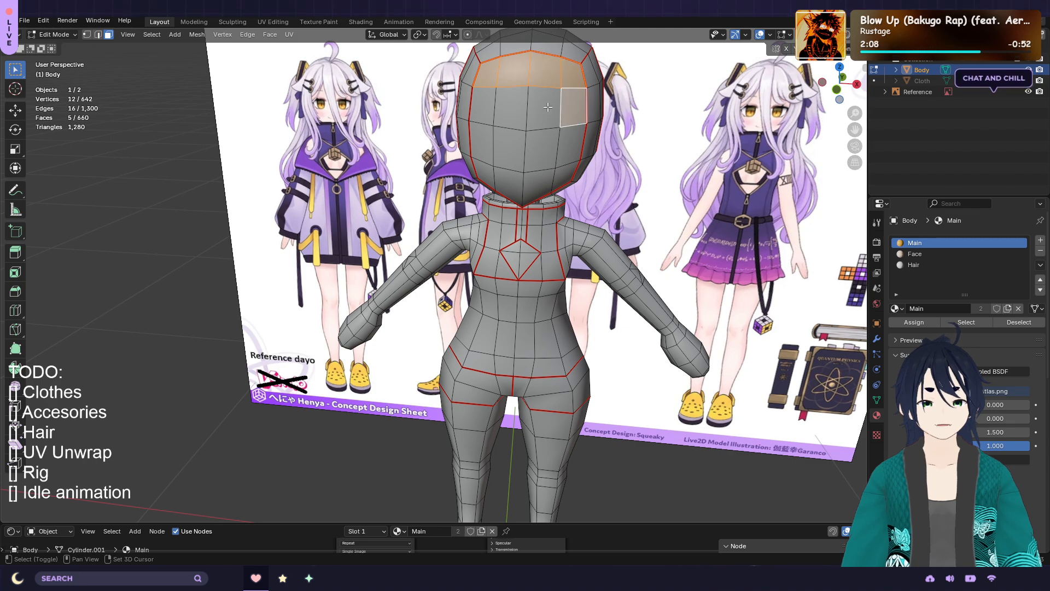
left_click(545, 108, "shift")
left_click(495, 112, "shift")
left_click(482, 110, "shift")
left_click(481, 148, "shift")
left_click(508, 152, "shift")
left_click(539, 151, "shift")
left_click(570, 147, "shift")
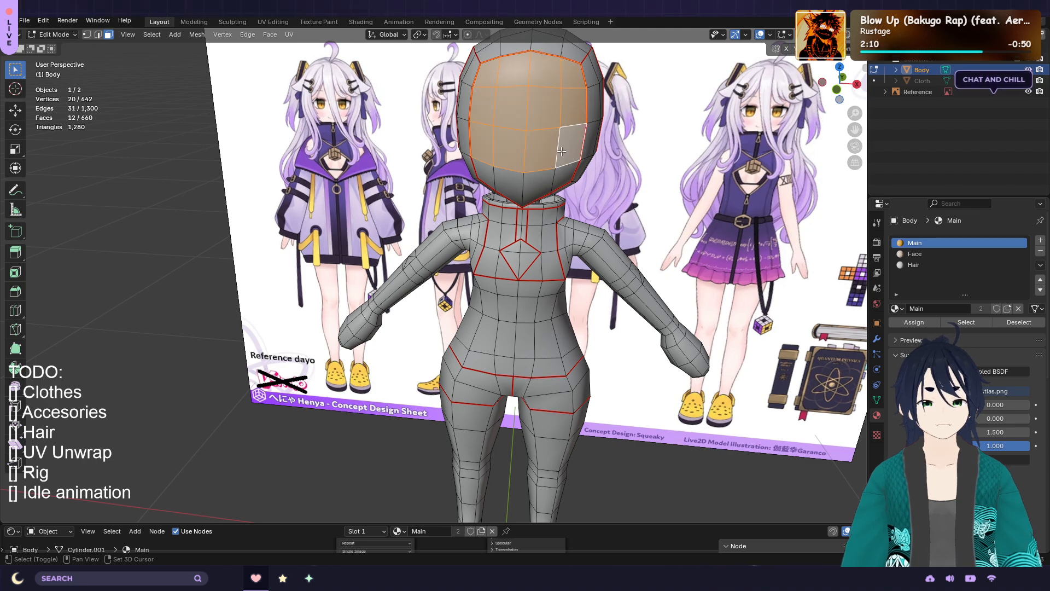
left_click(555, 178, "shift")
left_click(538, 189, "shift")
left_click(514, 187, "shift")
left_click(490, 176, "shift")
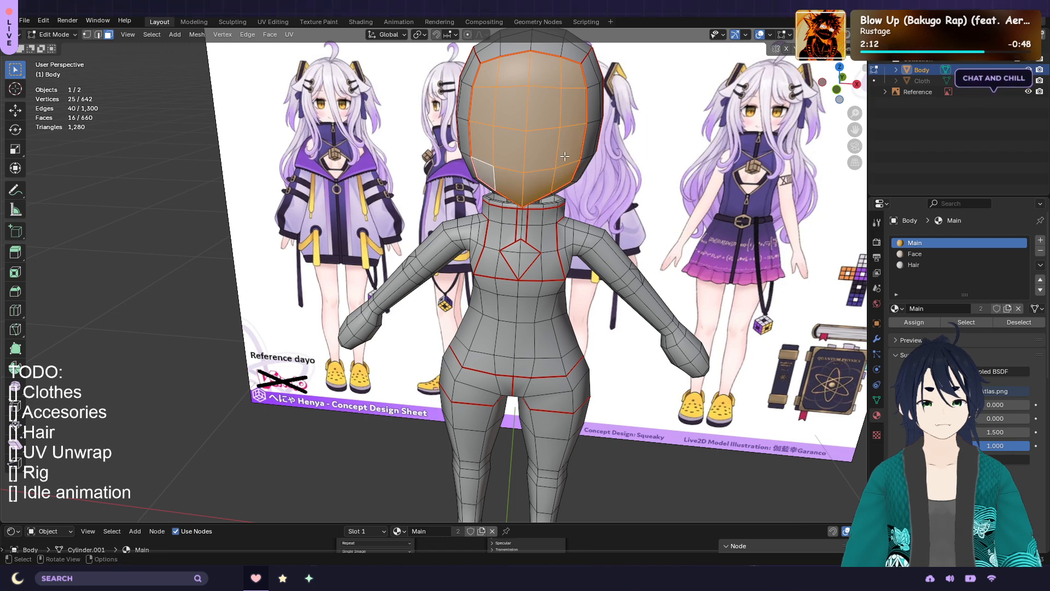
middle_click_drag(493, 178, 539, 145)
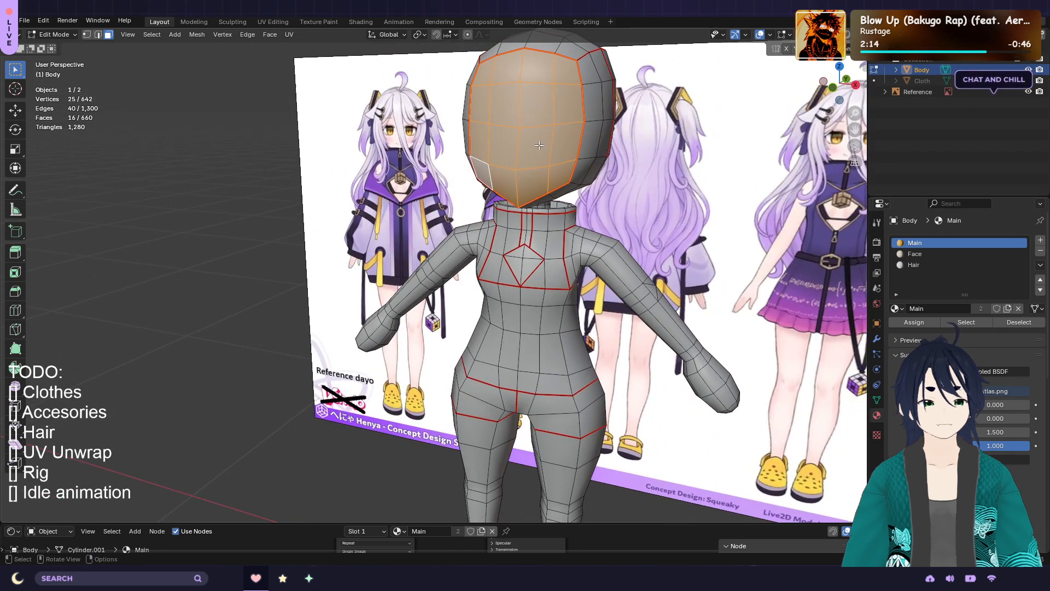
left_click(919, 253)
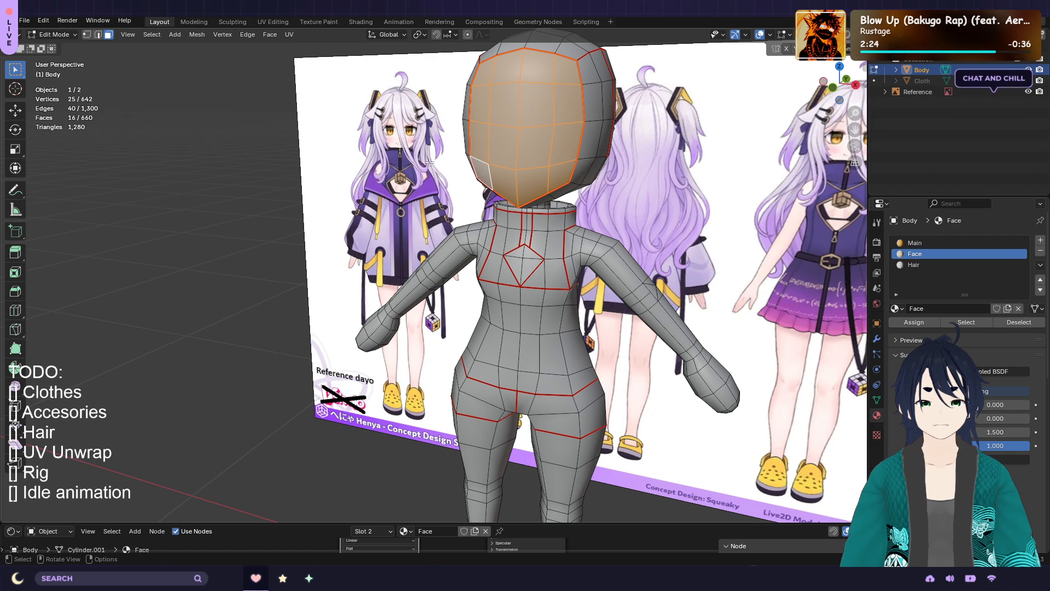
In the UV Editing workspace, rotate the face's UV island by about 9.6° so it stands upright on Face.png
left_click(270, 23)
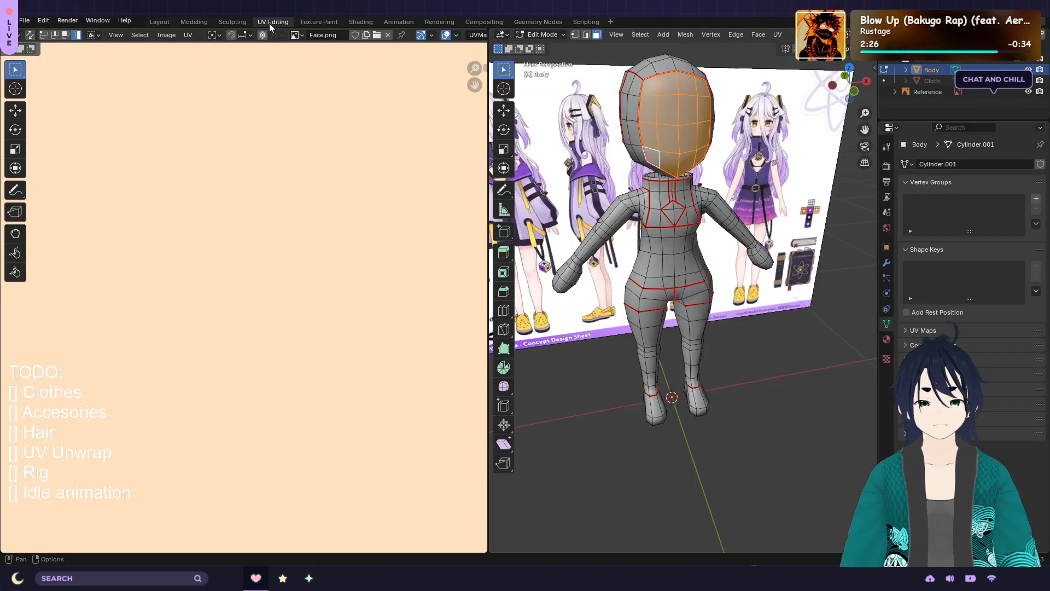
scroll(337, 164, "down", 10)
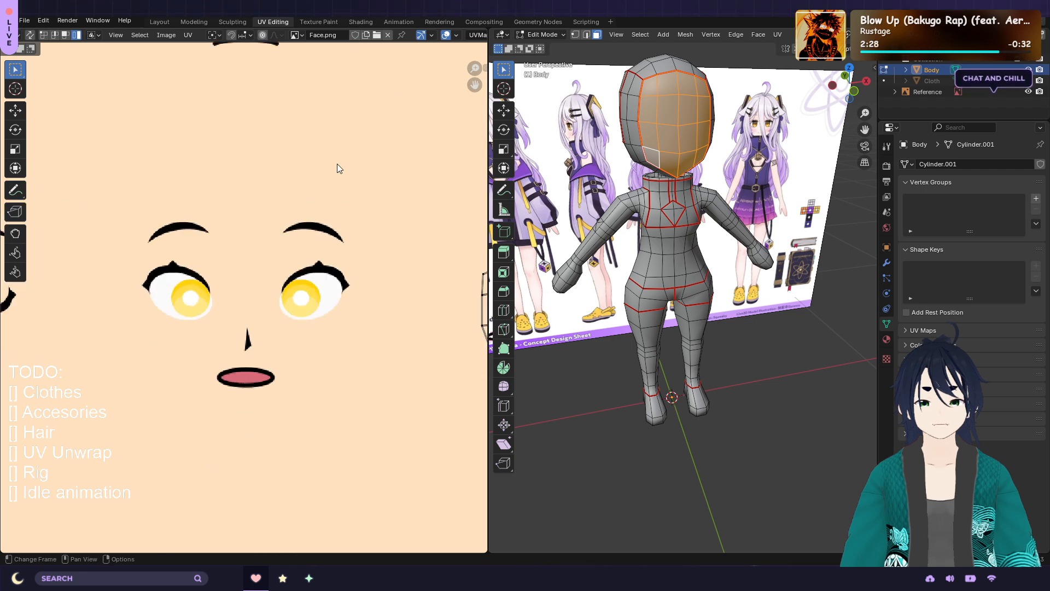
scroll(337, 163, "up", 3)
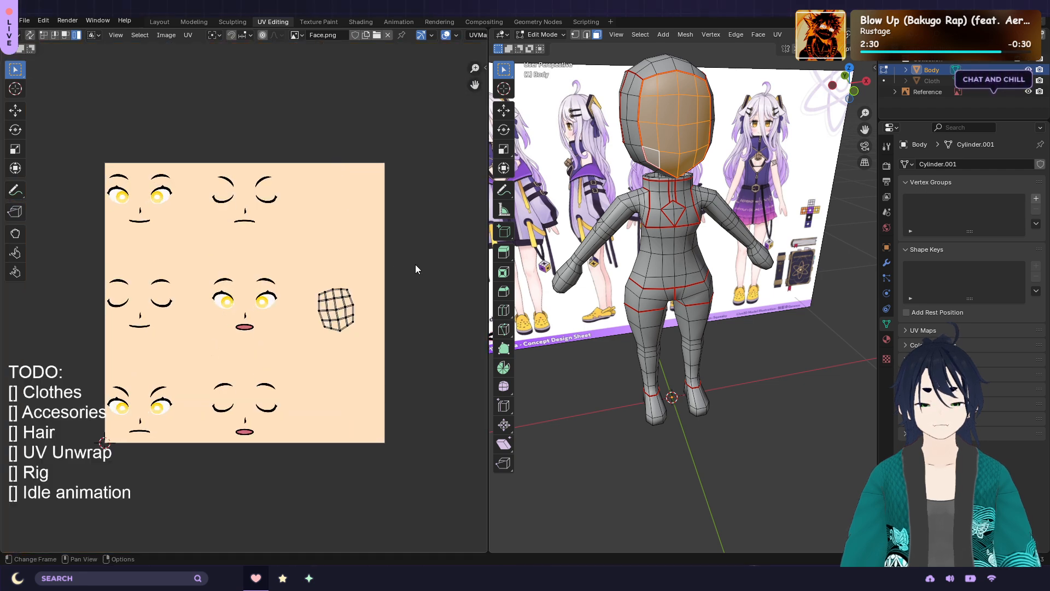
left_click(344, 320)
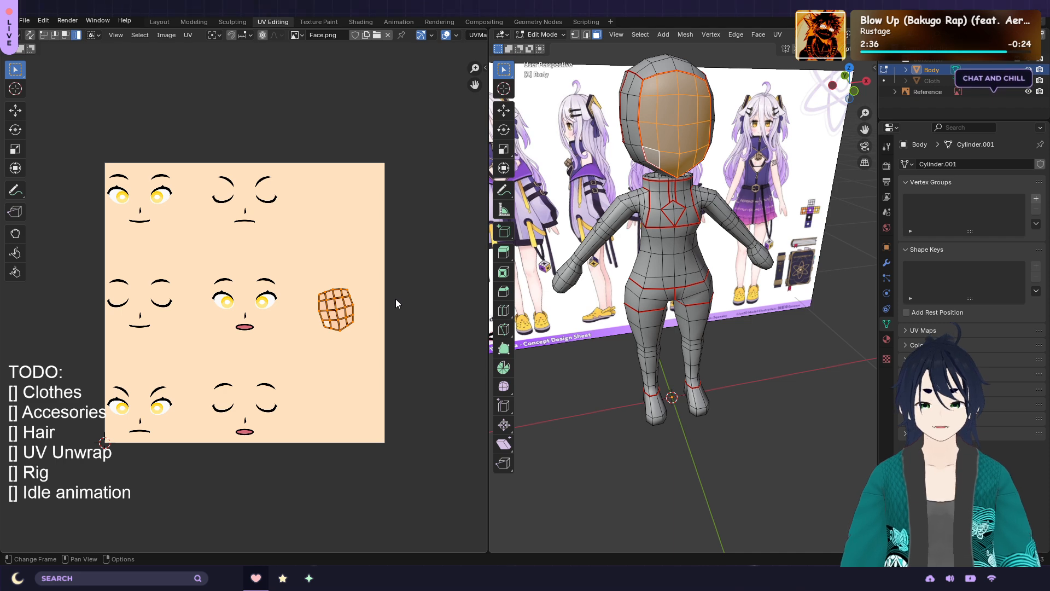
key("r")
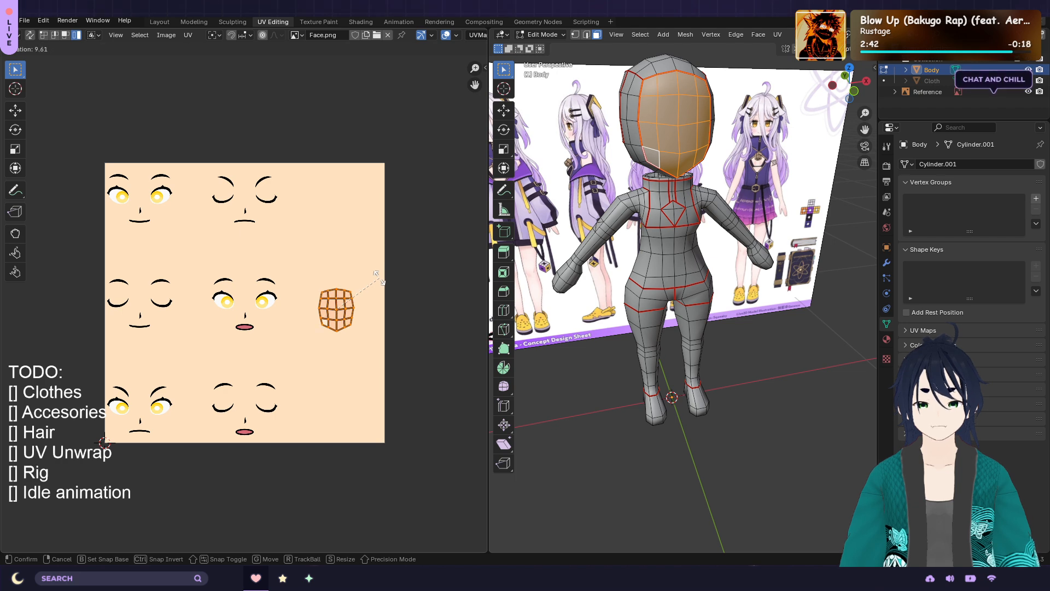
left_click(377, 273)
Move the face's UV island onto the open-eyed smiling expression in the texture's upper-left corner and enlarge it to cover the drawing
key("g")
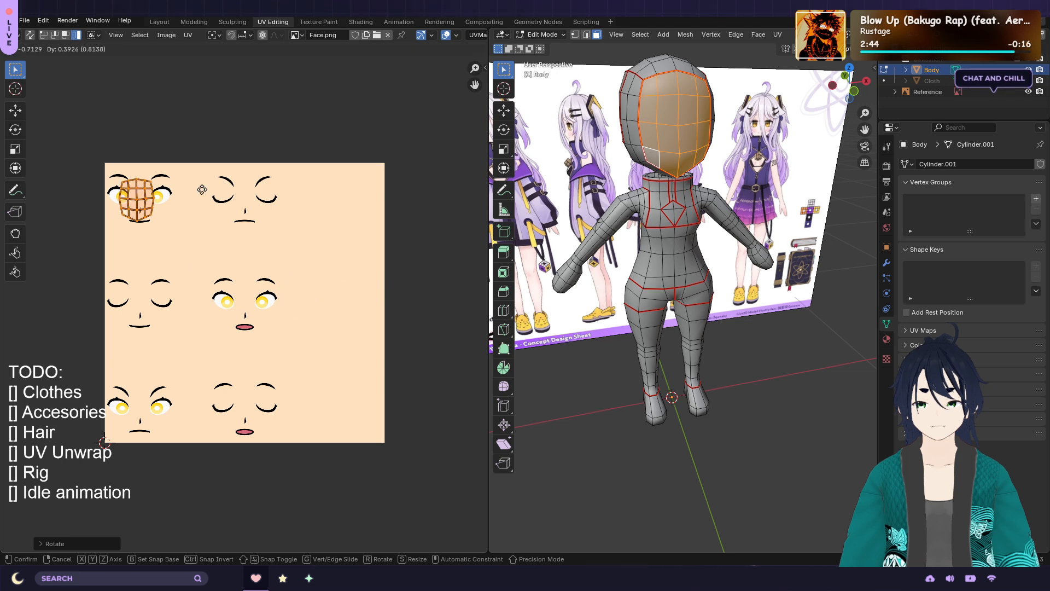
left_click(202, 189)
key("s")
left_click(361, 259)
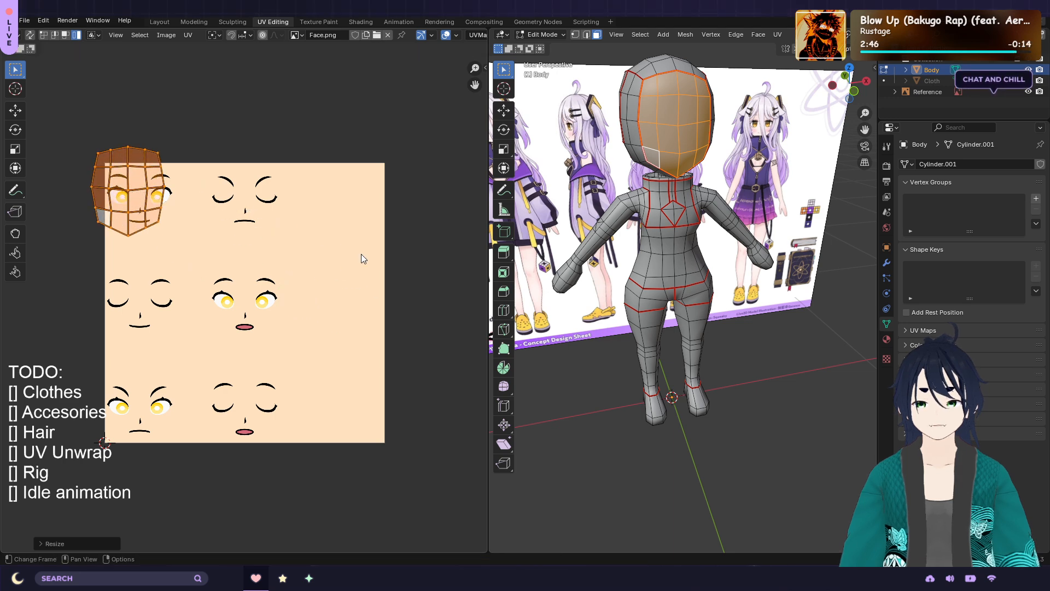
Centre the face's UV island on the smiling expression and scale it up slightly to frame the eyes and mouth
key("g")
left_click(368, 256)
key("s")
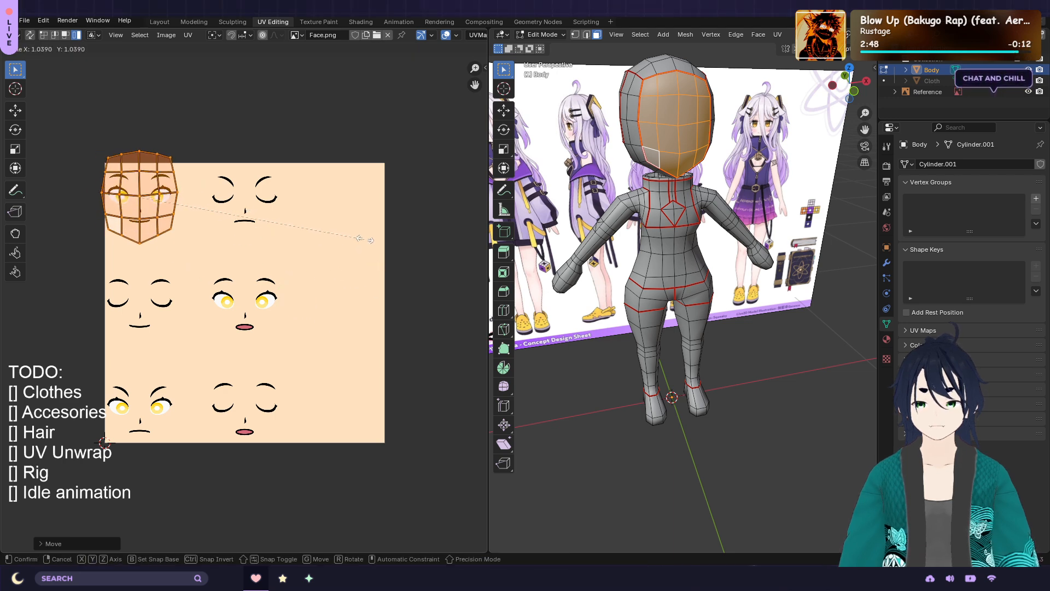
left_click(376, 240)
key("g")
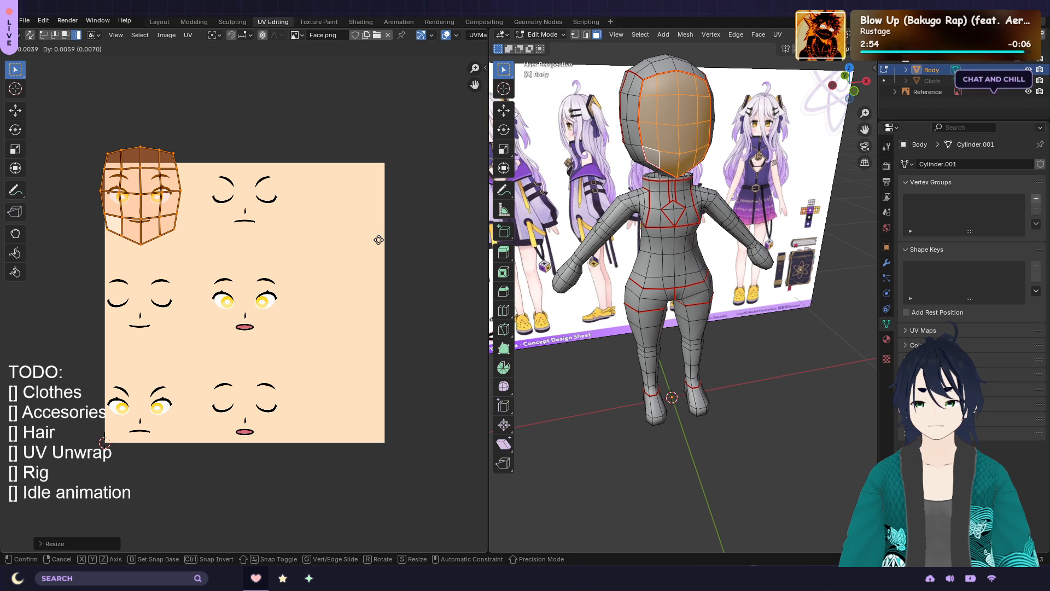
left_click(379, 239)
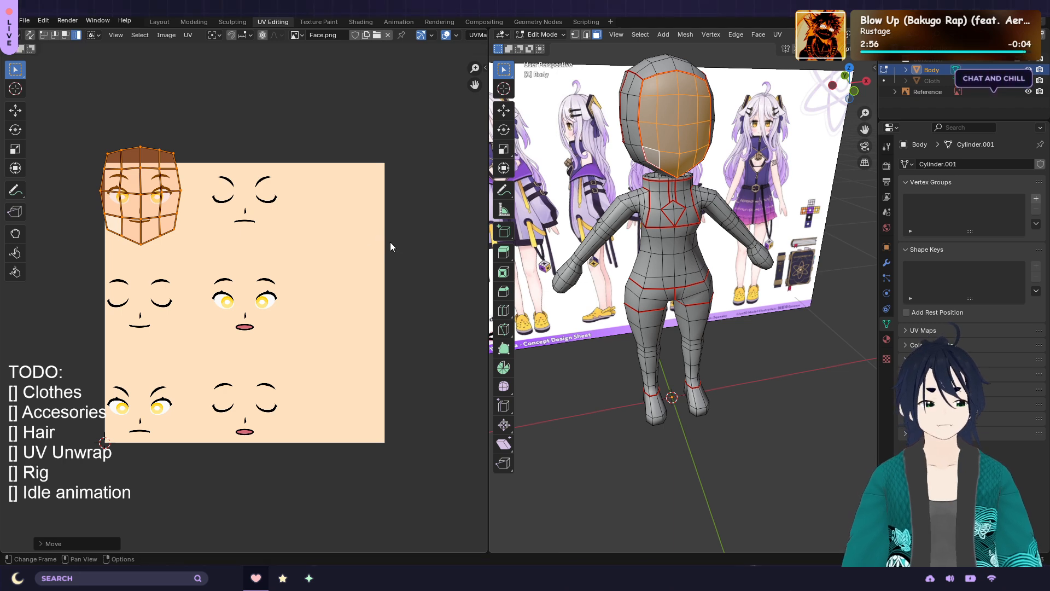
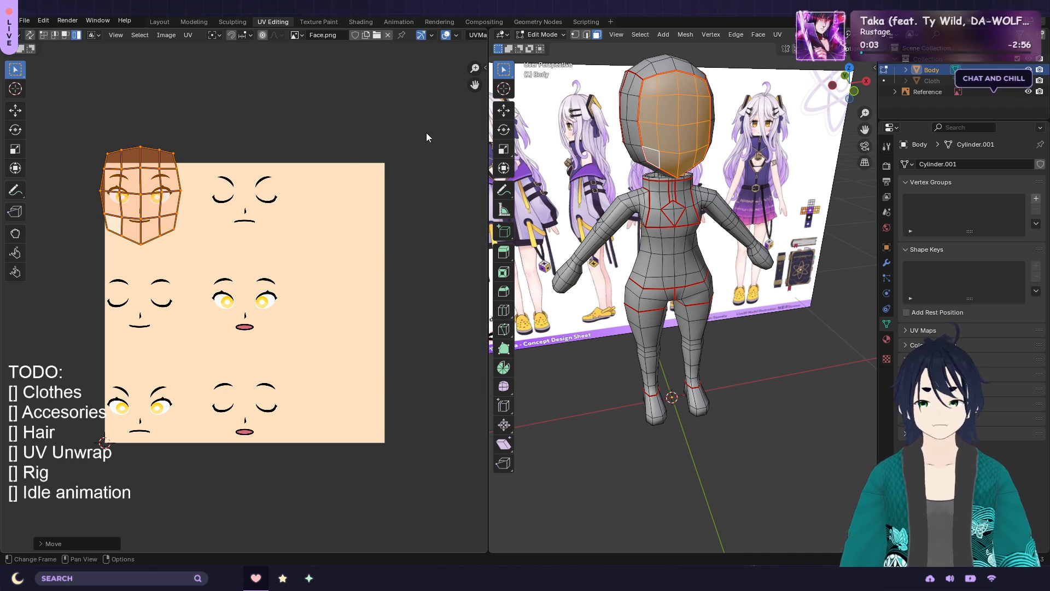
Save the file and check the face drawing on the textured body in the Texture Paint workspace
key("ctrl+s")
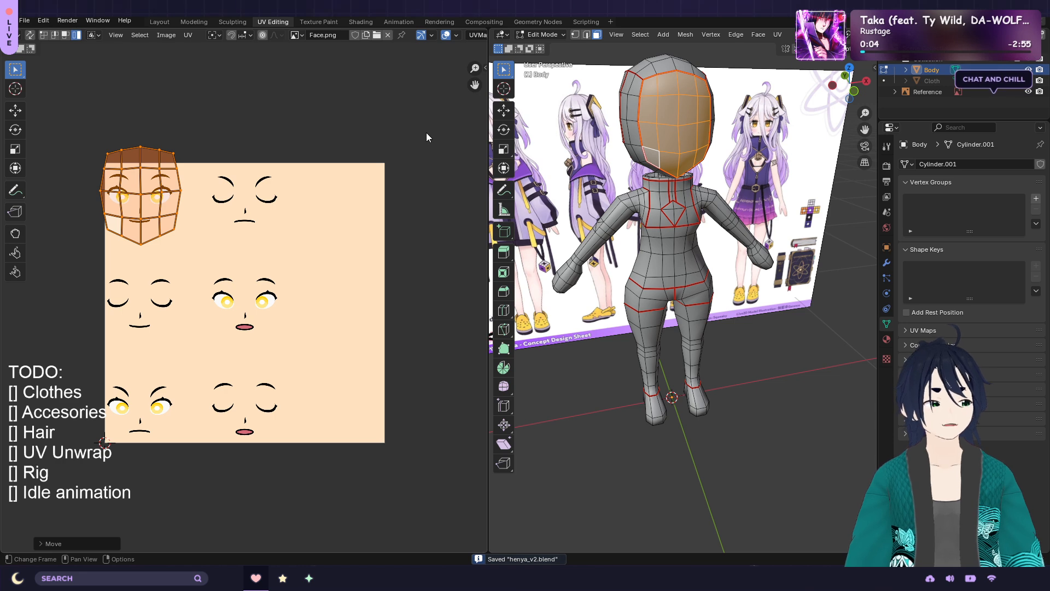
left_click(318, 21)
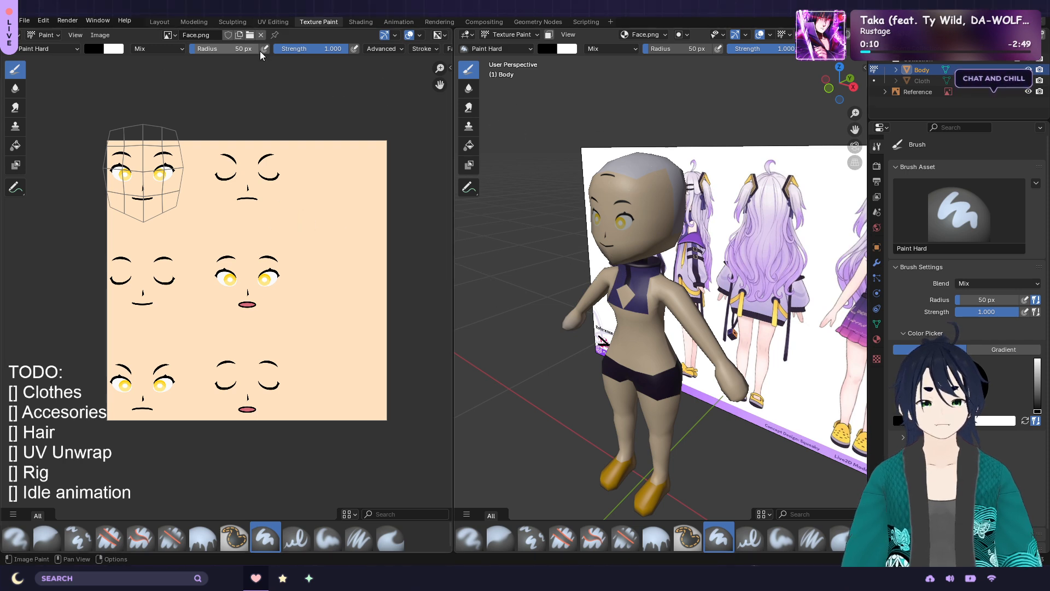
left_click_drag(241, 26, 264, 26)
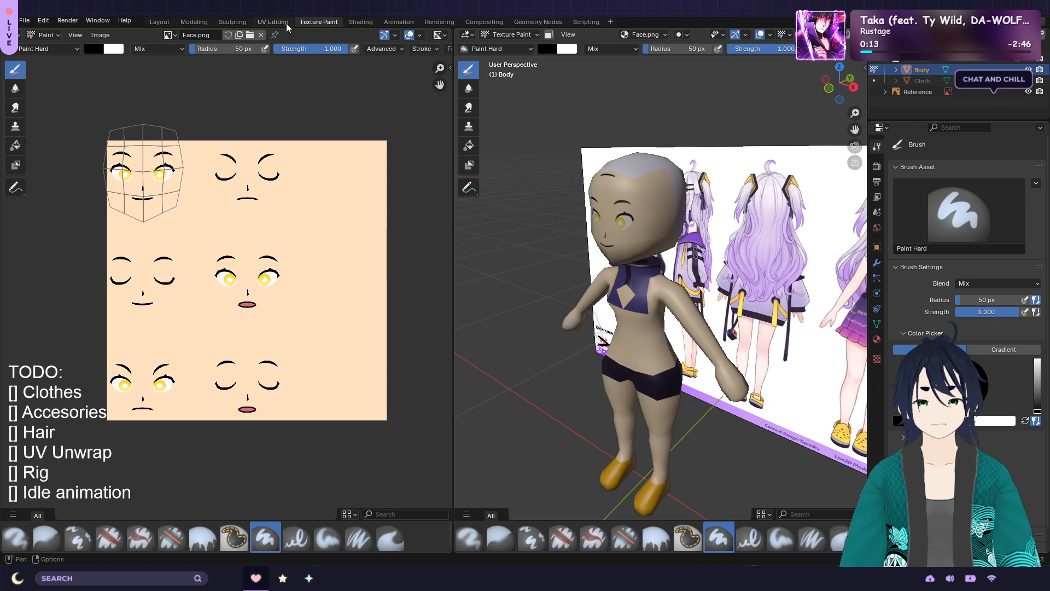
Back in the UV Editing workspace, scale the face's UV island to about 0.94, nudge it vertically over the expression, and save the file
left_click(287, 23)
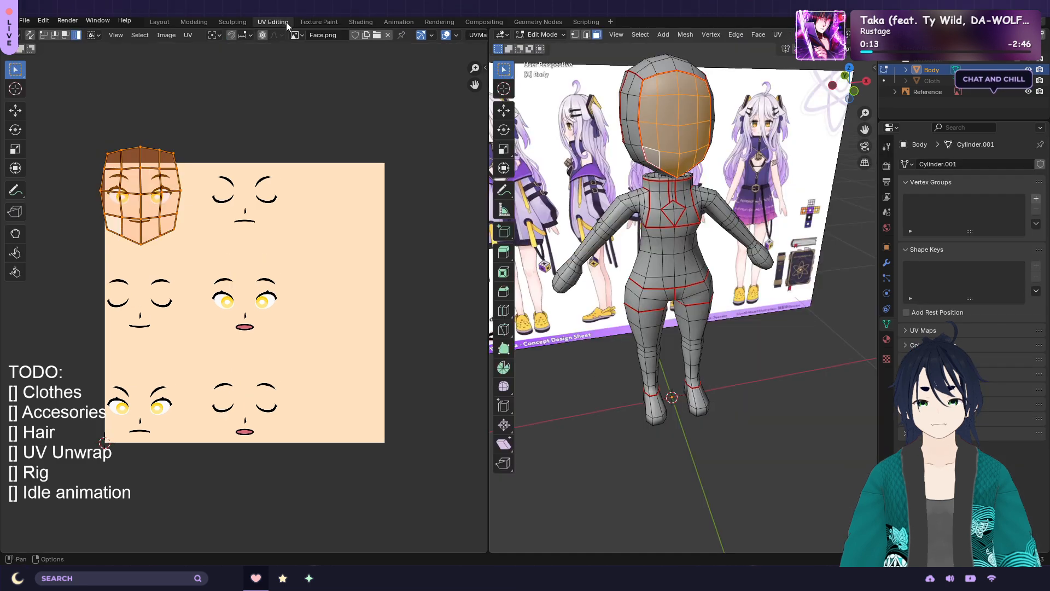
key("g")
left_click(262, 166)
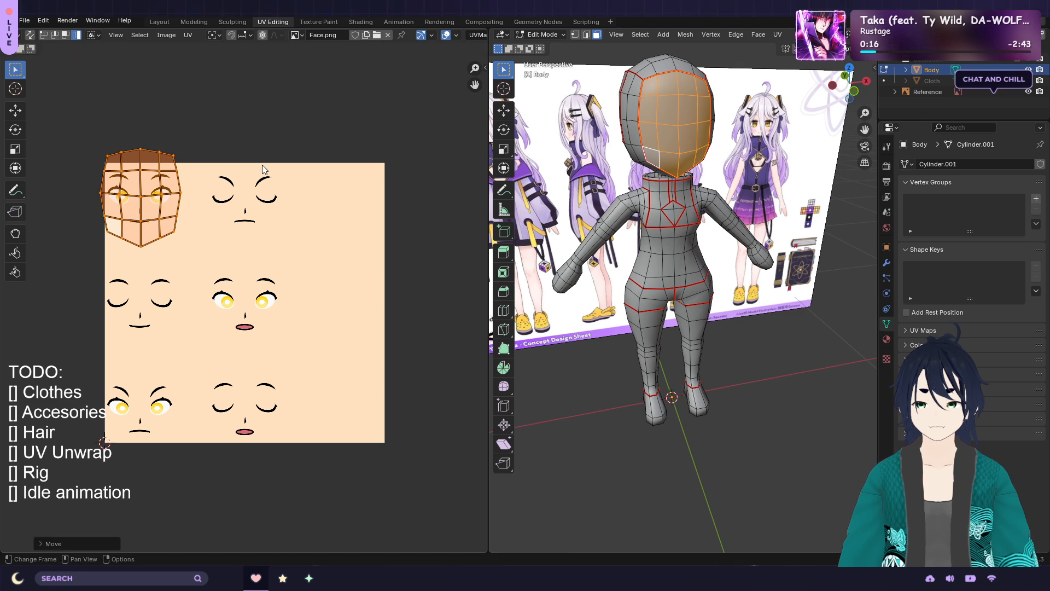
key("s")
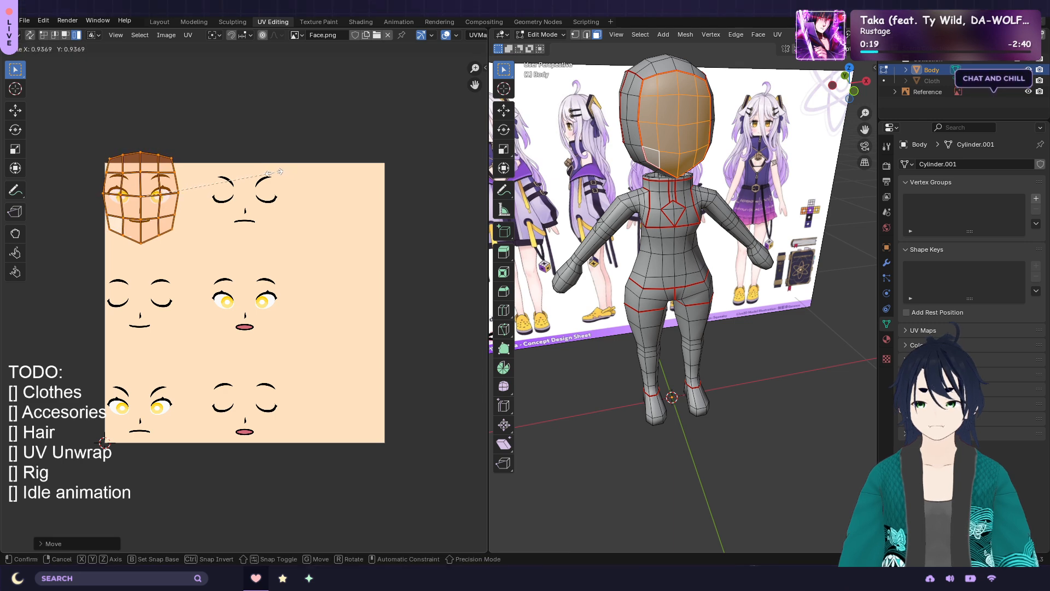
left_click(273, 172)
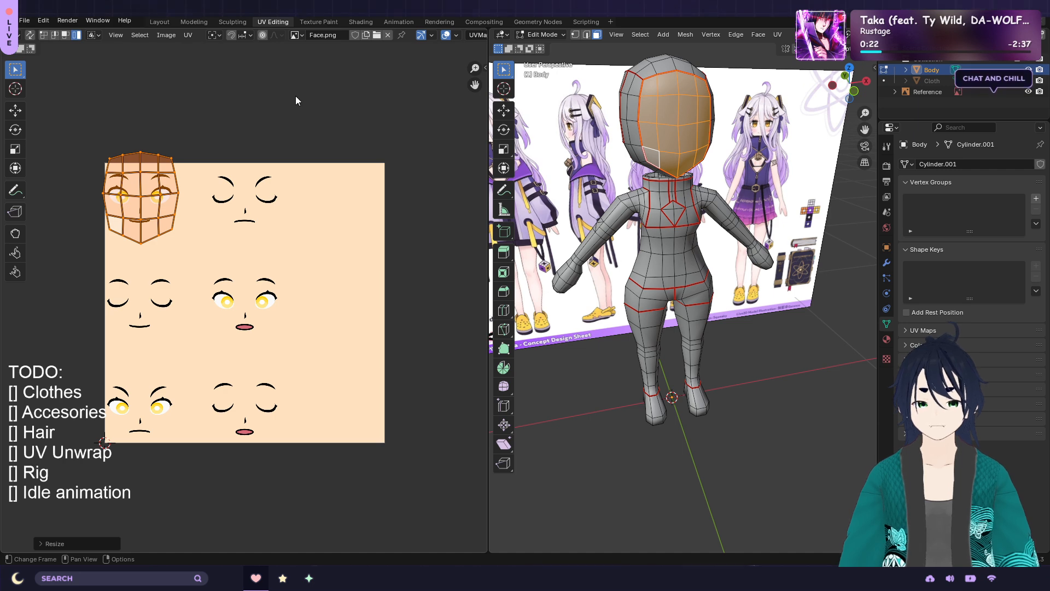
key("g")
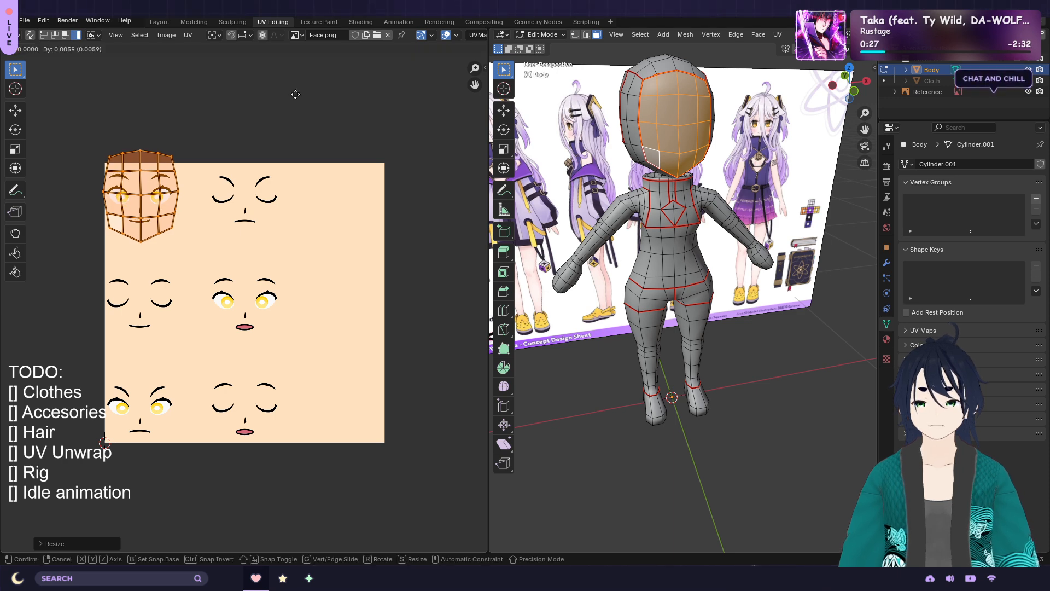
left_click(295, 94)
key("ctrl+s")
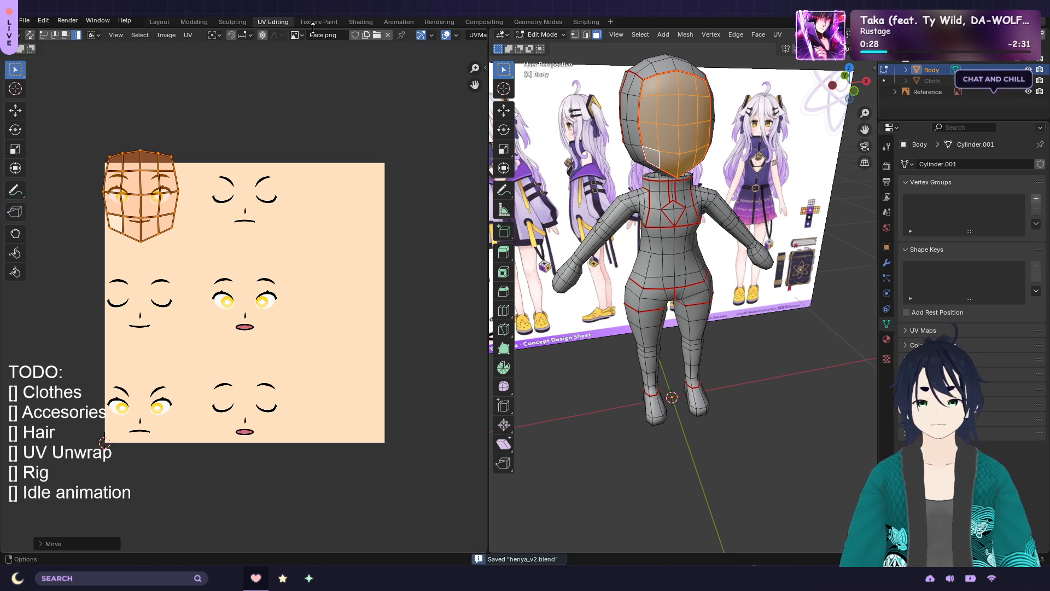
Examine the face drawing on the textured head from several angles in the Texture Paint workspace
left_click(320, 21)
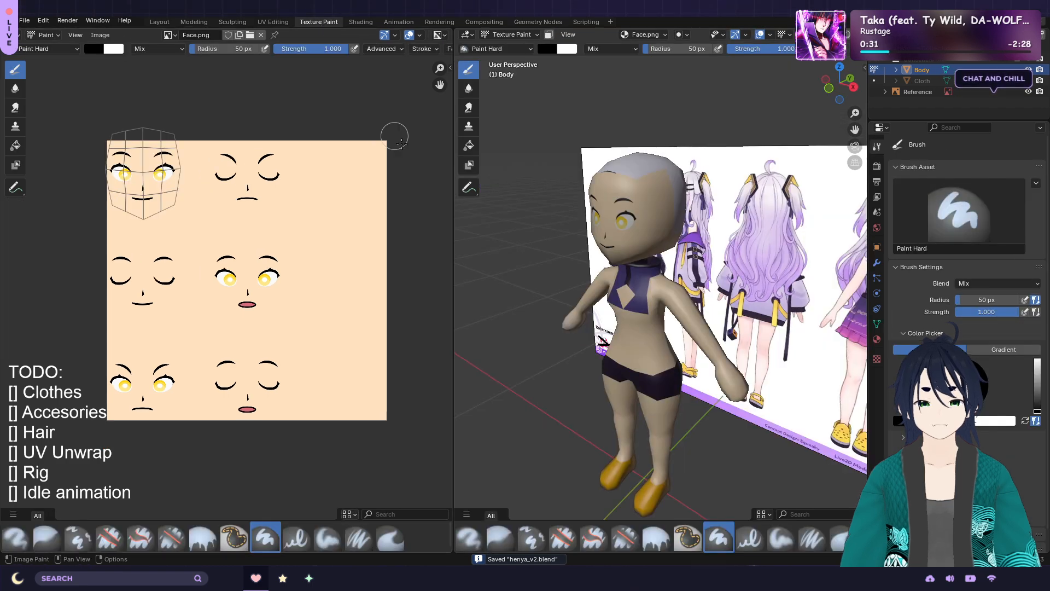
middle_click_drag(643, 261, 664, 208)
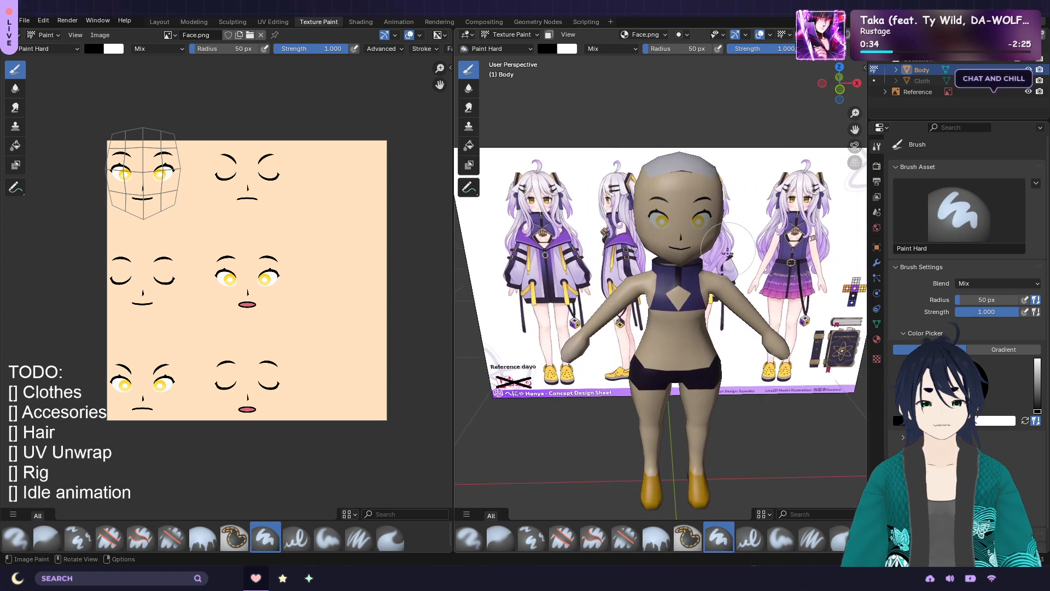
scroll(722, 281, "up", 2)
mouse_move(716, 239)
middle_mouse_down()
mouse_move(736, 112)
mouse_move(658, 131)
mouse_move(731, 133)
mouse_move(723, 151)
middle_mouse_up()
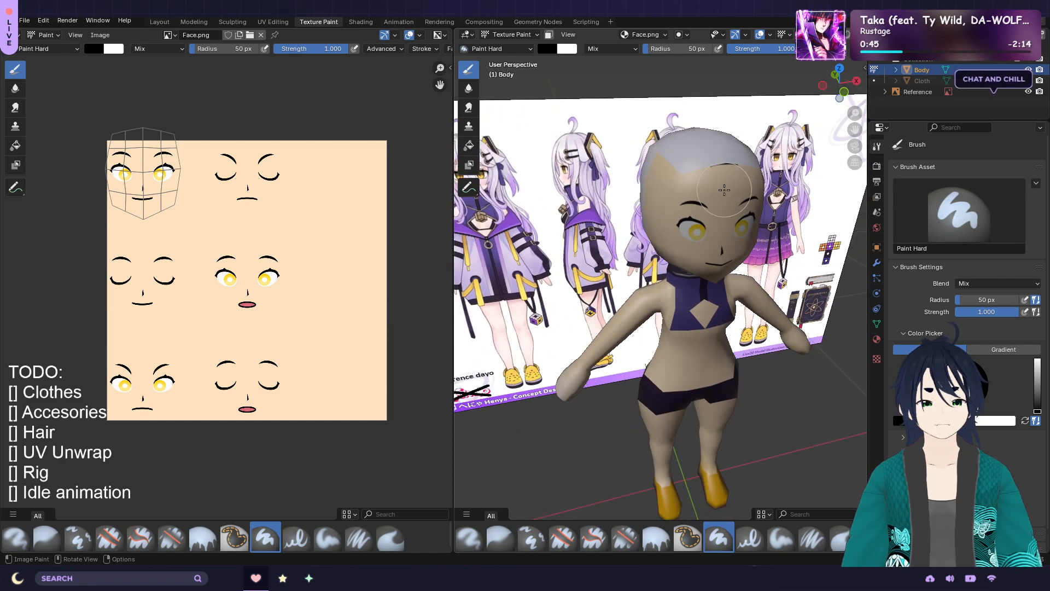
middle_click_drag(724, 190, 703, 204)
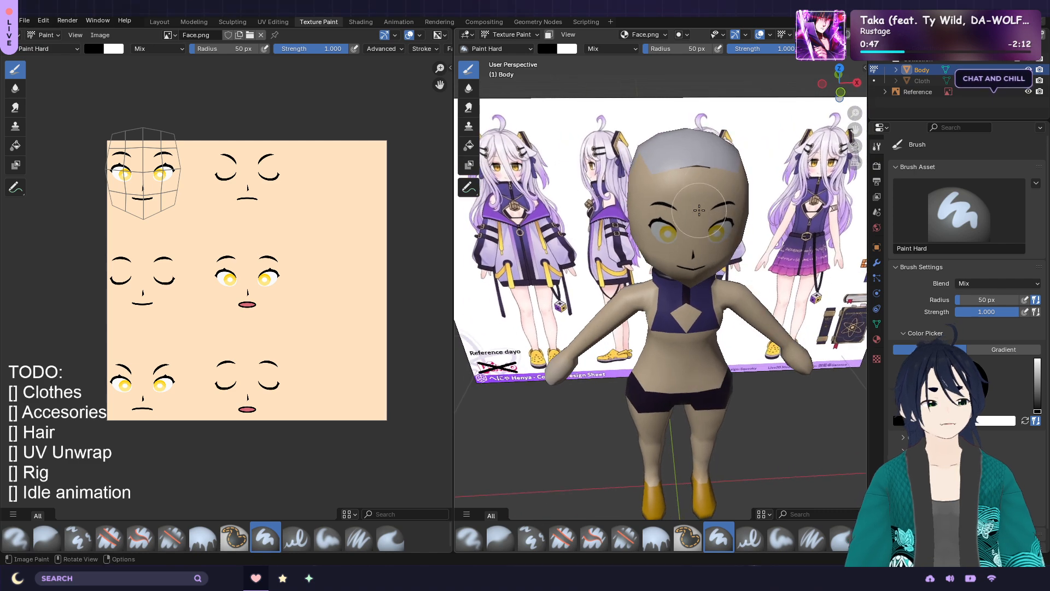
left_click(274, 21)
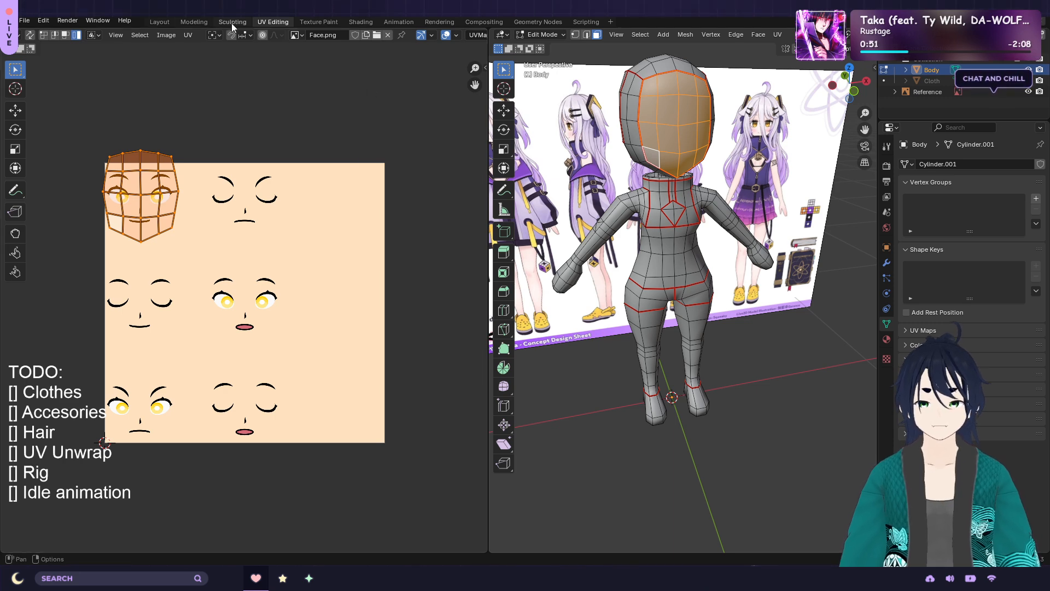
left_click(318, 22)
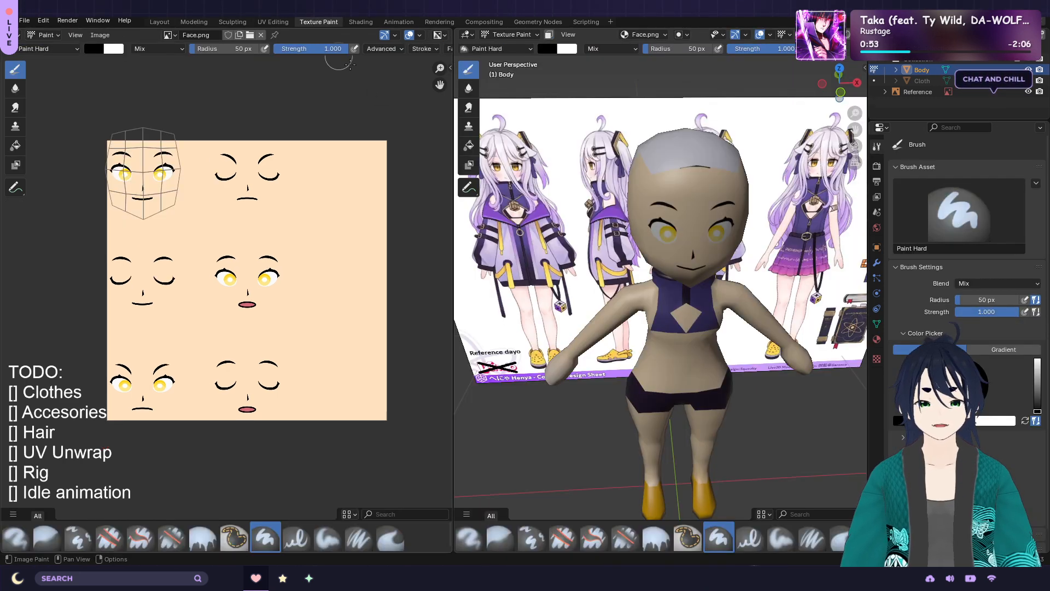
Inspect the textured neck, collar and torso up close, and compare the whole figure with the reference sheet
mouse_move(693, 282)
middle_mouse_down()
mouse_move(640, 268)
mouse_move(555, 216)
middle_mouse_up()
scroll(631, 264, "up", 5)
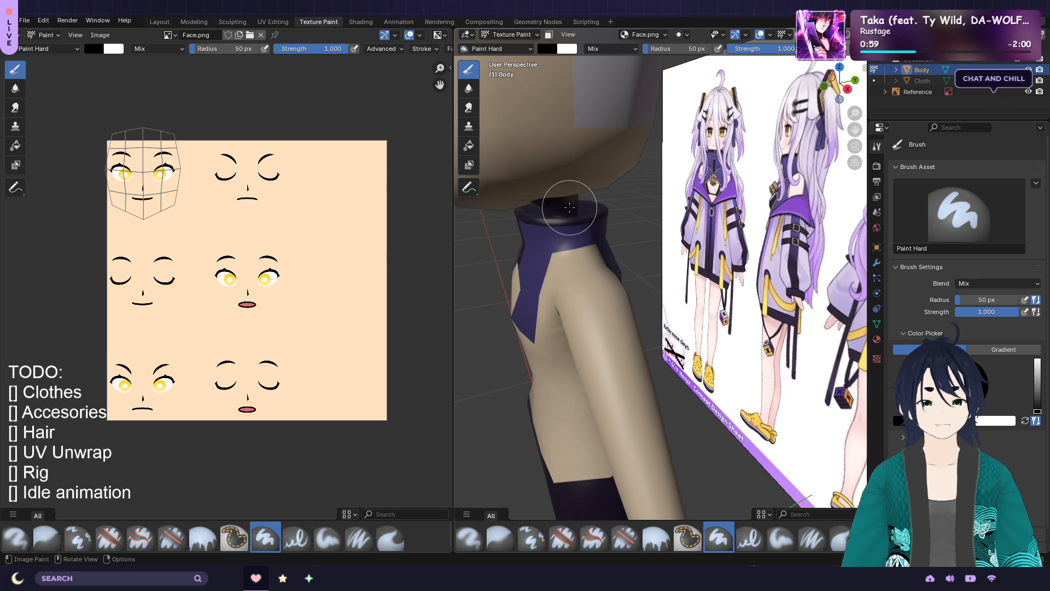
mouse_move(564, 218)
middle_mouse_down()
mouse_move(567, 231)
mouse_move(612, 223)
middle_mouse_up()
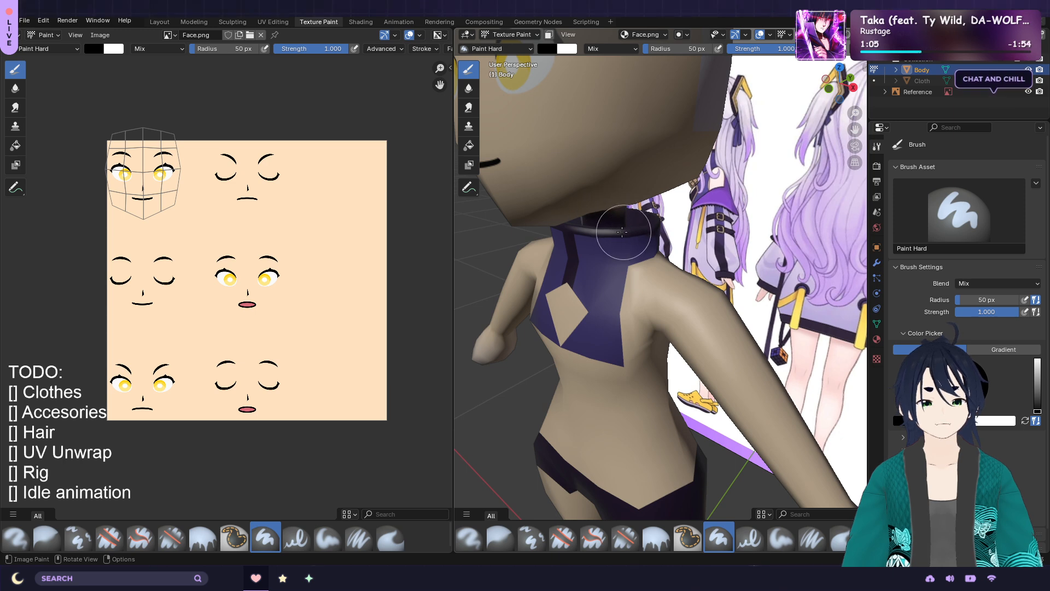
mouse_move(628, 268)
middle_mouse_down()
mouse_move(683, 259)
mouse_move(688, 277)
middle_mouse_up()
scroll(663, 258, "down", 5)
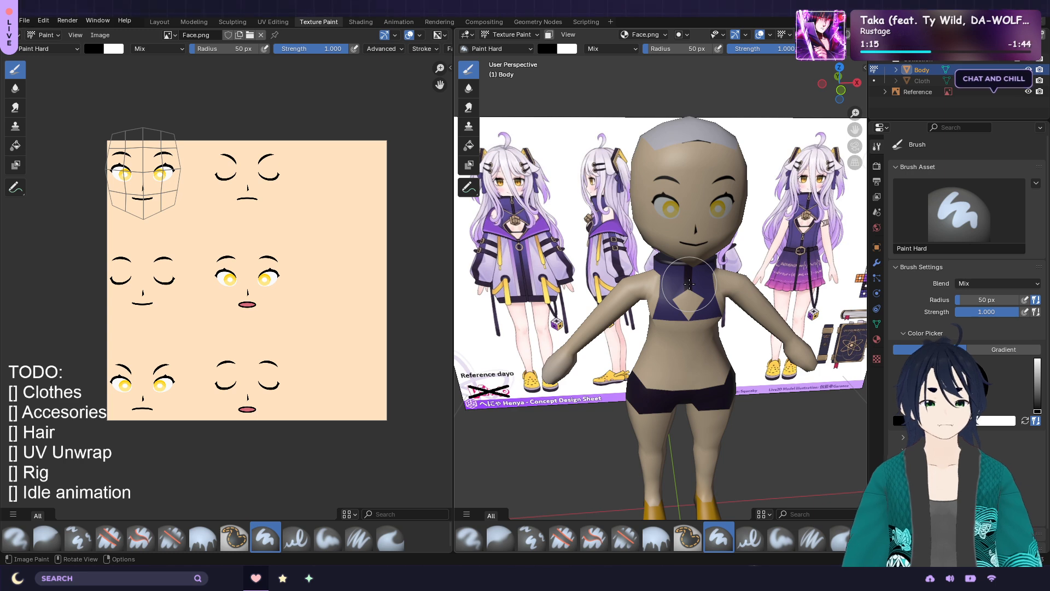
middle_click_drag(690, 283, 667, 251)
scroll(668, 251, "up", 3)
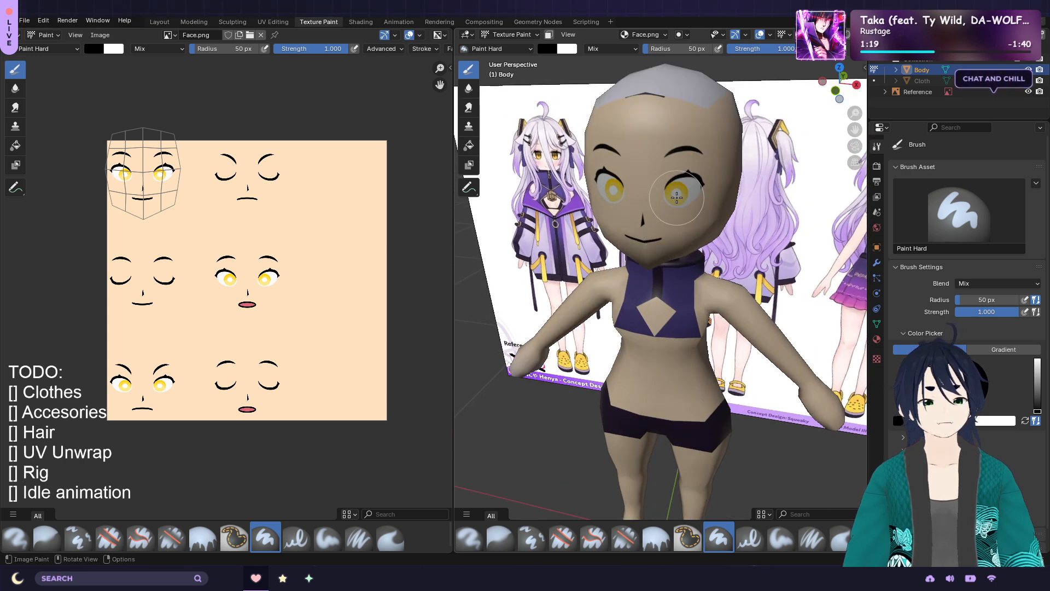
scroll(677, 197, "down", 3)
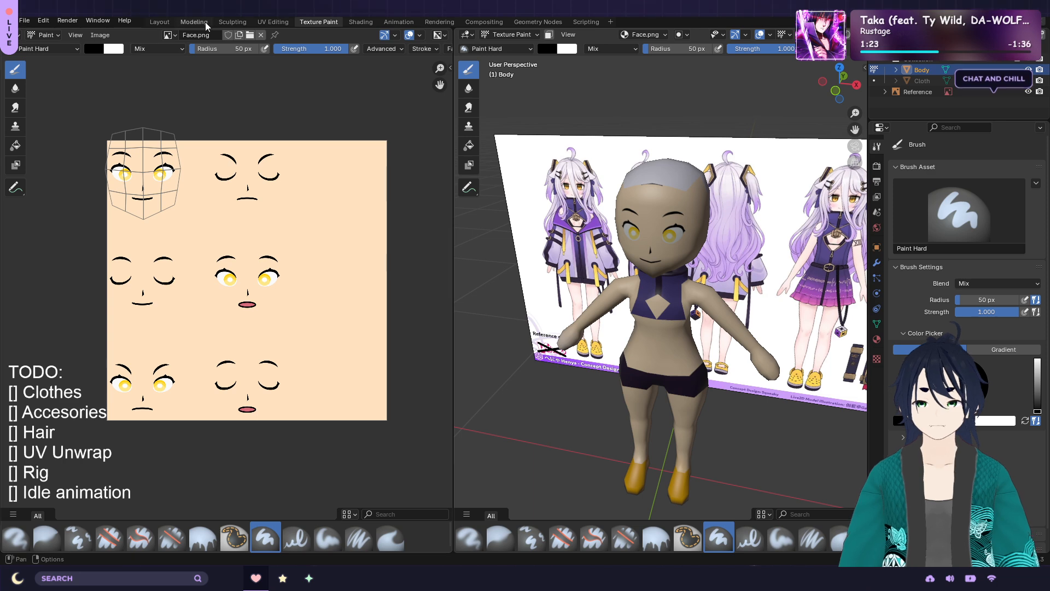
In the Layout workspace, unhide the Cloth object and make it the selected object
left_click(263, 21)
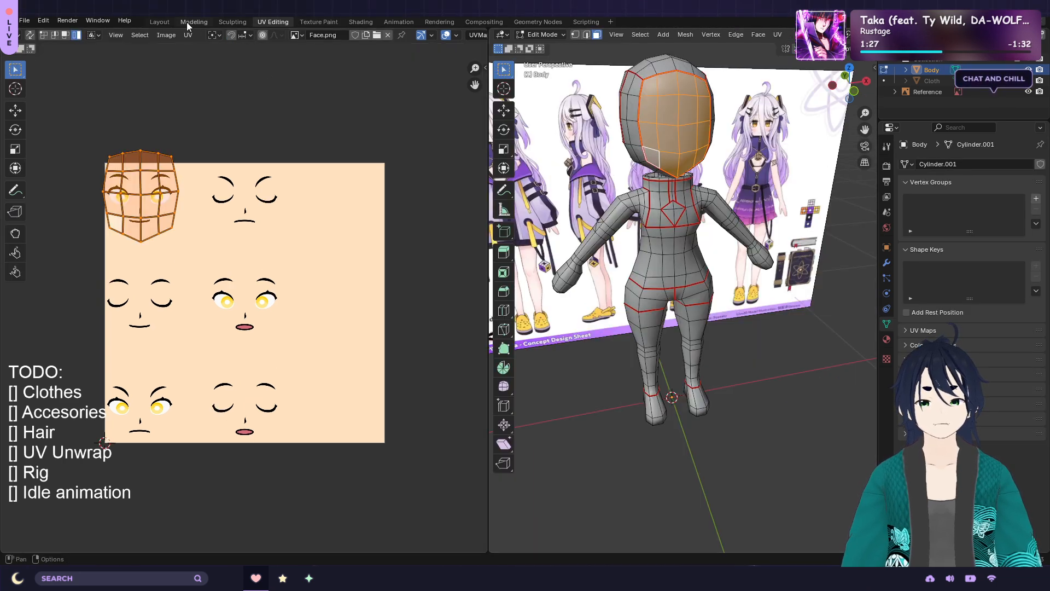
left_click(160, 22)
scroll(625, 237, "down", 1)
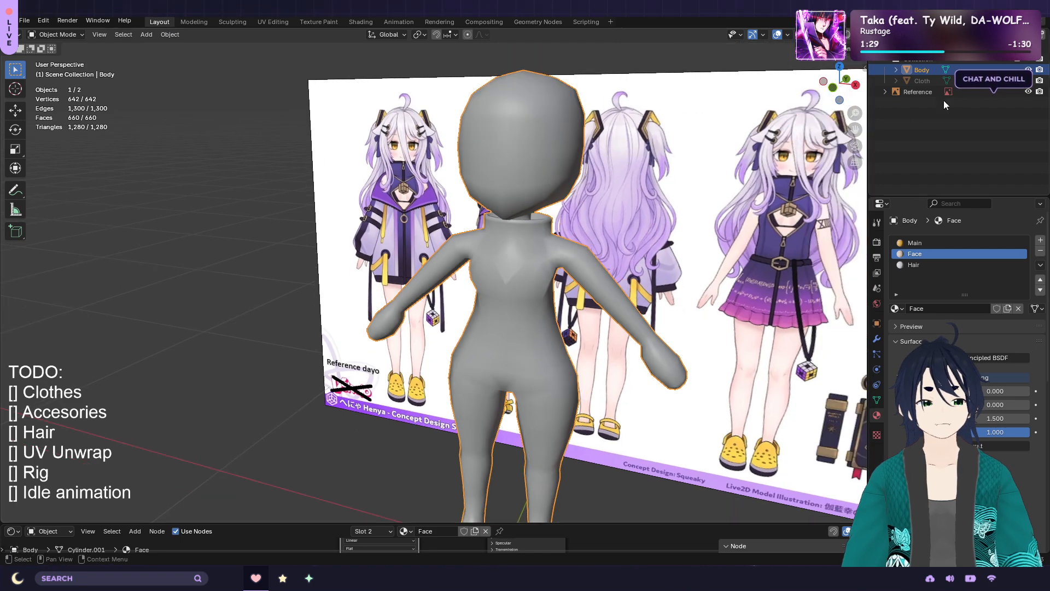
left_click(1028, 81)
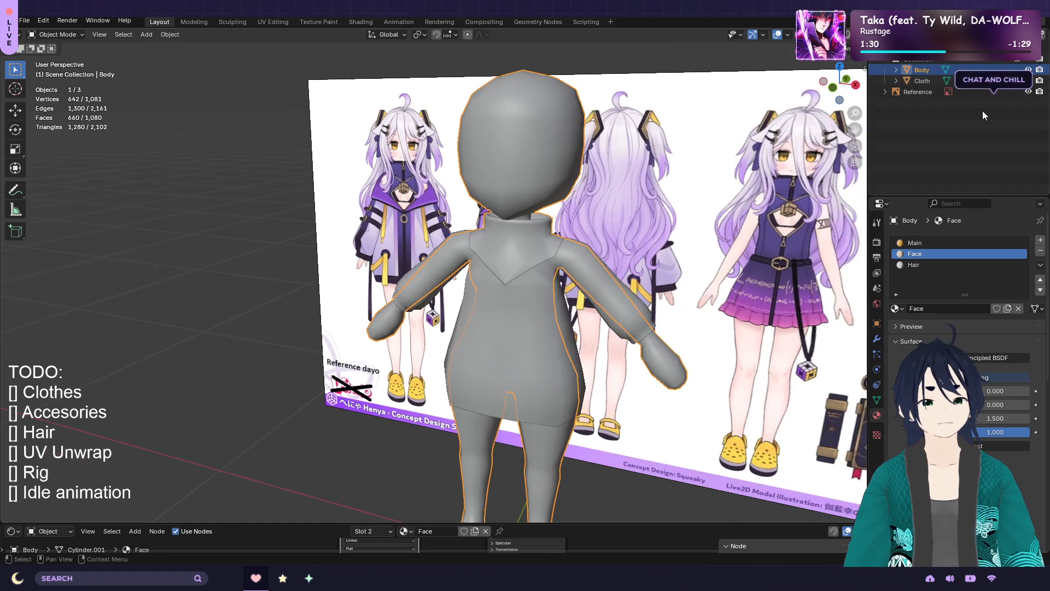
left_click(514, 336)
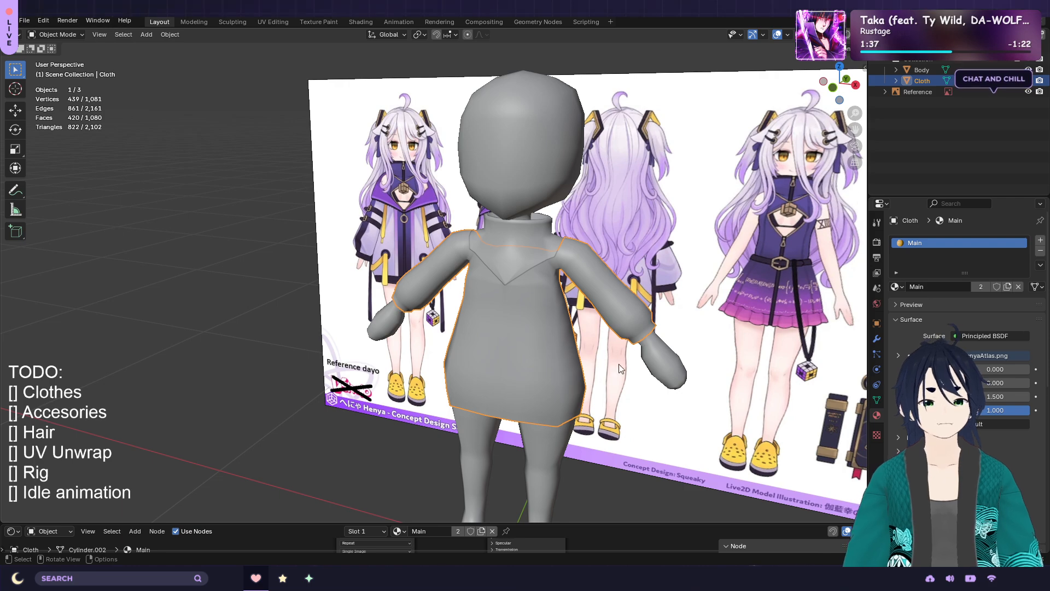
In Edit Mode, select the entire Cloth mesh and unwrap it with Unwrap Conformal
key("Tab")
key("a")
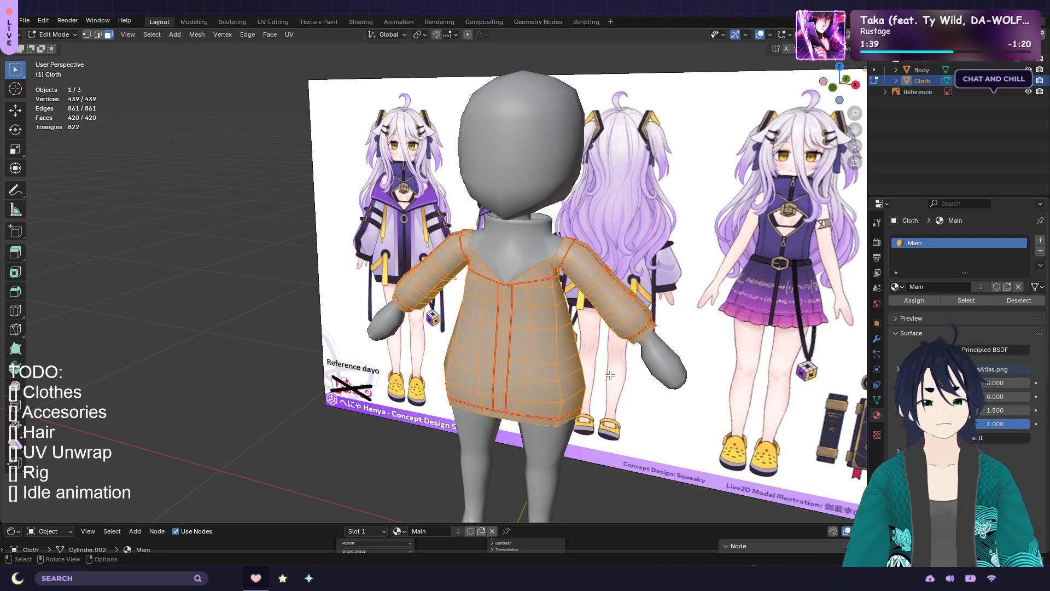
key("alt+a")
left_click(289, 34)
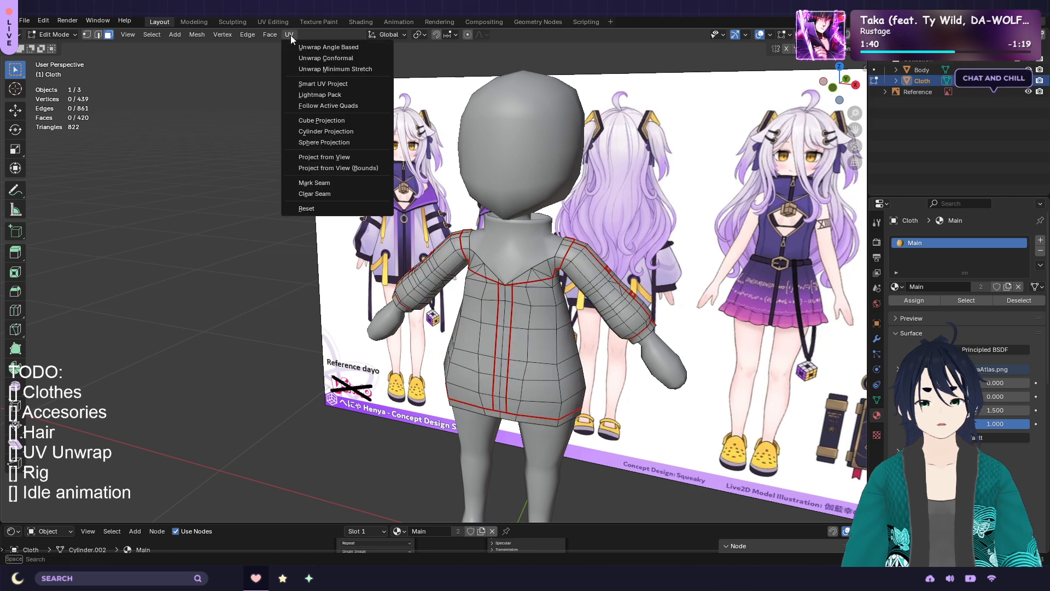
left_click(319, 58)
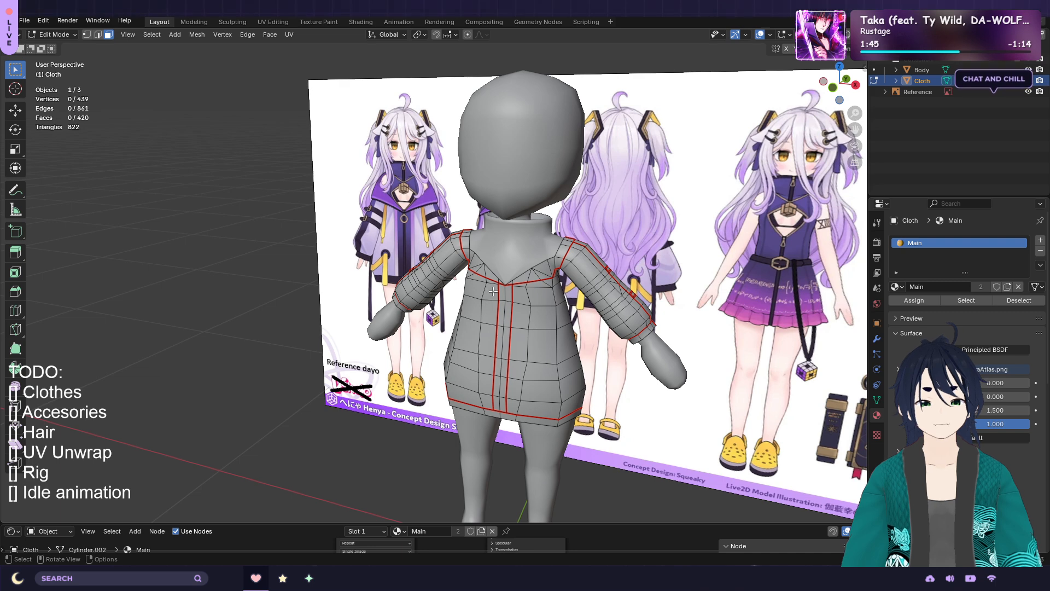
key("a")
left_click(289, 34)
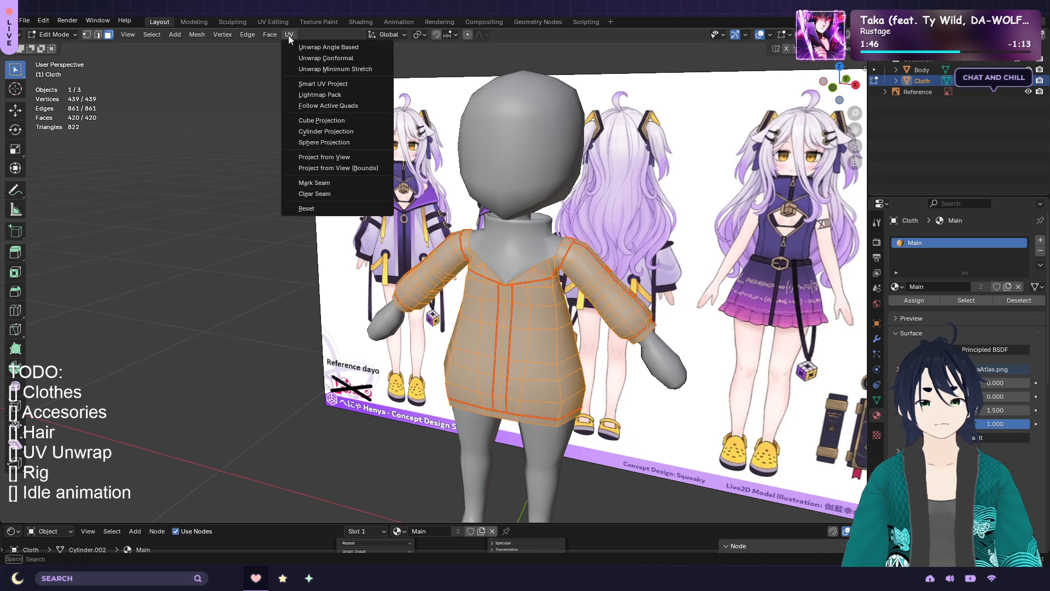
left_click(322, 58)
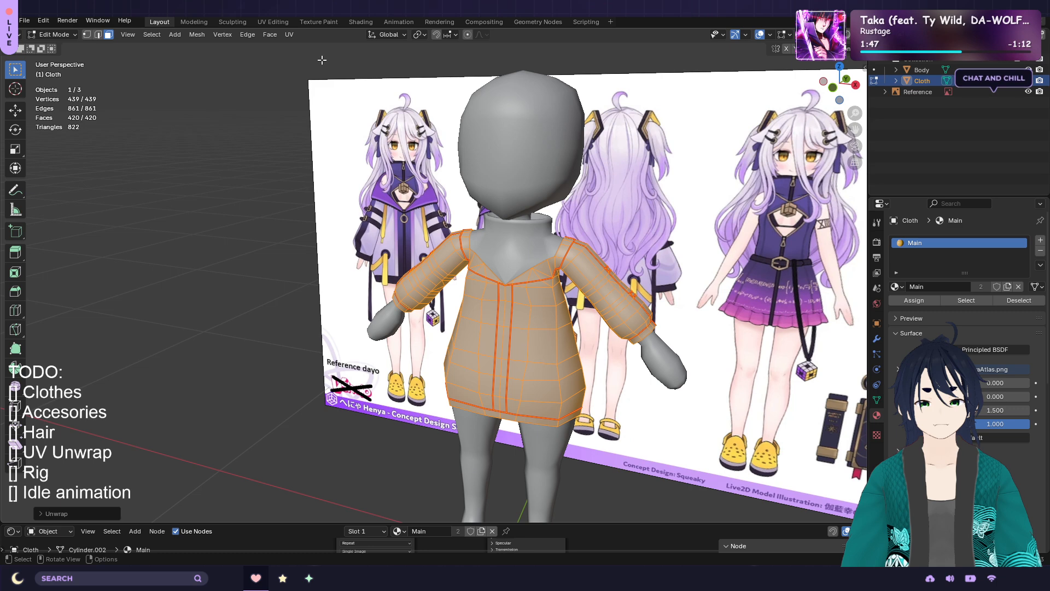
In the UV Editing workspace, select the UV island of the coat's body panel on the character's right side, keeping all islands displayed
left_click(270, 23)
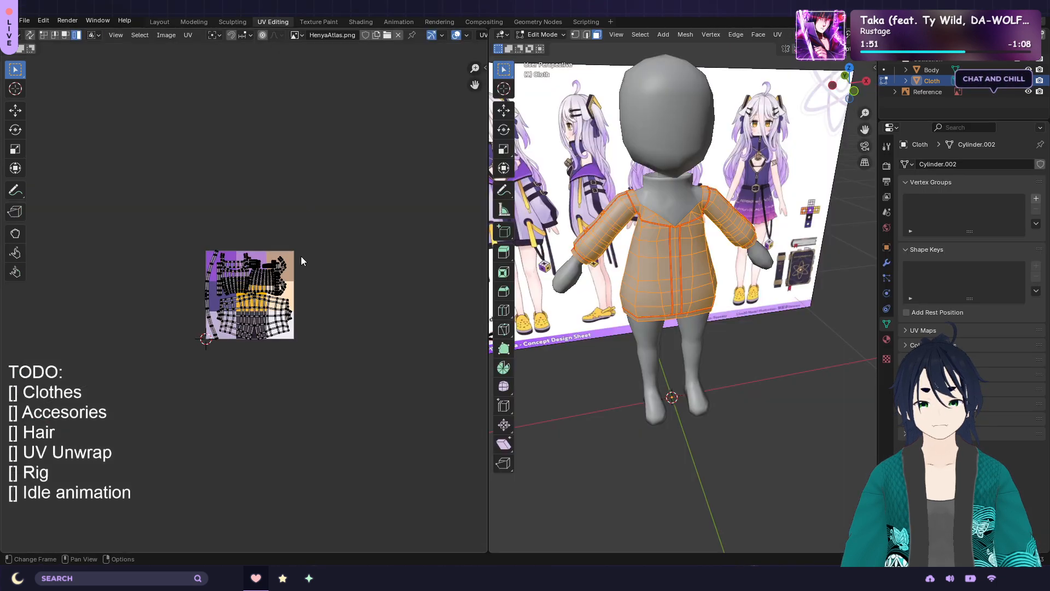
scroll(301, 257, "up", 6)
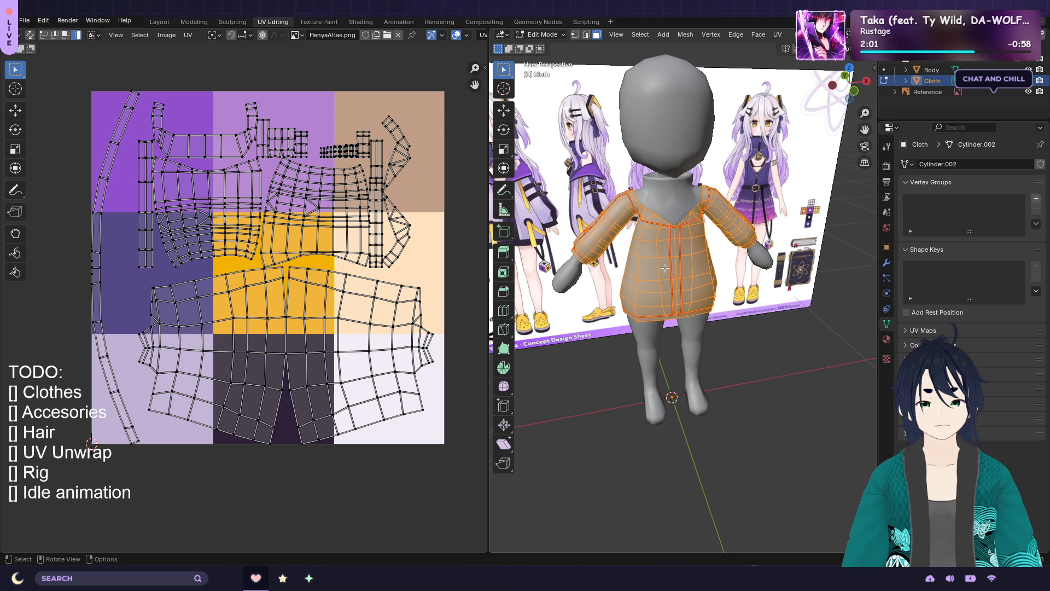
middle_click_drag(660, 257, 649, 257)
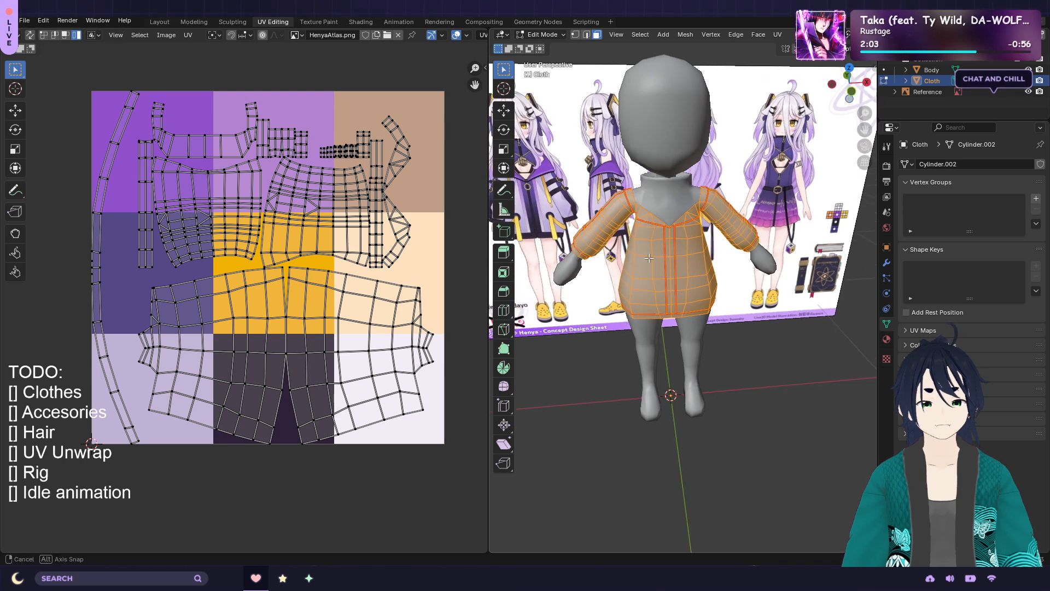
left_click(657, 278)
left_click(642, 272)
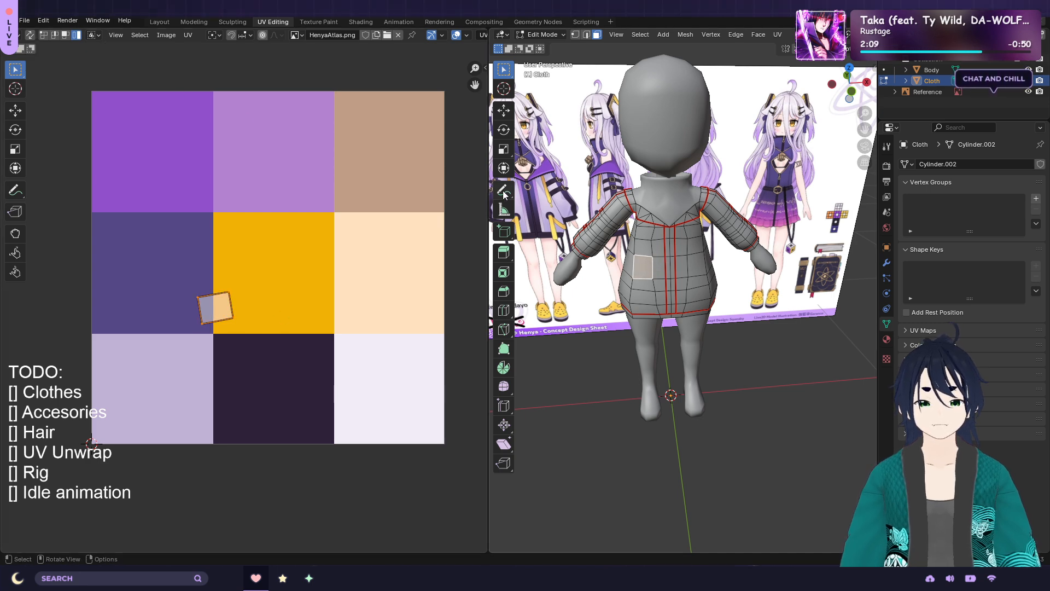
key("a")
key("ctrl+l")
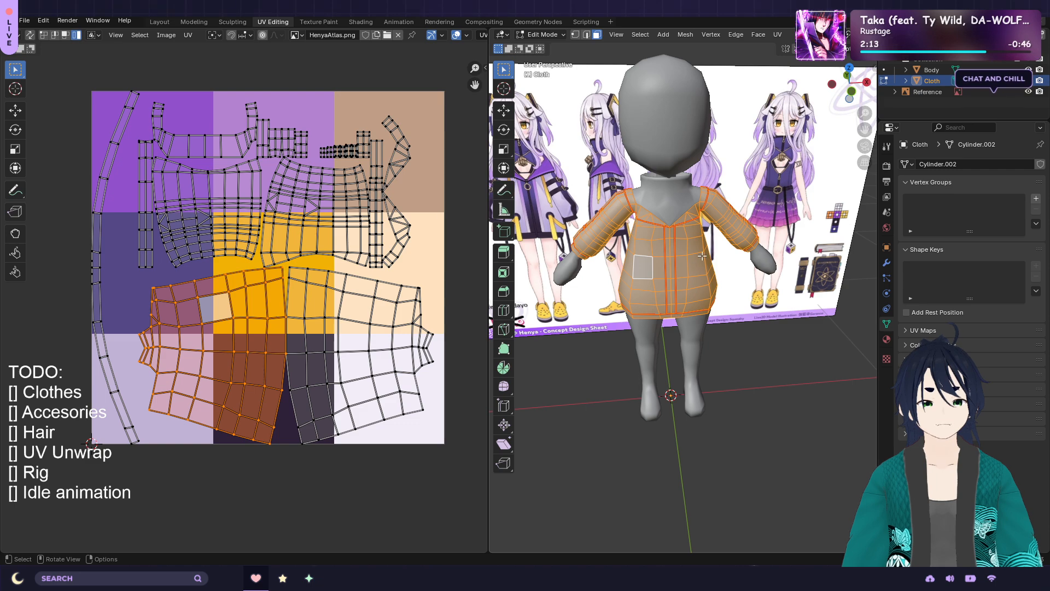
middle_click_drag(689, 255, 449, 268)
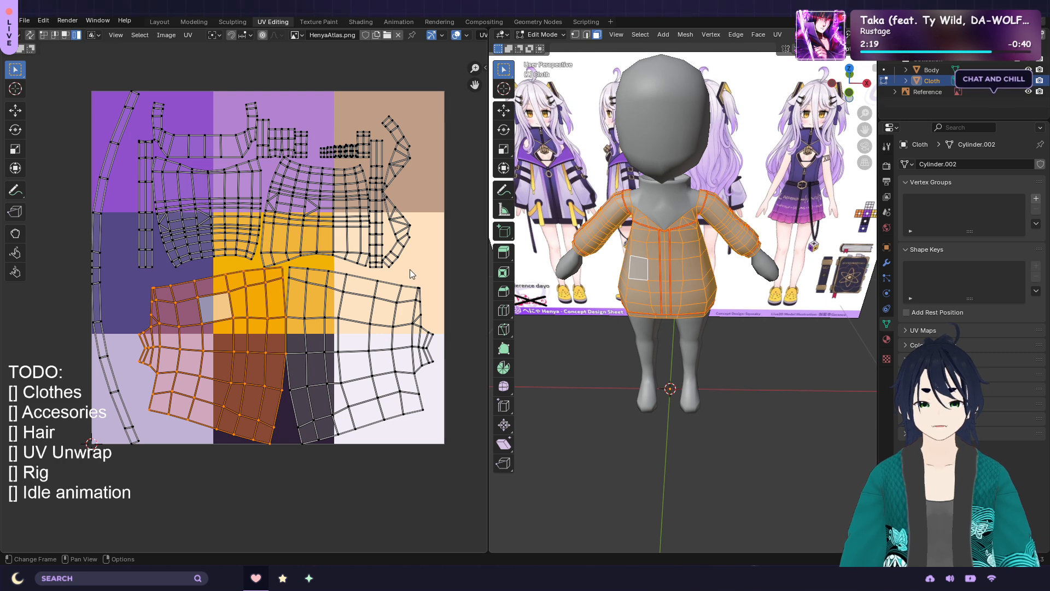
Shrink the selected coat body island and move it onto the light lavender swatch in the atlas's lower-left corner
key("s")
left_click(265, 317)
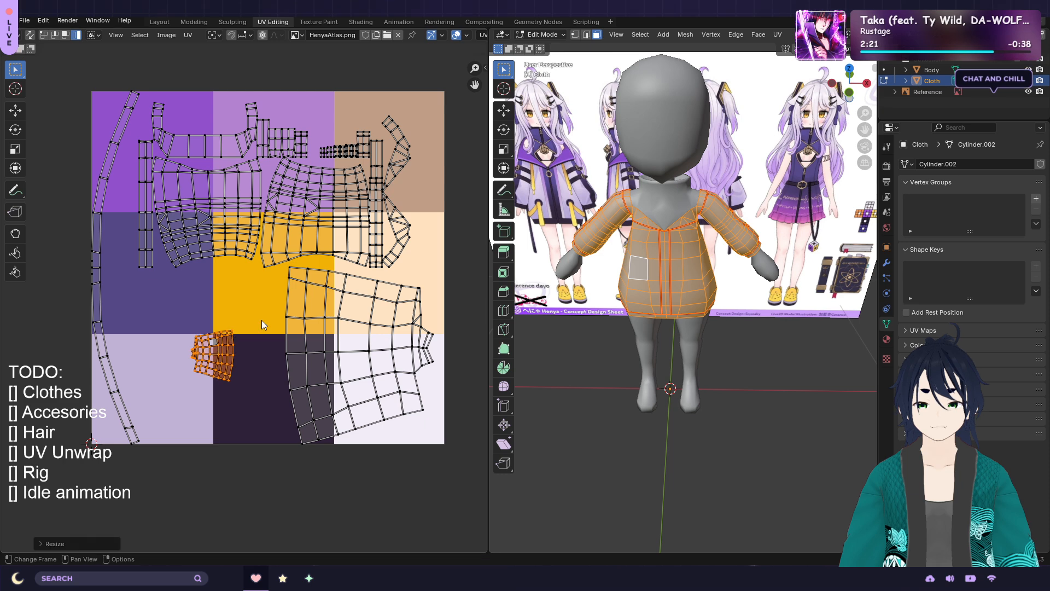
key("g")
left_click(203, 329)
Shrink the coat's other large body island and place it on the light lavender swatch, just below the first one
left_click(385, 337)
key("s")
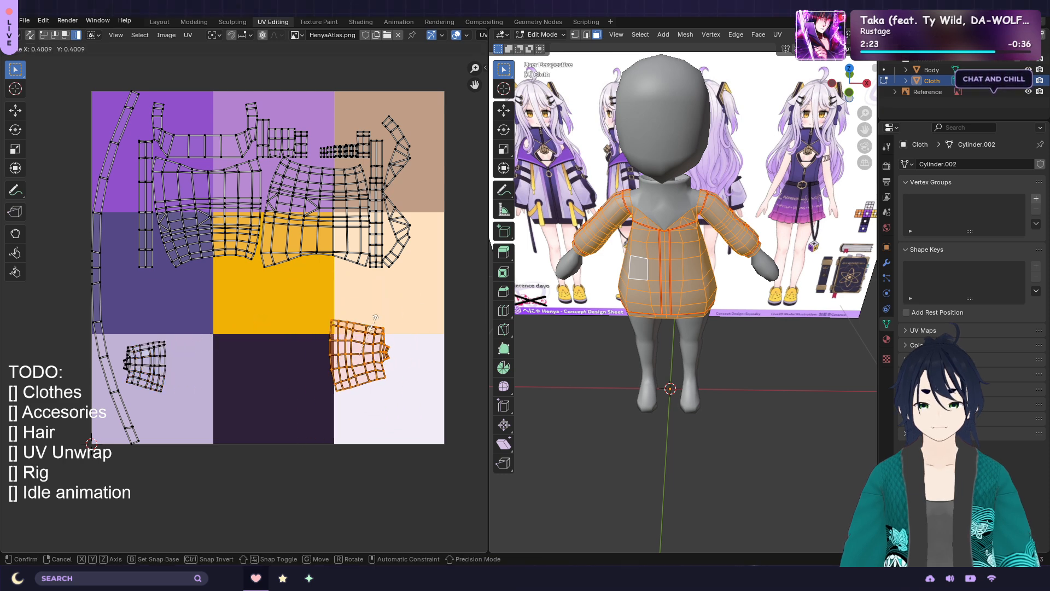
left_click(366, 324)
key("g")
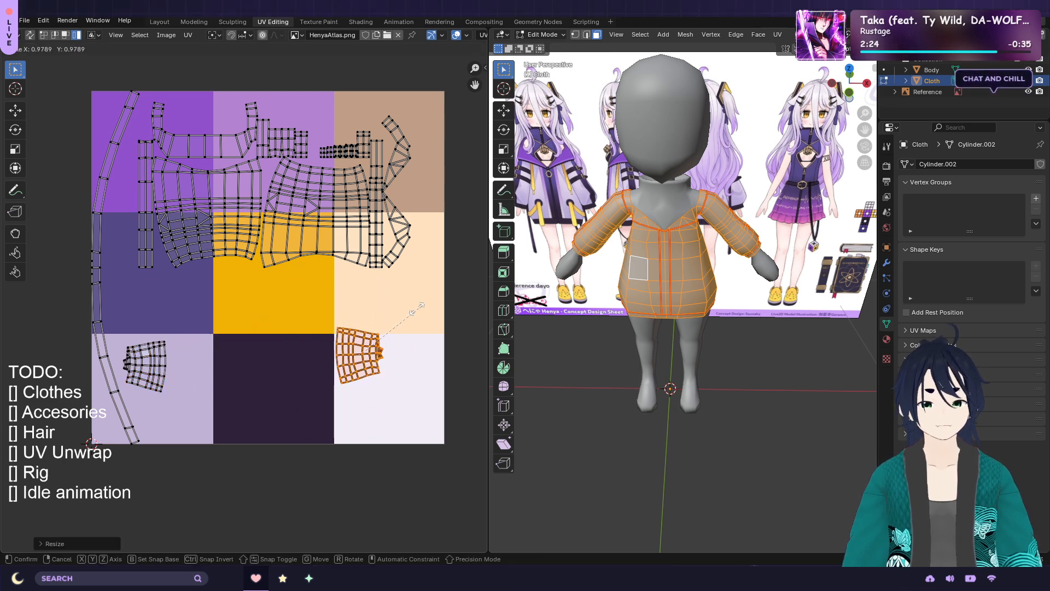
left_click(215, 370)
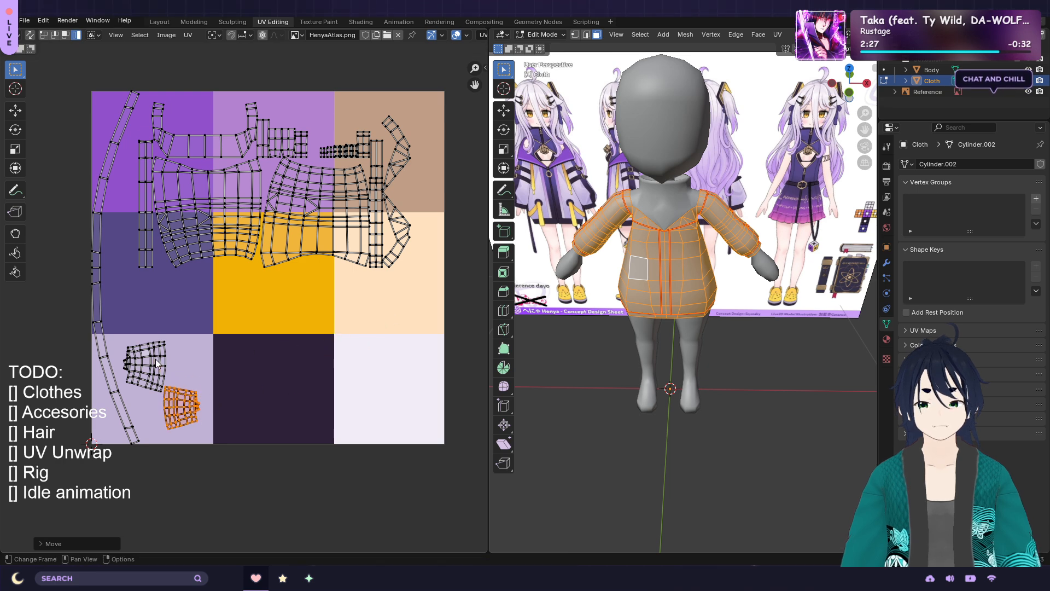
Scale the upper coat body island on the light lavender swatch down slightly
left_click(157, 363)
key("s")
left_click(244, 337)
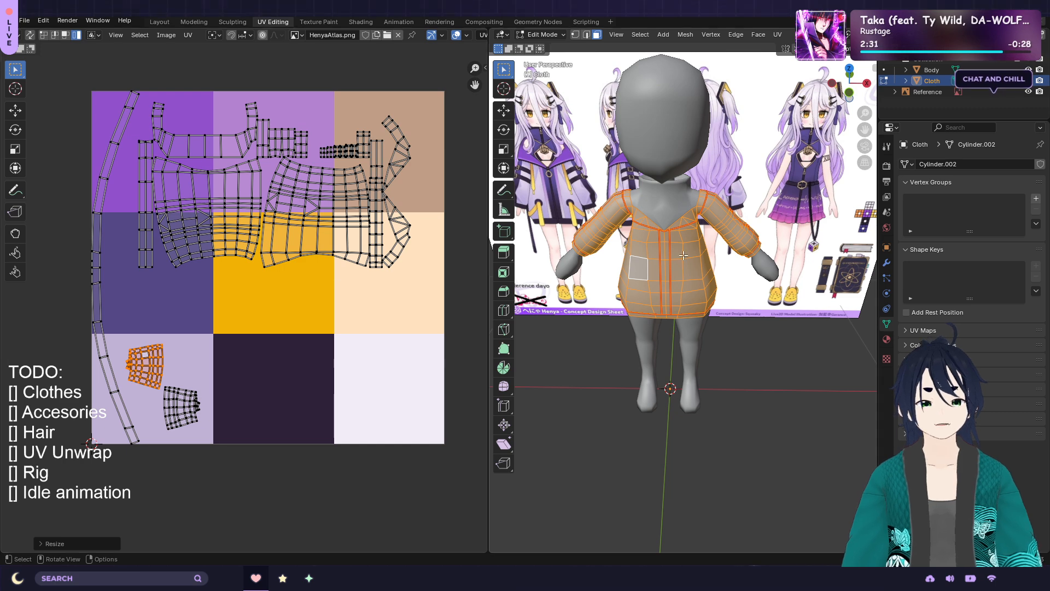
Select the UV island of the sleeve on the character's right arm, shrink it and move it onto the light lavender swatch
scroll(617, 243, "up", 1)
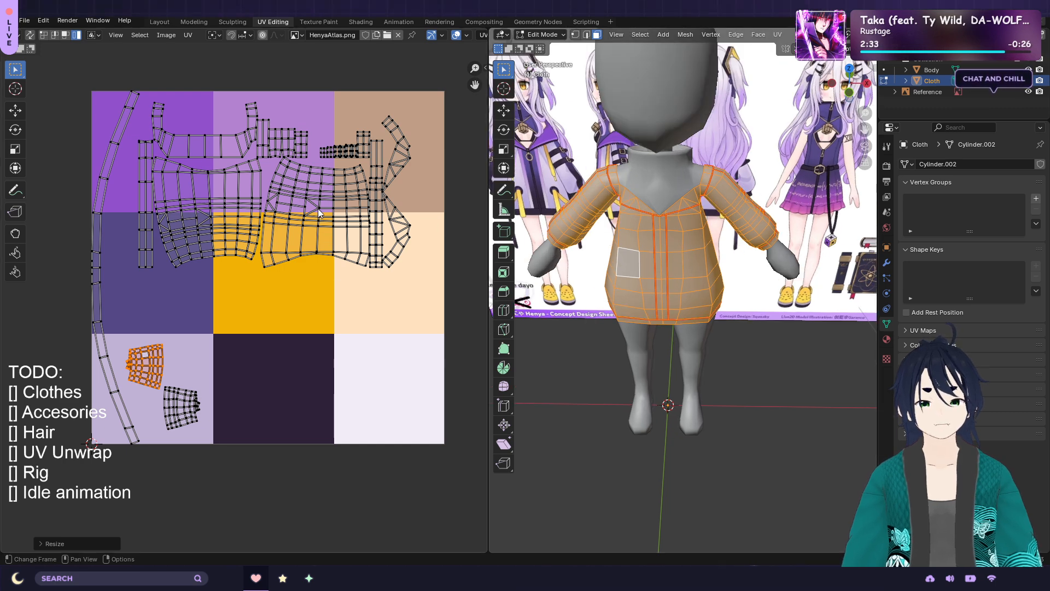
left_click(593, 211)
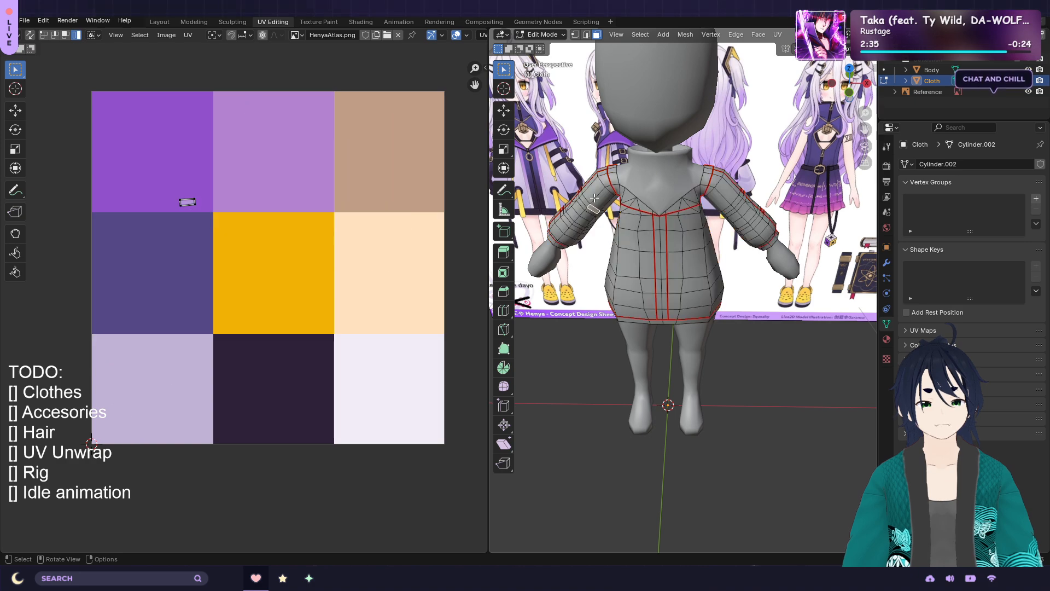
left_click(594, 198)
left_click(174, 187)
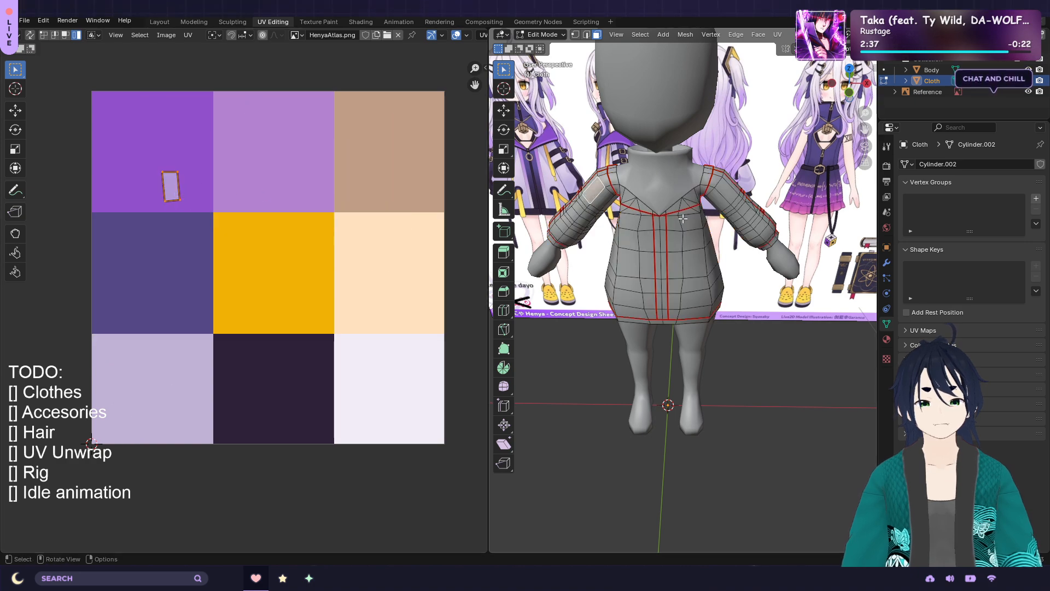
key("a")
key("l")
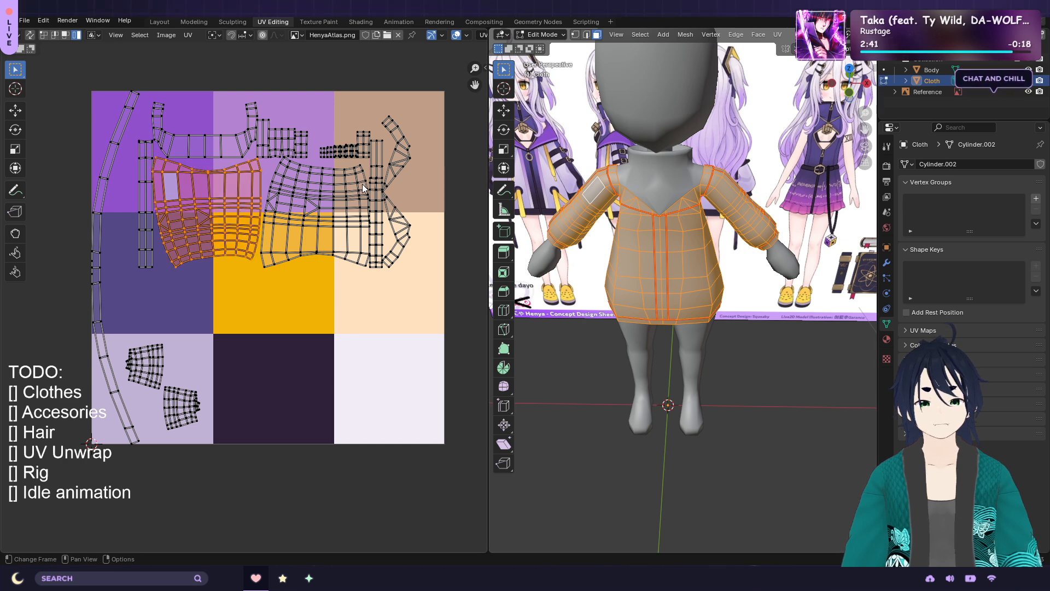
key("s")
key("g")
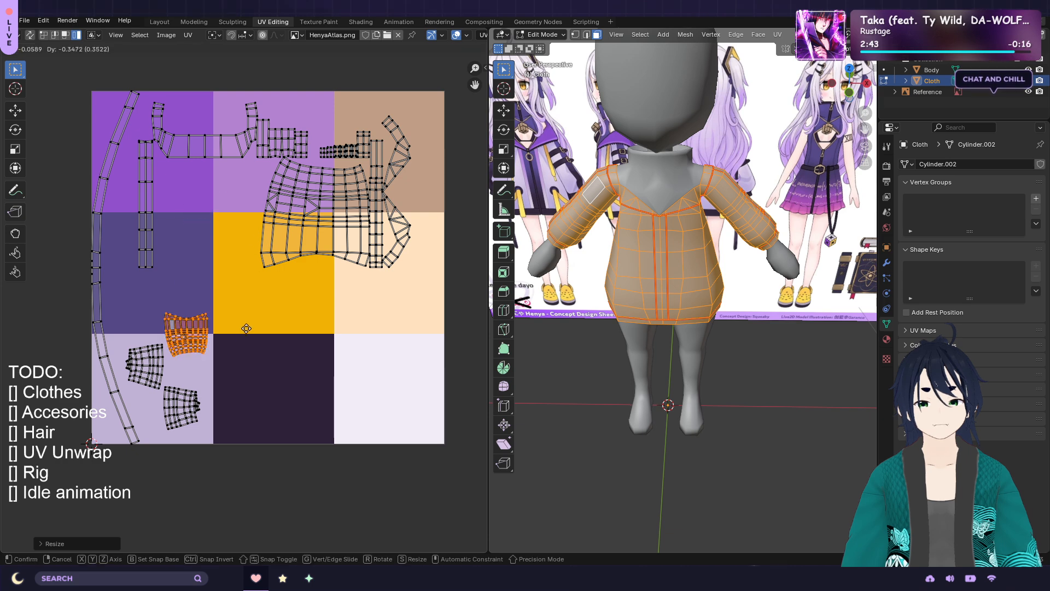
left_click(246, 357)
Shrink the other sleeve's UV island and place it on the light lavender swatch, in the free space below the first body island
left_click(320, 223)
key("s")
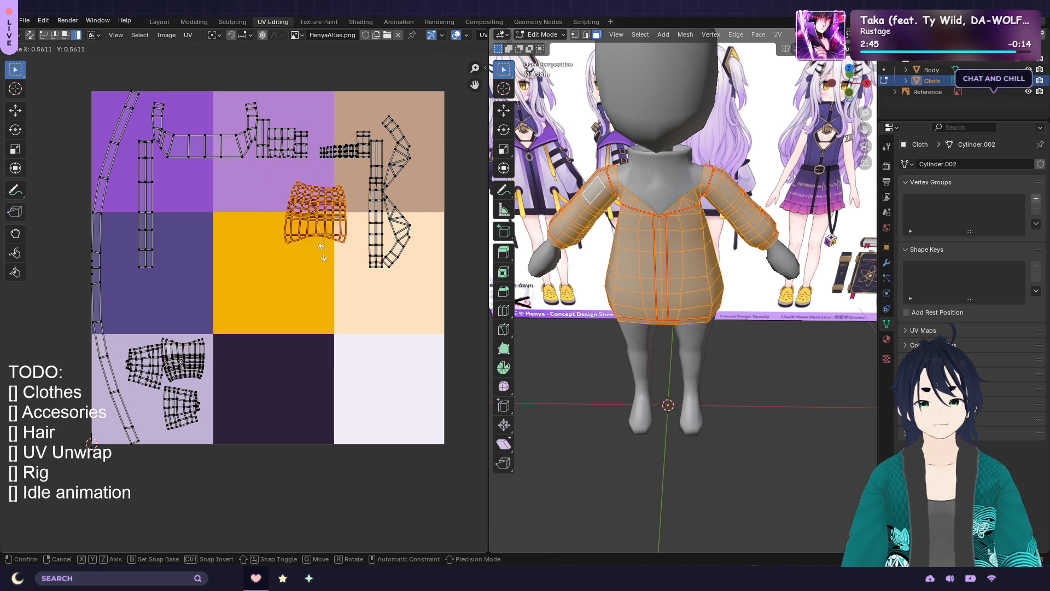
left_click(332, 235)
key("g")
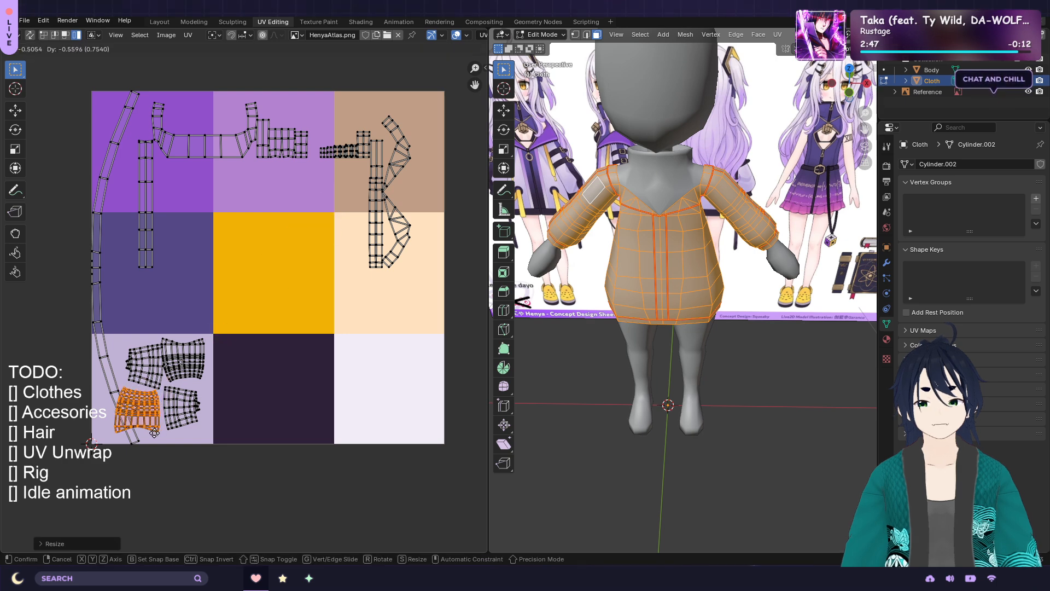
left_click(156, 436)
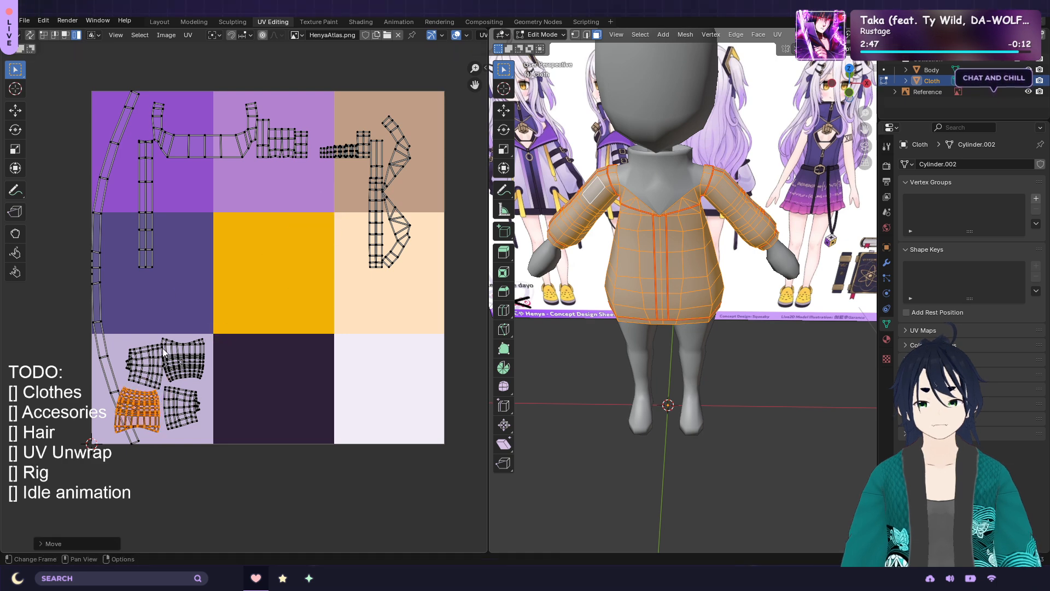
Select the curved UV island of the coat's shoulder yoke, shrink it and move it onto the vivid purple swatch
left_click(636, 204)
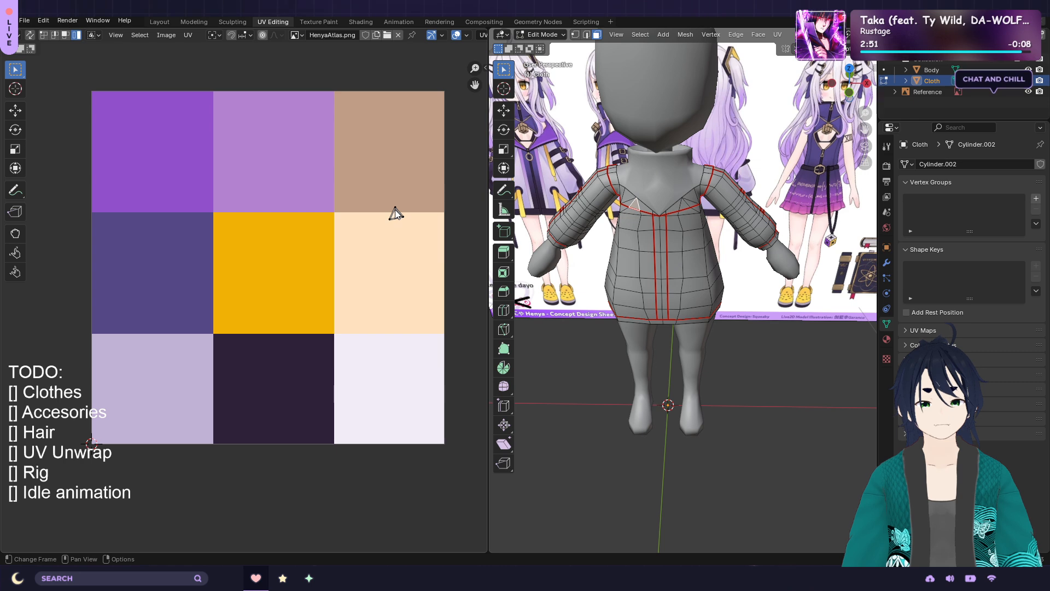
key("a")
left_click(403, 167)
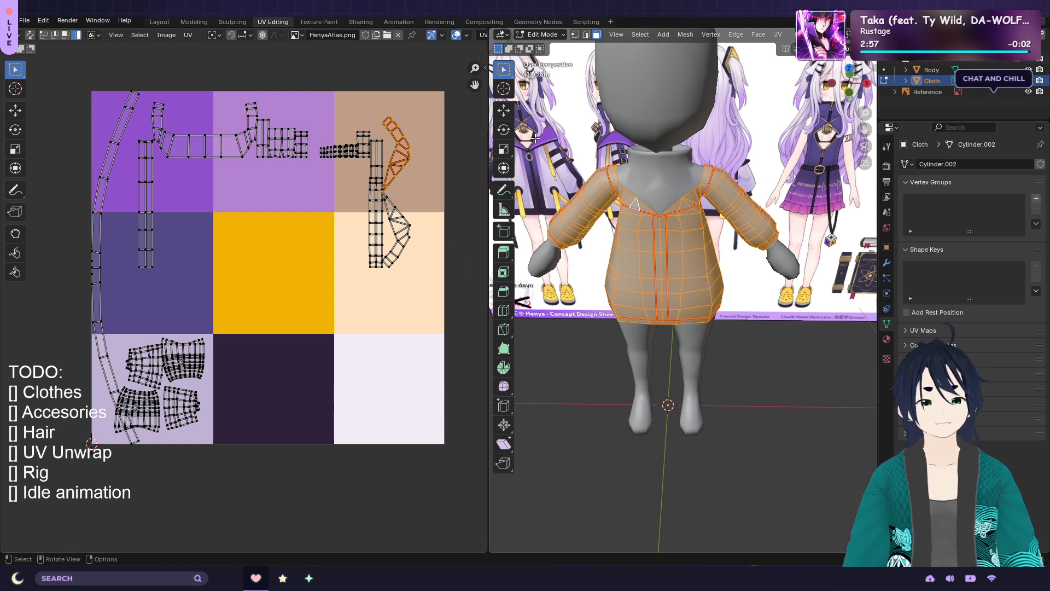
key("s")
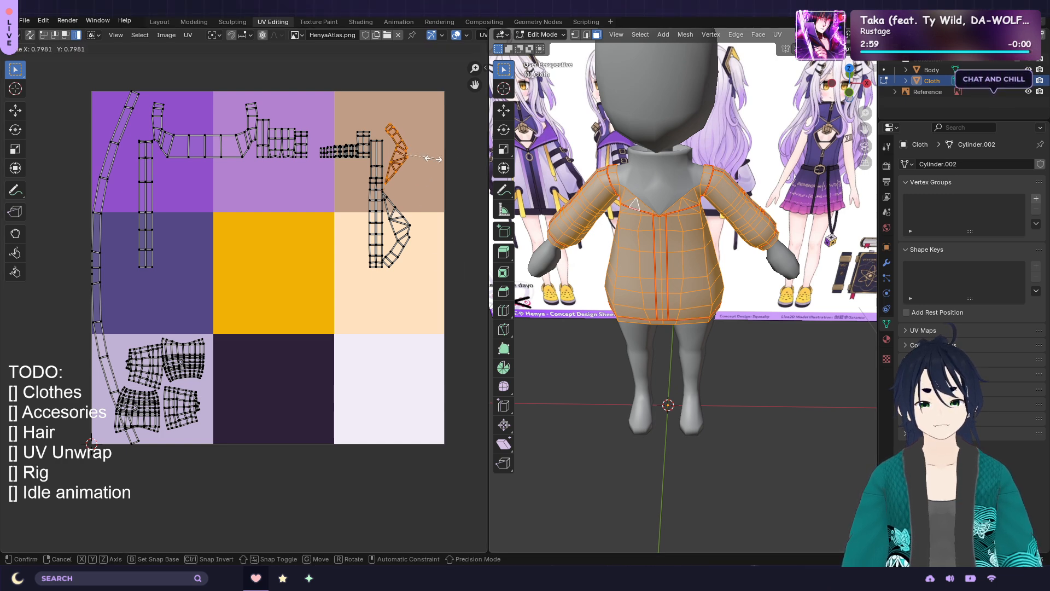
key("Return")
key("g")
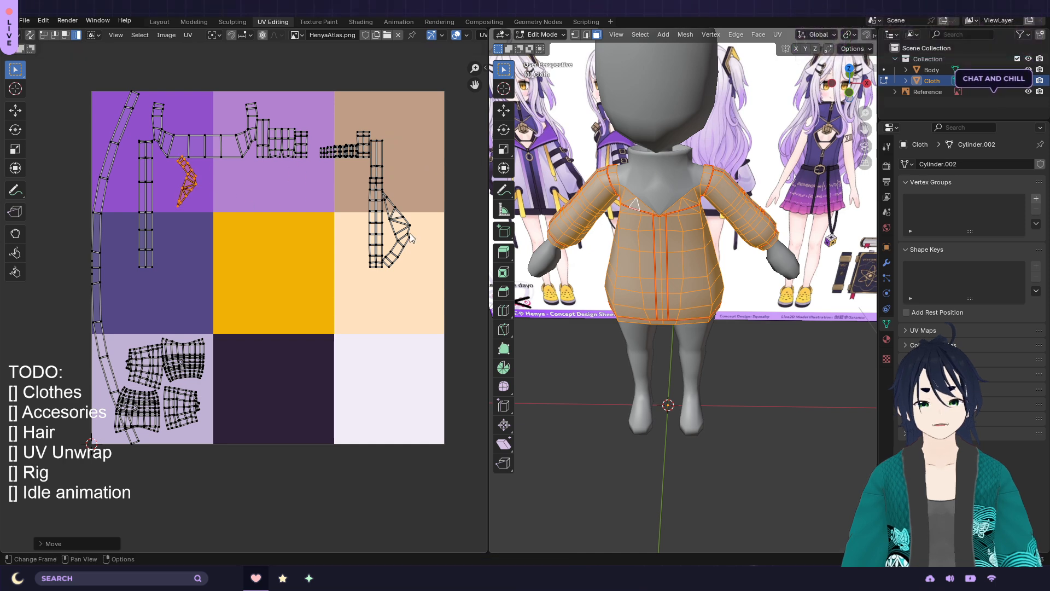
key("Return")
Shrink the matching curved yoke island and place it beside the first one on the vivid purple swatch
key("s")
key("Return")
key("g")
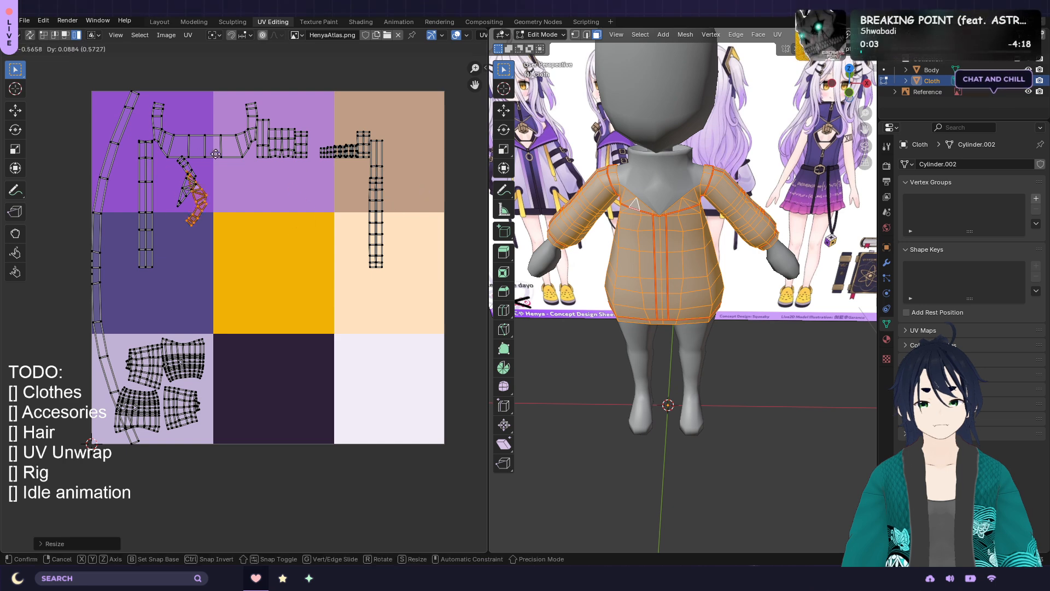
key("Return")
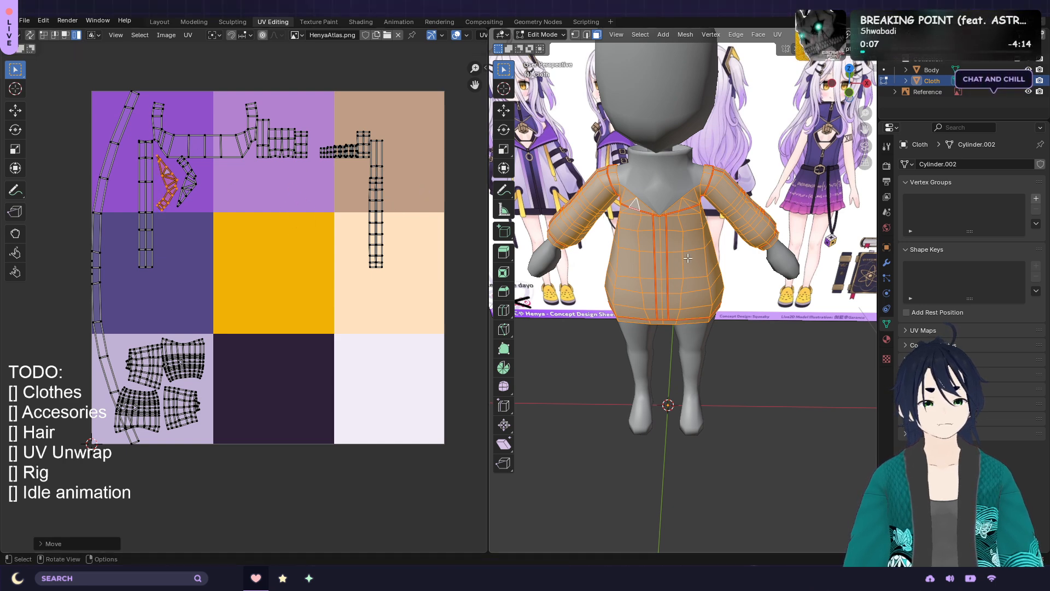
Select the UV island of the coat's vertical front strip, shrink it and move it onto the dark purple swatch
scroll(653, 209, "up", 1)
left_click(652, 209)
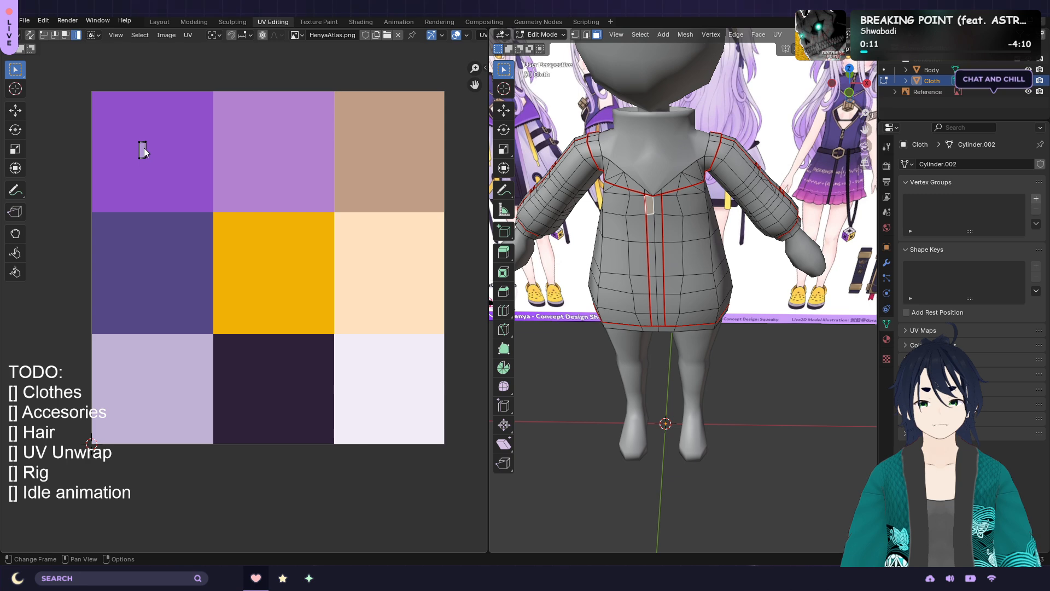
key("a")
key("l")
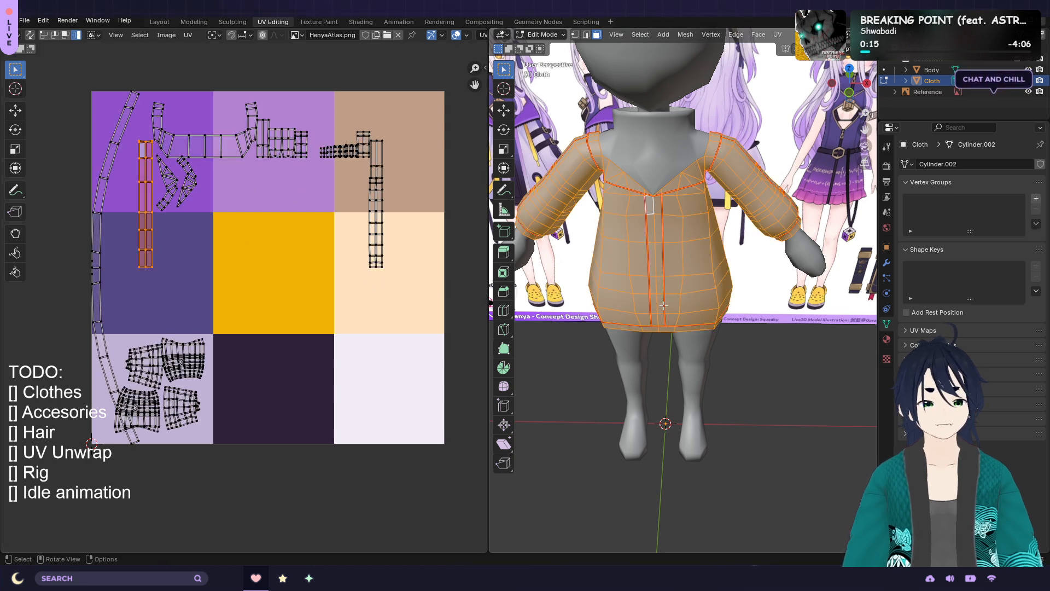
key("s")
left_click(234, 202)
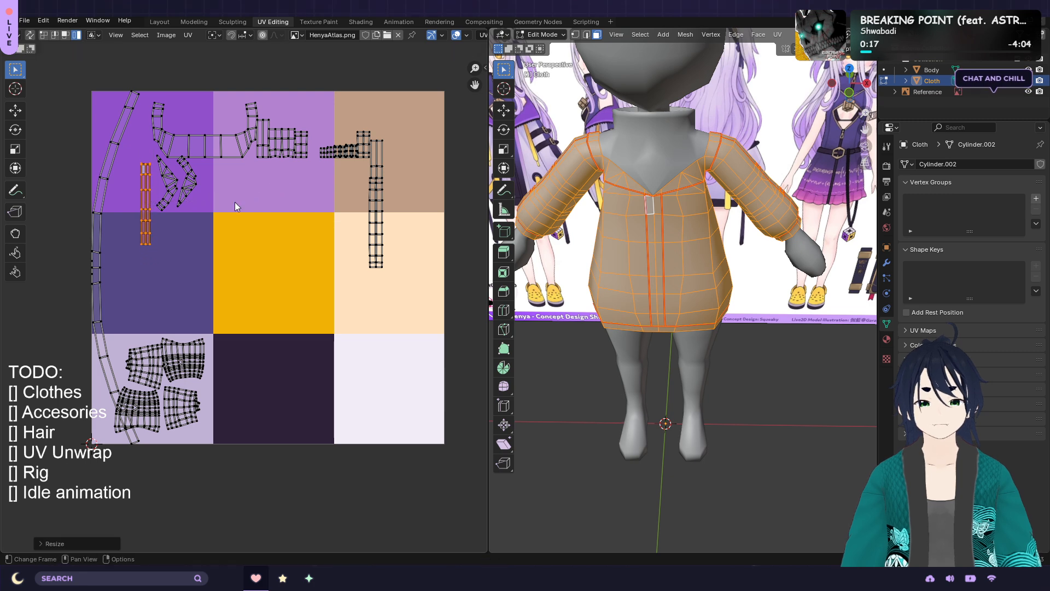
key("g")
left_click(326, 385)
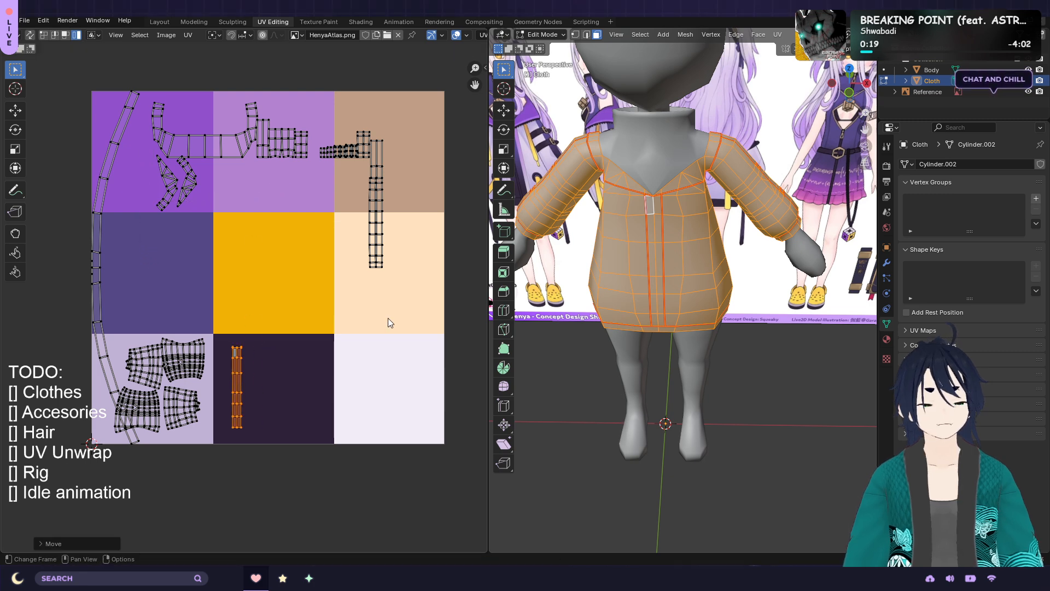
Select the UV island of the upper sleeve stripe and move it onto the dark purple swatch, beside the front strip
middle_click_drag(618, 299, 638, 288)
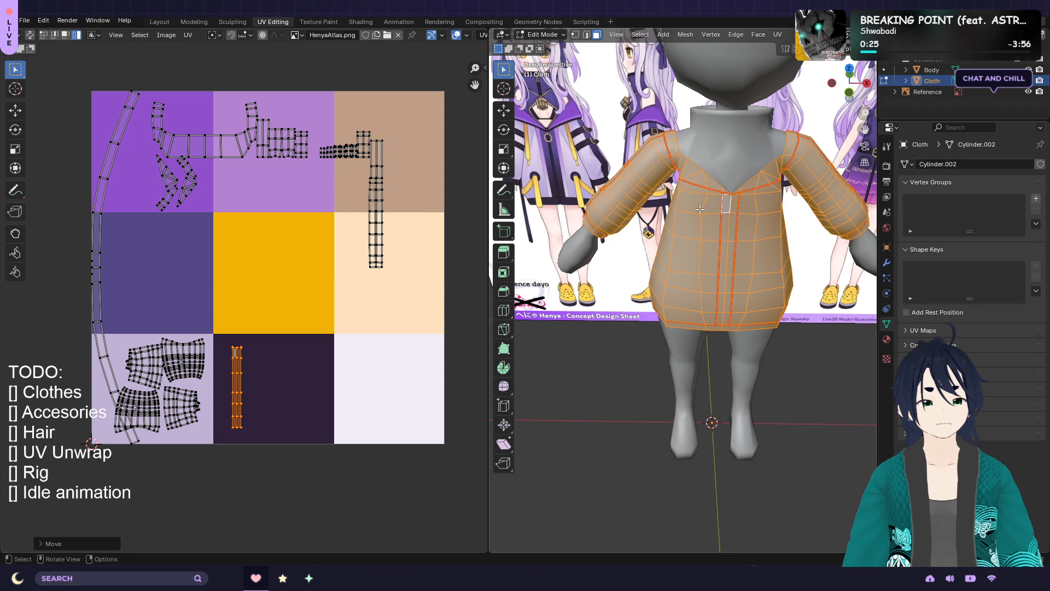
middle_click_drag(705, 203, 606, 209)
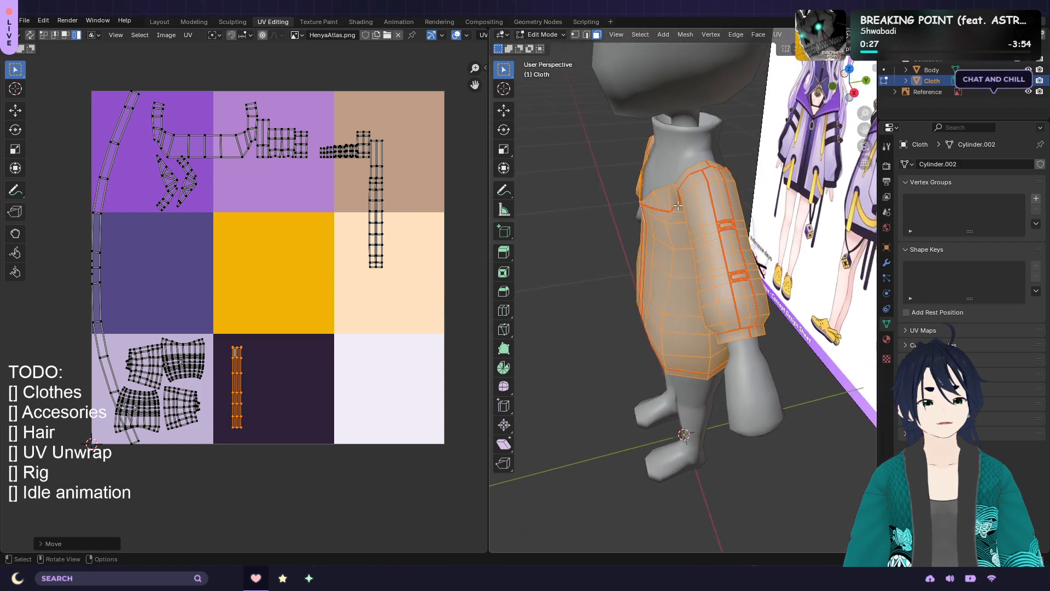
left_click(714, 203)
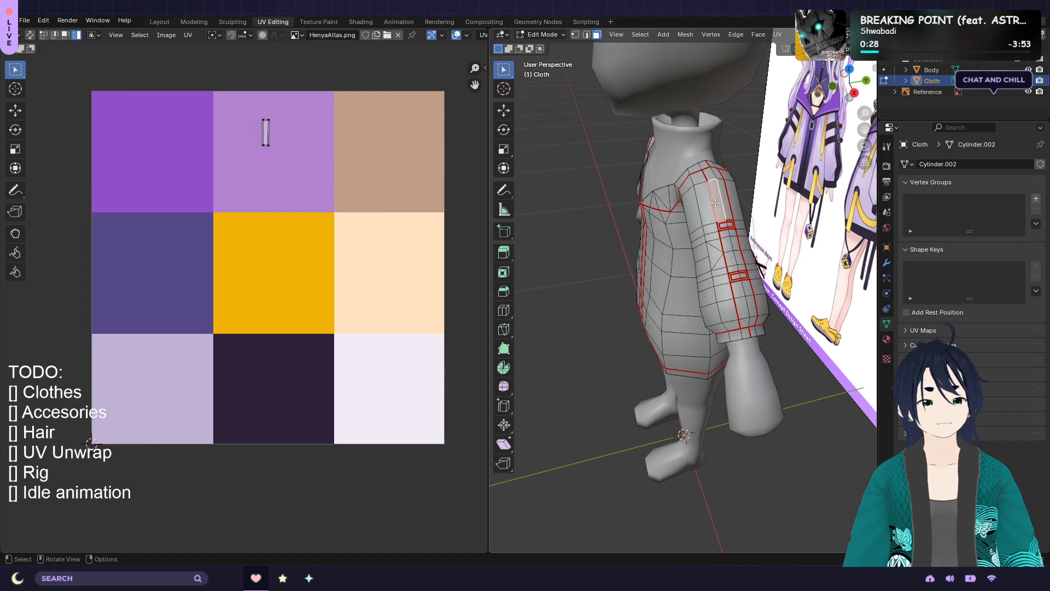
left_click(266, 136)
key("a")
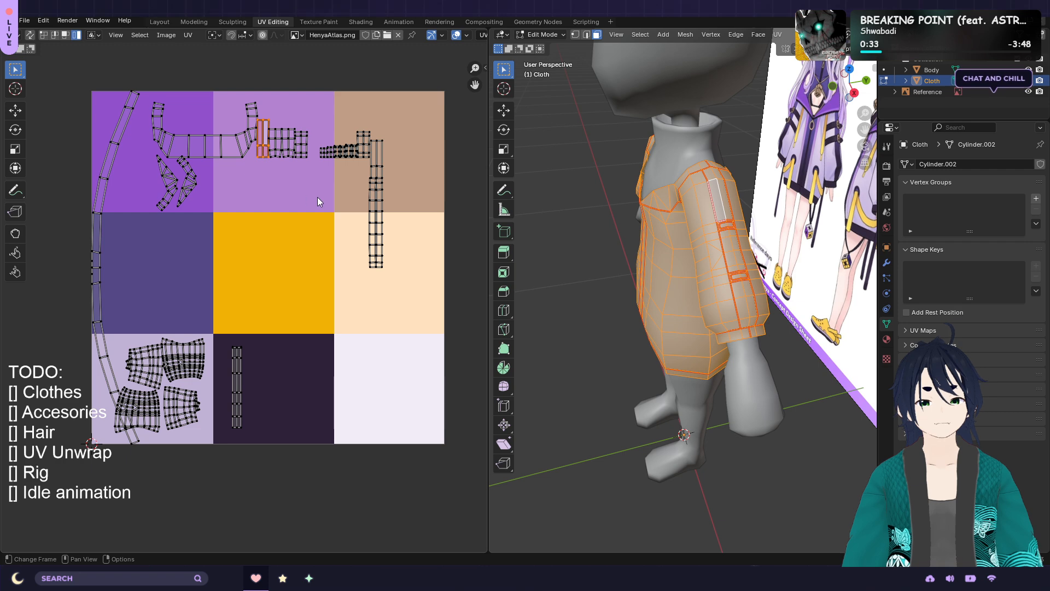
key("g")
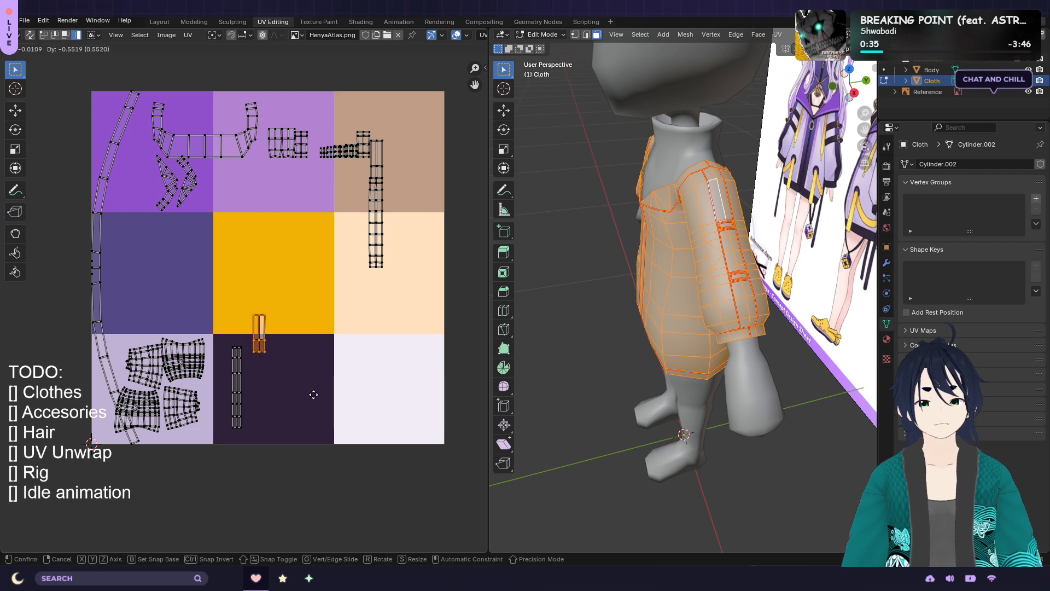
left_click(313, 420)
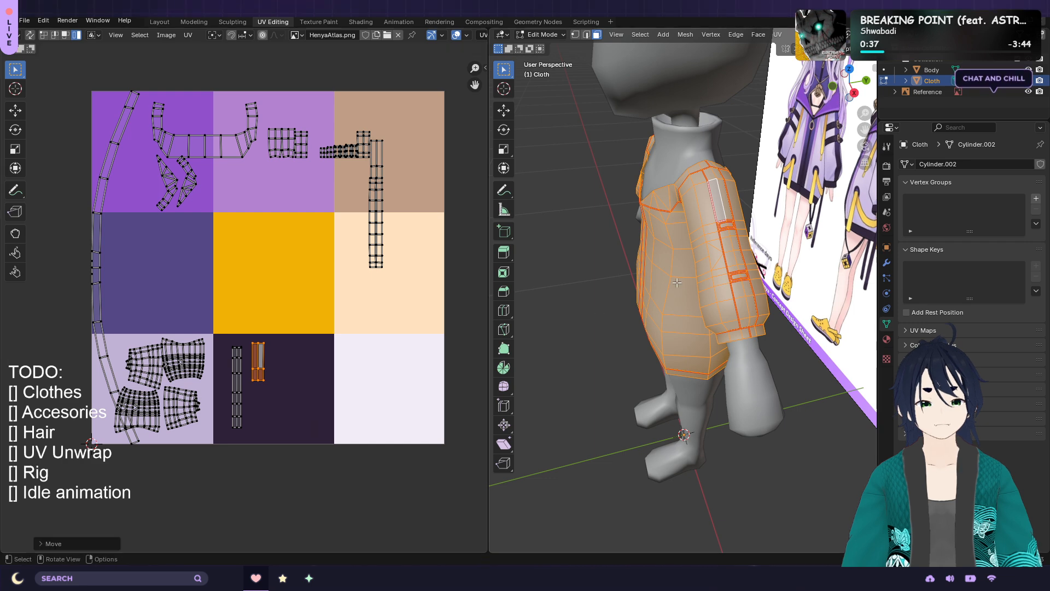
Move the lower sleeve stripe's UV island and the similar island next to it side by side onto the dark purple swatch
left_click(744, 298)
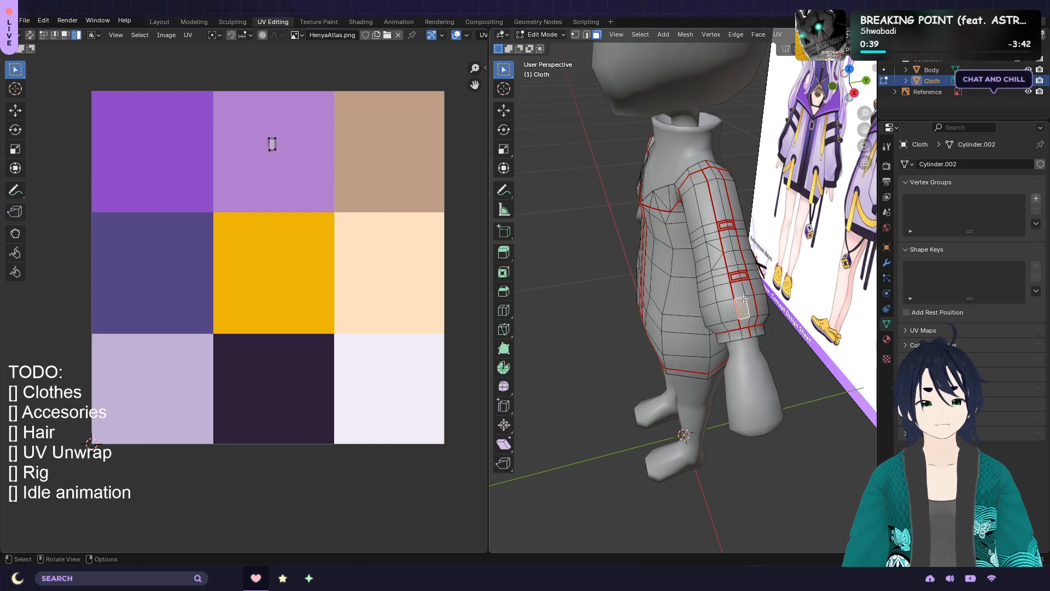
key("a")
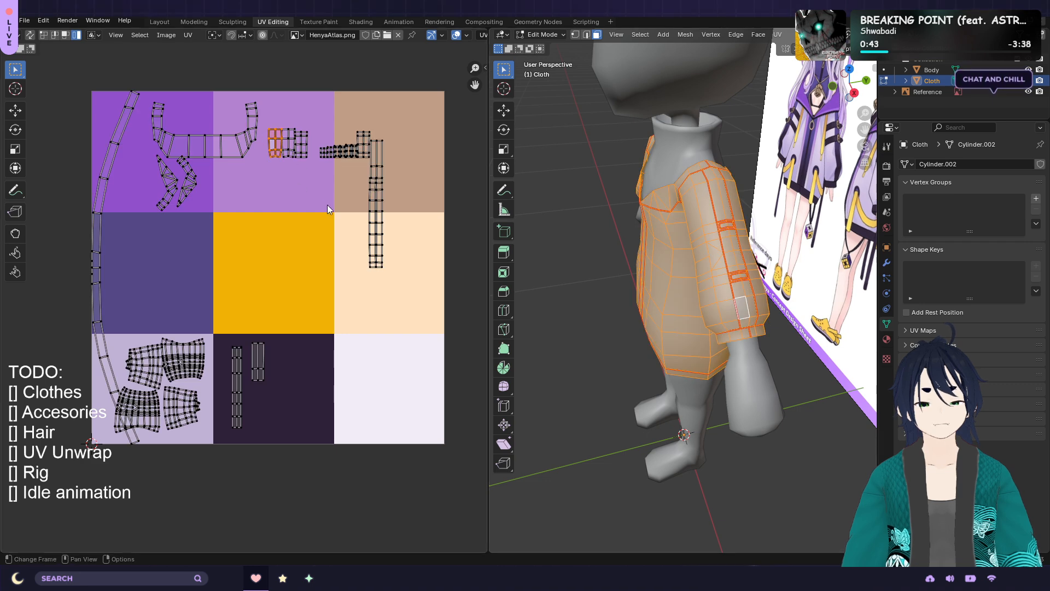
key("g")
left_click(336, 372)
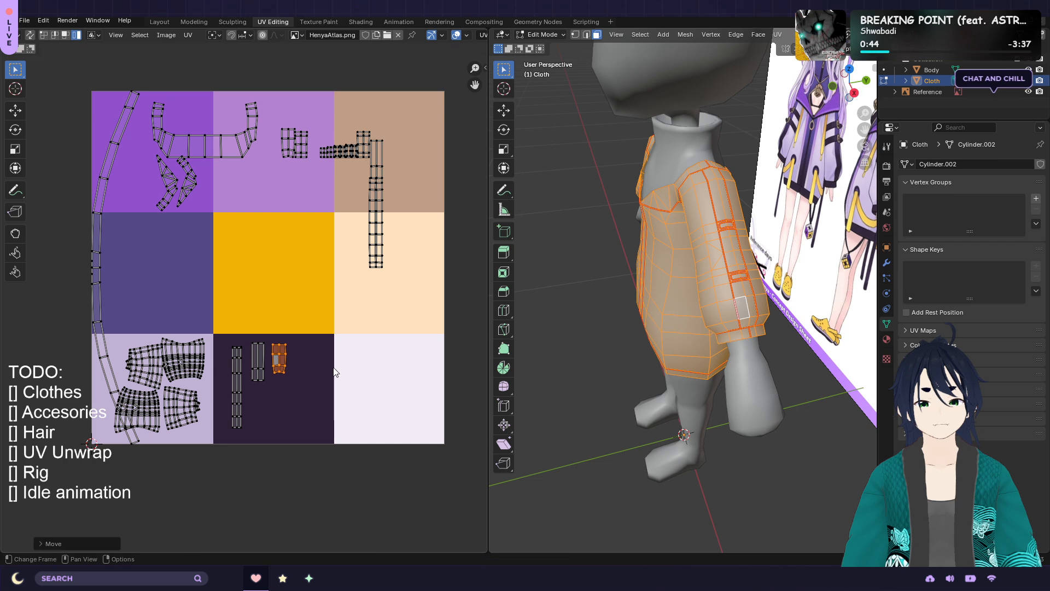
left_click(287, 146)
key("g")
left_click(333, 449)
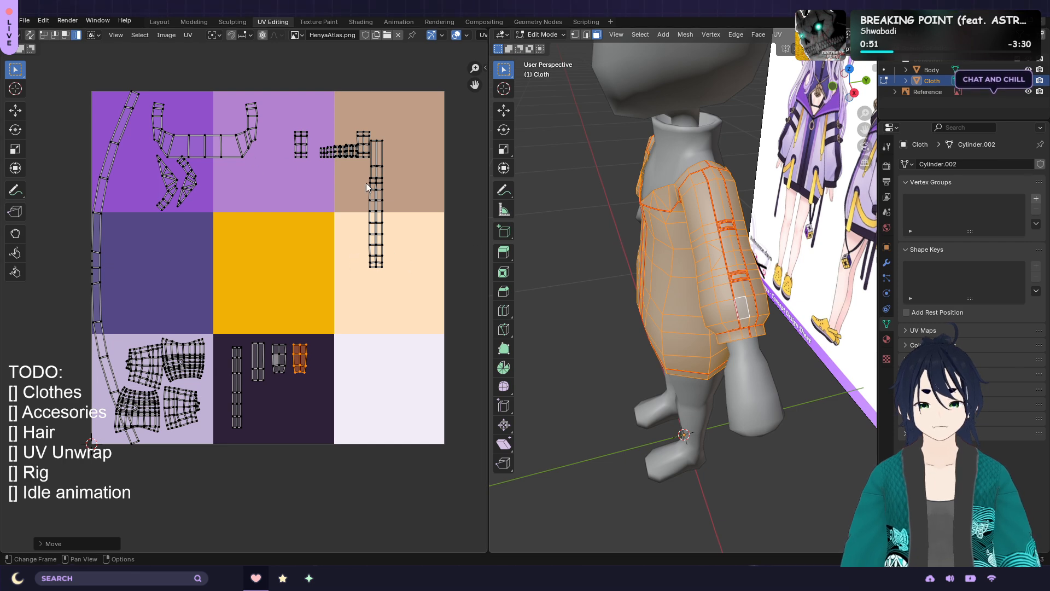
Separate the two long thin strip islands by spreading them apart over the peach swatch
left_click(386, 224)
key("g")
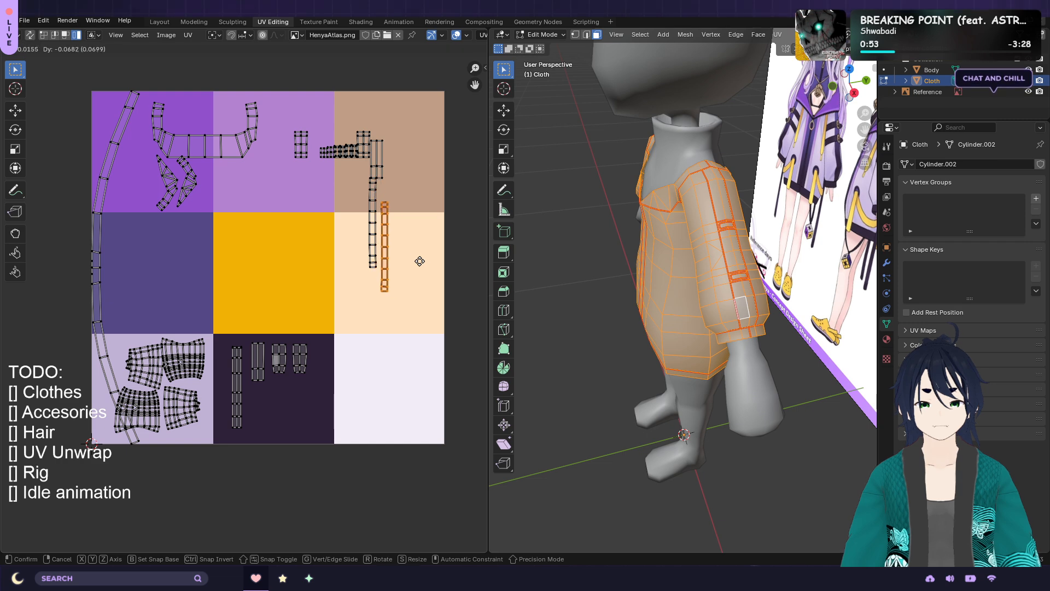
left_click(427, 267)
left_click(372, 231)
key("g")
left_click(363, 264)
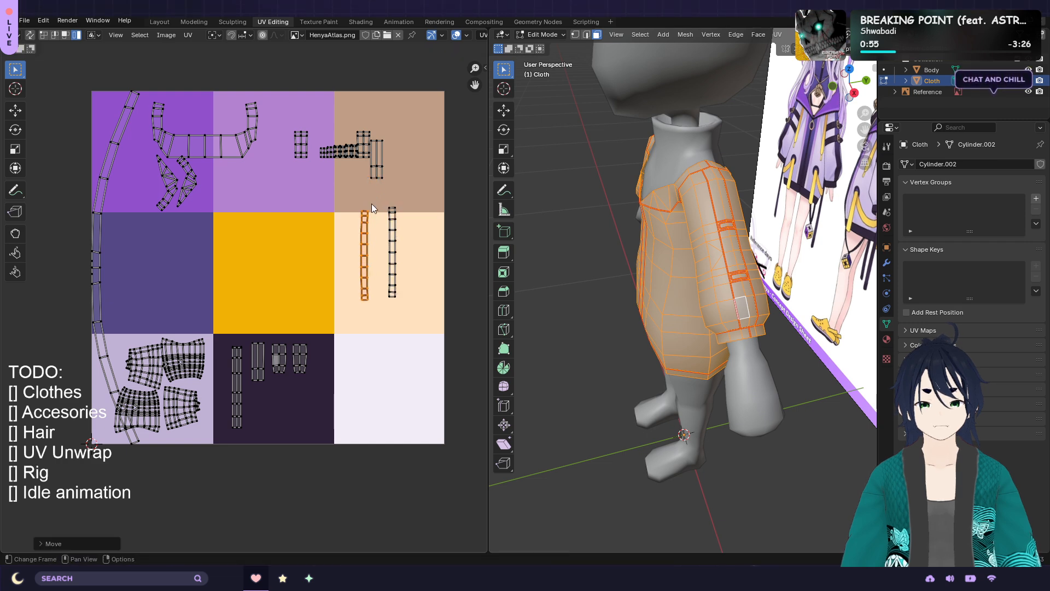
Move the two short strip islands on the tan swatch apart, away from the neighbouring islands
left_click(377, 167)
key("g")
left_click(390, 164)
left_click(366, 135)
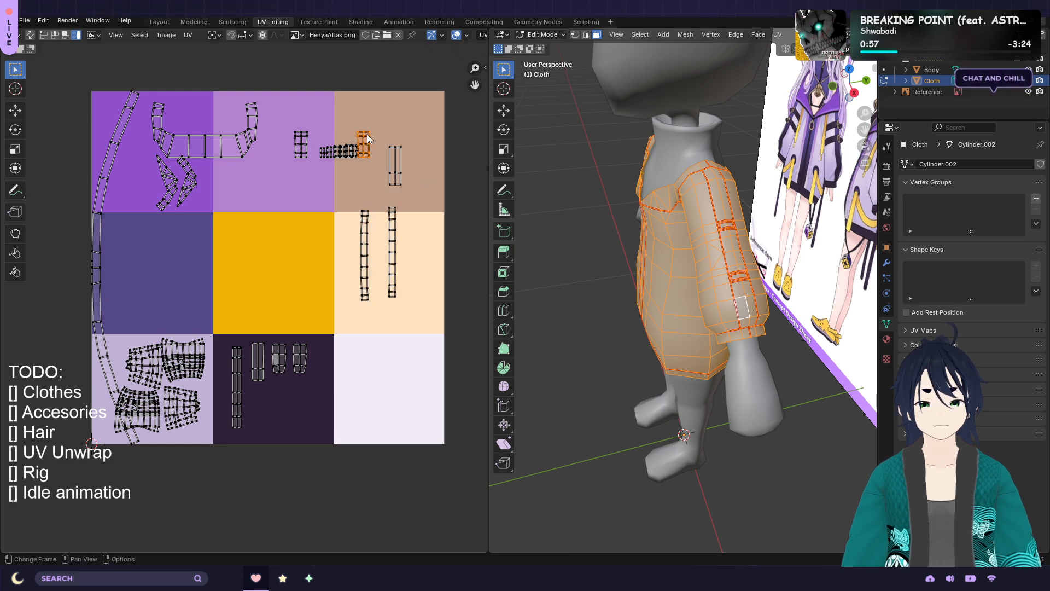
key("g")
left_click(373, 140)
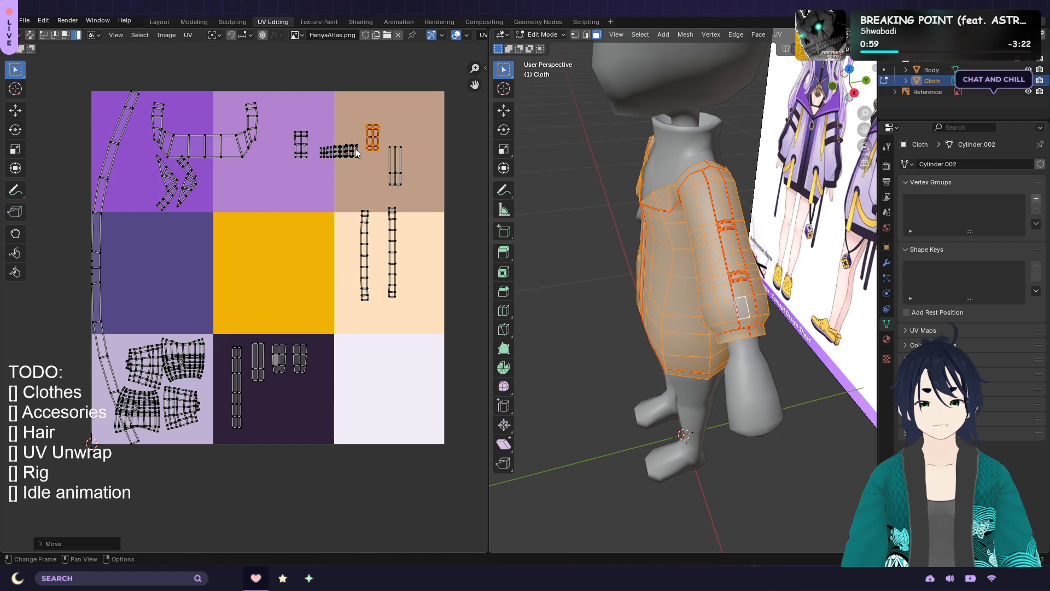
Pull two tiny islands out of the overlapping row and space them apart on the tan swatch
left_click(357, 154)
key("g")
left_click(378, 173)
left_click(350, 156)
key("g")
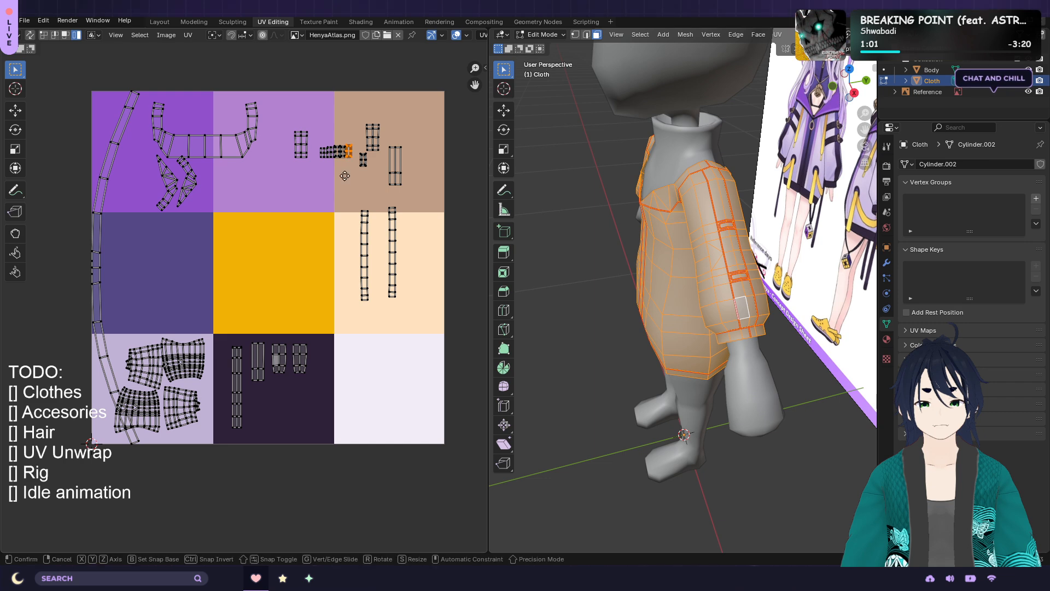
left_click(346, 194)
Move two more tiny islands from the row to separate spots on the medium purple swatch below it
left_click(345, 150)
key("g")
left_click(326, 189)
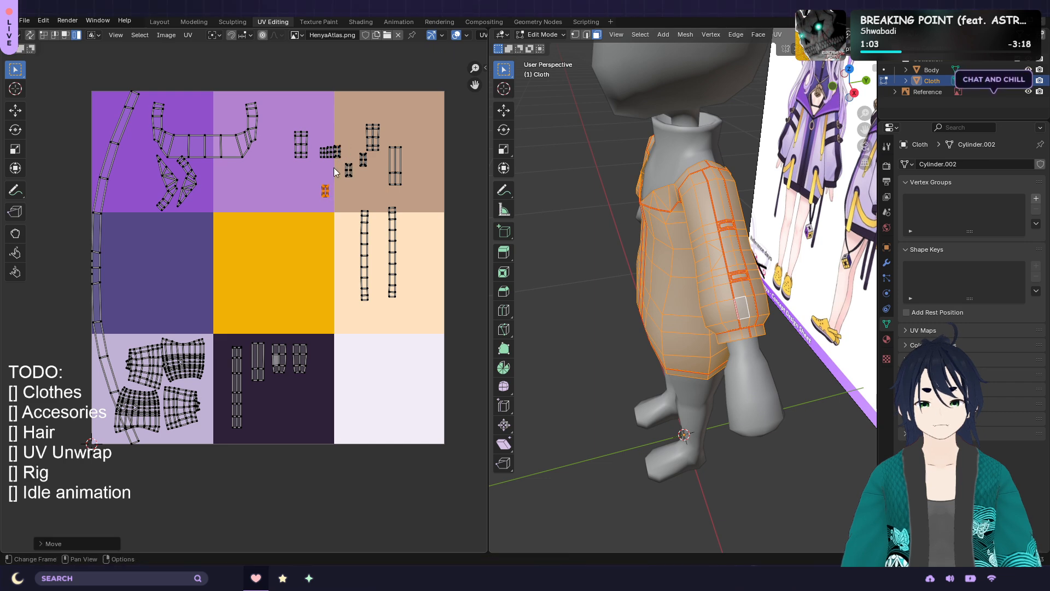
left_click(339, 153)
key("g")
left_click(315, 175)
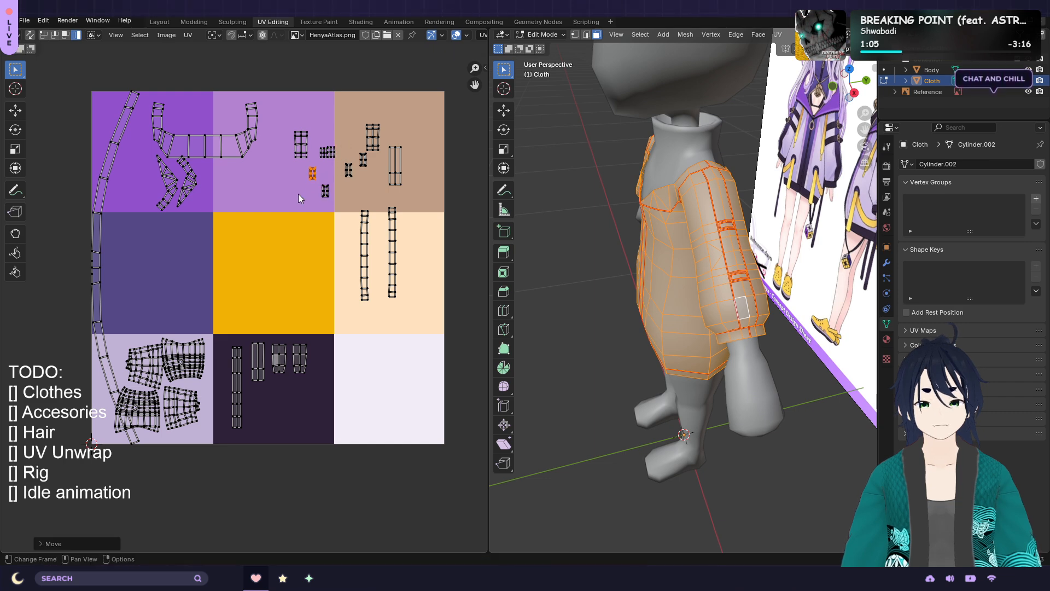
Move two tiny islands up out of the overlapping row to separate free spots beside the border of the medium purple and tan swatches
left_click(333, 151)
key("g")
left_click(353, 139)
left_click(332, 152)
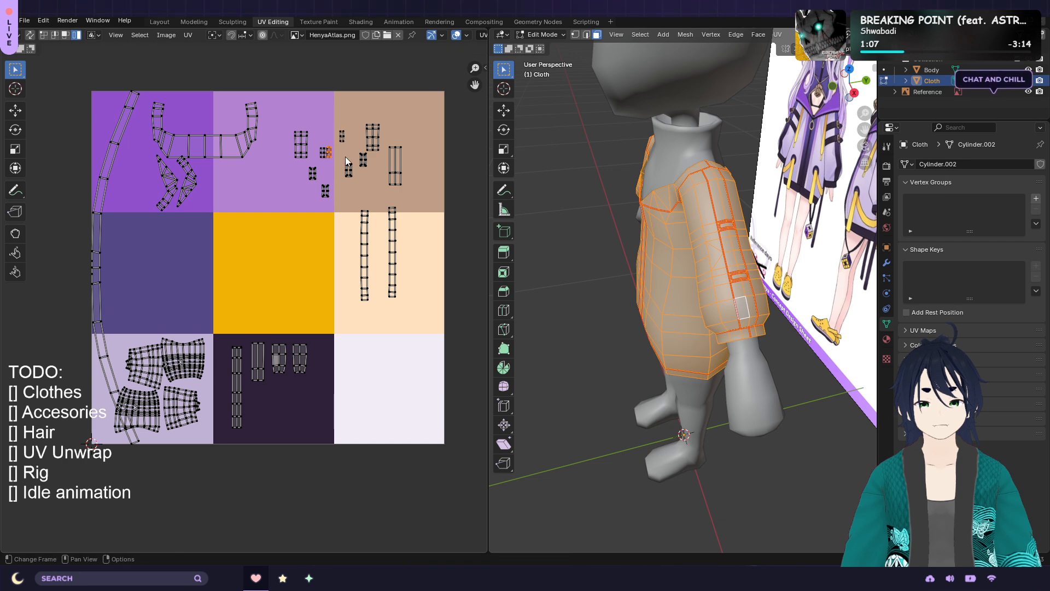
key("g")
left_click(345, 136)
Space the last two tiny overlapping islands of the row apart on the medium purple swatch
left_click(328, 152)
key("g")
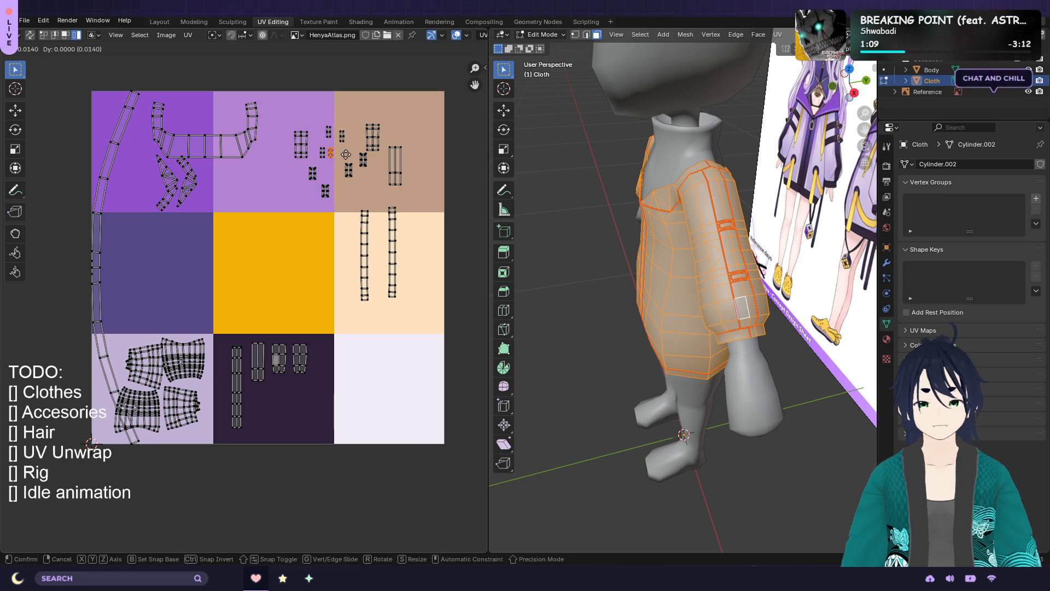
left_click(332, 159)
left_click(323, 155)
key("g")
left_click(320, 152)
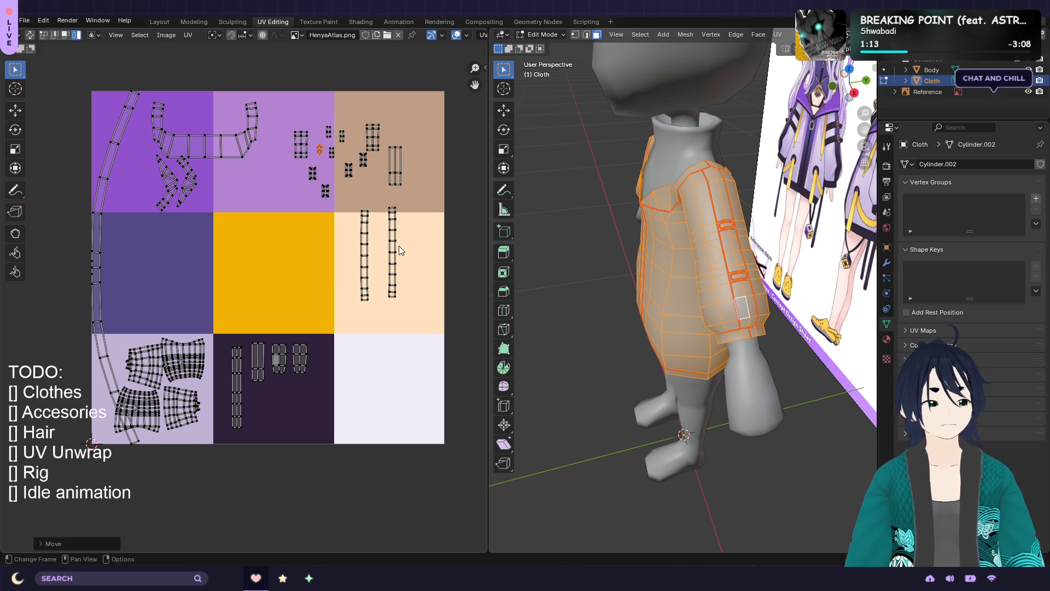
Scale down the long curved strip island of the coat's bottom hem and place it on the dark purple swatch beside the other strips
scroll(712, 250, "up", 1)
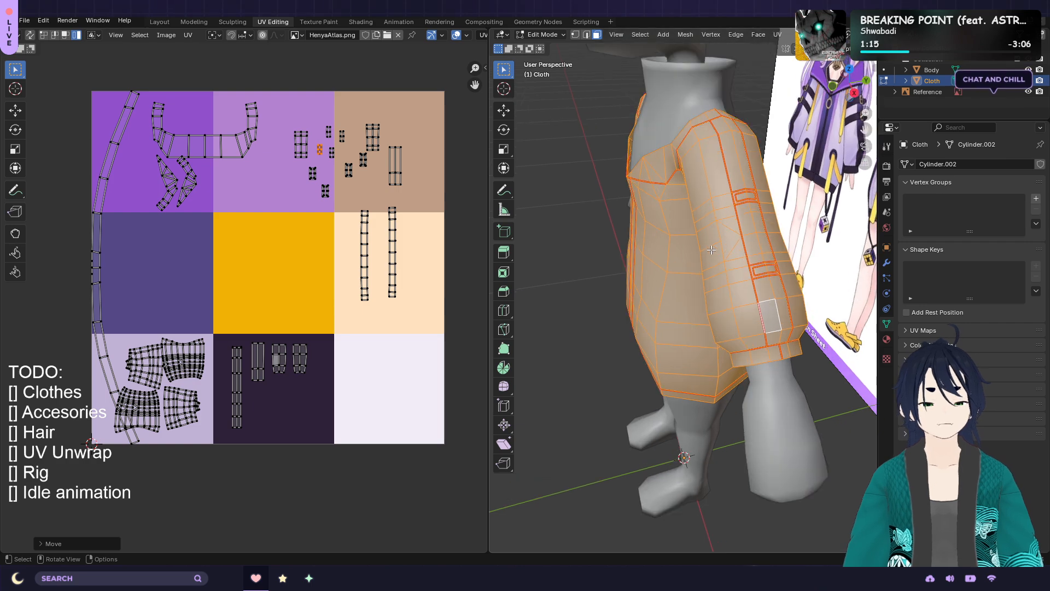
middle_click_drag(716, 181, 758, 176)
middle_click_drag(693, 264, 769, 348)
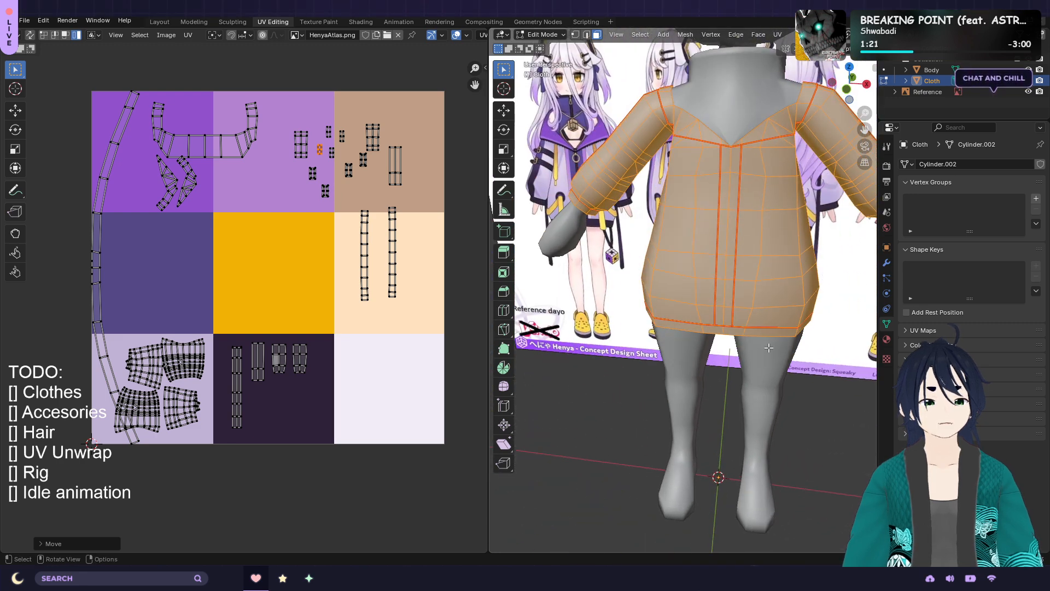
left_click(768, 333)
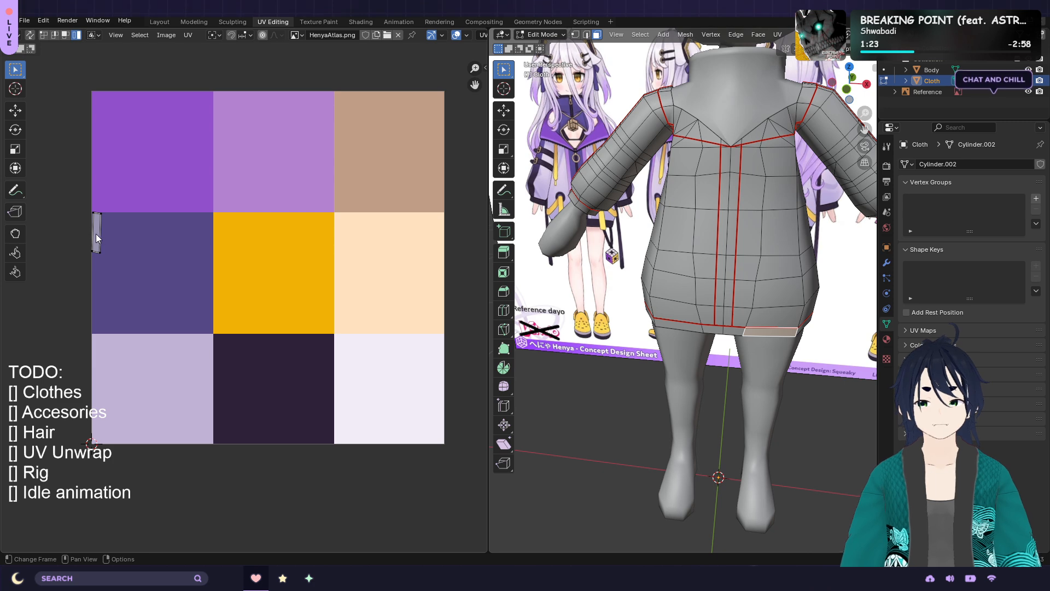
key("ctrl+z")
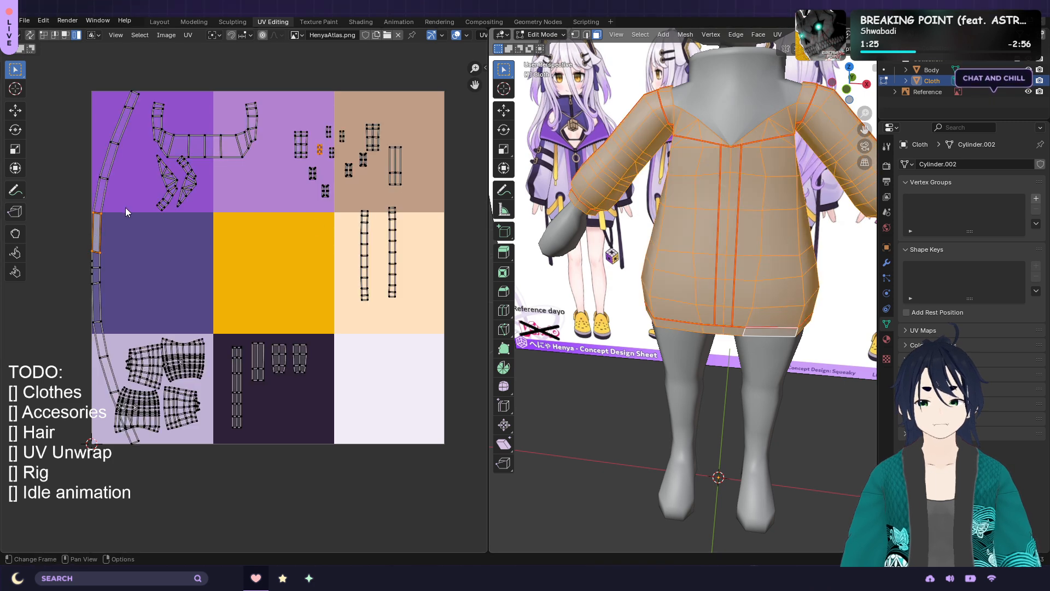
key("ctrl+l")
key("s")
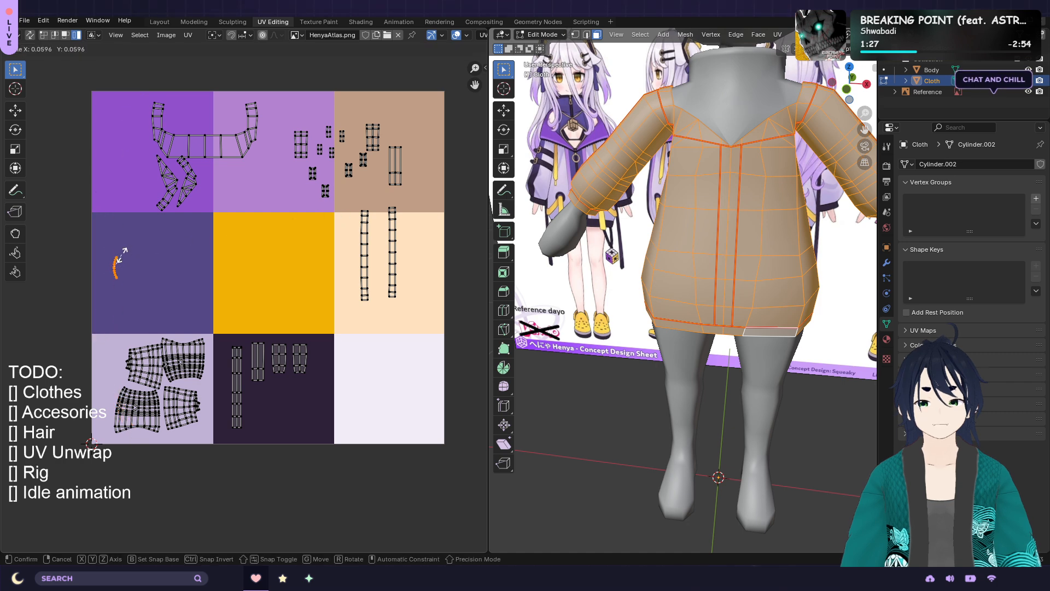
left_click(149, 249)
key("g")
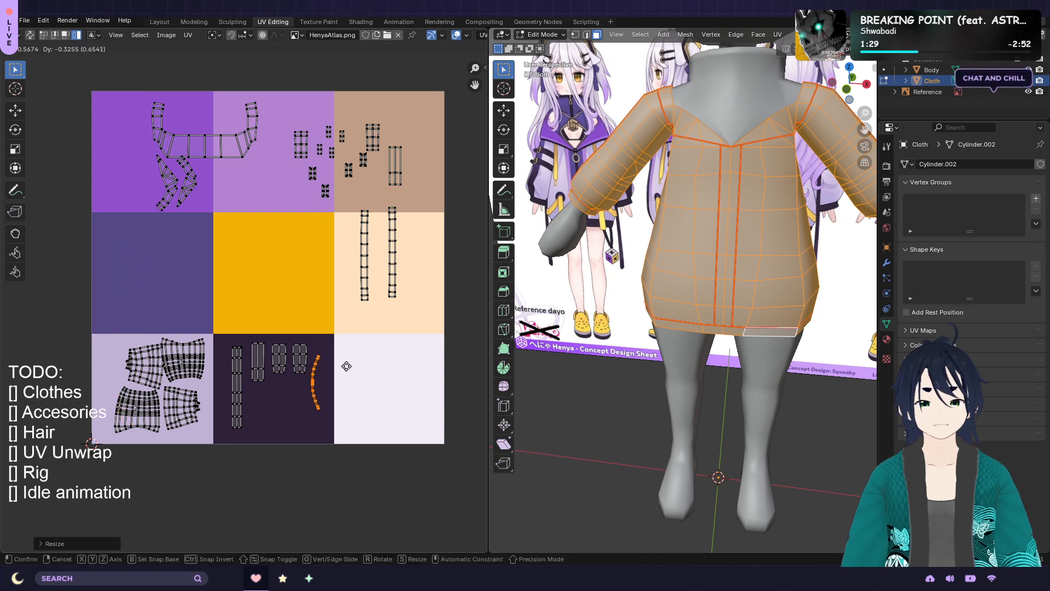
left_click(346, 368)
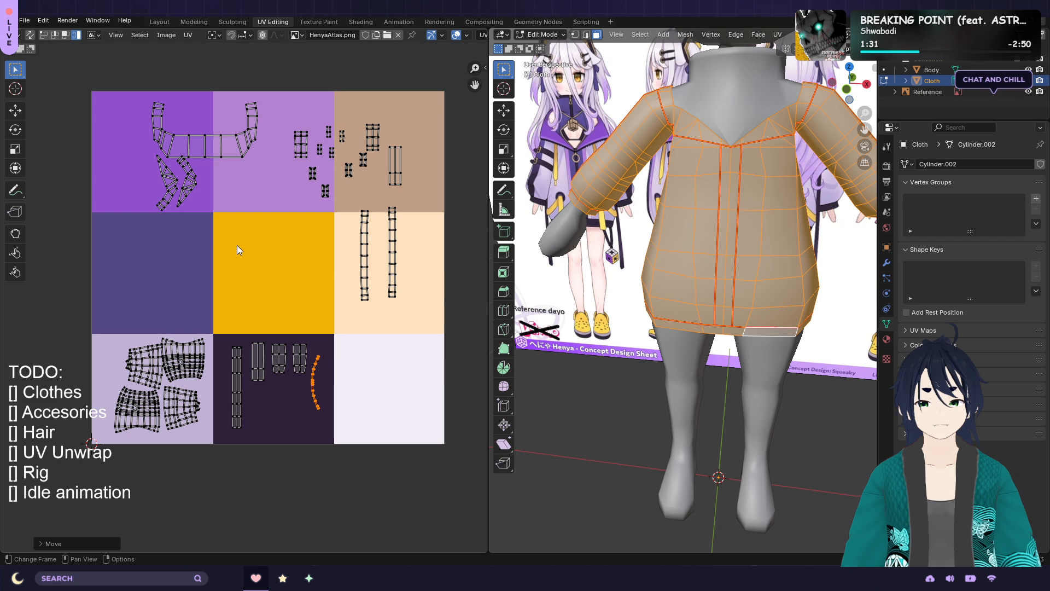
Separate the two joined curved islands, placing one fully on the medium purple swatch and the other fully on the bright purple swatch
left_click(234, 158)
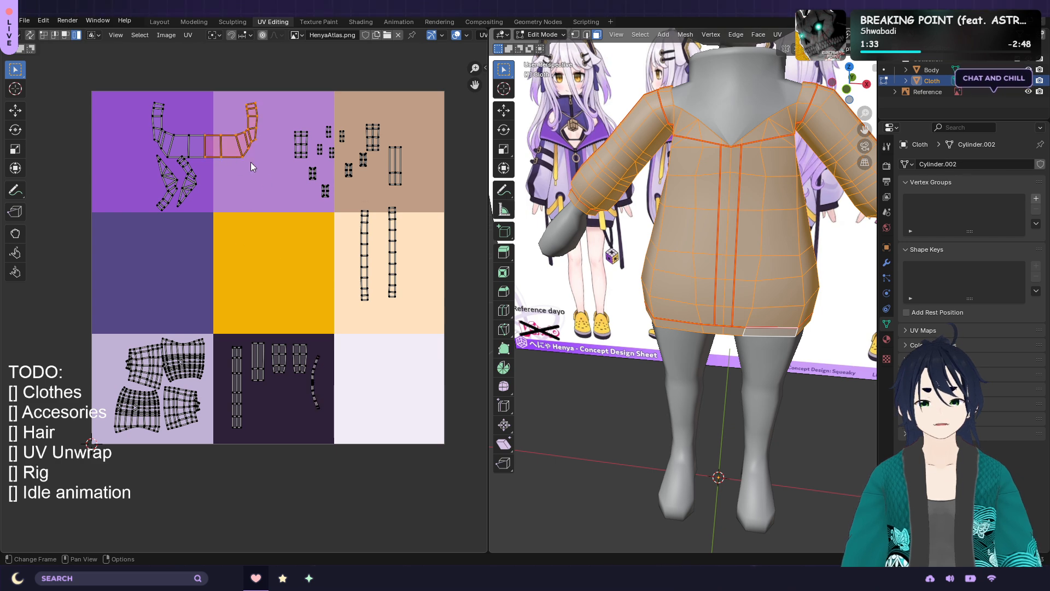
key("g")
left_click(246, 155)
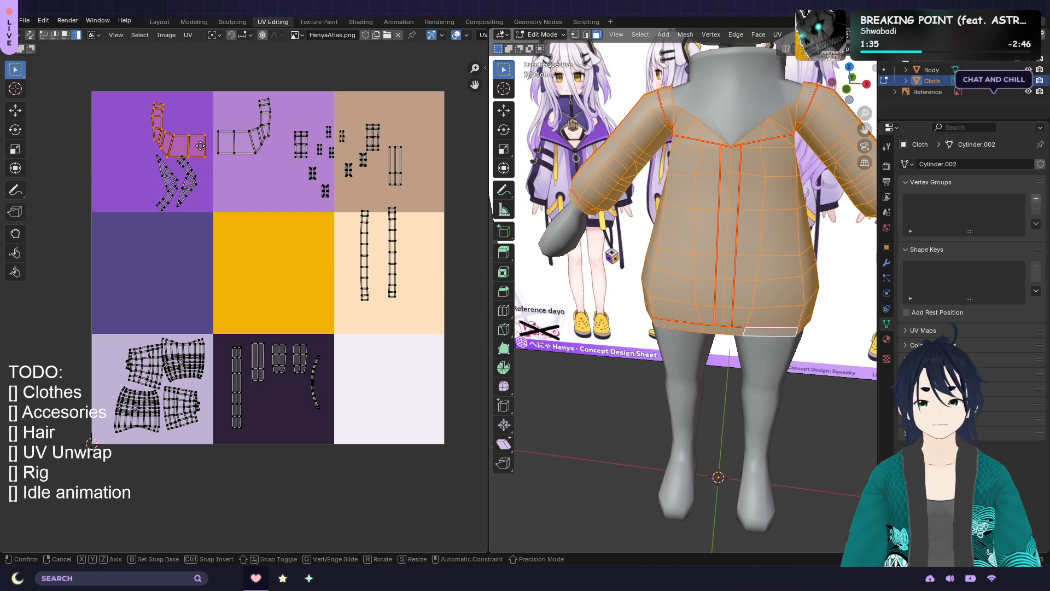
left_click_drag(201, 151, 196, 145)
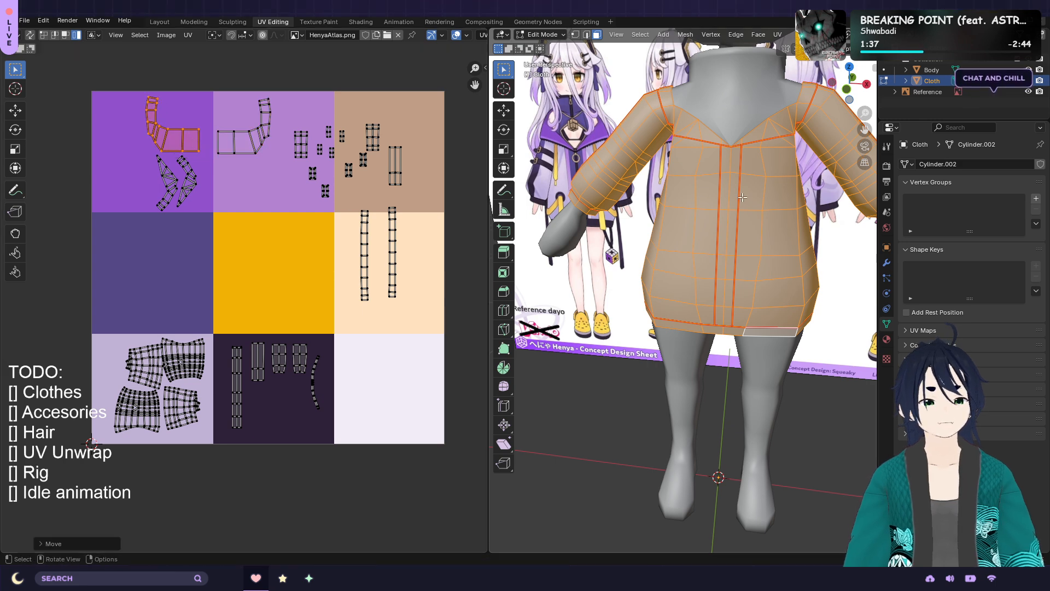
Identify the curved island of the coat's upper back, then shrink it and shift it toward the outer edge of the bright purple swatch
middle_click_drag(712, 168, 632, 207)
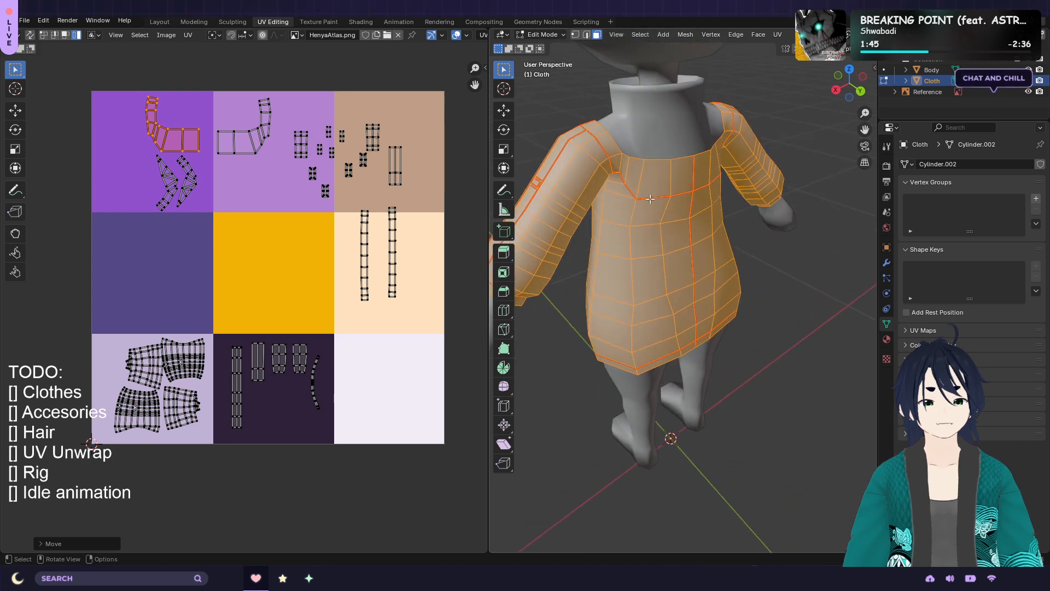
left_click(650, 180)
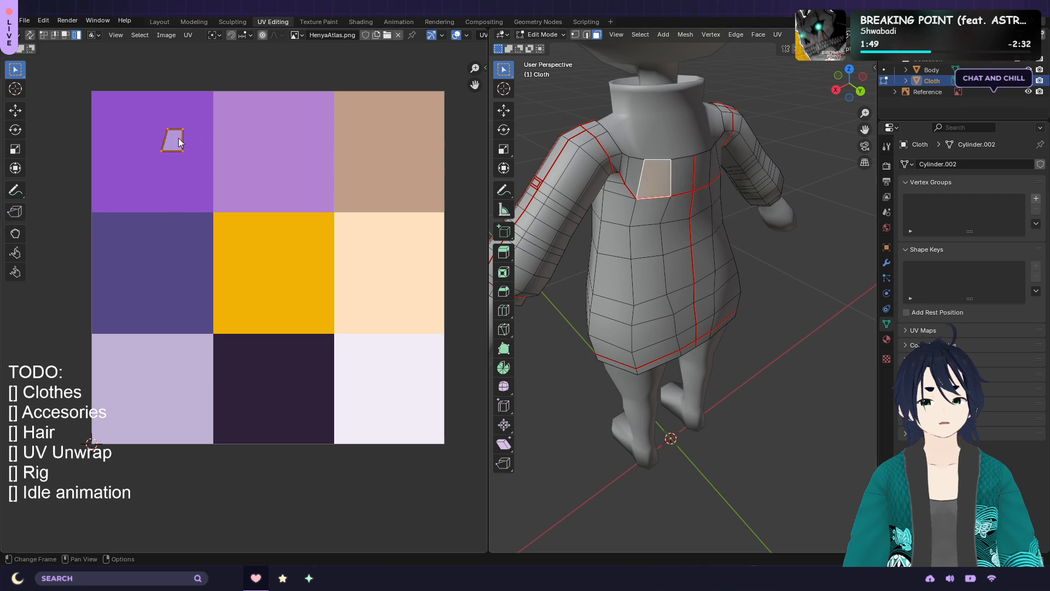
key("a")
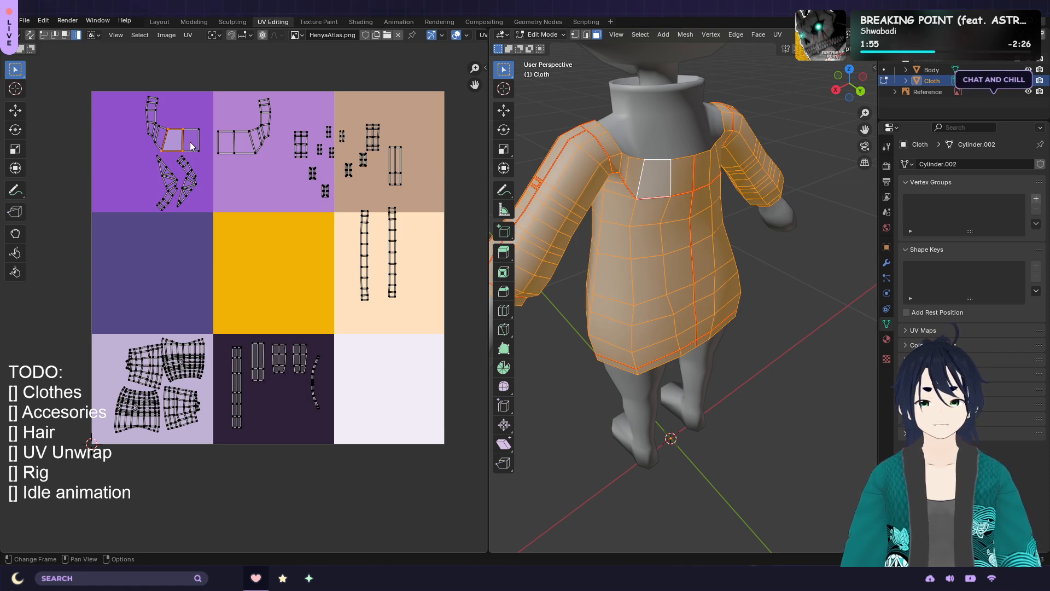
key("l")
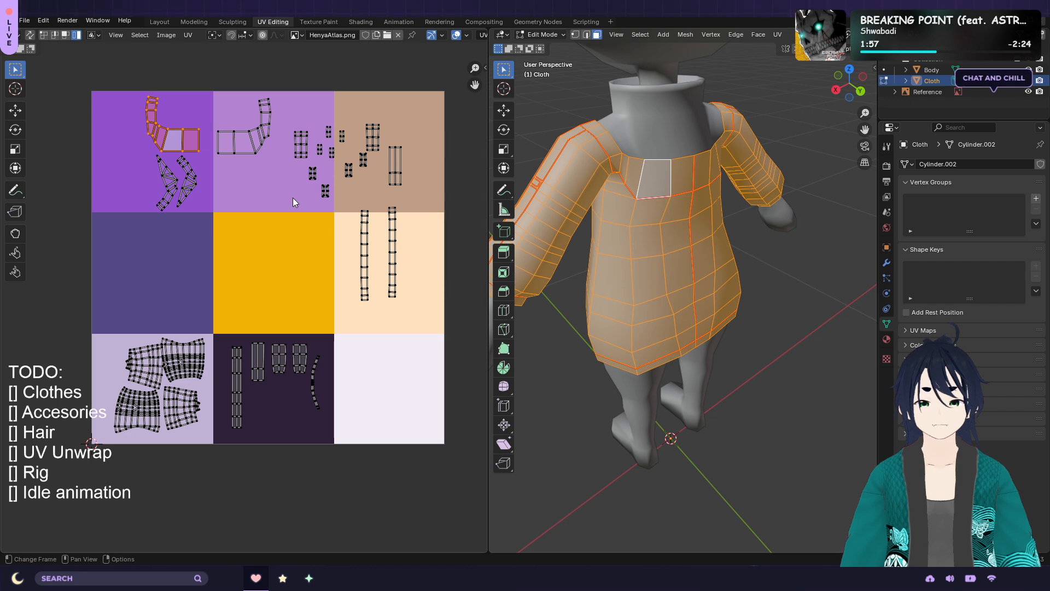
key("g")
key("s")
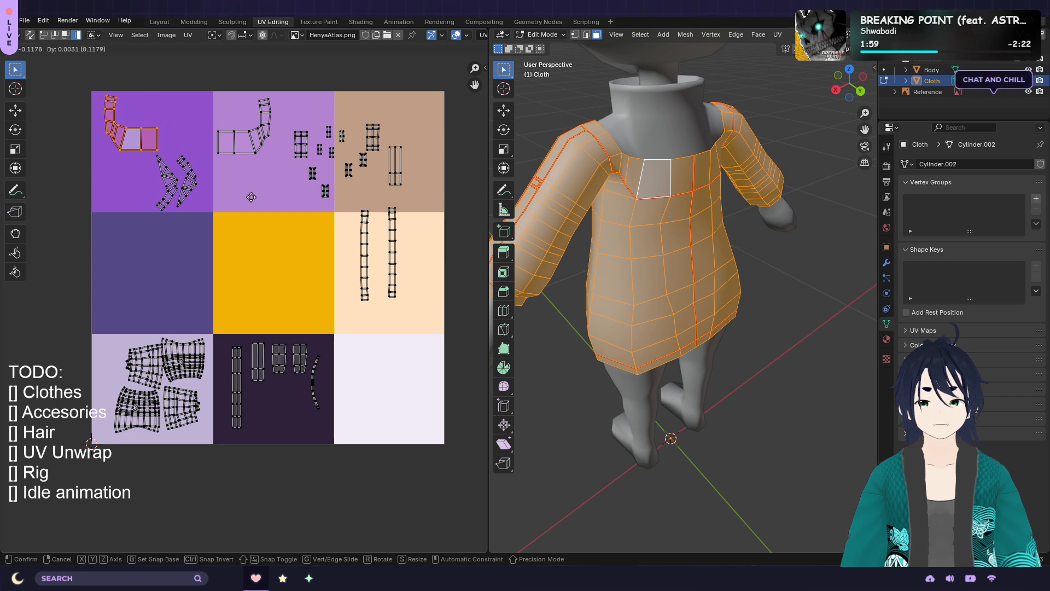
left_click(234, 190)
Shrink the other curved island and move it onto the bright purple swatch beside its counterpart
left_click(245, 143)
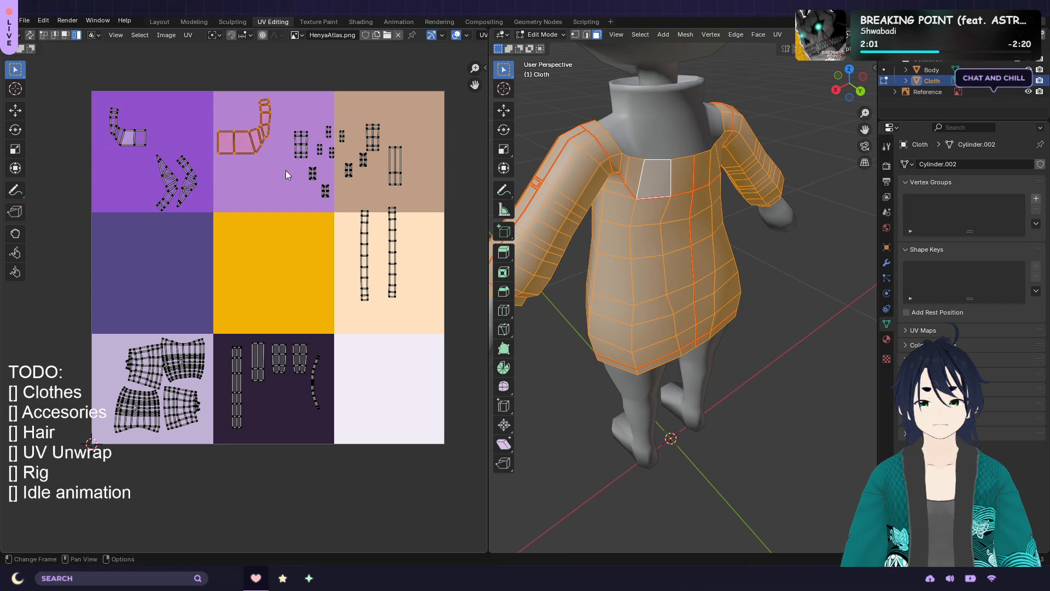
key("s")
left_click(300, 158)
key("g")
left_click(226, 152)
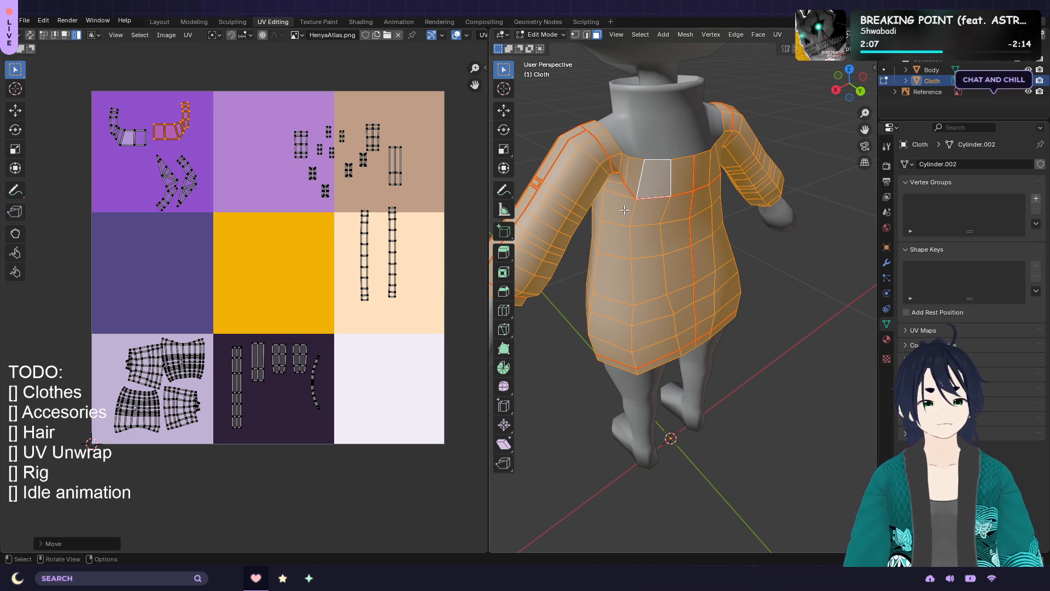
Find the tiny island of the upper inner rectangle on the sleeve stripe and move it onto the dark purple swatch
middle_click_drag(629, 203, 678, 201)
scroll(664, 248, "up", 4)
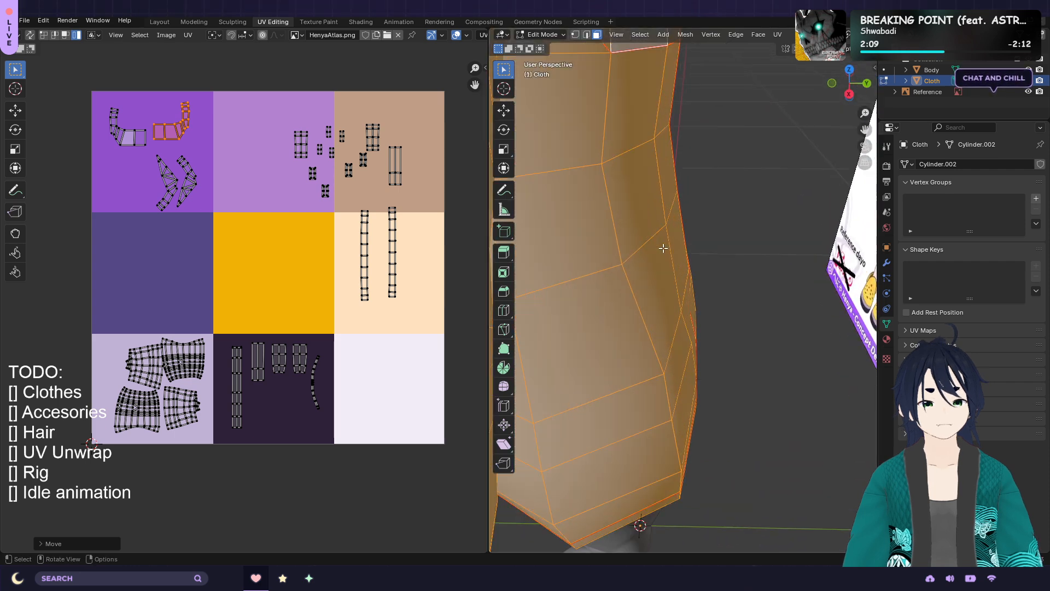
middle_click_drag(588, 210, 692, 230, "shift")
scroll(700, 231, "down", 4)
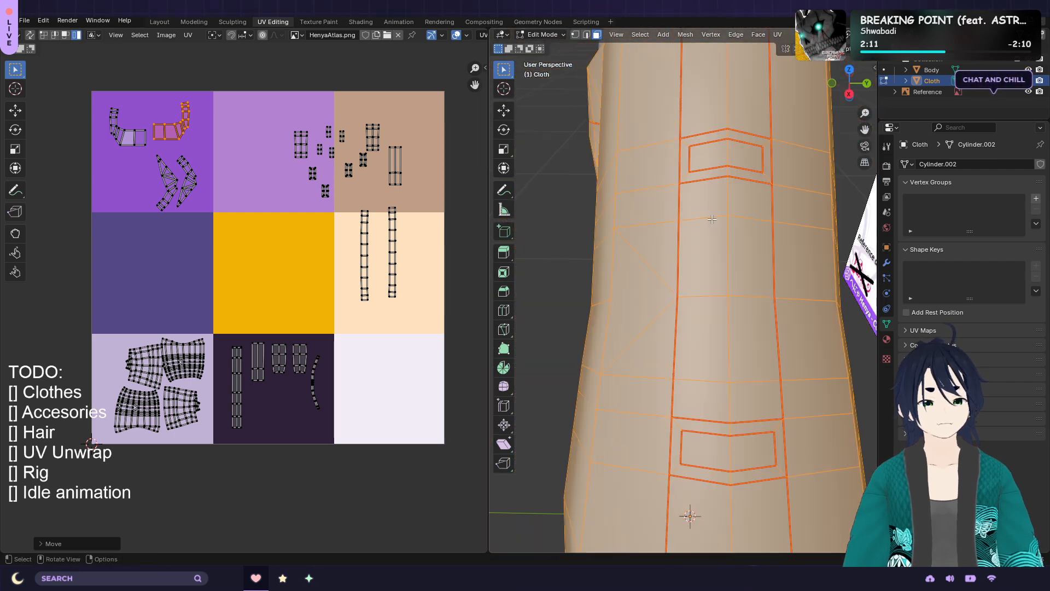
left_click(710, 152)
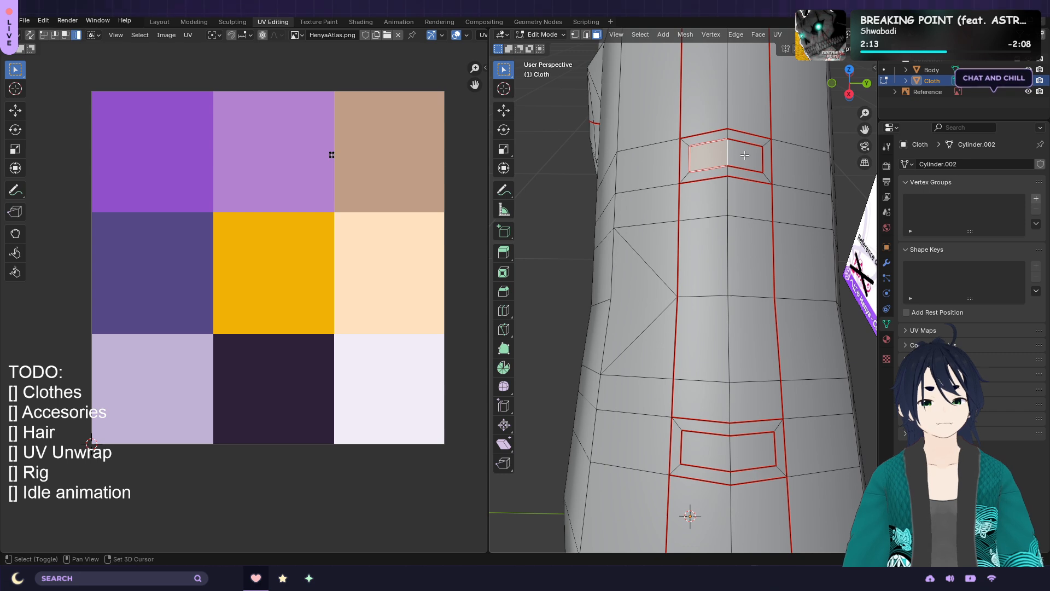
left_click(742, 156, "shift")
left_click(332, 153)
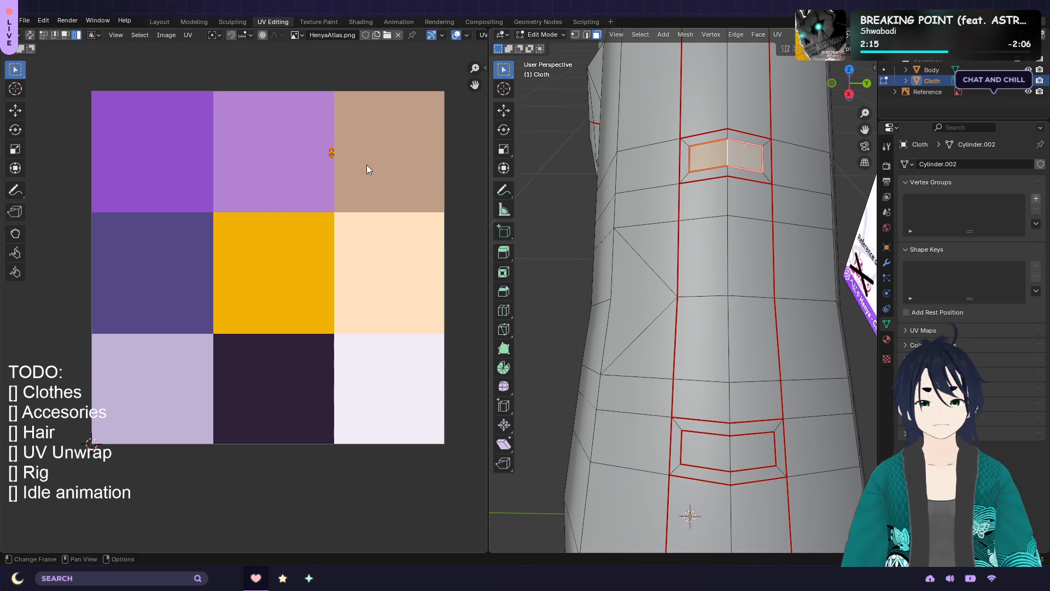
key("g")
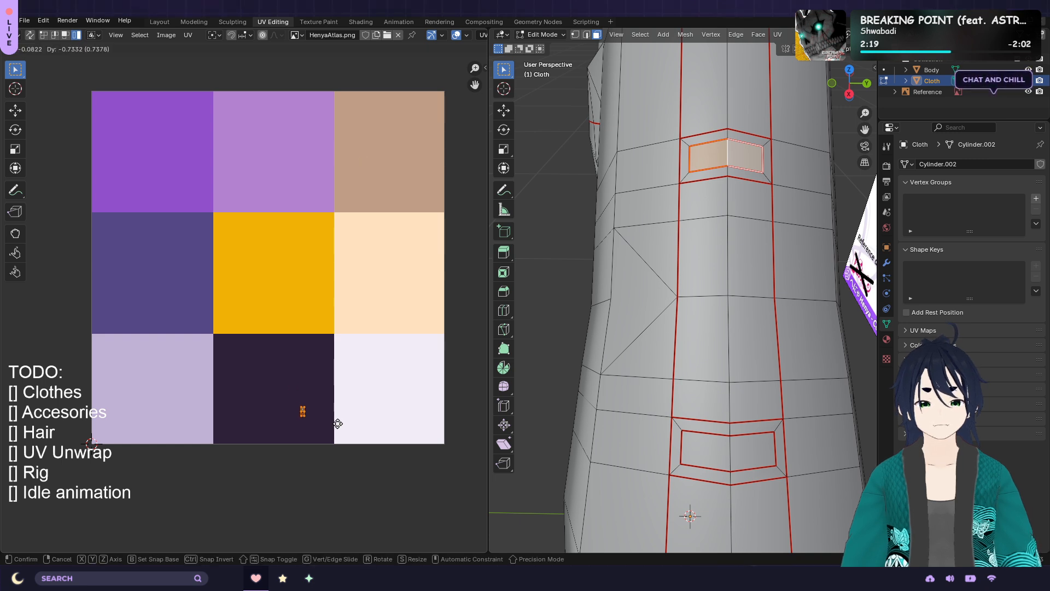
key("Escape")
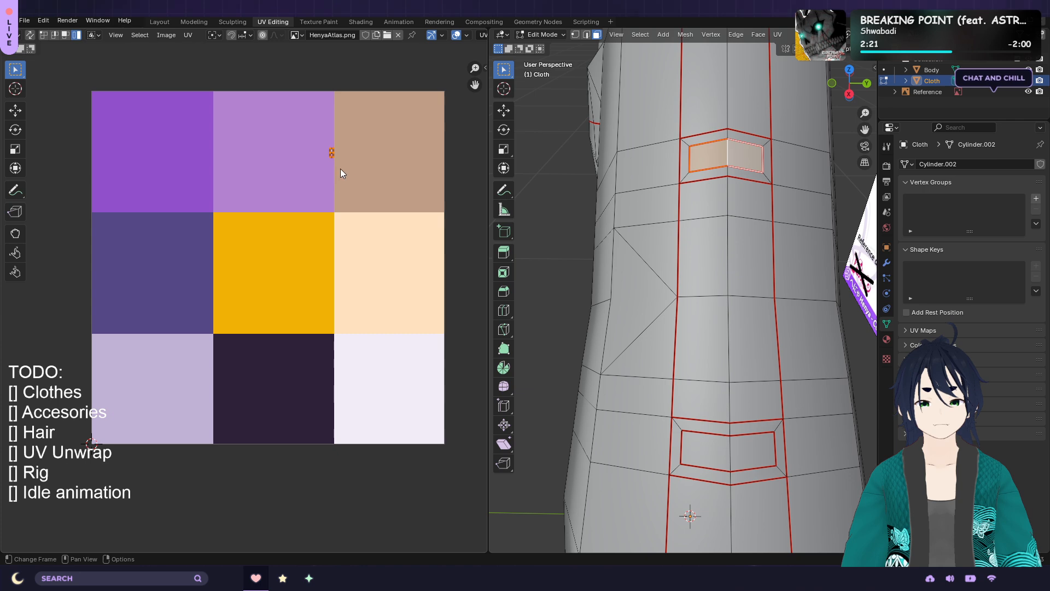
key("a")
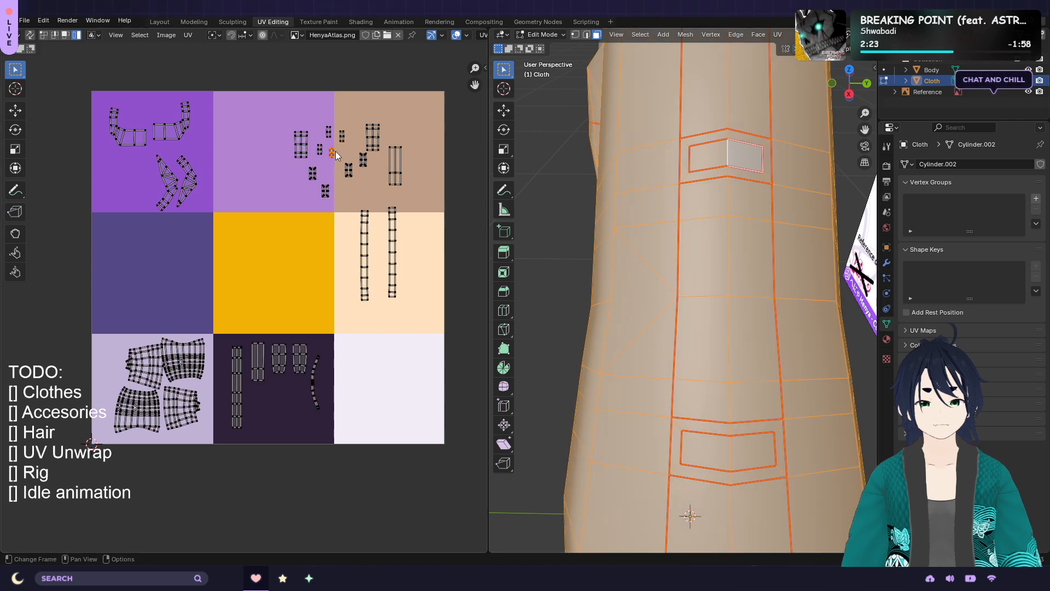
key("g")
left_click(300, 397)
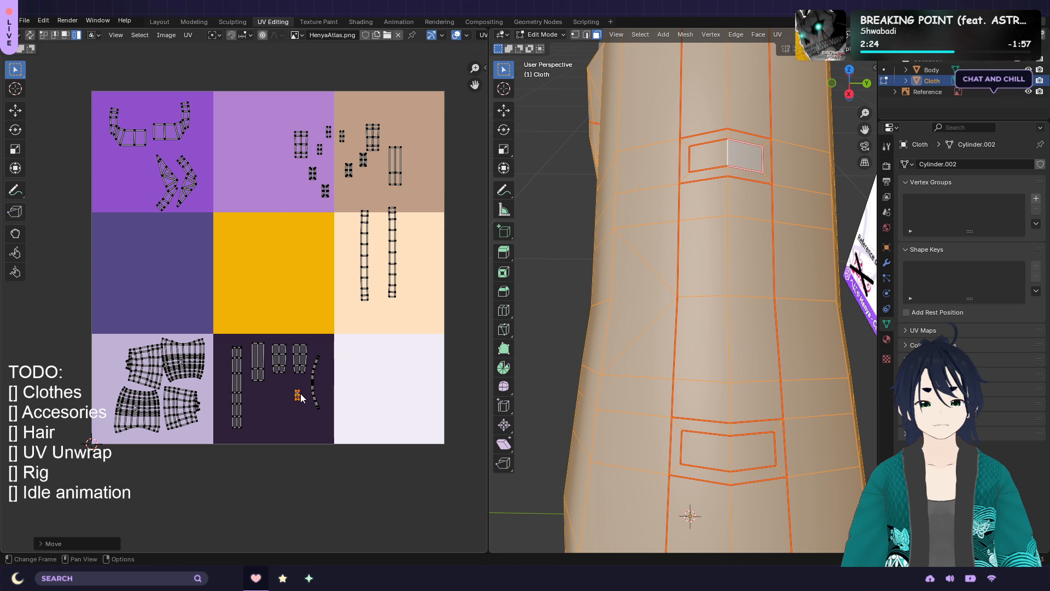
Move the tiny island of the sleeve stripe's lower inner rectangle onto the dark purple swatch next to the previous one
left_click(698, 451)
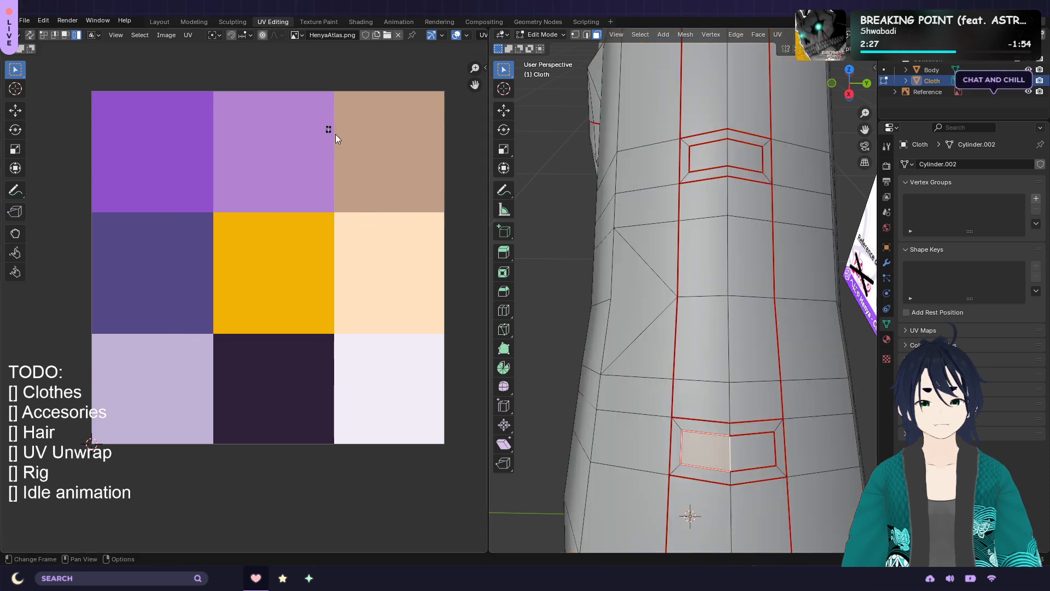
key("a")
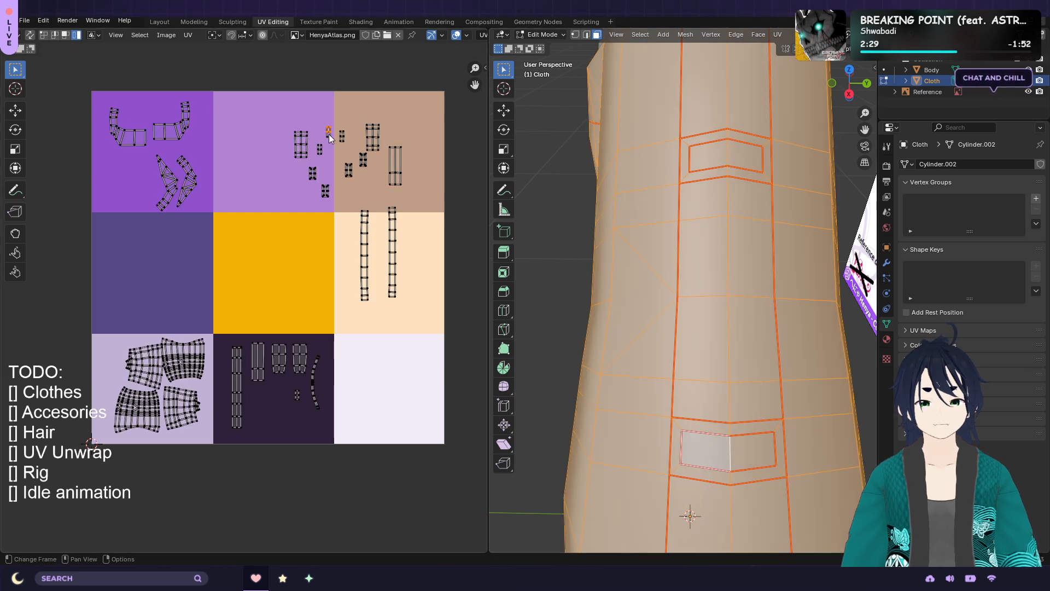
key("g")
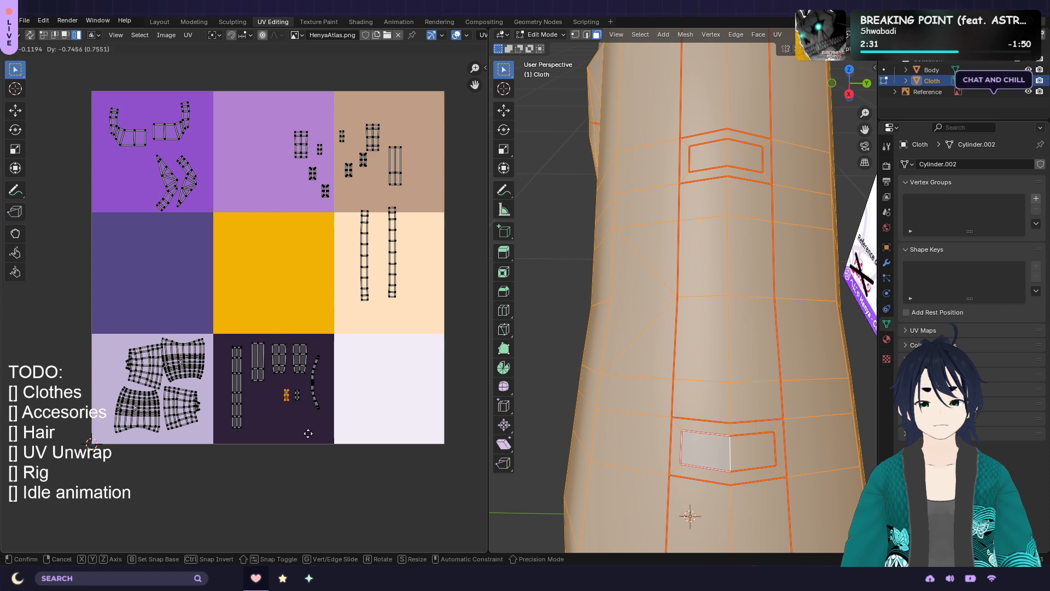
left_click(309, 433)
Select the faces framing the sleeve stripe's upper rectangle to identify their island in the UV layout
left_click(706, 137)
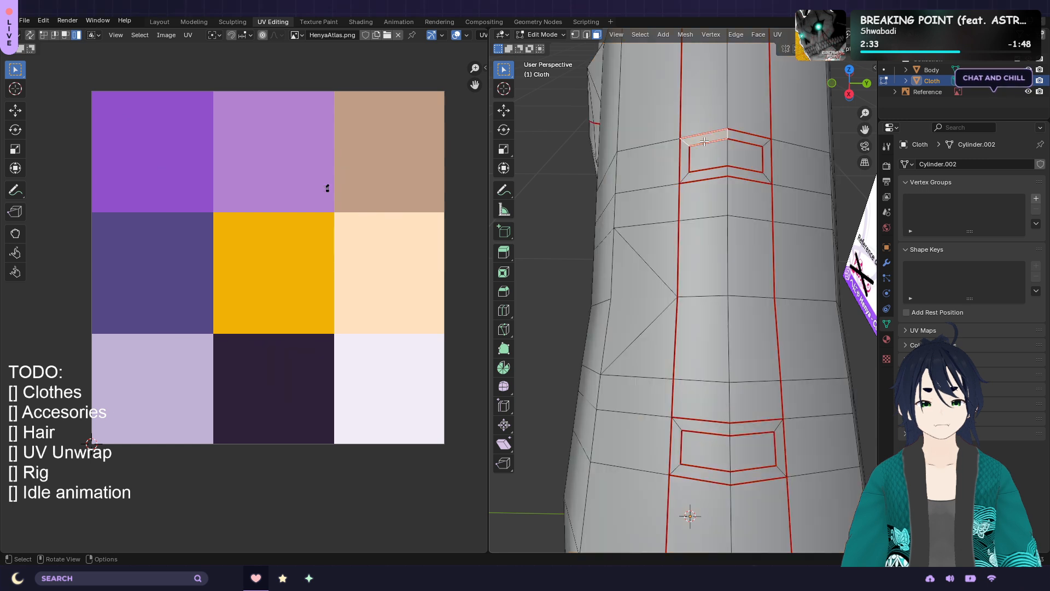
left_click(740, 140, "shift")
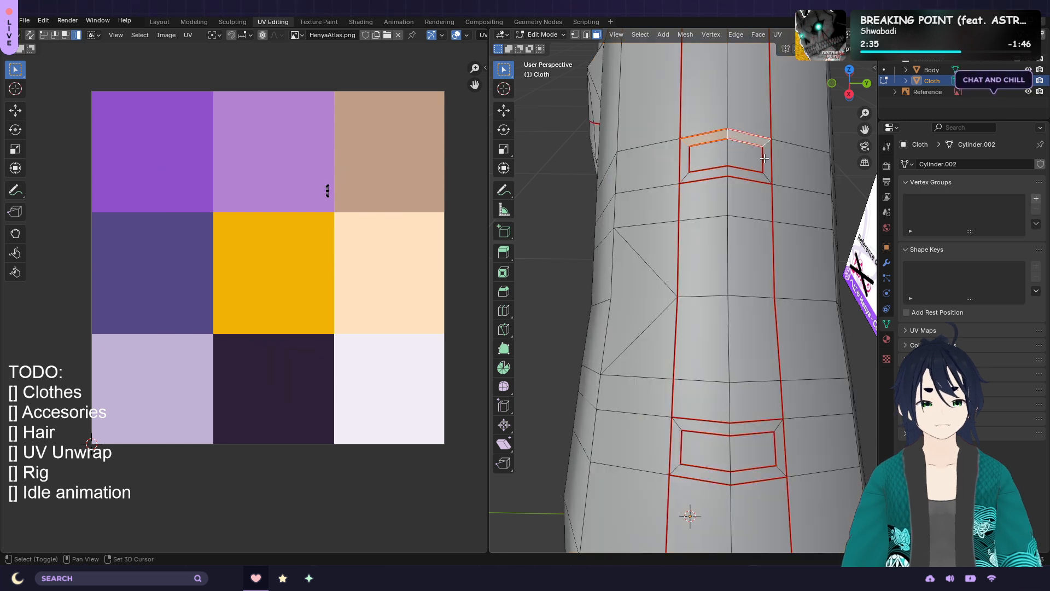
left_click(750, 176, "shift")
left_click(748, 176, "shift")
left_click(707, 176, "shift")
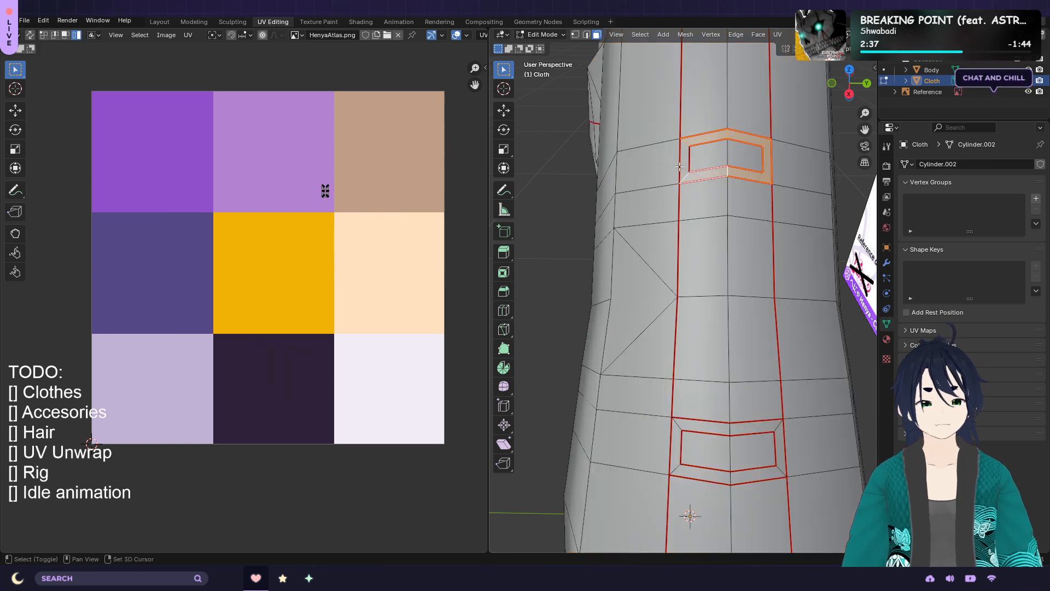
left_click(683, 163, "shift")
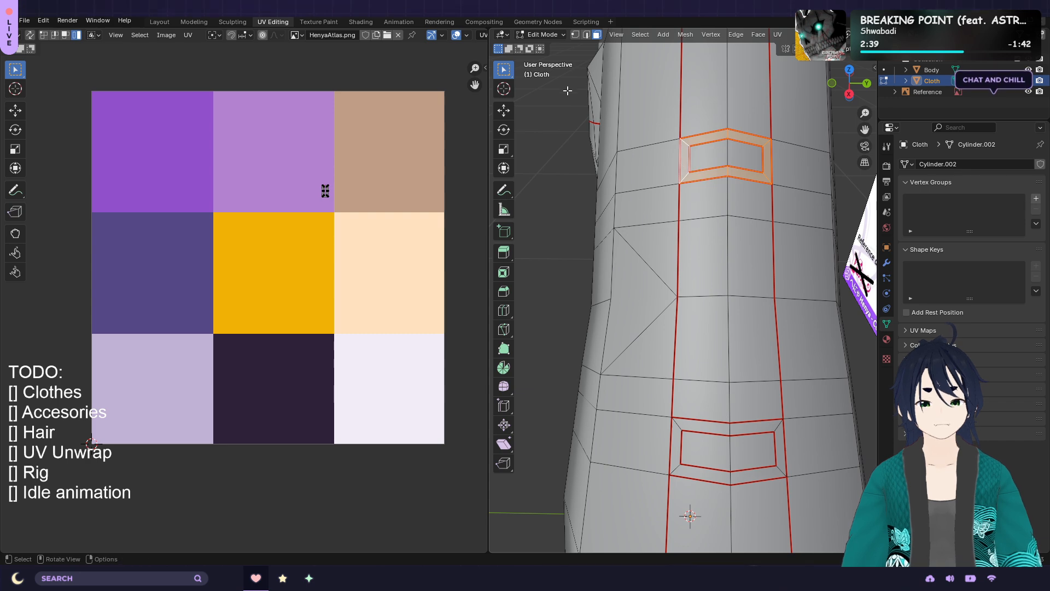
Move the four small frame islands of the sleeve stripe's rectangles from the light purple and tan swatches onto the yellow swatch
key("a")
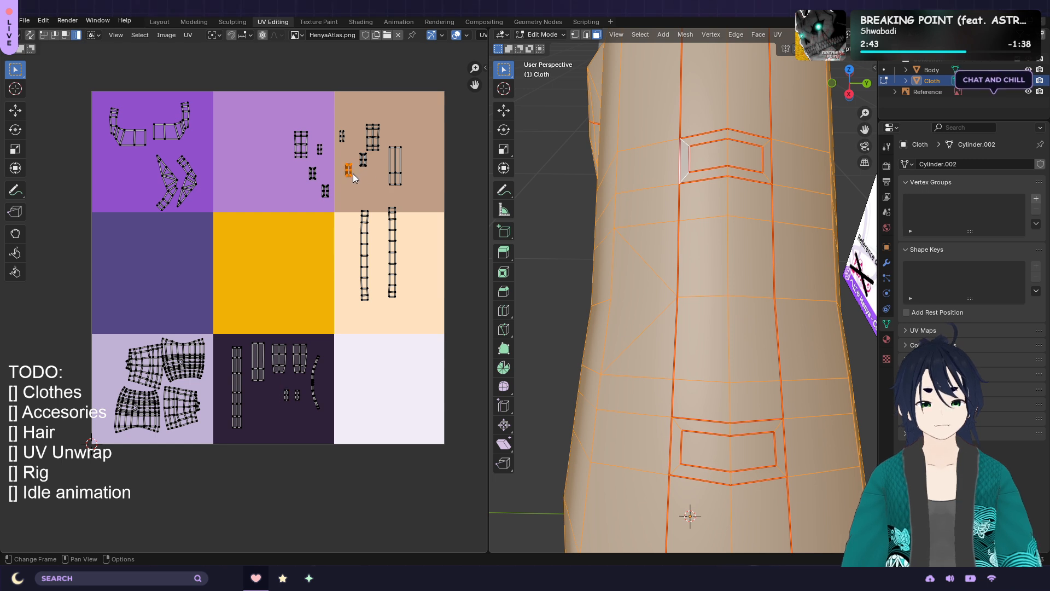
key("g")
left_click(244, 241)
left_click(326, 191)
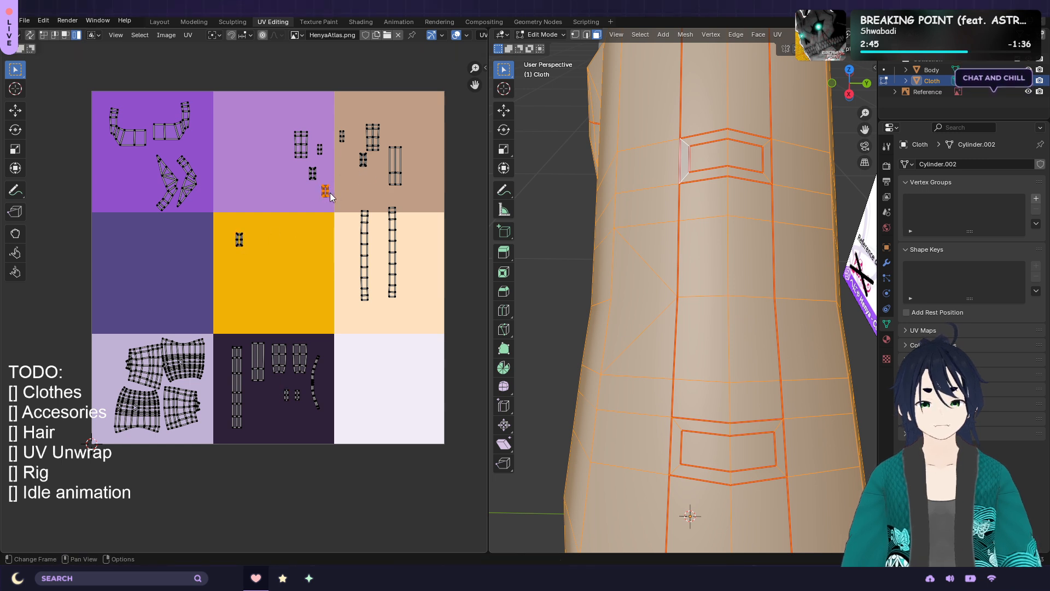
key("g")
left_click(258, 242)
left_click(317, 172)
key("g")
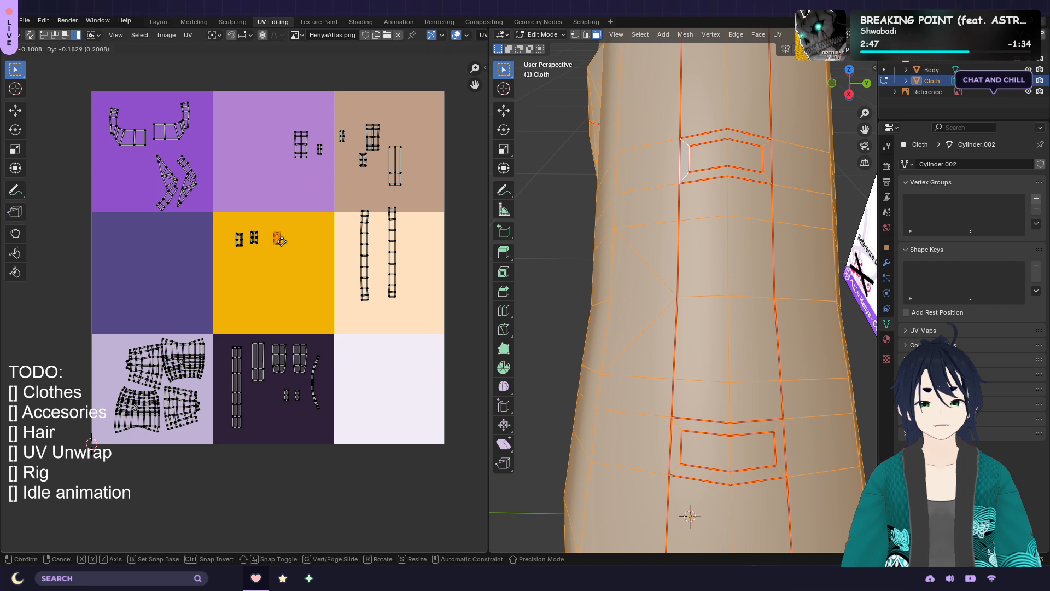
left_click(279, 243)
left_click(362, 163)
key("g")
left_click(290, 243)
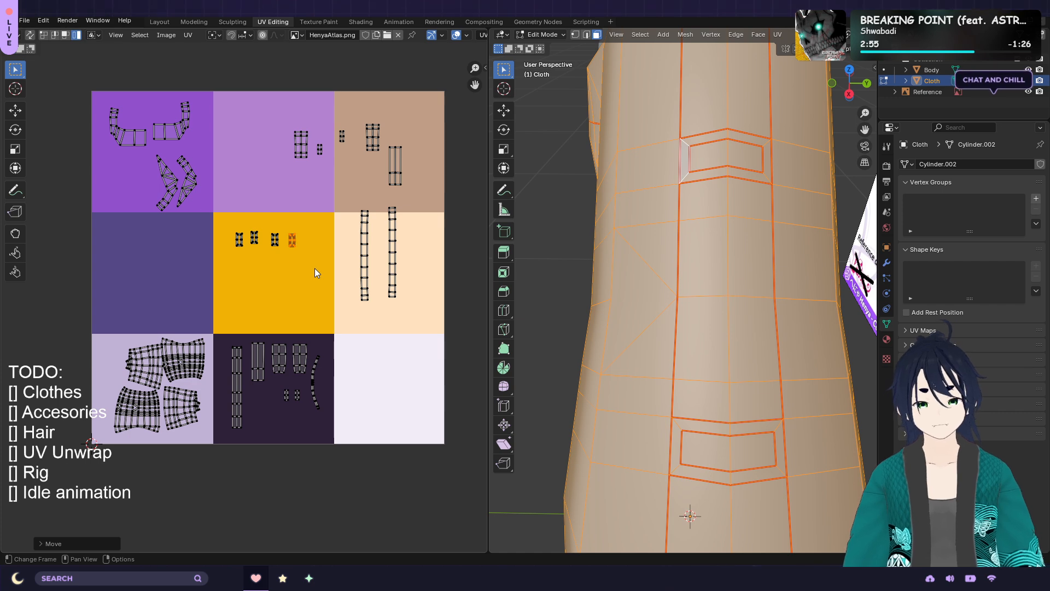
Select the remaining islands on the light purple and tan swatches with UV sync to check which sleeve parts they cover
left_click(302, 154)
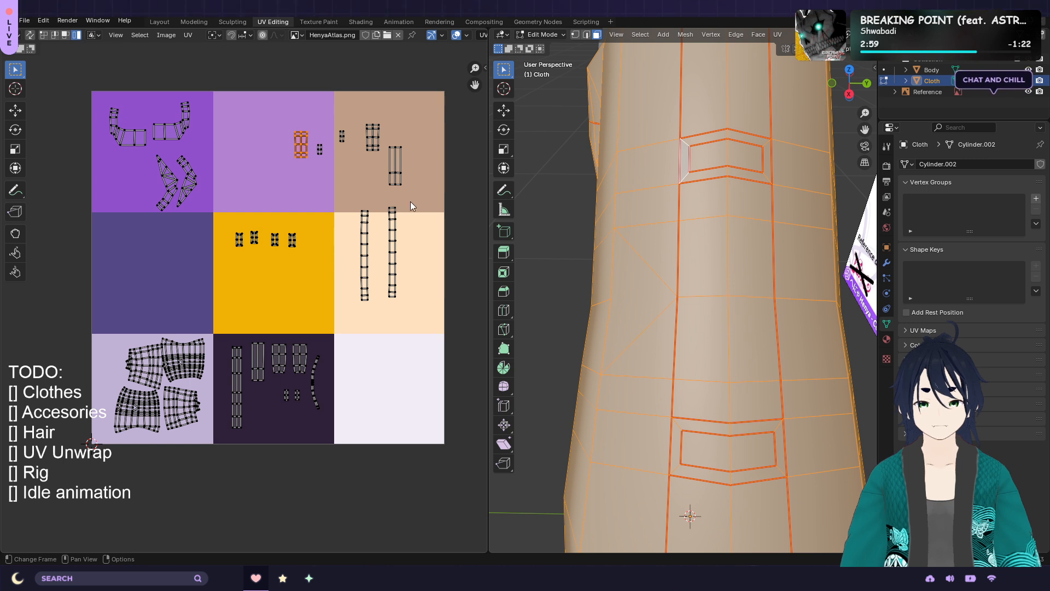
scroll(353, 188, "down", 1)
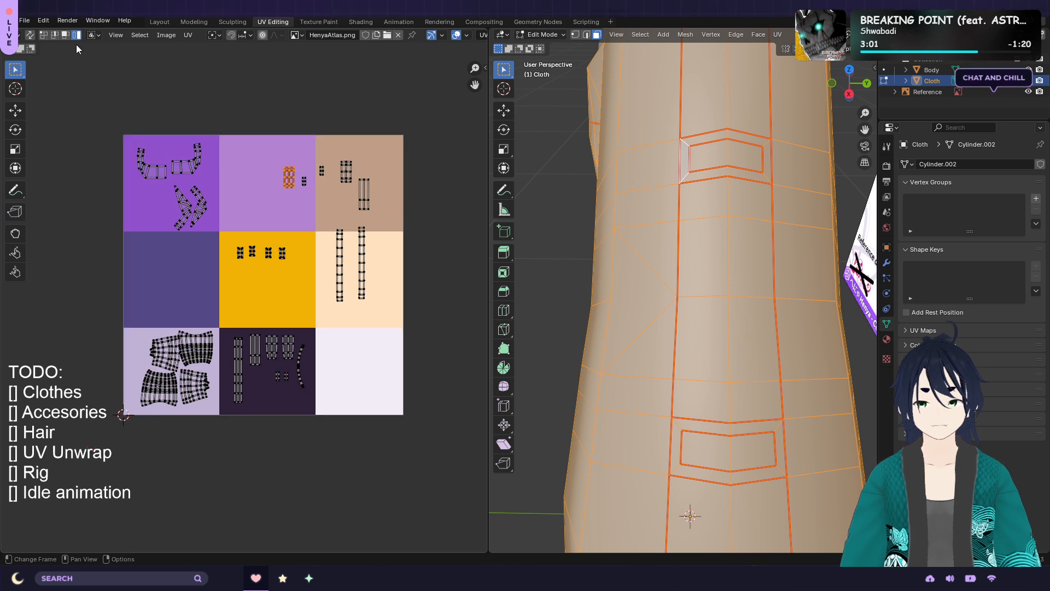
left_click(30, 35)
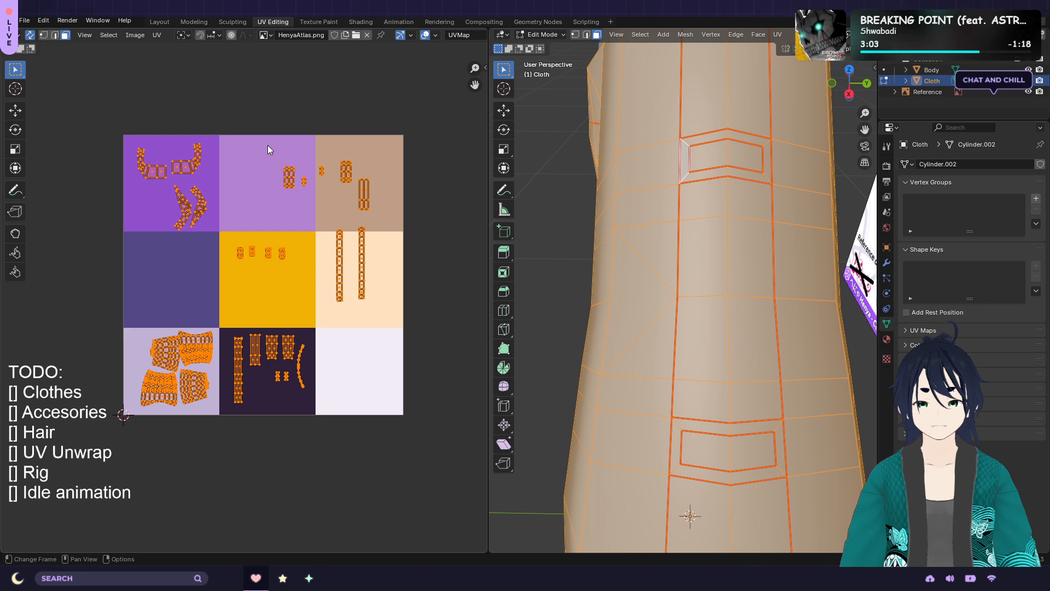
left_click_drag(267, 145, 387, 214)
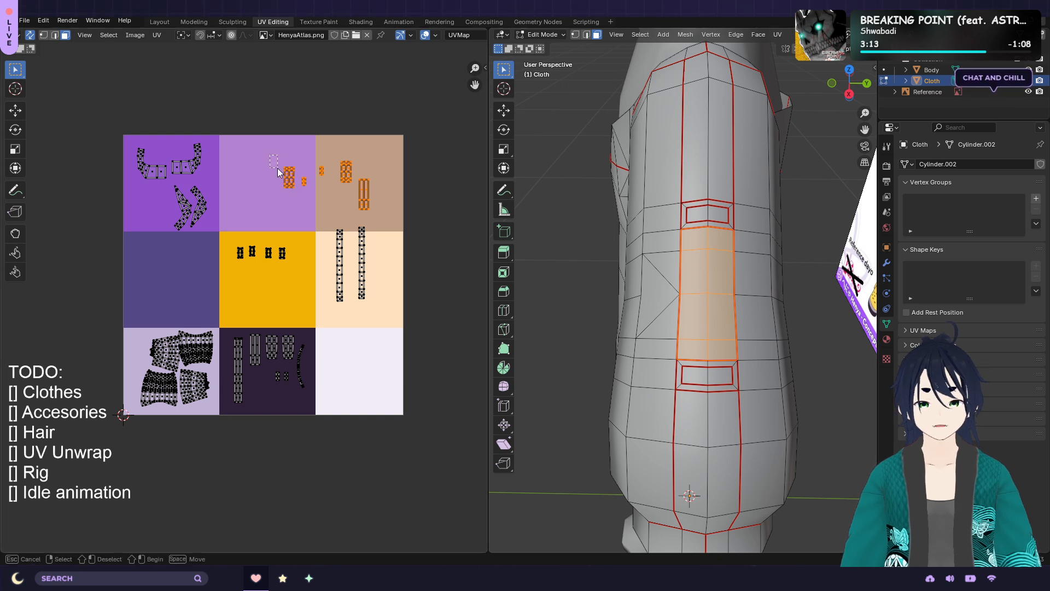
key("alt+a")
left_click(30, 35)
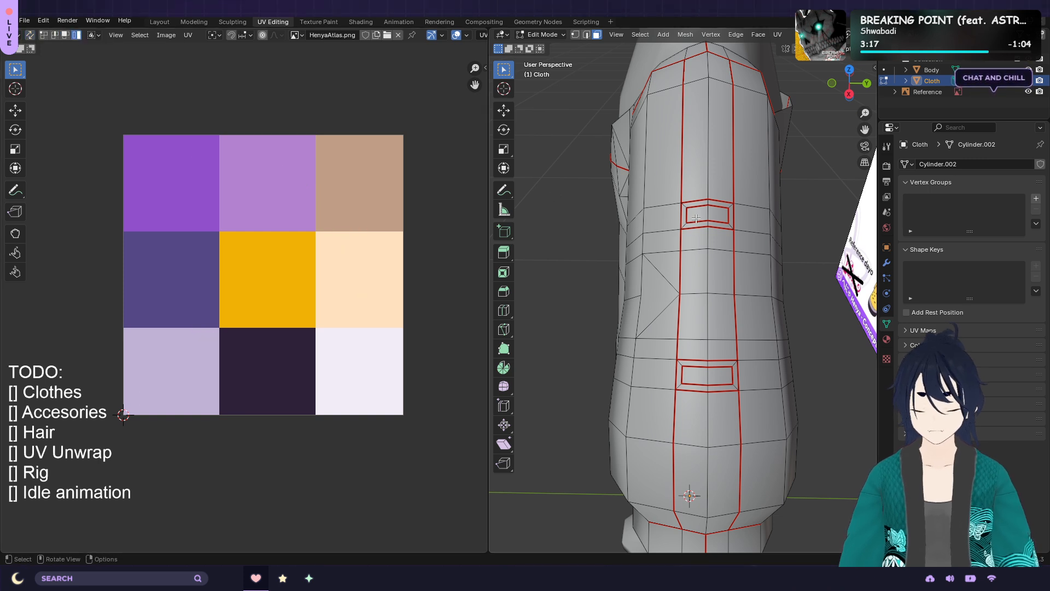
Move the two islands of the stripe section between the sleeve rectangles onto the dark purple swatch
key("a")
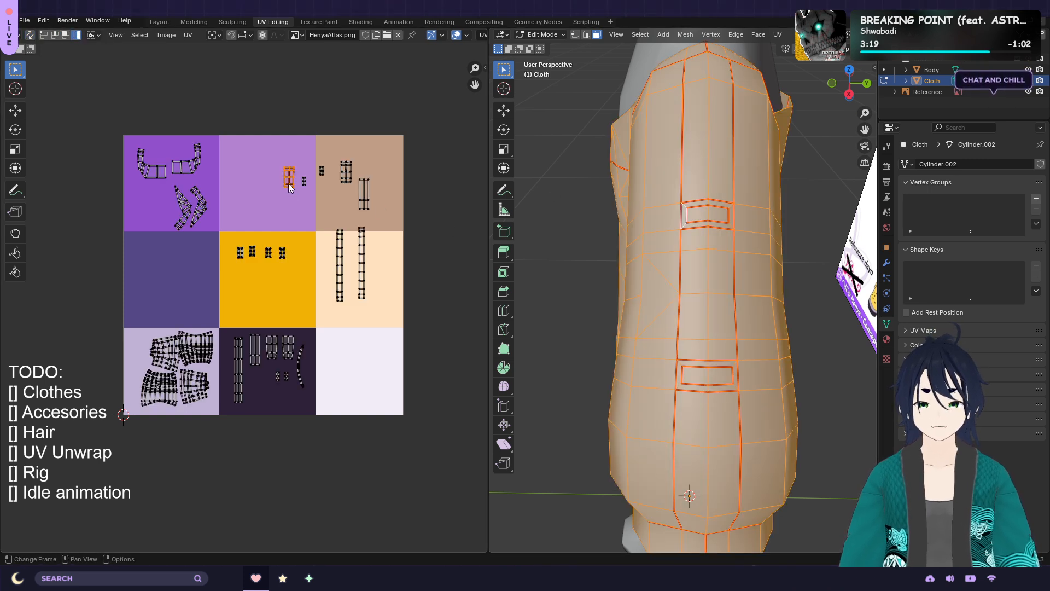
key("g")
left_click(251, 390)
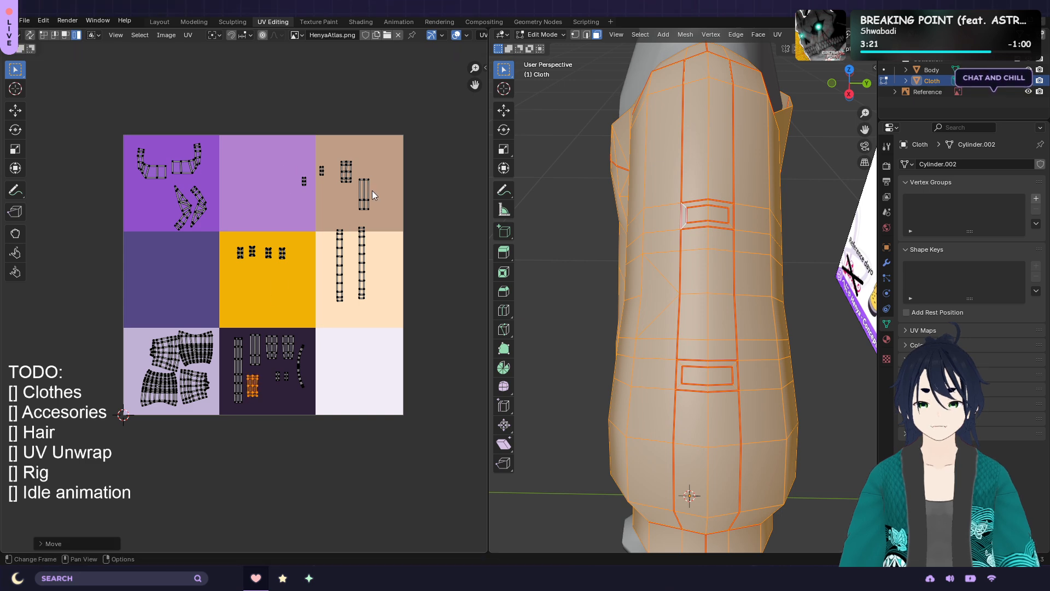
left_click(349, 174)
key("g")
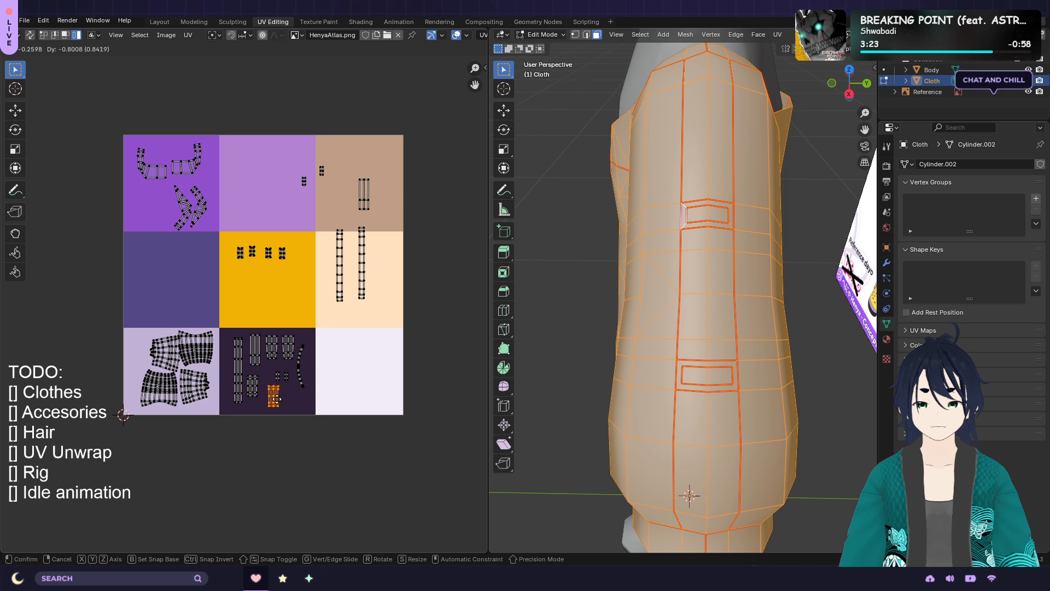
left_click(271, 402)
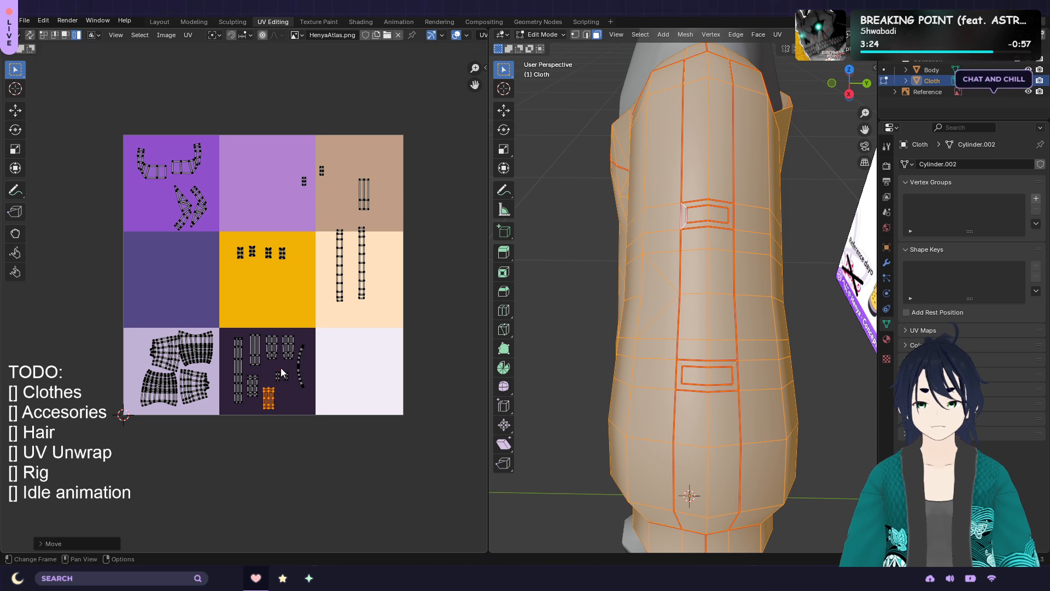
Select the two remaining tiny islands of the sleeve's inner rectangles together and move them onto the dark purple swatch
left_click(31, 35)
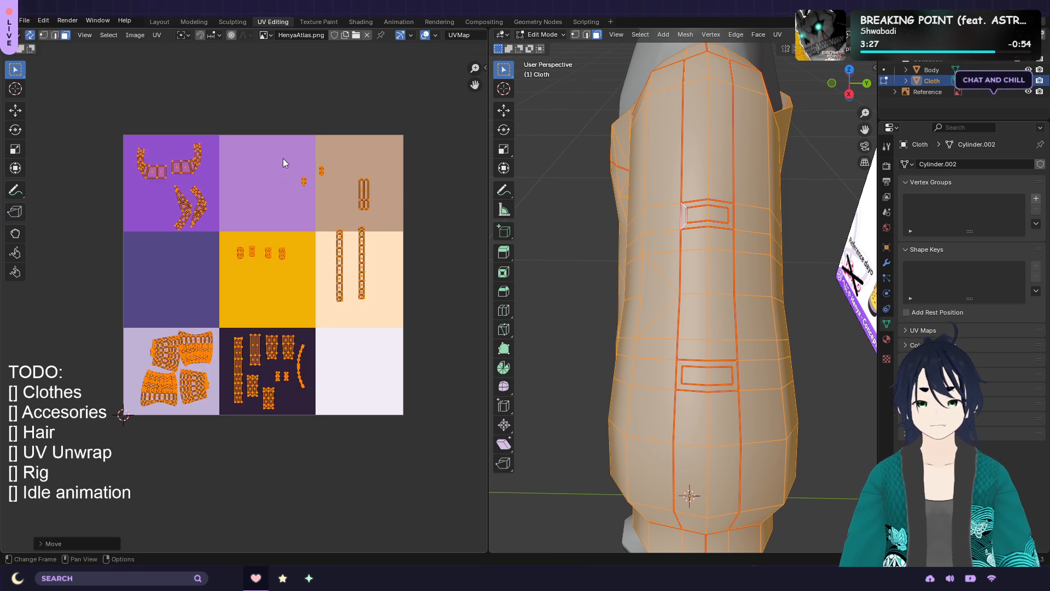
left_click(323, 180)
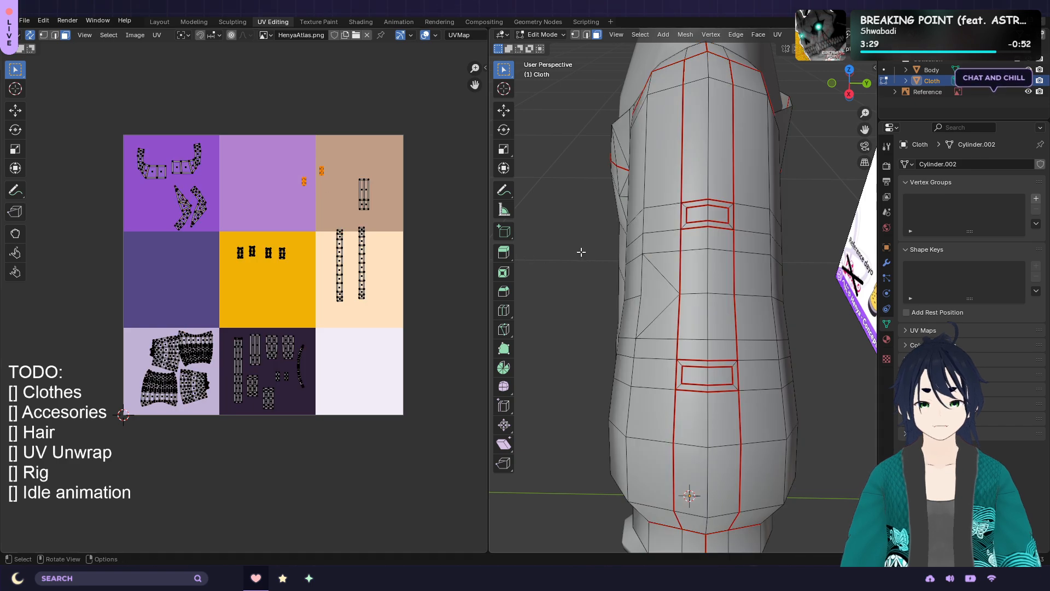
middle_click_drag(581, 252, 758, 270)
scroll(687, 258, "down", 2)
scroll(718, 280, "up", 3)
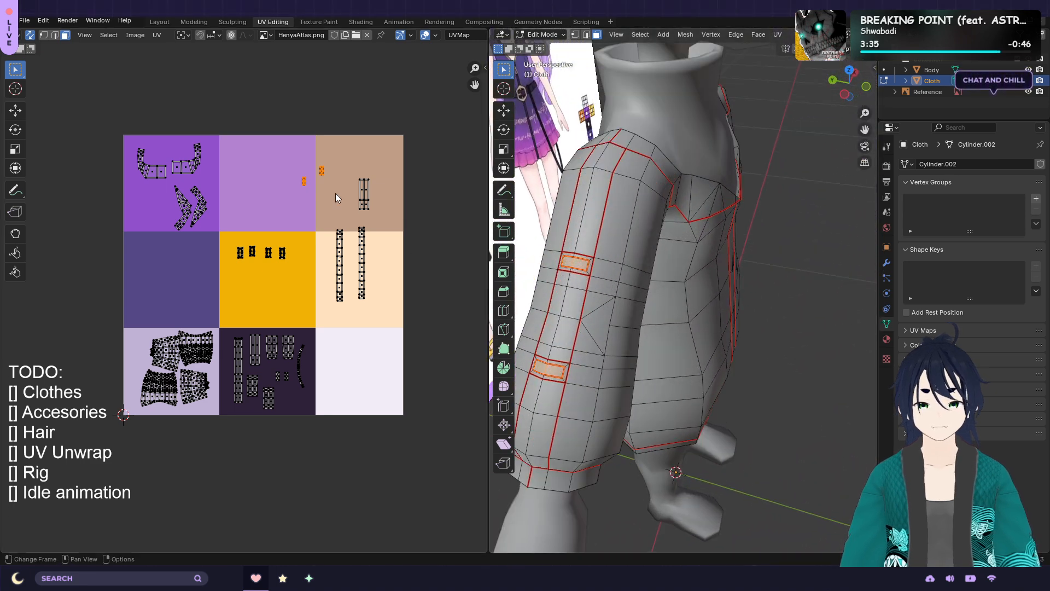
key("g")
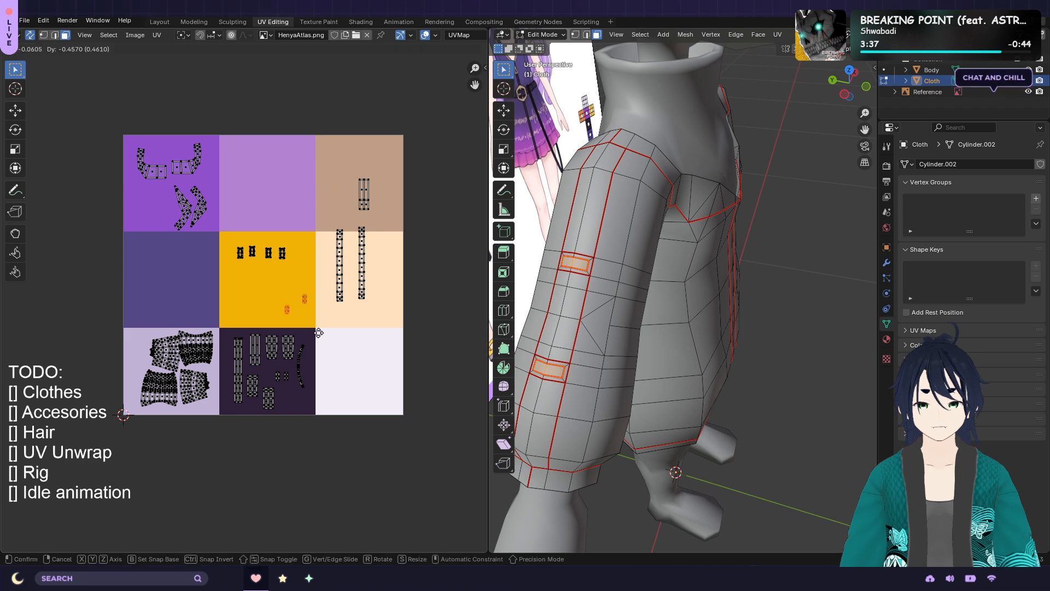
left_click(318, 417)
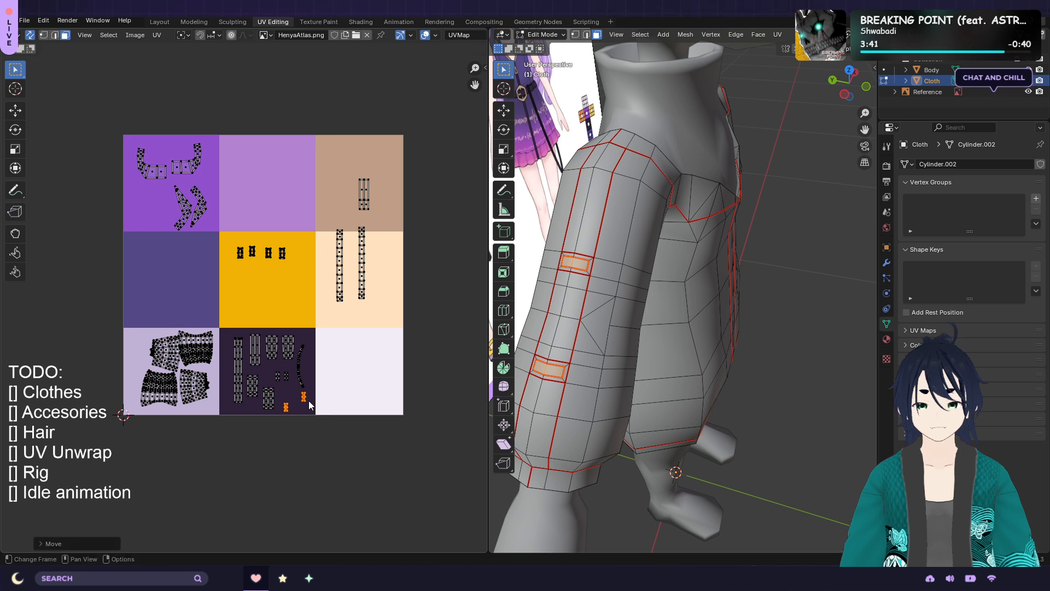
Shift the tiny island that overlaps the curved strip down beside the other tiny one on the dark purple swatch
left_click(30, 36)
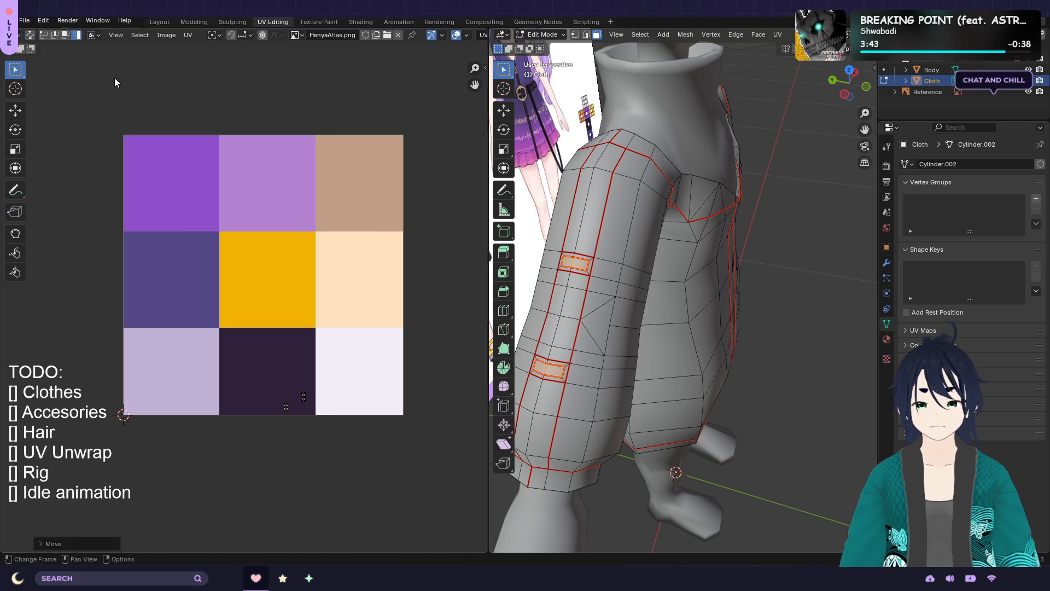
key("a")
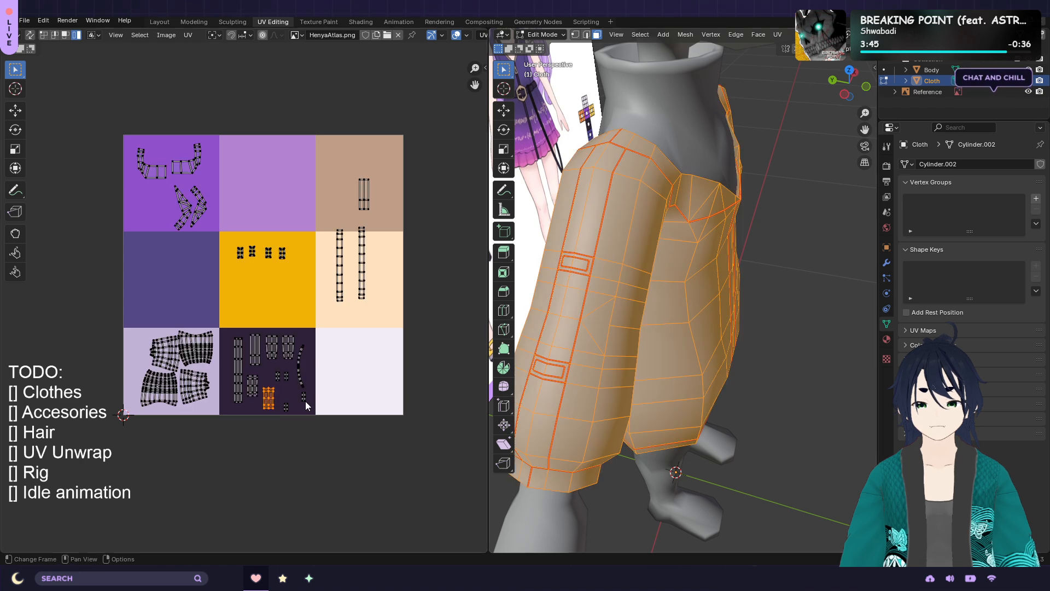
left_click_drag(304, 400, 296, 411)
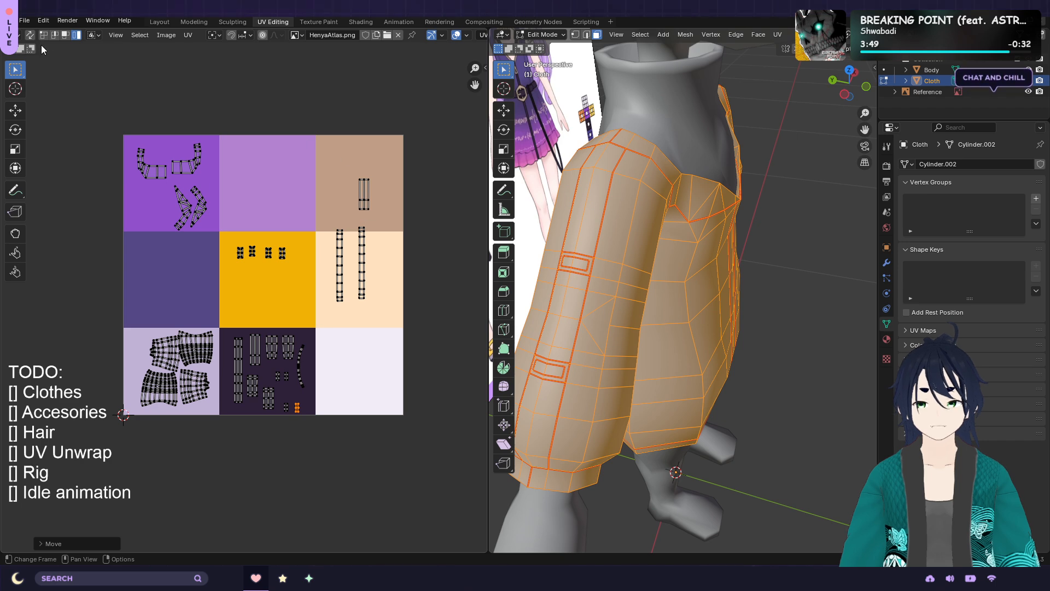
Move the island of the sleeve stripe's upper section from the tan swatch onto the dark purple swatch
left_click(30, 35)
left_click_drag(340, 148, 391, 221)
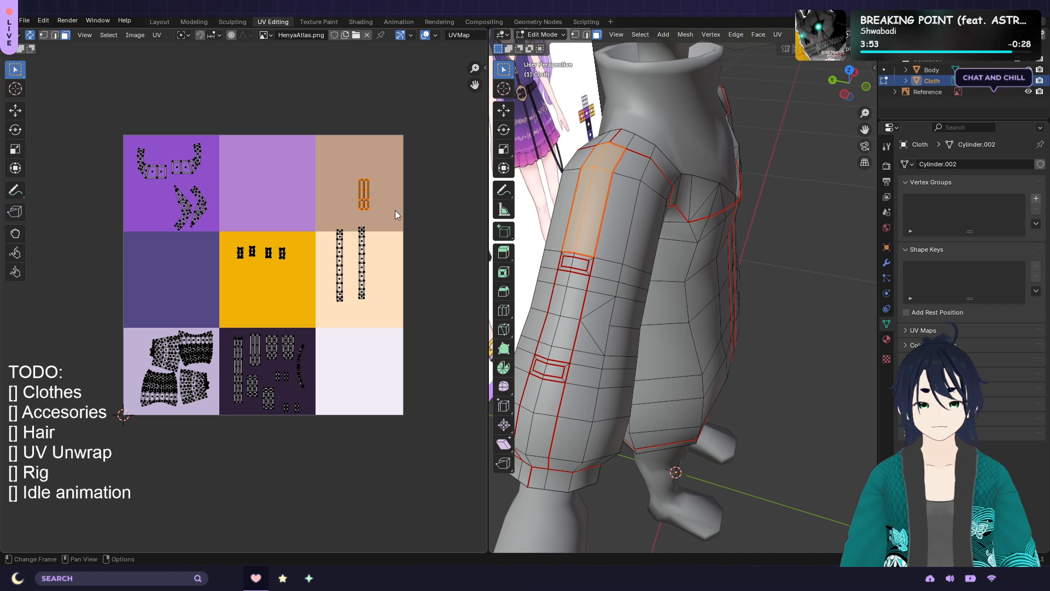
key("g")
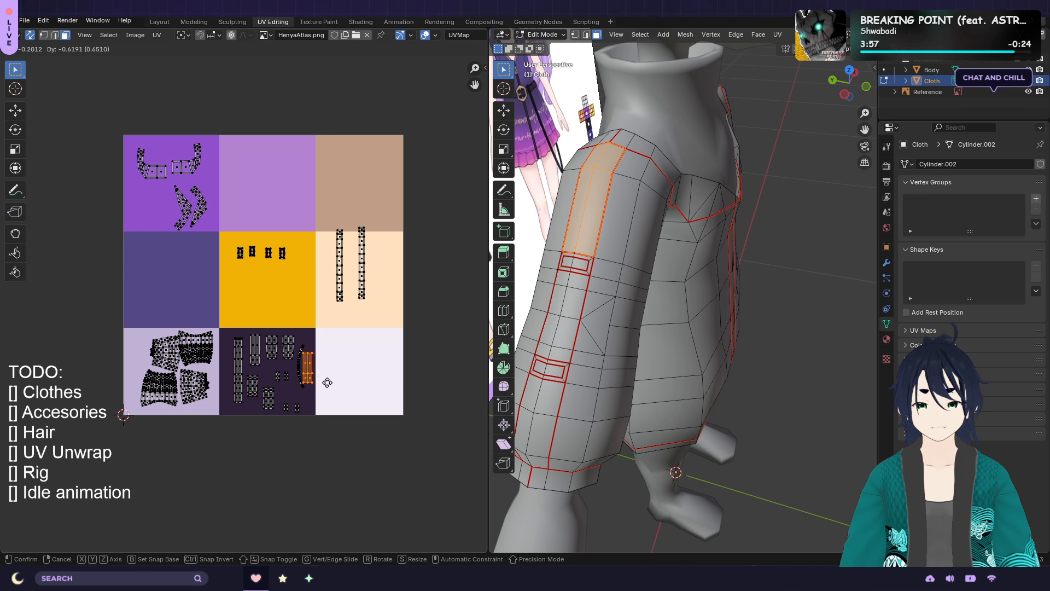
left_click(327, 383)
Move the two long sleeve cuff islands from the peach swatch onto the dark purple swatch
left_click_drag(315, 181, 392, 307)
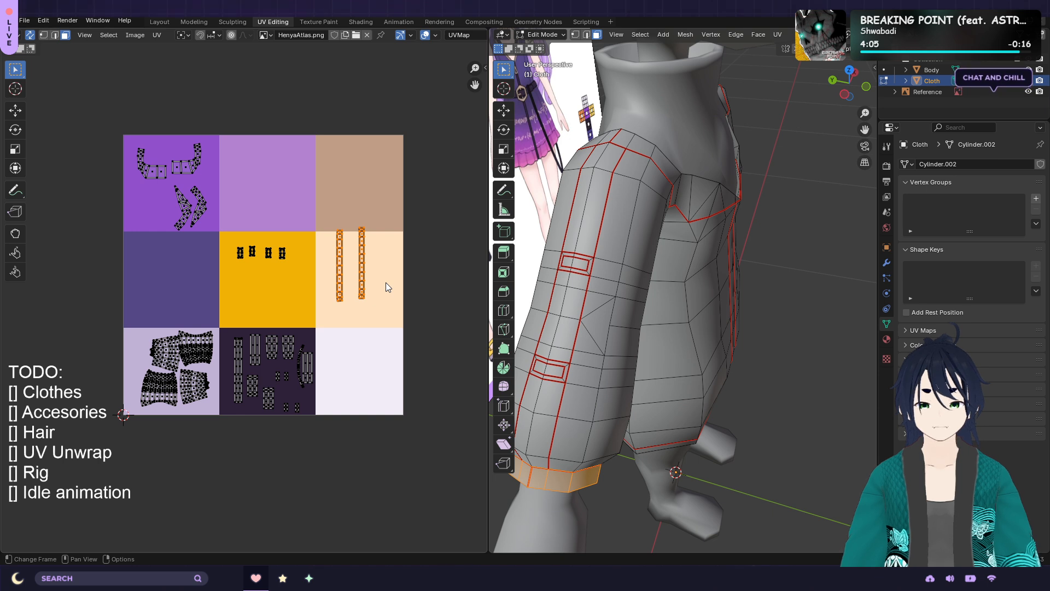
key("g")
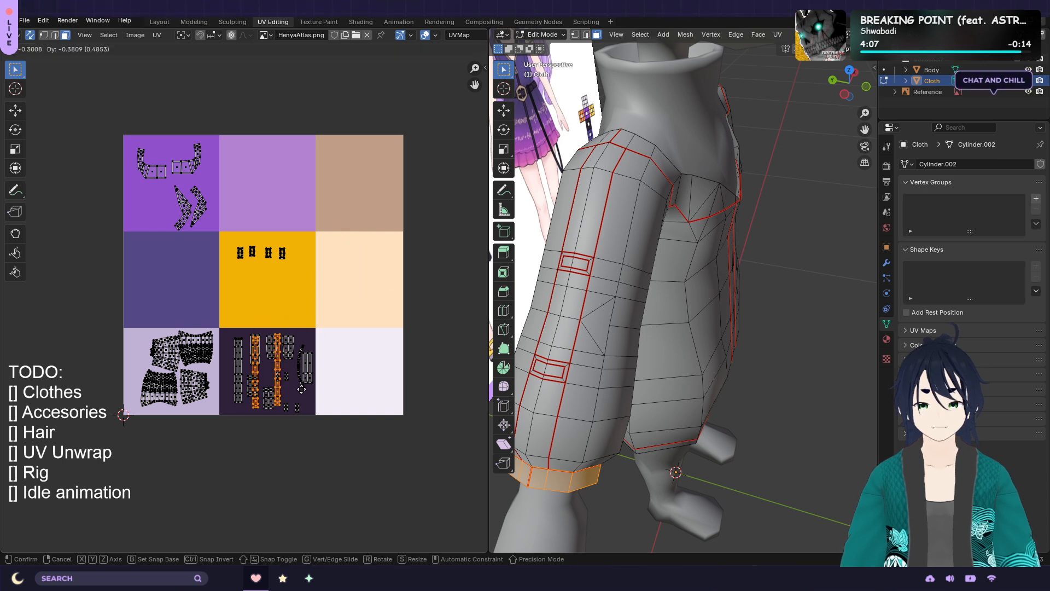
left_click(306, 382)
scroll(363, 282, "down", 1)
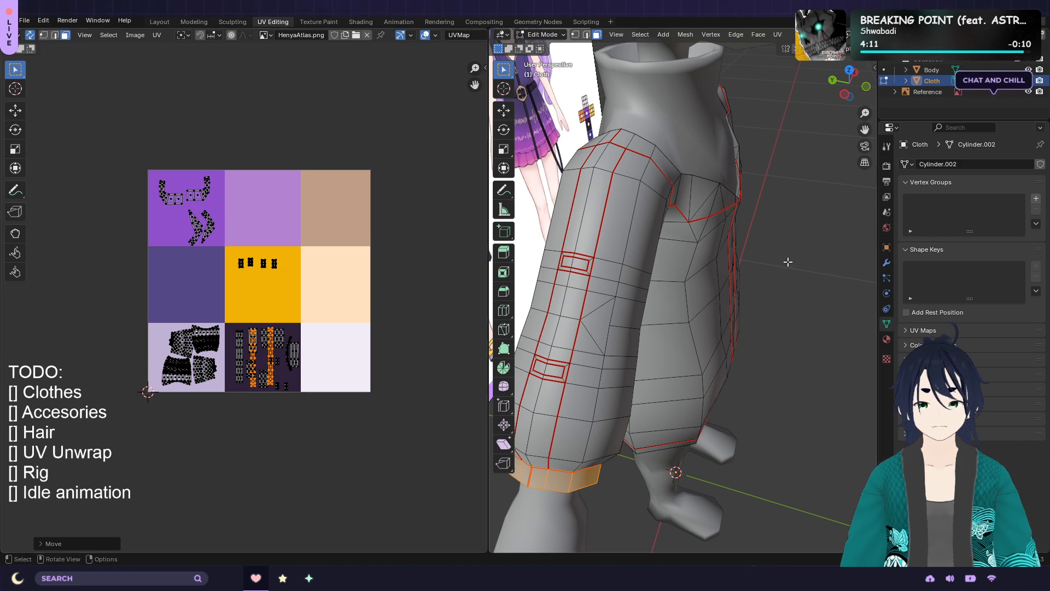
Bring the whole character into view and save the file henya_v2.blend
middle_click_drag(788, 262, 736, 261)
scroll(736, 261, "down", 2)
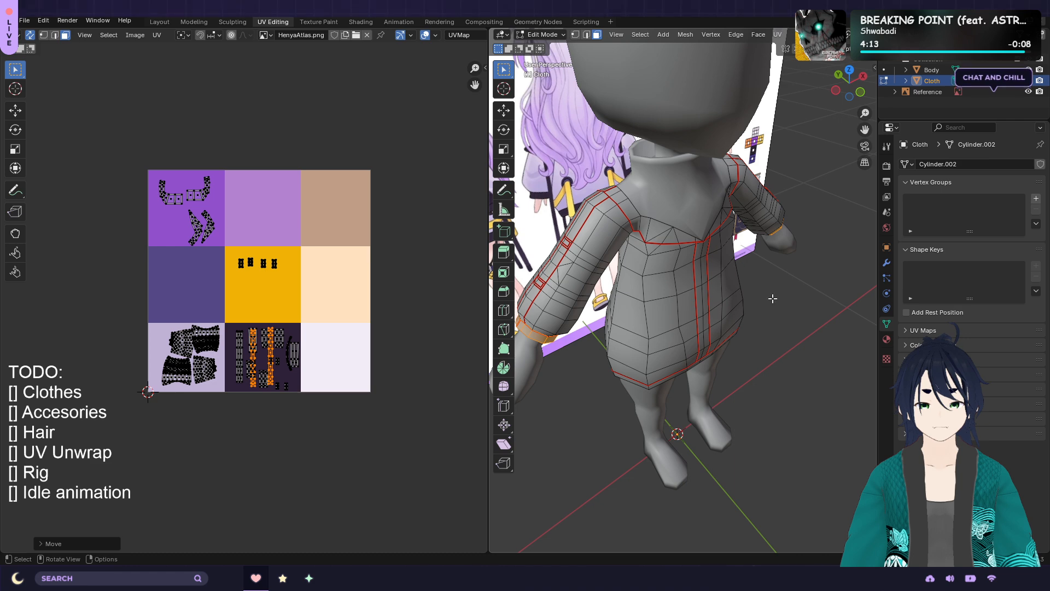
scroll(773, 299, "down", 1)
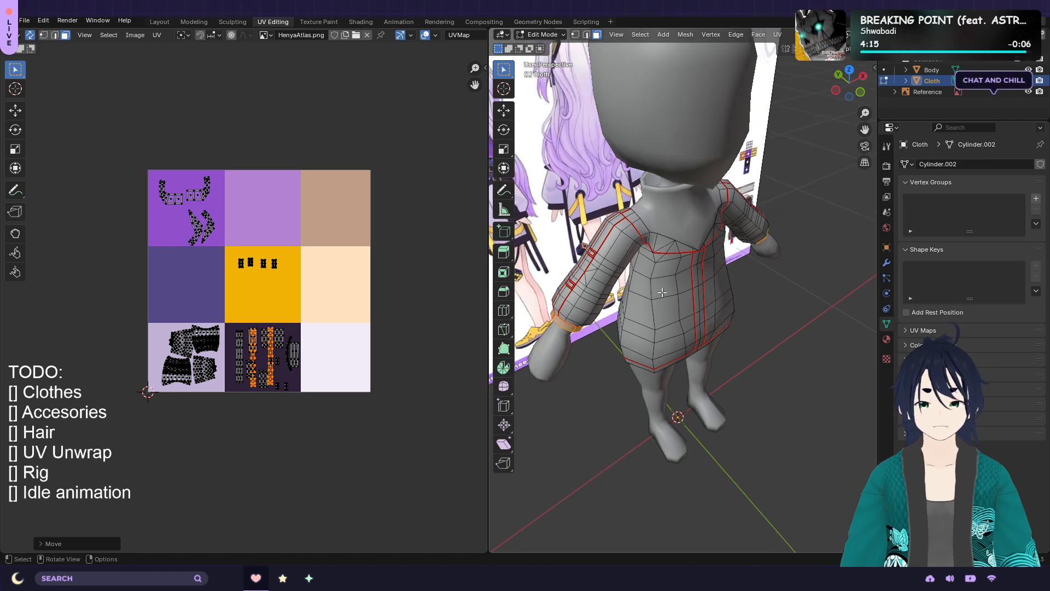
key("ctrl+s")
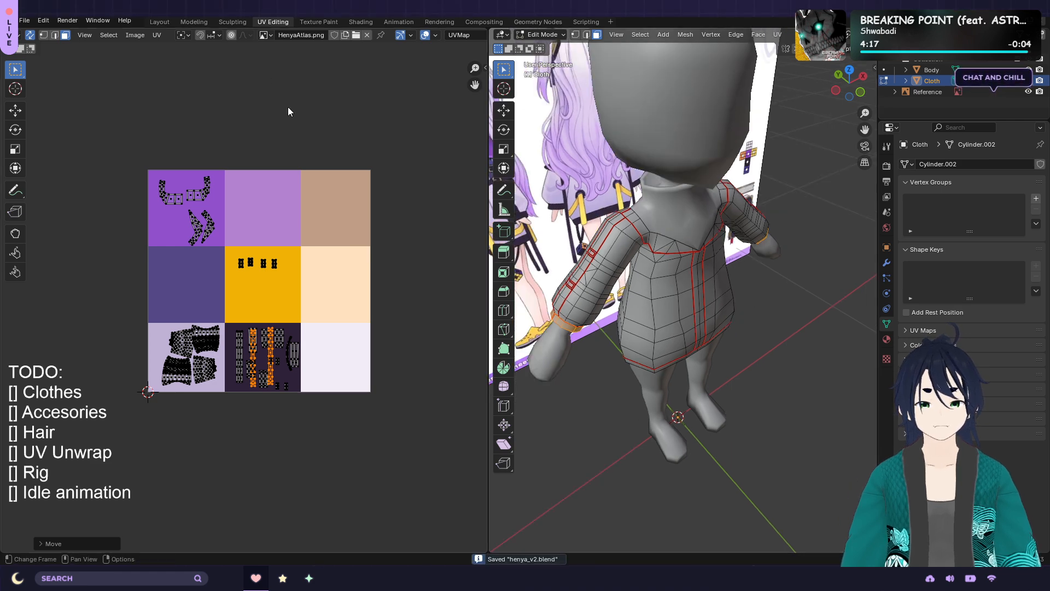
Switch to the Texture Paint workspace and inspect the coat's colors, especially the sleeve stripe, rectangle frames and cuff
left_click(318, 23)
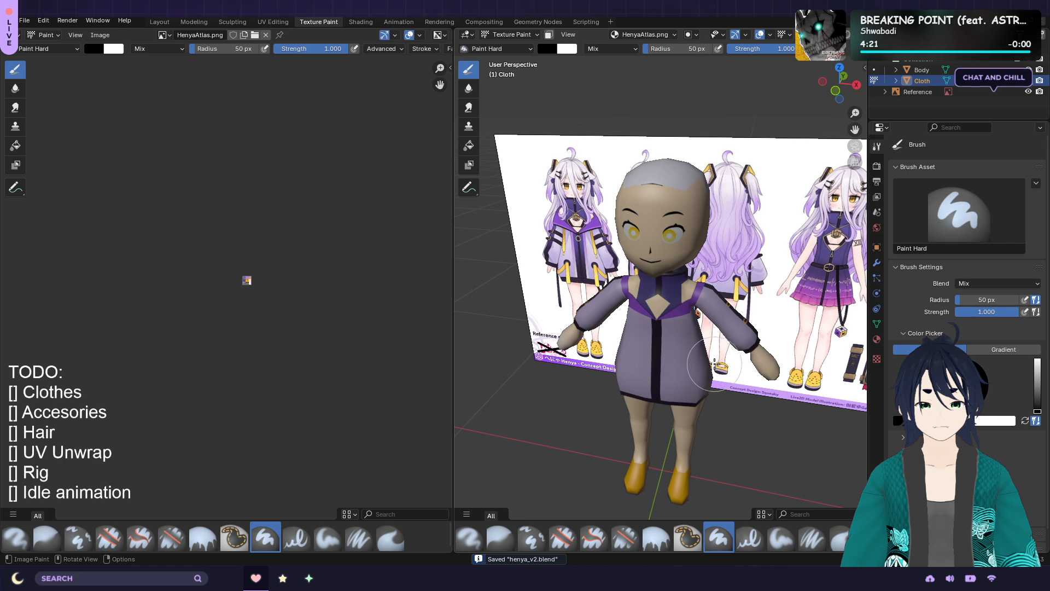
middle_click_drag(717, 361, 771, 356)
scroll(771, 356, "up", 3)
scroll(771, 356, "up", 2)
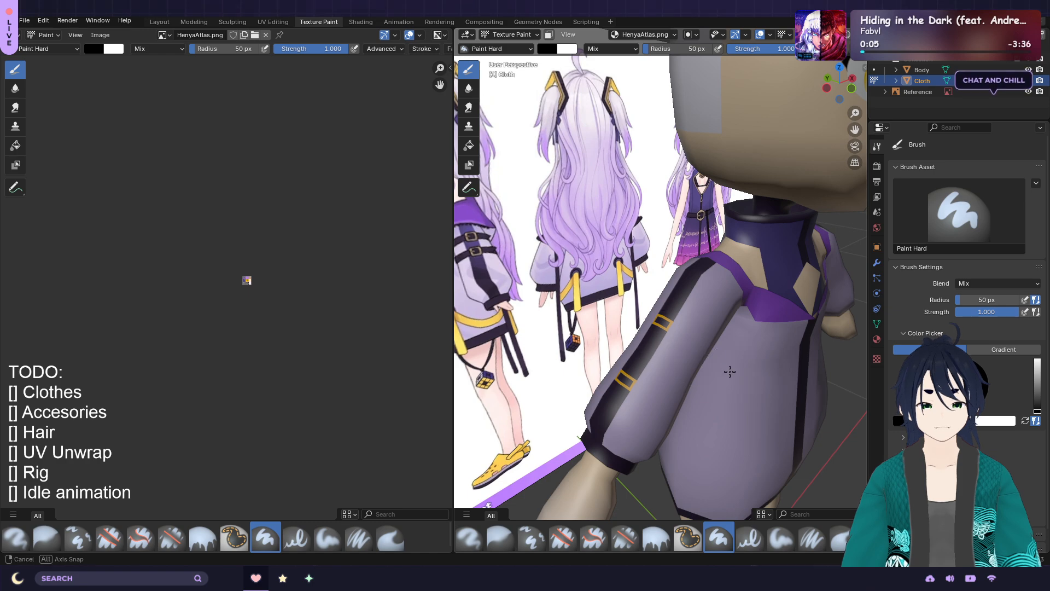
Inspect the textured coat, sleeves and face from the front and sides against the reference sheet
middle_click_drag(730, 371, 678, 348)
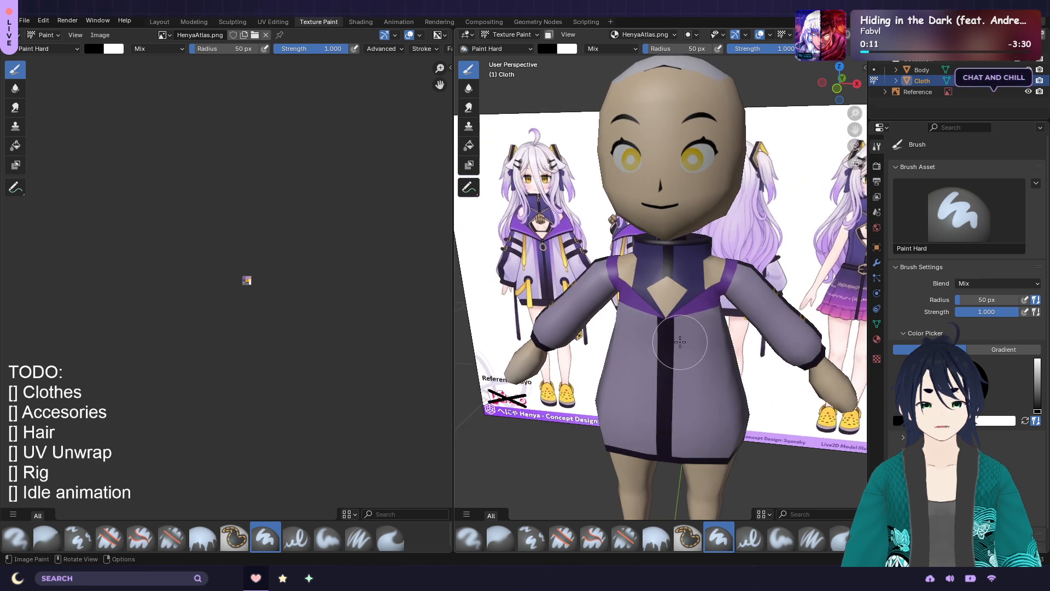
scroll(680, 342, "down", 2)
mouse_move(680, 342)
middle_mouse_down()
mouse_move(659, 349)
mouse_move(743, 348)
middle_mouse_up()
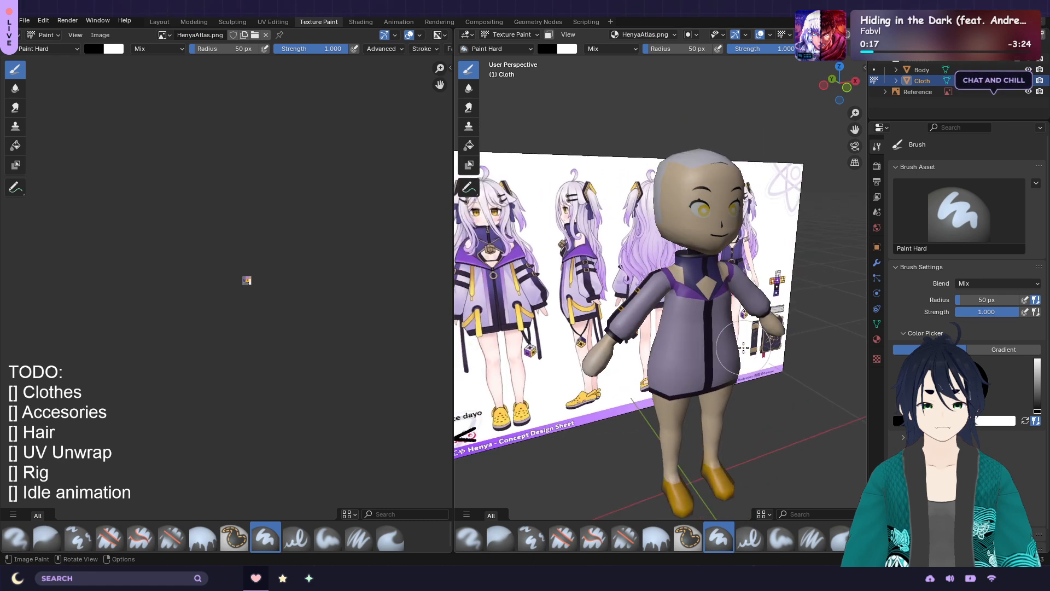
scroll(754, 360, "up", 2)
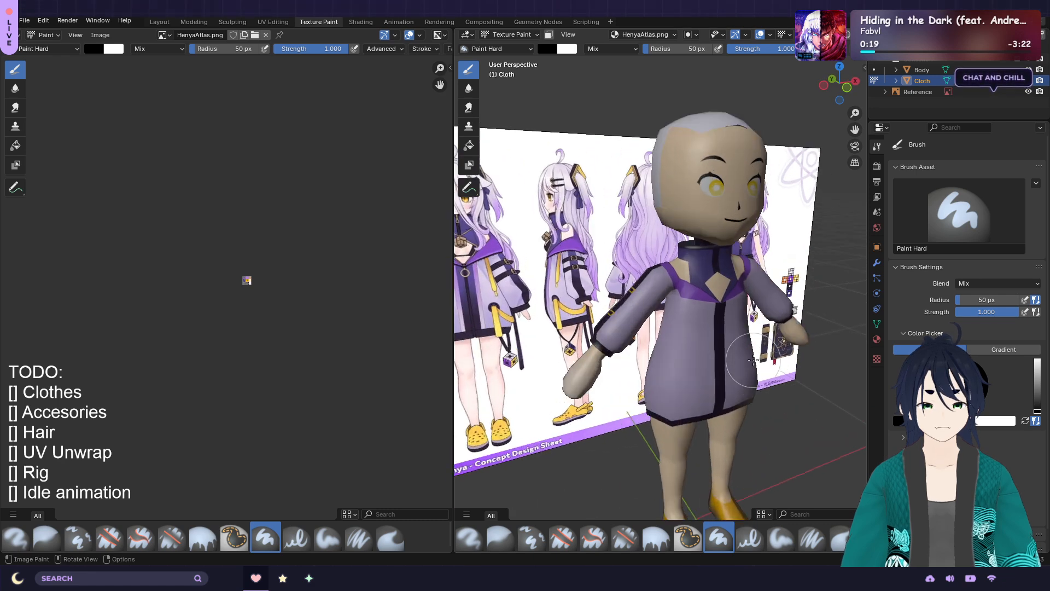
middle_click_drag(742, 354, 702, 358)
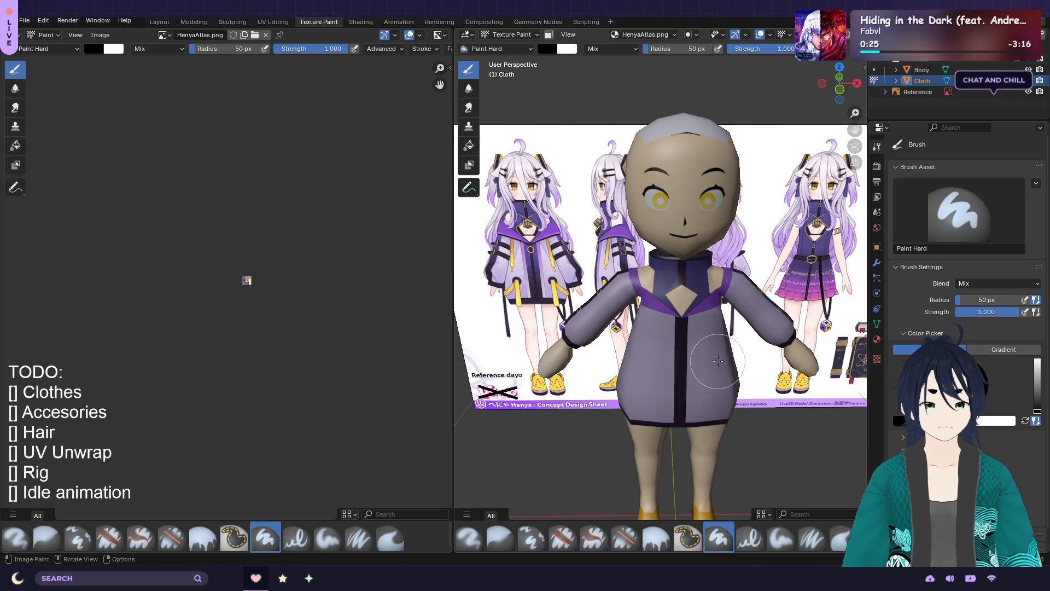
middle_click_drag(717, 361, 749, 358)
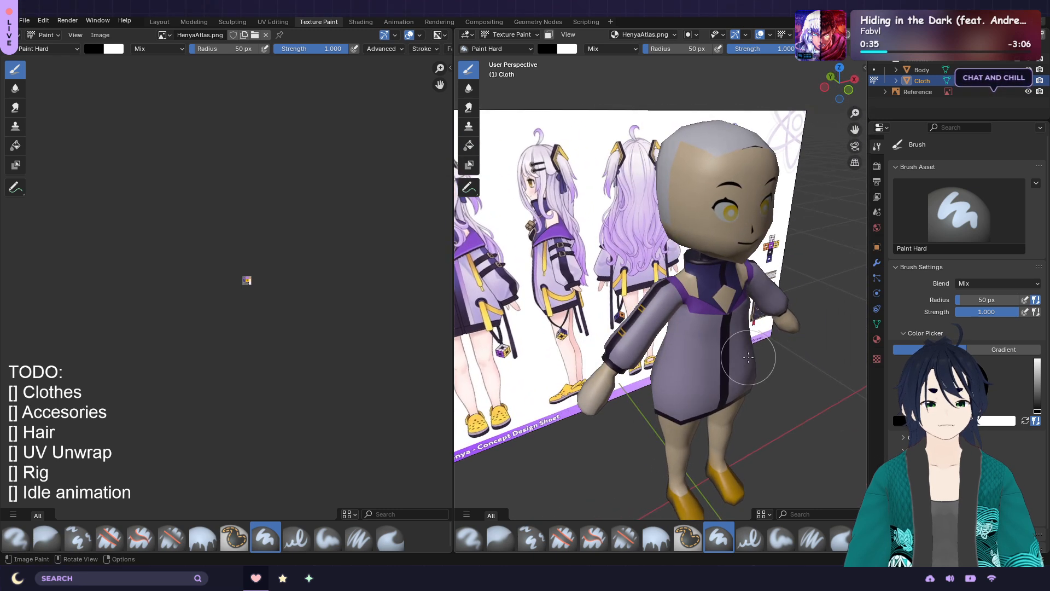
scroll(748, 357, "down", 1)
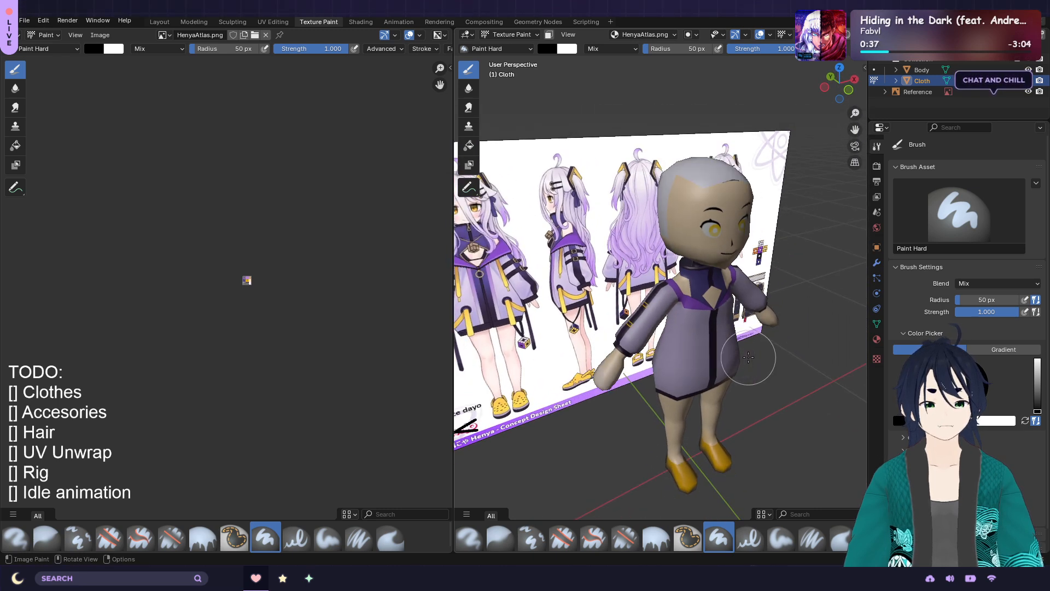
scroll(748, 357, "up", 1)
middle_click_drag(723, 361, 691, 354)
scroll(689, 354, "down", 1)
scroll(690, 356, "up", 1)
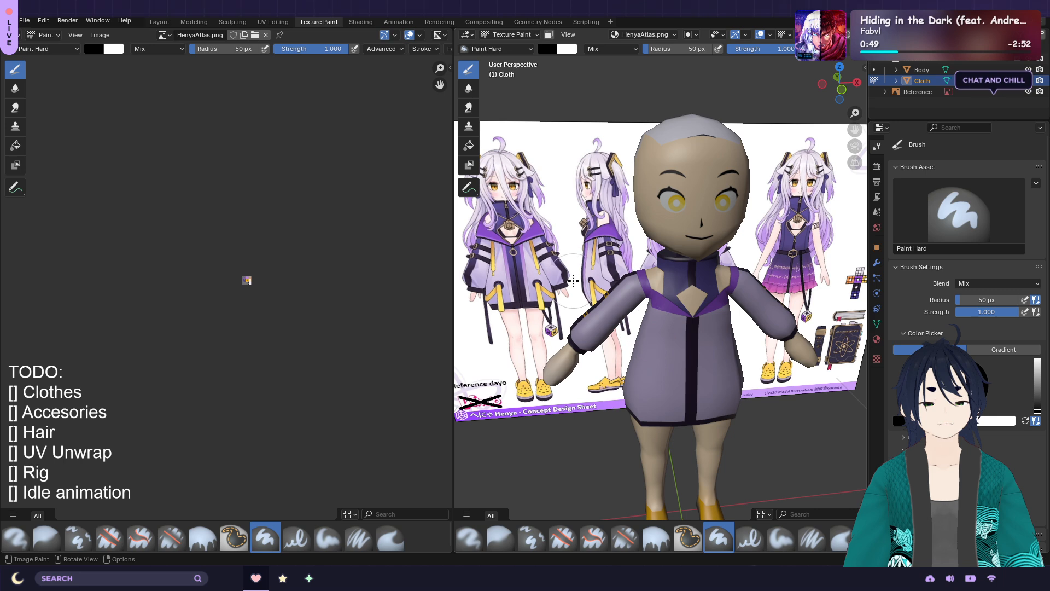
middle_click_drag(716, 382, 717, 386)
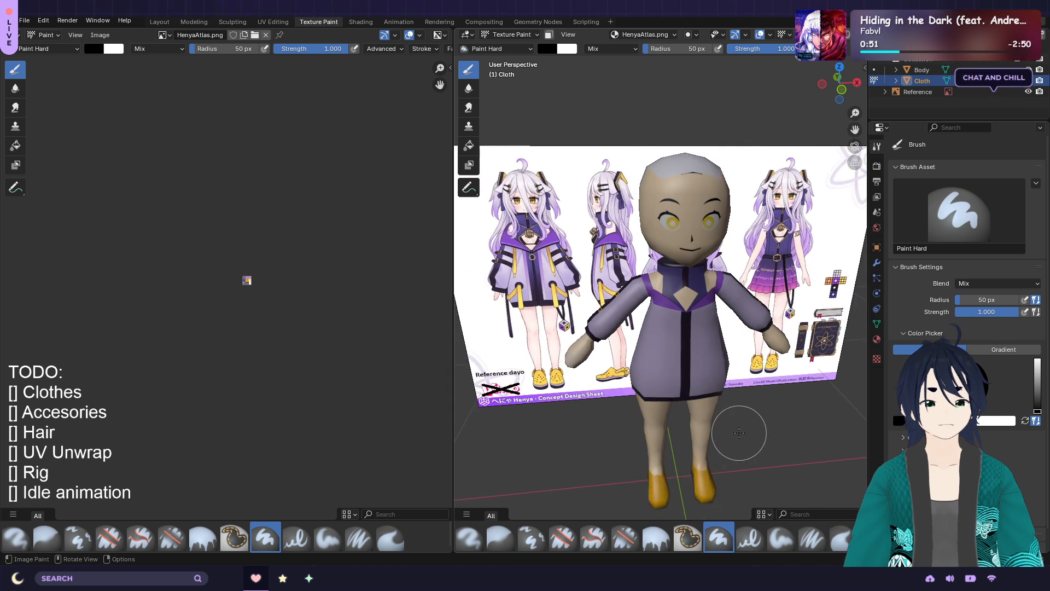
Examine the legs, shoes and full figure from the side, including a check in Material Preview shading
mouse_move(739, 433)
middle_mouse_down()
mouse_move(652, 435)
mouse_move(715, 383)
mouse_move(752, 379)
middle_mouse_up()
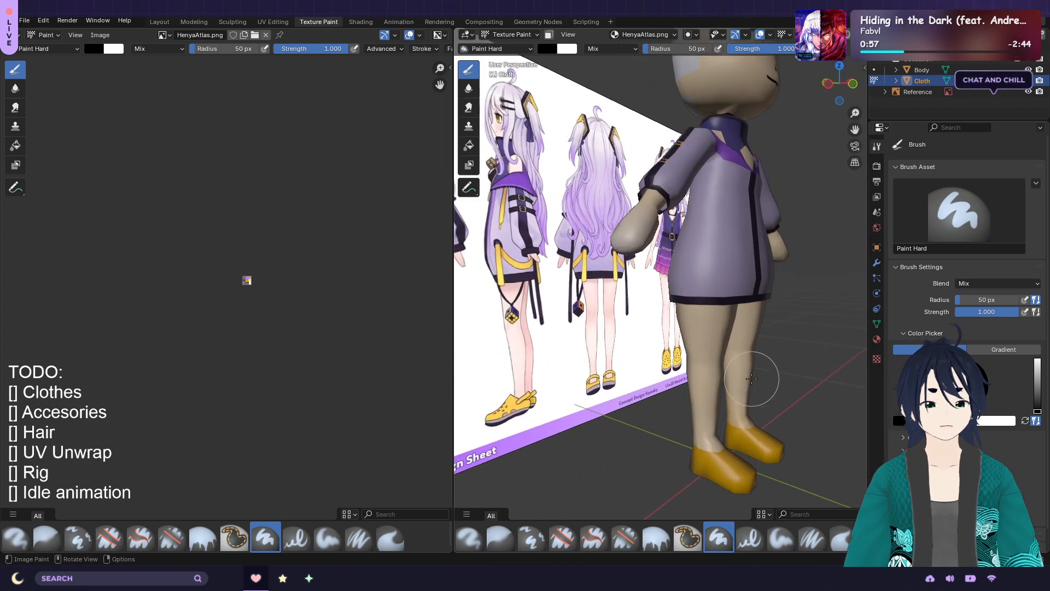
scroll(752, 378, "down", 2)
middle_click_drag(722, 291, 697, 356)
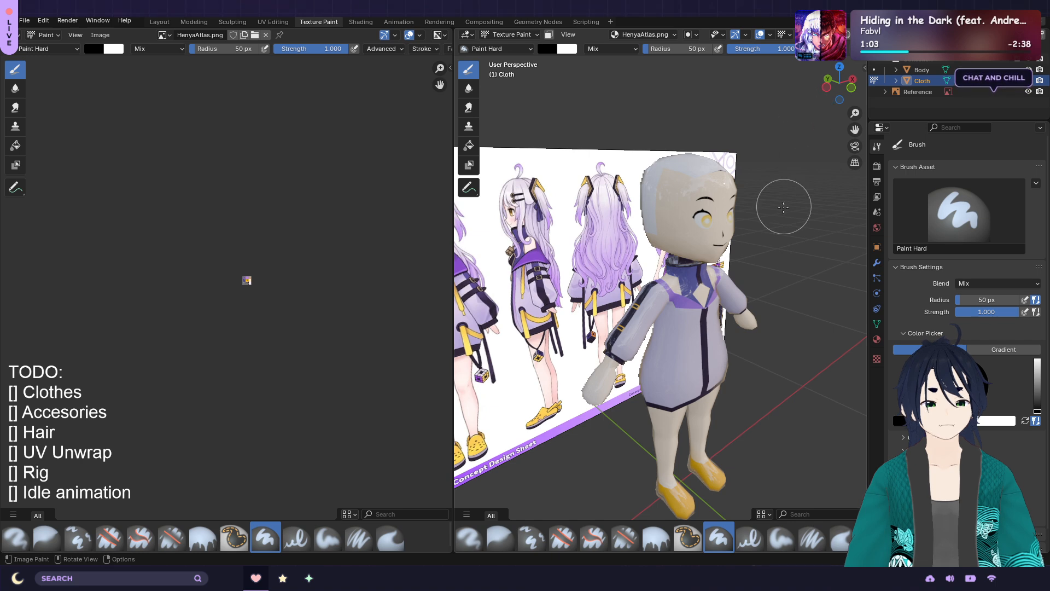
middle_click_drag(784, 207, 742, 221)
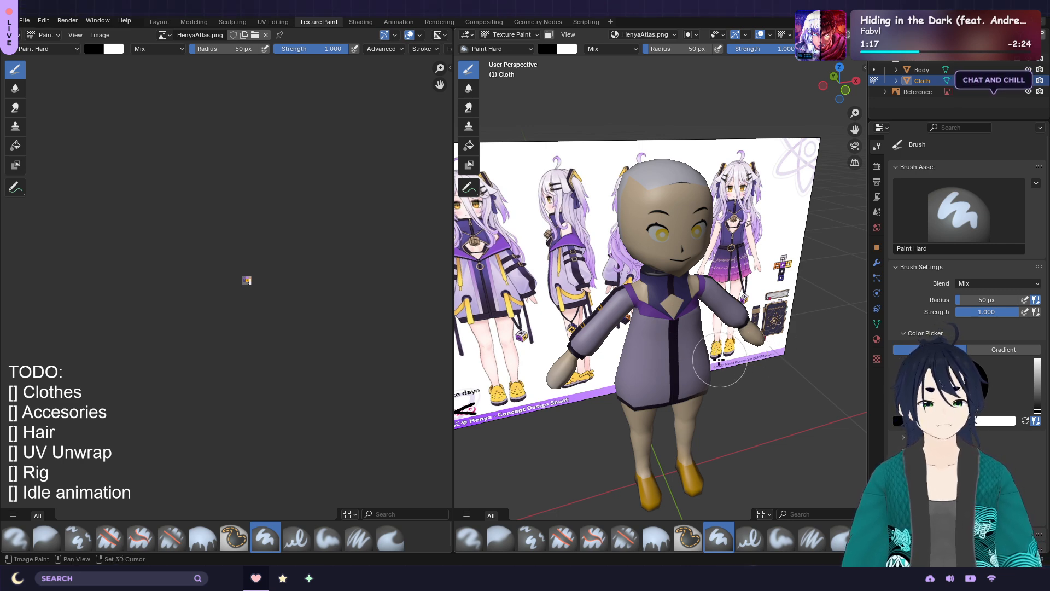
middle_click_drag(706, 333, 748, 348, "shift")
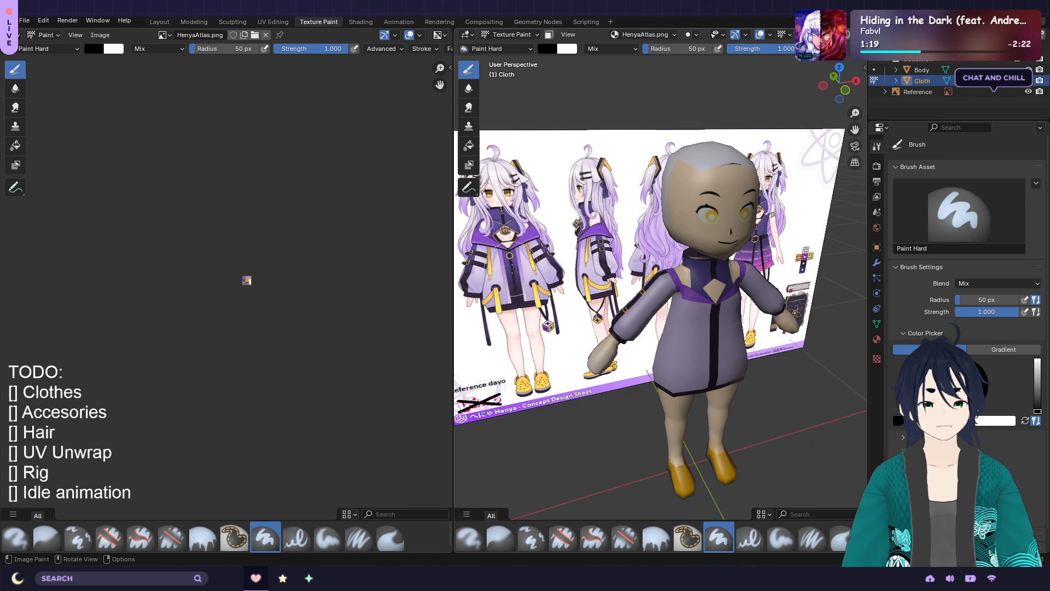
Compare the sleeve's yellow rectangle frames with the coat straps and details on the reference drawings, ending on the whole character
scroll(527, 281, "up", 6)
scroll(527, 281, "down", 6)
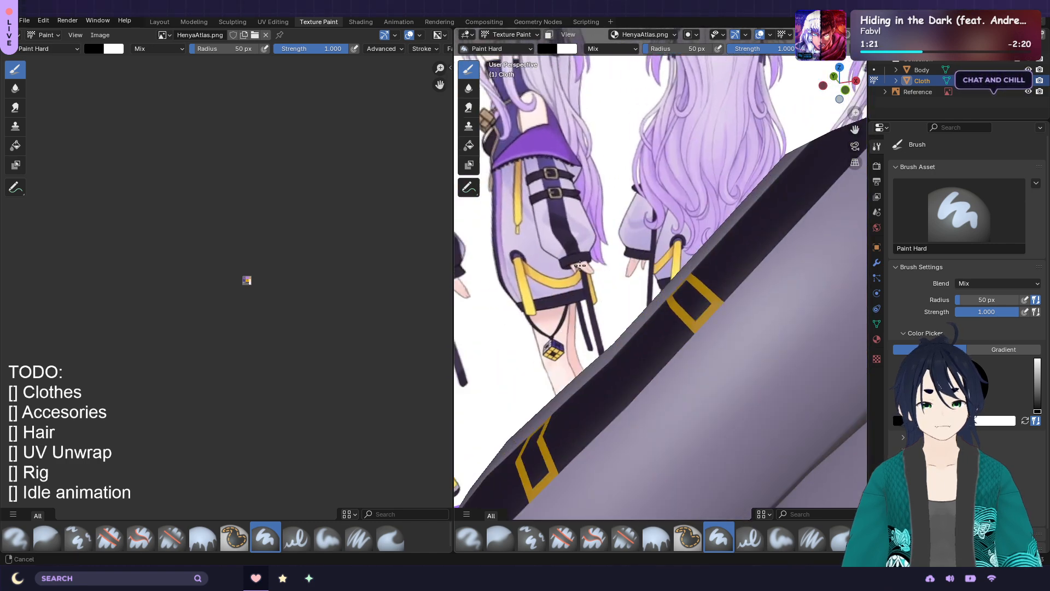
scroll(584, 183, "up", 2)
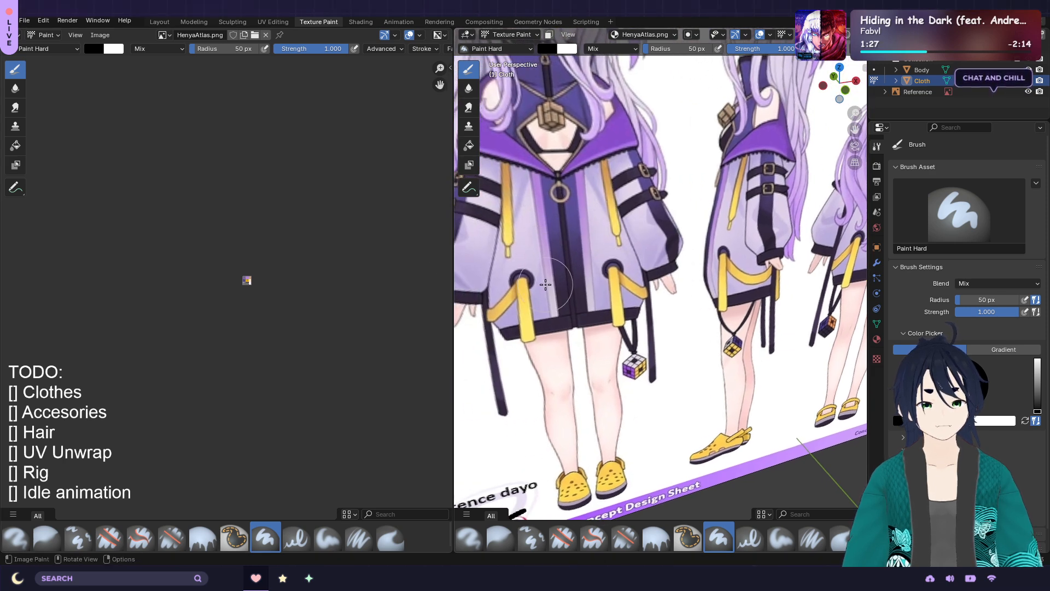
middle_click_drag(574, 253, 609, 281, "shift")
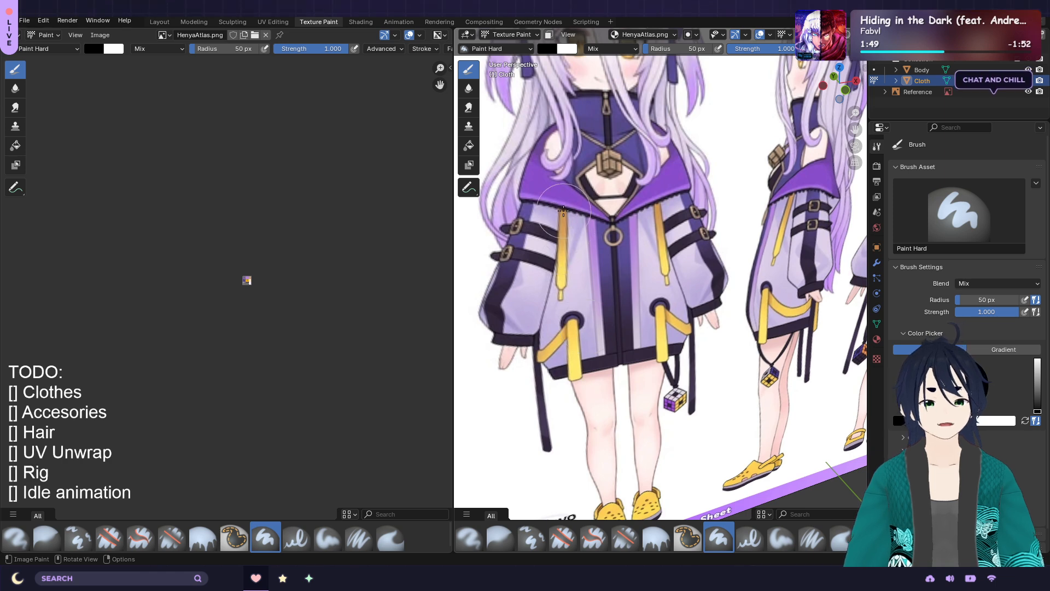
scroll(669, 264, "down", 5)
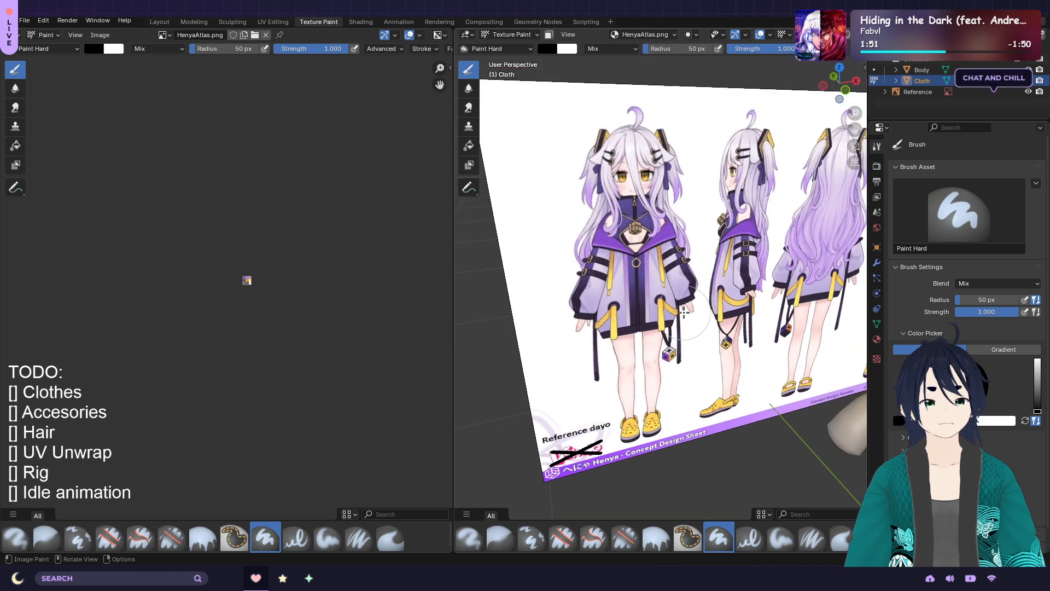
middle_click_drag(723, 425, 585, 405, "shift")
middle_click_drag(770, 361, 722, 361)
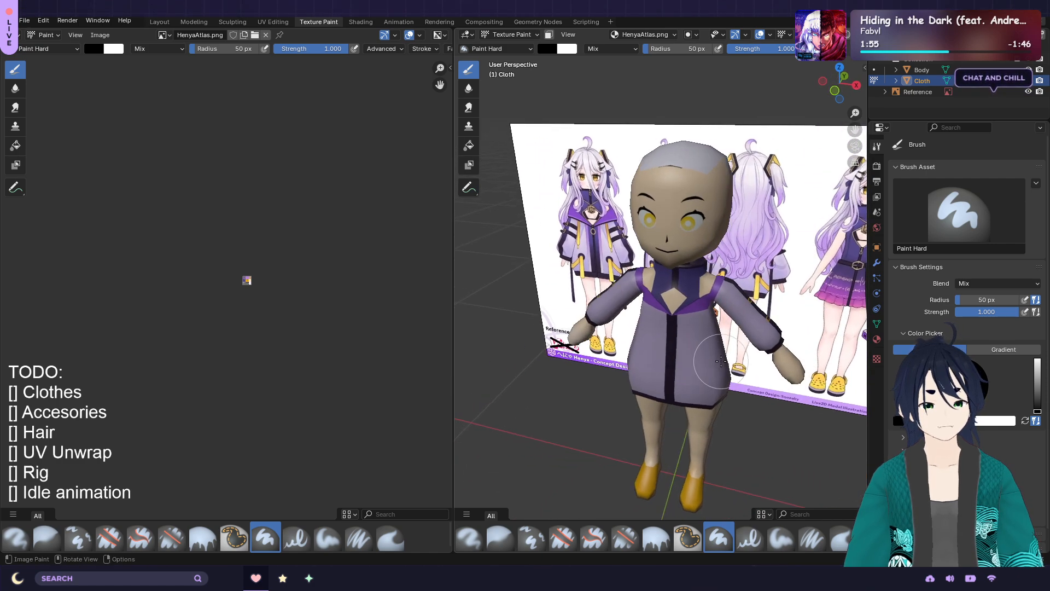
scroll(721, 361, "up", 2)
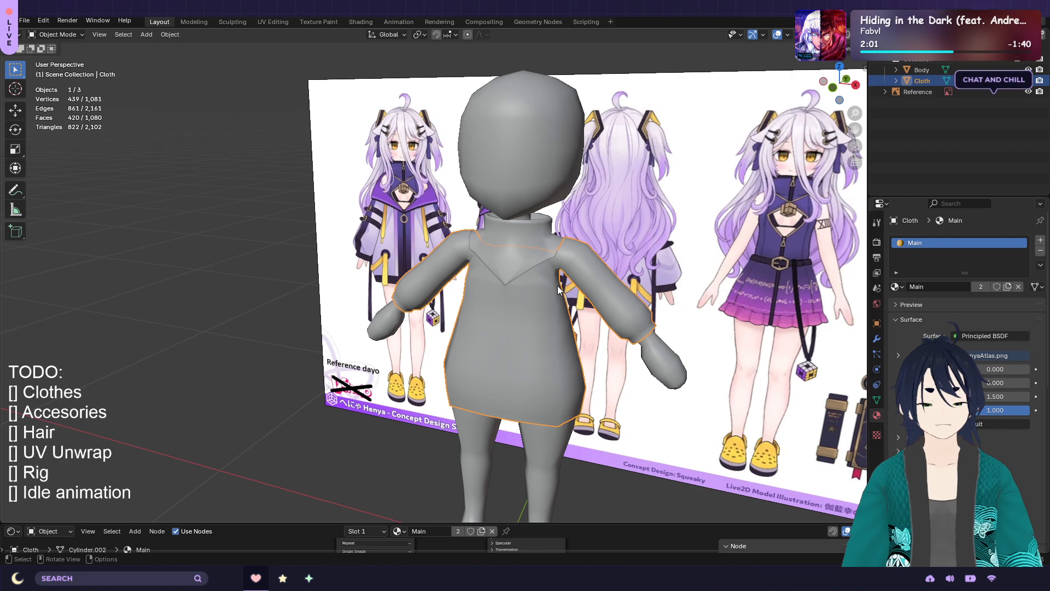
Switch to the Layout workspace, deselect the Cloth object and view the full character beside the reference sheet
middle_click_drag(544, 270, 550, 326, "shift")
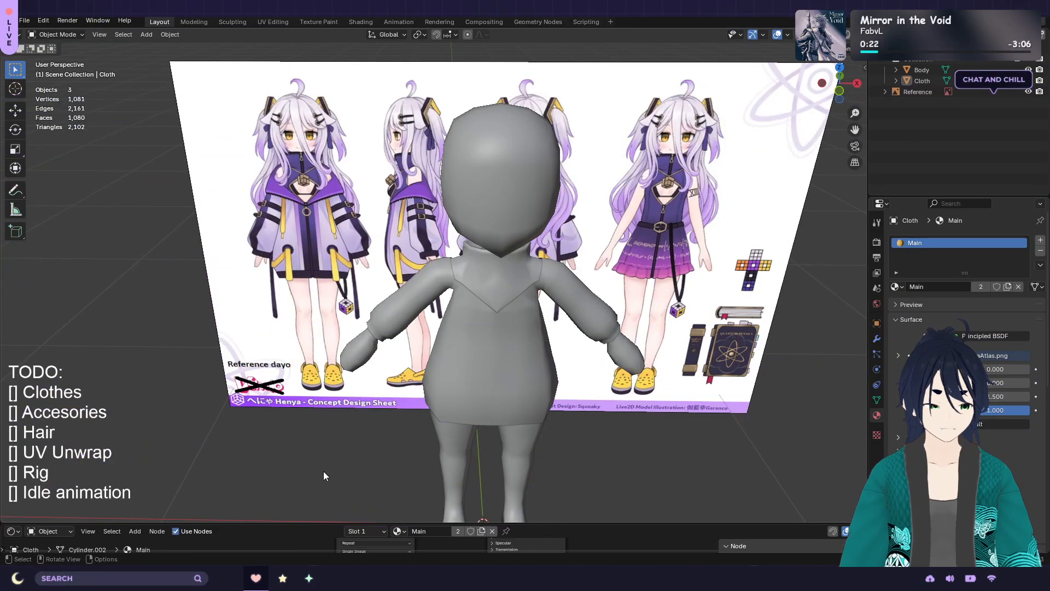
scroll(312, 458, "down", 2)
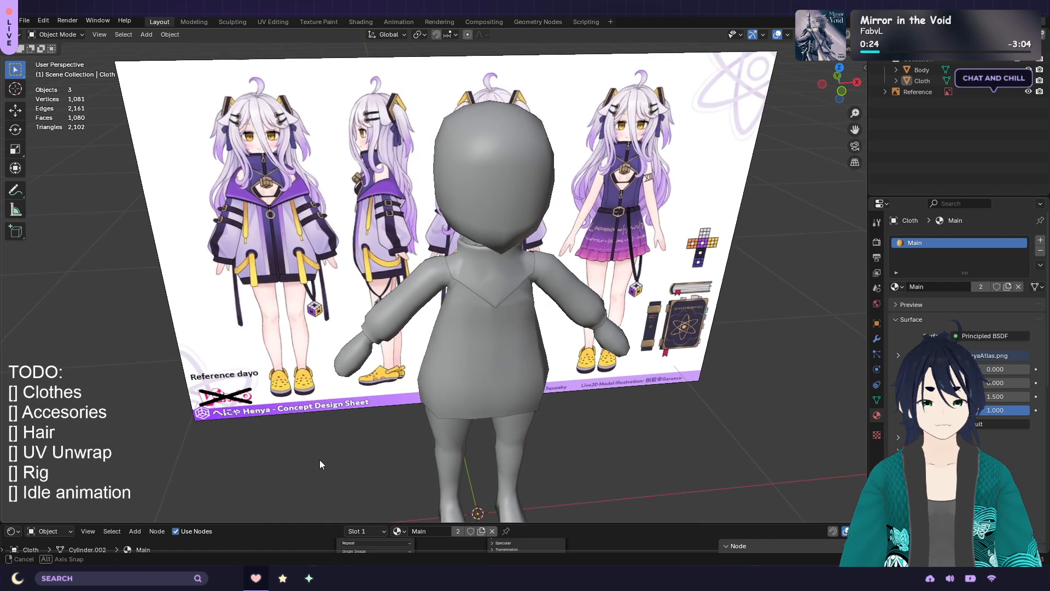
middle_click_drag(320, 459, 538, 428)
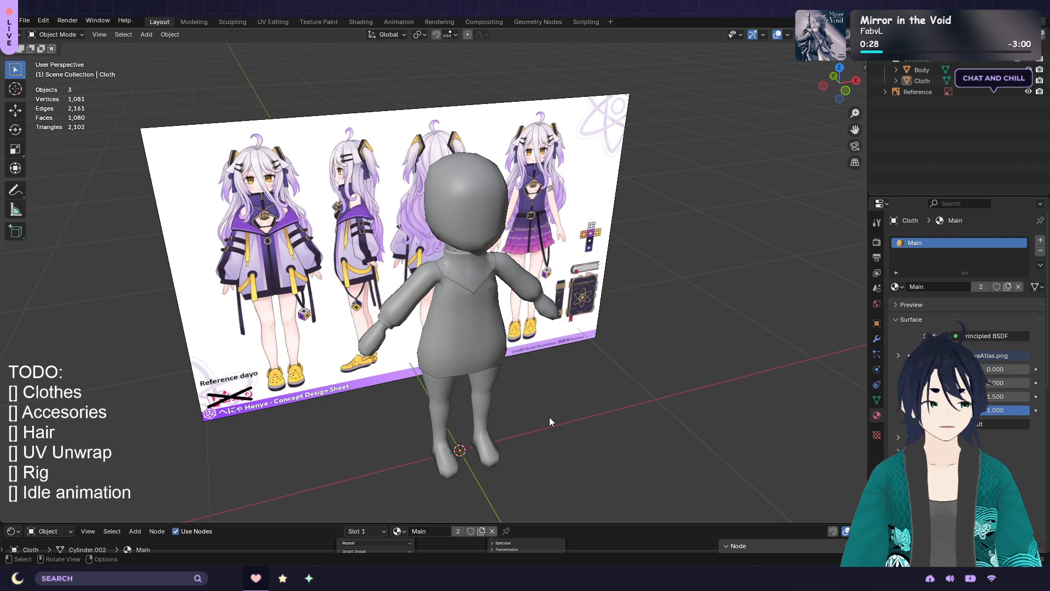
scroll(566, 402, "up", 1)
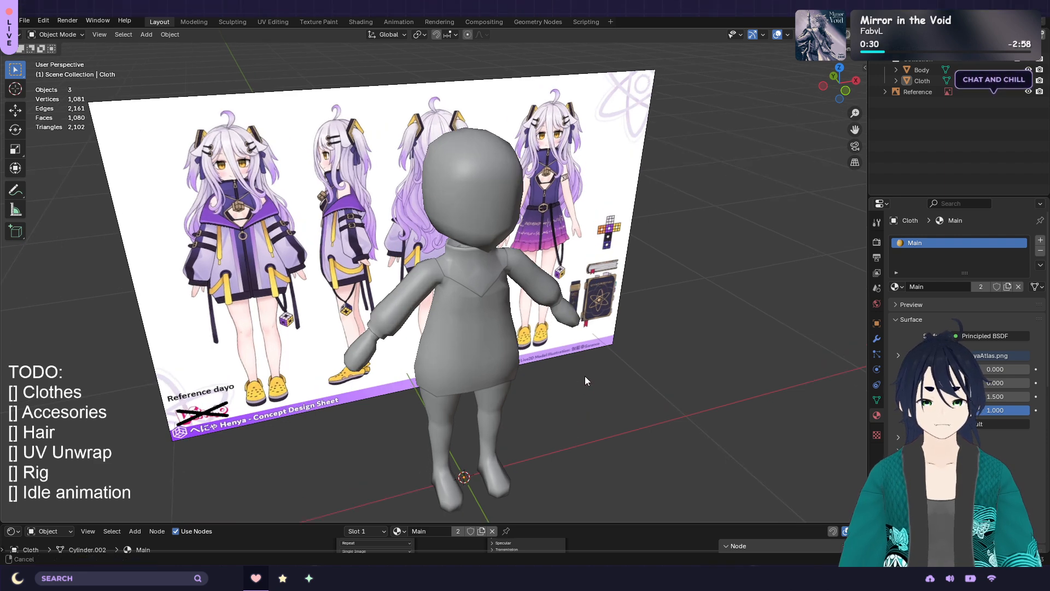
middle_click_drag(585, 376, 583, 337, "shift")
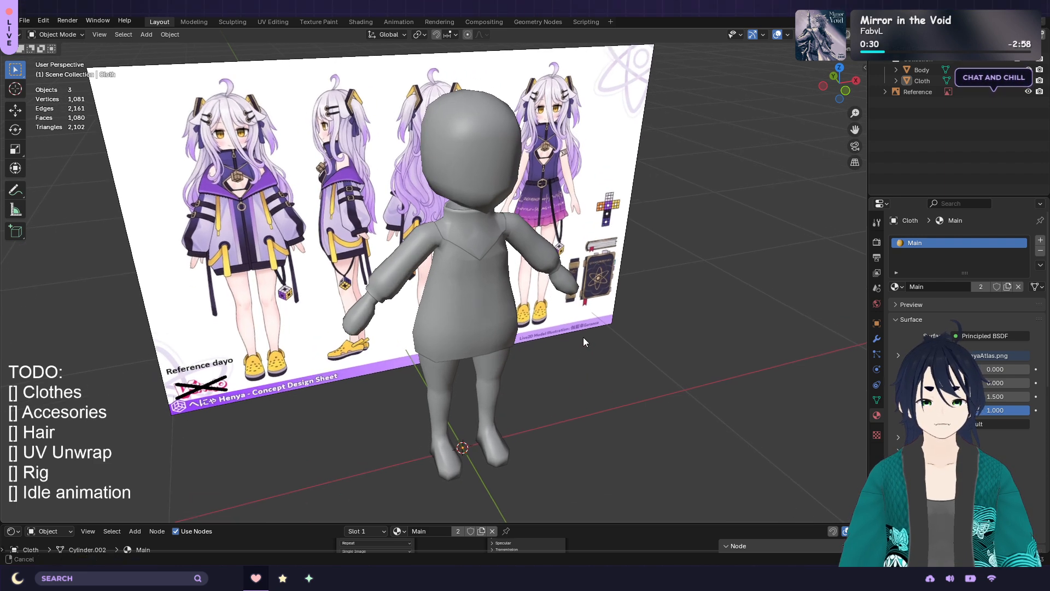
Compare the character's colors in the Texture Paint workspace with Material Preview shading in the Layout workspace
left_click(323, 22)
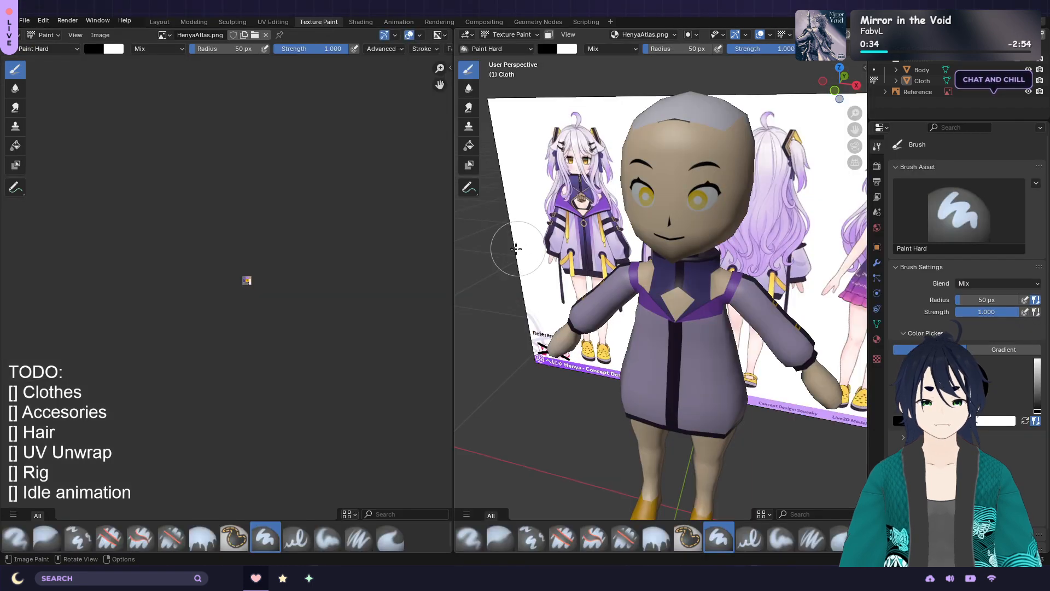
left_click(159, 22)
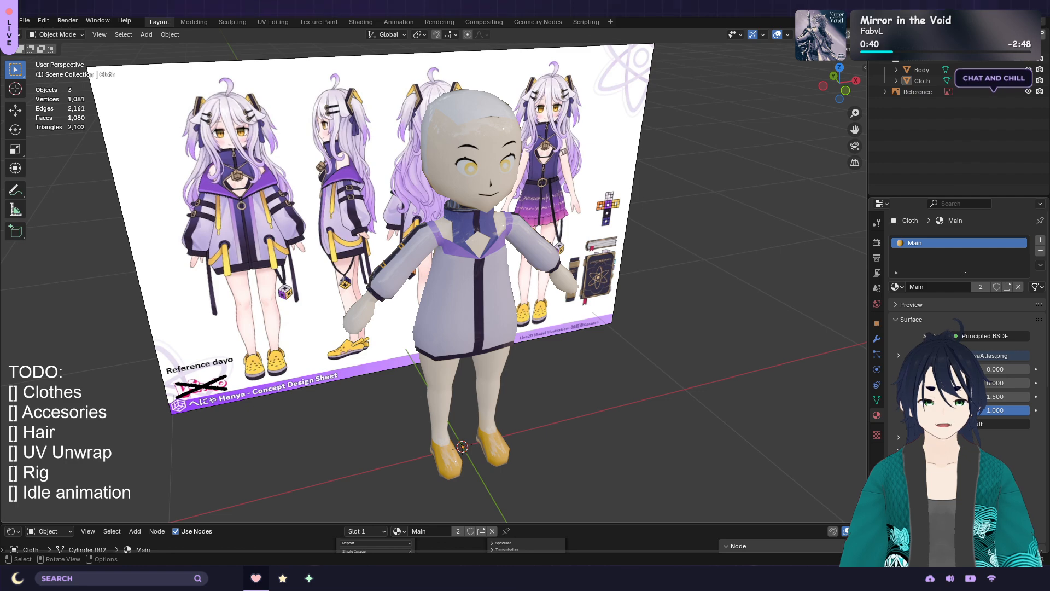
middle_click_drag(695, 196, 706, 252)
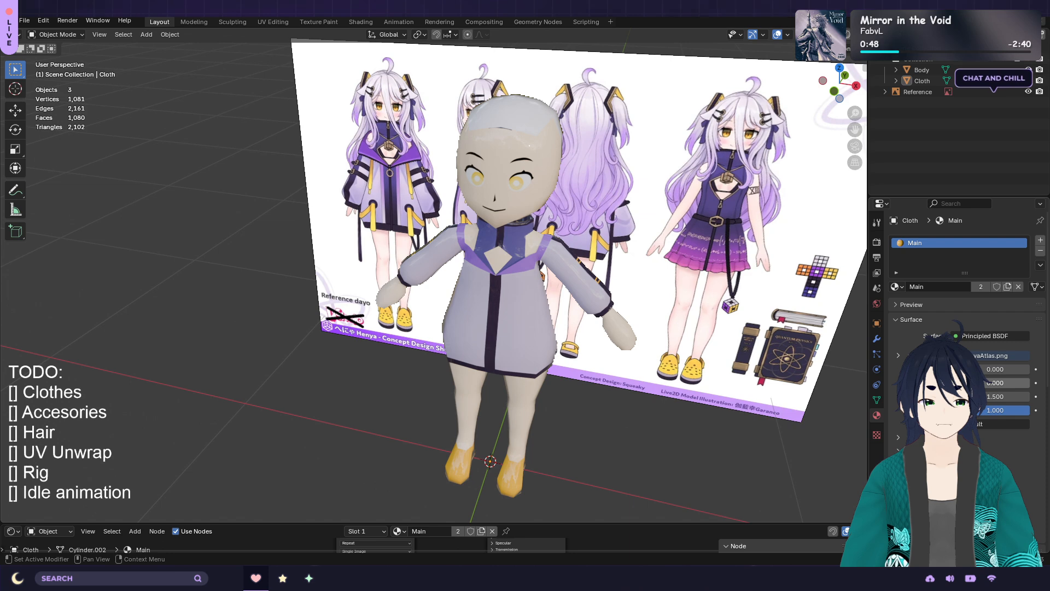
Raise the Main material's roughness to 1.000, check the character's surface from the side and try a lower roughness
mouse_move(968, 382)
left_mouse_down()
mouse_move(1042, 383)
mouse_move(1026, 383)
left_mouse_up()
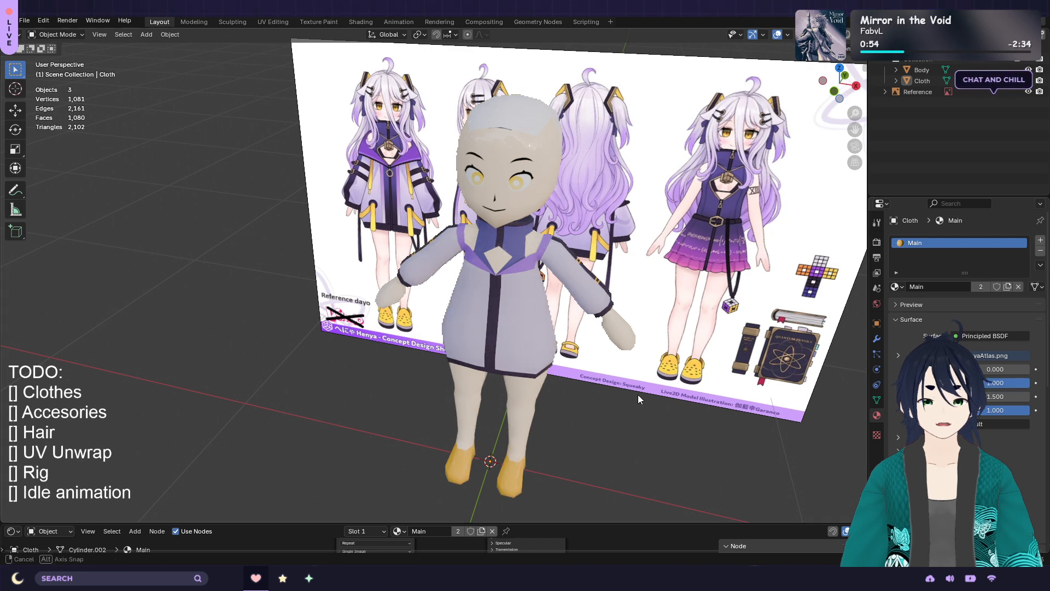
middle_click_drag(638, 395, 635, 335)
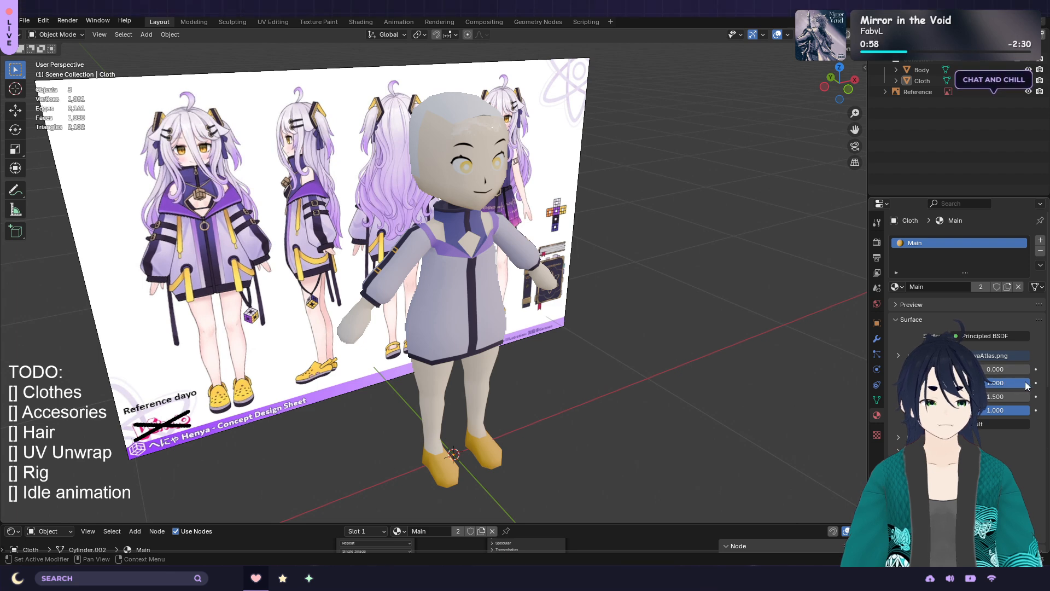
mouse_move(1025, 383)
left_mouse_down()
mouse_move(957, 383)
mouse_move(1027, 383)
left_mouse_up()
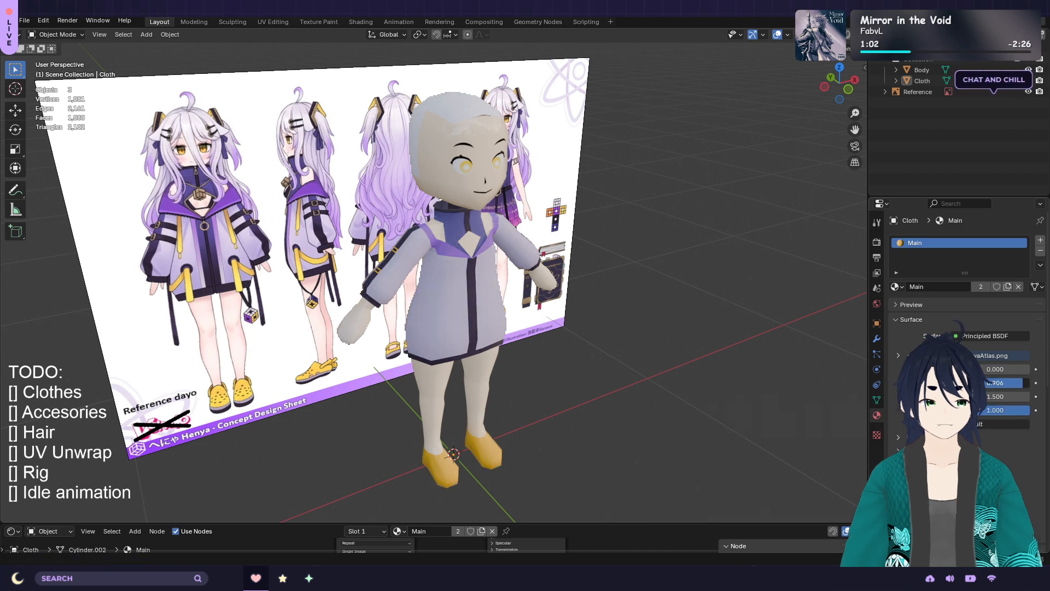
Return to the Texture Paint workspace and review the whole character from the front and side against the reference
left_click(319, 21)
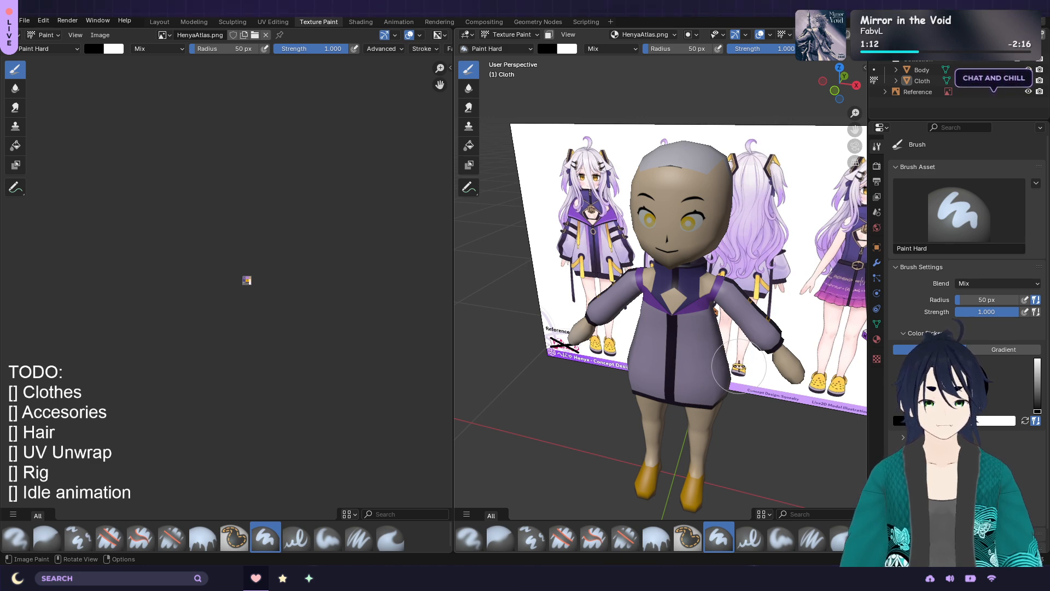
mouse_move(738, 367)
middle_mouse_down("shift")
mouse_move(711, 353)
mouse_move(765, 360)
mouse_move(631, 361)
mouse_move(729, 362)
middle_mouse_up("shift")
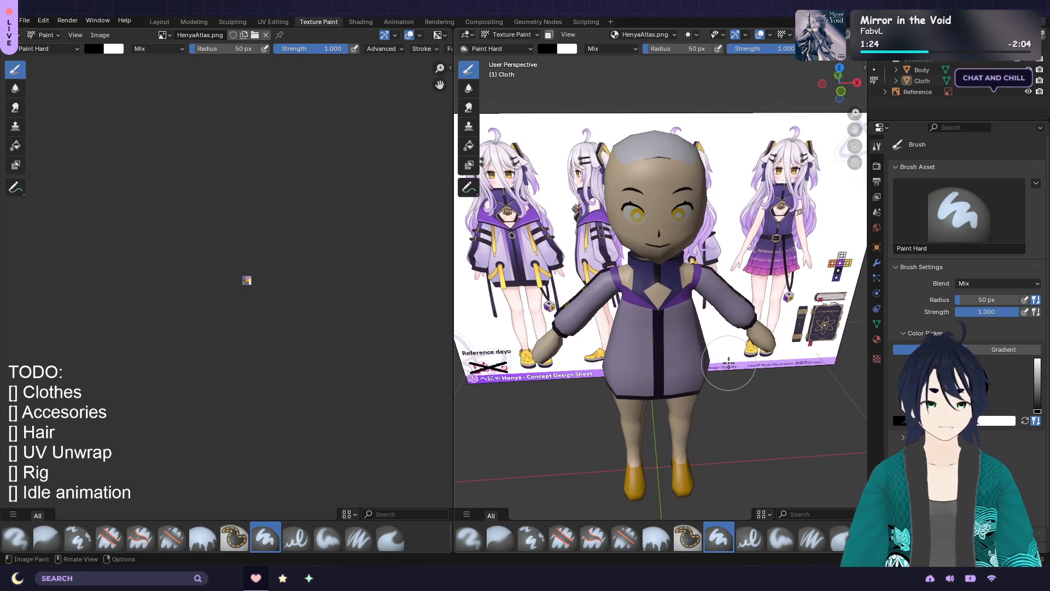
middle_click_drag(736, 357, 770, 357)
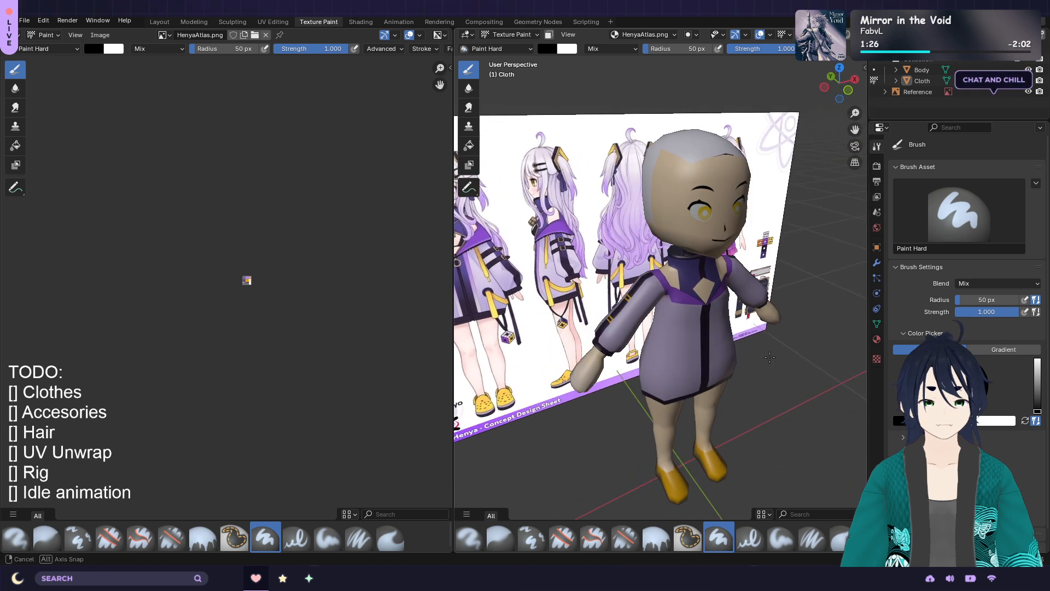
scroll(772, 350, "down", 1)
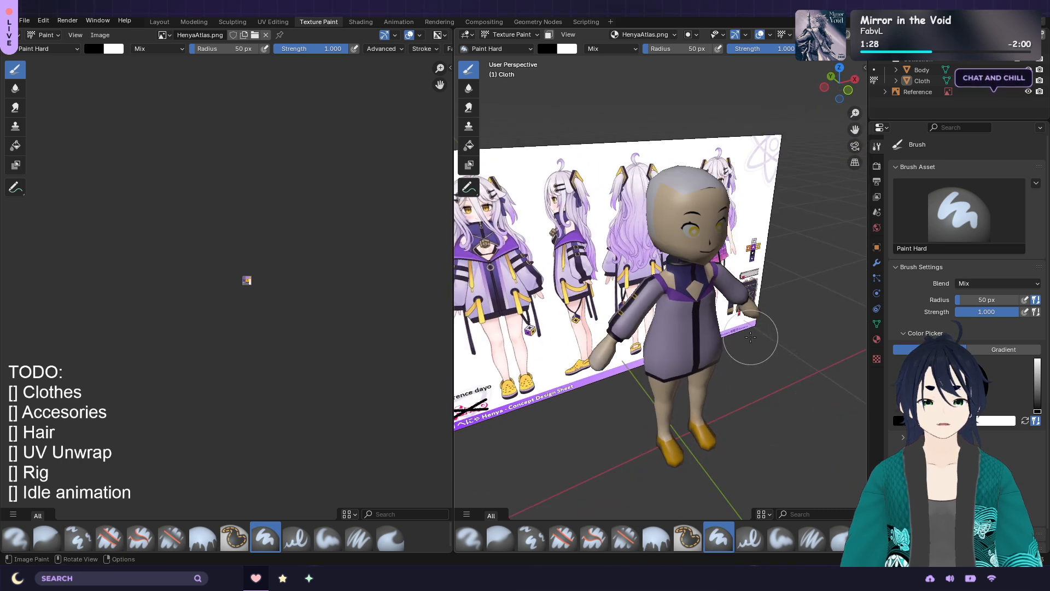
middle_click_drag(751, 337, 714, 337)
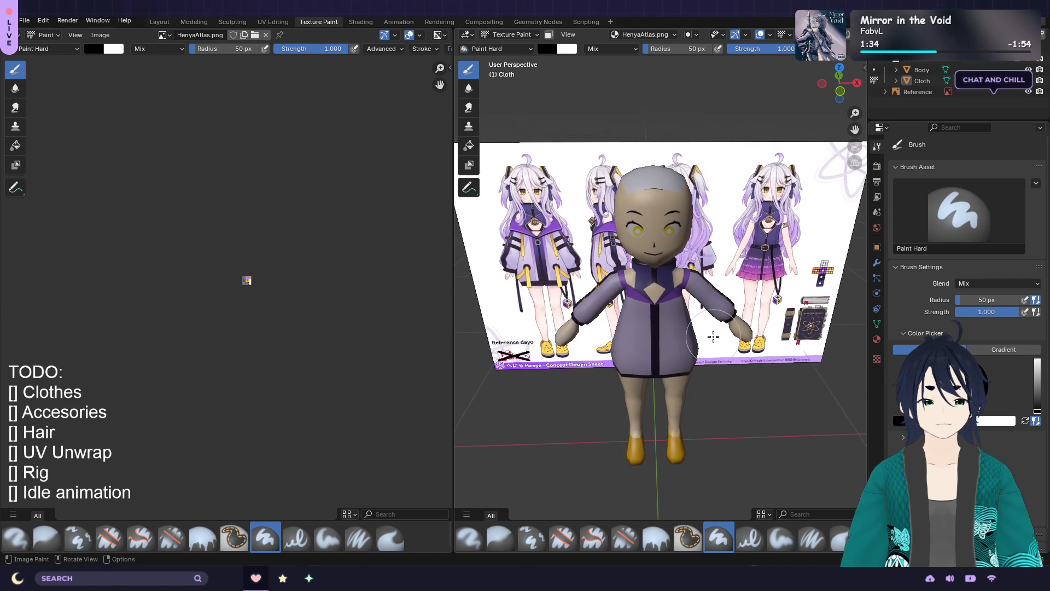
scroll(714, 336, "up", 1)
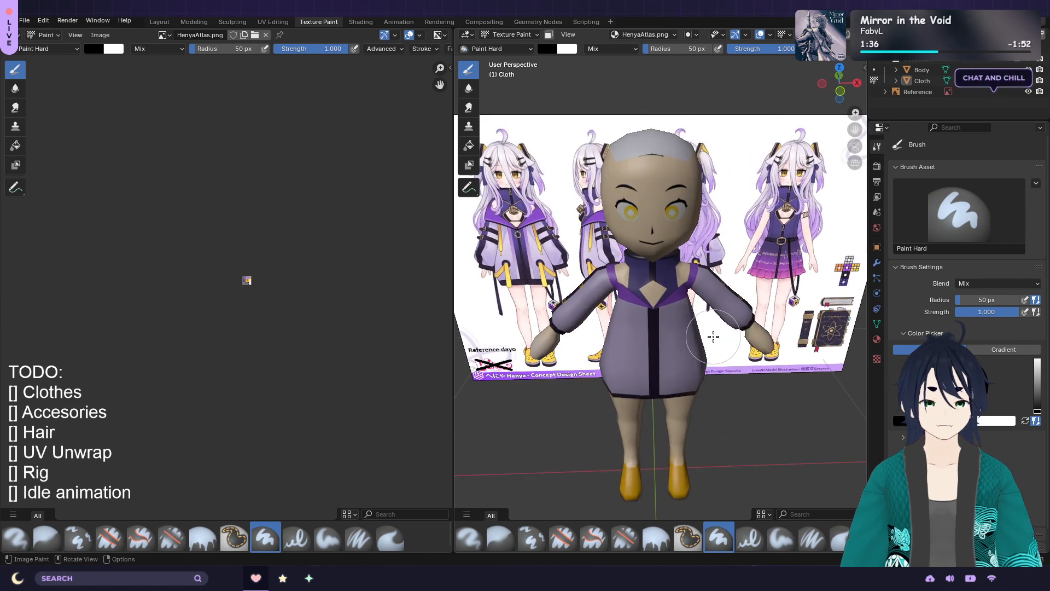
Return to the Layout workspace, view the character from the front and save the file
mouse_move(716, 336)
middle_mouse_down()
mouse_move(685, 337)
mouse_move(712, 337)
middle_mouse_up()
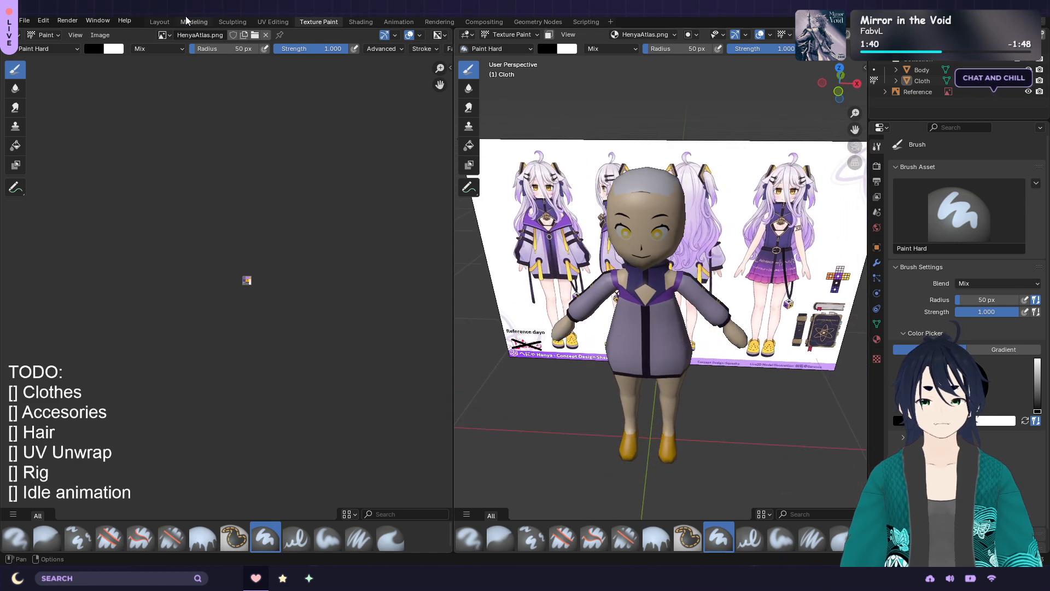
left_click(160, 22)
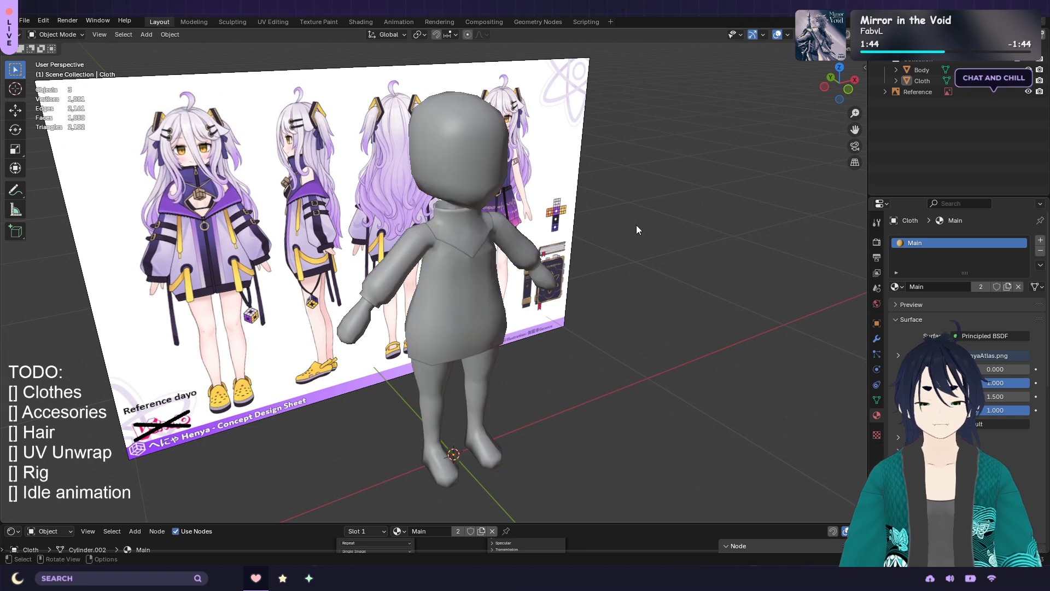
middle_click_drag(636, 224, 575, 275)
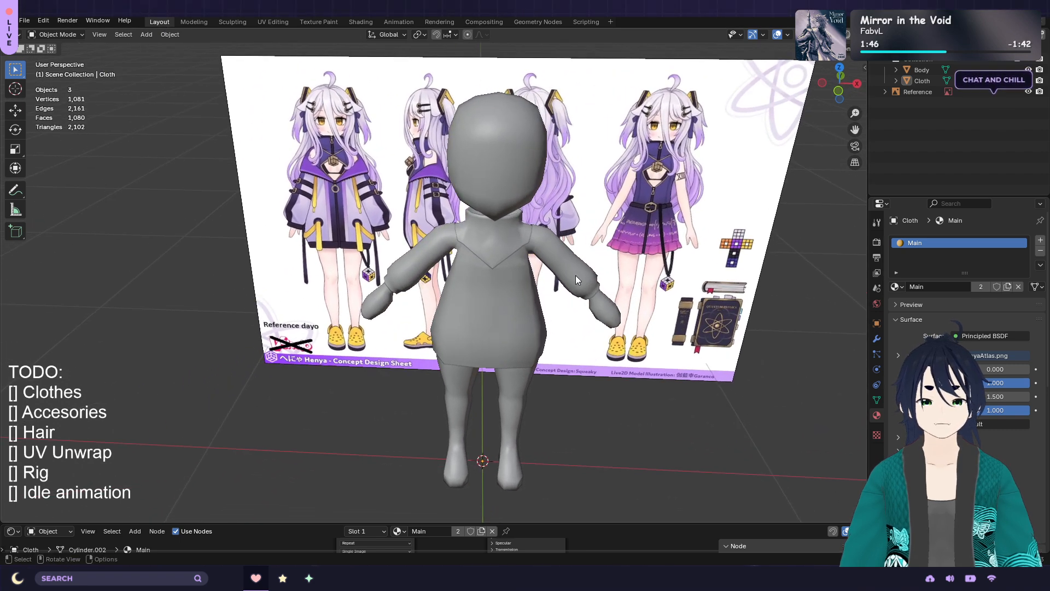
key("ctrl+s")
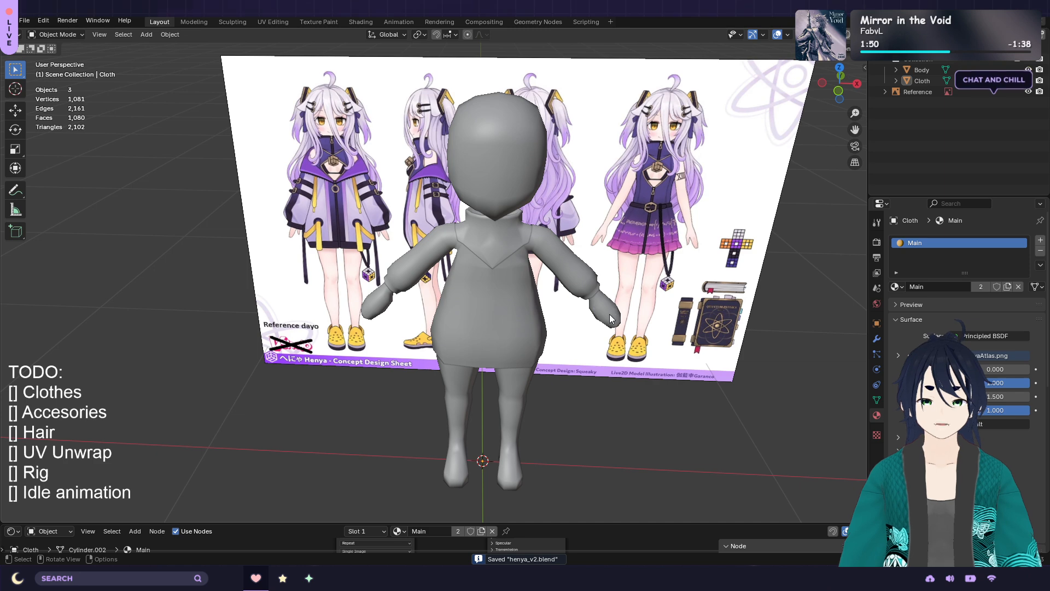
scroll(611, 319, "up", 1)
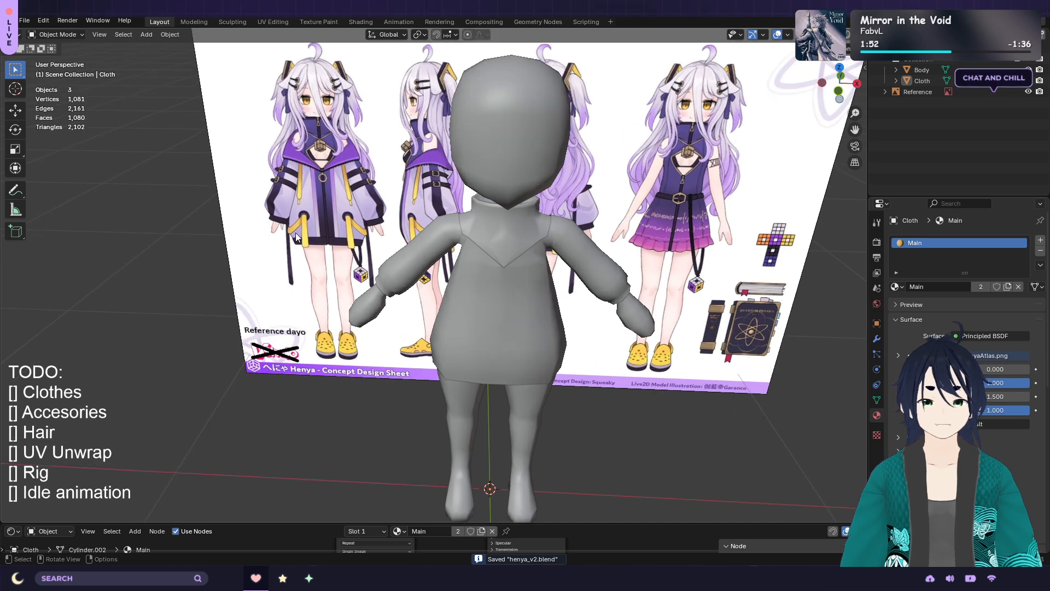
Add a Bézier circle curve at the character's feet and scale it down to less than half its size
left_click(146, 34)
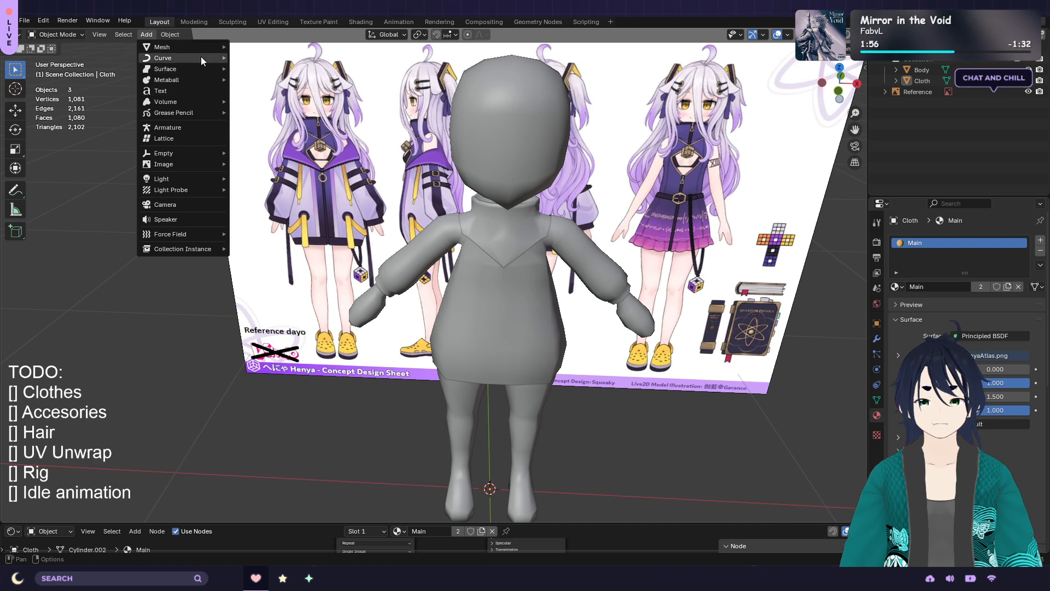
mouse_move(201, 57)
left_click(284, 70)
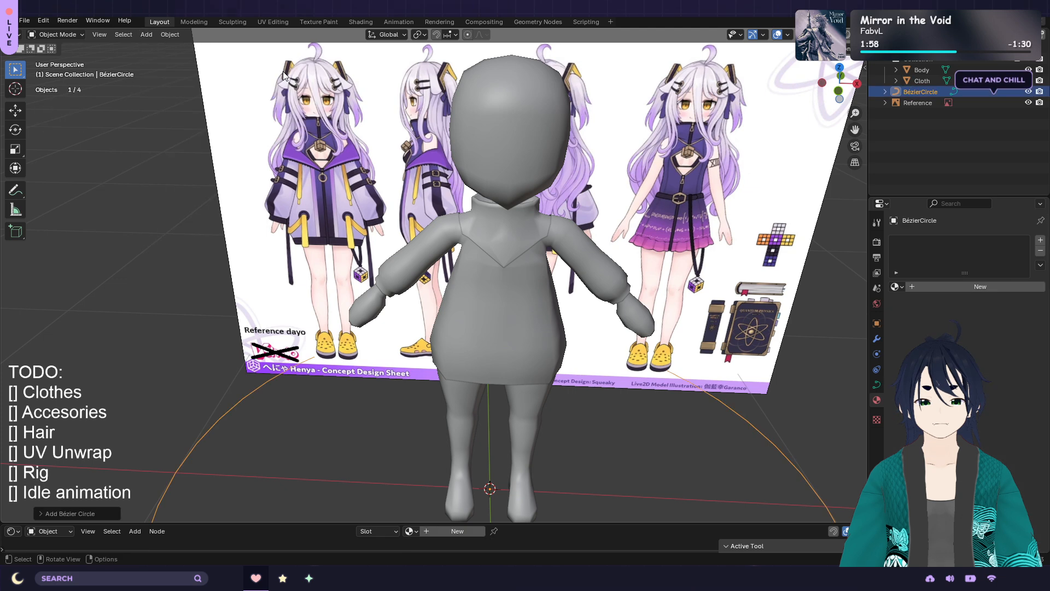
scroll(630, 353, "down", 1)
scroll(629, 353, "down", 3)
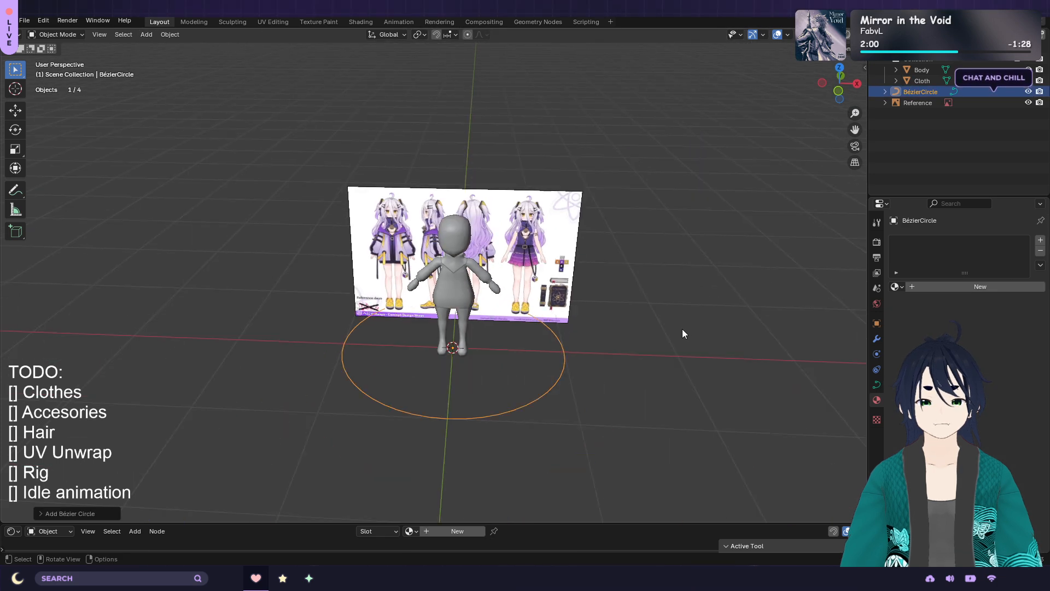
key("s")
left_click(543, 333)
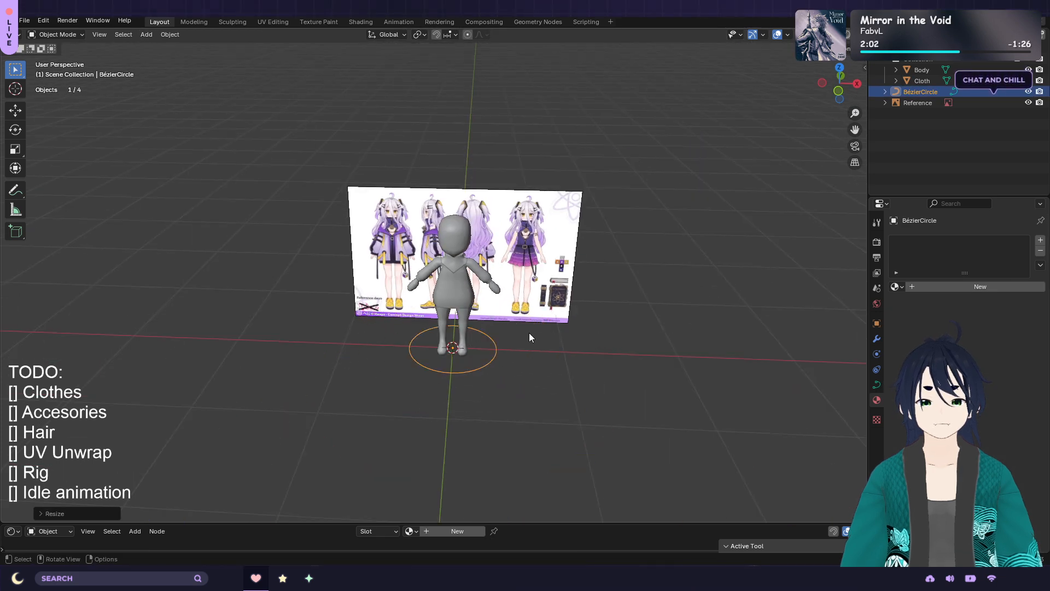
Move the Bézier circle out beside the character, clear of the reference sheet, and scale it down slightly
key("g")
left_click(791, 346)
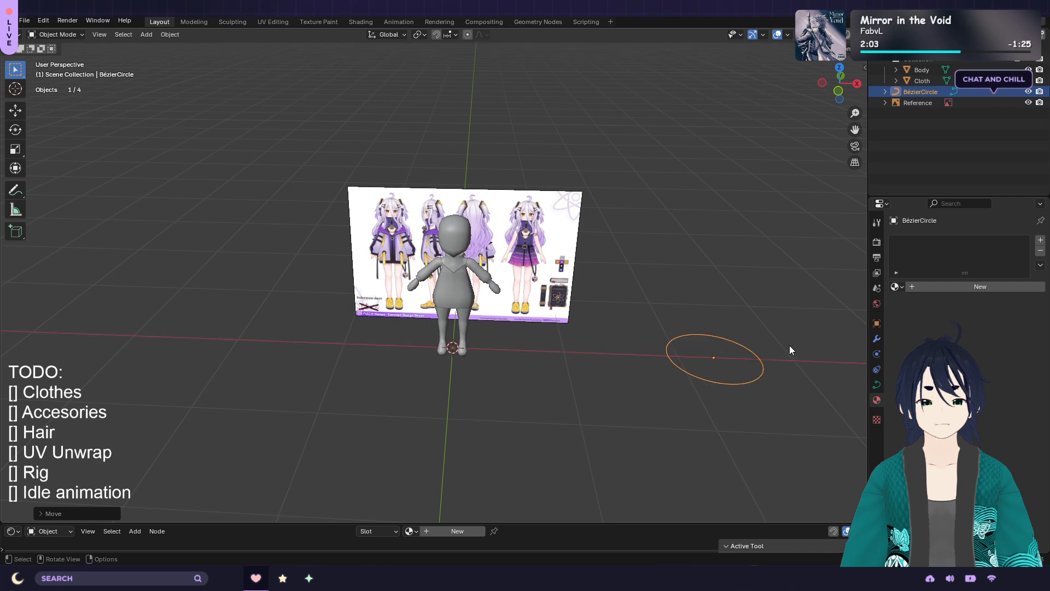
key("s")
left_click(710, 337)
scroll(604, 326, "up", 2)
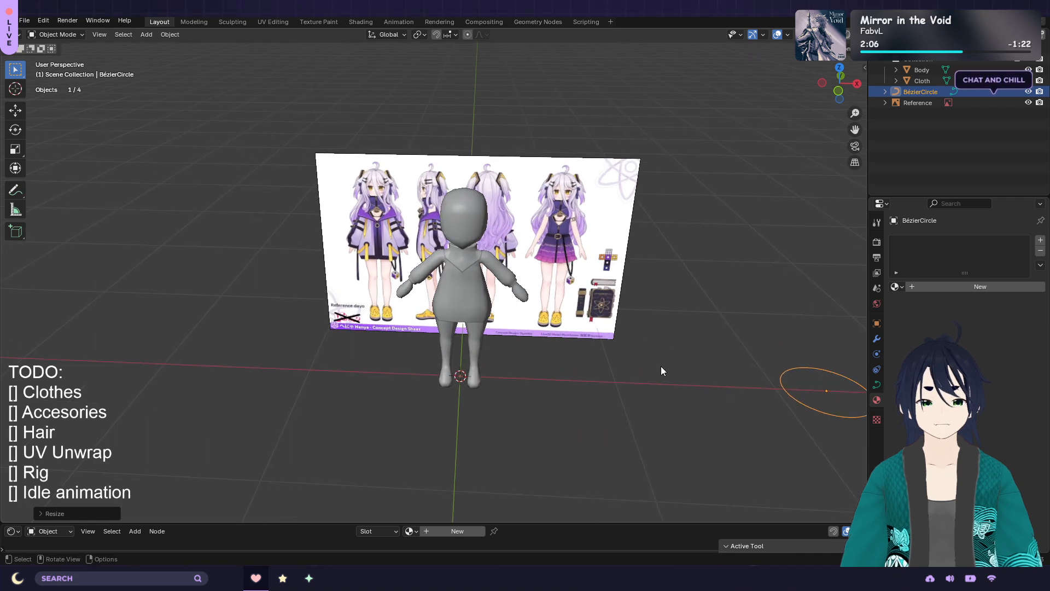
Rotate the Bézier circle 90° around the X axis to face the front view and apply all its transforms
key("KP_1")
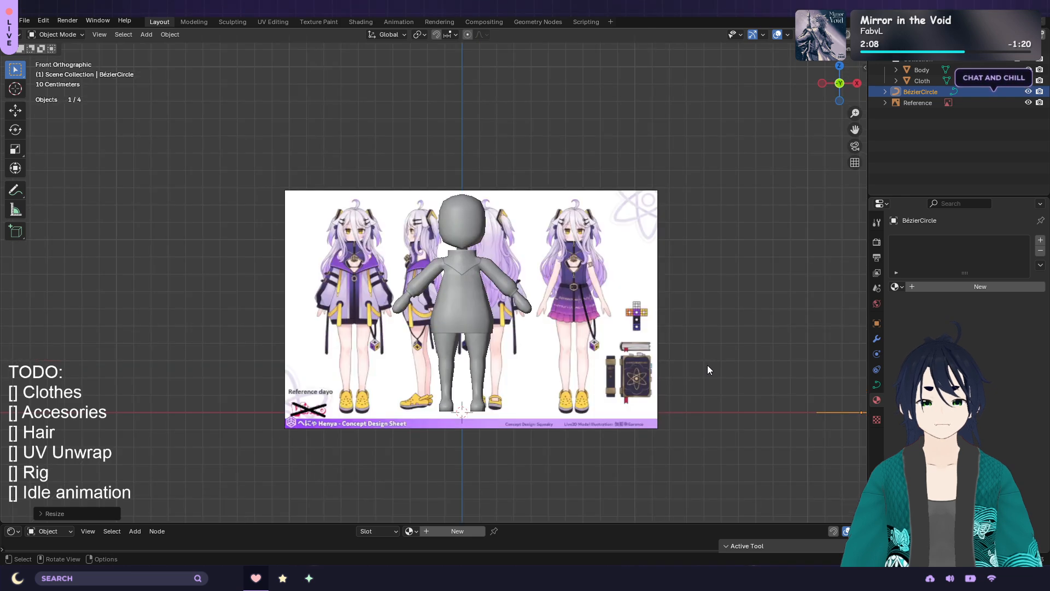
middle_click_drag(751, 350, 552, 347, "shift")
key("r")
key("x")
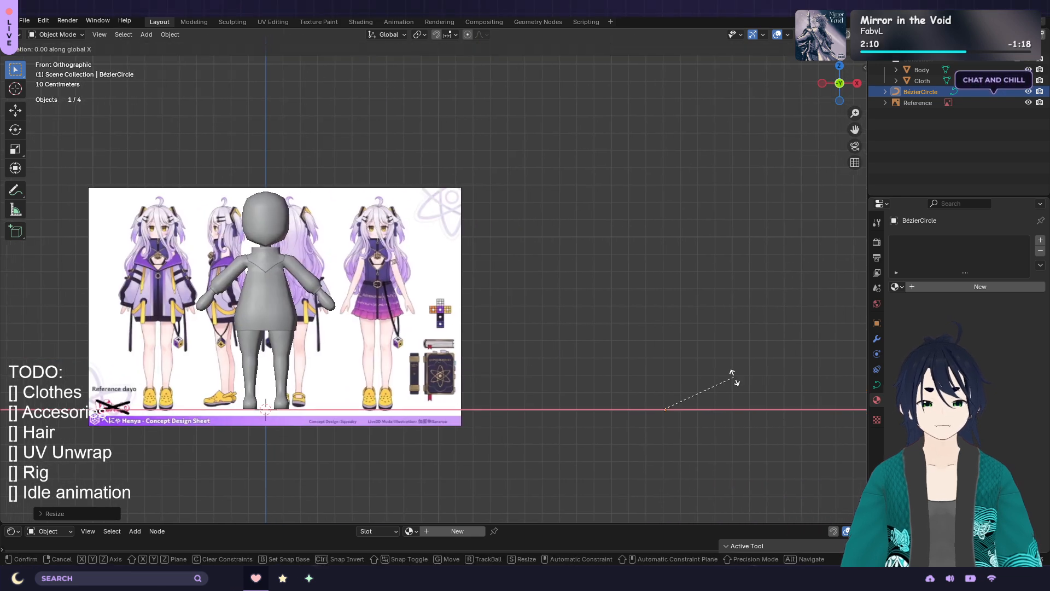
type("90")
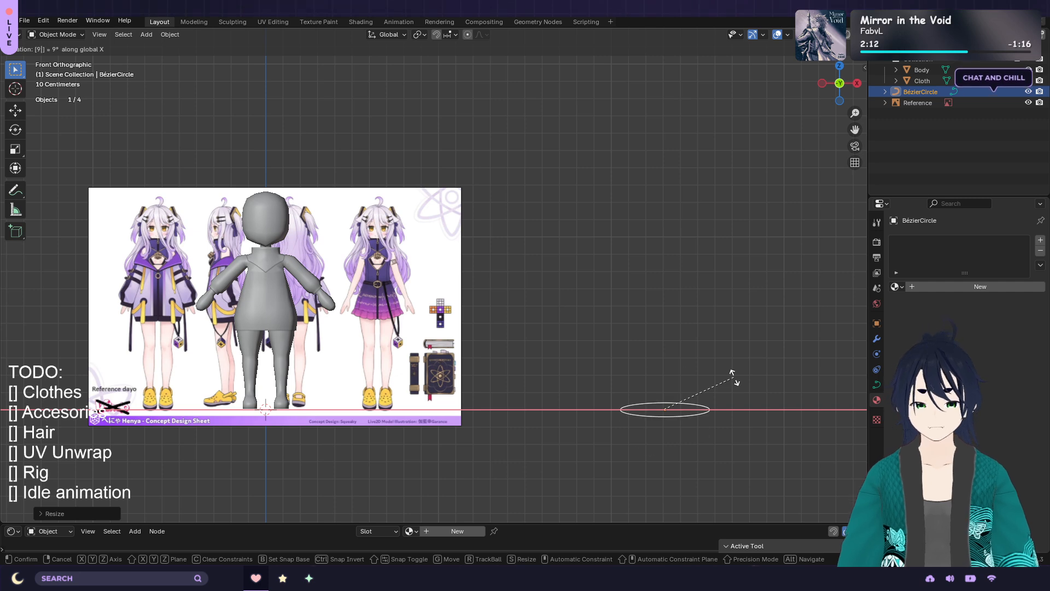
key("Return")
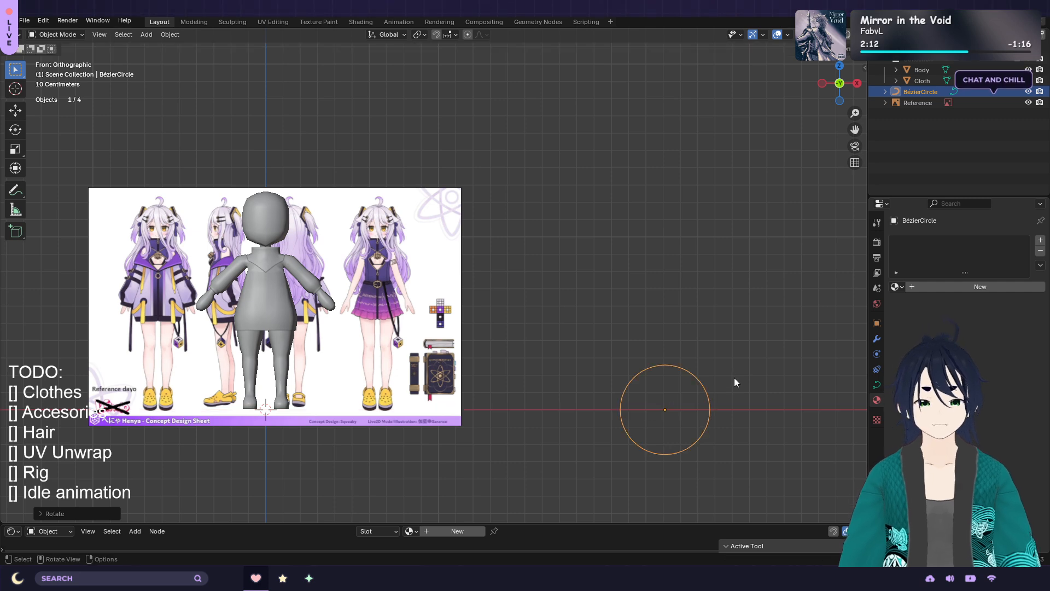
left_click(179, 35)
mouse_move(227, 92)
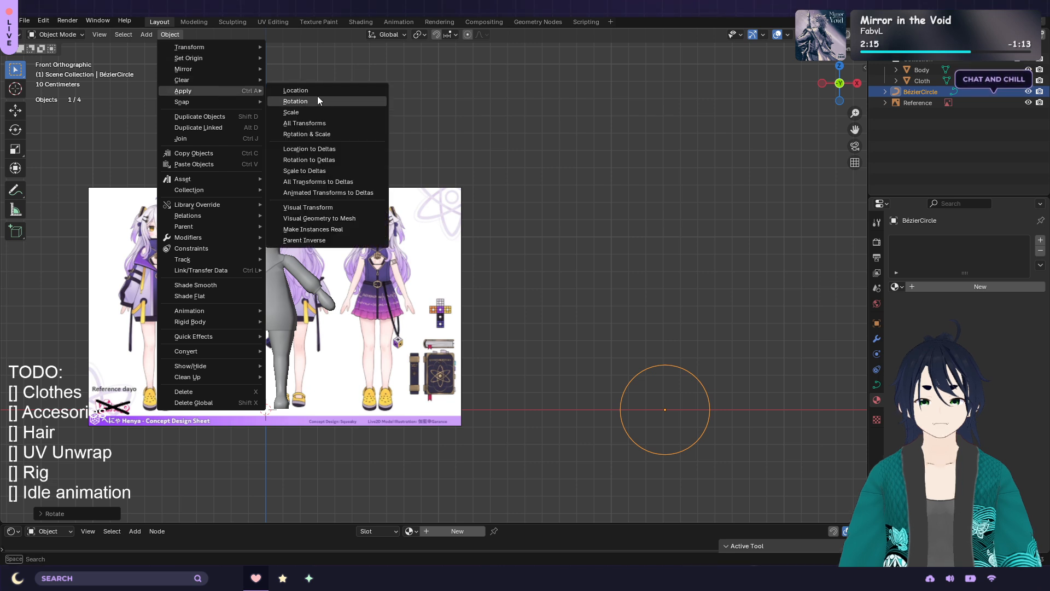
left_click(332, 125)
Flatten the circle into an oval by scaling its upper and lower control points to about 0.48 along Z
key("Tab")
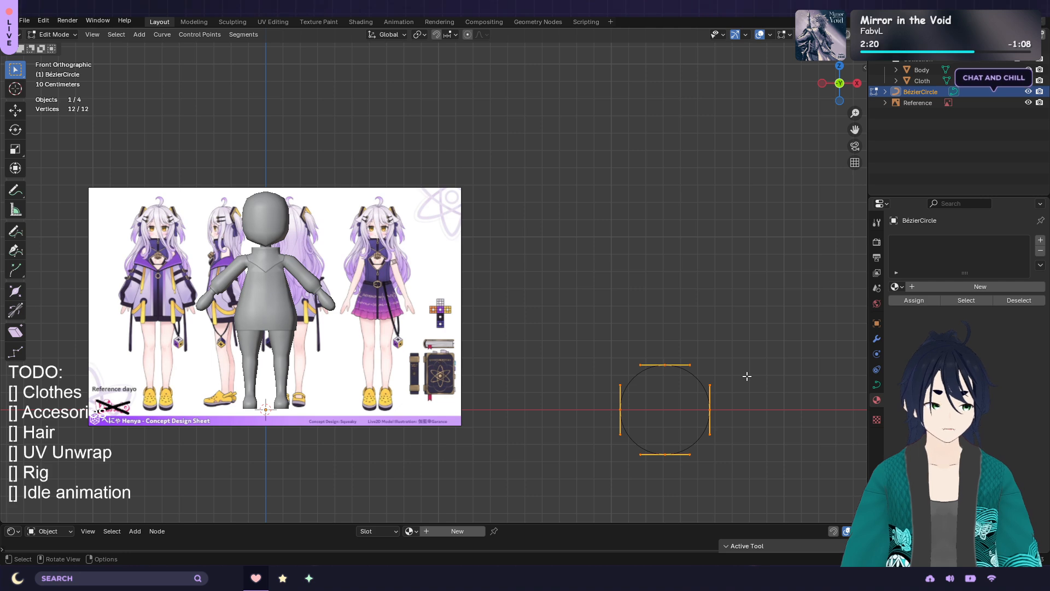
left_click_drag(715, 374, 612, 436)
left_click_drag(681, 469, 641, 430)
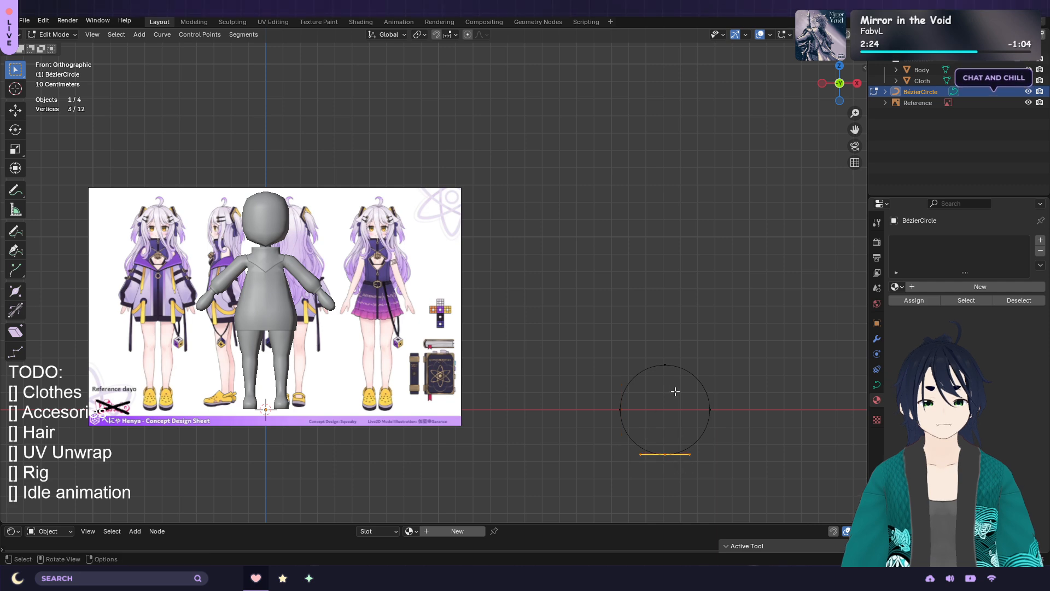
left_click(672, 374, "shift")
key("s")
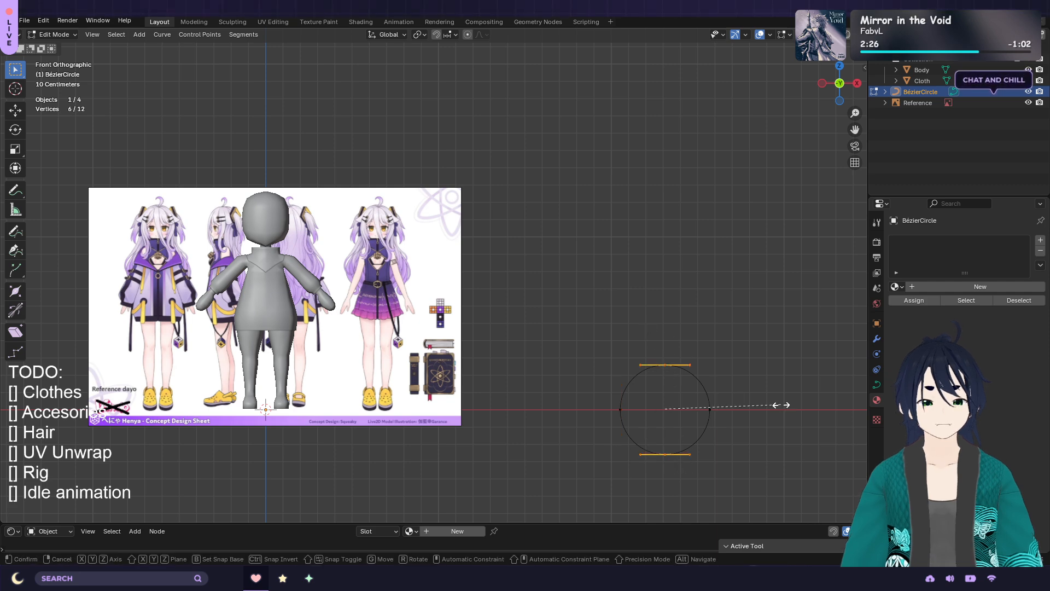
key("z")
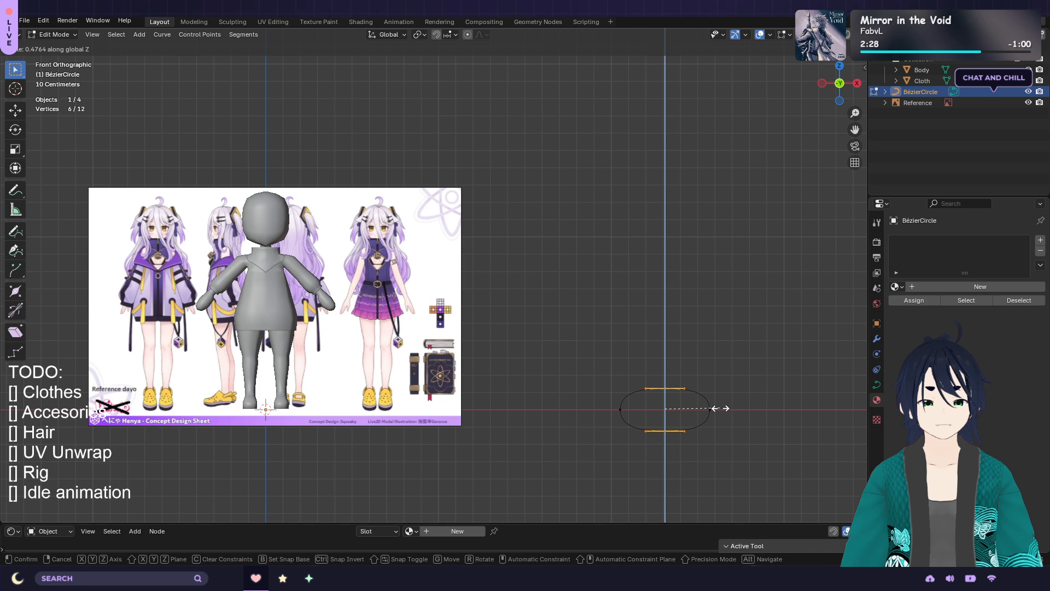
left_click(721, 408)
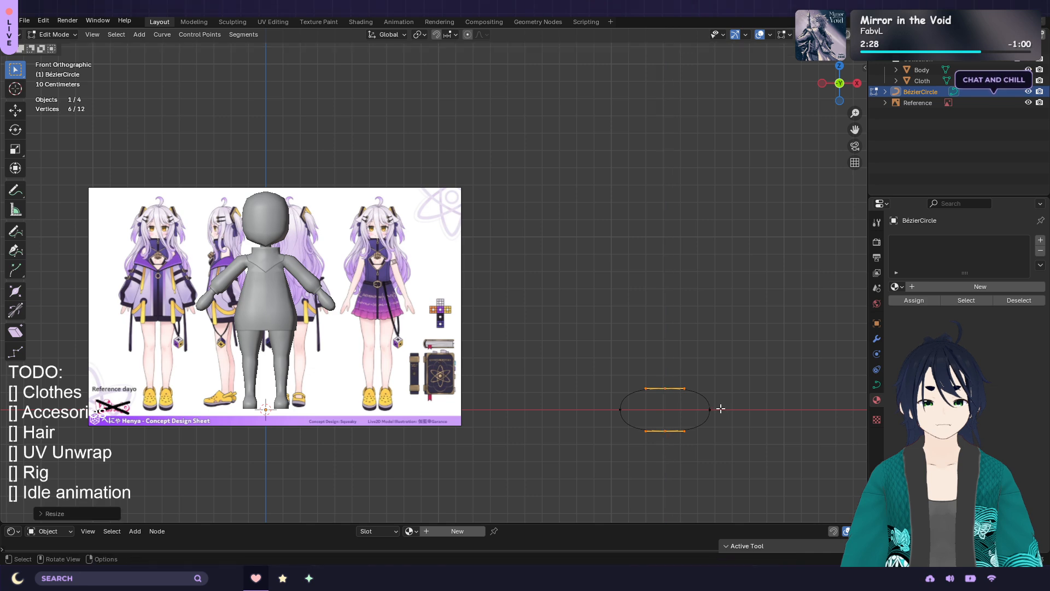
Shorten the handles of the oval's two side control points so its ends become rounder, and clear the selection
left_click(740, 383)
key("s")
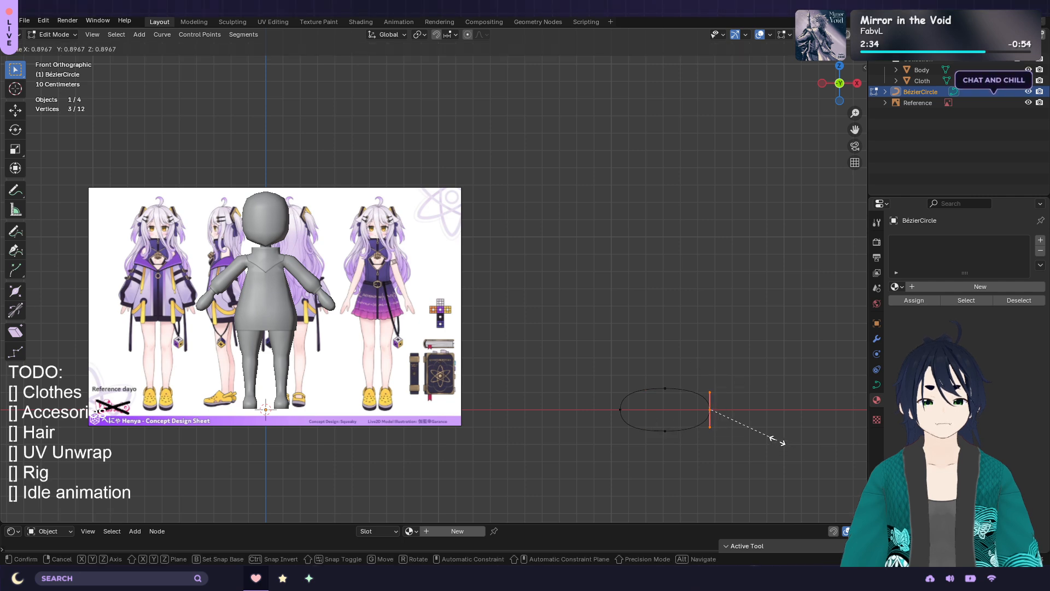
left_click(766, 436)
left_click(620, 409)
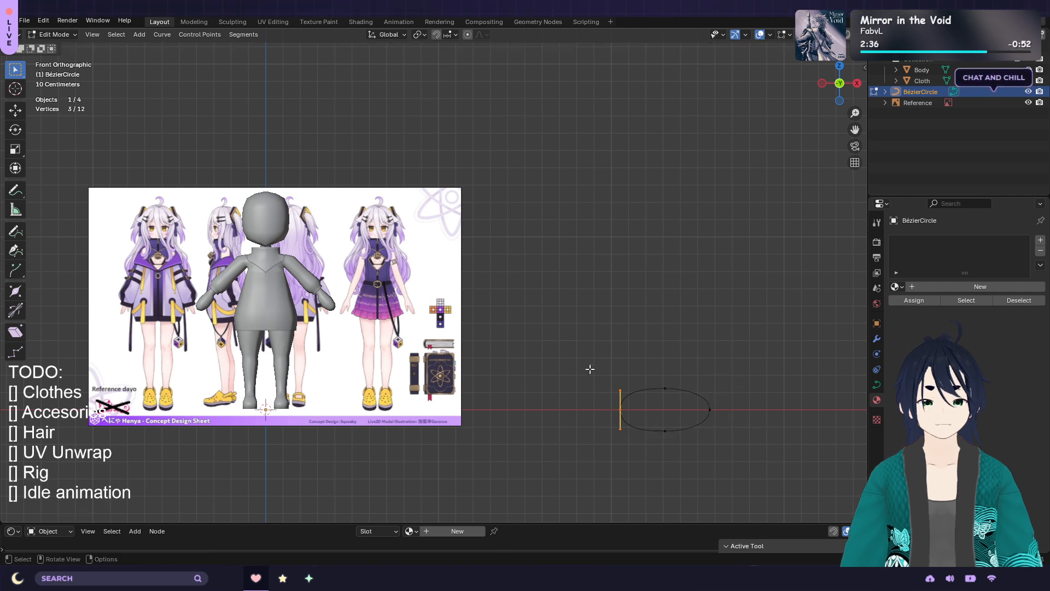
key("s")
left_click(665, 442)
left_click(757, 427)
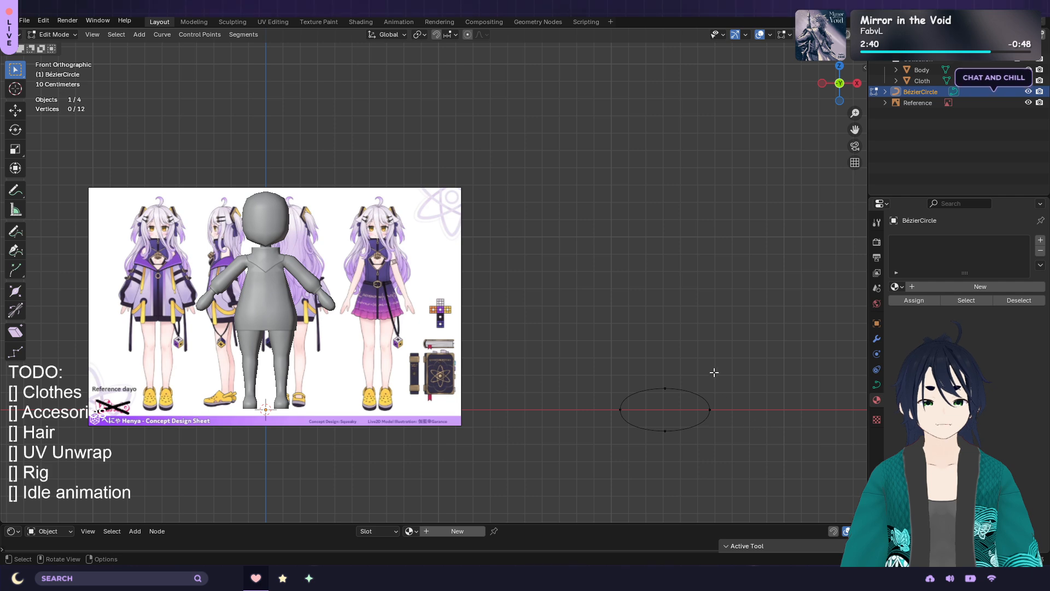
Save the file and rename the Bézier circle object HairShape
key("ctrl+s")
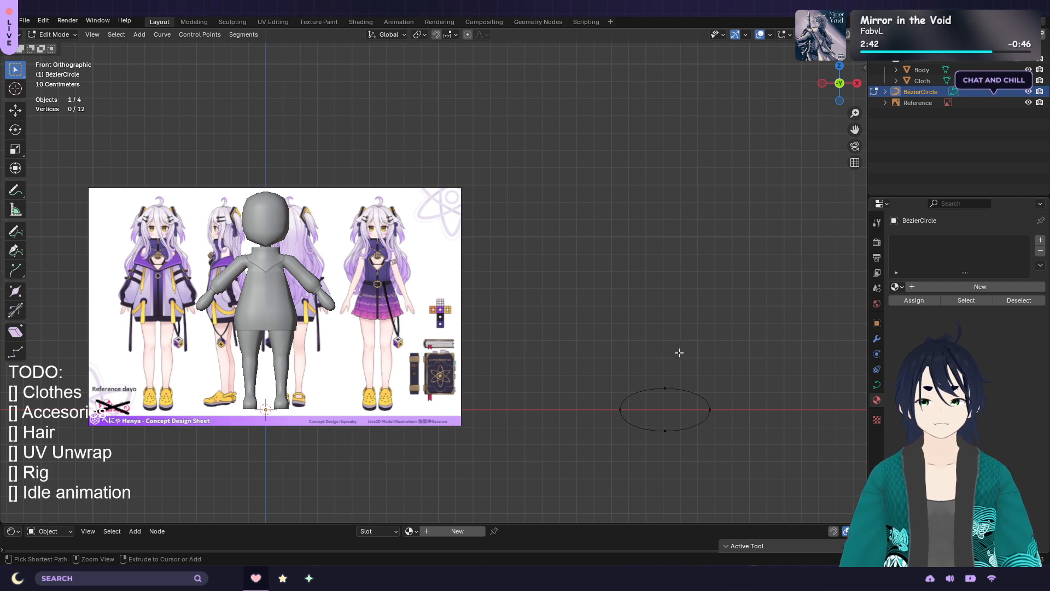
double_click(921, 92)
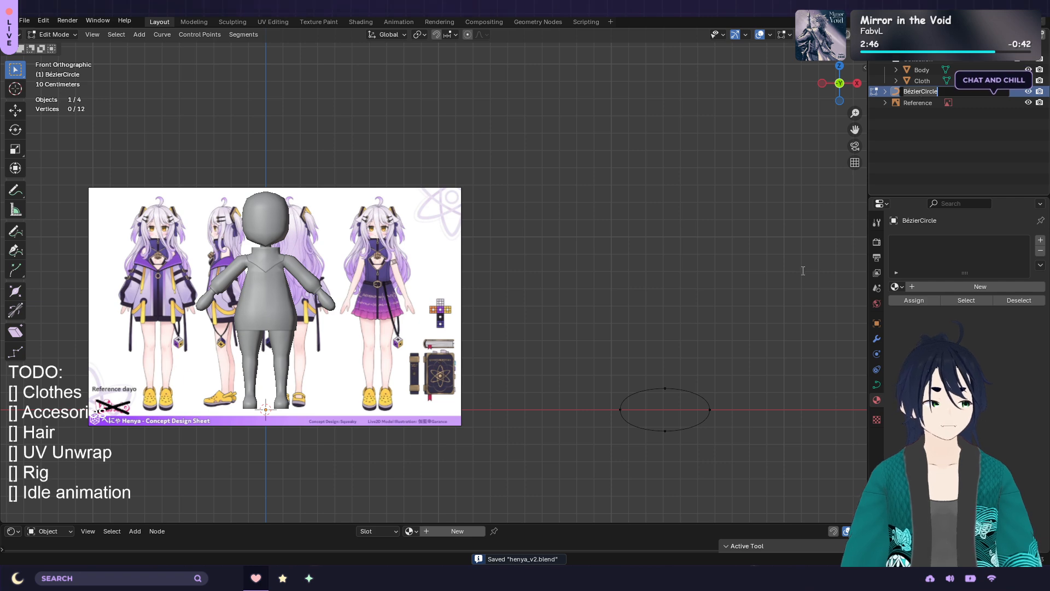
type("H")
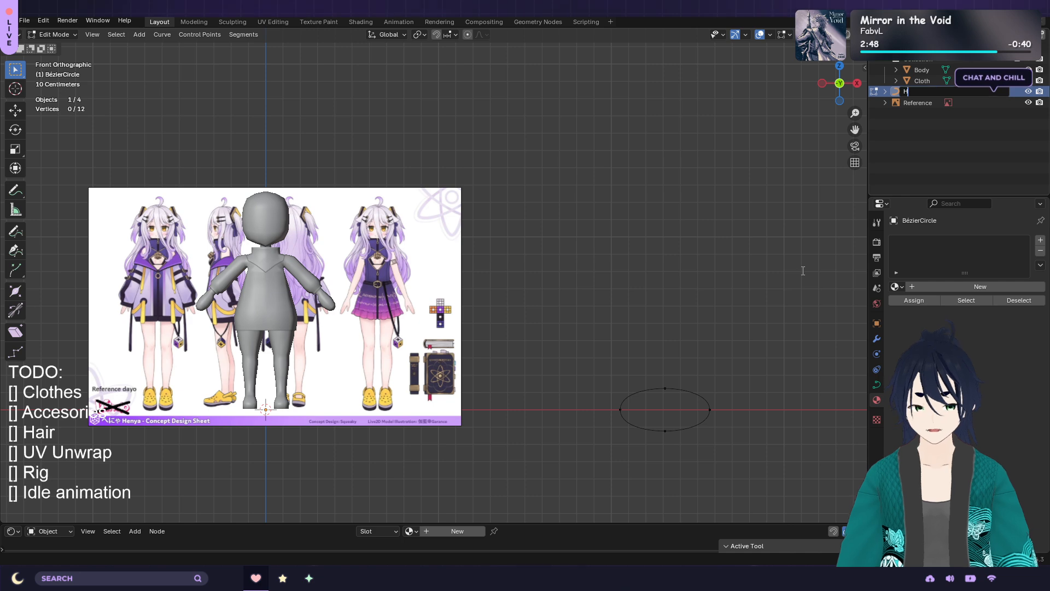
type("airShape")
key("Return")
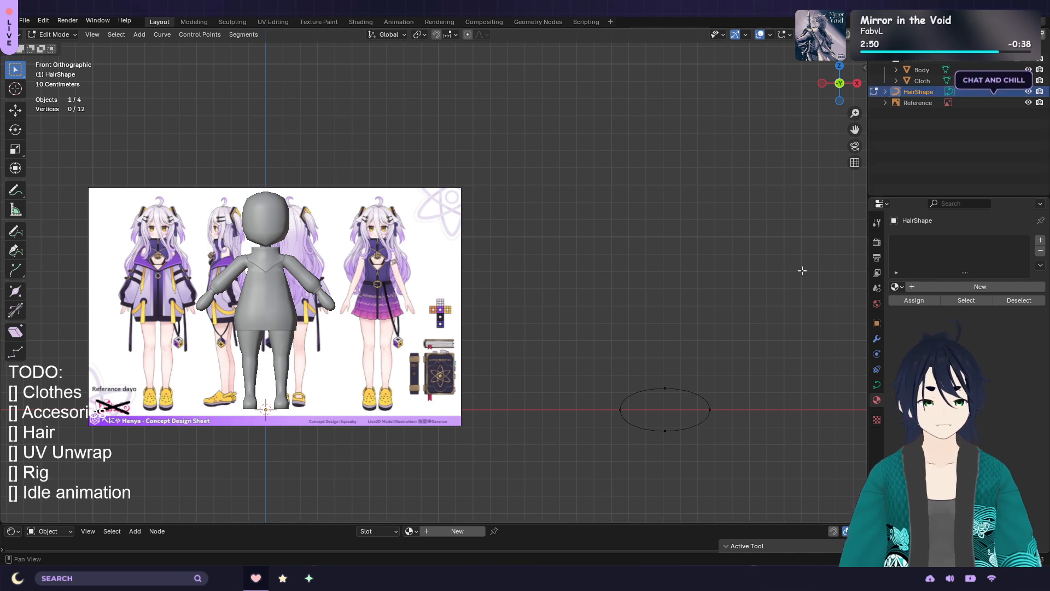
Leave Edit Mode on HairShape, add a Path curve at the character's feet and open it for editing
middle_click_drag(561, 248, 662, 272, "shift")
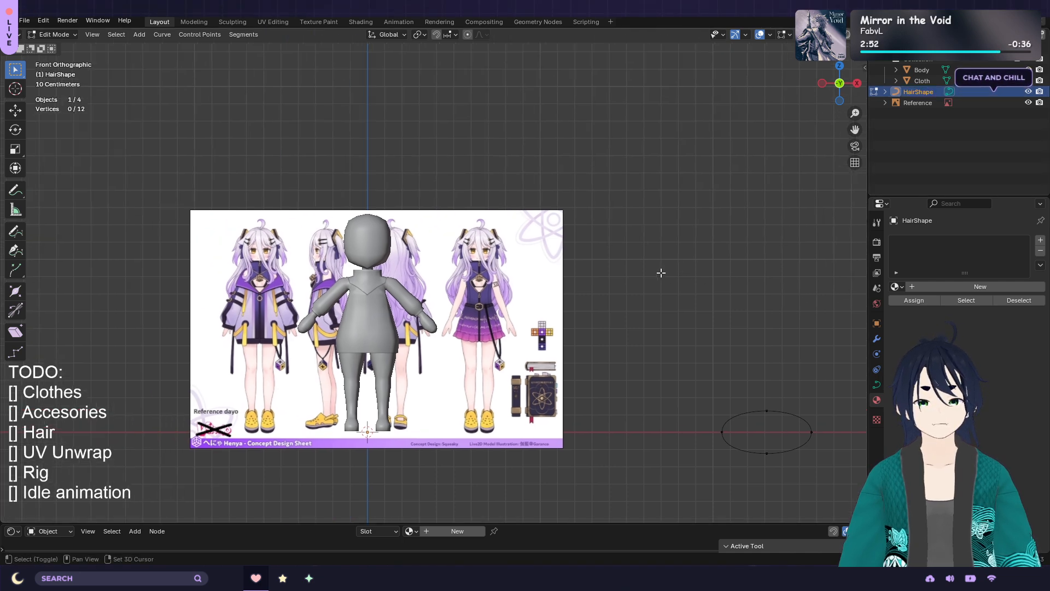
scroll(644, 255, "up", 4)
middle_click_drag(713, 238, 167, 56)
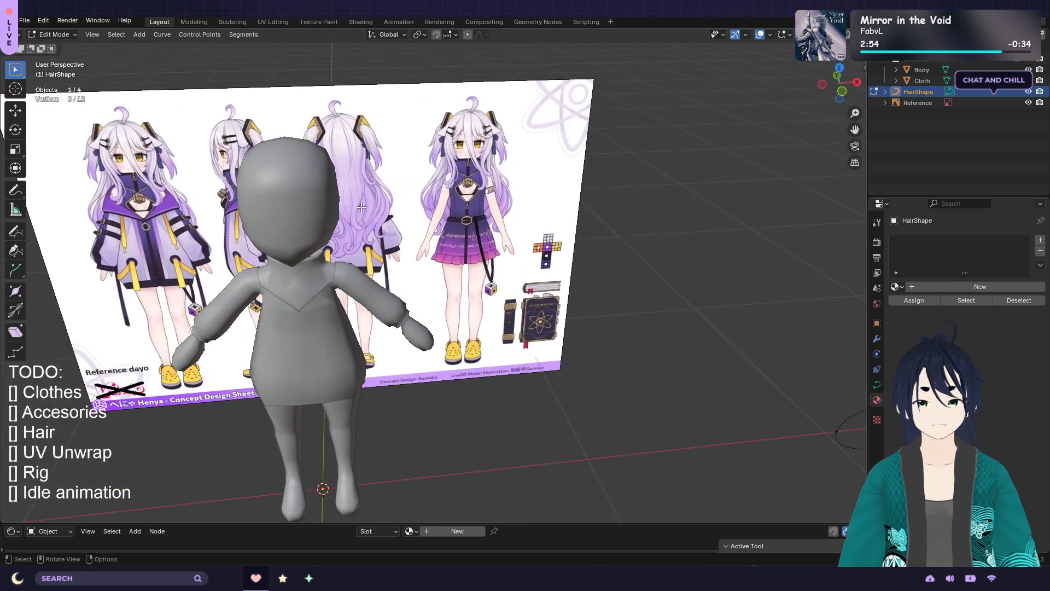
key("Tab")
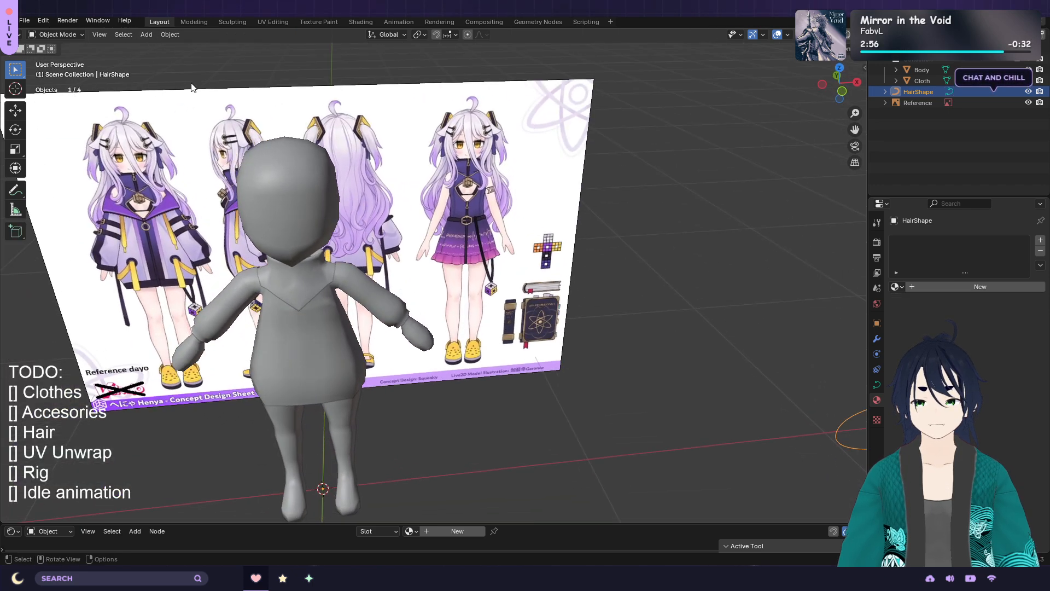
left_click(151, 36)
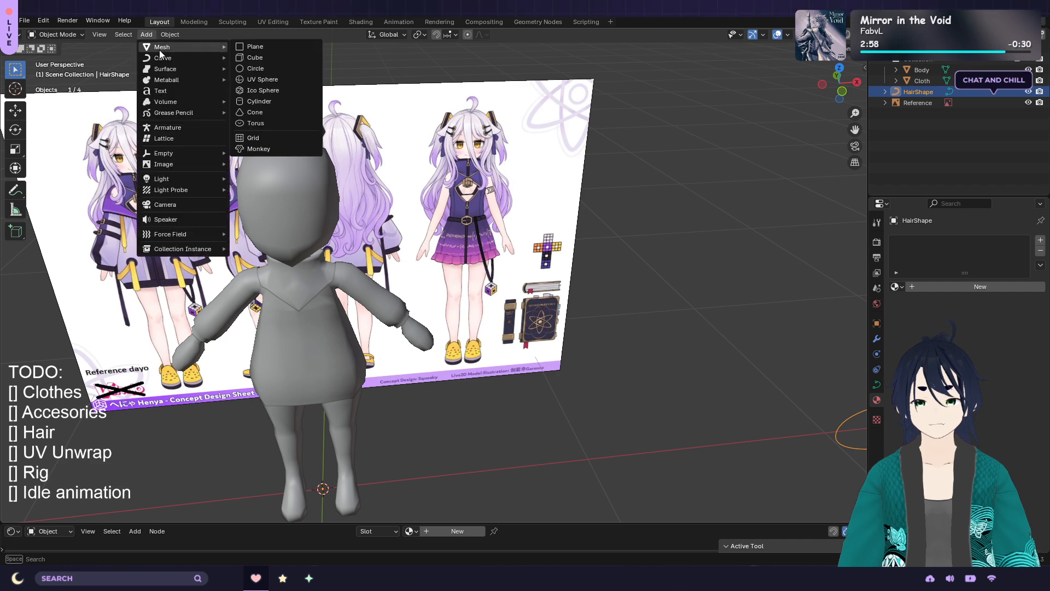
mouse_move(176, 59)
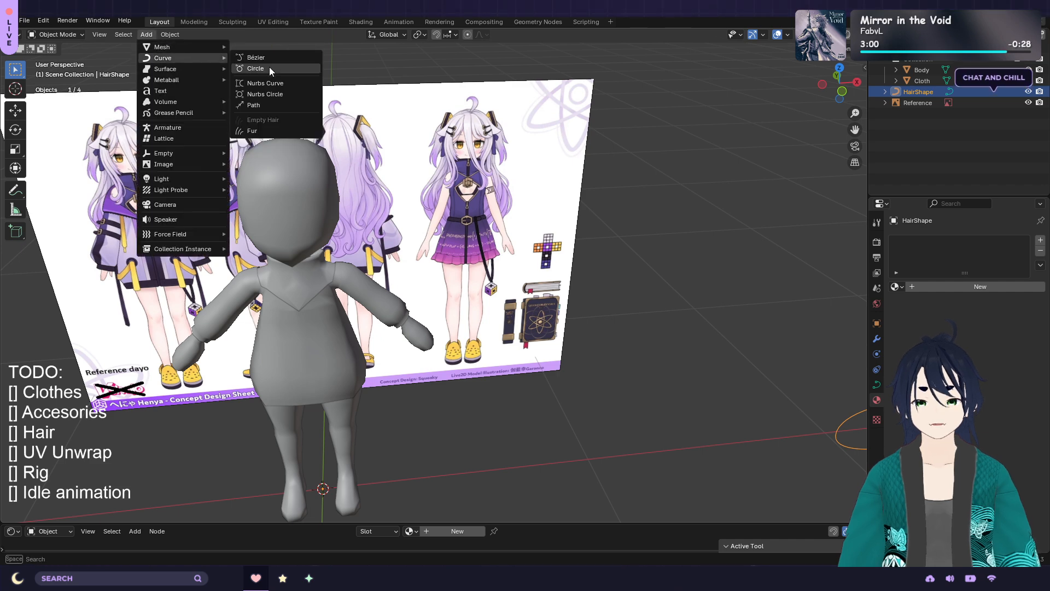
left_click(280, 104)
scroll(515, 320, "down", 3)
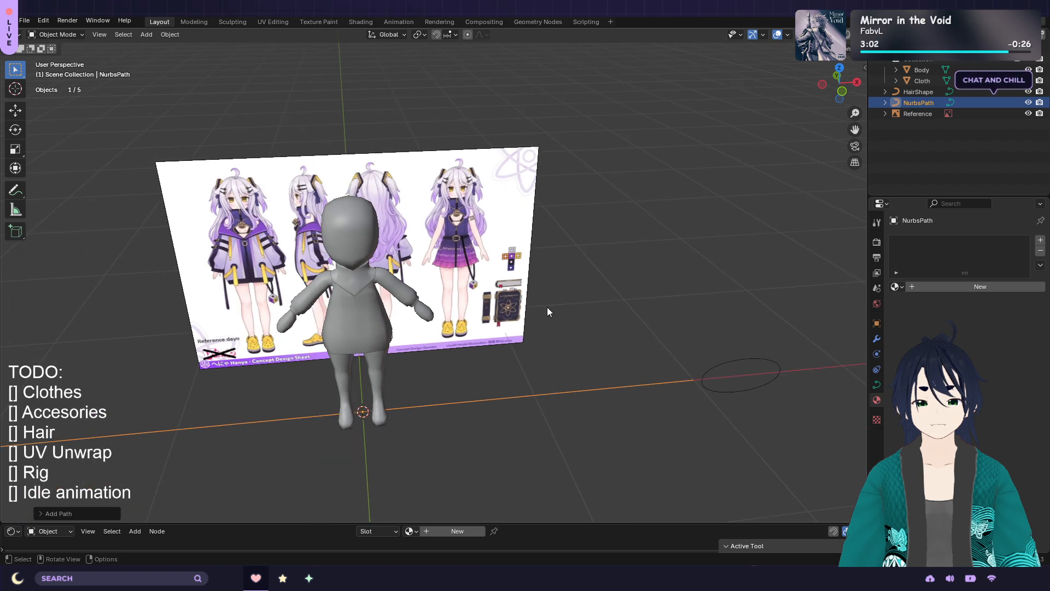
key("Tab")
scroll(547, 306, "down", 2)
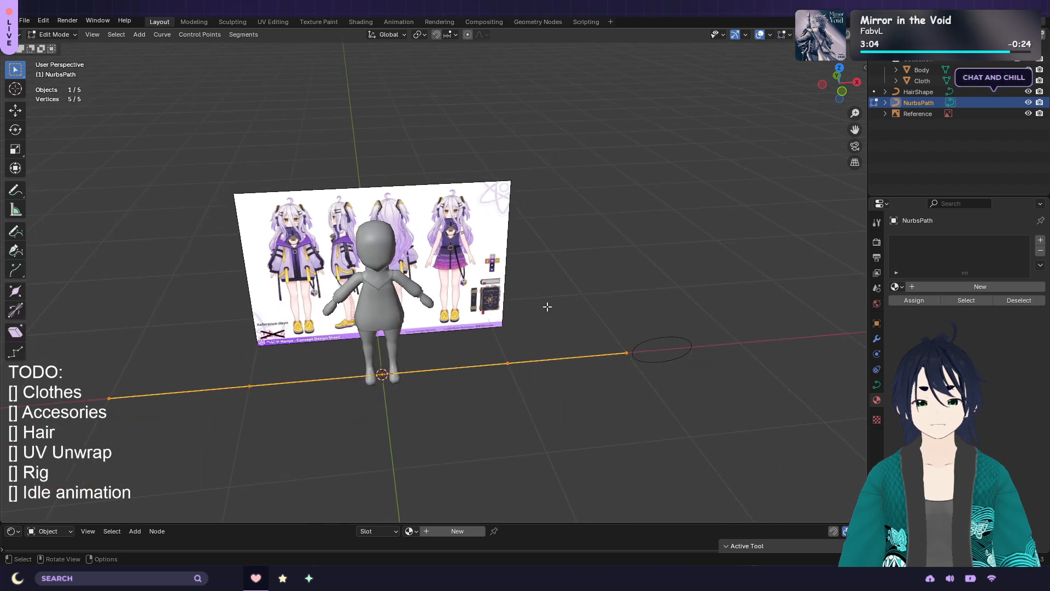
Leave Edit Mode and scale the path down to roughly the width of the character's arm span
key("Tab")
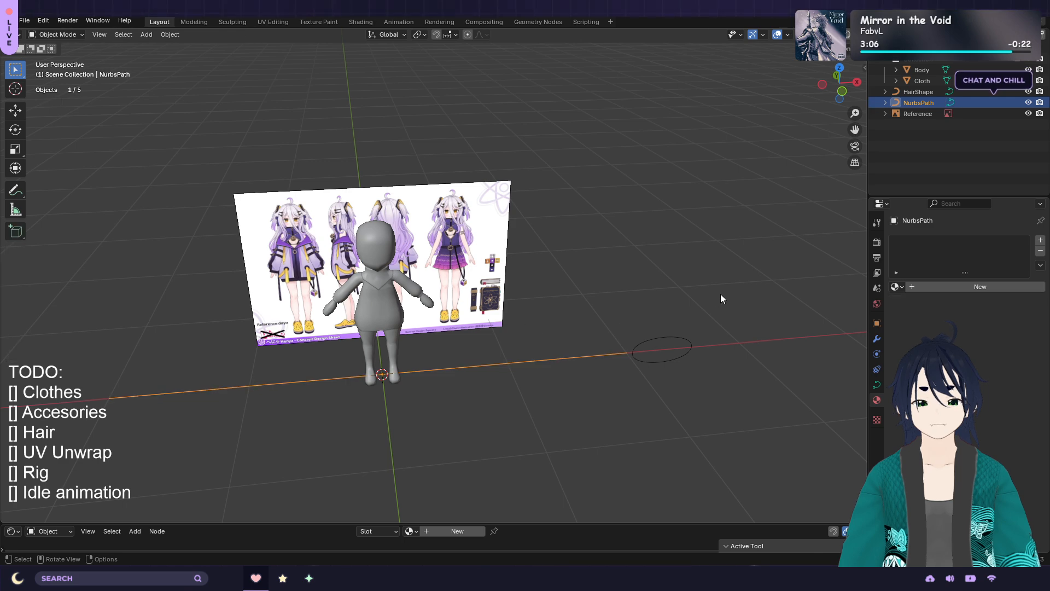
key("s")
left_click(459, 351)
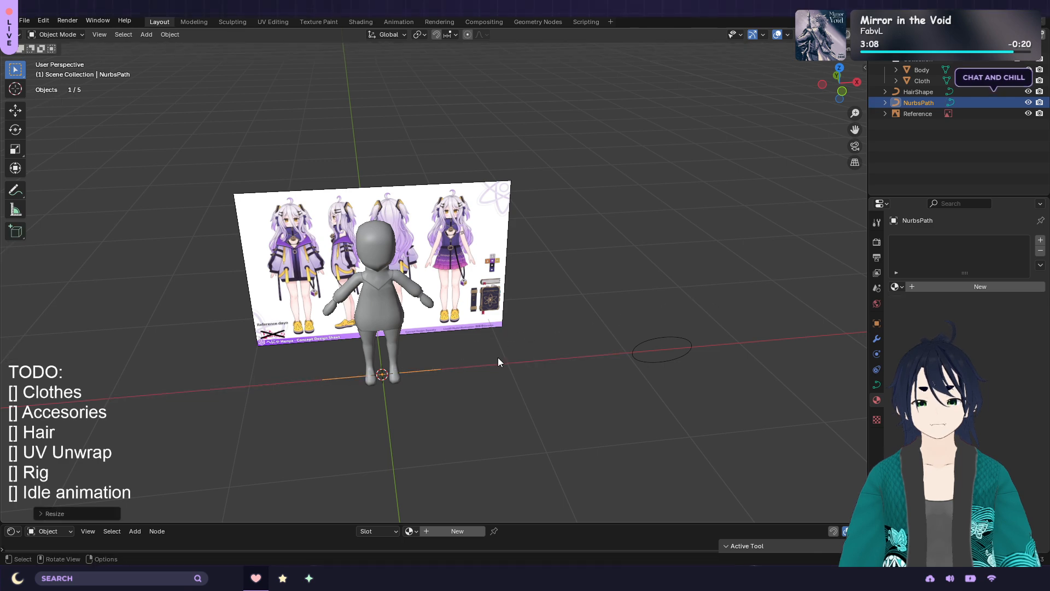
Rotate the path 90° about the global Z axis and apply all its transforms
key("r")
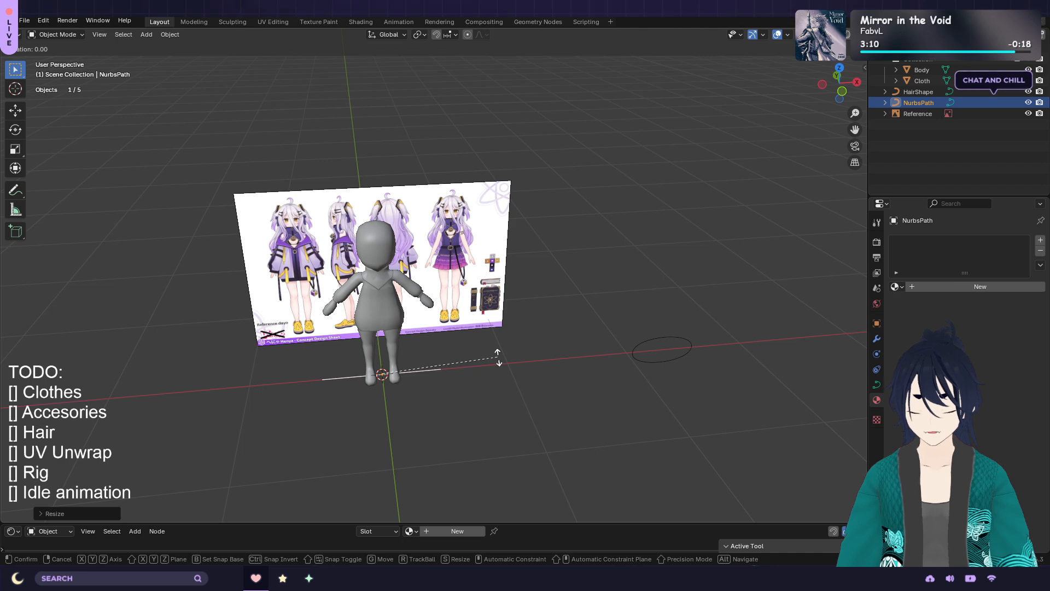
type("z90")
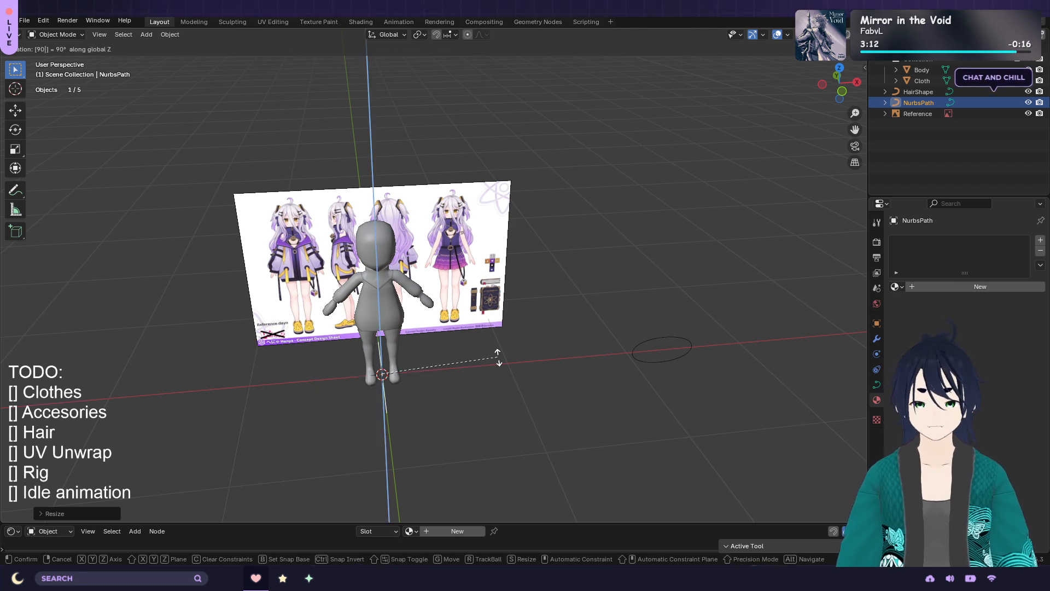
key("Return")
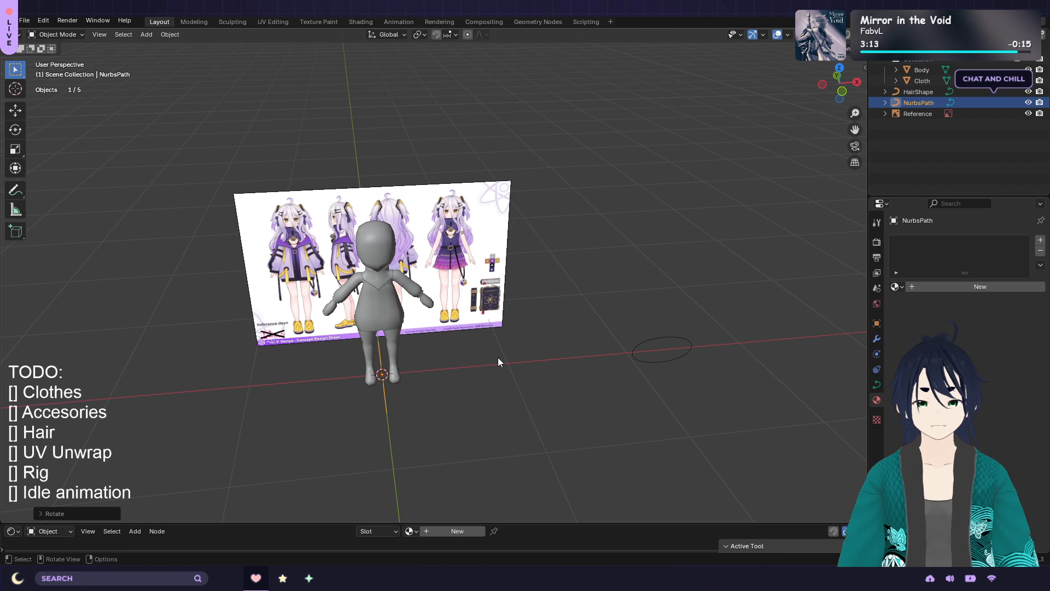
left_click(169, 34)
mouse_move(244, 91)
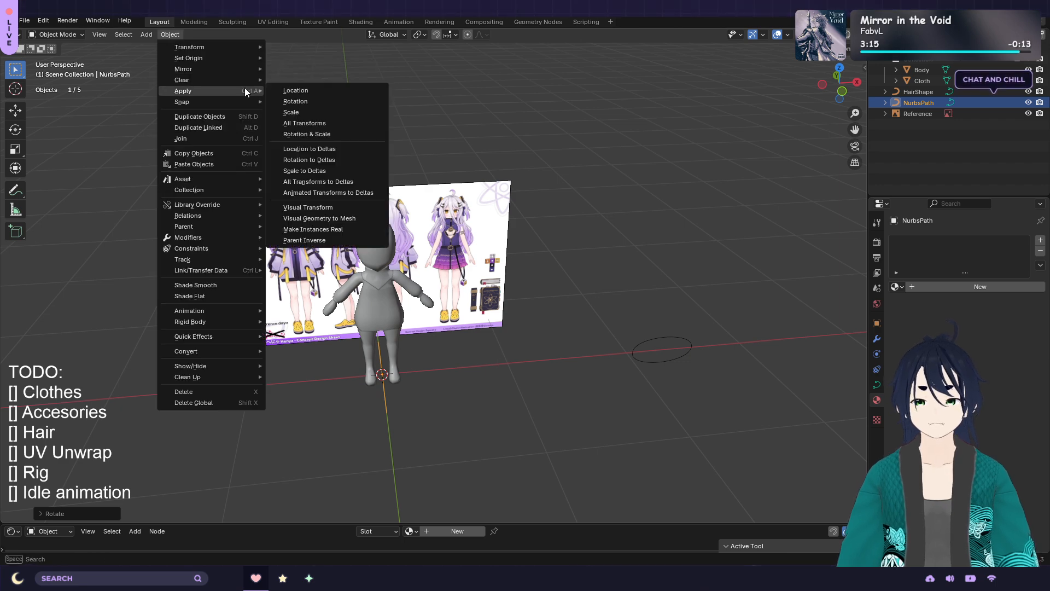
left_click(342, 122)
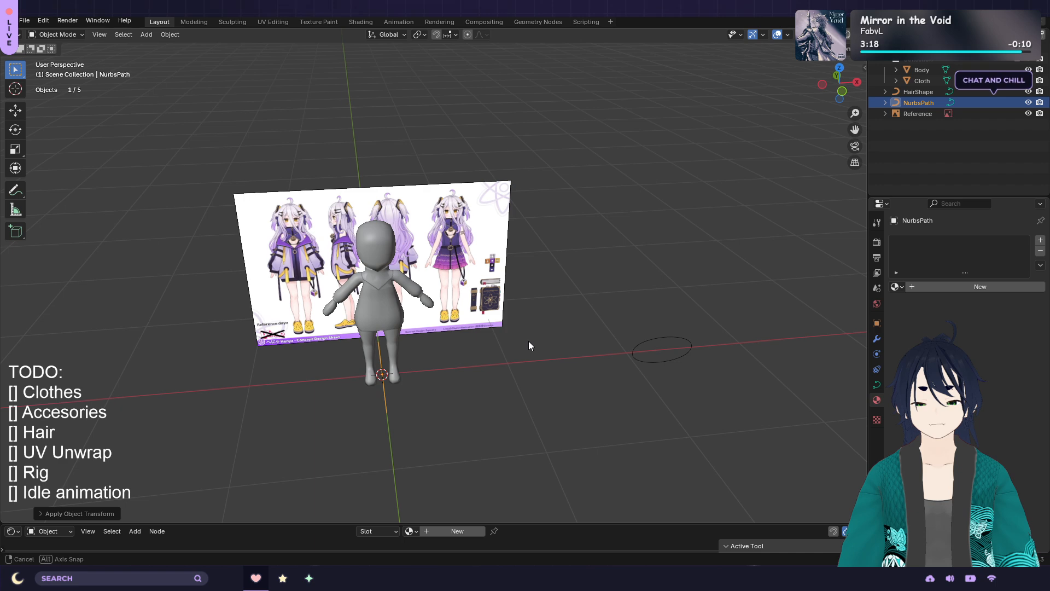
Raise the path along Z to just above the character's head and apply all its transforms
middle_click_drag(528, 344, 477, 350)
key("g")
key("z")
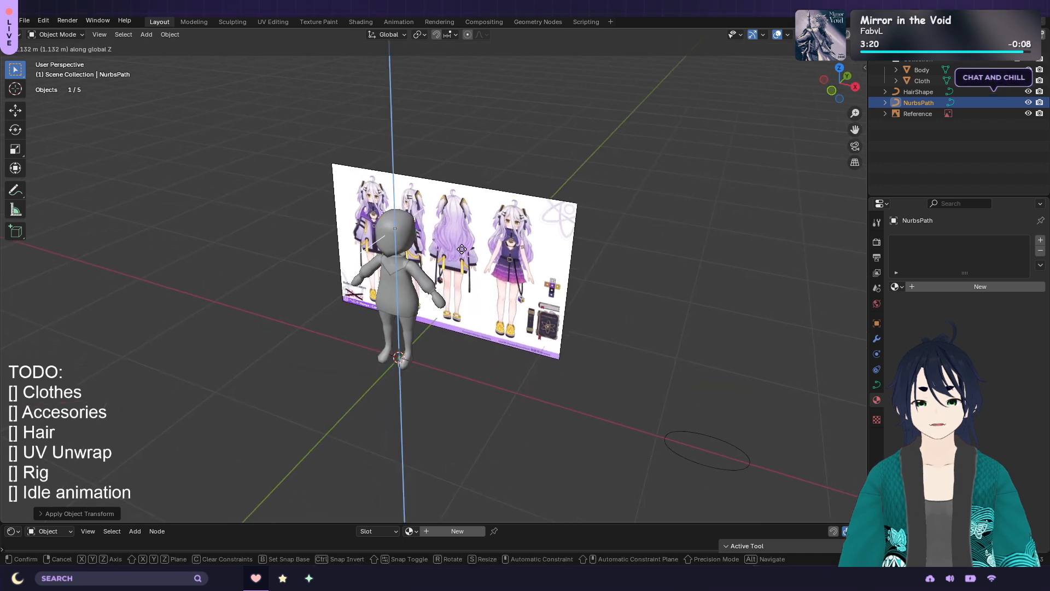
left_click(454, 227)
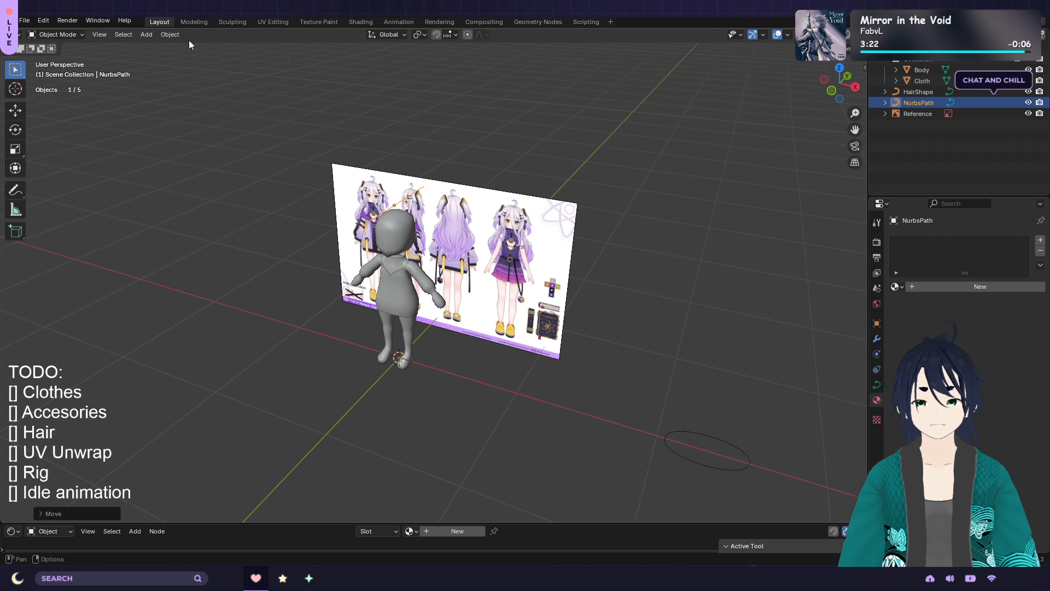
left_click(170, 35)
mouse_move(234, 91)
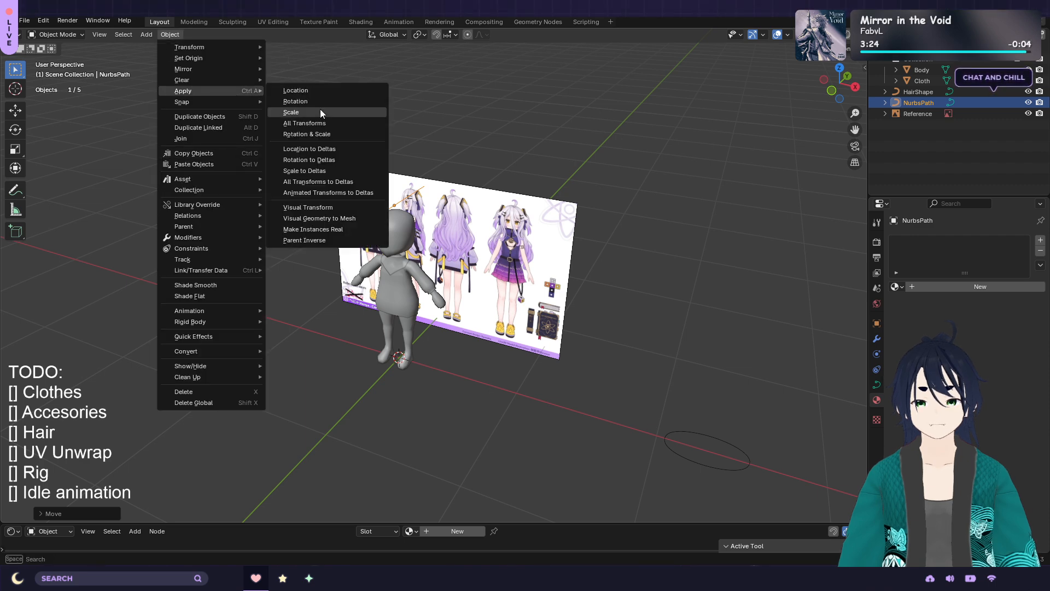
left_click(323, 121)
Set the path's bevel type to Object in its curve geometry settings
scroll(464, 241, "up", 2)
scroll(464, 241, "up", 2)
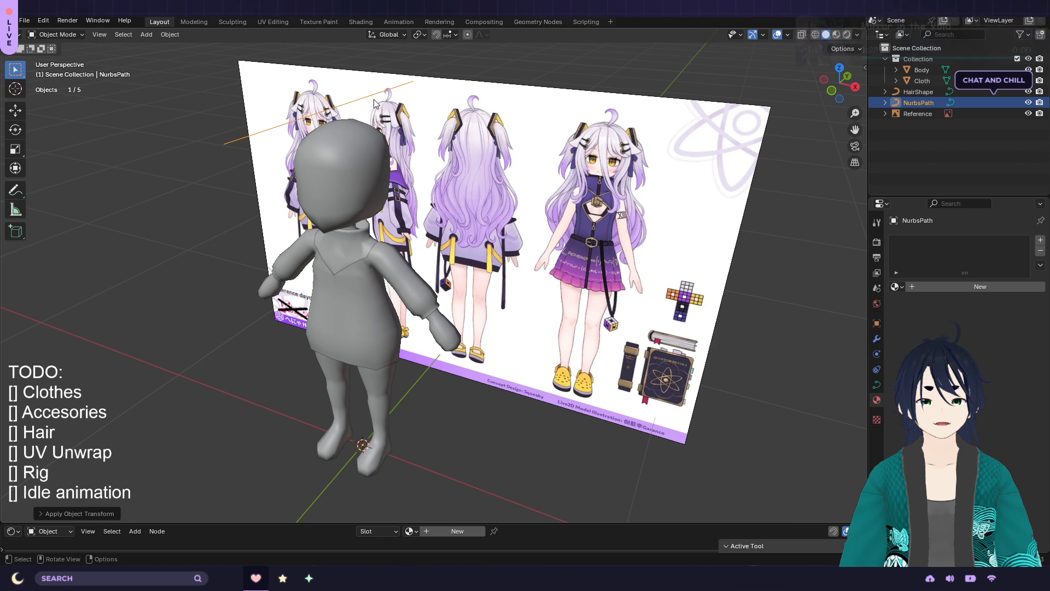
key("Tab")
key("Tab")
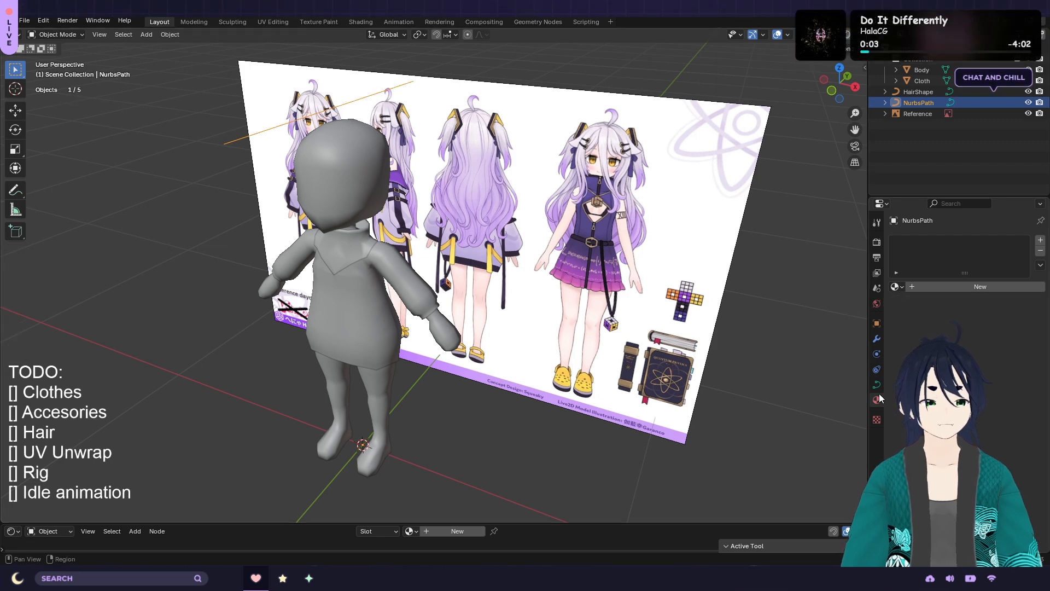
left_click(876, 386)
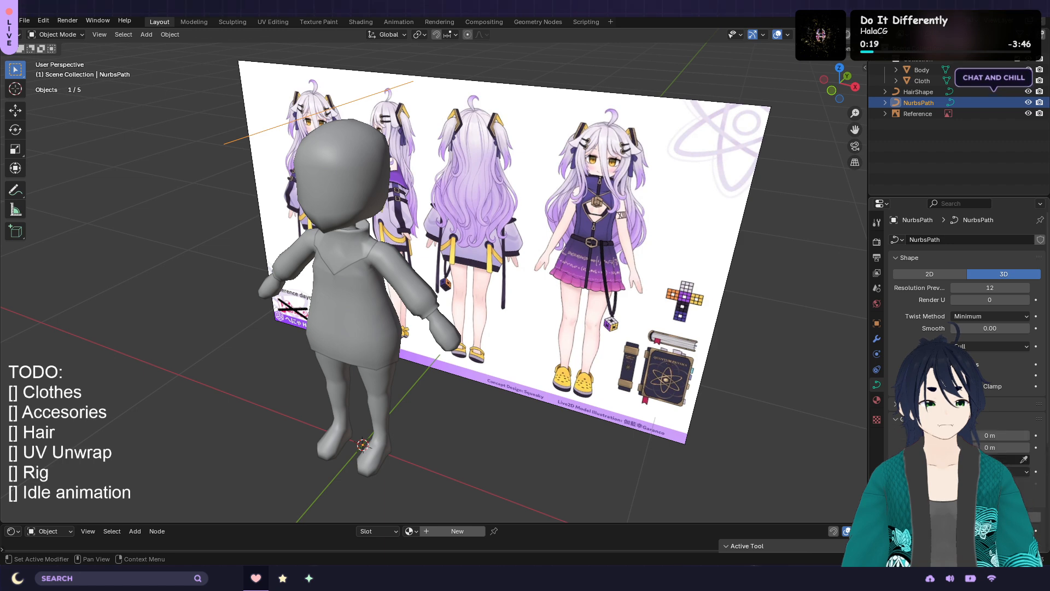
scroll(963, 273, "down", 2)
scroll(962, 273, "down", 3)
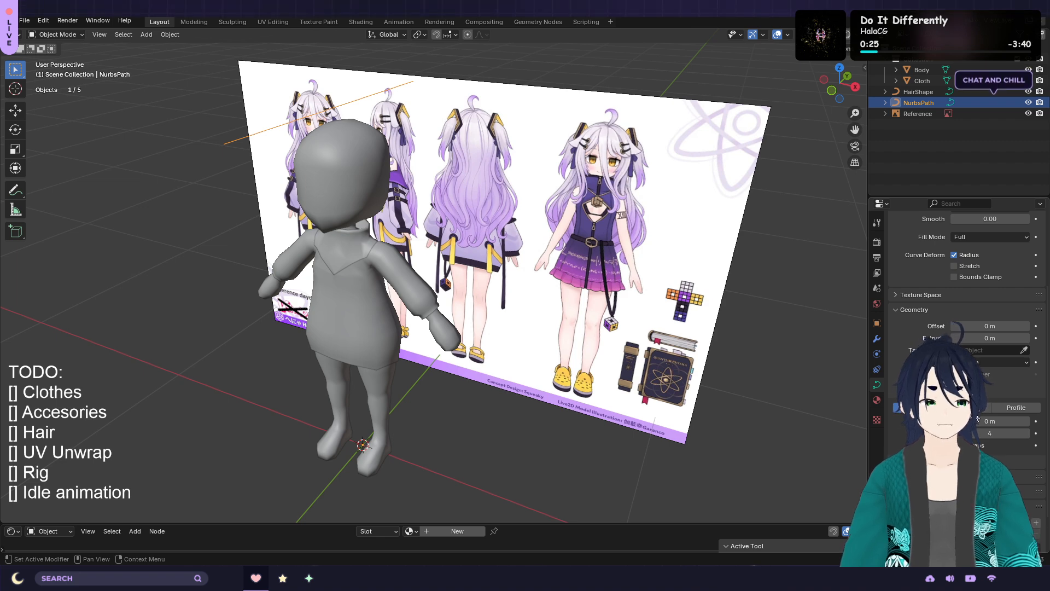
scroll(963, 301, "down", 2)
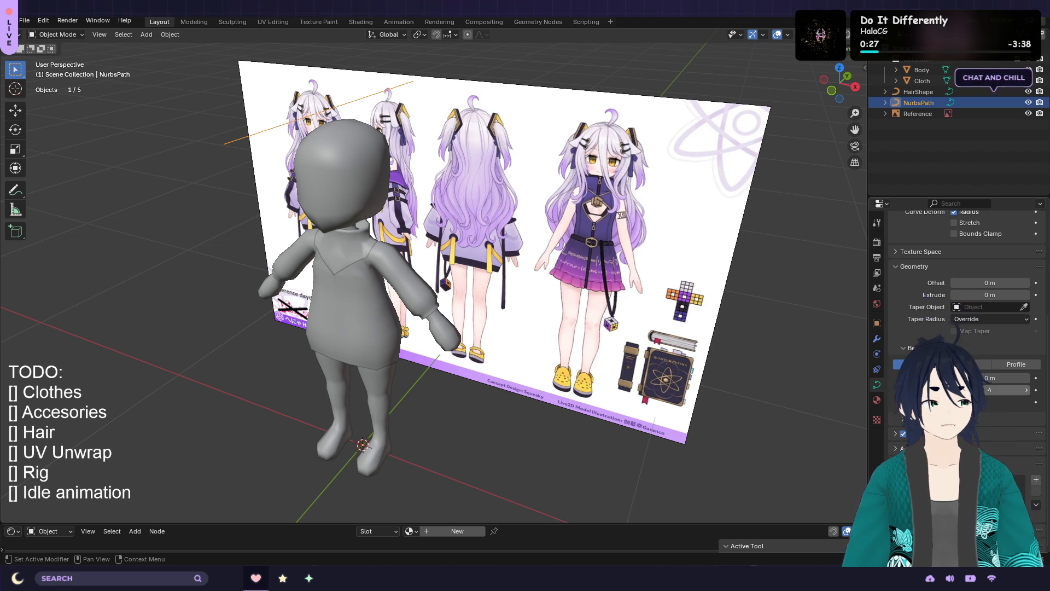
scroll(963, 301, "up", 1)
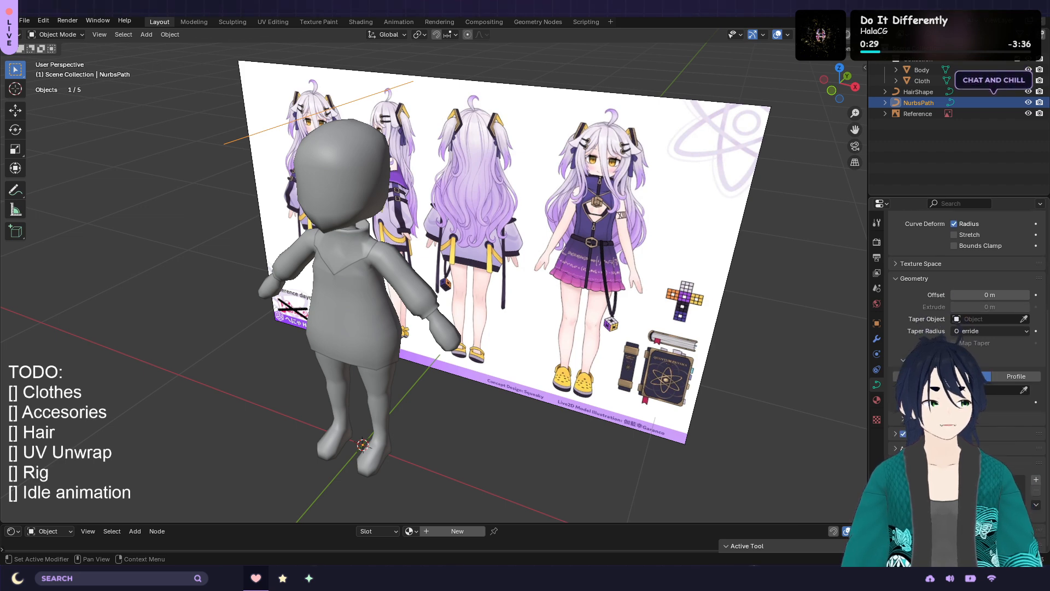
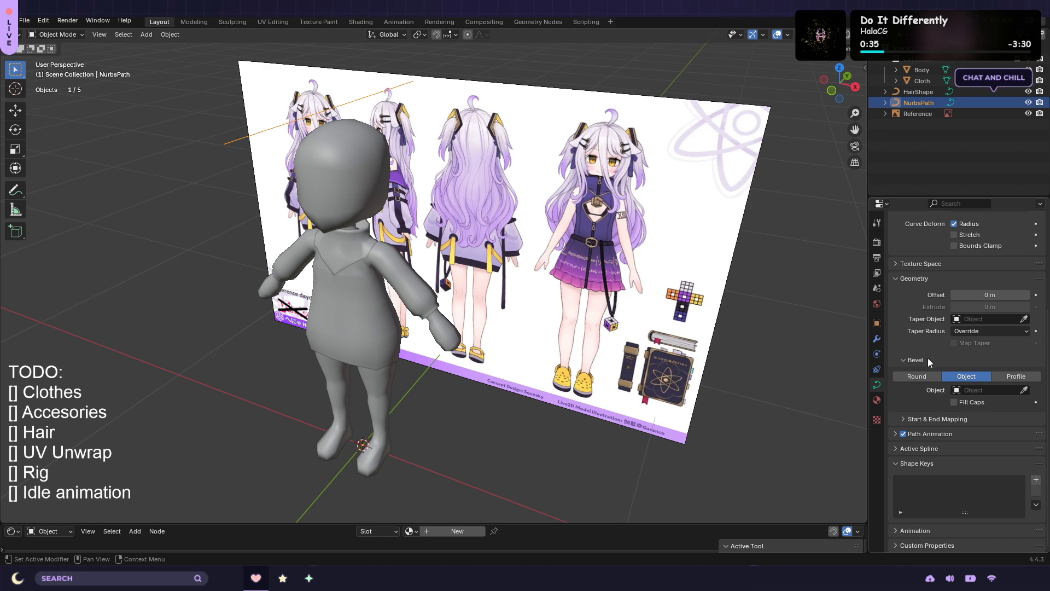
Pick HairShape as the path's bevel object and inspect the resulting strip from several angles
left_click(1024, 390)
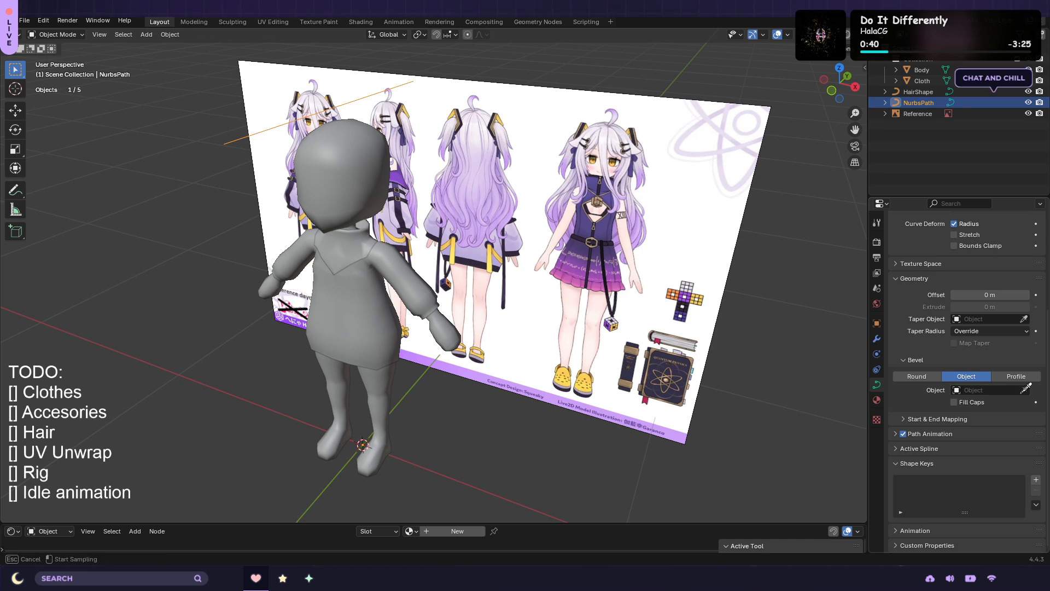
left_click(926, 92)
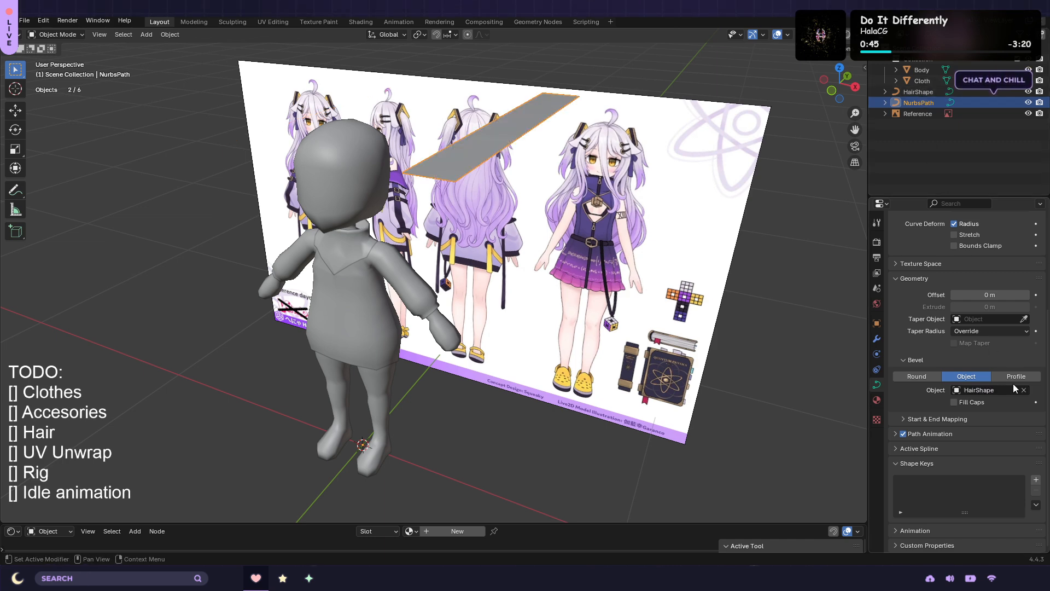
middle_click_drag(582, 205, 629, 235)
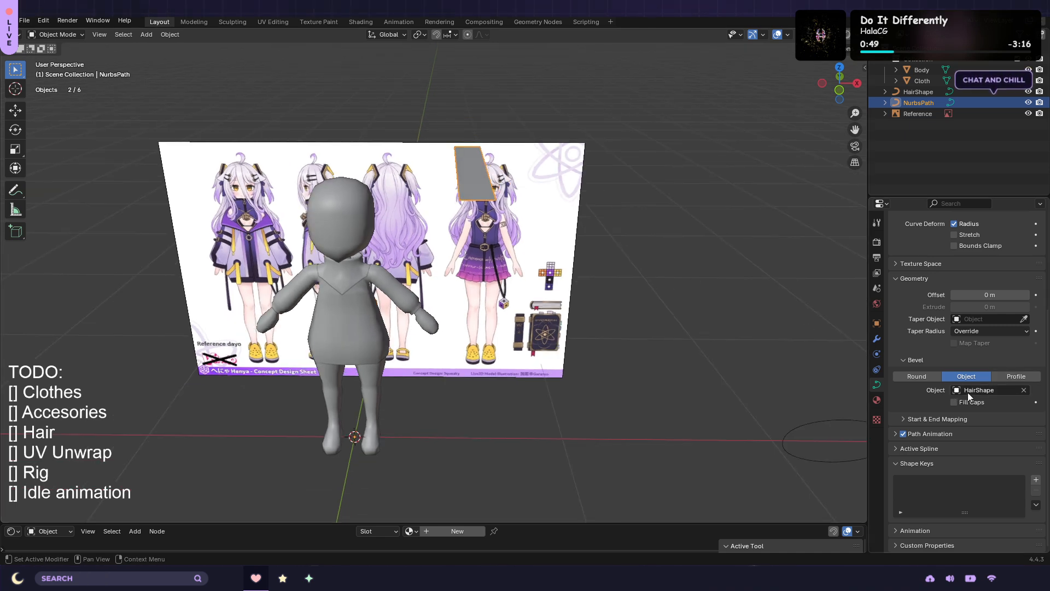
scroll(676, 316, "down", 1)
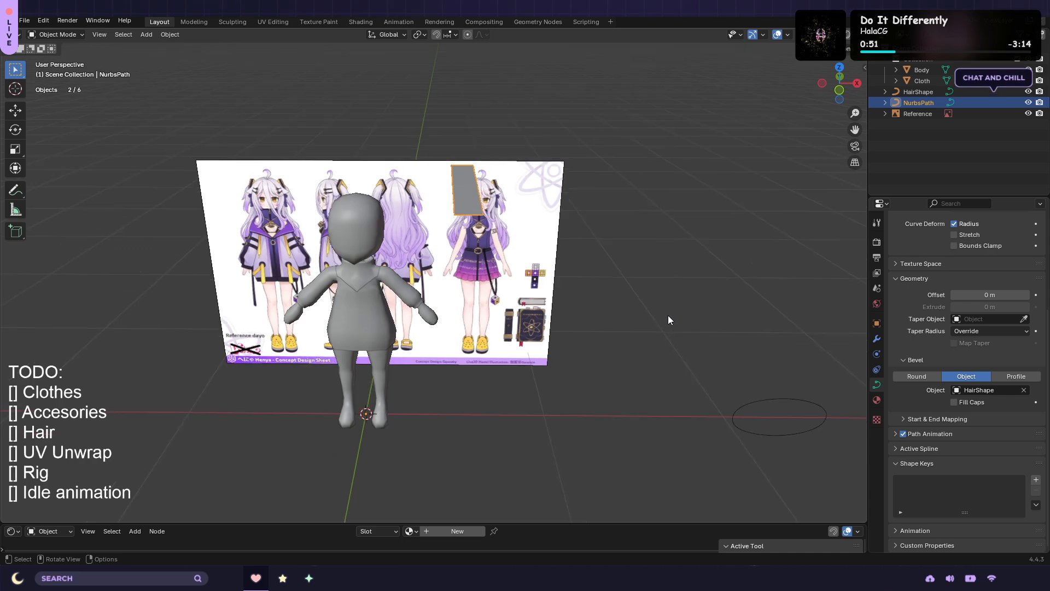
middle_click_drag(626, 300, 717, 293)
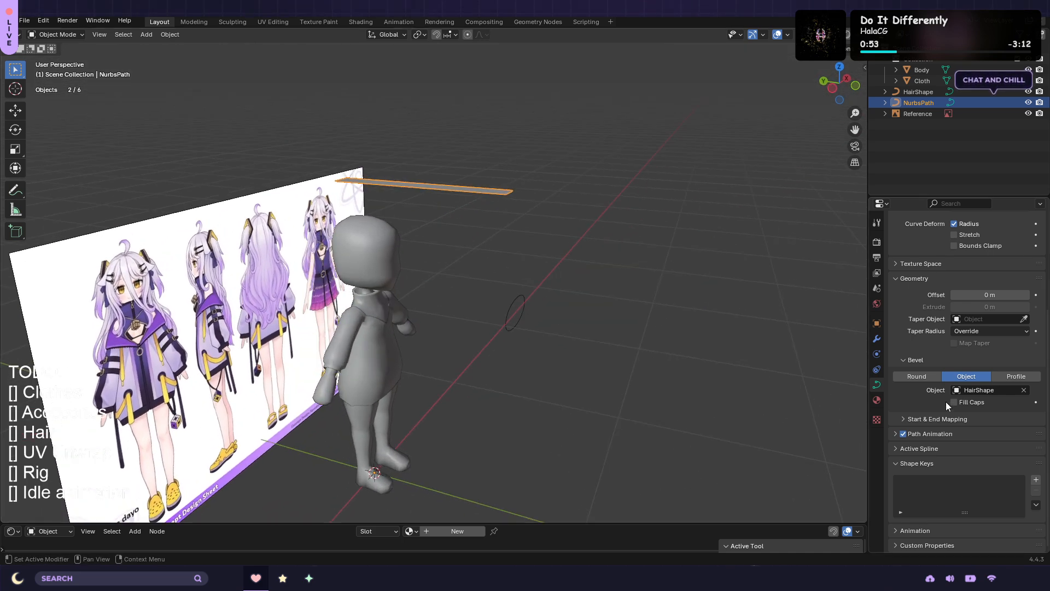
Clear the path's bevel object and try assigning HairShape to it again
left_click(1018, 392)
left_click(1023, 390)
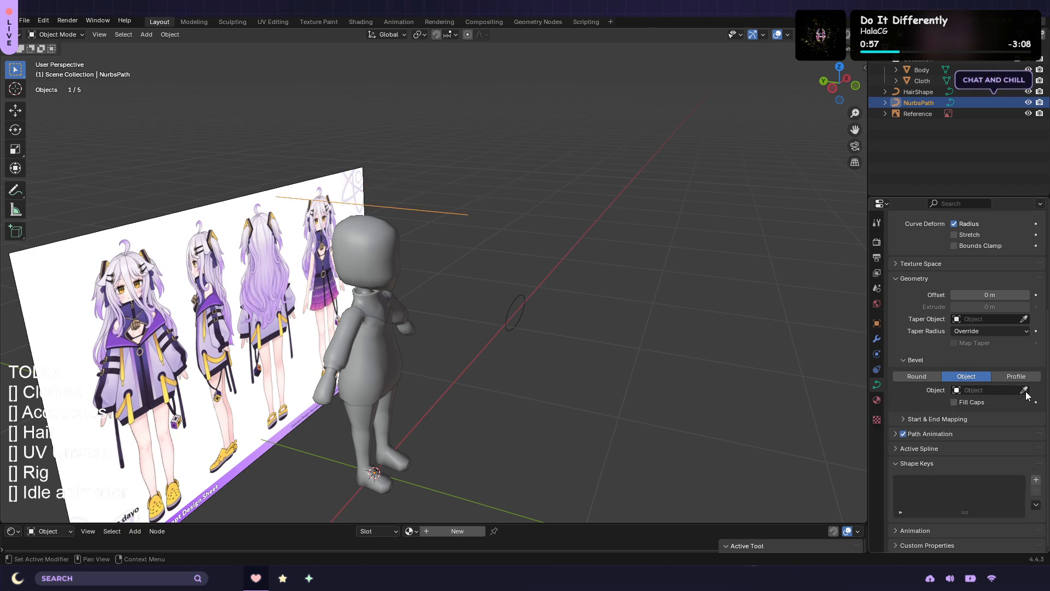
left_click(1025, 390)
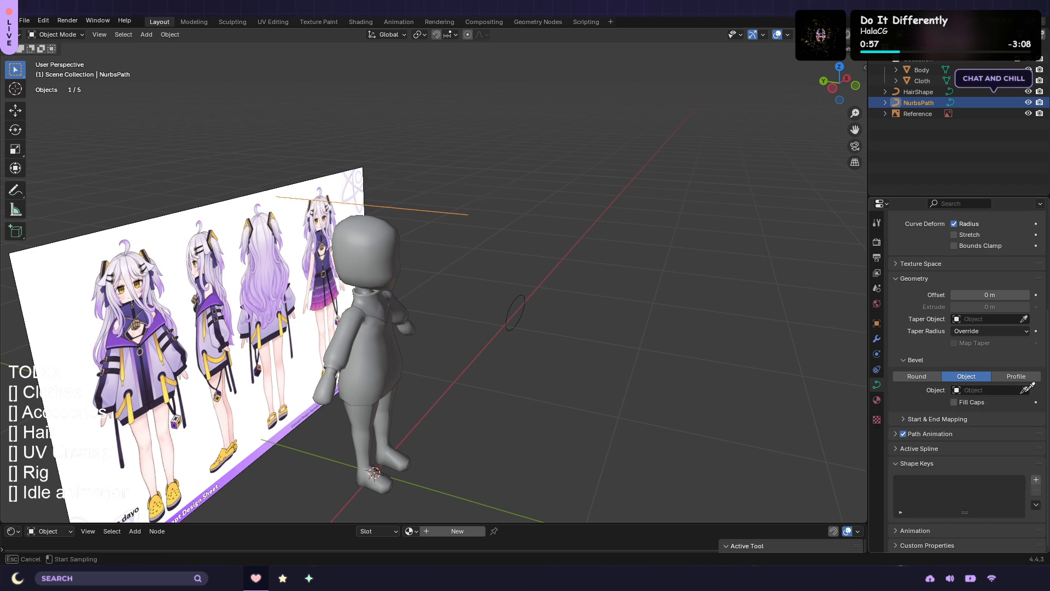
left_click(984, 390)
left_click(983, 390)
left_click(927, 407)
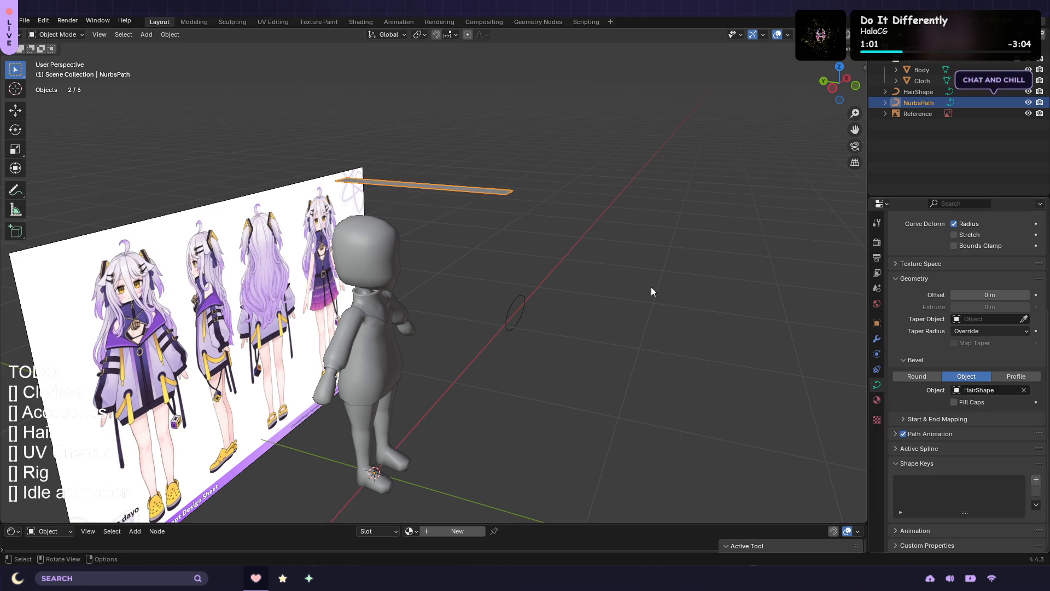
Check the beveled strip from the front and undo the HairShape bevel object assignment
middle_click_drag(651, 291, 559, 270)
scroll(565, 307, "down", 2)
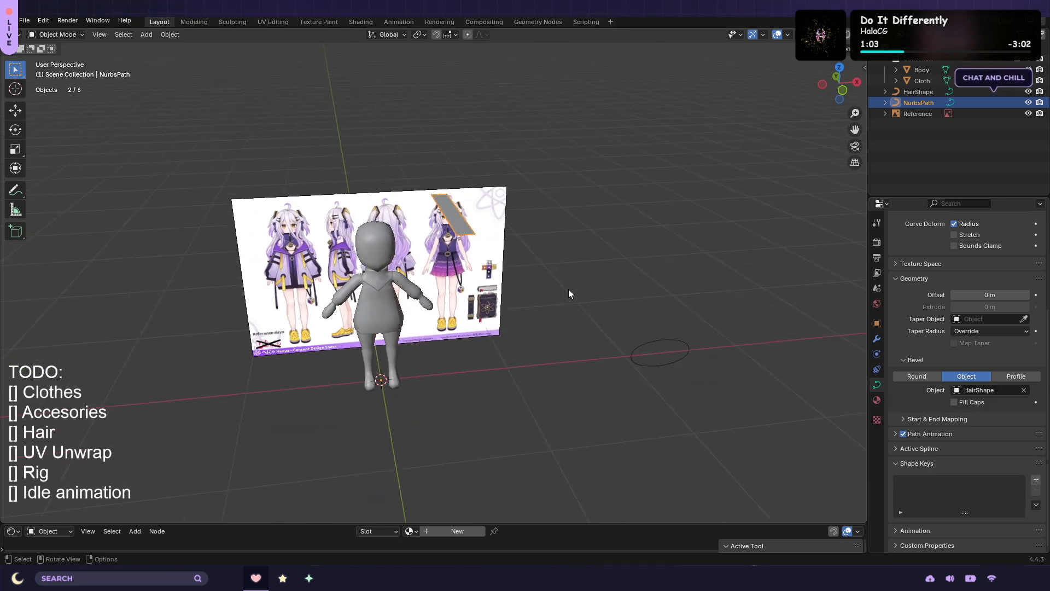
middle_click_drag(603, 261, 580, 262)
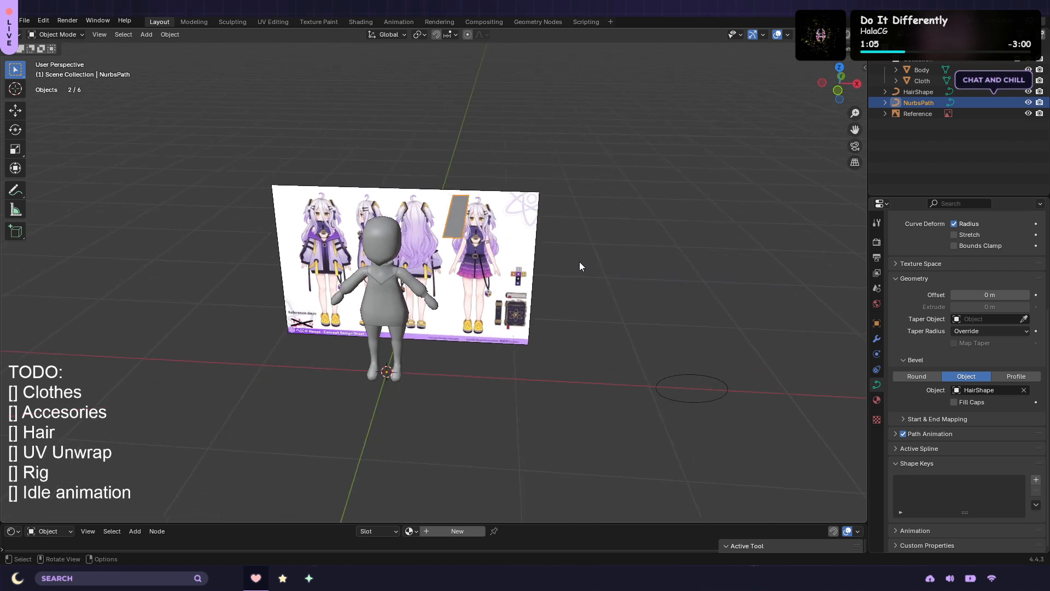
key("ctrl+z")
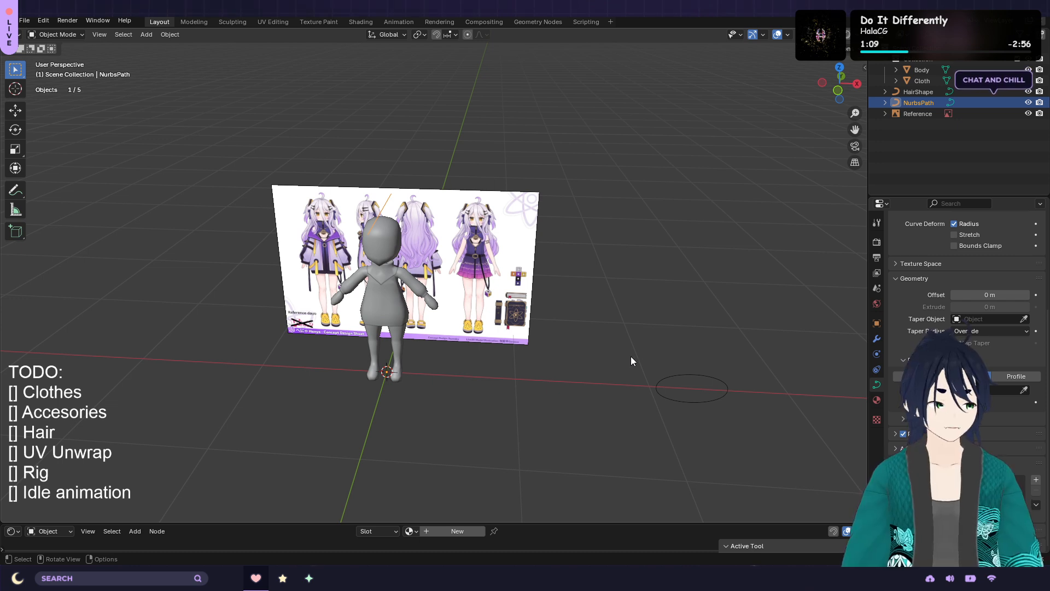
Raise the HairShape oval along Z to about the character's torso height and apply all its transforms
scroll(621, 352, "up", 1)
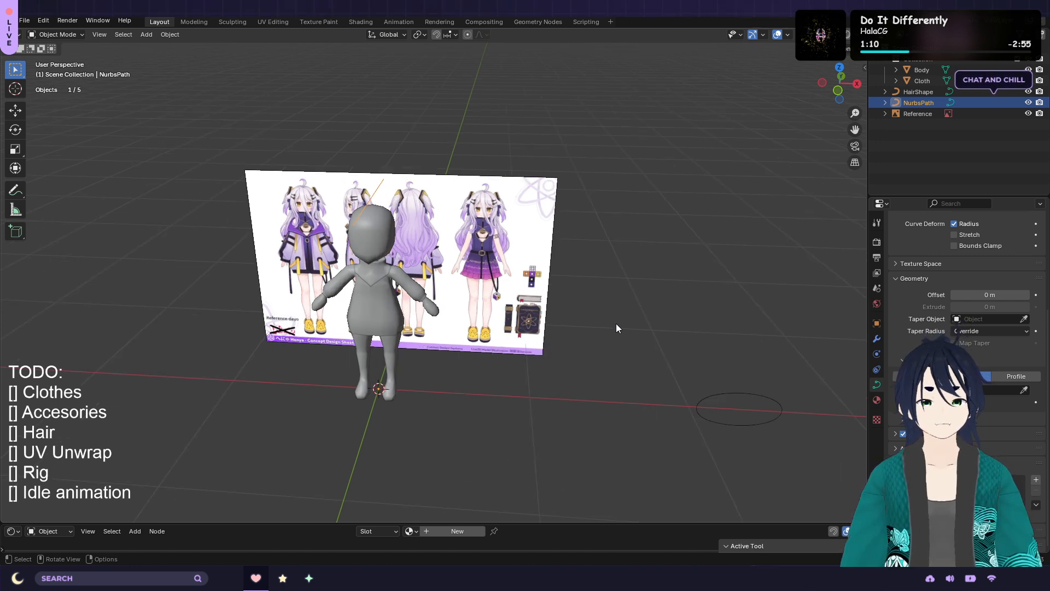
left_click(717, 394)
key("Tab")
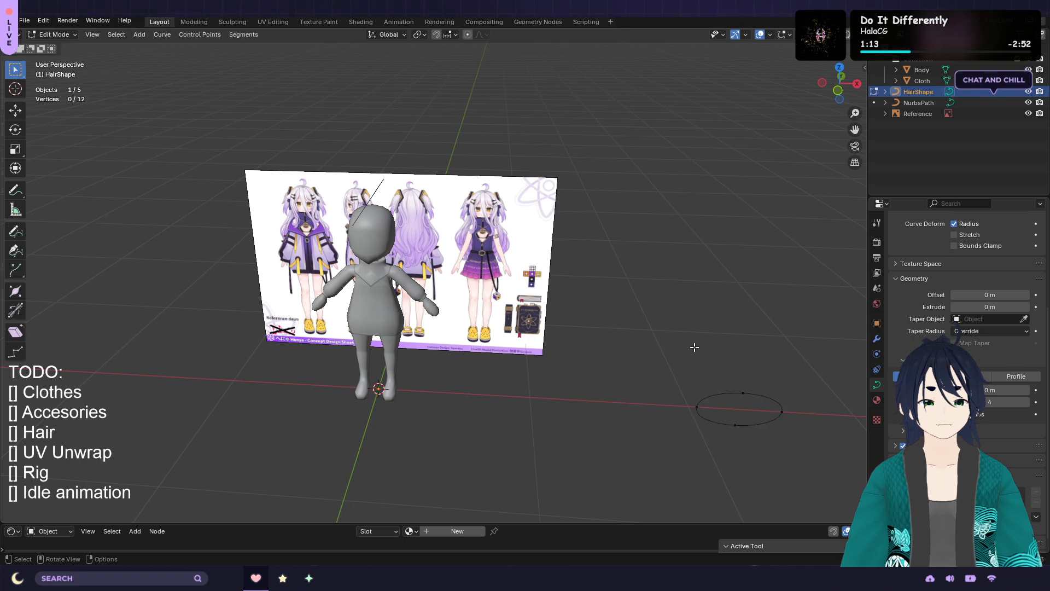
scroll(711, 357, "down", 2)
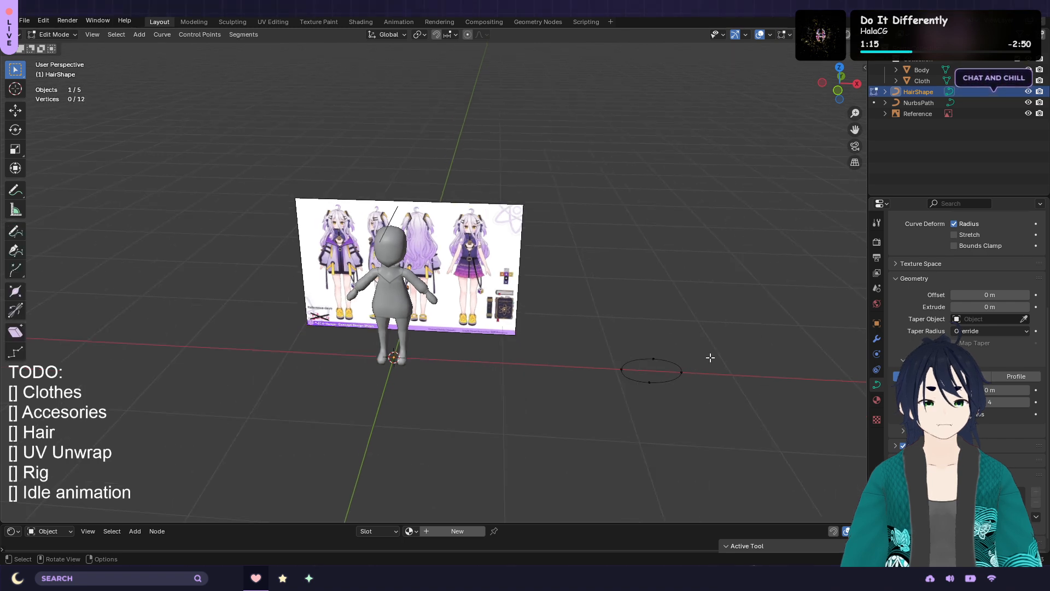
key("Tab")
key("g")
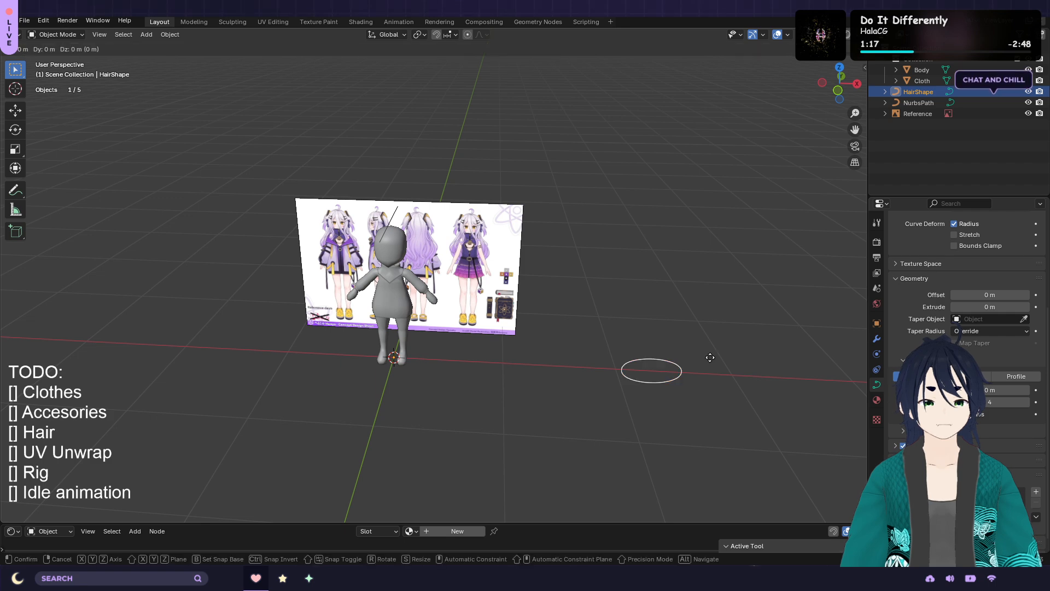
key("z")
left_click(702, 286)
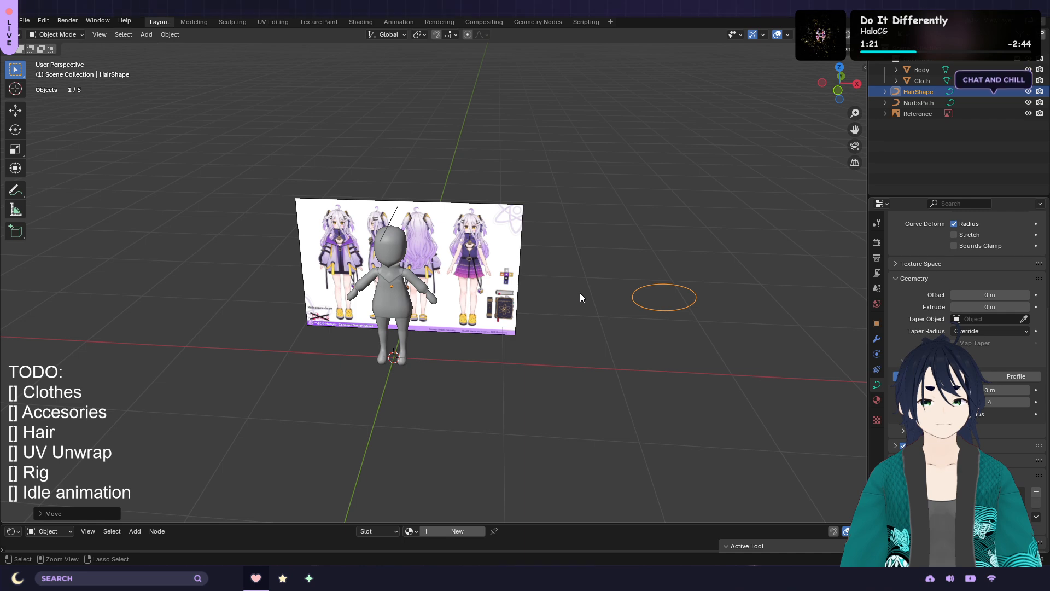
left_click(170, 35)
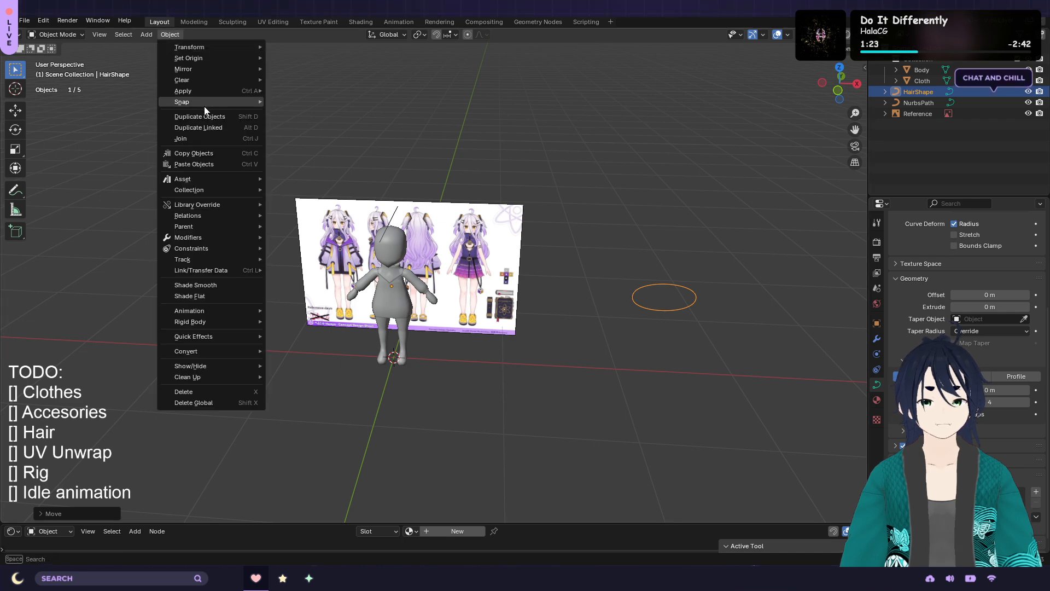
mouse_move(207, 93)
left_click(298, 123)
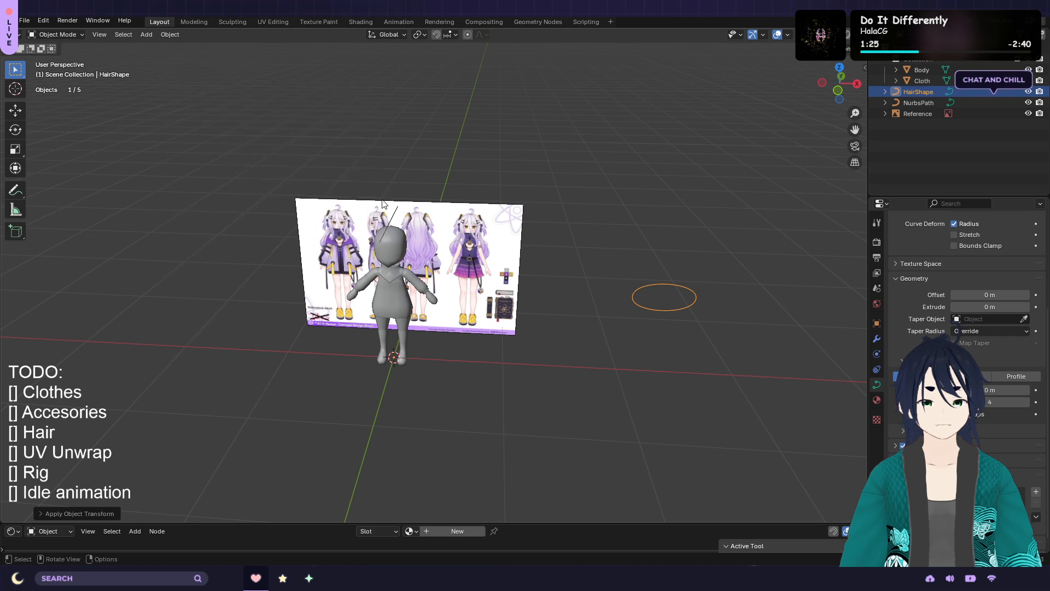
Try HairShape once more as the bevel object of the path above the head and inspect the strip
left_click(394, 230)
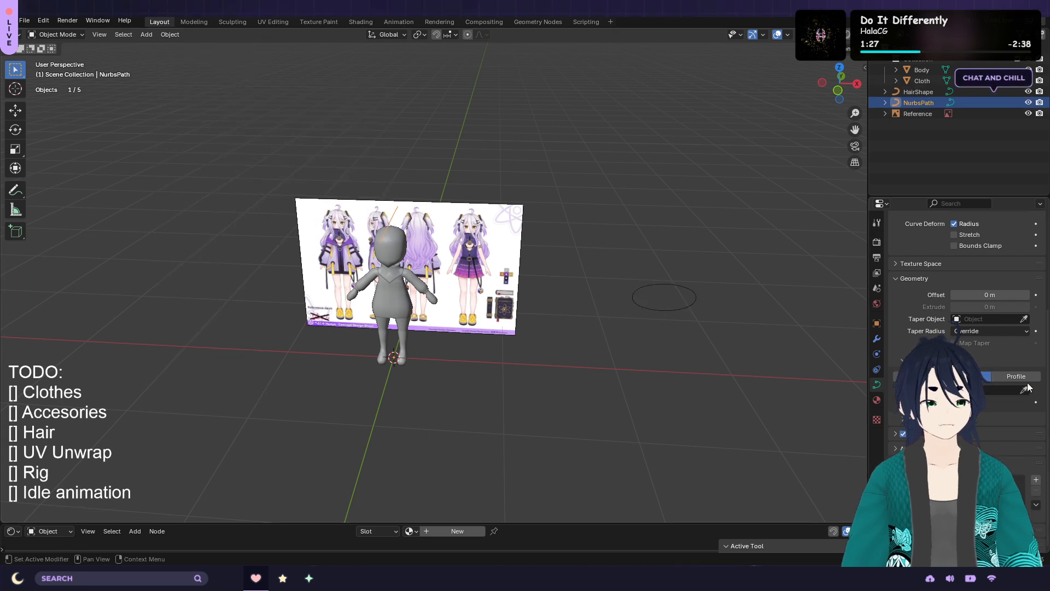
left_click(1010, 390)
left_click(1008, 407)
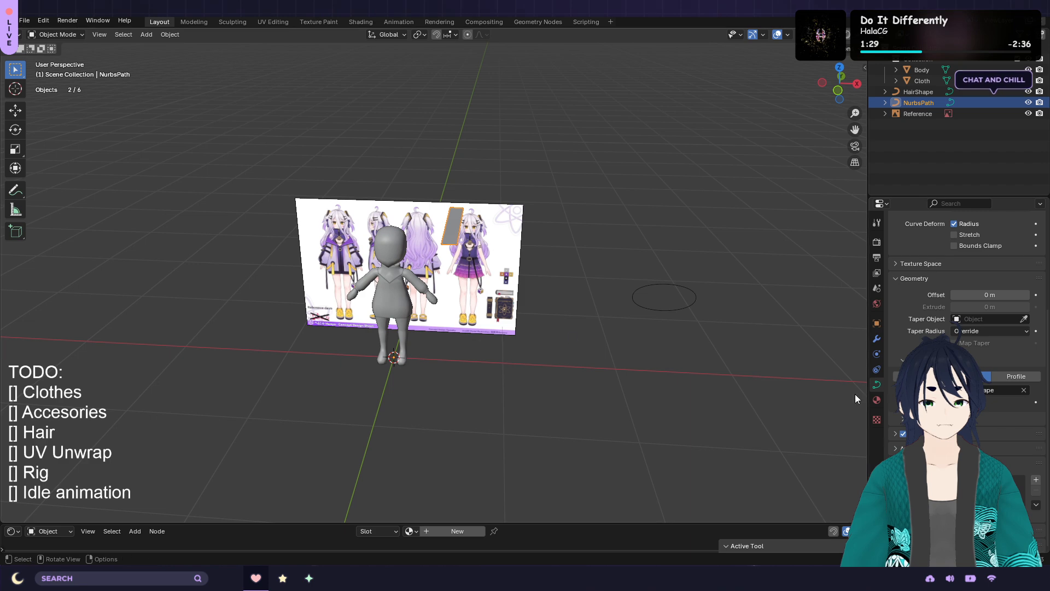
scroll(544, 315, "up", 2)
middle_click_drag(655, 249, 594, 247)
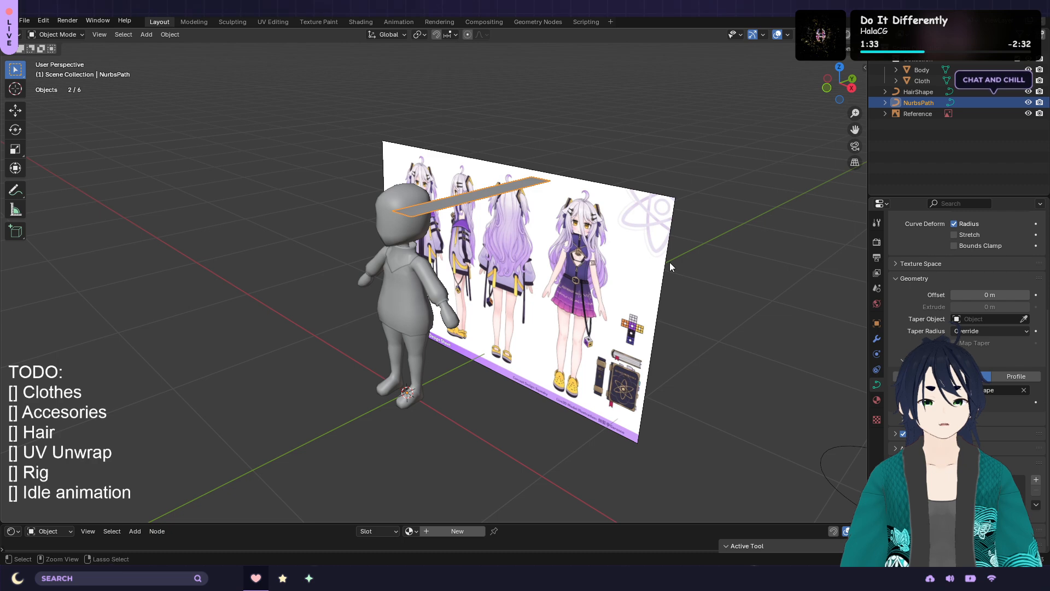
key("ctrl+z")
Delete the HairShape oval from the scene
scroll(679, 318, "down", 2)
left_click(707, 382)
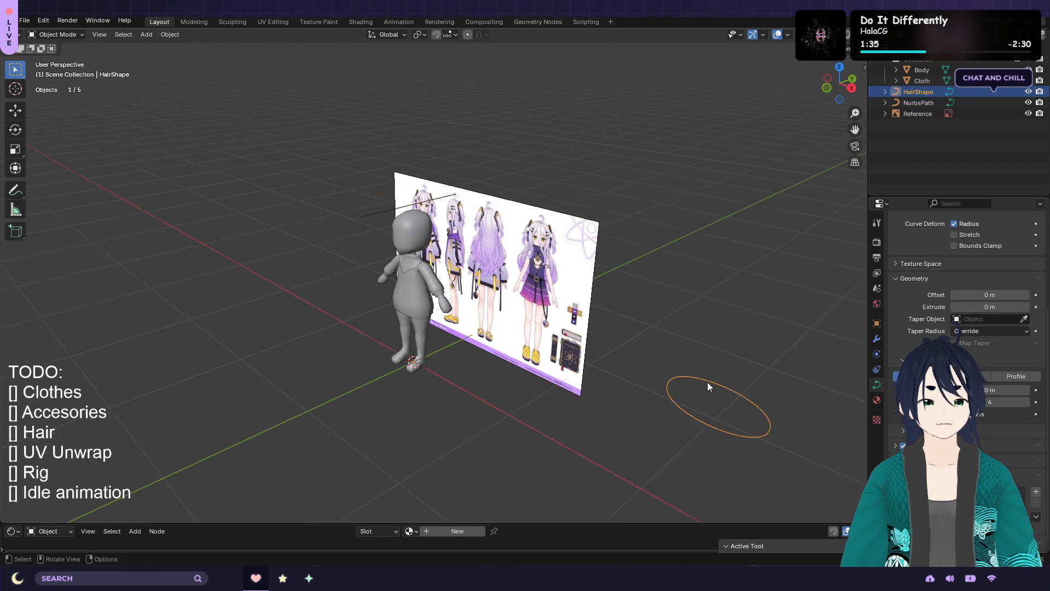
key("Delete")
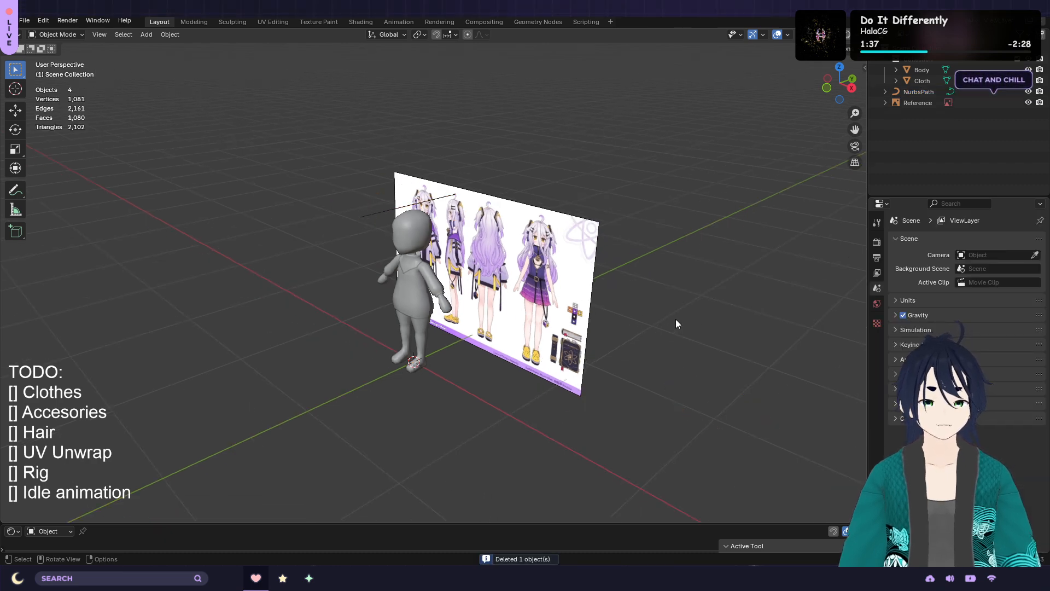
Add a new Bézier circle, scale it to less than half size and place it beside the reference image
middle_click_drag(675, 319, 625, 298)
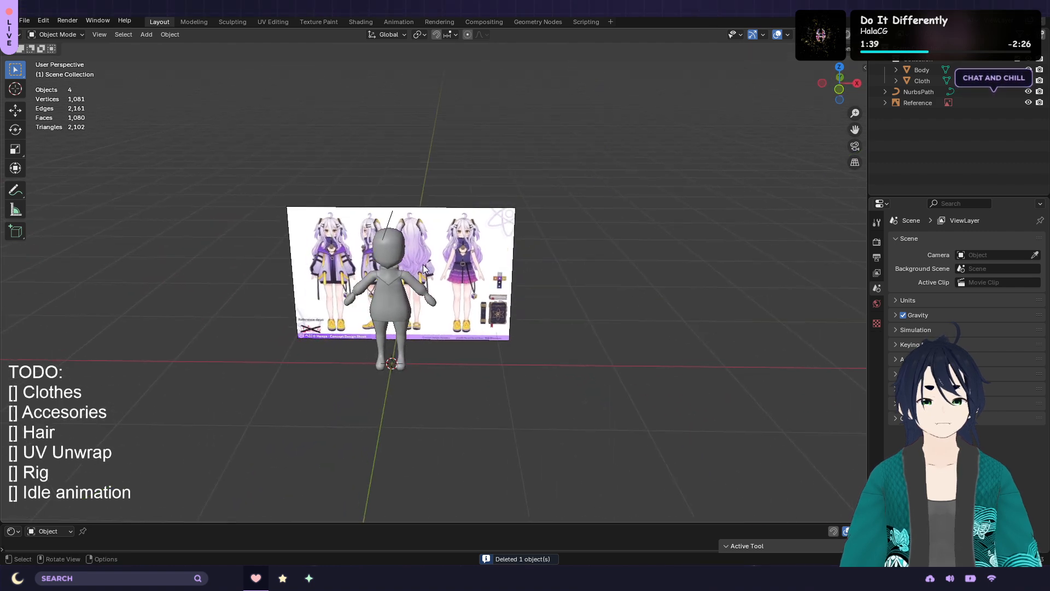
scroll(287, 154, "up", 2)
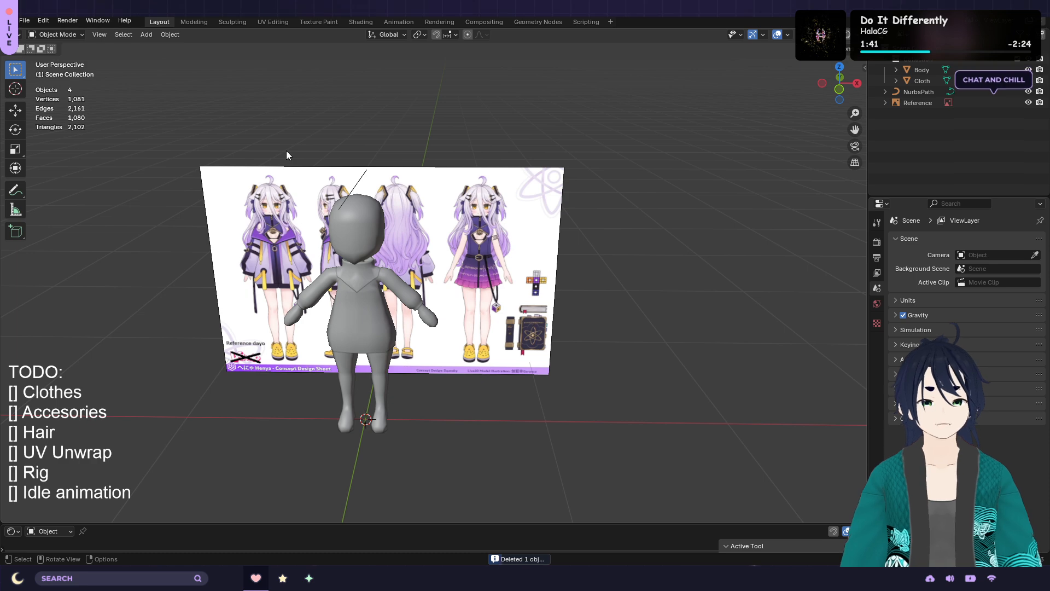
left_click(355, 188)
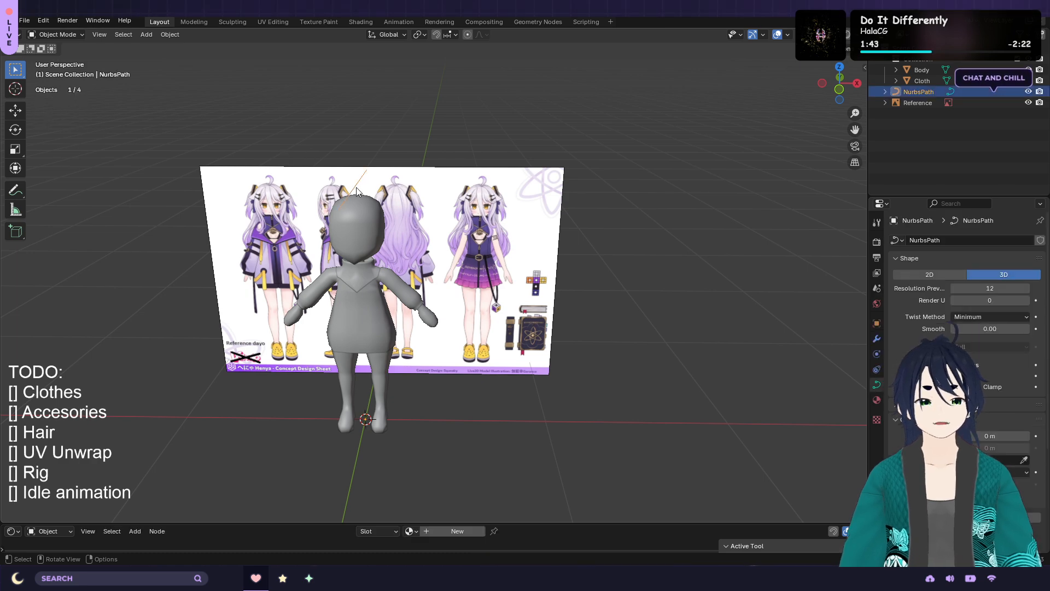
scroll(902, 356, "down", 3)
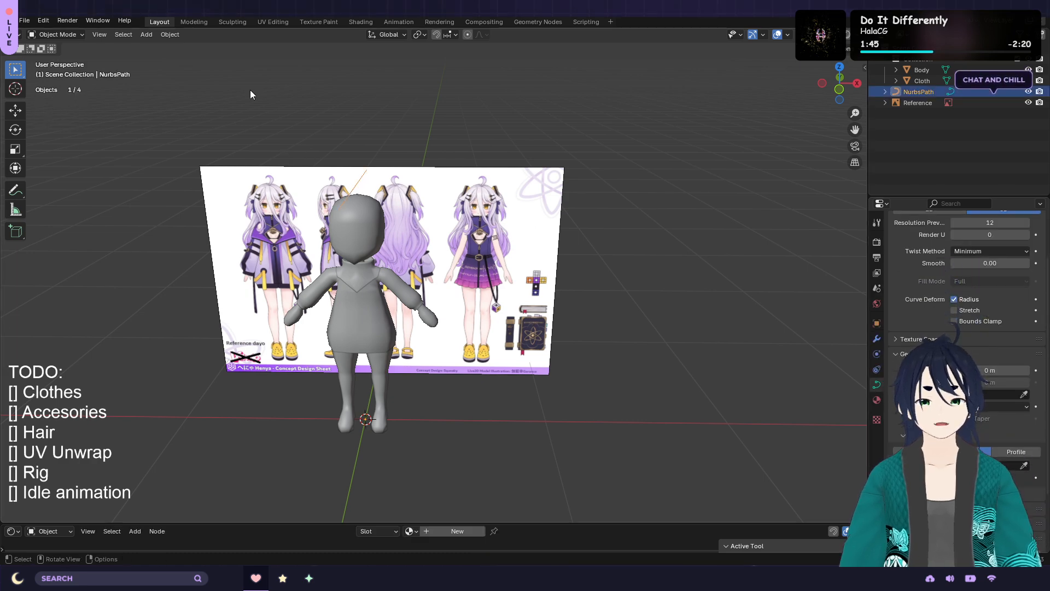
left_click(149, 35)
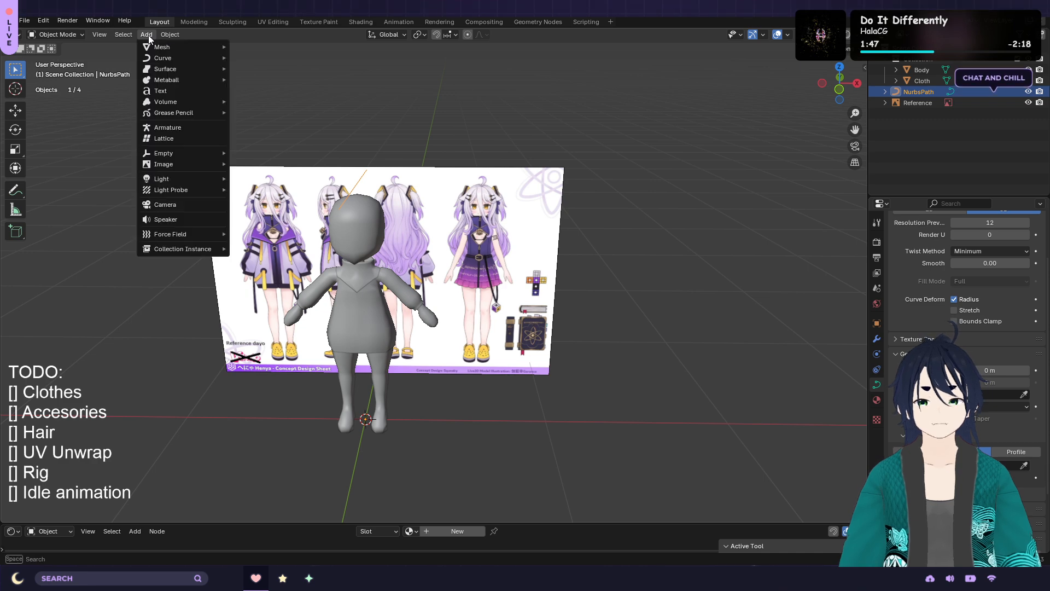
mouse_move(186, 58)
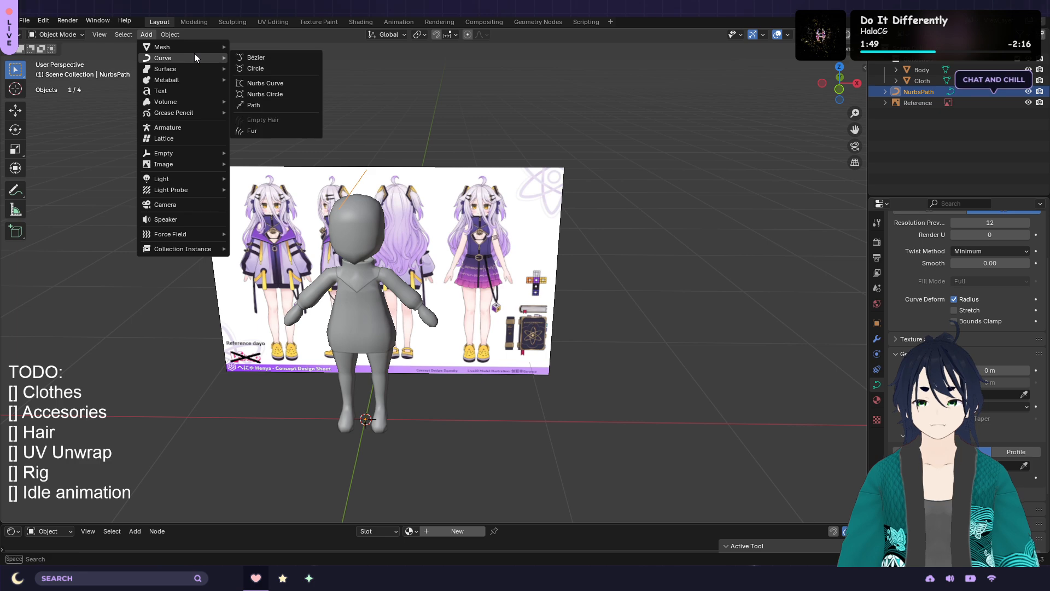
left_click(291, 68)
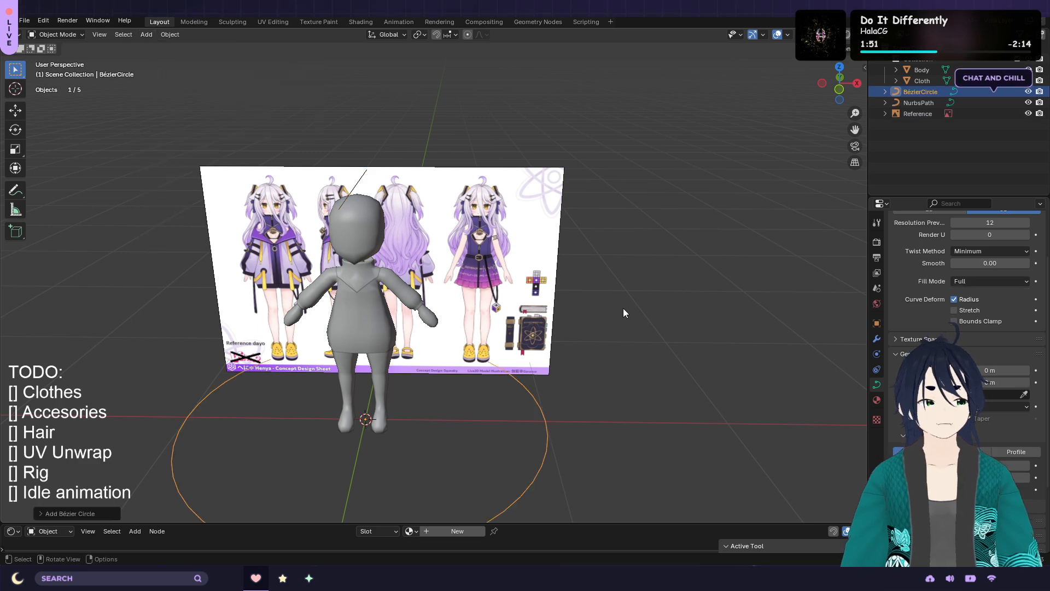
key("s")
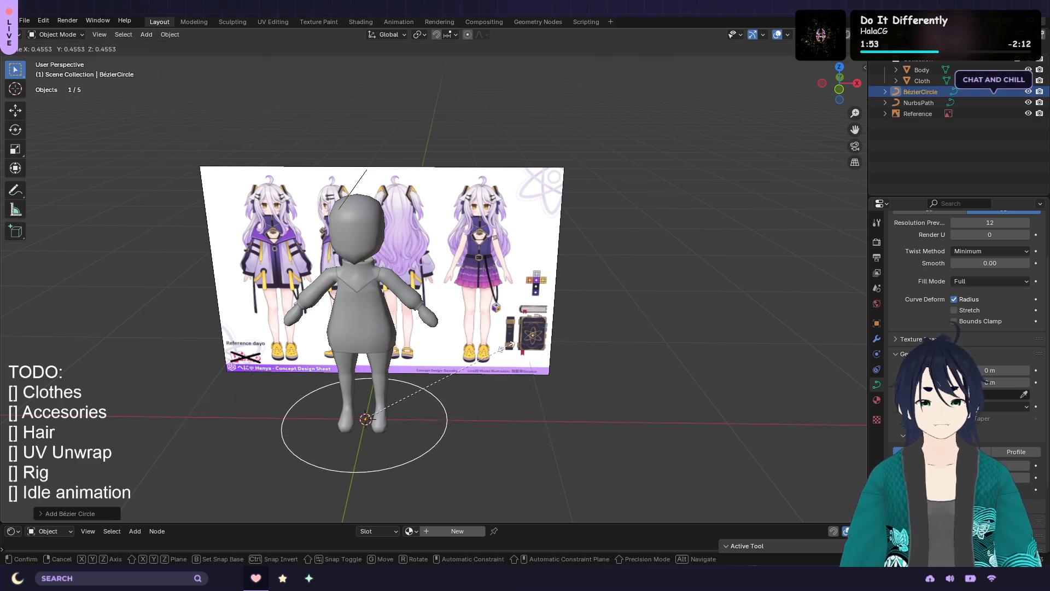
left_click(490, 356)
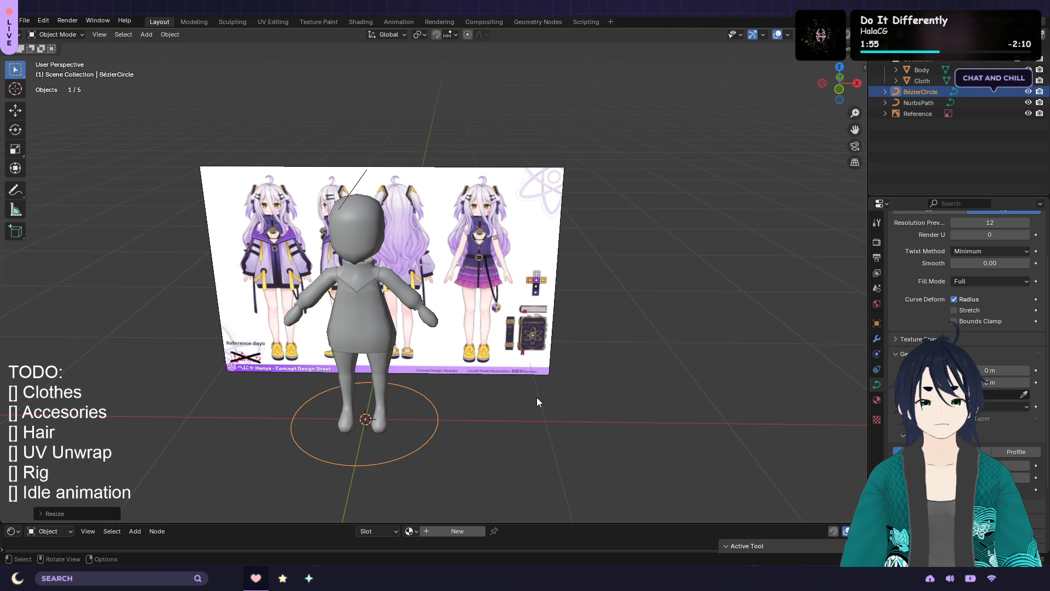
key("g")
left_click(795, 417)
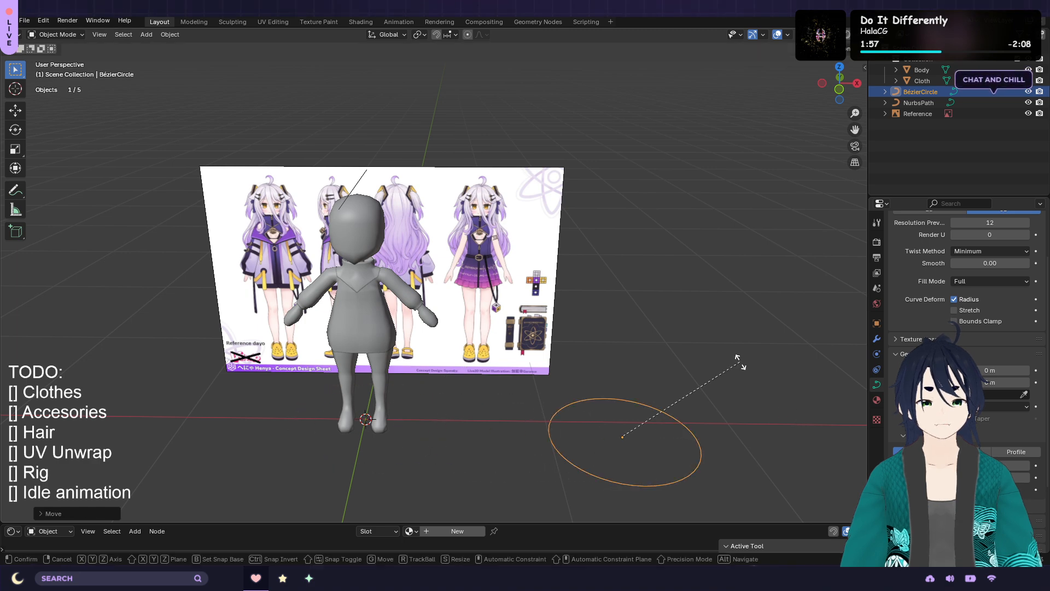
Rotate the Bézier circle 90° about the global X axis so that it stands upright
key("r")
key("x")
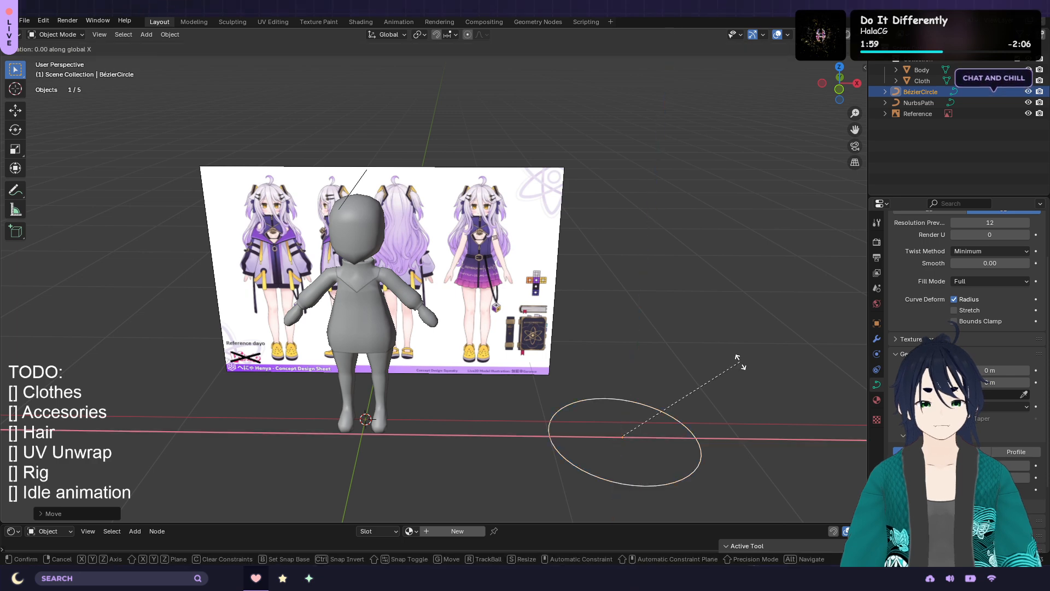
key("9")
key("0")
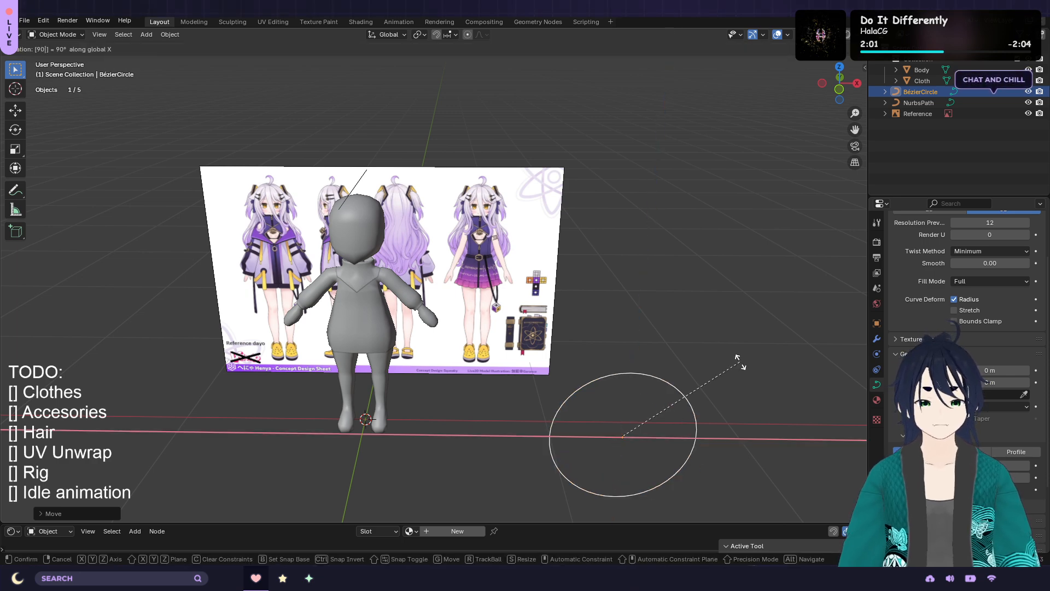
key("Return")
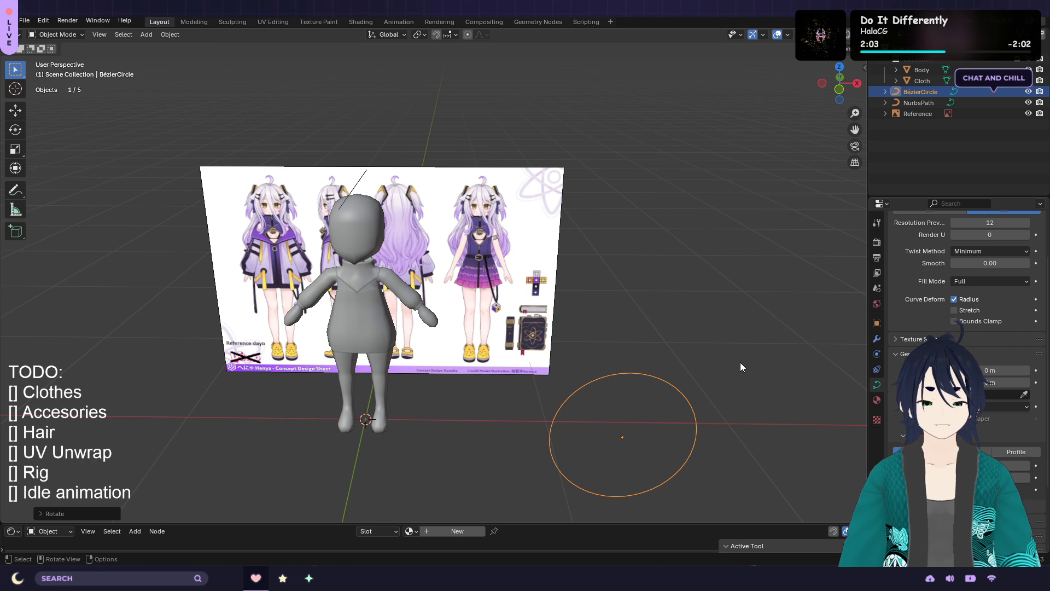
Raise the circle to about the character's torso height in front view and scale it to less than half size
key("KP_1")
key("g")
left_click(795, 269)
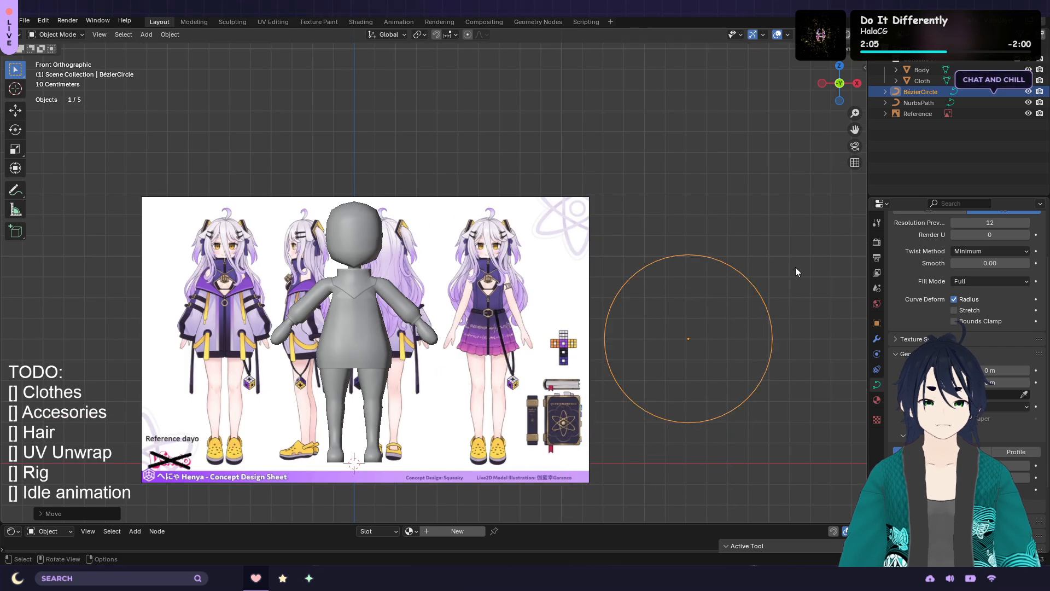
key("s")
left_click(747, 309)
Flatten the circle into an oval by scaling its top and bottom control points together along Z
key("Tab")
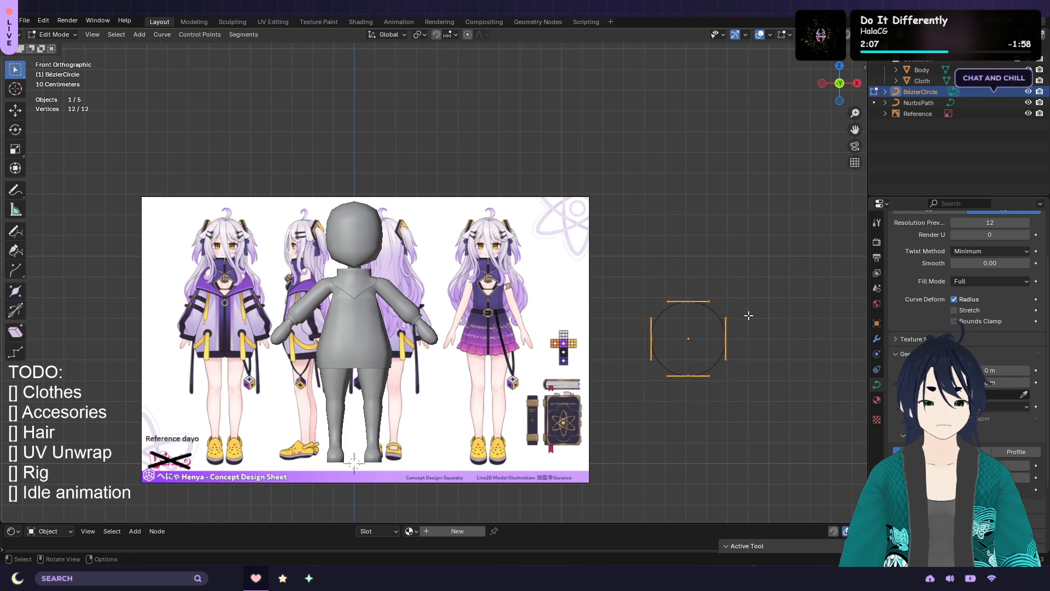
left_click(687, 301)
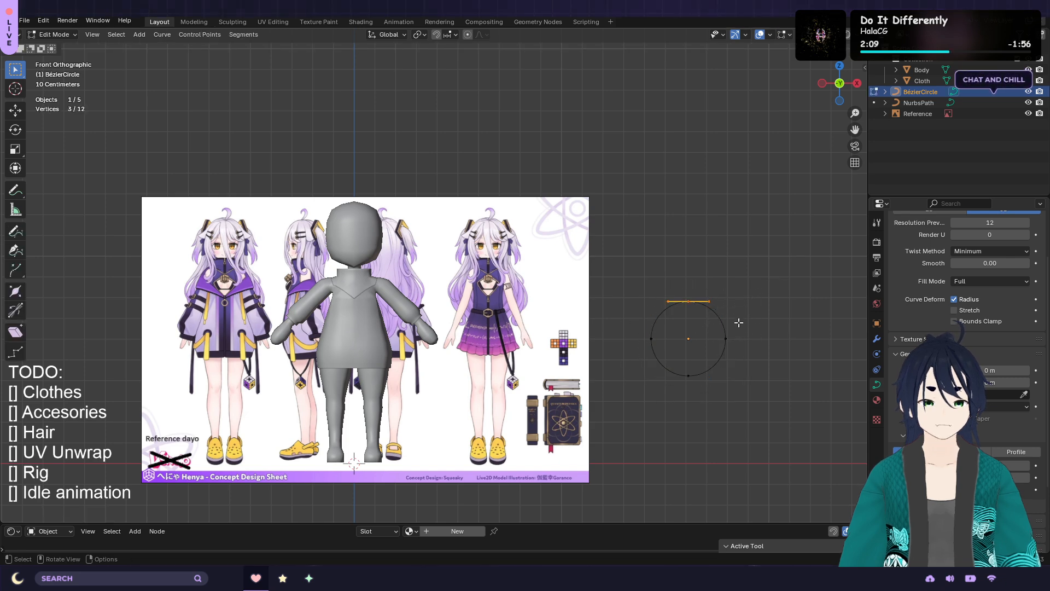
left_click(713, 392, "shift")
key("z")
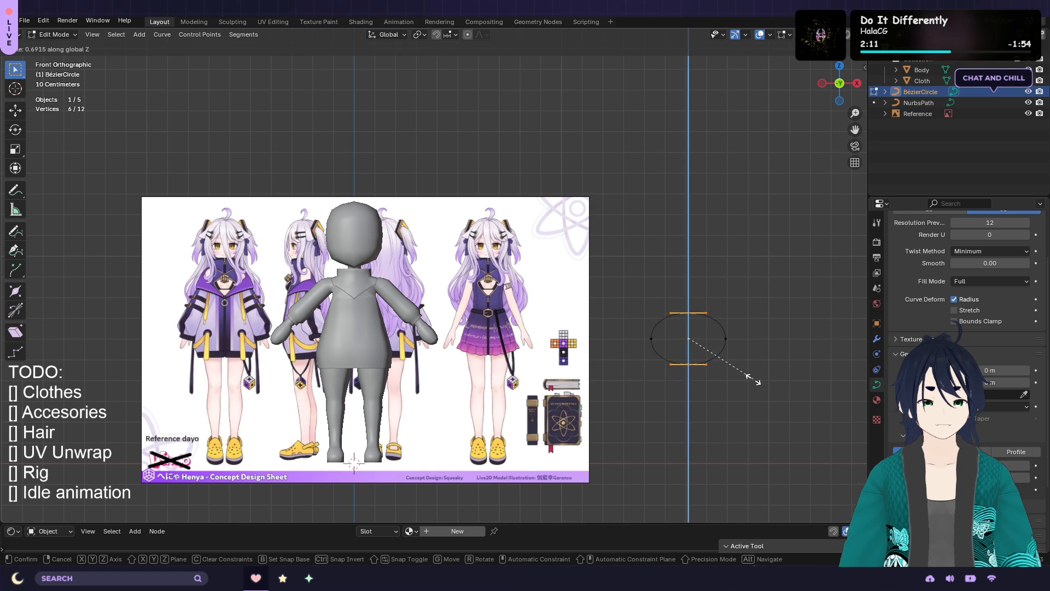
left_click(744, 379)
Scale the handles of the oval's left and right end points to make both ends slightly more pointed
left_click_drag(663, 371, 636, 301)
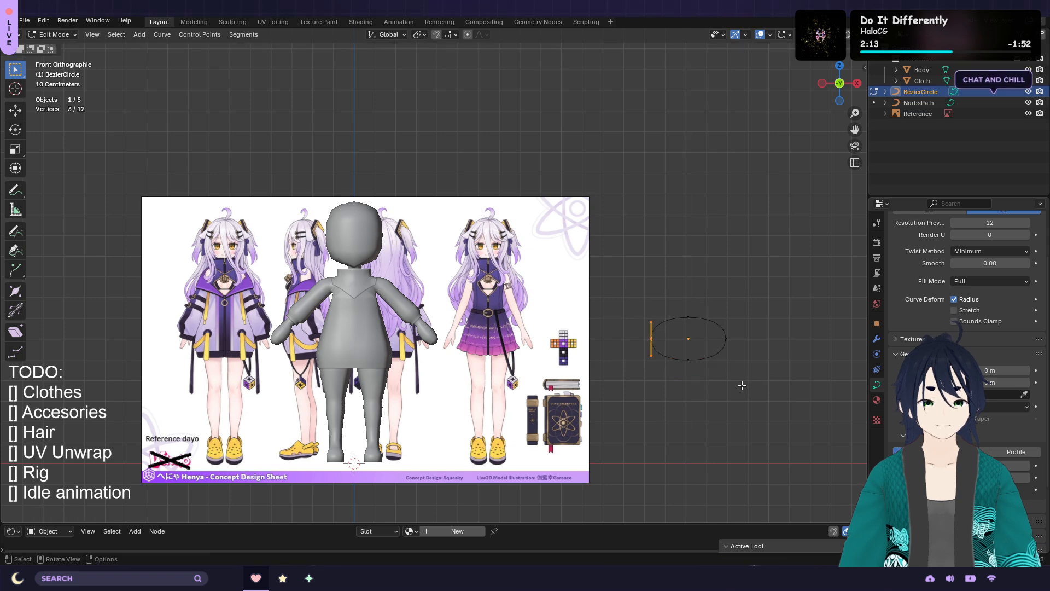
key("s")
left_click(718, 376)
left_click_drag(750, 381, 717, 306)
key("s")
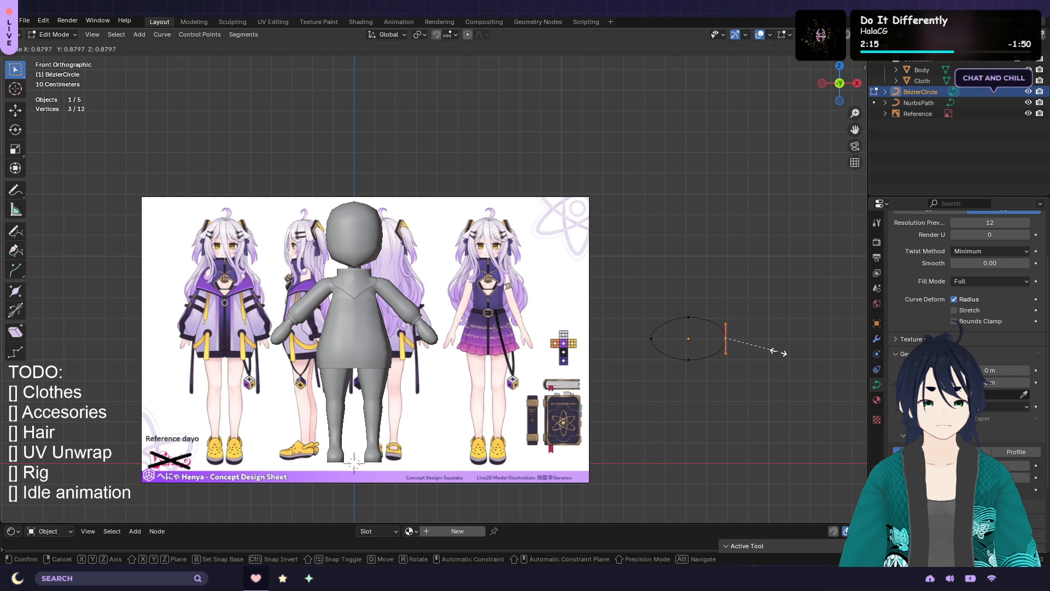
left_click(771, 350)
left_click(770, 338)
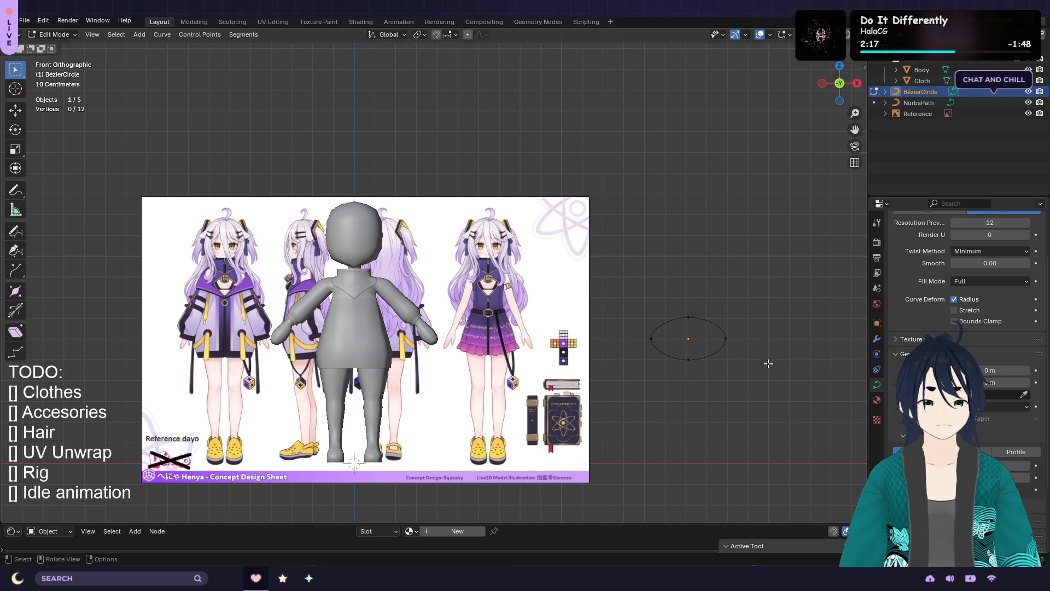
left_click(651, 339)
key("s")
left_click(745, 370)
left_click(745, 370)
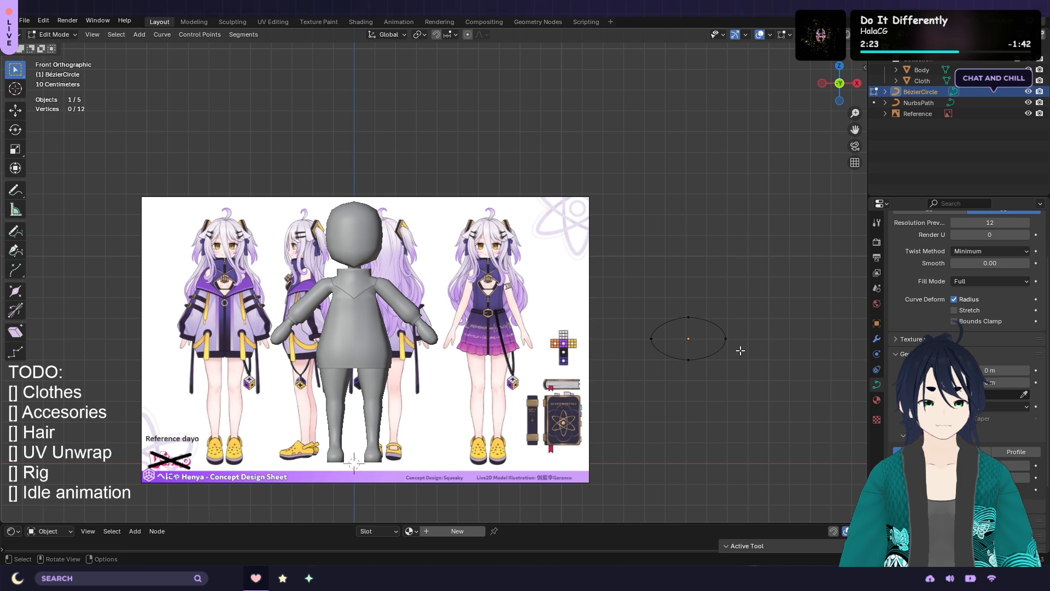
Return the oval to Object Mode and save the file
scroll(741, 350, "up", 2)
scroll(733, 331, "down", 3)
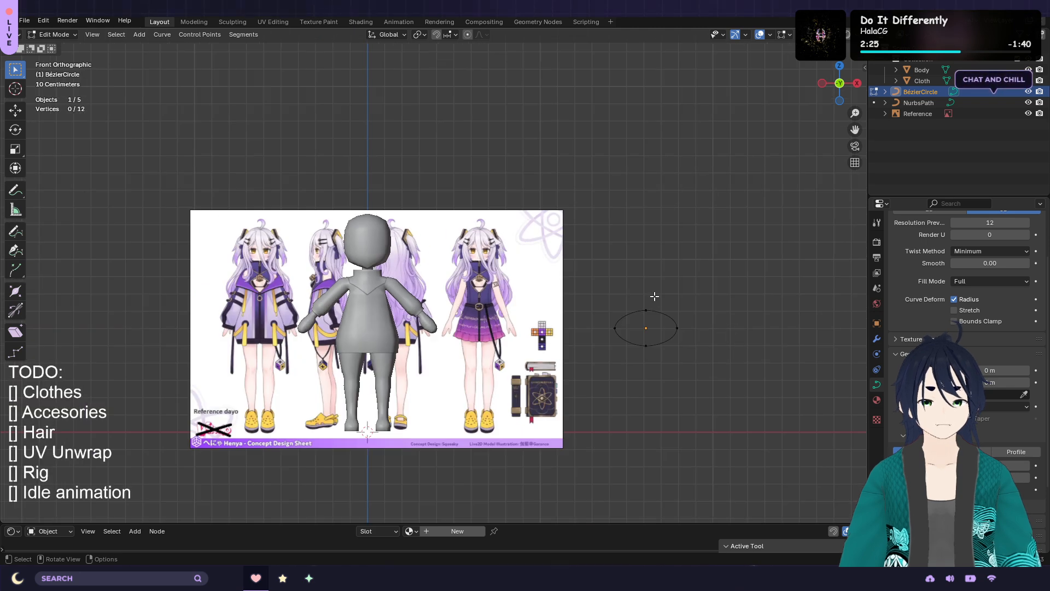
key("Tab")
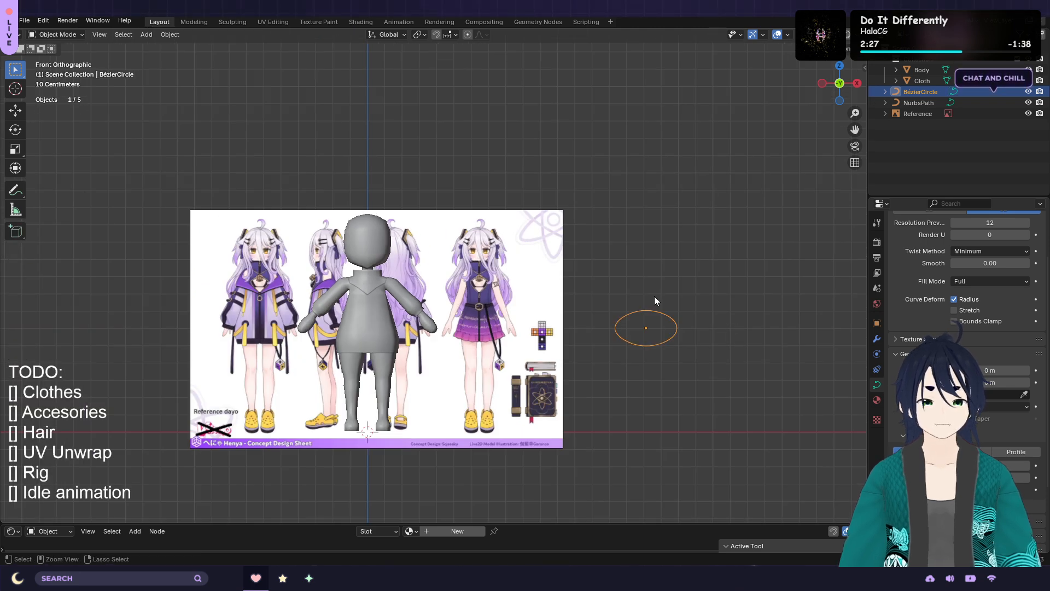
key("ctrl+s")
Assign the BézierCircle oval as the bevel object of the path above the head and inspect the tube from several angles
middle_click_drag(625, 225, 508, 247)
left_click(367, 190)
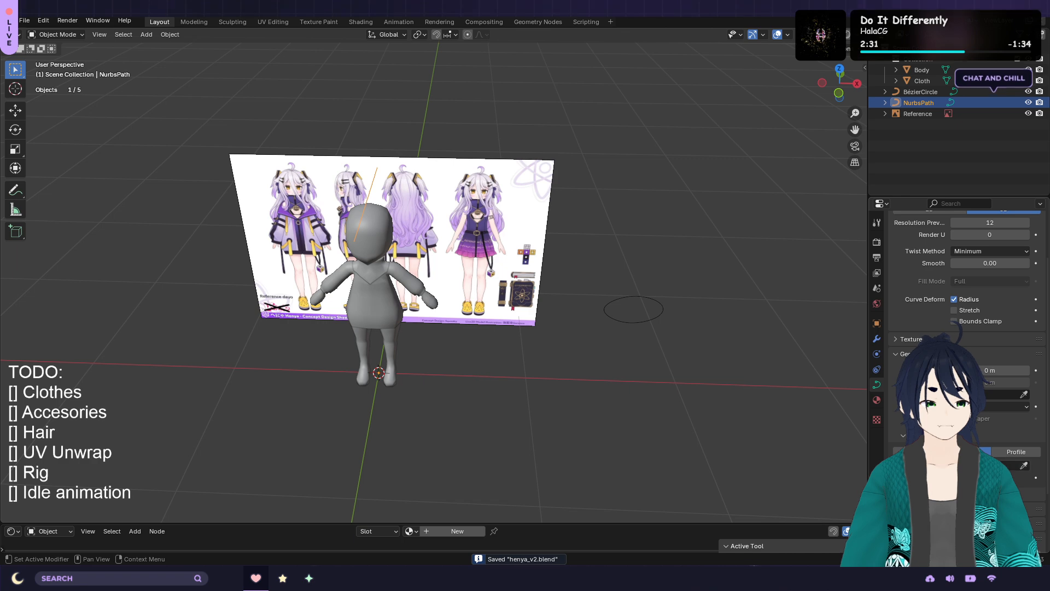
left_click(975, 466)
left_click(895, 354)
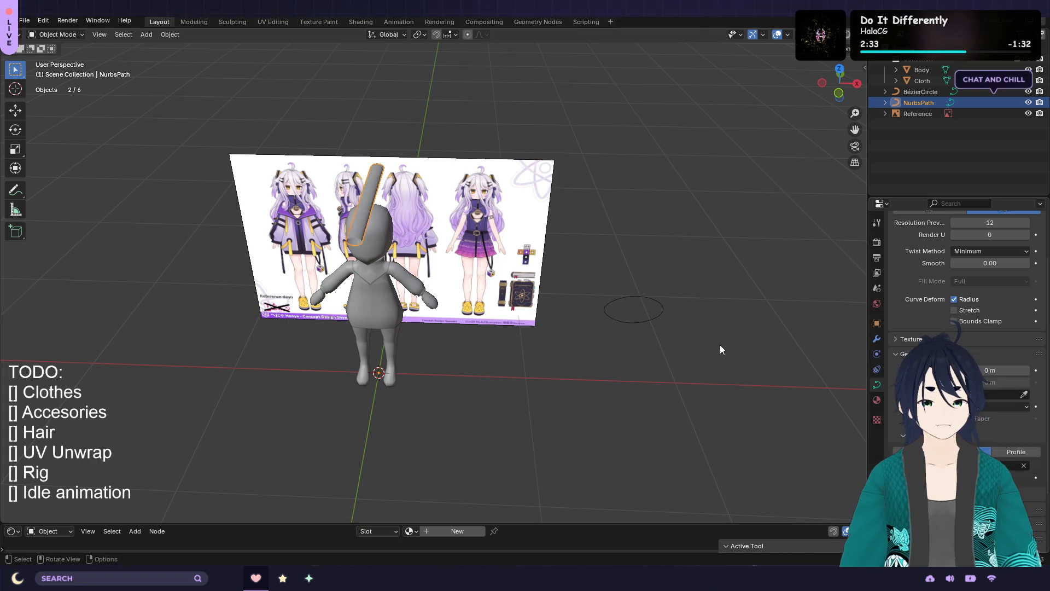
middle_click_drag(635, 263, 617, 248)
scroll(517, 265, "up", 4)
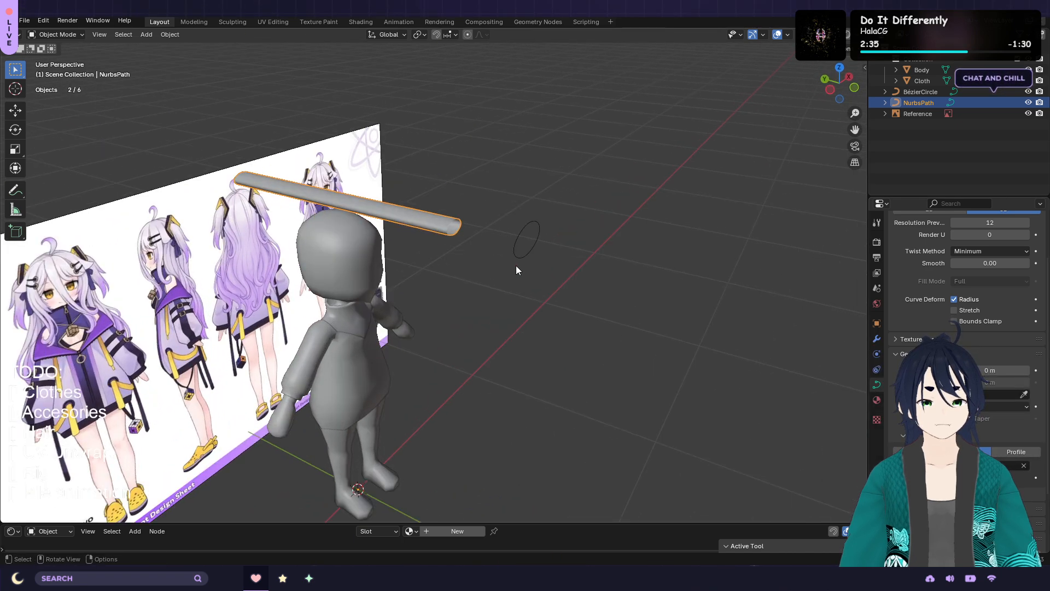
middle_click_drag(530, 222, 424, 222)
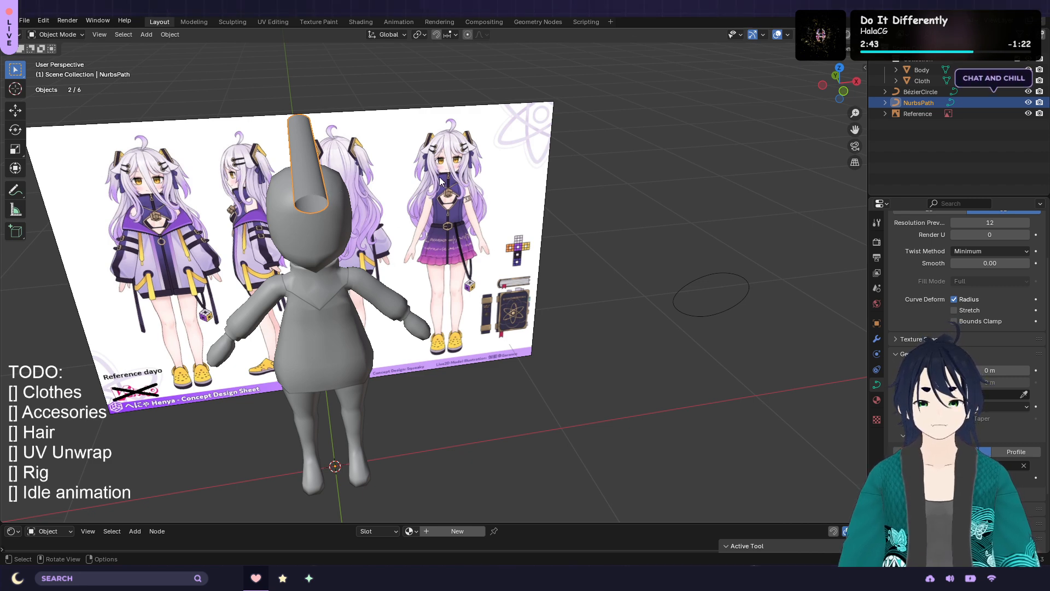
middle_click_drag(315, 189, 391, 183)
scroll(390, 183, "up", 2)
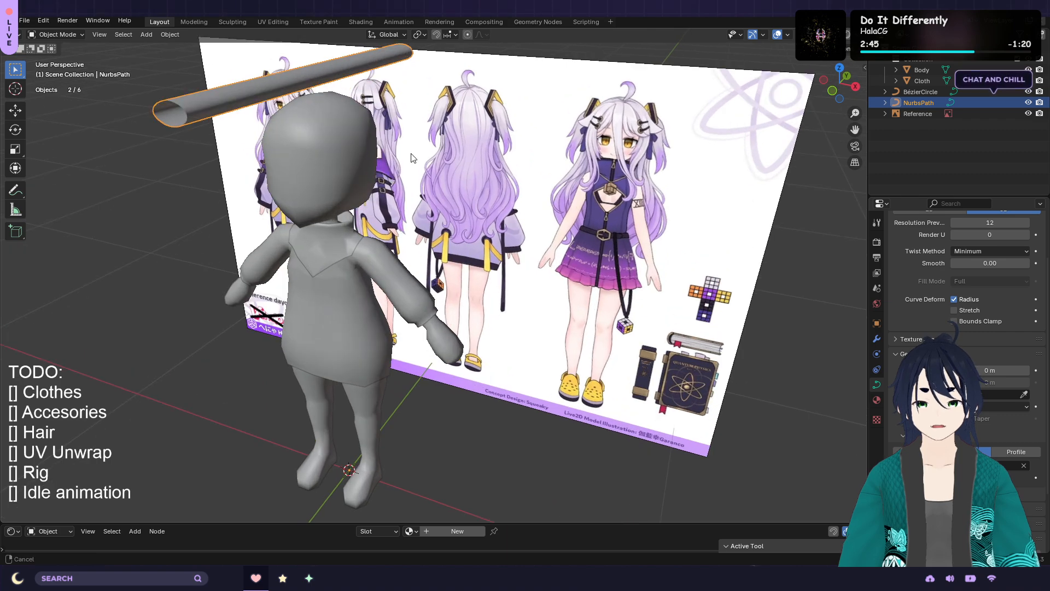
scroll(402, 181, "up", 2)
Move all control points of the beveled path forward in side view so its rear end sits on the crown of the head
key("Tab")
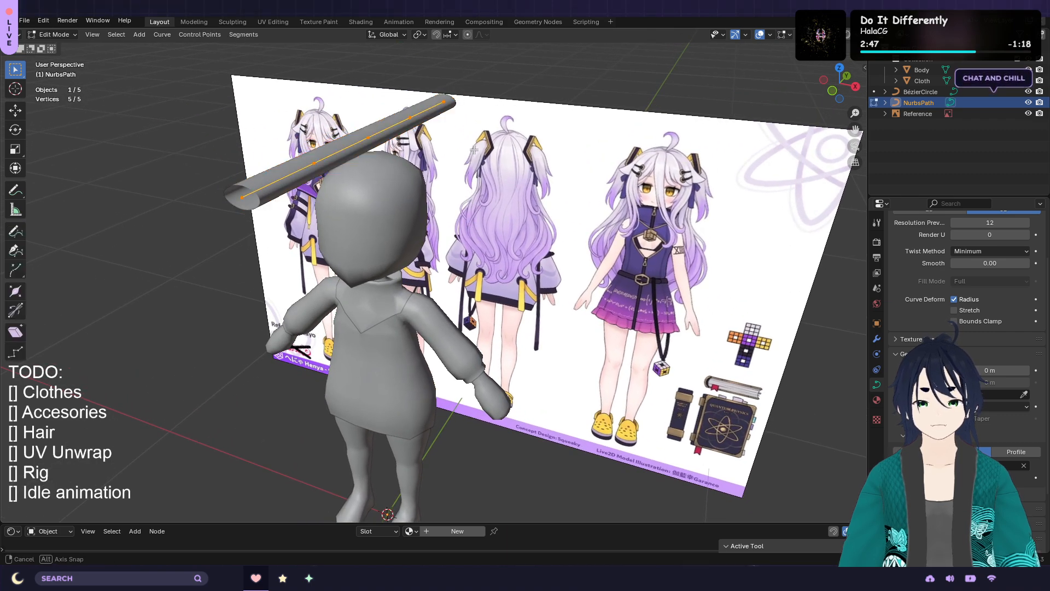
key("KP_3")
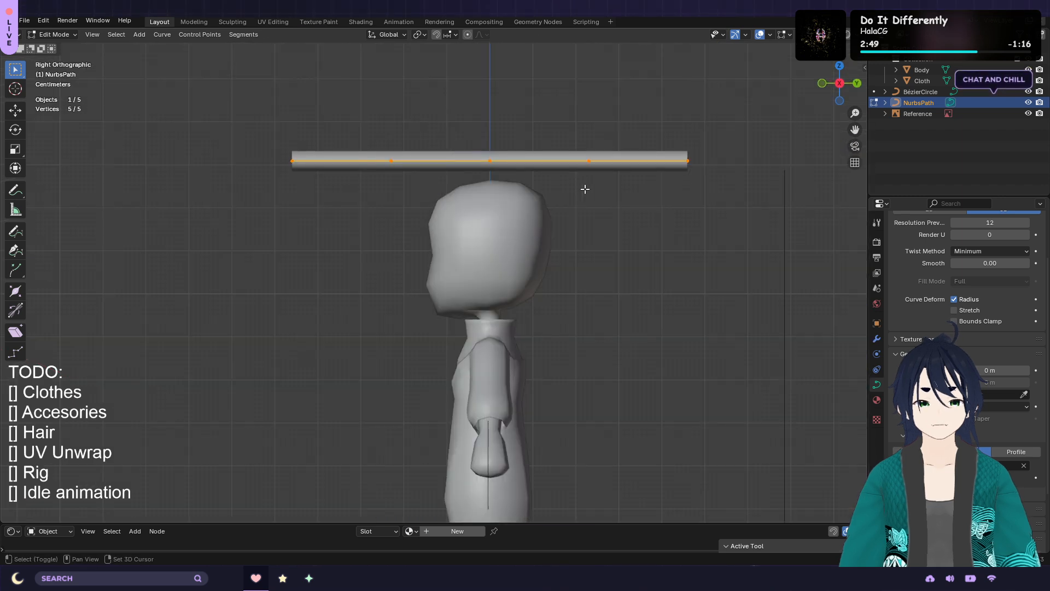
middle_click_drag(584, 188, 599, 217, "shift")
key("g")
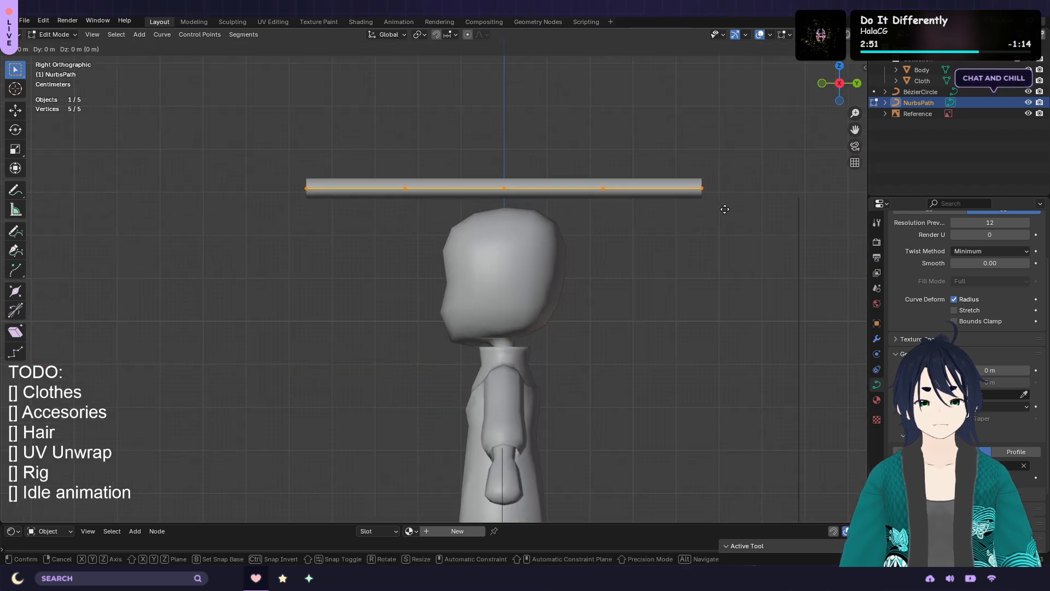
left_click(527, 218)
Move the second and third control points from the crown down and back to curve the strand over the upper forehead
left_click(406, 207)
key("g")
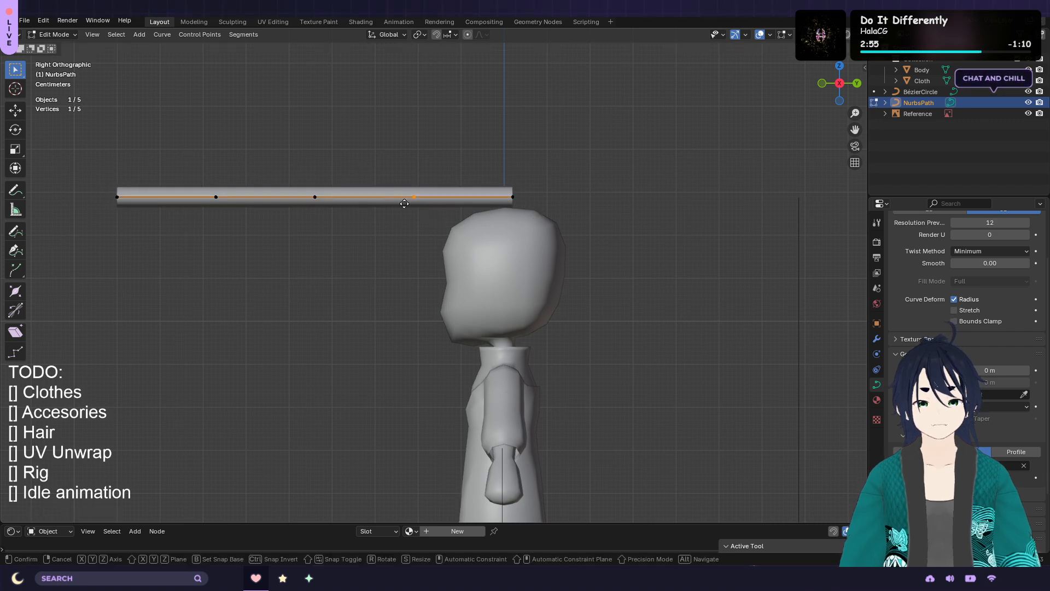
left_click(443, 222)
left_click(337, 216)
key("g")
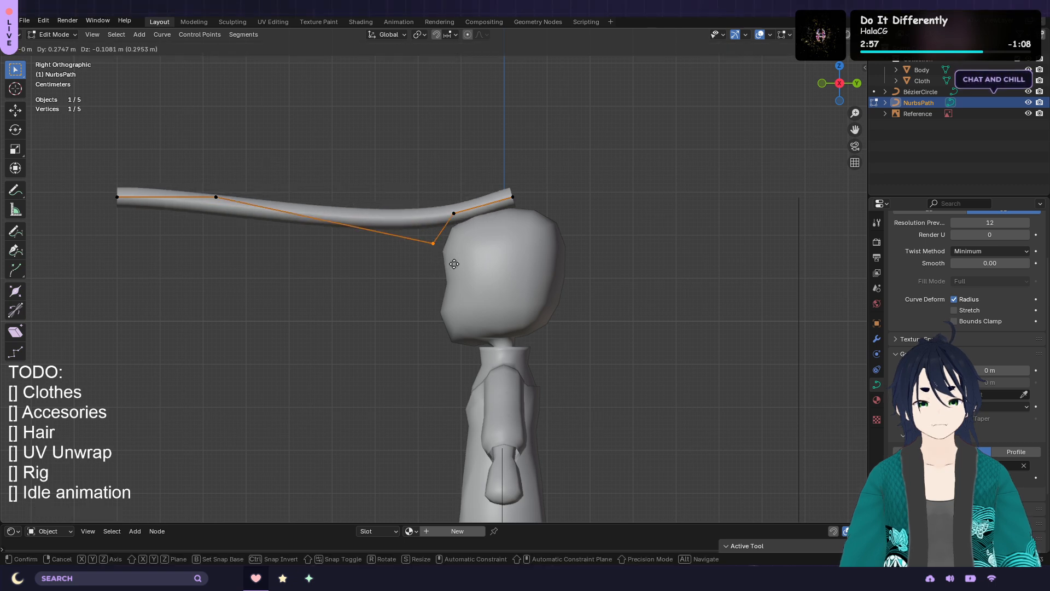
left_click(455, 264)
Move the last two control points down in front of the face so the strand hangs to chin level
left_click_drag(173, 166, 242, 224)
key("g")
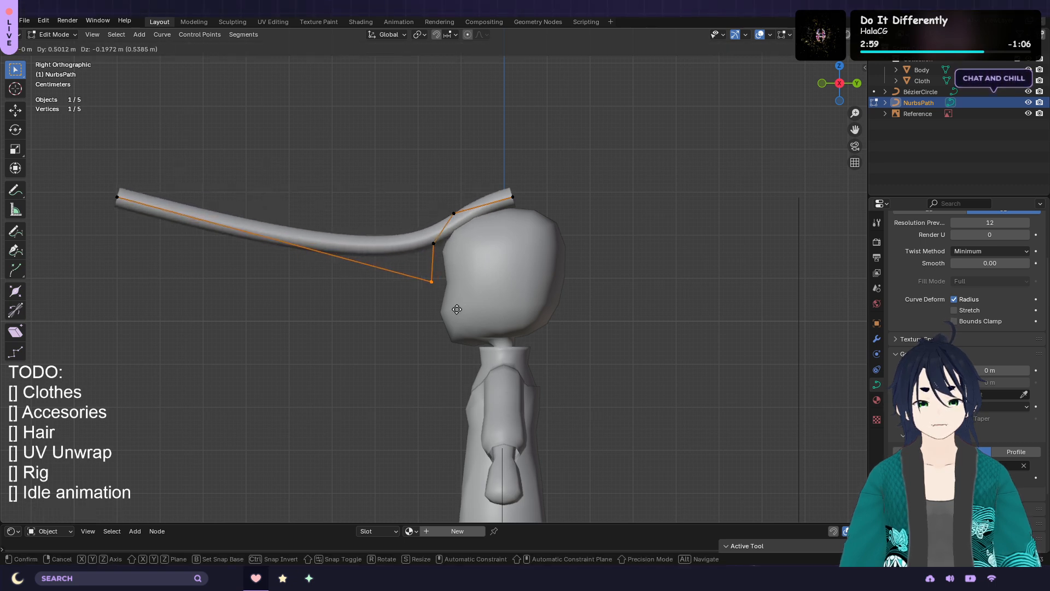
left_click(465, 310)
left_click_drag(174, 255, 55, 174)
key("g")
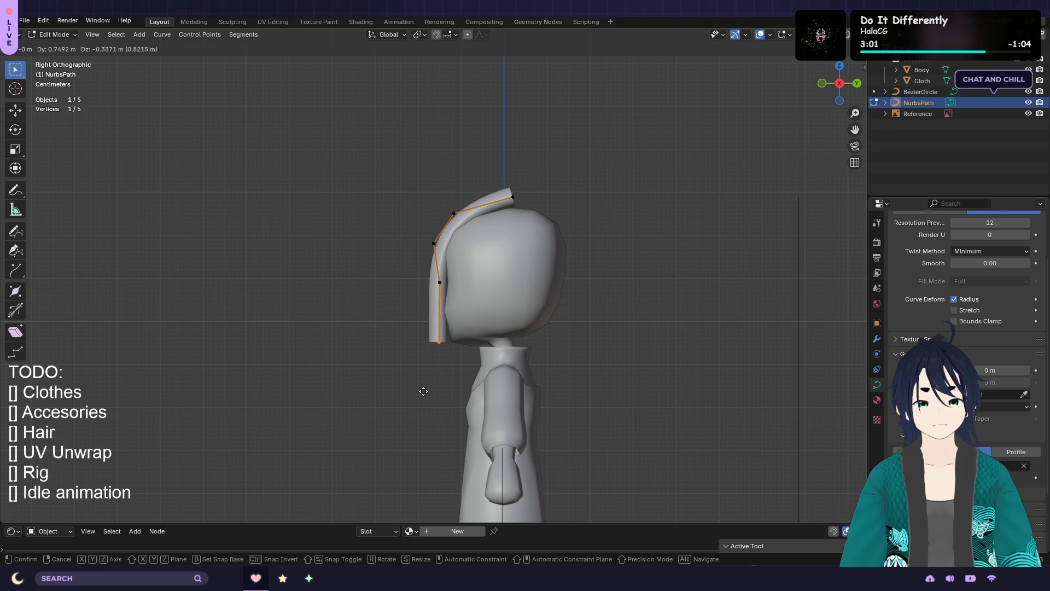
left_click(423, 389)
Shrink the radius of the strand's lowest control point in front view to taper the tip to a point
key("KP_1")
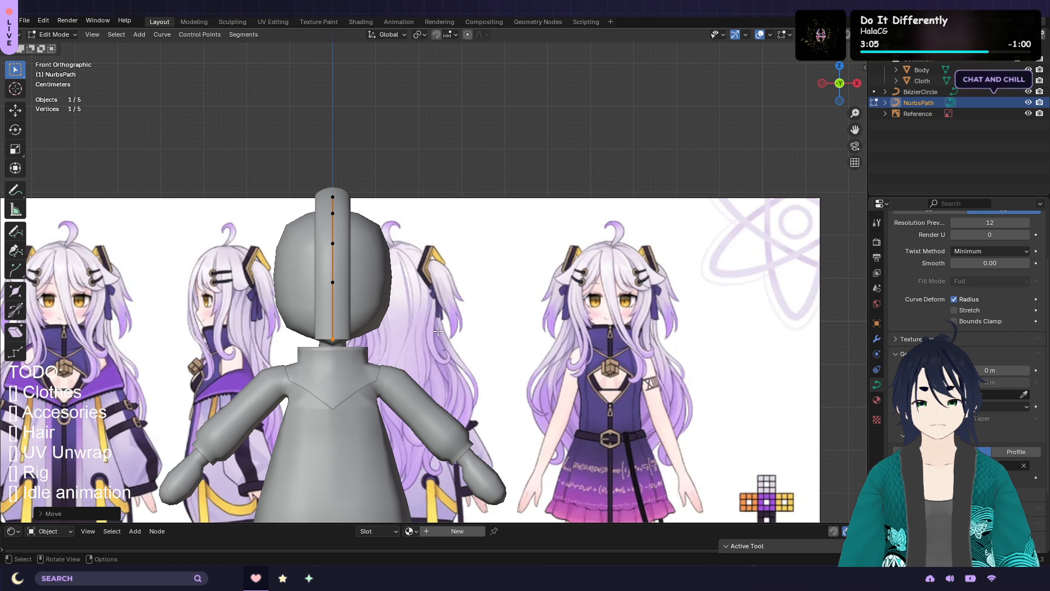
key("alt+s")
left_click(362, 333)
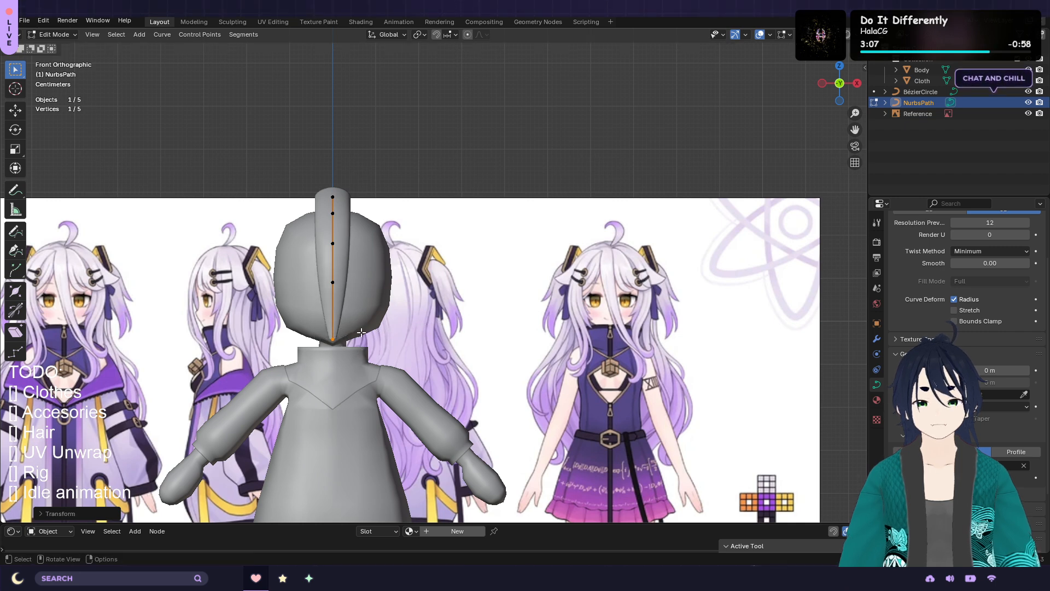
key("alt+s")
left_click(357, 339)
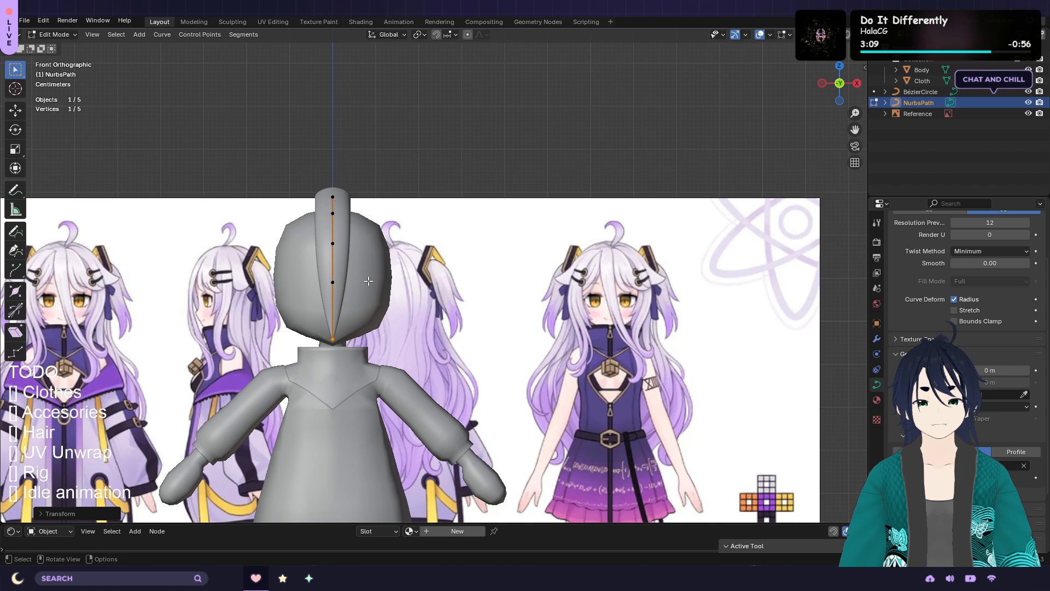
Shrink the radius of the control point above the tip by about 0.95 and the middle control point by about 0.78
key("alt+s")
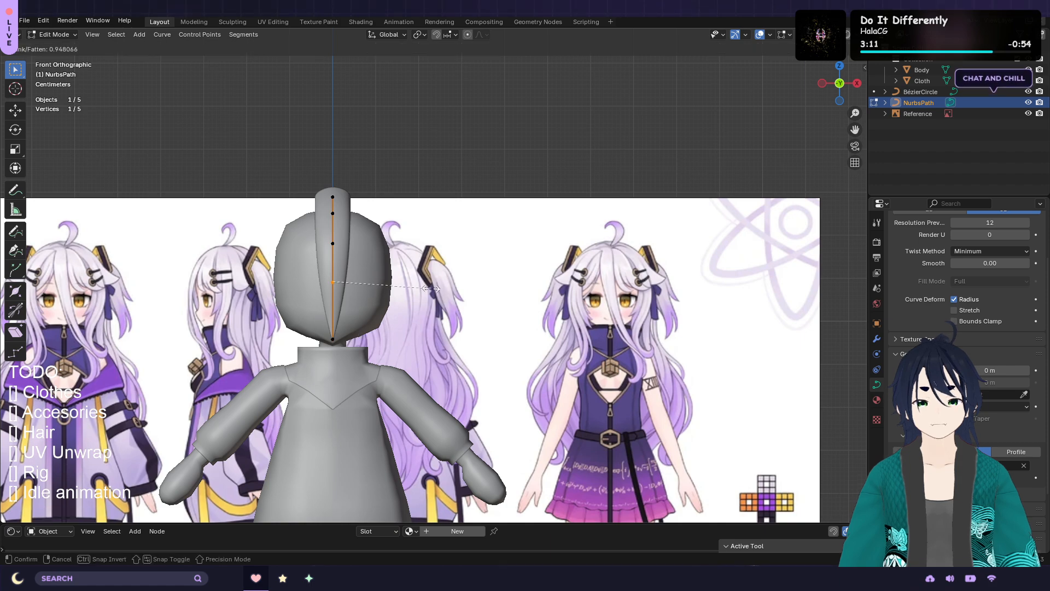
left_click(430, 289)
left_click(338, 245)
key("alt+s")
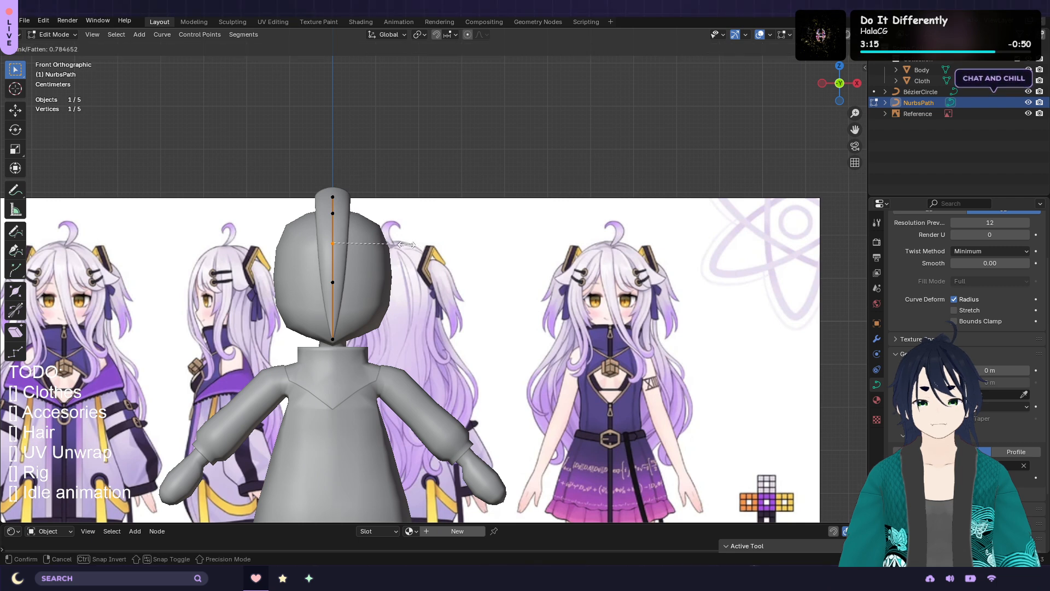
left_click(413, 244)
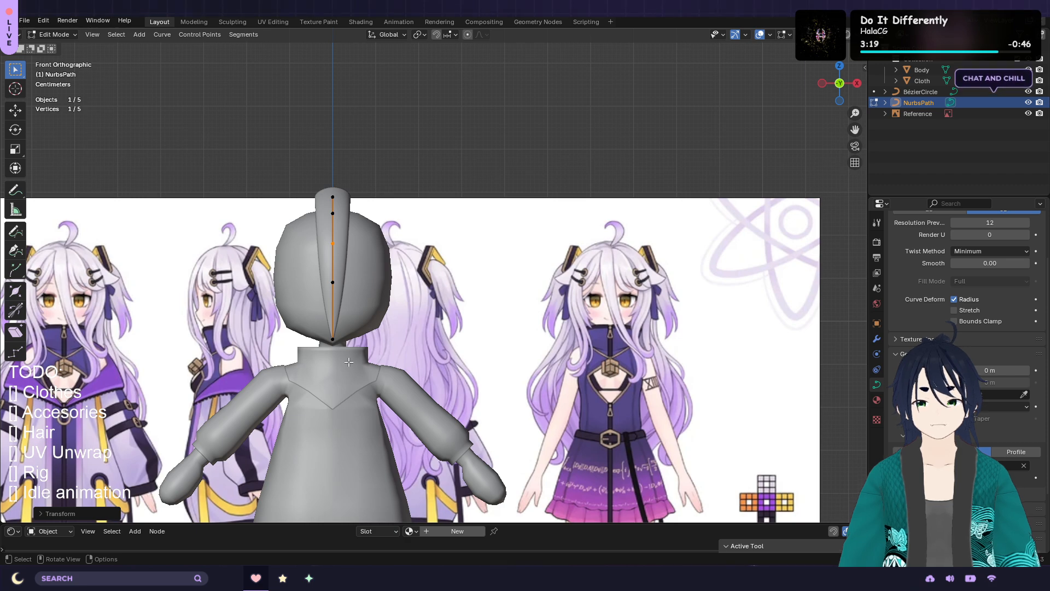
Curve the centre hair strand sideways in front view, moving its tip about 0.07 m along +X and shifting the two neighbouring points after it
left_click(290, 327)
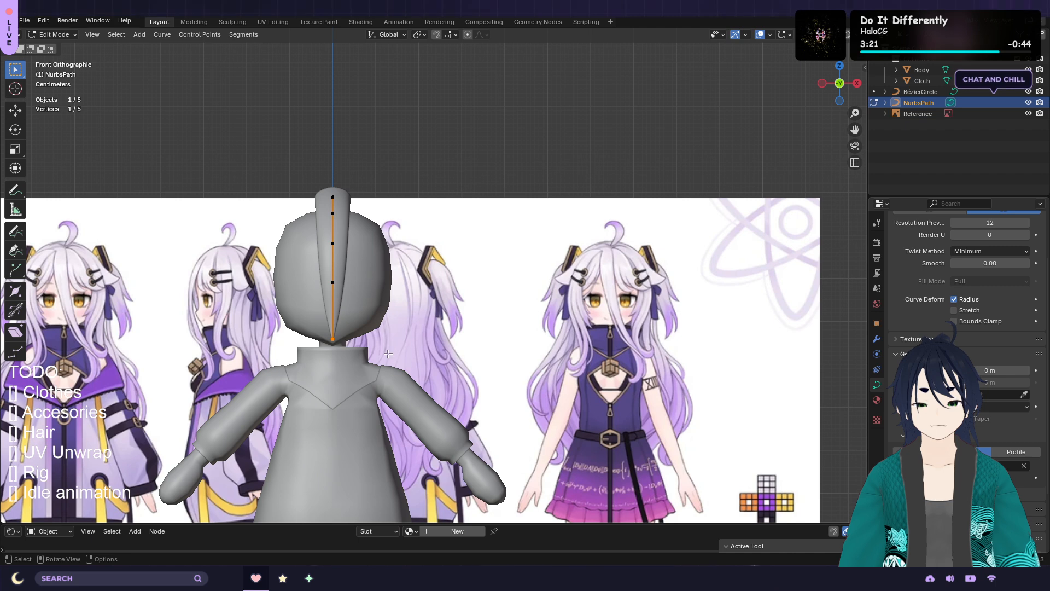
key("g")
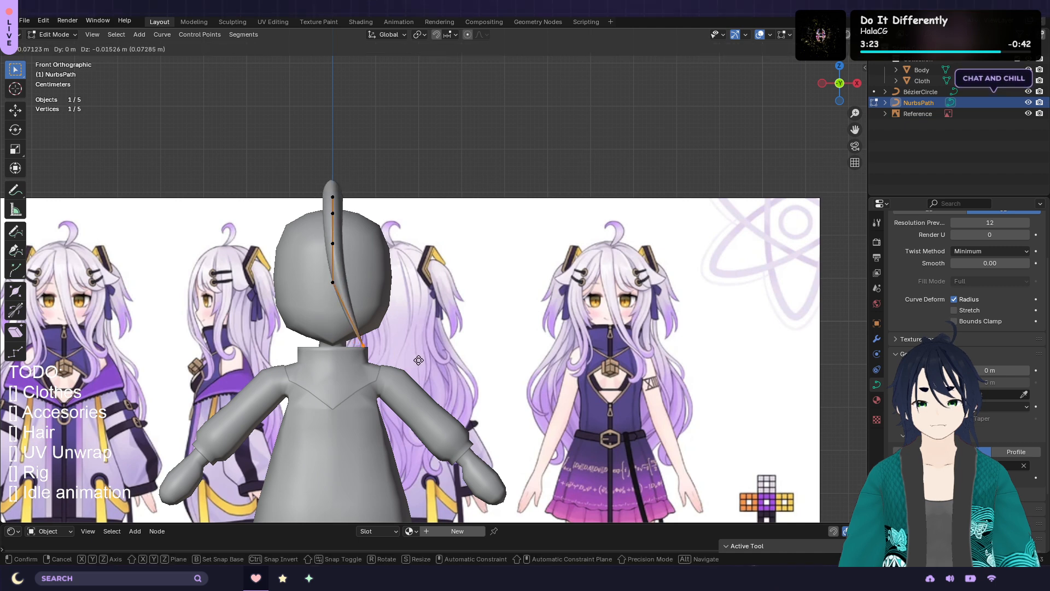
left_click(346, 296)
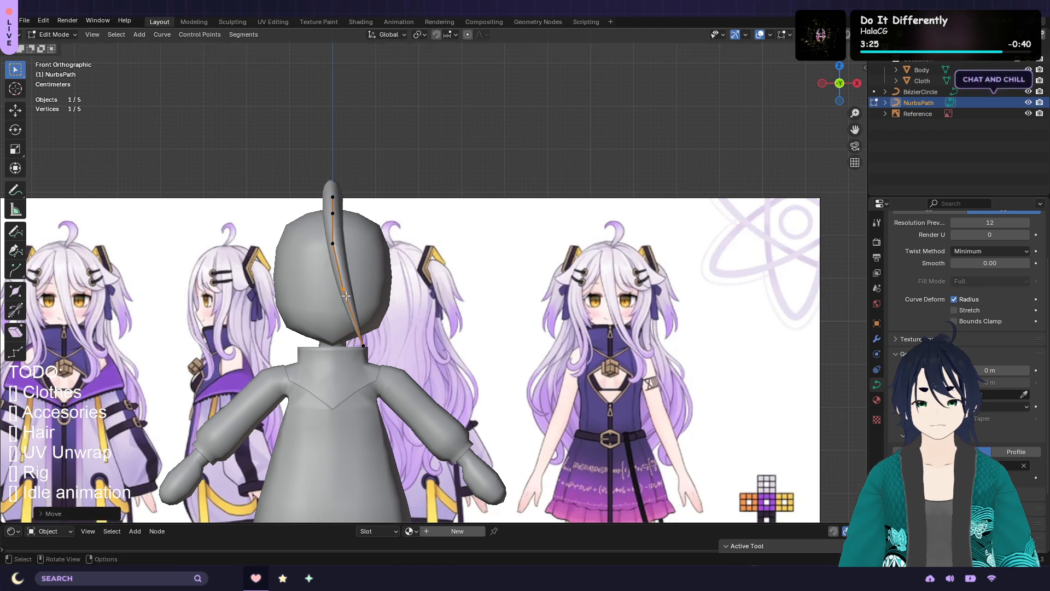
left_click(333, 244)
key("g")
left_click(340, 259)
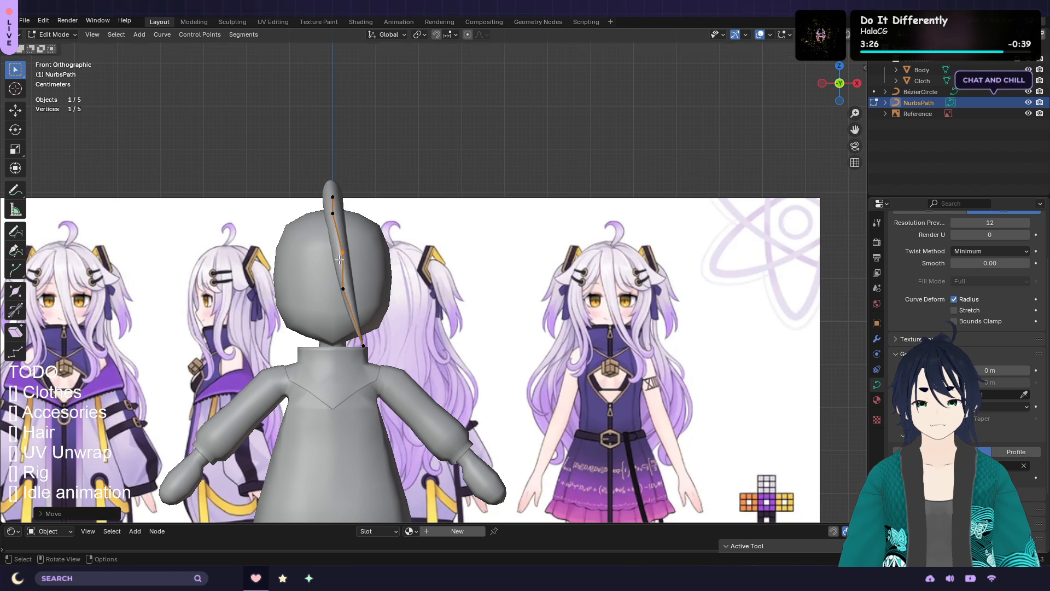
key("g")
left_click(370, 261)
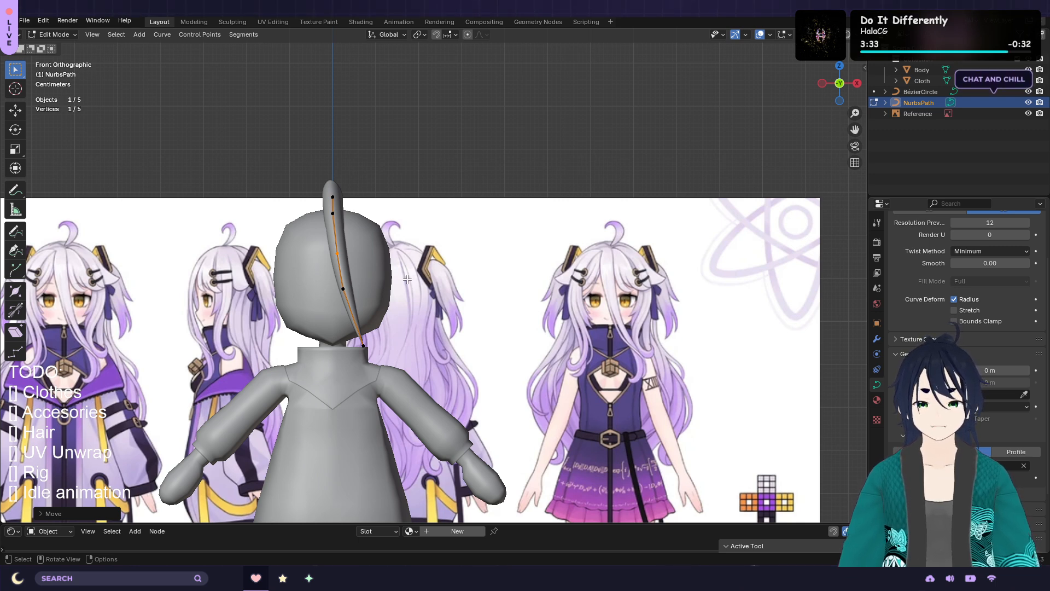
Tilt all control points of the hair strand so its broad side faces the front
key("a")
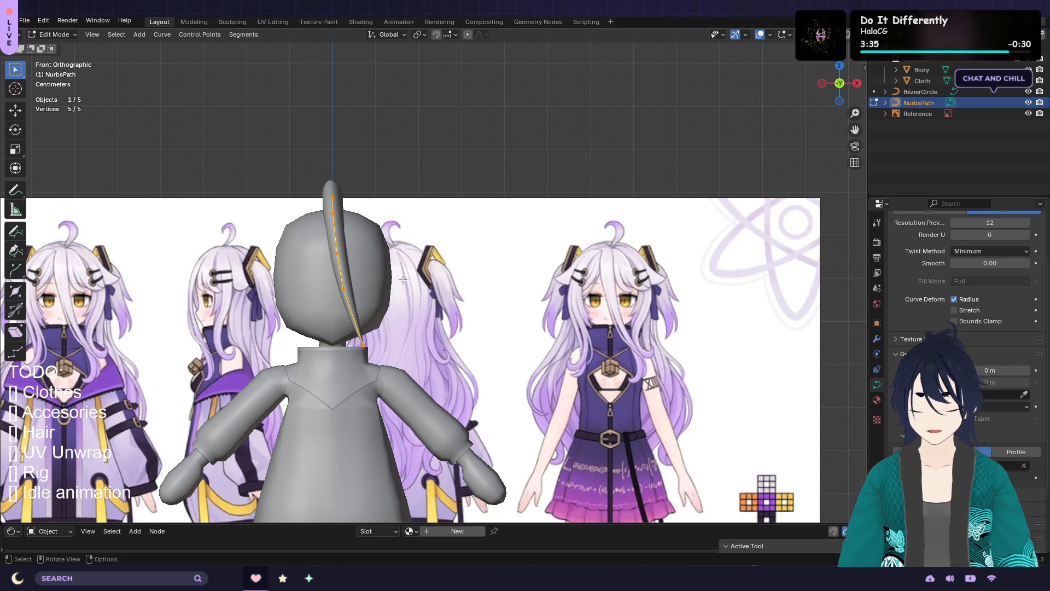
key("ctrl+t")
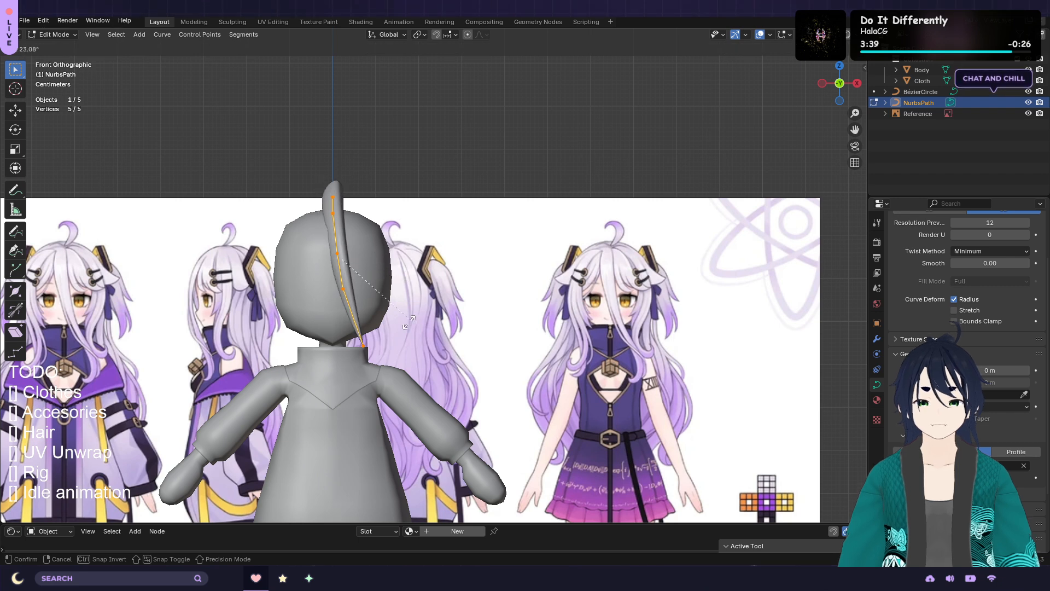
left_click(284, 365)
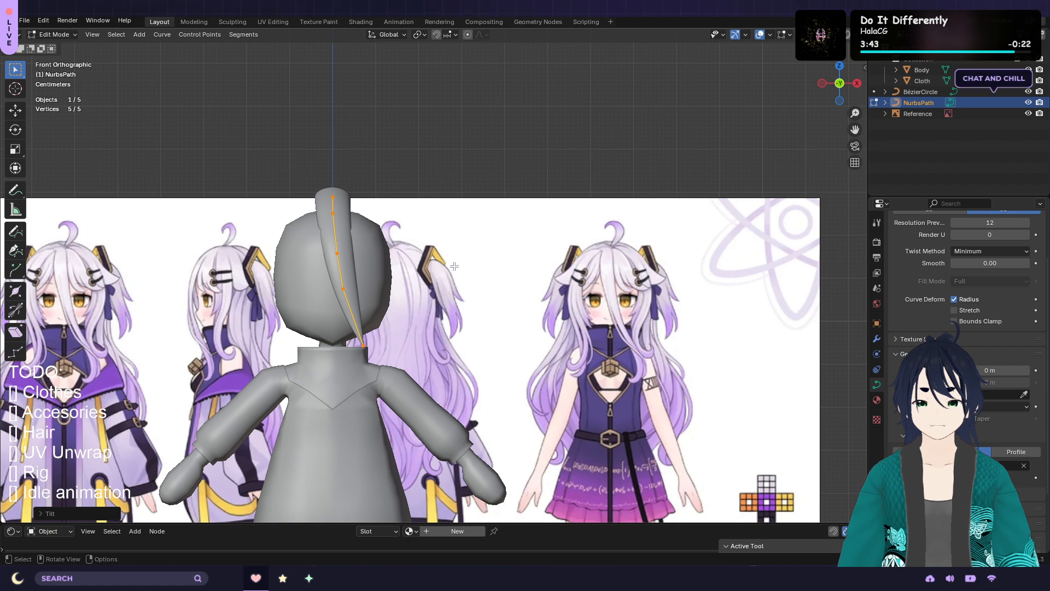
In side view, move the two middle points forward and raise the forehead point so the strand arcs clear of the head
key("KP_3")
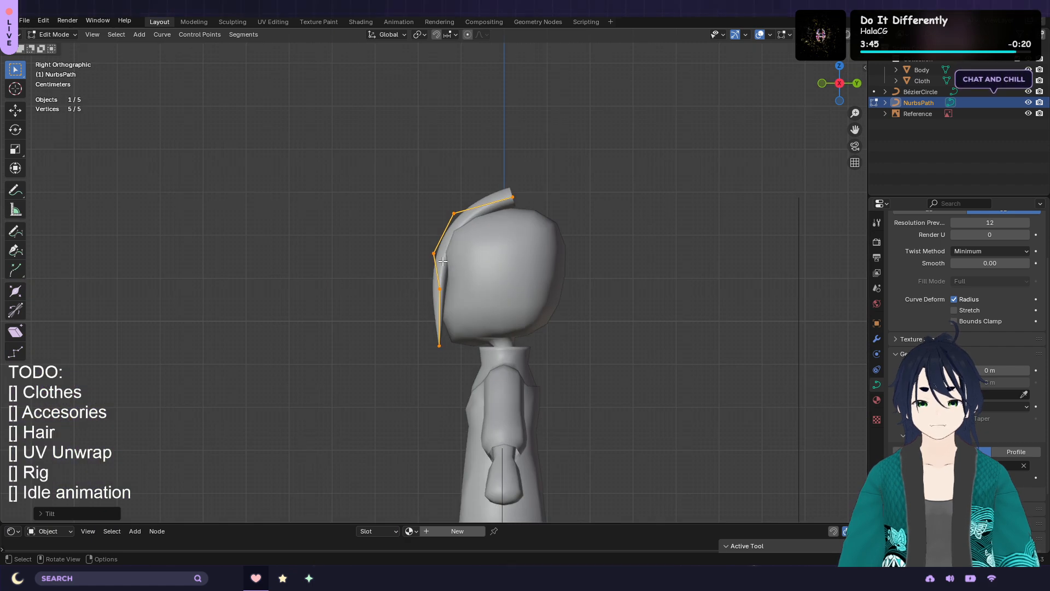
left_click(501, 304)
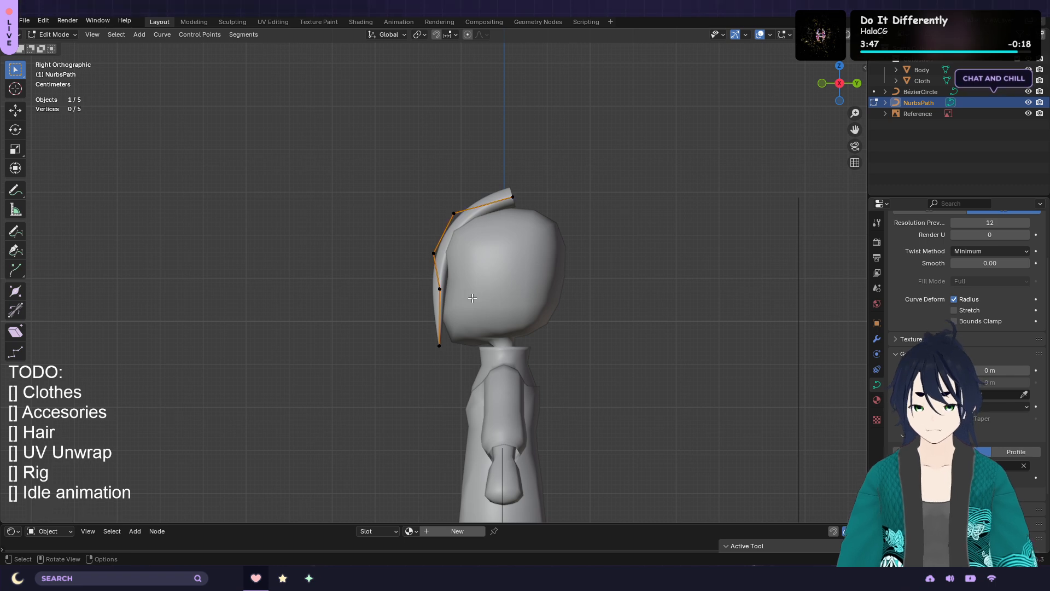
key("g")
left_click(523, 300)
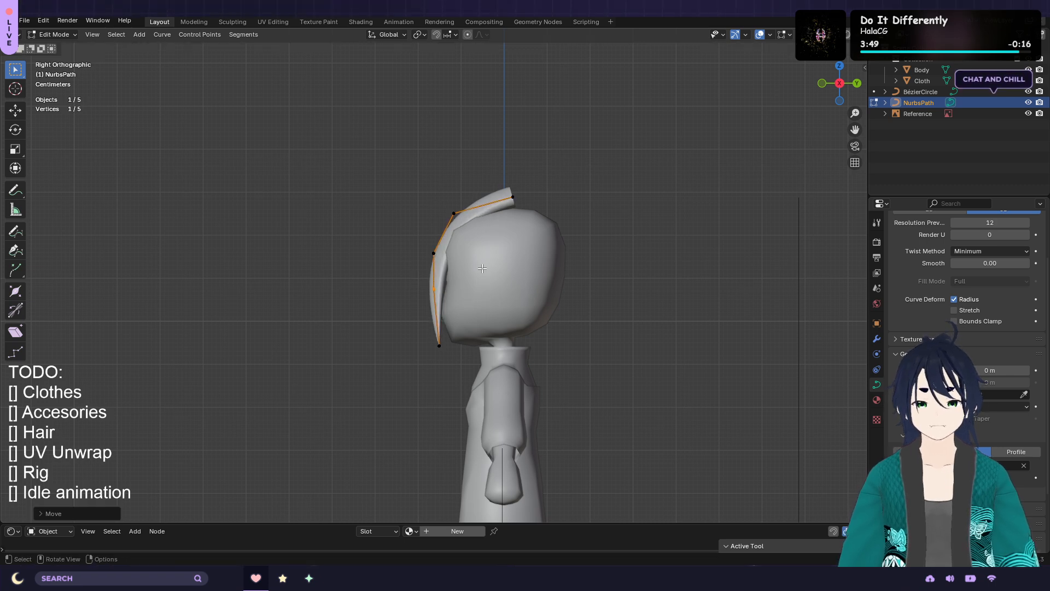
left_click(480, 261)
key("g")
left_click(498, 263)
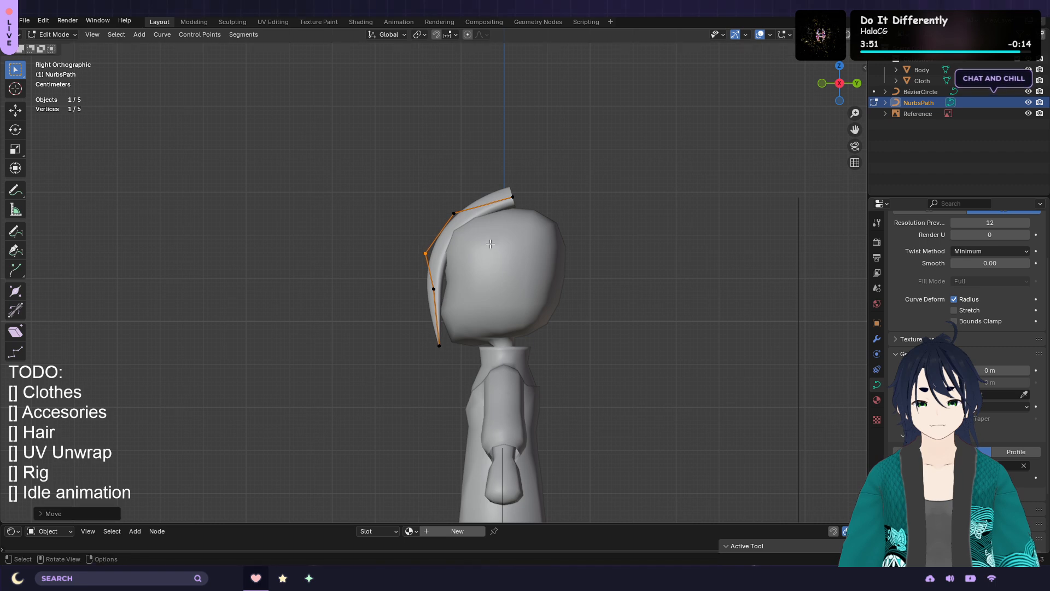
left_click(476, 240)
key("g")
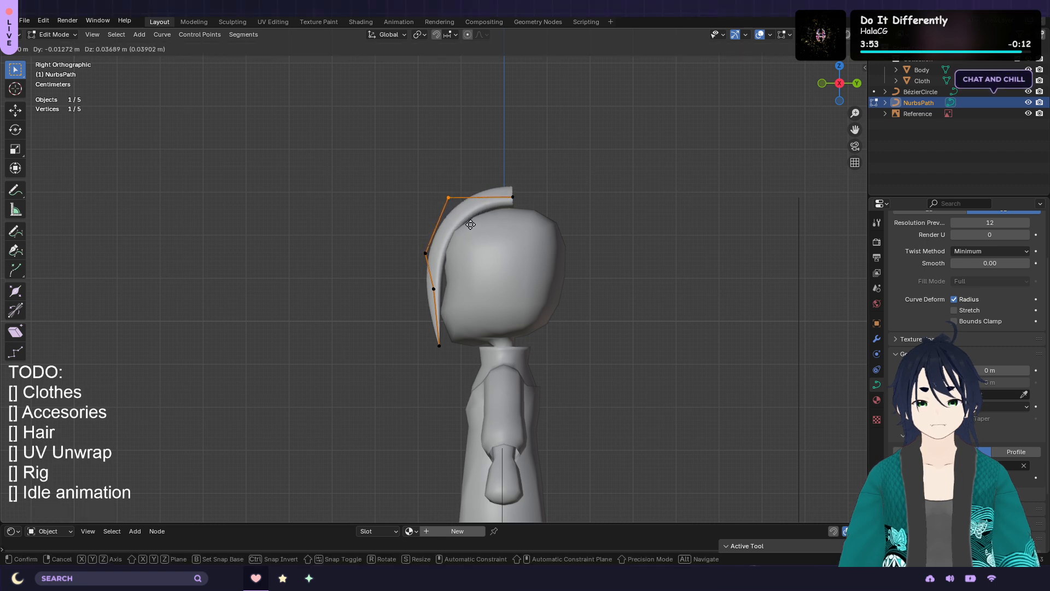
left_click(470, 221)
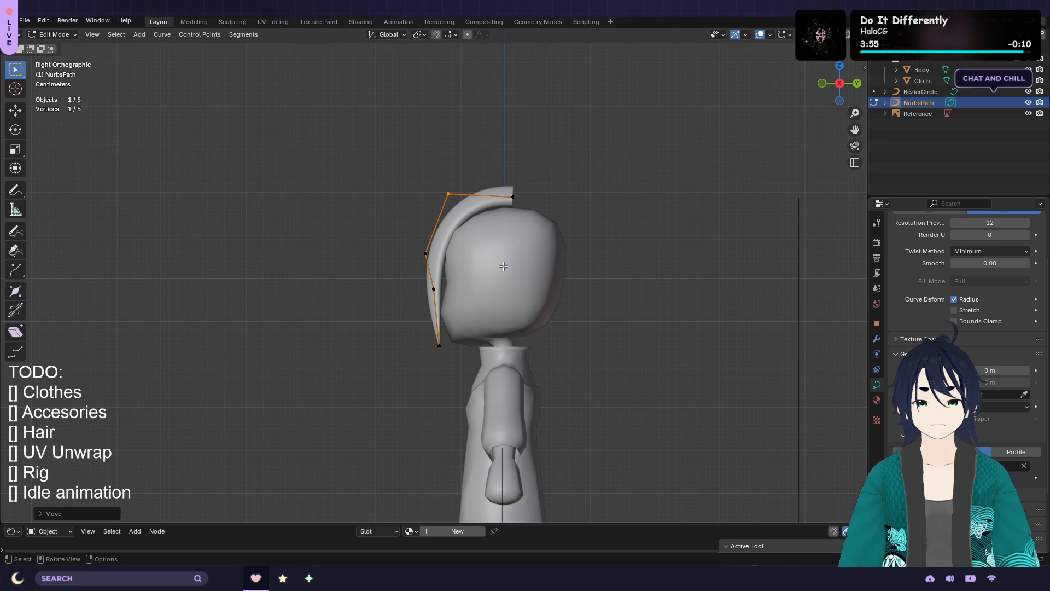
Adjust the tilt of all the strand's control points by about -13° in front view
key("KP_1")
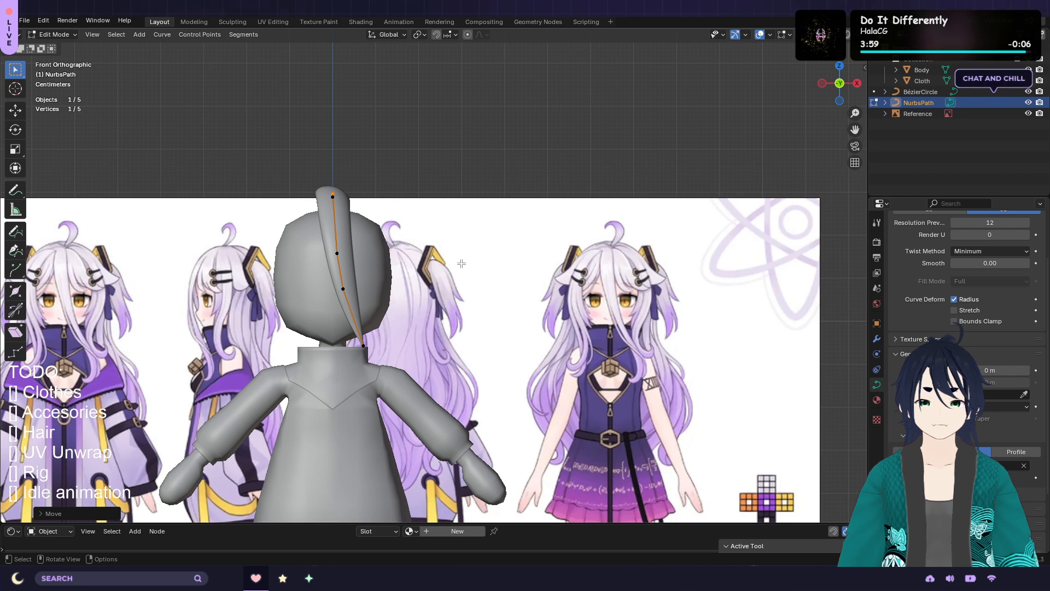
key("a")
key("r")
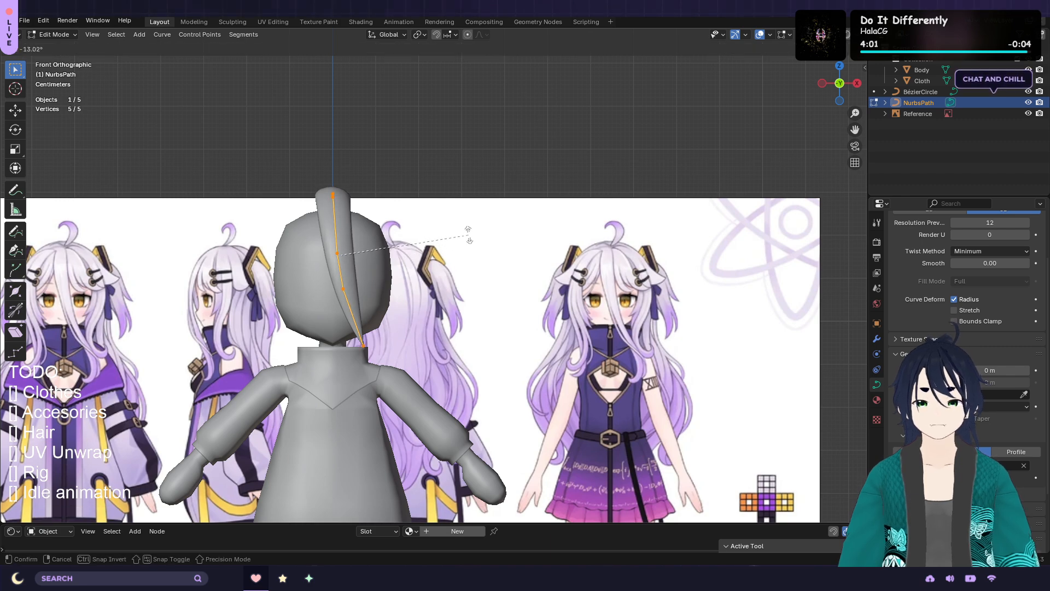
left_click(468, 234)
Lower the strand's root point slightly along Z toward the crown of the head
middle_click_drag(440, 225, 340, 235)
scroll(497, 235, "up", 3)
middle_click_drag(511, 214, 475, 207)
left_click(559, 176)
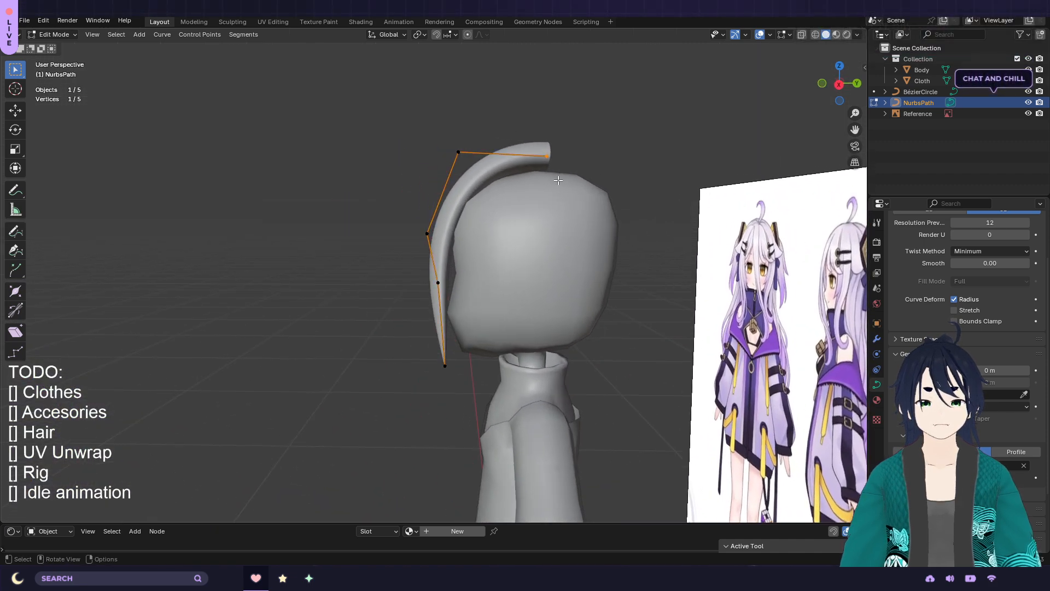
key("g")
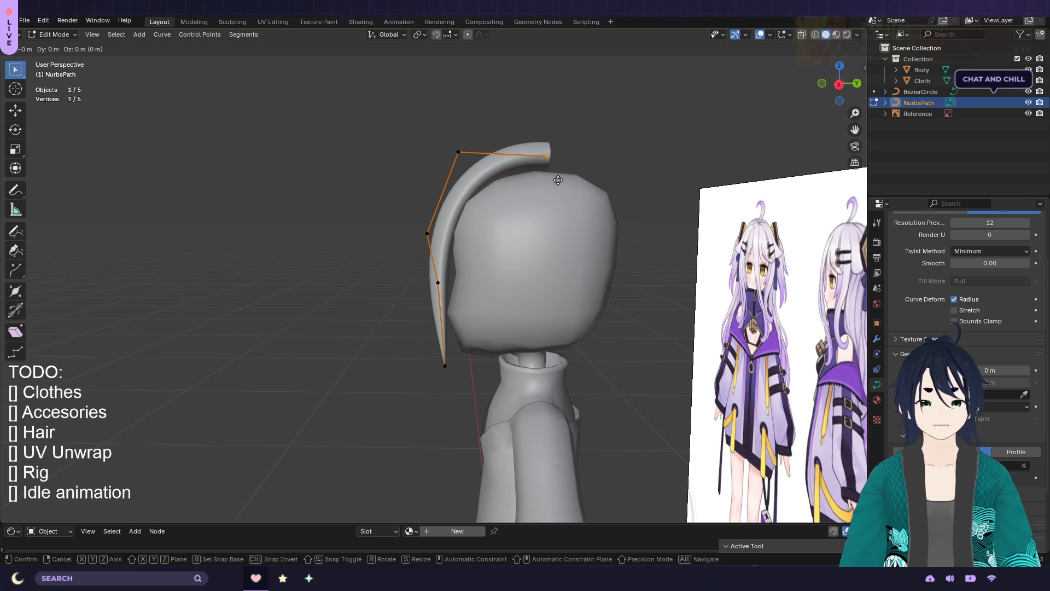
key("z")
left_click(558, 186)
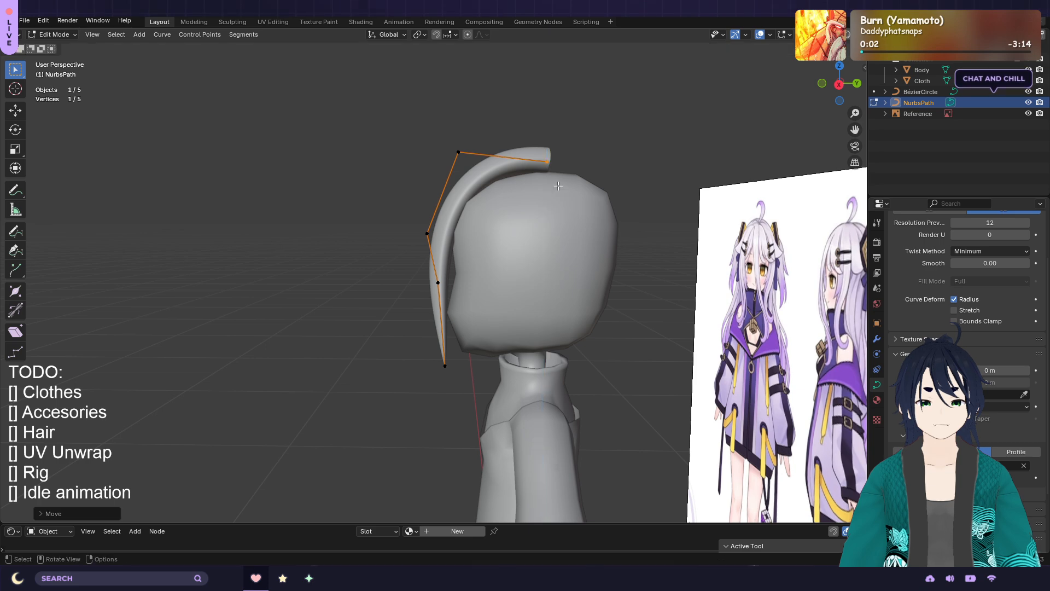
Thin the lower half of the strand by shrinking the radius of its middle point and the point just above the tip
middle_click_drag(558, 215, 691, 220)
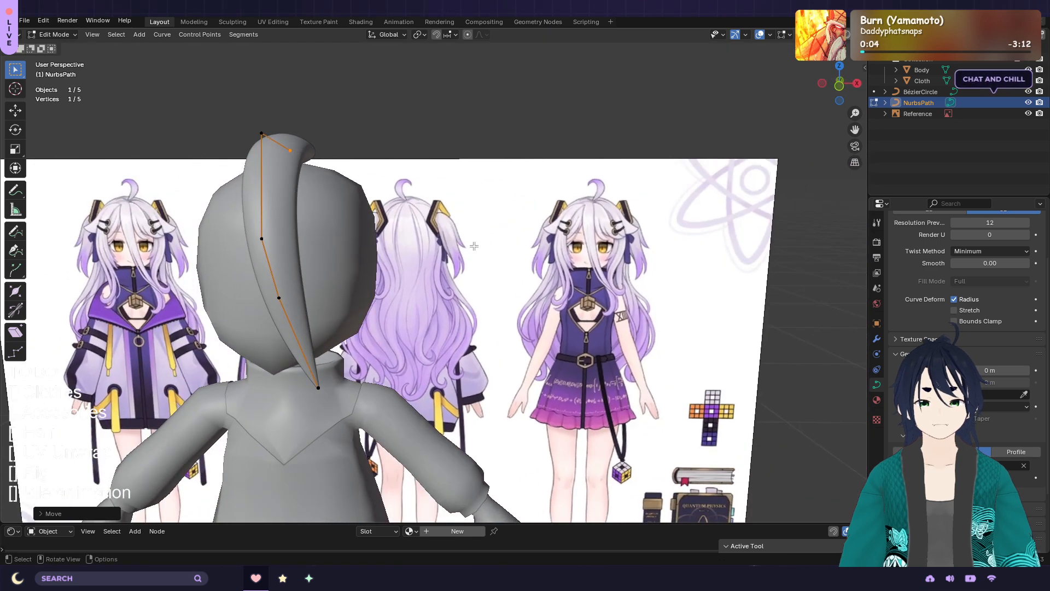
middle_click_drag(422, 252, 429, 256)
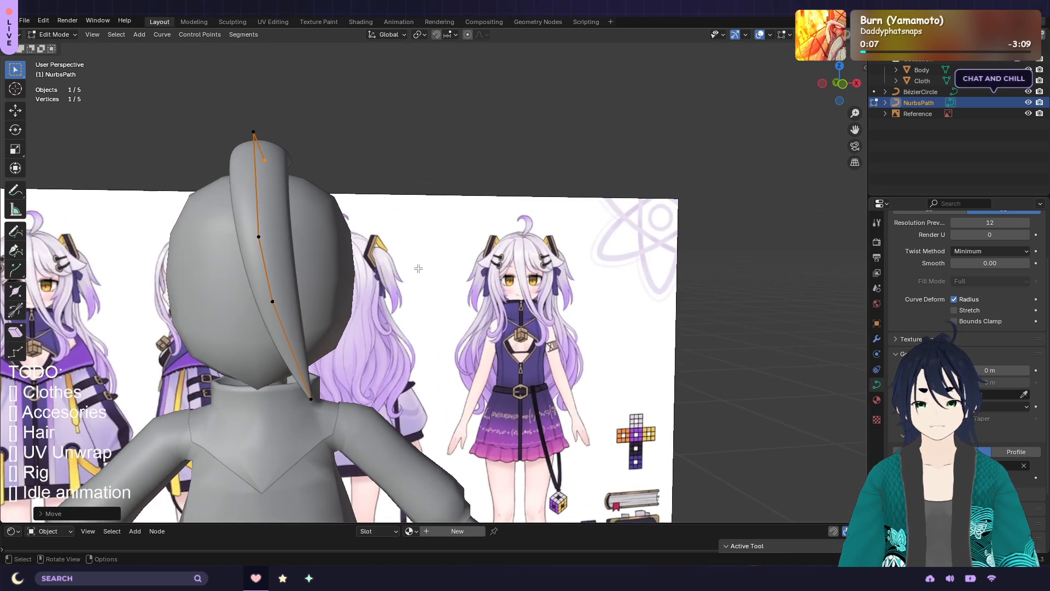
key("KP_1")
scroll(384, 286, "down", 3)
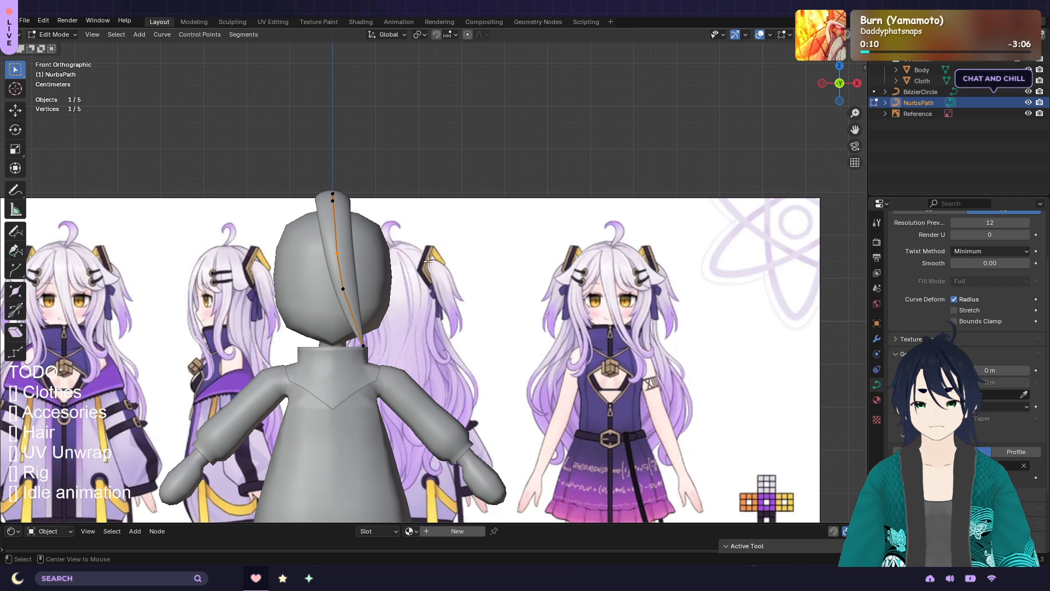
key("alt+s")
left_click(390, 258)
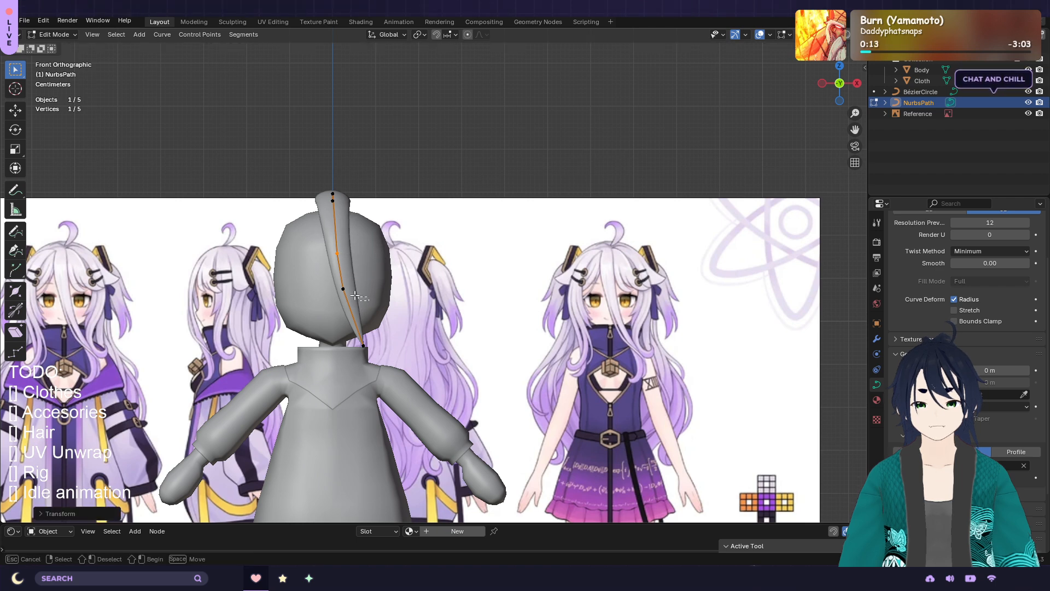
key("alt+s")
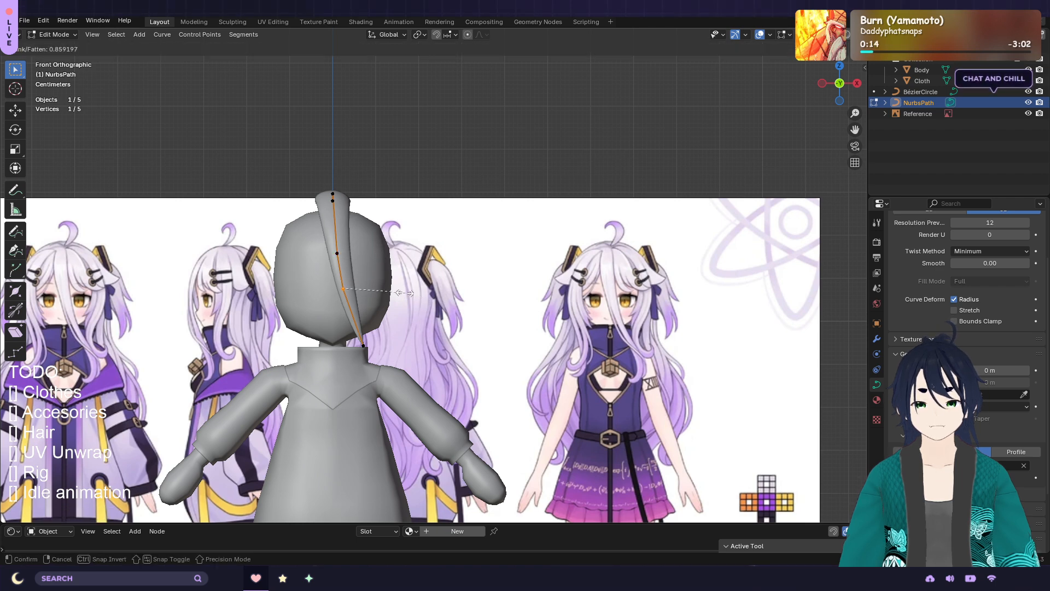
left_click(381, 289)
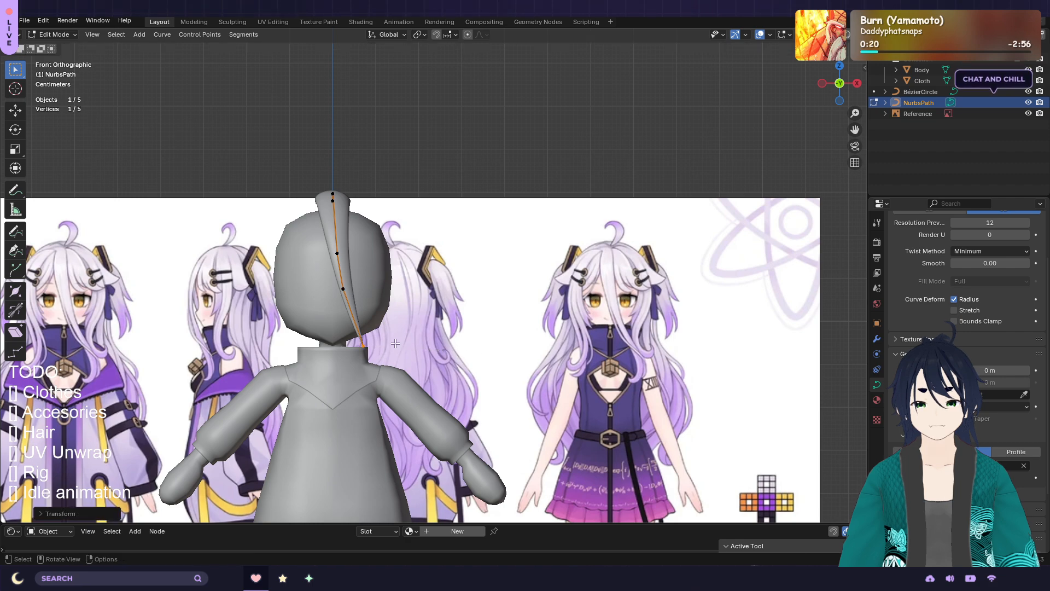
Scale the tip point's radius to 0 for a sharp end, save the file and return to Object Mode
middle_click_drag(416, 312, 412, 339)
key("alt+s")
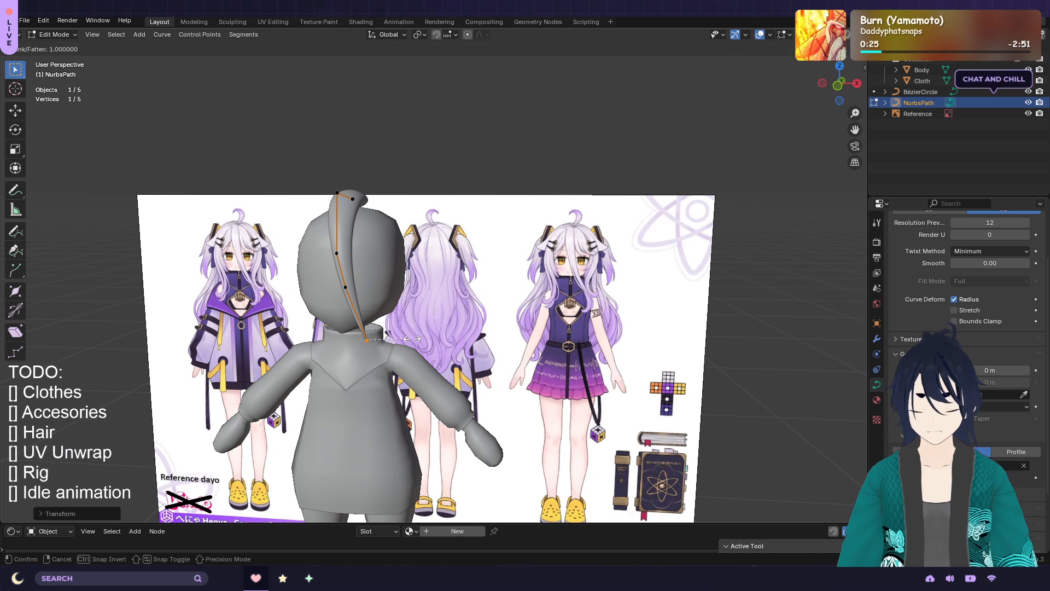
key("0")
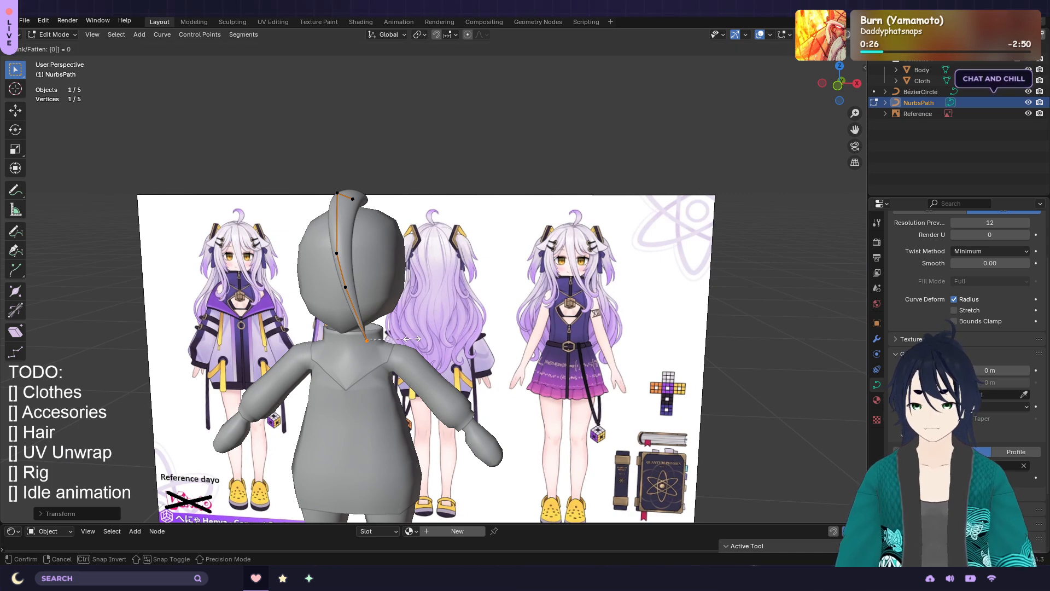
key("Return")
scroll(433, 313, "up", 4)
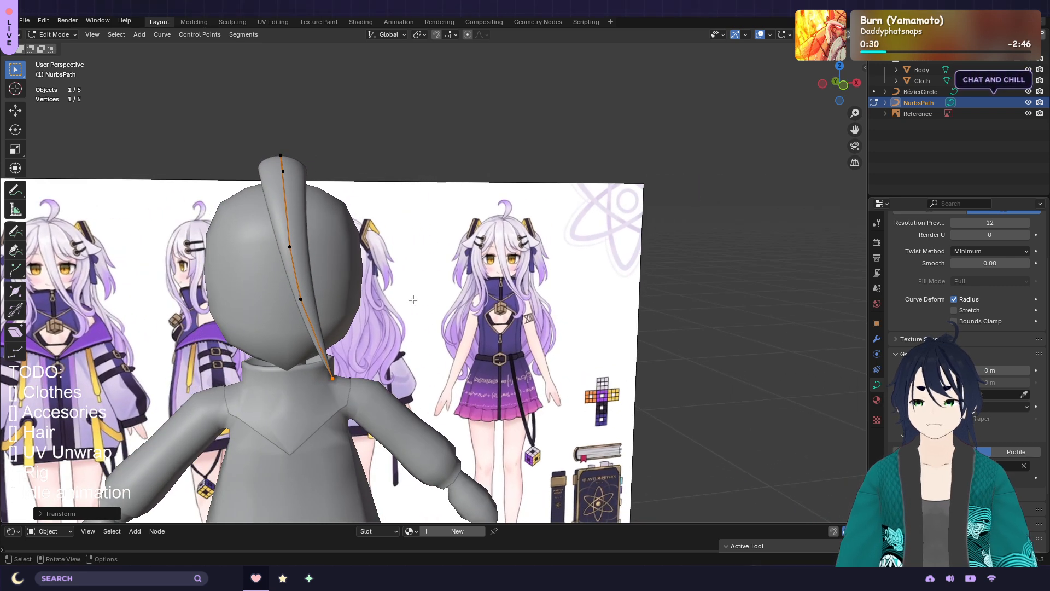
middle_click_drag(413, 299, 412, 256)
key("ctrl+s")
key("Tab")
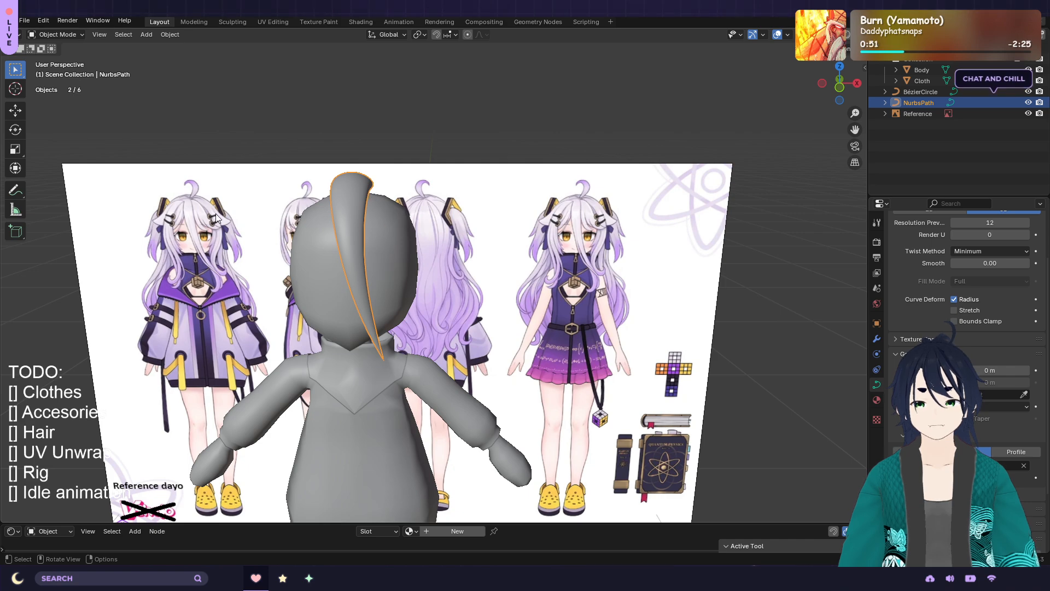
Duplicate the hair strand and place the copy beside the original, toward the +X side of the head
mouse_move(391, 211)
middle_mouse_down()
mouse_move(294, 211)
mouse_move(371, 210)
middle_mouse_up()
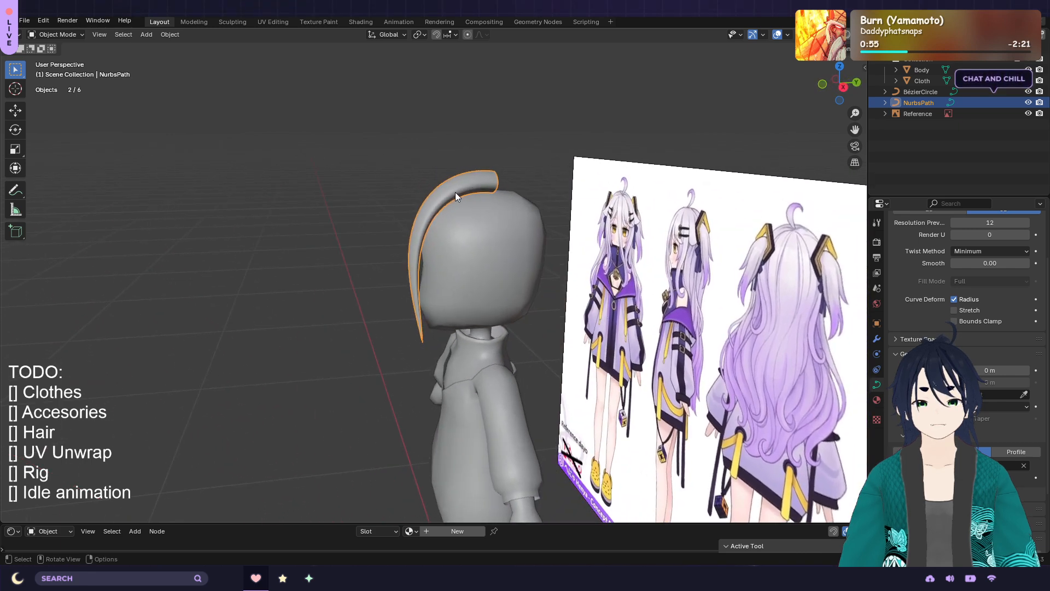
middle_click_drag(481, 213, 544, 209)
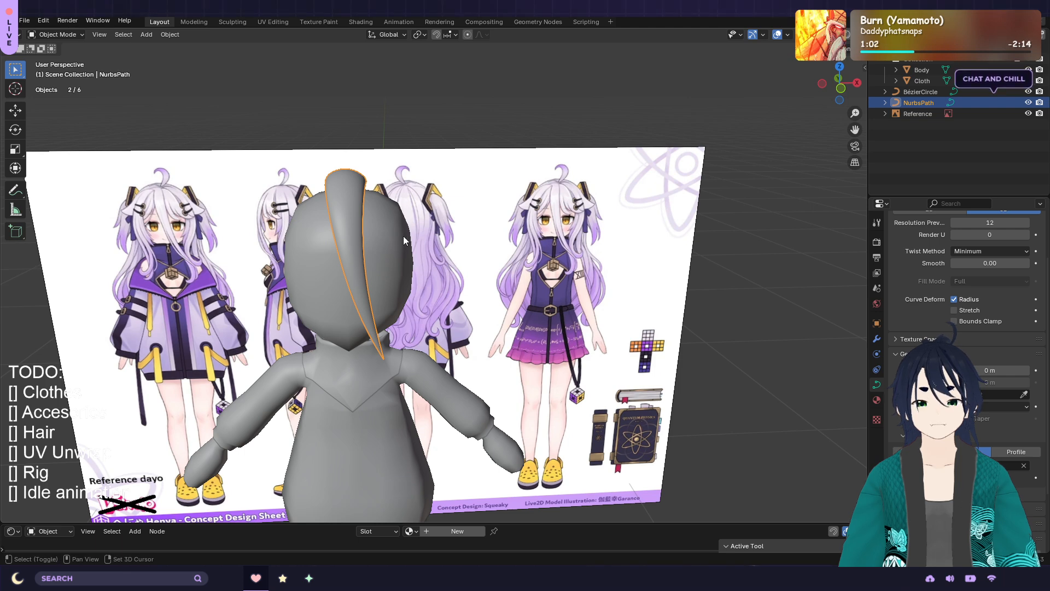
key("shift+d")
left_click(426, 237)
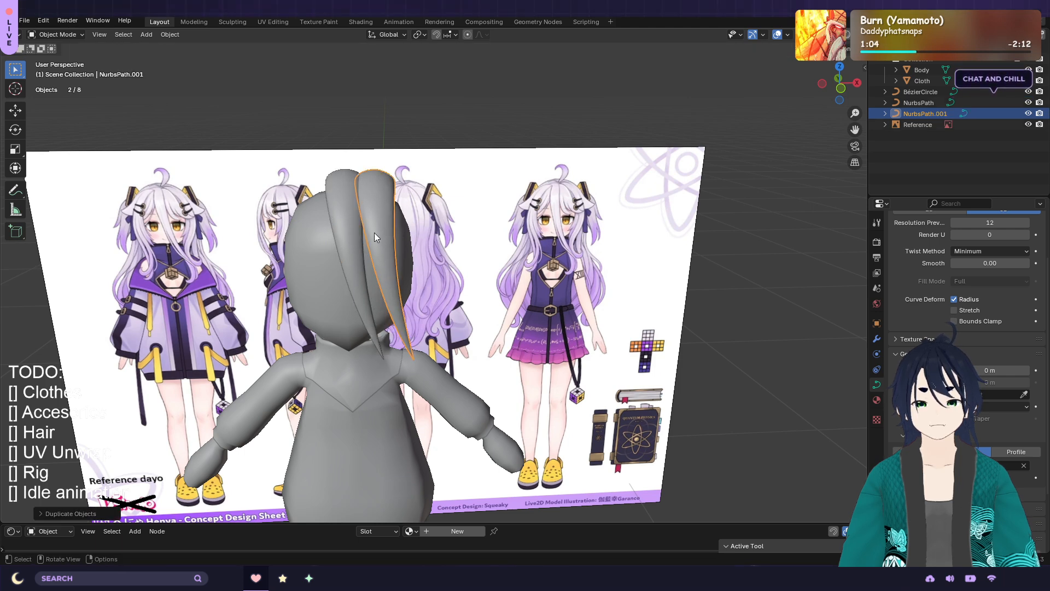
From the side view, move the copied strand's tip point and the point above it back toward the side of the head
middle_click_drag(393, 231, 362, 219)
key("Tab")
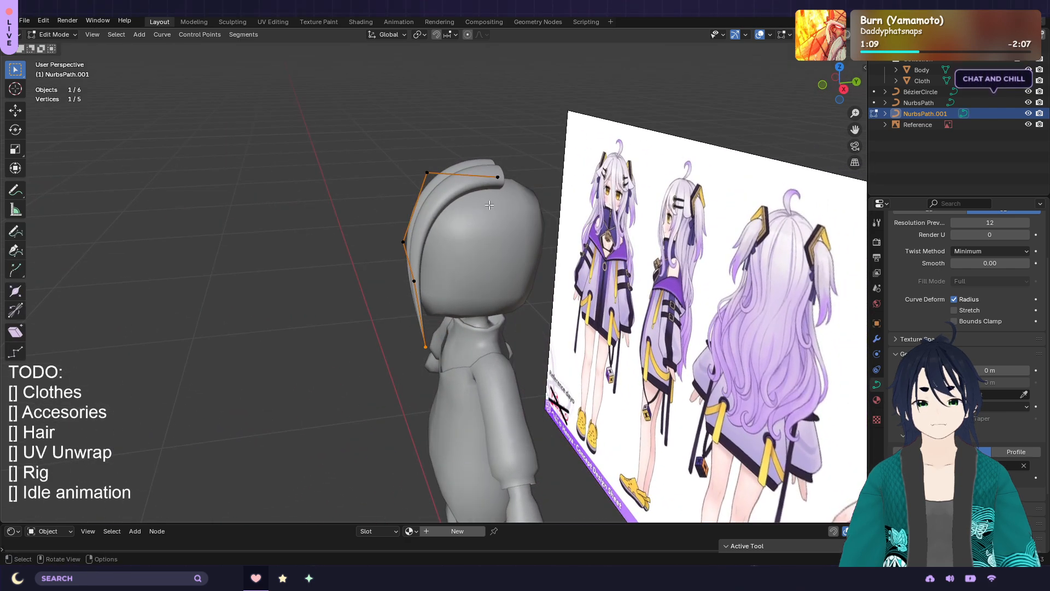
key("KP_3")
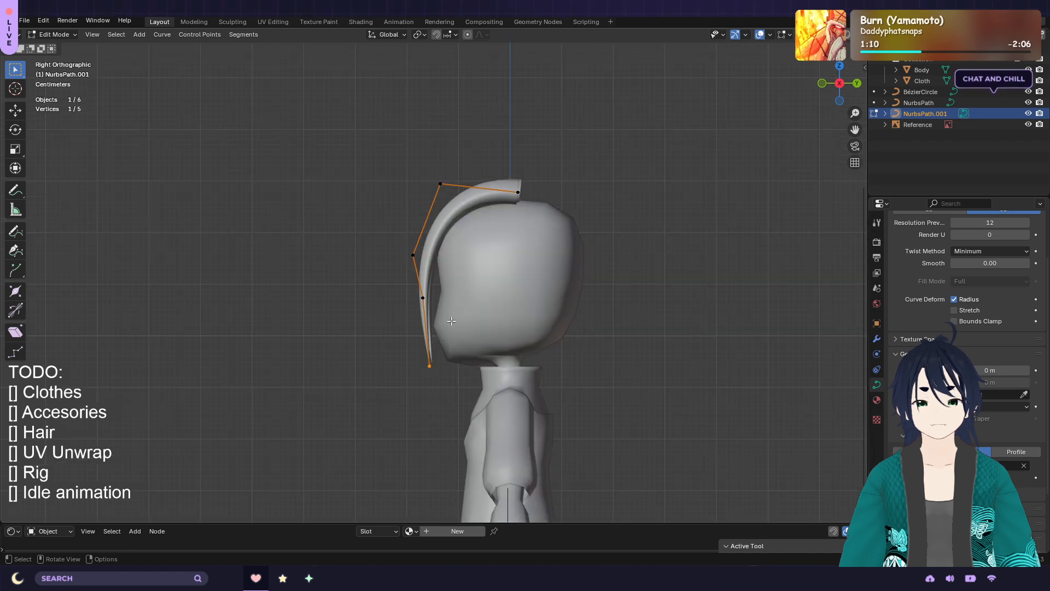
key("g")
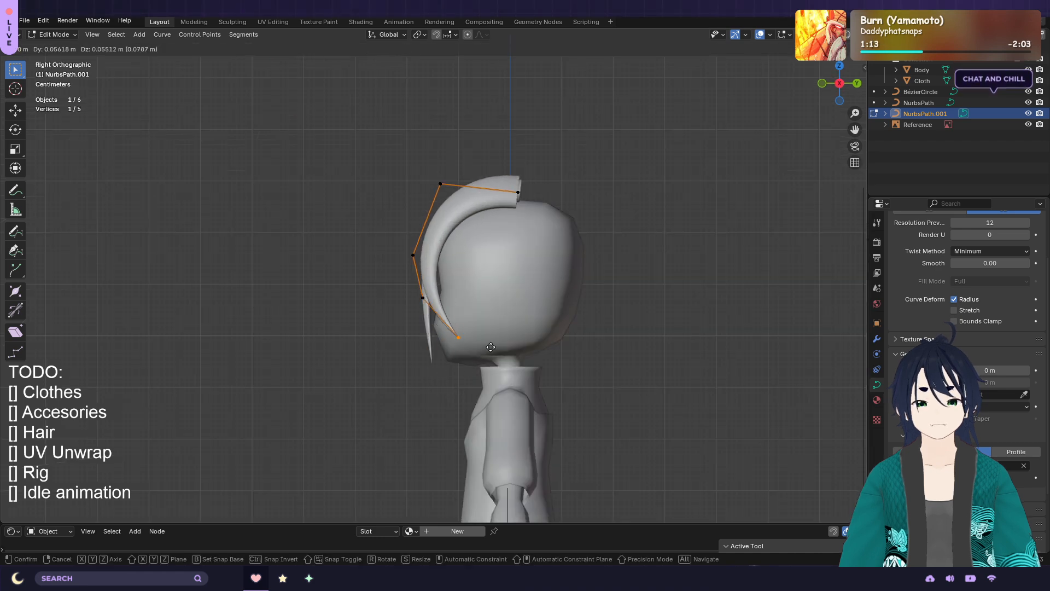
left_click(503, 338)
left_click_drag(443, 327, 369, 230)
key("g")
left_click(472, 262)
Pull the strand's middle point and the upper bend point back so the curve sits closer to the forehead
key("g")
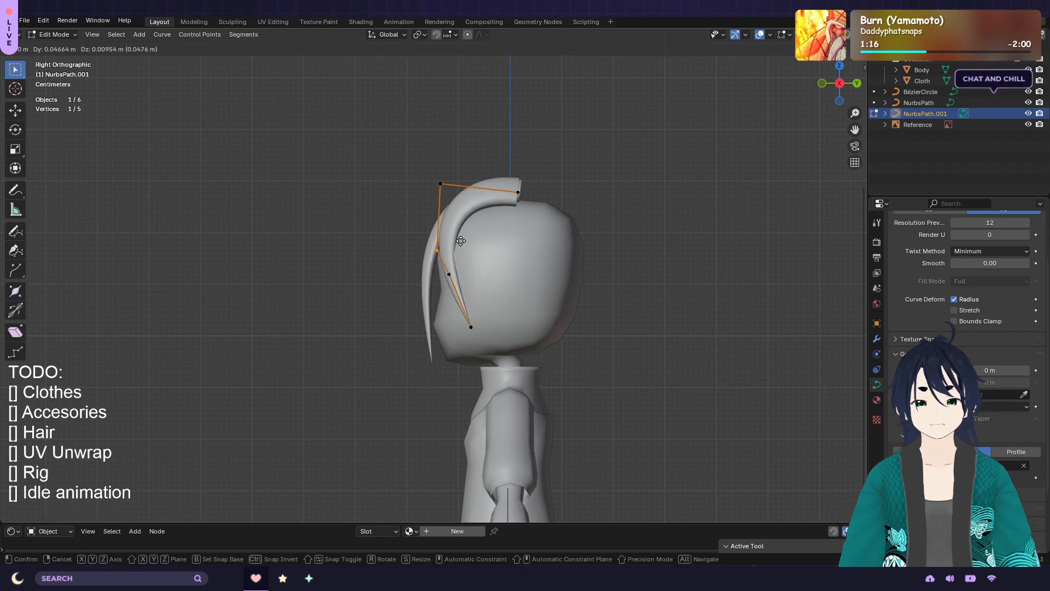
left_click(461, 241)
left_click(440, 184)
key("g")
left_click(458, 192)
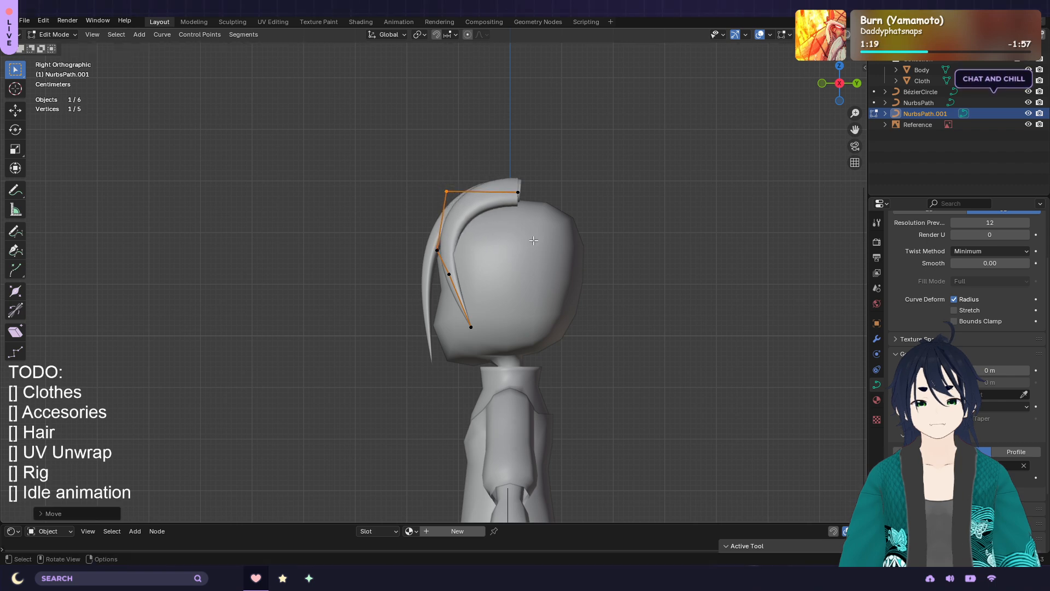
From the front view, move the point above the strand's tip up and outward toward the +X side of the head
key("KP_1")
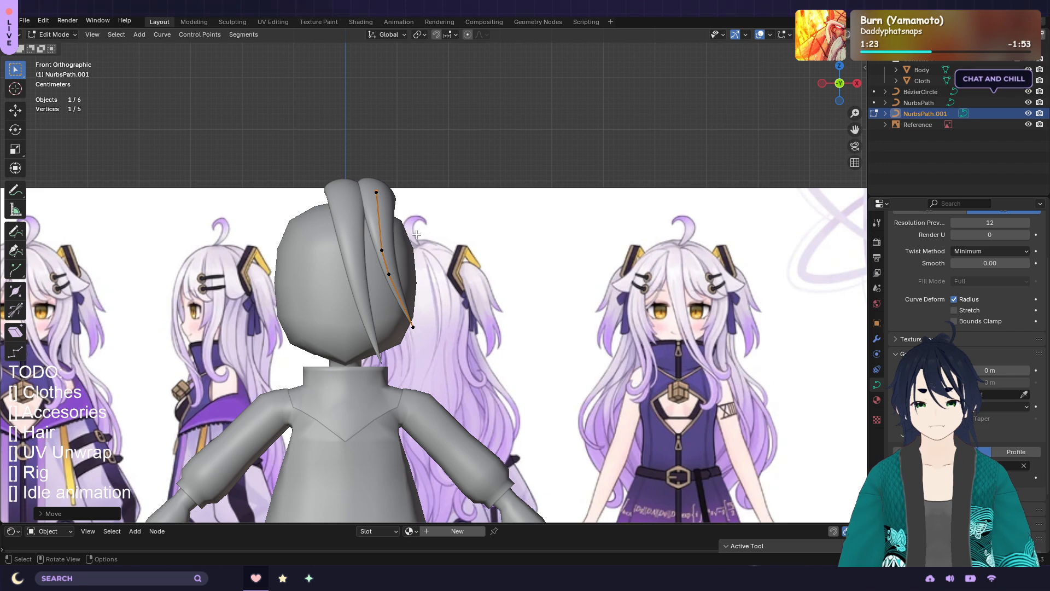
left_click_drag(413, 295, 398, 270)
left_click_drag(418, 339, 394, 284)
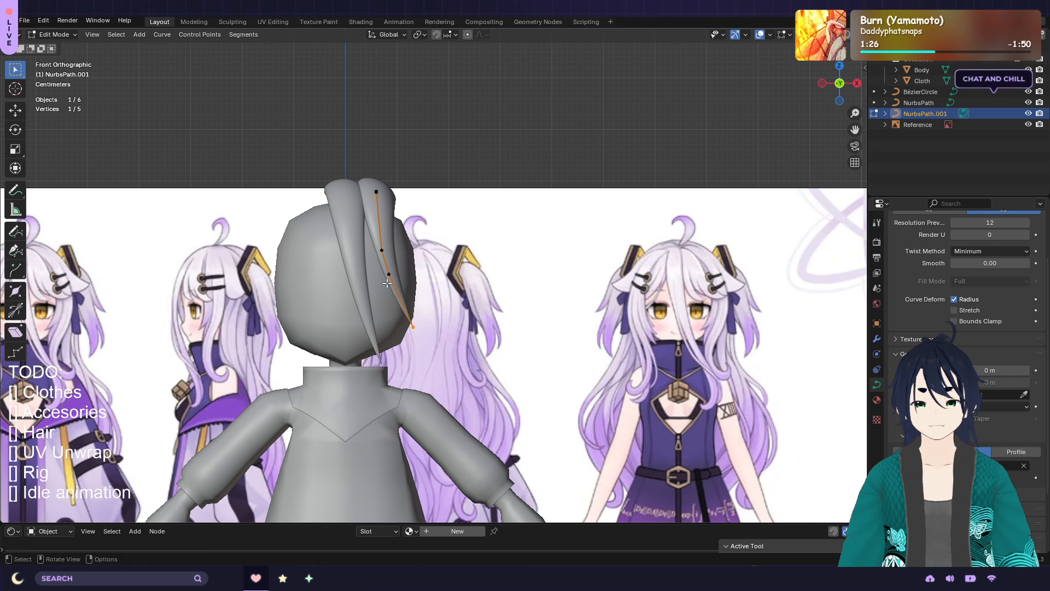
key("g")
left_click(437, 342)
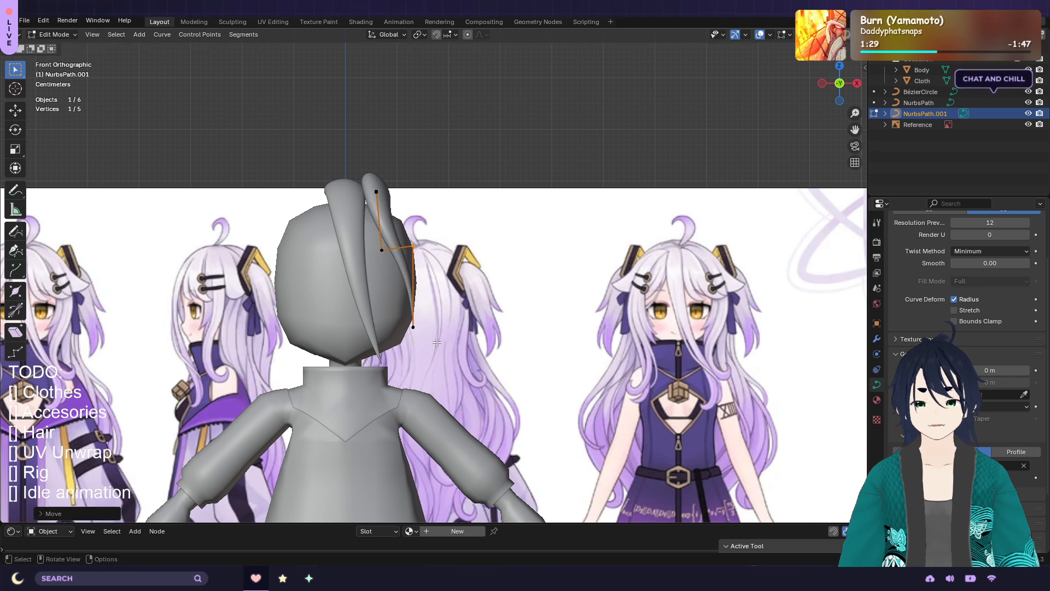
Raise the strand's tip point and place it beyond the side of the head so the end flicks outward
key("g")
left_click(441, 262)
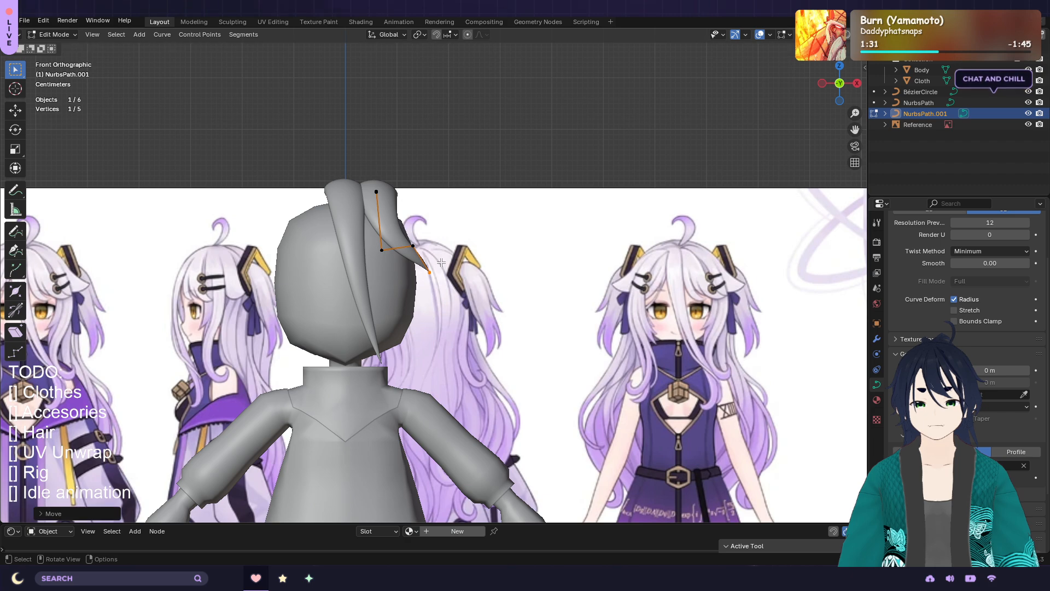
key("g")
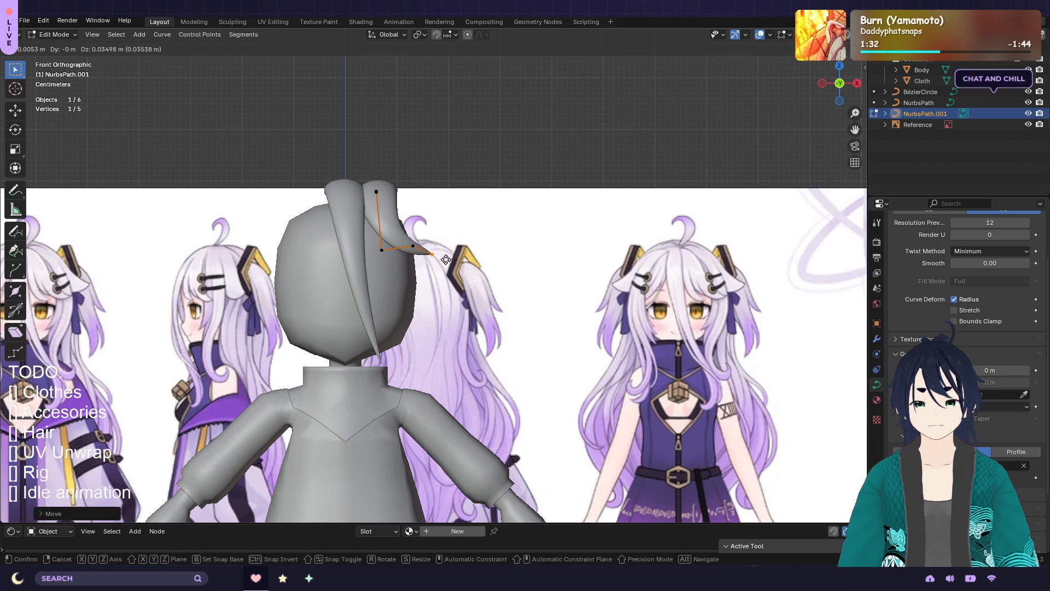
left_click(446, 259)
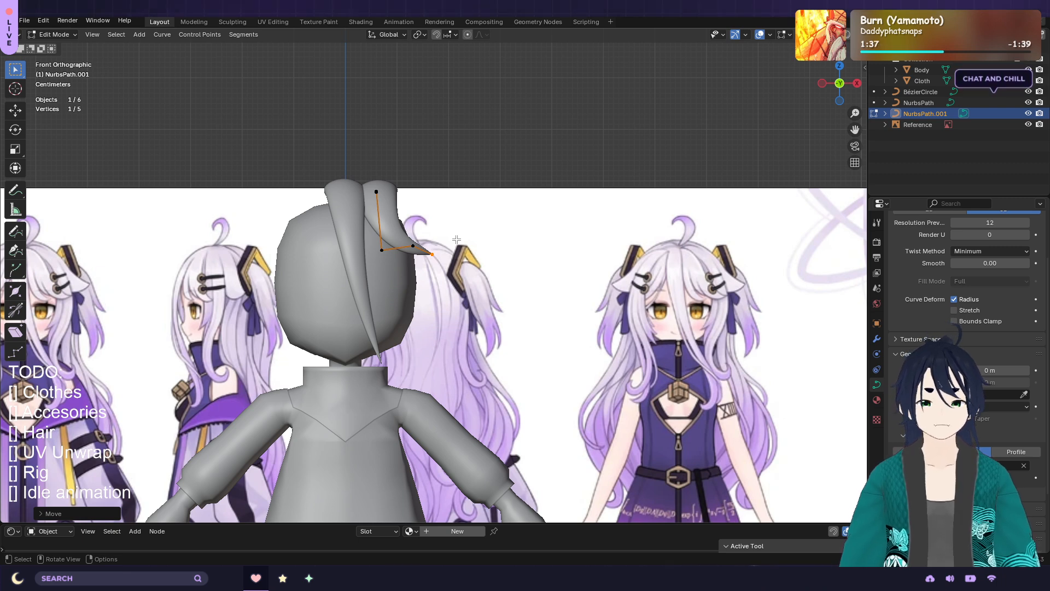
Tilt all the points of the flicked strand and return to Object Mode
key("a")
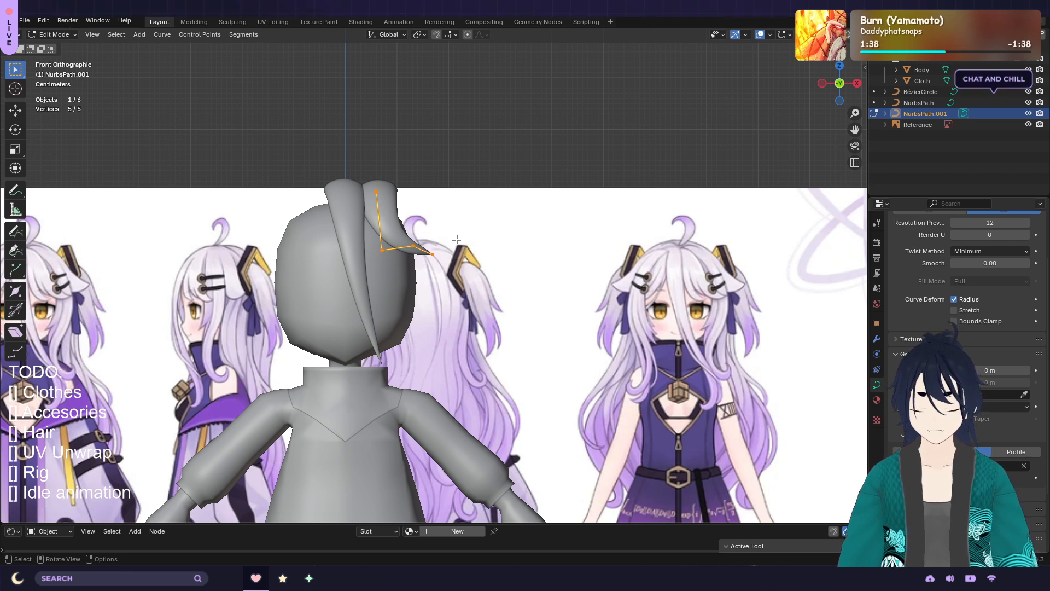
key("r")
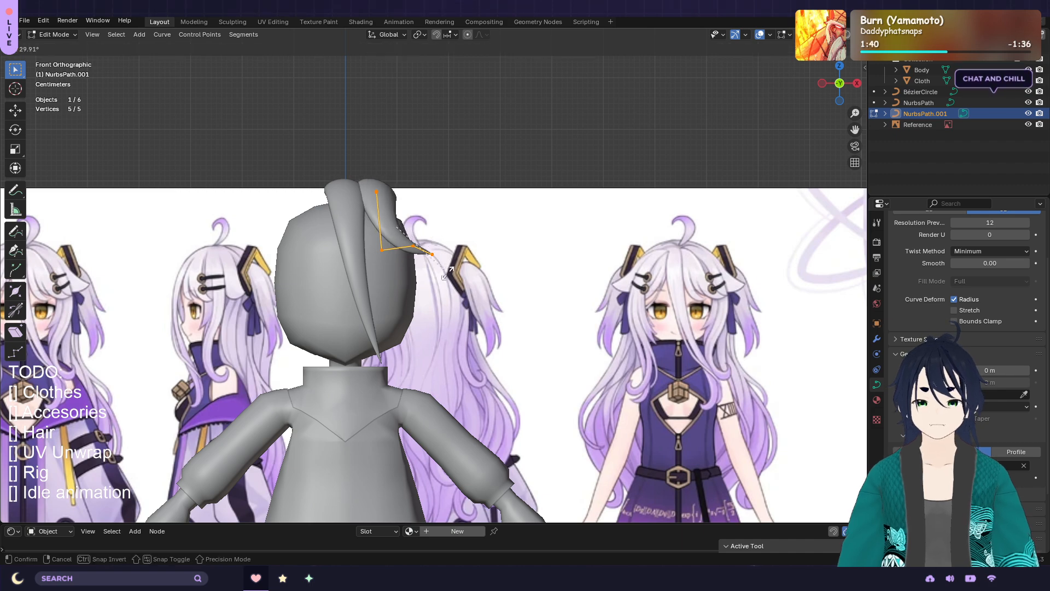
left_click(448, 273)
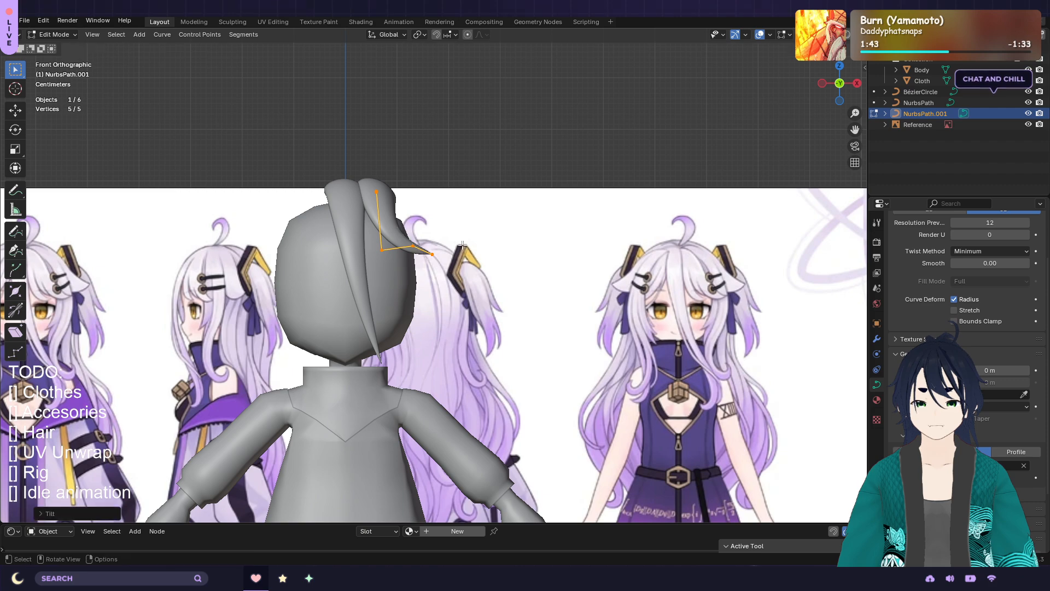
key("Tab")
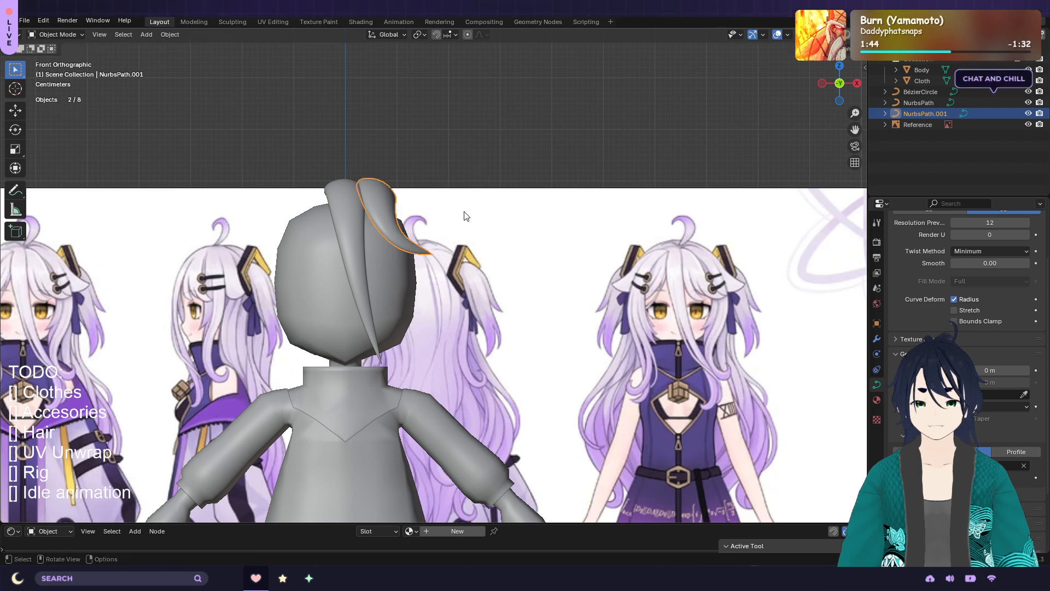
middle_click_drag(471, 170, 485, 204)
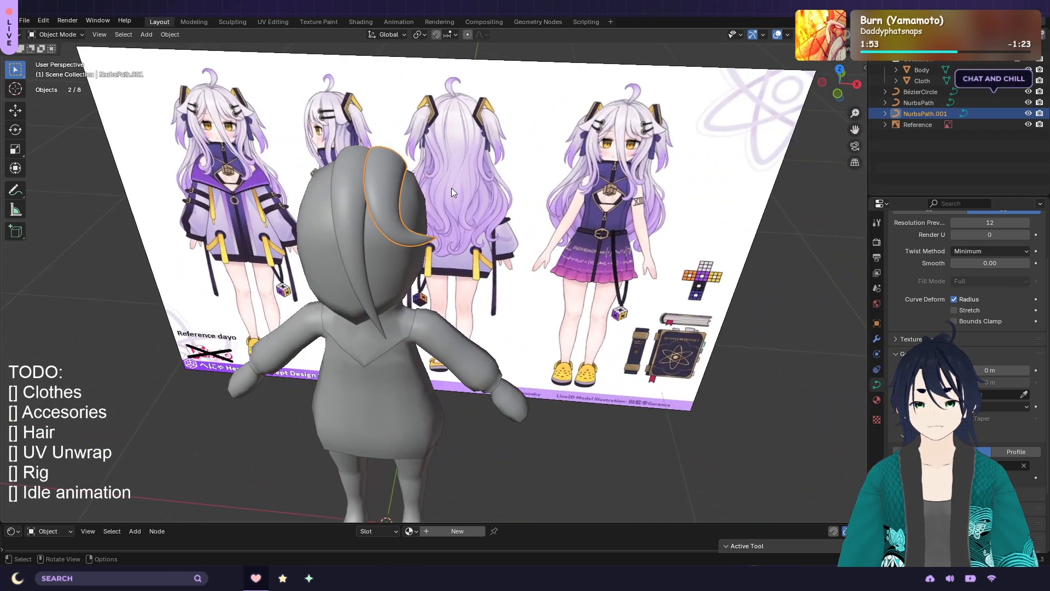
Re-enter Edit Mode on the flicked strand and move its middle point slightly toward the centre of the face
key("Tab")
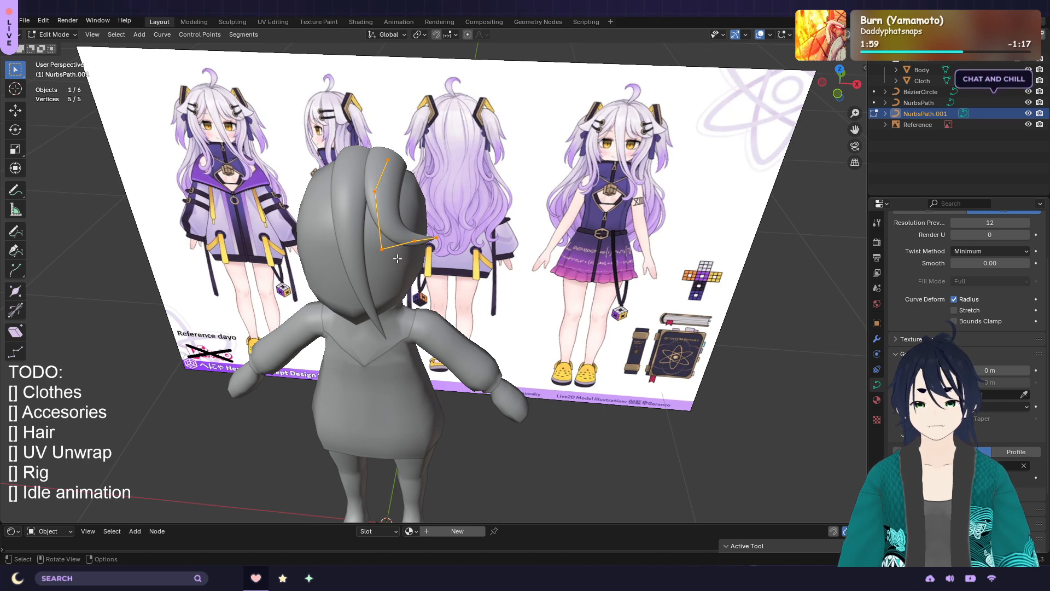
middle_click_drag(422, 252, 444, 221)
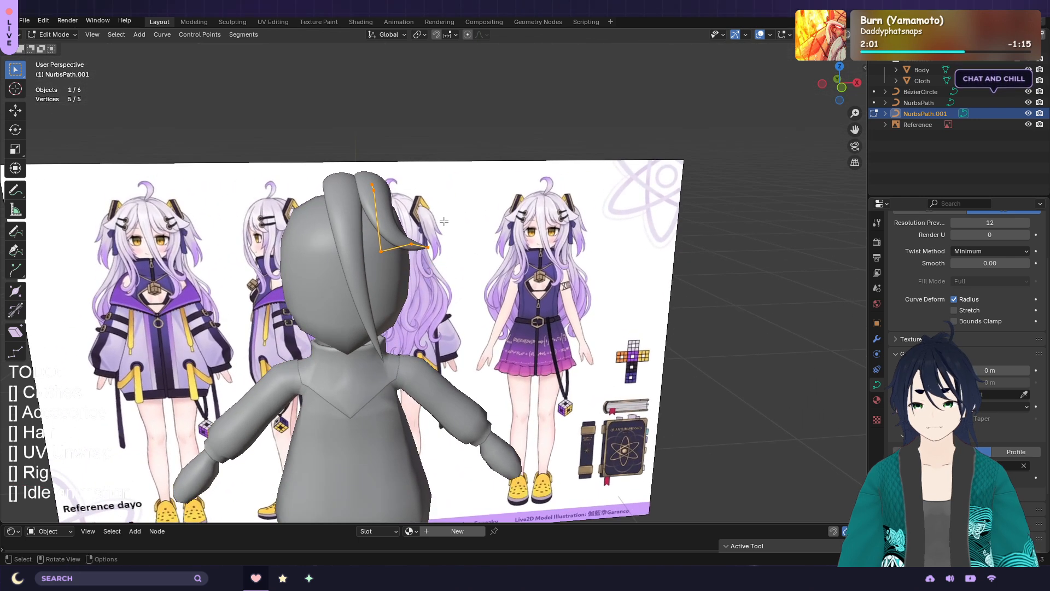
left_click(383, 253)
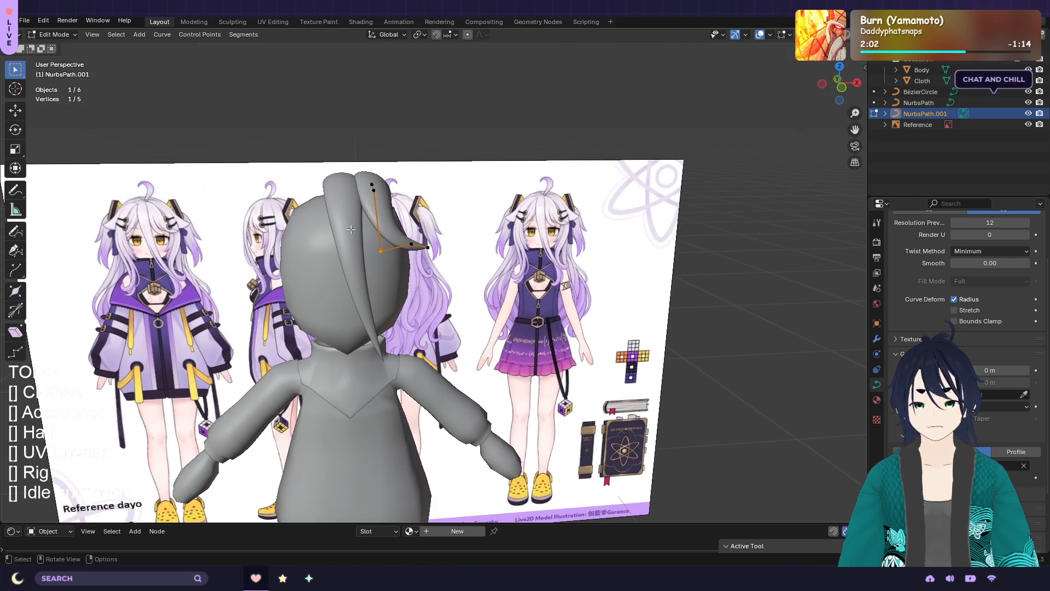
key("g")
left_click(404, 263)
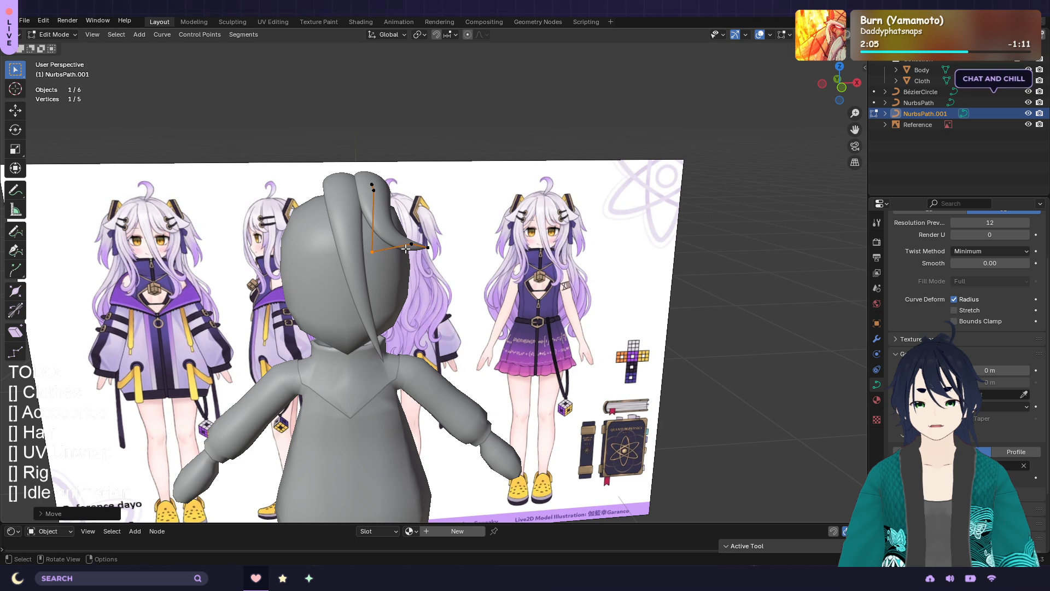
Fatten the radius of the point just above the strand's tip slightly
left_click(408, 247)
key("g")
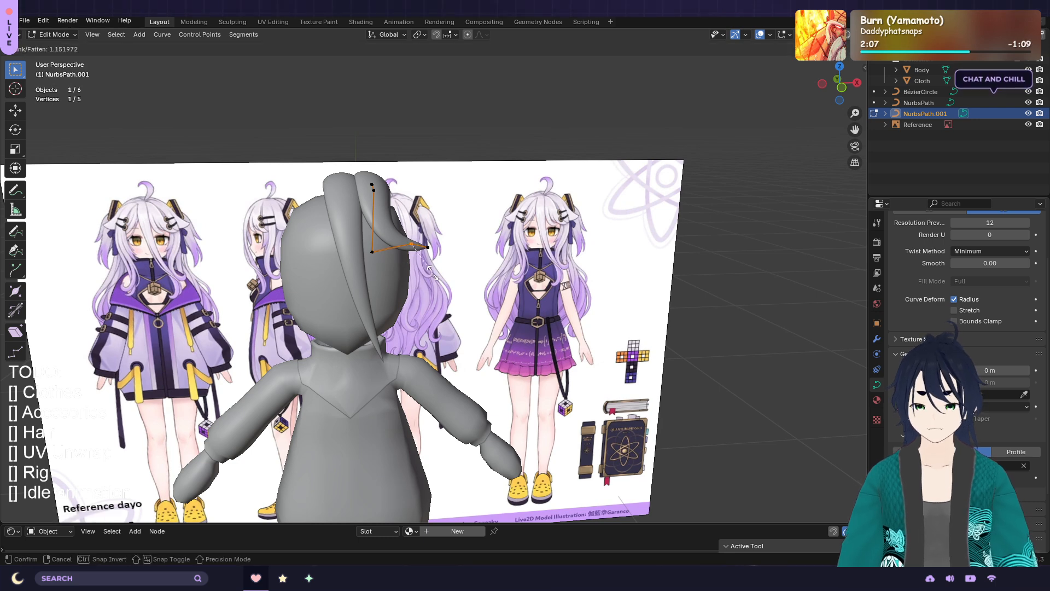
left_click(434, 277)
Shift the strand's second point from the root along global X, away from the central bang
mouse_move(470, 243)
middle_mouse_down()
mouse_move(437, 241)
mouse_move(464, 236)
middle_mouse_up()
left_click(378, 189)
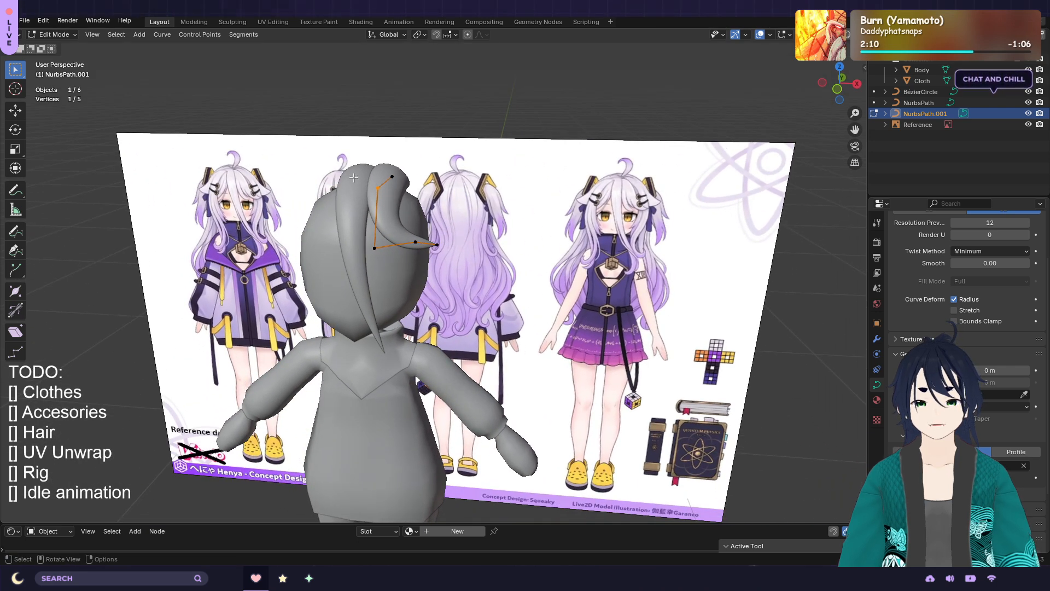
key("g")
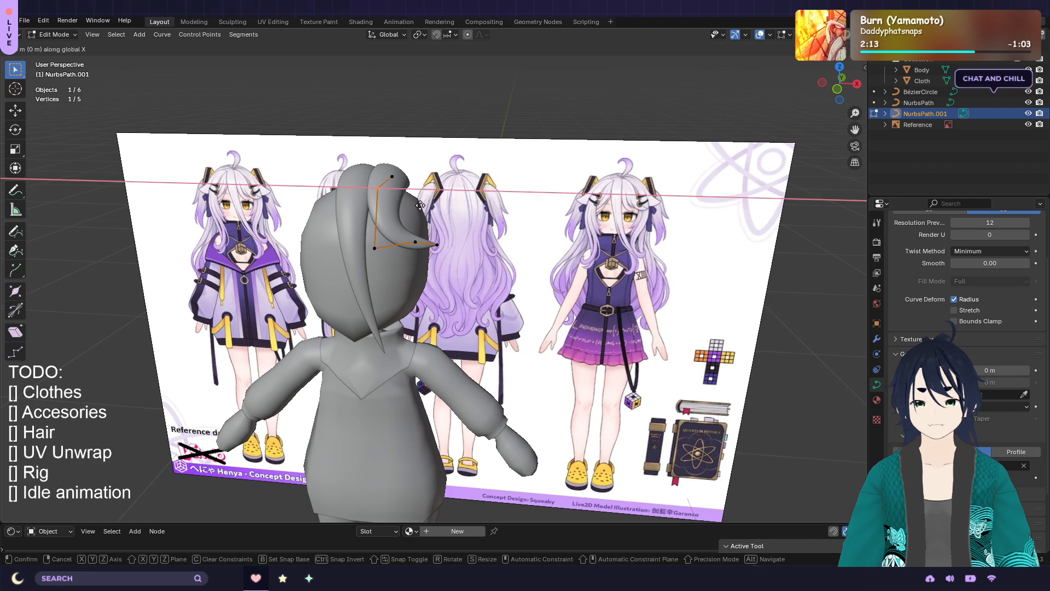
left_click(428, 207)
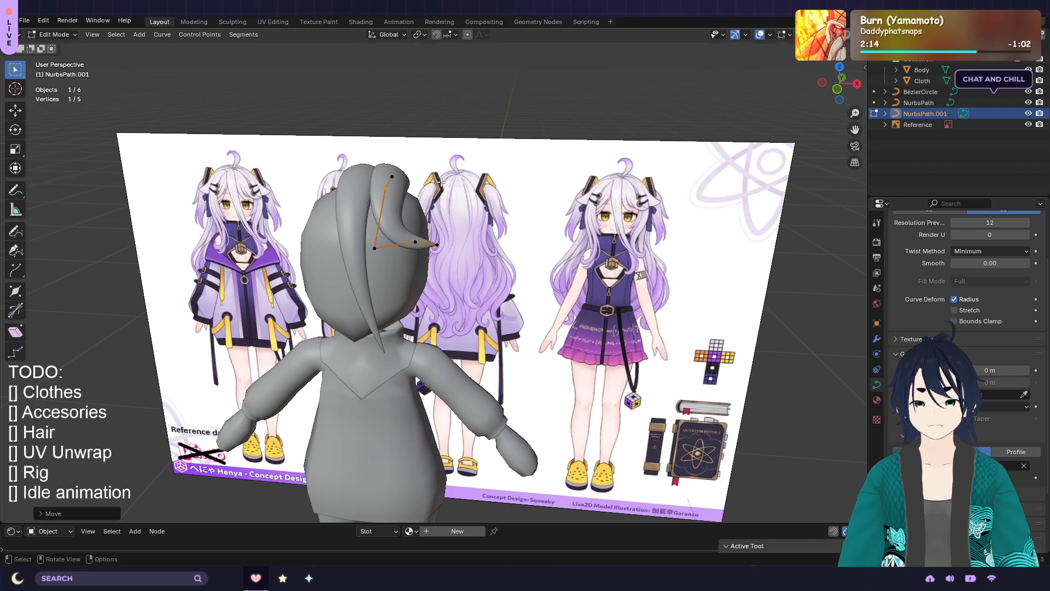
Select all the strand's points and adjust their tilt so the root end lies better against the crown
middle_click_drag(441, 181, 362, 178)
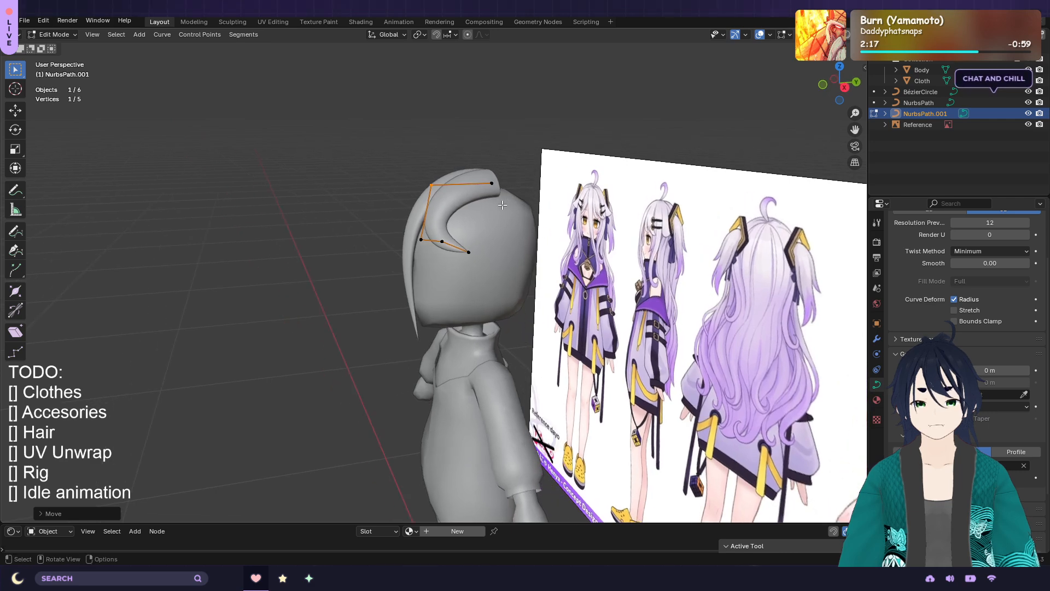
middle_click_drag(503, 205, 376, 214)
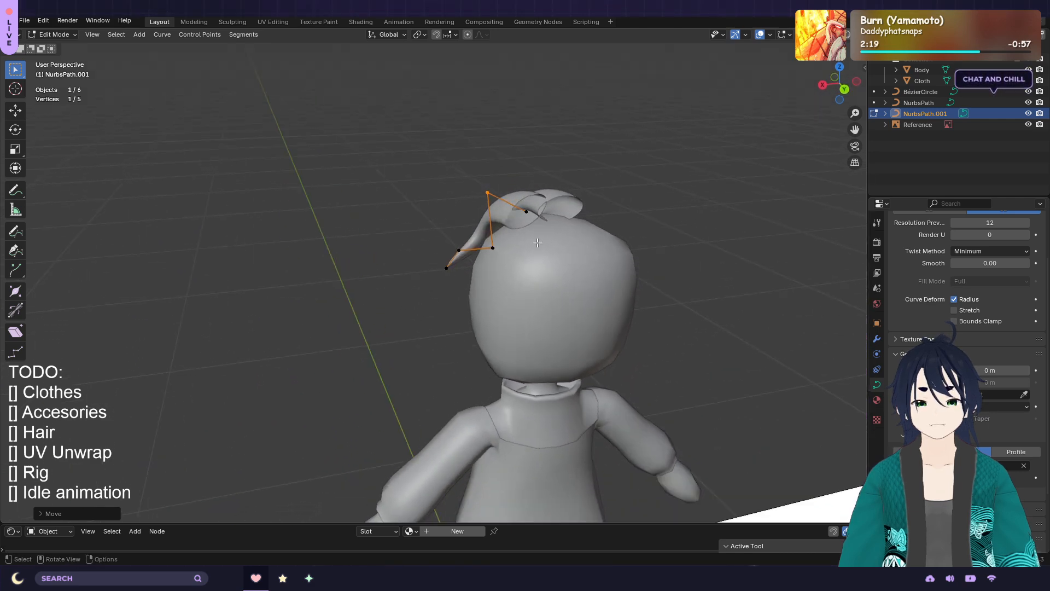
key("a")
key("r")
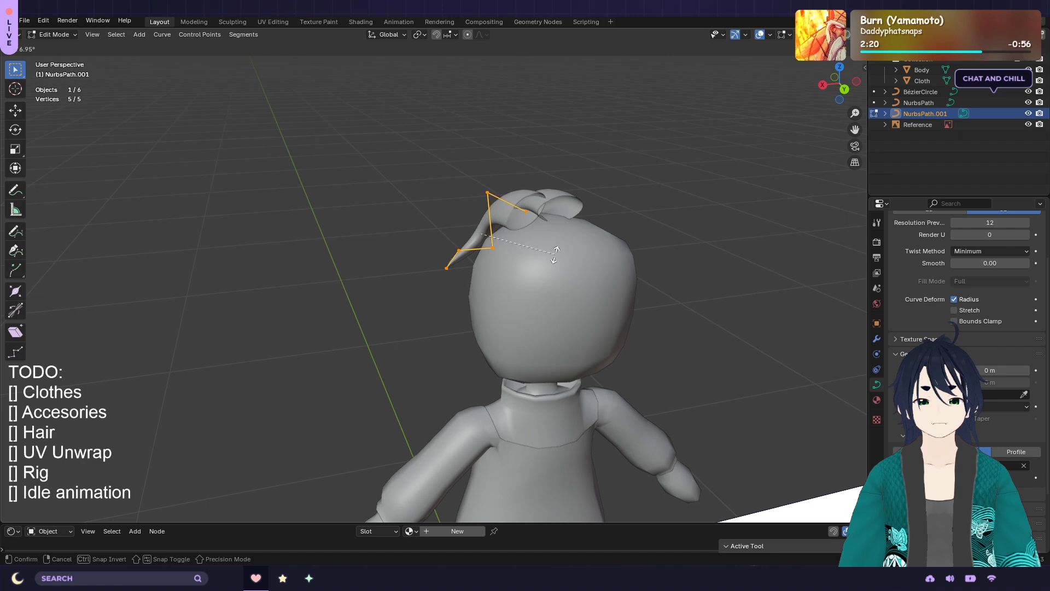
left_click(561, 224)
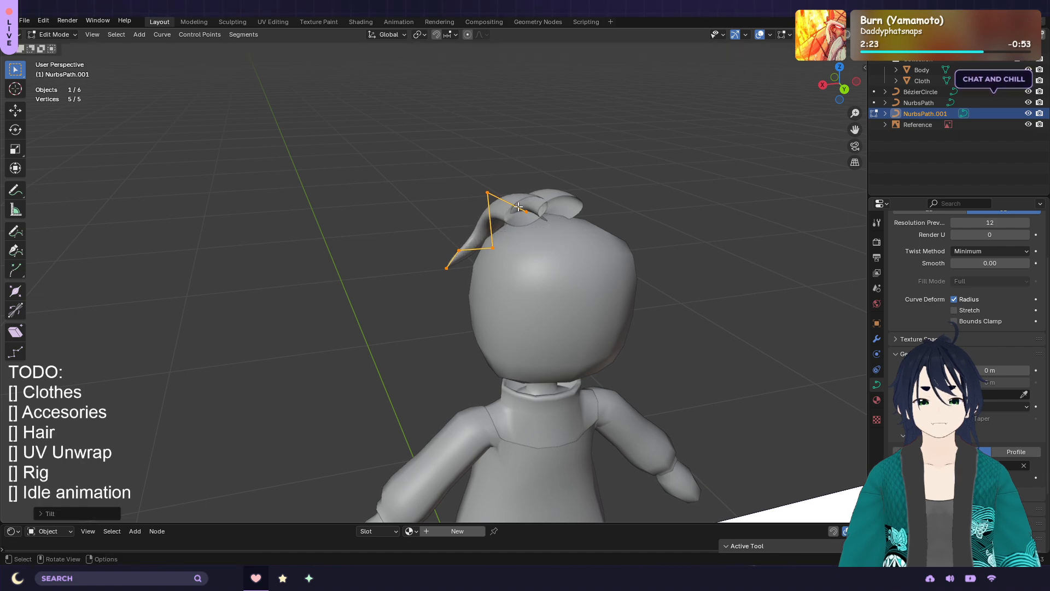
Move the strand's root point slightly along global X, away from the central bang
left_click(524, 211)
middle_click_drag(564, 224, 470, 183)
middle_click_drag(552, 205, 683, 216)
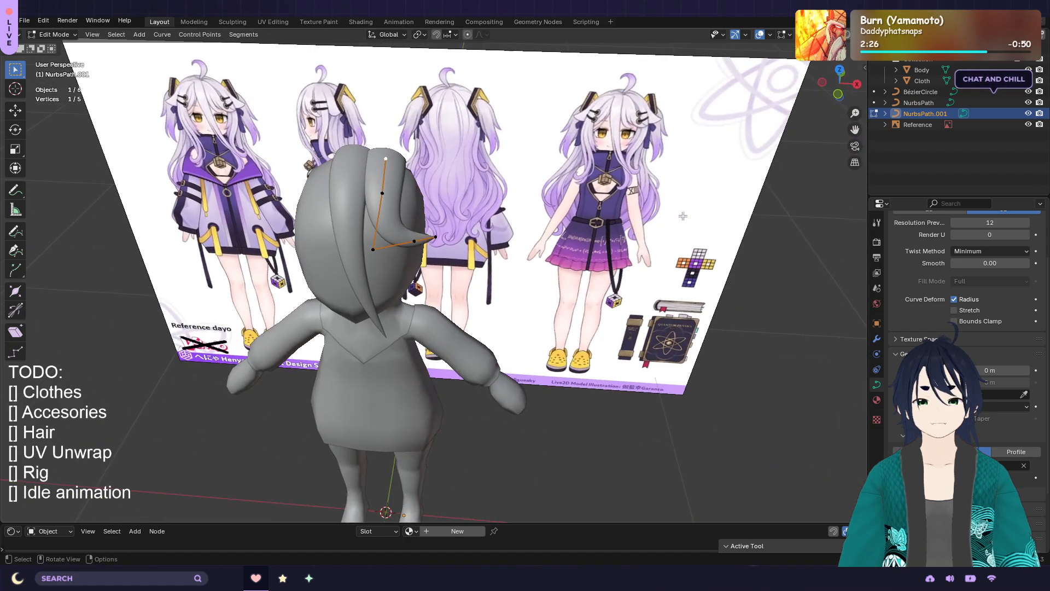
key("g")
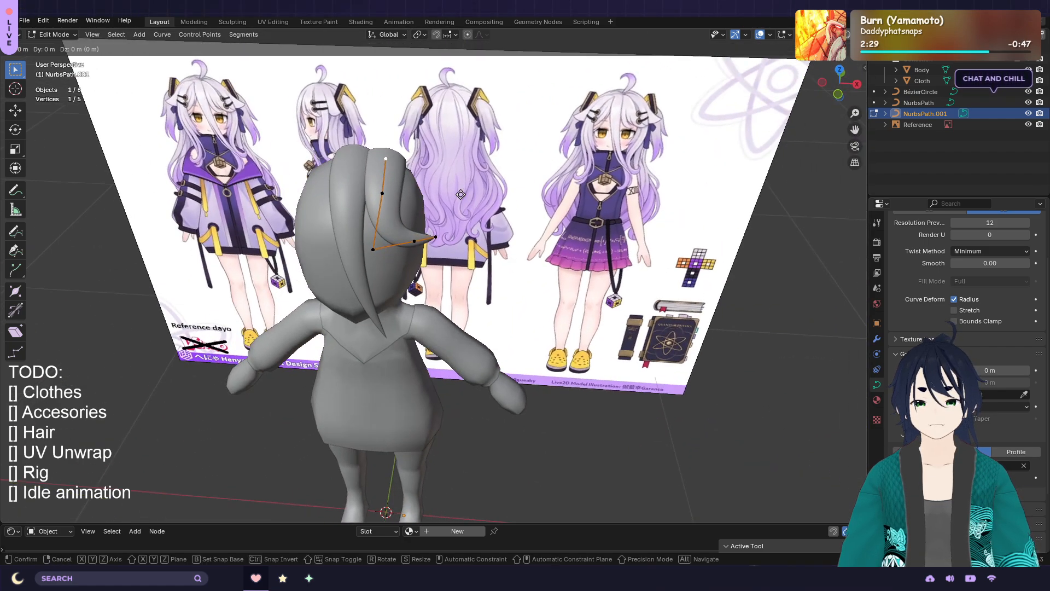
key("x")
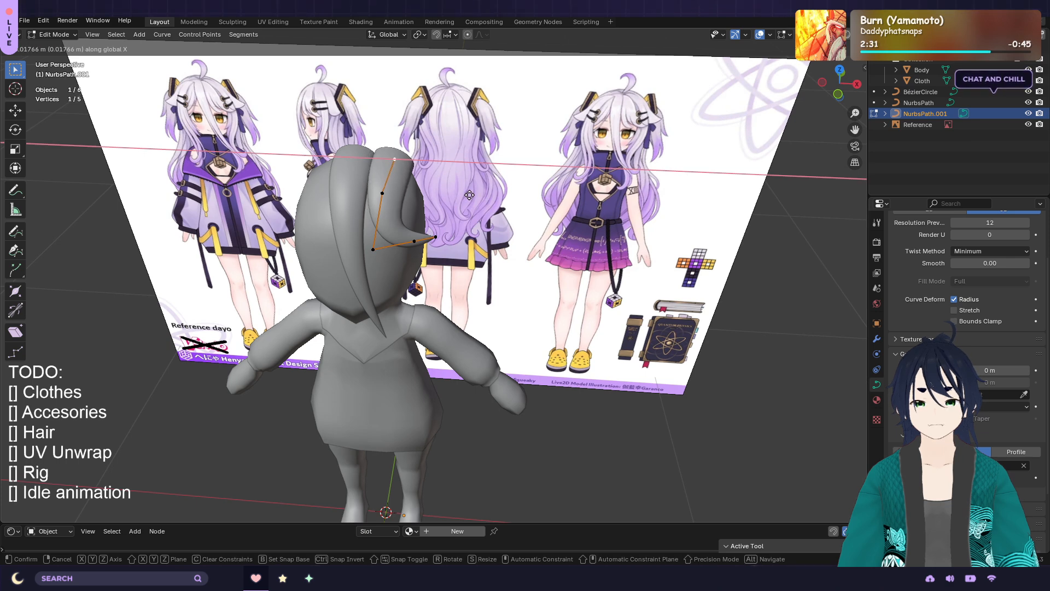
left_click(467, 195)
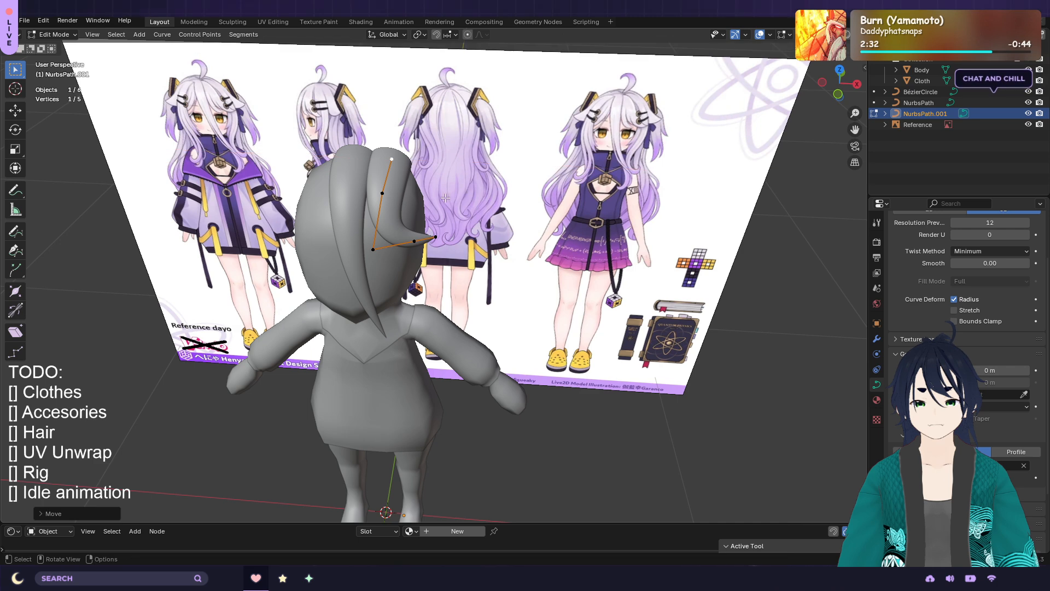
Show the model from the front with its textures using a coloured viewport shading mode
mouse_move(436, 193)
middle_mouse_down()
mouse_move(452, 166)
mouse_move(450, 193)
middle_mouse_up()
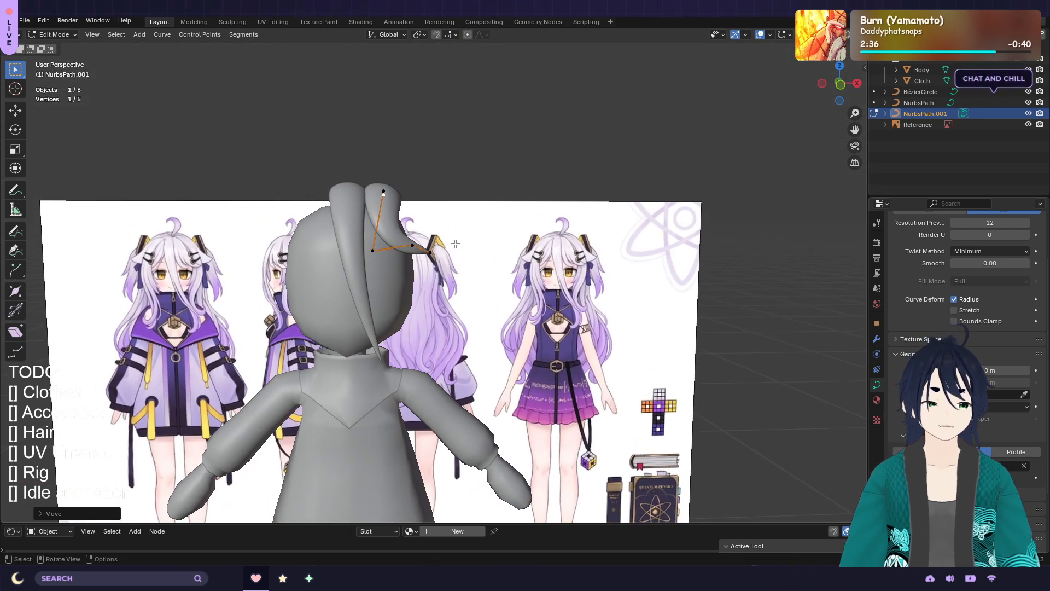
key("KP_1")
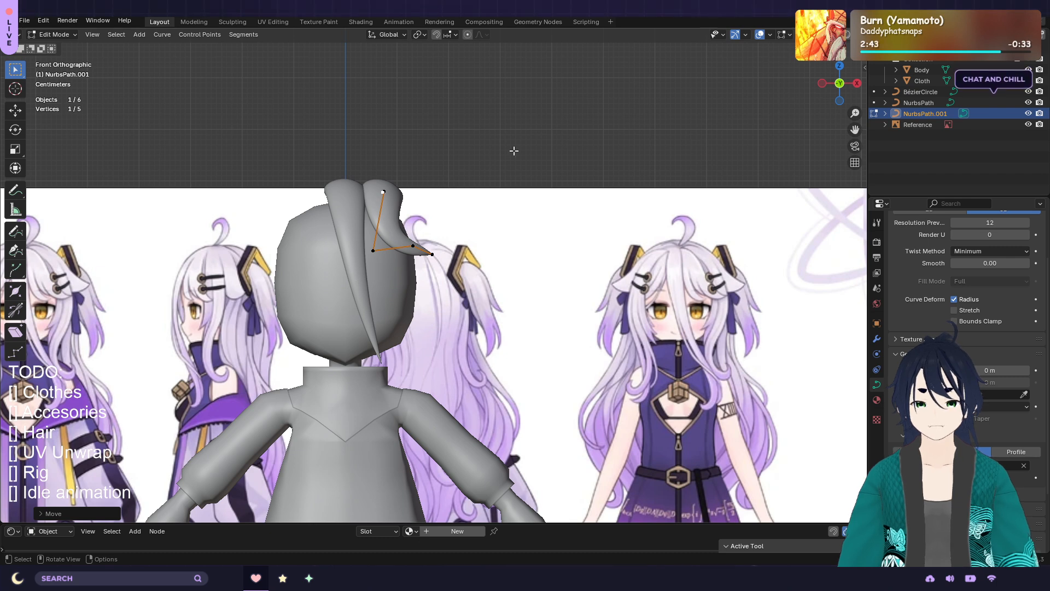
left_click(836, 34)
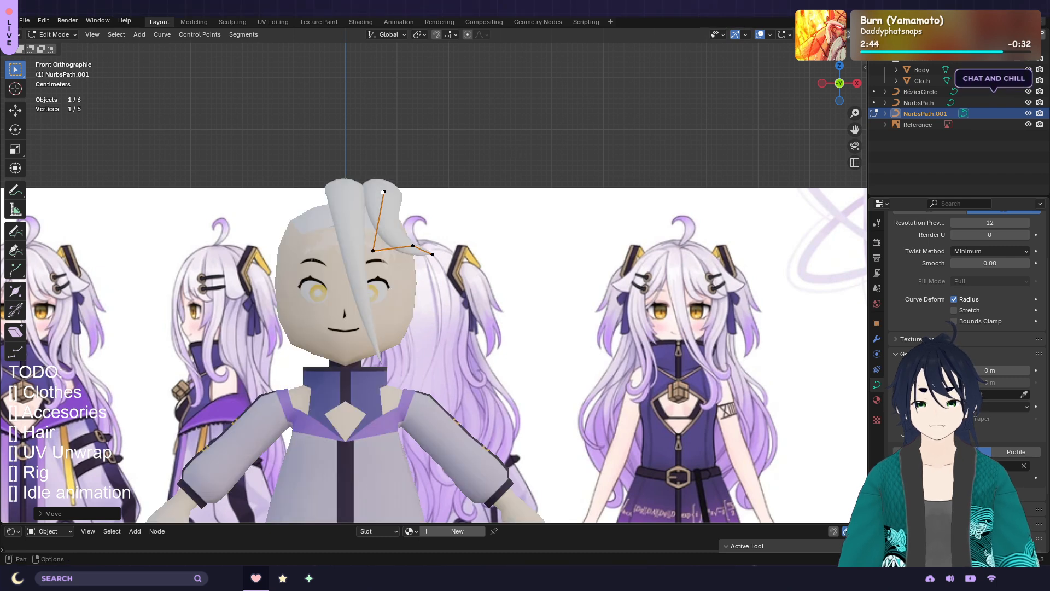
Return to solid shading and move the side strand's three lower points down and slightly toward the central bang
left_click(825, 35)
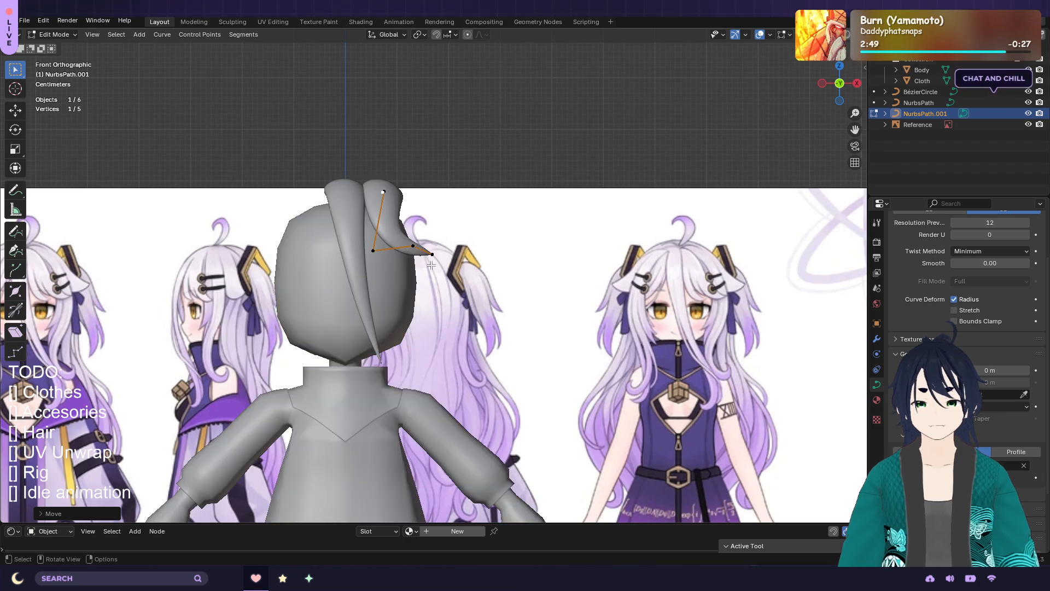
left_click(410, 233)
key("ctrl+KP_Add")
key("g")
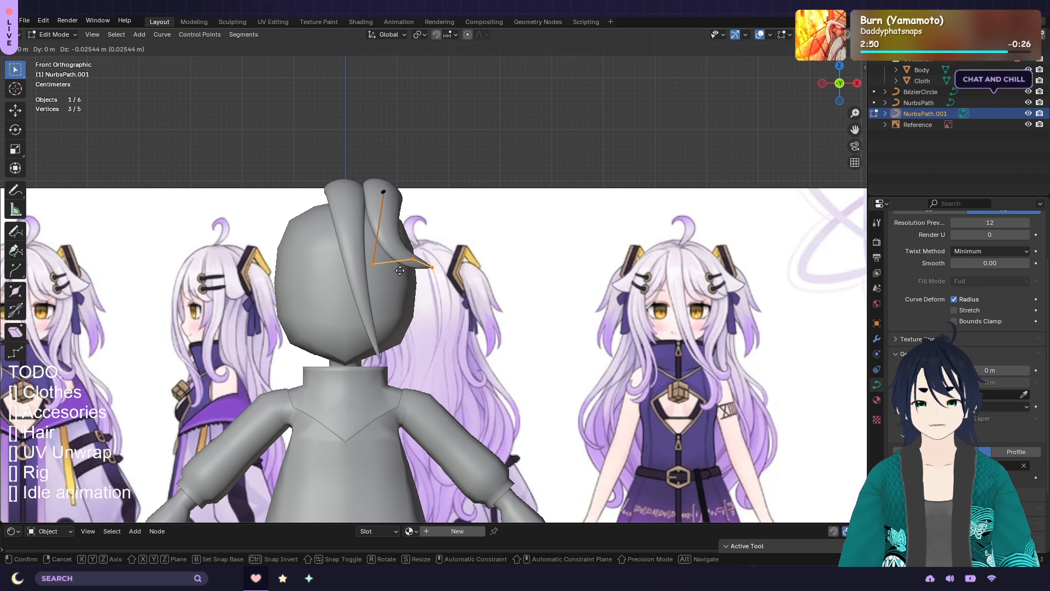
left_click(394, 272)
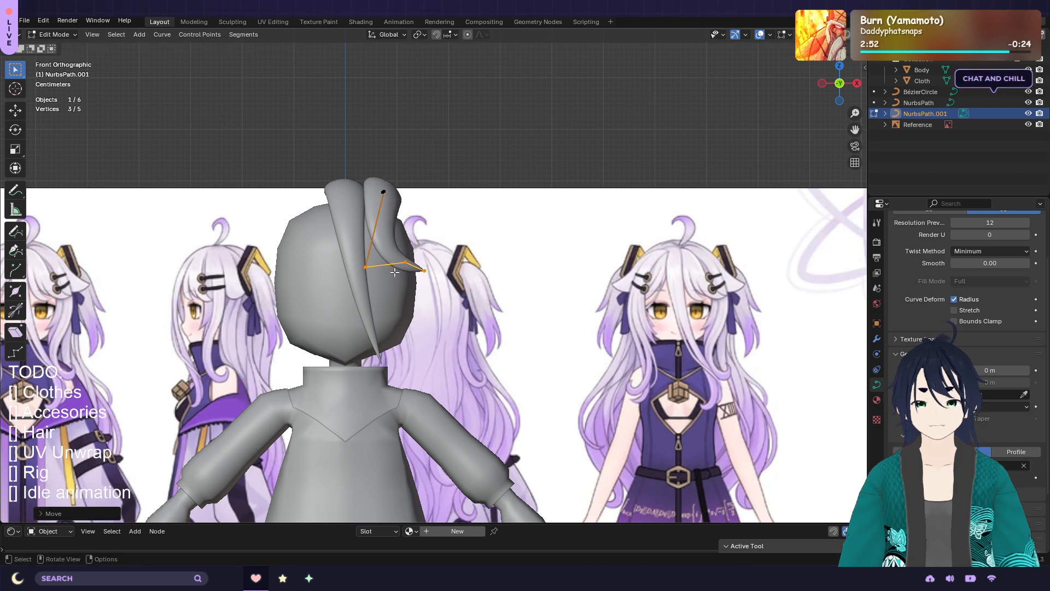
Move the side strand's tip point outward and slightly up to lengthen the flick, and save the file
left_click(428, 280)
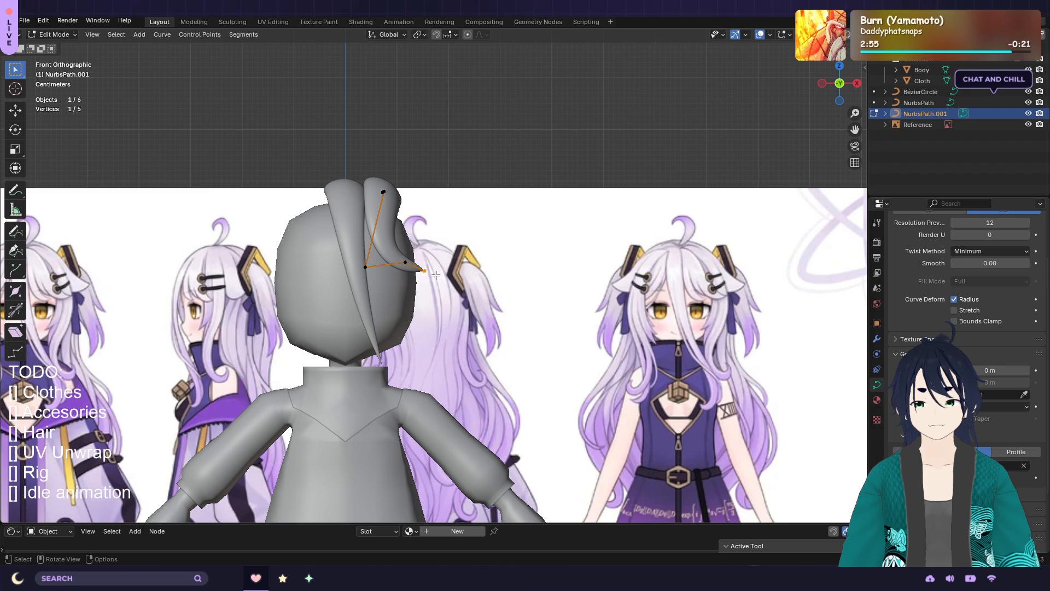
key("g")
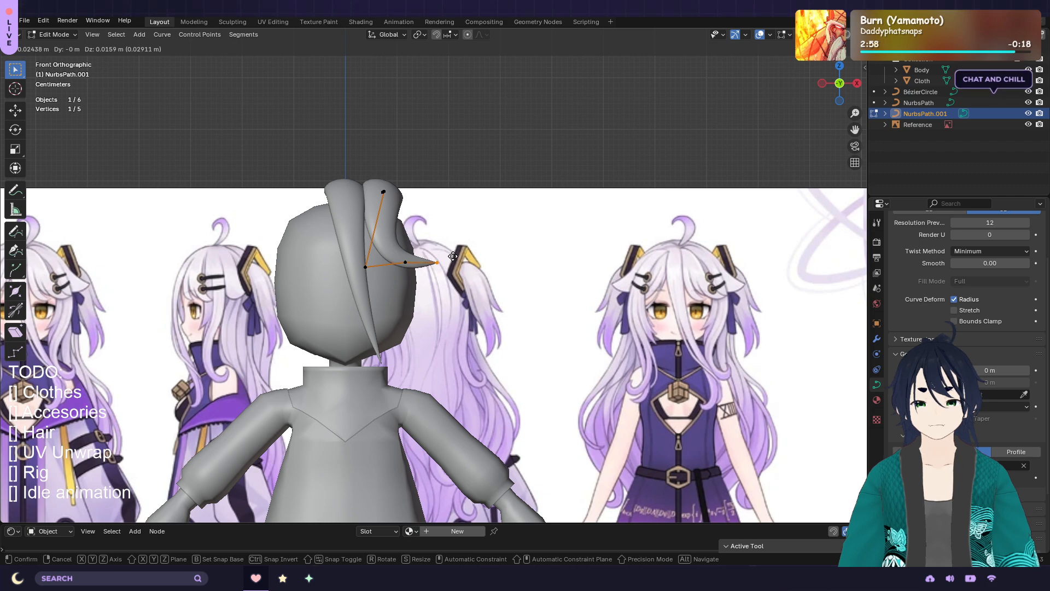
left_click(453, 256)
middle_click_drag(453, 256, 352, 241)
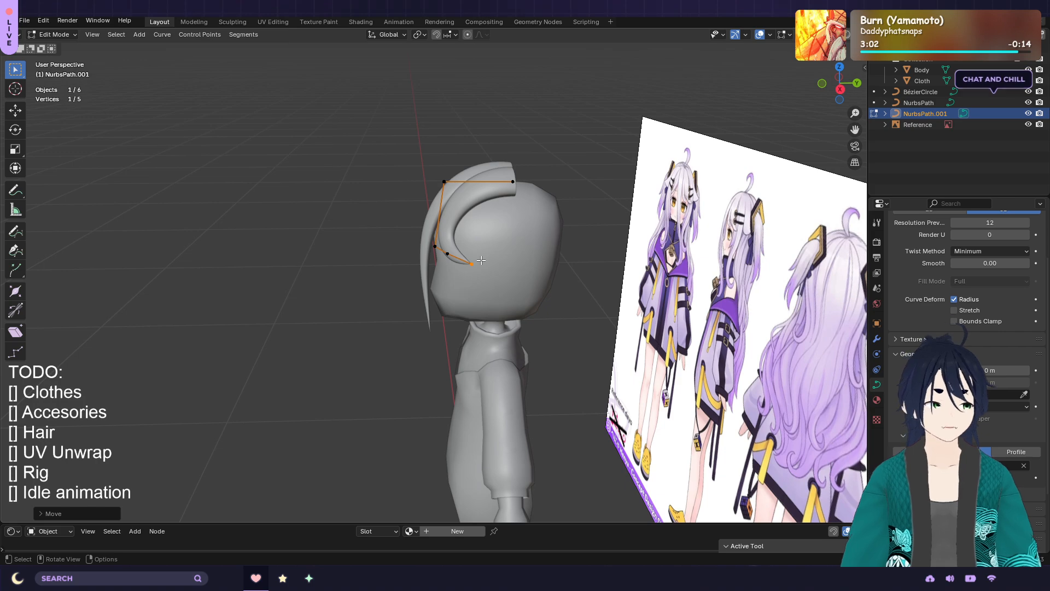
middle_click_drag(519, 261, 624, 263)
middle_click_drag(465, 248, 380, 268)
key("ctrl+s")
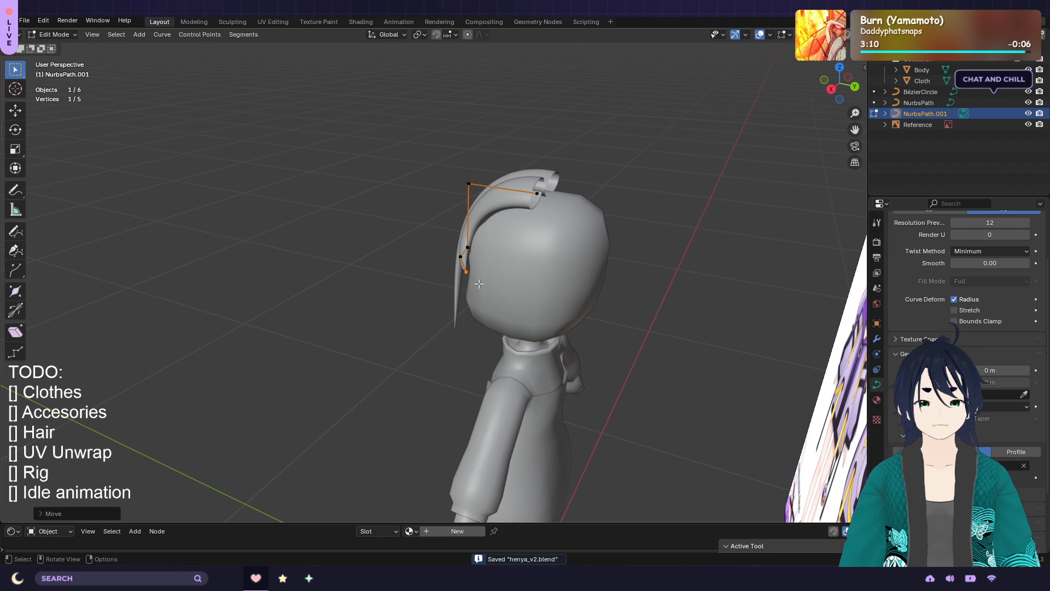
Move the strand's tip along global Y toward the back of the head and save the file
middle_click_drag(479, 283, 541, 281)
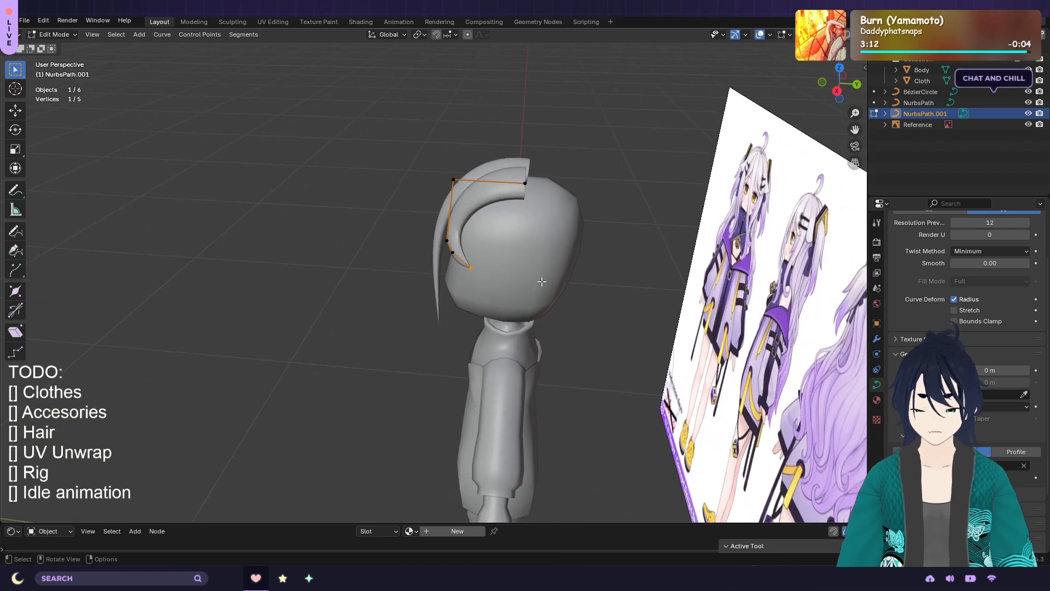
key("g")
key("z")
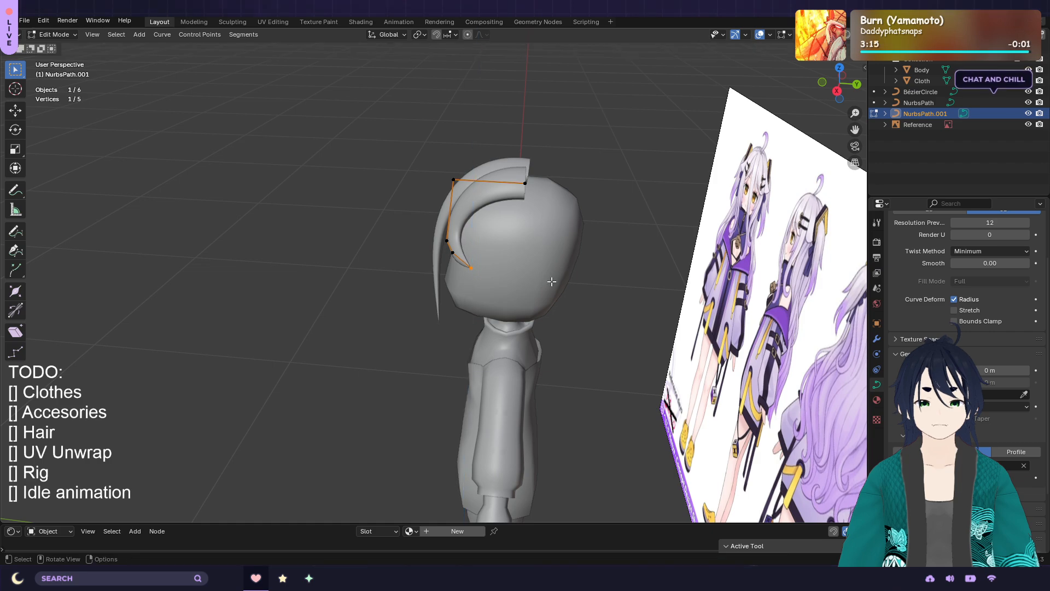
key("y")
left_click(566, 281)
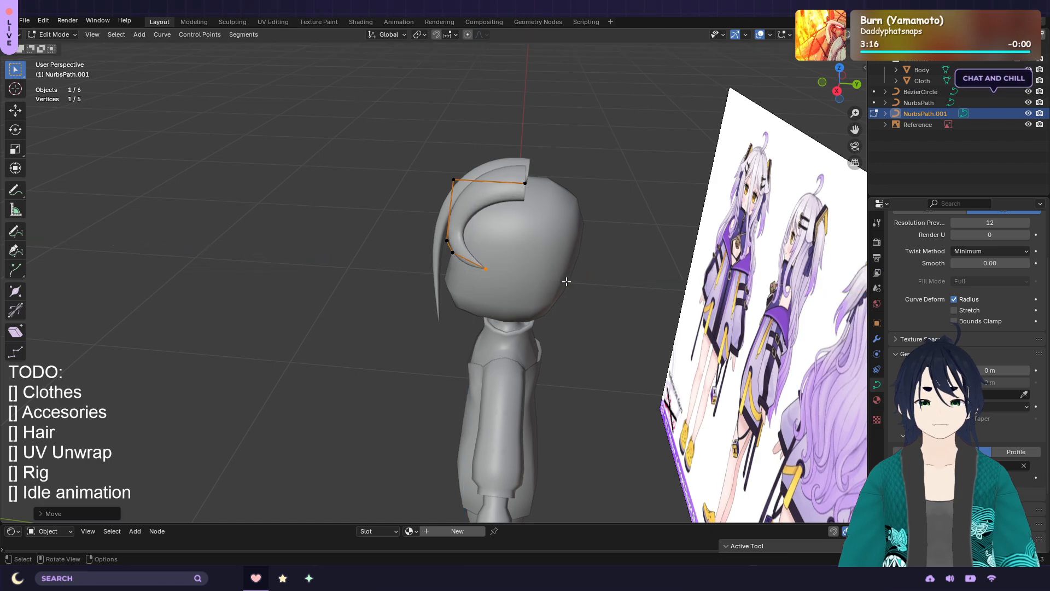
middle_click_drag(548, 240, 635, 242)
middle_click_drag(539, 269, 586, 253)
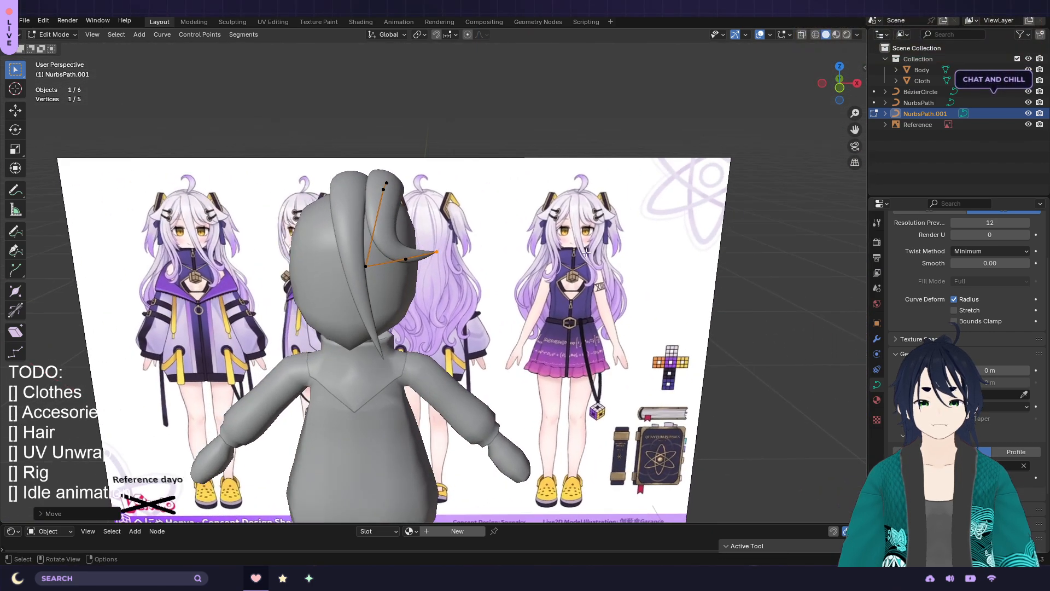
key("ctrl+s")
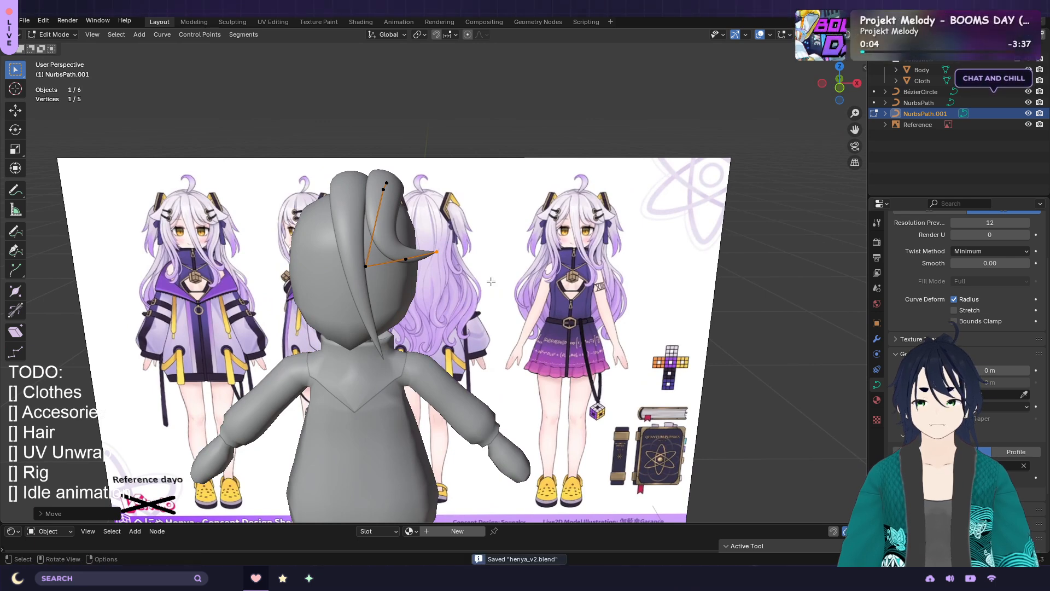
Leave curve editing, duplicate the central bang strand and place the copy on the side of the head opposite the flick
middle_click_drag(482, 264, 436, 267)
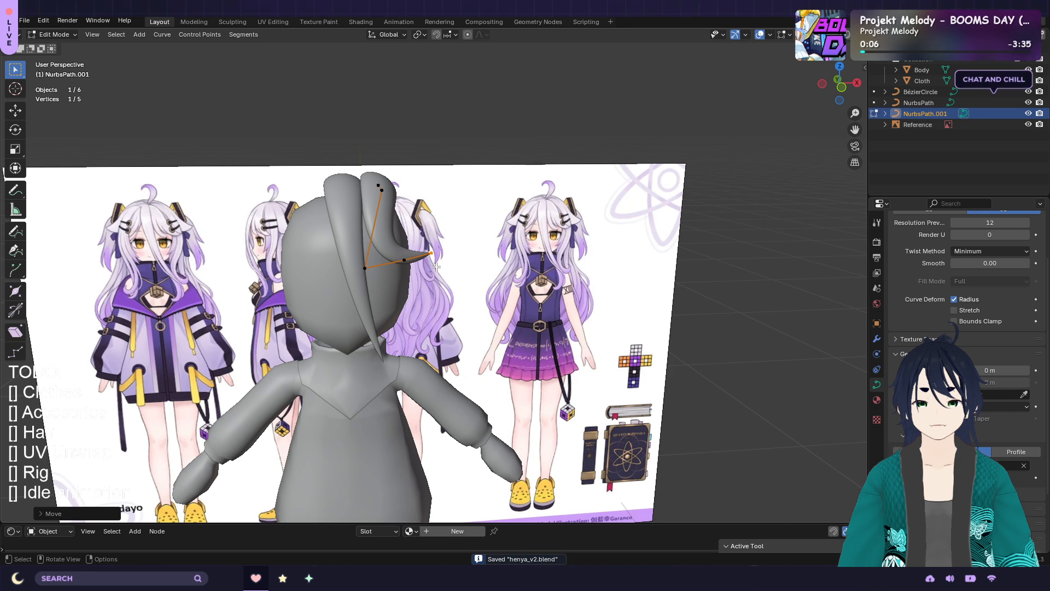
key("Tab")
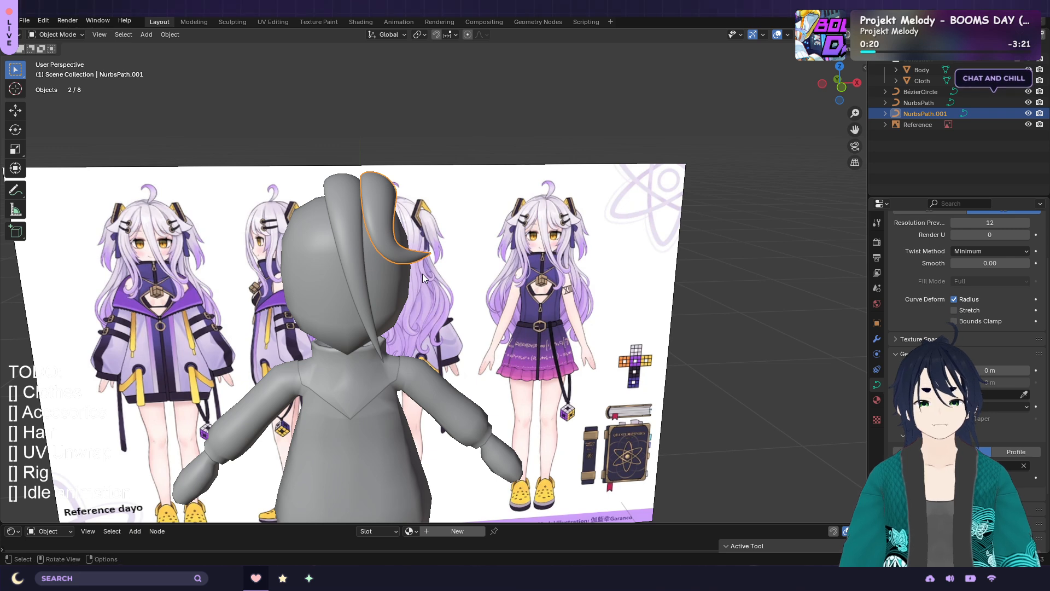
key("shift+d")
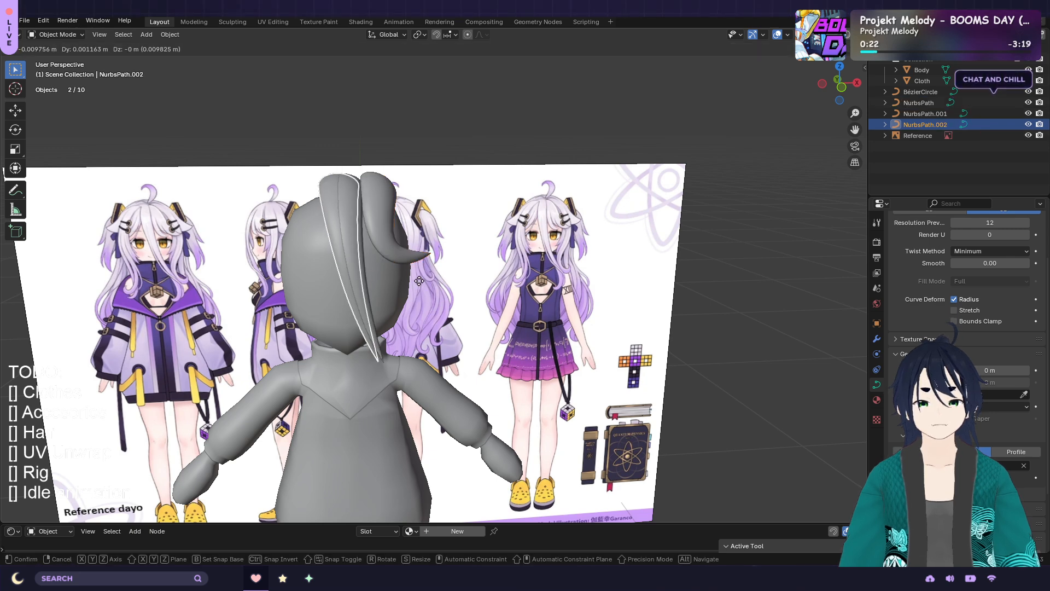
left_click(393, 281)
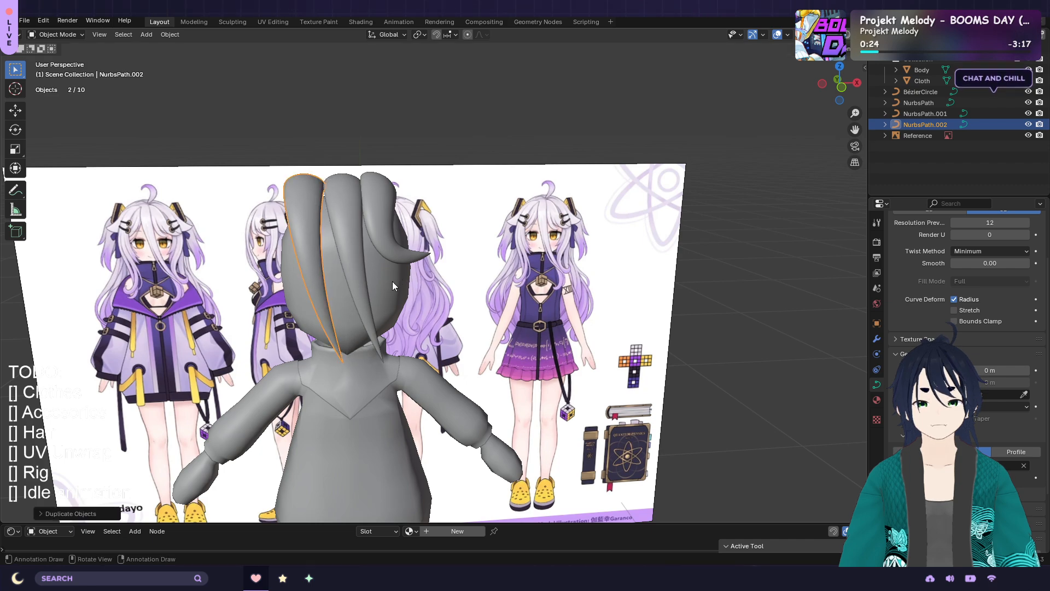
In front view, raise the duplicated strand's middle point and the point before its tip, moving both toward the central bang
middle_click_drag(418, 281, 497, 270)
key("Tab")
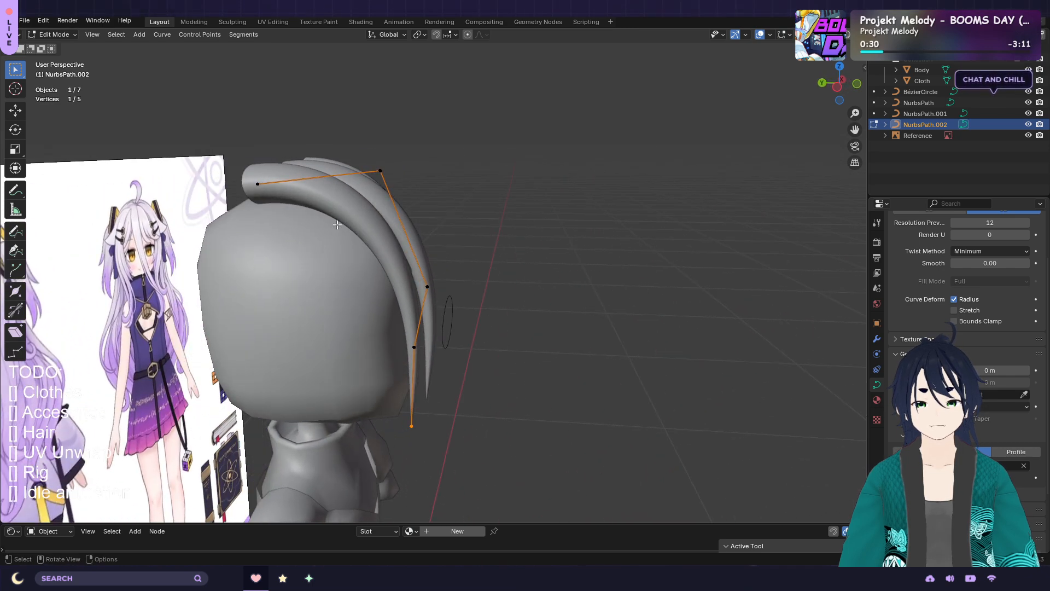
middle_click_drag(299, 209, 323, 241)
left_click(289, 259)
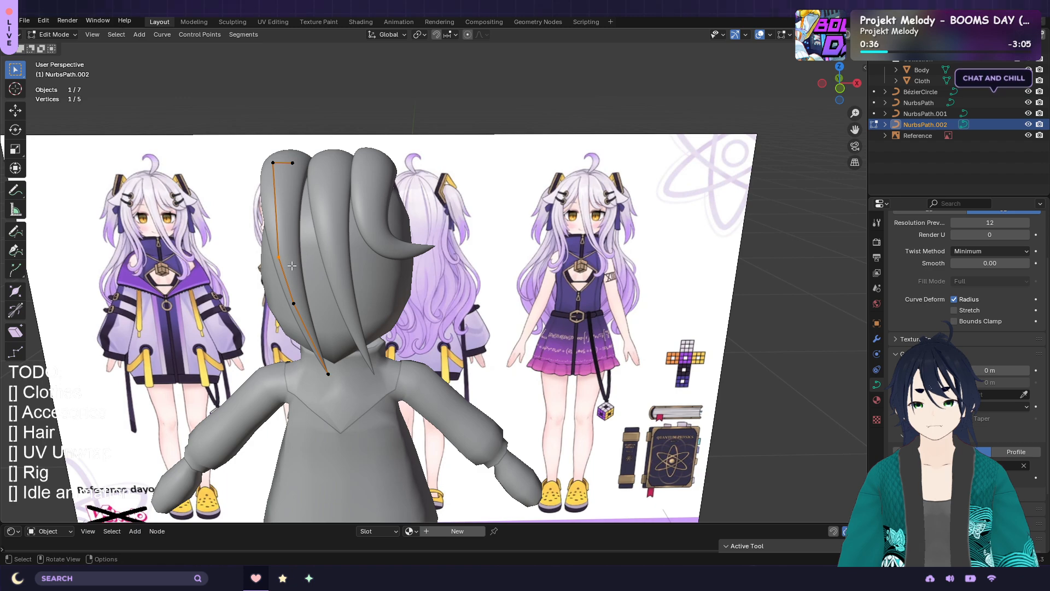
key("KP_1")
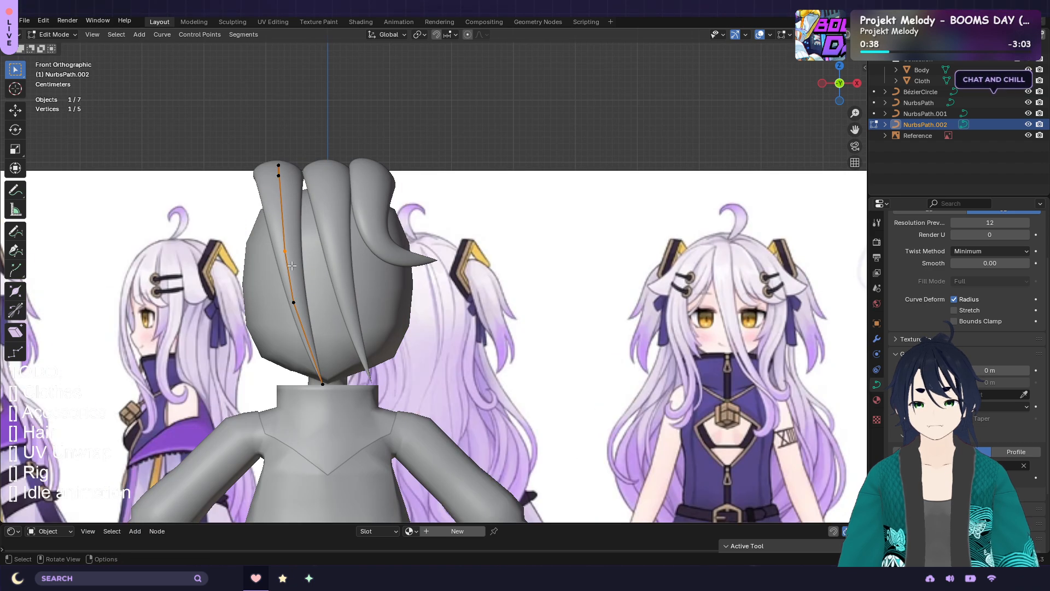
key("g")
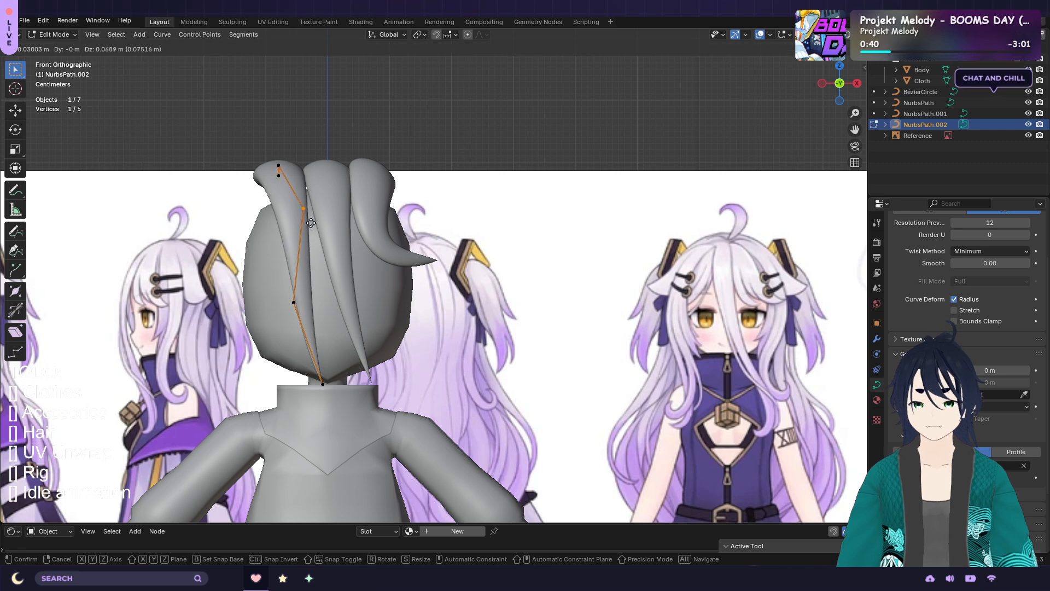
left_click(311, 223)
left_click(276, 284)
key("g")
left_click(284, 226)
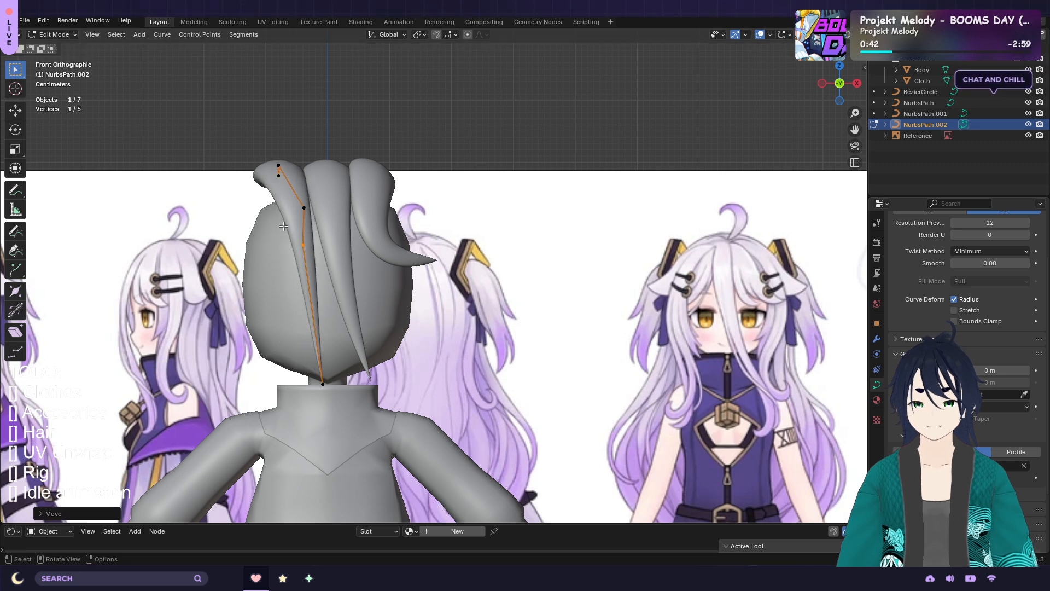
Pull the duplicated strand's tip up and outward past the side of the head to form a flick
left_click(323, 383)
key("g")
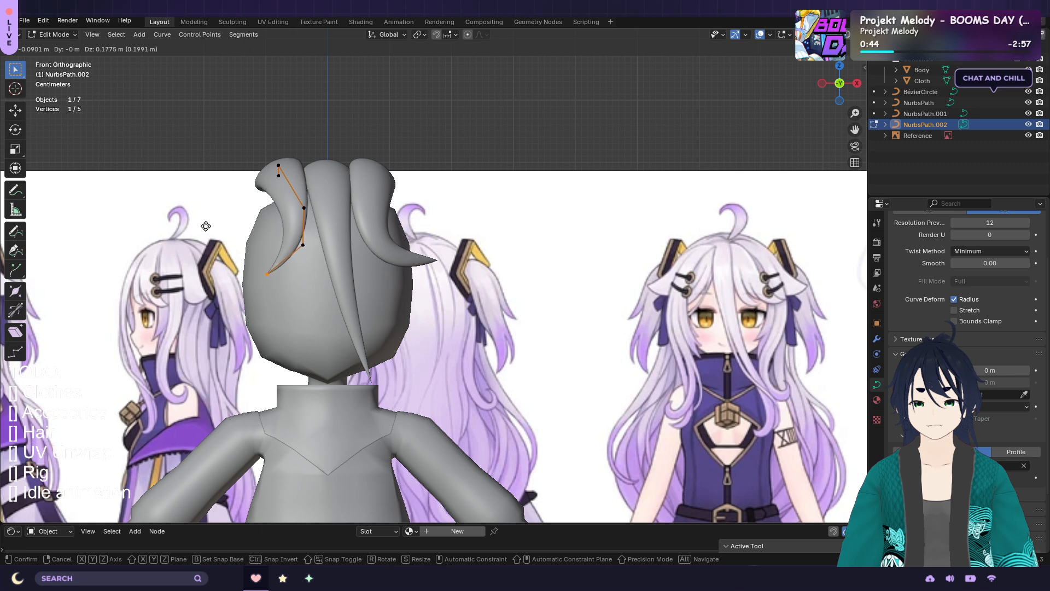
left_click(173, 217)
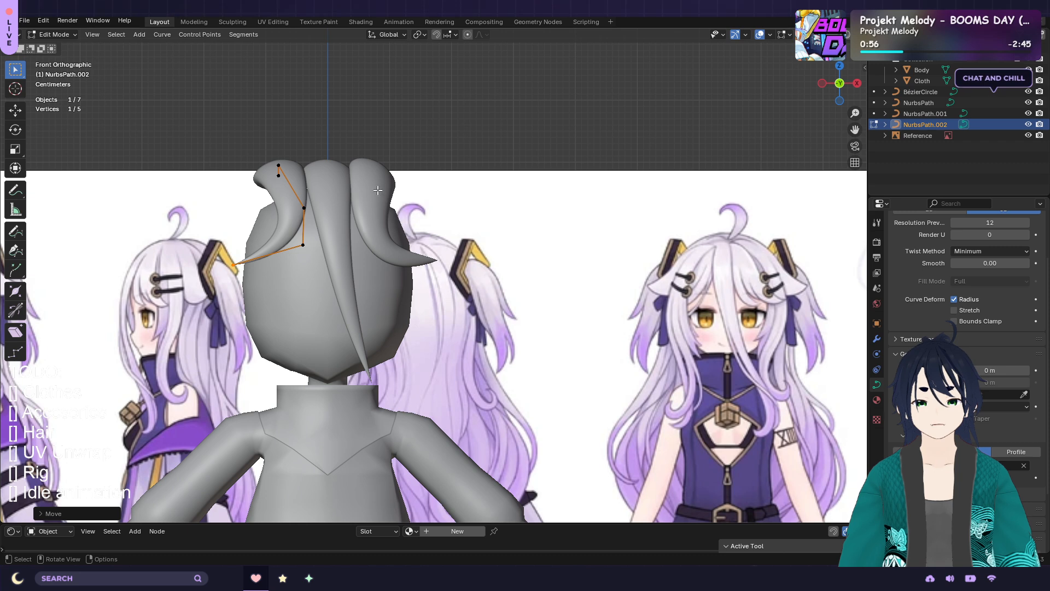
Move the point before the tip outward and the middle point slightly toward the central bang to curve the flick
left_click(303, 254)
key("g")
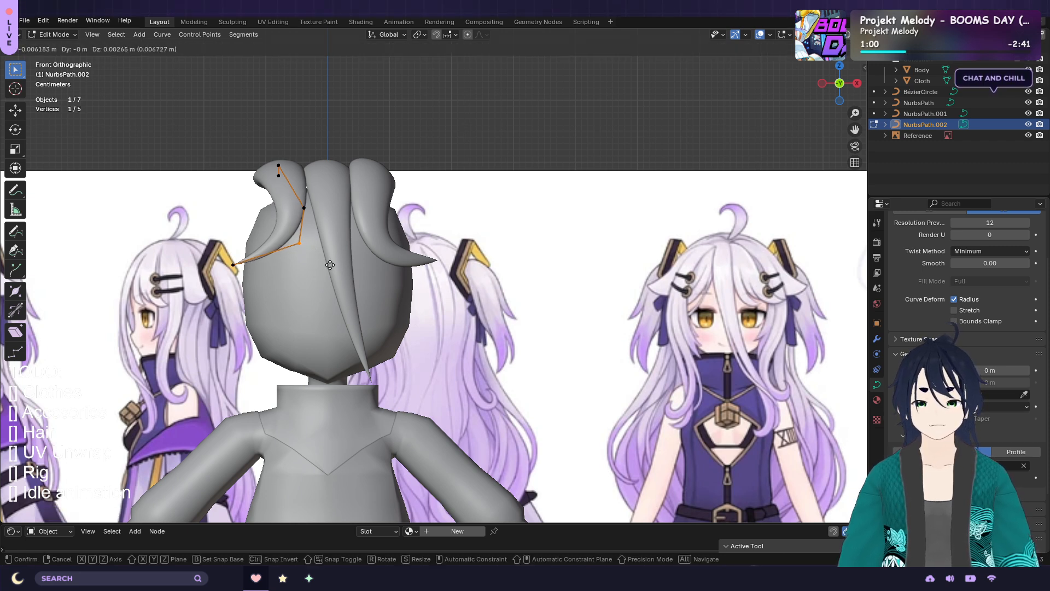
left_click(297, 254)
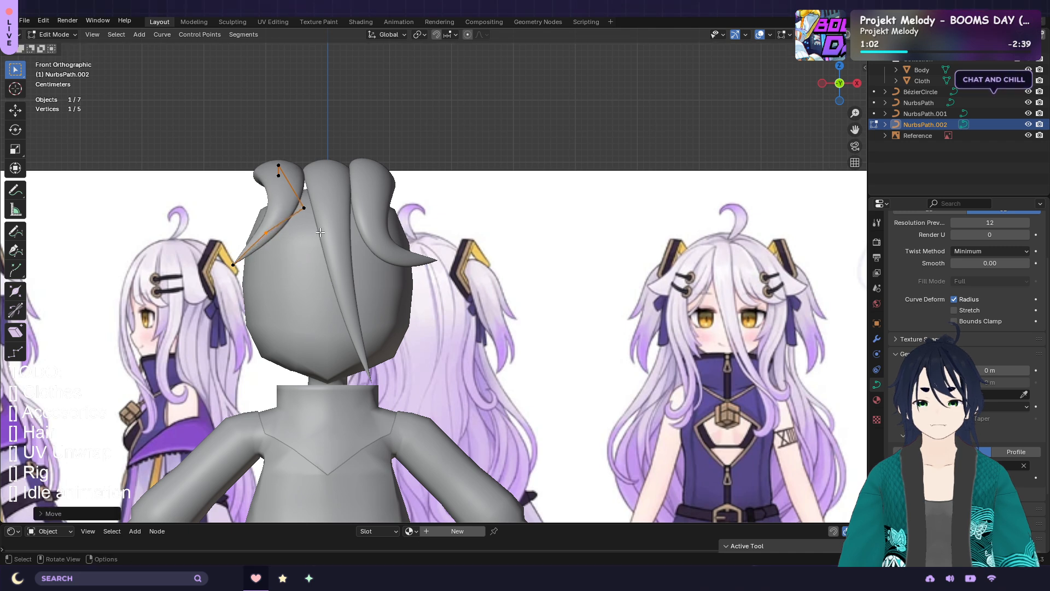
left_click(312, 209)
key("g")
left_click(320, 215)
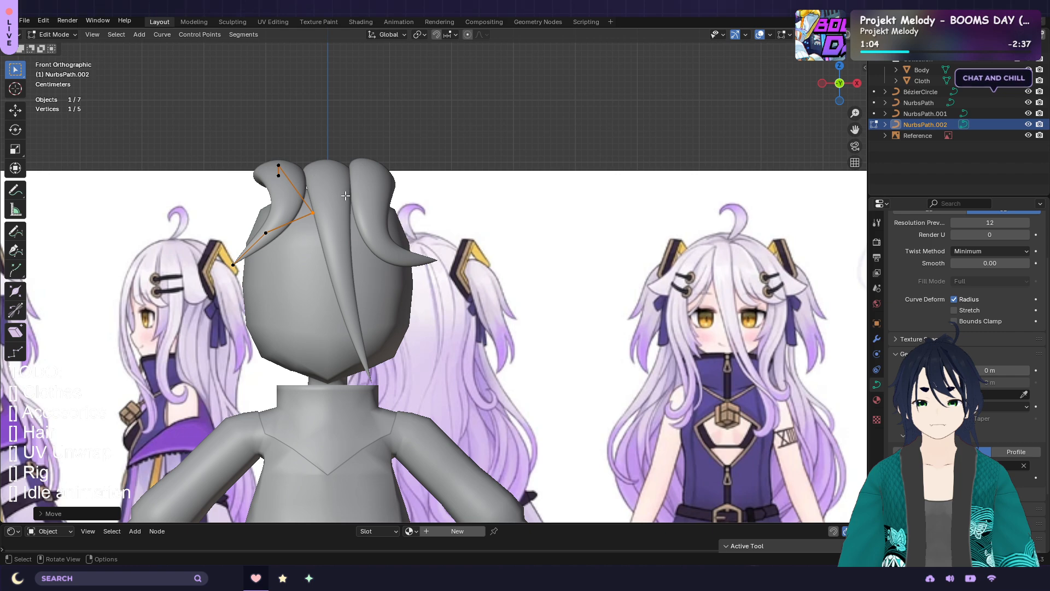
Shift the duplicated strand's second point from the root toward the central bang
middle_click_drag(347, 195, 289, 193)
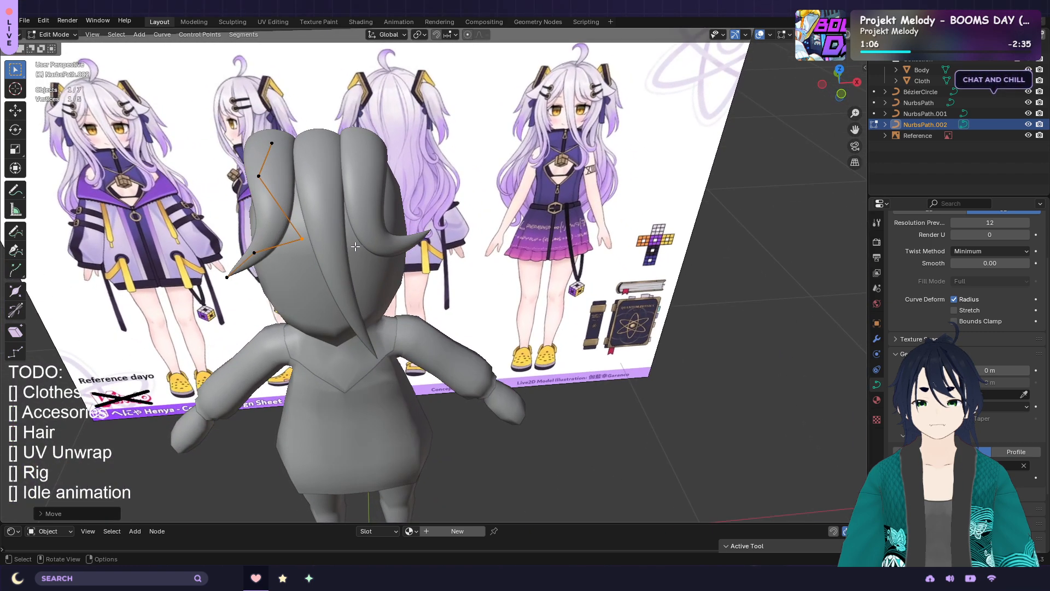
key("g")
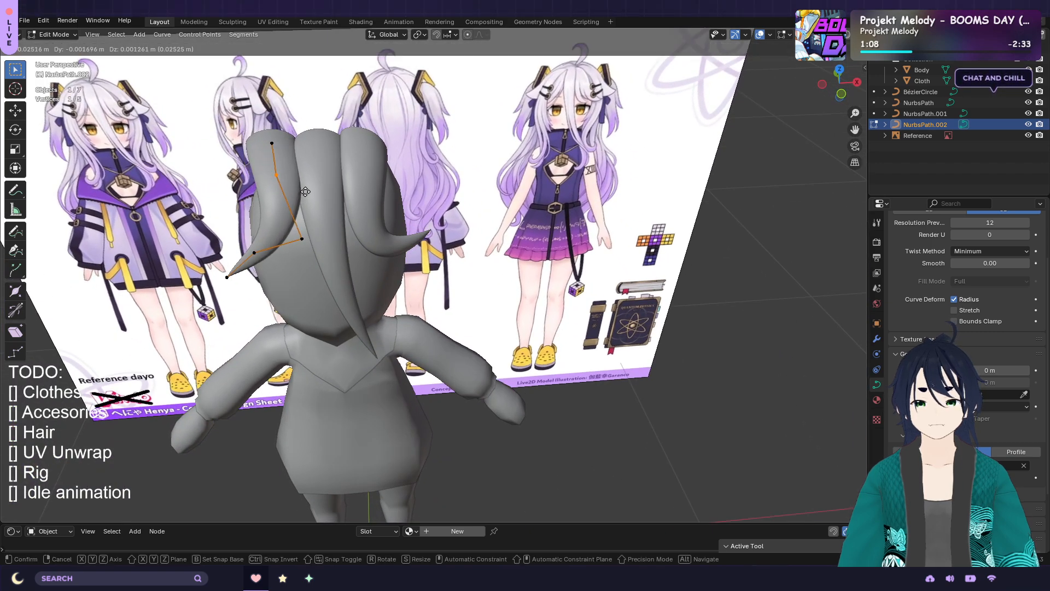
left_click(305, 191)
Lower the strand's two points nearest the root along global Z so its top sits closer to the crown
middle_click_drag(332, 187, 332, 160)
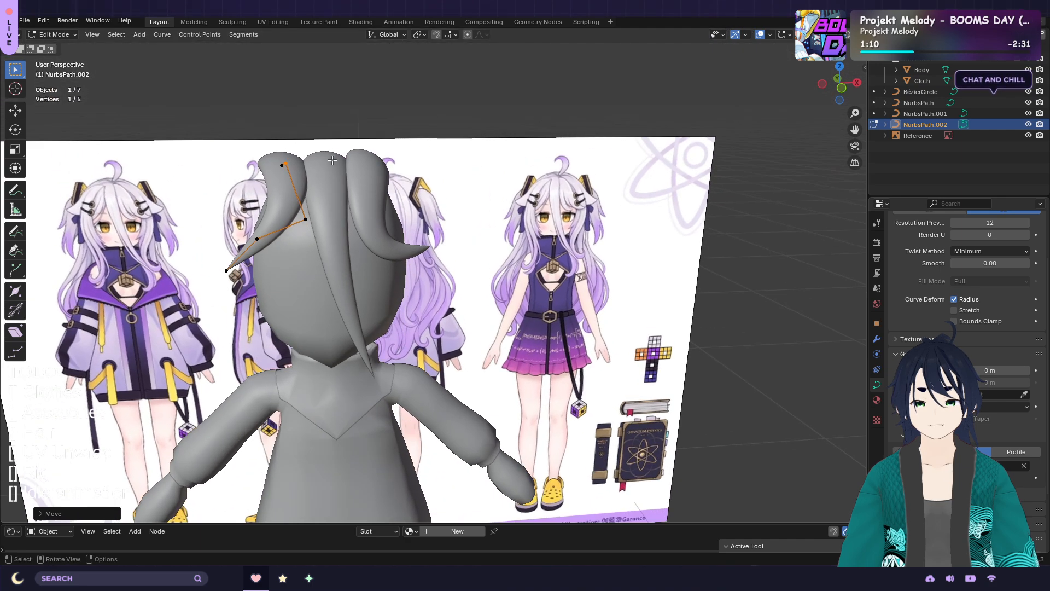
key("g")
key("z")
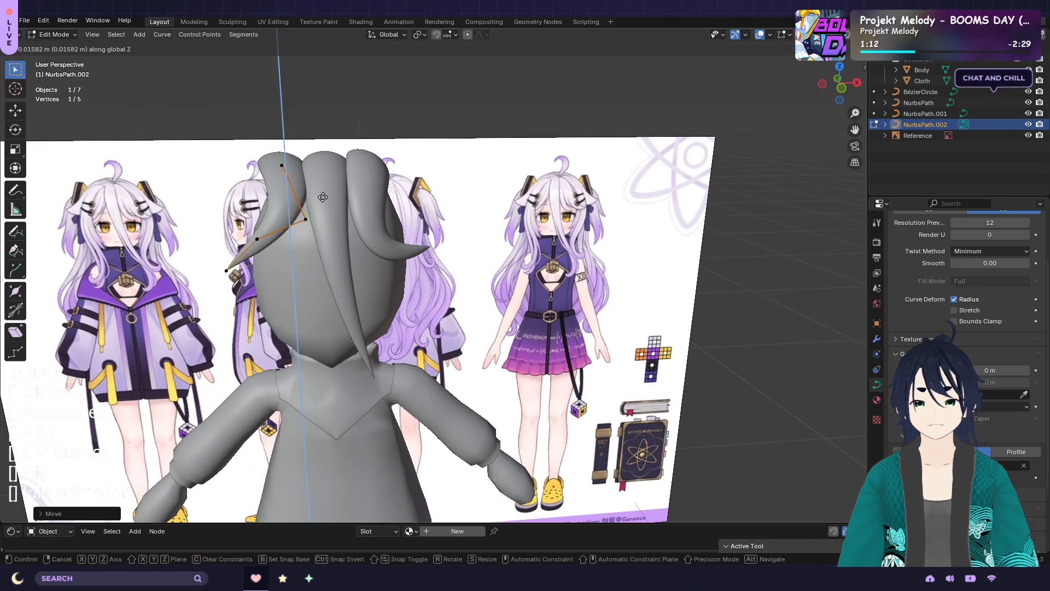
left_click(344, 176)
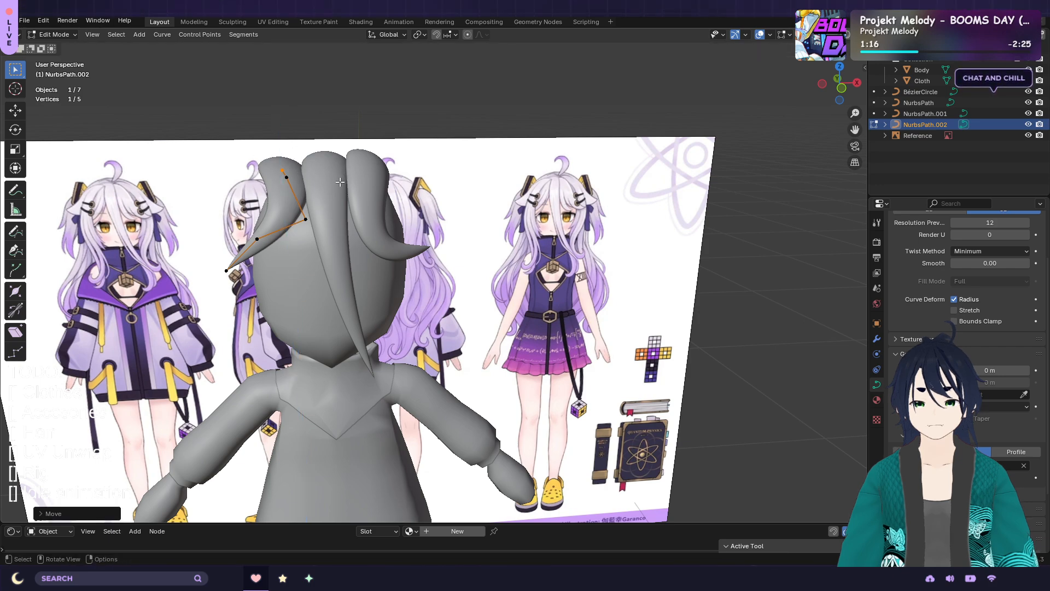
Select all of the duplicated strand's points and adjust their tilt
middle_click_drag(344, 175, 388, 192)
key("a")
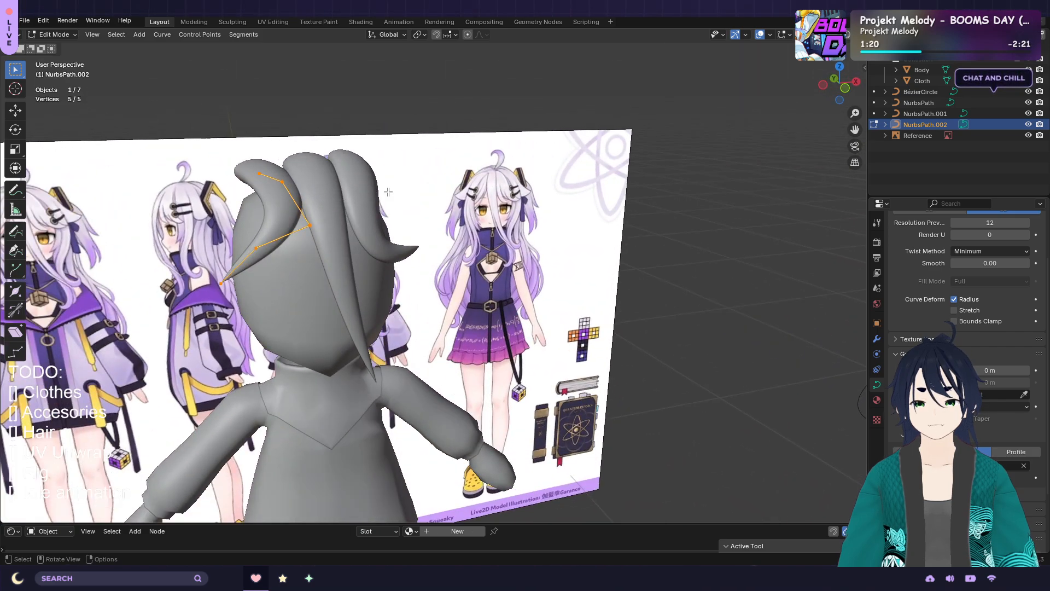
key("r")
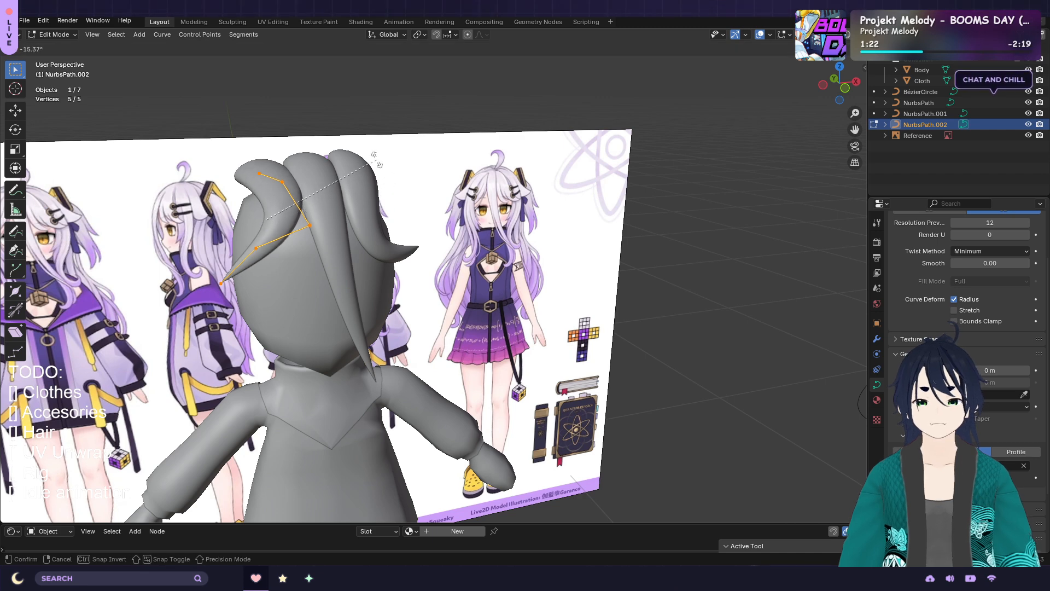
left_click(368, 159)
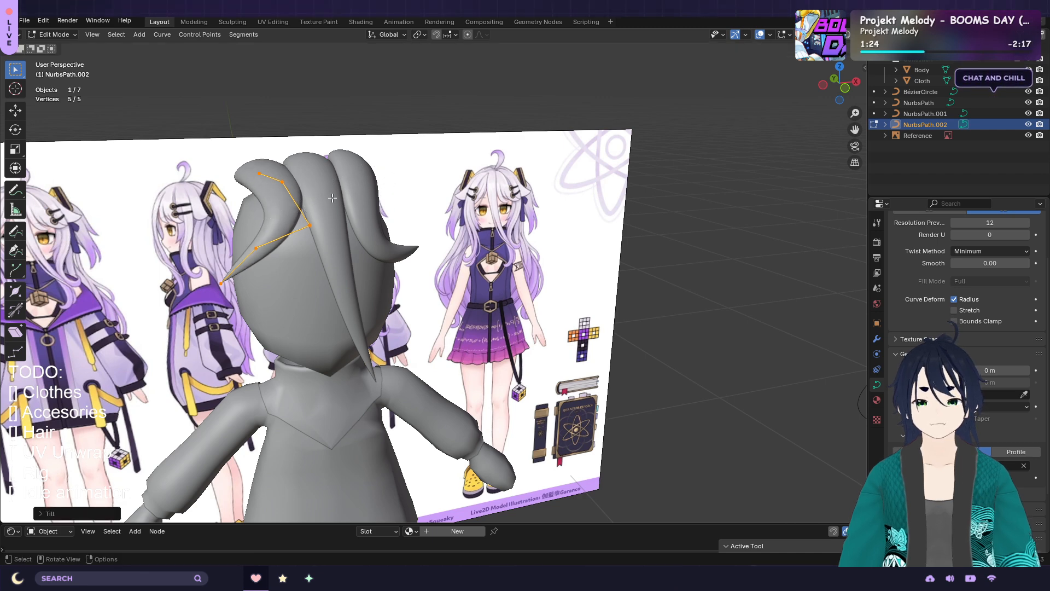
Move the duplicated strand's middle point along global X away from the central bang
left_click(291, 213)
key("g")
key("x")
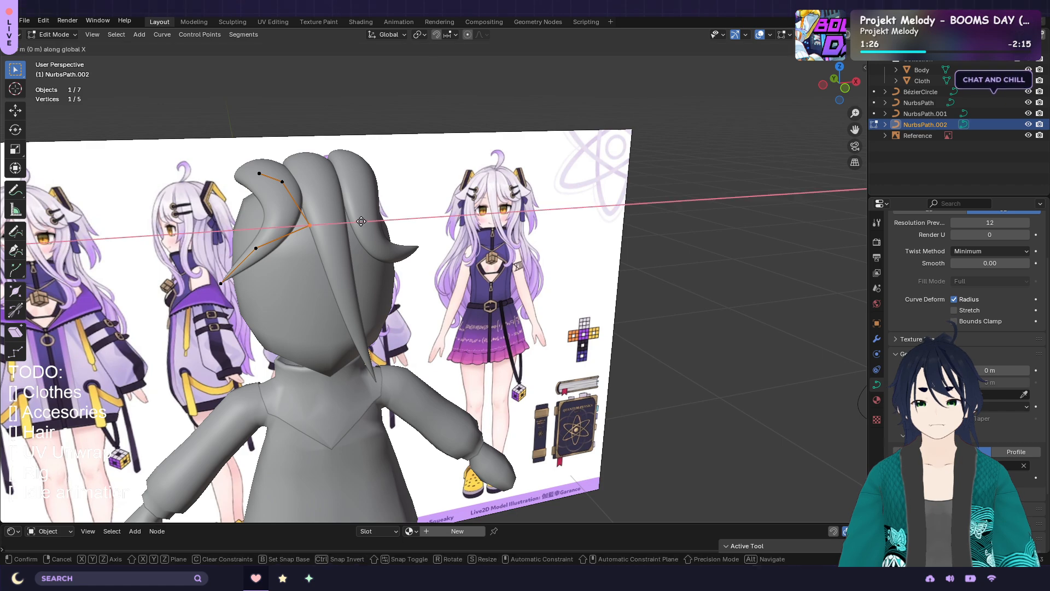
left_click(345, 222)
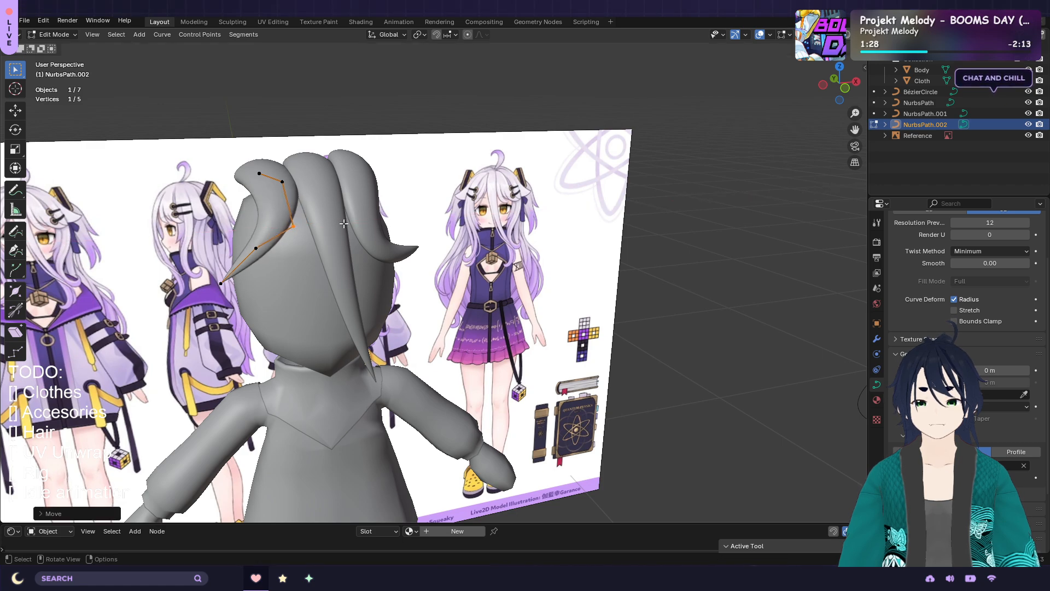
Move the strand's two points nearest the tip backward along global Y toward the side of the head
middle_click_drag(319, 243, 419, 242)
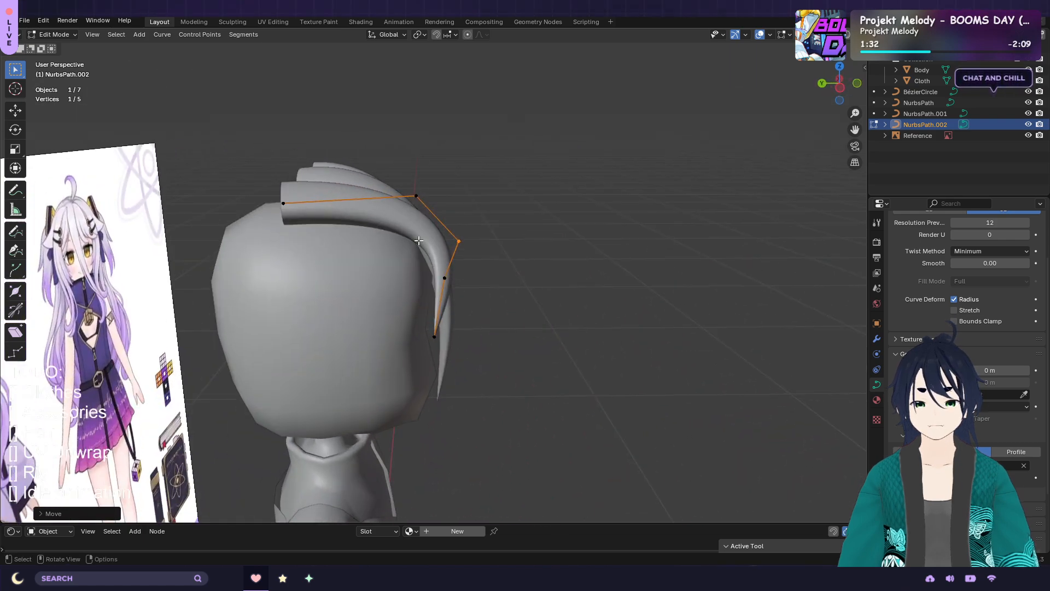
left_click_drag(464, 341, 411, 256)
key("g")
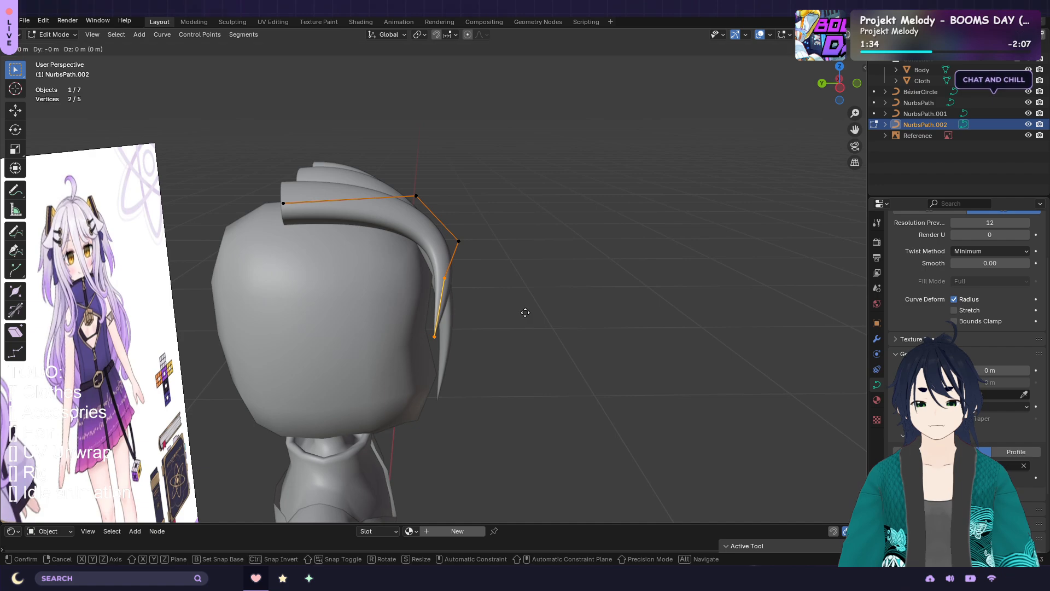
key("y")
left_click(474, 313)
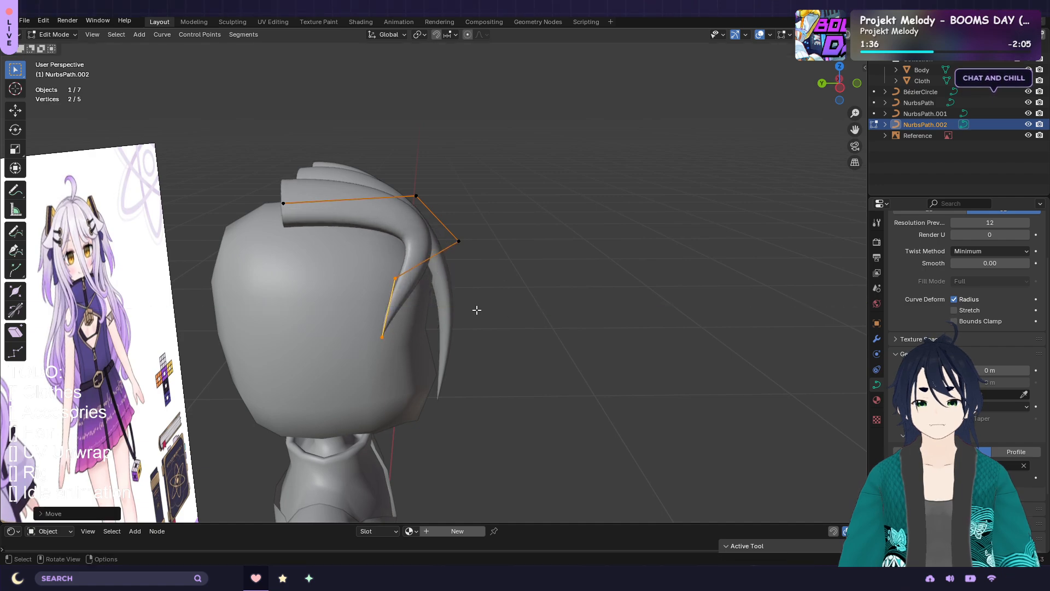
Delete both side flick strands, keeping only the central bang
middle_click_drag(476, 307, 399, 266)
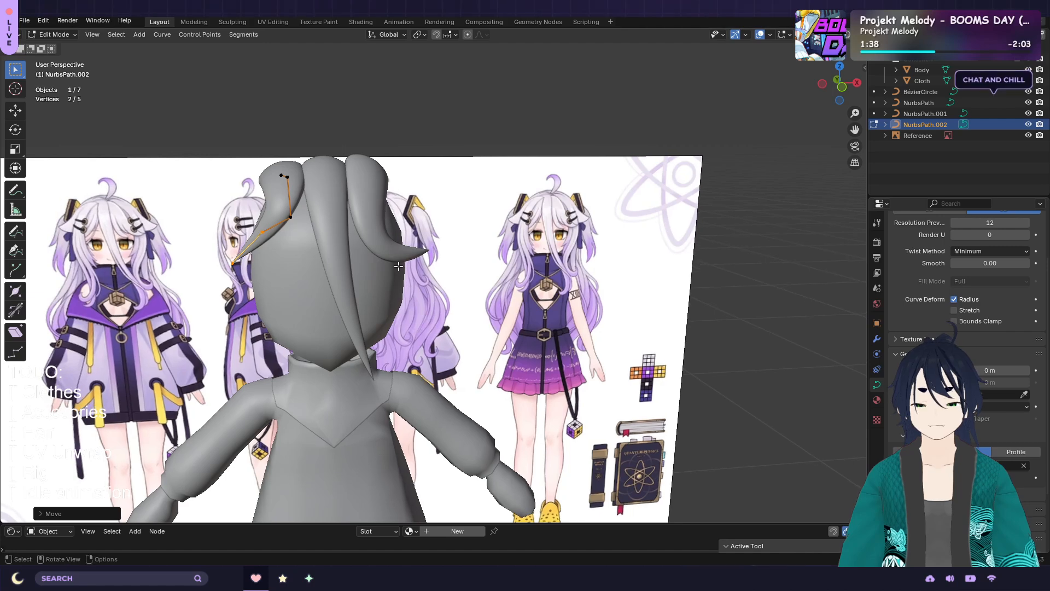
key("Tab")
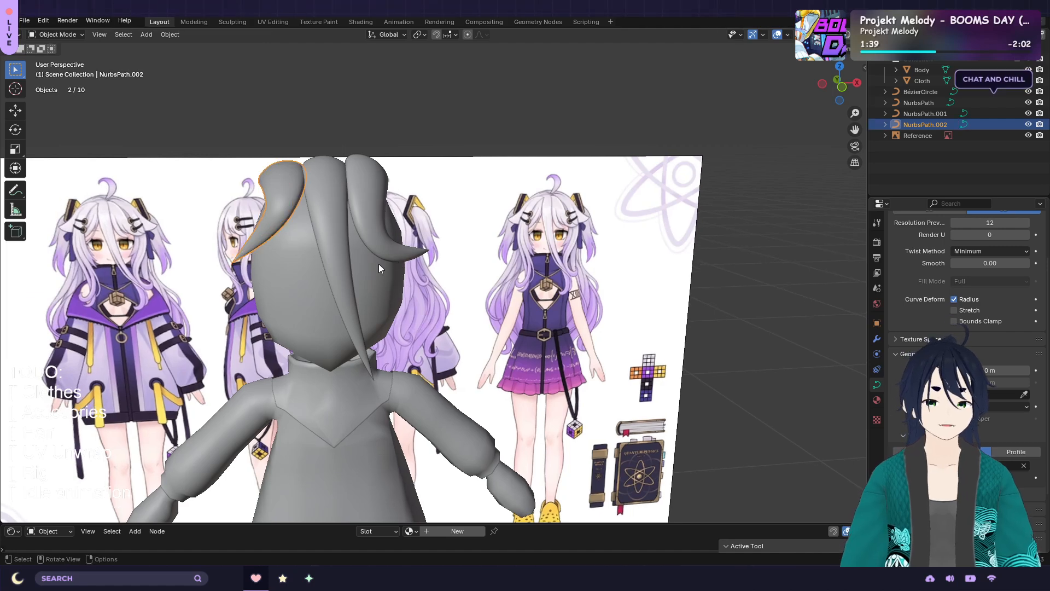
key("Delete")
left_click(364, 205)
key("Delete")
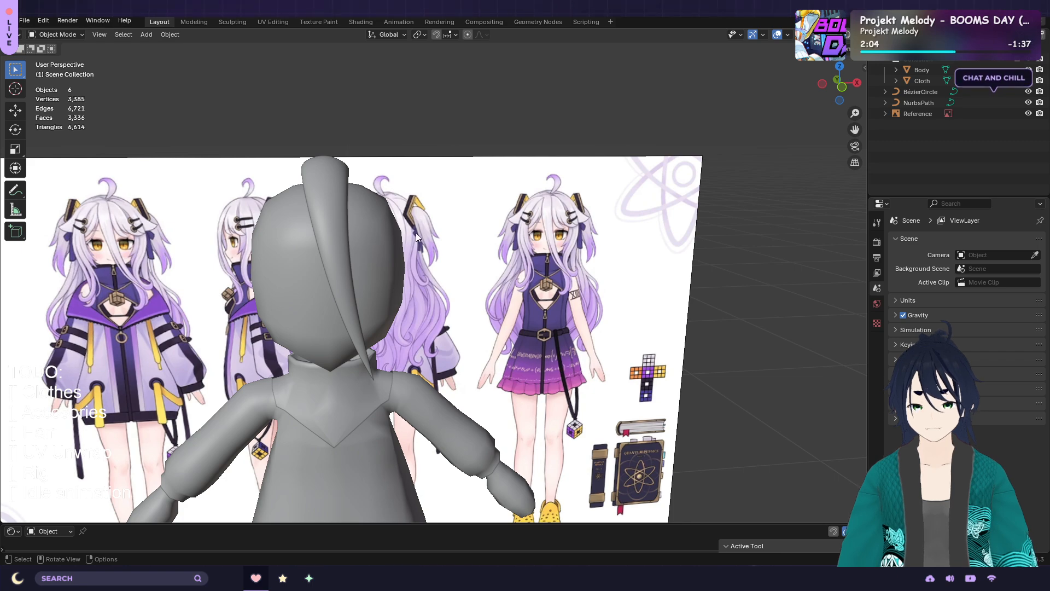
Duplicate the central bang strand and place the copy beside it, toward positive X
mouse_move(385, 234)
middle_mouse_down()
mouse_move(356, 237)
mouse_move(377, 250)
middle_mouse_up()
left_click(342, 230)
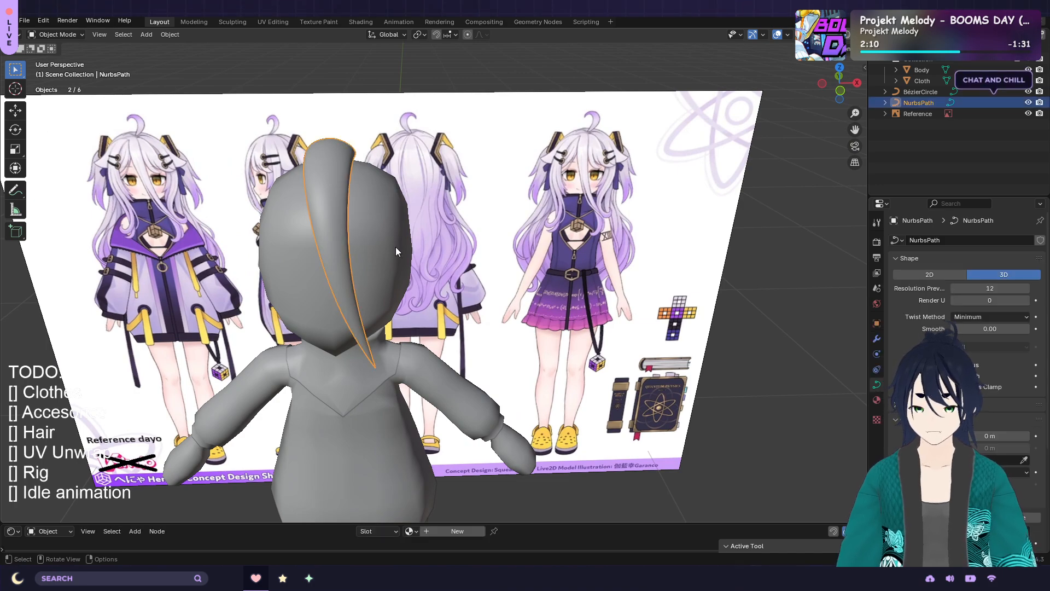
key("shift+d")
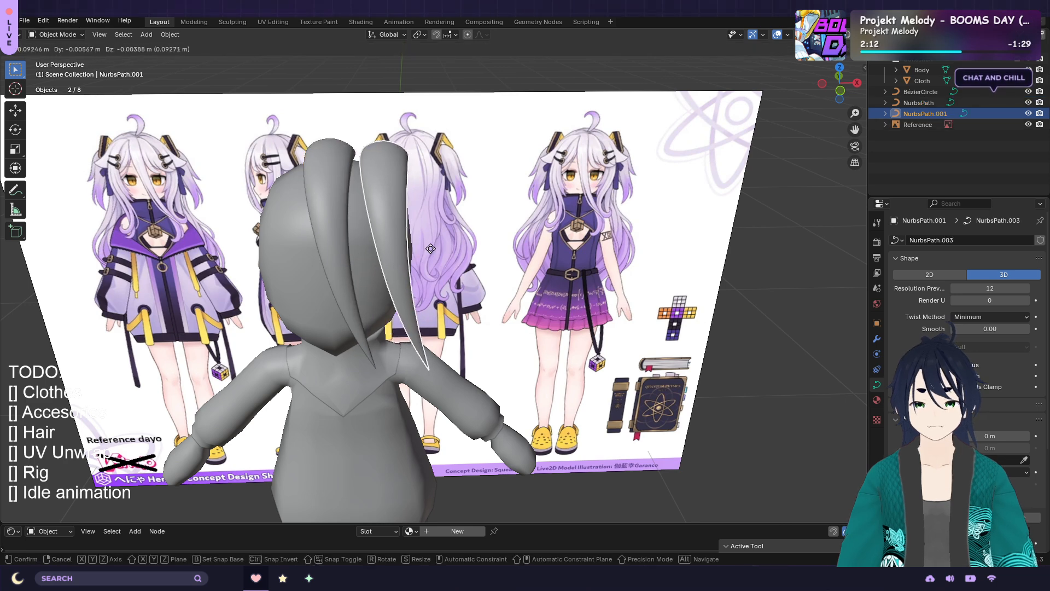
left_click(431, 249)
From above, pull the new strand's points beyond the root outward and backward so it wraps around the side of the head
key("Tab")
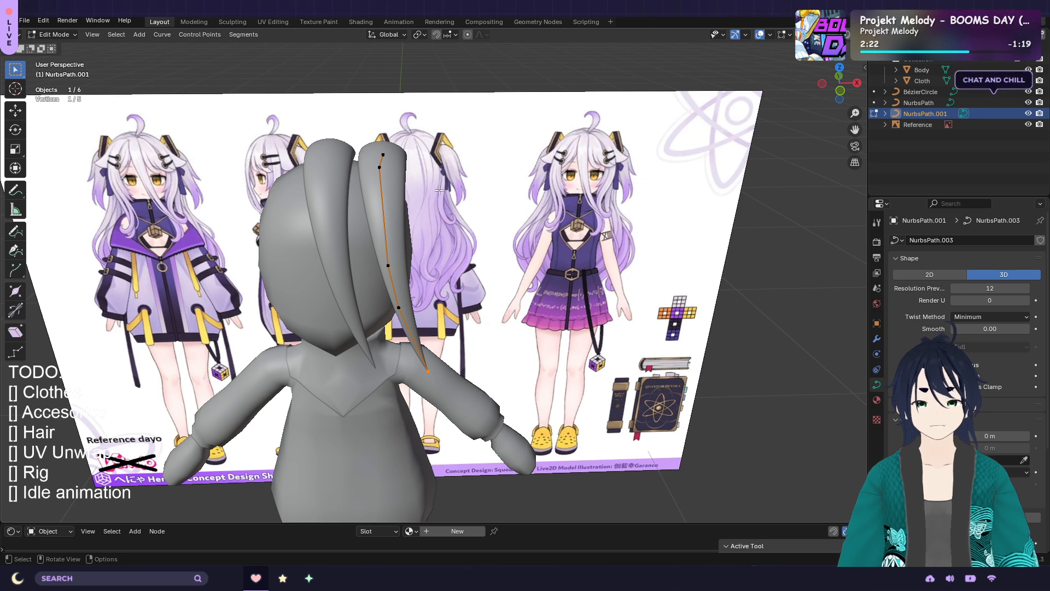
middle_click_drag(440, 190, 394, 201)
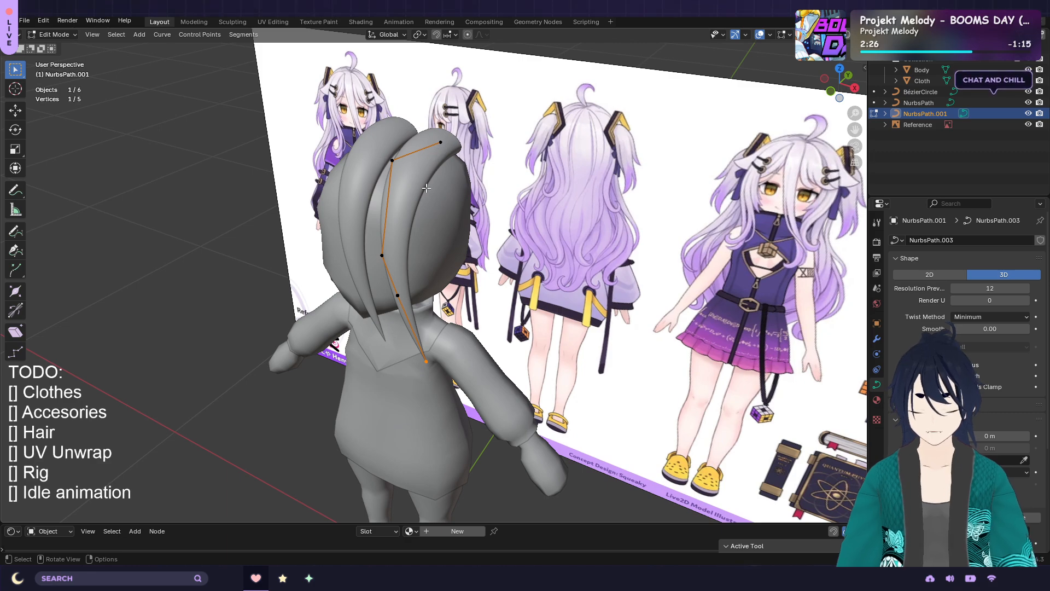
key("KP_7")
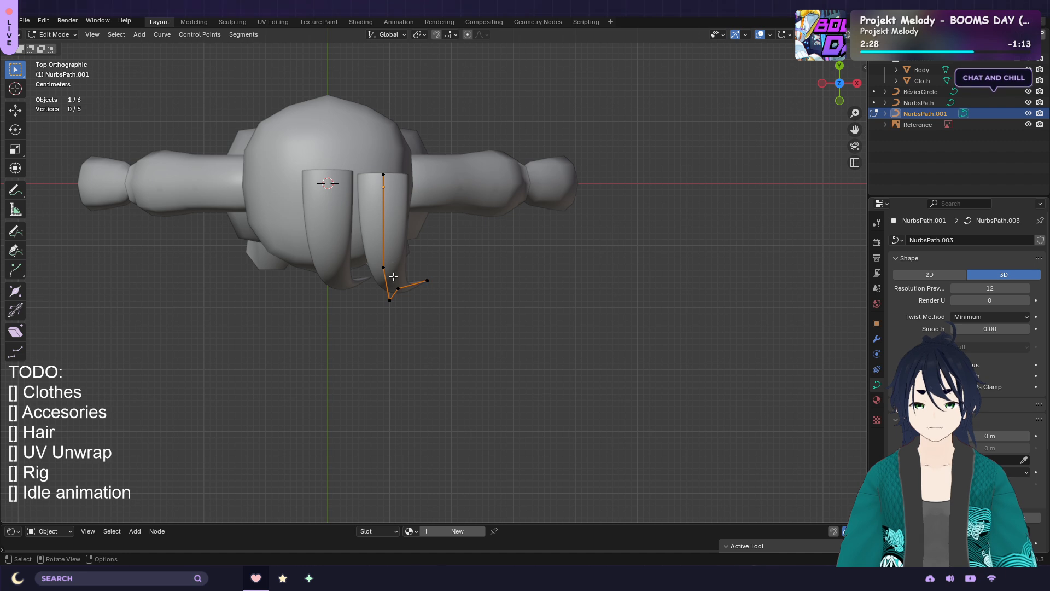
left_click_drag(392, 265, 451, 181)
left_click(390, 301)
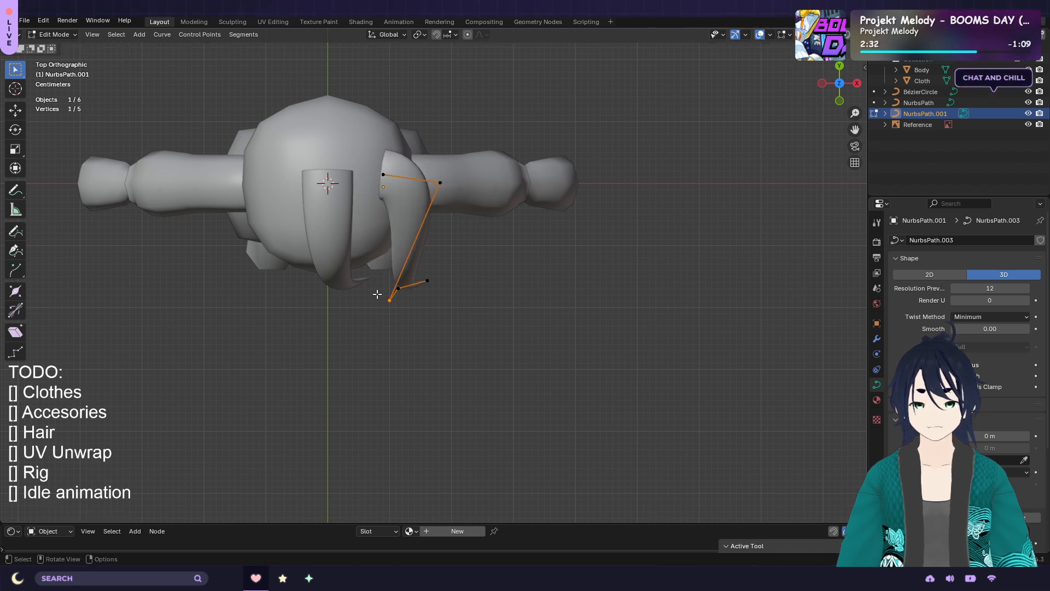
left_click_drag(390, 300, 480, 258)
In front view, move the strand's root and second point inward so its top meets the central bang
key("KP_1")
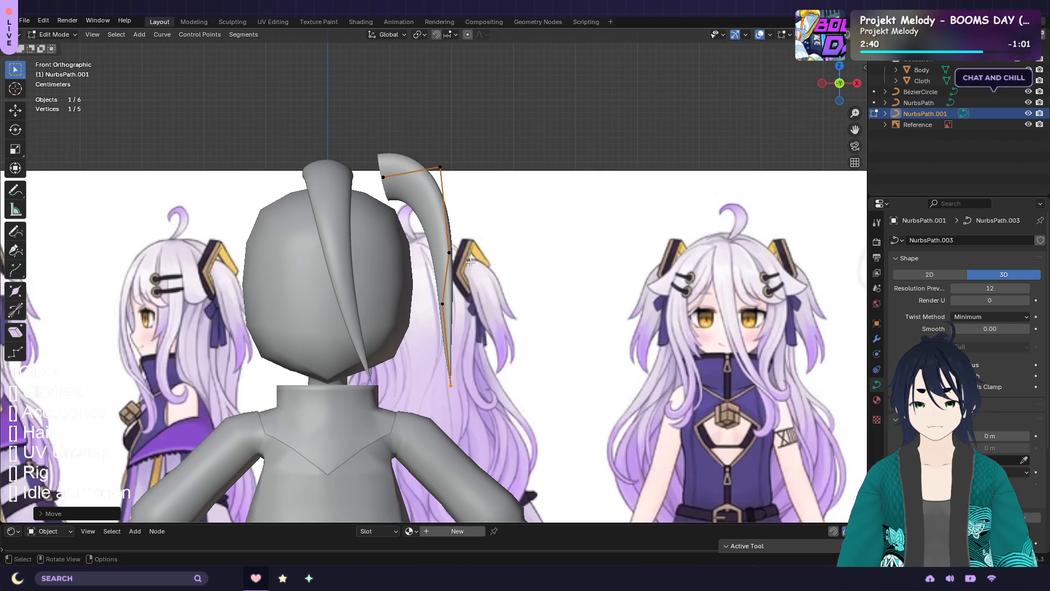
key("g")
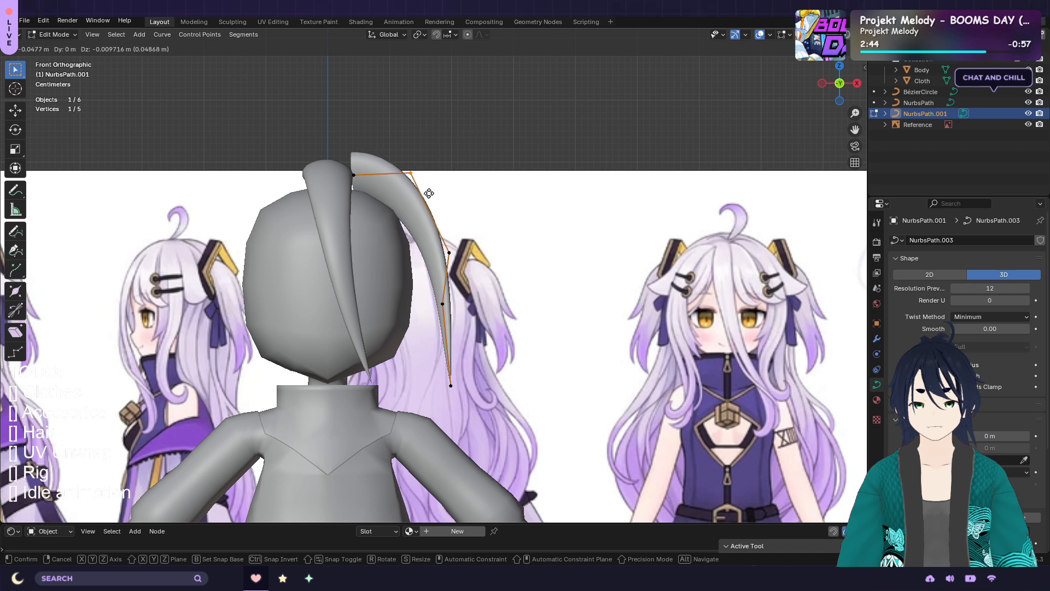
left_click(418, 194)
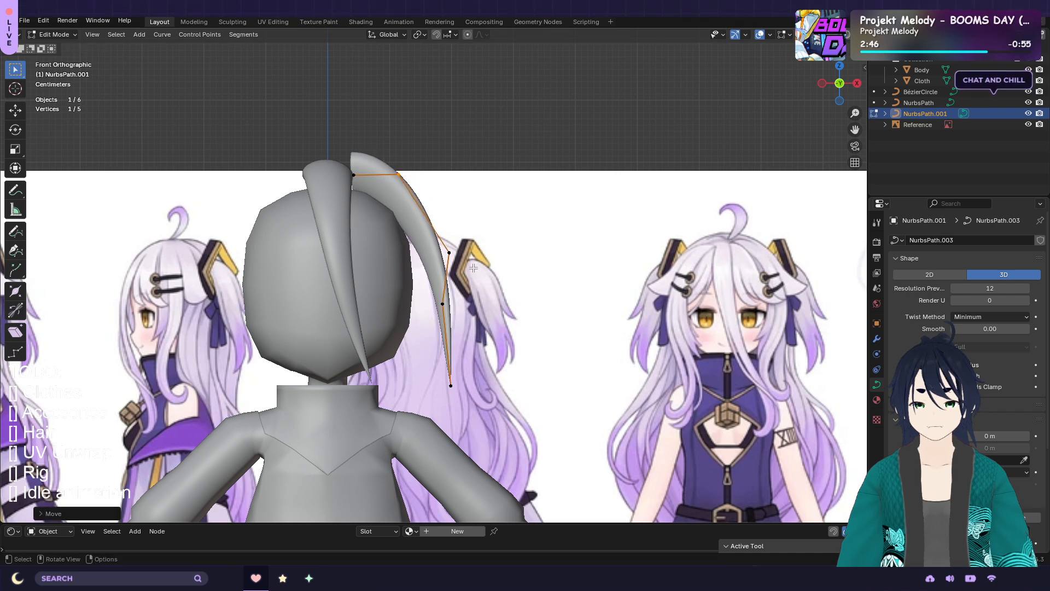
Raise the strand's middle point and the point before the tip, bringing both closer to the upper side of the head
left_click(448, 253)
key("g")
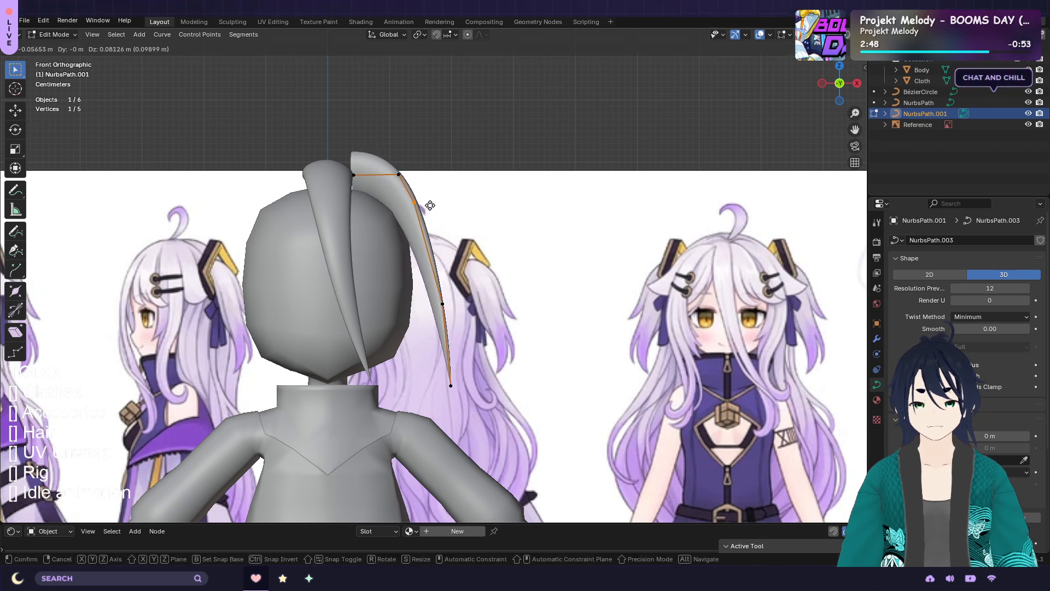
left_click(435, 214)
left_click(455, 282)
key("g")
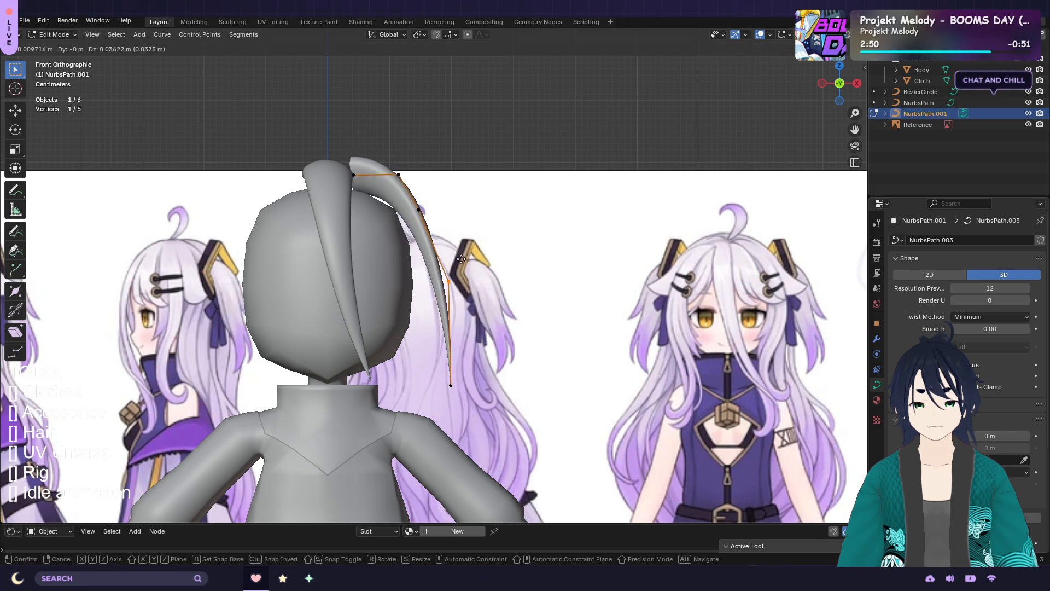
left_click(449, 196)
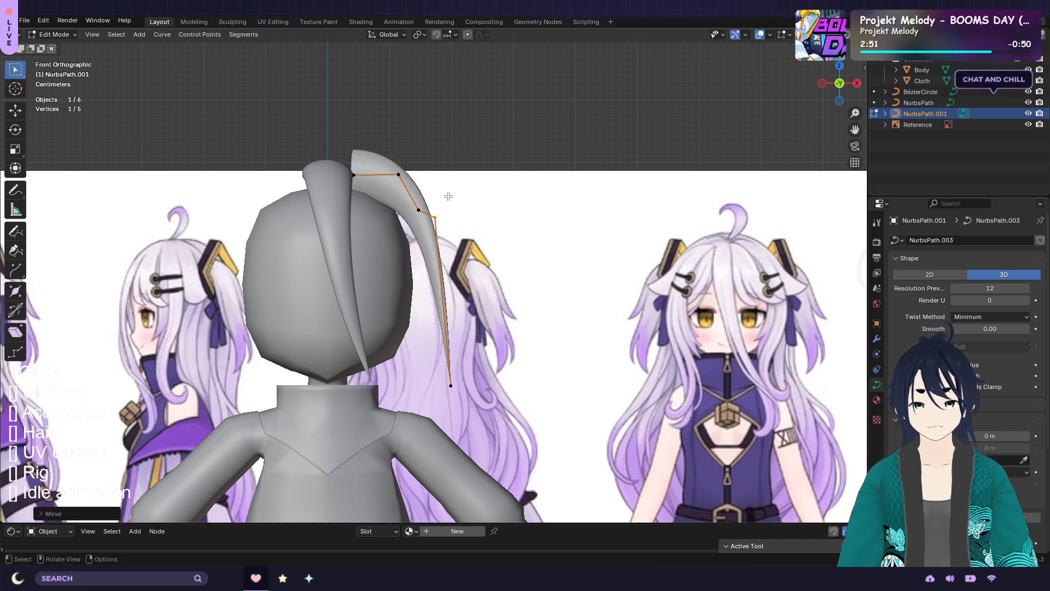
Raise the strand's tip to form a short outward flick, and lower the three points nearest the tip slightly
left_click(478, 389)
key("g")
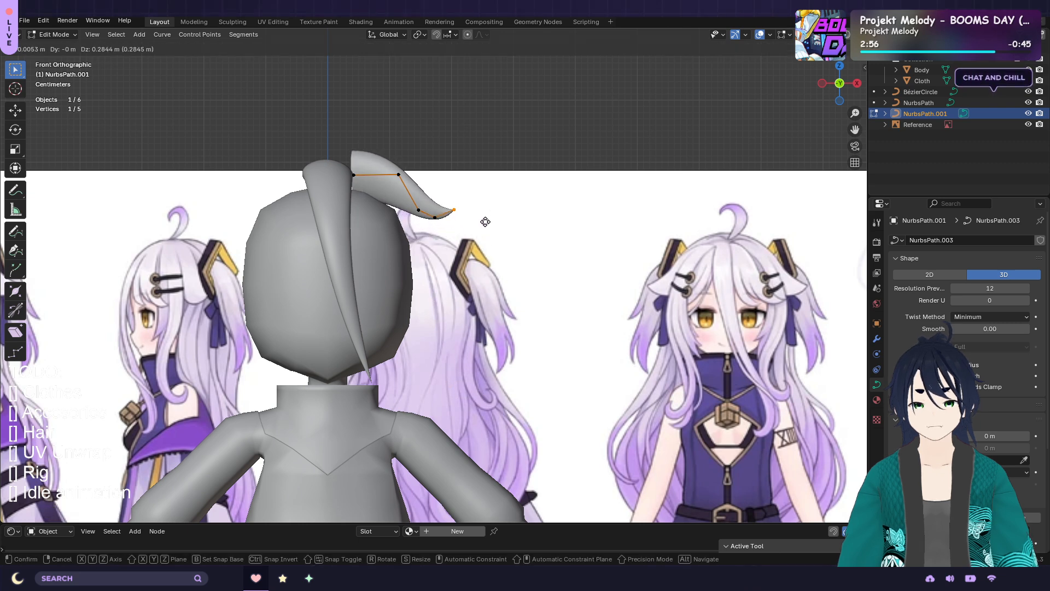
left_click(485, 222)
key("ctrl+KP_Add")
key("ctrl+KP_Add")
key("g")
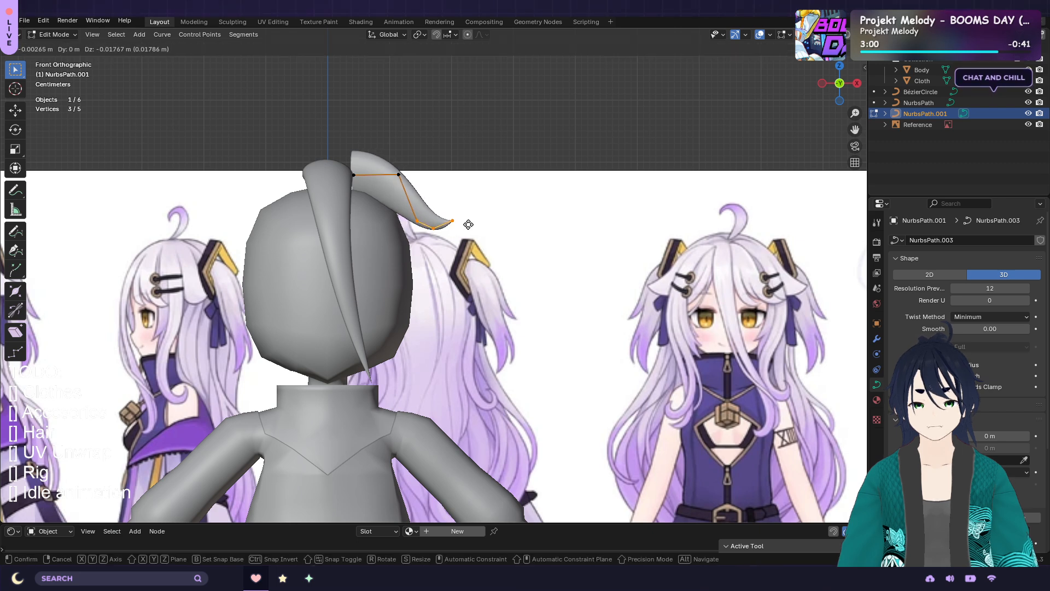
left_click(469, 225)
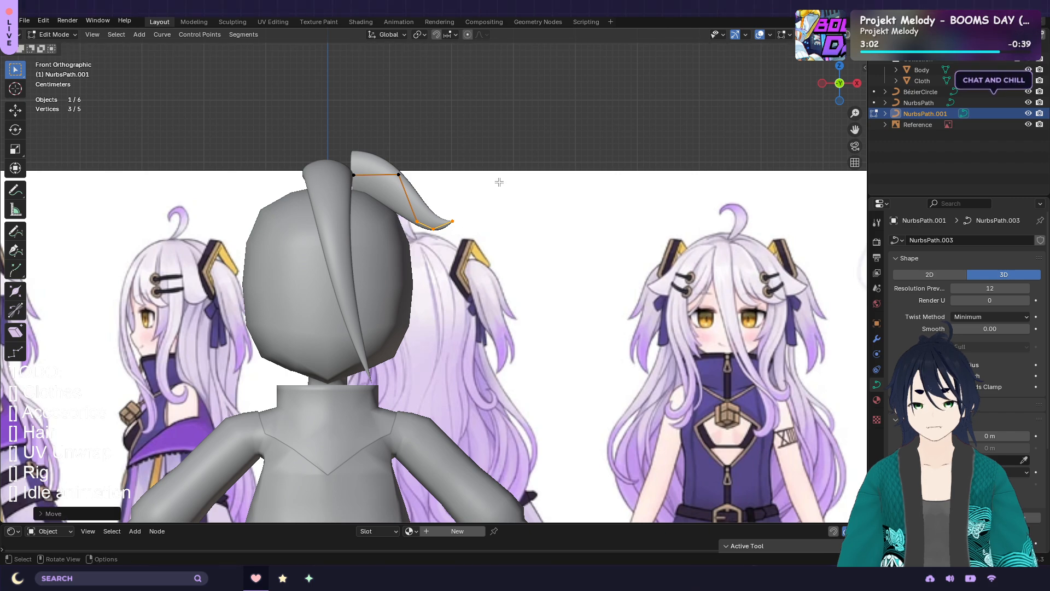
Select all of the strand's points and adjust their tilt so its wide side lies flatter against the head
middle_click_drag(499, 182, 535, 214)
key("a")
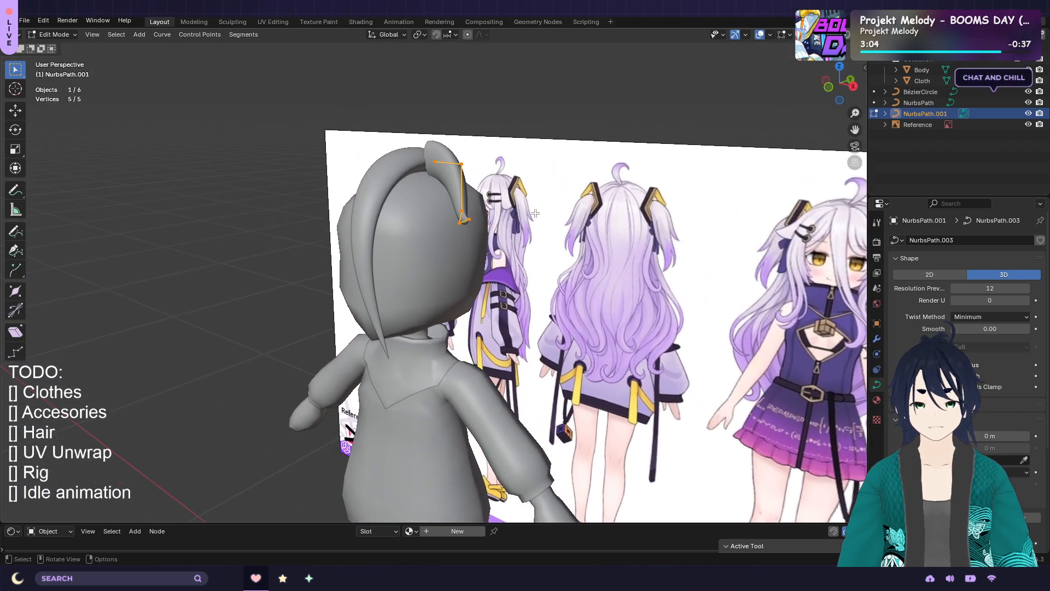
key("r")
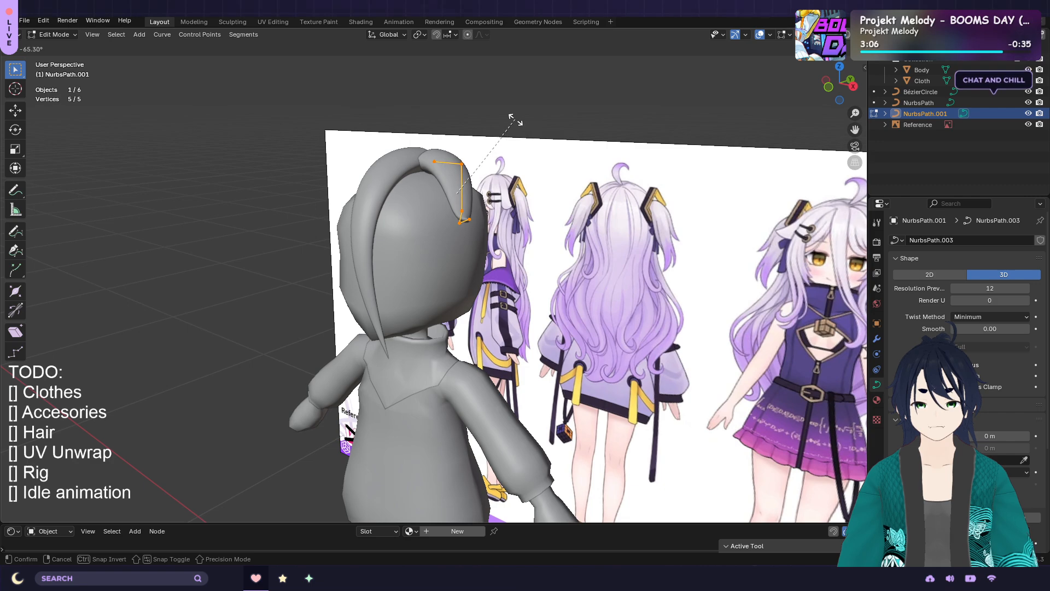
left_click(512, 118)
In front view, lower the three points nearest the tip and lower the second point slightly to follow the head
key("KP_1")
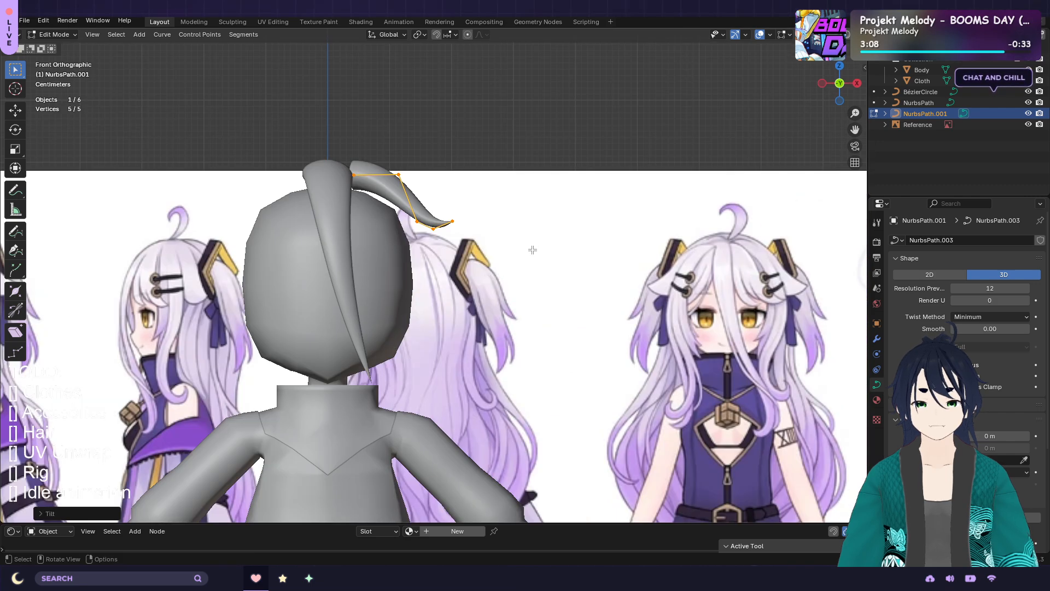
left_click_drag(514, 256, 412, 206)
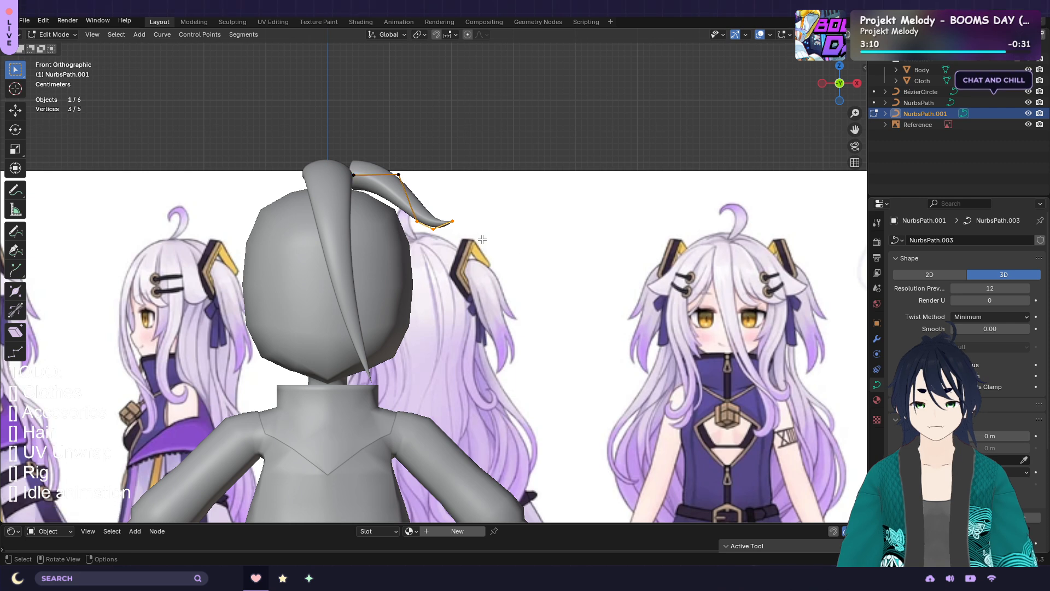
key("g")
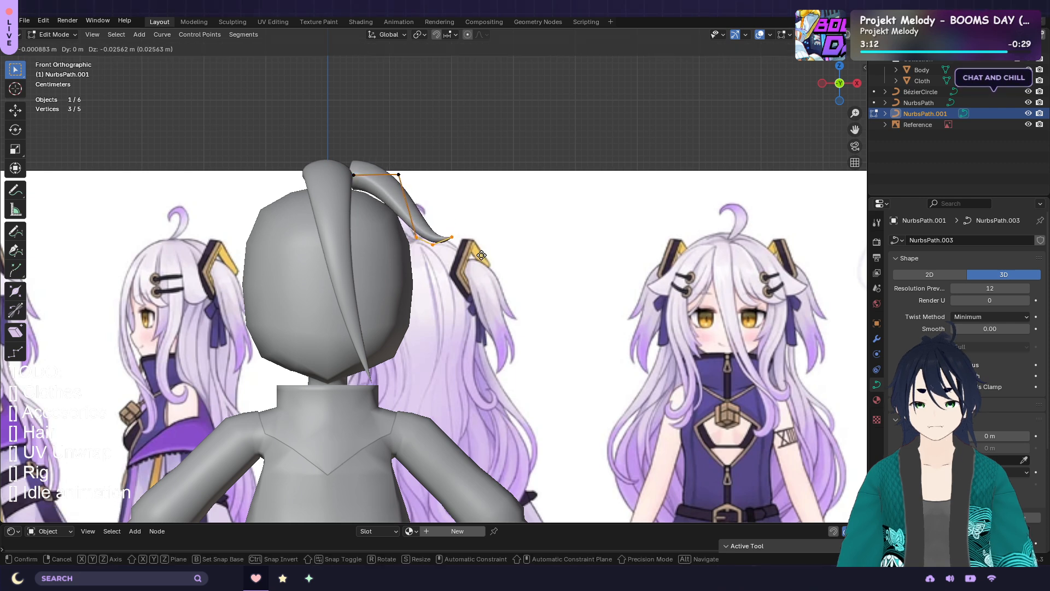
left_click(481, 255)
left_click_drag(427, 193, 372, 154)
key("g")
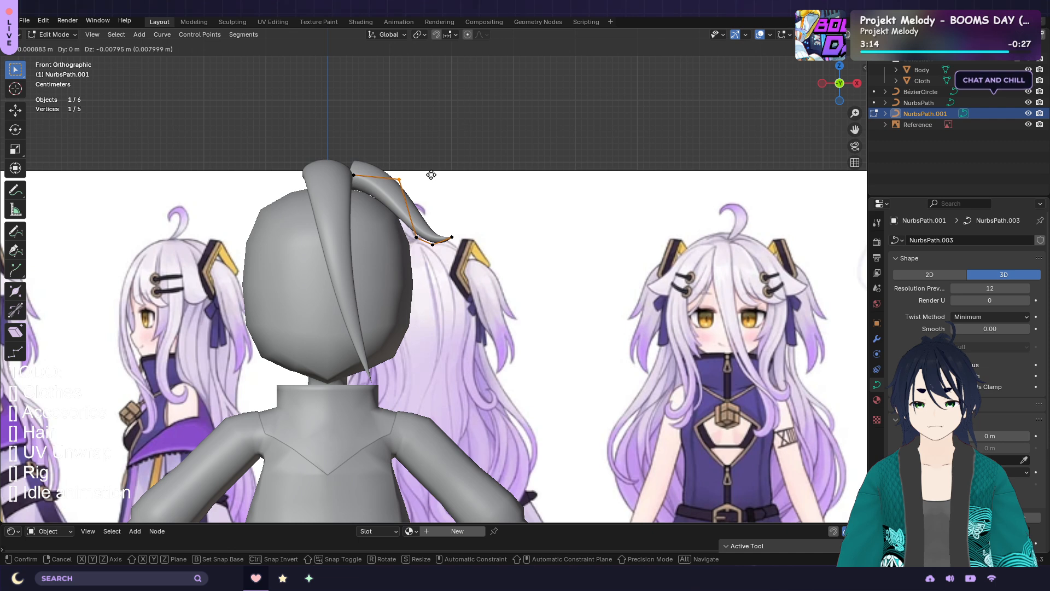
left_click(432, 176)
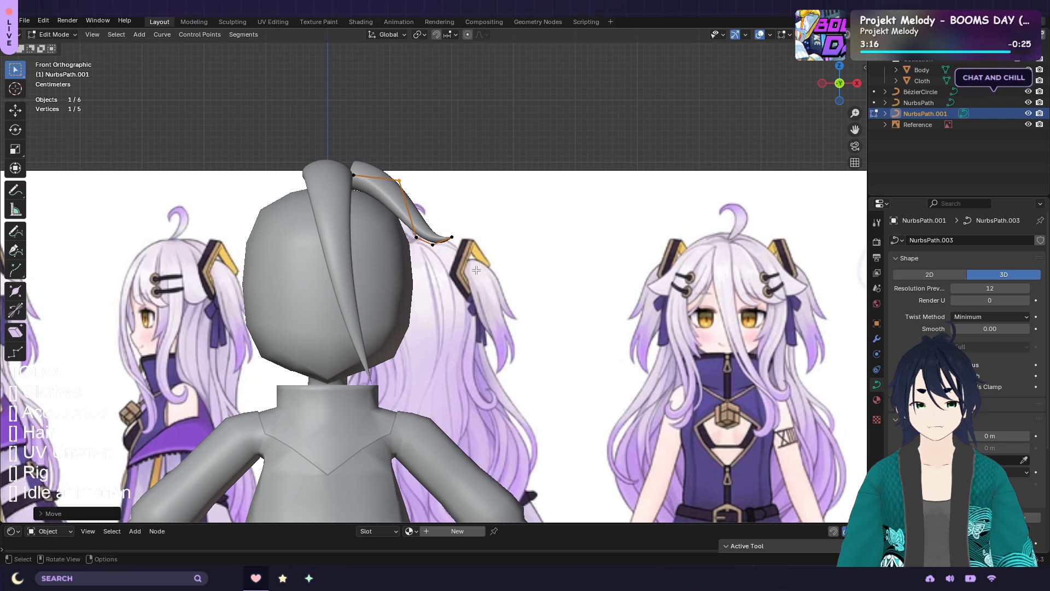
middle_click_drag(492, 265, 383, 336)
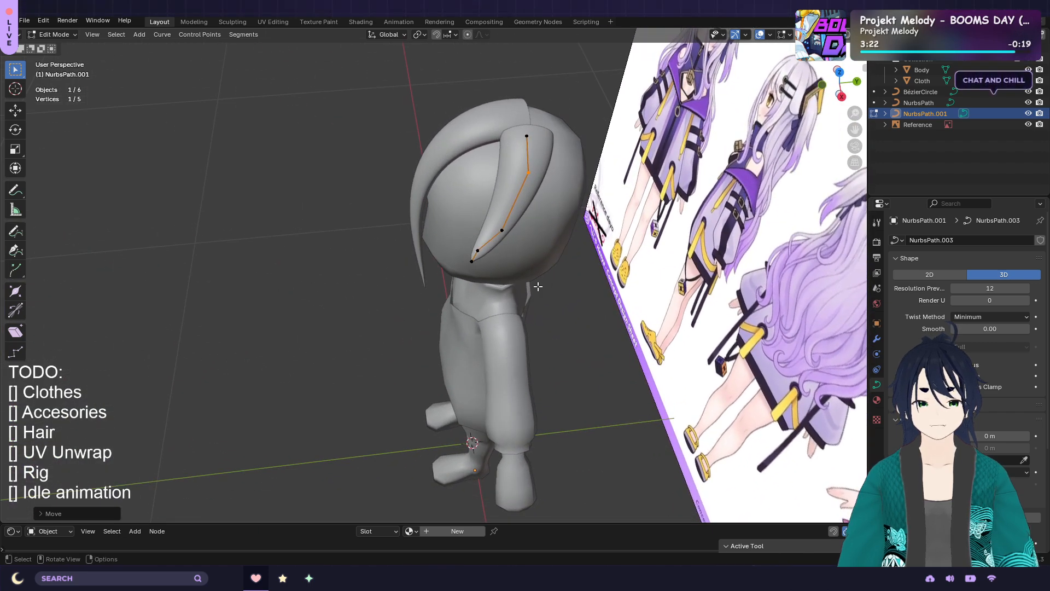
left_click_drag(507, 287, 430, 240)
key("g")
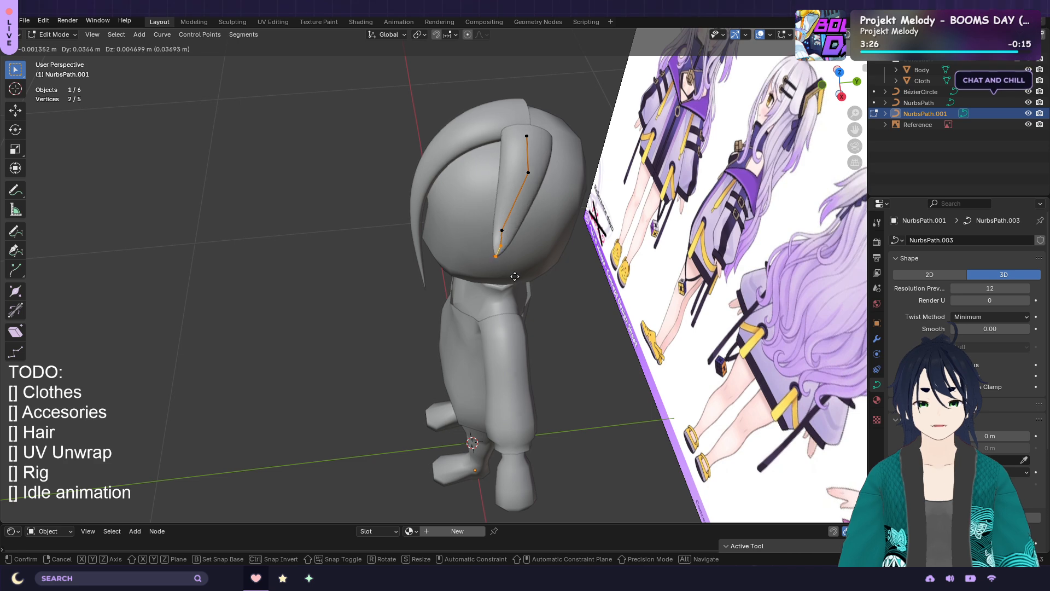
left_click(516, 277)
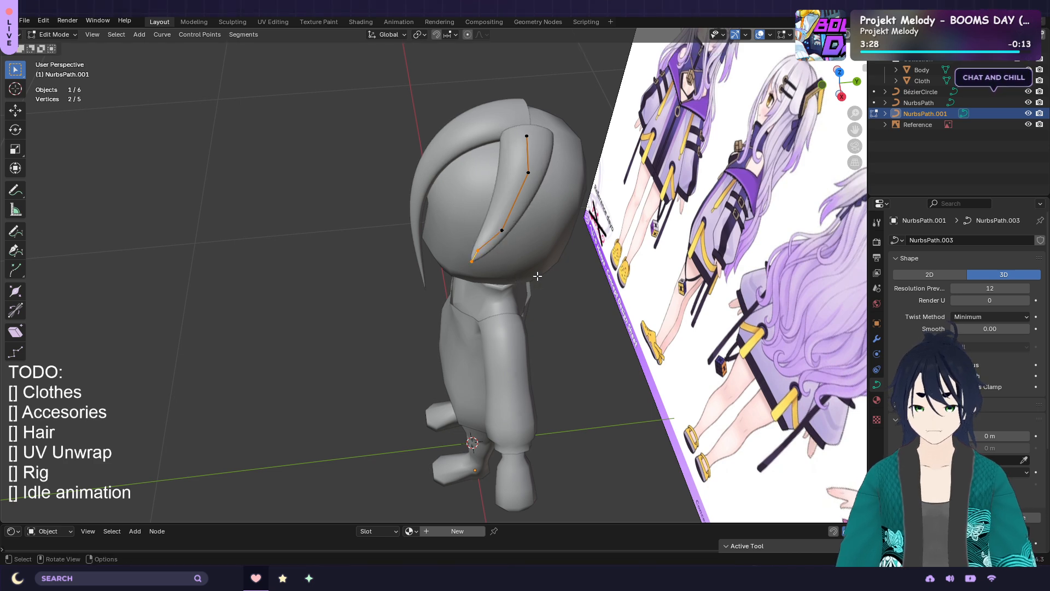
Move the strand's three points nearest the tip backward along global Y
left_click_drag(538, 276, 442, 225)
key("g")
key("y")
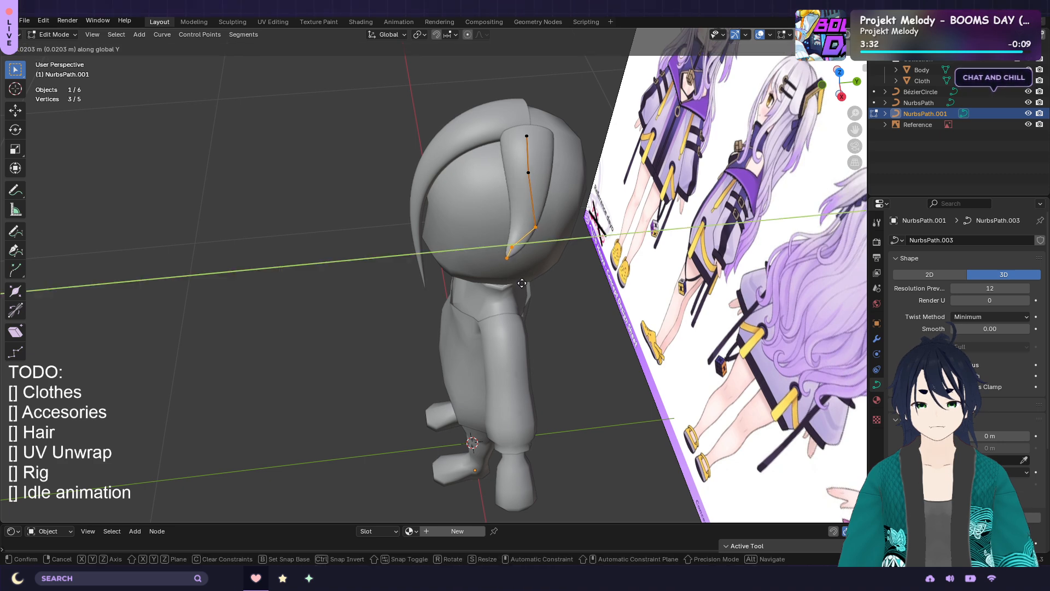
left_click(498, 252)
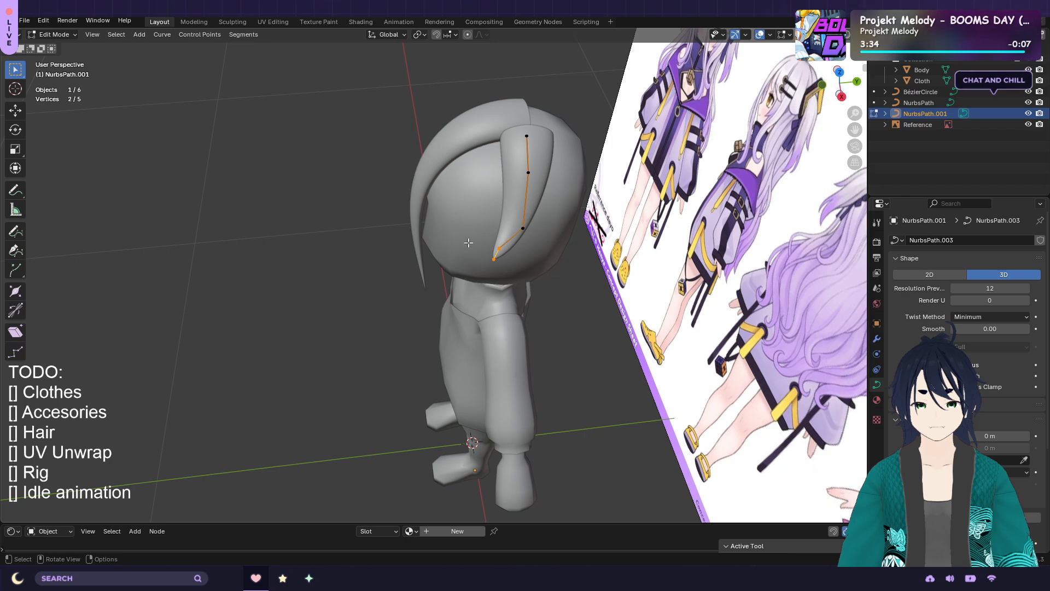
Move the strand's two points nearest the tip backward along global Y by about 0.029 m
key("g")
key("y")
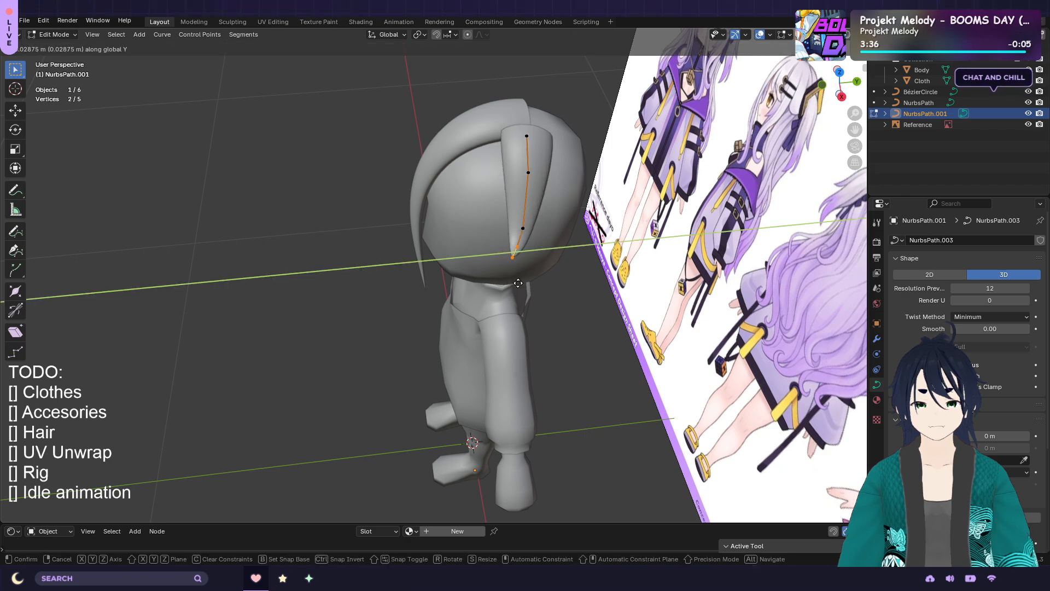
left_click(518, 283)
Shift the strand's root point slightly outward along global X, away from the central bang
middle_click_drag(572, 254, 677, 225)
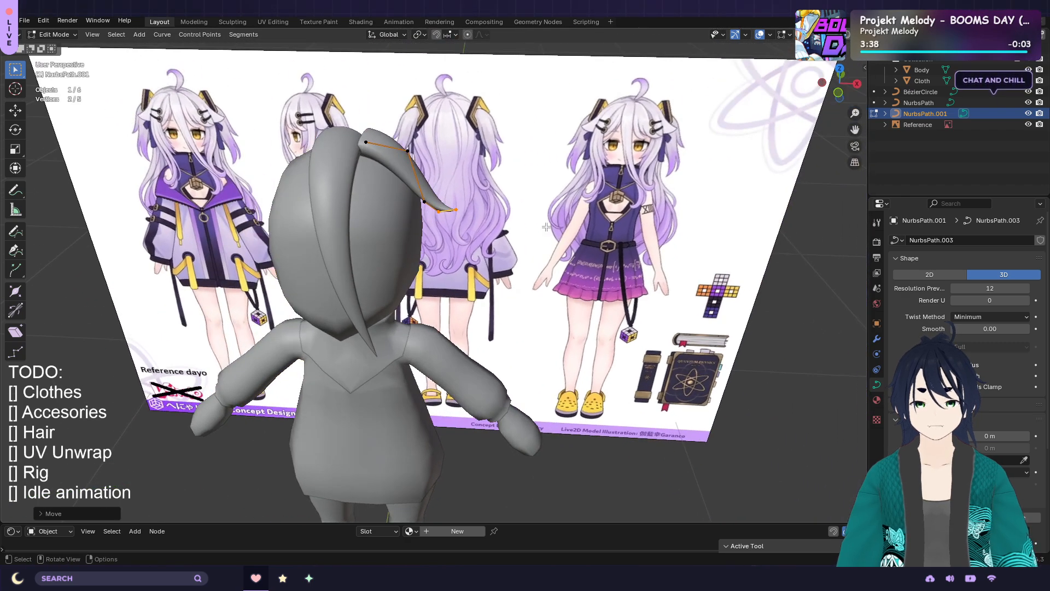
middle_click_drag(546, 227, 492, 241)
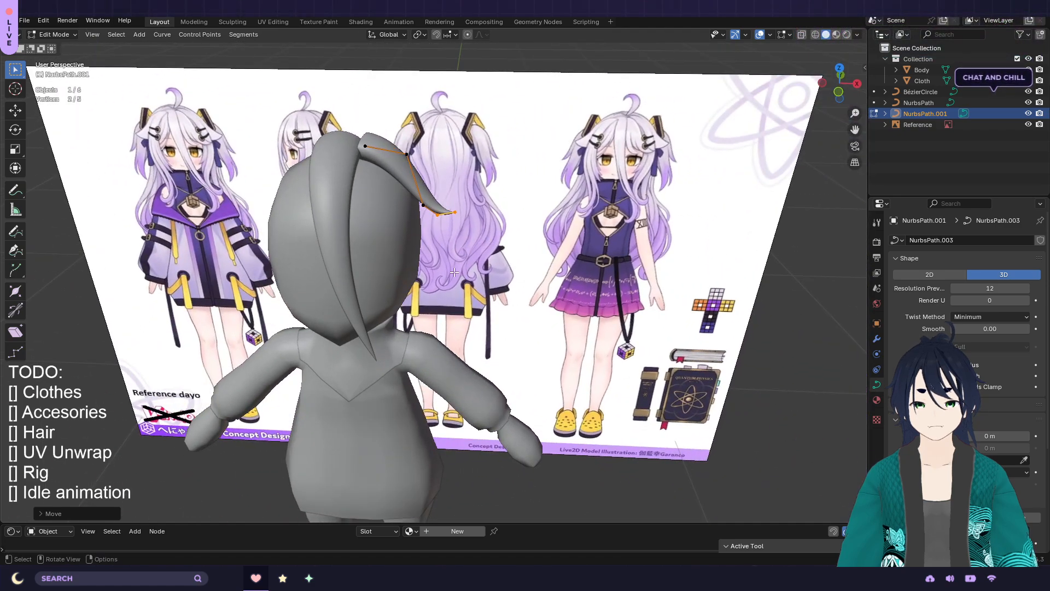
scroll(453, 270, "up", 1)
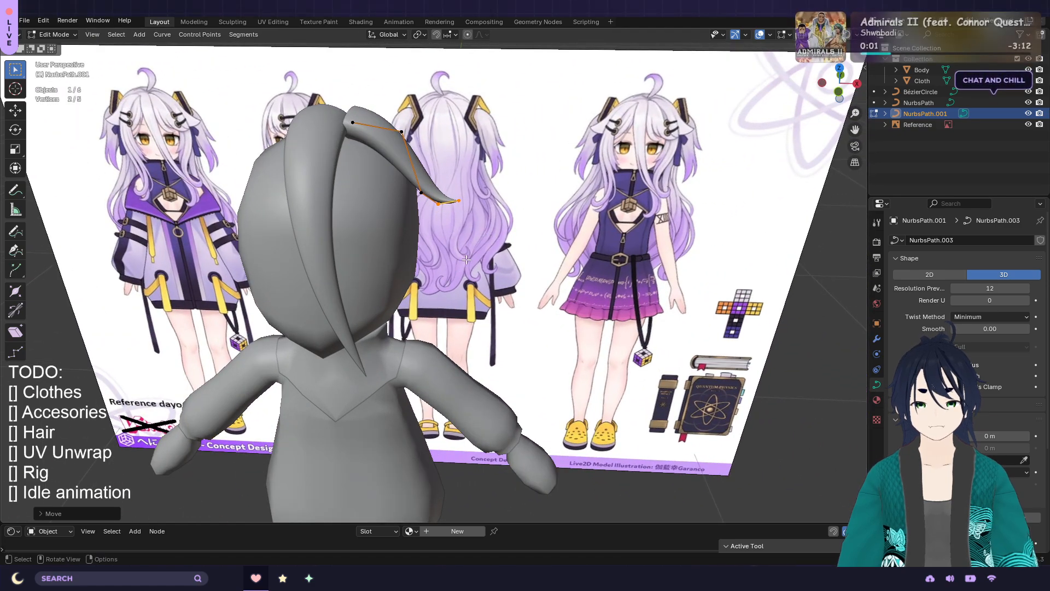
middle_click_drag(466, 244, 523, 246)
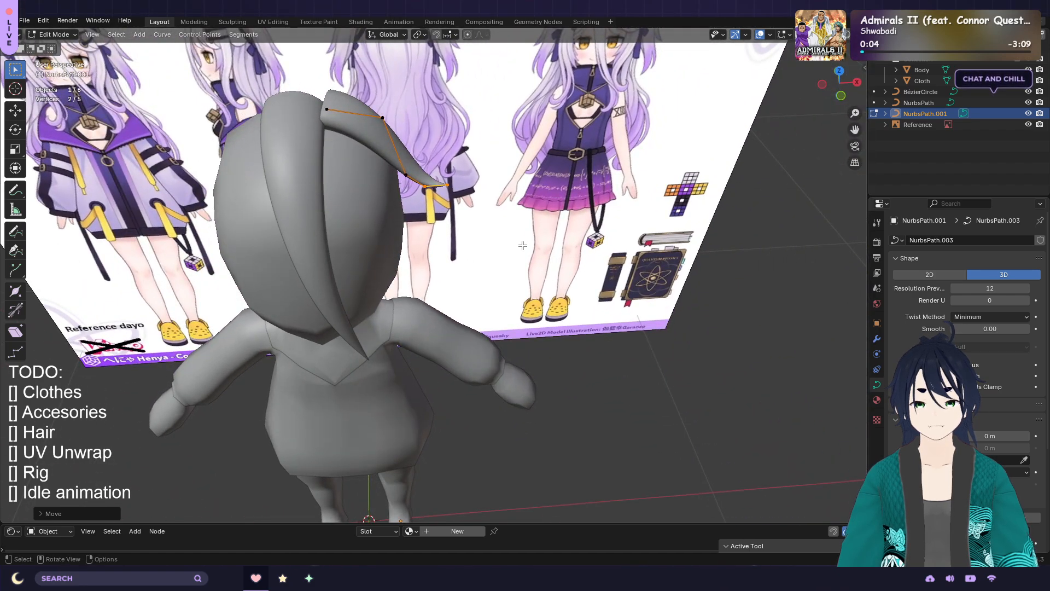
left_click(333, 124)
key("g")
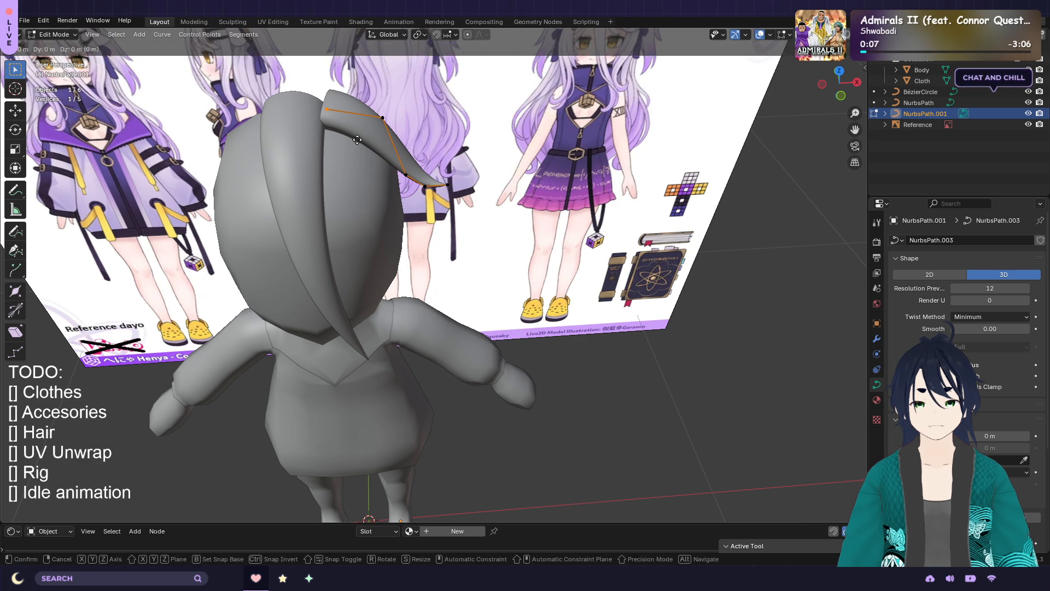
key("x")
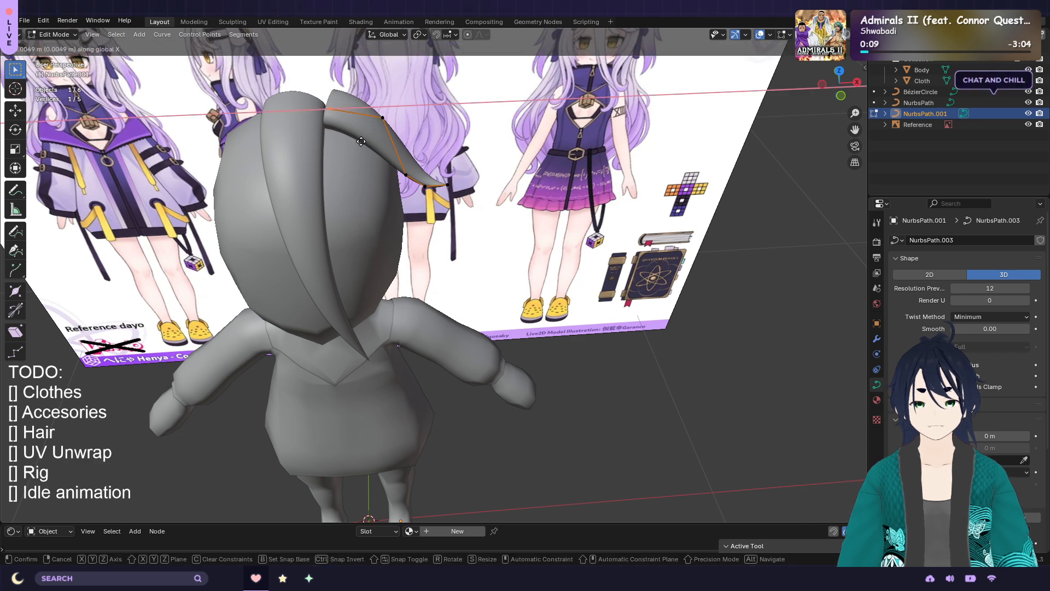
left_click(362, 141)
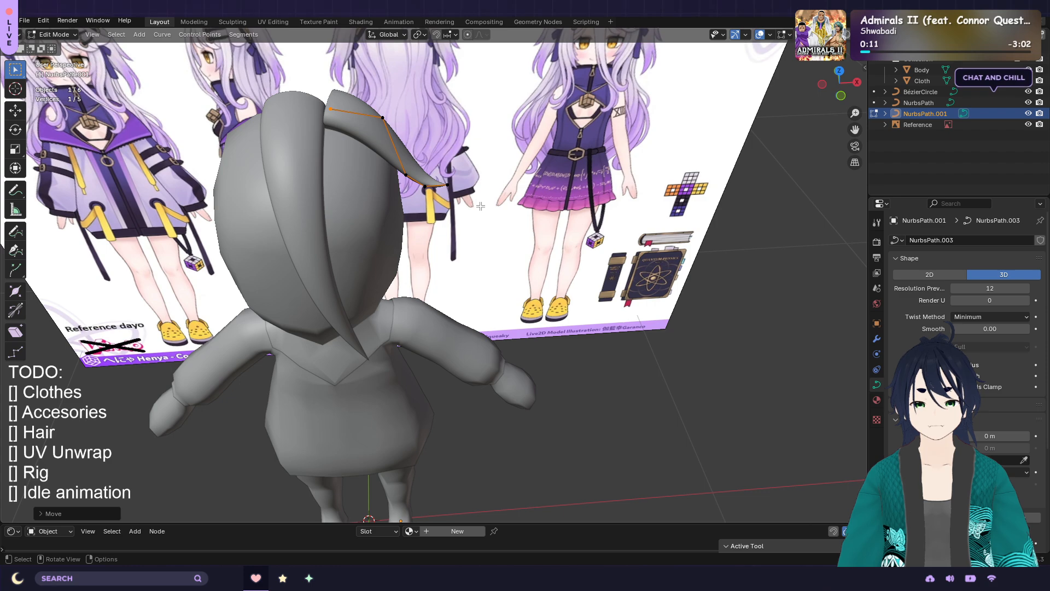
In front view, move the strand's three points nearest the tip inward, closer to the side of the head
key("KP_1")
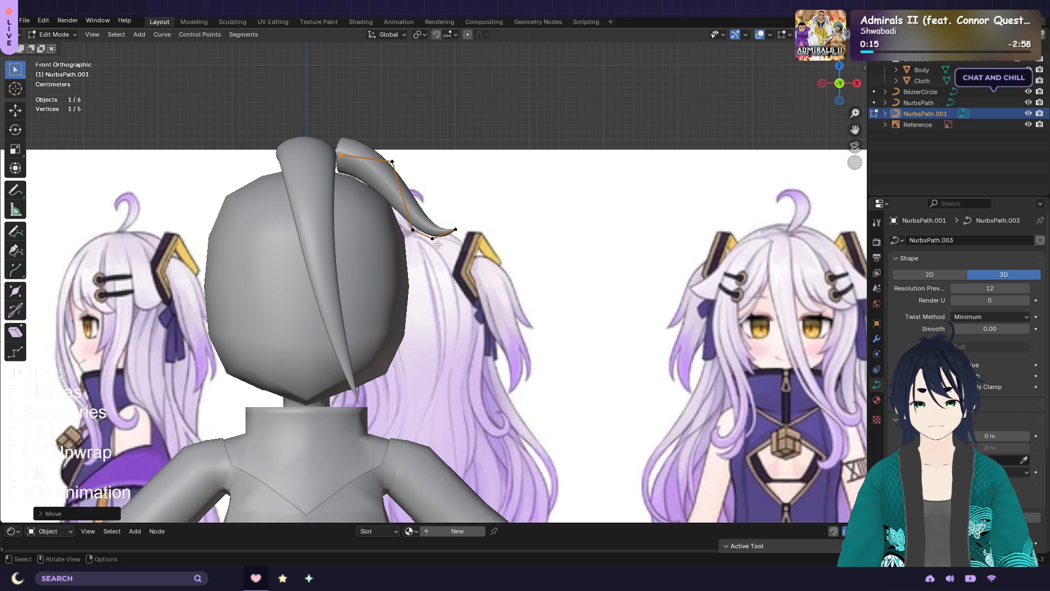
left_click_drag(463, 245, 379, 210)
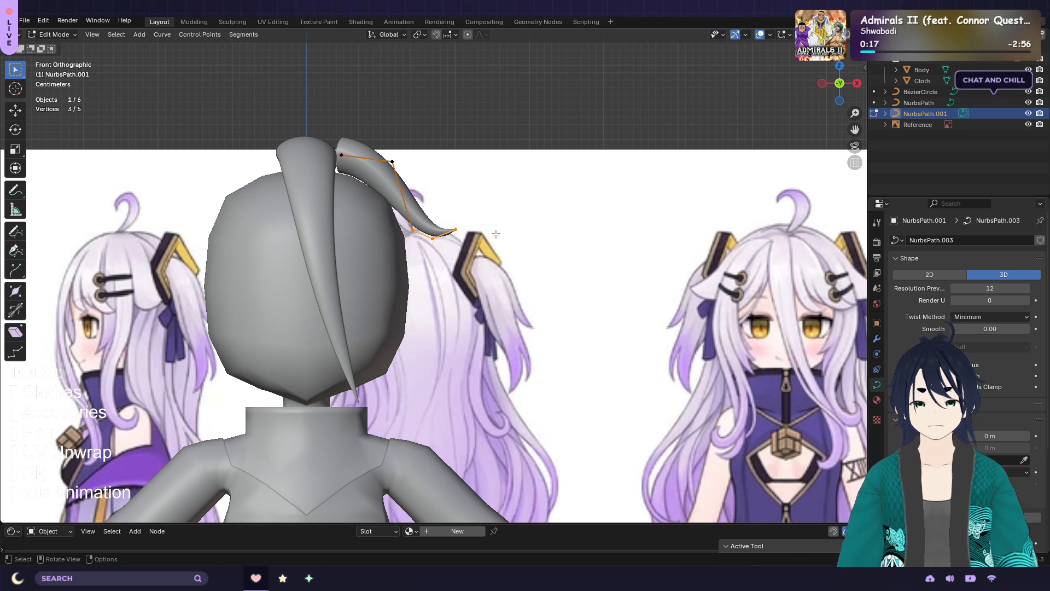
key("g")
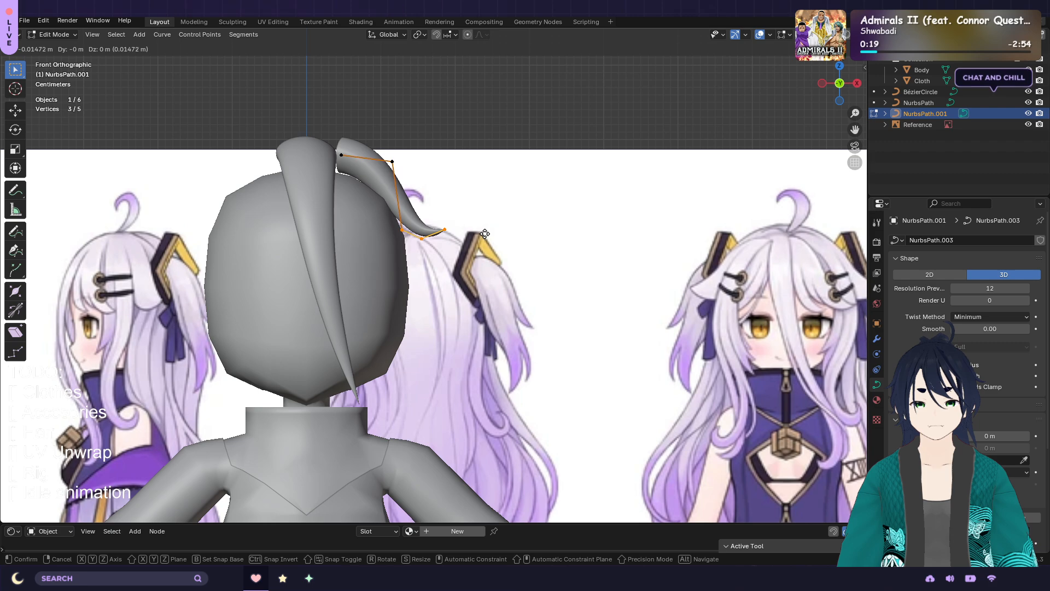
left_click(483, 234)
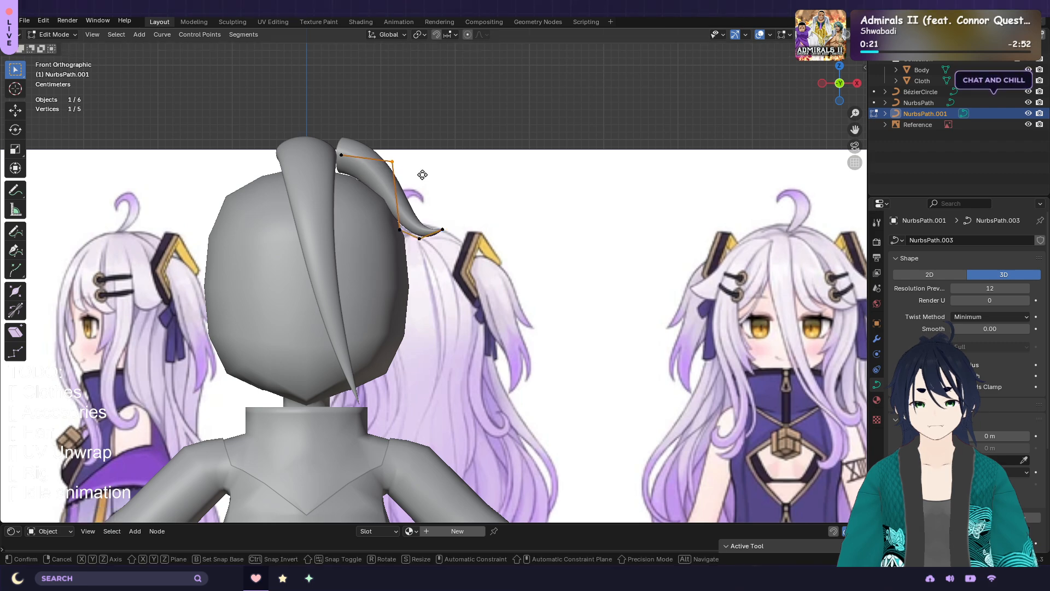
Raise the strand's second point slightly to round its upper bend, and nudge the root point slightly inward and down
key("g")
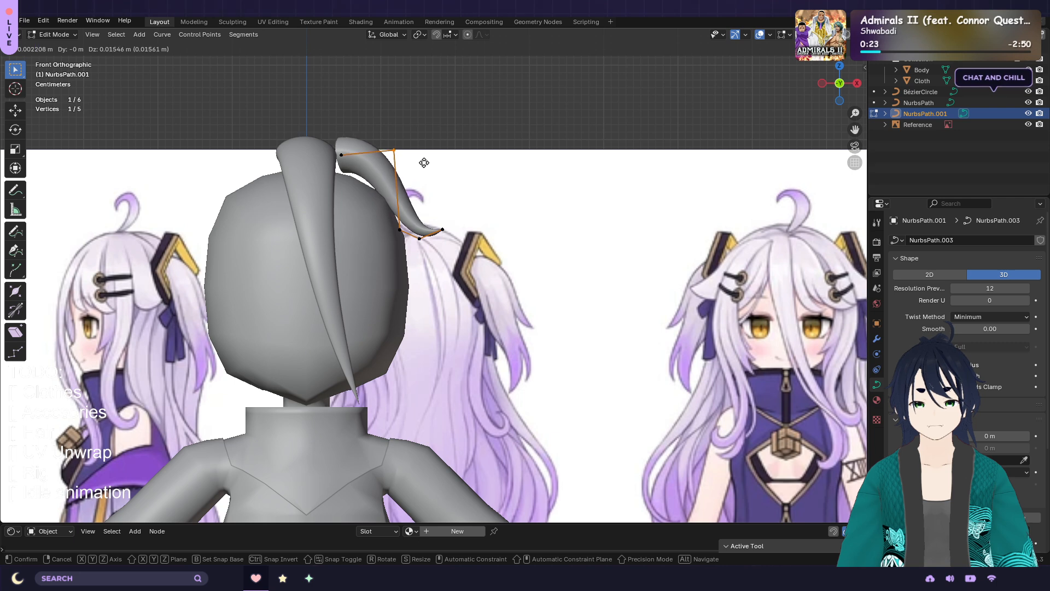
left_click(424, 158)
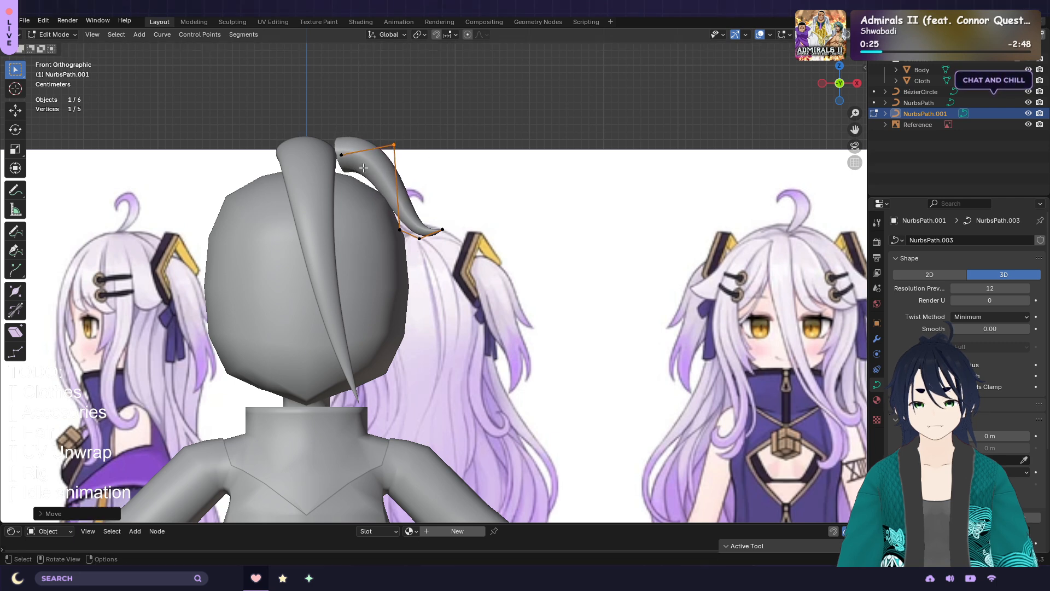
left_click(364, 168)
key("g")
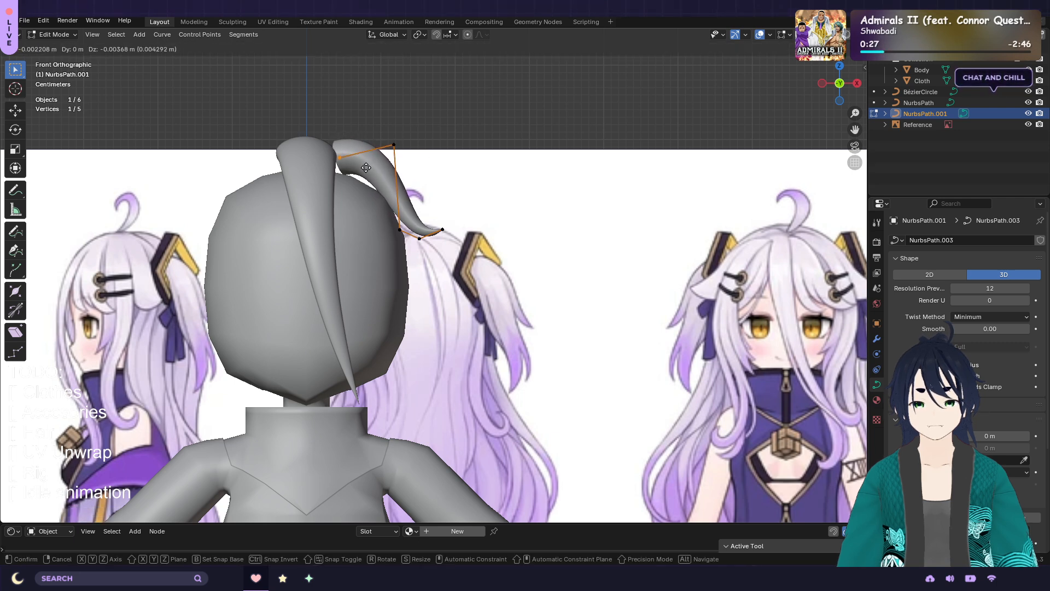
left_click(366, 168)
left_click(398, 146)
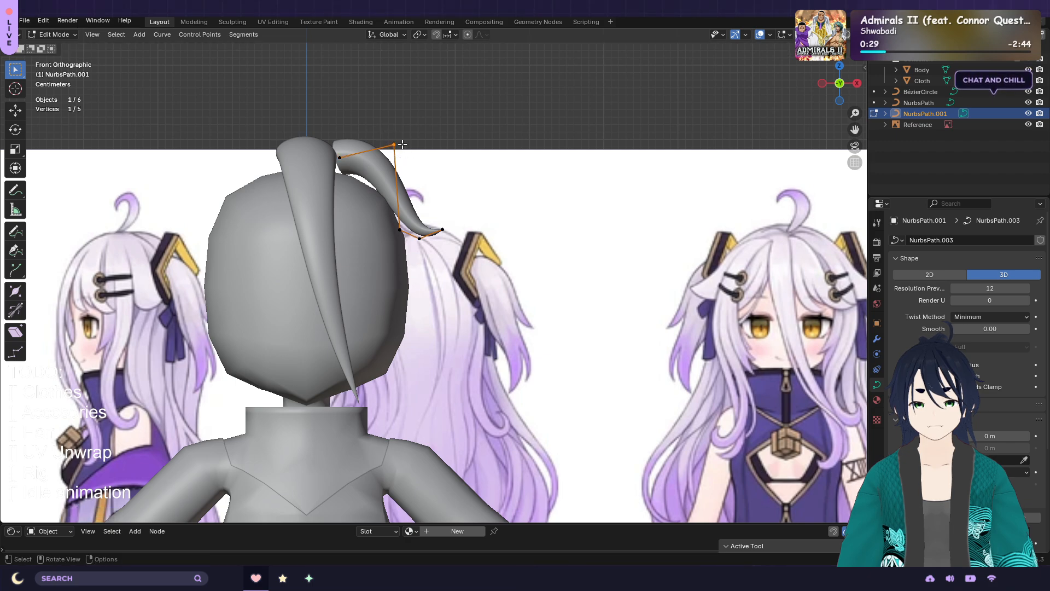
key("g")
left_click(412, 162)
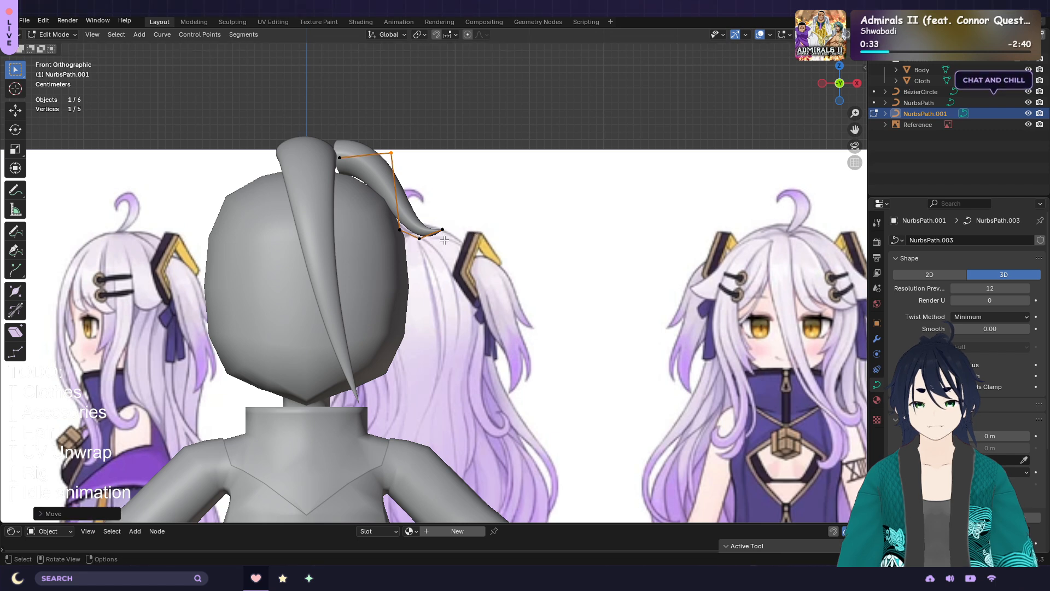
Fatten the control point next to the strand's tip by about 1.4, then return to Object Mode and save the file
left_click(425, 255)
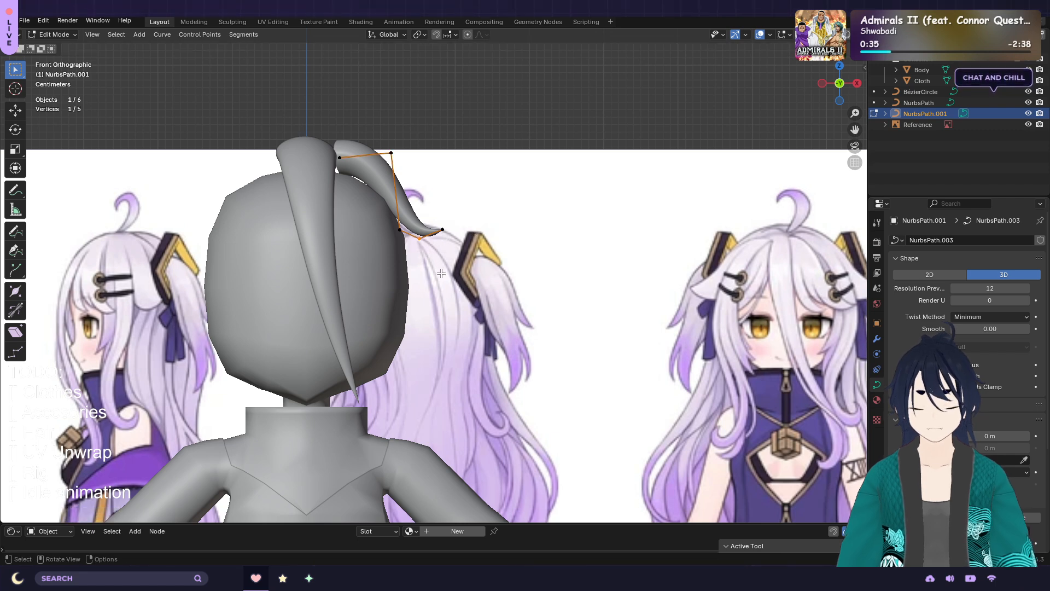
key("alt+s")
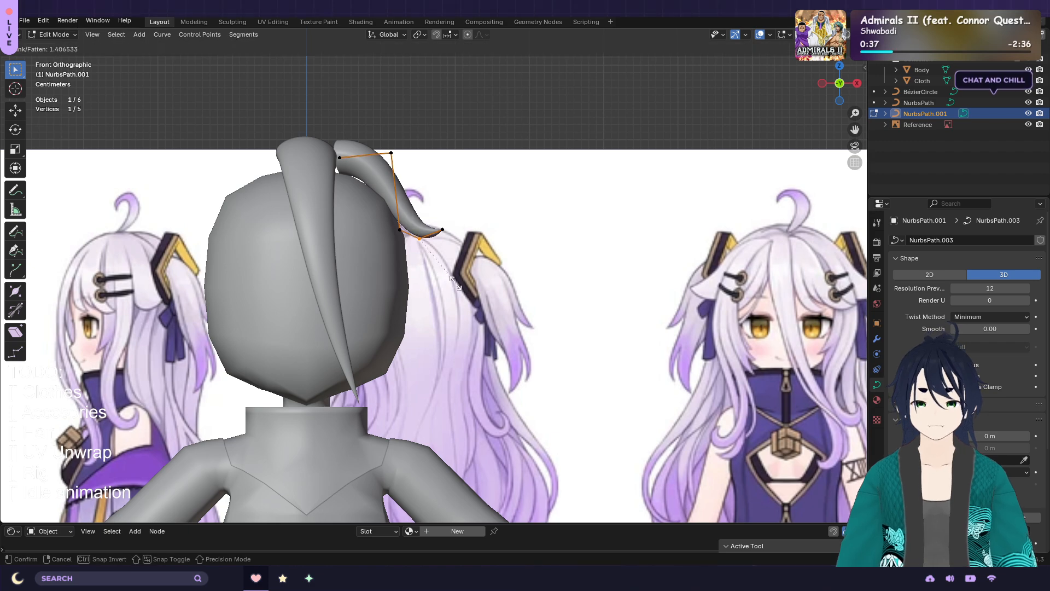
left_click(454, 280)
middle_click_drag(455, 280, 447, 239)
key("Tab")
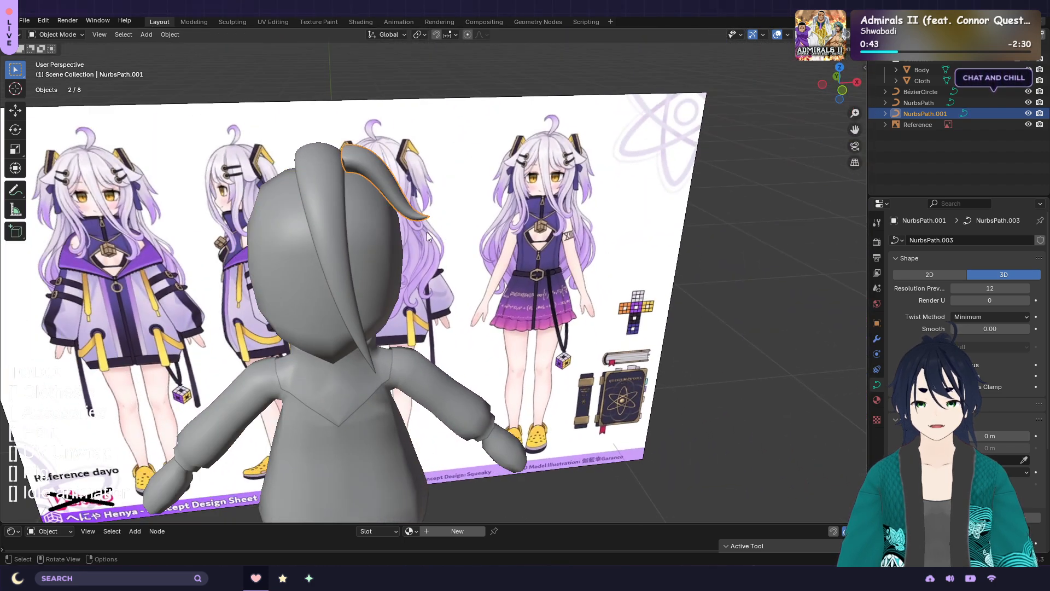
key("ctrl+s")
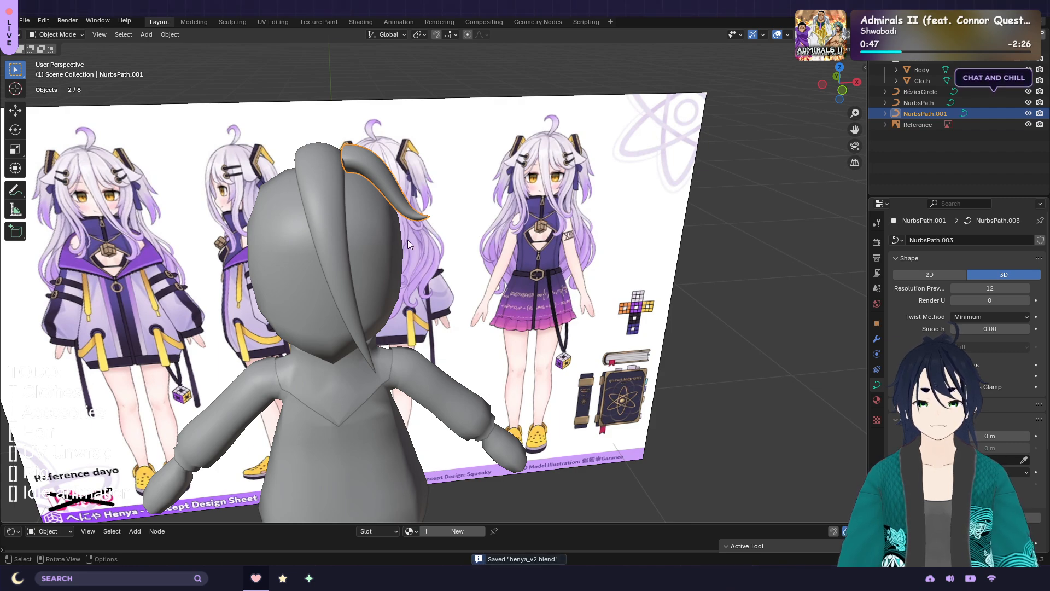
Apply all transforms to the side strand
left_click(171, 35)
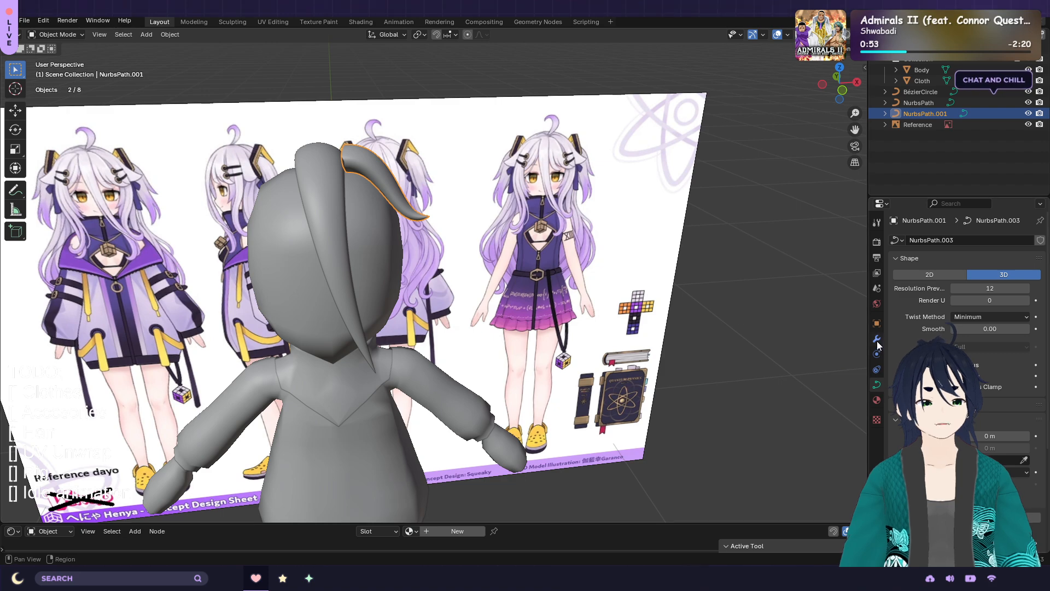
left_click(166, 35)
mouse_move(205, 89)
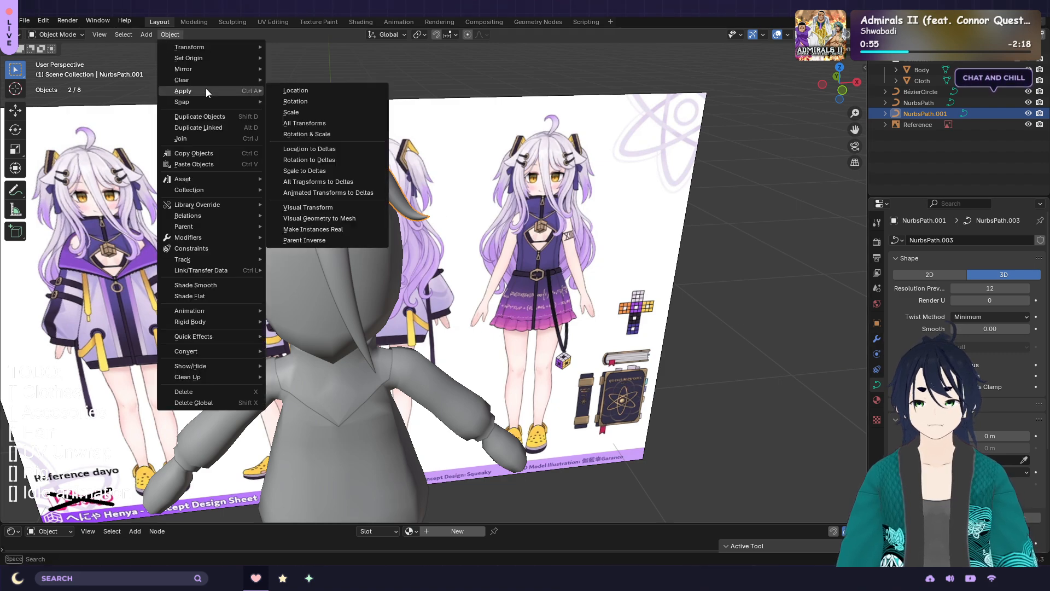
left_click(344, 118)
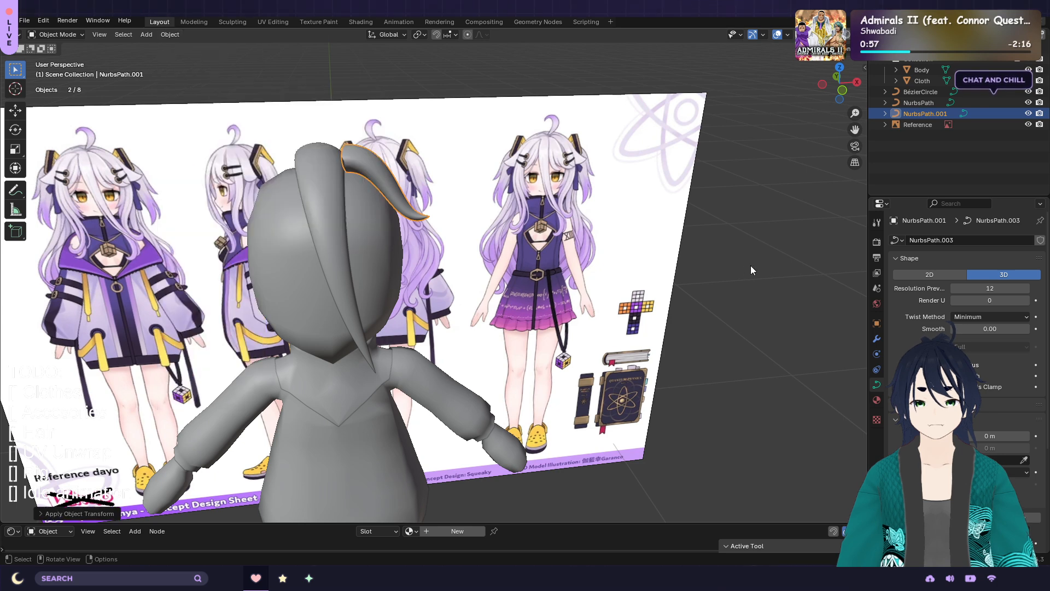
Add a Mirror modifier on the X axis to the side strand and try to apply it
left_click(877, 338)
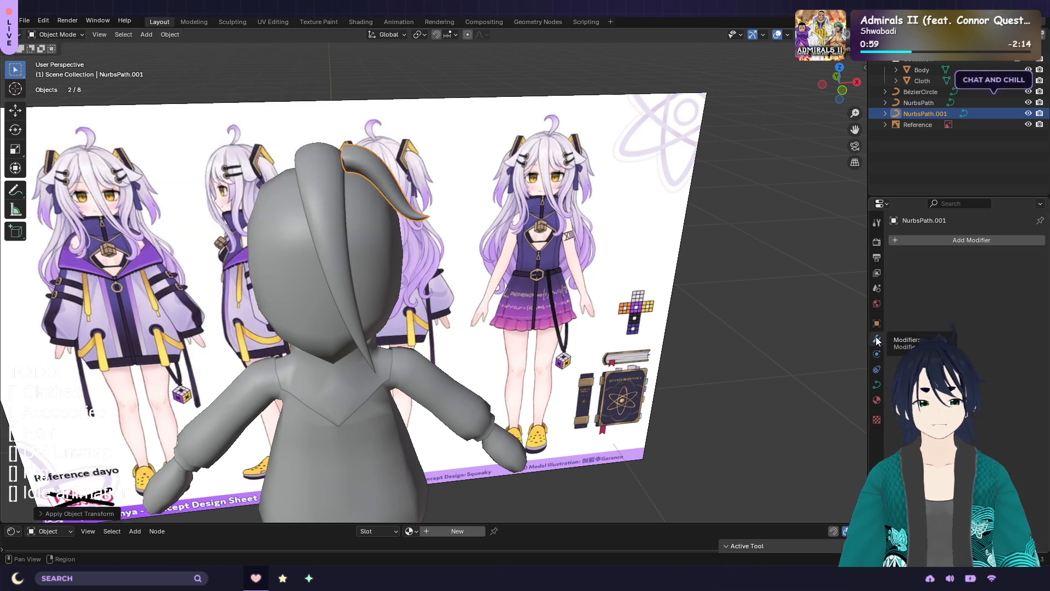
left_click(958, 240)
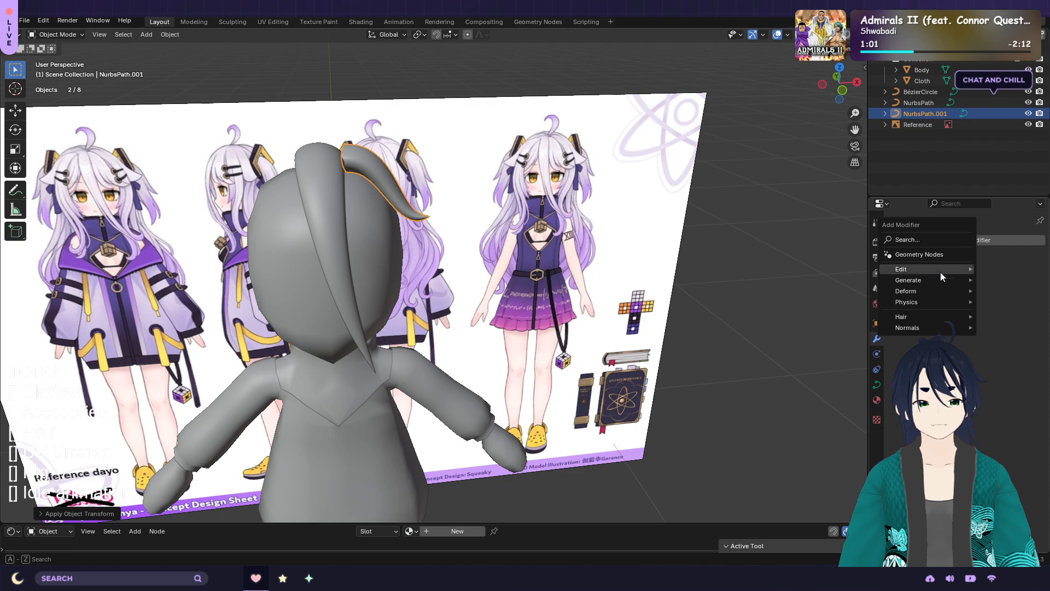
mouse_move(941, 279)
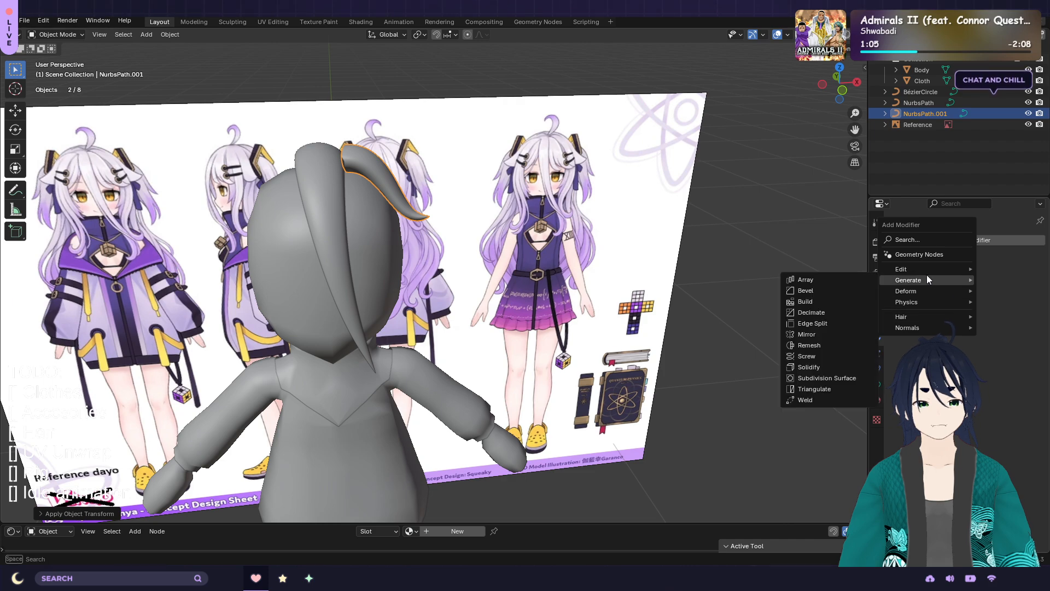
left_click(832, 335)
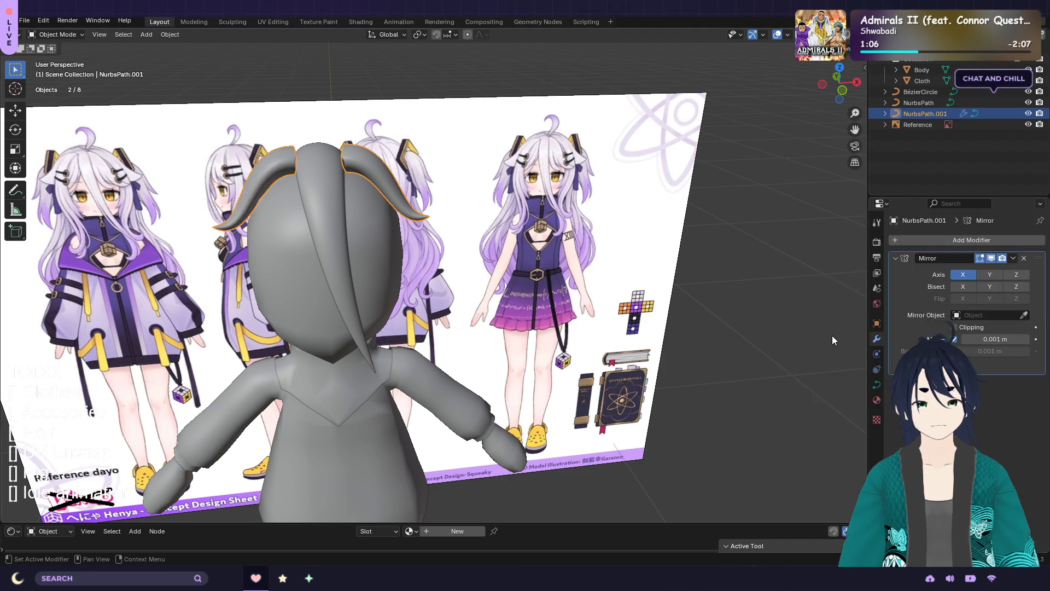
left_click(750, 281)
mouse_move(729, 251)
middle_mouse_down()
mouse_move(793, 244)
mouse_move(723, 243)
middle_mouse_up()
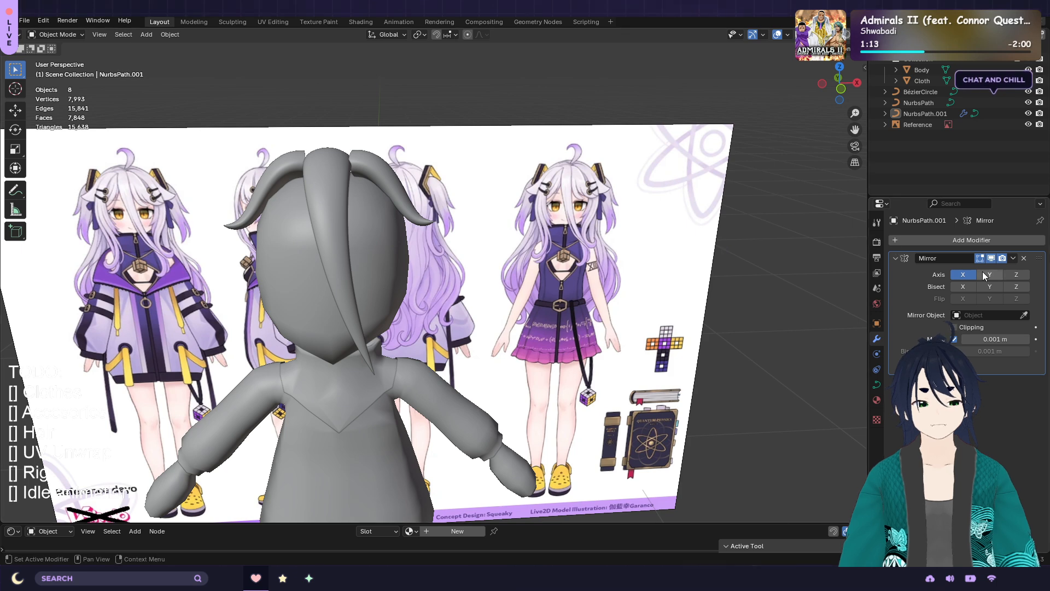
left_click(1012, 258)
left_click(1003, 268)
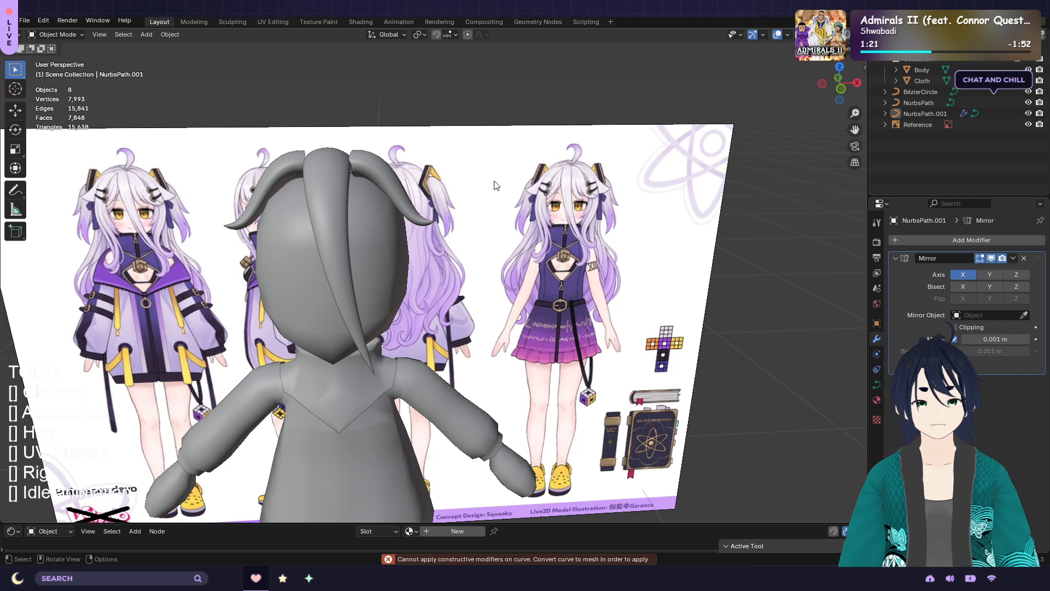
Duplicate the mirrored side strand and place the copy about 0.05 m in front of the original, level with it in front view
left_click(357, 166)
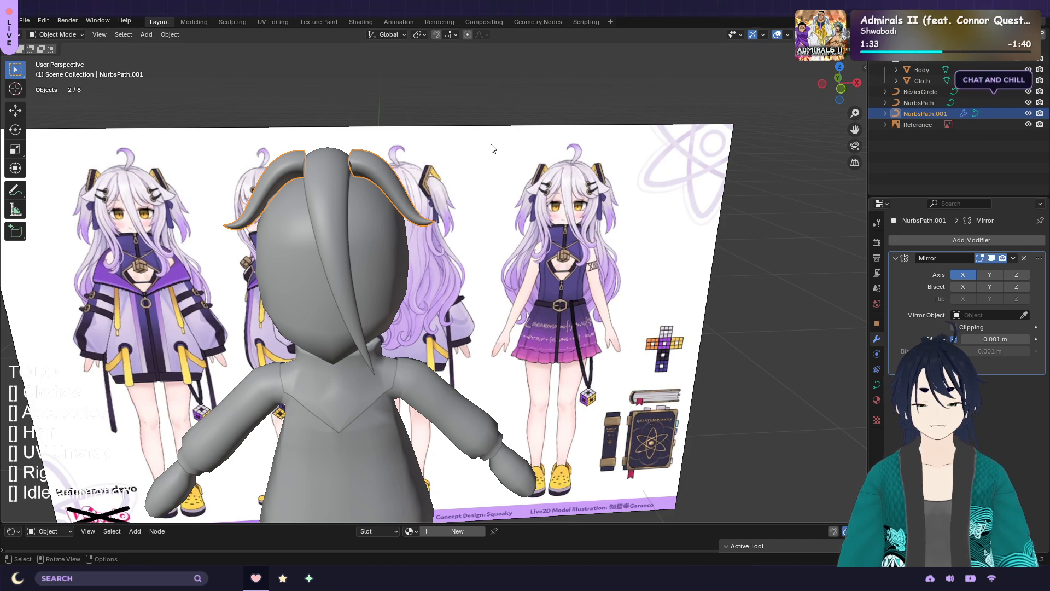
middle_click_drag(493, 148, 413, 173)
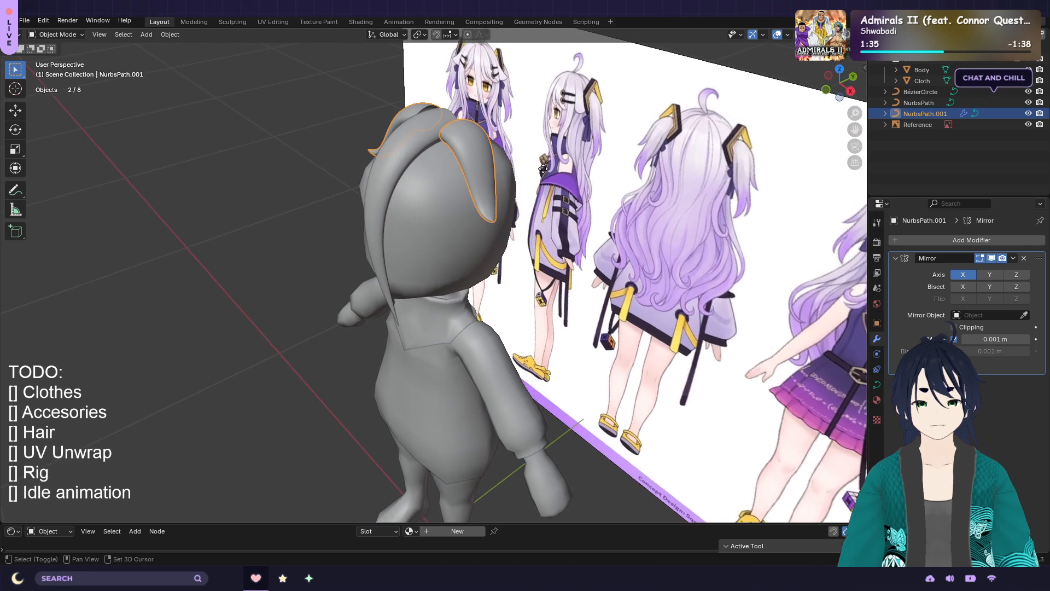
key("shift+d")
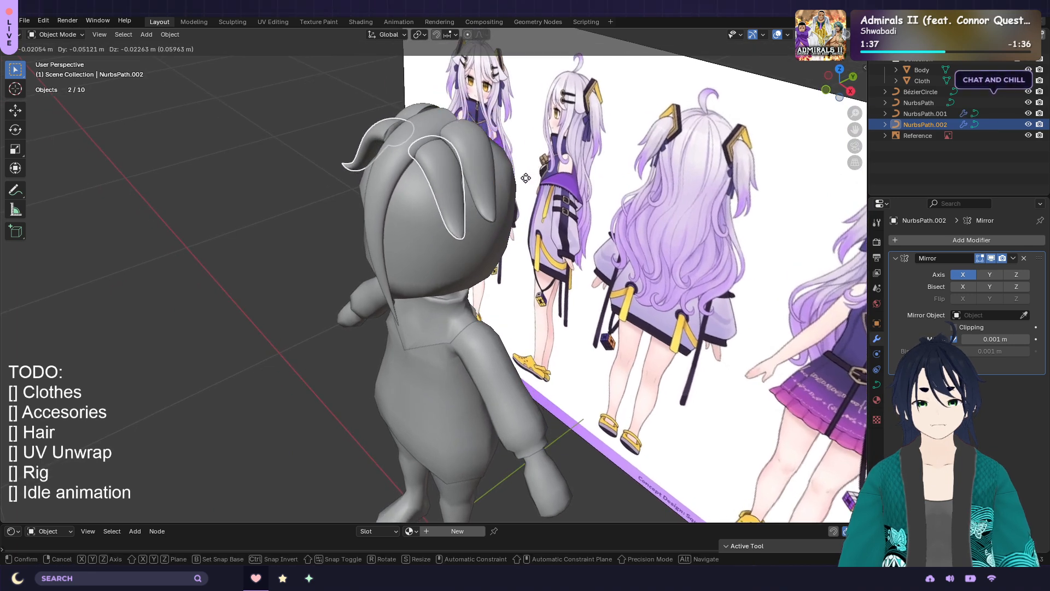
left_click(526, 177)
middle_click_drag(552, 155, 534, 169)
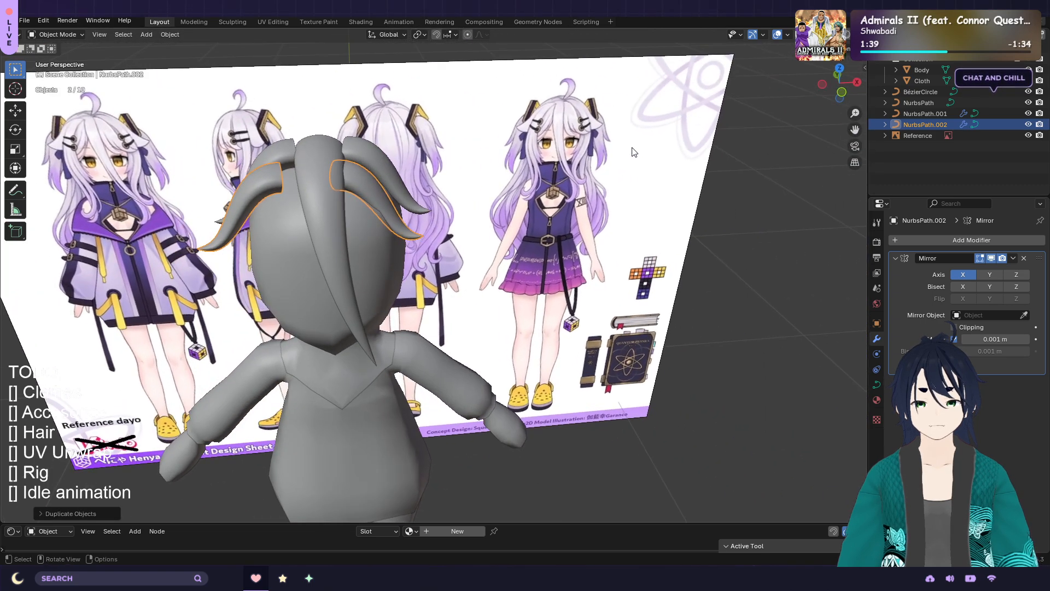
key("KP_1")
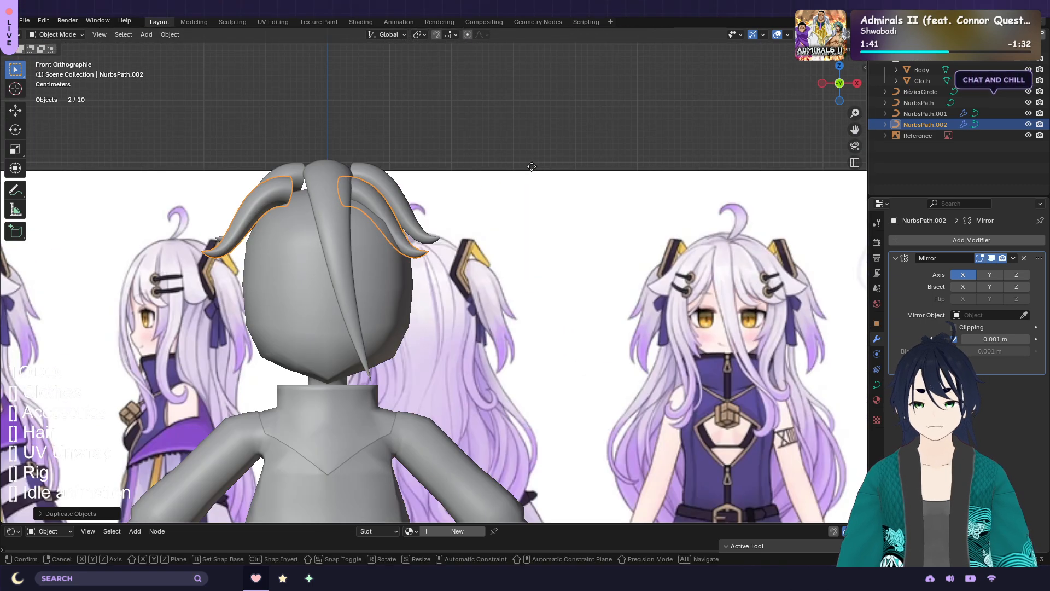
key("g")
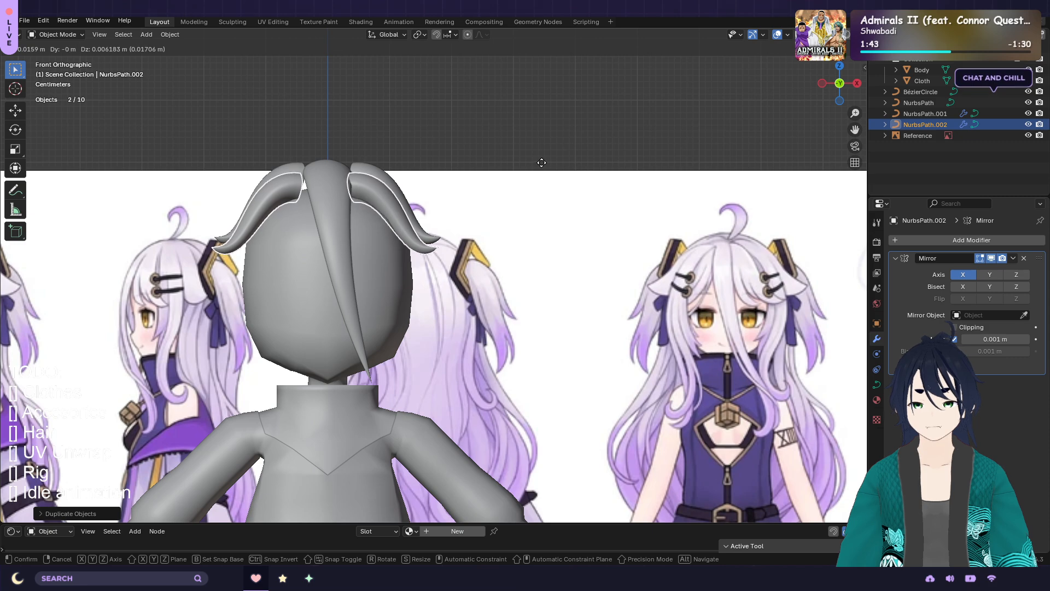
left_click(543, 167)
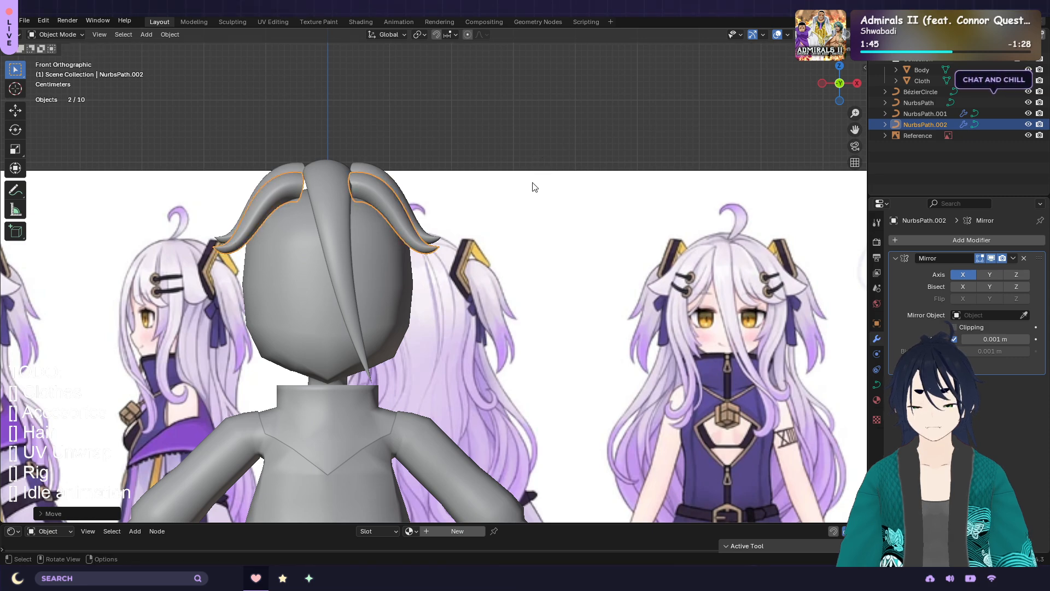
Move the front side strand's second control point about 0.025 m forward along Y
key("Tab")
middle_click_drag(489, 179, 404, 184)
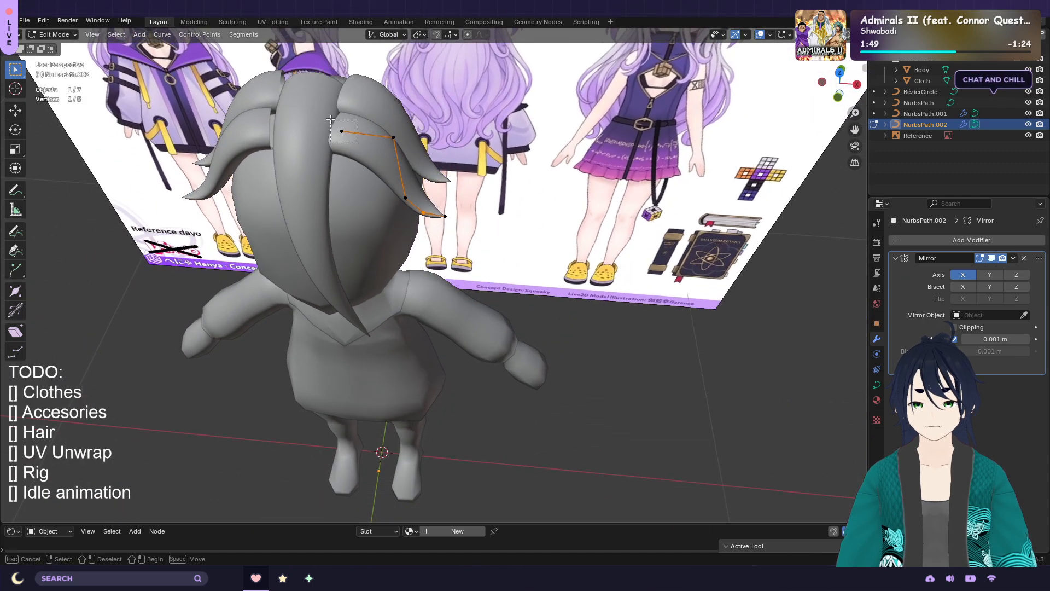
left_click(397, 124)
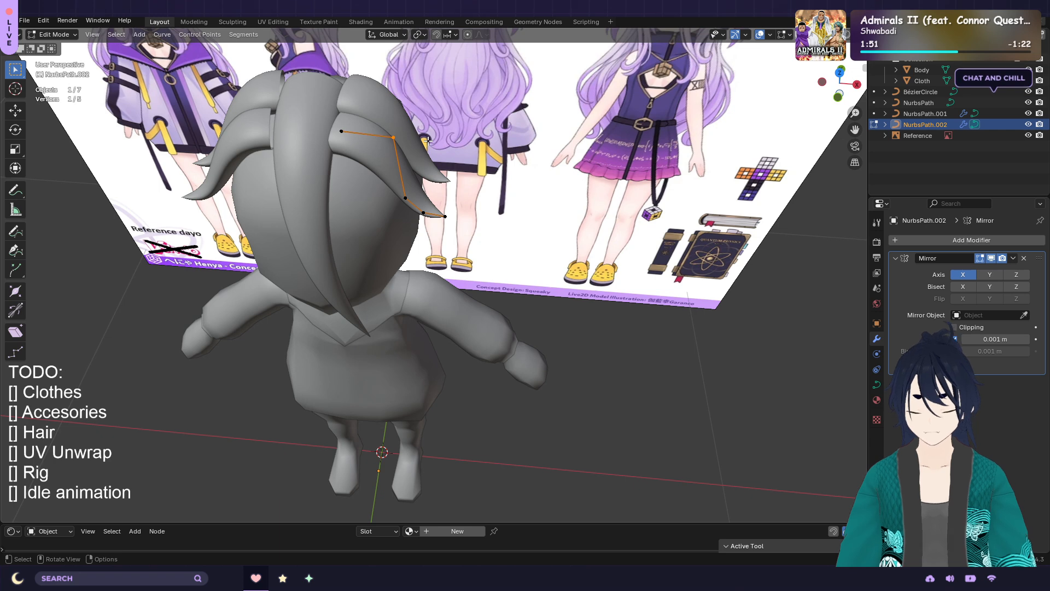
key("g")
key("y")
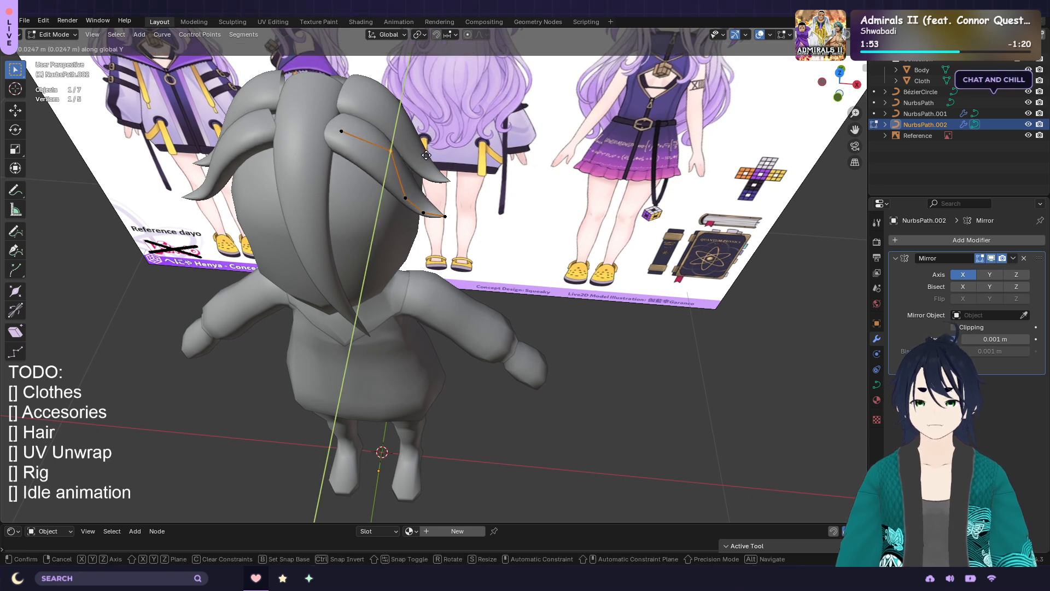
left_click(426, 155)
Shift the front side strand's root control point about 0.02 m outward, back and up
left_click(342, 133)
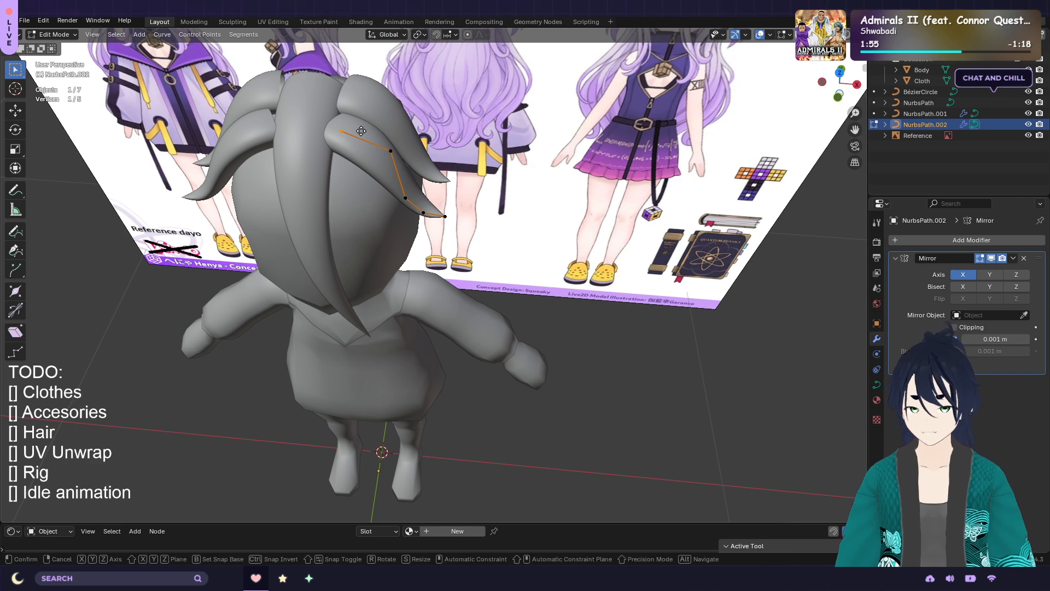
key("g")
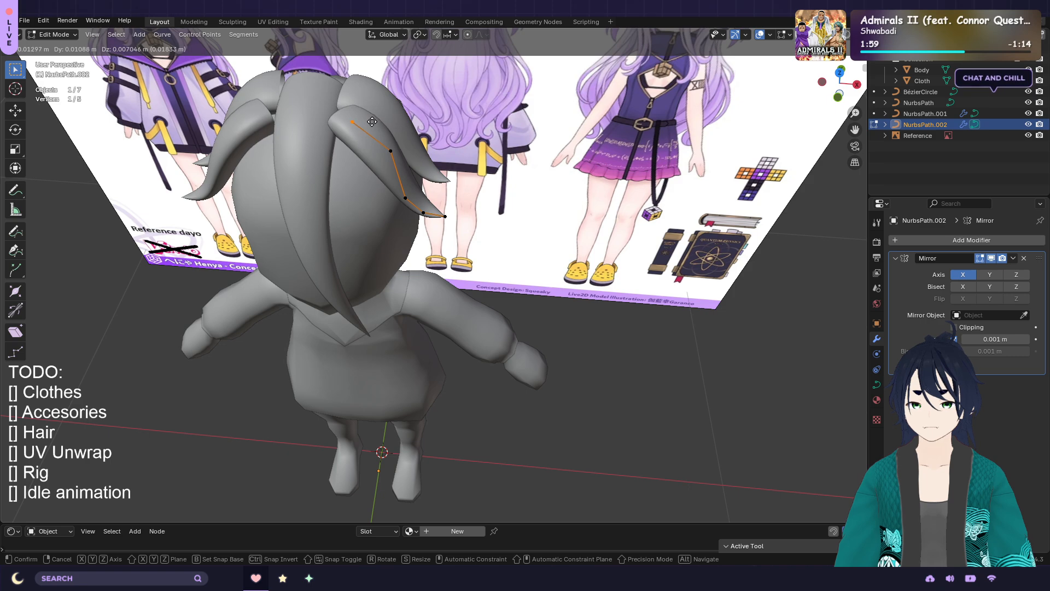
left_click(371, 121)
key("KP_7")
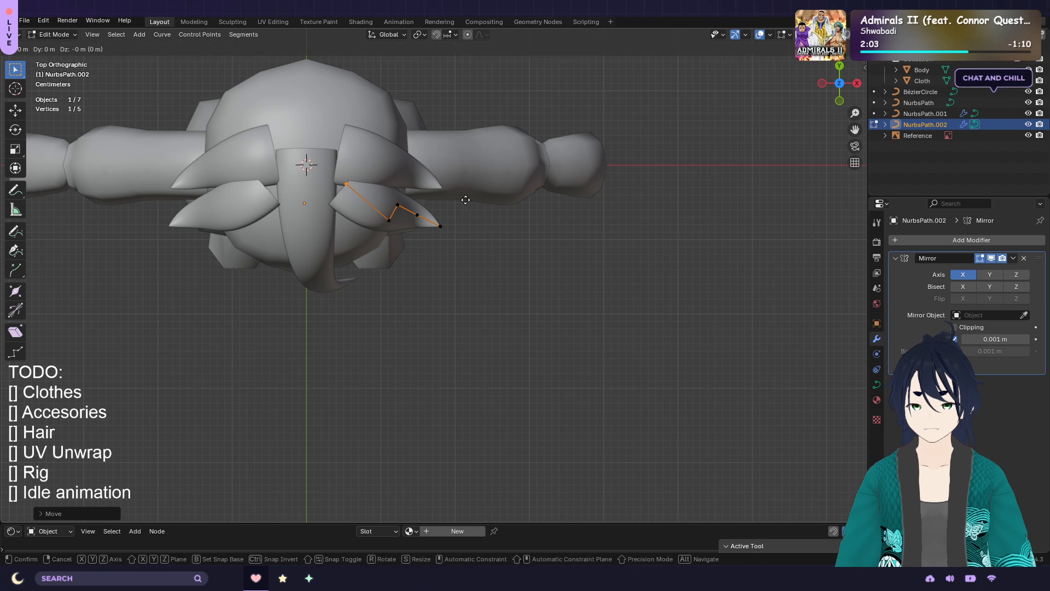
left_click(400, 231)
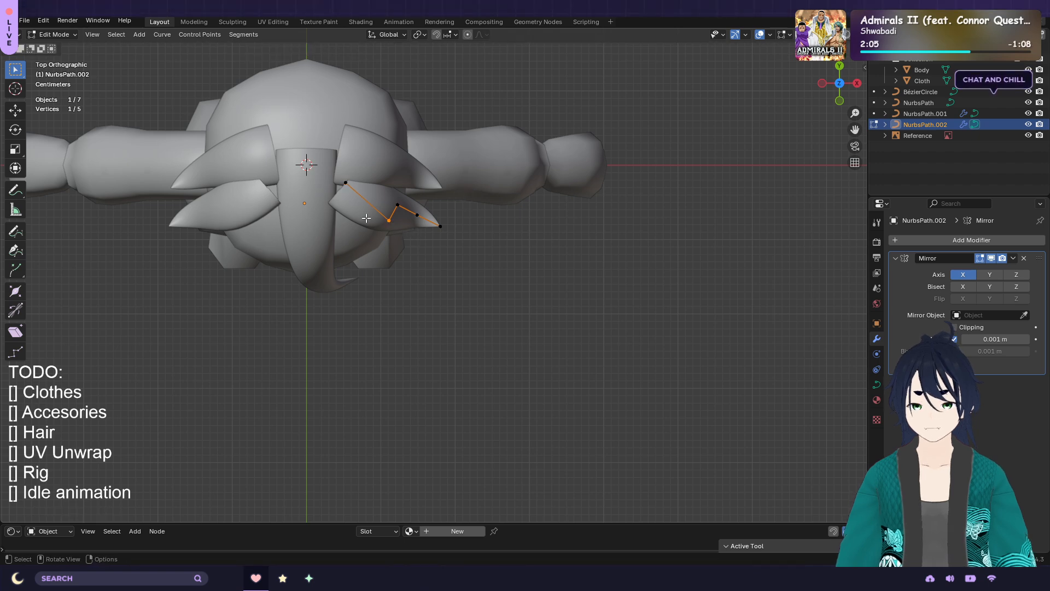
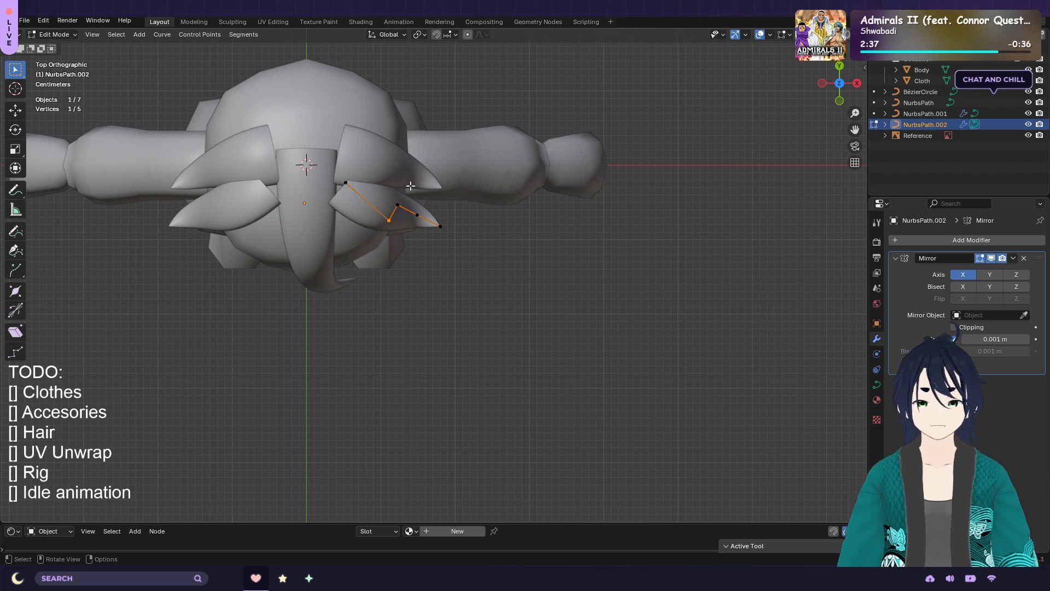
Tuck the front side strand's root under the central bang along X, nudge it back about 0.006 m along Y, and return to Object Mode
key("KP_1")
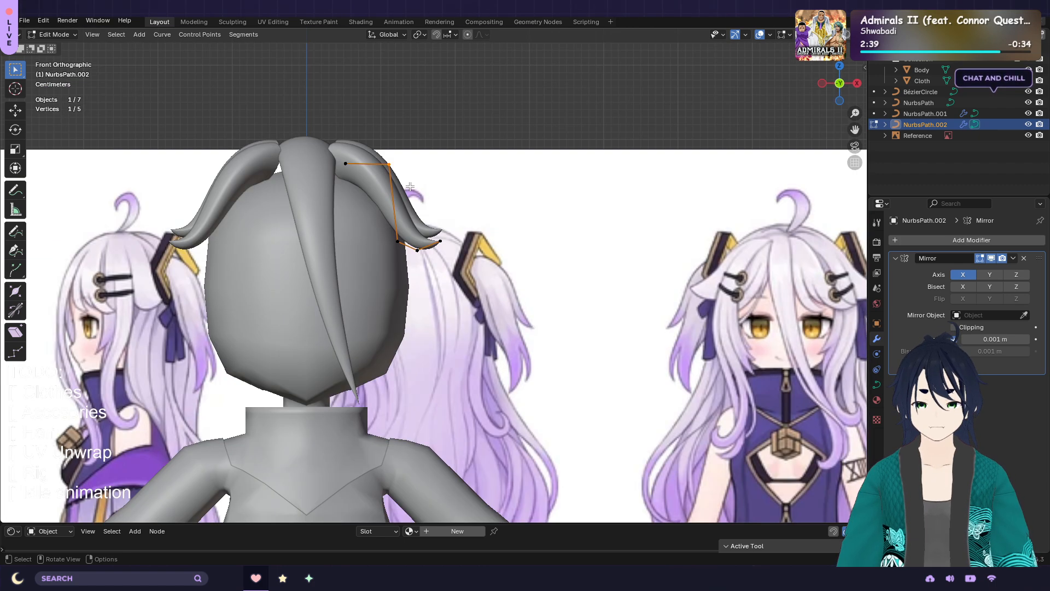
middle_click_drag(410, 185, 392, 173)
middle_click_drag(454, 164, 505, 168)
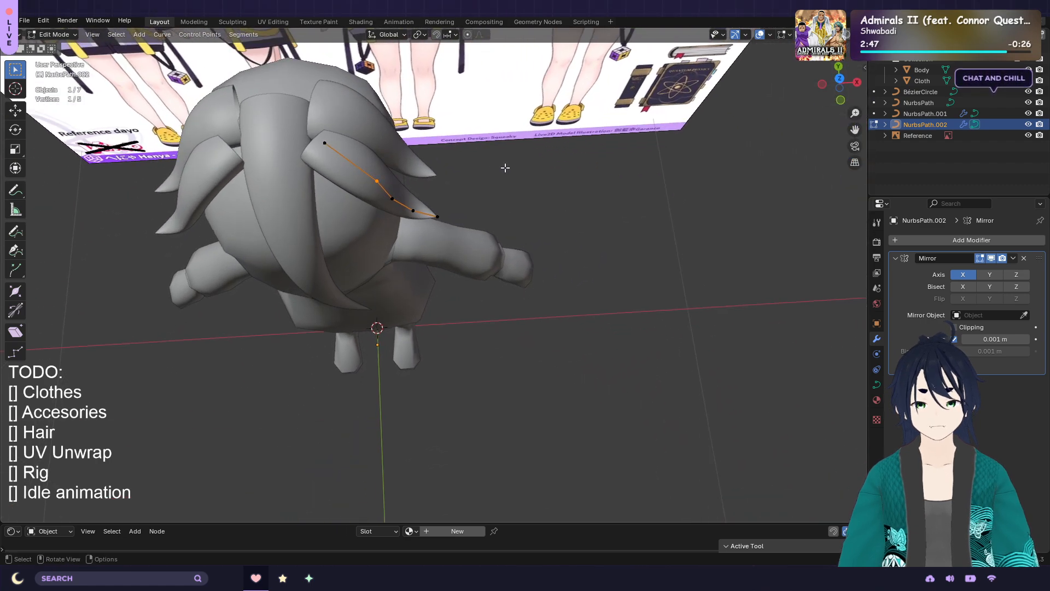
left_click(350, 152)
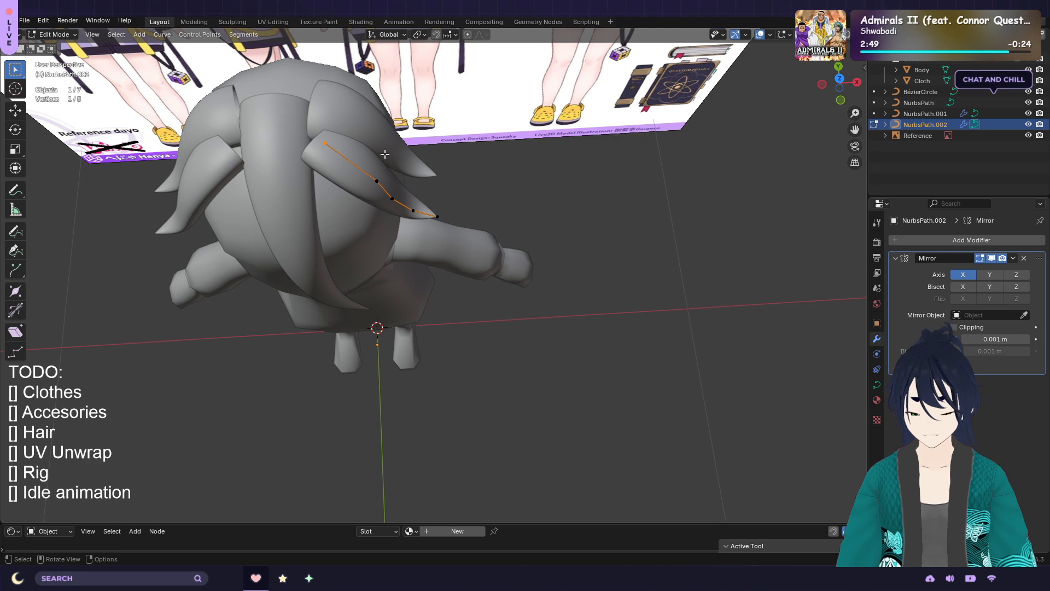
key("g")
key("x")
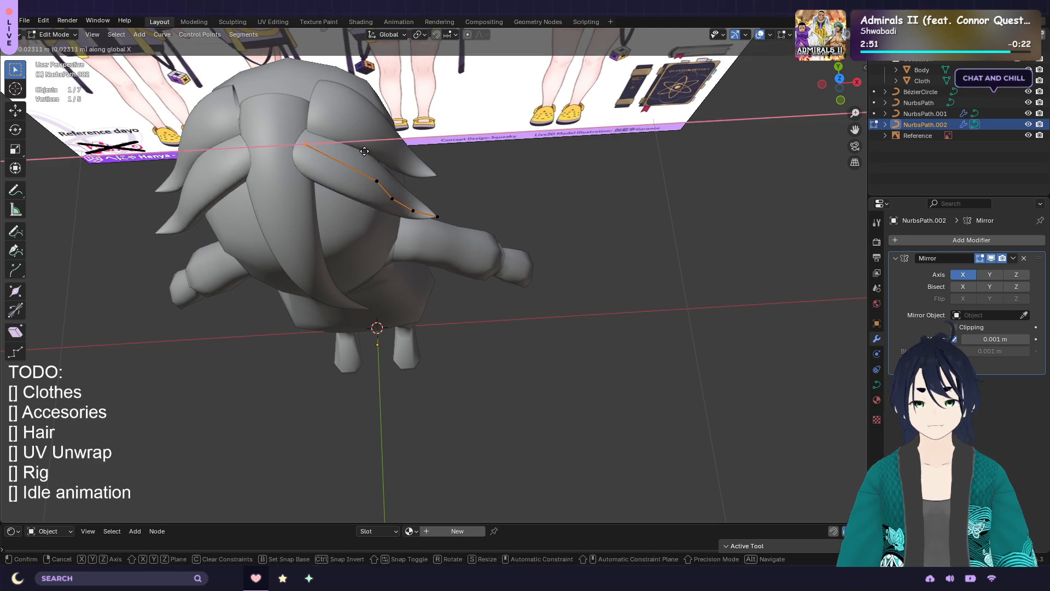
left_click(356, 147)
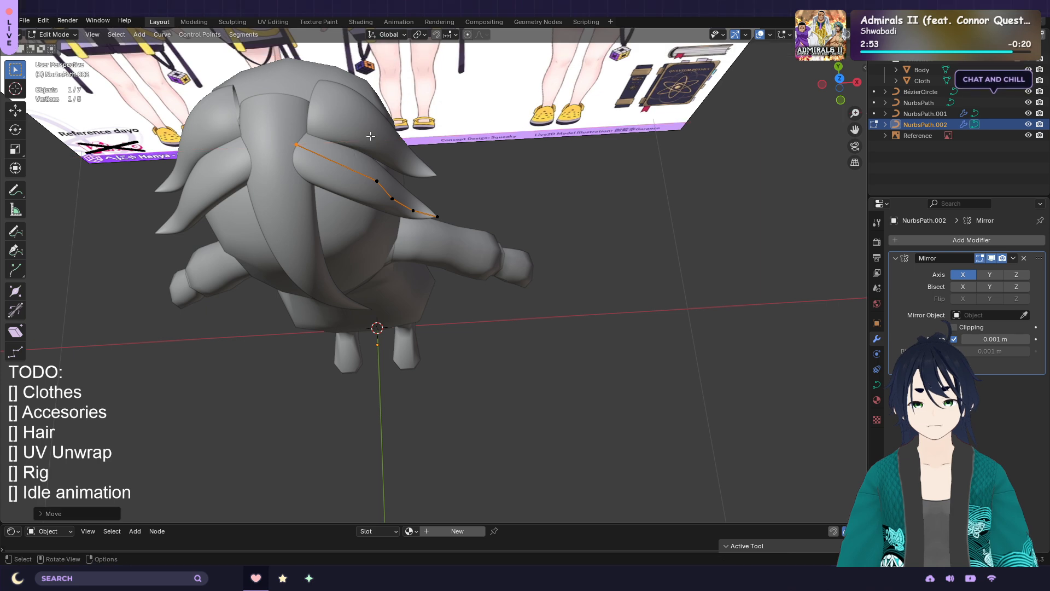
key("g")
key("y")
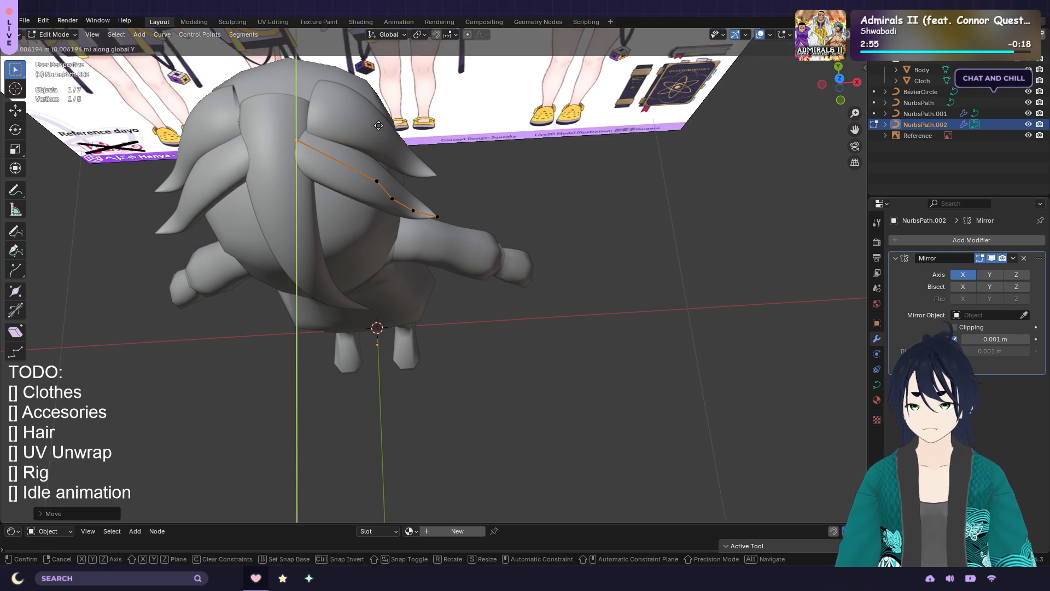
left_click(379, 125)
middle_click_drag(379, 126, 429, 136)
key("Tab")
Move the rear side strand's root control point about 0.018 m inward along X, under the central bang
left_click(337, 129)
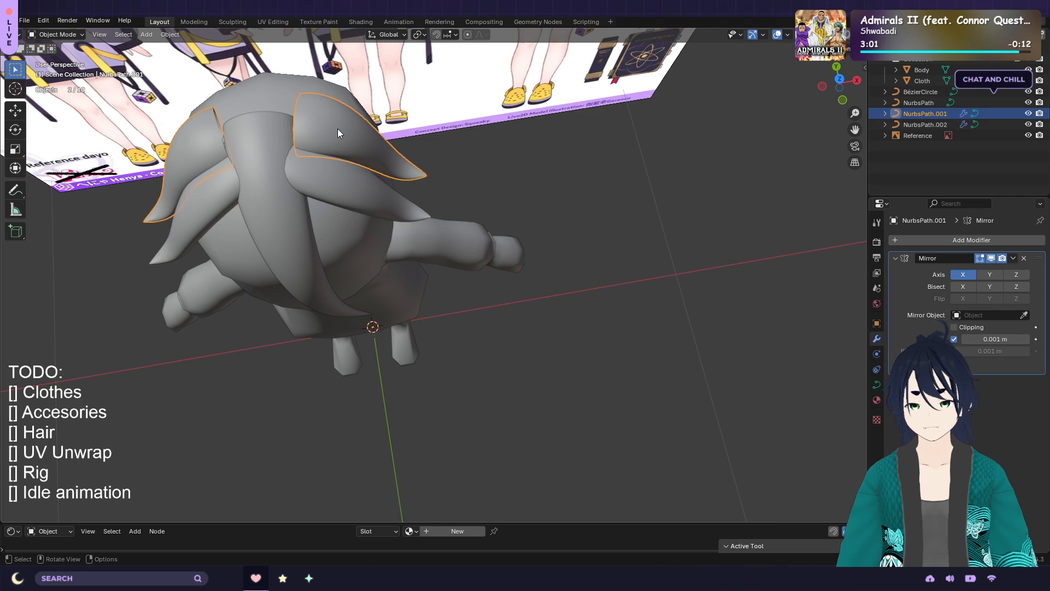
key("Tab")
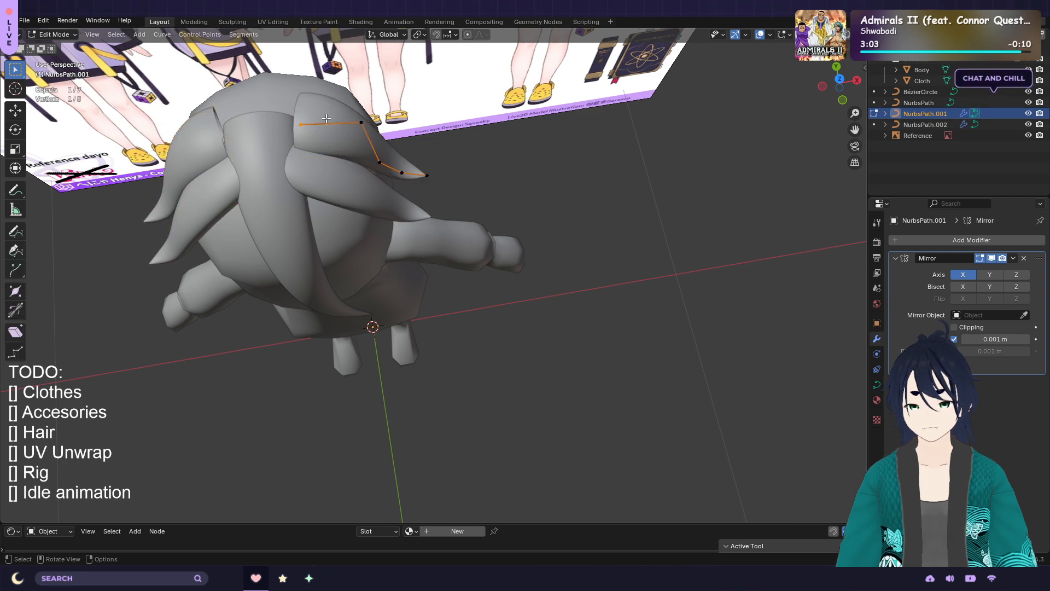
key("g")
key("x")
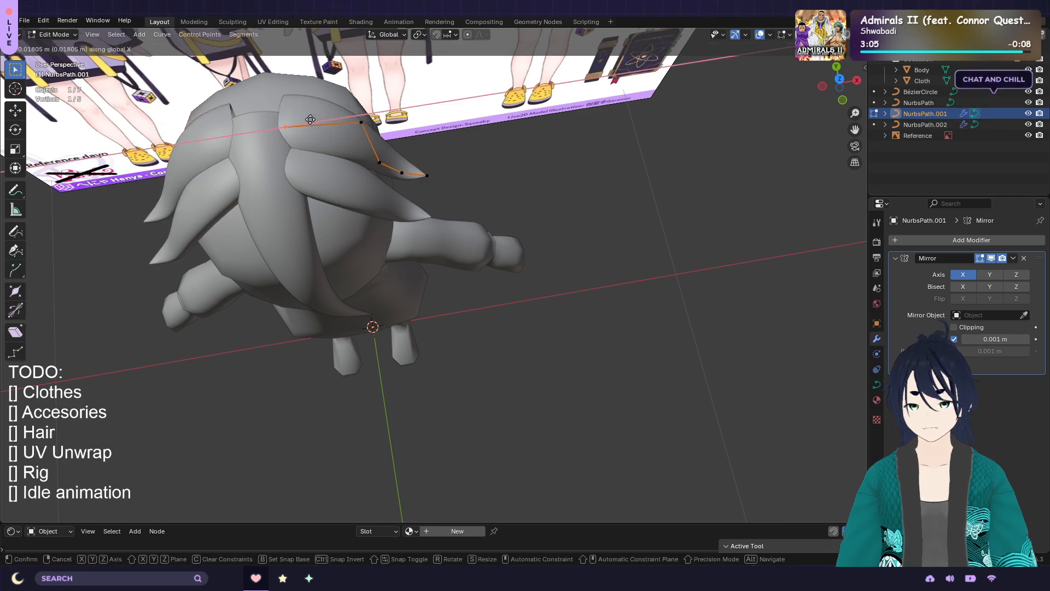
left_click(310, 120)
middle_click_drag(469, 147, 462, 86)
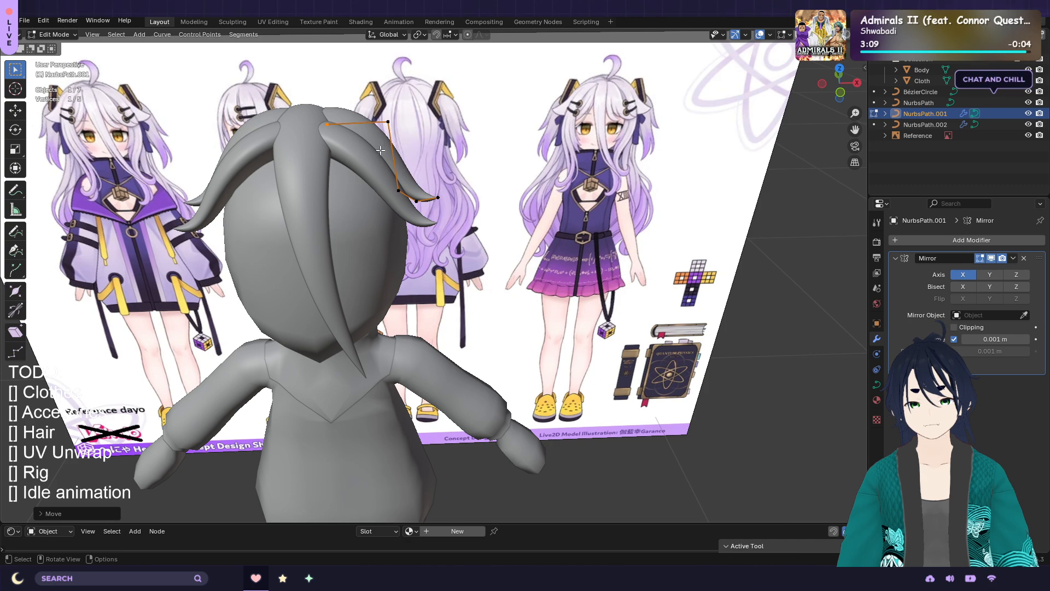
key("Tab")
Raise the central bang's root control point along Z by about 0.009 m and a further 0.018 m
left_click(304, 143)
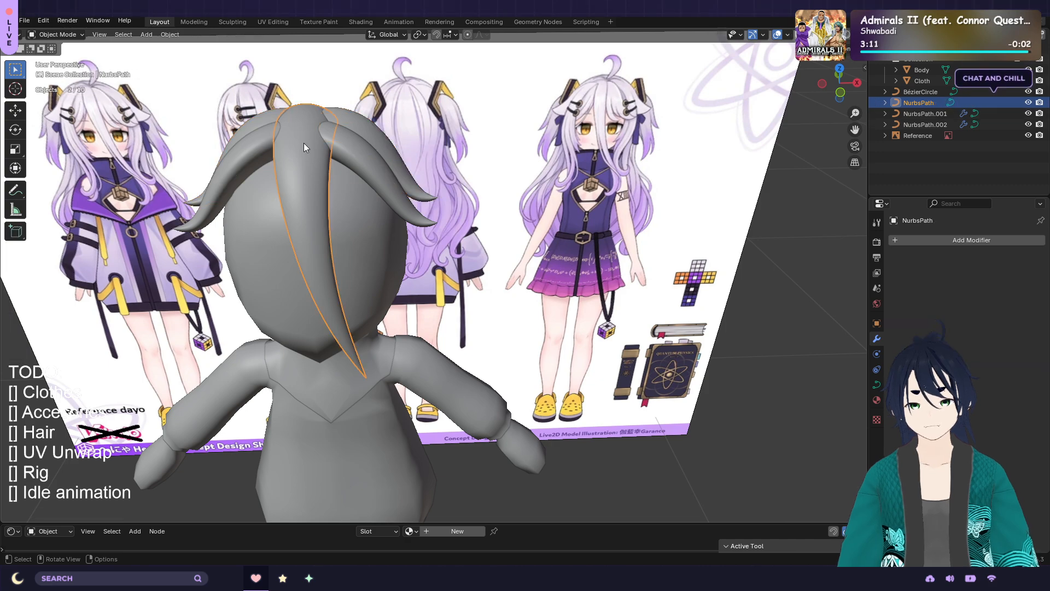
key("Tab")
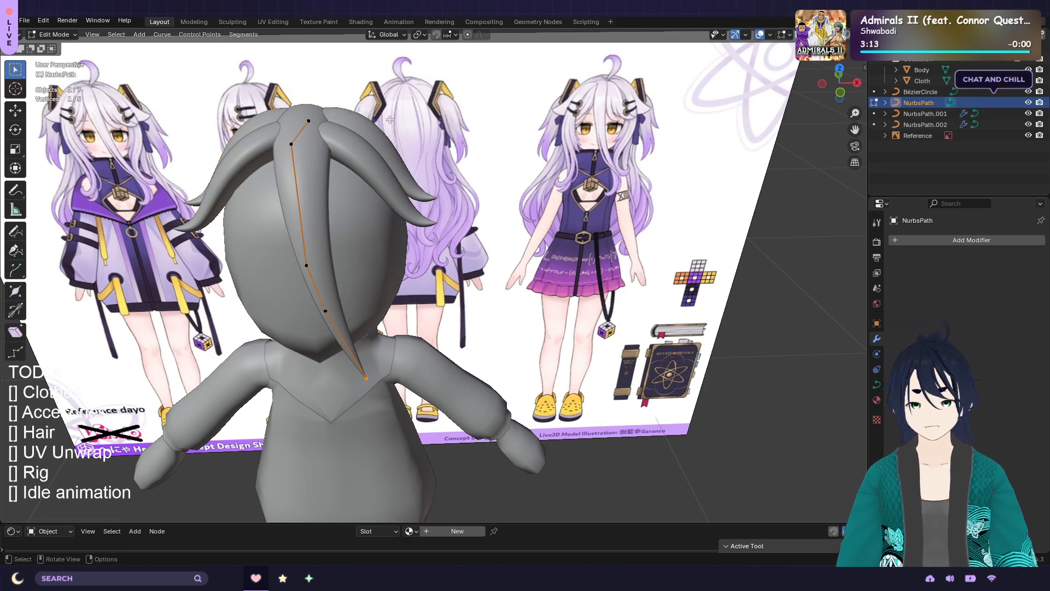
middle_click_drag(390, 119, 462, 109)
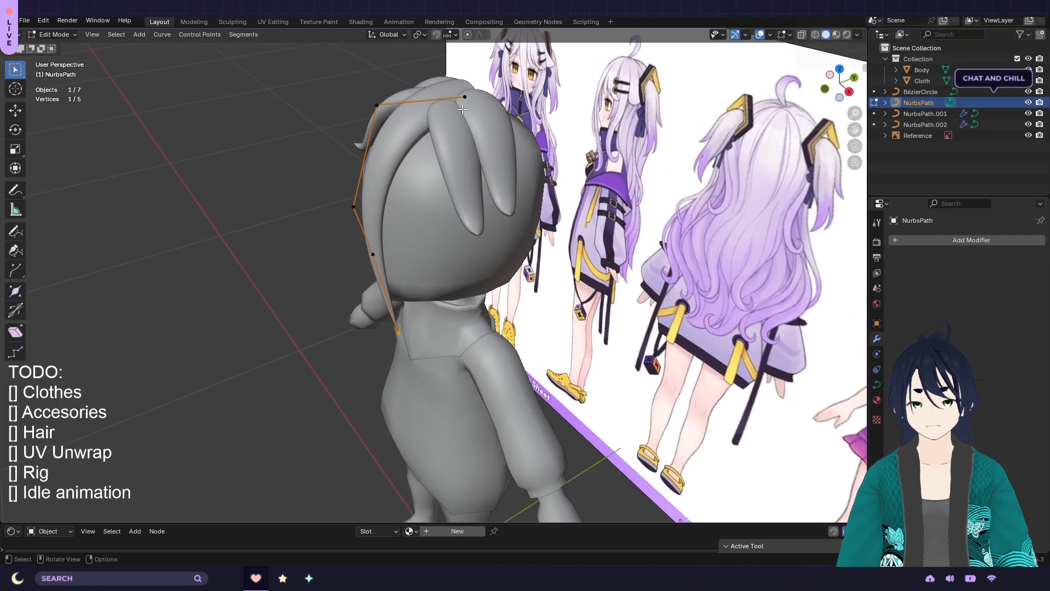
key("g")
key("z")
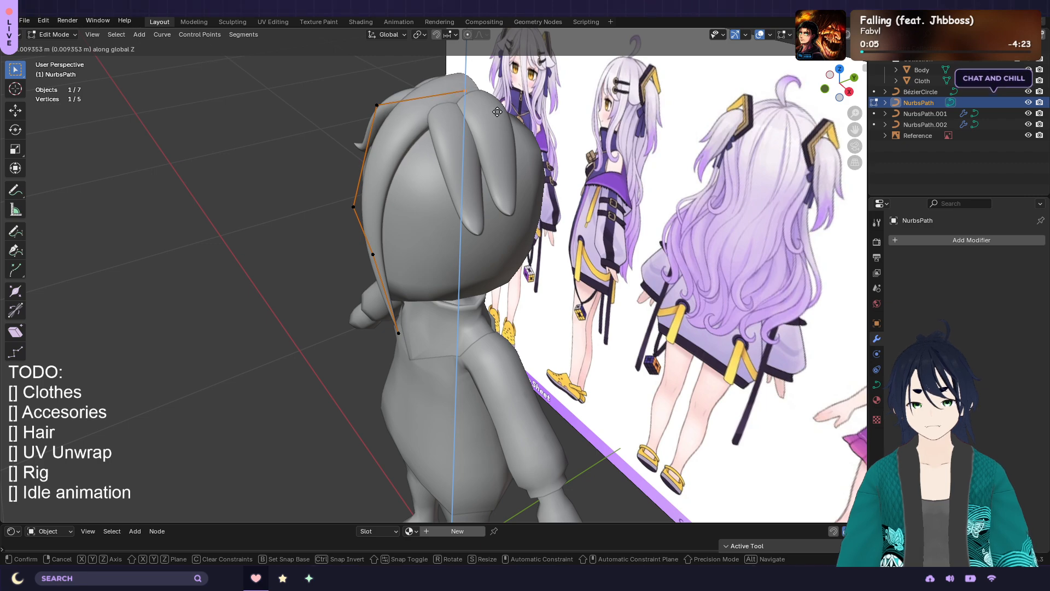
left_click(497, 112)
mouse_move(517, 113)
middle_mouse_down()
mouse_move(504, 116)
mouse_move(521, 122)
middle_mouse_up()
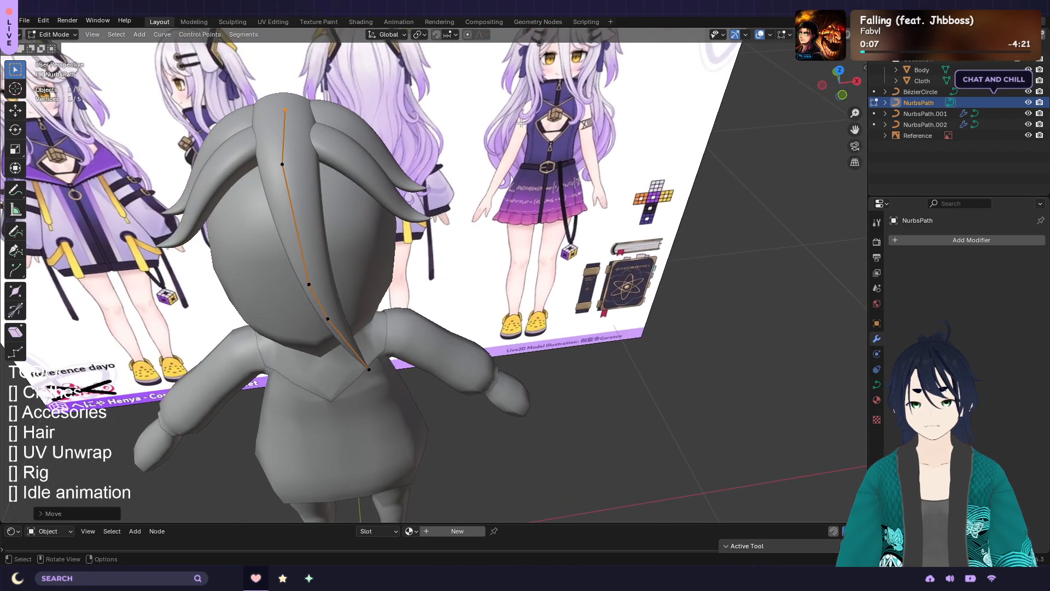
key("g")
key("z")
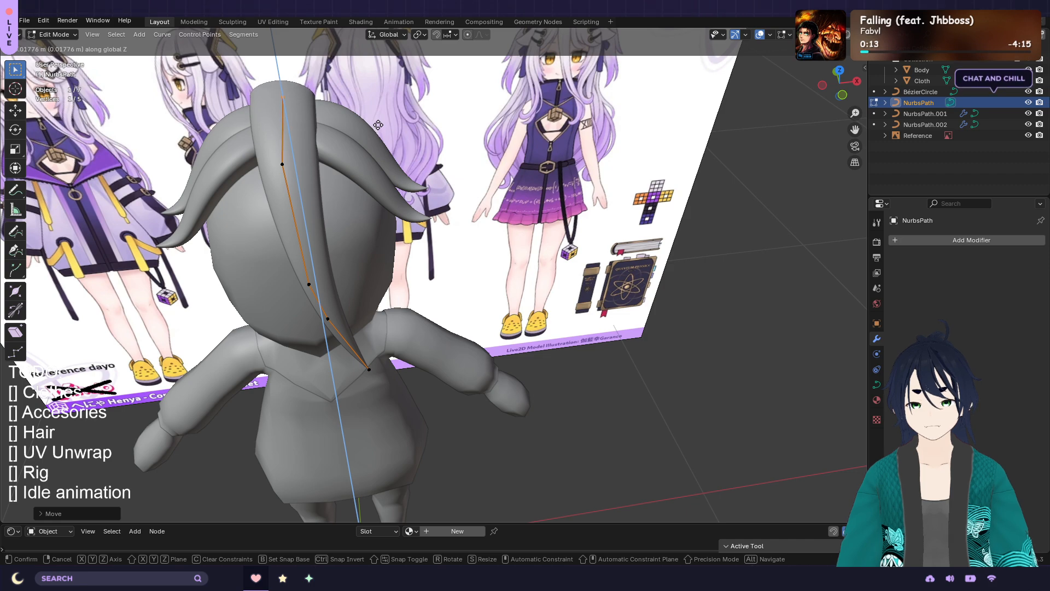
left_click(378, 124)
Split the central bang's curve at its two uppermost control points
middle_click_drag(378, 125, 292, 112)
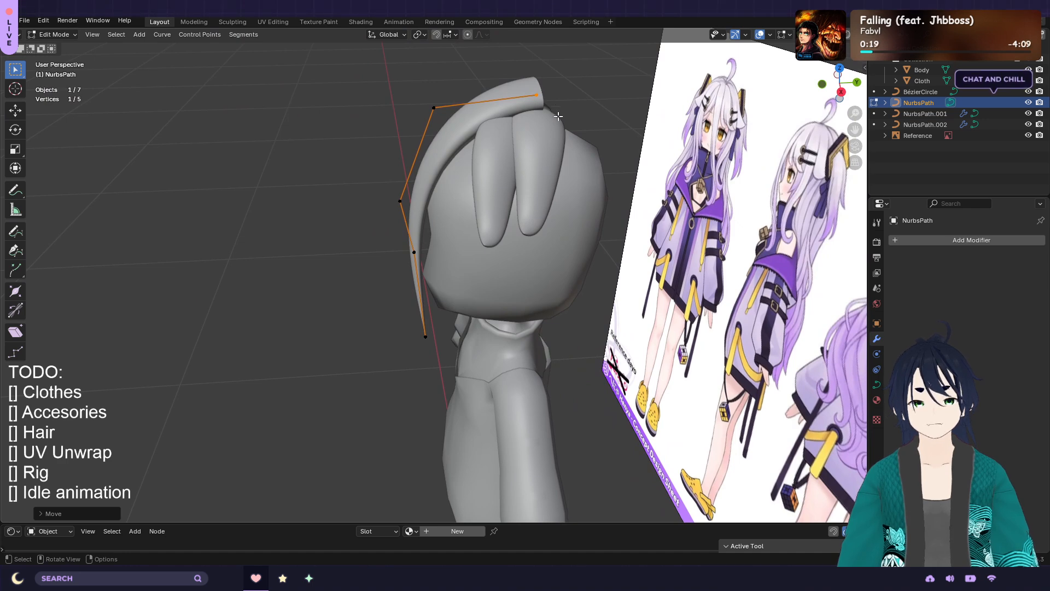
left_click_drag(414, 81, 542, 112)
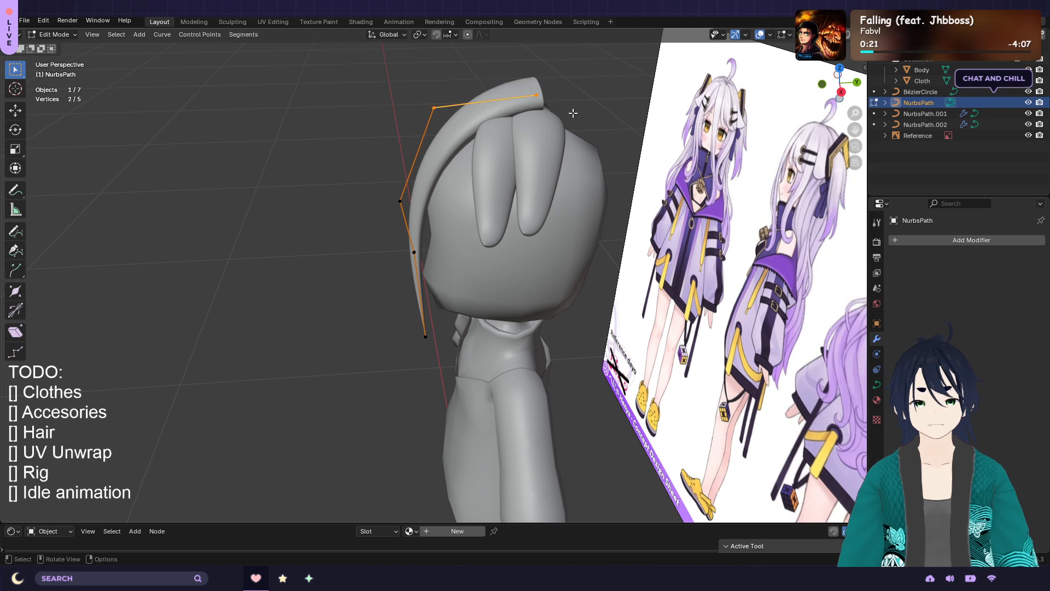
right_click(518, 119)
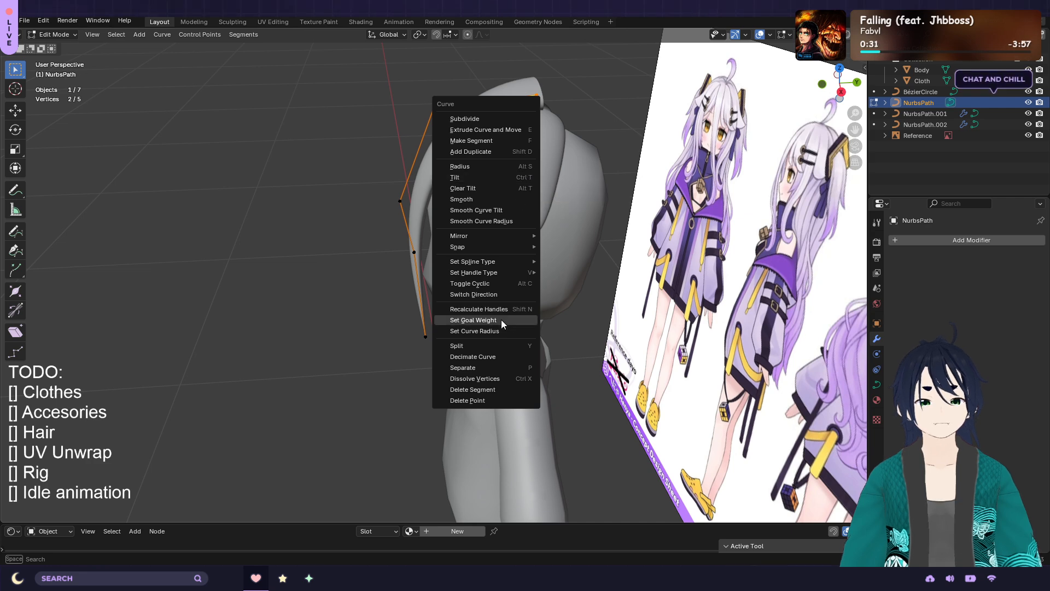
left_click(502, 343)
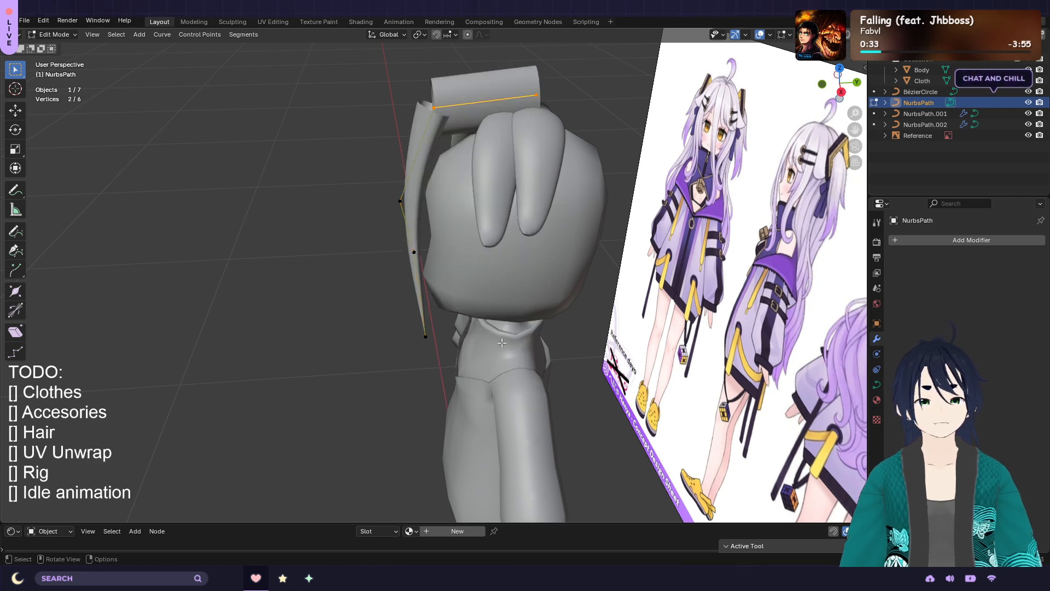
Undo the split on the central bang and subdivide the segment between its two uppermost control points
key("ctrl+z")
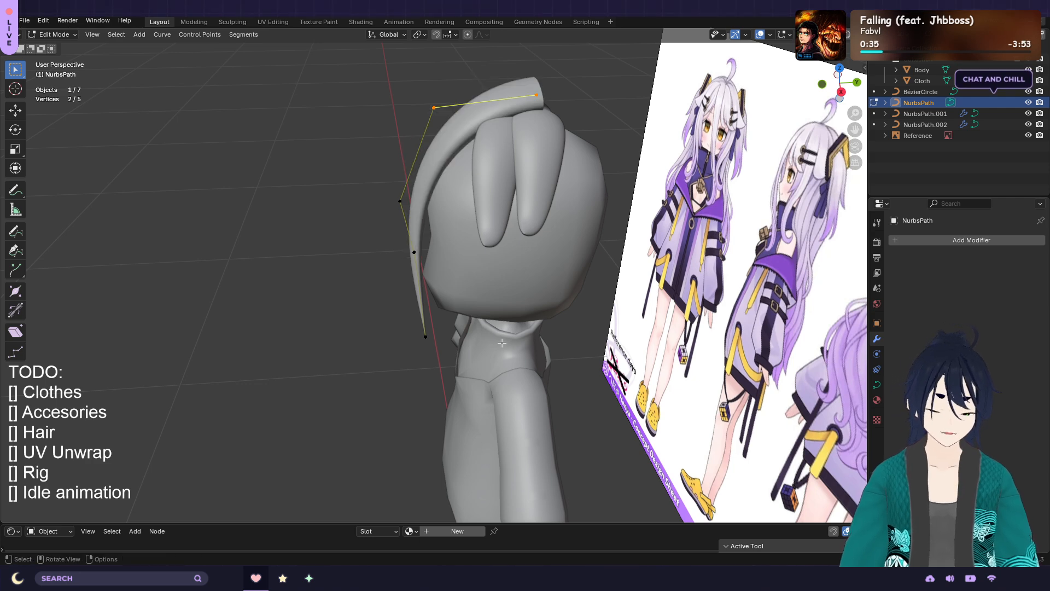
right_click(502, 343)
mouse_move(487, 269)
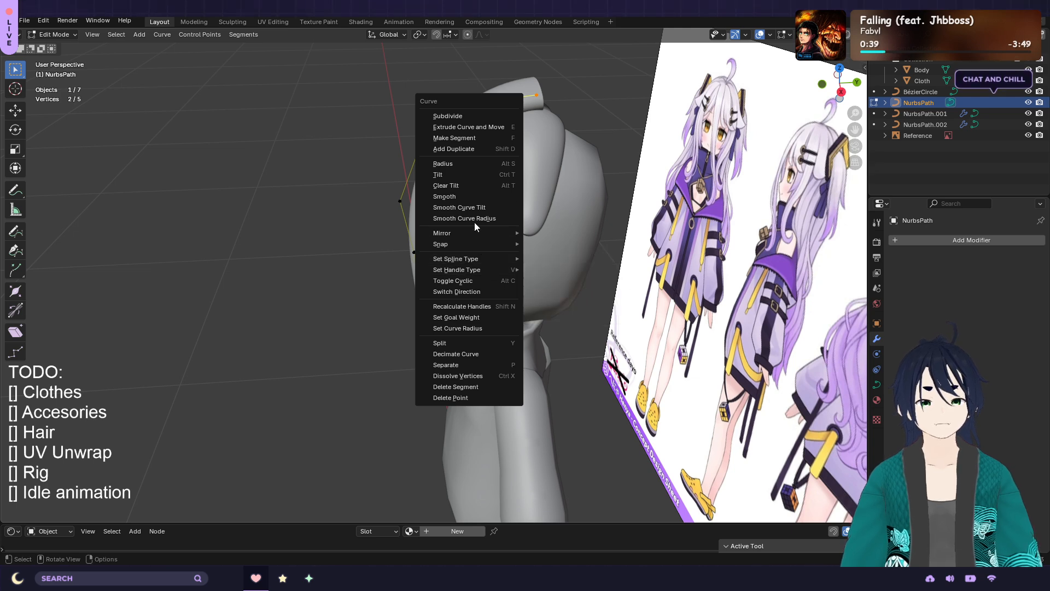
left_click(480, 118)
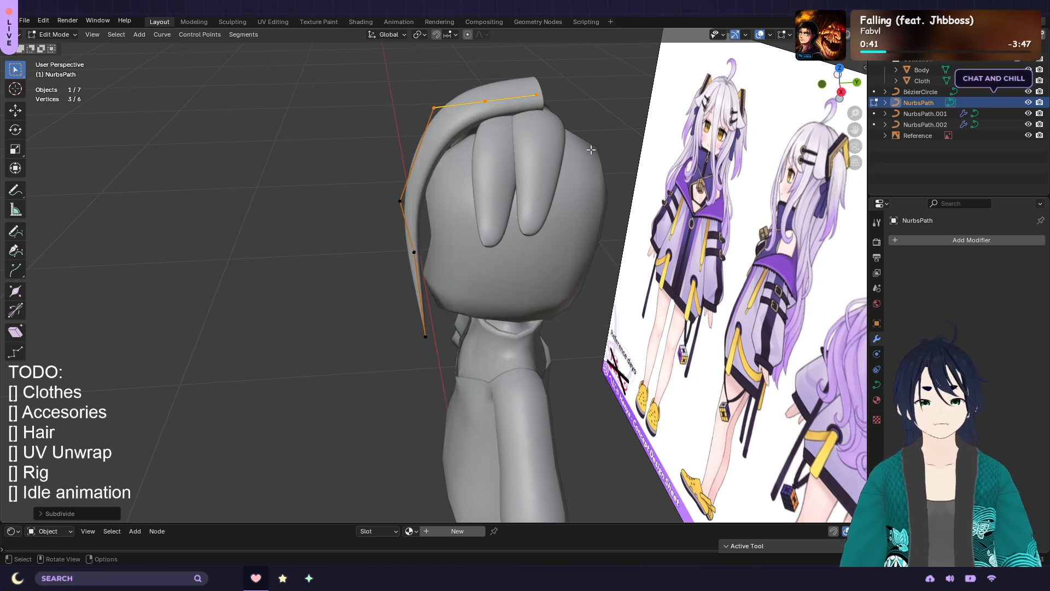
In side view, move the bang's crown control point back and down, and its root about 0.007 m back and 0.016 m down along Z
middle_click_drag(591, 149, 626, 158)
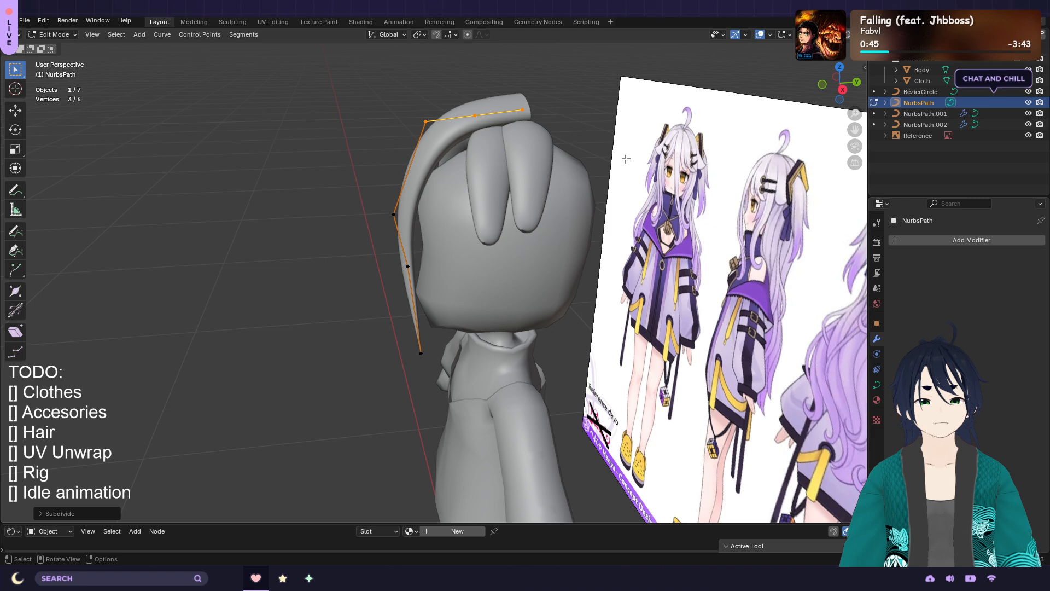
key("KP_3")
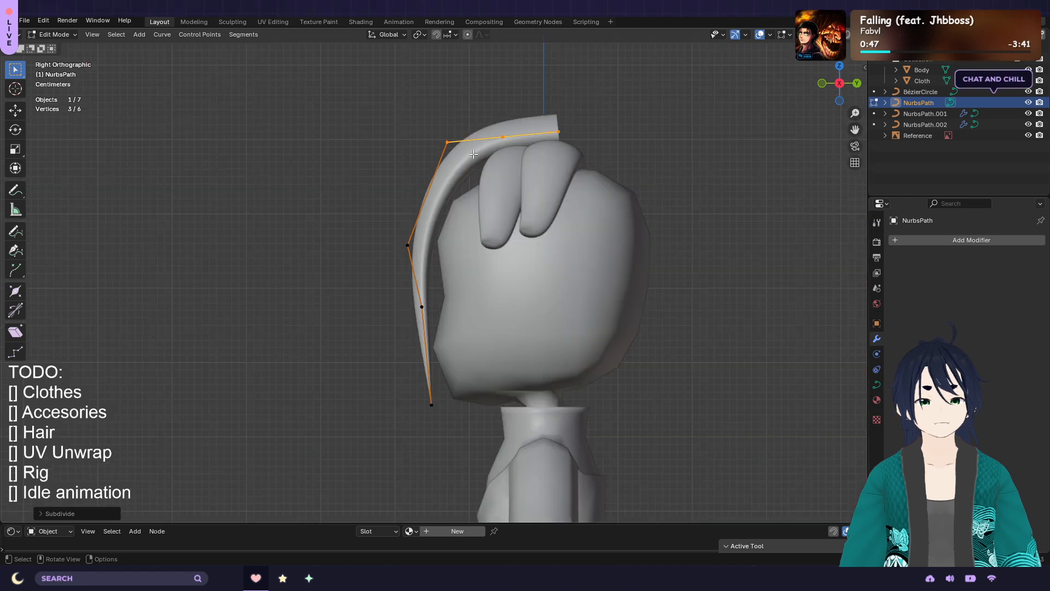
left_click(449, 143)
key("g")
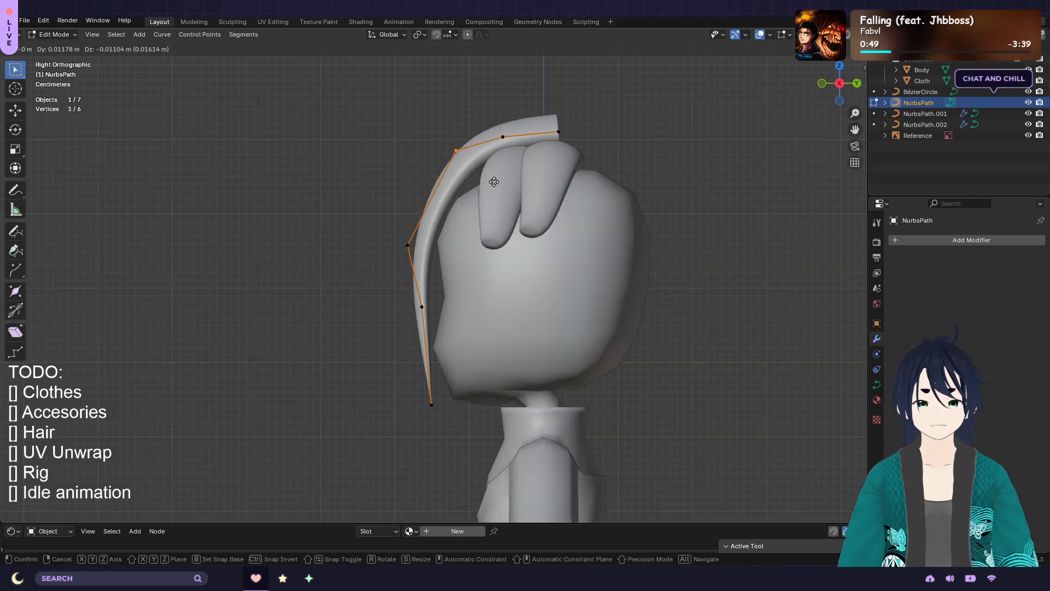
left_click(503, 191)
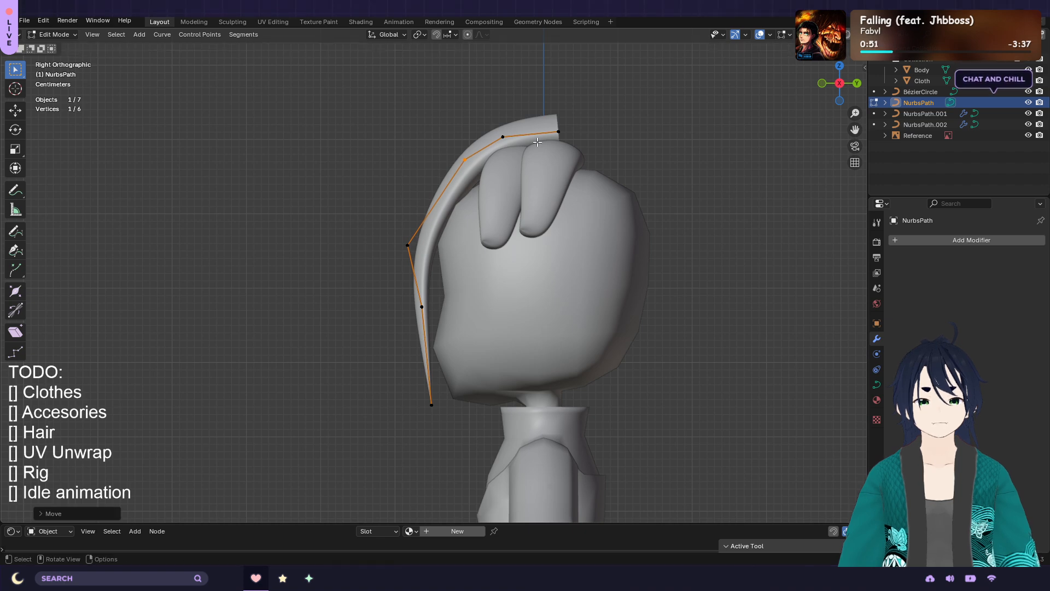
left_click(558, 131)
key("g")
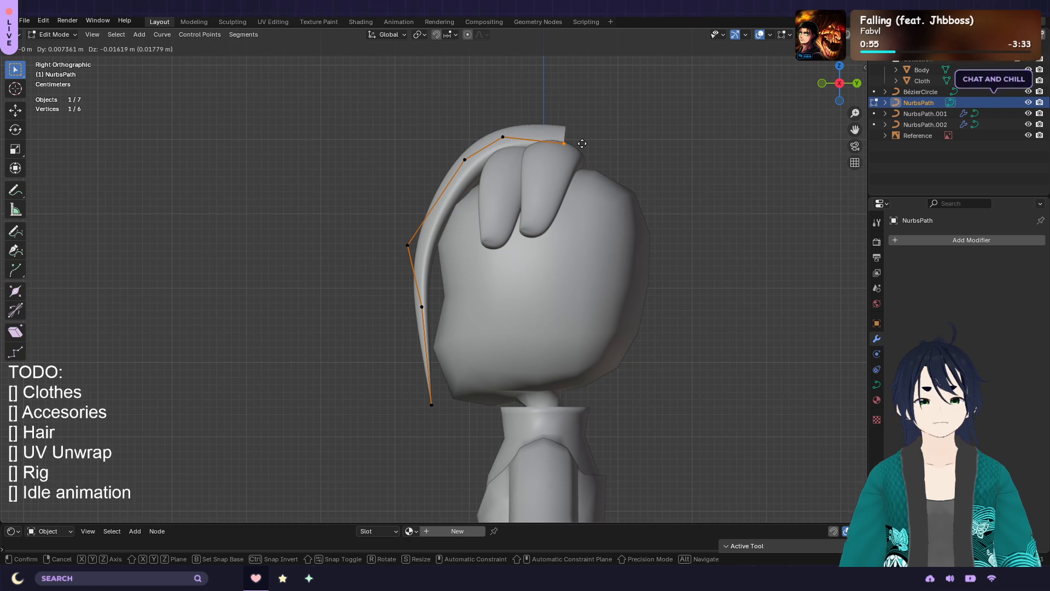
left_click(583, 143)
middle_click_drag(617, 161, 381, 190)
key("Tab")
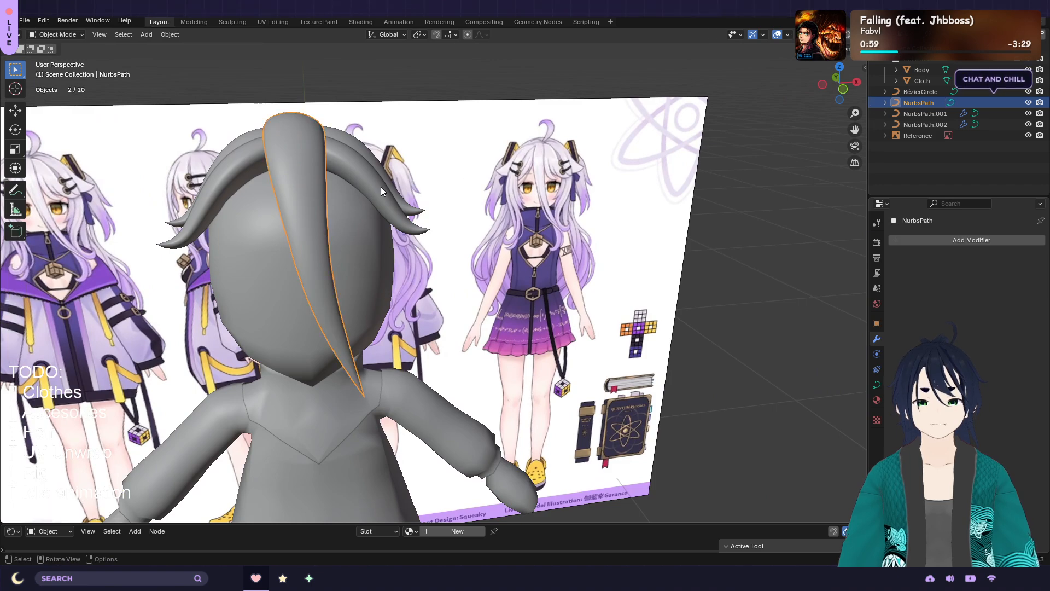
Edit the front side strand in front view, moving its two tip control points down about 0.13 m and slightly inward
left_click(363, 176)
key("Tab")
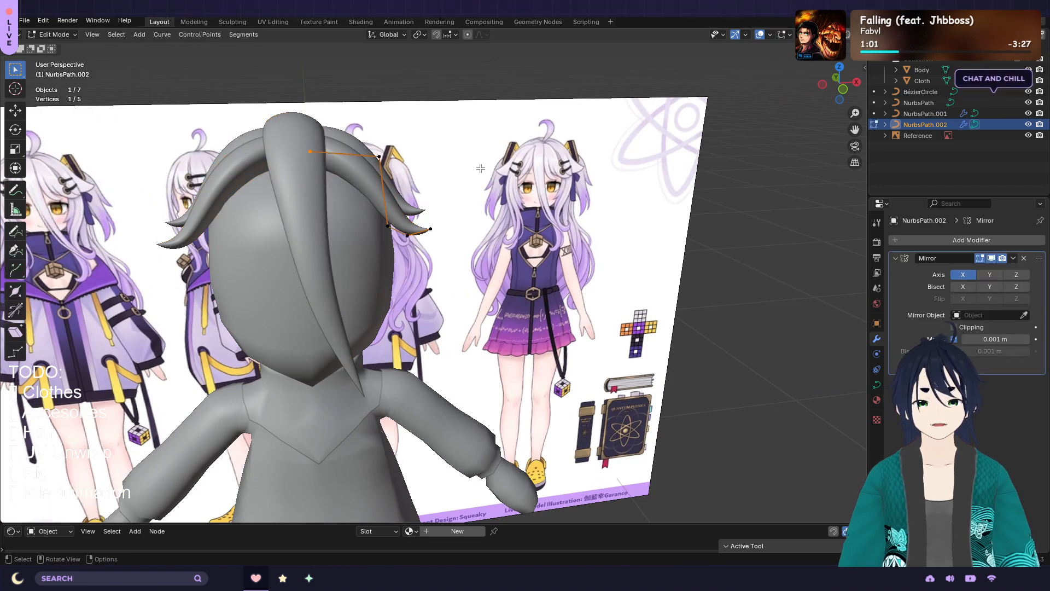
scroll(584, 179, "up", 2)
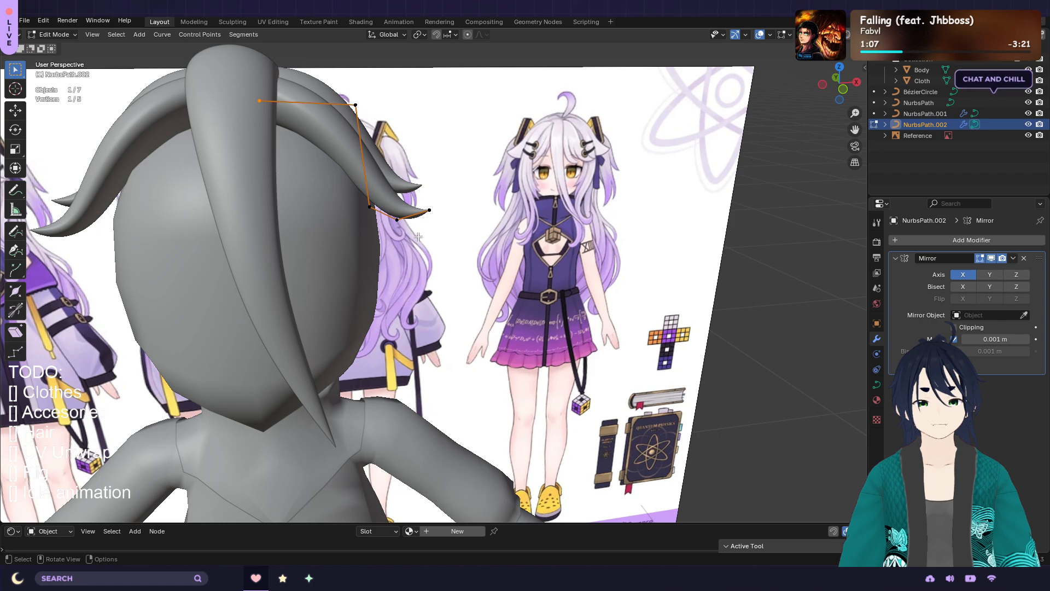
left_click_drag(453, 243, 389, 188)
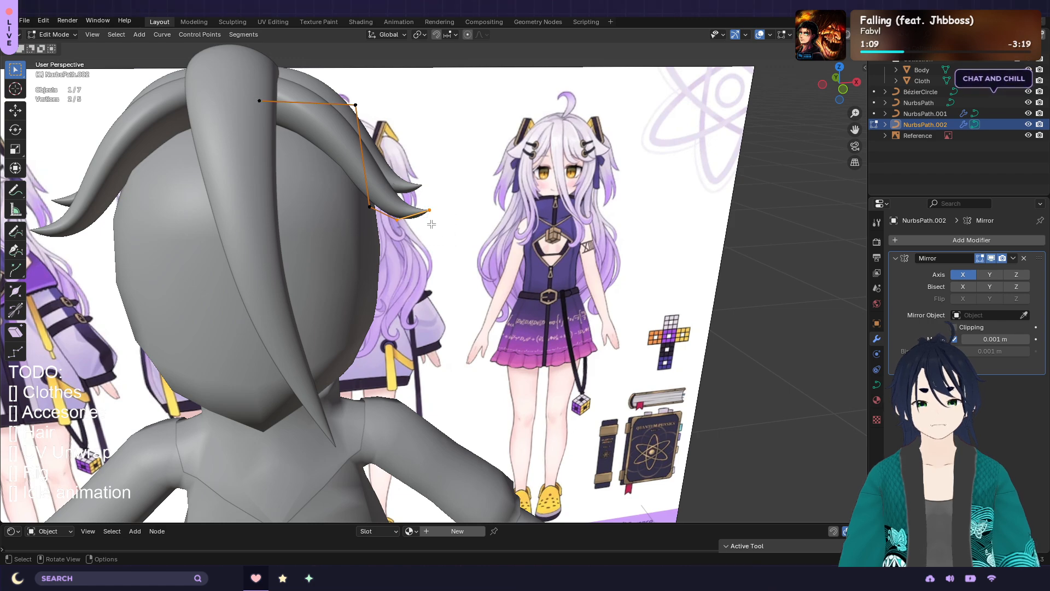
key("KP_1")
key("g")
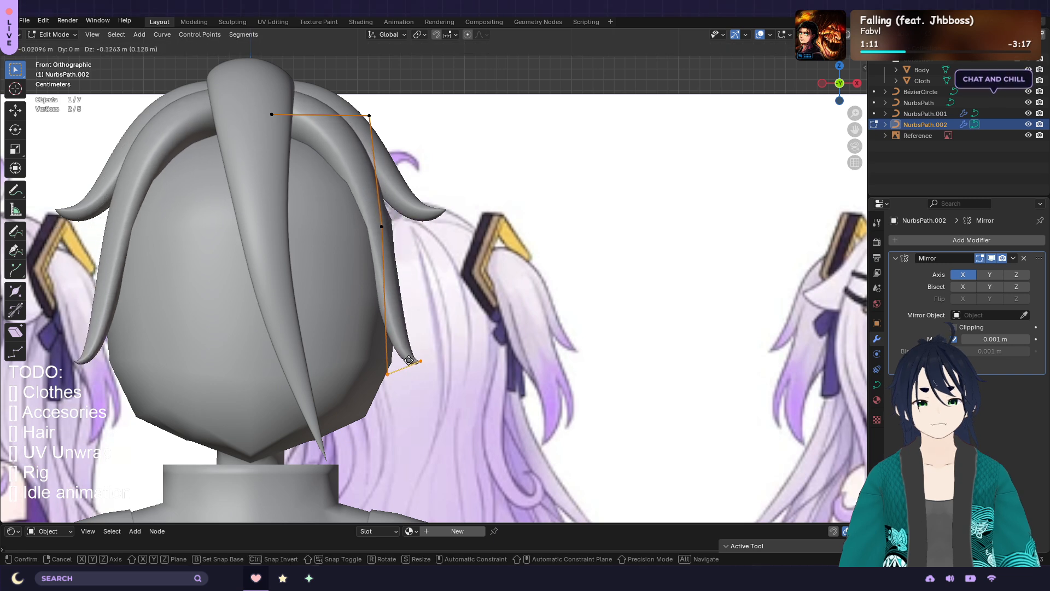
left_click(407, 367)
Move the strand's middle control point about 0.038 m outward and 0.022 m up, and drop its tip about 0.087 m
left_click_drag(405, 254, 353, 190)
key("g")
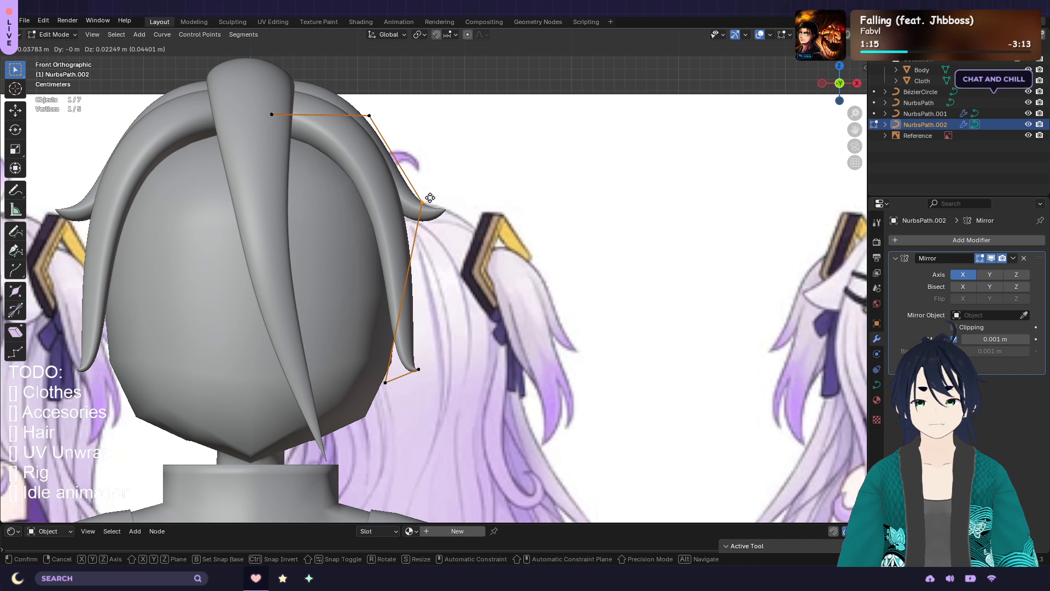
left_click(431, 197)
left_click(436, 387)
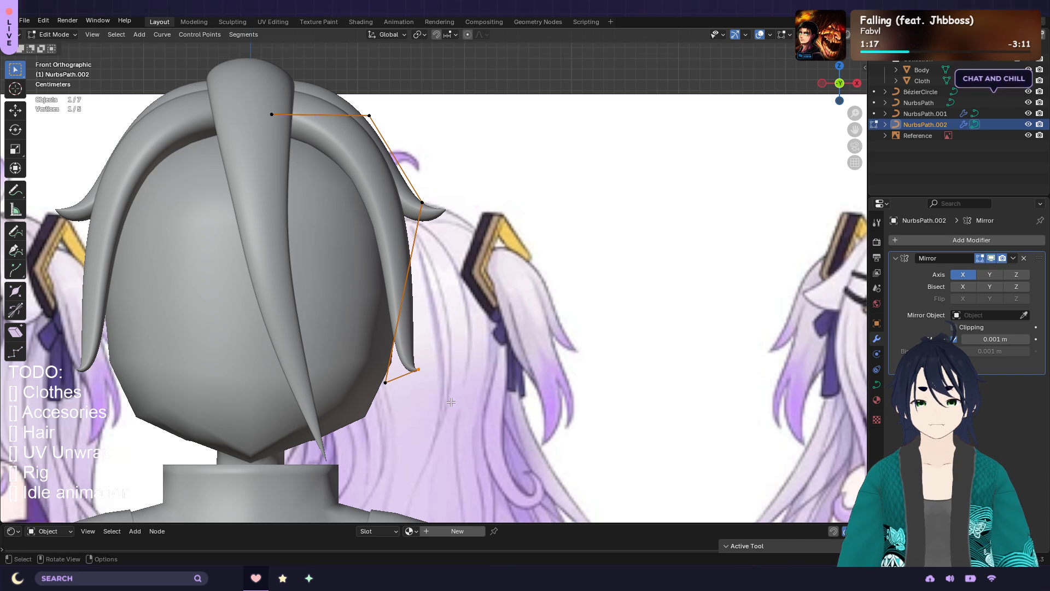
key("g")
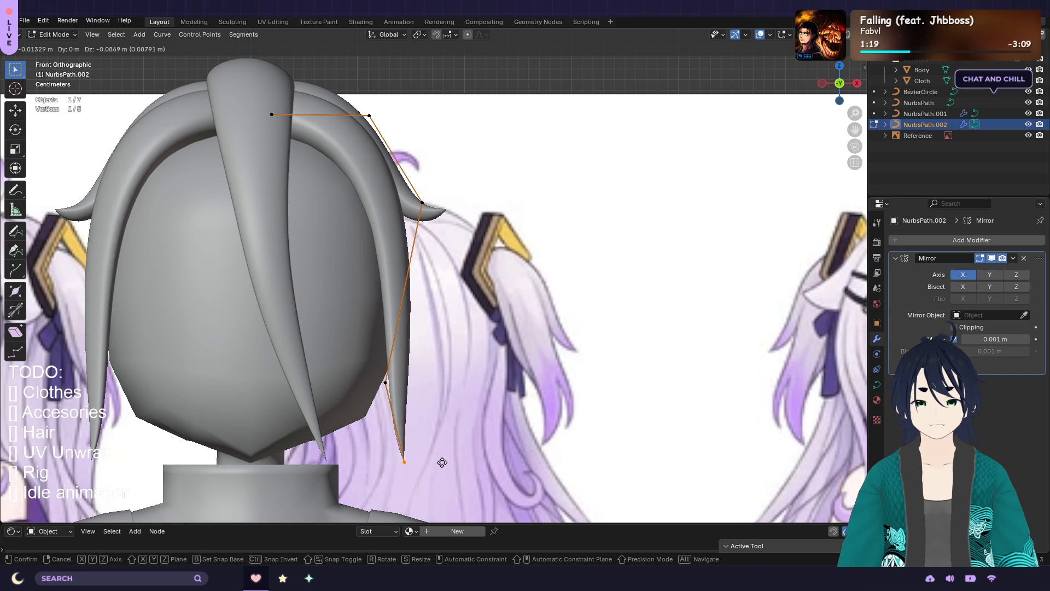
left_click(442, 462)
Push the middle control point outward about 0.02 m more and subdivide the segment between it and the point below
scroll(431, 390, "down", 2)
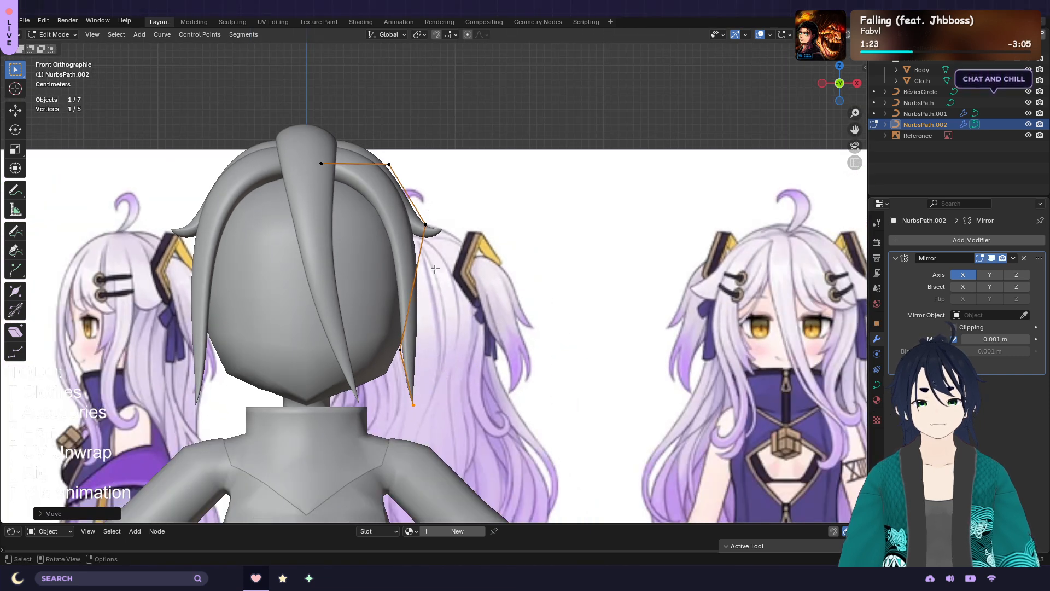
left_click(426, 224)
key("g")
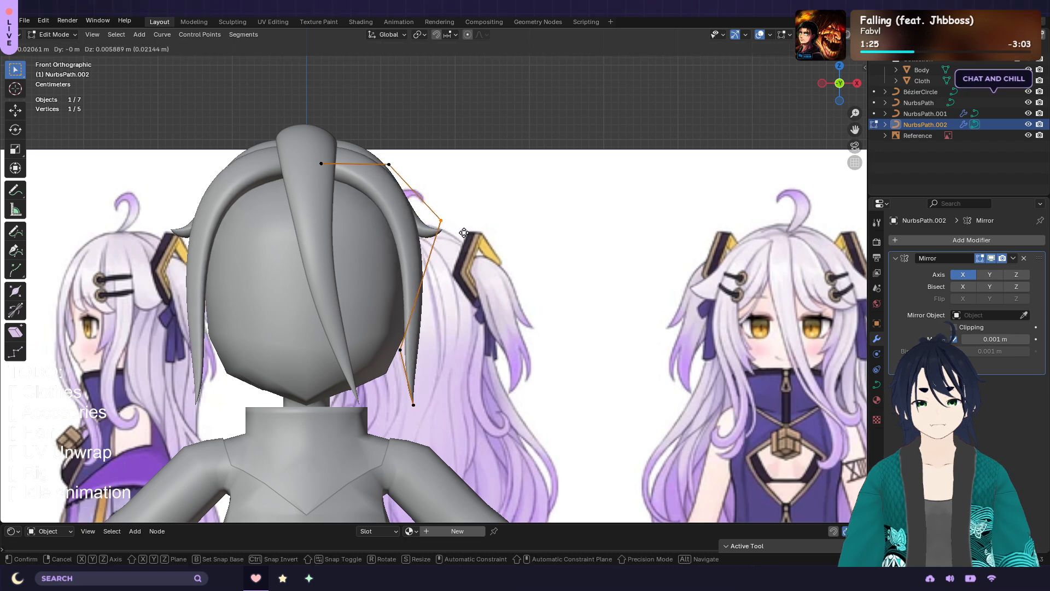
left_click(466, 233)
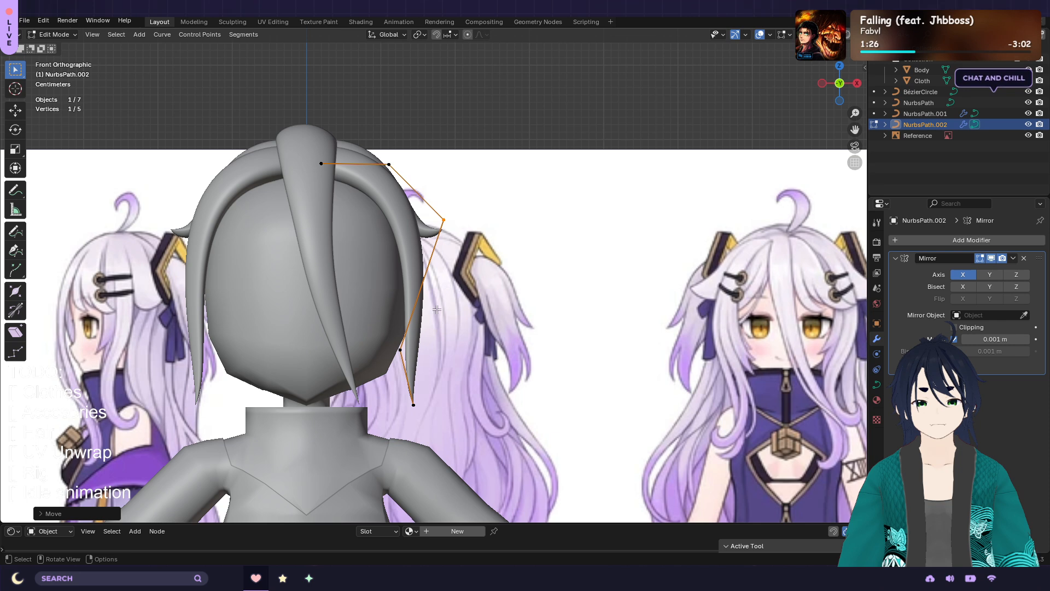
left_click(401, 349, "shift")
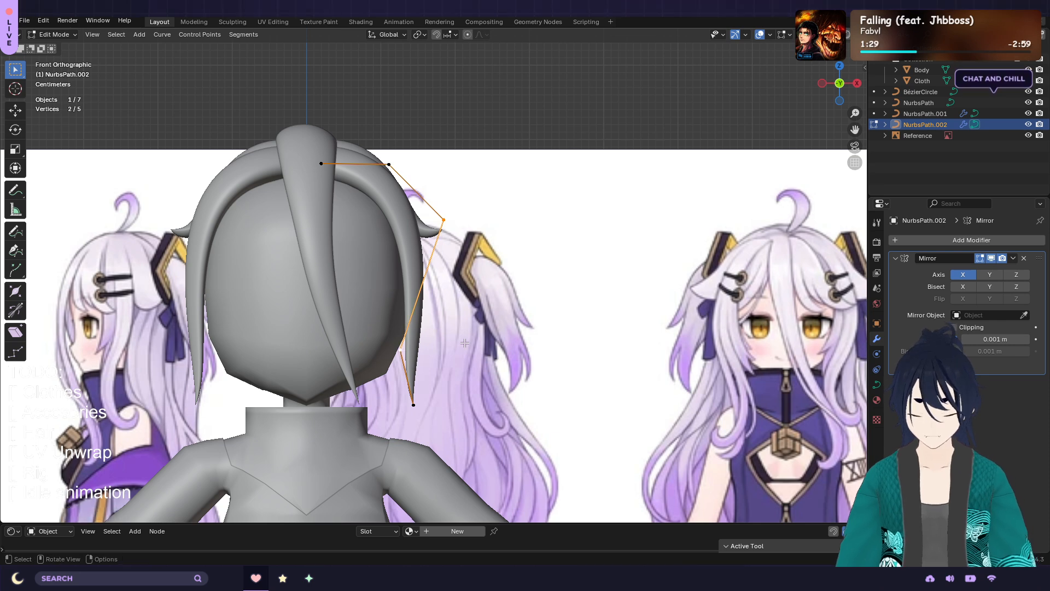
right_click(464, 342)
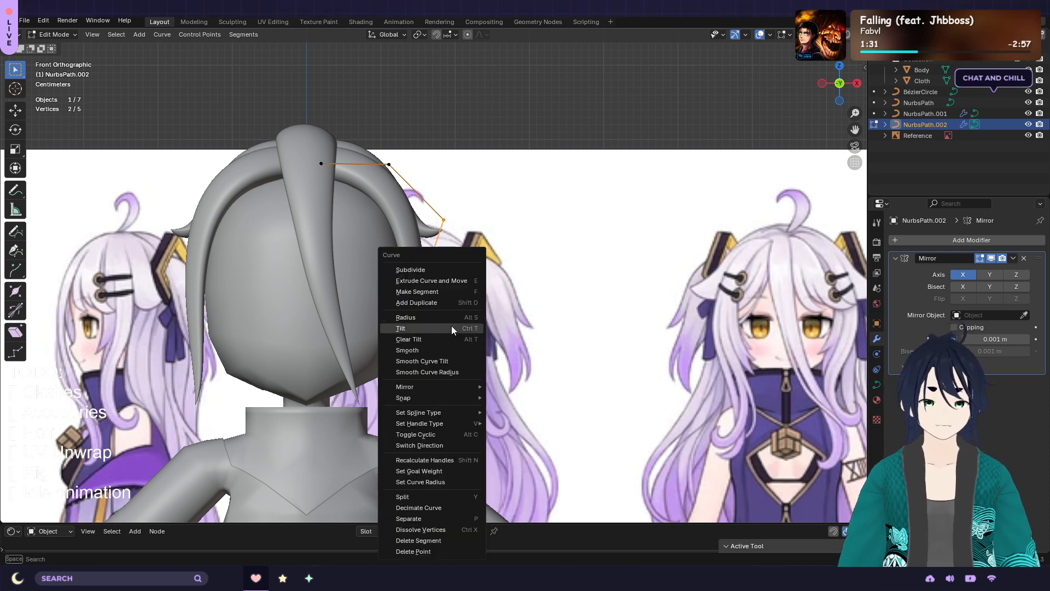
left_click(439, 274)
Pull the side strand's outermost control point inward, and shift the new point below it inward and about 0.018 m down, closer to the face
left_click(392, 270)
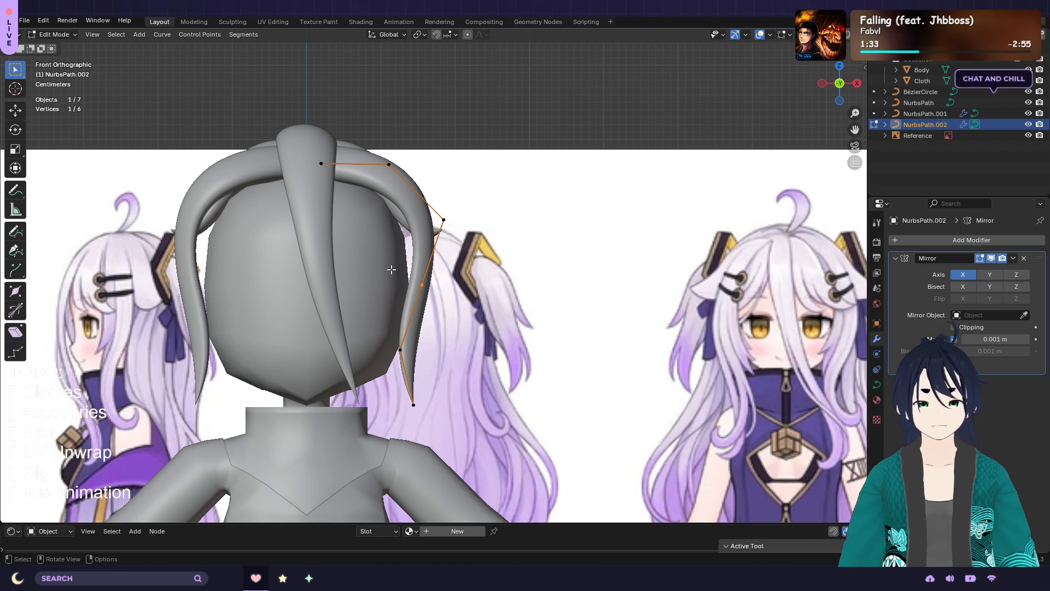
key("g")
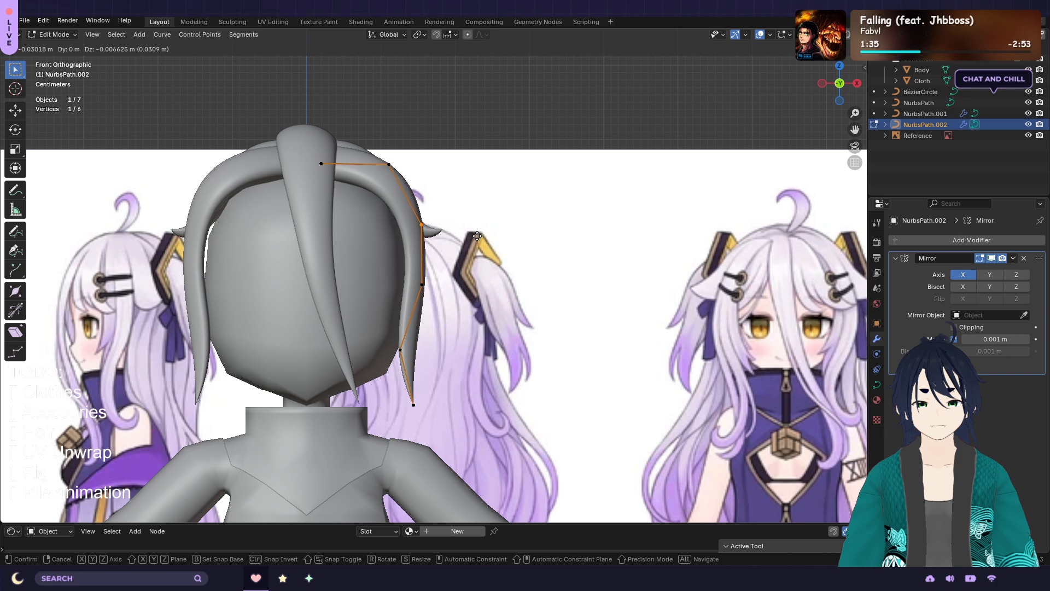
left_click(468, 237)
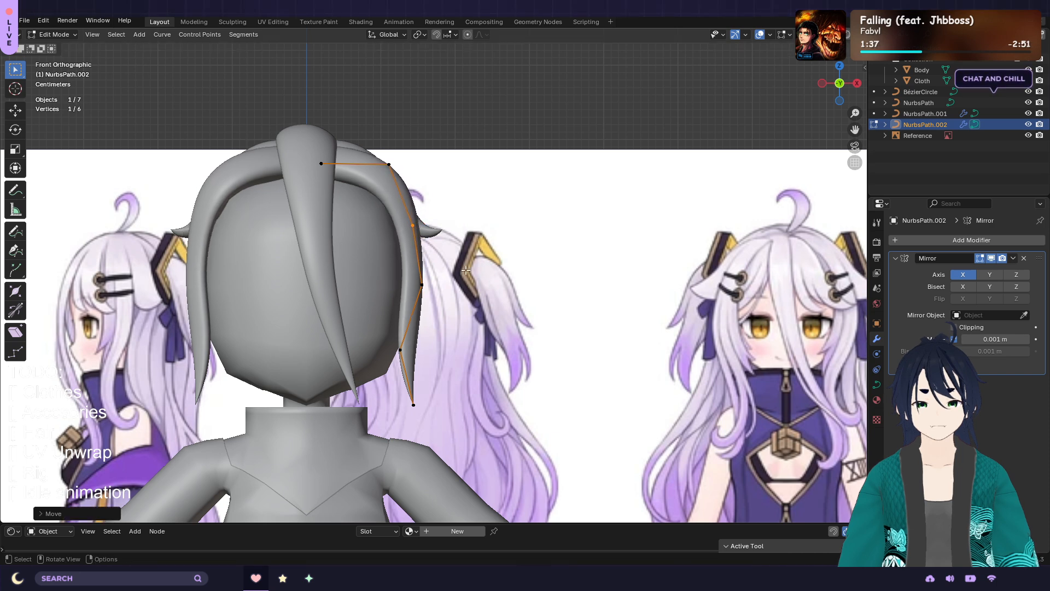
key("g")
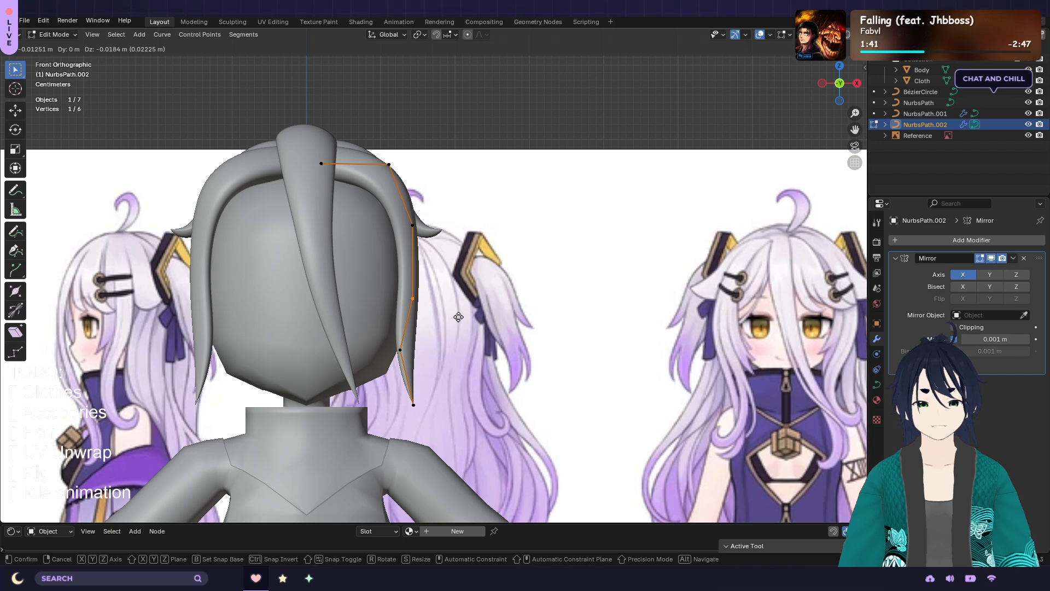
left_click(446, 318)
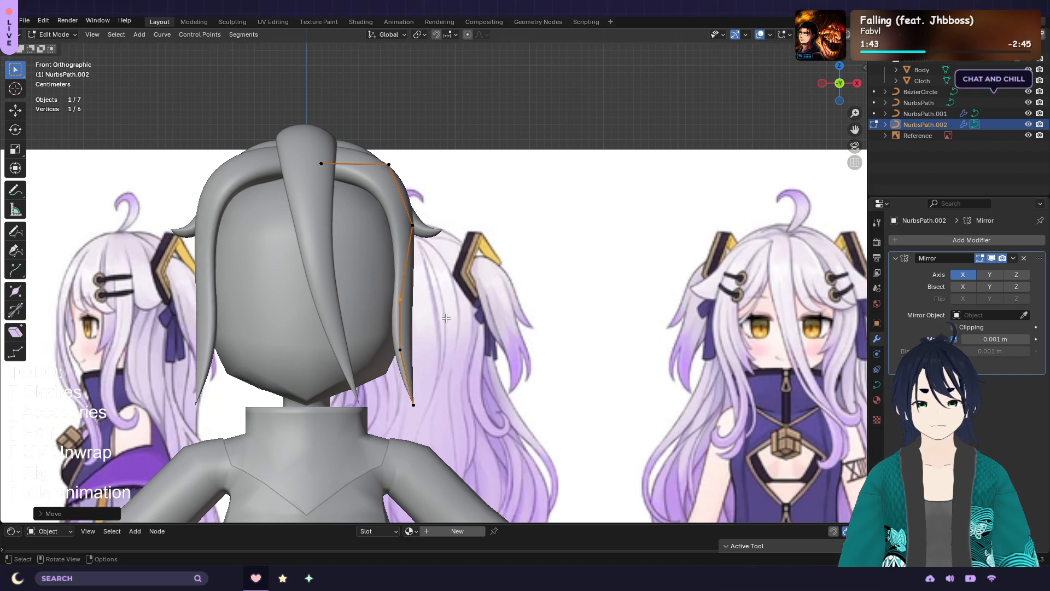
Lower the control point above the side strand's tip, and flick the tip about 0.024 m outward and 0.014 m up
middle_click_drag(443, 332, 485, 327)
key("KP_1")
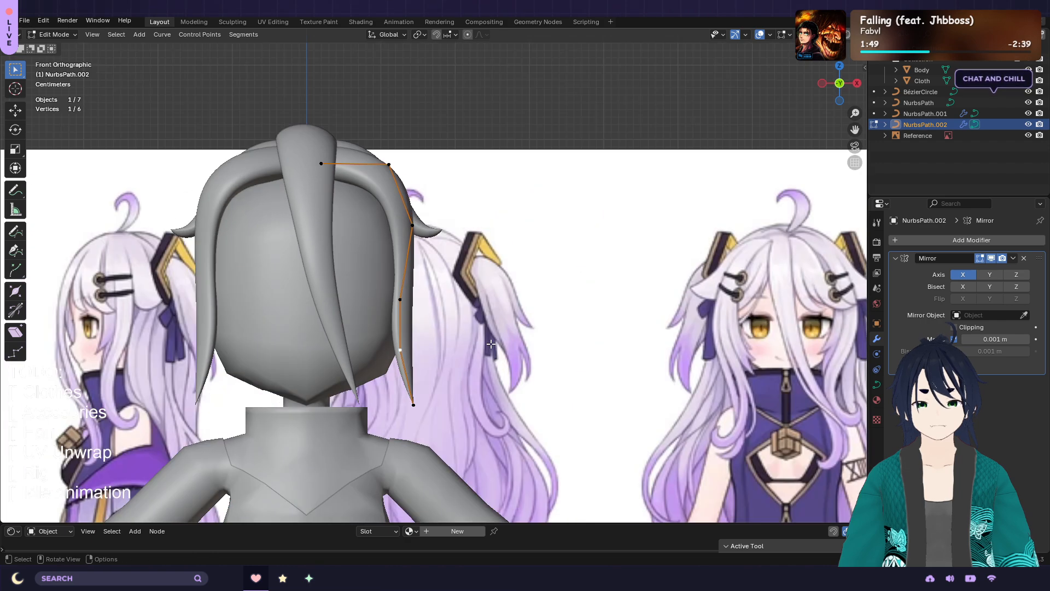
key("g")
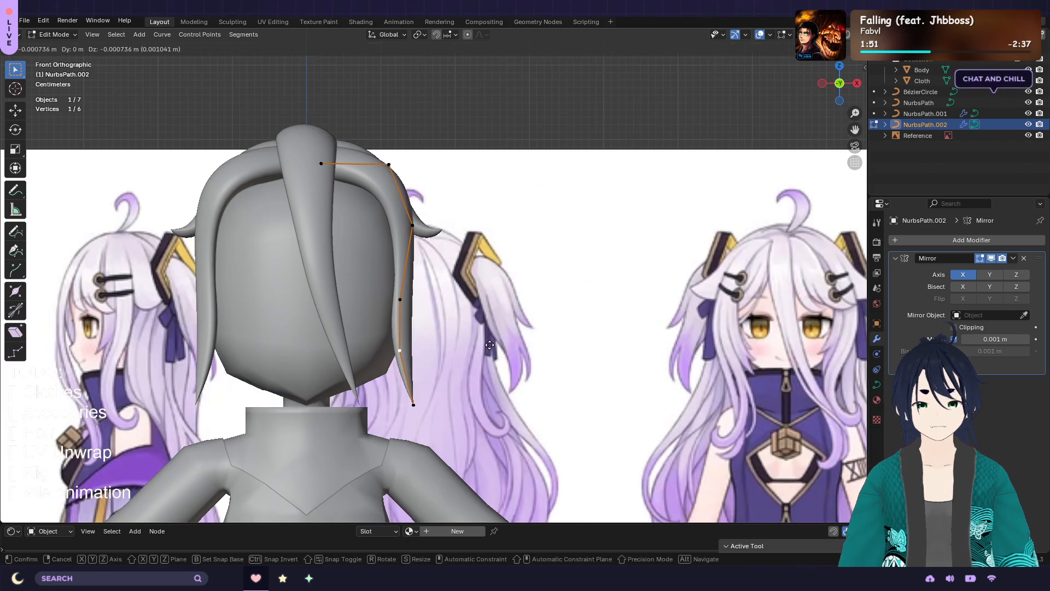
left_click(490, 373)
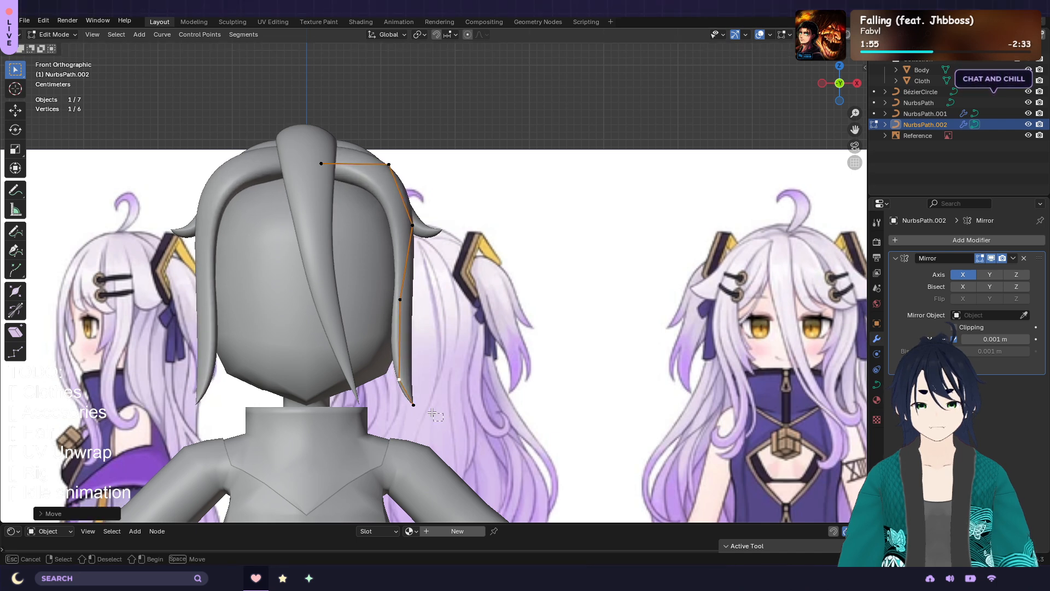
key("g")
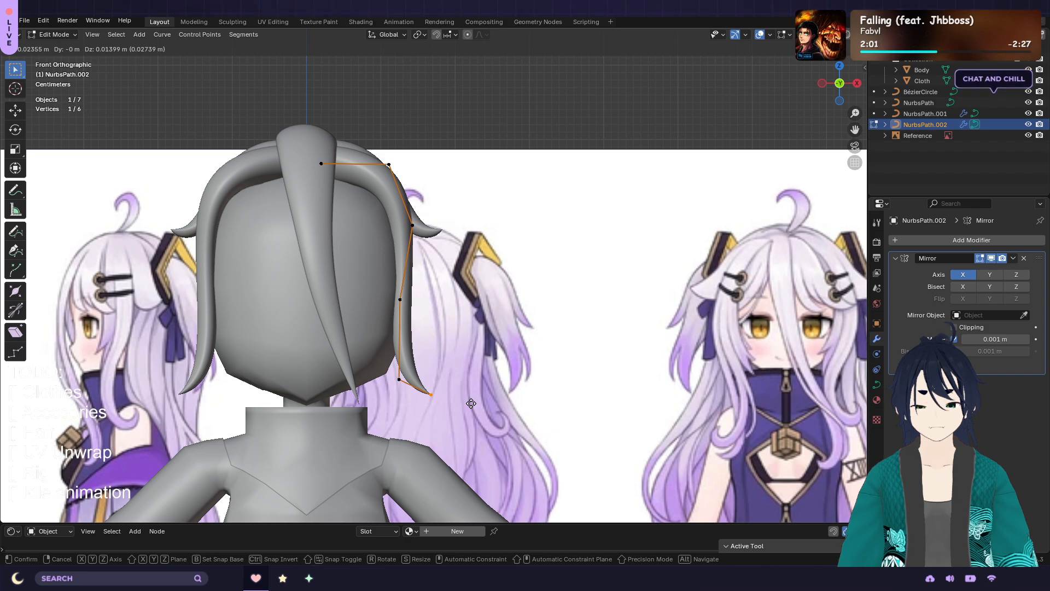
left_click(471, 403)
Apply a negative tilt to all control points of the front side strand
middle_click_drag(471, 404, 516, 325)
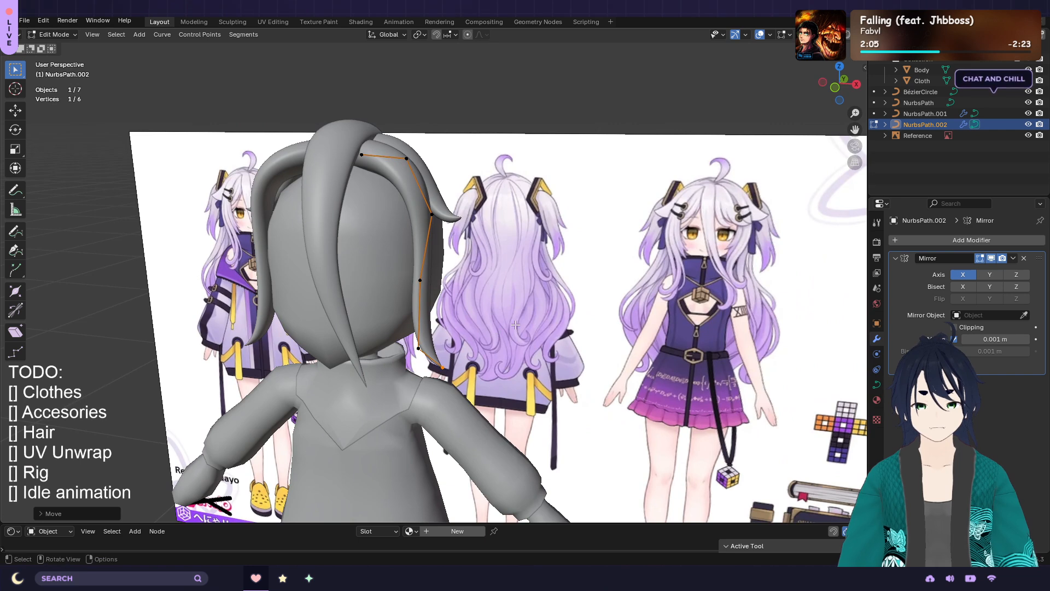
key("a")
key("ctrl+t")
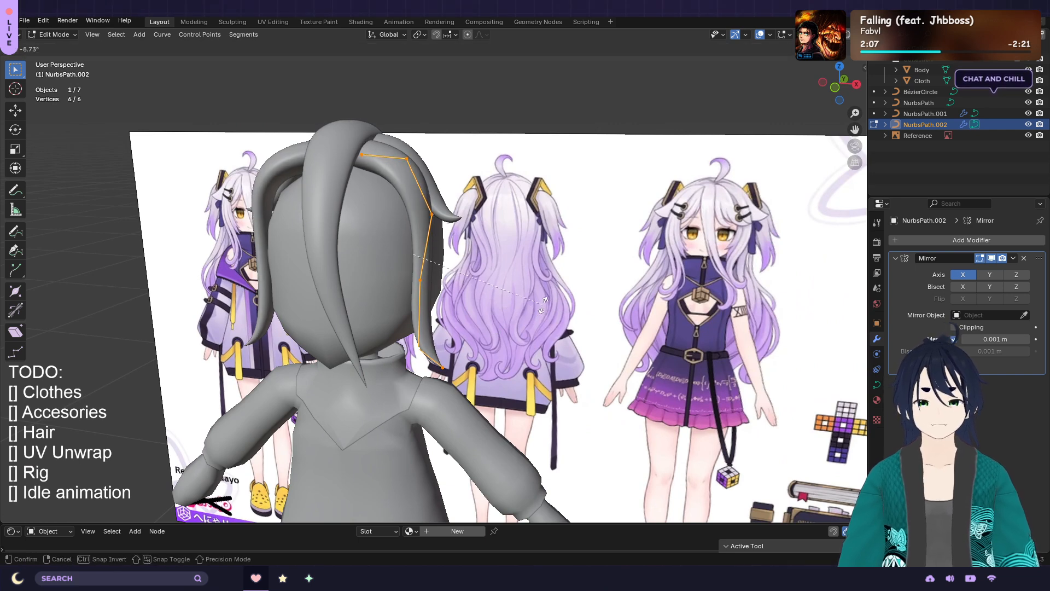
left_click(549, 268)
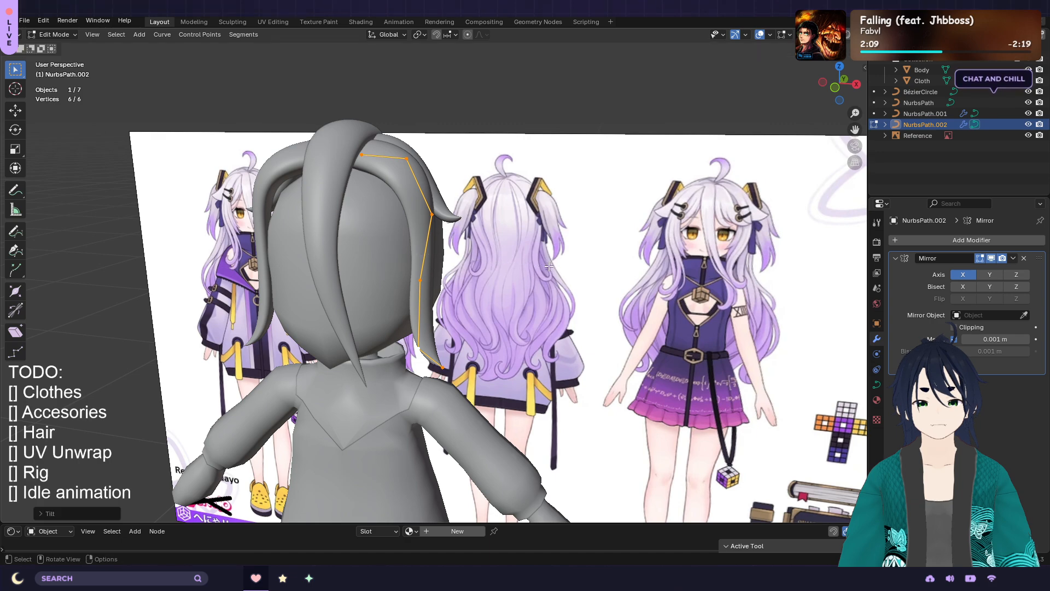
Lower the front side strand's second control point about 0.021 m, and push the third one slightly outward along X
middle_click_drag(550, 266, 447, 216)
left_click(398, 168)
key("g")
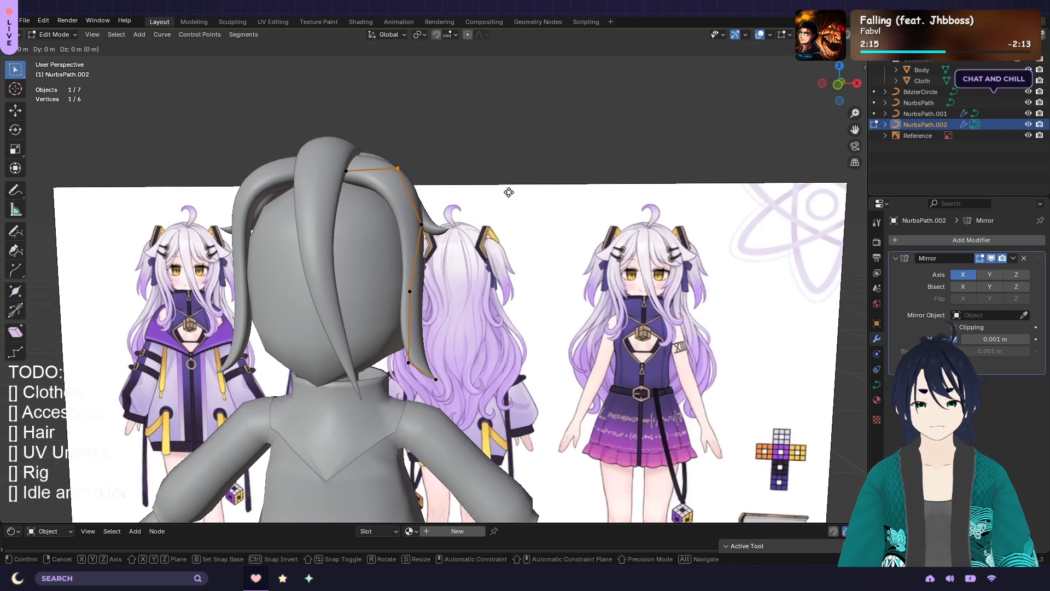
key("z")
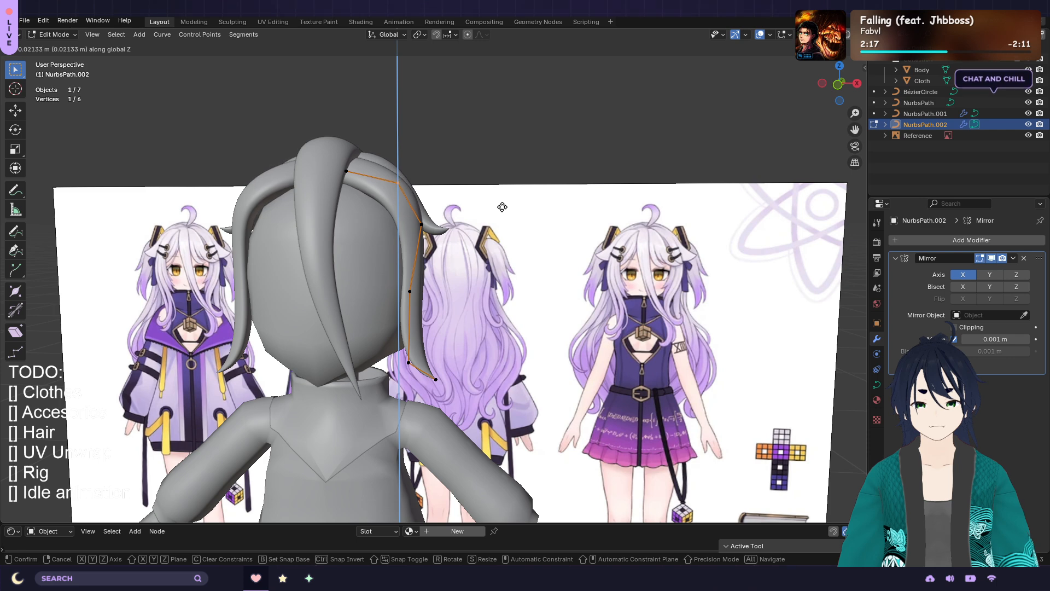
left_click(504, 206)
middle_click_drag(466, 238, 467, 256)
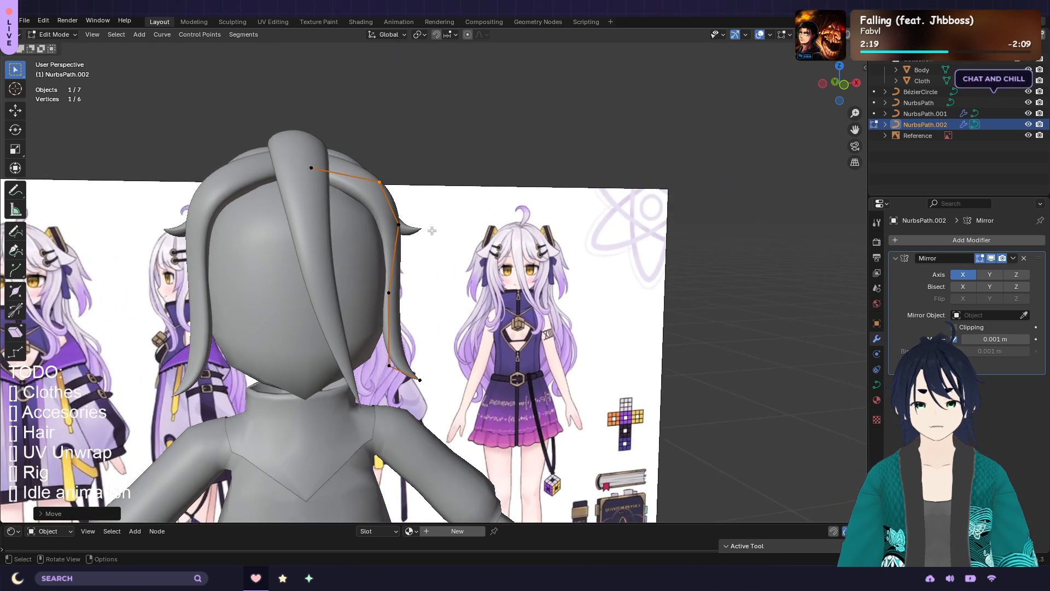
key("g")
key("x")
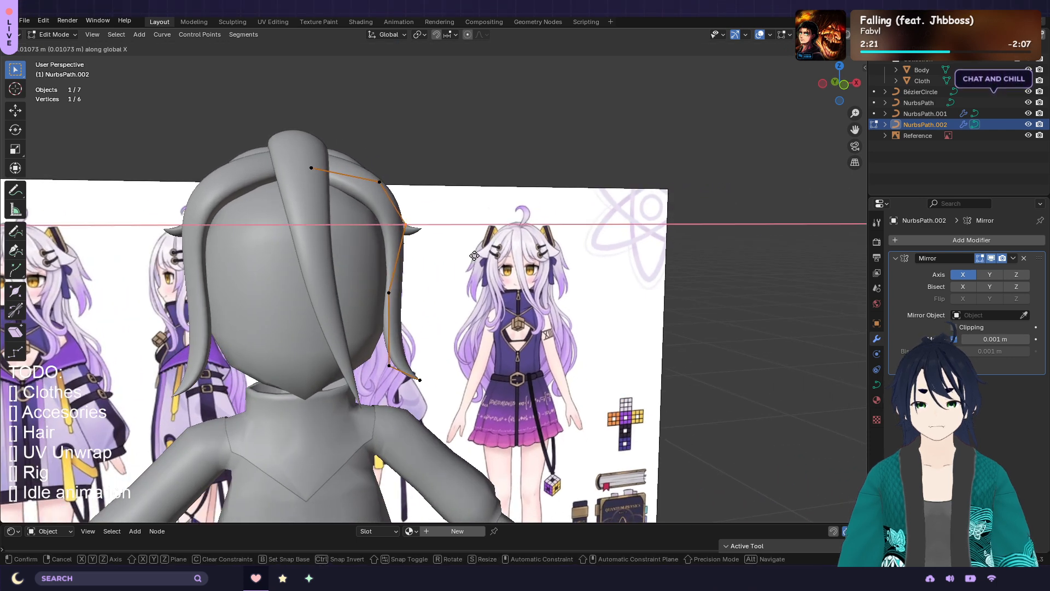
left_click(469, 256)
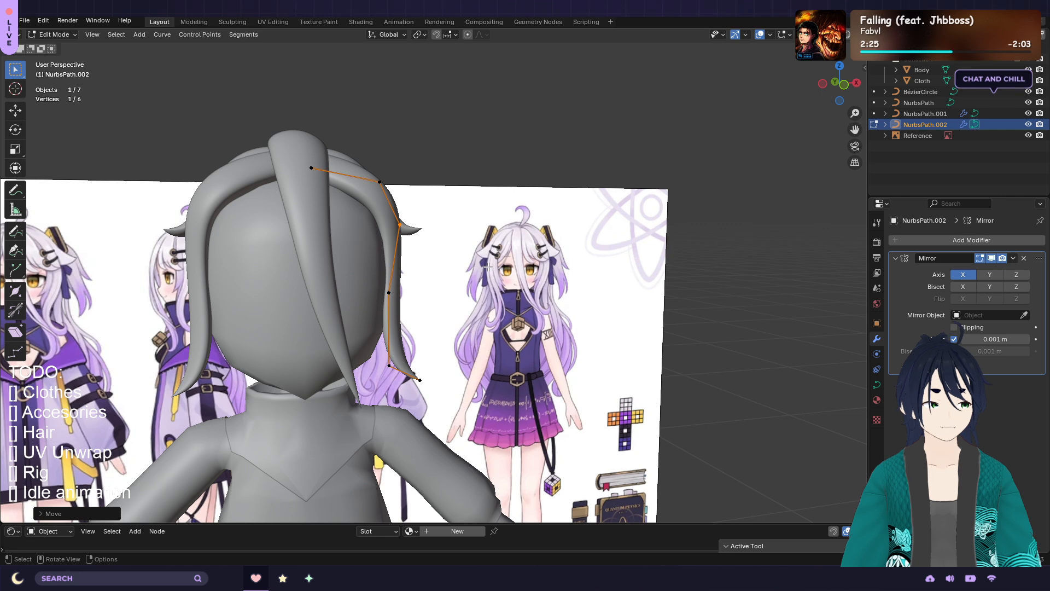
Inspect the reshaped front side strands from several angles against the reference sheet
middle_click_drag(508, 278, 480, 300)
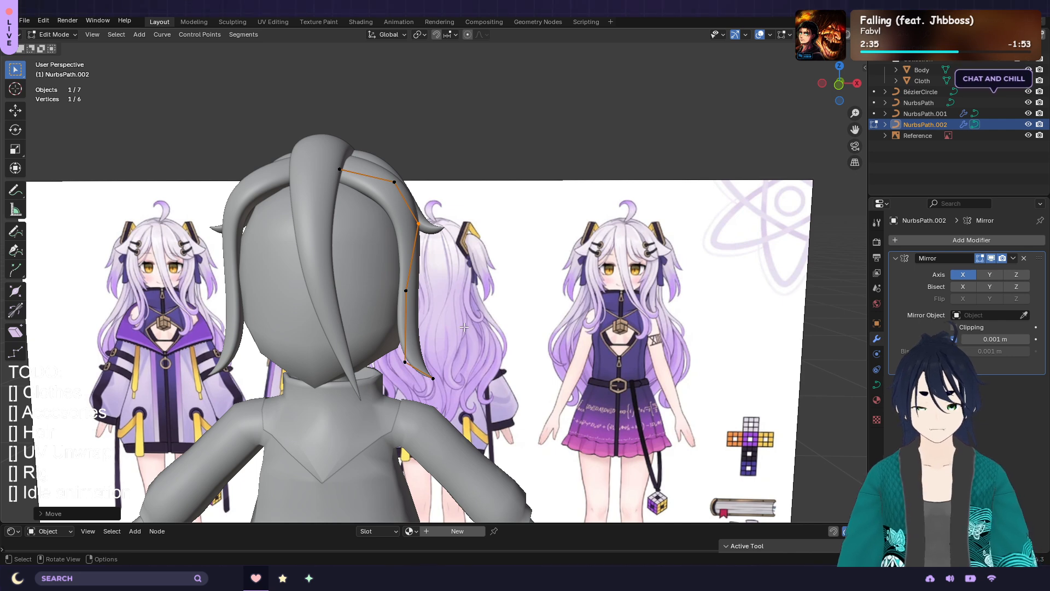
middle_click_drag(539, 299, 522, 321)
scroll(522, 321, "up", 2)
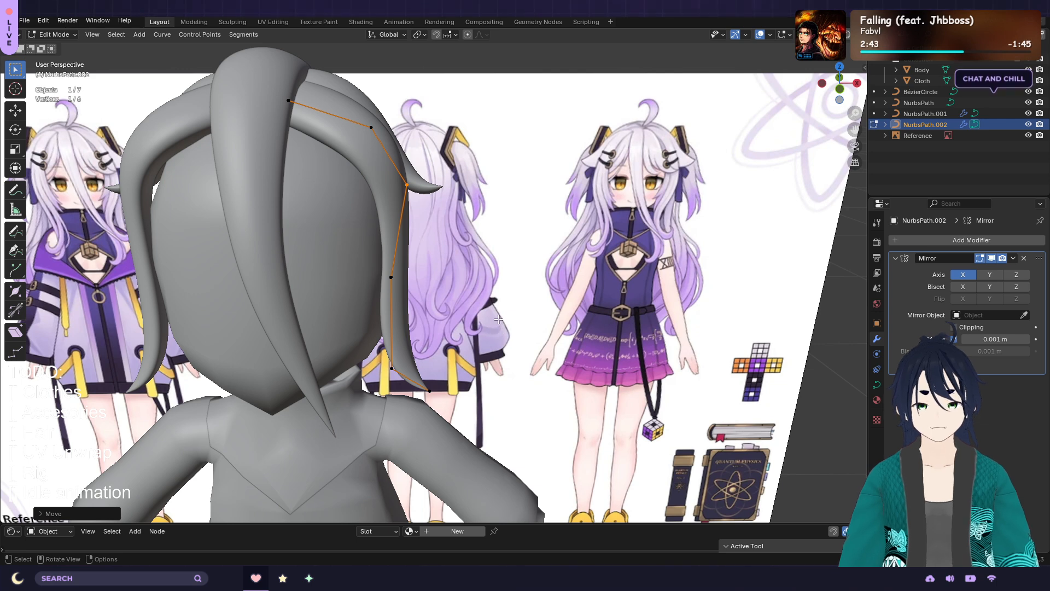
middle_click_drag(497, 318, 512, 279, "shift")
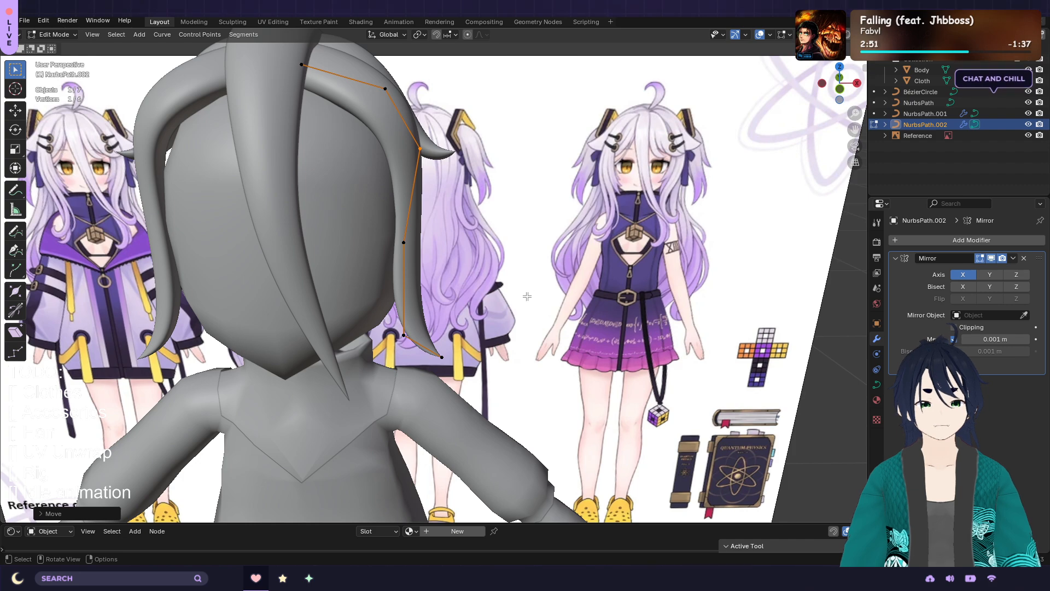
middle_click_drag(527, 296, 413, 81, "shift")
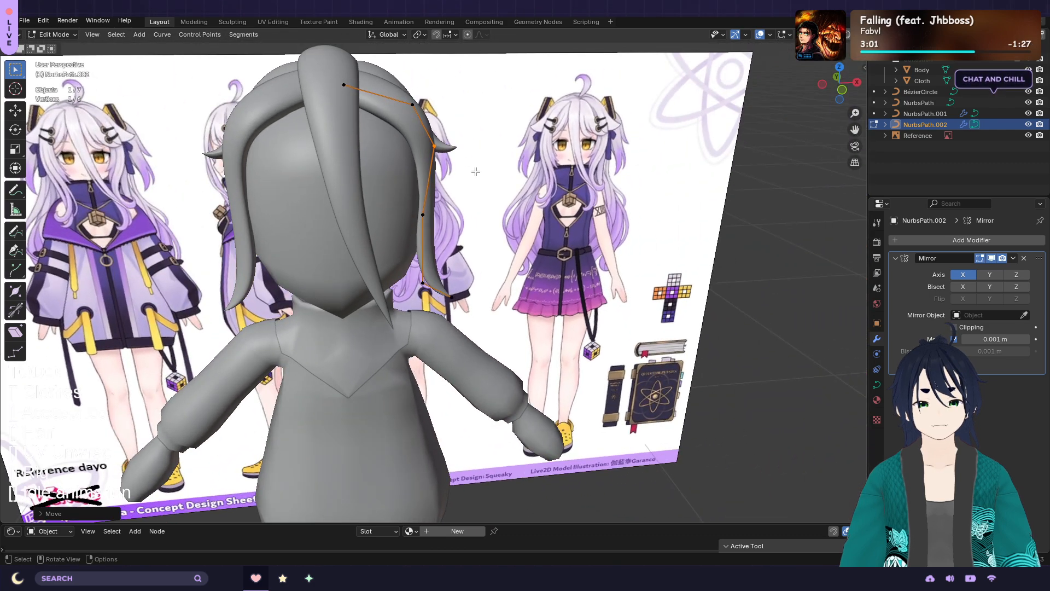
scroll(475, 172, "down", 1)
middle_click_drag(469, 185, 462, 128)
Edit the short flicked side strand, moving its last two control points about 0.025 m outward and 0.029 m down
key("Tab")
left_click(502, 166)
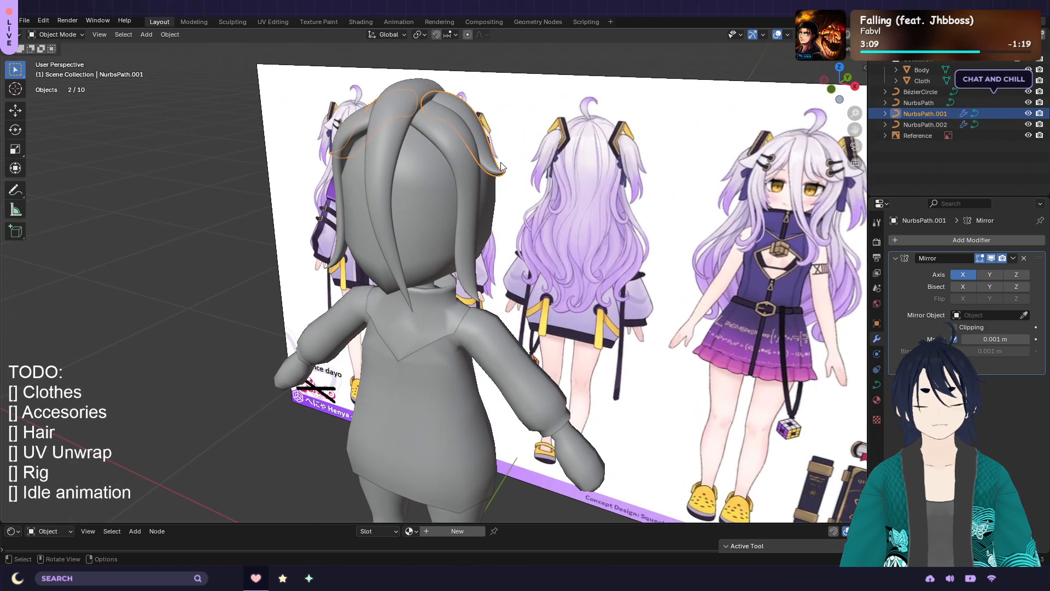
key("Tab")
middle_click_drag(524, 170, 586, 167)
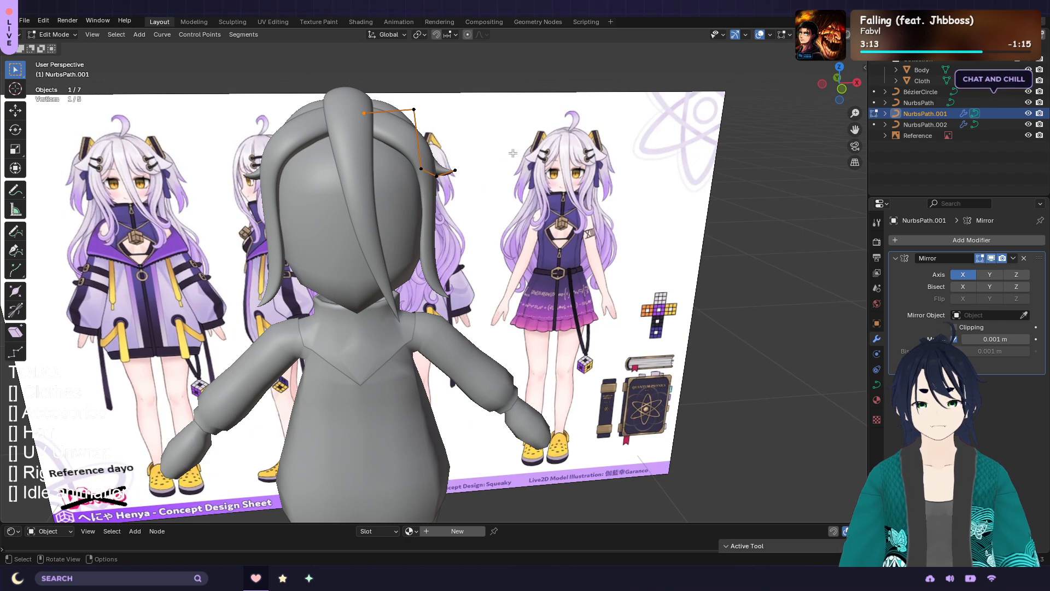
middle_click_drag(513, 154, 535, 160)
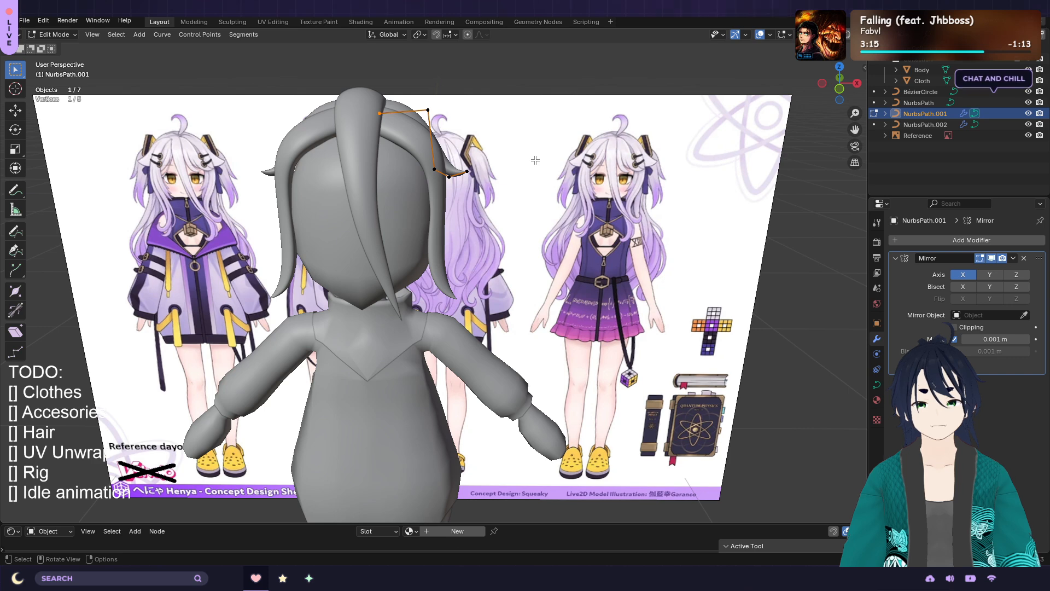
scroll(535, 160, "up", 2)
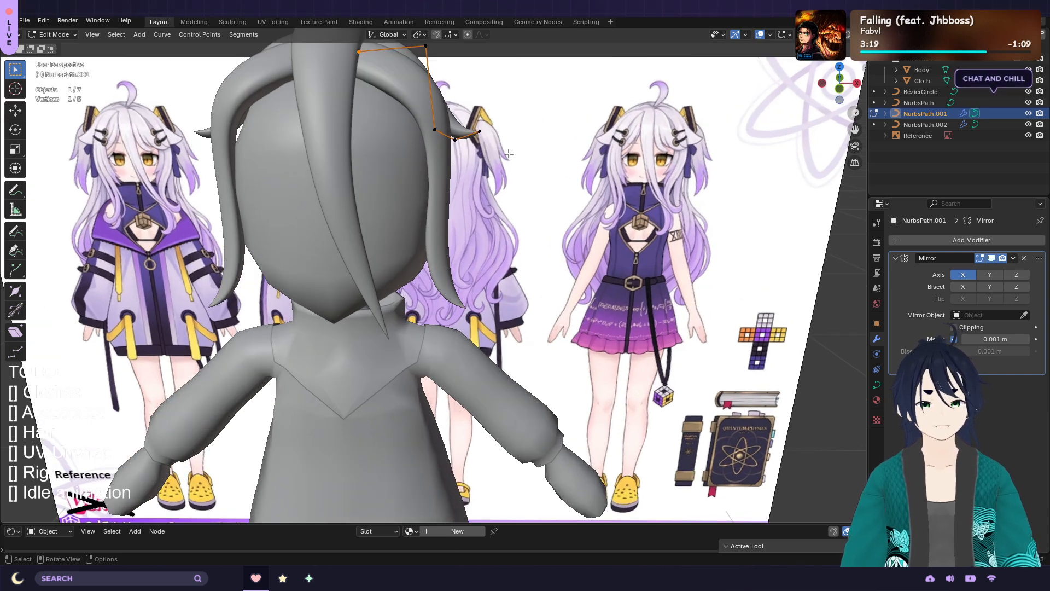
key("KP_1")
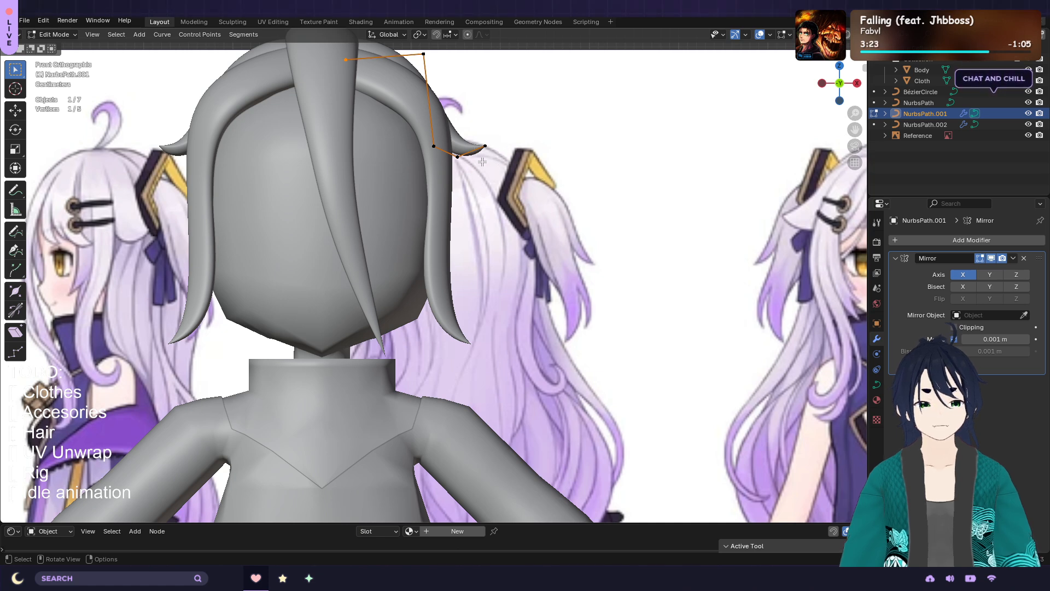
left_click_drag(457, 142, 456, 142)
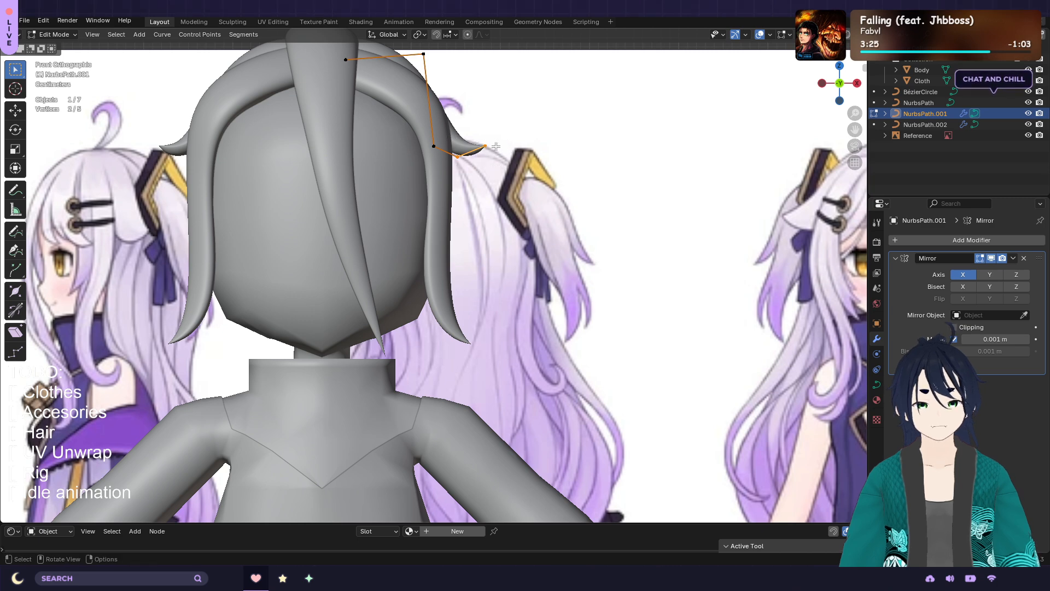
key("g")
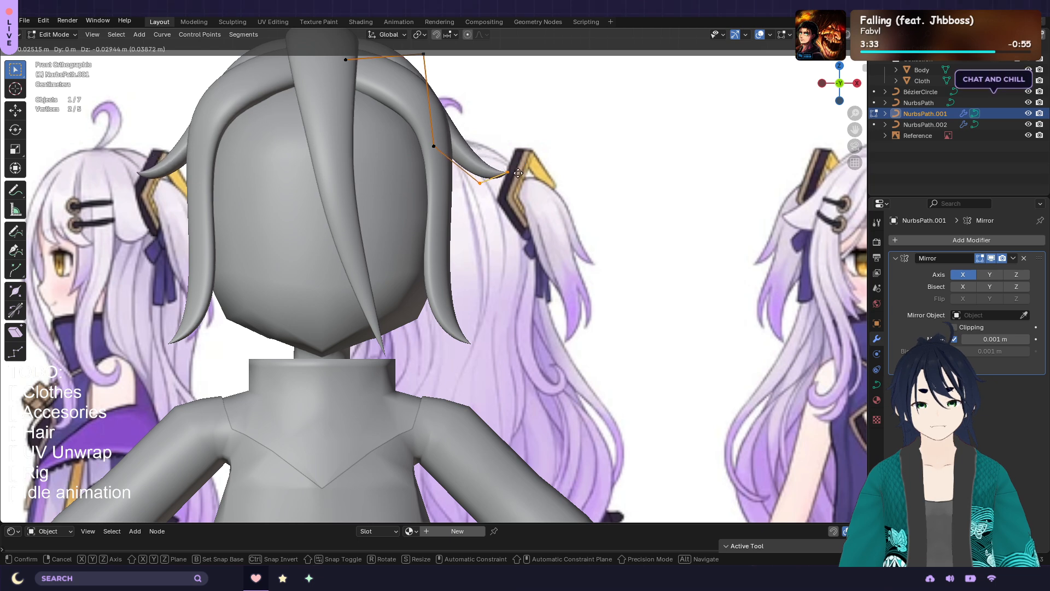
left_click(518, 174)
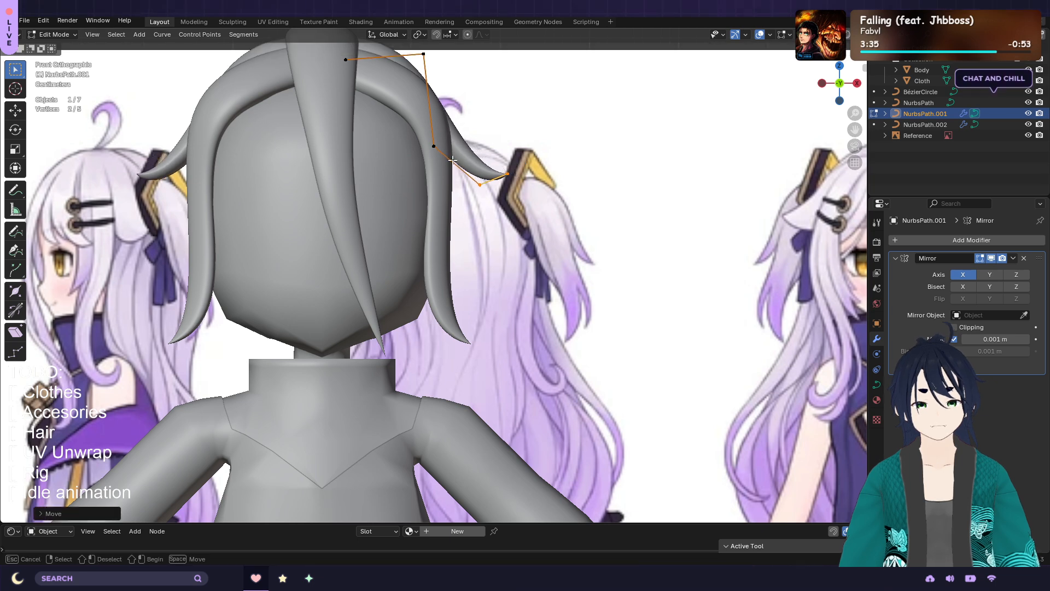
Move the flicked strand's middle control point about 0.018 m outward and 0.009 m up
left_click(435, 146)
key("g")
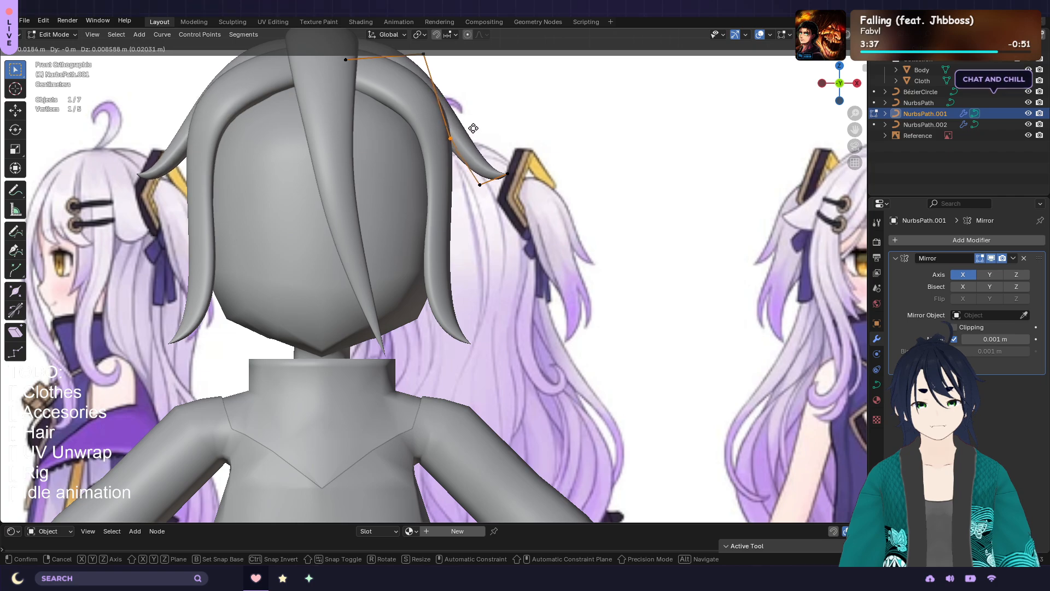
left_click(474, 127)
Shift the flicked strand's last two control points about 0.009 m forward along Y, and its middle point slightly forward
middle_click_drag(552, 116, 429, 171)
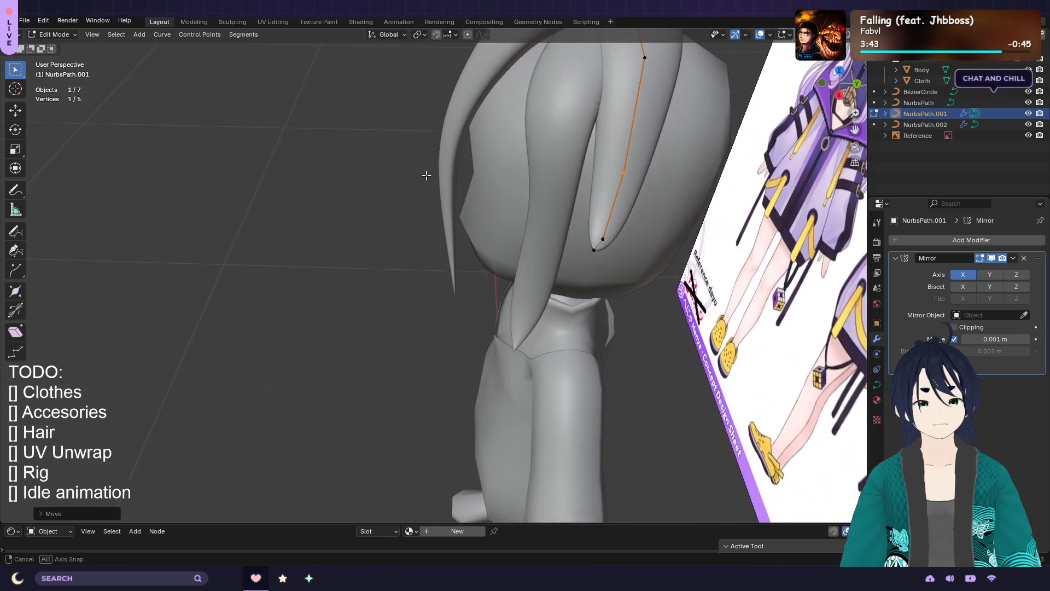
key("g")
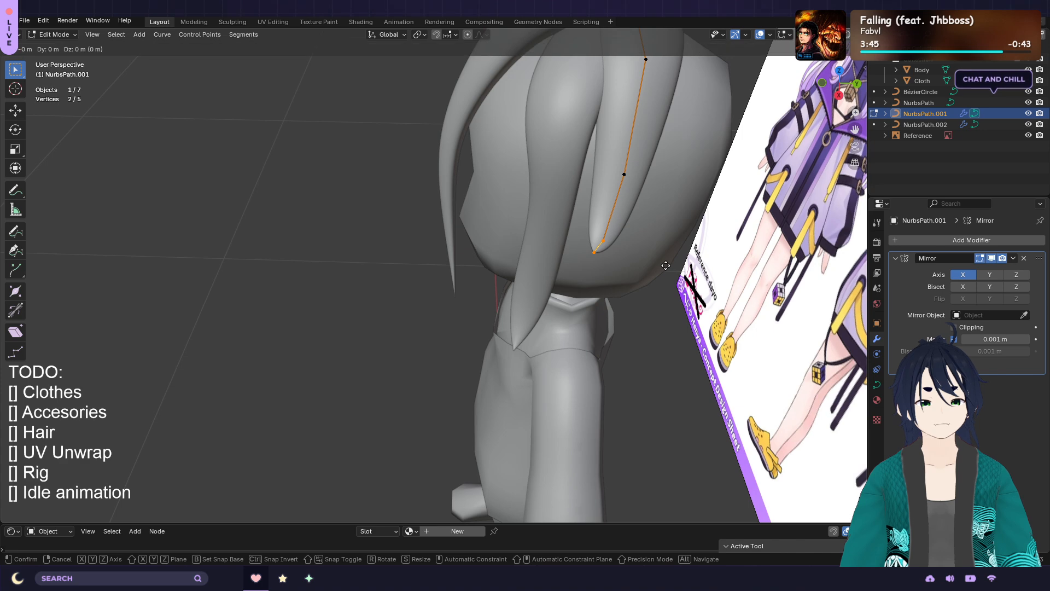
key("y")
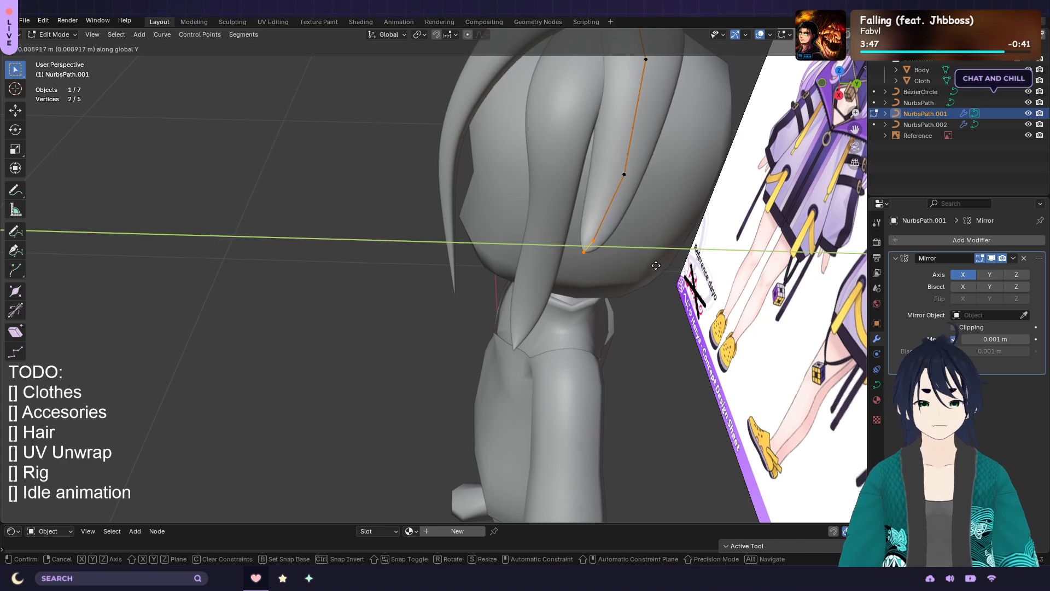
left_click(656, 266)
left_click(638, 181)
key("g")
key("y")
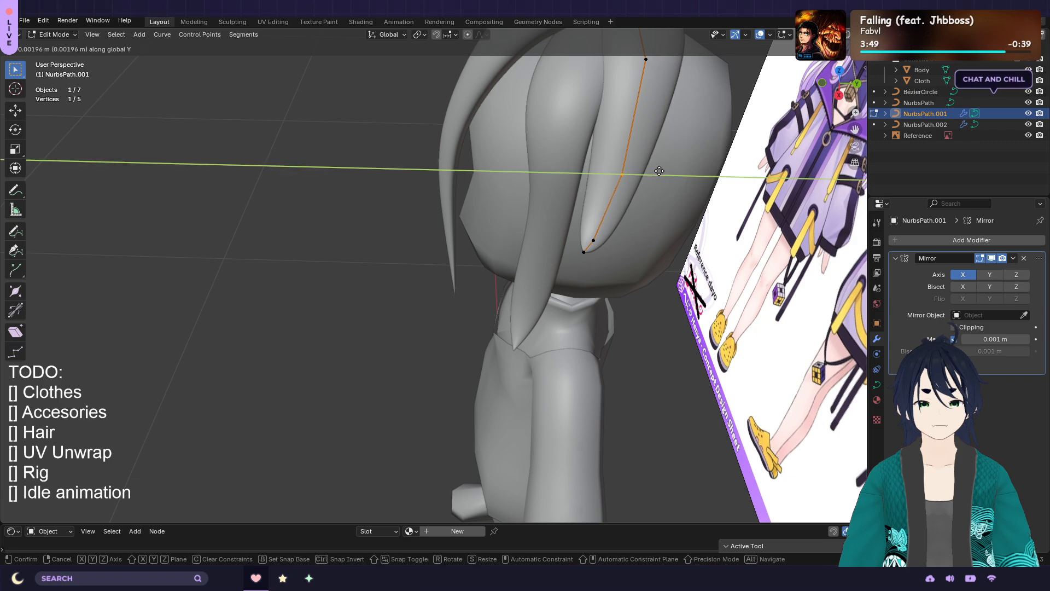
left_click(653, 171)
middle_click_drag(654, 171, 710, 123)
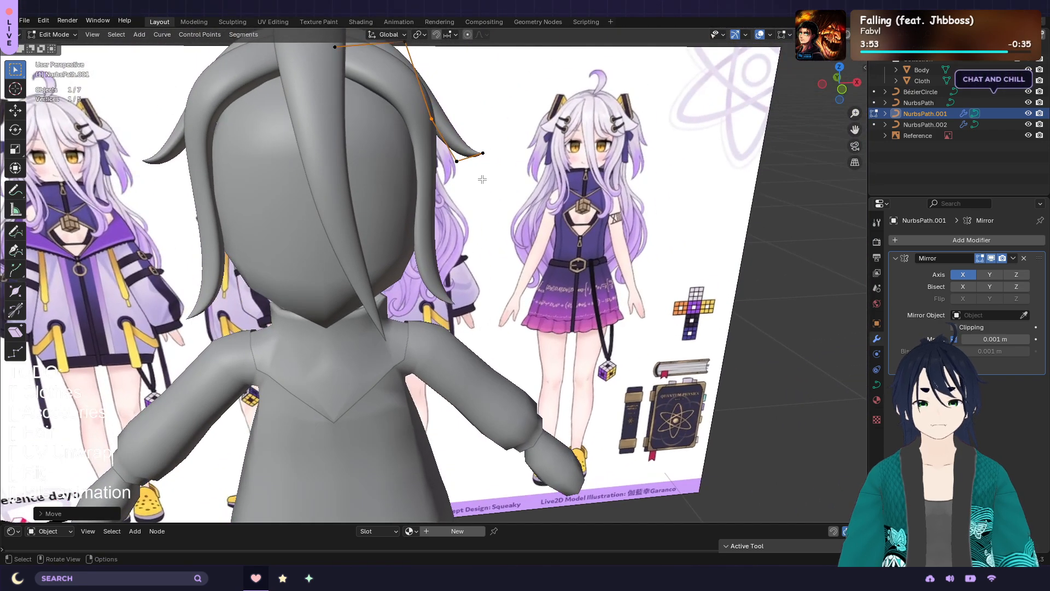
Fatten the flicked strand at the control point before its tip by a factor of about 1.84
left_click_drag(448, 142, 449, 143)
key("alt+s")
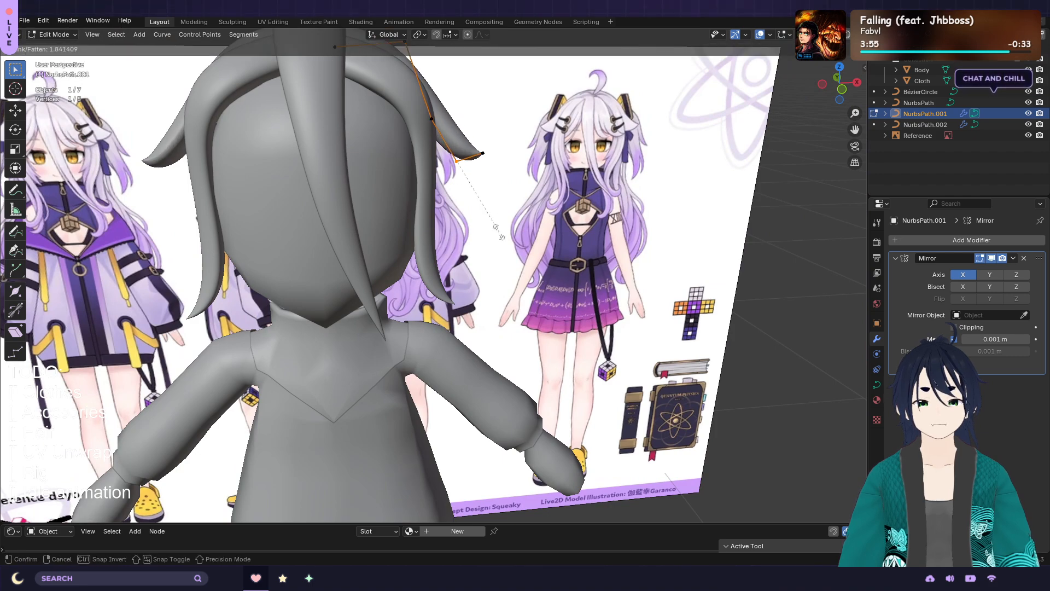
left_click(498, 232)
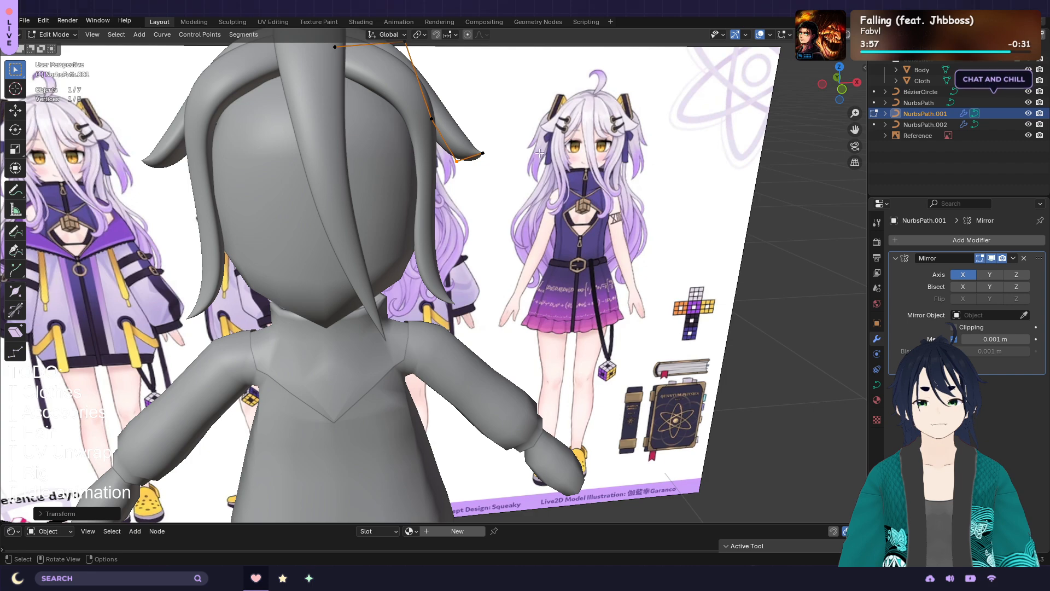
Tilt all control points of the flicked side strand
middle_click_drag(540, 153, 561, 156)
key("a")
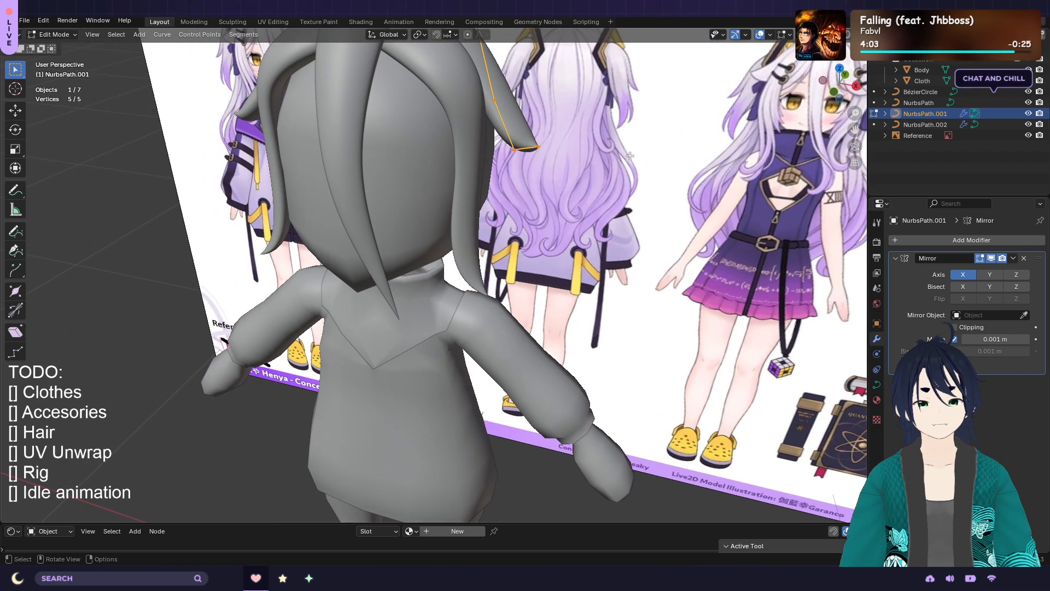
key("r")
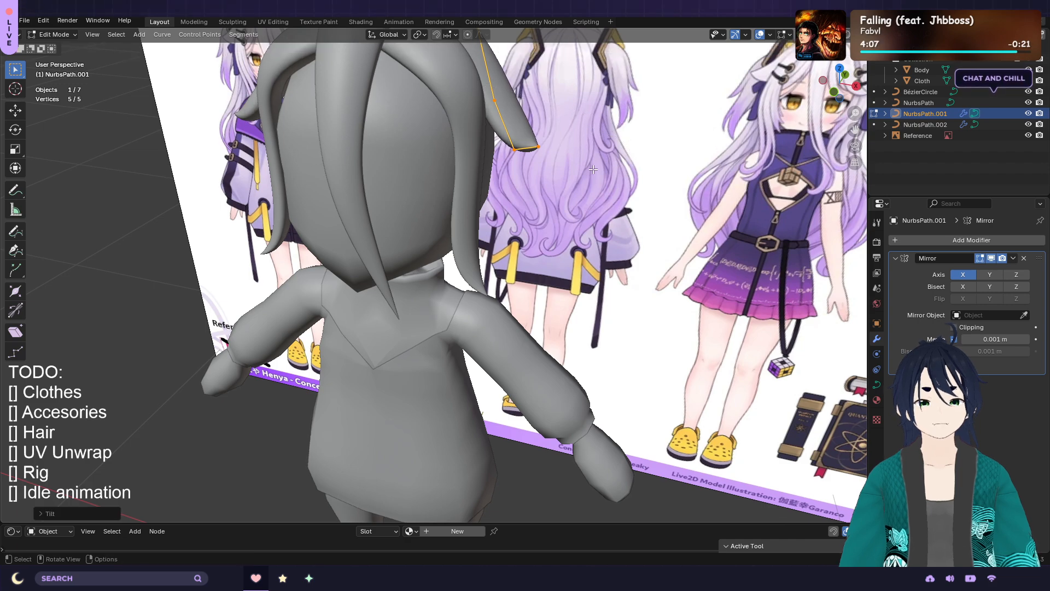
left_click(628, 127)
middle_click_drag(628, 127, 612, 145)
Raise the flicked strand's tip about 0.011 m and slightly outward, and fine-tune the thickness at the point before it
key("KP_1")
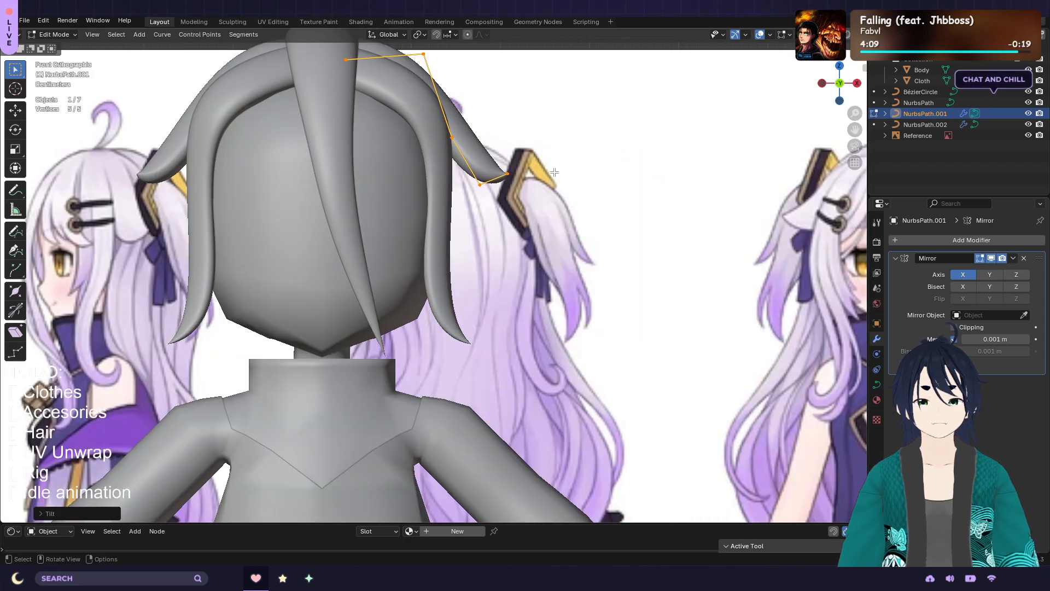
middle_click_drag(555, 172, 558, 169)
left_click(490, 185)
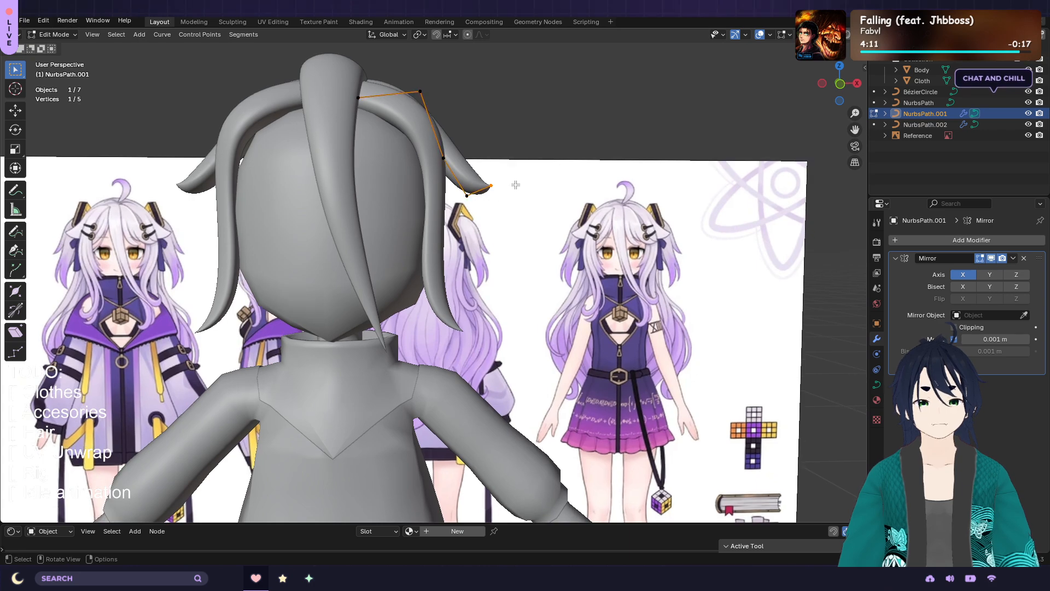
key("g")
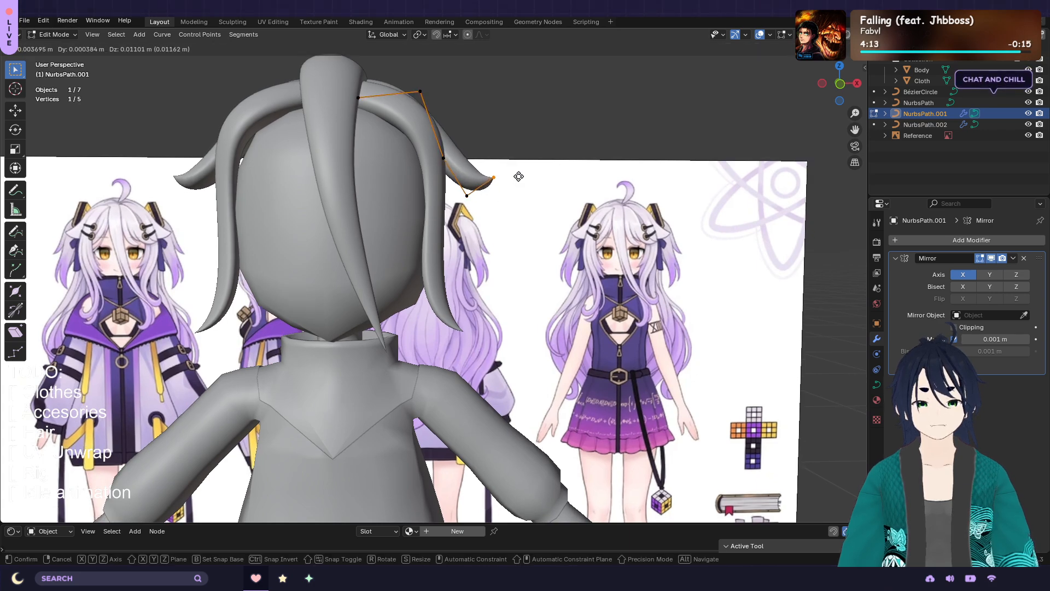
left_click(518, 176)
left_click(489, 199)
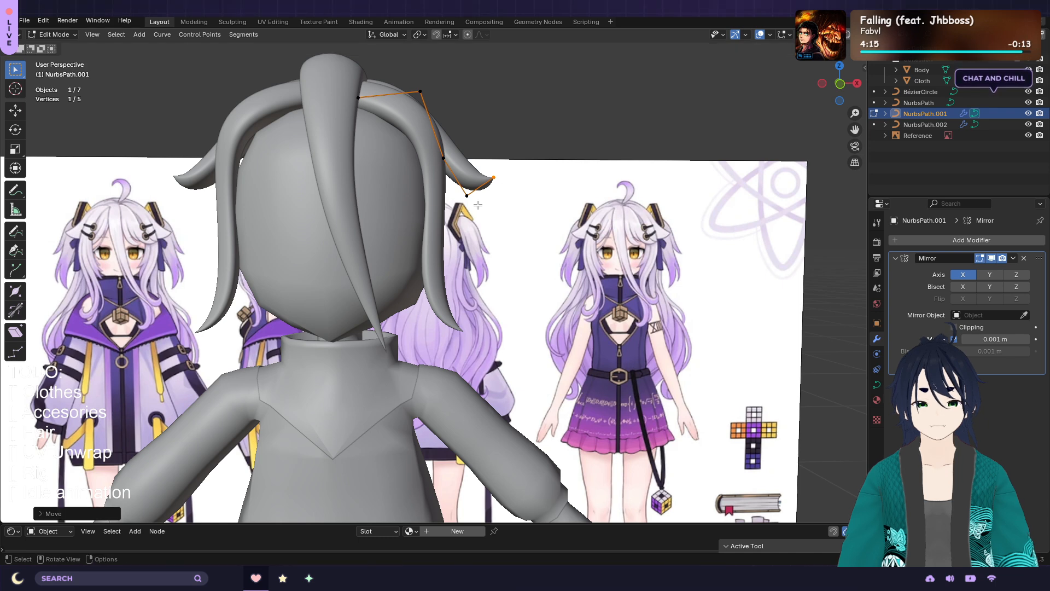
key("g")
left_click(517, 226)
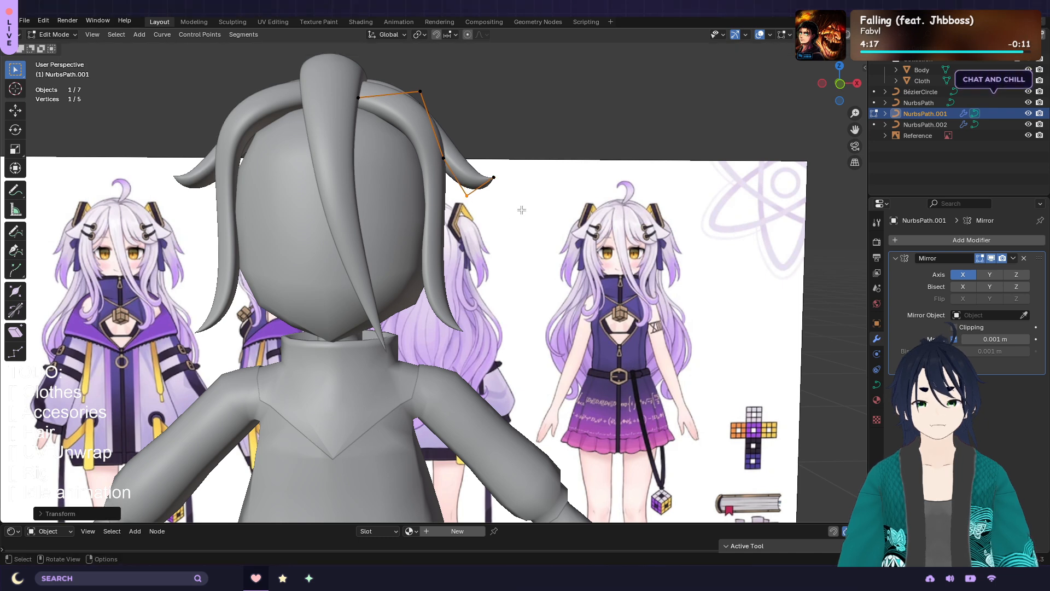
Finish editing the flicked strand and make the long face-framing strand the selected object in Object Mode
mouse_move(548, 167)
middle_mouse_down()
mouse_move(585, 185)
mouse_move(661, 188)
mouse_move(540, 188)
middle_mouse_up()
key("Tab")
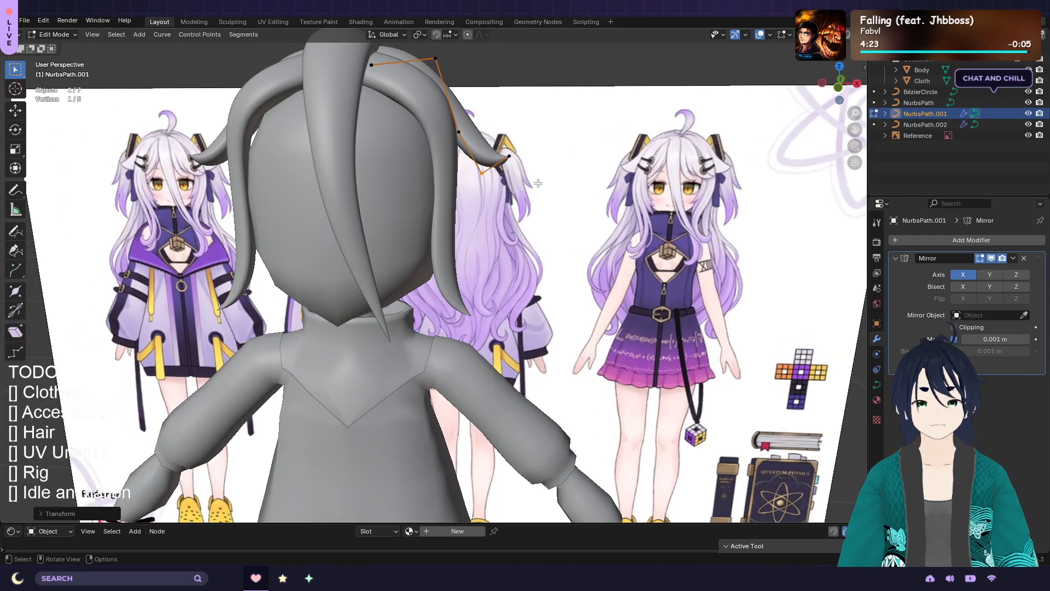
left_click(432, 104)
key("Tab")
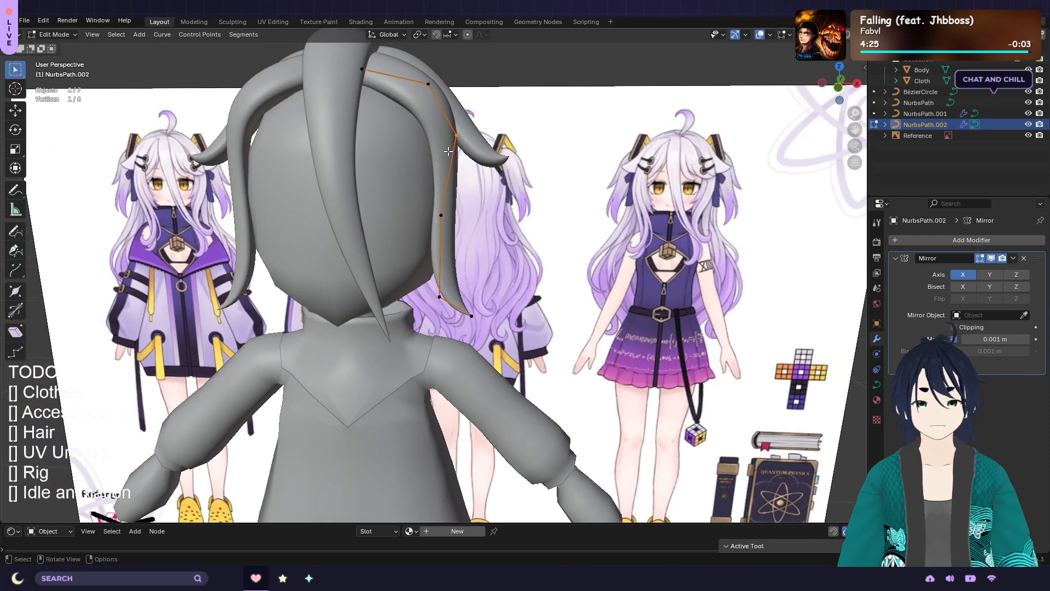
middle_click_drag(455, 125, 497, 183)
scroll(499, 169, "down", 1)
key("Tab")
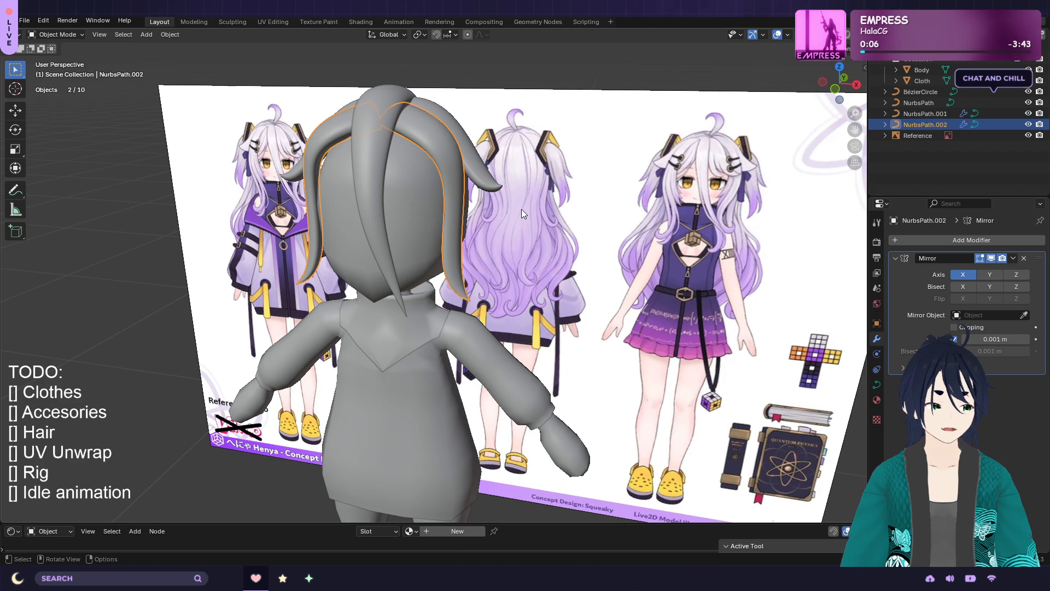
Duplicate the short flicked side strand and place the copy about 0.083 m away, mostly below the original
left_click(474, 159)
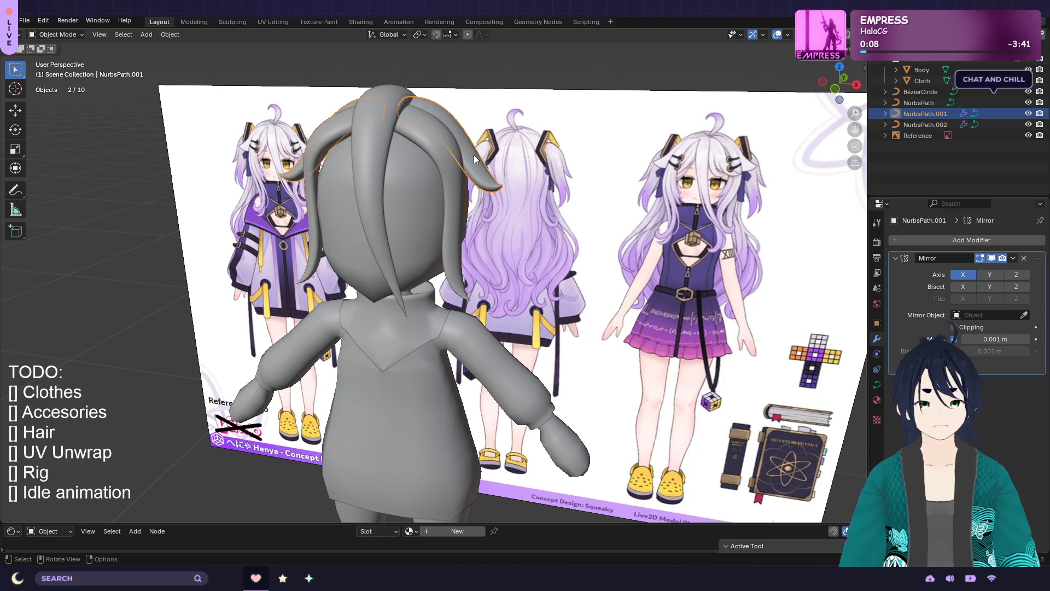
middle_click_drag(547, 155, 578, 167)
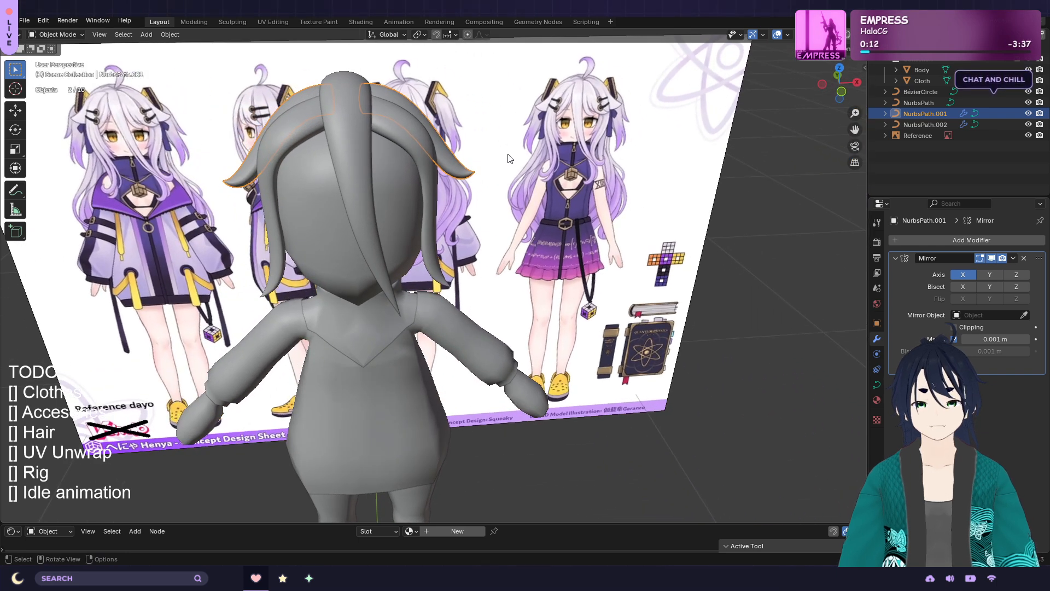
key("shift+d")
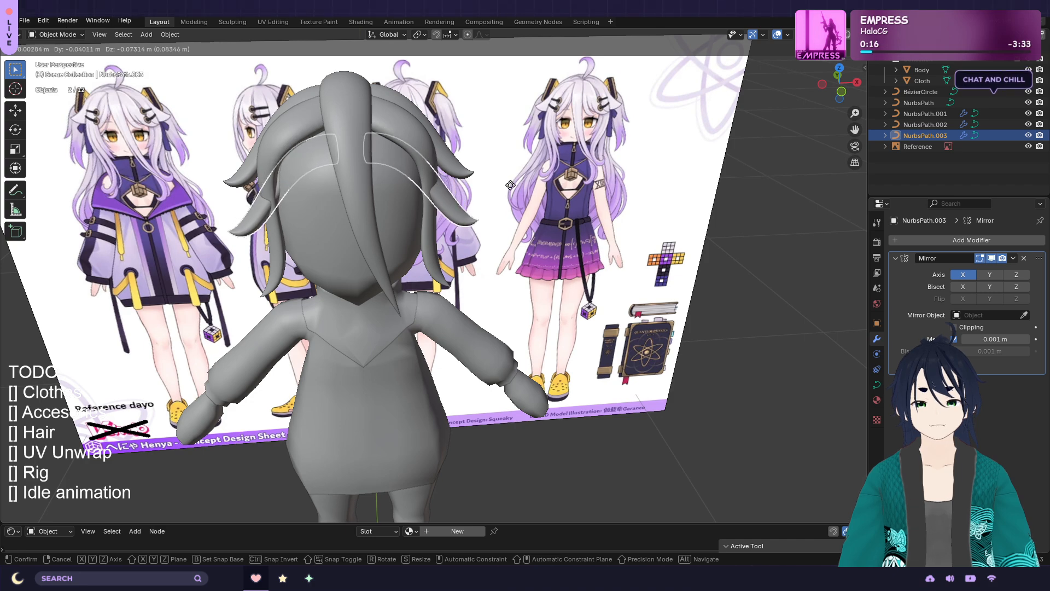
left_click(511, 185)
Move the copied strand forward along Y in front of the face and raise it about 0.026 m along Z
middle_click_drag(511, 186, 585, 189)
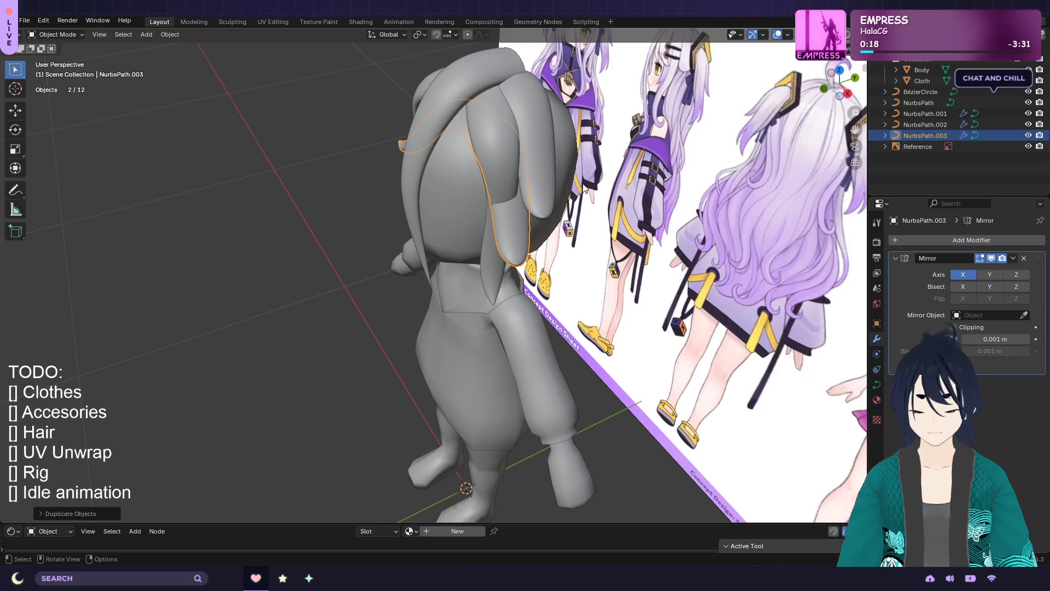
key("g")
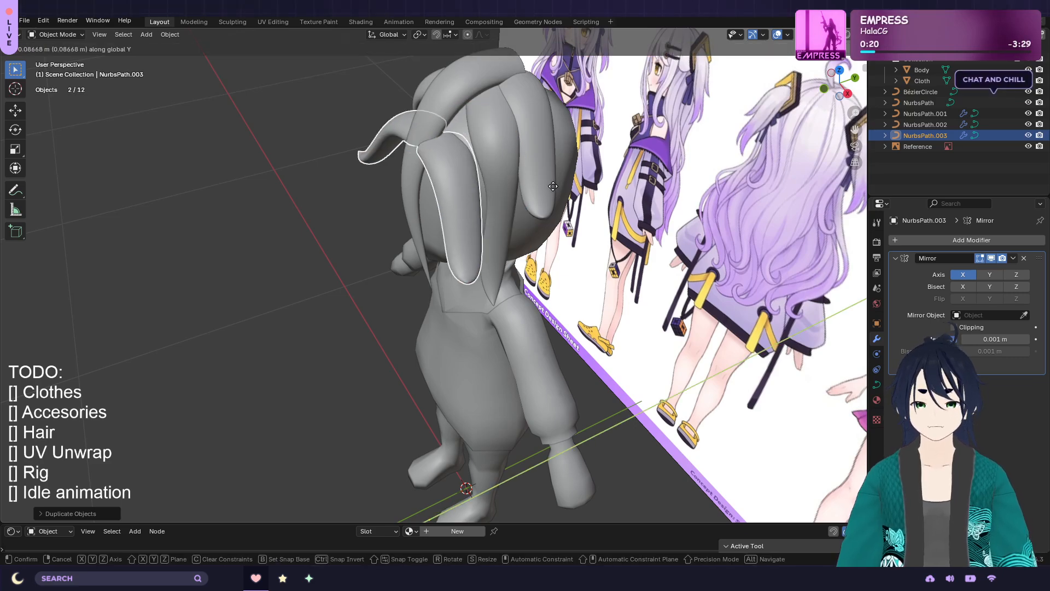
left_click(581, 188)
middle_click_drag(581, 187, 651, 169)
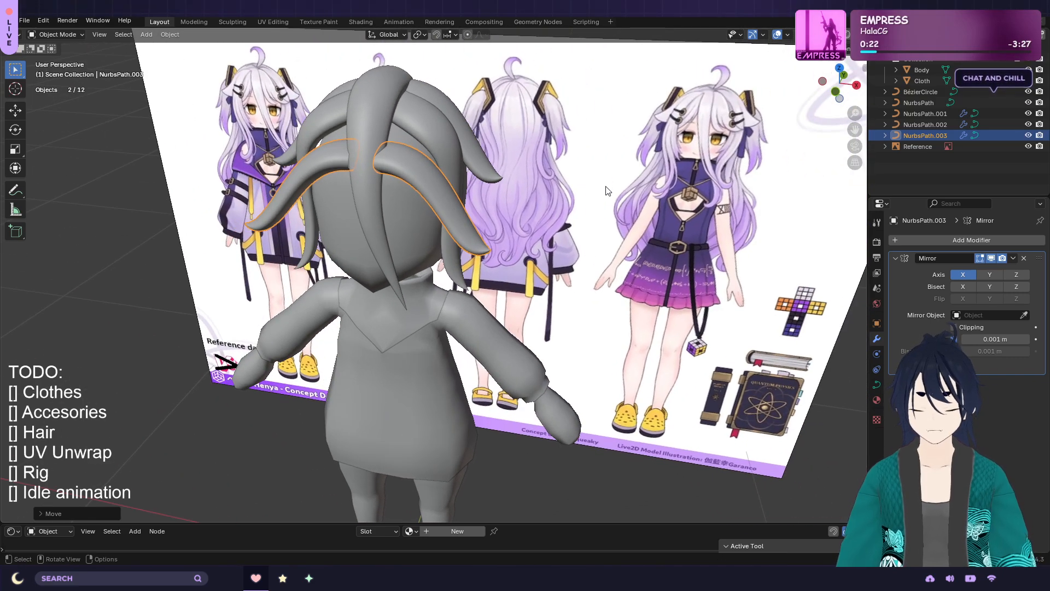
key("g")
key("z")
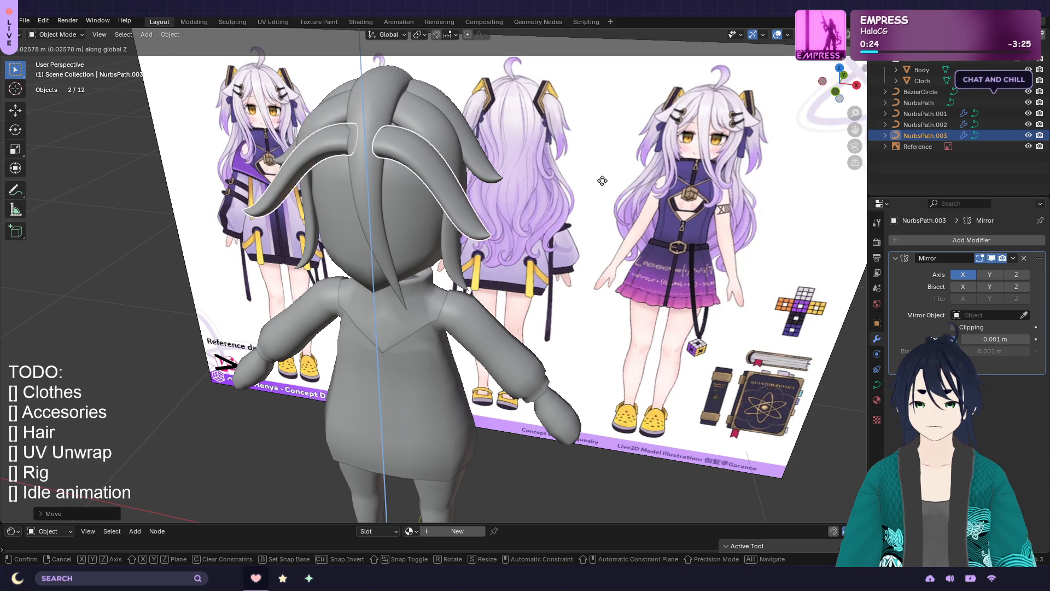
left_click(602, 181)
Shift the copied strand back about 0.027 m along Y, raise it about 0.021 m along Z, and fine-tune its height
key("g")
key("y")
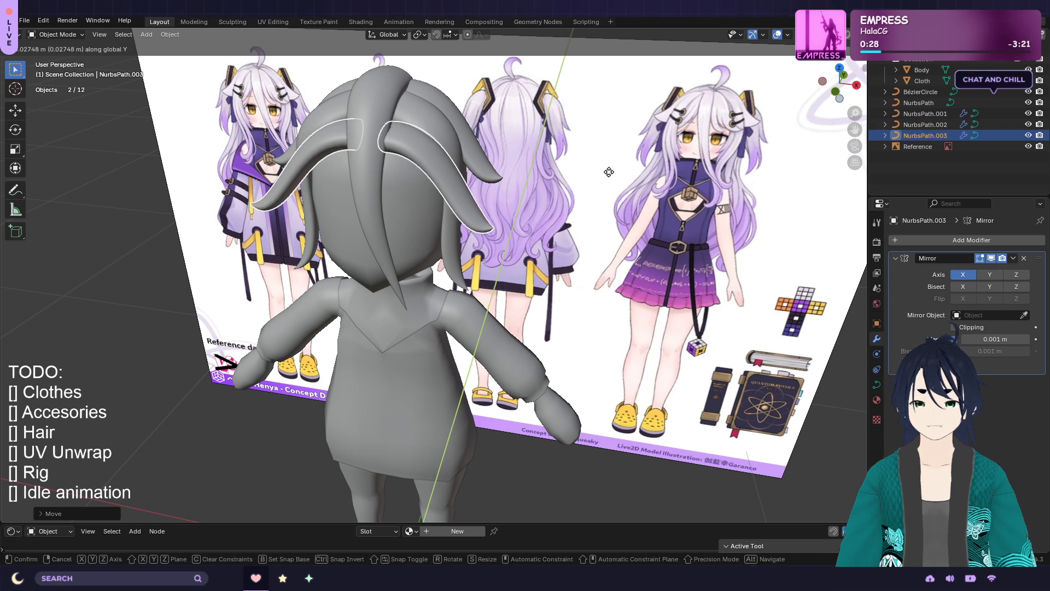
key("z")
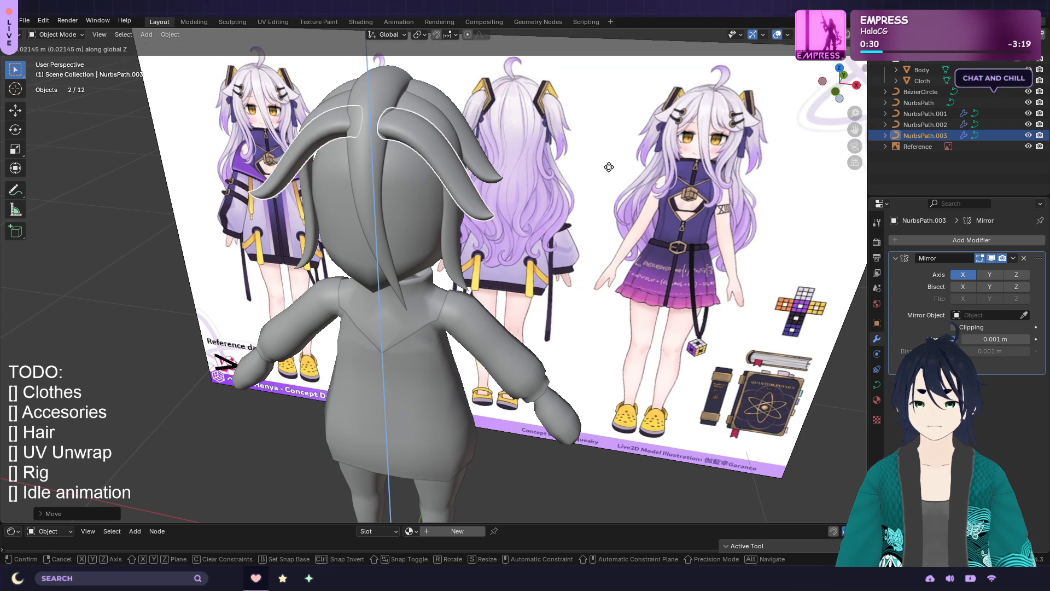
left_click(609, 168)
middle_click_drag(600, 163, 626, 147)
scroll(605, 159, "up", 2)
key("g")
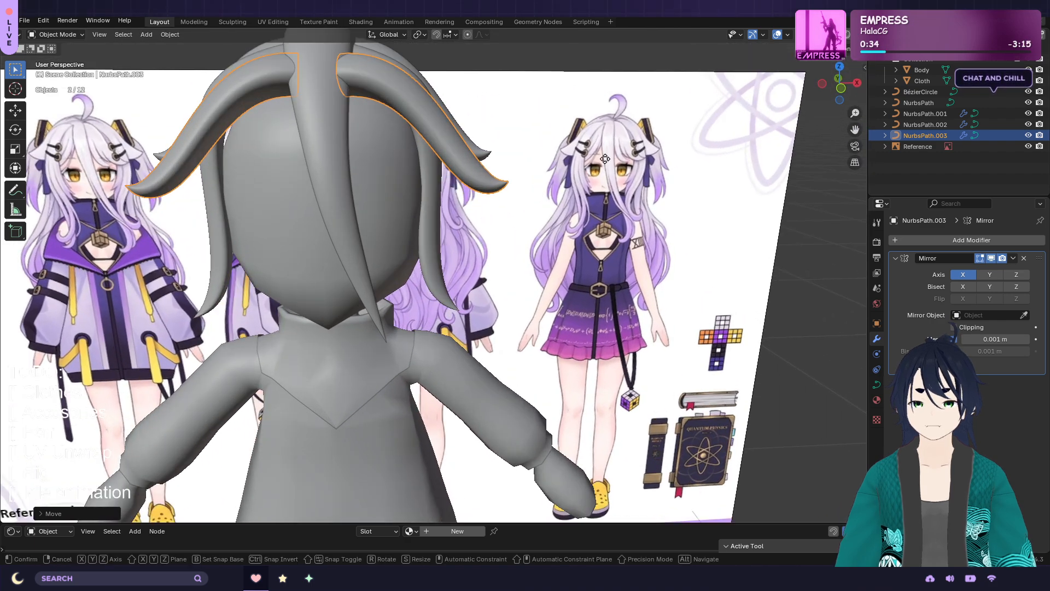
key("z")
left_click(605, 164)
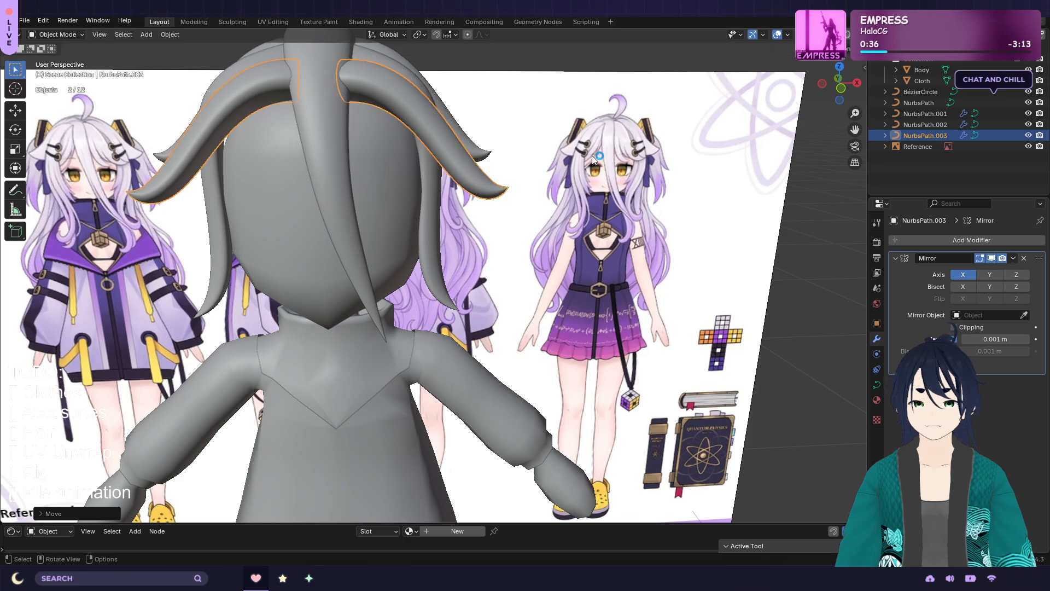
Enter Edit Mode on the copied strand and shrink its root control point to about 0.75 of its thickness
key("Tab")
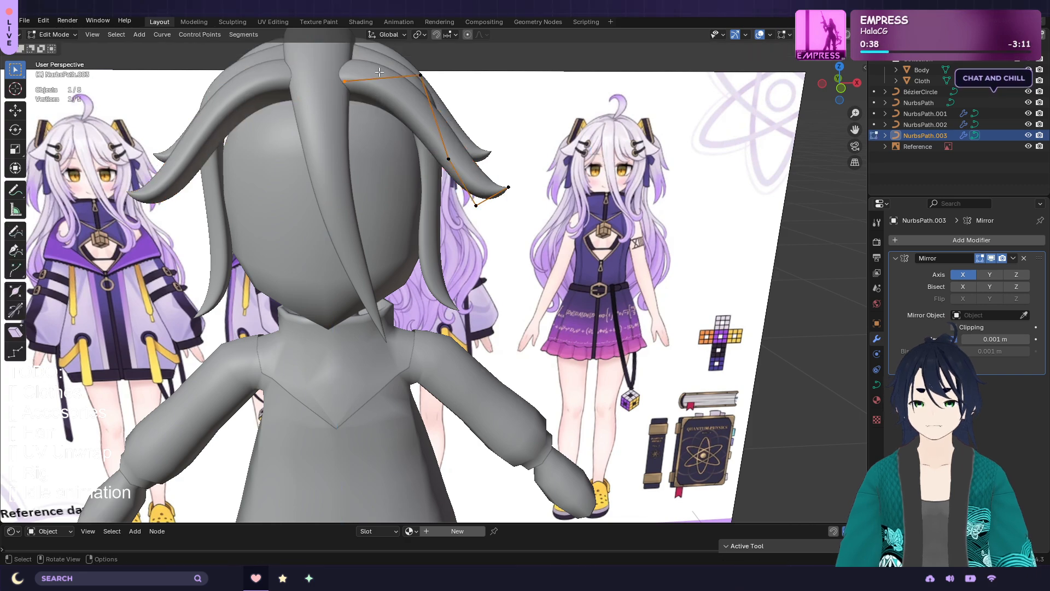
middle_click_drag(398, 63, 392, 95)
scroll(398, 114, "down", 1)
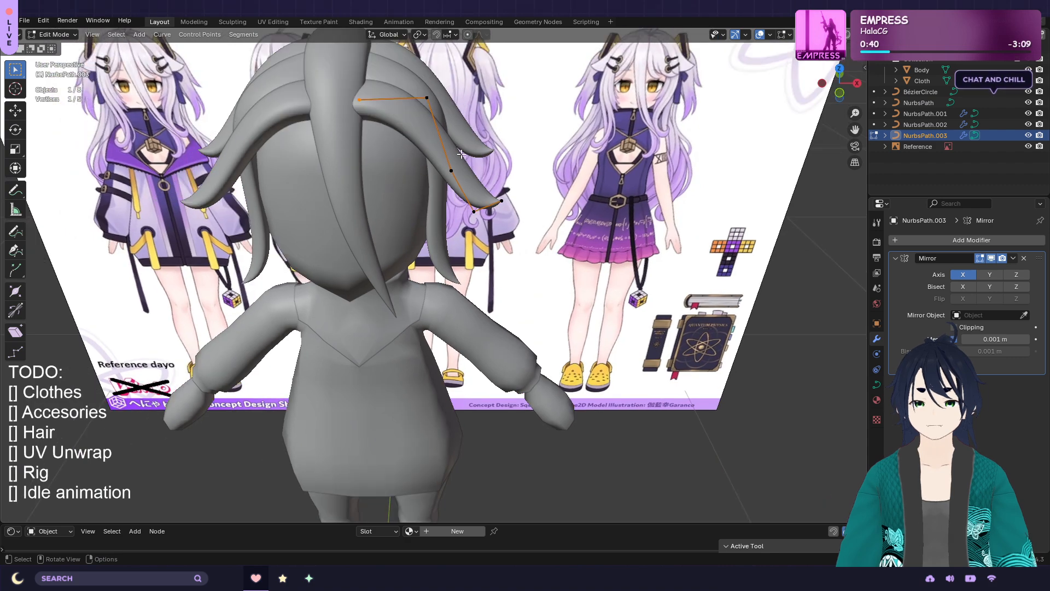
key("KP_7")
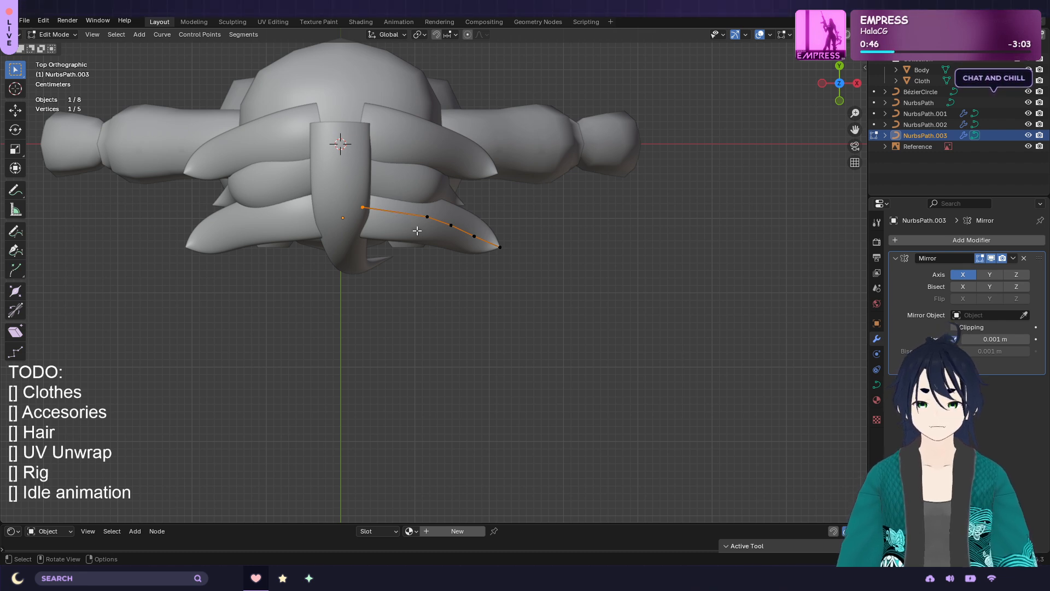
key("alt+s")
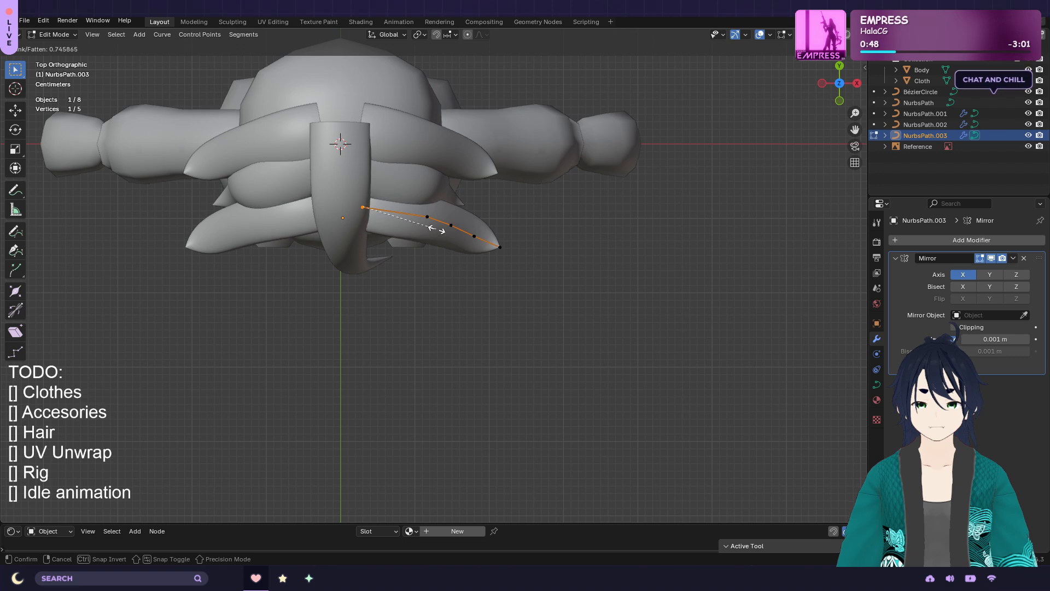
left_click(438, 230)
Thin the other four control points of the copied strand and readjust the thickness at its root
key("ctrl+i")
key("alt+s")
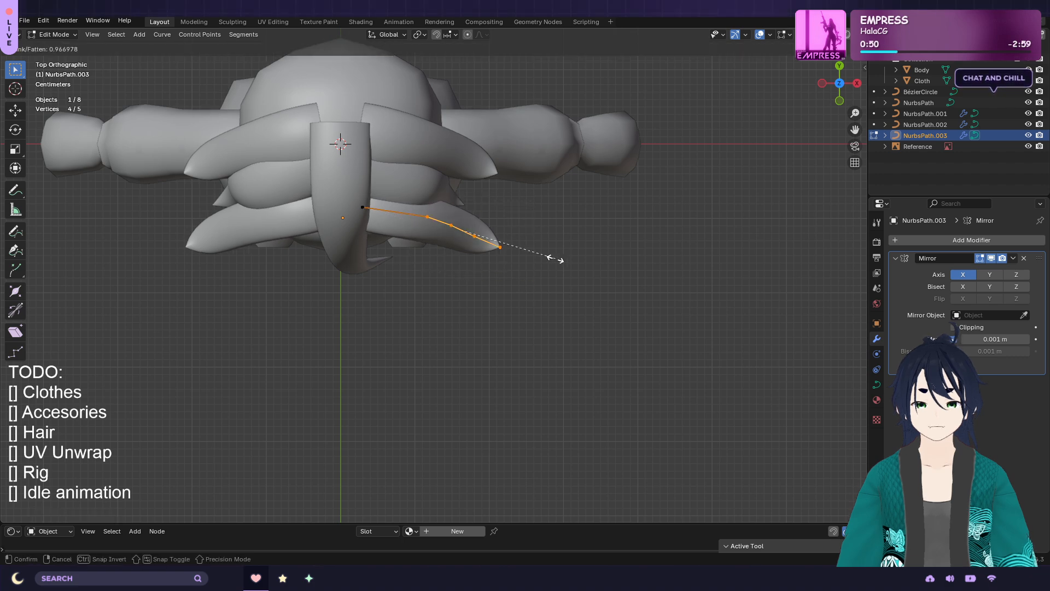
left_click(534, 251)
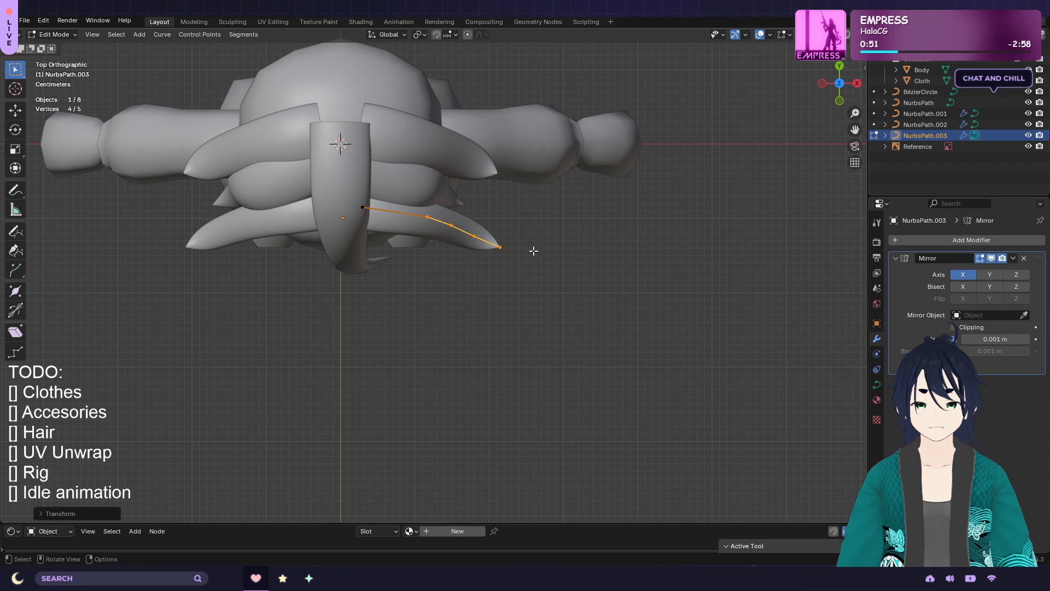
left_click_drag(432, 232, 354, 199)
key("alt+s")
left_click(440, 237)
key("alt+s")
right_click(396, 226)
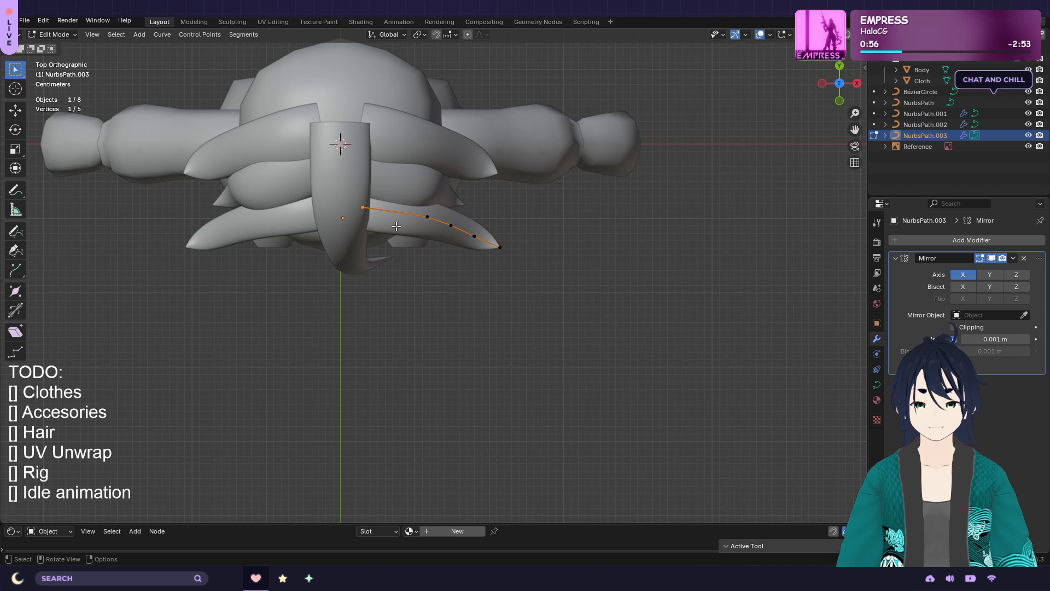
Move the copied strand's root point back along Y and about 0.015 m outward along X, and fine-tune it in front view
key("g")
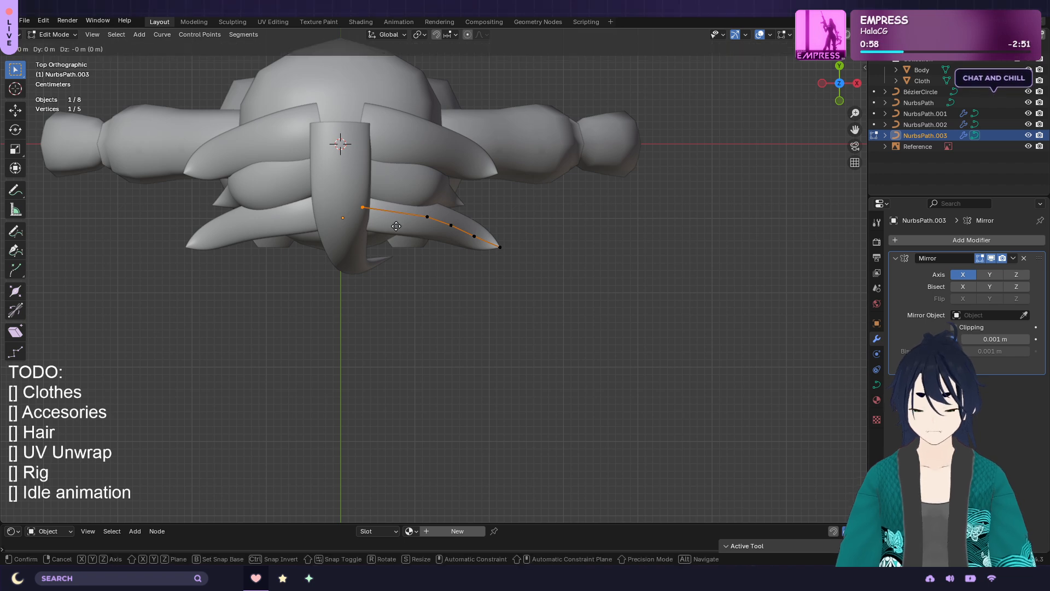
key("y")
left_click(402, 215)
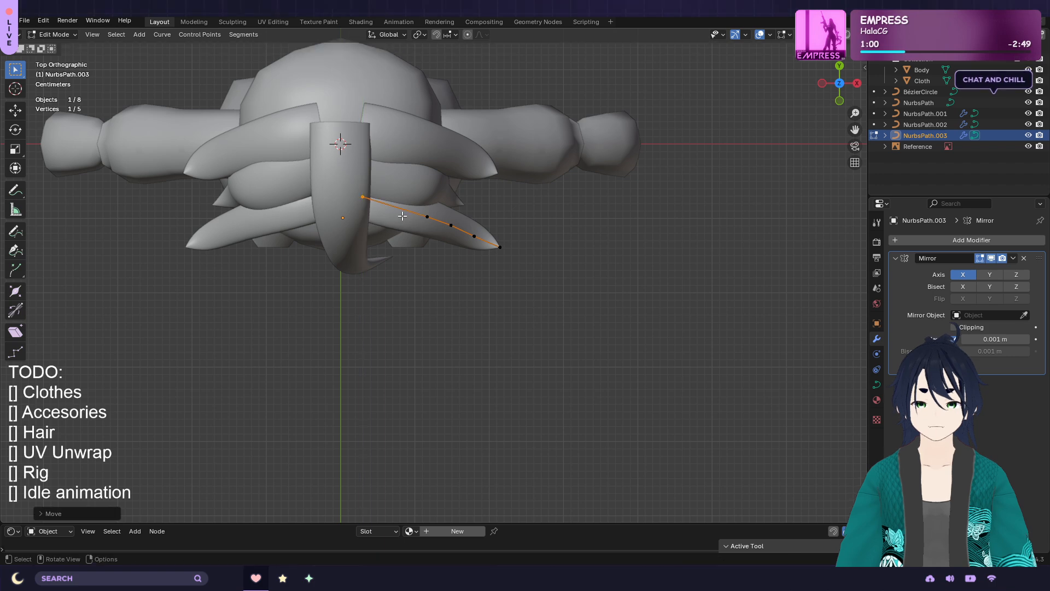
key("g")
key("x")
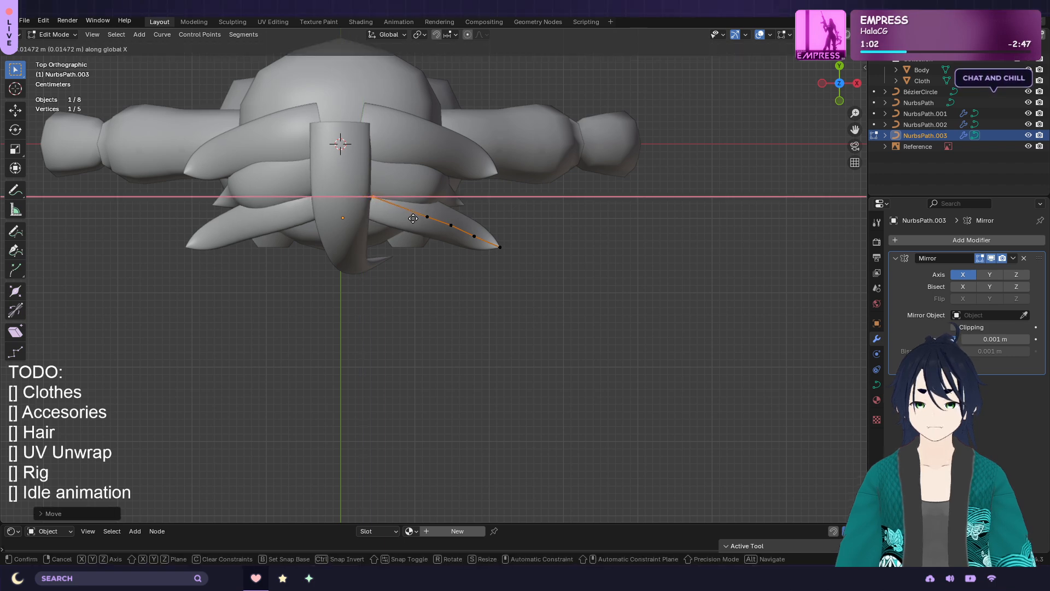
left_click(413, 218)
key("KP_1")
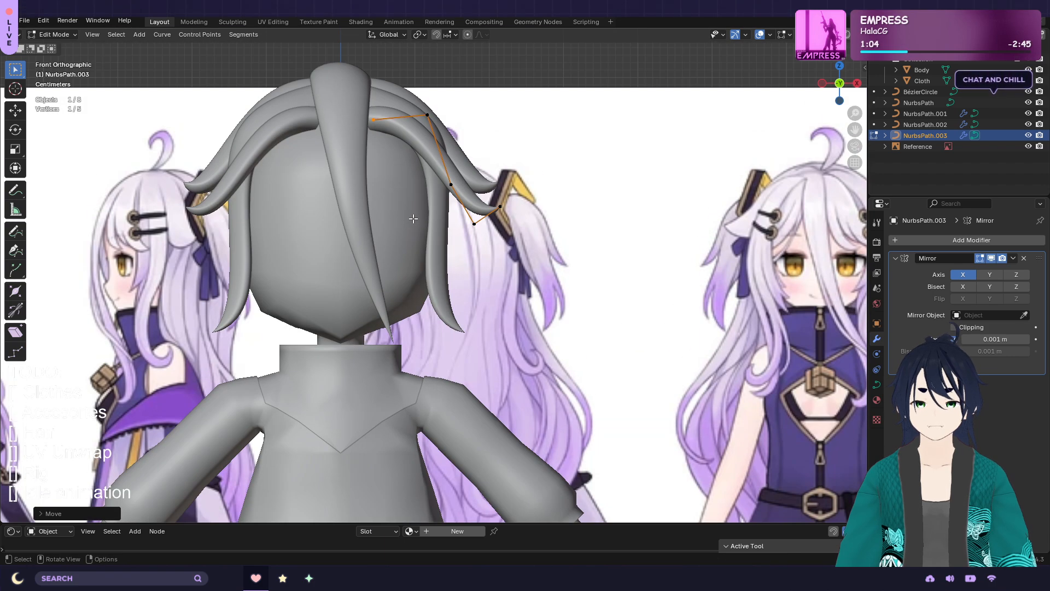
key("g")
left_click(459, 130)
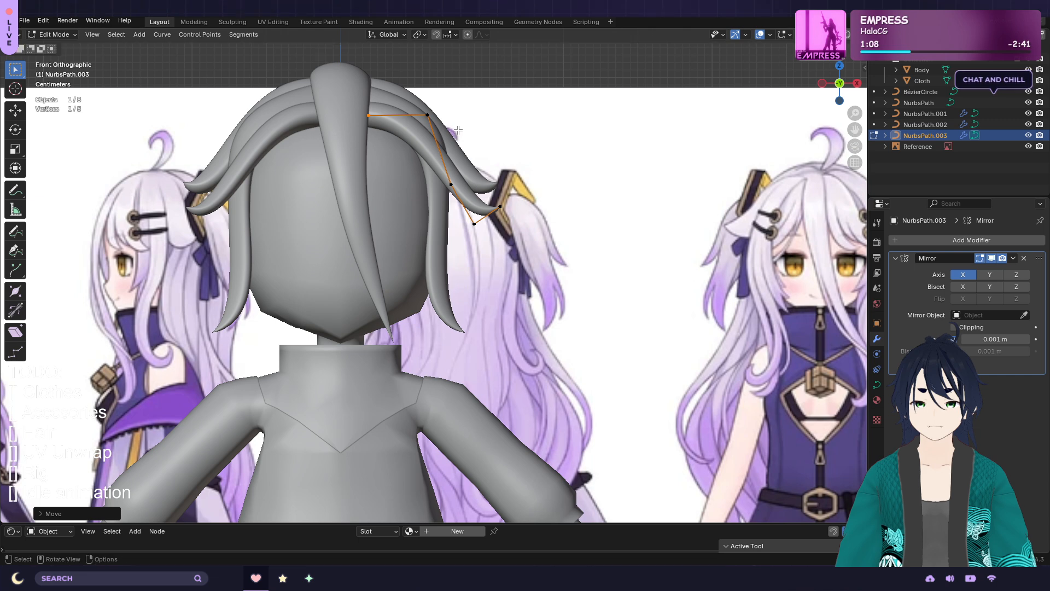
Tilt all control points of the copied strand so its broad side faces forward
key("a")
middle_click_drag(505, 131, 503, 145)
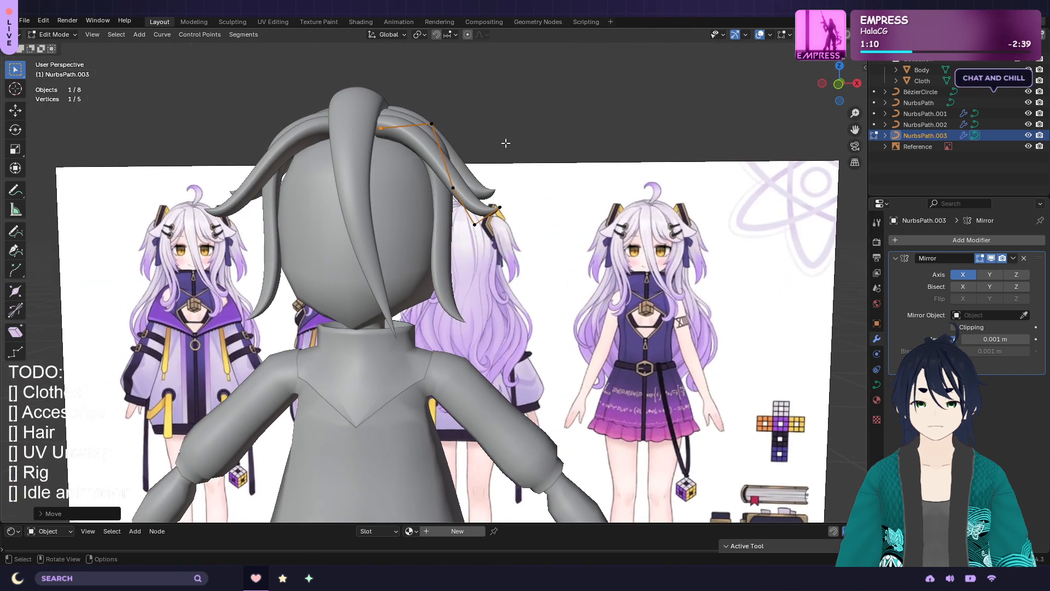
key("r")
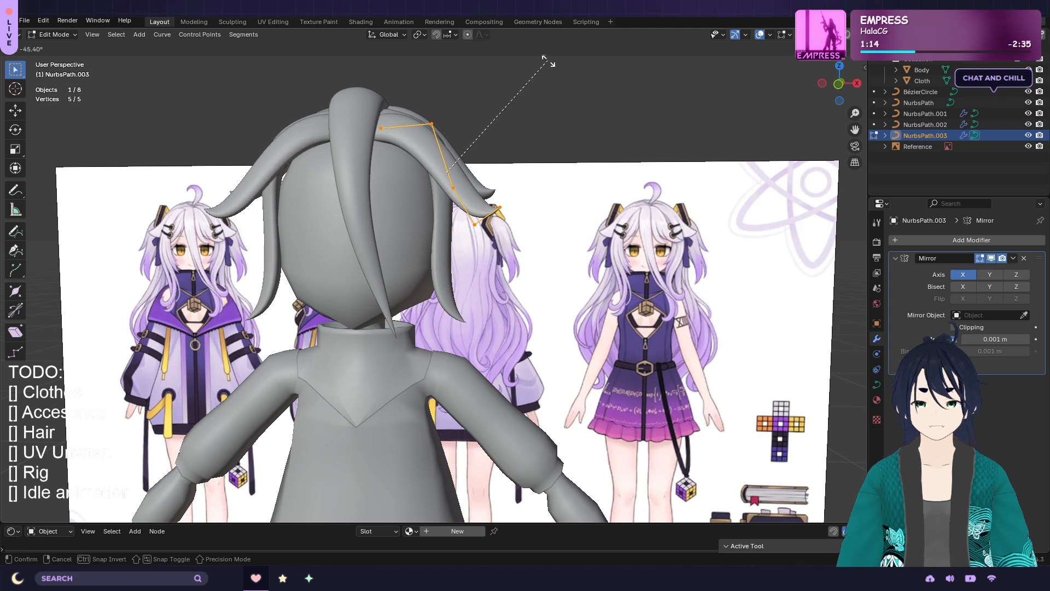
left_click(541, 95)
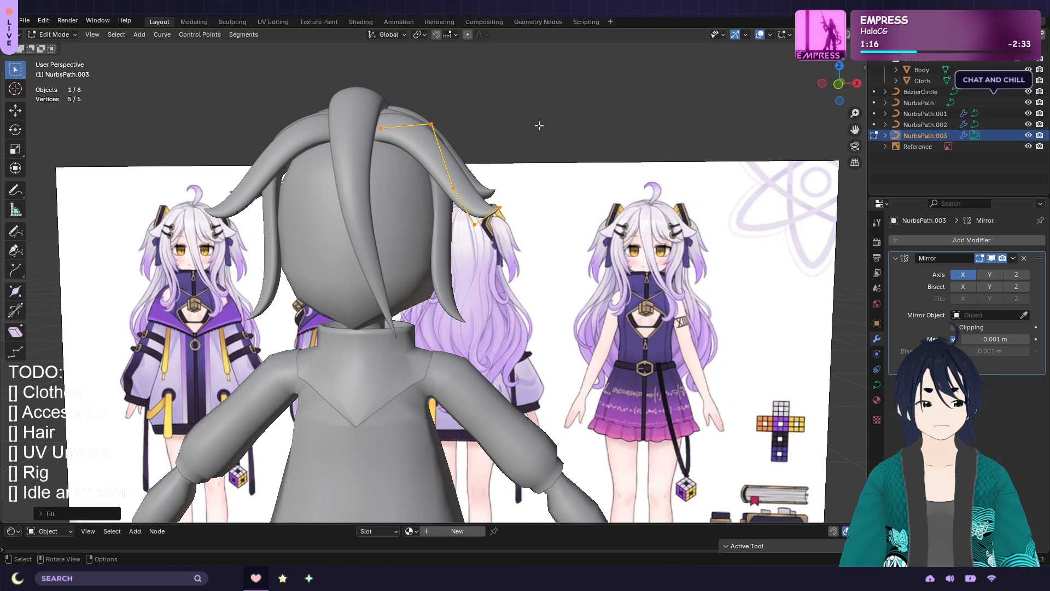
Pull the copied strand's second and third control points inward toward the face in front view
key("KP_1")
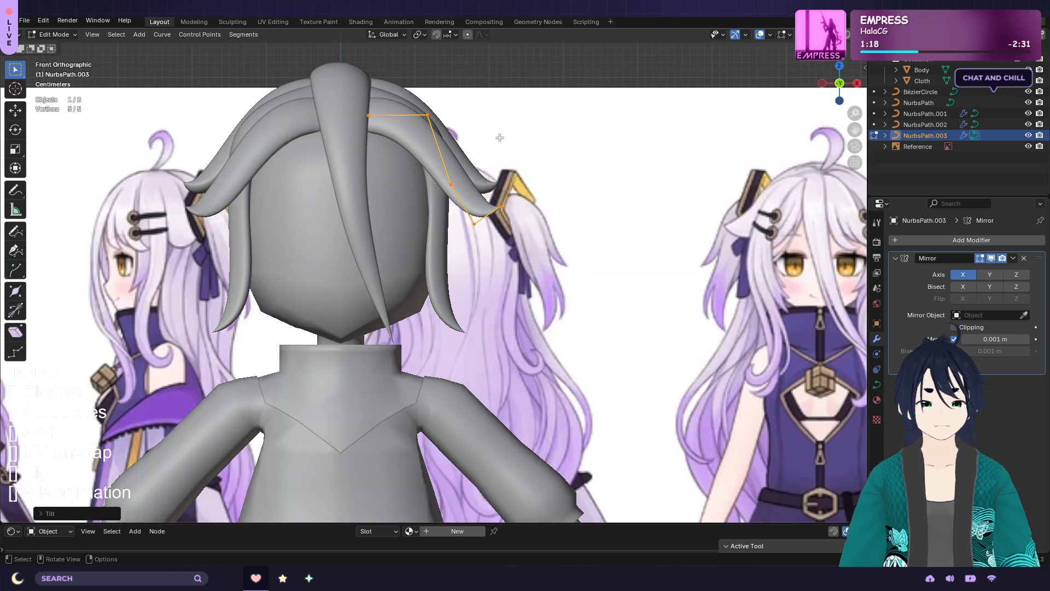
left_click(466, 133)
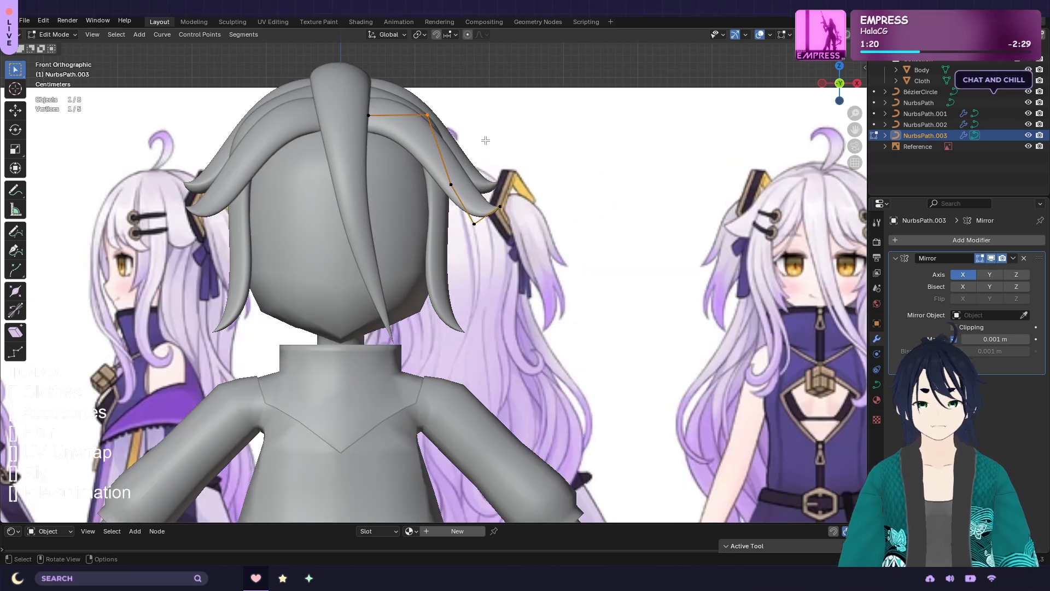
key("g")
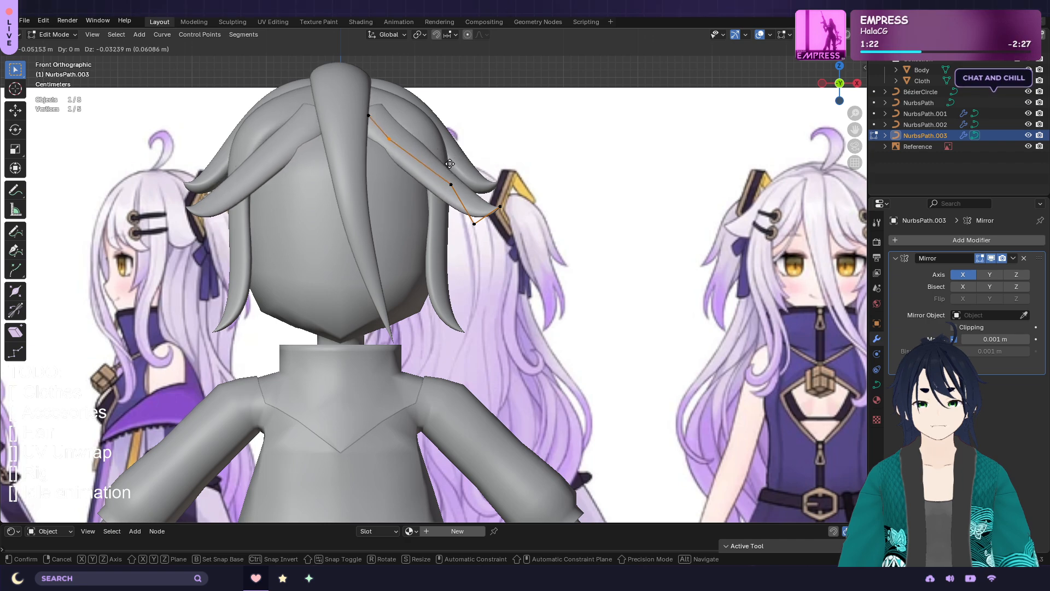
left_click(470, 137)
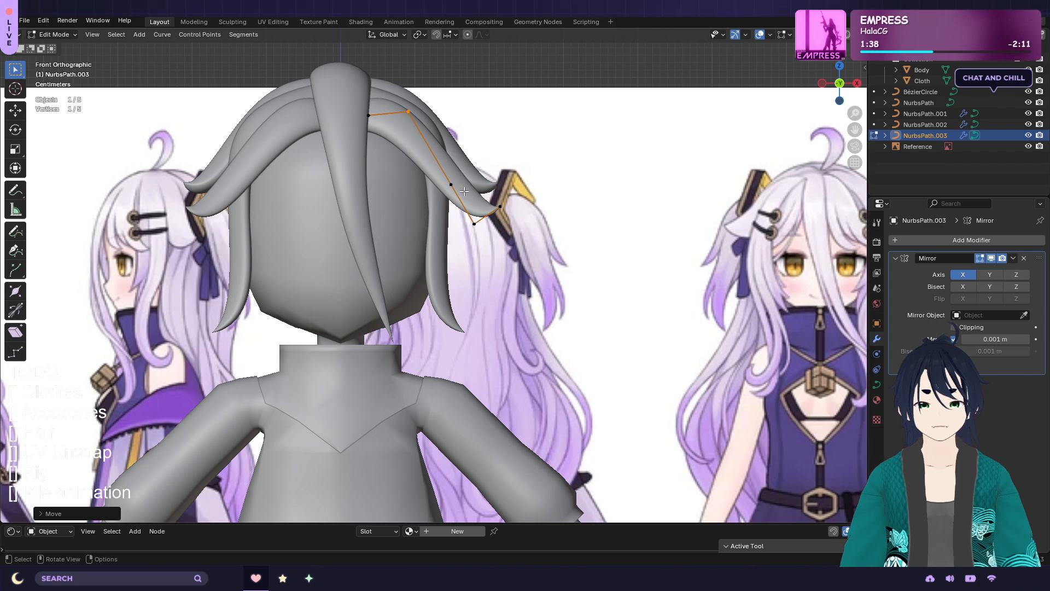
left_click(451, 184)
key("g")
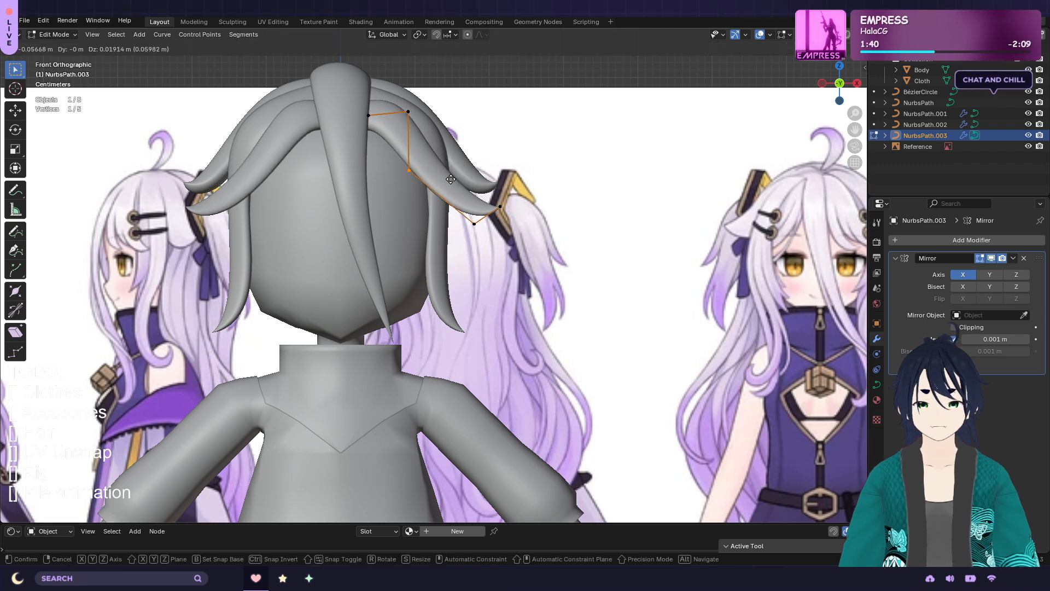
left_click(443, 179)
Move the control point before the copied strand's tip inward and up, and bring the tip about 0.06 m inward
left_click(475, 218)
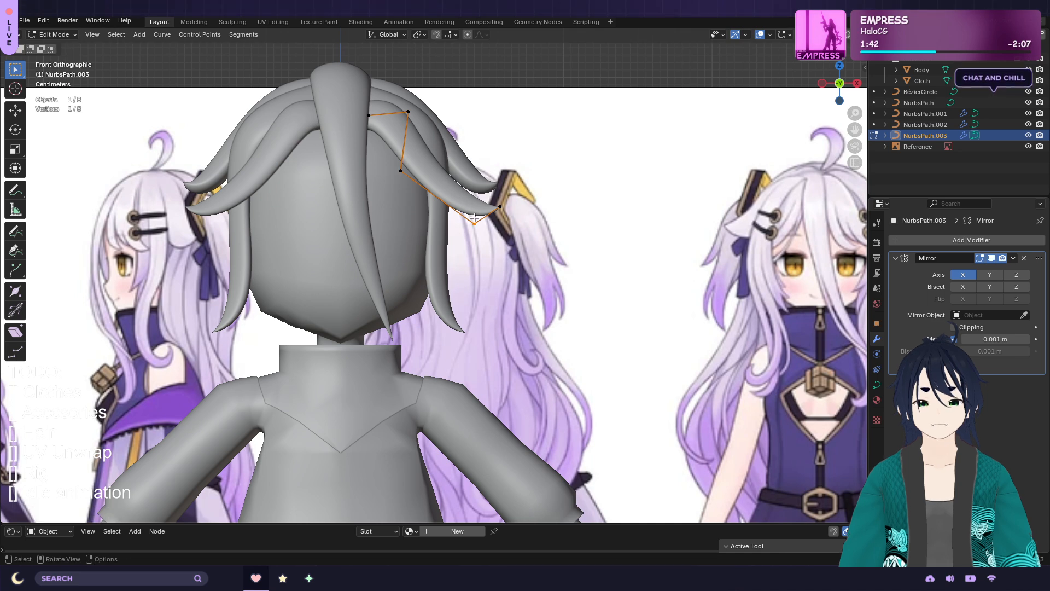
key("g")
left_click(435, 189)
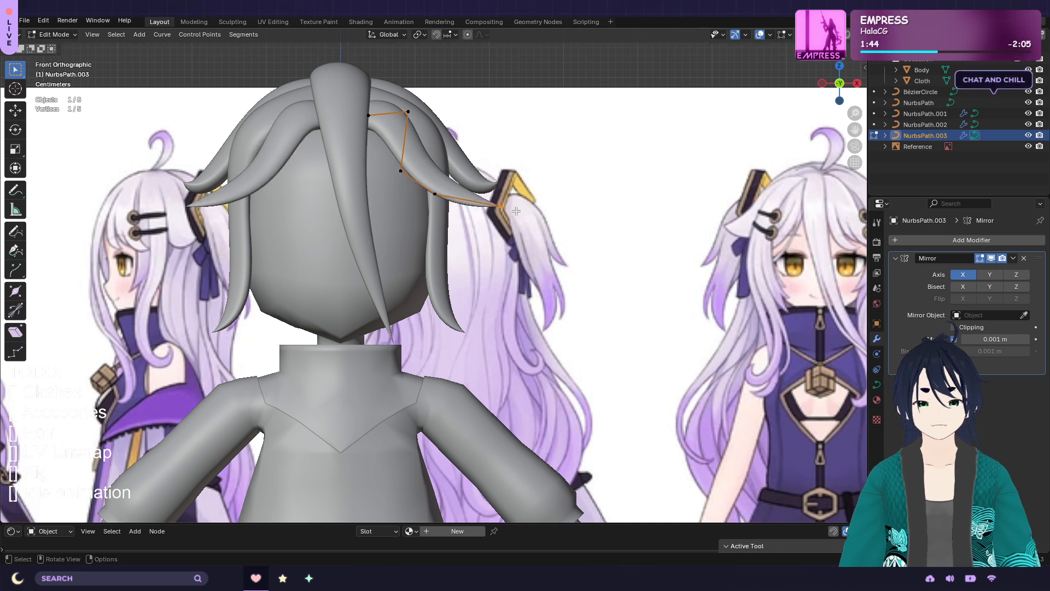
key("g")
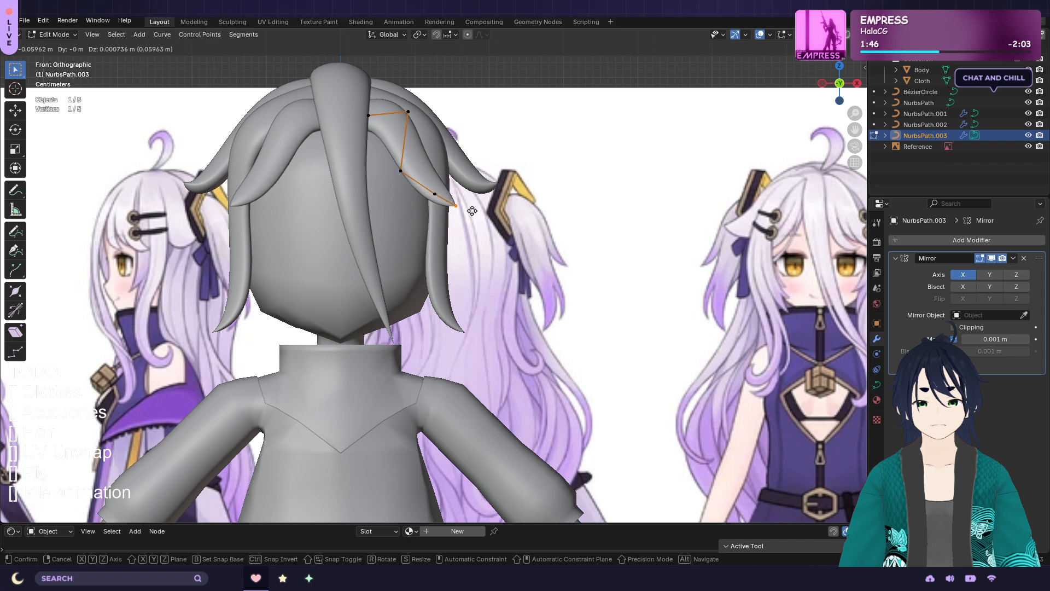
left_click(469, 212)
Move the copied strand's middle control point about 0.01 m inward and slightly up in front view
left_click(402, 172)
key("g")
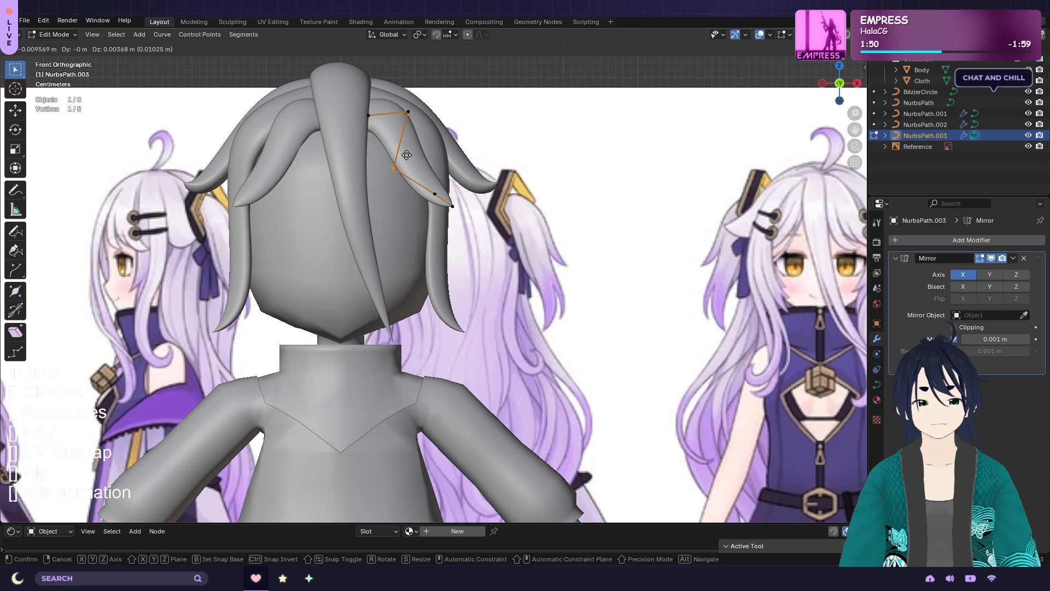
left_click(407, 156)
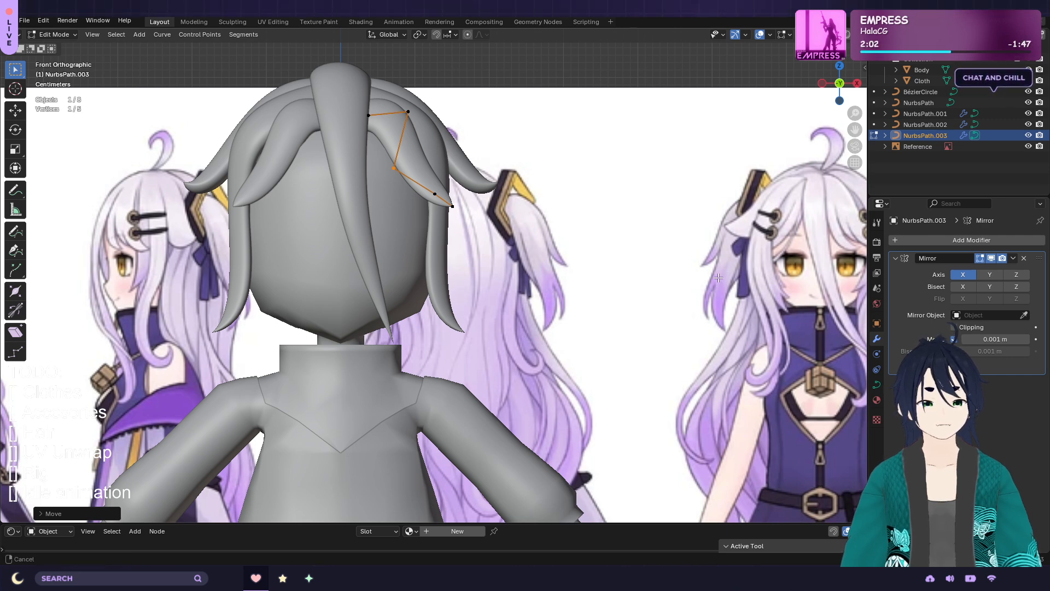
middle_click_drag(721, 279, 639, 283, "shift")
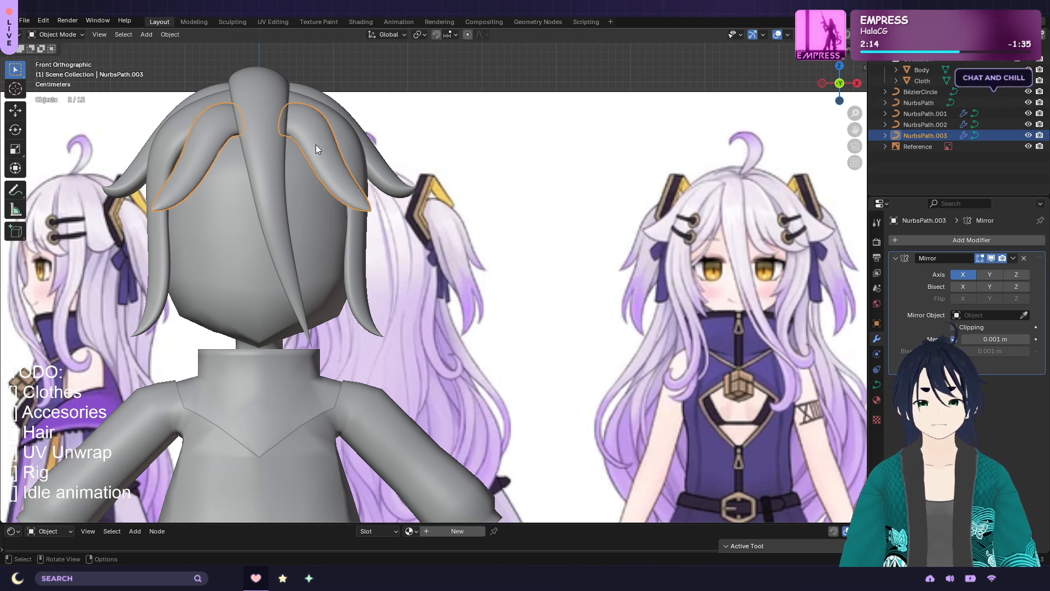
Move the copied strand's middle control point forward along Y, away from the face
middle_click_drag(316, 145, 294, 167)
middle_click_drag(465, 154, 522, 163)
key("g")
key("y")
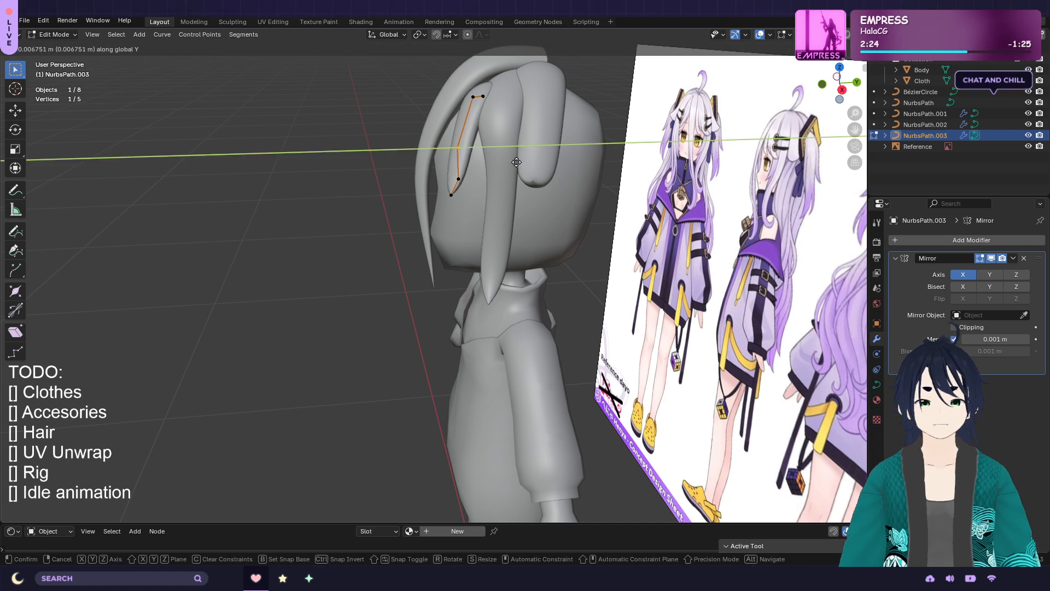
left_click(514, 162)
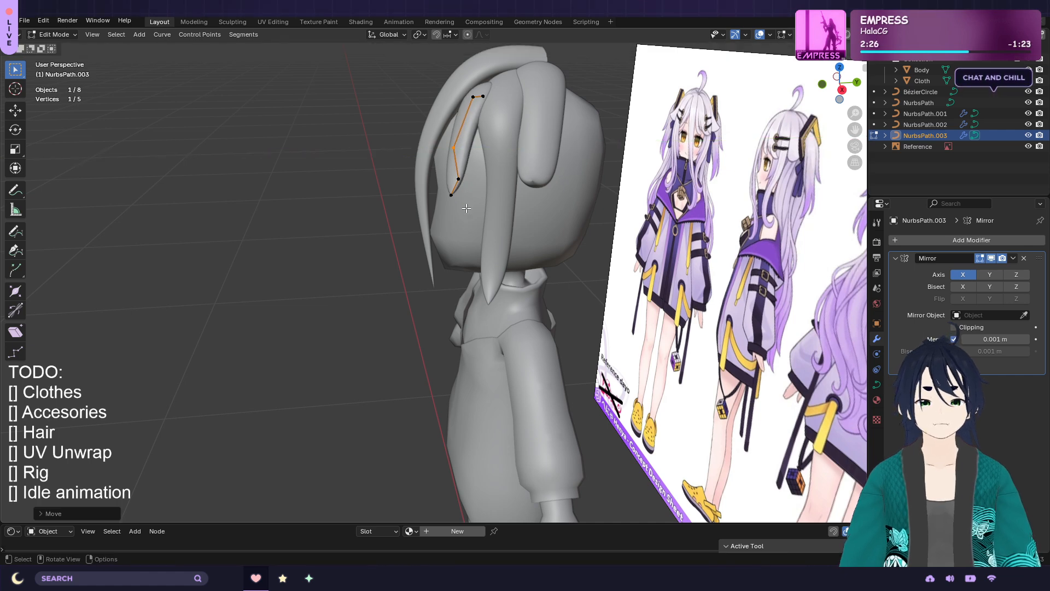
Move the copied strand's last two control points back along Y toward the head
left_click(479, 188, "shift")
key("g")
key("y")
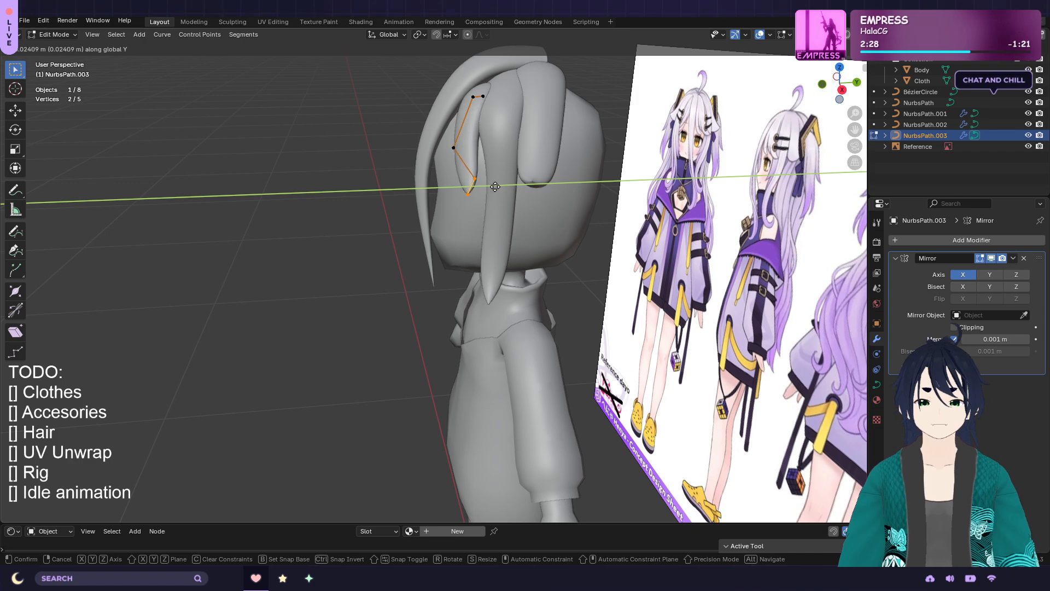
left_click(503, 185)
Raise the copied strand's middle control point about 0.006 m in front view
key("KP_1")
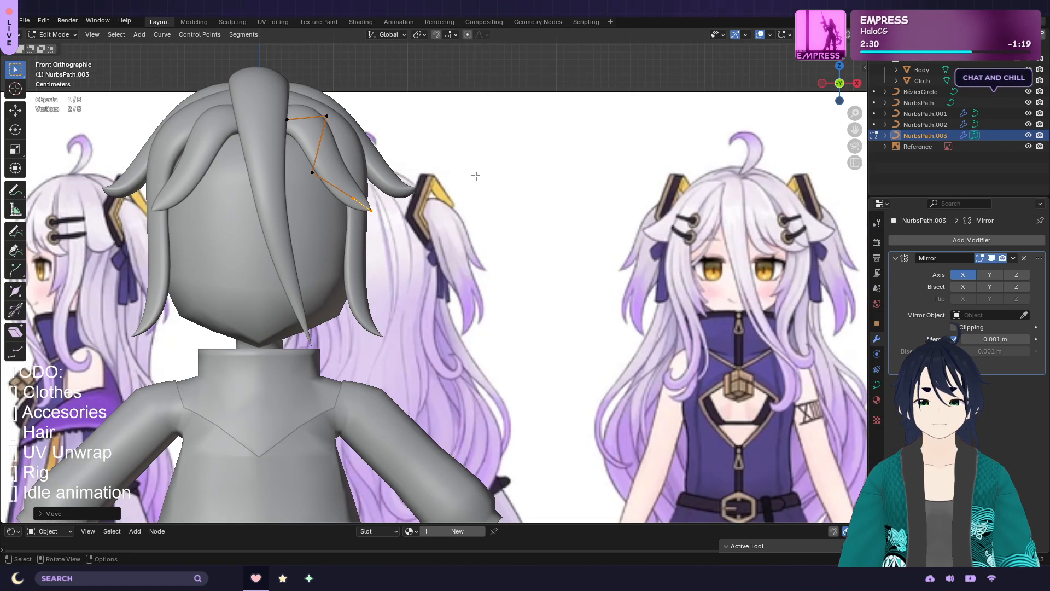
left_click(312, 172)
key("g")
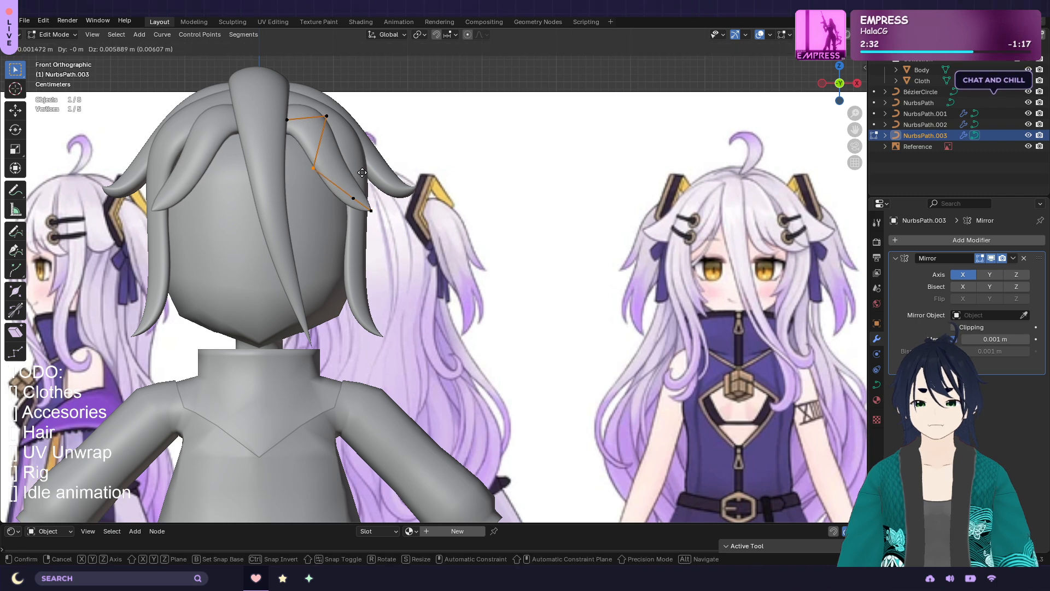
left_click(362, 173)
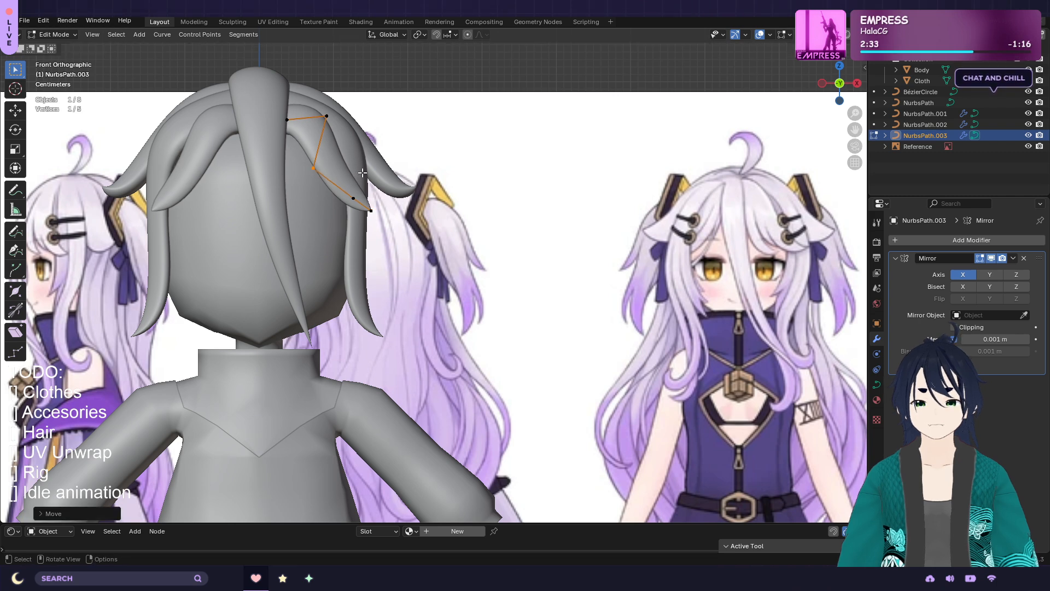
Try subdividing the segment between the copied strand's second and third control points and moving the new point outward, then undo the subdivision
left_click(315, 102)
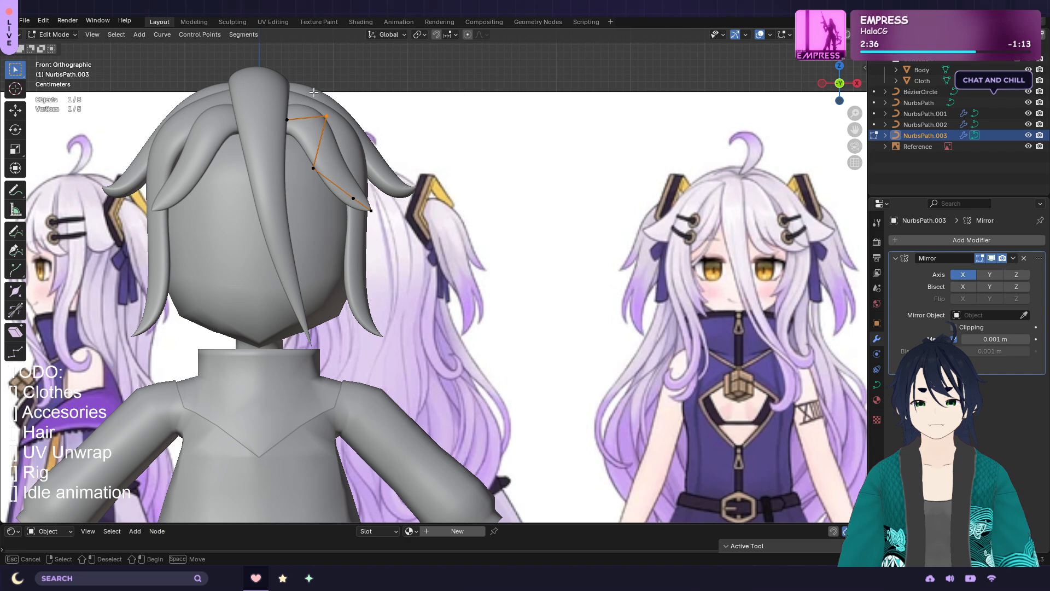
left_click_drag(305, 103, 342, 179)
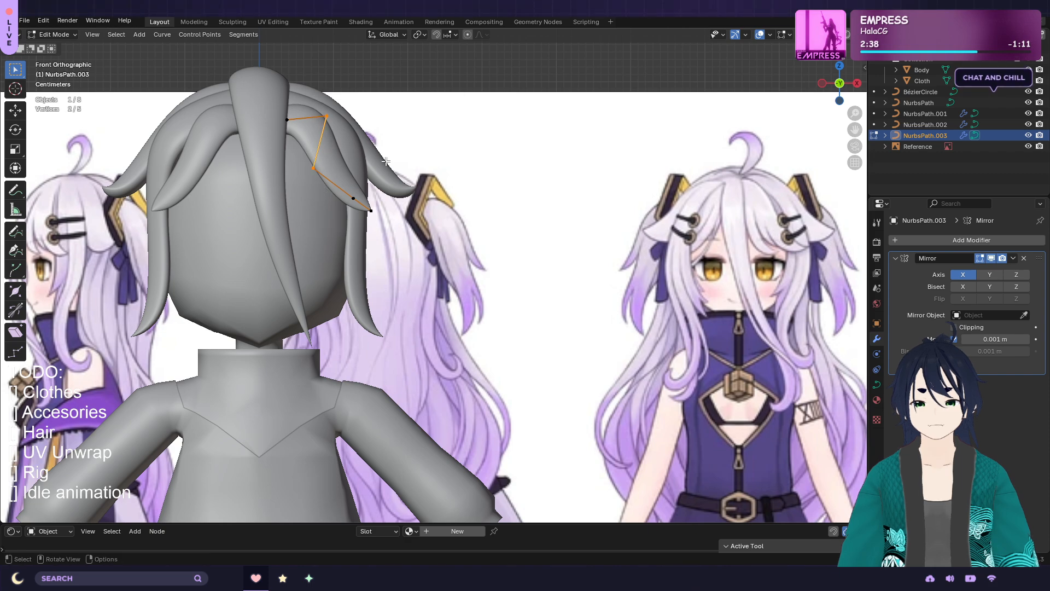
right_click(387, 160)
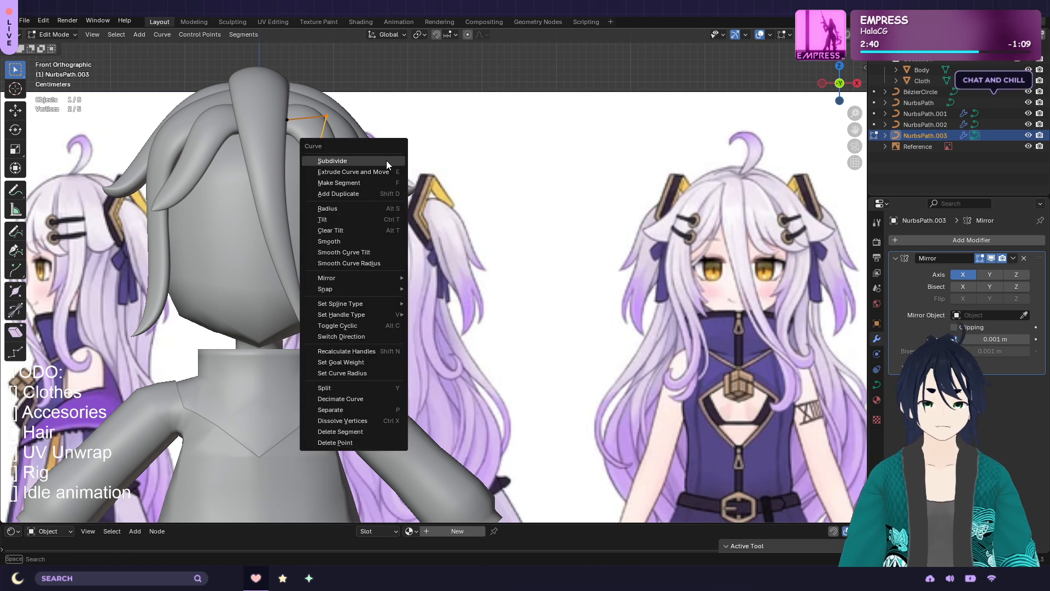
left_click(386, 160)
left_click(321, 142)
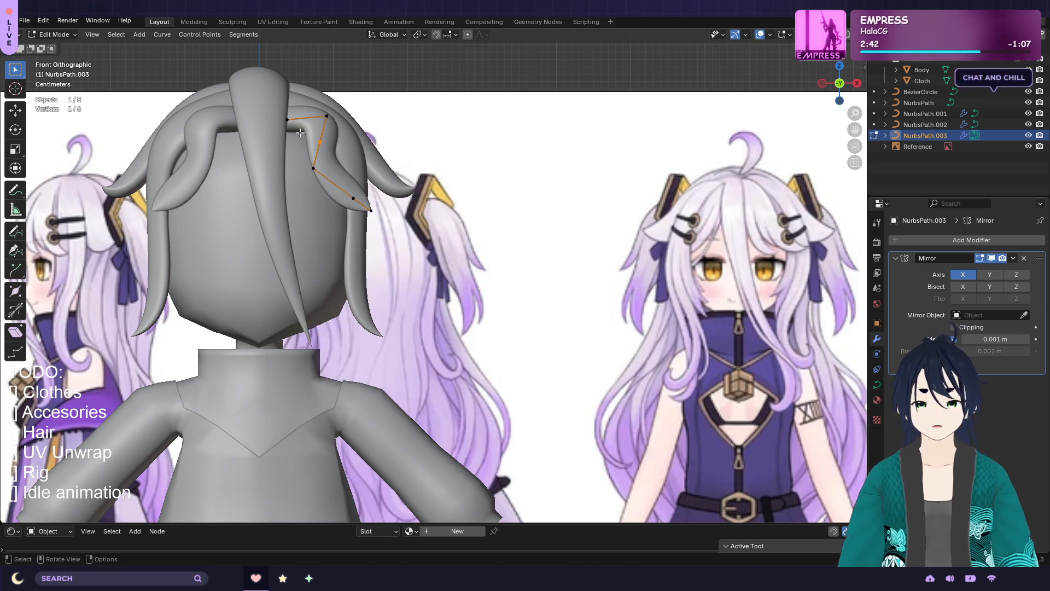
key("g")
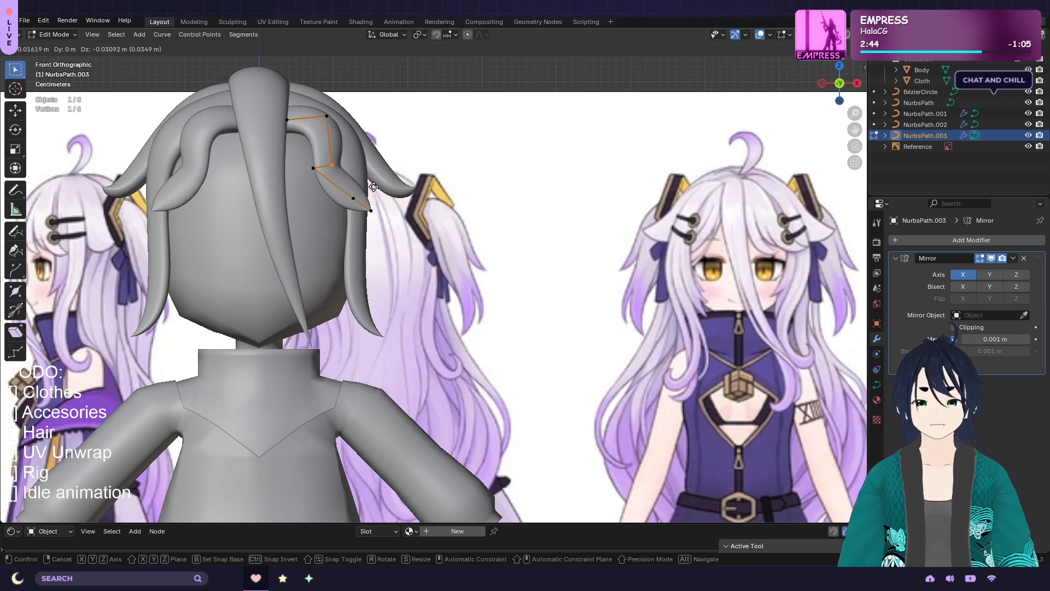
right_click(381, 175)
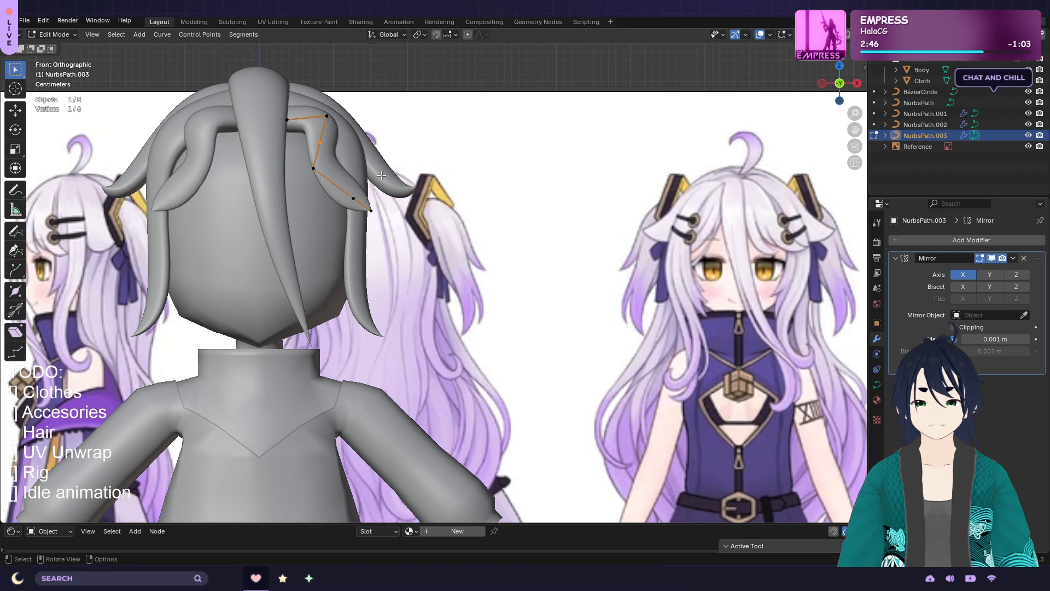
key("ctrl+z")
key("ctrl+z")
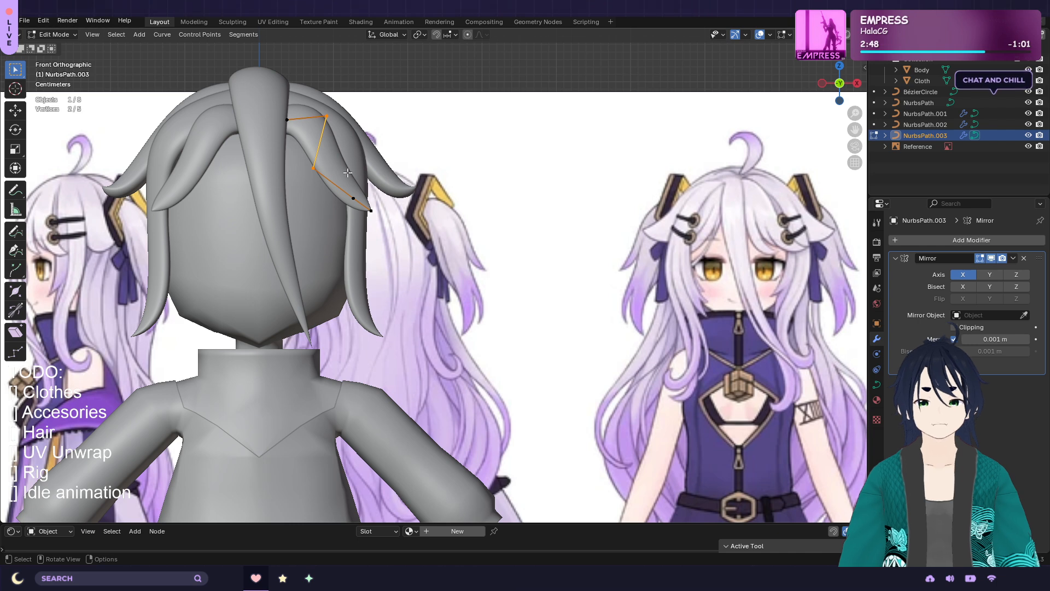
Enlarge the radius of the copied strand's middle control point about threefold, shrink the radius before the tip, and leave Edit Mode
key("alt+s")
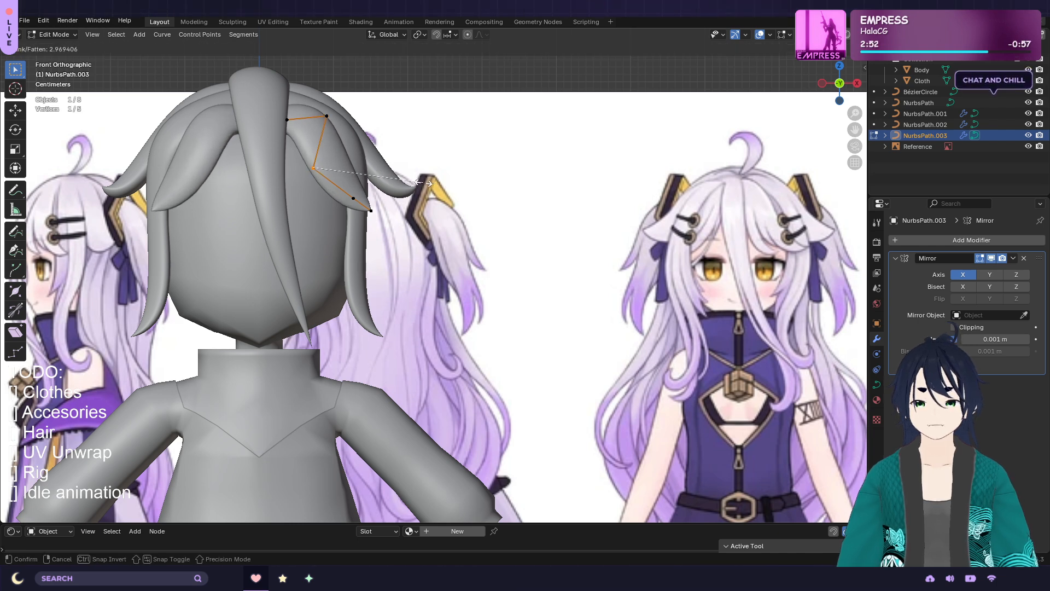
left_click(423, 182)
left_click_drag(362, 199, 338, 163)
key("alt+s")
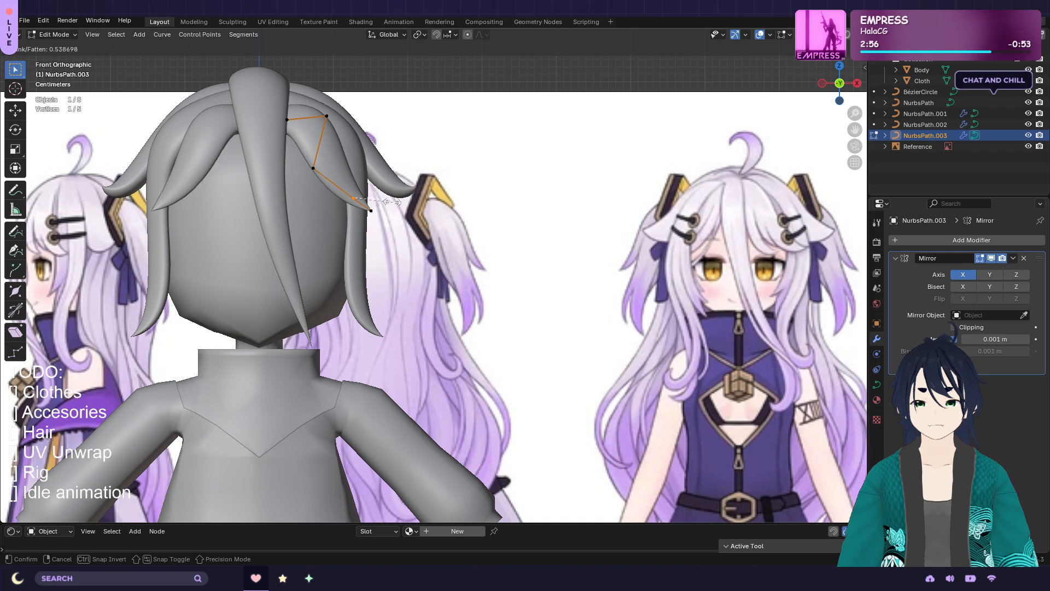
left_click(383, 200)
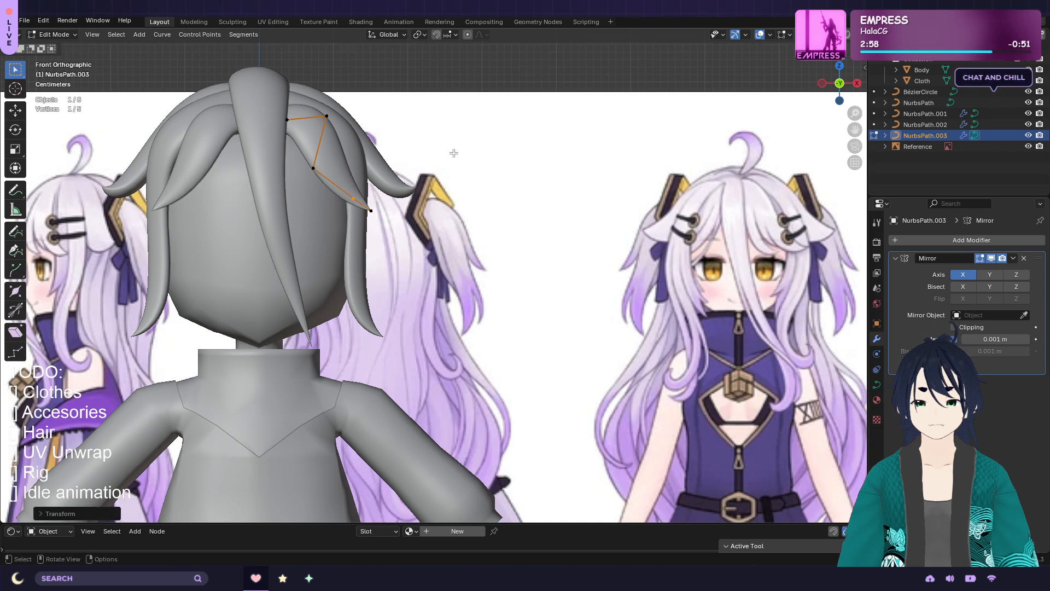
middle_click_drag(455, 153, 418, 200)
key("Tab")
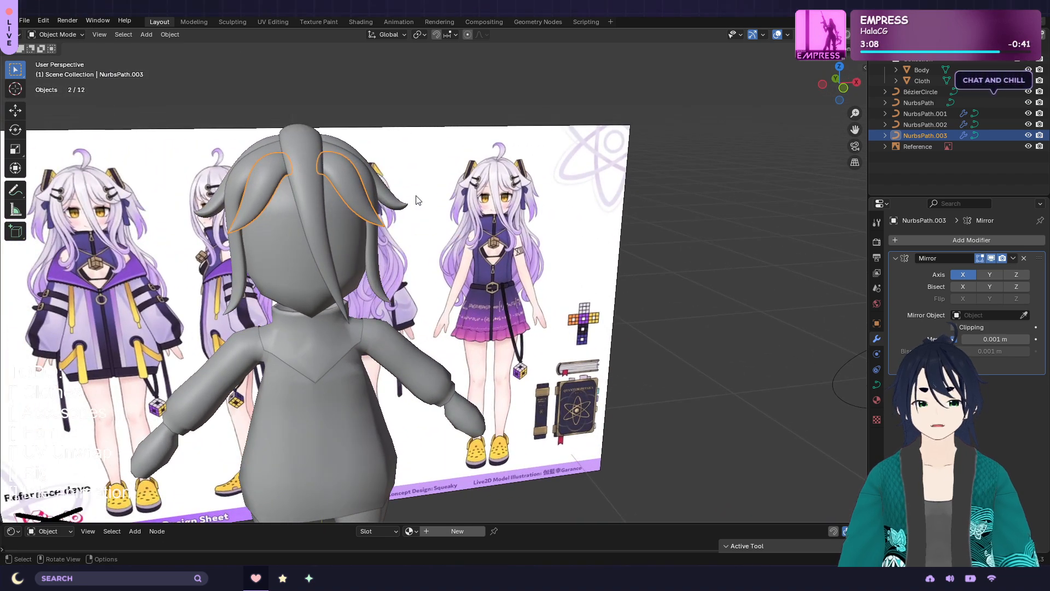
Assign the existing Hair material to the long central strand
left_click(877, 401)
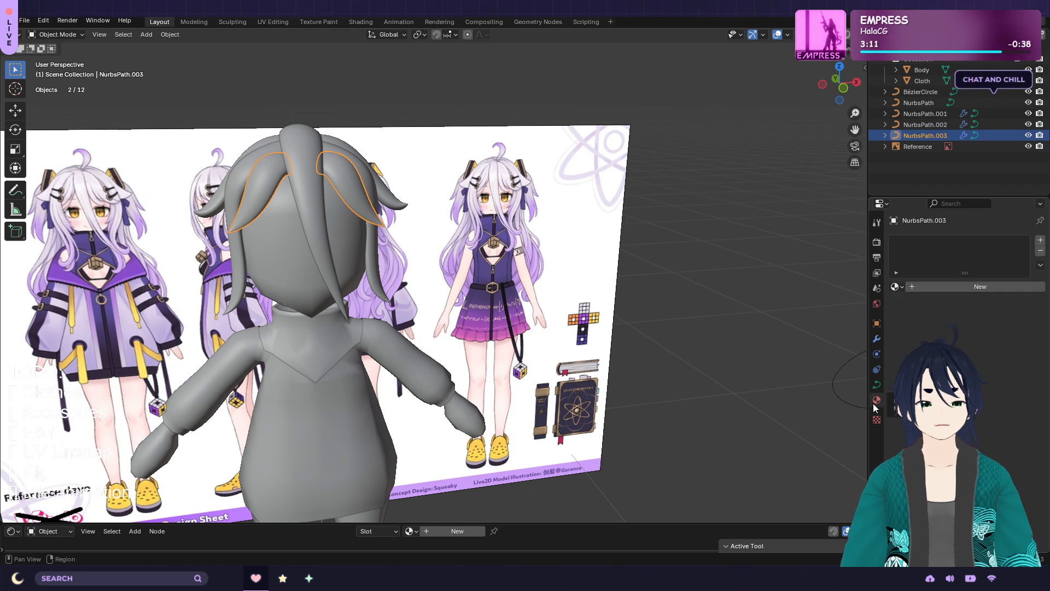
left_click(304, 157)
left_click(897, 287)
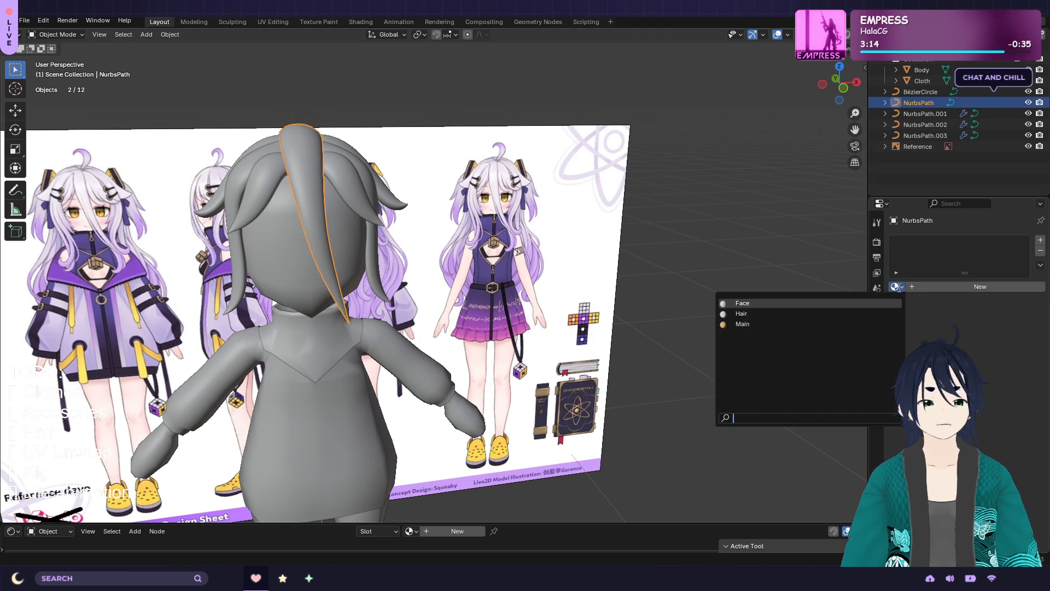
left_click(741, 313)
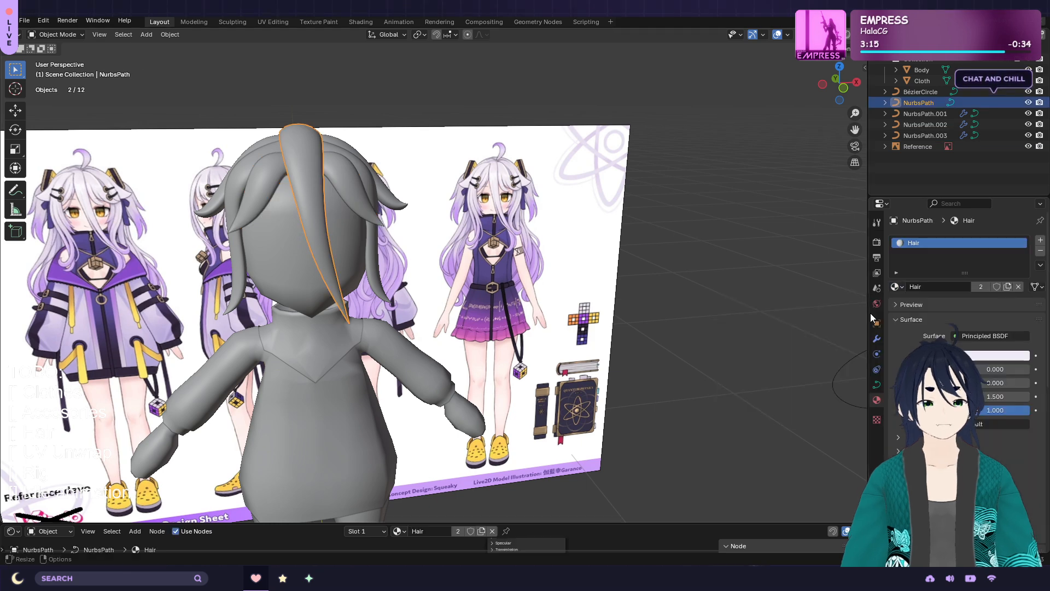
Assign the Hair material to the front bangs, the long side strands and the flicked side strands
left_click(355, 192)
left_click(896, 287)
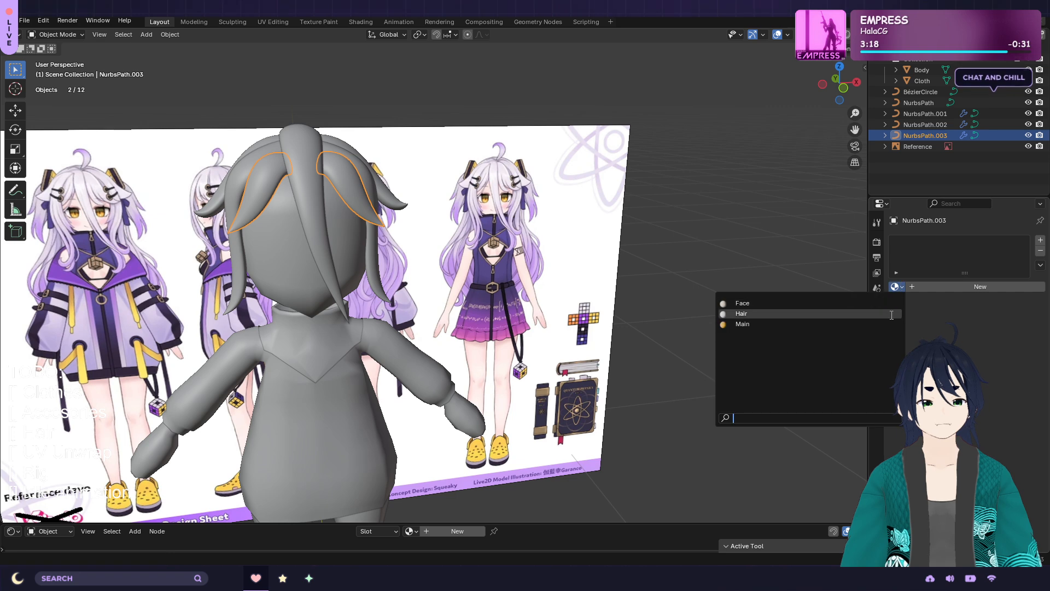
left_click(751, 324)
left_click(358, 166)
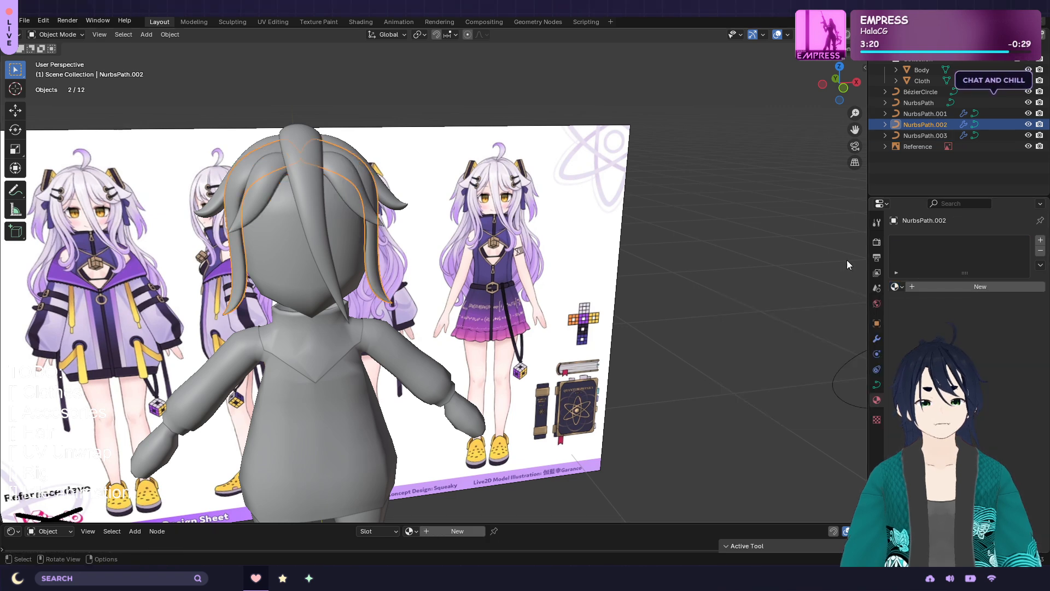
left_click(896, 286)
left_click(751, 324)
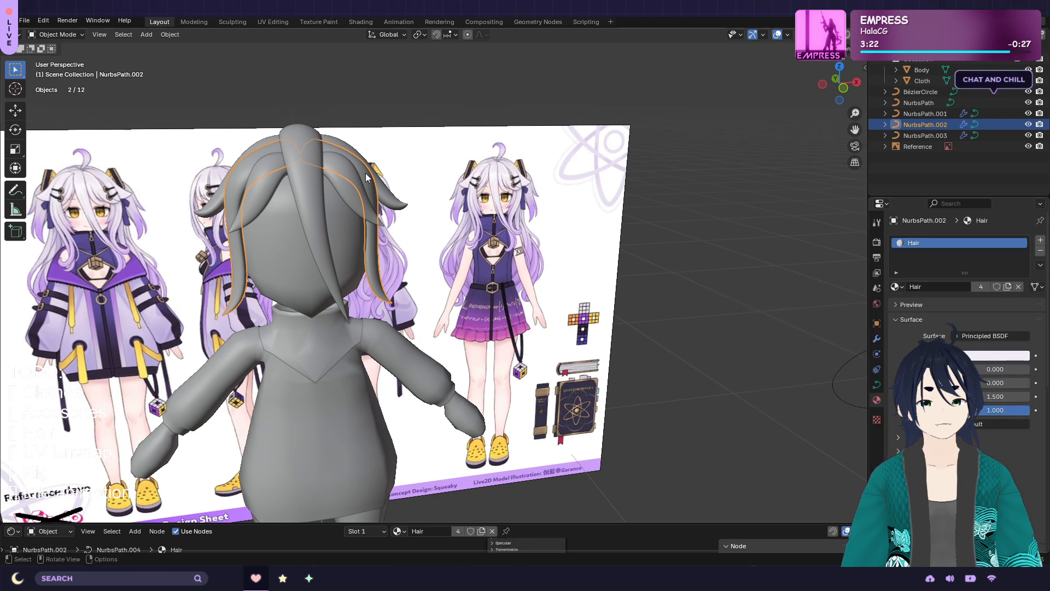
left_click(399, 206)
left_click(903, 288)
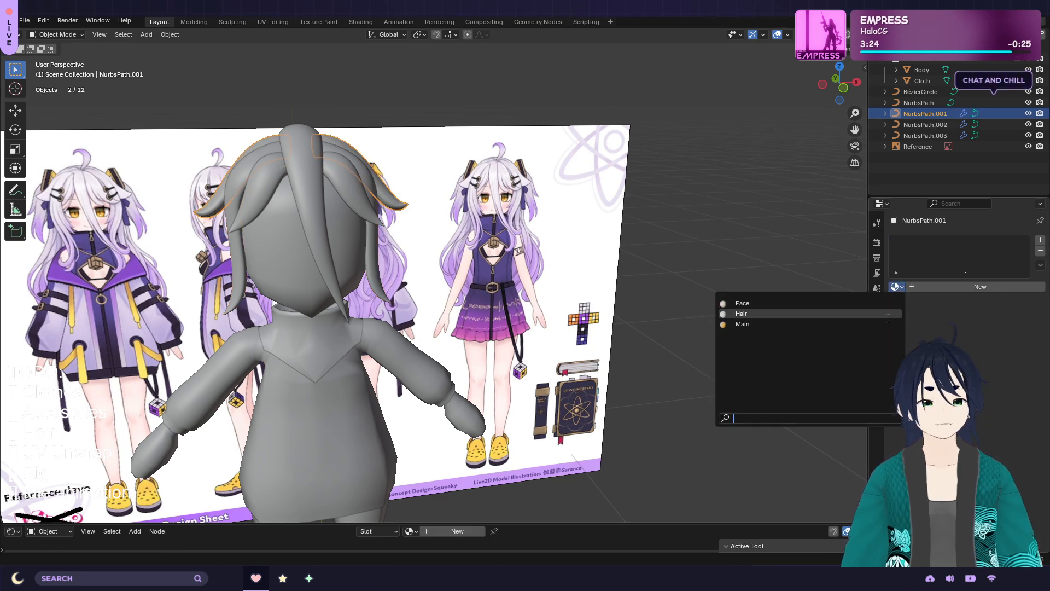
left_click(751, 324)
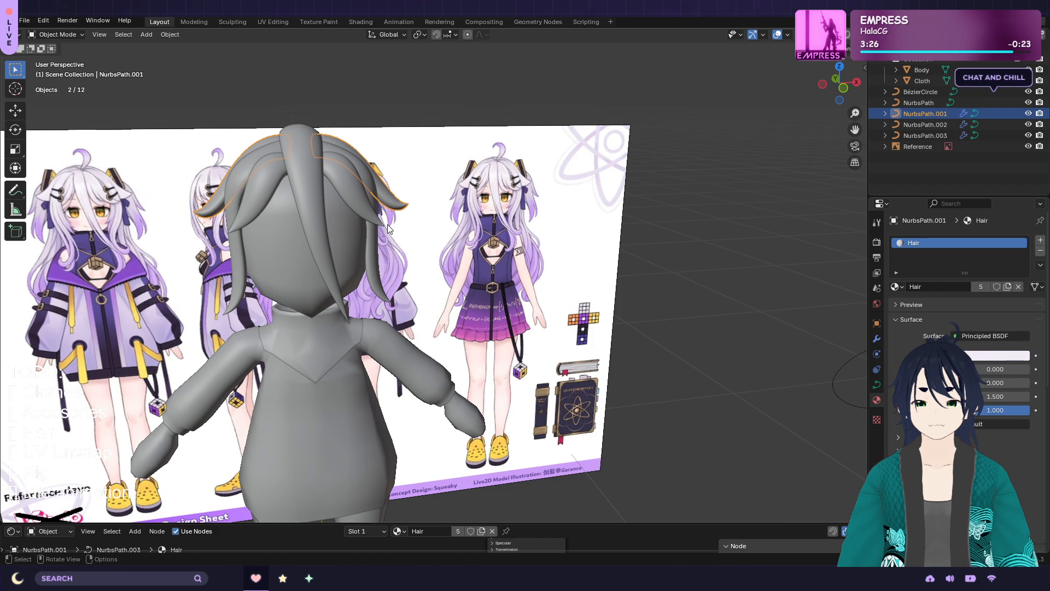
Inspect the hair's shape and colour on the textured character in the Texture Paint workspace, and return to Layout
left_click(308, 22)
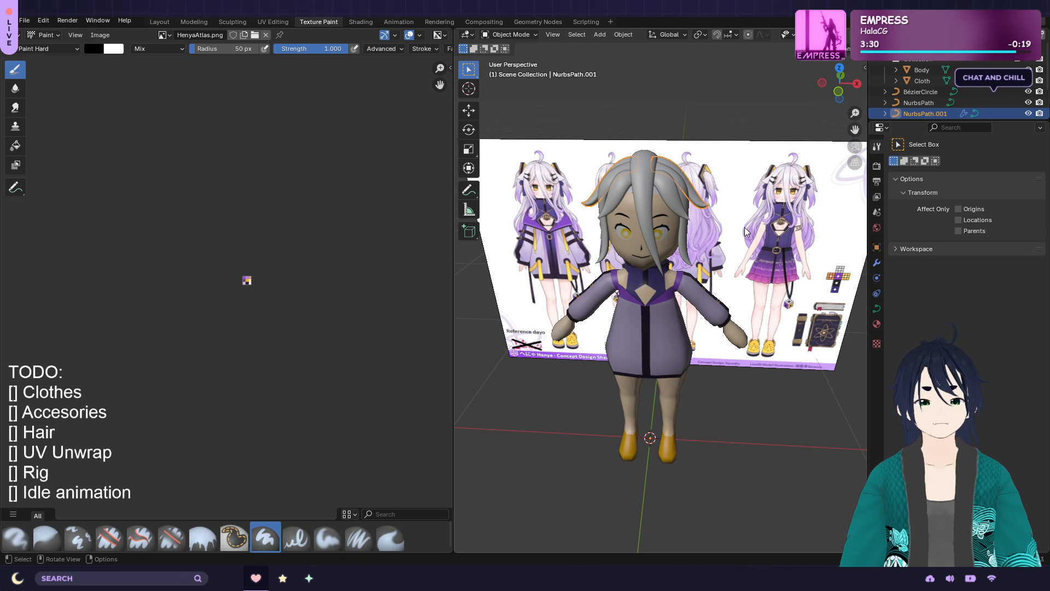
scroll(744, 227, "up", 2)
scroll(742, 195, "up", 2)
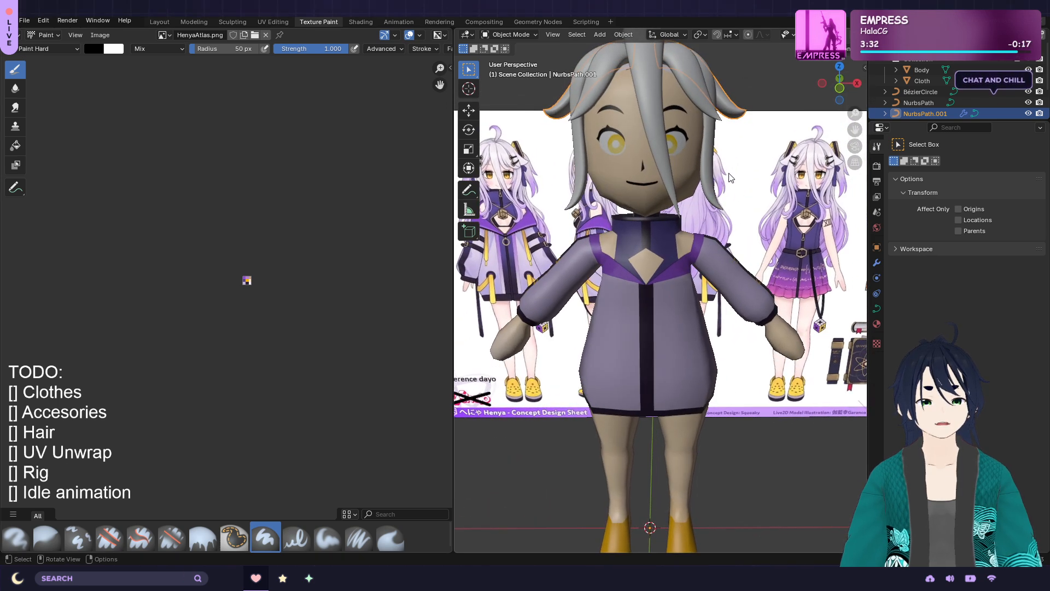
scroll(729, 174, "down", 1)
middle_click_drag(743, 174, 729, 176)
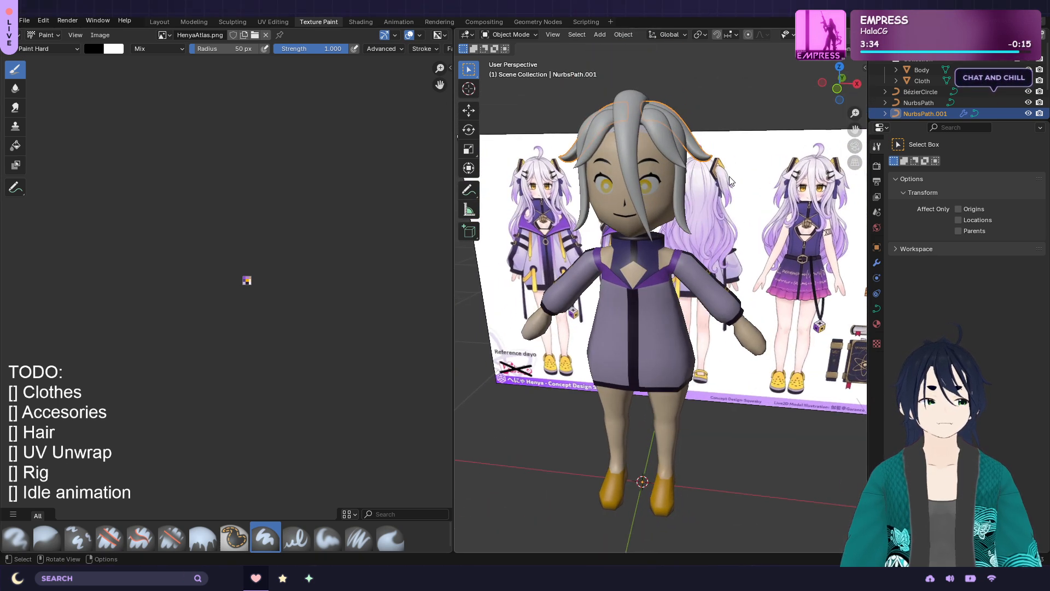
left_click(160, 23)
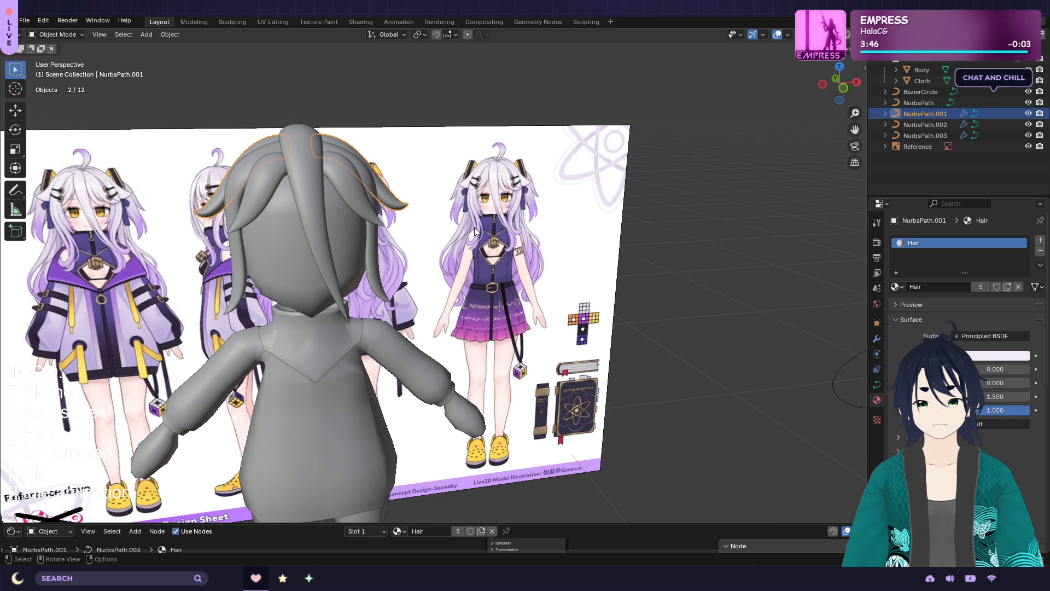
Move the mirrored front bang strands forward along Y, away from the head
left_click(347, 177)
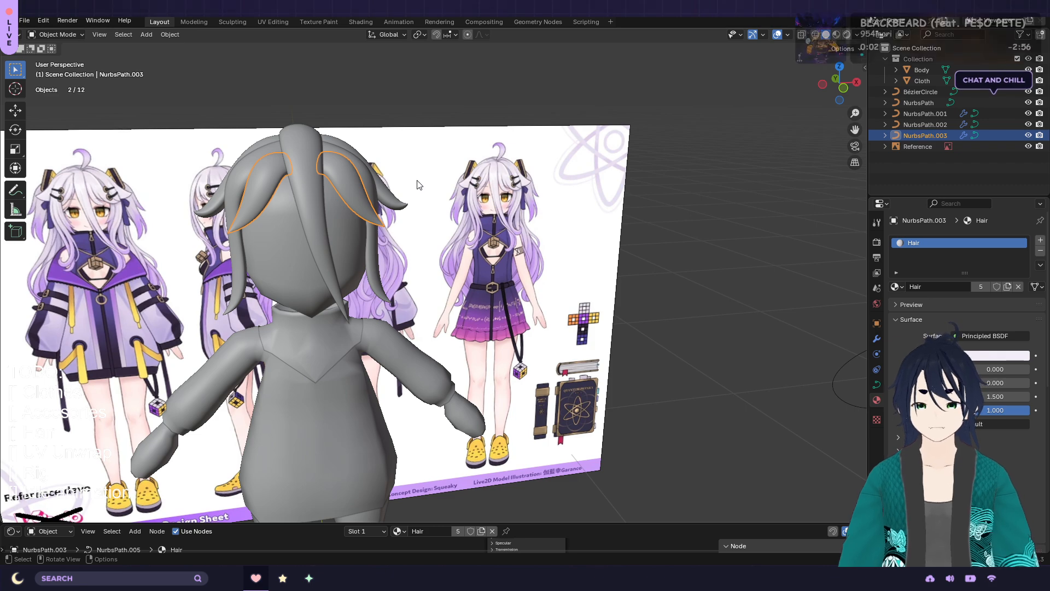
middle_click_drag(418, 184, 355, 180)
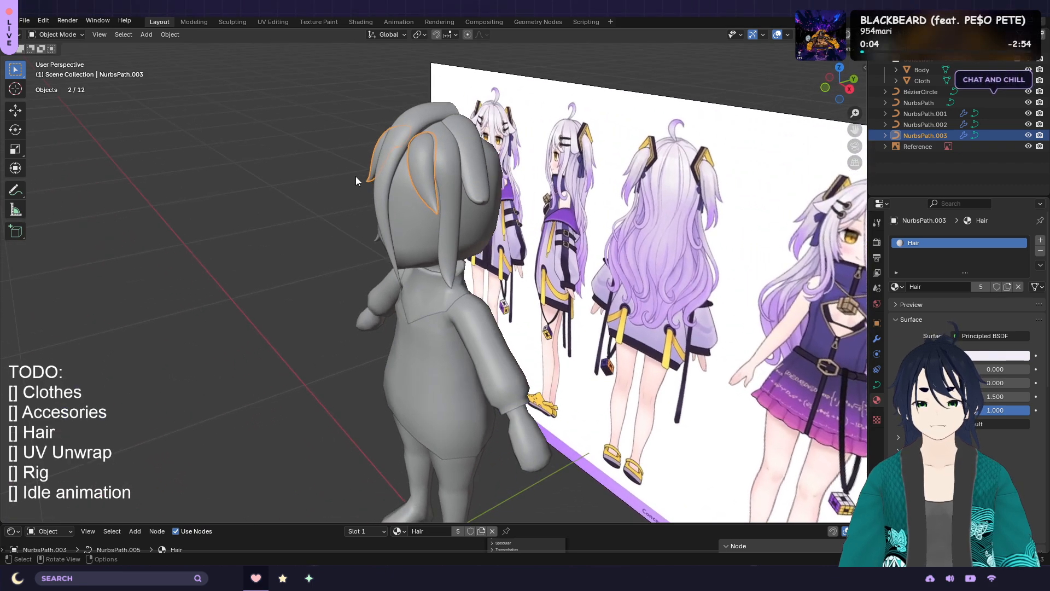
key("g")
key("y")
left_click(550, 175)
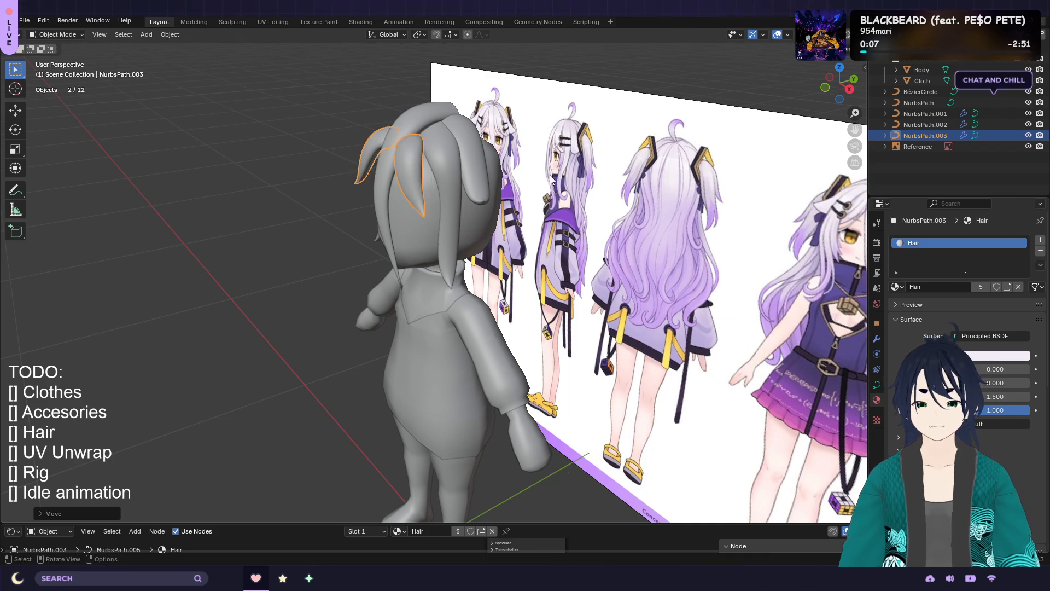
Lower the mirrored front bang strands along Z and shift them slightly back along Y toward the head
key("g")
key("z")
left_click(550, 182)
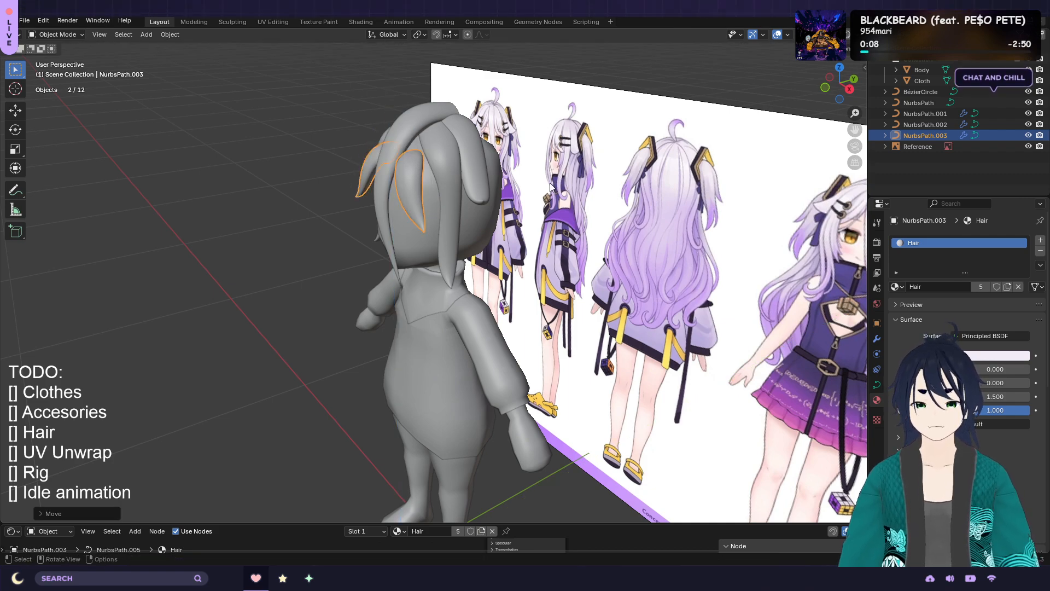
middle_click_drag(550, 182, 475, 193)
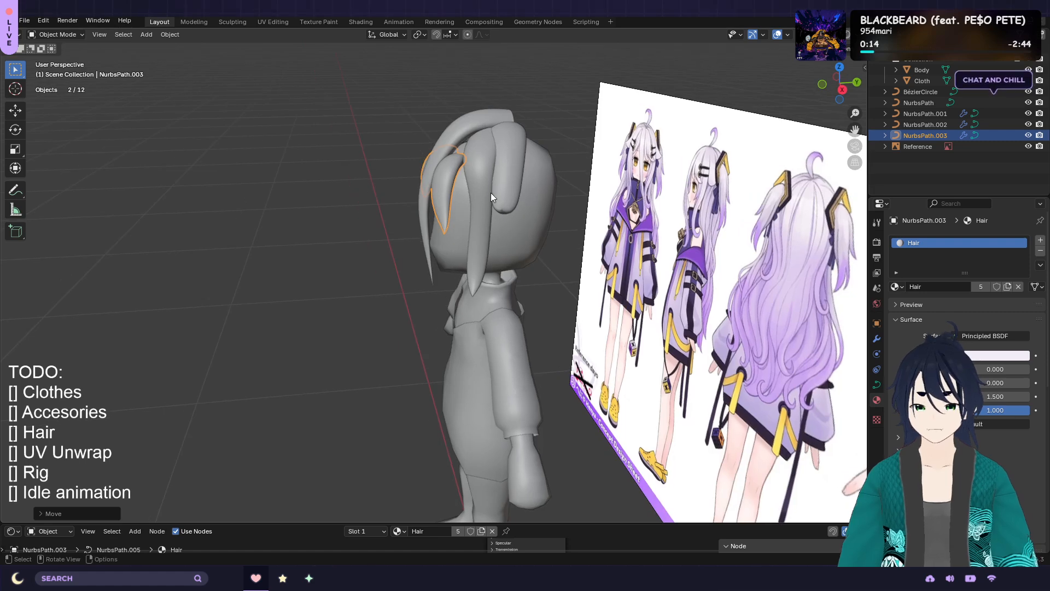
key("g")
key("y")
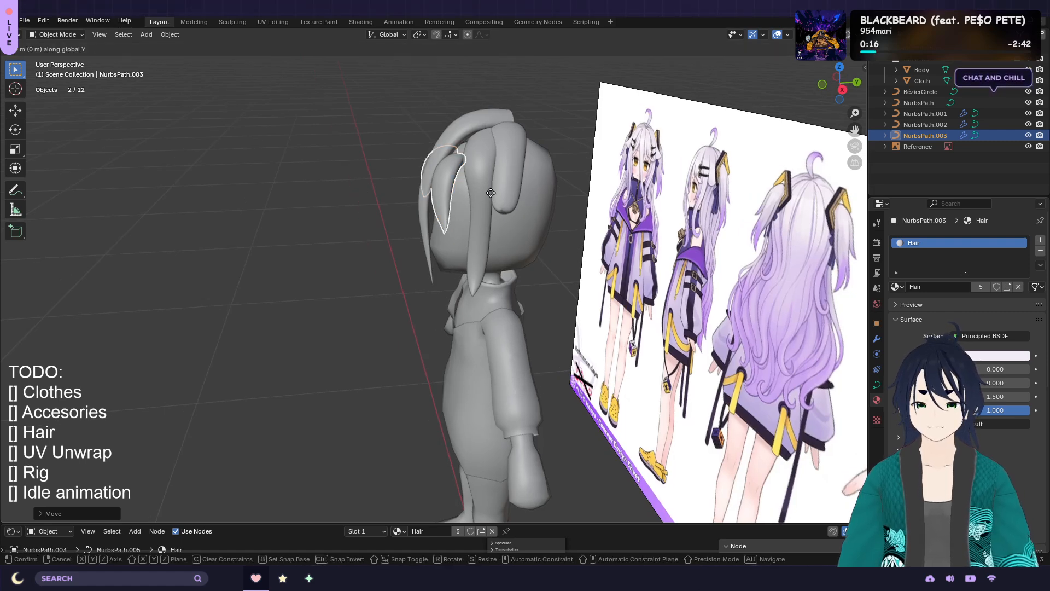
left_click(492, 192)
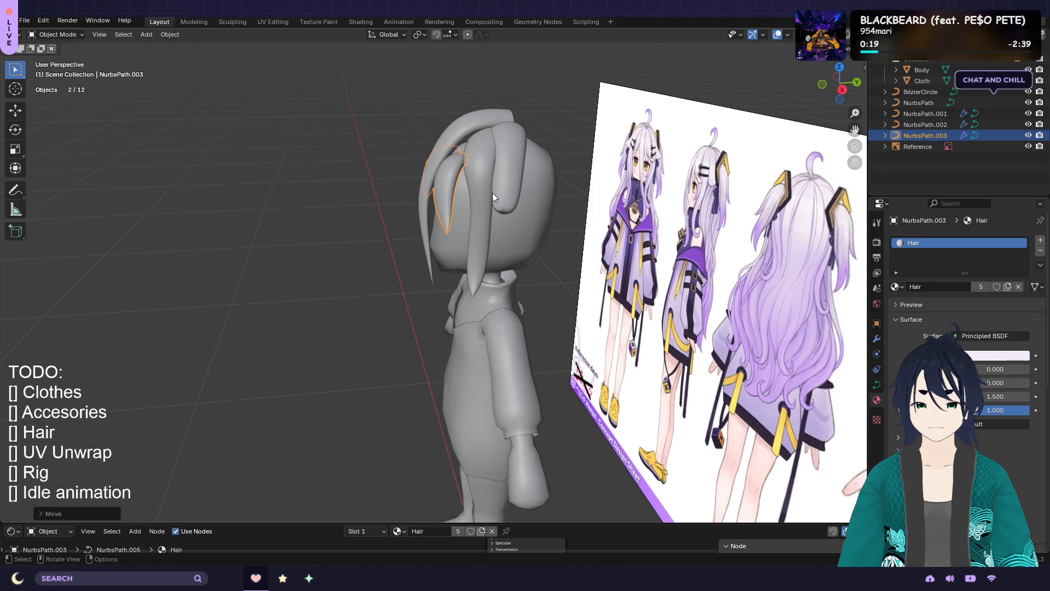
Move the two control points at the front bang's tip back along Y so the strand's end curves toward the side strand
key("KP_1")
key("Tab")
scroll(446, 192, "up", 5)
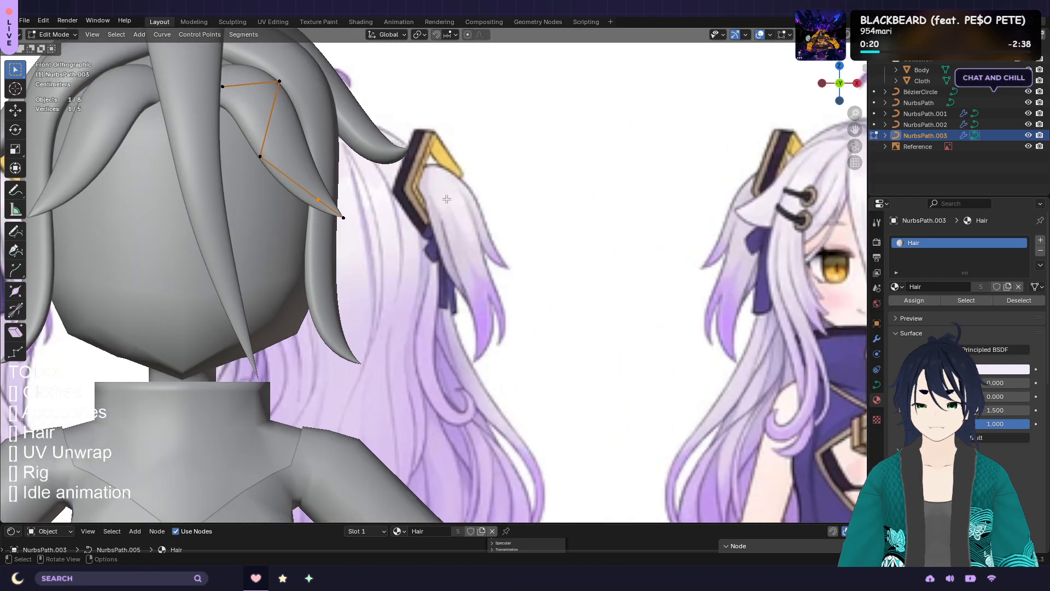
middle_click_drag(421, 163, 322, 186)
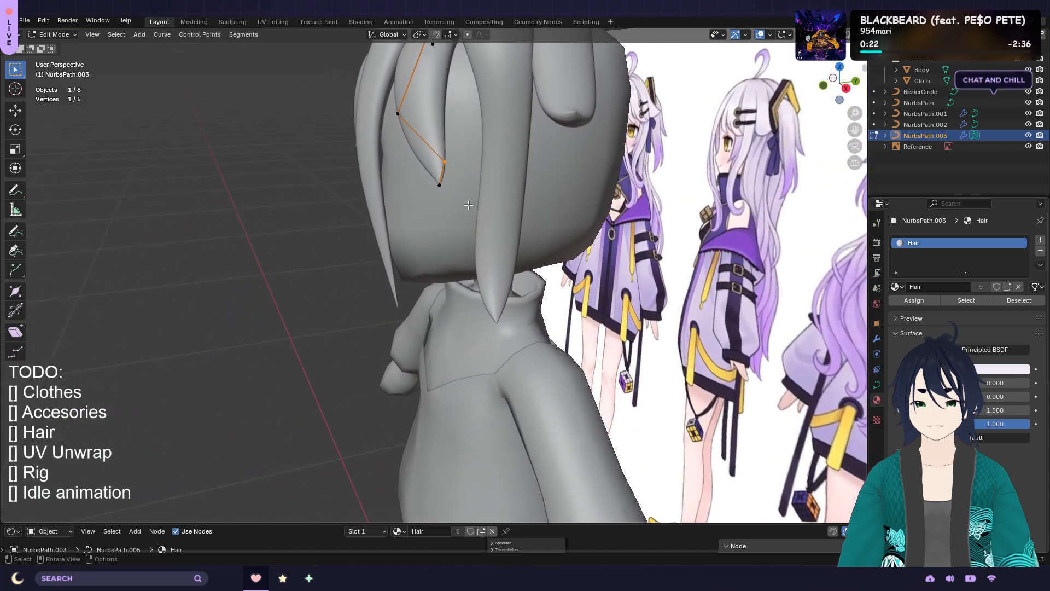
left_click_drag(483, 218, 417, 144)
key("g")
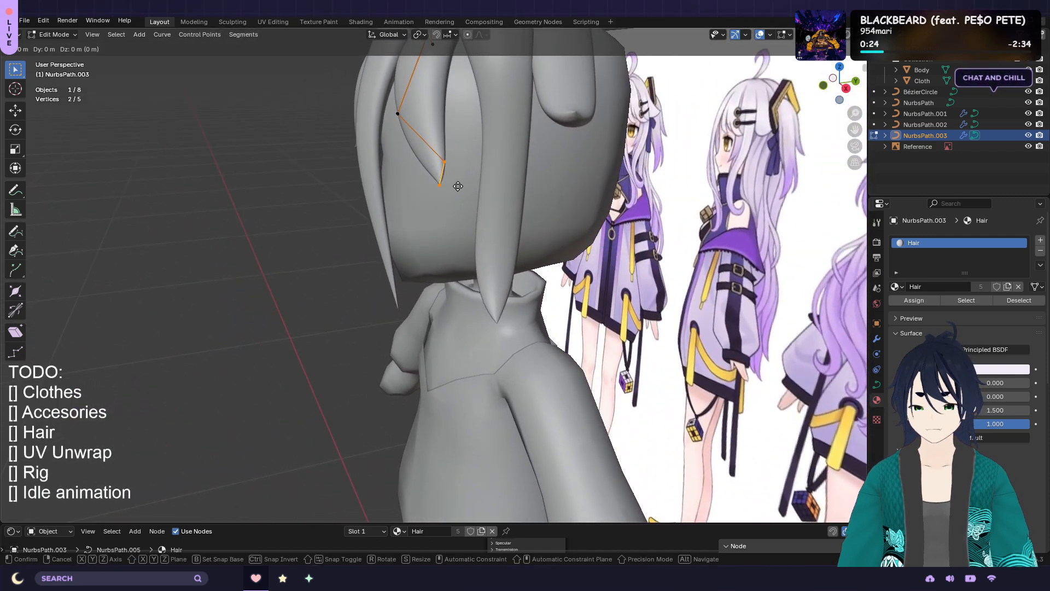
key("y")
left_click(491, 182)
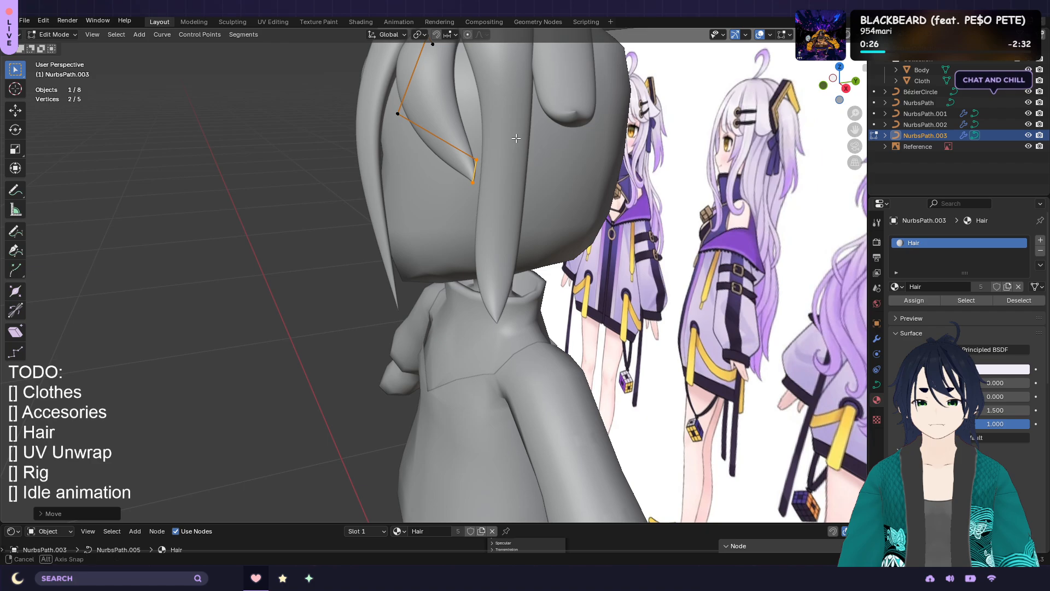
Raise the front bang's root control point along Z, shift it further under the central strand, and fine-tune its height
middle_click_drag(516, 139, 588, 128)
middle_click_drag(442, 112, 397, 124)
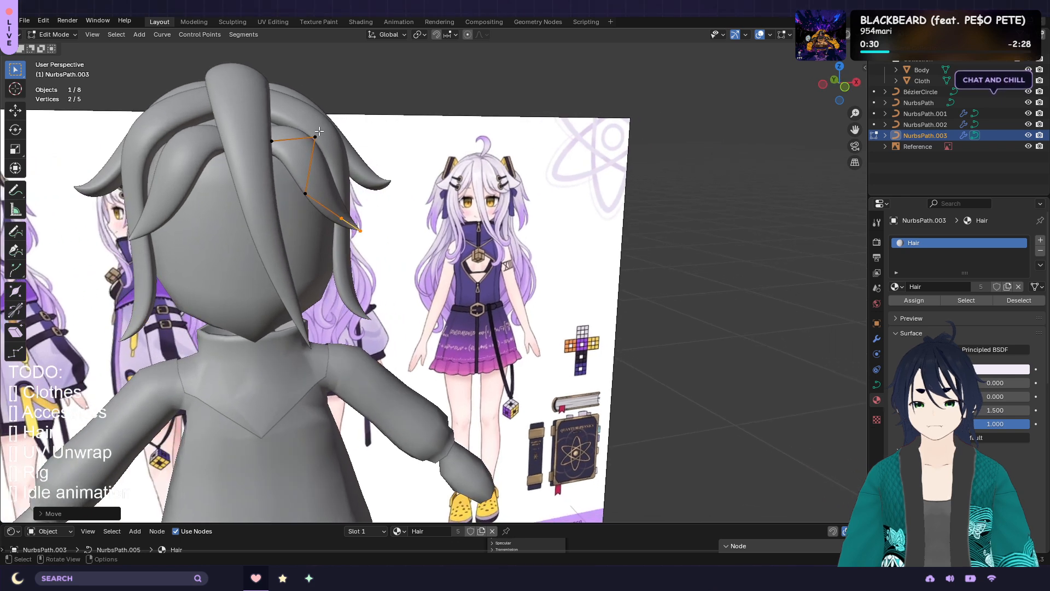
left_click(286, 153)
key("g")
key("z")
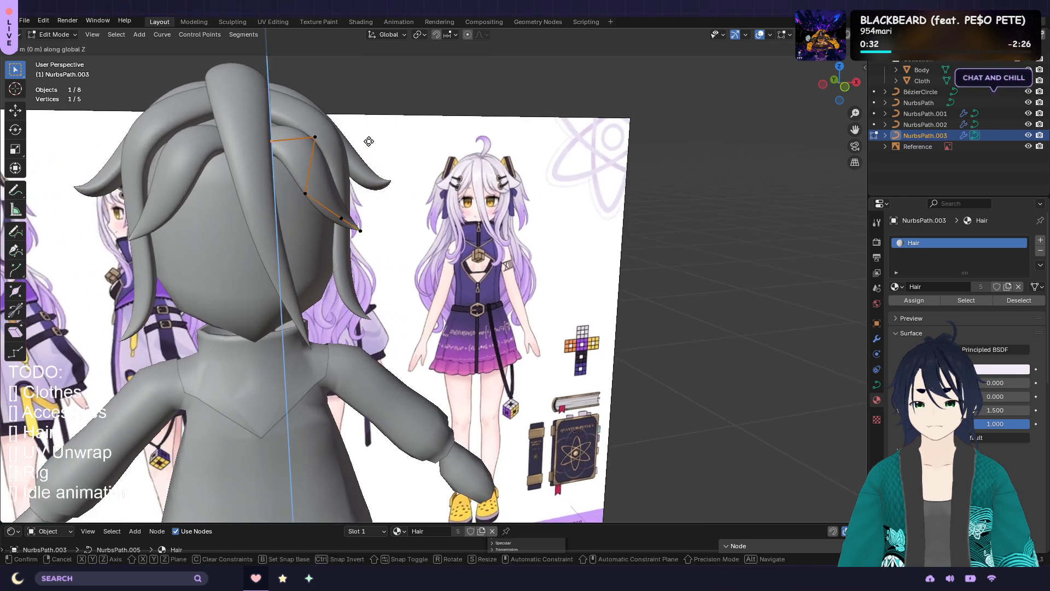
left_click(362, 132)
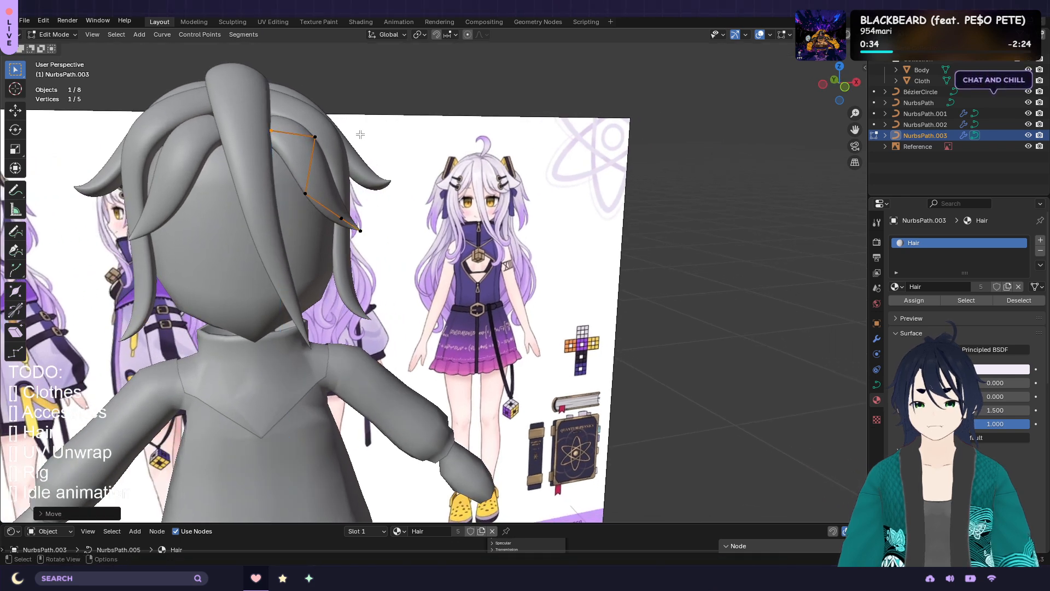
key("g")
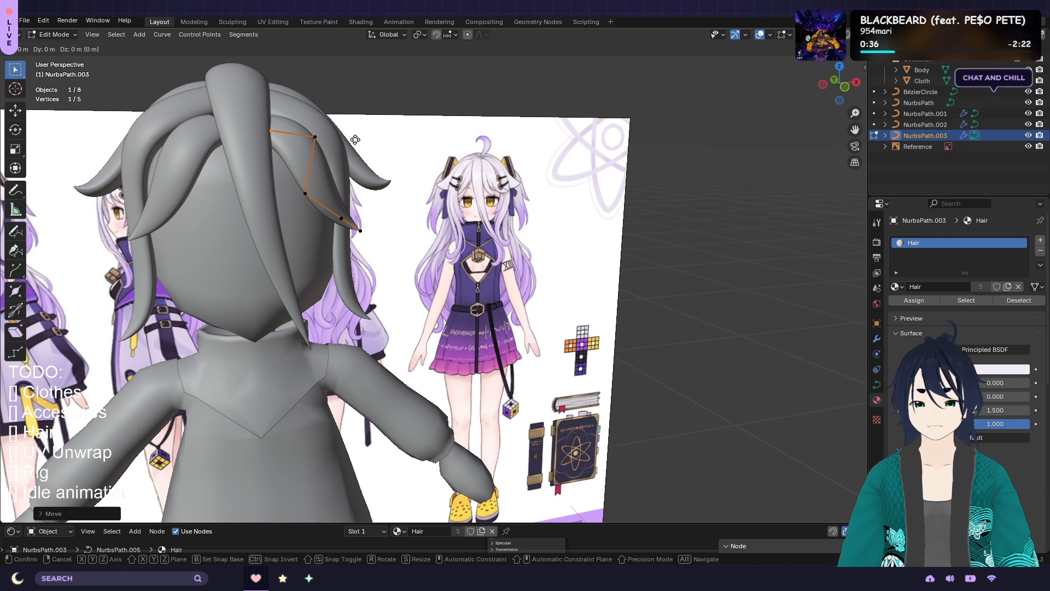
left_click(350, 140)
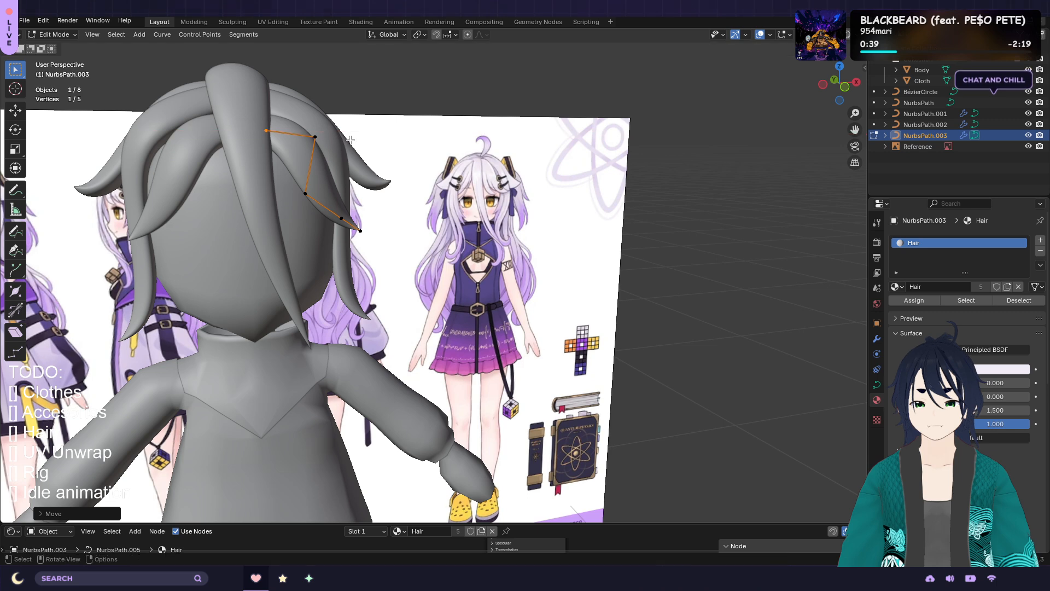
key("g")
key("z")
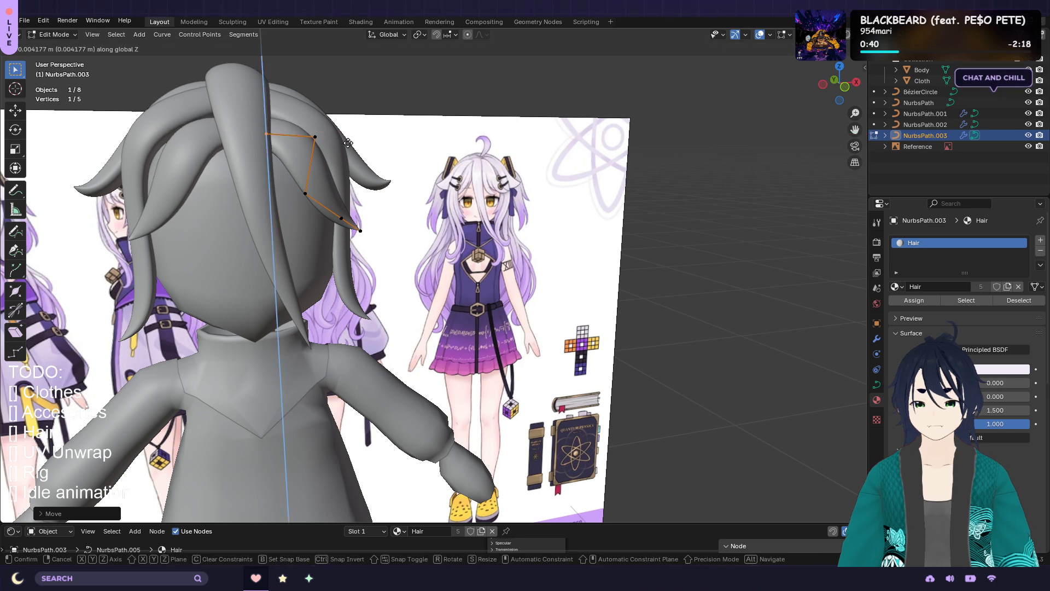
Move the inner bang strand's root control point about 0.004 m along Z and enlarge its radius by a factor of about 1.2
left_click(348, 143)
key("alt+s")
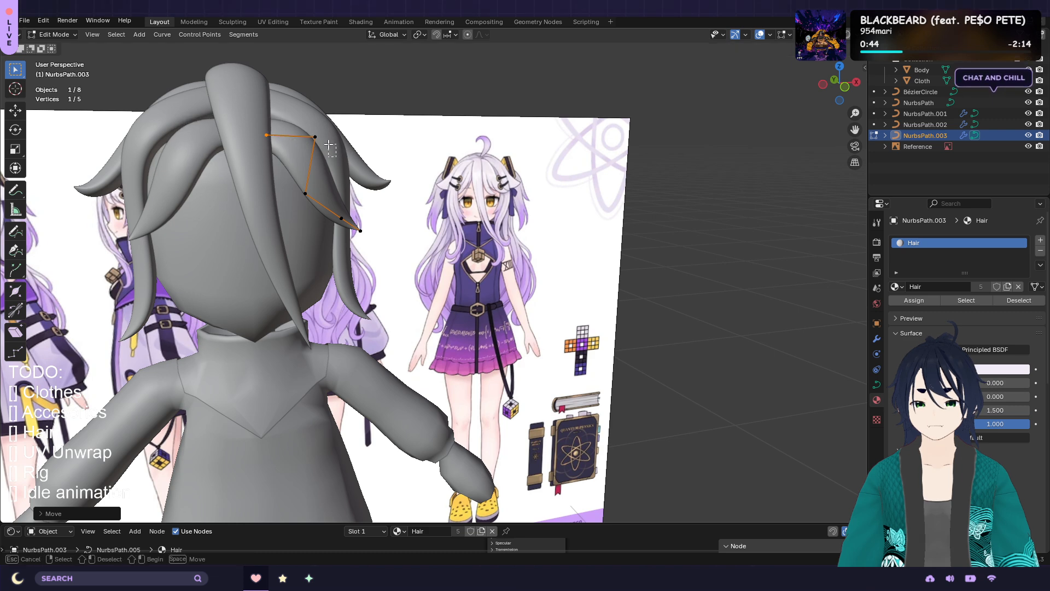
left_click(353, 137)
left_click(266, 134)
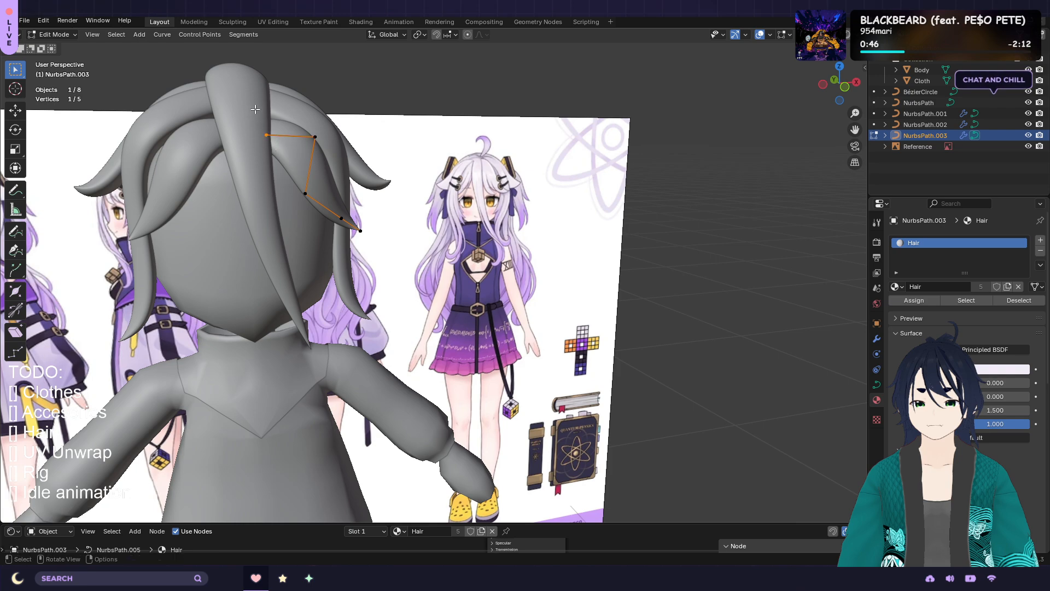
key("alt+s")
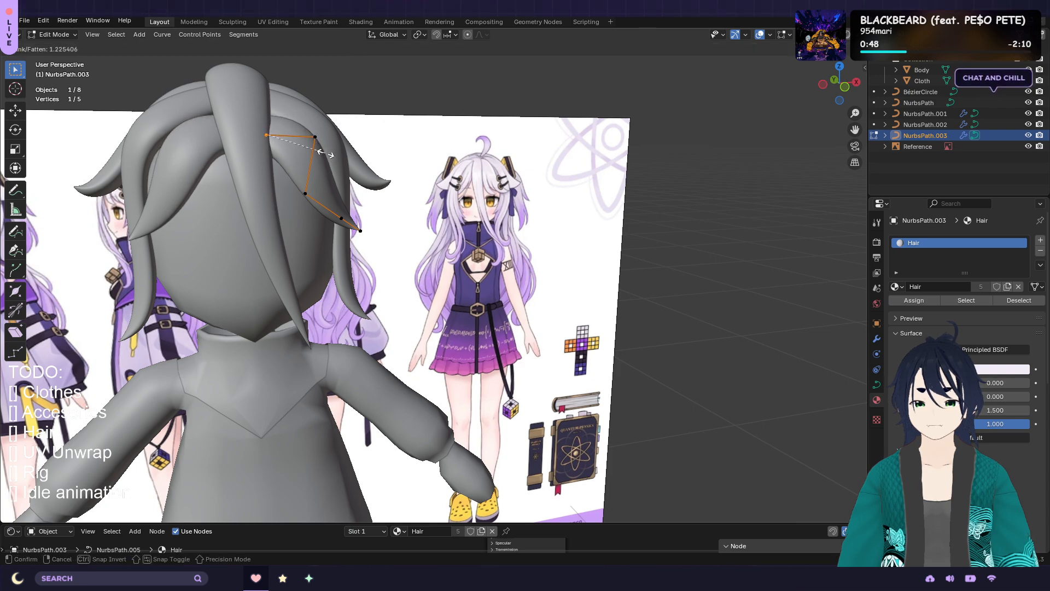
left_click(326, 154)
middle_click_drag(326, 154, 301, 130)
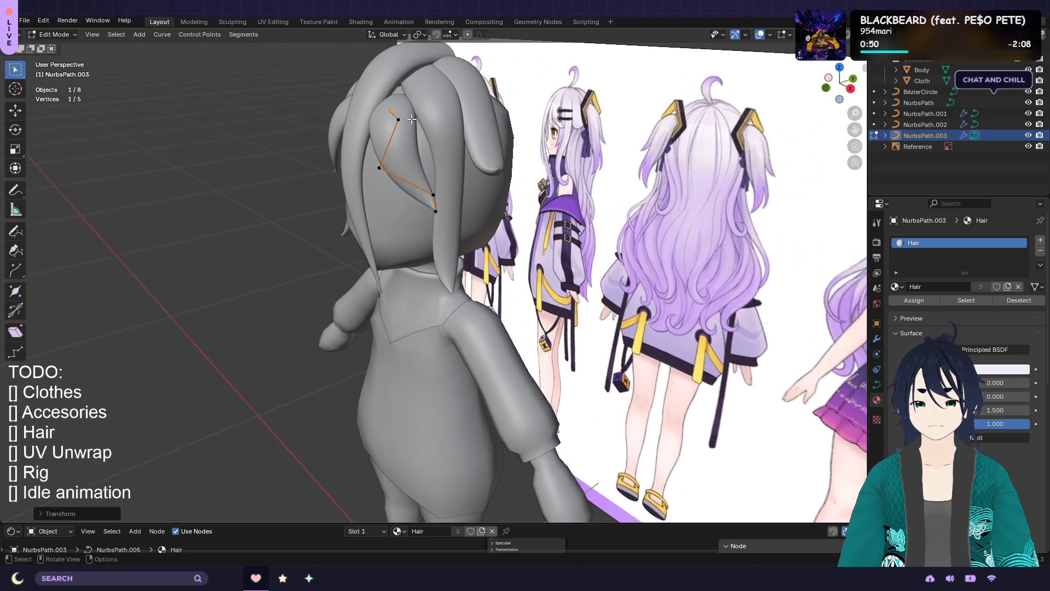
middle_click_drag(412, 120, 345, 123)
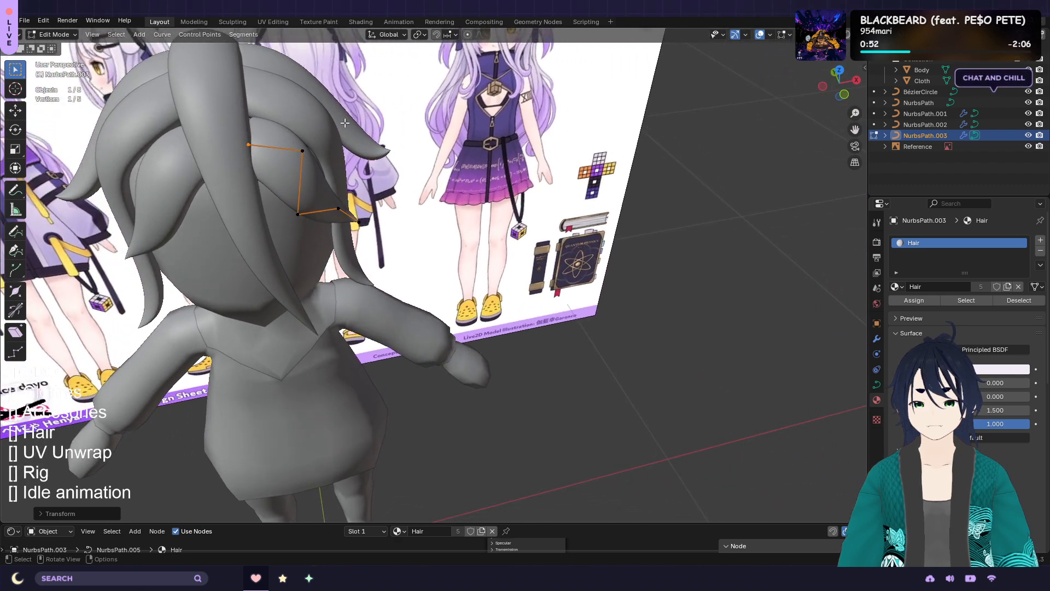
Adjust the long side strand's thickness, slimming its second control point and thickening its fourth
left_click(309, 123)
key("Tab")
left_click(312, 123)
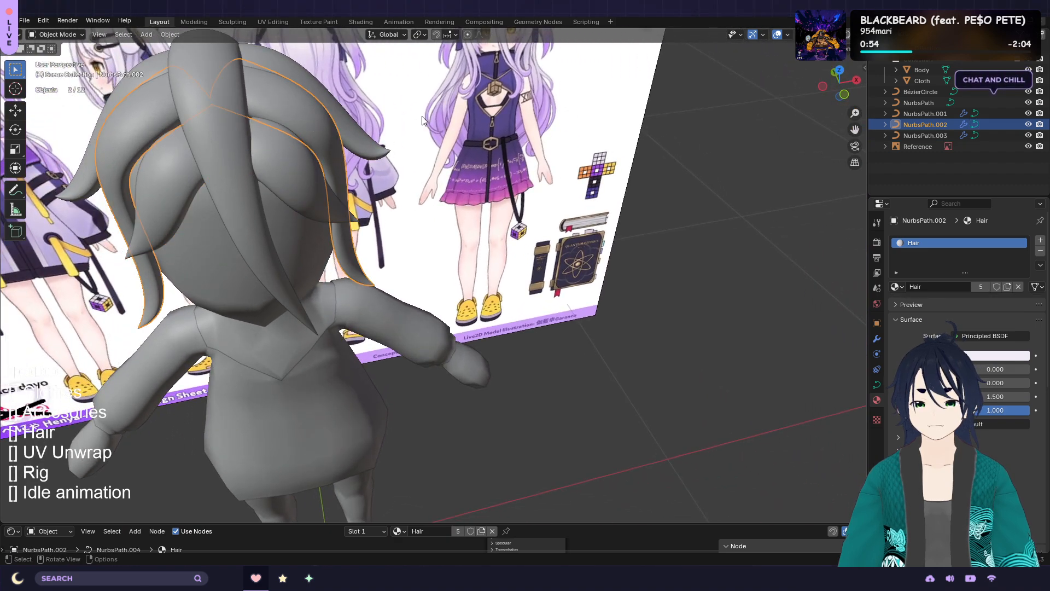
middle_click_drag(312, 122, 460, 118)
key("Tab")
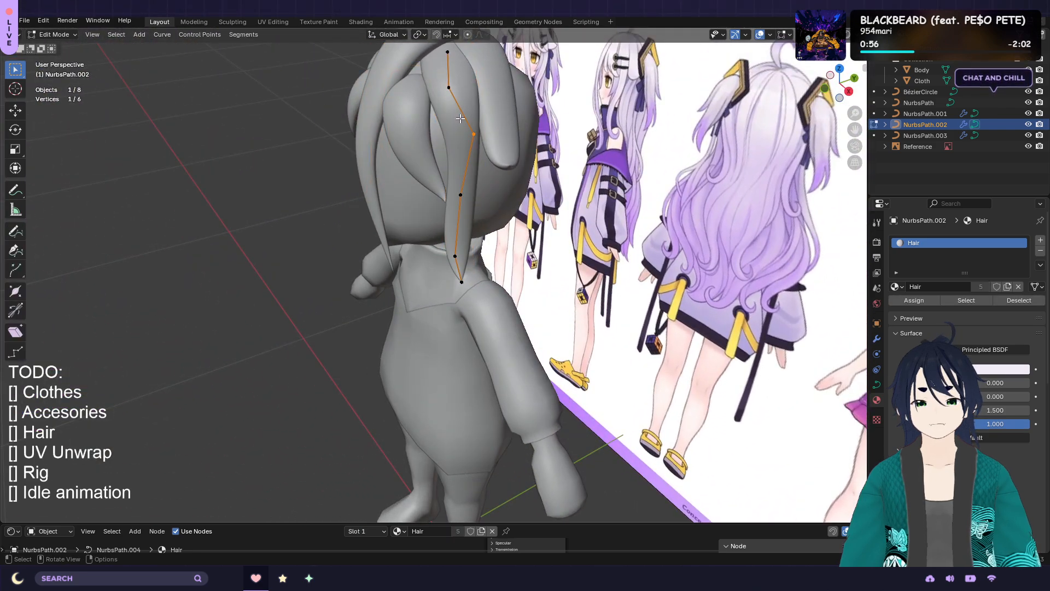
left_click(522, 156)
left_click(482, 97)
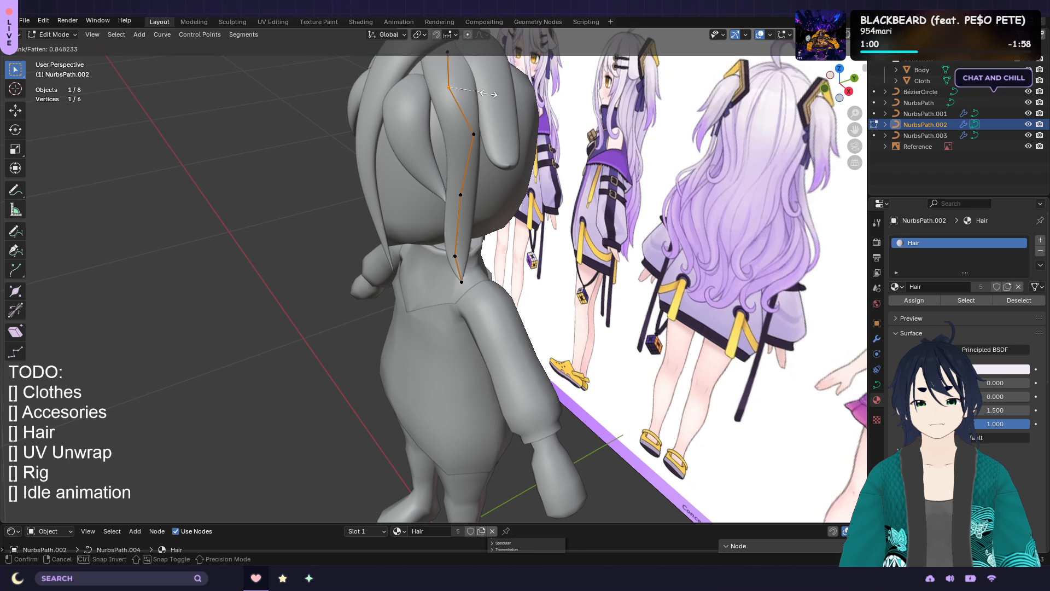
left_click(482, 205)
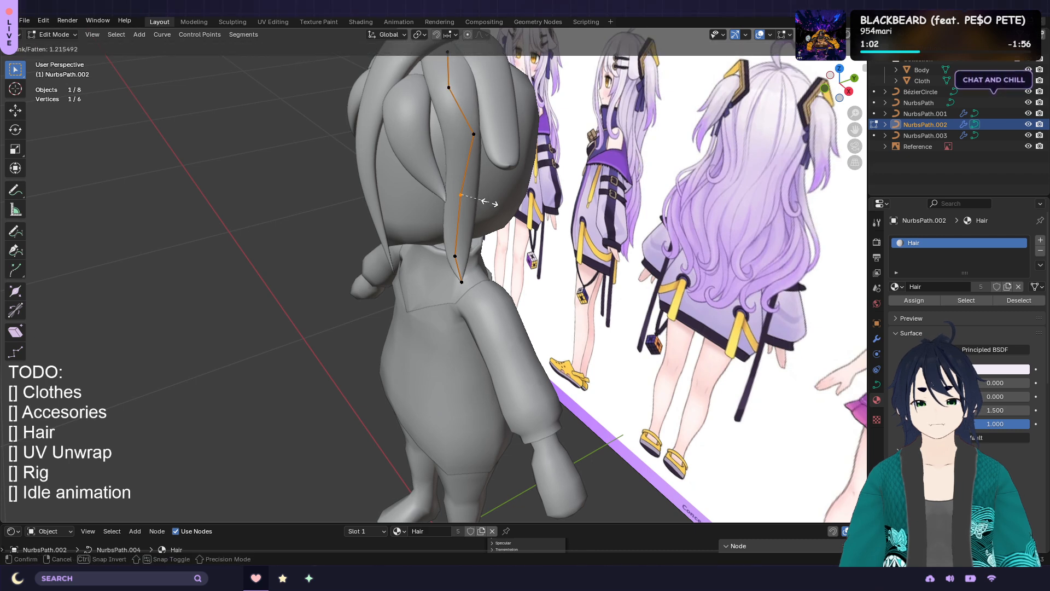
Shift the side strand's third control point slightly toward the face along Y and leave Edit Mode
middle_click_drag(522, 103, 582, 138)
key("g")
key("y")
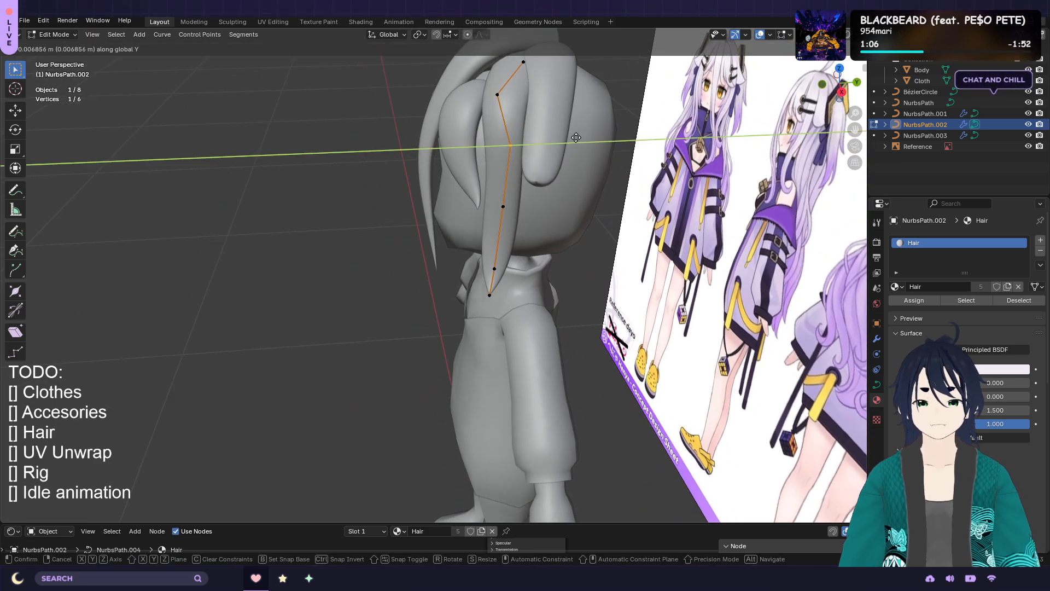
left_click(573, 137)
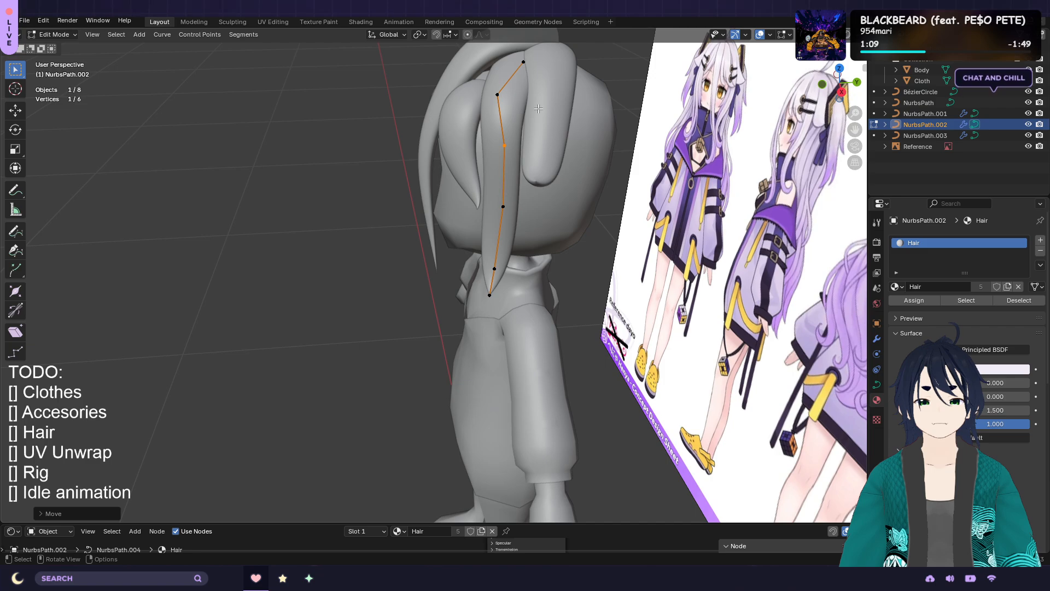
middle_click_drag(568, 130, 472, 119)
scroll(472, 120, "down", 1)
middle_click_drag(409, 167, 521, 165)
scroll(457, 159, "up", 1)
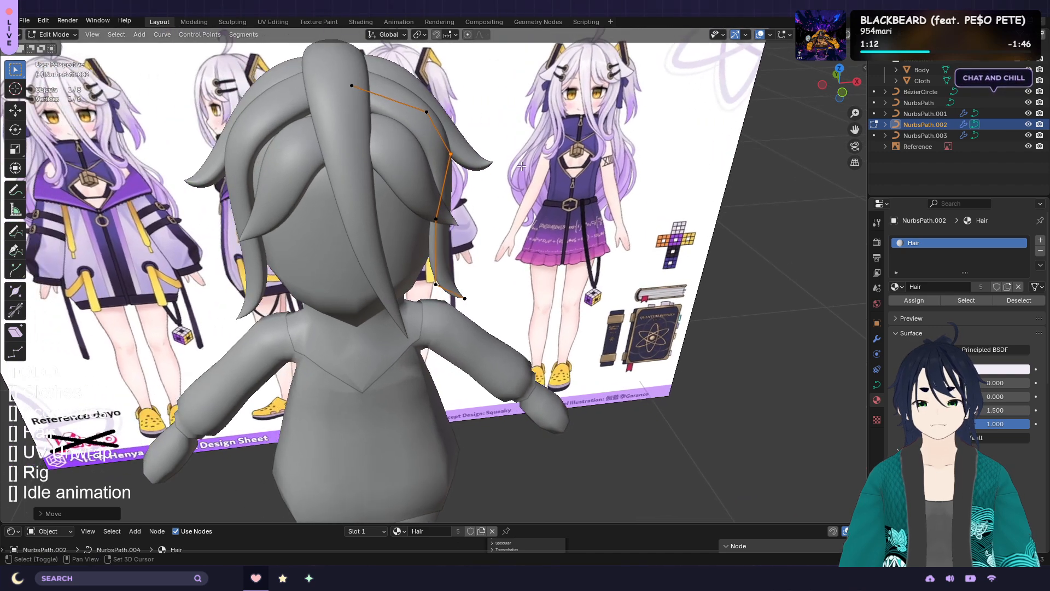
key("Tab")
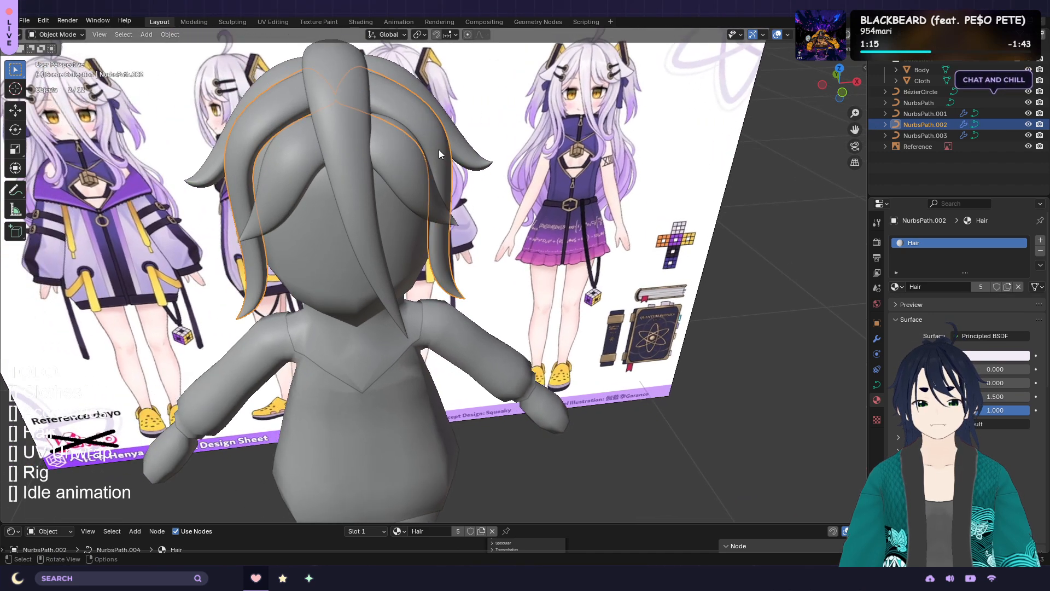
Shift the whole mirrored side strand object slightly toward the front of the head along Y
middle_click_drag(431, 133, 517, 153)
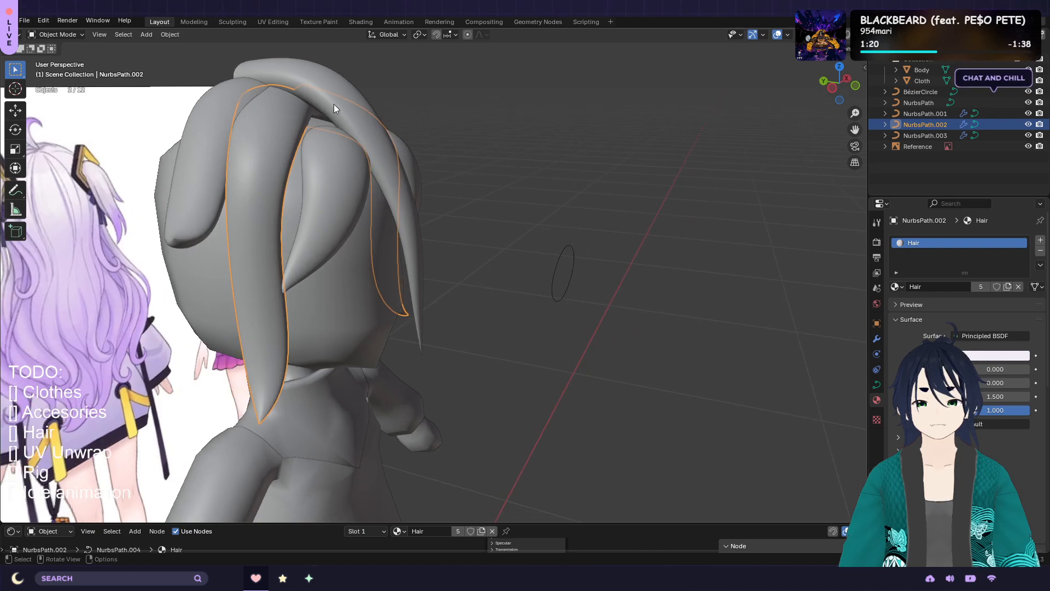
middle_click_drag(336, 172, 283, 176)
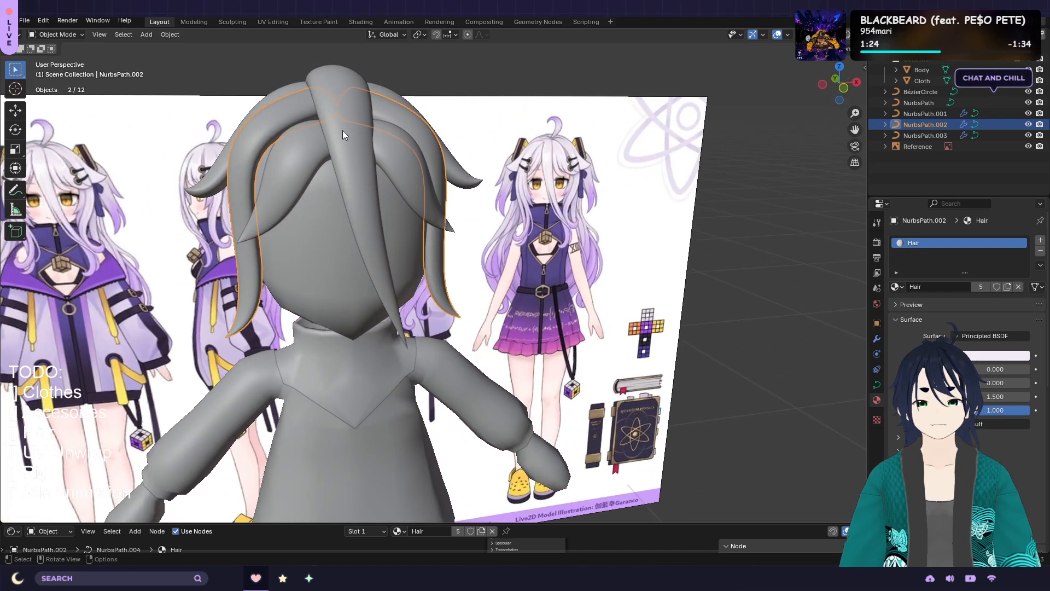
middle_click_drag(485, 204, 432, 200)
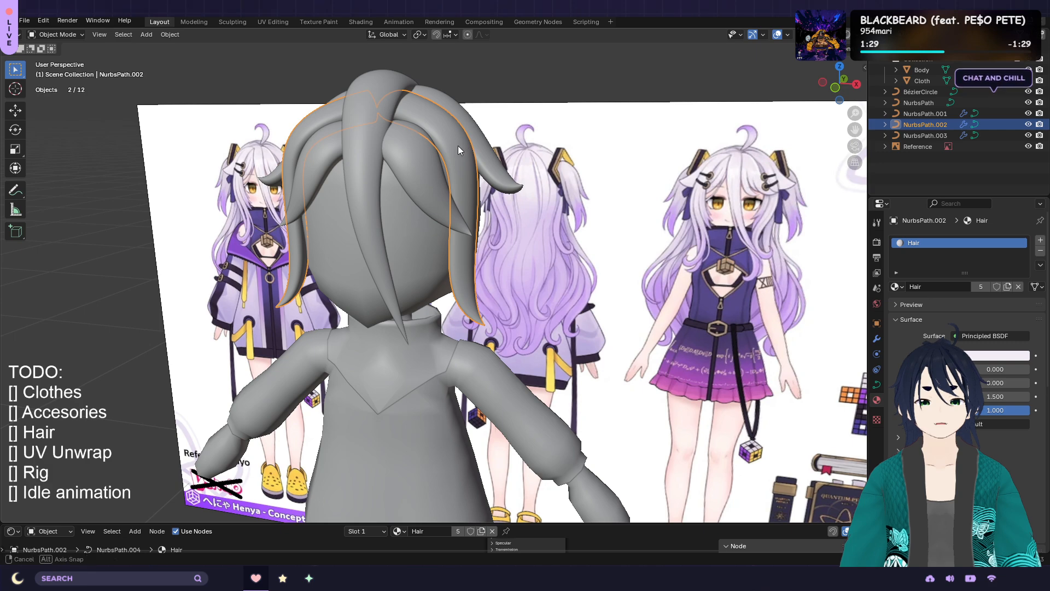
middle_click_drag(458, 146, 414, 158)
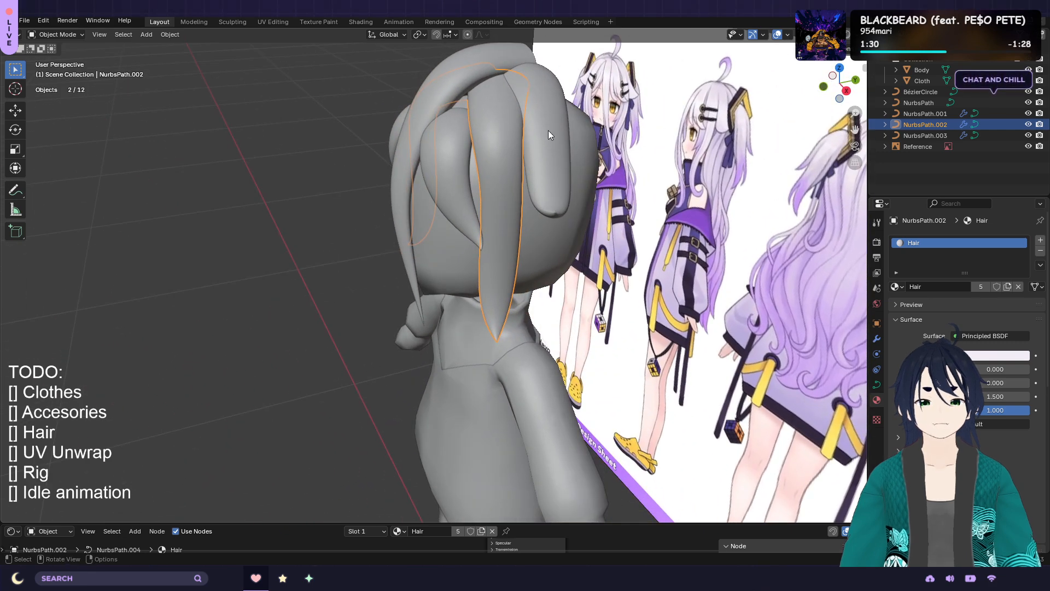
key("g")
key("y")
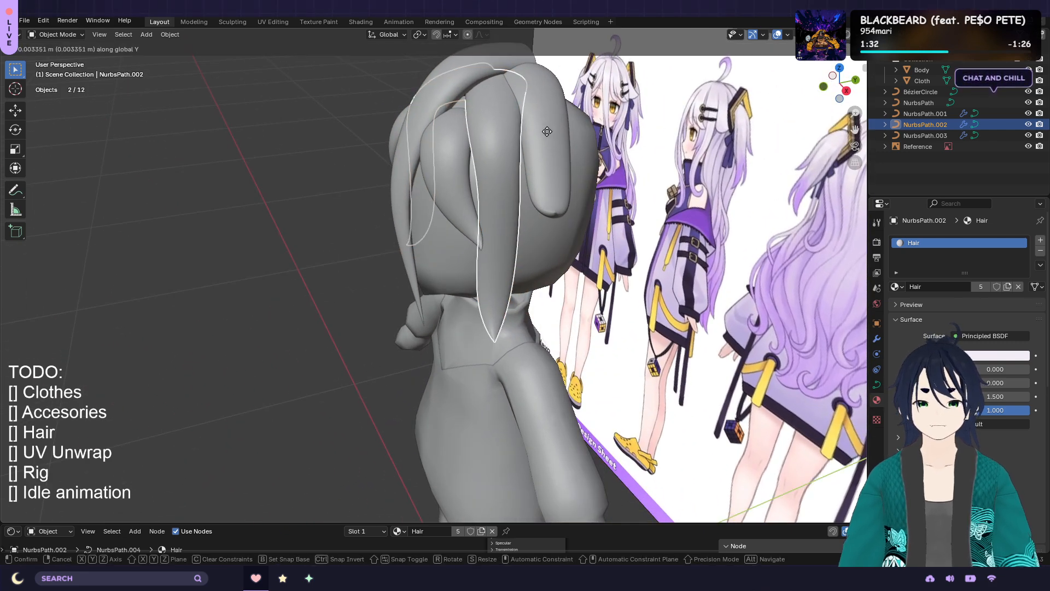
left_click(544, 132)
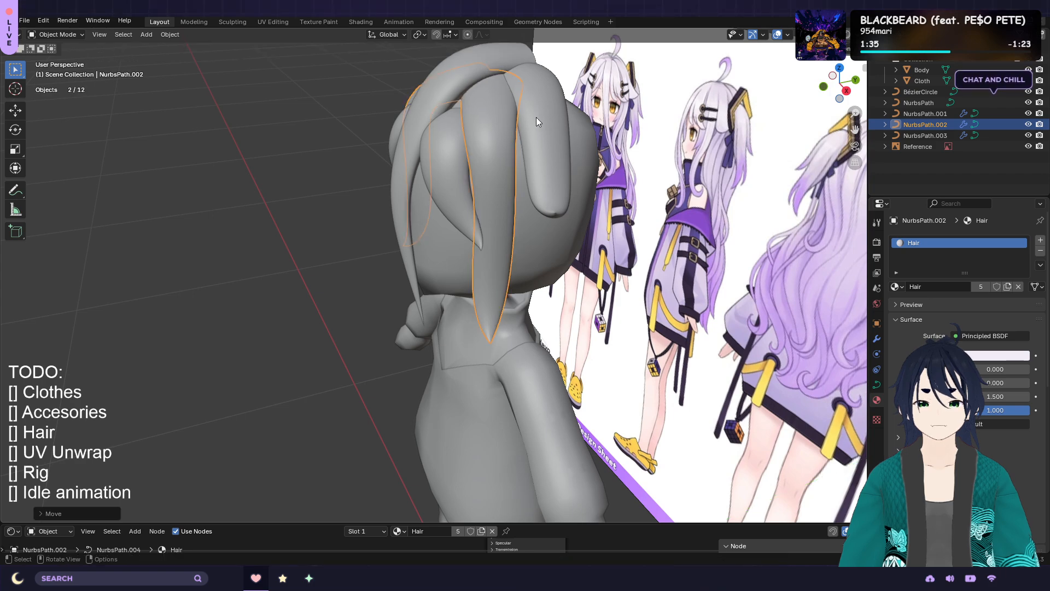
Open the side strand for editing and select its root control point beneath the central bang
middle_click_drag(536, 117, 395, 113)
key("Tab")
left_click_drag(395, 113, 342, 72)
key("g")
key("z")
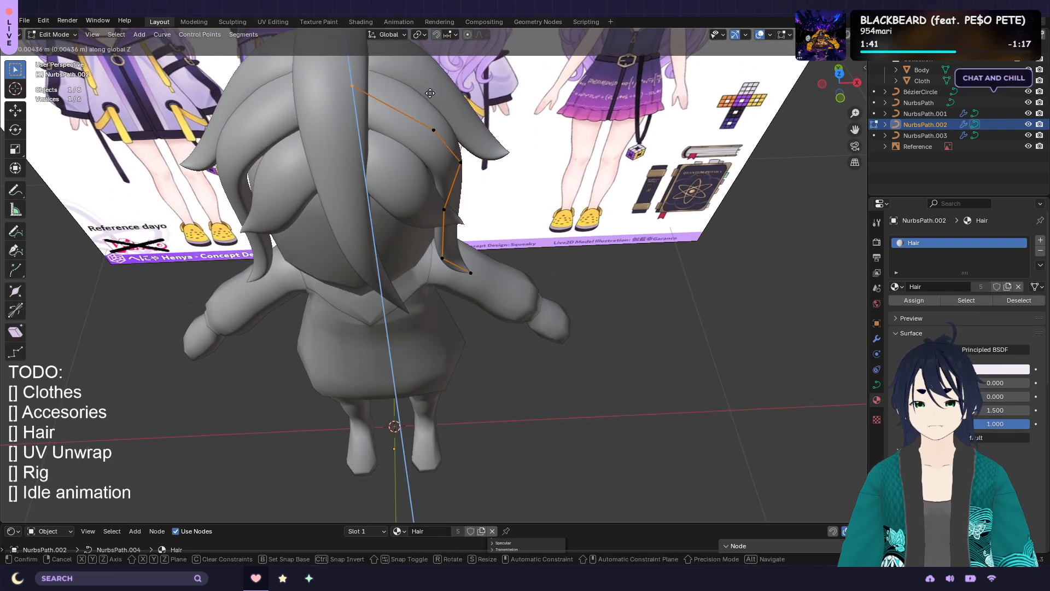
right_click(431, 95)
Move the side strand's root control point about 0.013 m along Y toward the front
key("g")
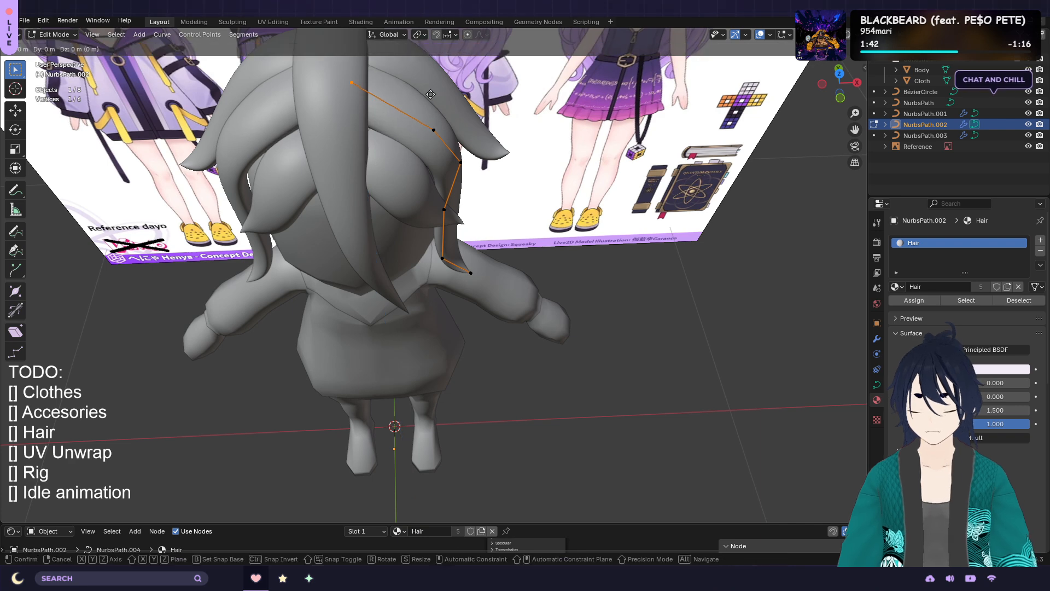
key("y")
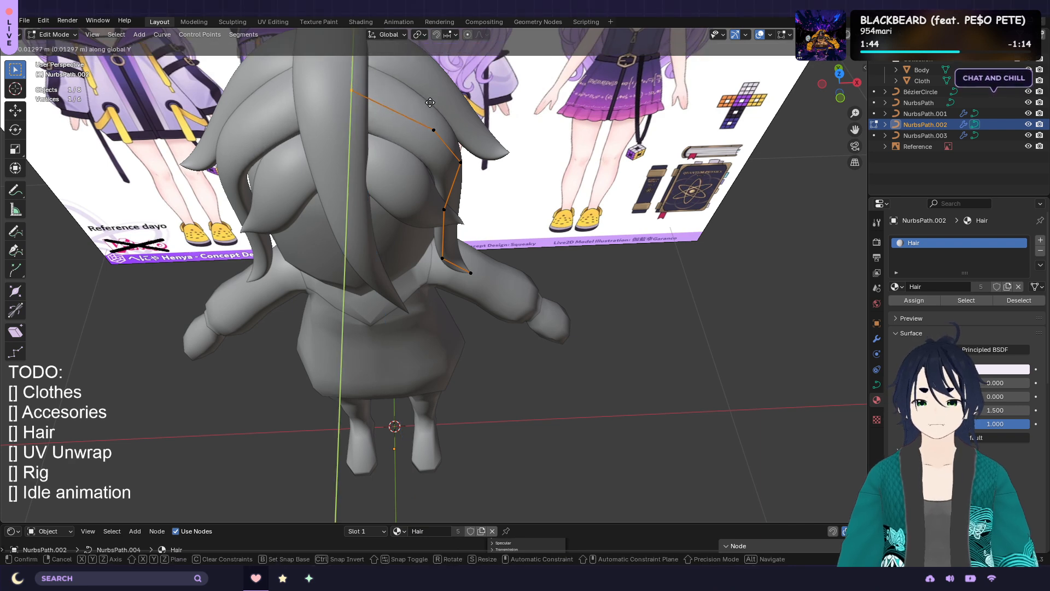
left_click(430, 104)
middle_click_drag(404, 130, 312, 83)
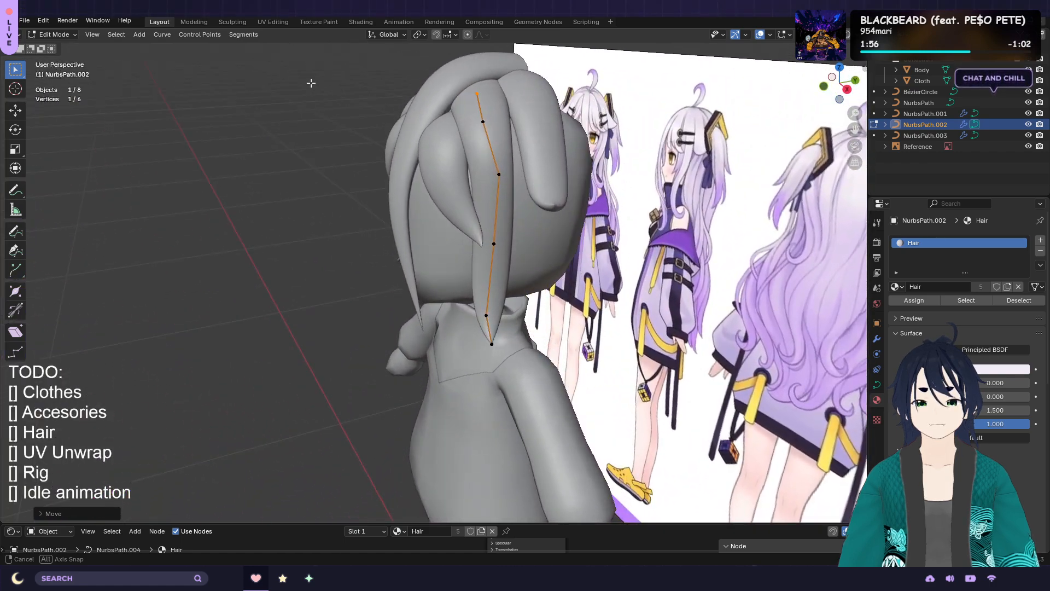
Edit the inner bang strand and move its third control point slightly back toward the head along Y
key("Tab")
left_click(445, 159)
key("Tab")
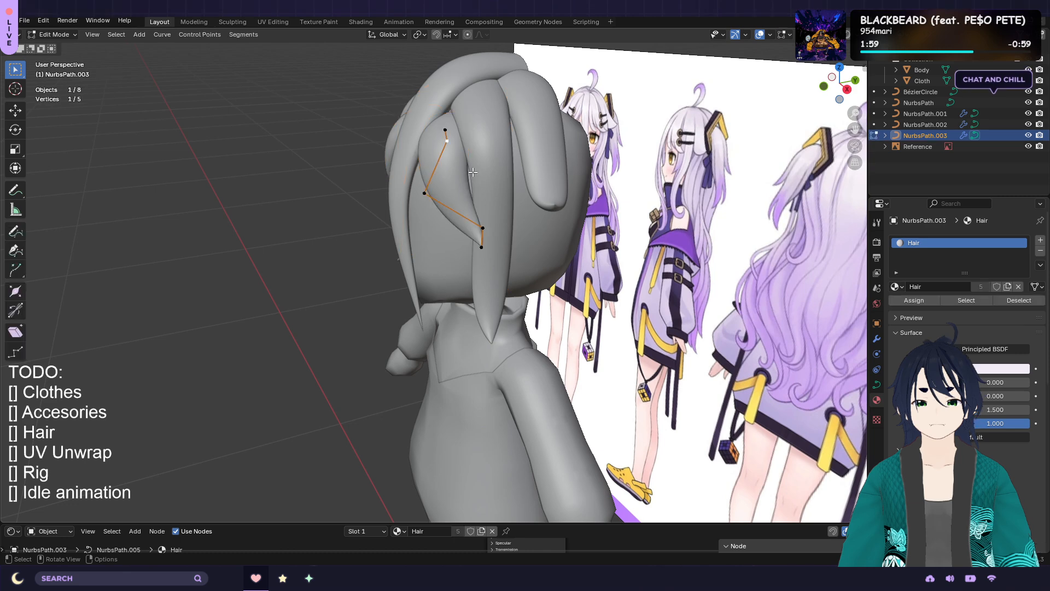
left_click(425, 192)
key("g")
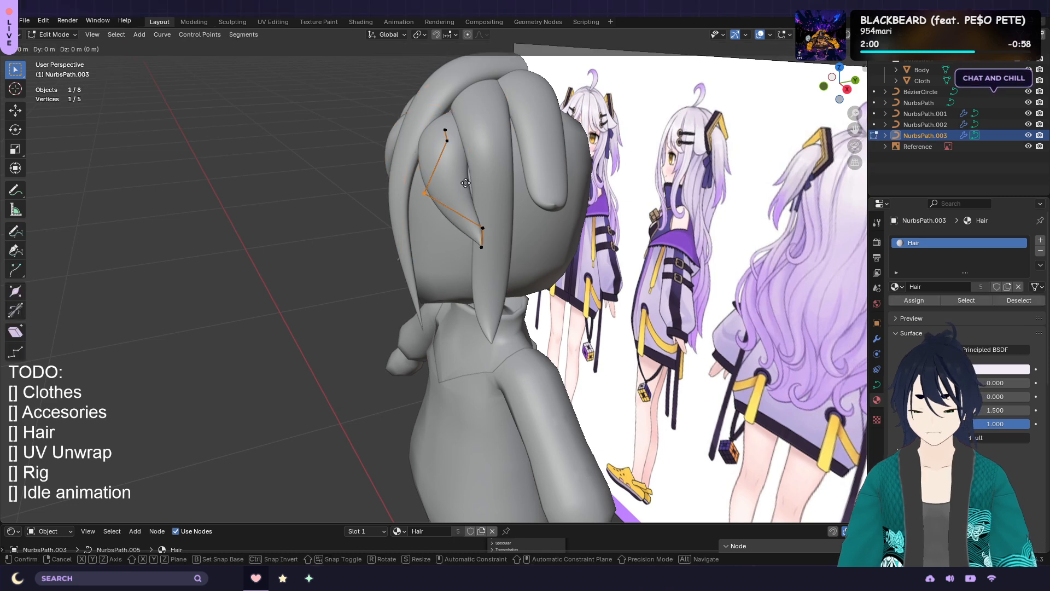
key("y")
left_click(470, 183)
middle_click_drag(498, 153, 418, 191)
key("Tab")
key("Tab")
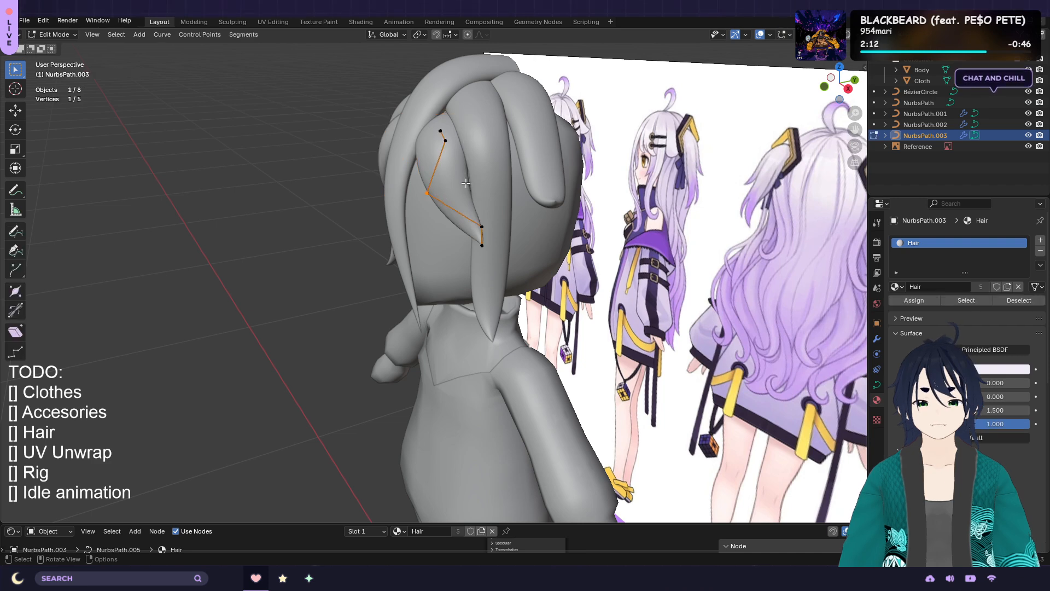
middle_click_drag(471, 167, 360, 172)
key("Tab")
Switch to the front view and select the inner bang strand object
key("KP_1")
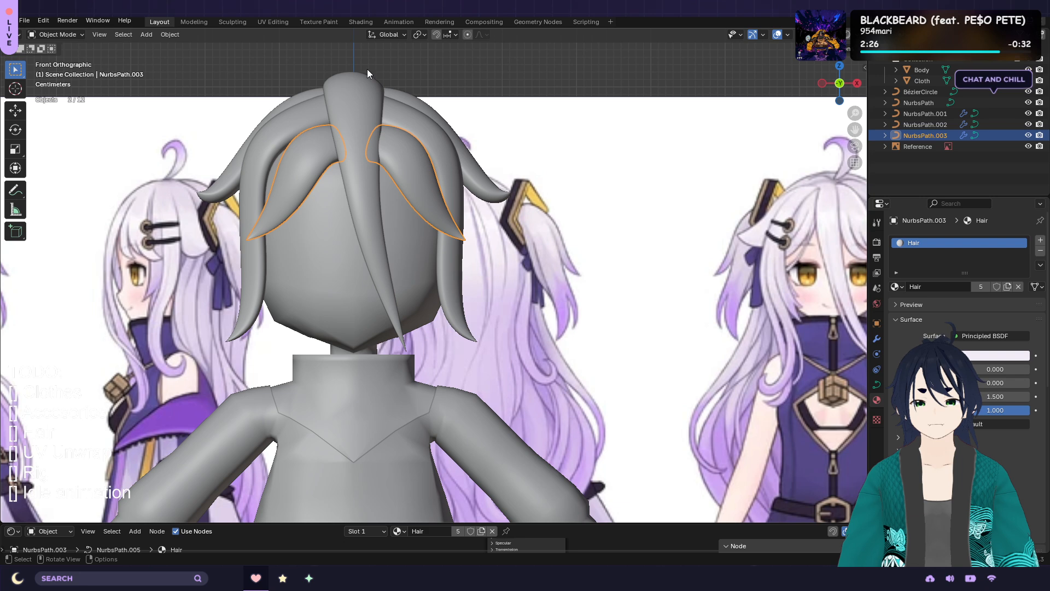
left_click(404, 125)
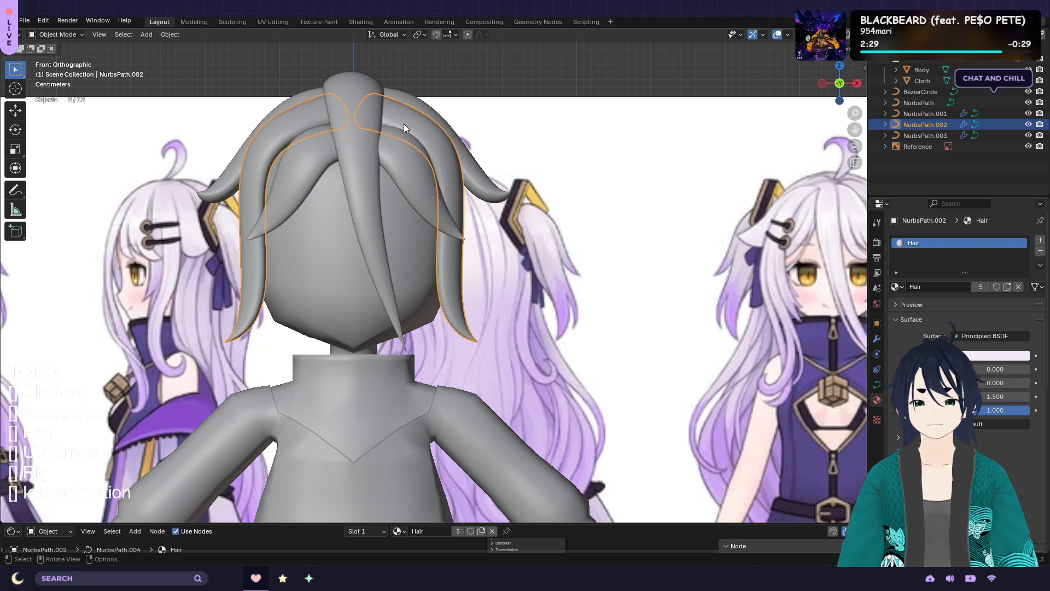
left_click(400, 167)
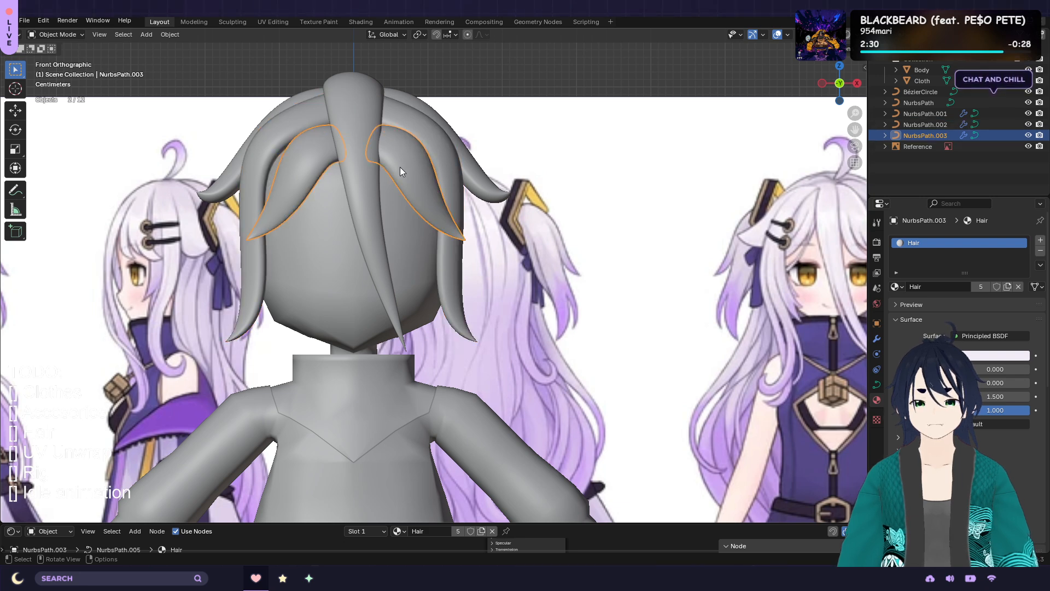
key("g")
key("x")
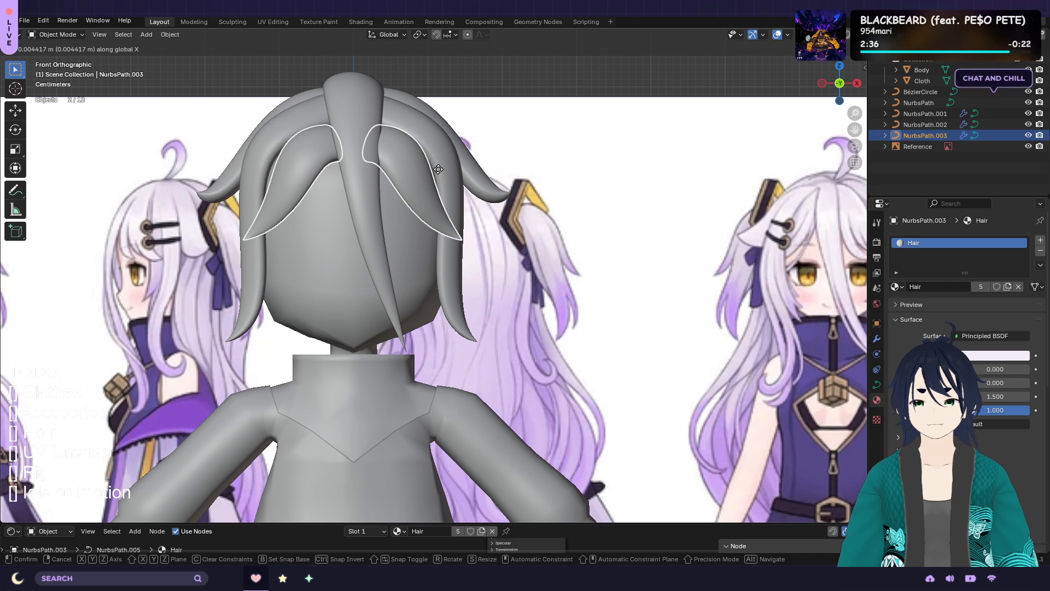
right_click(438, 169)
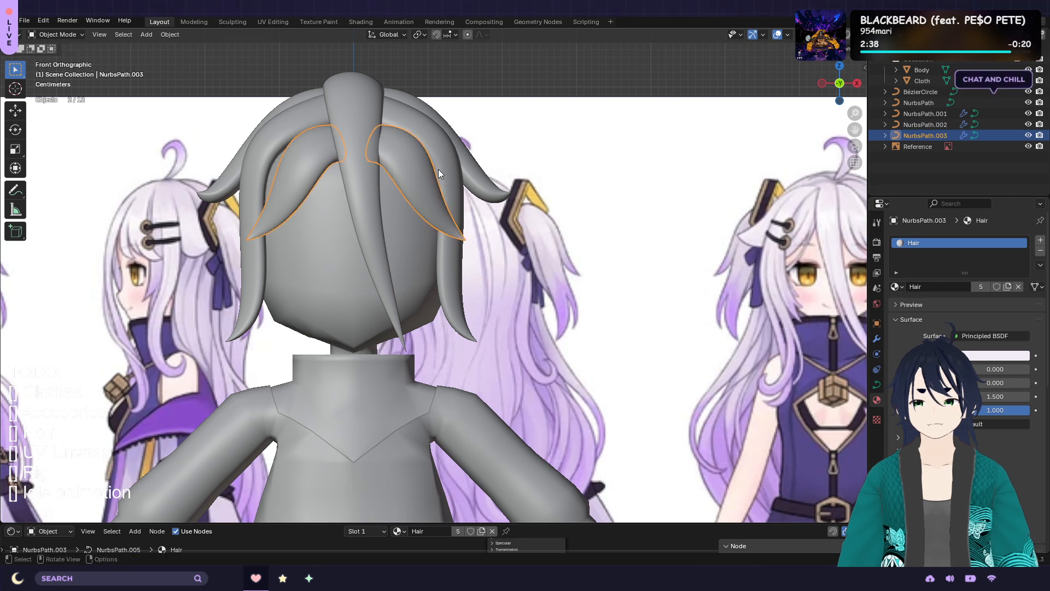
Move the inner bang strand object about 0.005 m along X
key("g")
key("x")
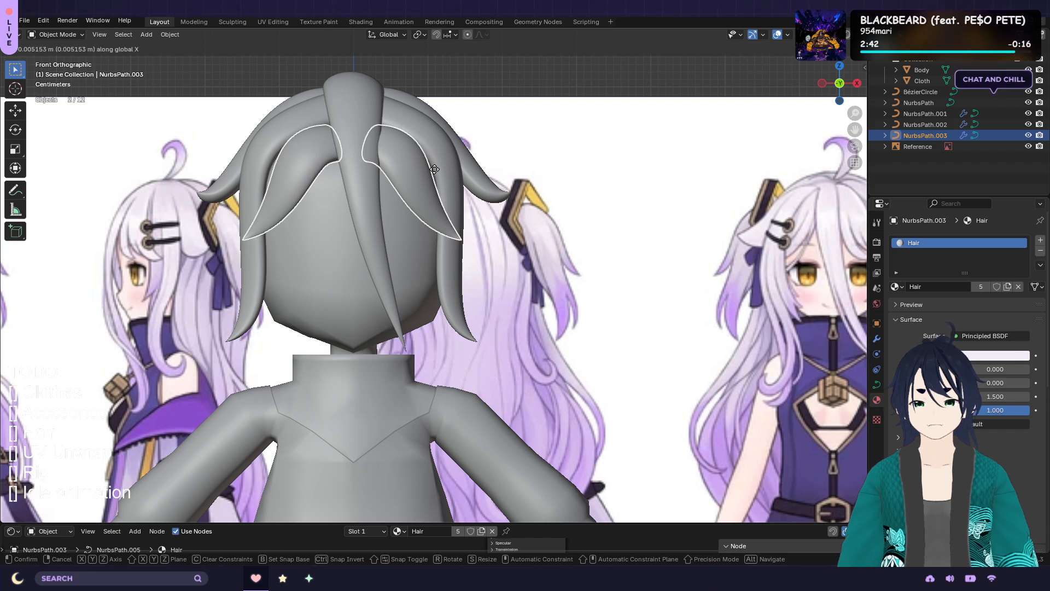
left_click(434, 170)
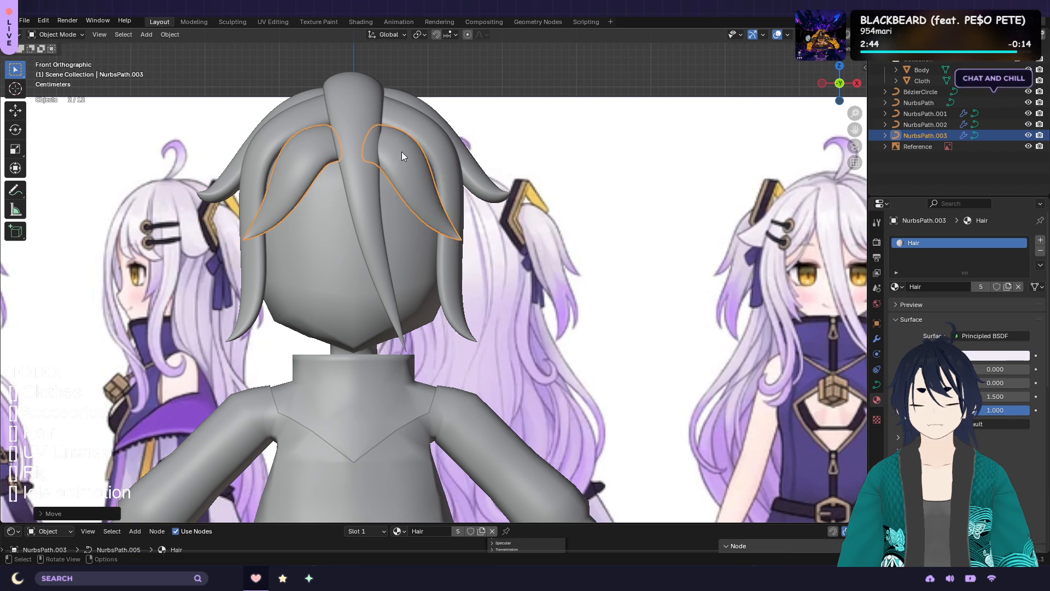
Remove the Mirror modifier from the inner bang strand
middle_click_drag(402, 152, 421, 212)
mouse_move(402, 181)
middle_mouse_down()
mouse_move(465, 173)
mouse_move(307, 160)
mouse_move(389, 139)
mouse_move(416, 149)
mouse_move(402, 167)
middle_mouse_up()
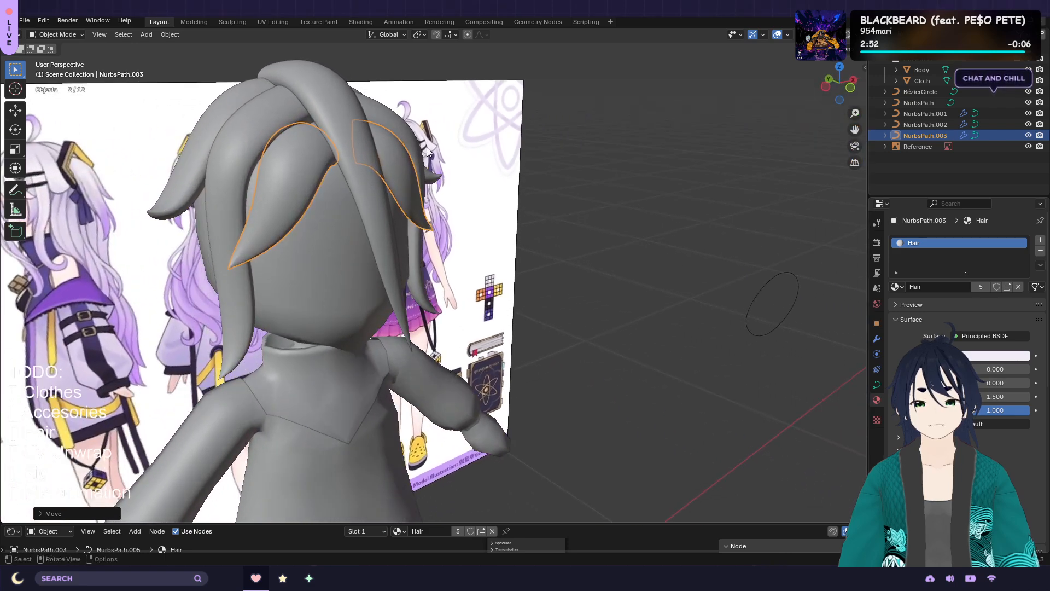
left_click(877, 339)
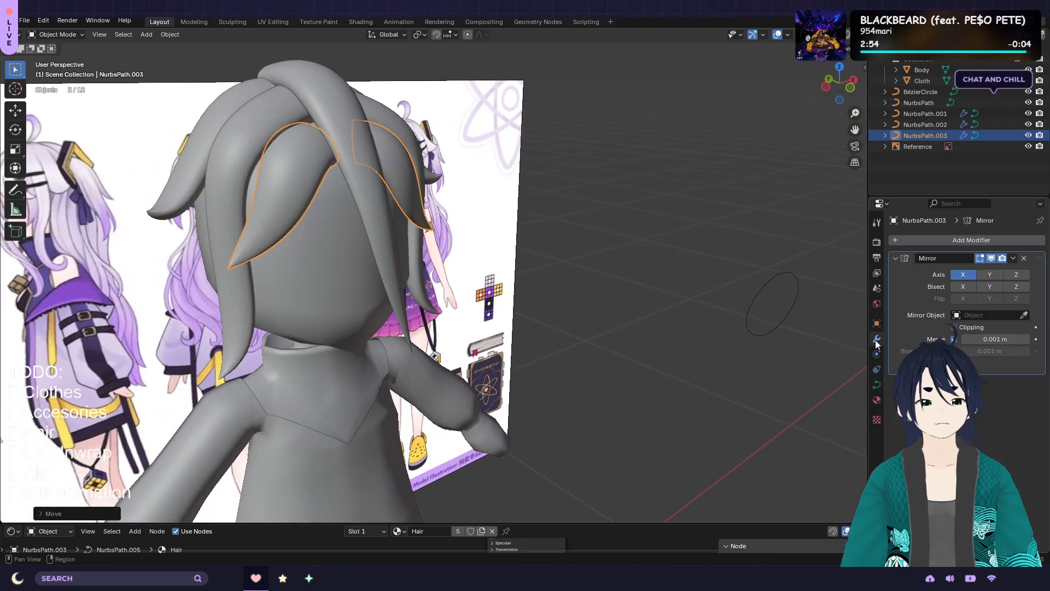
left_click(1024, 259)
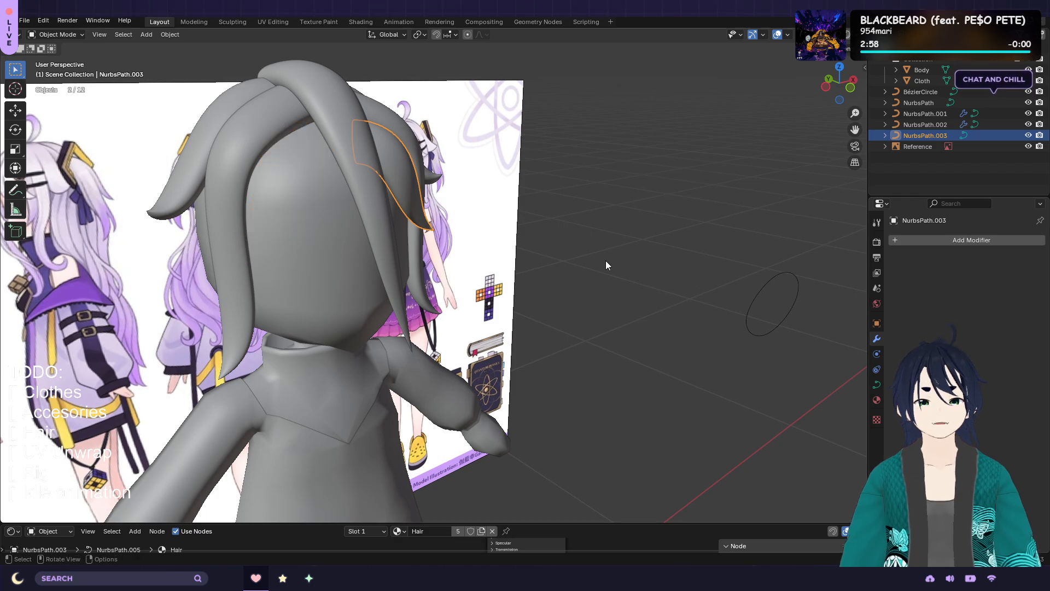
Edit the inner bang strand and move its second control point slightly upward along Z
middle_click_drag(505, 214, 449, 169)
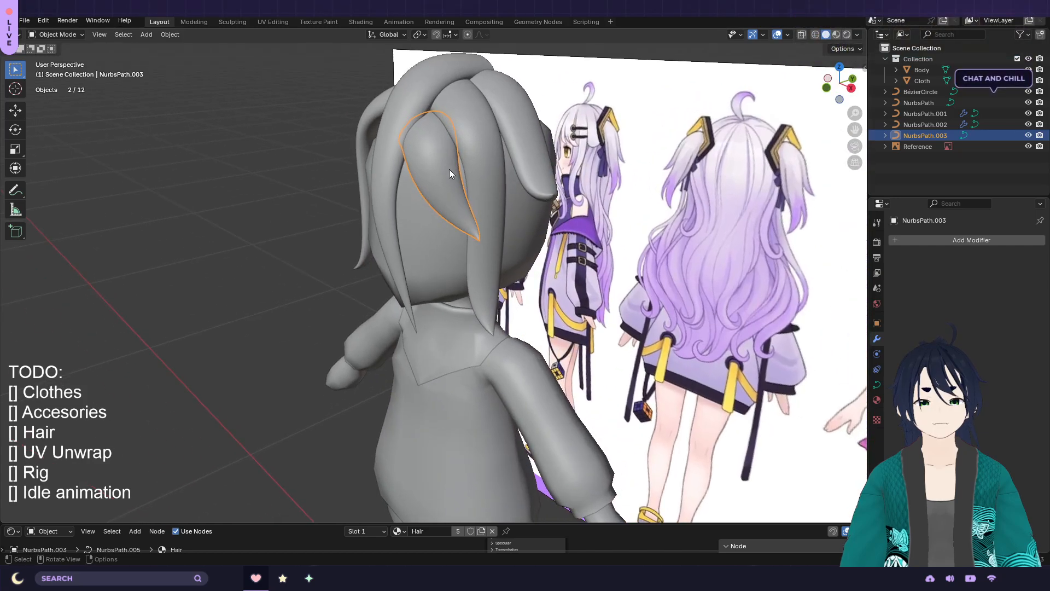
key("Tab")
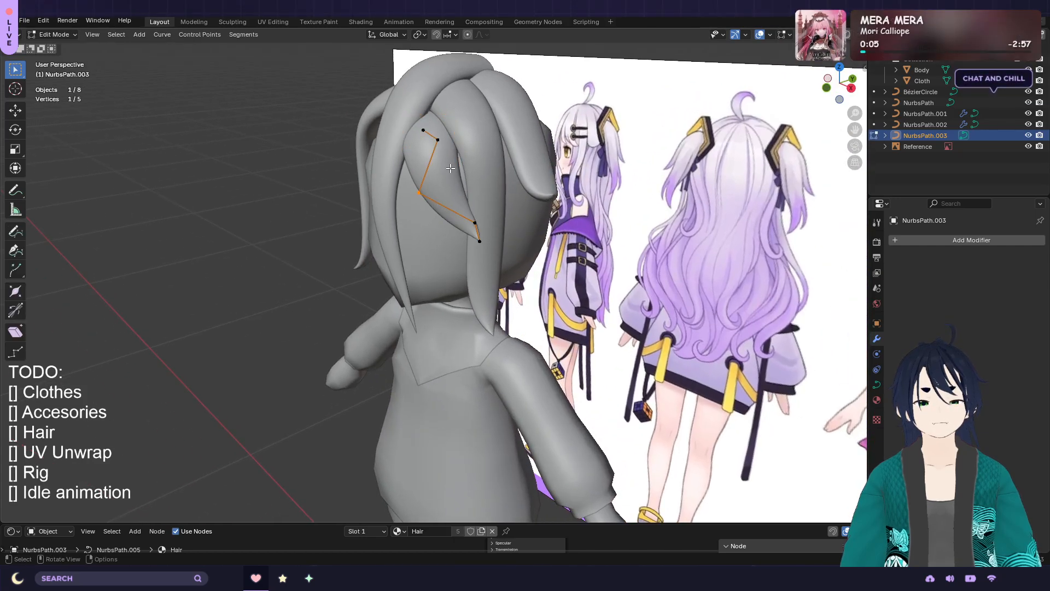
middle_click_drag(447, 148, 533, 164)
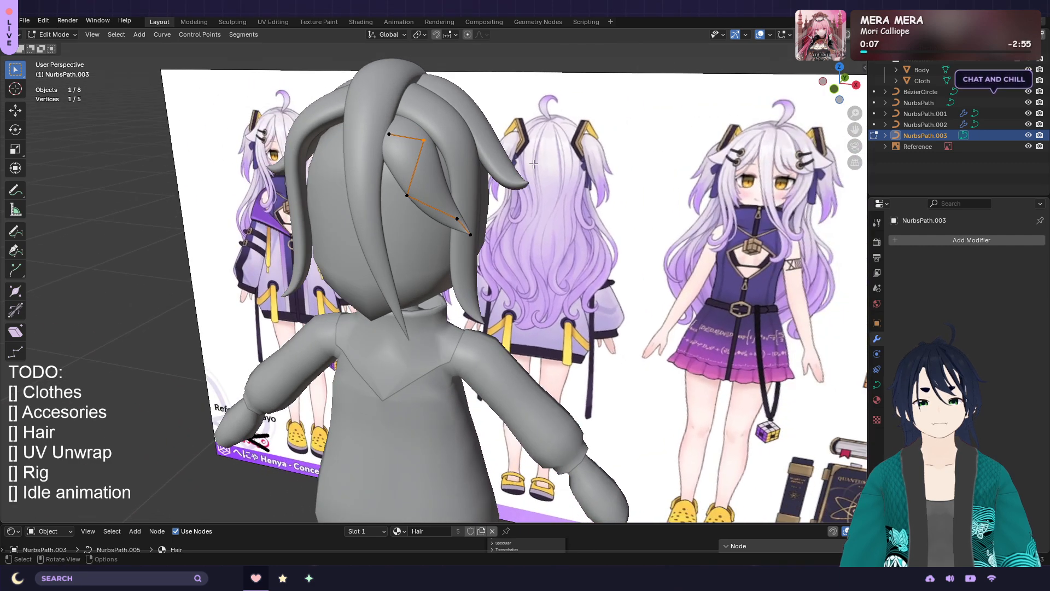
key("g")
key("z")
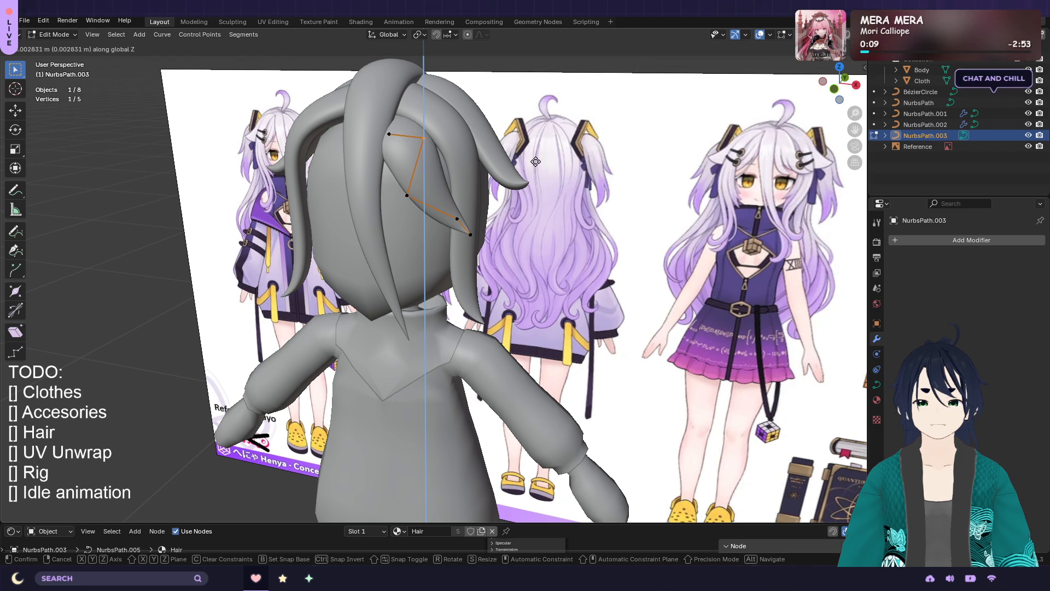
left_click(537, 158)
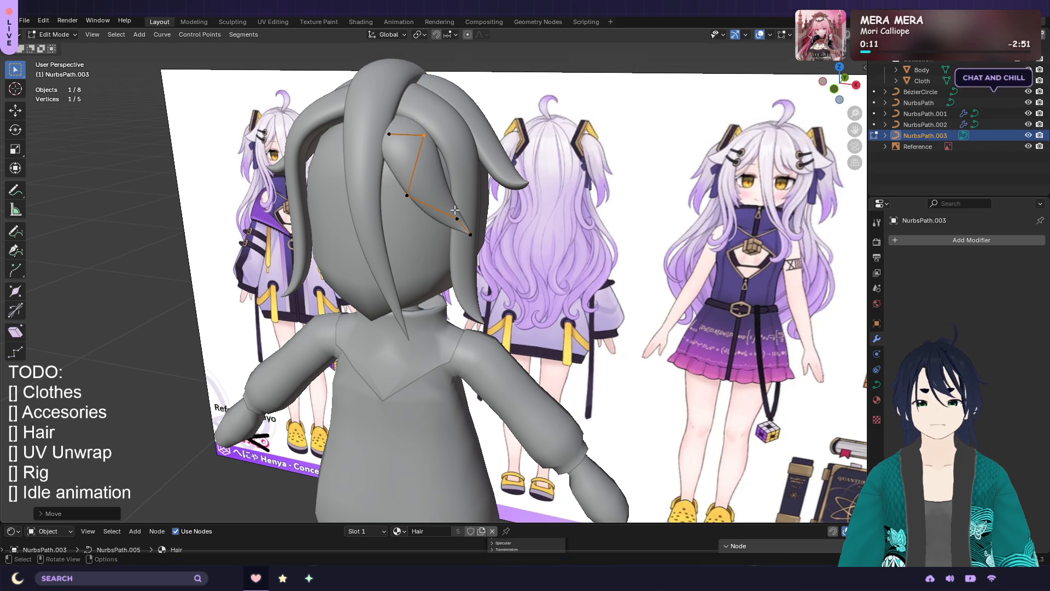
Nudge the inner bang strand's third control point very slightly along Y and return to Object Mode
left_click(407, 196)
middle_click_drag(520, 189, 514, 202)
key("g")
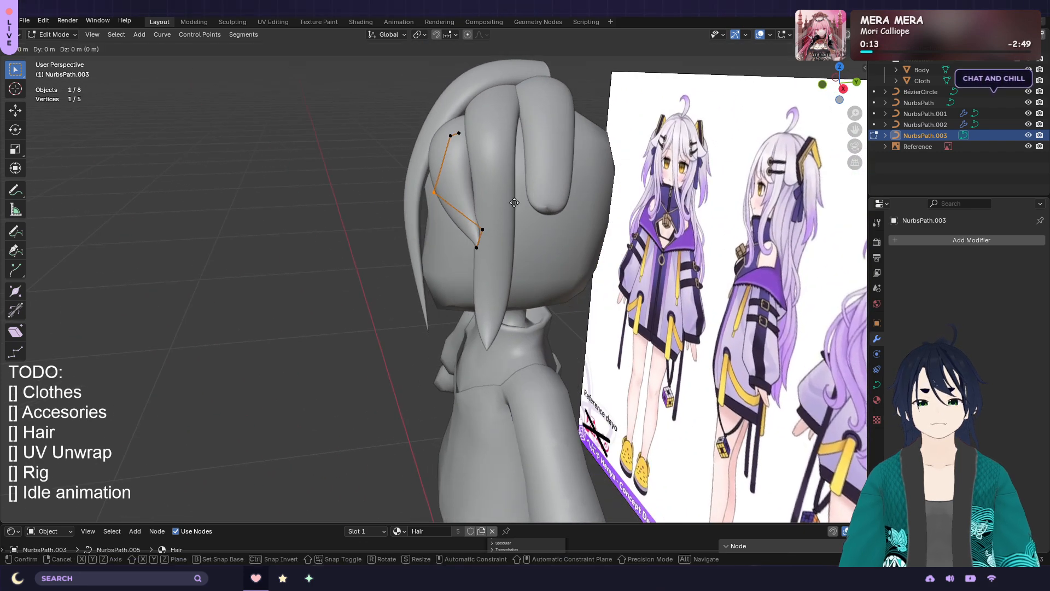
key("y")
left_click(515, 201)
middle_click_drag(515, 202, 497, 173)
key("Tab")
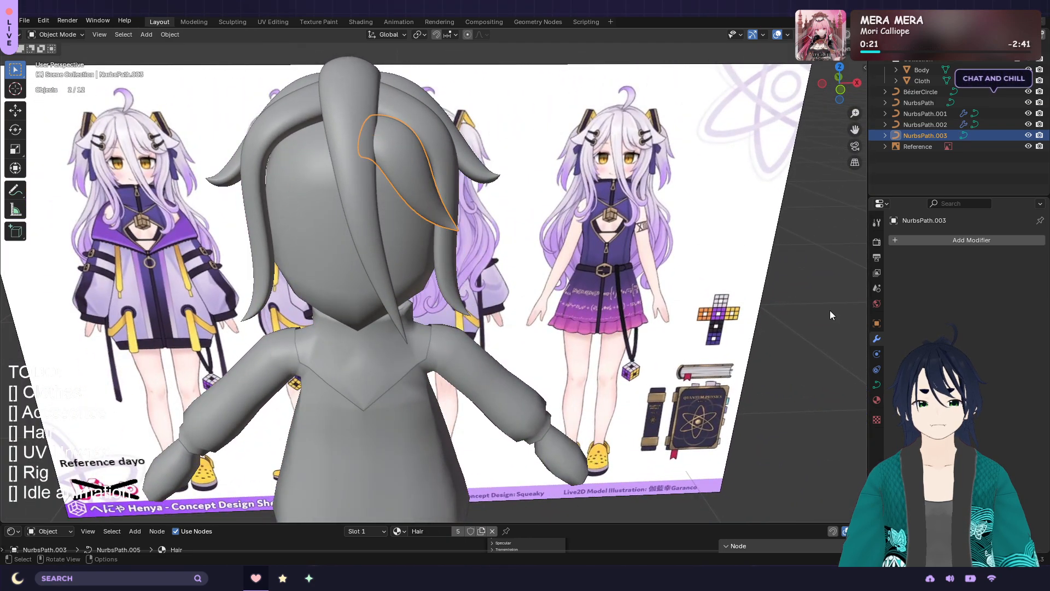
Add a Mirror modifier on the X axis to the inner bang strand
left_click(930, 241)
mouse_move(920, 248)
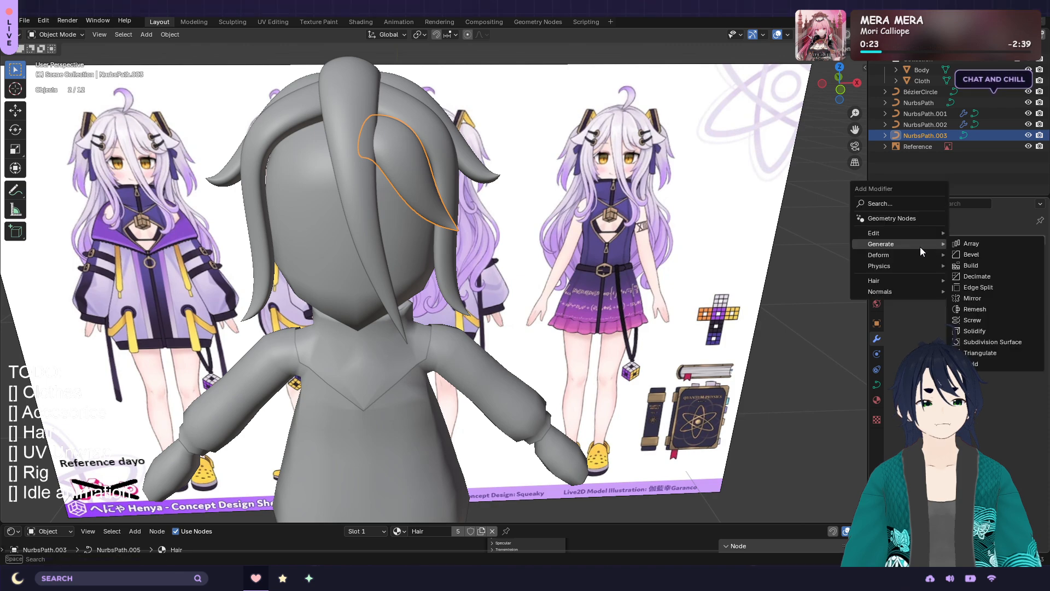
left_click(991, 296)
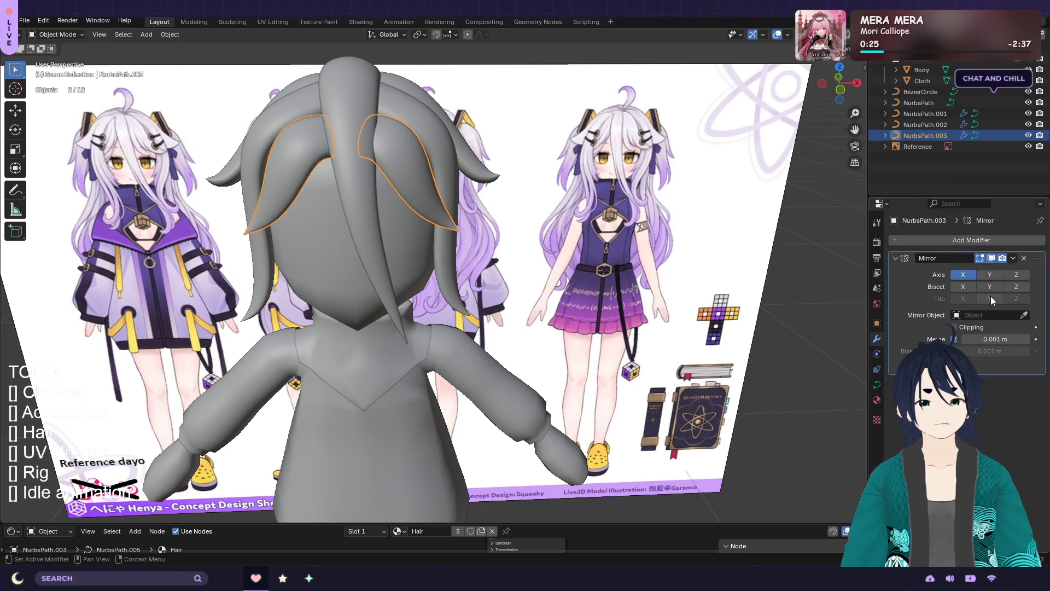
Compare the mirrored inner bangs with the character reference in solid and material preview shading from several angles
mouse_move(514, 219)
middle_mouse_down()
mouse_move(533, 205)
mouse_move(448, 222)
mouse_move(519, 220)
middle_mouse_up()
key("Tab")
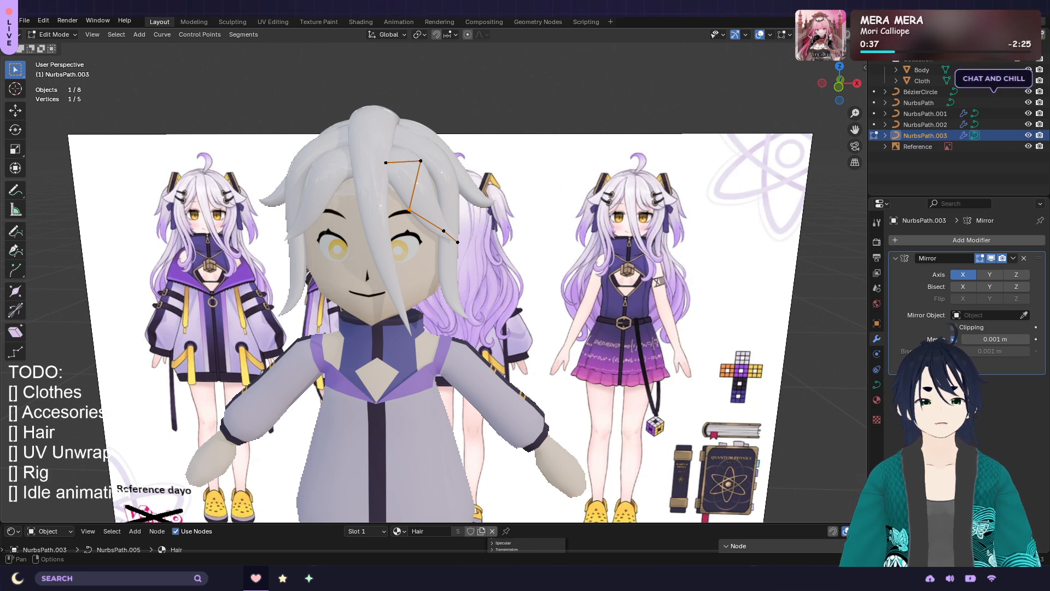
left_click(821, 35)
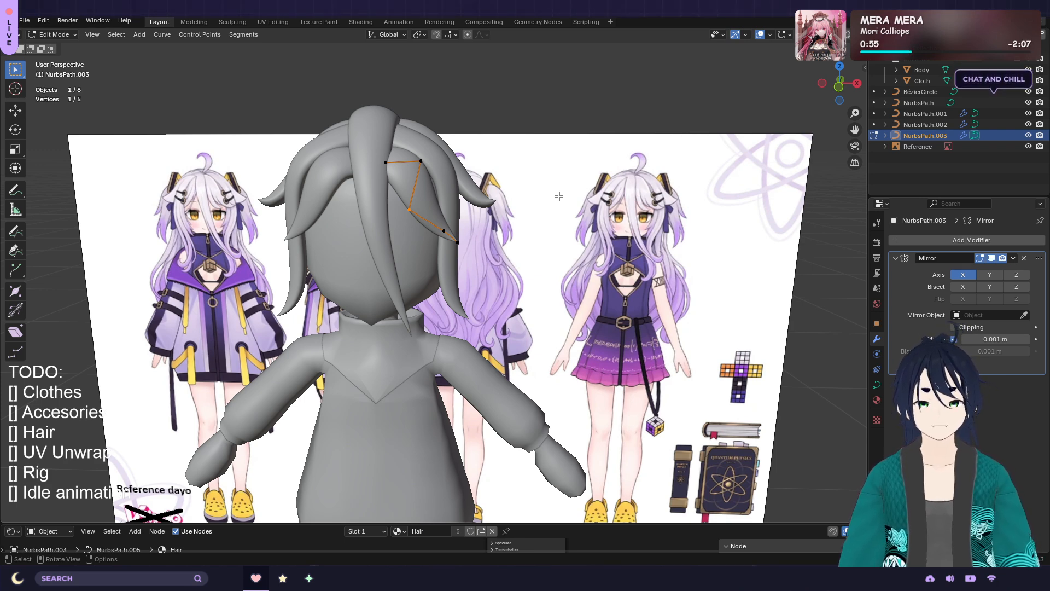
middle_click_drag(507, 229, 515, 236)
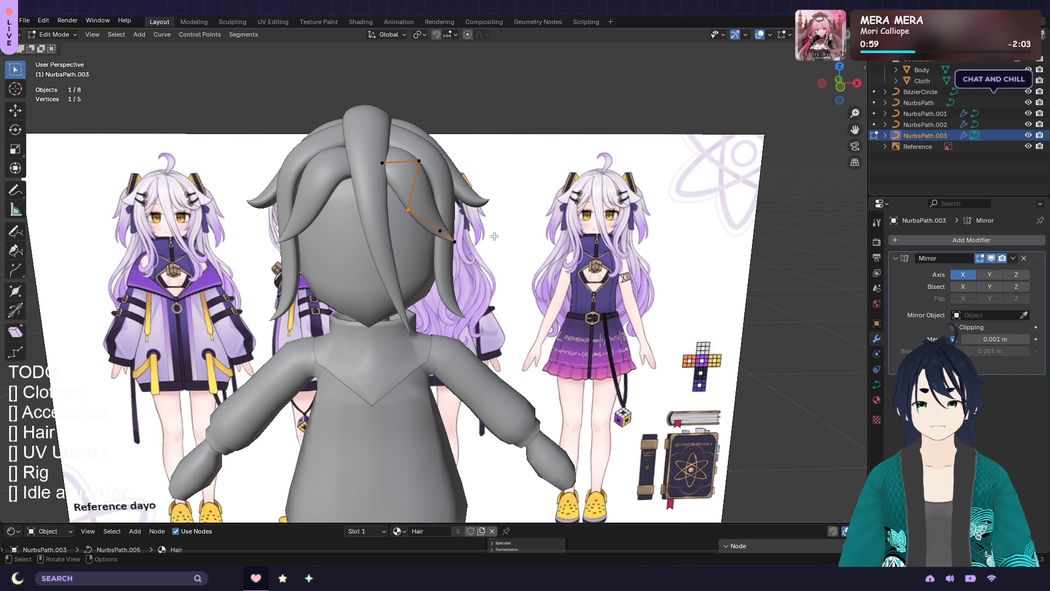
scroll(494, 235, "up", 1)
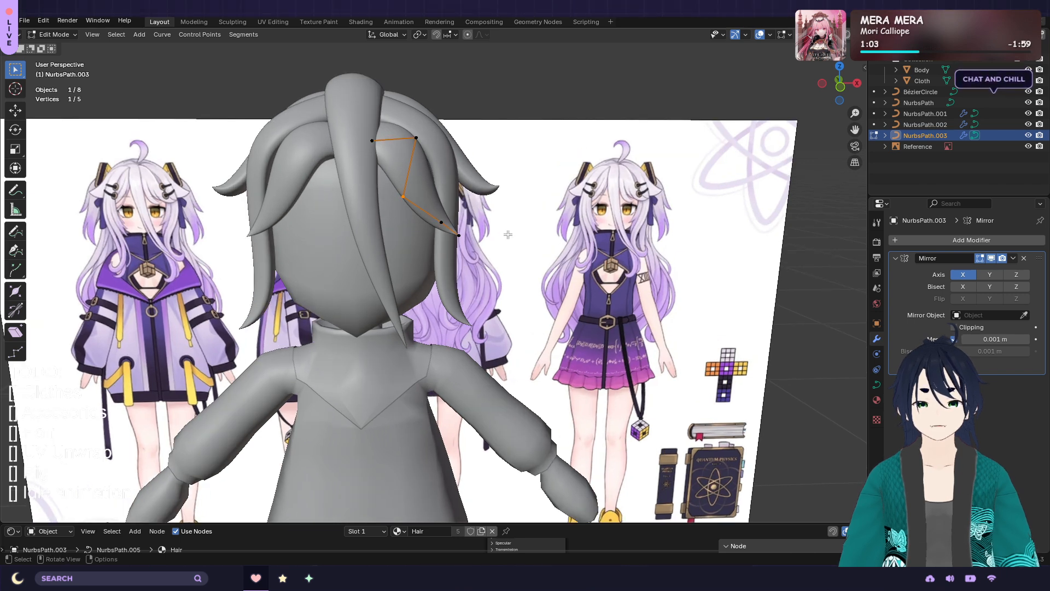
key("Tab")
mouse_move(544, 211)
middle_mouse_down()
mouse_move(495, 218)
mouse_move(549, 214)
middle_mouse_up()
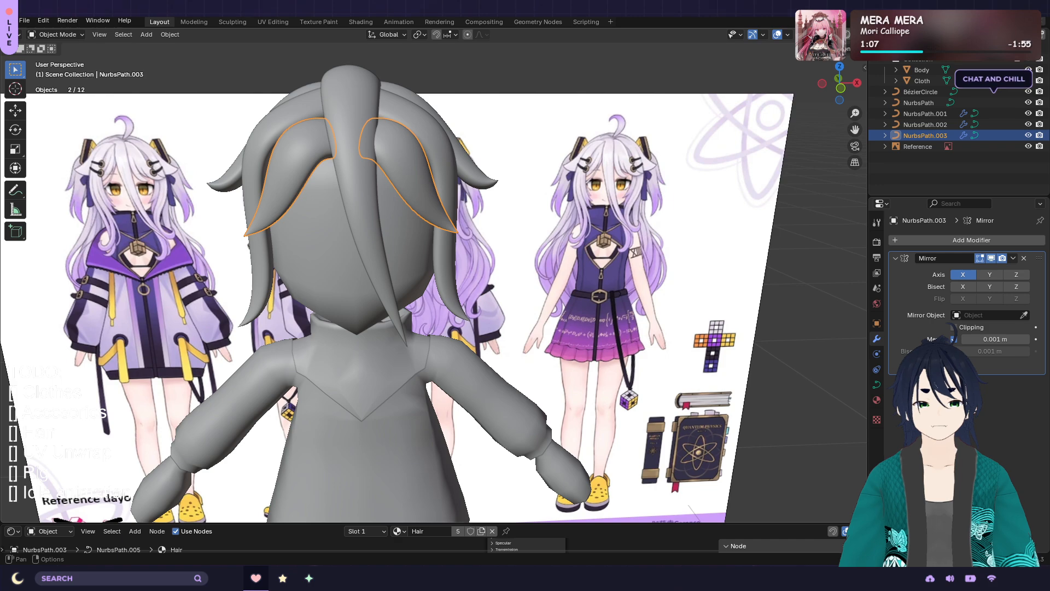
left_click(836, 34)
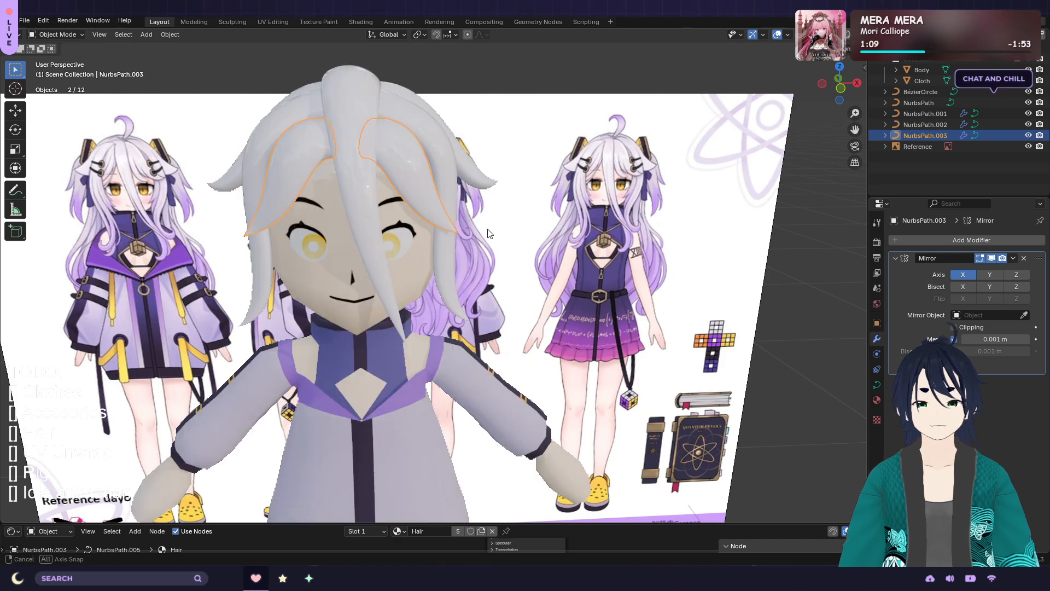
middle_click_drag(489, 233, 323, 235)
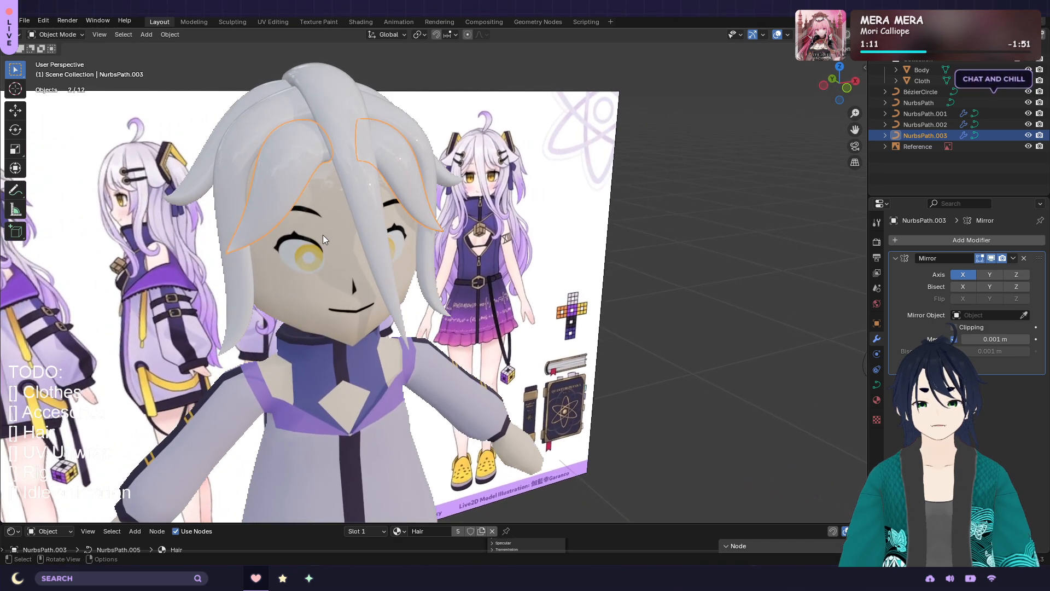
middle_click_drag(527, 238, 509, 218)
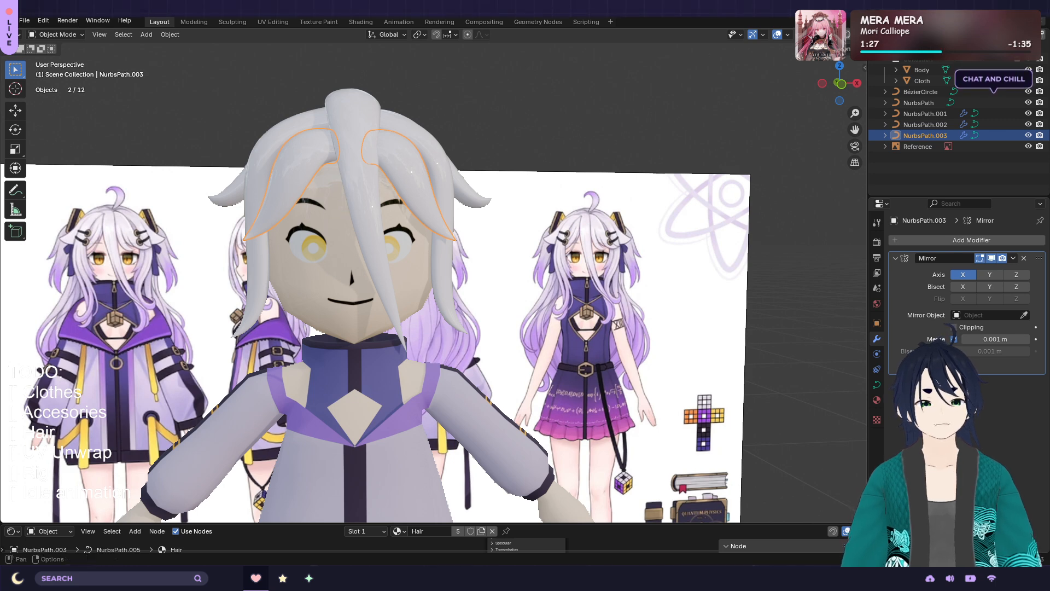
left_click(827, 34)
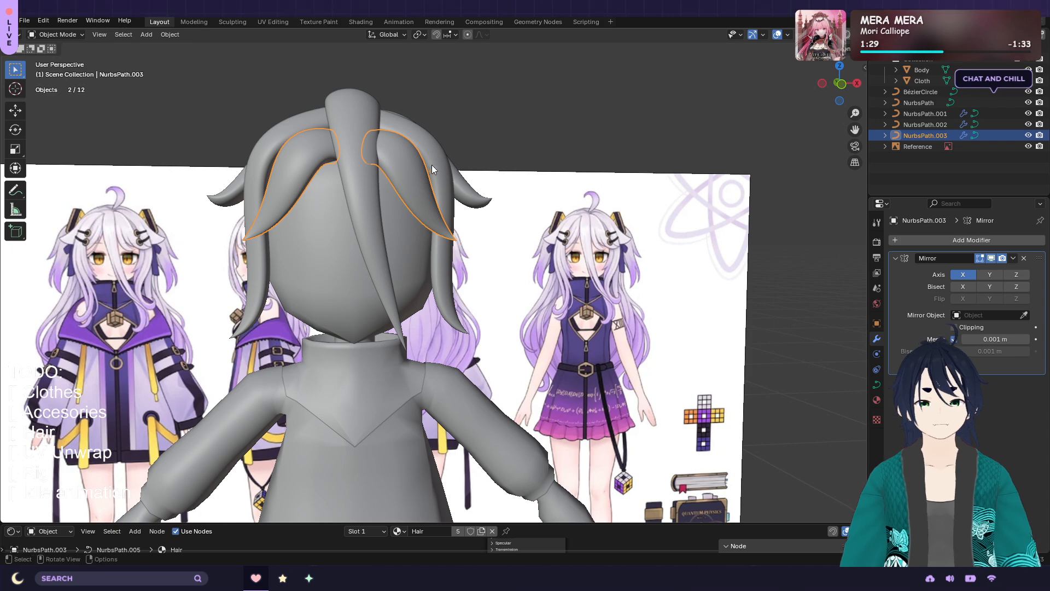
Edit the inner bang strand and move its two upper control points about 0.014 m down along Z
key("Tab")
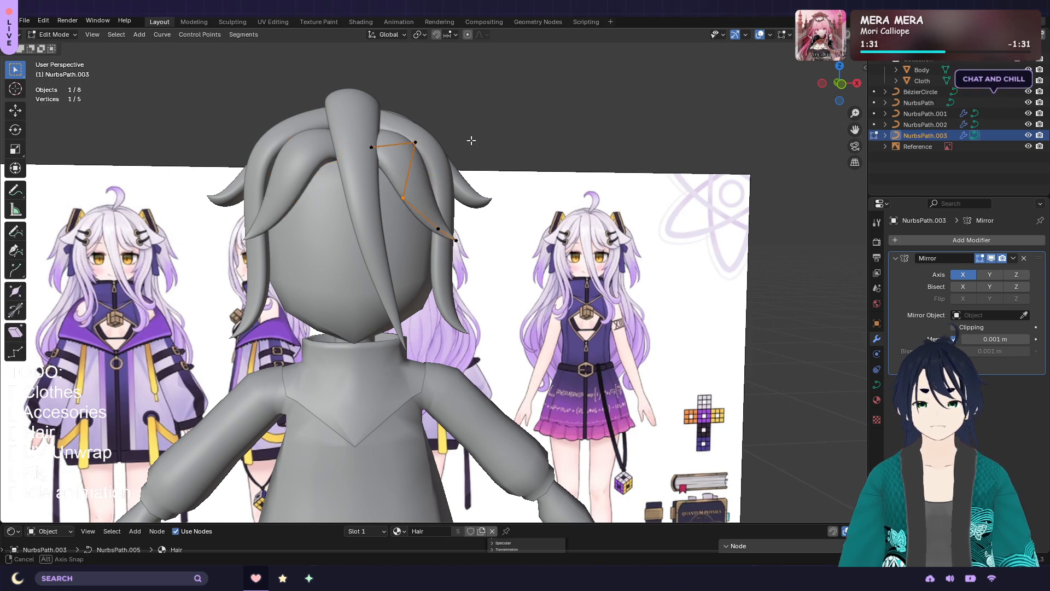
middle_click_drag(459, 145, 418, 150)
left_click_drag(425, 151, 366, 130)
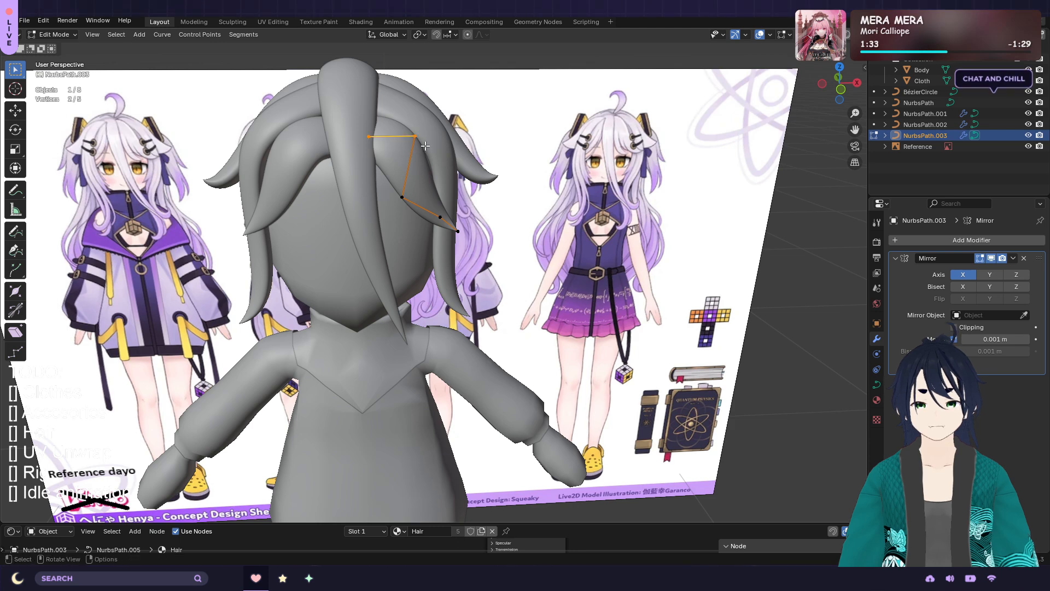
key("g")
key("z")
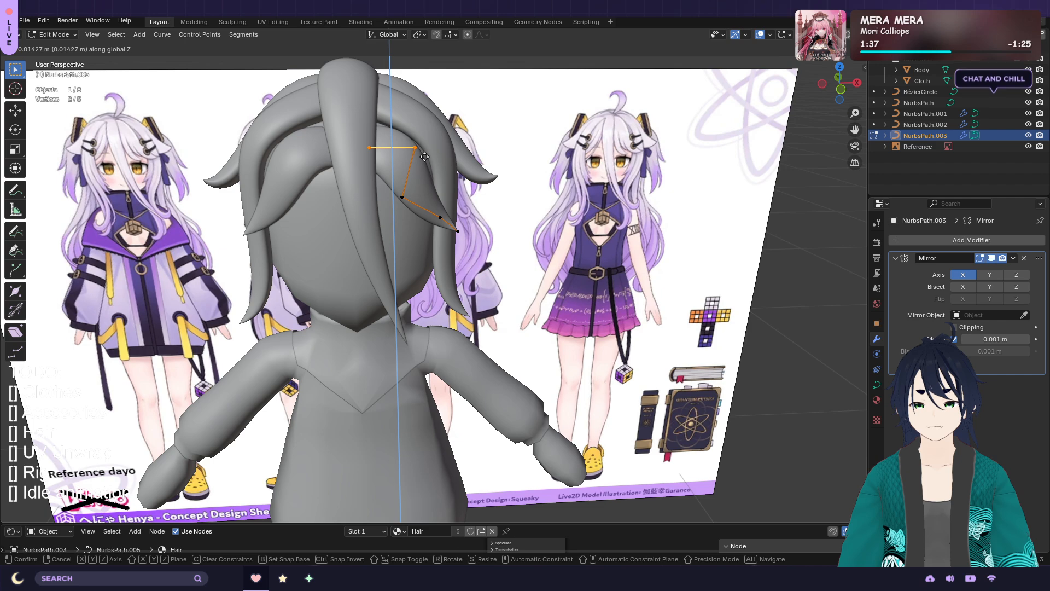
left_click(424, 157)
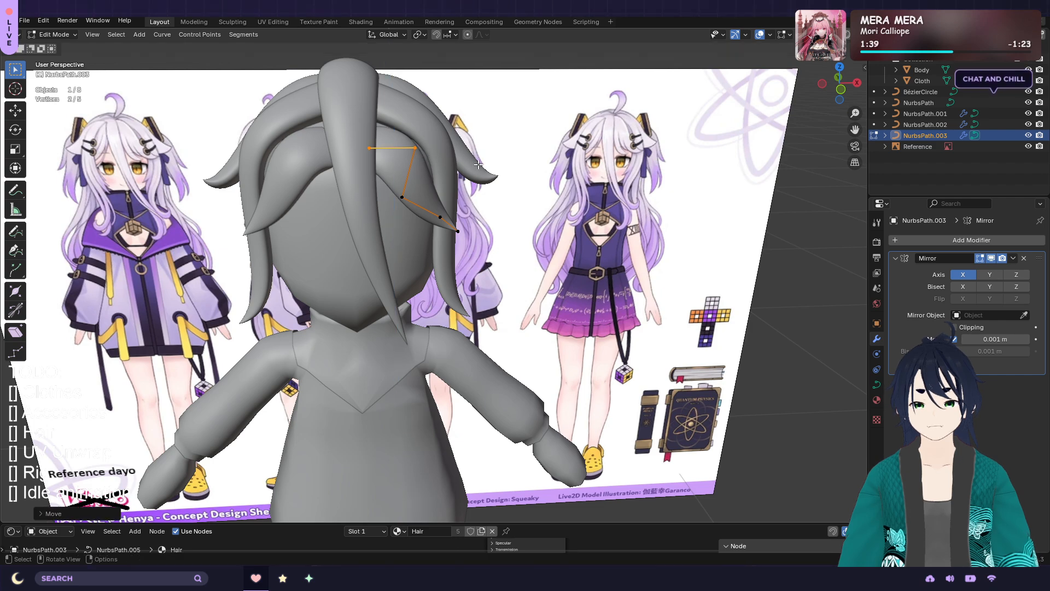
Move the inner bang strand's two tip control points about 0.027 m up along Z
middle_click_drag(476, 164, 476, 138)
left_click_drag(429, 217, 480, 253)
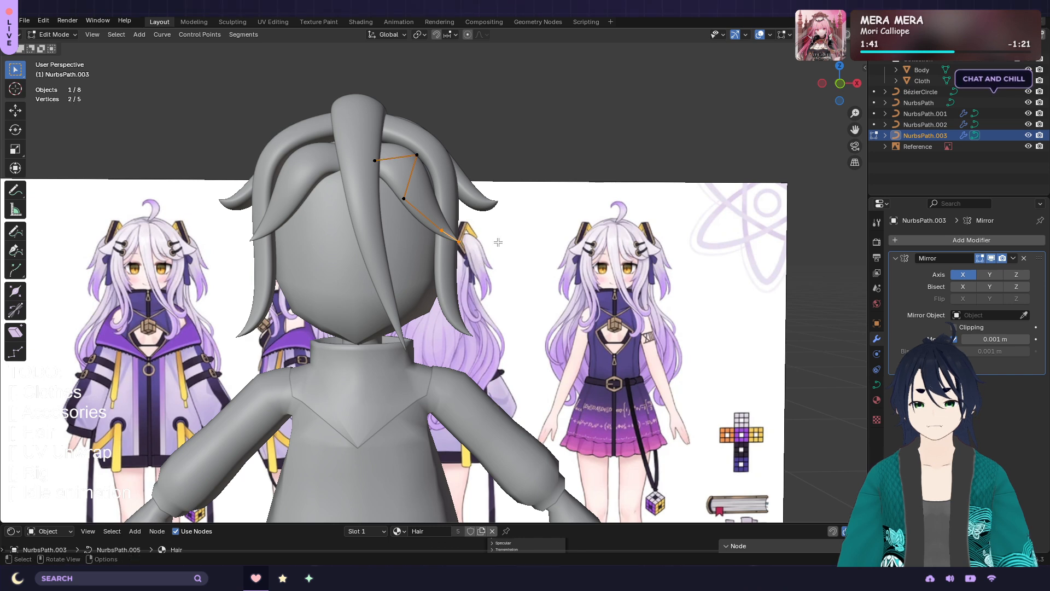
key("g")
key("z")
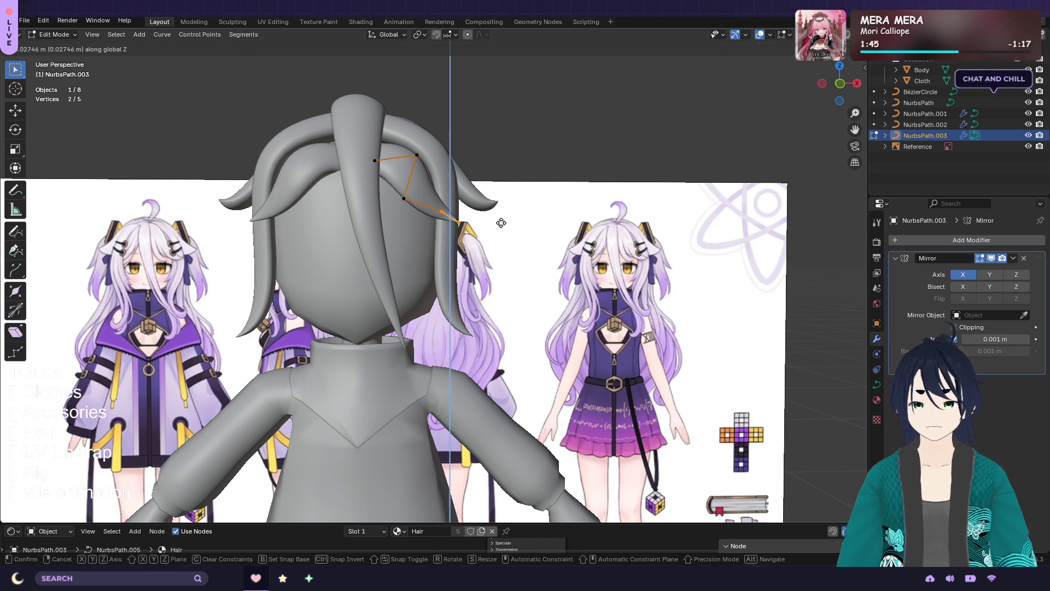
left_click(501, 221)
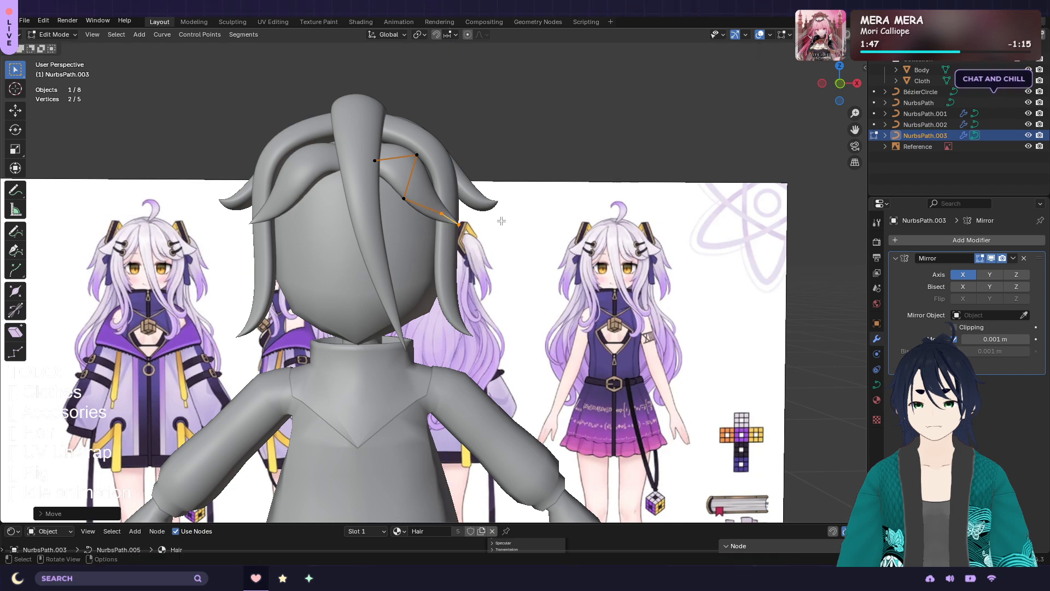
Tilt all control points of the inner bang strand by roughly -13°
middle_click_drag(516, 168, 407, 182)
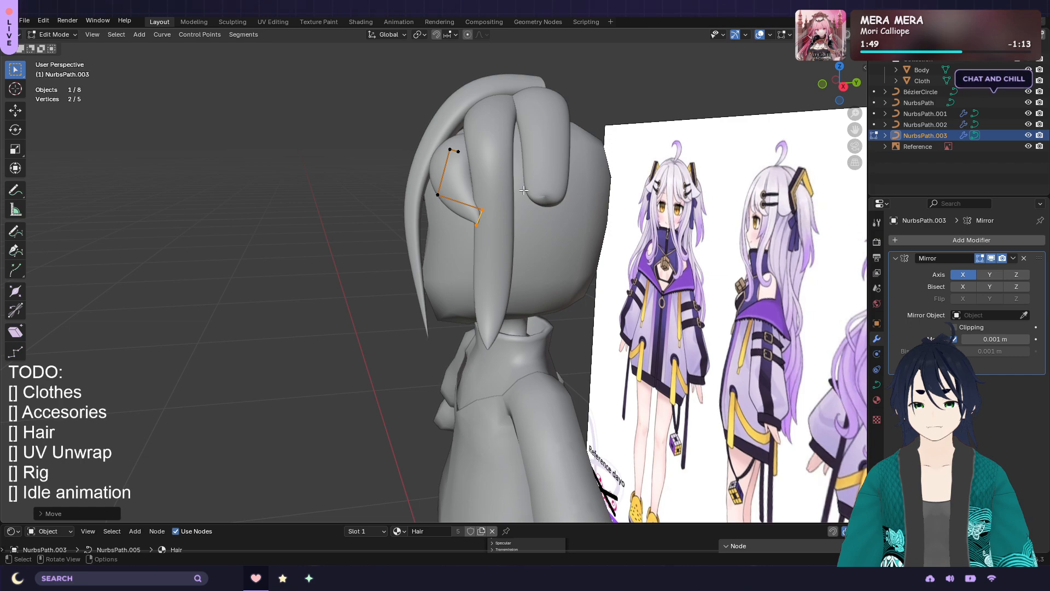
key("a")
key("r")
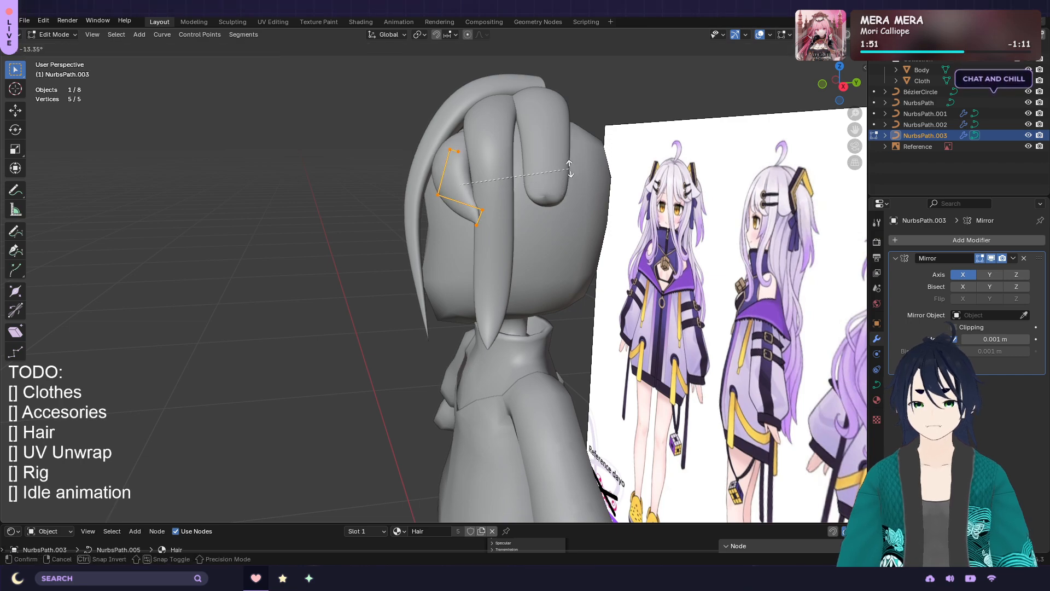
left_click(569, 162)
middle_click_drag(531, 169, 646, 158)
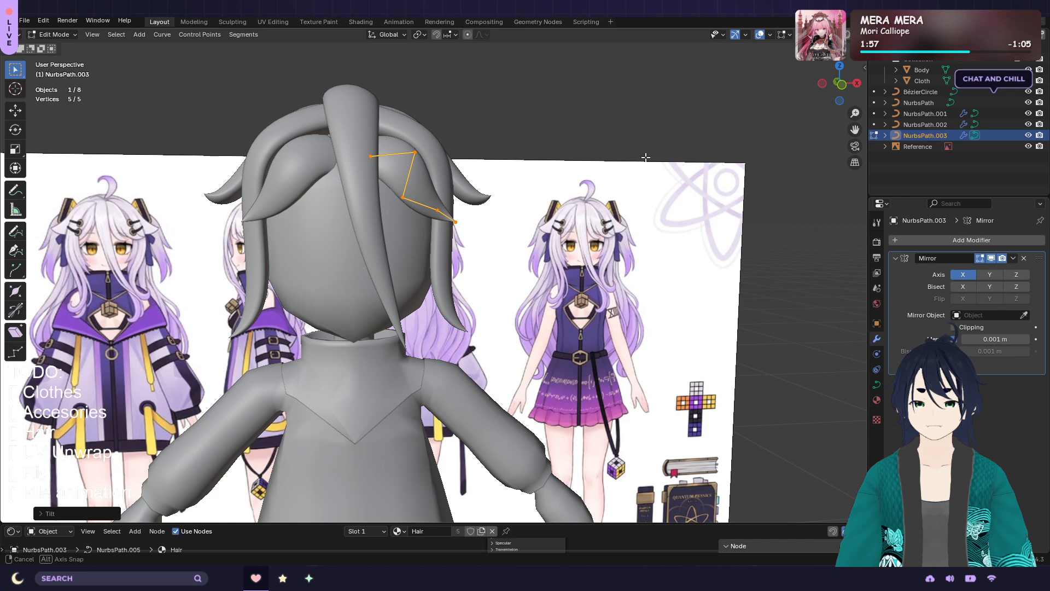
In the front view, move the strand's root control point about 0.008 m toward the head's centre and 0.006 m up
left_click(356, 145)
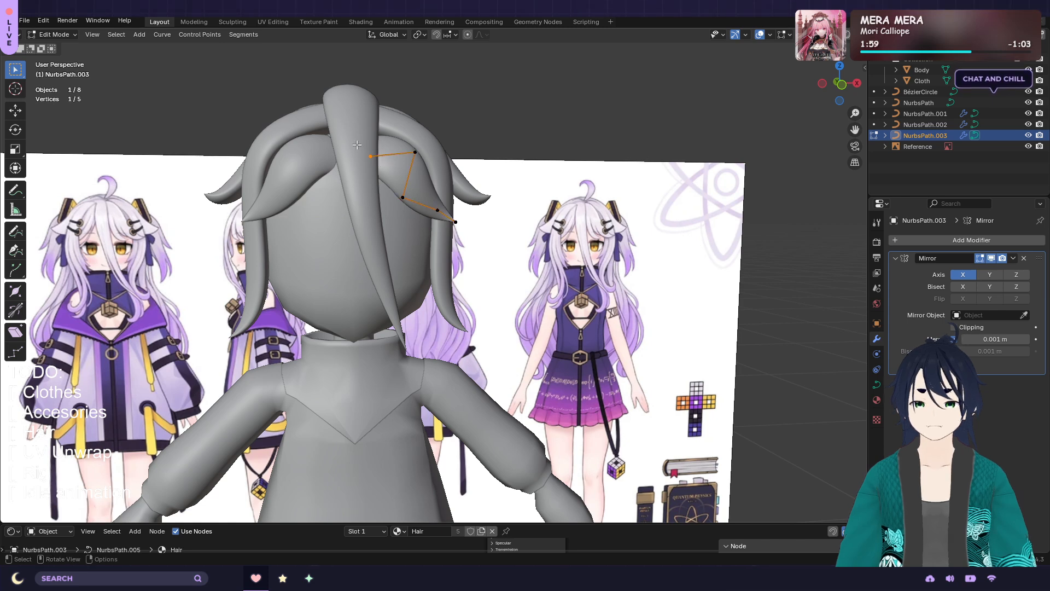
key("KP_1")
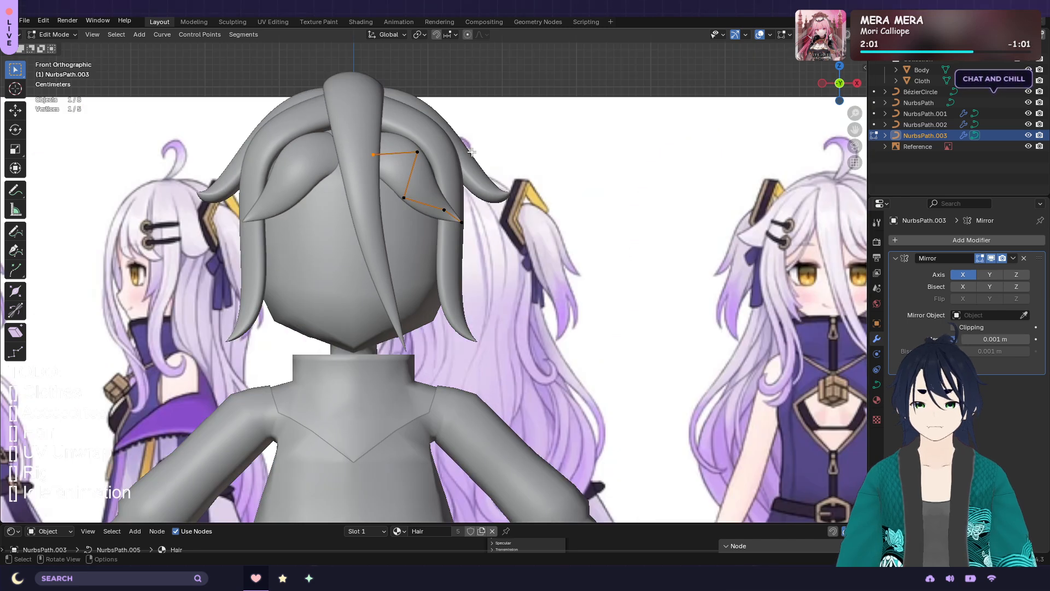
key("g")
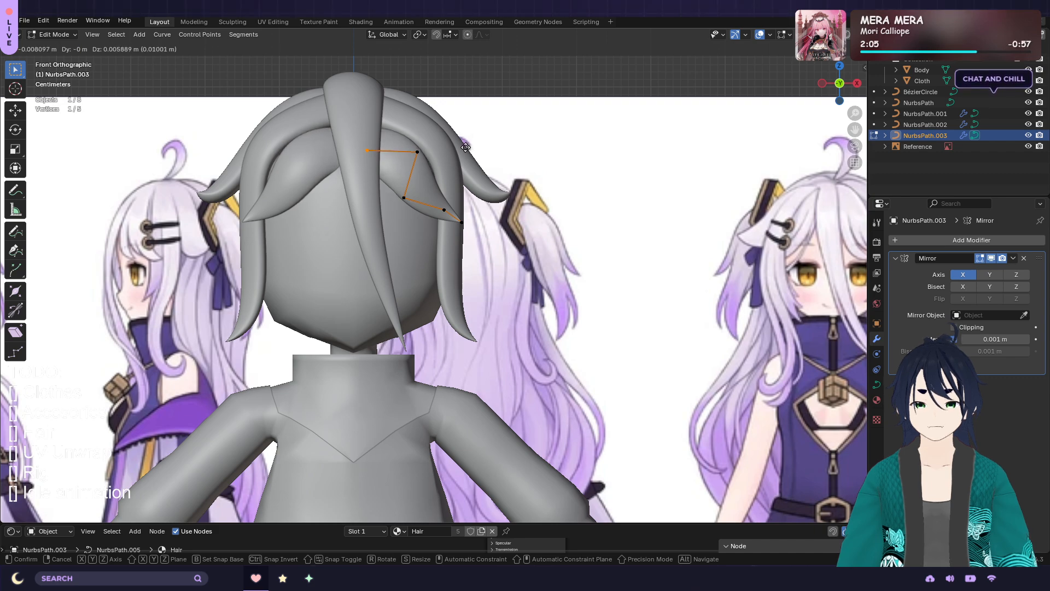
left_click(465, 147)
Thin the inner bang strand at its second and third control points by a factor of roughly 0.9 each
left_click(428, 169)
key("alt+s")
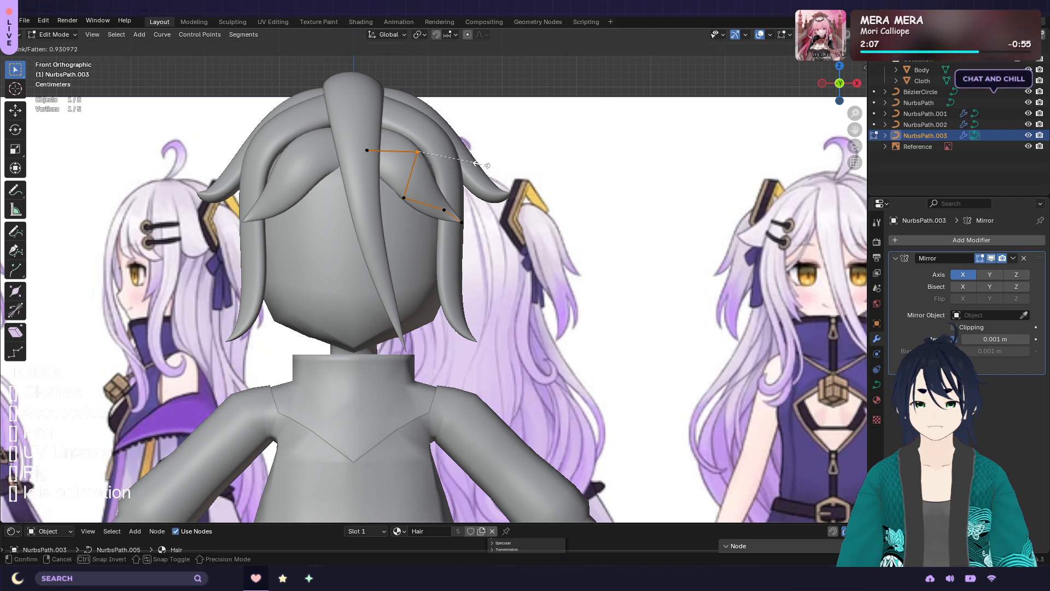
left_click(476, 163)
left_click(404, 198)
key("alt+s")
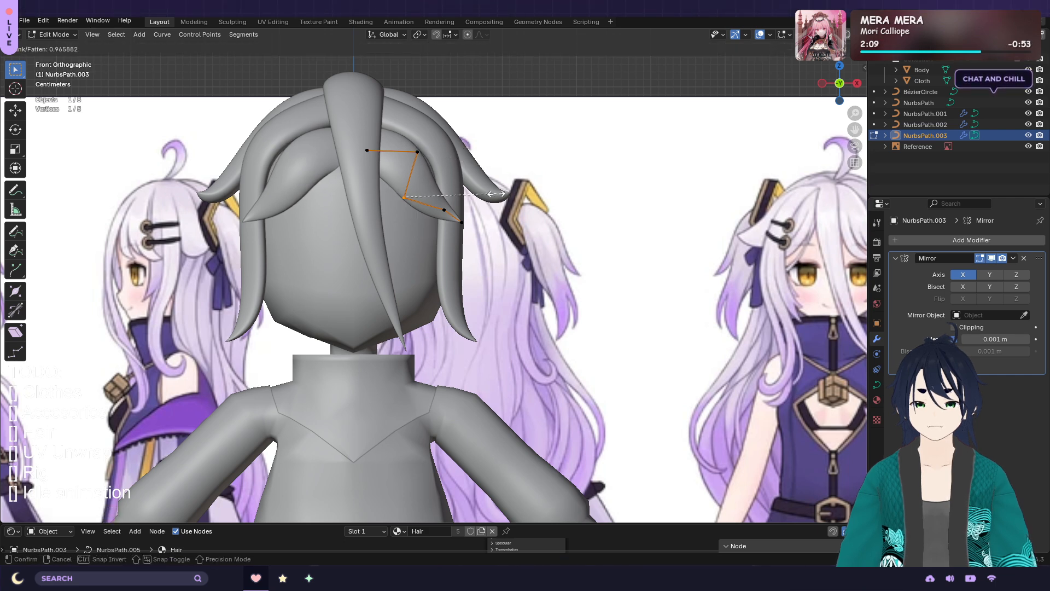
left_click(492, 194)
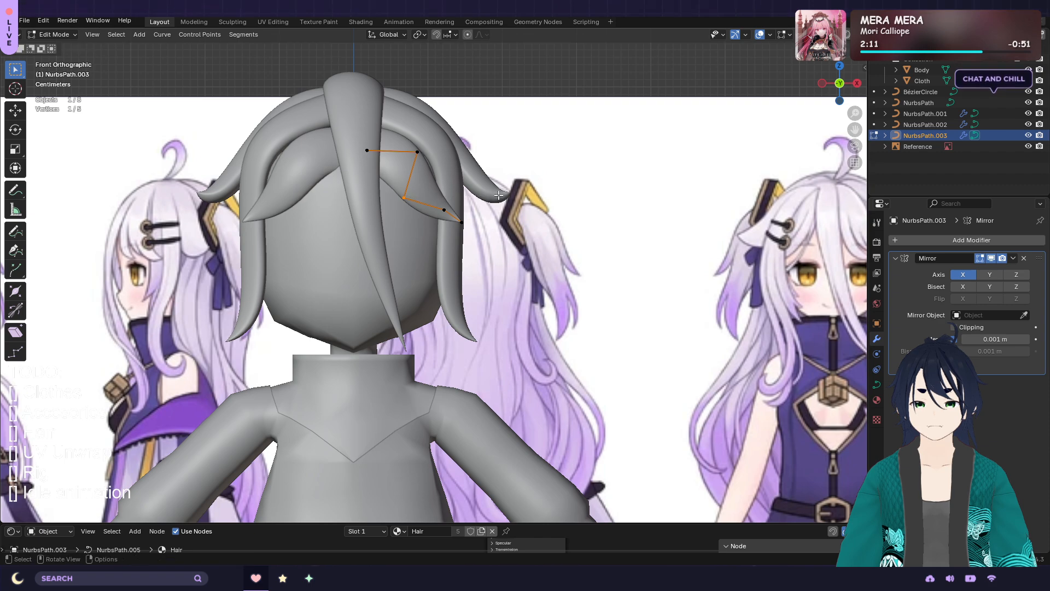
Move the inner bang strand's middle control point slightly back along Y, toward the head
left_click_drag(448, 170, 404, 138)
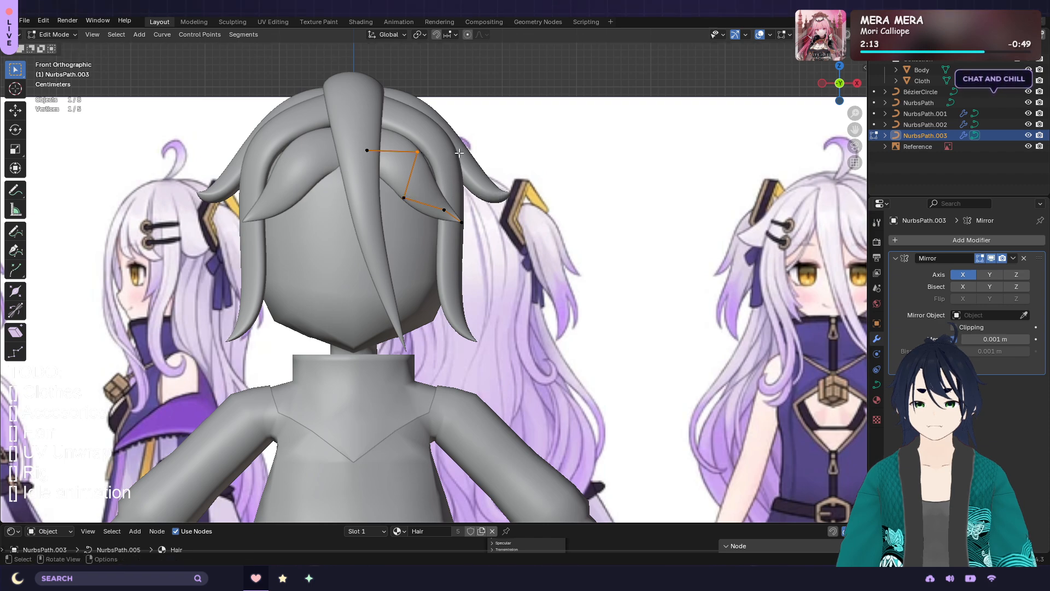
middle_click_drag(459, 153, 398, 173)
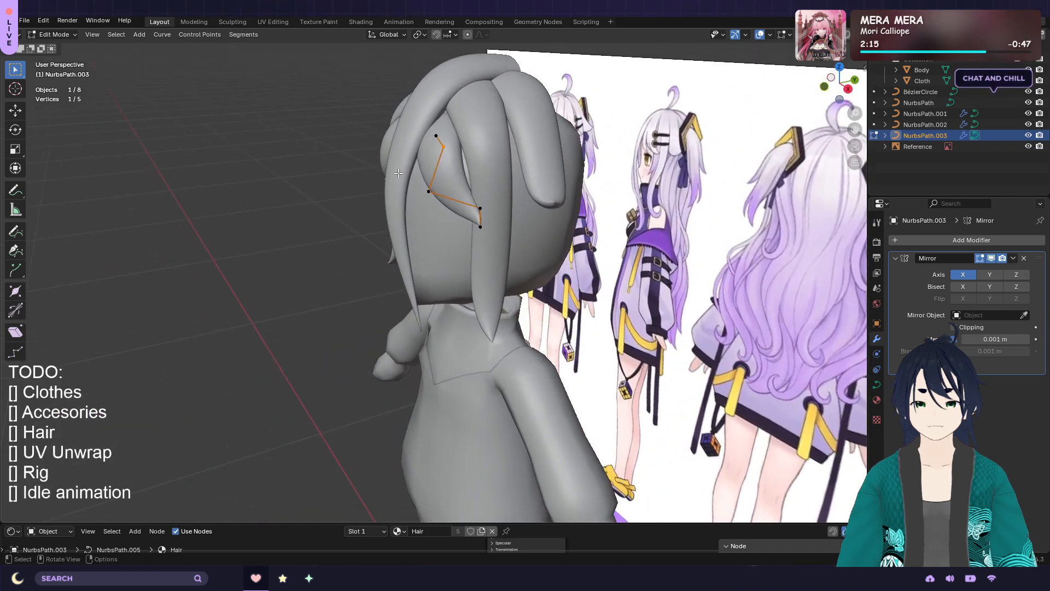
left_click(446, 196)
key("g")
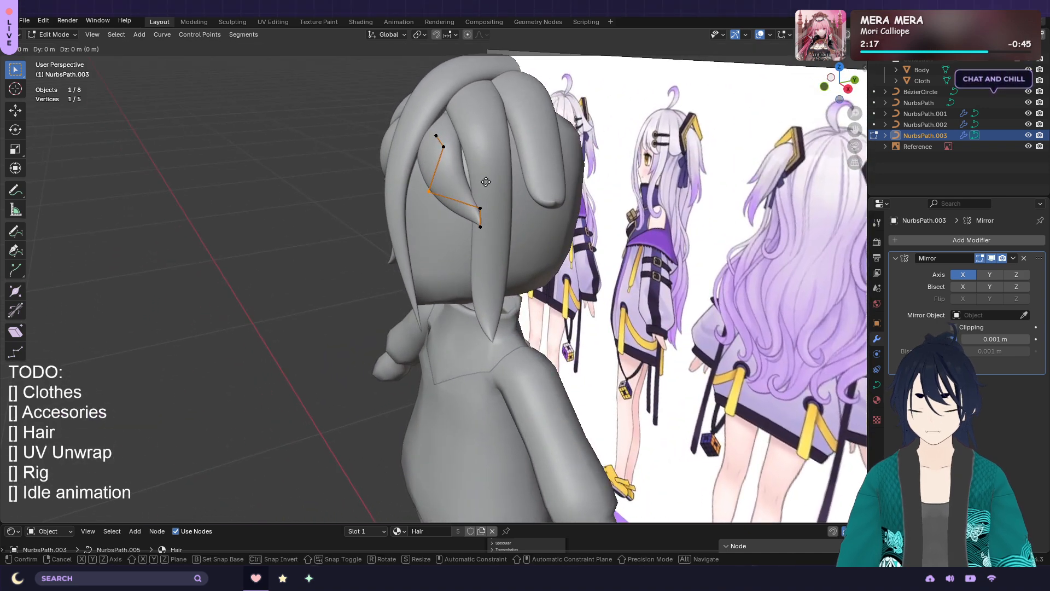
key("y")
left_click(491, 181)
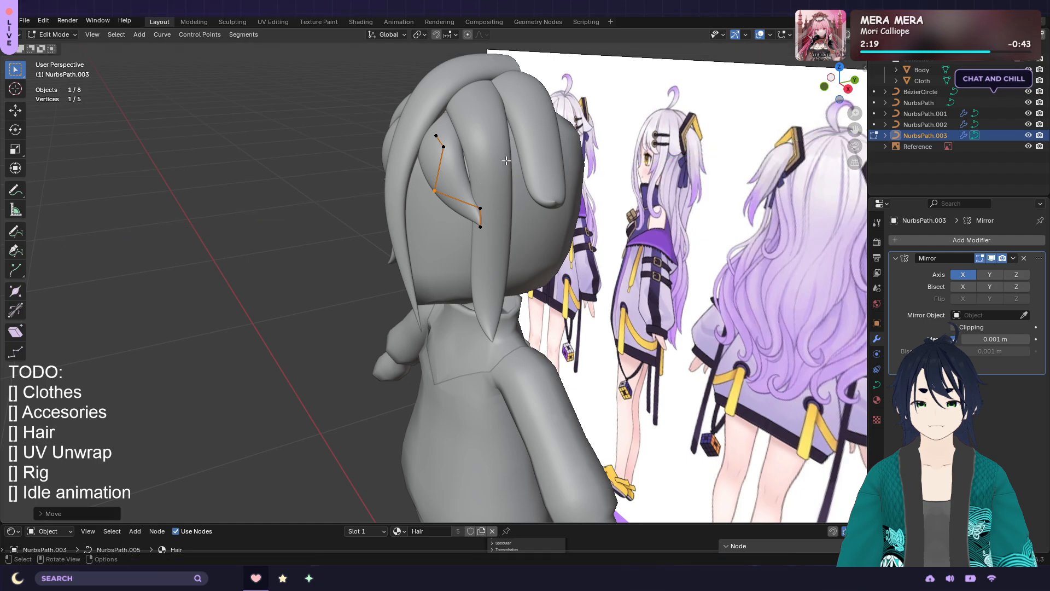
Check the front hair in material preview against the reference sheet, and return to Object Mode with solid shading
middle_click_drag(490, 181, 534, 148)
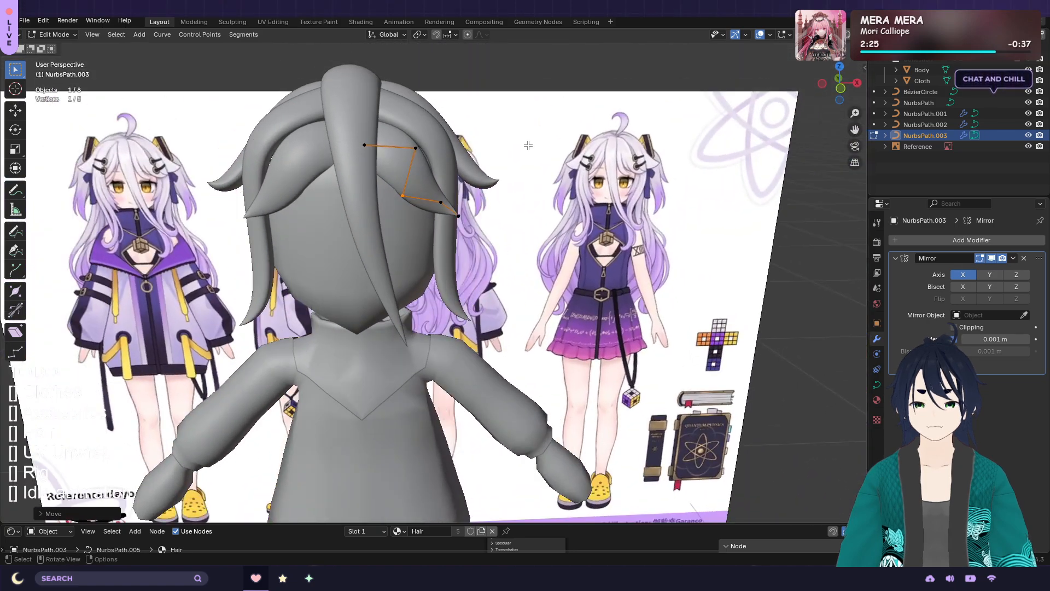
key("Tab")
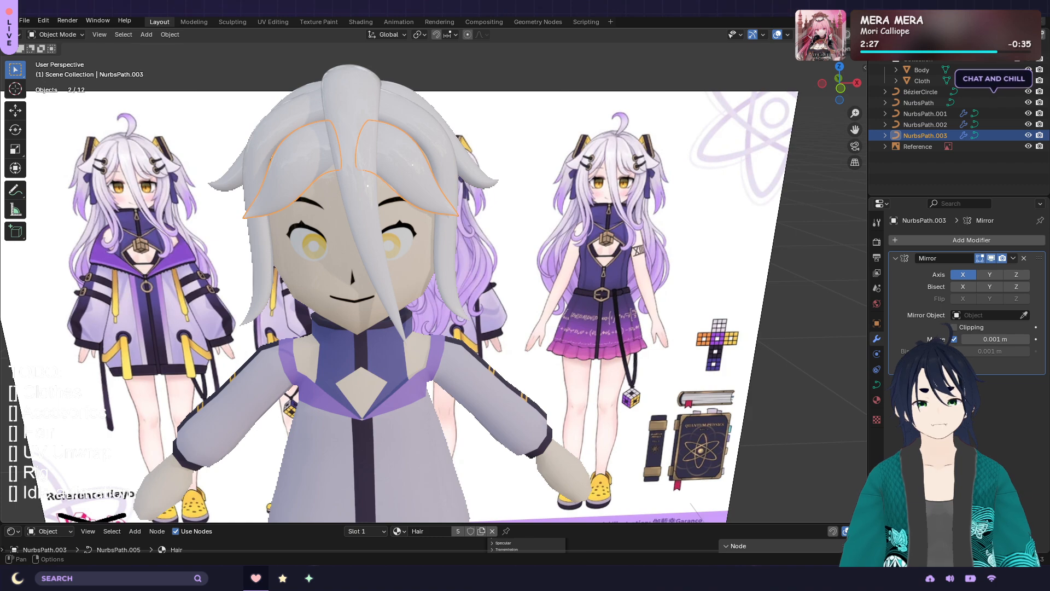
middle_click_drag(514, 156, 498, 133)
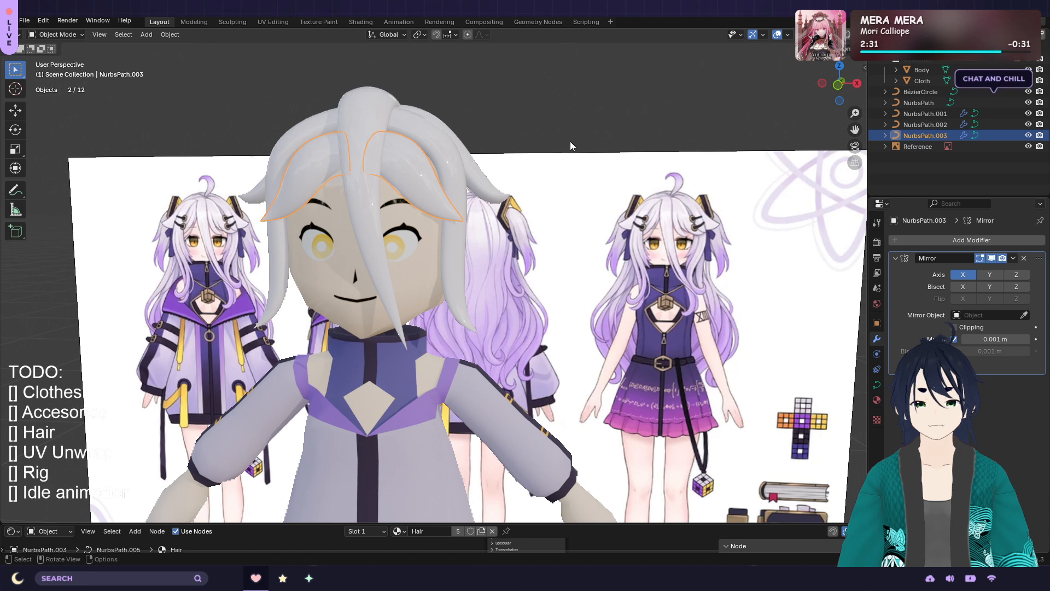
key("Tab")
left_click(825, 34)
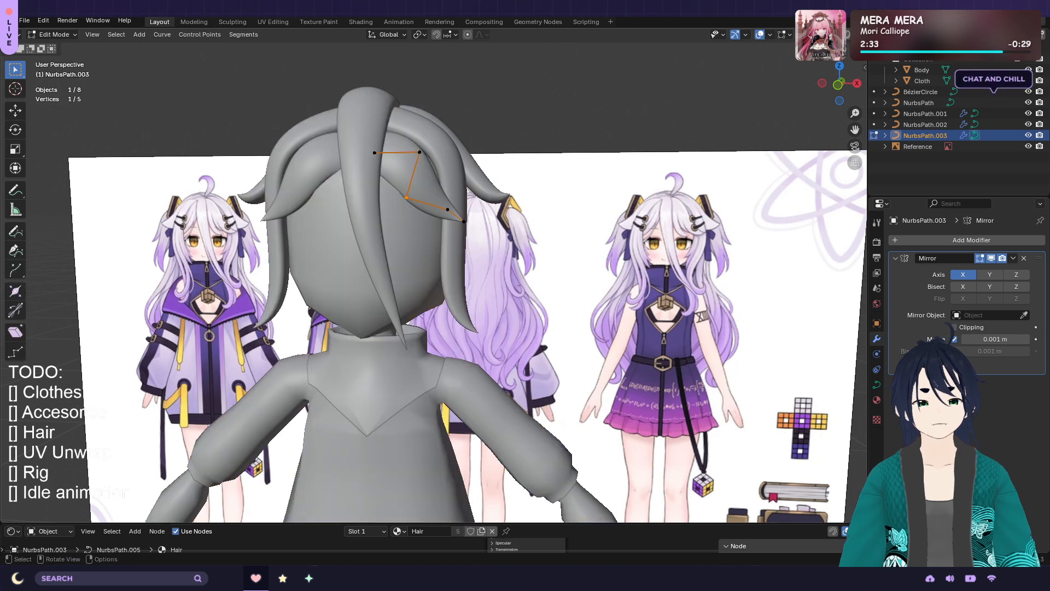
left_click(449, 266)
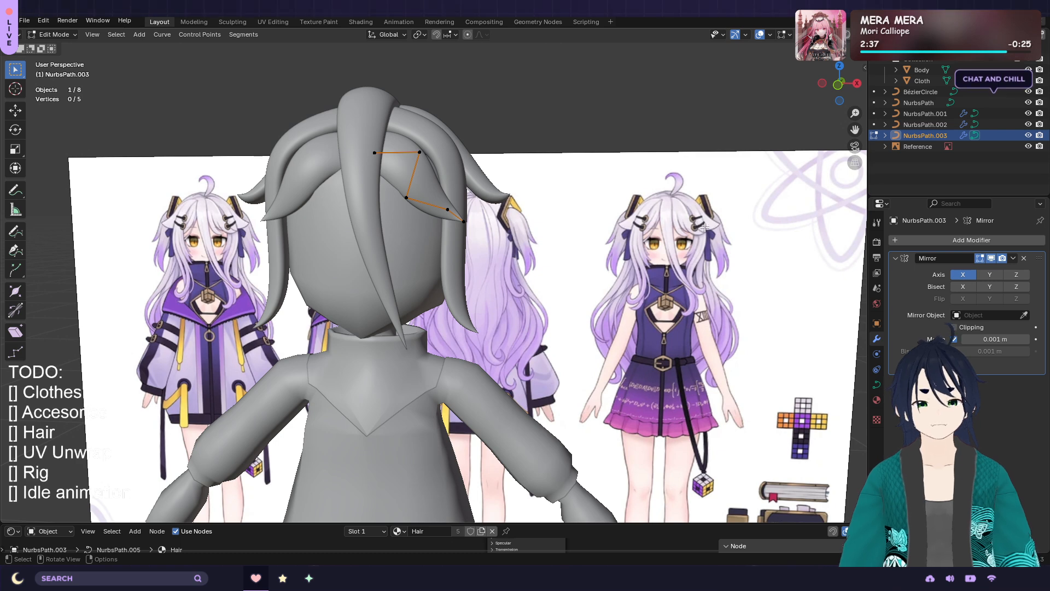
key("Tab")
left_click(487, 191)
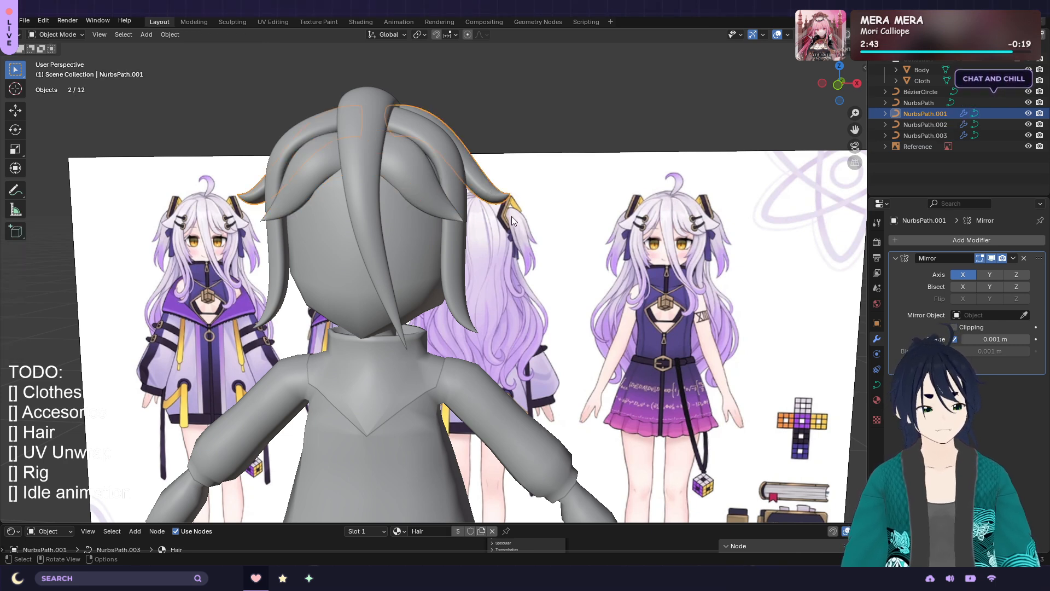
scroll(458, 251, "down", 3)
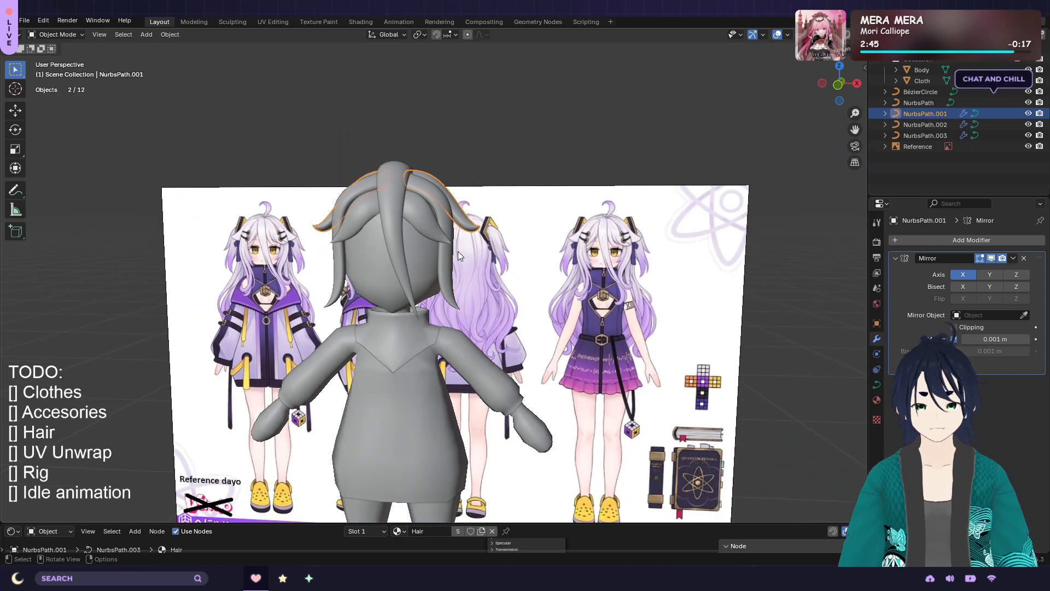
scroll(458, 251, "up", 3)
Edit the long side strand and move its two tip control points backward along Y
left_click(451, 265)
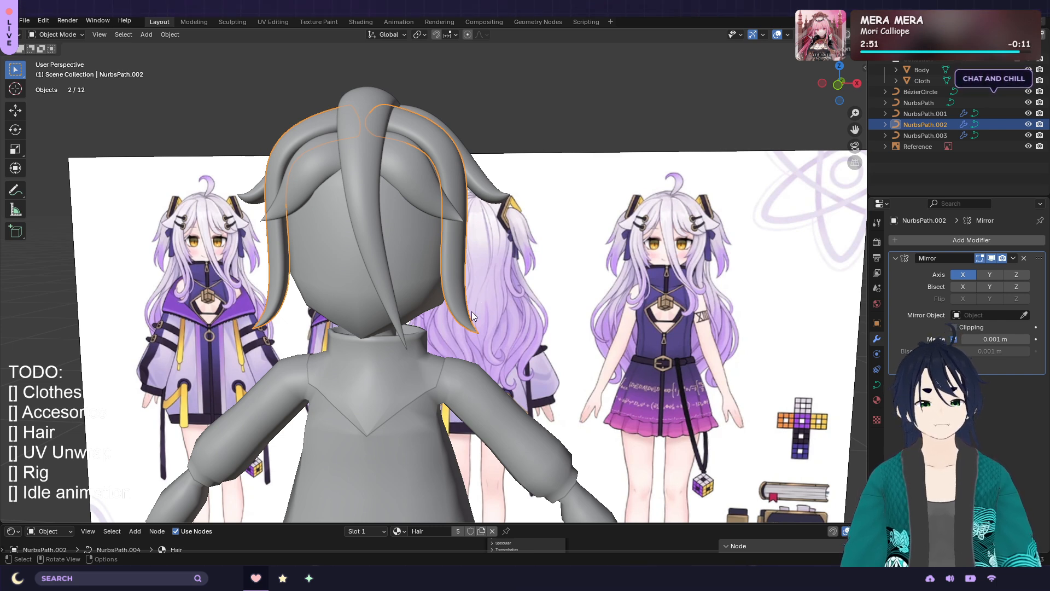
middle_click_drag(454, 275, 477, 286)
key("Tab")
left_click_drag(505, 351, 462, 311)
middle_click_drag(557, 321, 518, 339)
key("g")
key("y")
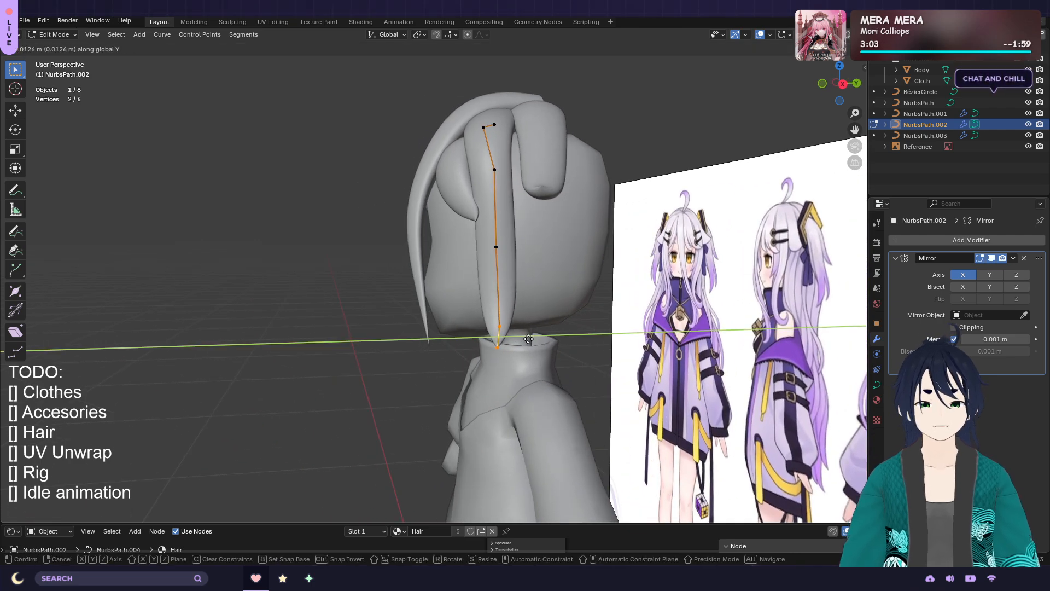
left_click(537, 337)
Lengthen the side strand by moving its two tip control points roughly 0.02 m down along Z
key("g")
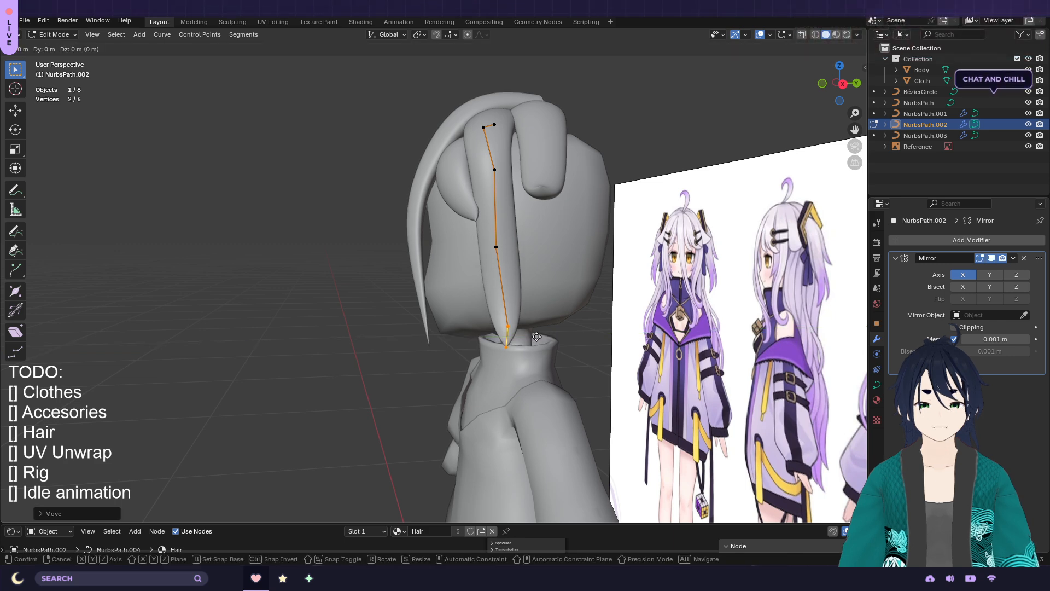
key("z")
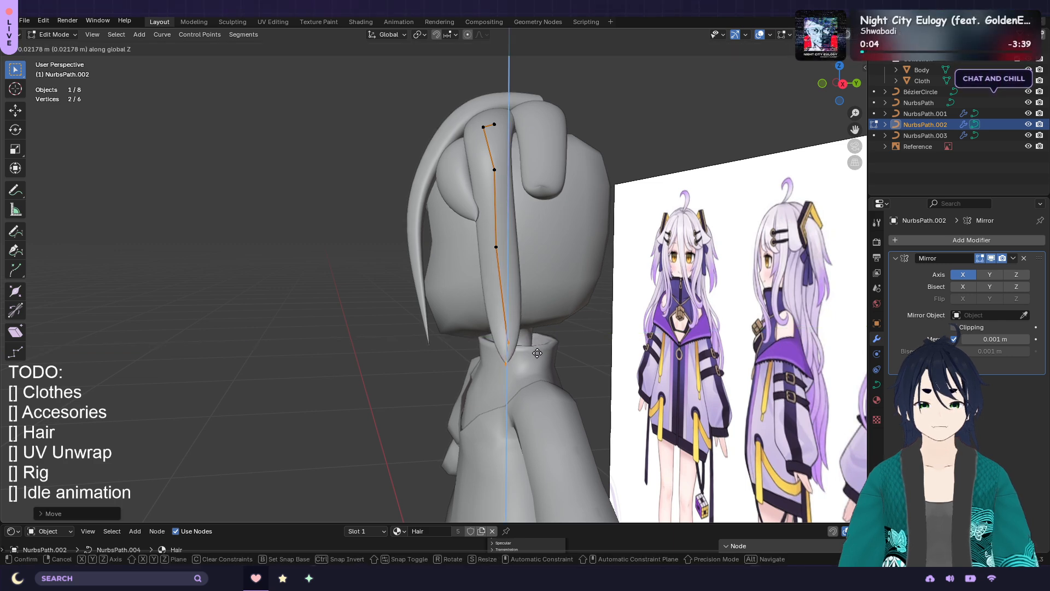
left_click(537, 349)
middle_click_drag(555, 334, 569, 333)
middle_click_drag(648, 332, 661, 330)
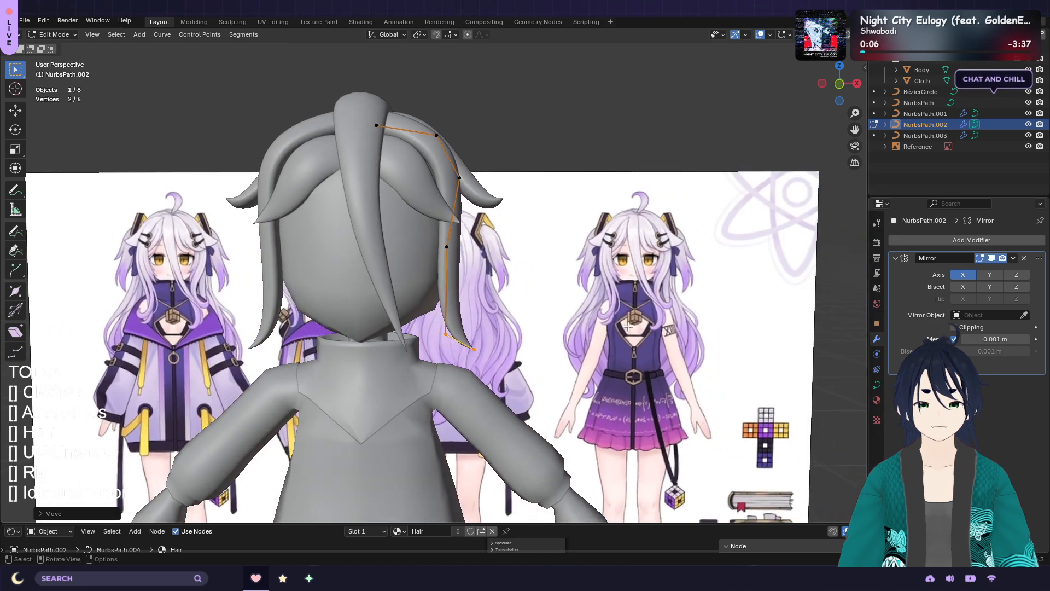
middle_click_drag(553, 306, 570, 314)
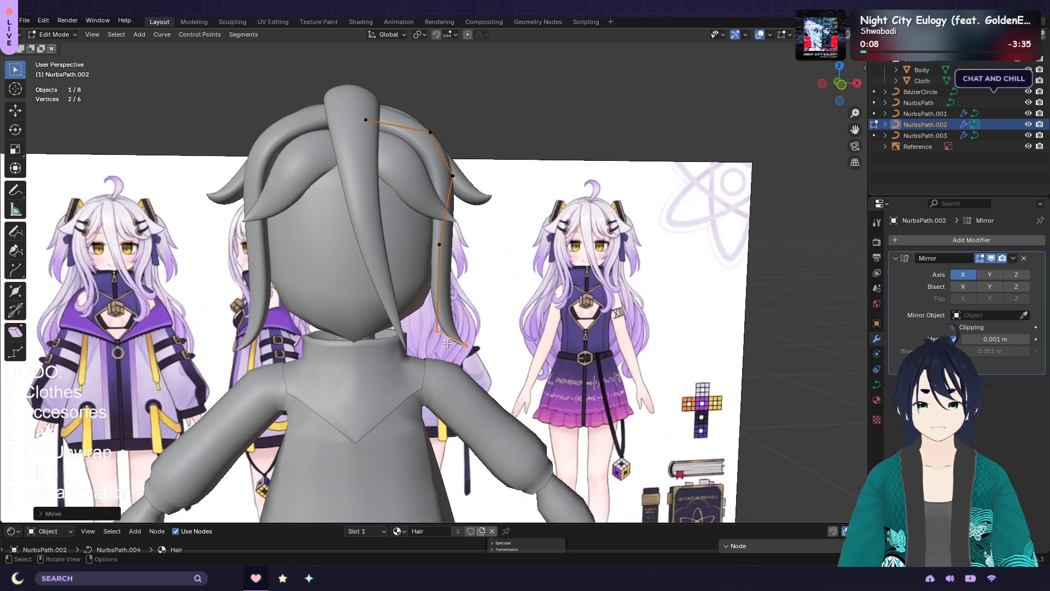
Shift the side strand's two tip points inward along X and the point above them about 0.012 m outward
key("g")
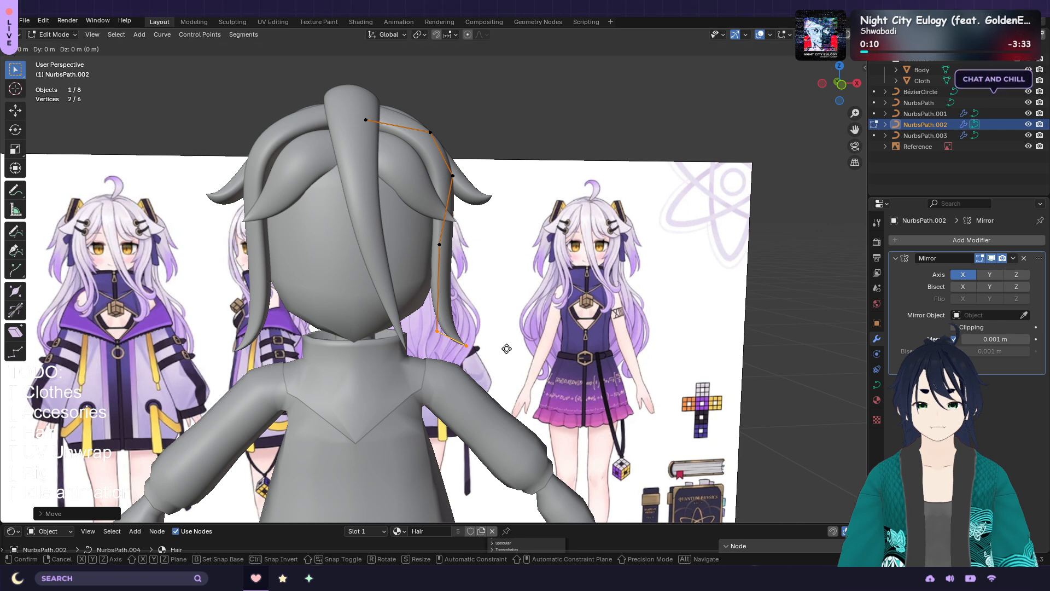
key("x")
key("Escape")
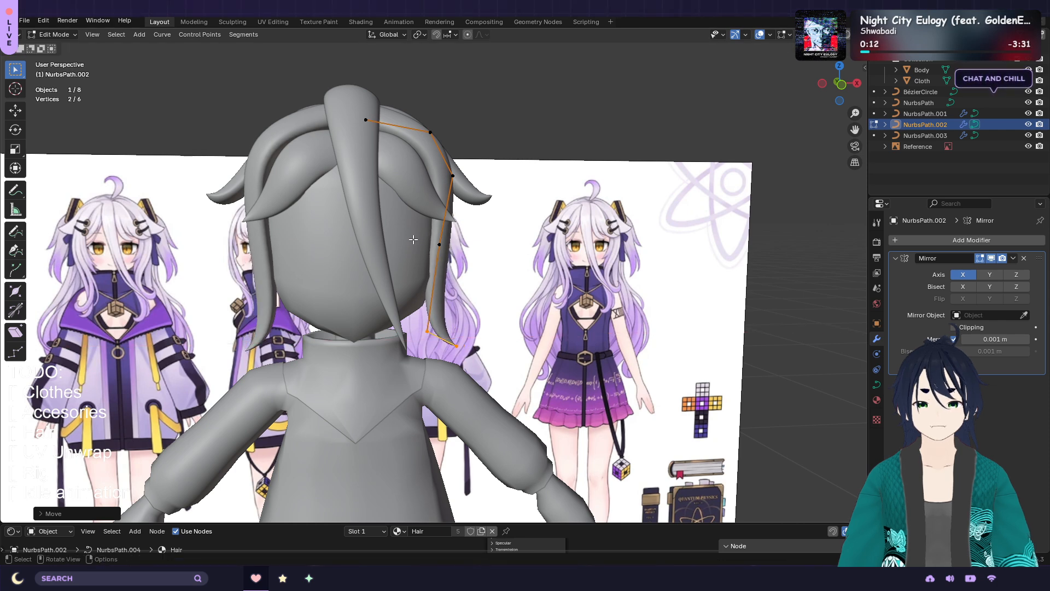
left_click(414, 239)
key("g")
key("x")
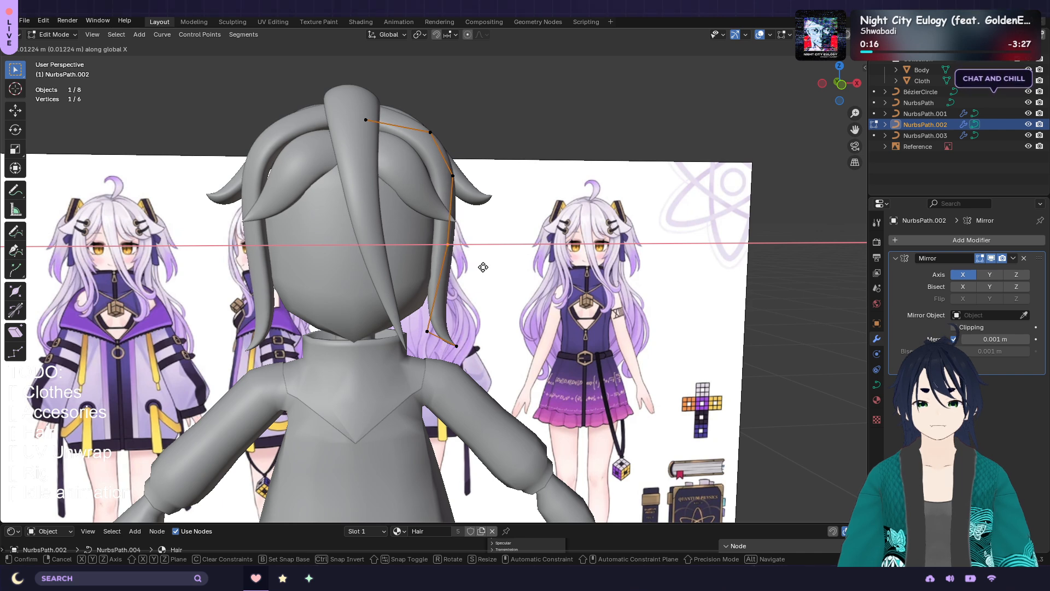
left_click(484, 267)
Move the side strand's third control point about 0.01 m inward along X, and its second point slightly inward in the front view
left_click(476, 197)
key("g")
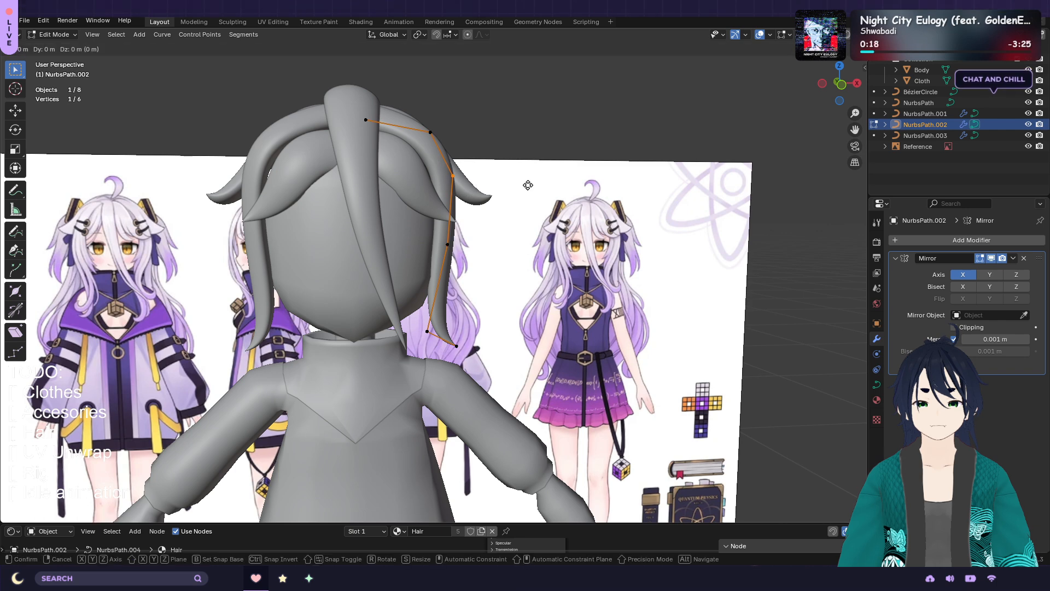
key("x")
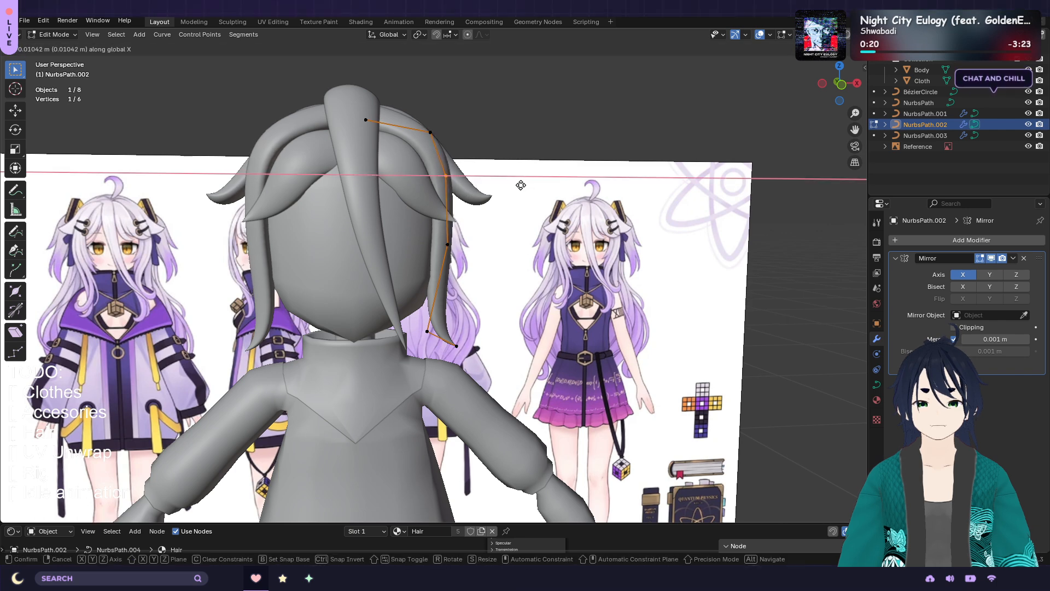
left_click(519, 186)
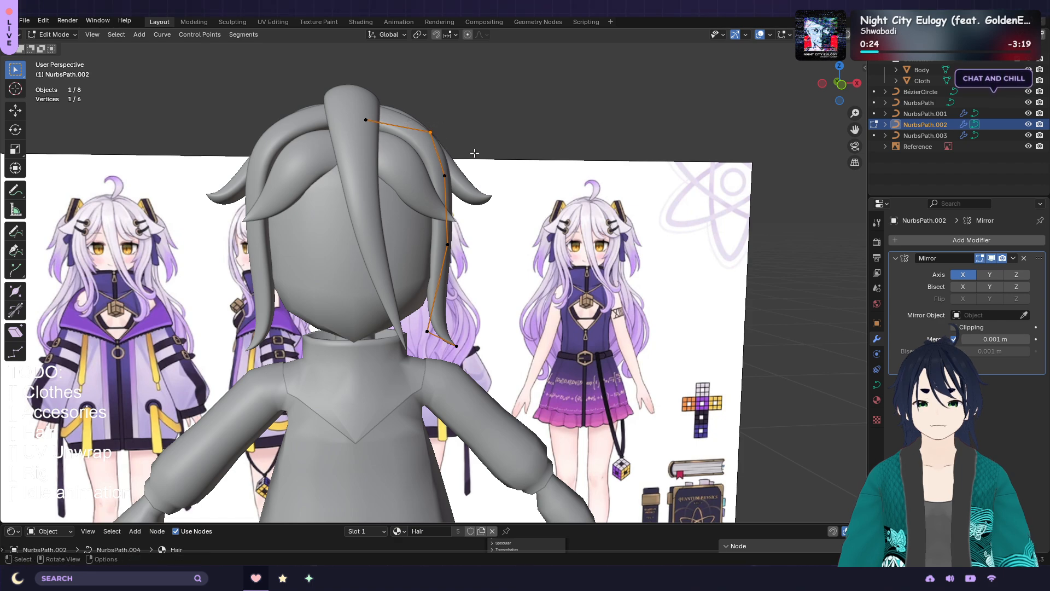
key("KP_1")
key("g")
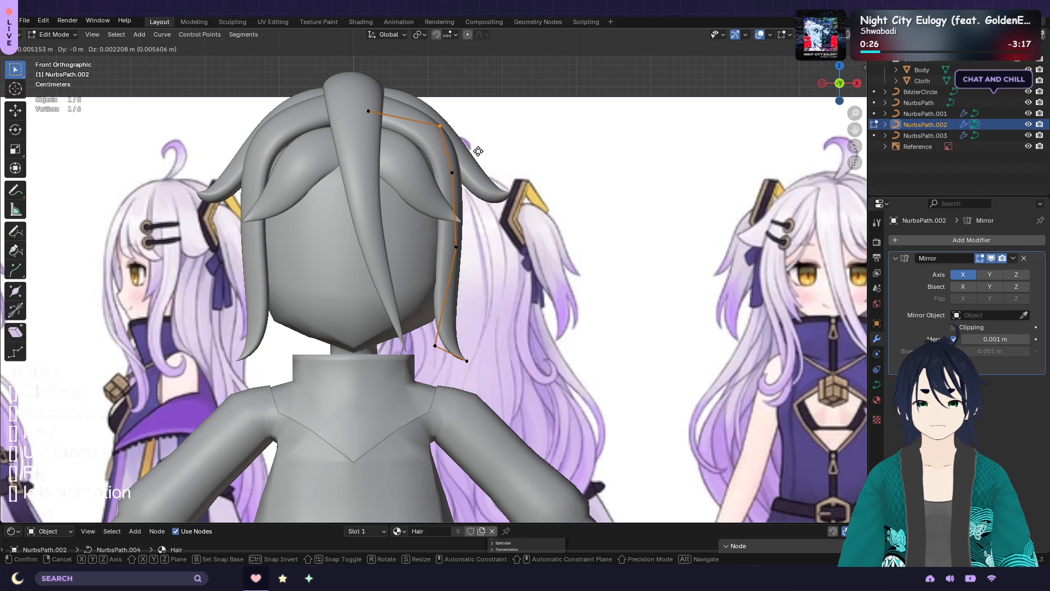
left_click(477, 151)
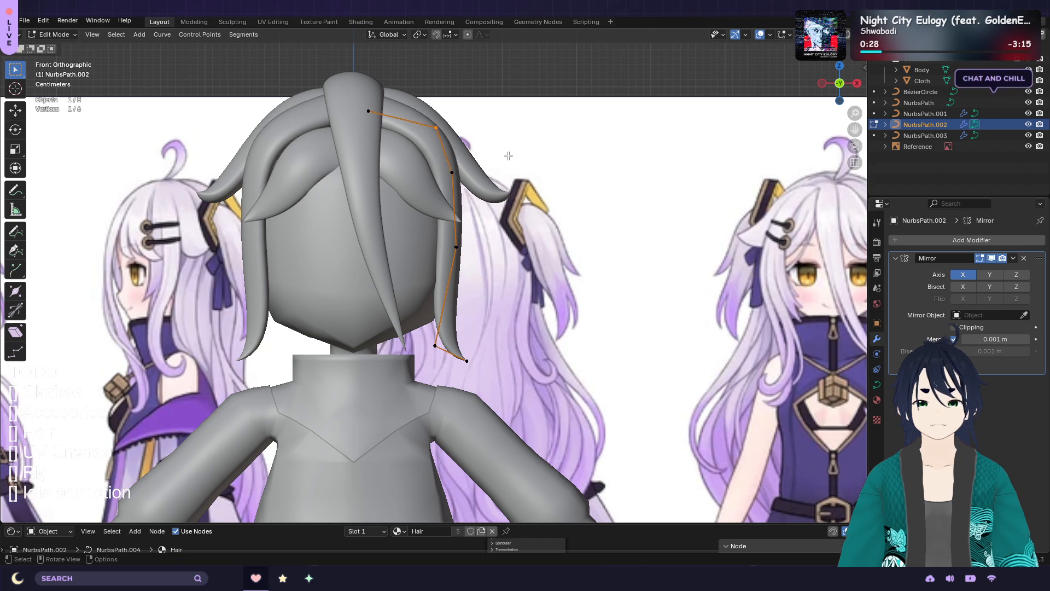
Slightly fatten the side strand at its third and second control points
middle_click_drag(509, 155, 533, 179)
left_click_drag(541, 172, 502, 148)
key("alt+s")
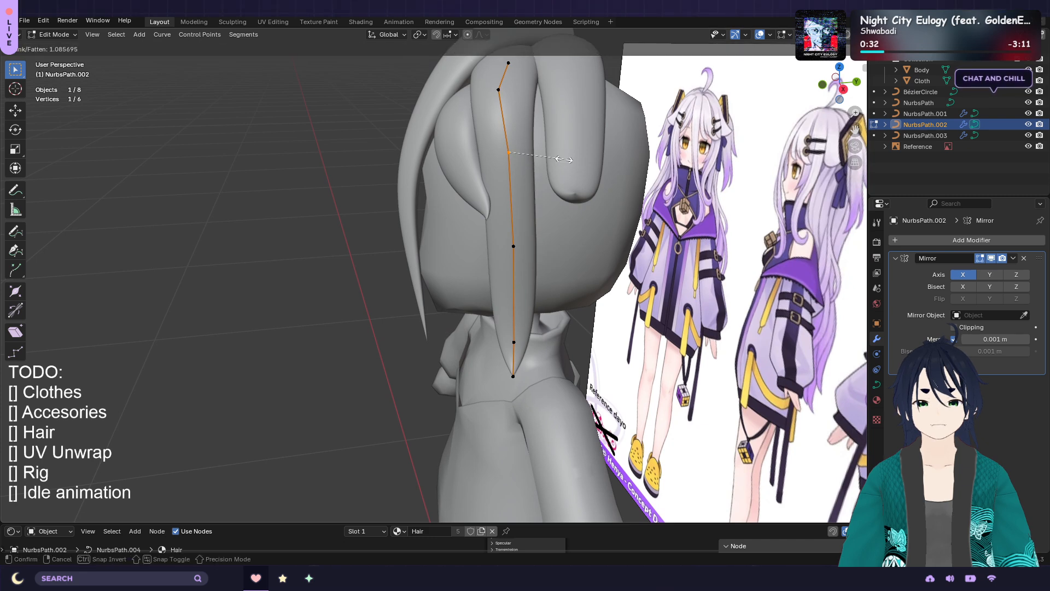
left_click(545, 131)
left_click_drag(522, 105, 492, 82)
key("alt+s")
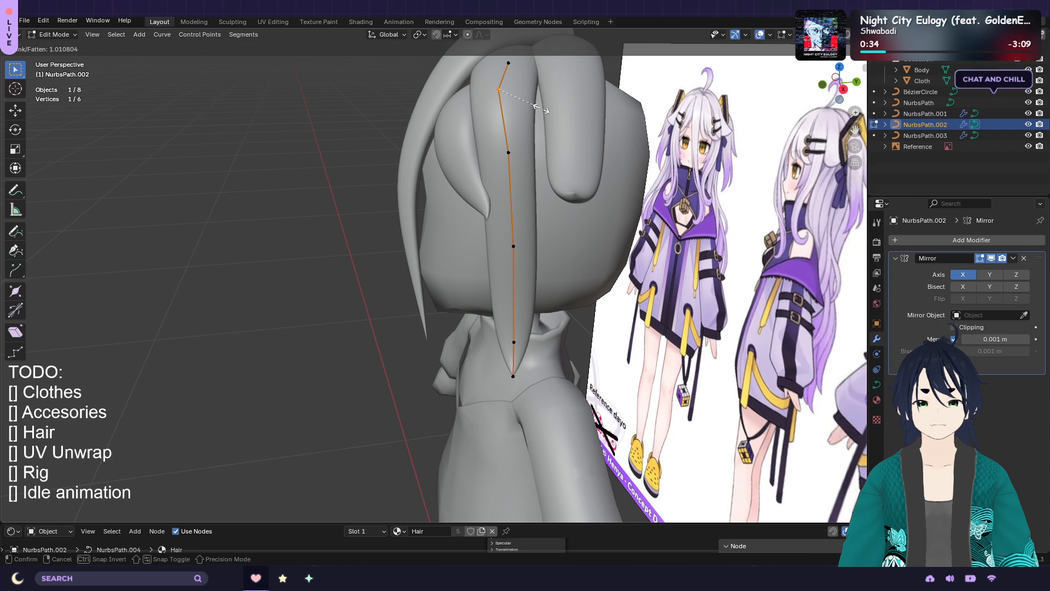
left_click(545, 117)
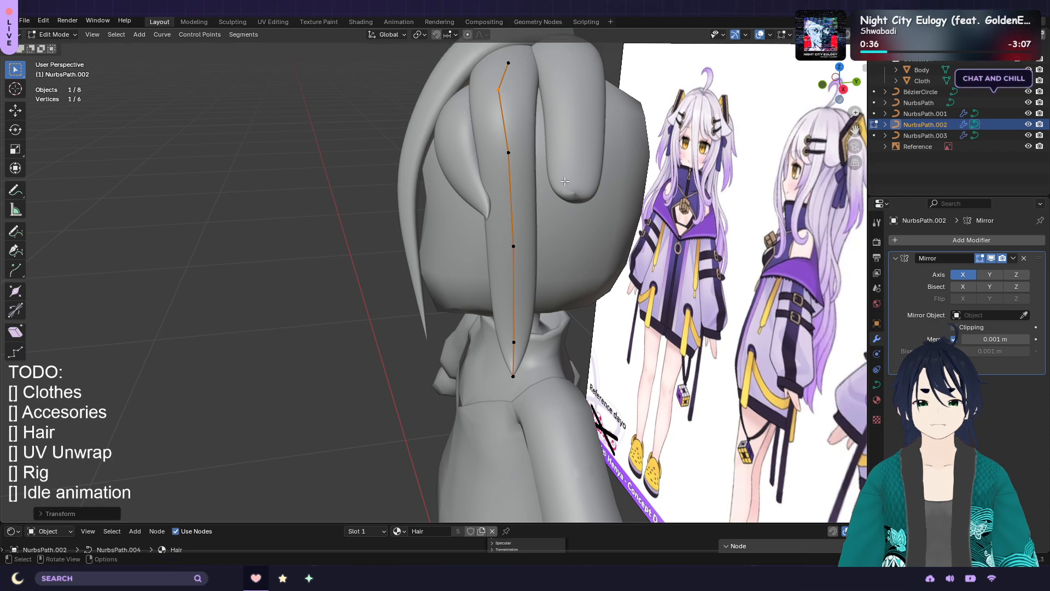
Check the reshaped side strand in material preview, return to solid shading and deselect its control points
middle_click_drag(564, 186, 513, 180)
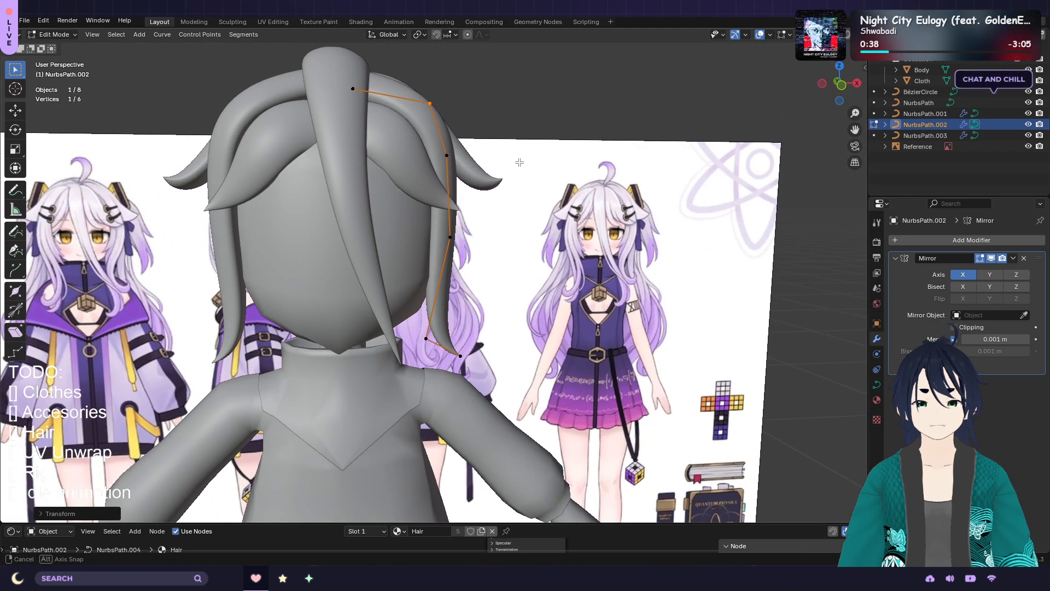
left_click(837, 34)
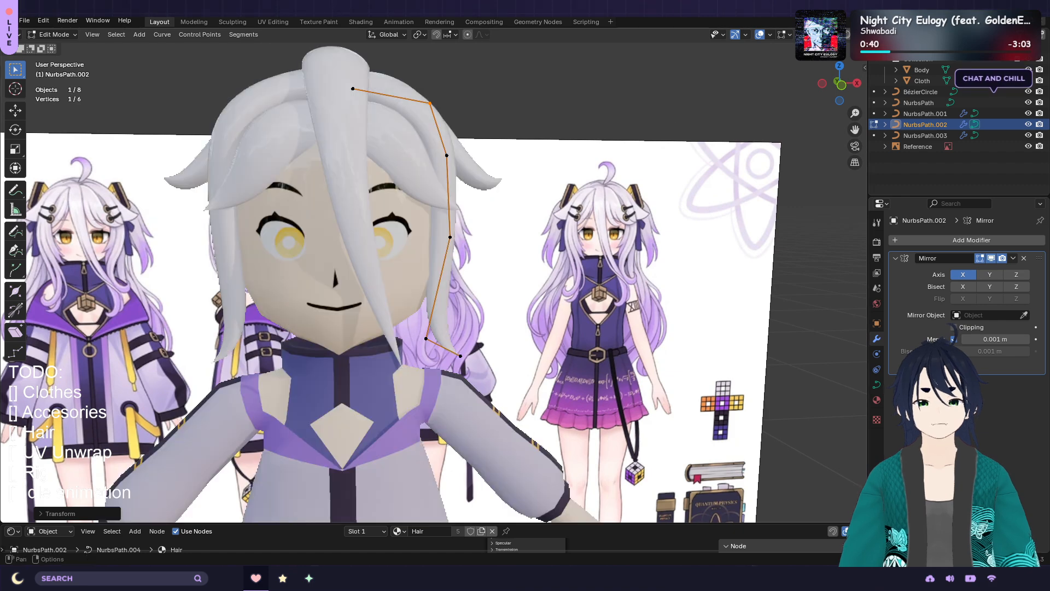
middle_click_drag(586, 173, 569, 194)
left_click(825, 35)
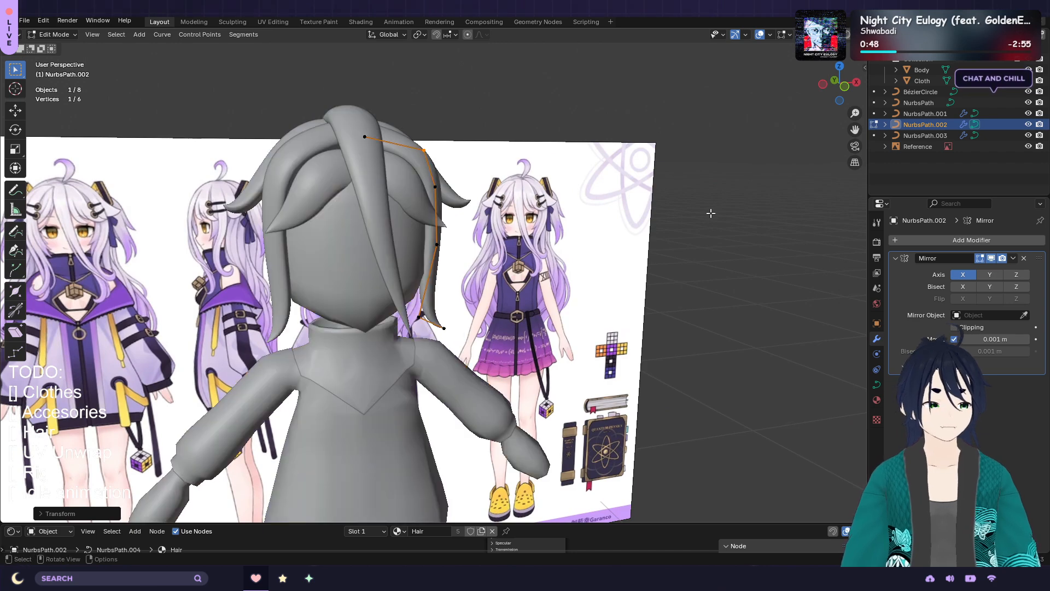
left_click(392, 210)
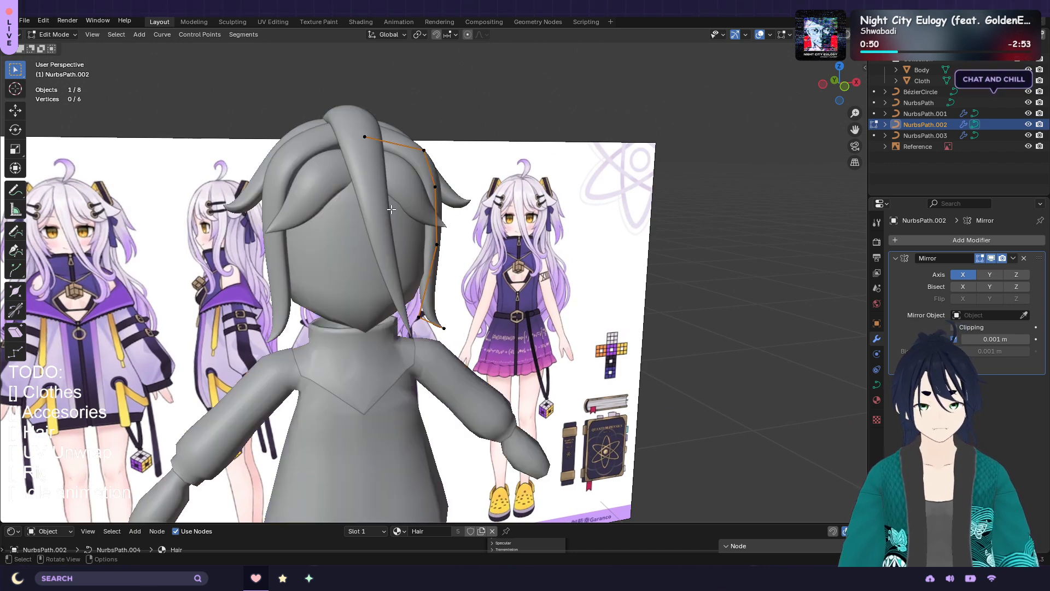
Open the centre bang strand for editing and move its second-to-last control point about 0.023 m toward the face along Y
middle_click_drag(602, 192, 555, 201)
key("Tab")
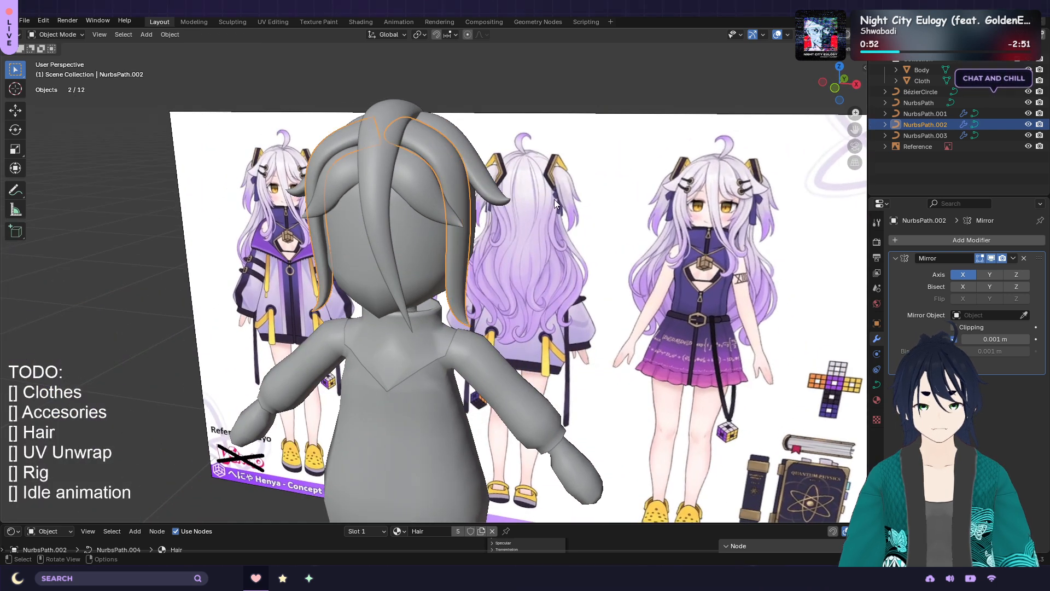
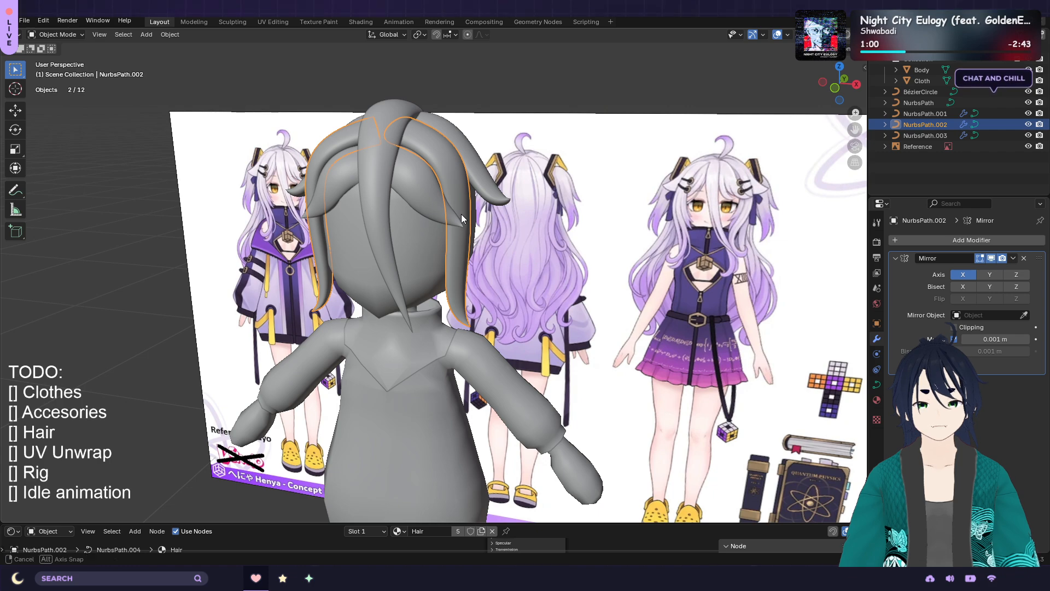
middle_click_drag(462, 214, 409, 215)
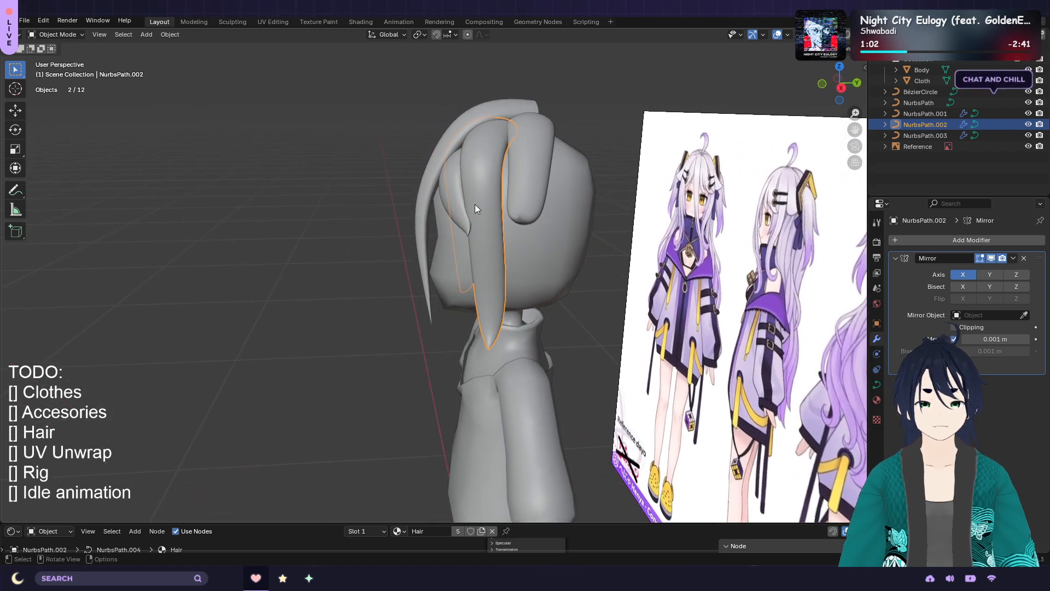
middle_click_drag(475, 204, 415, 208)
left_click(416, 210)
key("Tab")
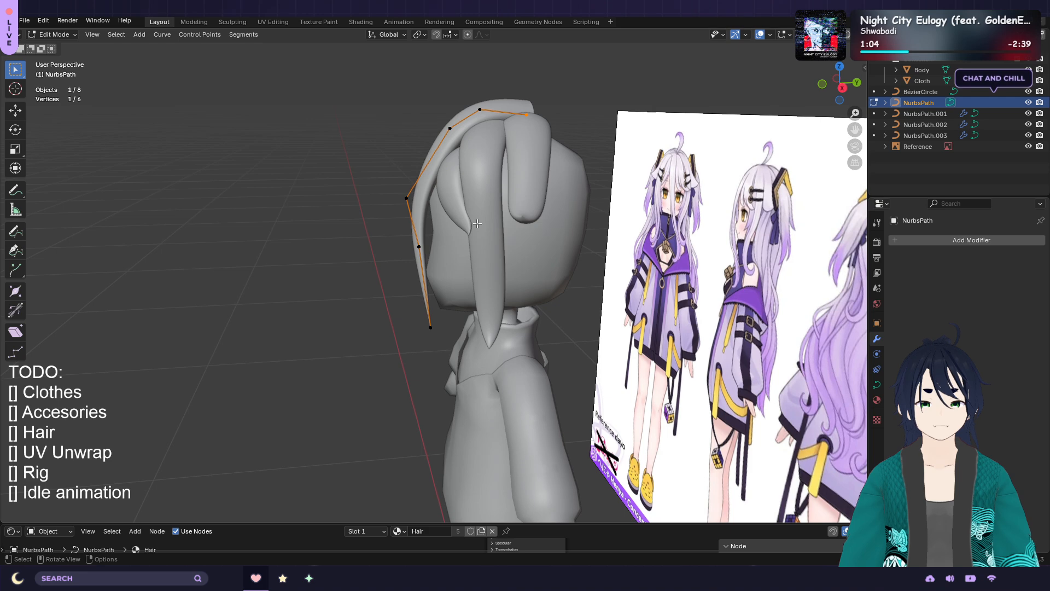
middle_click_drag(476, 224, 468, 219)
key("KP_3")
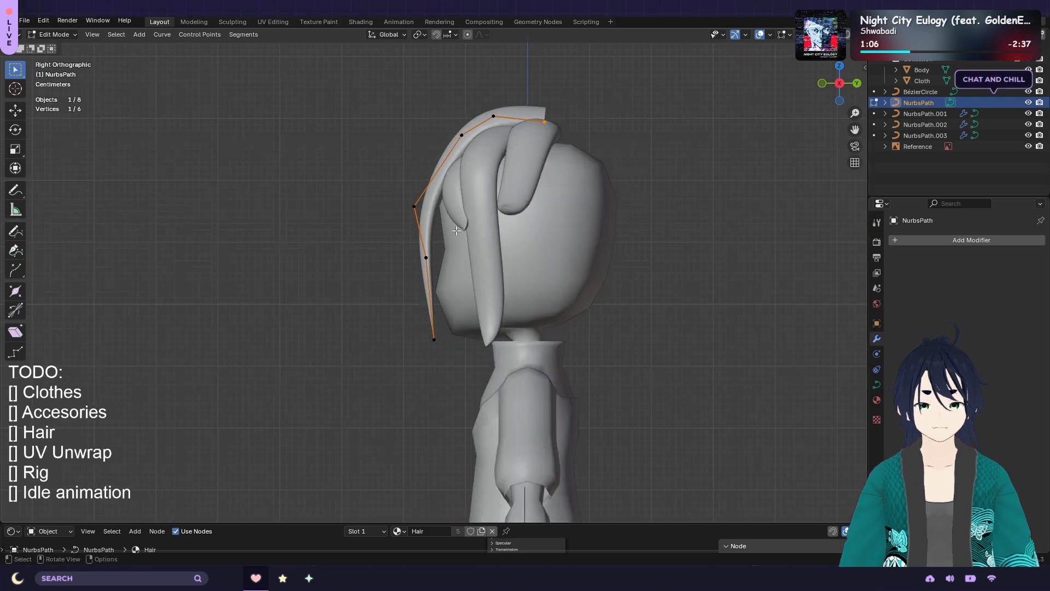
left_click(438, 258)
key("g")
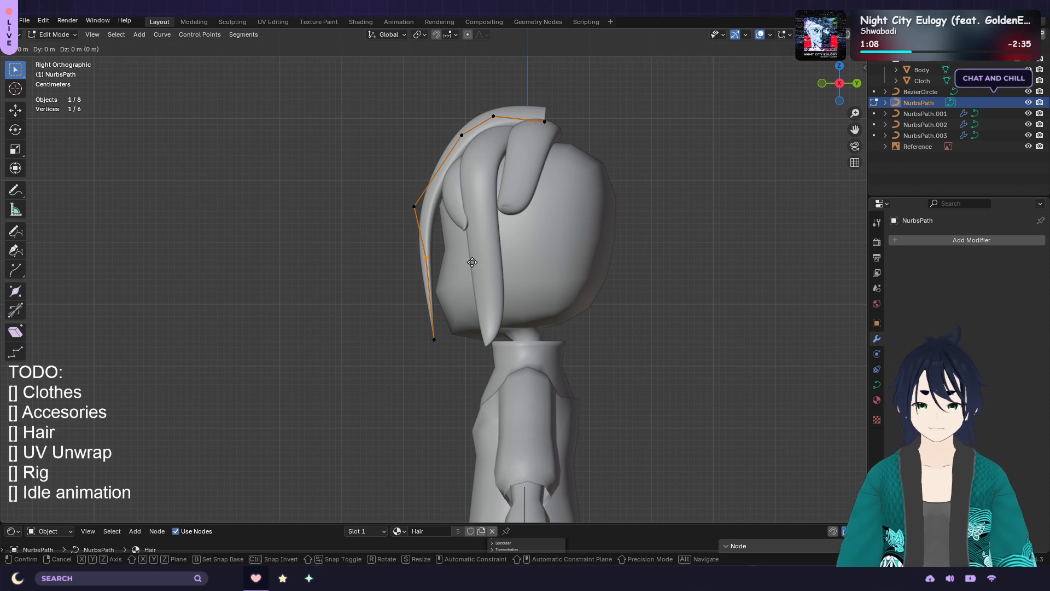
key("y")
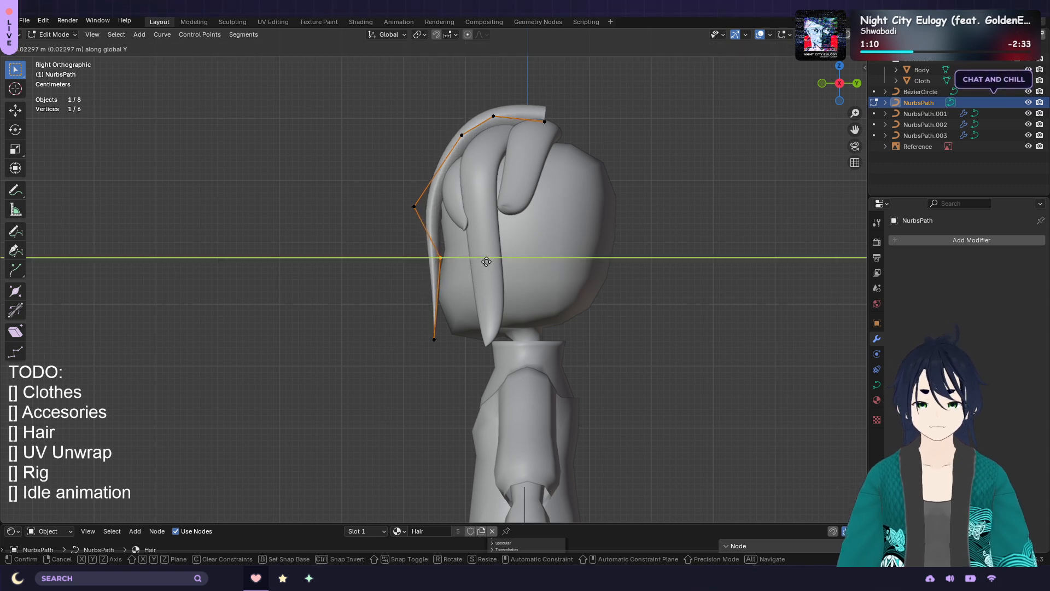
left_click(486, 262)
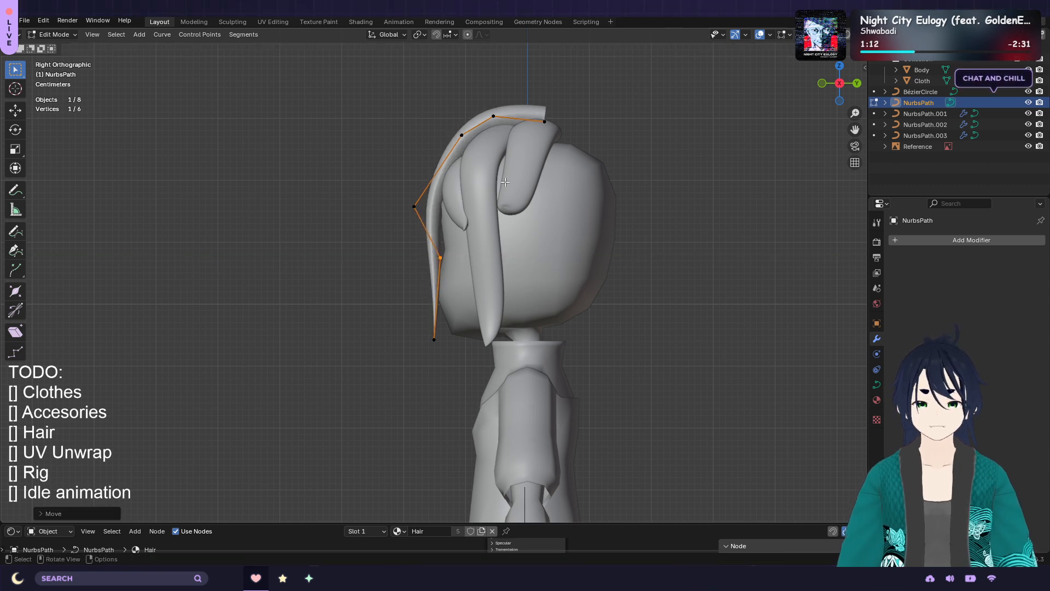
Nudge the centre strand's third control point from the root about 0.007 m forward and 0.0035 m up in the right view
middle_click_drag(505, 181, 365, 155)
left_click(474, 151)
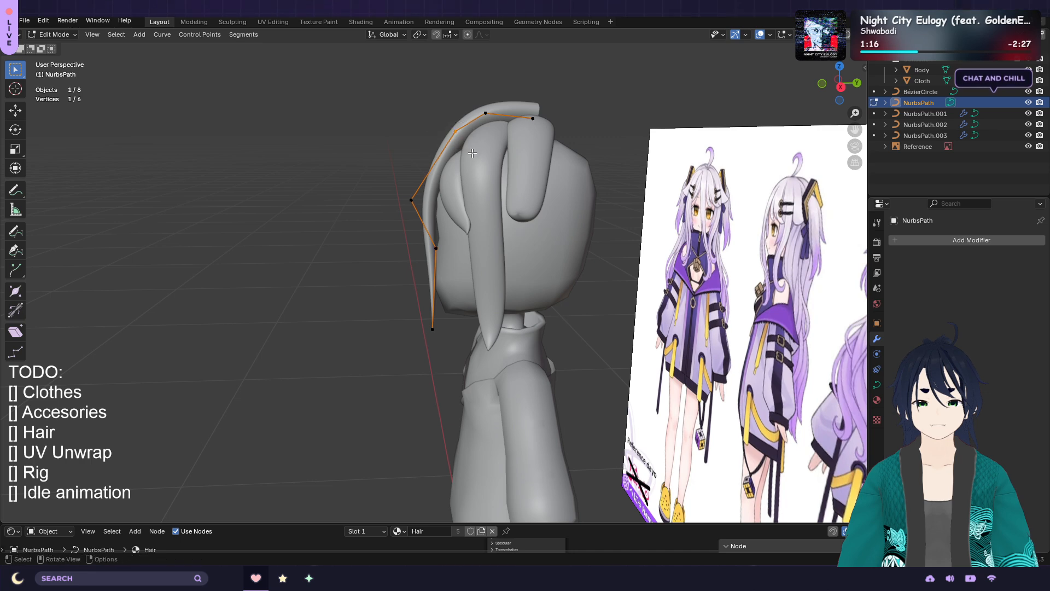
key("KP_3")
key("g")
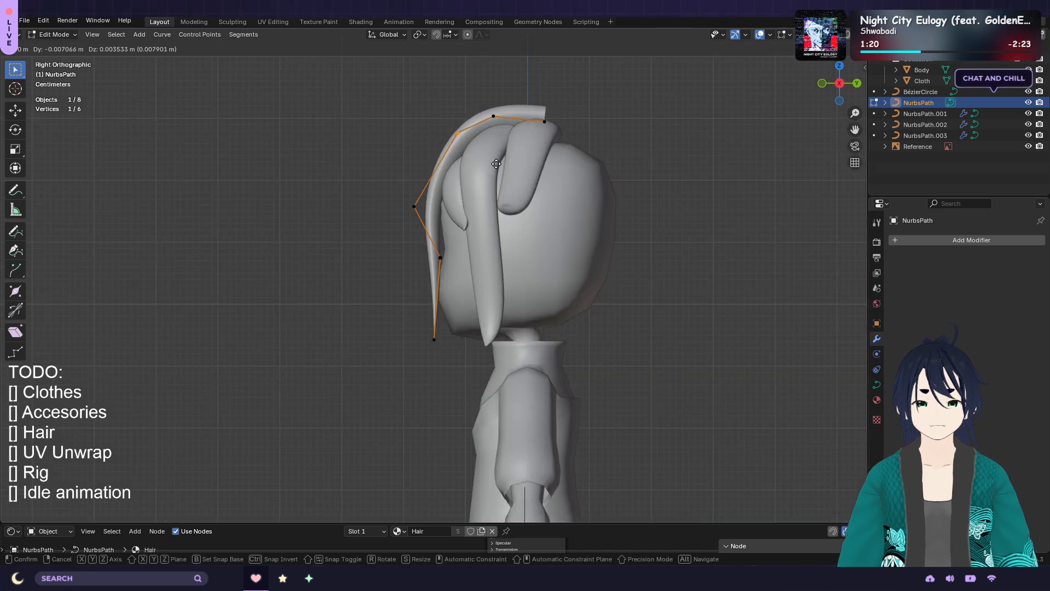
left_click(496, 165)
Tilt all control points of the centre strand by about 15 degrees, check it from the front and leave its editing
middle_click_drag(486, 161, 456, 176)
key("a")
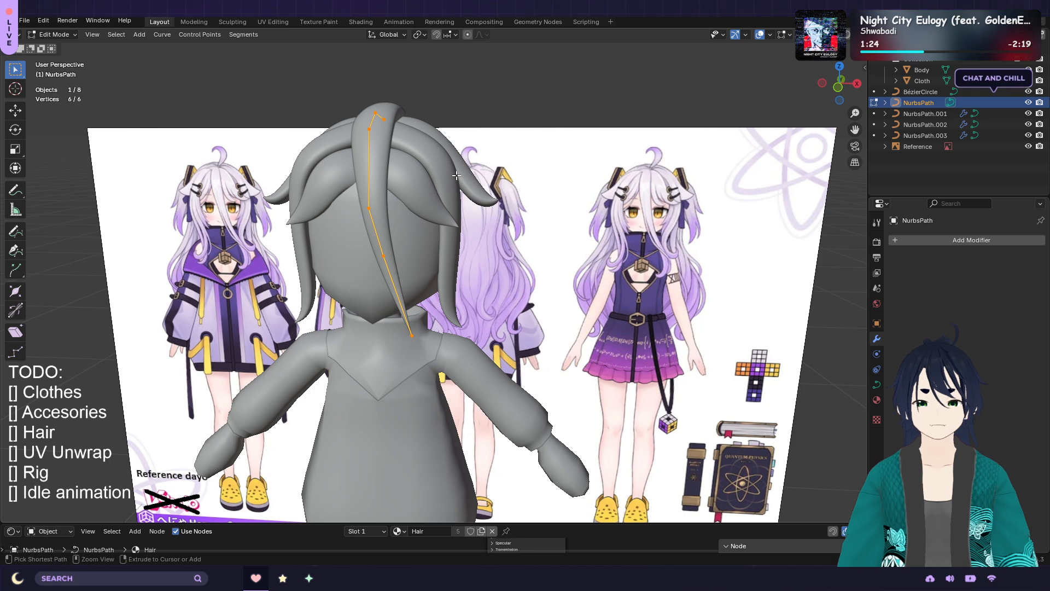
key("r")
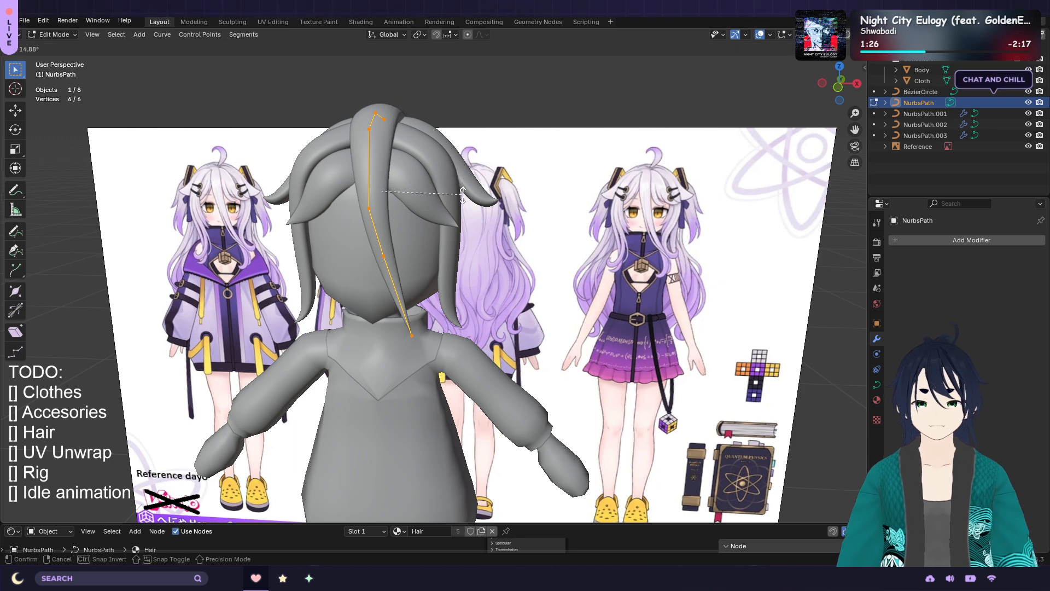
left_click(462, 197)
key("KP_1")
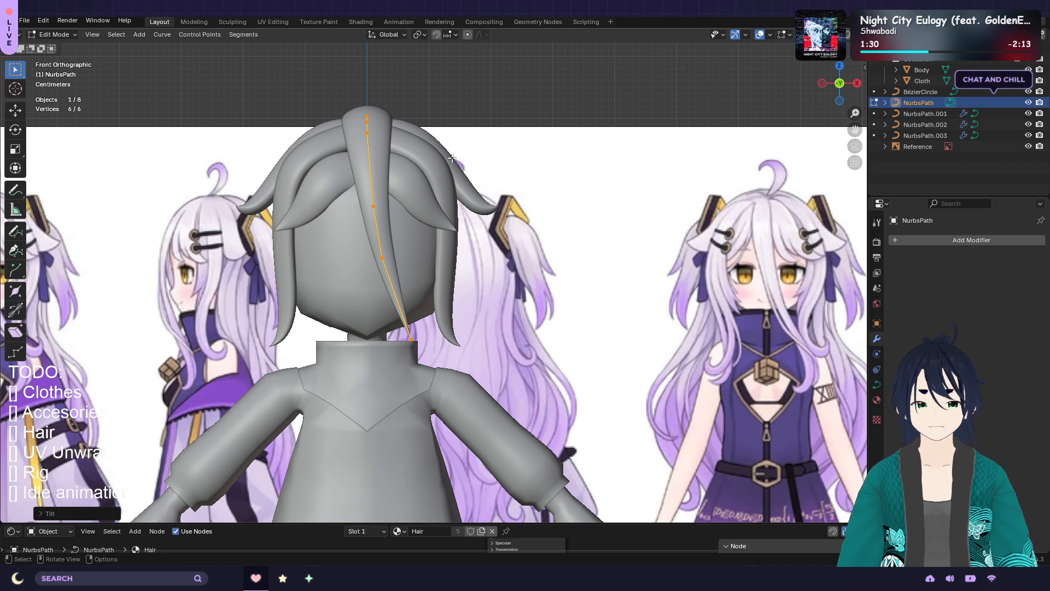
middle_click_drag(452, 158, 458, 171)
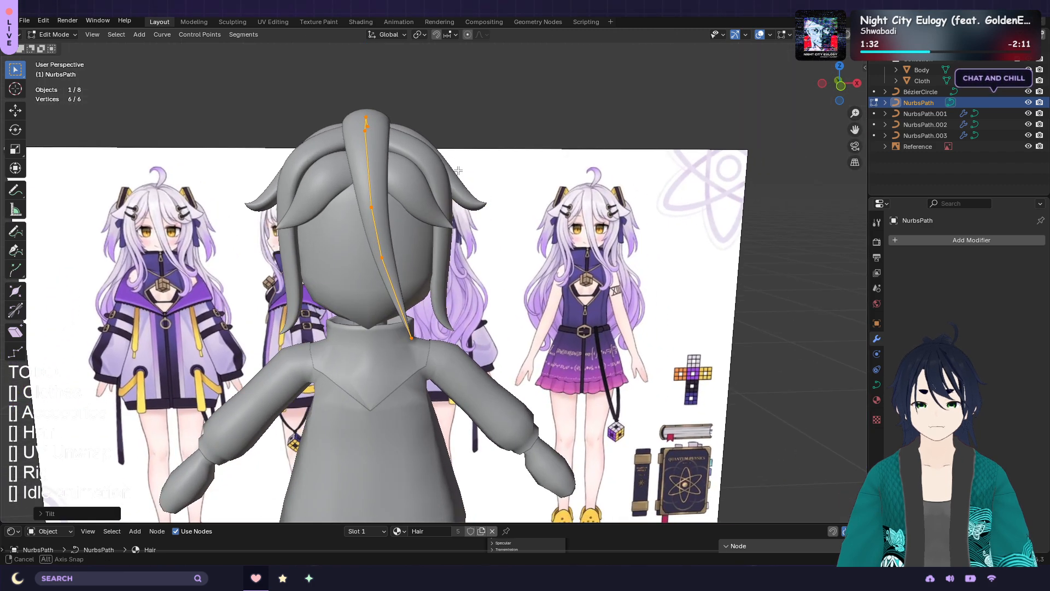
key("KP_1")
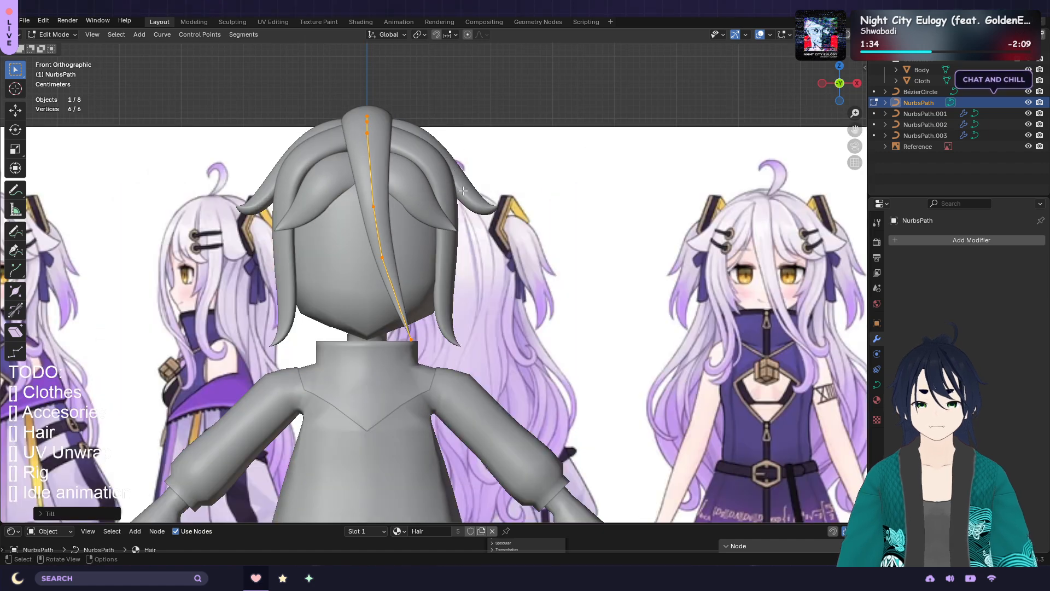
left_click(464, 190)
key("Tab")
Open the outer flared strand for editing and subdivide the segment between its second and third control points
left_click(469, 192)
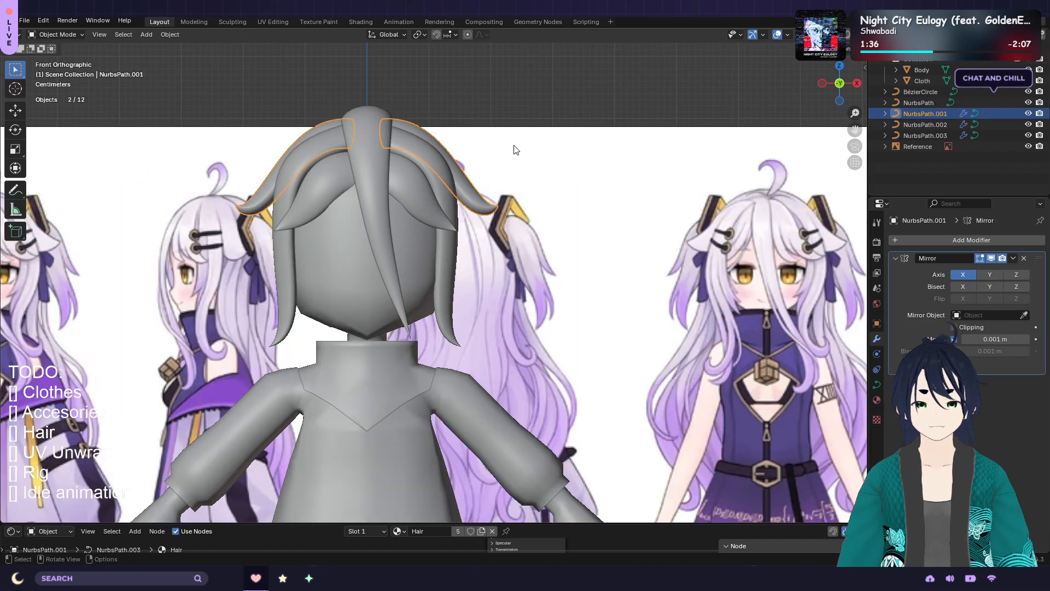
middle_click_drag(513, 146, 426, 175)
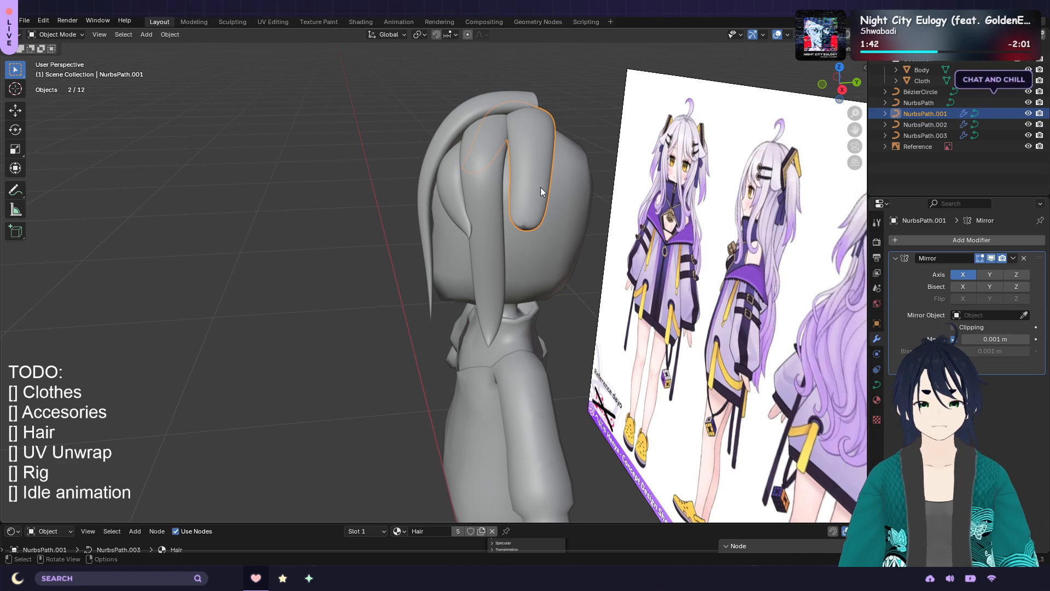
key("Tab")
middle_click_drag(541, 187, 614, 187)
left_click_drag(534, 226, 449, 104)
right_click(481, 121)
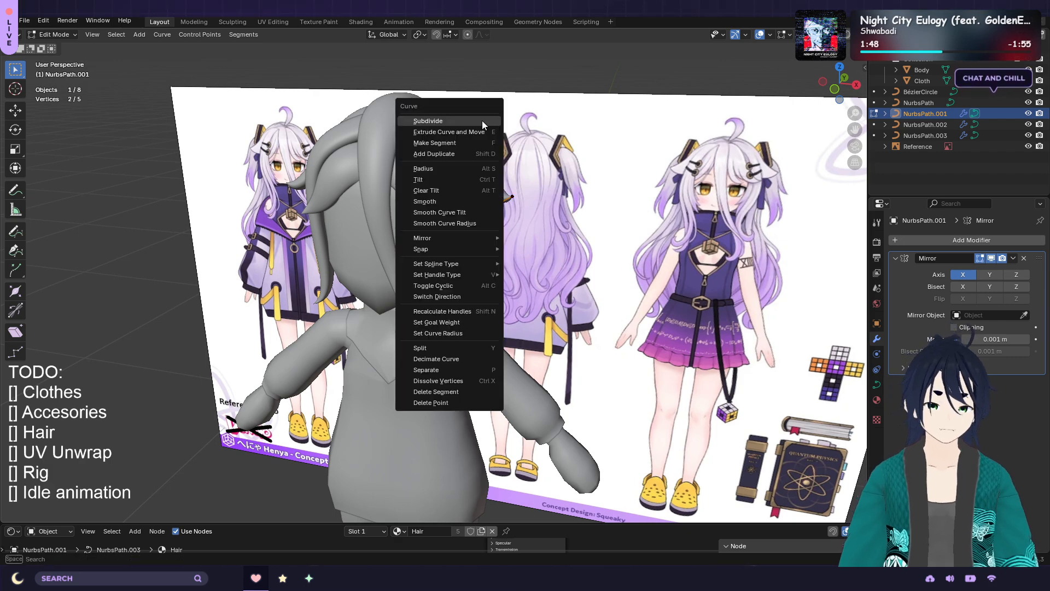
left_click(478, 123)
Move the outer strand's three lowest control points about 0.04 m down along Z and slightly outward along X
left_click(481, 127)
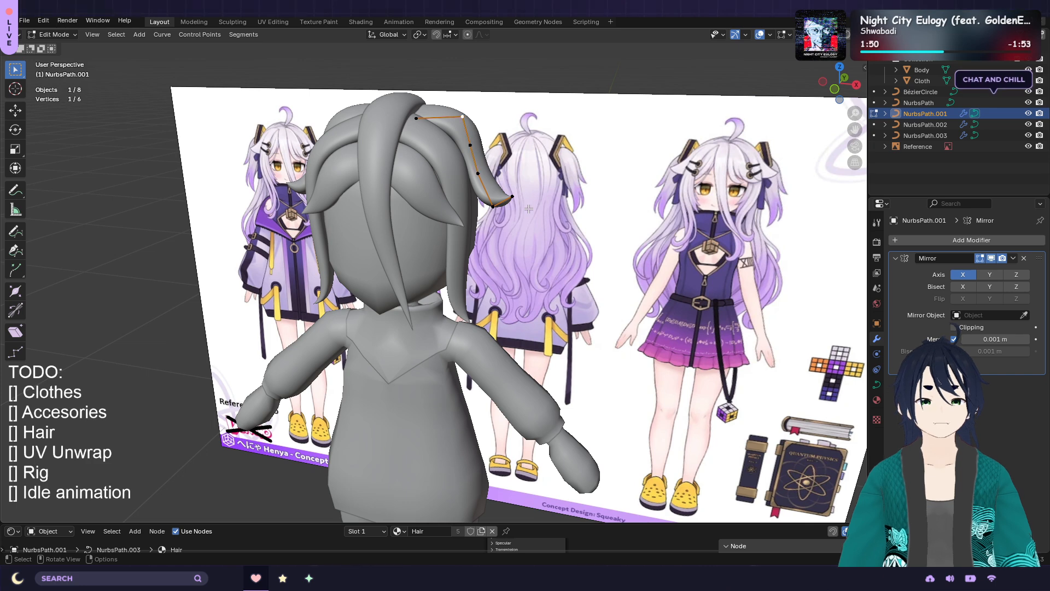
left_click_drag(531, 218, 469, 164)
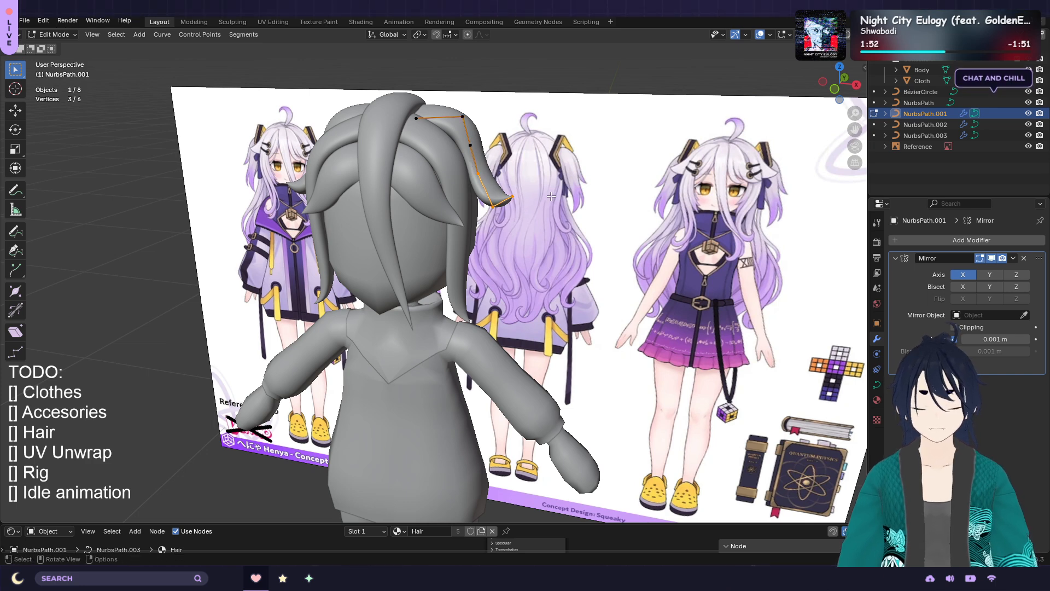
key("KP_1")
key("g")
key("z")
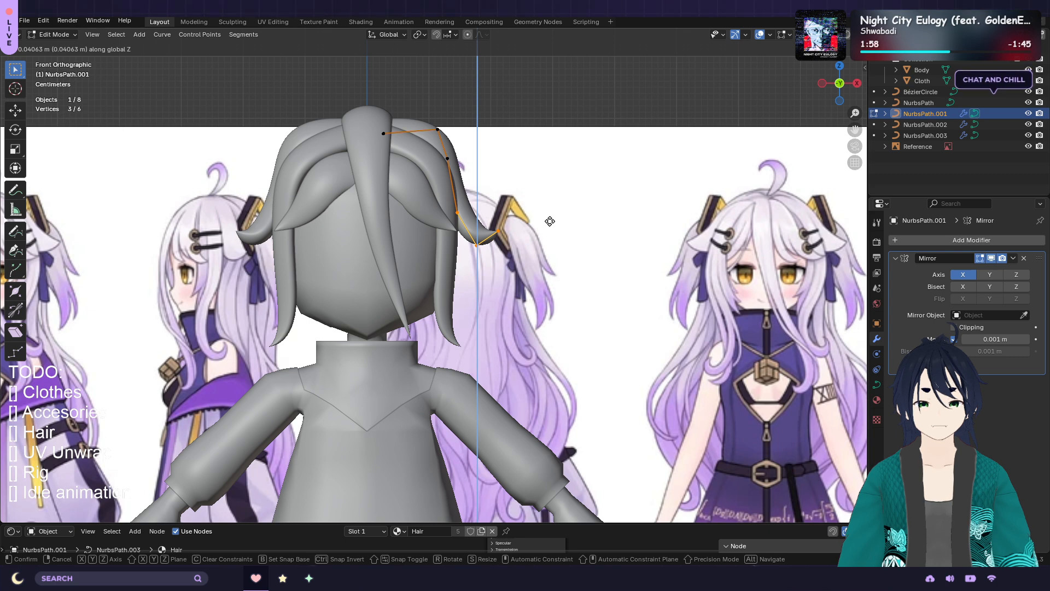
left_click(550, 221)
key("g")
key("x")
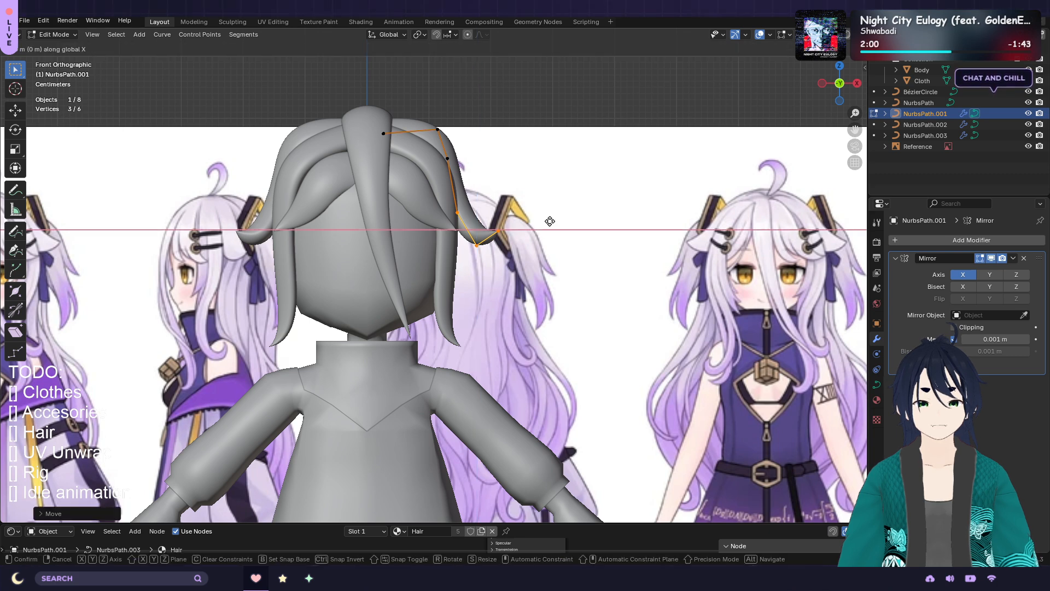
left_click(555, 221)
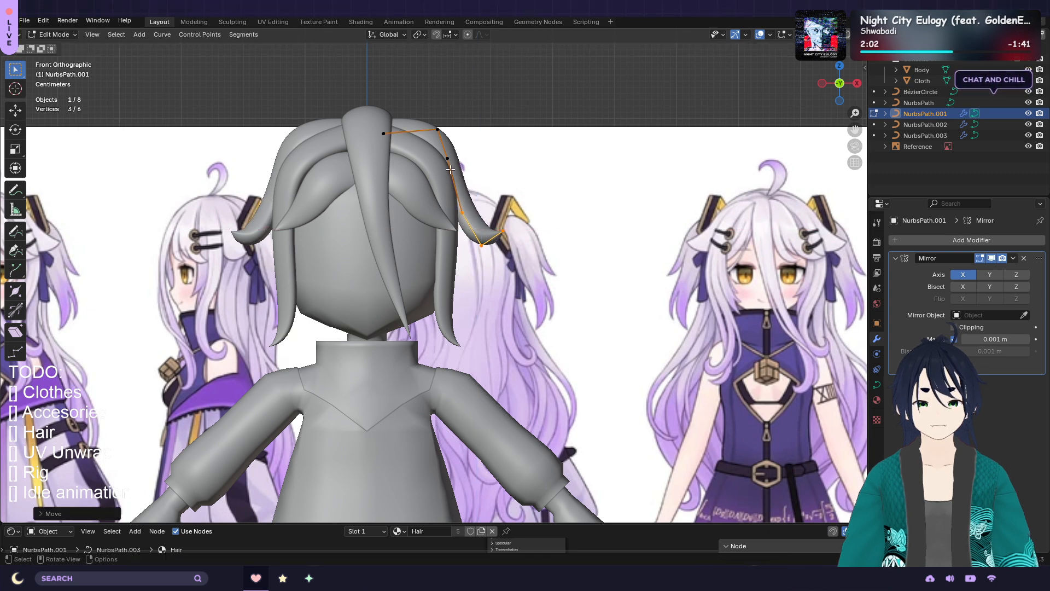
Move the outer strand's third control point about 0.023 m outward and 0.02 m down in the front view
left_click(450, 164)
key("g")
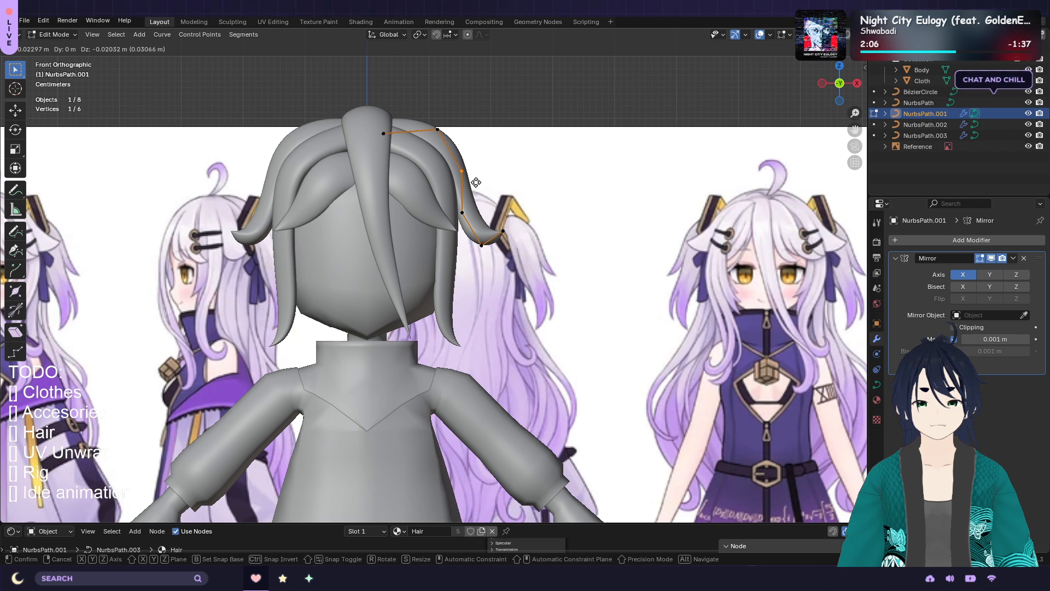
left_click(476, 183)
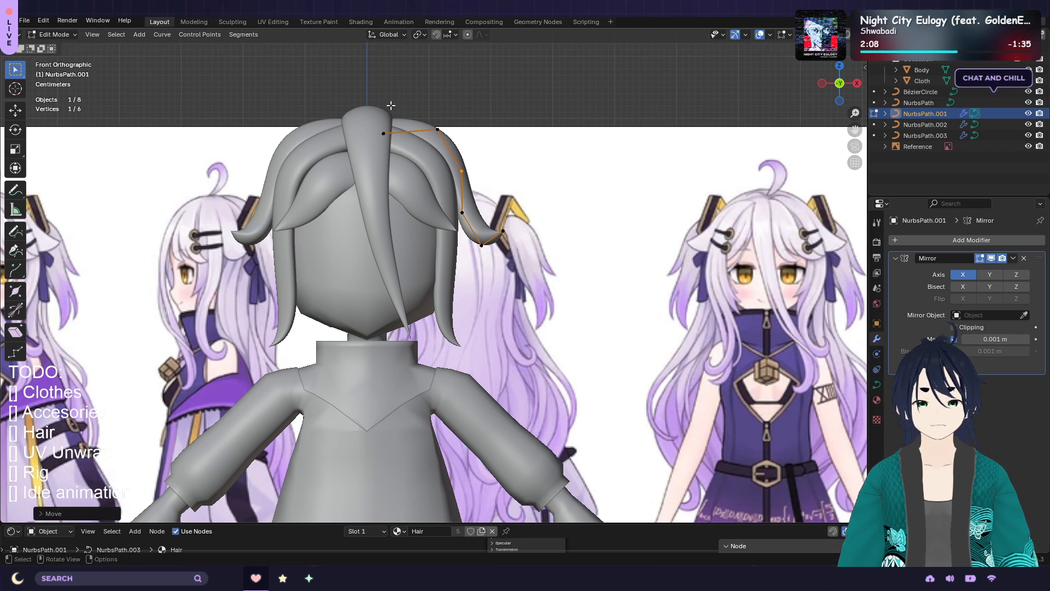
Fatten the outer strand at its third and fourth control points
middle_click_drag(526, 142, 426, 153)
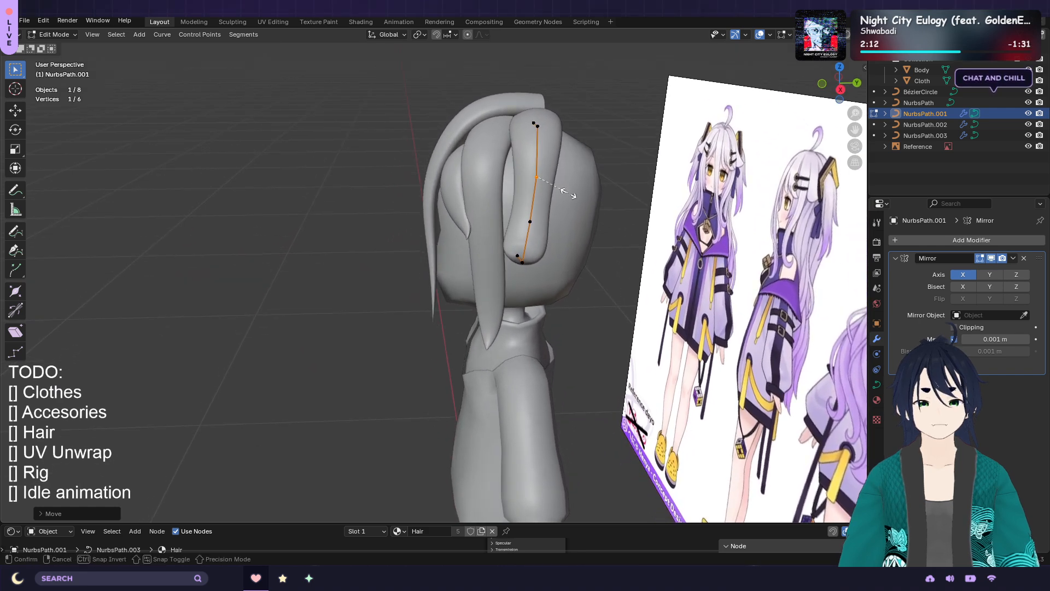
key("alt+s")
left_click(593, 201)
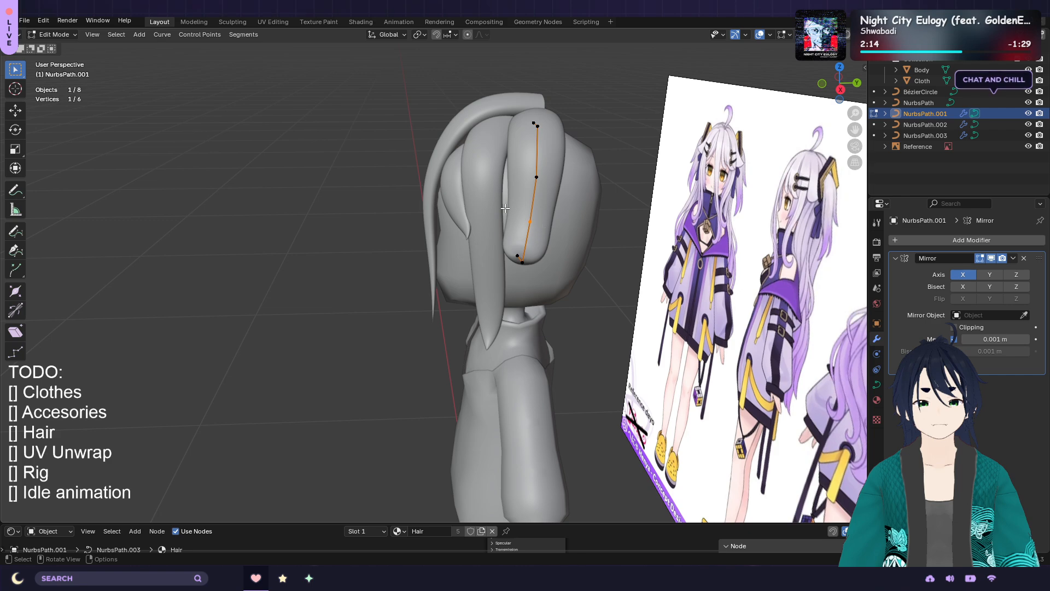
left_click(541, 229)
middle_click_drag(566, 182, 654, 175)
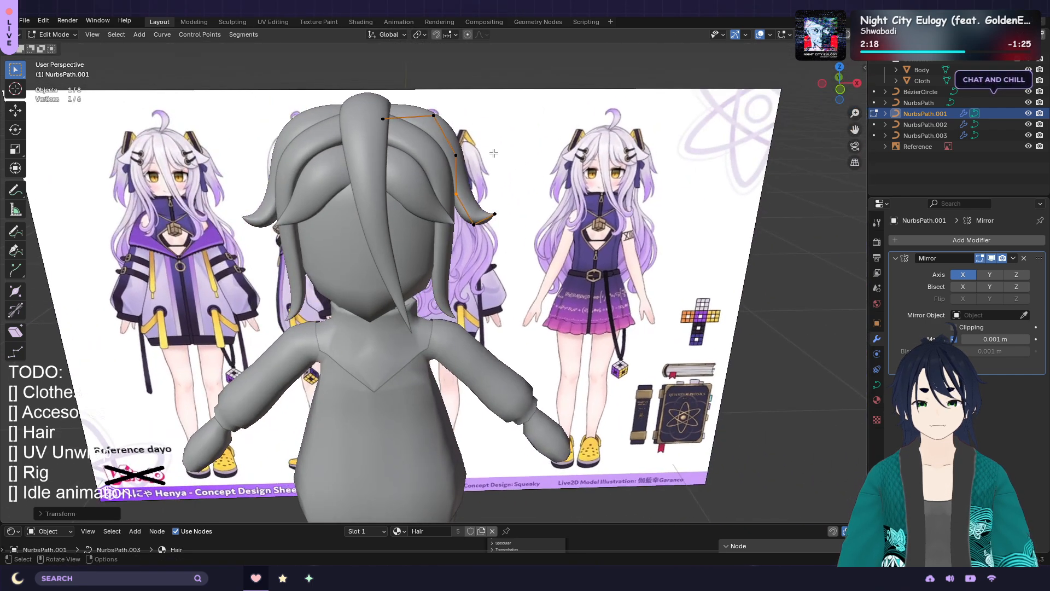
Move the outer strand's third control point forward along Y and its fourth point very slightly forward
middle_click_drag(493, 153, 377, 196)
key("g")
key("y")
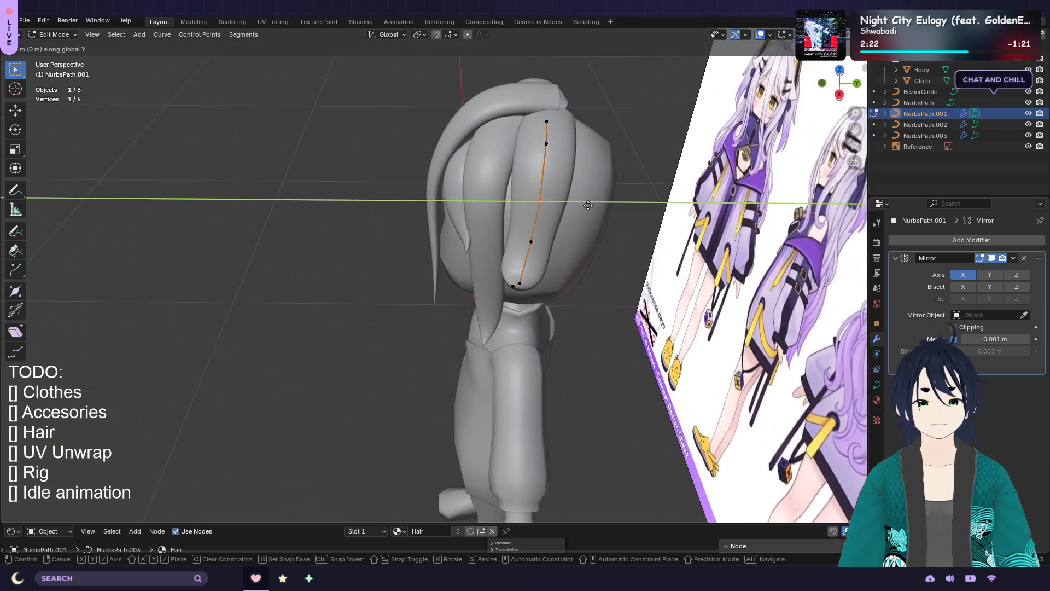
left_click(578, 208)
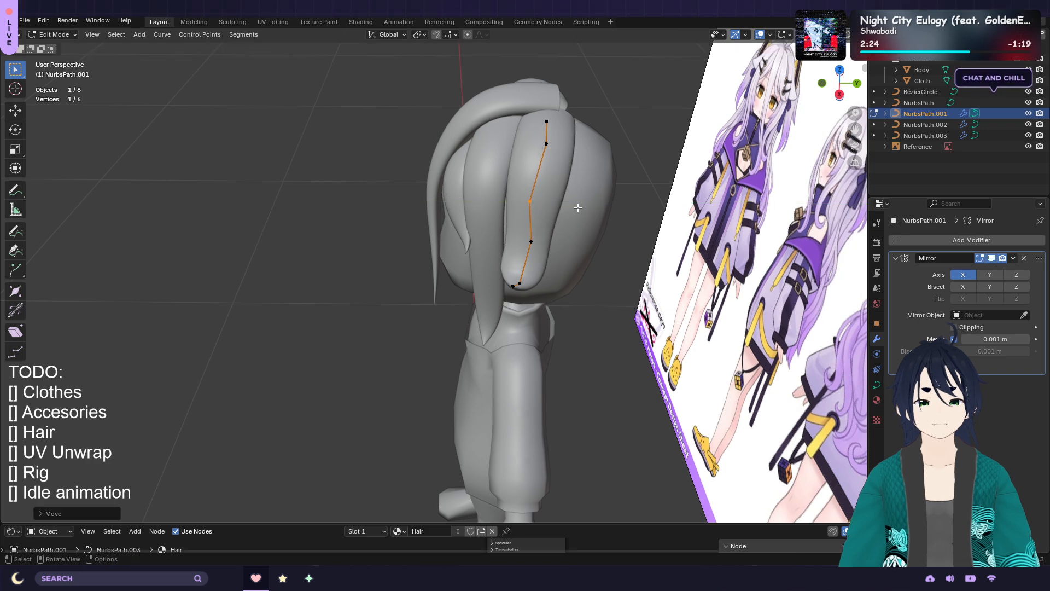
left_click(562, 246)
key("g")
key("y")
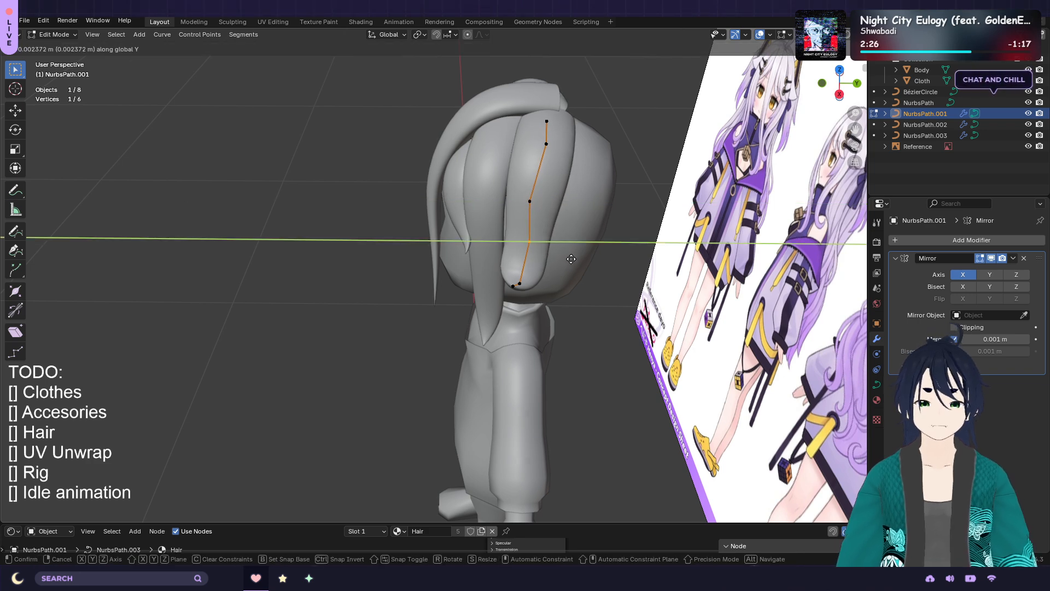
left_click(569, 260)
Move the outer strand's two tip control points slightly inward in the front view and inspect the shape at an angle
middle_click_drag(572, 224, 504, 202)
key("KP_1")
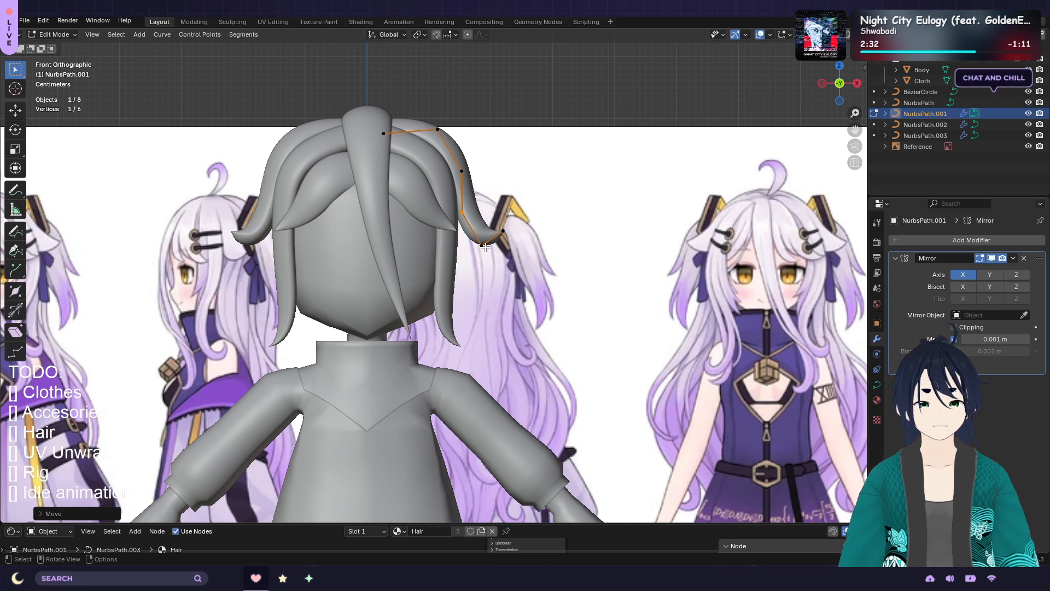
left_click_drag(509, 263, 495, 222)
left_click_drag(513, 273, 472, 222)
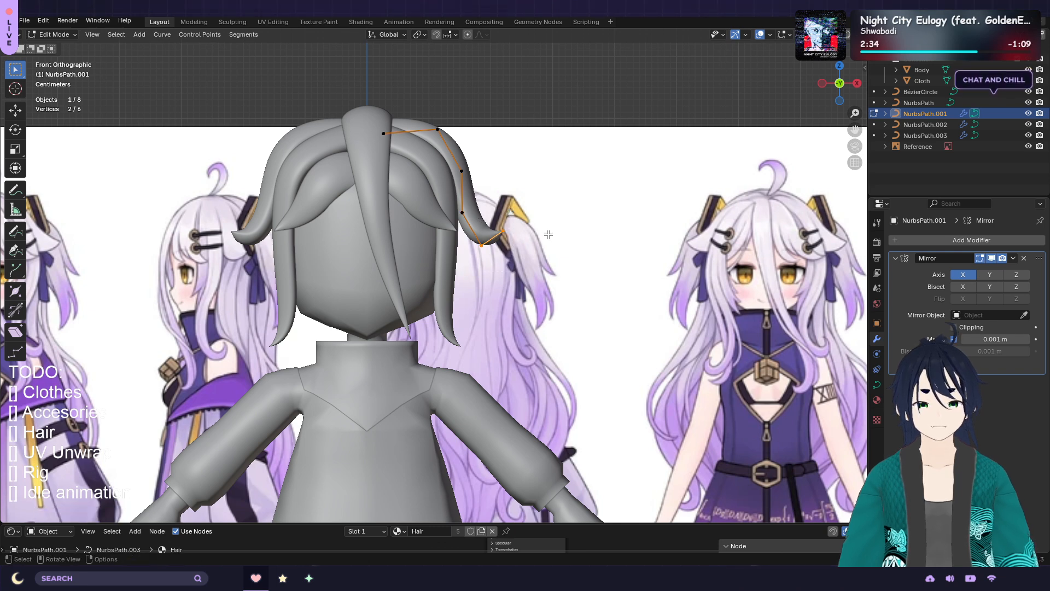
key("g")
left_click(544, 237)
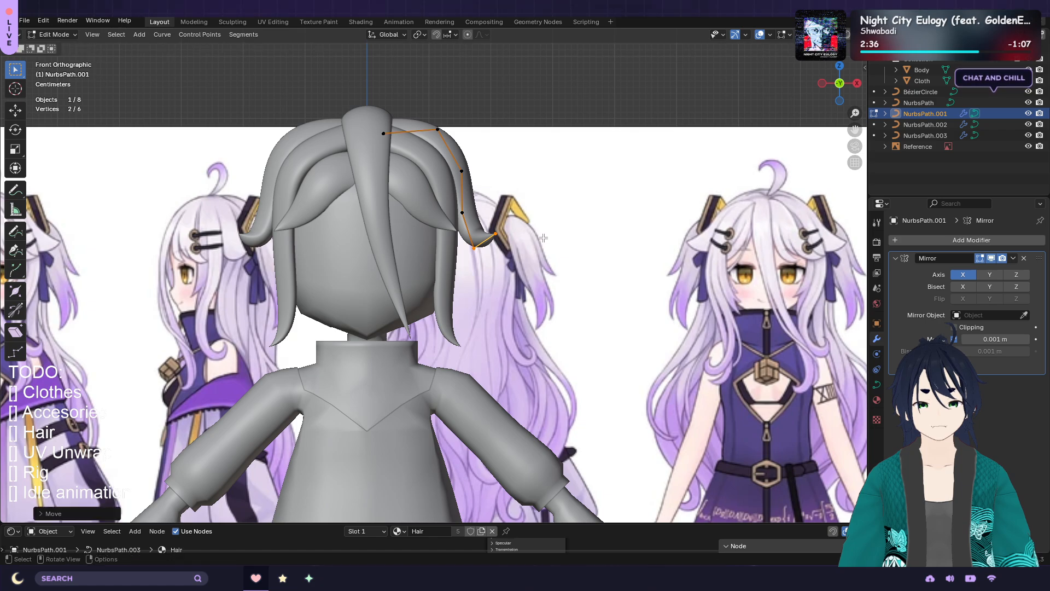
middle_click_drag(546, 192, 484, 226)
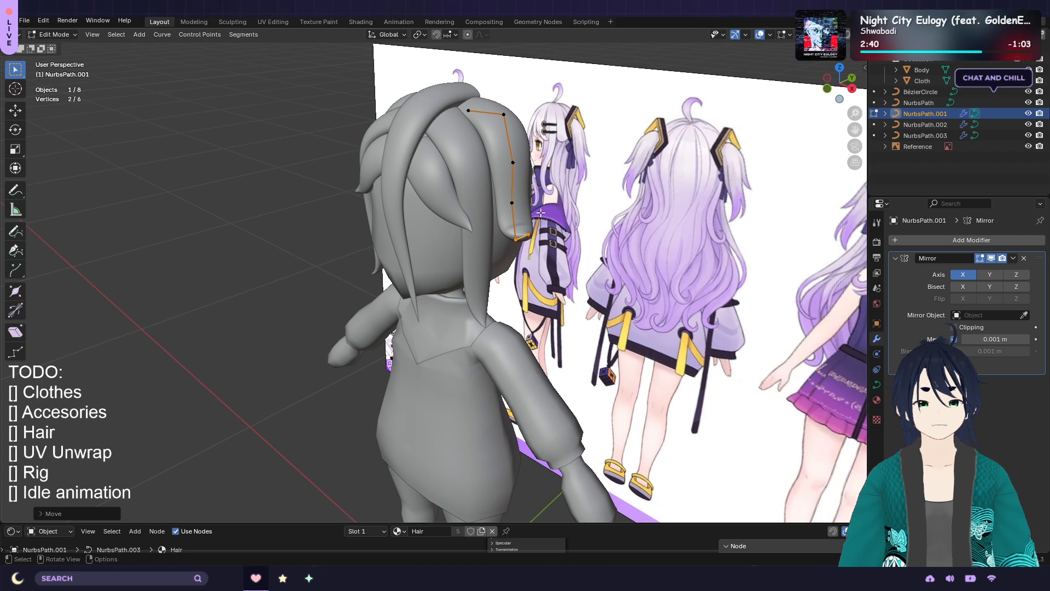
Leave curve editing and compare the front and outer hair strands with the reference sheet from several angles
scroll(541, 213, "down", 1)
key("Tab")
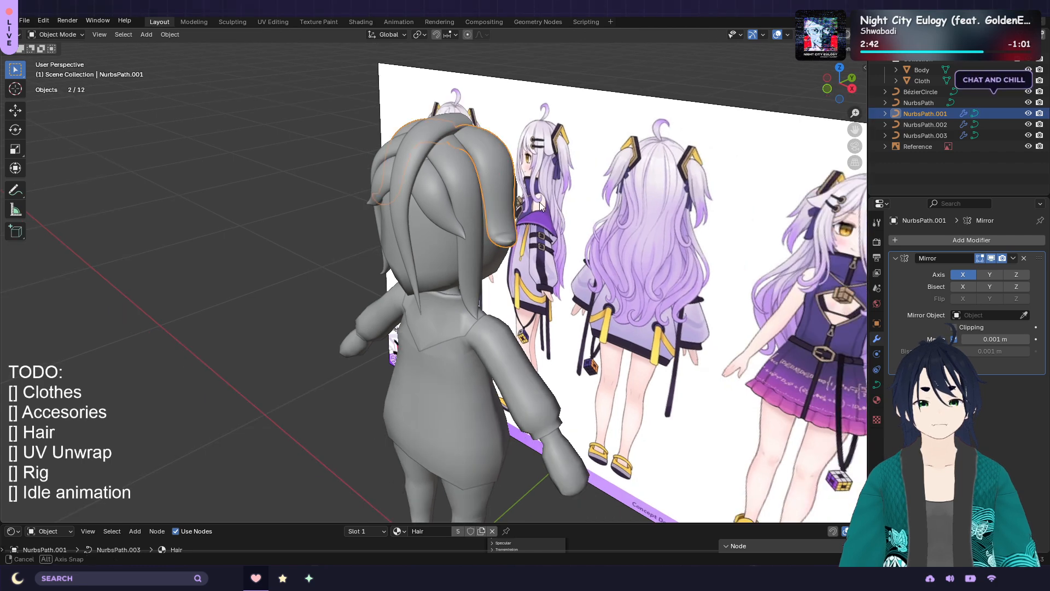
middle_click_drag(540, 206, 526, 187)
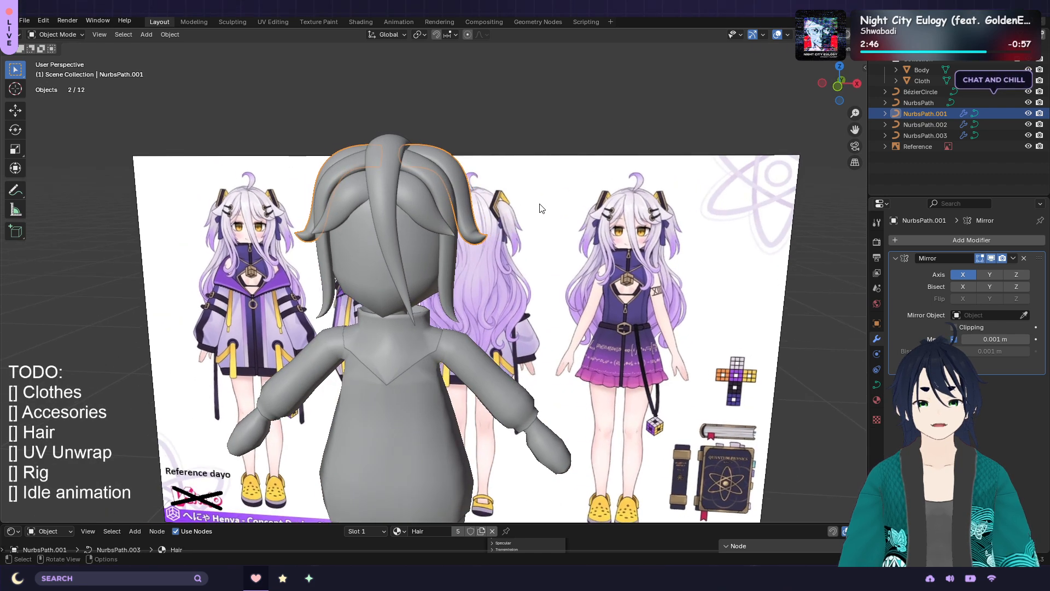
scroll(540, 204, "up", 2)
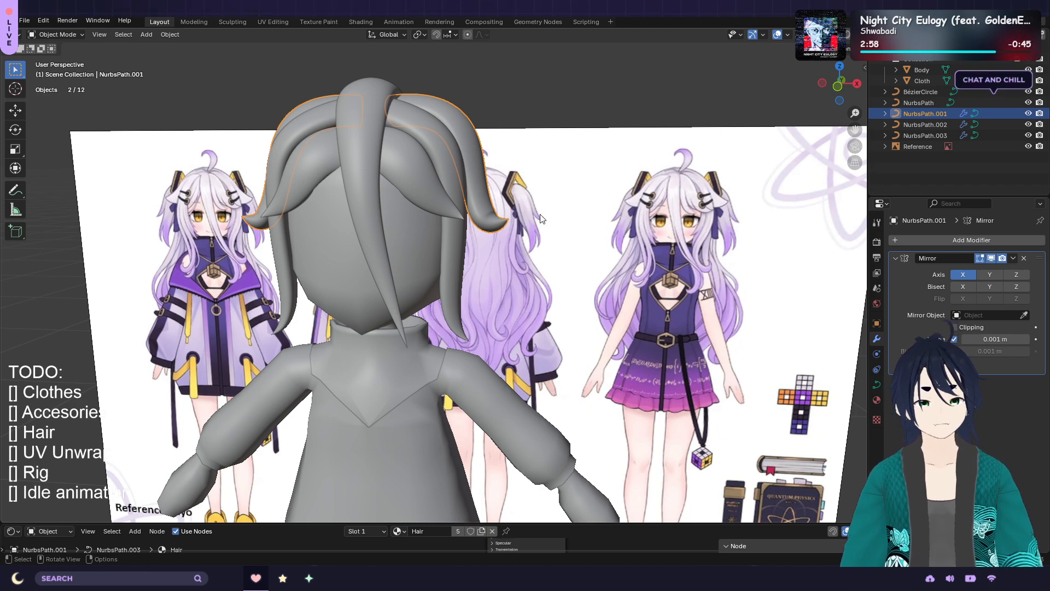
middle_click_drag(575, 220, 555, 255)
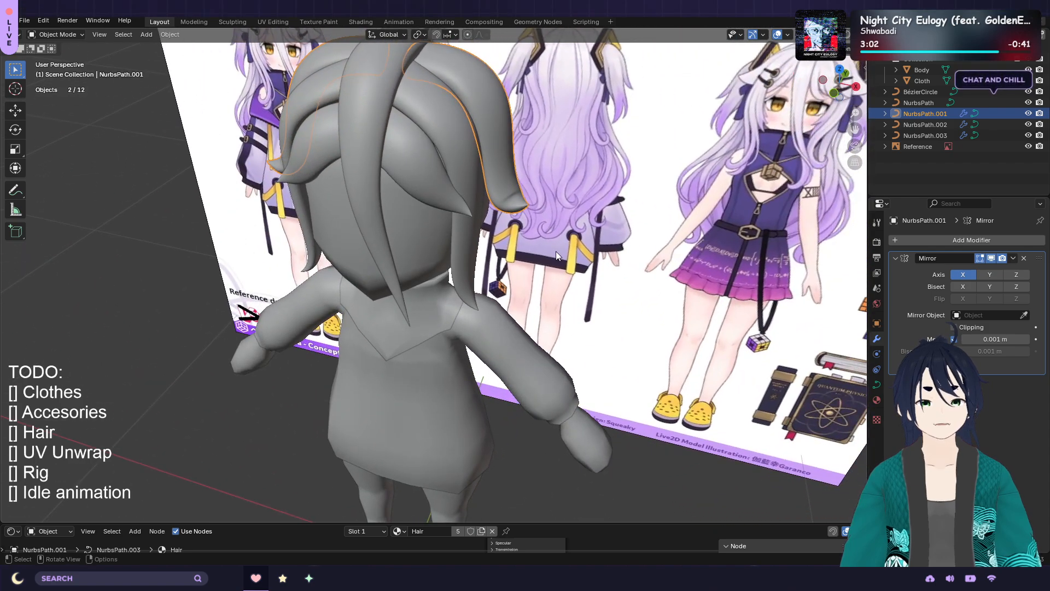
middle_click_drag(553, 218, 583, 208)
scroll(583, 208, "down", 2)
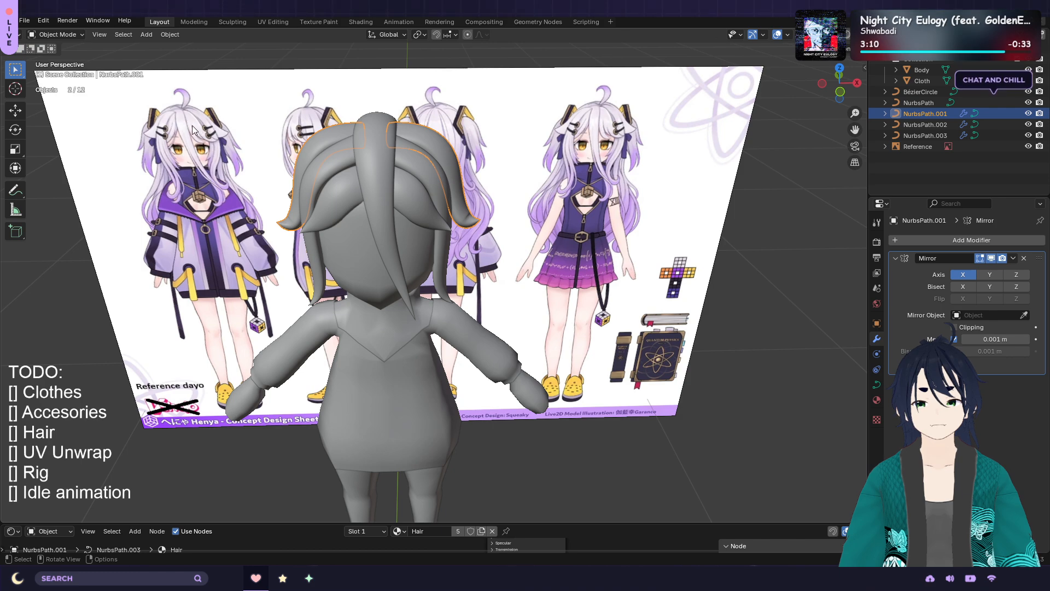
middle_click_drag(372, 176, 373, 161)
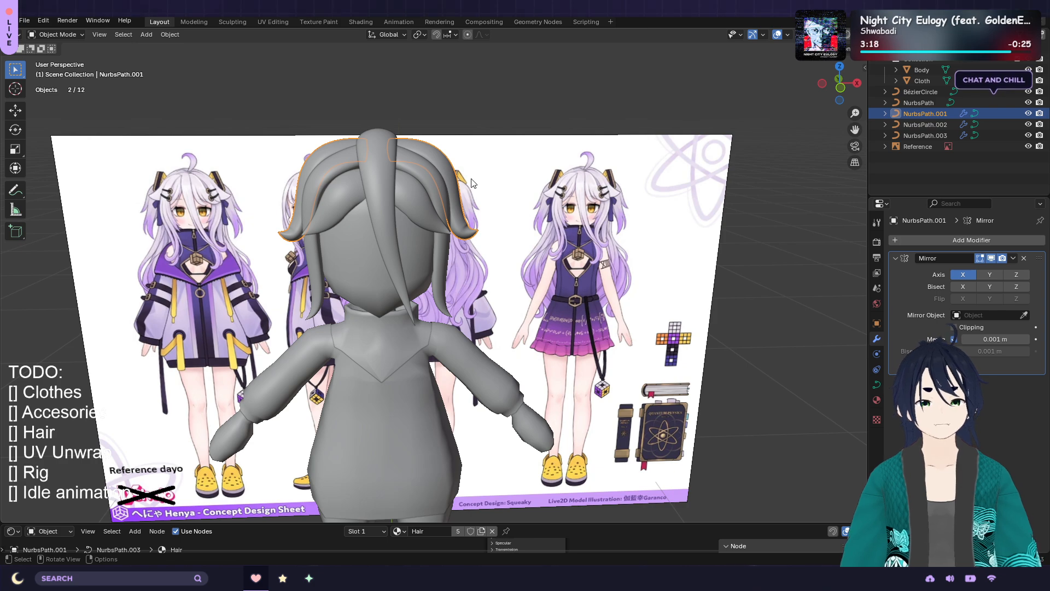
middle_click_drag(465, 180, 418, 185)
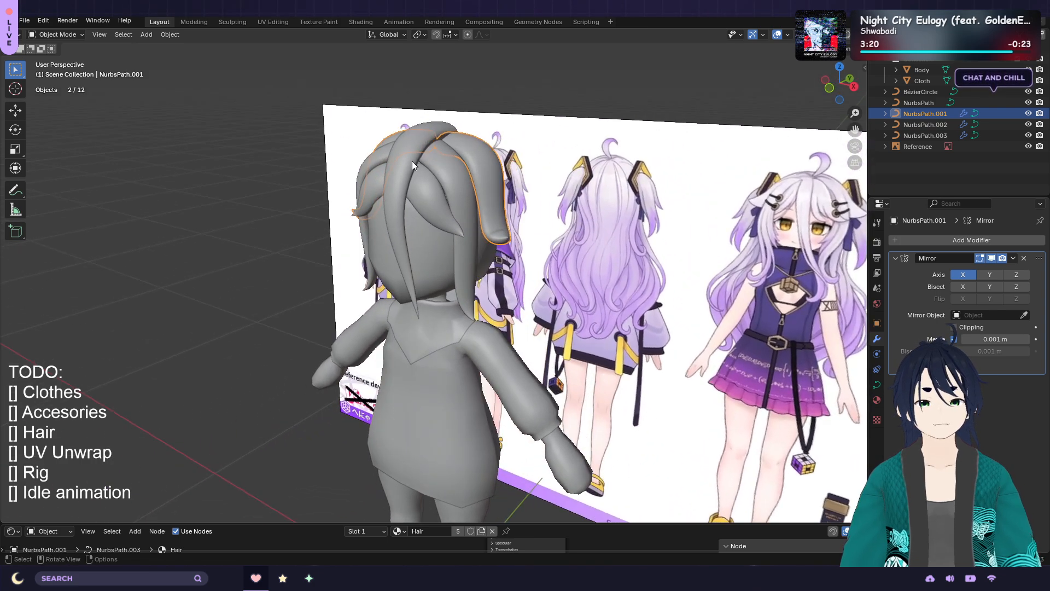
Select the centre bang curve and apply its object transforms
left_click(411, 160)
left_click(176, 34)
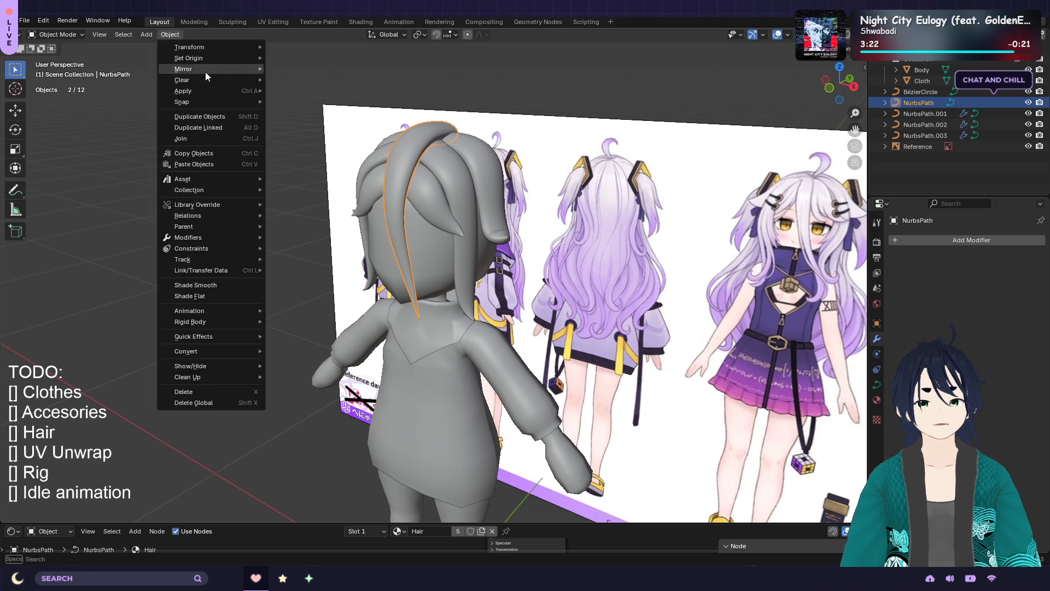
mouse_move(213, 91)
left_click(346, 122)
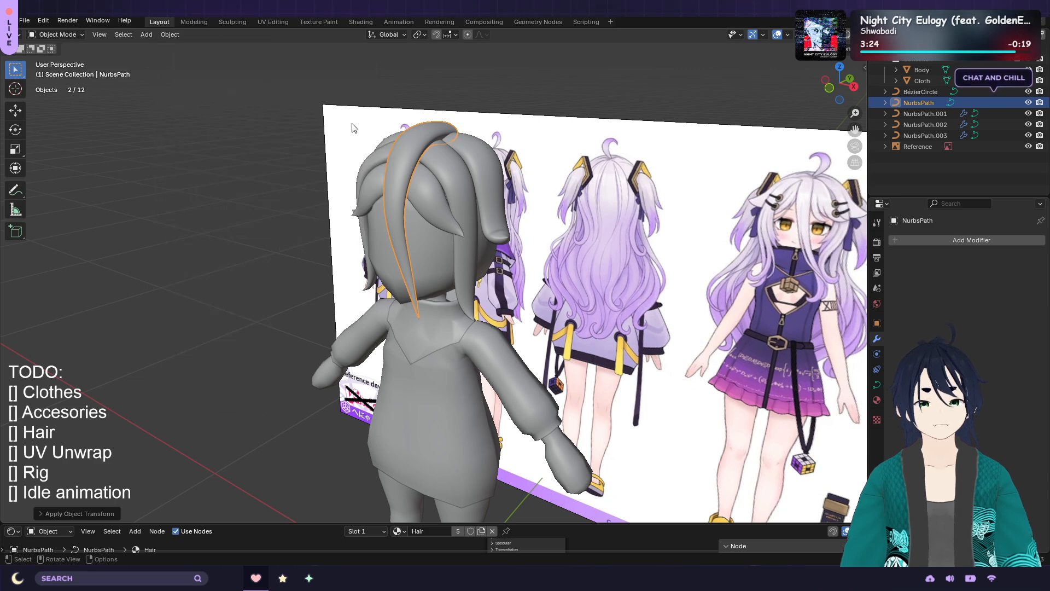
Duplicate the centre bang in place and rotate the copy 180° about the Z axis to form a back strand
right_click(467, 154)
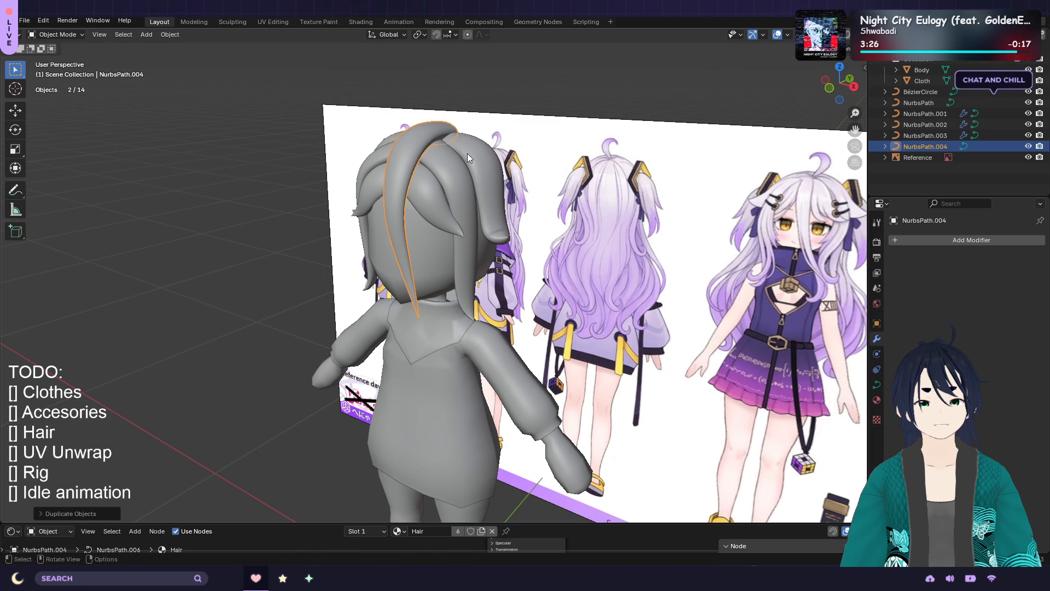
middle_click_drag(563, 133, 489, 144)
key("r")
key("z")
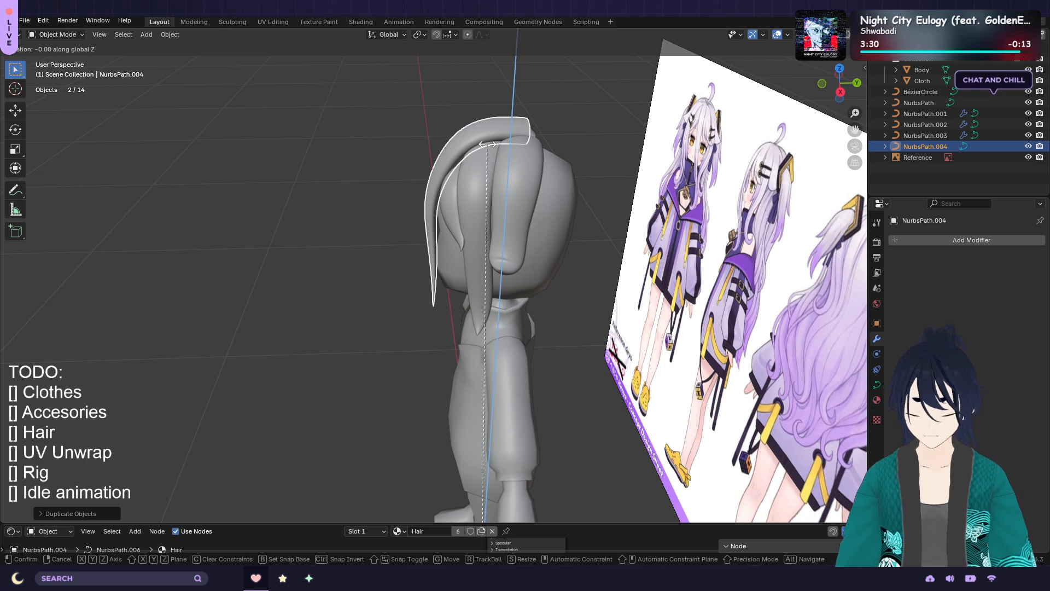
type("180")
key("Return")
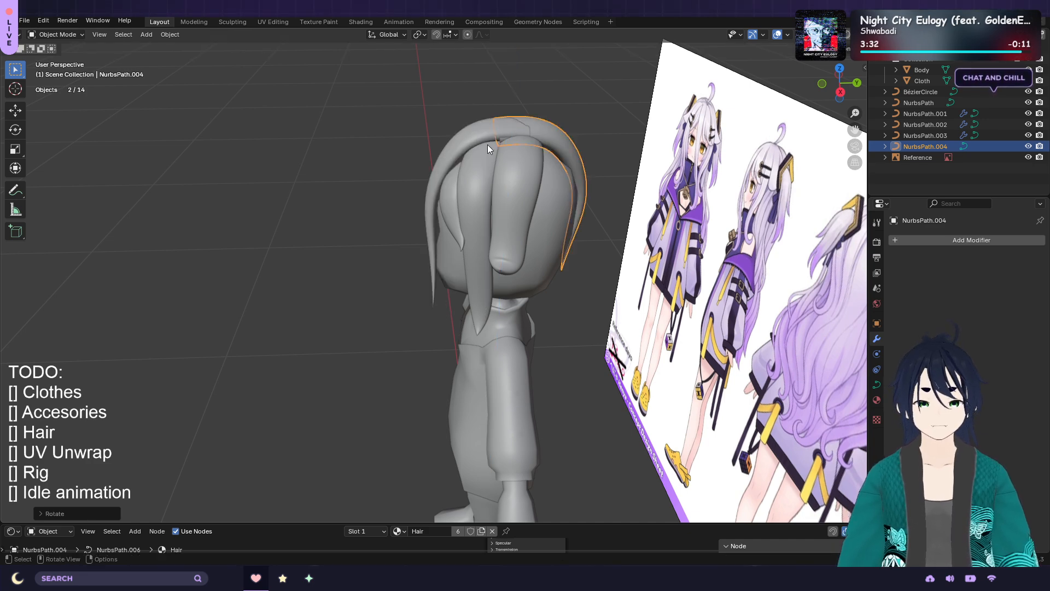
Edit the back strand's curve and move its first two control points backward along the crown
middle_click_drag(566, 206, 547, 248)
scroll(703, 228, "down", 1)
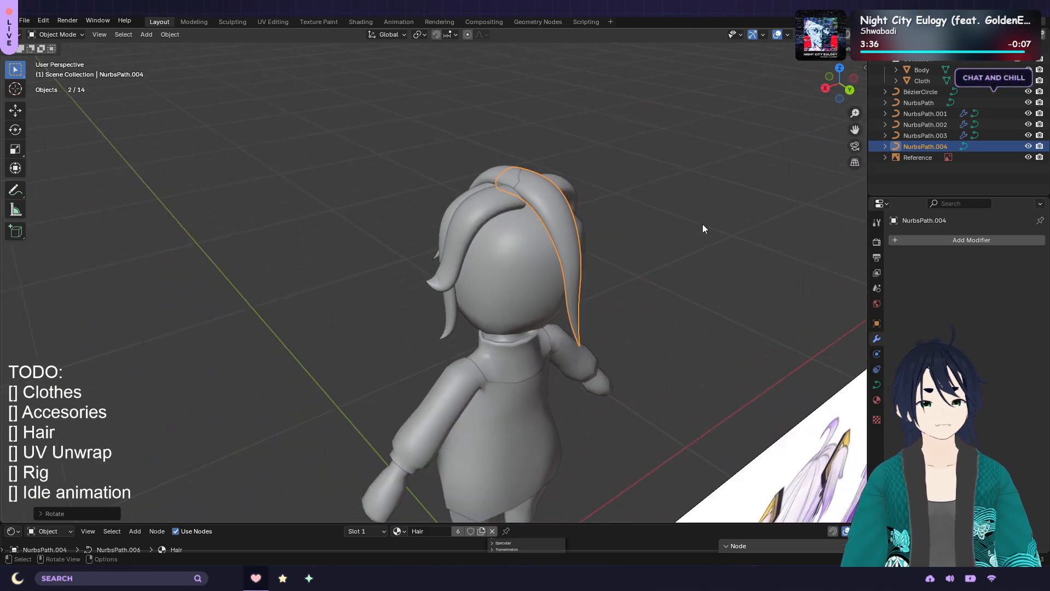
scroll(703, 228, "up", 2)
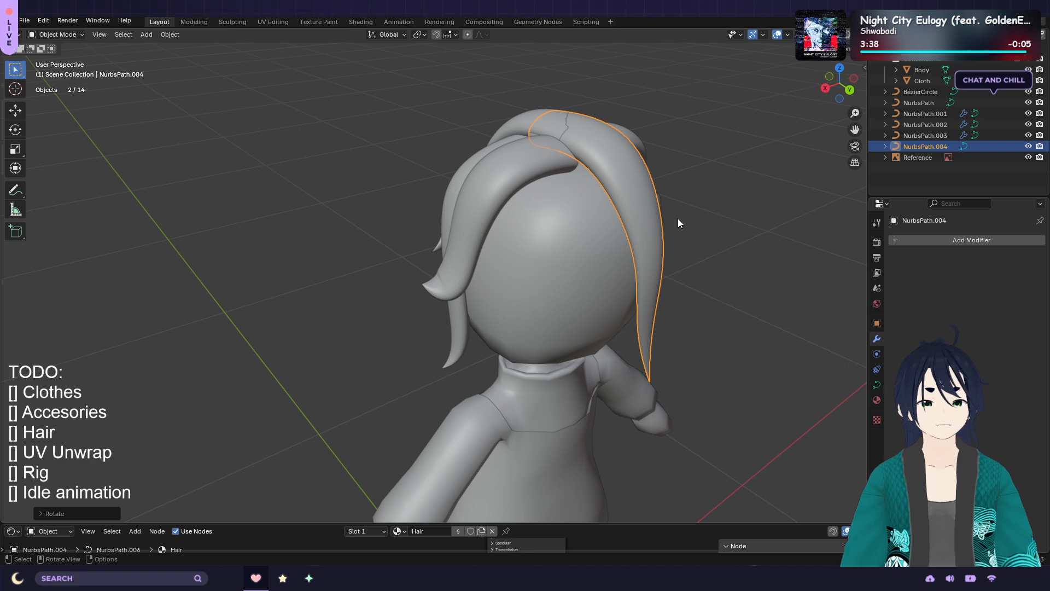
key("Tab")
middle_click_drag(715, 213, 706, 181)
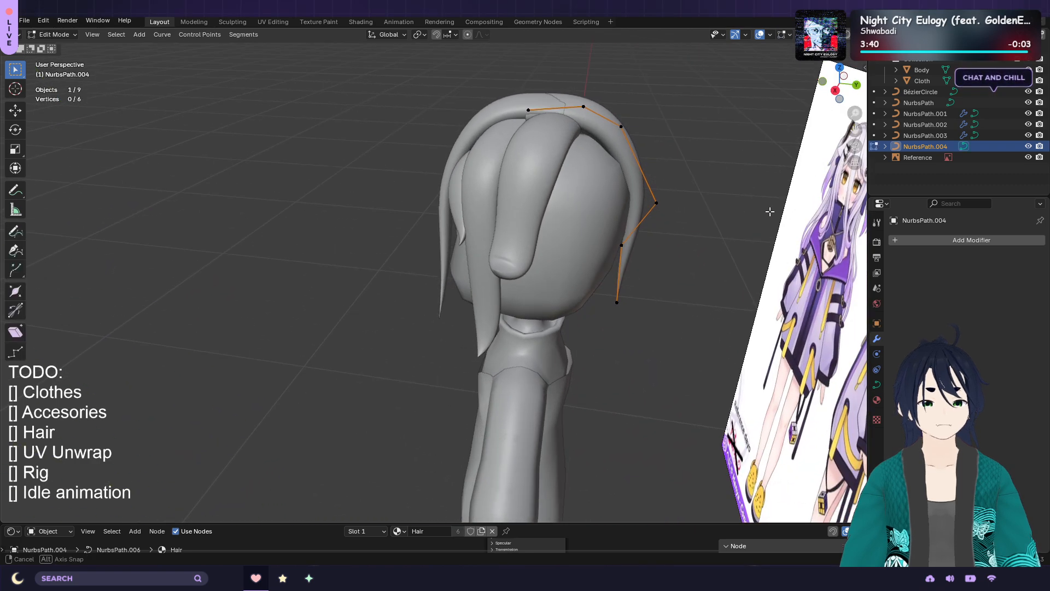
left_click_drag(561, 118, 562, 117)
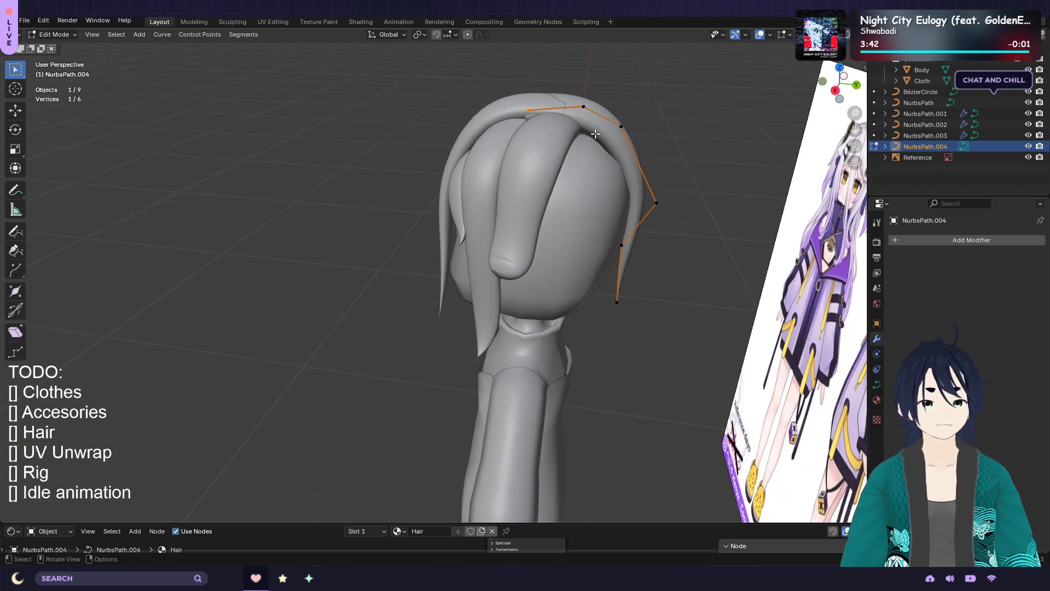
key("g")
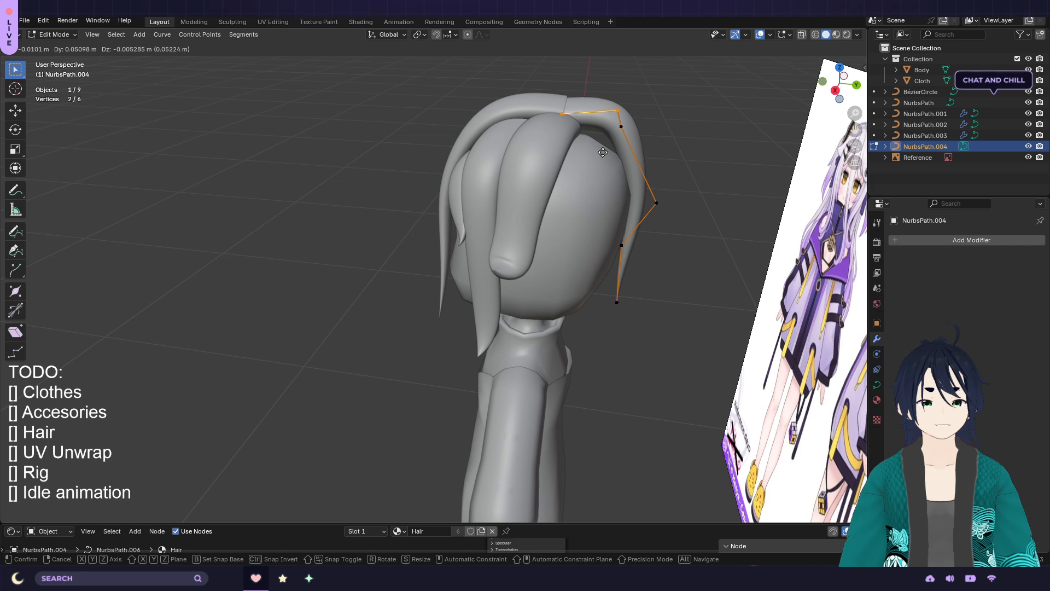
left_click(603, 153)
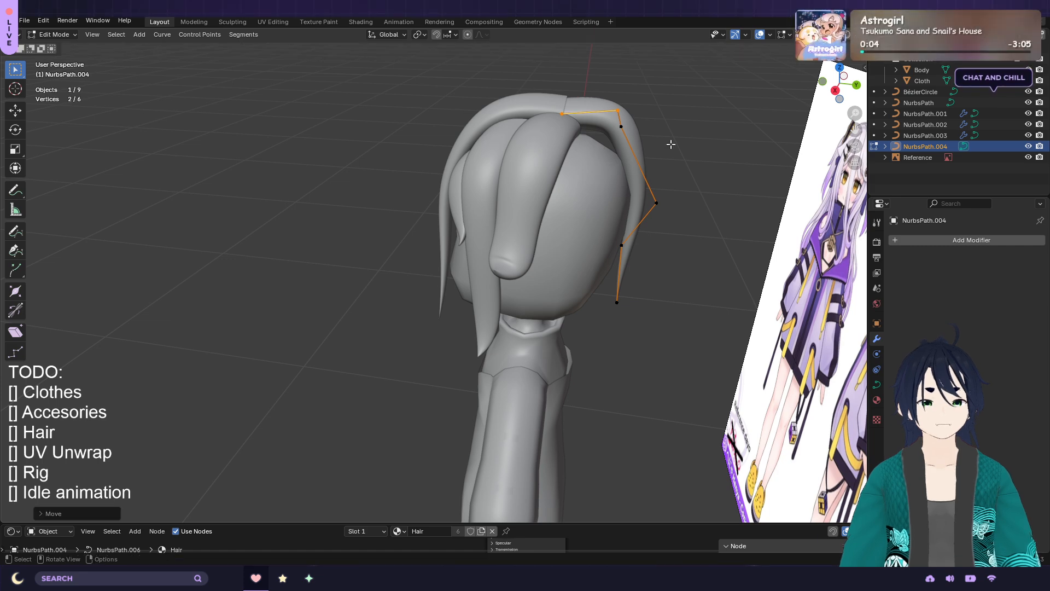
key("ctrl+z")
key("g")
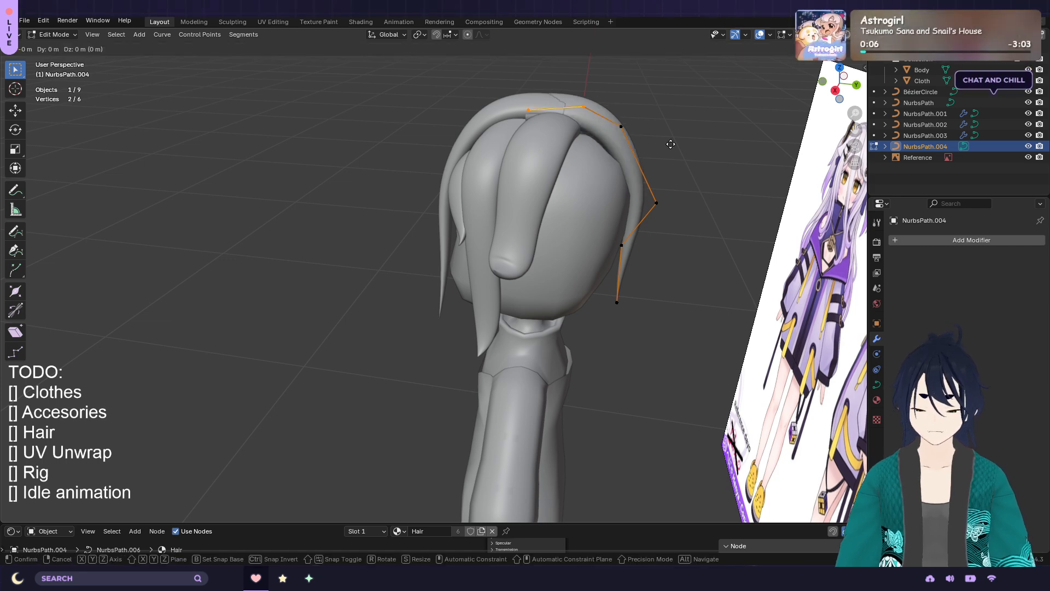
left_click(702, 150)
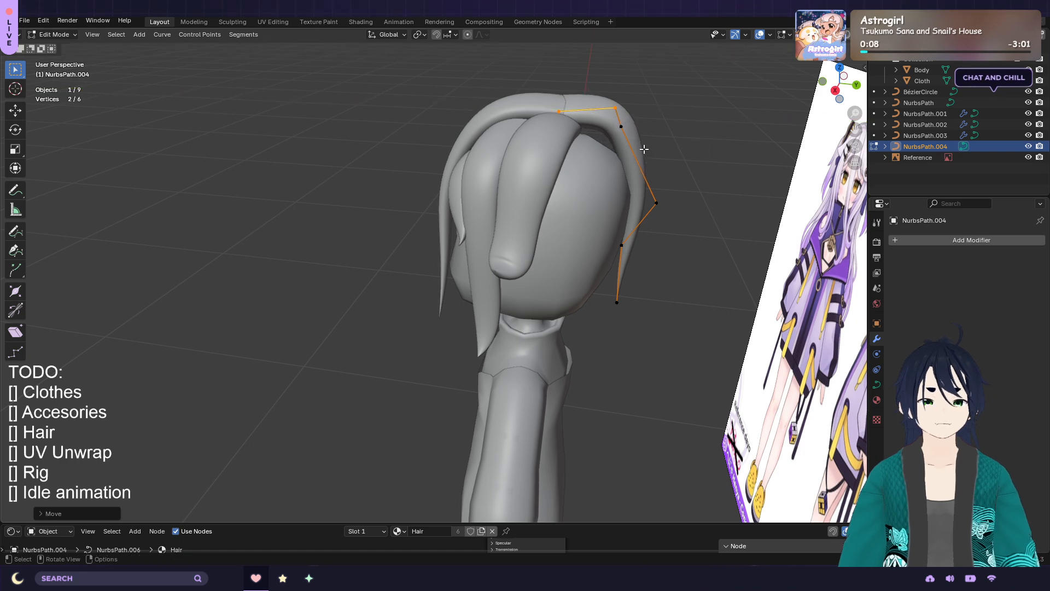
Move the back strand's third control point back and down in the right orthographic view
left_click(610, 118)
key("g")
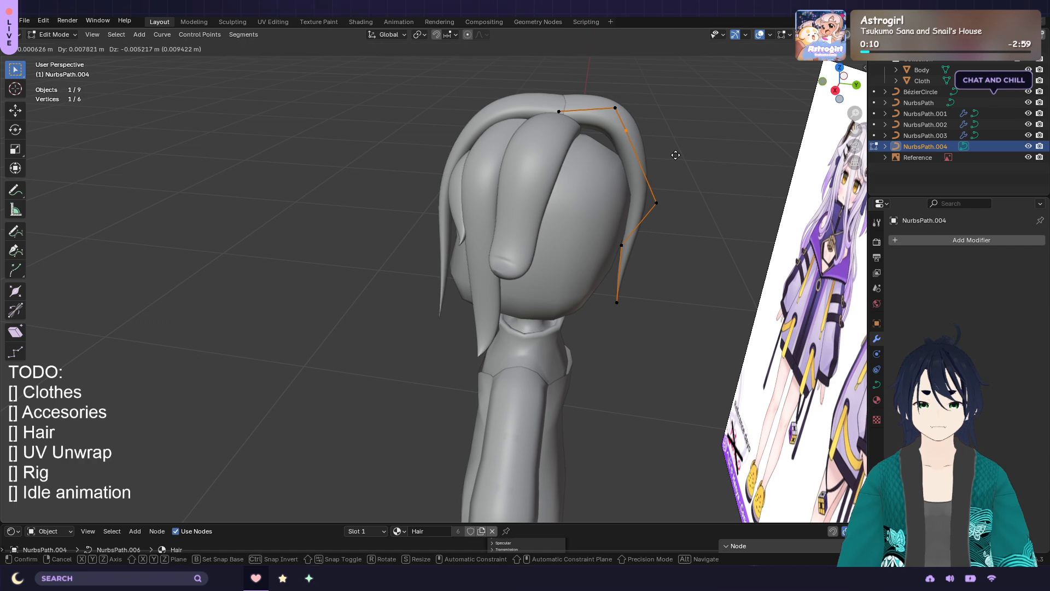
key("Escape")
key("KP_3")
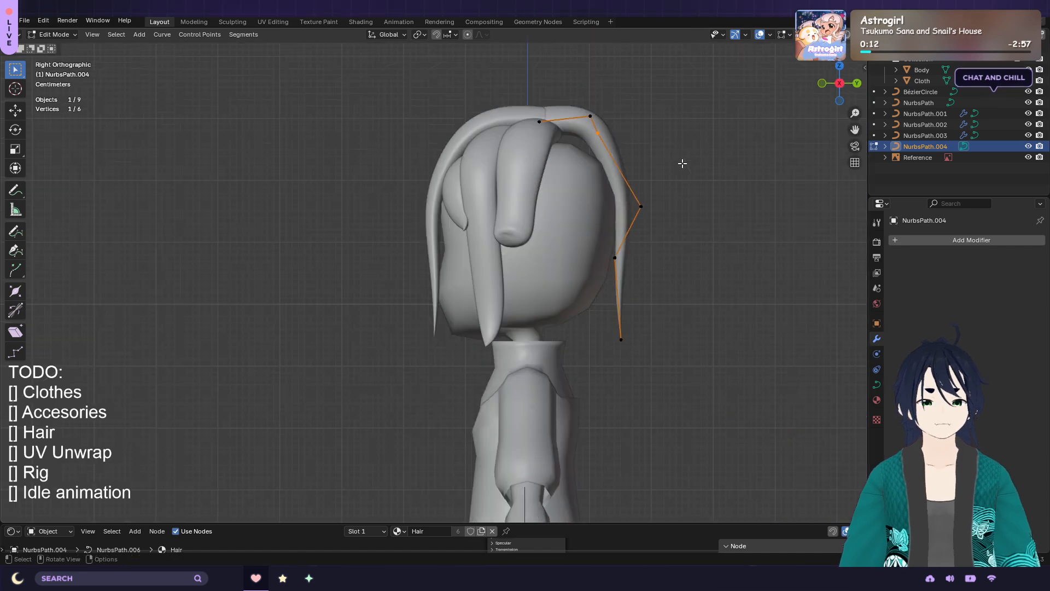
key("g")
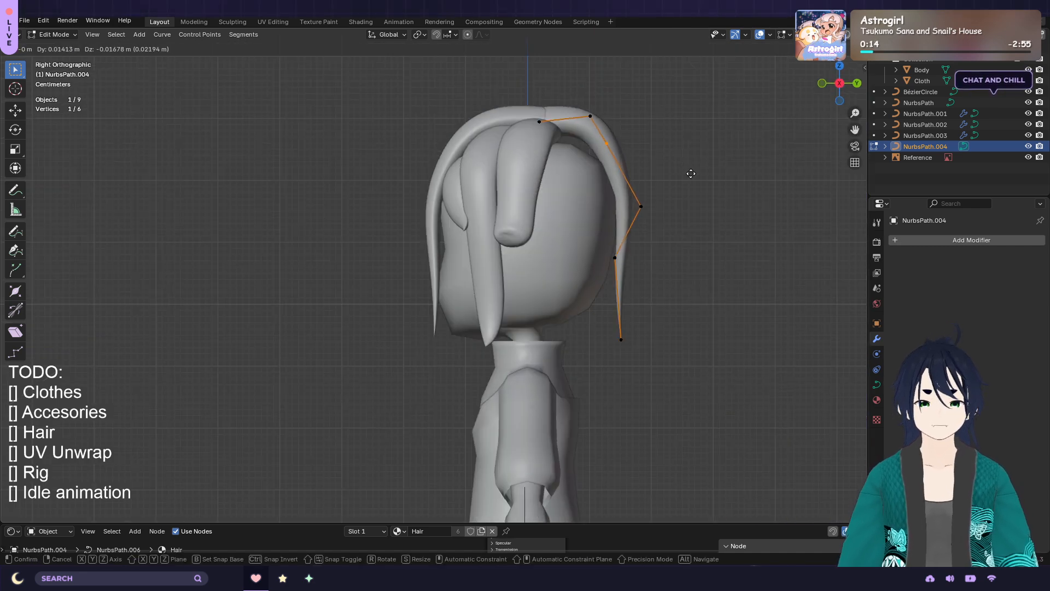
left_click(701, 185)
left_click_drag(633, 133, 490, 90)
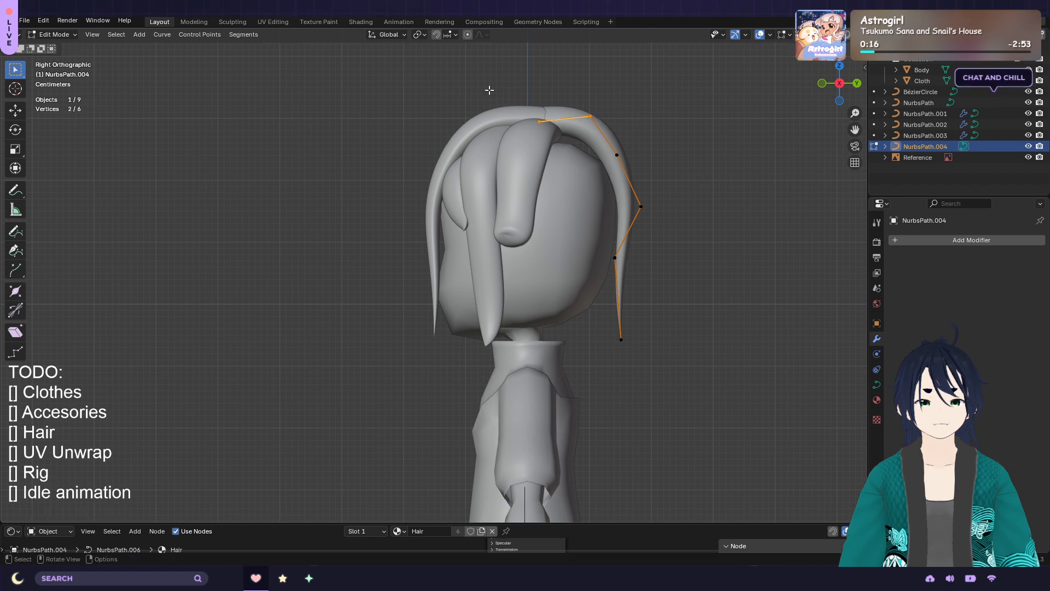
key("g")
key("z")
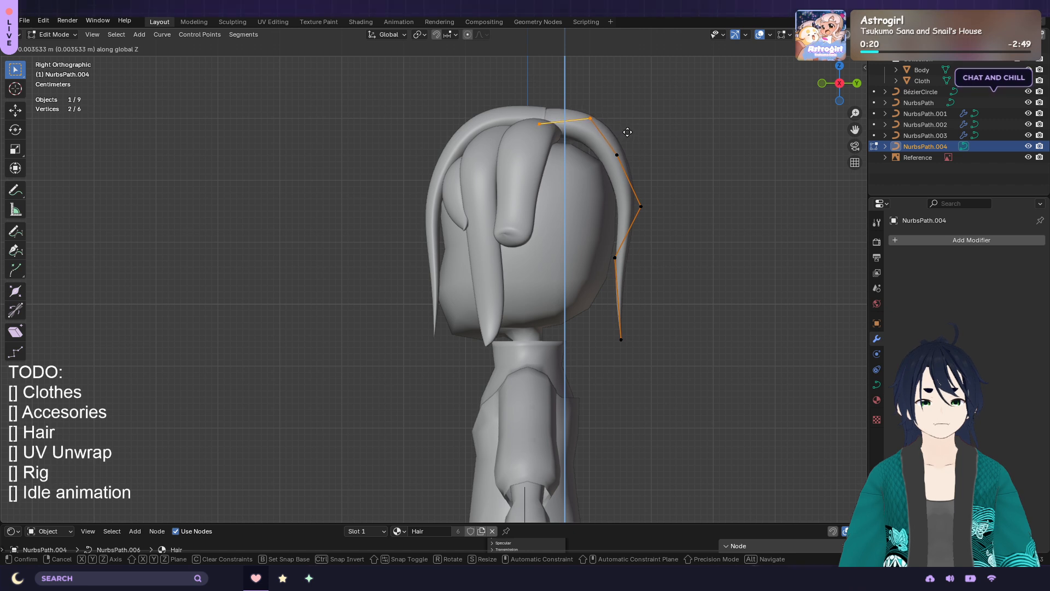
left_click(628, 132)
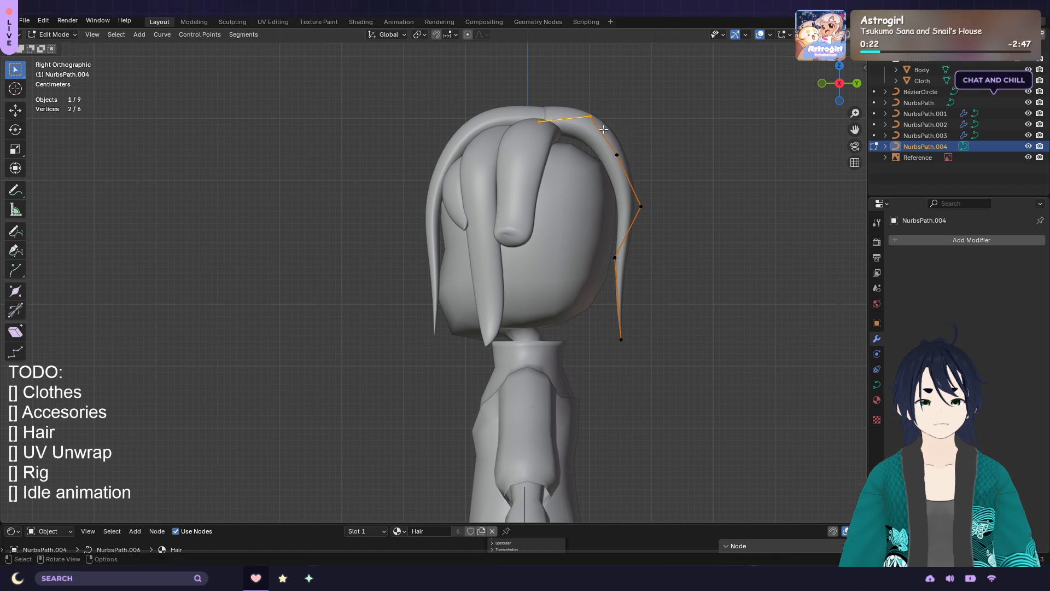
Lower the back strand's second control point by about 0.02 m along Z, leaving no points selected
left_click_drag(600, 125, 578, 98)
key("g")
key("z")
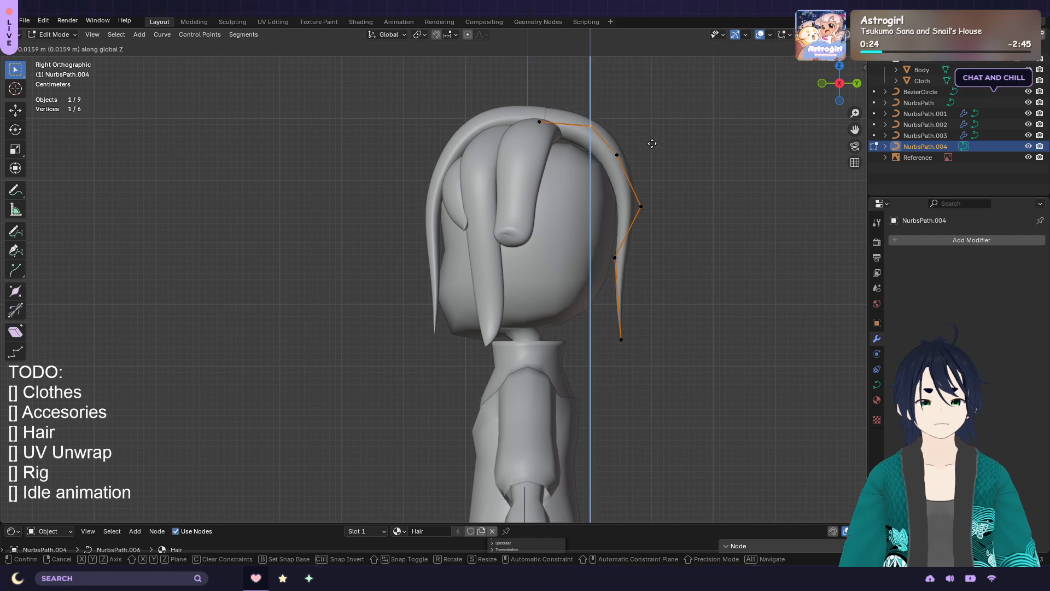
left_click(652, 146)
left_click(622, 157)
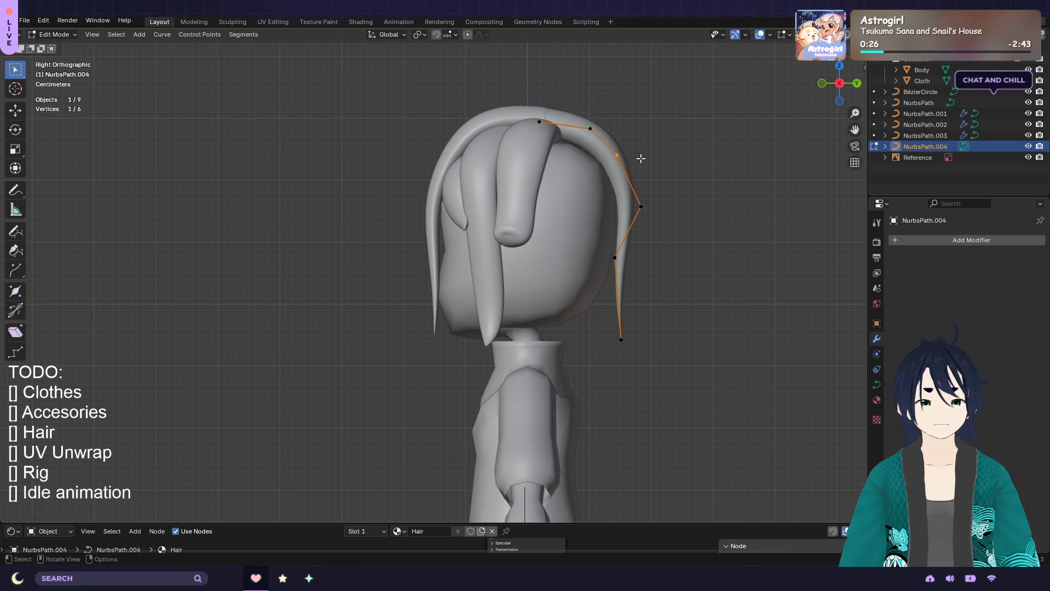
right_click(641, 159)
left_click(673, 233)
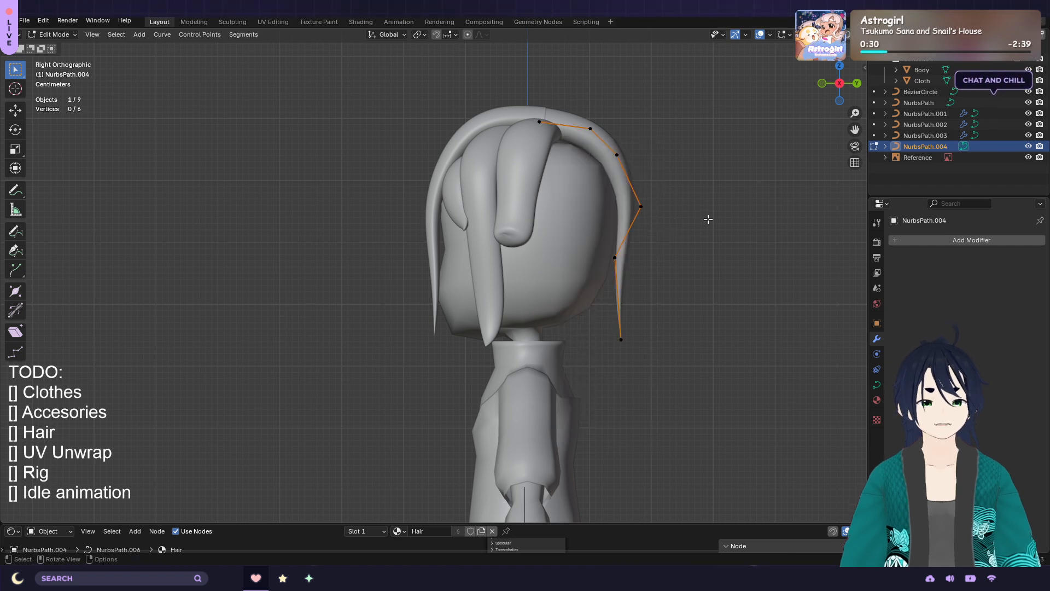
Move the back strand's two tip control points down and slightly toward the head to lengthen the strand
key("b")
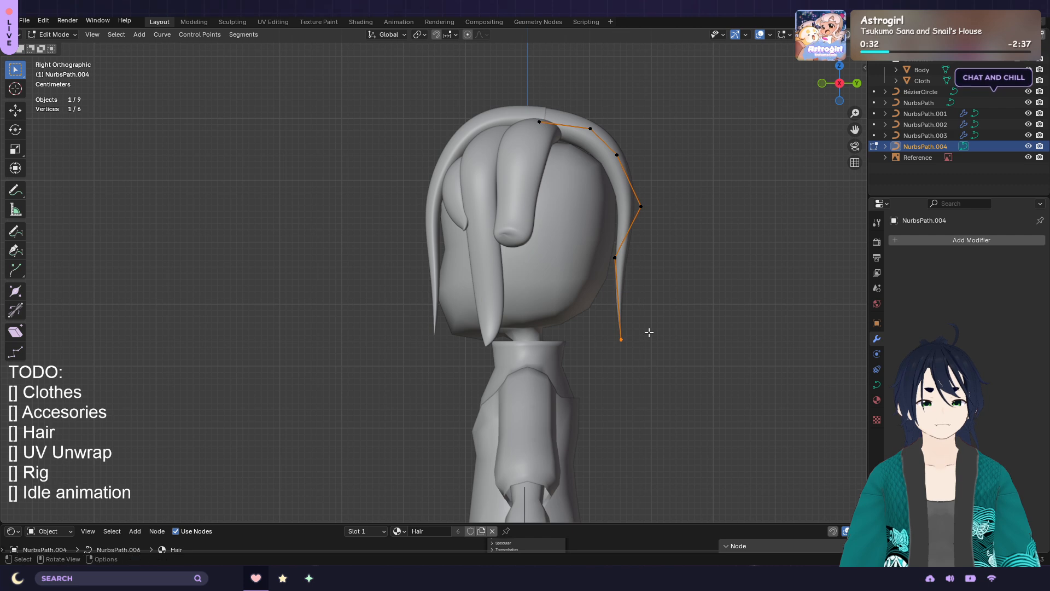
left_click_drag(669, 373, 581, 228)
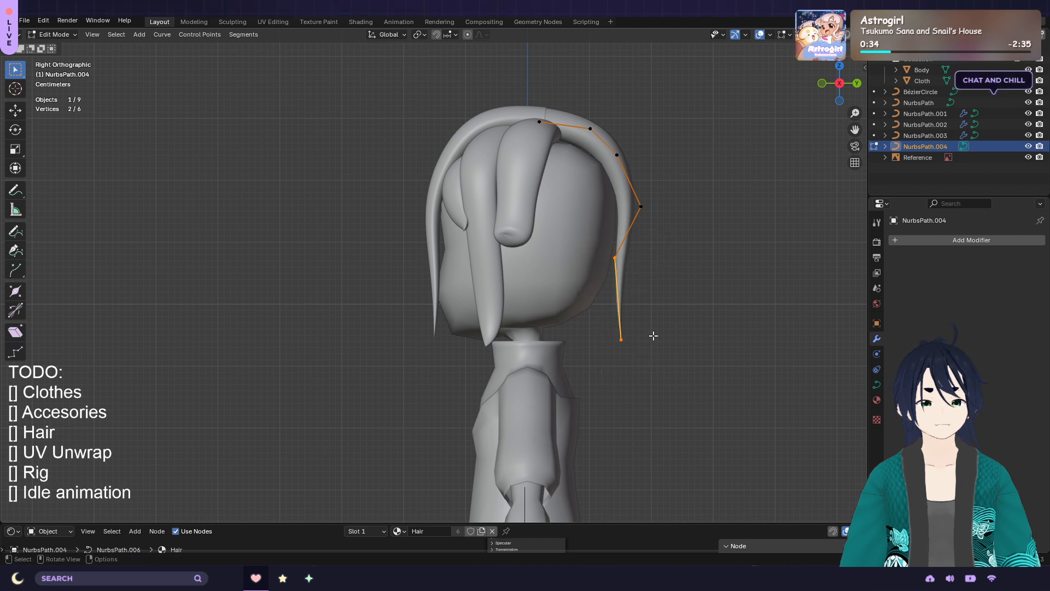
key("g")
left_click(644, 375)
Move the back strand's fourth control point down and slightly back, and its third point about 0.03 m back and 0.02 m down
left_click(641, 206)
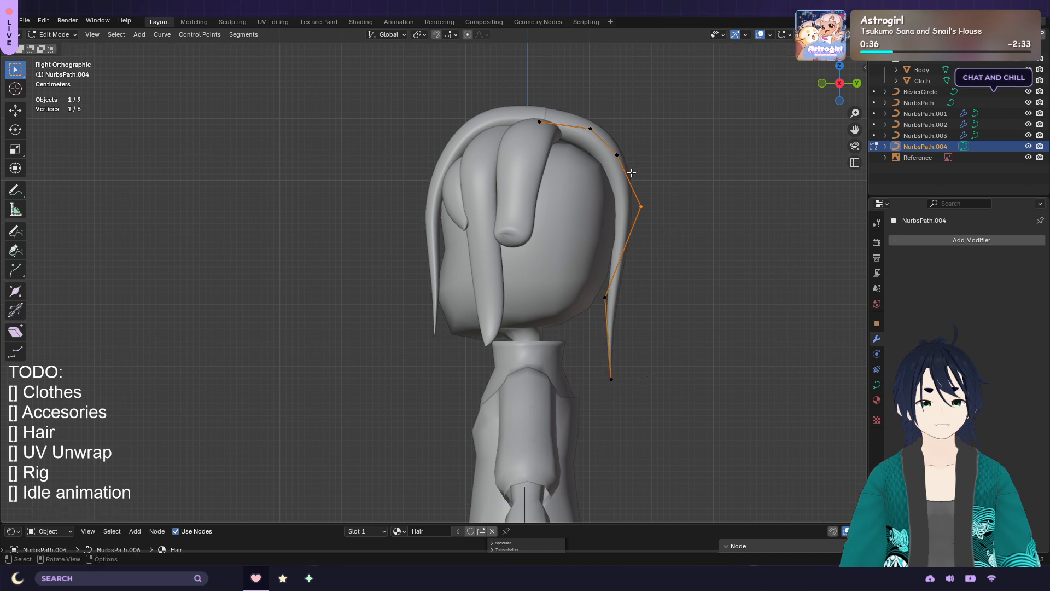
key("g")
left_click(668, 230)
left_click_drag(645, 180, 602, 141)
key("g")
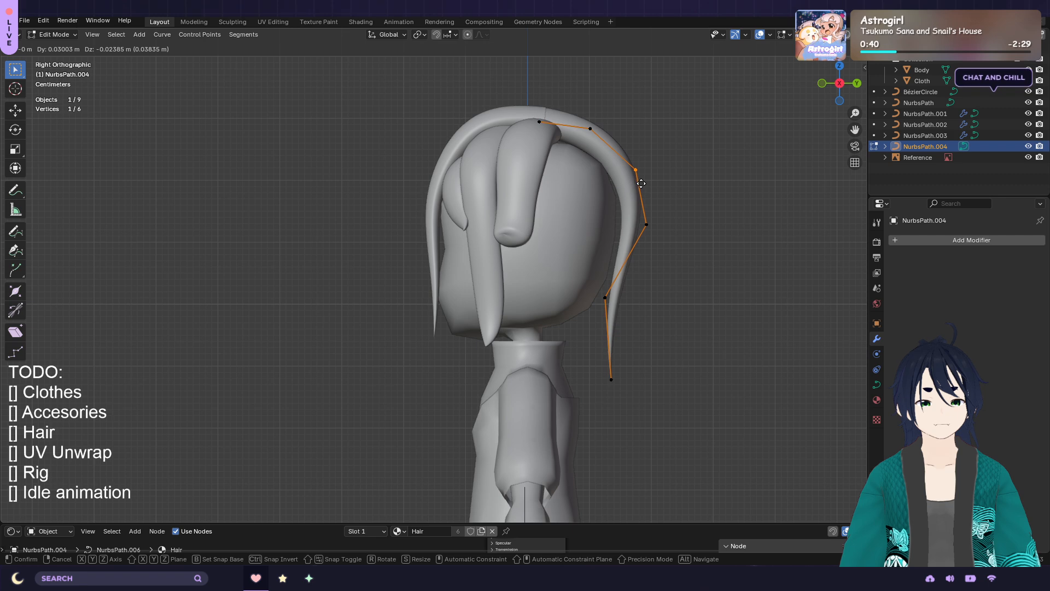
left_click(639, 184)
Move the back strand's fourth, fifth and tip control points slightly down and toward the head, shifting the fourth about 0.02 m
key("g")
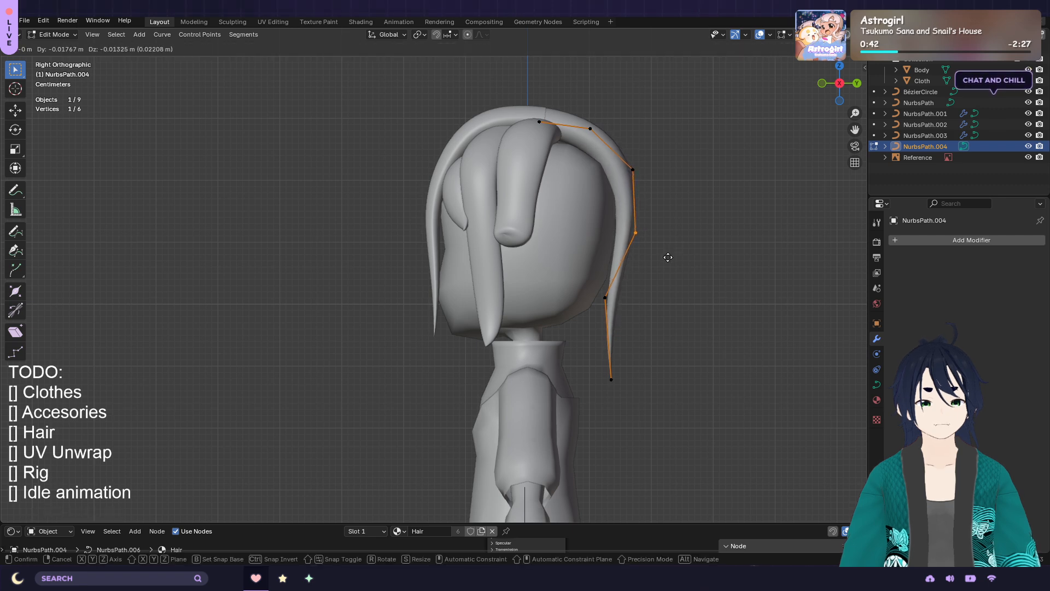
left_click(668, 255)
key("g")
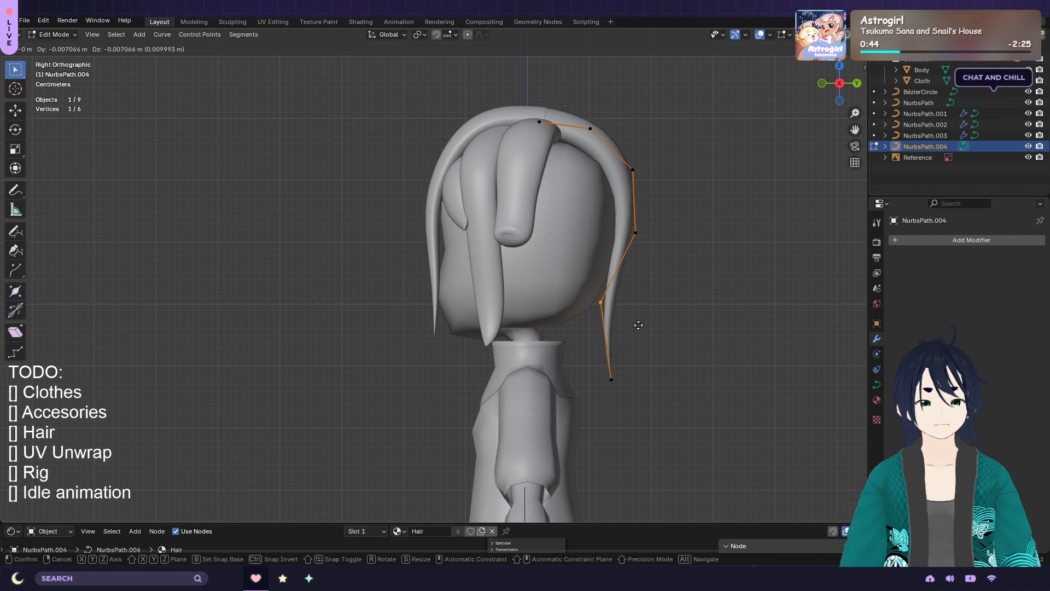
left_click(639, 325)
key("g")
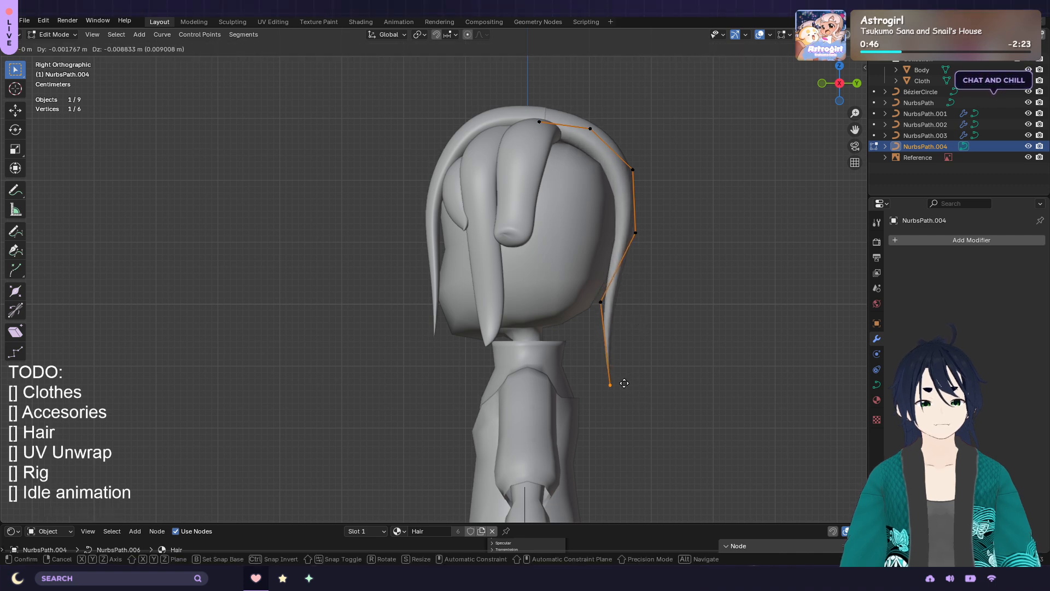
left_click(624, 388)
Hide the reference images and scale the back strand's three lower control points to 0 along X
middle_click_drag(673, 267, 588, 261)
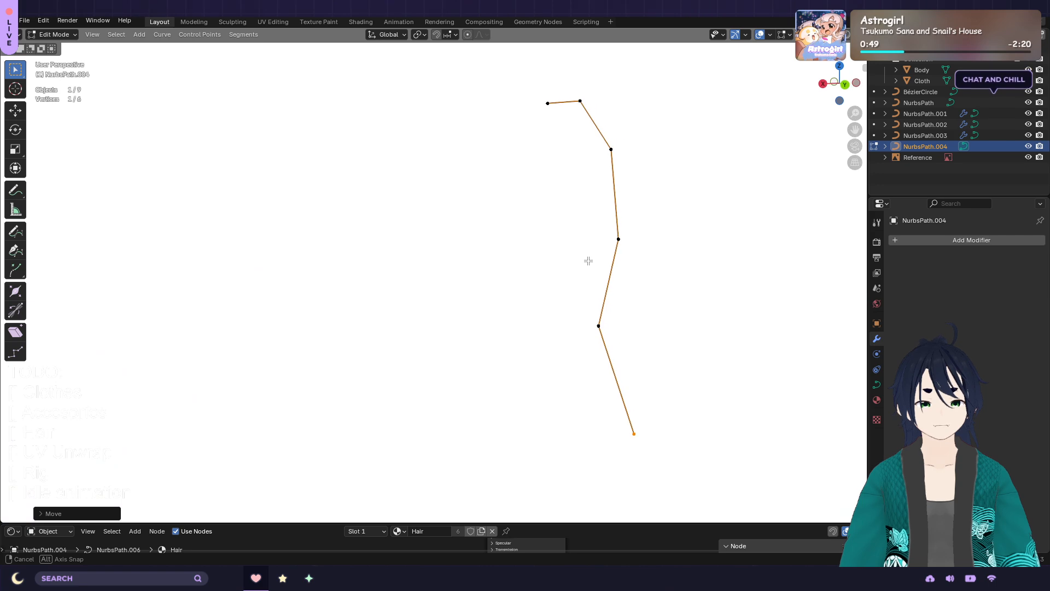
left_click(1028, 157)
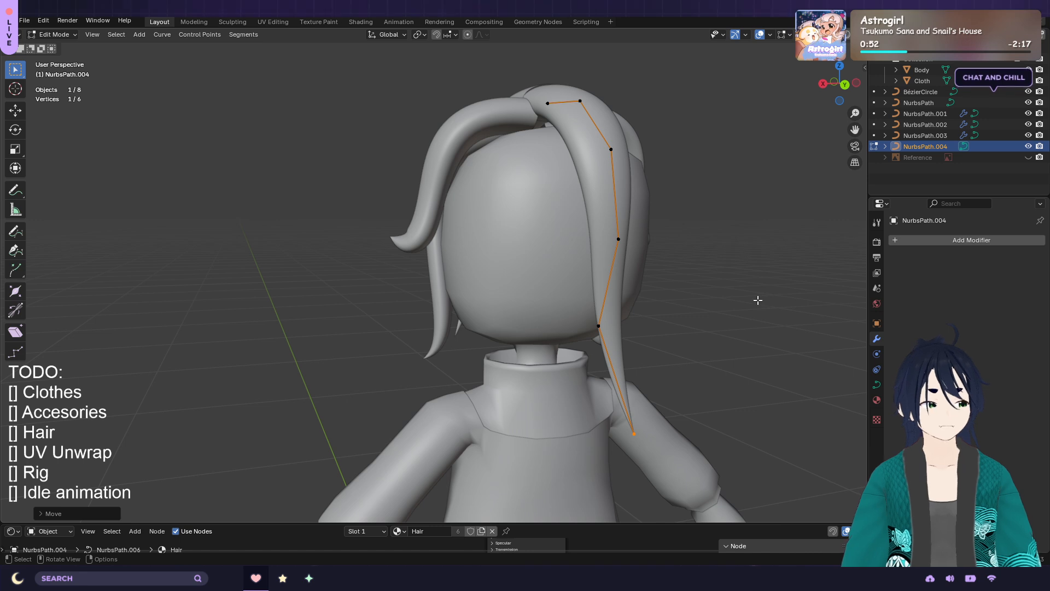
middle_click_drag(727, 281, 691, 284)
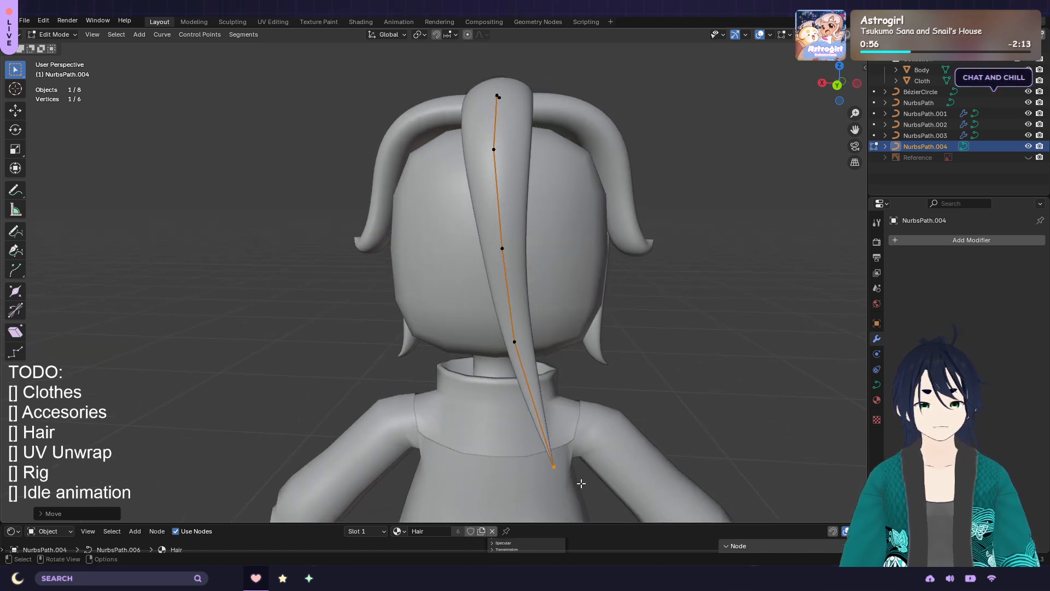
left_click_drag(576, 474, 474, 242)
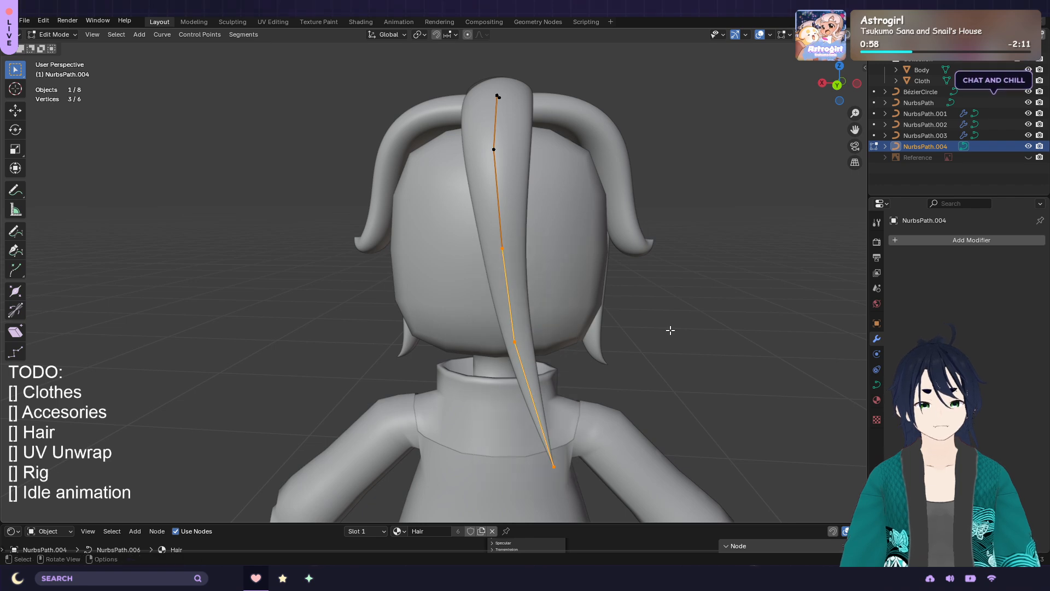
key("s")
key("x")
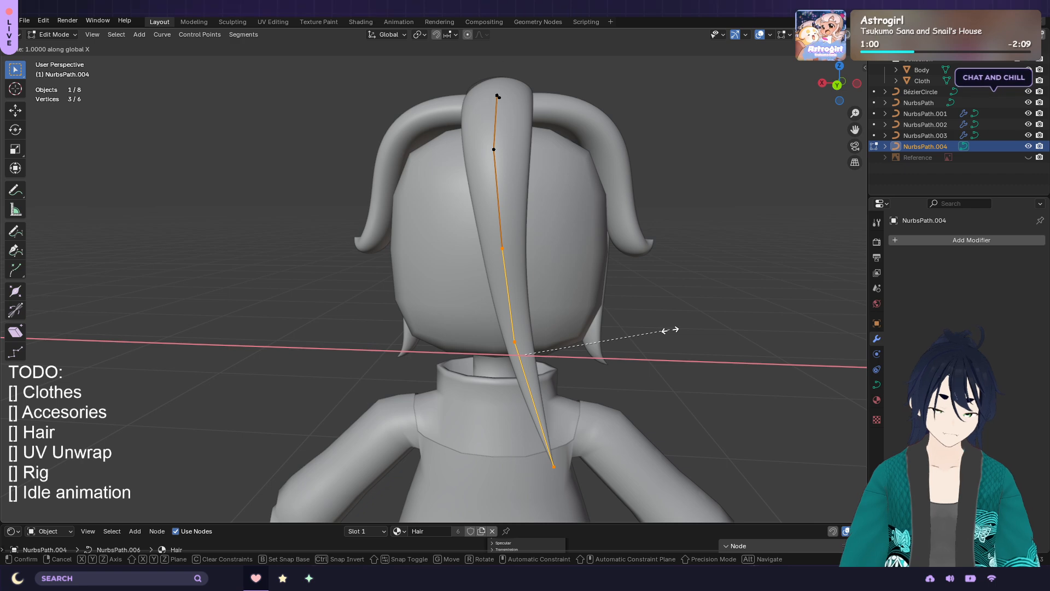
key("0")
key("Return")
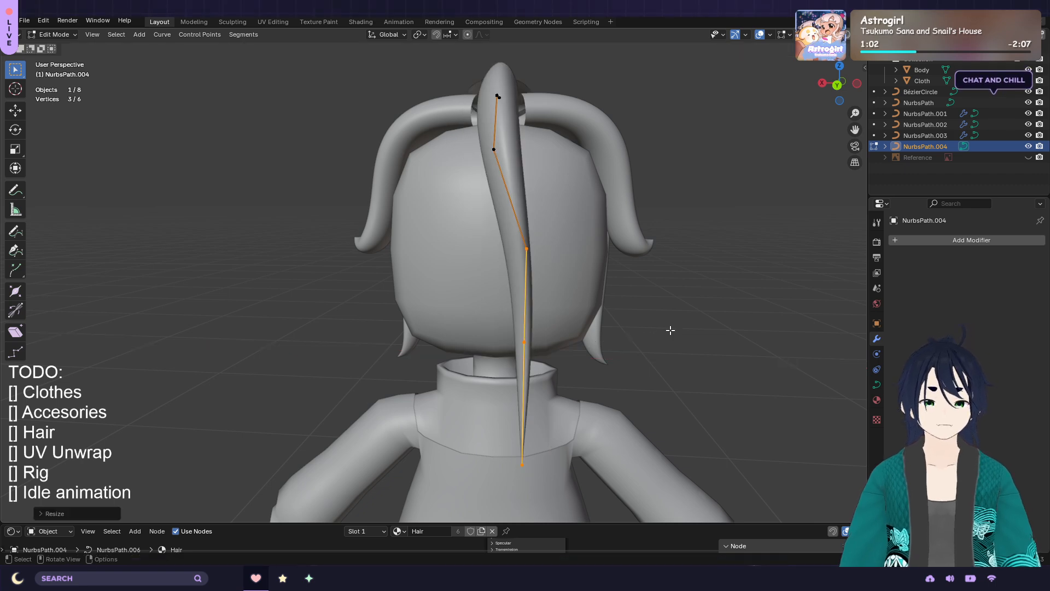
In the back orthographic view, move the three lower control points about 0.03 m along X onto the head's centre line
key("KP_1")
key("KP_3")
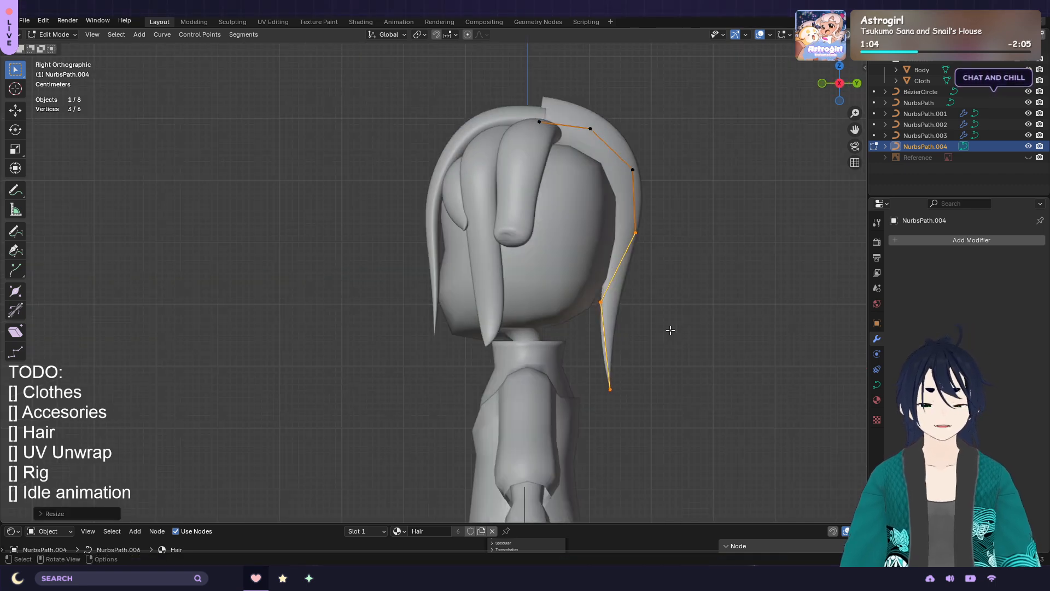
key("ctrl+KP_1")
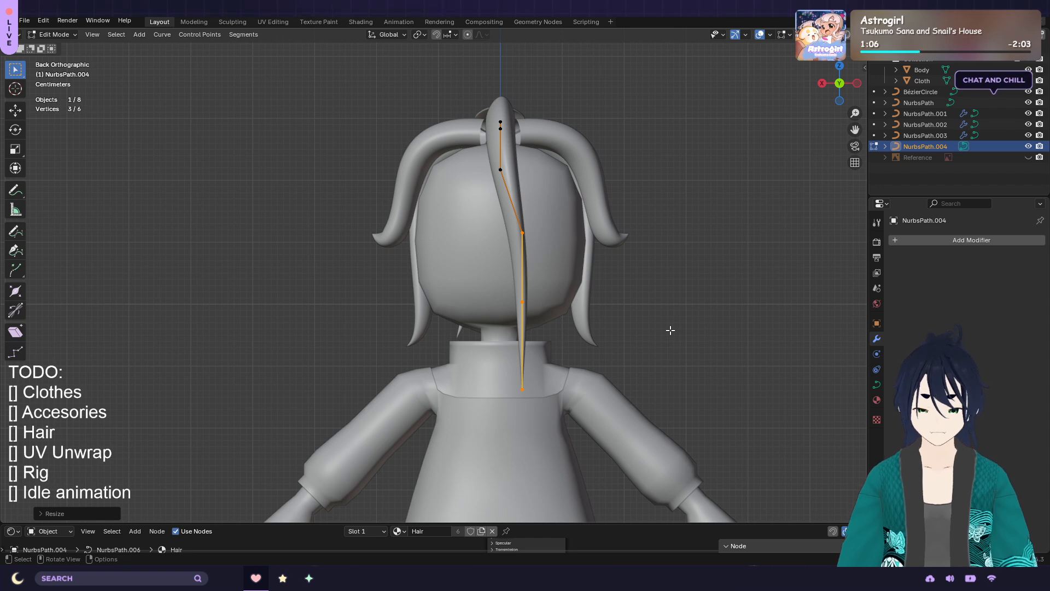
key("g")
key("x")
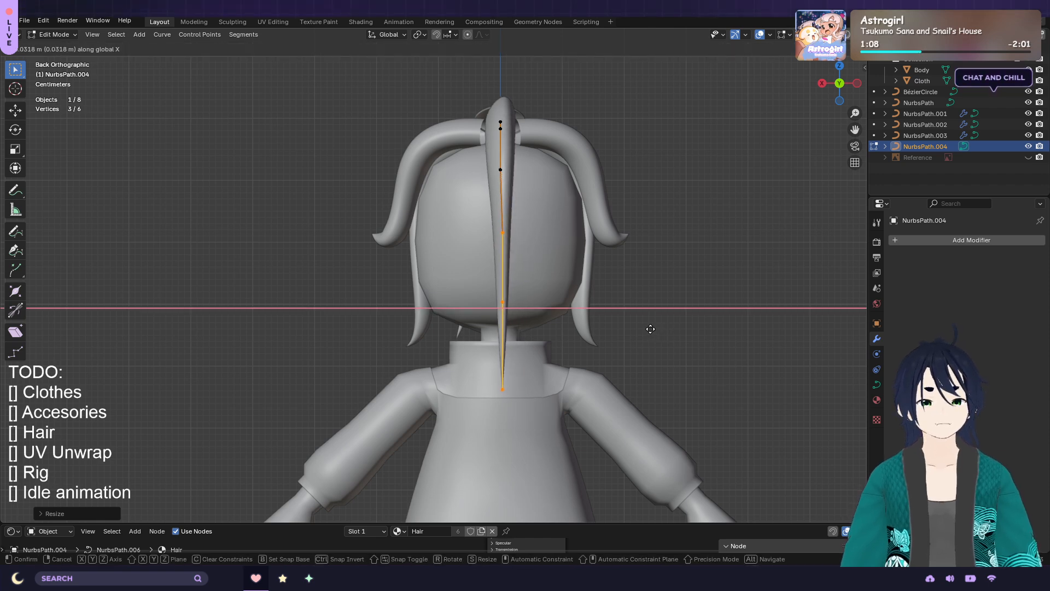
left_click(652, 328)
Tilt all of the back strand's control points so its broad side faces straight back
key("a")
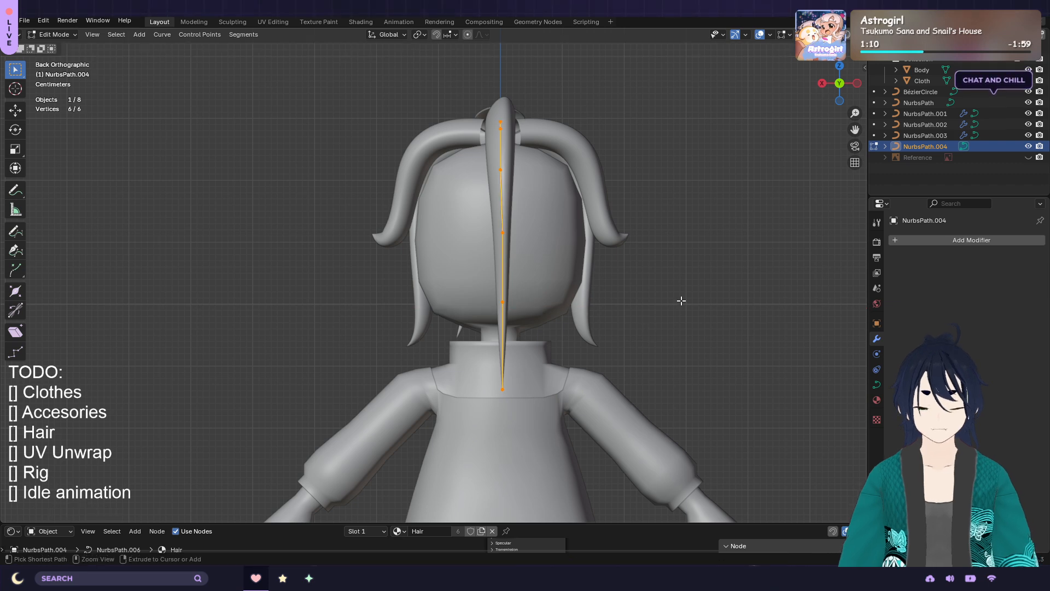
key("r")
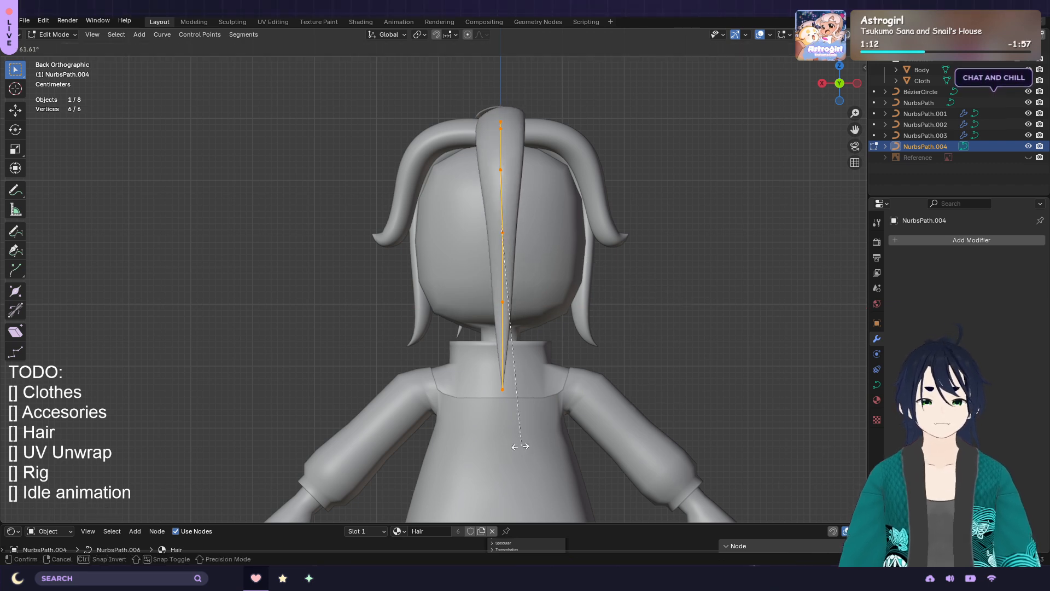
left_click(465, 435)
Fatten the back strand at its fourth, third and fifth control points to widen it, and return to Object Mode
left_click(504, 233)
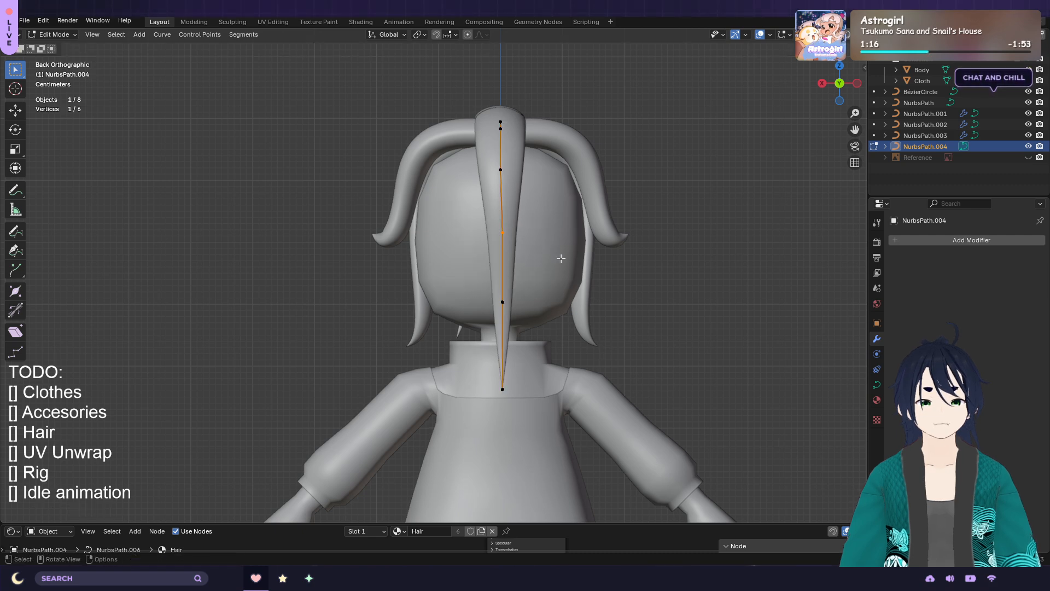
key("alt+s")
left_click(666, 275)
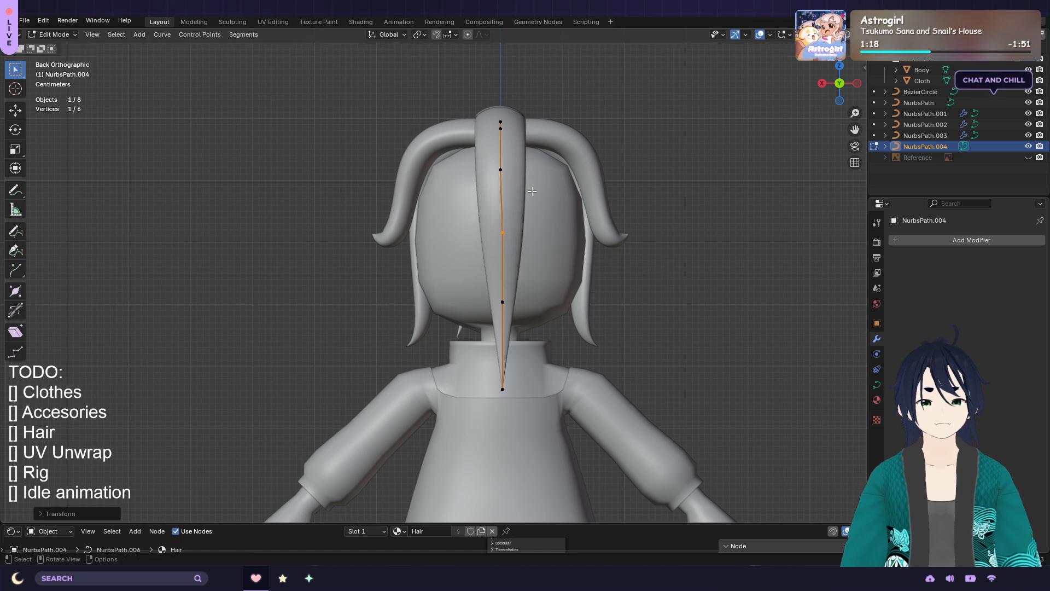
left_click(501, 170)
key("alt+s")
left_click(565, 186)
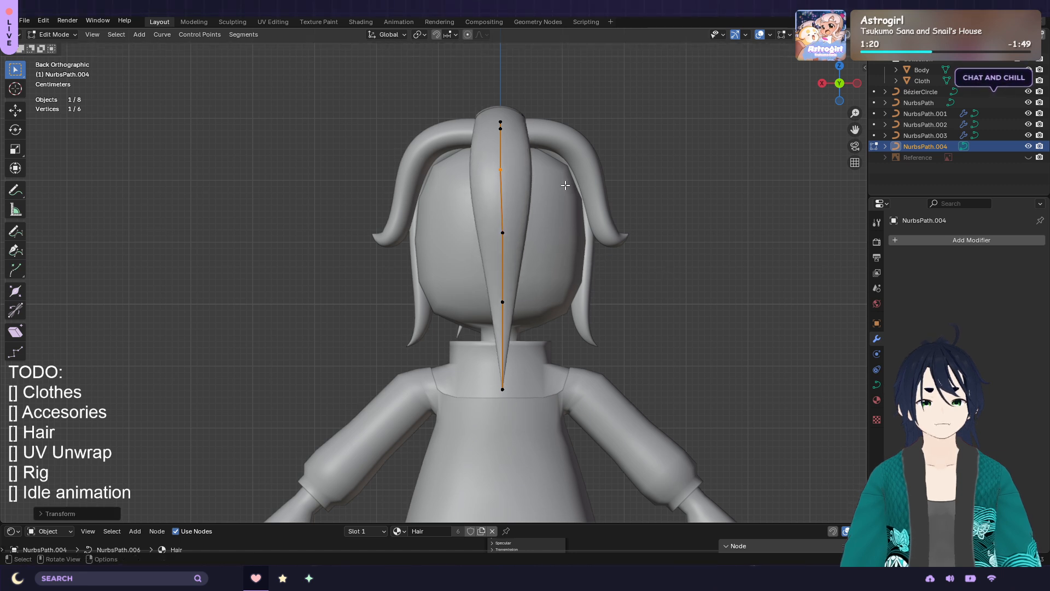
left_click(525, 320)
key("alt+s")
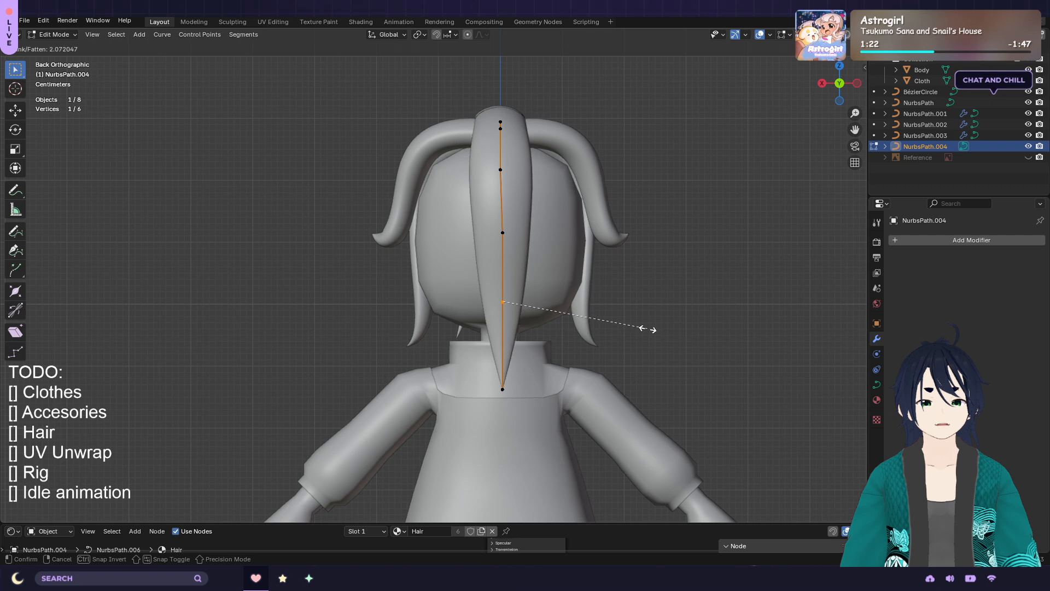
left_click(647, 329)
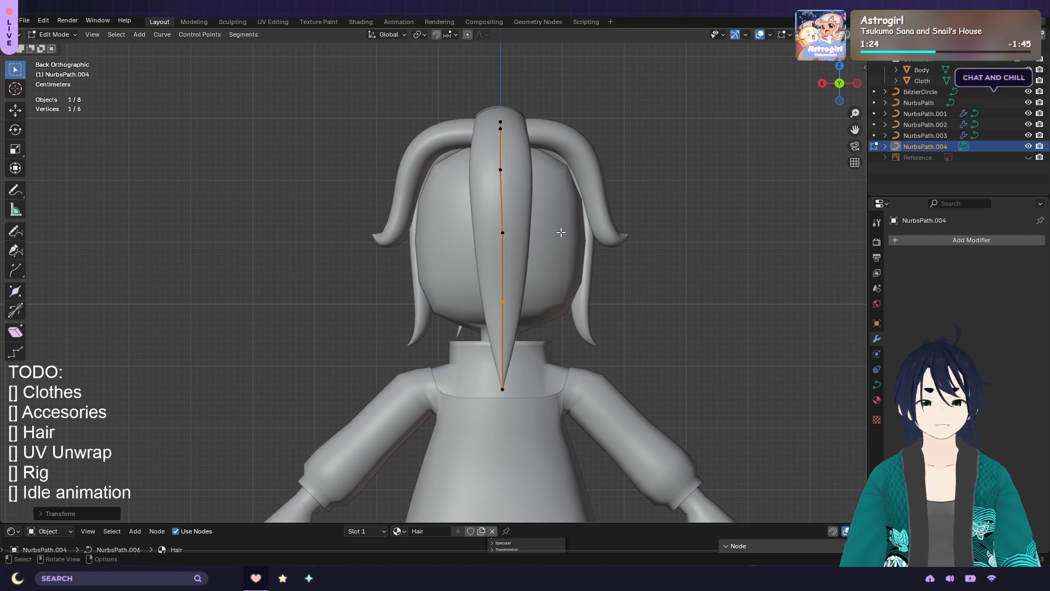
middle_click_drag(594, 332, 622, 330)
key("Tab")
Duplicate the back strand, place the copy about 0.07 m beside the original, and nudge it slightly to fit the head
middle_click_drag(692, 271, 658, 275)
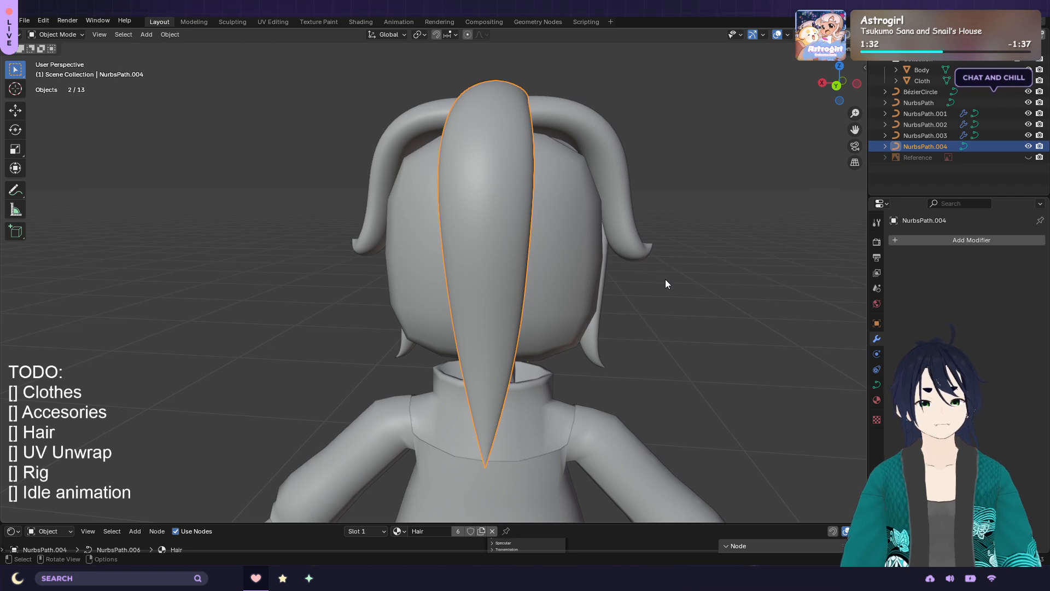
key("shift+d")
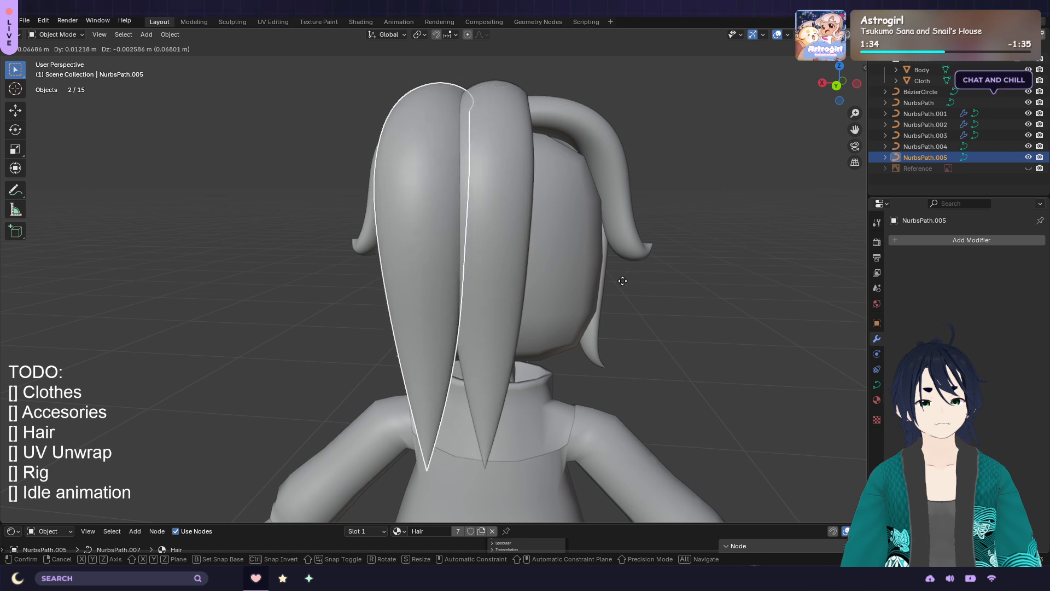
left_click(616, 280)
middle_click_drag(615, 280, 731, 291)
key("g")
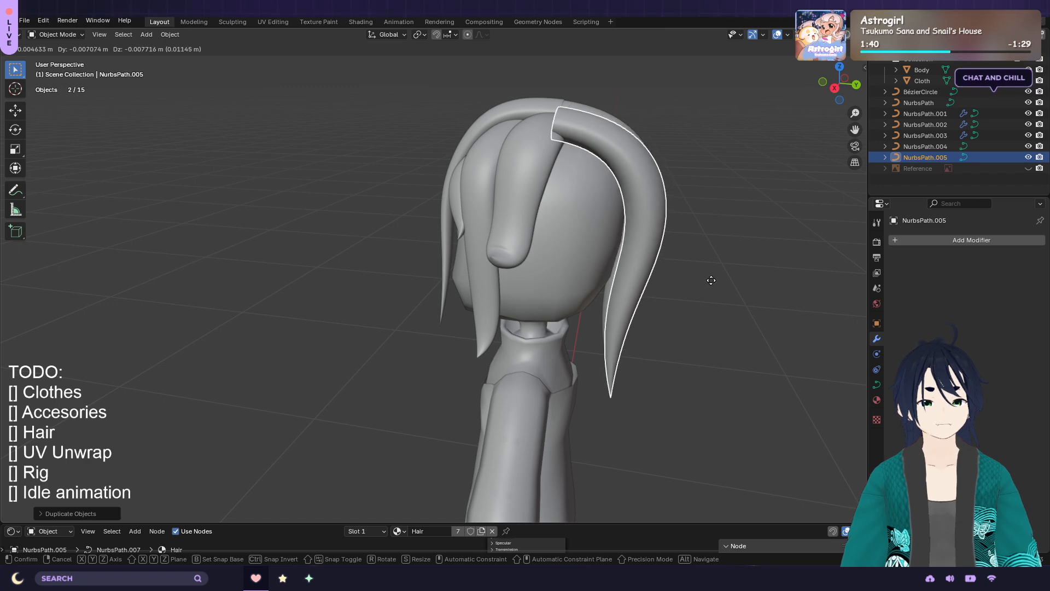
left_click(697, 259)
Tilt all control points of the duplicated strand to follow the head's curve, and adjust the tilt of its root point
middle_click_drag(727, 248, 486, 241)
key("Tab")
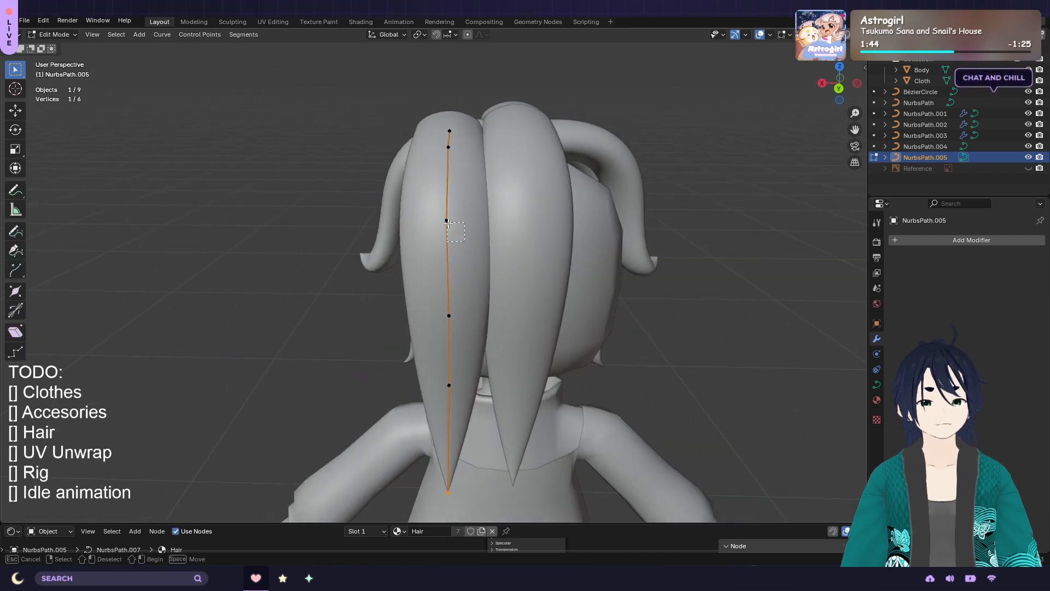
key("a")
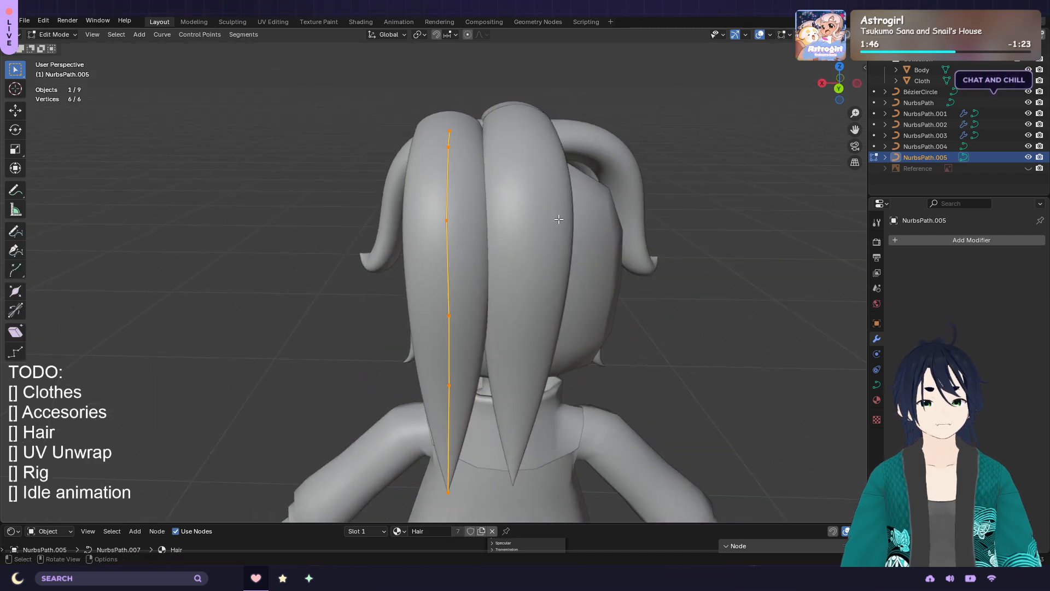
key("ctrl+t")
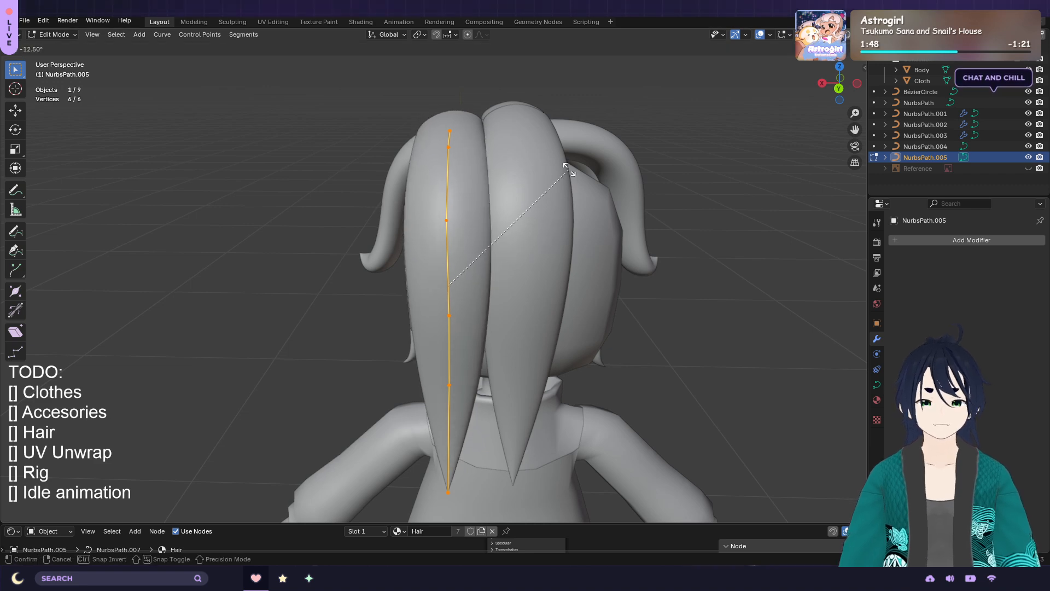
left_click(557, 138)
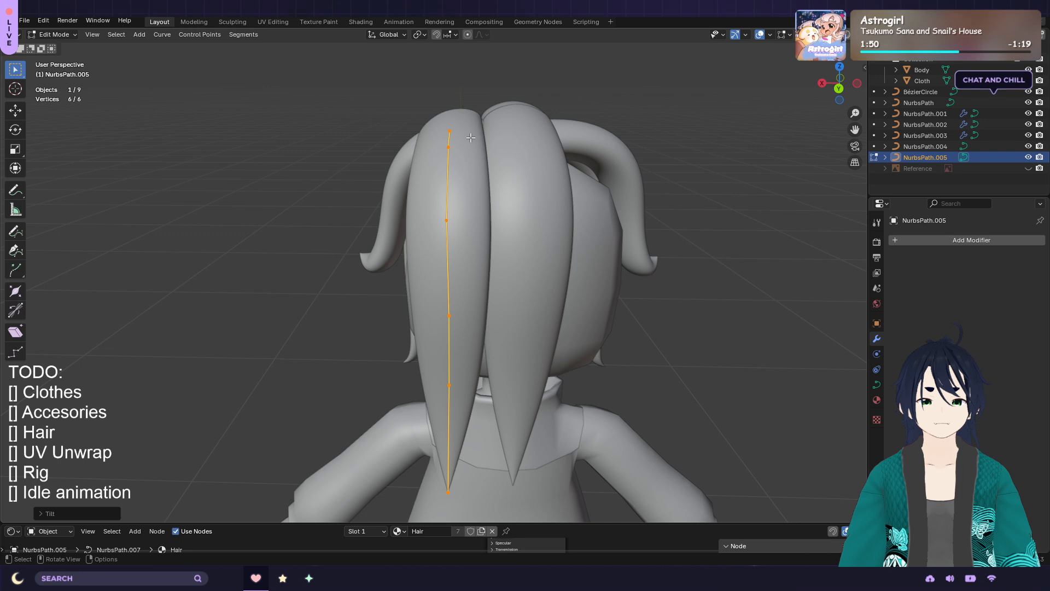
left_click(450, 131)
key("ctrl+t")
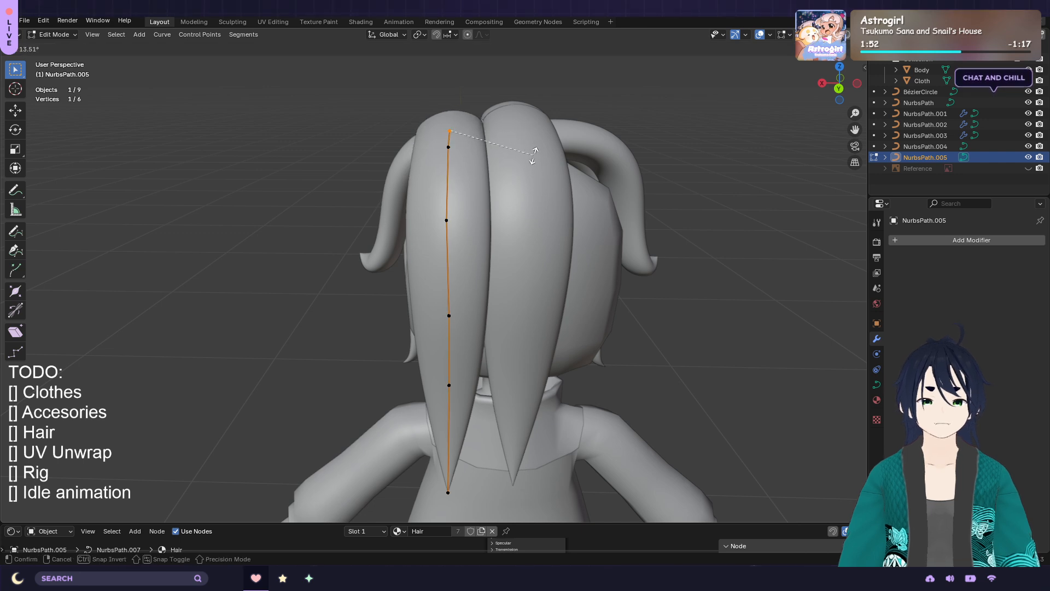
left_click(534, 158)
Move the duplicated strand's root control point along X toward the head's centre and lower it slightly along Z
middle_click_drag(533, 159, 679, 182)
key("g")
key("x")
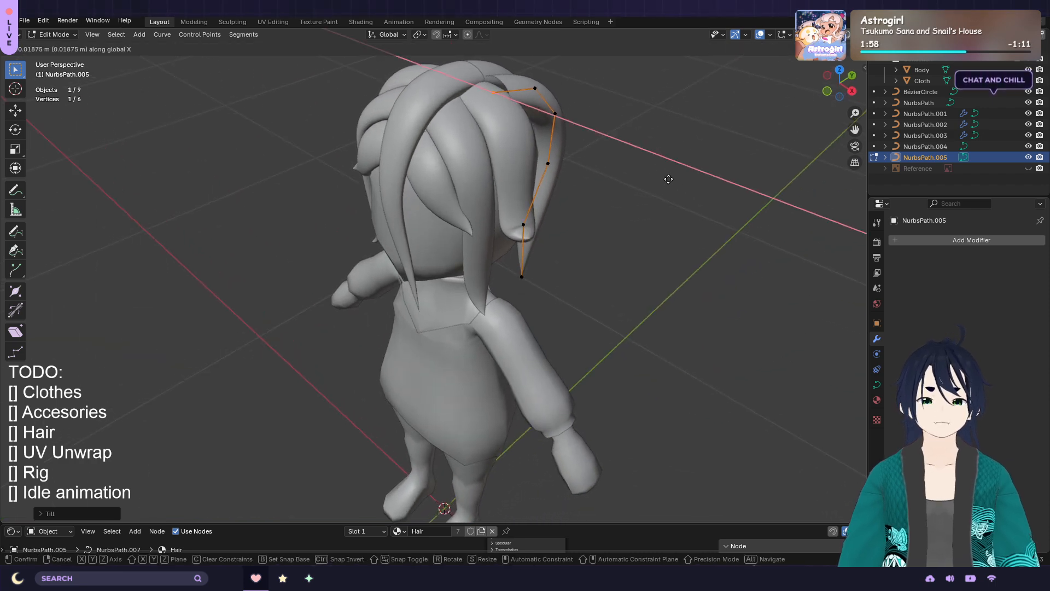
left_click(660, 177)
key("g")
key("z")
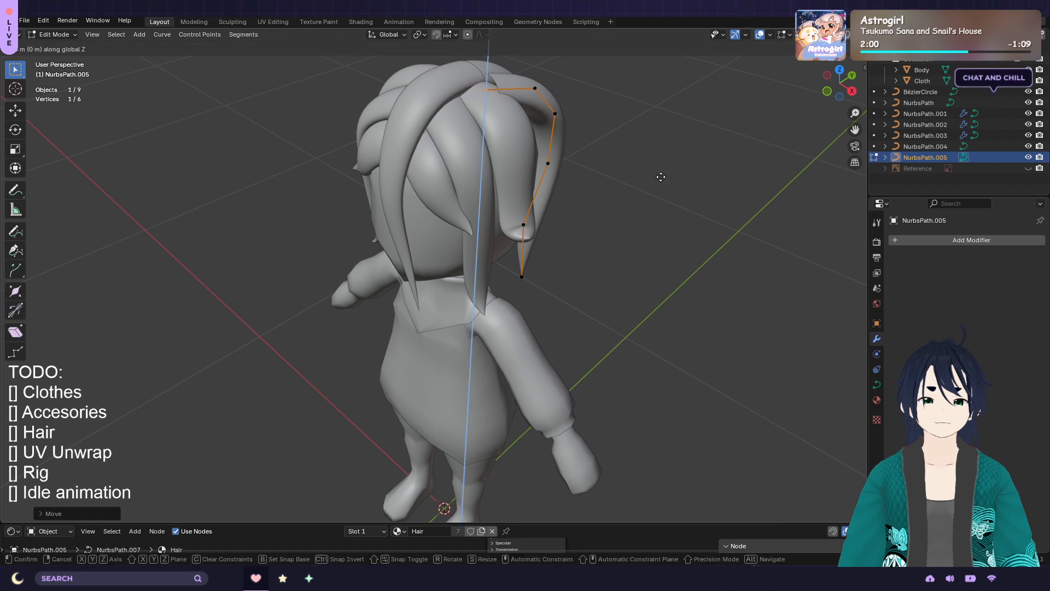
left_click(654, 185)
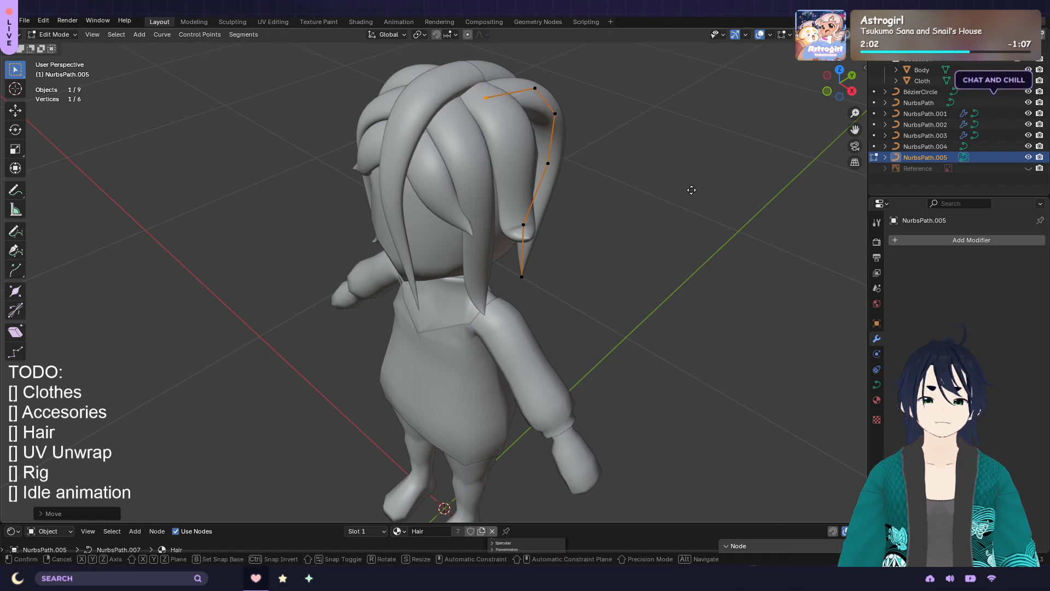
key("g")
key("x")
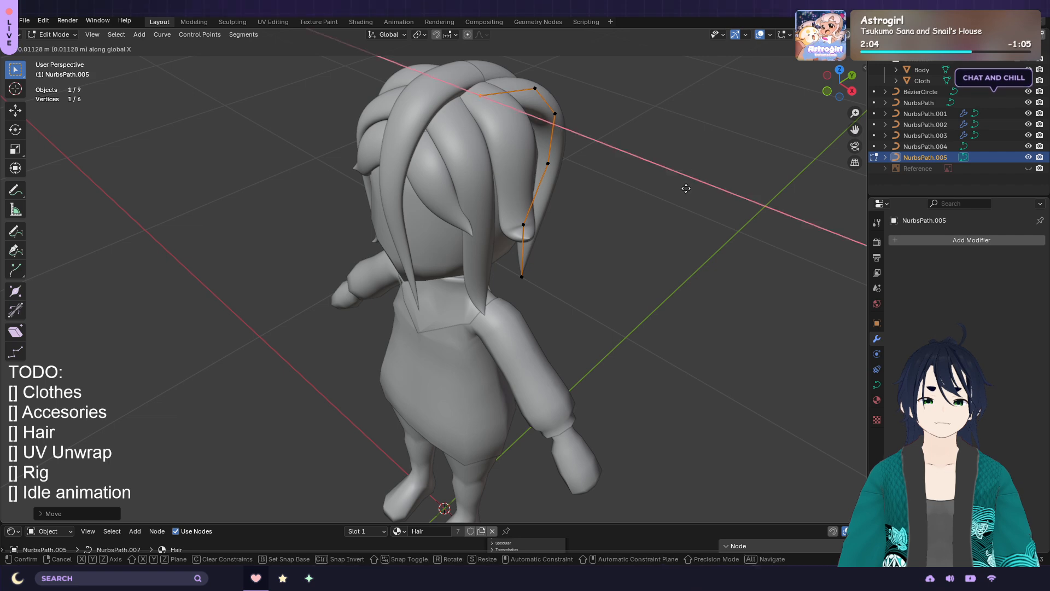
left_click(643, 187)
Move the duplicated strand's third and fourth control points along Y toward the head
middle_click_drag(654, 155, 464, 127)
middle_click_drag(561, 218, 676, 191)
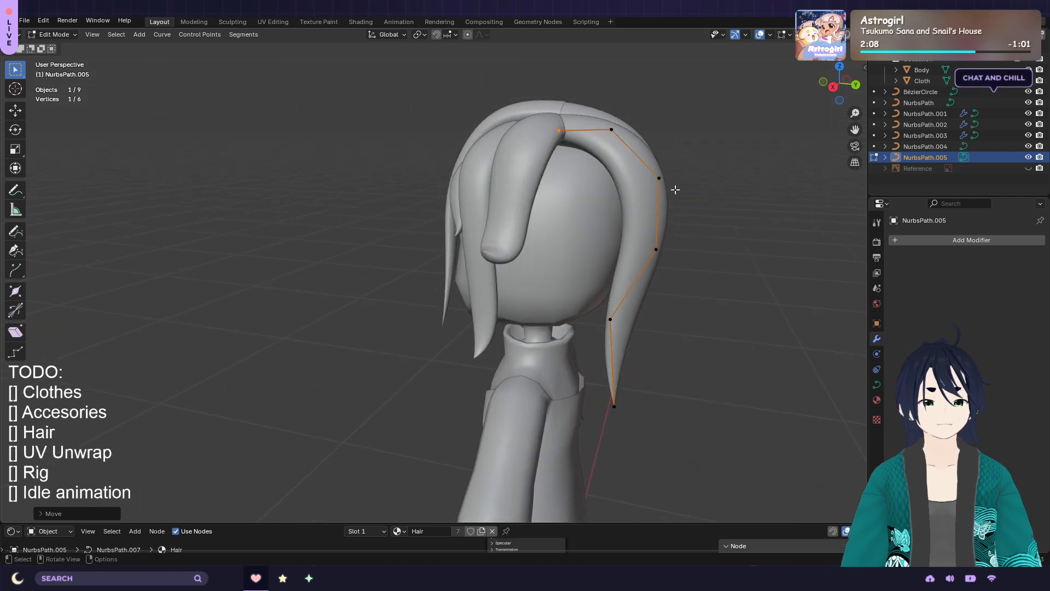
key("g")
key("y")
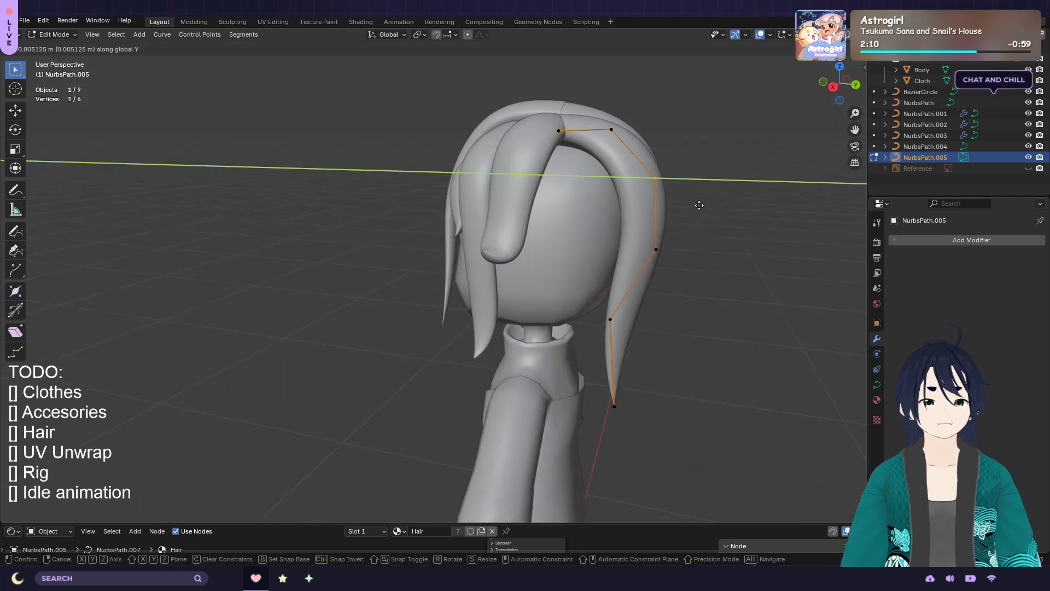
left_click(678, 204)
middle_click_drag(679, 205, 723, 272)
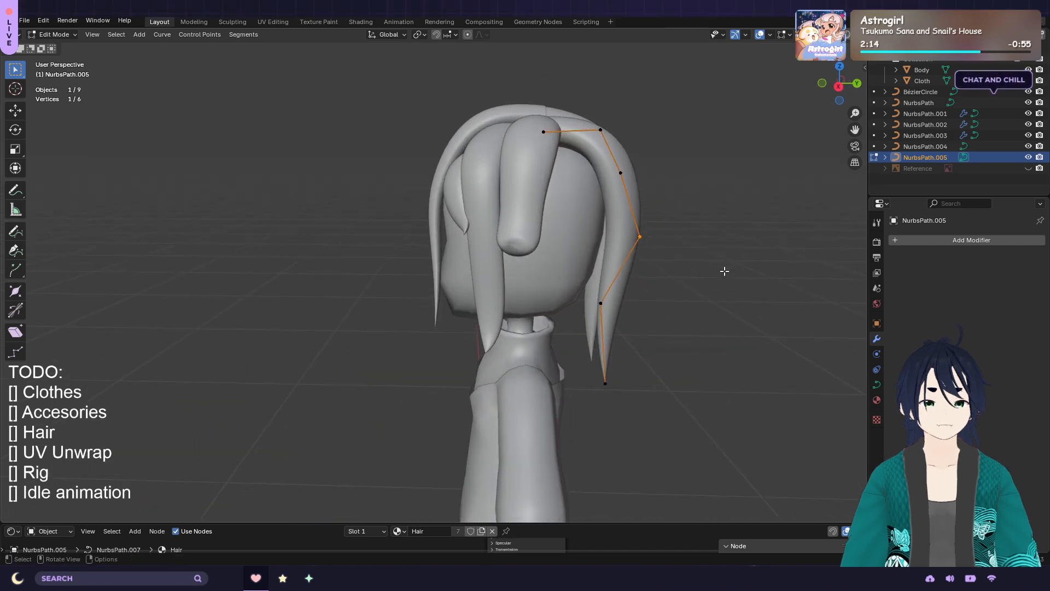
key("g")
key("y")
left_click(702, 271)
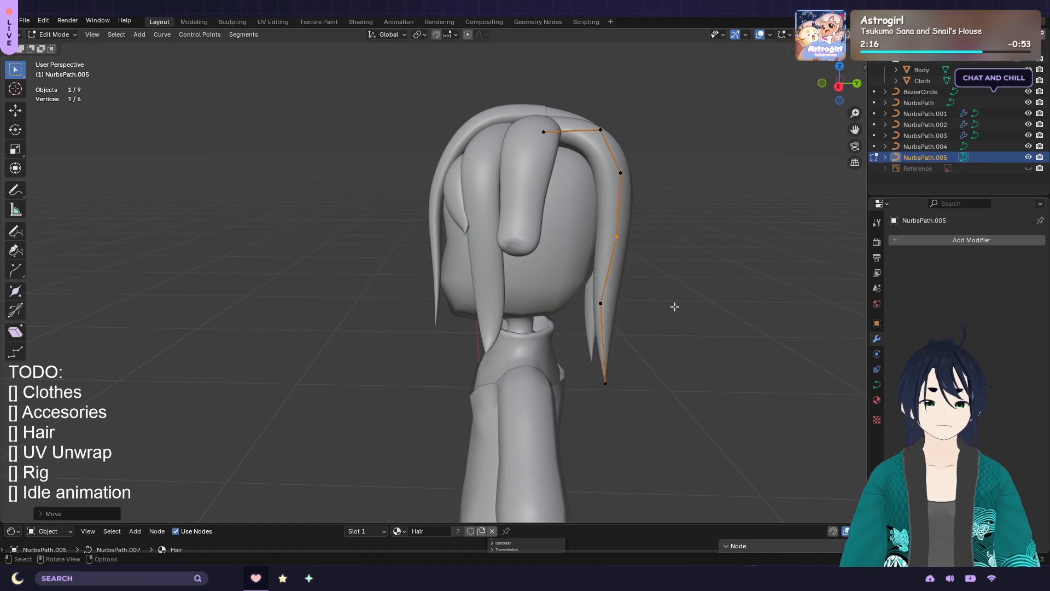
Move the duplicated strand's fifth control point along Y so it sits closer to the nape, readjusting its depth
left_click(604, 300)
key("g")
key("y")
left_click(688, 313)
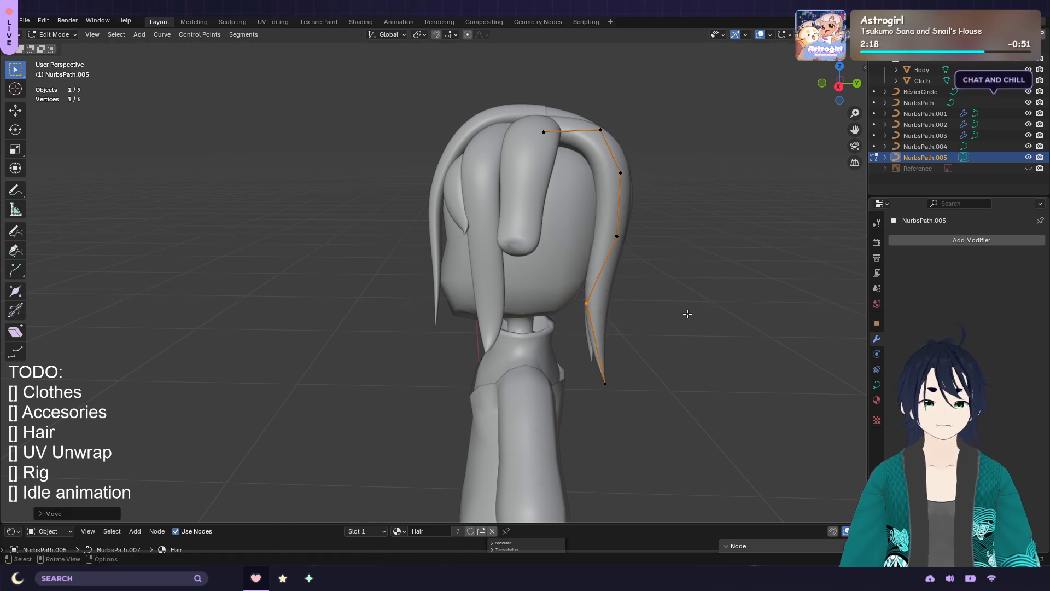
middle_click_drag(689, 313, 533, 377)
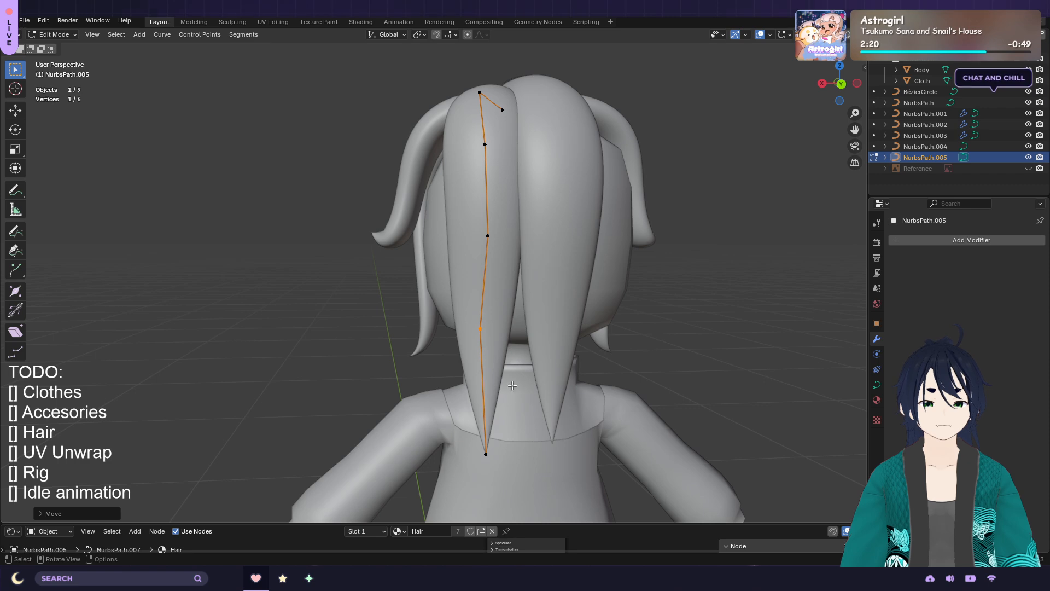
key("g")
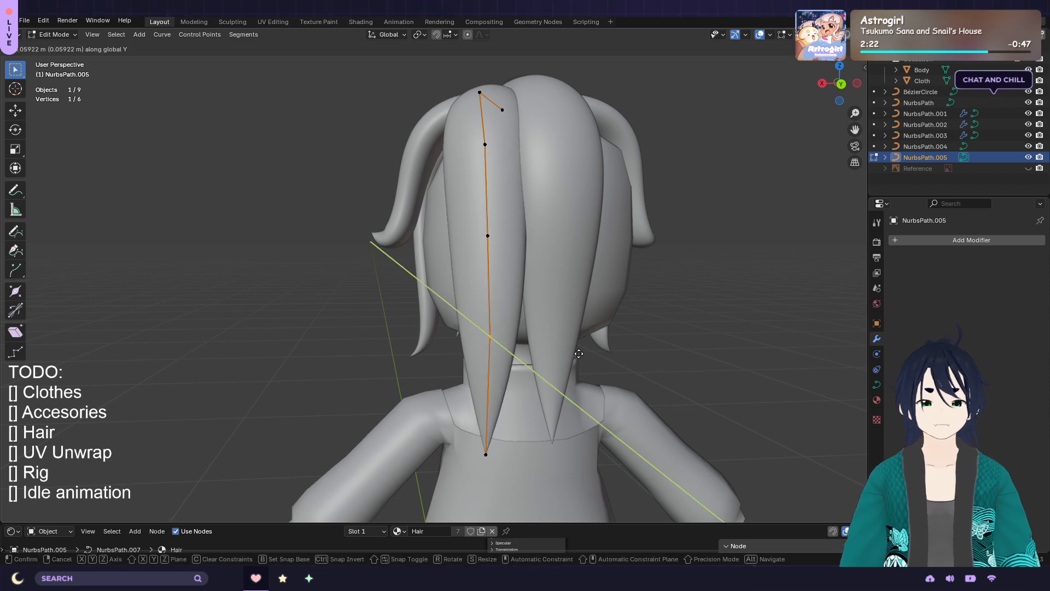
left_click(598, 345)
middle_click_drag(598, 345, 739, 321)
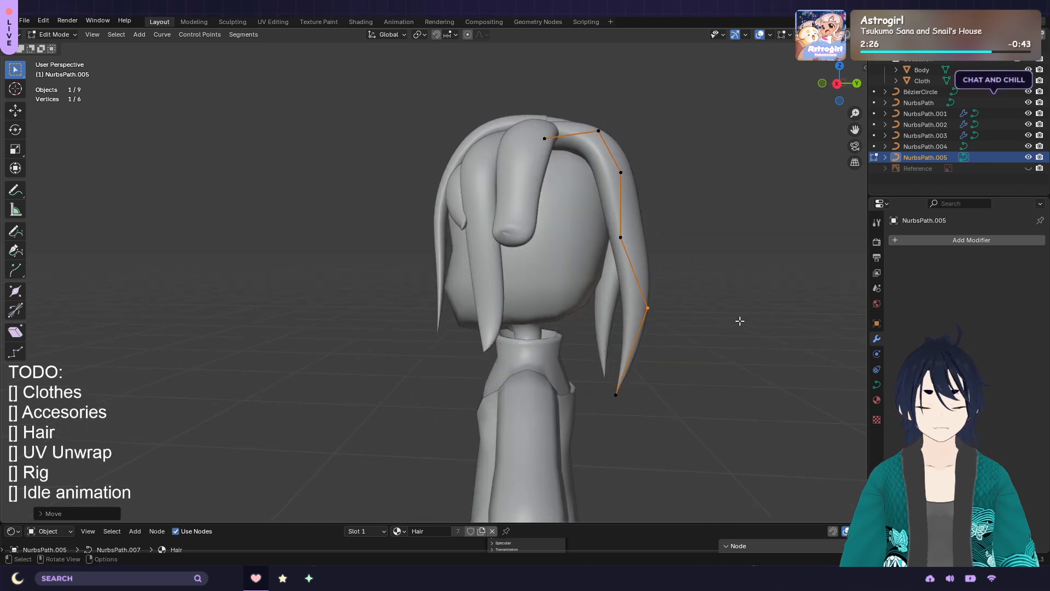
key("g")
key("y")
left_click(686, 314)
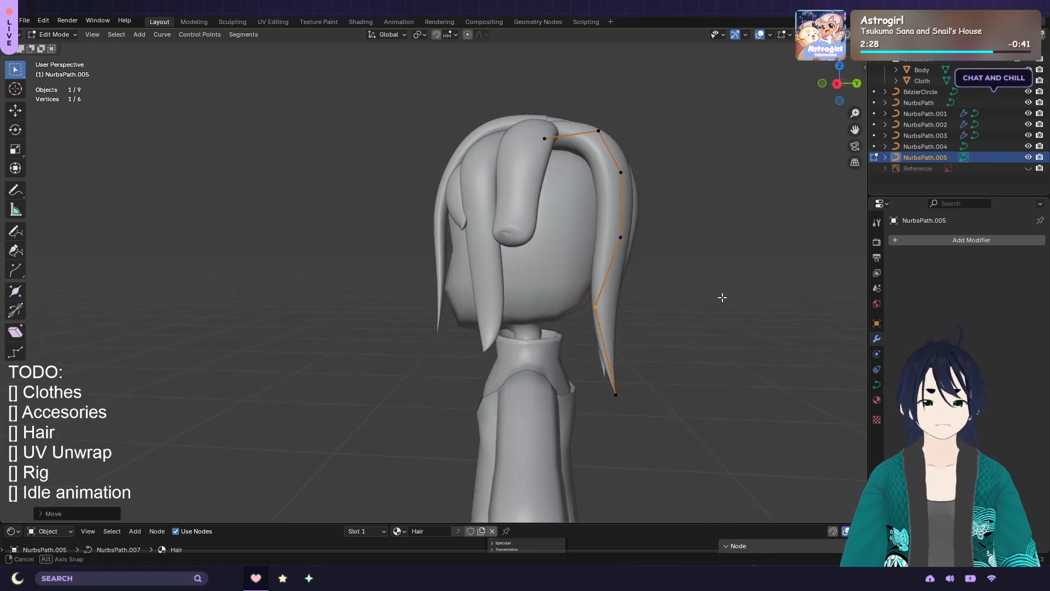
Move the strand's fifth control point along X toward the central strand
middle_click_drag(722, 297, 600, 312)
key("g")
key("x")
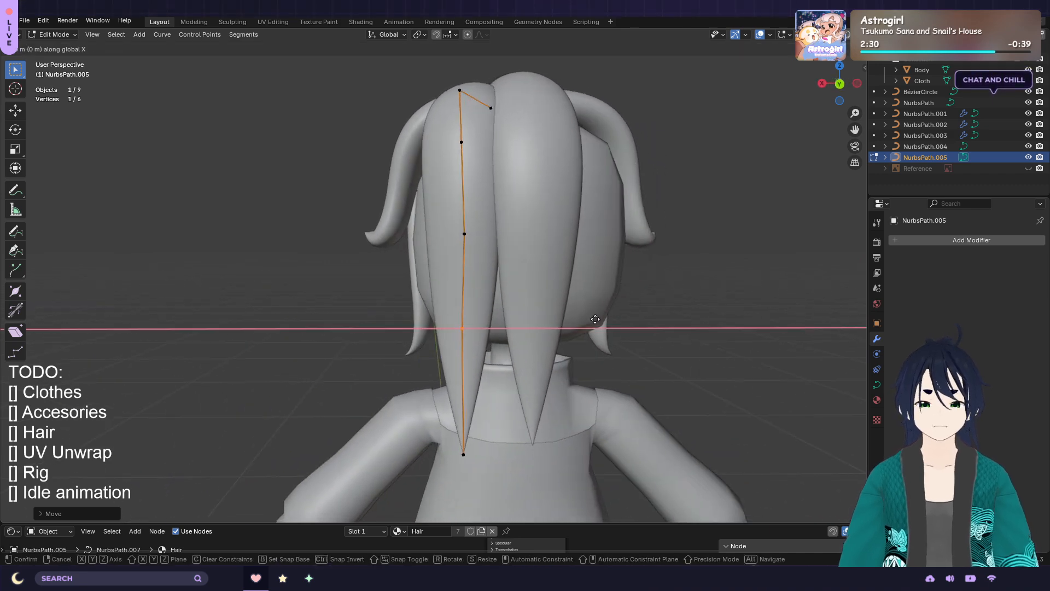
left_click(629, 317)
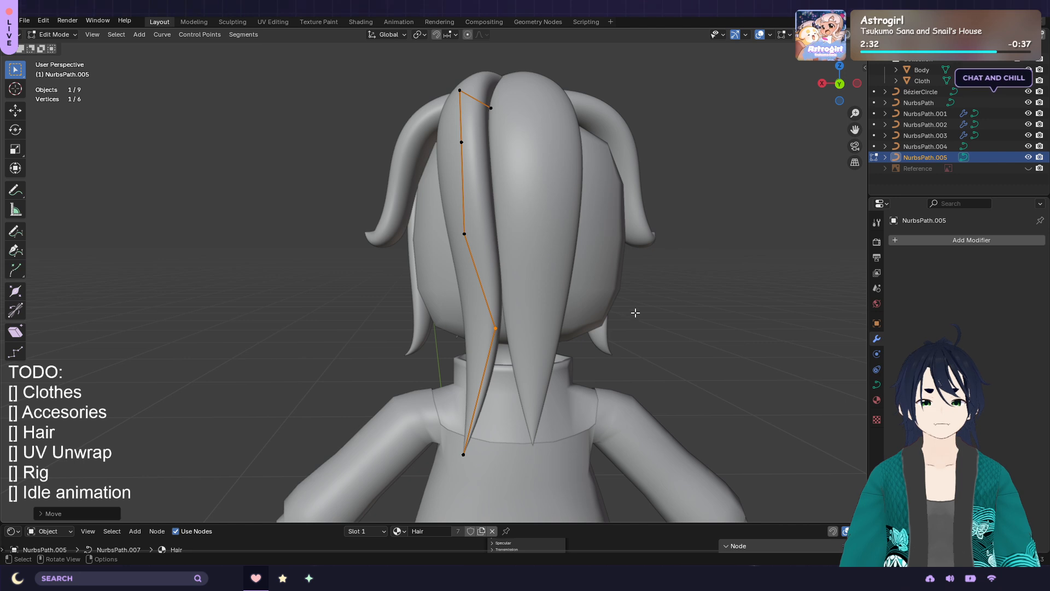
Tilt all control points of the strand by about 40° and return to Object Mode
key("a")
key("r")
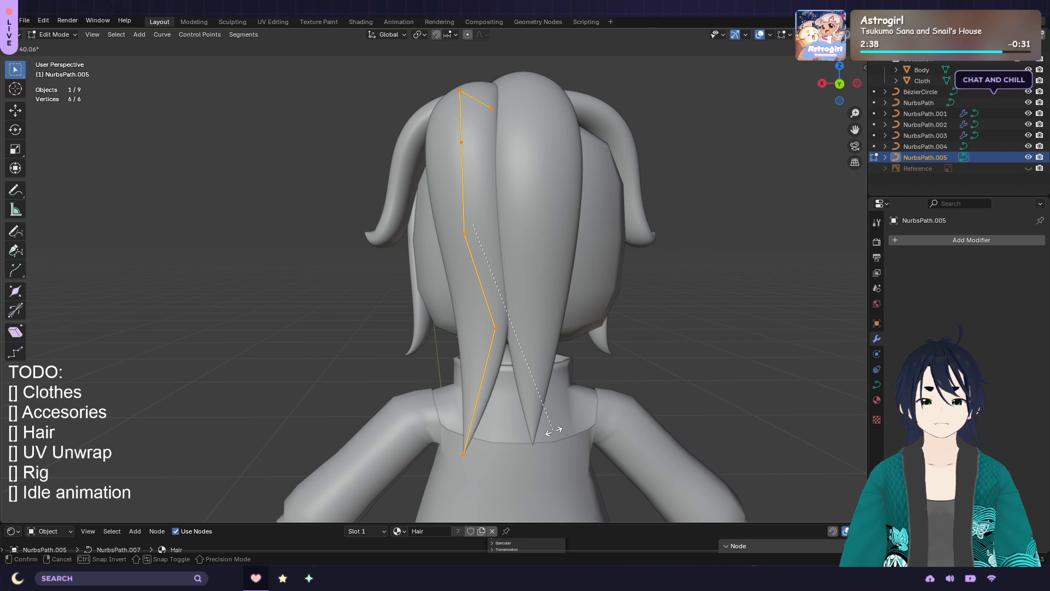
left_click(553, 431)
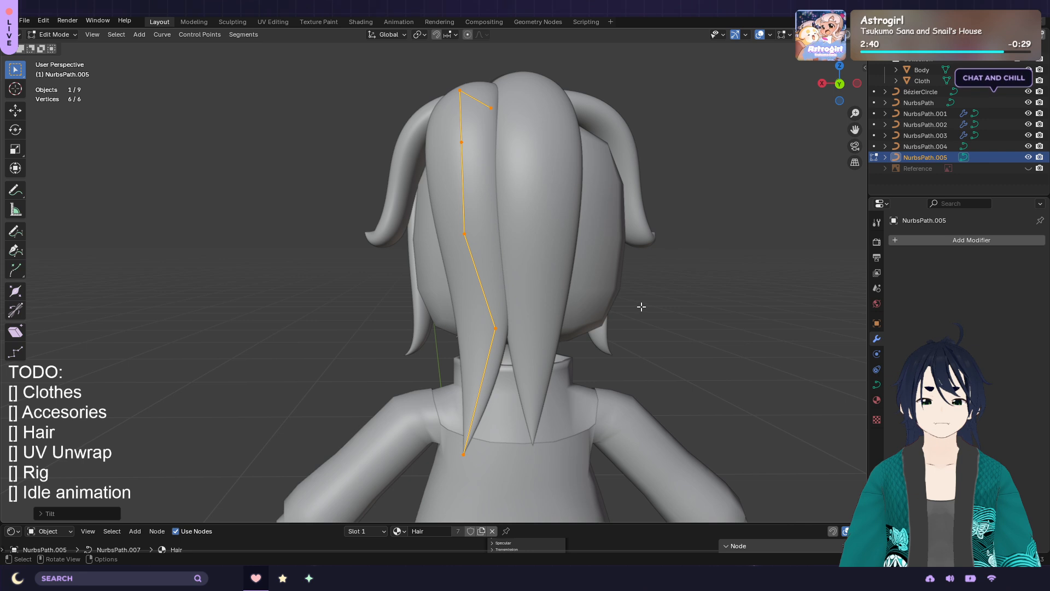
middle_click_drag(642, 306, 590, 243)
key("Tab")
scroll(591, 244, "up", 3)
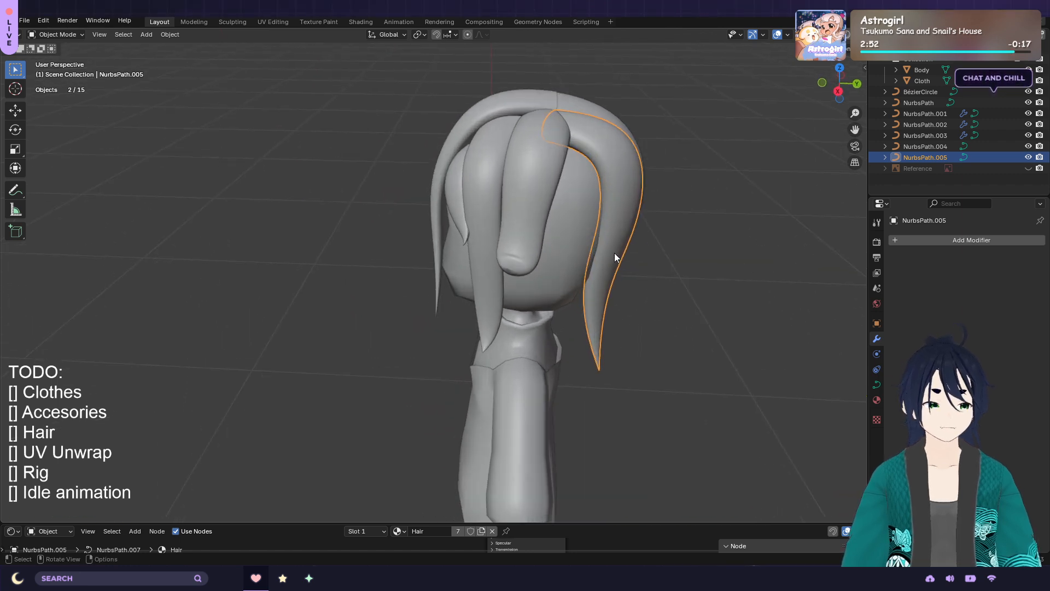
Apply all transforms to the duplicated back strand
middle_click_drag(672, 261, 571, 248)
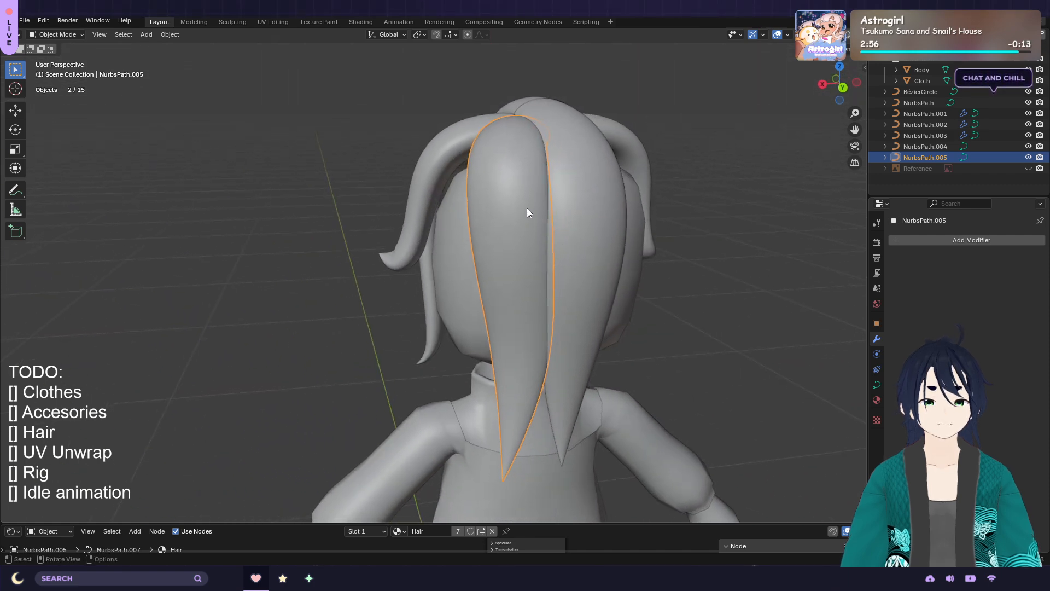
left_click(172, 36)
mouse_move(216, 85)
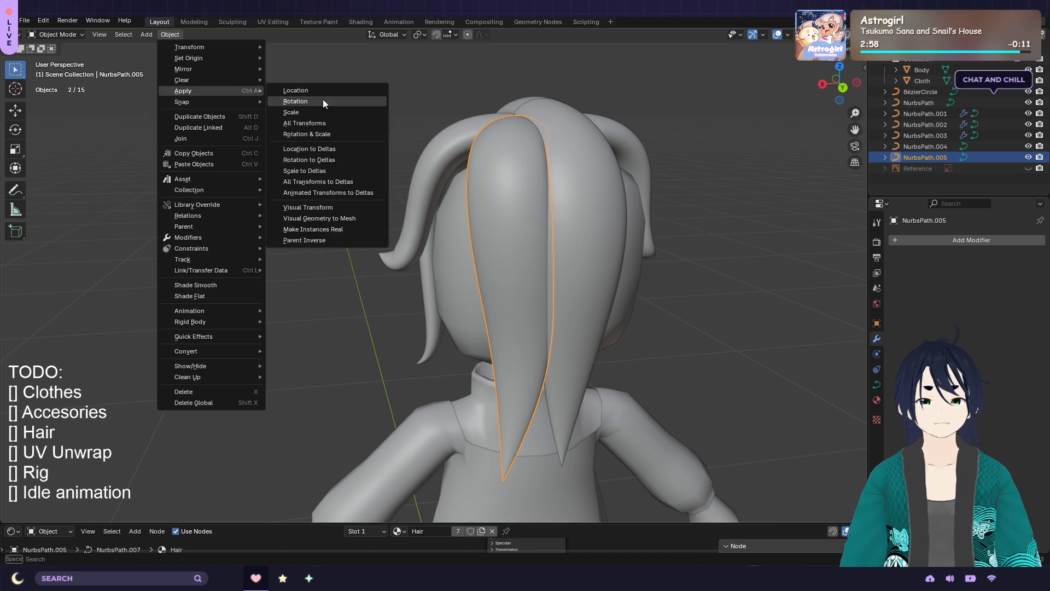
left_click(329, 124)
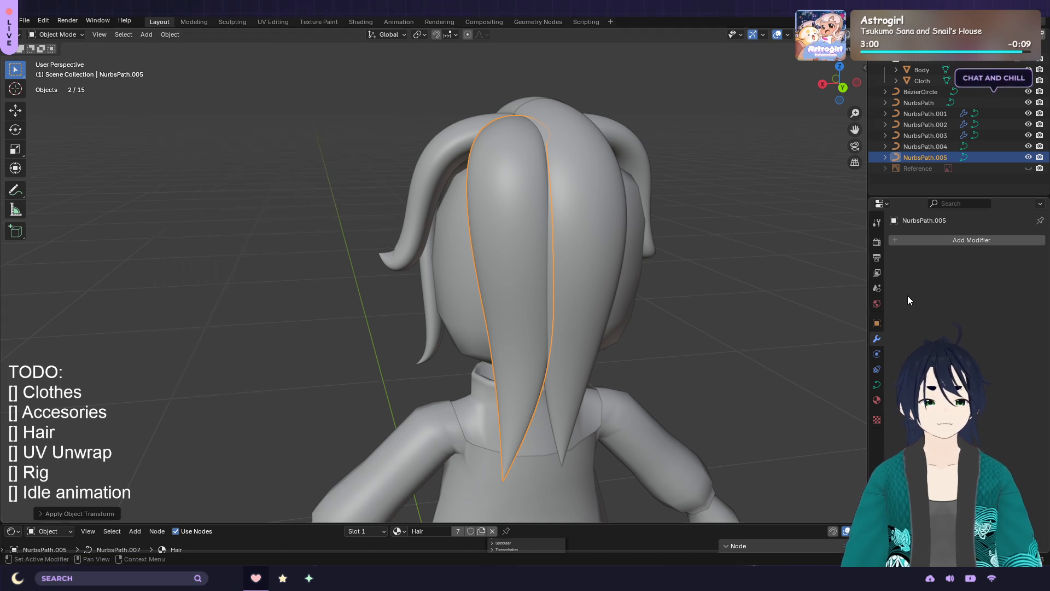
Add a Mirror modifier on the X axis to the duplicated strand and deselect it
left_click(927, 243)
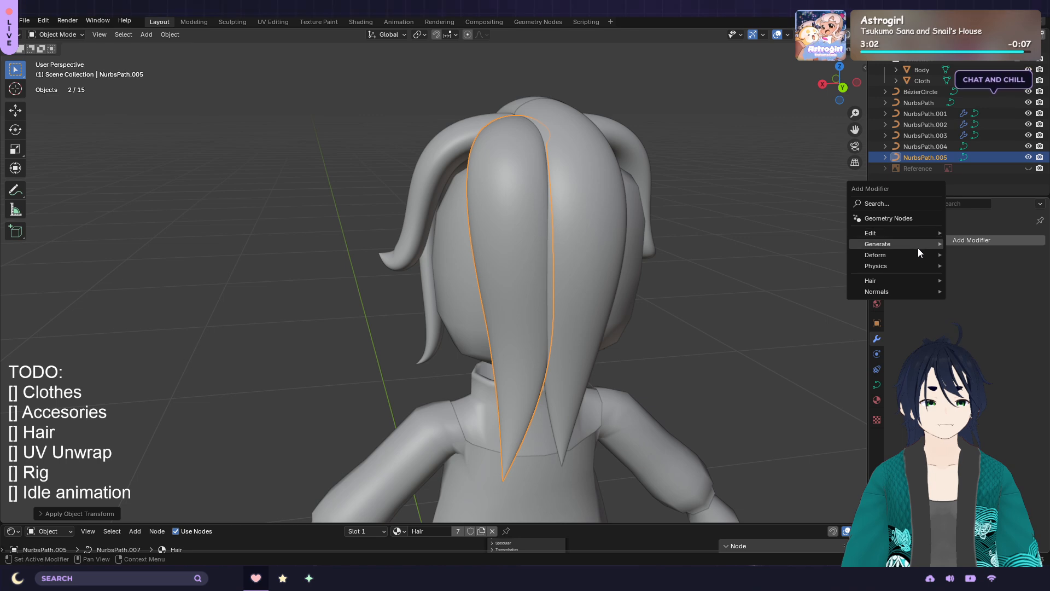
mouse_move(919, 244)
left_click(973, 298)
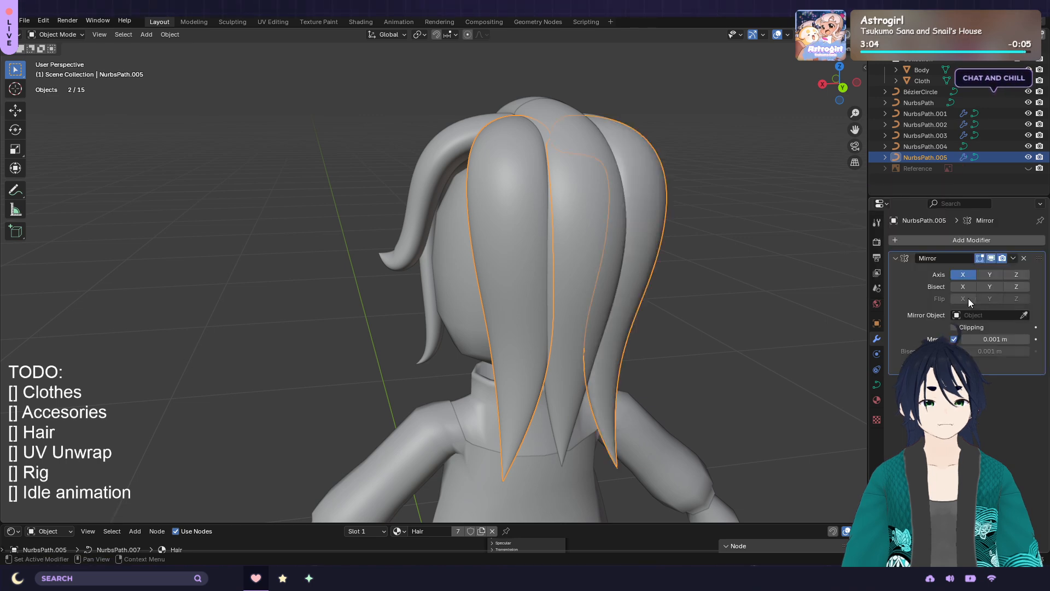
left_click(746, 252)
mouse_move(746, 252)
middle_mouse_down()
mouse_move(685, 244)
mouse_move(675, 270)
mouse_move(743, 264)
middle_mouse_up()
scroll(686, 245, "down", 5)
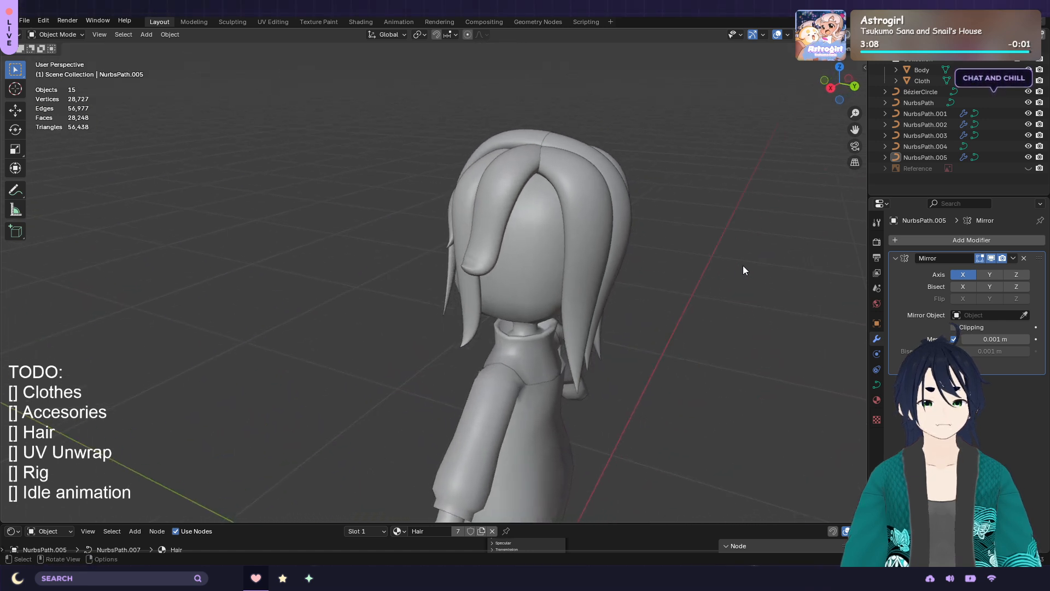
Duplicate the mirrored back strand, place the copy about 0.07 m farther out, and remove the copy's Mirror modifier
left_click(589, 231)
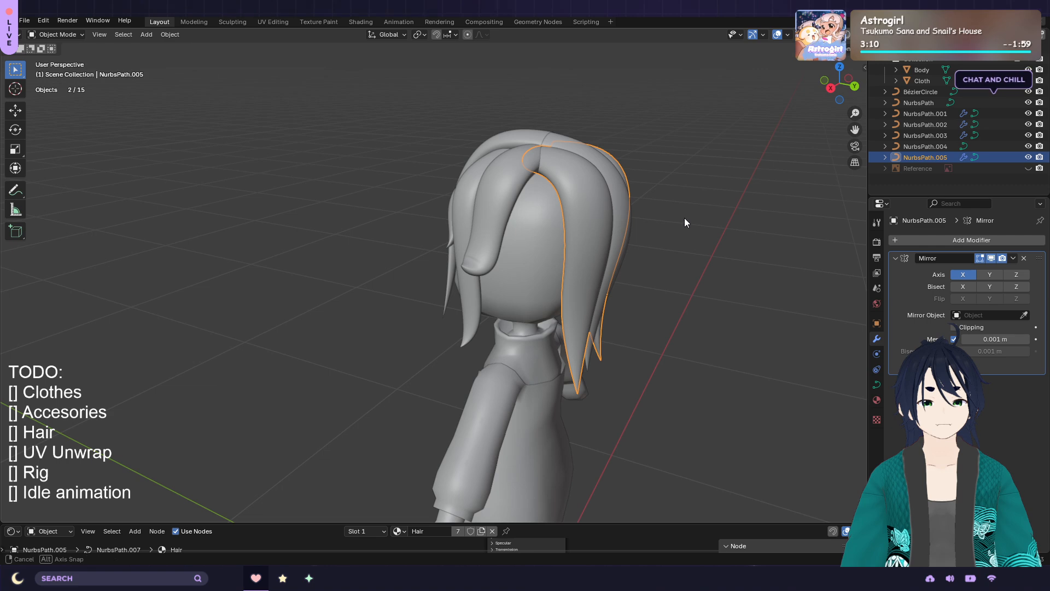
middle_click_drag(684, 218, 622, 222)
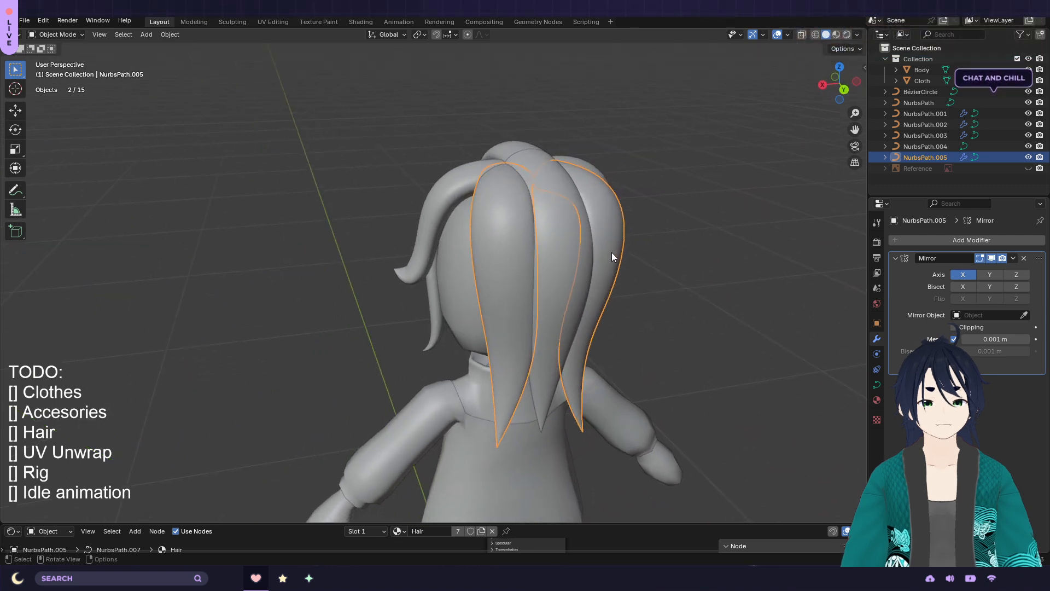
key("shift+d")
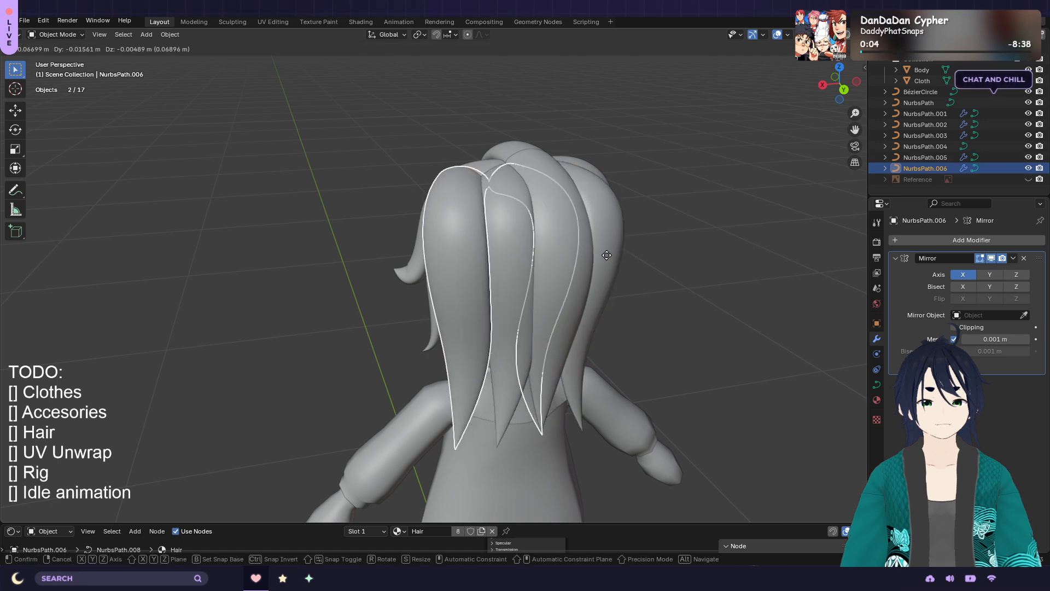
left_click(607, 255)
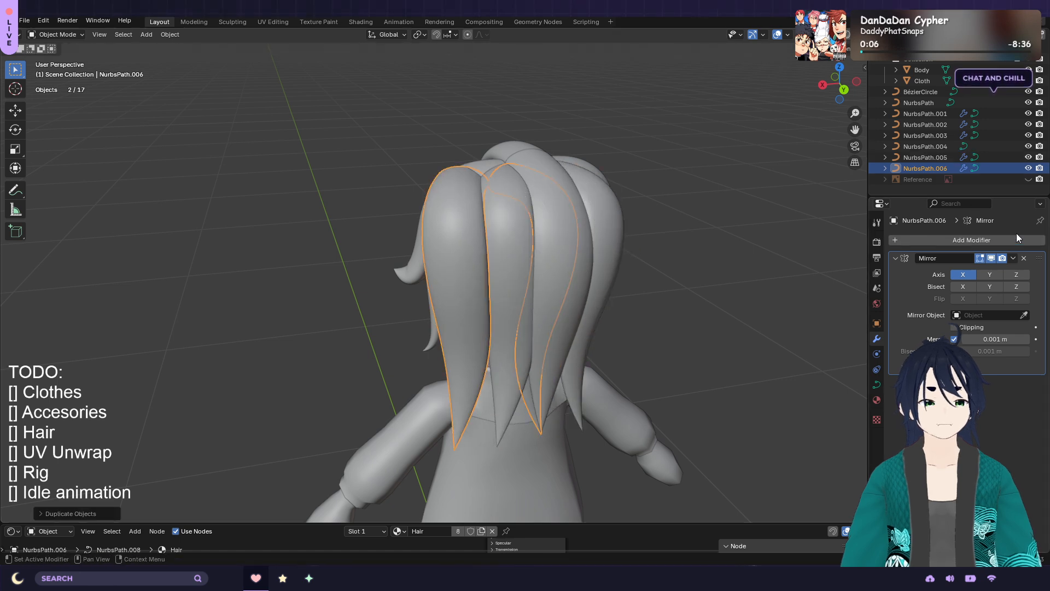
left_click(1024, 259)
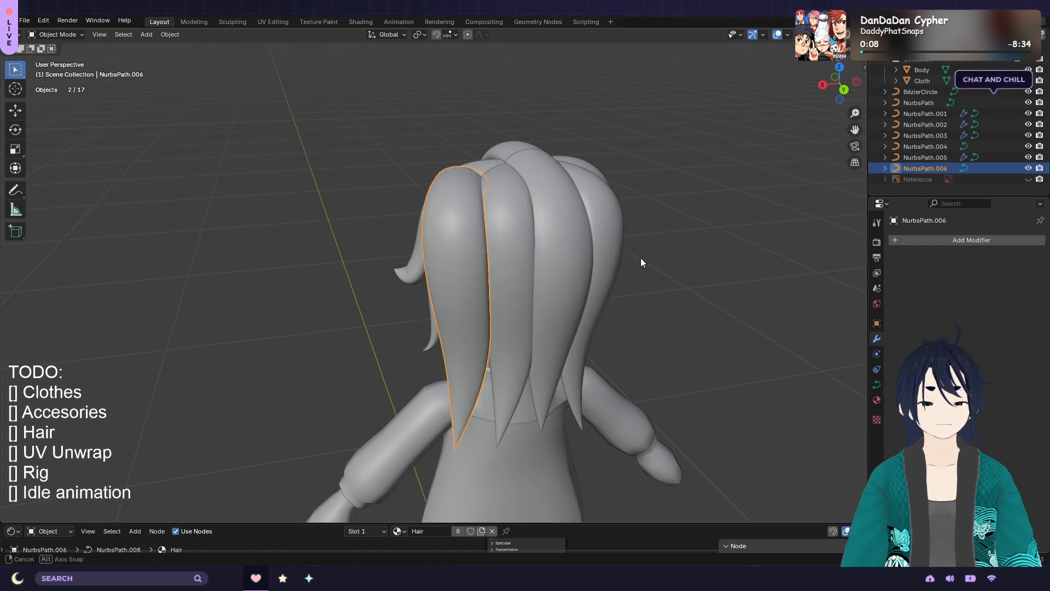
Slim the new outer strand by shrinking the radius of its four middle control points
middle_click_drag(642, 257, 747, 244)
key("Tab")
scroll(638, 195, "up", 5)
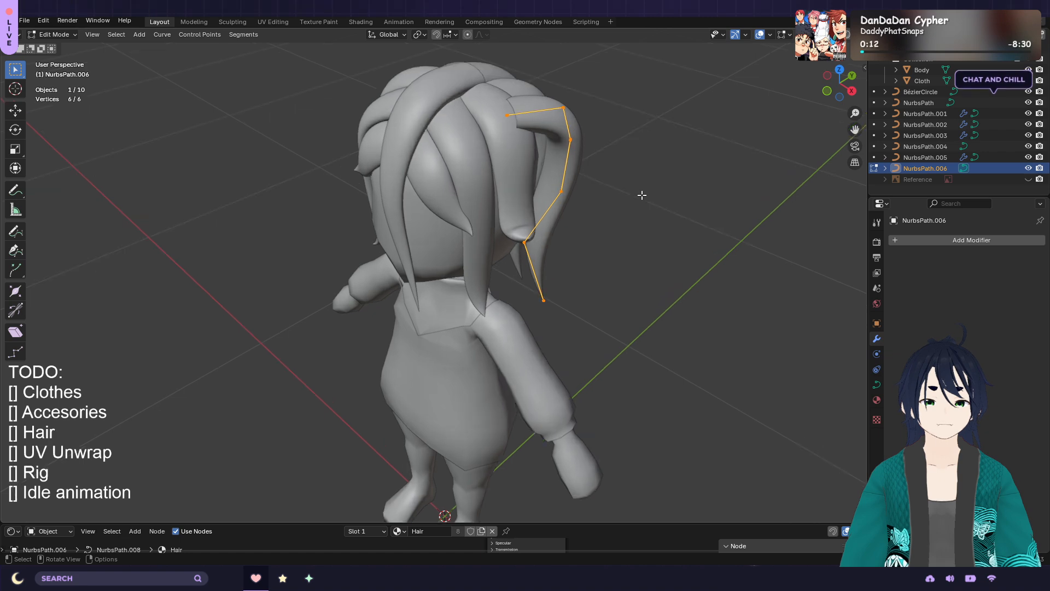
middle_click_drag(672, 187, 534, 172)
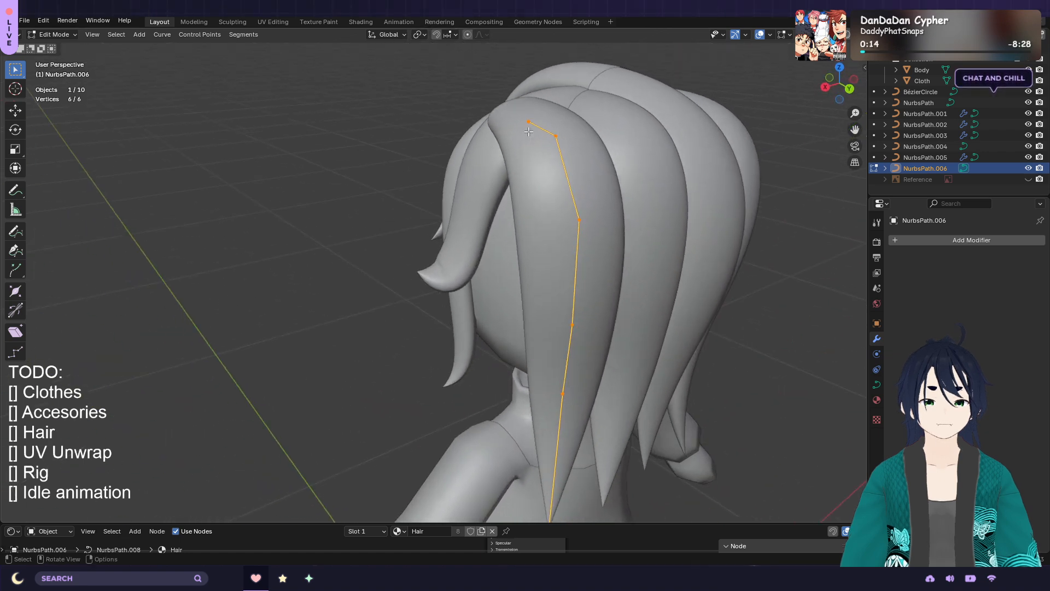
left_click_drag(531, 126, 611, 314)
left_click_drag(625, 403, 625, 403)
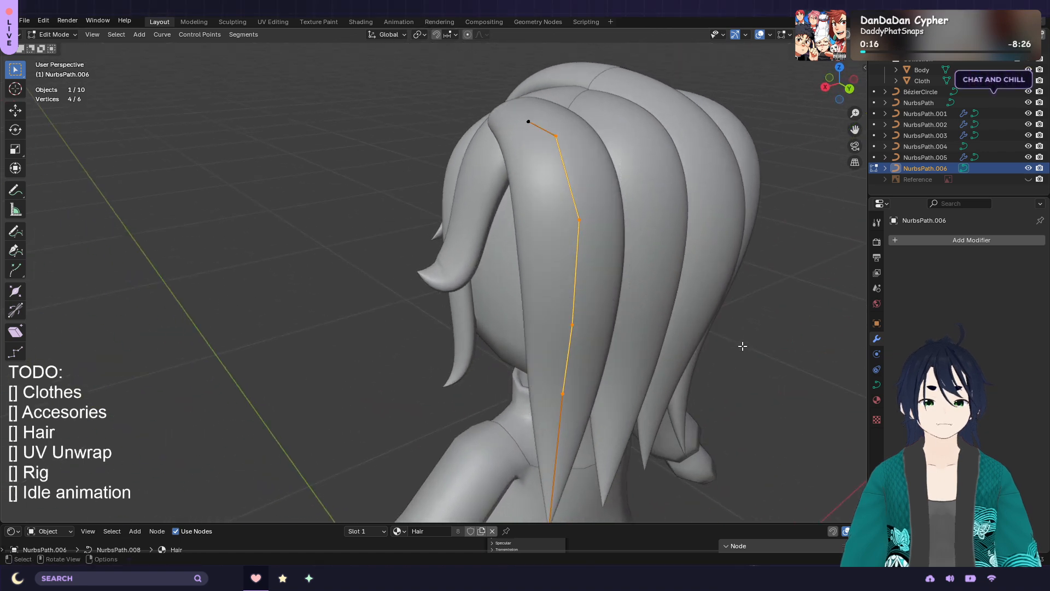
key("alt+s")
left_click(705, 338)
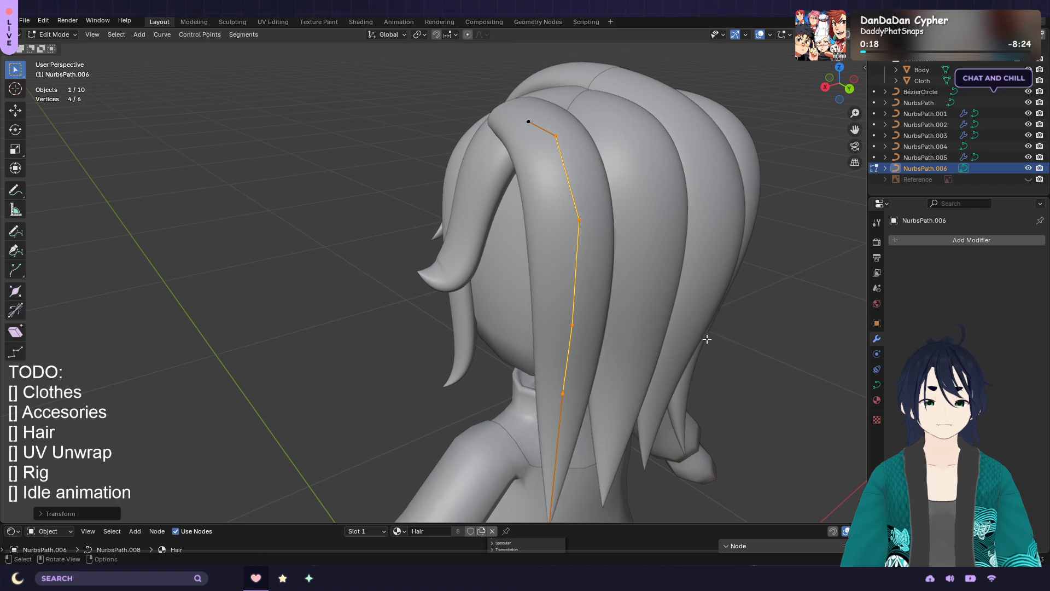
Move the outer strand's root control point along X toward the head's centre and lower it about 0.012 m along Z
middle_click_drag(687, 296, 772, 305)
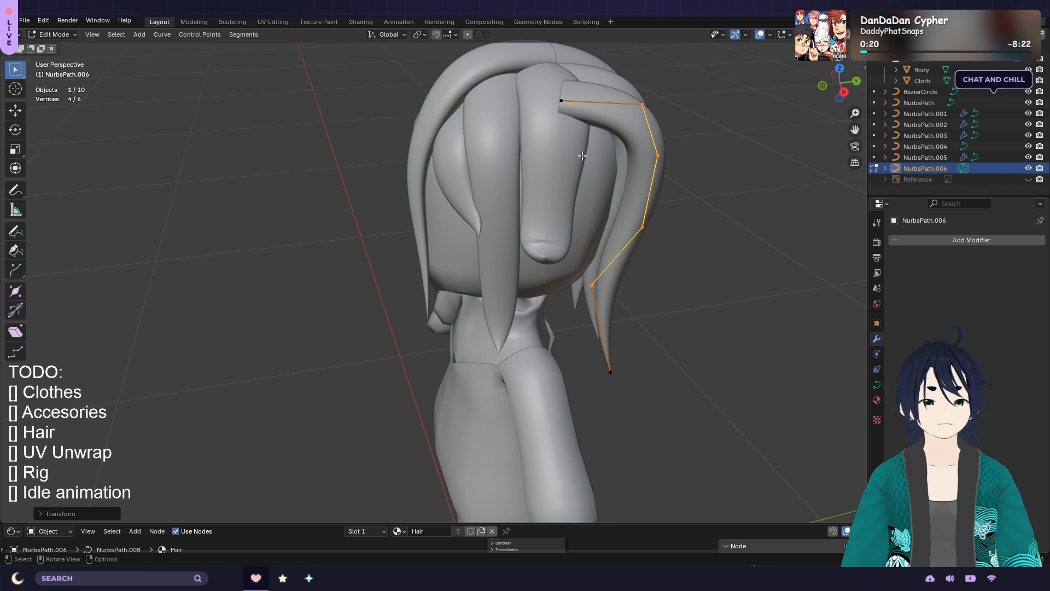
left_click(564, 104)
middle_click_drag(627, 155, 701, 190)
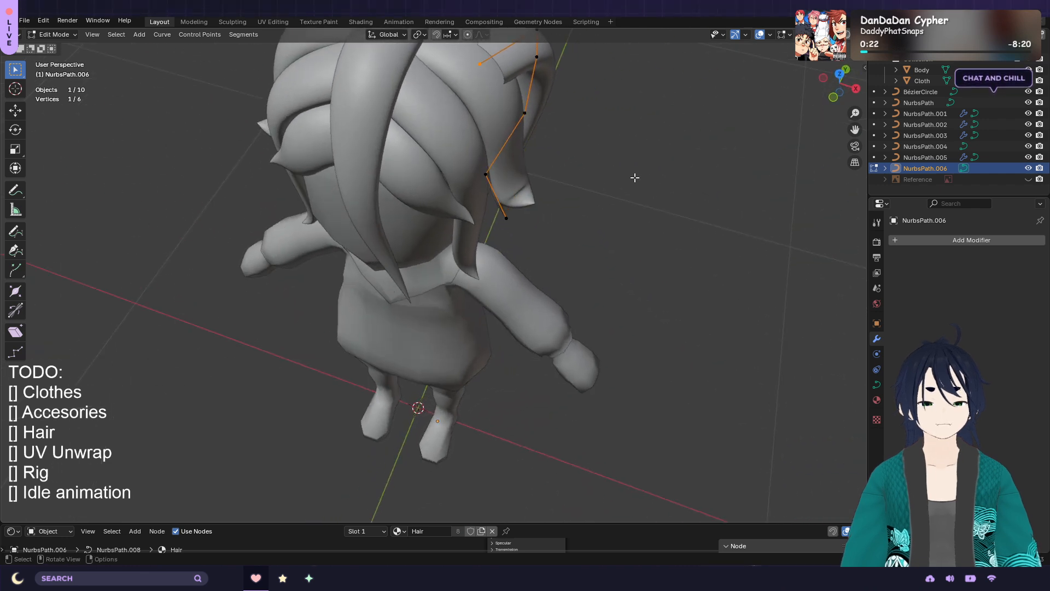
middle_click_drag(635, 178, 604, 202)
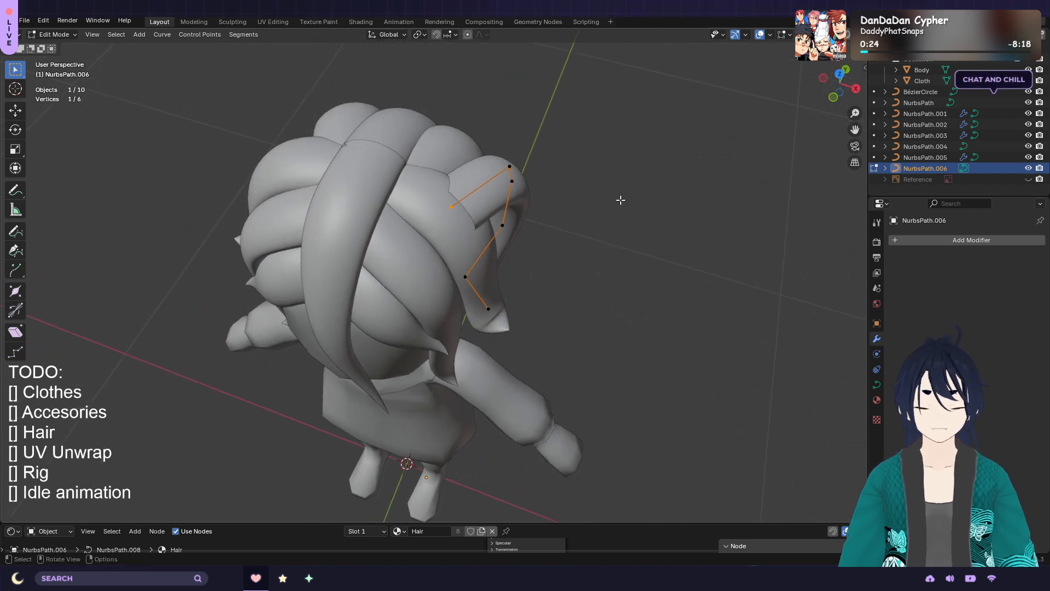
key("g")
key("x")
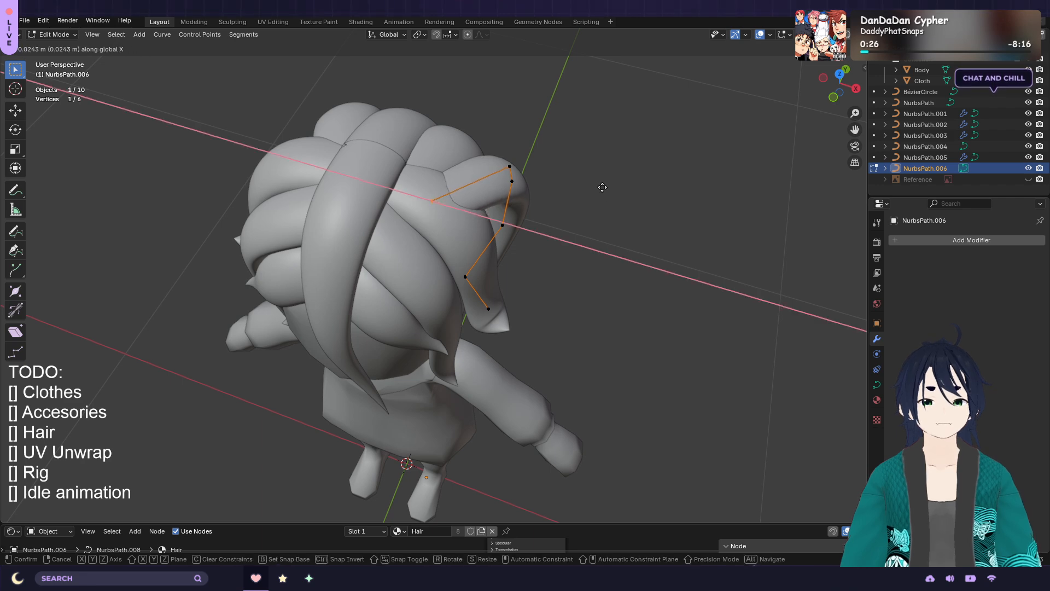
left_click(600, 184)
key("g")
key("z")
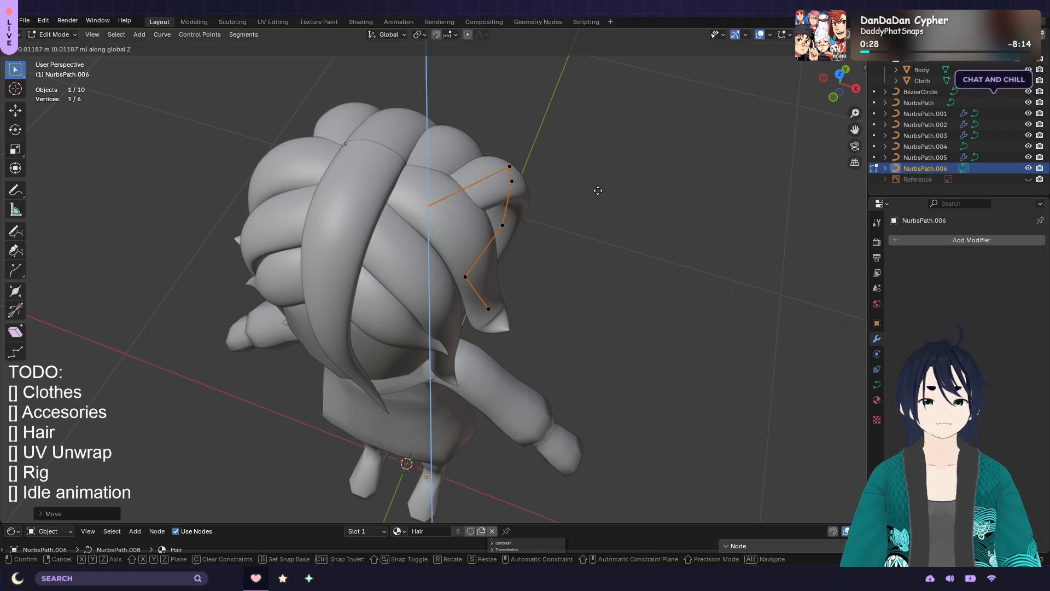
left_click(597, 191)
Fine-tune the height of the outer strand's root control point along Z
middle_click_drag(610, 195, 524, 213)
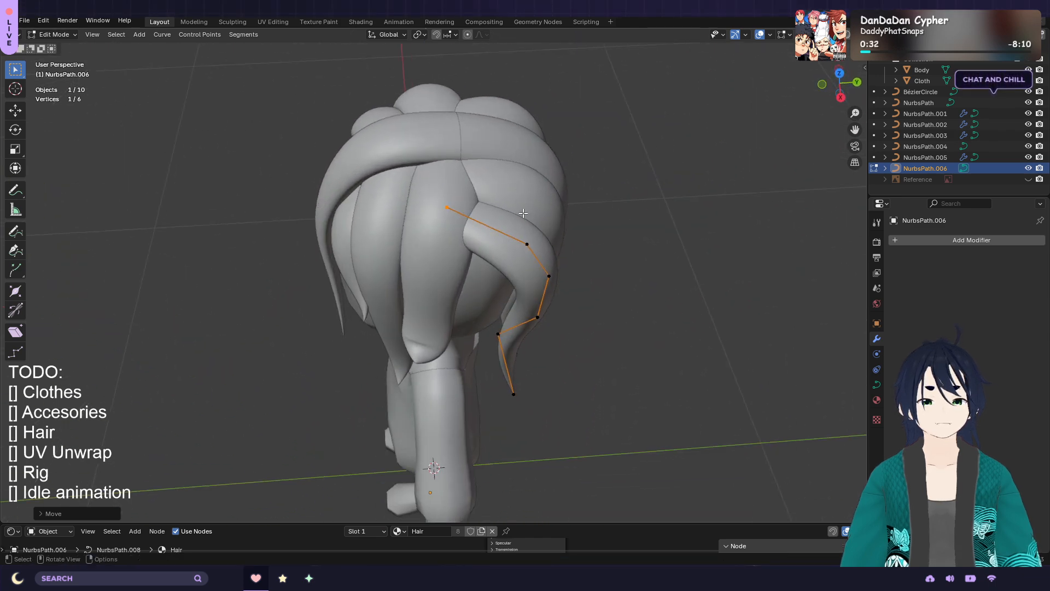
key("g")
key("z")
key("x")
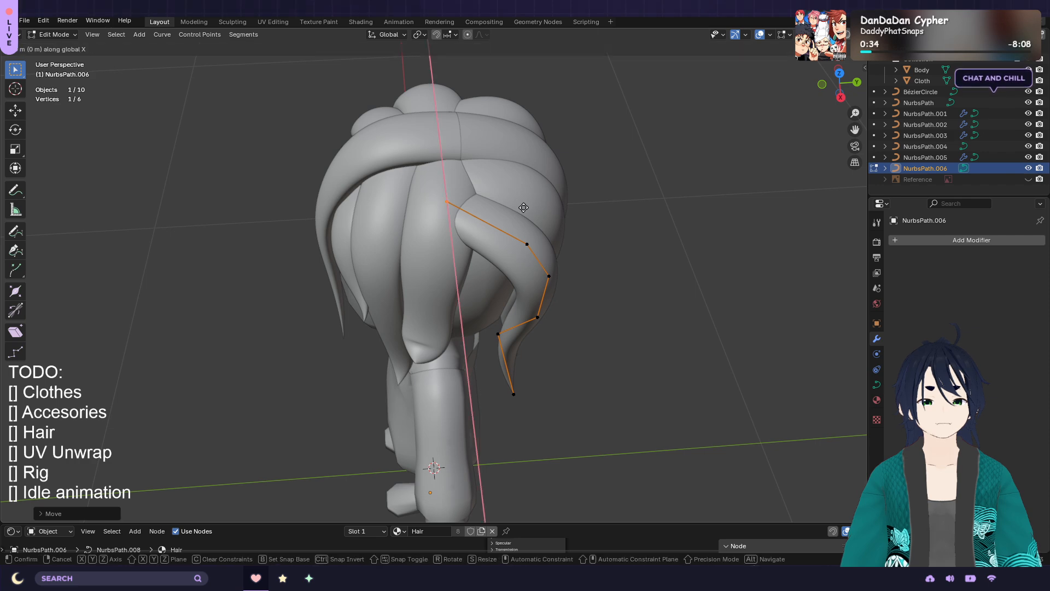
key("z")
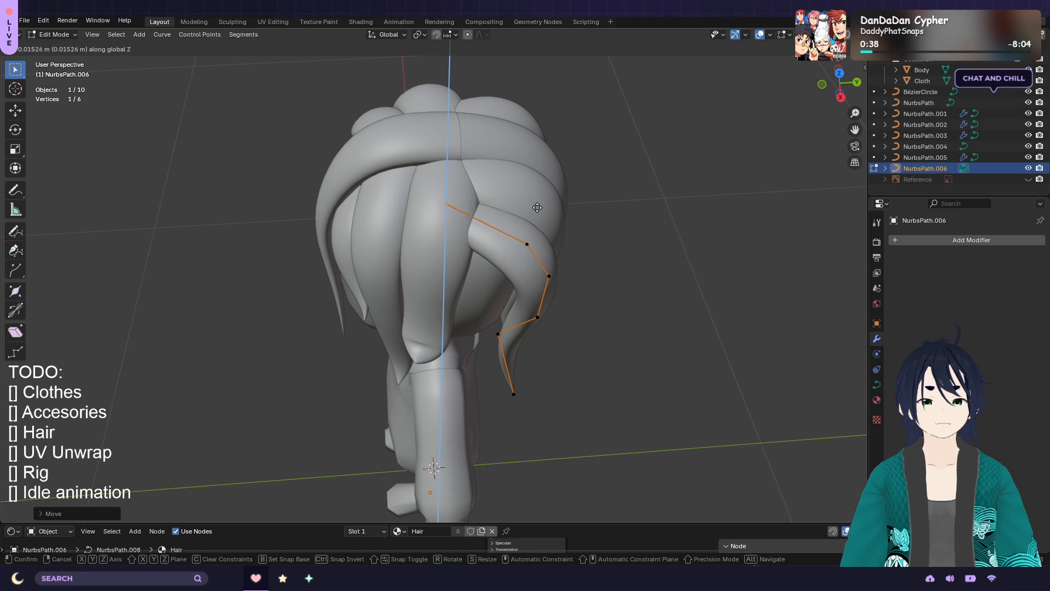
left_click(538, 212)
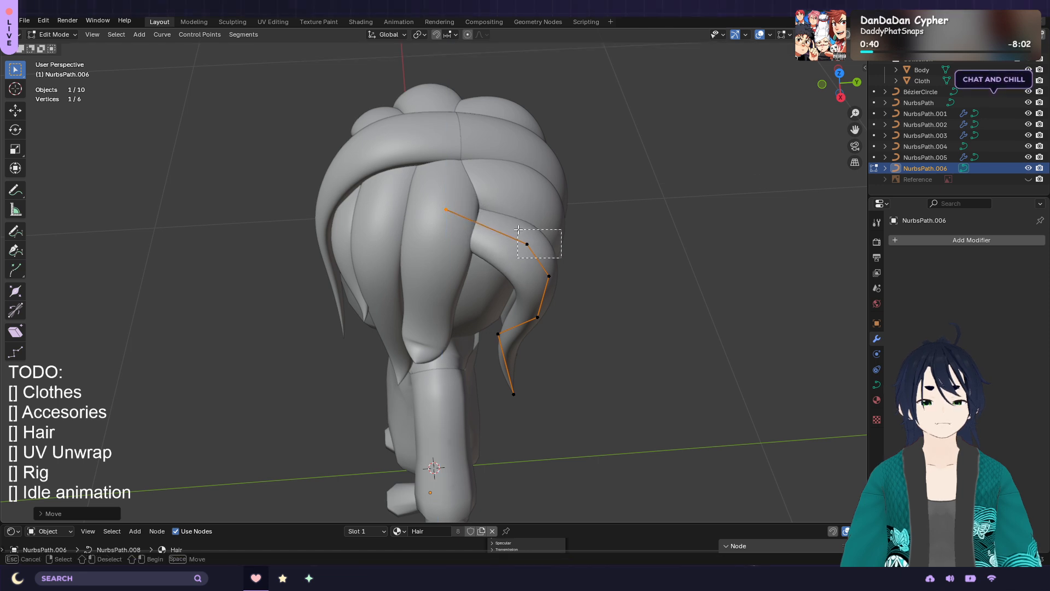
In the right side view, lower the outer strand's second control point toward the head and raise its root control point slightly
key("KP_3")
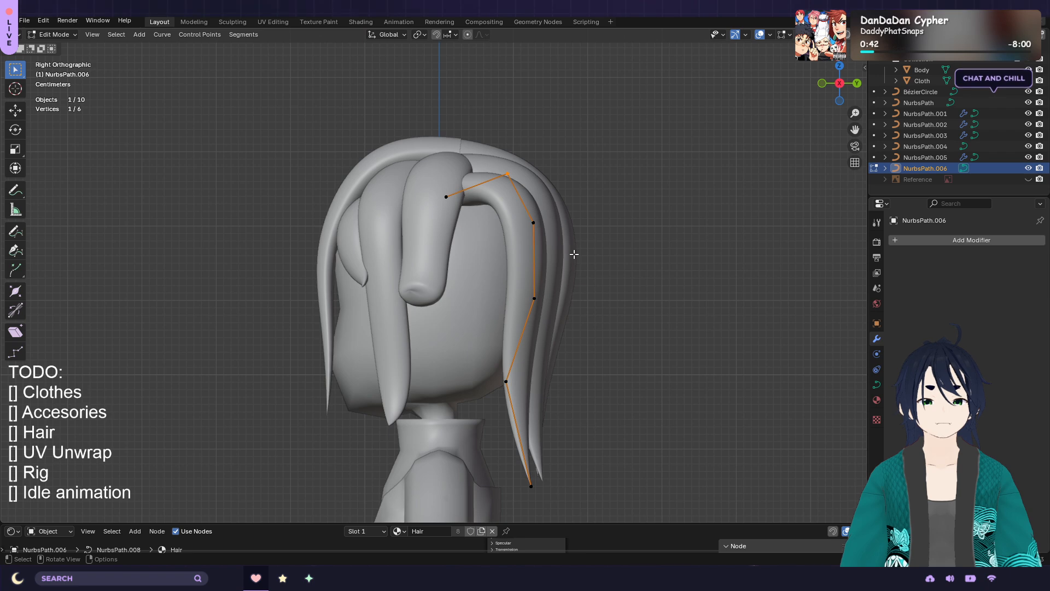
key("g")
left_click(566, 272)
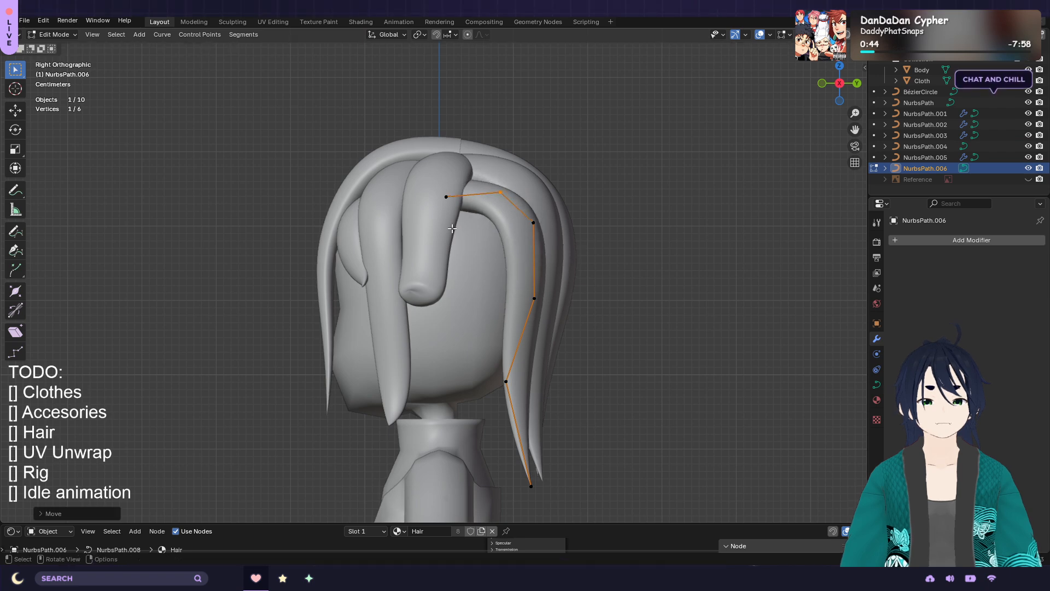
left_click(458, 201)
key("g")
left_click(462, 190)
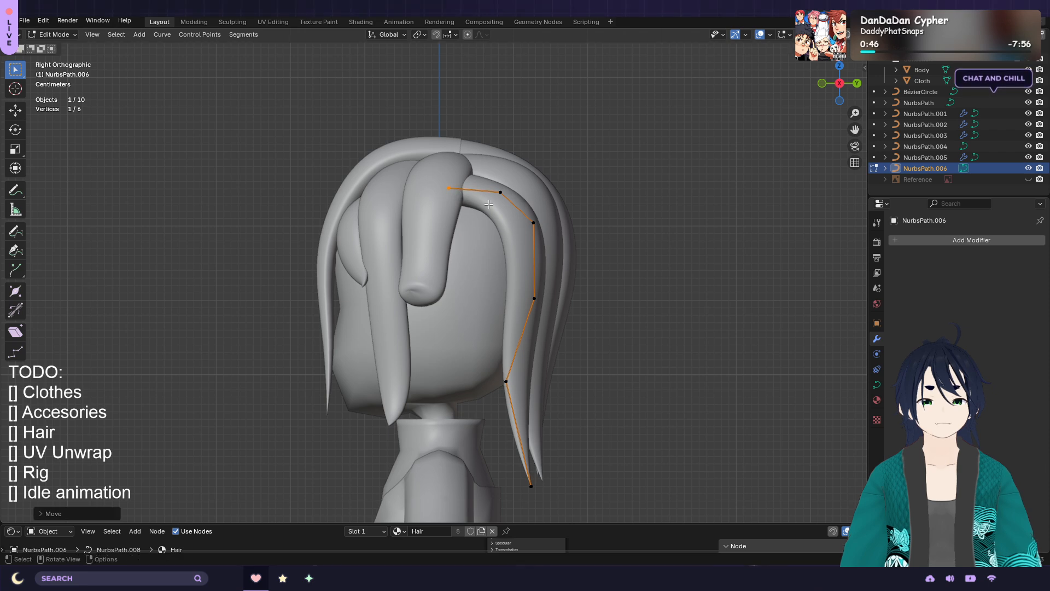
Pull the outer strand's third control point forward against the back of the head, refining it from an angled view
left_click(533, 222)
key("g")
left_click(585, 237)
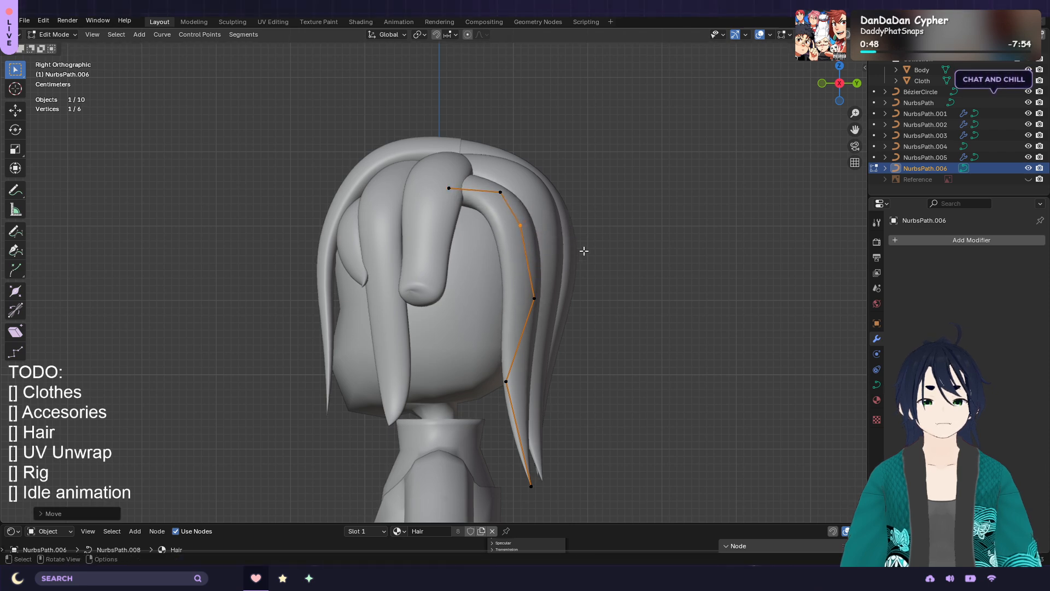
middle_click_drag(581, 248, 668, 252)
key("g")
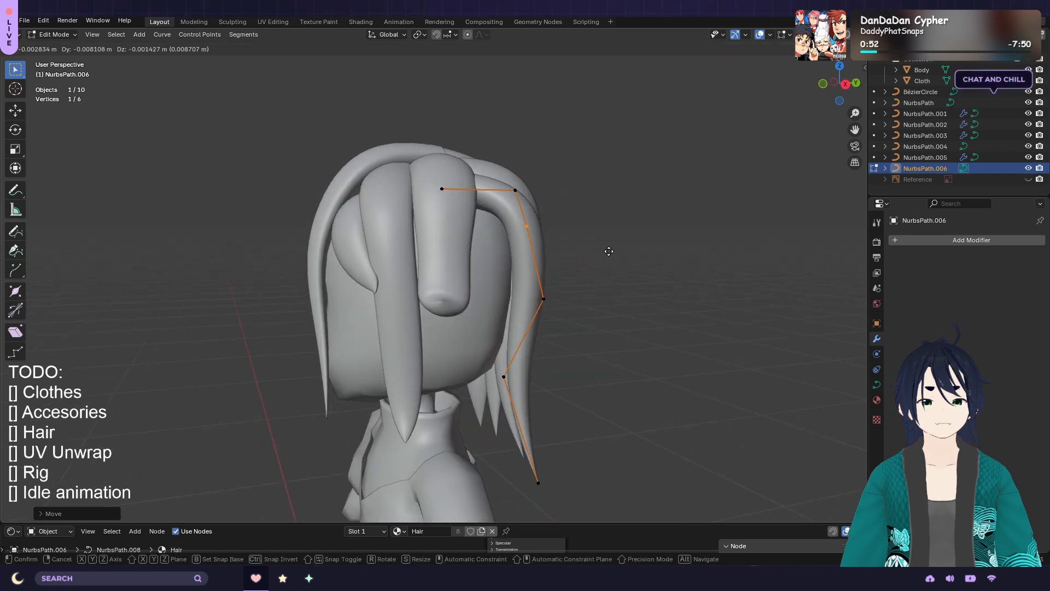
left_click(603, 251)
Move the outer strand's fourth and fifth control points forward so the strand's lower half hugs the head
left_click(540, 296)
key("g")
left_click(581, 303)
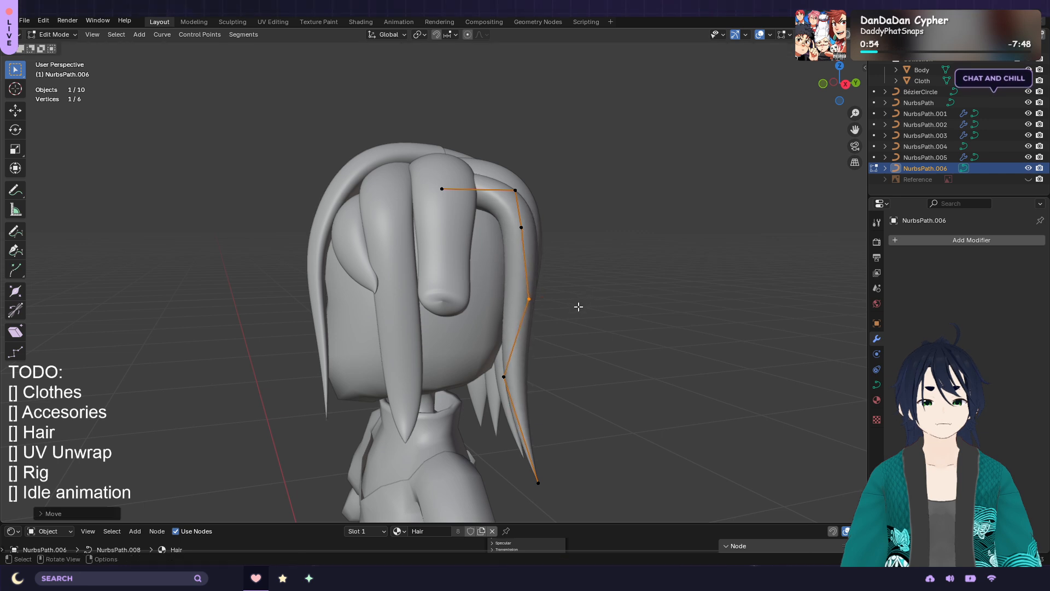
left_click(509, 377)
key("g")
left_click(528, 378)
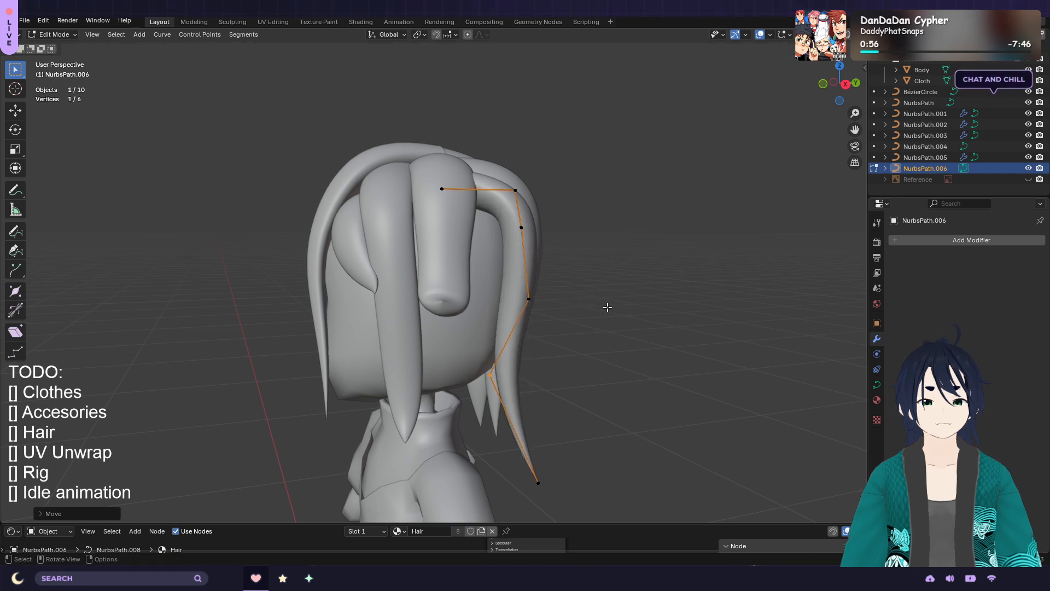
From behind, shift the outer strand's tip toward the head's centre and its fifth control point inward about 0.008 m
middle_click_drag(607, 307, 480, 359)
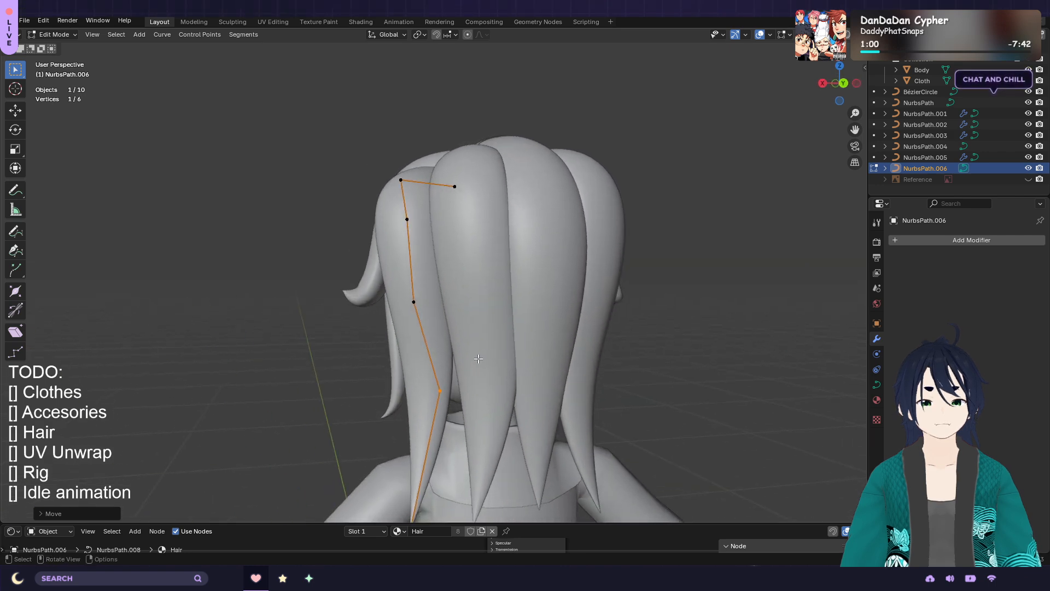
scroll(485, 387, "down", 2)
left_click(422, 430)
key("g")
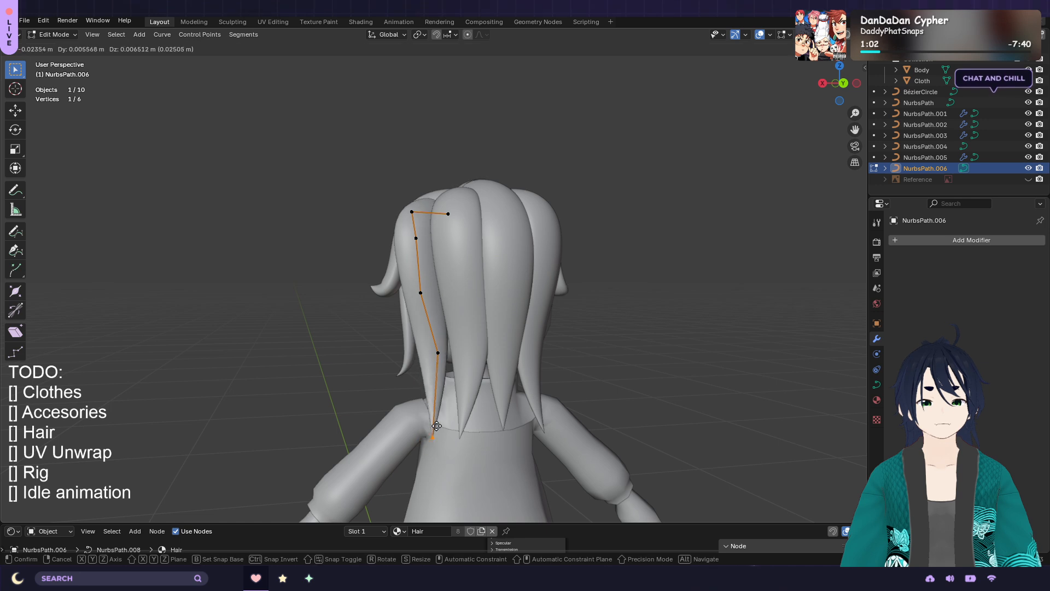
left_click(442, 427)
left_click(437, 354)
key("g")
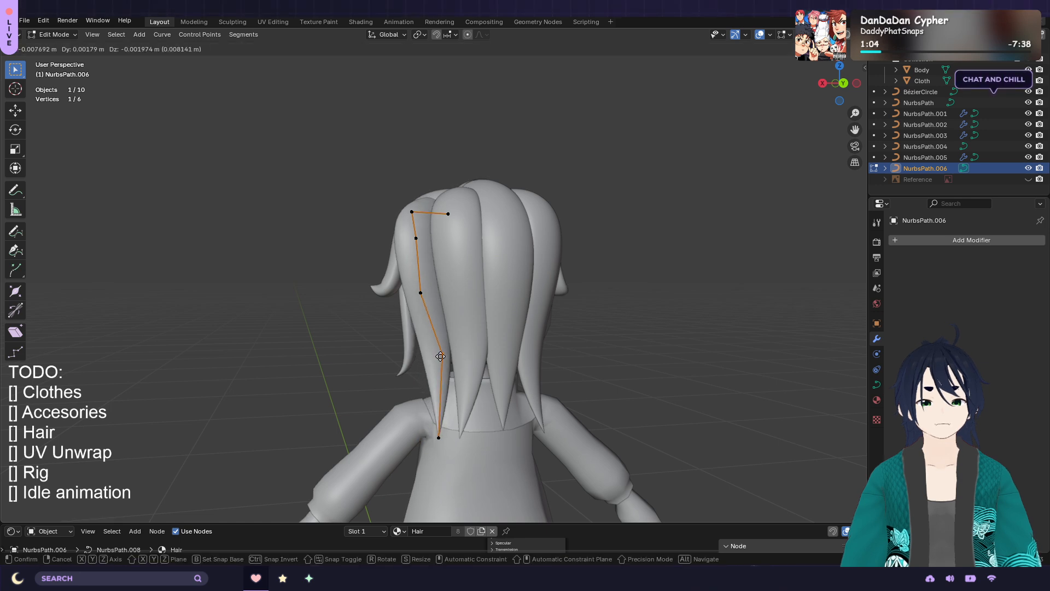
left_click(440, 357)
Select all the outer strand's control points and tilt them about 60° so the strand turns along the head
middle_click_drag(507, 327, 618, 320)
key("a")
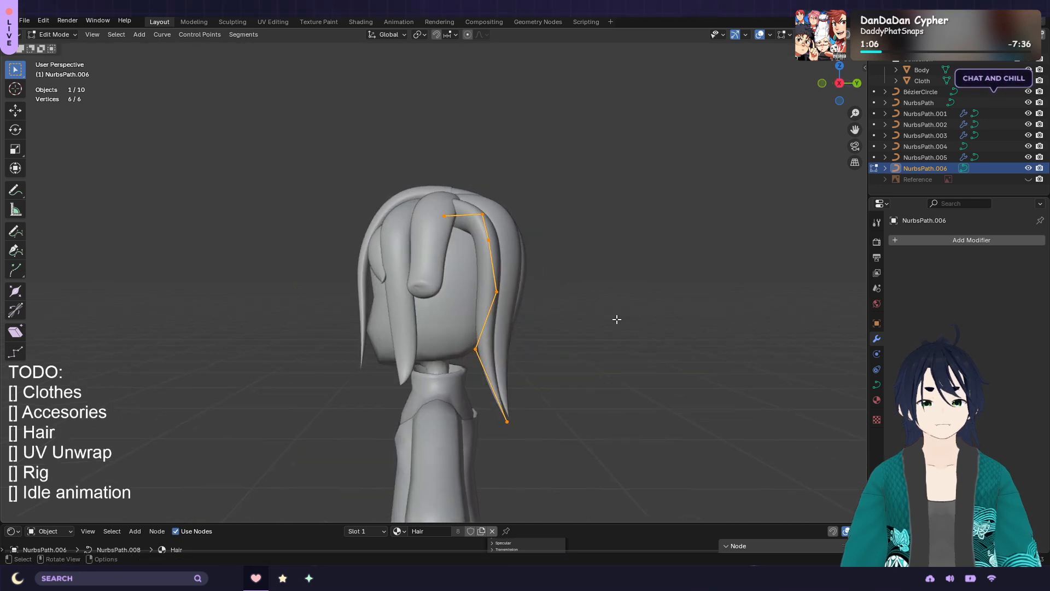
key("r")
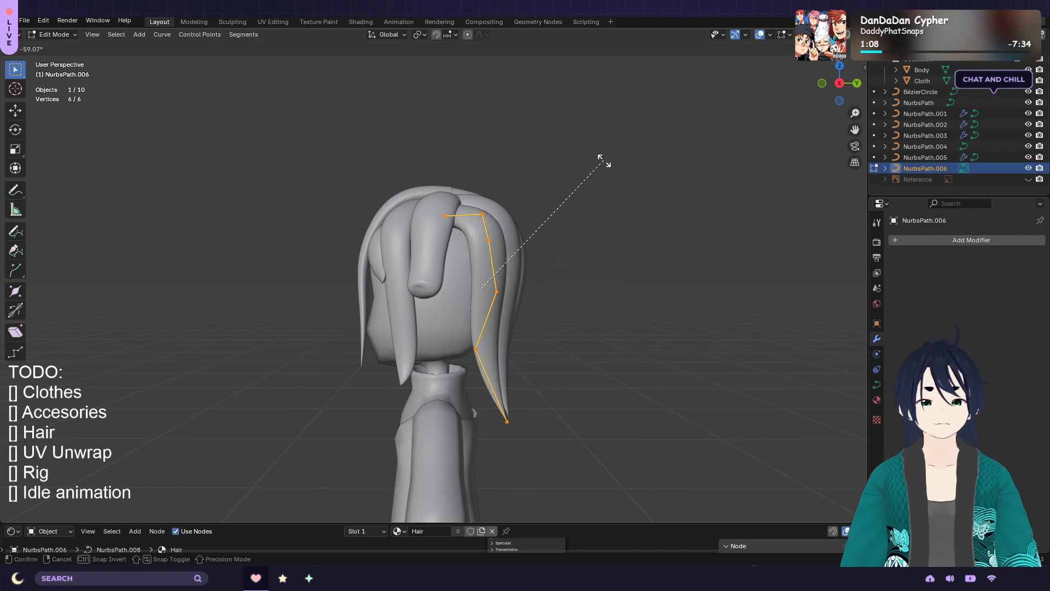
left_click(589, 146)
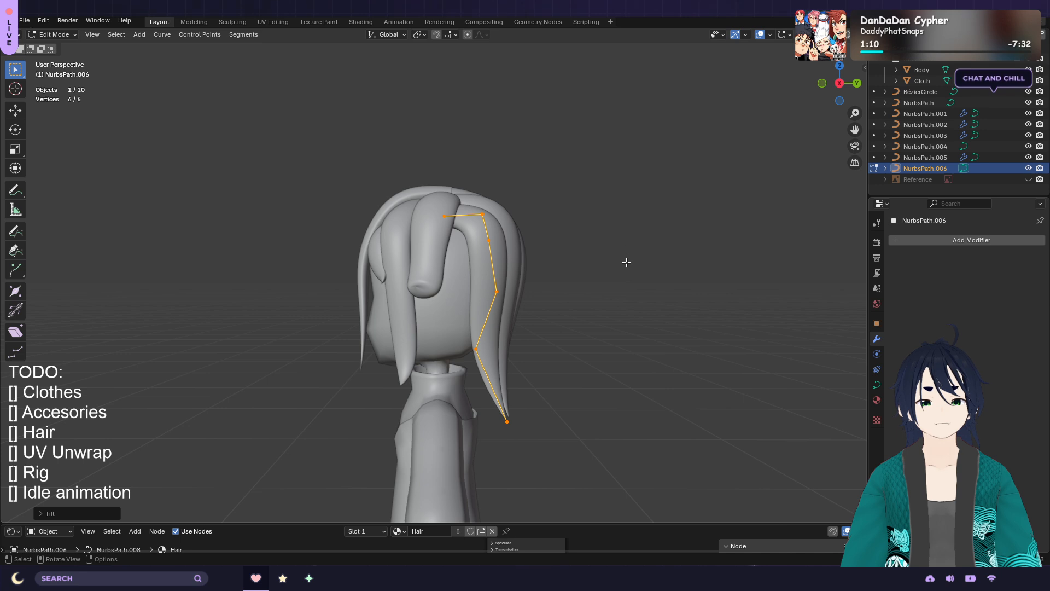
Nudge the outer strand's third control point slightly along X and clear the point selection
middle_click_drag(626, 263, 547, 266)
left_click(415, 262)
key("g")
key("y")
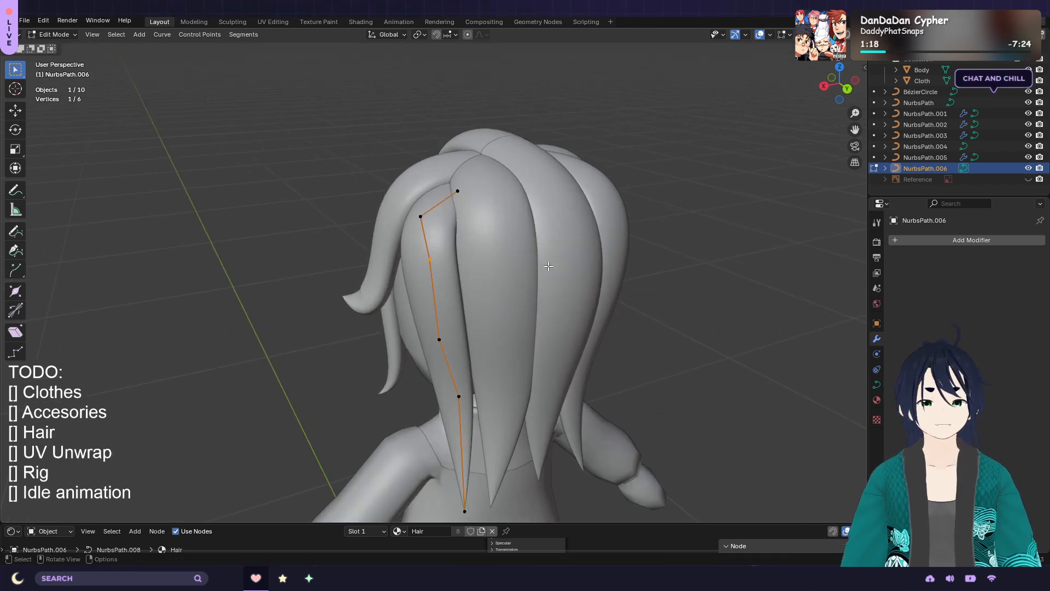
key("x")
left_click(551, 266)
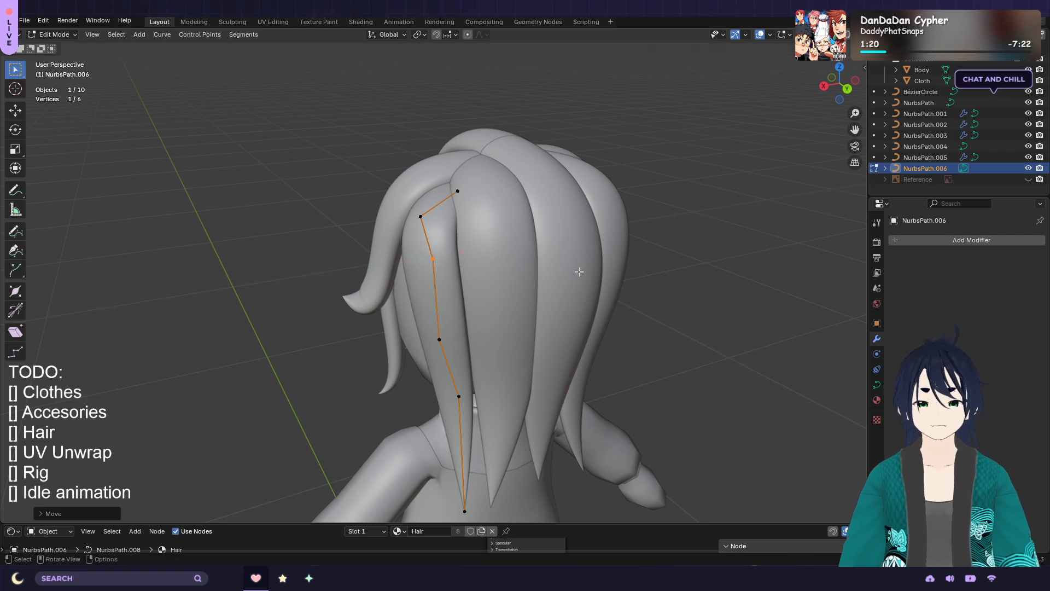
middle_click_drag(552, 267, 637, 272)
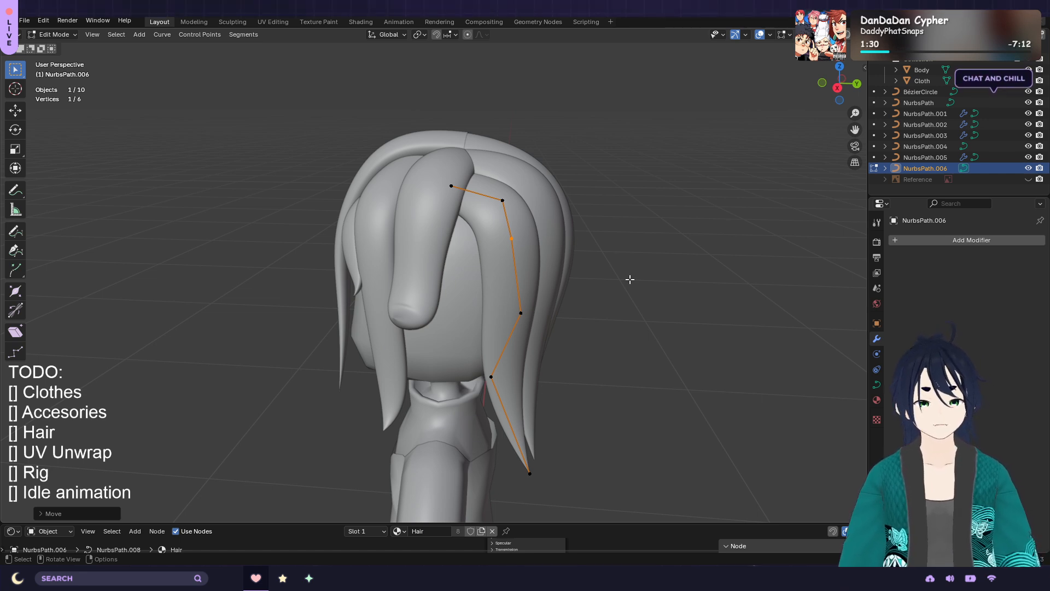
left_click(617, 291)
Inspect the outer strand's fit from the front and back, and return to Object Mode
middle_click_drag(622, 277, 645, 272)
scroll(563, 293, "down", 1)
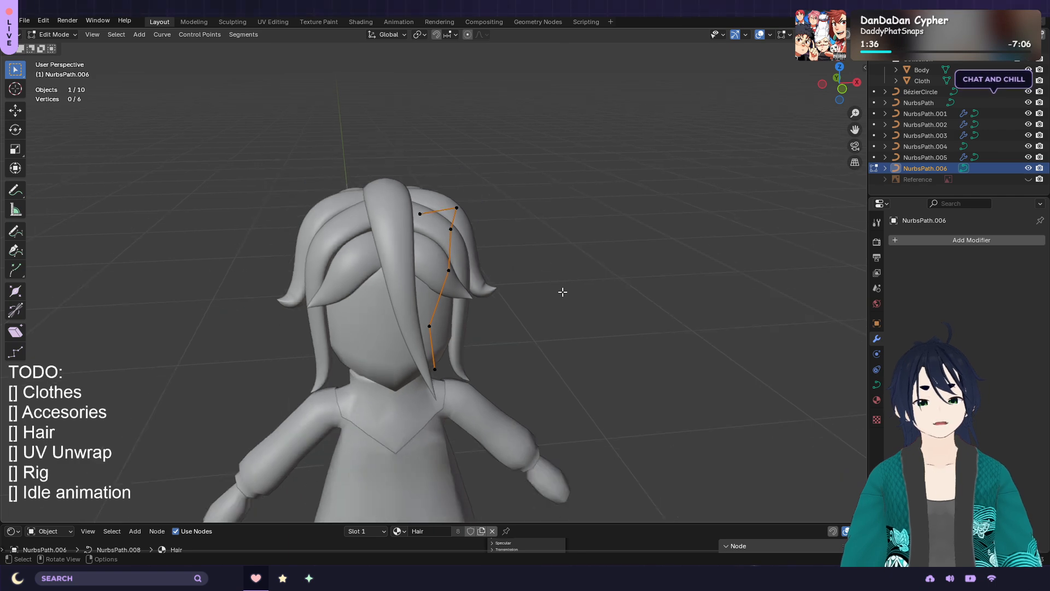
scroll(563, 293, "down", 1)
scroll(565, 292, "up", 2)
middle_click_drag(624, 261, 487, 310)
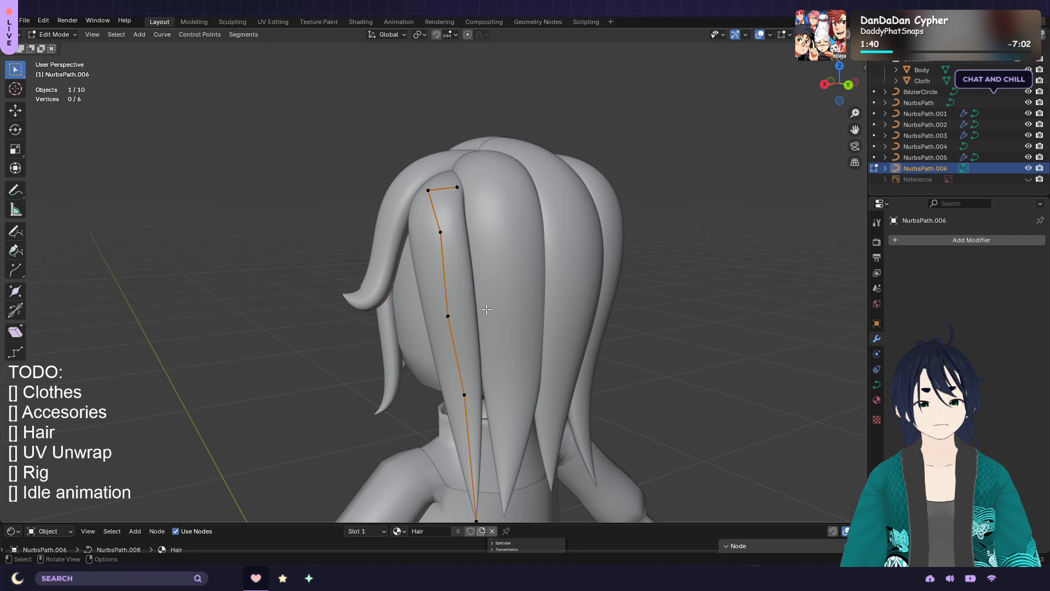
key("Tab")
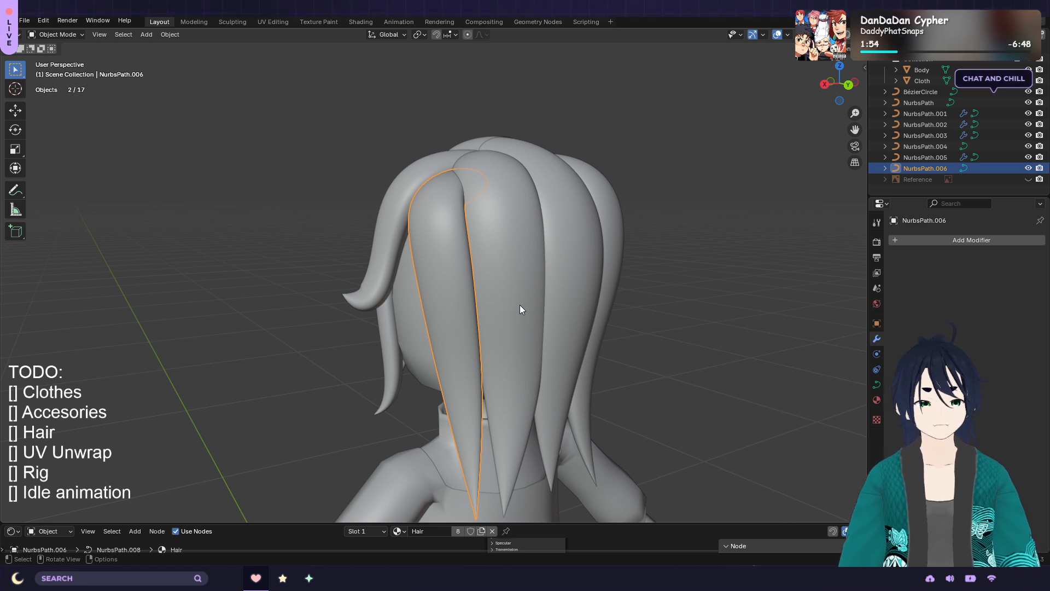
scroll(520, 310, "down", 2)
scroll(587, 322, "up", 1)
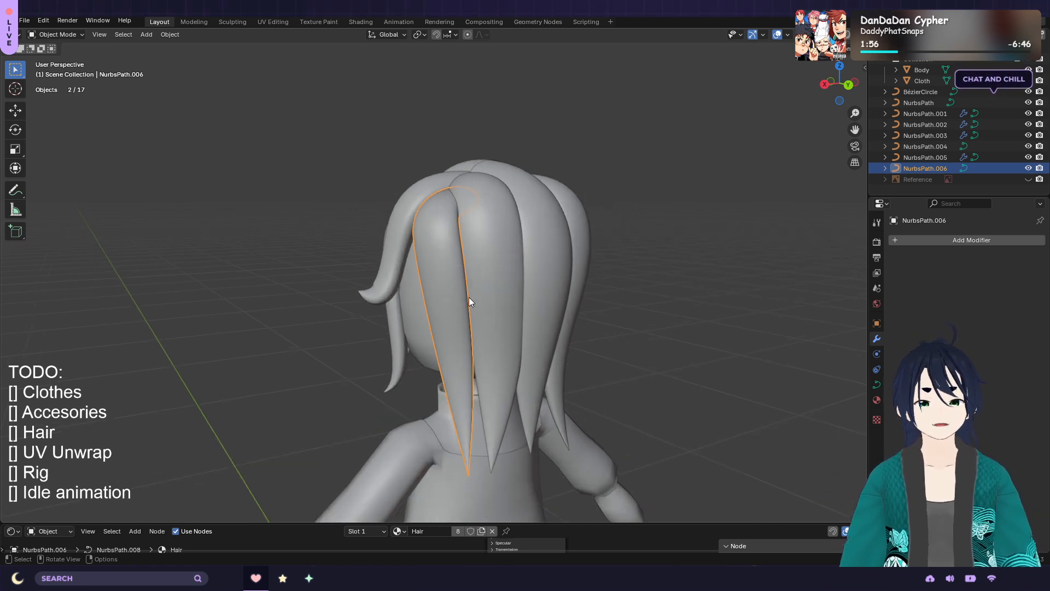
middle_click_drag(591, 296, 513, 286)
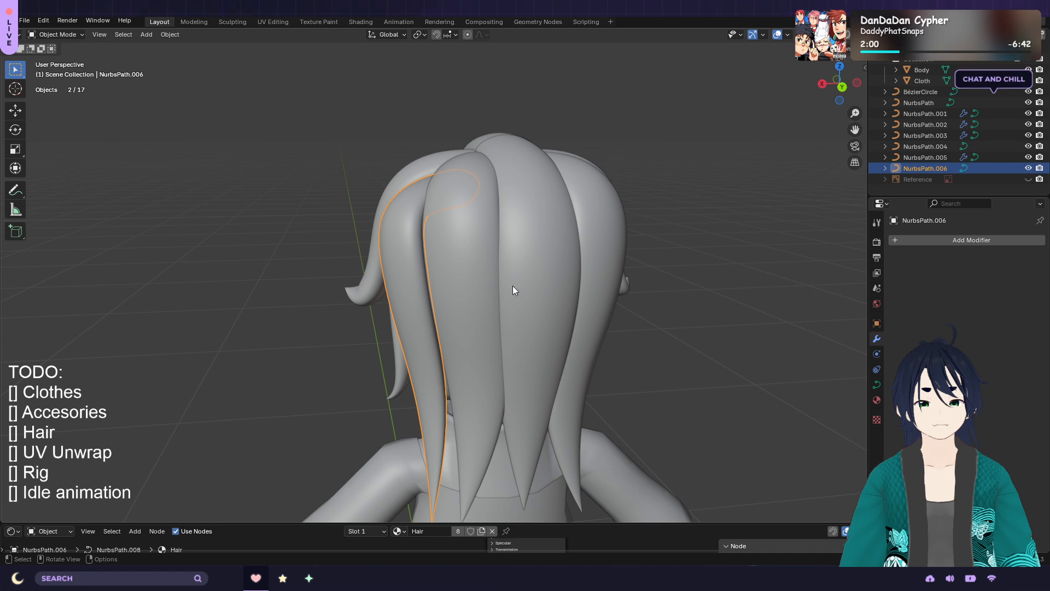
Apply all transforms to the outer strand, add an X-axis Mirror modifier to it, and deselect it
left_click(178, 34)
mouse_move(222, 92)
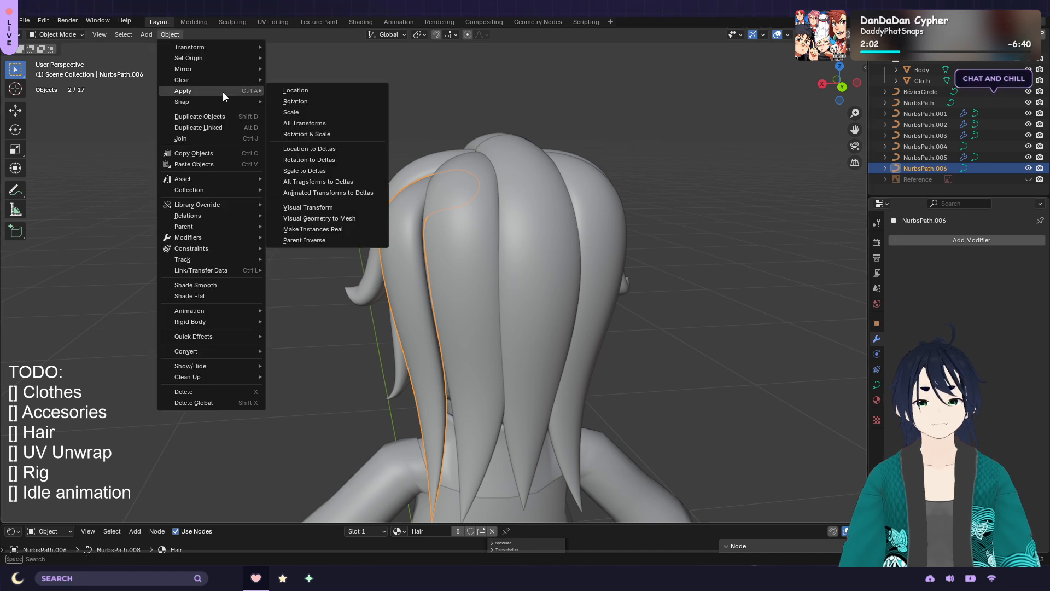
left_click(350, 123)
left_click(957, 244)
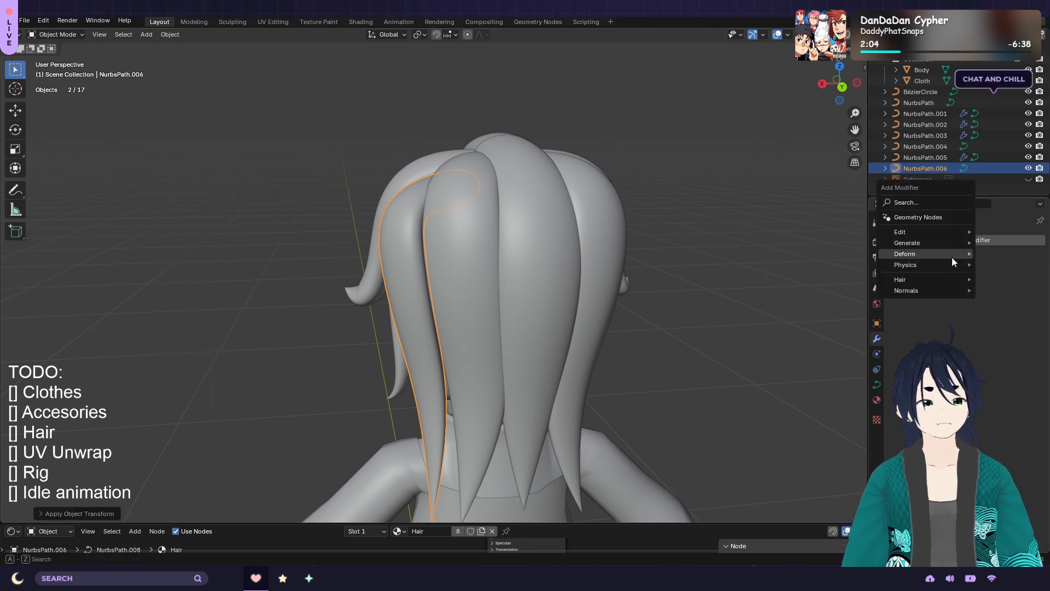
mouse_move(940, 244)
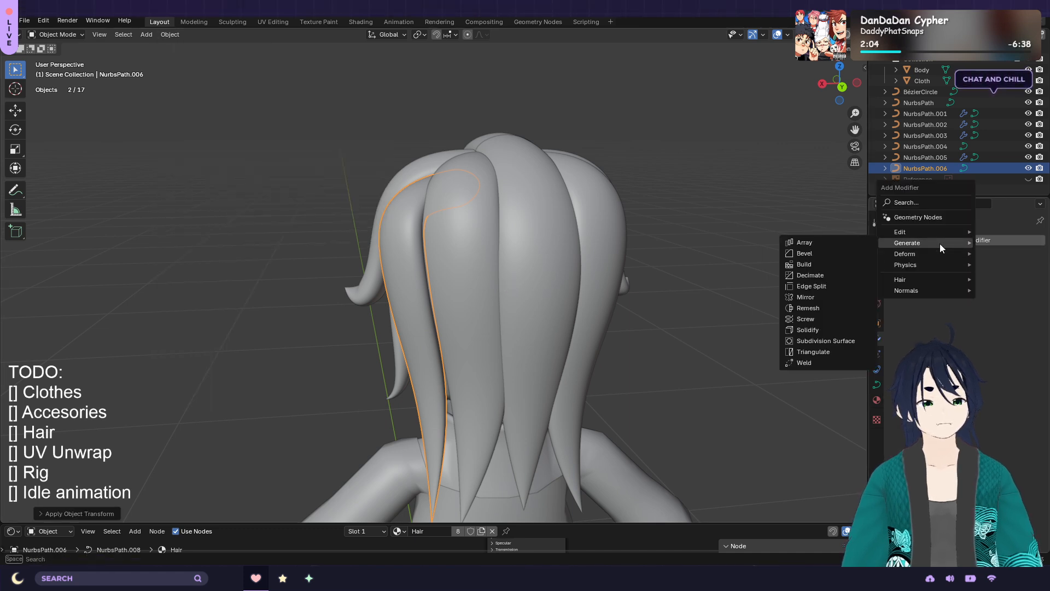
left_click(835, 299)
left_click(700, 277)
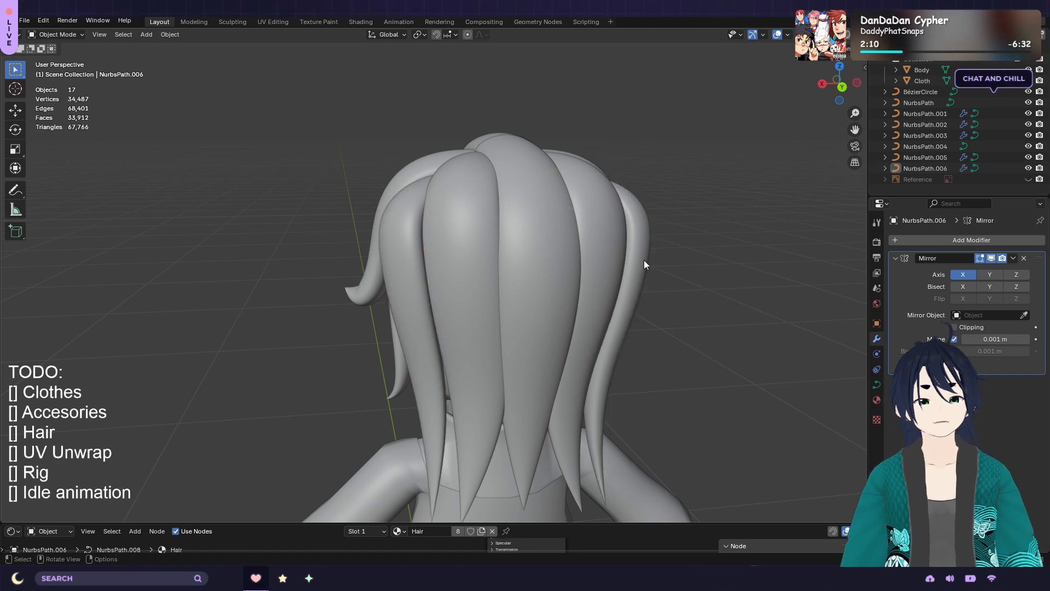
On the mirrored strand beside the central one, lower the second control point about 0.01 m along Z
middle_click_drag(712, 247, 697, 303)
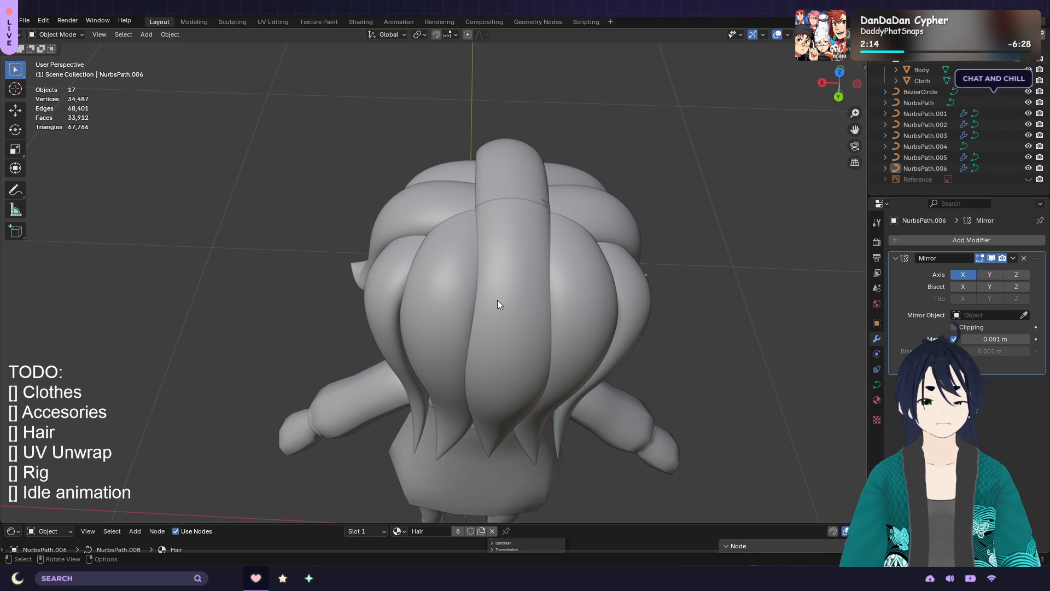
left_click(467, 297)
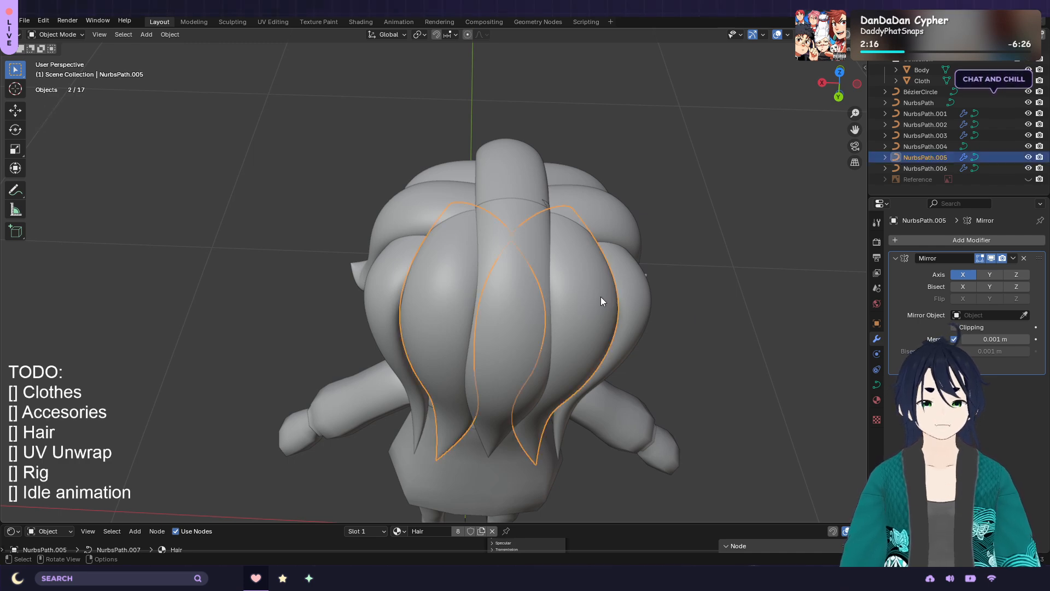
middle_click_drag(633, 303, 615, 254)
key("Tab")
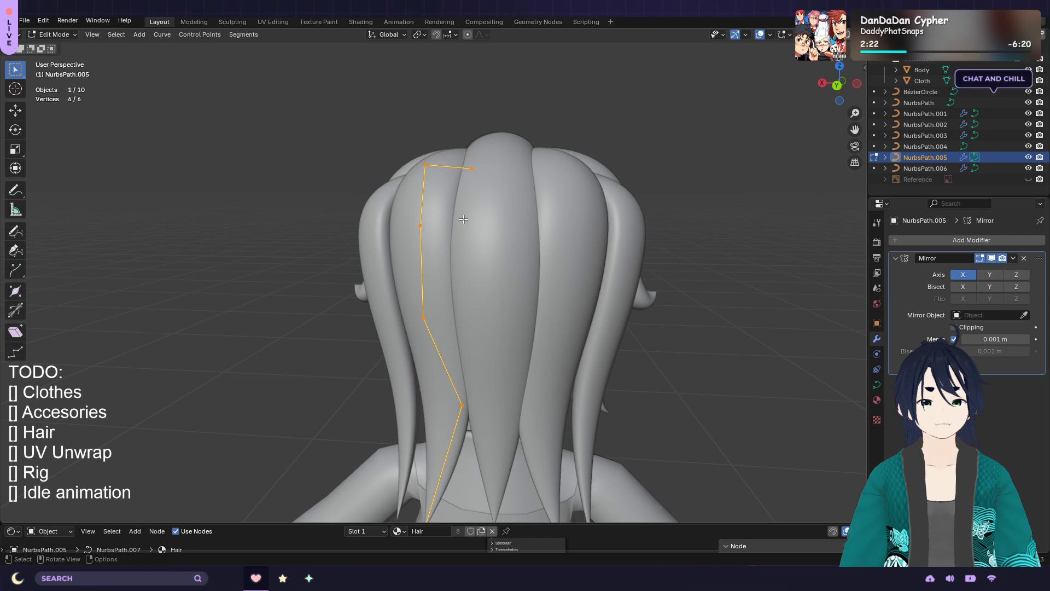
left_click_drag(437, 186, 401, 143)
key("g")
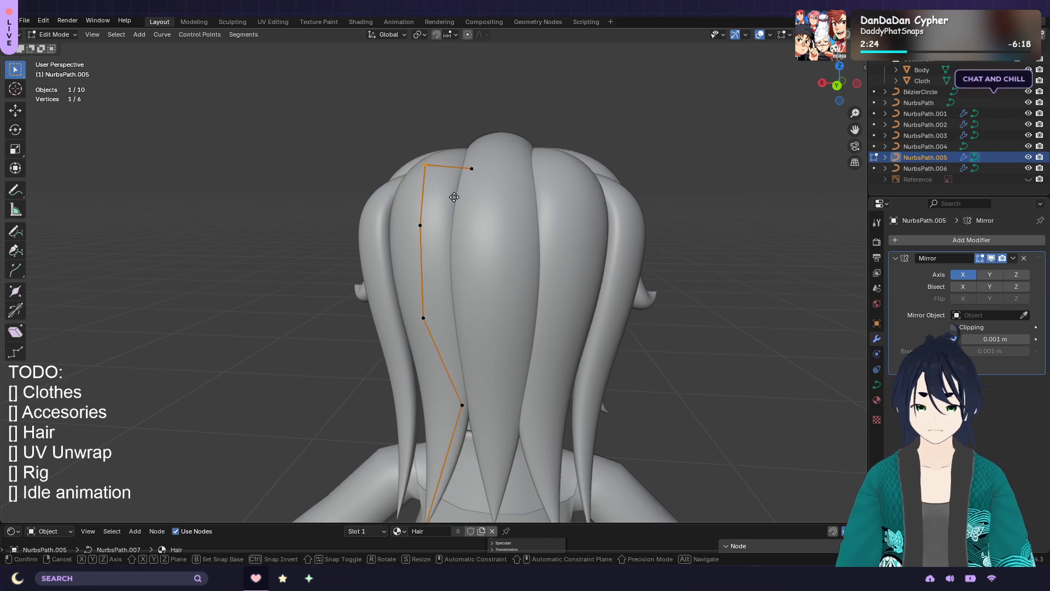
key("z")
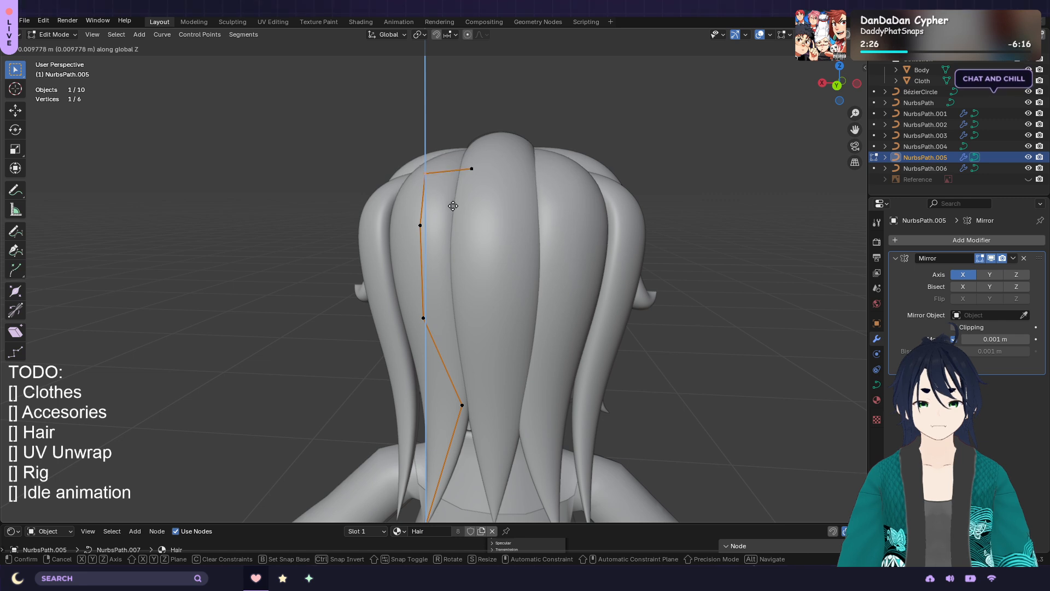
Lower the same strand's third control point about 0.014 m along Z and leave Edit Mode
left_click(426, 224)
key("g")
key("z")
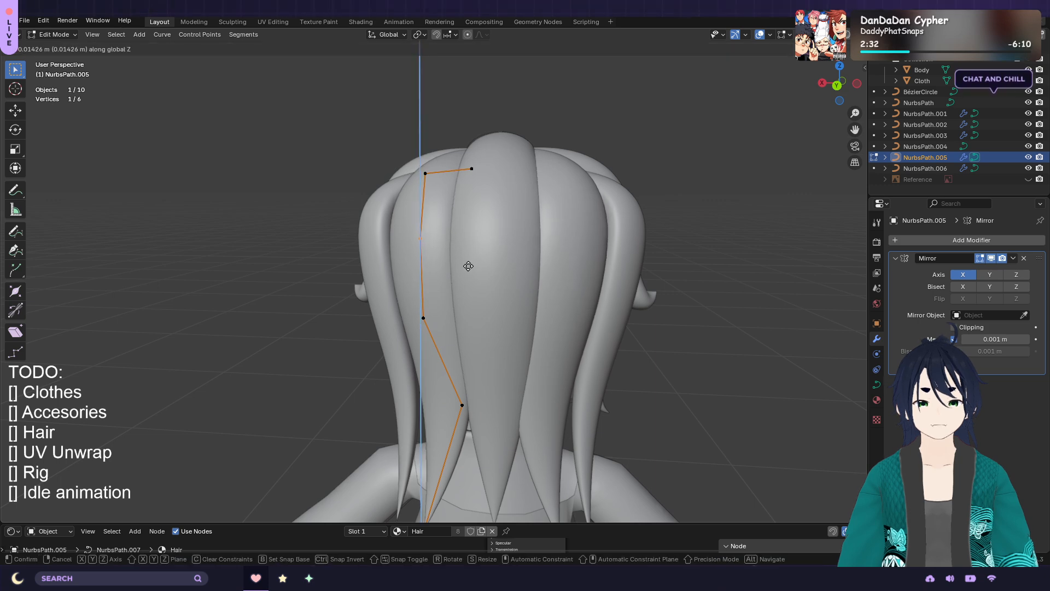
left_click(468, 266)
key("Tab")
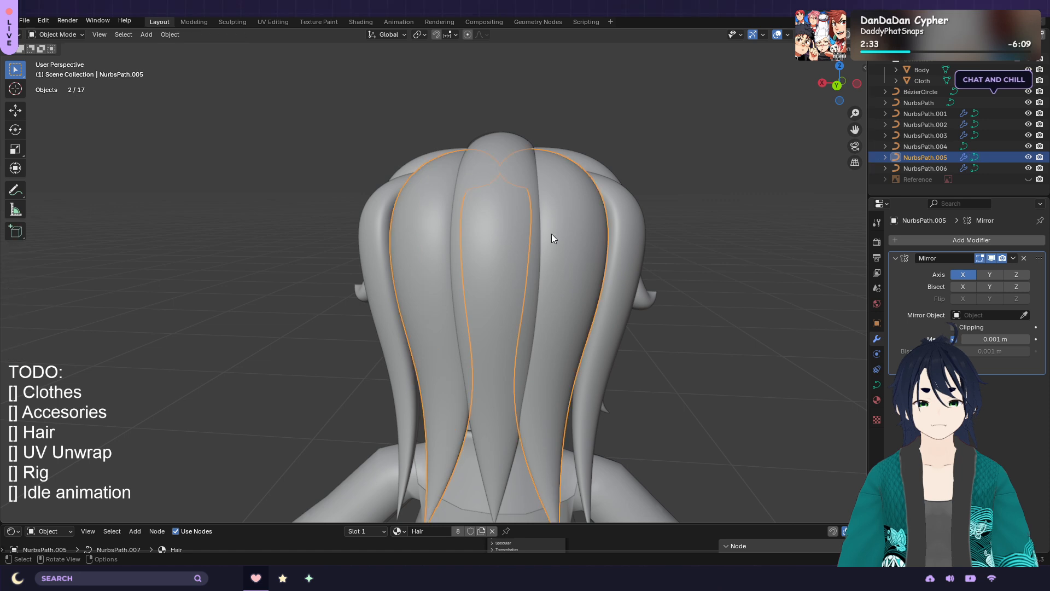
Open the outer mirrored strand for editing and lower its third control point along Z
left_click(380, 213)
key("Tab")
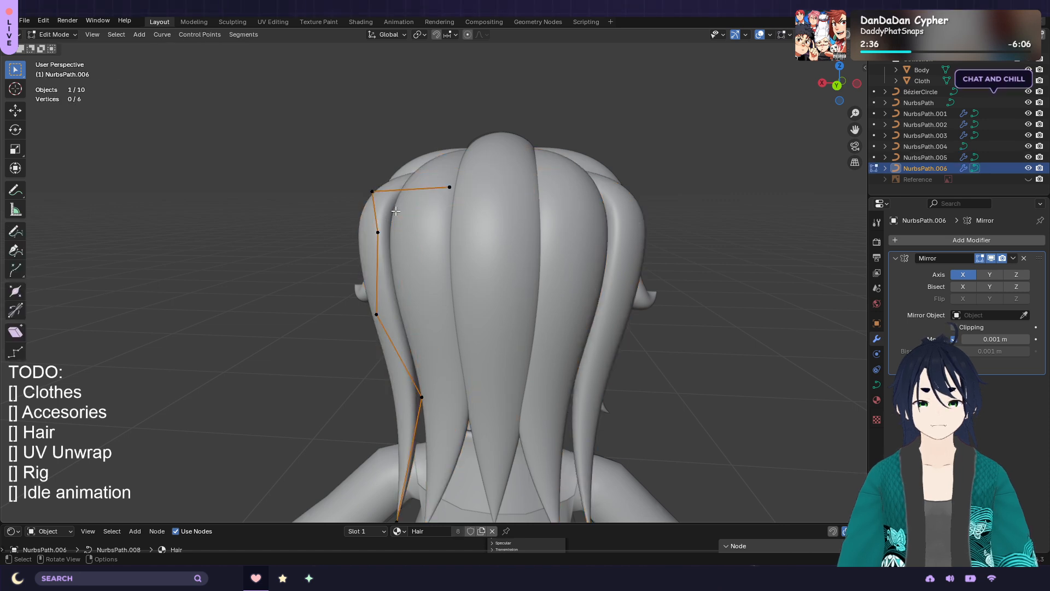
key("g")
key("z")
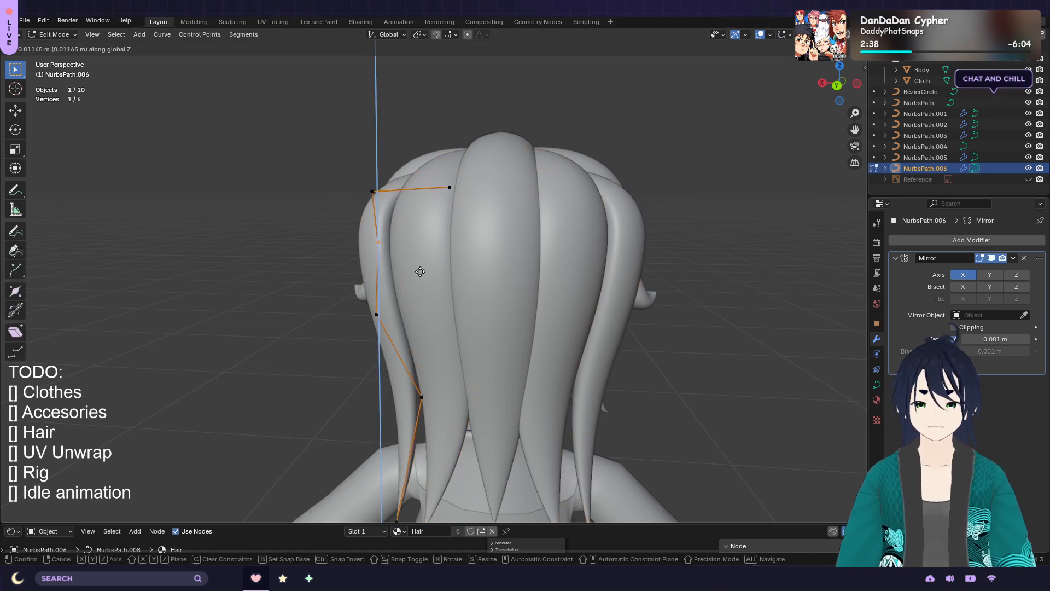
left_click(419, 280)
Lower the outer mirrored strand's second control point about 0.0065 m along Z
left_click(374, 192)
key("g")
key("z")
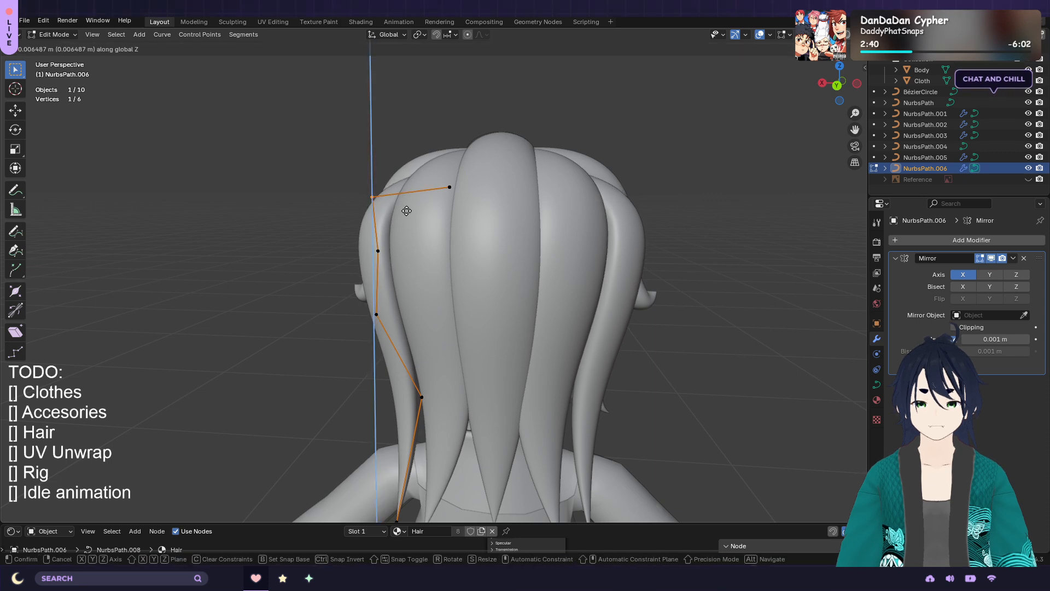
left_click(408, 211)
Move the same strand's first control point slightly along Z and leave Edit Mode
left_click(449, 187)
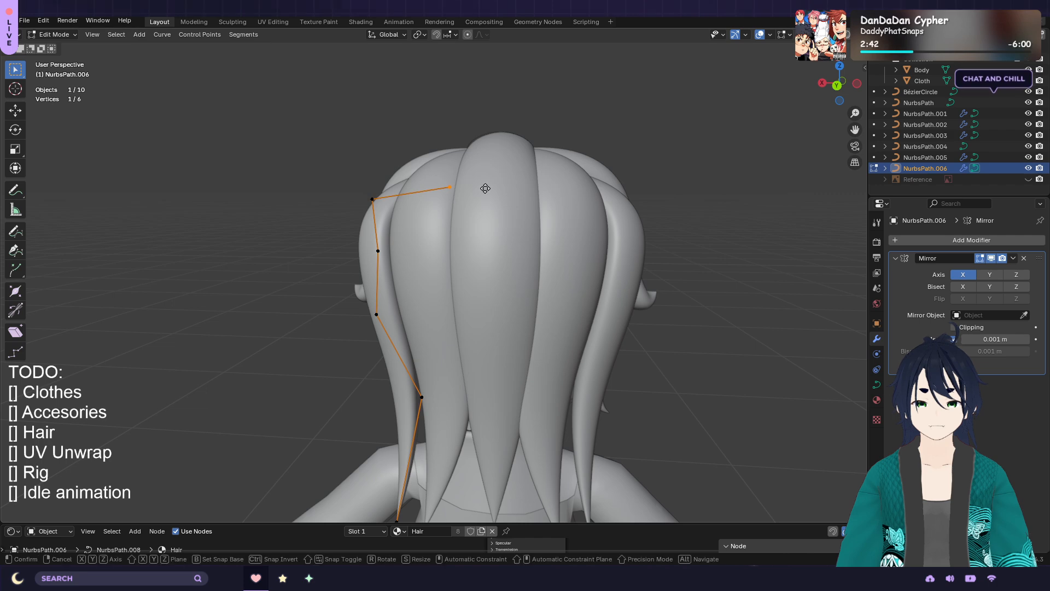
key("g")
key("z")
left_click(490, 177)
middle_click_drag(490, 177, 699, 271)
key("Tab")
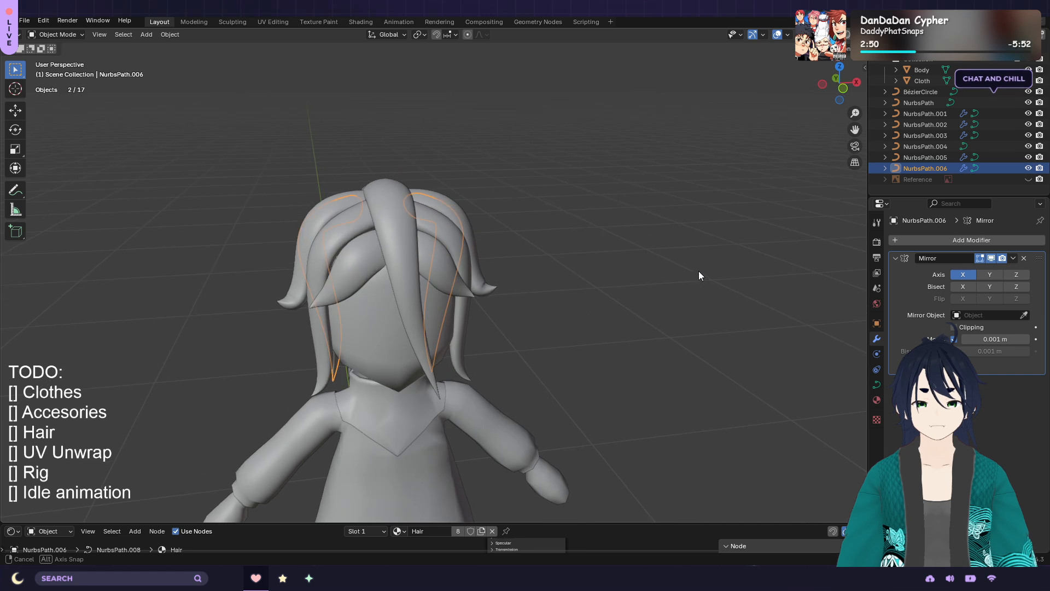
Check the hair from several sides and save the henya_v2 file
scroll(646, 262, "down", 6)
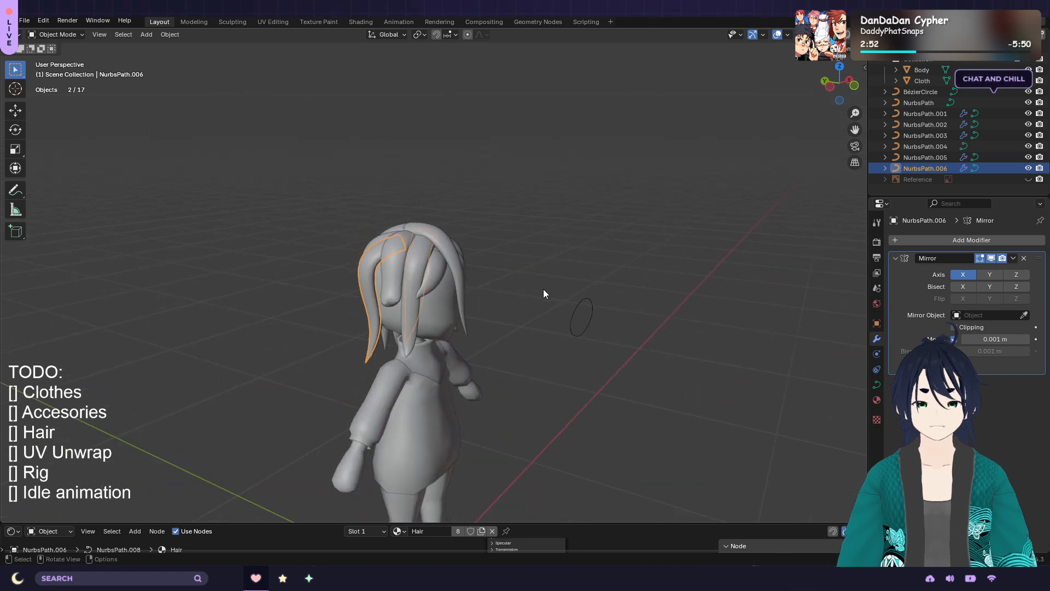
mouse_move(543, 289)
middle_mouse_down()
mouse_move(488, 285)
mouse_move(539, 287)
middle_mouse_up()
scroll(537, 289, "up", 2)
key("ctrl+s")
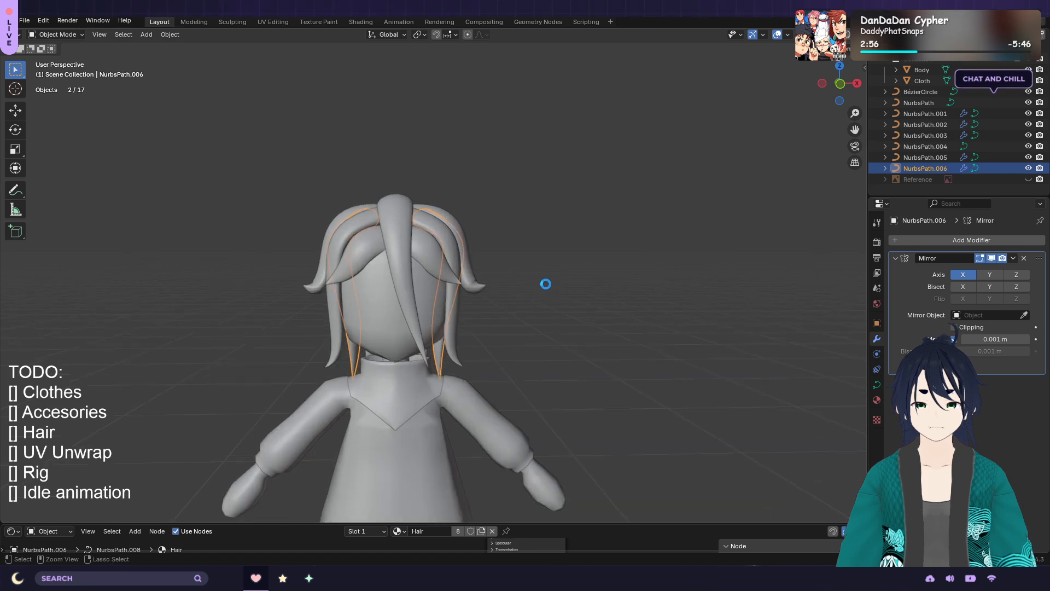
middle_click_drag(581, 255, 565, 308)
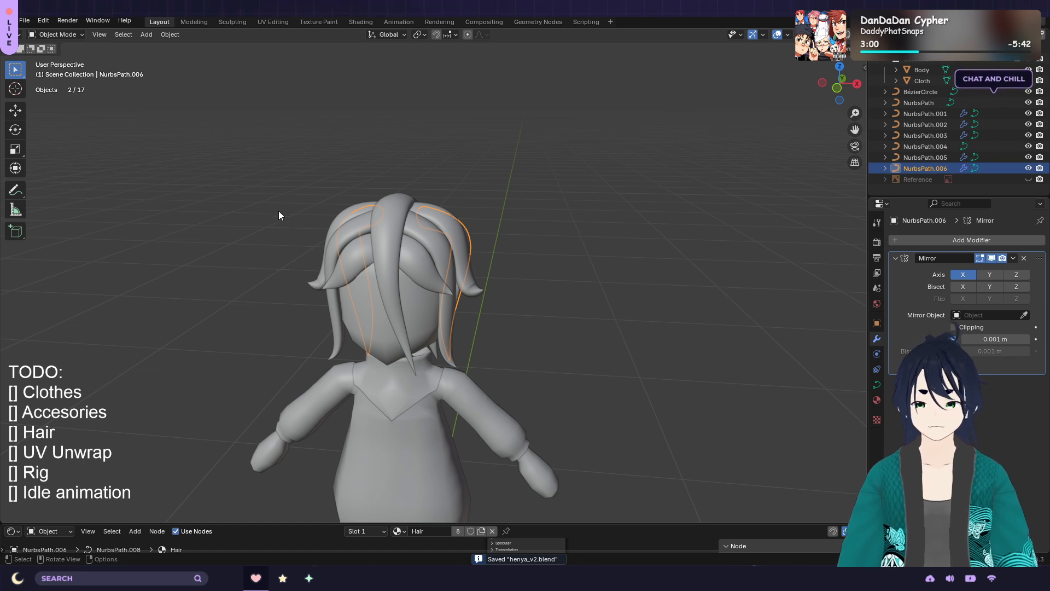
Switch to the file explorer and duplicate the henya_v2 Blender file in the henya folder
left_click(110, 578)
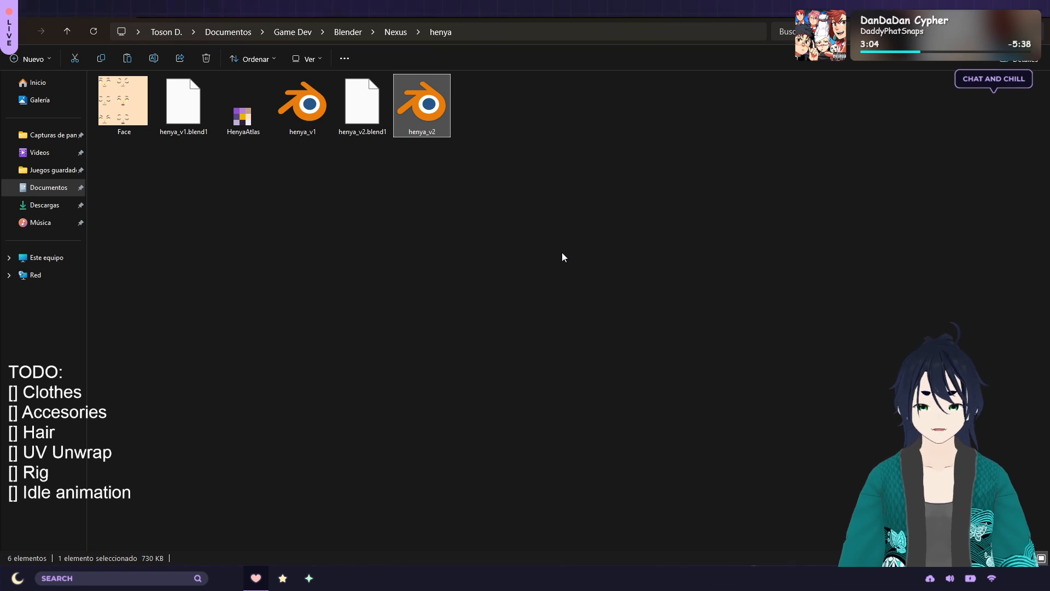
key("ctrl+c")
key("ctrl+v")
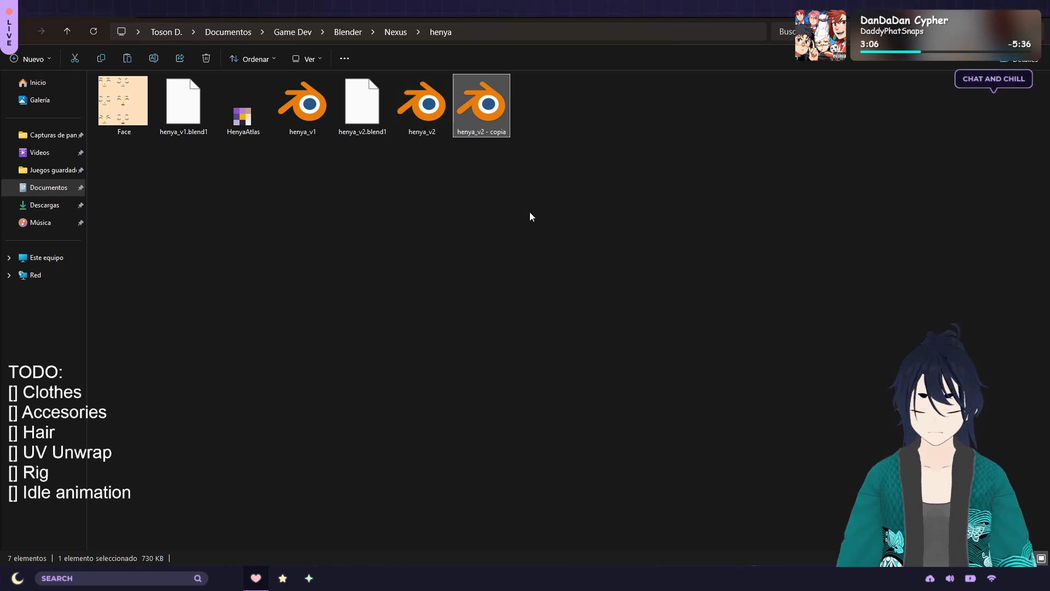
Rename the duplicated Blender file as henya_test
key("F2")
key("End")
key("BackSpace")
key("BackSpace")
key("BackSpace")
key("BackSpace")
key("BackSpace")
key("BackSpace")
key("BackSpace")
key("BackSpace")
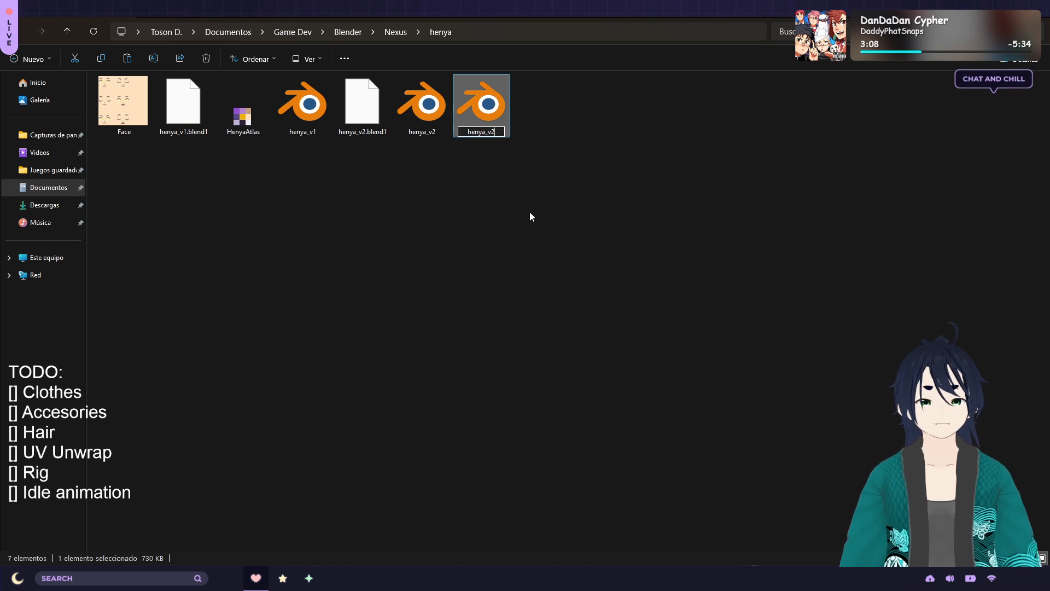
key("BackSpace")
key("BackSpace")
type("test")
key("Return")
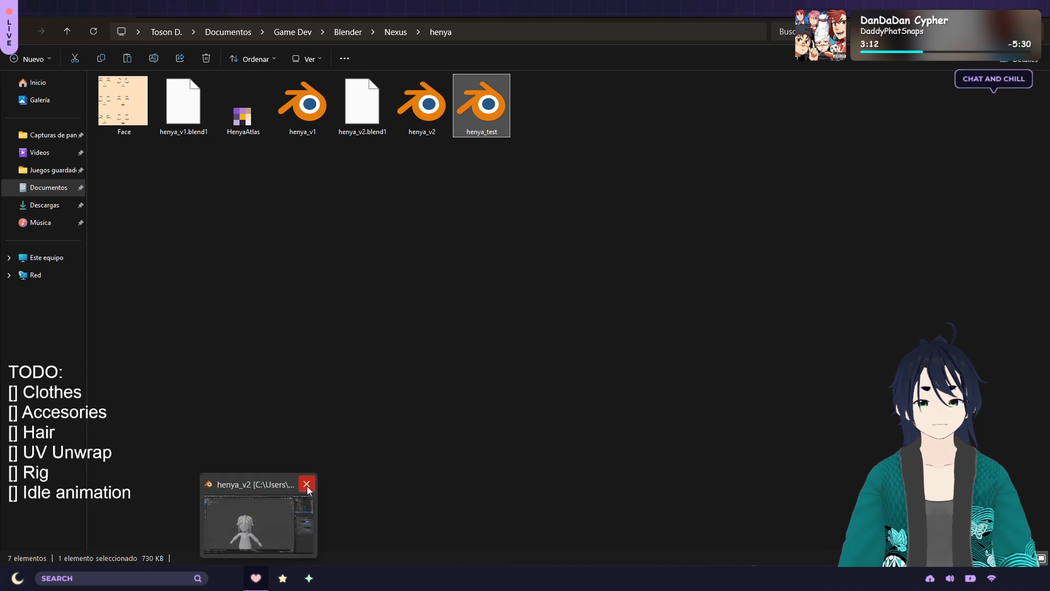
Close the henya_v2 window and open the henya_test file in Blender
double_click(481, 129)
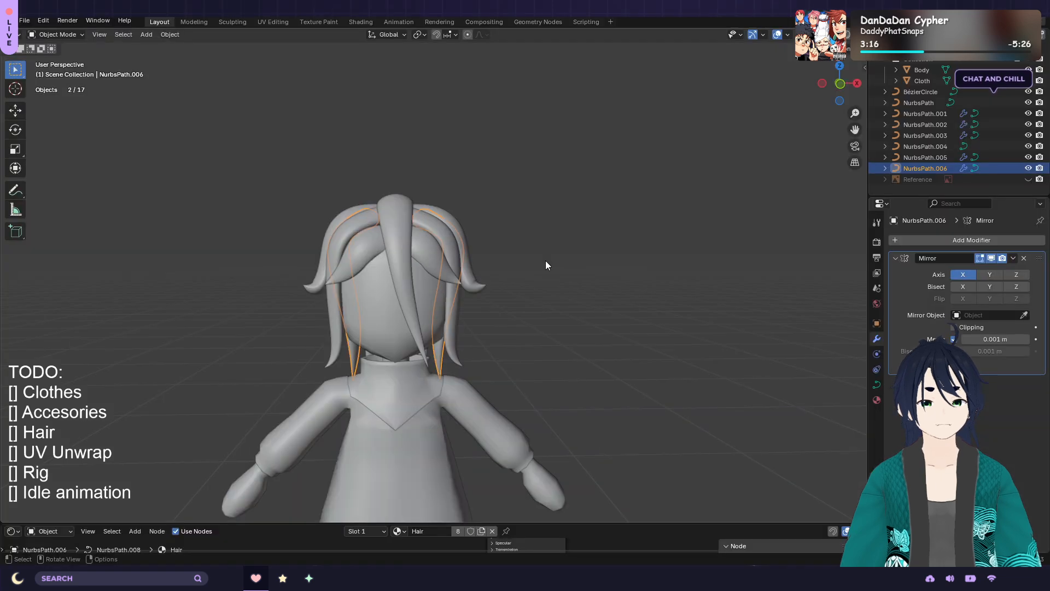
middle_click_drag(589, 226, 538, 263)
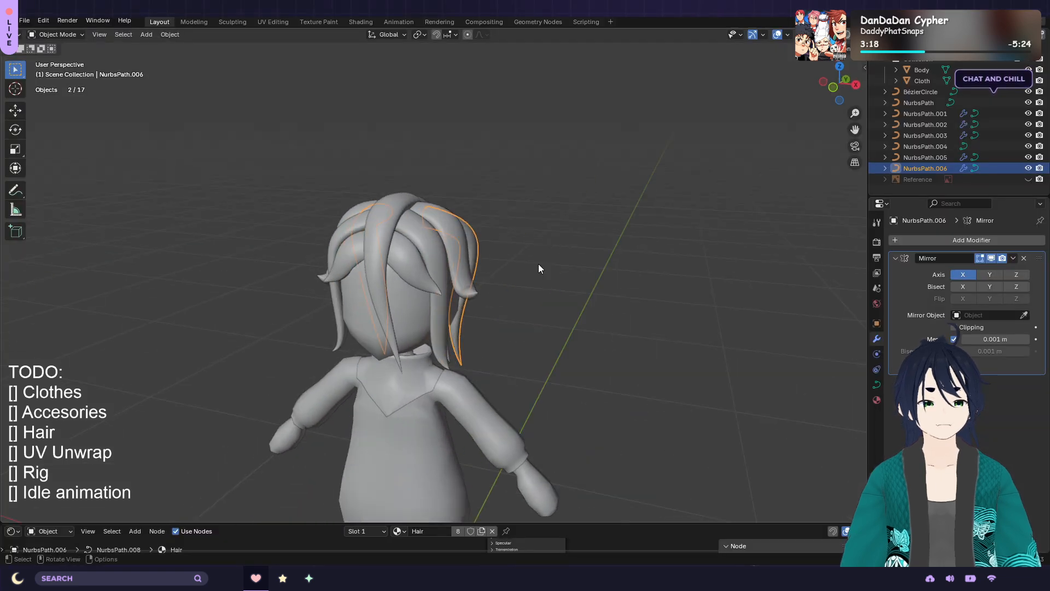
left_click(420, 246)
key("Tab")
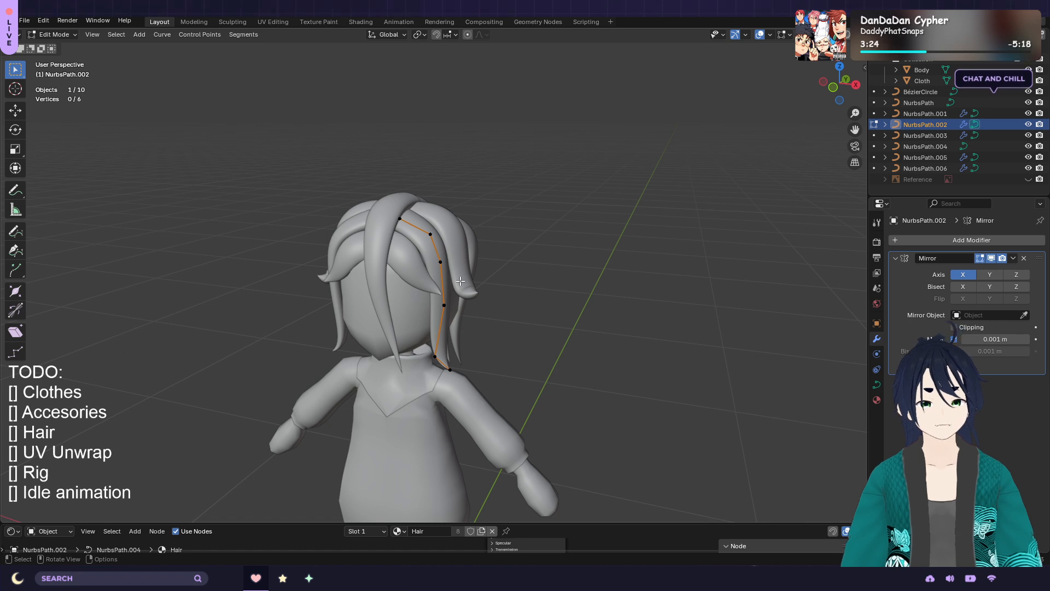
key("Tab")
middle_click_drag(544, 254, 574, 254)
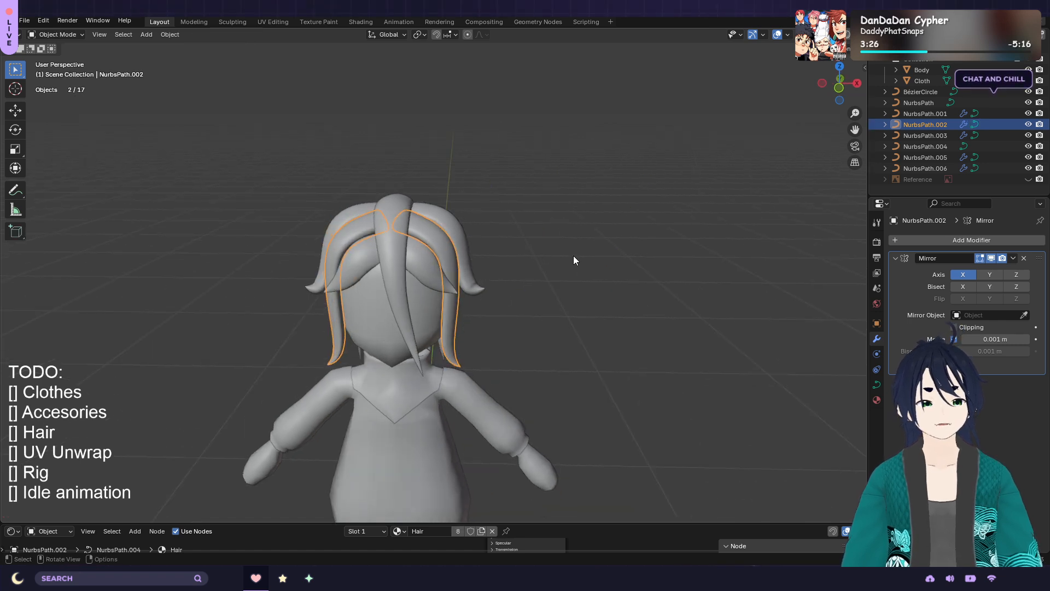
Delete the hidden Reference image object from the scene
left_click(914, 180)
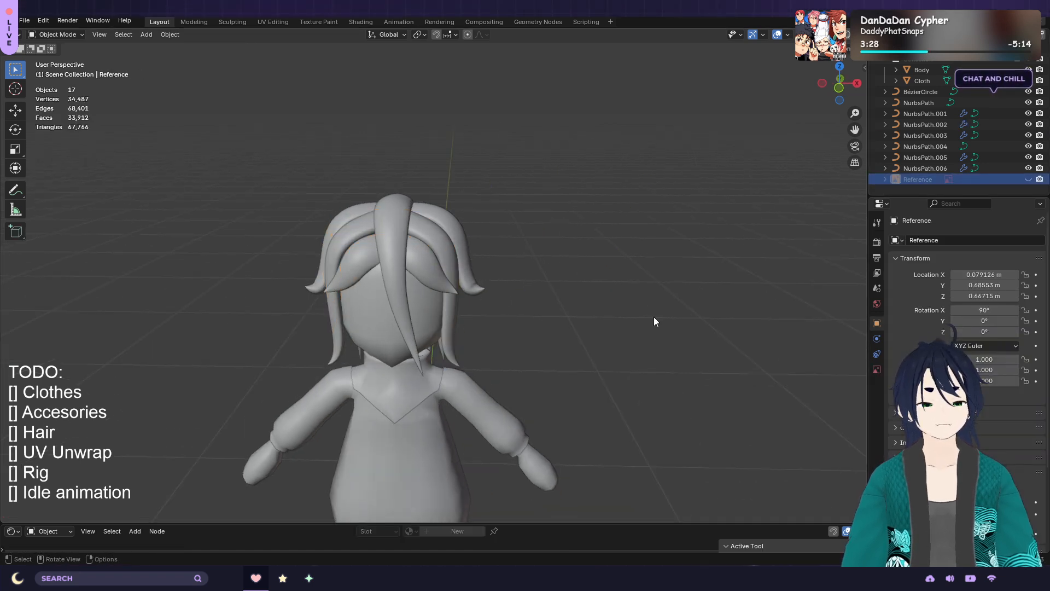
right_click(927, 181)
left_click(895, 210)
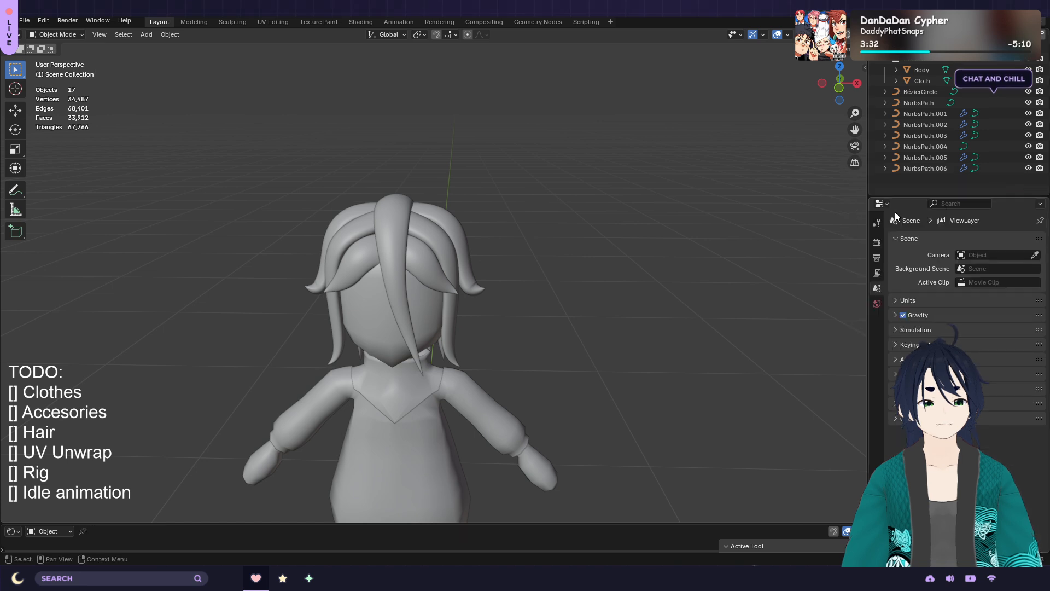
scroll(513, 290, "up", 2)
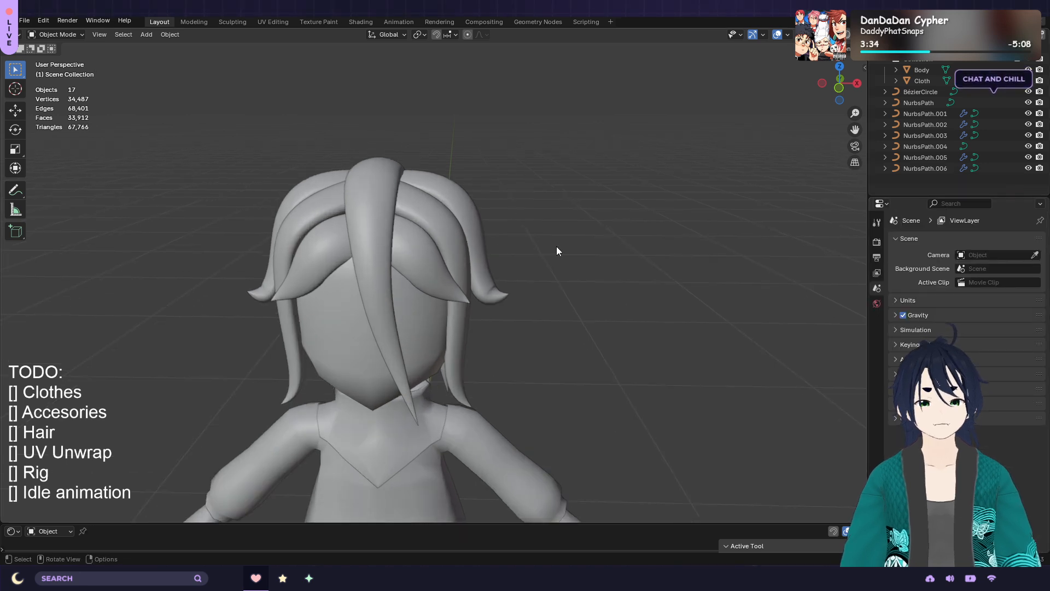
middle_click_drag(556, 251, 536, 278)
scroll(452, 266, "down", 2)
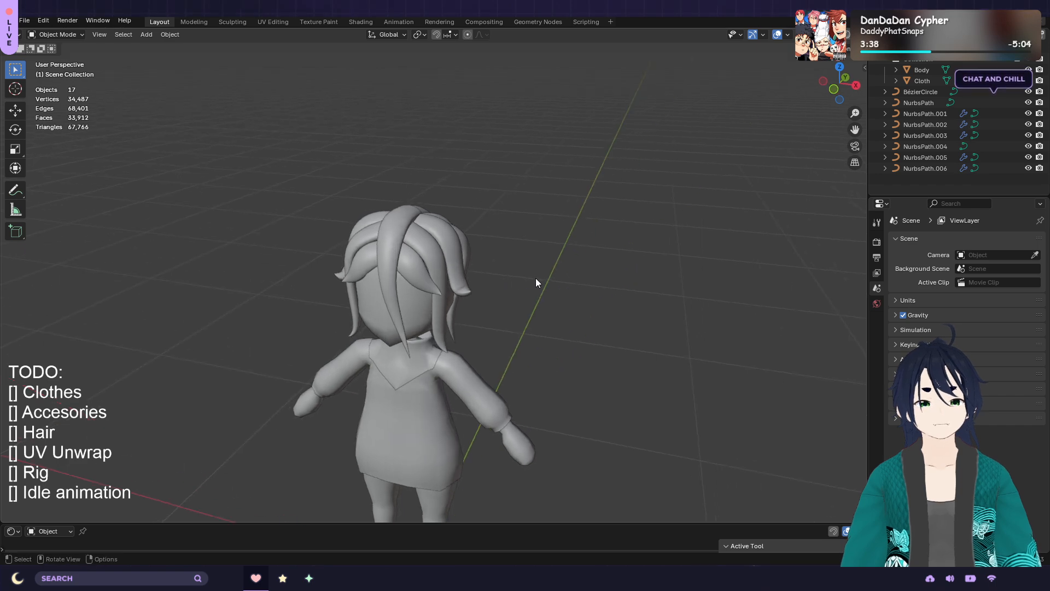
Convert all hair curves from NurbsPath through NurbsPath.006 to meshes
left_click(920, 103)
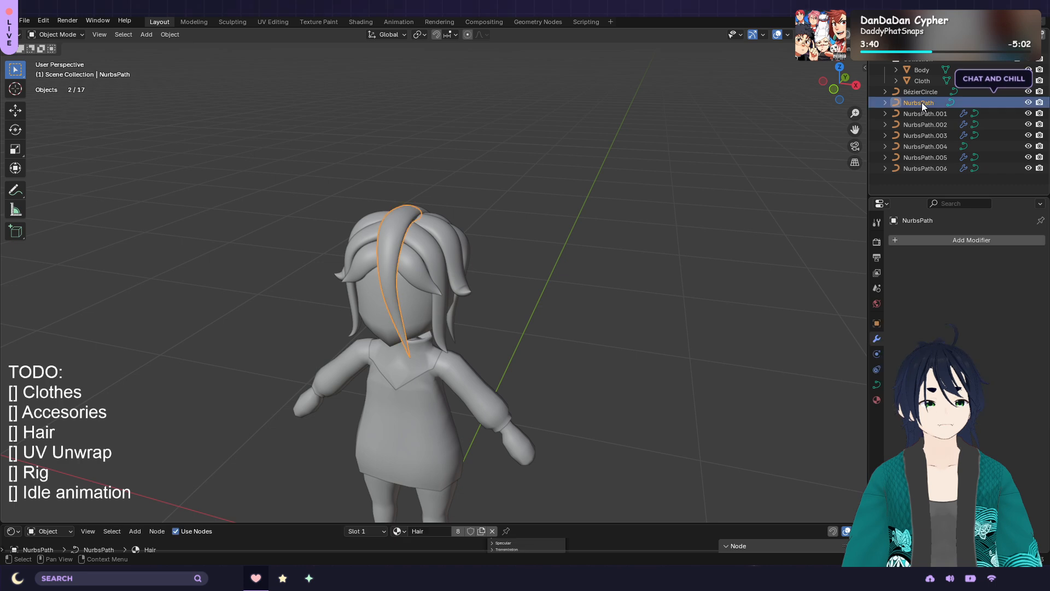
left_click(919, 167, "shift")
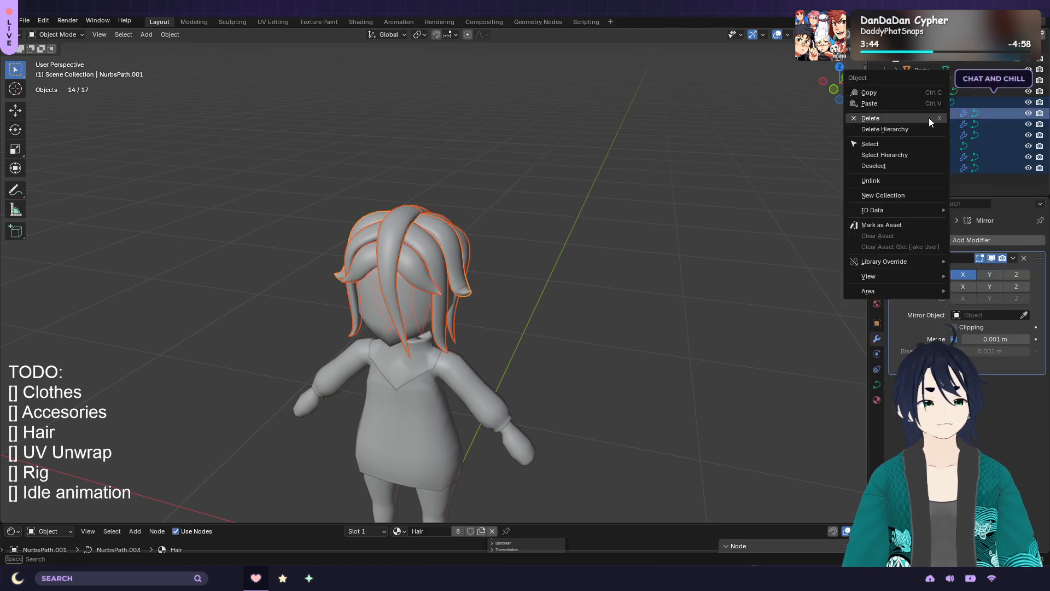
right_click(929, 117)
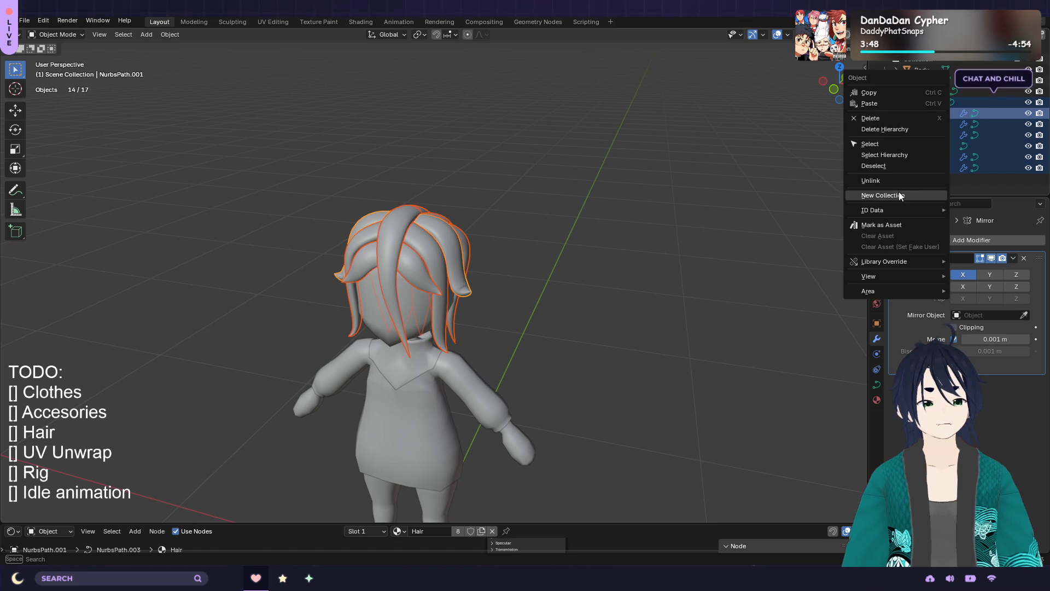
right_click(408, 245)
mouse_move(421, 103)
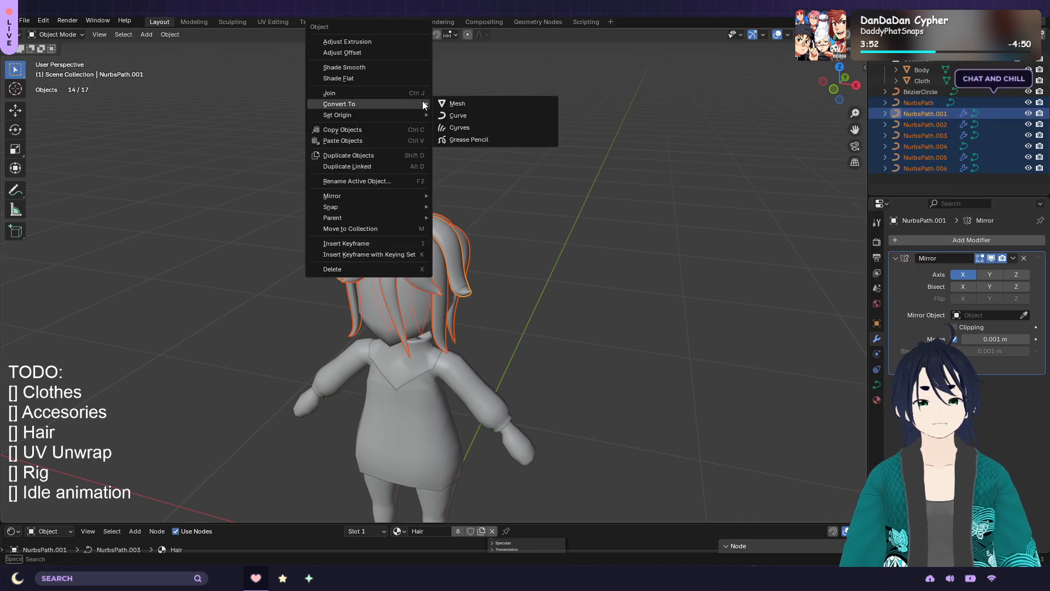
left_click(488, 101)
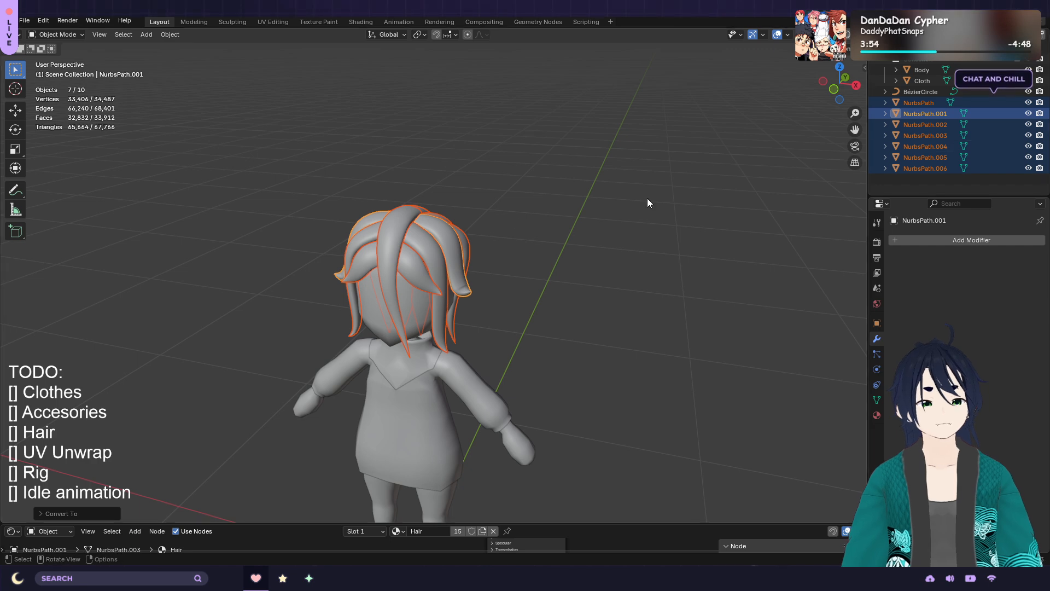
Join the converted hair meshes, NurbsPath through NurbsPath.006, into a single object with NurbsPath.006 active
left_click(410, 272)
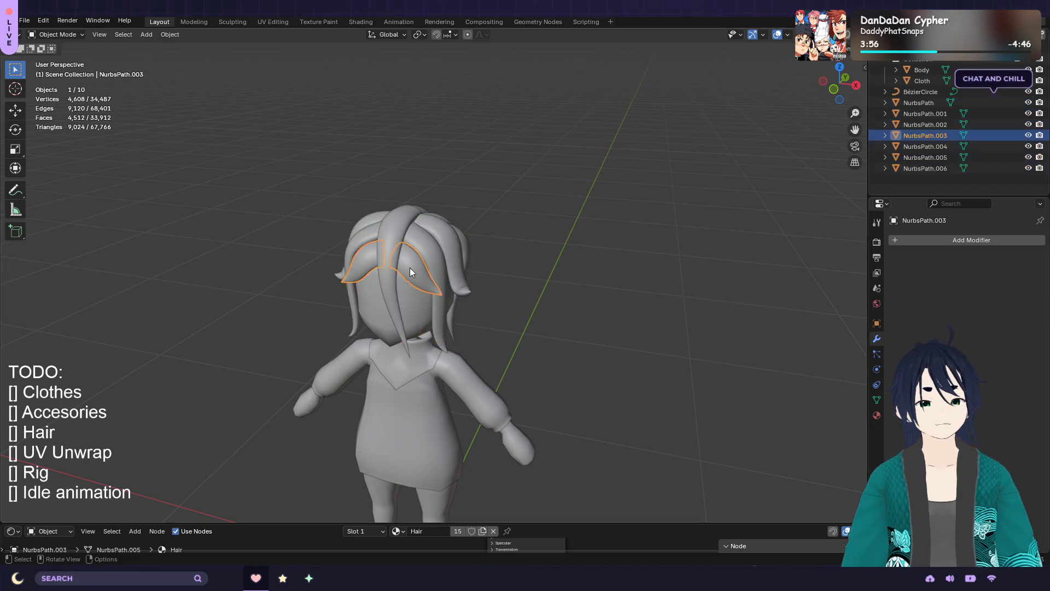
left_click(424, 250)
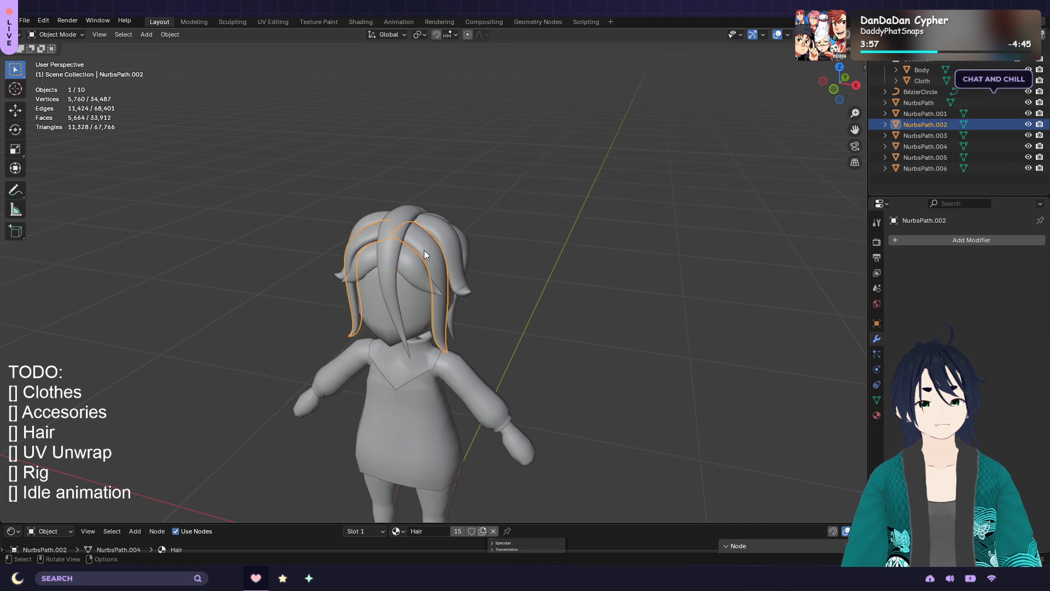
left_click(442, 238)
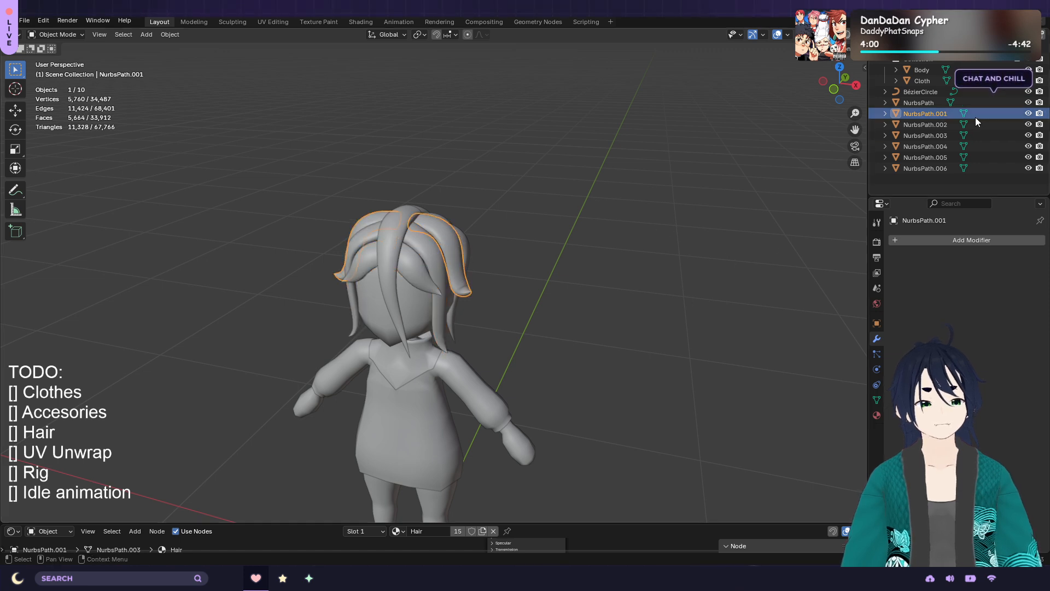
left_click(932, 103)
left_click(931, 167, "shift")
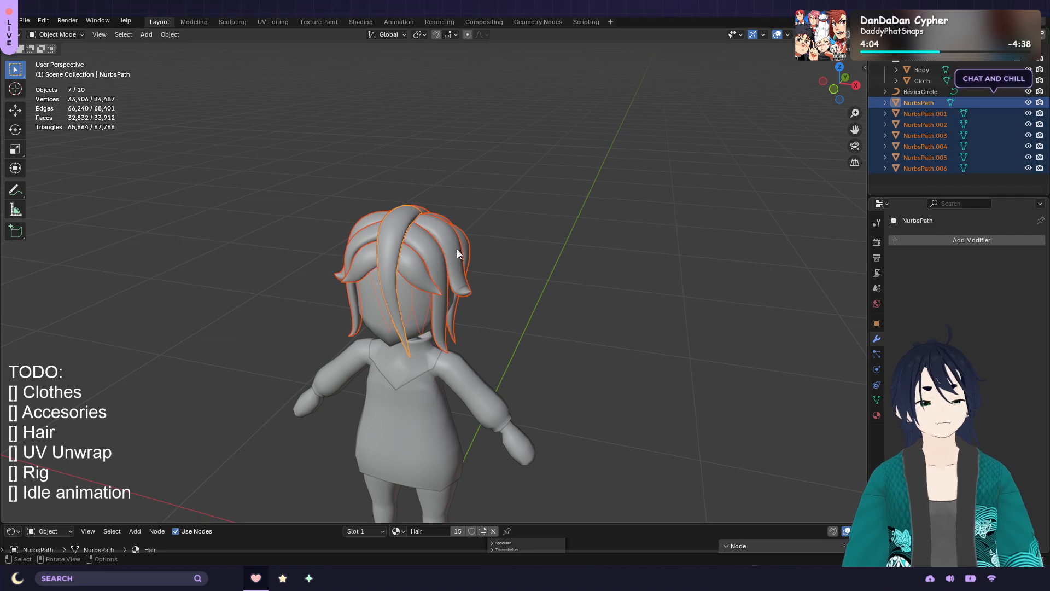
right_click(925, 166)
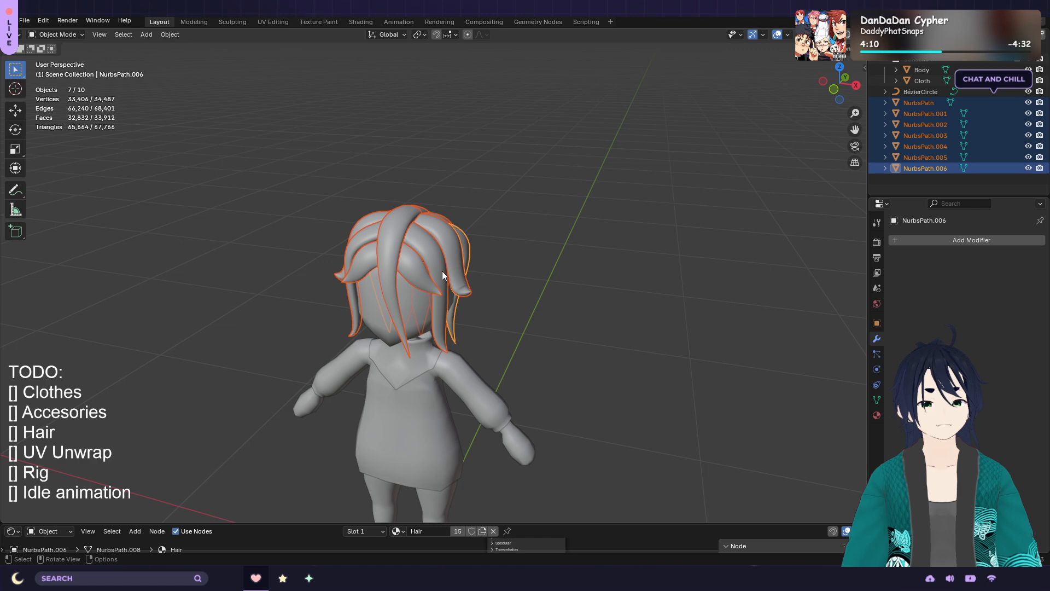
right_click(454, 260)
left_click(419, 233)
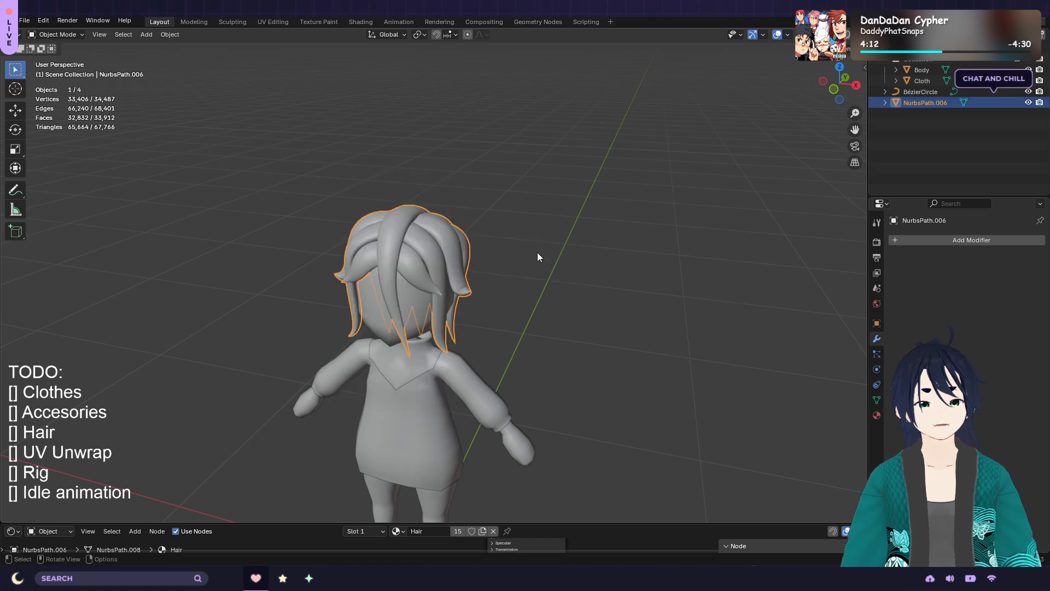
Rename the joined hair object as Hair and hide the BézierCircle curve
double_click(935, 104)
type("Hair+")
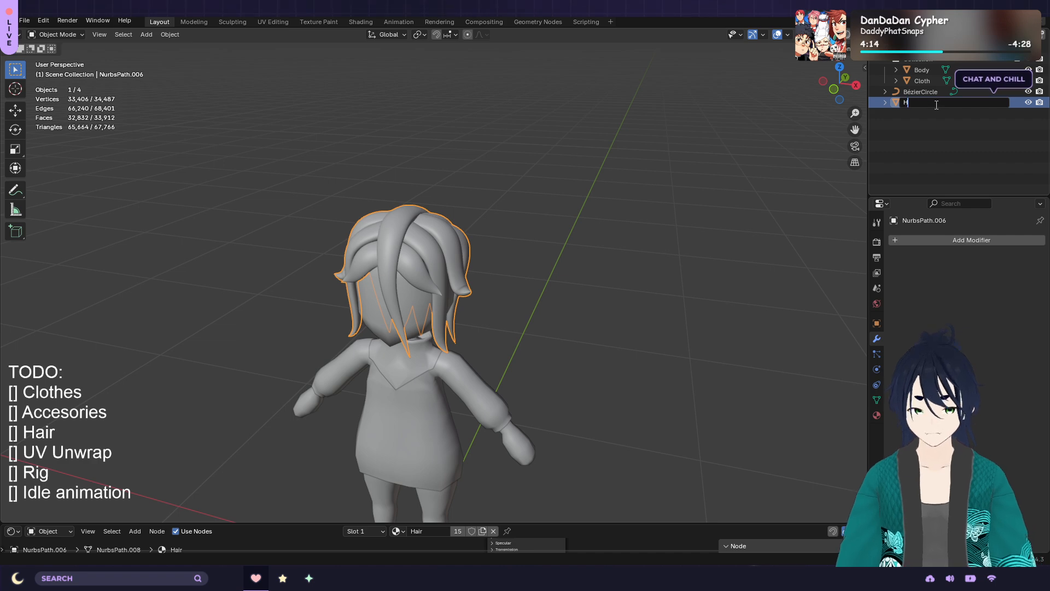
key("Return")
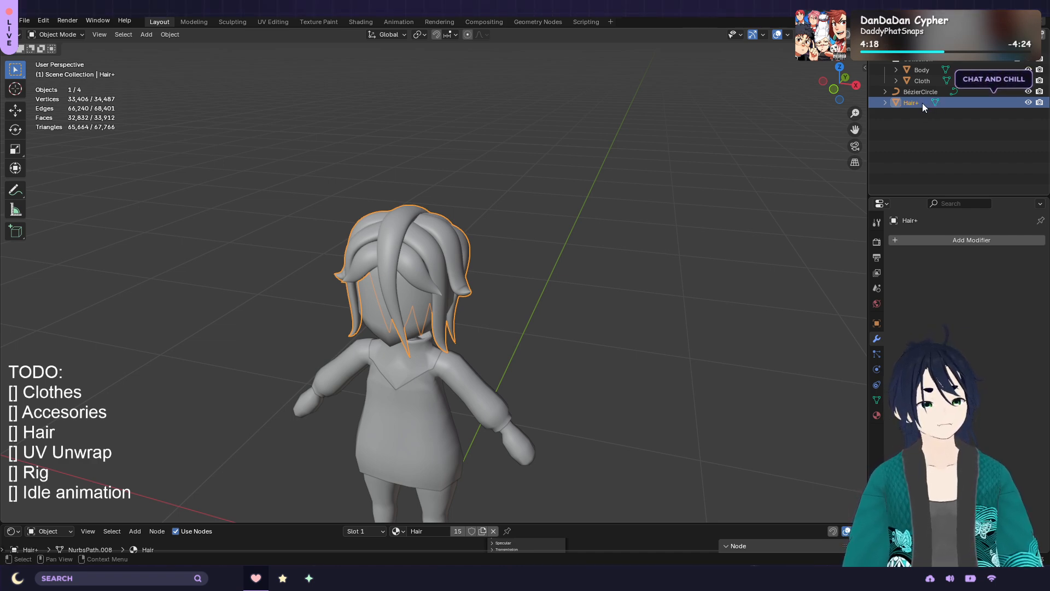
double_click(923, 103)
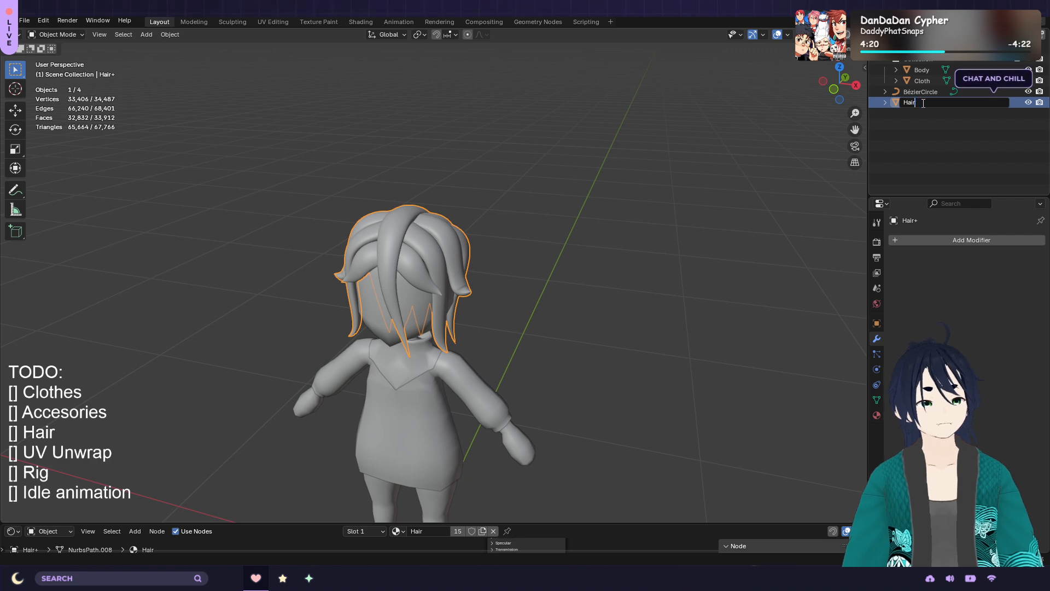
key("BackSpace")
key("Return")
left_click(1029, 93)
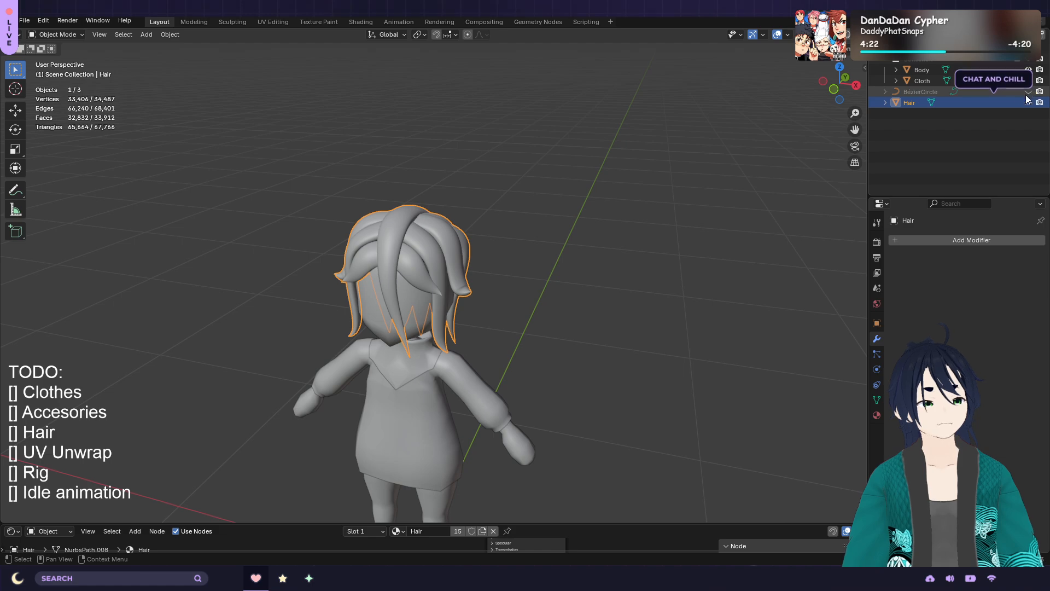
Examine the Hair mesh's topology up close in Edit Mode and return to Object Mode
left_click(612, 249)
left_click(444, 247)
key("Tab")
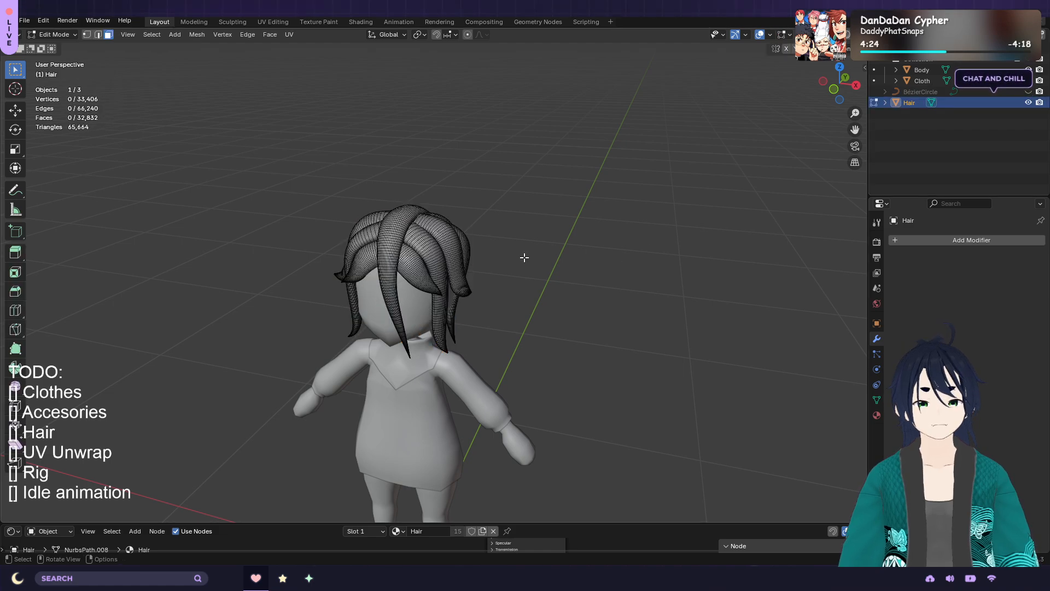
scroll(551, 244, "up", 5)
middle_click_drag(571, 234, 551, 218)
key("Tab")
scroll(550, 223, "down", 2)
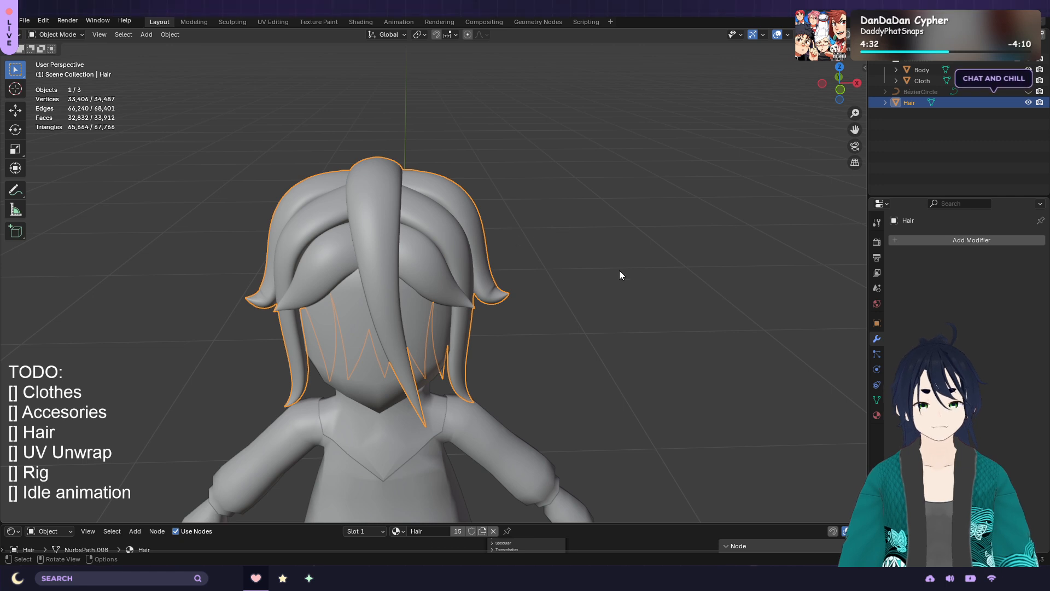
Undo the renaming, joining and mesh conversion of the hair, back to the separate NurbsPath curves
scroll(640, 235, "down", 2)
key("Tab")
key("Tab")
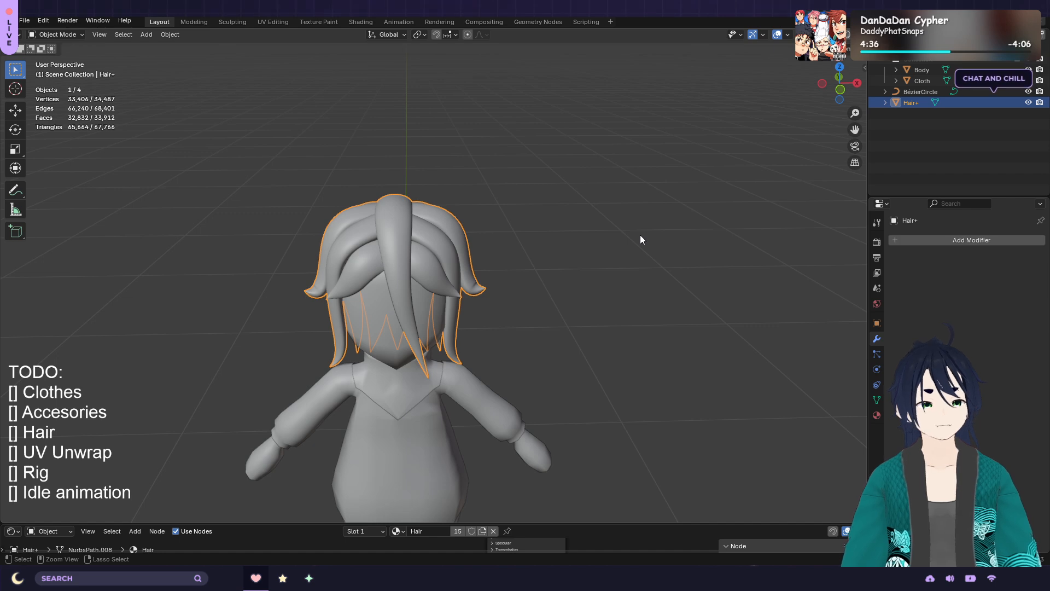
key("ctrl+z")
key("ctrl+z")
key("ctrl+z")
key("ctrl+z")
key("ctrl+z")
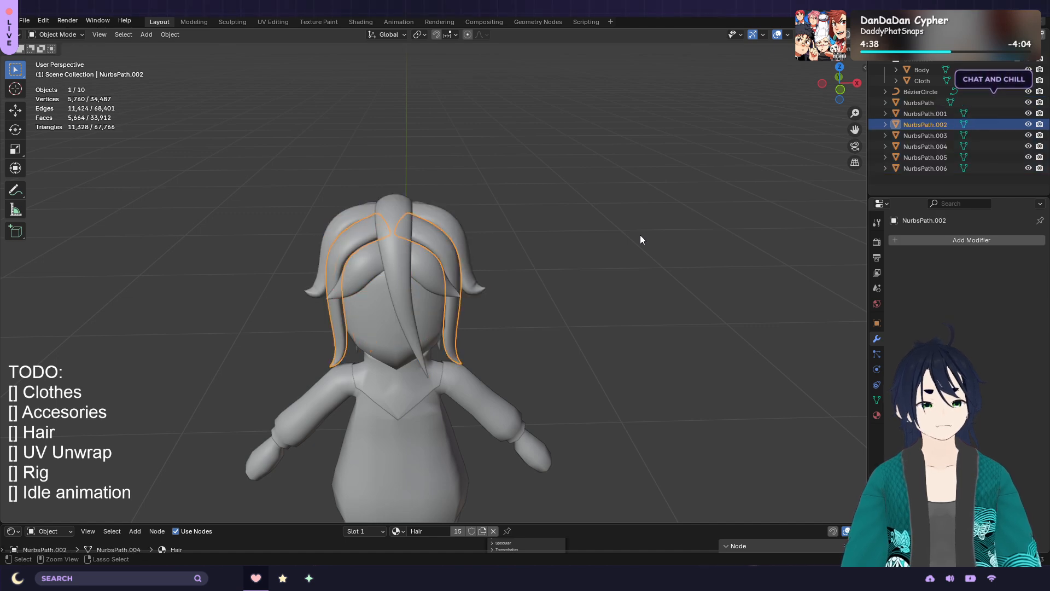
key("ctrl+z")
key("ctrl+z")
key("ctrl+z")
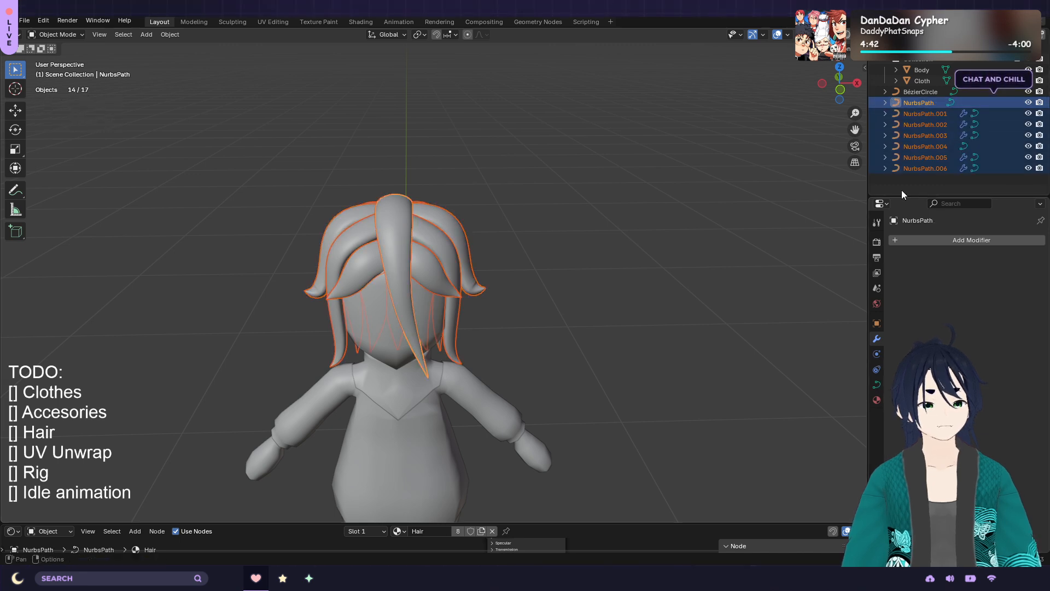
Select the BézierCircle curve, show its curve data settings, and display the scene in wireframe to inspect the hair's density
left_click(927, 92)
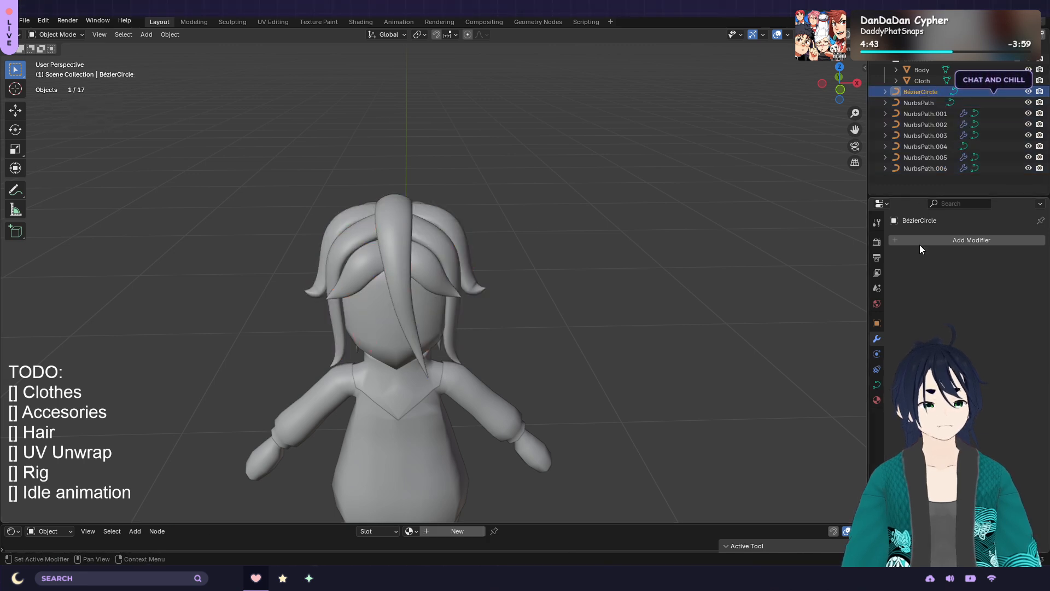
left_click(876, 385)
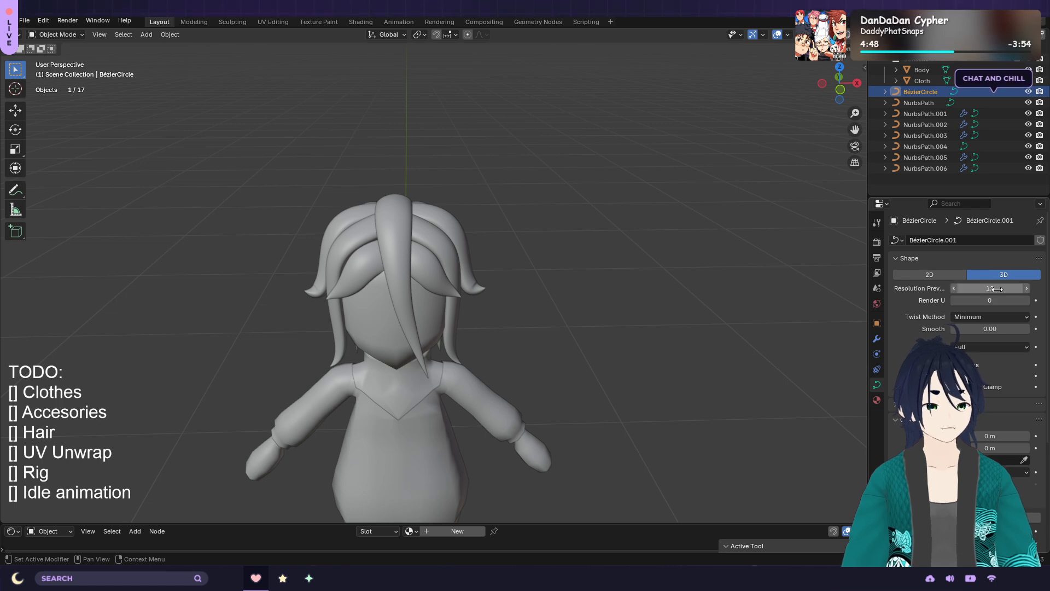
key("shift+z")
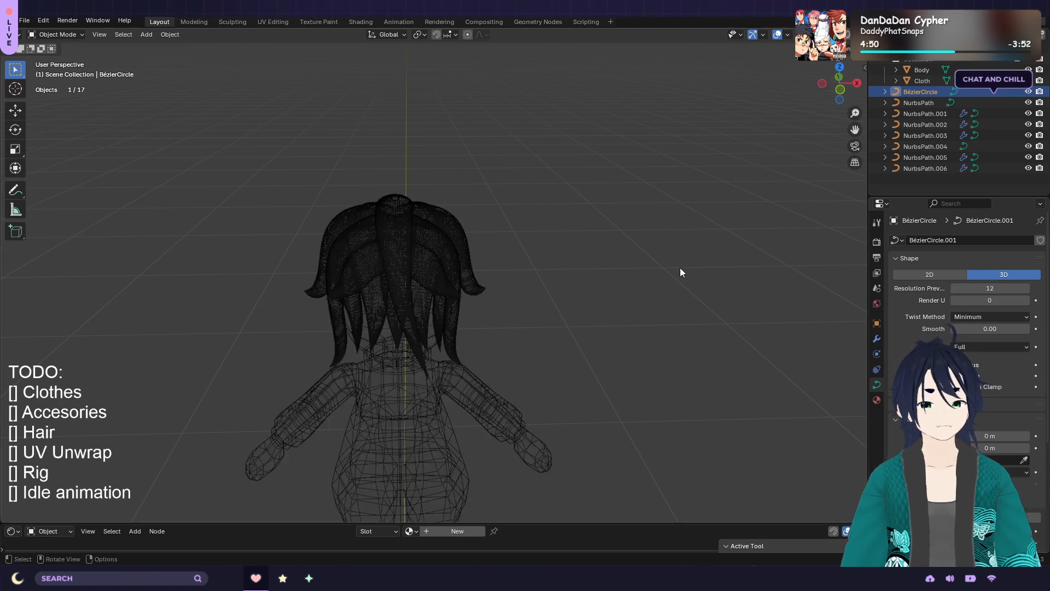
scroll(633, 281, "up", 2)
scroll(622, 283, "up", 1)
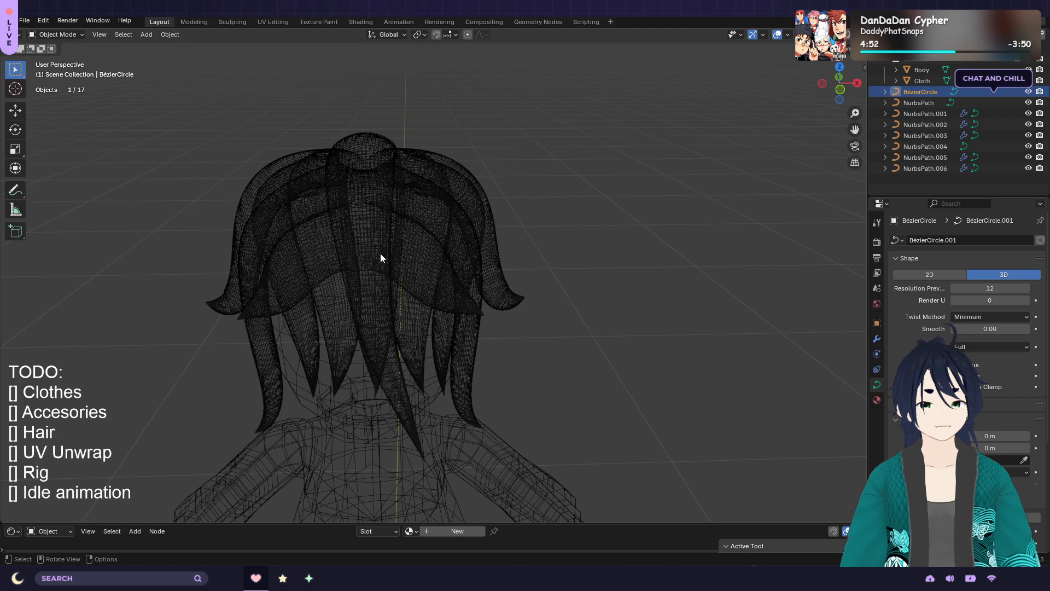
middle_click_drag(594, 248, 421, 235)
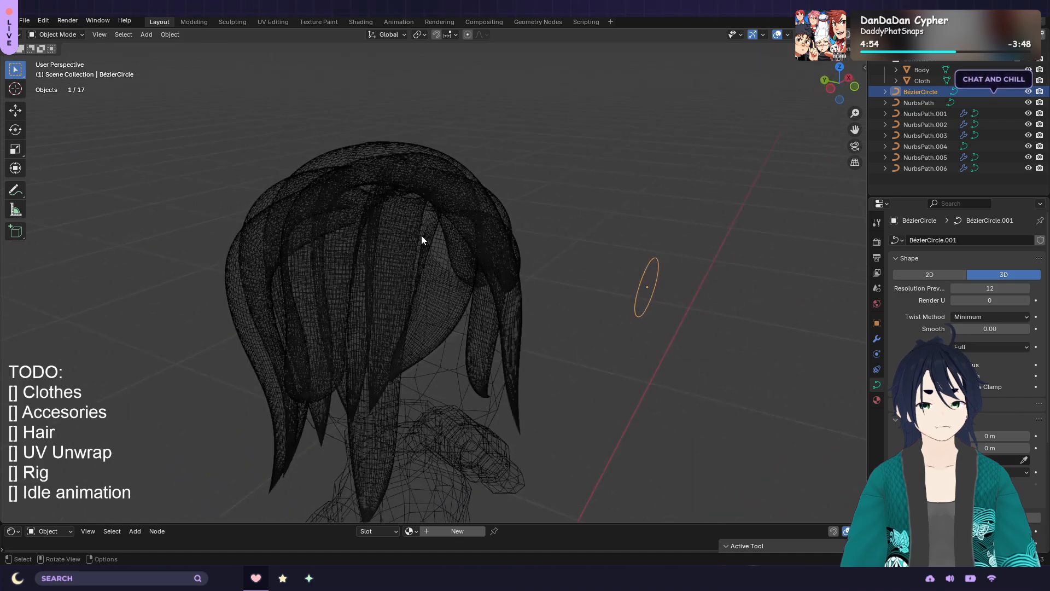
middle_click_drag(581, 237, 528, 236)
Lower the BézierCircle bevel curve's viewport Resolution Preview to 4
left_click(954, 289)
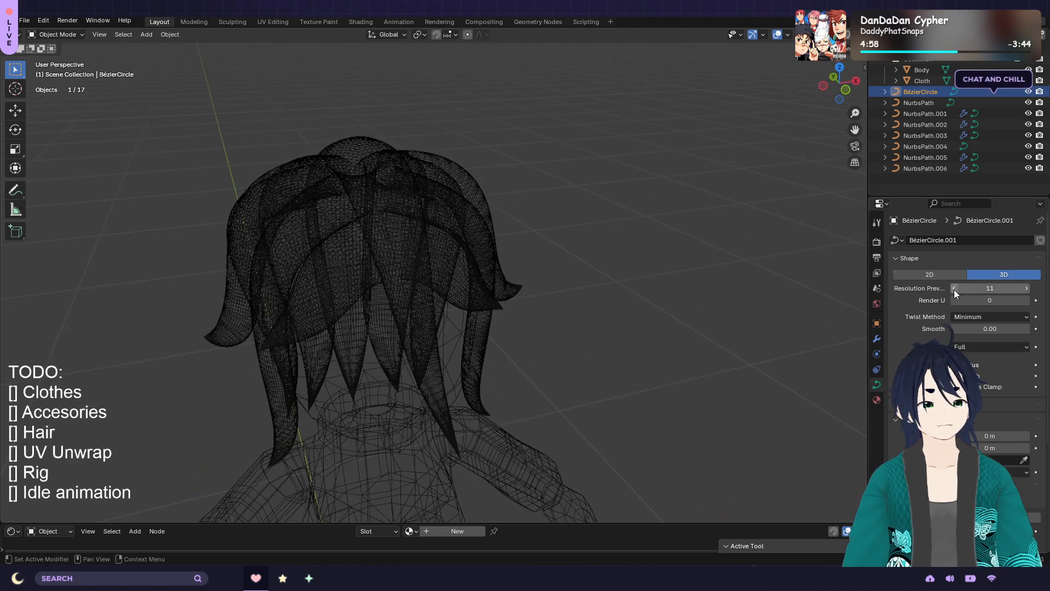
left_click(954, 288)
left_click(954, 288)
left_click(954, 289)
left_click(954, 288)
left_click(954, 289)
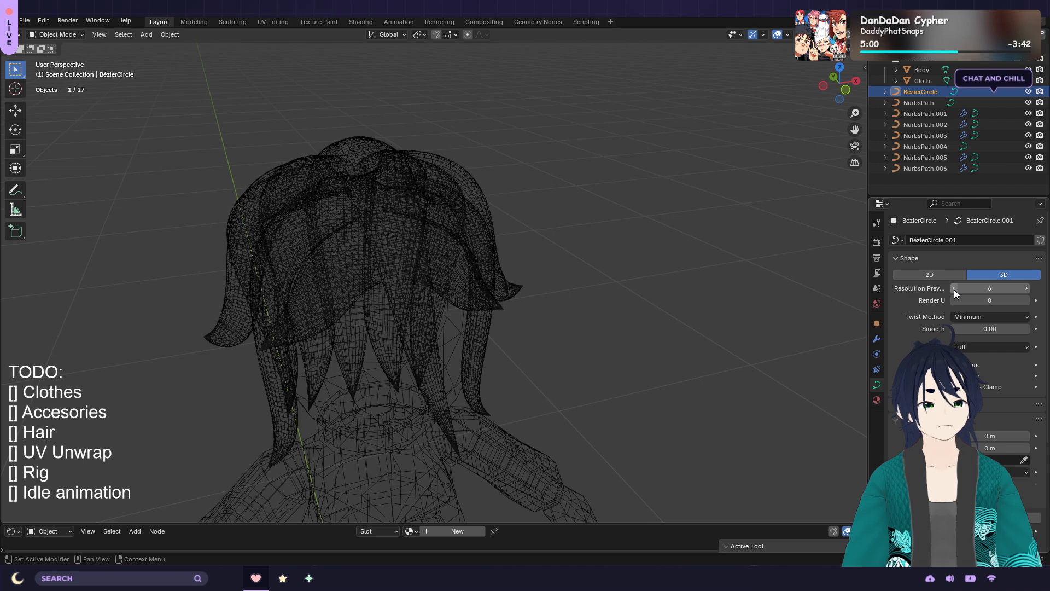
left_click(954, 288)
left_click(954, 290)
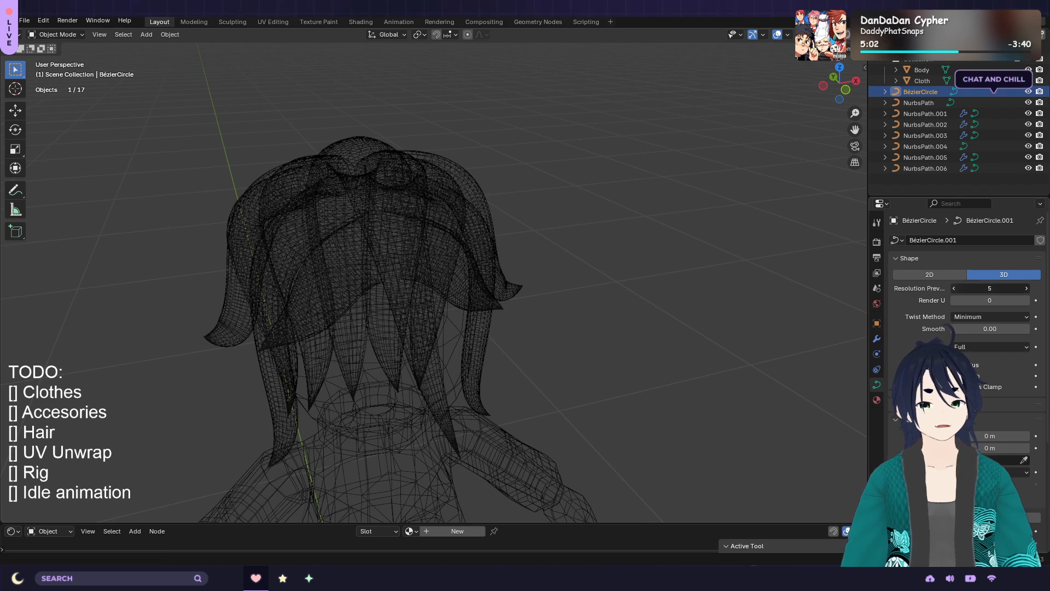
left_click(954, 290)
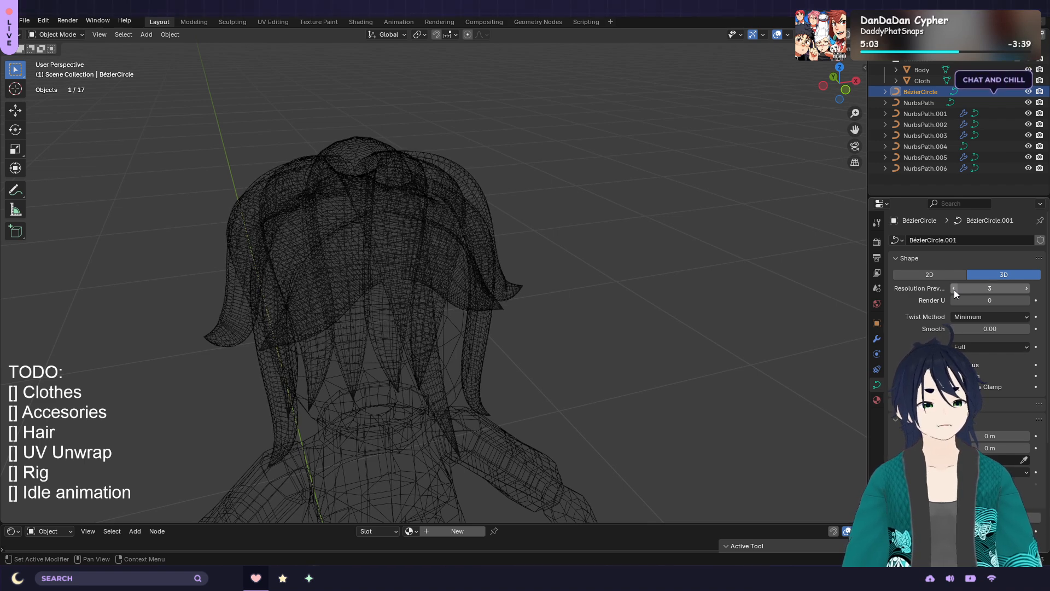
left_click(1026, 289)
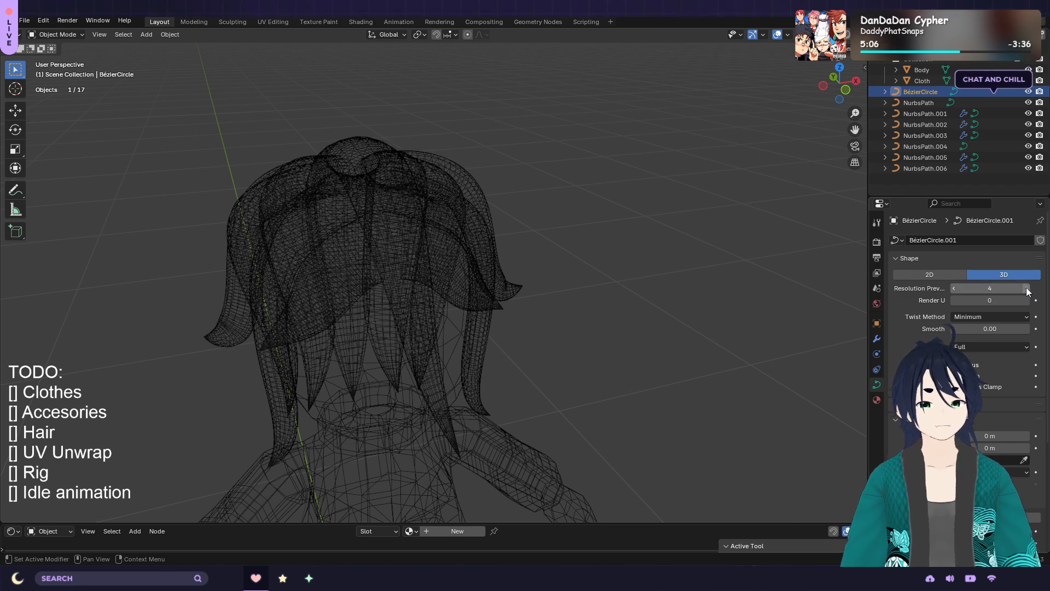
With curves NurbsPath through NurbsPath.006 selected and NurbsPath active, lower the Resolution Preview to 4 and deselect everything
left_click(925, 104)
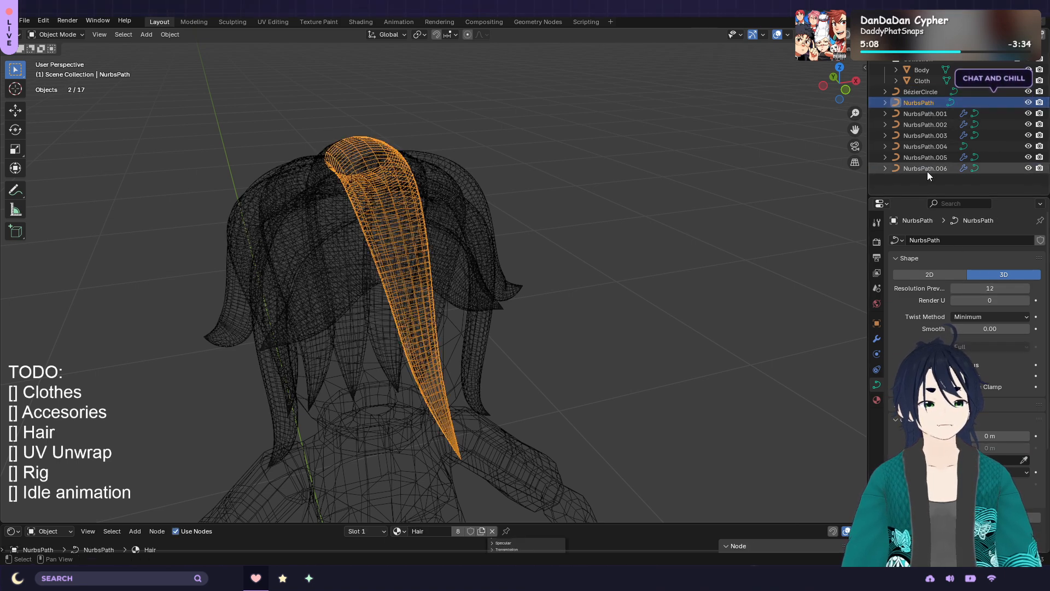
left_click(927, 169, "shift")
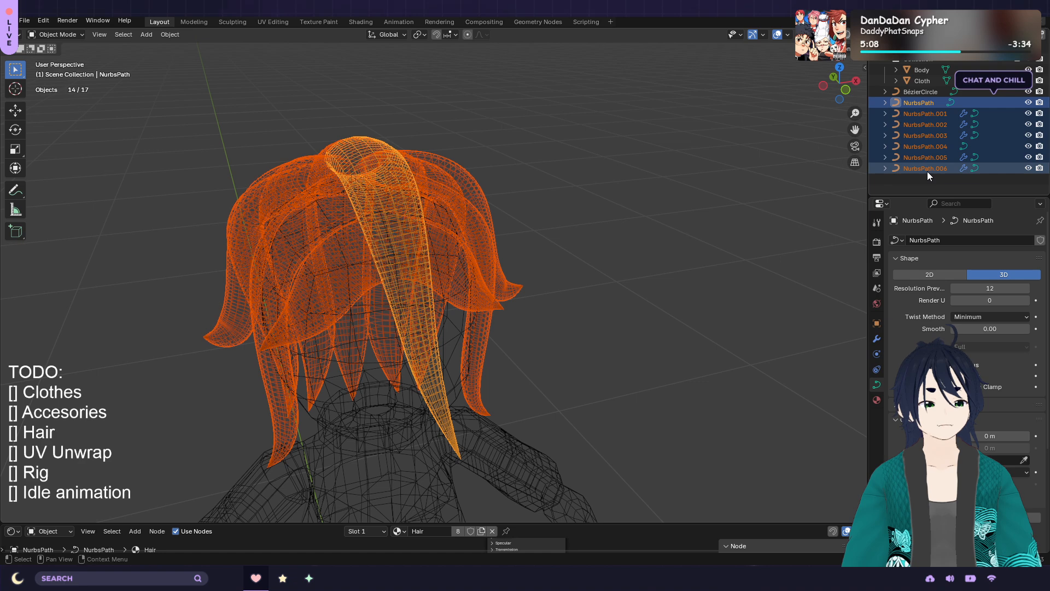
left_click(955, 288)
left_click(955, 289)
left_click(955, 288)
left_click(955, 289)
left_click(954, 289)
left_click(955, 288)
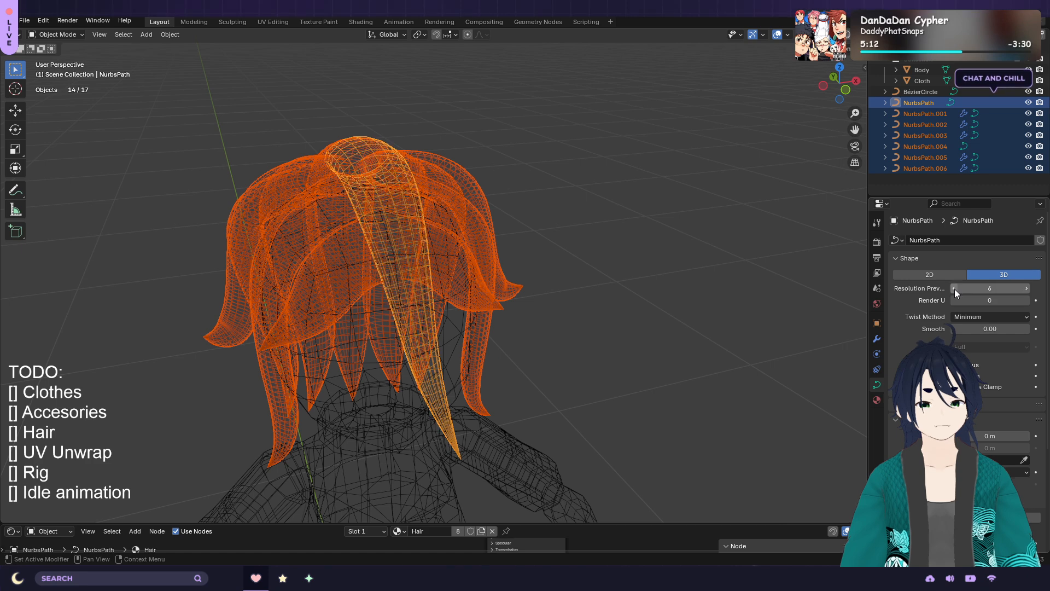
left_click(955, 289)
left_click(955, 288)
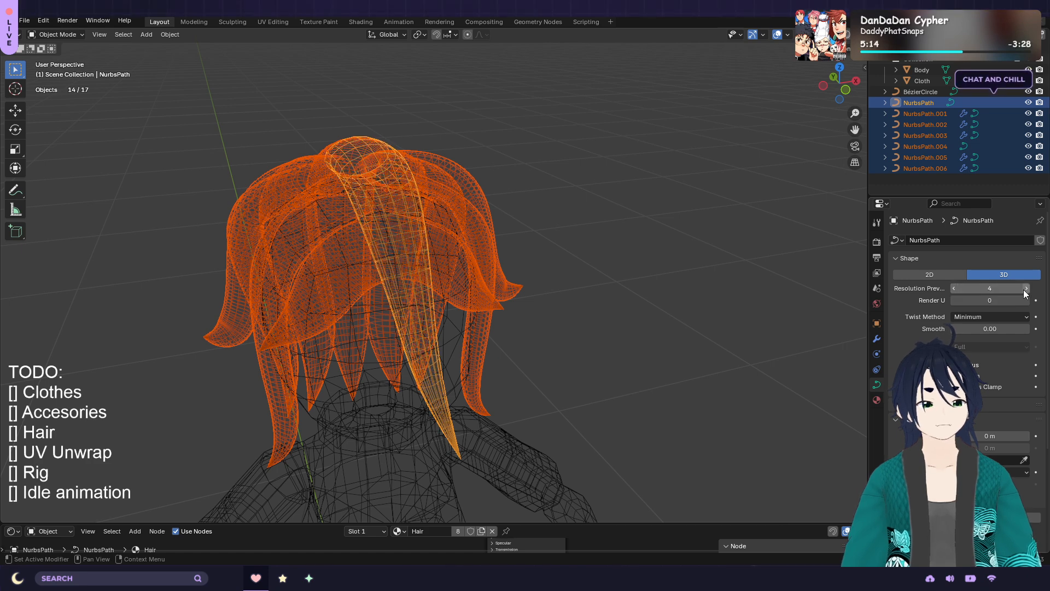
left_click(678, 261)
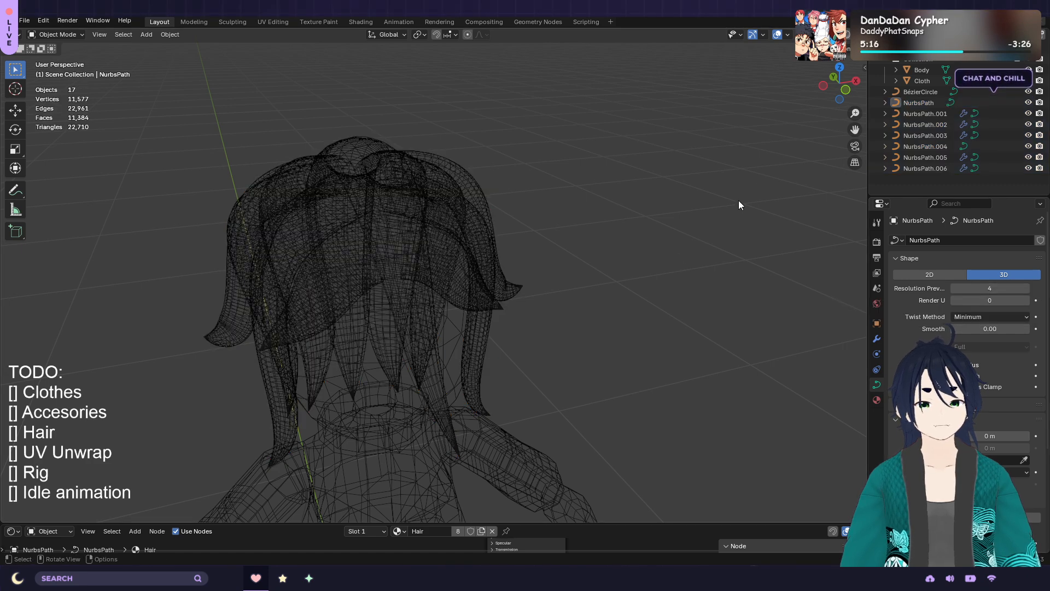
Set the Resolution Preview of the NurbsPath.001 and NurbsPath.002 hair curves to 4
left_click(921, 114)
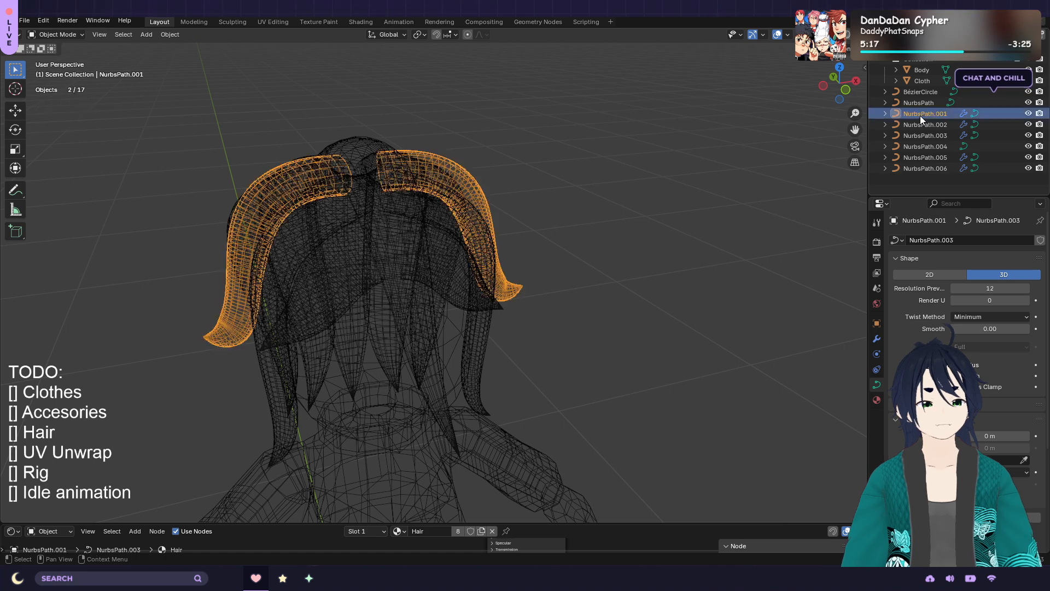
left_click(990, 287)
type("4")
key("Return")
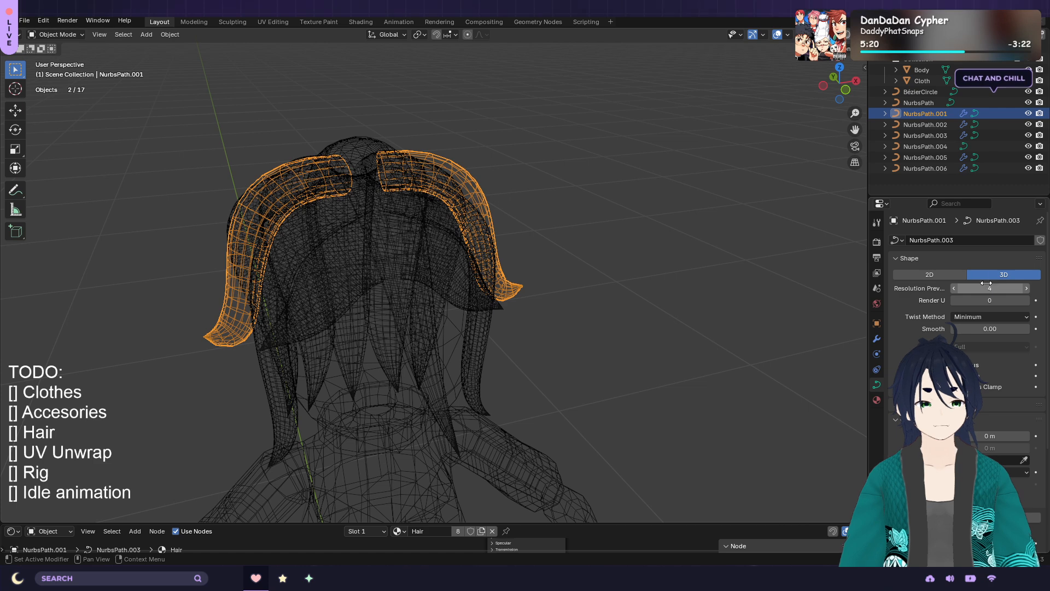
left_click(925, 125)
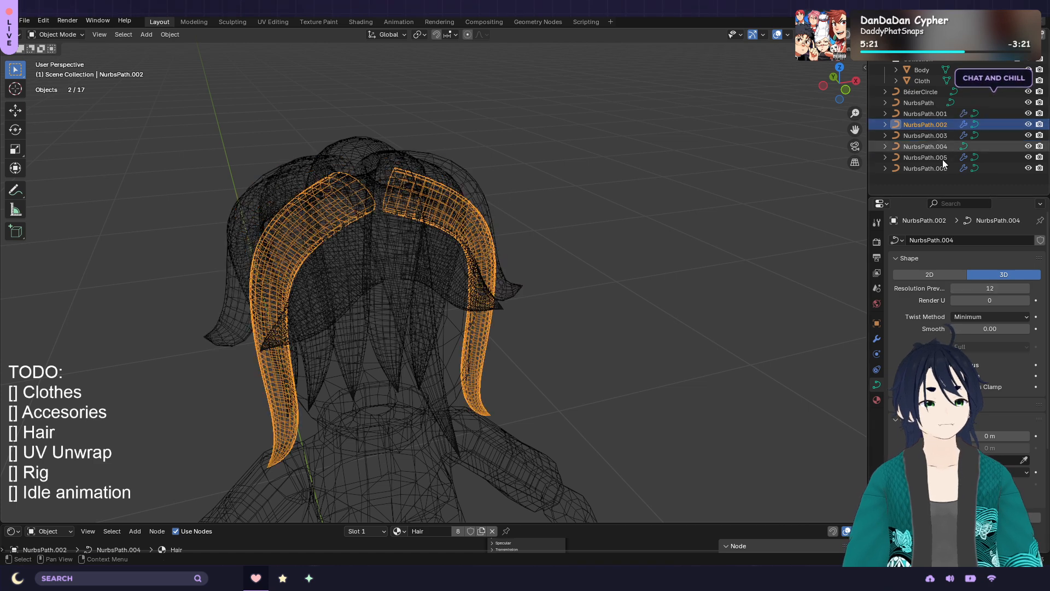
left_click(992, 290)
type("4")
key("Return")
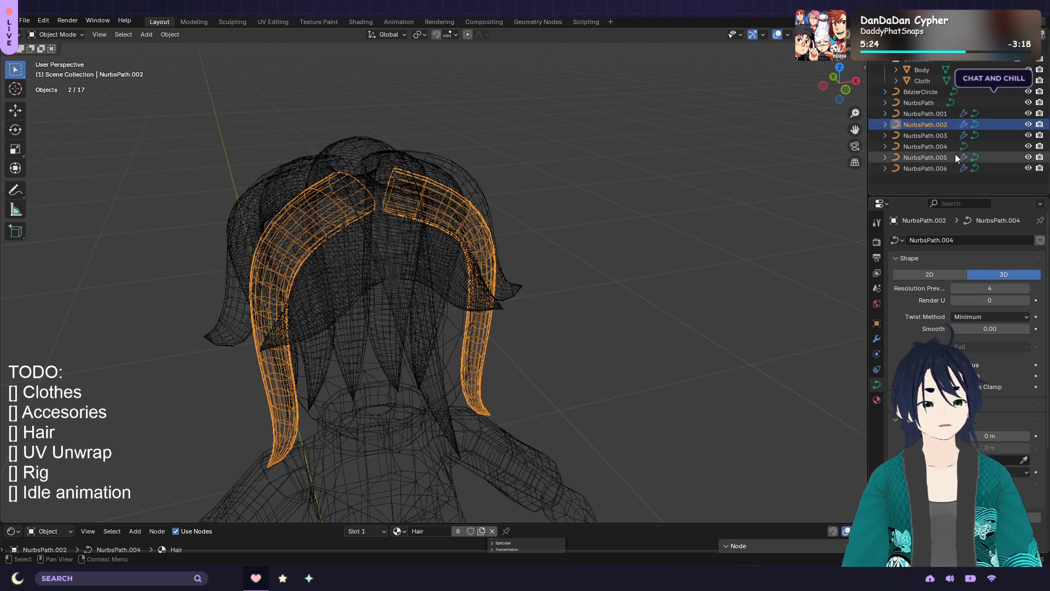
Set the Resolution Preview of the NurbsPath.003 and NurbsPath.004 hair curves to 4
left_click(932, 136)
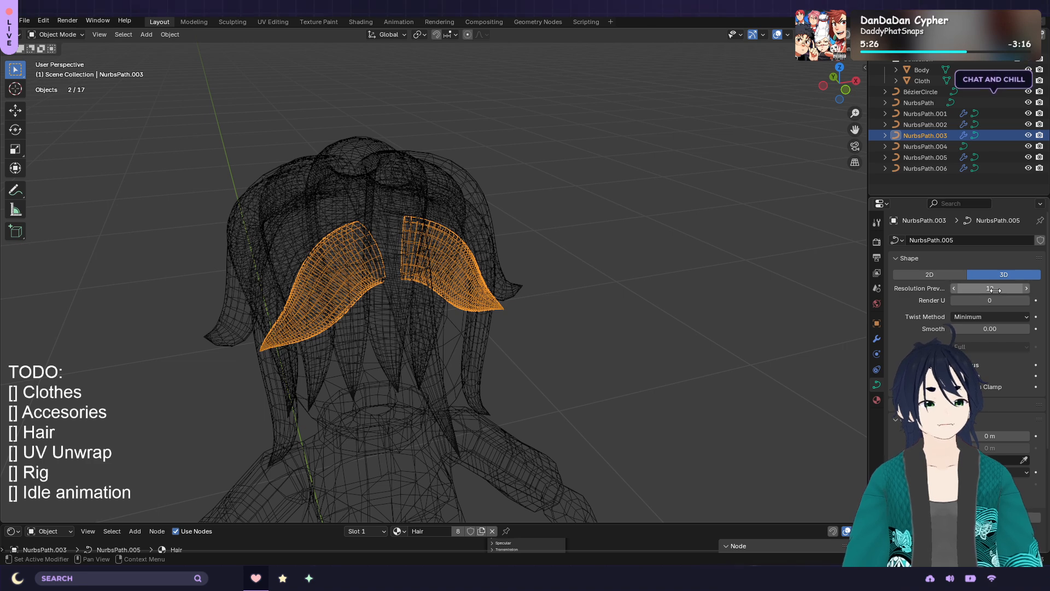
left_click(993, 288)
type("4")
key("Return")
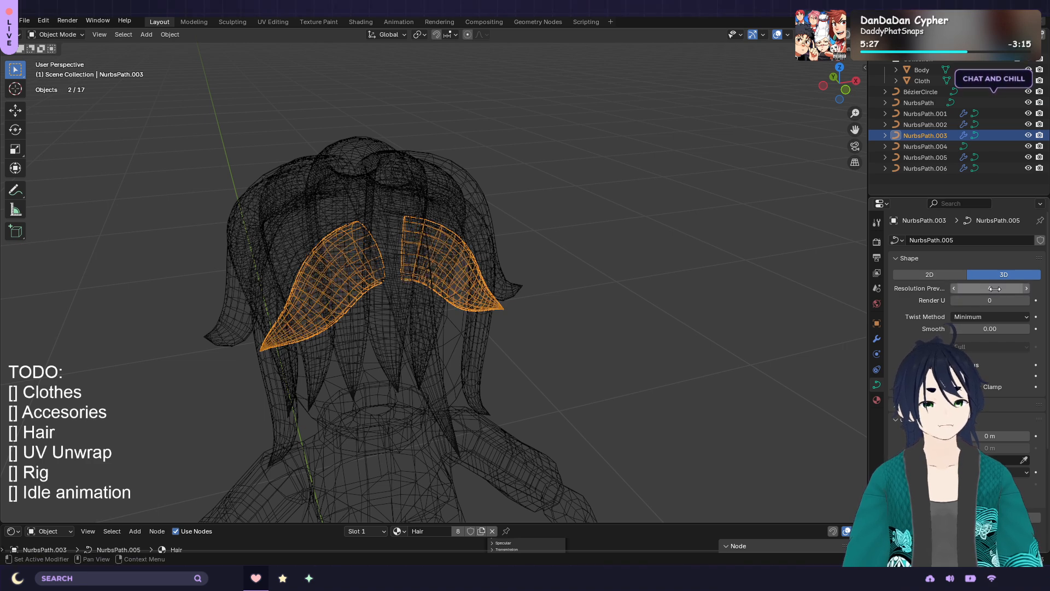
left_click(908, 146)
left_click(997, 290)
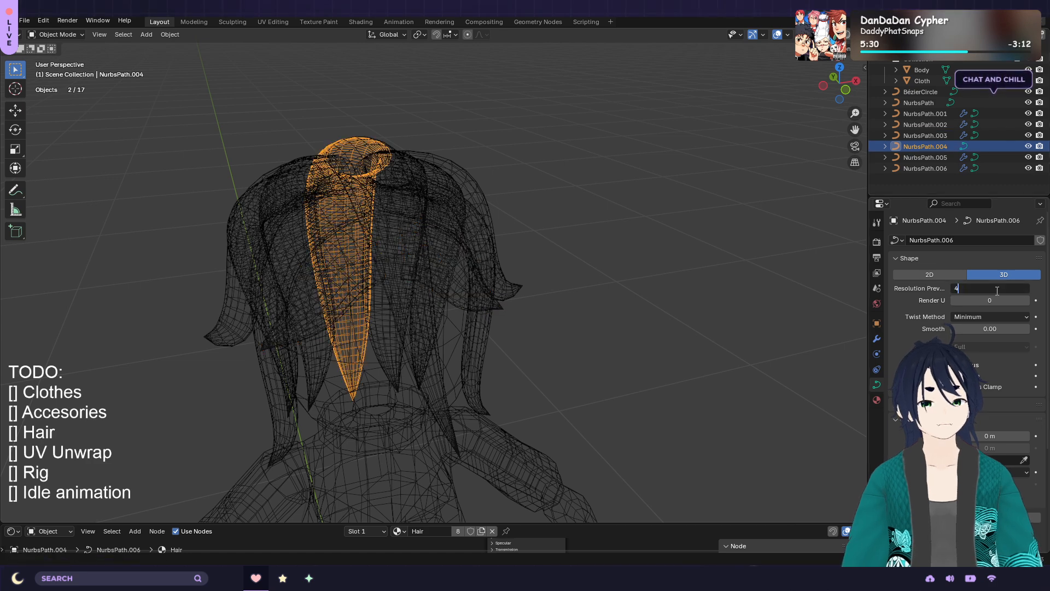
type("4")
key("Return")
Set the Resolution Preview of the NurbsPath.005 and NurbsPath.006 hair curves to 4 and clear the selection
left_click(925, 157)
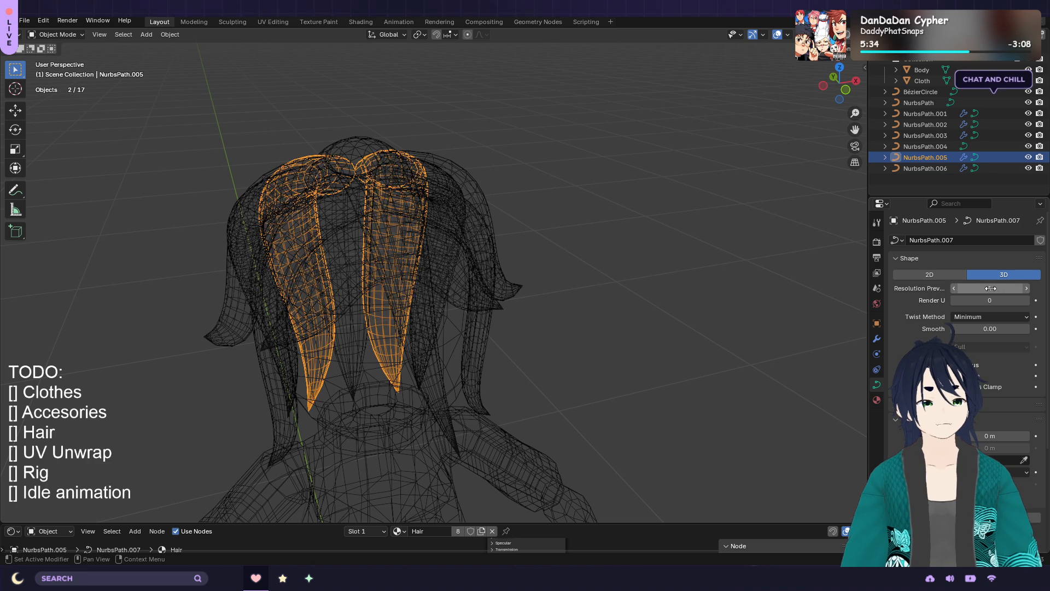
left_click(926, 169)
left_click(988, 289)
type("4")
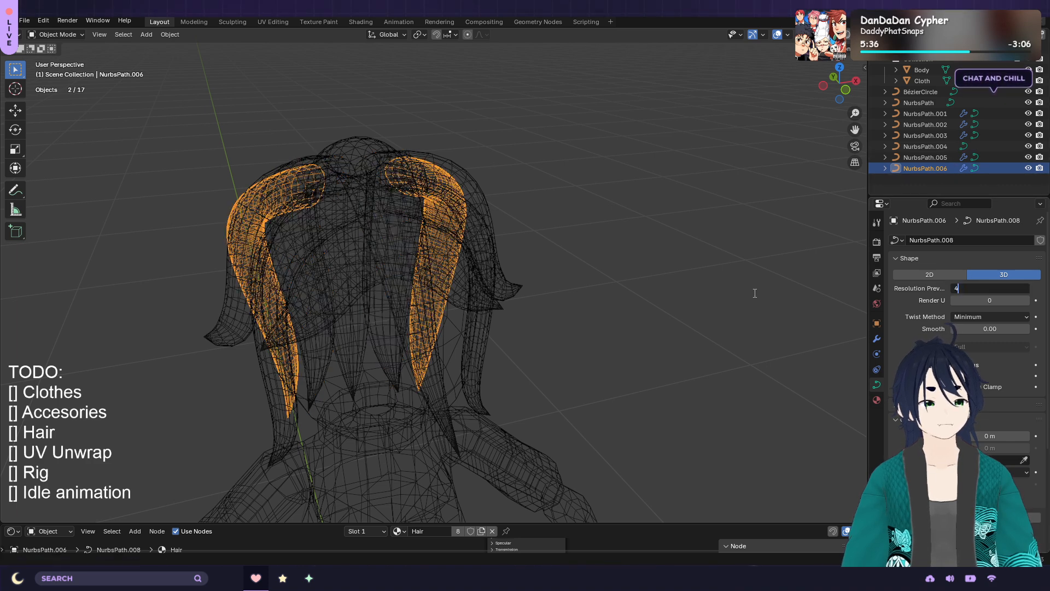
key("Return")
left_click(635, 260)
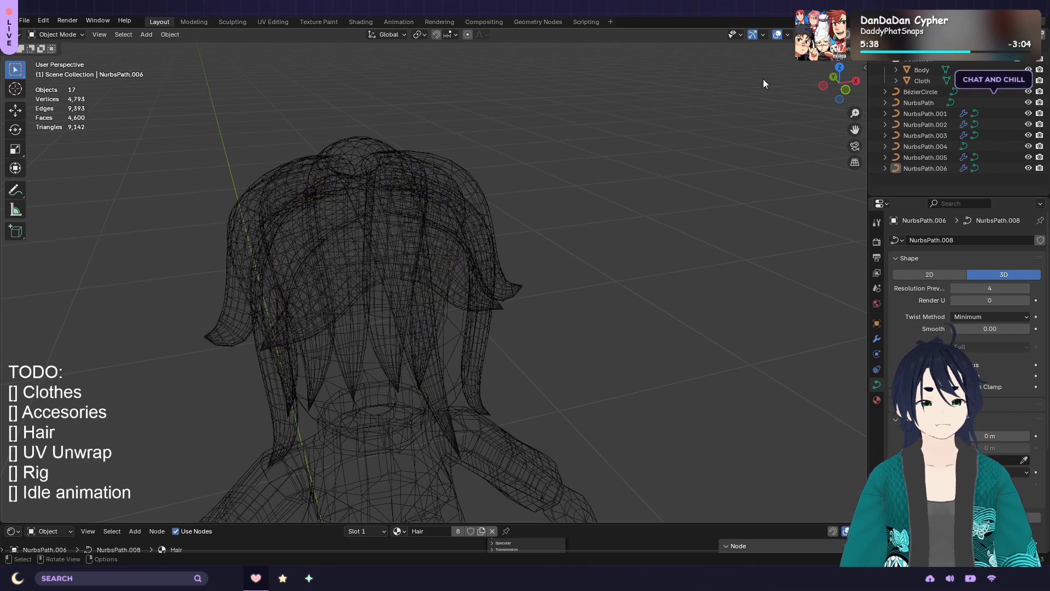
Return to solid shading, save the file, and briefly check the lower-resolution hair with its materials shown
key("shift+z")
mouse_move(666, 226)
middle_mouse_down()
mouse_move(543, 201)
mouse_move(629, 216)
middle_mouse_up()
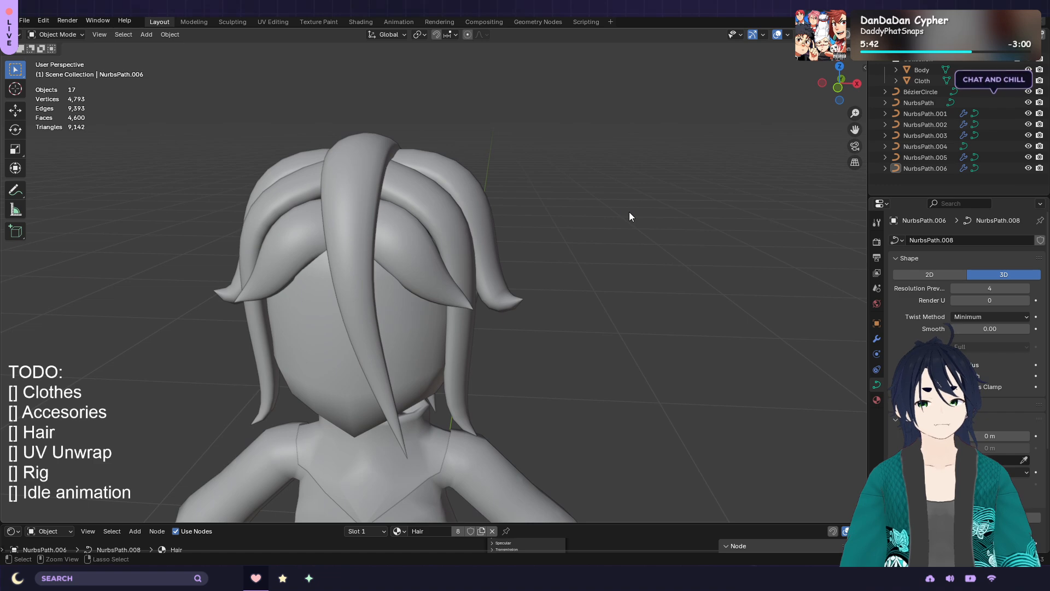
key("ctrl+s")
left_click(836, 34)
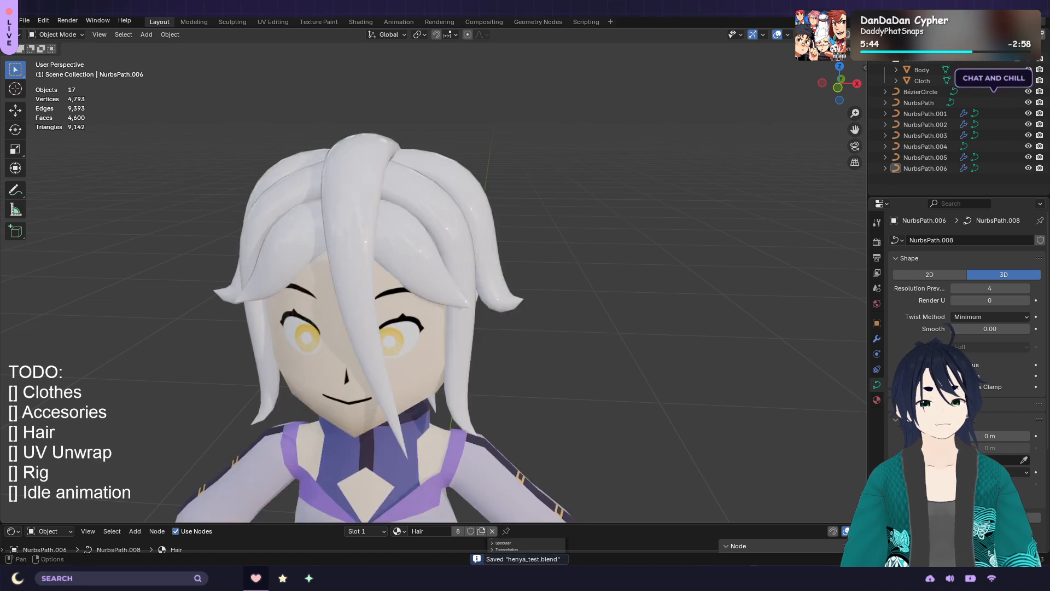
left_click(825, 34)
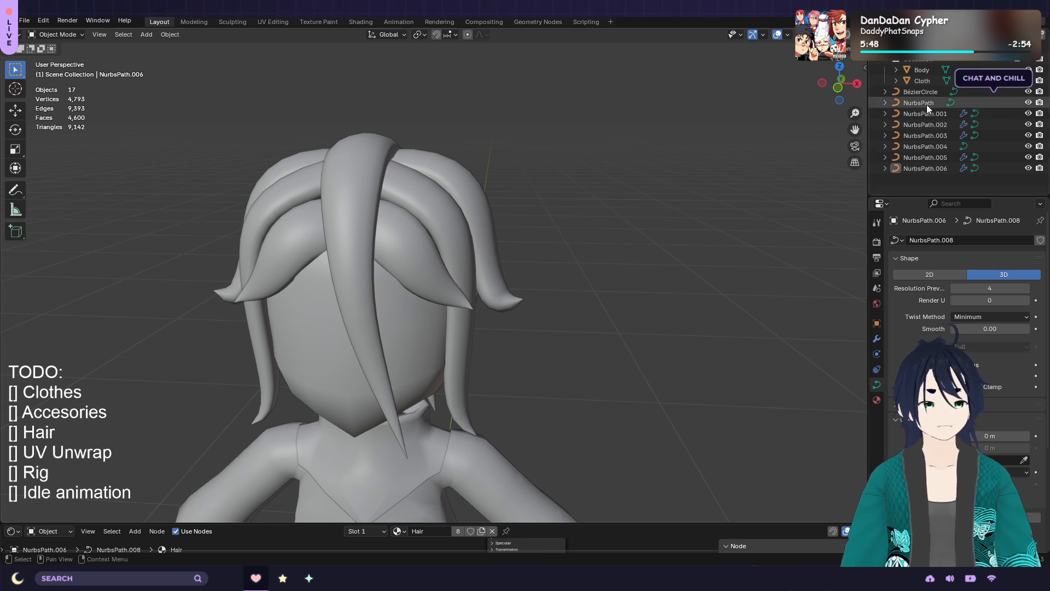
Hide the BézierCircle curve and convert the hair curves NurbsPath through NurbsPath.006 to meshes
left_click_drag(953, 102, 924, 169)
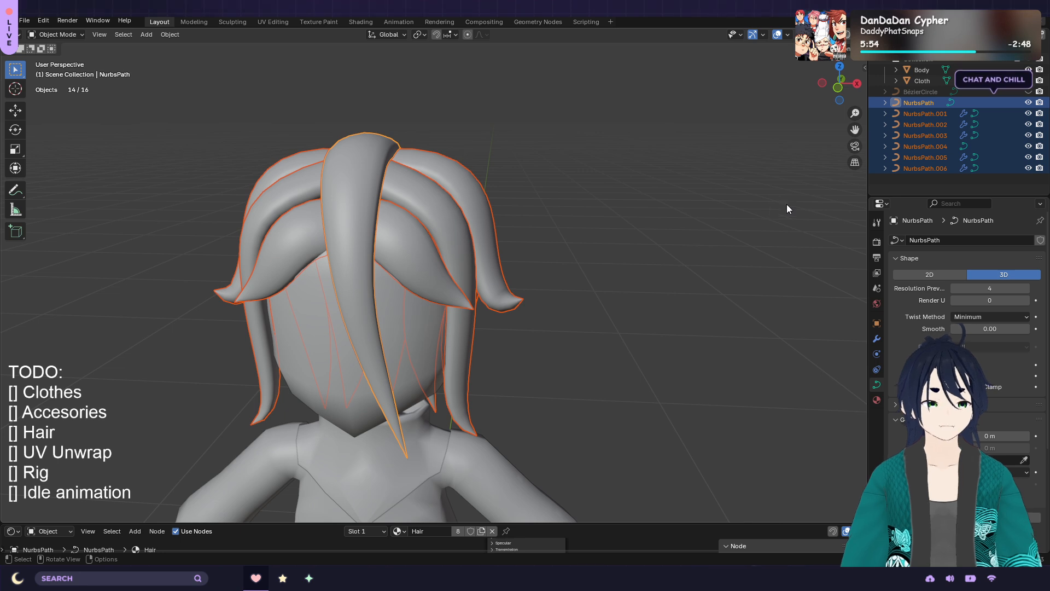
right_click(400, 189)
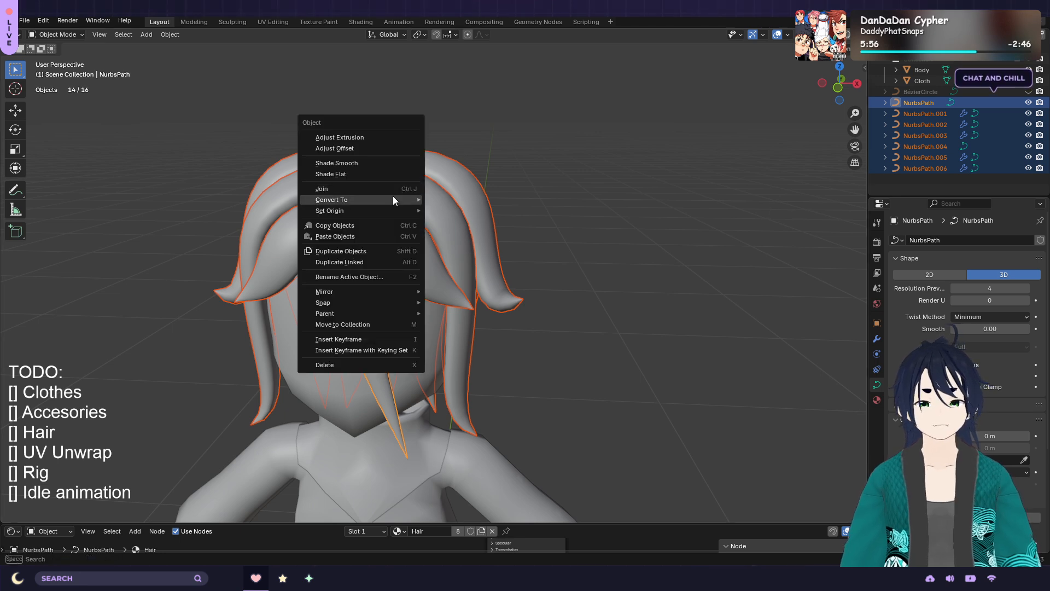
mouse_move(393, 199)
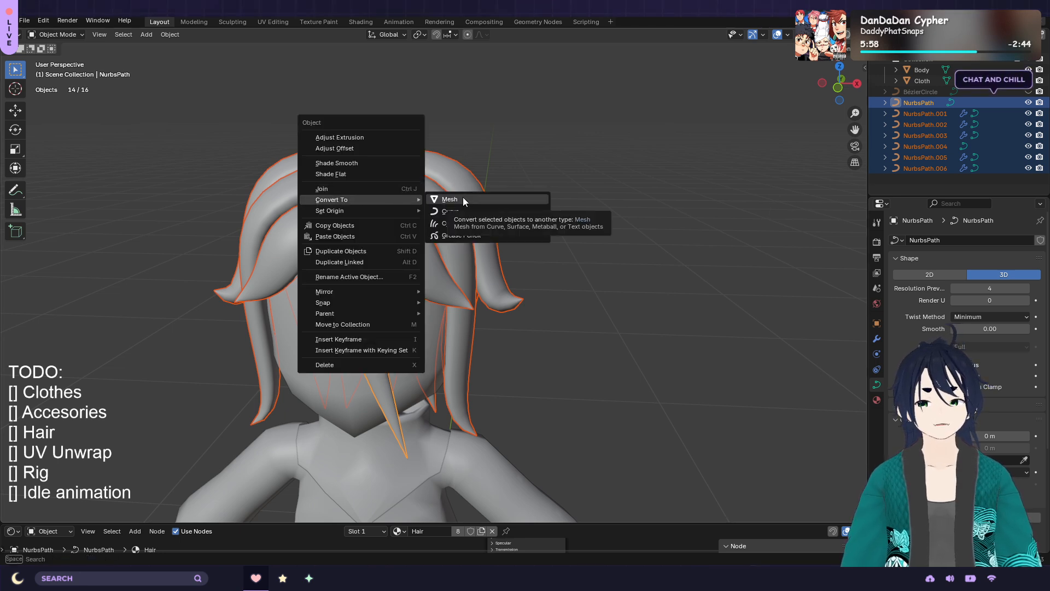
left_click(463, 199)
Join the converted hair meshes into one object, rename it Hair, and clear the selection
right_click(396, 186)
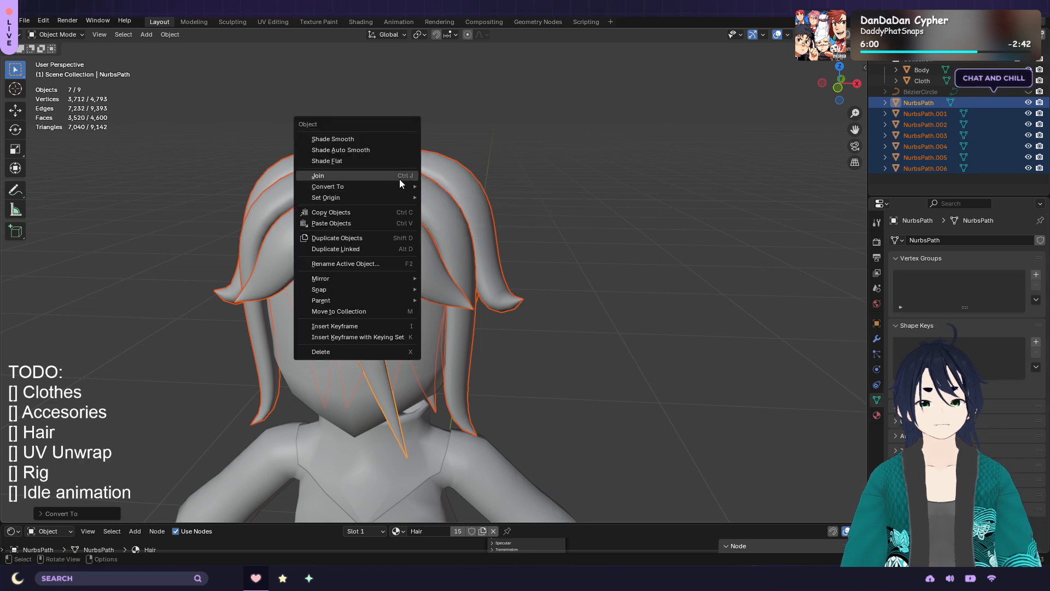
left_click(398, 177)
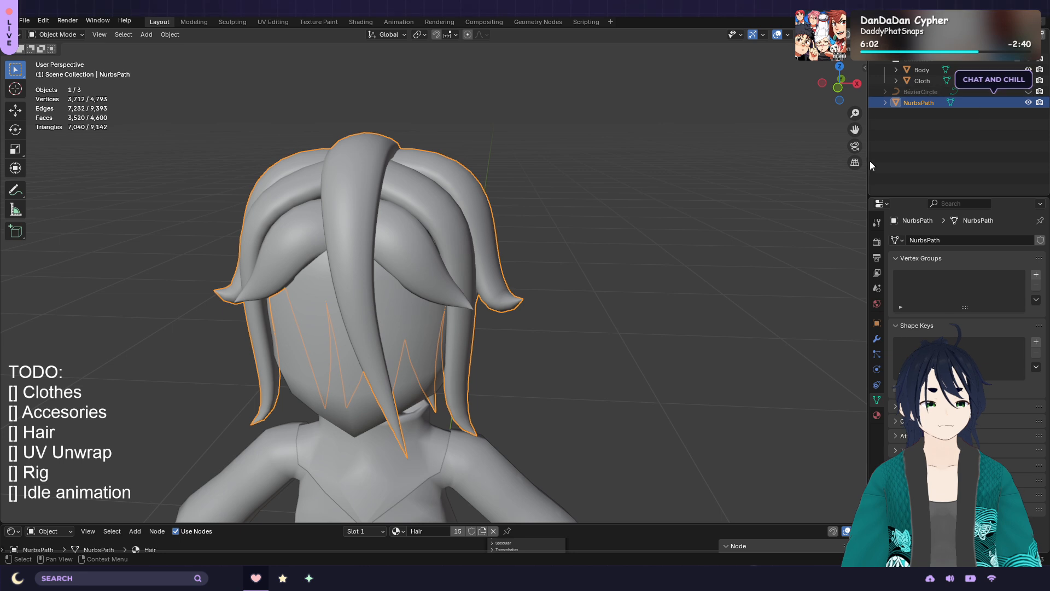
double_click(931, 103)
type("Hair")
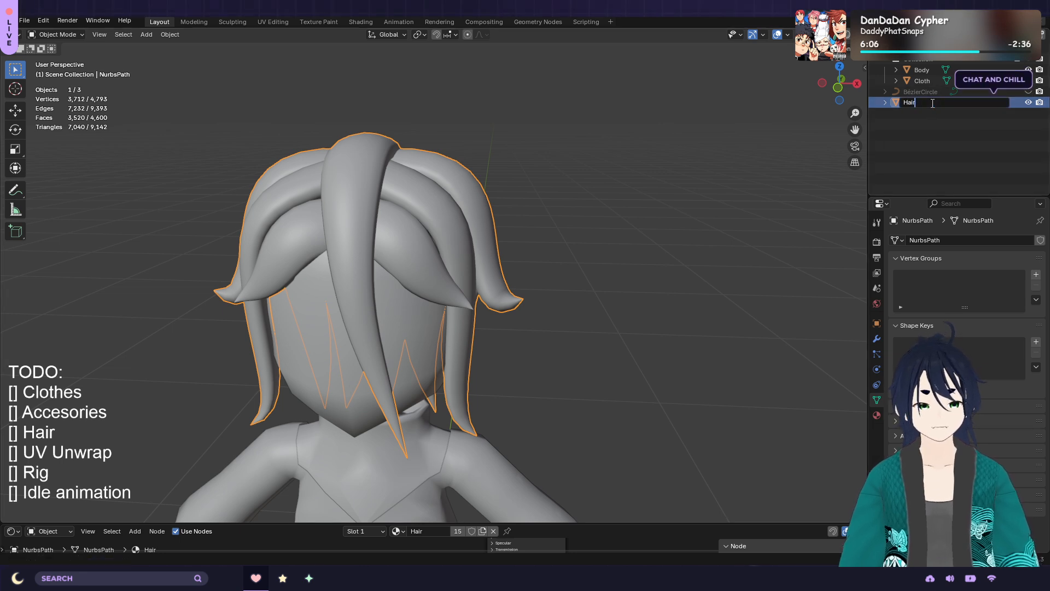
type("+")
key("Return")
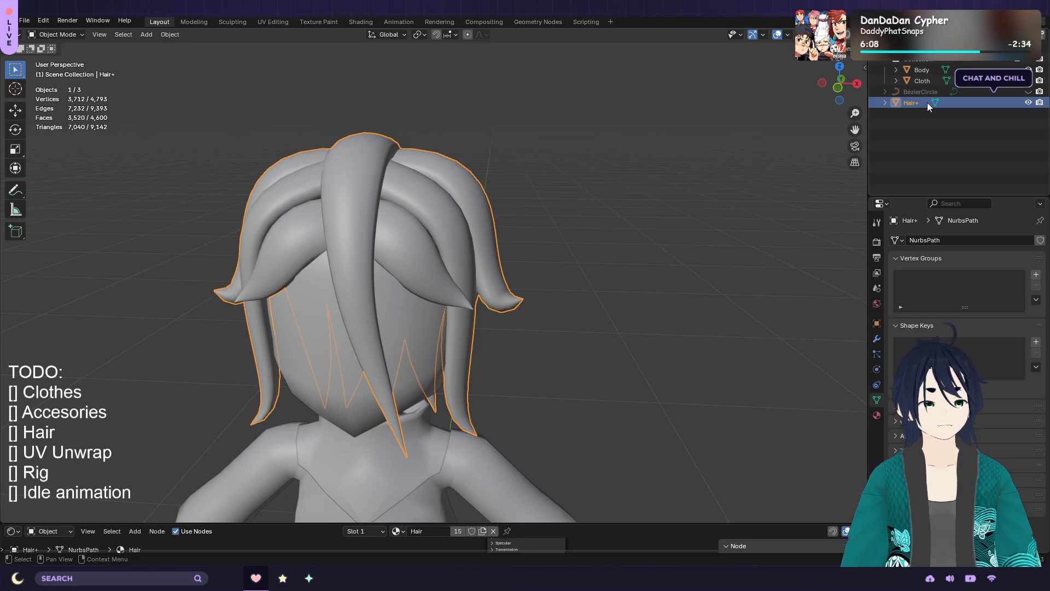
double_click(927, 103)
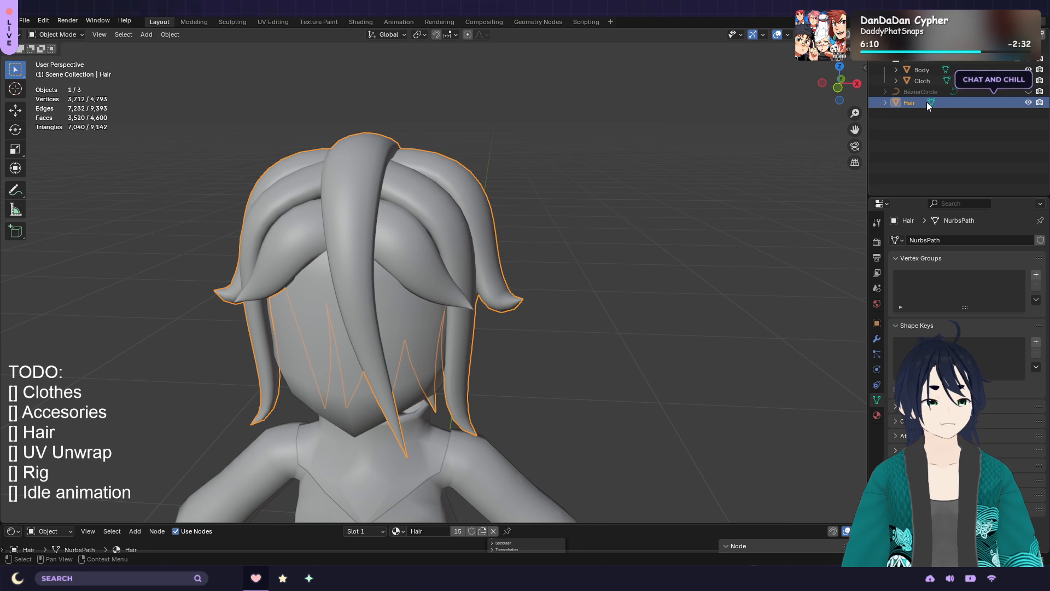
key("Return")
left_click(662, 289)
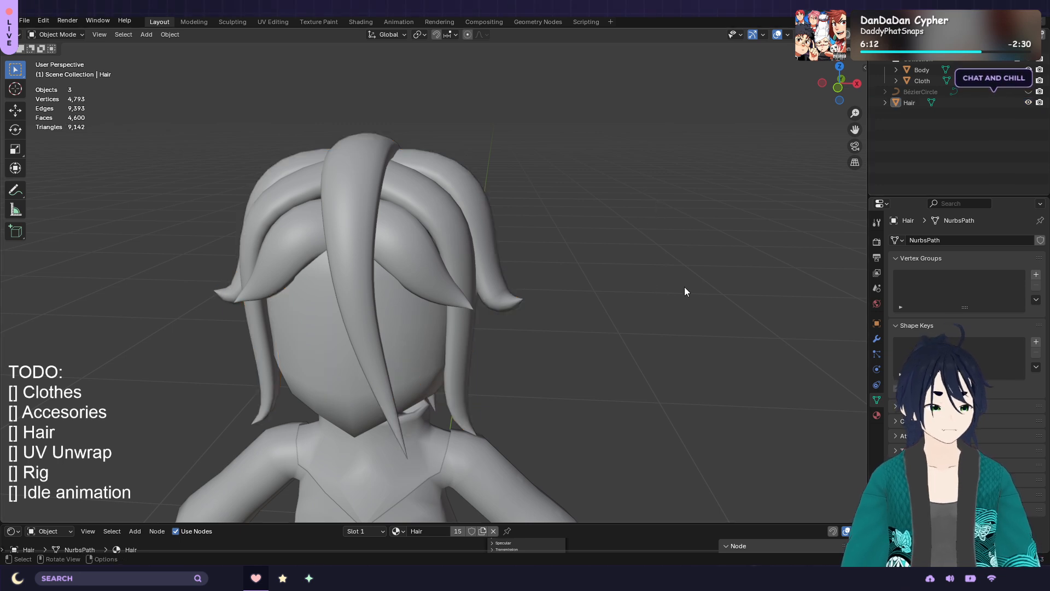
Save the file and export the model as glTF Binary under the name henya_test.glb in the henya folder
key("ctrl+s")
left_click(24, 20)
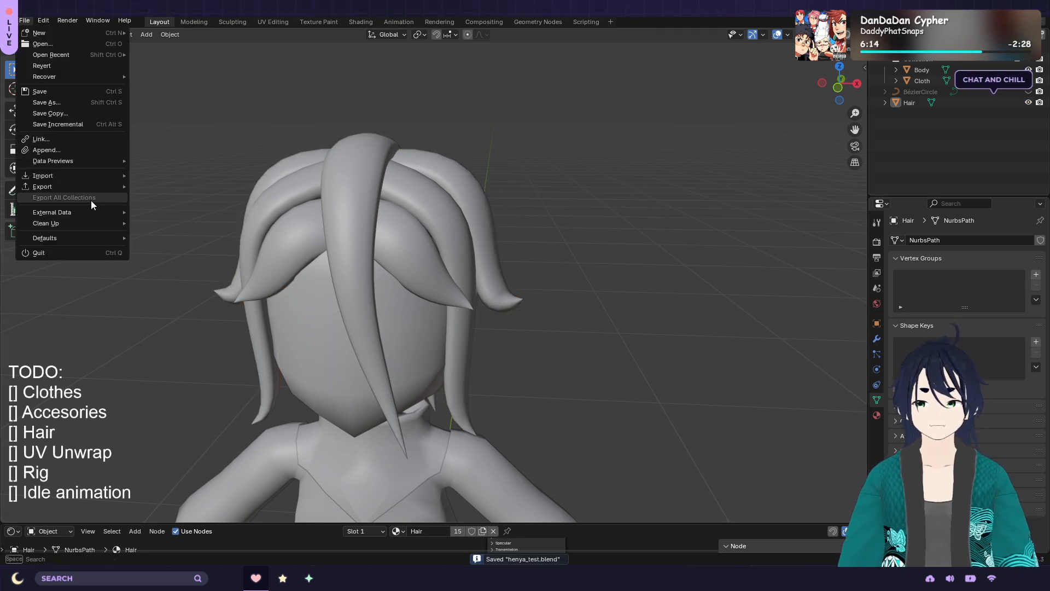
mouse_move(86, 186)
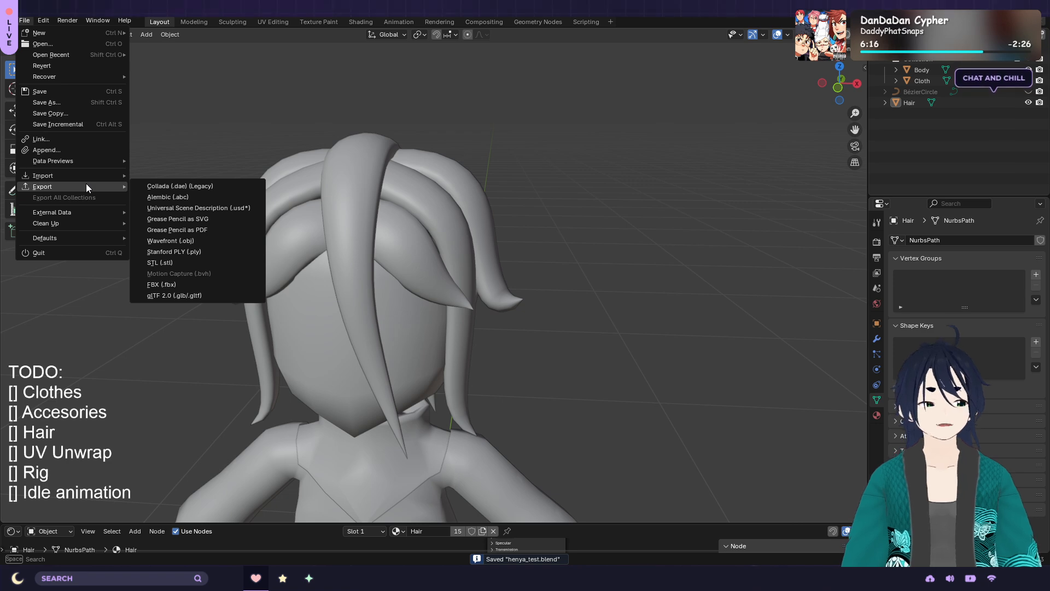
left_click(185, 296)
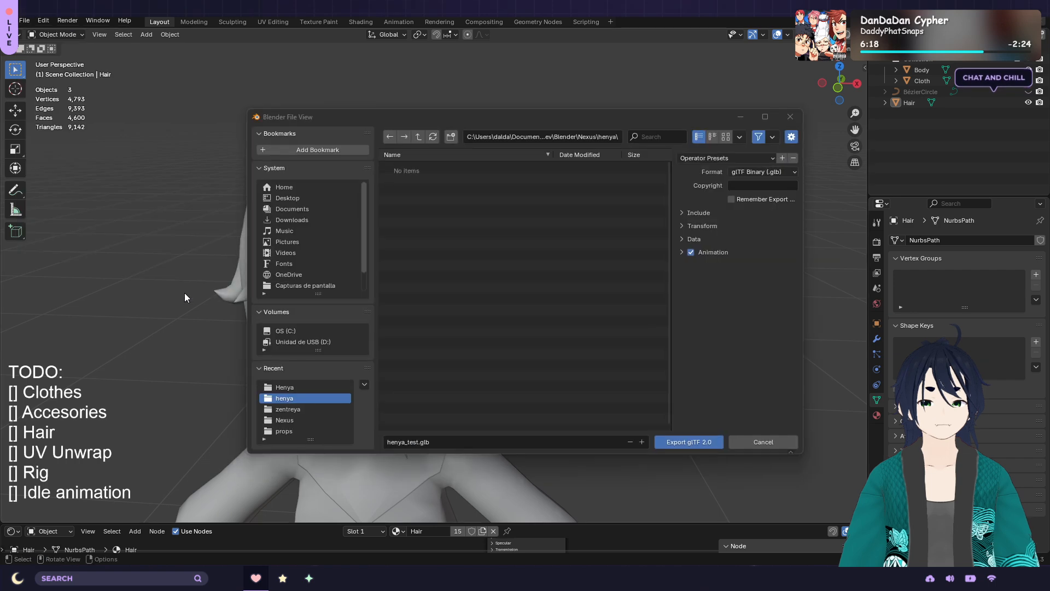
left_click(688, 446)
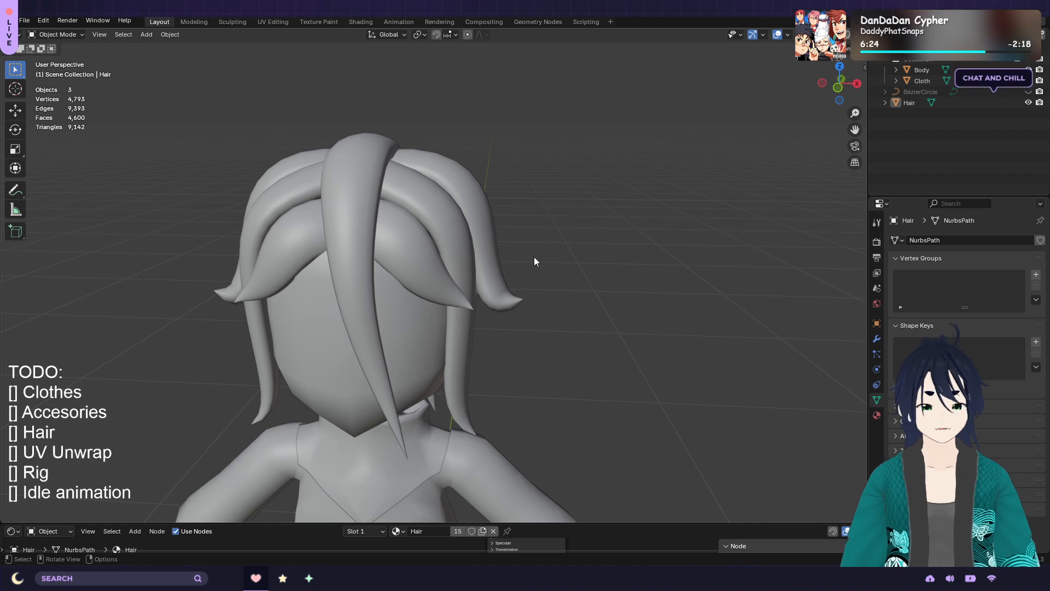
Switch to Godot and open the Test project from the Project Manager
key("super+d")
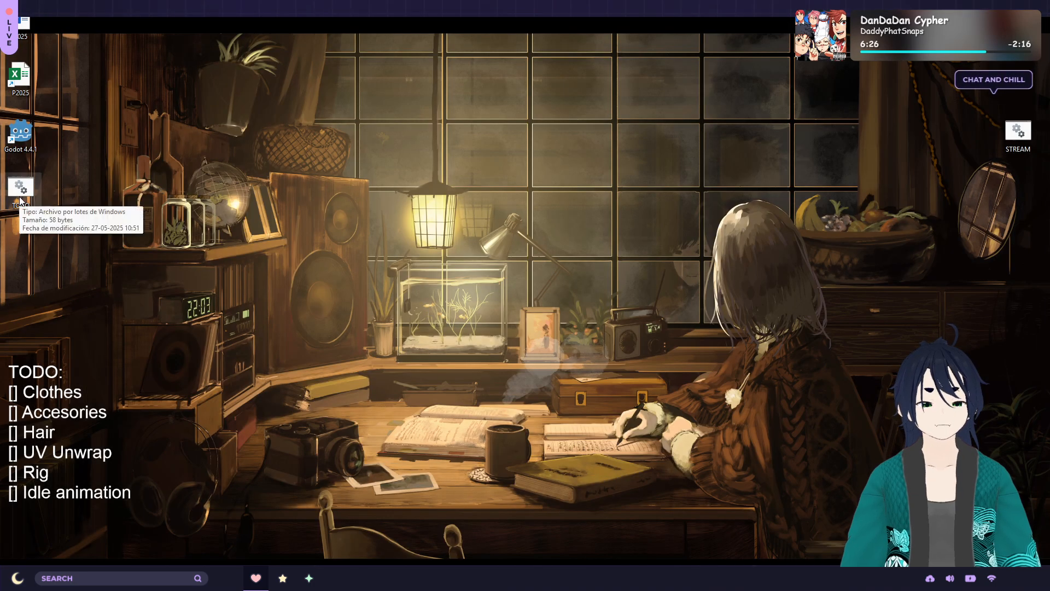
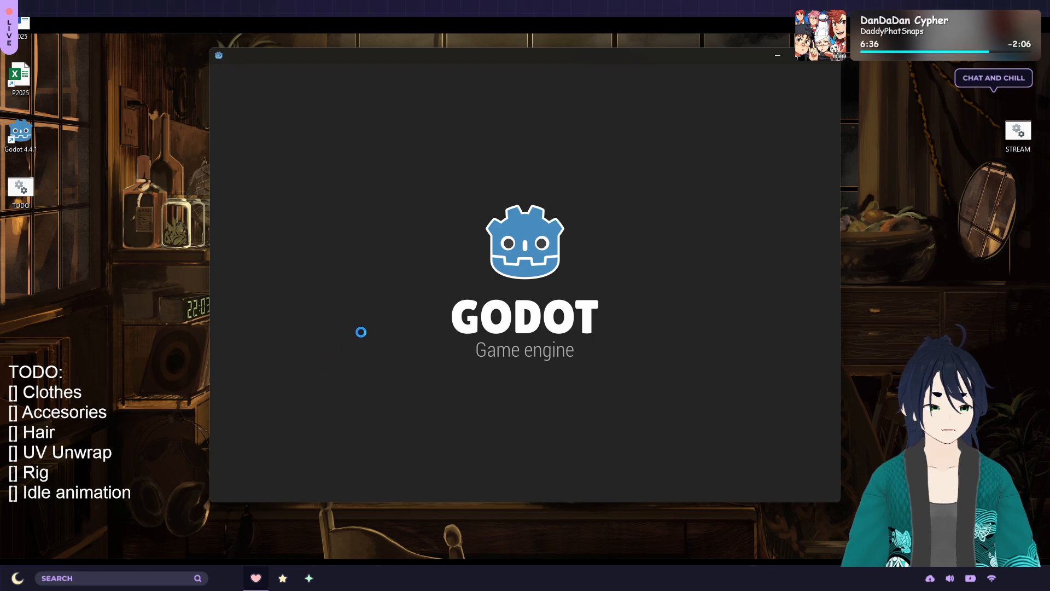
left_click(367, 226)
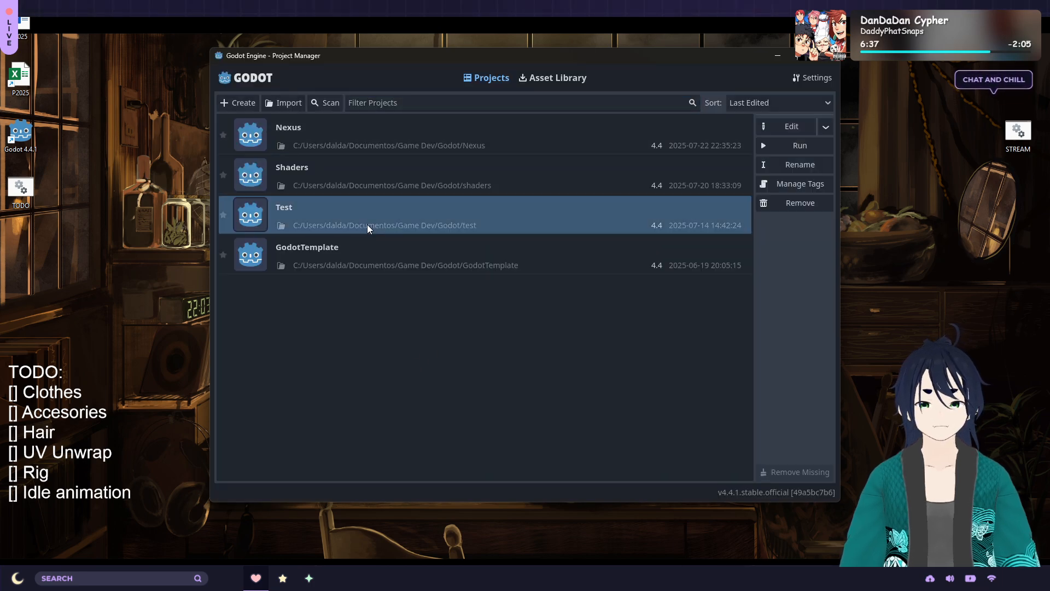
double_click(367, 225)
mouse_move(260, 578)
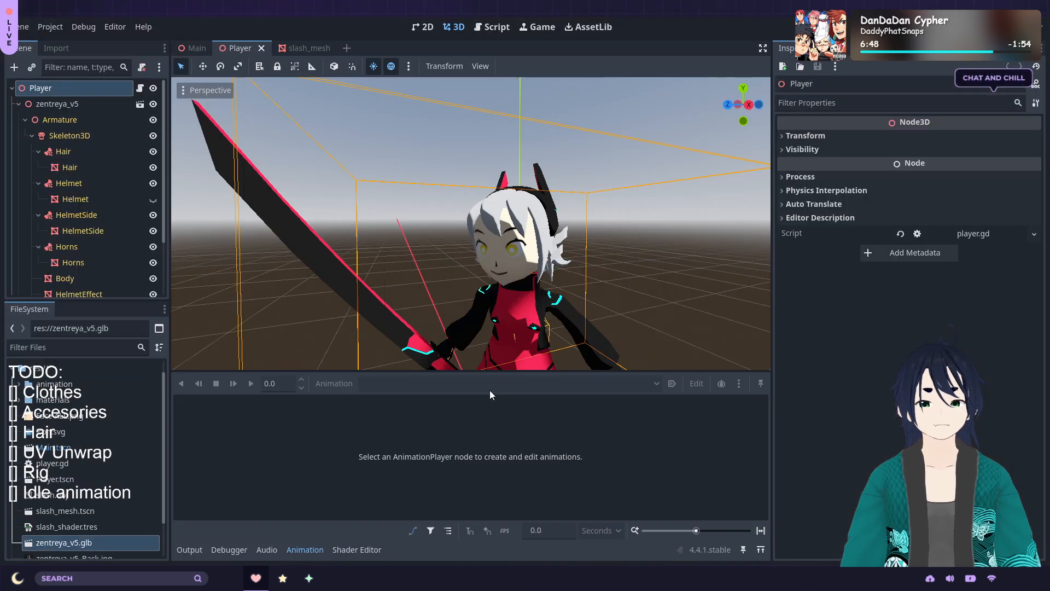
Examine the Player character's hair and body from the front and back, and look through the project files
scroll(402, 278, "down", 3)
scroll(402, 277, "up", 2)
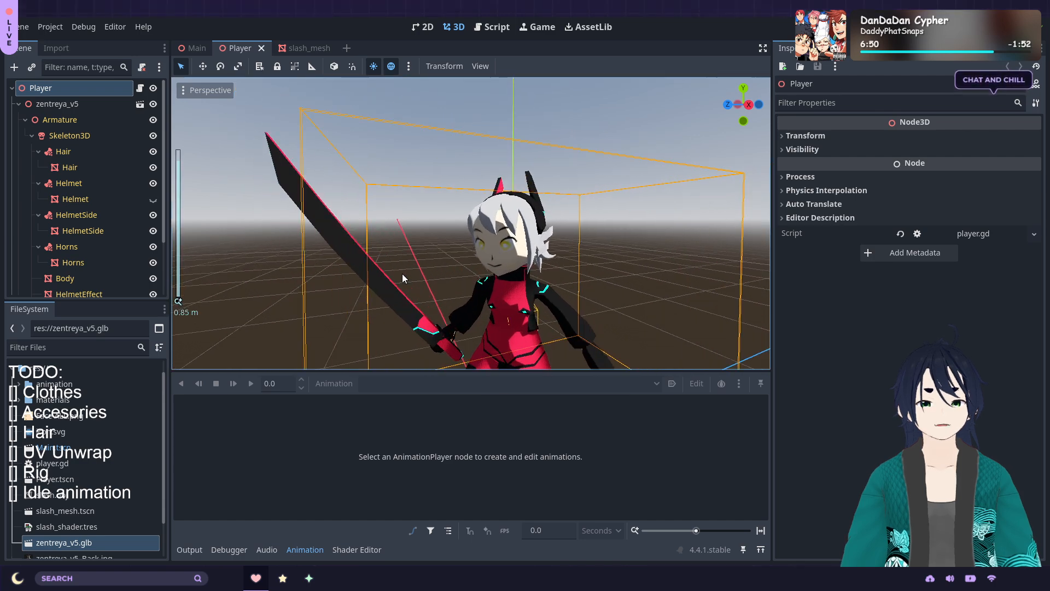
scroll(402, 278, "up", 2)
scroll(626, 280, "down", 2)
middle_click_drag(625, 280, 607, 297)
scroll(606, 297, "down", 2)
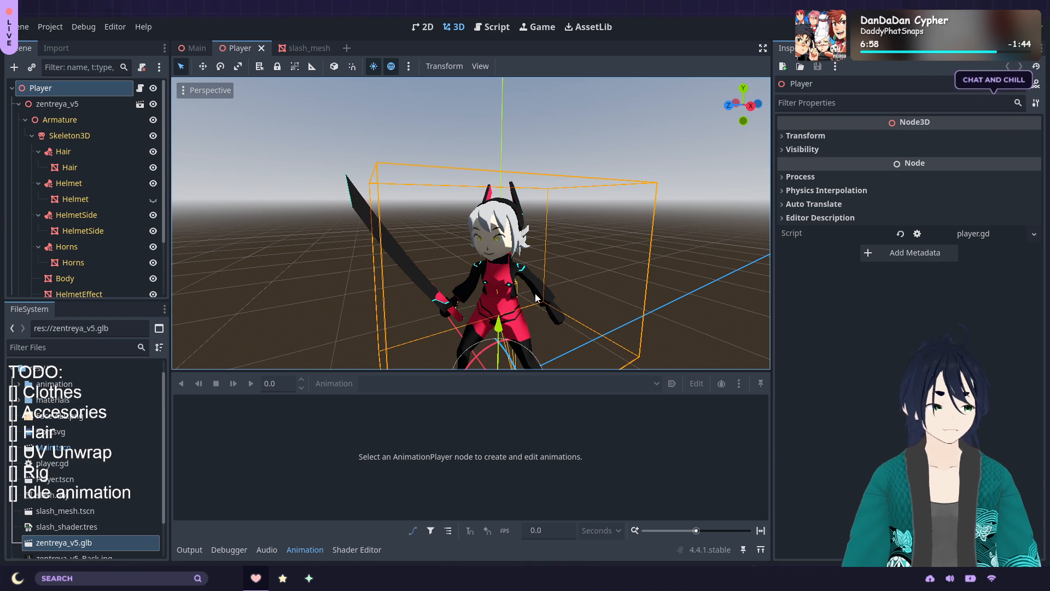
scroll(535, 293, "down", 2)
scroll(535, 294, "up", 2)
middle_click_drag(536, 293, 492, 268)
scroll(481, 267, "up", 5)
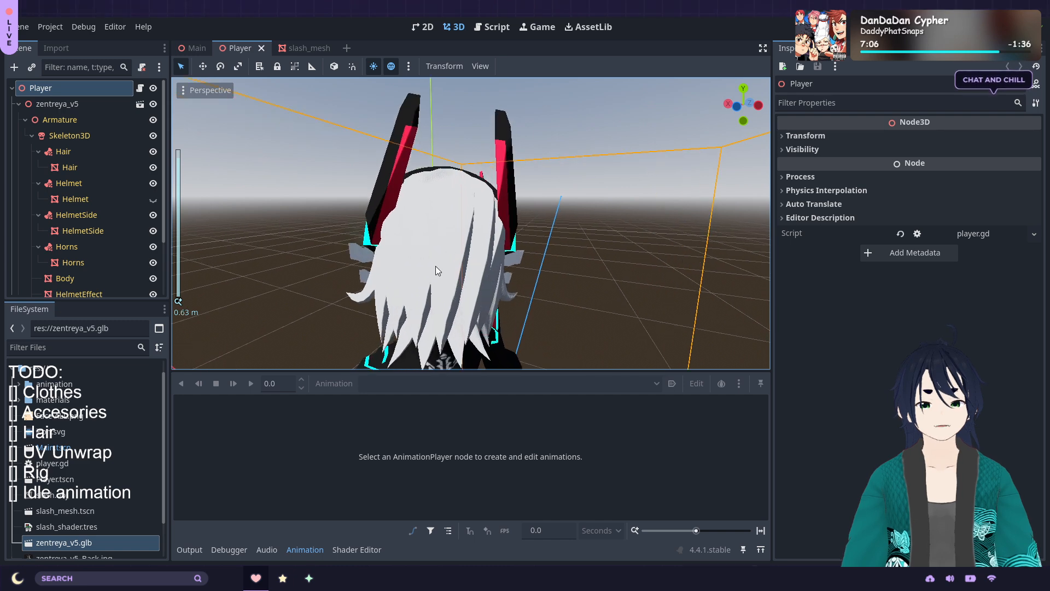
scroll(484, 238, "down", 4)
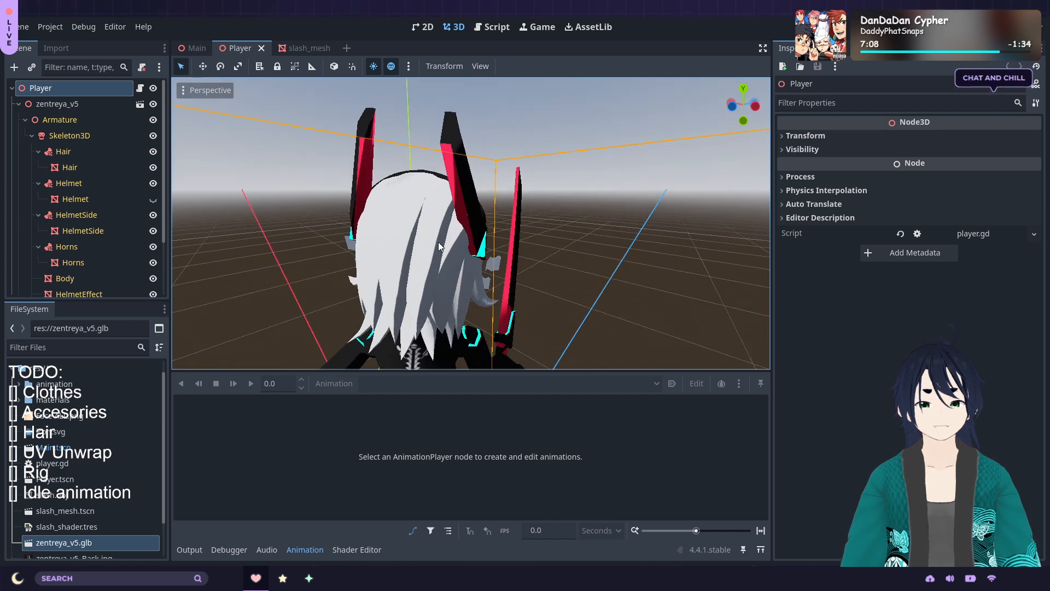
middle_click_drag(428, 241, 431, 246)
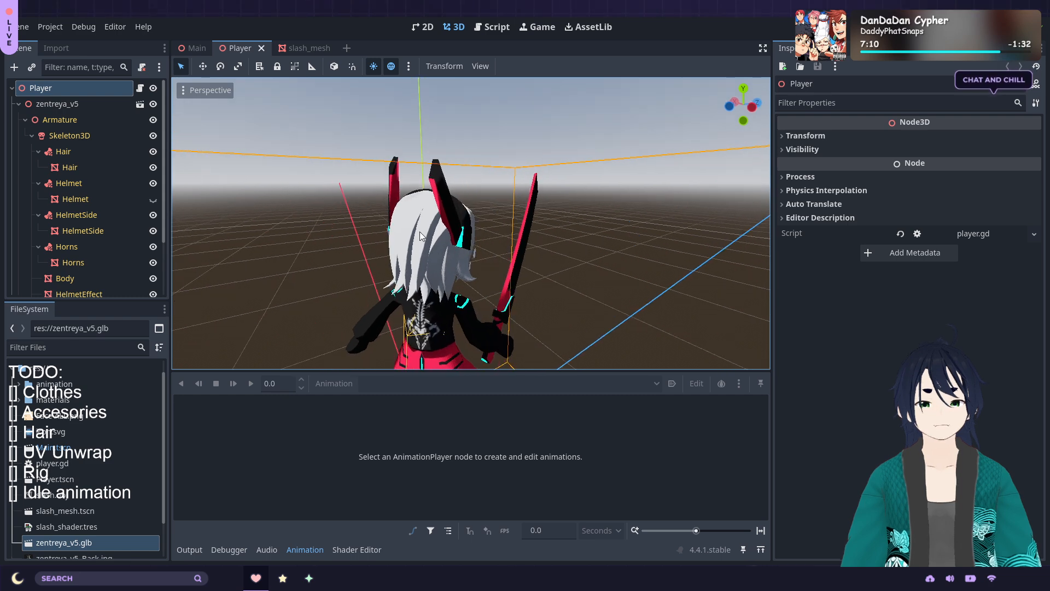
mouse_move(528, 251)
middle_mouse_down()
mouse_move(484, 255)
mouse_move(592, 260)
mouse_move(538, 263)
middle_mouse_up()
scroll(592, 261, "up", 2)
scroll(572, 266, "down", 4)
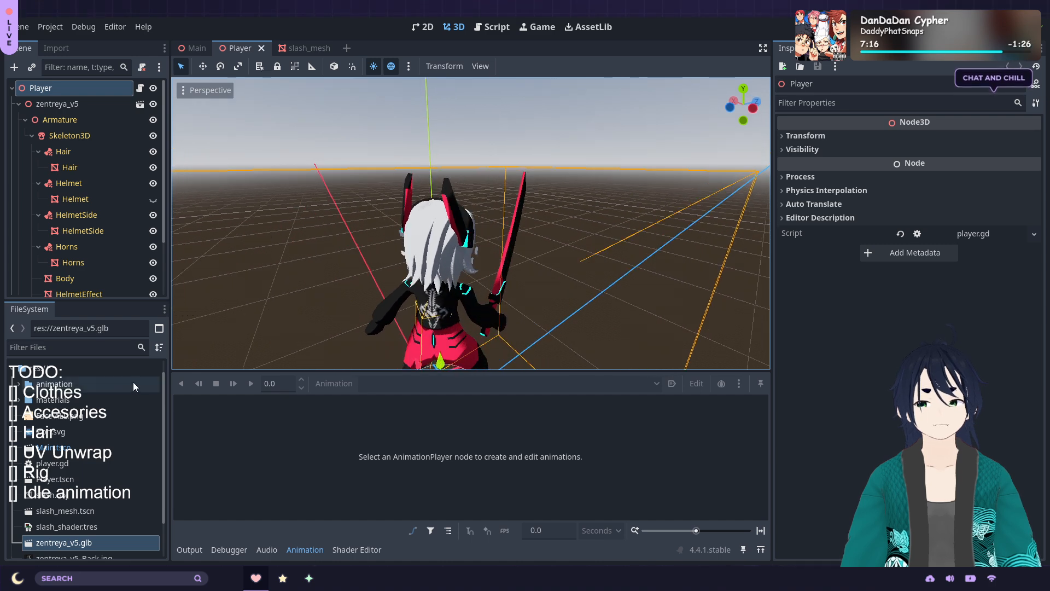
scroll(39, 407, "up", 1)
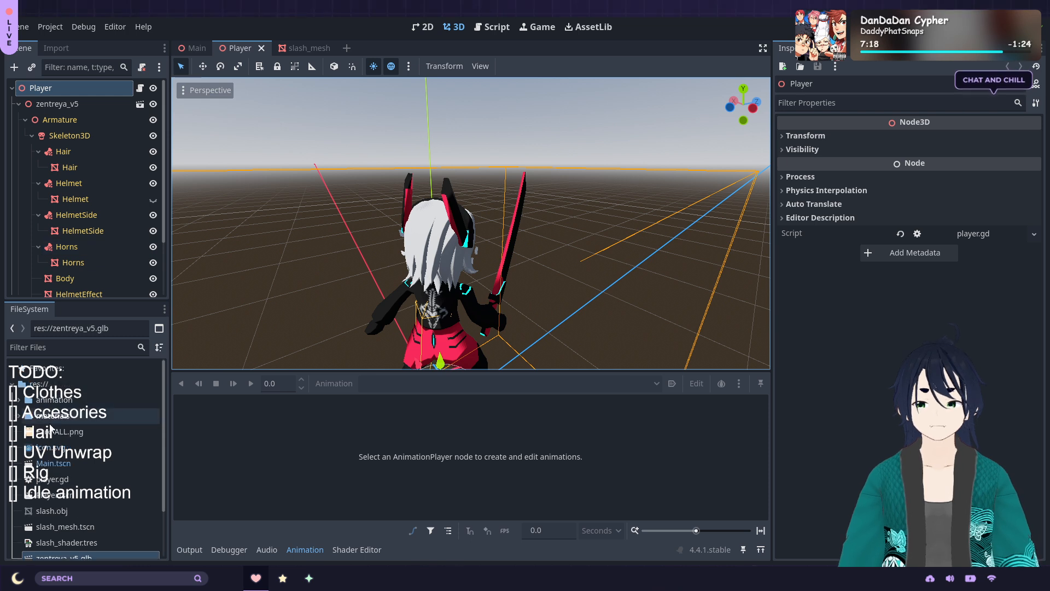
scroll(50, 428, "down", 3)
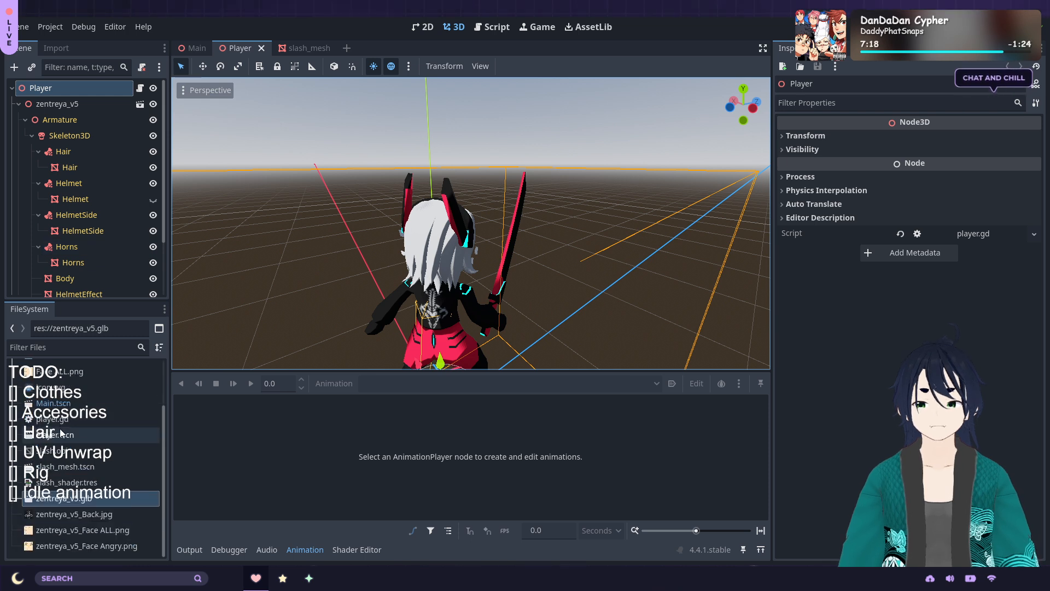
In the Main scene, set the WorldEnvironment's ambient light color to a lighter grey, RGB 172, 172, 172
left_click(186, 49)
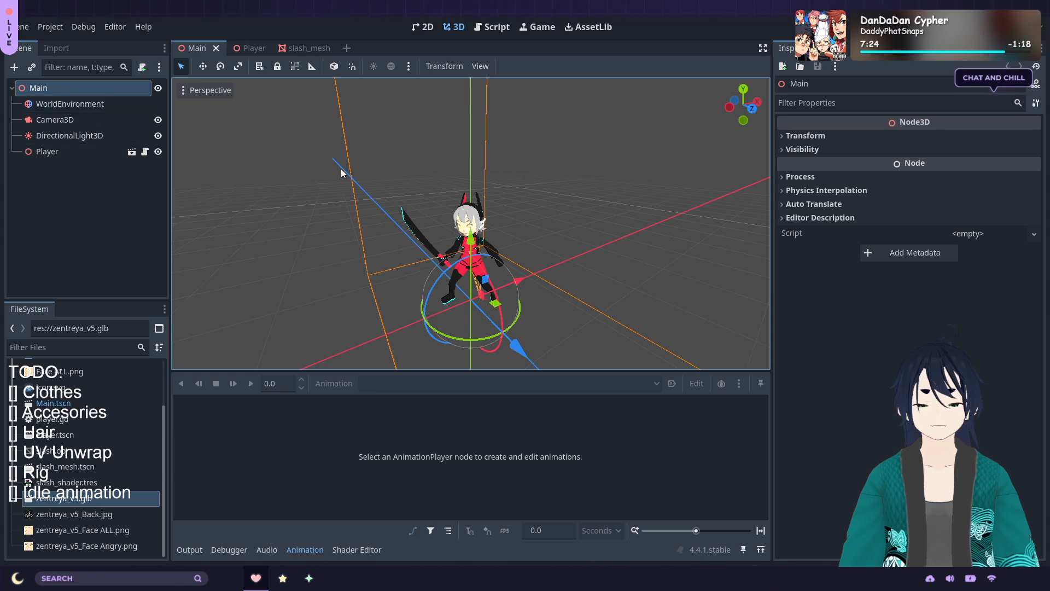
middle_click_drag(340, 168, 504, 162)
left_click(69, 103)
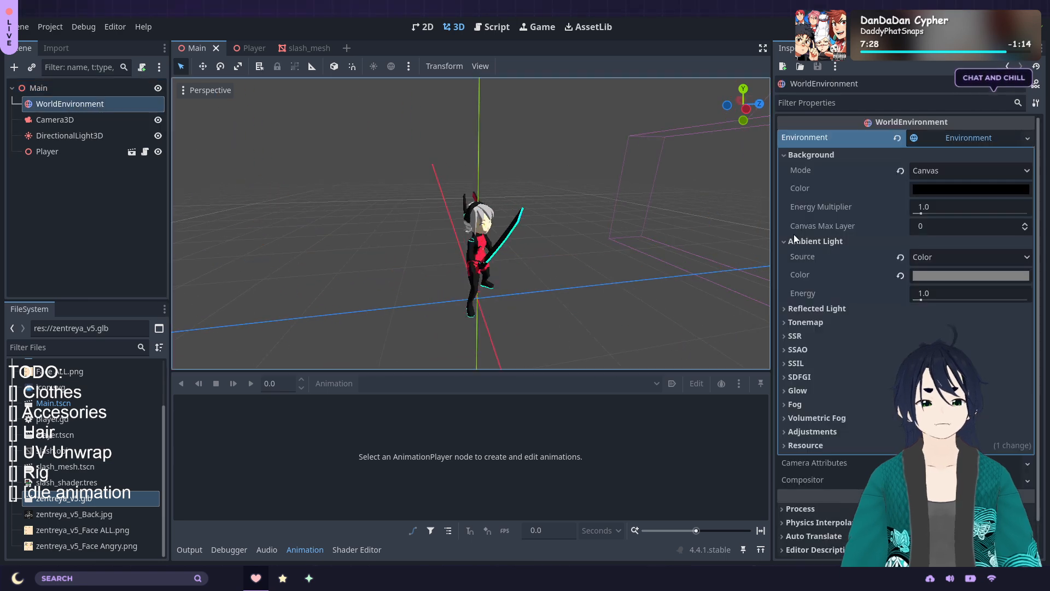
left_click(924, 277)
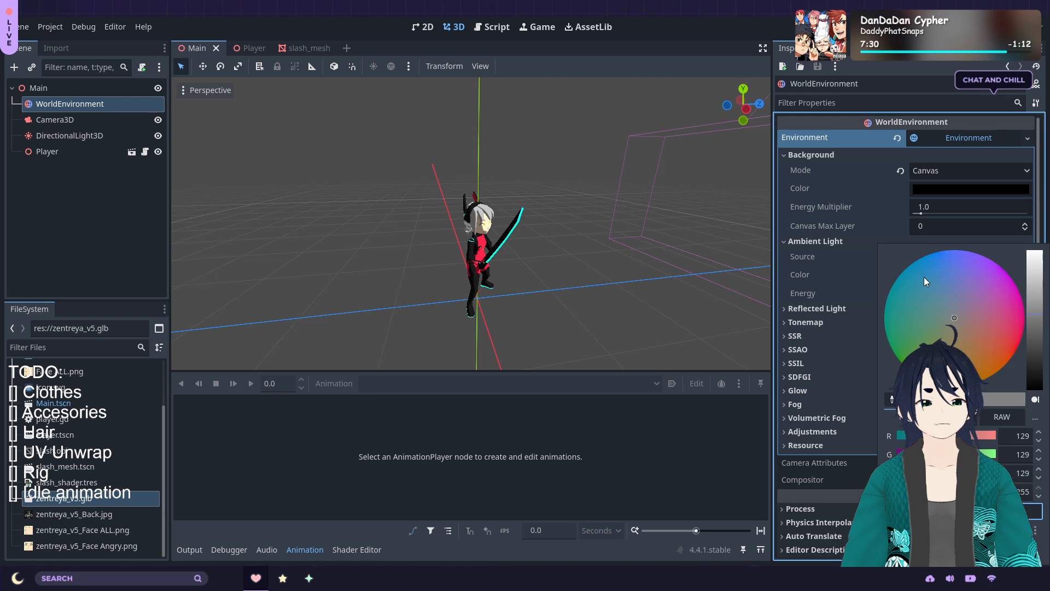
left_click(1036, 283)
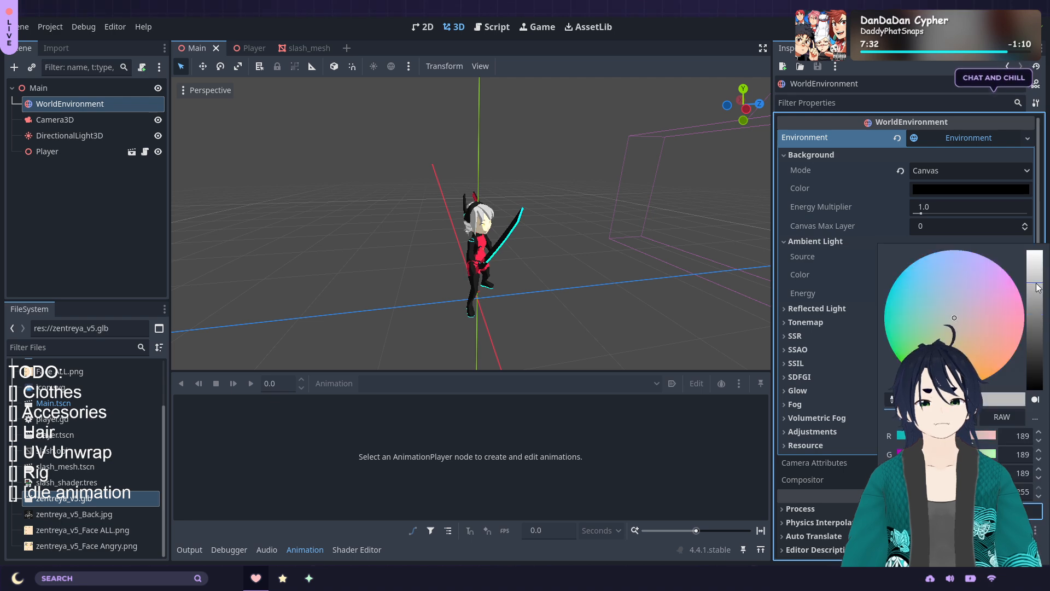
left_click_drag(1038, 286, 1042, 295)
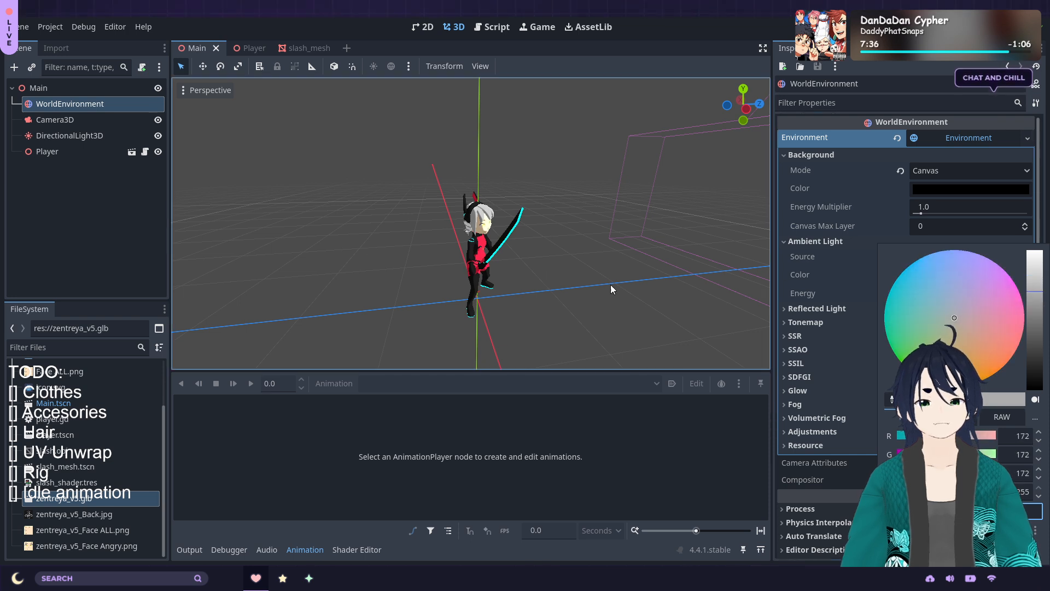
left_click(86, 255)
Delete the Player node from the Main scene and save the scene
left_click(82, 153)
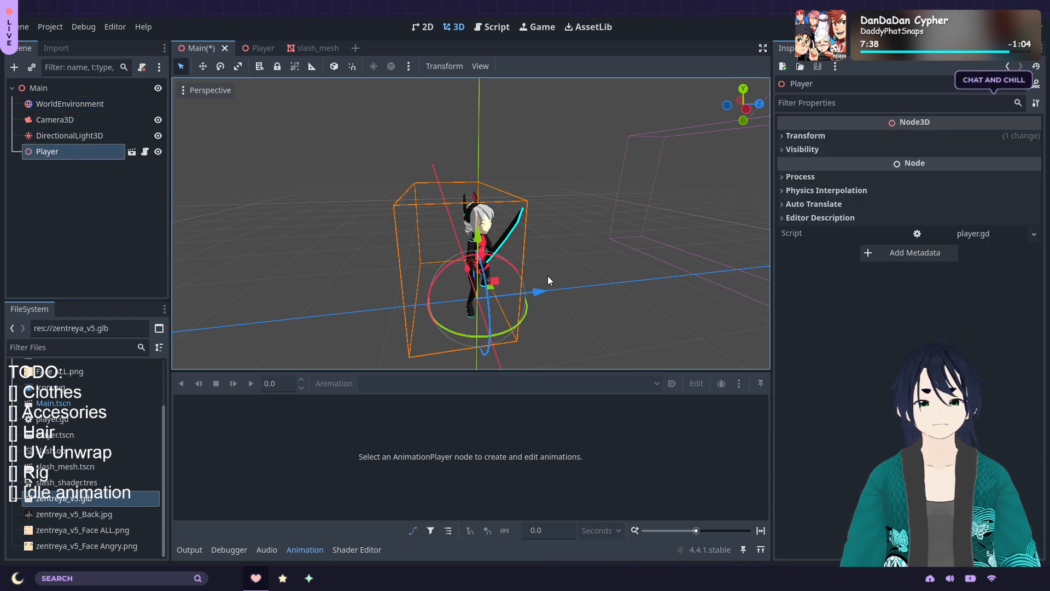
key("Delete")
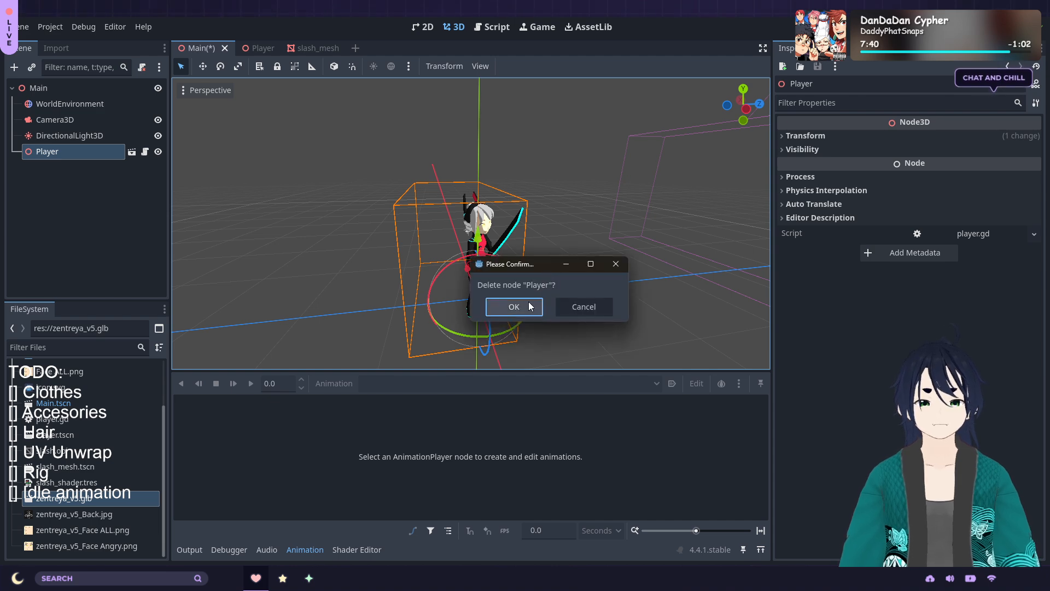
left_click(511, 306)
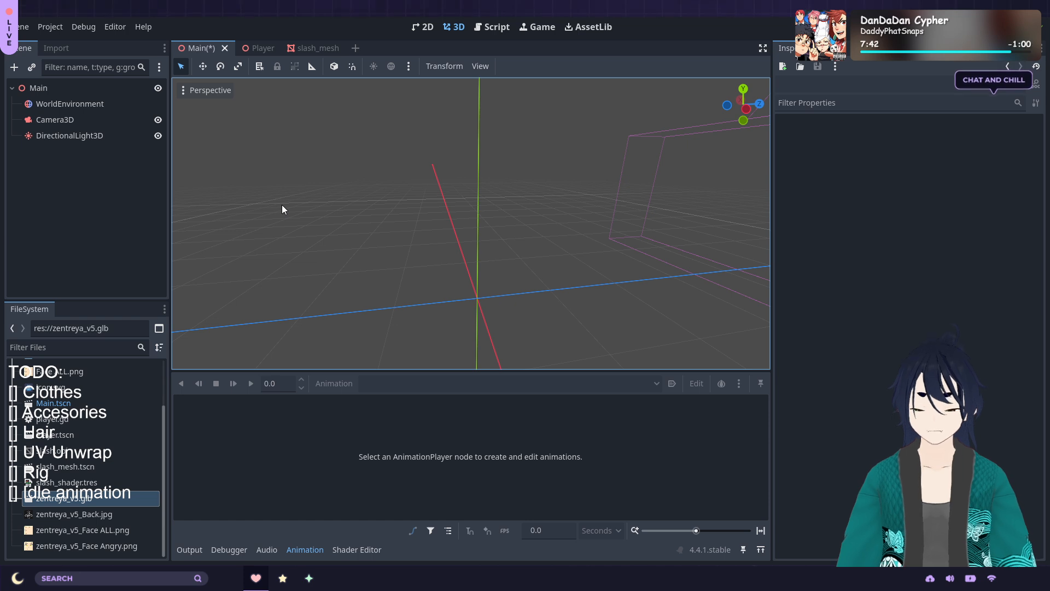
key("ctrl+s")
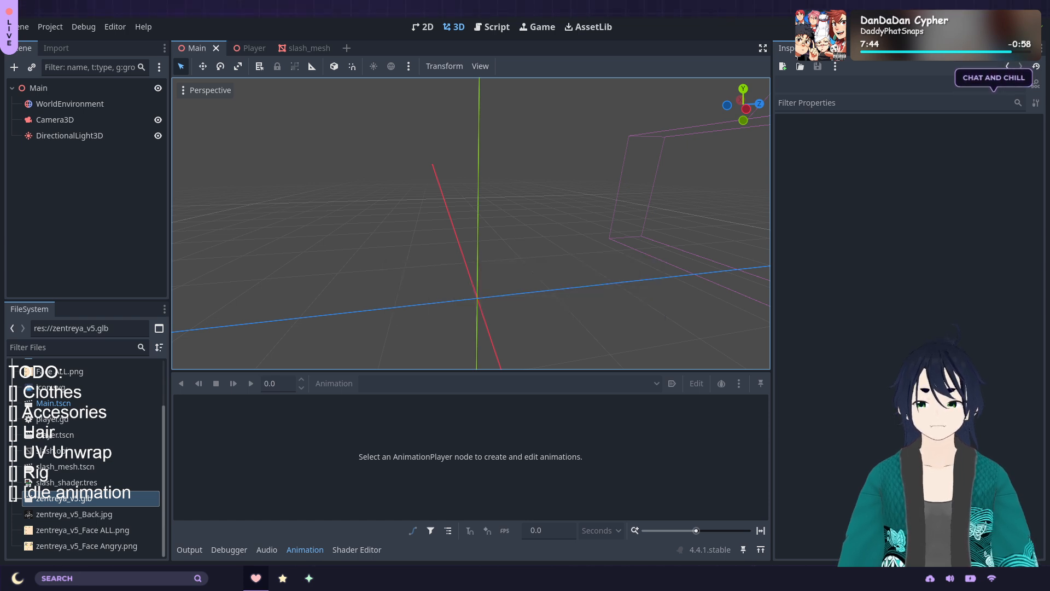
Import henya_test.glb from the Blender henya folder in File Explorer into the Godot project's root
key("alt+Tab")
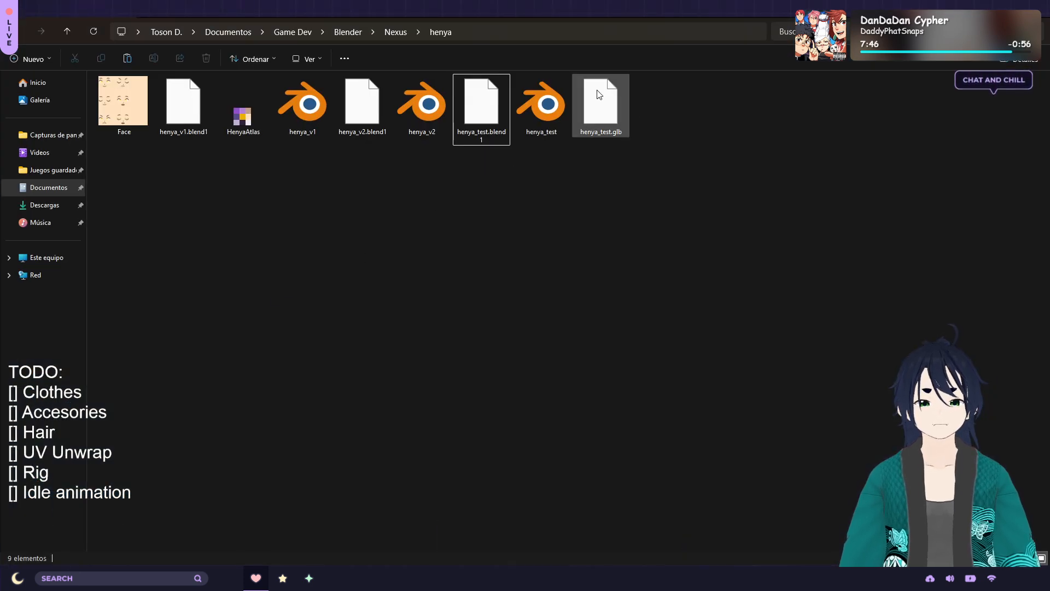
left_click_drag(604, 117, 182, 424)
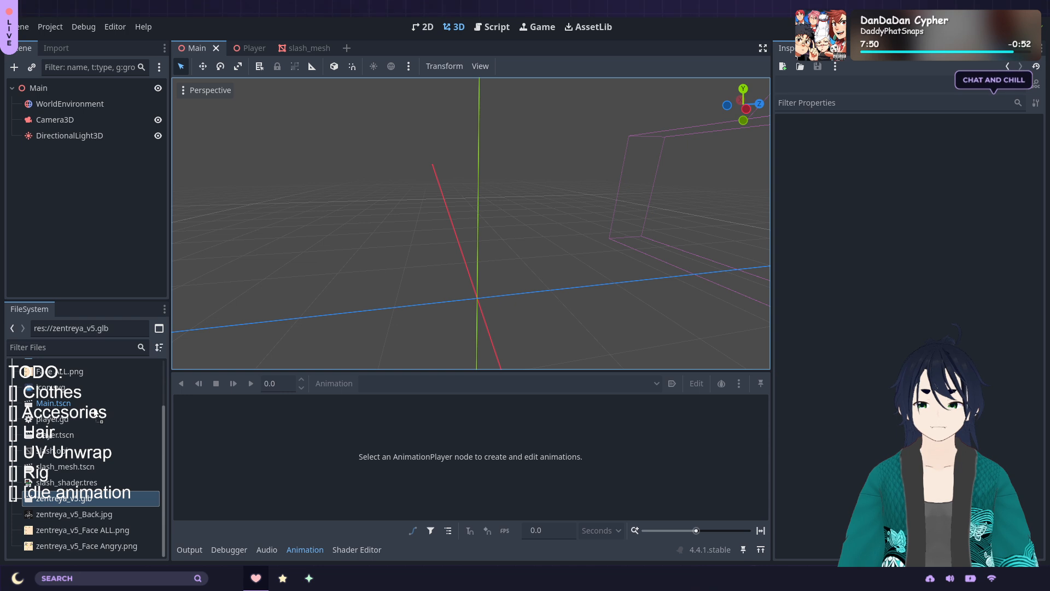
left_click_drag(96, 413, 96, 416)
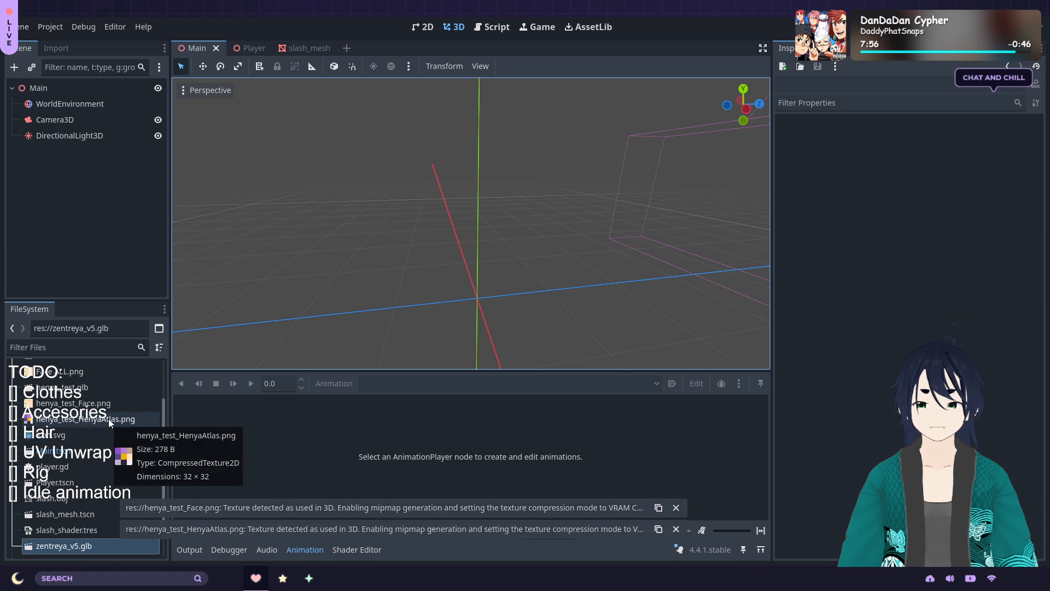
Inspect the henya_test.glb model from the front and back in its Advanced Import Settings preview
double_click(104, 551)
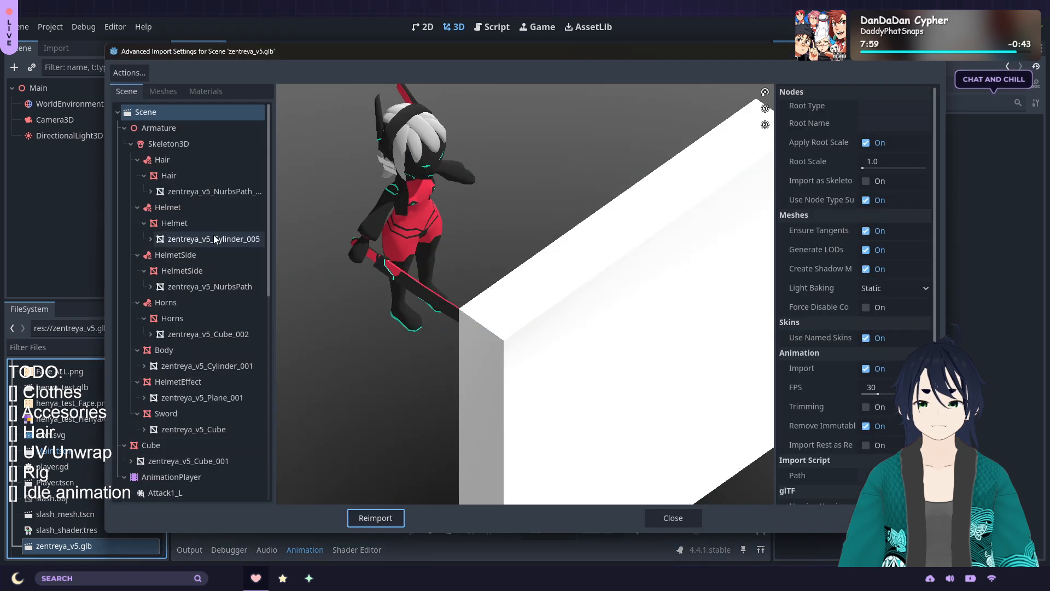
left_click(677, 517)
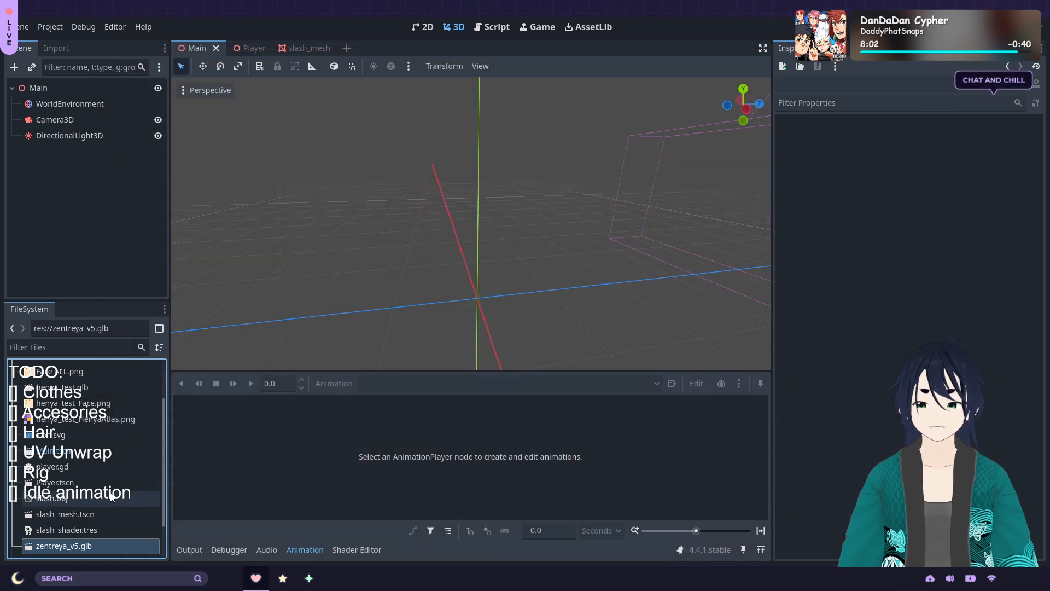
scroll(107, 474, "up", 3)
double_click(100, 438)
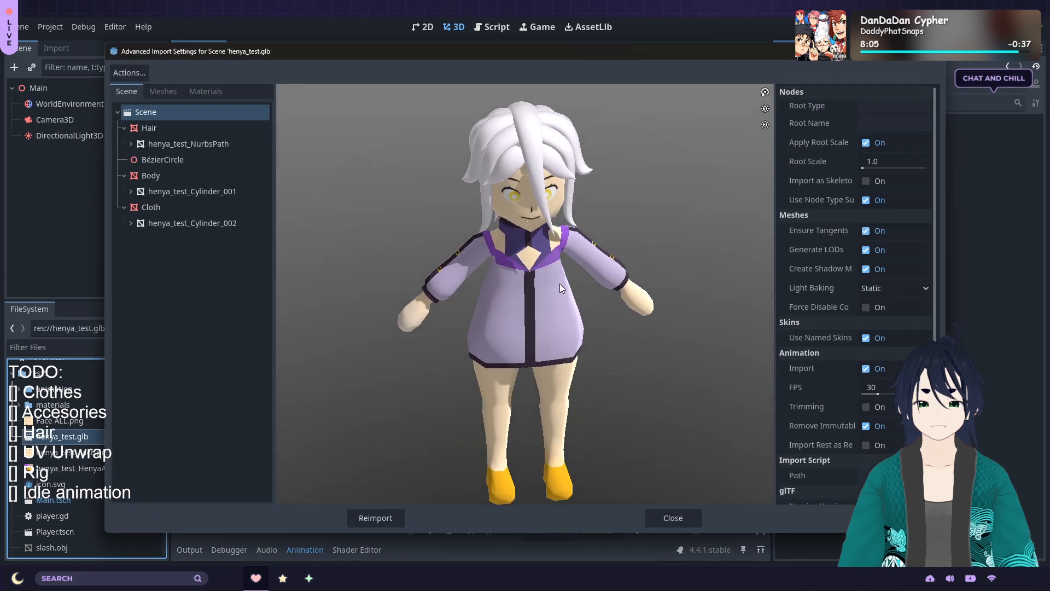
left_click_drag(559, 284, 451, 268)
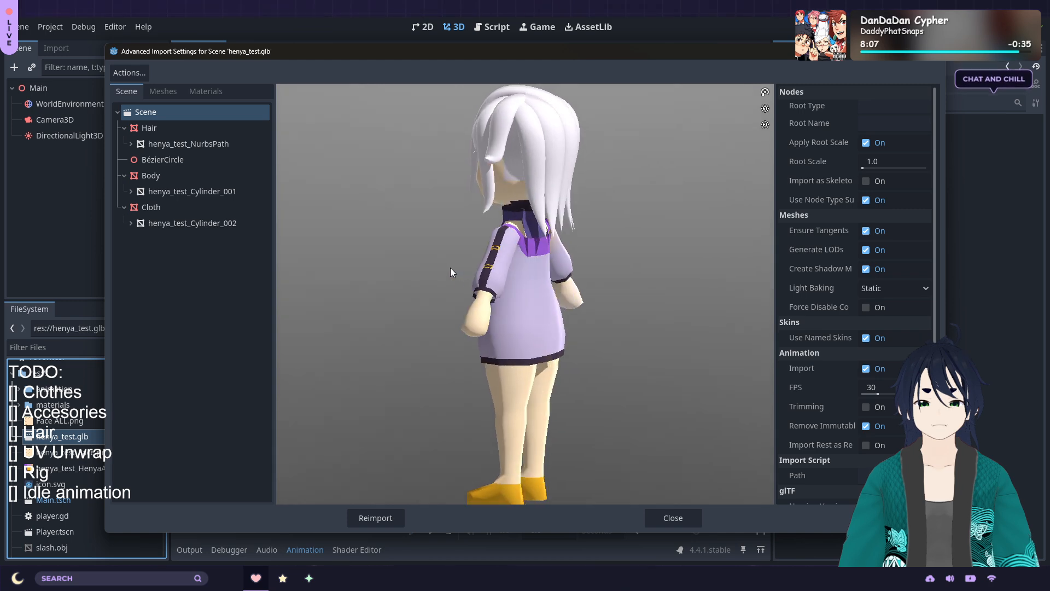
left_click(656, 517)
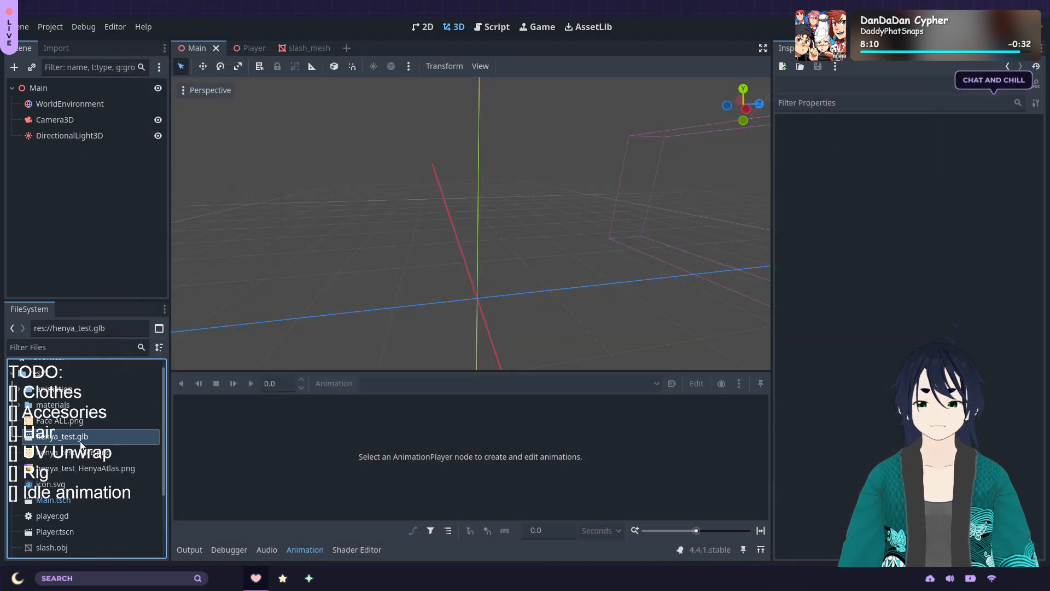
Add henya_test.glb to the scene as a child of the Main node and check the character up close
left_click_drag(74, 438, 98, 203)
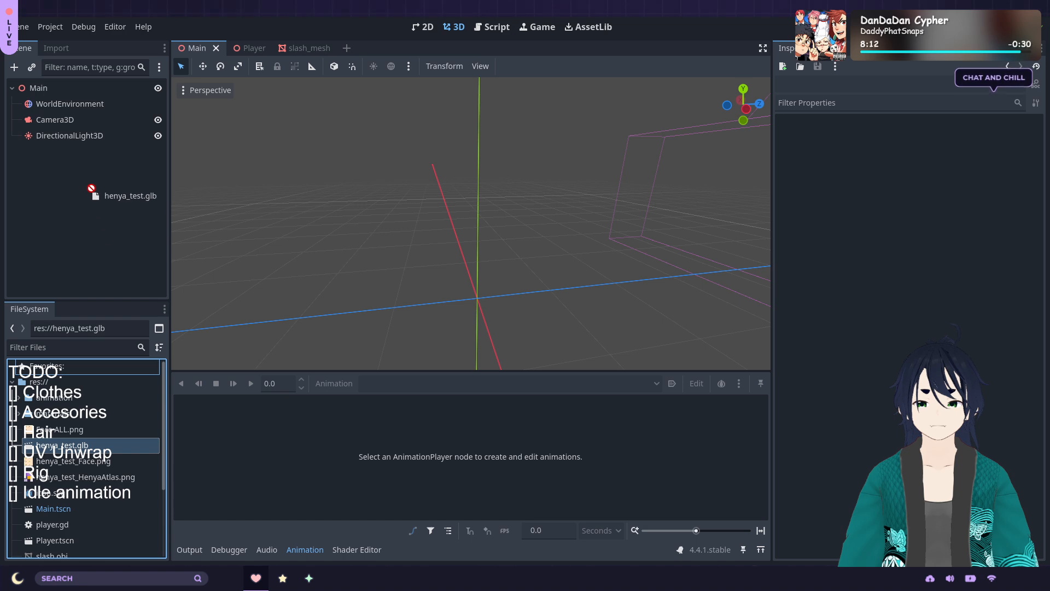
left_click_drag(46, 154, 46, 153)
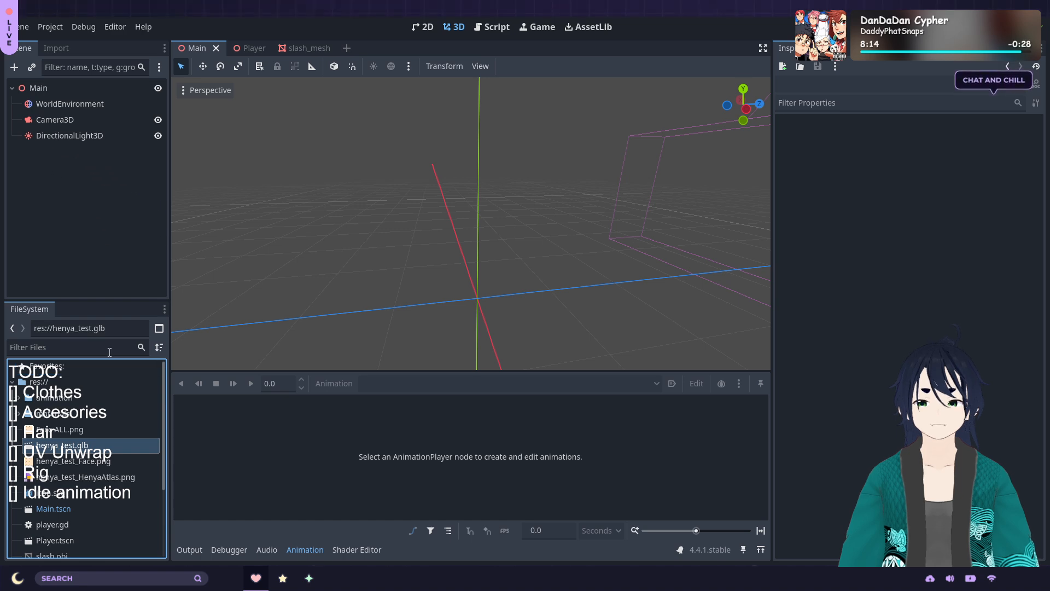
left_click_drag(61, 445, 61, 91)
middle_click_drag(577, 251, 432, 241)
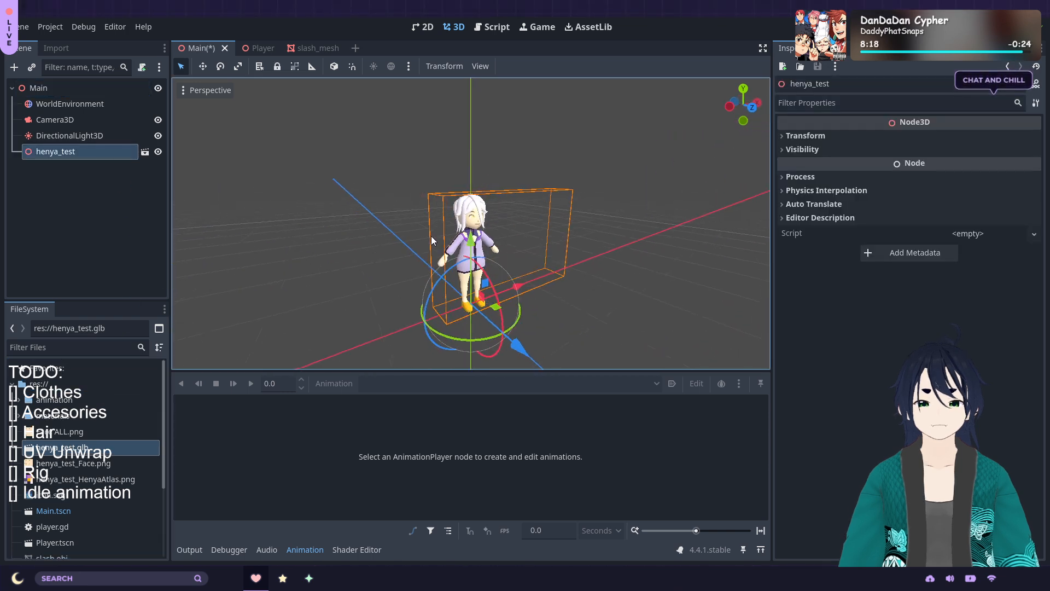
scroll(514, 248, "up", 4)
middle_click_drag(544, 229, 554, 238)
scroll(555, 238, "up", 2)
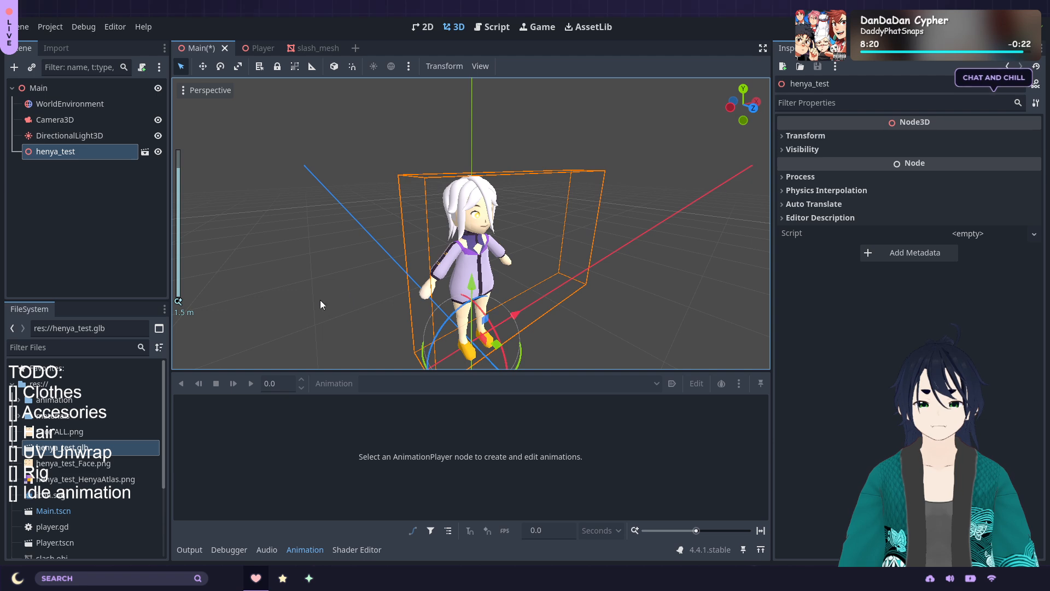
scroll(80, 401, "down", 2)
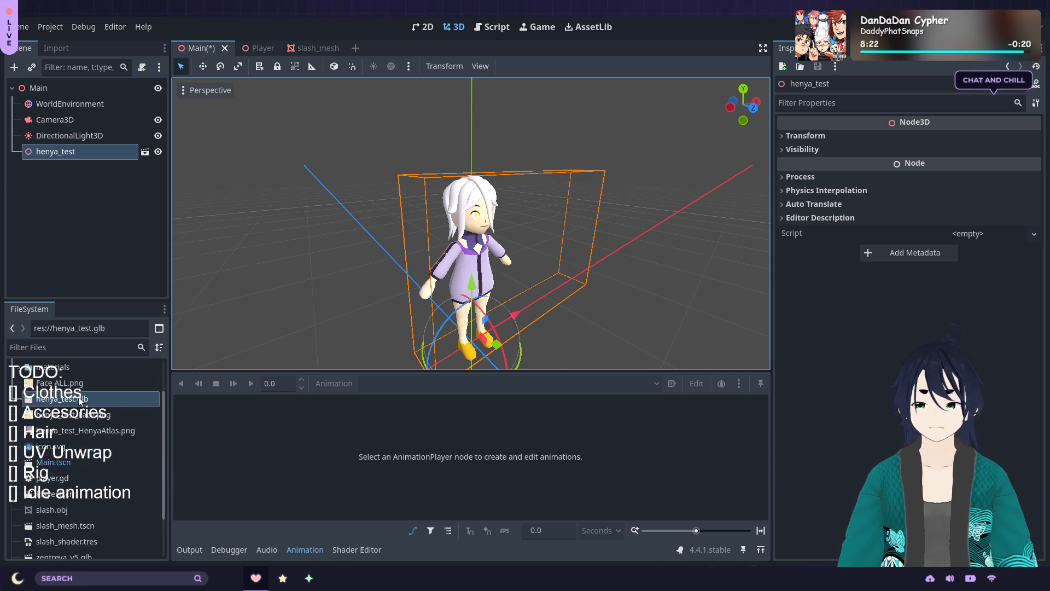
scroll(77, 400, "down", 3)
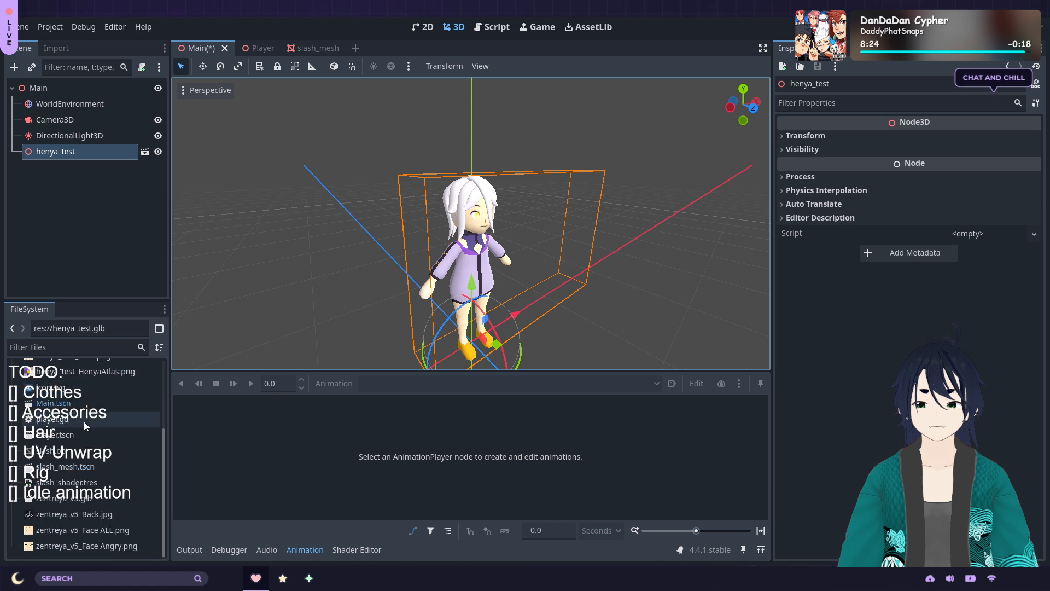
scroll(88, 468, "up", 1)
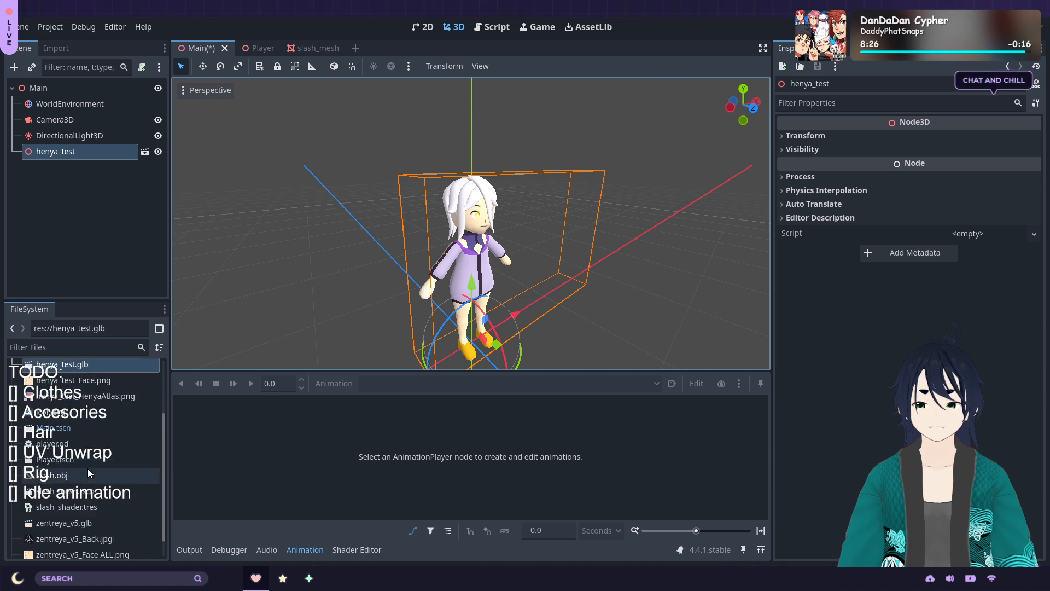
scroll(88, 468, "up", 4)
left_click(18, 408)
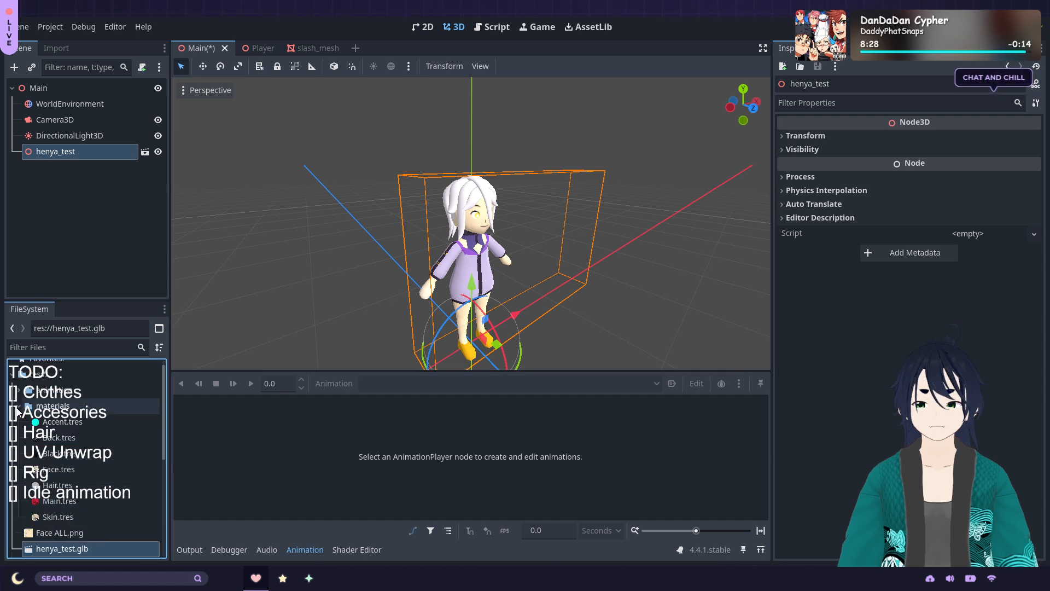
left_click(18, 408)
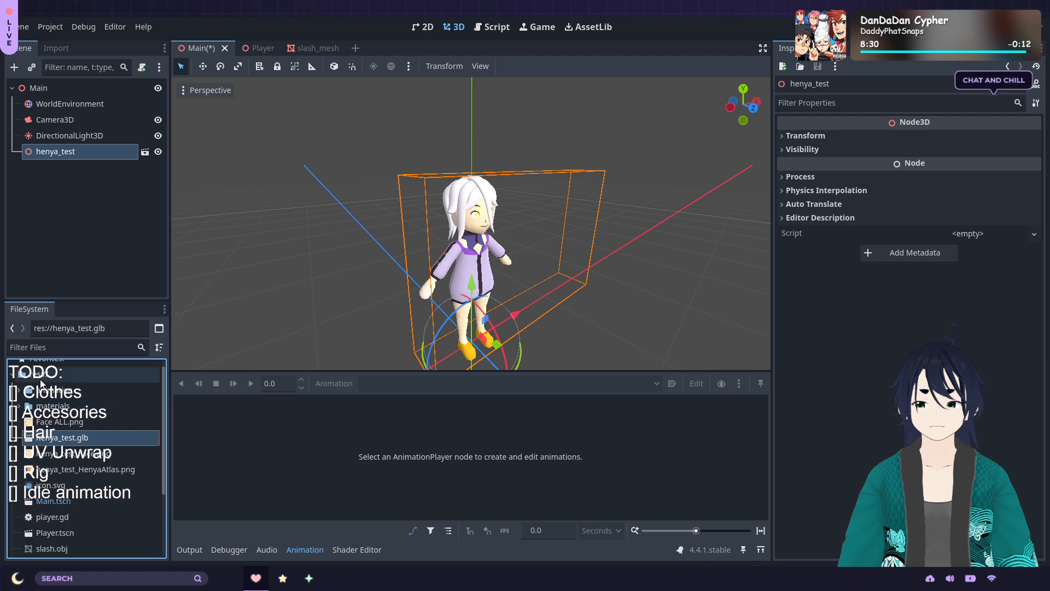
double_click(68, 435)
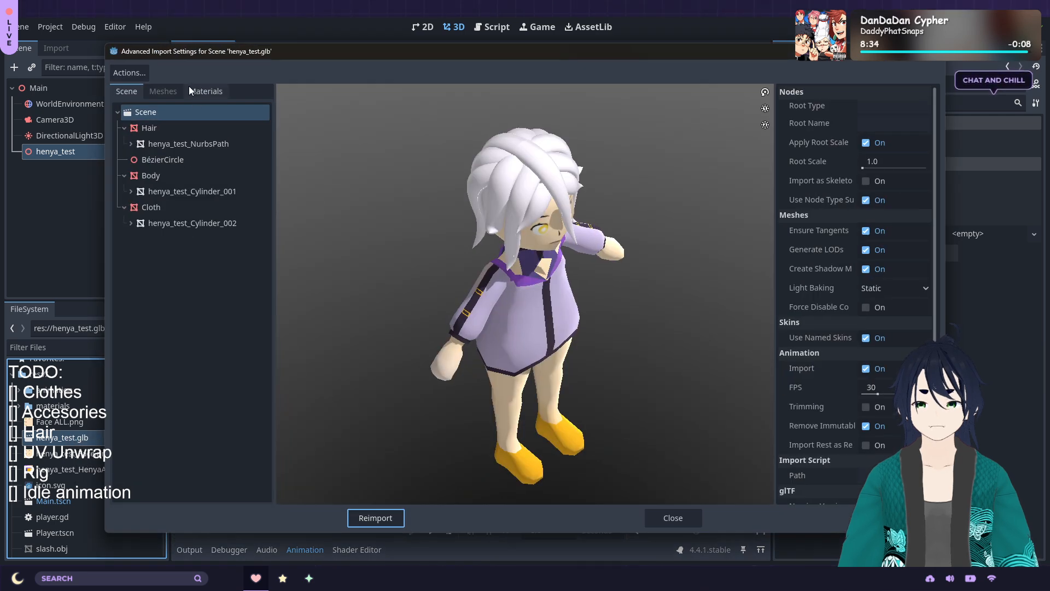
left_click(193, 91)
left_click(130, 72)
left_click(143, 87)
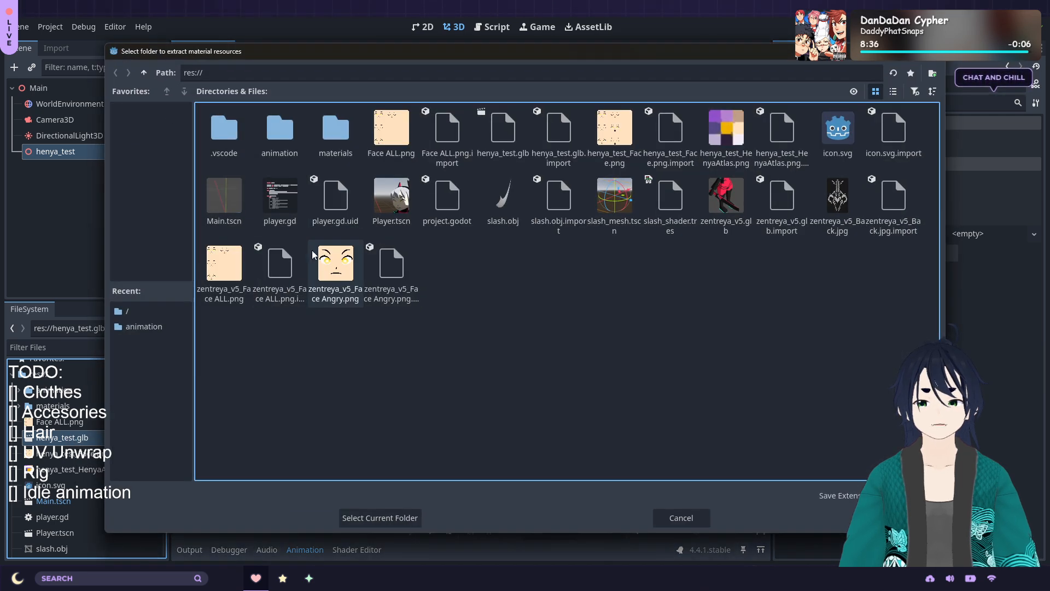
left_click(345, 140)
left_click(382, 514)
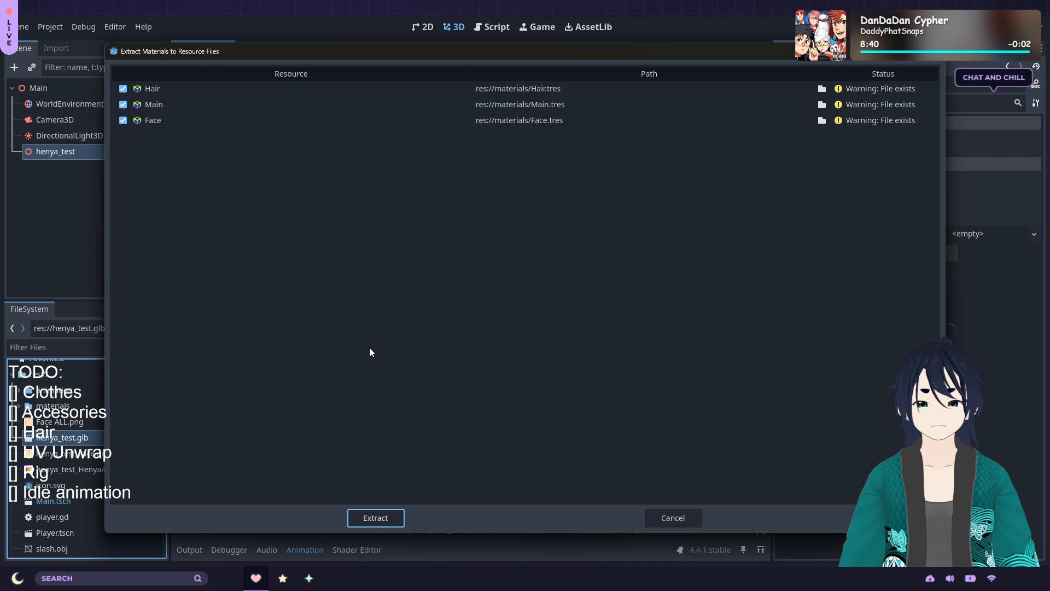
left_click(673, 518)
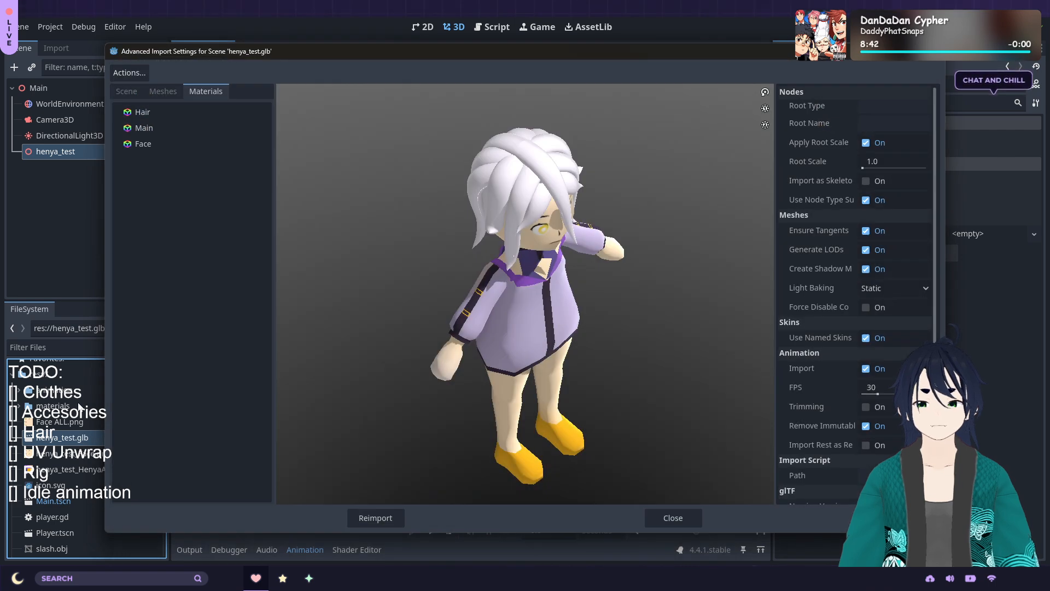
left_click(672, 516)
Create a folder named materials_henya inside the animation folder and move it to the project root
right_click(58, 379)
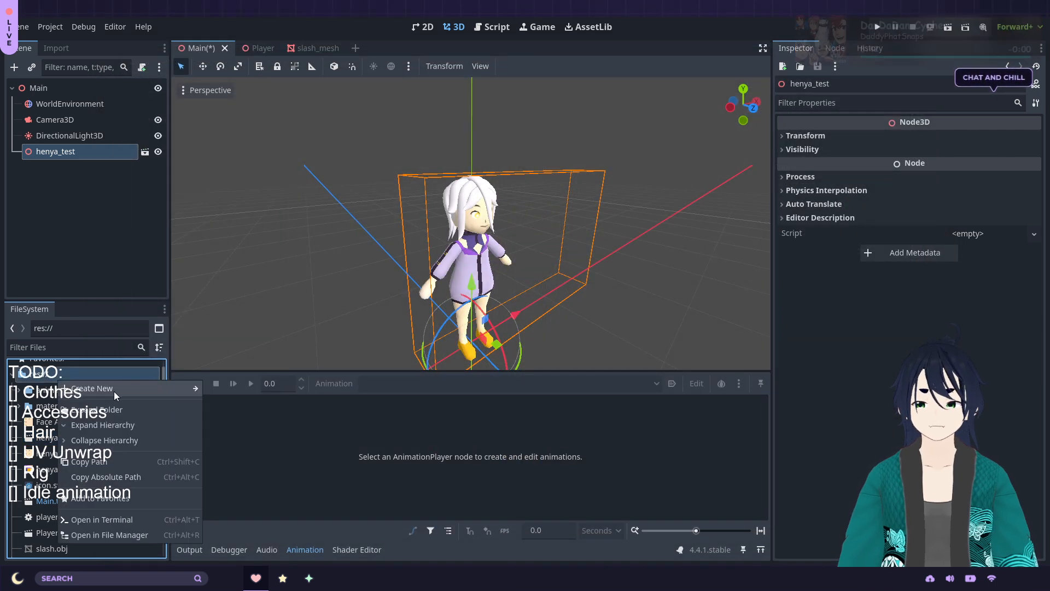
left_click(121, 414)
right_click(71, 389)
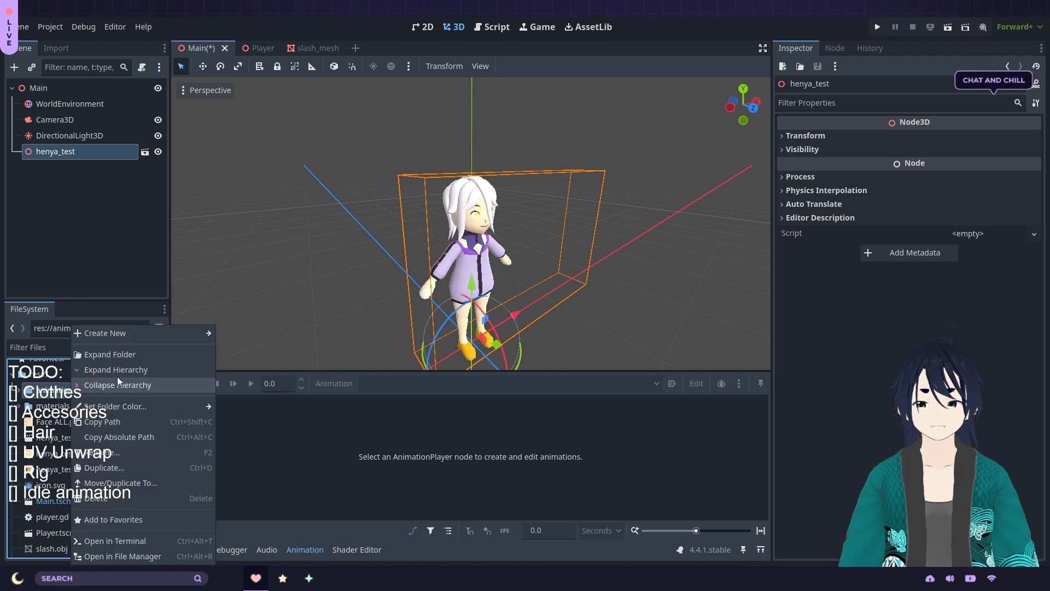
mouse_move(140, 336)
left_click(231, 335)
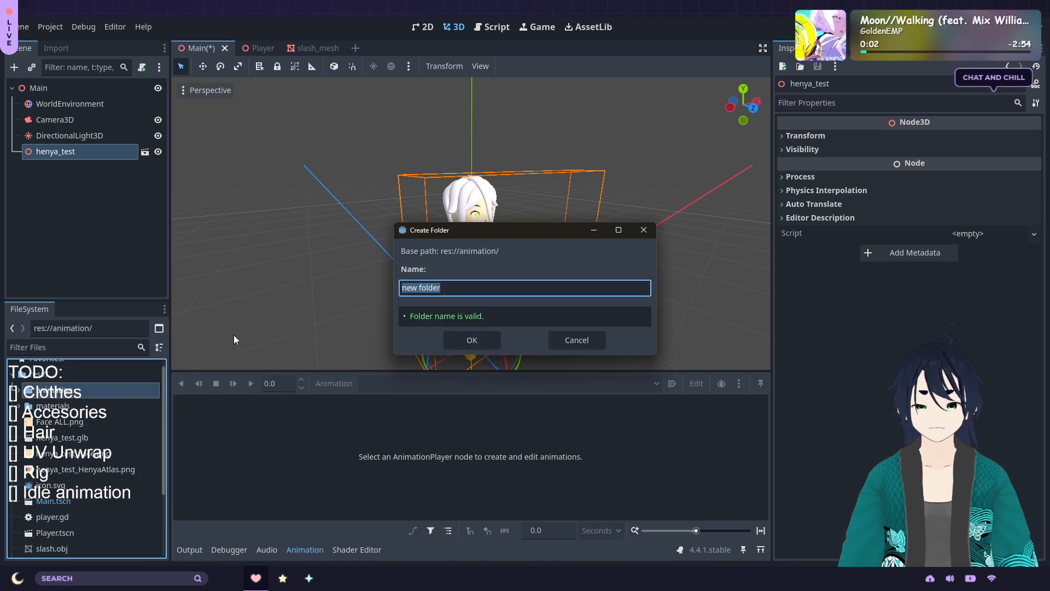
type("materials")
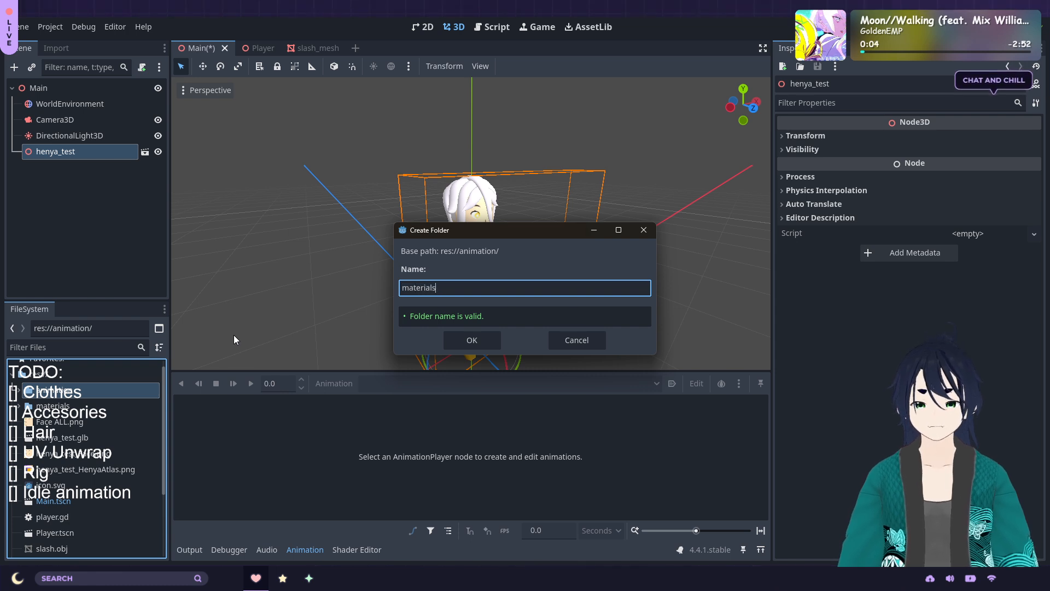
type("_henya")
key("Return")
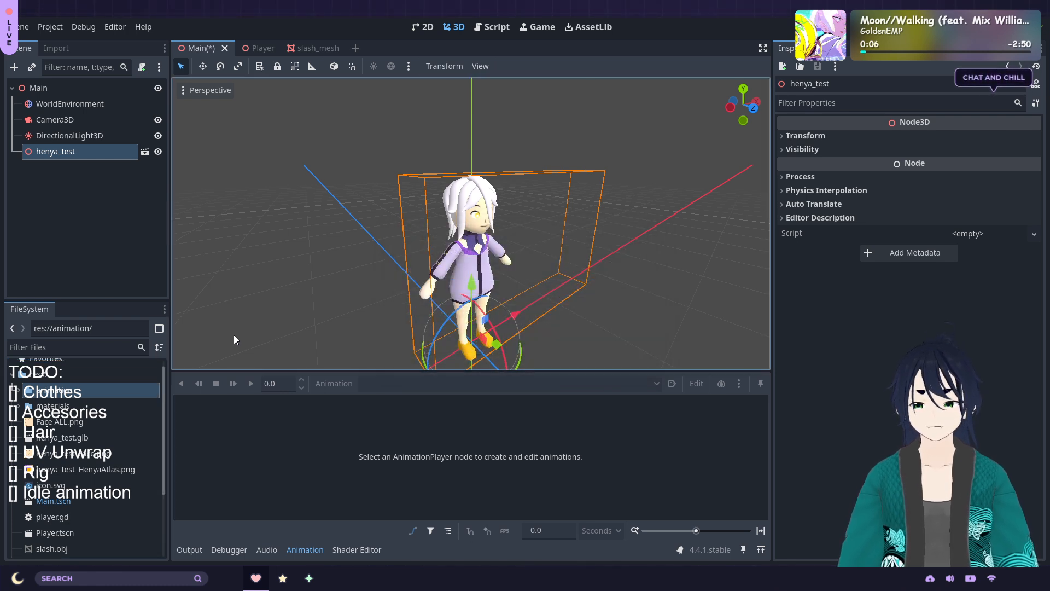
left_click(18, 390)
mouse_move(77, 407)
left_mouse_down()
mouse_move(77, 378)
mouse_move(64, 392)
left_mouse_up()
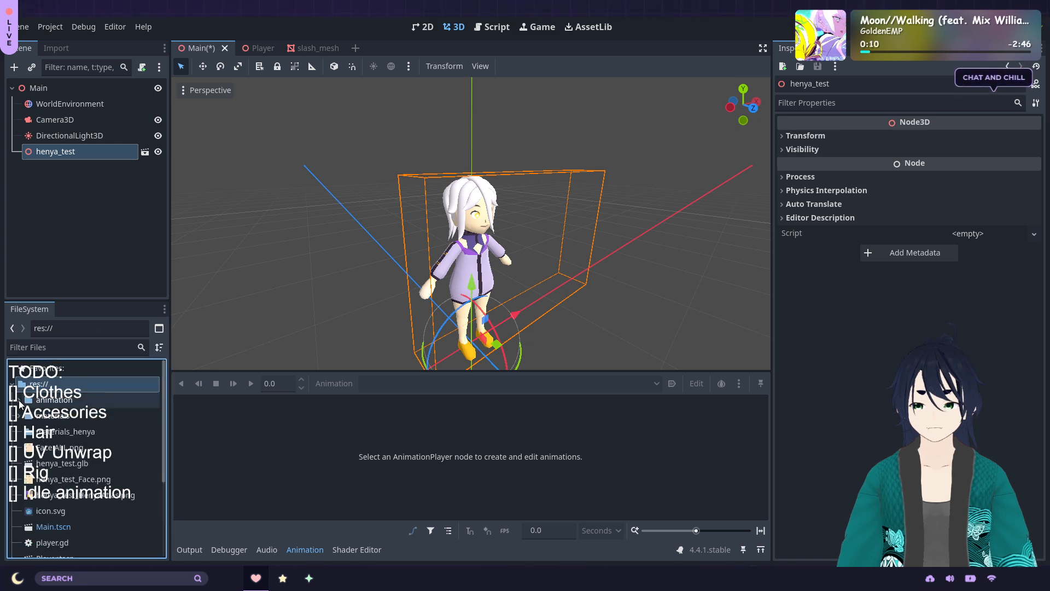
Extract the Hair, Main and Face materials of henya_test.glb as resource files into the materials_henya folder
double_click(78, 465)
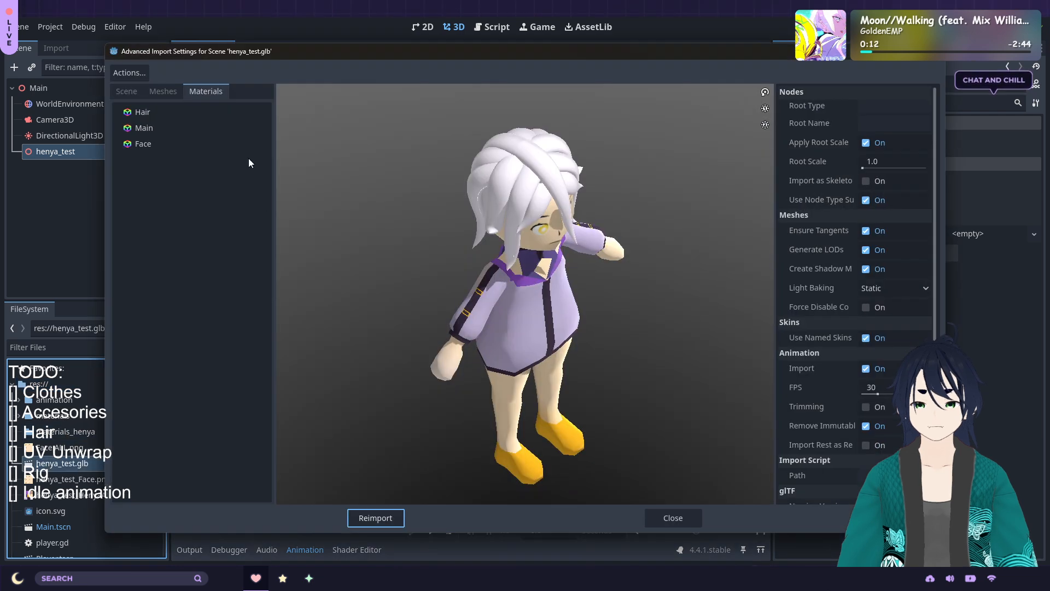
left_click(138, 77)
left_click(152, 90)
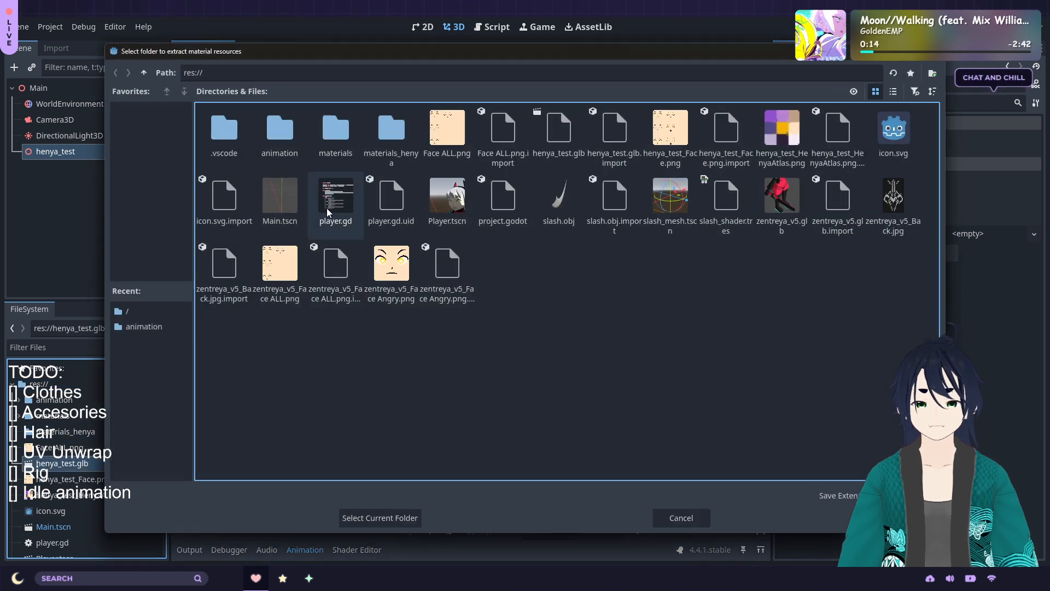
left_click(391, 130)
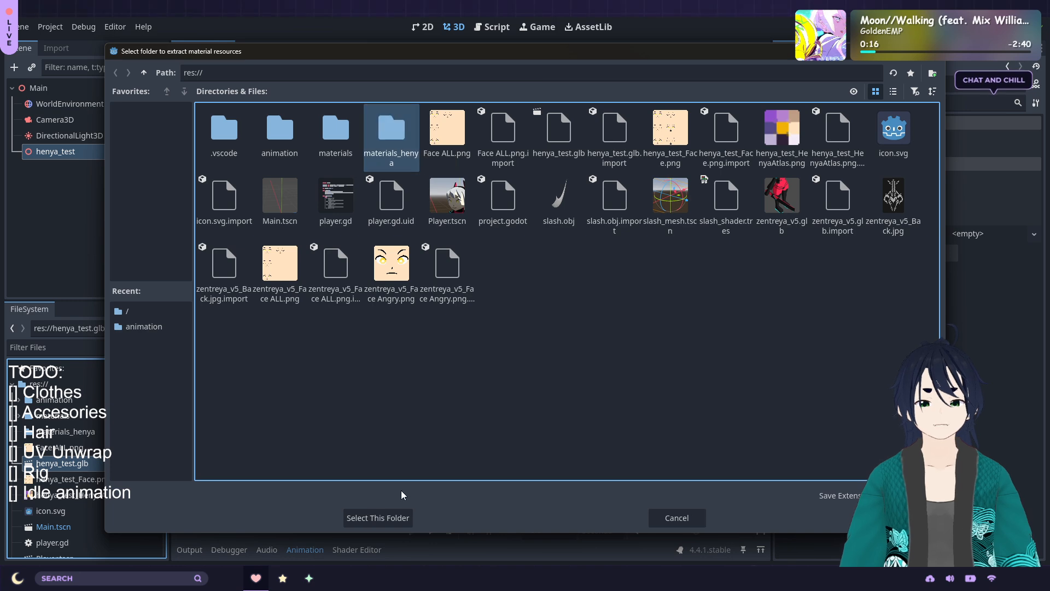
left_click(377, 518)
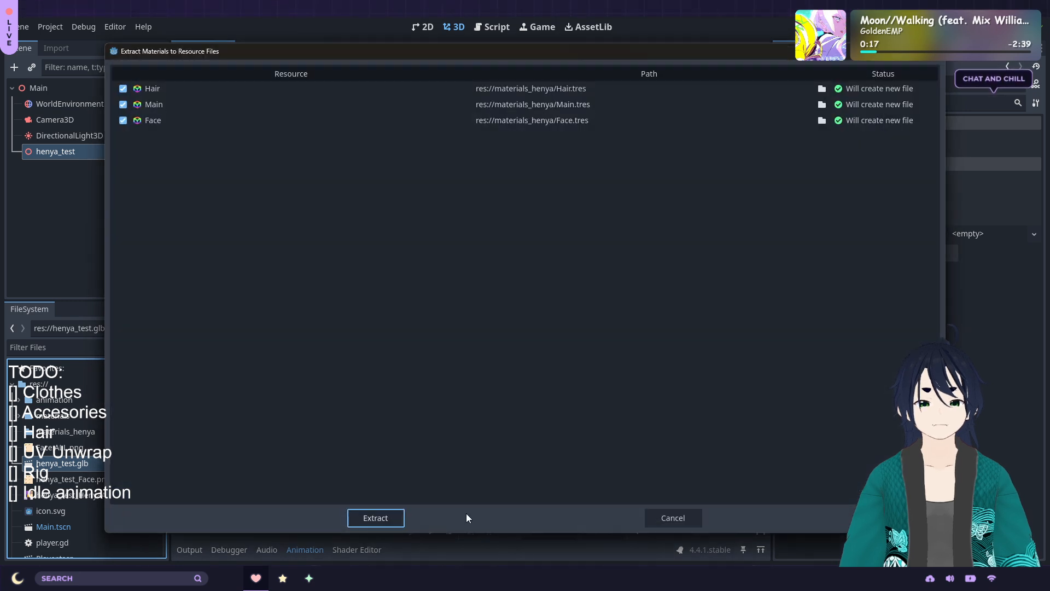
left_click(398, 520)
left_click(673, 518)
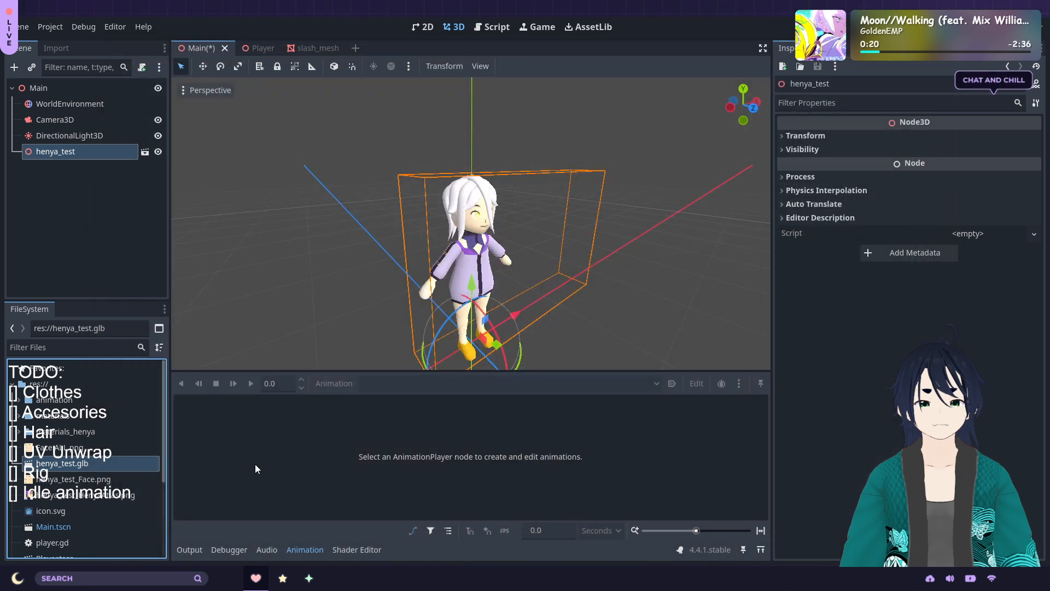
Set the Face.tres material in materials_henya to Toon diffuse mode with specular disabled, and adjust its roughness
left_click(21, 416)
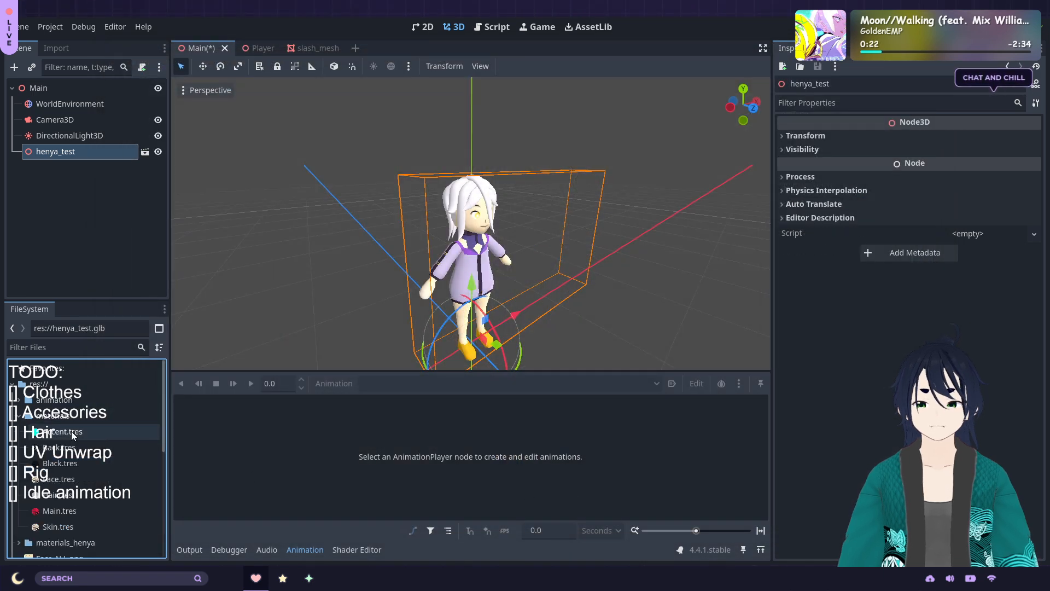
left_click(20, 416)
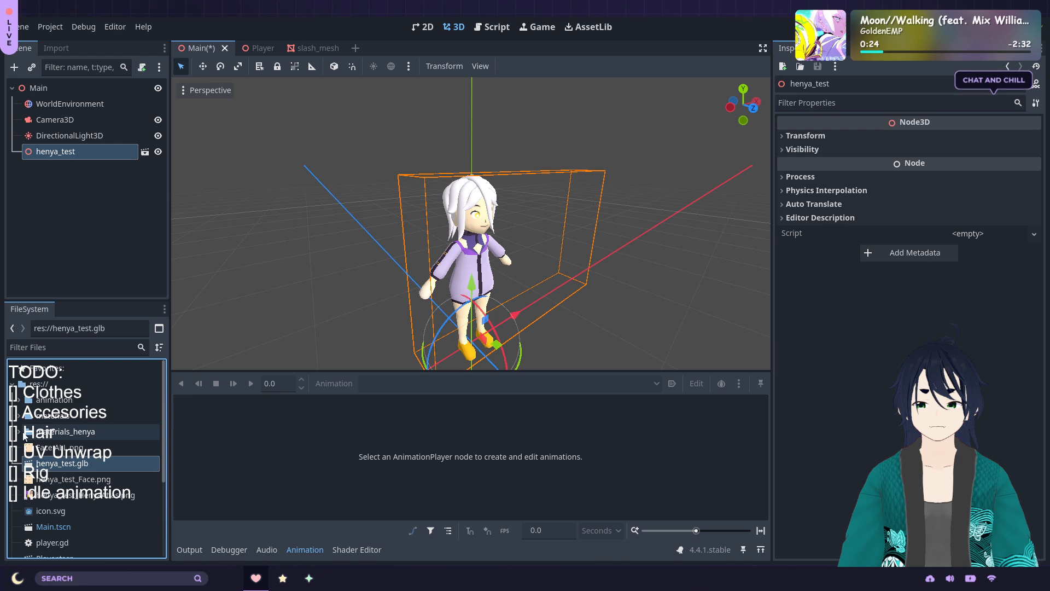
left_click(20, 432)
left_click(59, 447)
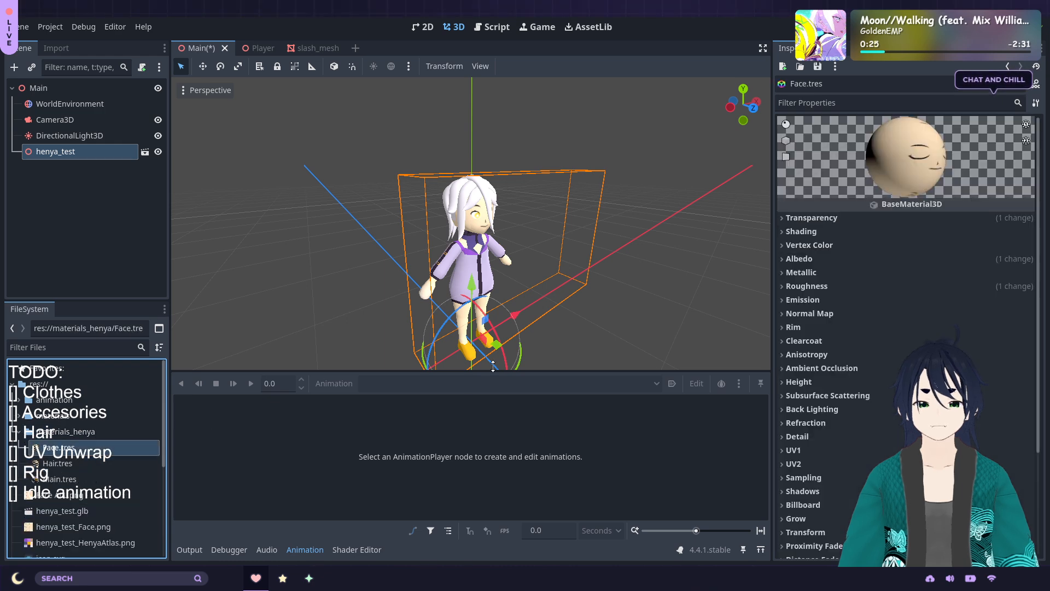
left_click(835, 236)
left_click(951, 272)
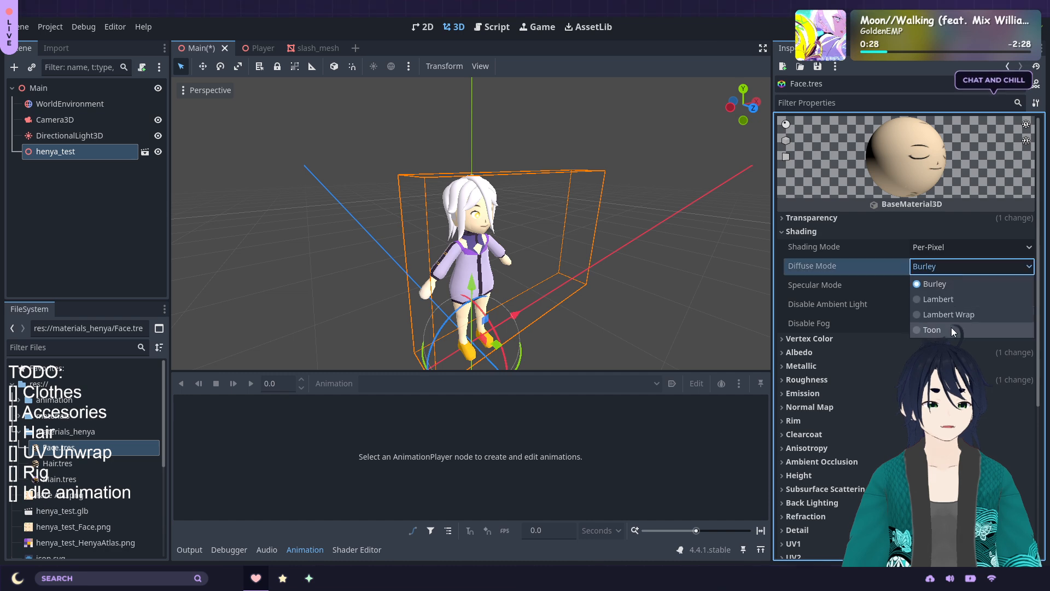
left_click(951, 328)
left_click(941, 283)
left_click(940, 333)
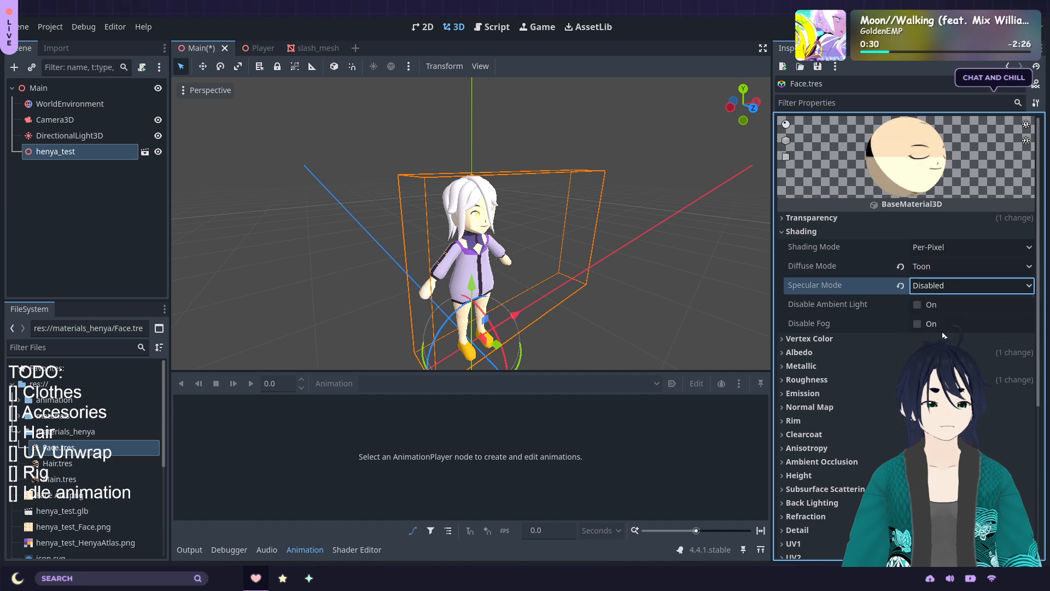
left_click(851, 380)
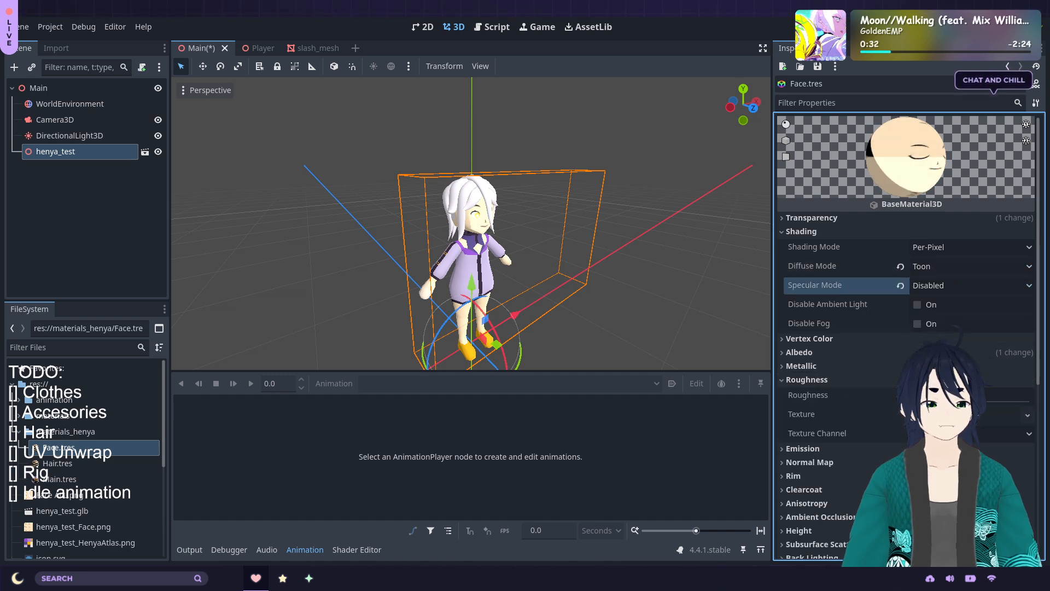
left_click(867, 395)
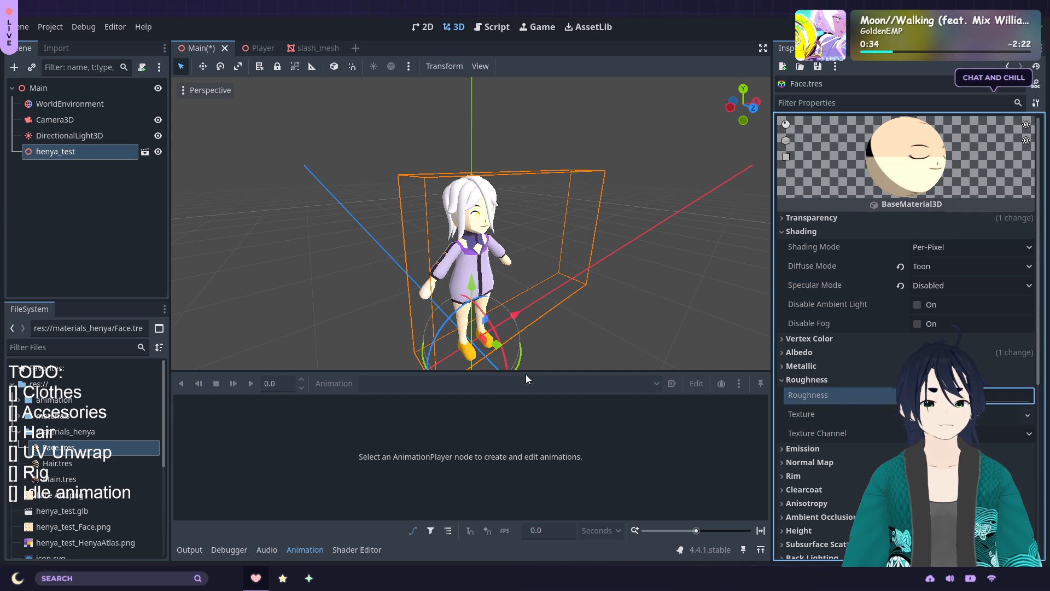
Set the Hair.tres material in materials_henya to Toon diffuse mode with specular disabled, and raise its roughness
left_click(74, 462)
left_click(841, 233)
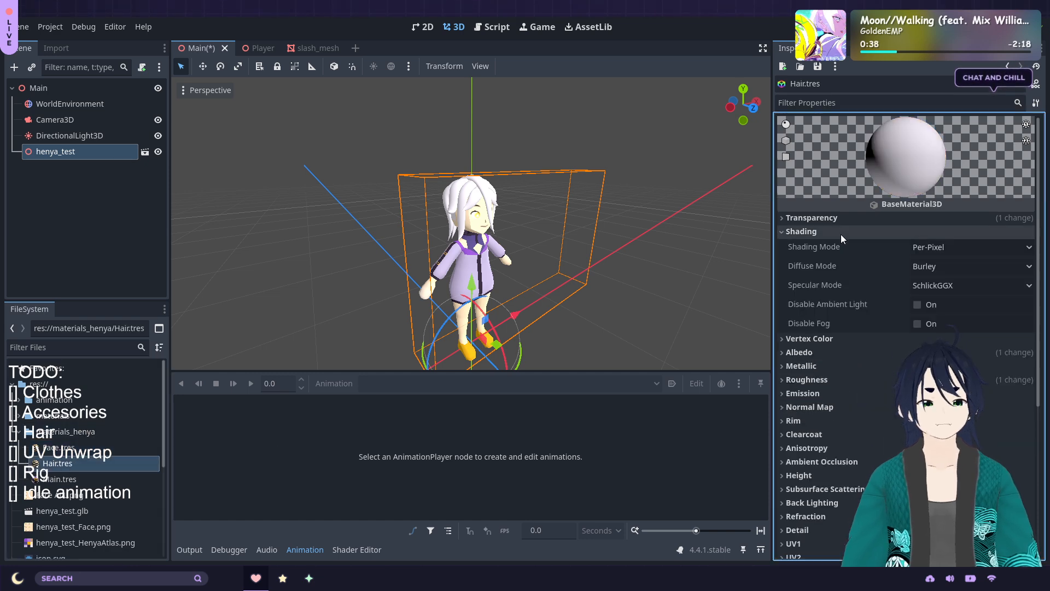
left_click(934, 263)
left_click(934, 328)
left_click(937, 286)
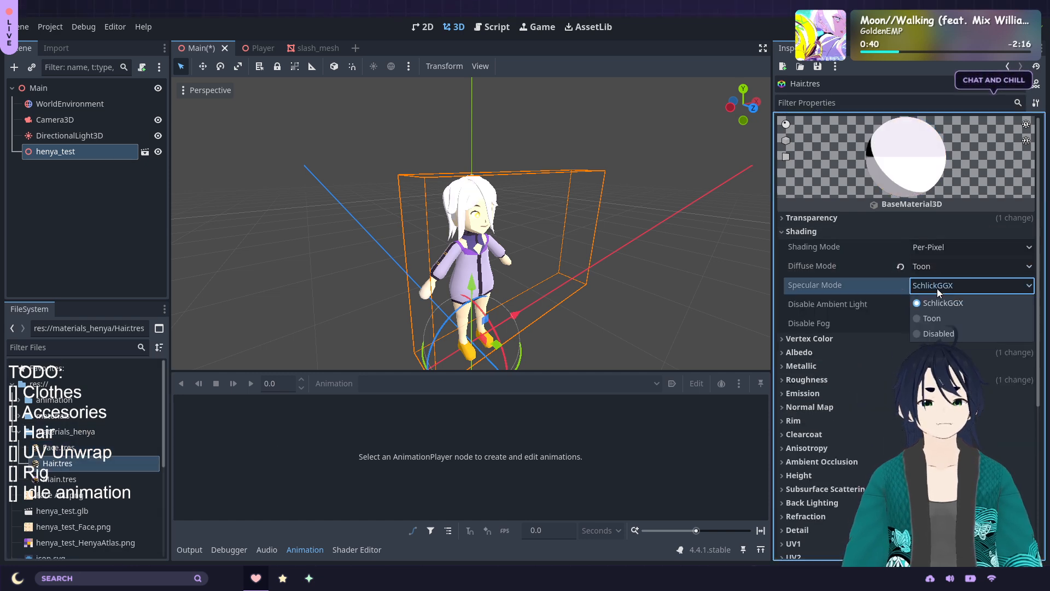
left_click(948, 338)
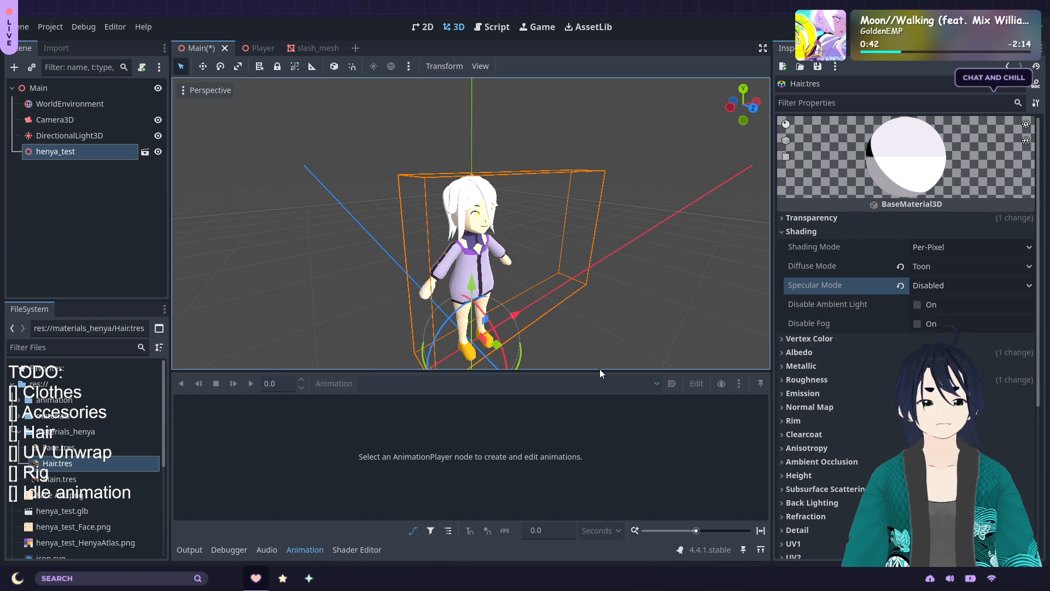
left_click(832, 380)
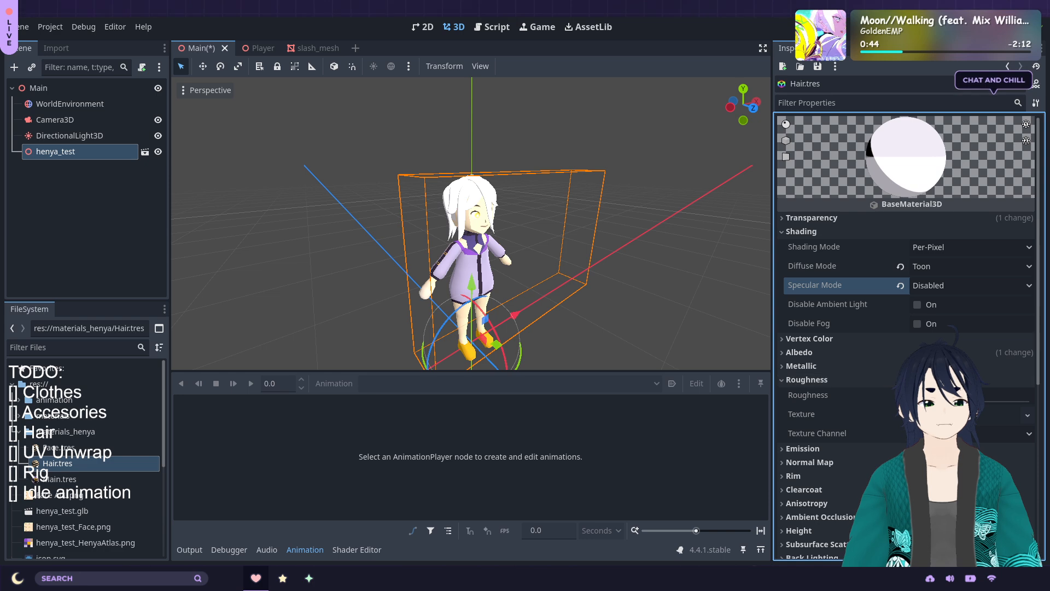
left_click_drag(939, 396, 1026, 395)
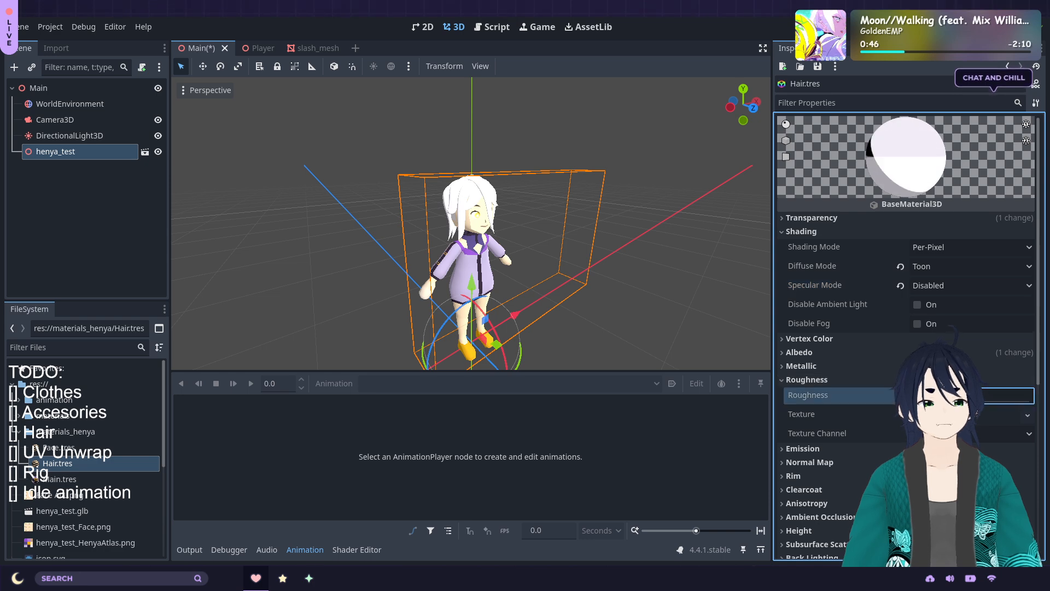
Set the Main.tres material in materials_henya to Toon diffuse mode with specular disabled, and open its roughness settings
left_click(85, 481)
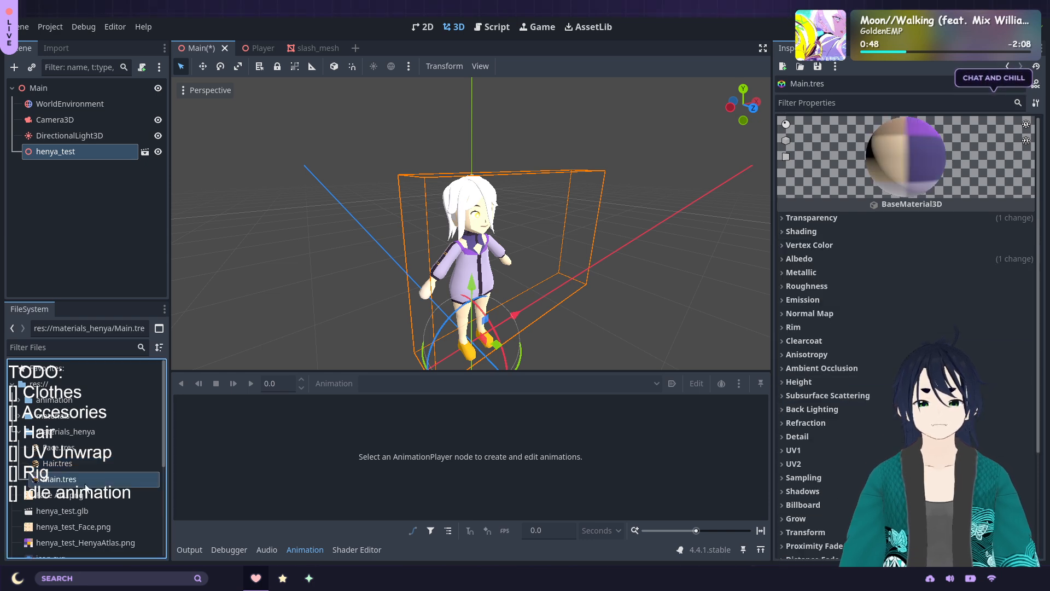
left_click(907, 232)
left_click(930, 266)
left_click(932, 330)
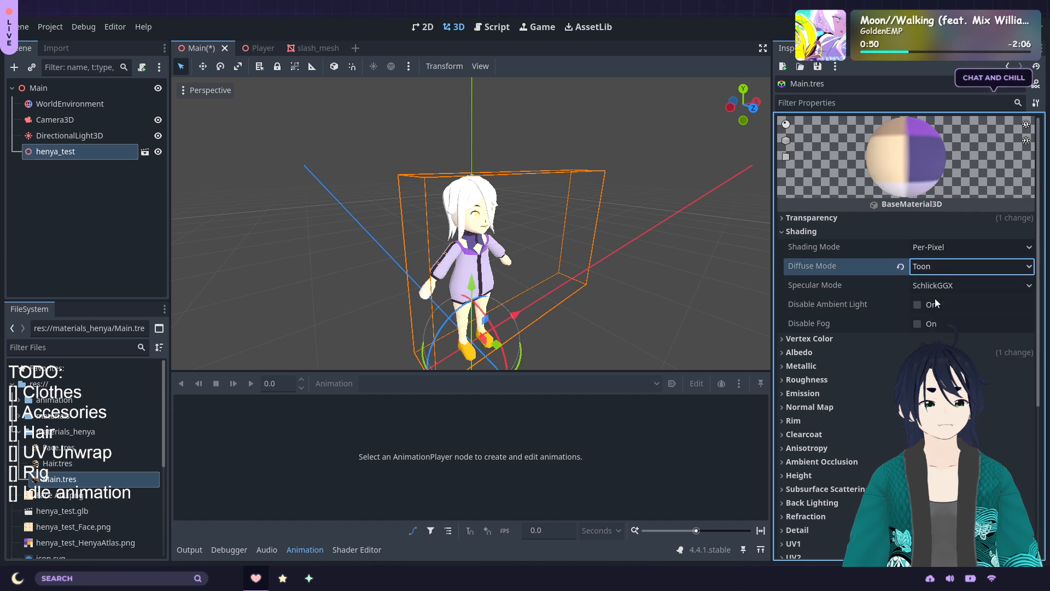
left_click(936, 285)
left_click(937, 331)
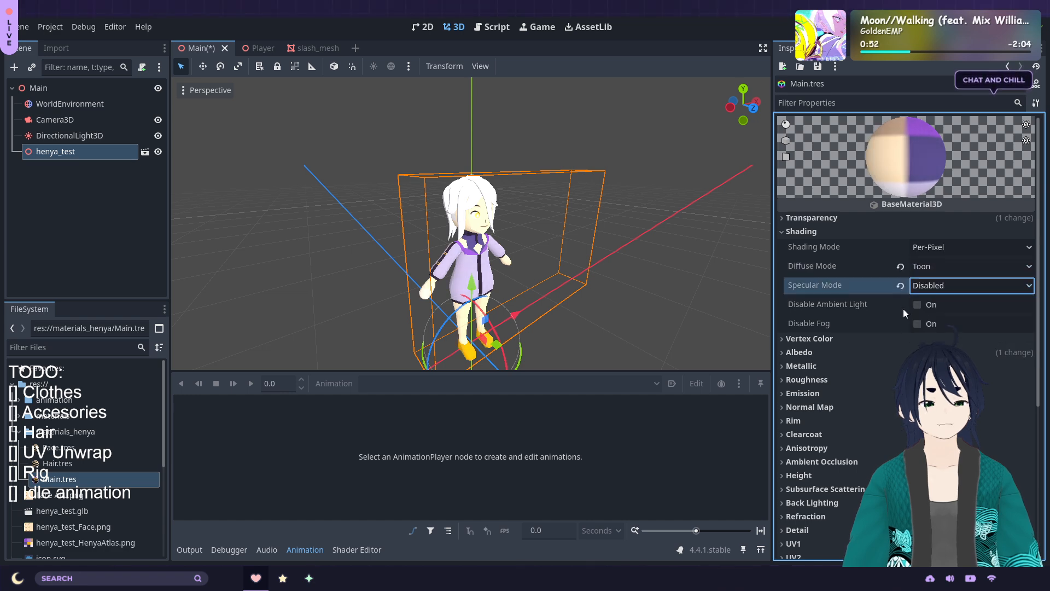
left_click(858, 356)
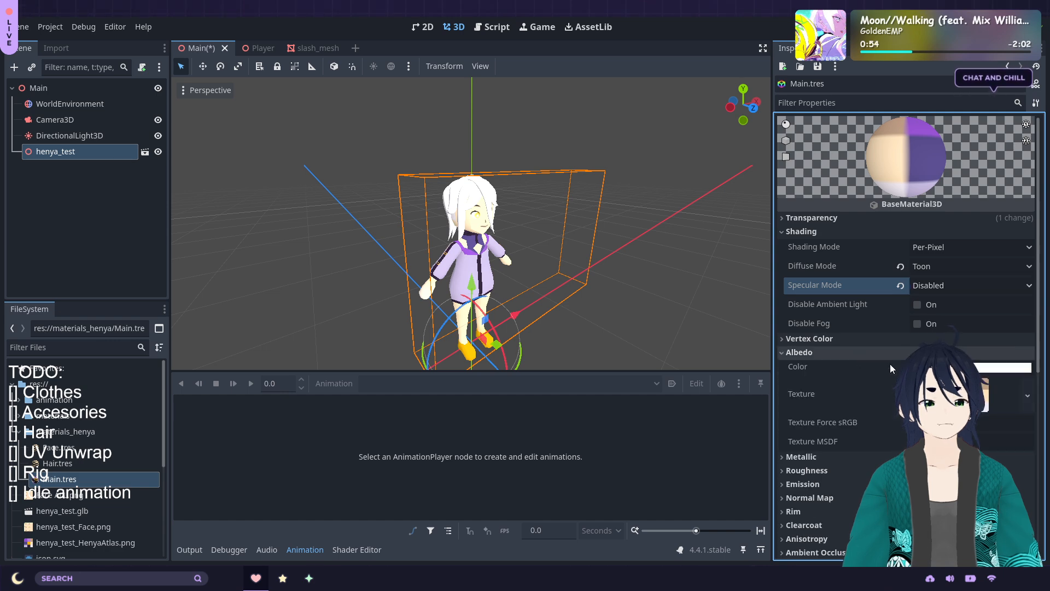
left_click(830, 353)
left_click(837, 378)
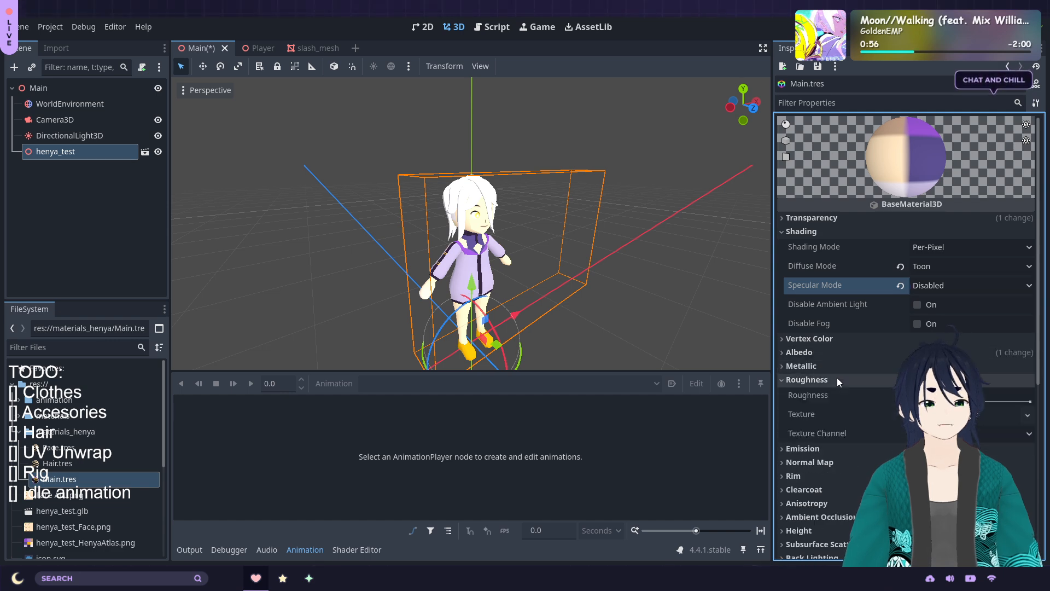
Adjust the roughness of the Main.tres material and check the shading on the character's front
left_click(955, 395)
scroll(567, 244, "up", 10)
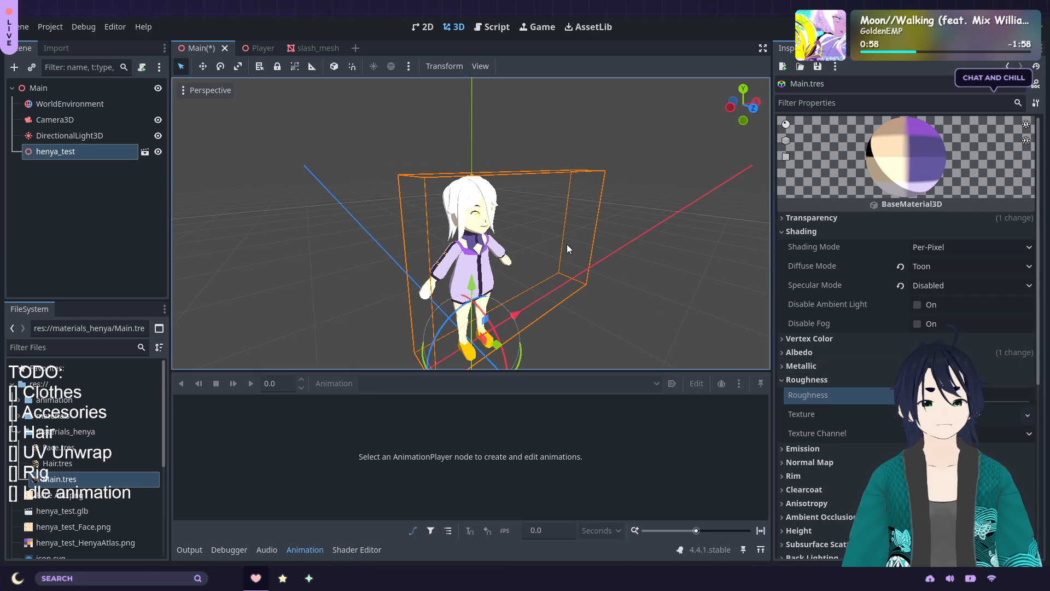
middle_click_drag(576, 215, 516, 222)
middle_click_drag(565, 222, 599, 223)
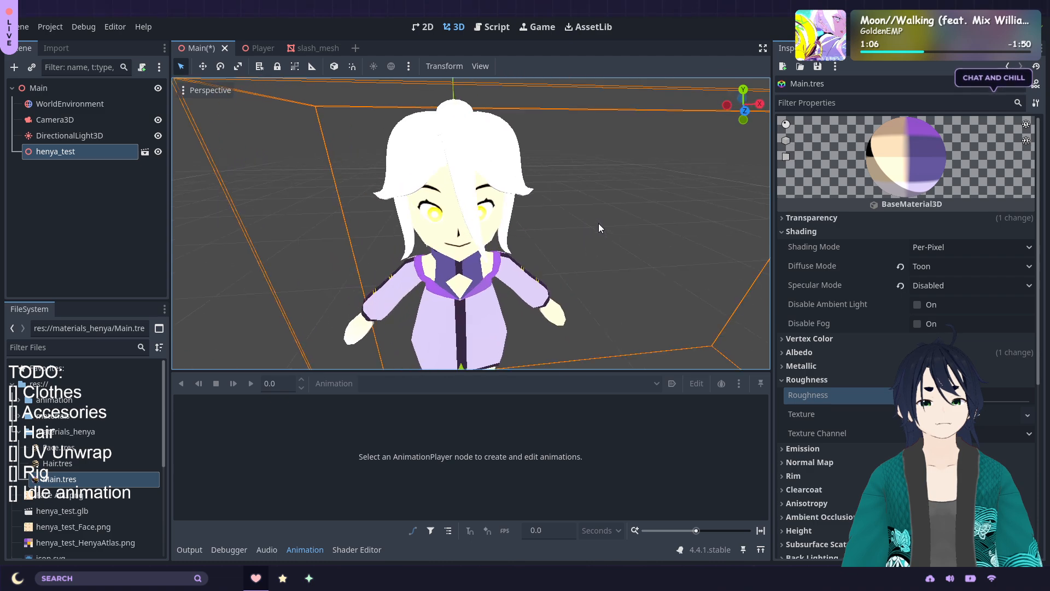
Examine the toon shading on the character's face, hair and outfit from close up and farther away
middle_click_drag(540, 206, 571, 196)
scroll(534, 189, "down", 8)
scroll(534, 213, "up", 5)
scroll(520, 214, "up", 3)
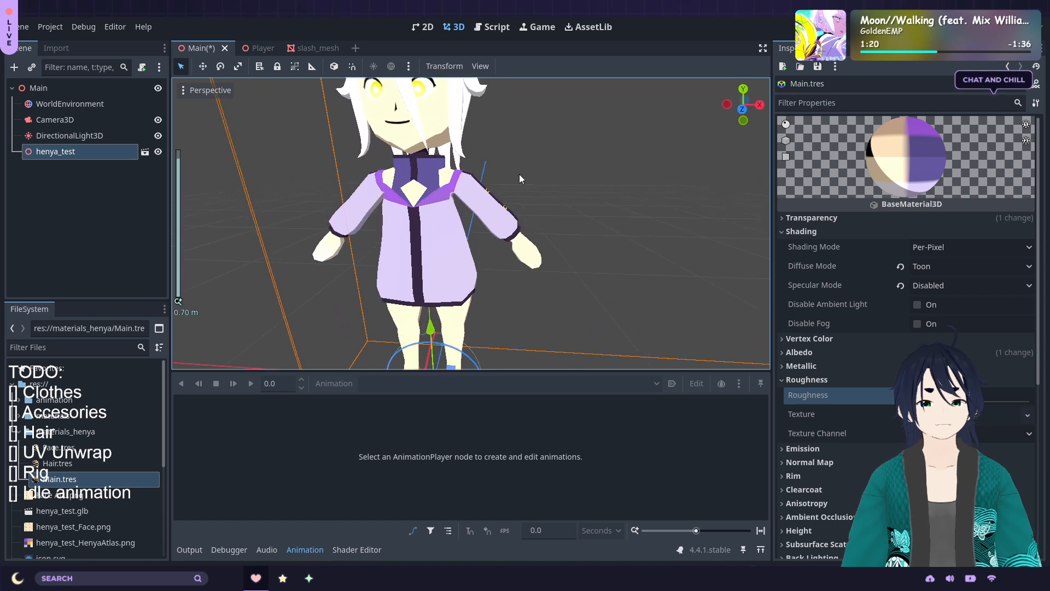
scroll(523, 218, "down", 4)
middle_click_drag(525, 207, 562, 181)
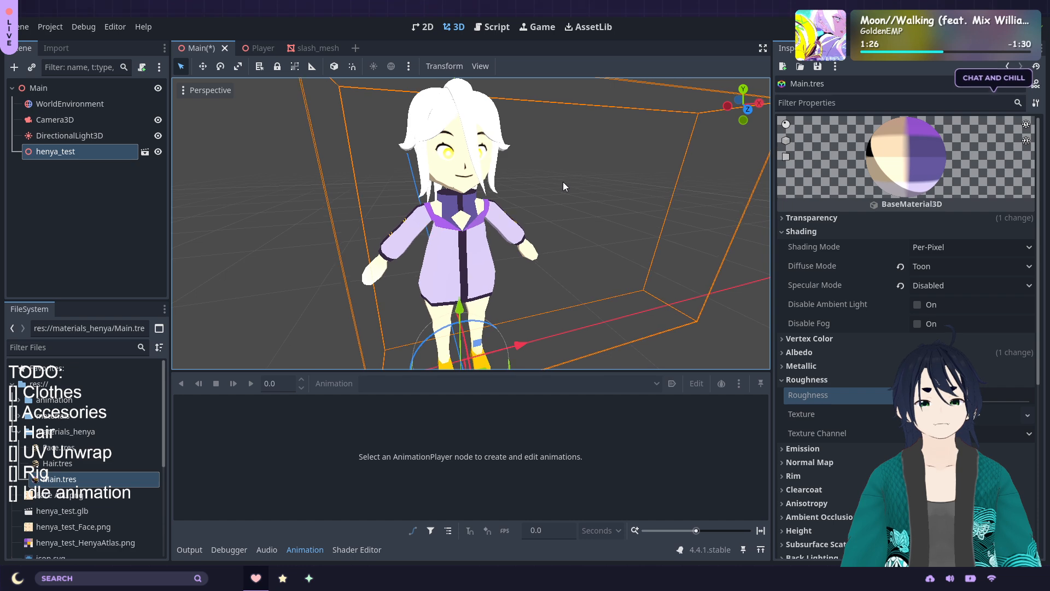
scroll(563, 181, "down", 2)
Deselect the henya_test node and make the 3D viewport taller by shrinking the animation area
left_click(314, 241)
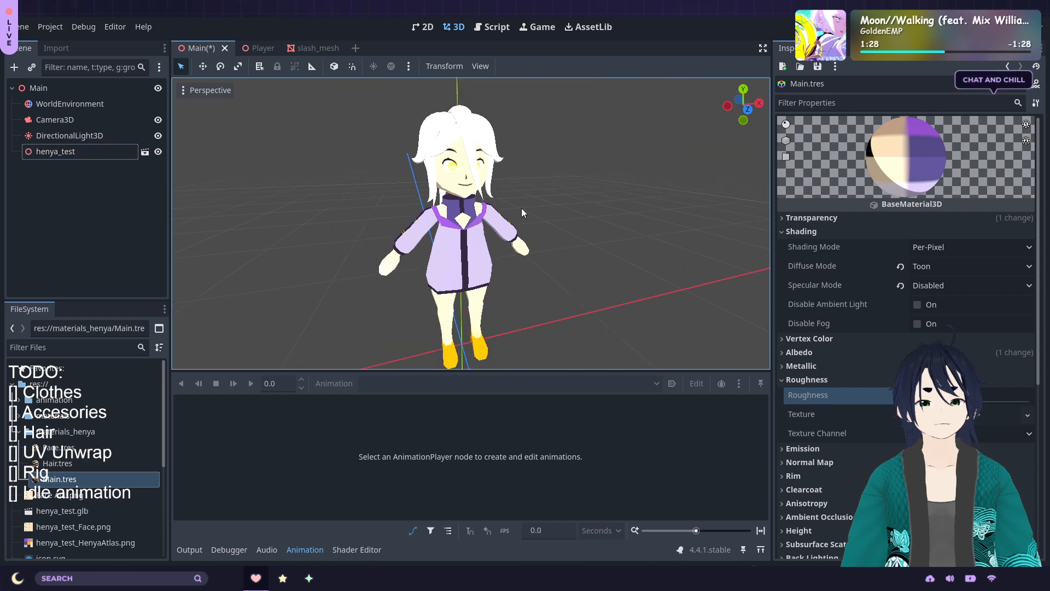
middle_click_drag(523, 209, 565, 204)
scroll(550, 226, "up", 1)
left_click_drag(580, 372, 584, 455)
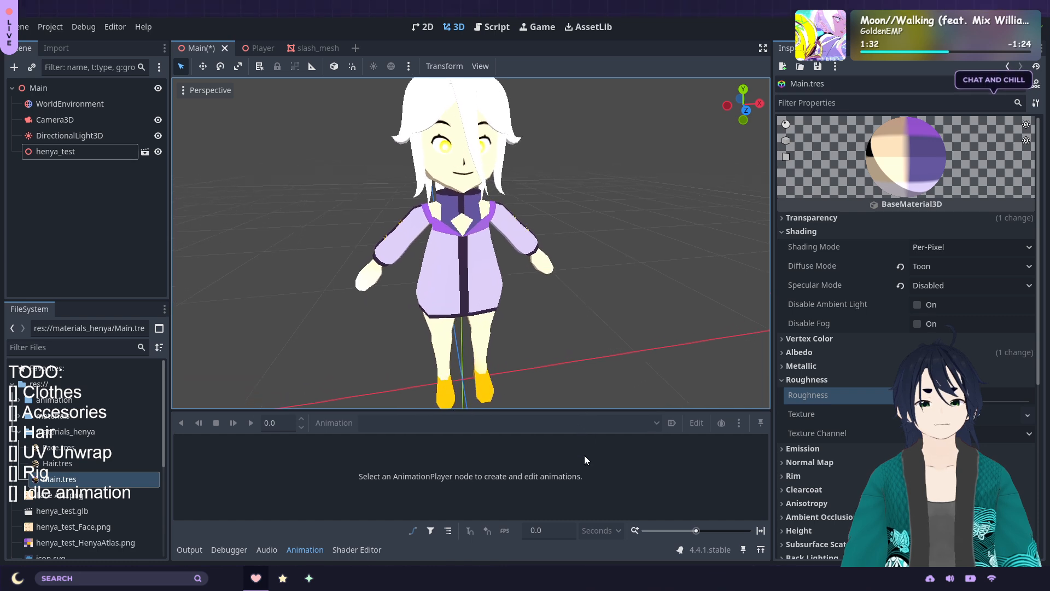
scroll(589, 239, "down", 1)
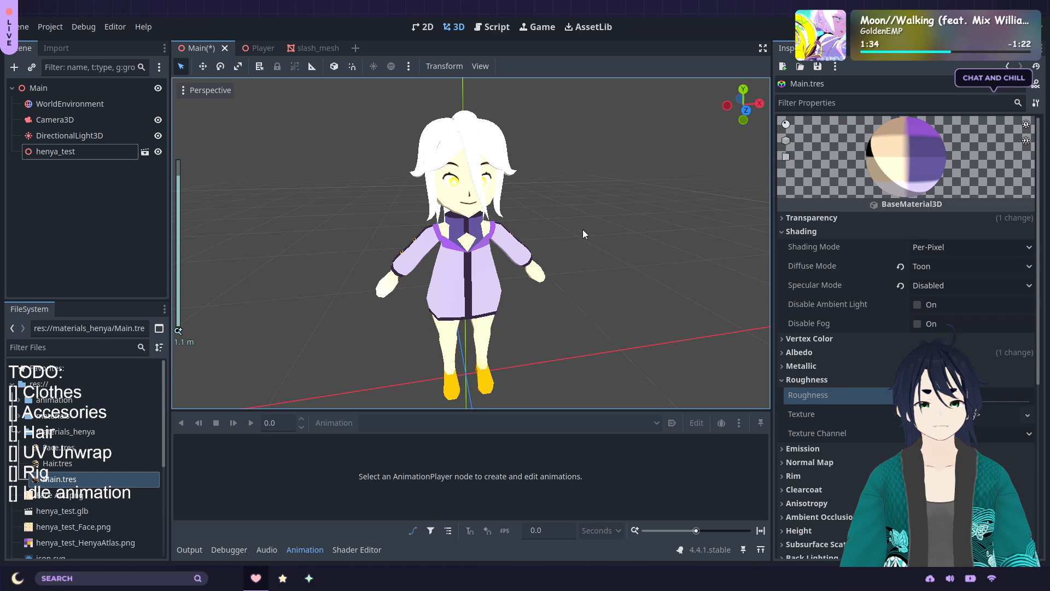
Examine the toon-shaded character from the front, back and side, checking the shadows on hair and clothes
middle_click_drag(583, 228, 567, 222)
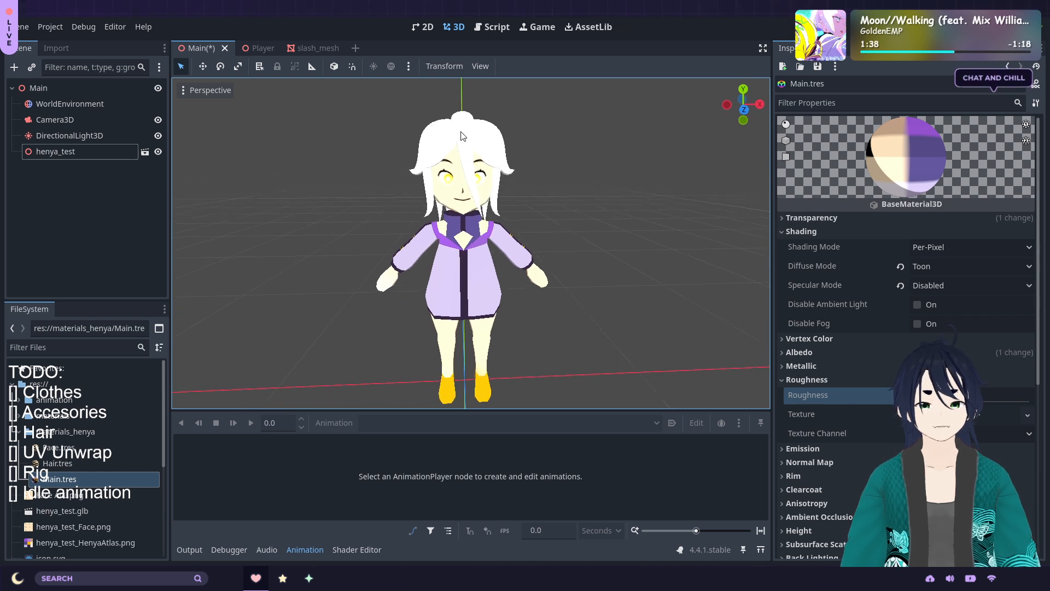
middle_click_drag(577, 166, 682, 189)
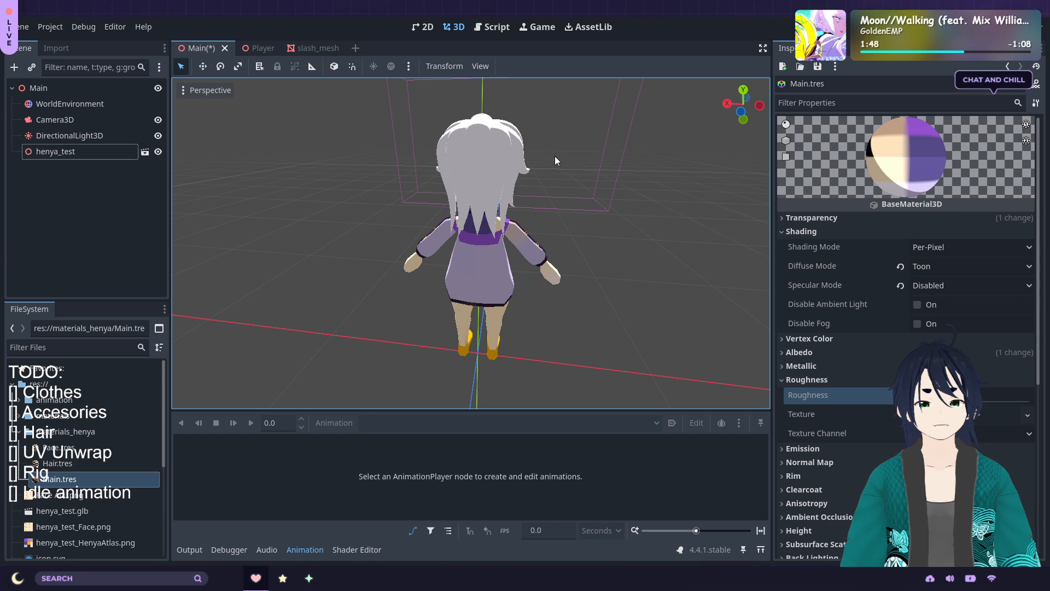
middle_click_drag(575, 154, 391, 175)
middle_click_drag(504, 145, 523, 132)
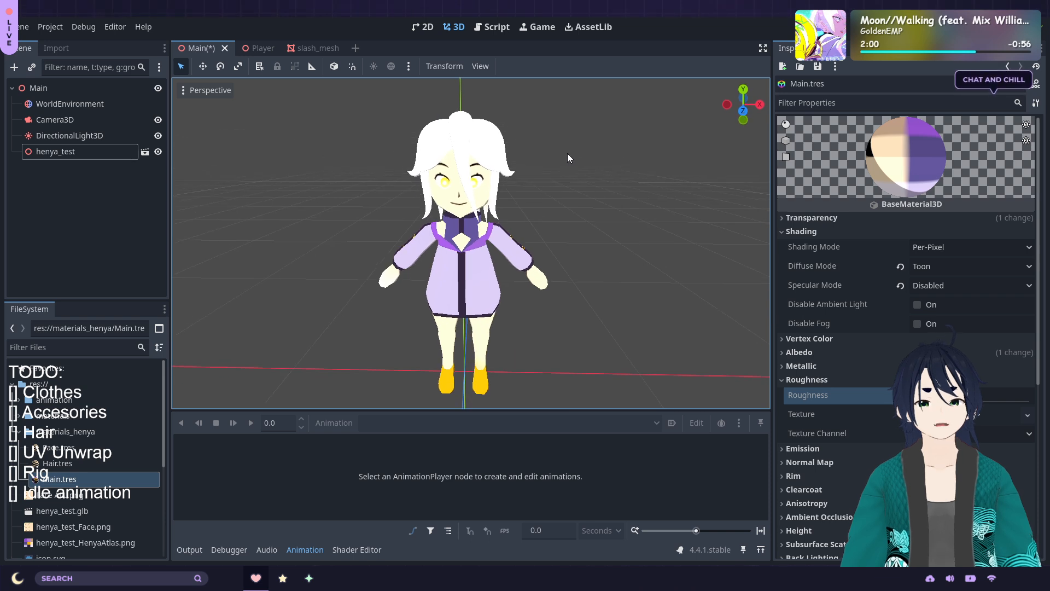
middle_click_drag(586, 169, 440, 185)
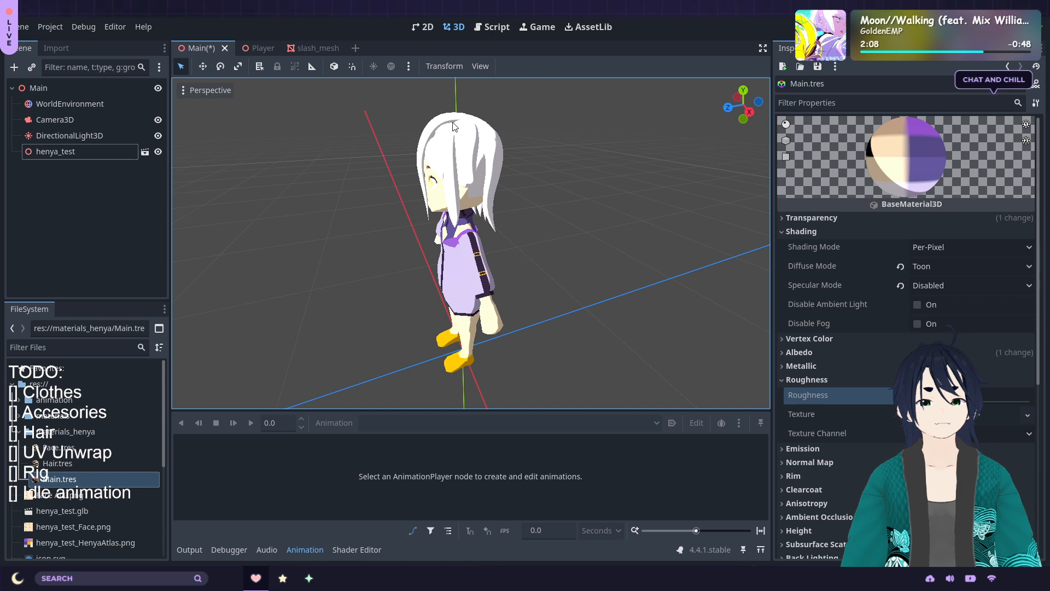
middle_click_drag(518, 162, 593, 195)
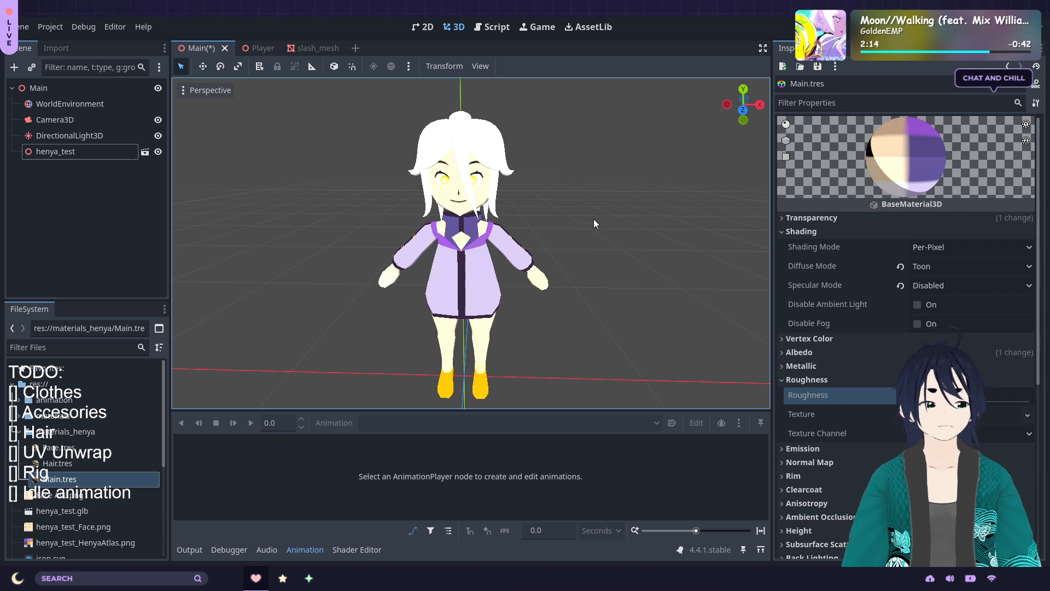
middle_click_drag(595, 223, 585, 204, "shift")
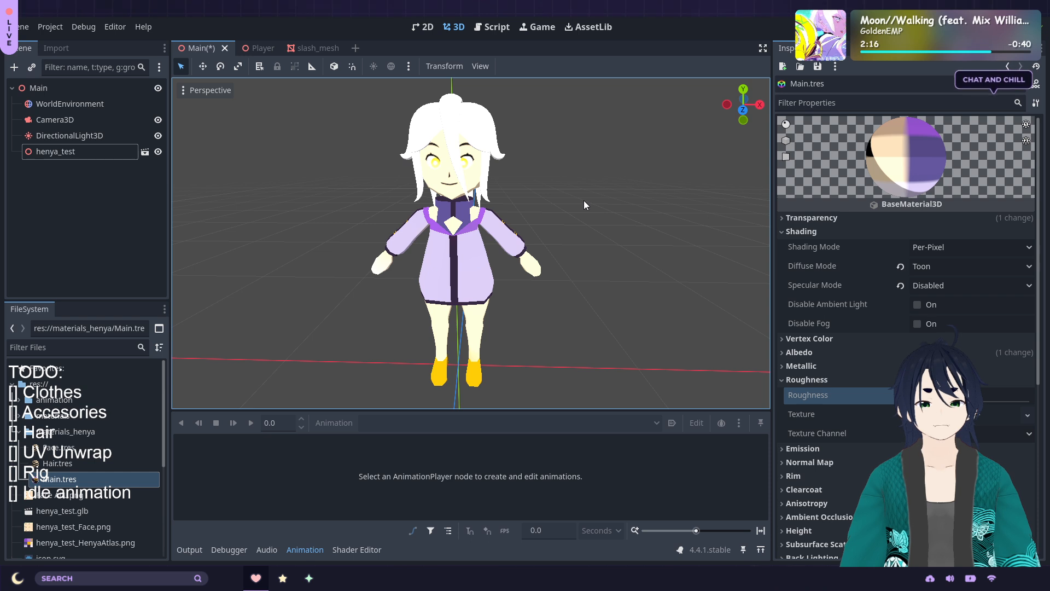
scroll(583, 200, "up", 1)
scroll(581, 191, "up", 2)
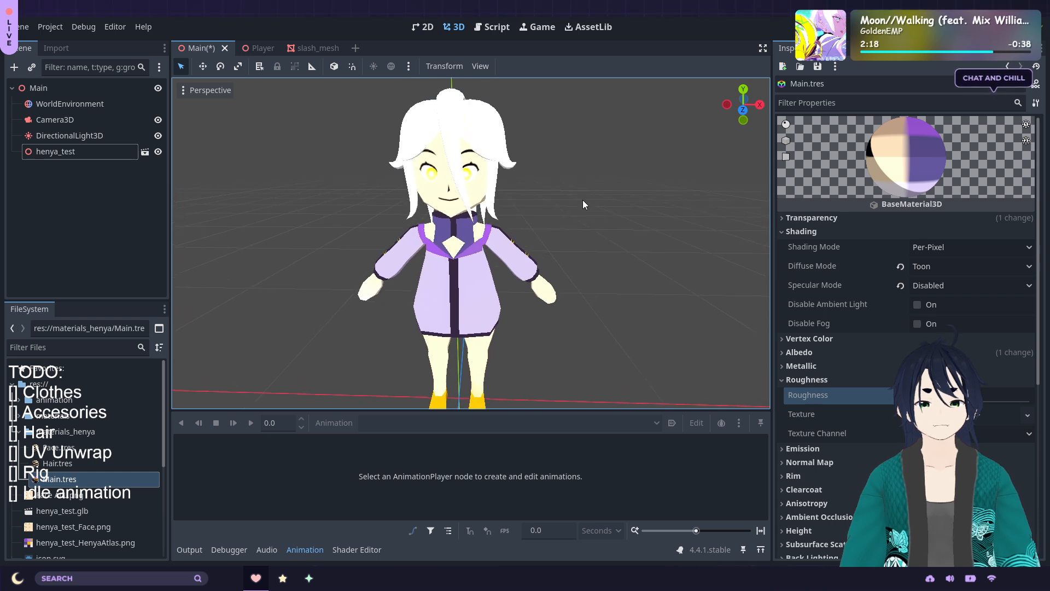
scroll(582, 201, "down", 2)
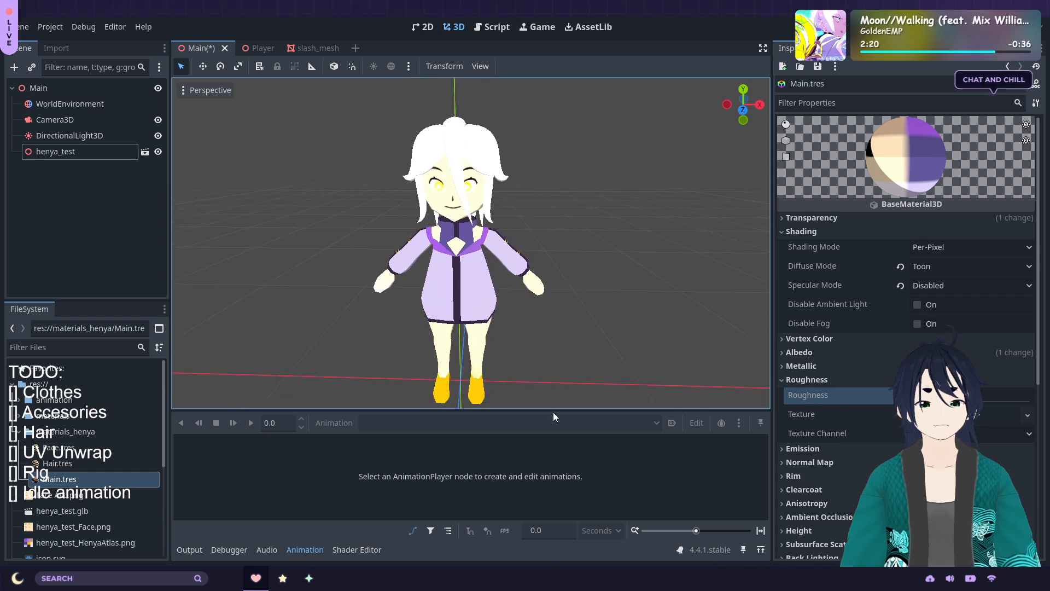
Collapse the bottom dock so the 3D viewport fills the full height, and save the Main scene
left_click(196, 551)
left_click(195, 550)
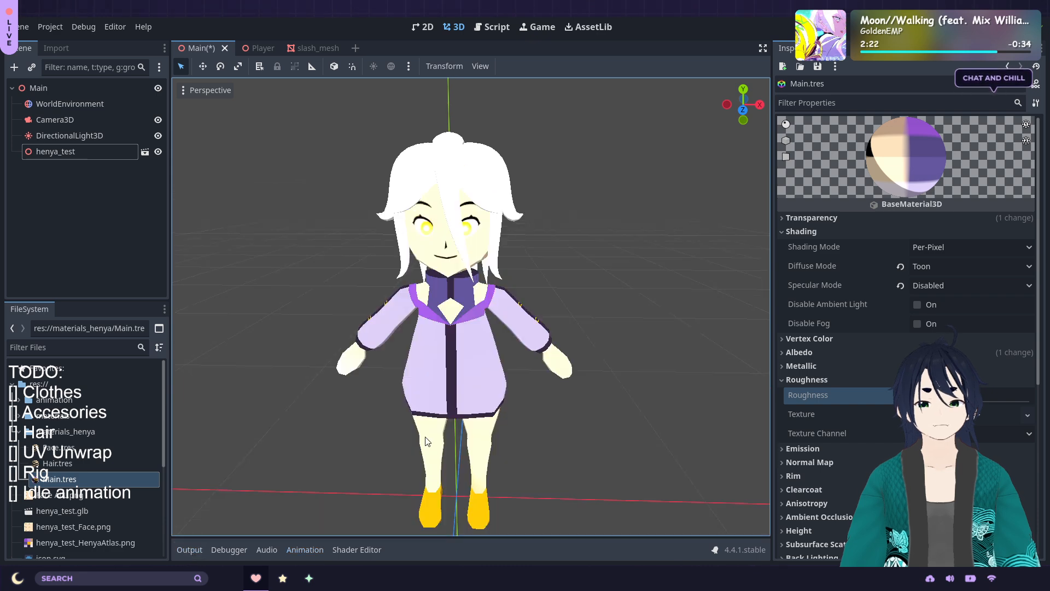
middle_click_drag(598, 326, 599, 272, "shift")
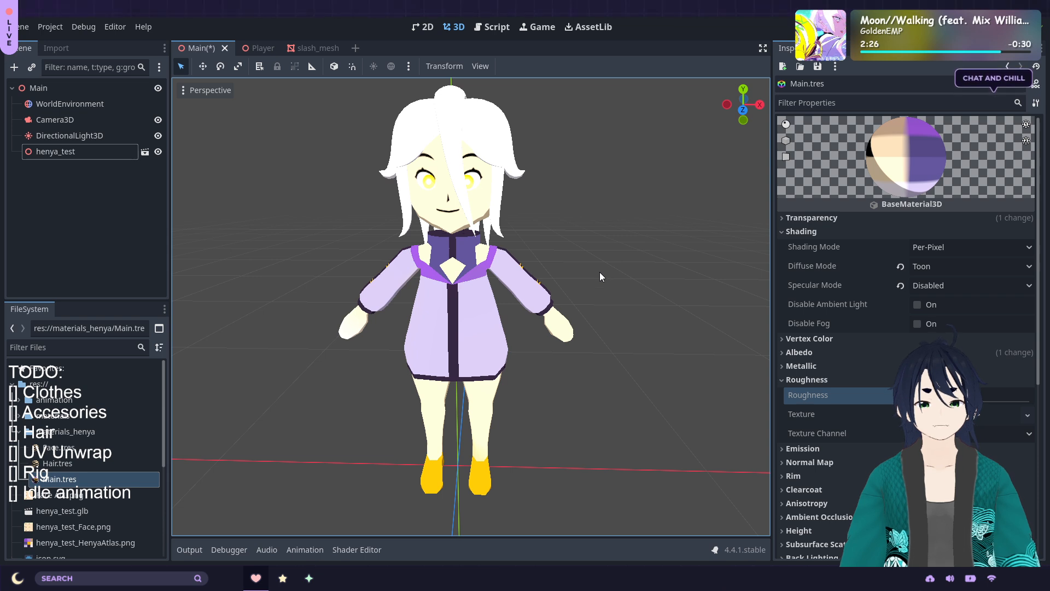
mouse_move(601, 273)
middle_mouse_down()
mouse_move(589, 275)
mouse_move(595, 253)
middle_mouse_up()
scroll(589, 275, "up", 2)
scroll(597, 257, "down", 2)
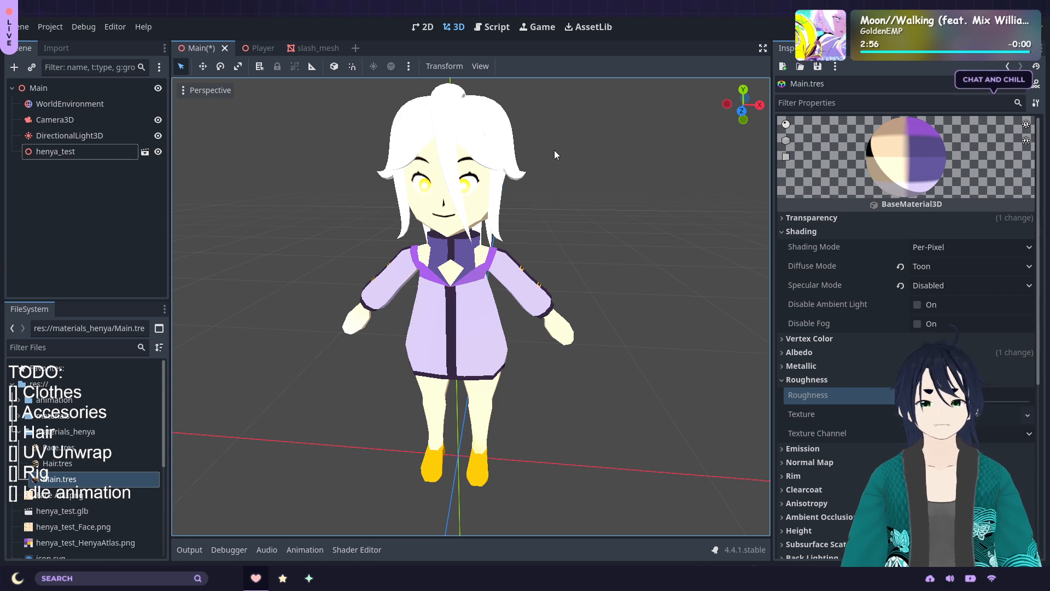
mouse_move(556, 149)
middle_mouse_down()
mouse_move(537, 149)
mouse_move(560, 154)
middle_mouse_up()
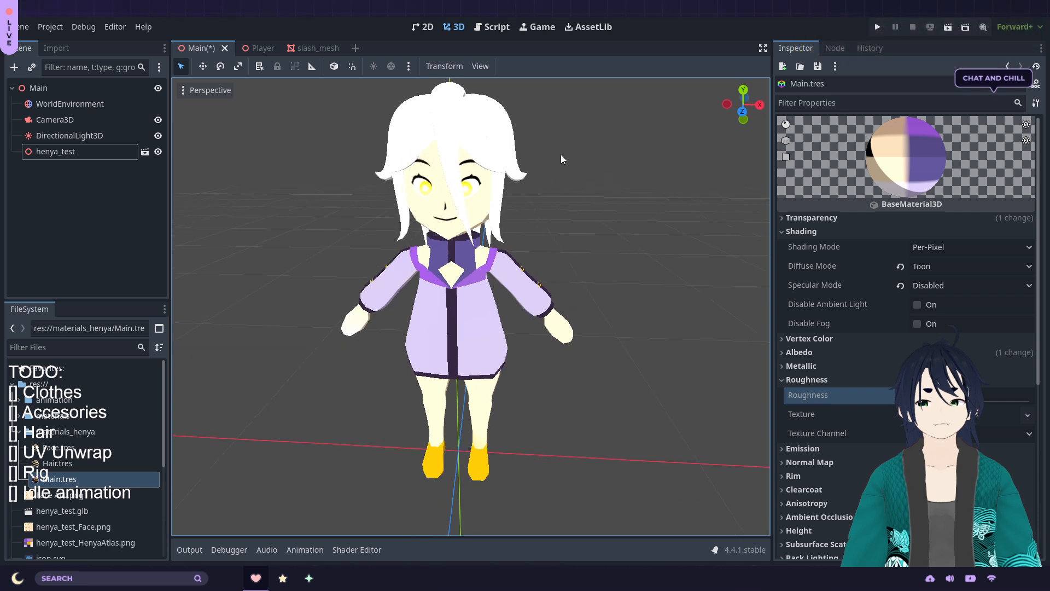
key("ctrl+s")
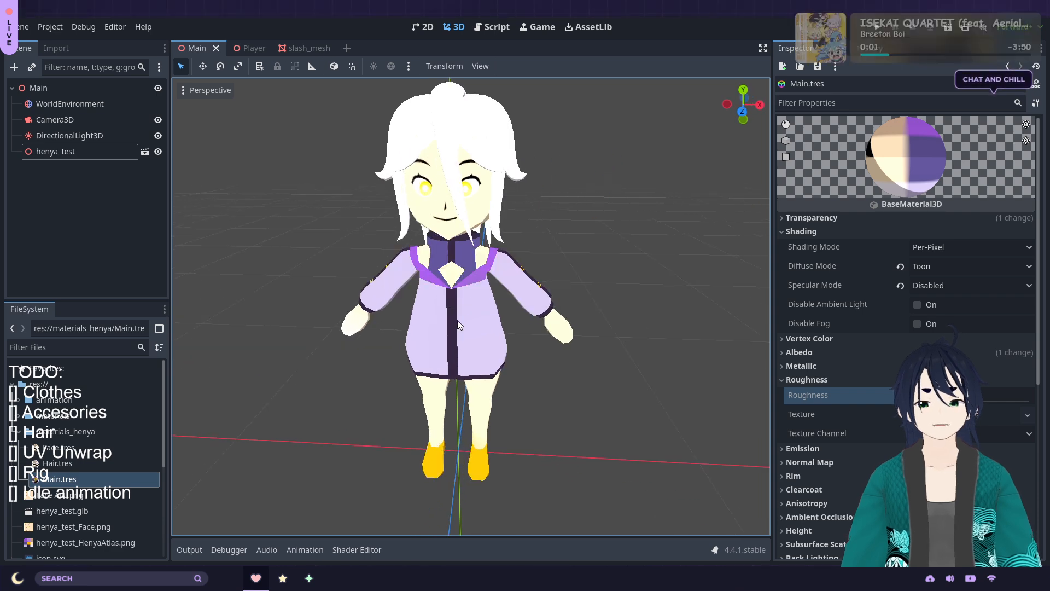
Switch to the henya project folder in File Explorer and delete henya_test.blend1, henya_test and henya_test.glb
left_click(258, 578)
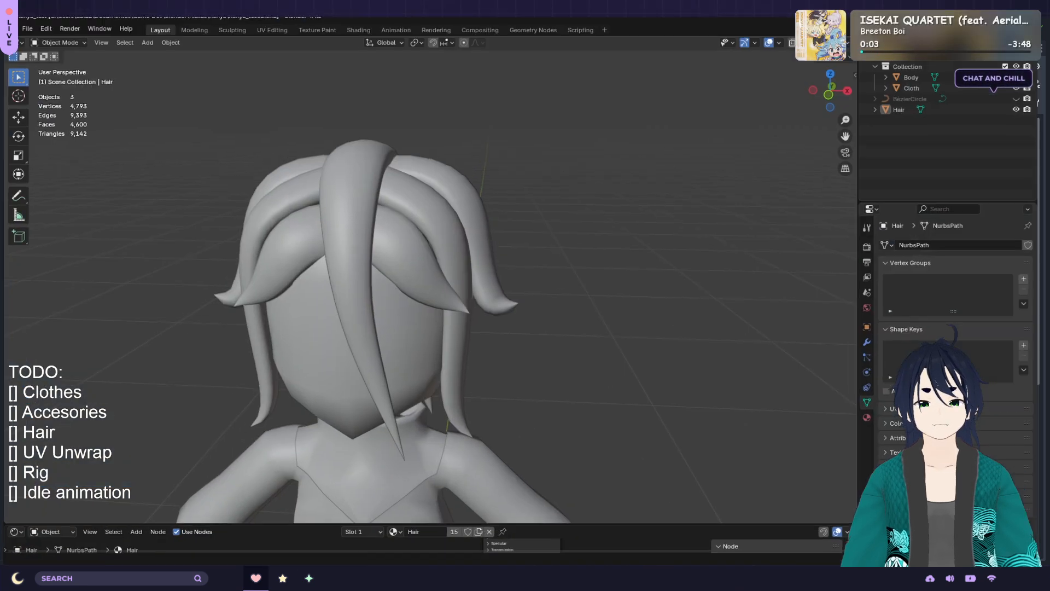
middle_click_drag(575, 216, 636, 244)
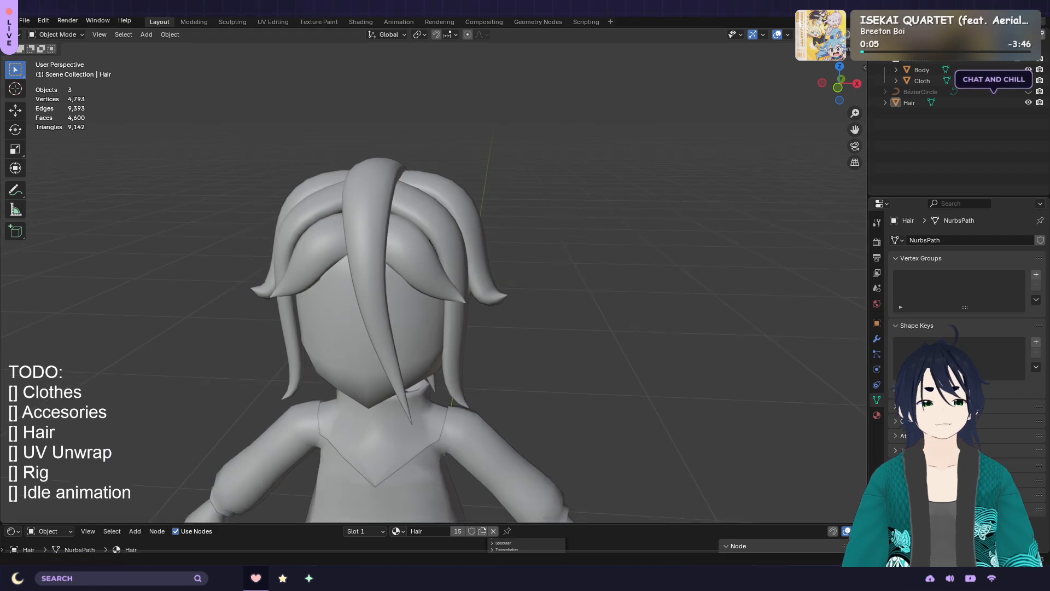
key("alt+Tab")
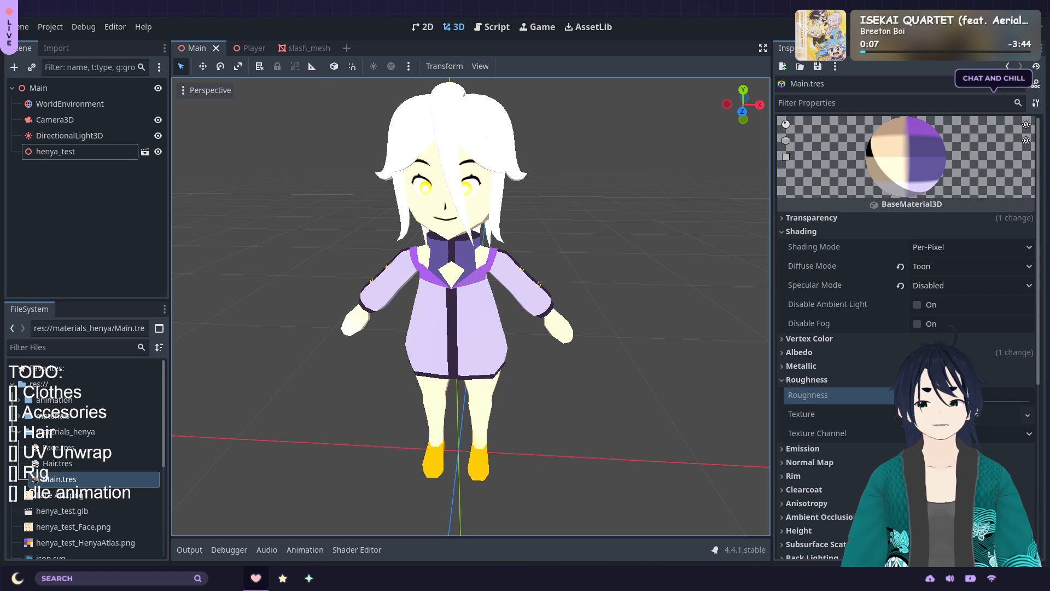
key("alt+Tab")
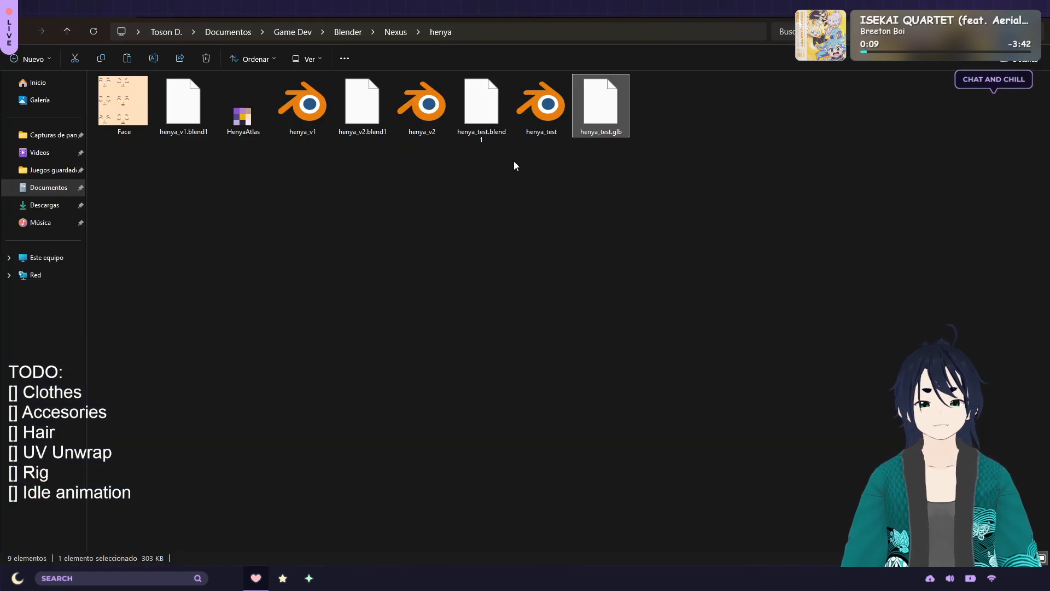
left_click_drag(483, 193, 635, 99)
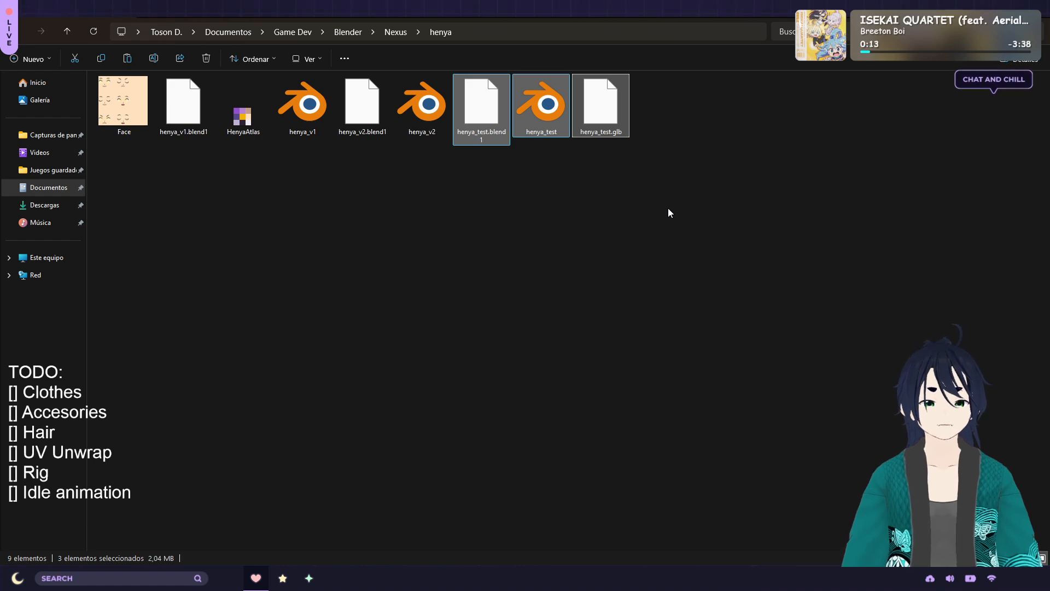
key("Delete")
Open the henya_v2 file in Blender and show the hair in front orthographic view
left_click(435, 111)
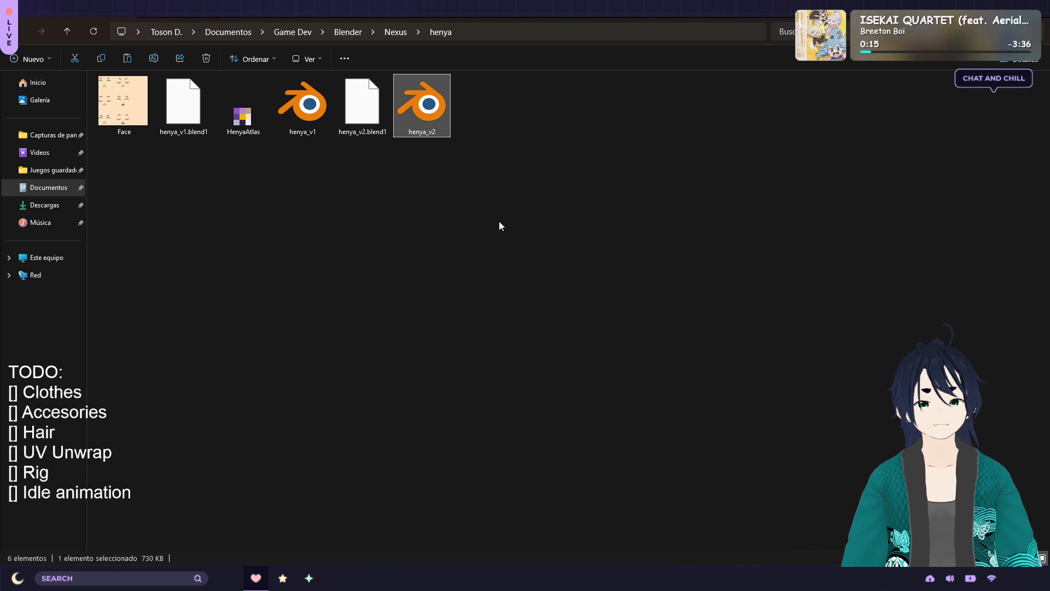
key("Return")
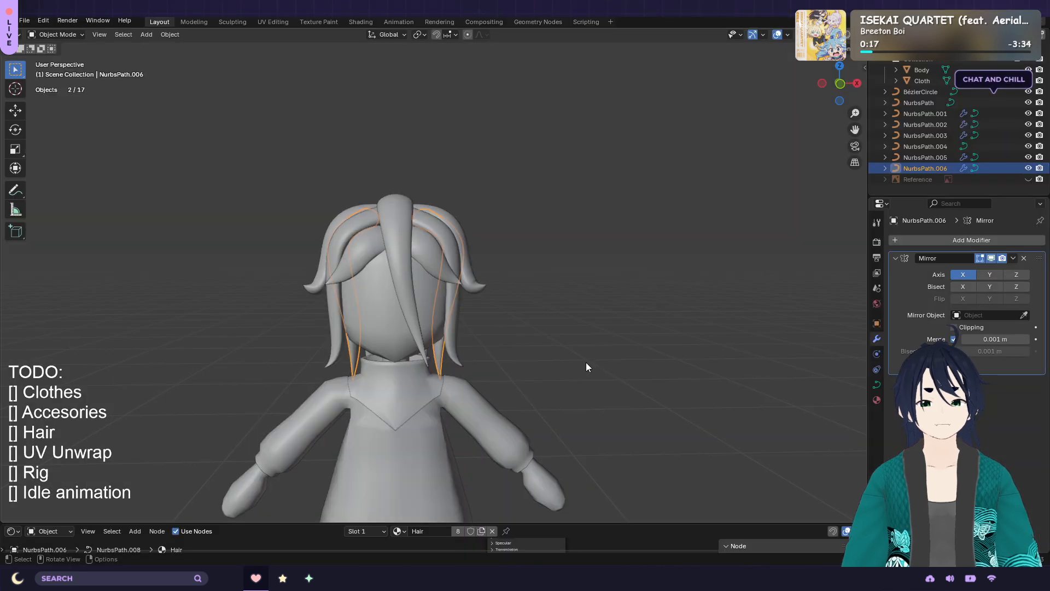
scroll(572, 346, "up", 2)
mouse_move(586, 262)
middle_mouse_down()
mouse_move(554, 274)
mouse_move(624, 260)
mouse_move(577, 267)
middle_mouse_up()
scroll(580, 268, "up", 2)
key("KP_1")
scroll(565, 268, "down", 1)
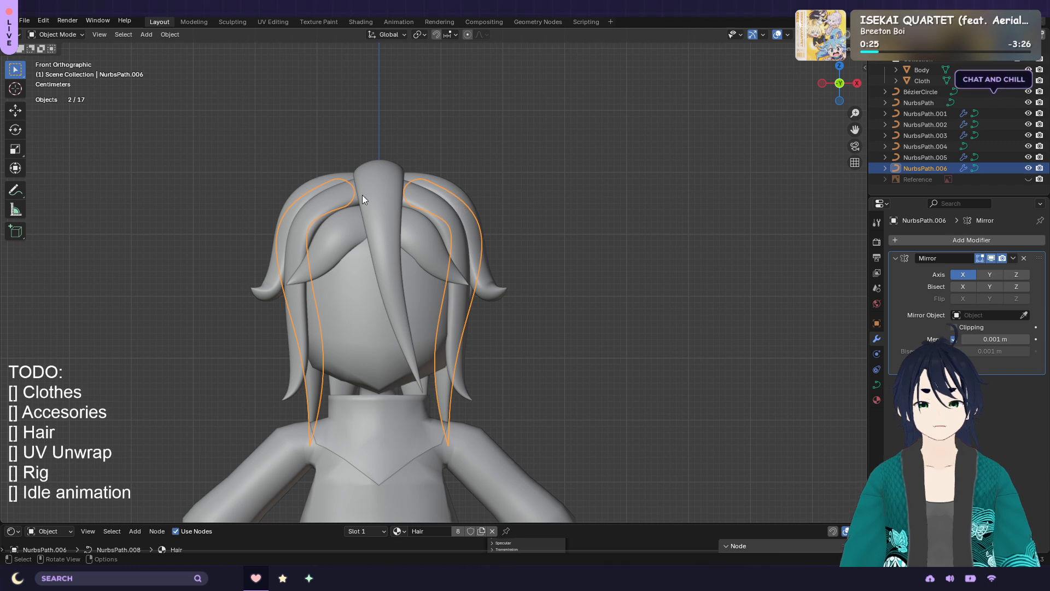
Reshape the outer hair curve NurbsPath.001 by moving its second control point about 0.02 m down and inwards and nudging the third slightly
left_click(464, 198)
key("Tab")
left_click(450, 184)
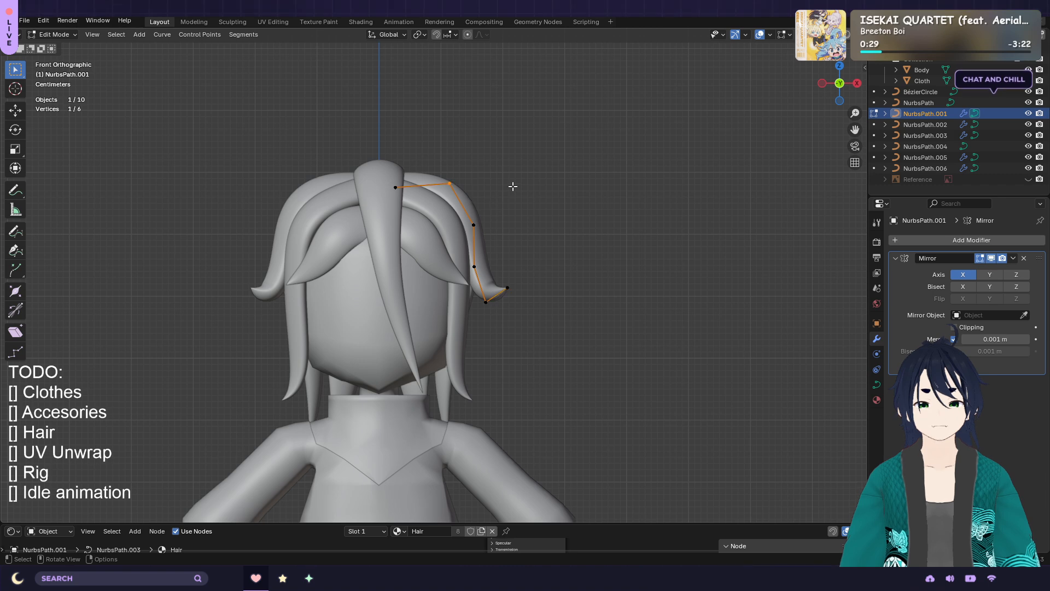
key("f")
key("g")
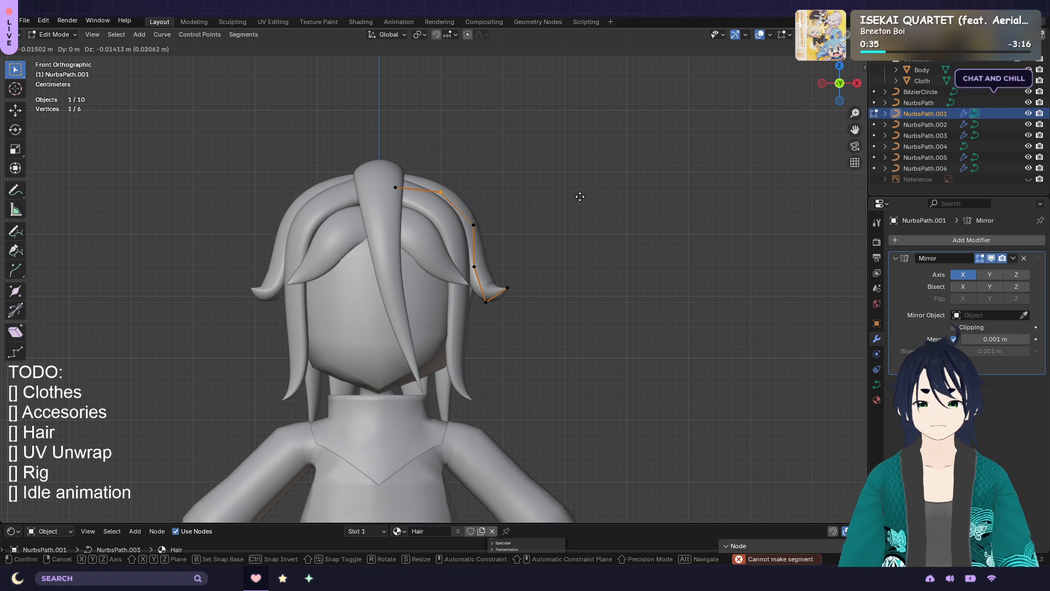
left_click(578, 197)
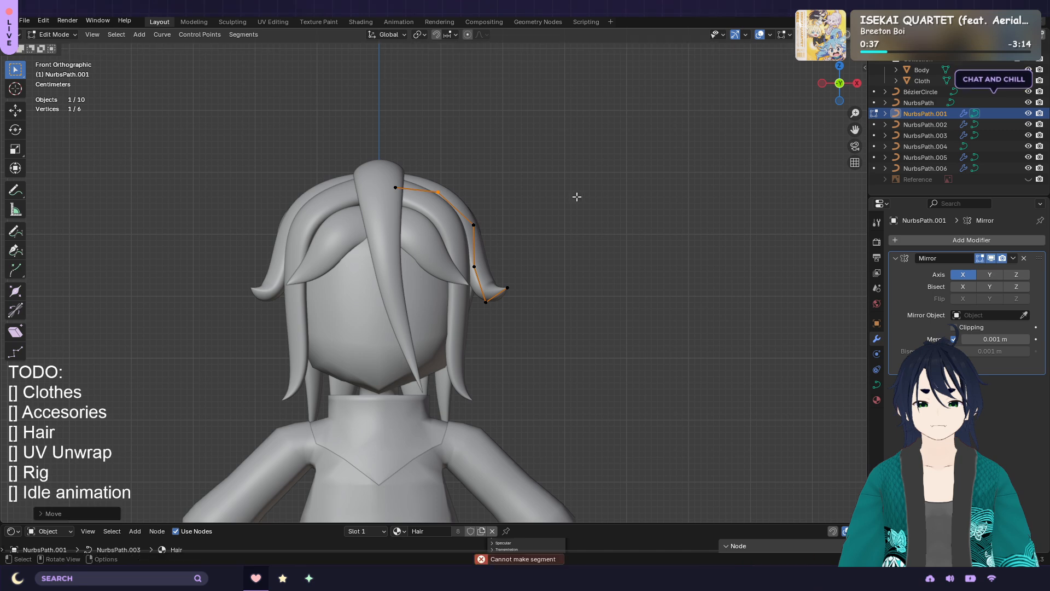
left_click(491, 231)
key("g")
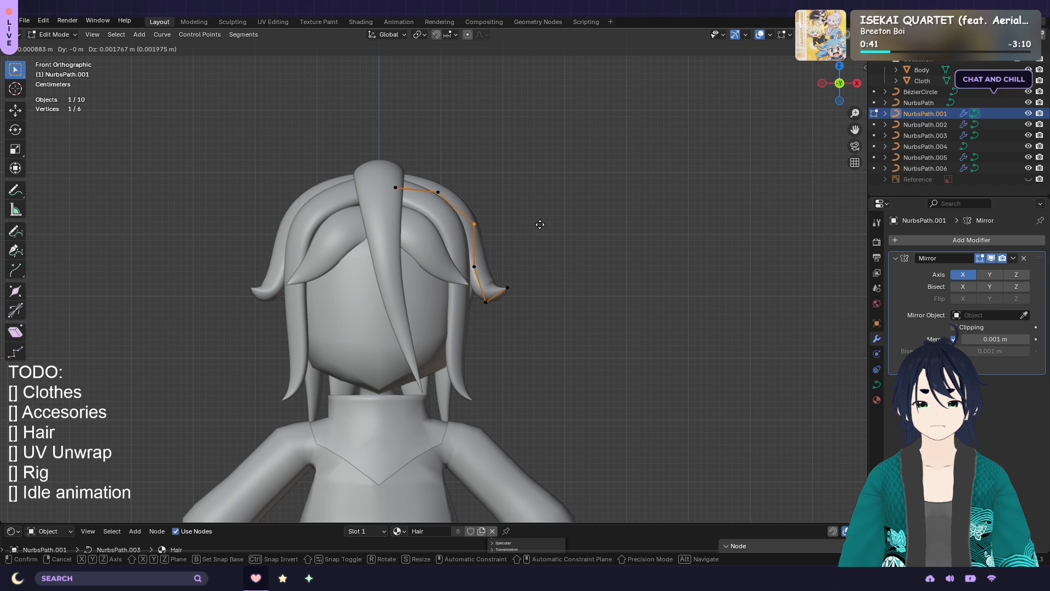
left_click(540, 225)
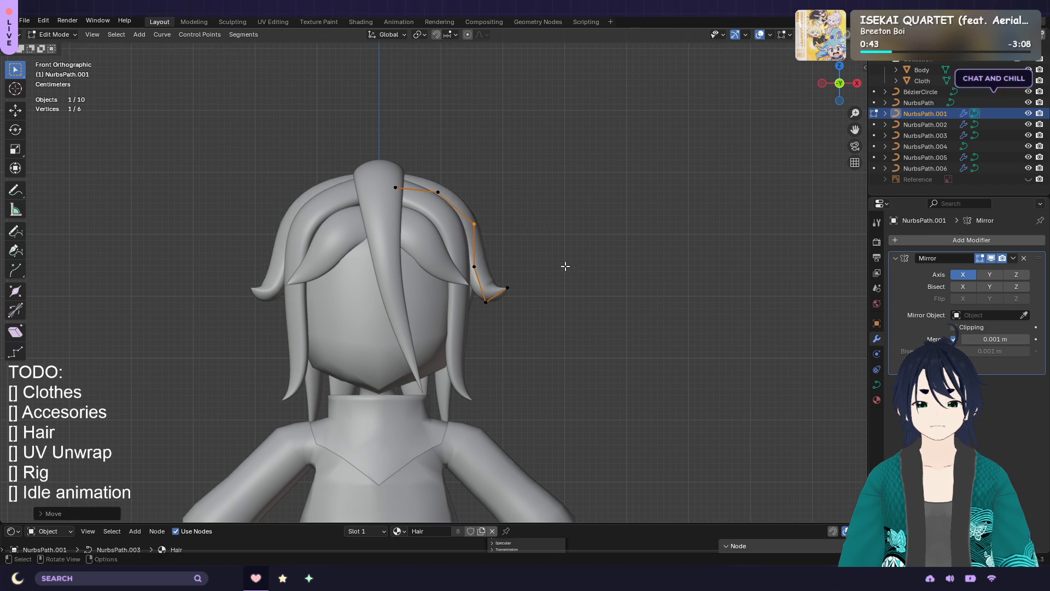
Show the Reference image and rotate the last two control points of hair curve NurbsPath.001 from a side angle
left_click(1029, 180)
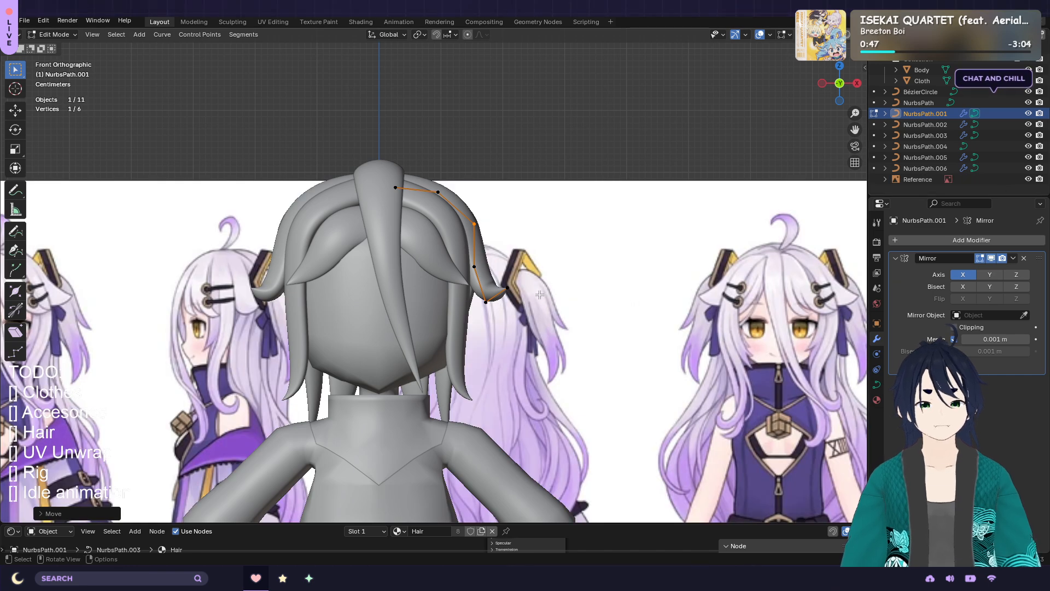
middle_click_drag(564, 269, 602, 315)
key("r")
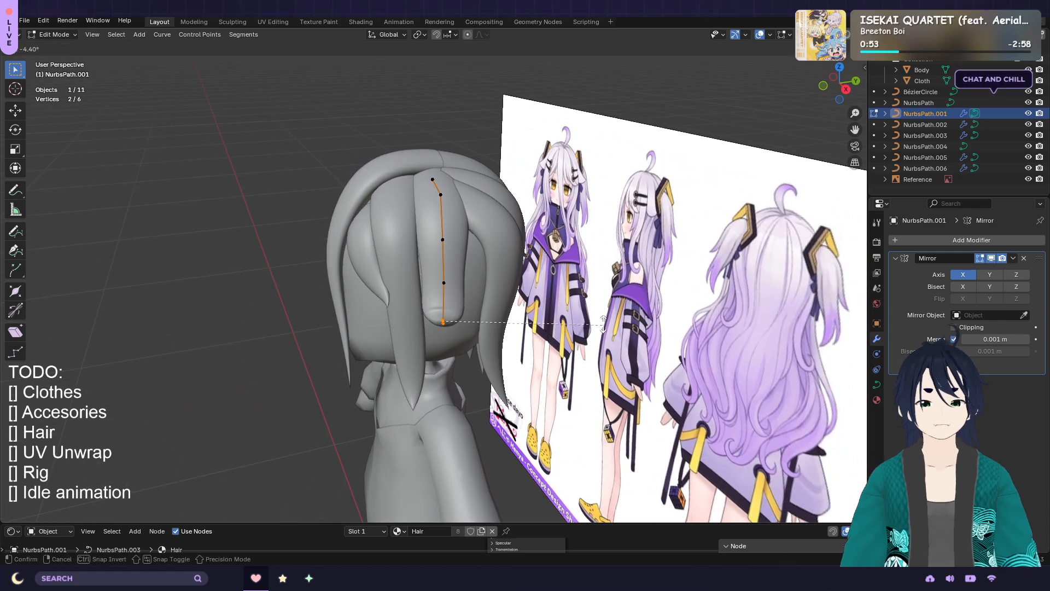
left_click(523, 206)
Pull the tip control point of NurbsPath.001 outwards about 0.03 m so the strand flares away from the head
middle_click_drag(513, 277, 588, 280)
left_click(506, 305)
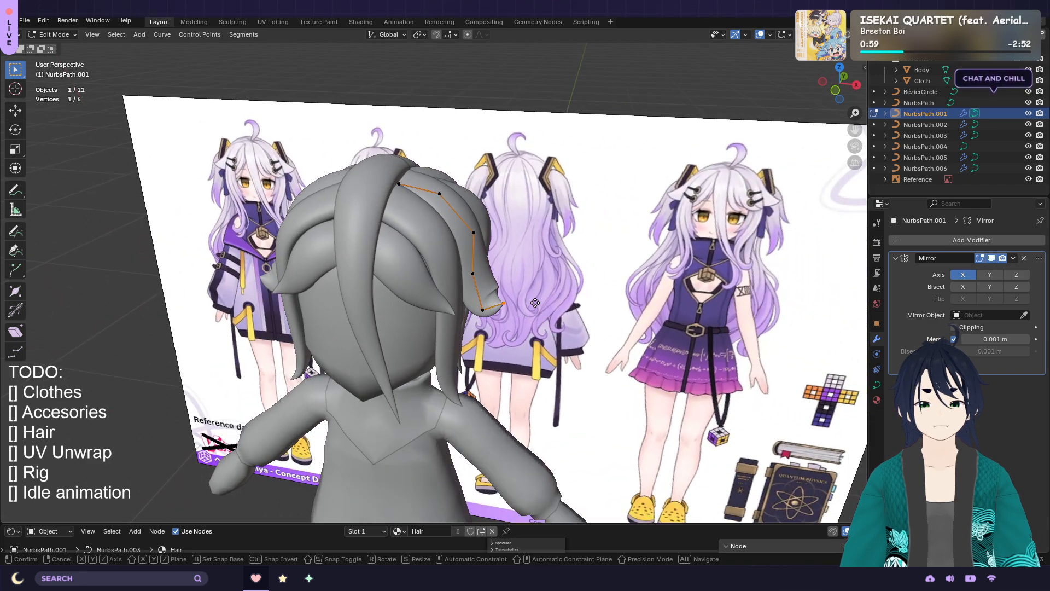
key("g")
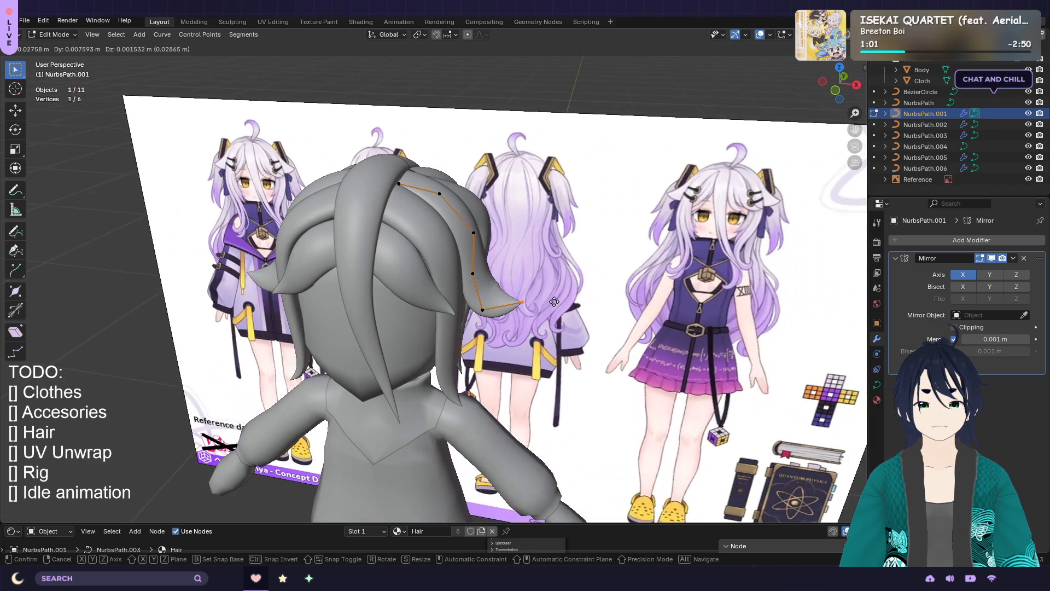
left_click(557, 298)
Shift the second-to-last control point of NurbsPath.001 inwards, and move its tip about 0.03 m inwards and 0.03 m down
key("KP_1")
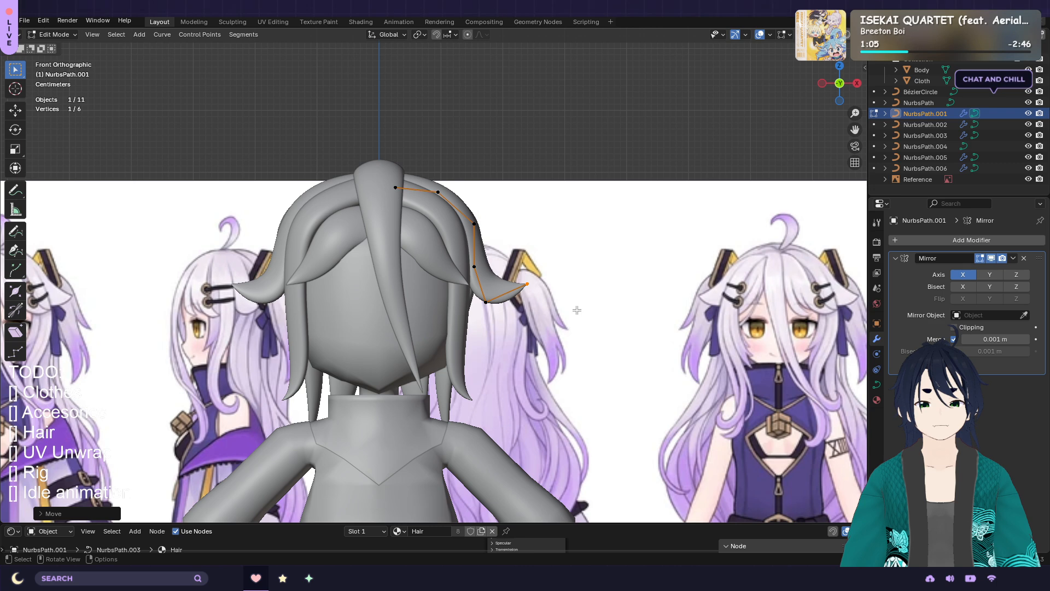
left_click(502, 312)
key("g")
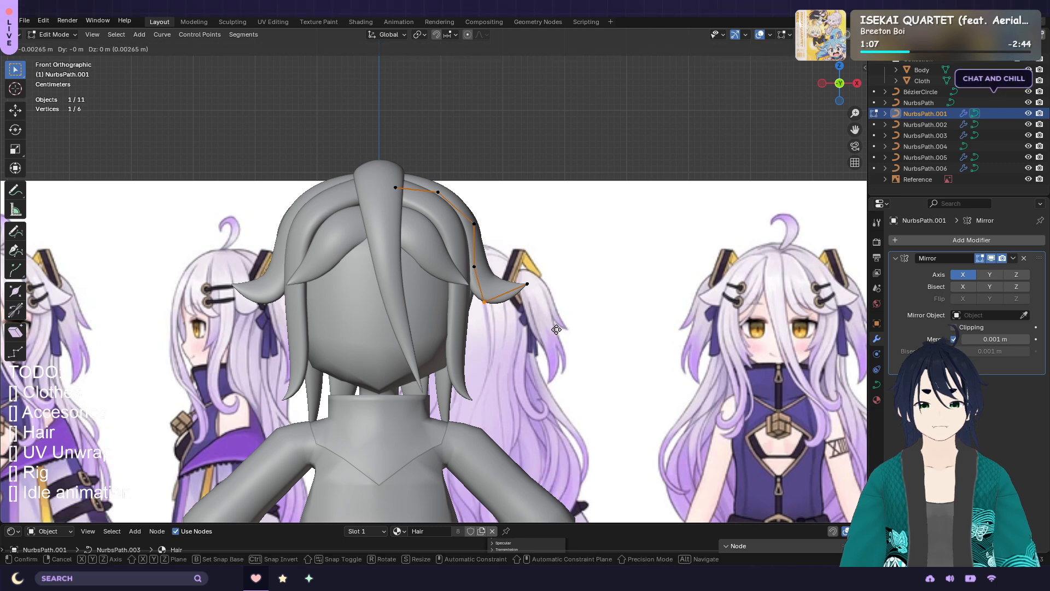
left_click(547, 329)
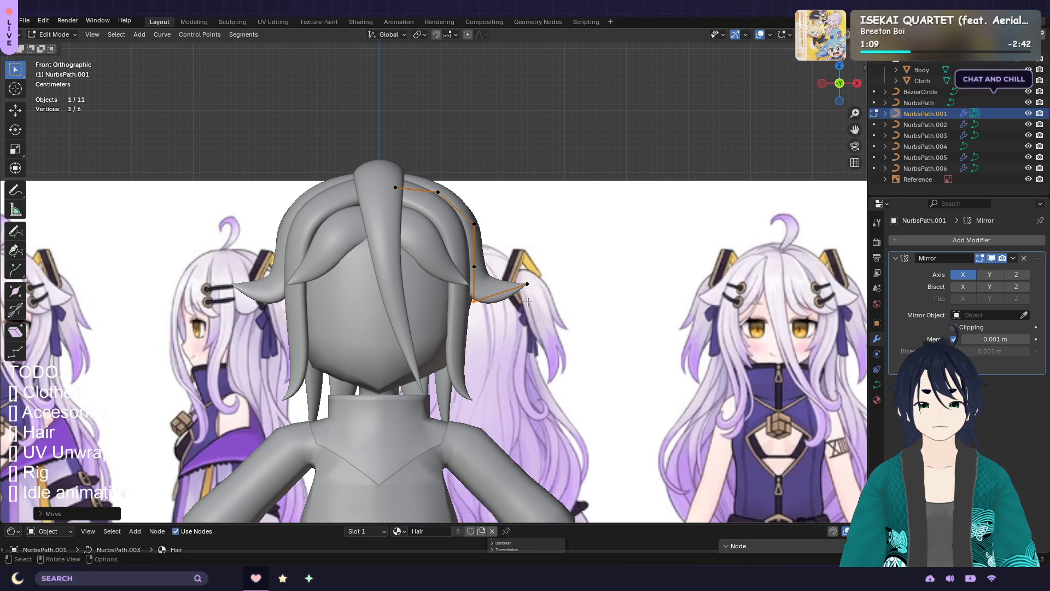
left_click(537, 272)
key("g")
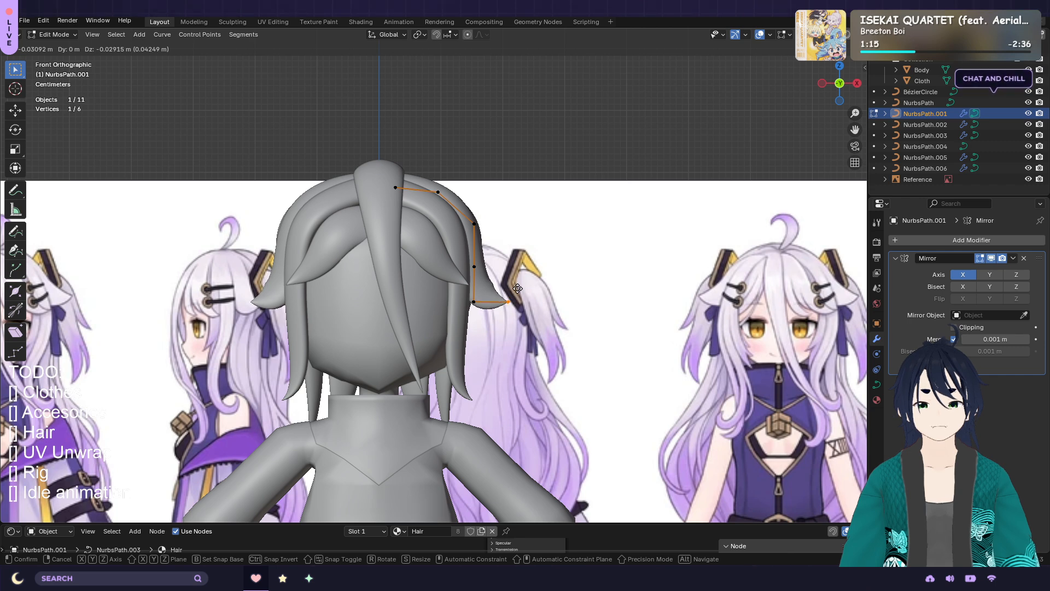
left_click(518, 289)
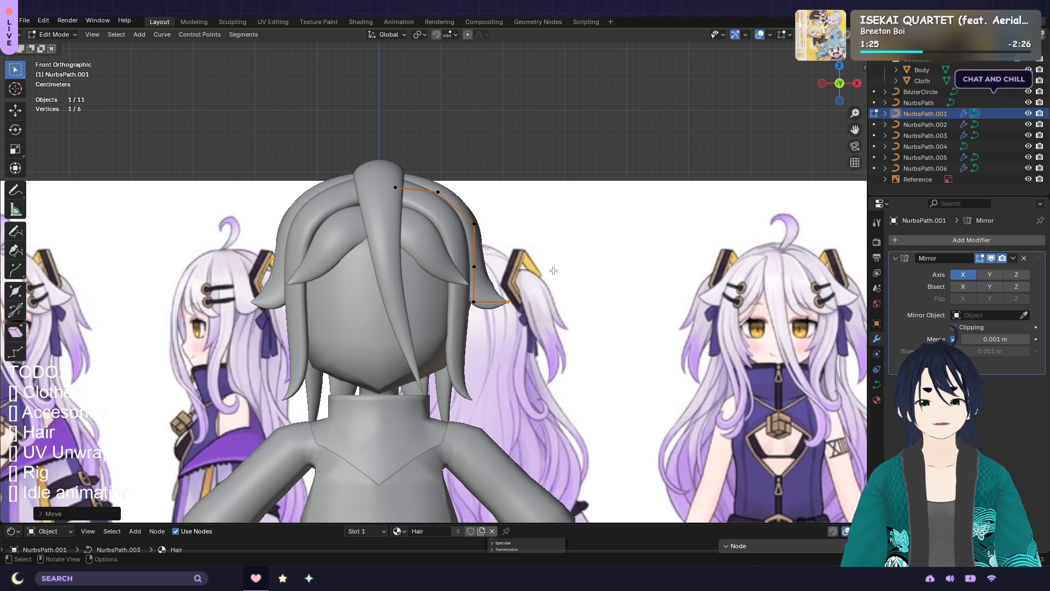
Edit the central fringe curve NurbsPath and lower its third control point about 0.045 m along Z
middle_click_drag(523, 250, 577, 226)
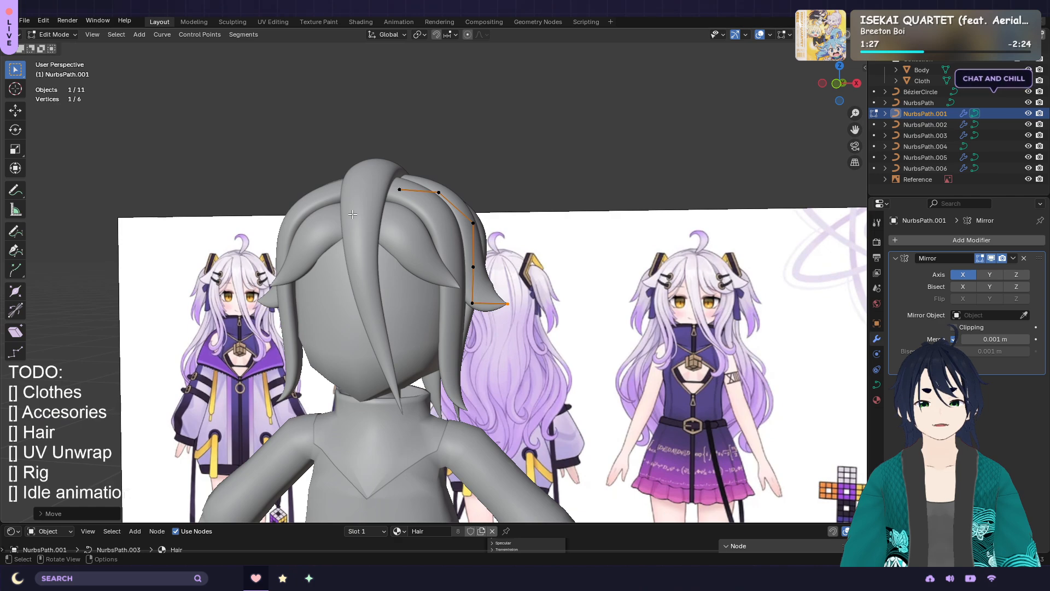
key("Tab")
left_click(373, 209)
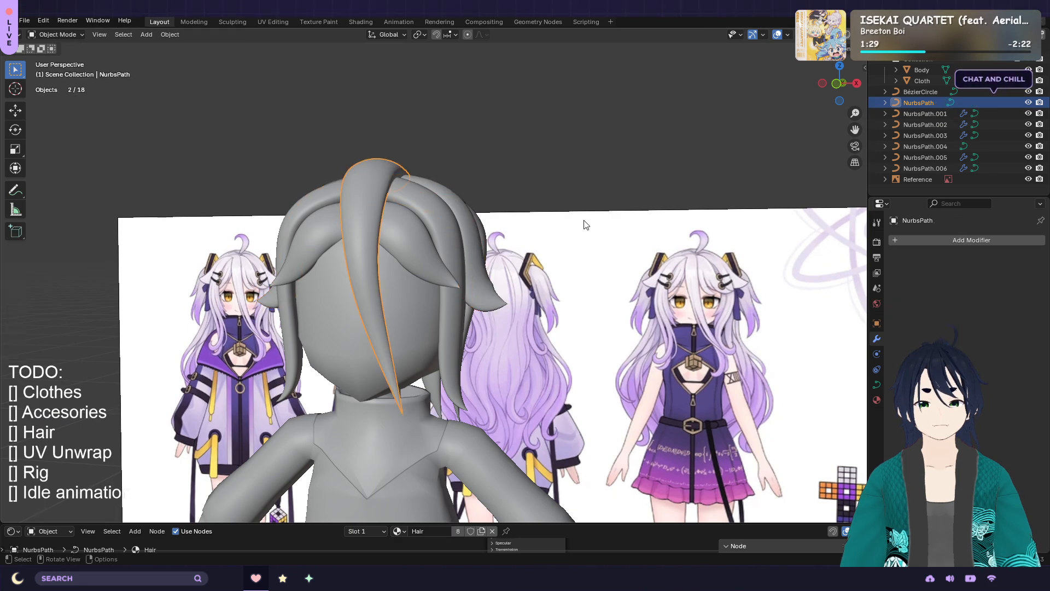
middle_click_drag(586, 225, 503, 222)
key("Tab")
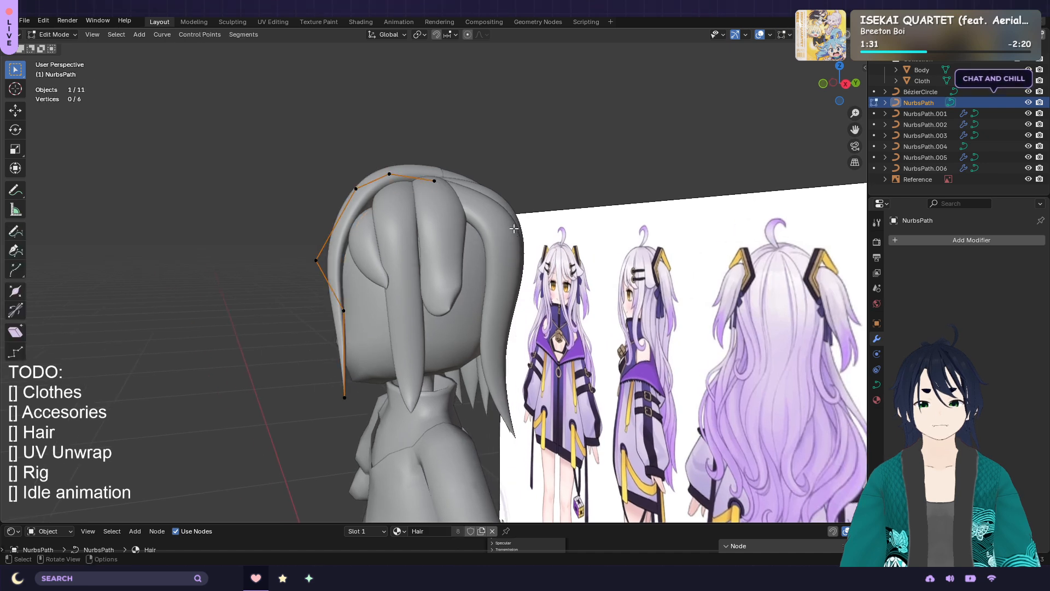
left_click(375, 196)
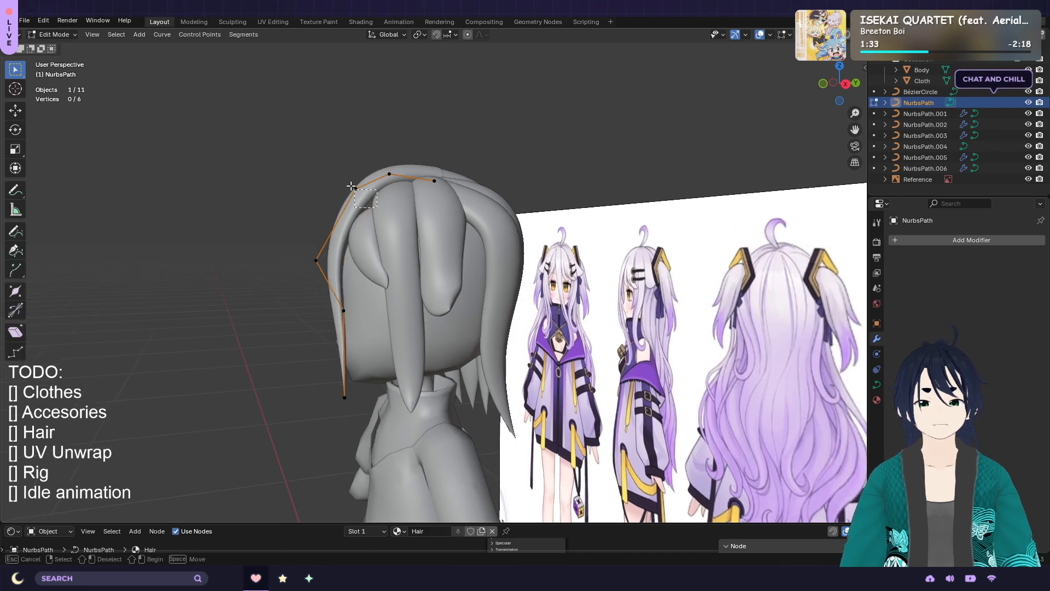
key("g")
key("z")
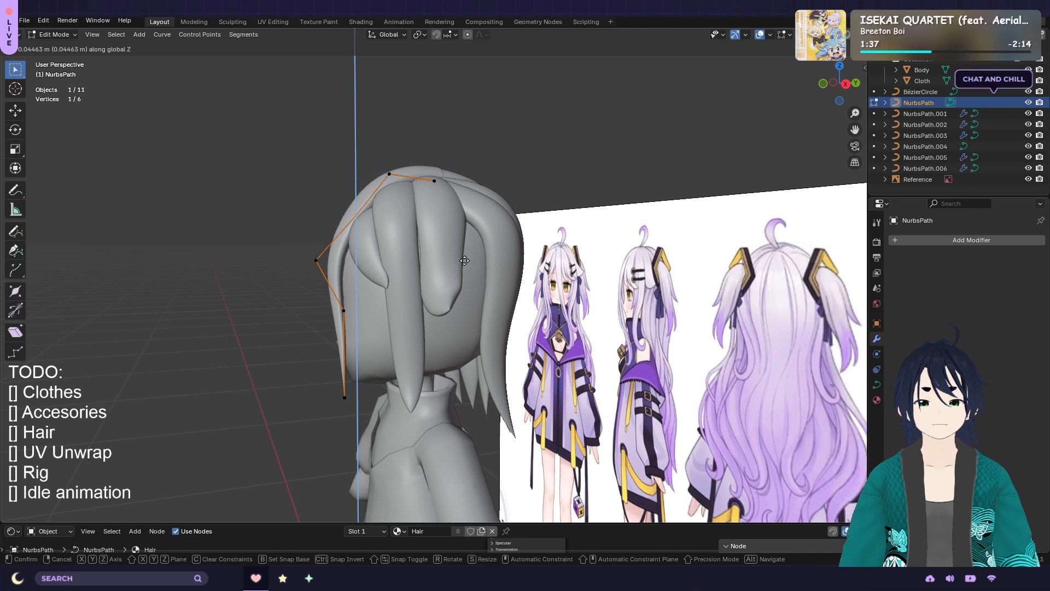
left_click(464, 260)
Nudge the second control point of NurbsPath slightly forward along Y at the crown of the head
middle_click_drag(557, 246, 455, 215)
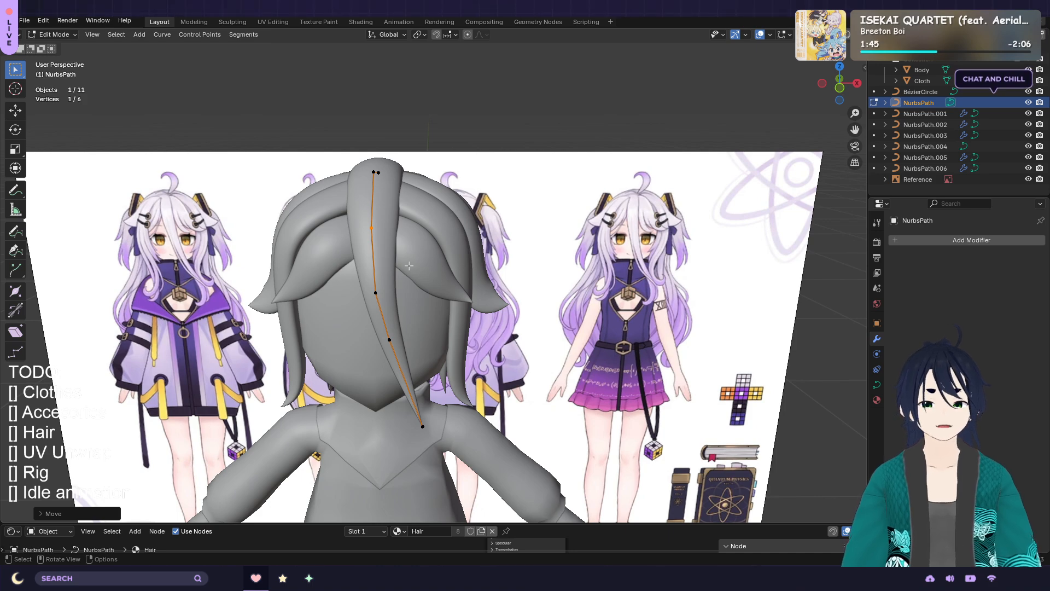
middle_click_drag(408, 266, 369, 224)
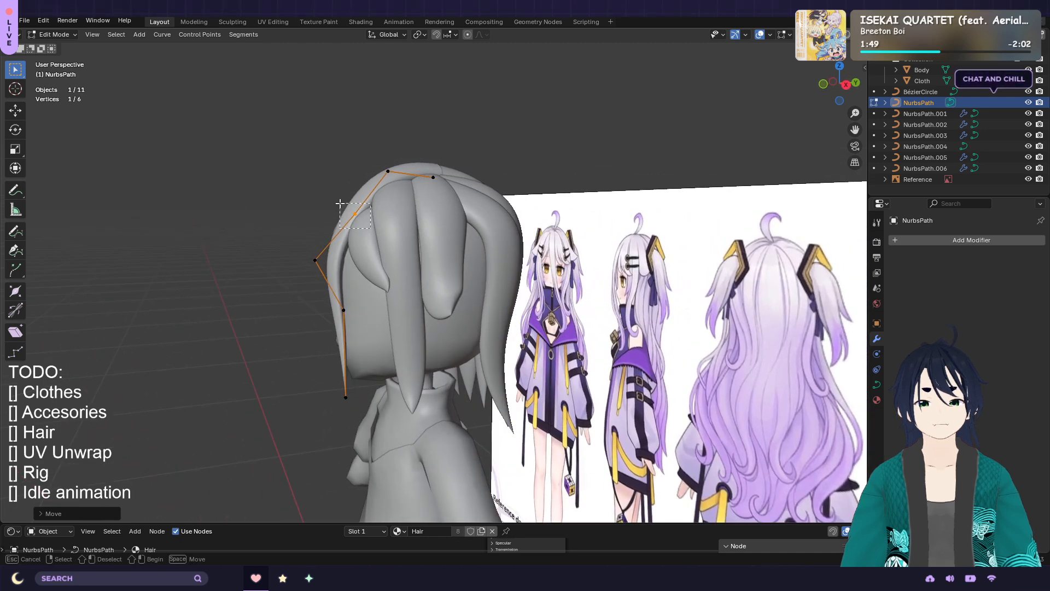
key("ctrl+z")
left_click_drag(407, 189, 363, 148)
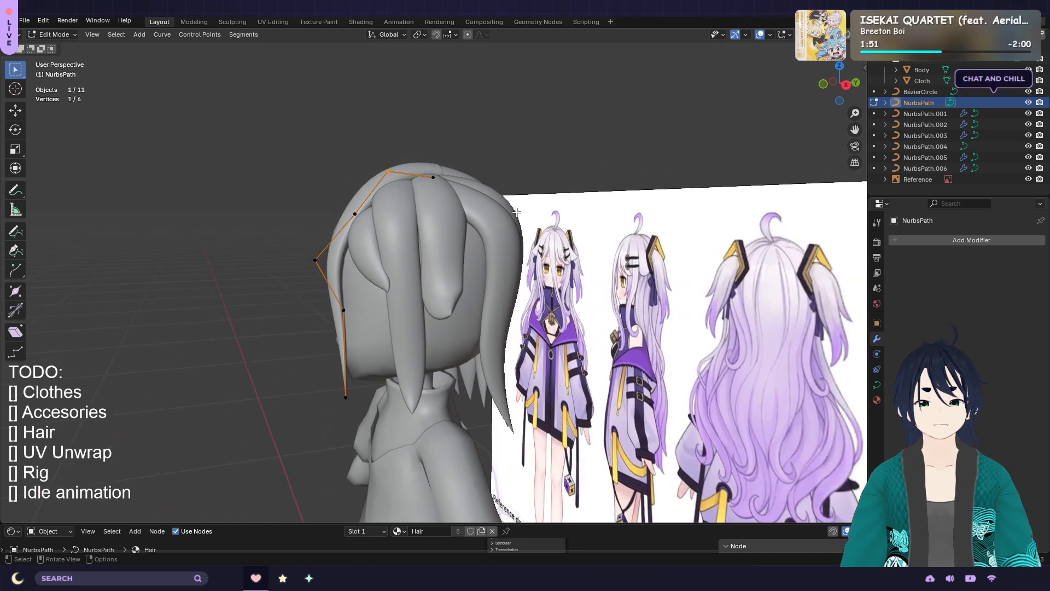
key("g")
key("y")
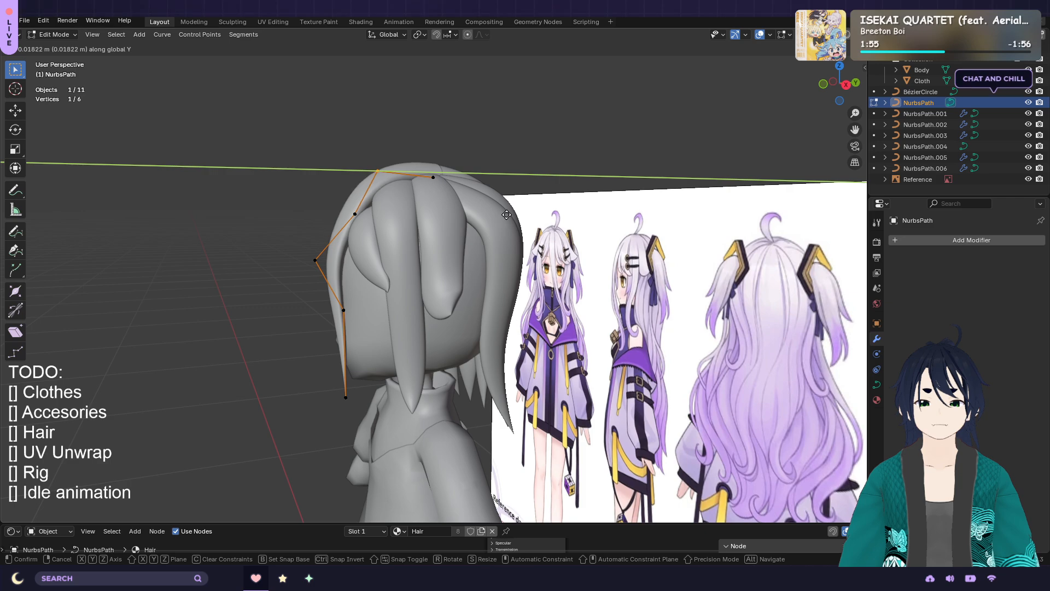
left_click(513, 218)
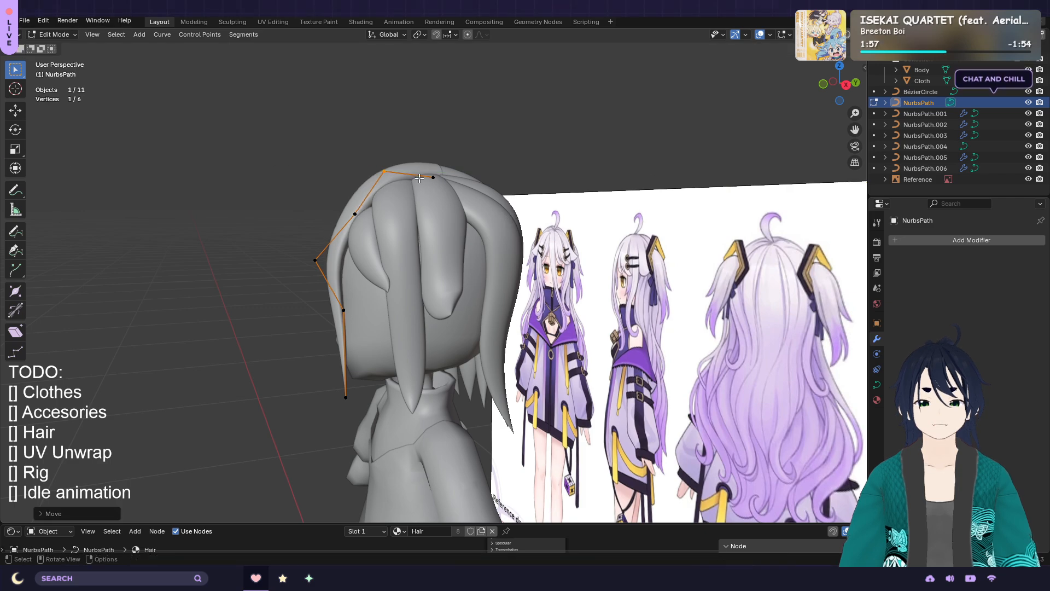
Adjust the height of the third control point of NurbsPath slightly along Z
middle_click_drag(507, 214, 465, 219)
key("g")
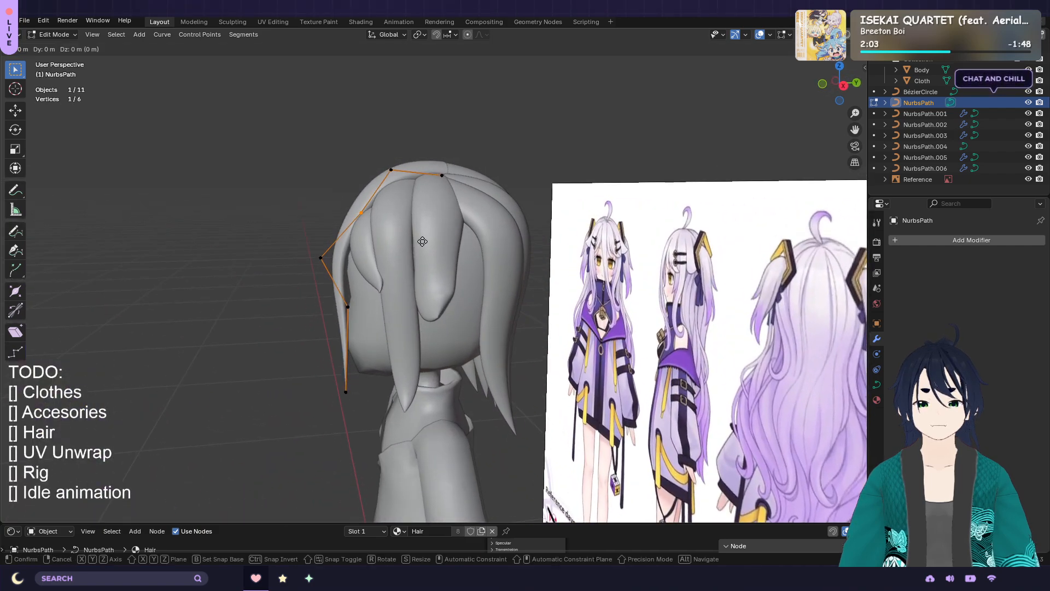
key("z")
left_click(494, 235)
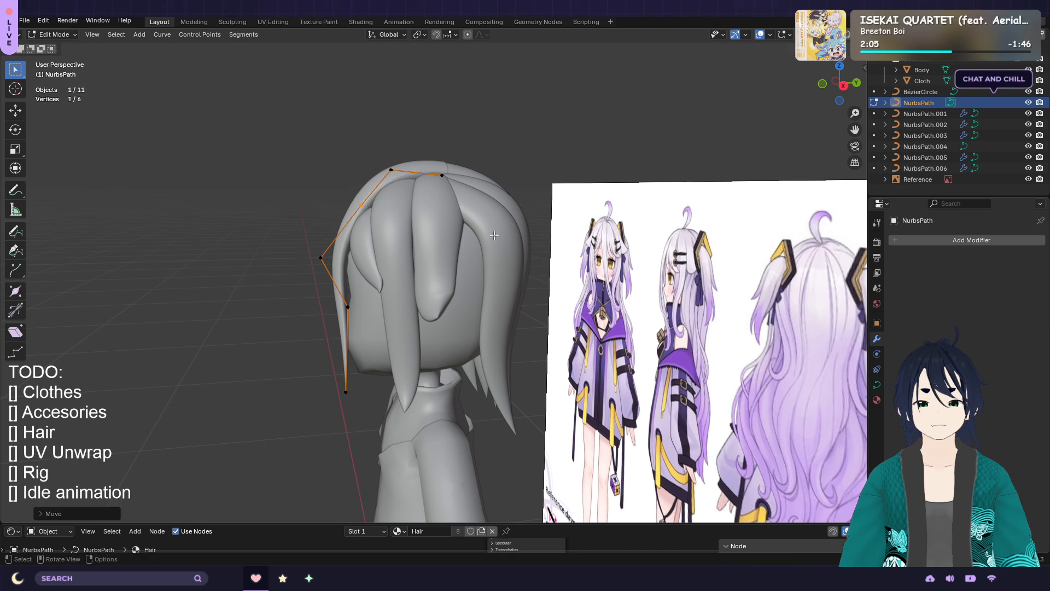
Hide the Reference image and show the back hair strands in back orthographic view
middle_click_drag(518, 231, 504, 270)
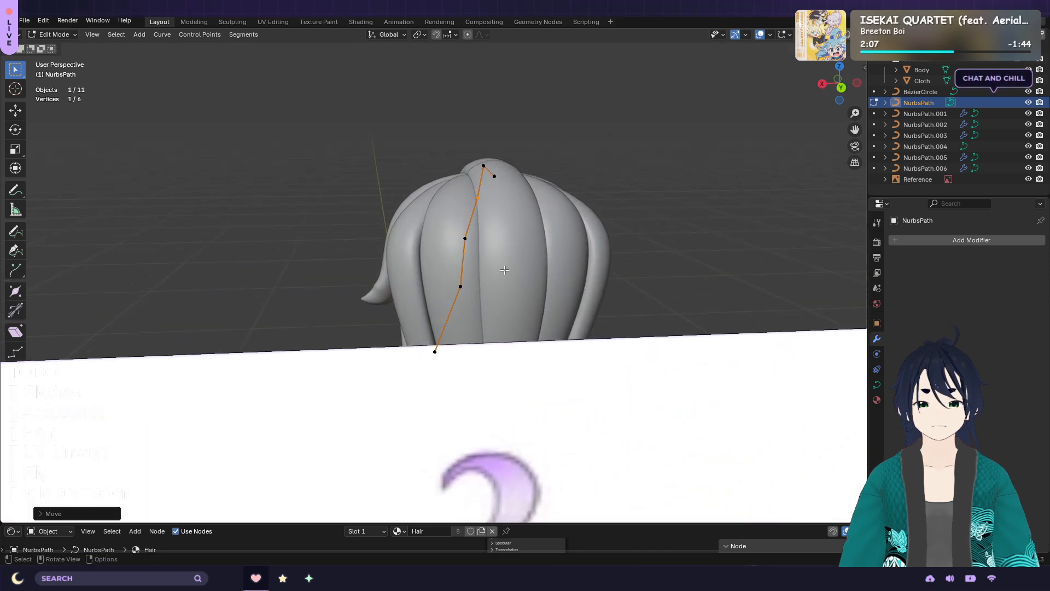
left_click(1028, 180)
key("Tab")
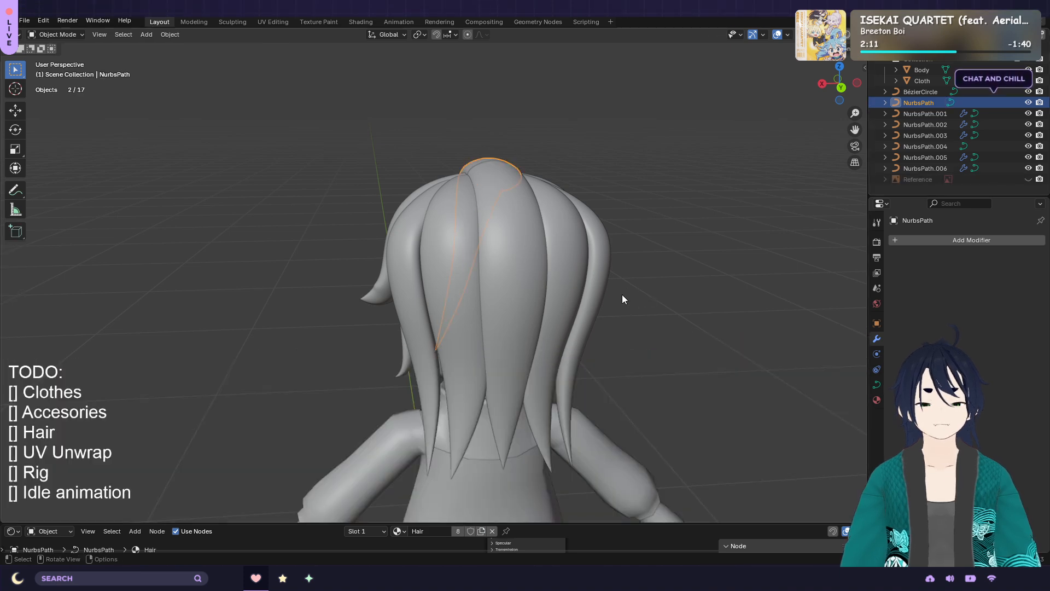
left_click(521, 277)
key("ctrl+KP_1")
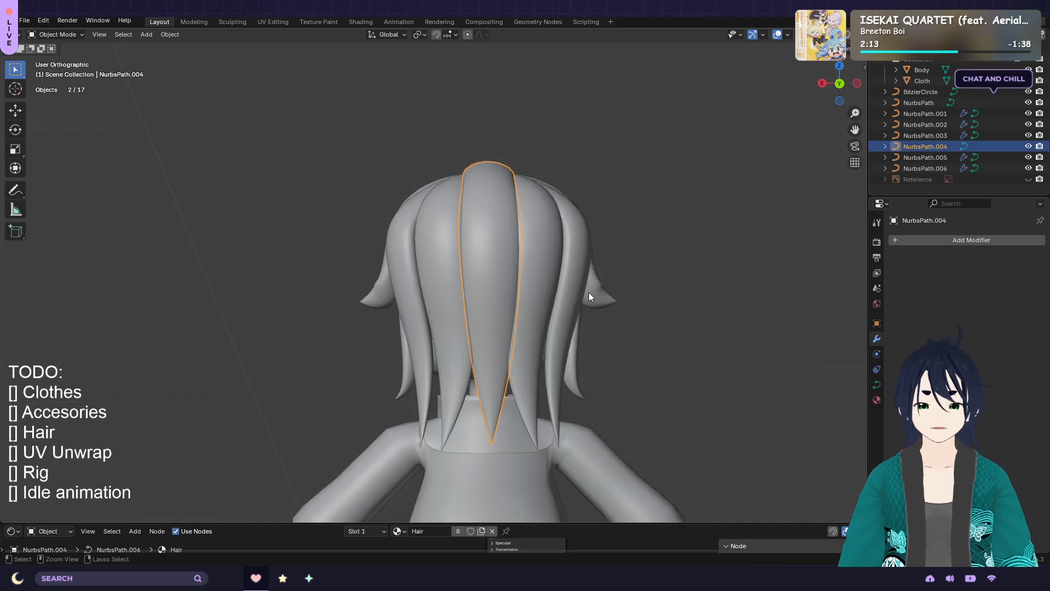
key("Tab")
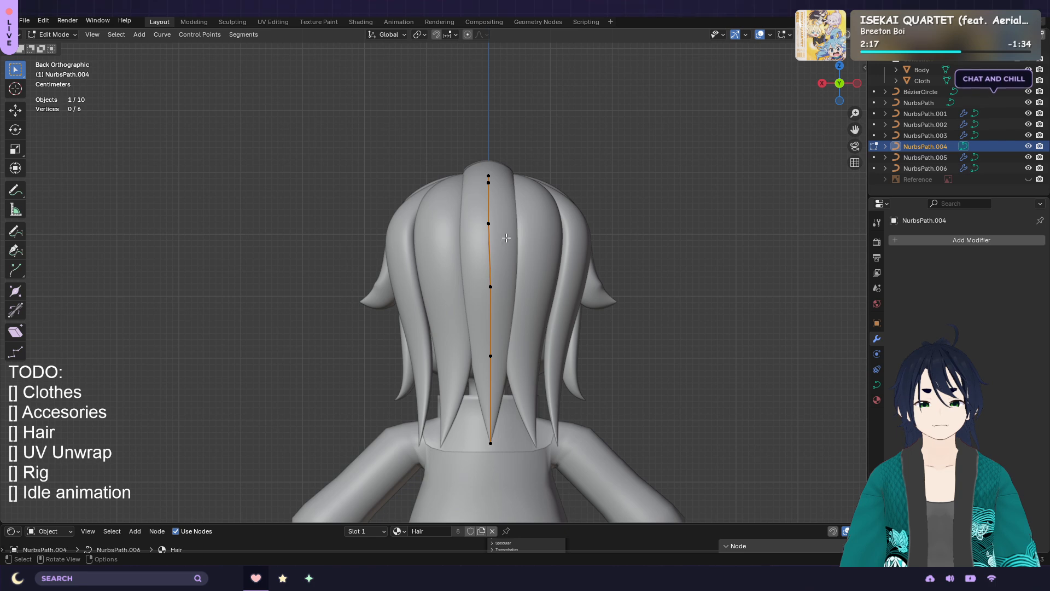
key("Tab")
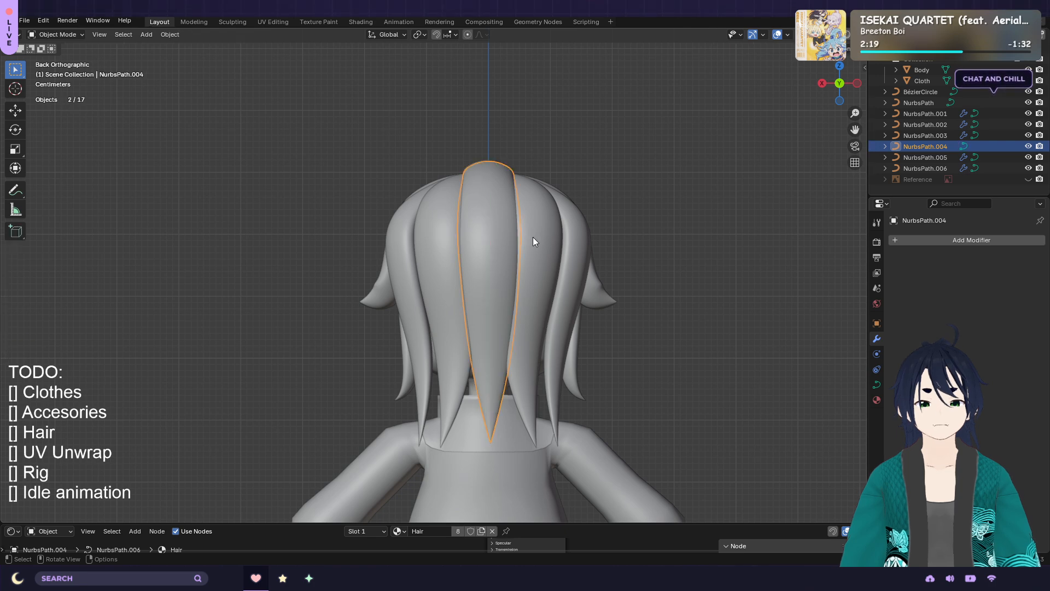
Edit the back hair curve NurbsPath.005 and lower its second and third control points about 0.017 m along Z
left_click(544, 238)
key("Tab")
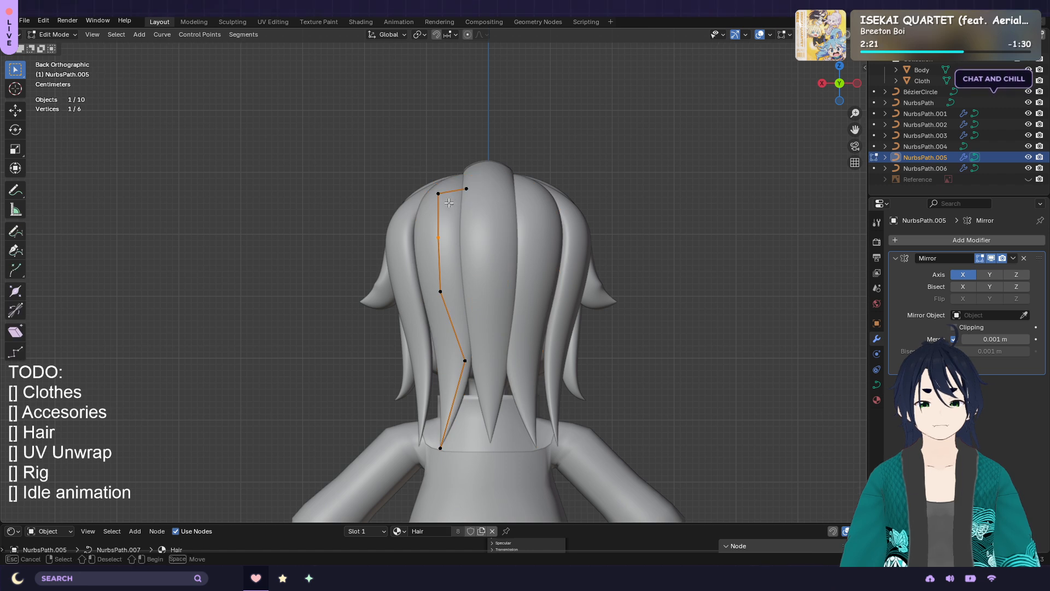
left_click(438, 238, "shift")
key("g")
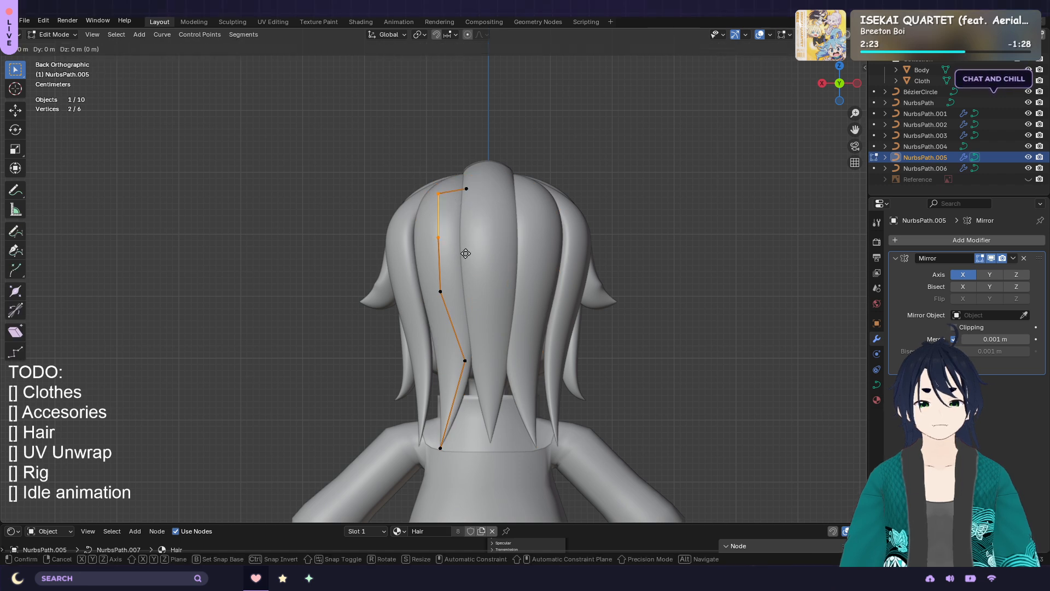
key("z")
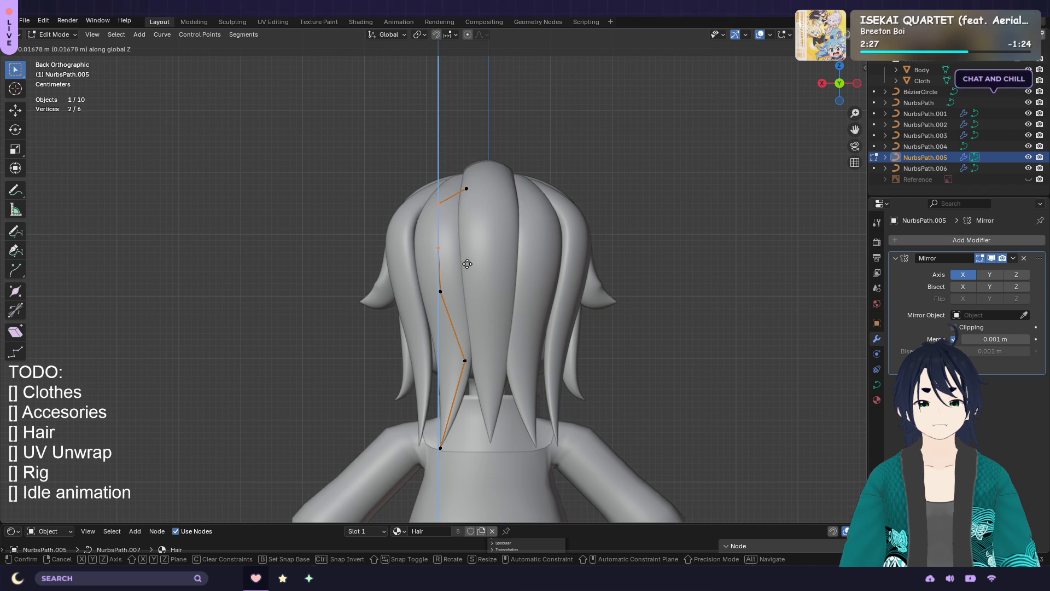
left_click(471, 261)
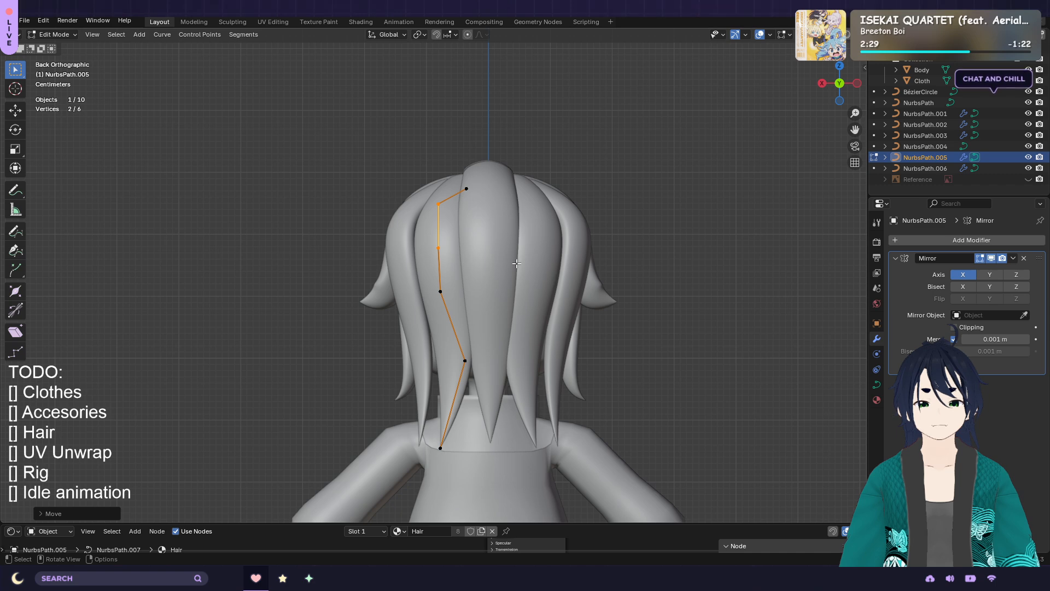
Lower the fourth control point of NurbsPath.005 slightly along Z
mouse_move(517, 264)
middle_mouse_down()
mouse_move(484, 269)
mouse_move(524, 273)
middle_mouse_up()
left_click(489, 322)
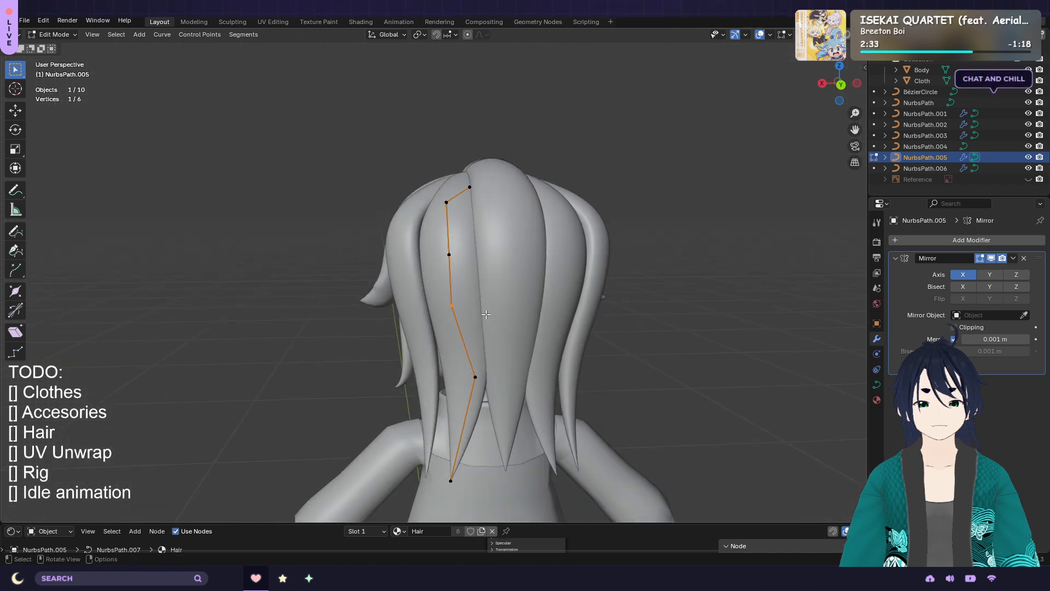
key("g")
key("z")
left_click(490, 323)
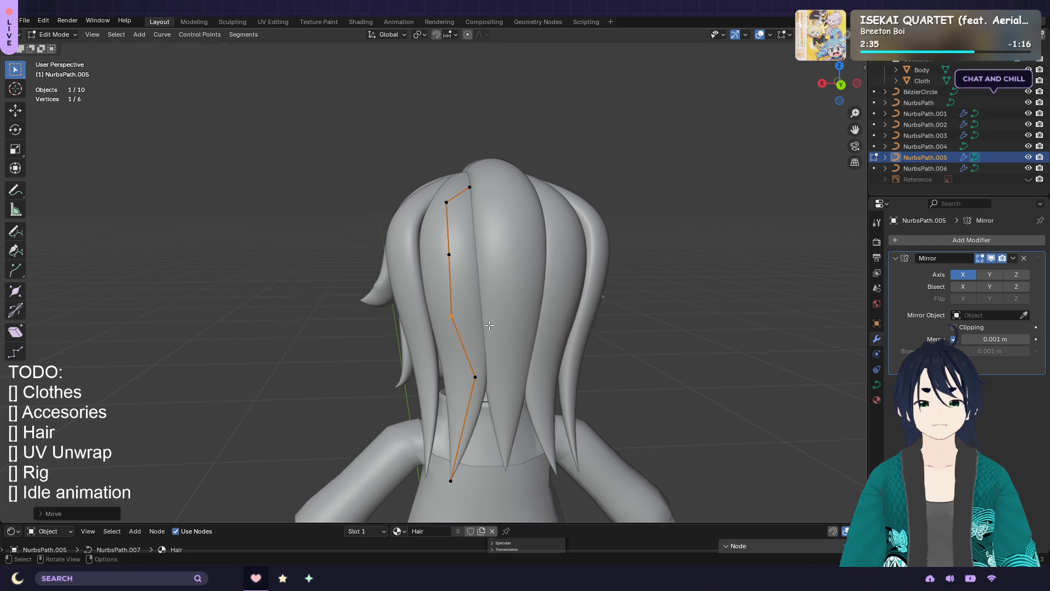
Shift the third control point of NurbsPath.005 about 0.006 m forward along Y
middle_click_drag(529, 296, 630, 297)
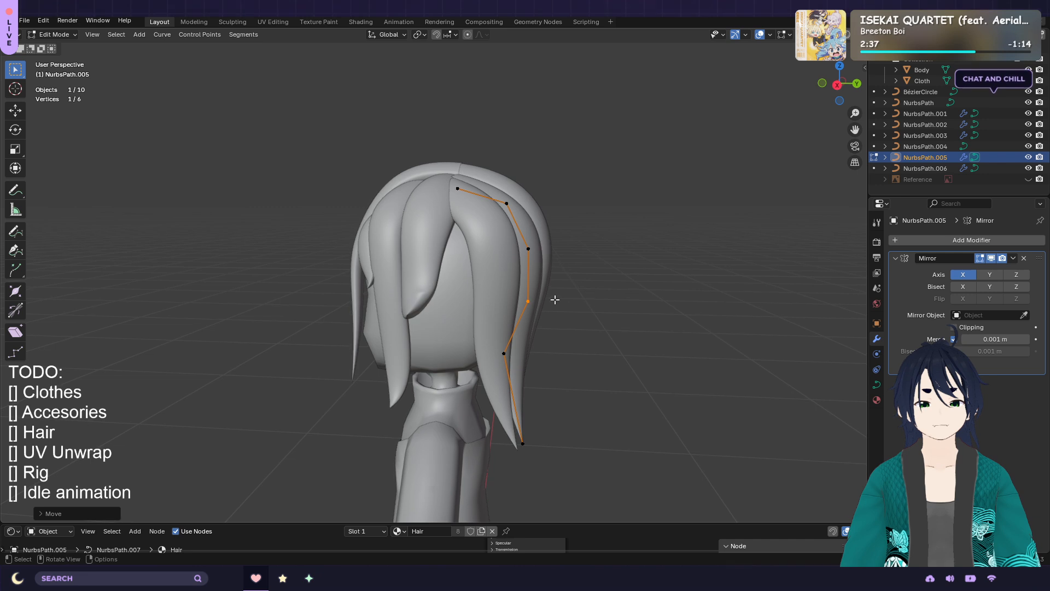
left_click(530, 250)
key("g")
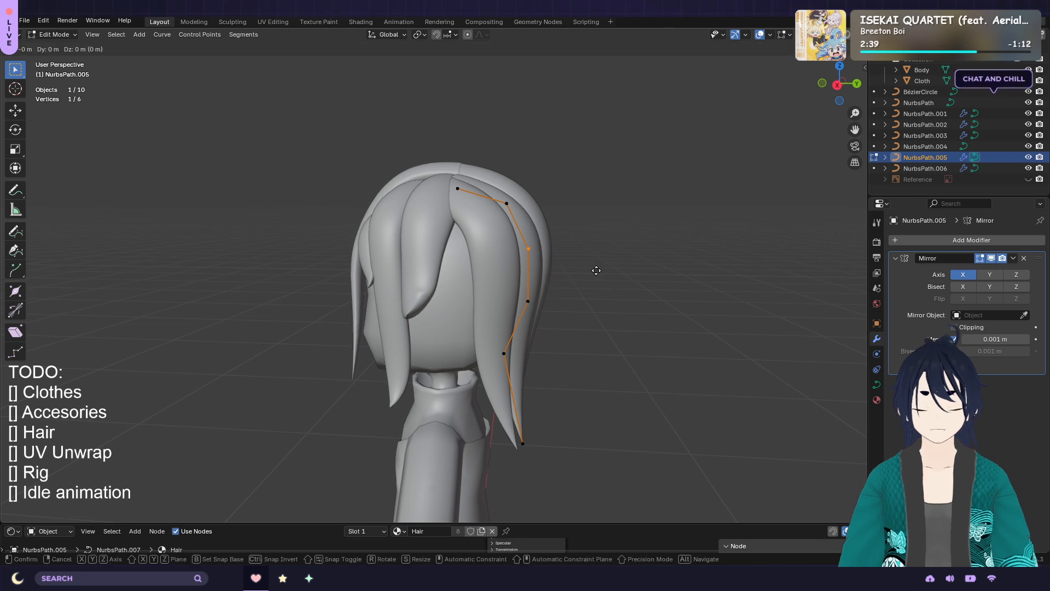
key("y")
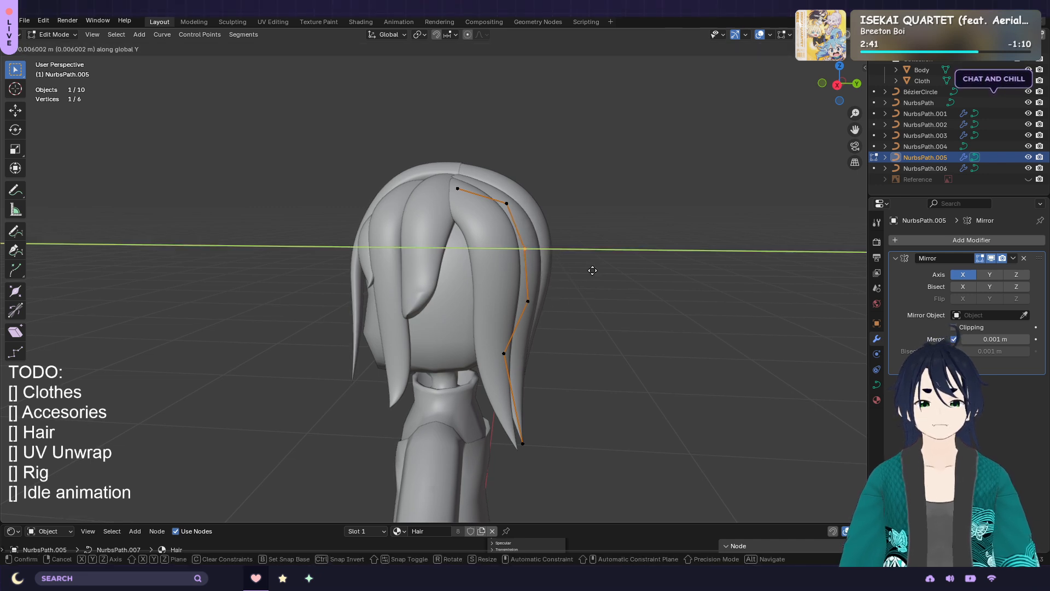
left_click(592, 271)
middle_click_drag(612, 258, 488, 259)
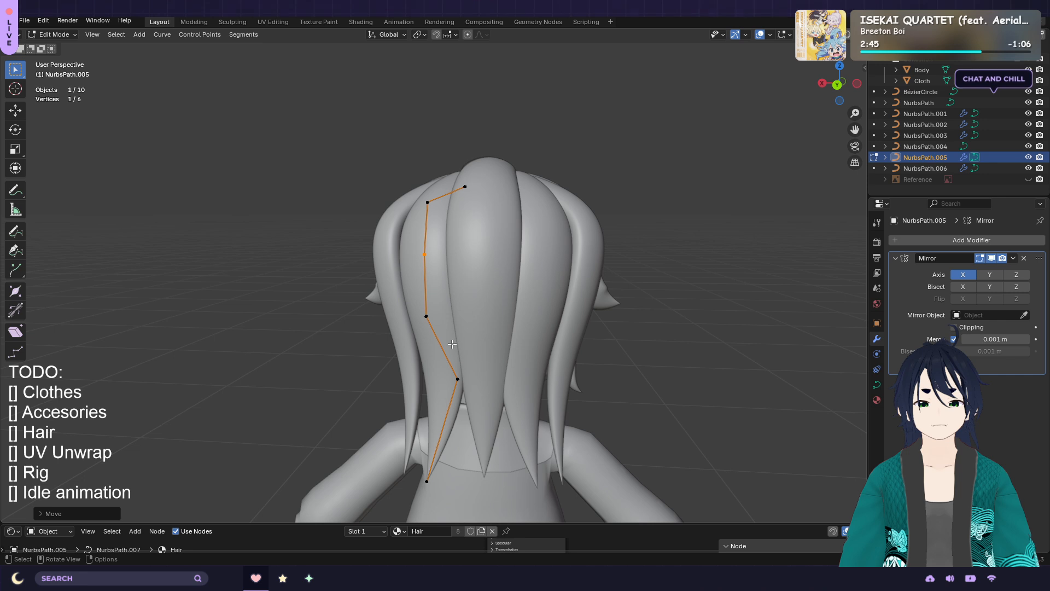
Shrink the curve radius at the fourth control point of NurbsPath.005 by a factor of about 0.89
left_click(430, 320)
key("alt+s")
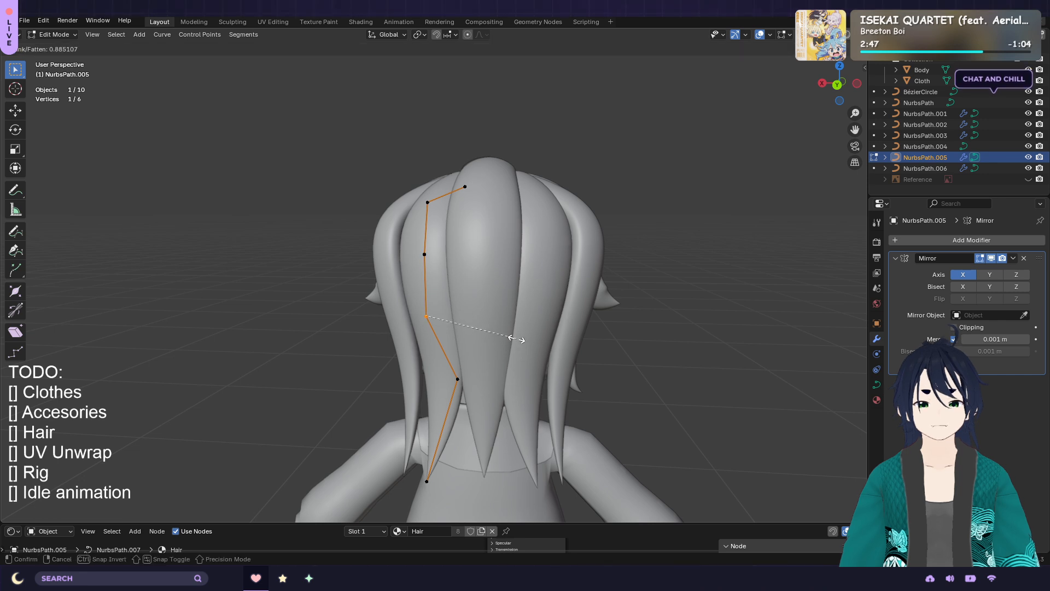
left_click(515, 339)
middle_click_drag(542, 326, 473, 296)
Edit the outer back hair curve NurbsPath.006 and lower its second and third control points about 0.011 m along Z
key("Tab")
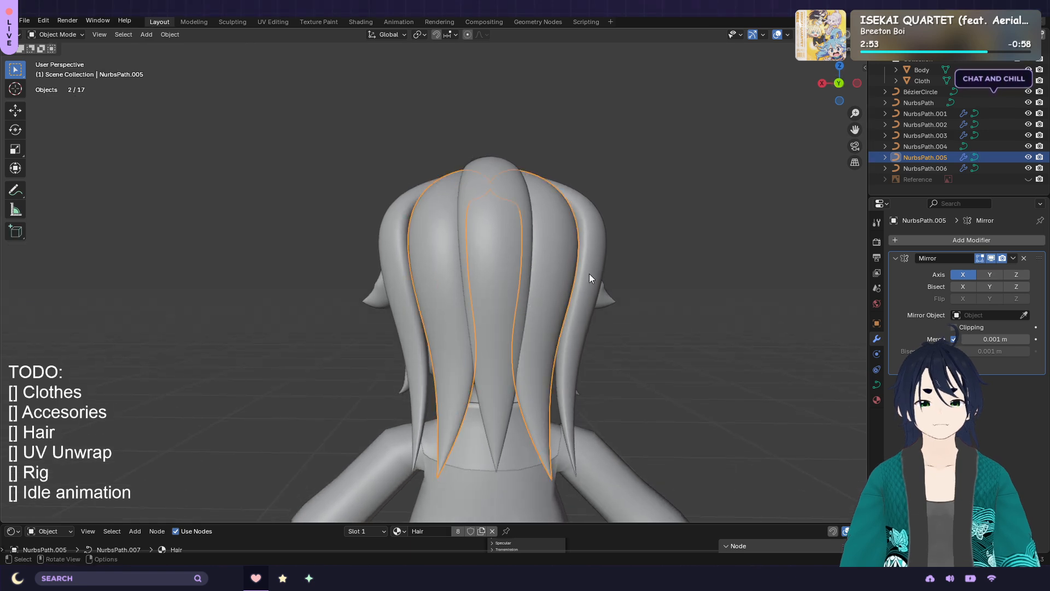
left_click(590, 274)
key("Tab")
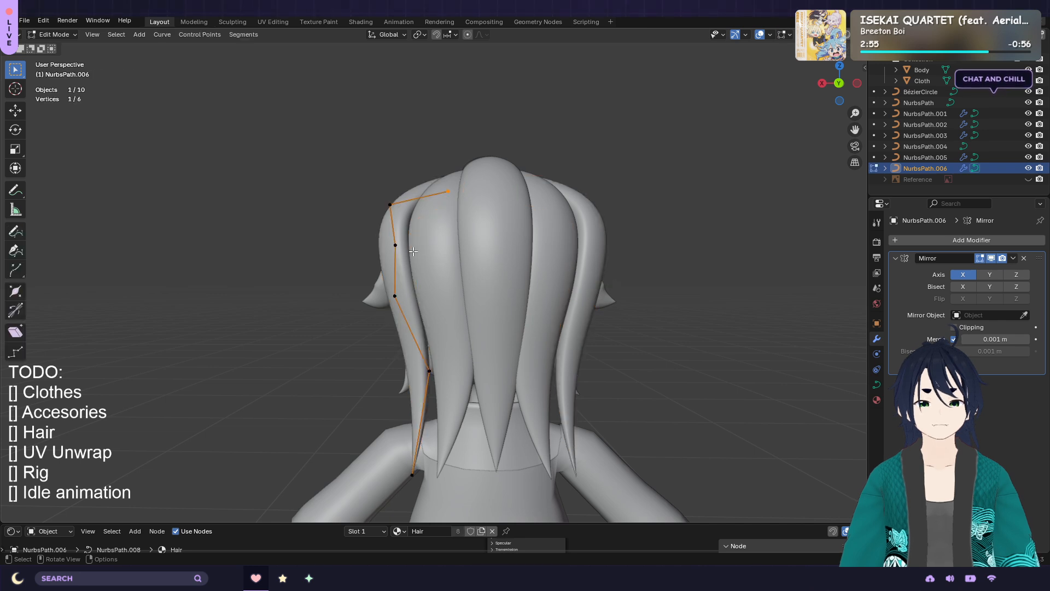
left_click_drag(356, 183, 443, 256)
key("g")
key("z")
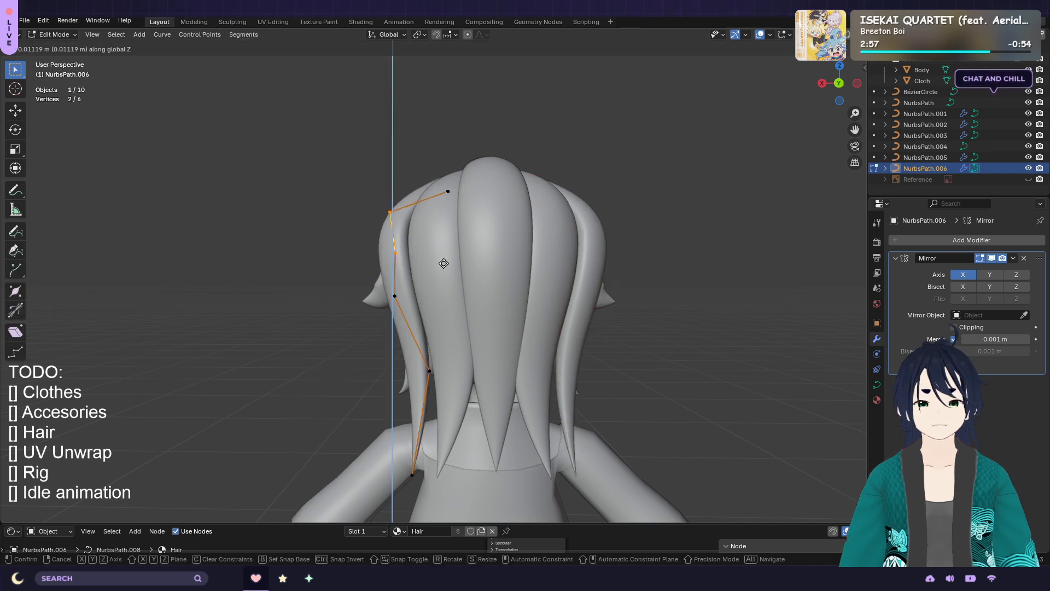
left_click(443, 263)
Move the second and third control points of NurbsPath.006 about 0.013 m inward along X
middle_click_drag(443, 263, 469, 270)
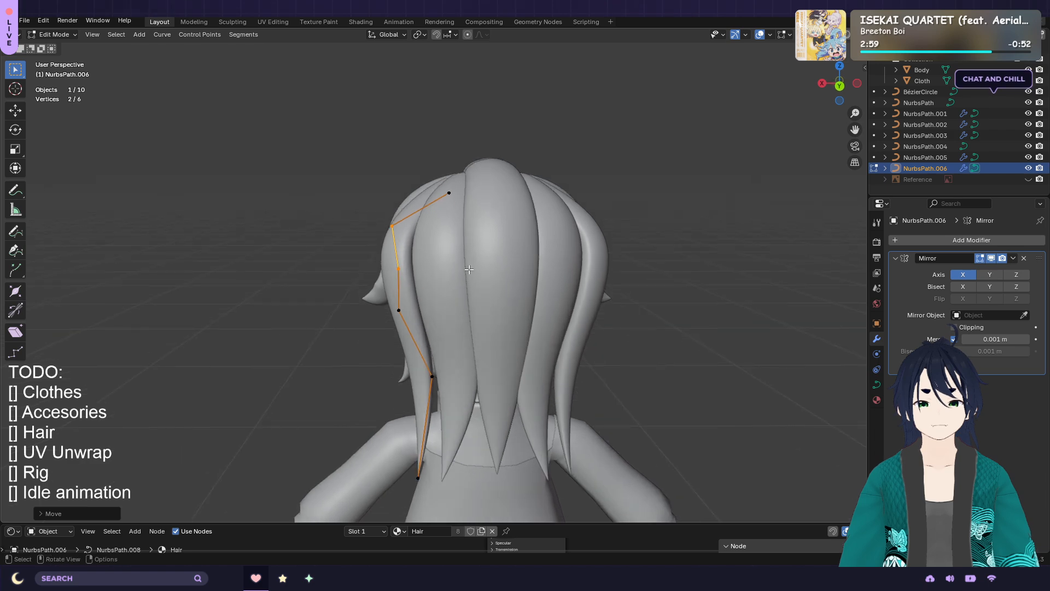
key("g")
key("y")
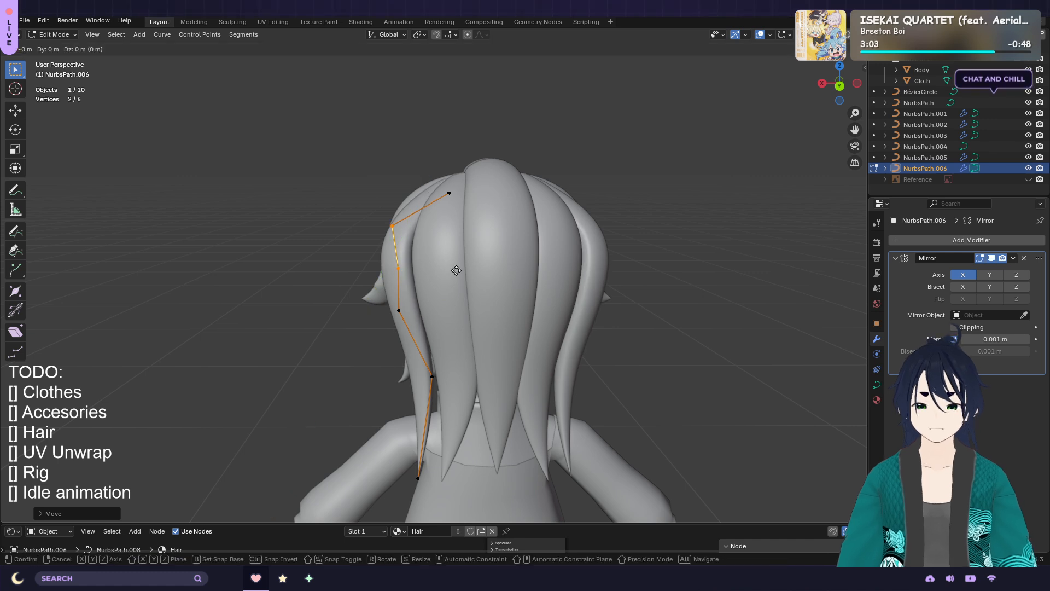
key("x")
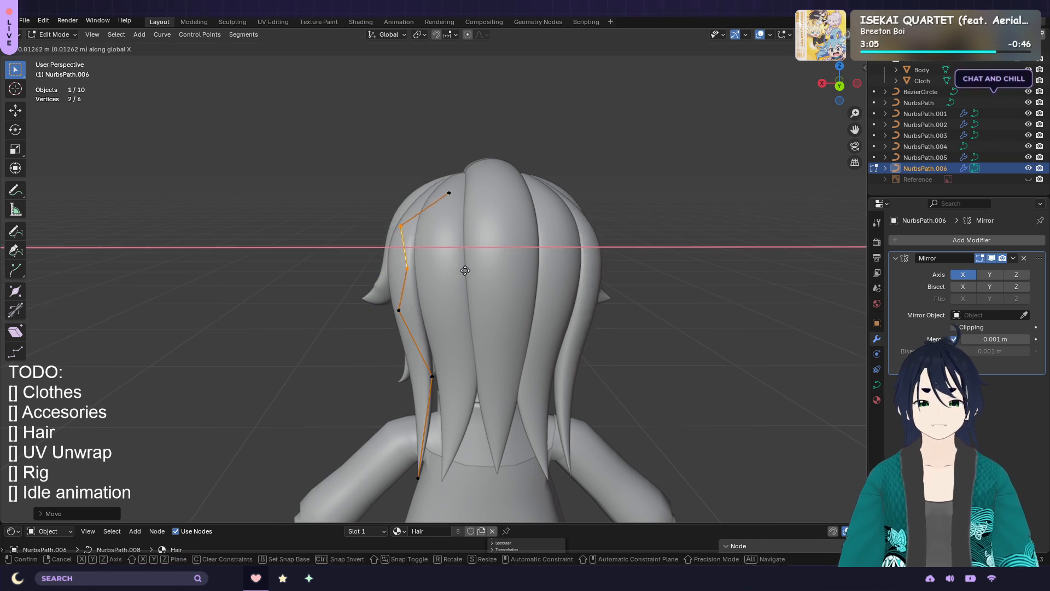
left_click(465, 270)
Inspect the back hair strands from behind, above and the side for gaps and overlaps
mouse_move(521, 279)
middle_mouse_down()
mouse_move(696, 275)
mouse_move(511, 274)
middle_mouse_up()
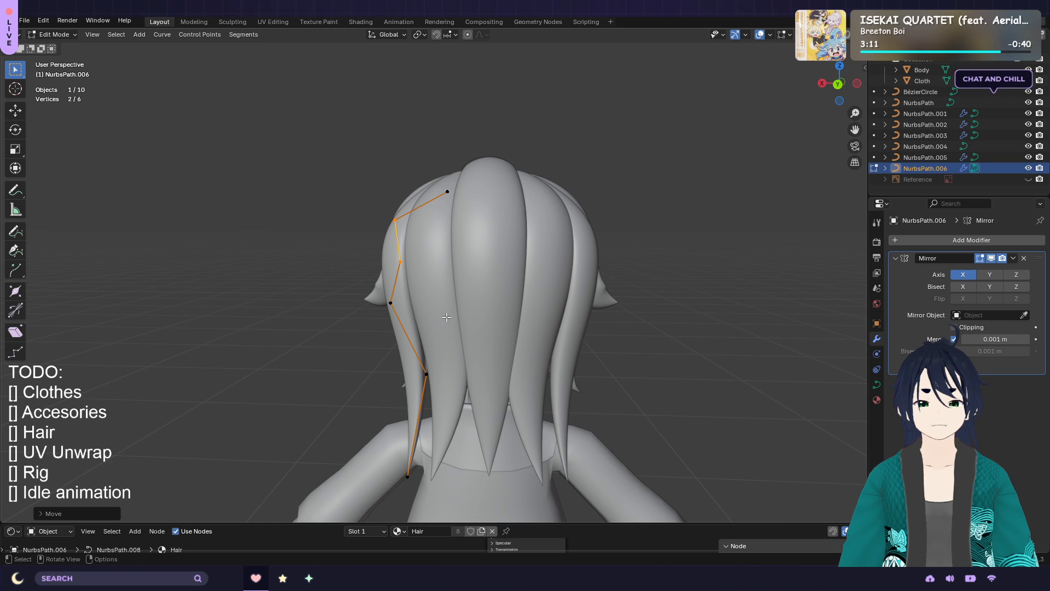
scroll(447, 318, "down", 2)
middle_click_drag(490, 324, 509, 303)
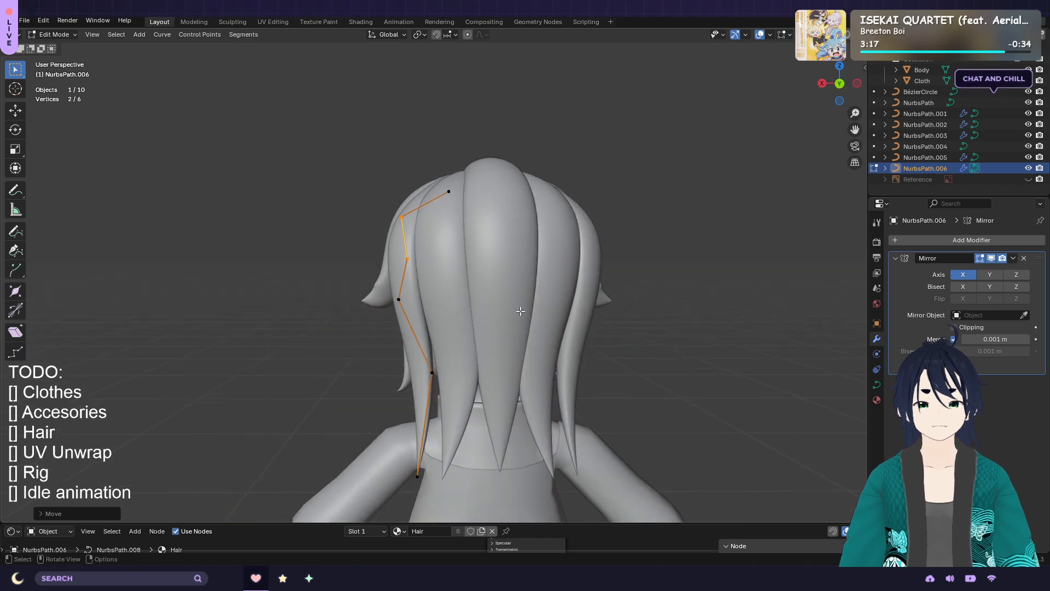
scroll(579, 336, "up", 1)
middle_click_drag(555, 350, 547, 305)
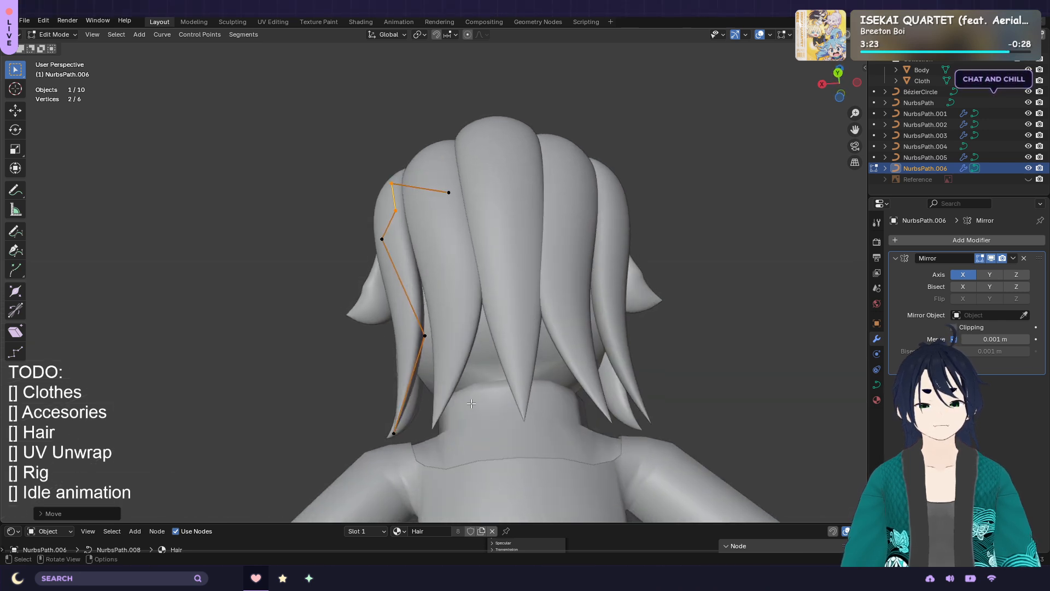
middle_click_drag(471, 403, 508, 405)
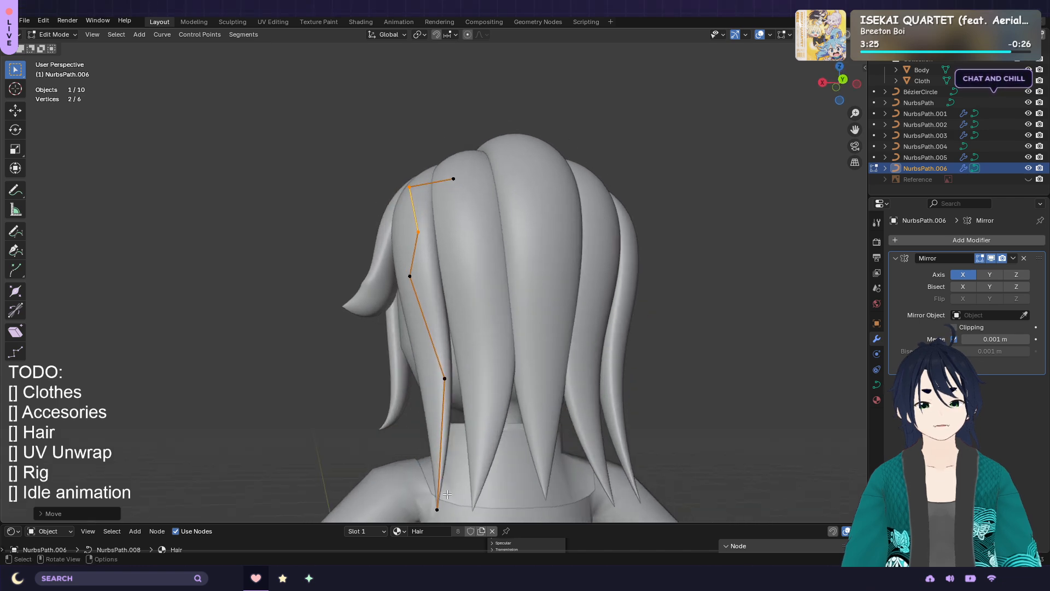
middle_click_drag(585, 384, 657, 362)
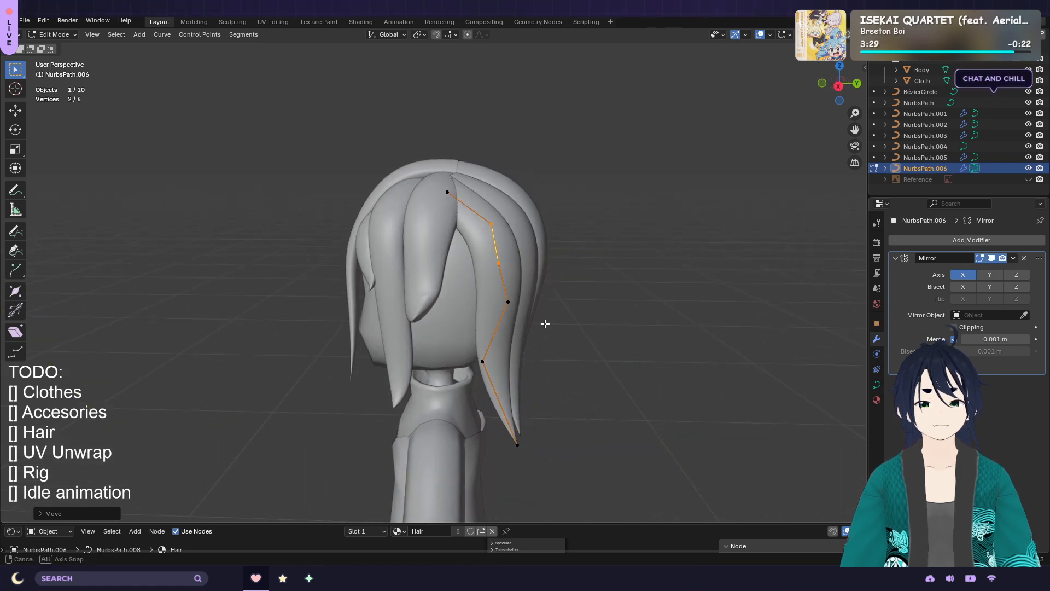
middle_click_drag(546, 323, 446, 286)
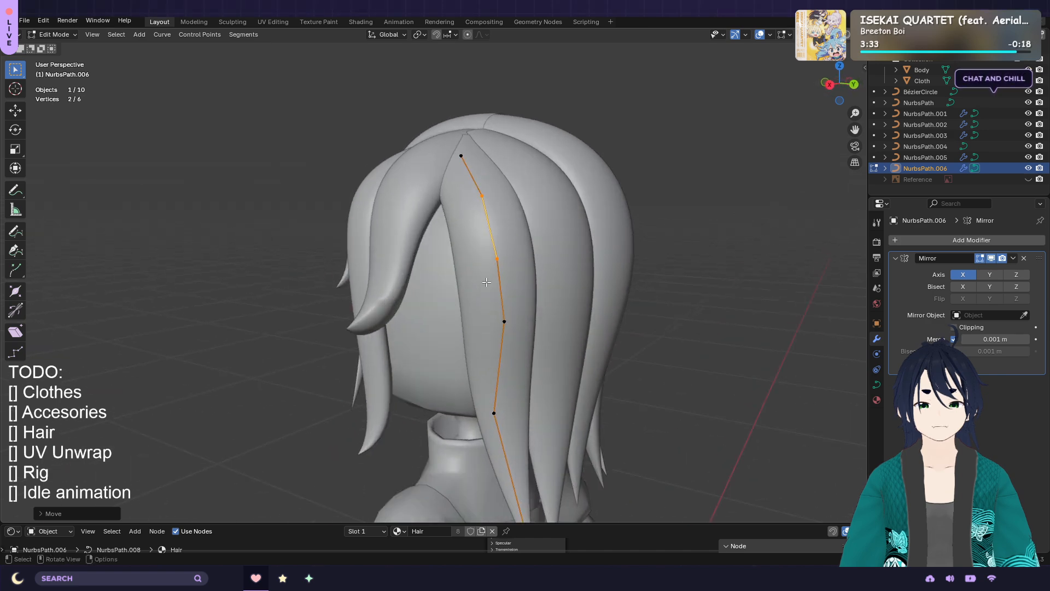
Duplicate the side hair curve NurbsPath.002 and remove the Mirror modifier from the copy
key("Tab")
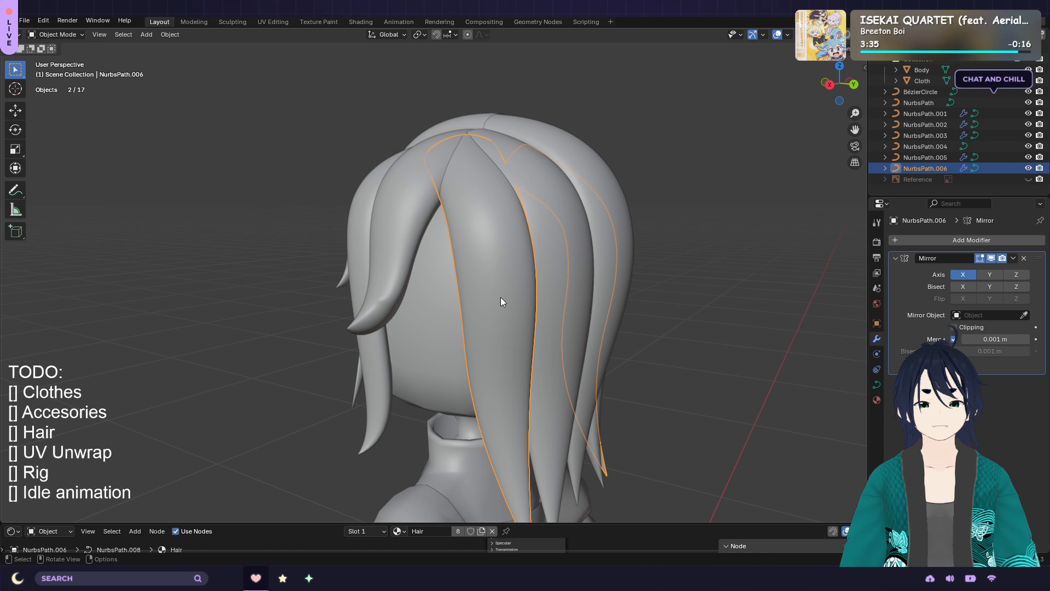
middle_click_drag(501, 297, 529, 266)
left_click(381, 234)
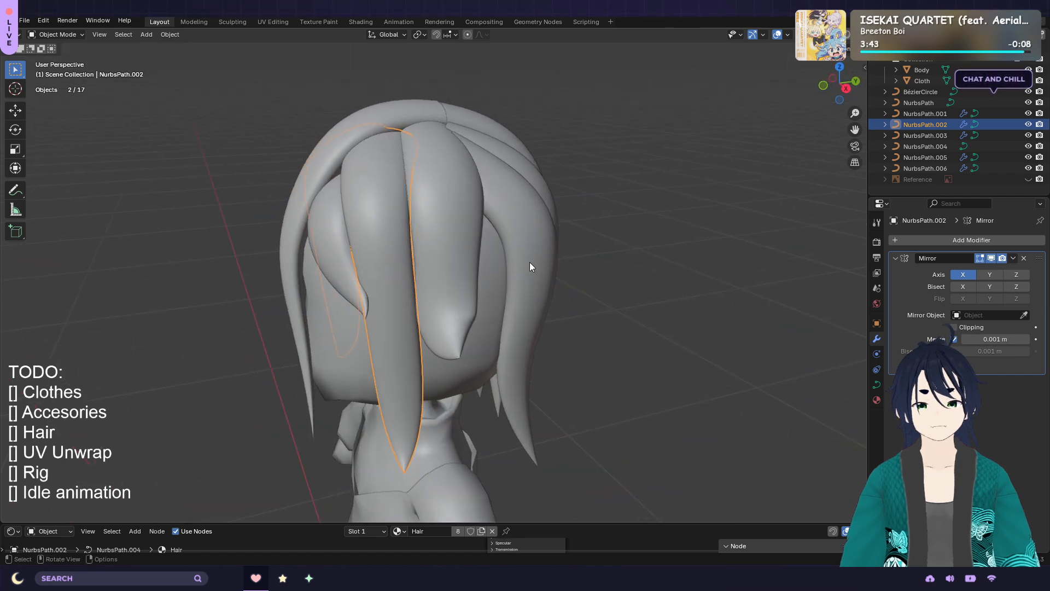
key("shift+d")
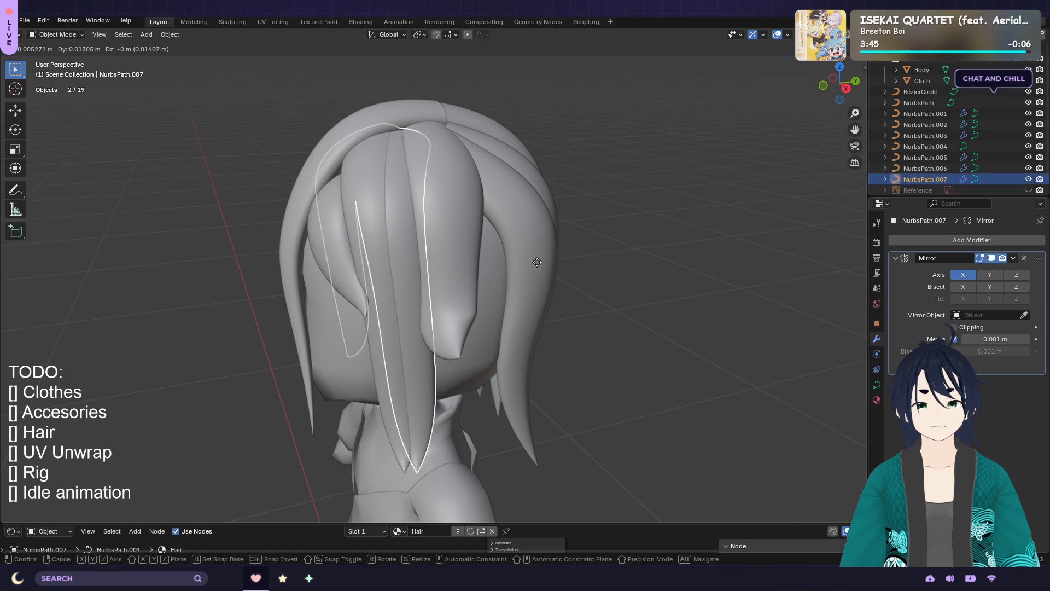
left_click(645, 304)
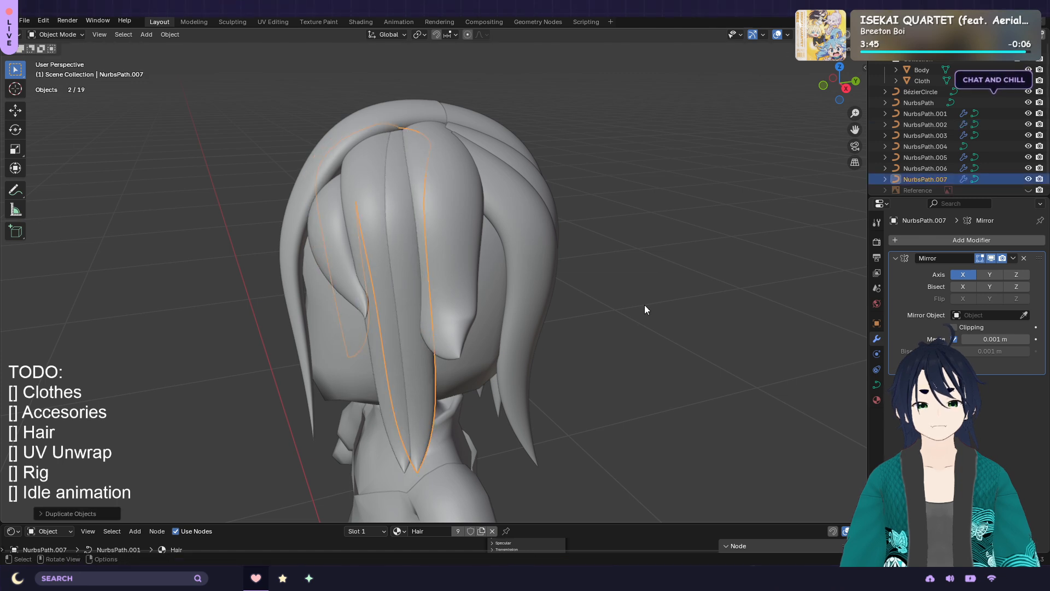
left_click(1022, 259)
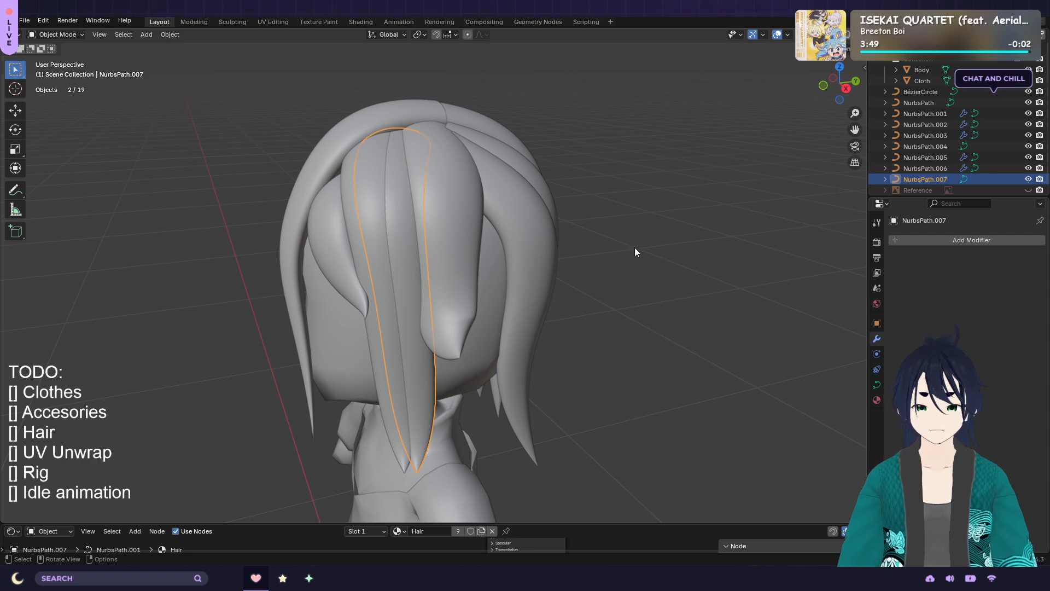
Move the duplicated strand behind the side hair and tilt all its control points by about 31°
key("g")
left_click(684, 256)
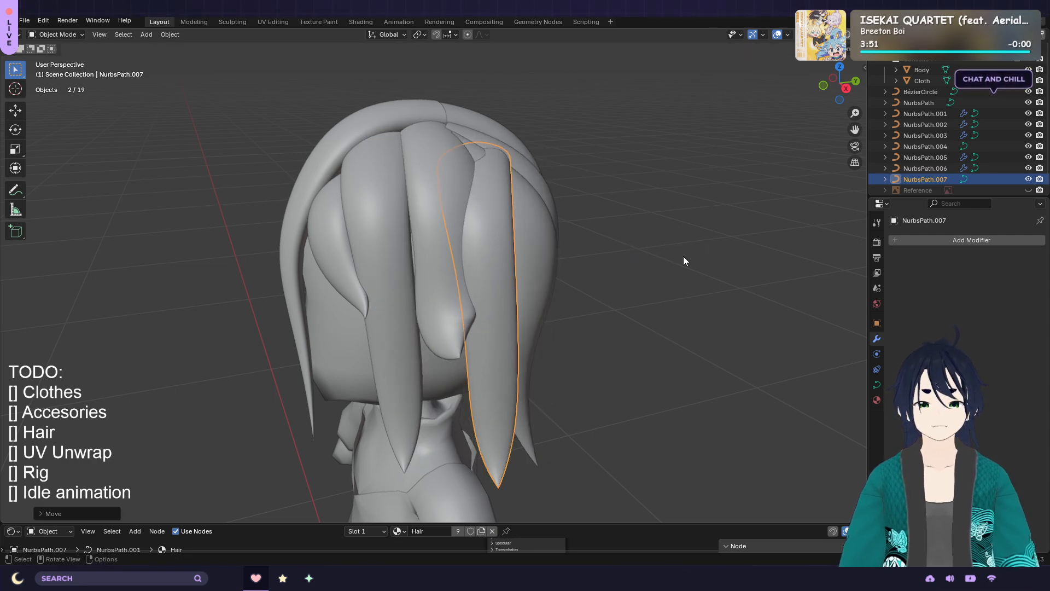
key("Tab")
key("a")
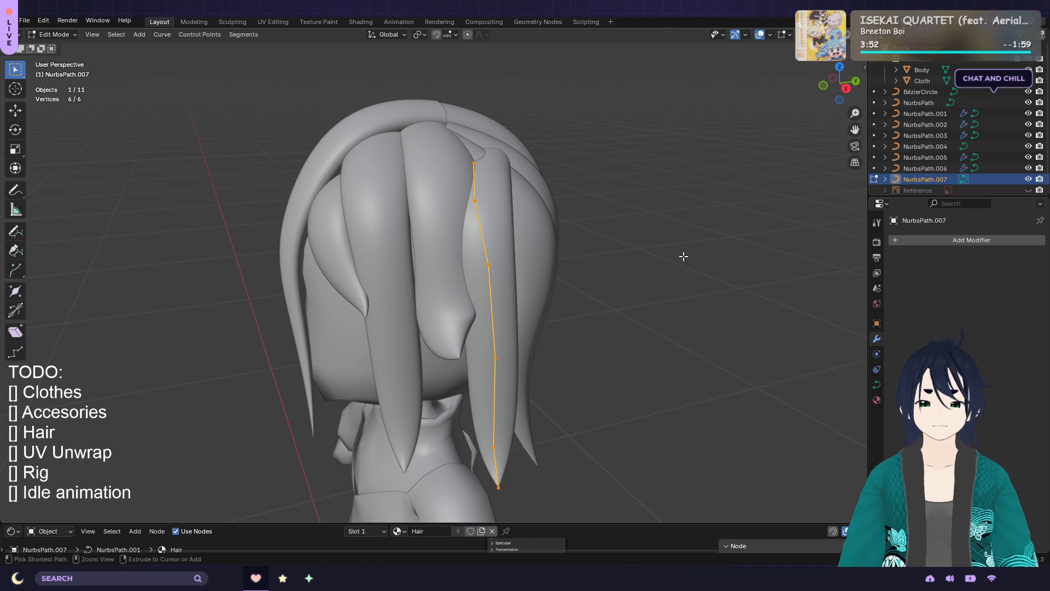
key("r")
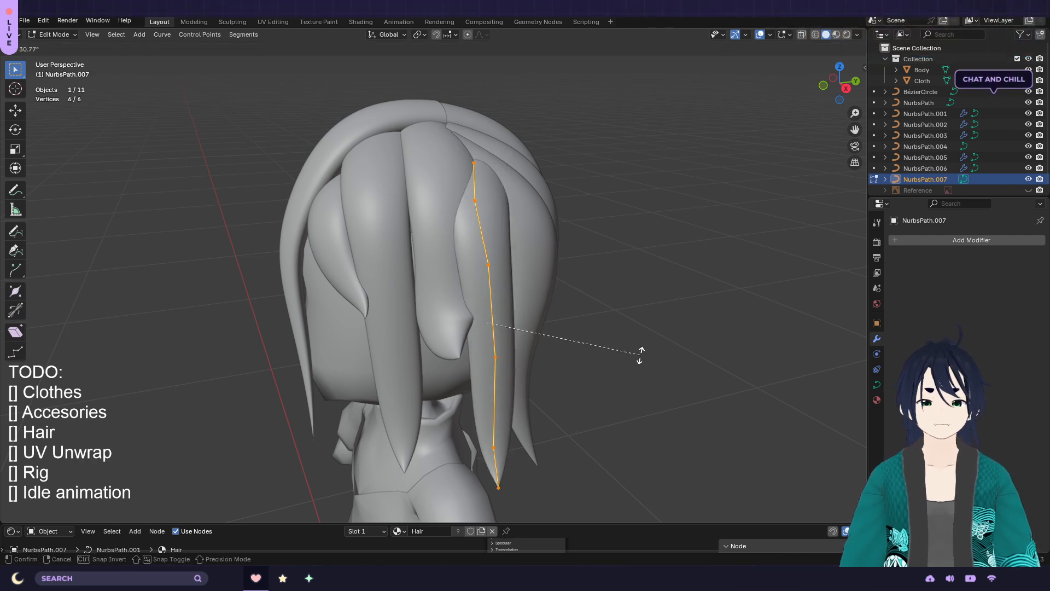
left_click(640, 355)
Move the first control point of NurbsPath.007 up and forward to the root of the neighbouring side strands
middle_click_drag(659, 284, 625, 318)
left_click_drag(556, 227, 449, 139)
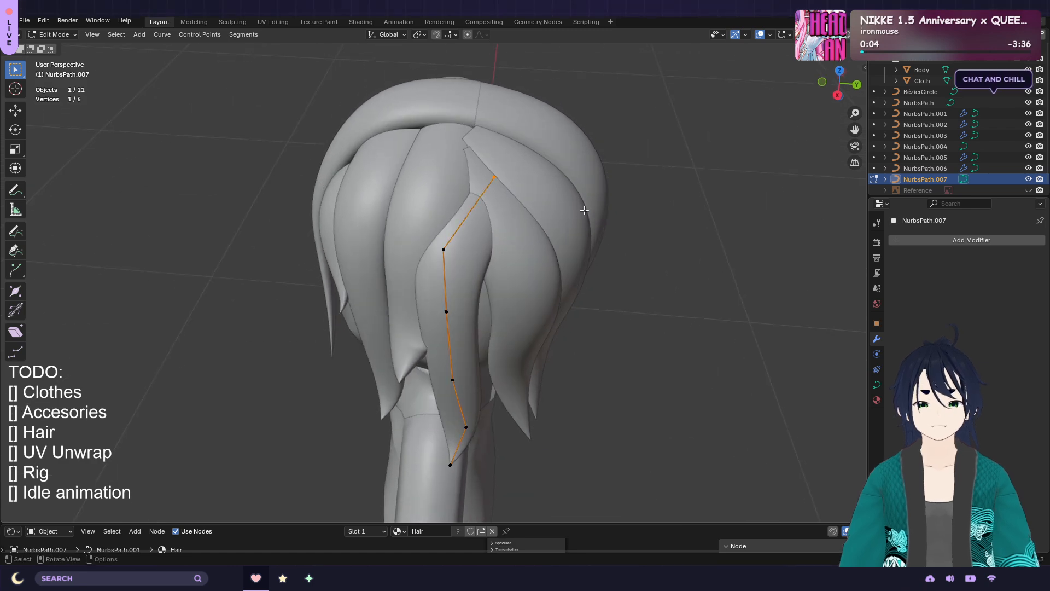
key("g")
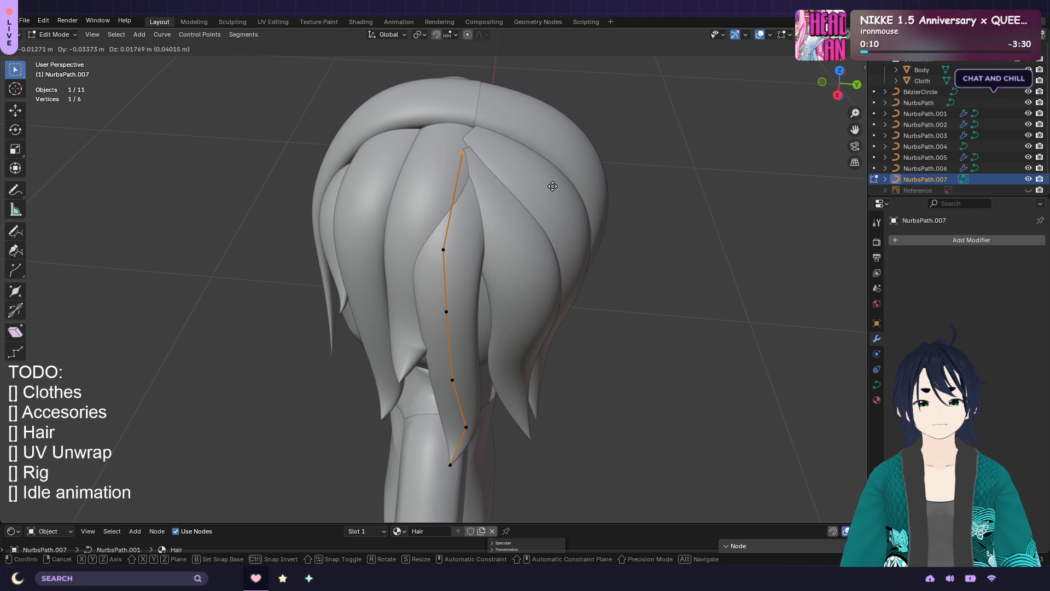
left_click(554, 193)
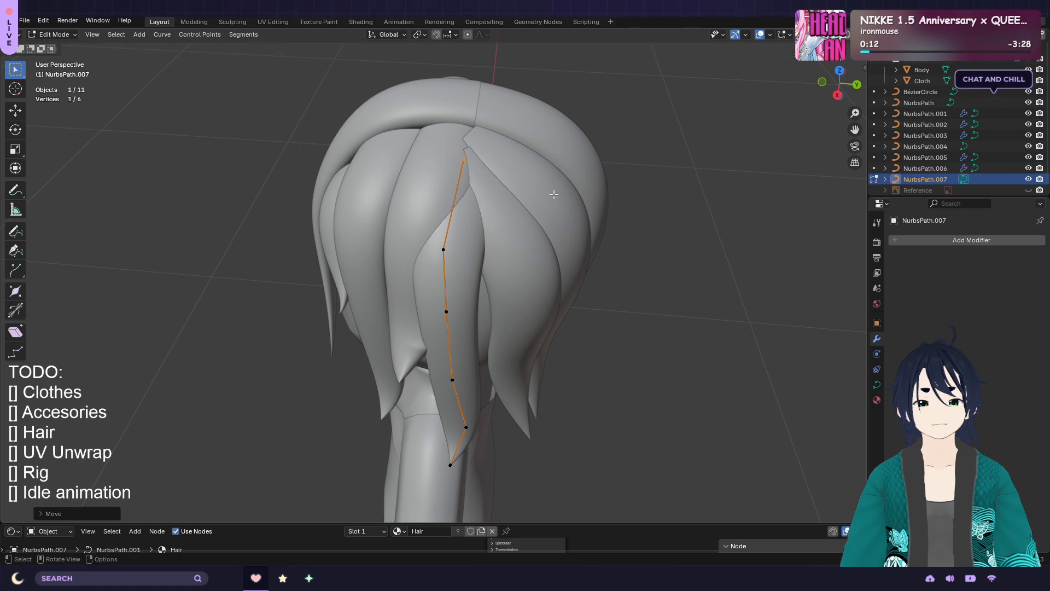
Move the second control point of NurbsPath.007 about 0.02 m and the third about 0.027 m toward the back of the head
left_click_drag(507, 268, 412, 239)
key("g")
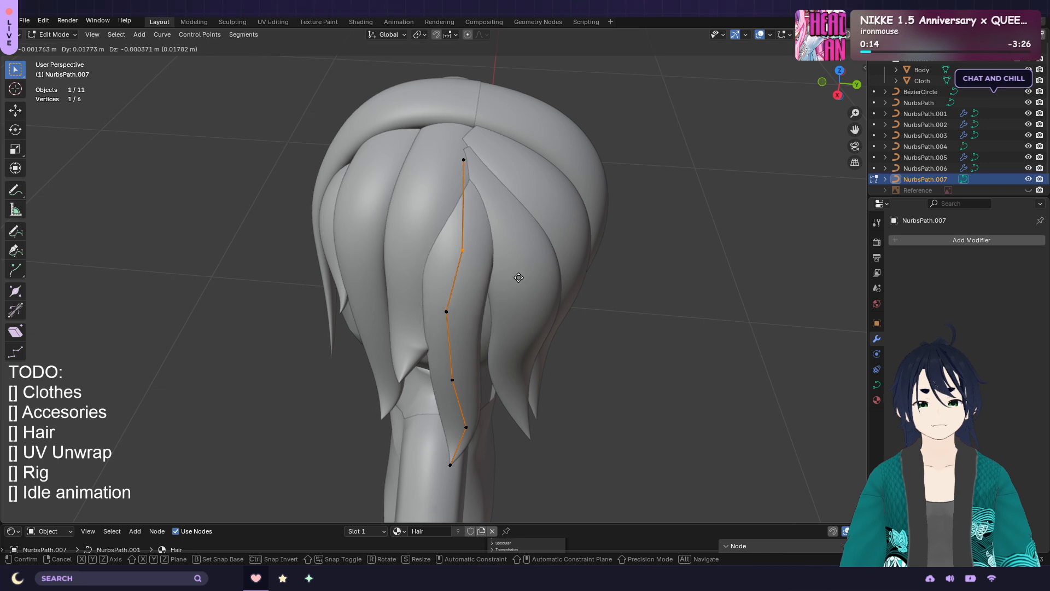
left_click(522, 278)
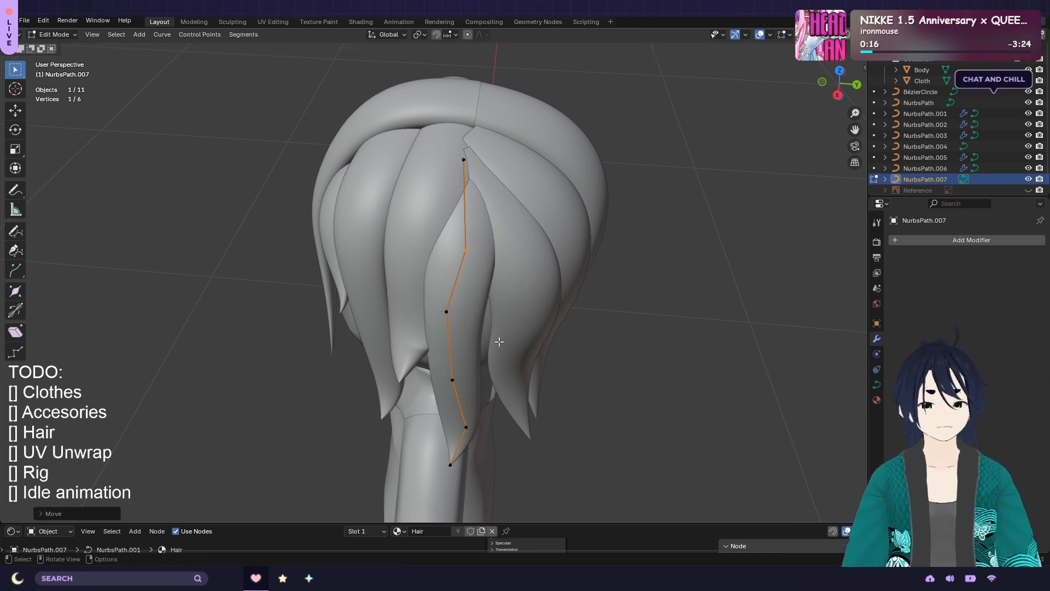
left_click_drag(499, 341, 440, 303)
key("g")
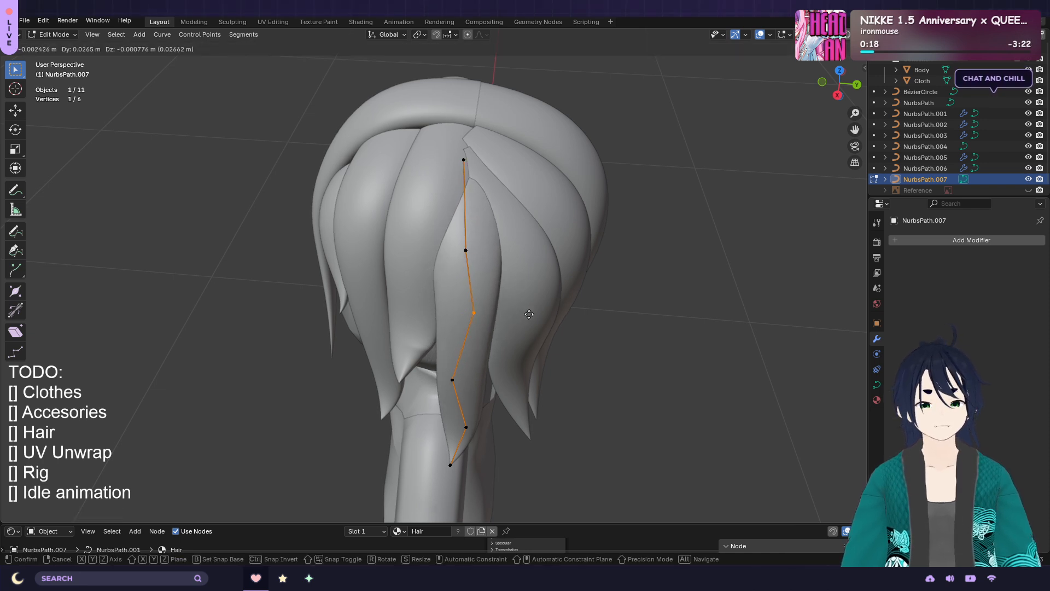
left_click(529, 314)
Reposition the fourth control point of NurbsPath.007 and pull the third one inward toward the head
middle_click_drag(560, 301, 519, 345)
key("g")
left_click(373, 262)
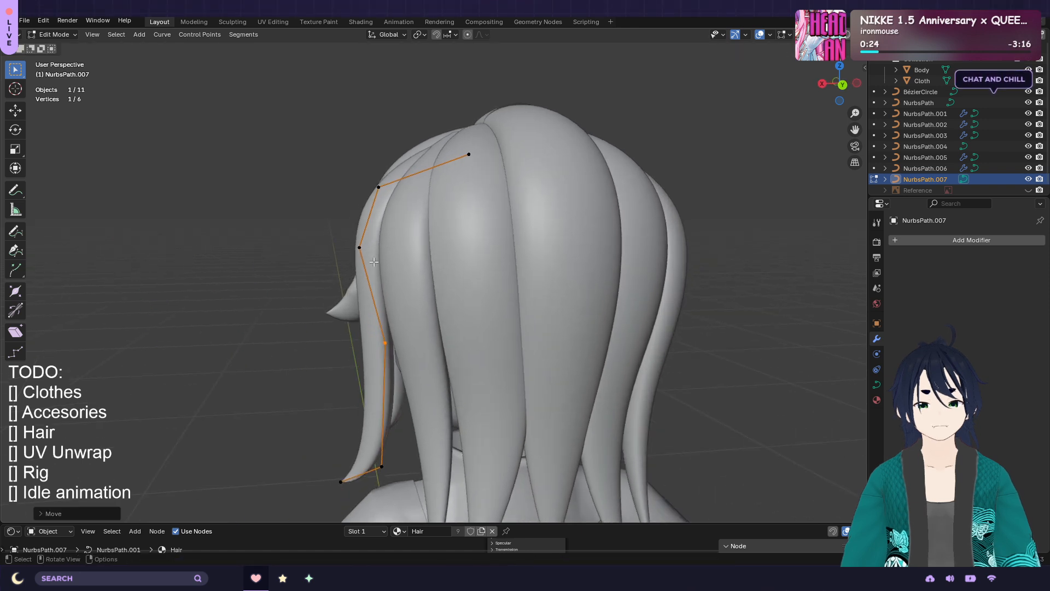
left_click(360, 248)
key("g")
left_click(437, 312)
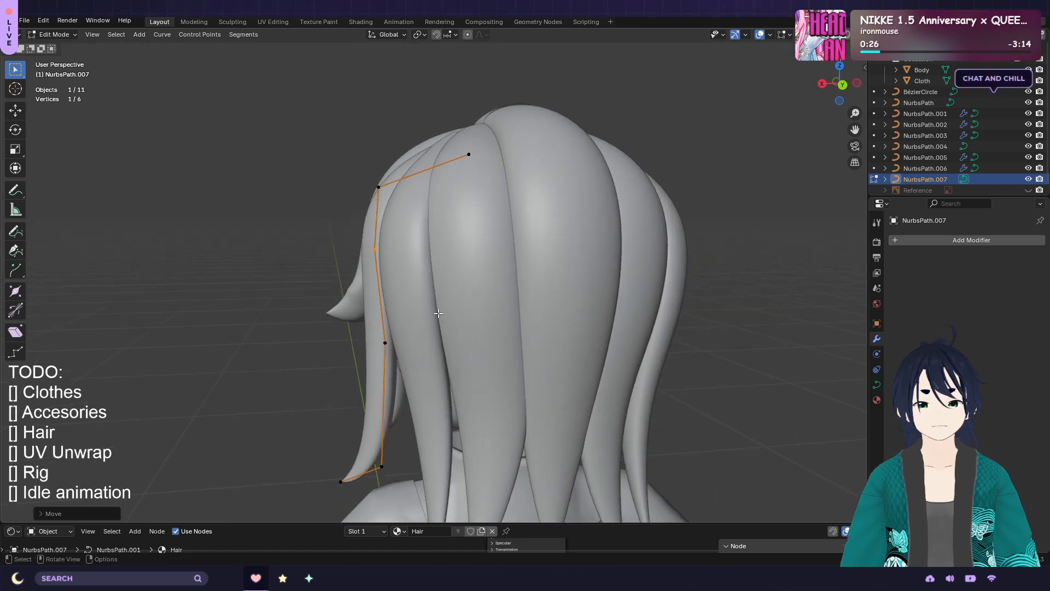
Move the last two control points of NurbsPath.007 inward so the strand's tip sits closer to the neck
left_click(402, 476)
left_click_drag(298, 452, 403, 483)
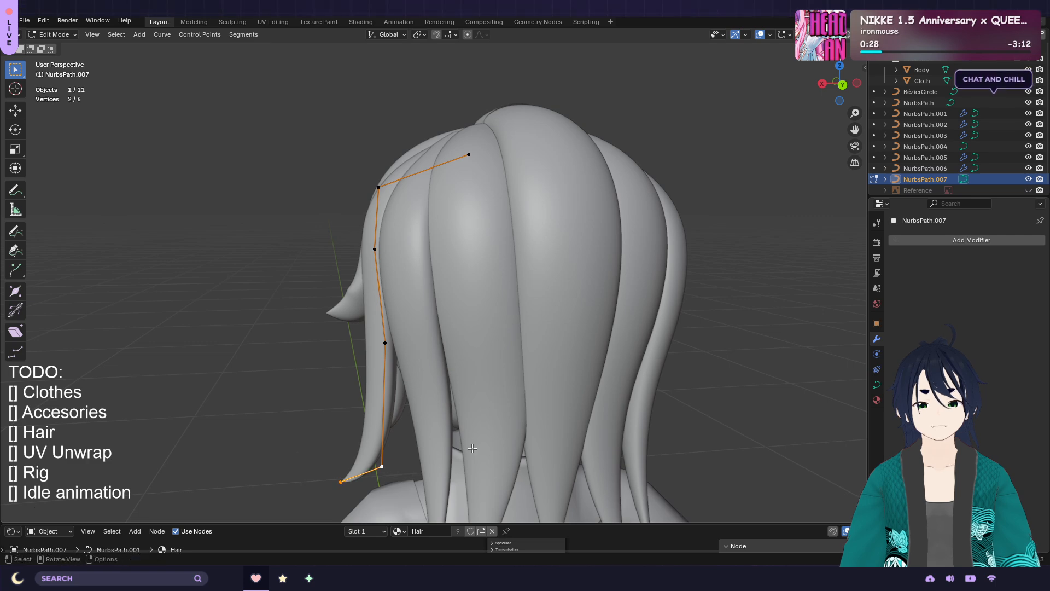
middle_click_drag(492, 415, 701, 414)
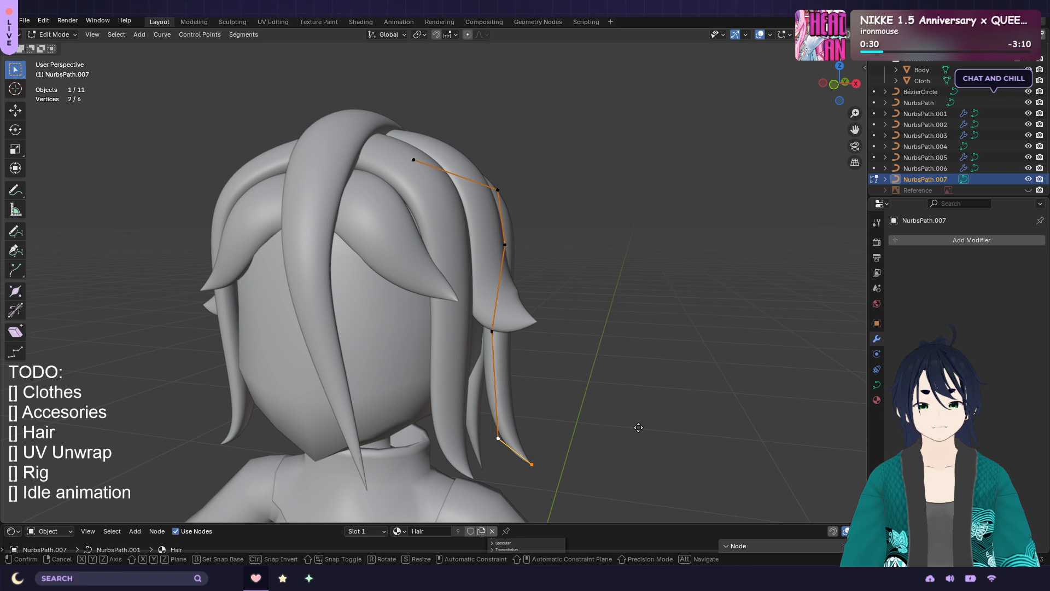
key("g")
left_click(613, 427)
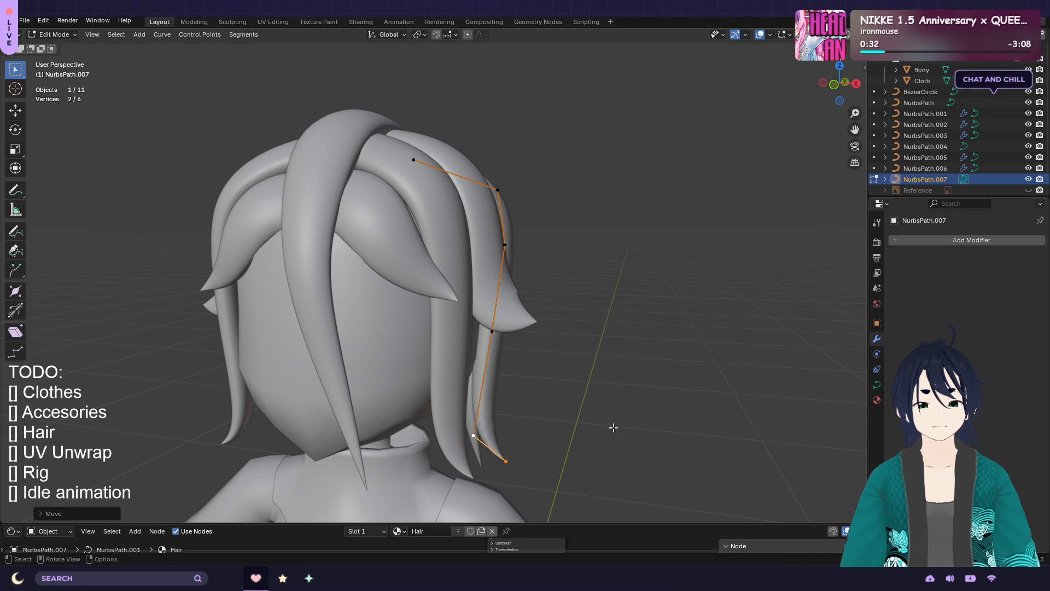
Slightly adjust the tilt of all control points of NurbsPath.007
middle_click_drag(627, 350, 535, 358)
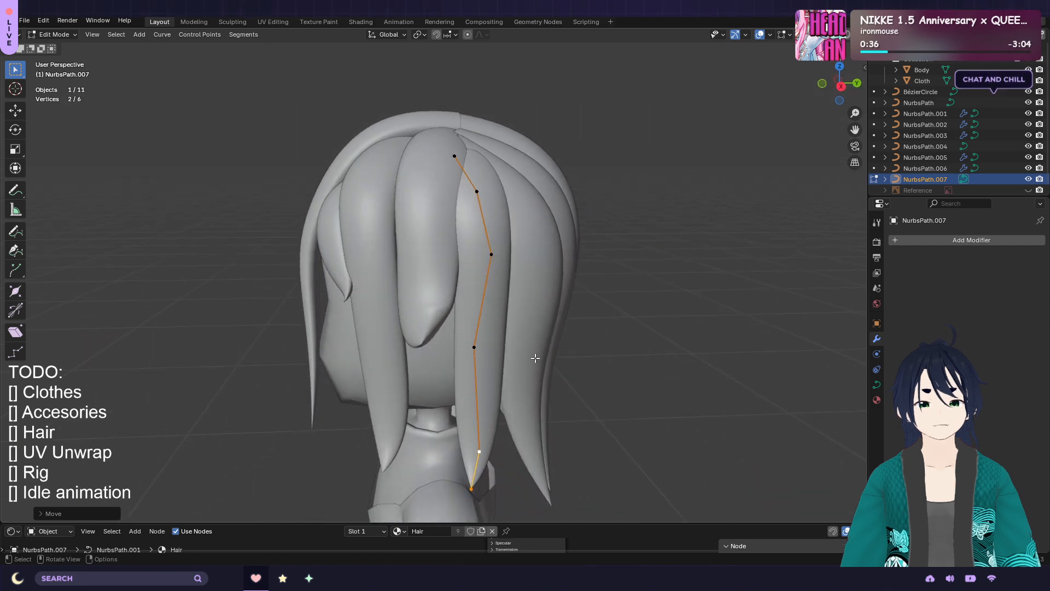
key("a")
key("r")
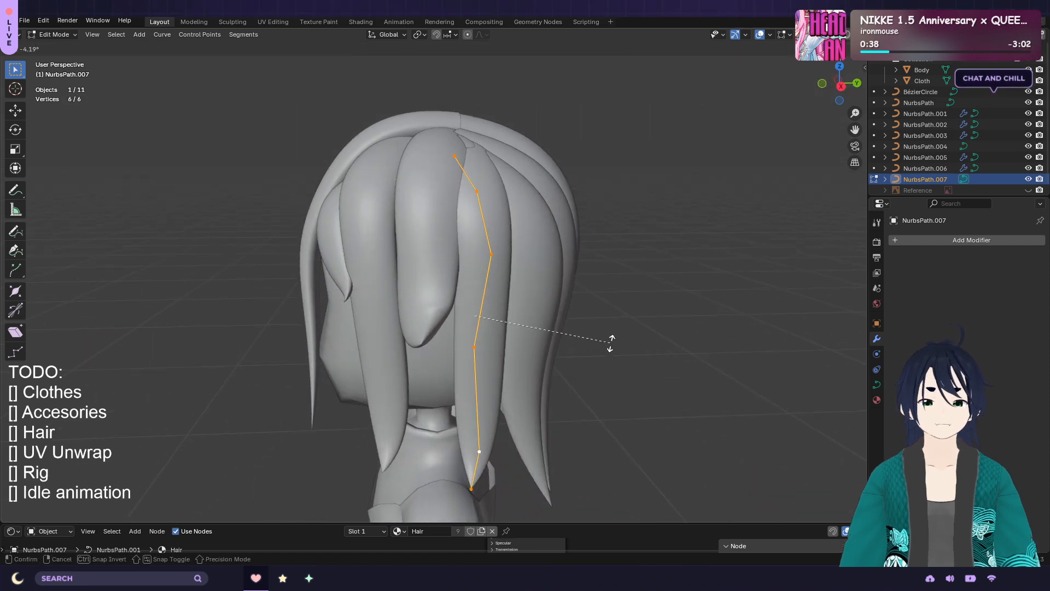
left_click(607, 352)
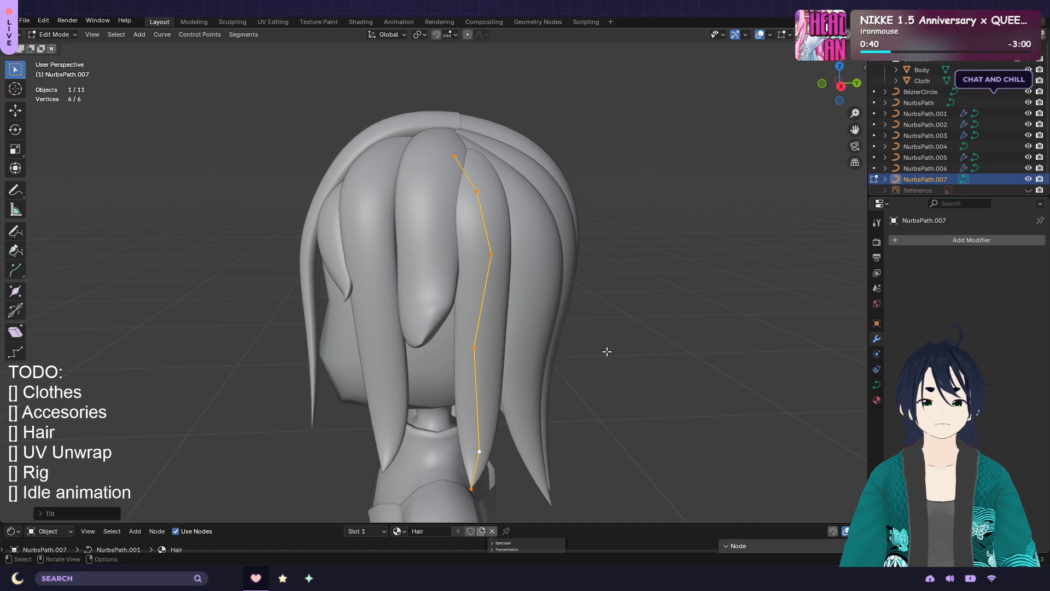
Apply all transforms to NurbsPath.007 and add a Mirror modifier on the X axis
key("Tab")
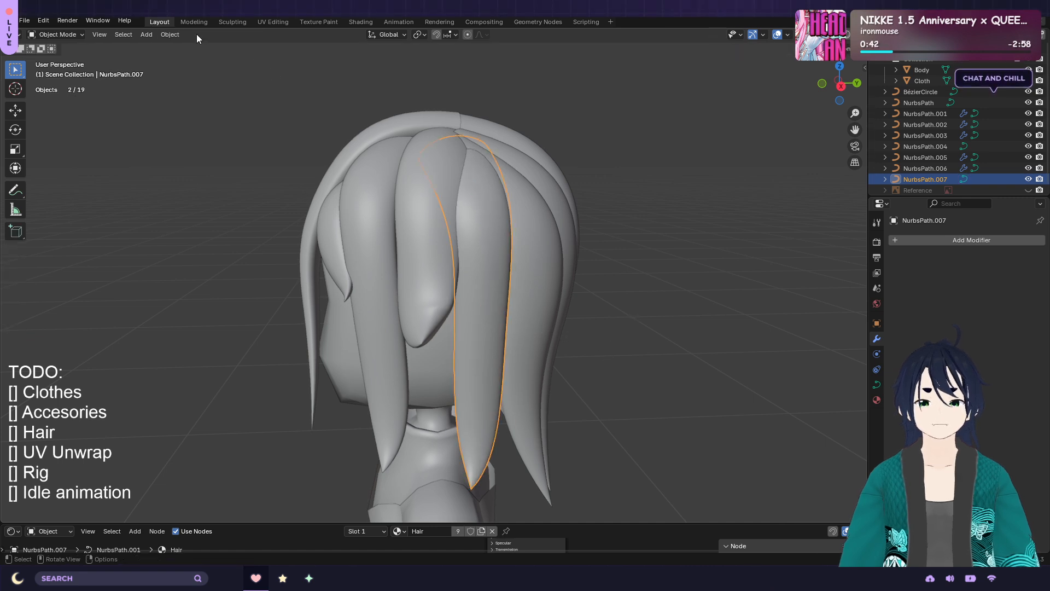
left_click(171, 34)
mouse_move(208, 68)
mouse_move(233, 89)
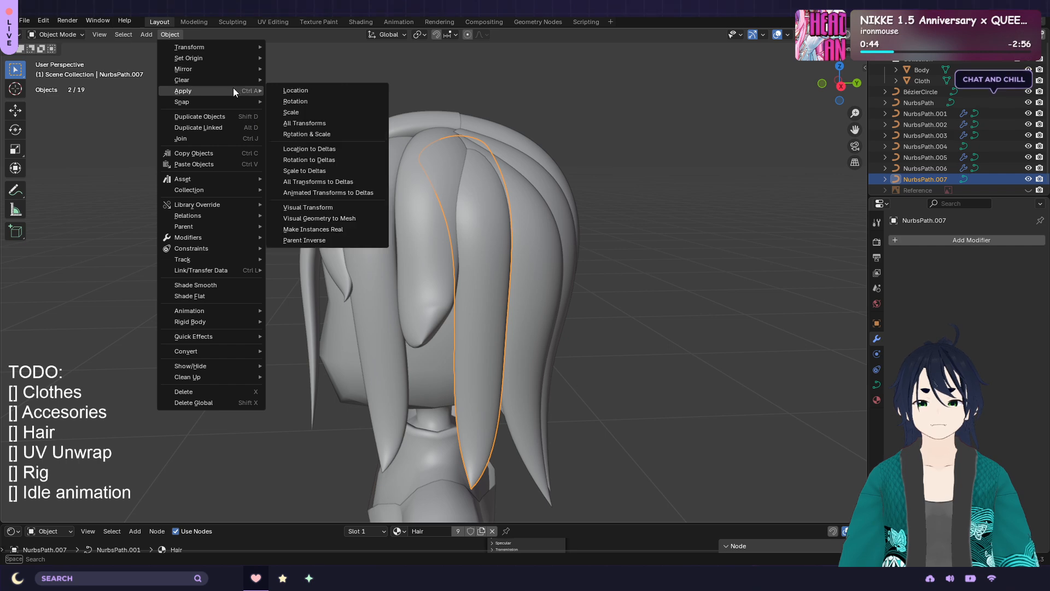
left_click(351, 123)
left_click(947, 241)
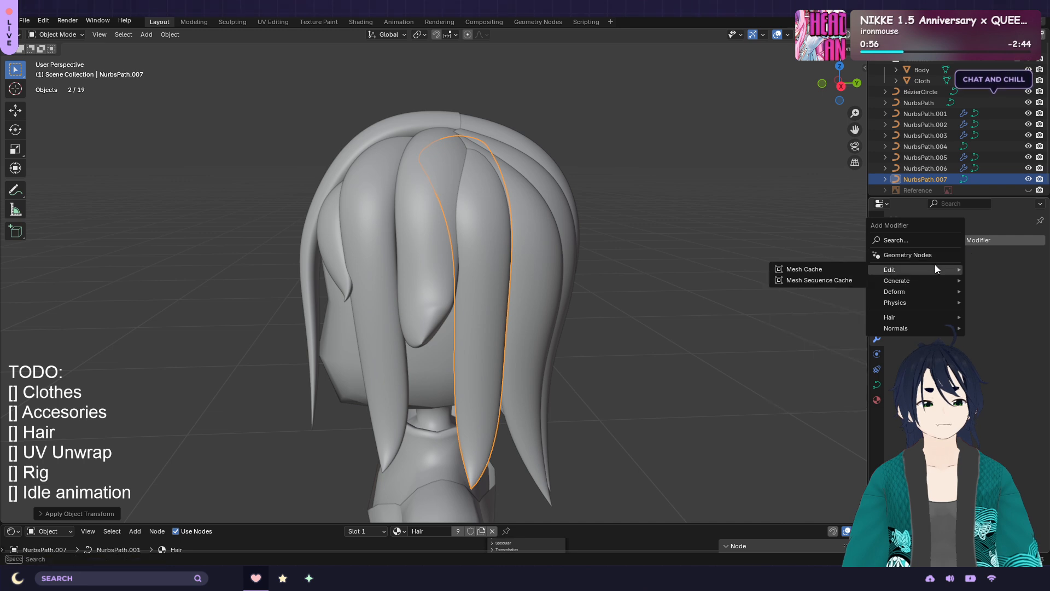
mouse_move(935, 280)
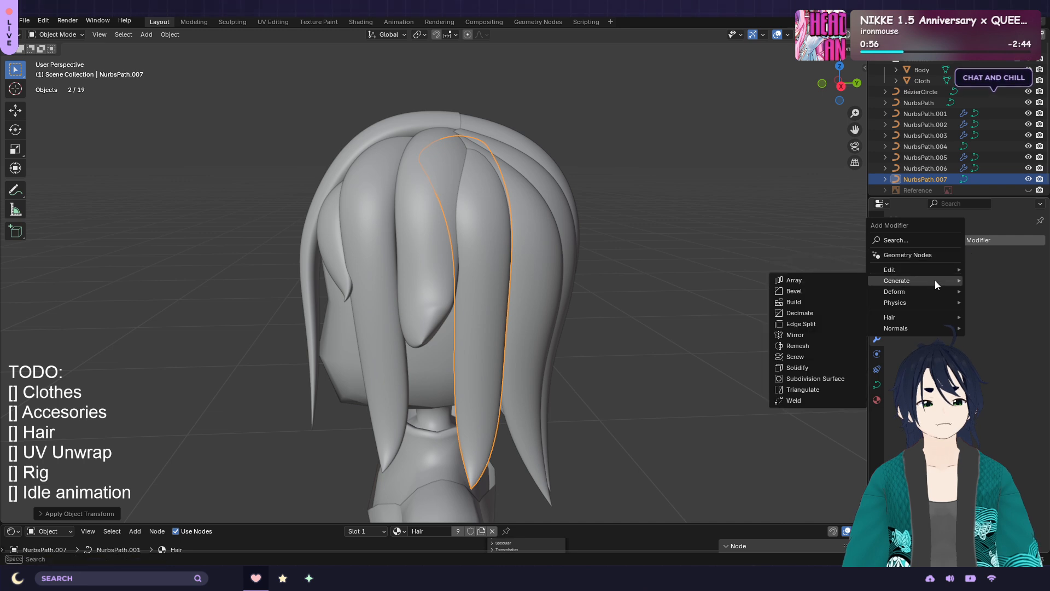
left_click(817, 335)
left_click(670, 254)
middle_click_drag(670, 254, 409, 266)
Duplicate NurbsPath.007 about 0.053 m forward along Y and remove the copy's Mirror modifier
left_click(460, 274)
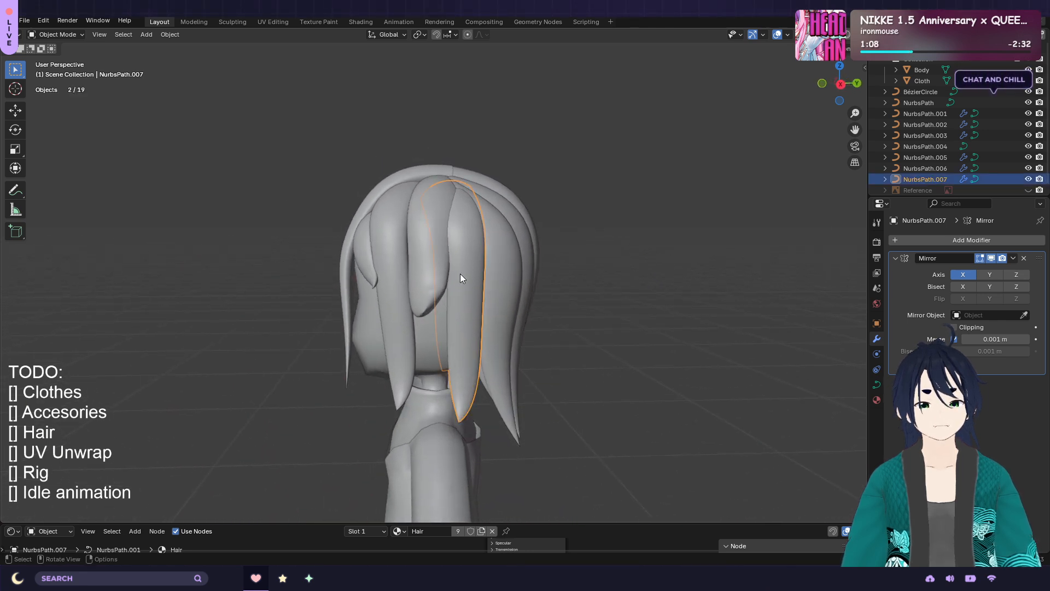
key("shift+d")
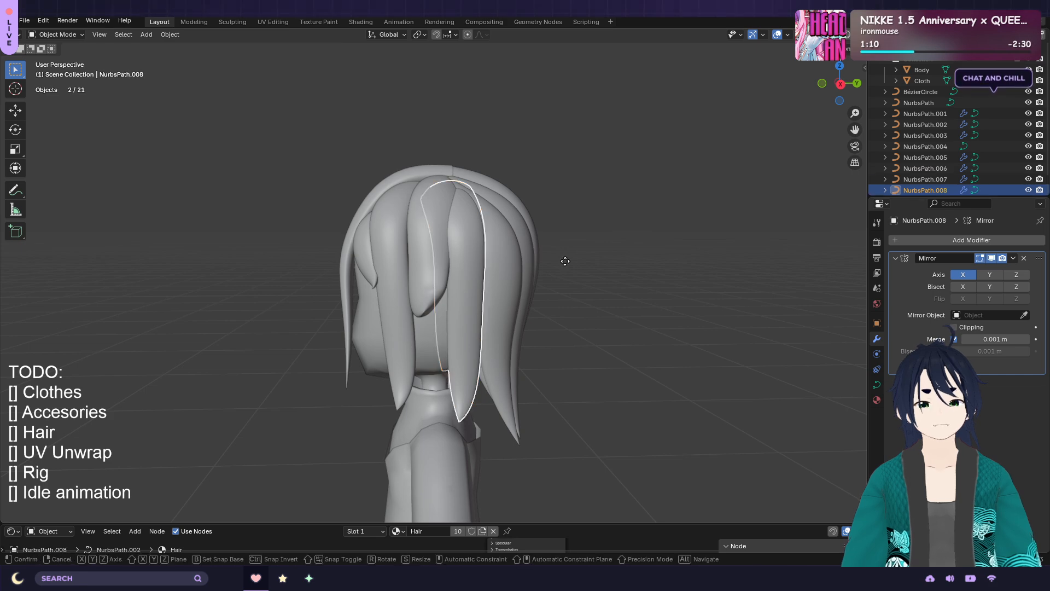
key("y")
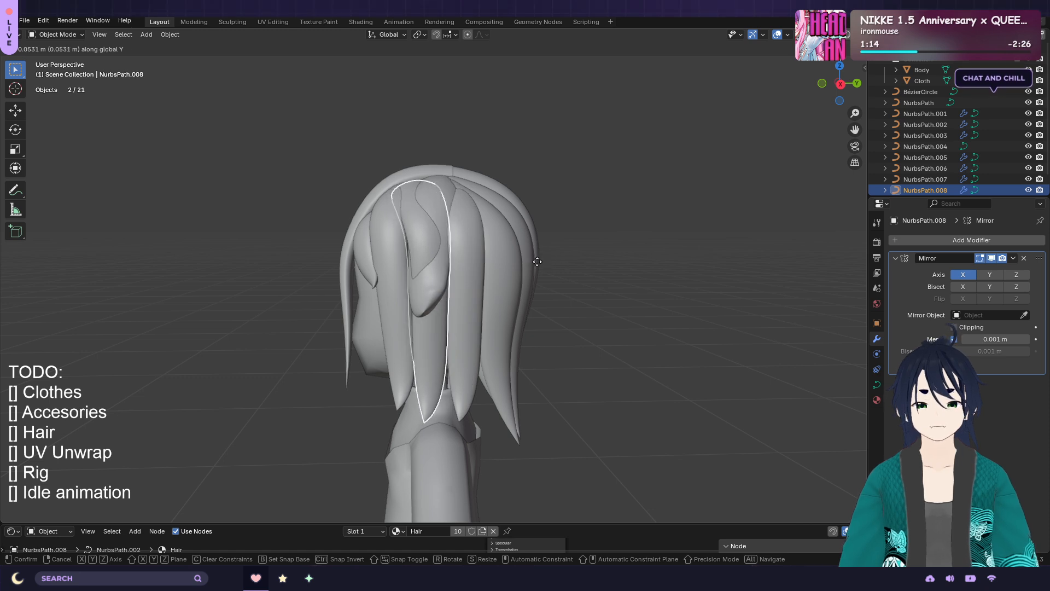
left_click(538, 261)
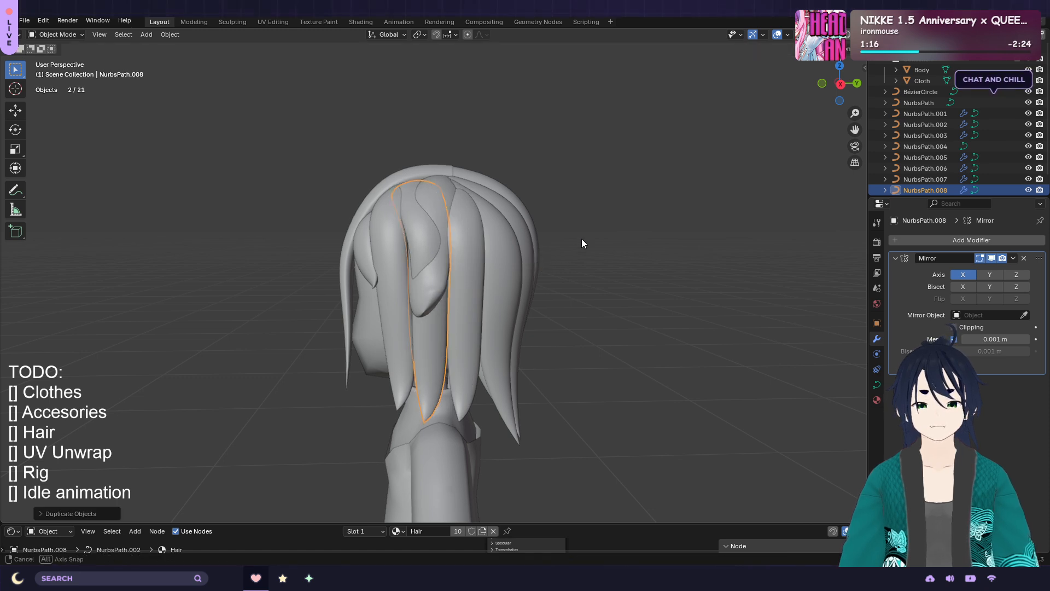
middle_click_drag(582, 239, 731, 251)
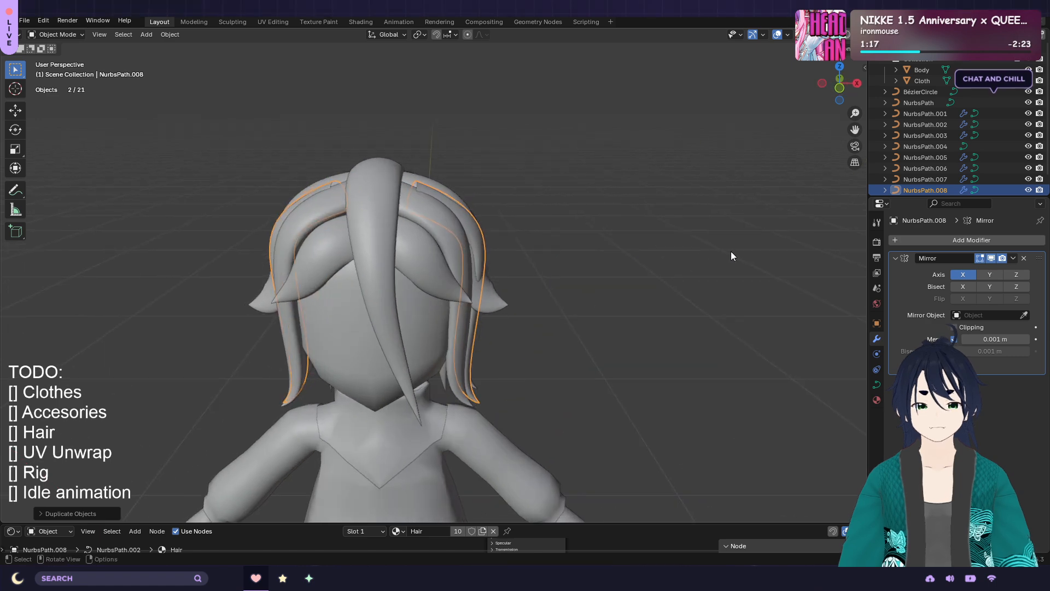
left_click(1024, 259)
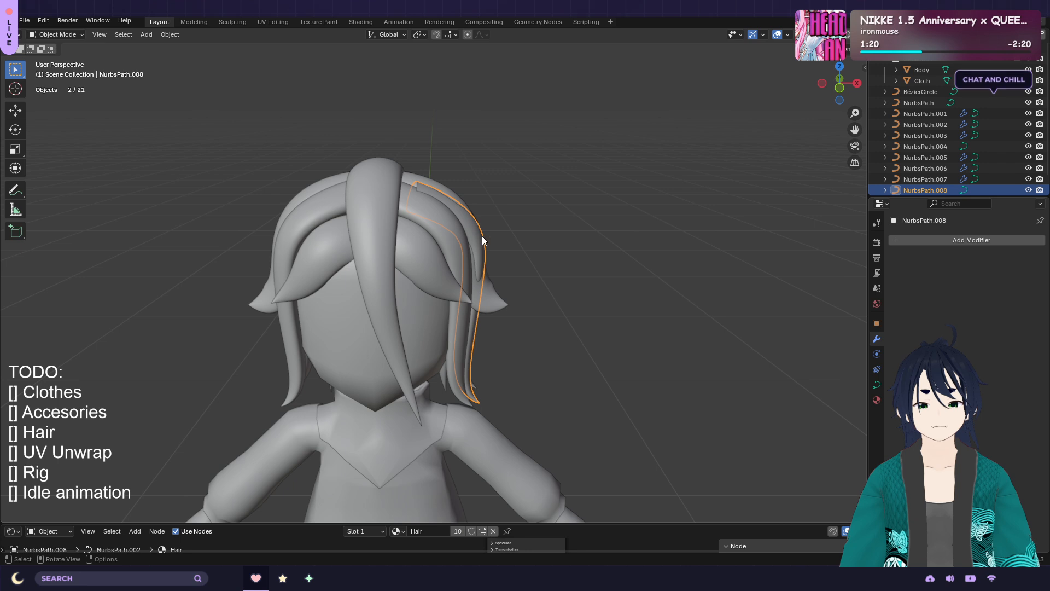
Move the first control point of NurbsPath.008 back toward the neighbouring strand's root and lower it by about 0.006 m
key("Tab")
middle_click_drag(634, 213, 496, 254)
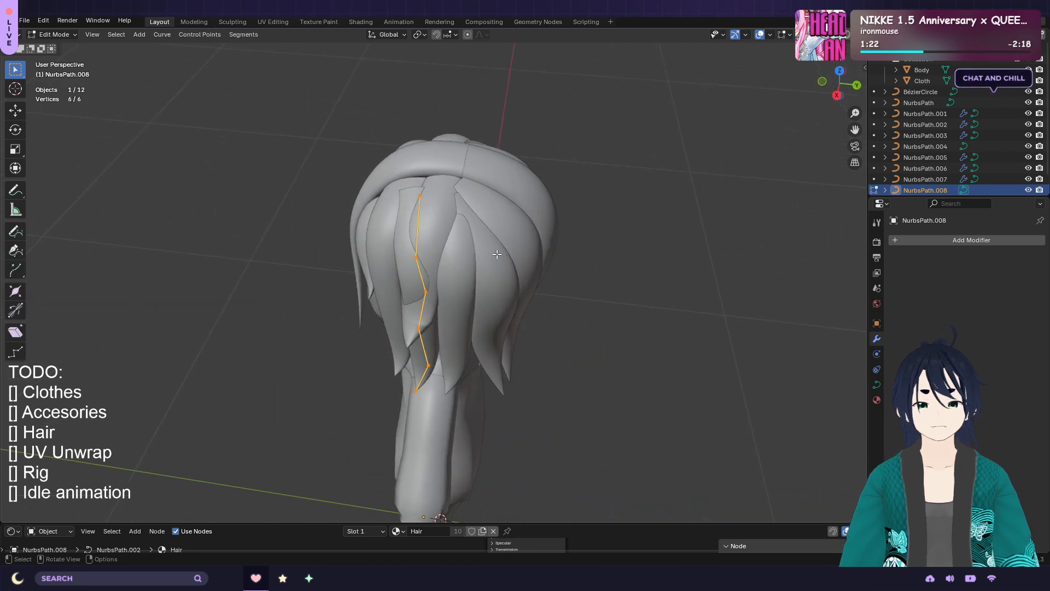
left_click(437, 207)
key("g")
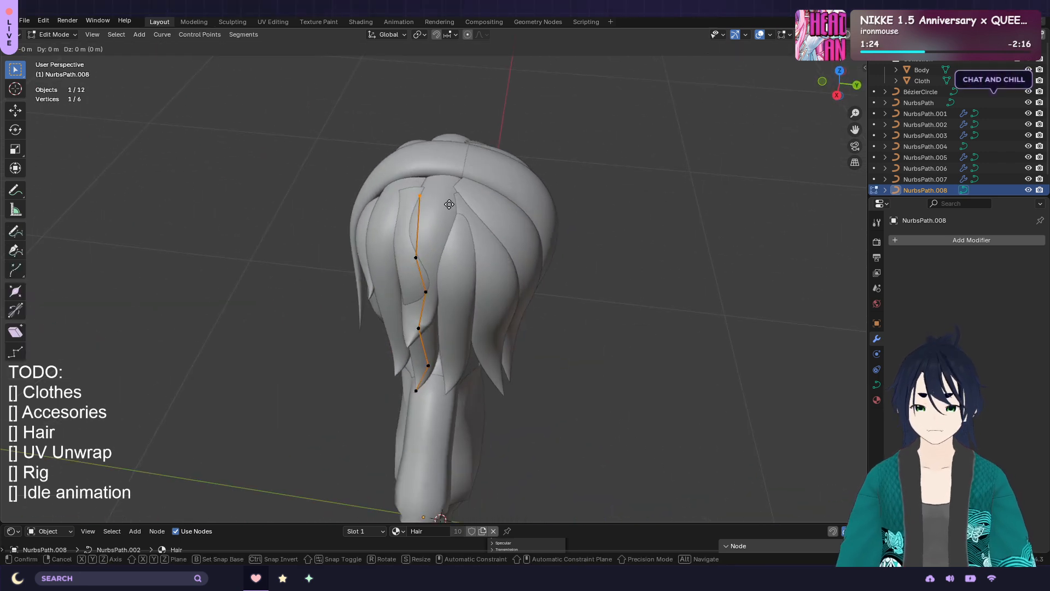
key("y")
right_click(450, 204)
key("g")
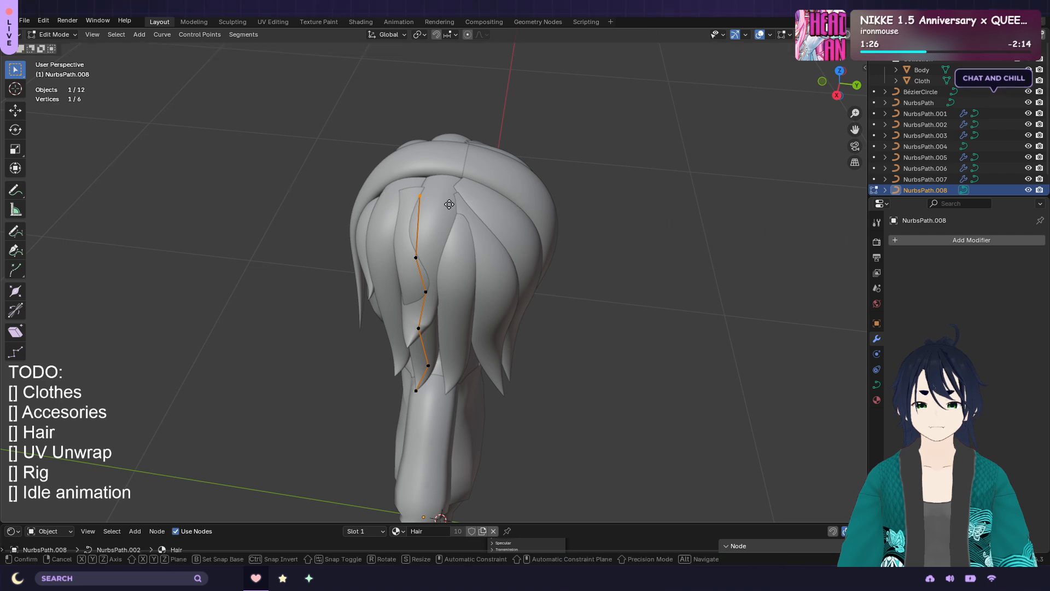
left_click(468, 200)
key("g")
key("z")
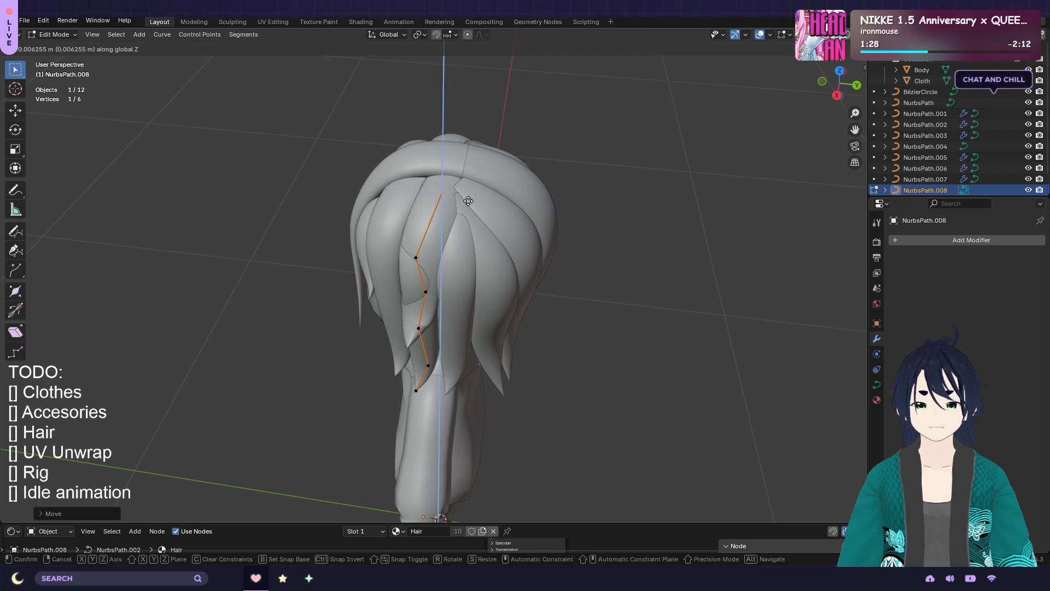
left_click(468, 202)
Move the second control point of NurbsPath.008 inward toward the head along X
middle_click_drag(468, 202, 393, 223)
key("g")
key("y")
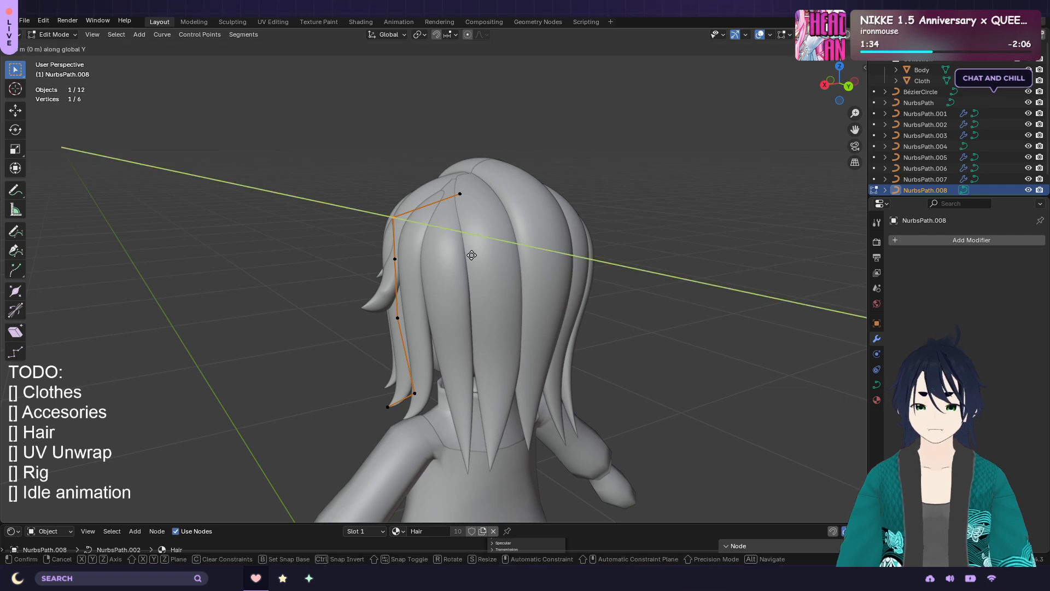
right_click(479, 255)
key("g")
key("x")
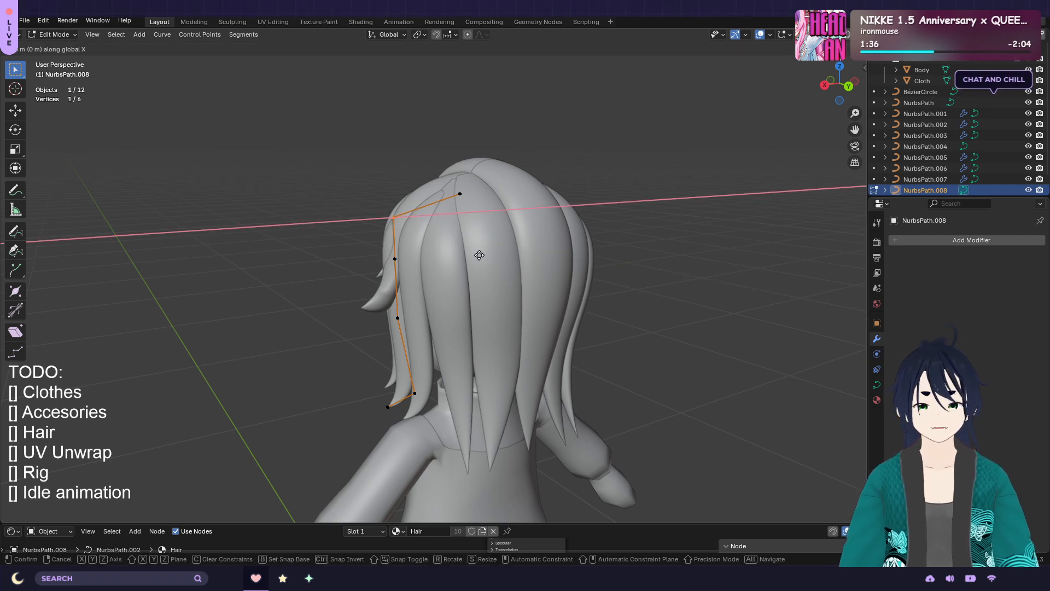
left_click(495, 251)
Shift the third control point of NurbsPath.008 along the X axis
middle_click_drag(494, 251, 569, 242)
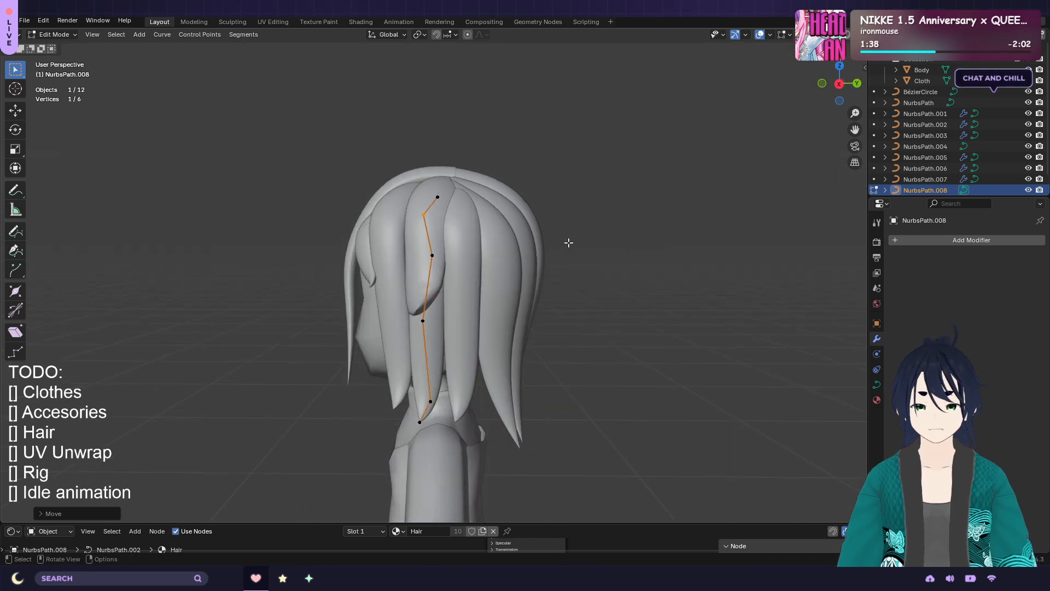
left_click_drag(408, 242, 409, 243)
middle_click_drag(507, 266, 509, 321)
key("g")
key("x")
left_click(478, 290)
Move the lower three control points of NurbsPath.008 about 0.0025 m backward along Y and finish editing the curve
left_click_drag(378, 301, 472, 455)
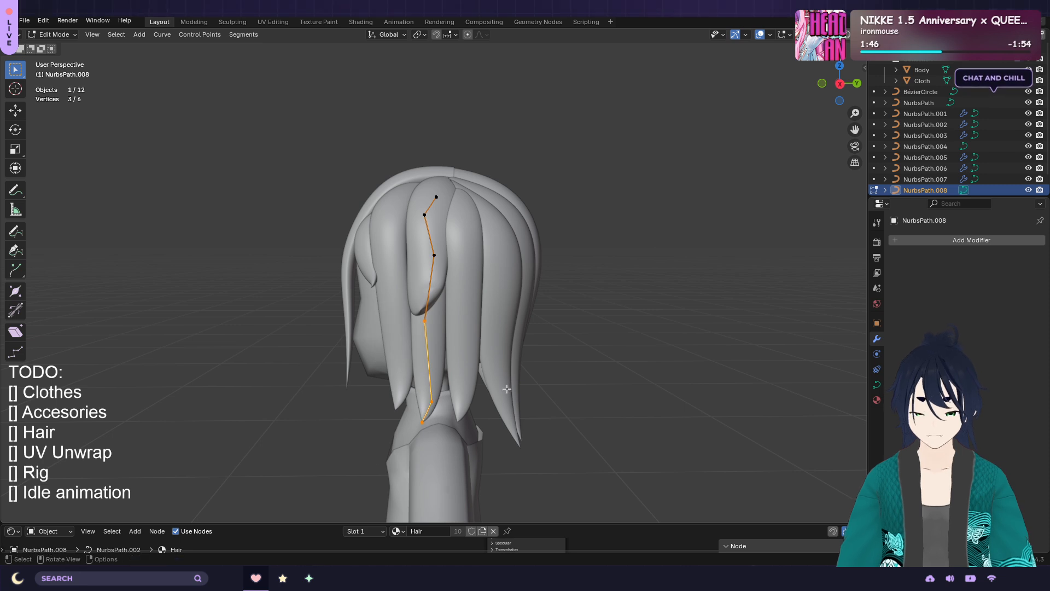
key("g")
key("y")
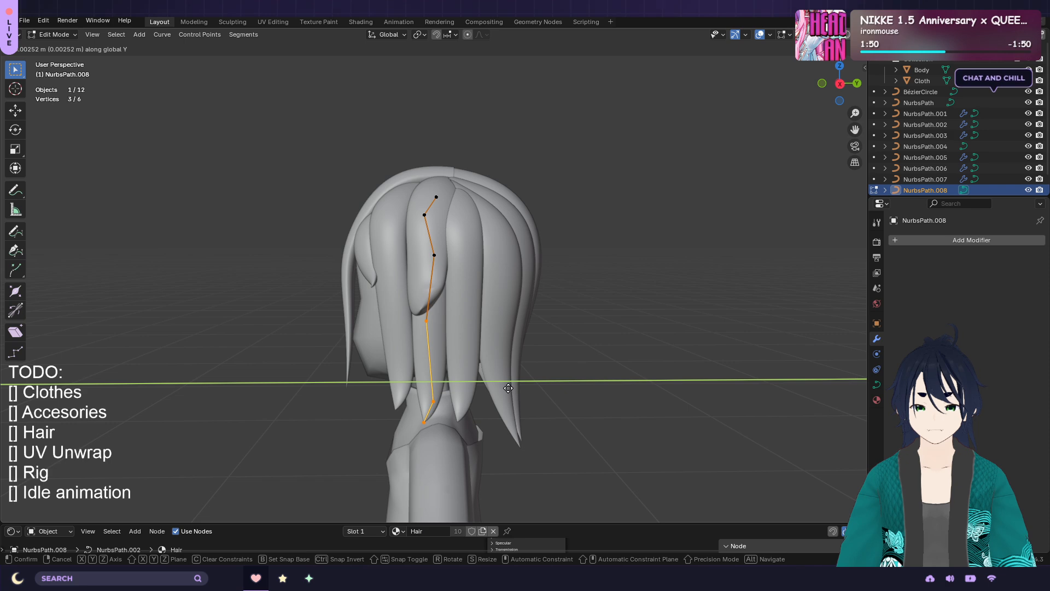
left_click(508, 387)
left_click(588, 347)
middle_click_drag(599, 313, 541, 321)
key("Tab")
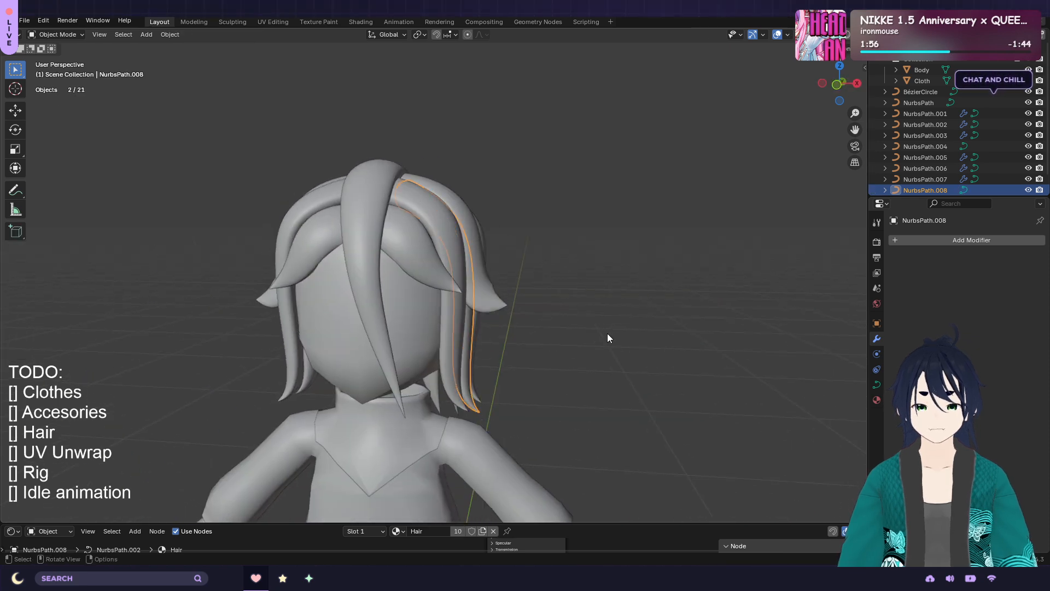
Apply all transforms to NurbsPath.008 and mirror it across the X axis with a Mirror modifier
left_click(170, 34)
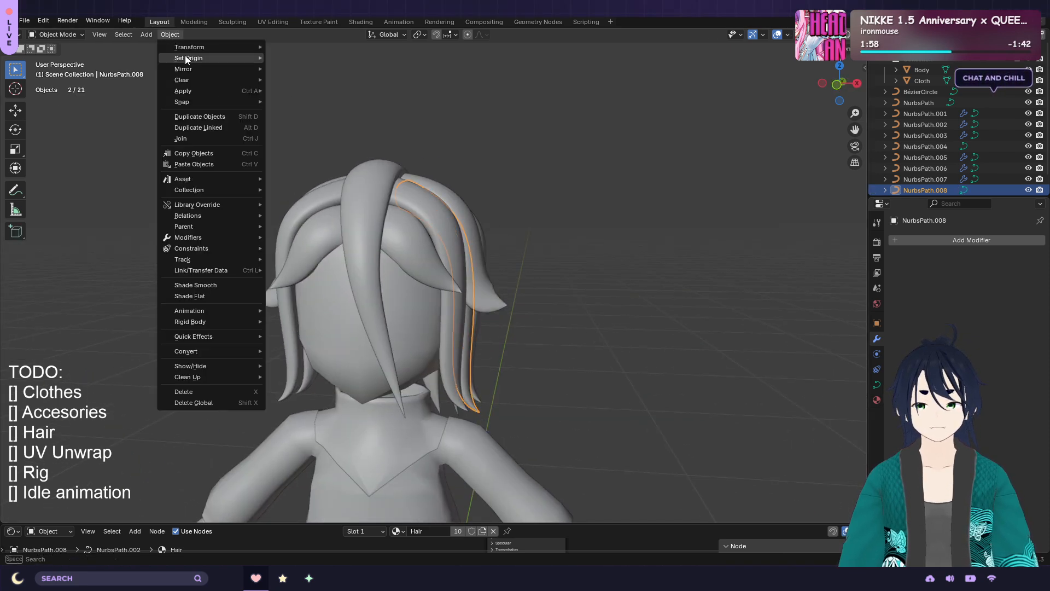
mouse_move(254, 91)
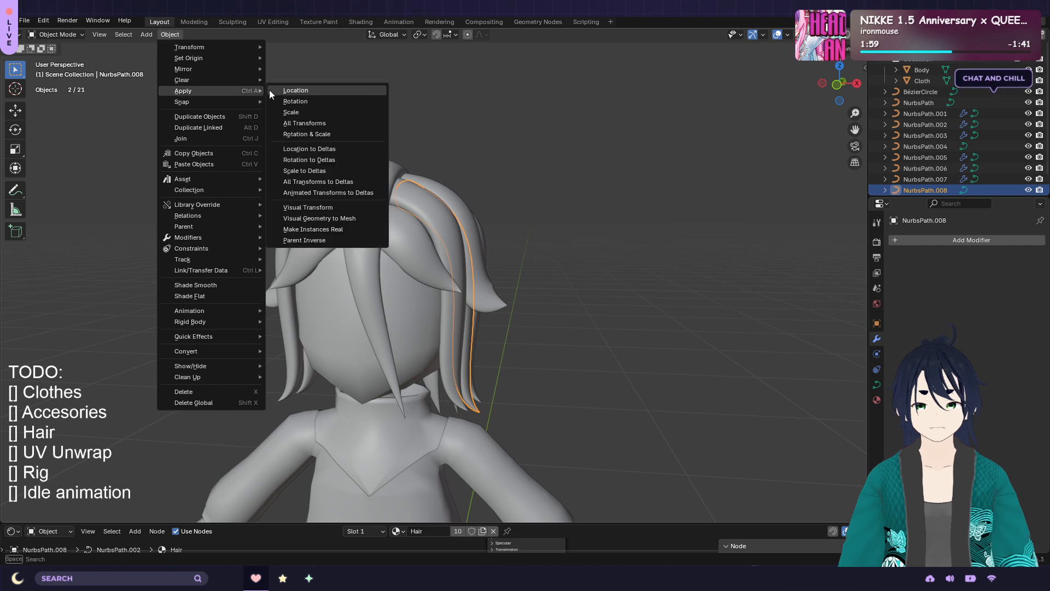
left_click(350, 126)
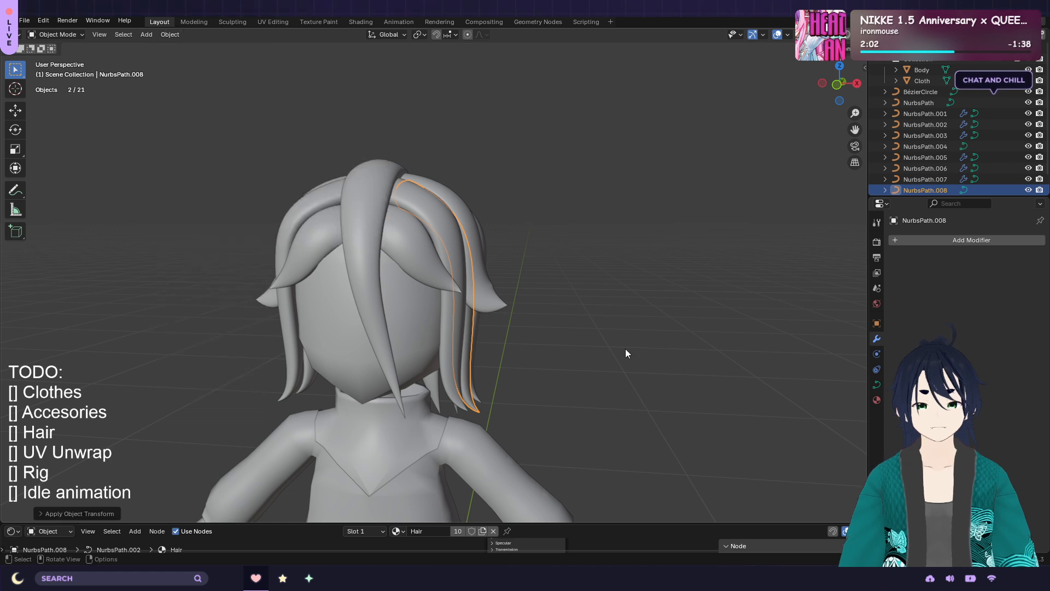
left_click(940, 240)
mouse_move(940, 242)
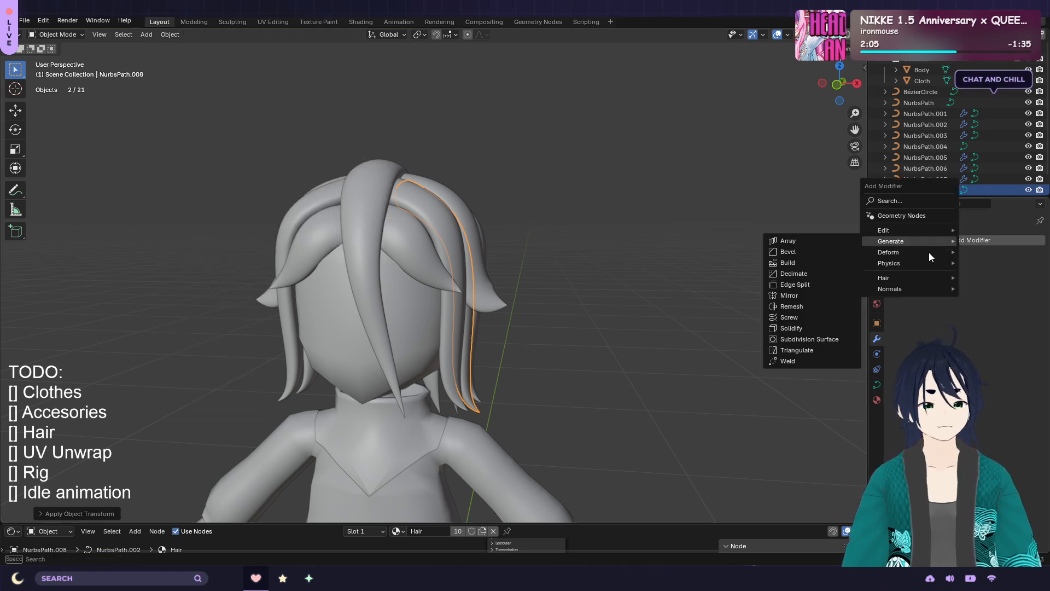
left_click(819, 293)
left_click(632, 280)
middle_click_drag(632, 281, 448, 263)
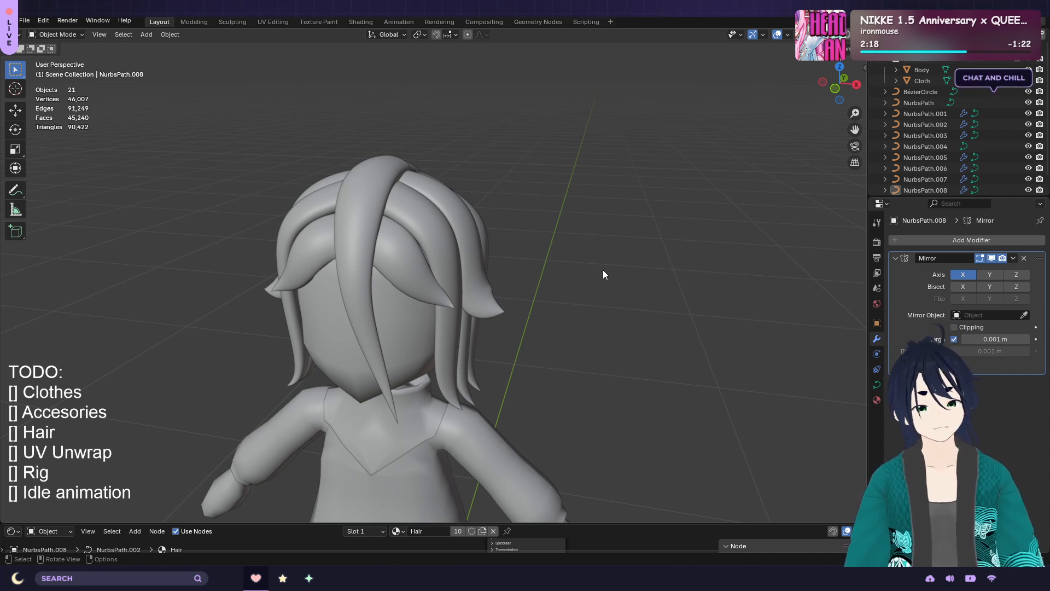
middle_click_drag(606, 269, 681, 275)
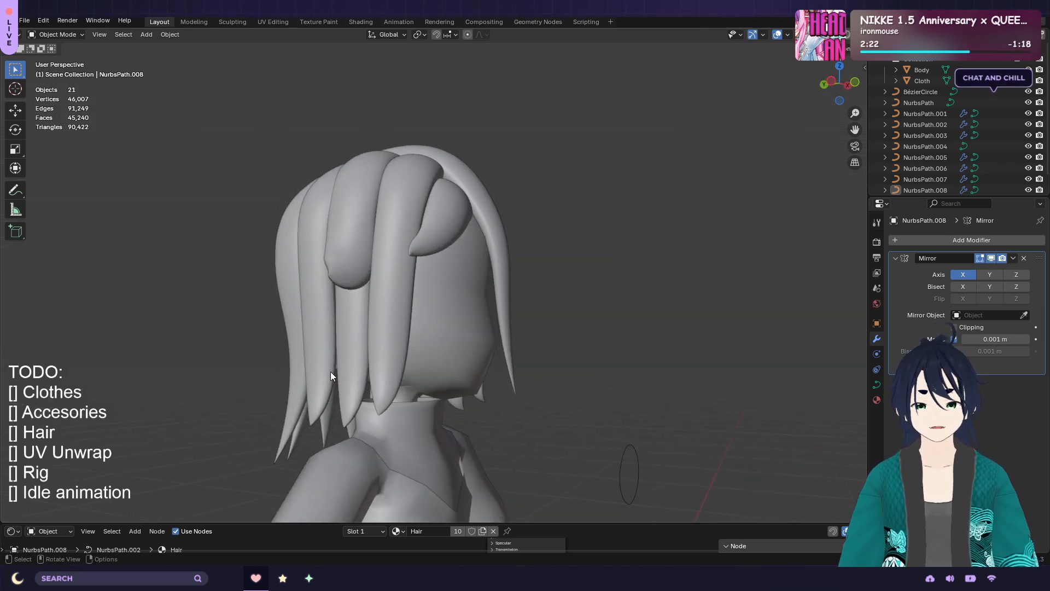
middle_click_drag(600, 267, 513, 311)
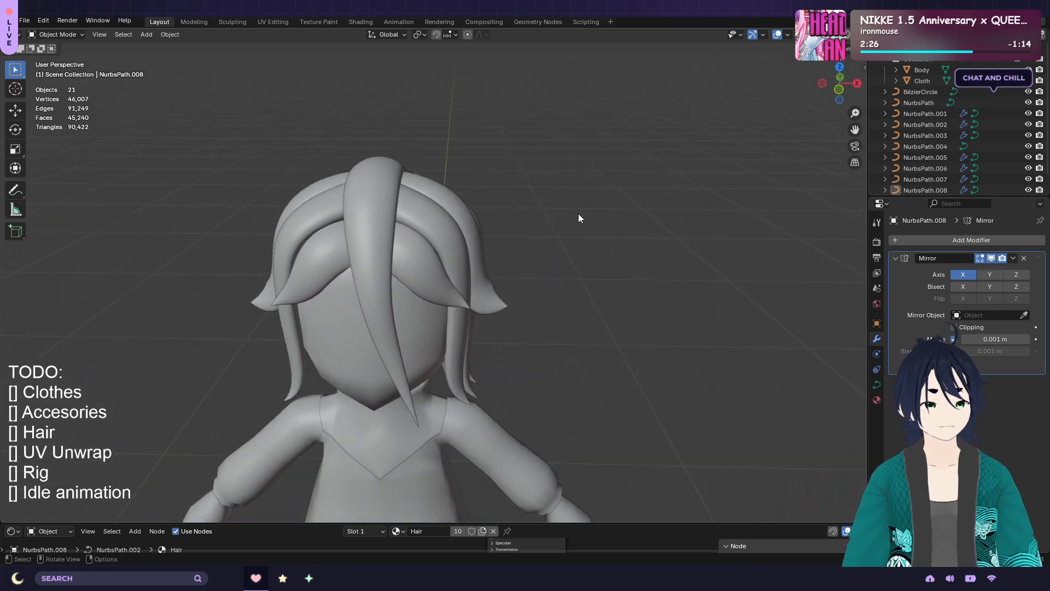
scroll(540, 222, "down", 1)
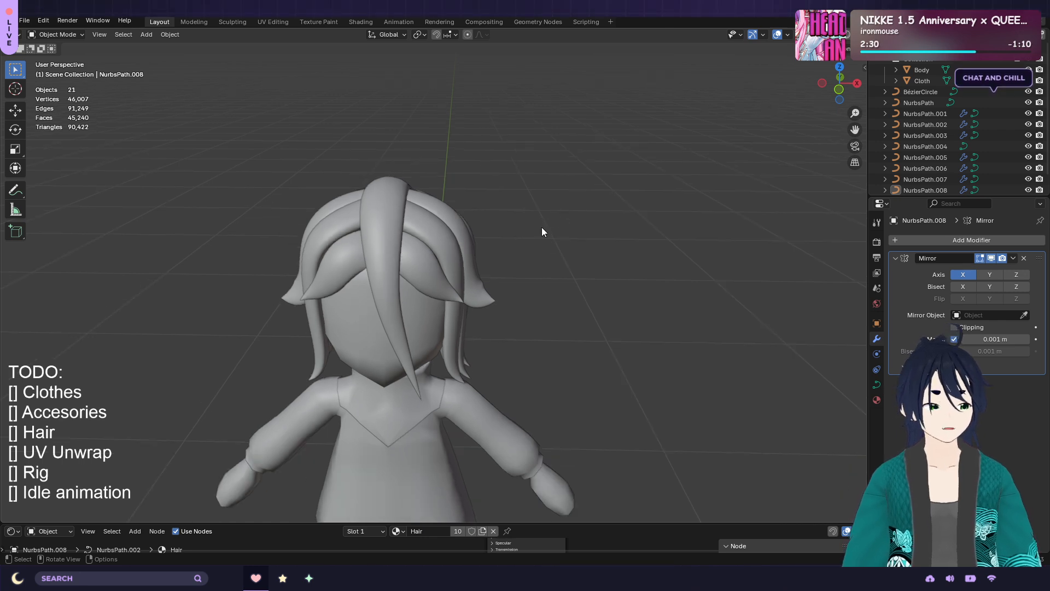
scroll(990, 167, "down", 1)
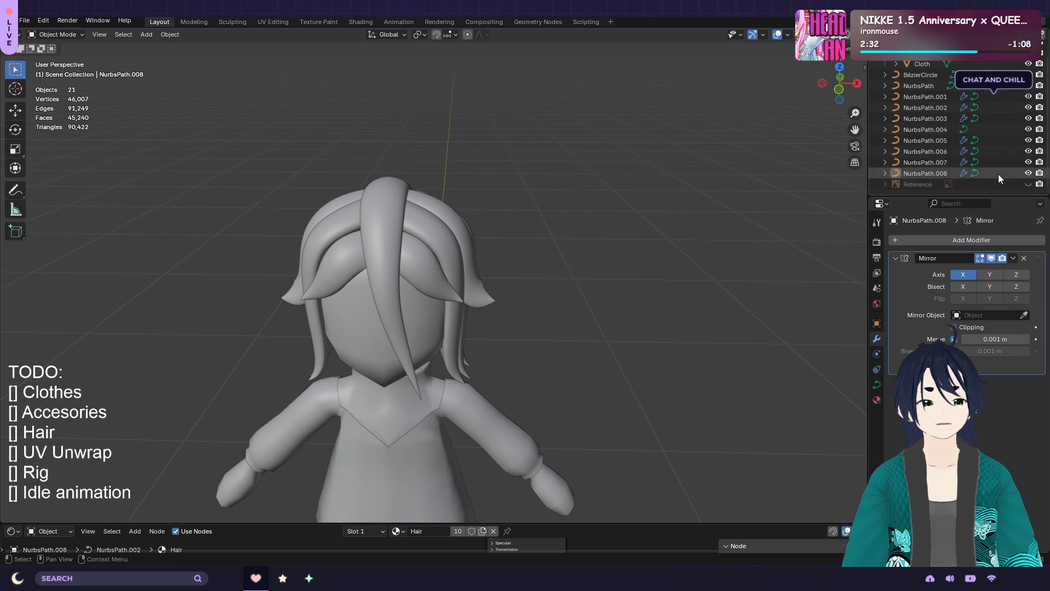
Show the Reference image behind the character to compare the hair, and save the file
left_click(1027, 184)
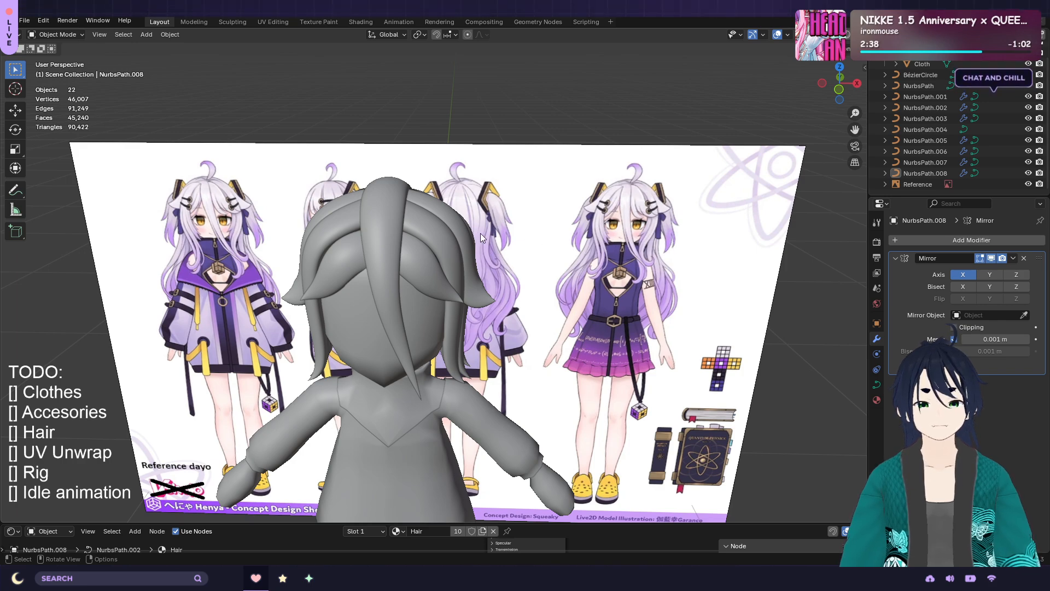
middle_click_drag(481, 233, 535, 221)
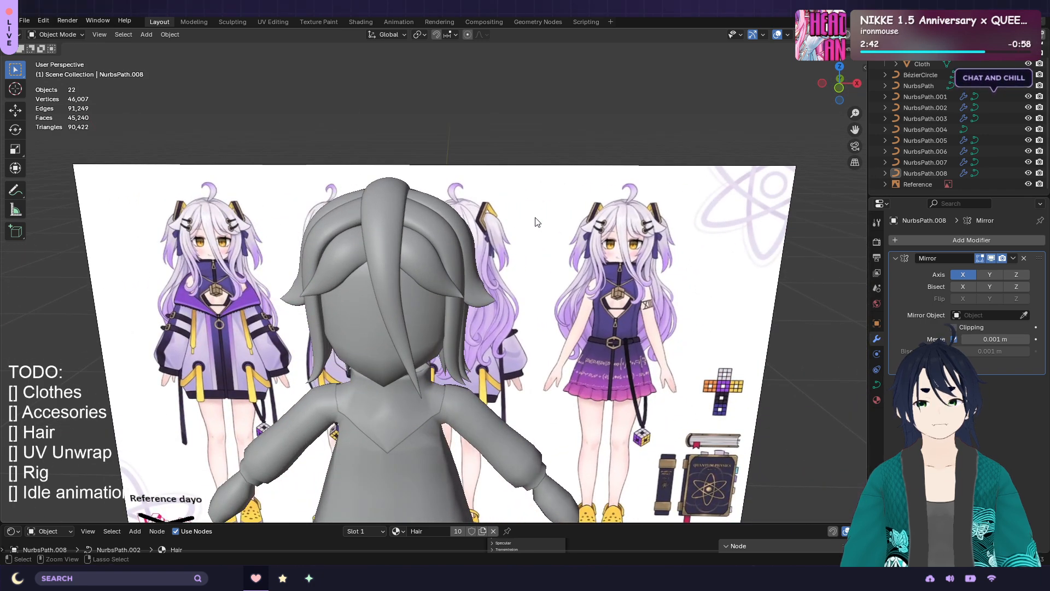
key("ctrl+s")
scroll(535, 222, "down", 2)
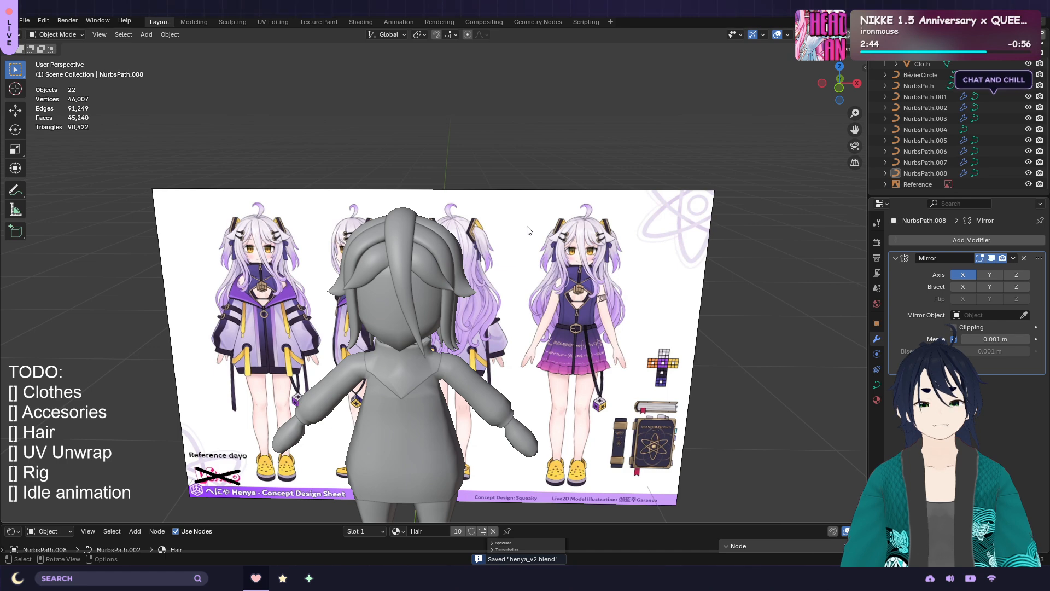
scroll(529, 231, "down", 1)
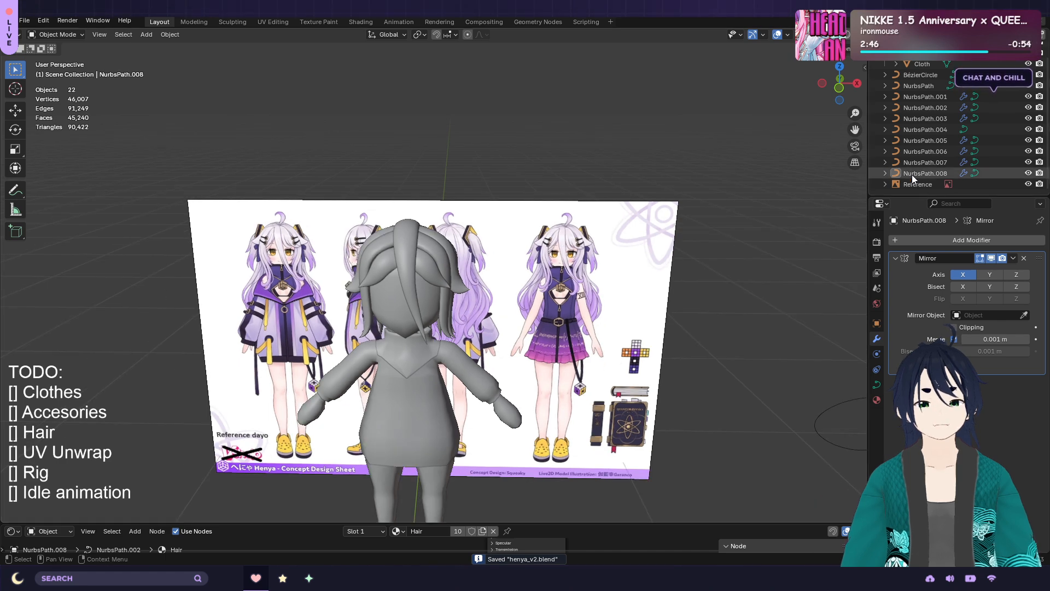
scroll(539, 301, "down", 2)
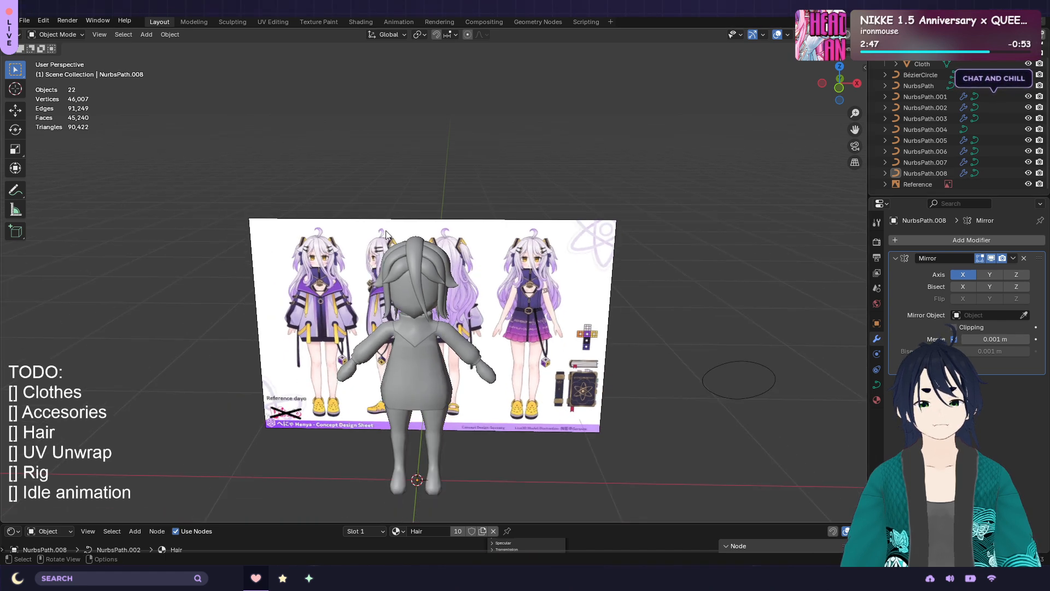
left_click(169, 35)
left_click(146, 34)
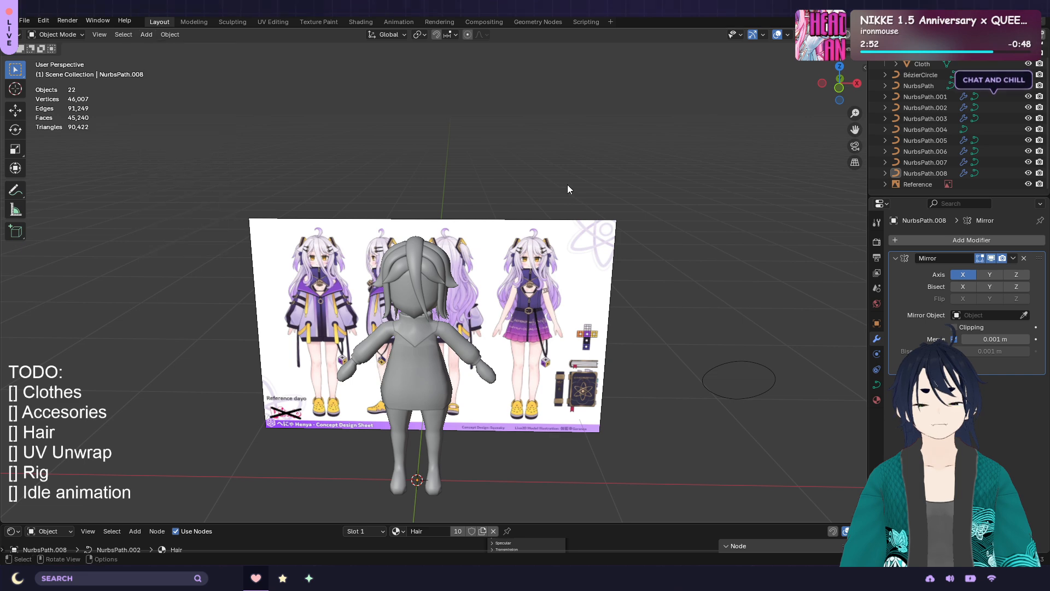
left_click(422, 264)
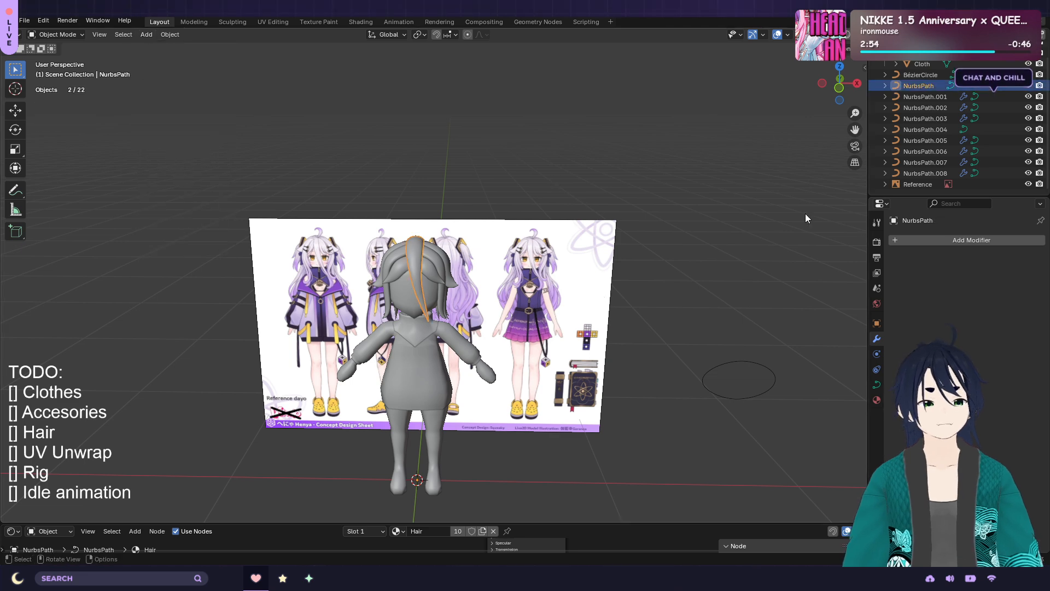
Set the preview resolution of BézierCircle and the front strand NurbsPath to 4
left_click(926, 75)
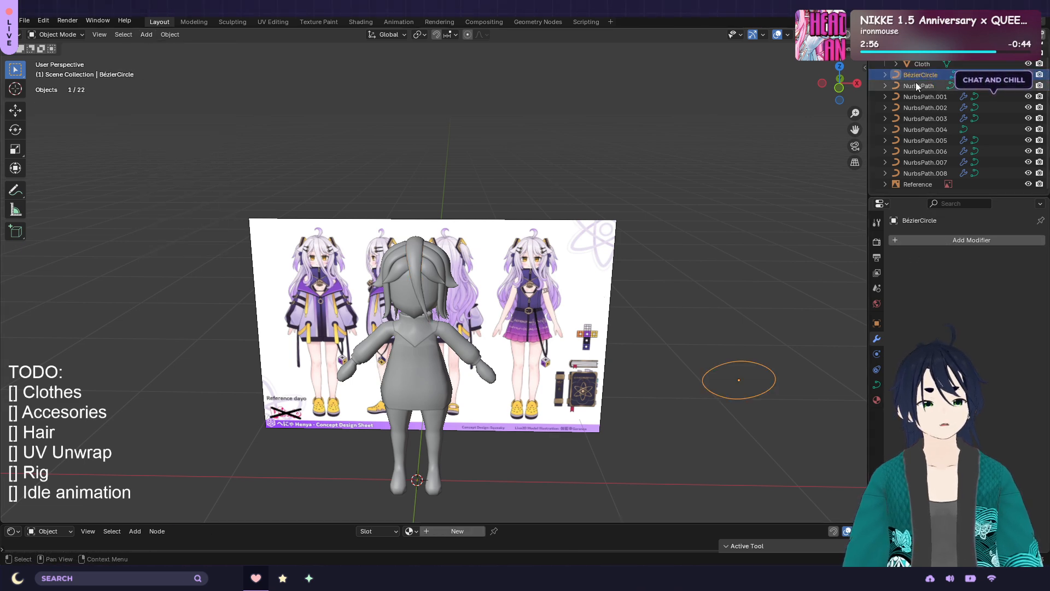
left_click(877, 384)
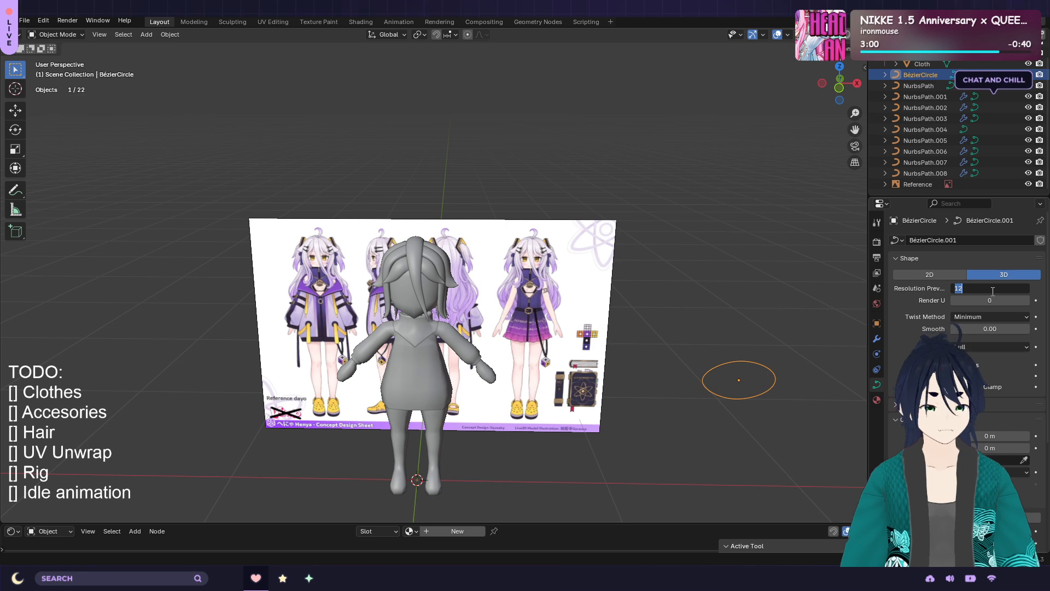
type("4")
key("Return")
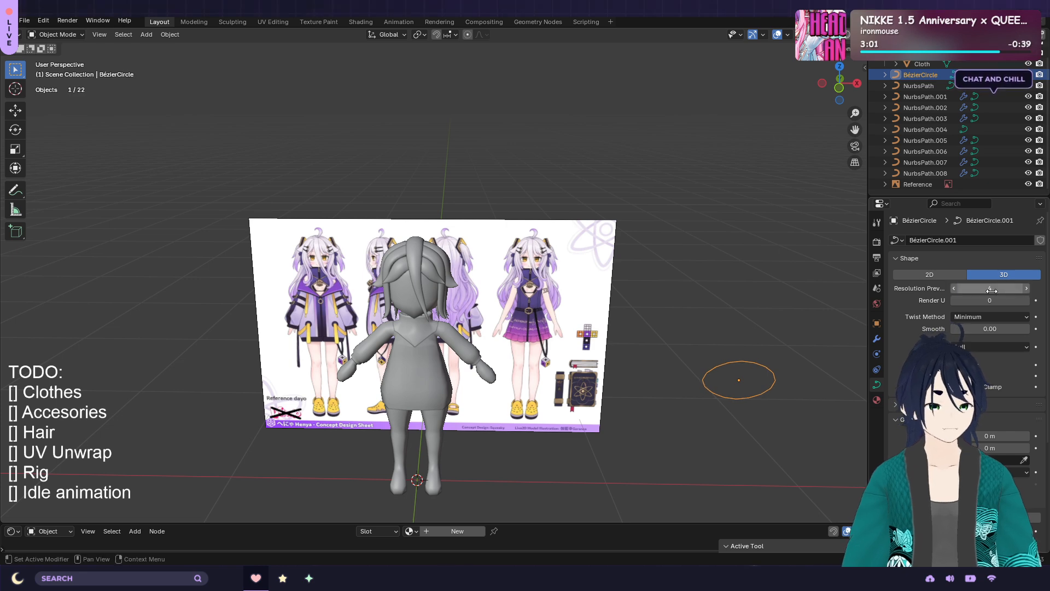
left_click(930, 86)
double_click(994, 290)
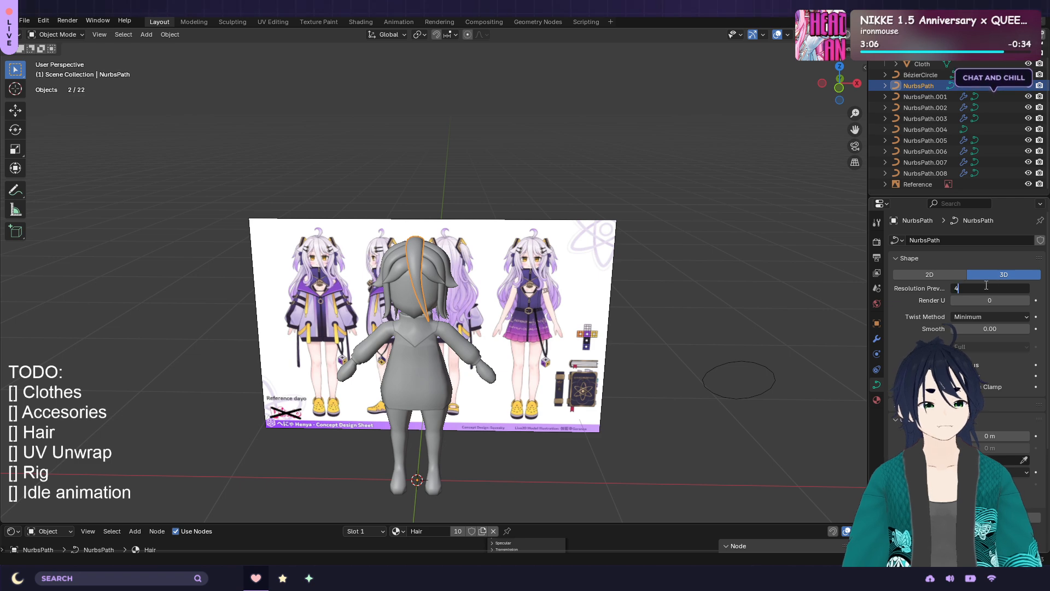
type("4")
key("Return")
Switch the viewport to wireframe shading and hide the Reference image
scroll(740, 167, "up", 2)
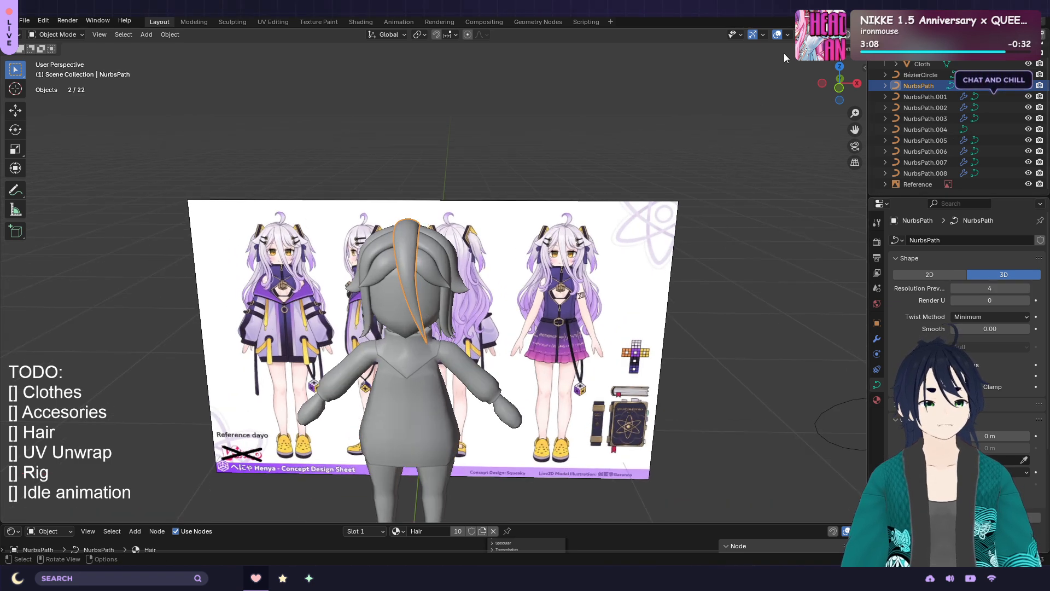
left_click(815, 35)
middle_click_drag(638, 201, 662, 194)
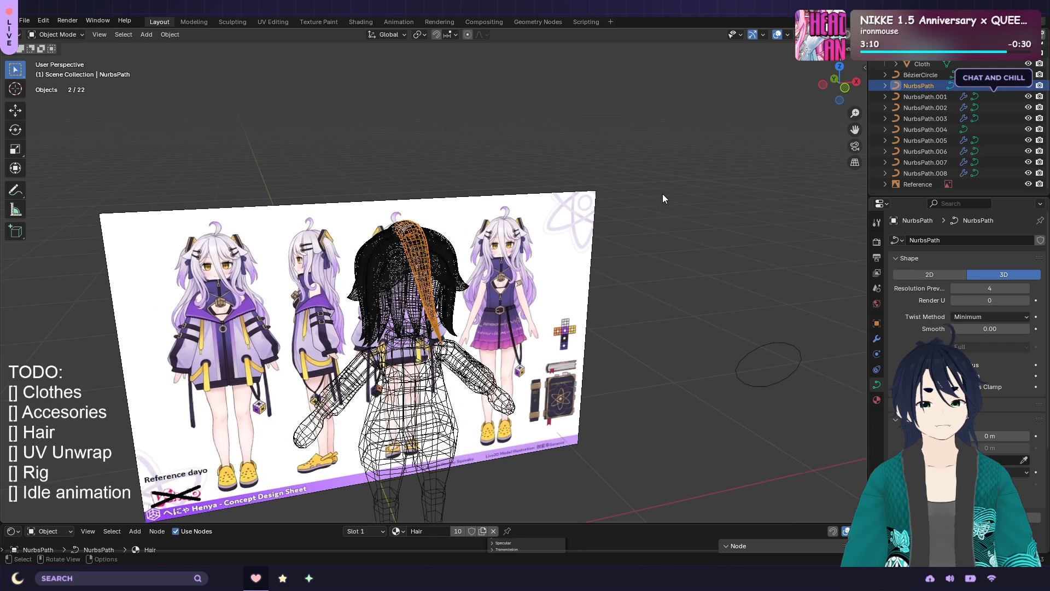
left_click(1028, 185)
scroll(638, 265, "up", 4)
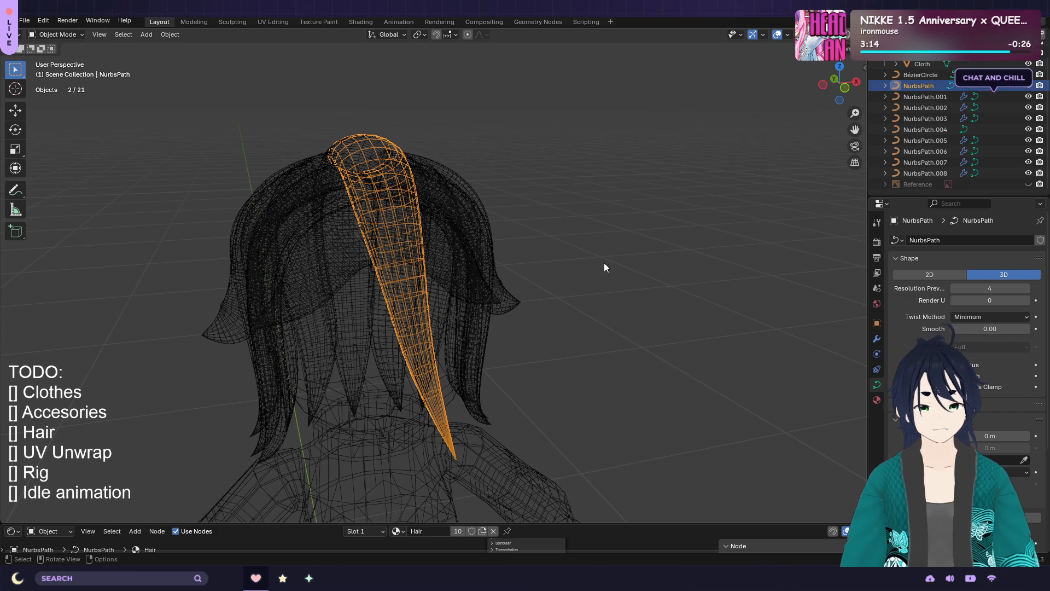
Lower the preview resolution of NurbsPath.001 and NurbsPath.002 to 4
left_click(930, 101)
left_click(994, 289)
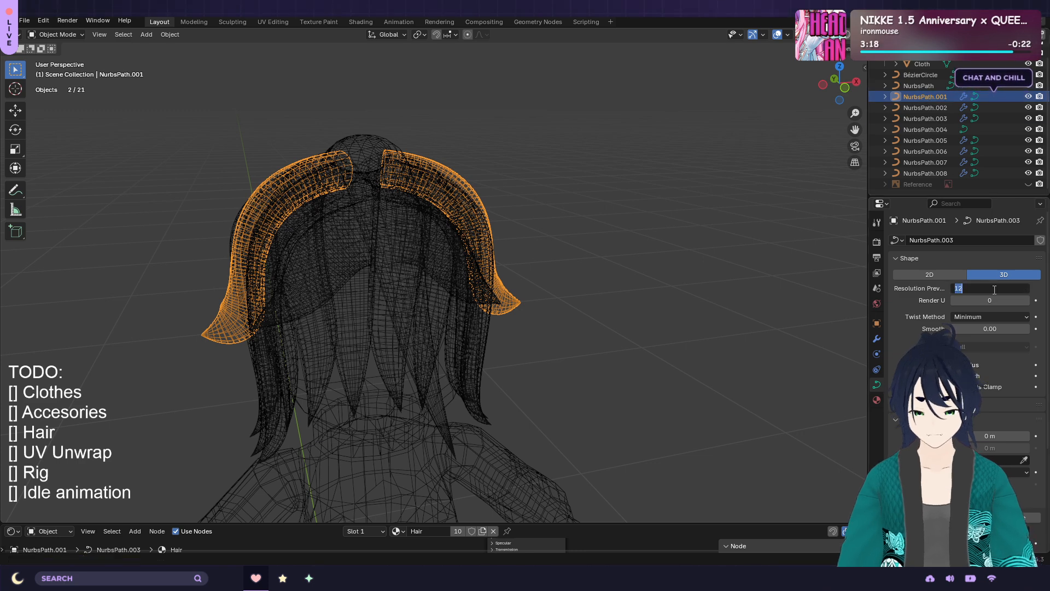
key("Return")
left_click(945, 108)
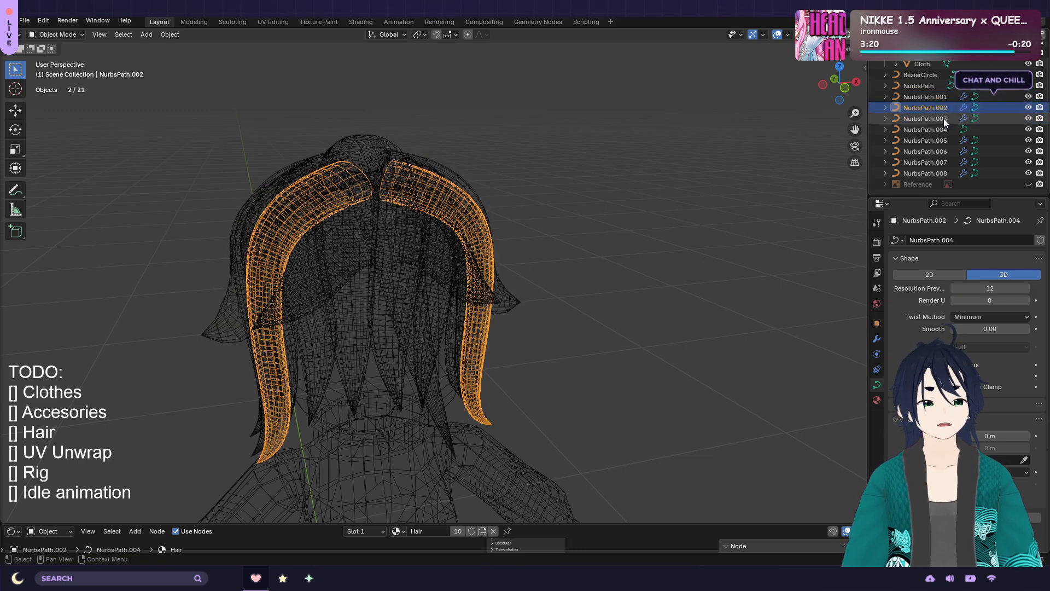
left_click(995, 289)
key("Return")
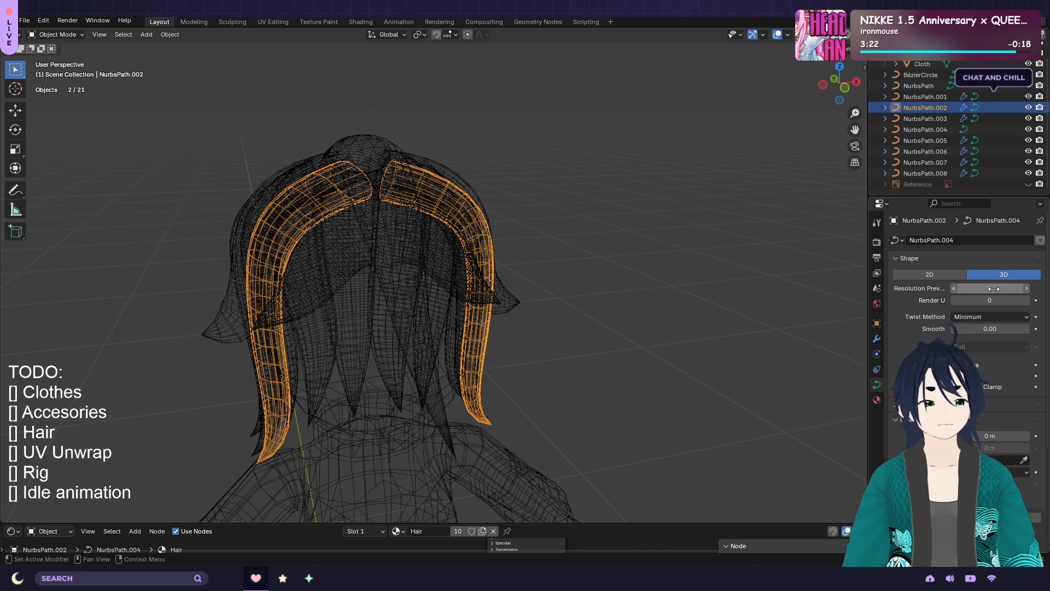
Set the preview resolution of hair curves NurbsPath.003 and NurbsPath.004 to 4
left_click(936, 119)
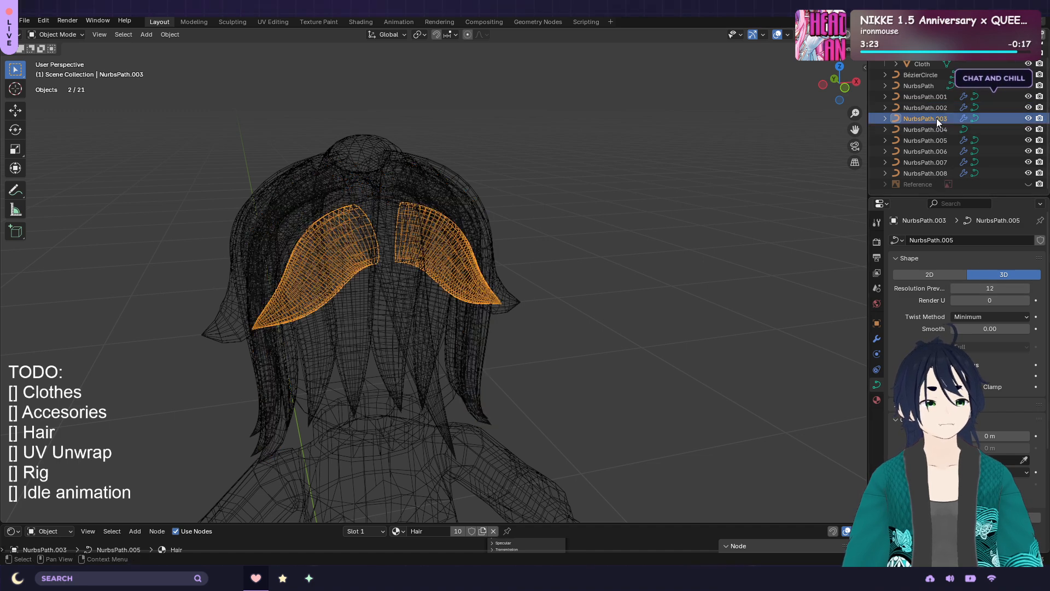
left_click(995, 289)
type("4")
key("Return")
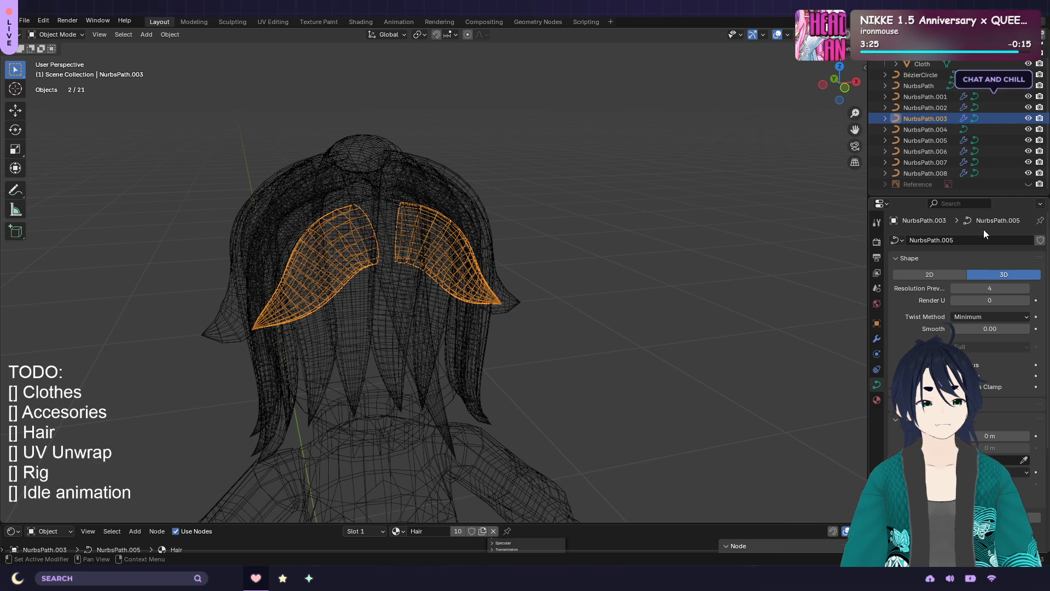
left_click(937, 130)
left_click(979, 288)
type("4")
key("Return")
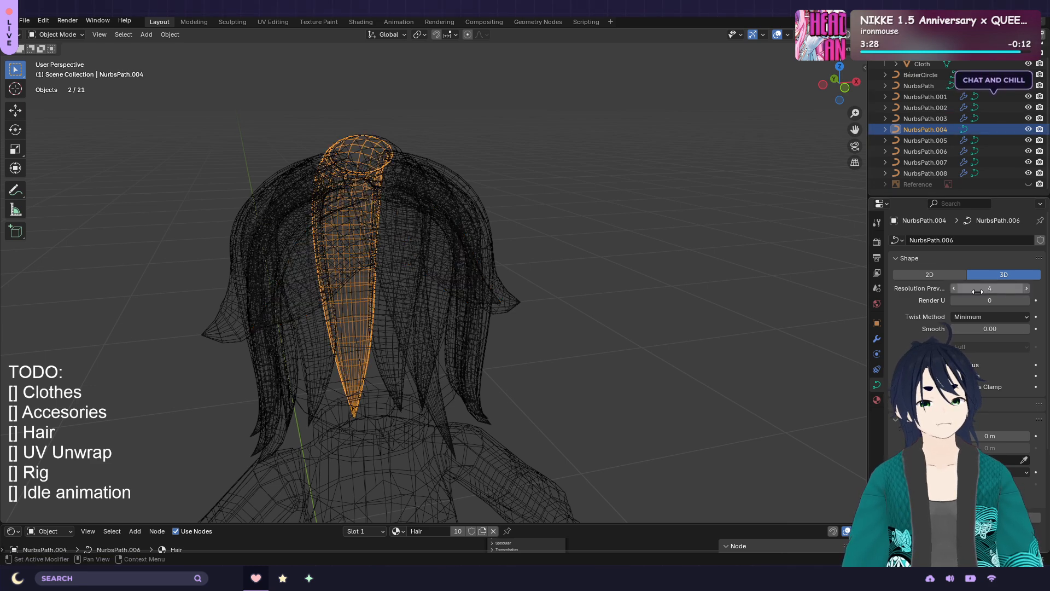
Reduce the preview resolution of NurbsPath.005 and NurbsPath.006 to 4
left_click(937, 140)
left_click(985, 288)
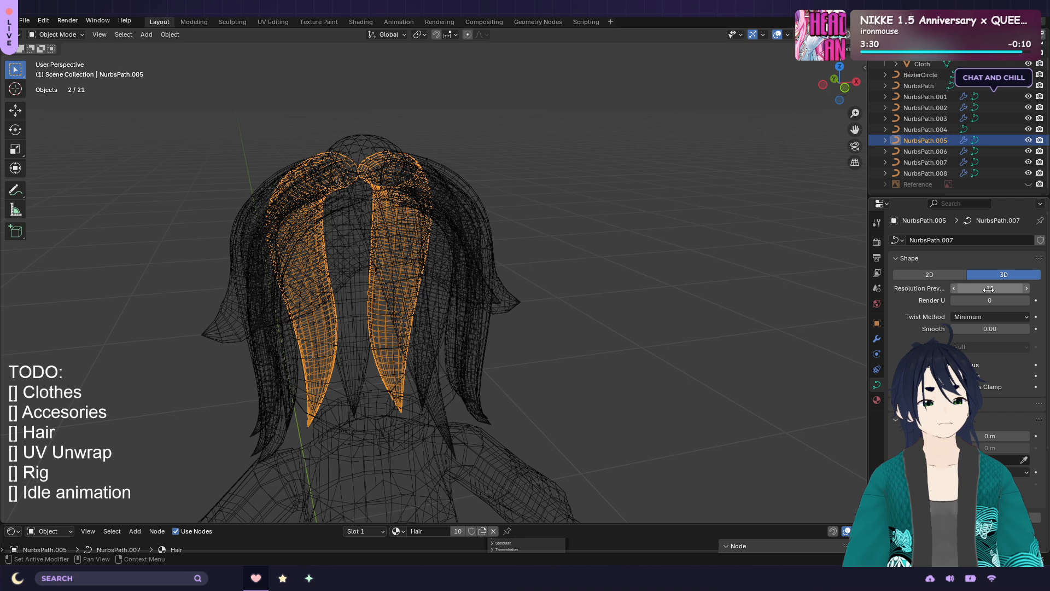
type("4")
key("Return")
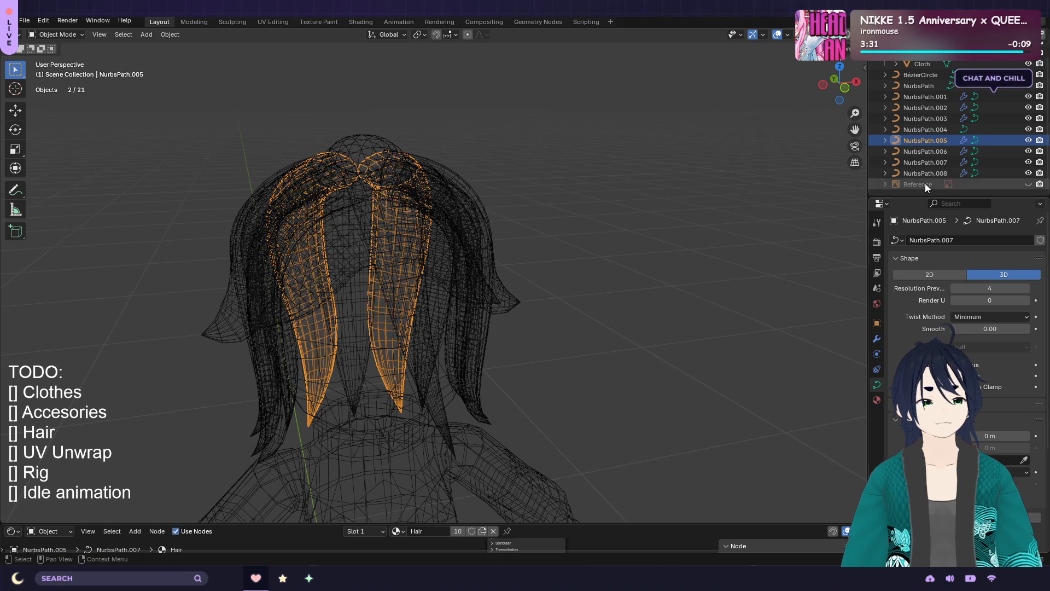
left_click(928, 149)
left_click(983, 286)
type("4")
key("Return")
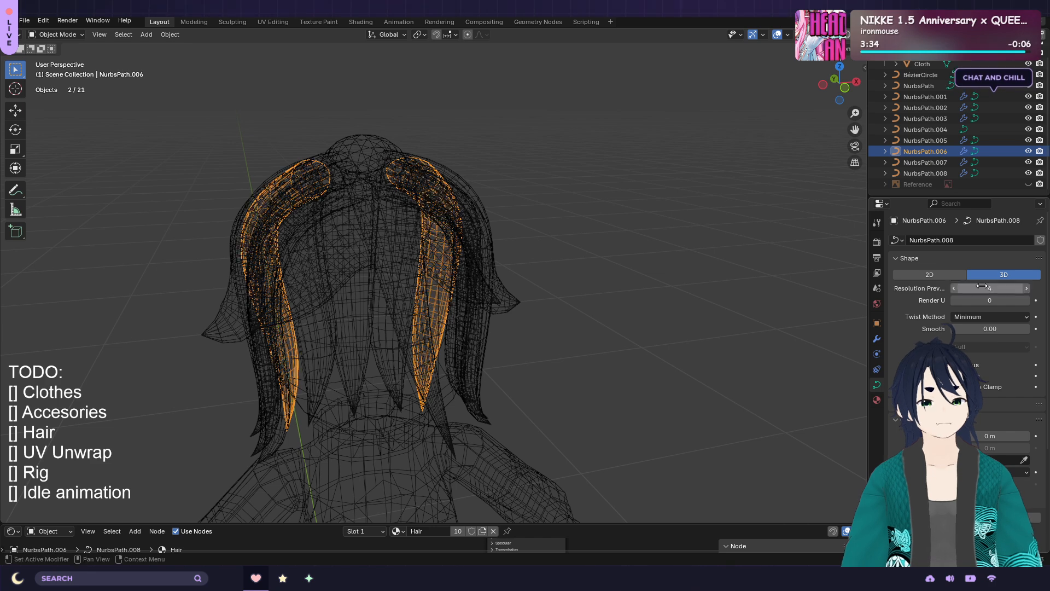
Set the preview resolution of NurbsPath.007 and NurbsPath.008 to 4 and deselect everything
left_click(925, 163)
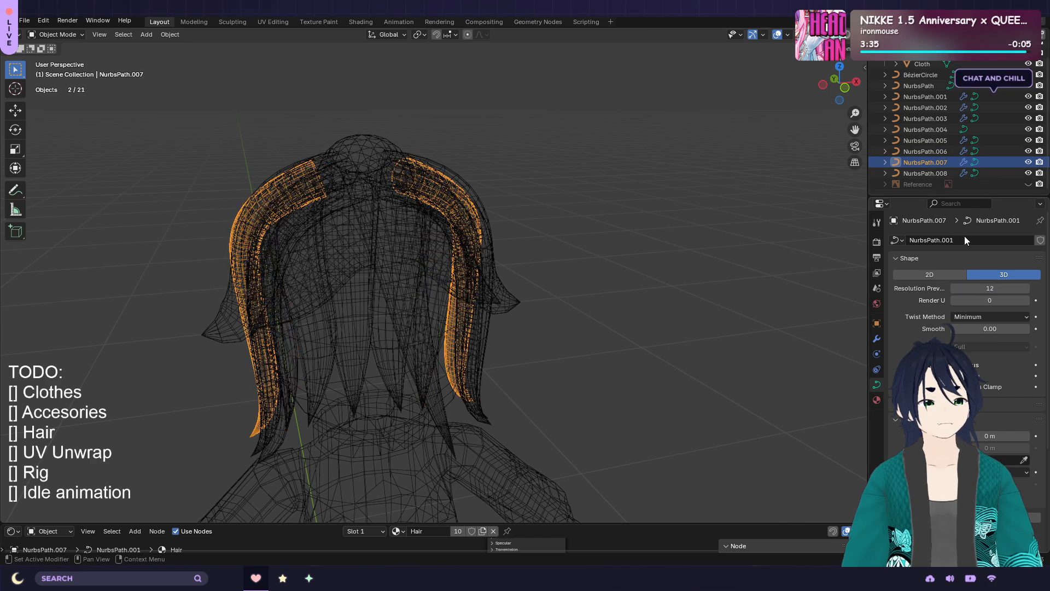
left_click(994, 288)
type("4")
key("Return")
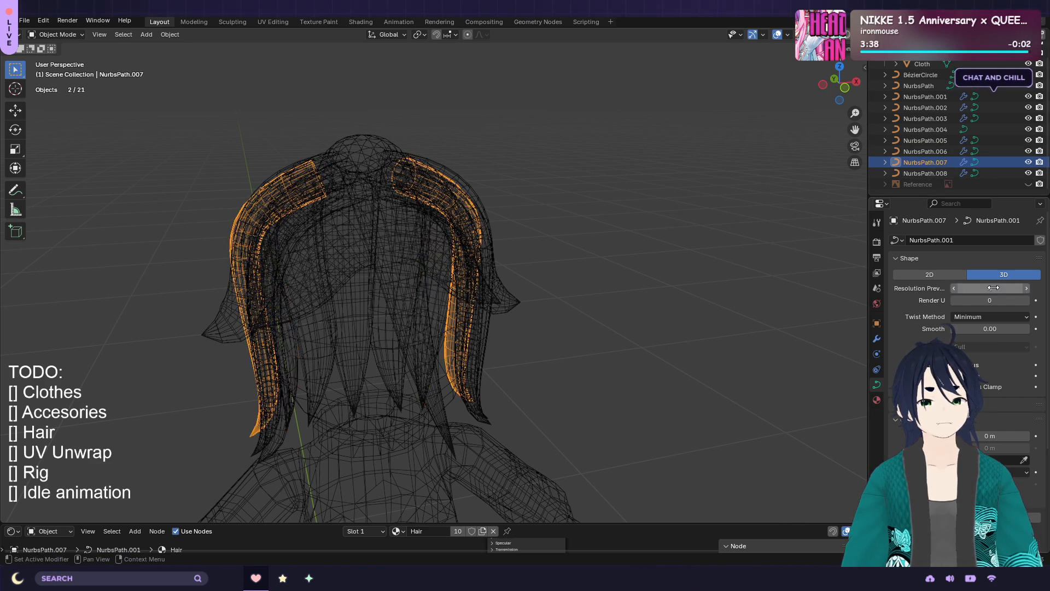
left_click(923, 175)
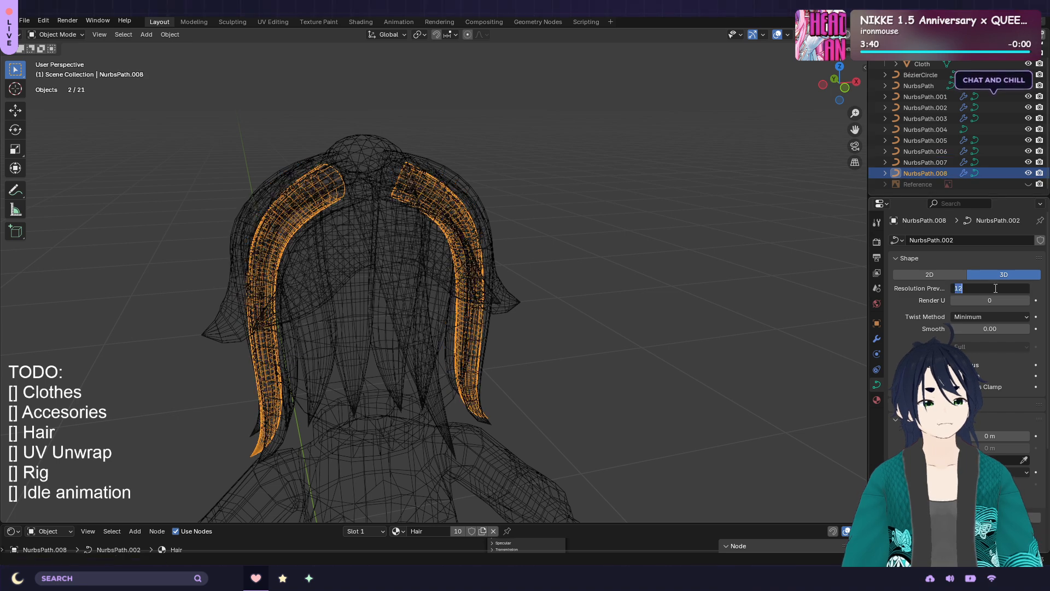
left_click(645, 294)
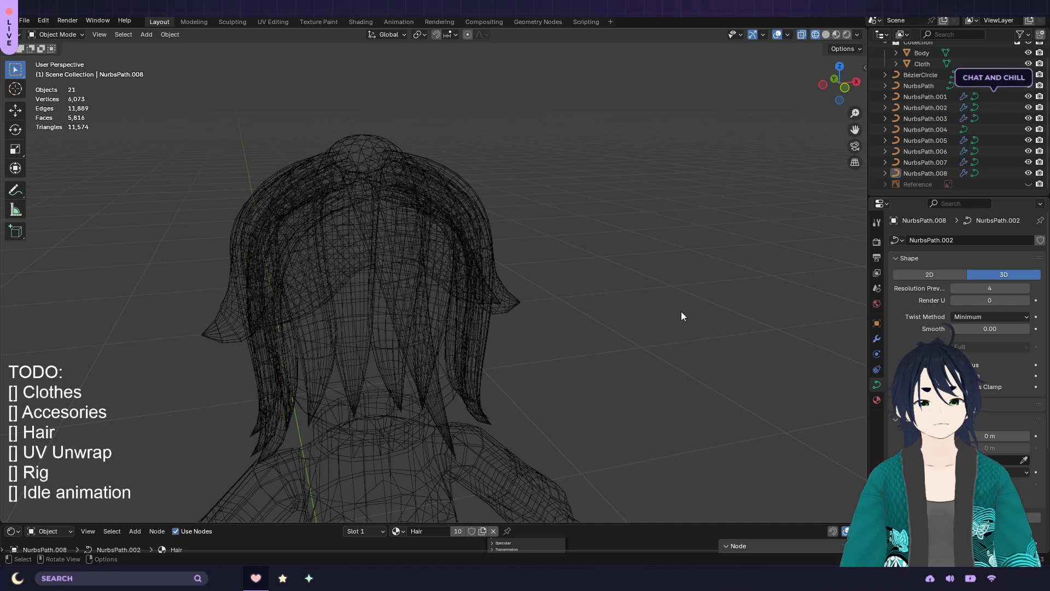
Save the file and return the viewport to solid shading
middle_click_drag(694, 306, 631, 299)
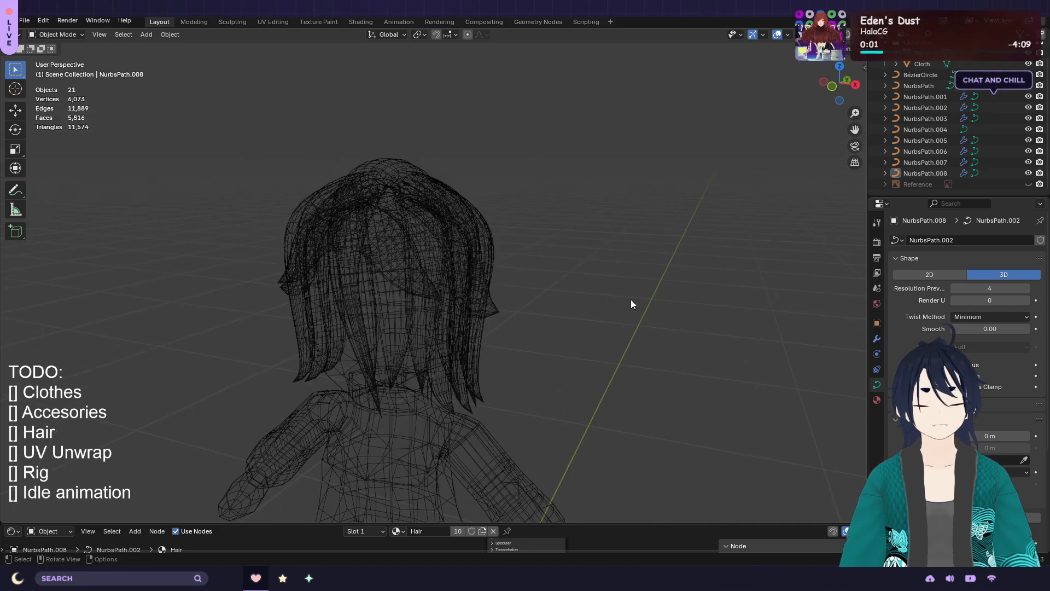
key("ctrl+s")
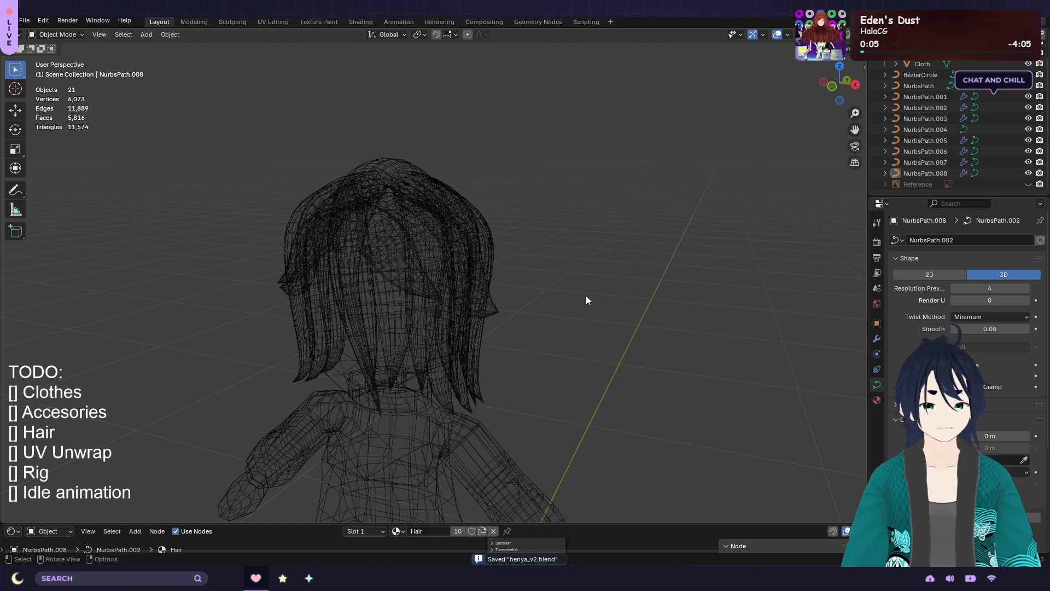
middle_click_drag(609, 262, 643, 263)
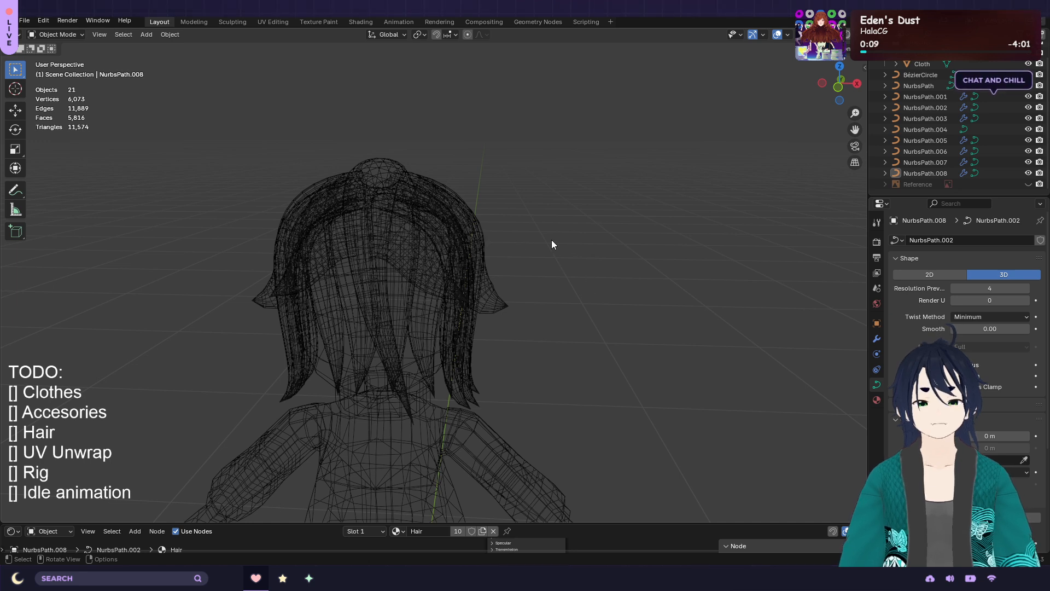
key("shift+z")
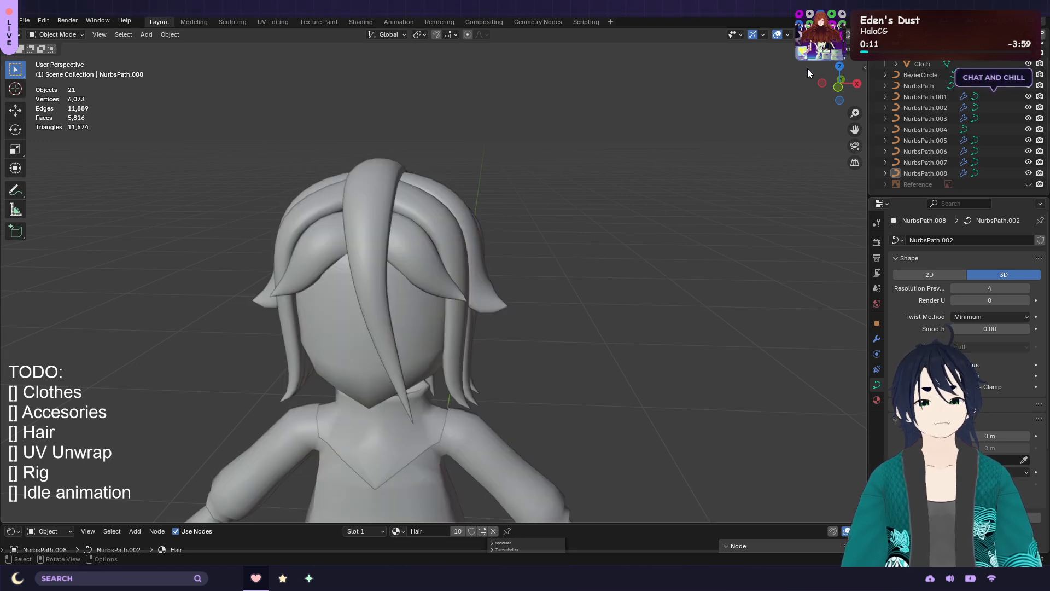
middle_click_drag(622, 220, 480, 186)
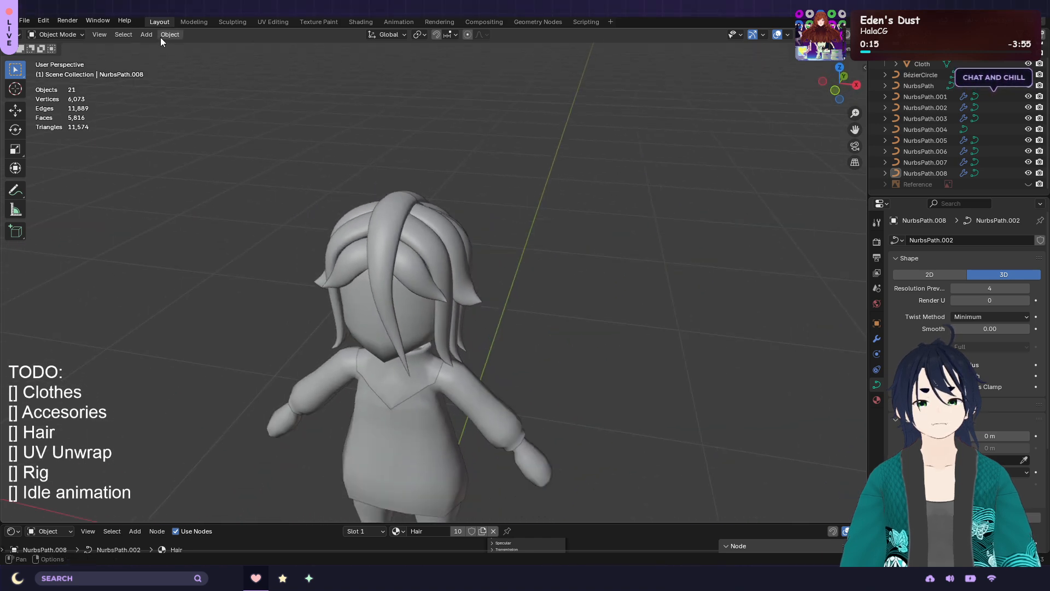
Duplicate the long front strand NurbsPath in place
left_click(146, 35)
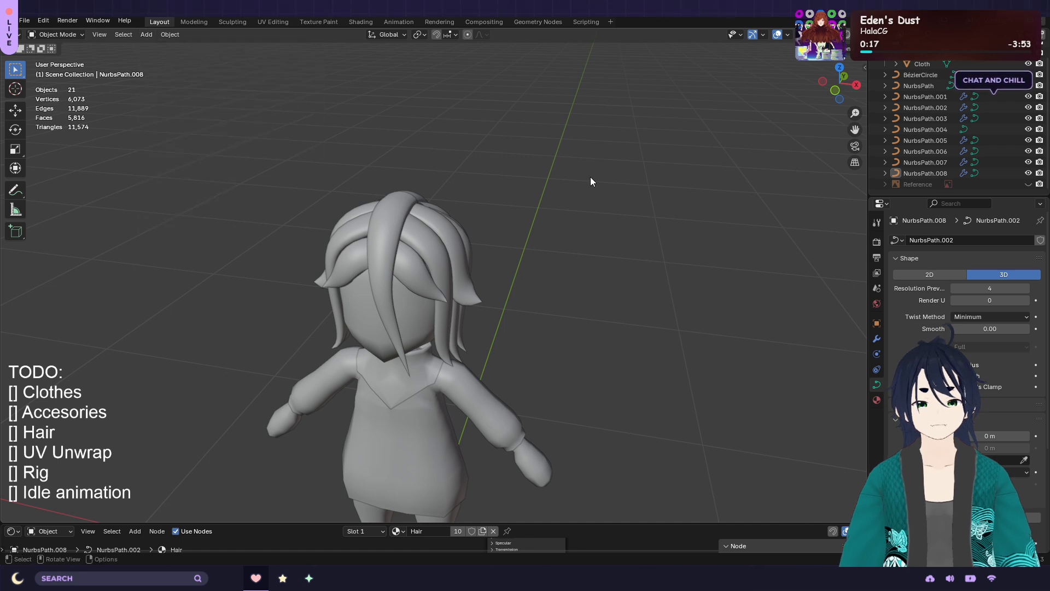
left_click(387, 221)
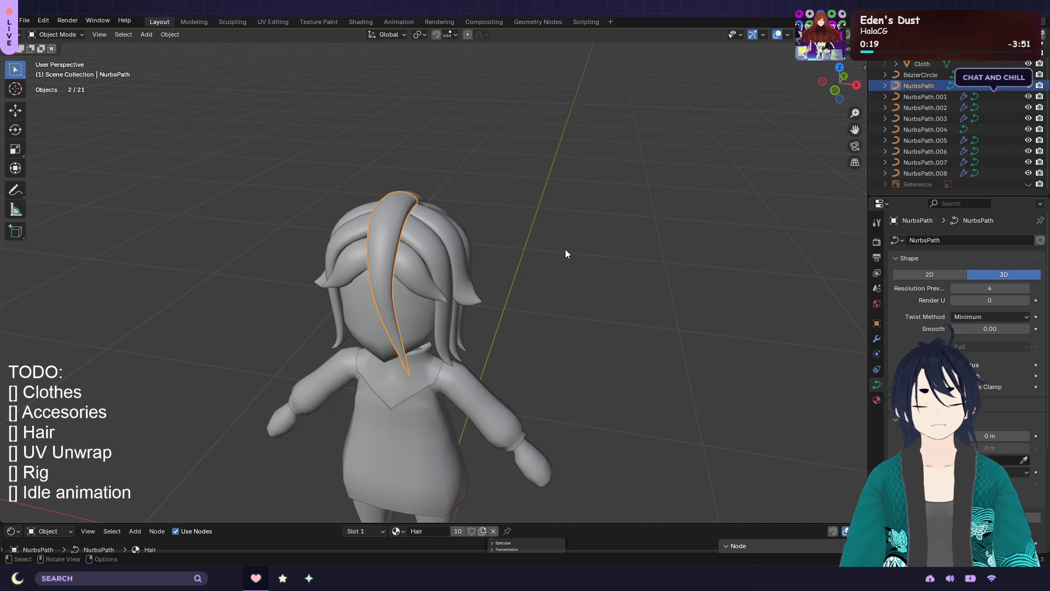
key("shift+d")
key("Escape")
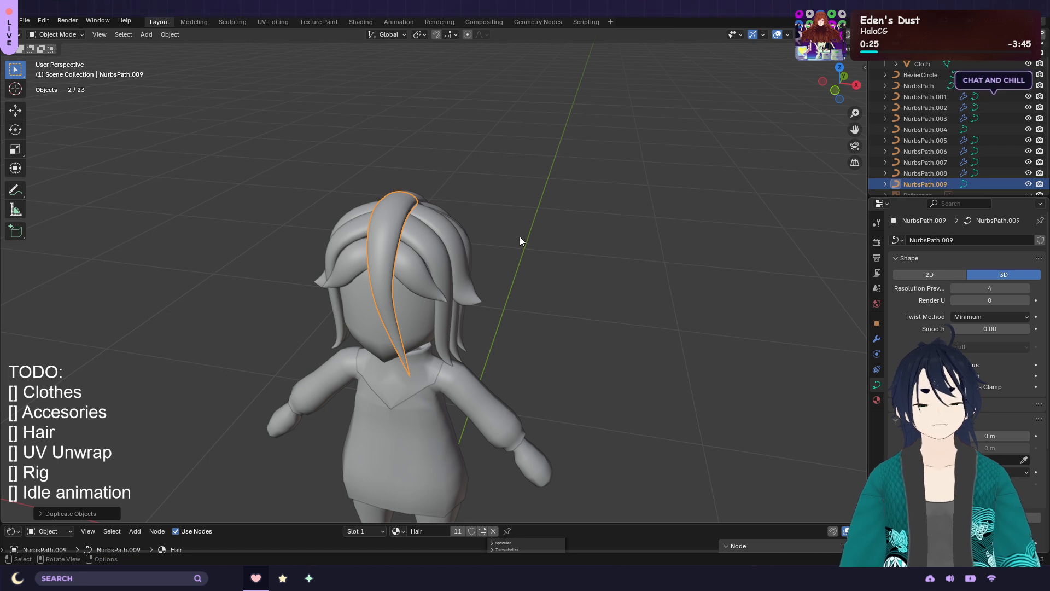
Delete the lower three control points of the duplicated front strand NurbsPath.009
key("Tab")
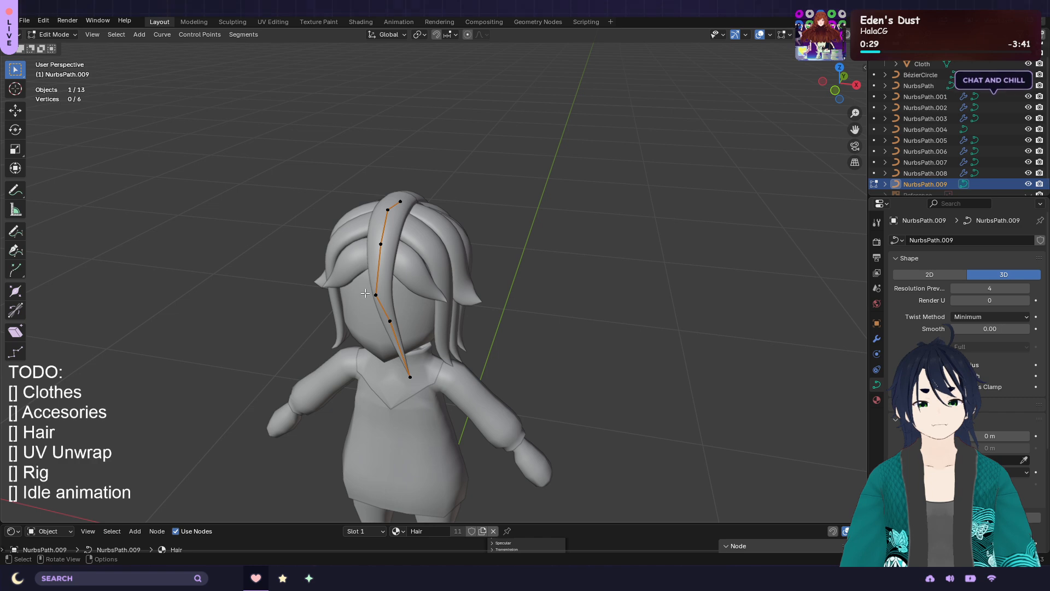
left_click_drag(365, 294, 447, 411)
key("x")
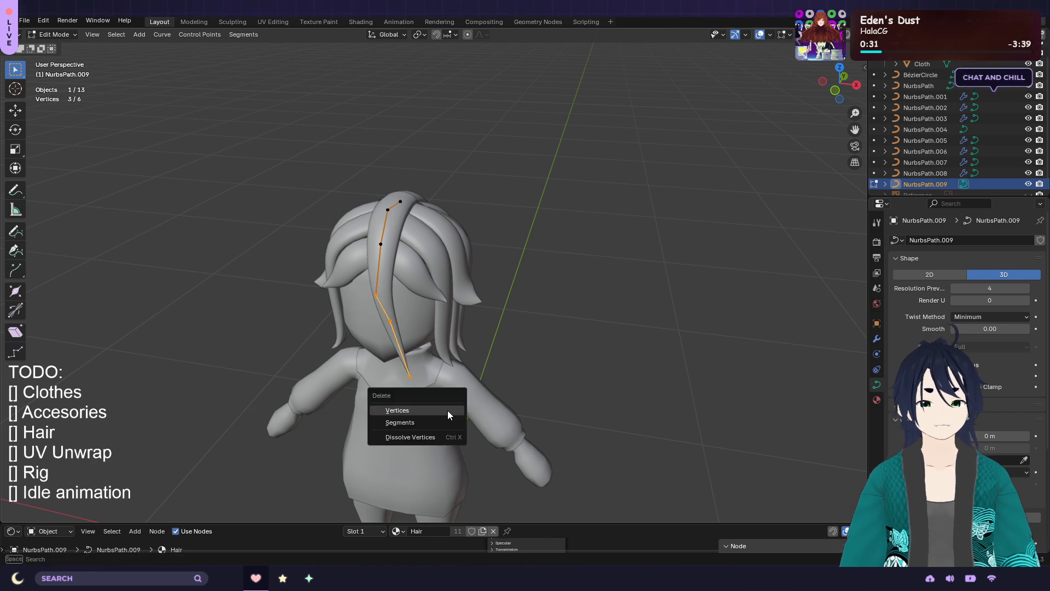
left_click(447, 410)
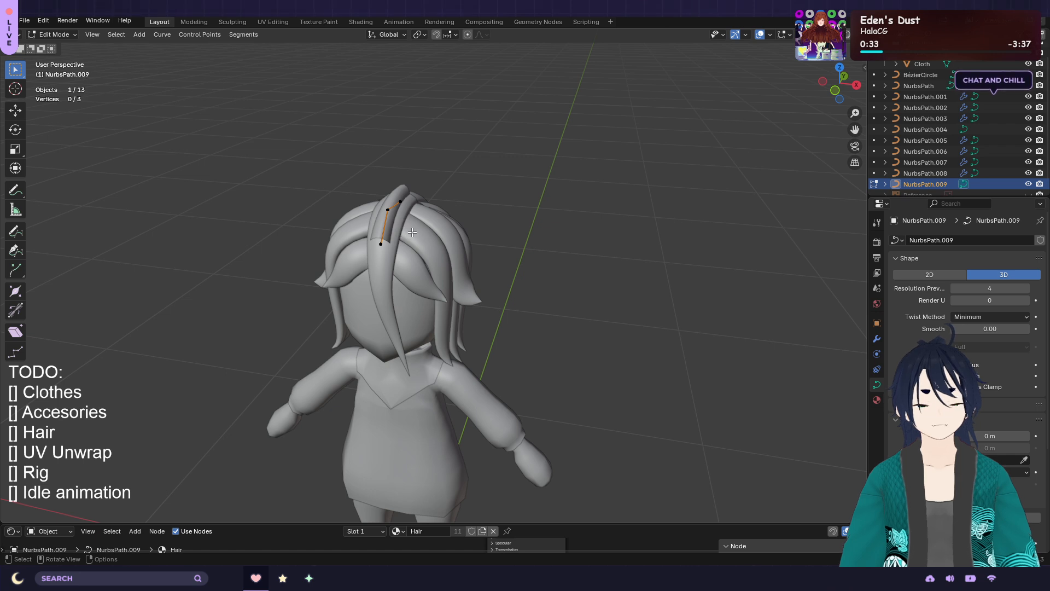
Reposition the control points of the shortened strand in side view so it stands upright from the crown
key("KP_1")
left_click(397, 205)
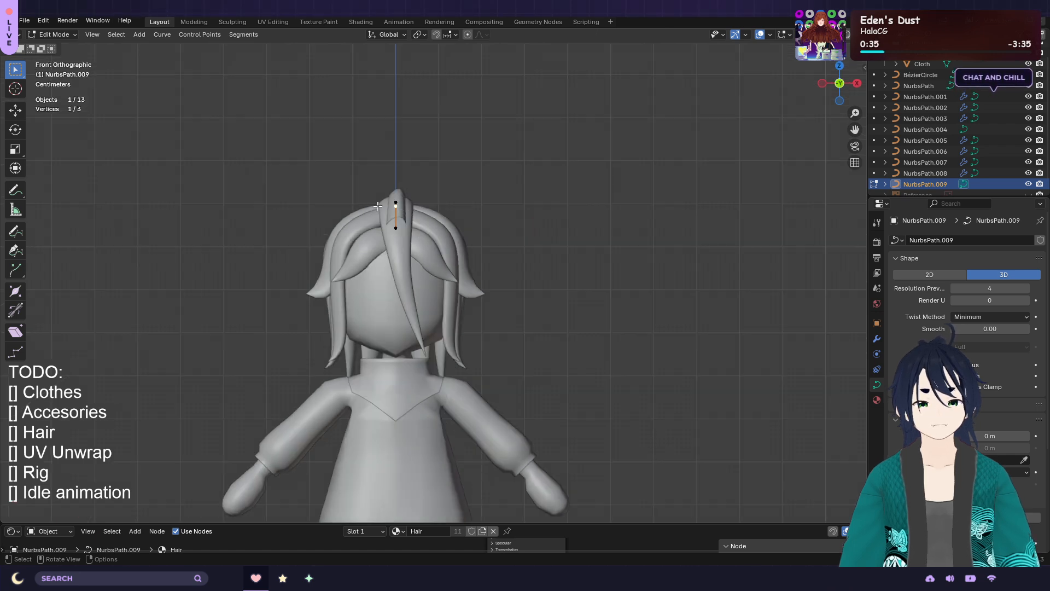
middle_click_drag(404, 209, 411, 214)
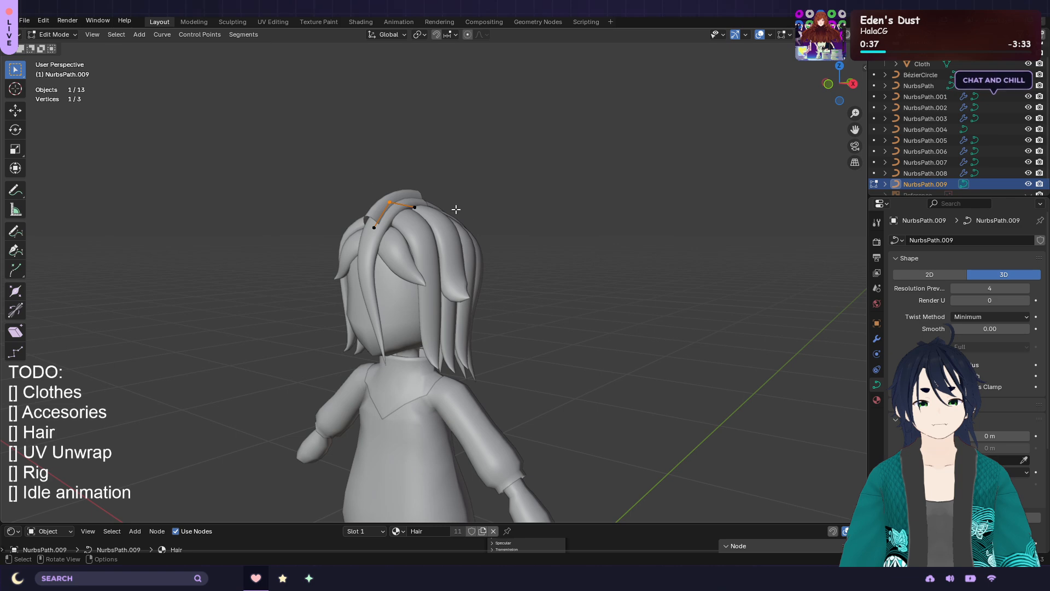
key("KP_3")
key("g")
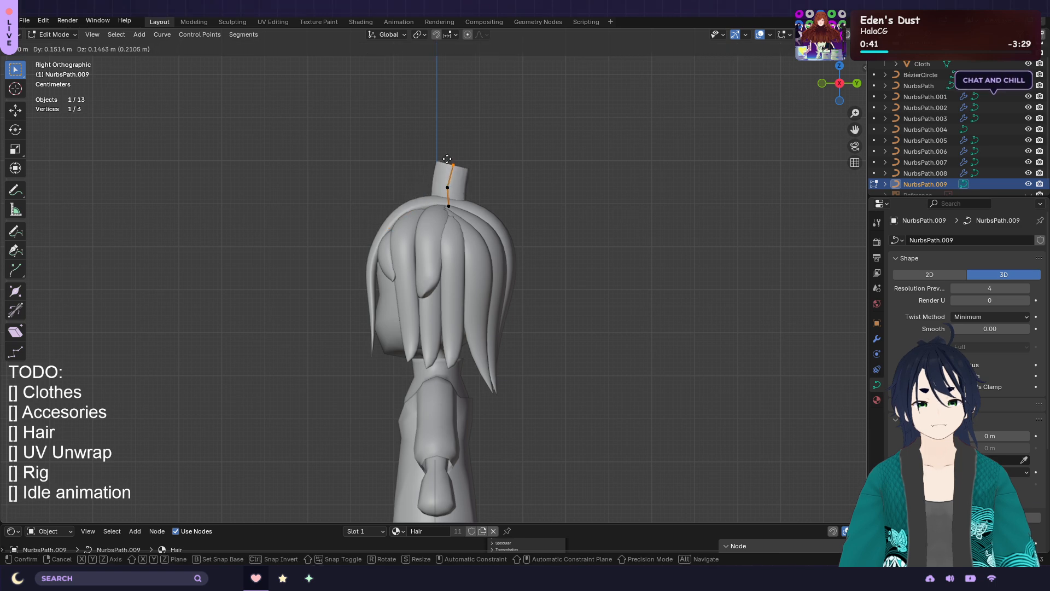
left_click(447, 159)
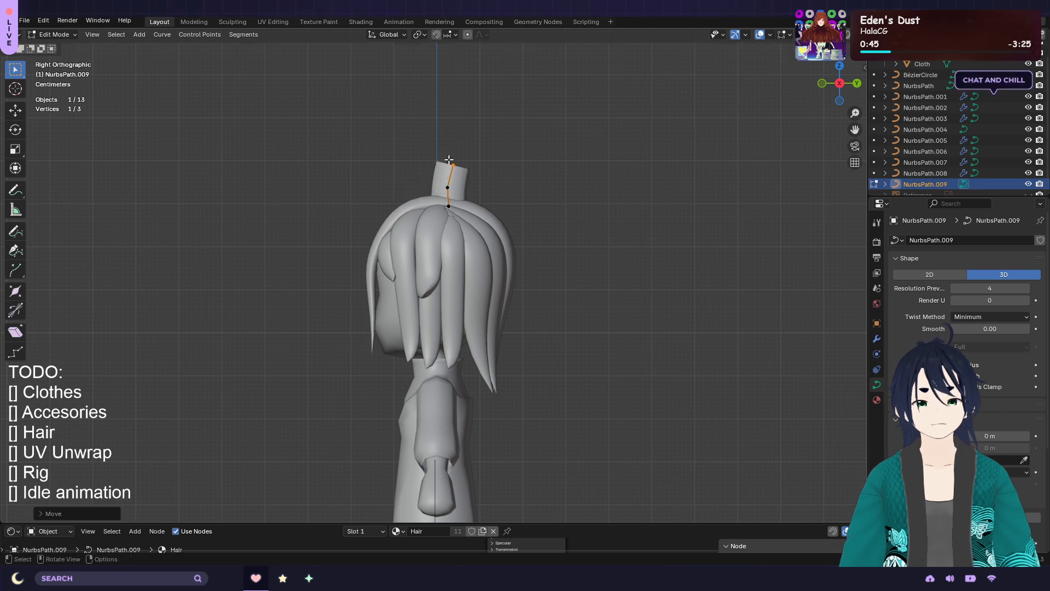
Raise all three points of the upright strand along Z so it floats clear above the head
left_click_drag(436, 139, 472, 220)
key("g")
key("z")
left_click(474, 216)
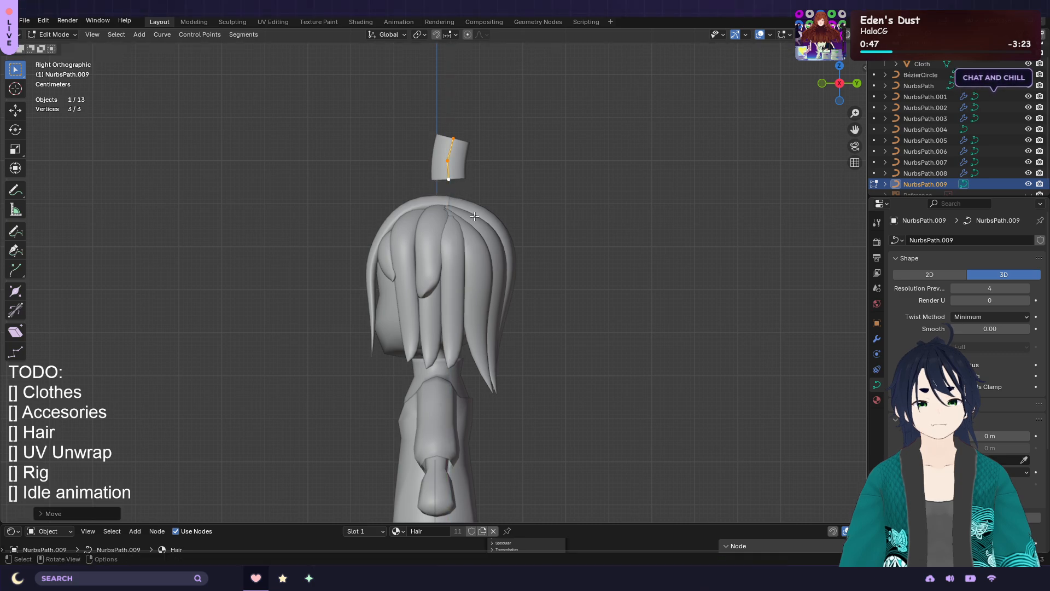
Shrink the radius of the strand's lowest and highest points to taper both ends into a leaf shape
left_click(459, 186)
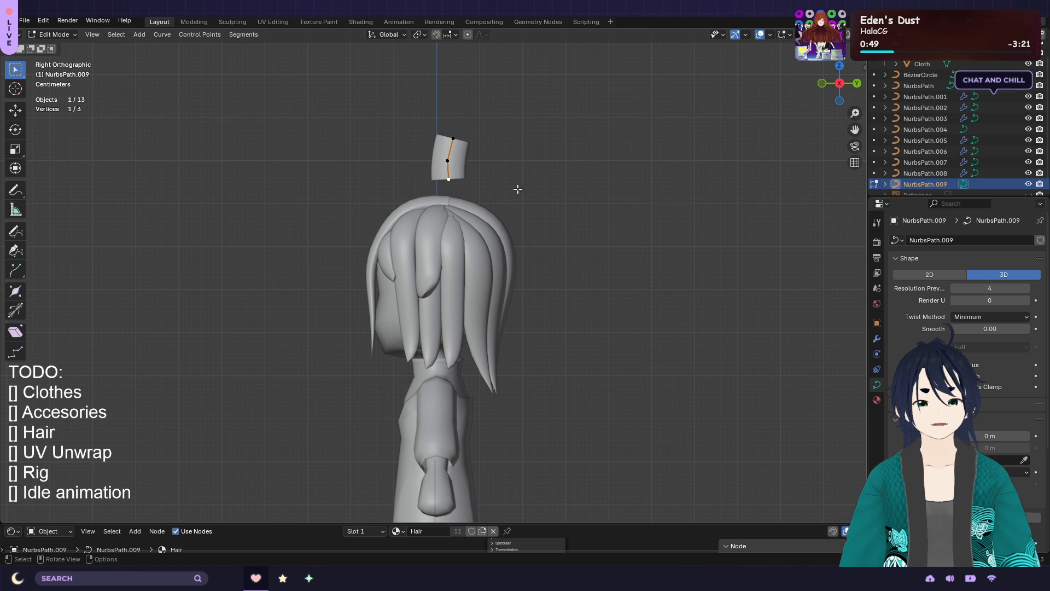
key("alt+s")
left_click(452, 180)
key("alt+s")
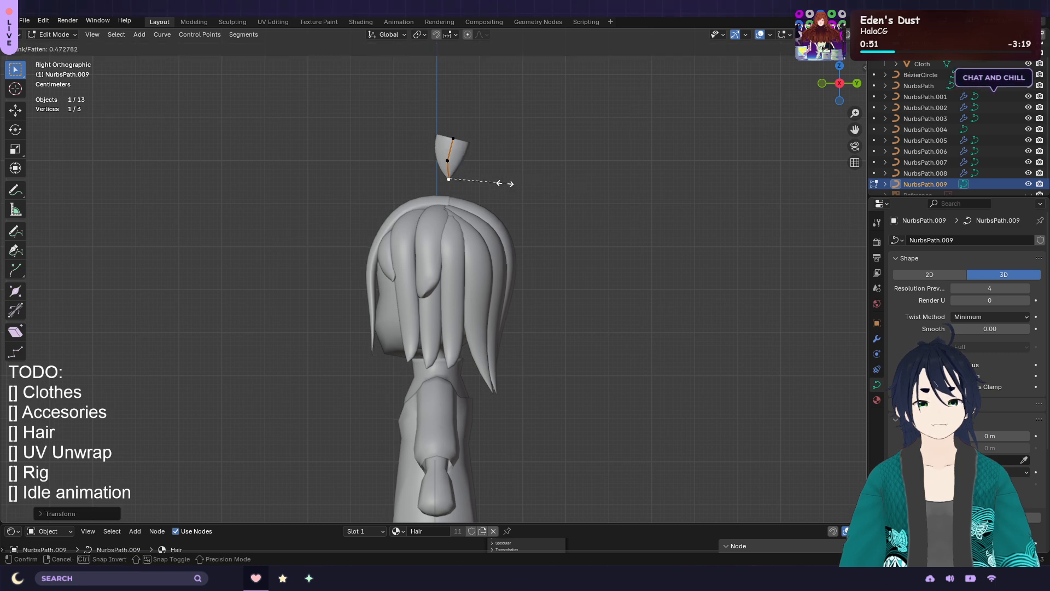
left_click(504, 183)
left_click(456, 137)
key("alt+s")
left_click(450, 116)
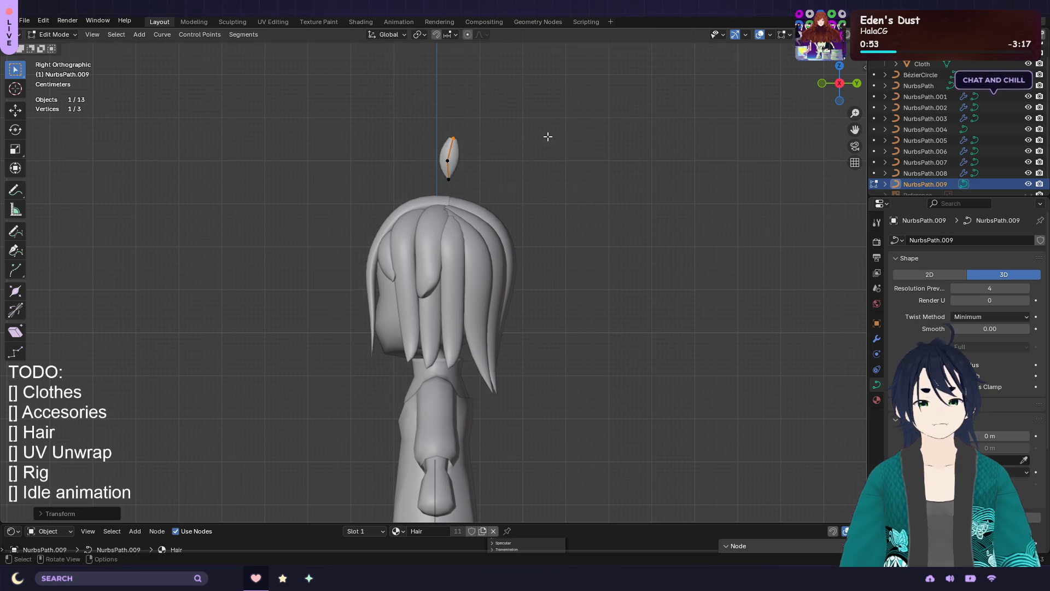
key("alt+s")
left_click(503, 146)
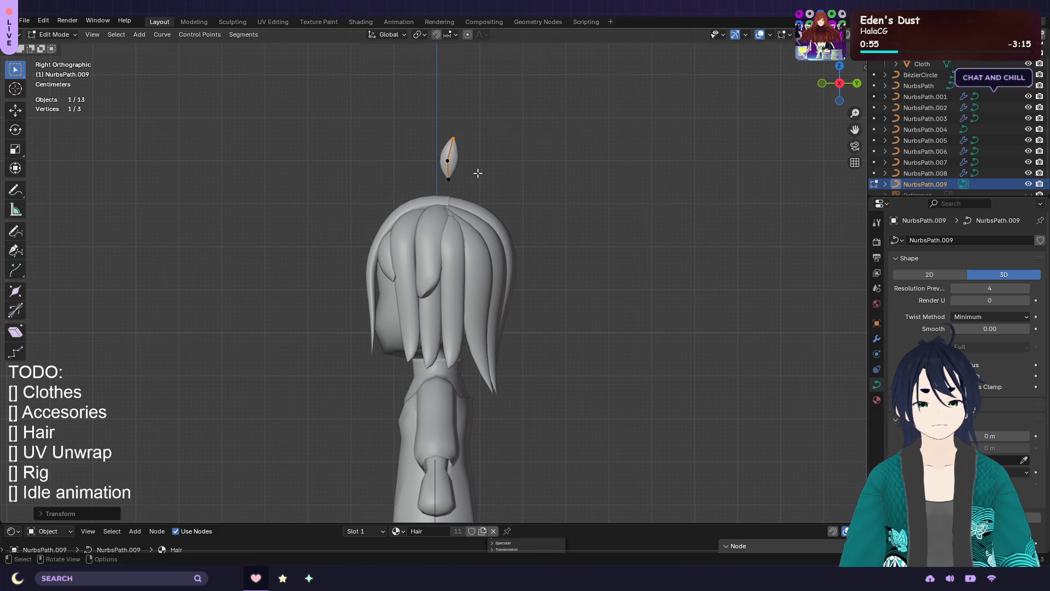
Tilt all points of the strand by about -94° so its broad side faces the front
key("KP_1")
key("a")
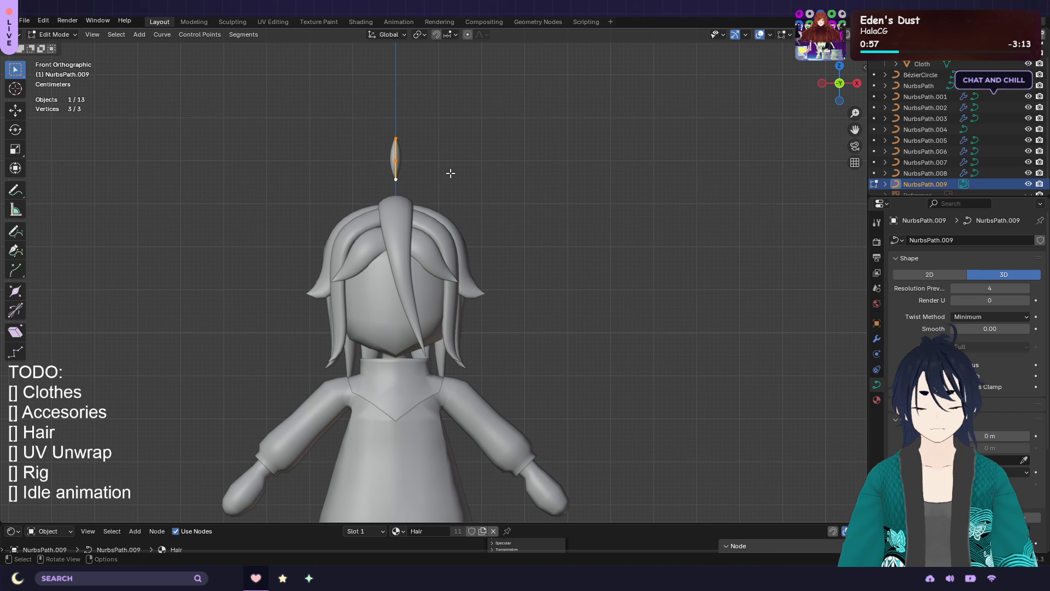
key("r")
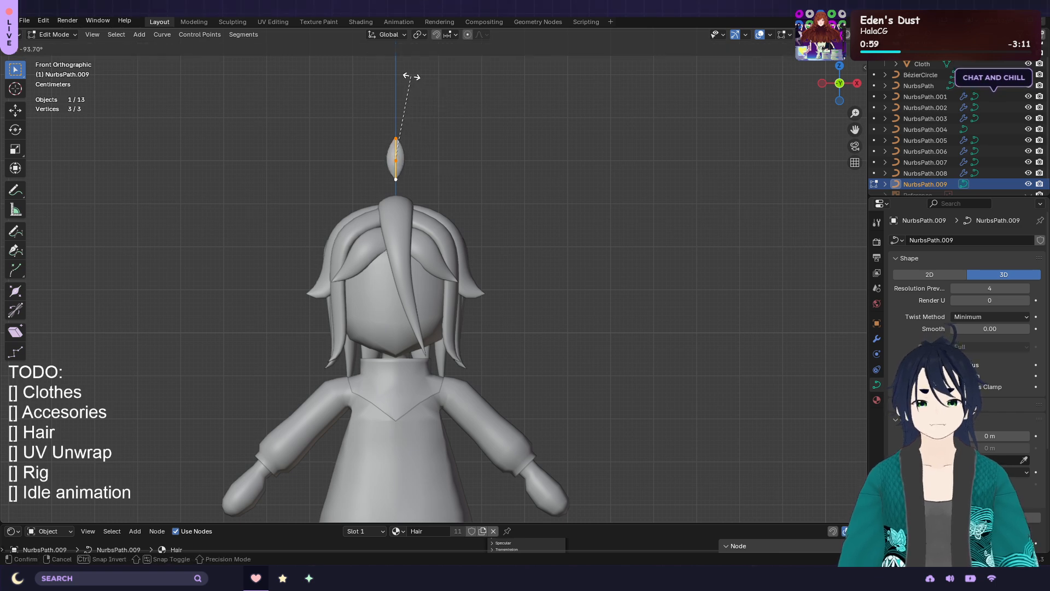
left_click(411, 78)
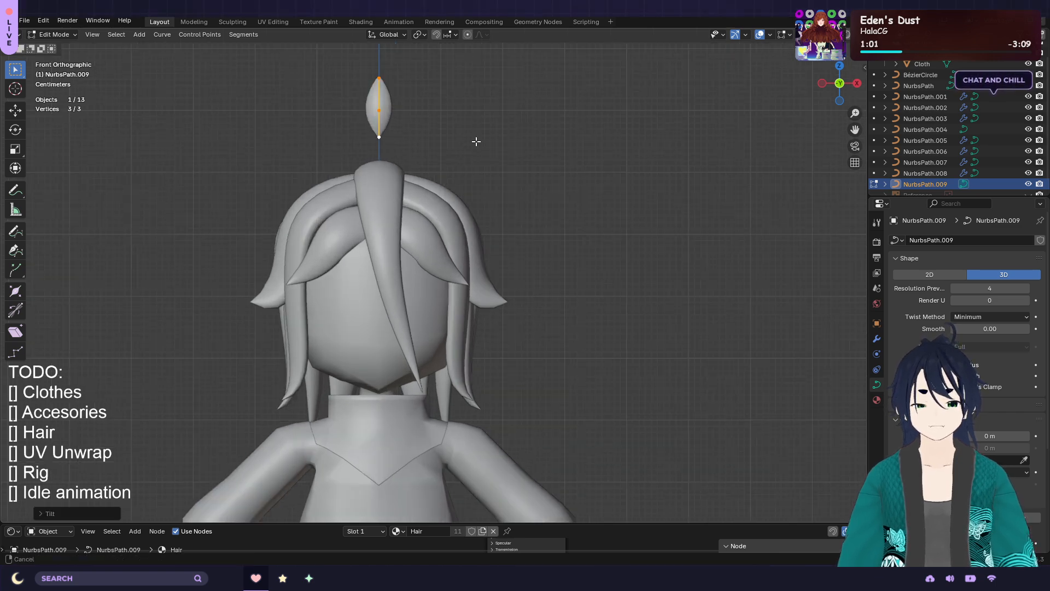
Show the Reference image and lower the strand's root point along Z onto the top of the head
scroll(475, 144, "up", 2)
scroll(980, 167, "down", 1)
left_click(1028, 183)
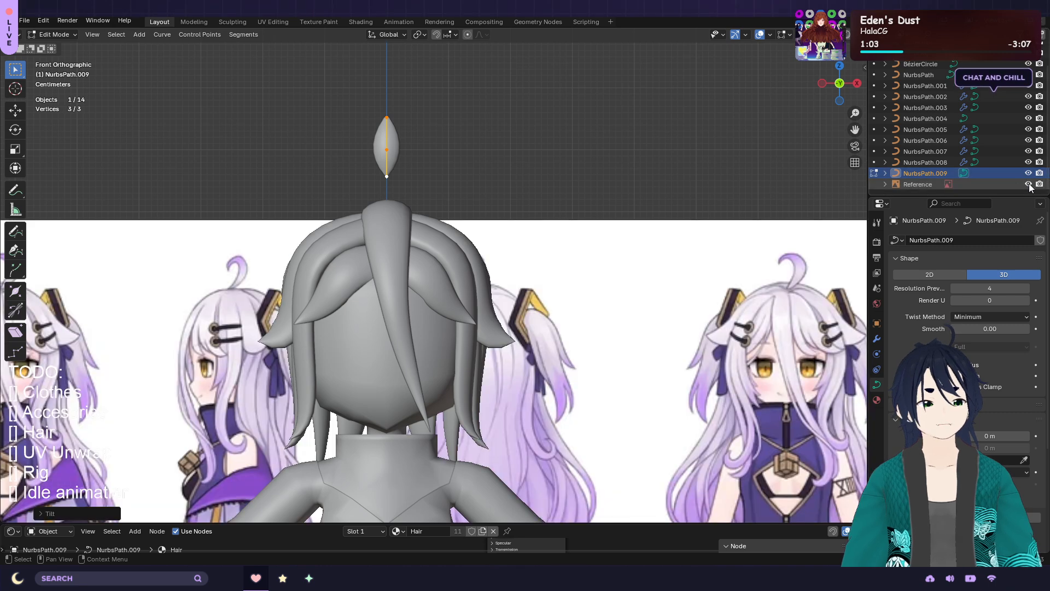
left_click(404, 187)
key("g")
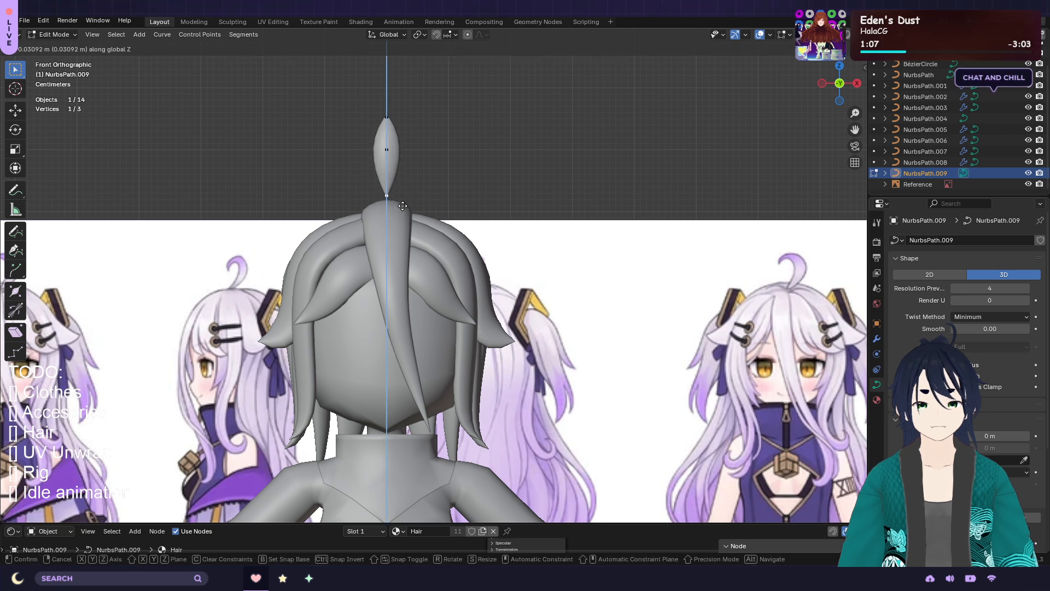
left_click(407, 167)
Bend the strand toward +X by moving its middle and tip points, and extrude a new tip point upward
left_click(387, 150)
key("g")
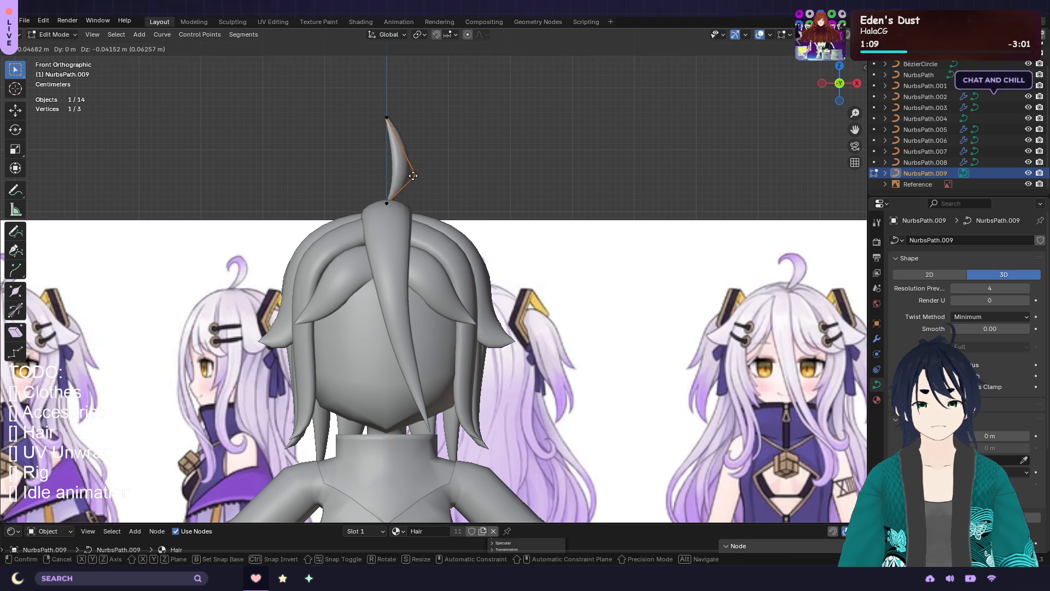
left_click(417, 179)
left_click(386, 117)
key("g")
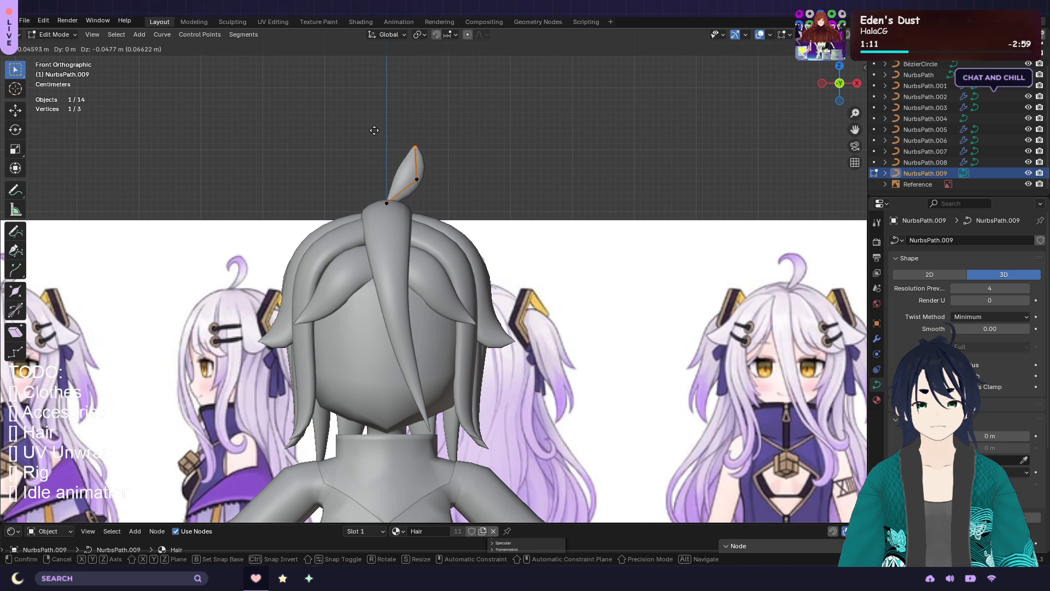
left_click(416, 148)
key("e")
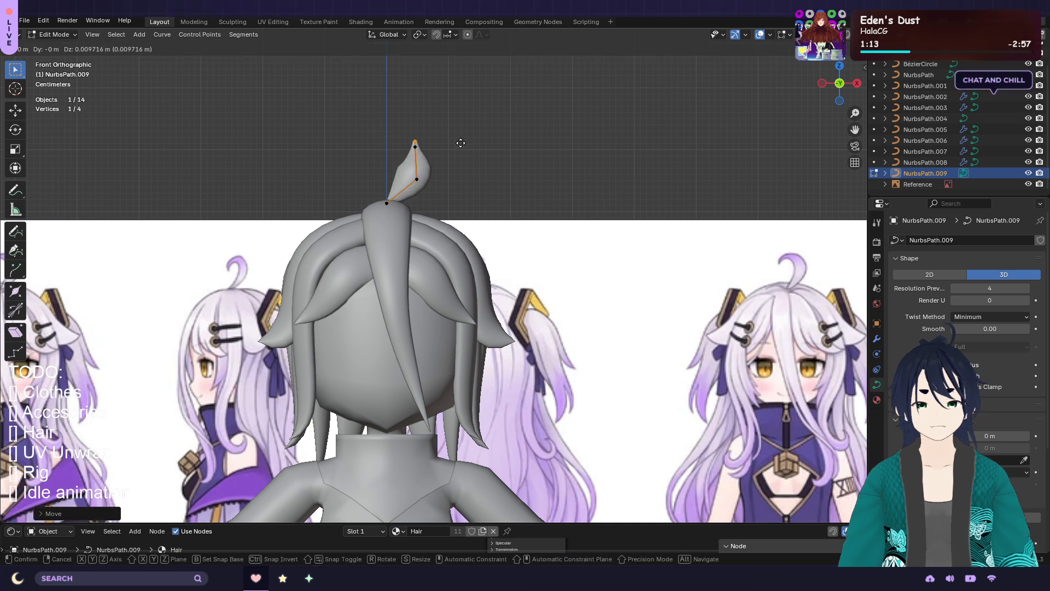
left_click(458, 125)
Increase the radius of the point just below the strand's tip to thicken its upper part
left_click(416, 147)
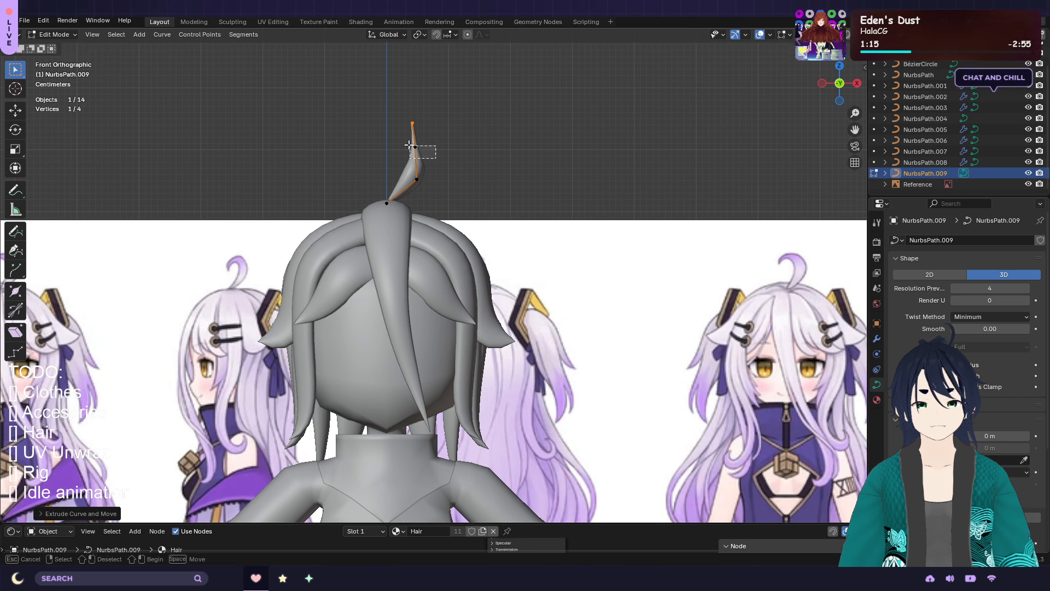
key("alt+s")
left_click(643, 178)
key("alt+s")
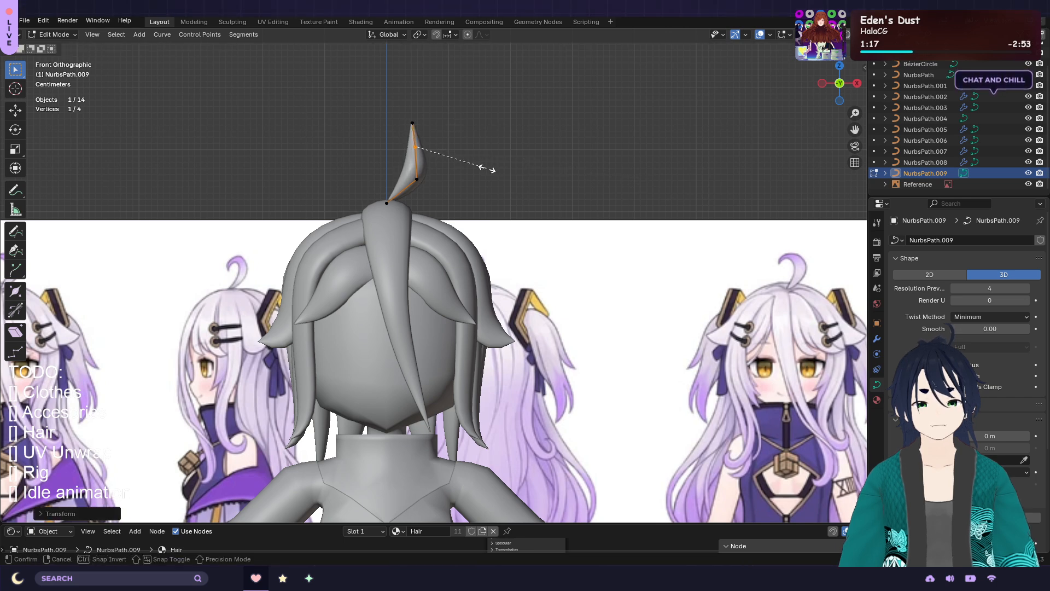
left_click(523, 171)
Curl the strand's upper end back over the head by moving the tip and the point below it
left_click(386, 113)
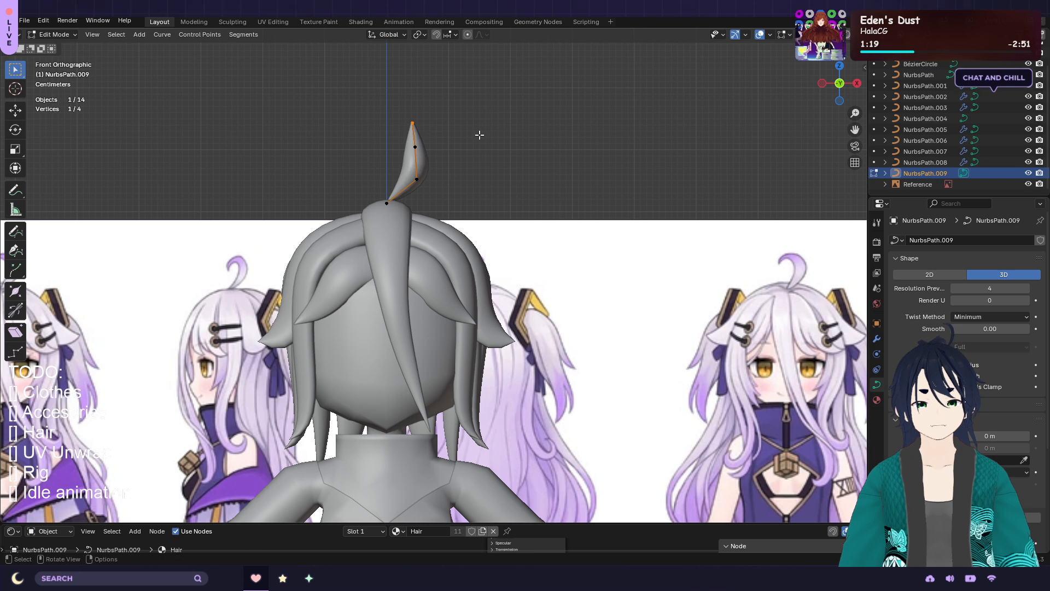
key("g")
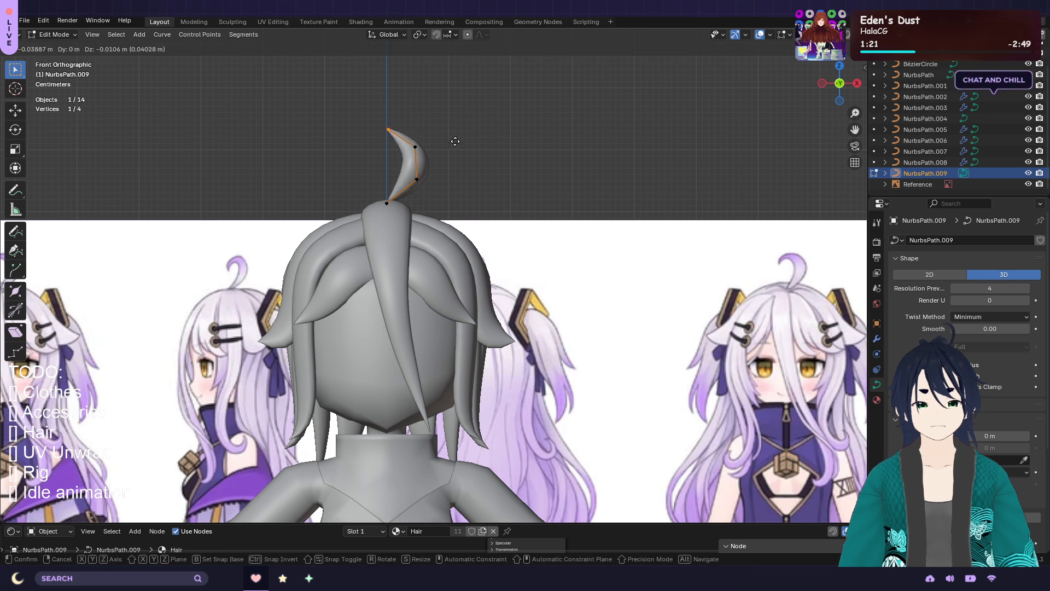
left_click(455, 141)
left_click(415, 147, "shift")
key("g")
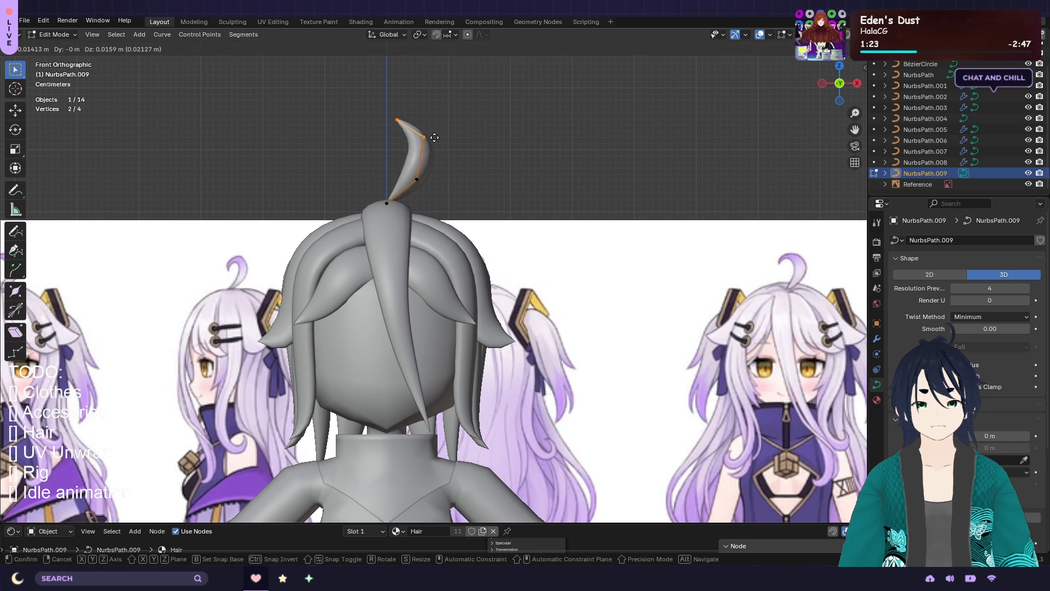
left_click(433, 136)
left_click(396, 119)
key("g")
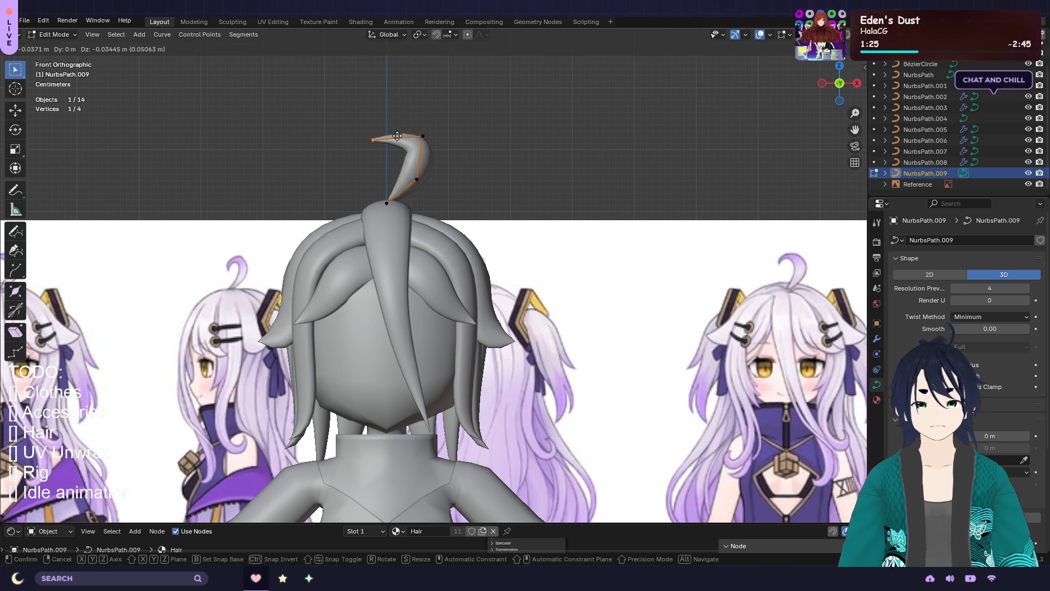
left_click(402, 137)
Tilt all points of the curled strand and shrink the radius of its two middle points
key("a")
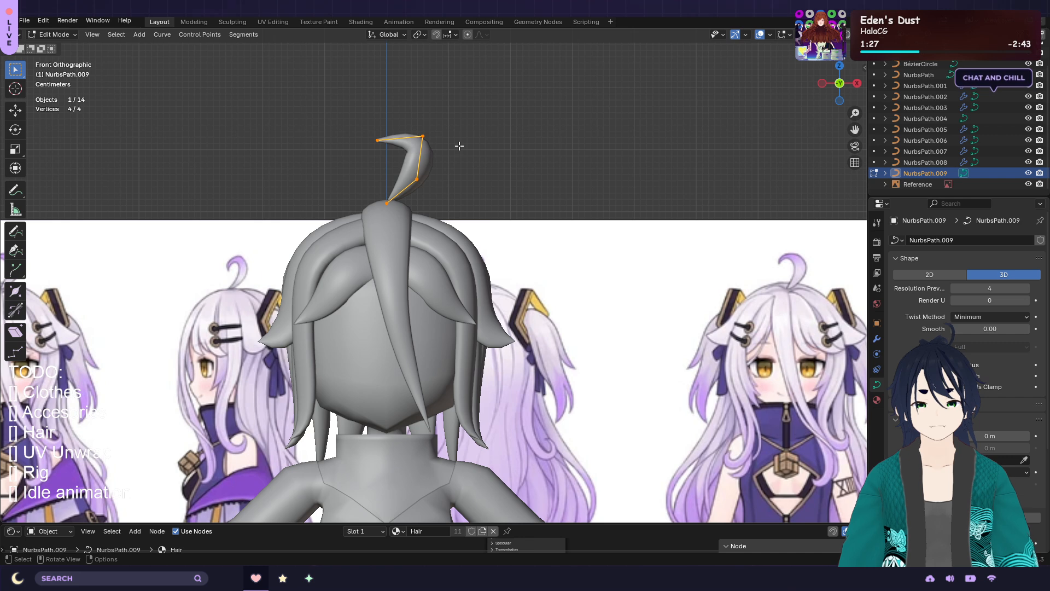
key("r")
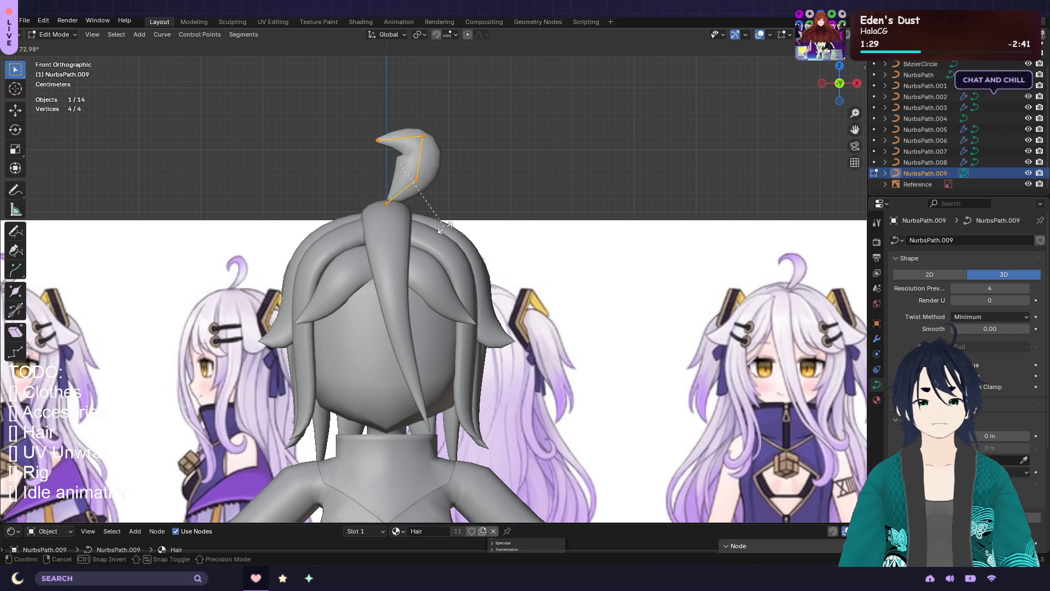
left_click(444, 191)
left_click_drag(448, 201, 410, 127)
key("alt+s")
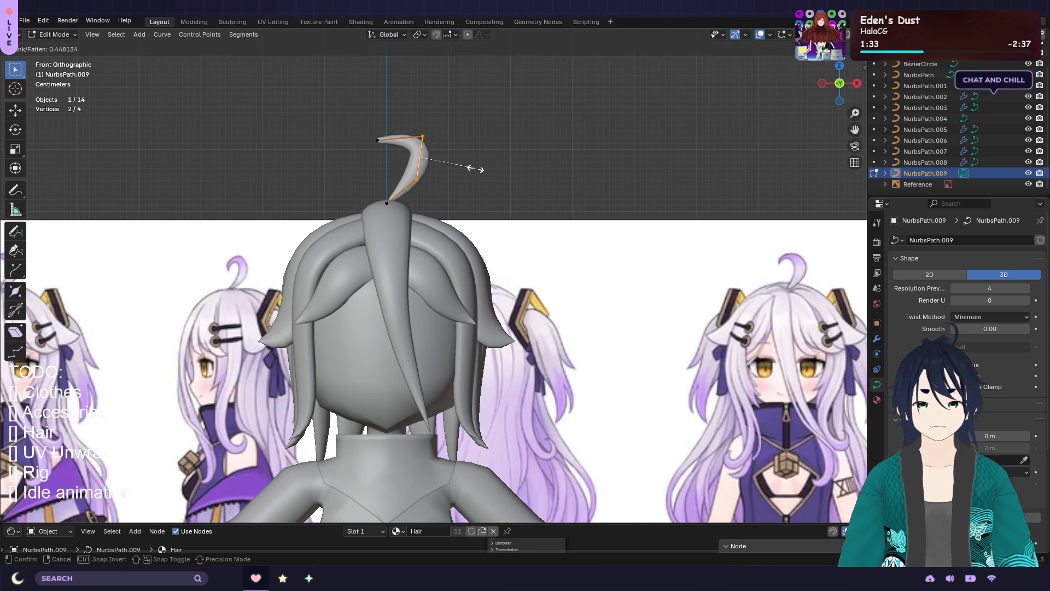
left_click(481, 169)
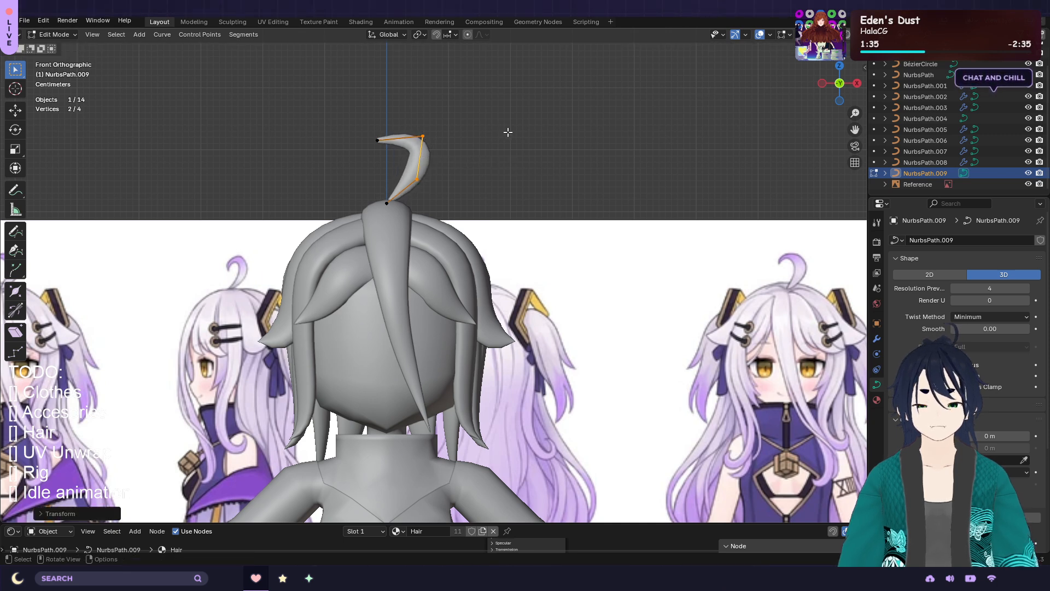
Lower the two middle points slightly in front view and drop the tip about 0.018 m along Z
mouse_move(508, 132)
middle_mouse_down()
mouse_move(465, 139)
mouse_move(533, 152)
mouse_move(512, 150)
middle_mouse_up()
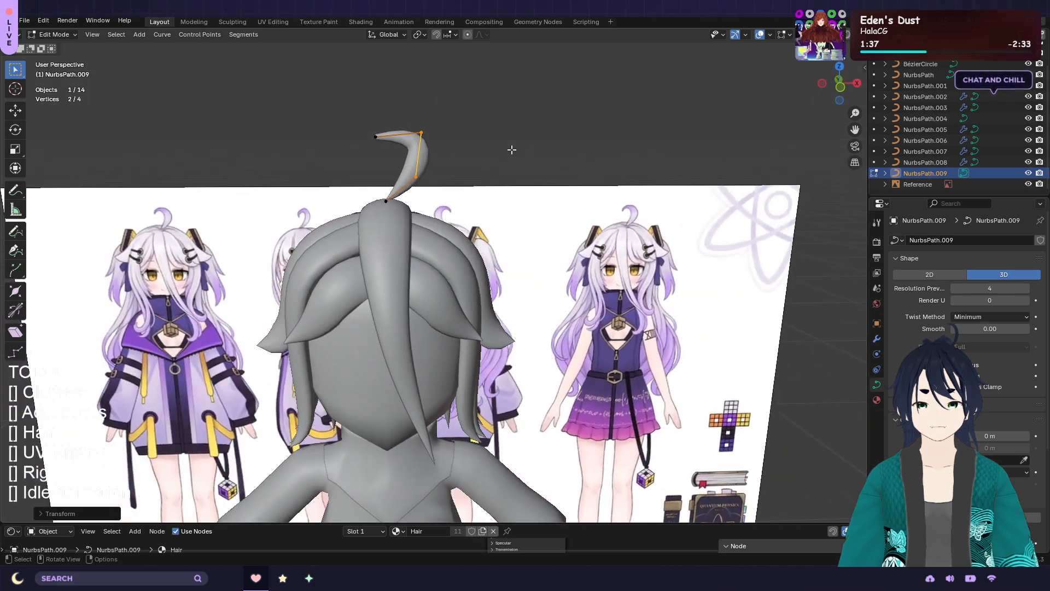
key("KP_1")
key("g")
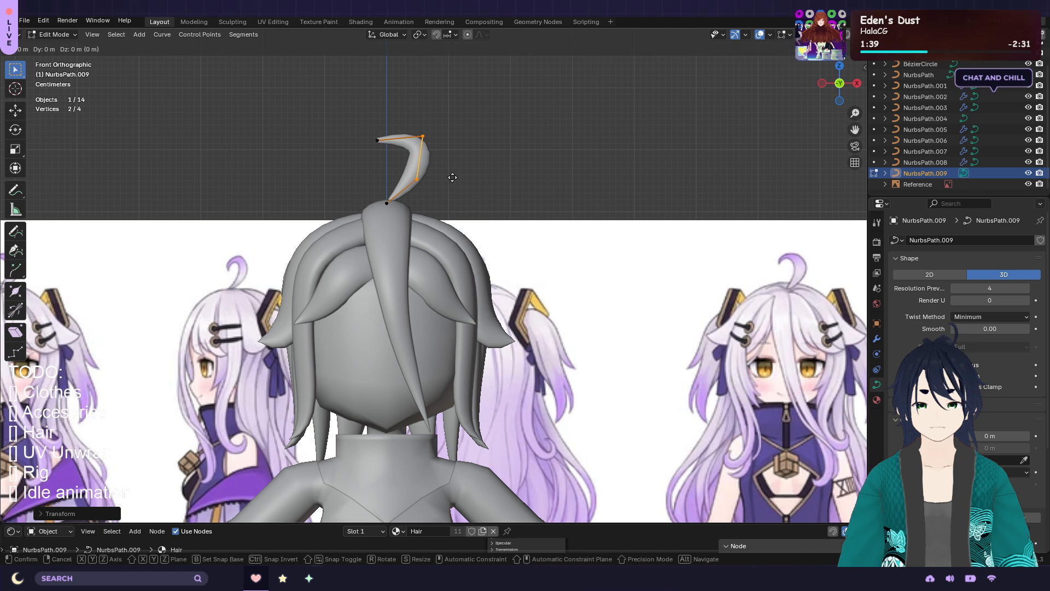
left_click(453, 184)
left_click_drag(384, 152, 371, 127)
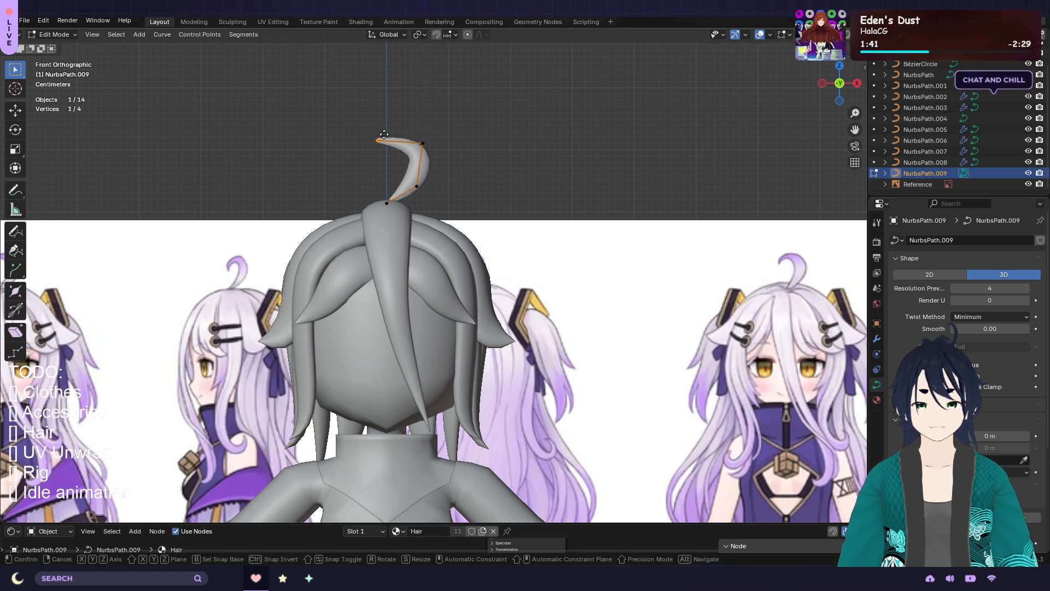
key("g")
key("z")
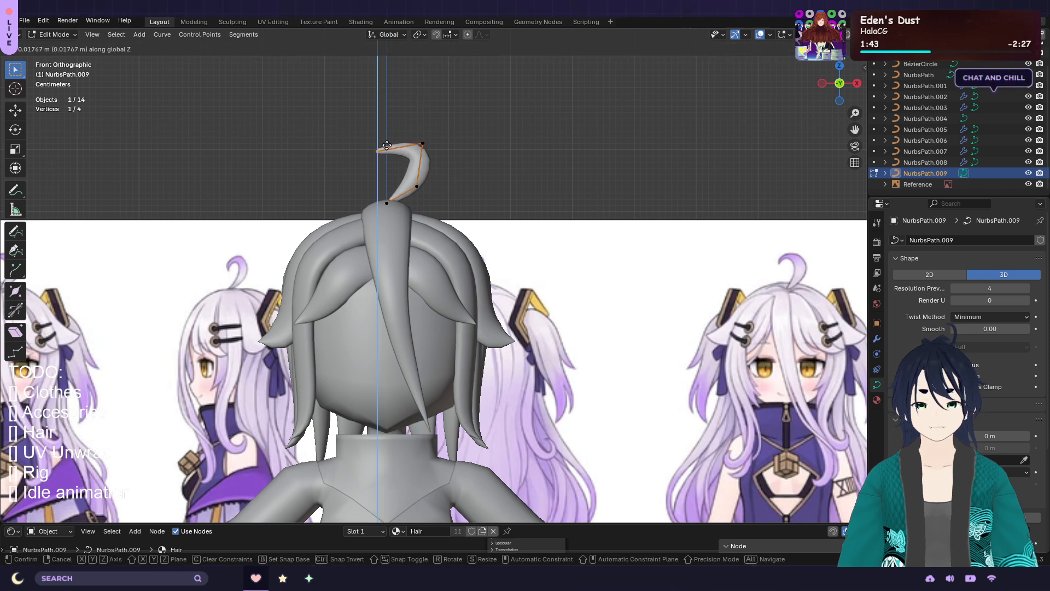
left_click(387, 146)
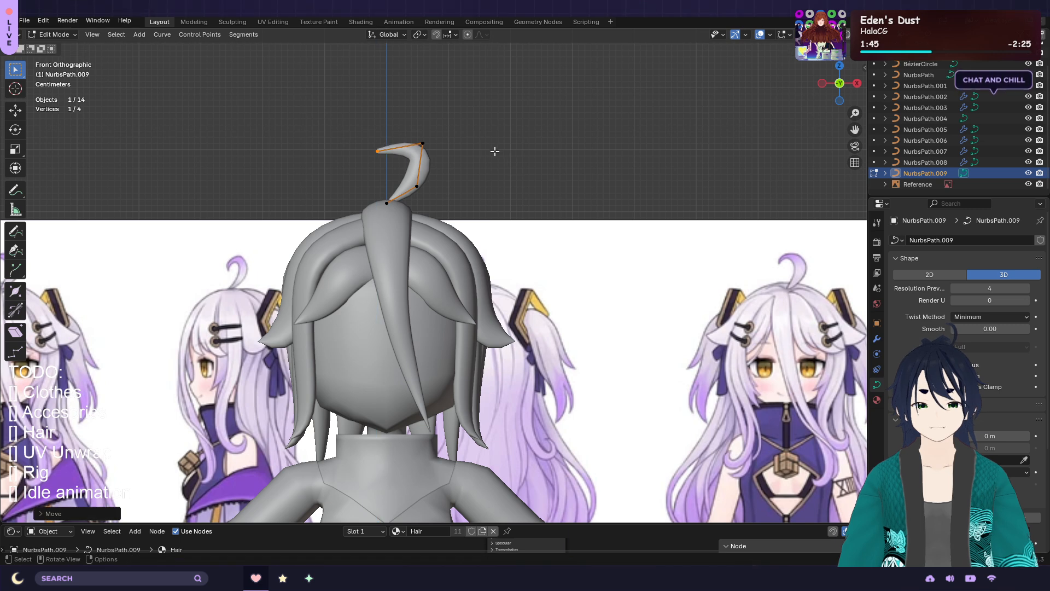
Raise the curled strand's upper bend point slightly inward and shift the lower middle point slightly outward and down in front view
left_click(444, 141)
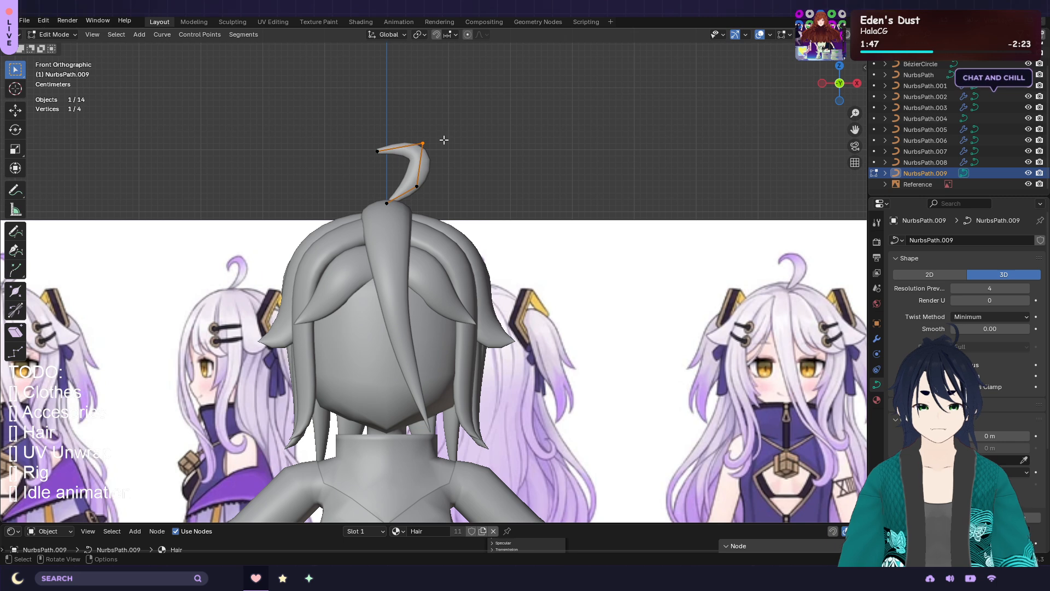
key("g")
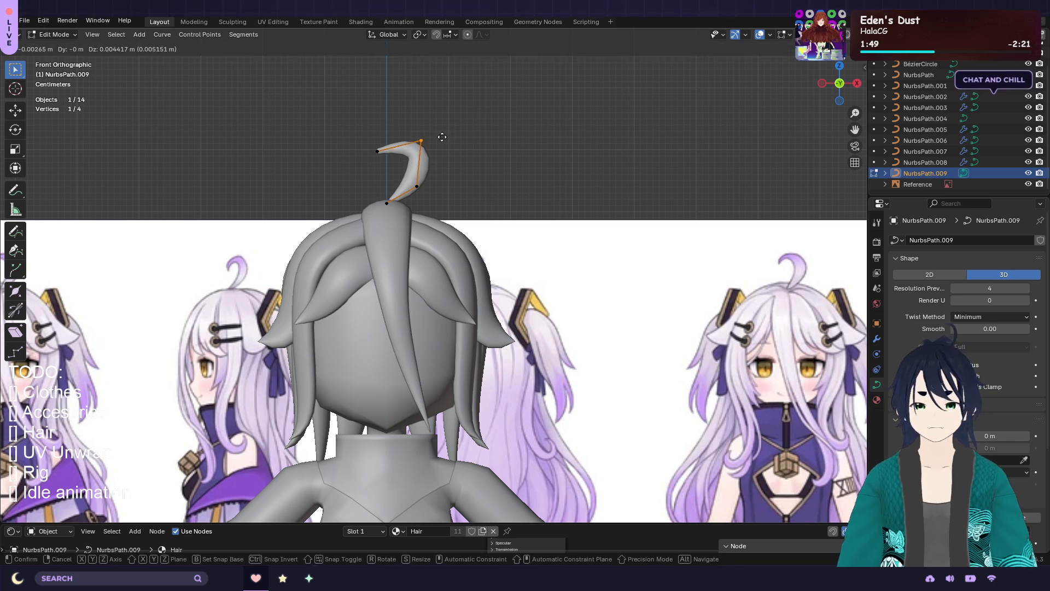
left_click(436, 134)
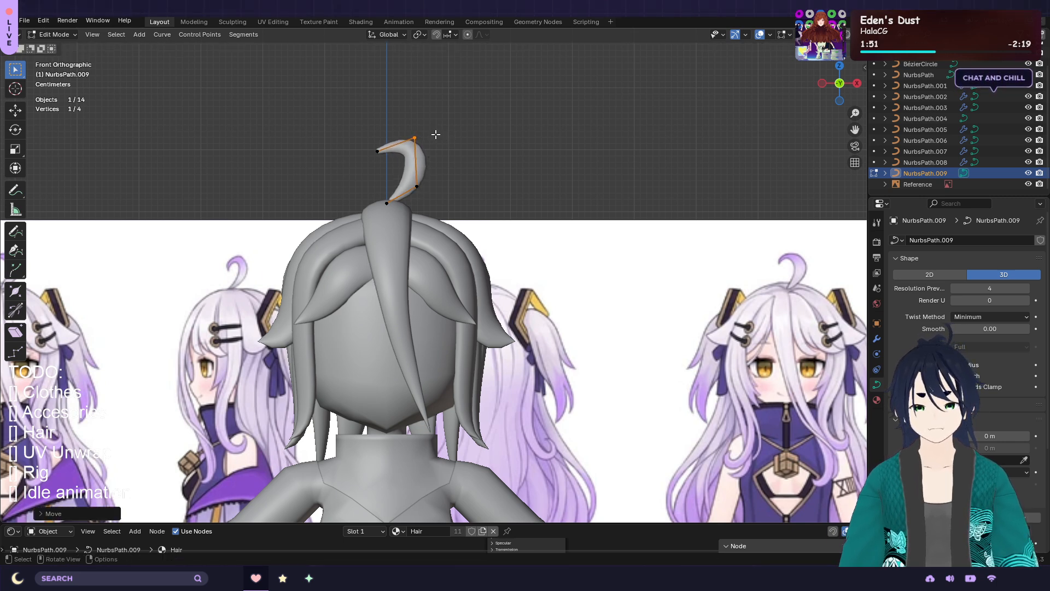
left_click(430, 194)
key("g")
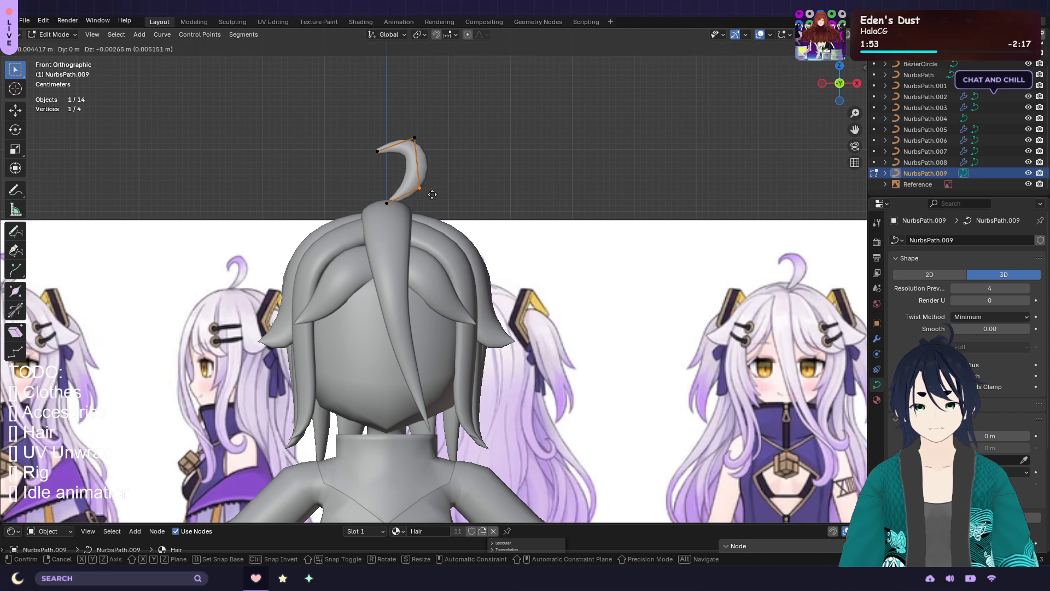
left_click(434, 194)
Shrink the radius of the curled strand's tip to 0, leave Edit Mode and deselect the strand
left_click(385, 158)
key("alt+s")
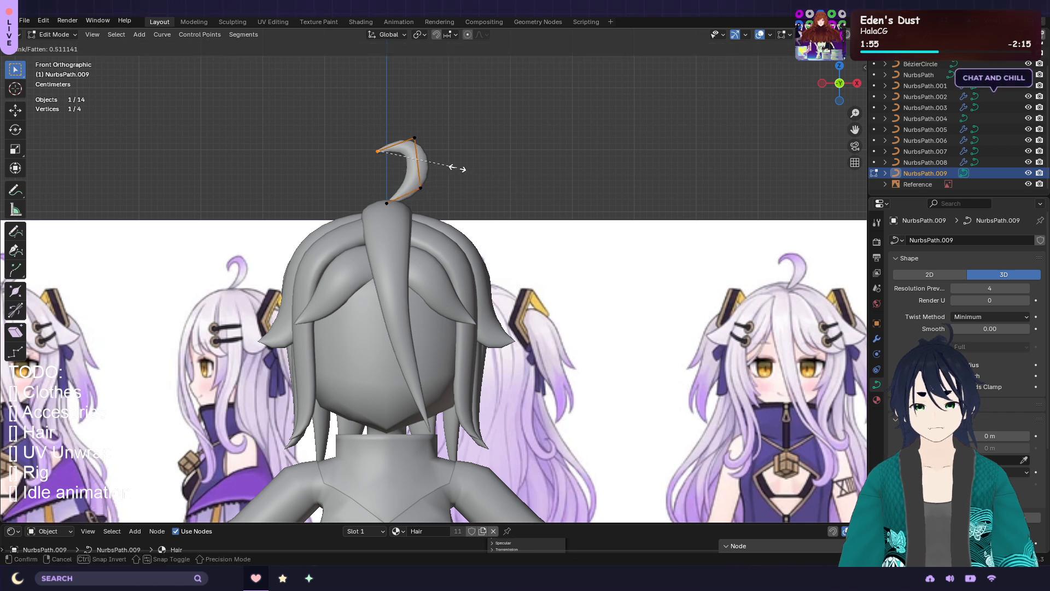
left_click(457, 169)
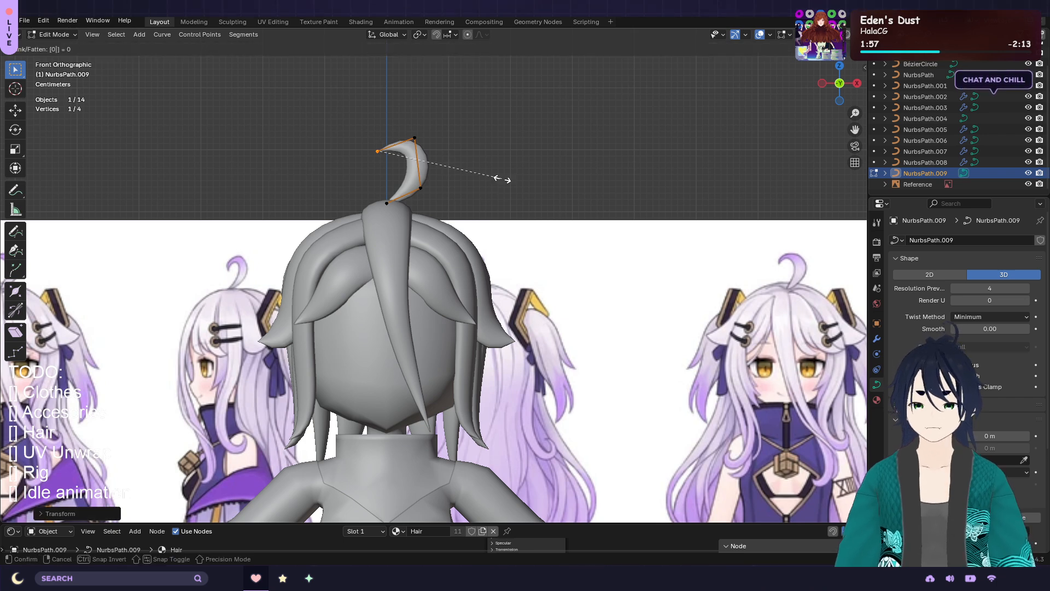
key("Tab")
left_click(495, 151)
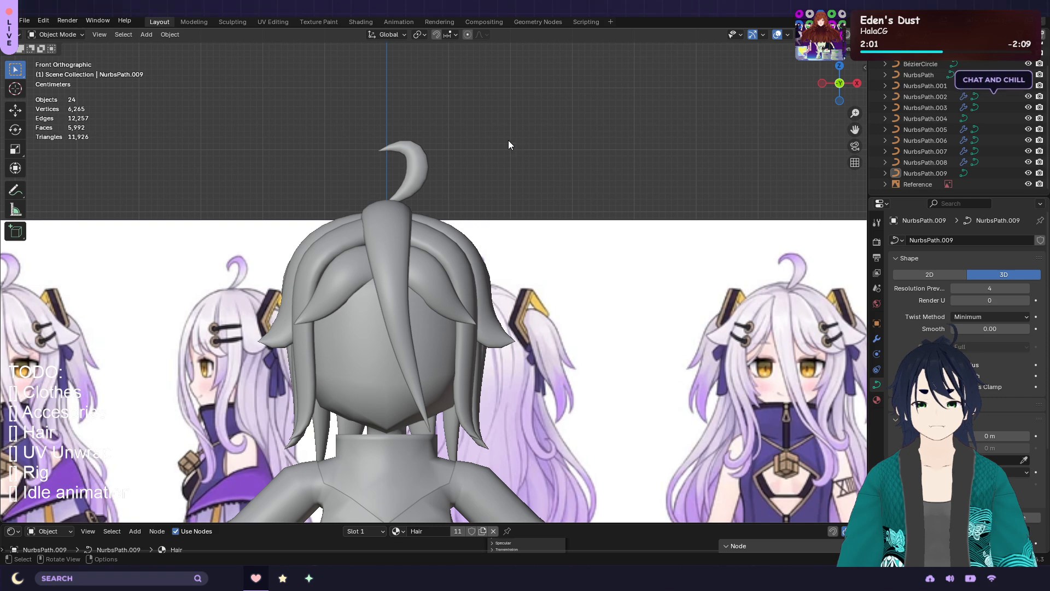
Select the curled strand as an object and adjust its position on top of the head
scroll(508, 143, "down", 1)
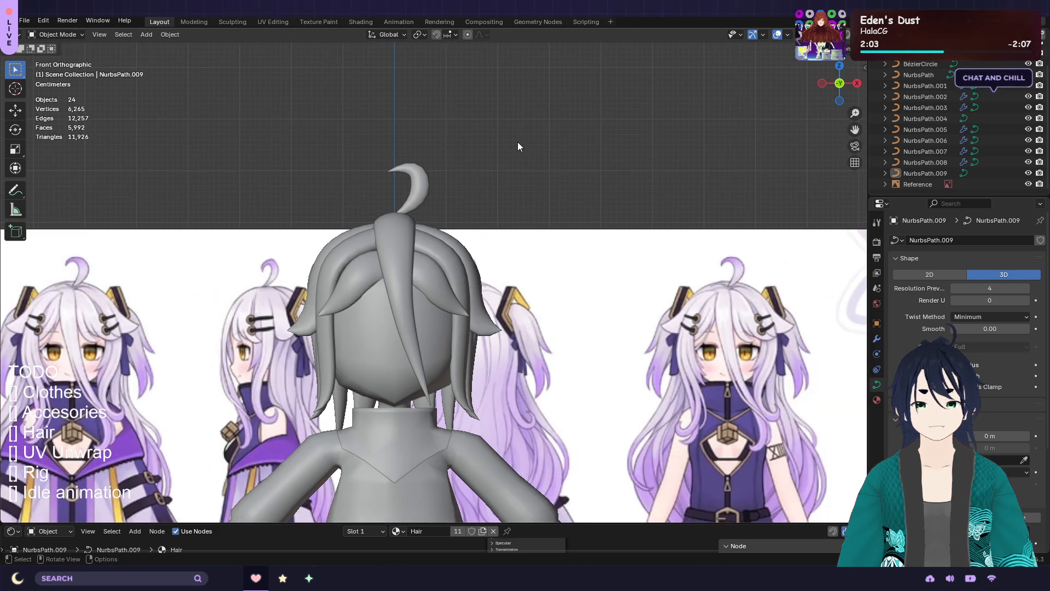
middle_click_drag(518, 143, 497, 162)
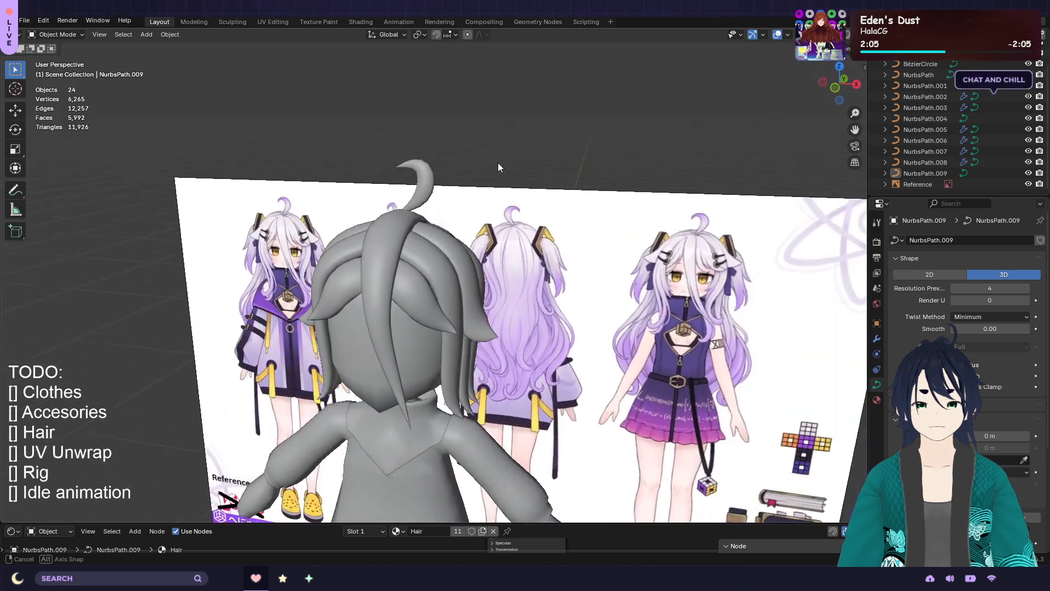
left_click(423, 186)
key("g")
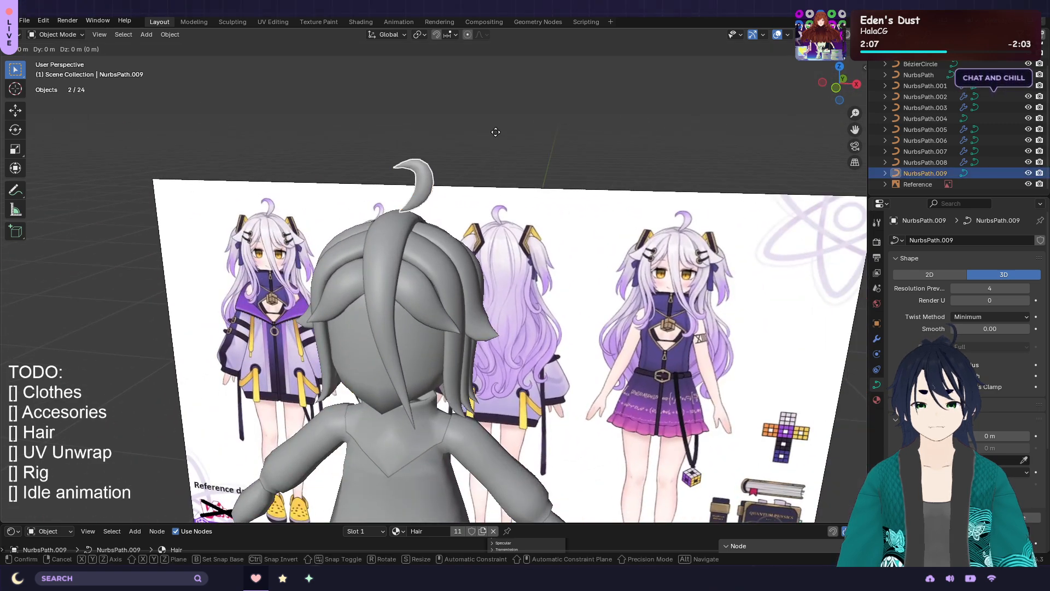
left_click(496, 139)
middle_click_drag(500, 107, 516, 146)
key("KP_1")
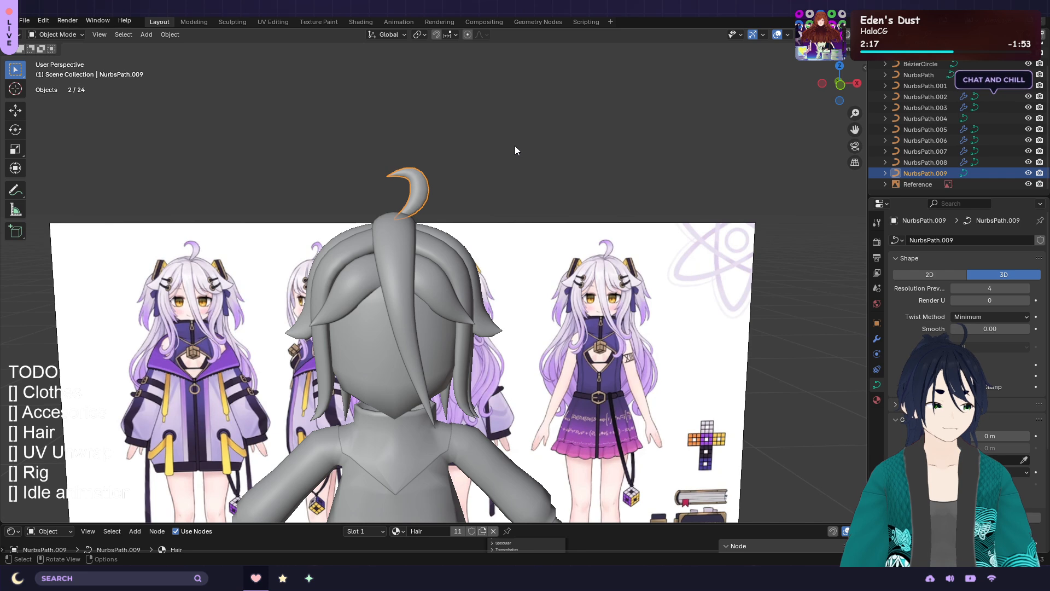
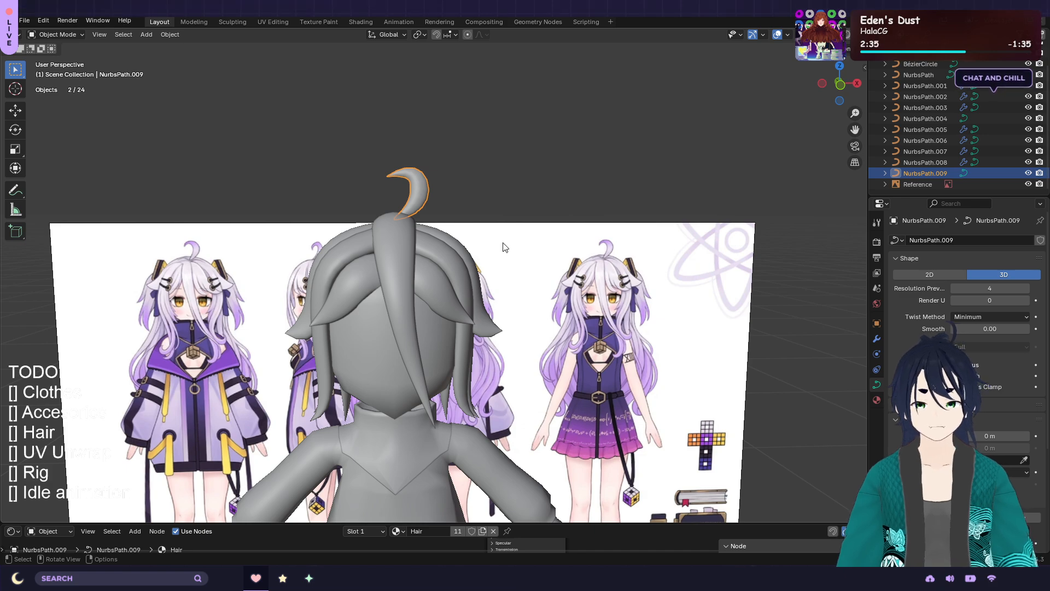
Select the BézierCircle curve, check the model in wireframe display and save the henya_v2 file
scroll(503, 247, "up", 2)
middle_click_drag(562, 193, 471, 242)
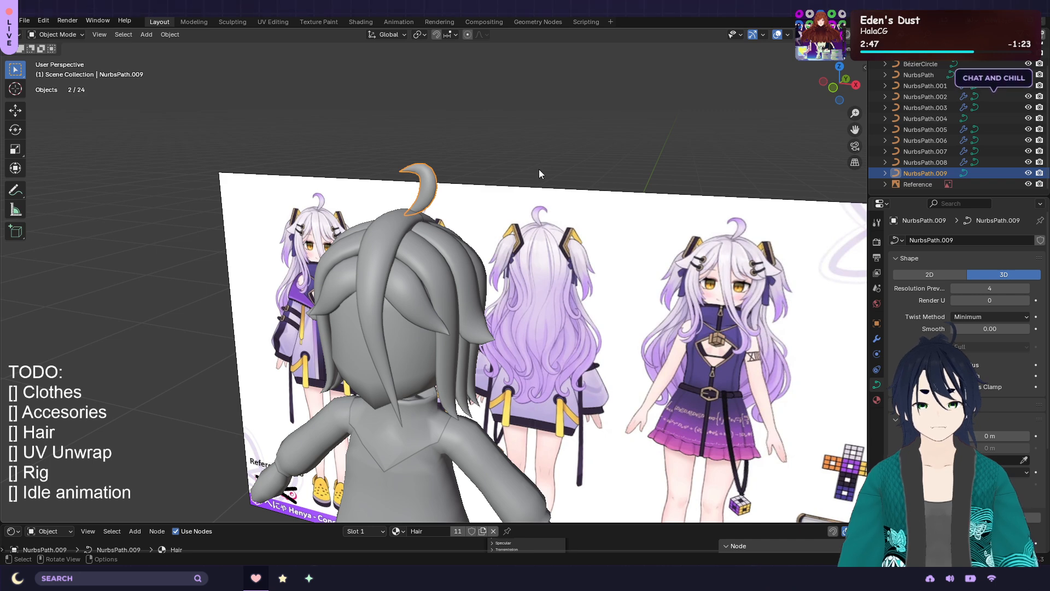
key("ctrl+s")
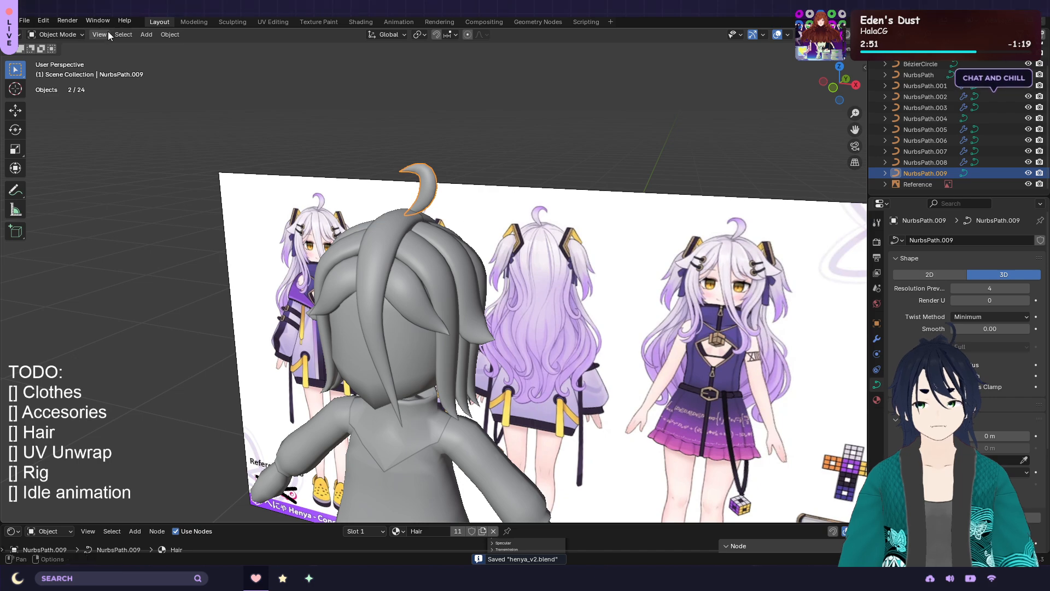
middle_click_drag(505, 127, 539, 128)
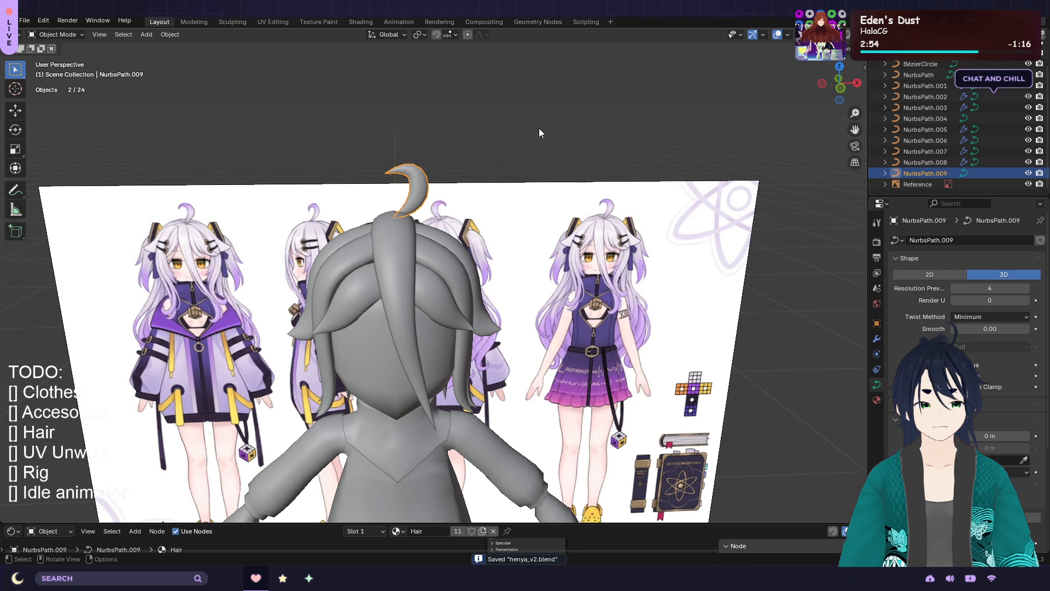
left_click(911, 64)
key("shift+z")
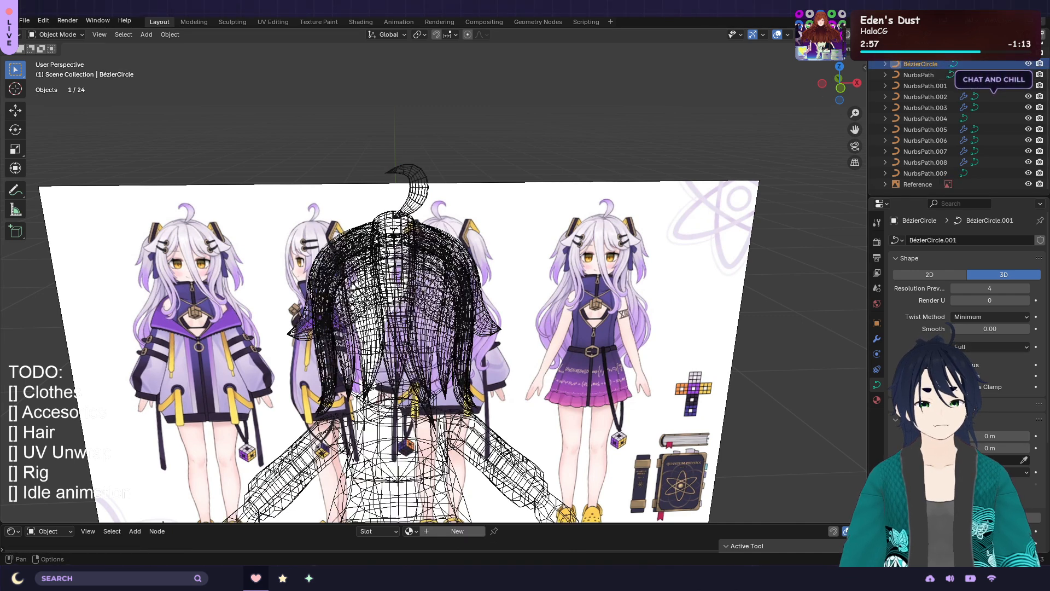
key("shift+z")
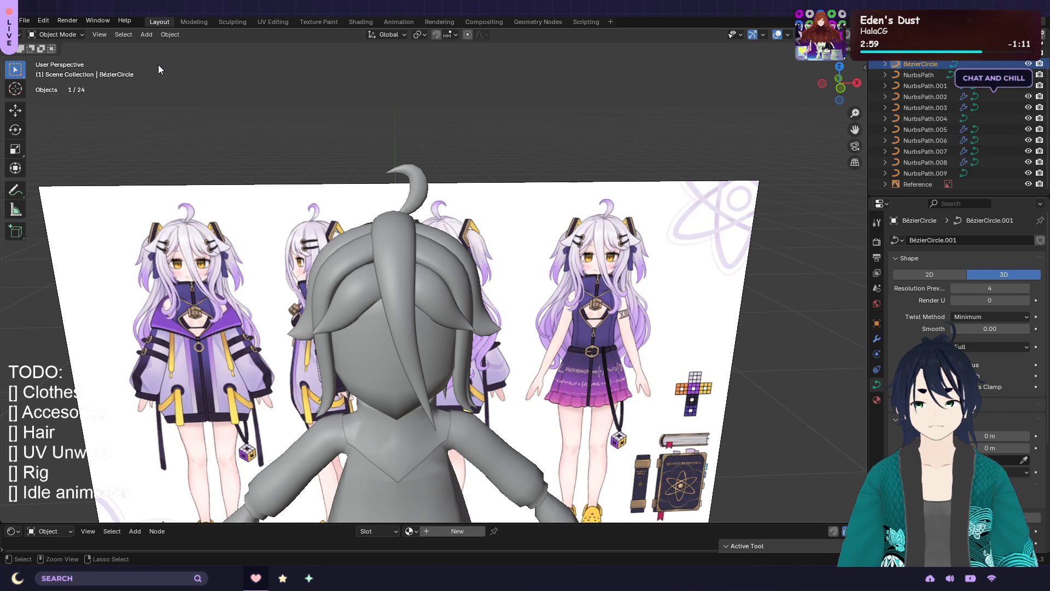
key("ctrl+s")
Switch to File Explorer and duplicate the henya_v2 Blender file within the henya folder
key("alt+Tab")
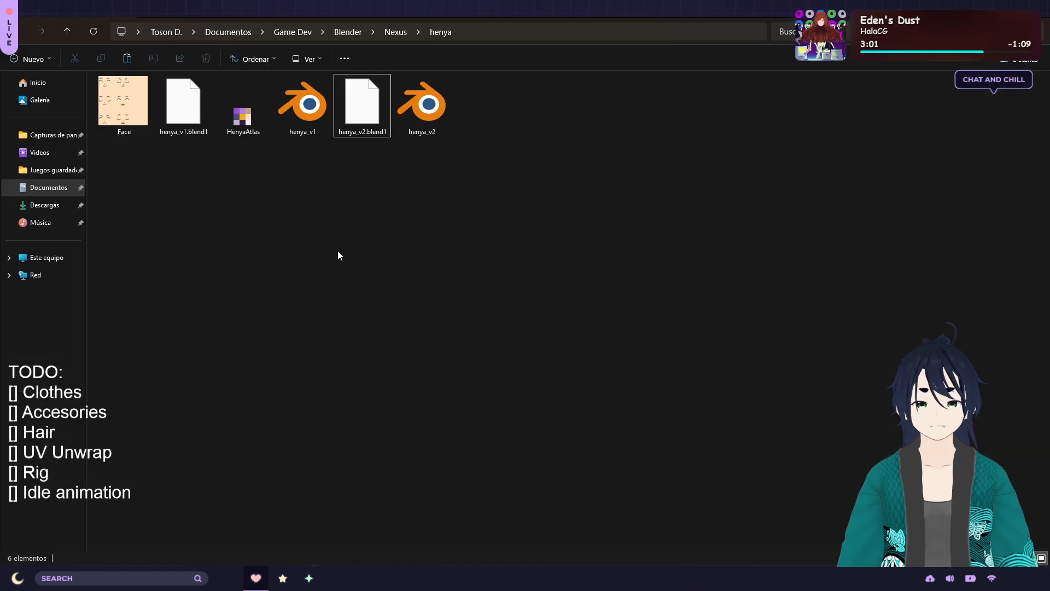
left_click(421, 109)
key("ctrl+c")
key("ctrl+v")
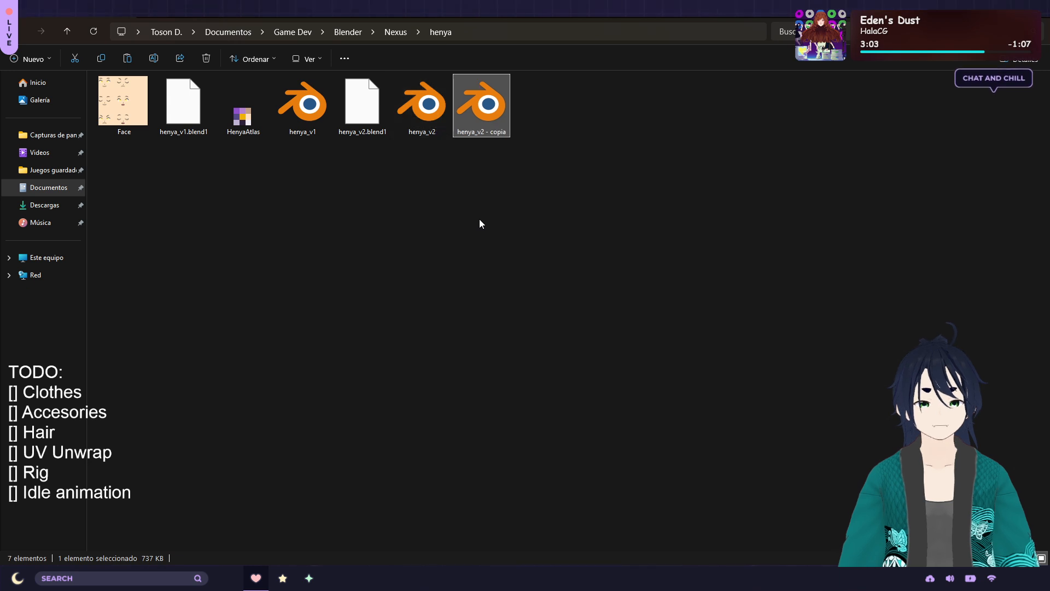
Rename the duplicated Blender file as henya_test
key("F2")
key("End")
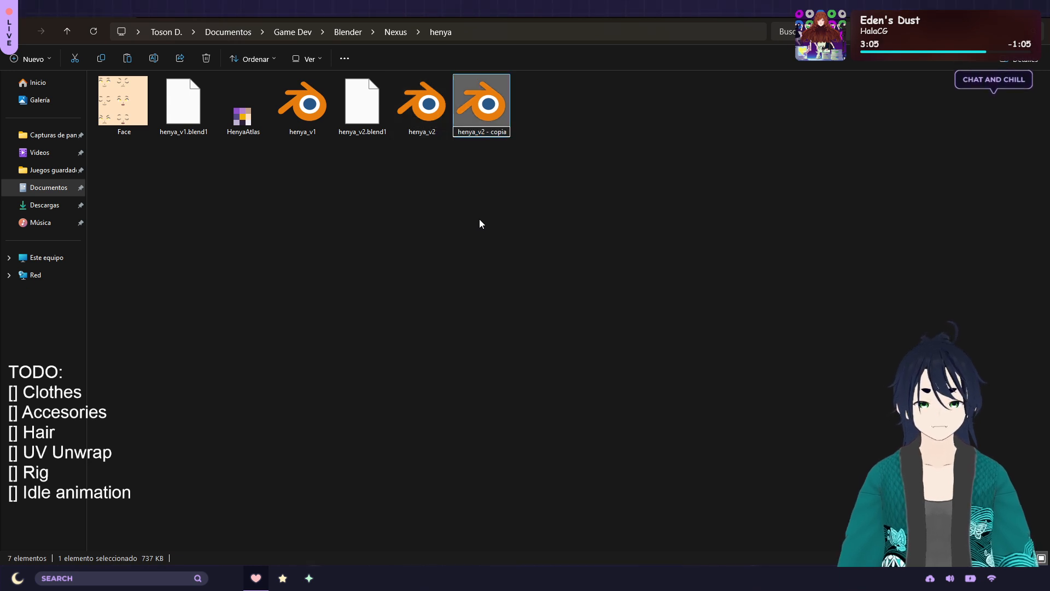
key("ctrl+shift+Left")
key("ctrl+shift+Left")
key("BackSpace")
key("BackSpace")
key("BackSpace")
type("test")
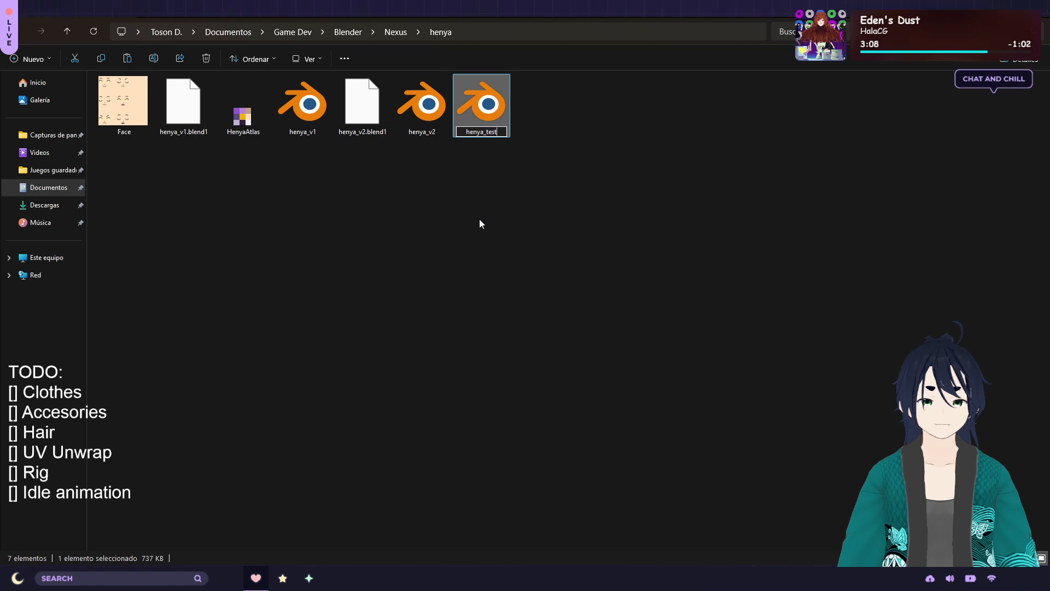
key("Return")
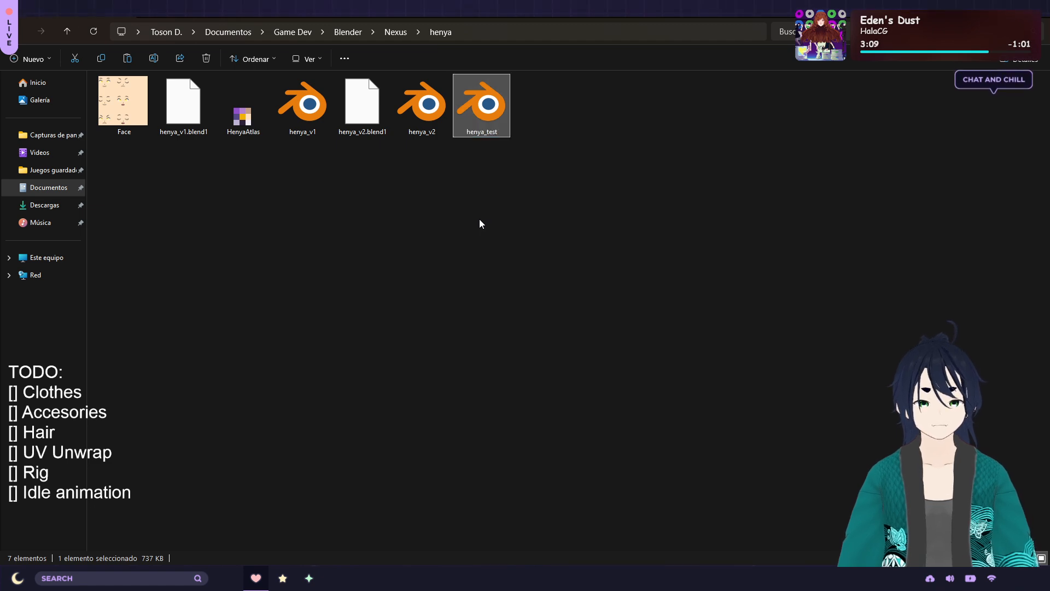
Open henya_test in Blender and close the window that holds henya_v2
double_click(488, 114)
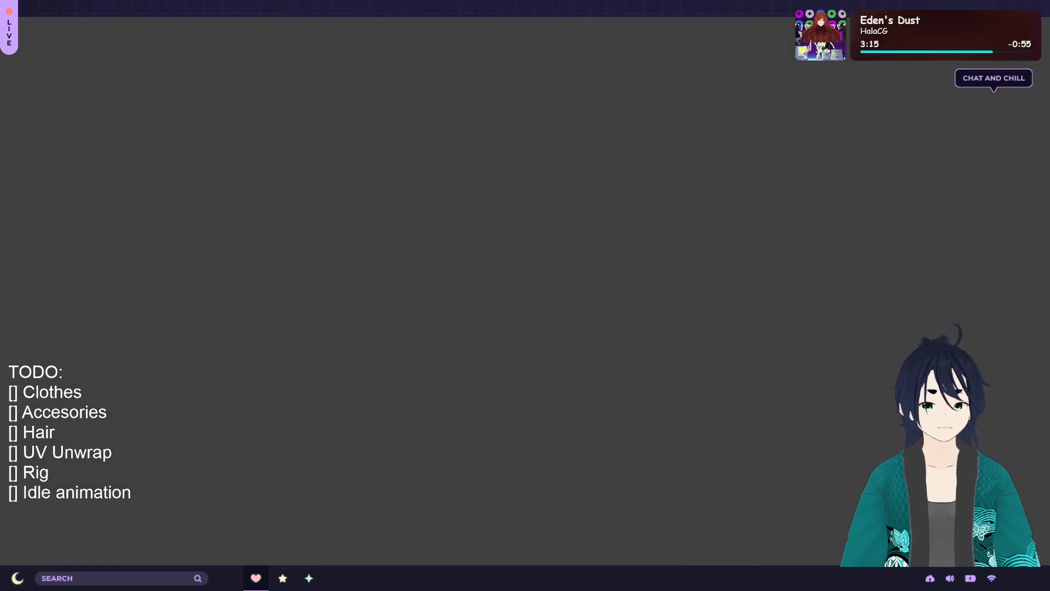
mouse_move(284, 579)
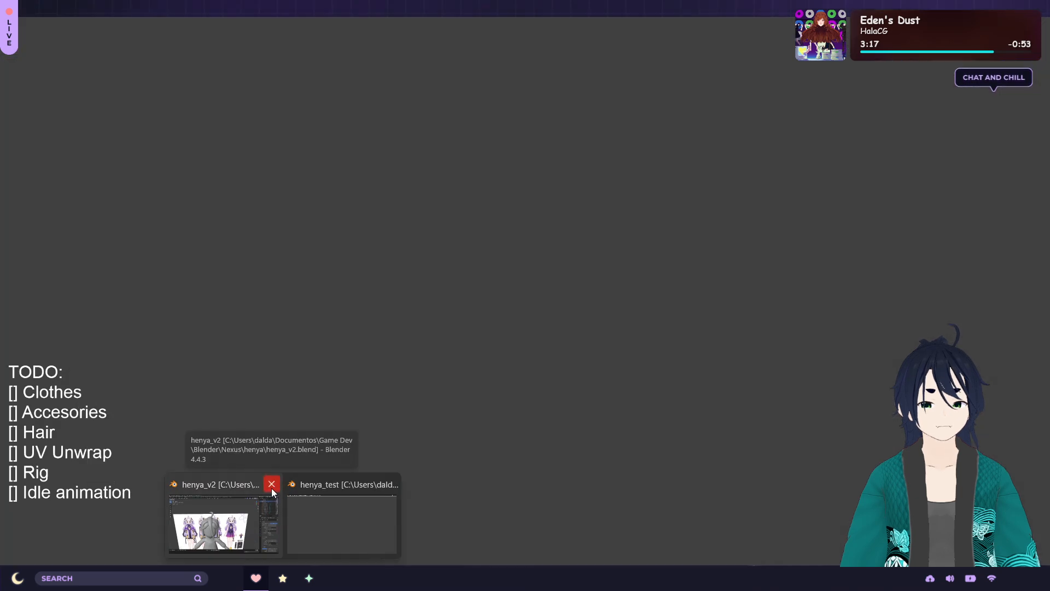
left_click(272, 485)
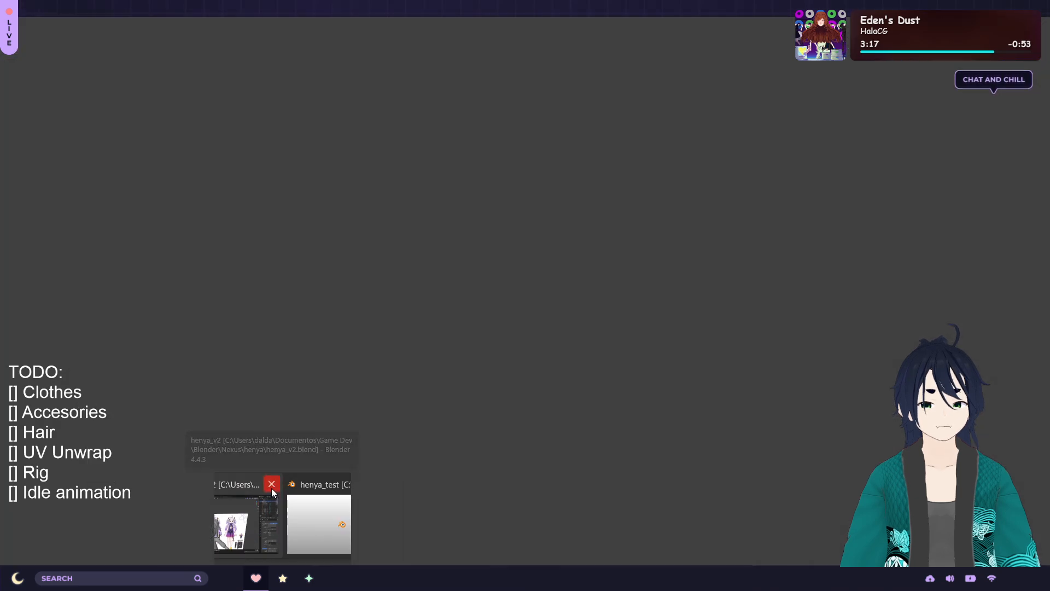
left_click(291, 530)
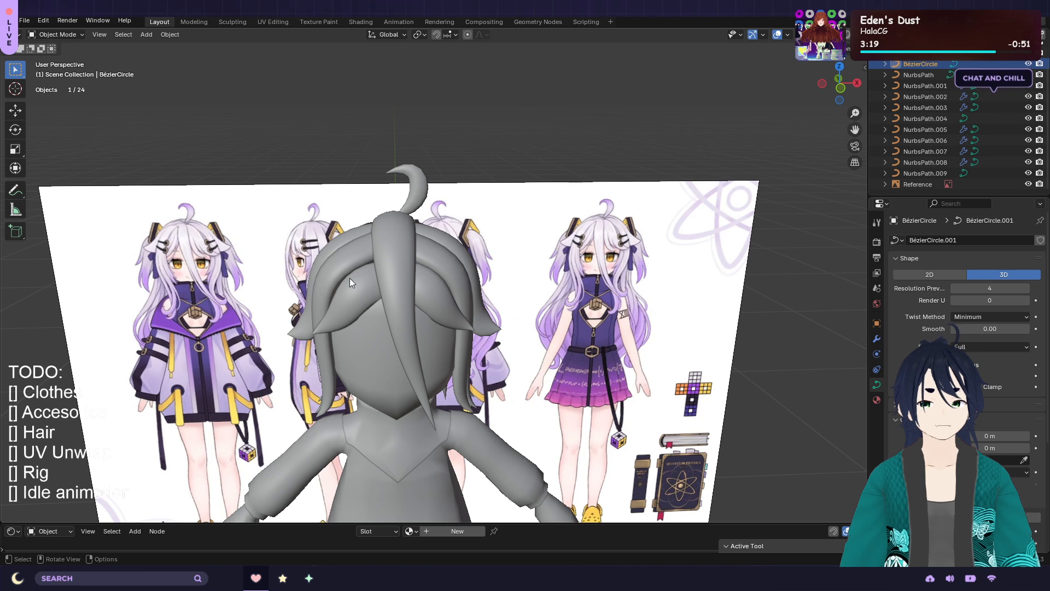
Delete the Reference image object from the scene
scroll(352, 275, "down", 2)
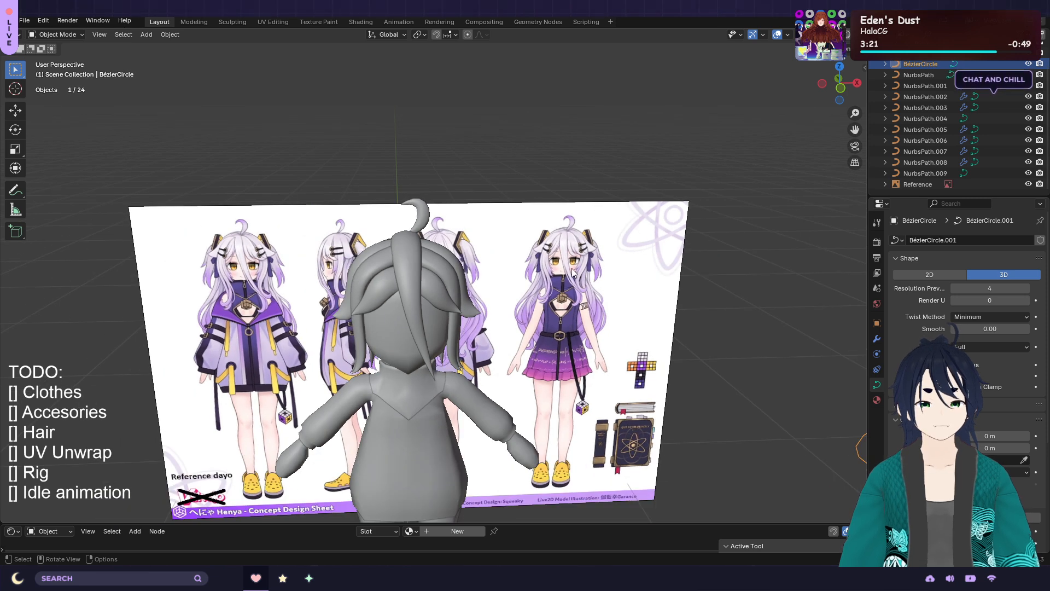
left_click(928, 183)
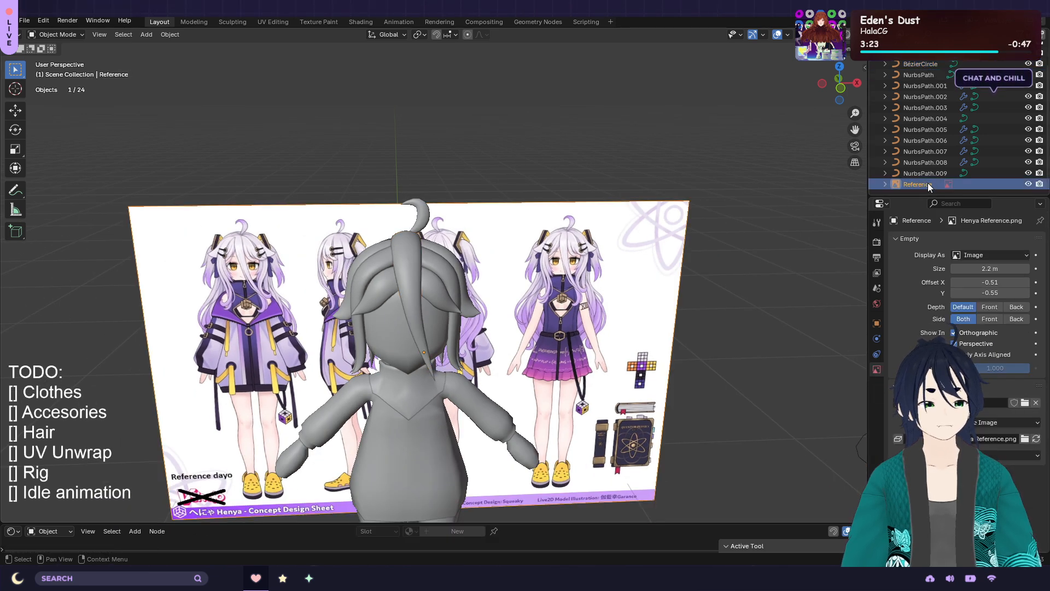
key("Delete")
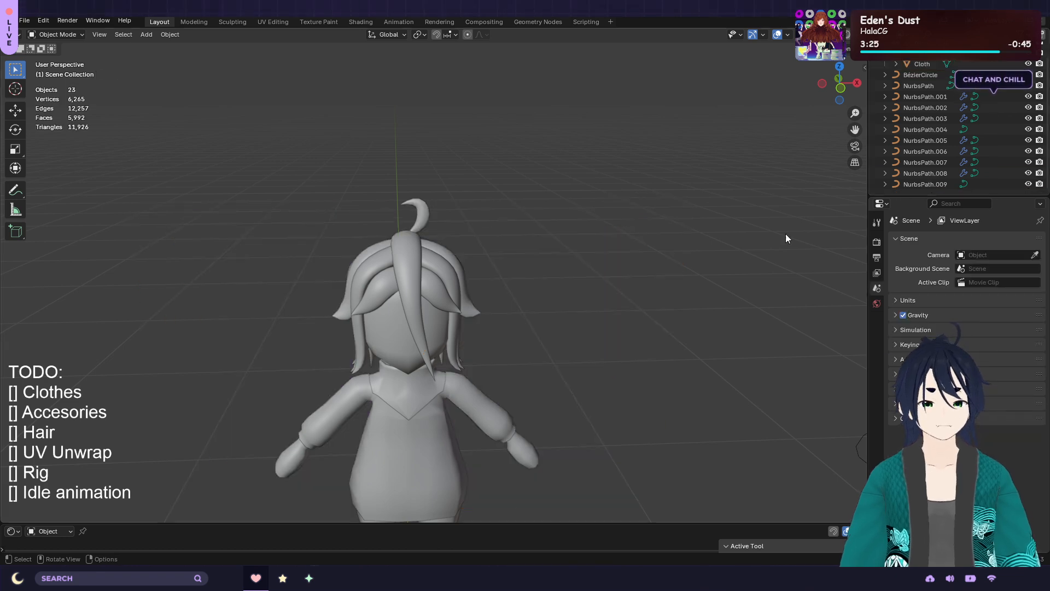
Select all hair curves from NurbsPath to NurbsPath.009 and convert them to meshes
scroll(519, 280, "up", 2)
left_click(393, 273)
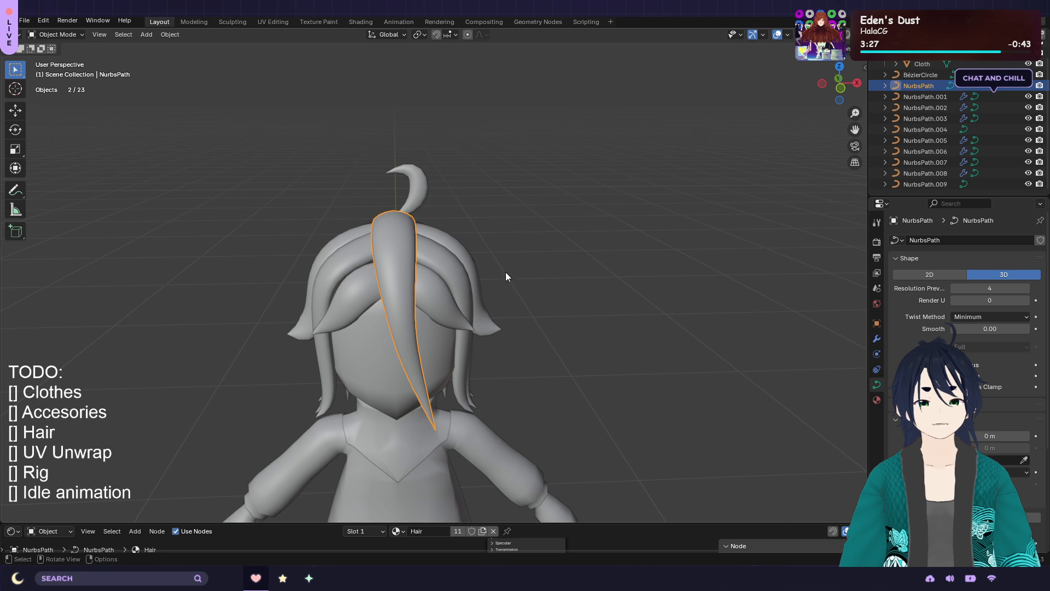
left_click(937, 180, "shift")
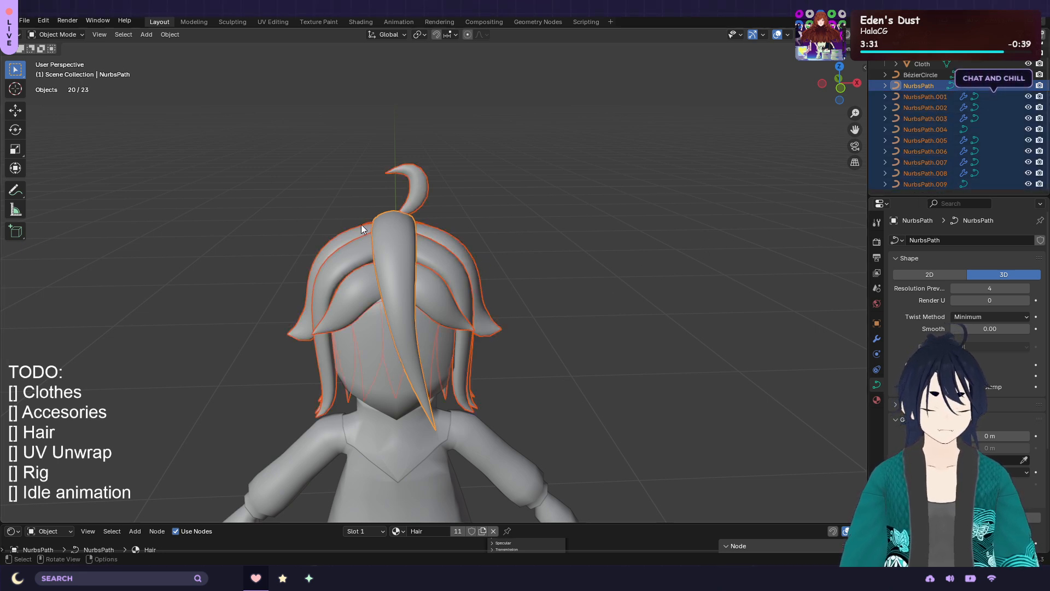
right_click(389, 260)
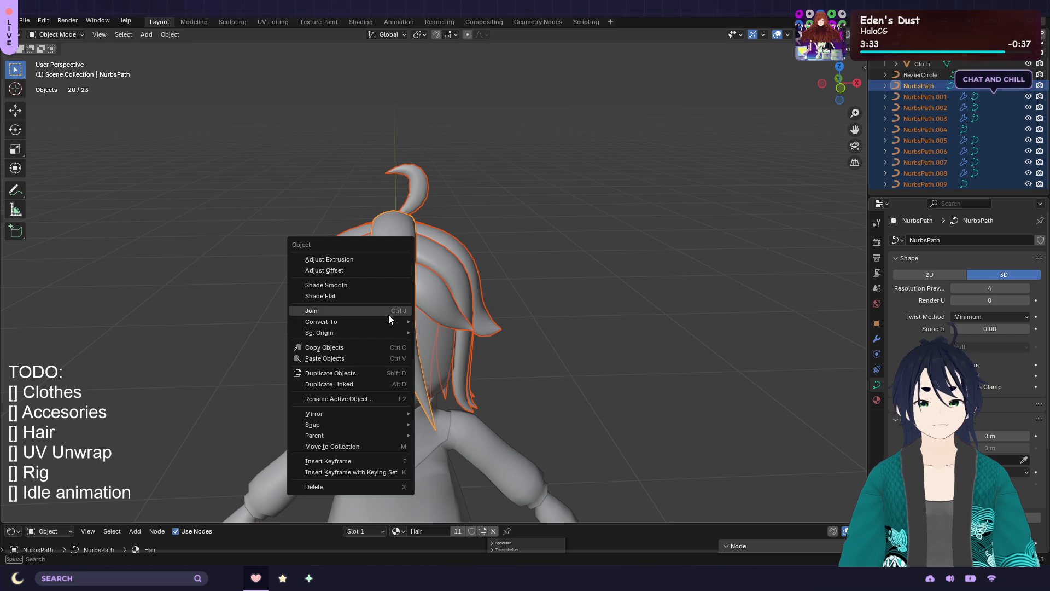
mouse_move(390, 320)
left_click(446, 319)
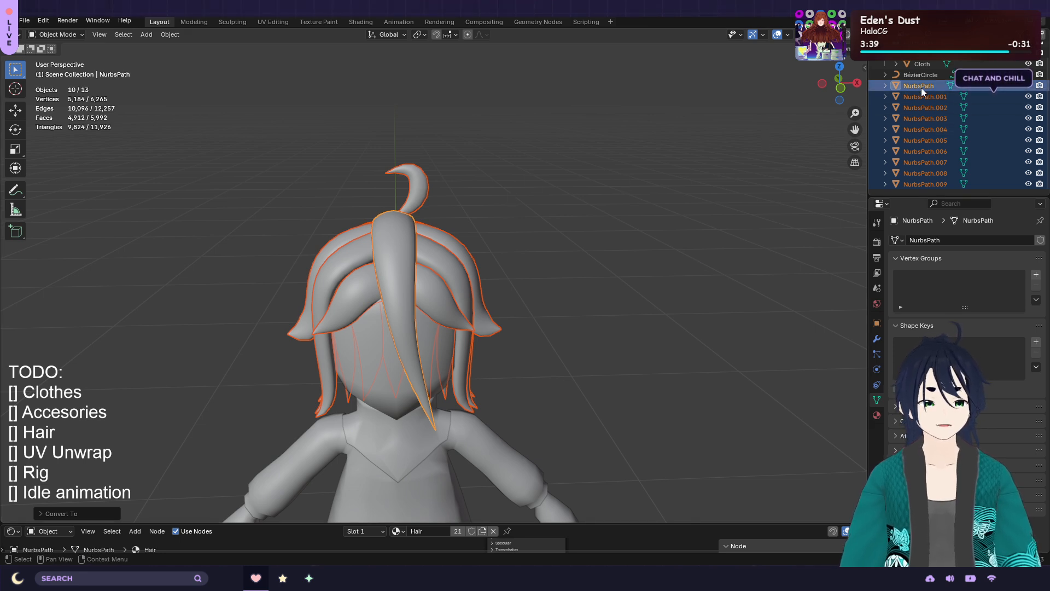
Join the selected hair meshes into a single object and rename it Hair
right_click(463, 242)
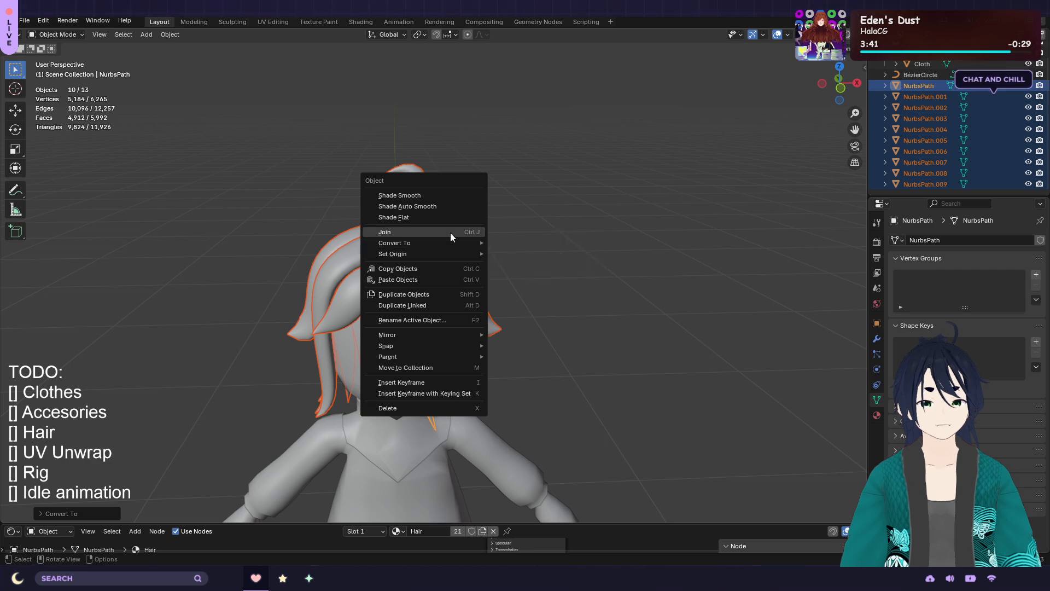
left_click(450, 232)
double_click(930, 102)
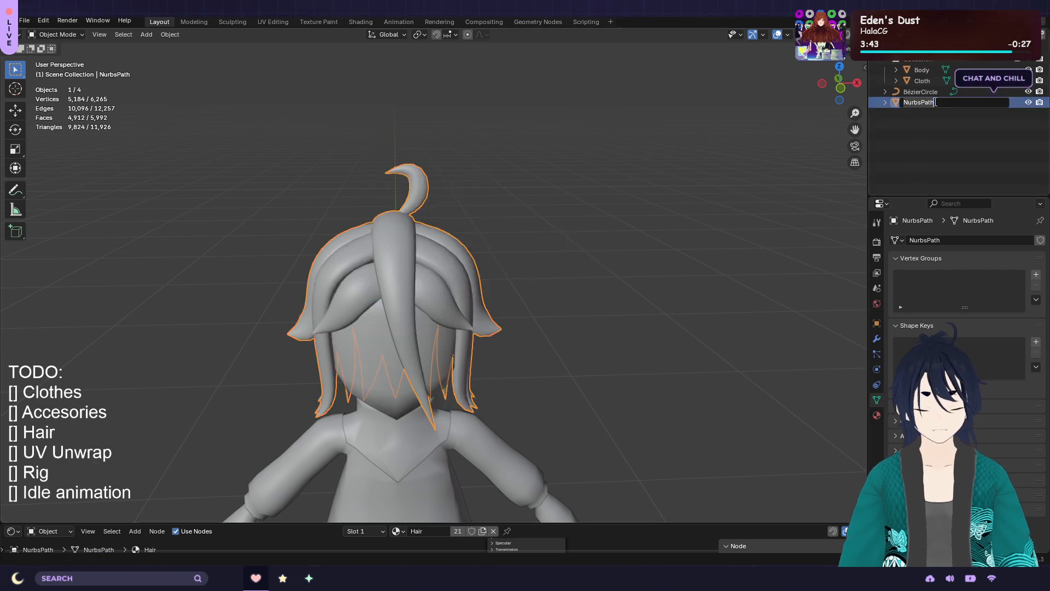
type("Hair")
key("Return")
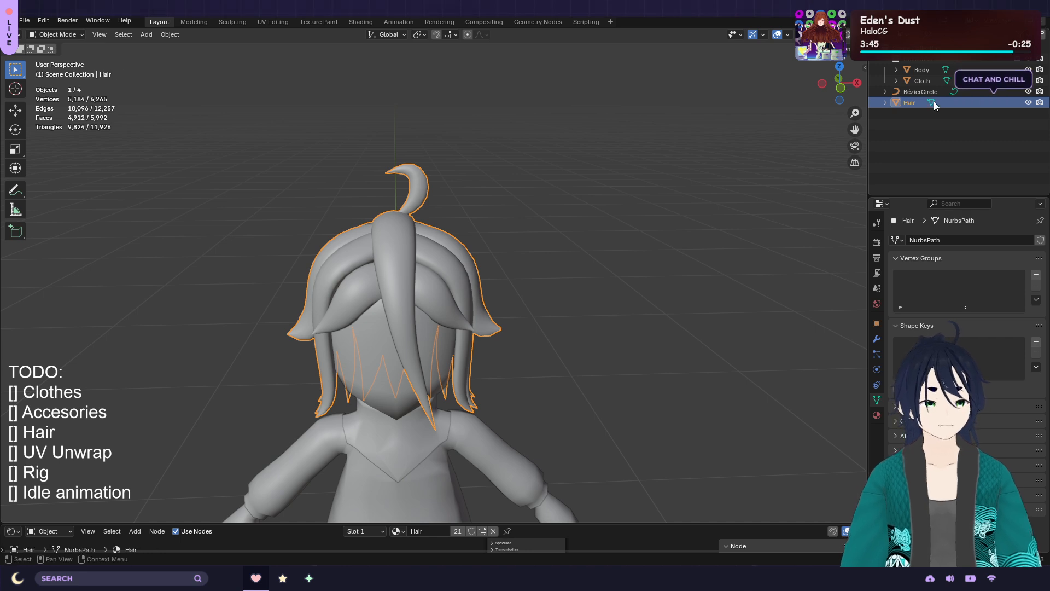
Delete the BézierCircle object from the scene and save the henya_test file
left_click(910, 94)
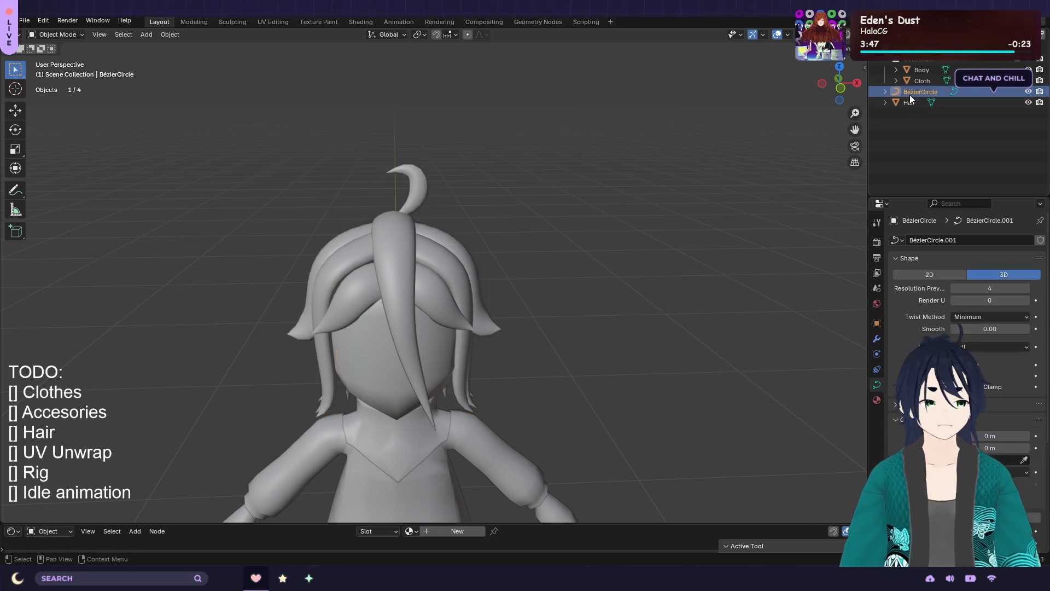
key("x")
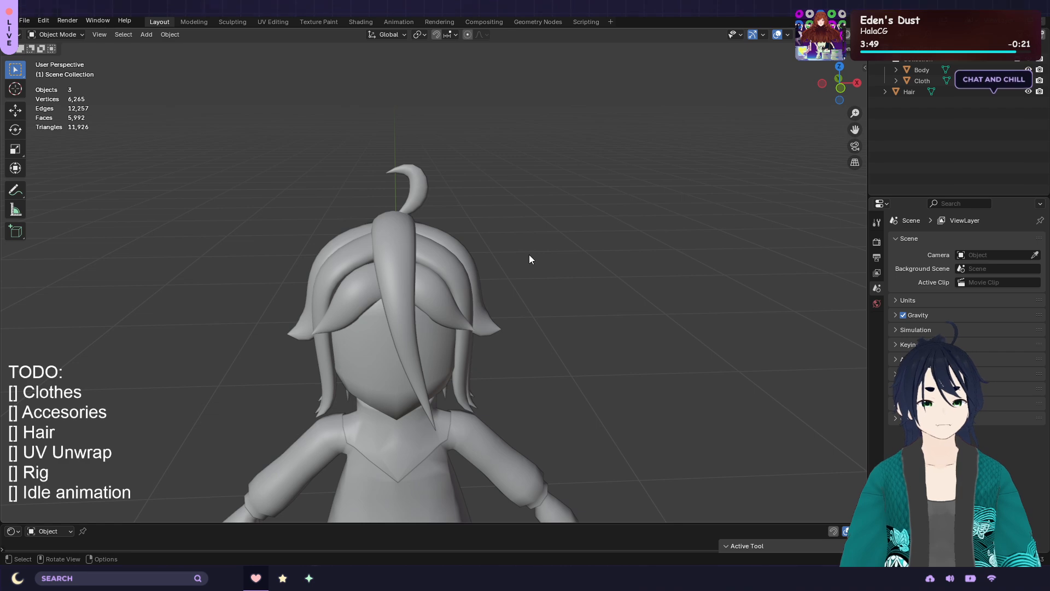
middle_click_drag(529, 256, 575, 258)
key("ctrl+s")
Export the scene as a glTF 2.0 binary file named henya_test.glb in the henya folder
left_click(33, 23)
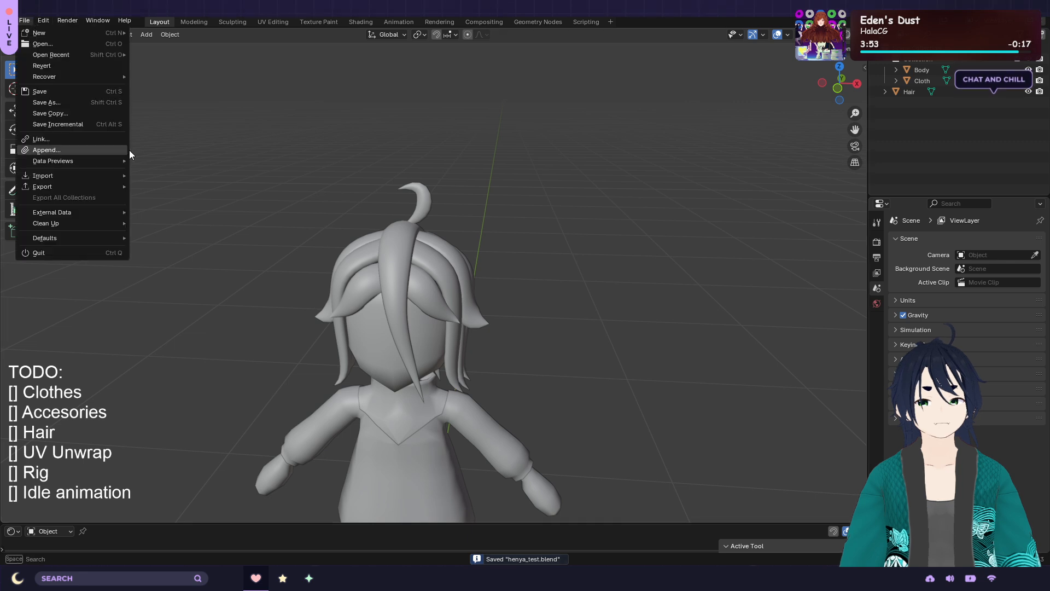
mouse_move(104, 186)
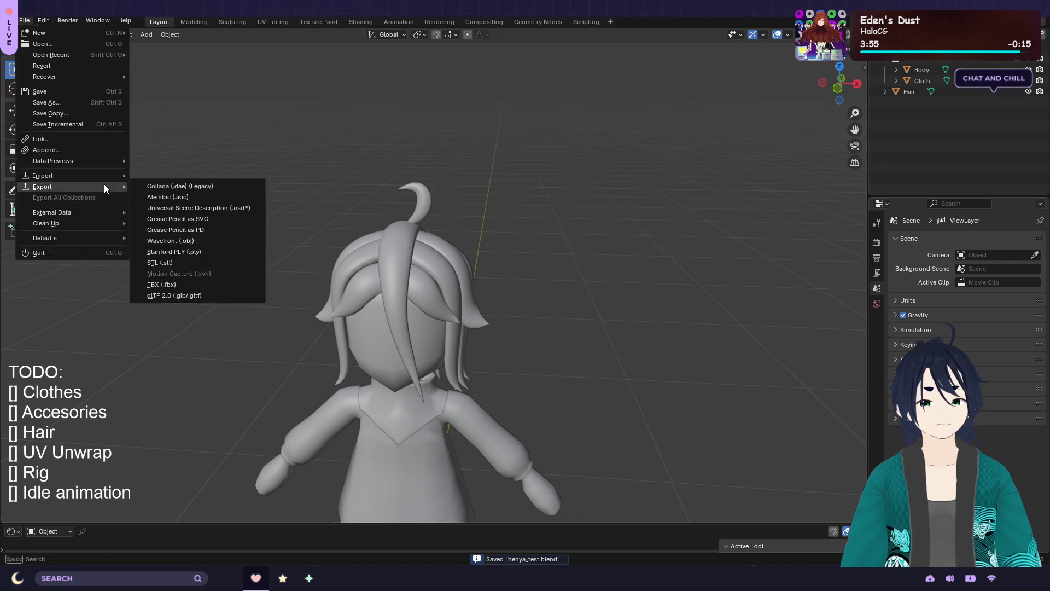
left_click(22, 21)
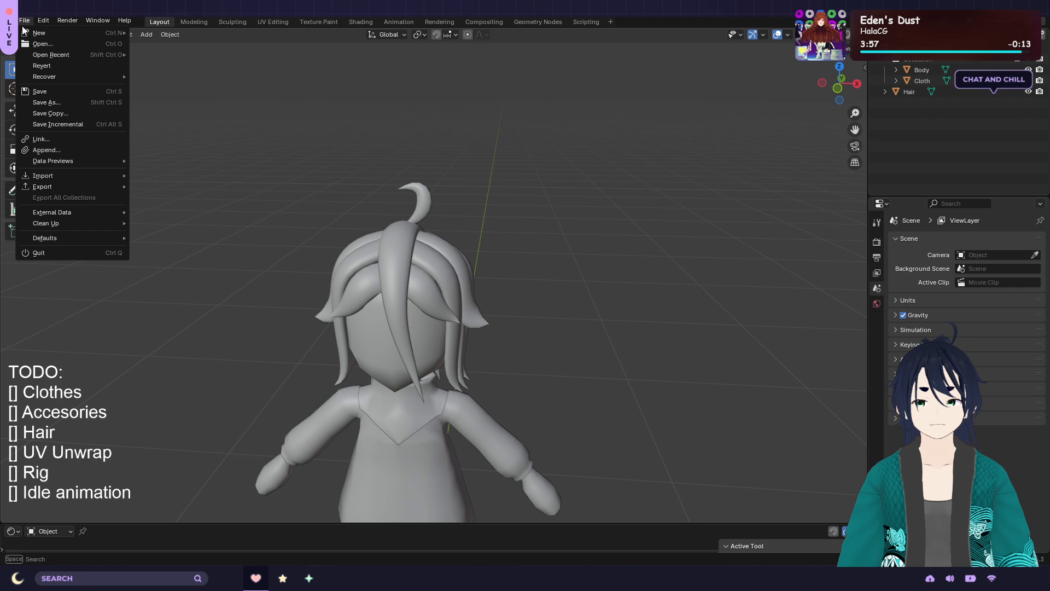
mouse_move(79, 187)
left_click(211, 296)
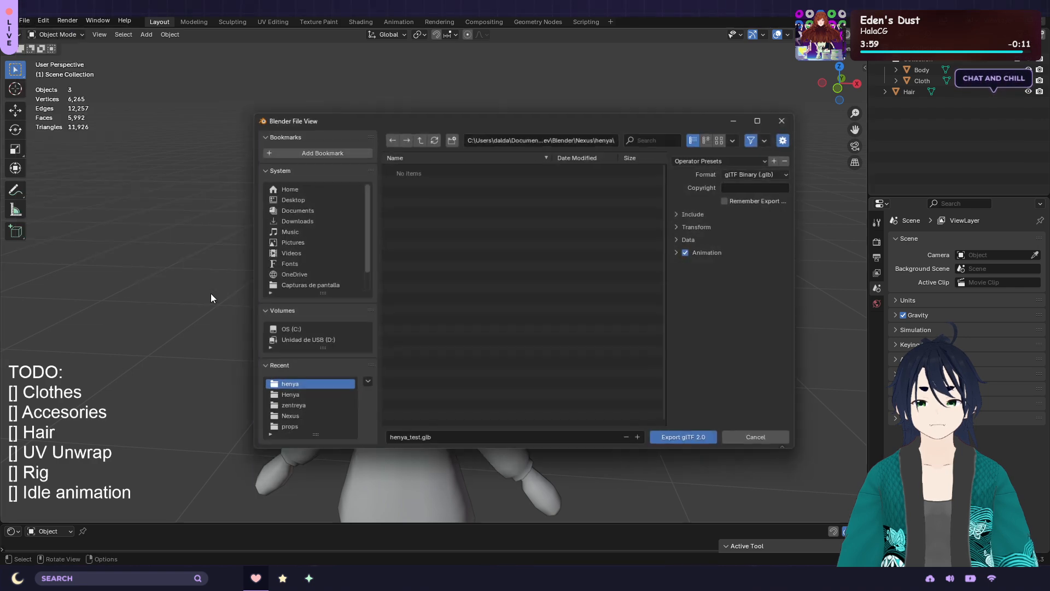
left_click(694, 445)
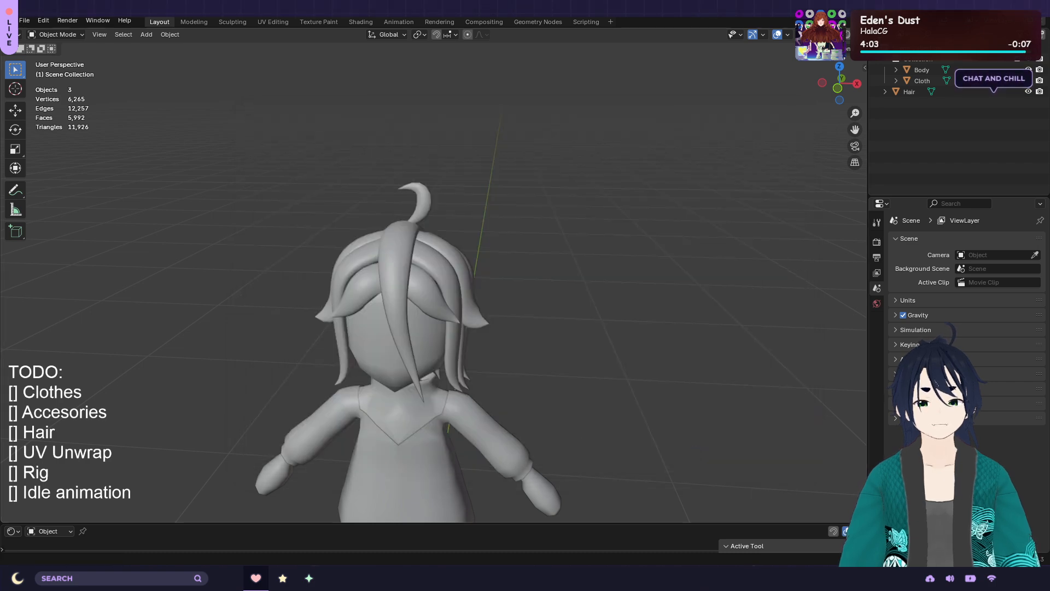
Switch to Godot and bring the newly exported henya_test.glb into the project's res:// folder, replacing the existing model
key("alt+Tab")
scroll(369, 429, "down", 2)
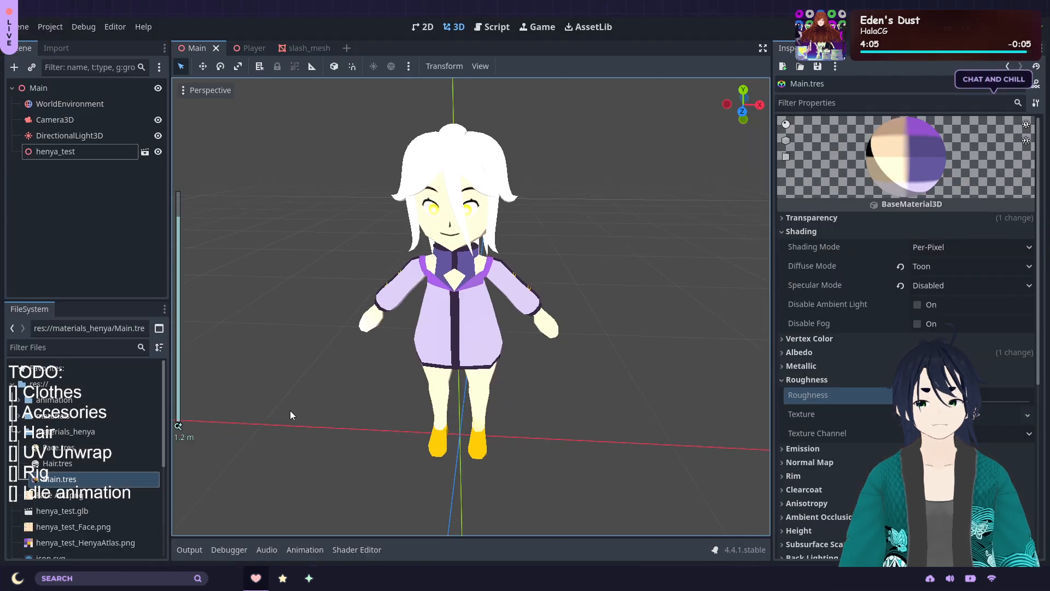
scroll(106, 457, "down", 5)
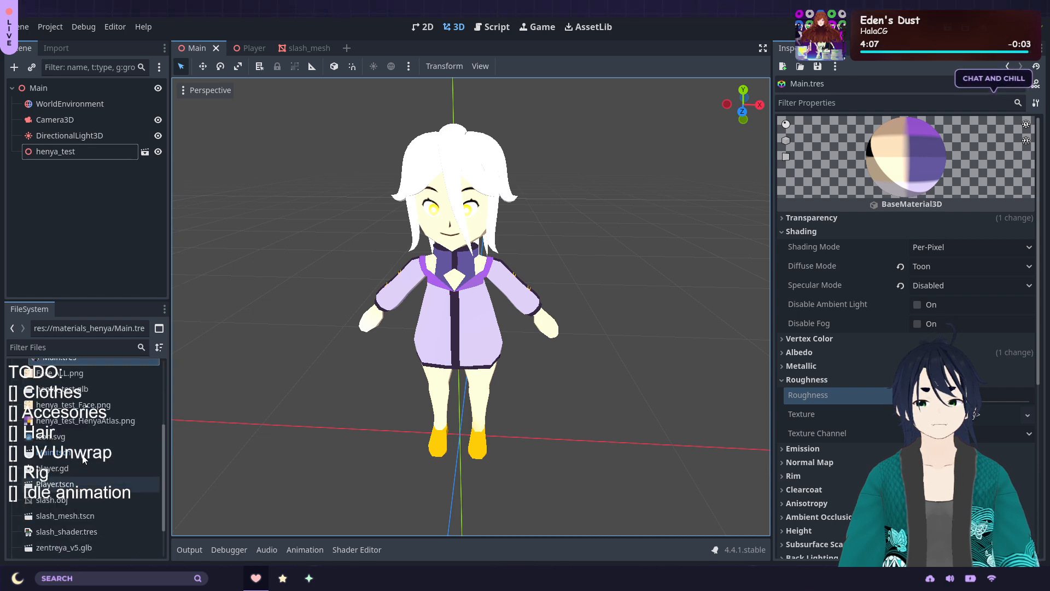
scroll(88, 433, "up", 2)
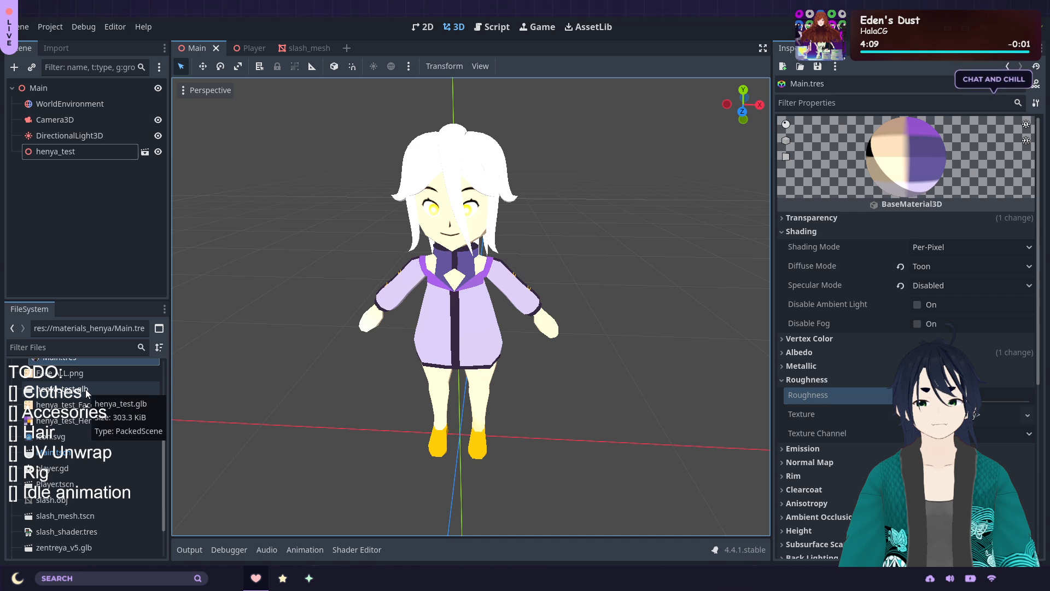
scroll(86, 404, "up", 4)
left_click(18, 430)
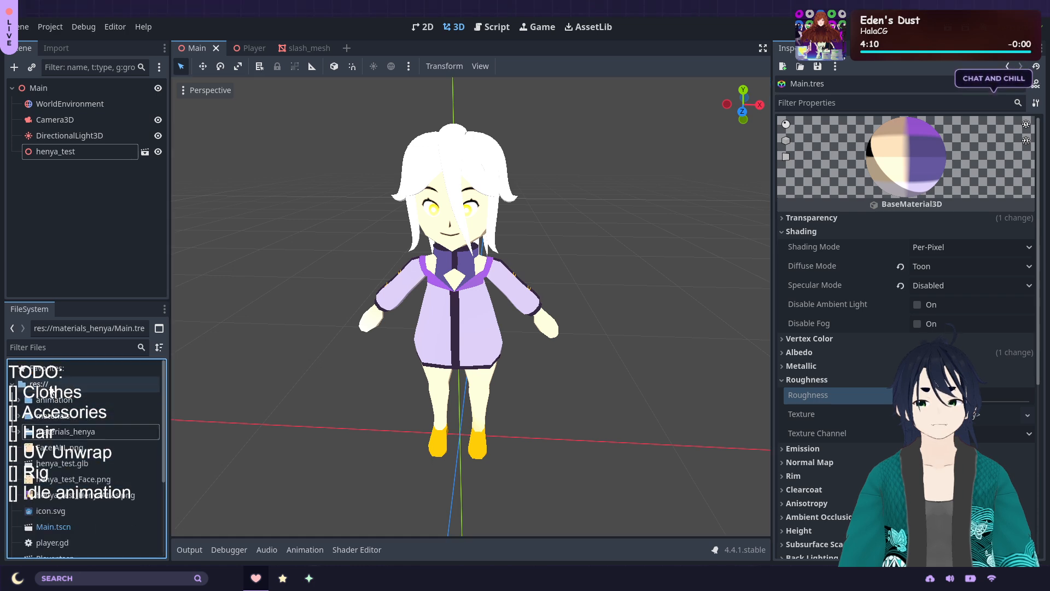
left_click(55, 385)
key("alt+Tab")
left_click_drag(605, 118, 217, 521)
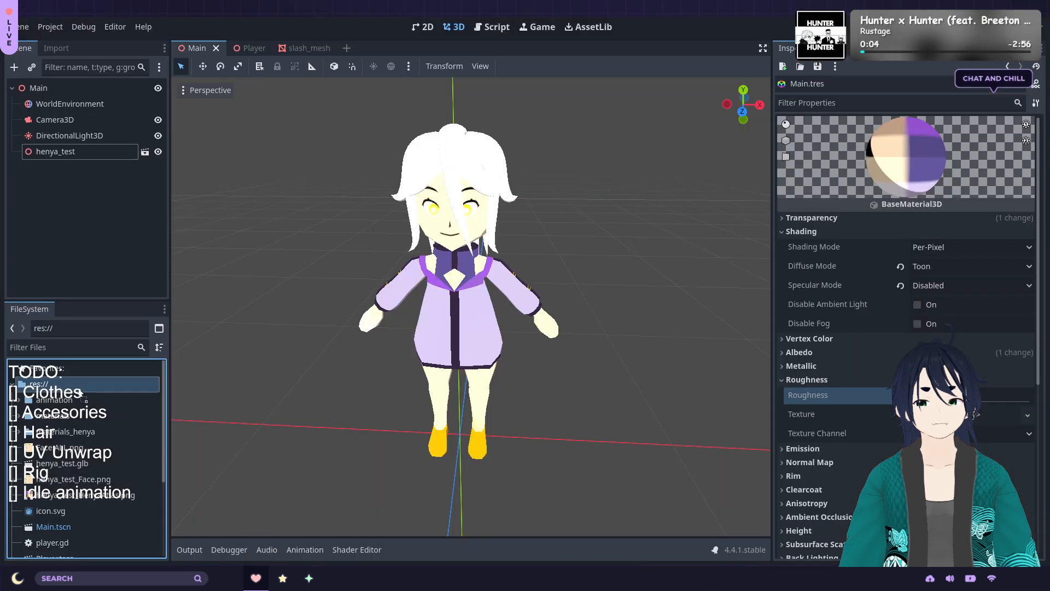
left_click_drag(81, 393, 81, 393)
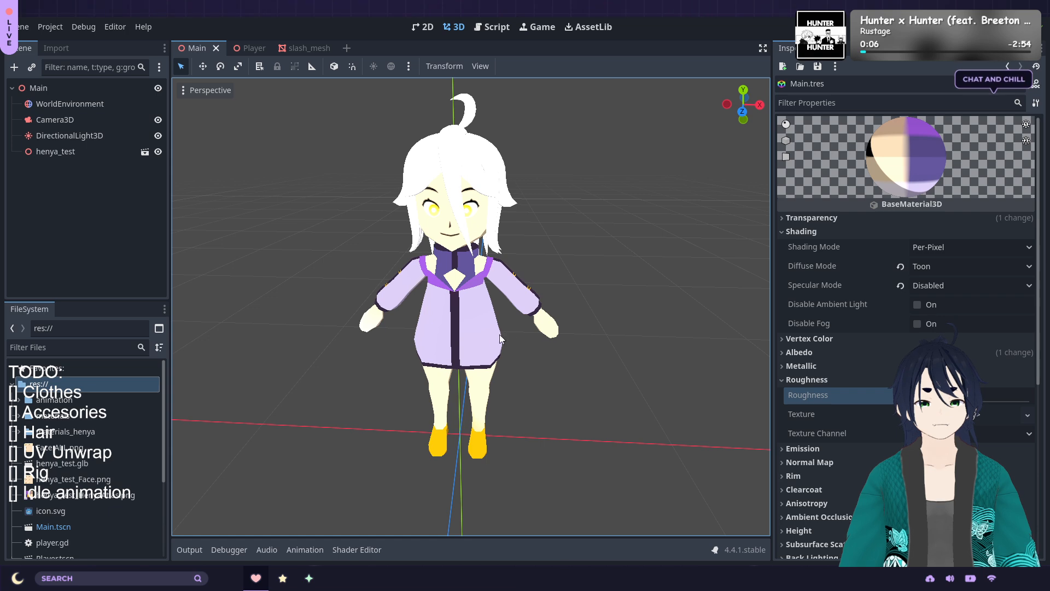
Darken the WorldEnvironment's ambient light color to grey RGB 145, 145, 145 and save the Main scene
scroll(573, 281, "up", 3)
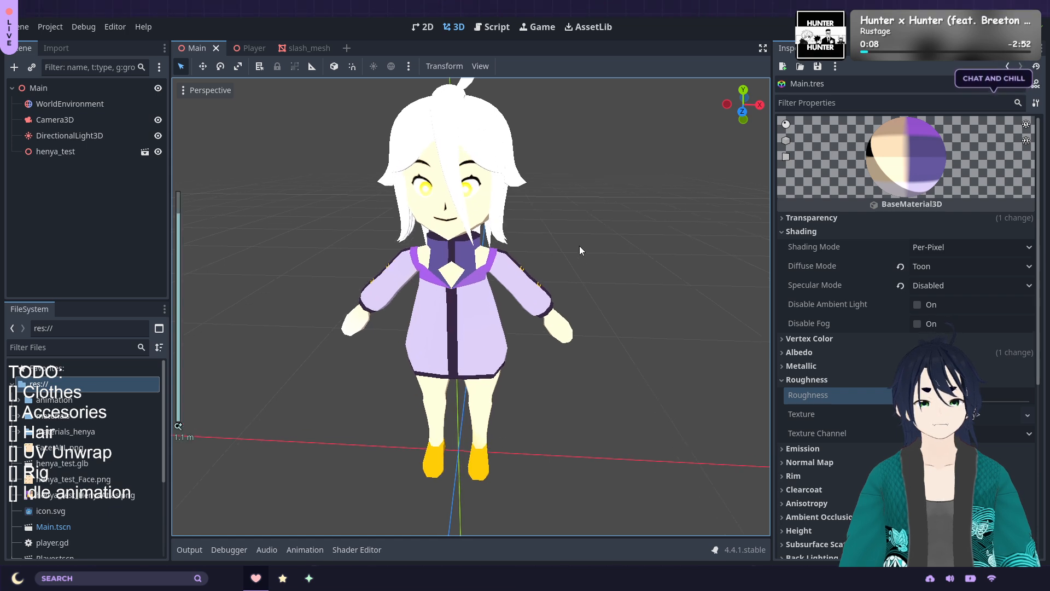
mouse_move(580, 245)
middle_mouse_down()
mouse_move(728, 258)
mouse_move(632, 258)
mouse_move(588, 248)
mouse_move(590, 232)
middle_mouse_up()
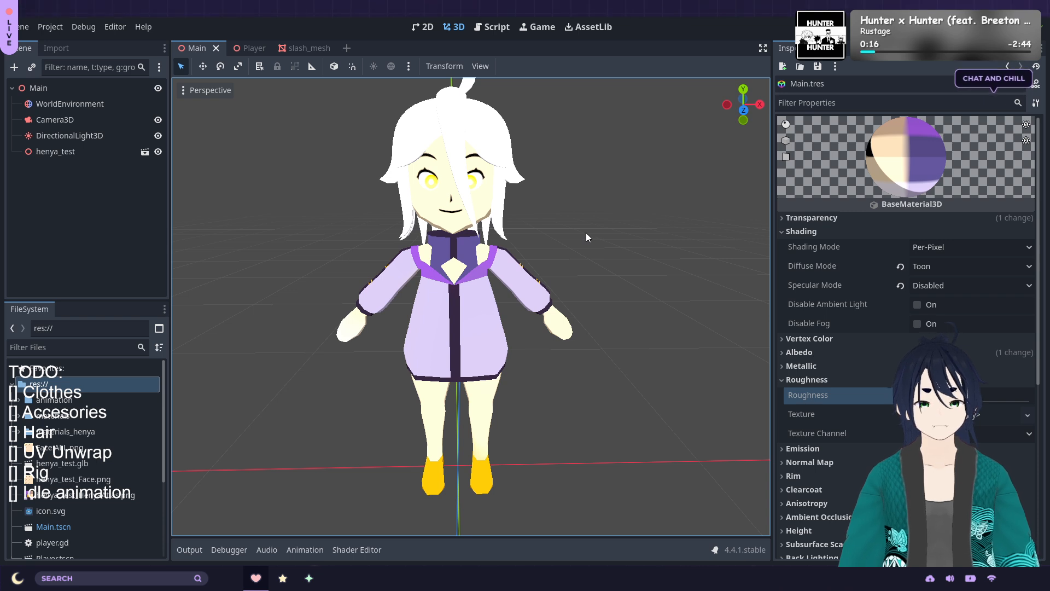
middle_click_drag(586, 237, 587, 216)
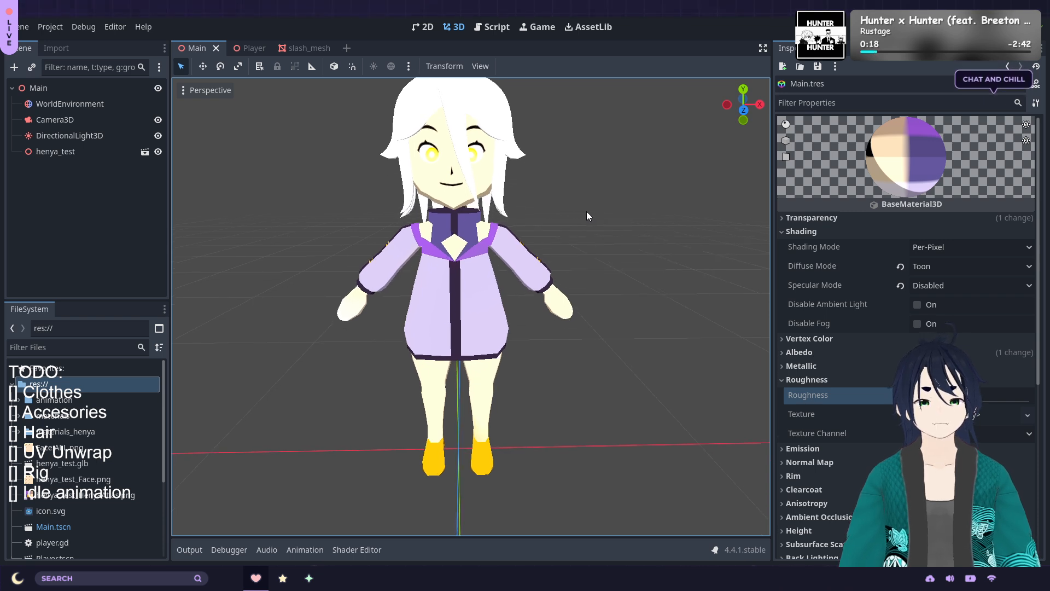
key("KP_1")
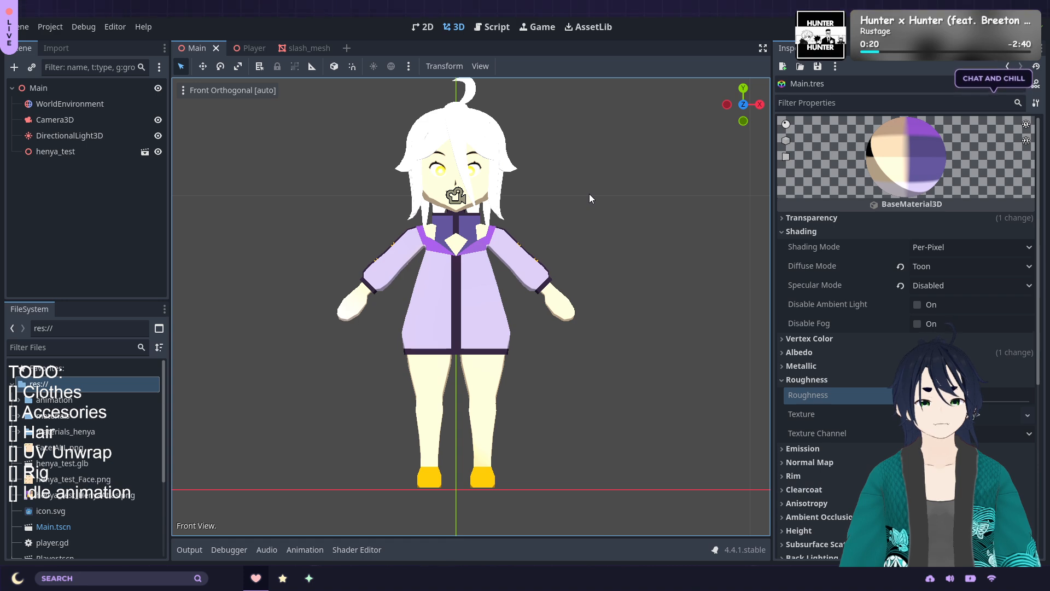
middle_click_drag(589, 194, 584, 257)
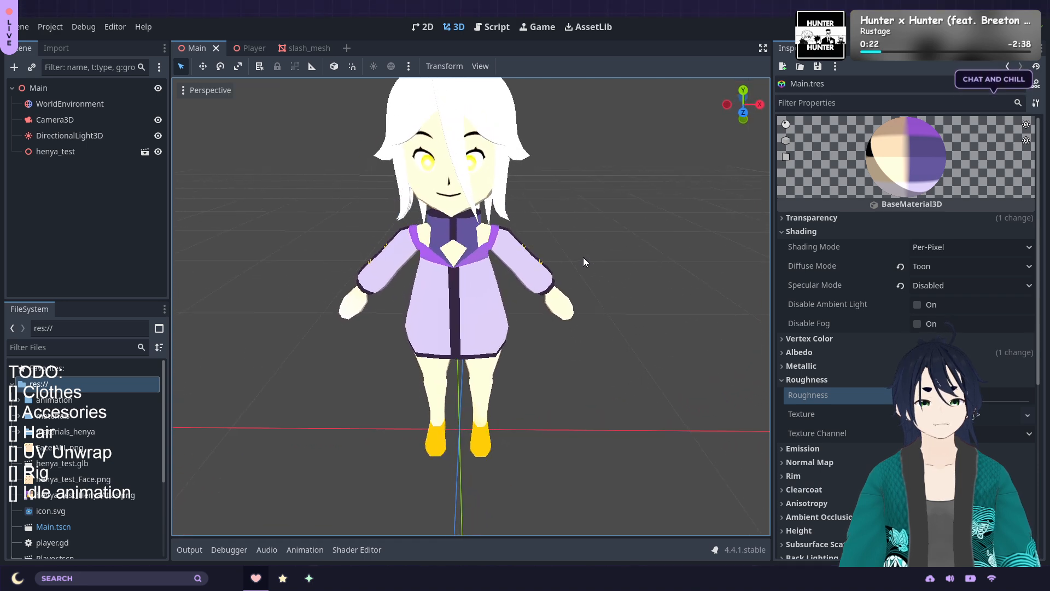
scroll(584, 257, "down", 3)
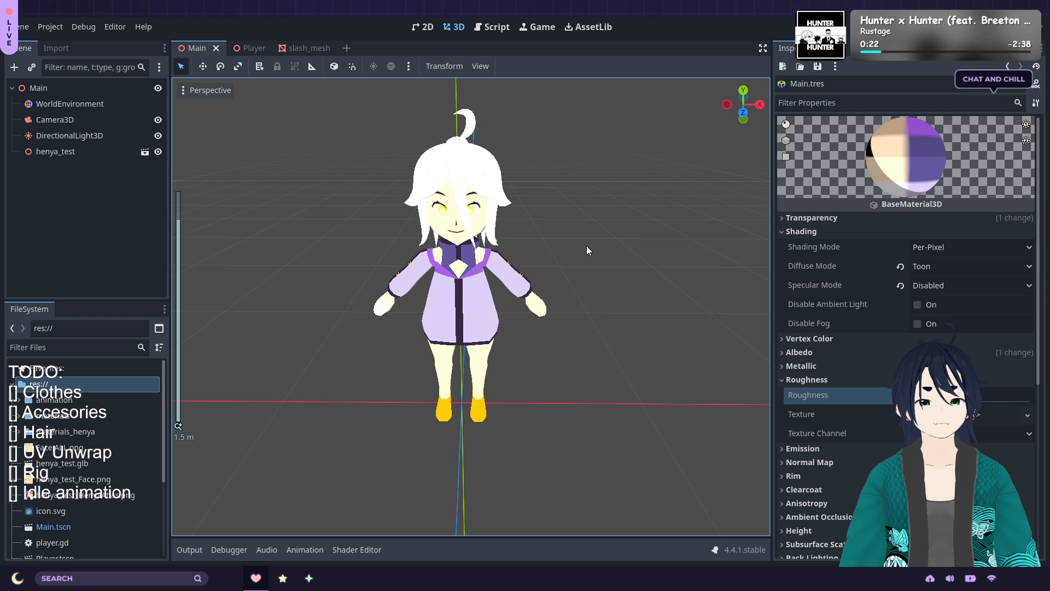
left_click(114, 104)
left_click(940, 275)
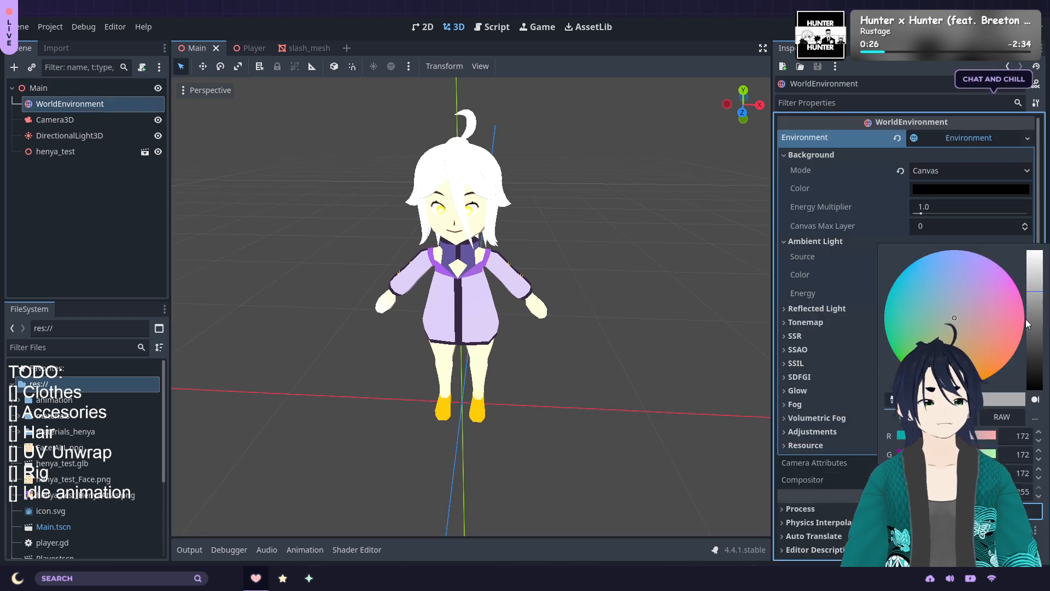
left_click_drag(1027, 320, 1036, 306)
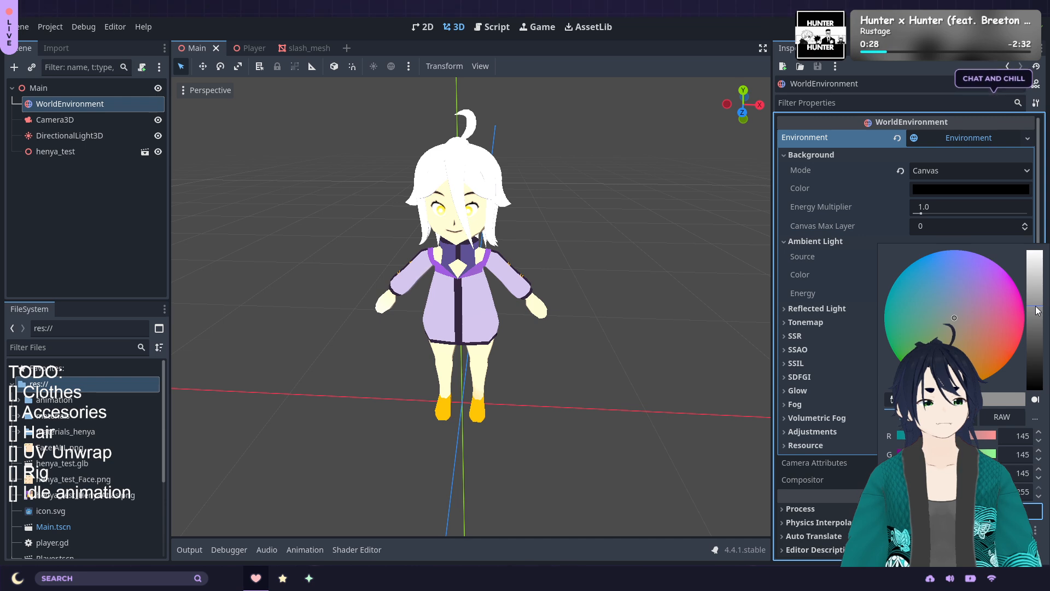
left_click(597, 270)
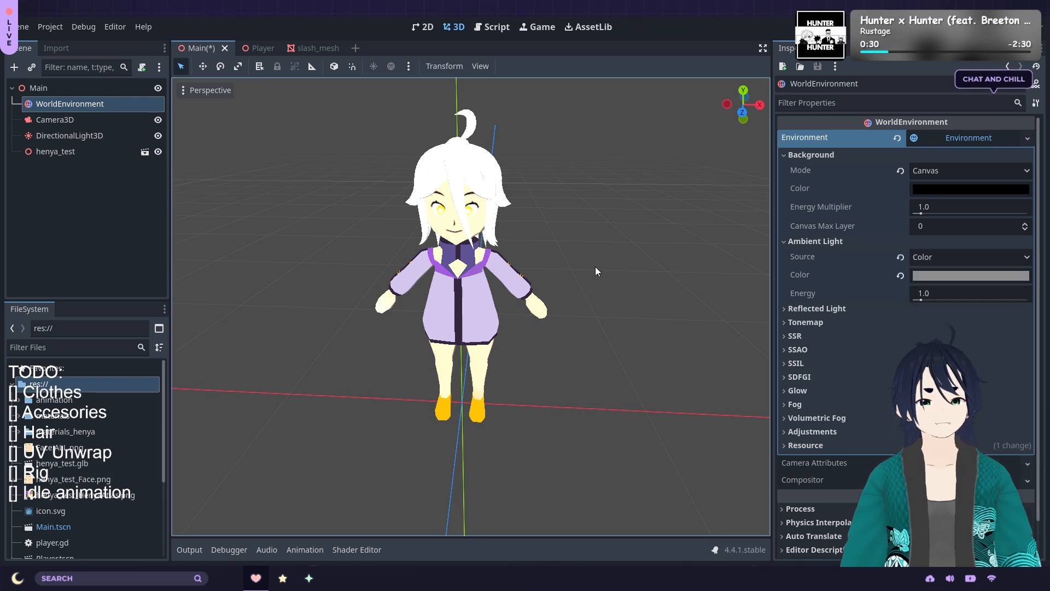
key("ctrl+s")
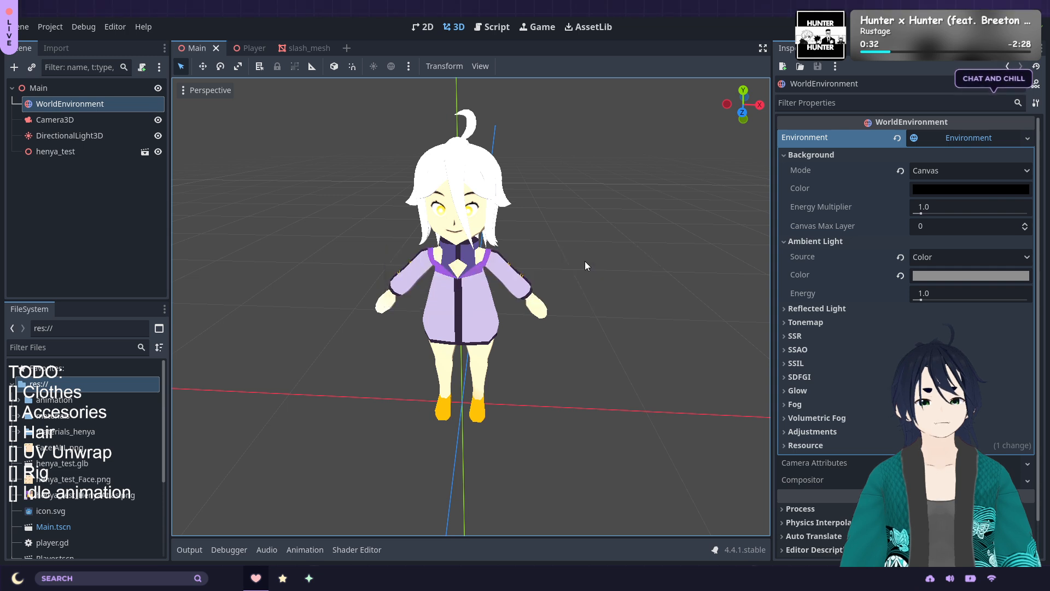
Examine the henya_test model's hair and toon shading from the front, side and back
scroll(585, 261, "up", 3)
middle_click_drag(605, 211, 584, 204)
scroll(575, 192, "down", 1)
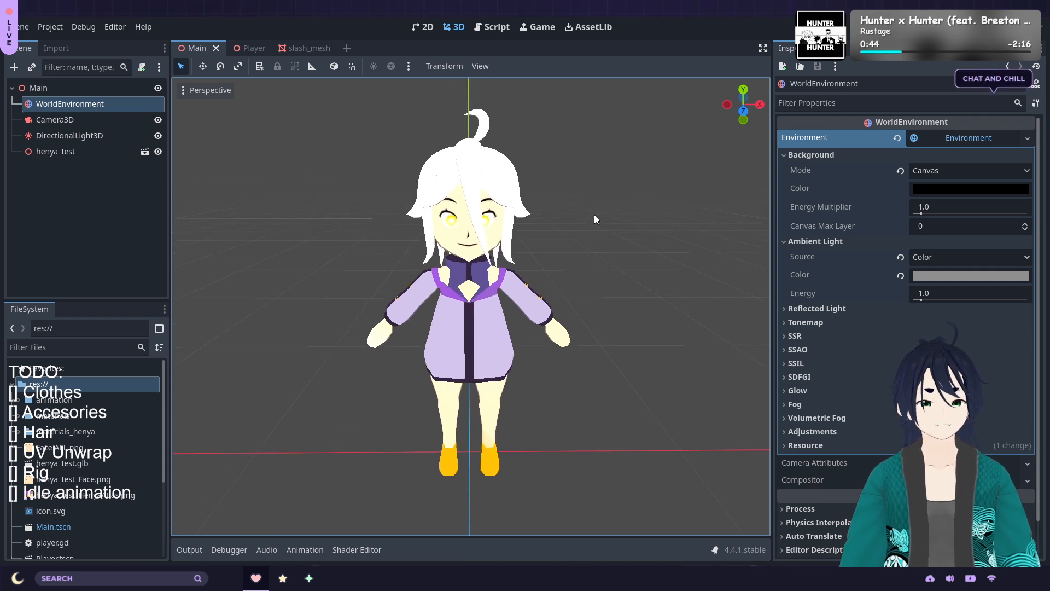
middle_click_drag(595, 214, 395, 272)
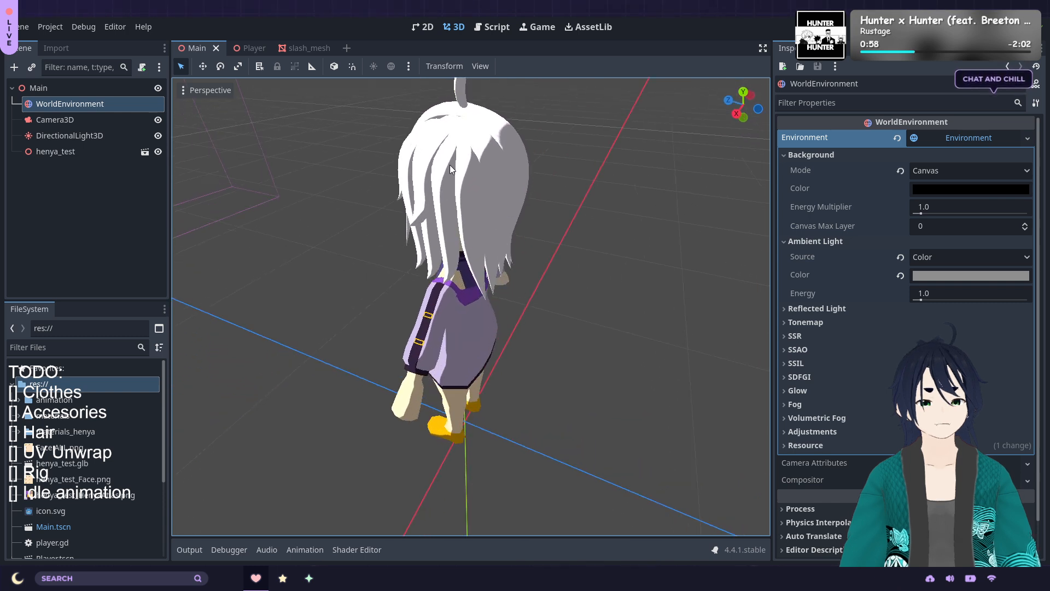
middle_click_drag(509, 226, 440, 162)
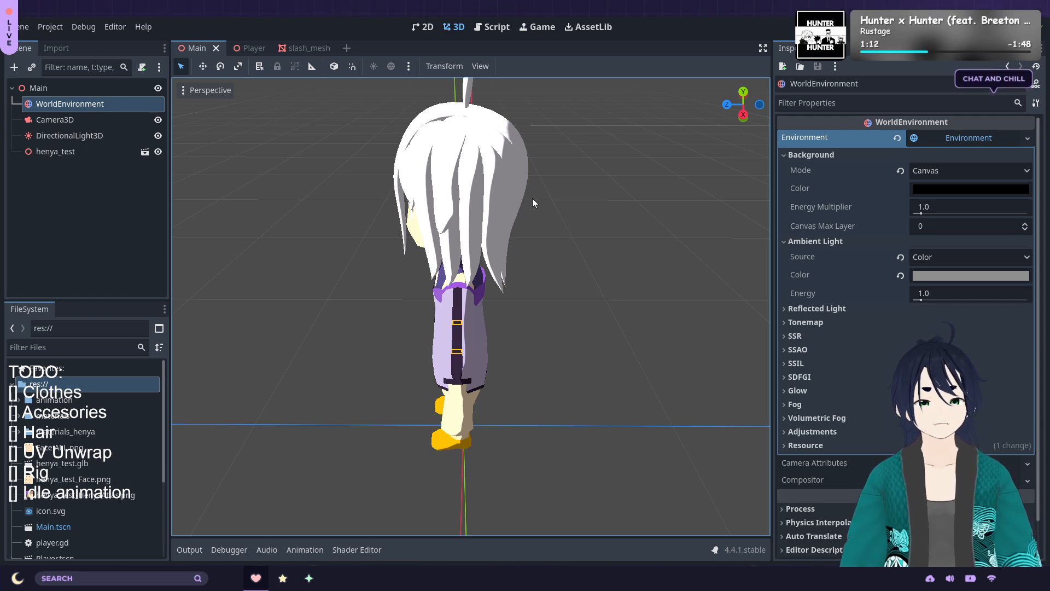
middle_click_drag(537, 186, 600, 207)
scroll(539, 190, "up", 3)
scroll(589, 185, "down", 2)
scroll(588, 211, "up", 1)
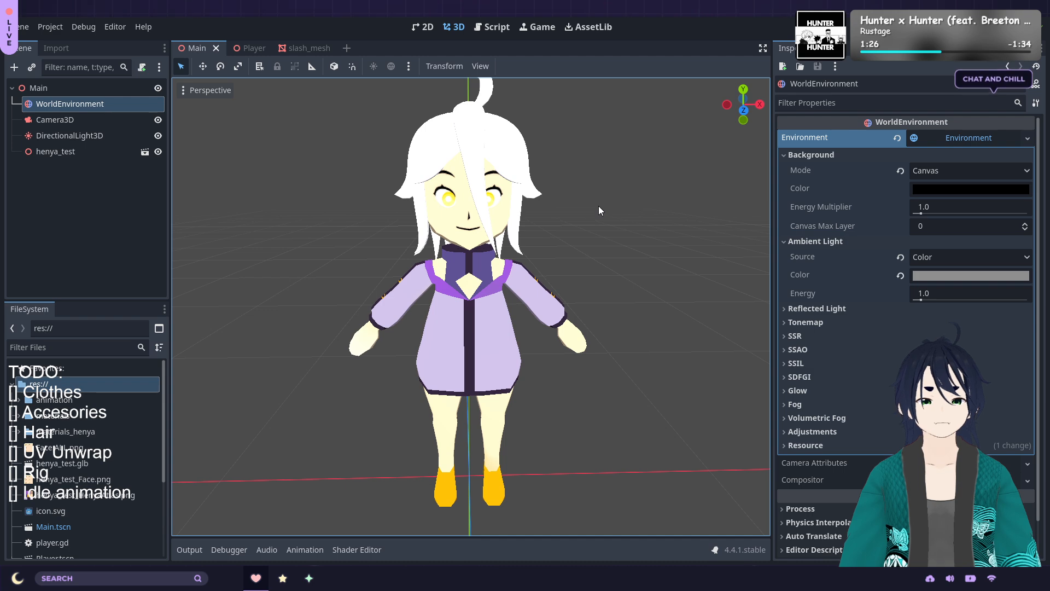
middle_click_drag(609, 206, 589, 212)
scroll(589, 212, "down", 1)
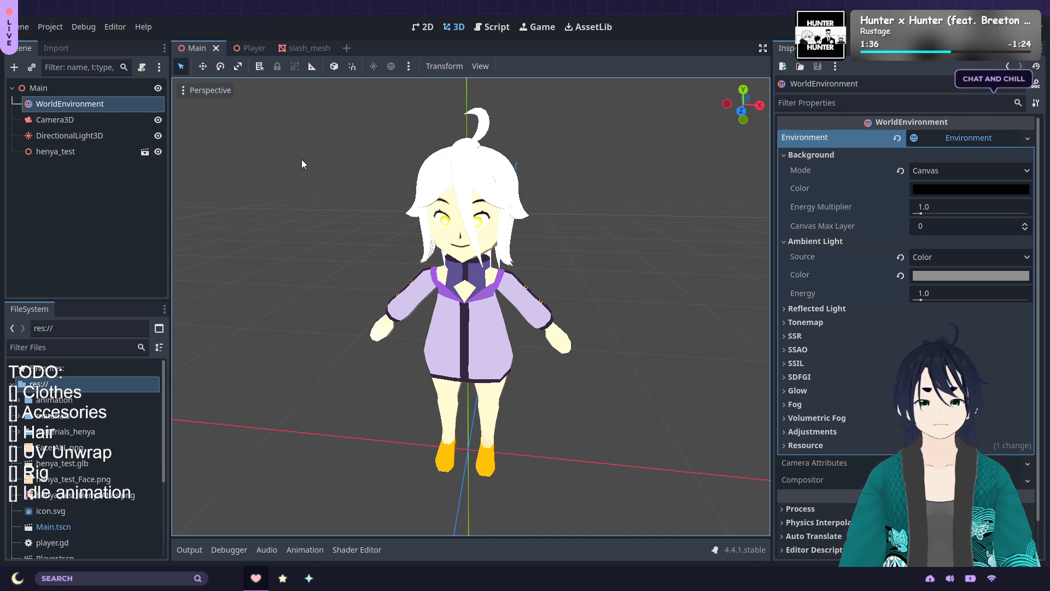
In the project's rendering Anti Aliasing settings, set both MSAA 2D and MSAA 3D to 2× (Average)
left_click(57, 25)
left_click(55, 43)
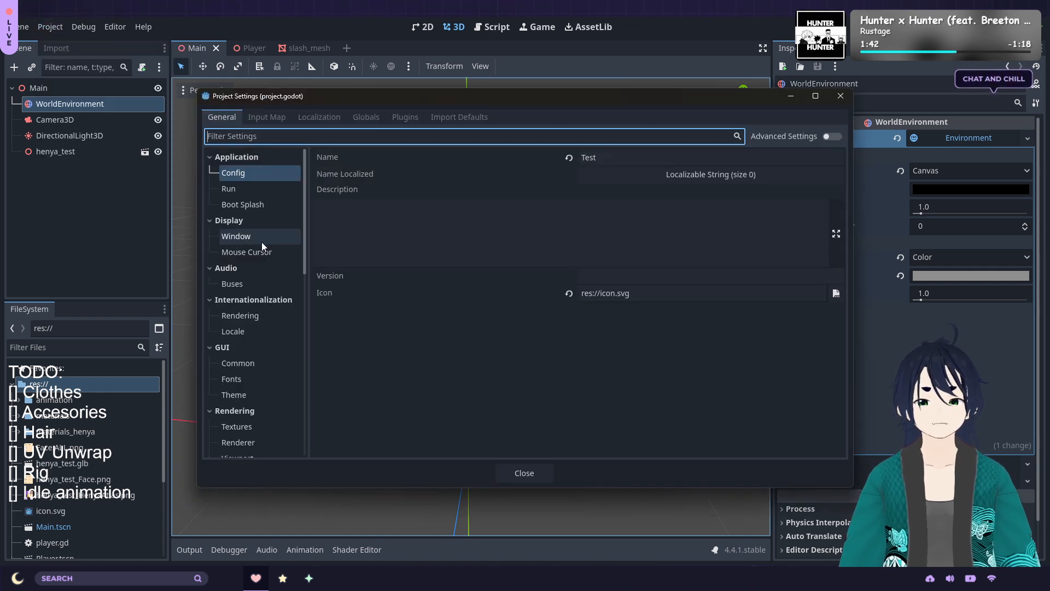
left_click(270, 321)
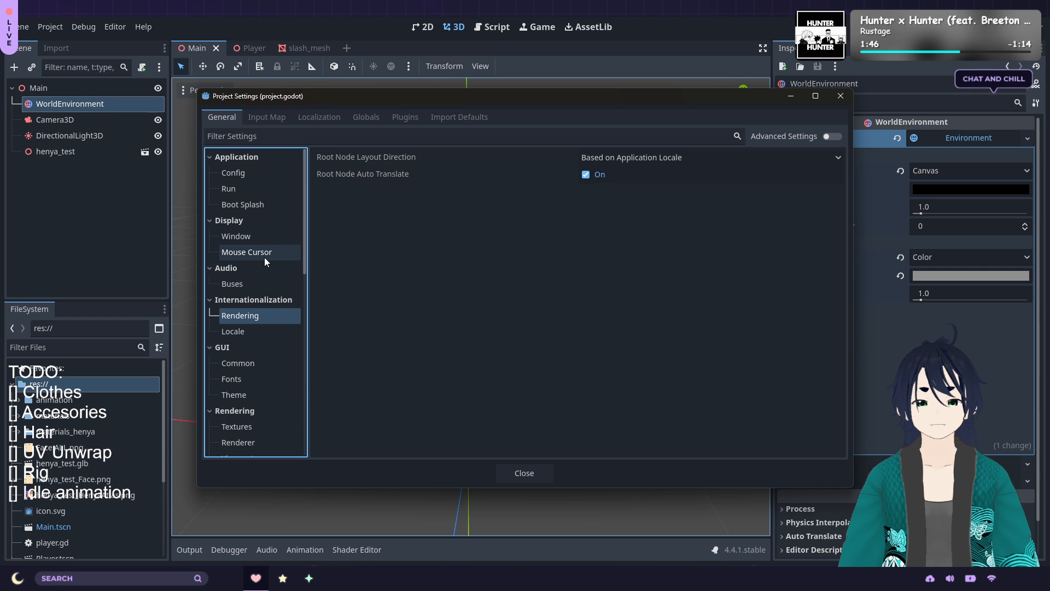
scroll(273, 345, "down", 1)
scroll(274, 335, "down", 2)
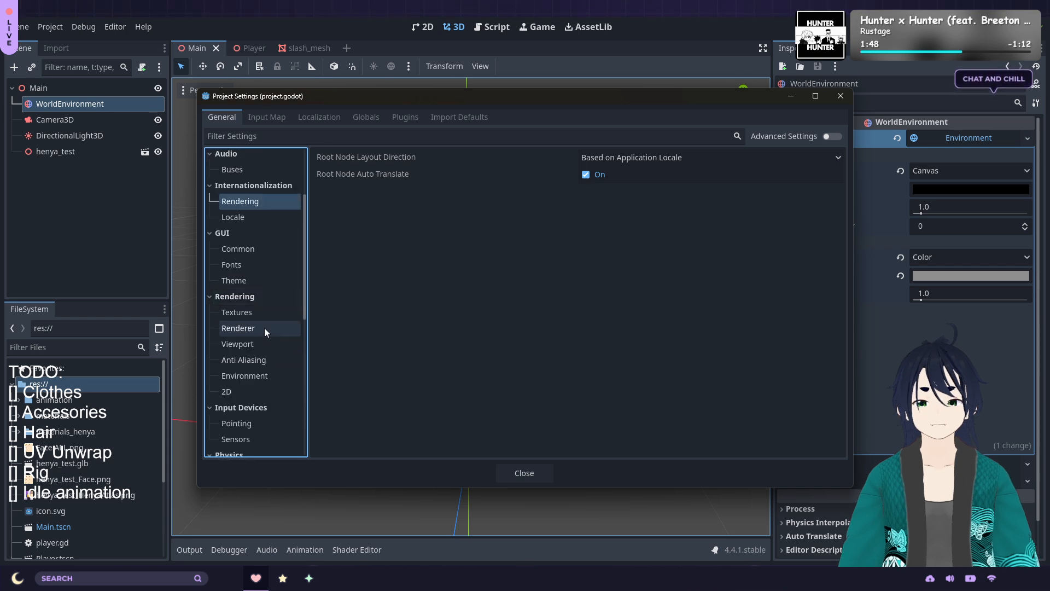
left_click(263, 317)
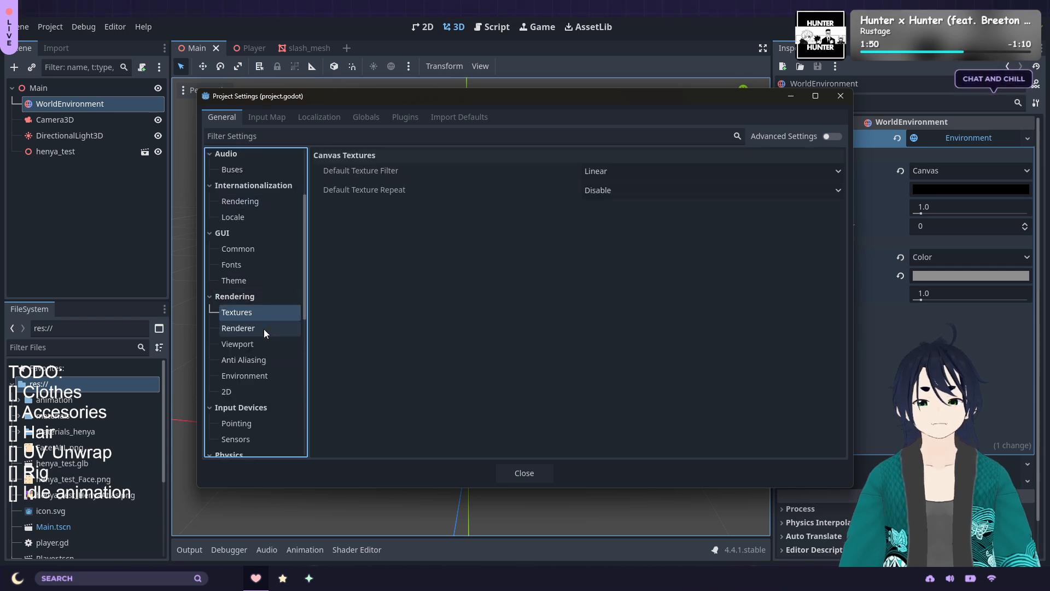
left_click(264, 329)
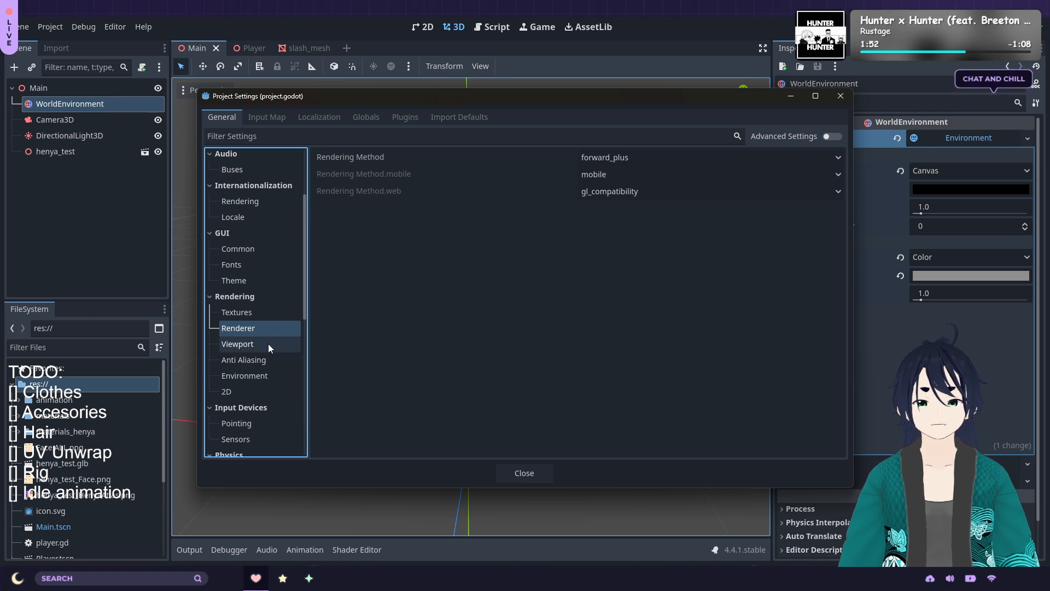
left_click(265, 359)
left_click(678, 173)
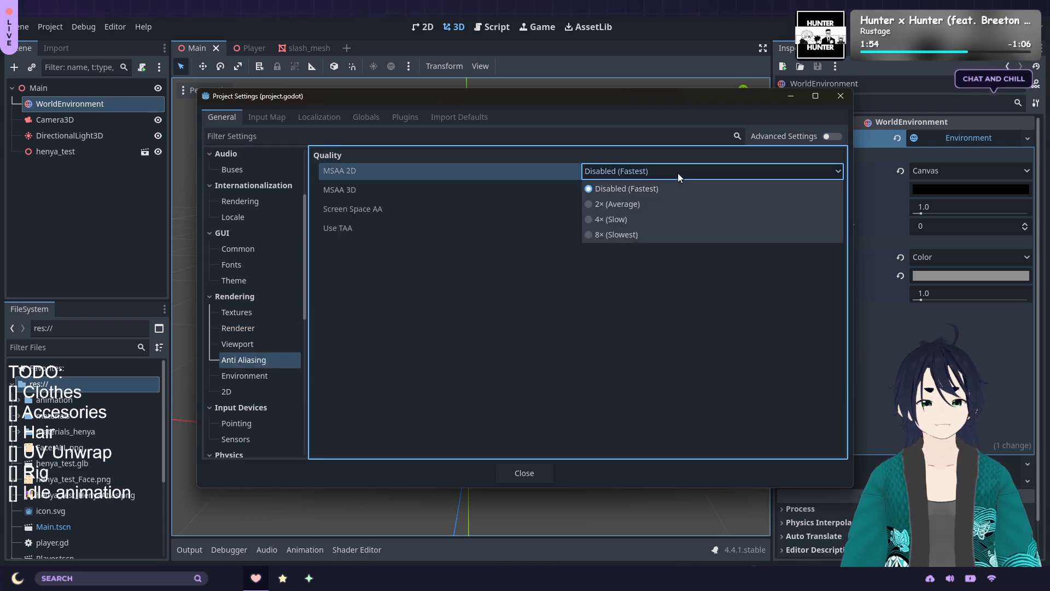
left_click(649, 205)
left_click(642, 193)
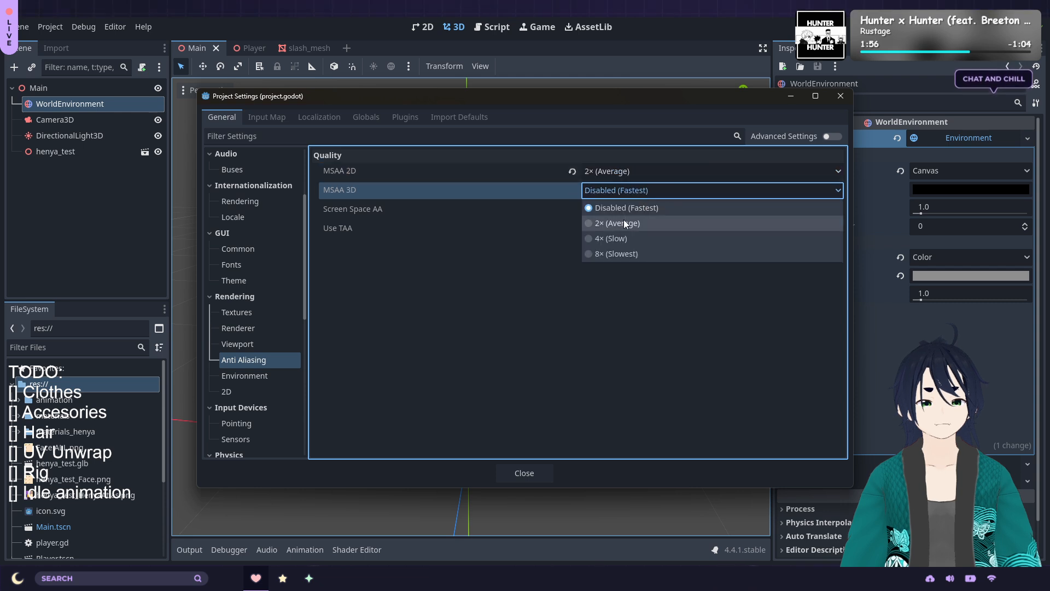
left_click(591, 223)
Set Screen Space AA to FXAA (Fast) and close the project settings
left_click(610, 213)
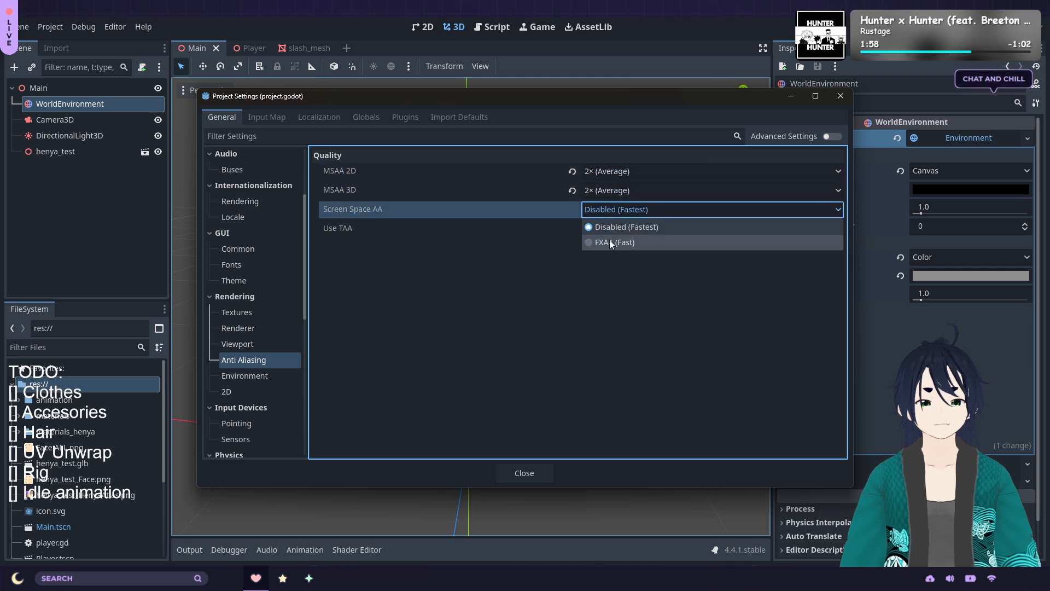
left_click(610, 244)
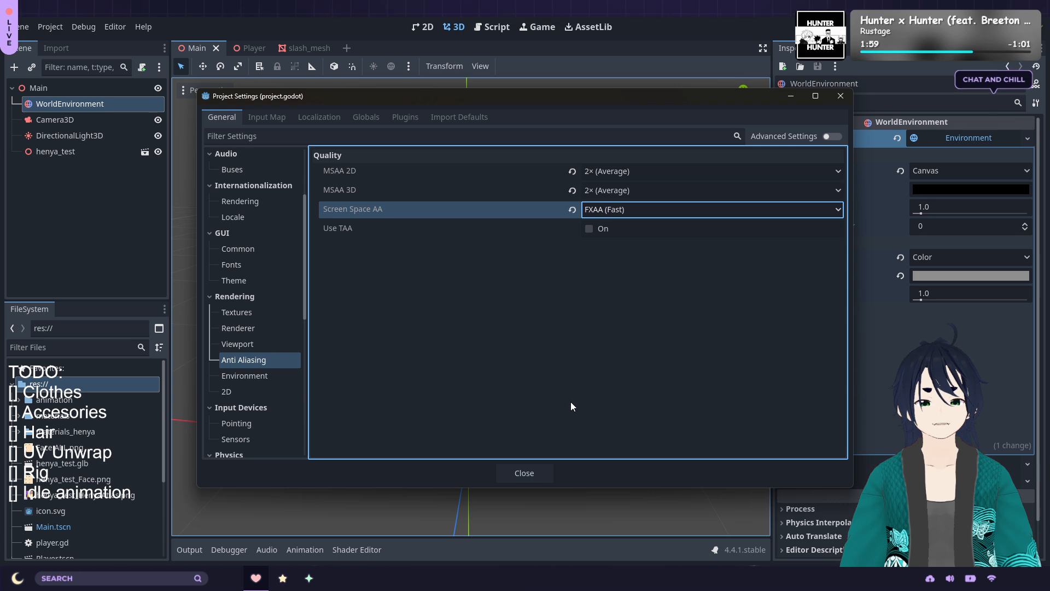
left_click(526, 474)
Inspect the henya_test model's edges and hair from all around with the anti-aliasing applied, ending at the front
left_click(583, 302)
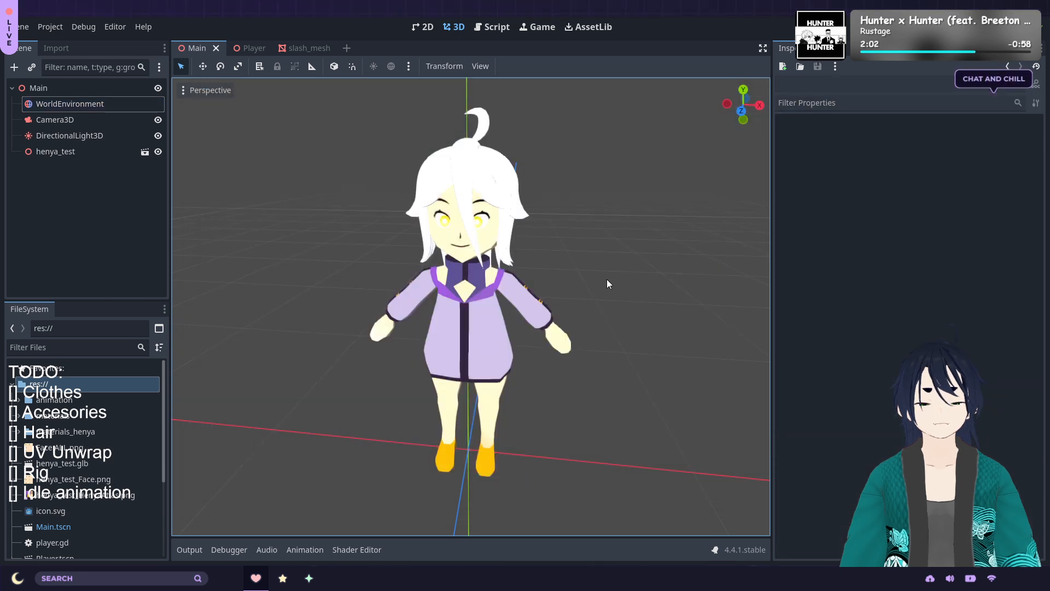
scroll(606, 279, "up", 5)
scroll(611, 240, "down", 3)
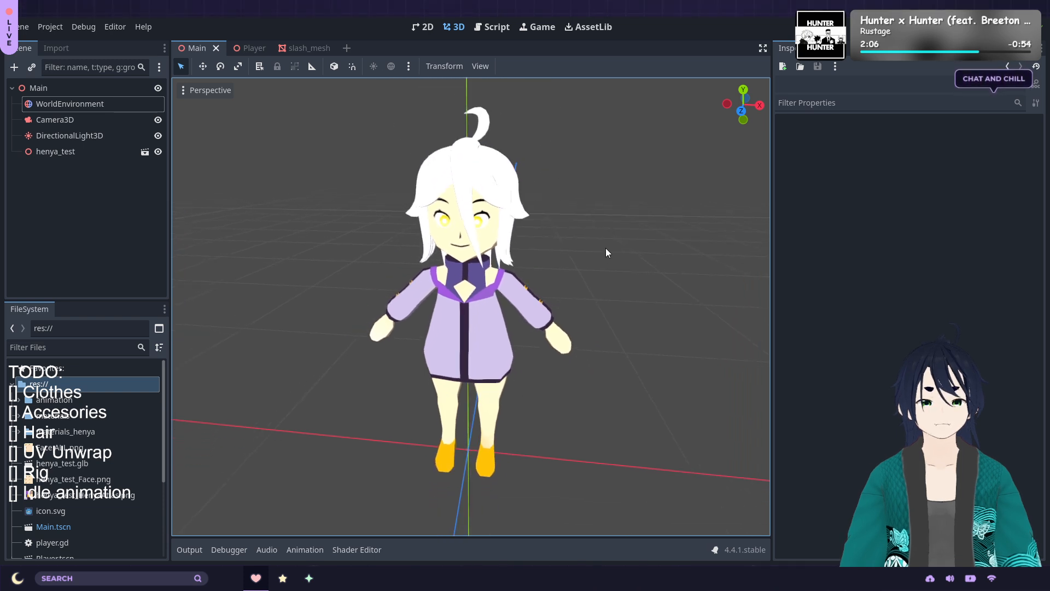
middle_click_drag(619, 249, 400, 265)
middle_click_drag(567, 268, 372, 254)
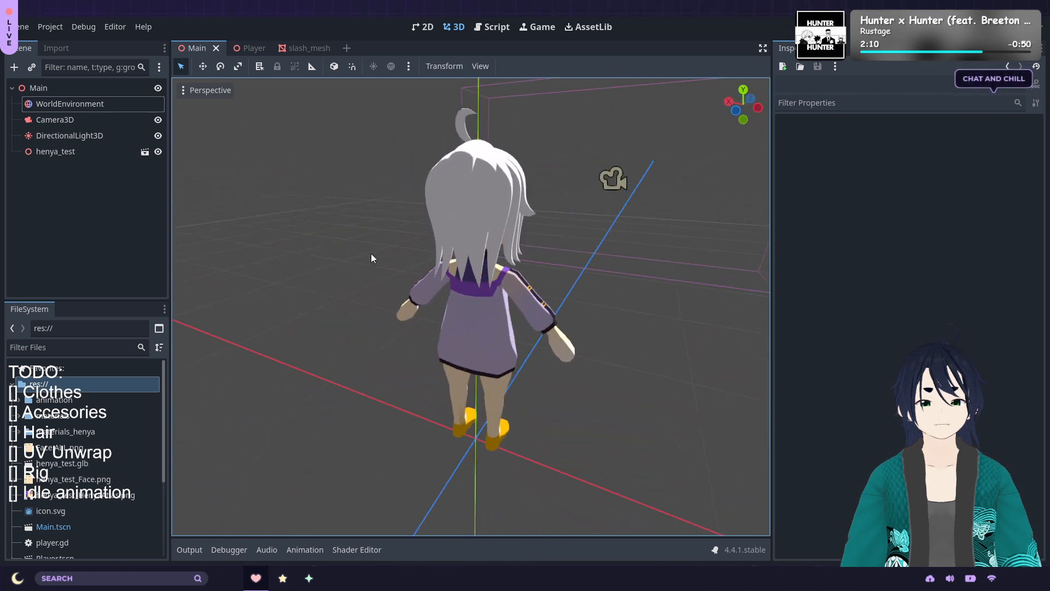
middle_click_drag(602, 256, 392, 252)
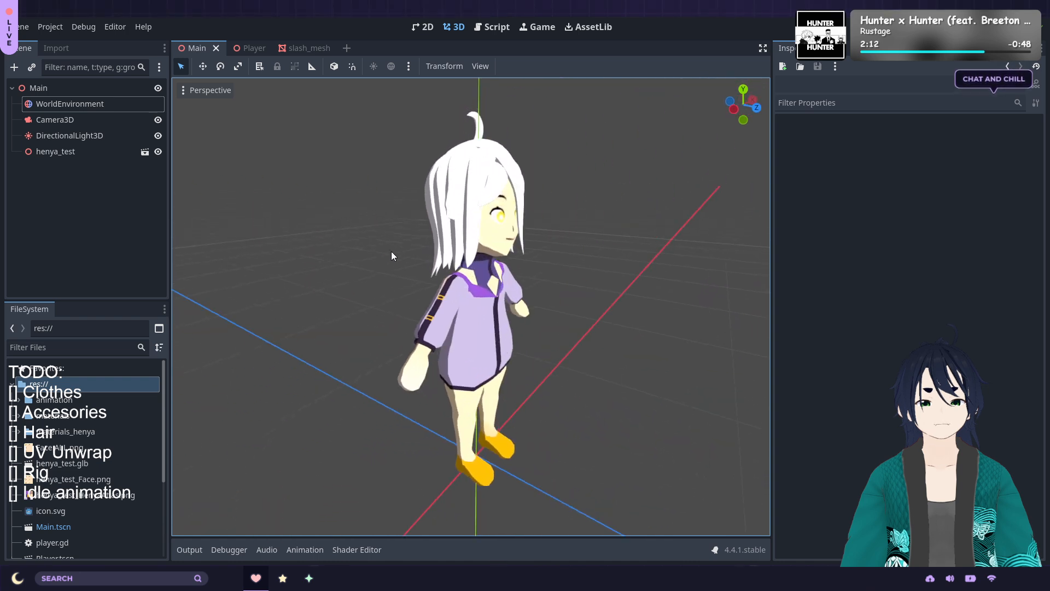
middle_click_drag(593, 270, 520, 268)
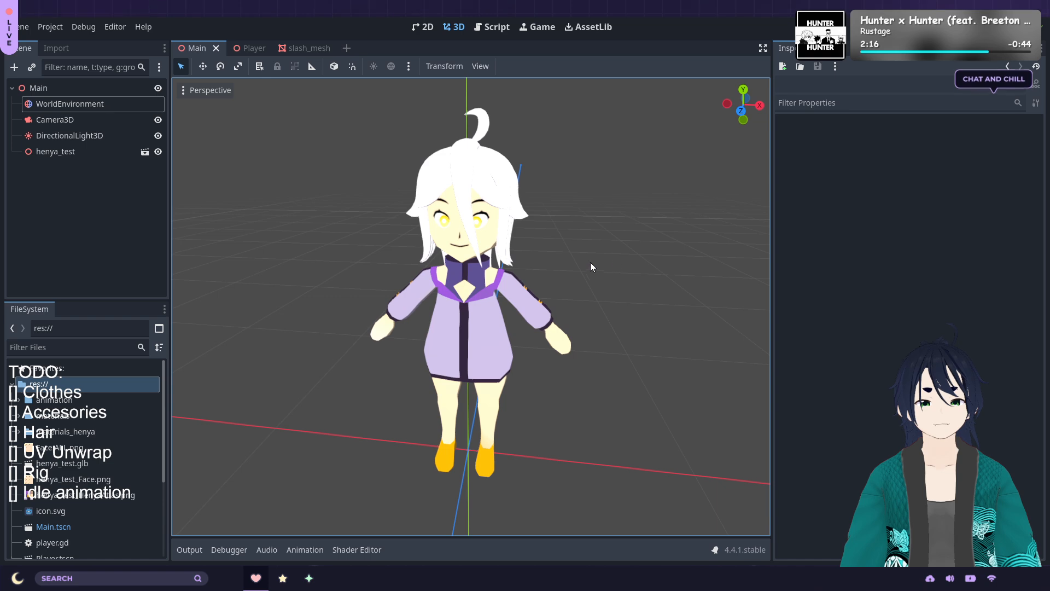